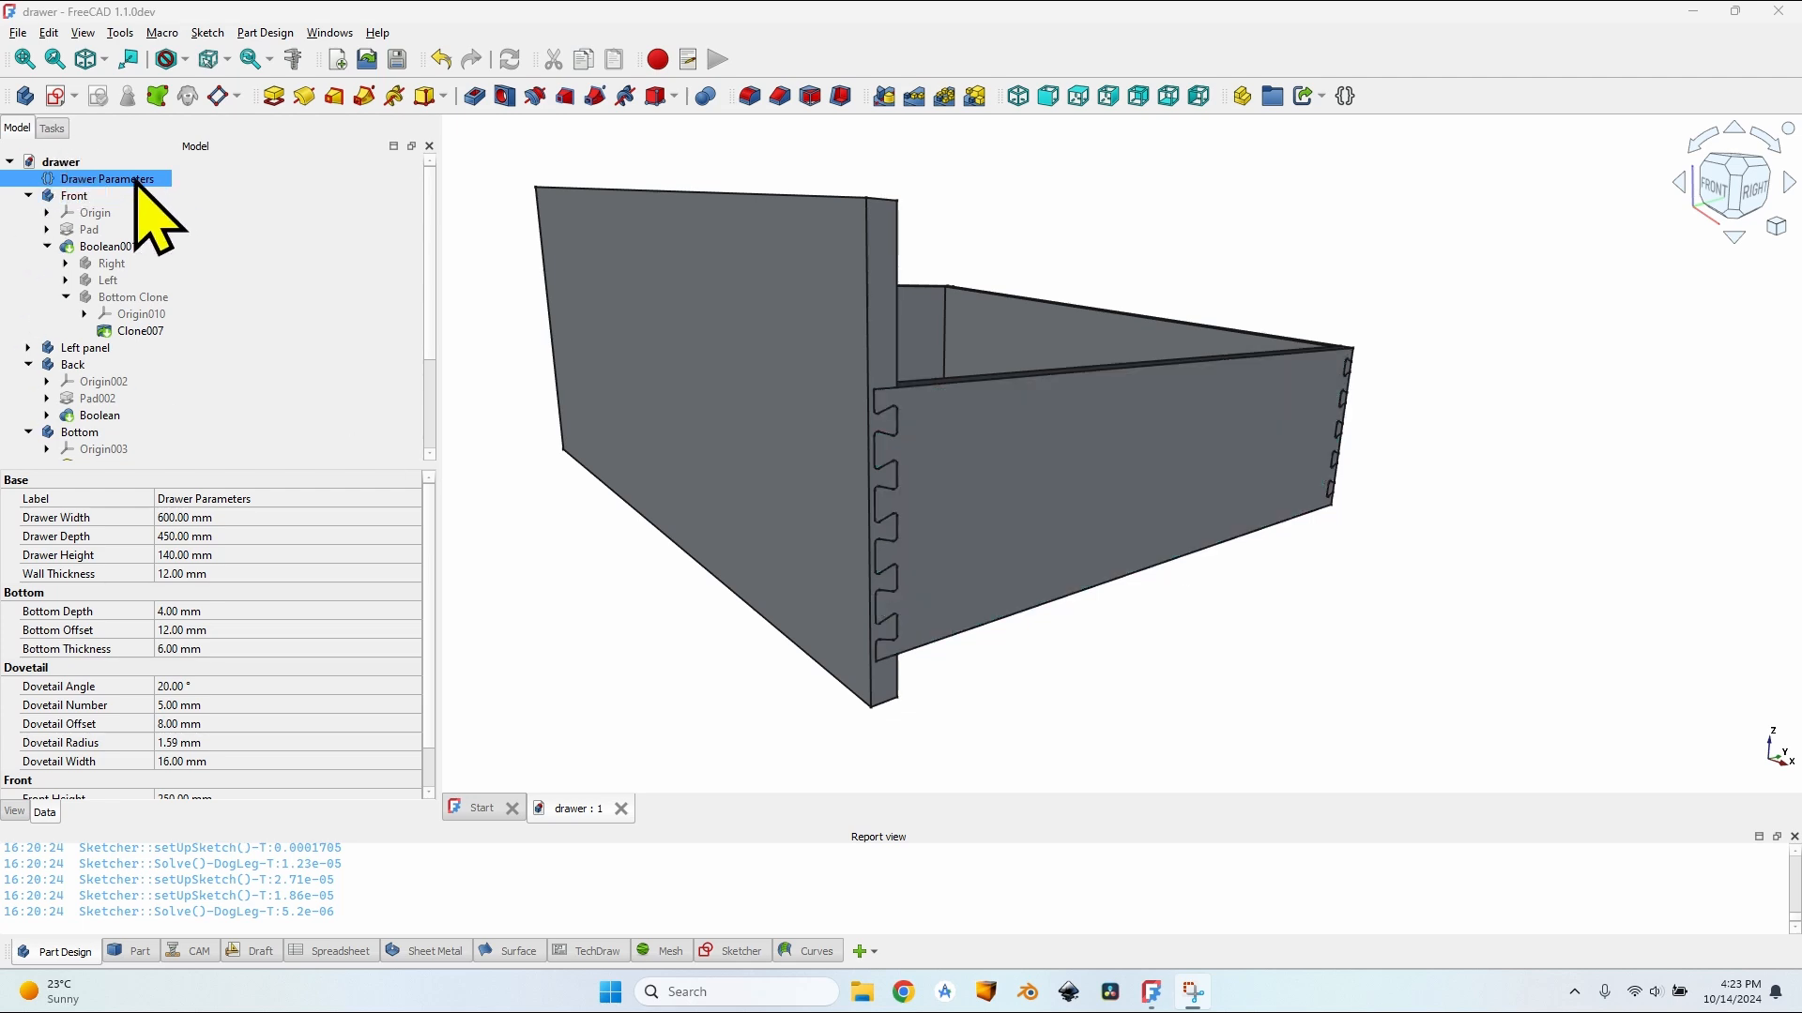
Step: Delete all the drawer bodies from Front through Right Panel, keeping only the Drawer Parameters variable set
scroll(842, 357, down, 2)
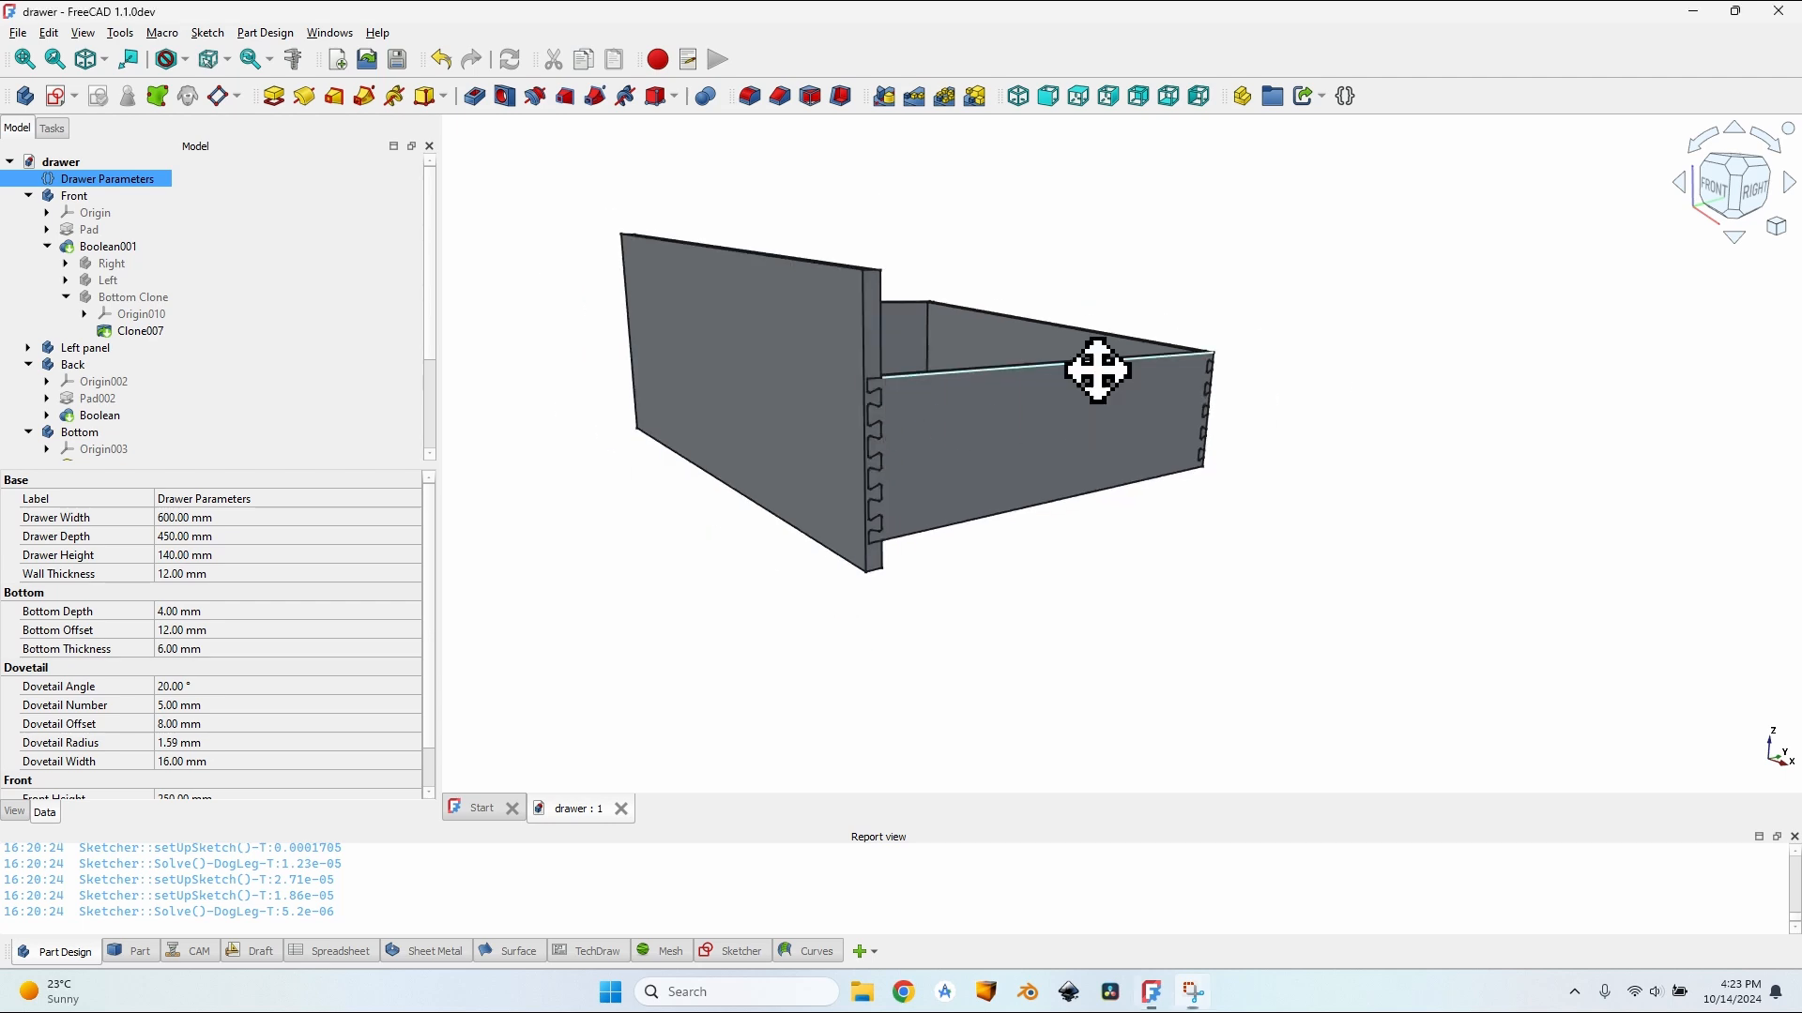
mouse_move(1097, 370)
middle_down()
mouse_move(1117, 463)
mouse_move(973, 450)
mouse_move(970, 346)
mouse_move(1107, 288)
mouse_move(1095, 380)
middle_up()
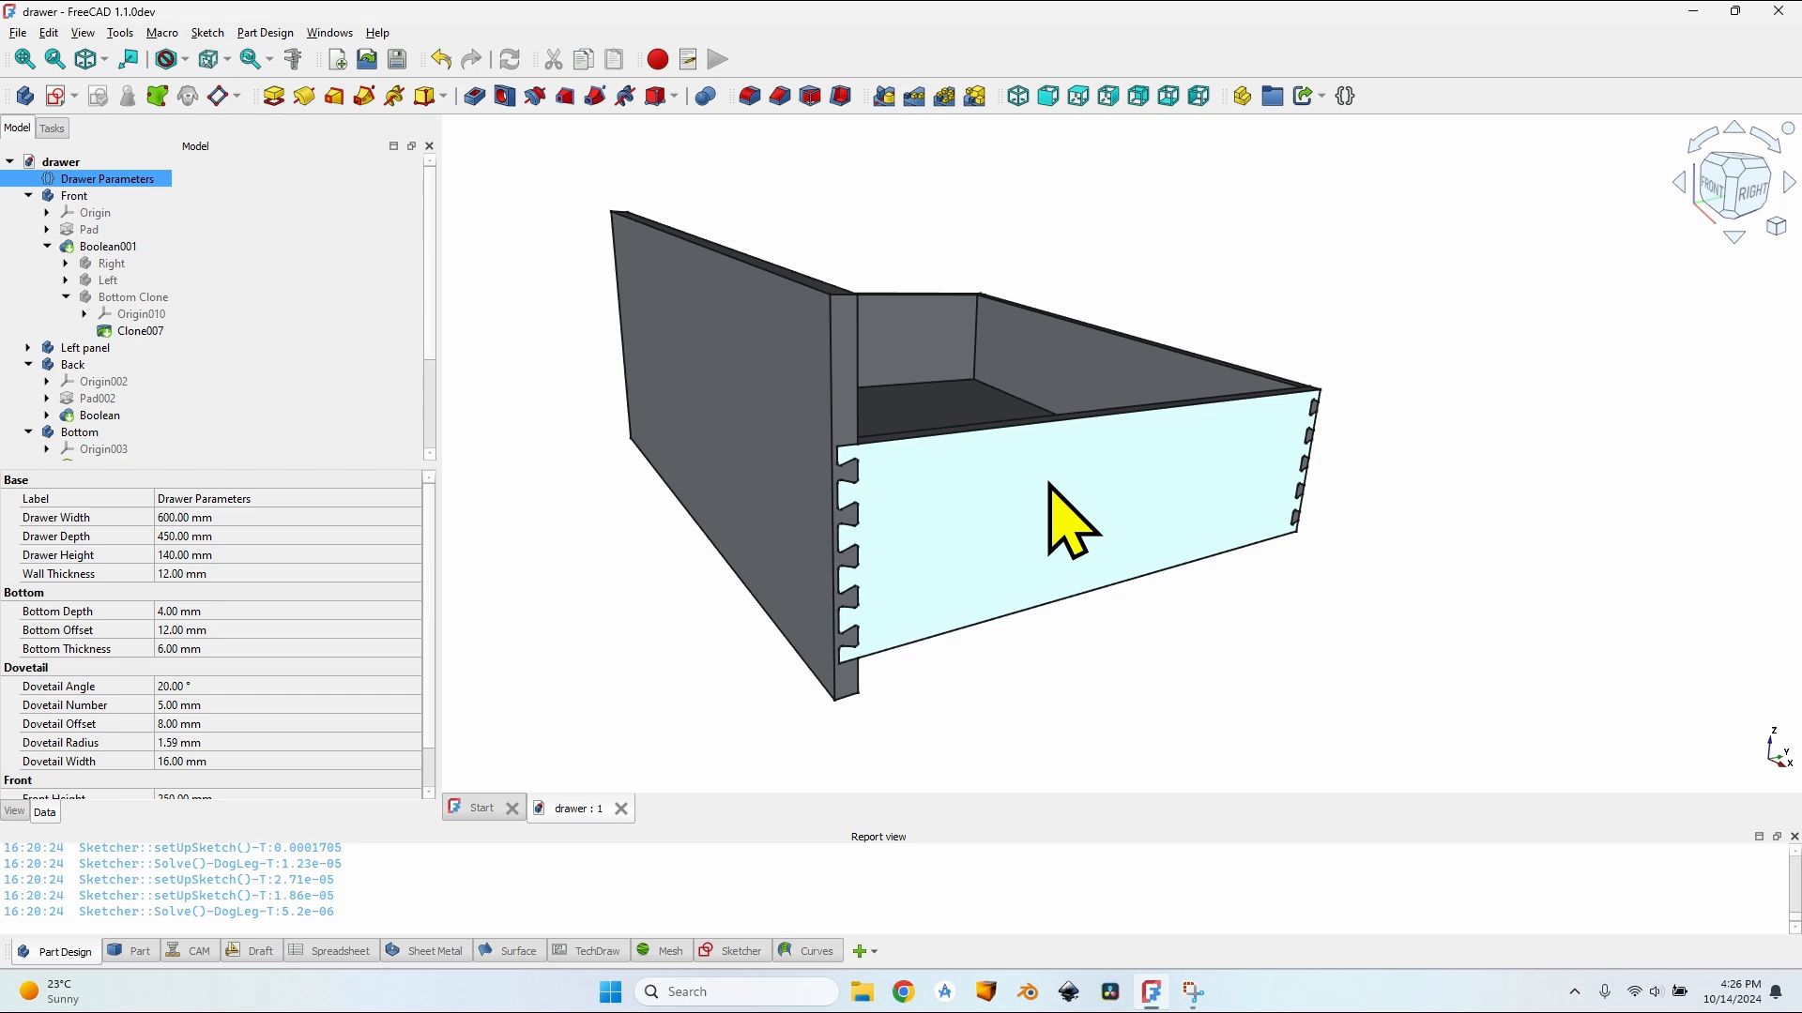
click(75, 196)
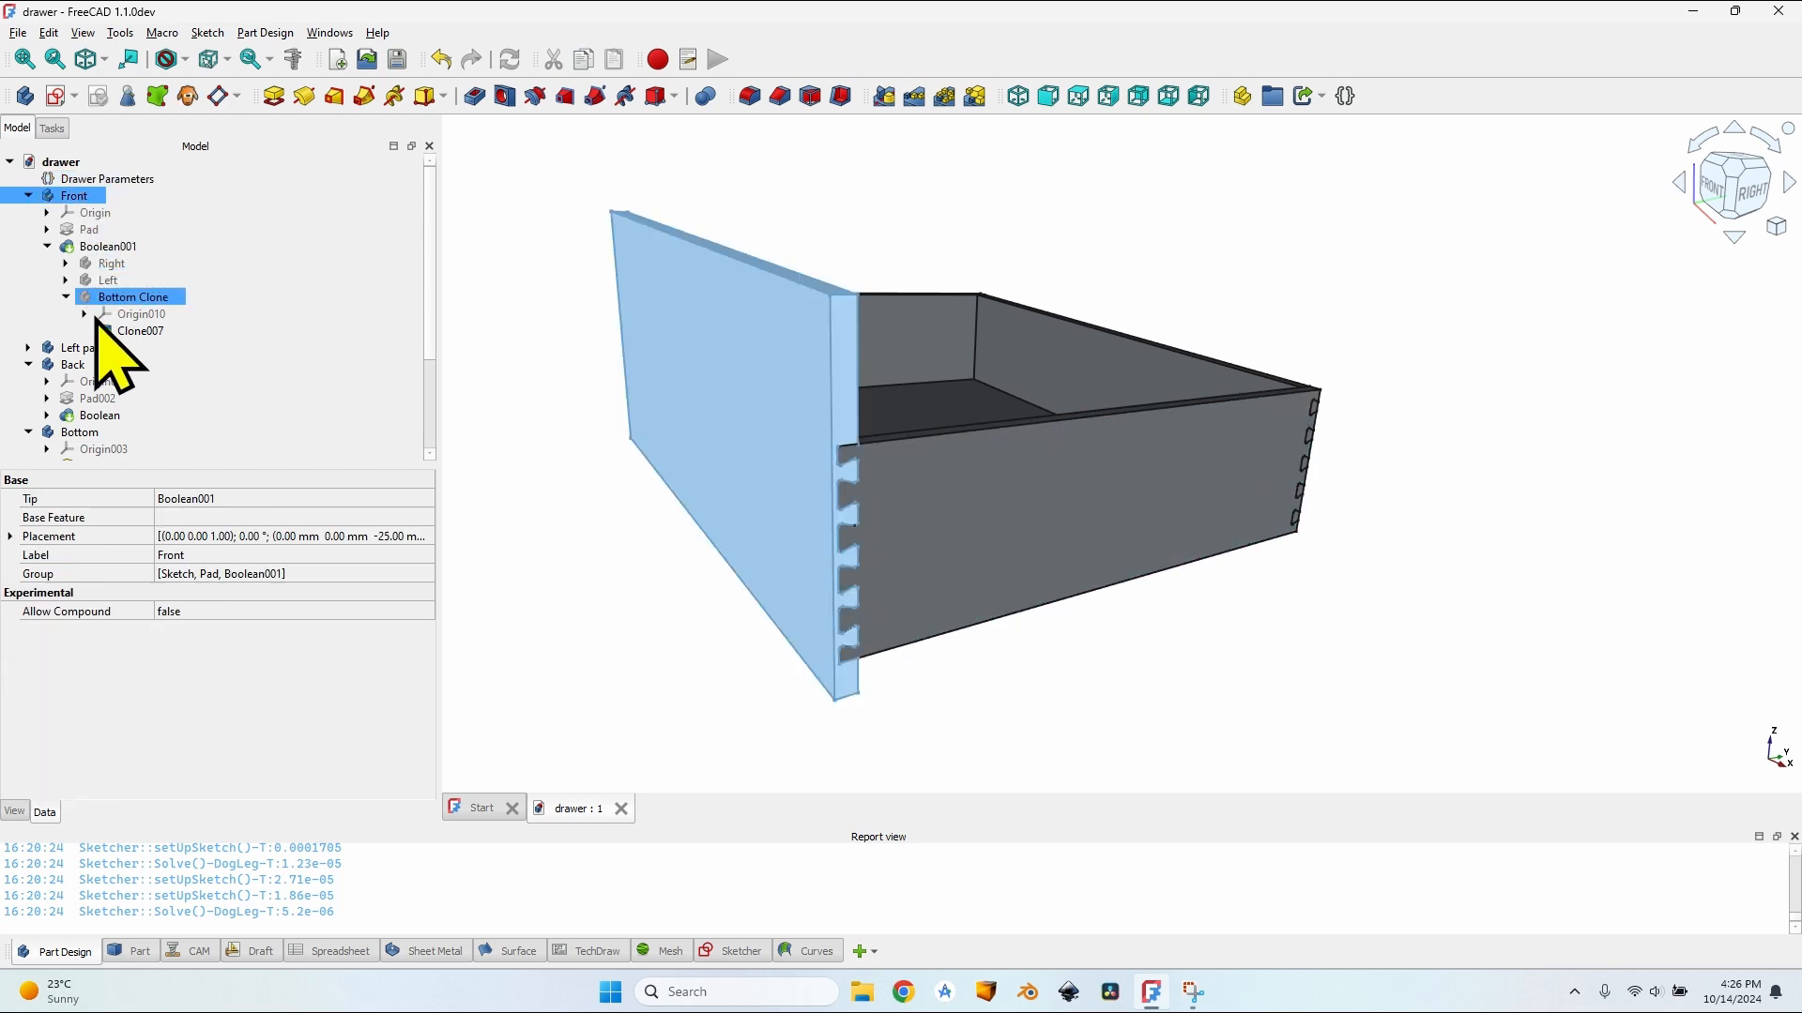
shift+click(73, 432)
scroll(103, 432, down, 3)
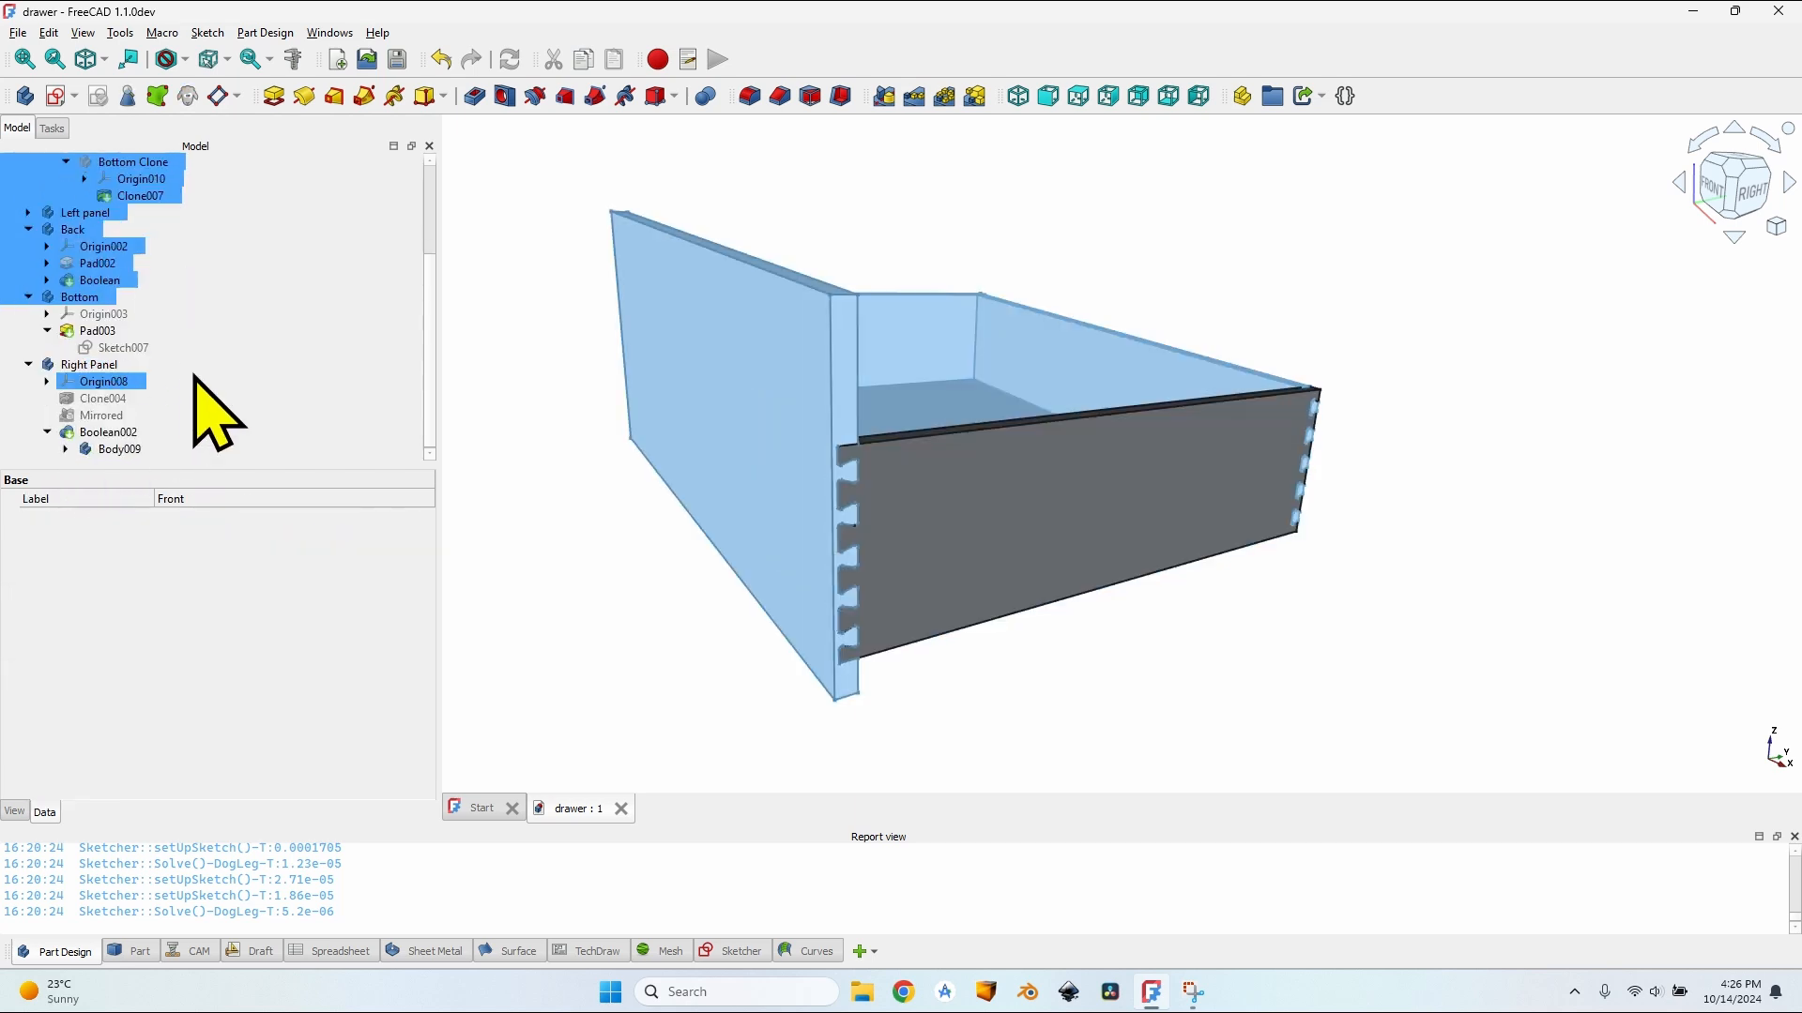
ctrl+click(71, 368)
key(Delete)
click(906, 575)
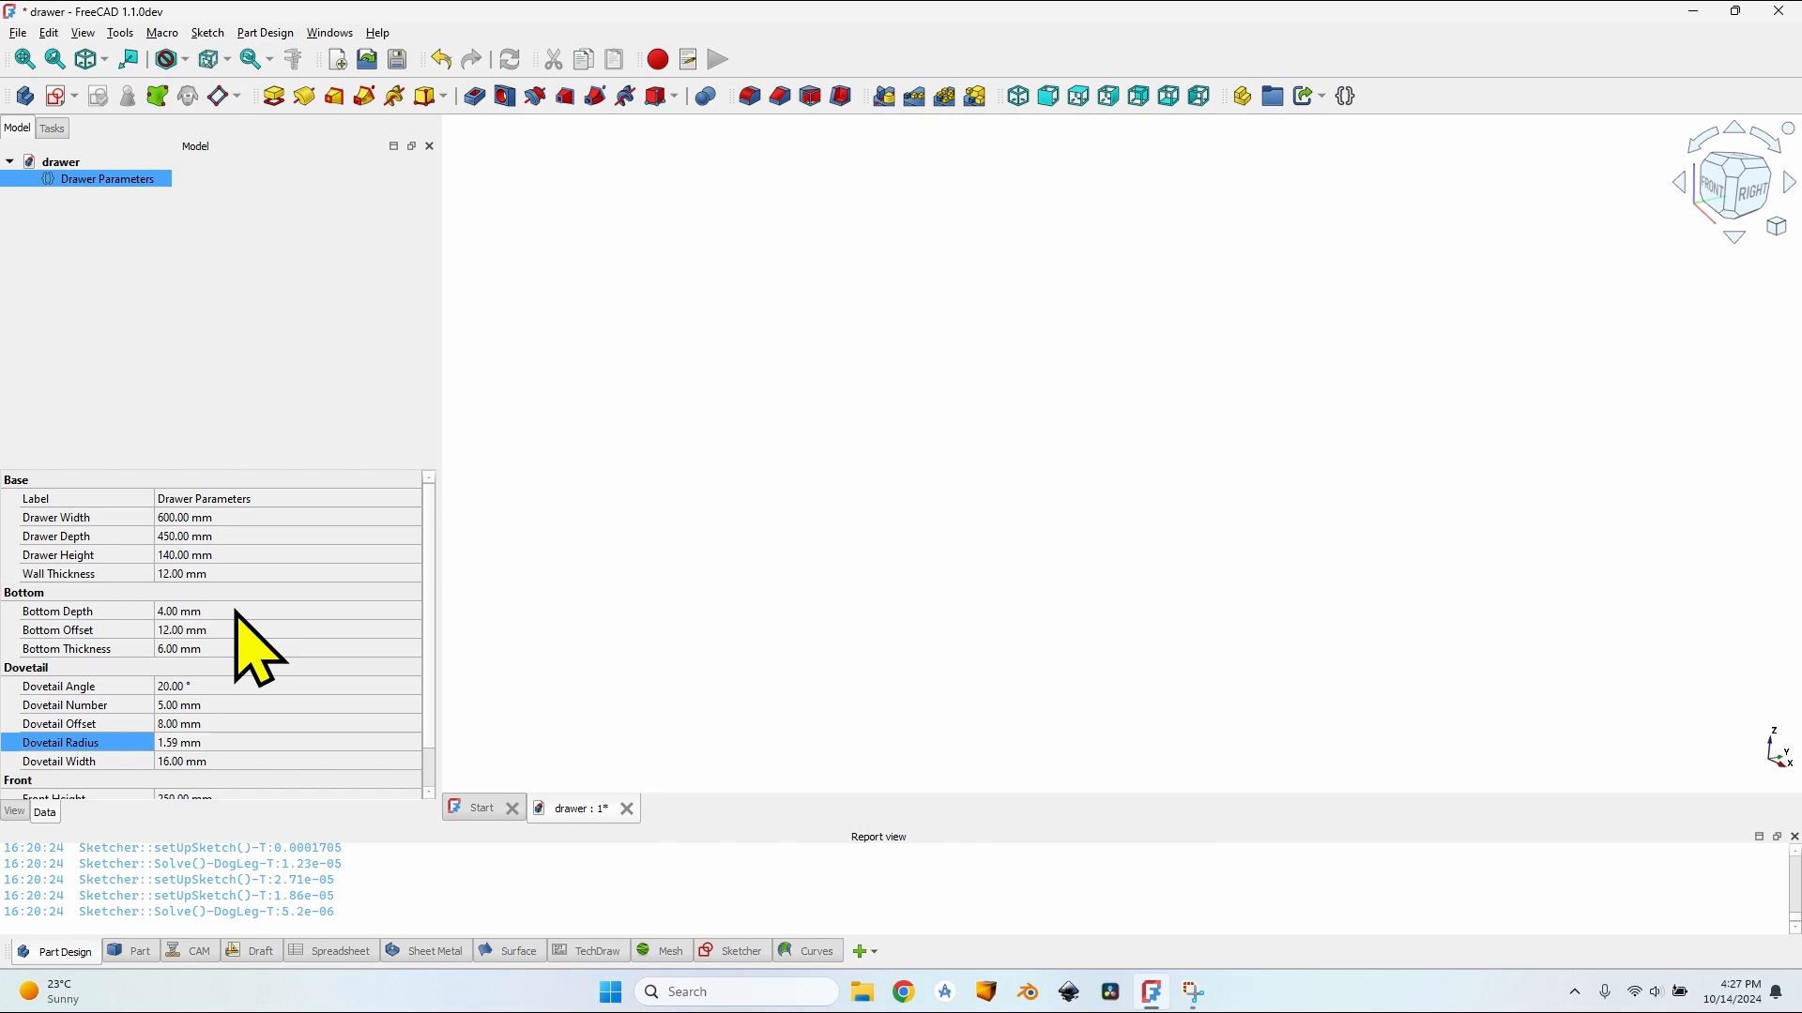
click(182, 239)
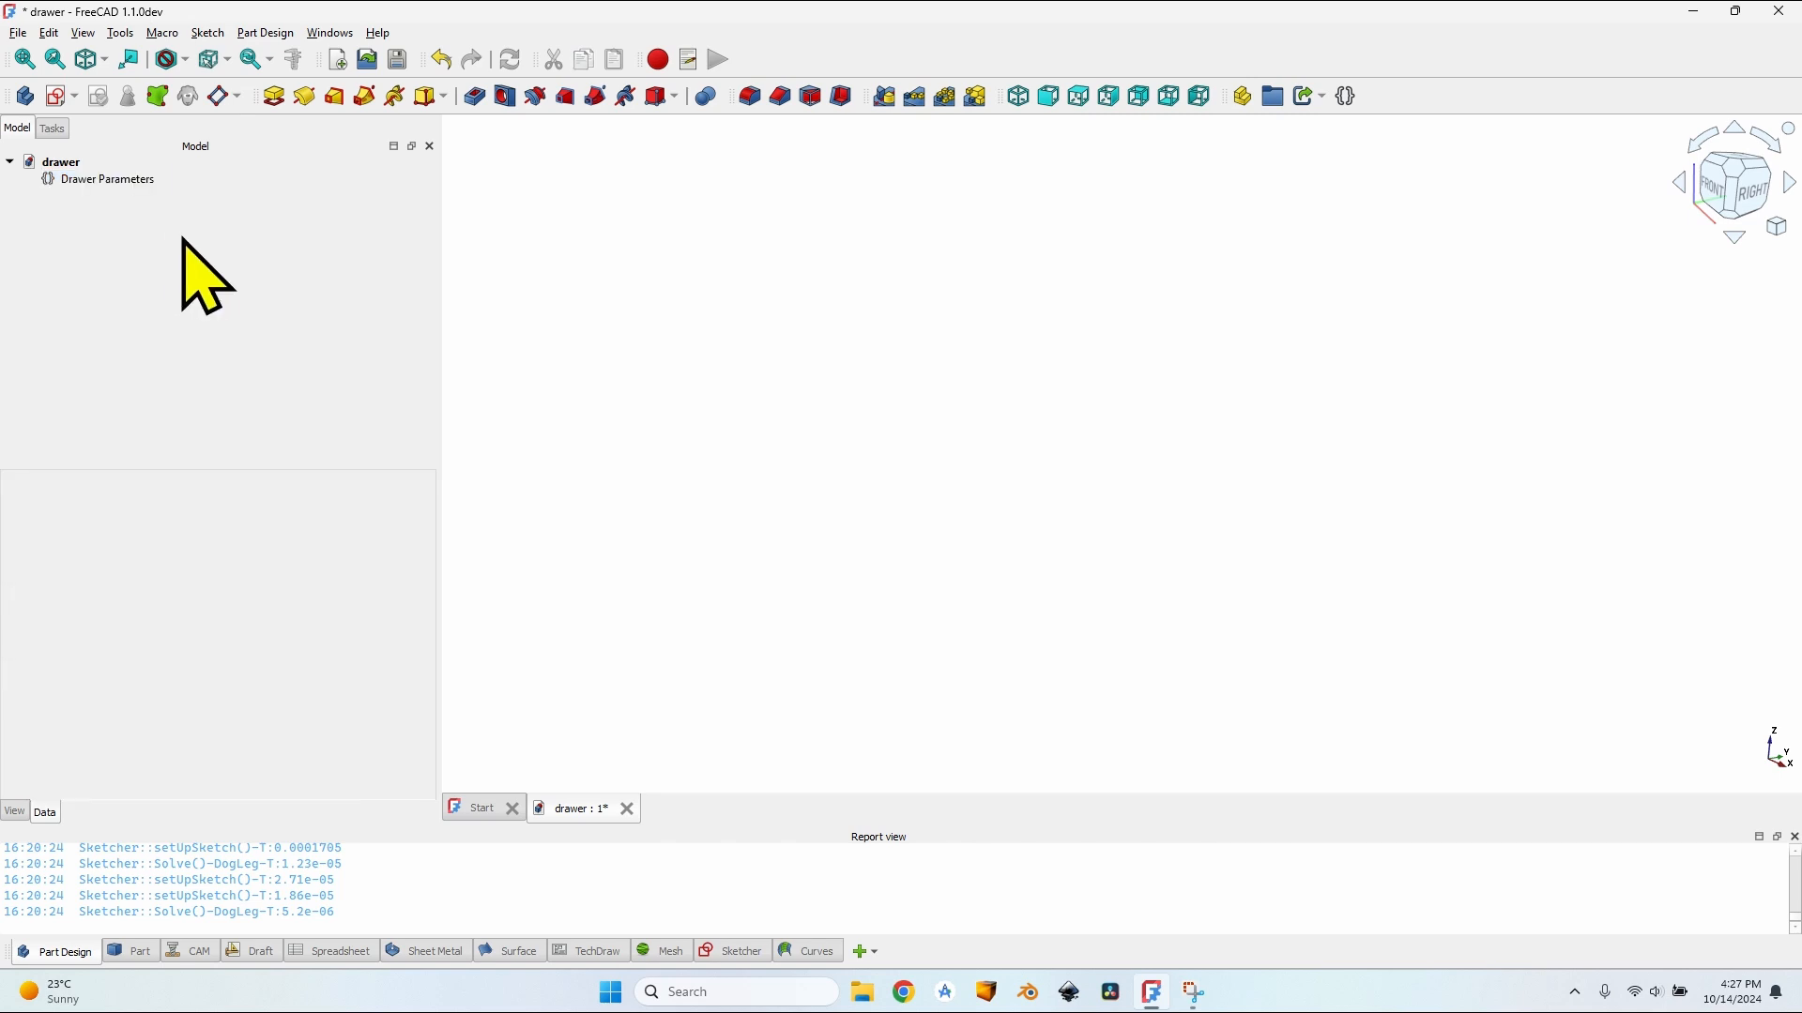
click(98, 181)
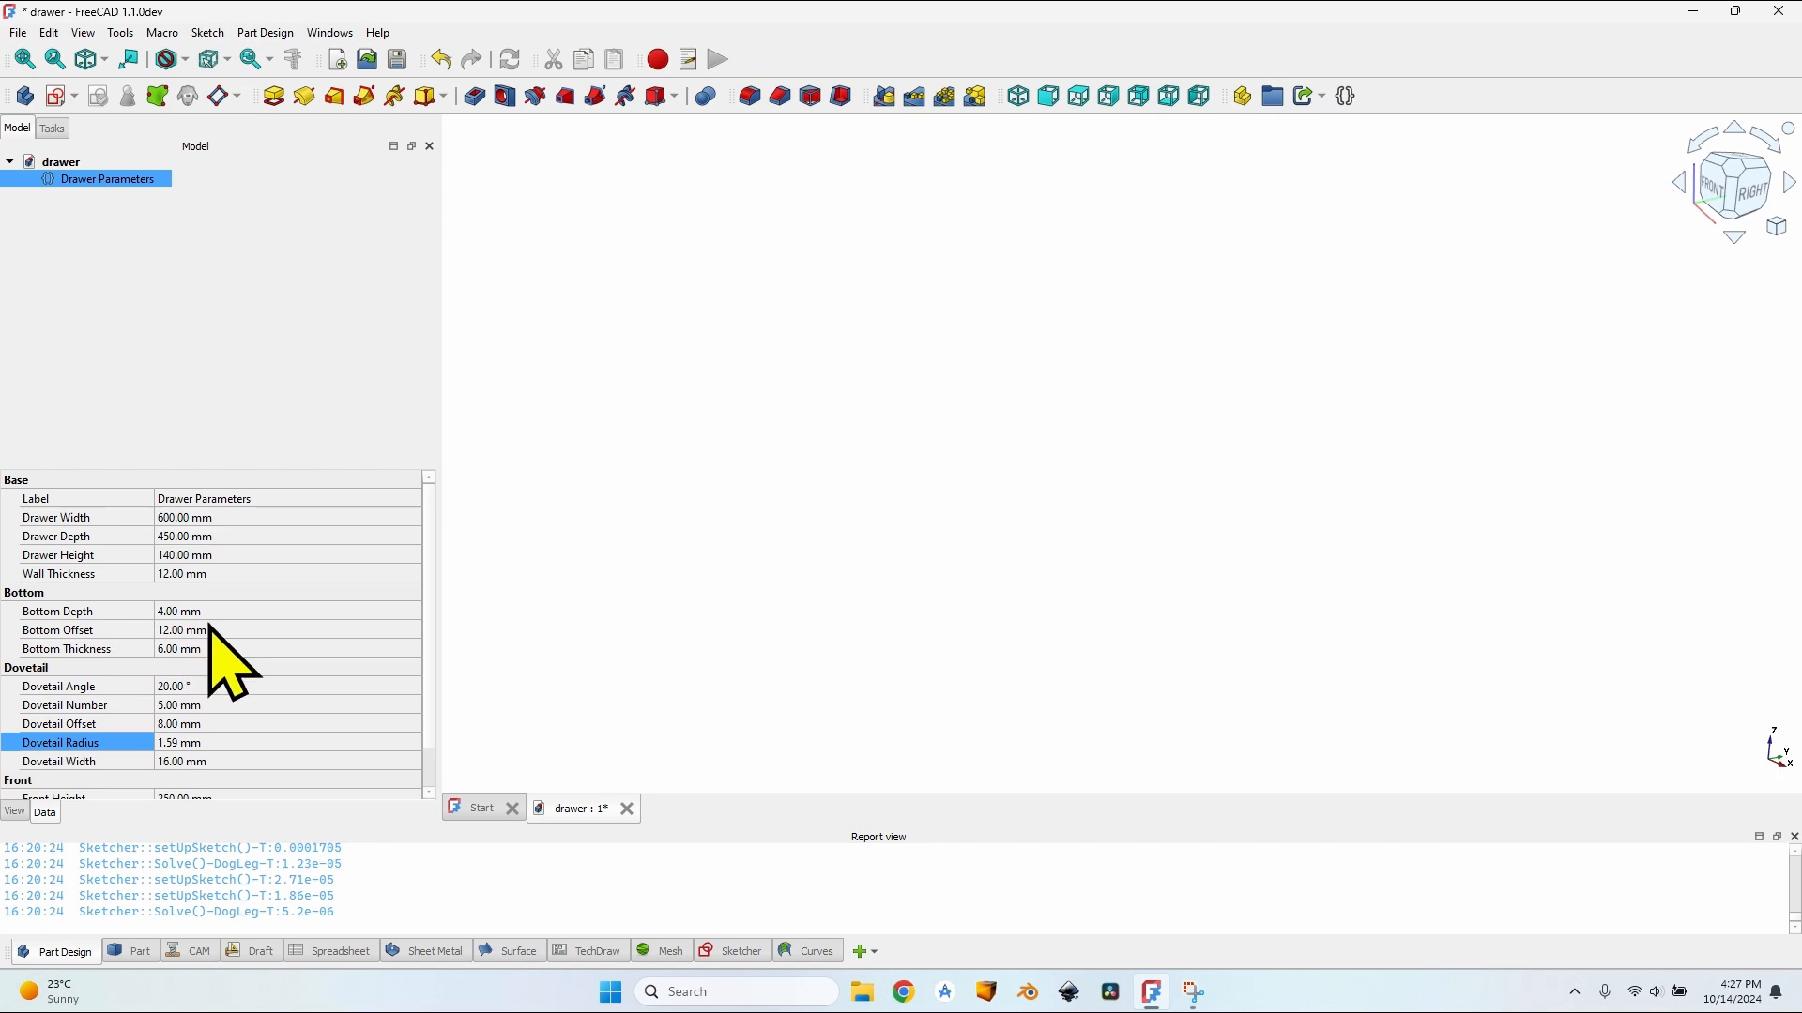
click(170, 277)
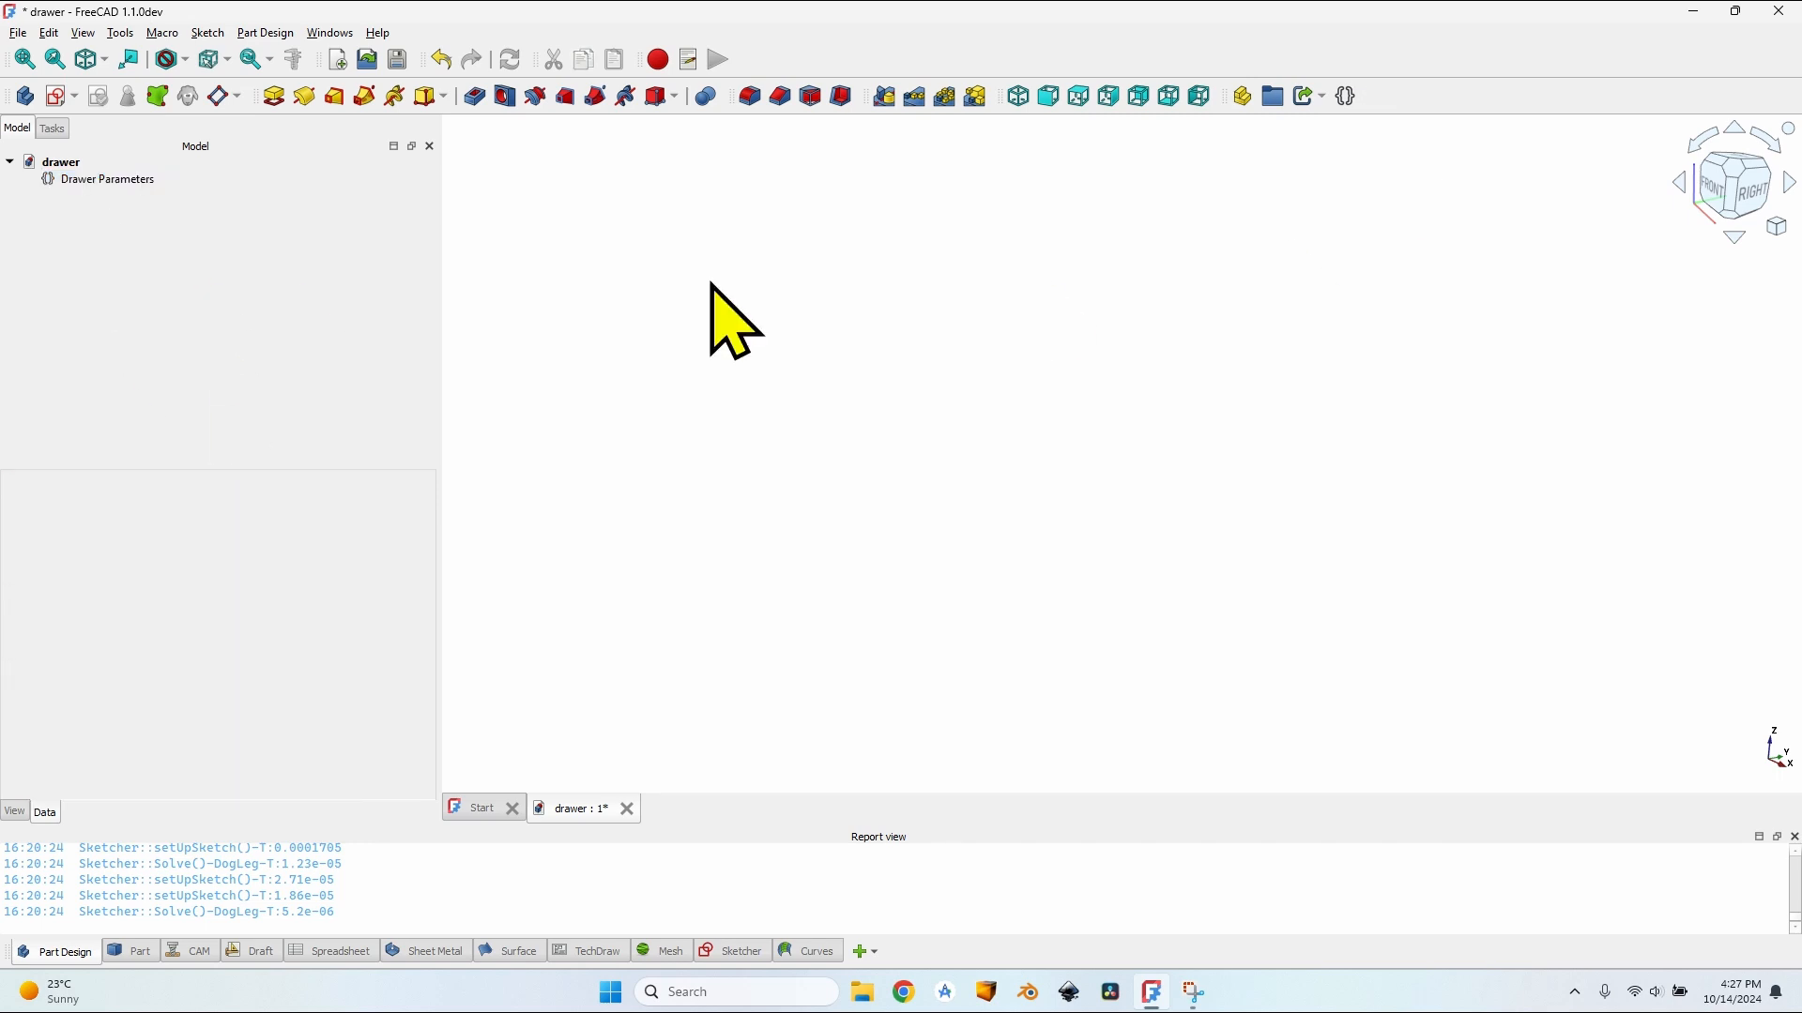
Step: Create a new variable set and define its first property as DrawerWidth, in group Base, with type App::PropertyLength
click(1348, 97)
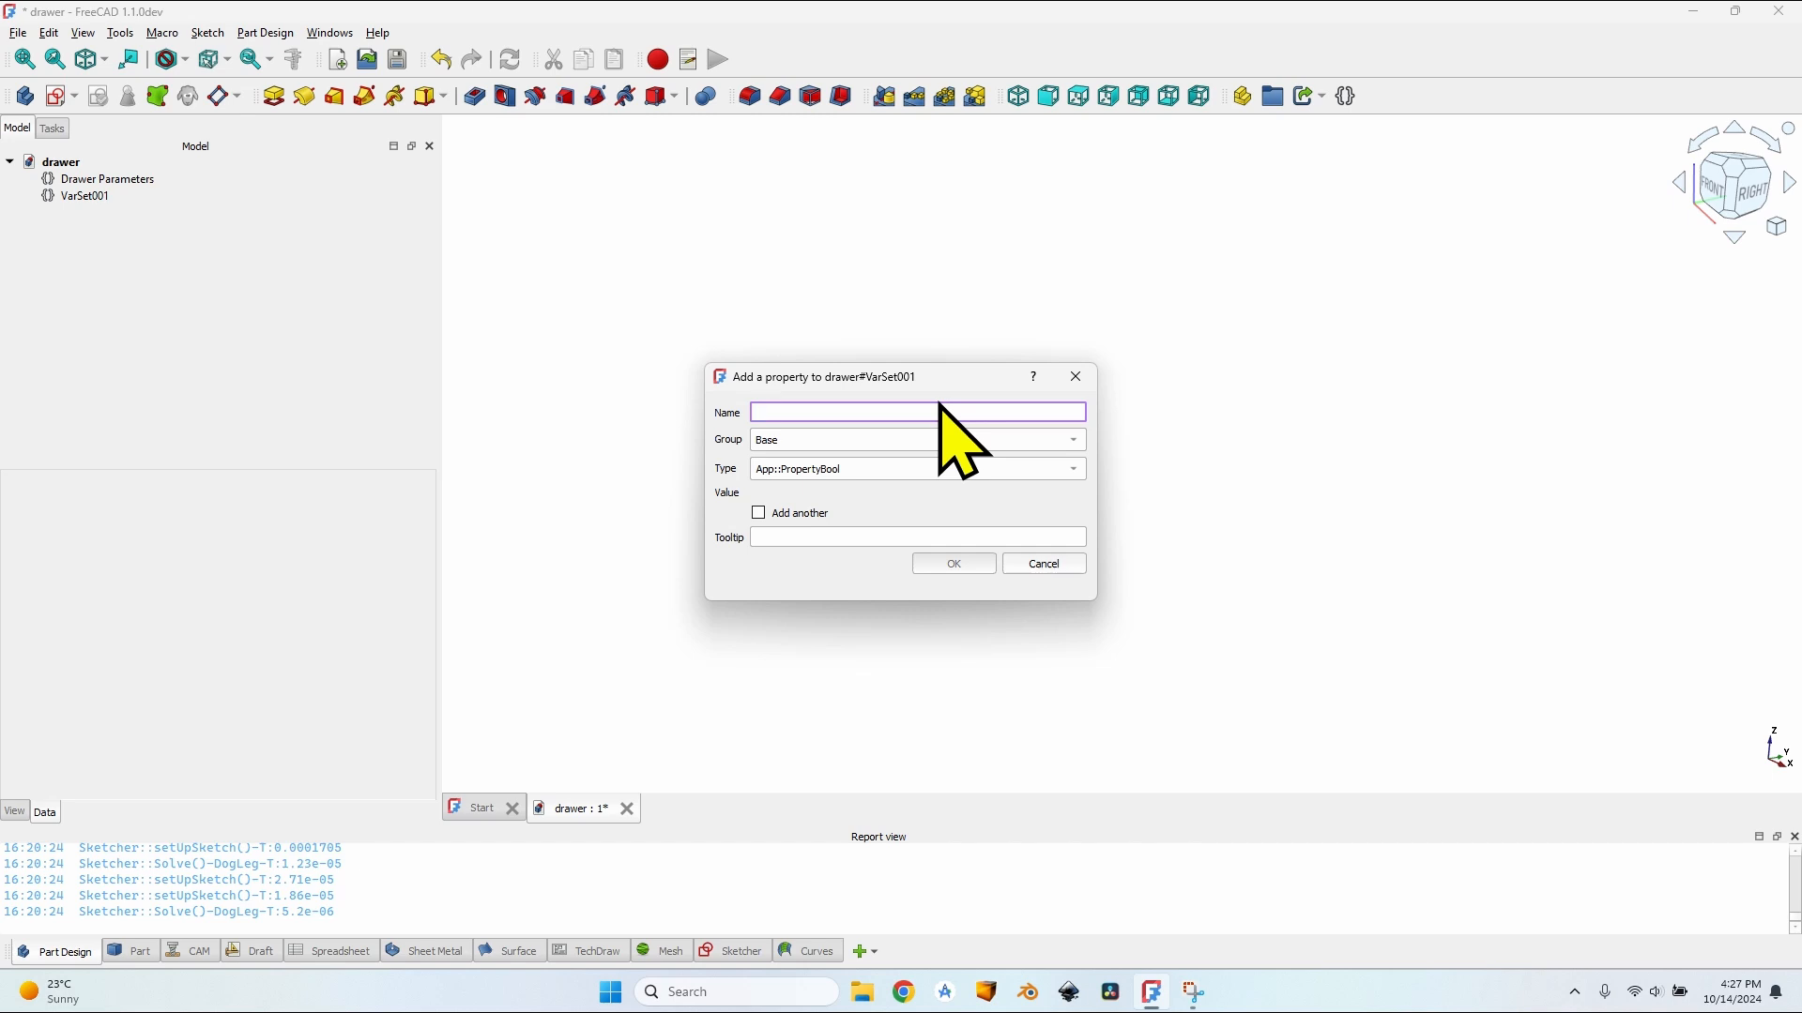
text(DrawerWidth)
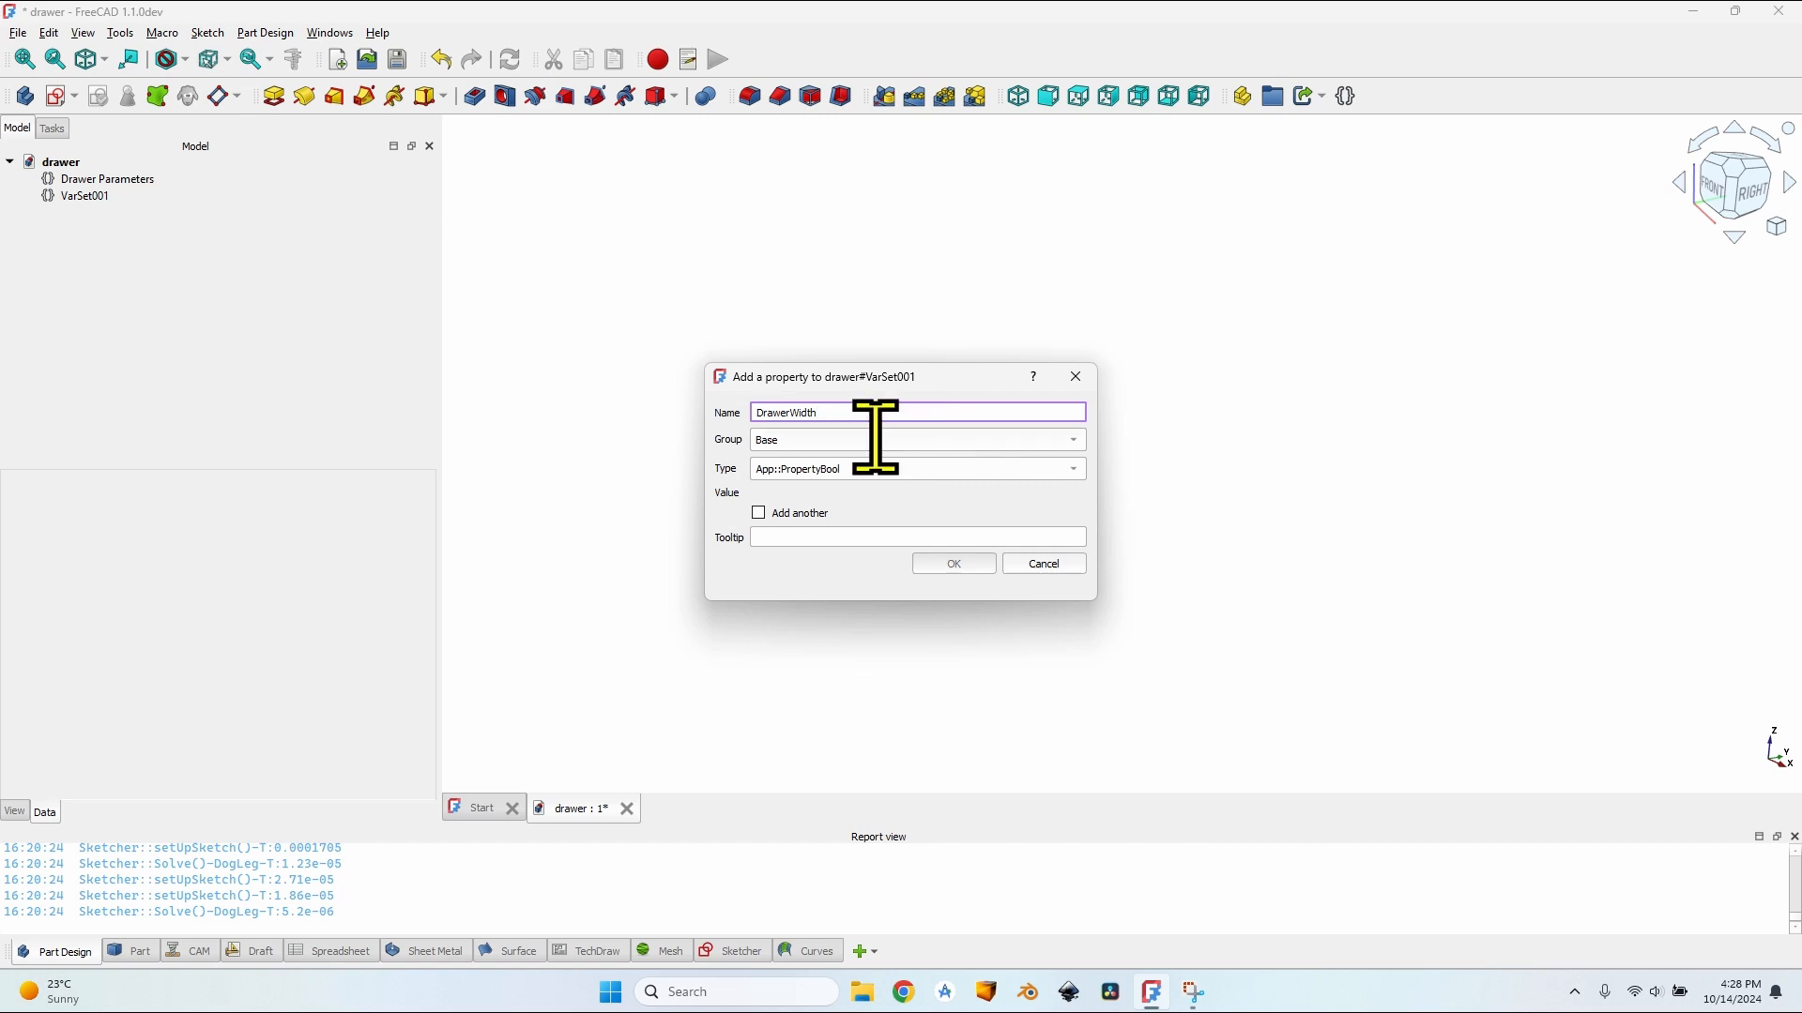
key(Tab)
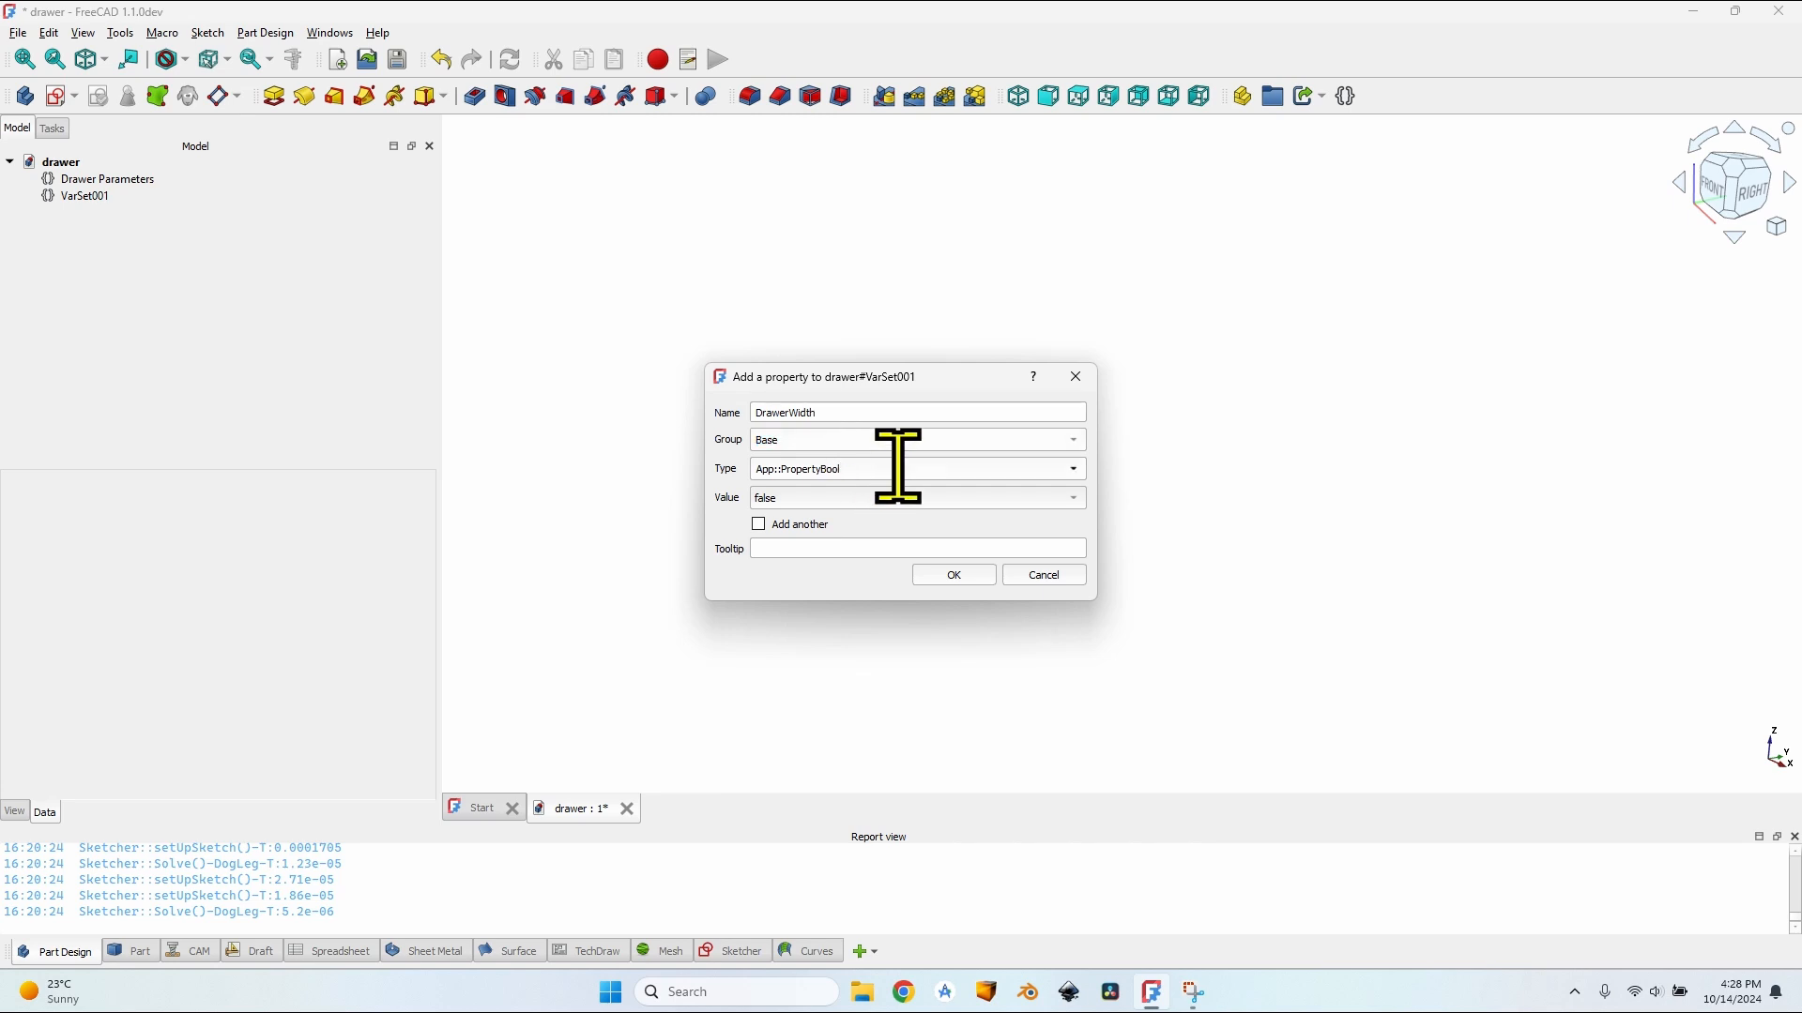
click(1073, 469)
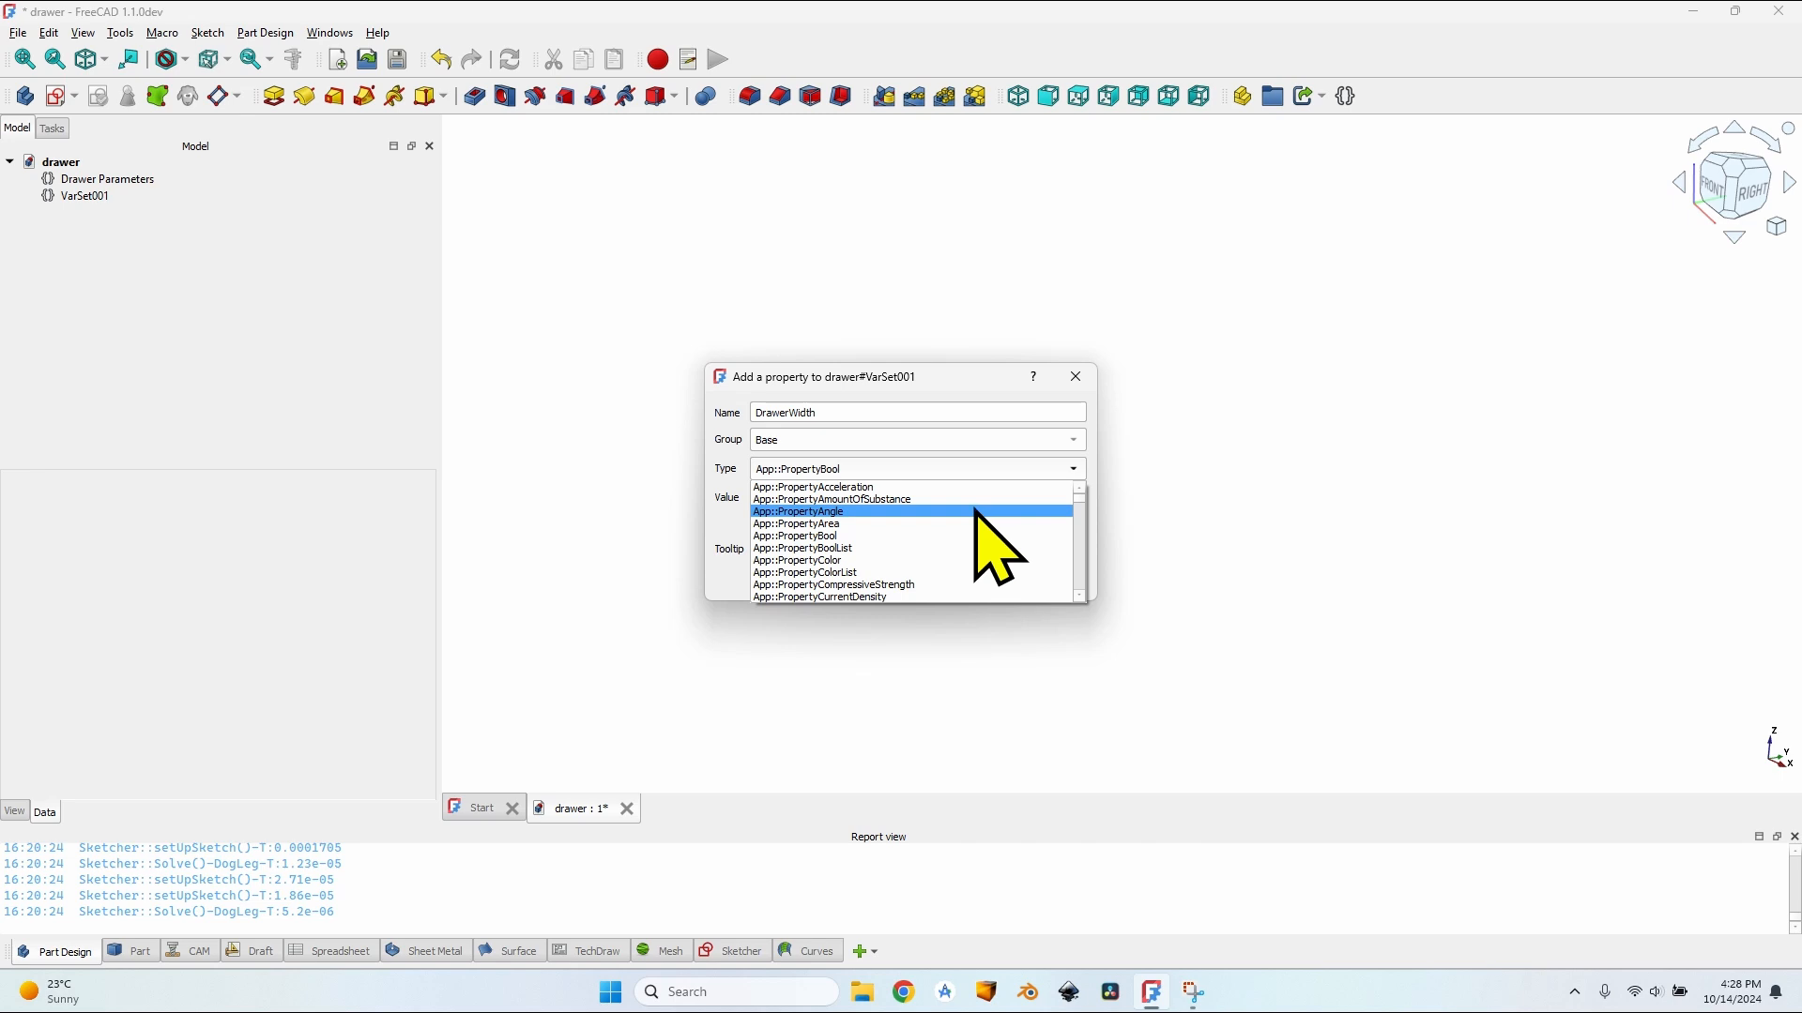
scroll(981, 515, down, 6)
scroll(977, 513, down, 5)
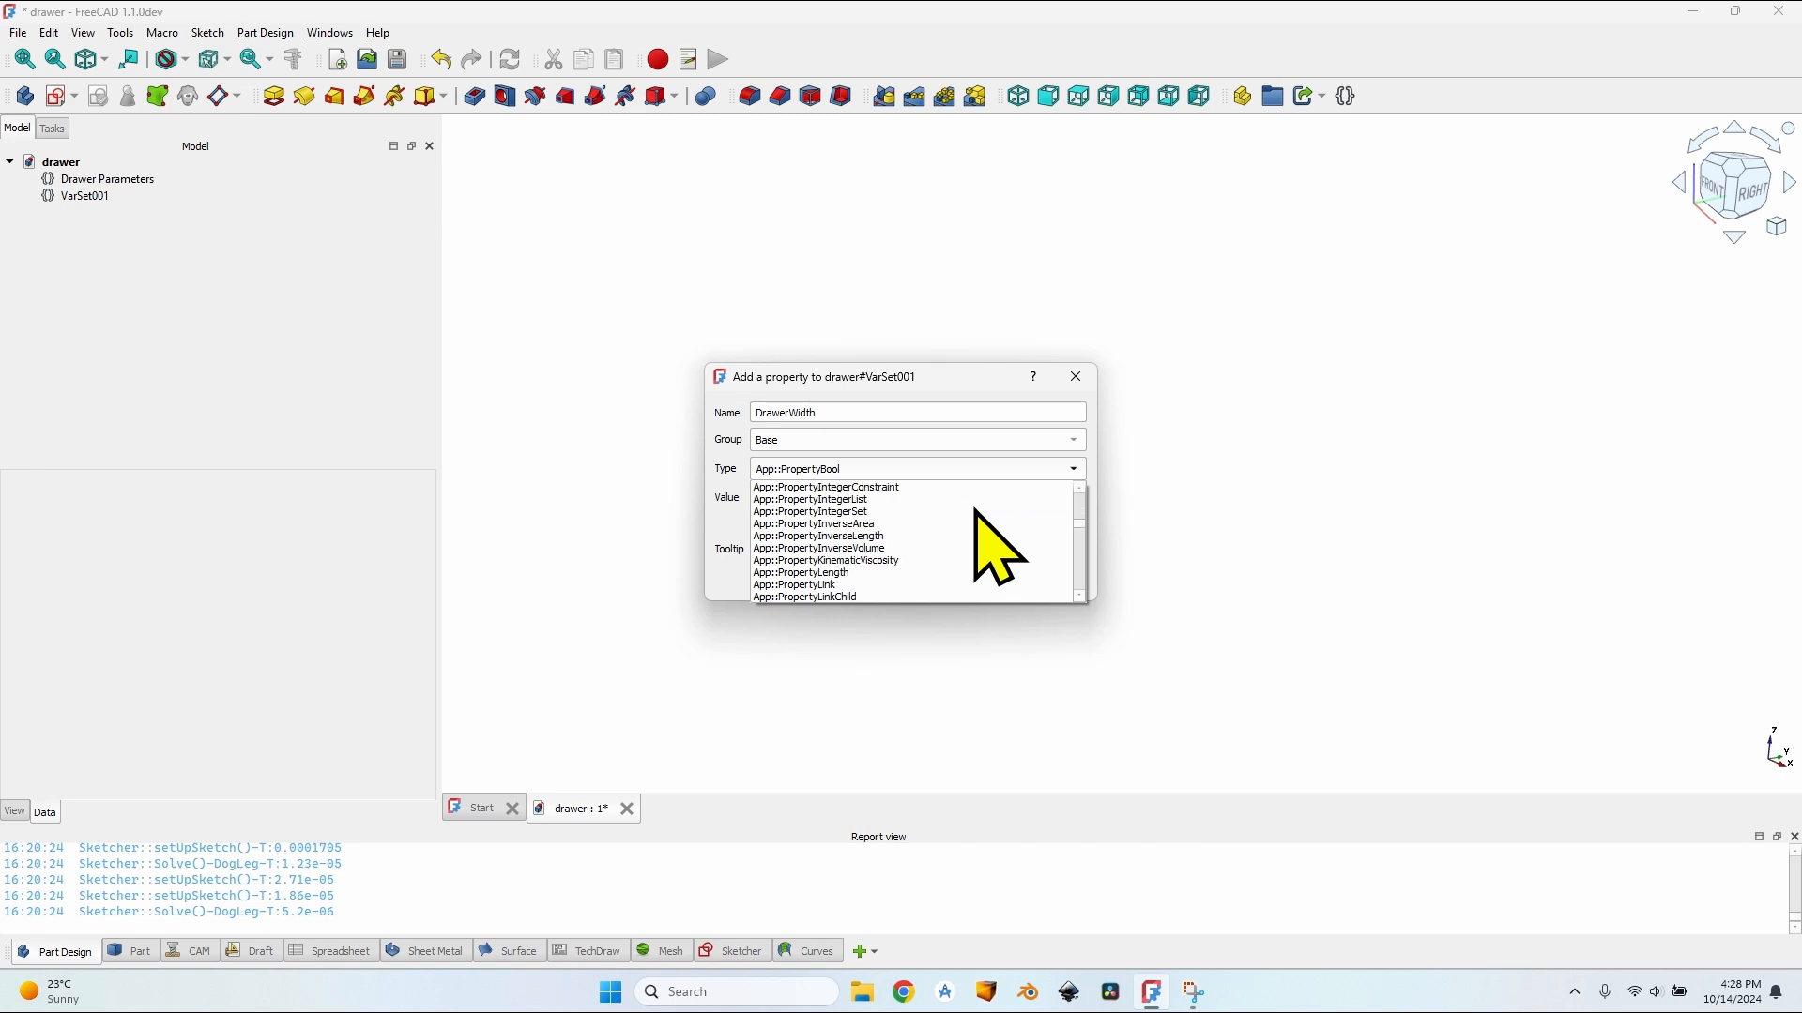
click(882, 573)
Step: Give the DrawerWidth property a value of 450 and the tooltip "Total width of the drawer", and add it to the set
double_click(869, 497)
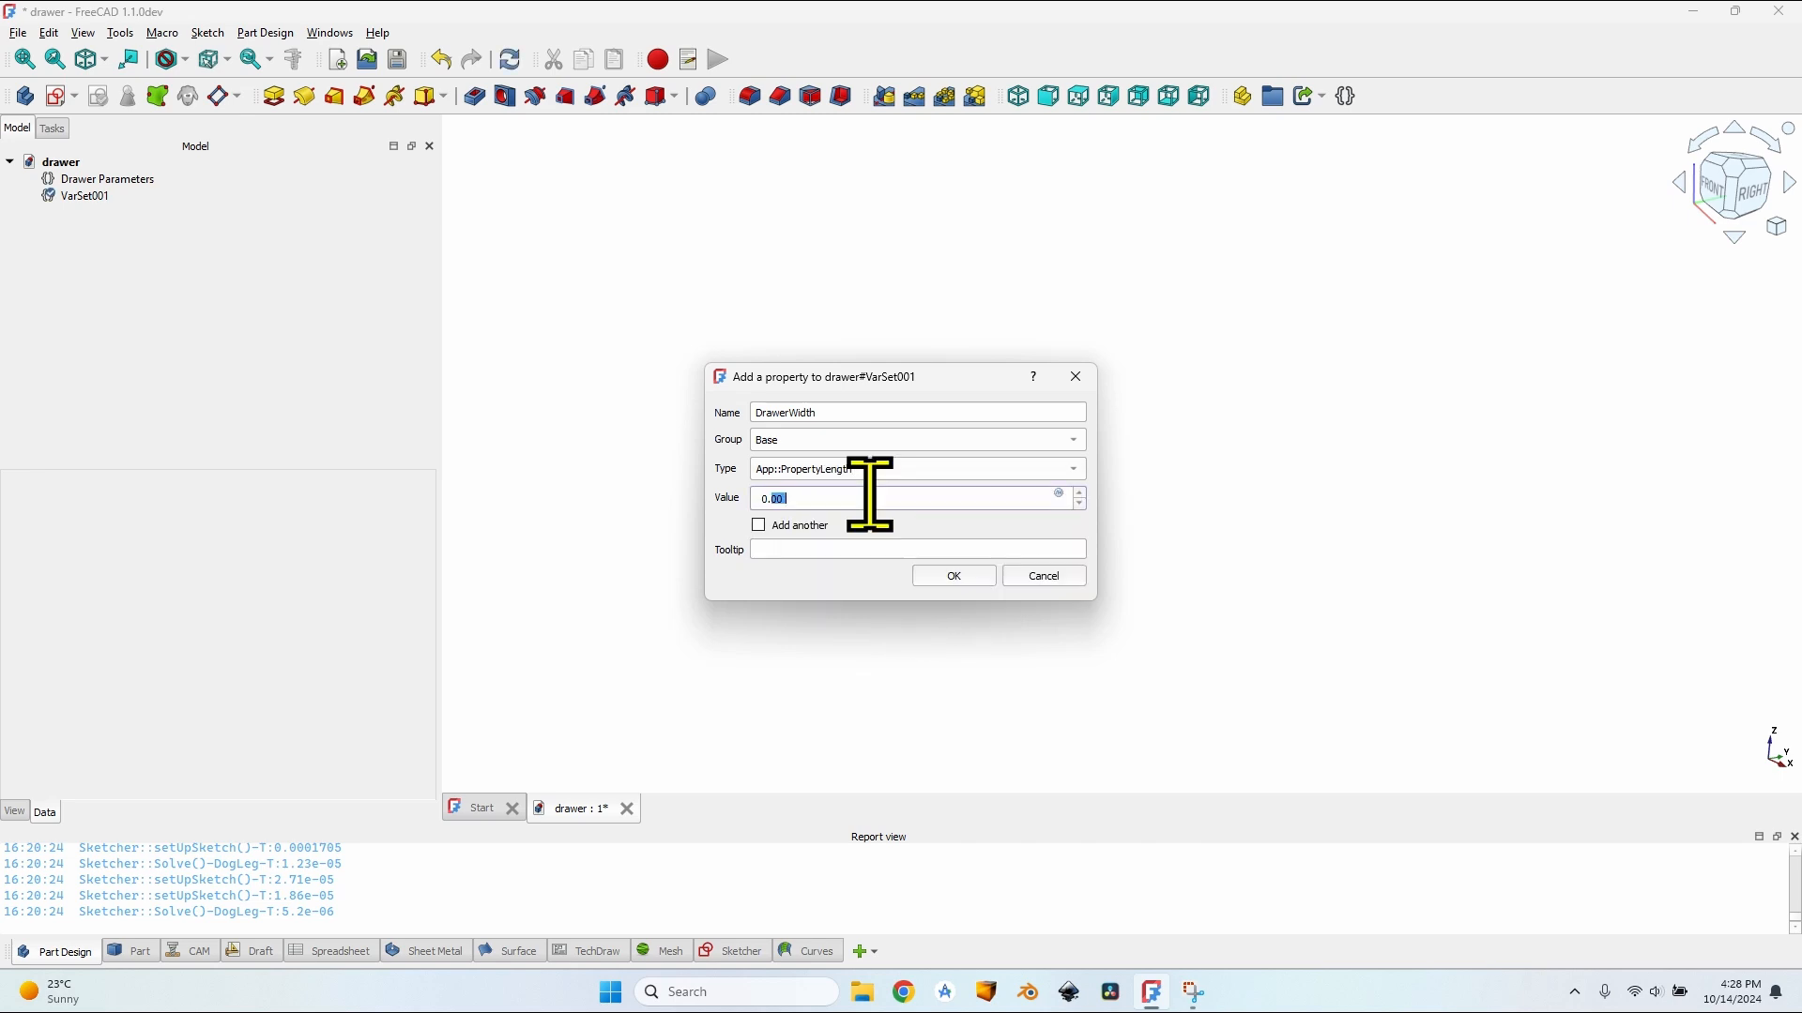
click(870, 498)
text(450)
click(756, 548)
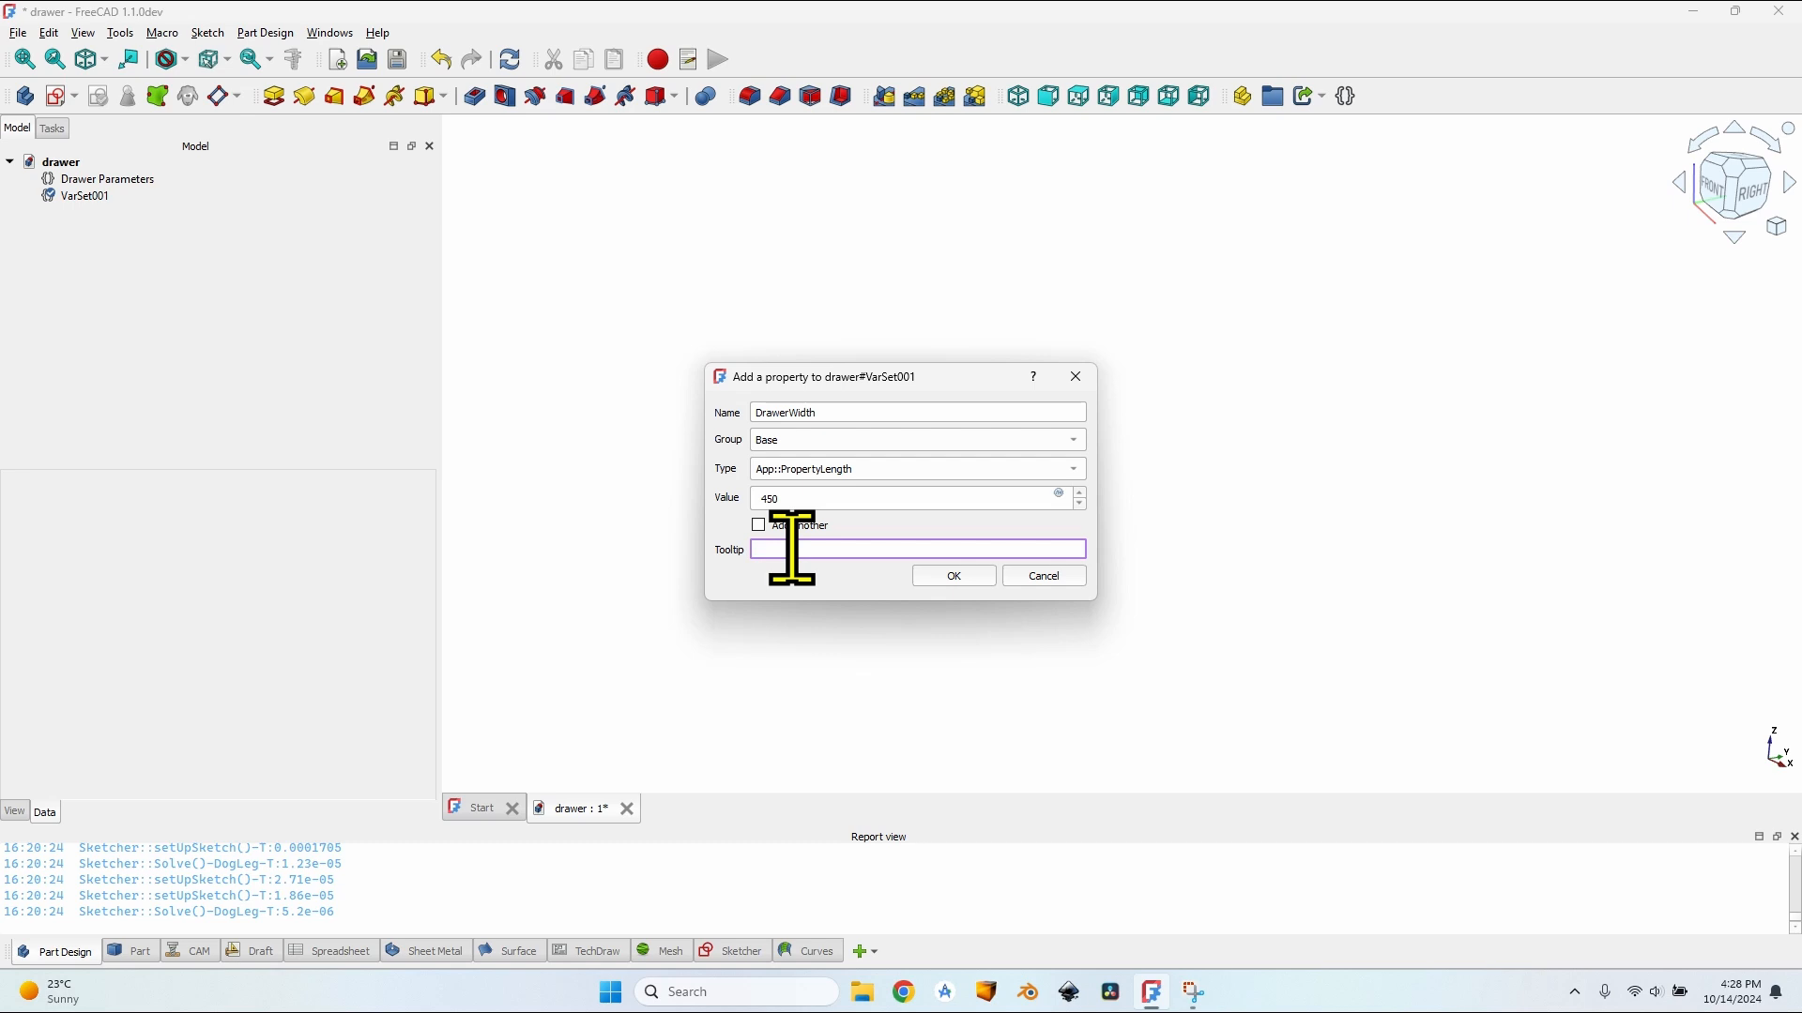
text(Total width of the drawer)
click(769, 527)
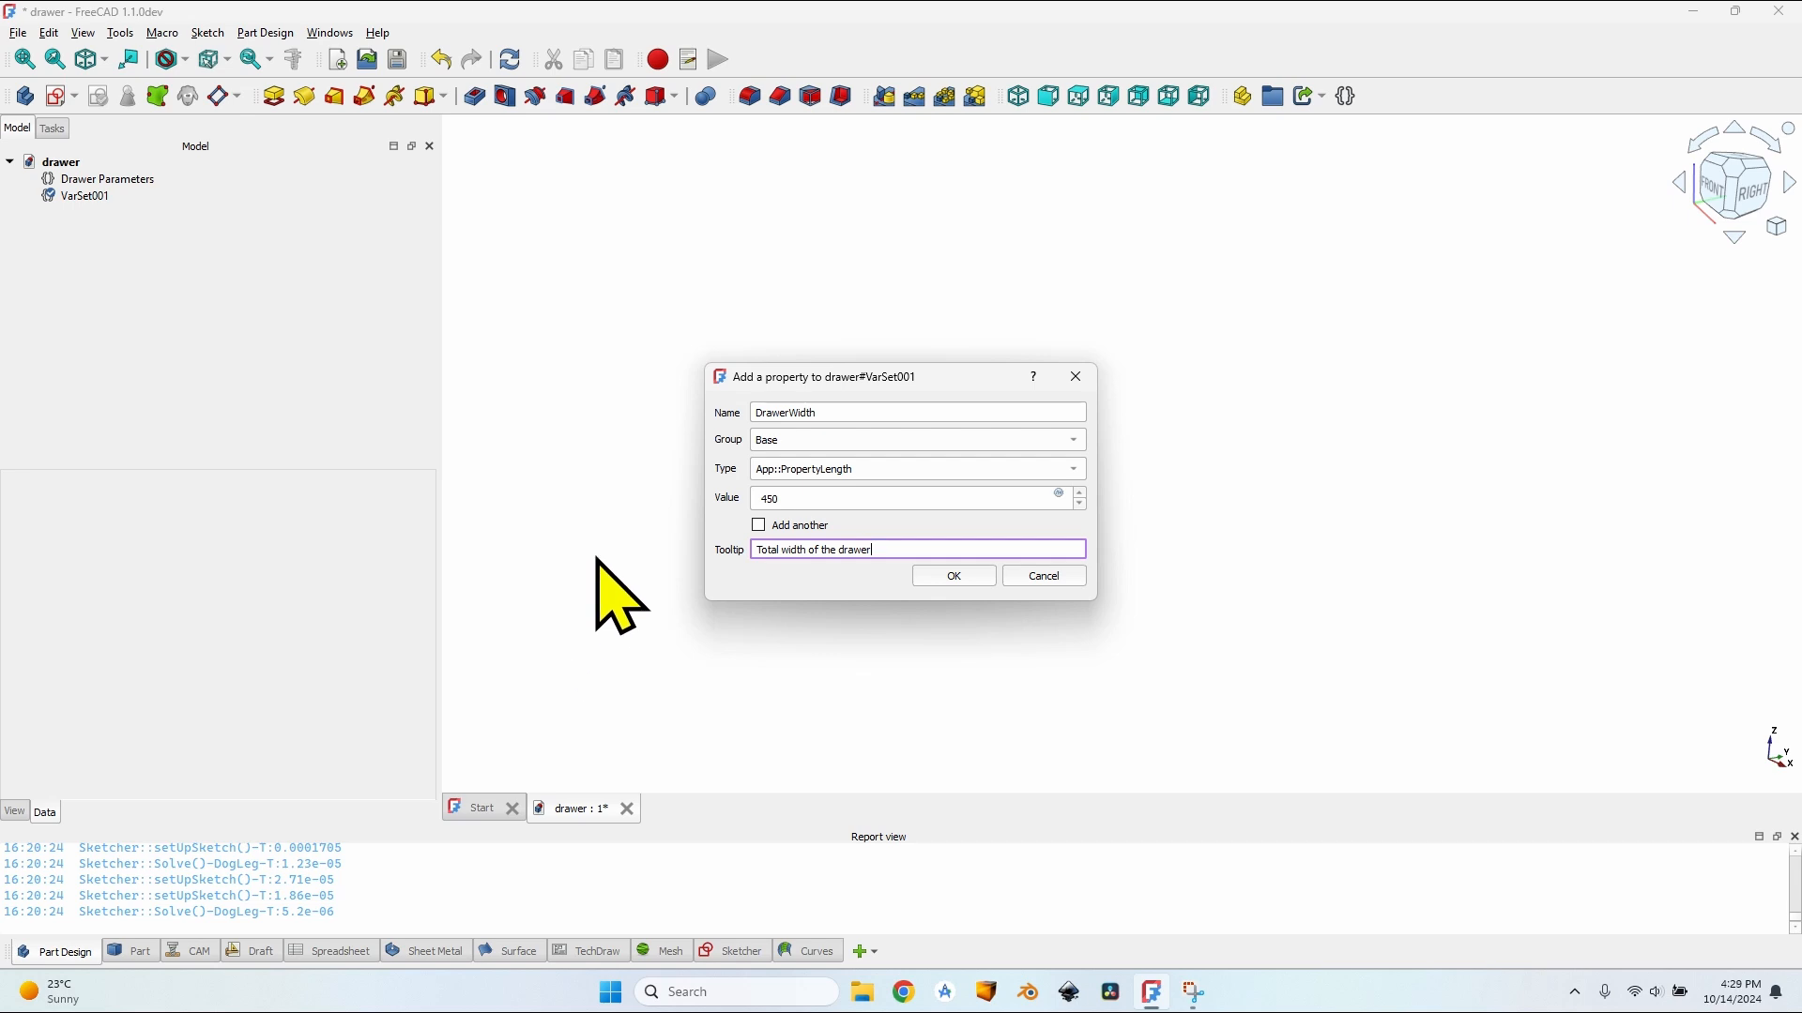
click(953, 576)
Step: Rename the new variable set as Variables
click(83, 196)
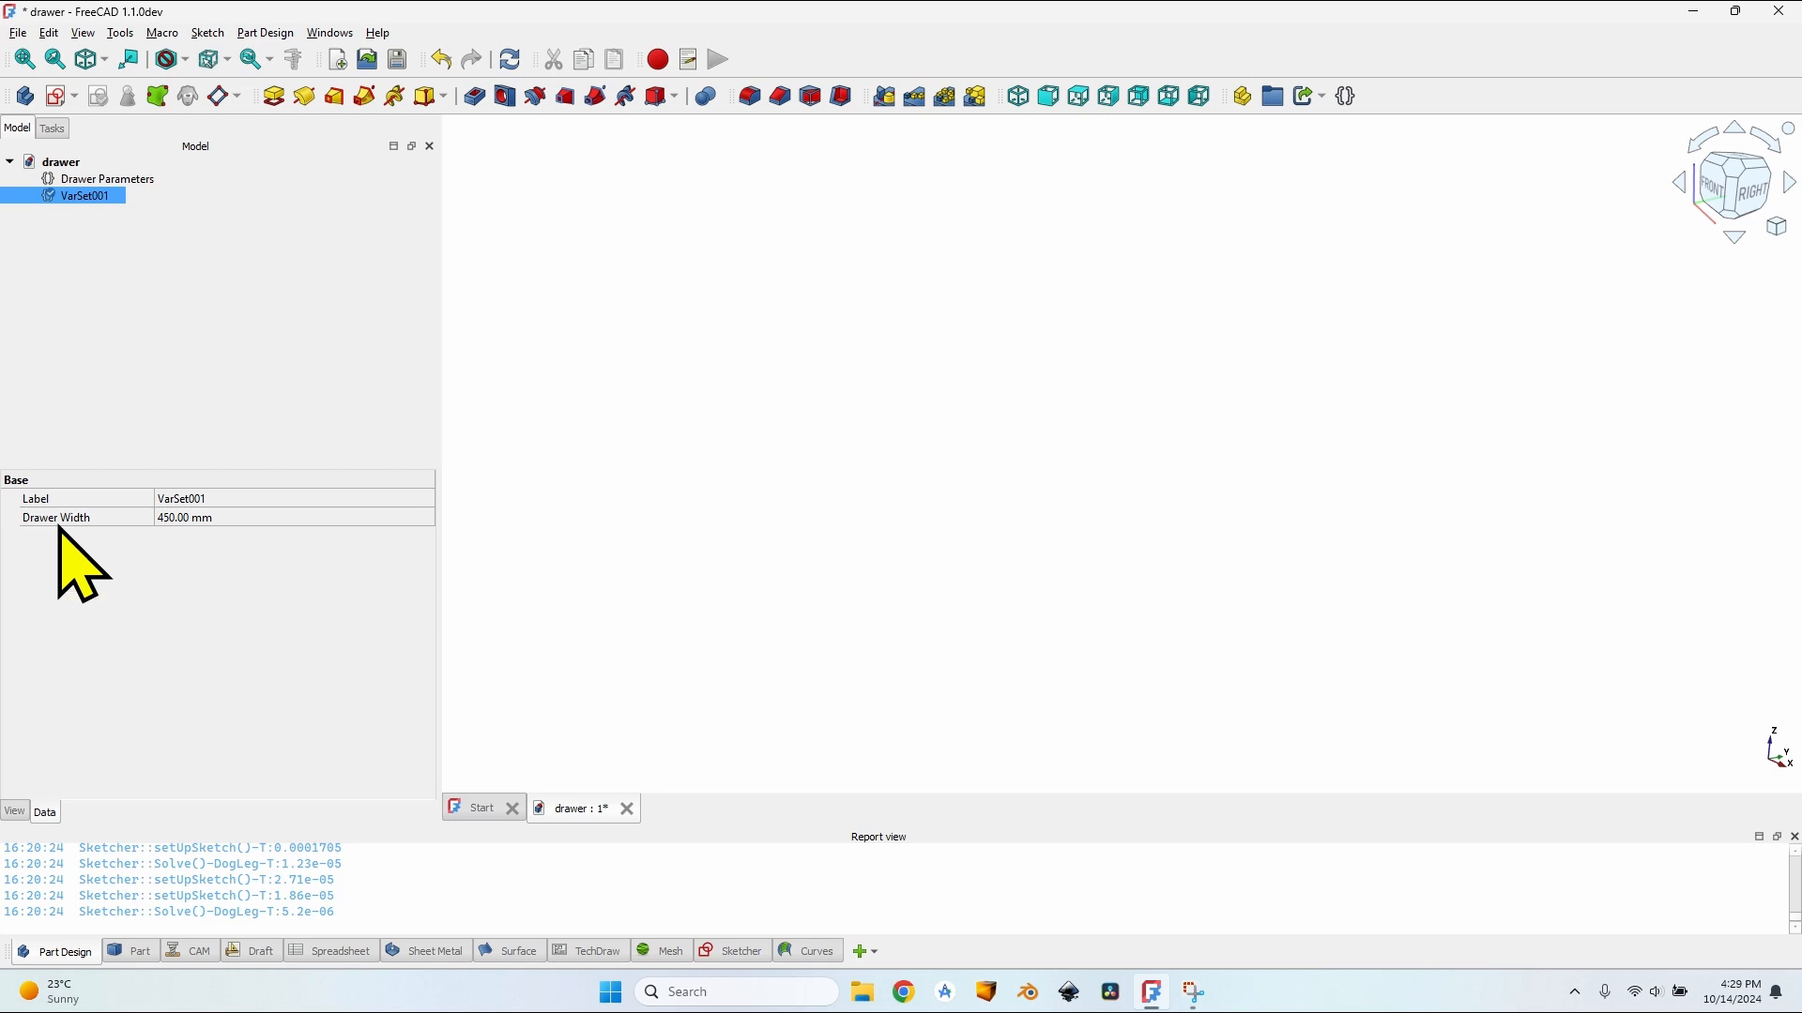
right_click(87, 199)
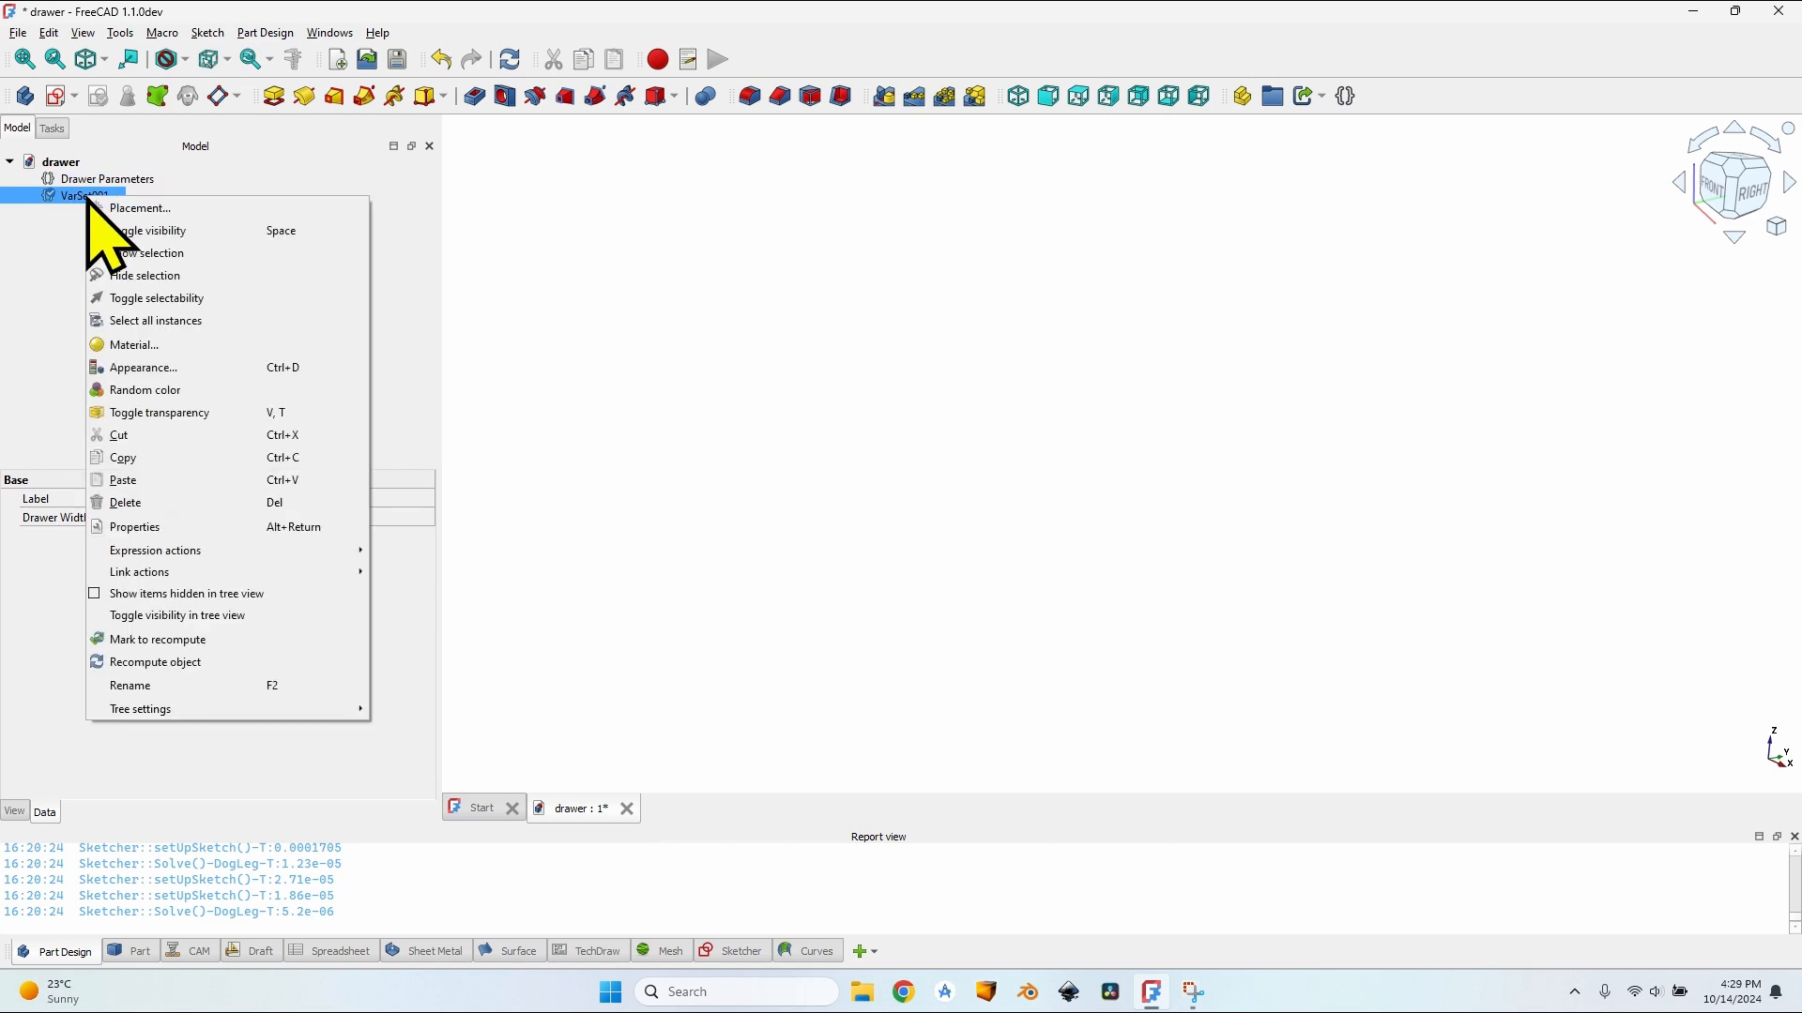
click(219, 690)
text(Var)
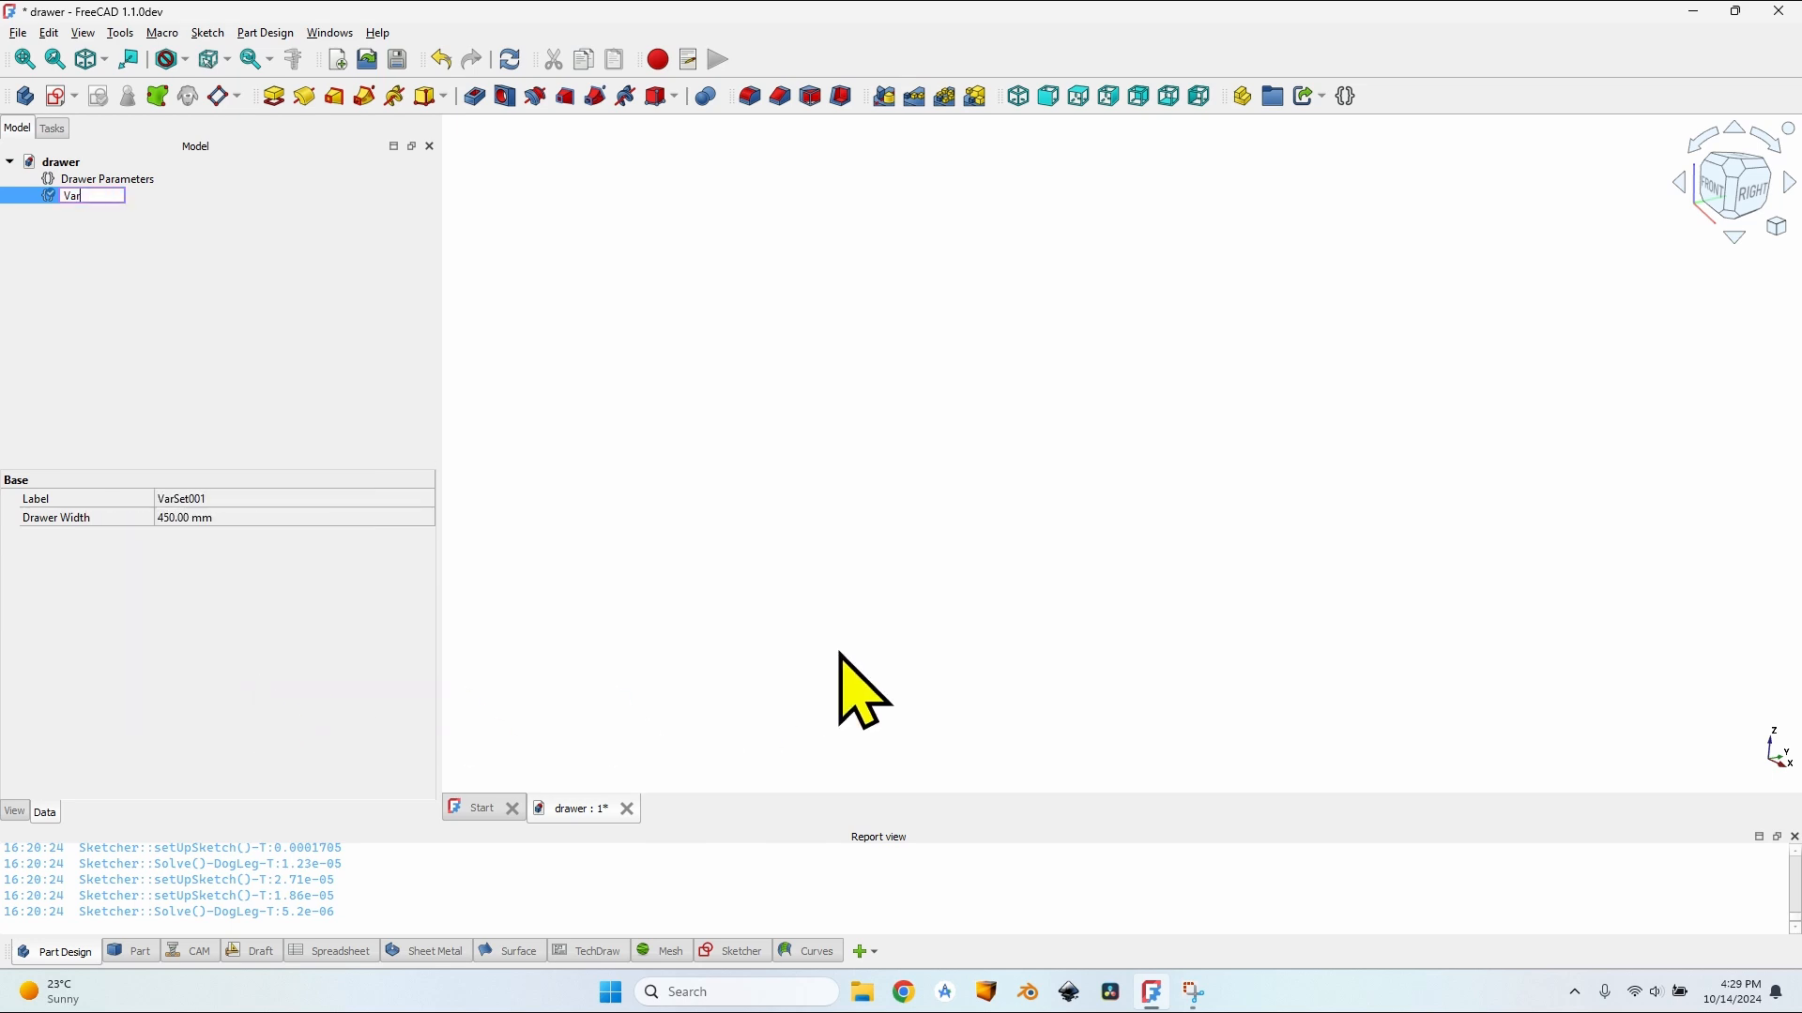
text(iables)
key(Return)
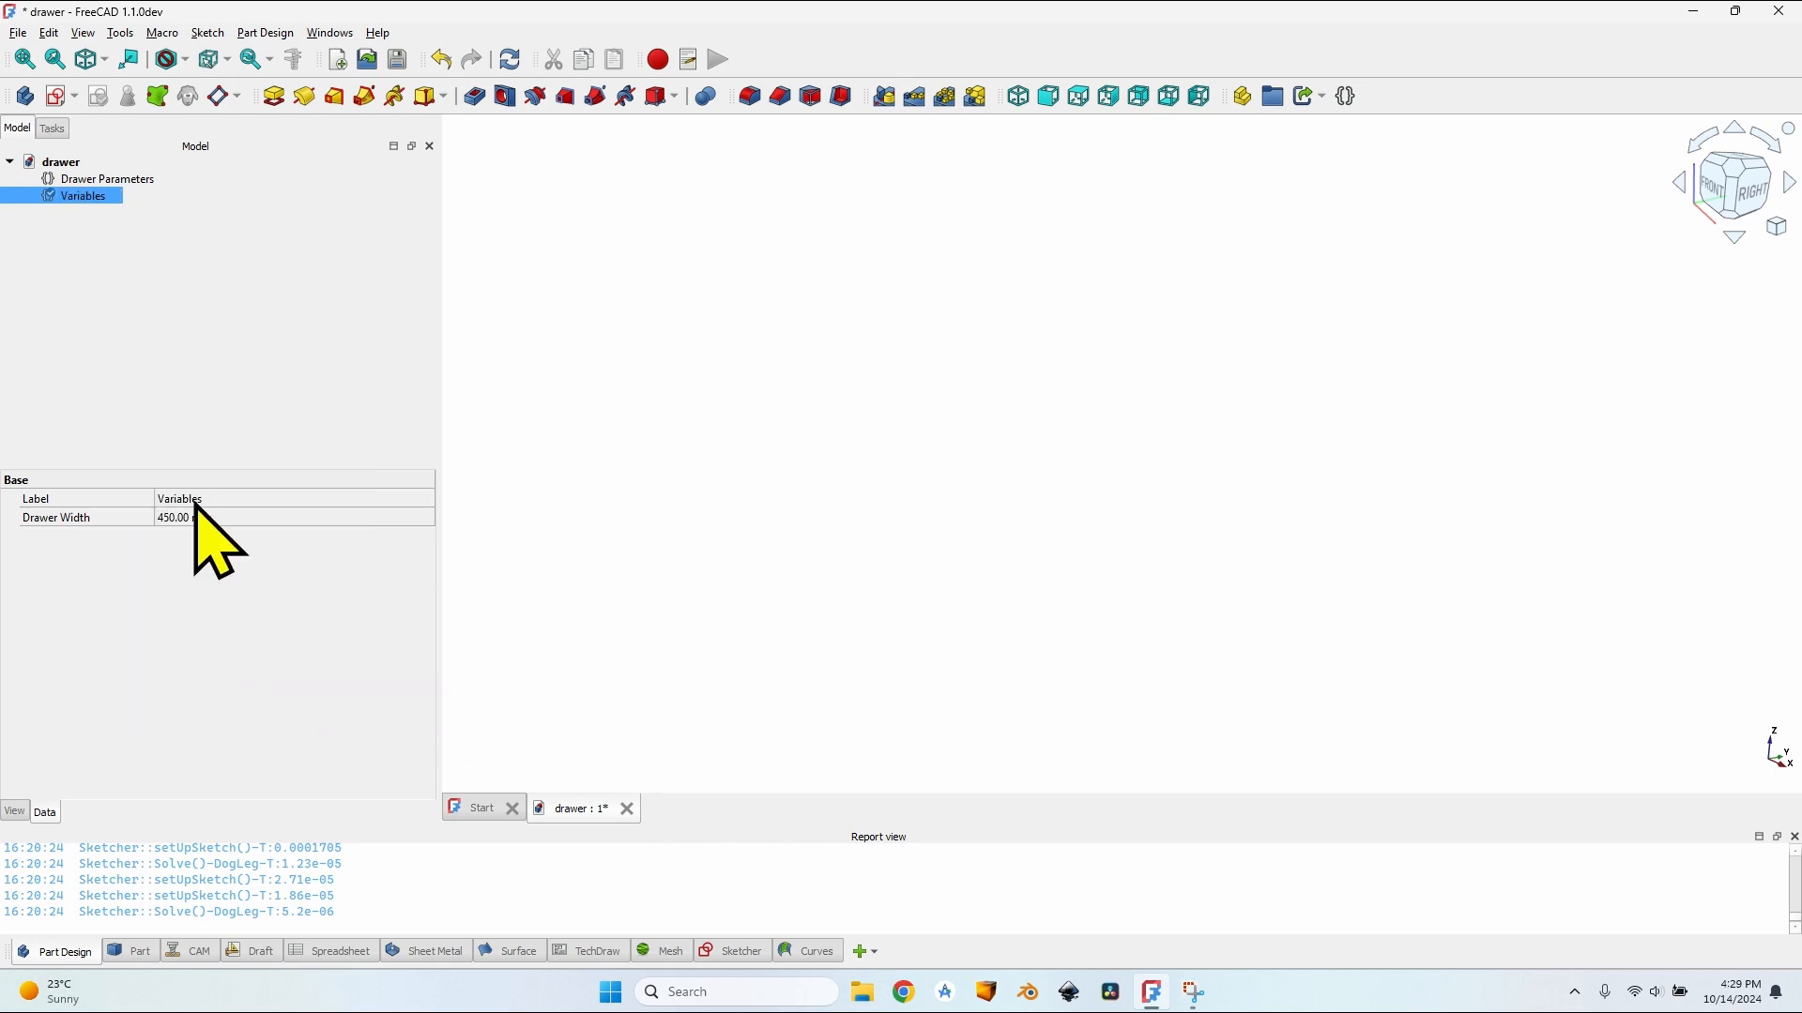
click(195, 500)
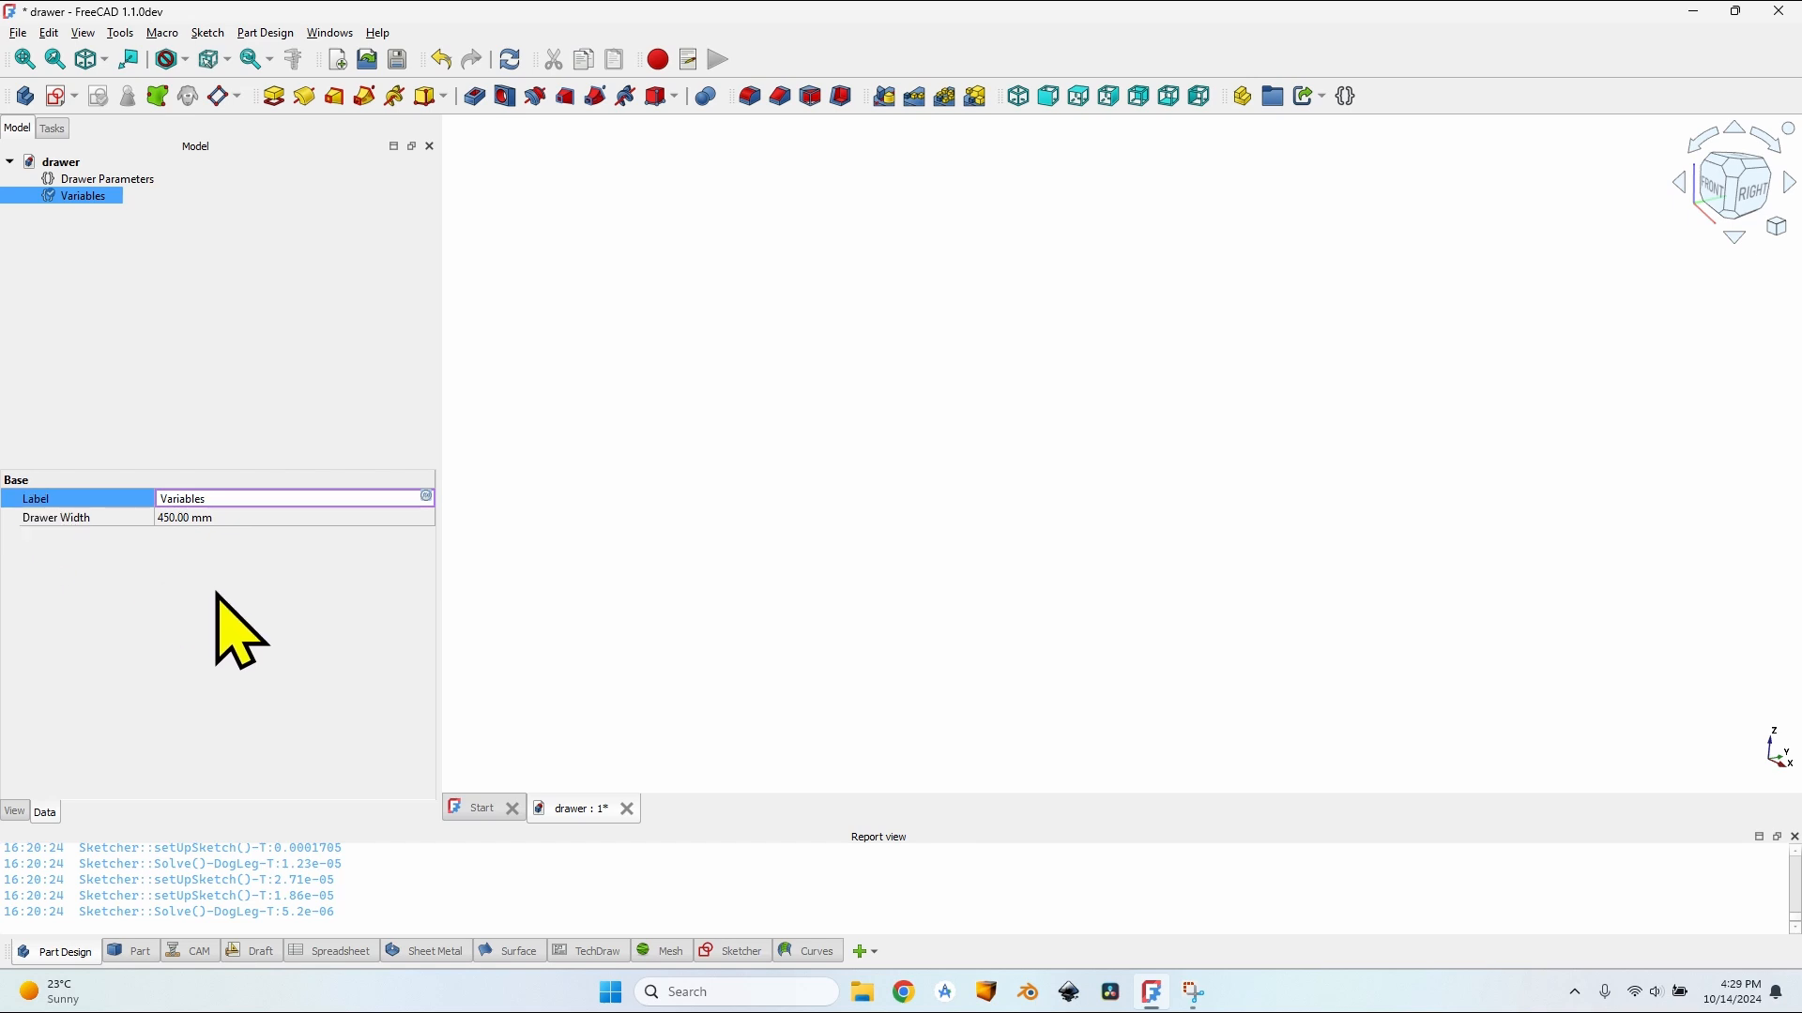
click(249, 627)
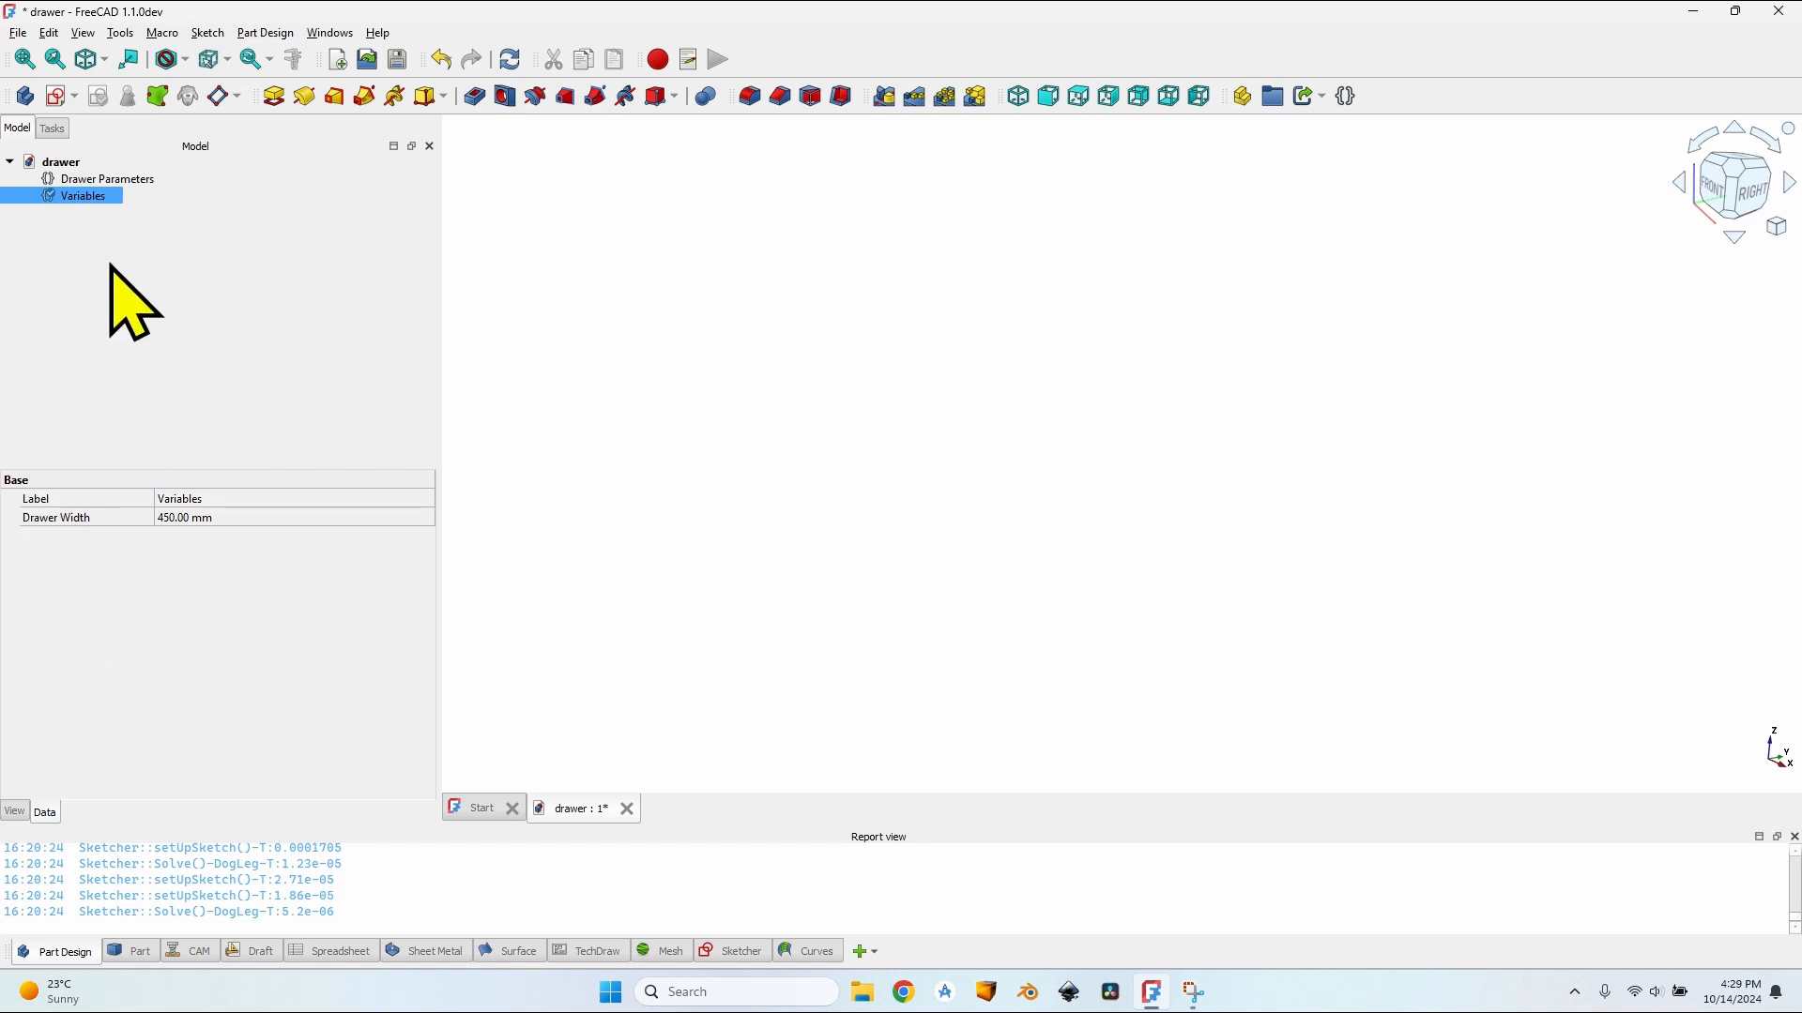
Step: Start a new App::PropertyLength property for the Variables set, named DrawerLength, without the group name prefix
double_click(94, 199)
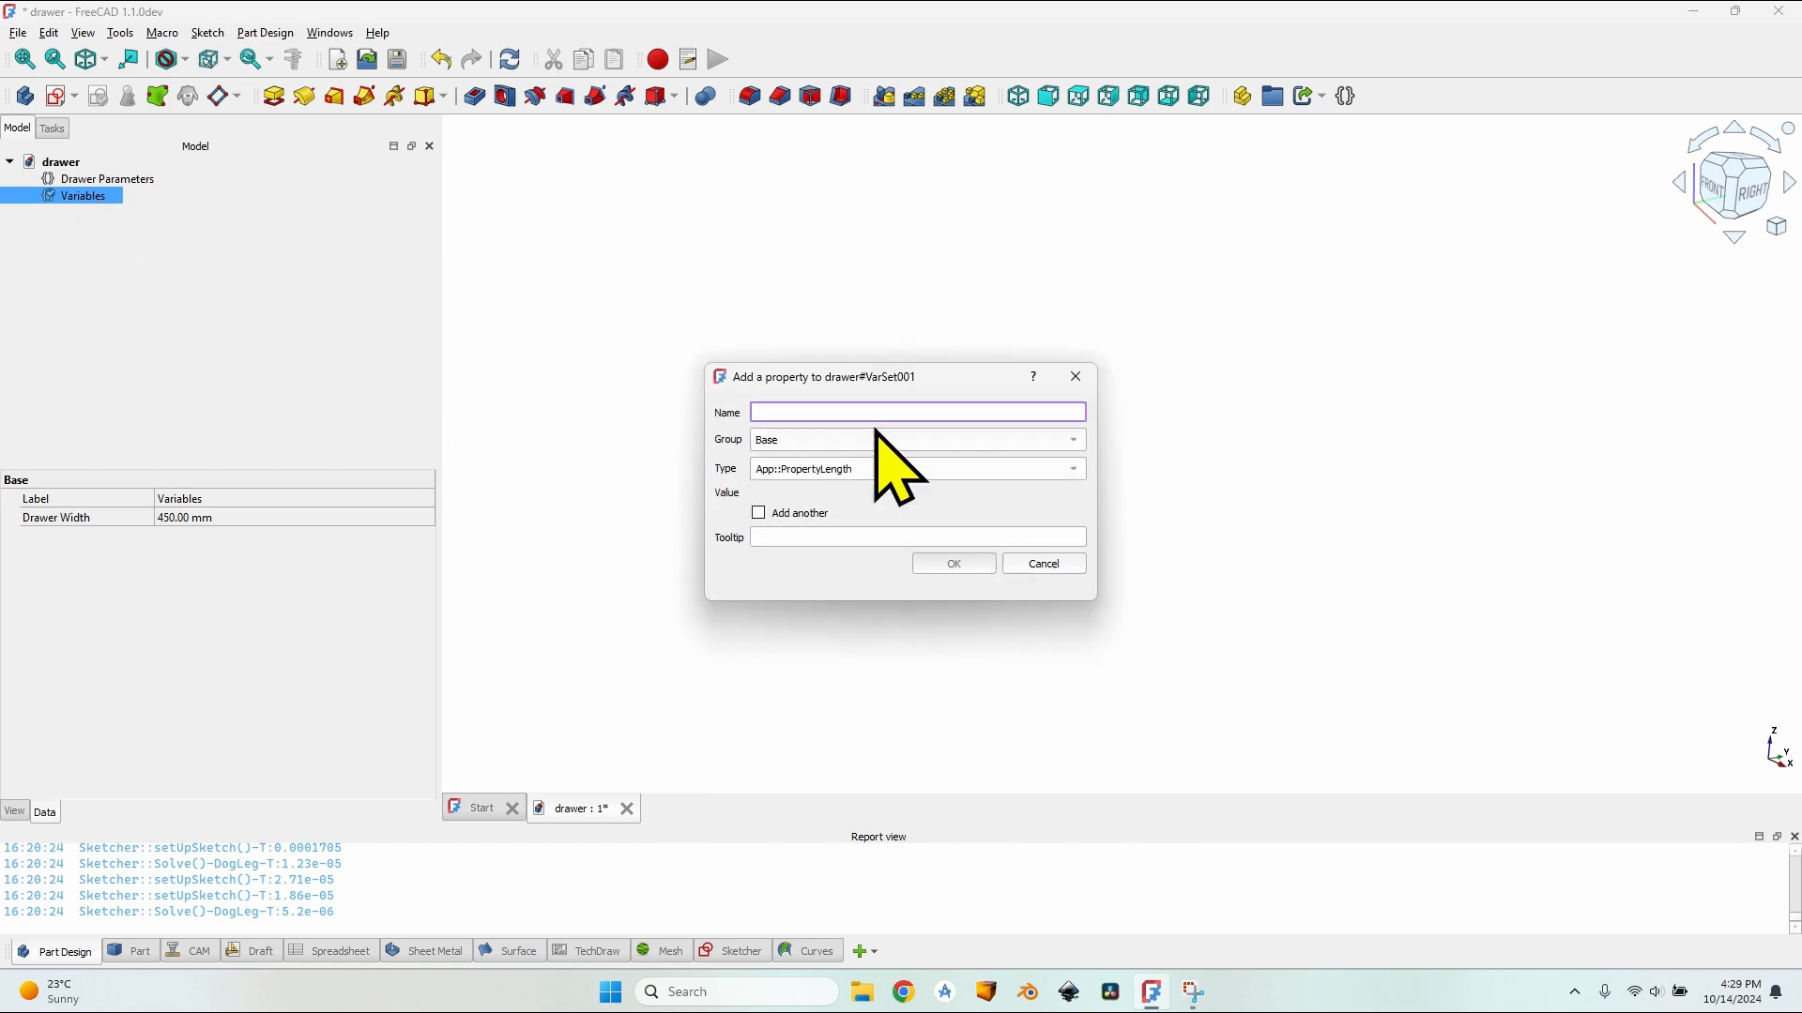
click(1055, 565)
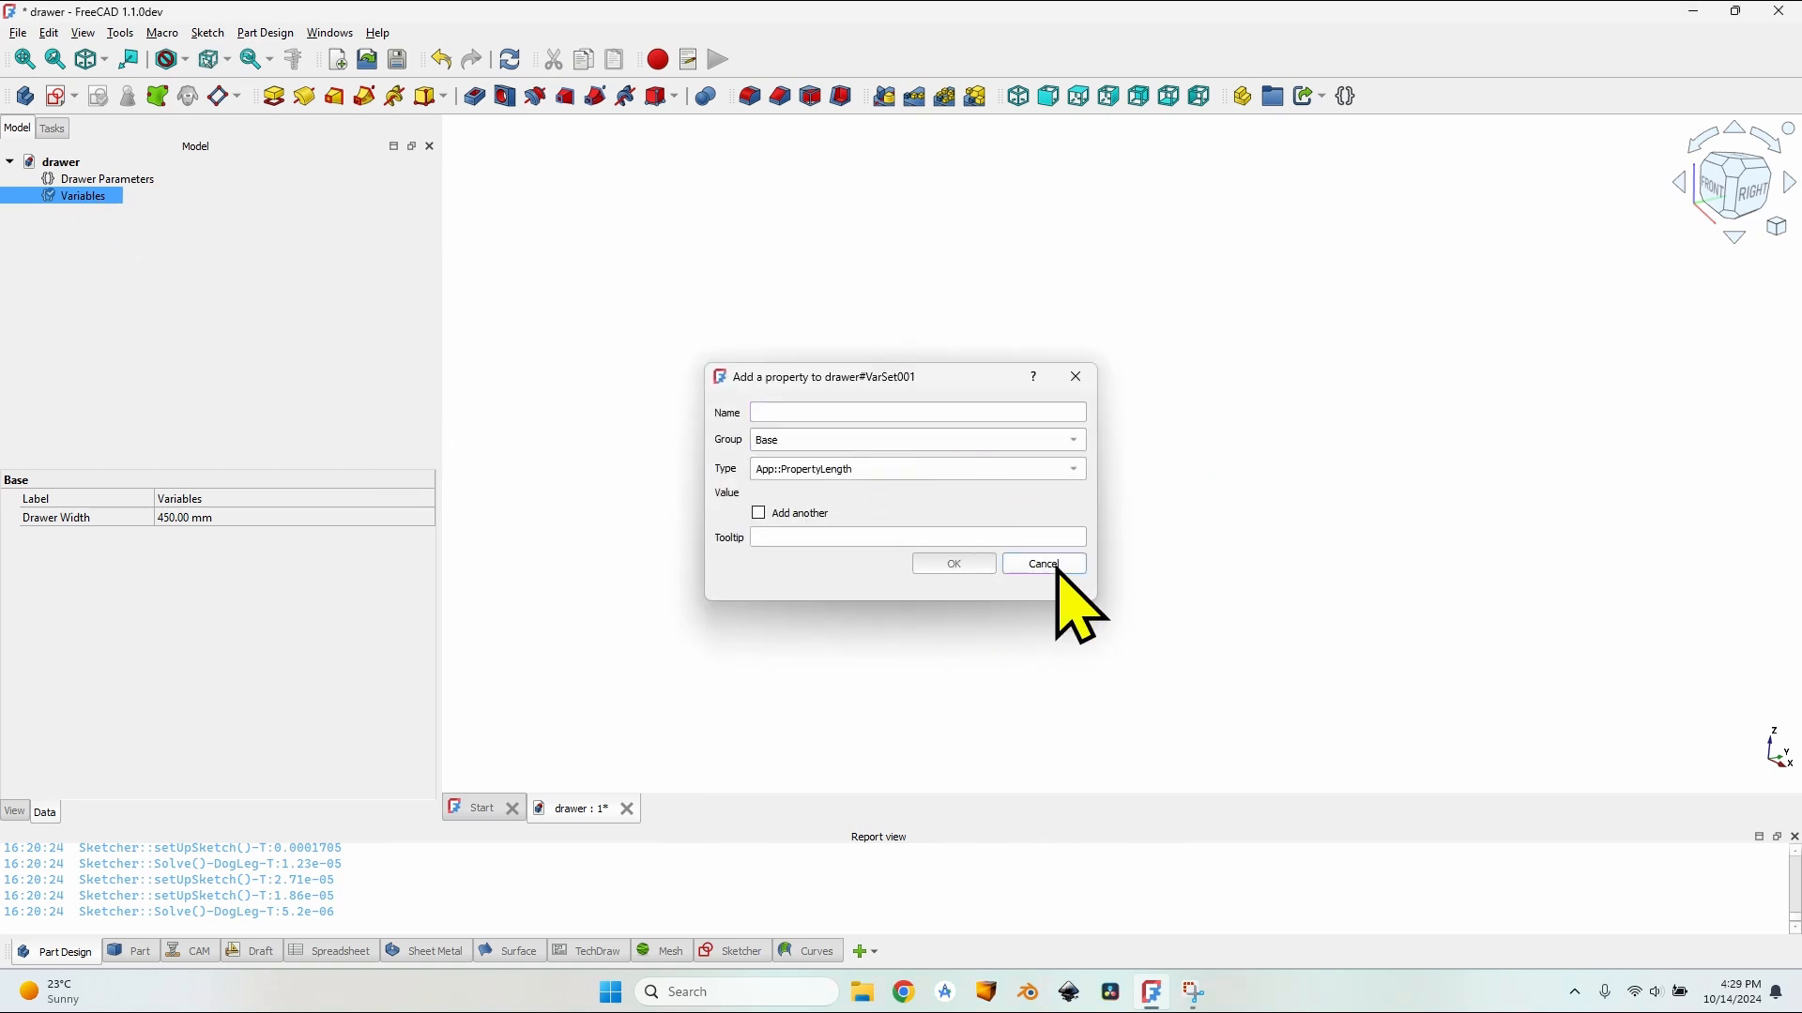
right_click(95, 548)
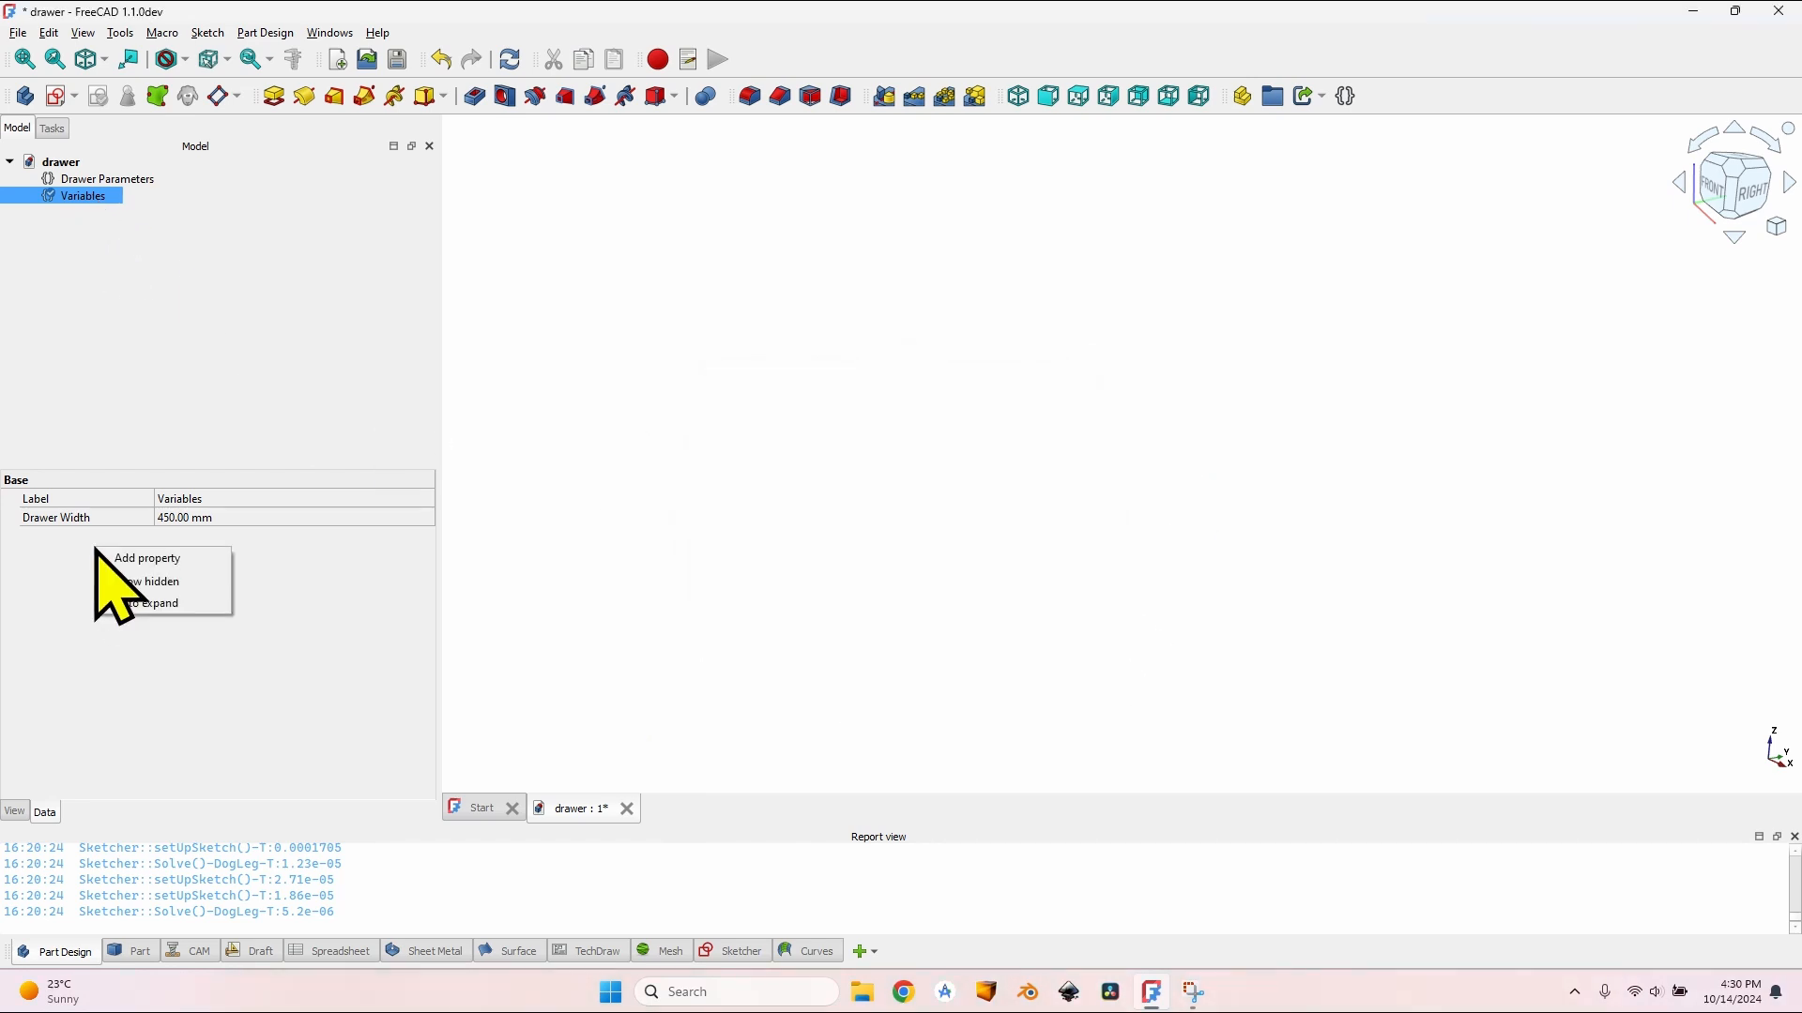
click(188, 558)
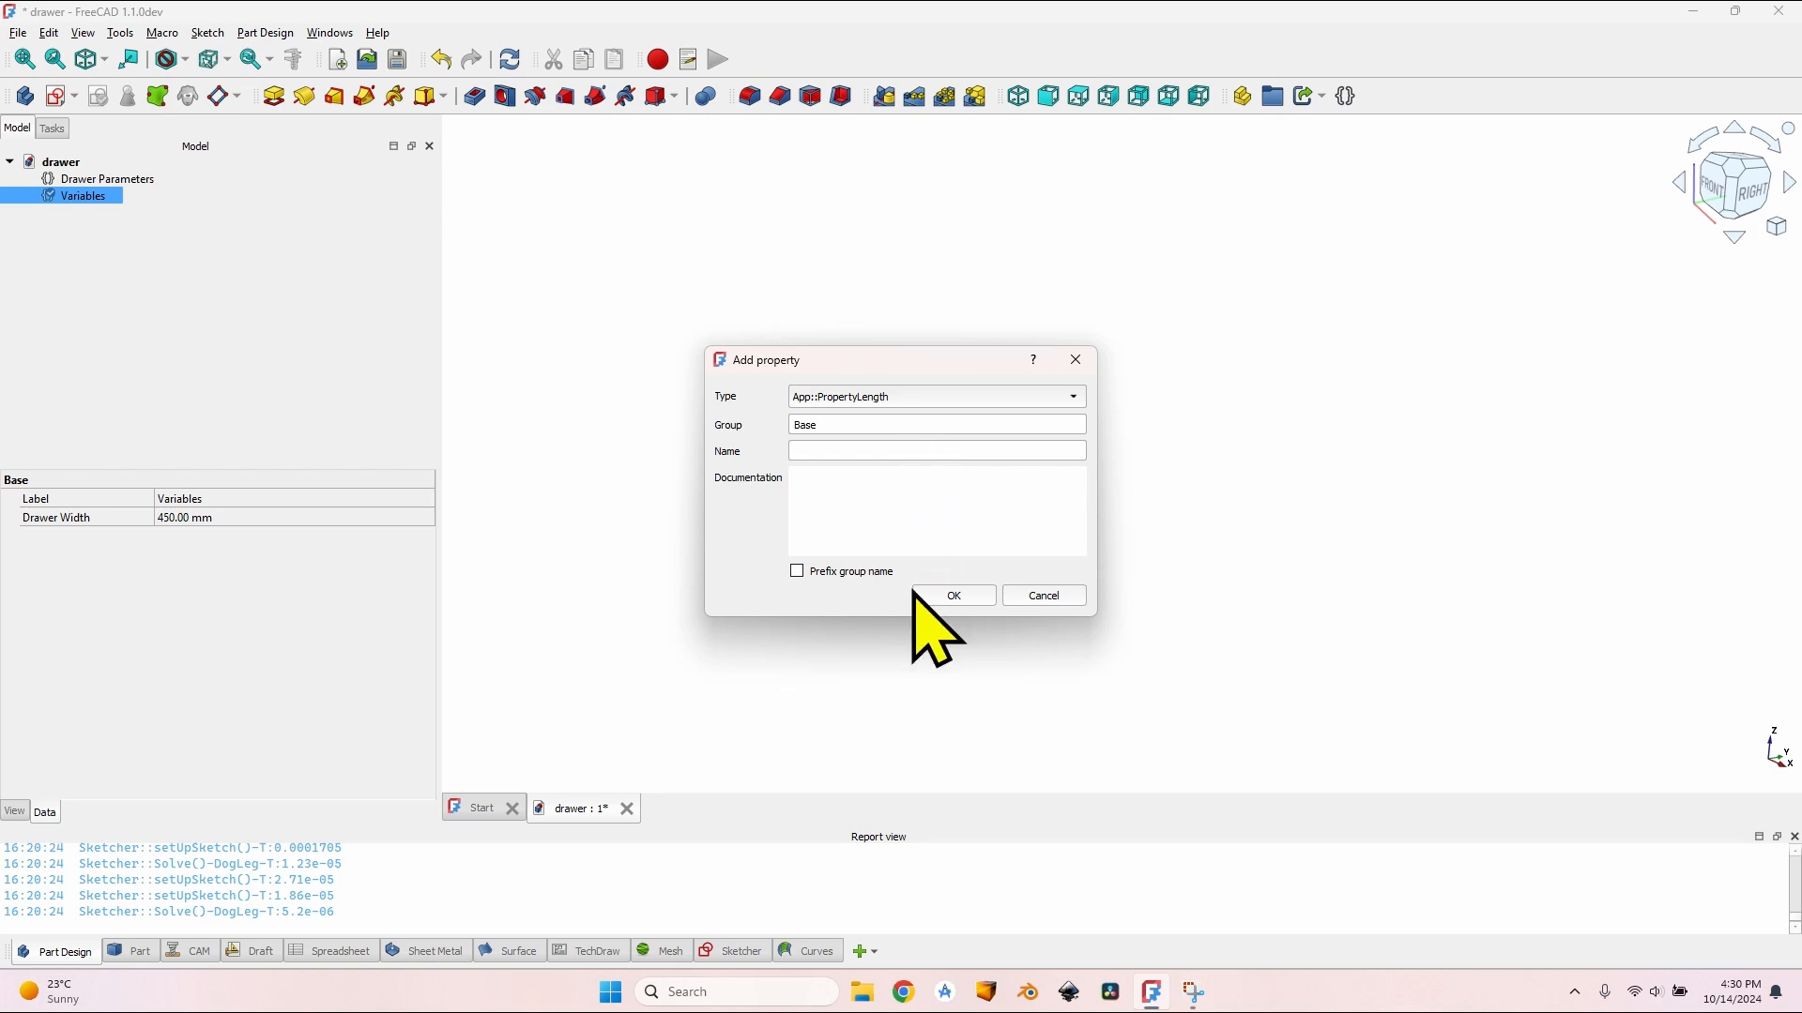
click(802, 576)
click(864, 450)
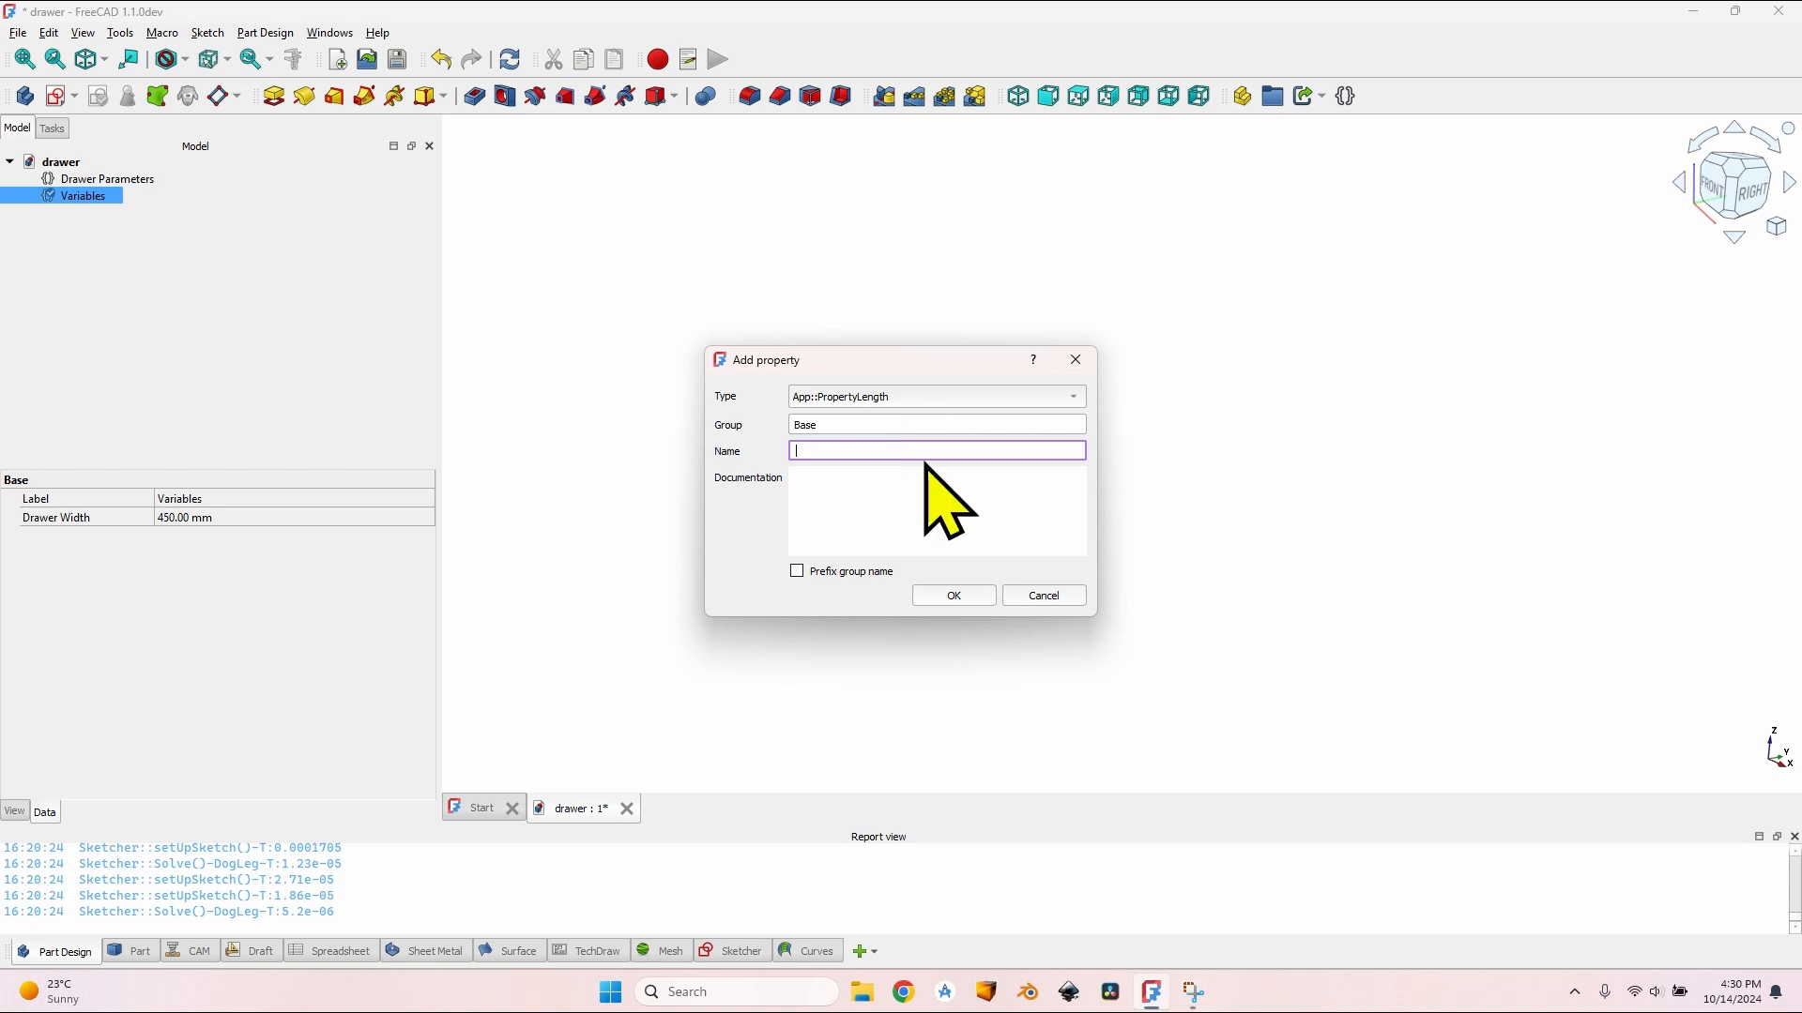
text(DrawerLength)
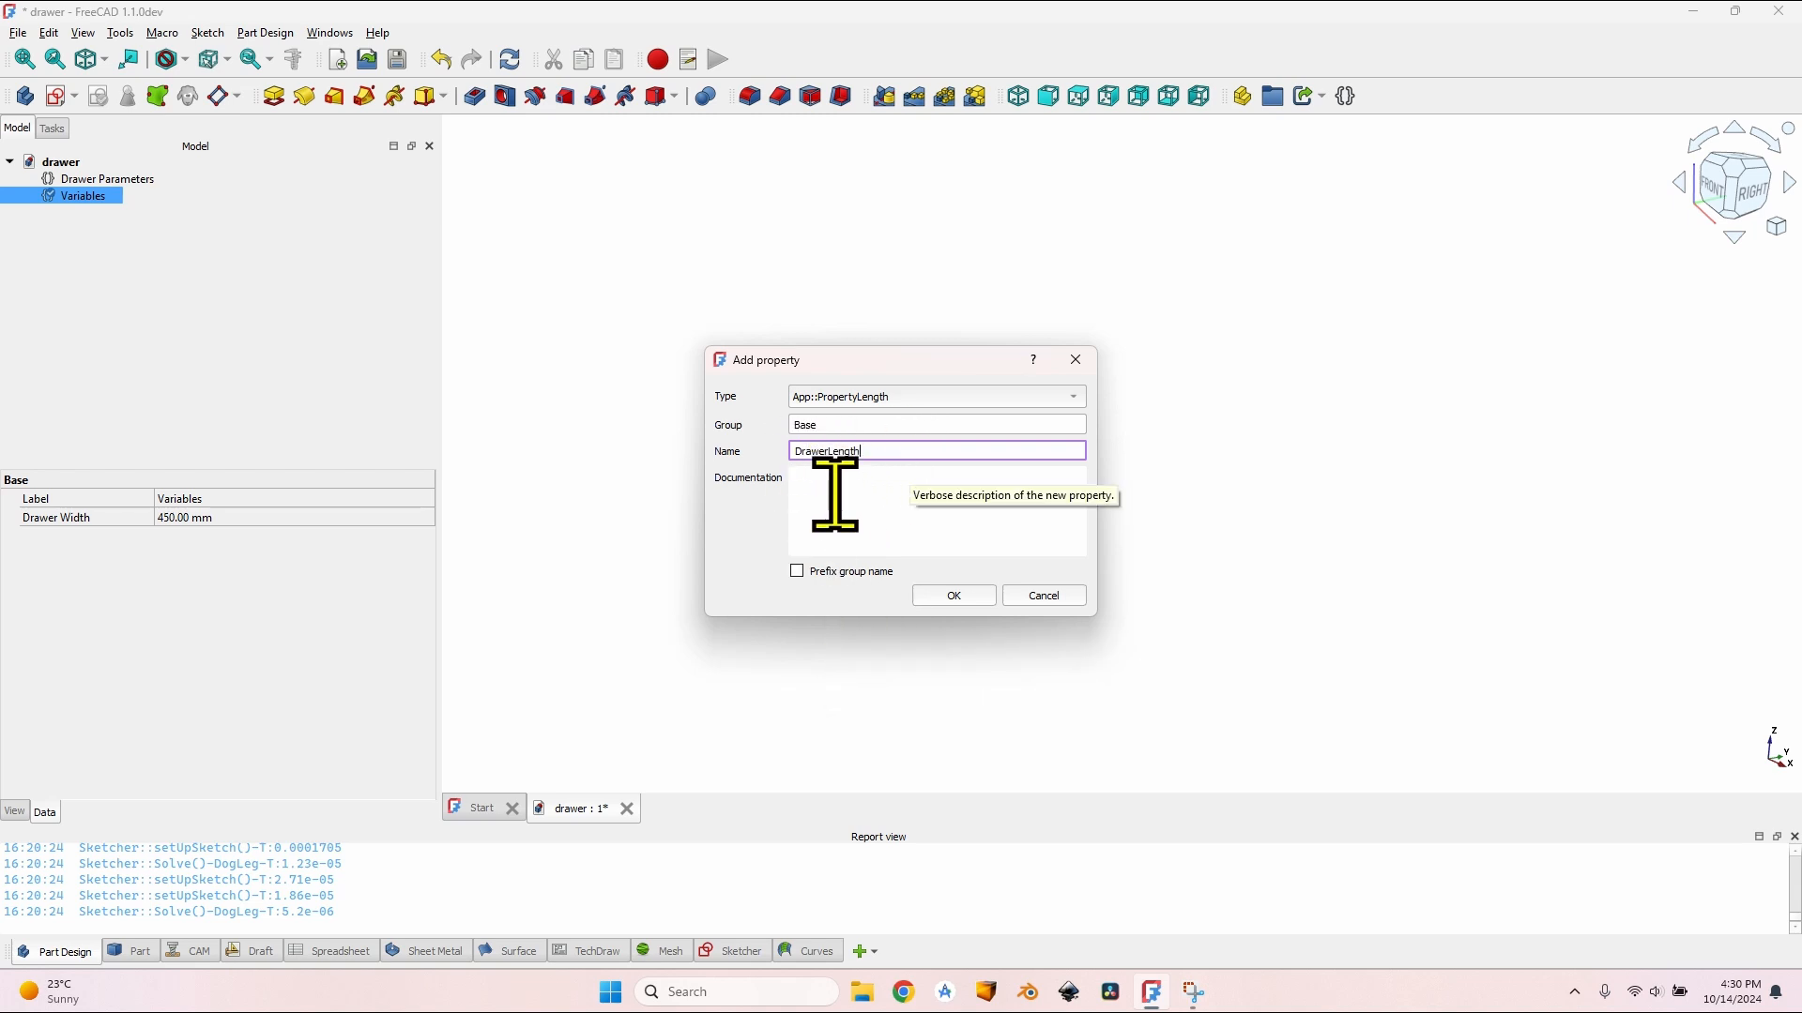
Step: Assign the DrawerLength property to the group Length, document it as "Total length og the drawer", and add it to the set
key(shift+Tab)
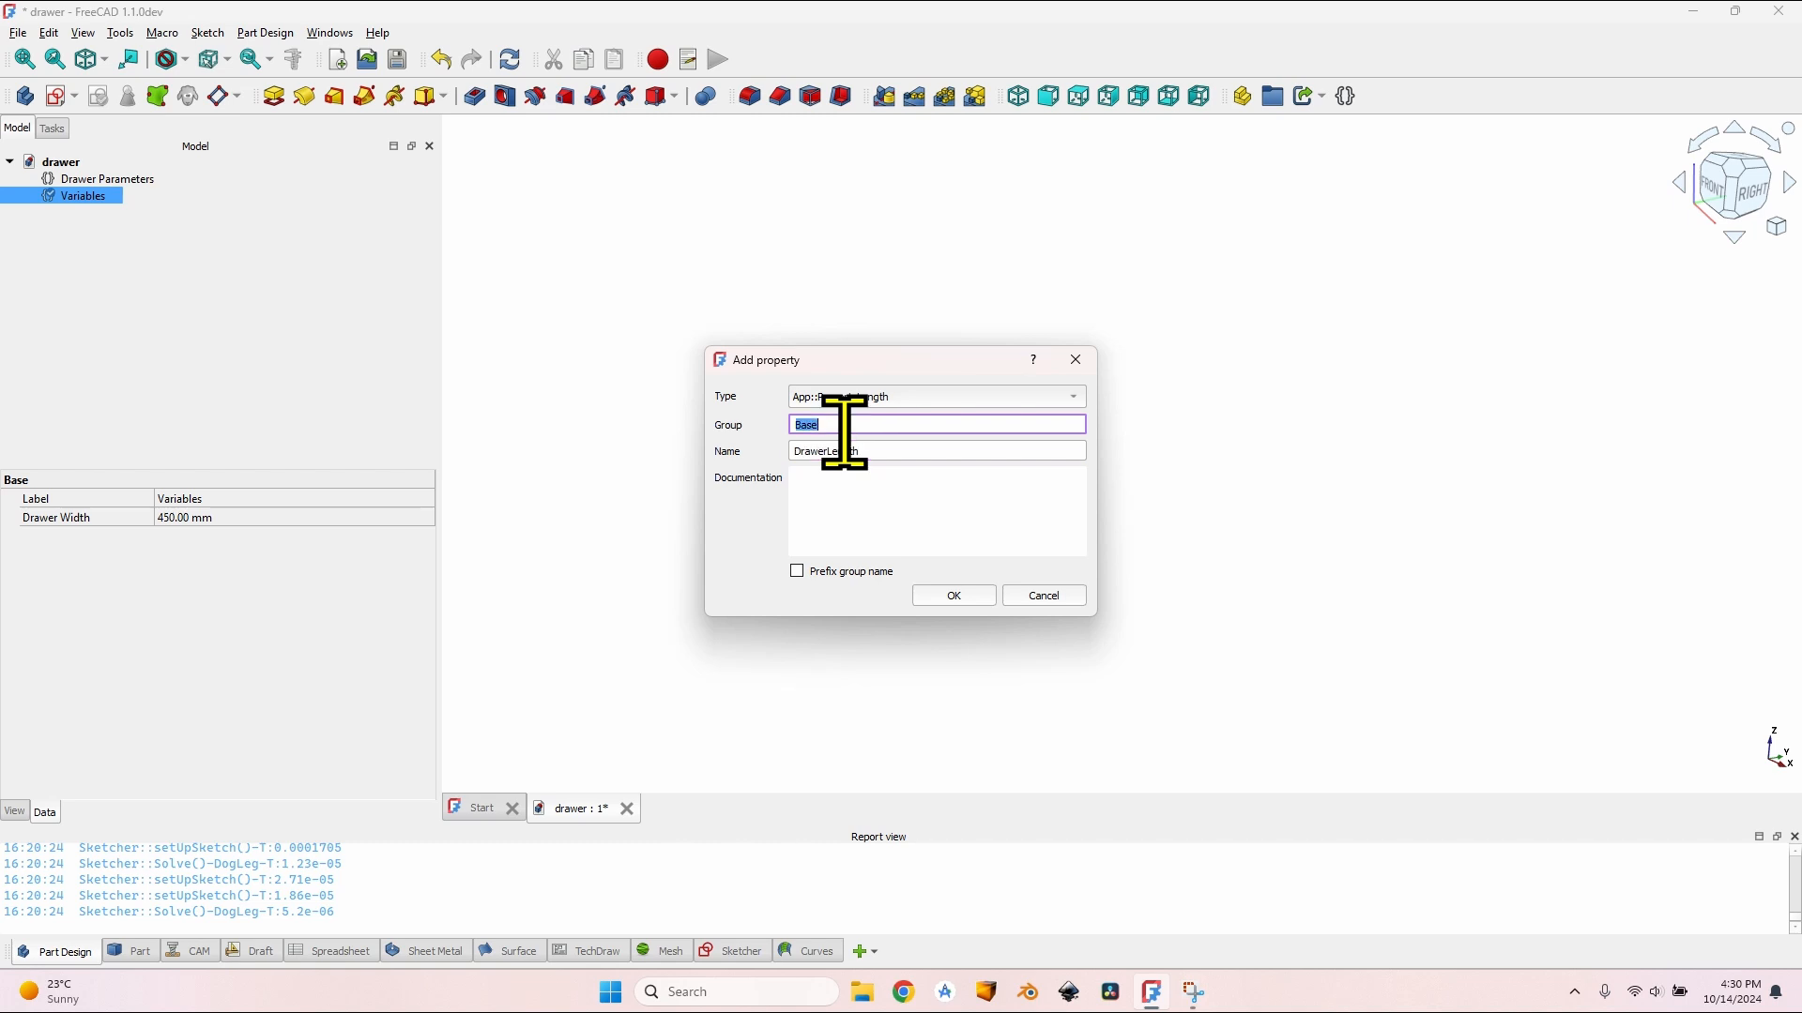
text(Length)
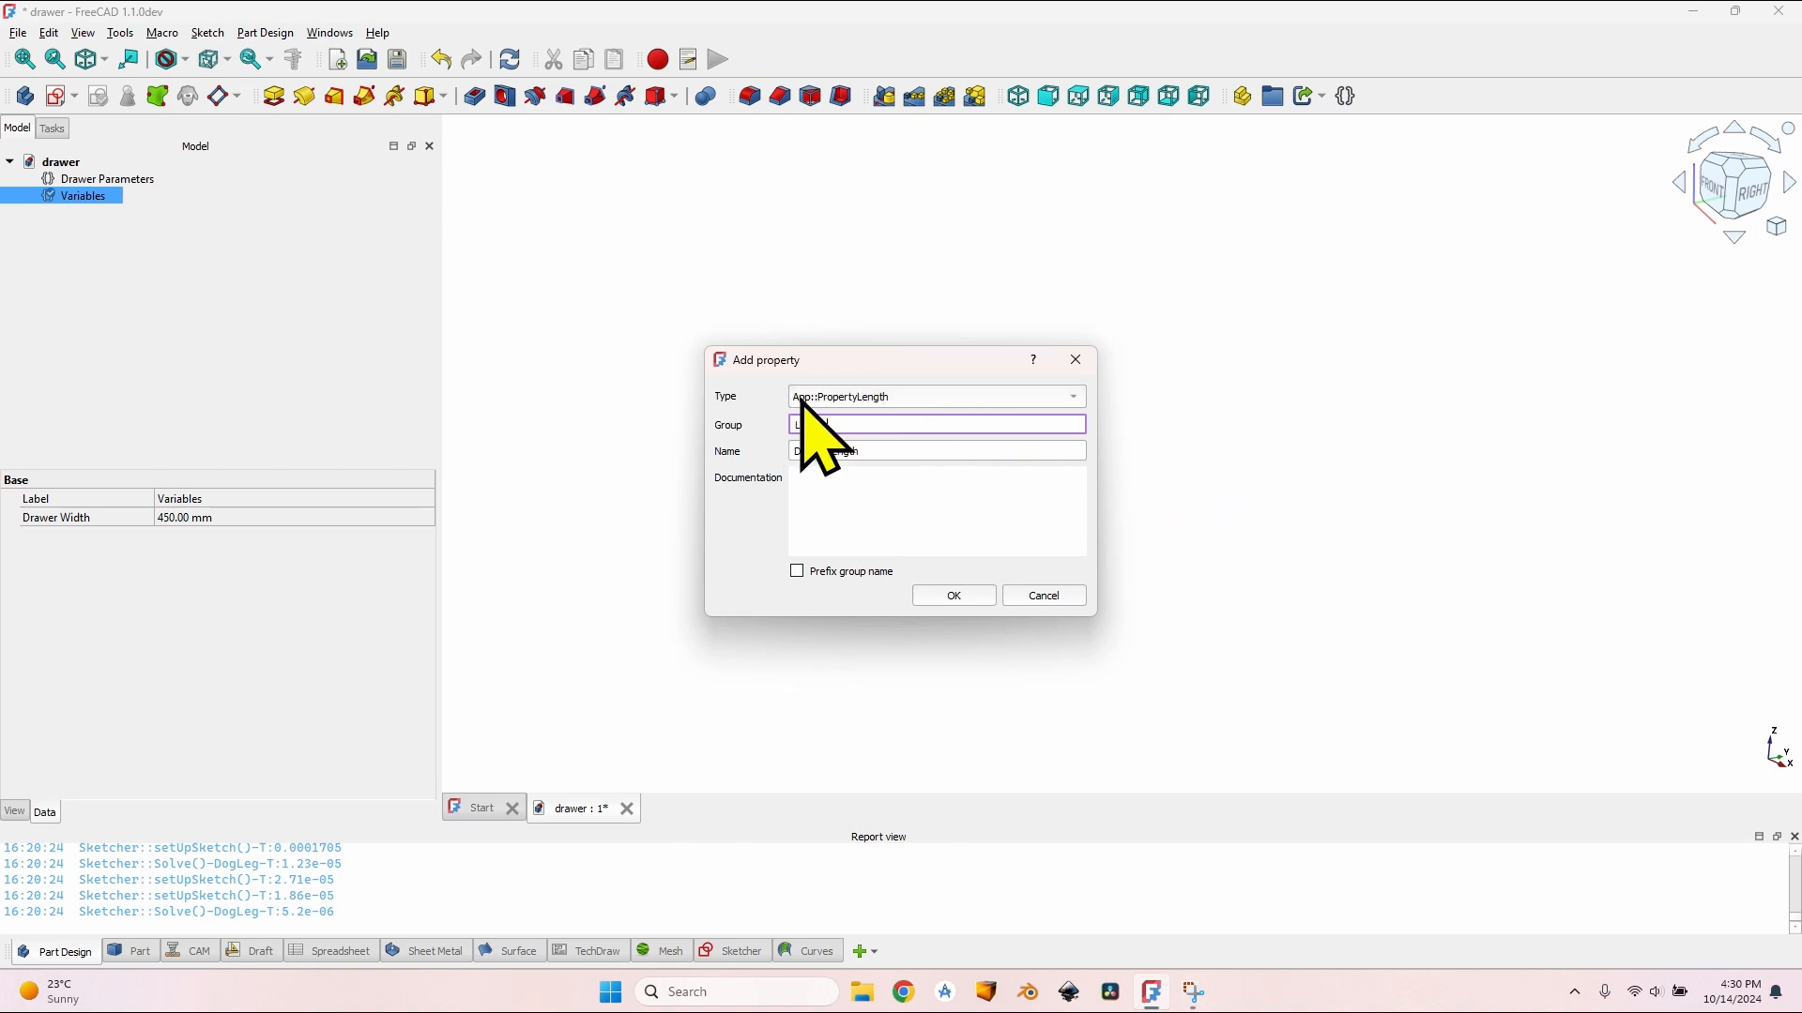
click(850, 499)
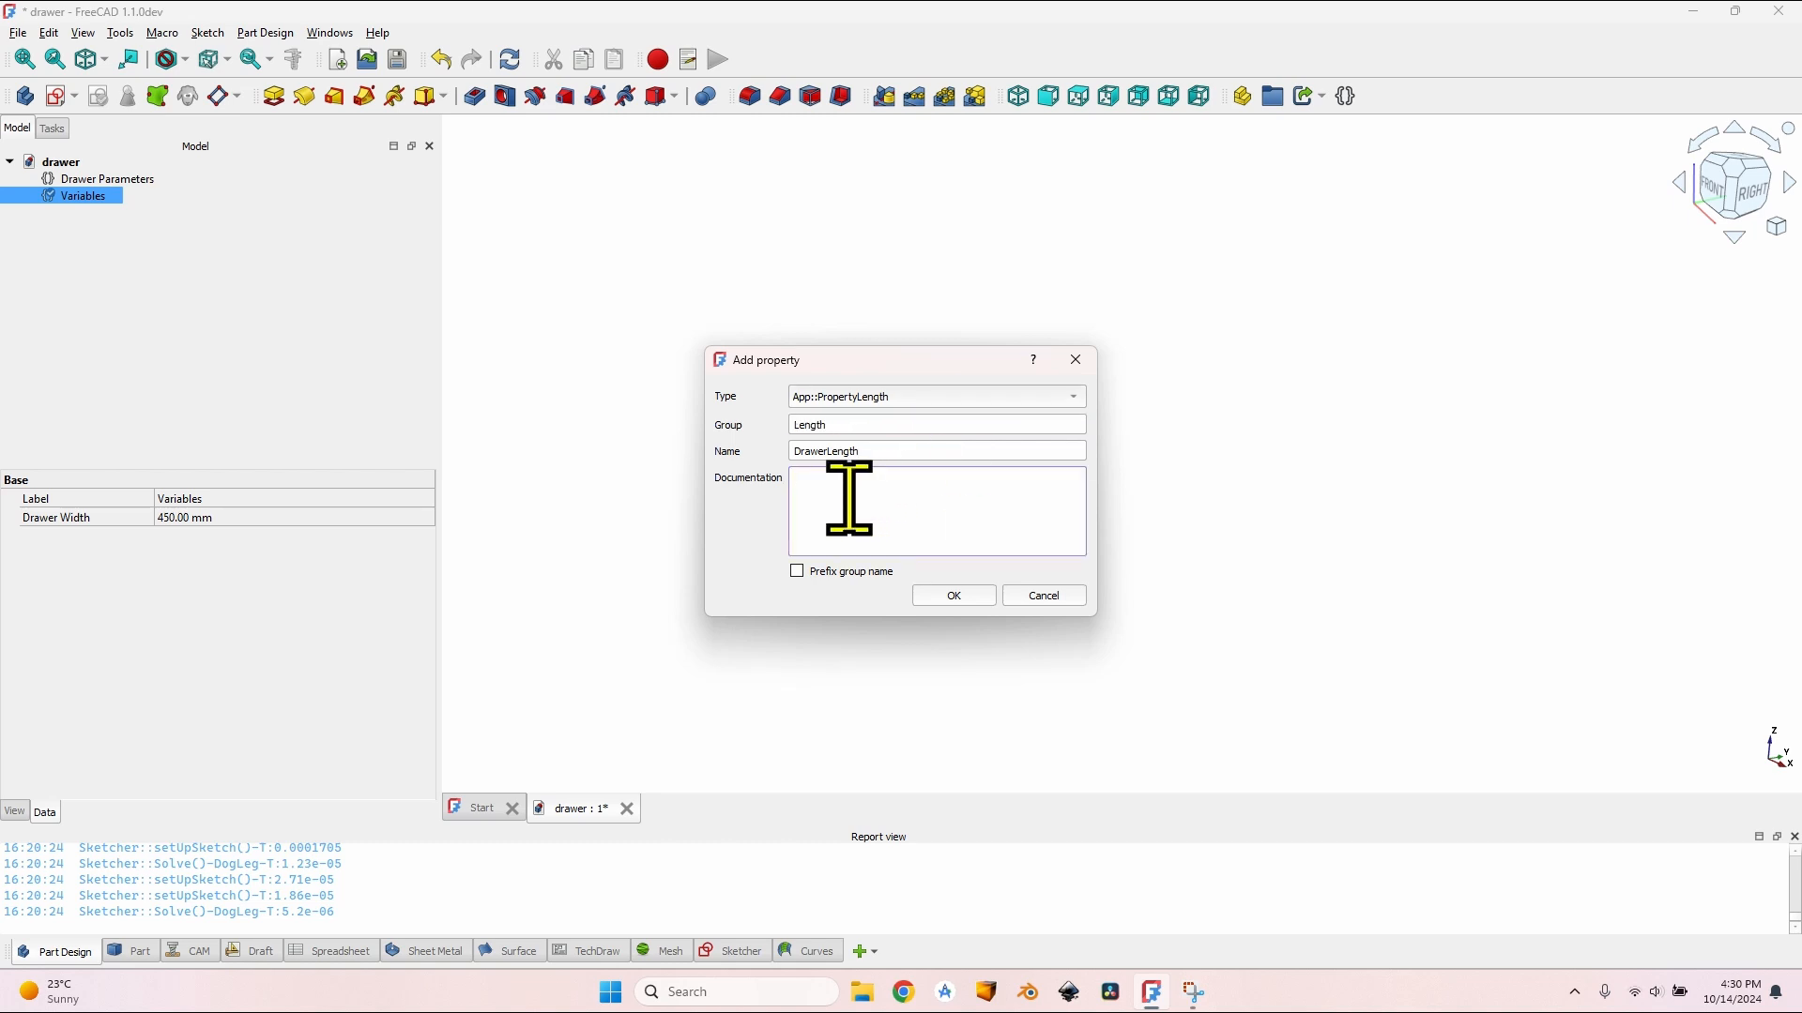
text(Total length of the drawer)
click(954, 597)
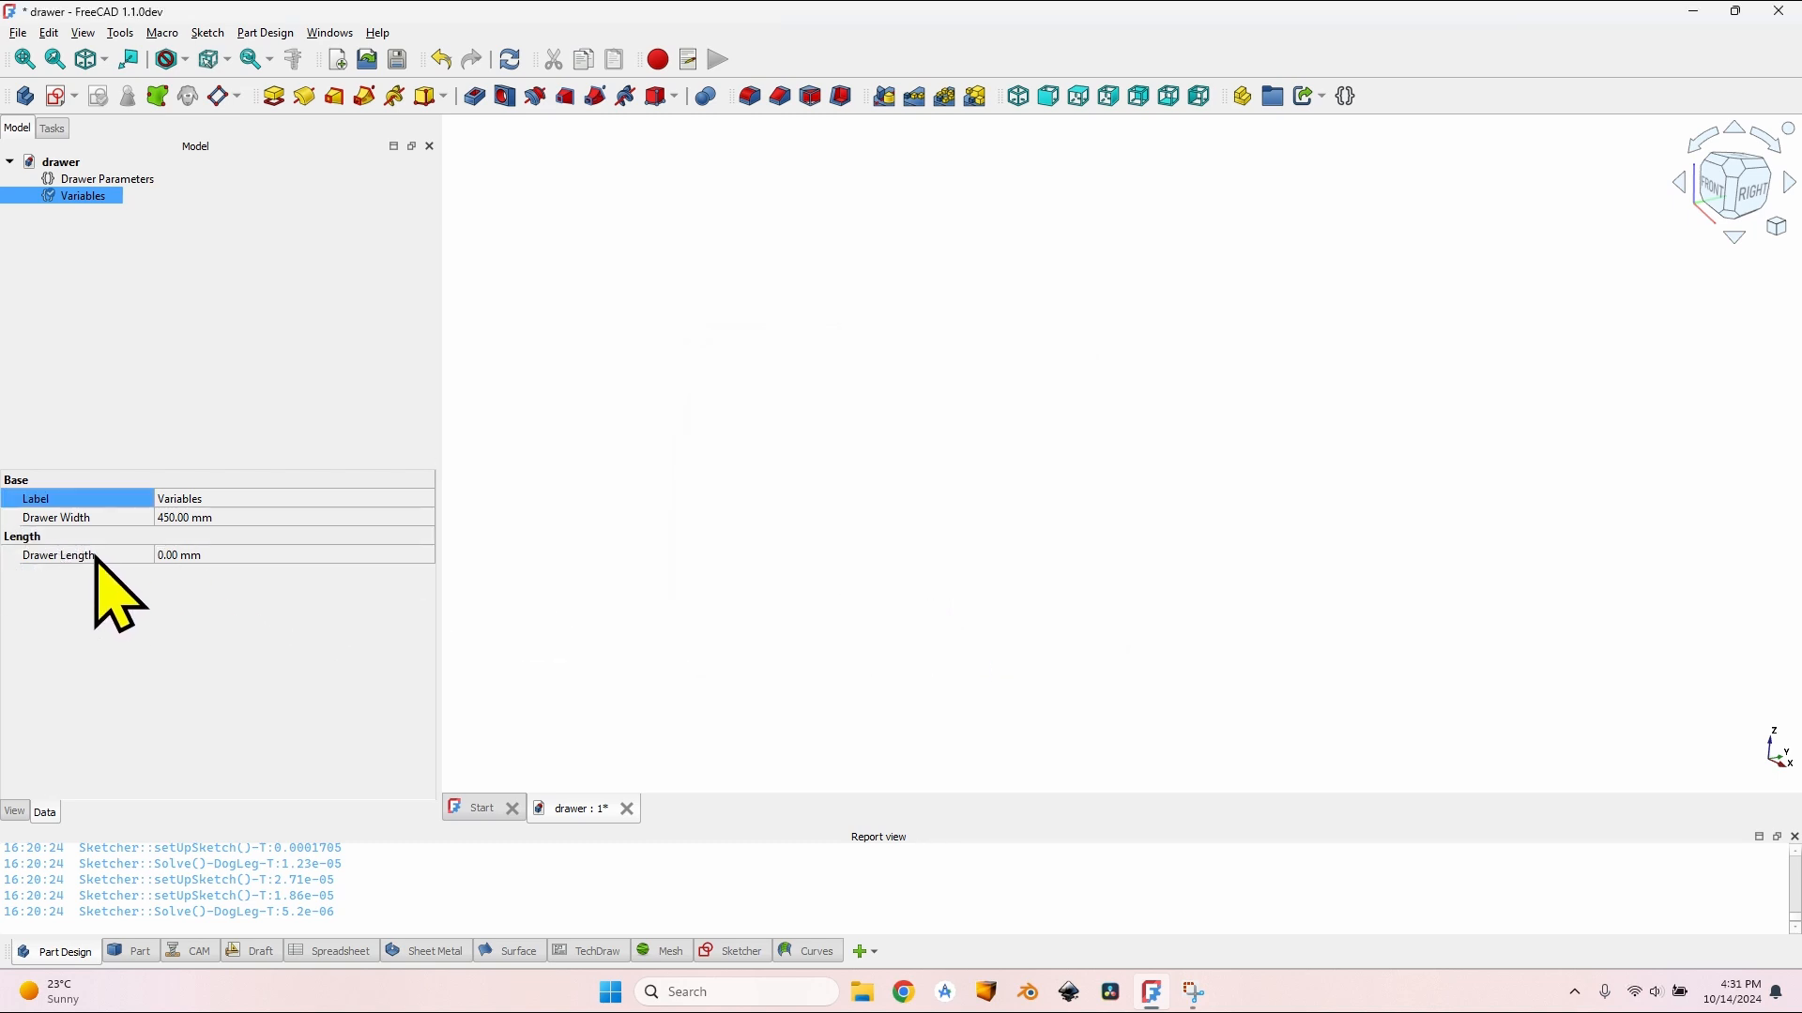
Step: Set the Drawer Length property of the Variables set to 600 mm
mouse_move(181, 556)
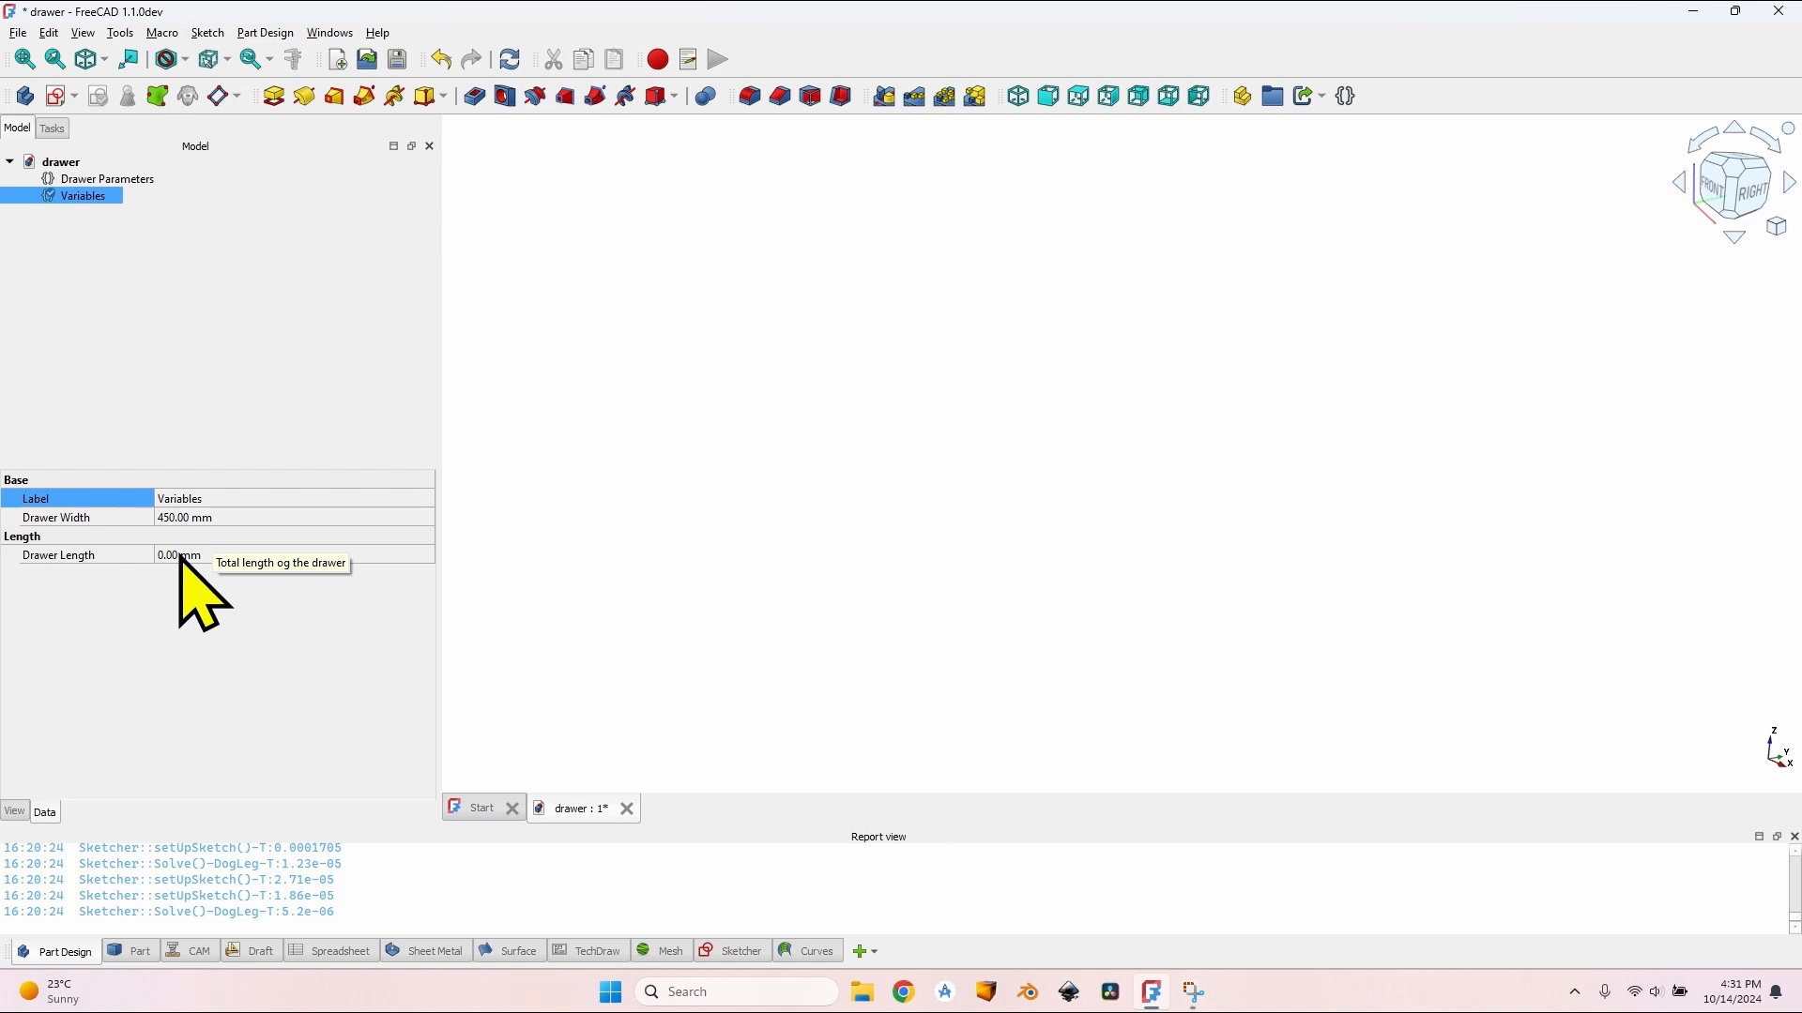
right_click(111, 603)
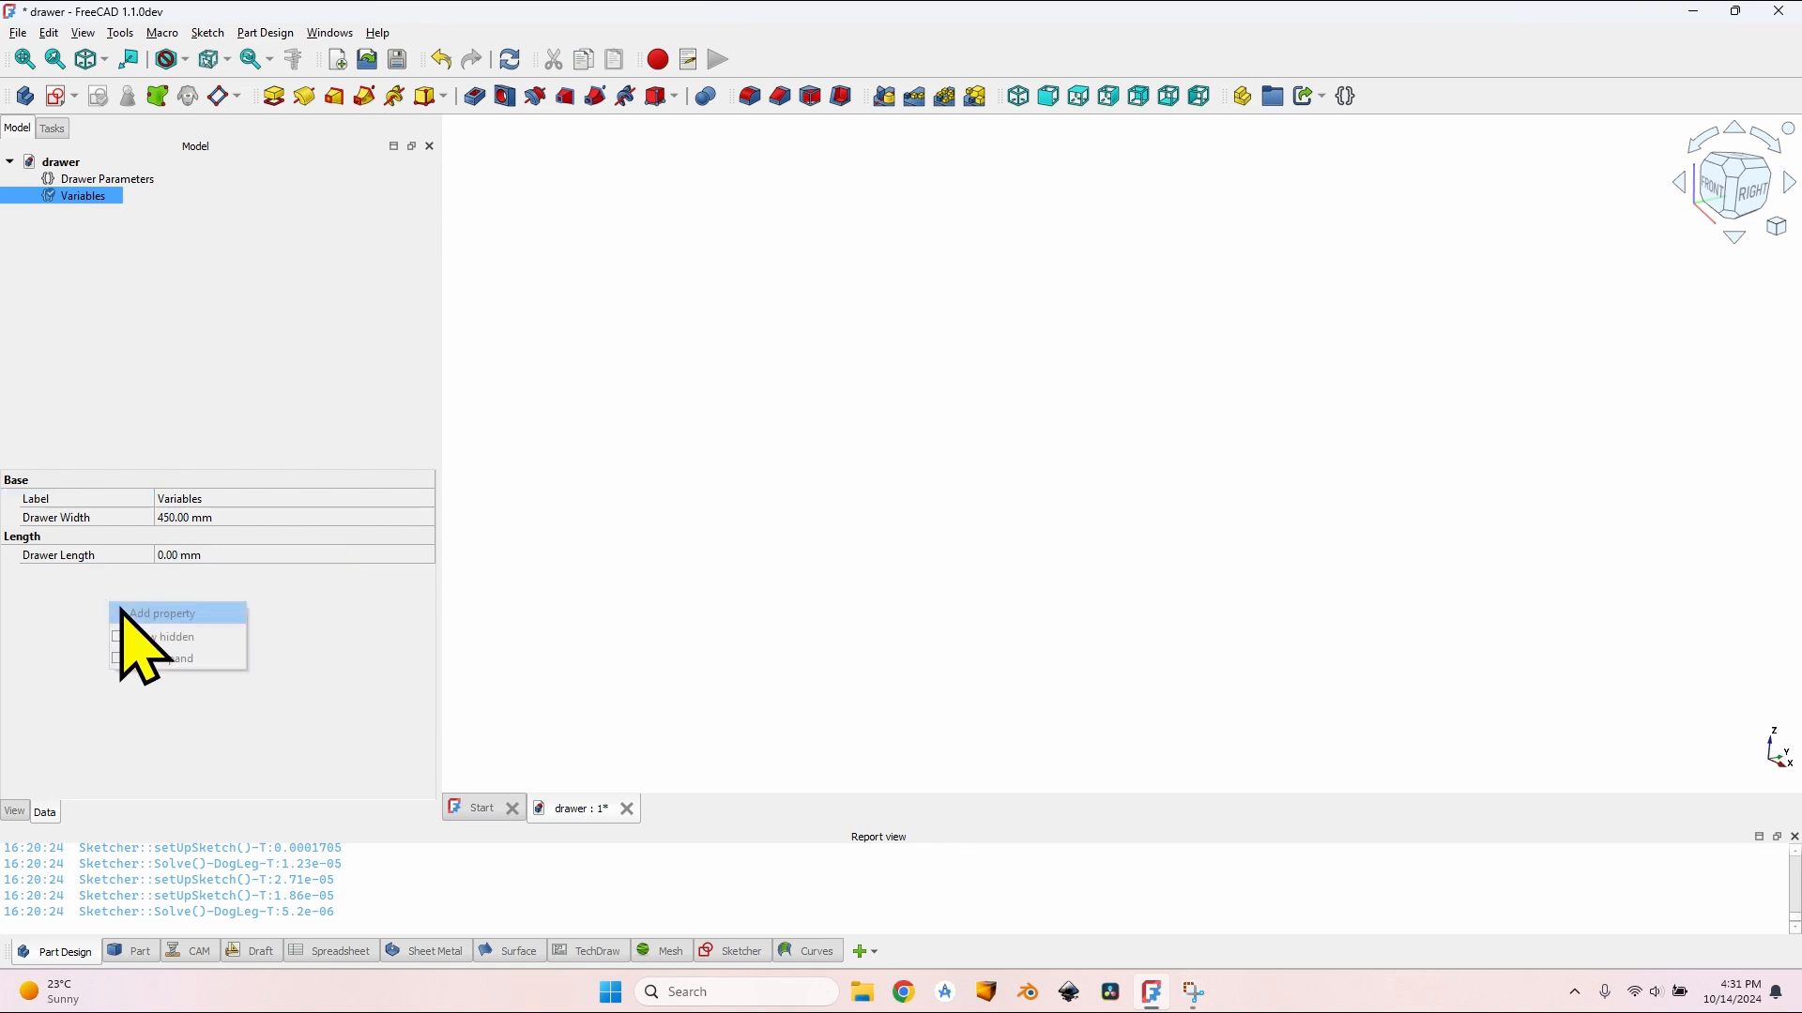
click(190, 555)
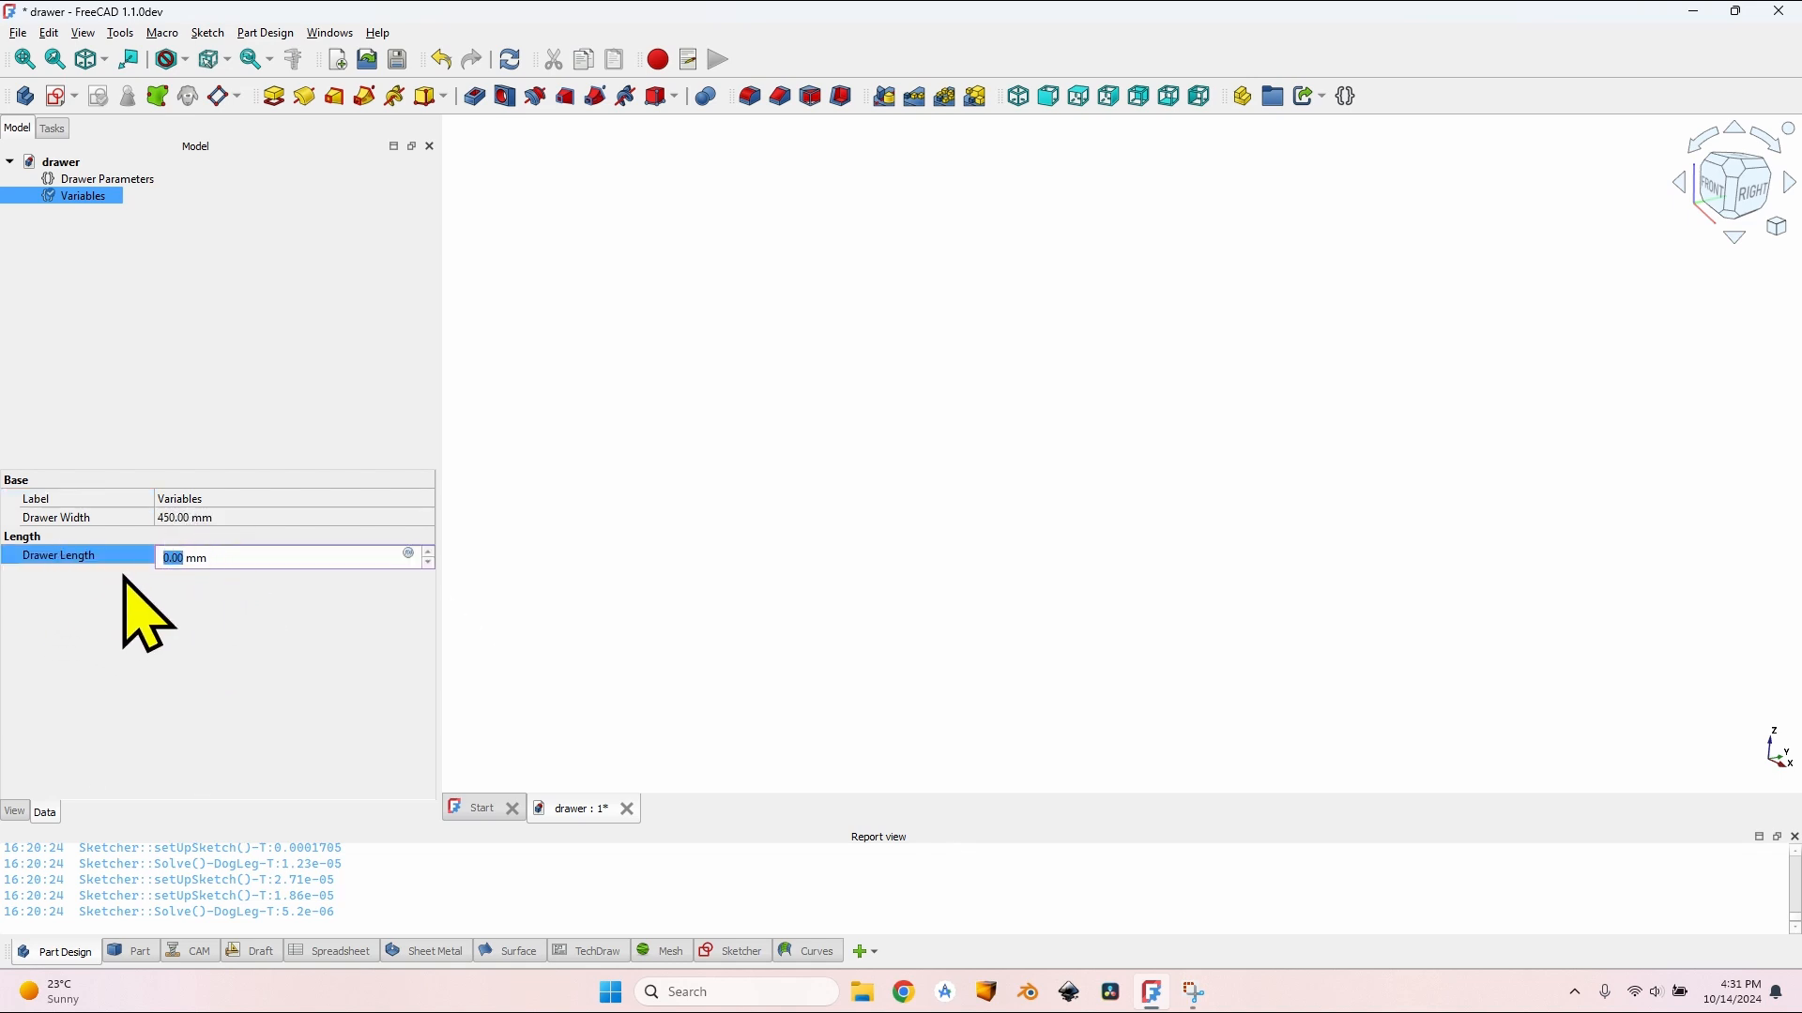
text(600)
click(150, 589)
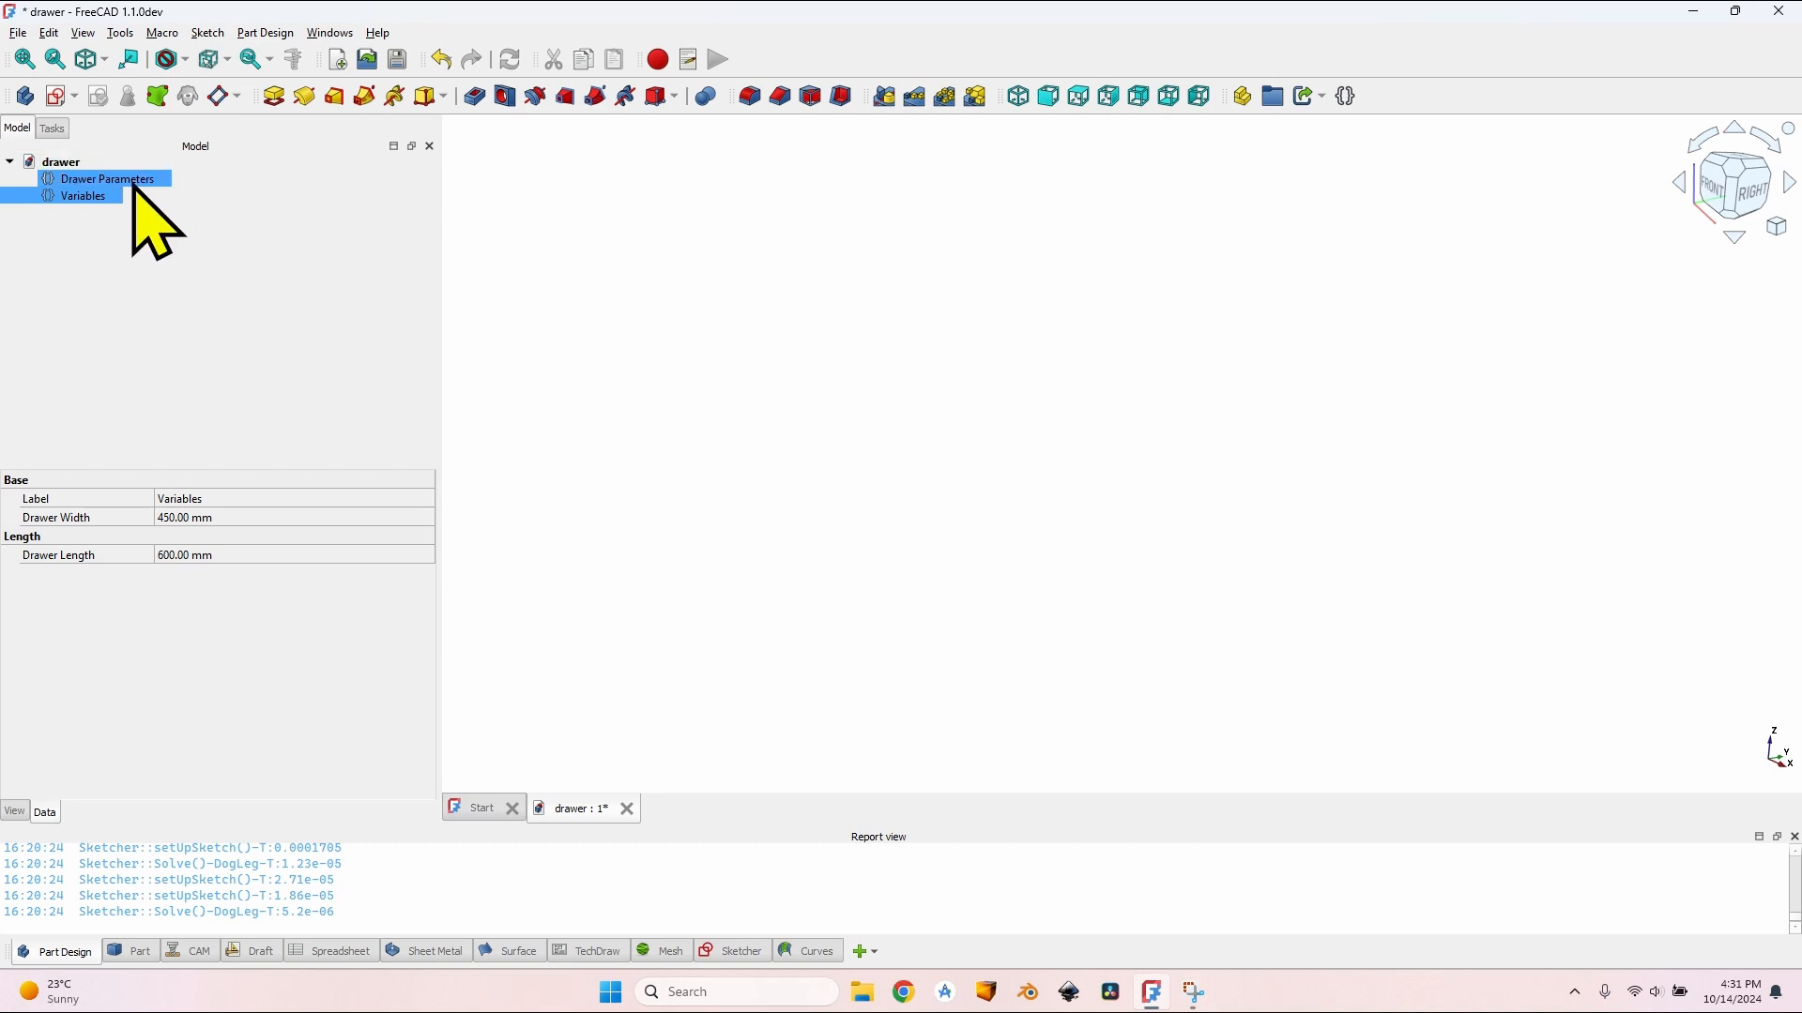
Step: Rename the new body as Front Panel
click(85, 178)
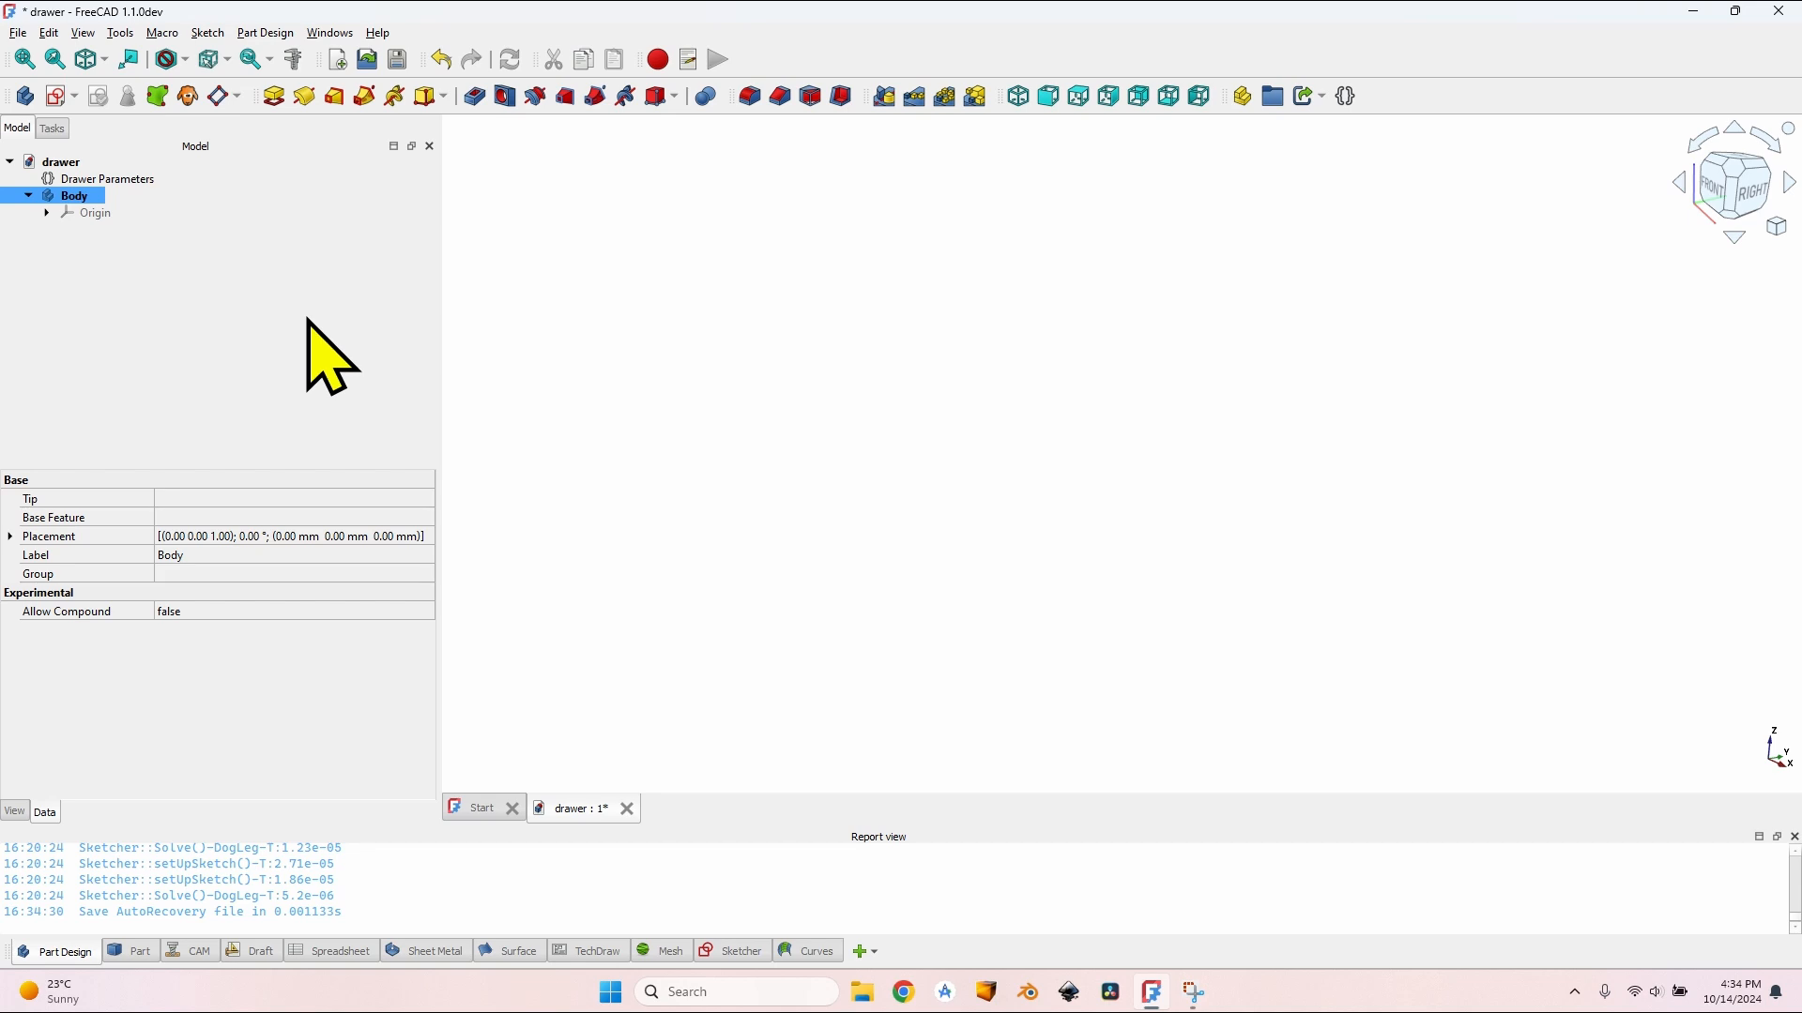
click(77, 196)
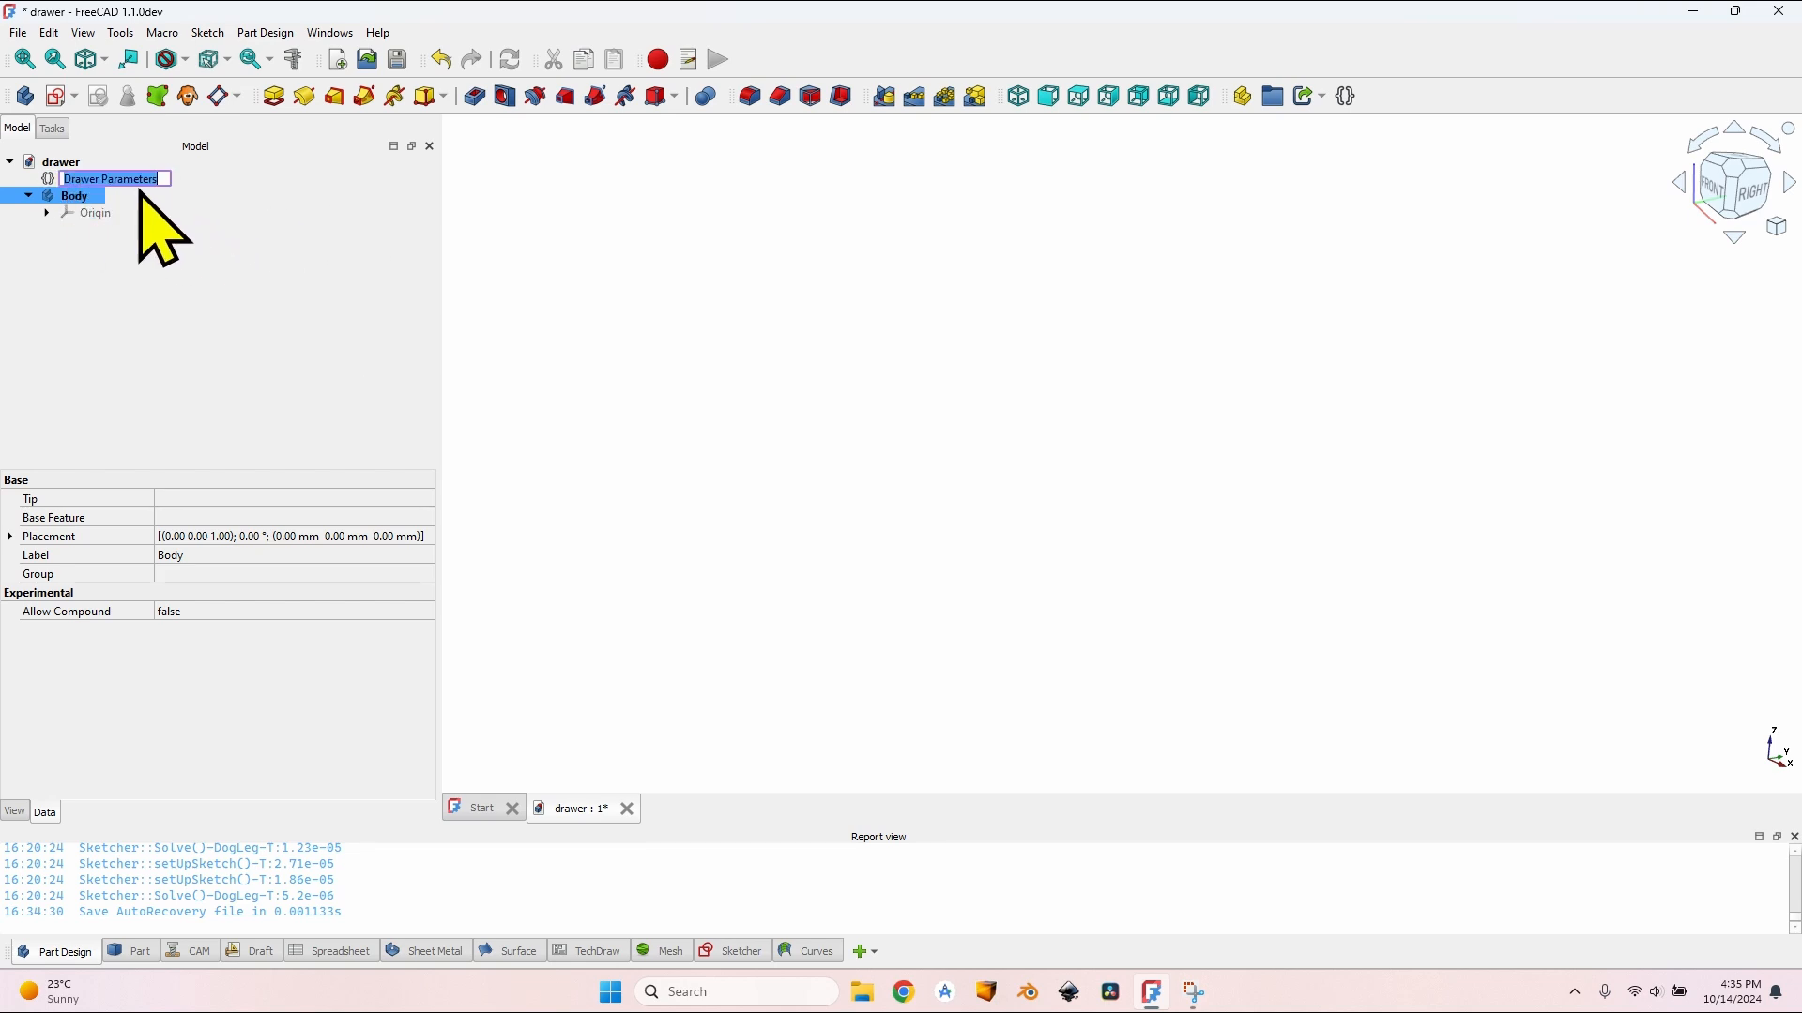
text(Front Panel)
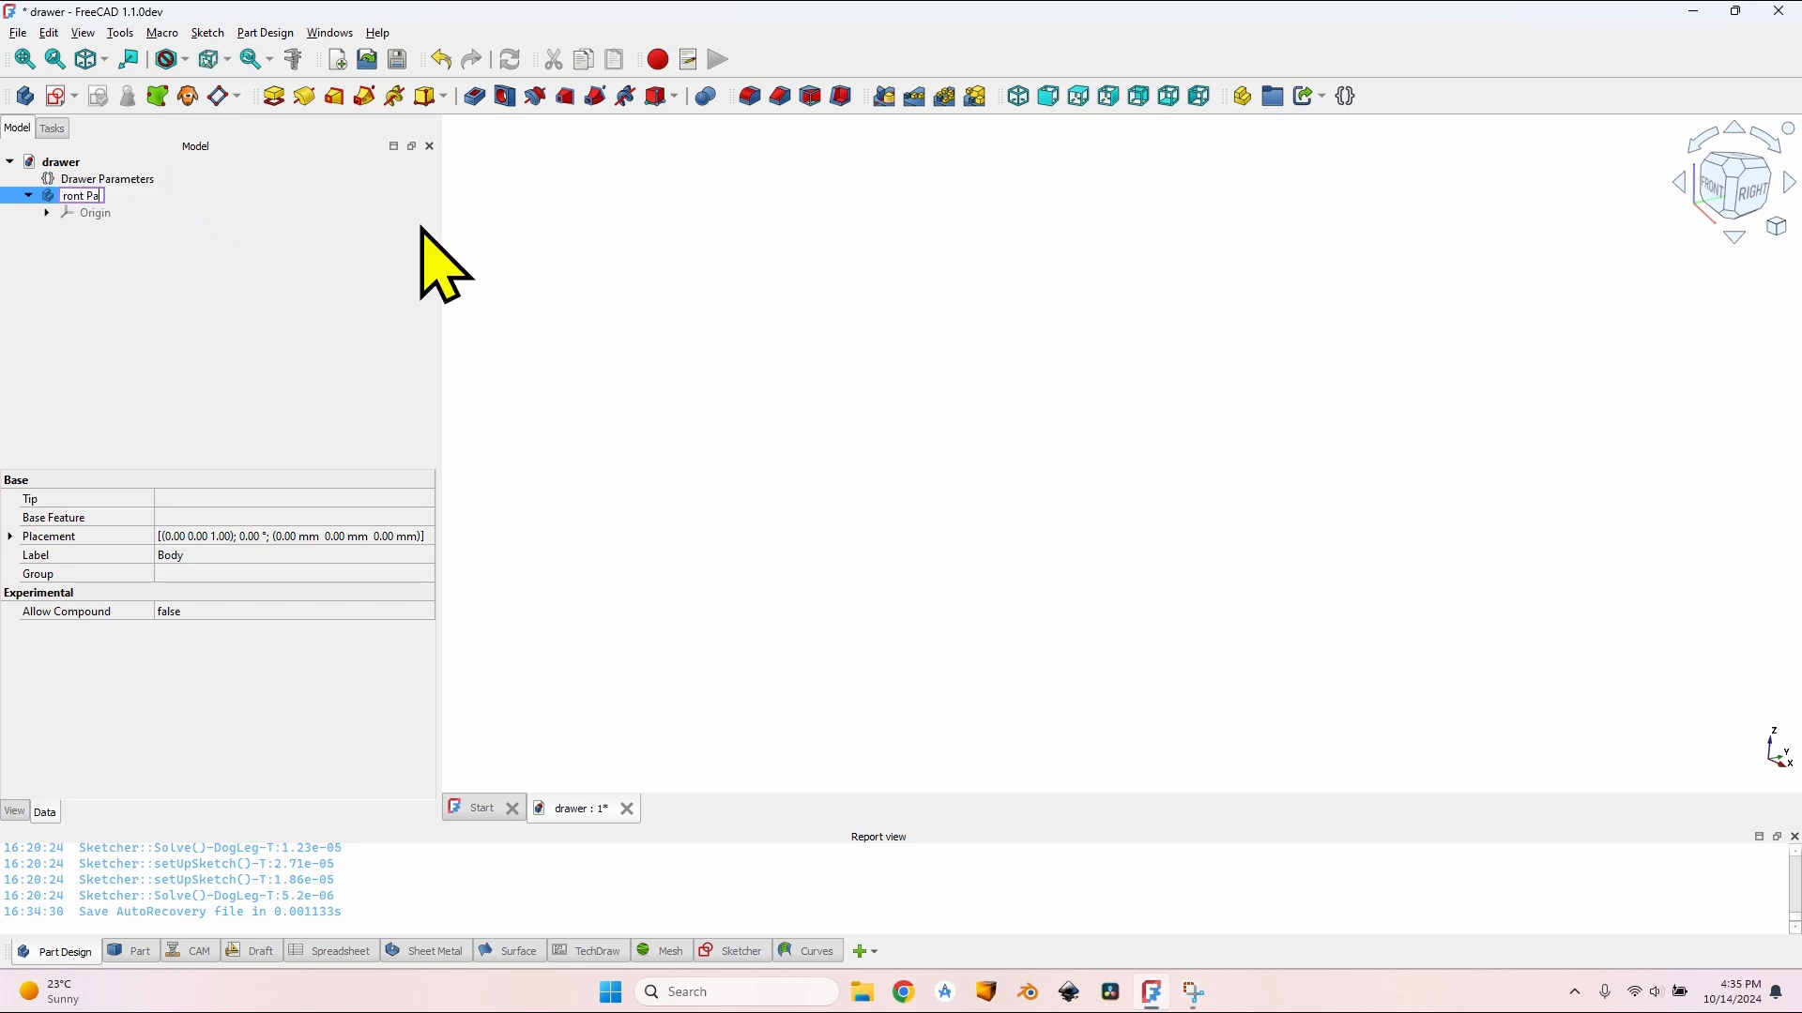
key(Return)
Step: Sketch a rectangle about 252 by 49 mm on the Front Panel's XY plane and make its lower-left corner coincident with the origin
click(53, 95)
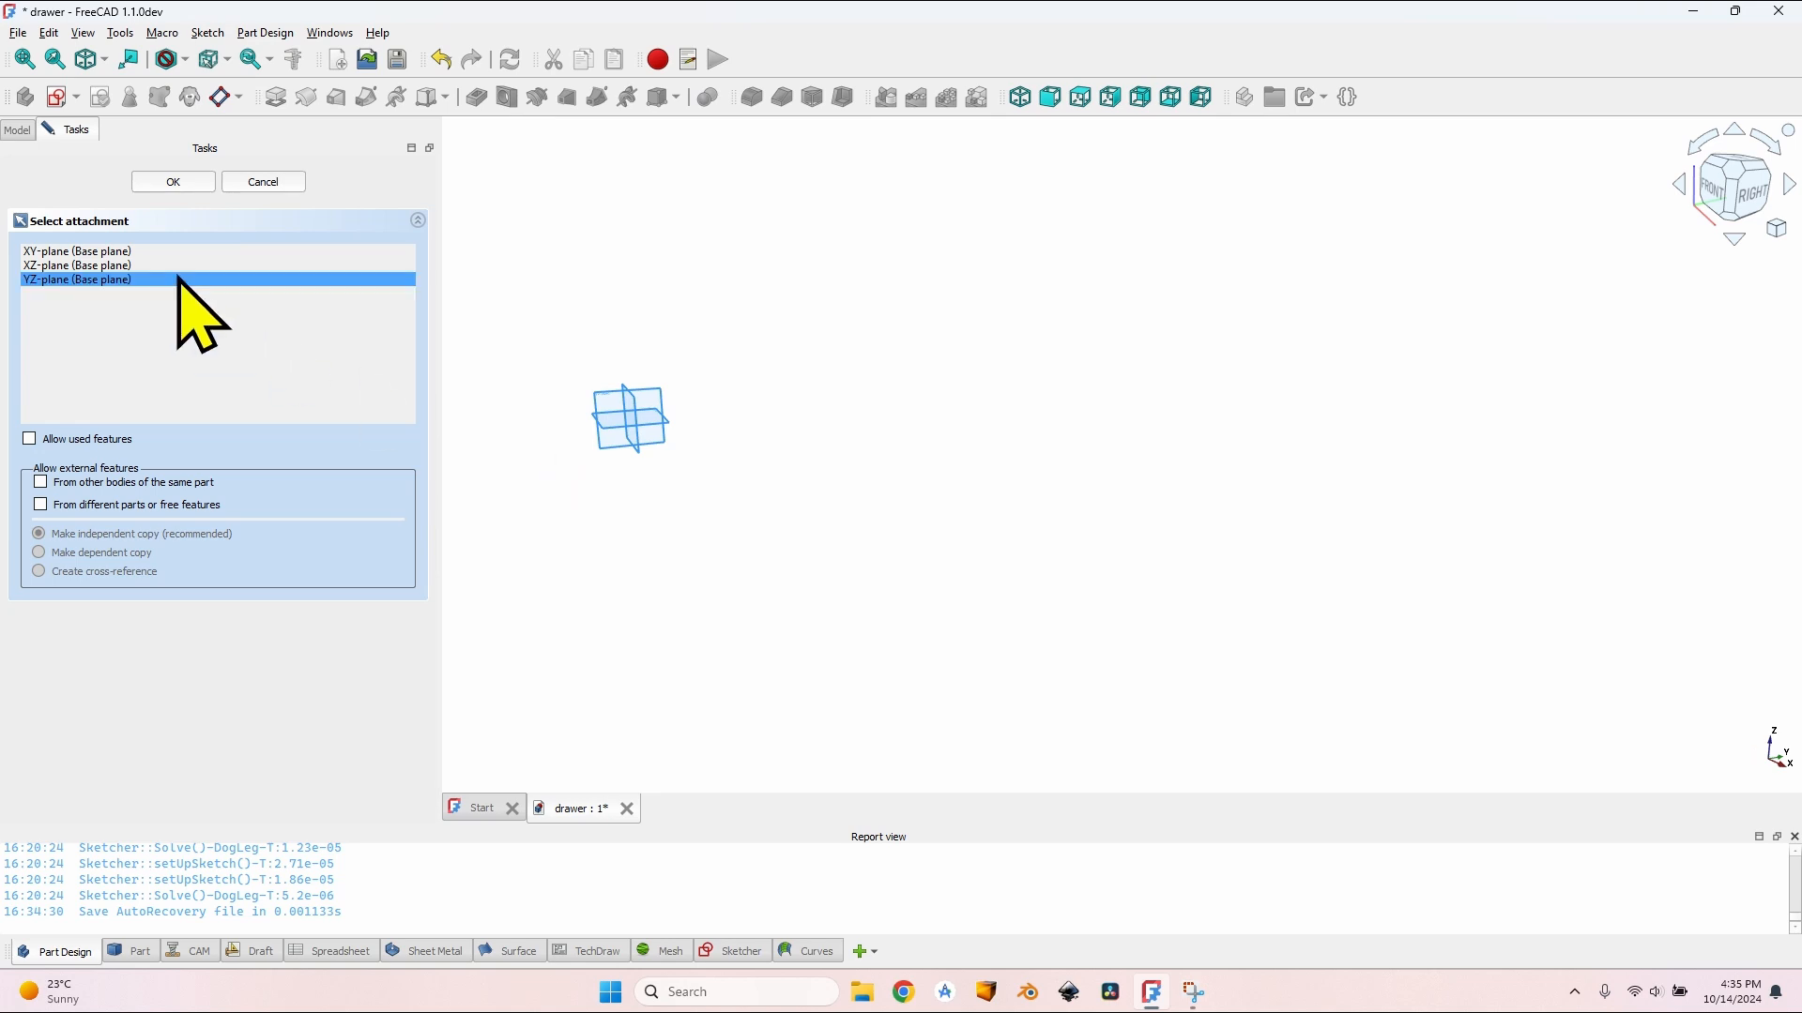
click(174, 181)
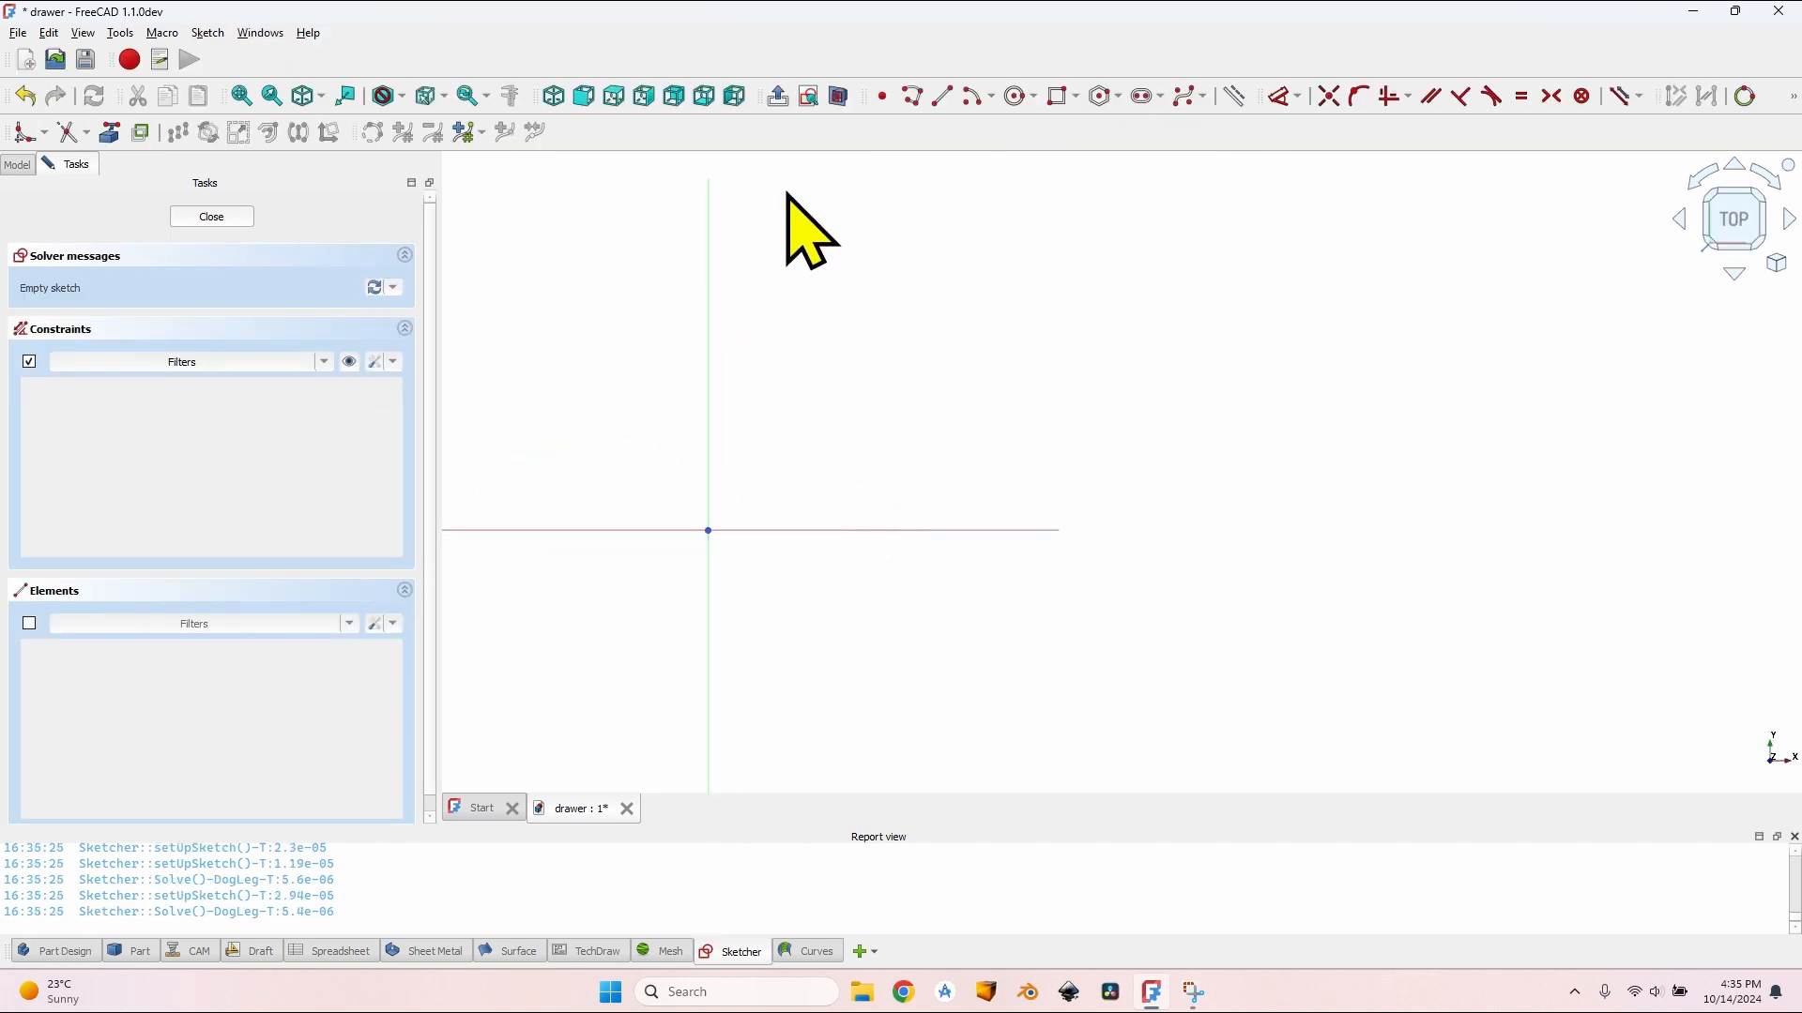
click(1060, 95)
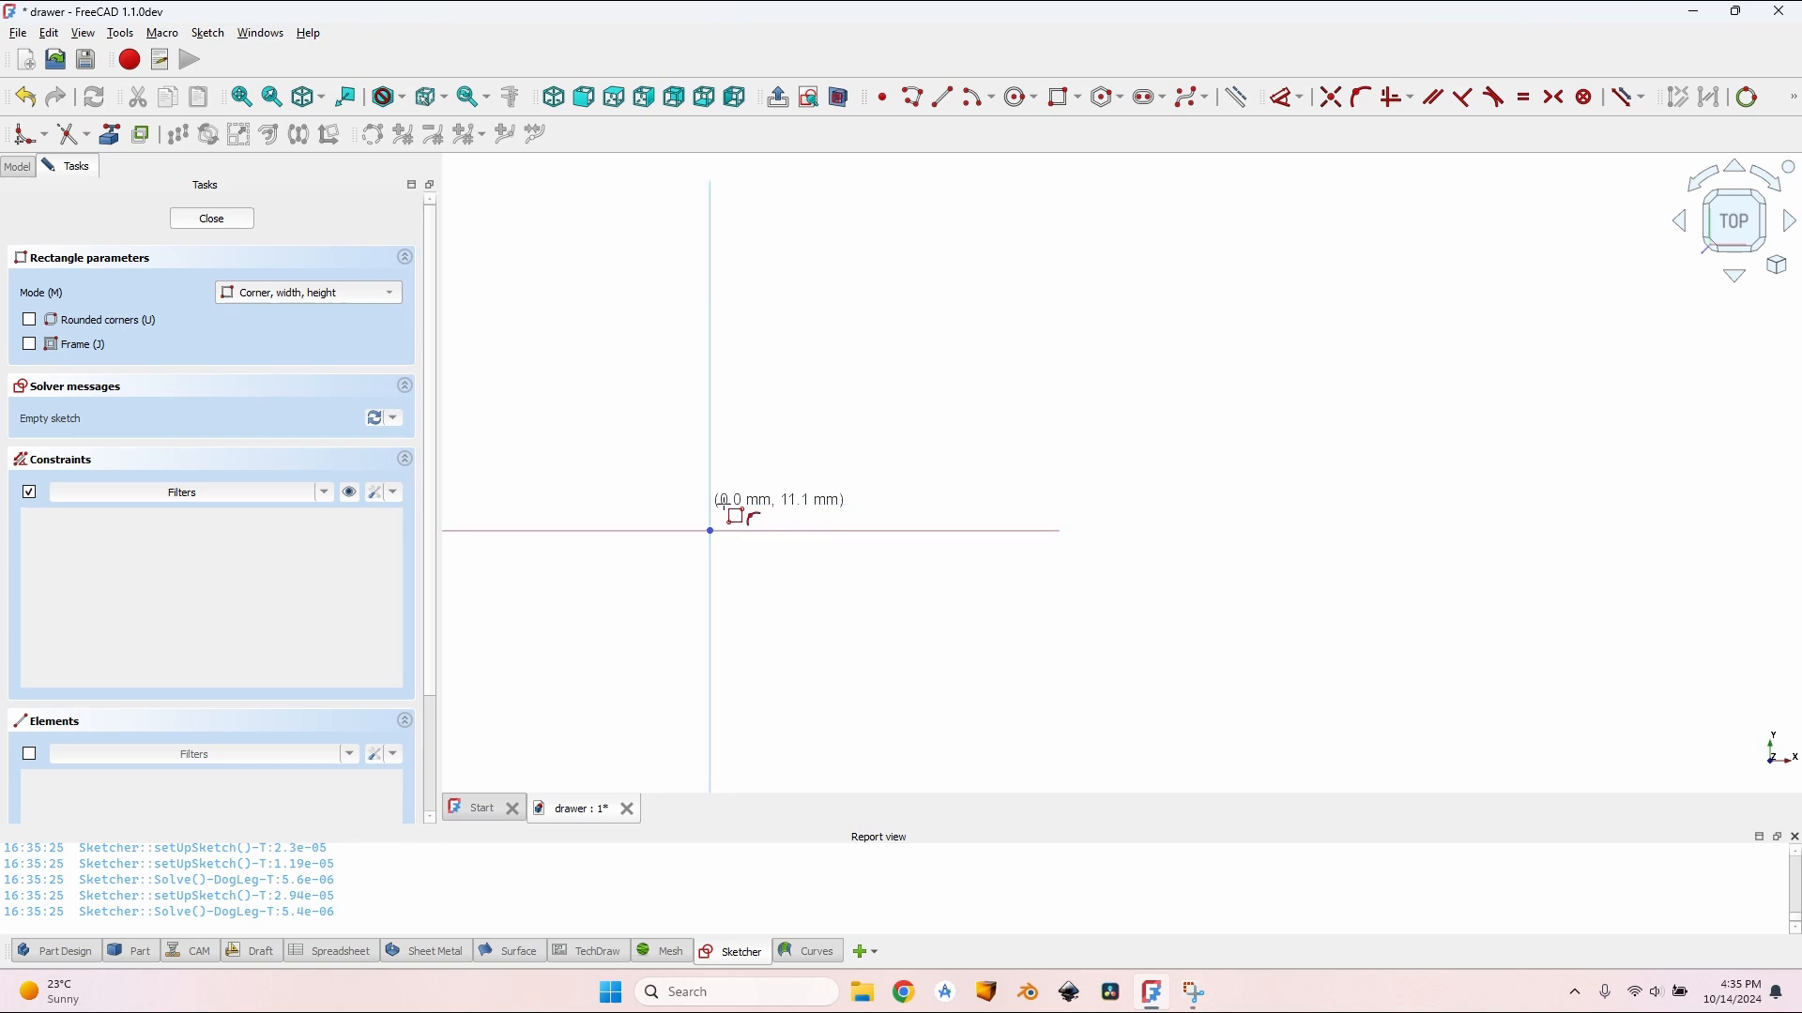
click(732, 512)
click(1304, 414)
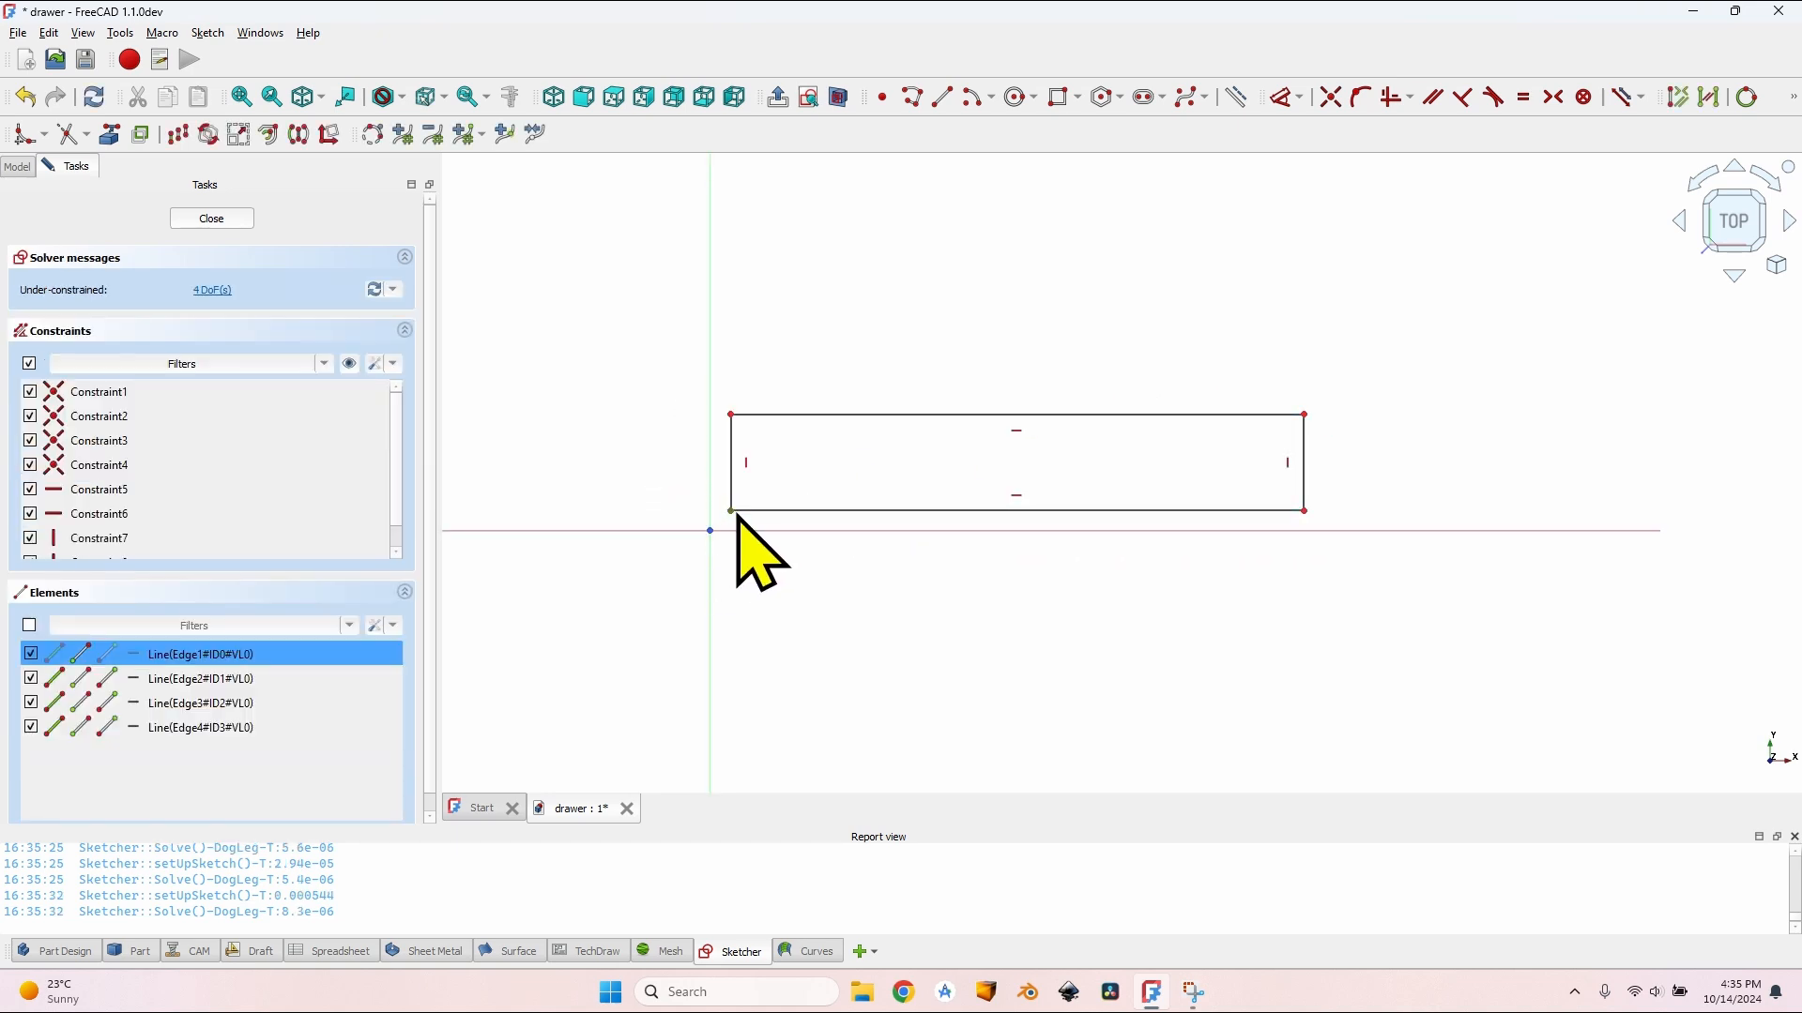
click(711, 531)
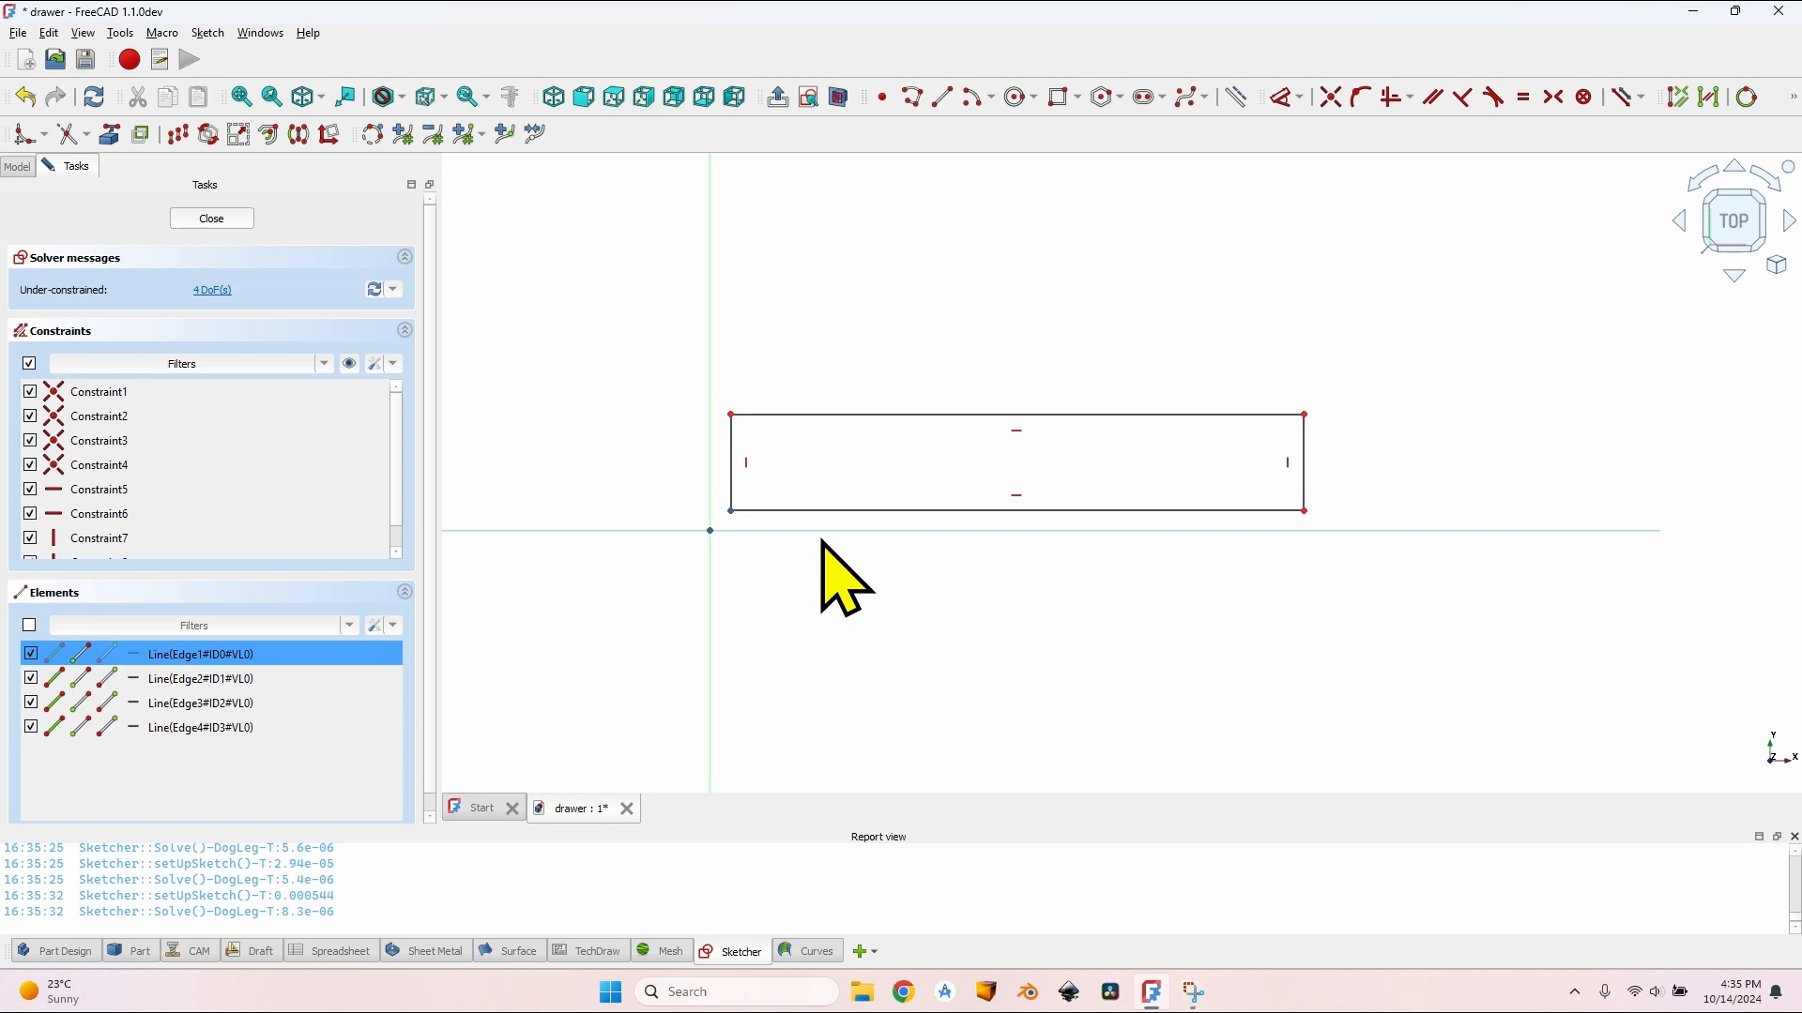
key(c)
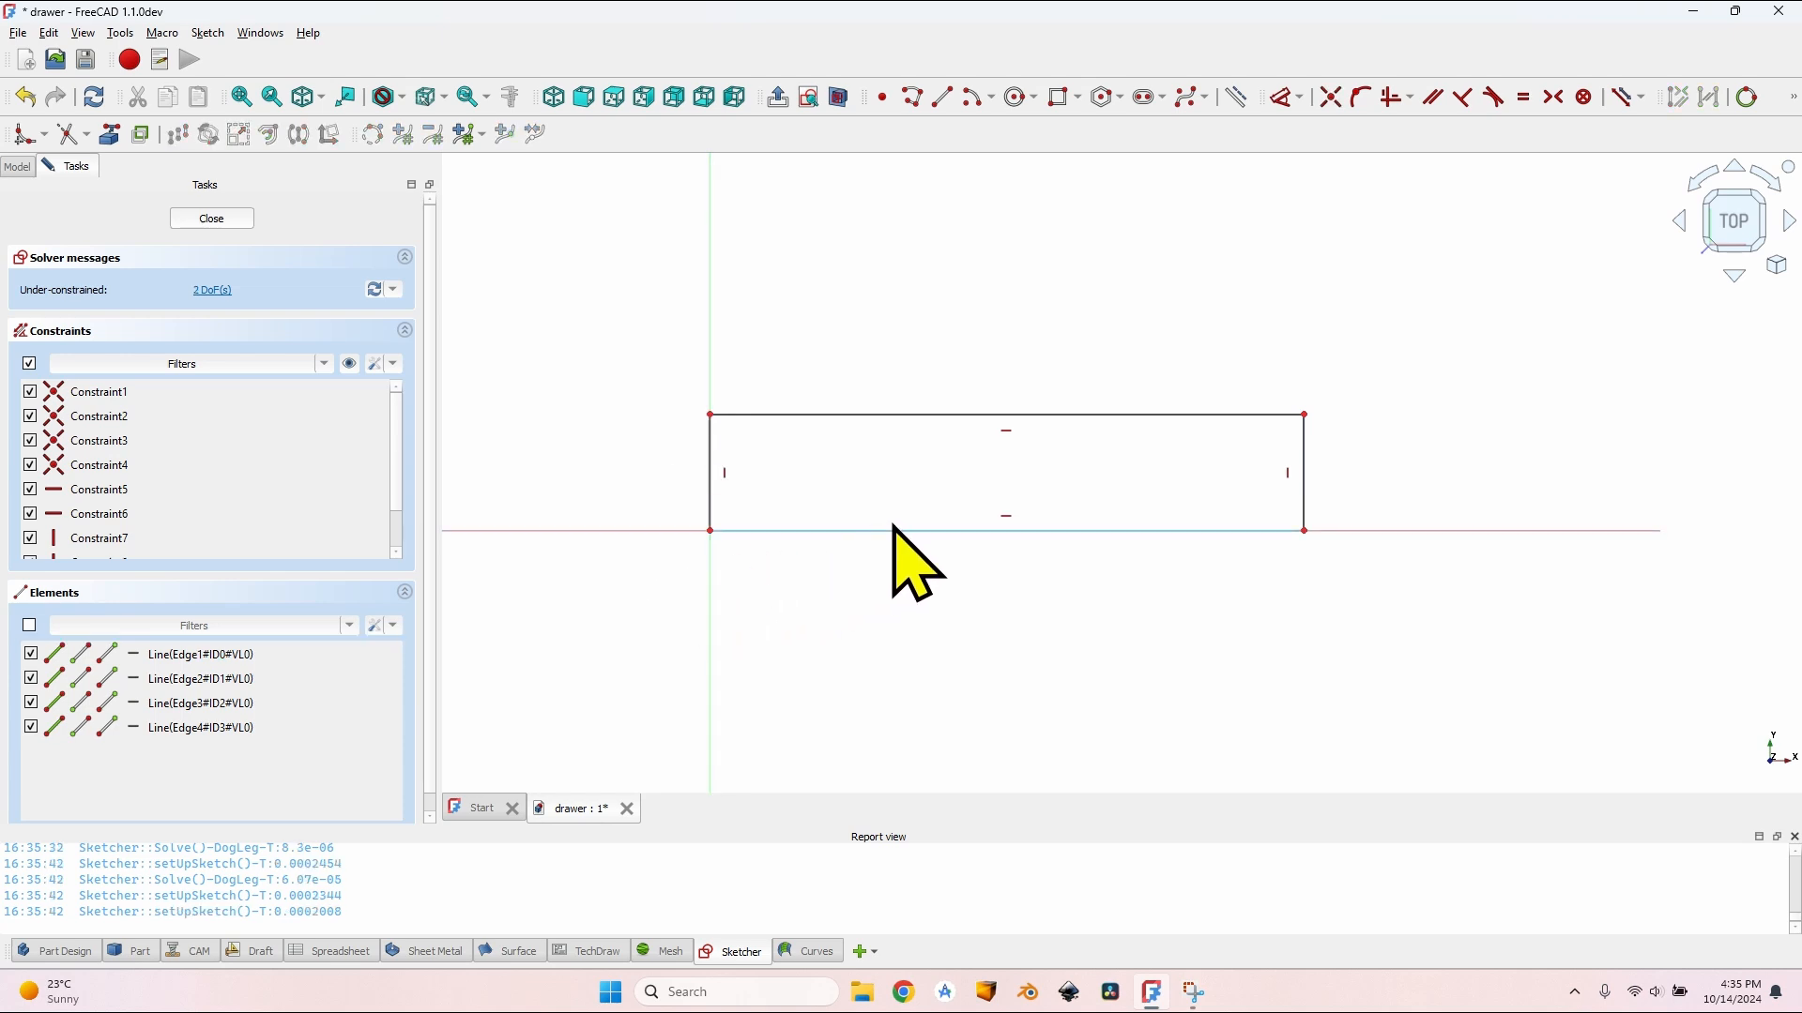
Step: Constrain the length of the rectangle's bottom edge with the expression VarSet.Base_DrawerWidth
click(895, 531)
key(l)
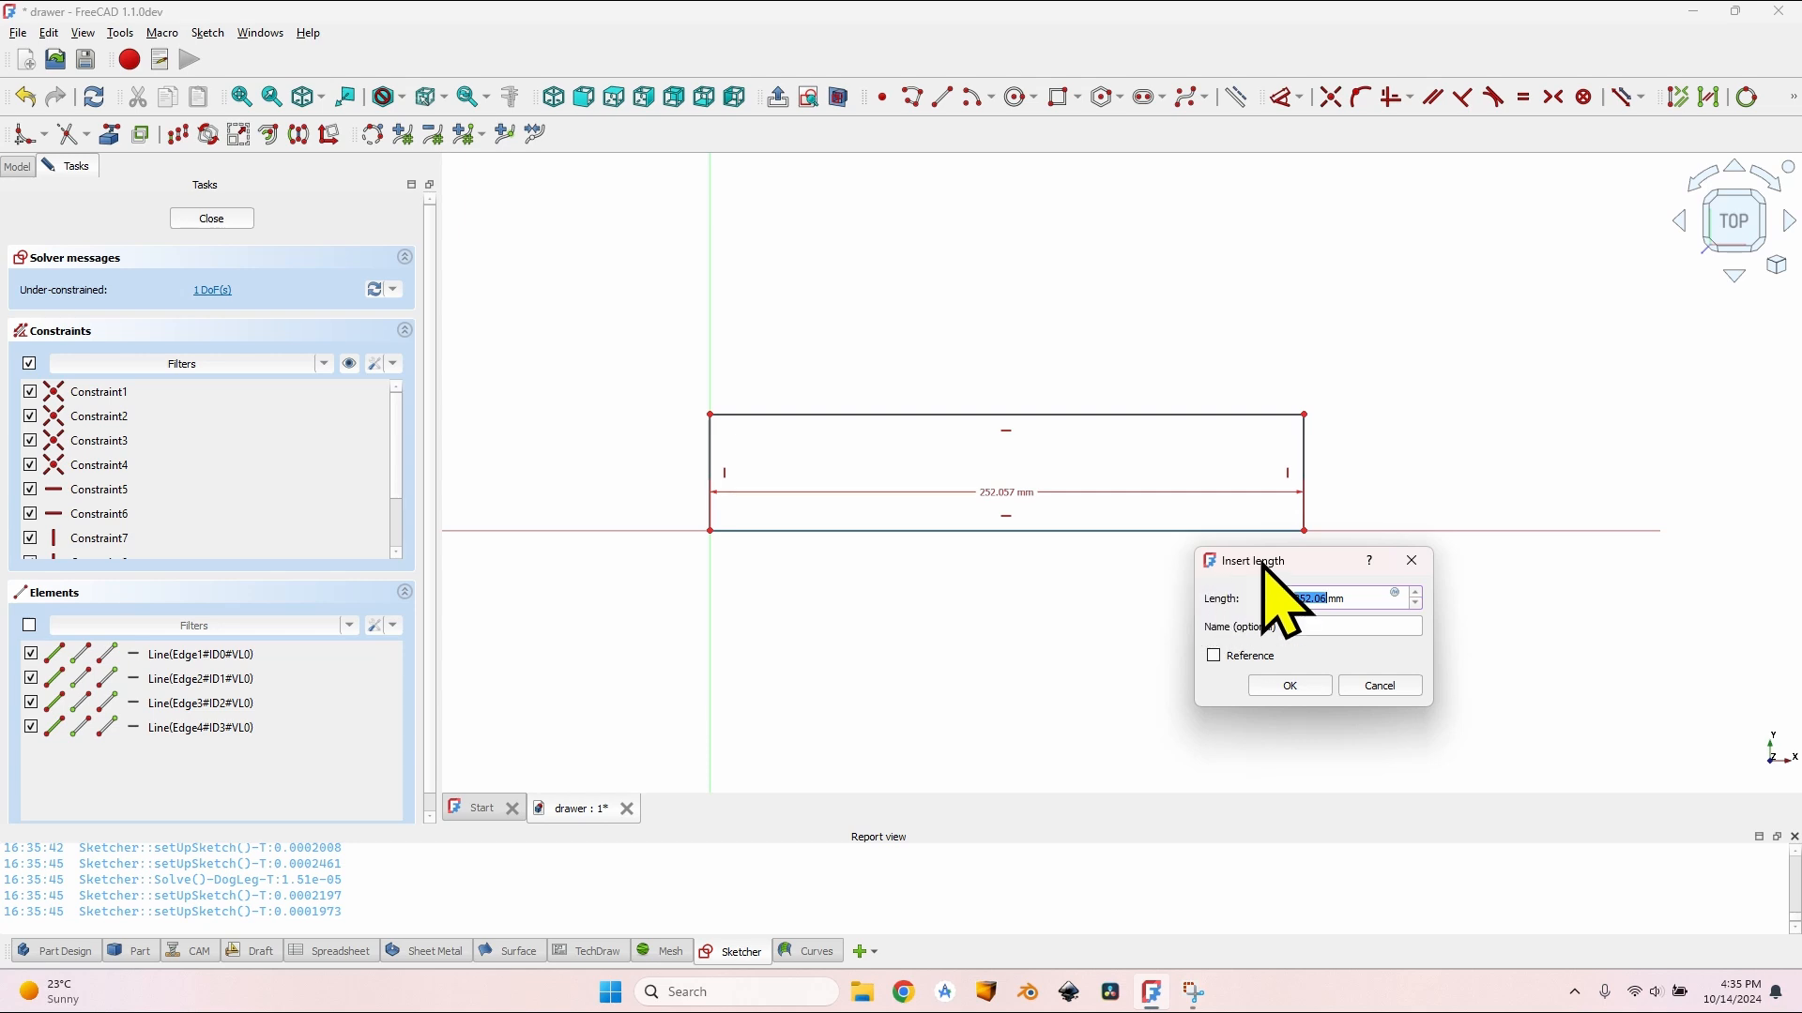
drag(1257, 561, 963, 483)
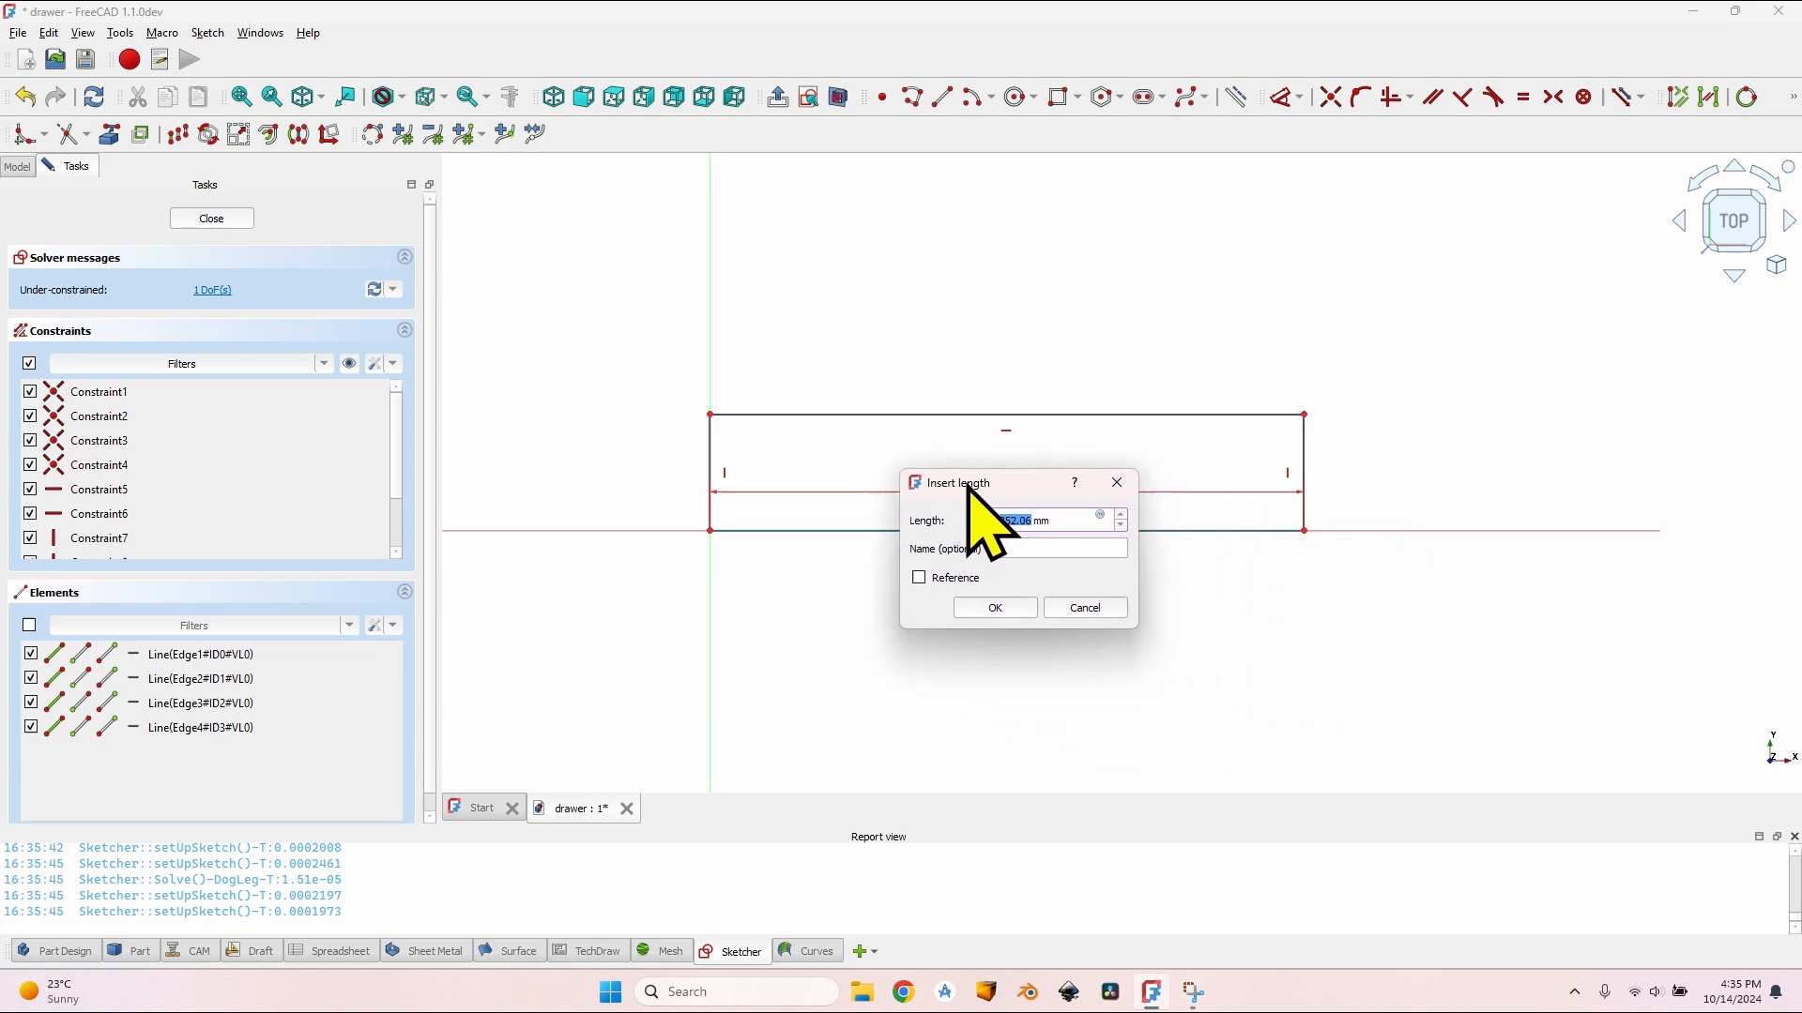
click(1101, 516)
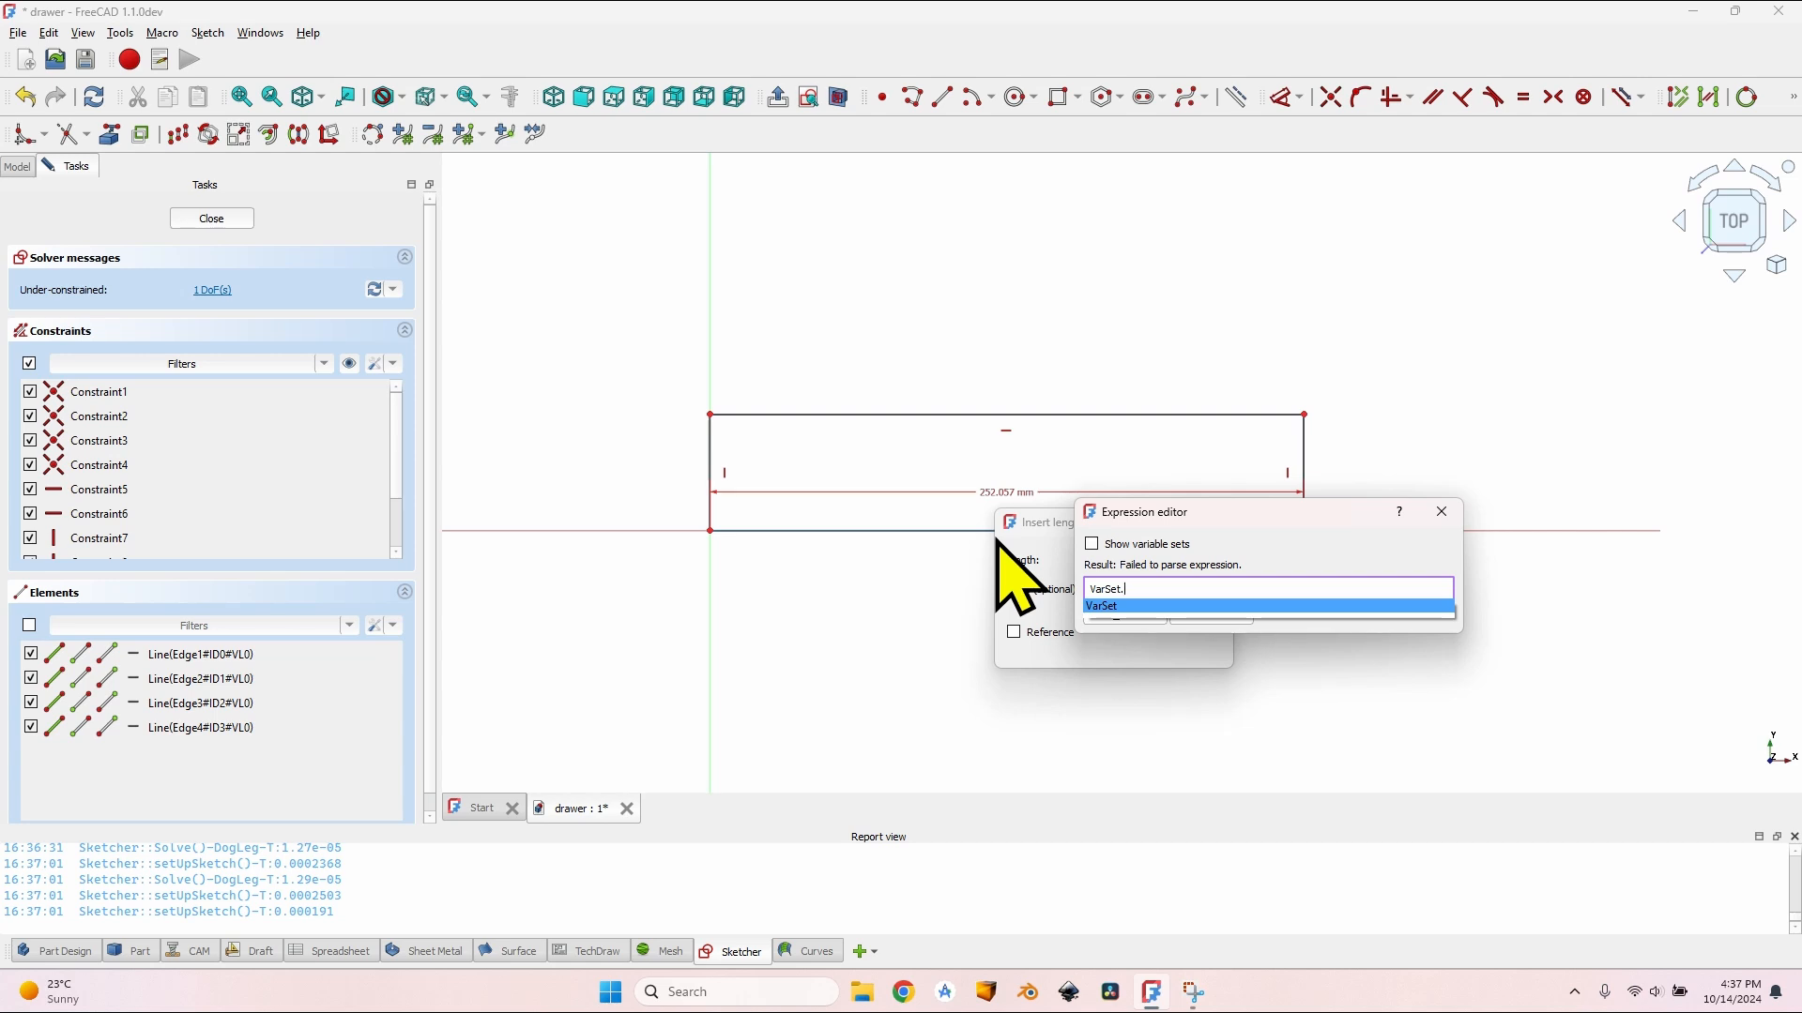
text(Dr)
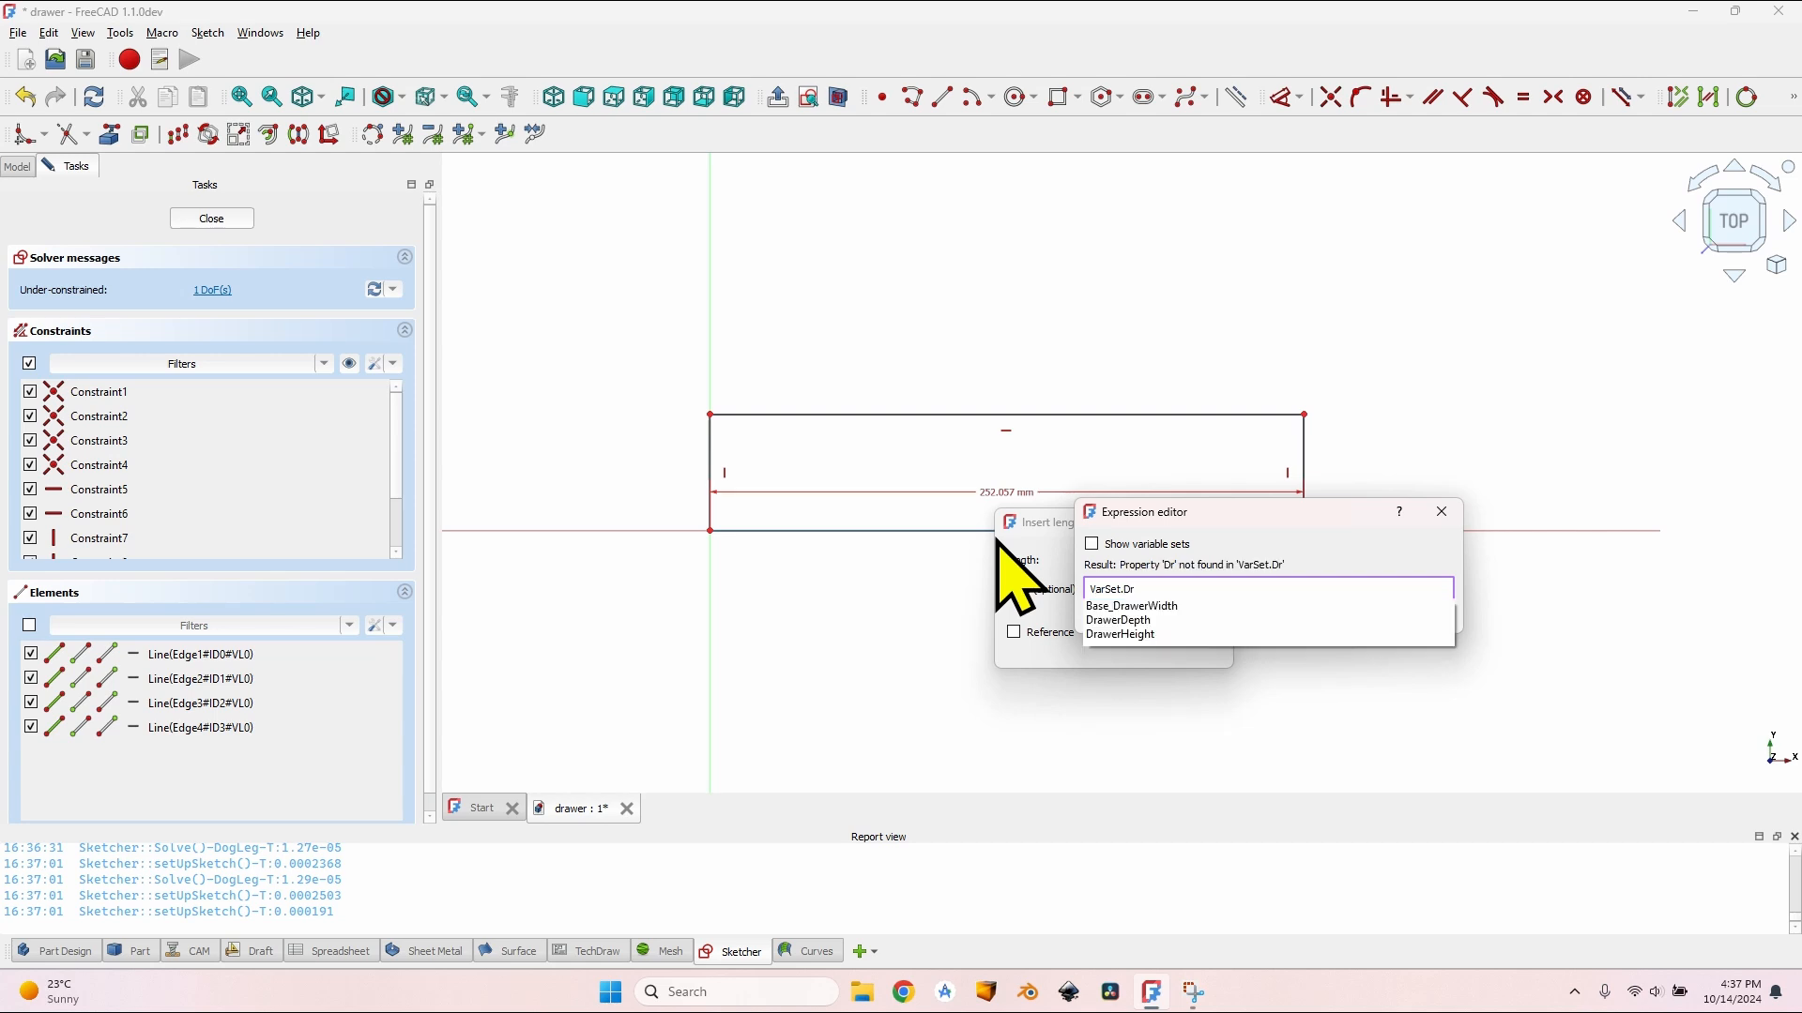
key(Down)
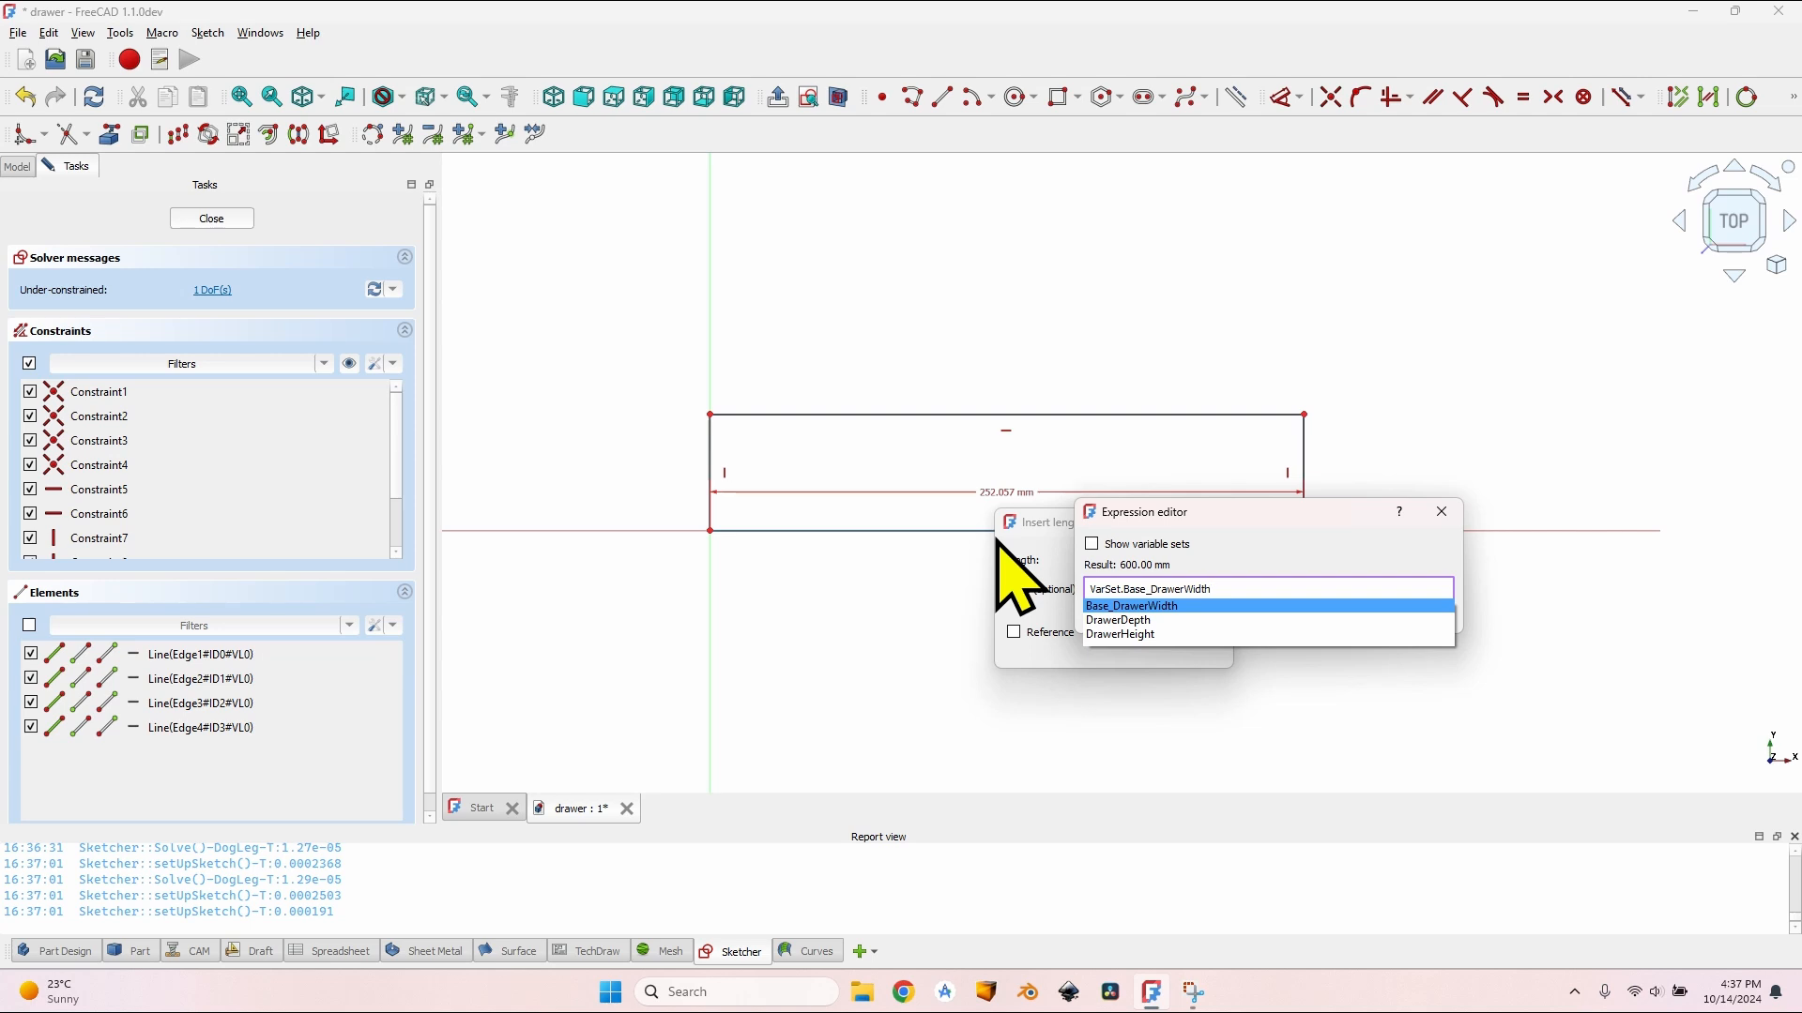
key(Return)
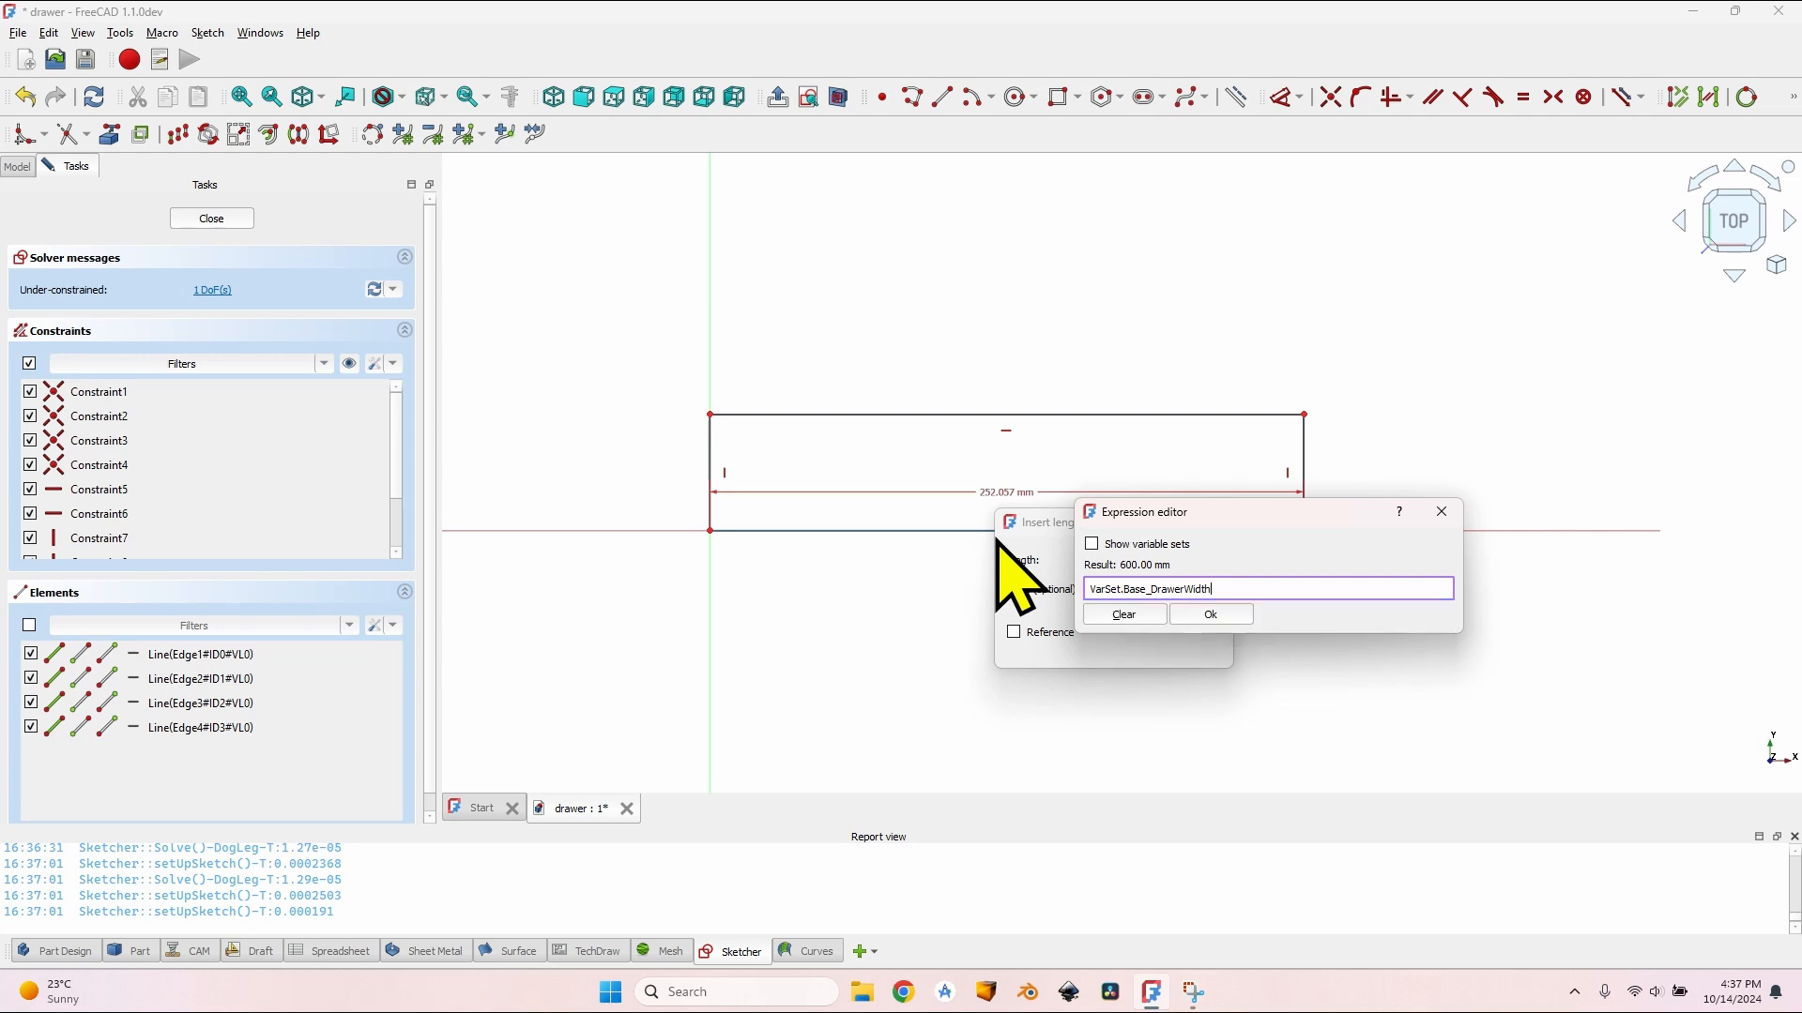
key(Return)
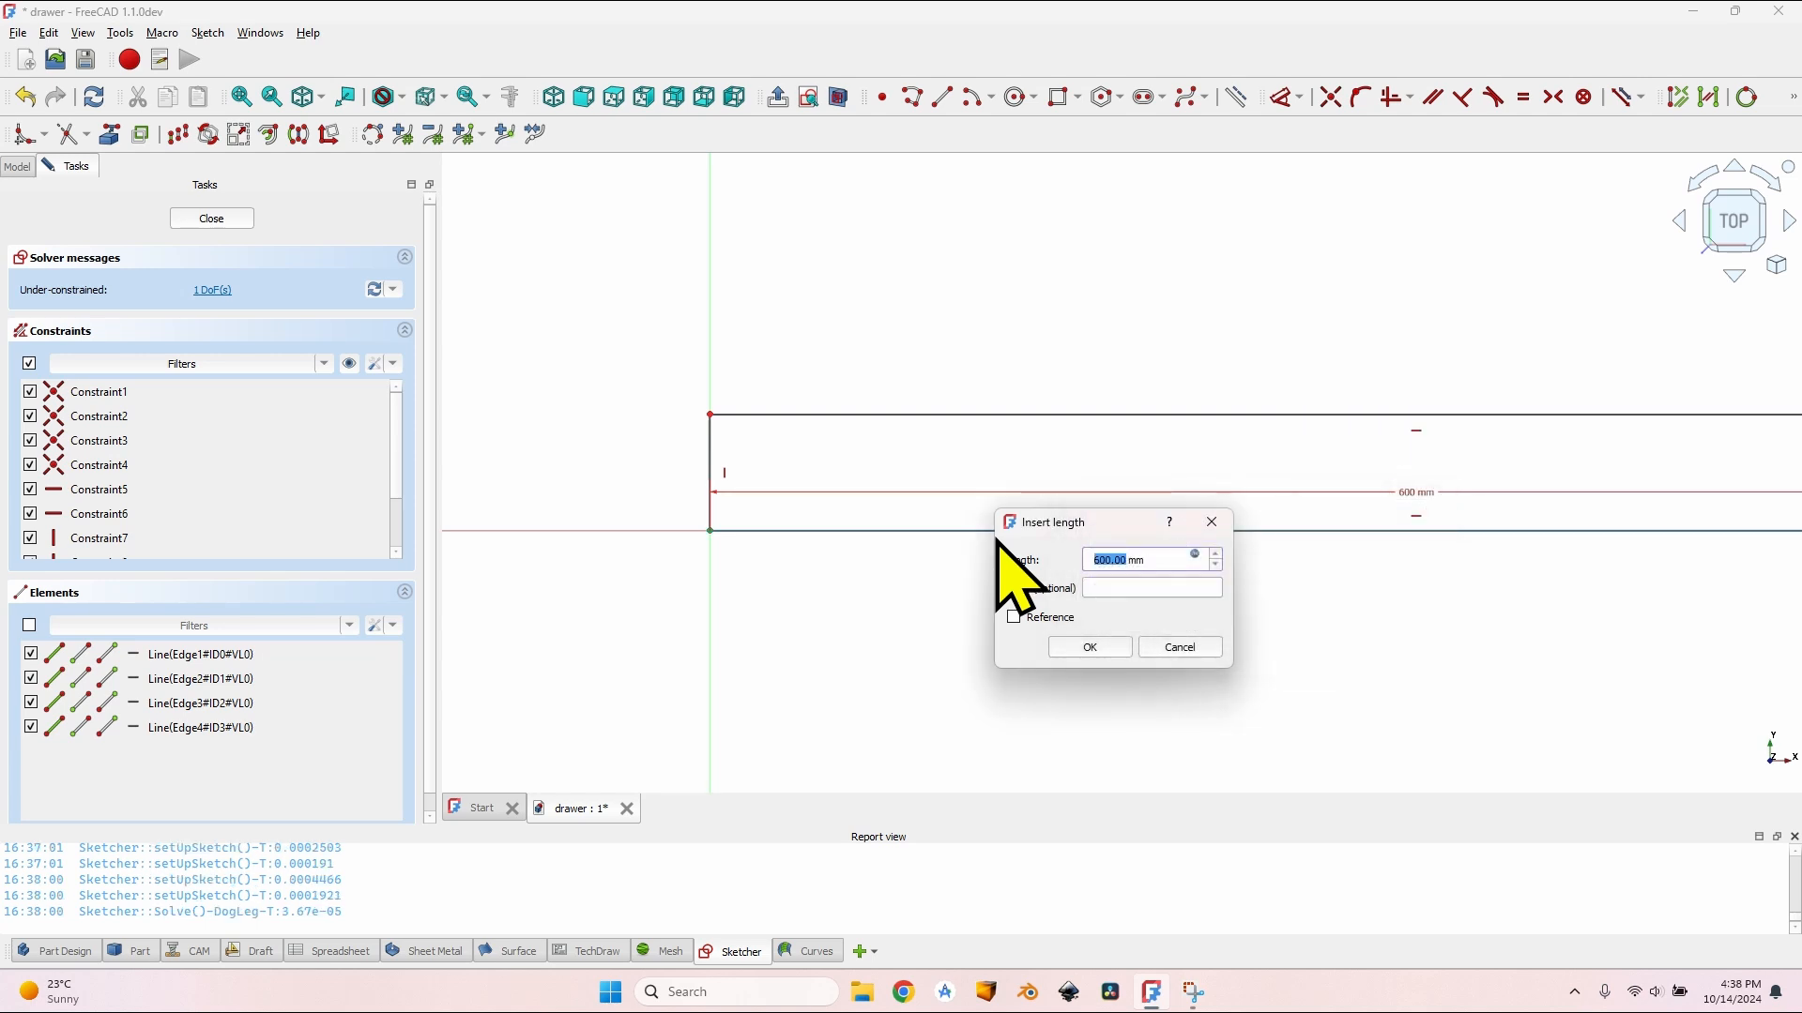
click(1088, 648)
Step: Constrain the length of the rectangle's left edge with the expression VarSet.FrontThickness and finish the sketch
scroll(953, 485, down, 3)
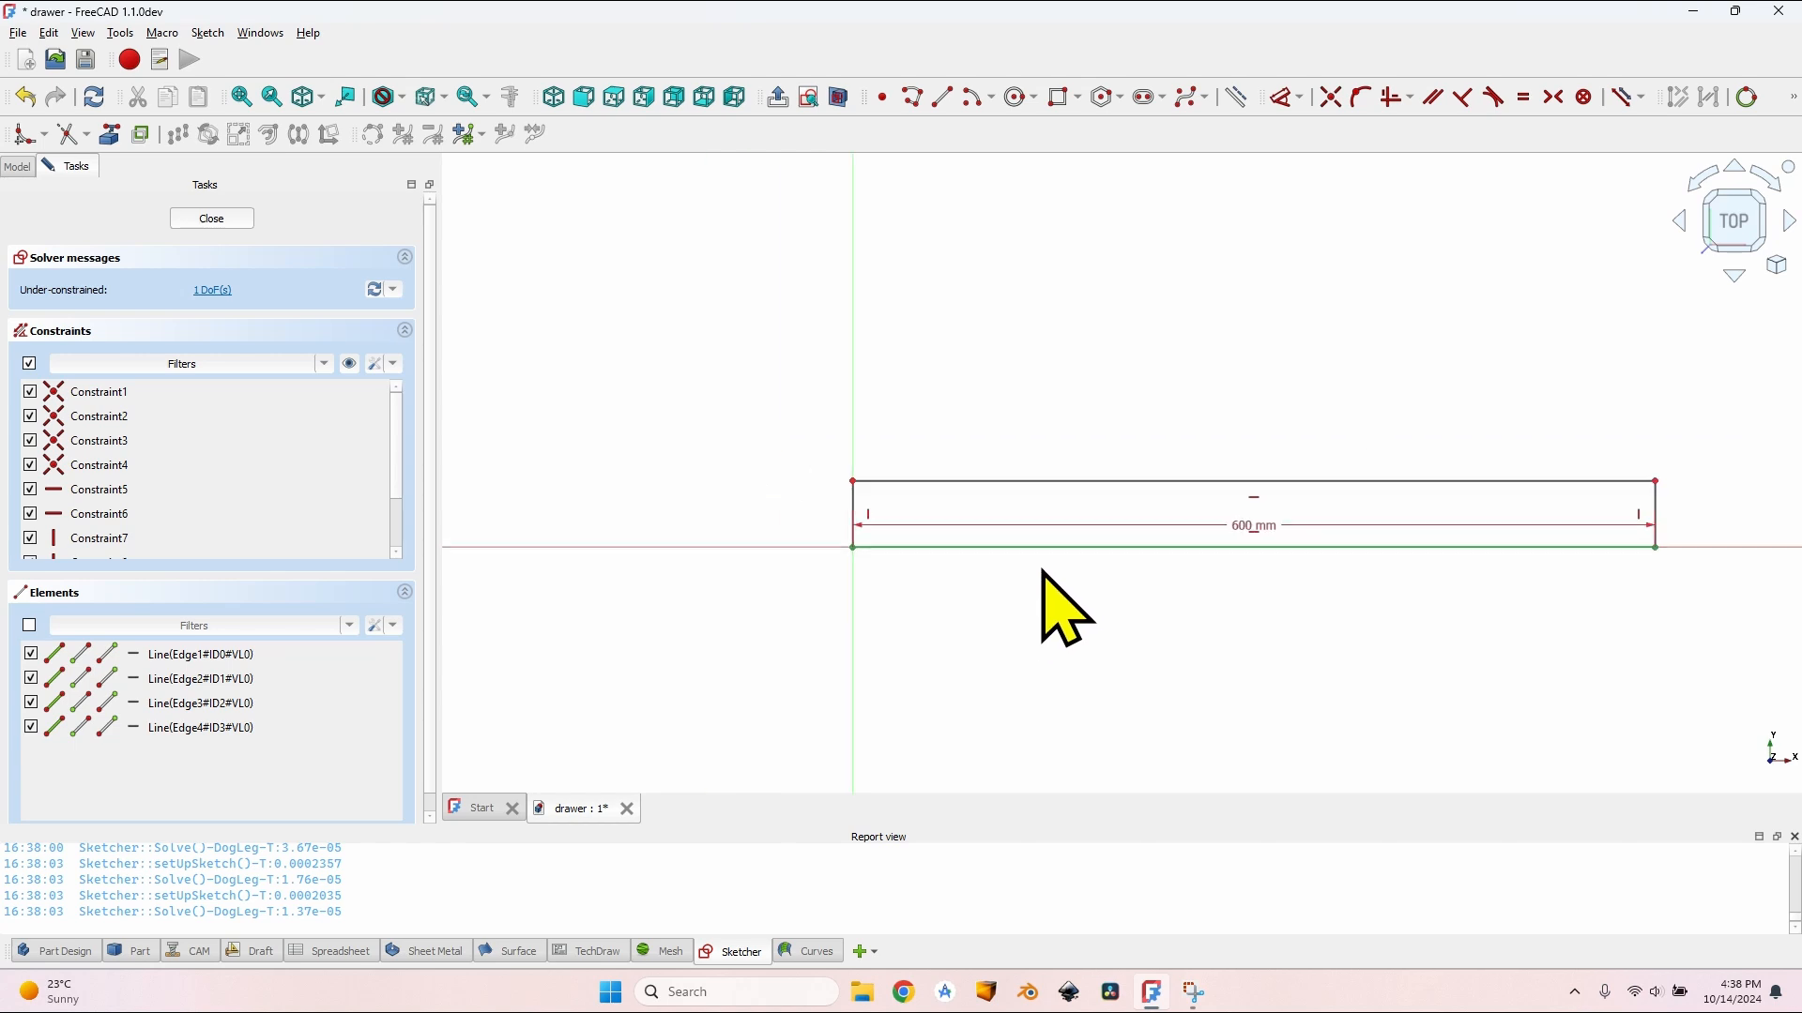
click(970, 551)
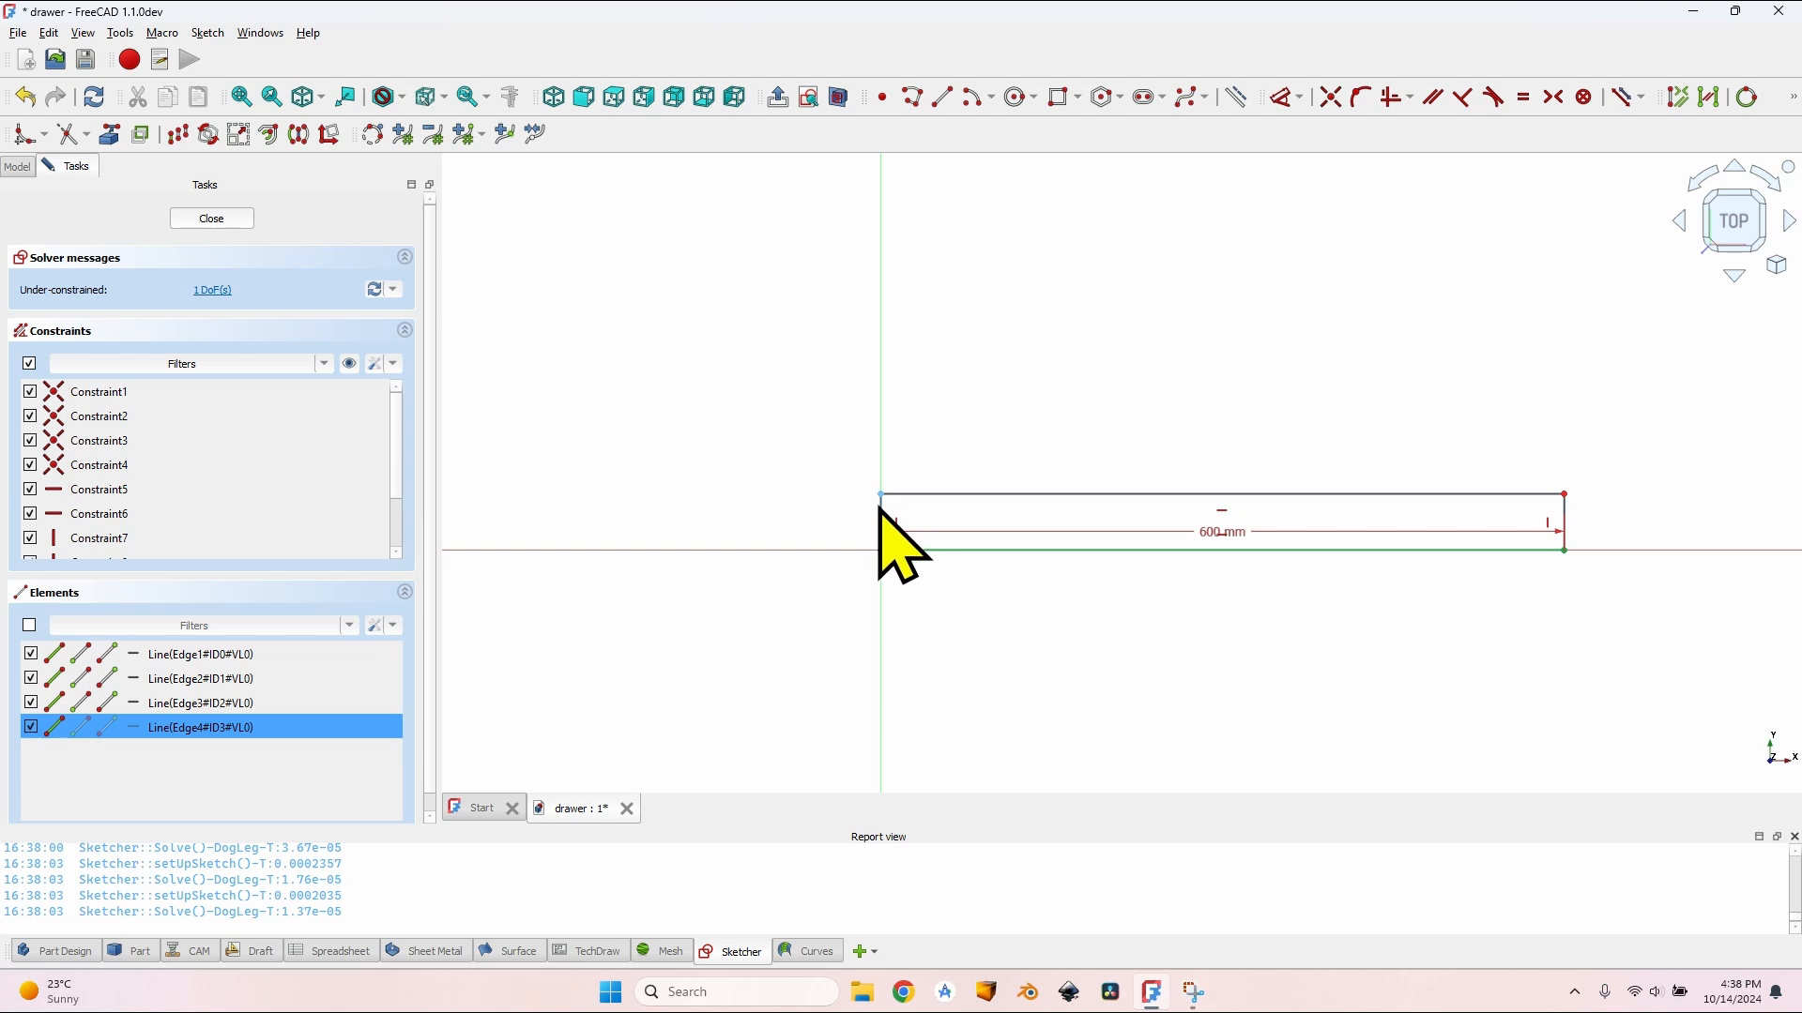
text(i=)
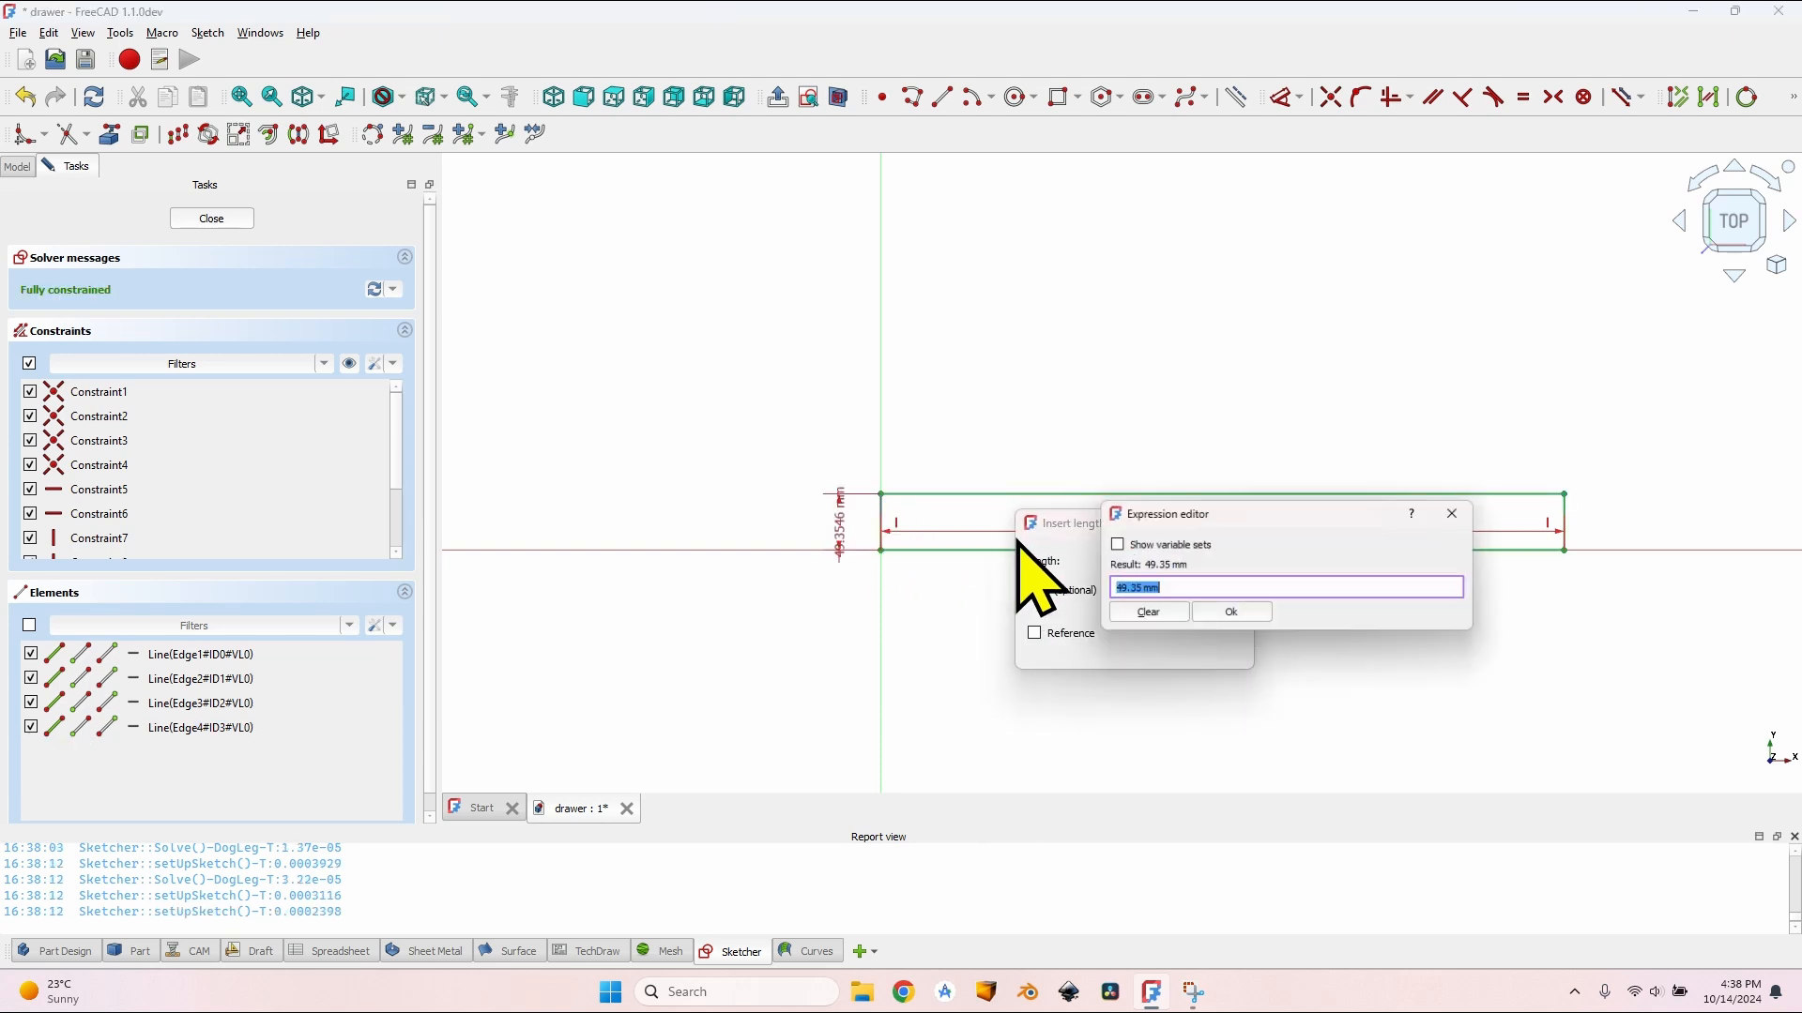
text(Var)
key(Down)
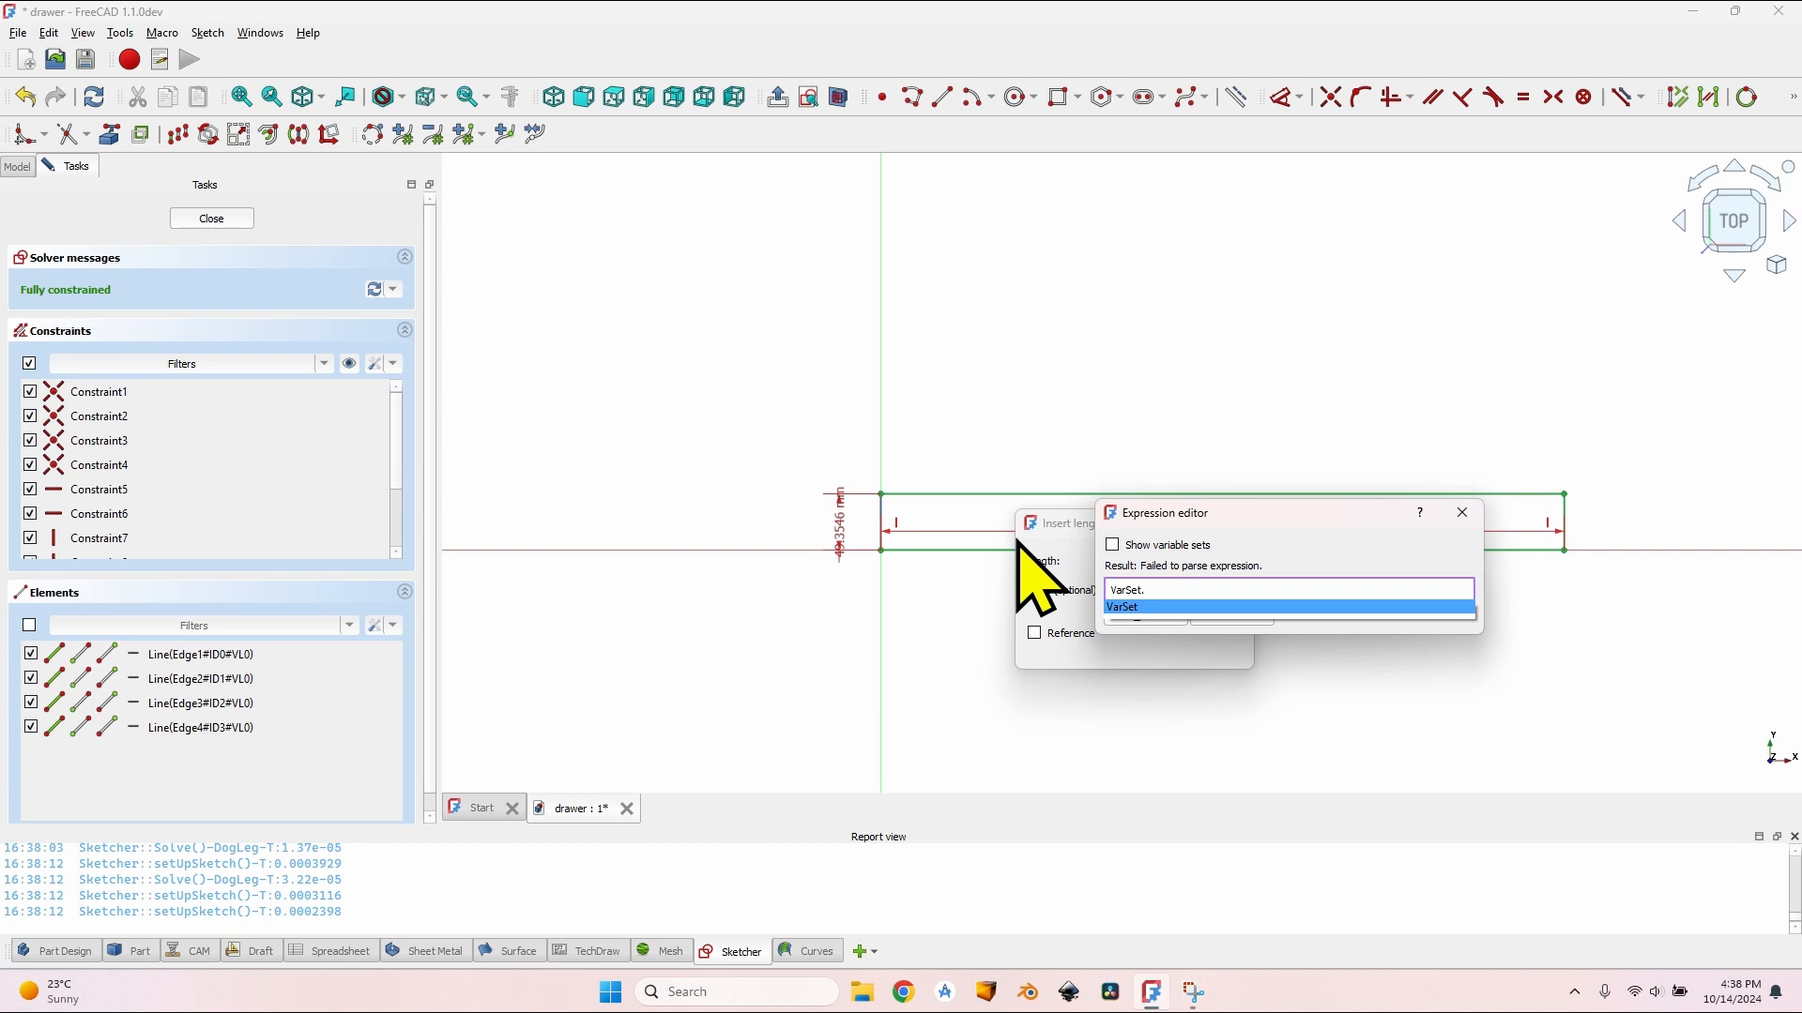
key(Down)
key(Down)
key(Down)
key(Return)
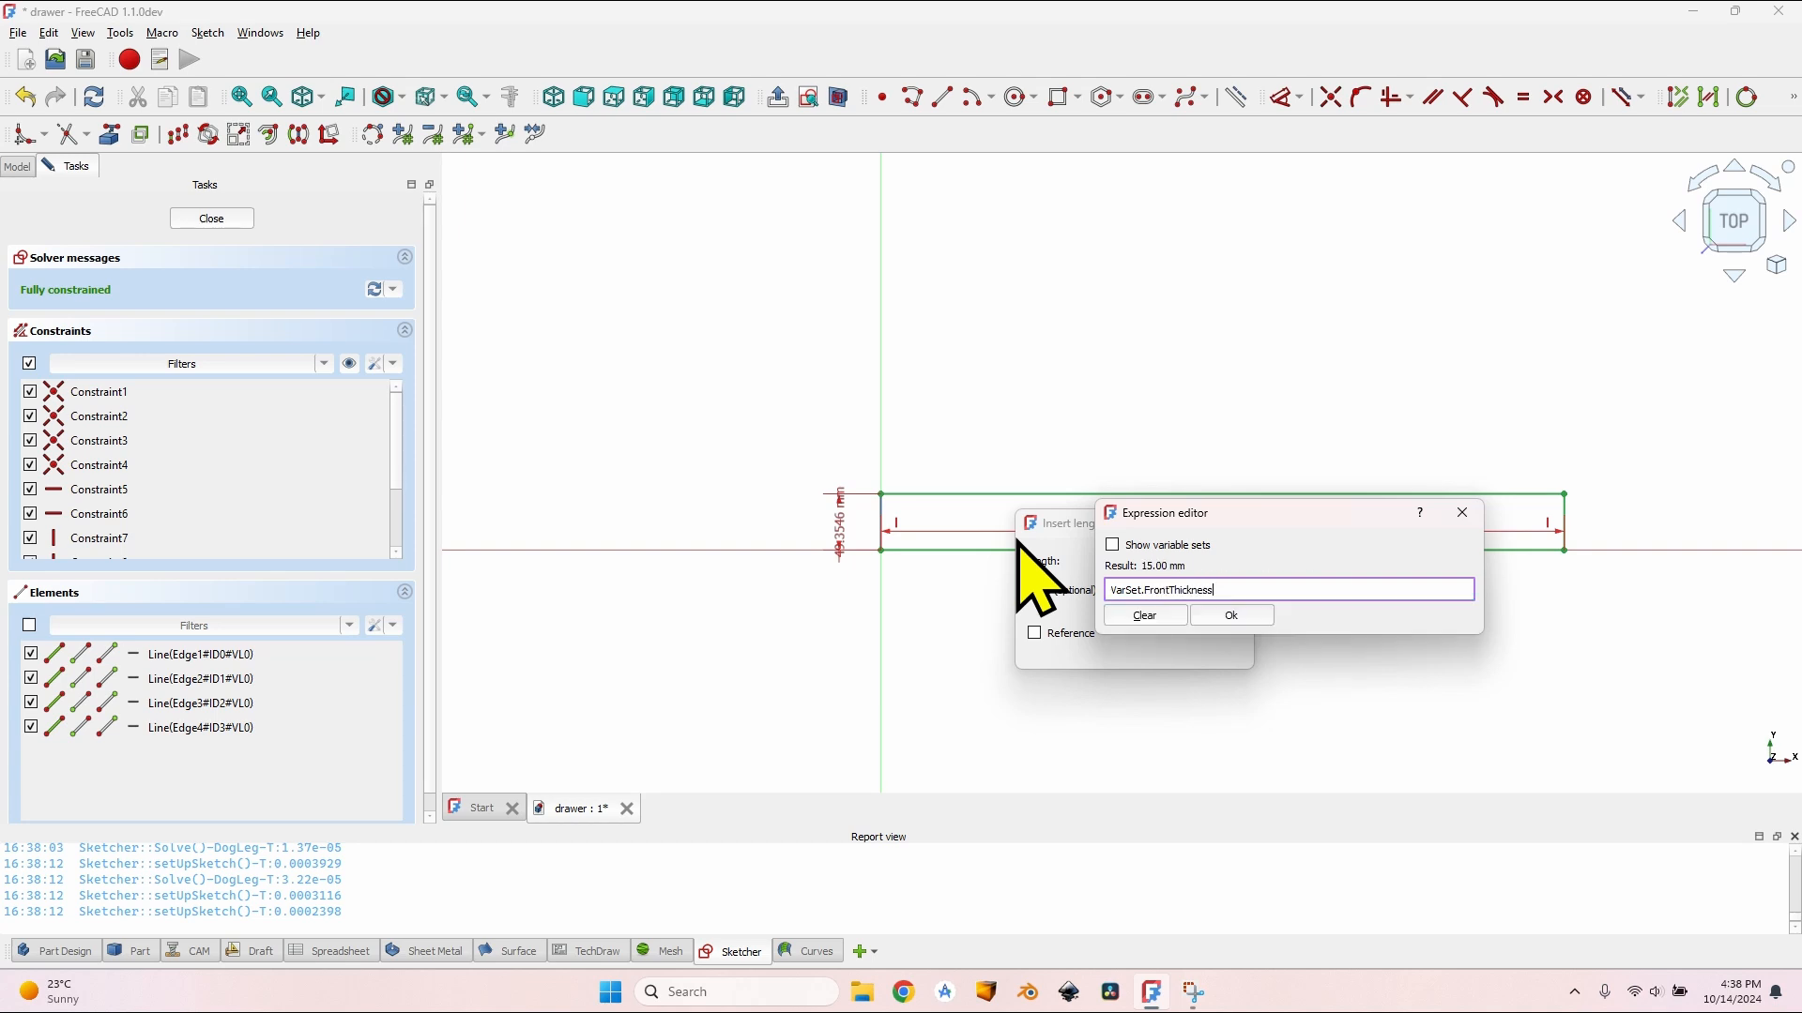
key(Return)
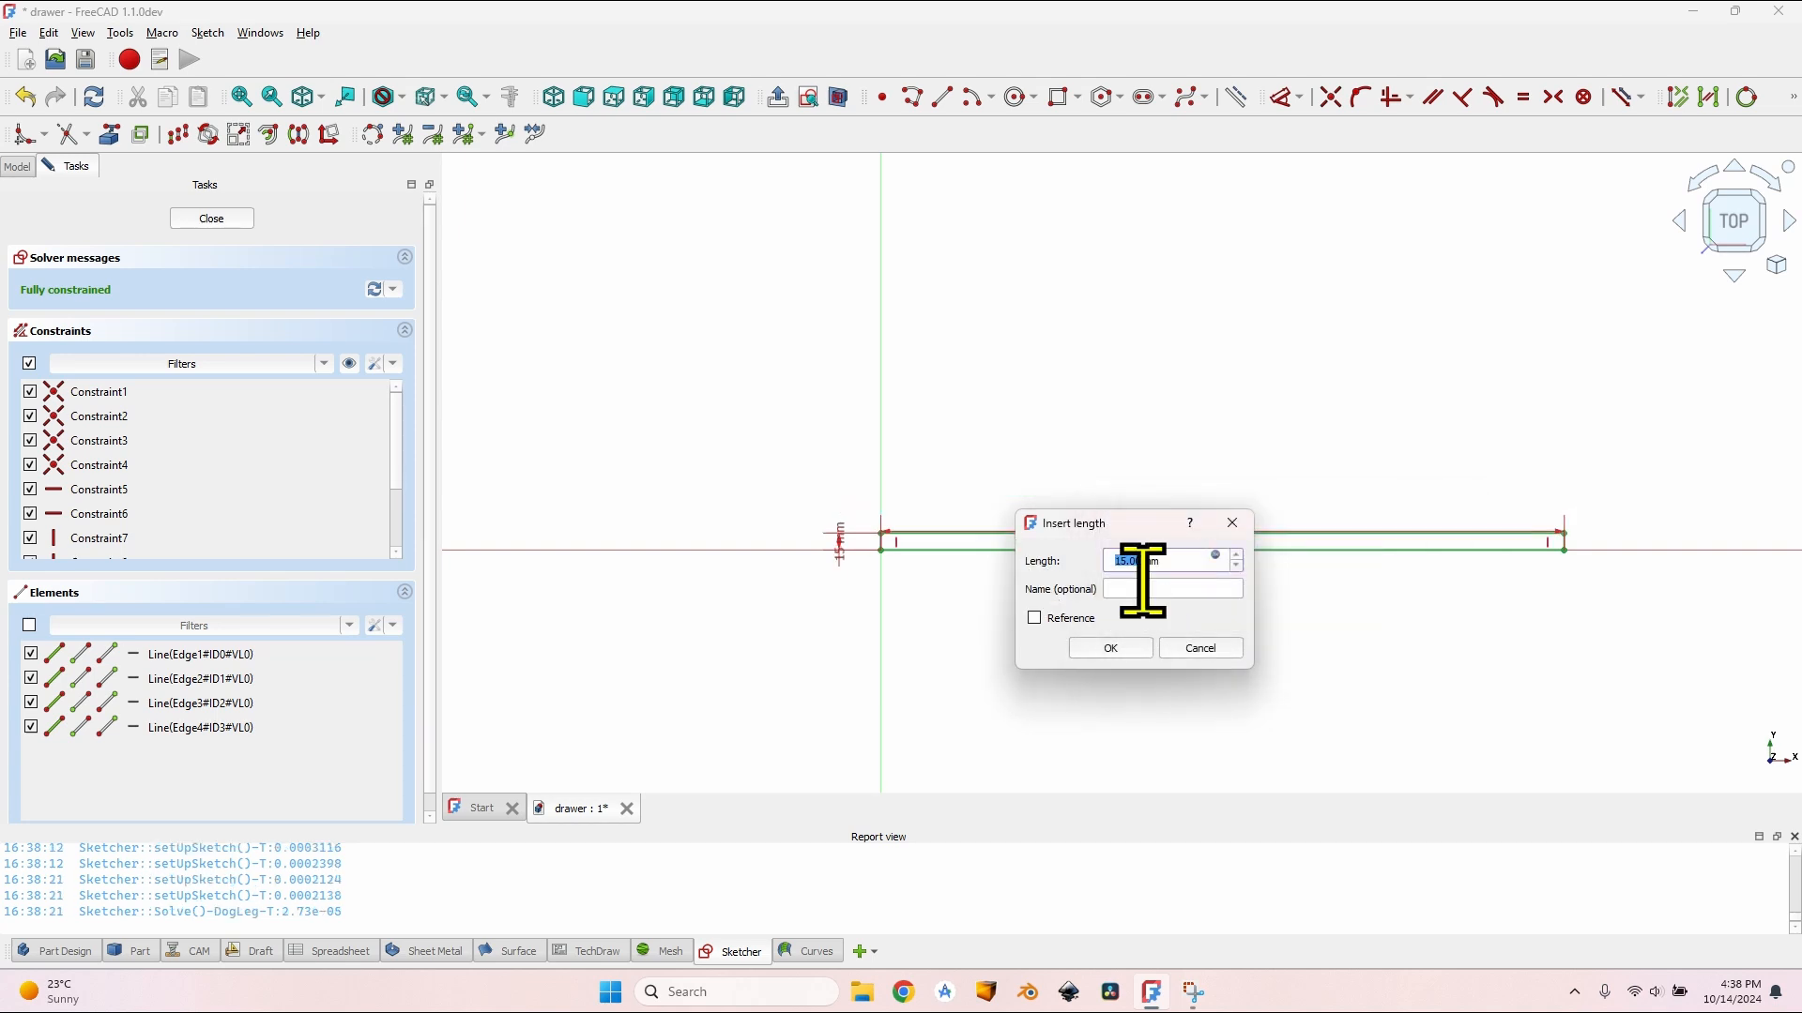
click(1116, 649)
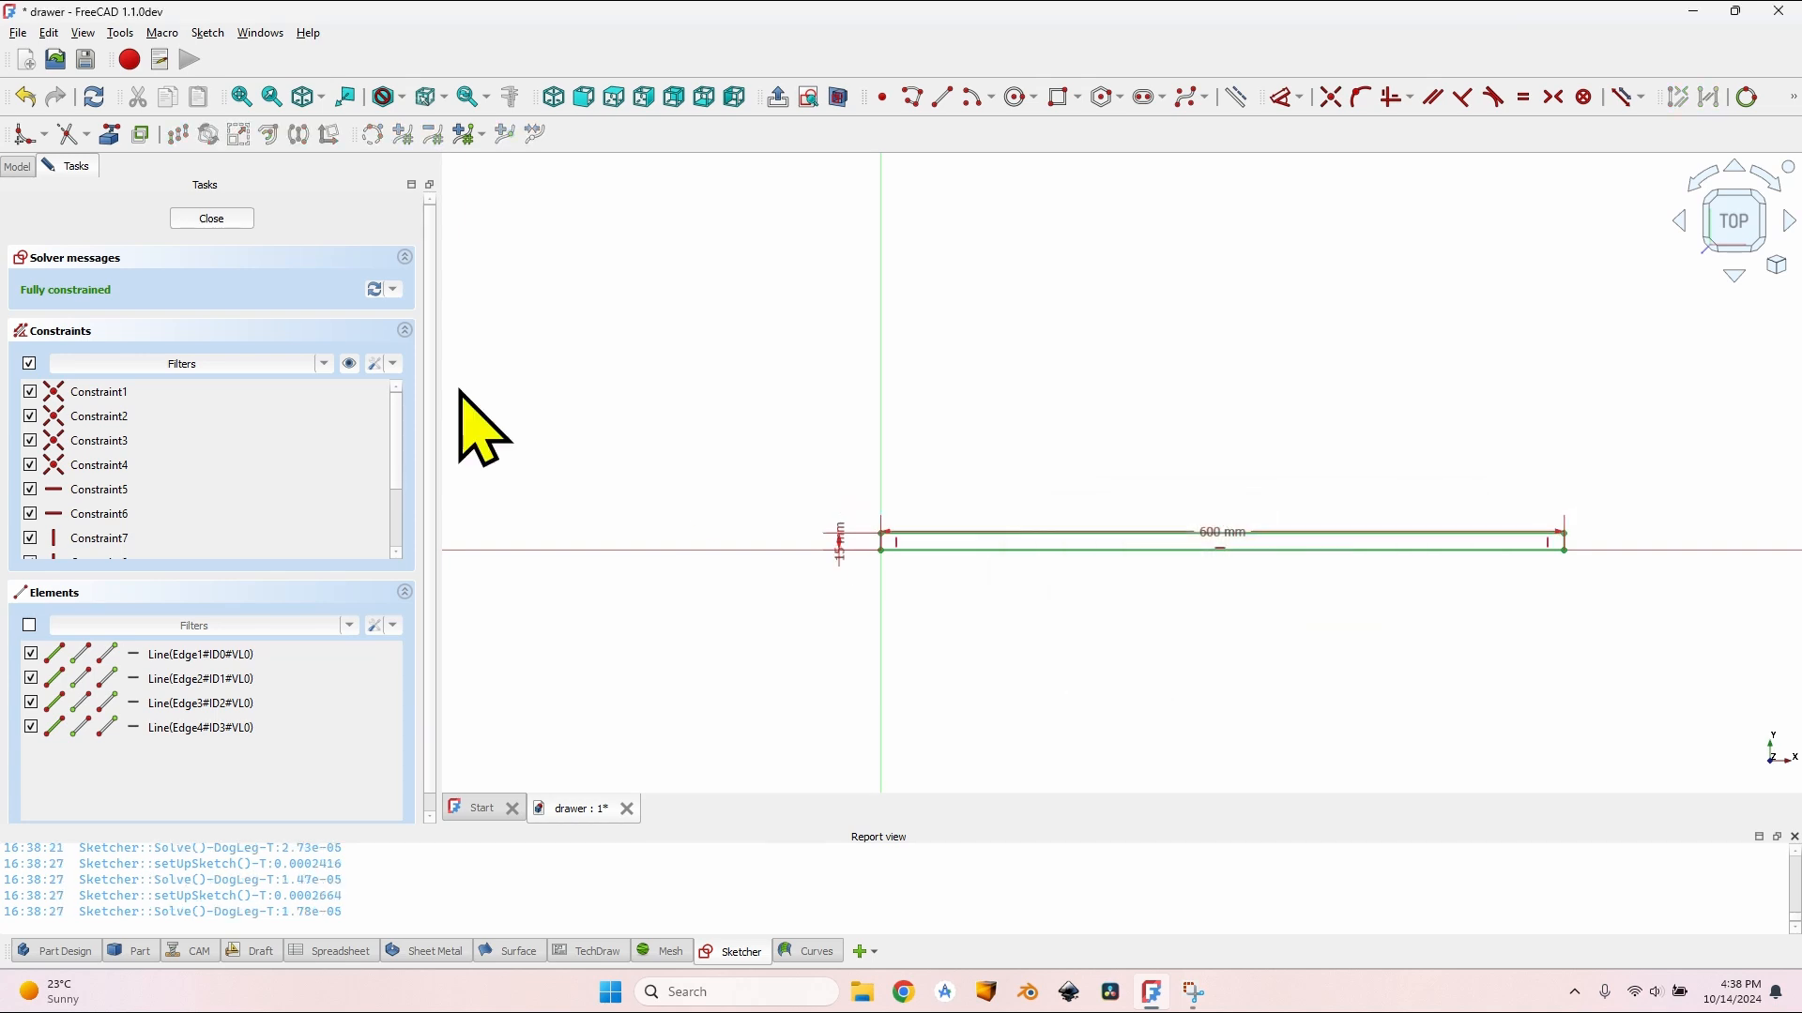
click(212, 219)
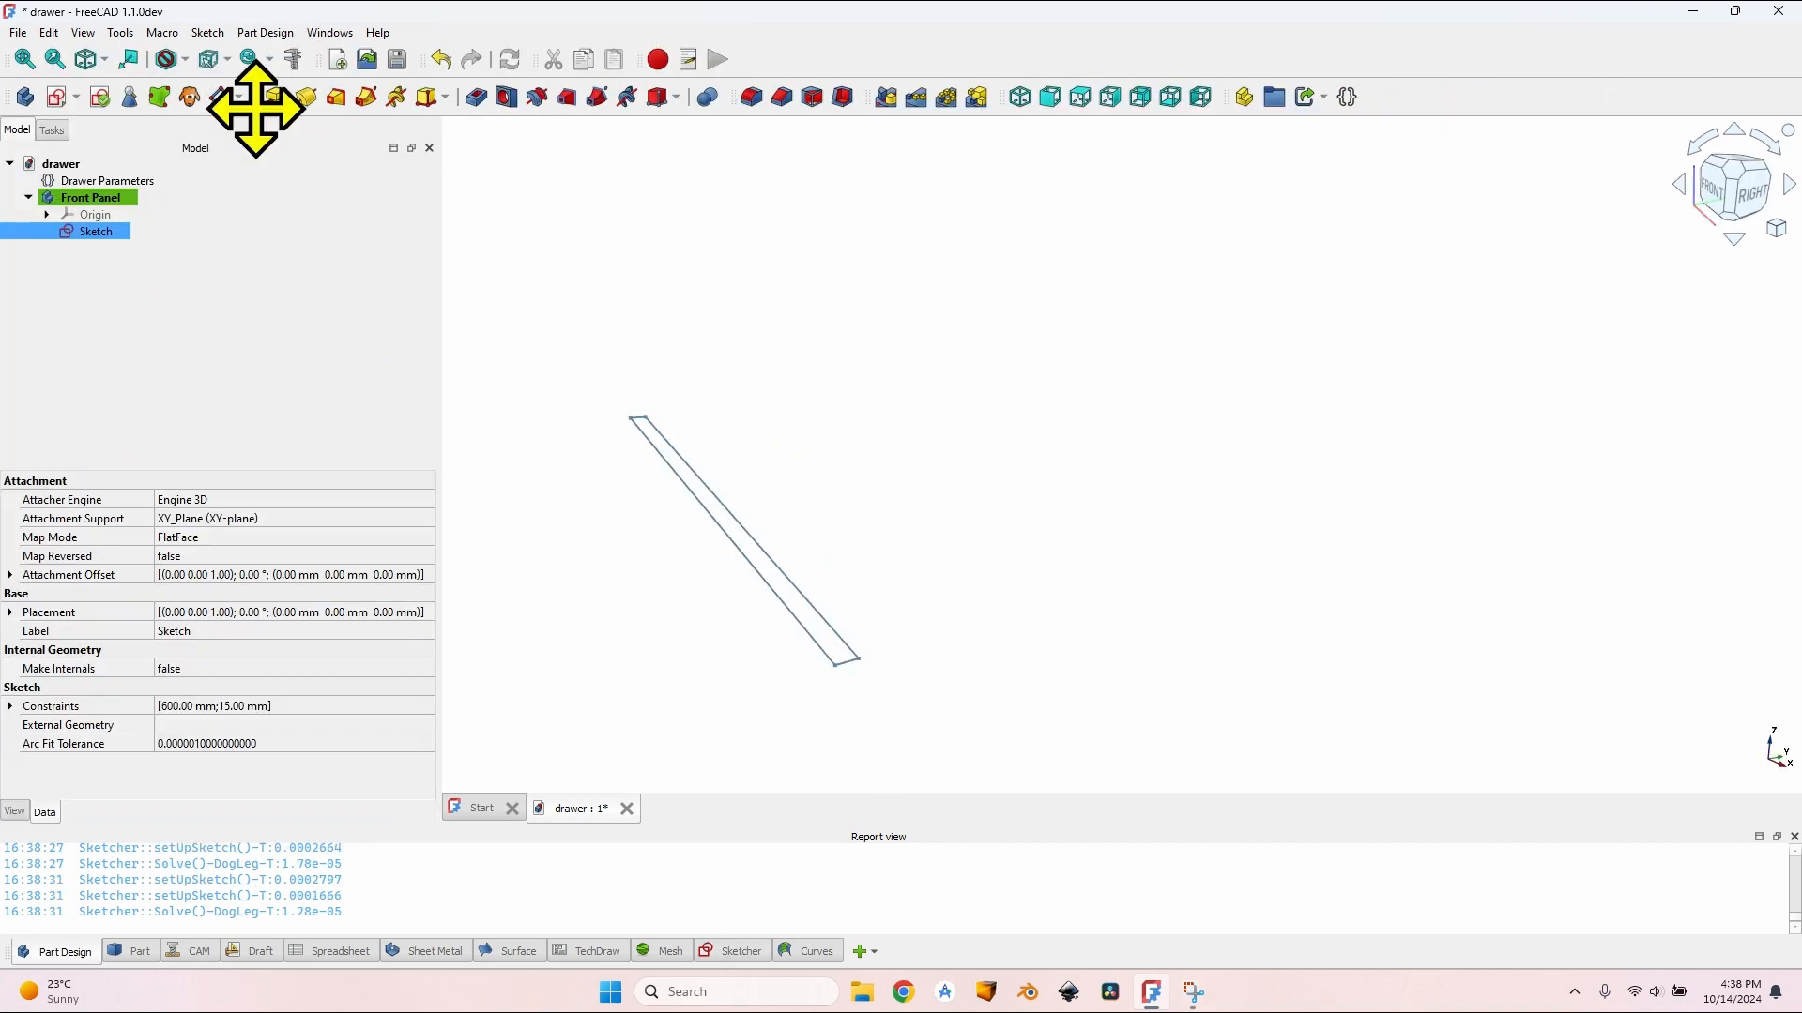
Step: Pad the front panel sketch with its length driven by the expression VarSet.FrontHeight
click(275, 97)
key(equal)
text(Var)
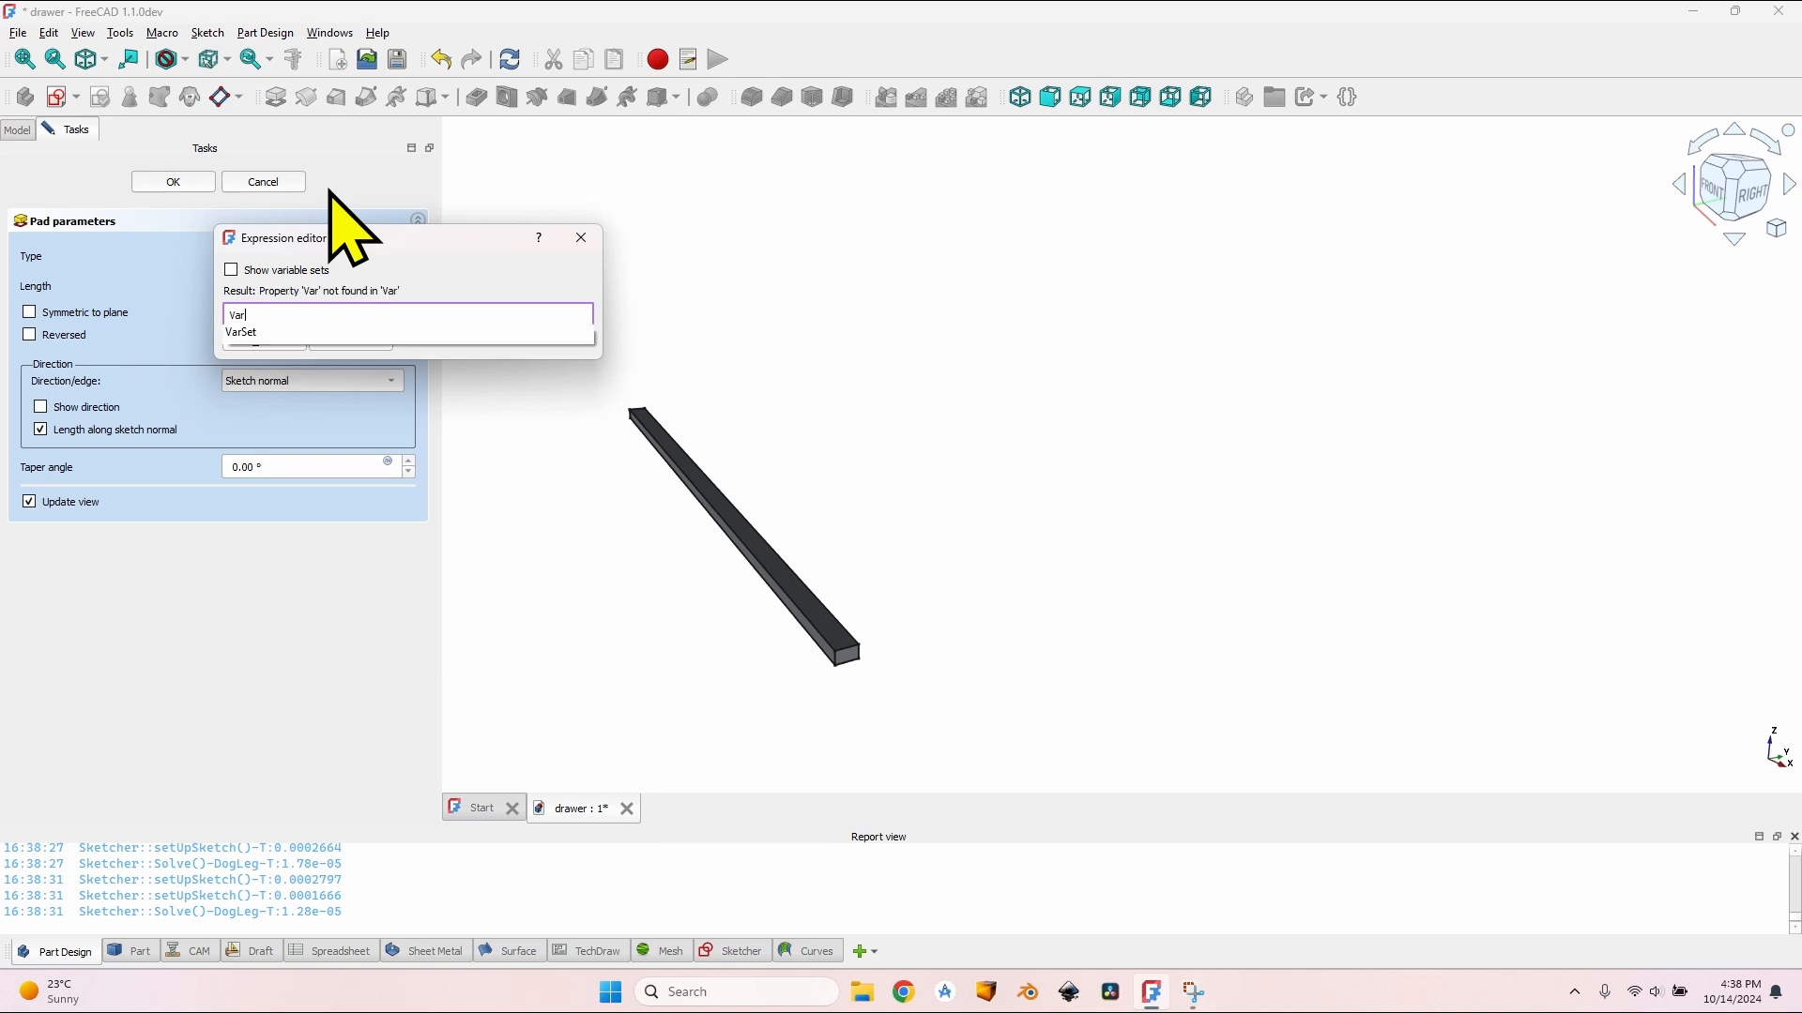
text(Set.FrontHeight)
key(Down)
key(Down)
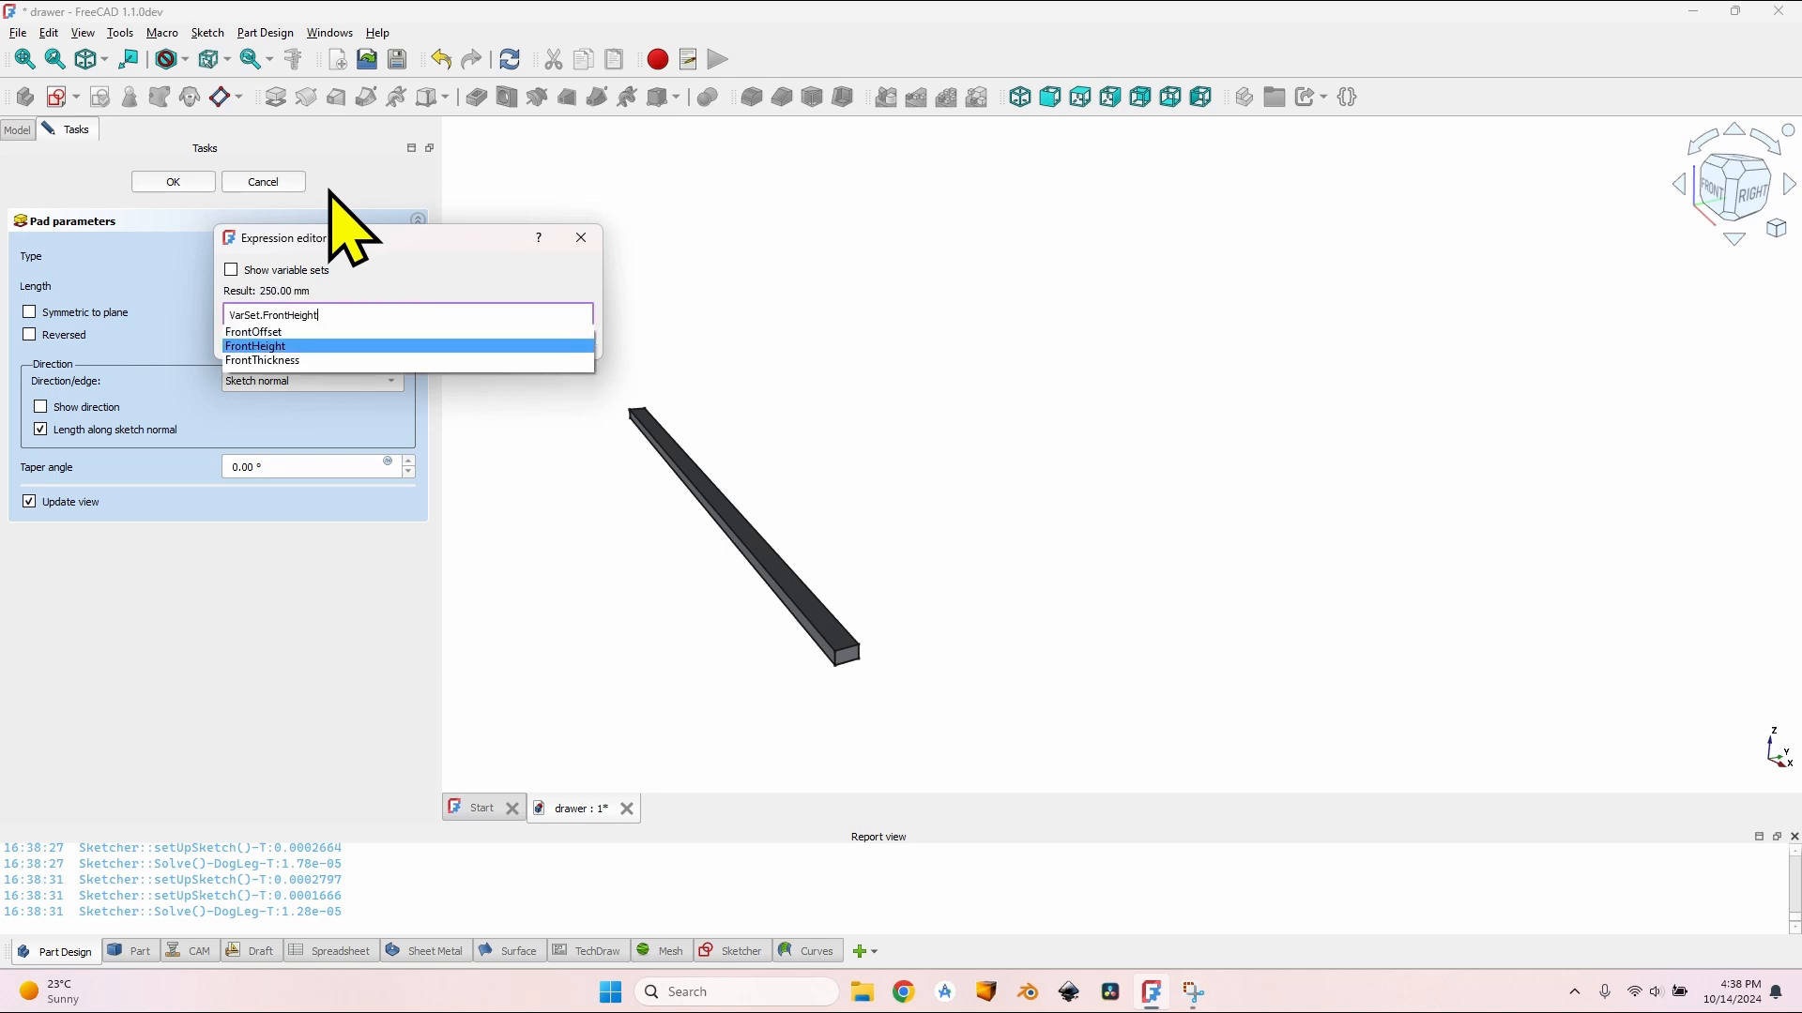
key(Return)
key(Return)
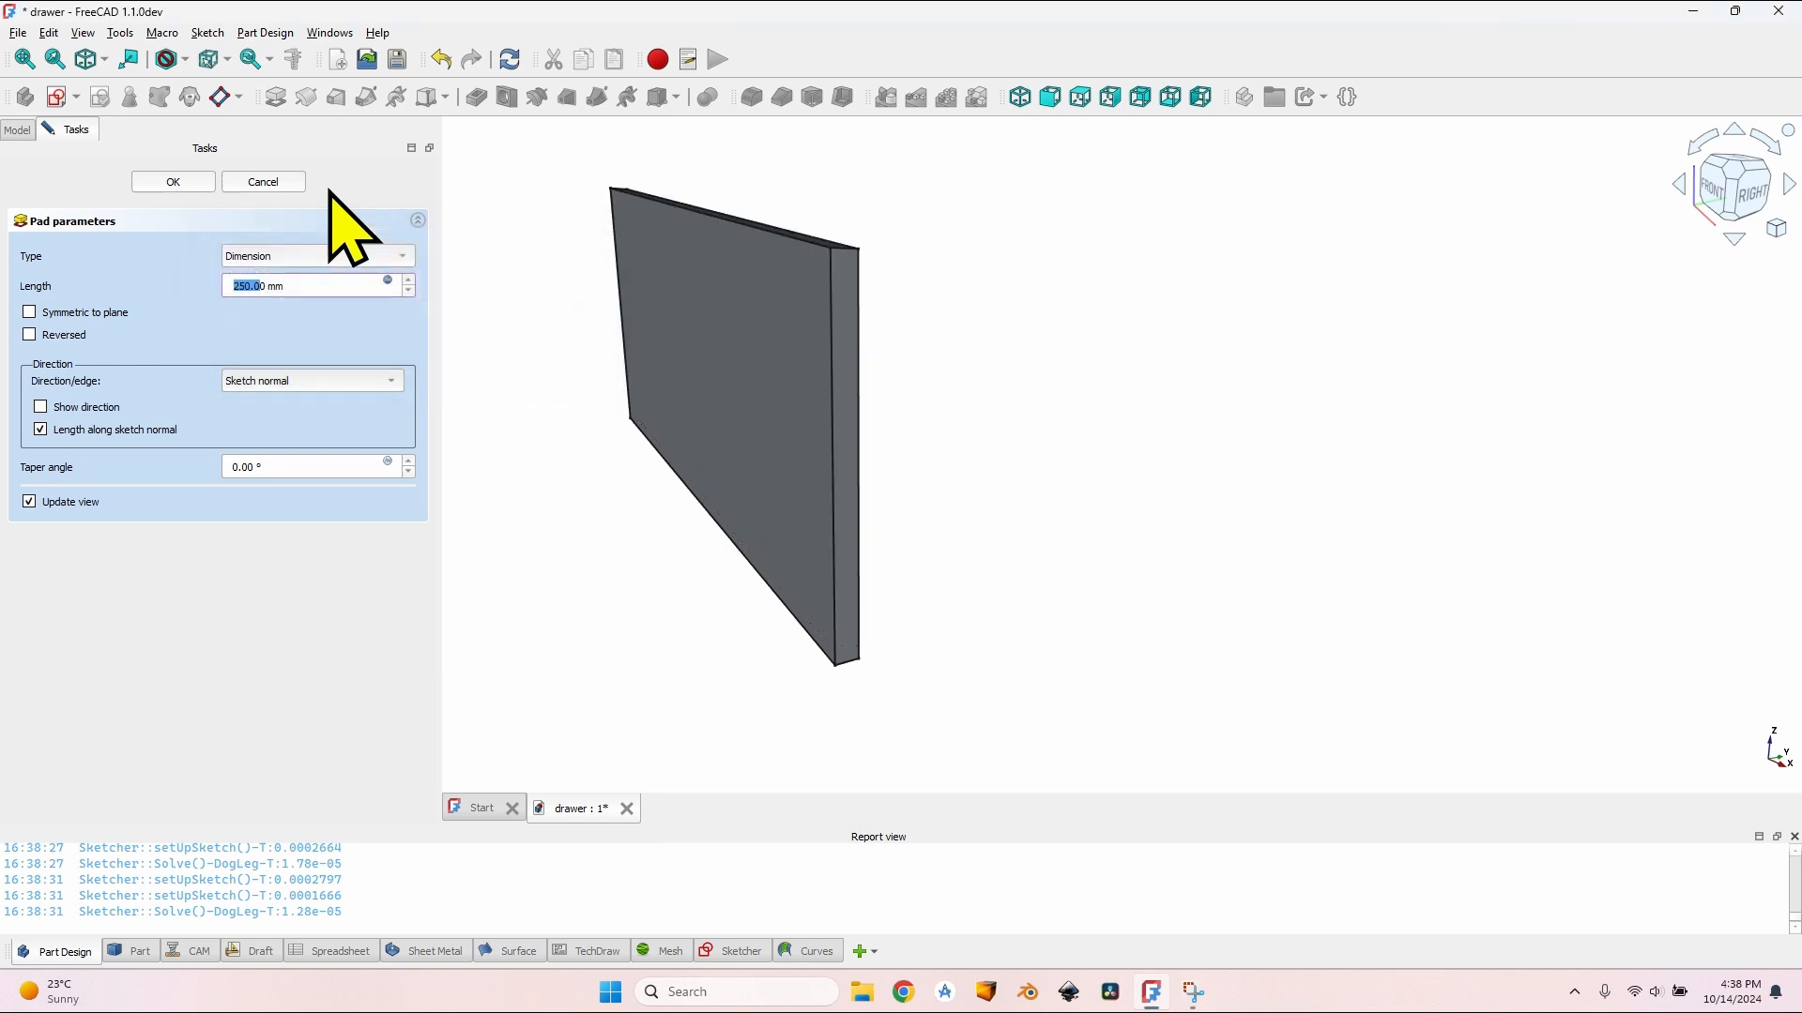
Step: Accept the pad, set Front Height in Drawer Parameters to 200 mm, and inspect the front panel
mouse_move(724, 322)
middle_down()
mouse_move(893, 390)
mouse_move(987, 366)
mouse_move(635, 273)
mouse_move(728, 390)
mouse_move(863, 385)
middle_up()
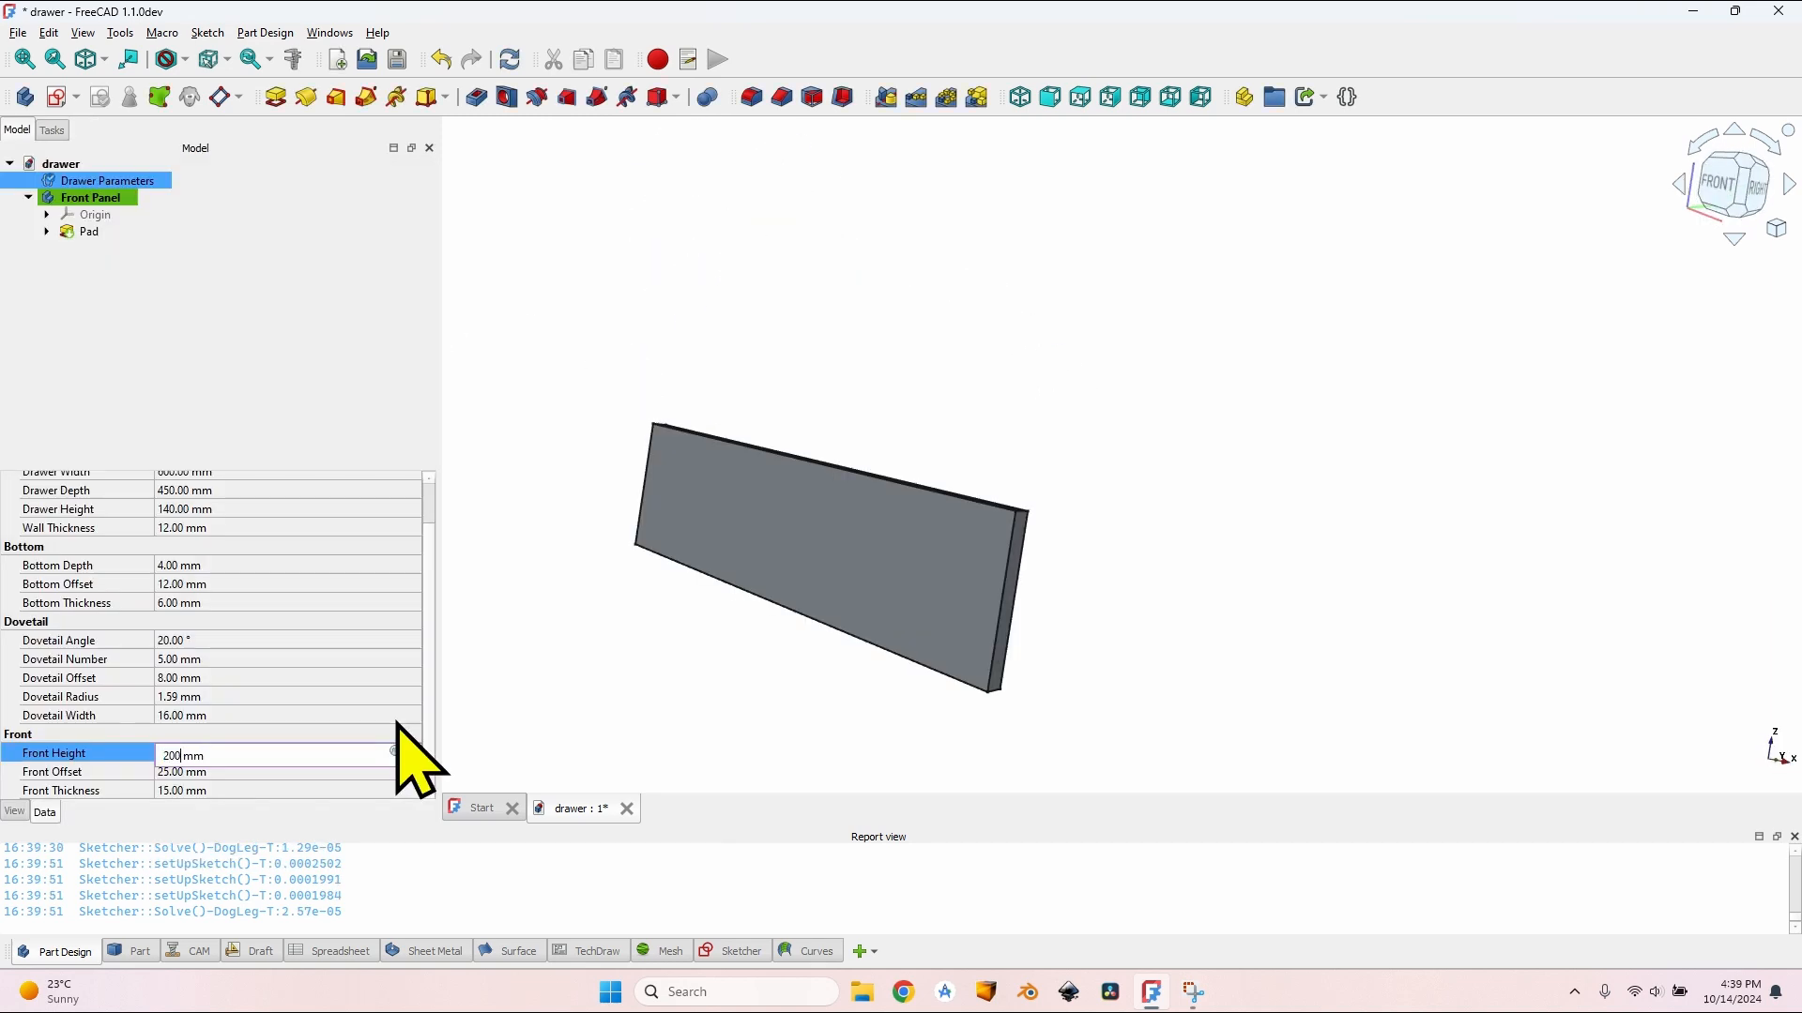
click(233, 774)
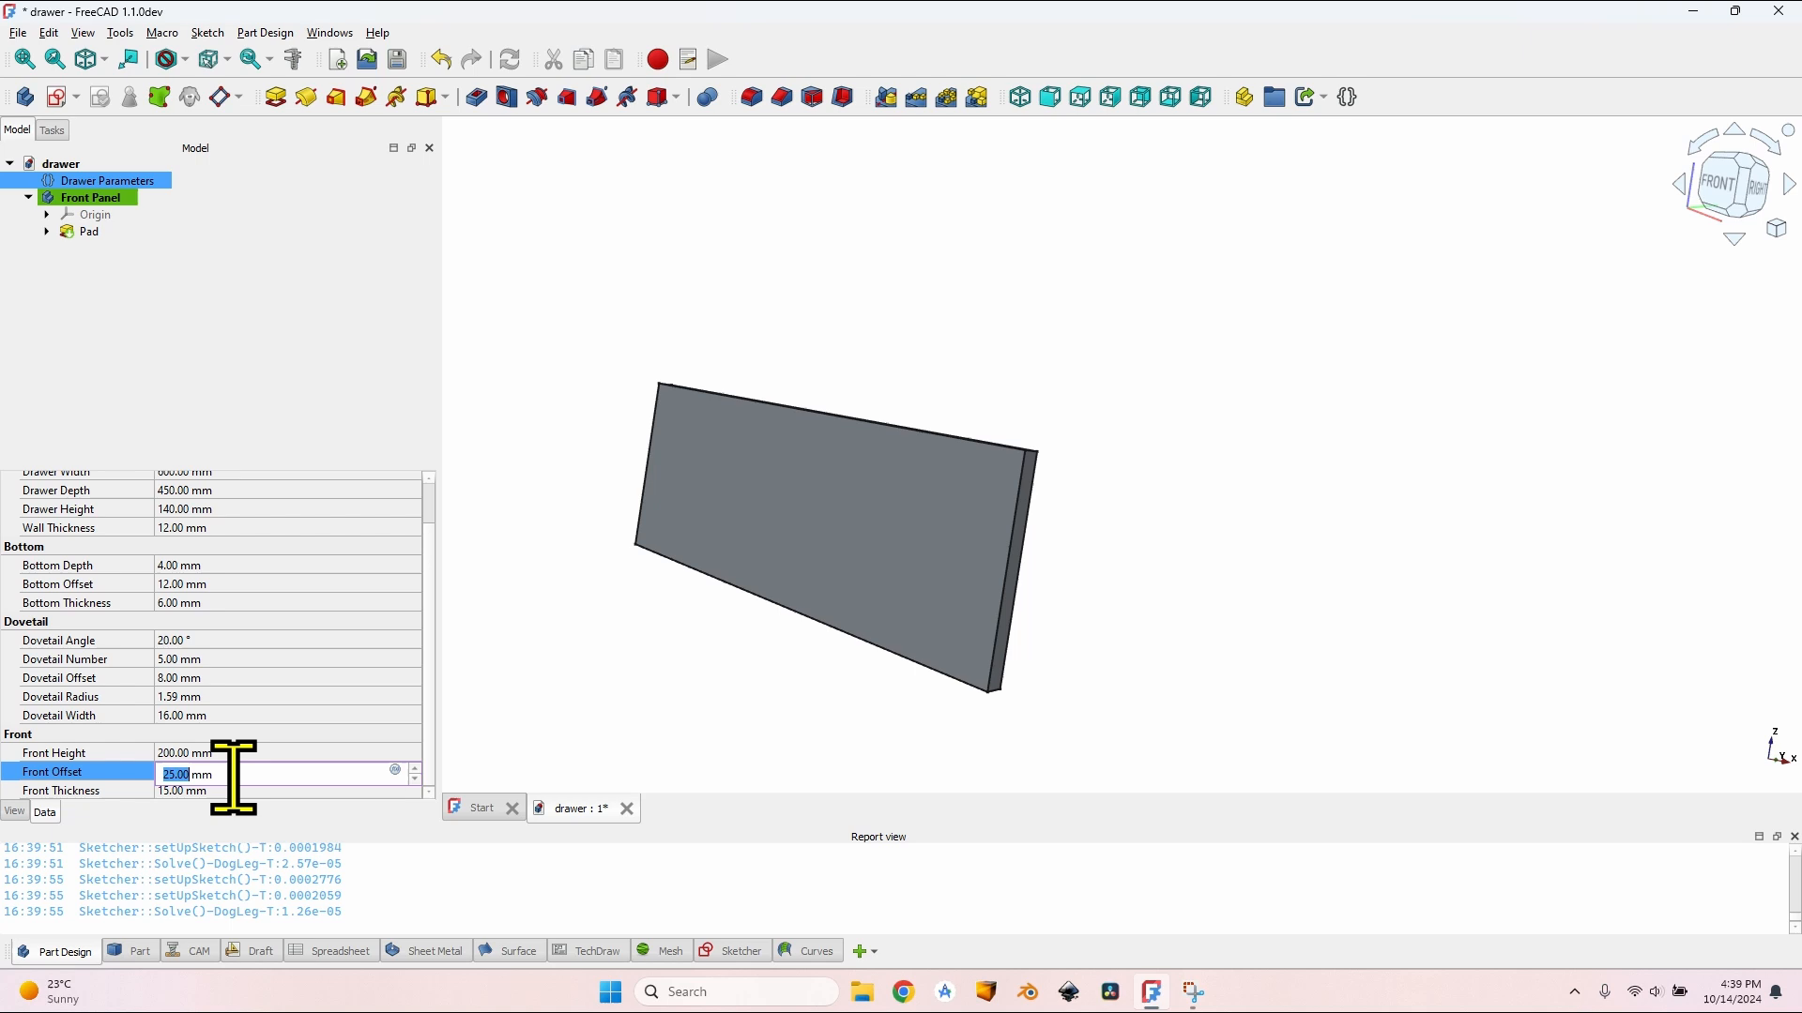
click(544, 650)
middle_drag(866, 620, 1054, 611)
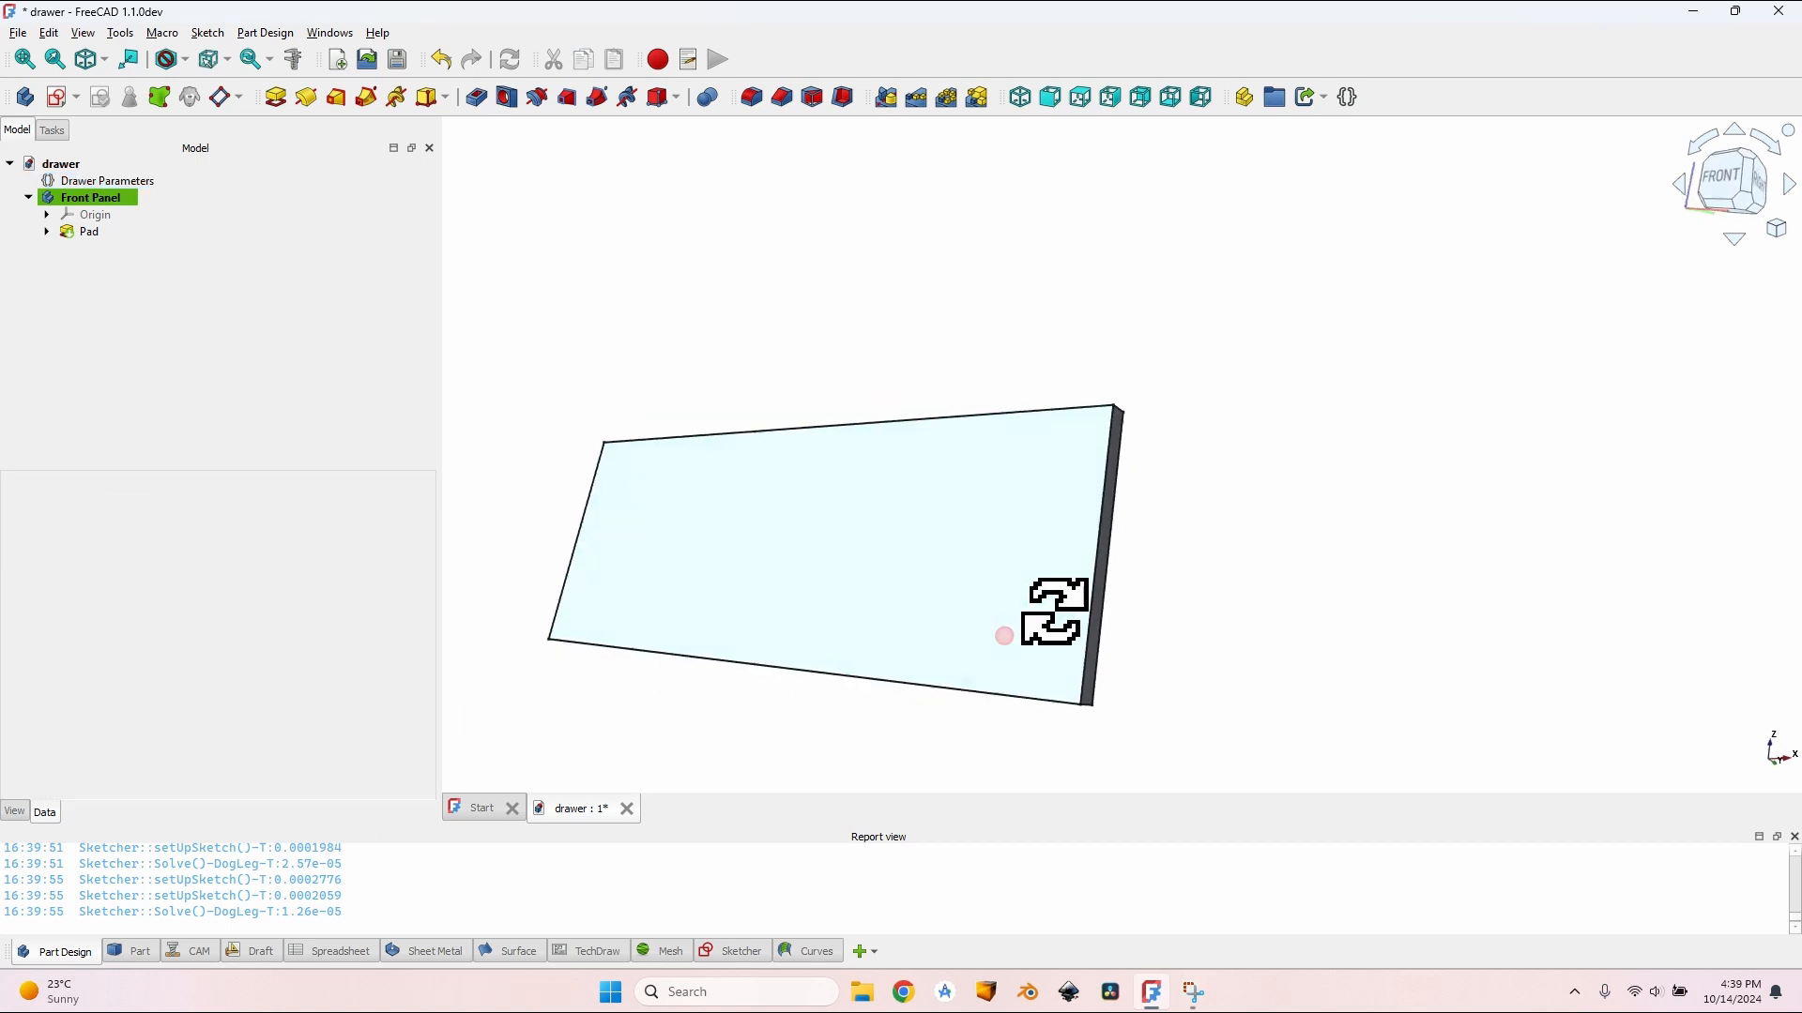
Step: Set the z attachment offset of the front panel's sketch with the expression -1 * VarSet.FrontOffset
click(94, 199)
click(47, 231)
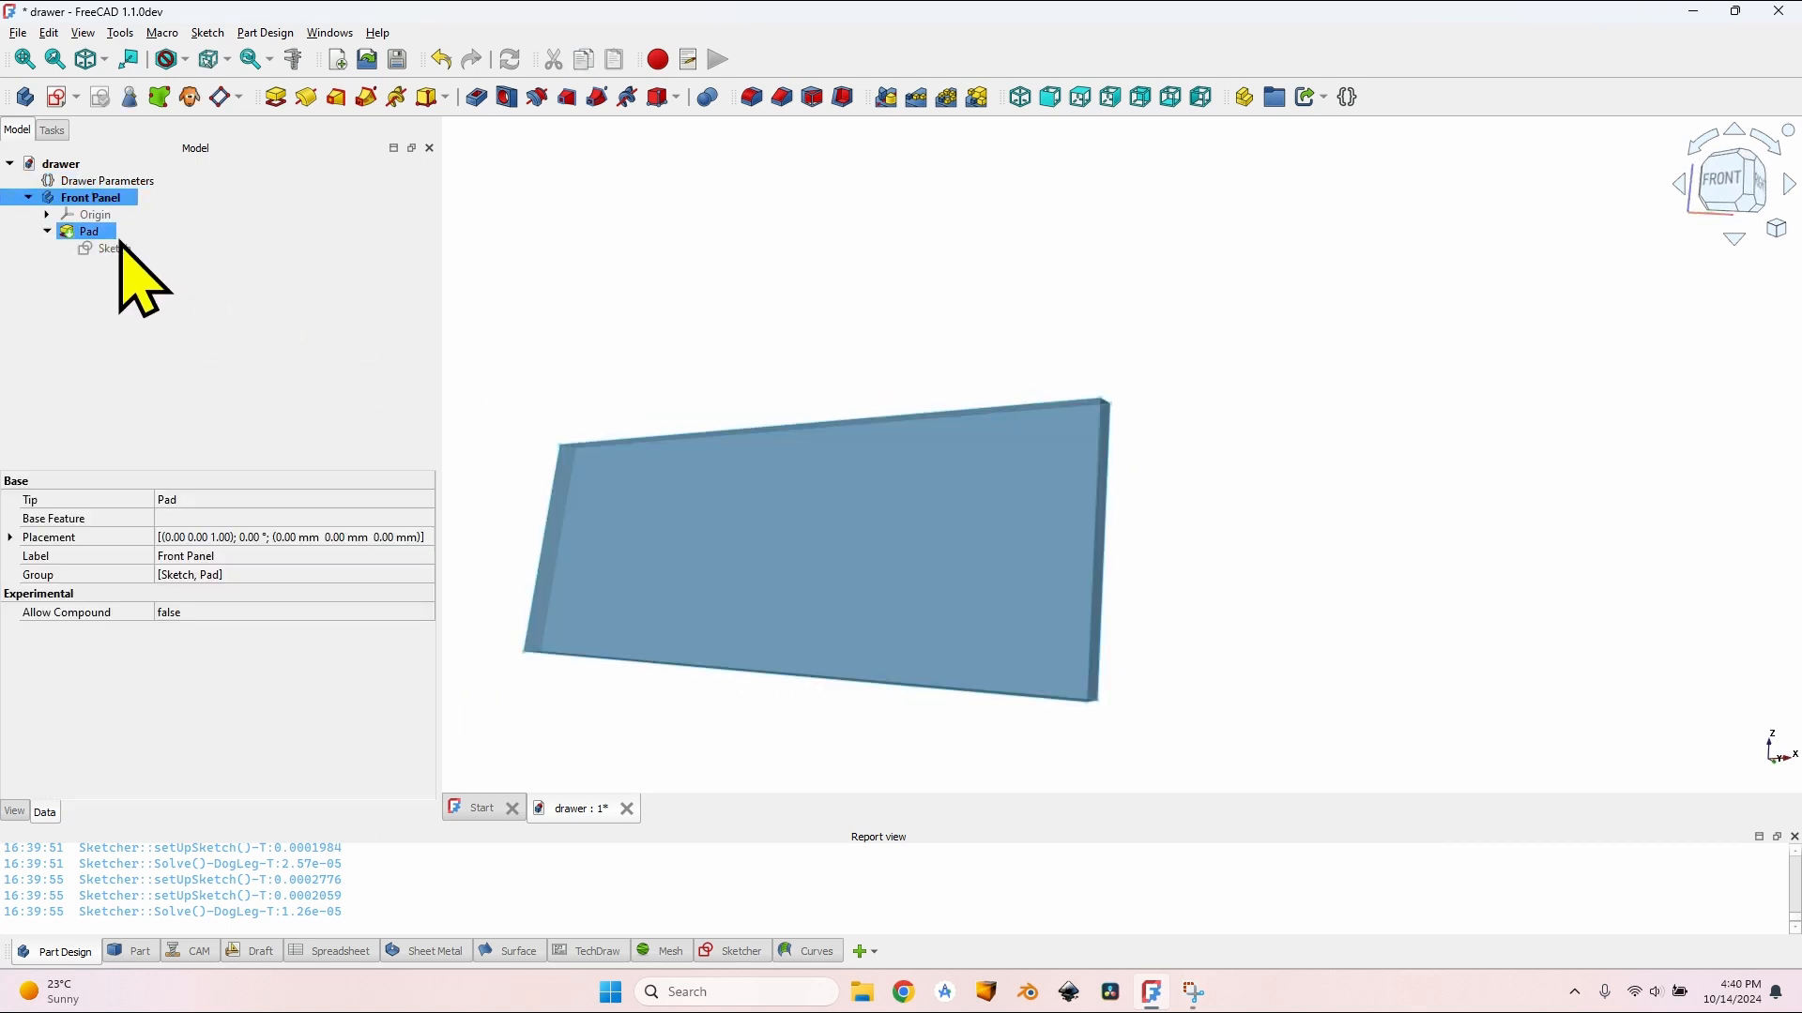
click(100, 248)
click(11, 575)
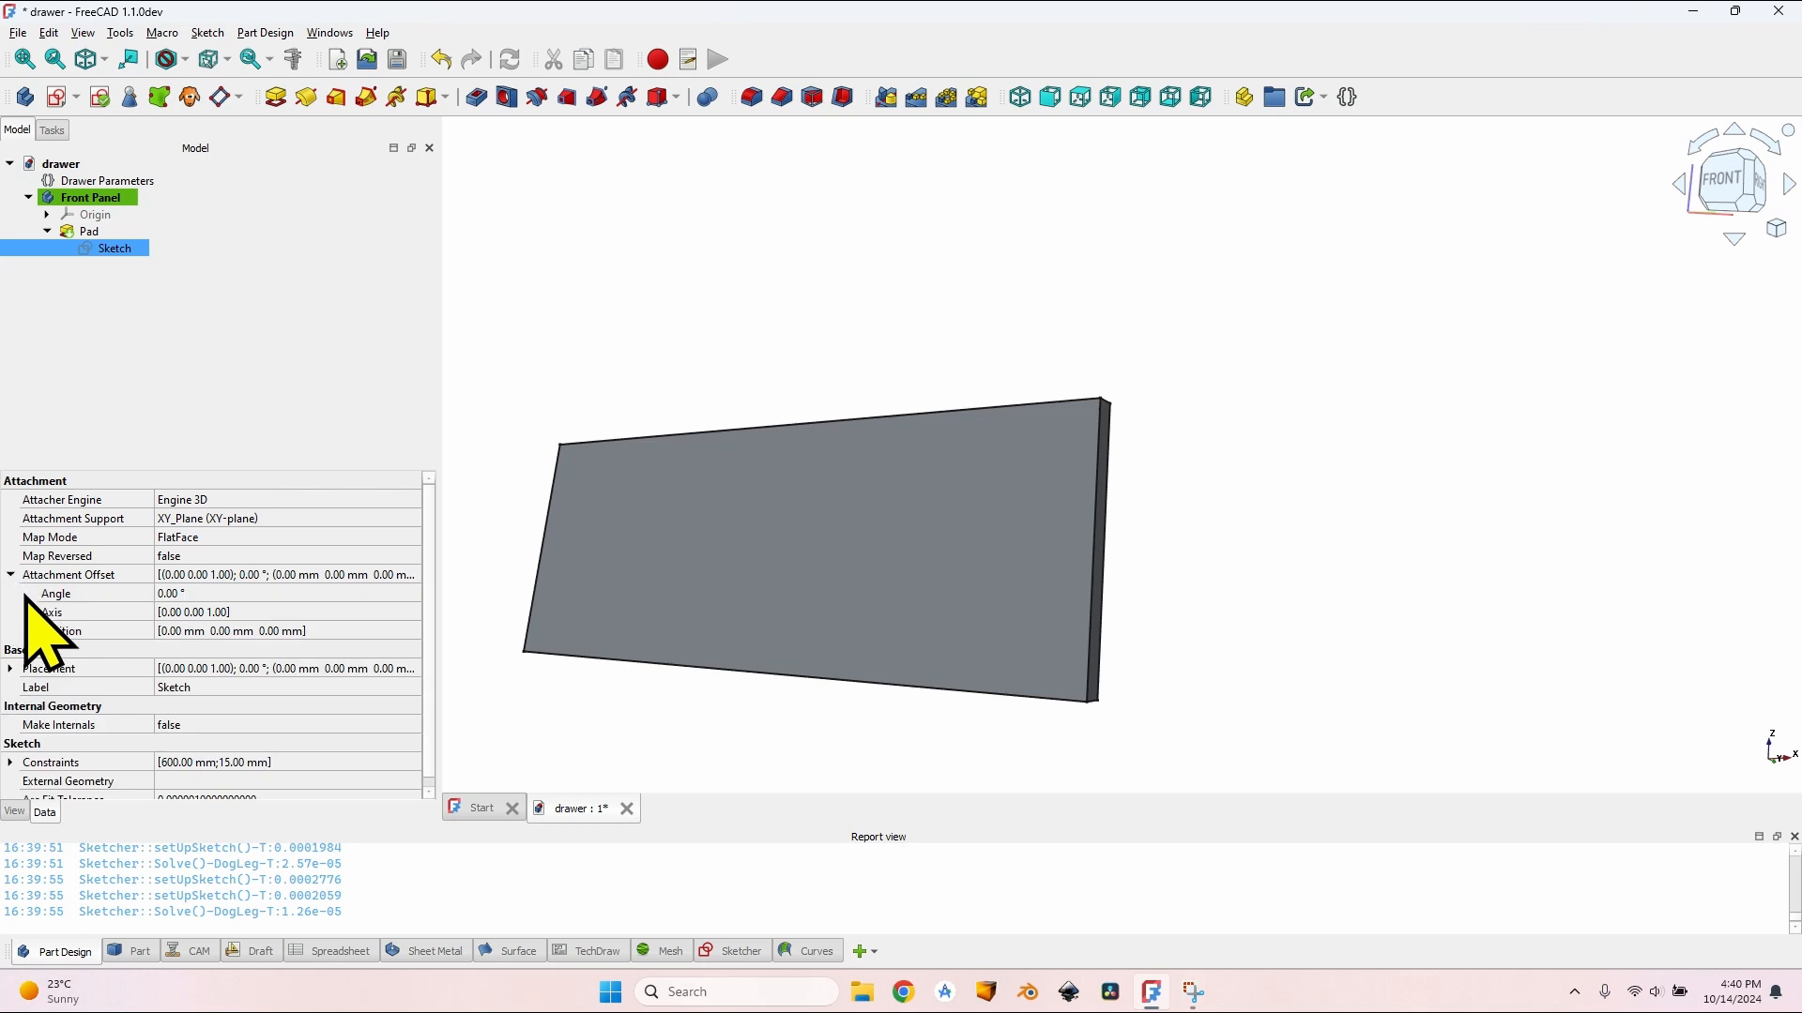
click(29, 631)
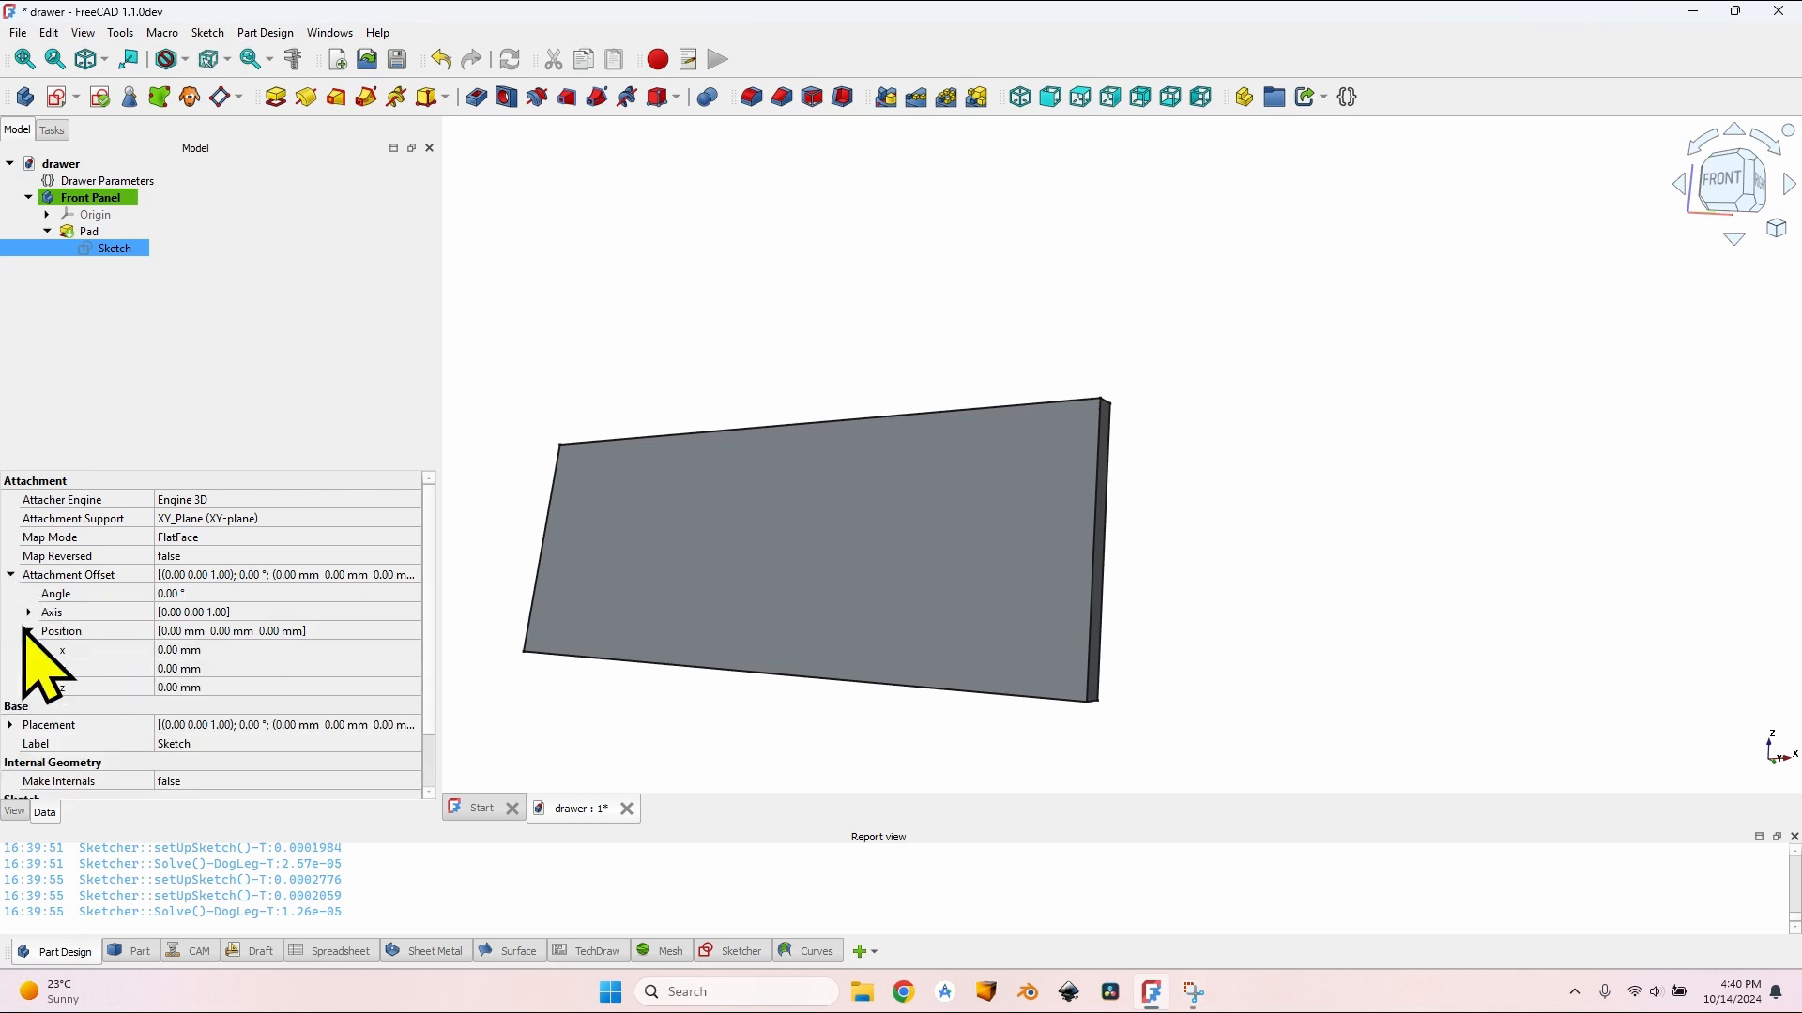
click(175, 688)
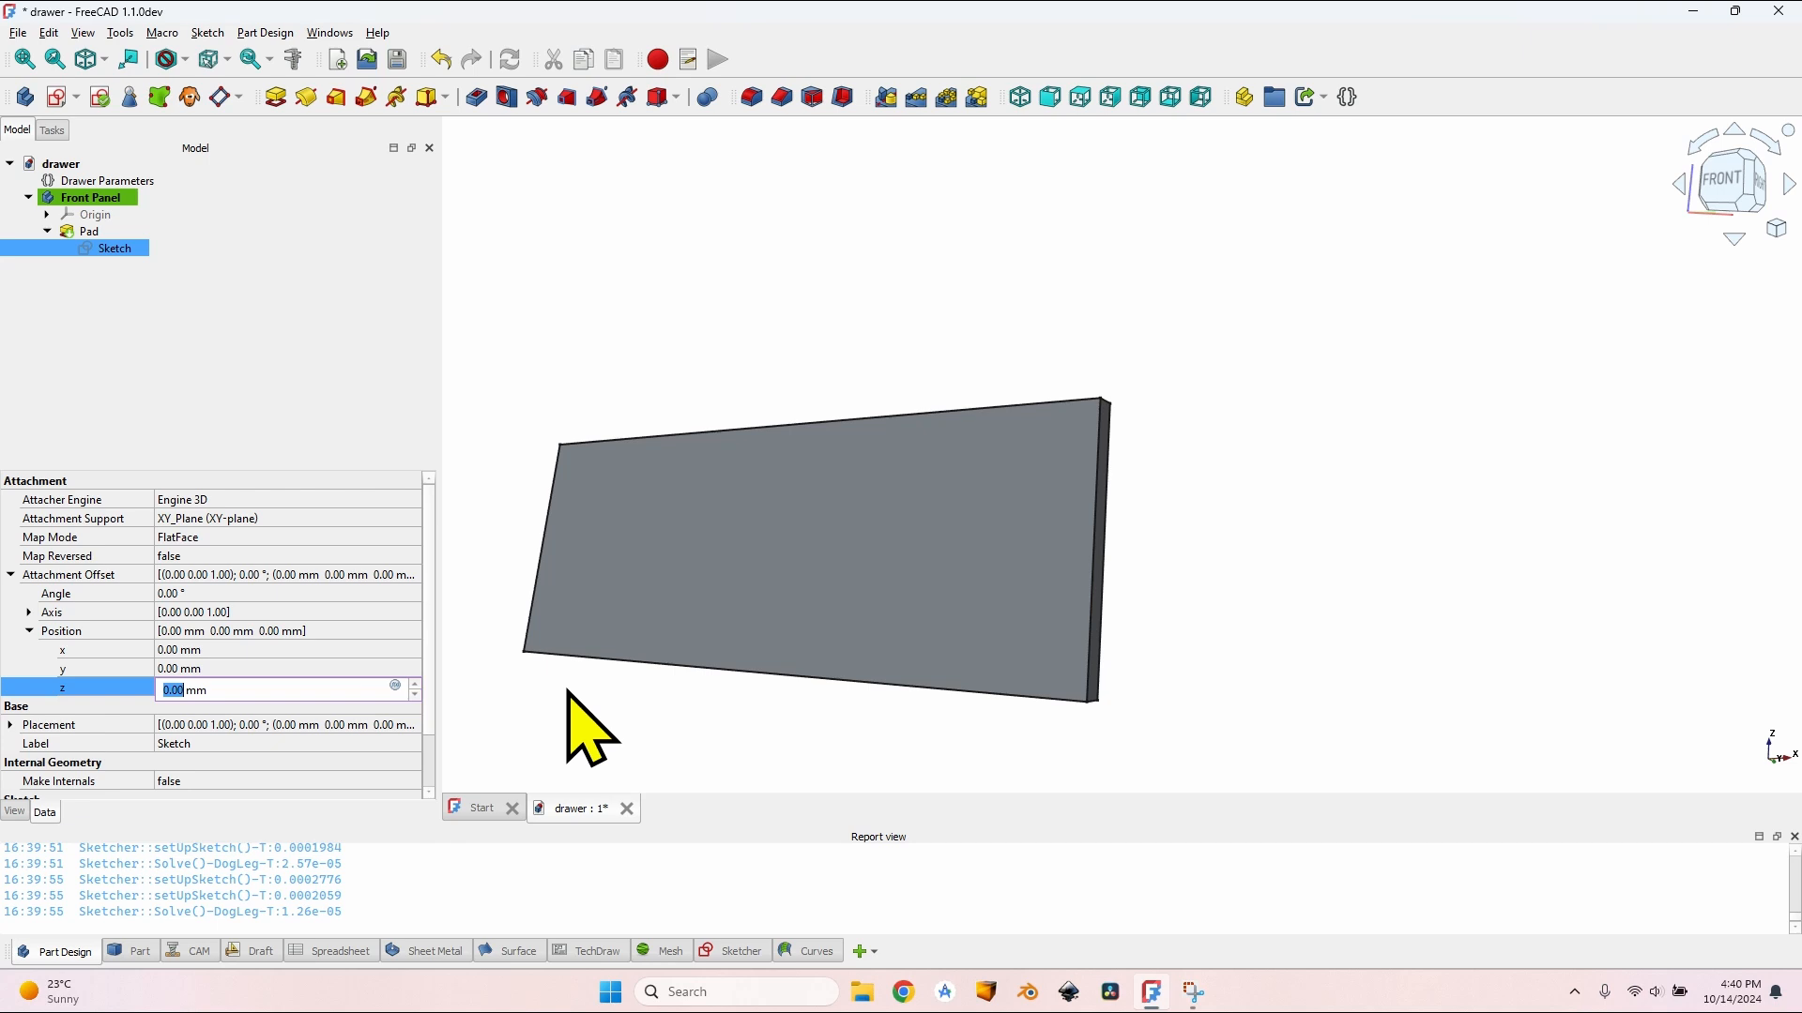
key(equal)
text(-1 )
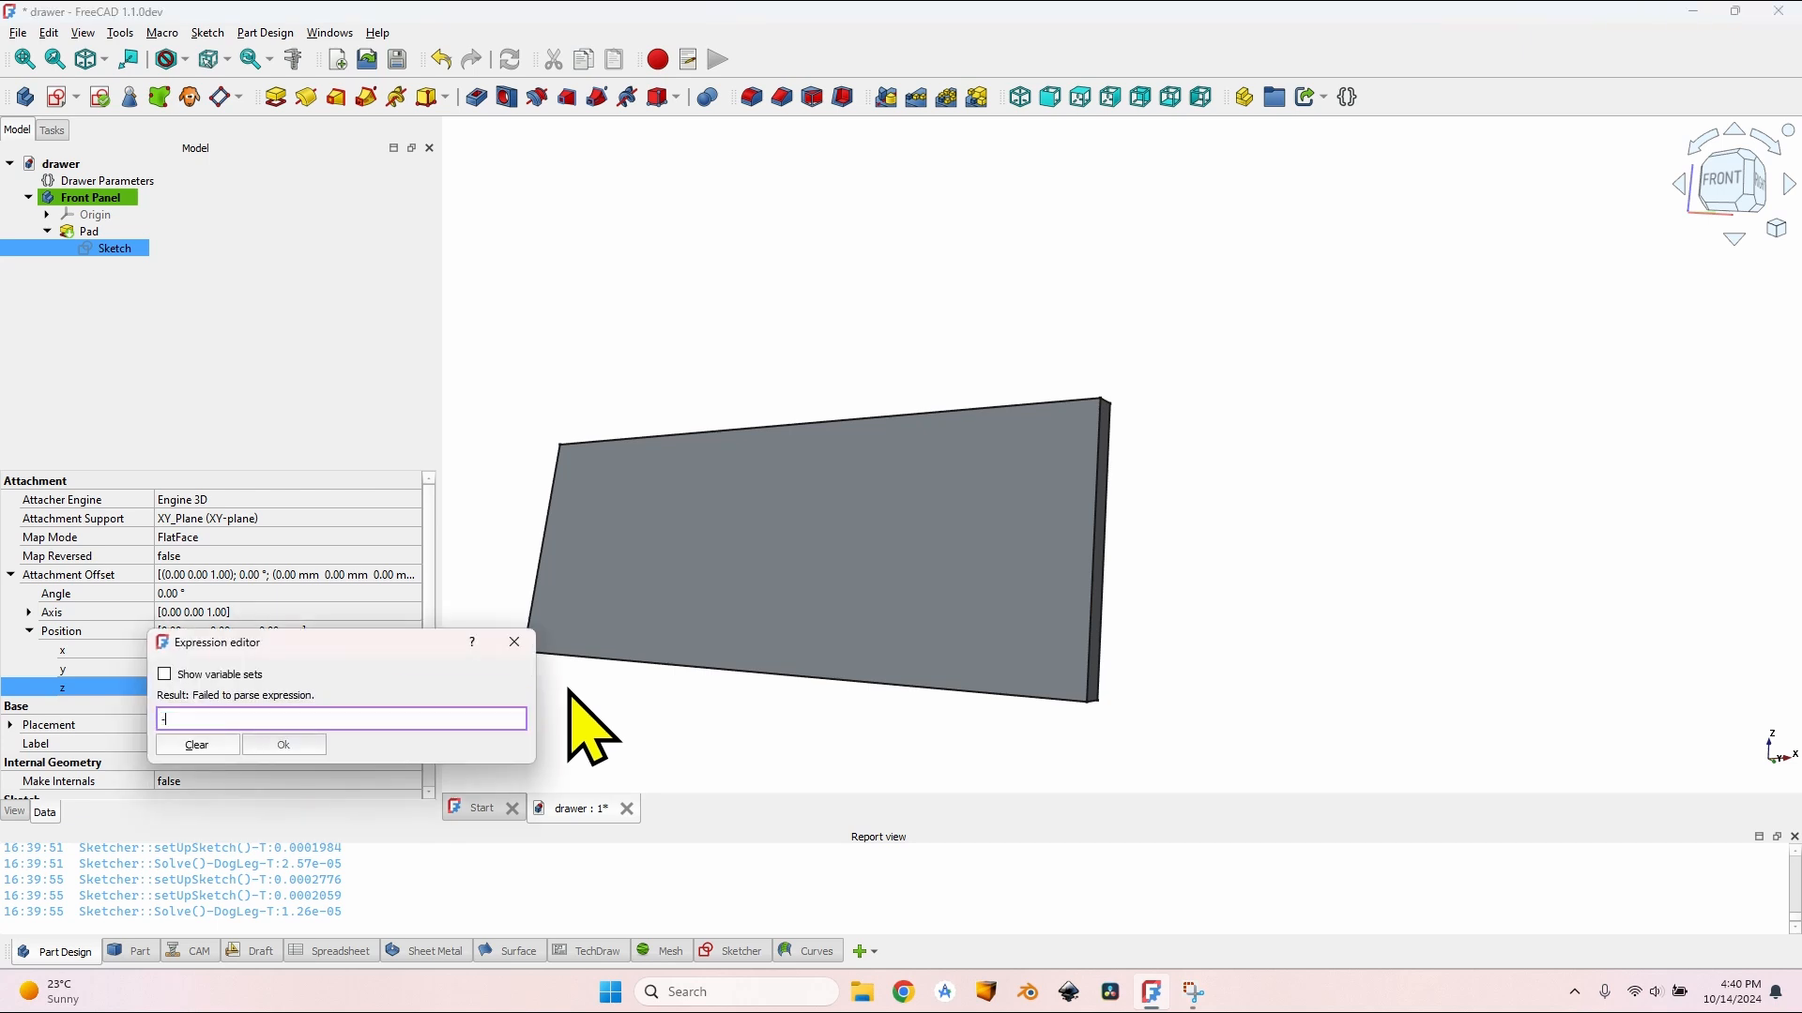
text(* VarSet.FrontOffset)
key(Down)
key(Return)
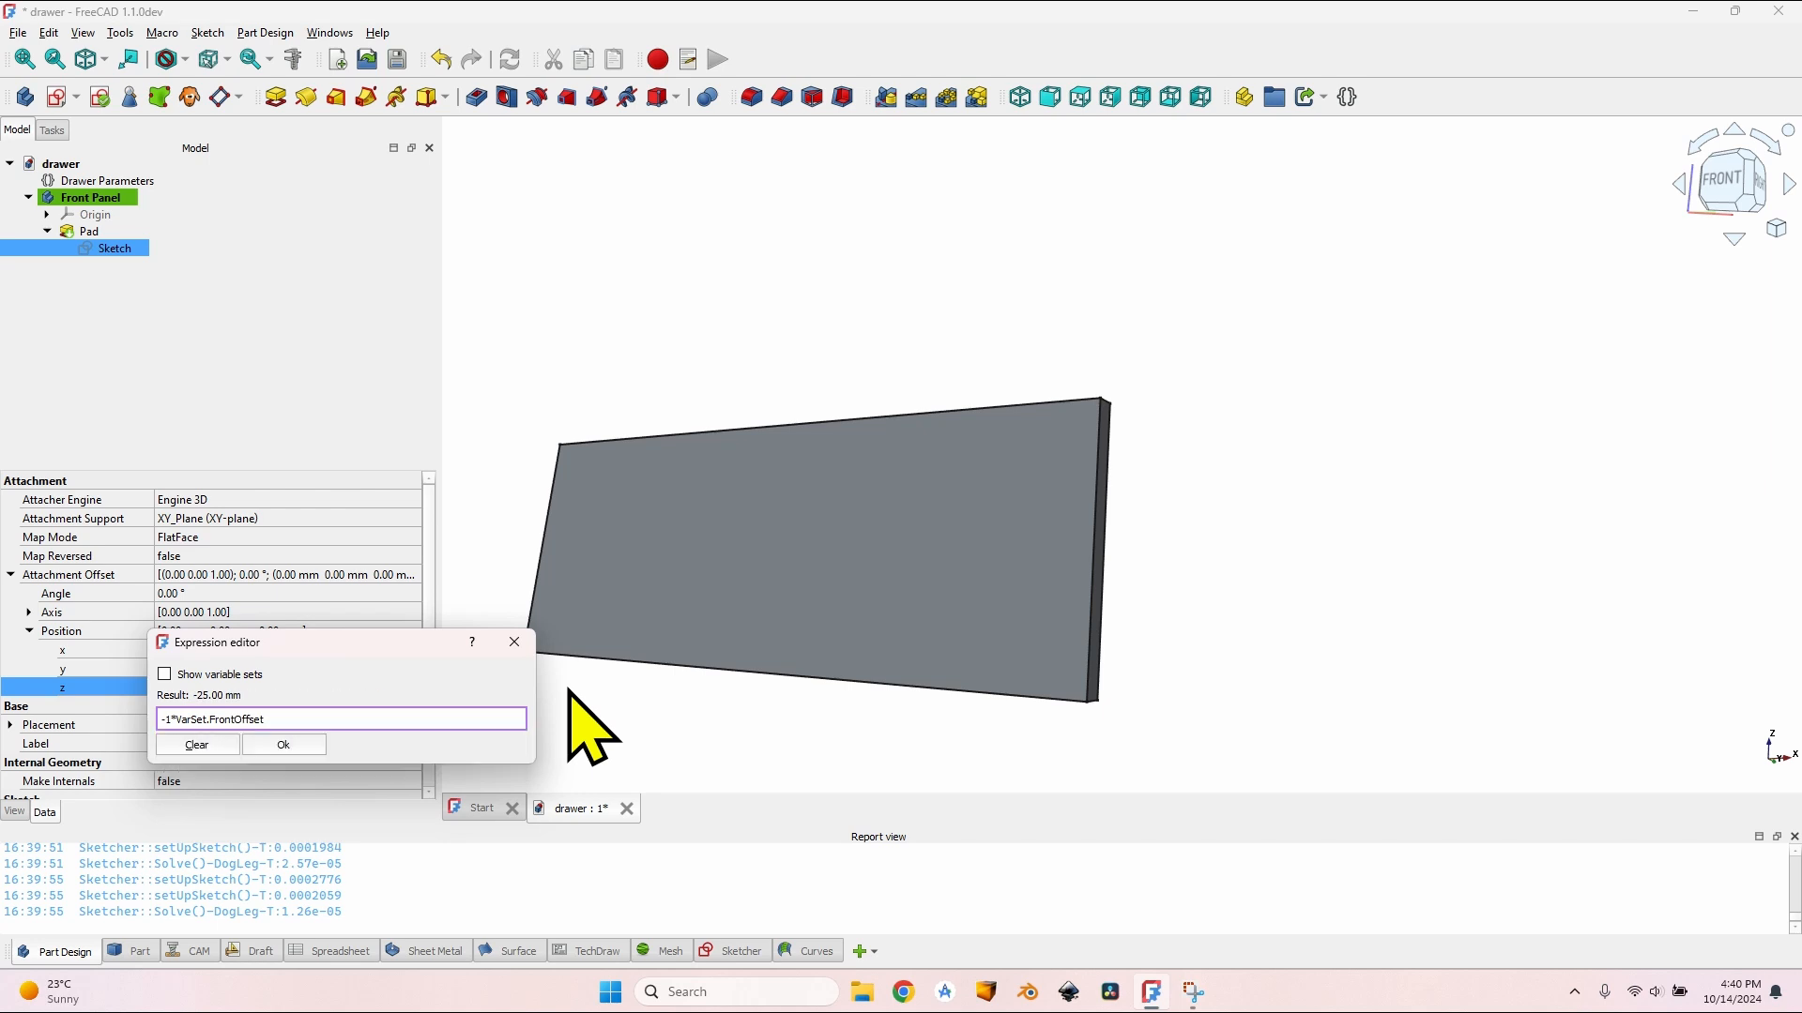
key(Return)
key(Tab)
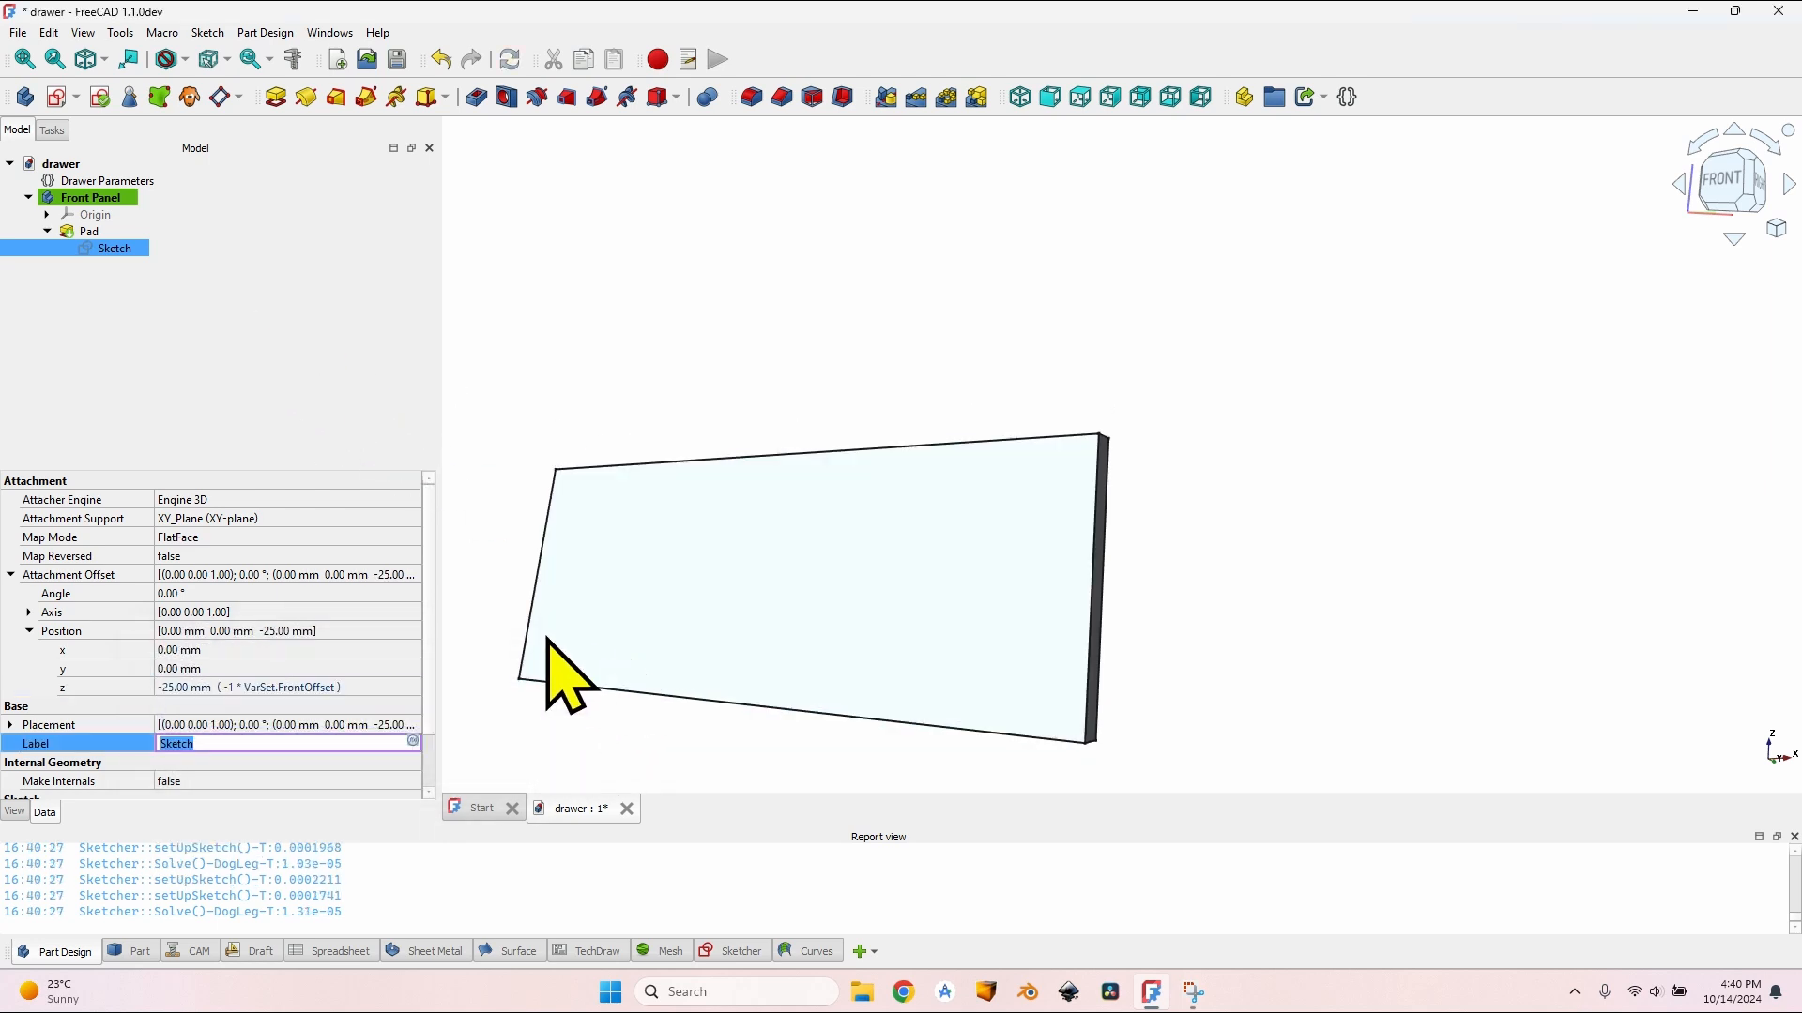
Step: Show the Front Panel body's origin and examine the panel's position relative to the origin planes
click(98, 197)
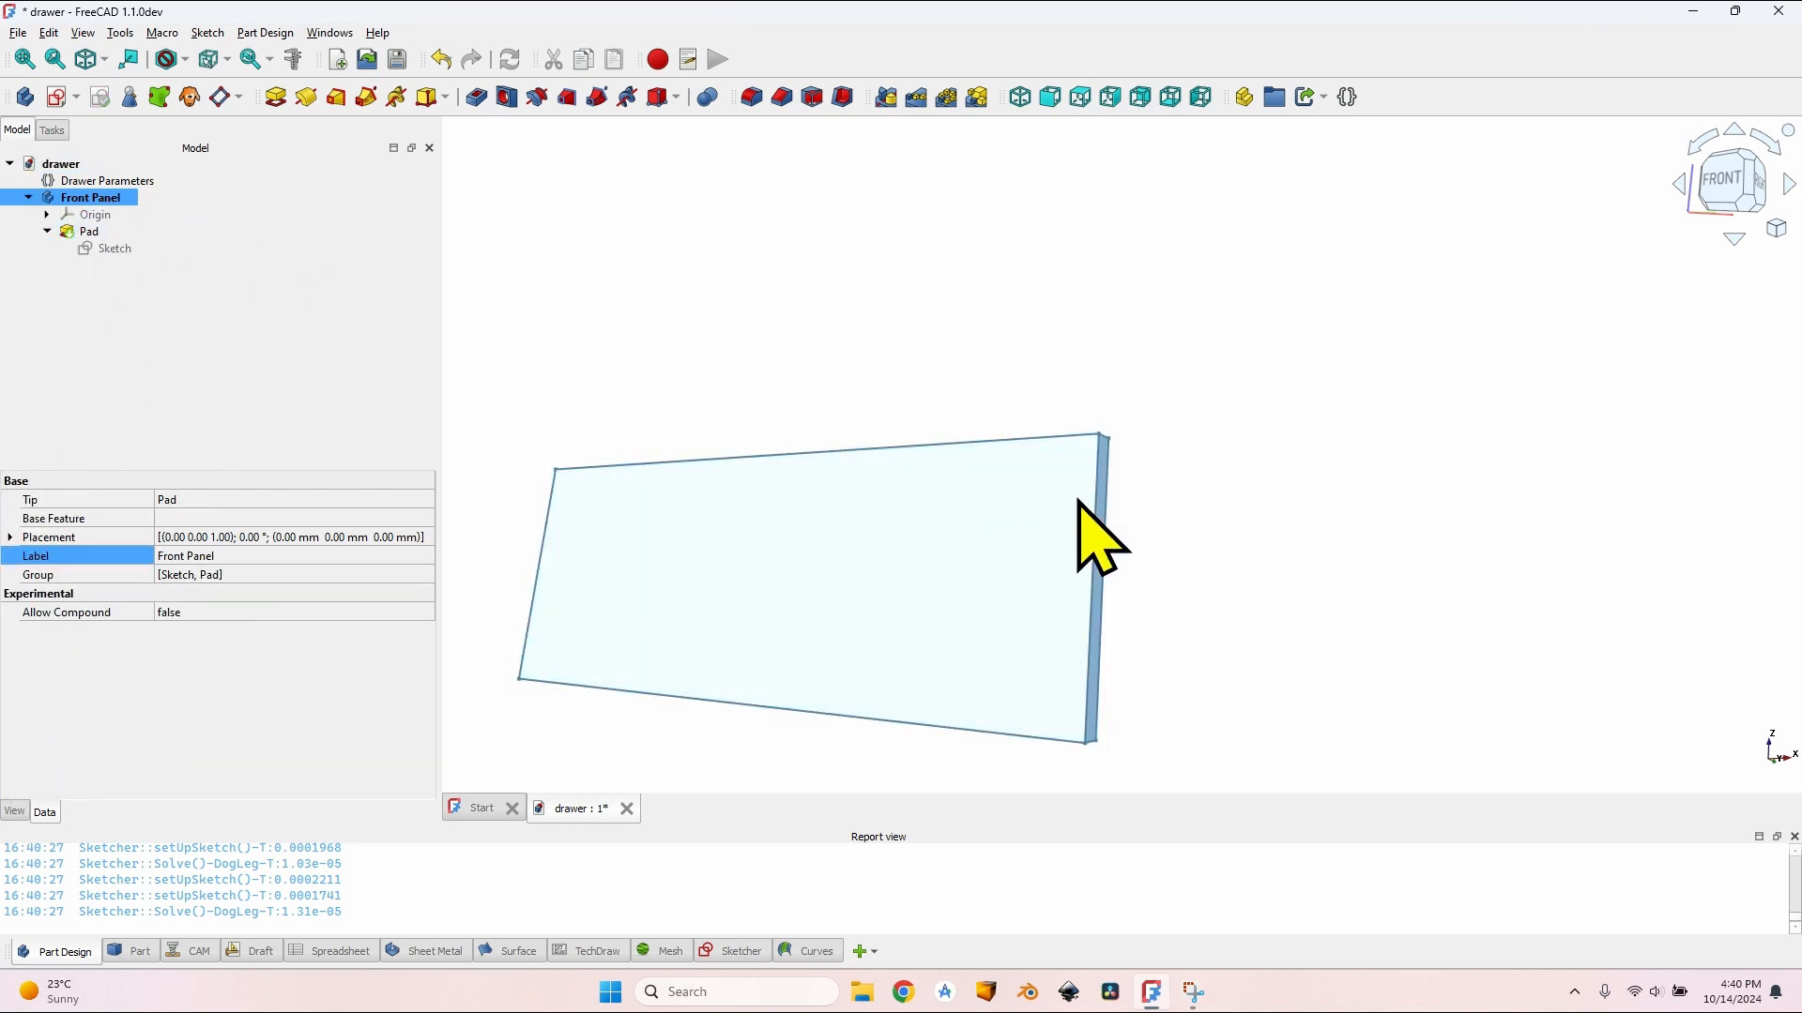
mouse_move(1094, 535)
middle_down()
mouse_move(1146, 516)
mouse_move(1133, 539)
mouse_move(1060, 549)
mouse_move(1094, 523)
middle_up()
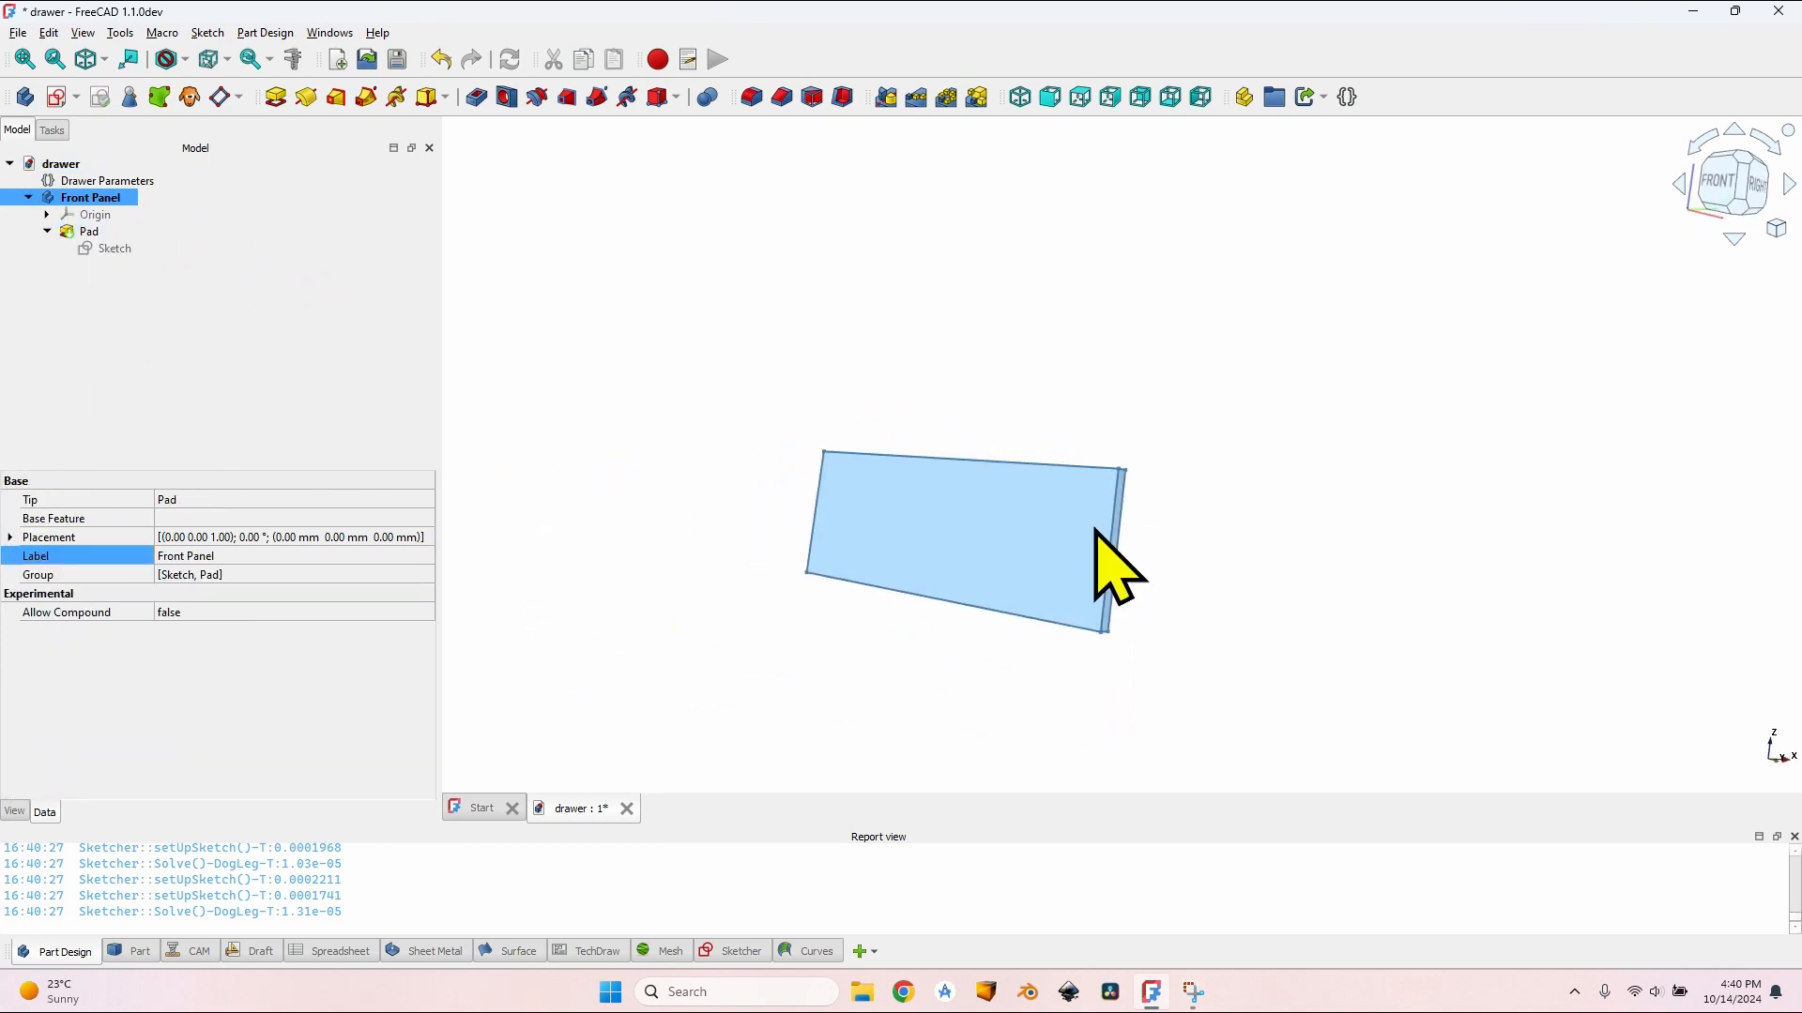
click(118, 214)
key(space)
scroll(826, 521, up, 4)
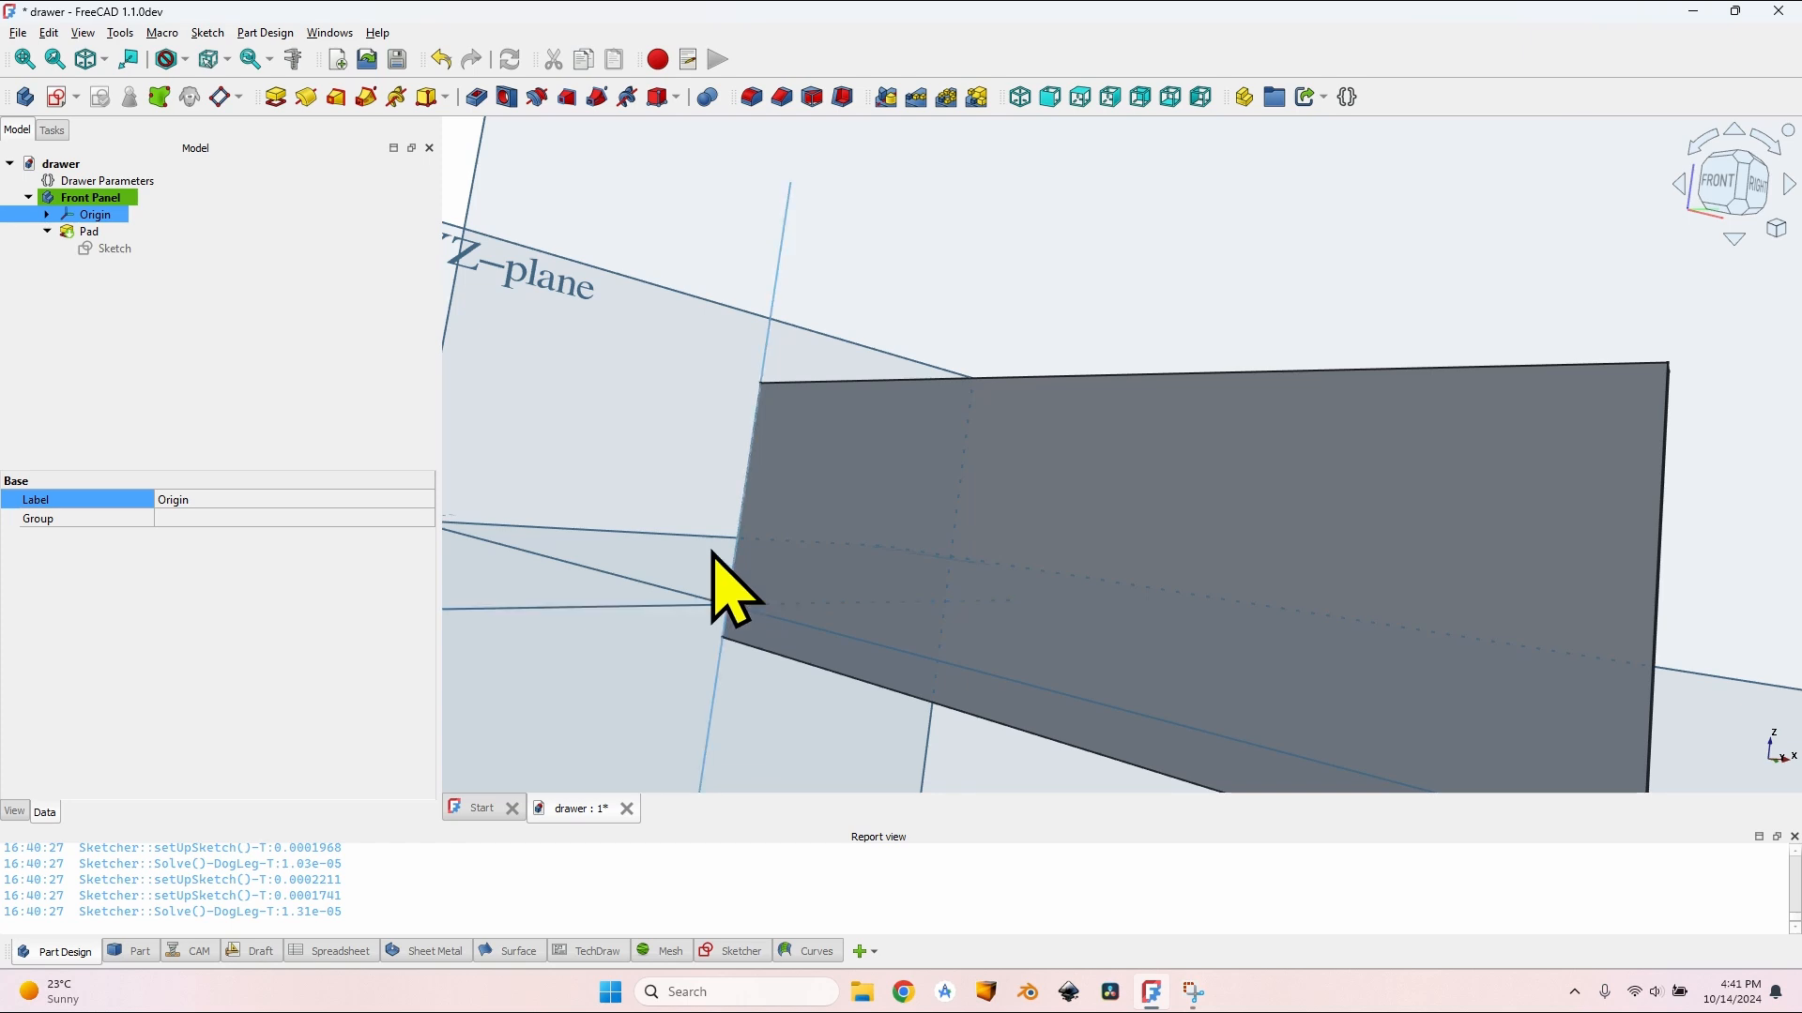
Step: Try moving the Front Panel body by raising its placement z position to 20 mm
click(88, 198)
click(10, 537)
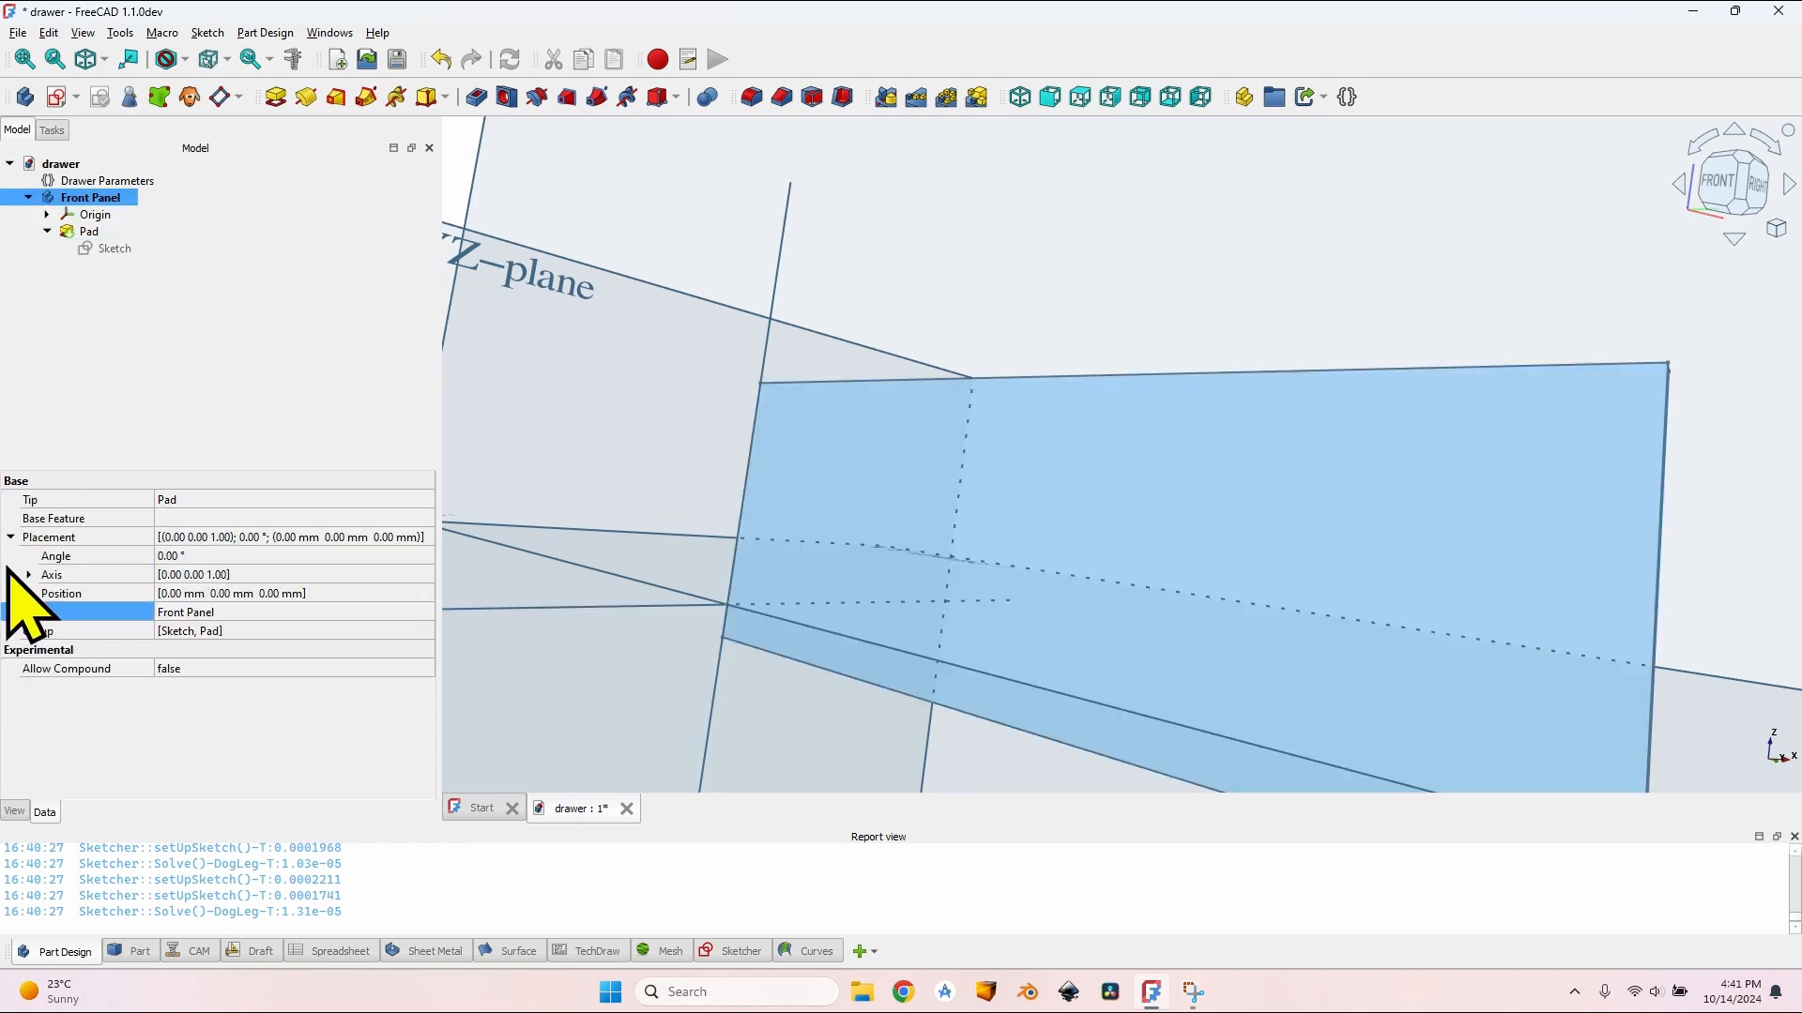
click(29, 593)
double_click(181, 651)
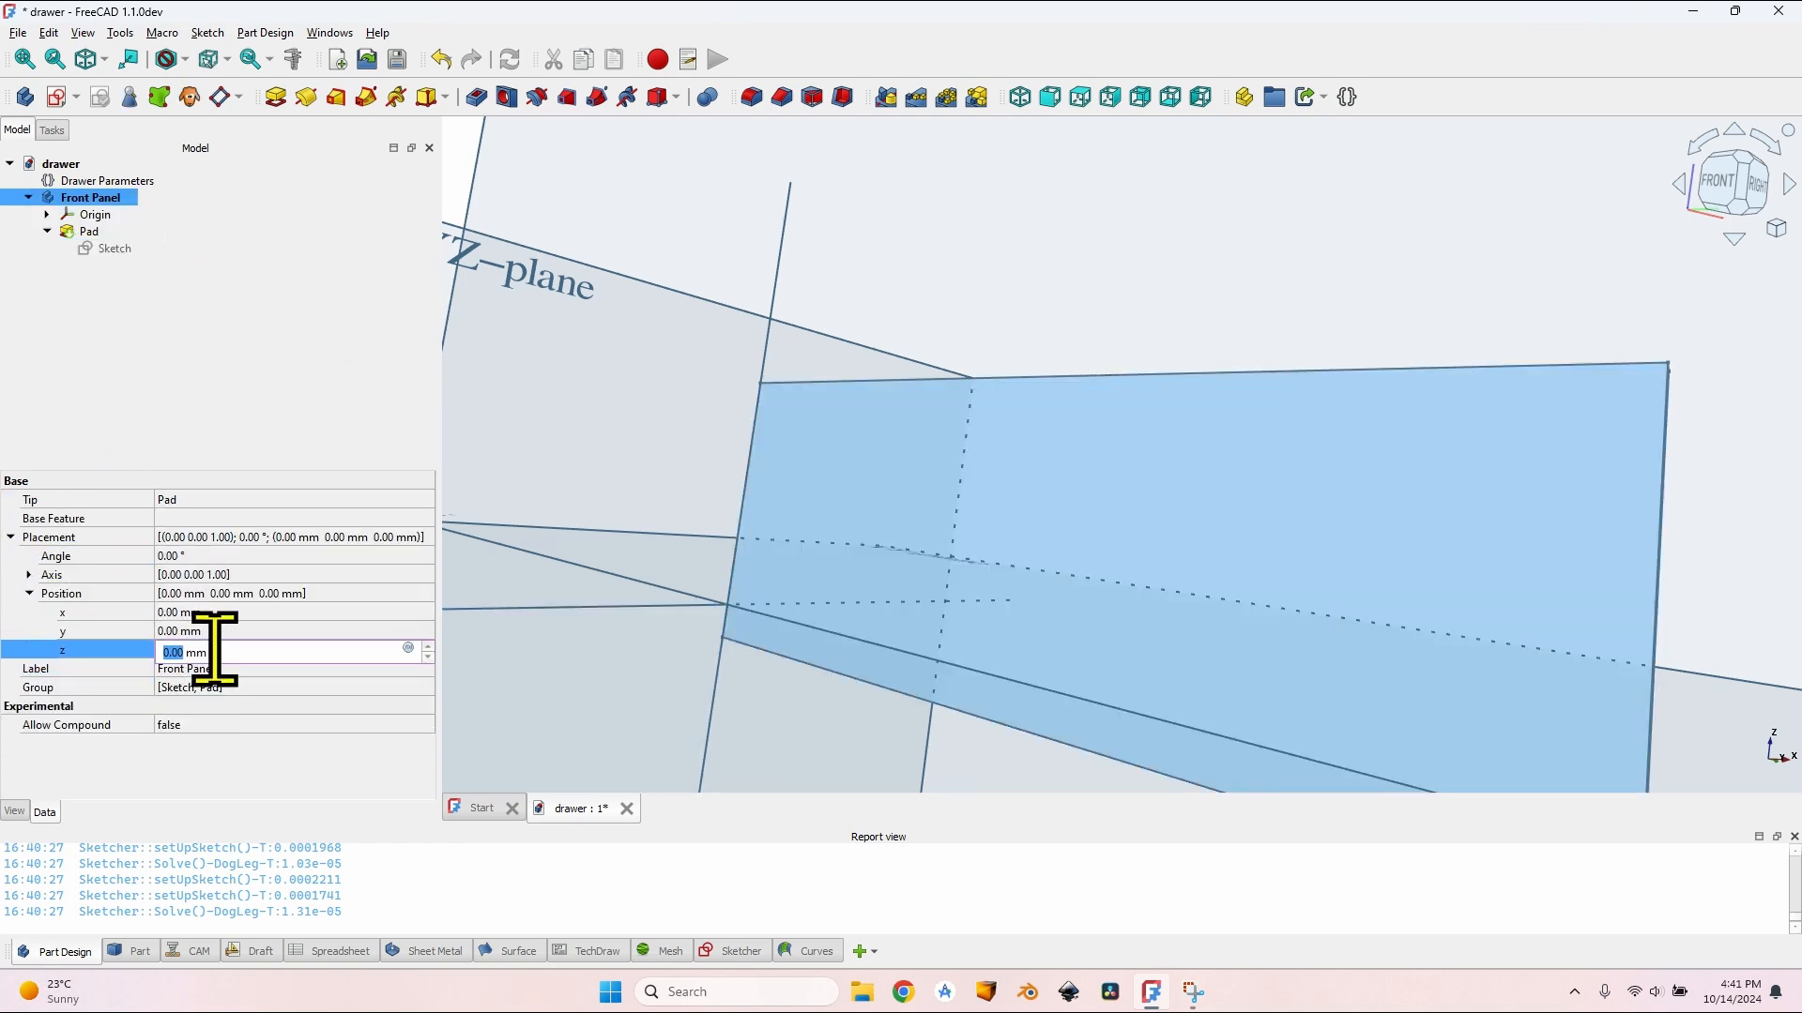
scroll(214, 650, up, 19)
scroll(215, 651, up, 1)
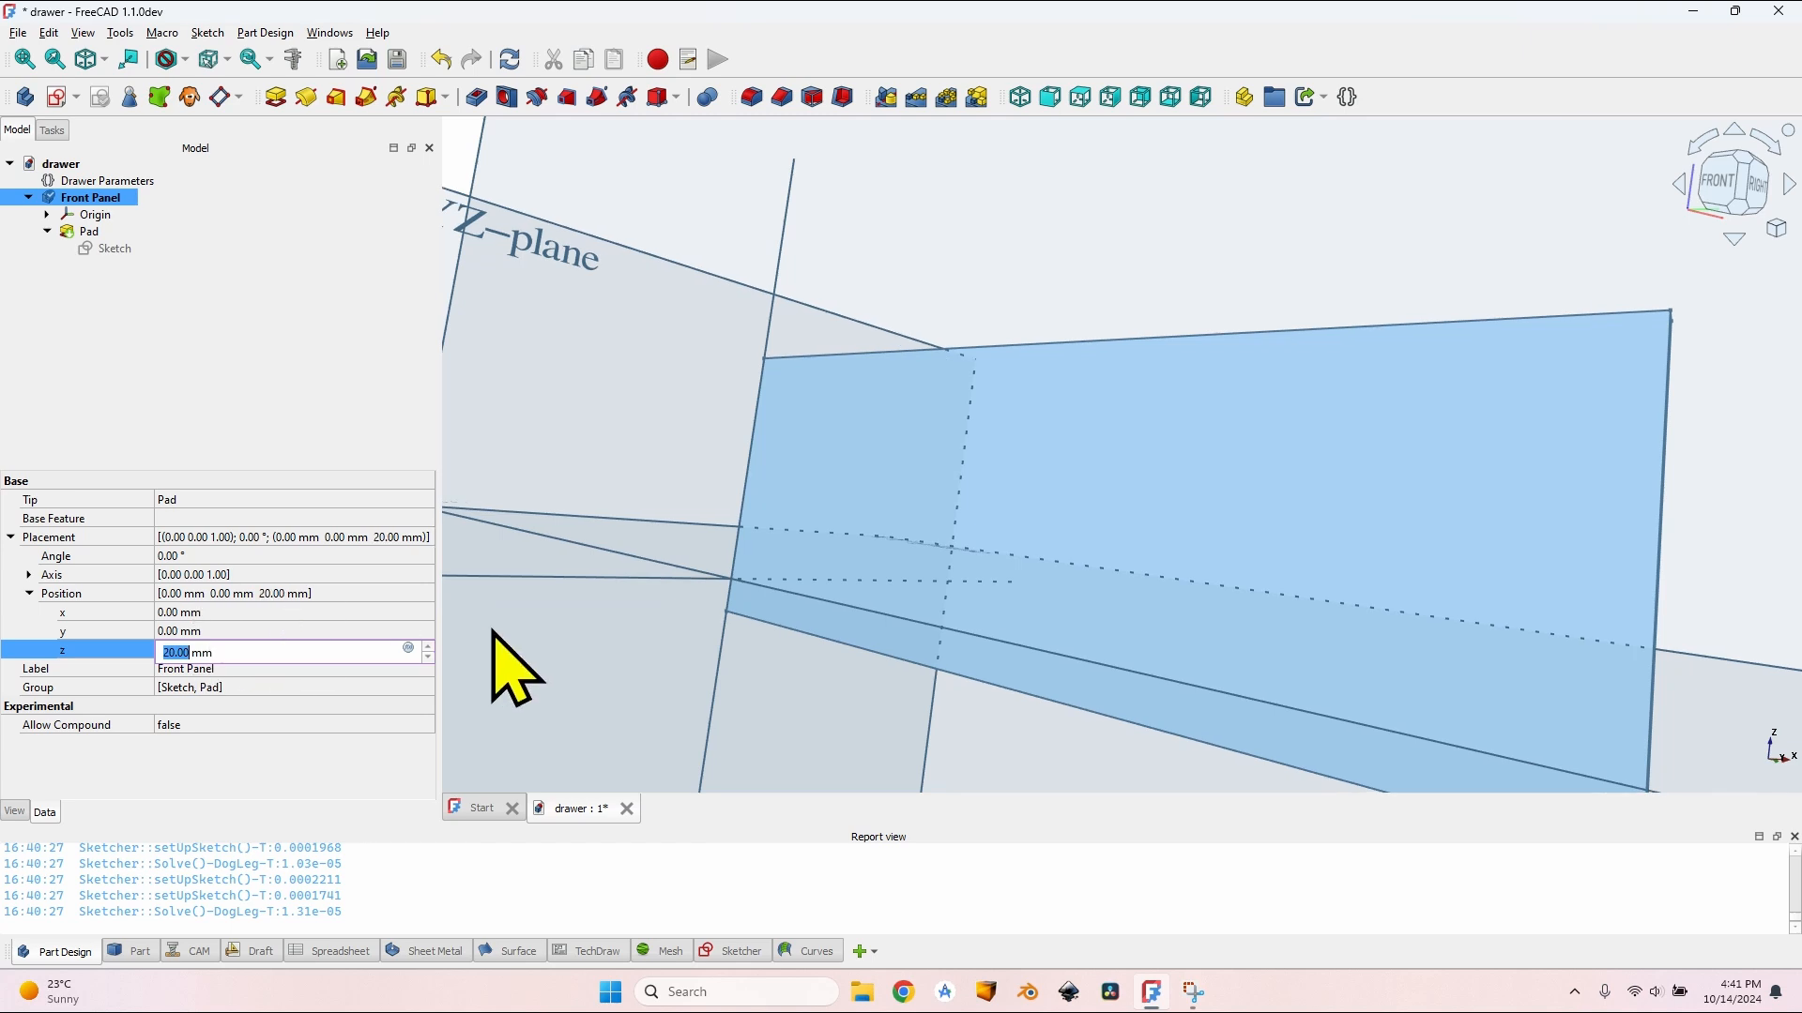
Step: Reset the Front Panel body's placement z position to 0 mm and hide its origin
text(0)
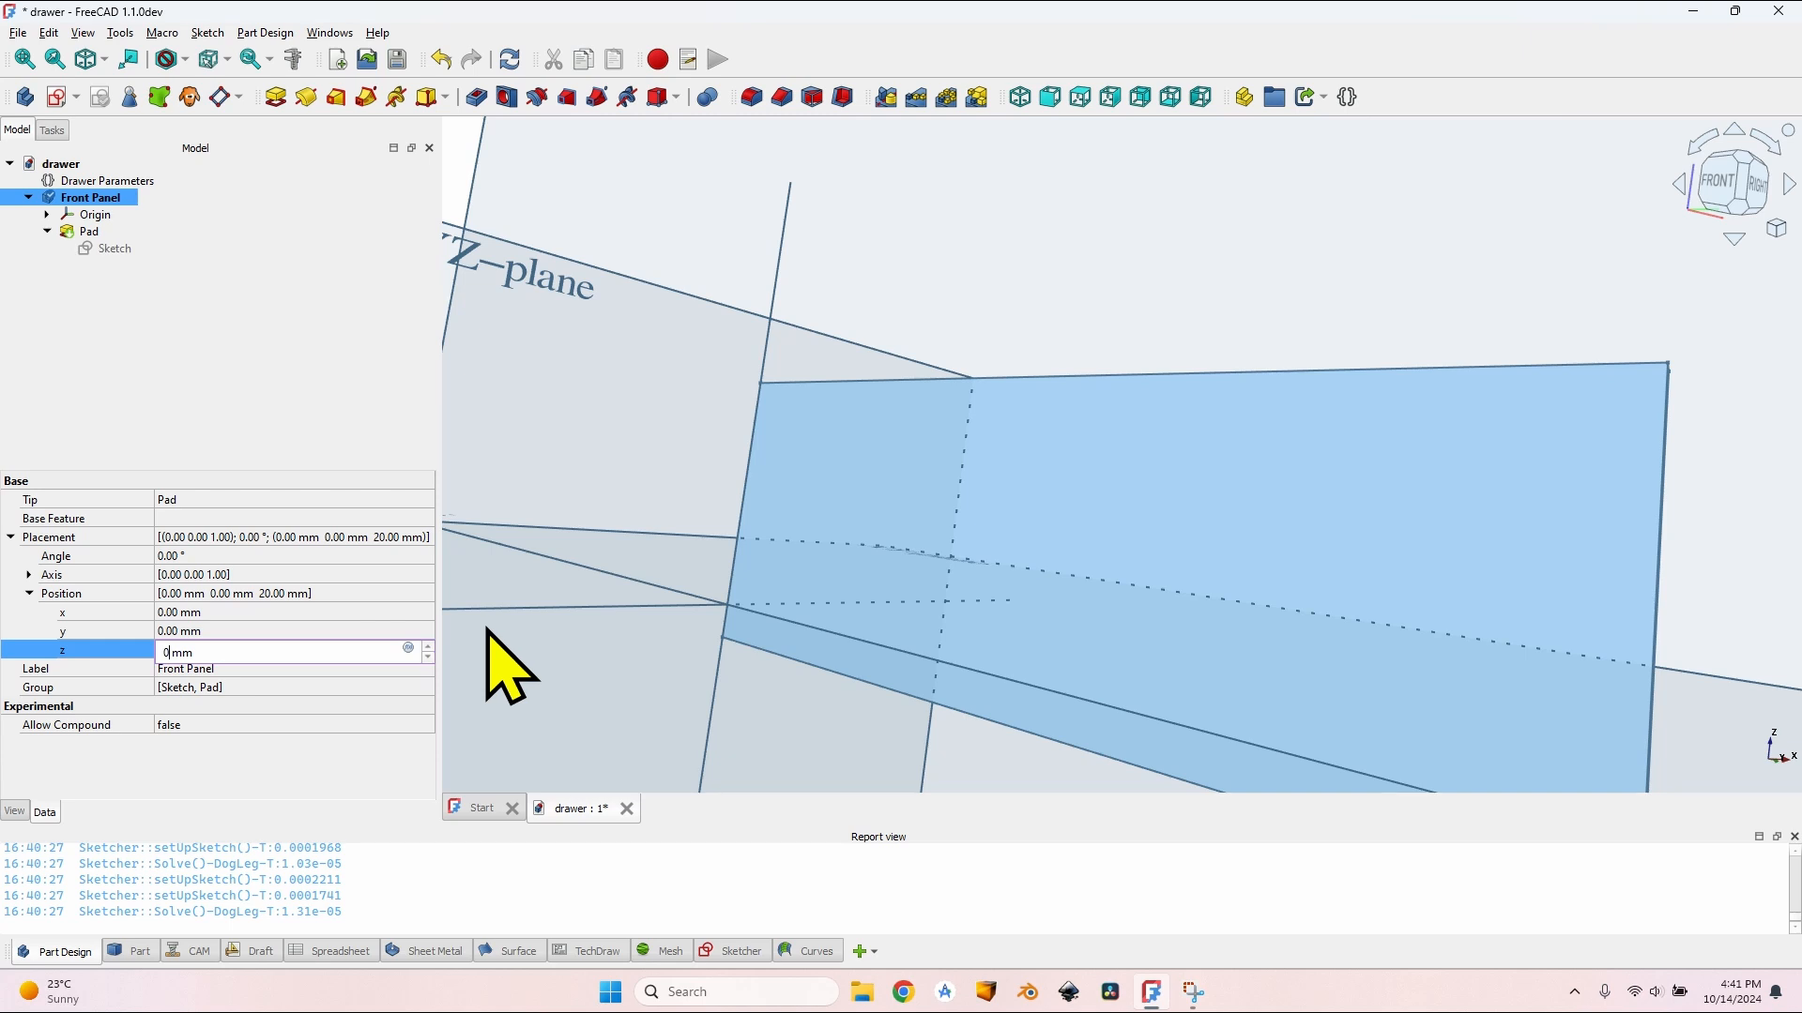
key(Tab)
click(102, 213)
key(space)
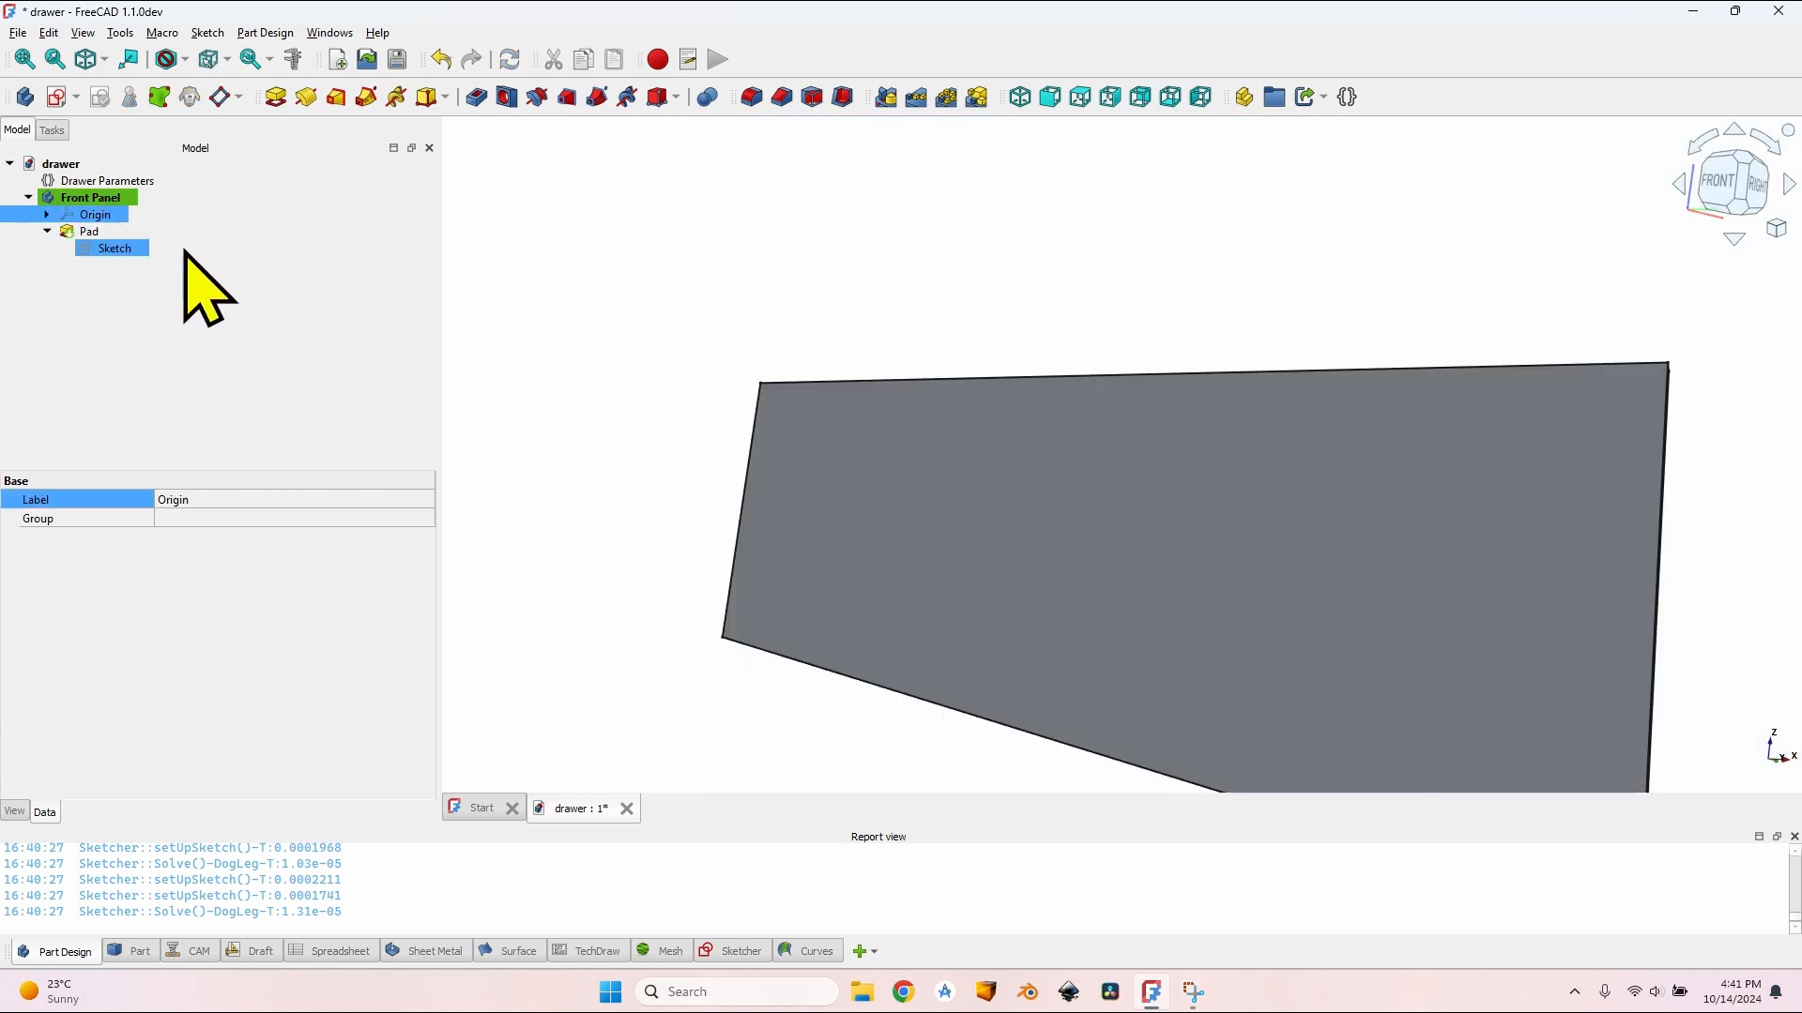
Step: Create a new body for the drawer's side wall and rename it Left side
scroll(800, 449, down, 3)
middle_drag(803, 447, 862, 519)
scroll(836, 479, down, 5)
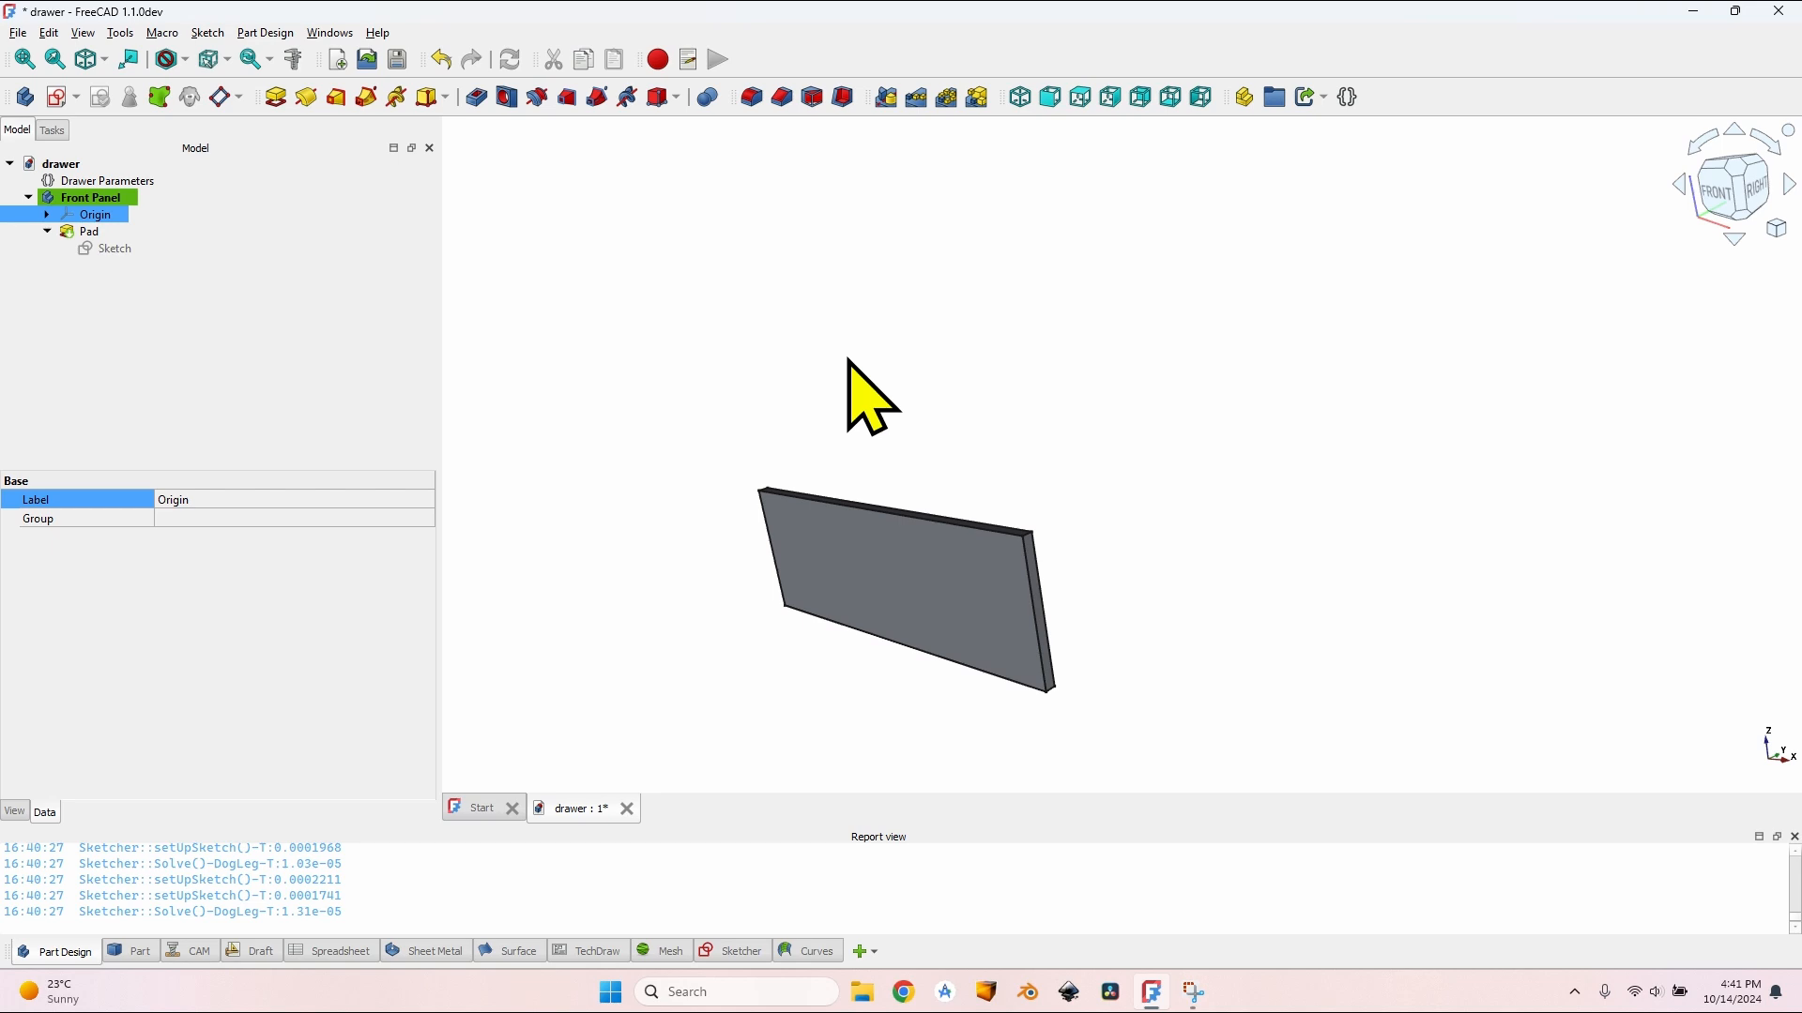
click(26, 96)
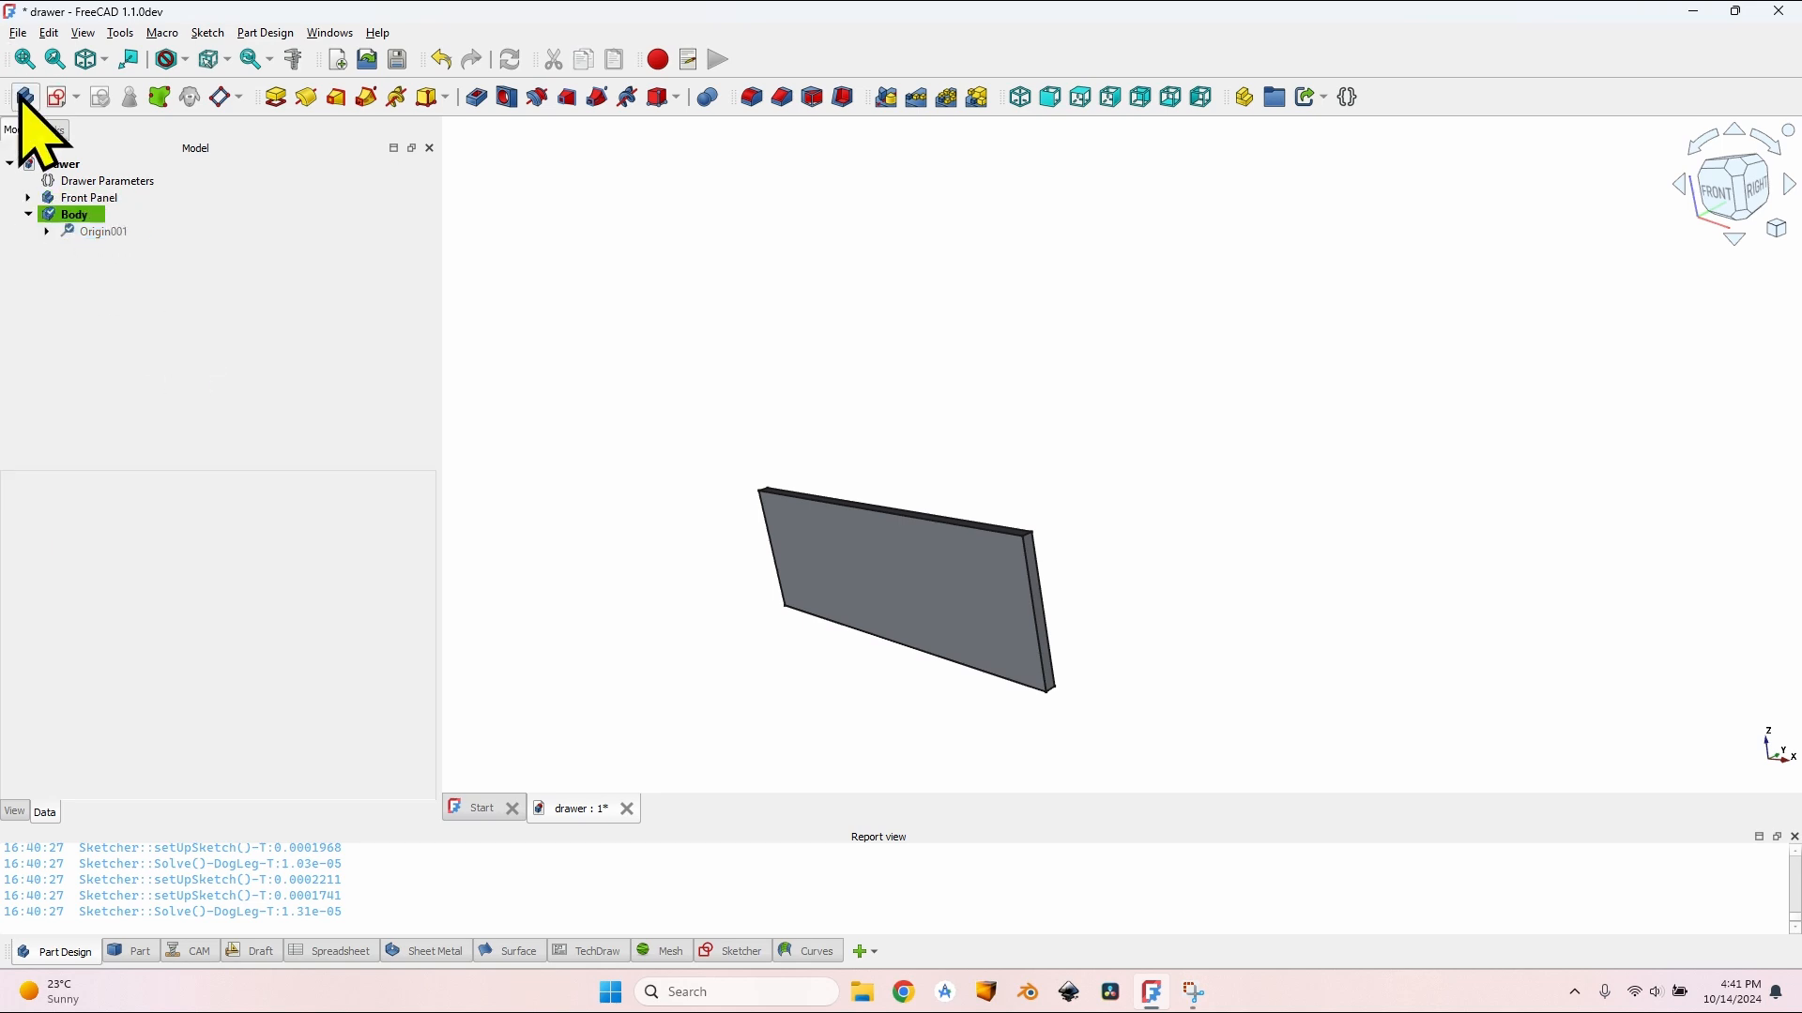
click(75, 215)
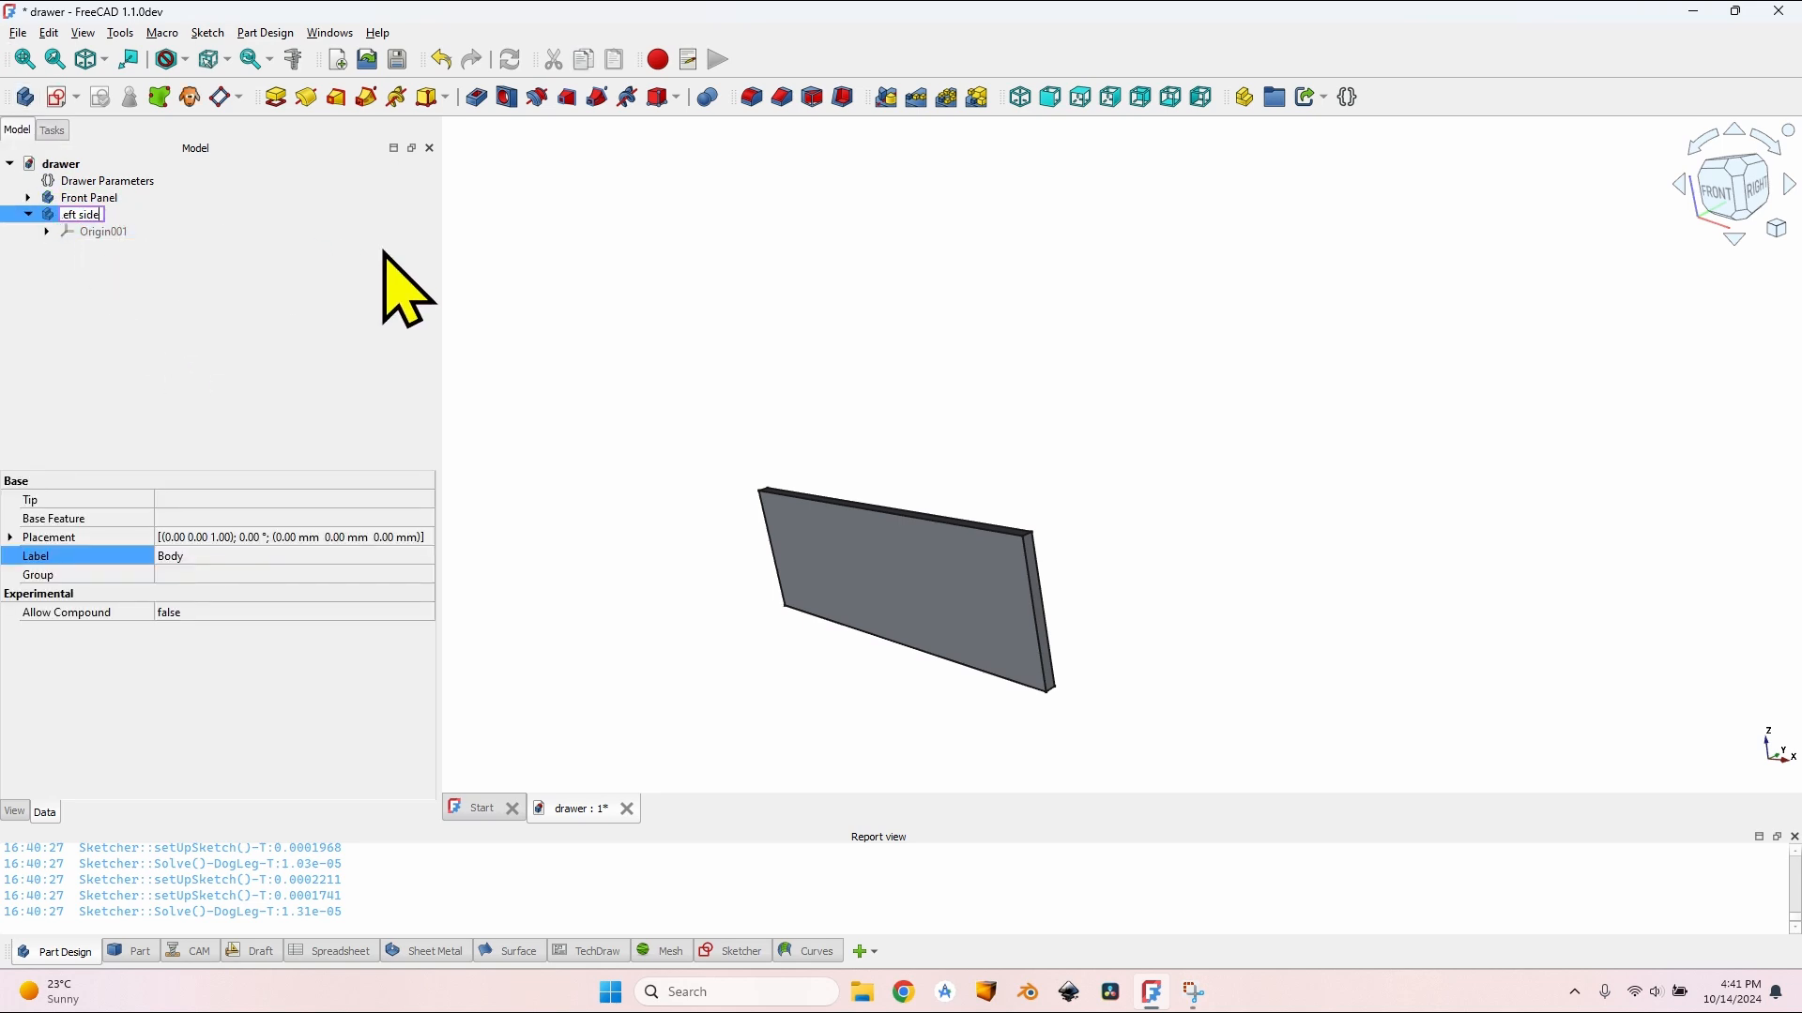
text(Left side)
key(Return)
Step: Start a sketch on the XY plane of the Left side body and switch on the section view
click(58, 98)
click(108, 250)
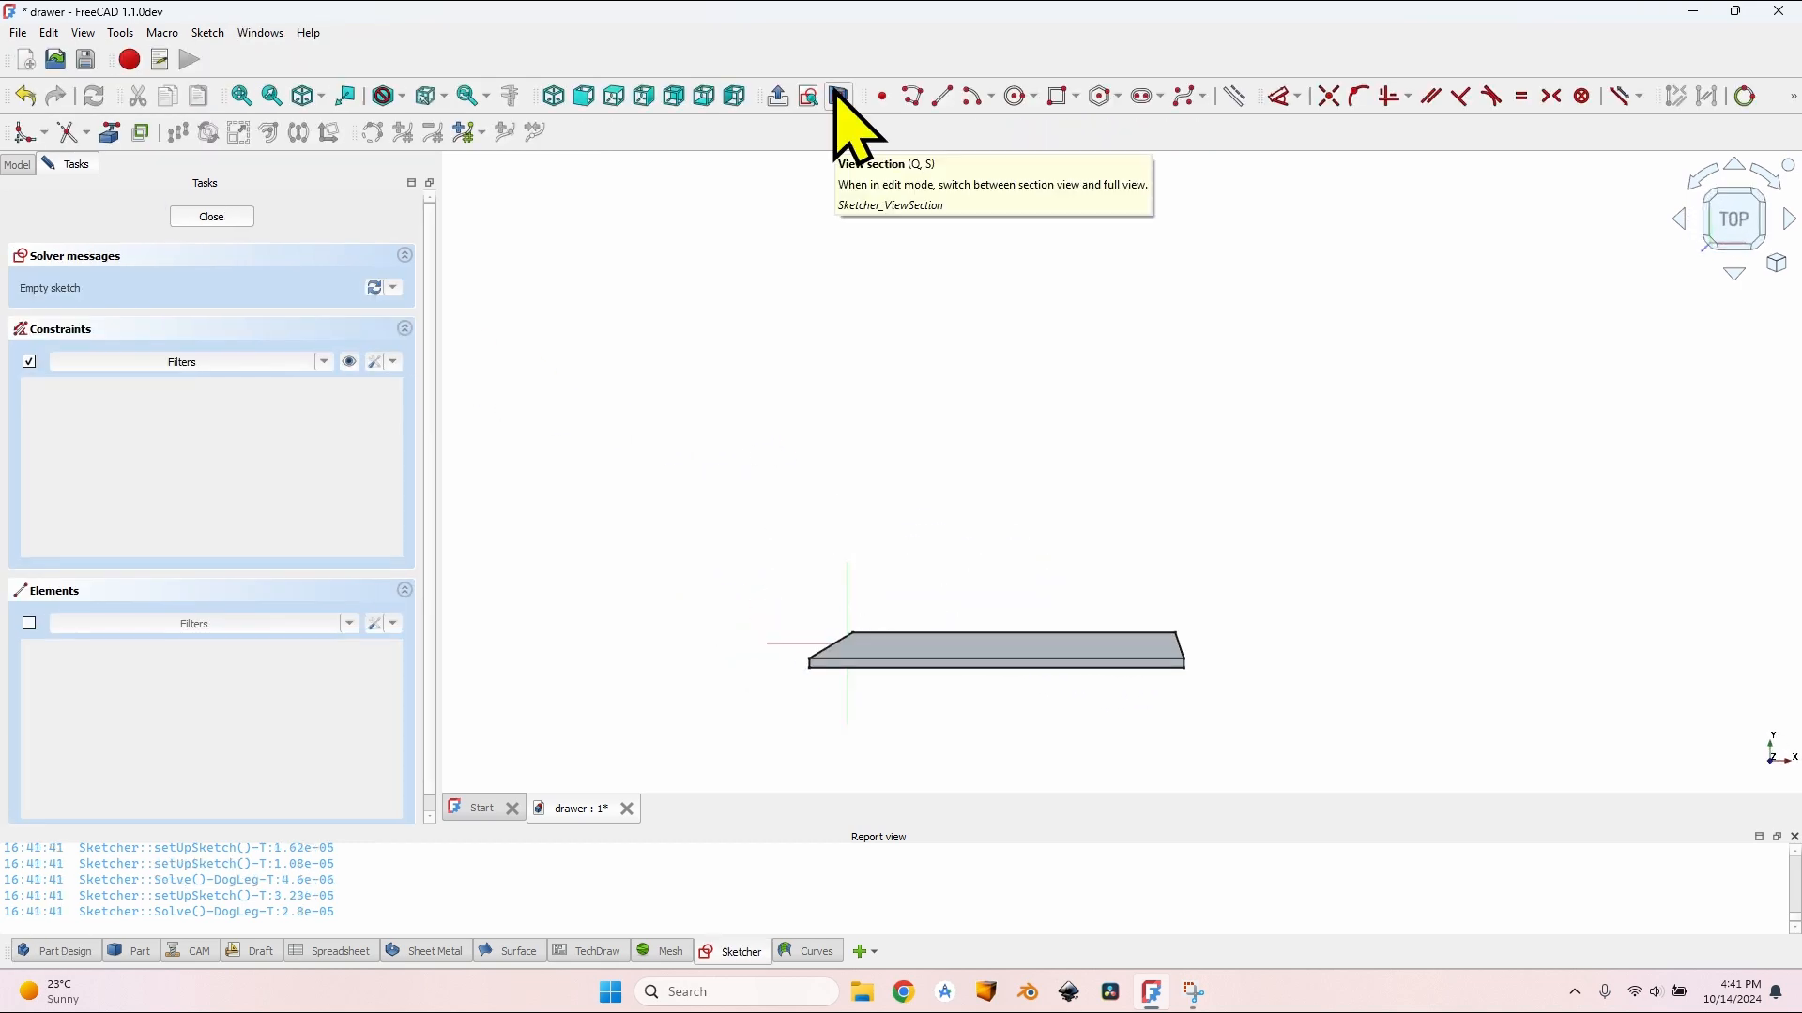
click(837, 96)
scroll(906, 657, up, 2)
scroll(882, 623, up, 2)
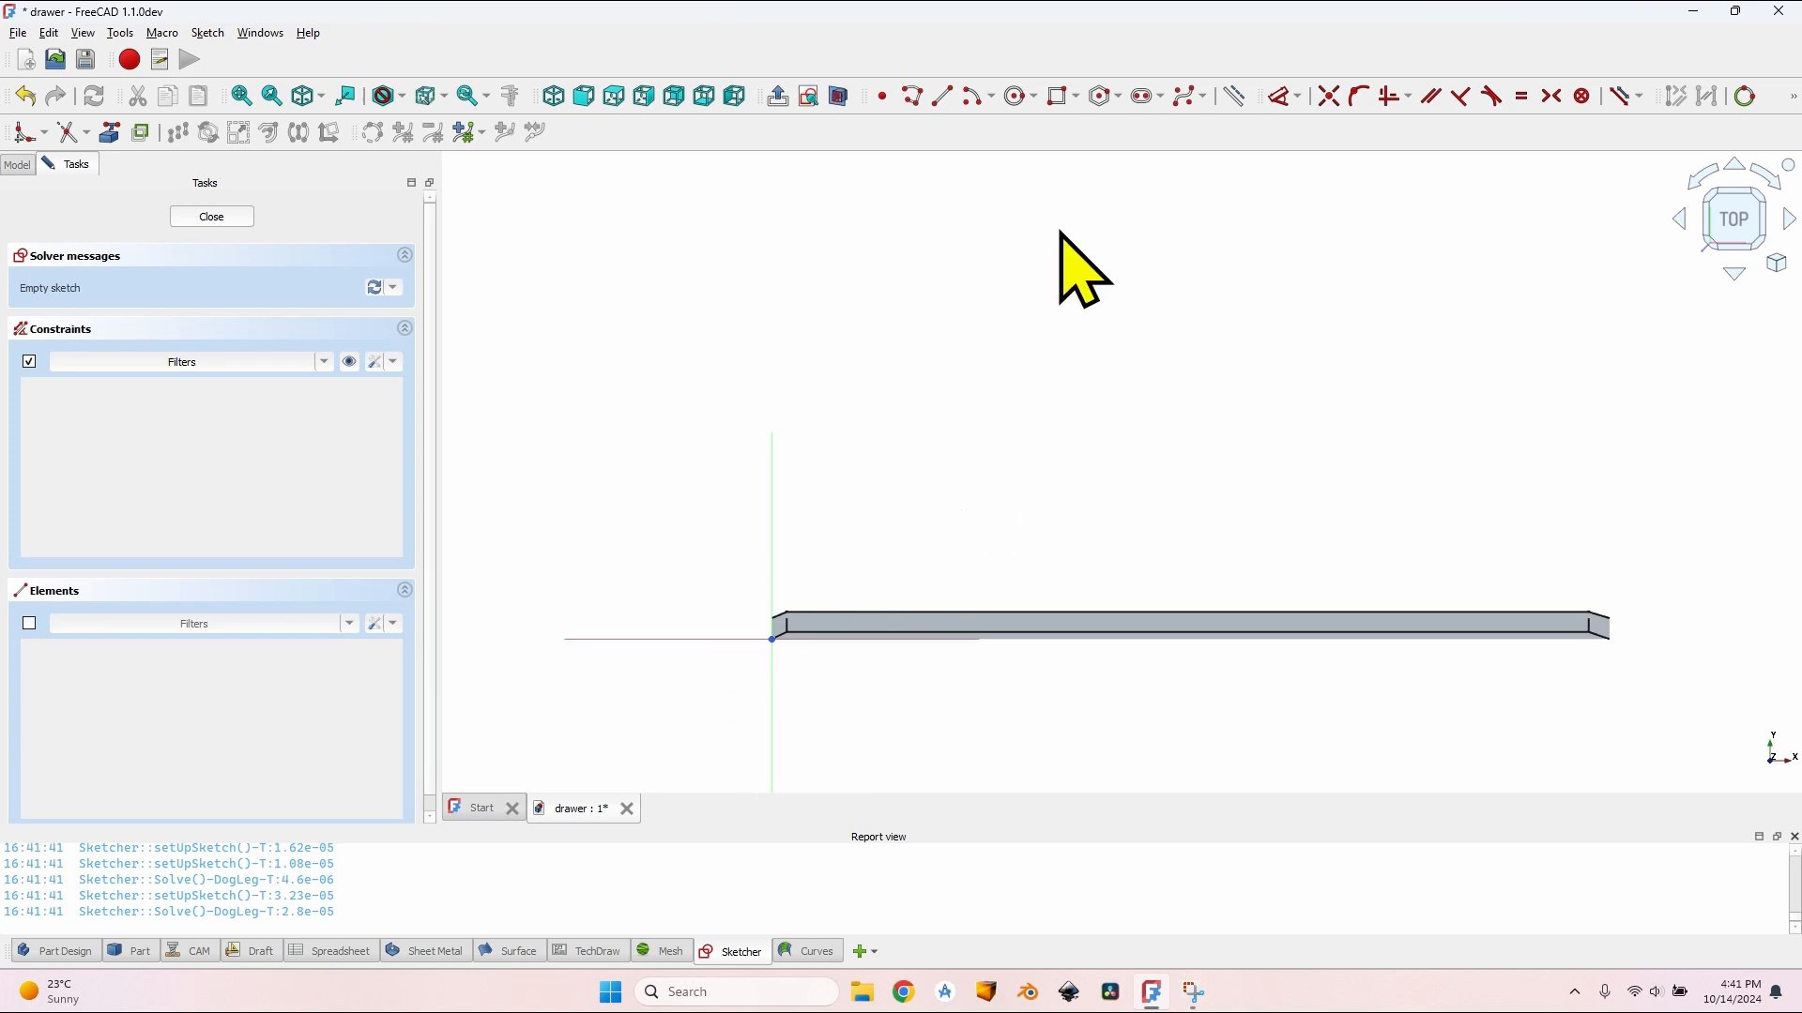
Step: Draw a narrow upright rectangle about 34 mm wide behind the front panel, just beside the vertical axis
click(1058, 97)
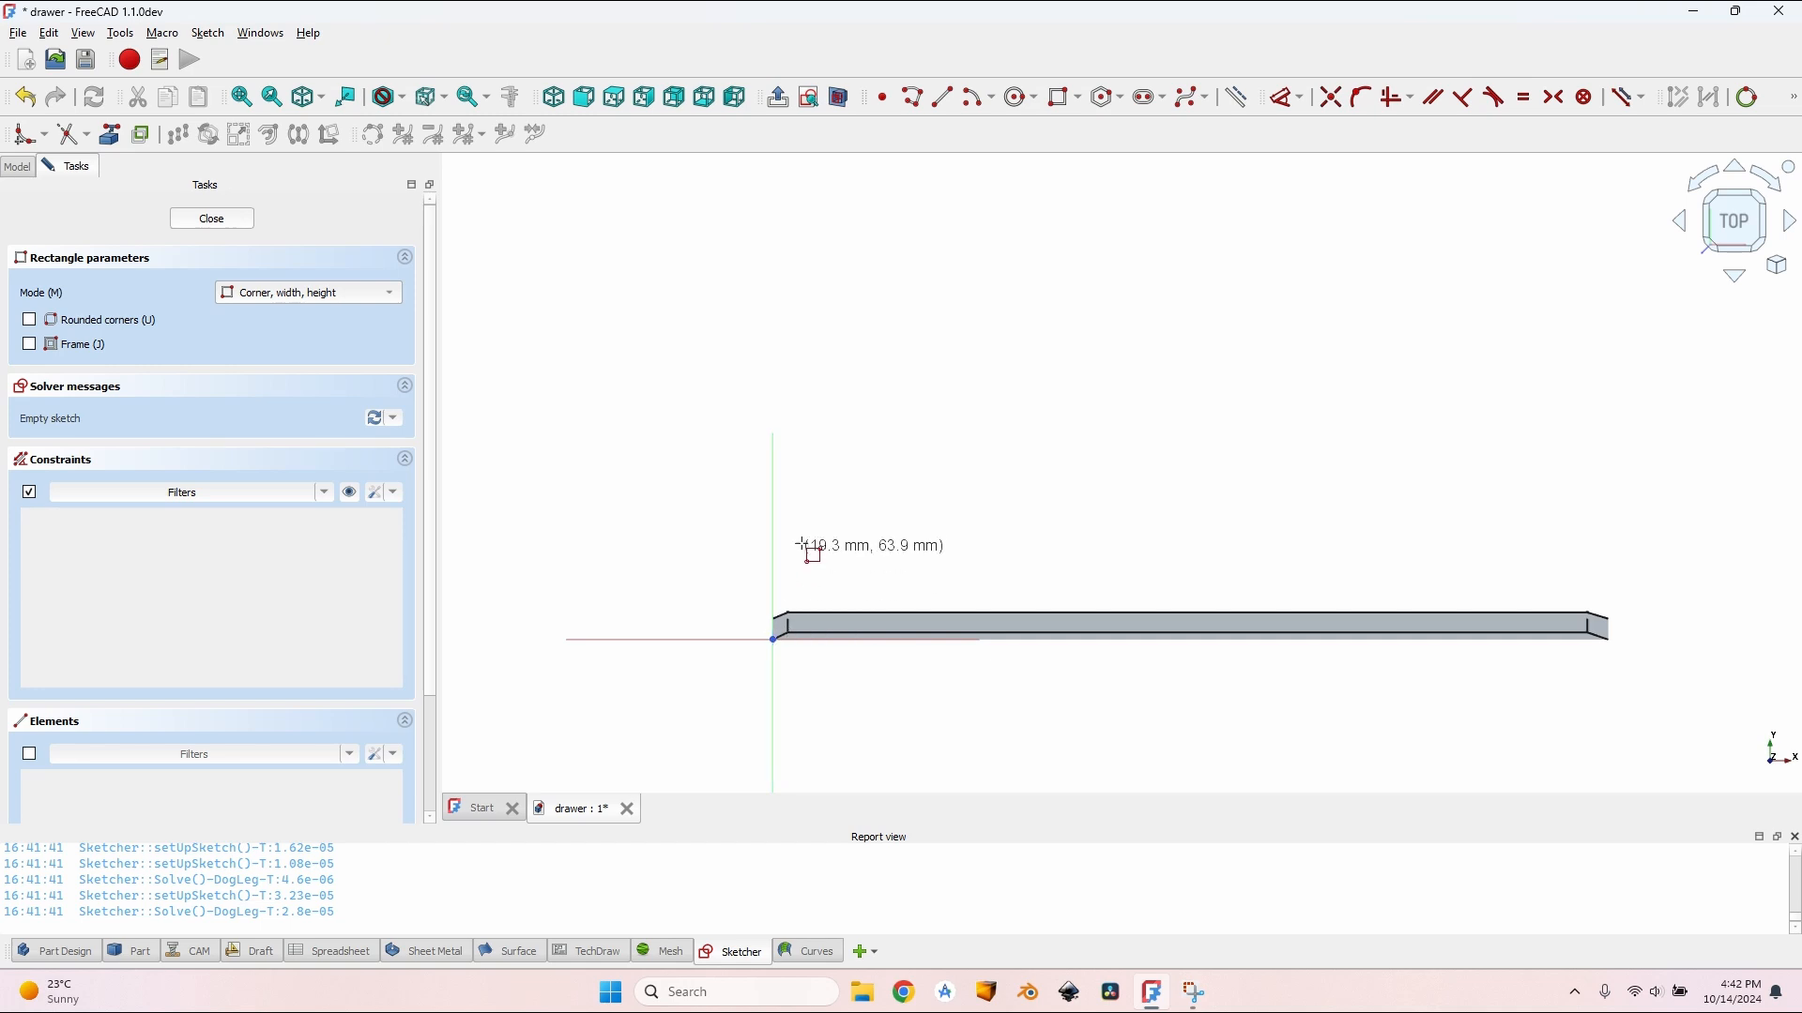
click(804, 592)
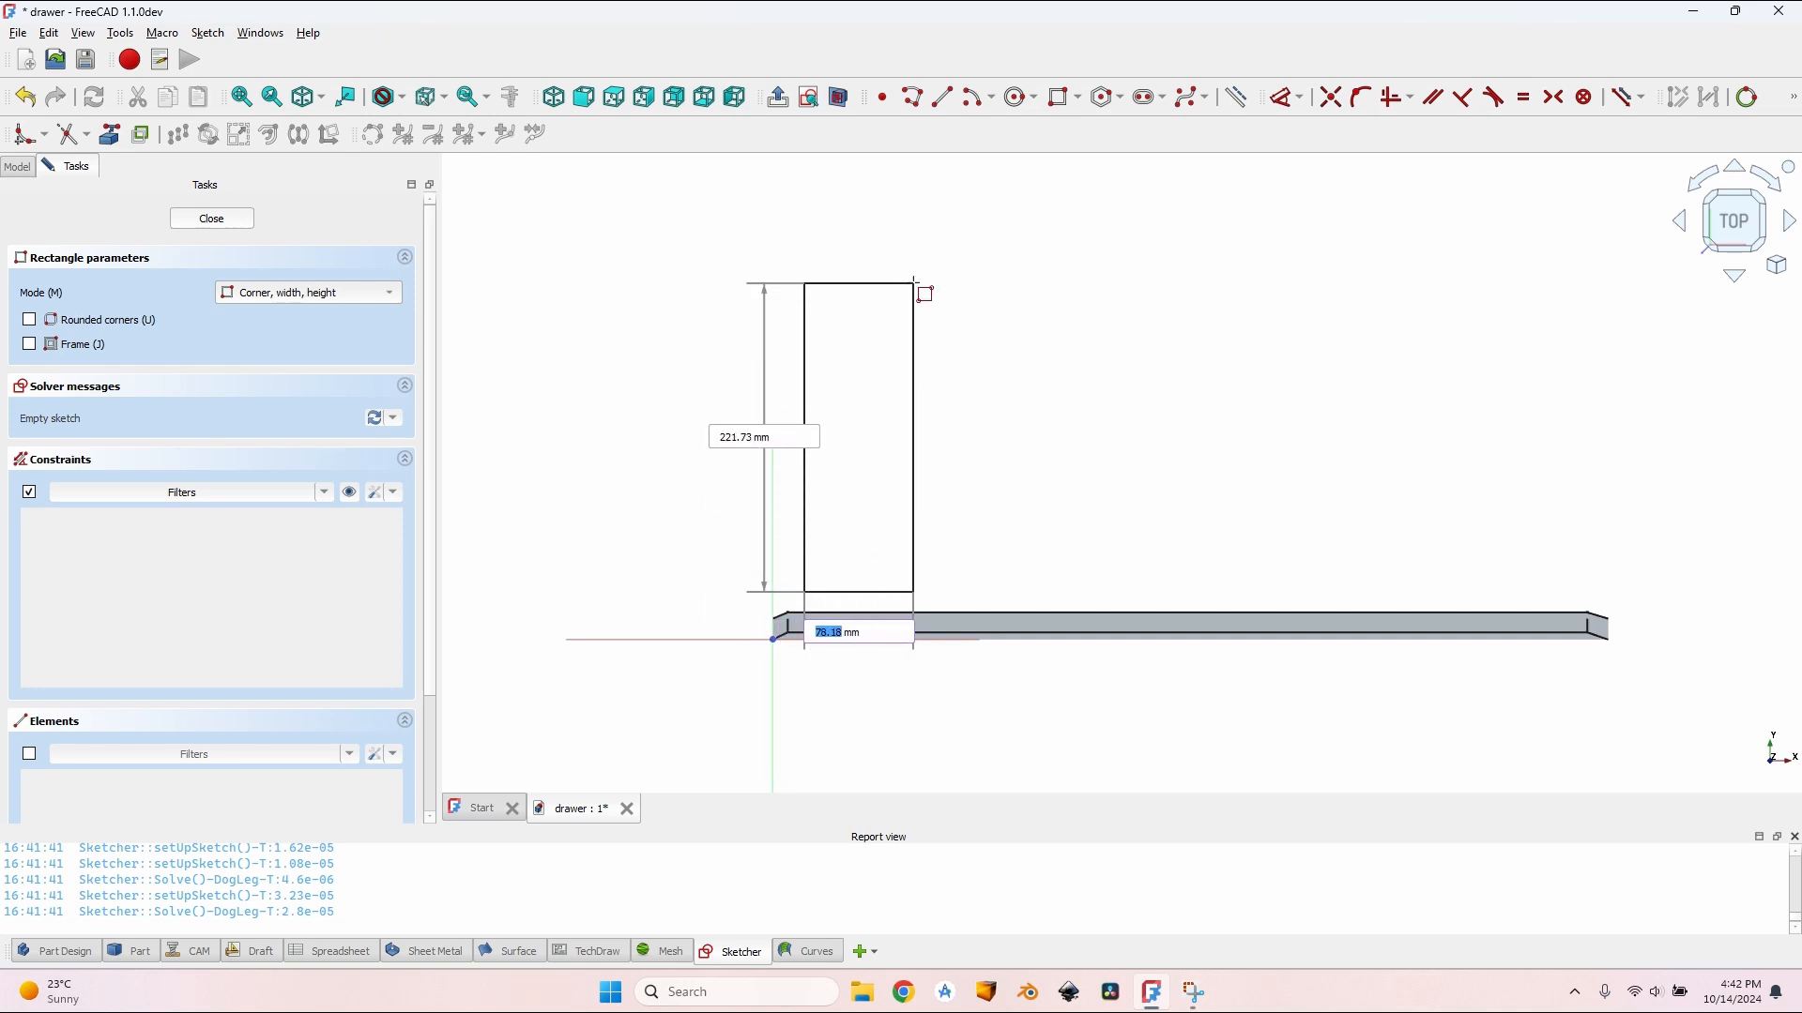
click(852, 174)
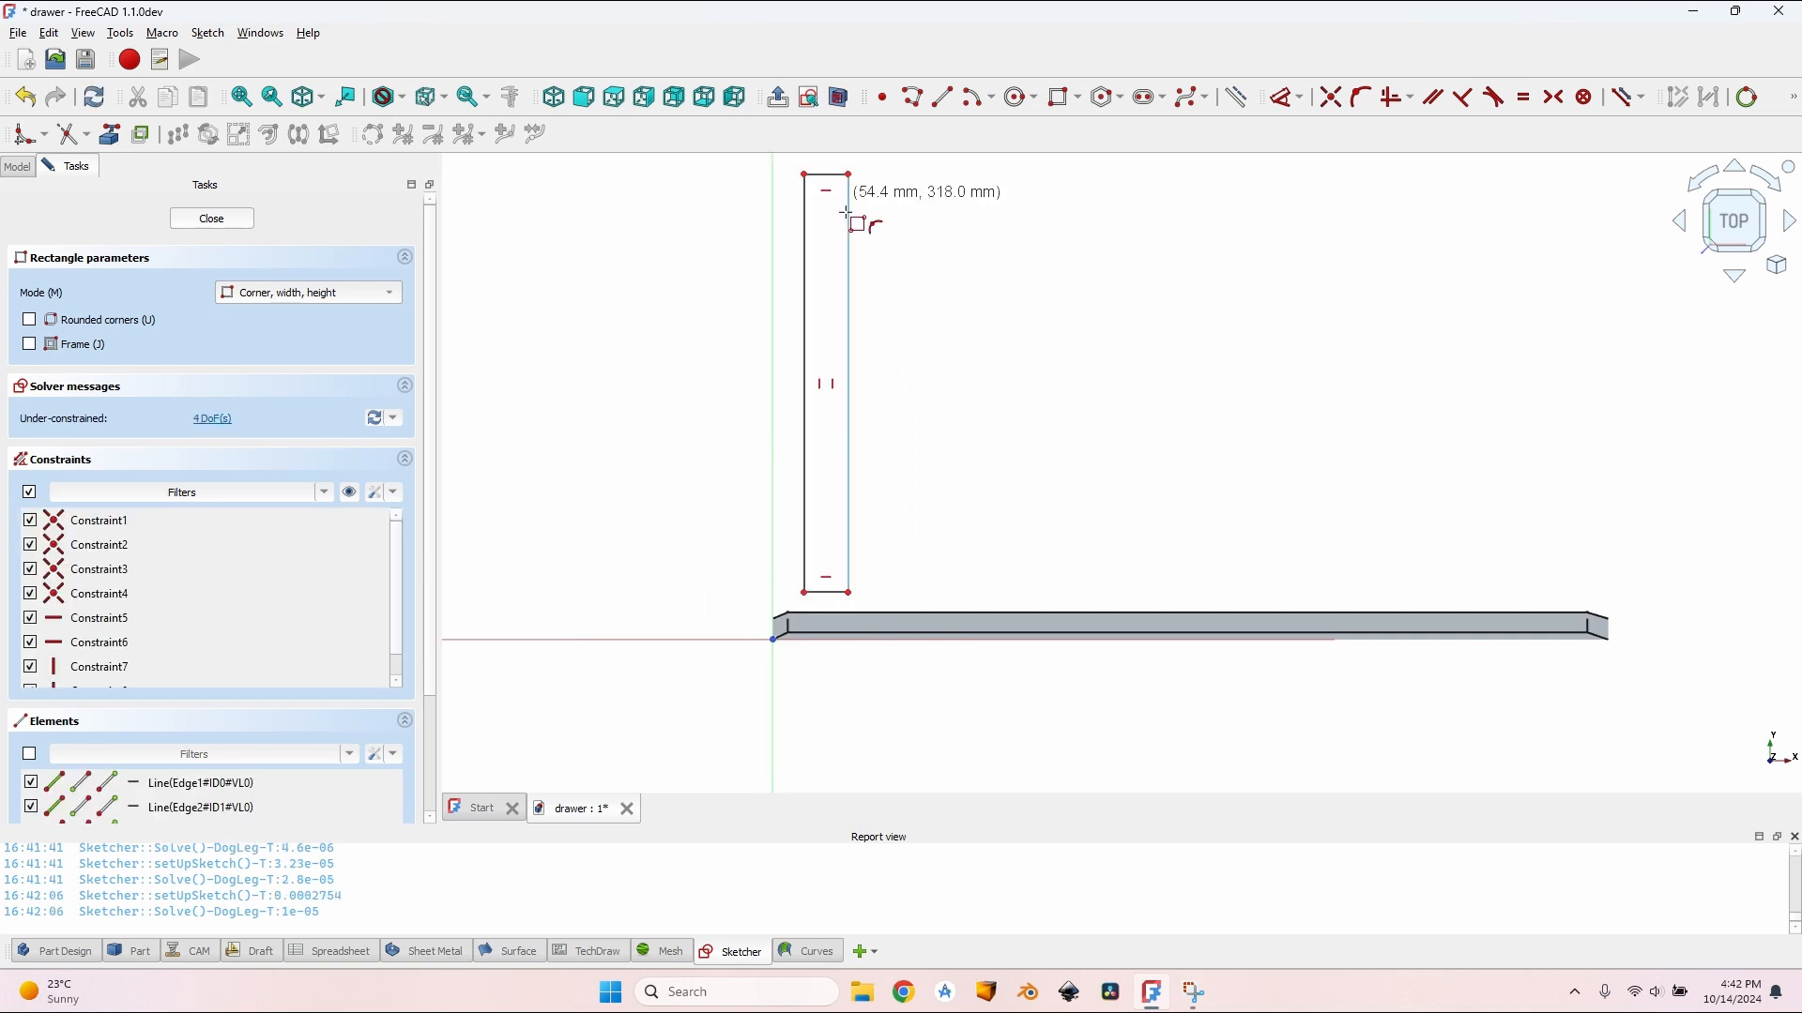
key(Escape)
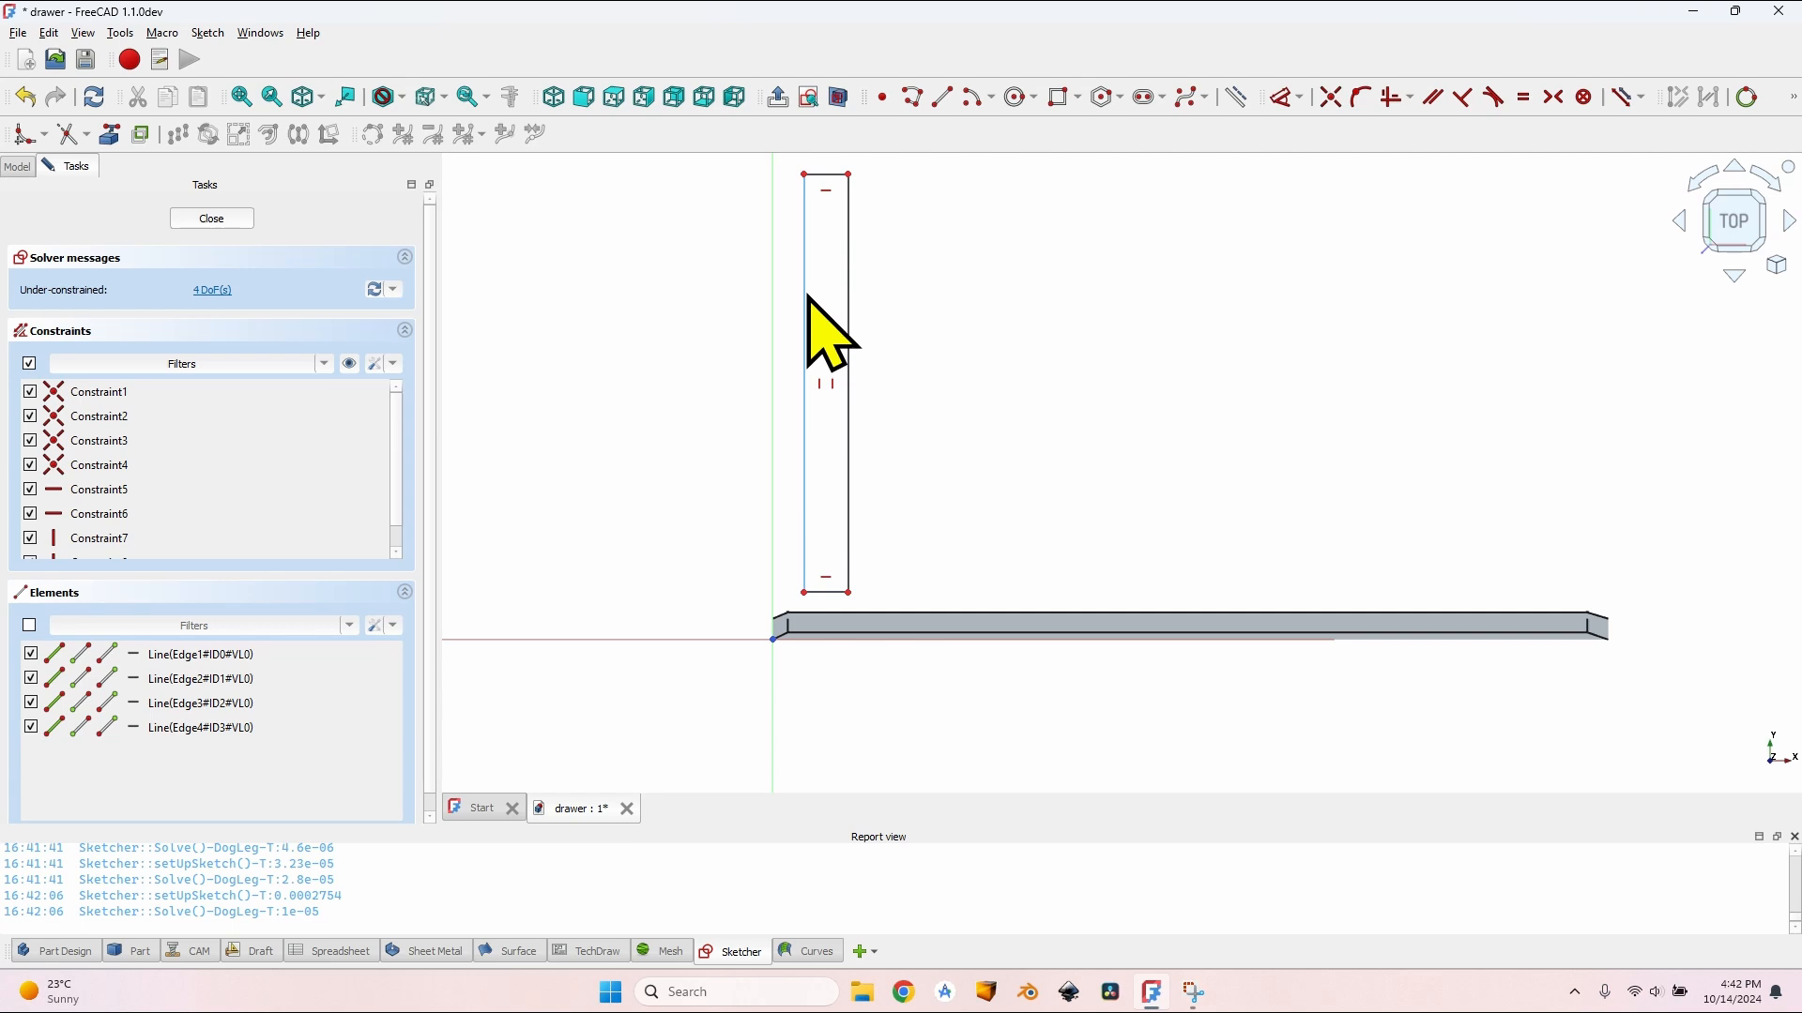
Step: Constrain the vertical distance between the origin and the rectangle's upper-left corner to 450 mm using a VarSet expression
click(806, 177)
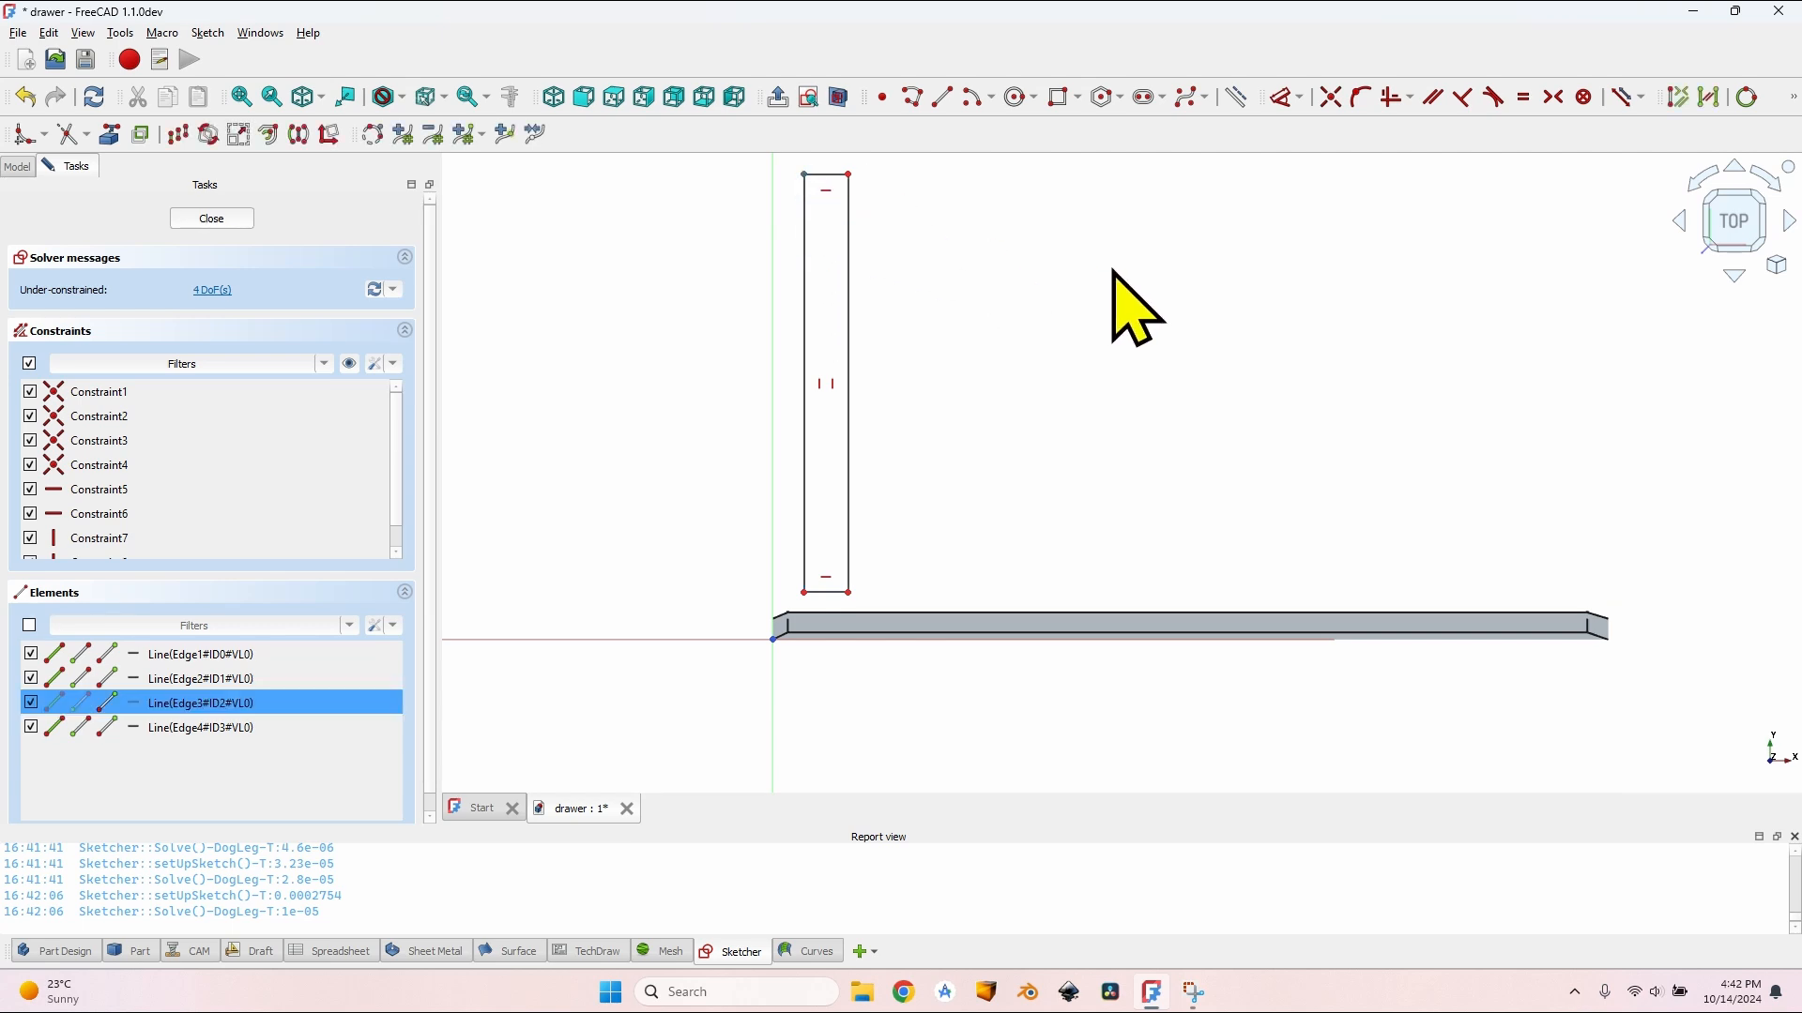
key(i)
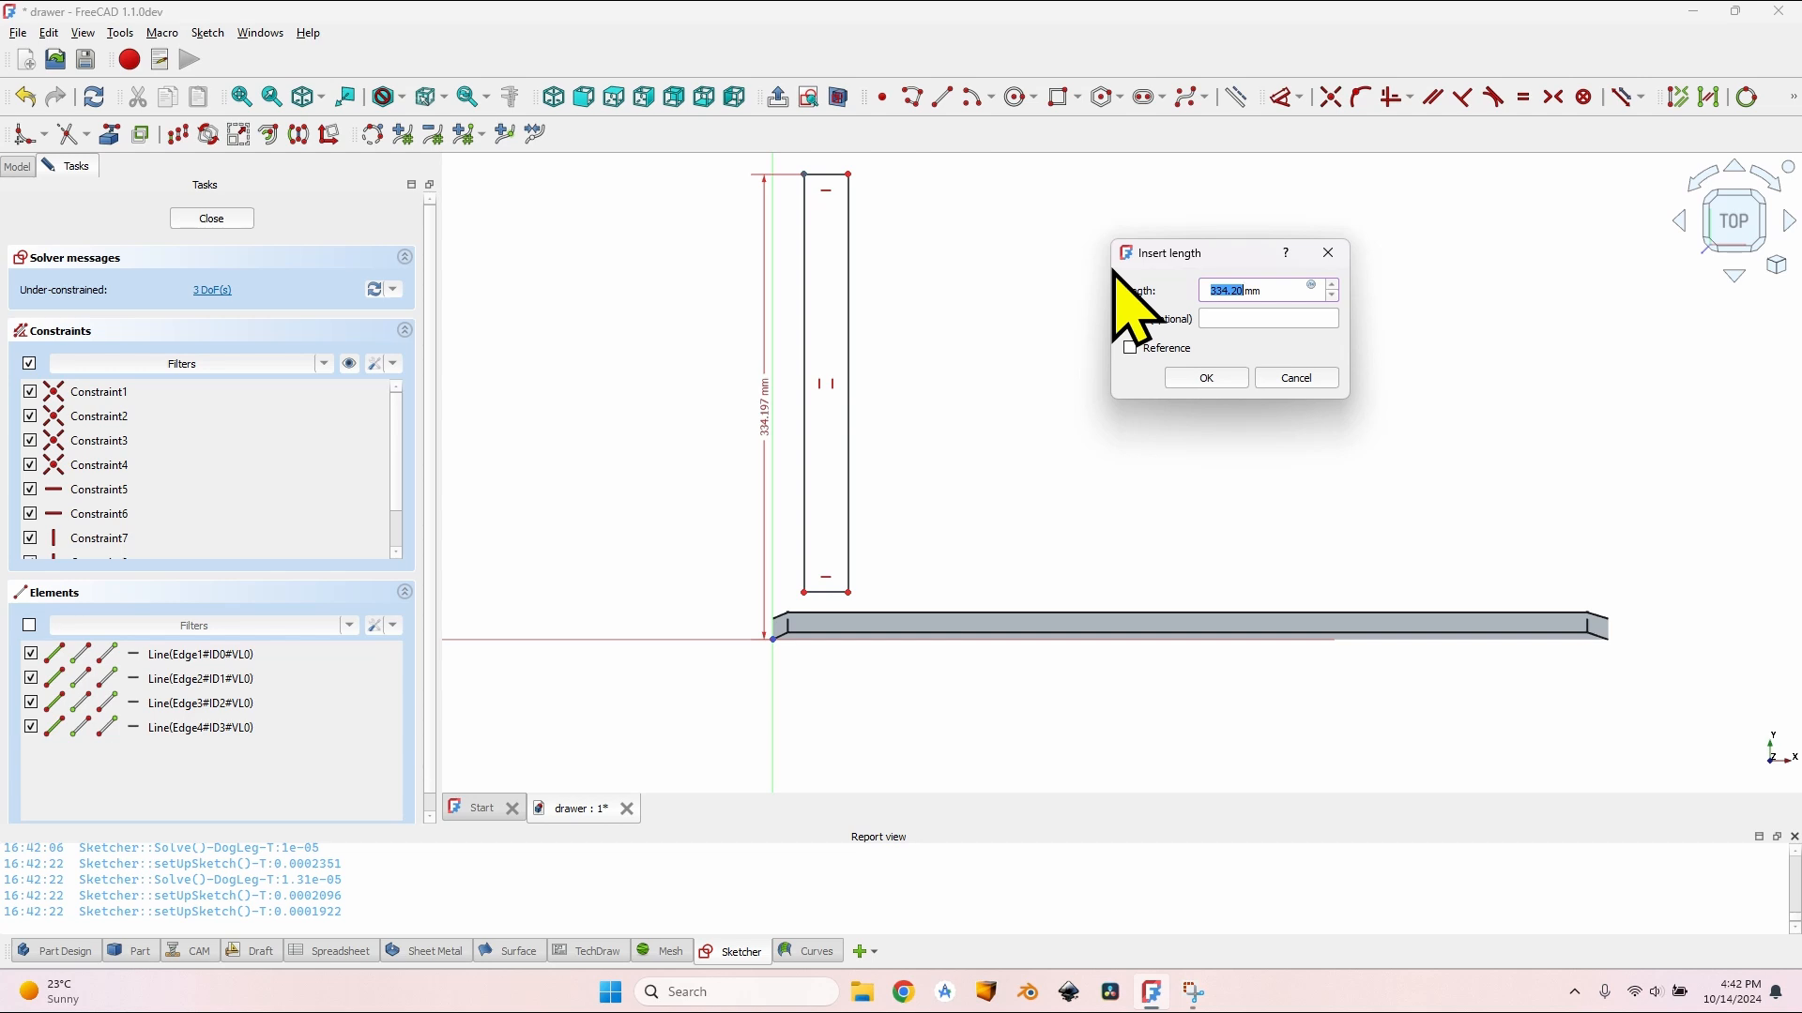
key(equal)
text(VarSet.)
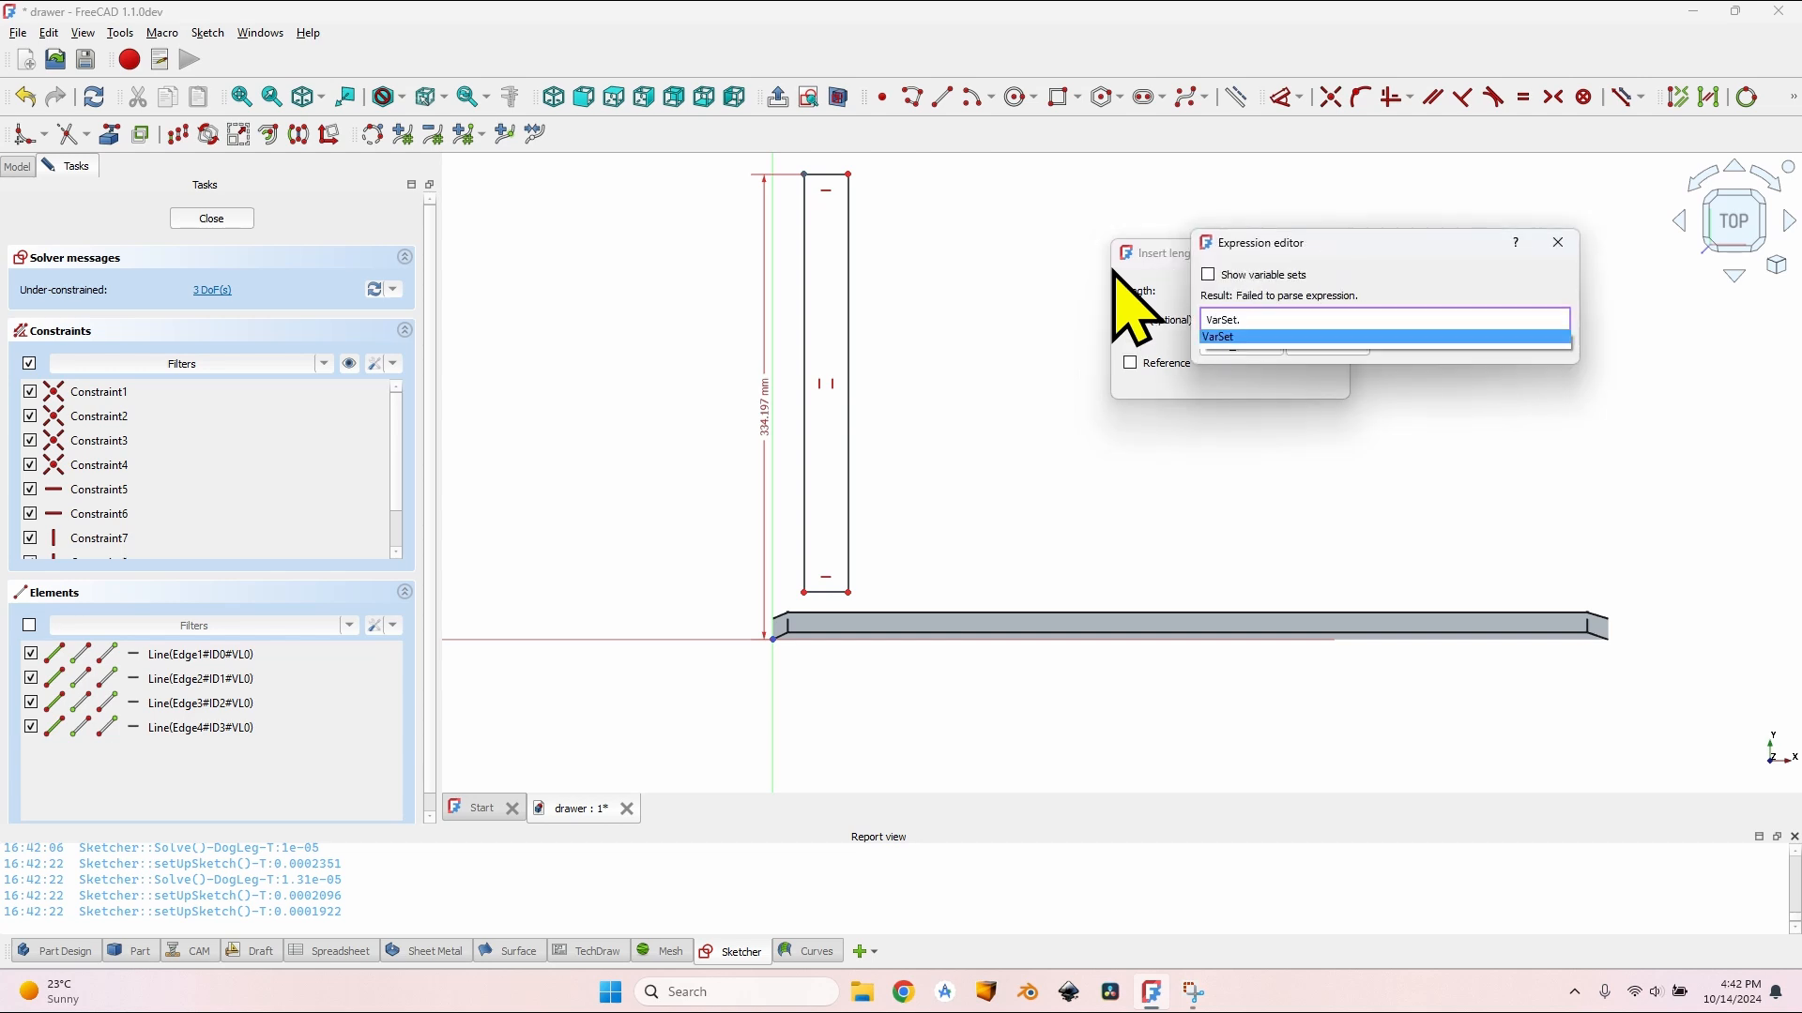
text(D)
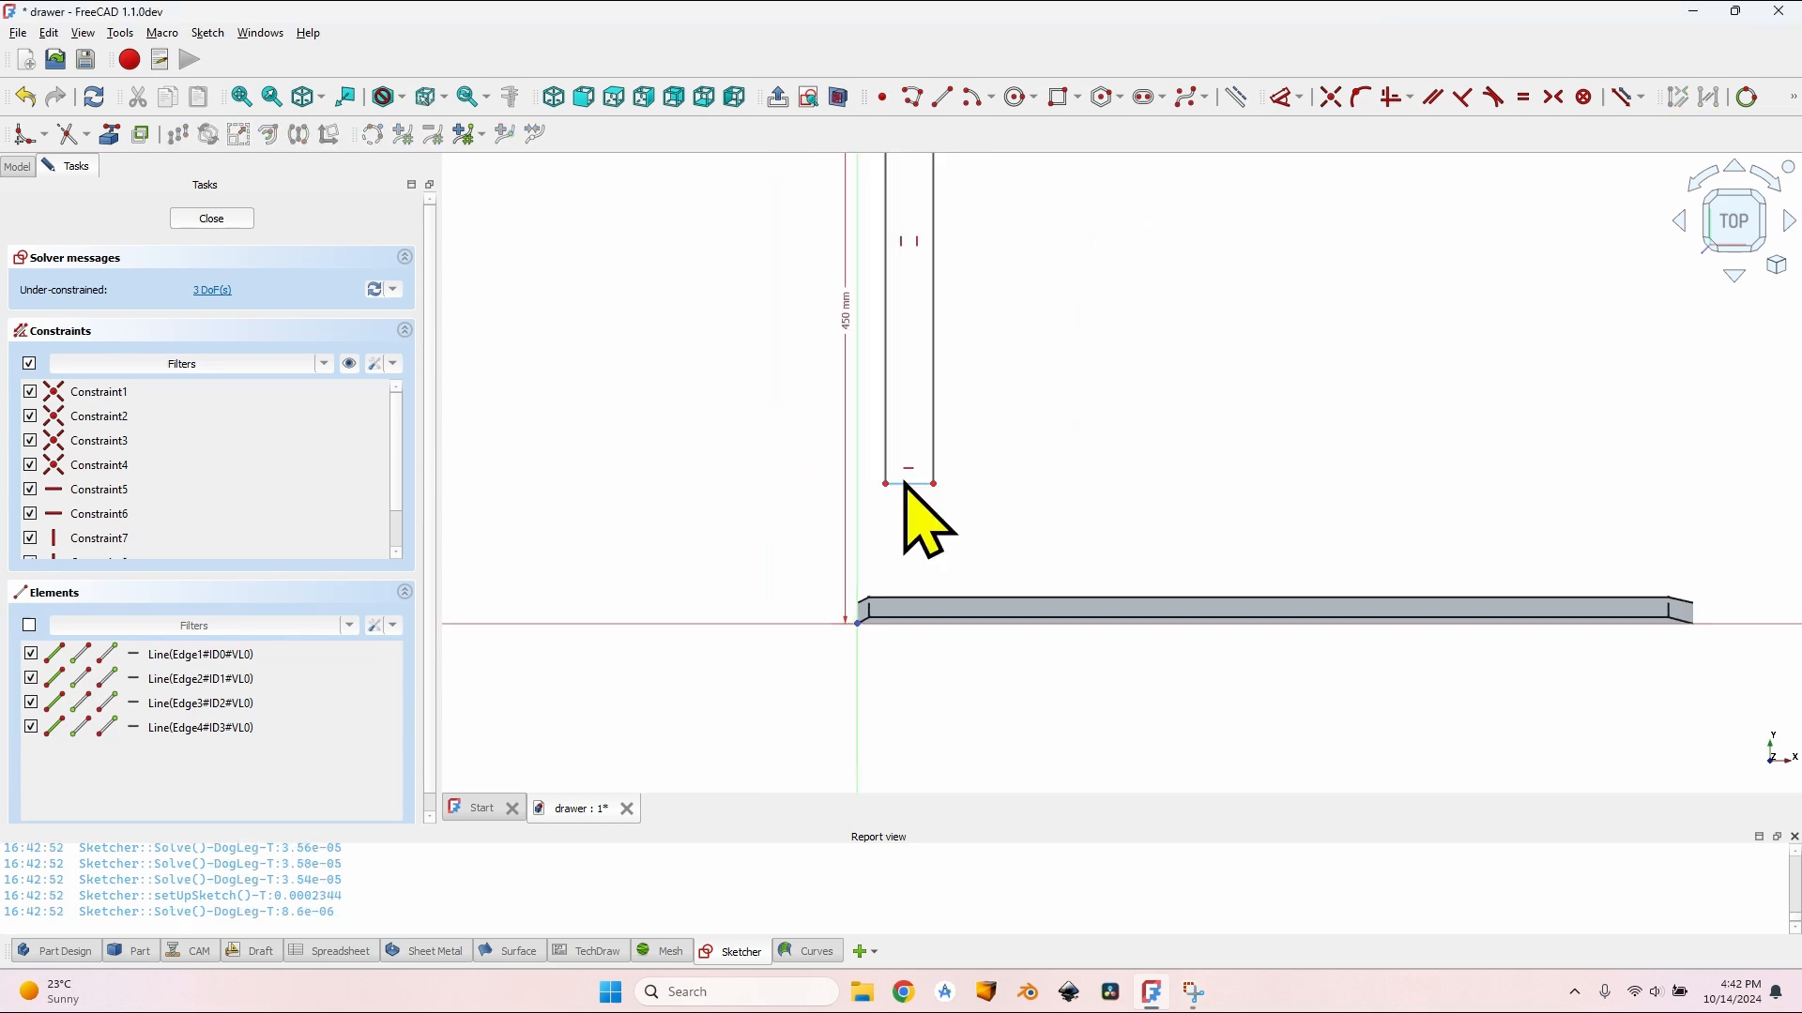
Step: Move the rectangle's bottom edge closer to the front panel
mouse_move(907, 484)
mouse_down()
mouse_move(908, 571)
mouse_move(888, 577)
mouse_up()
scroll(877, 599, up, 2)
scroll(878, 619, up, 5)
middle_drag(878, 619, 887, 657)
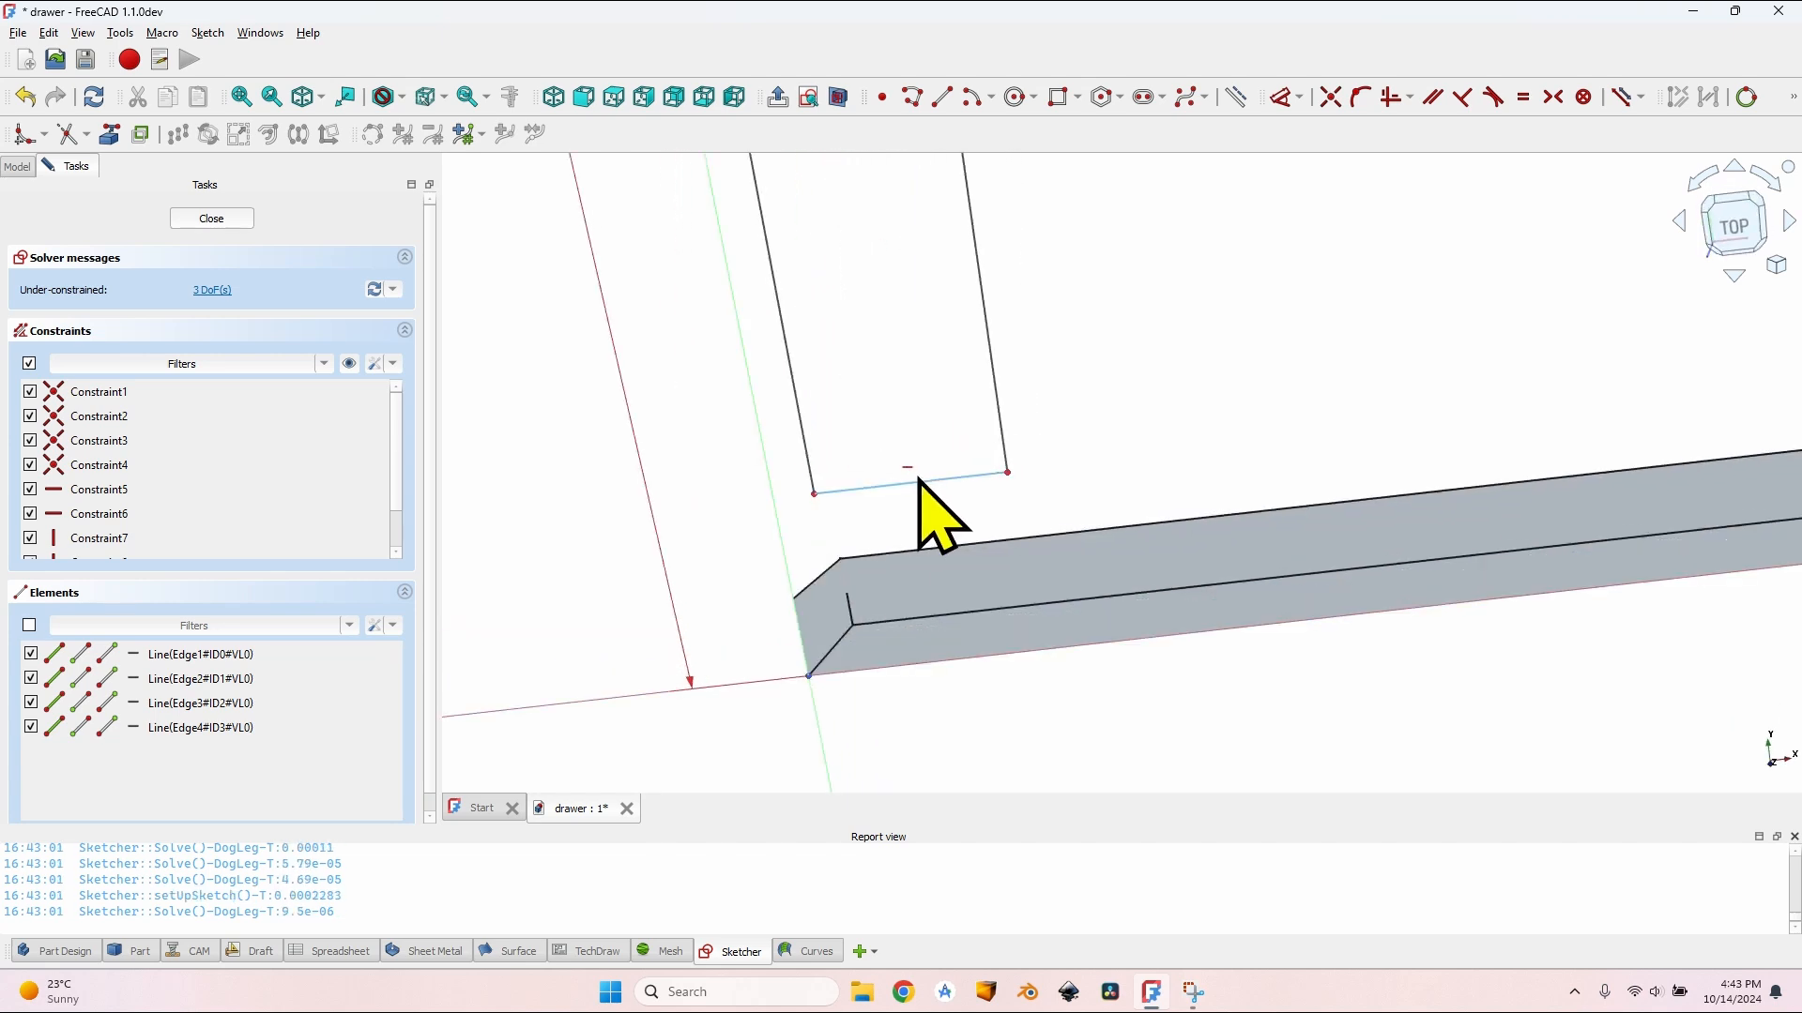
Step: Constrain the length of the rectangle's bottom edge with the expression VarSet.WallThickness
click(897, 485)
key(k)
key(d)
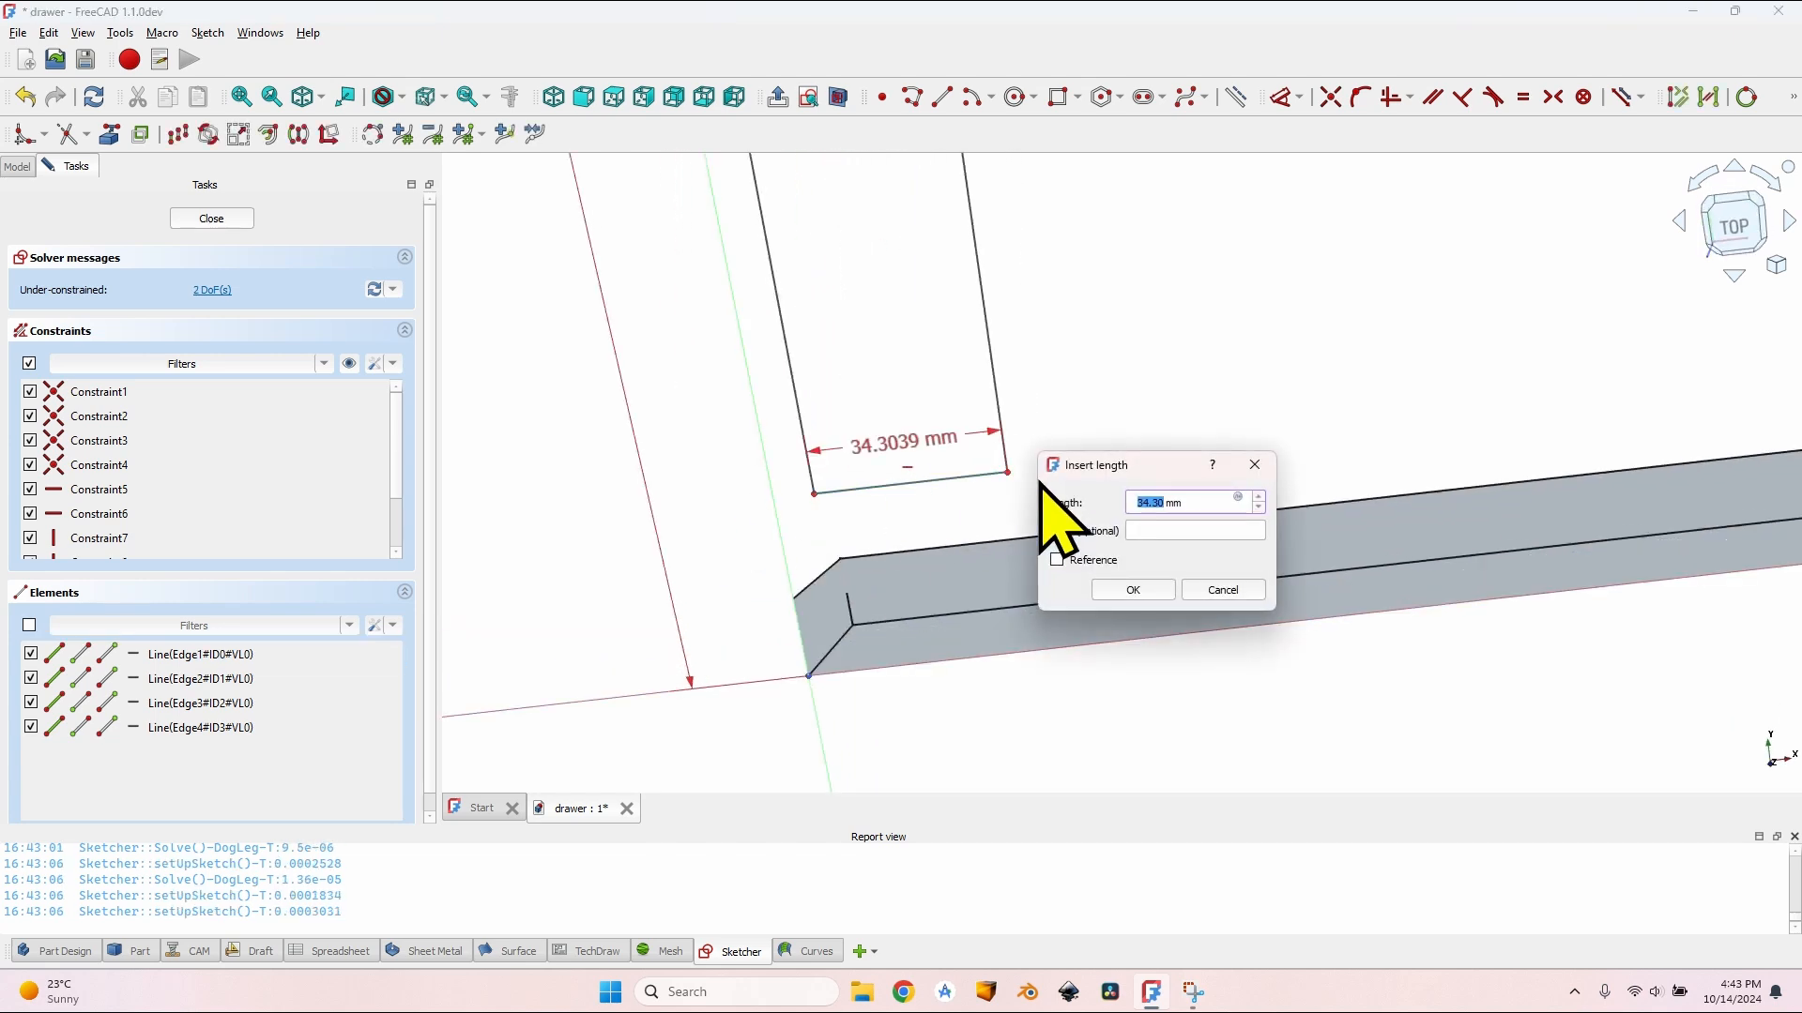
text(=VarSet.)
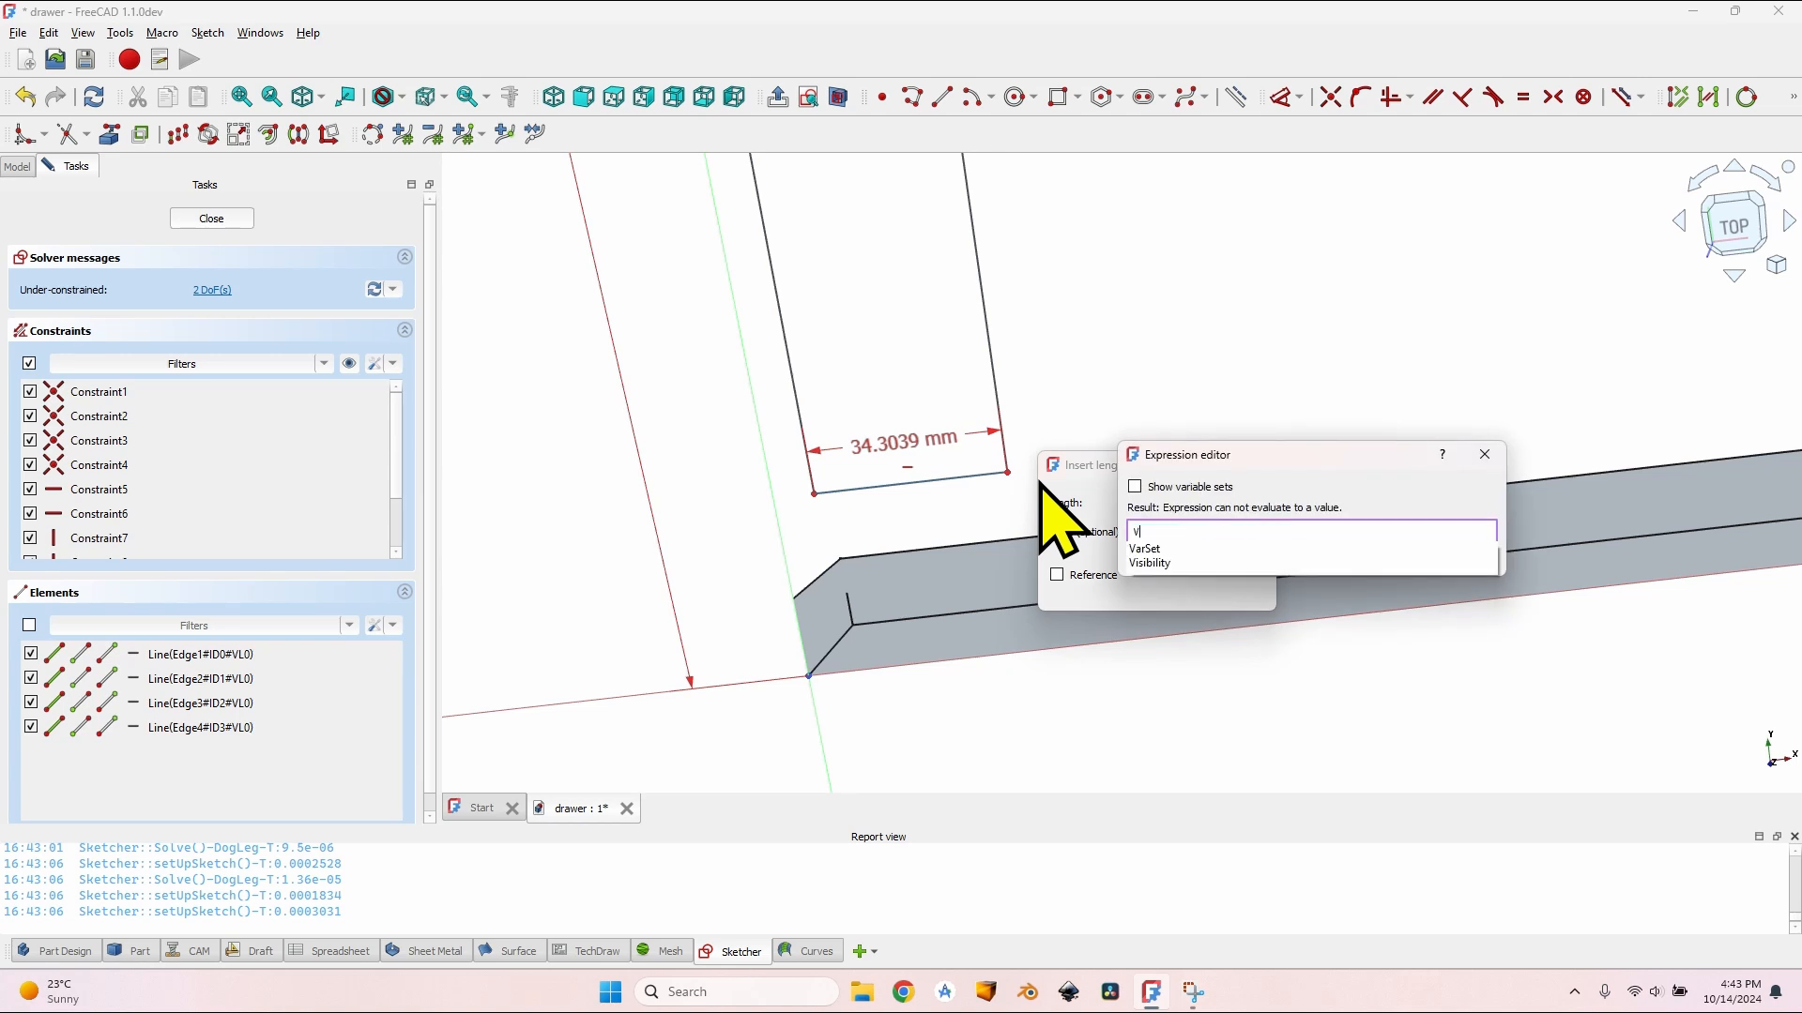
text(Wal)
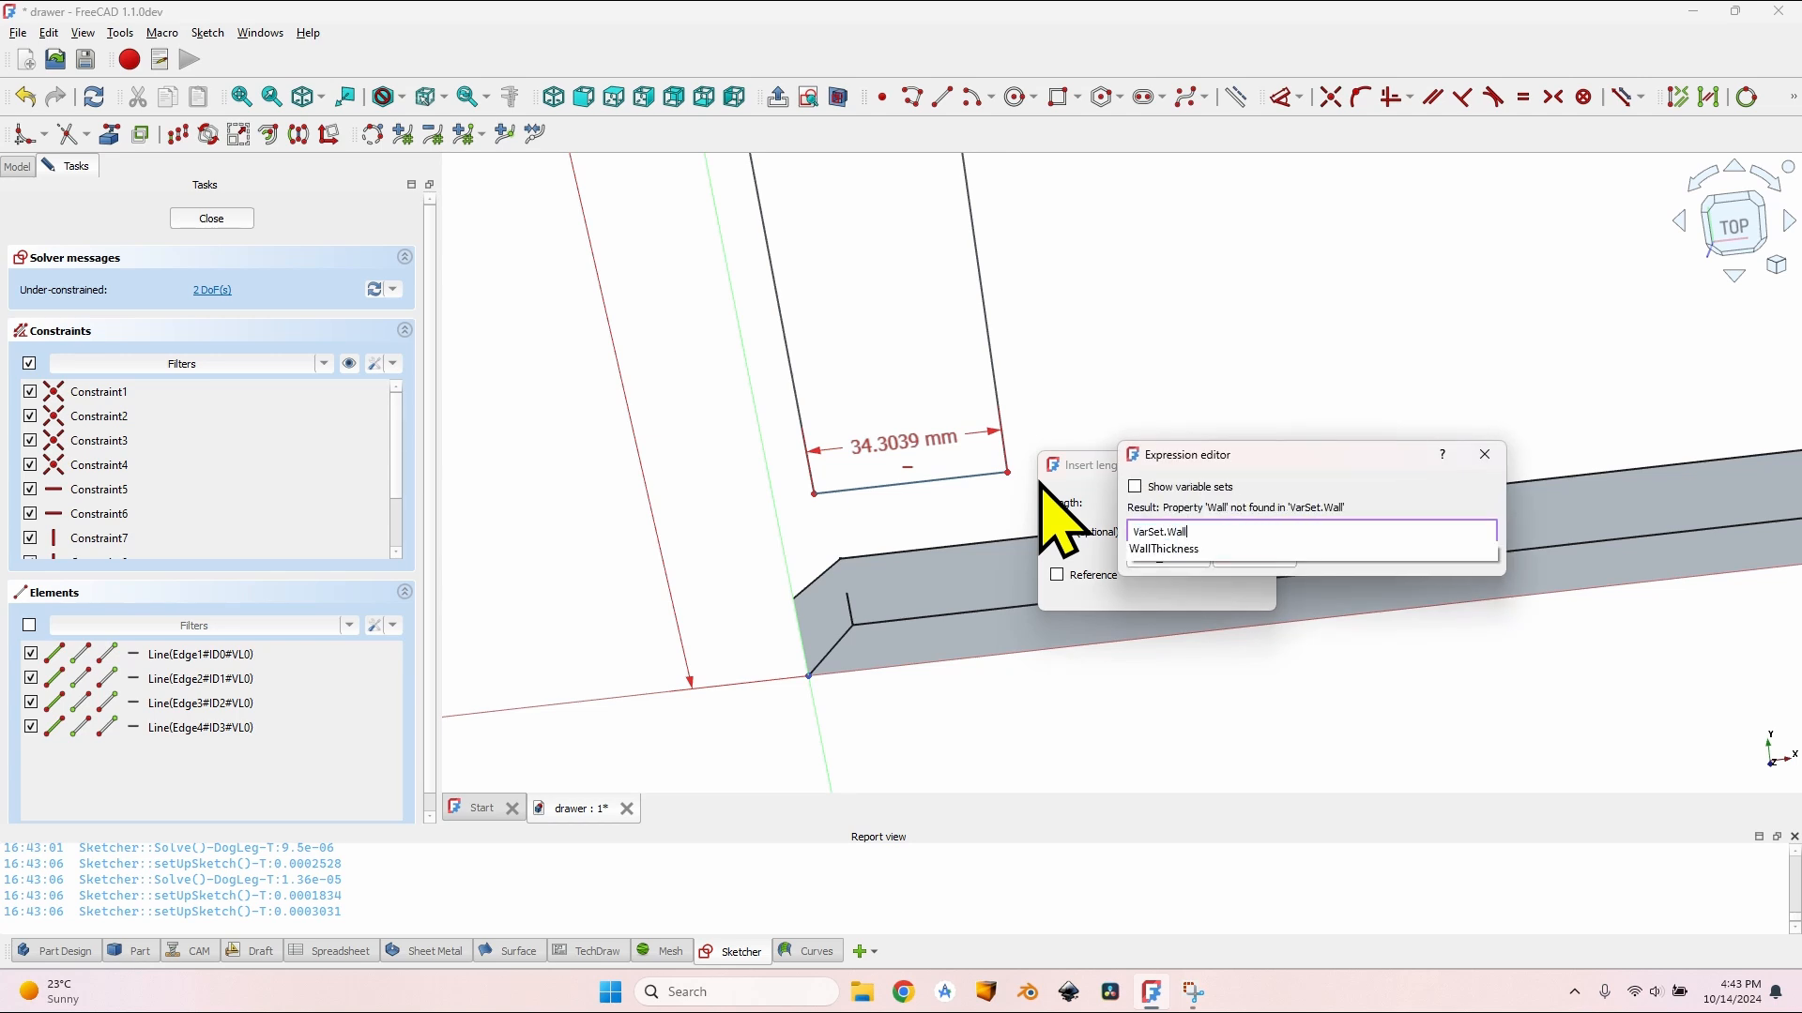
text(l)
key(Down)
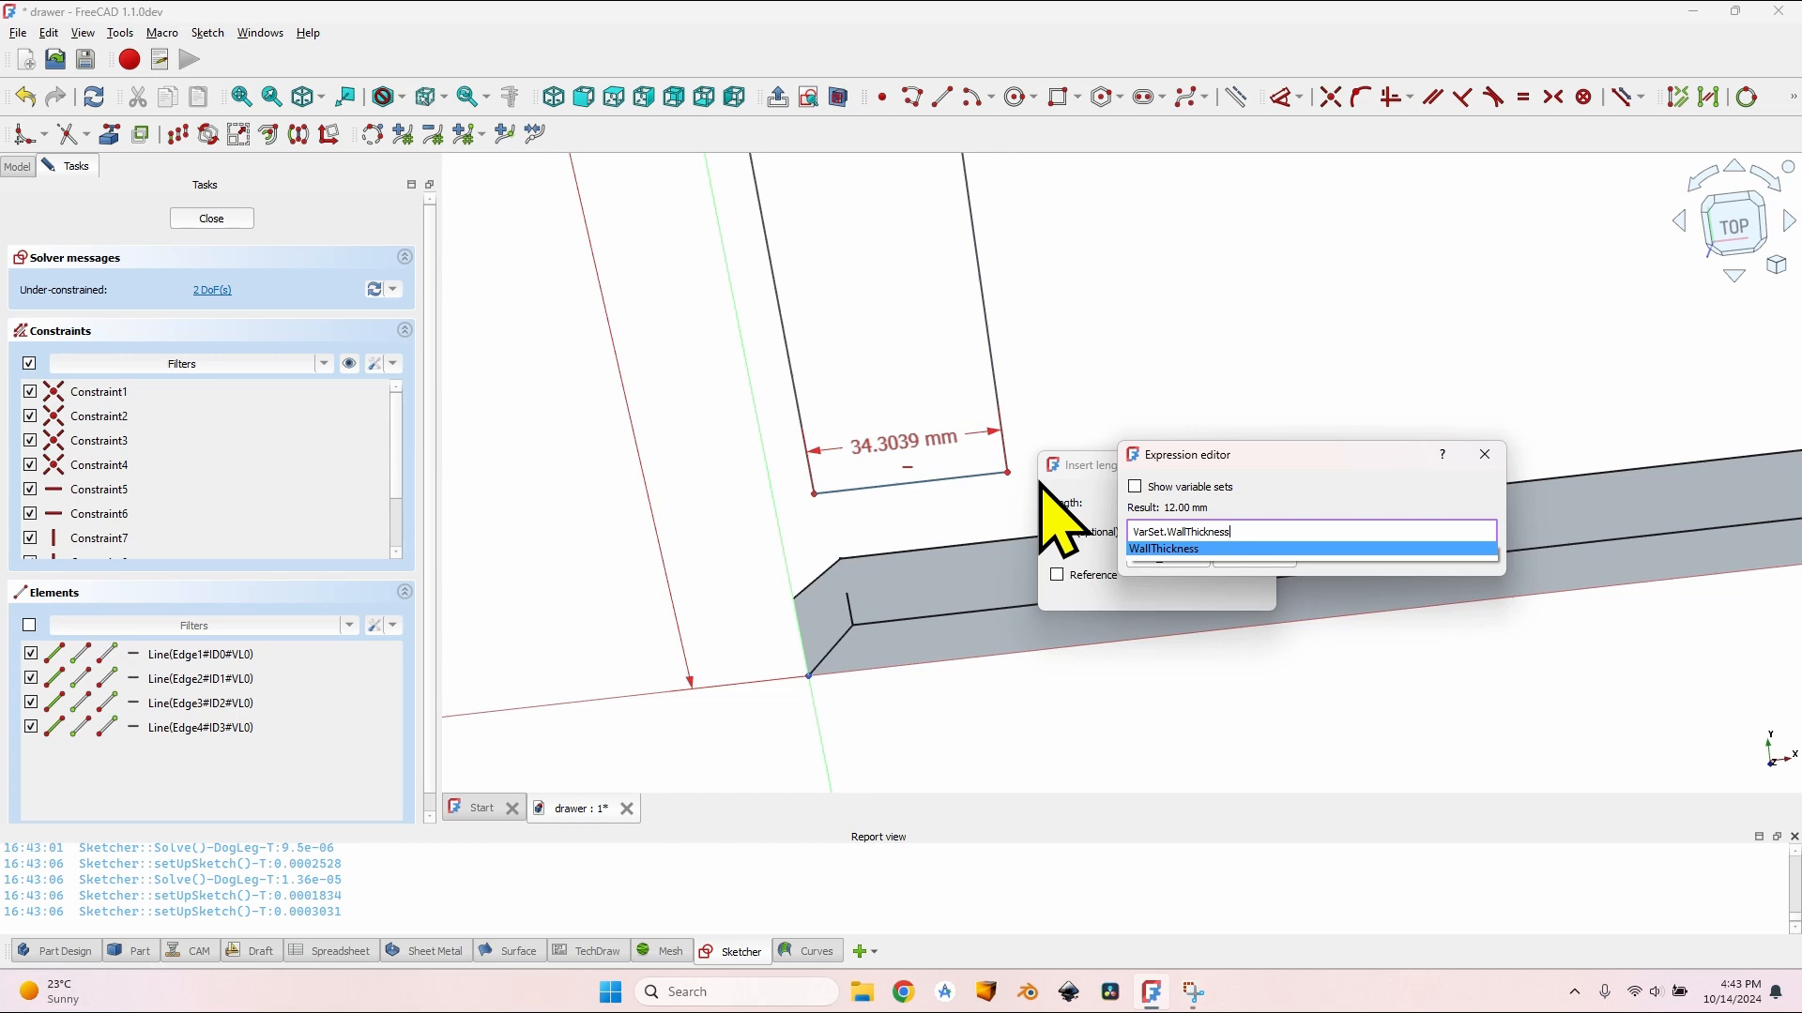
key(Return)
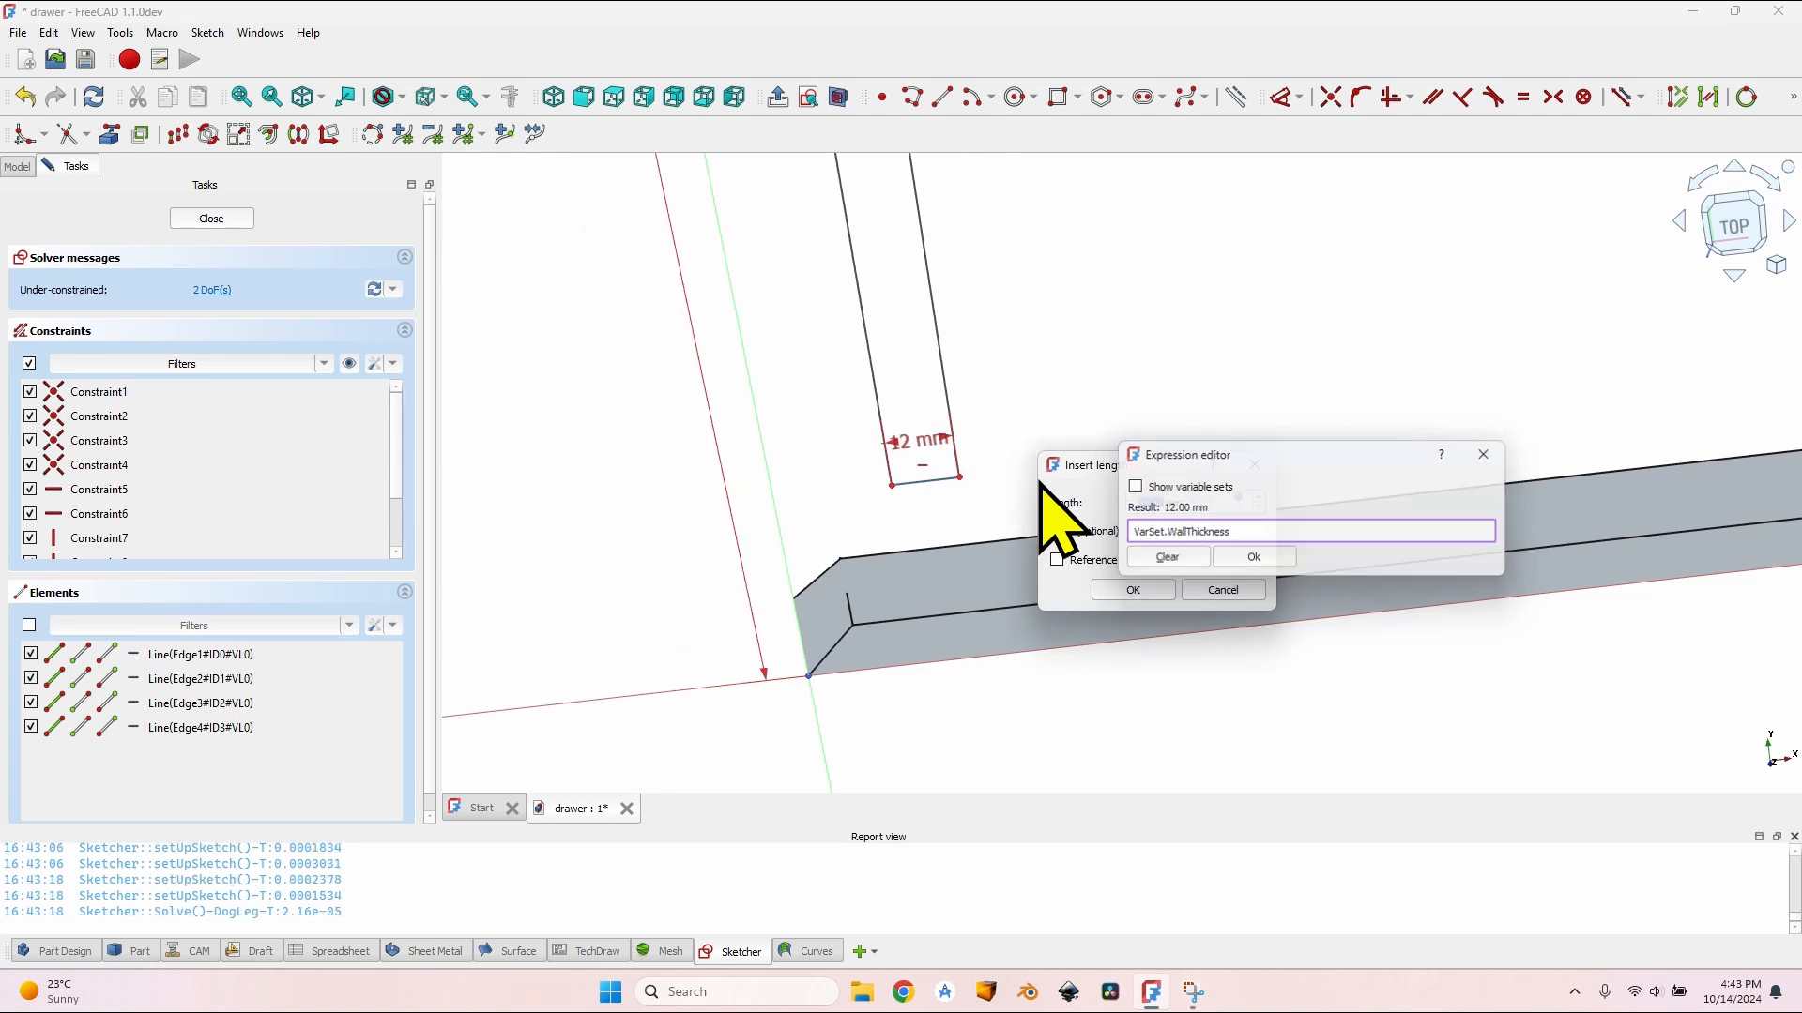
key(Return)
key(Return)
Step: Constrain the horizontal distance between the vertical axis and the rectangle's lower-left corner to 0 mm
scroll(1040, 483, down, 7)
mouse_move(1040, 483)
middle_down()
mouse_move(860, 676)
mouse_move(853, 600)
middle_up()
drag(809, 542, 830, 573)
scroll(837, 664, up, 3)
drag(836, 662, 793, 654)
click(804, 641)
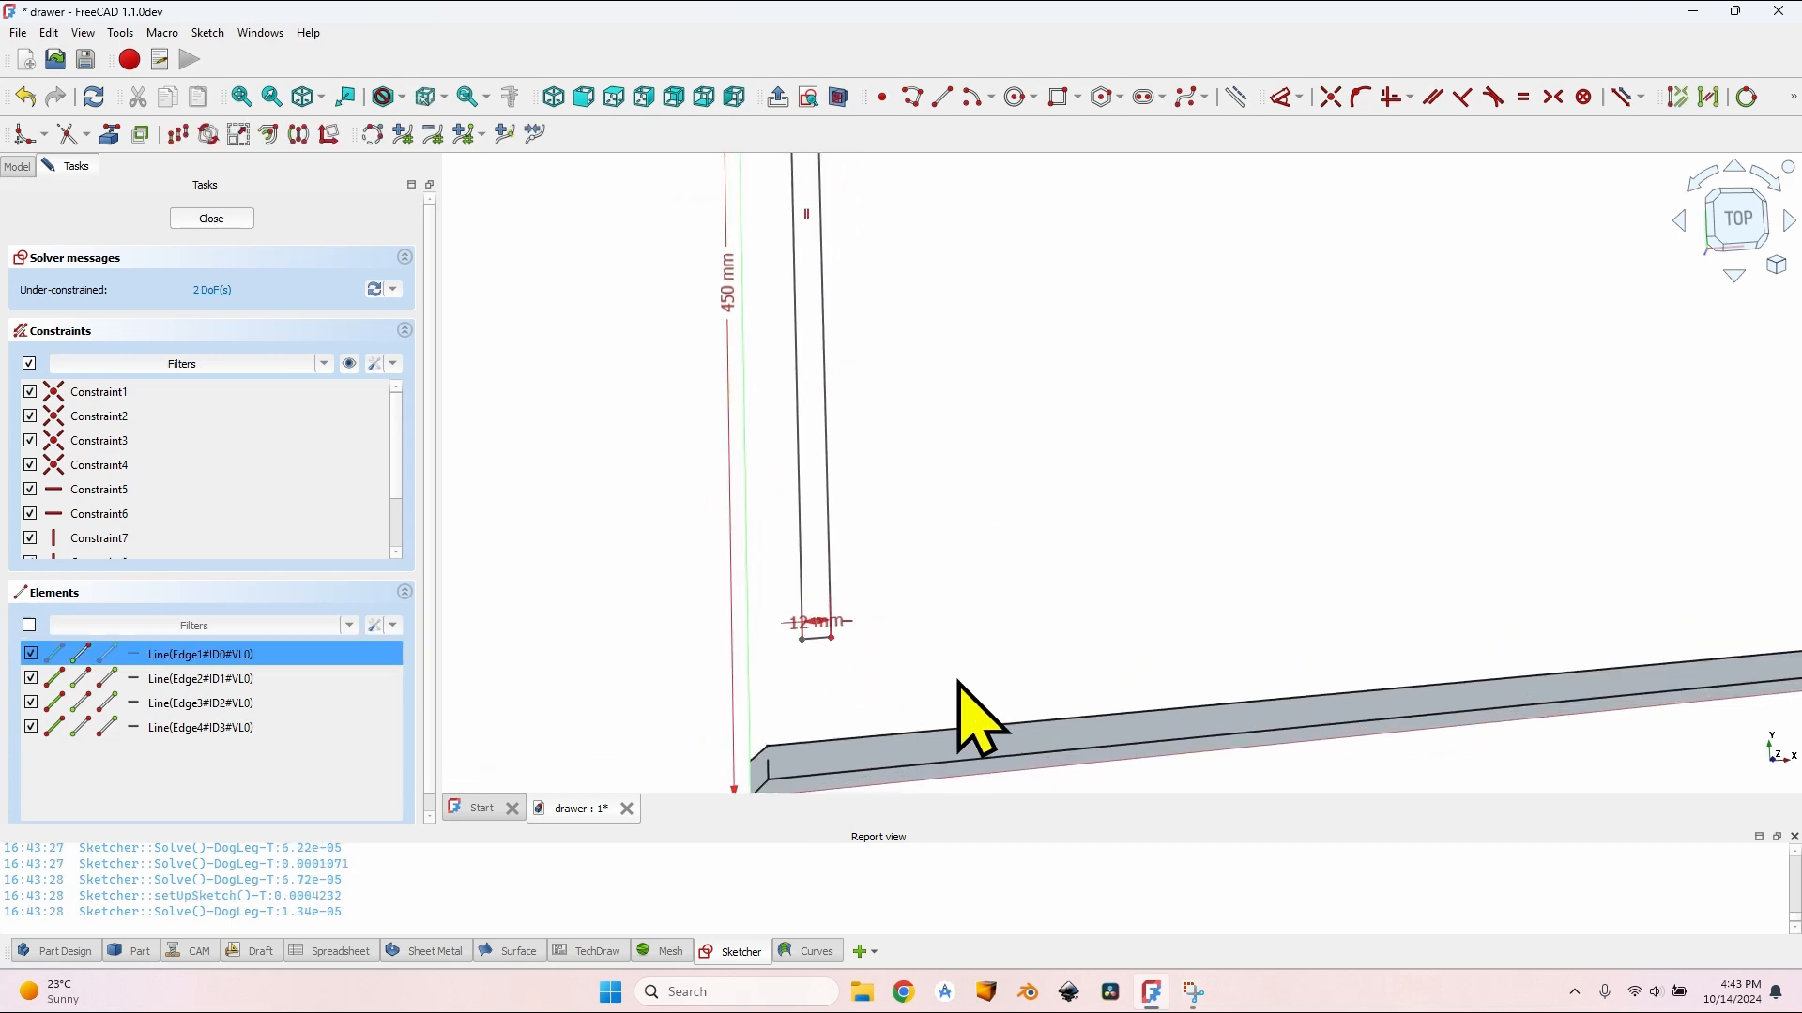
key(l)
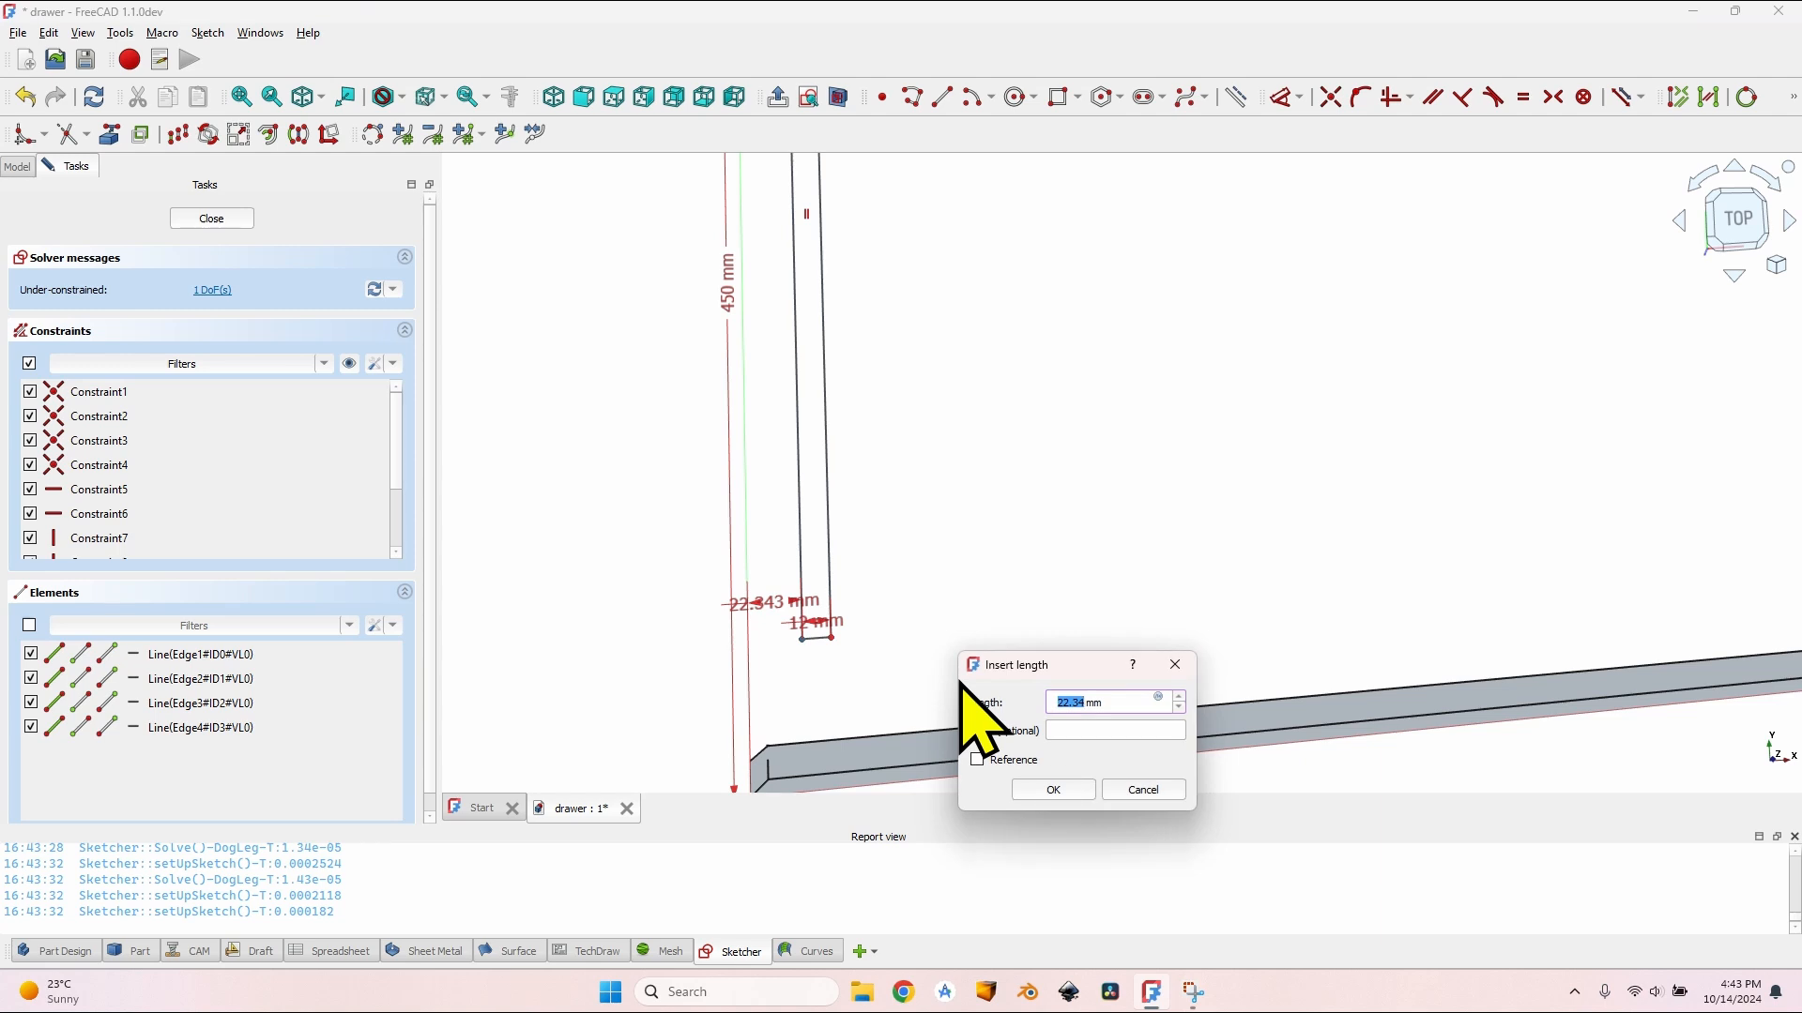
text(0)
key(Return)
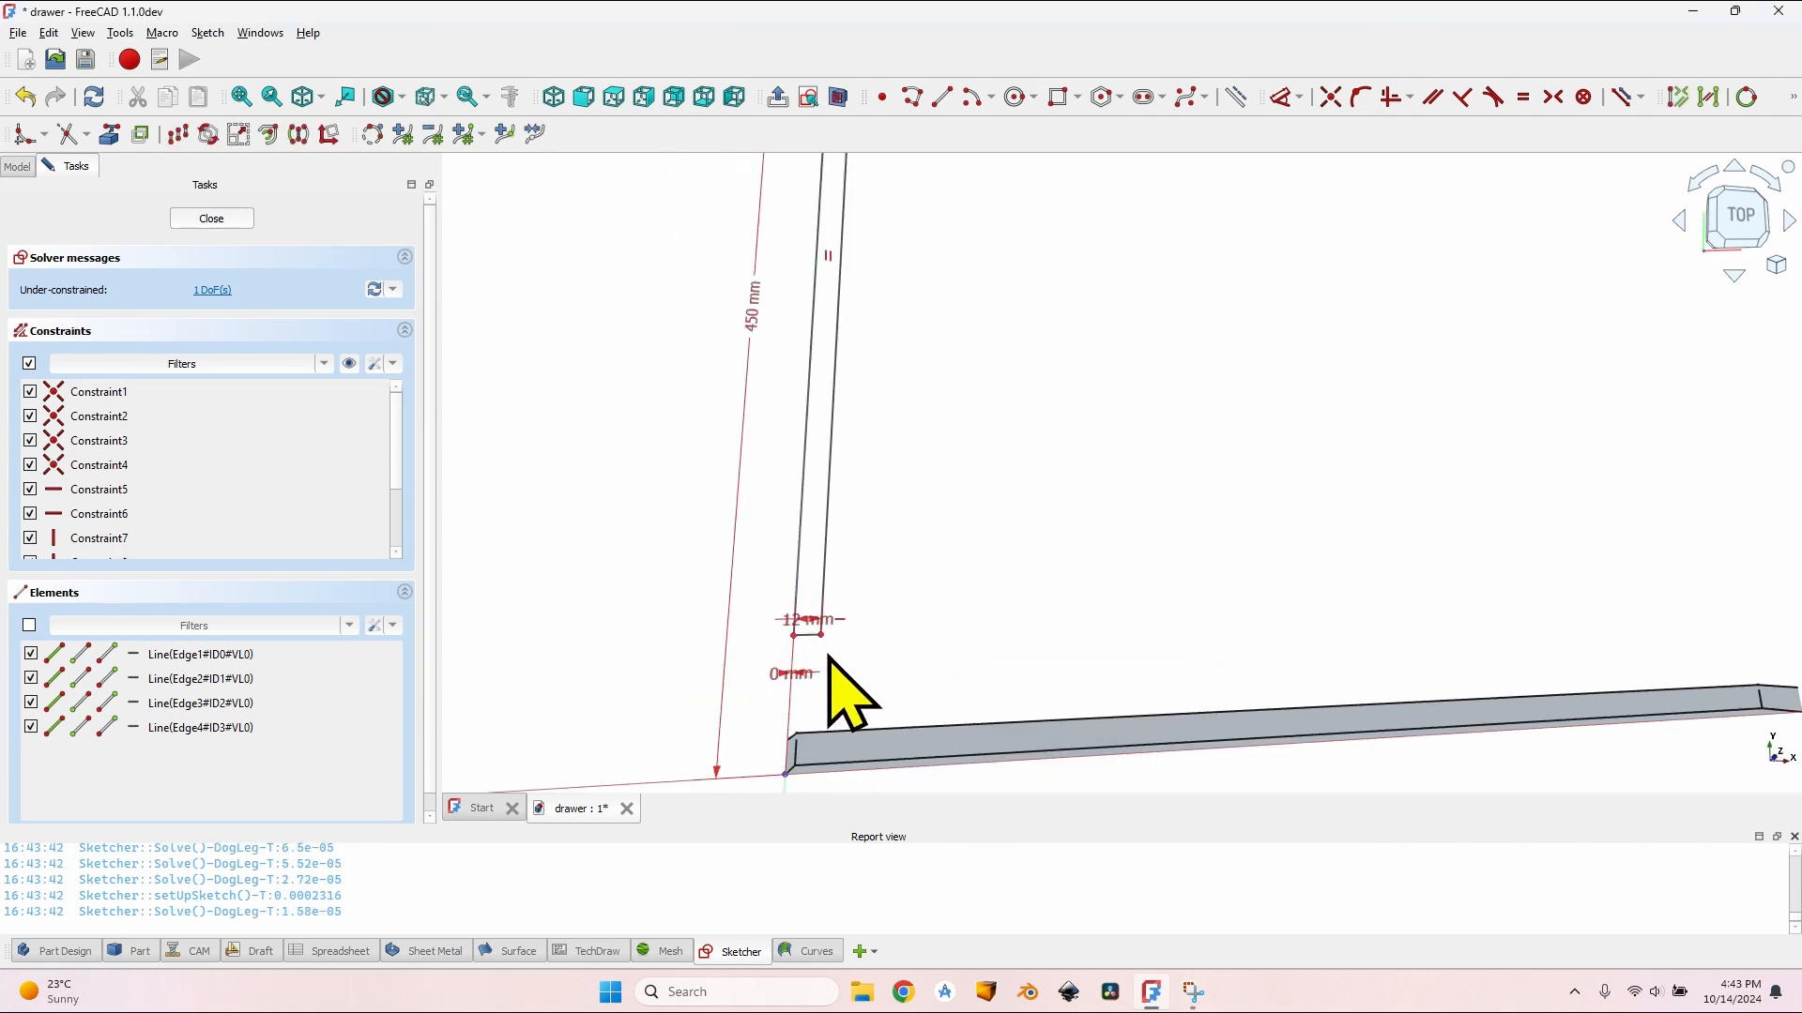
Step: Constrain the vertical distance from the origin to the rectangle's lower-left corner with the expression VarSet.FrontThickness-VarSet.WallThickness
mouse_move(824, 655)
middle_down()
mouse_move(985, 563)
mouse_move(1118, 563)
mouse_move(882, 586)
middle_up()
click(817, 527)
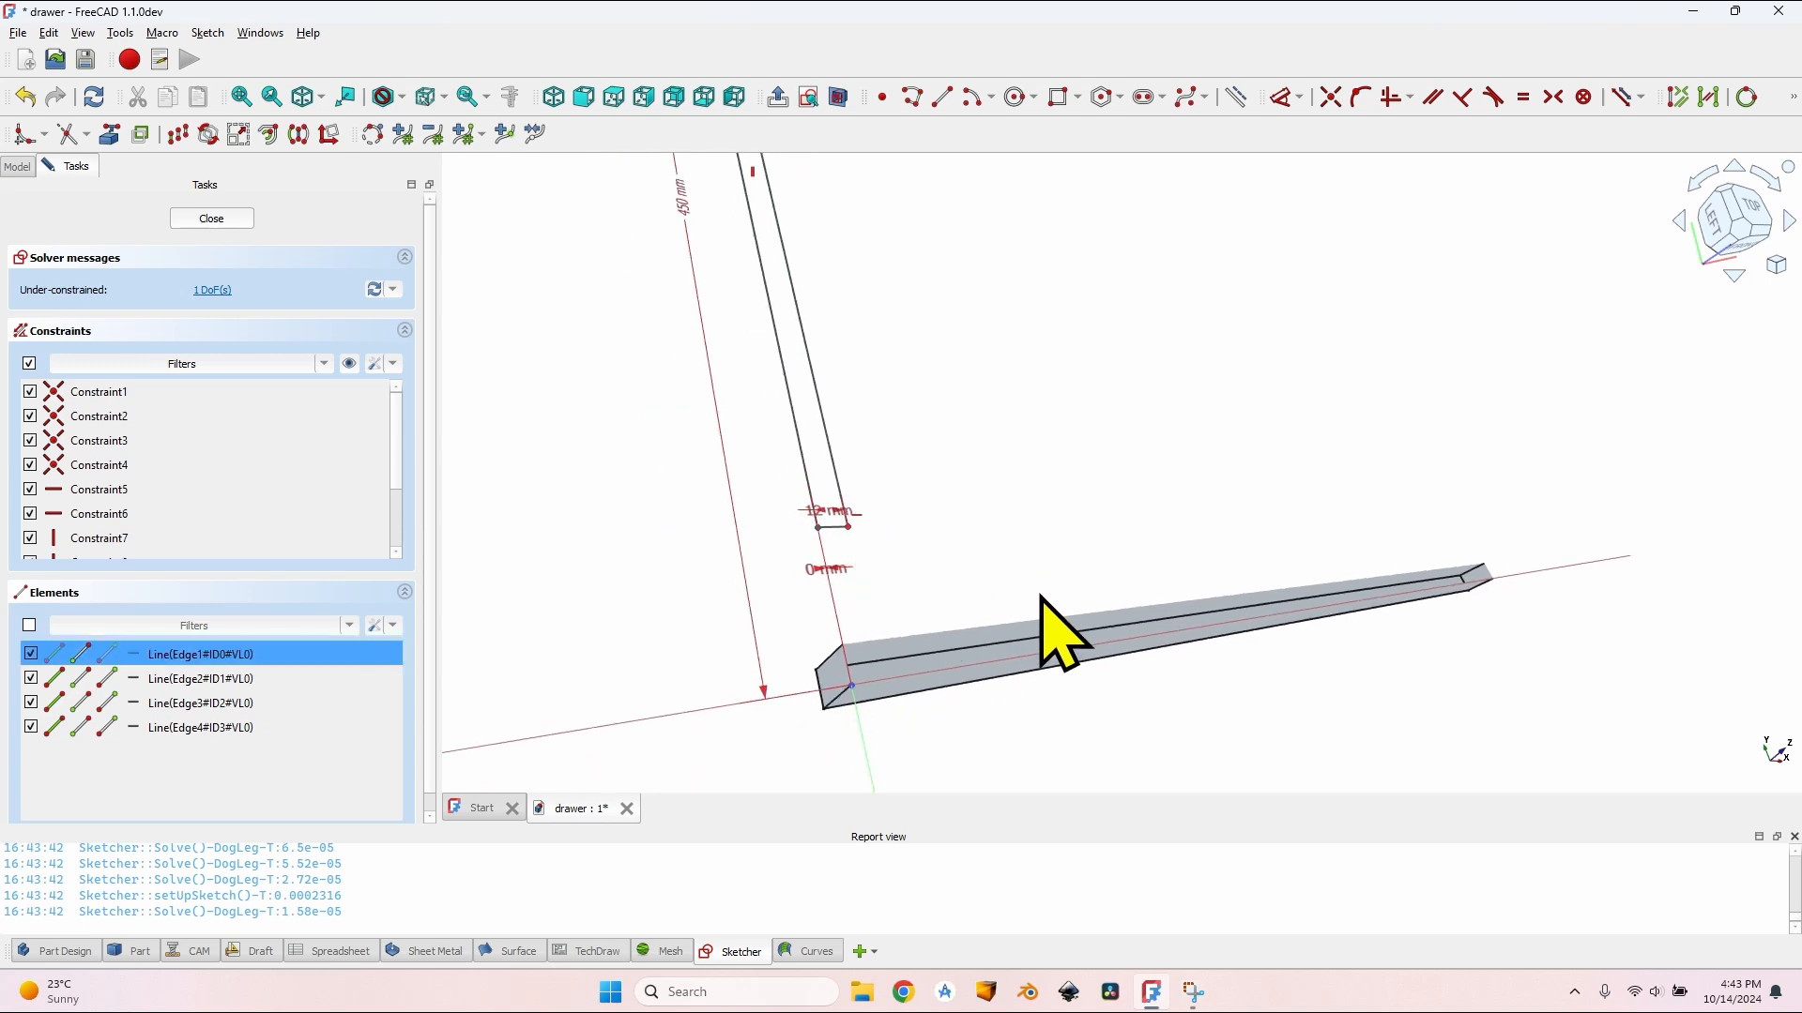
key(i)
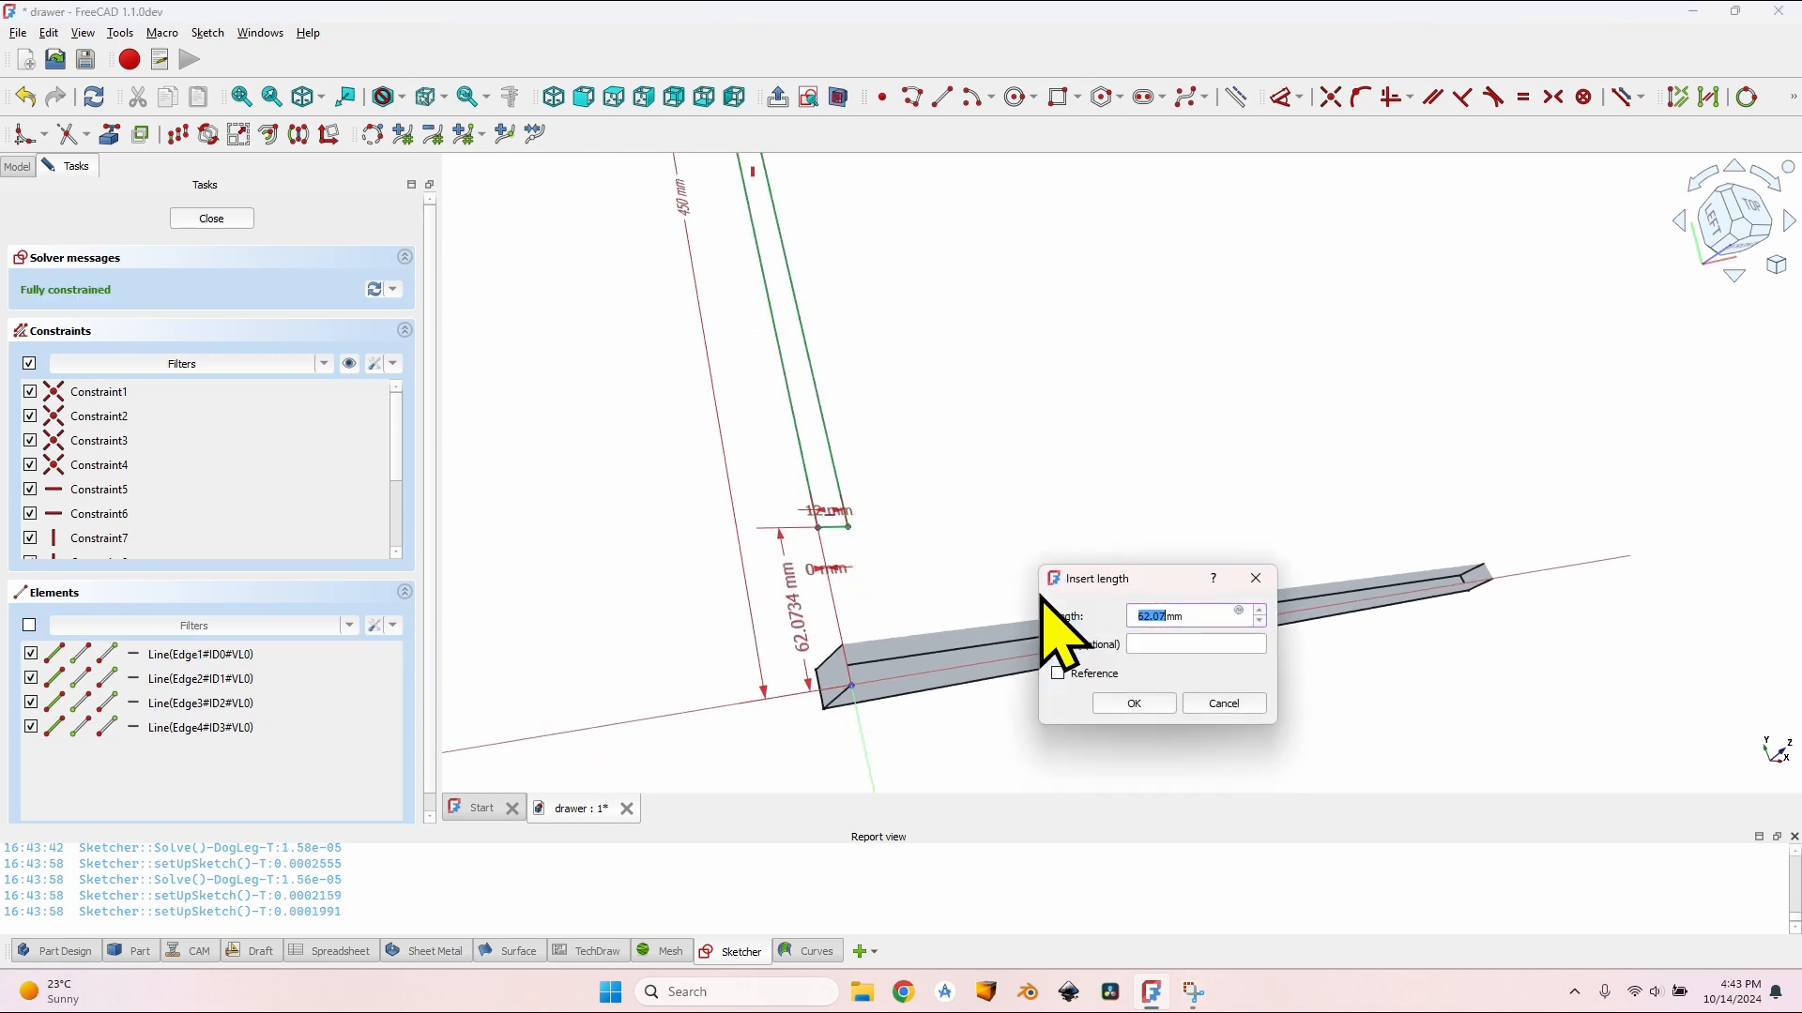
text(=)
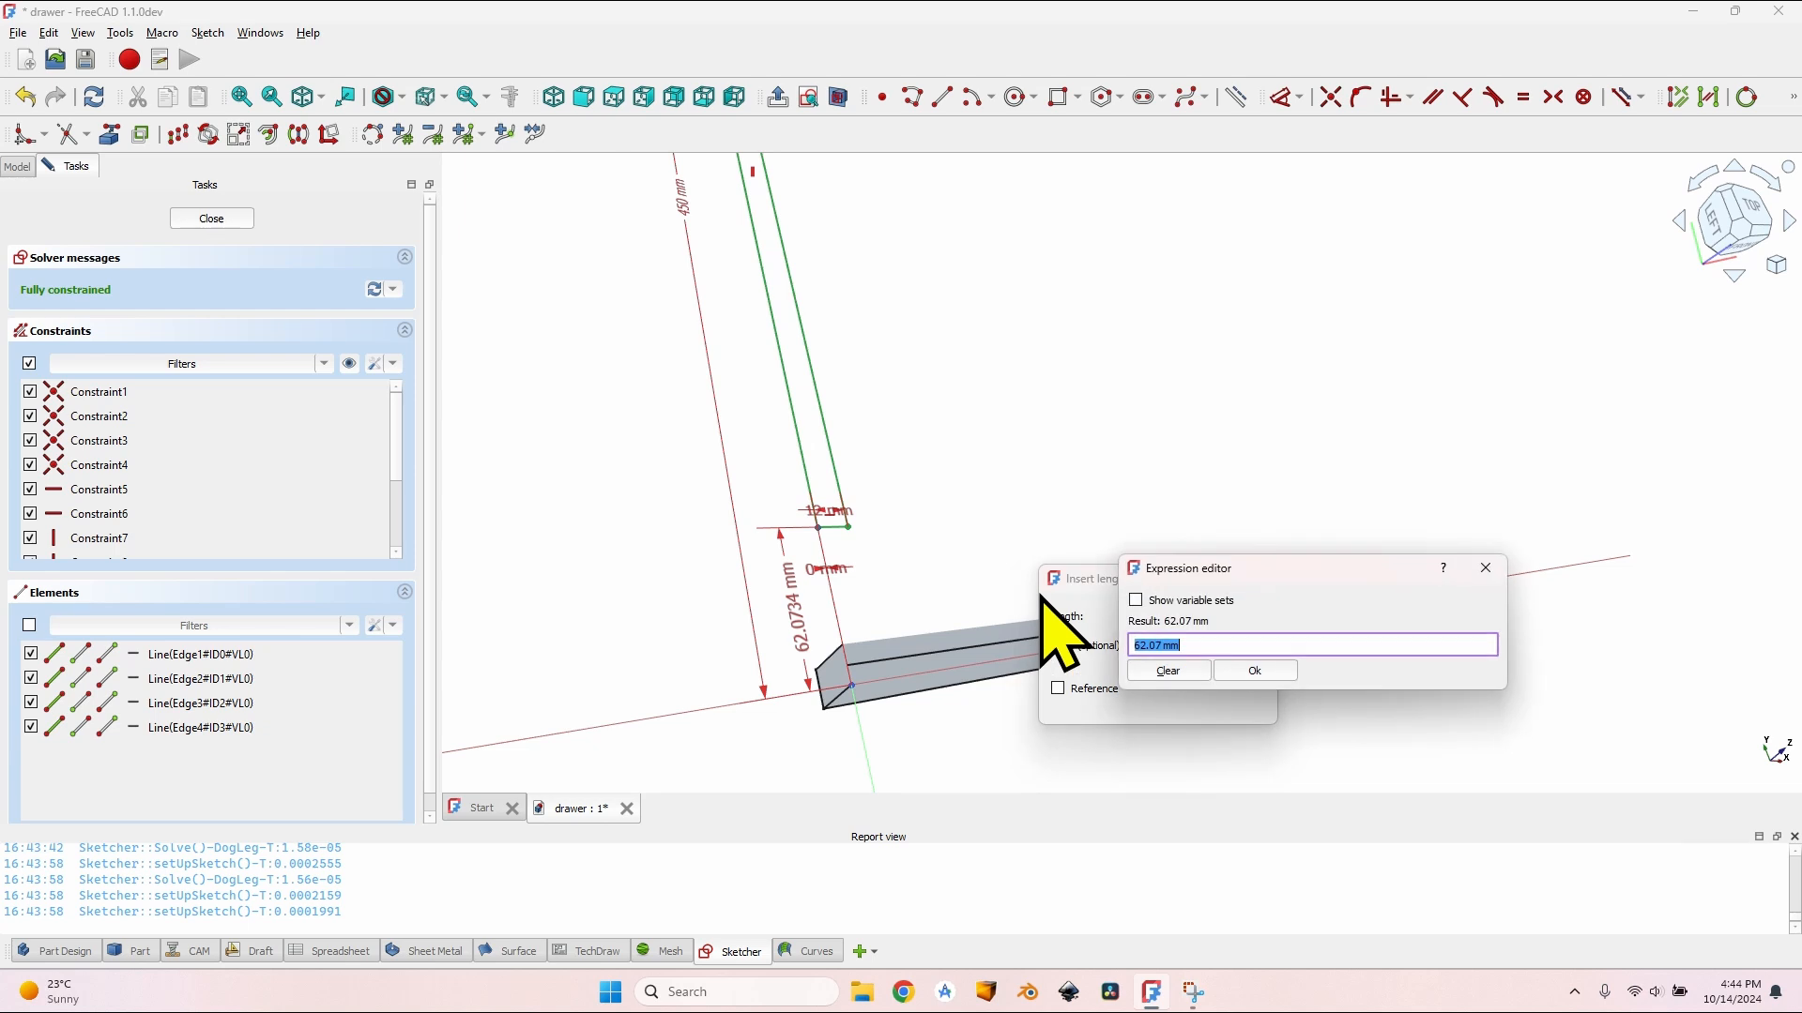
text(VarSet.Fr)
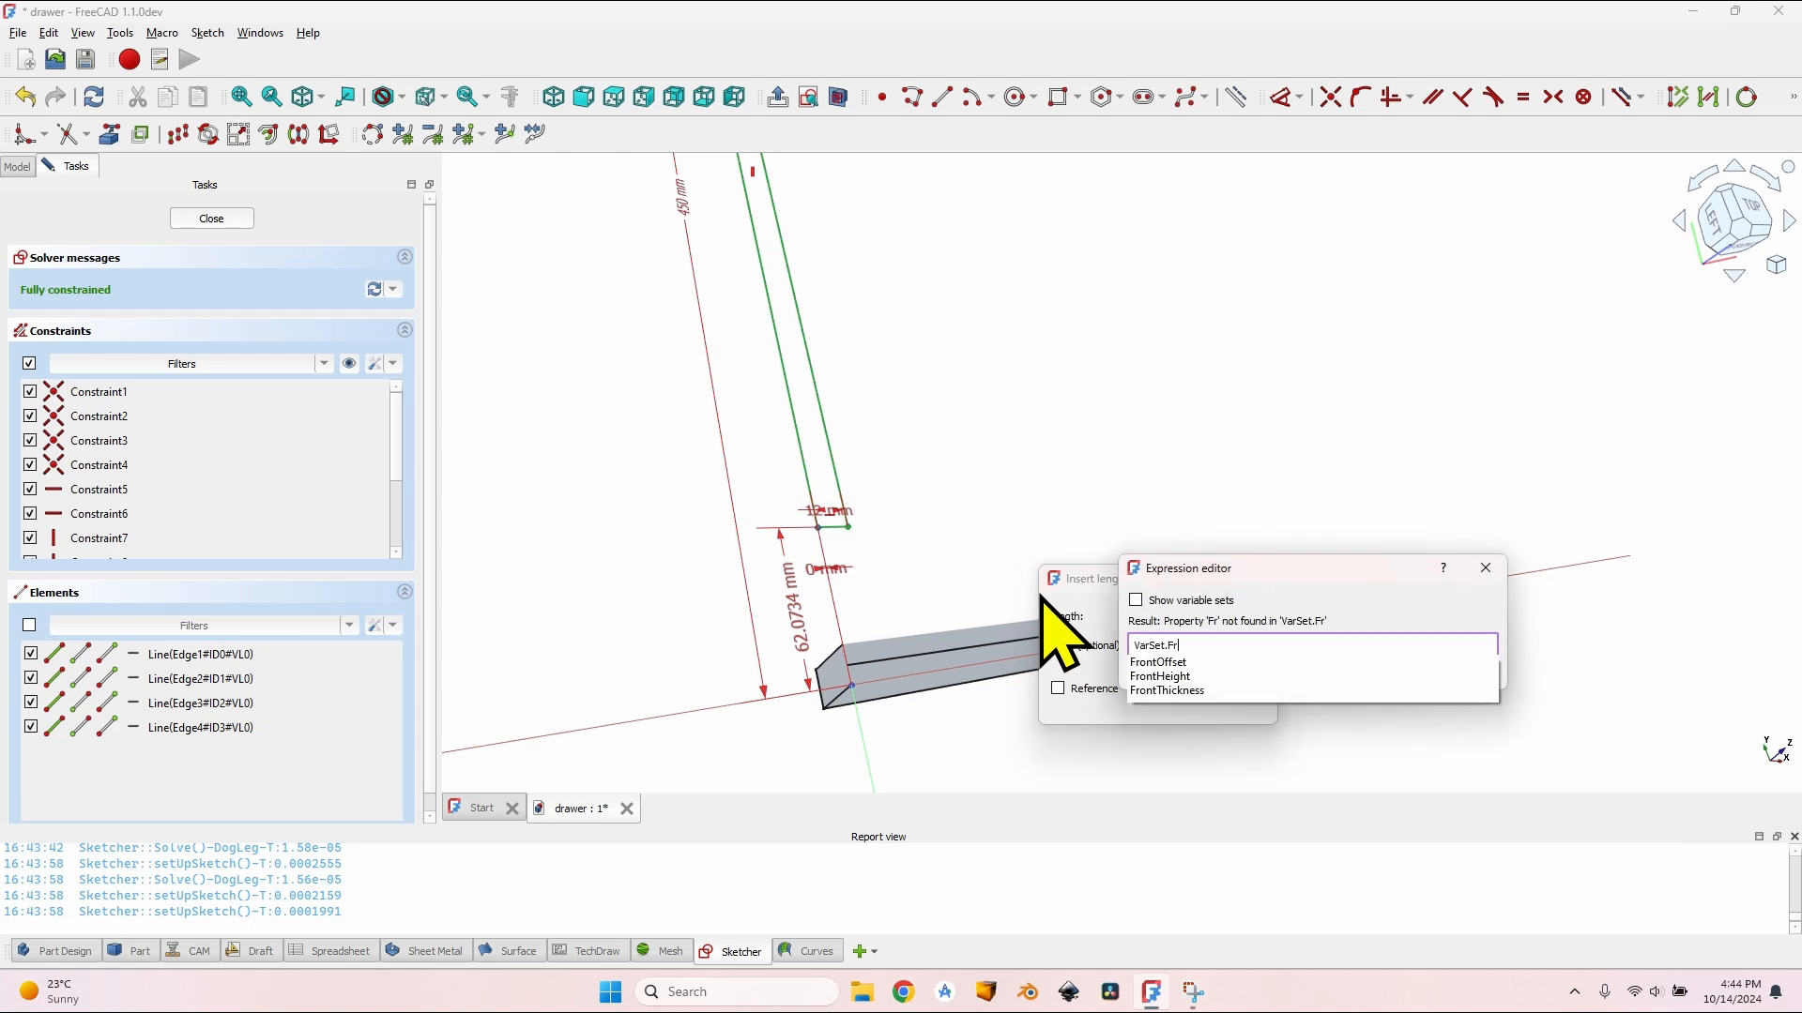
text(ontThickness-VarSet.)
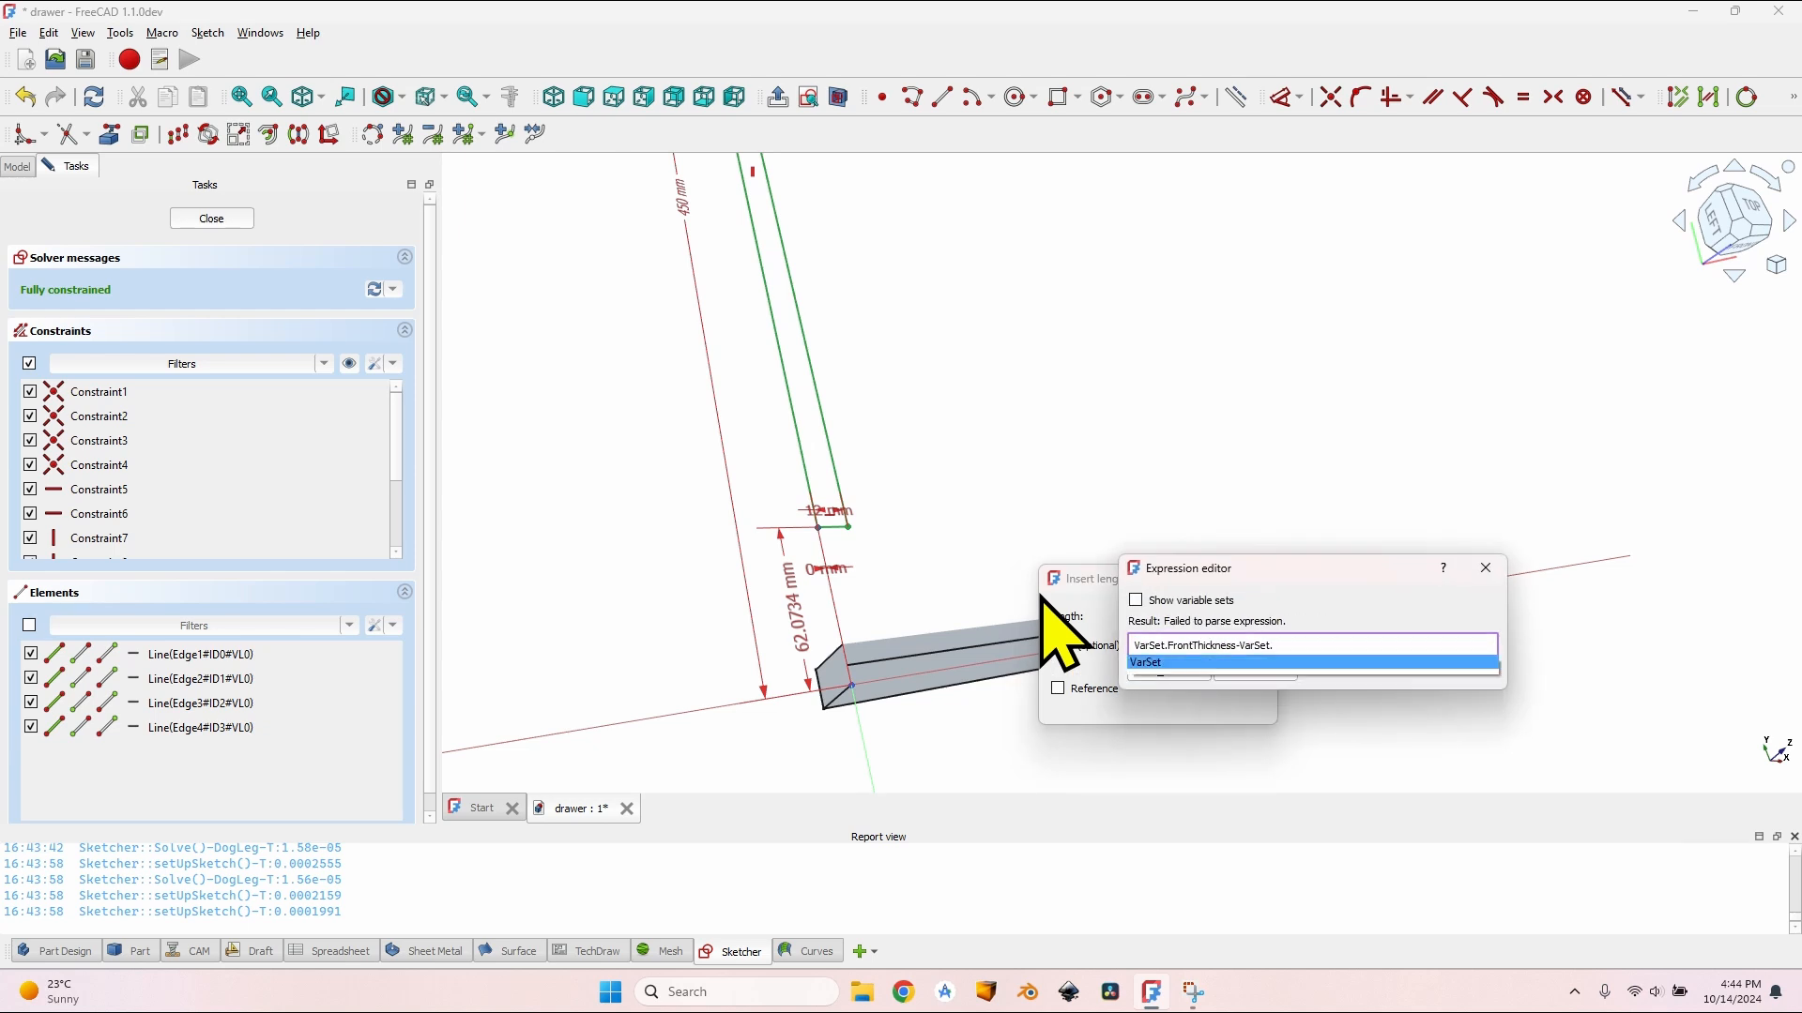
text(Wal)
key(Return)
key(Return)
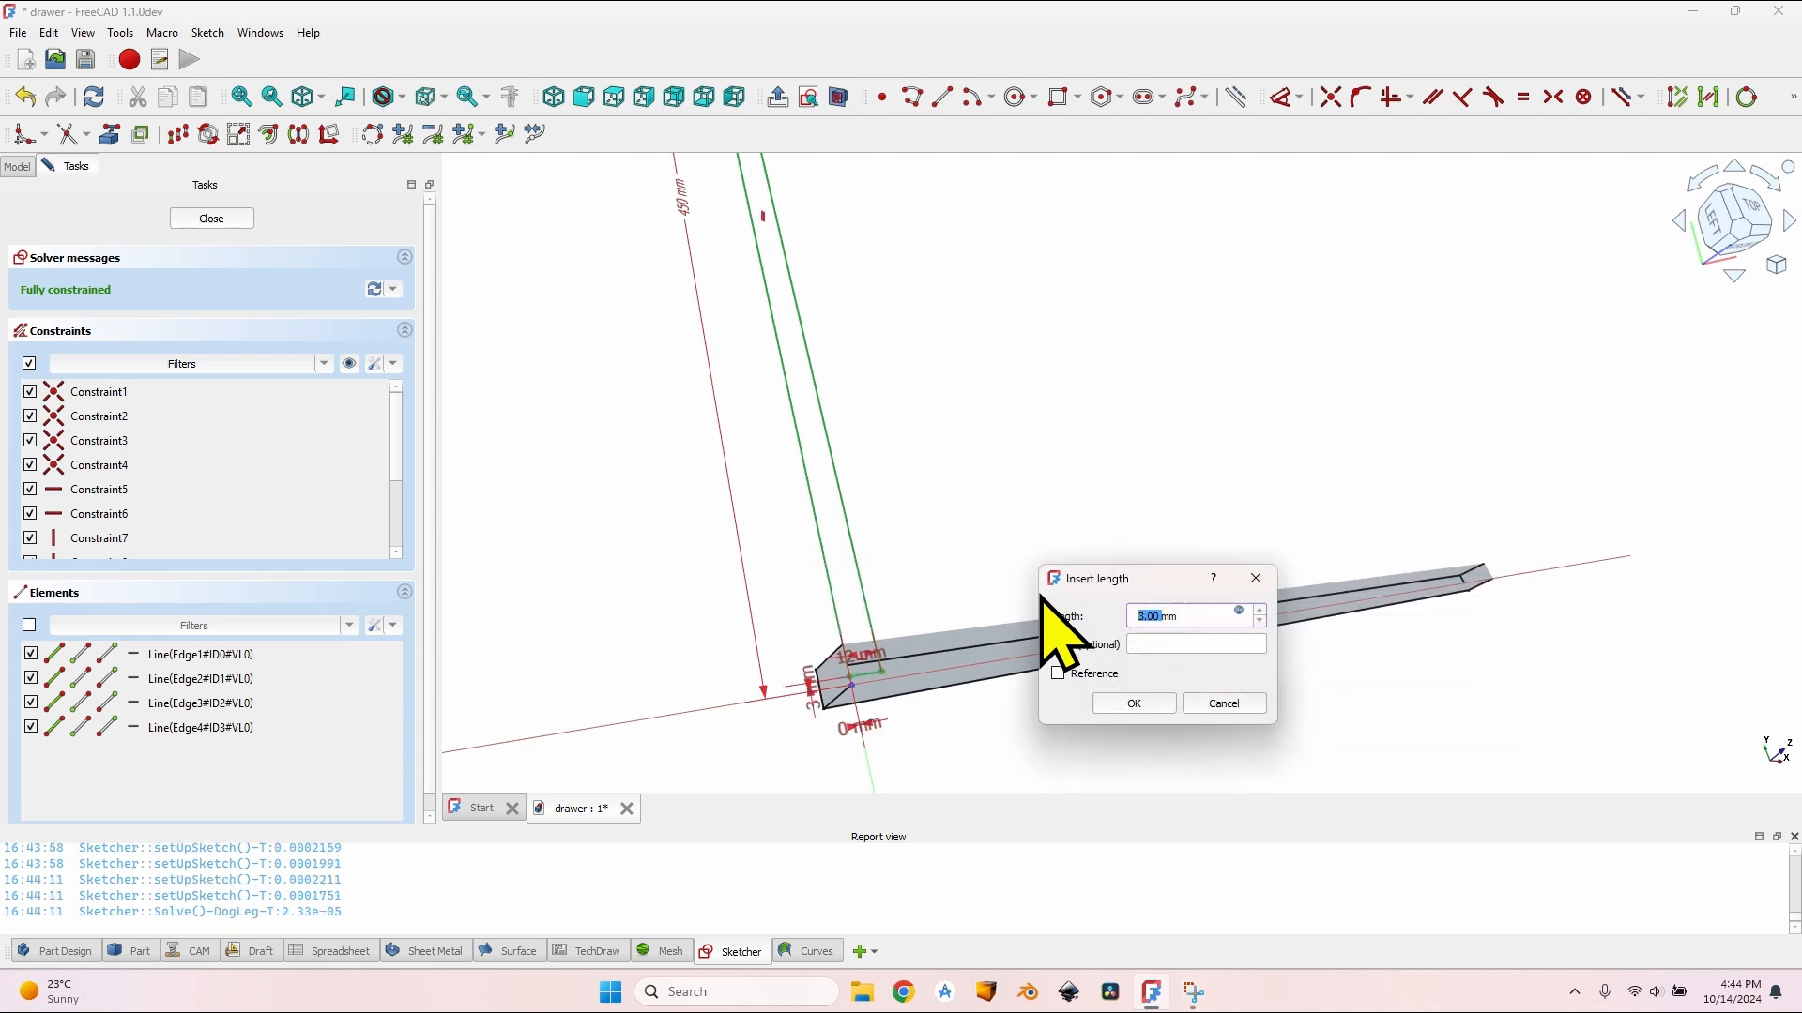
click(1135, 706)
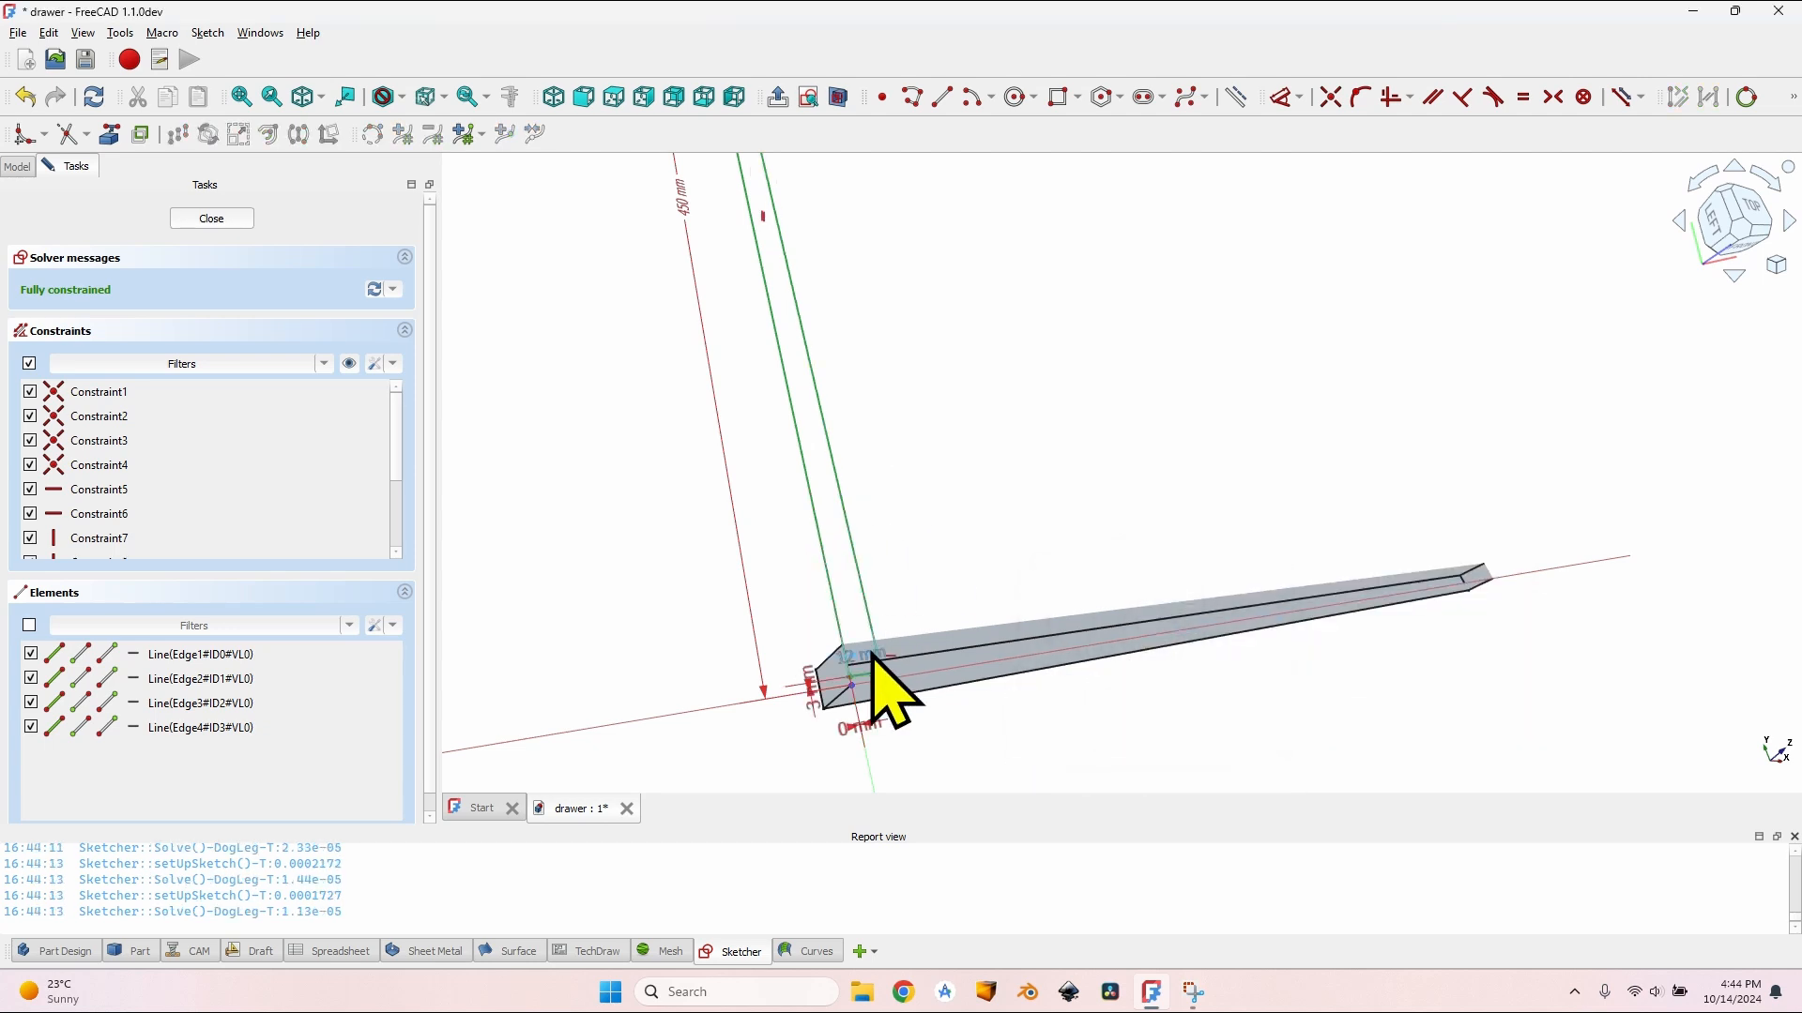
Step: Check the rectangle's overlap with the front panel and finish the Left side sketch
scroll(880, 687, up, 2)
mouse_move(886, 687)
middle_down()
mouse_move(973, 659)
mouse_move(861, 716)
middle_up()
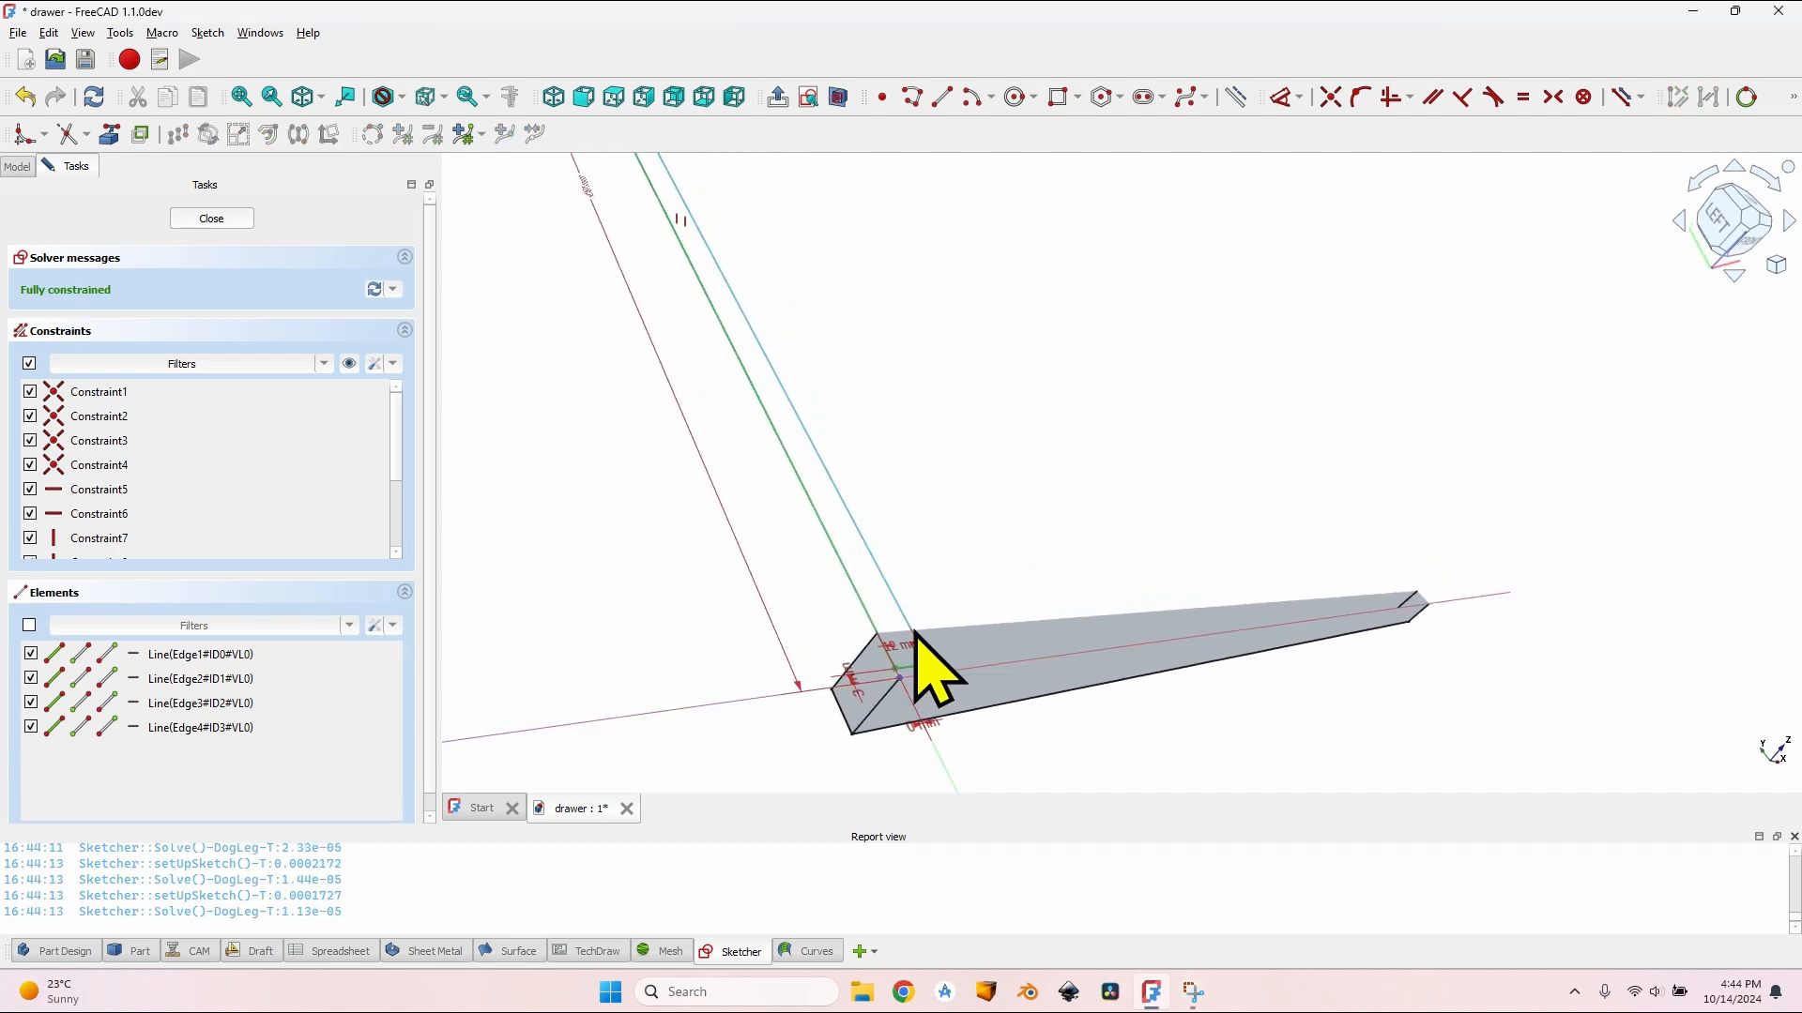
scroll(792, 455, down, 2)
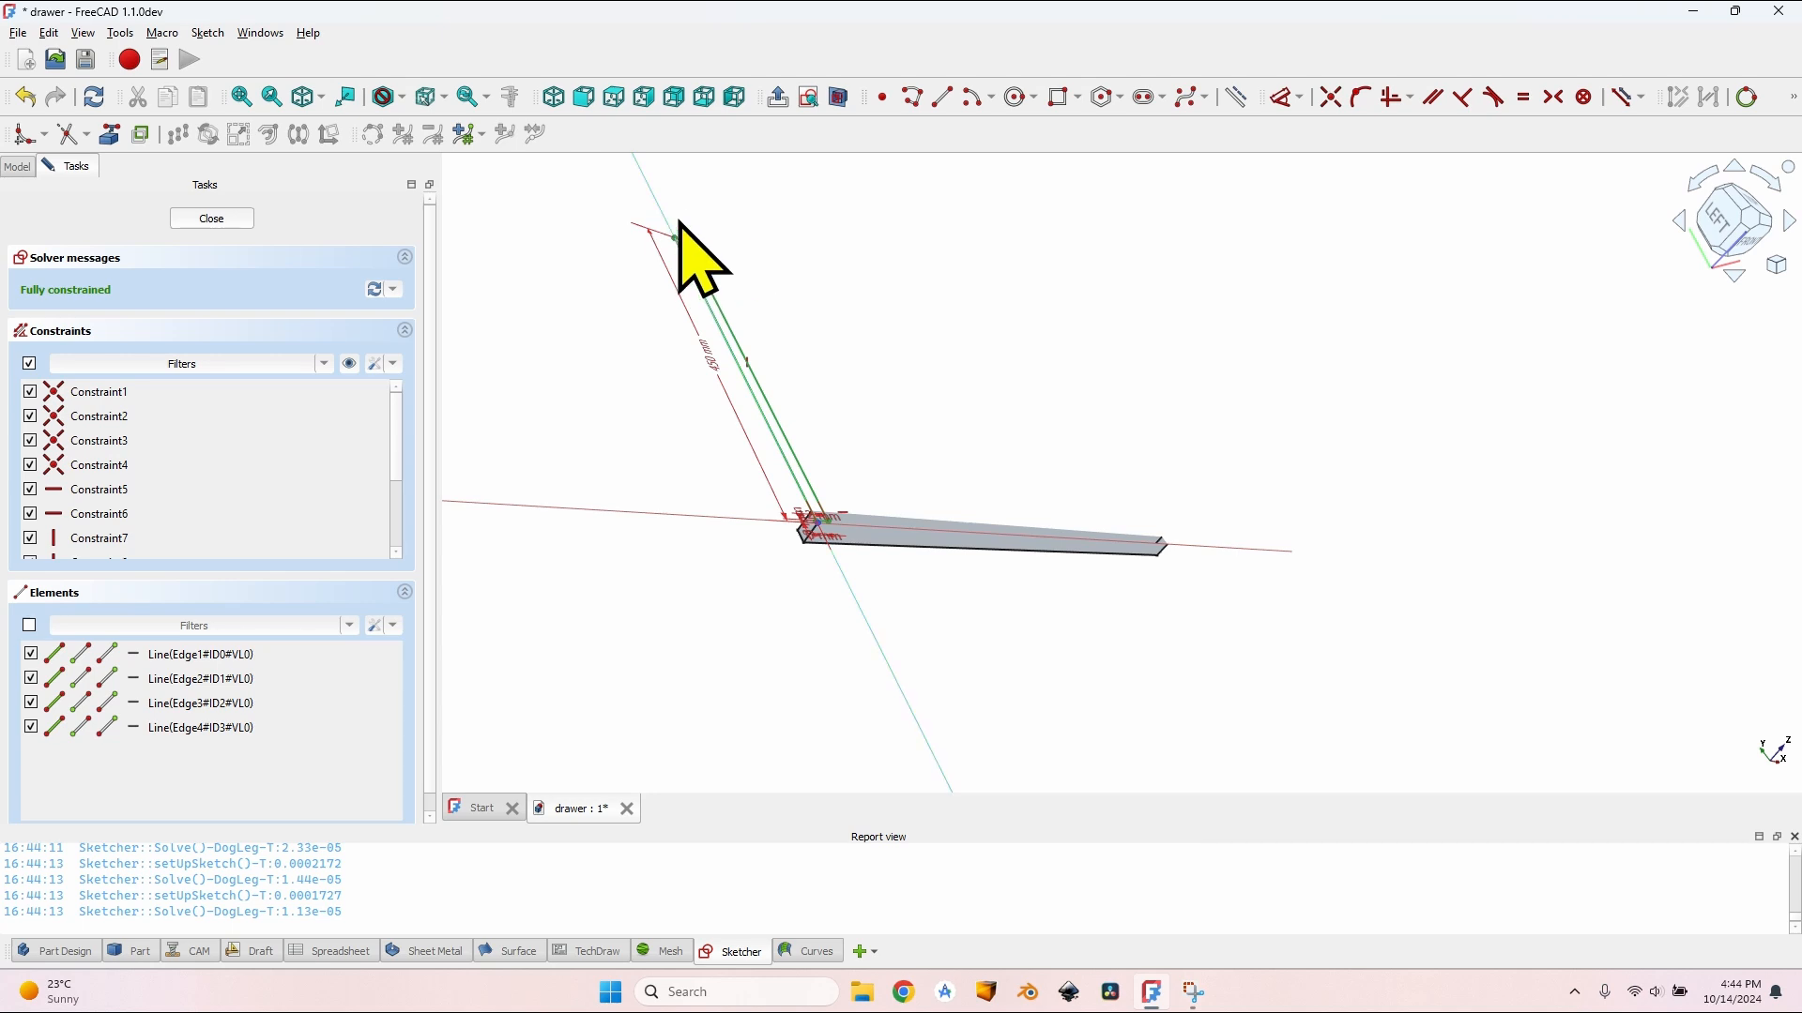
scroll(825, 515, up, 2)
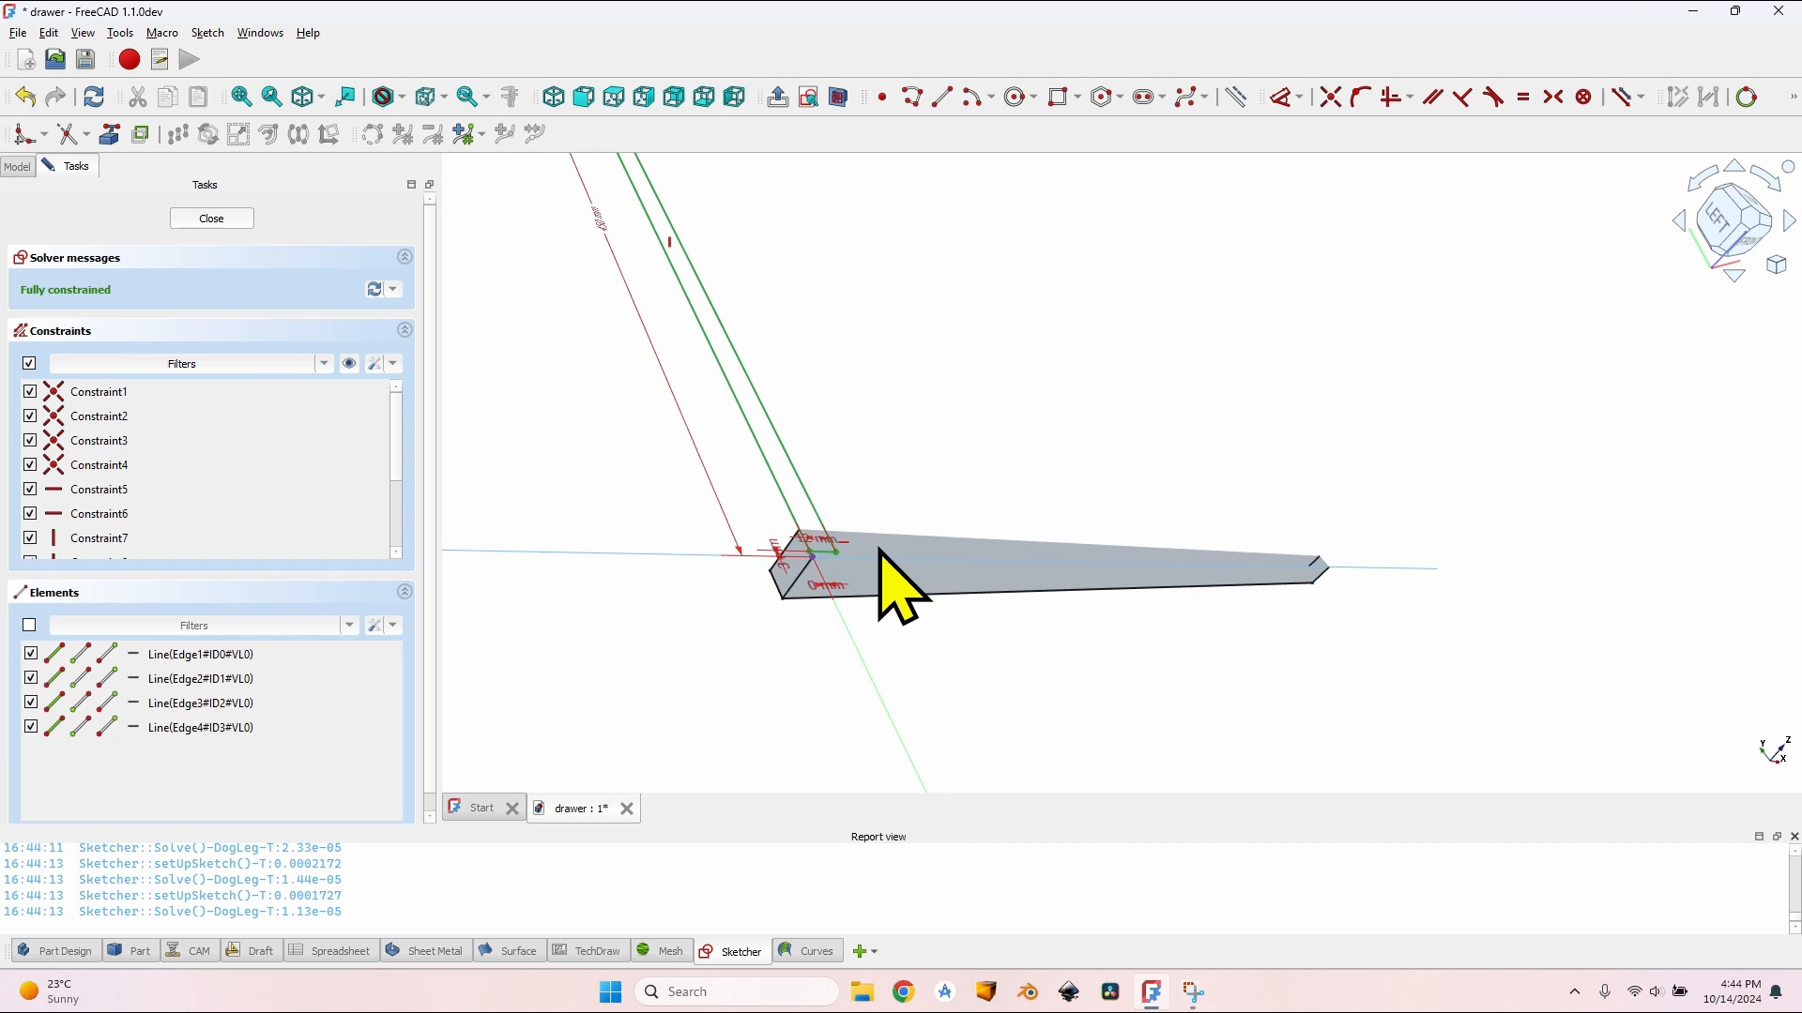
scroll(896, 587, up, 2)
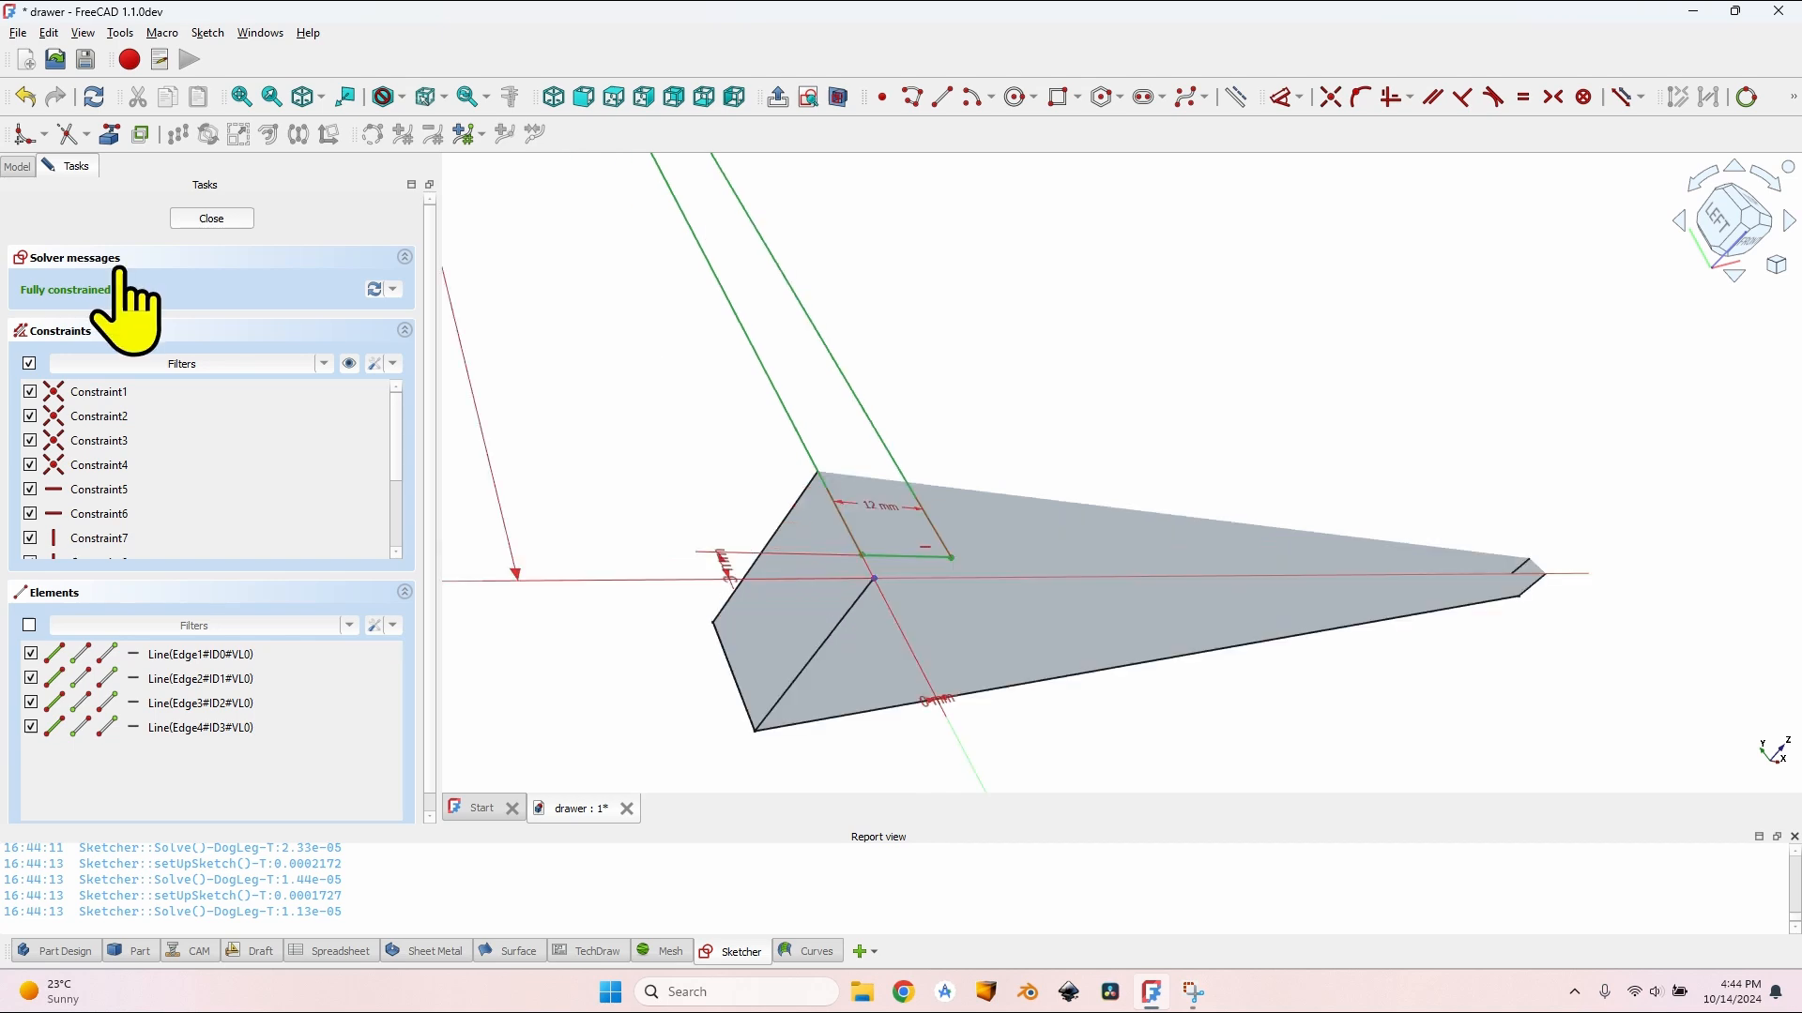
click(211, 219)
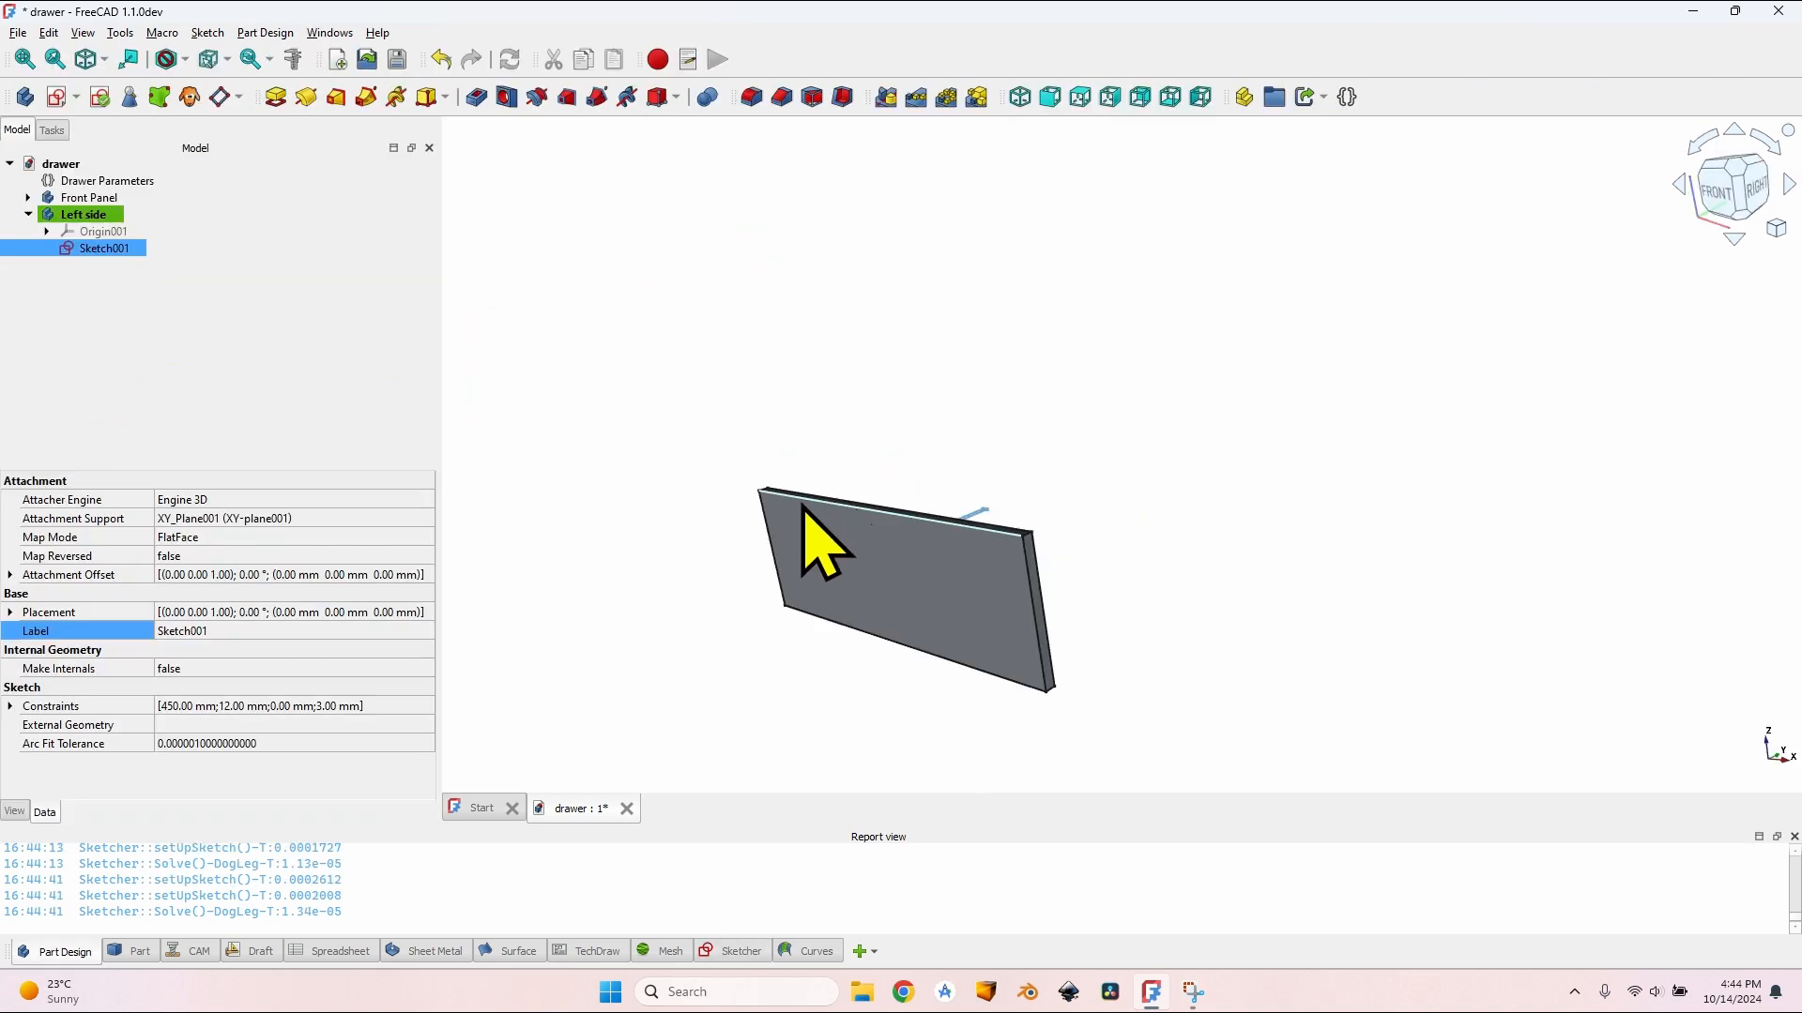
Step: Pad the Left side sketch with its length driven by the expression VarSet.DrawerHeight
click(275, 97)
key(equal)
text(VarSet.)
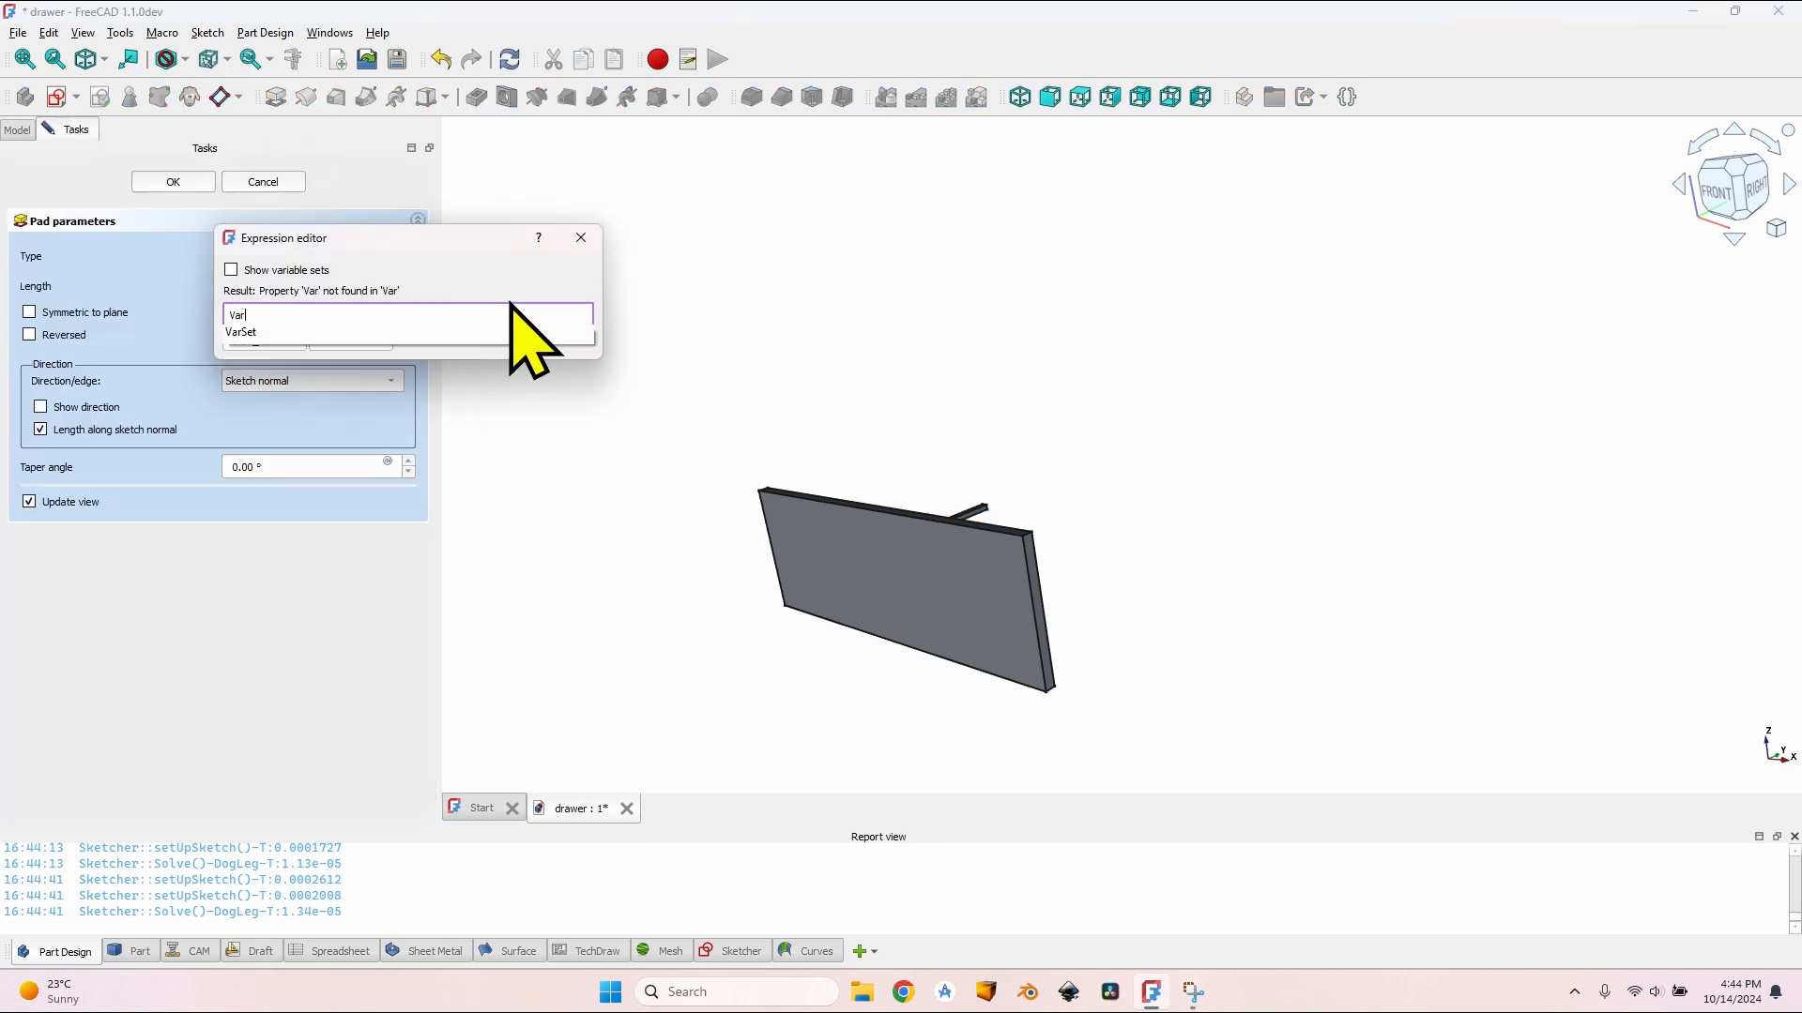
key(Down)
key(Down)
key(Down)
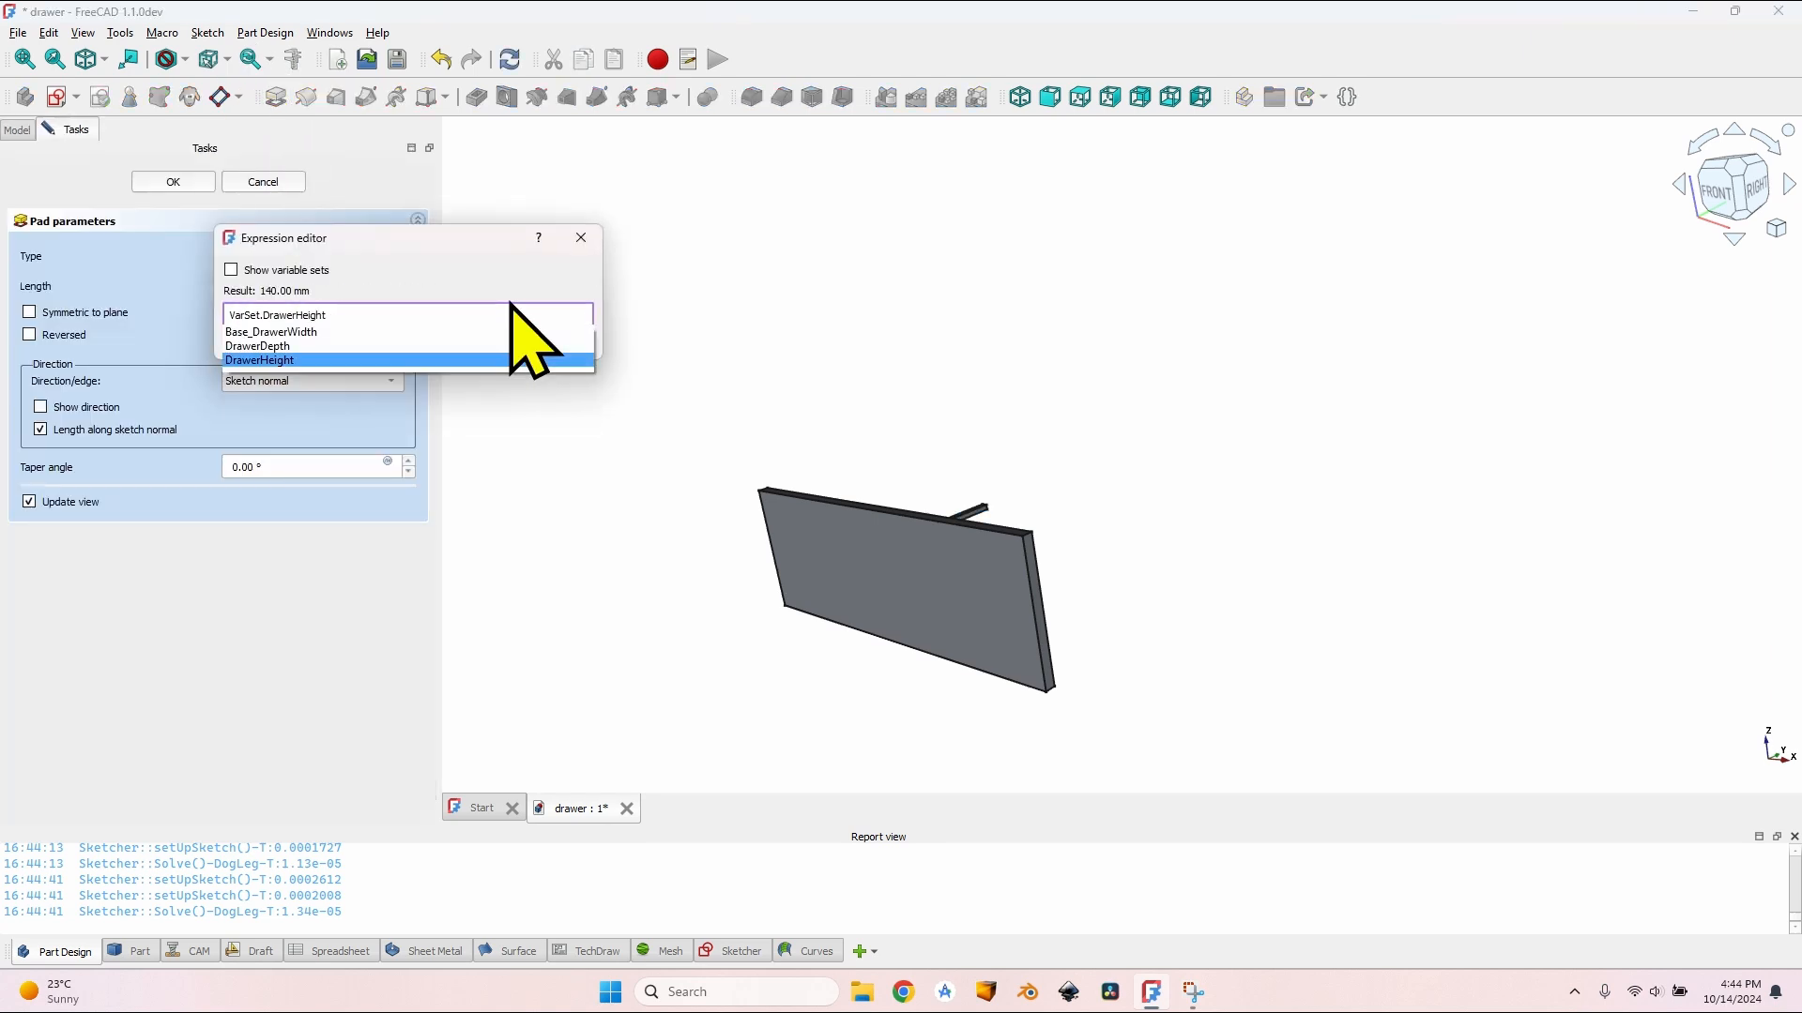
key(Return)
key(Return)
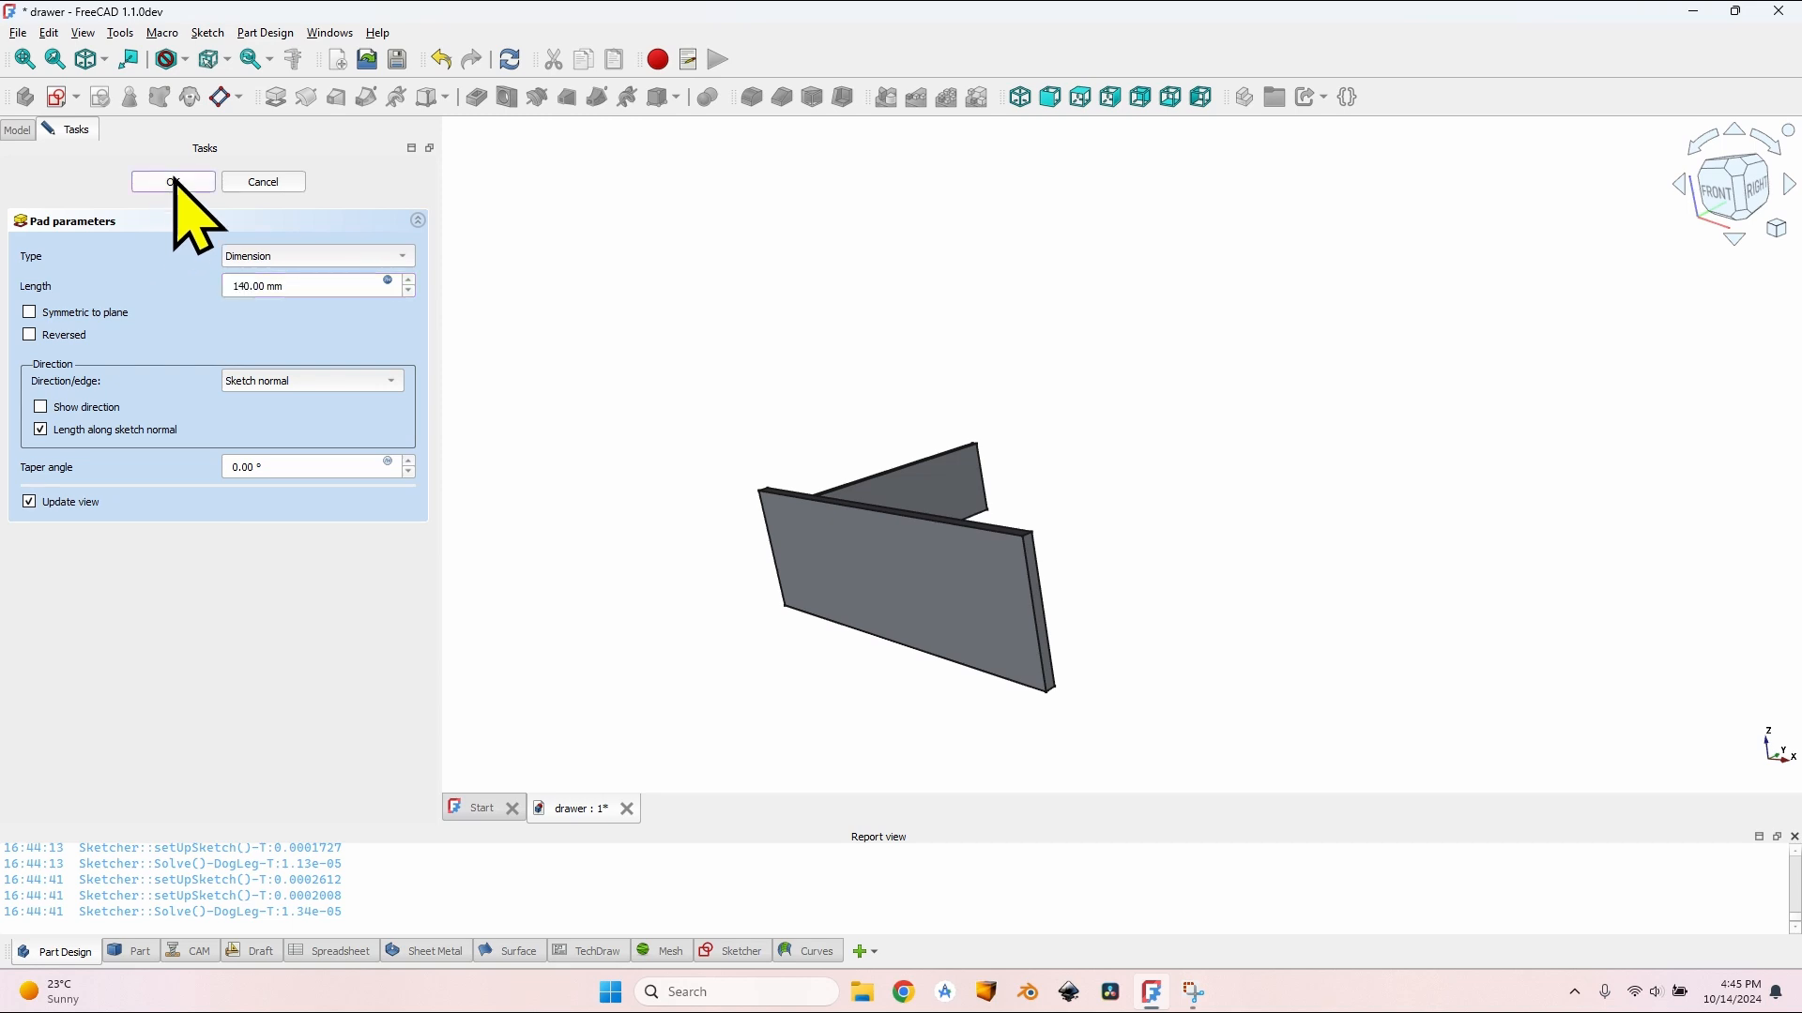
click(175, 182)
Step: Examine from several angles how the left side wall fits into the back of the front panel
scroll(757, 512, up, 3)
middle_drag(751, 510, 1315, 470)
scroll(1315, 470, down, 5)
middle_drag(906, 526, 972, 553)
scroll(979, 582, up, 4)
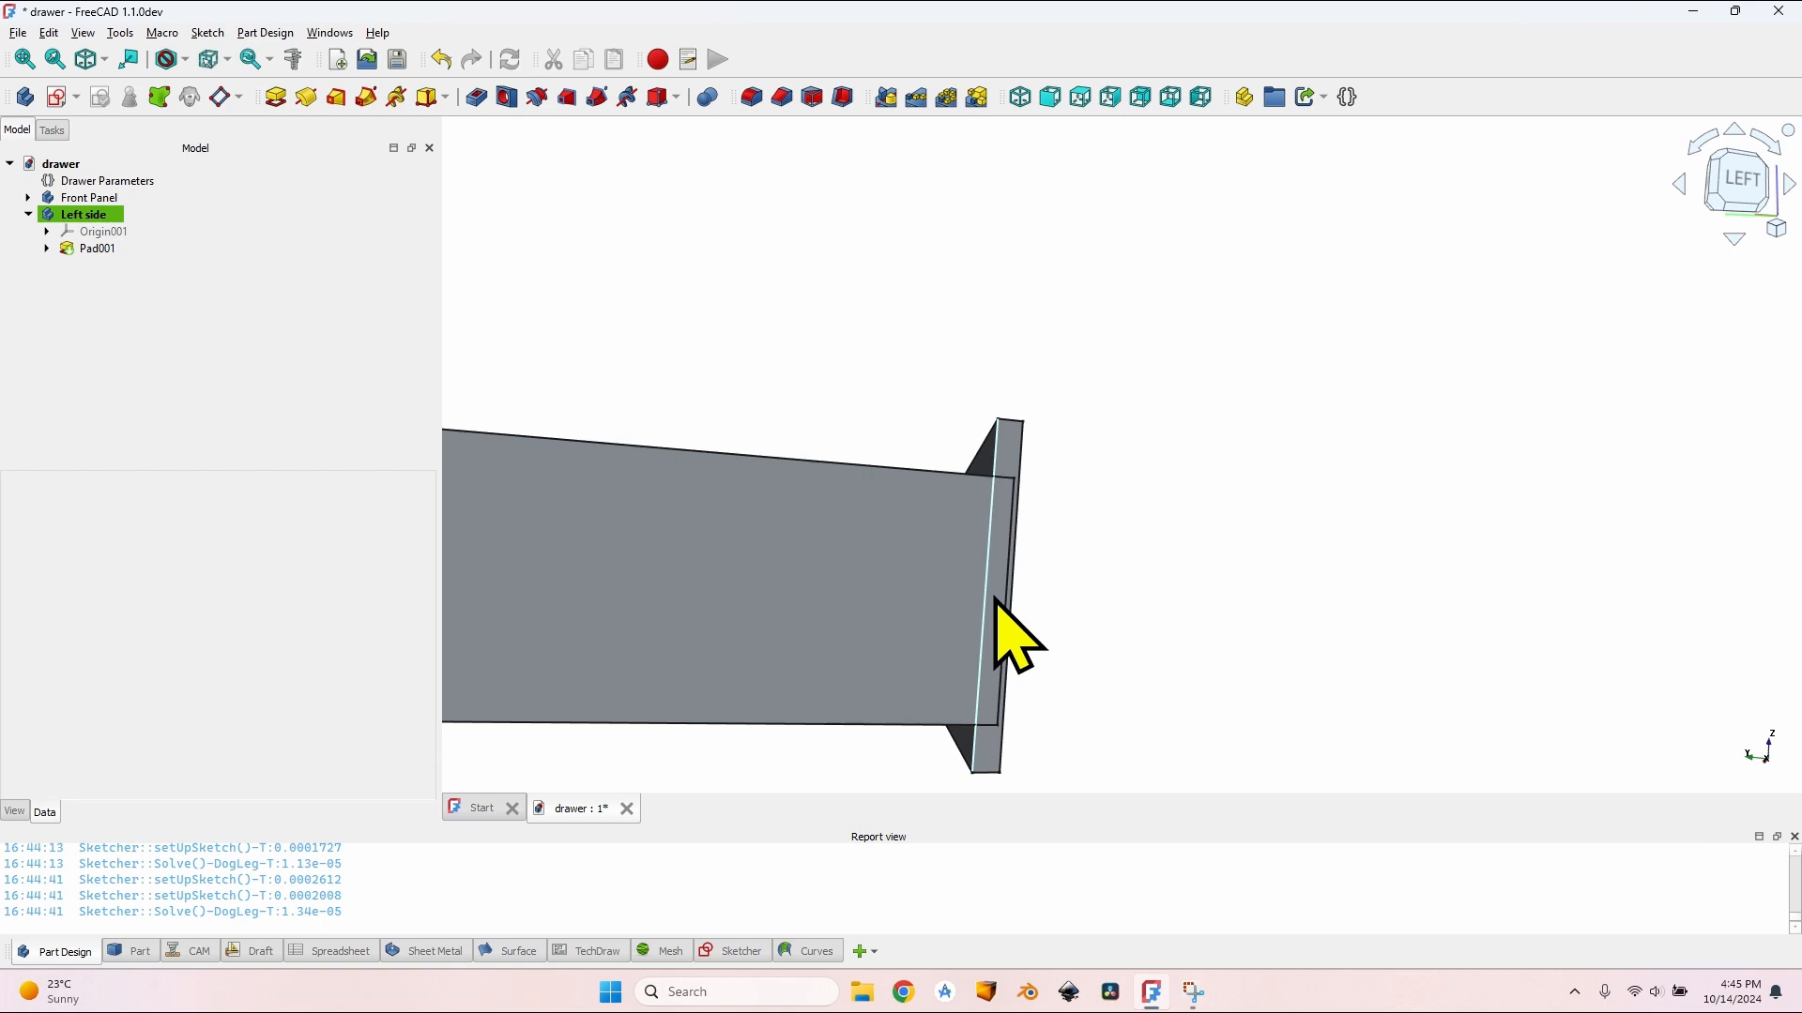
scroll(1032, 629, down, 4)
middle_drag(1086, 604, 1216, 450)
scroll(858, 497, up, 3)
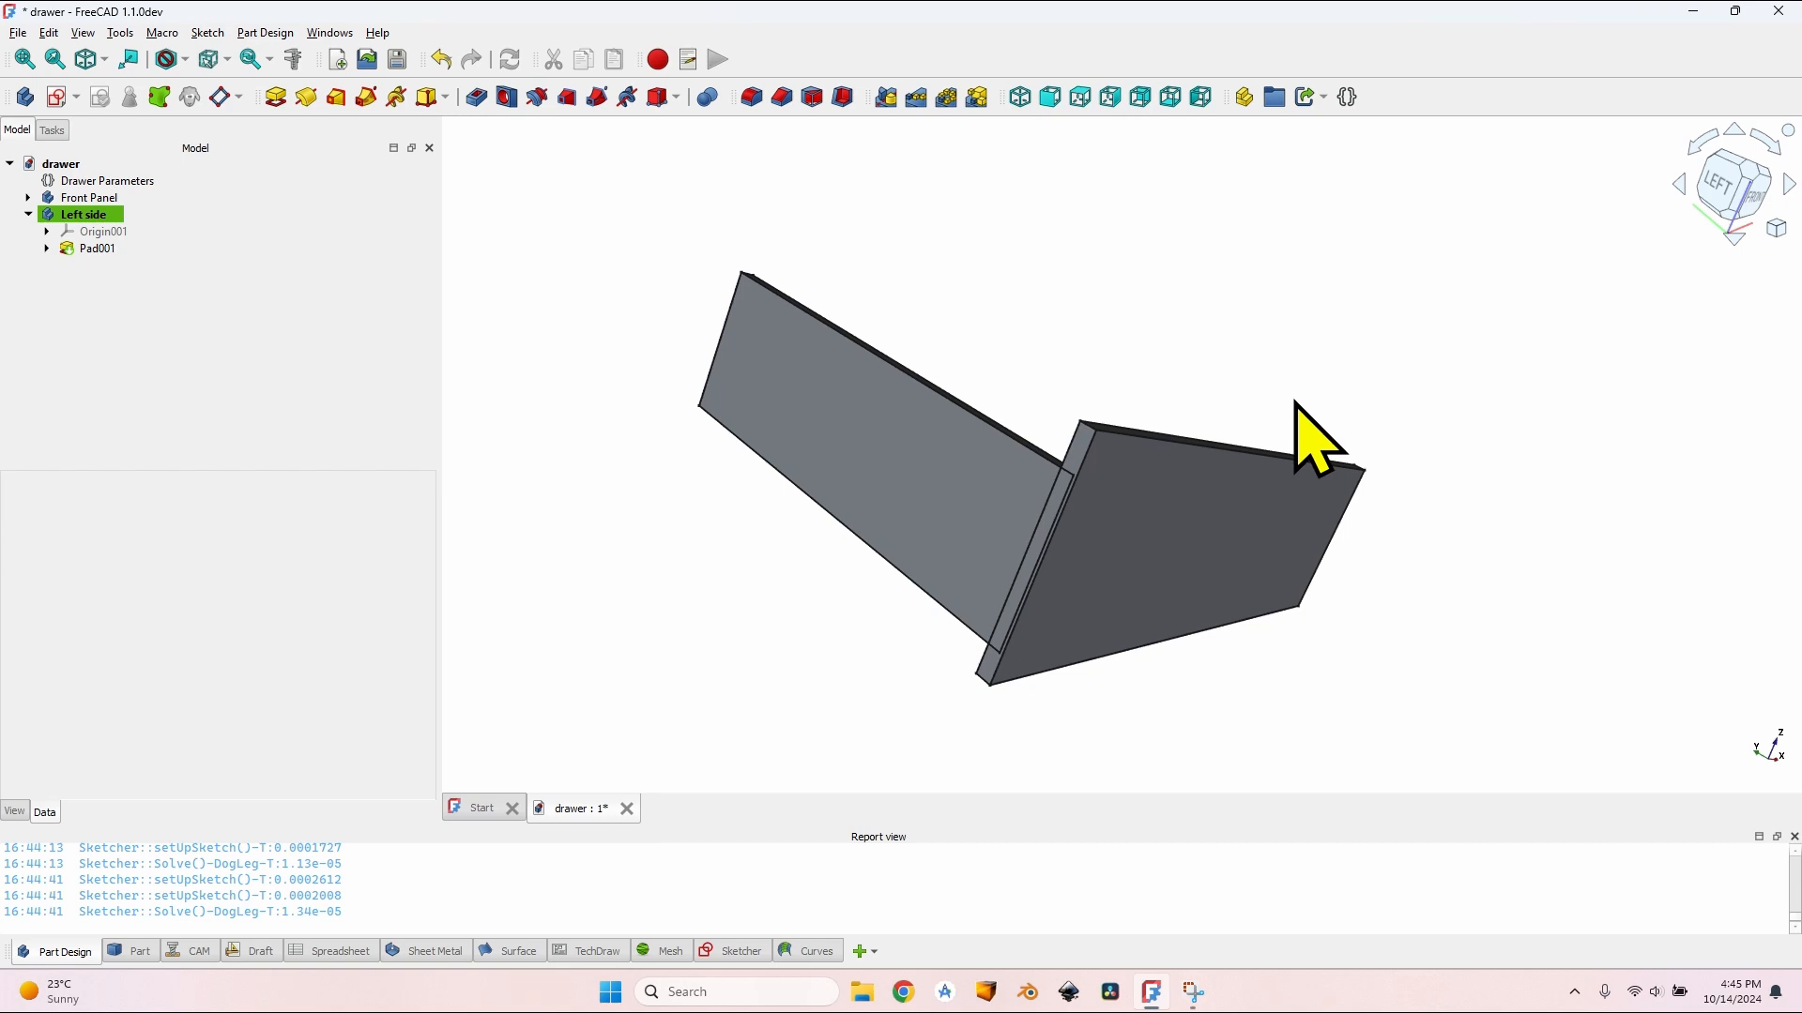
middle_drag(1318, 441, 1118, 494)
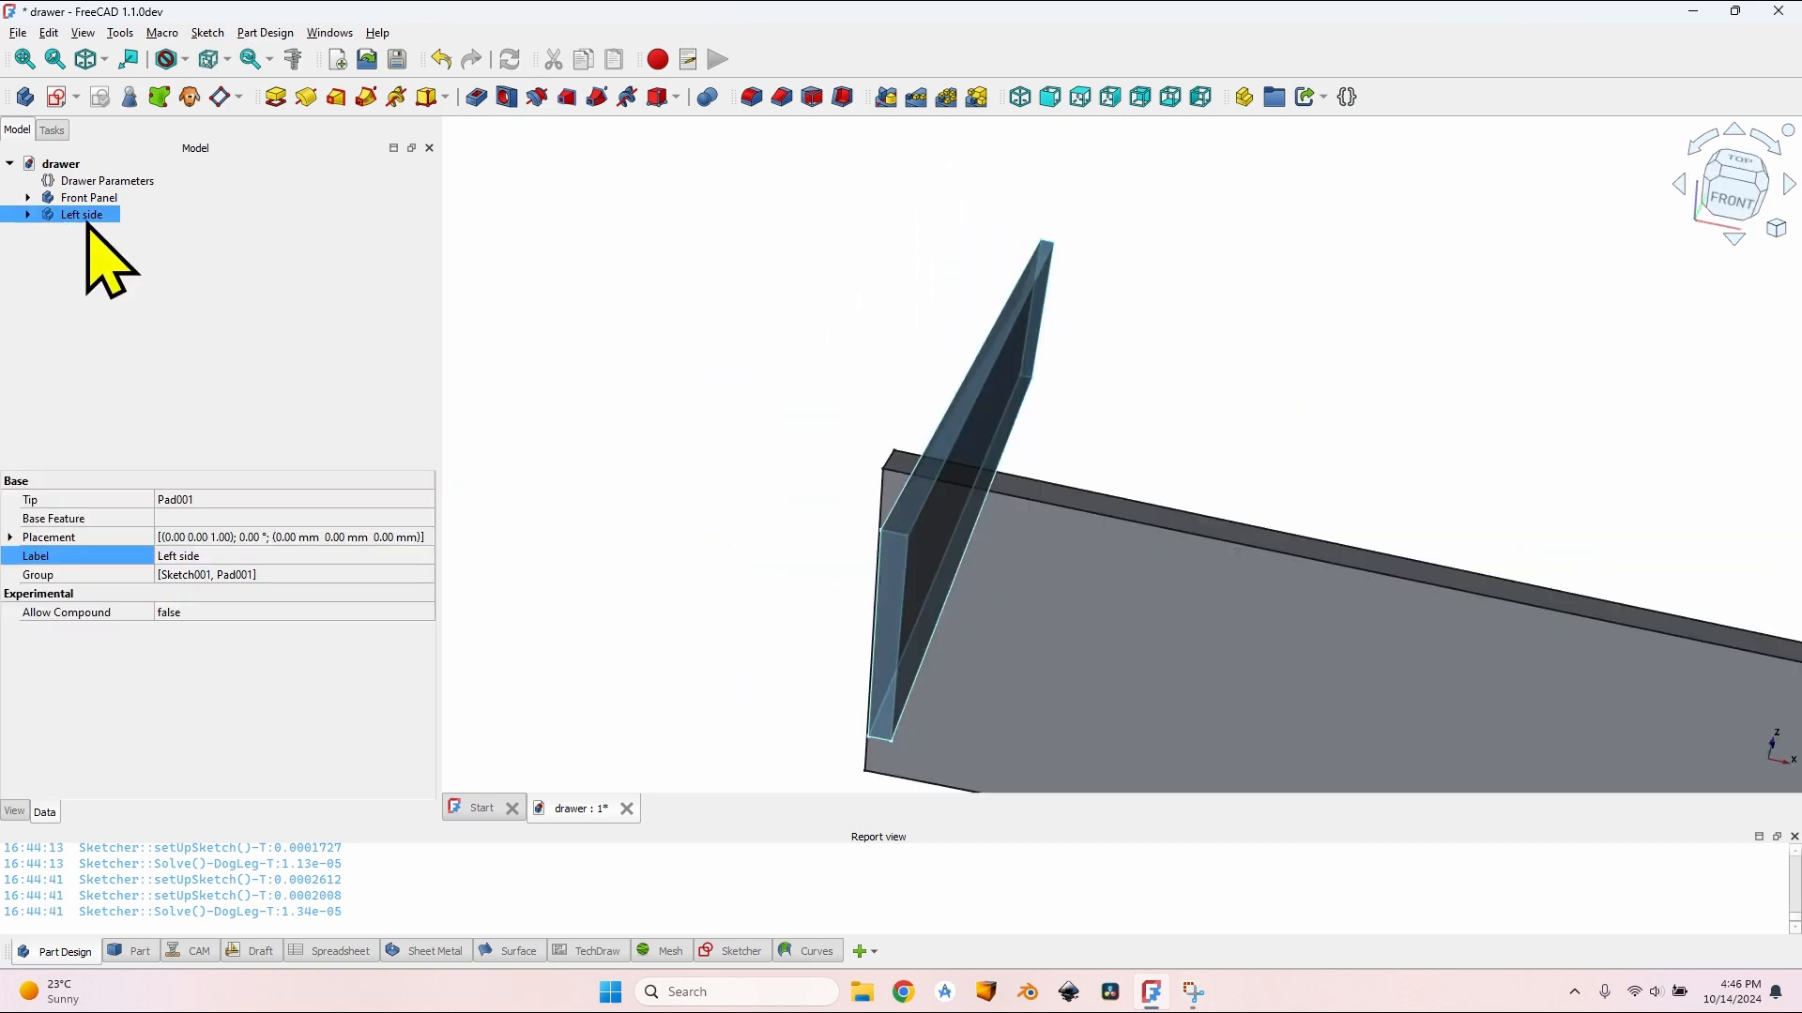
Step: Create a clone of the Left side body and rename the new body as "Left side clone"
right_click(90, 218)
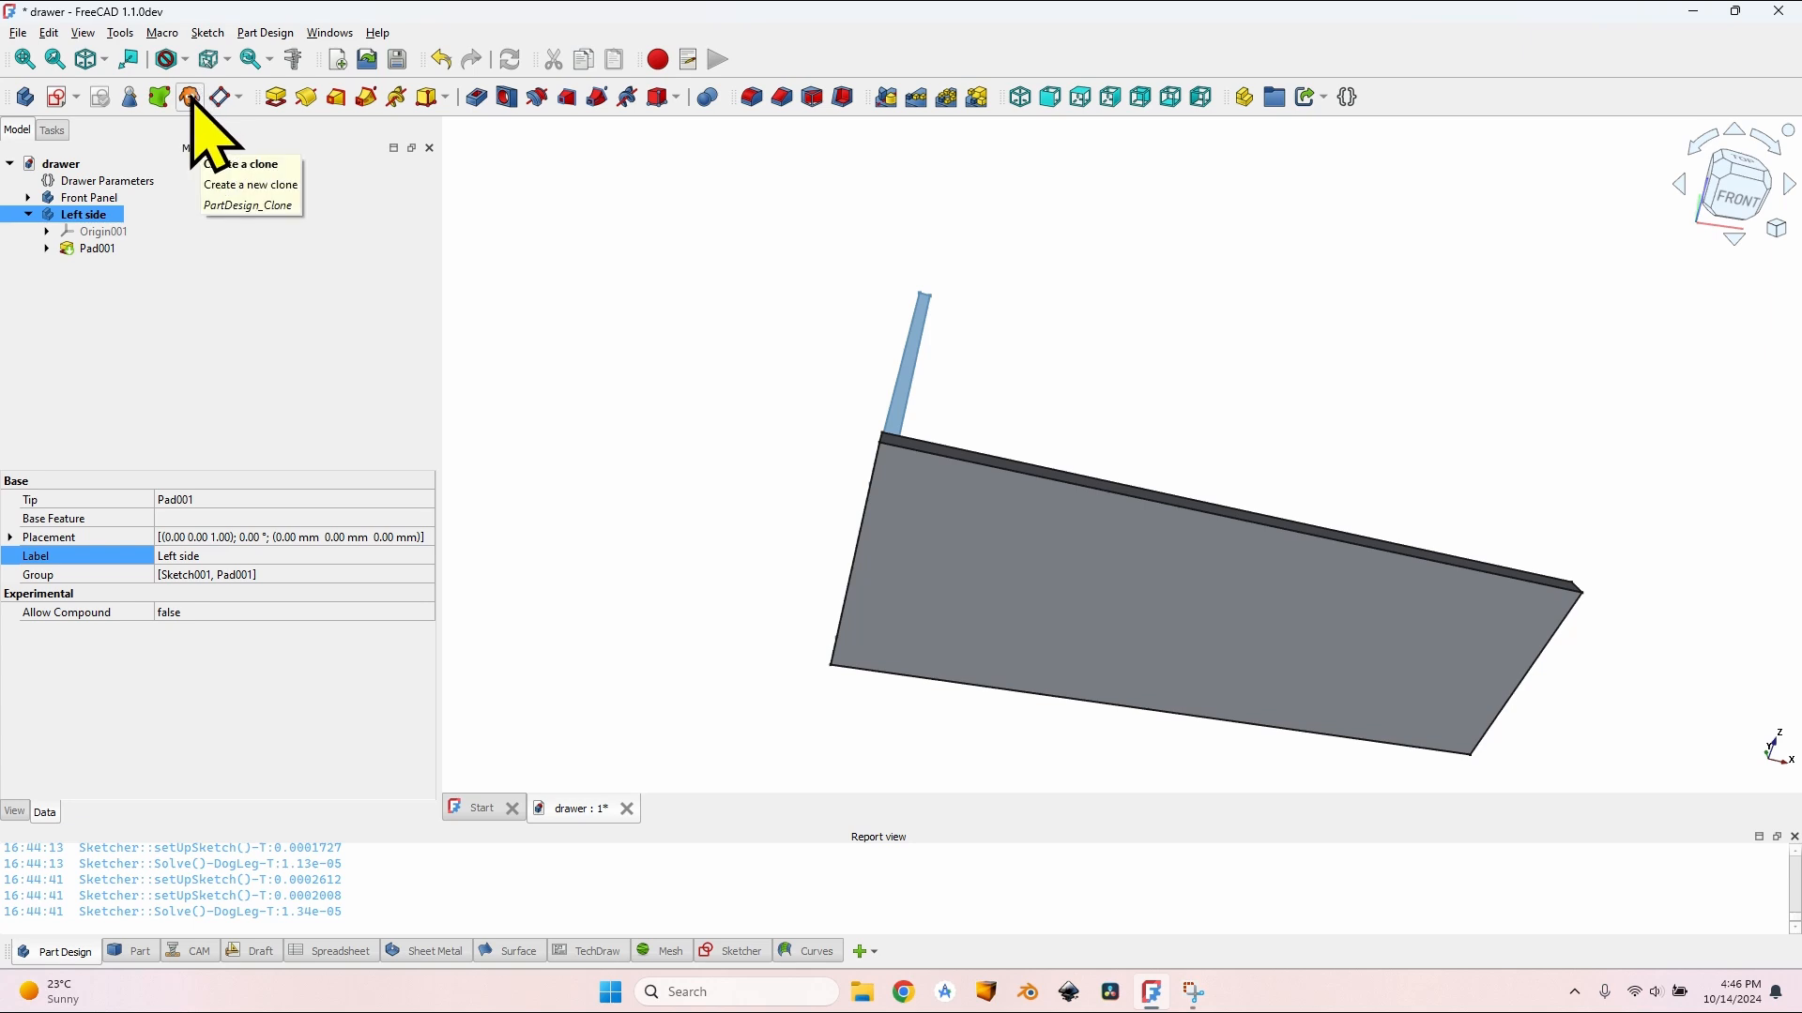
click(190, 98)
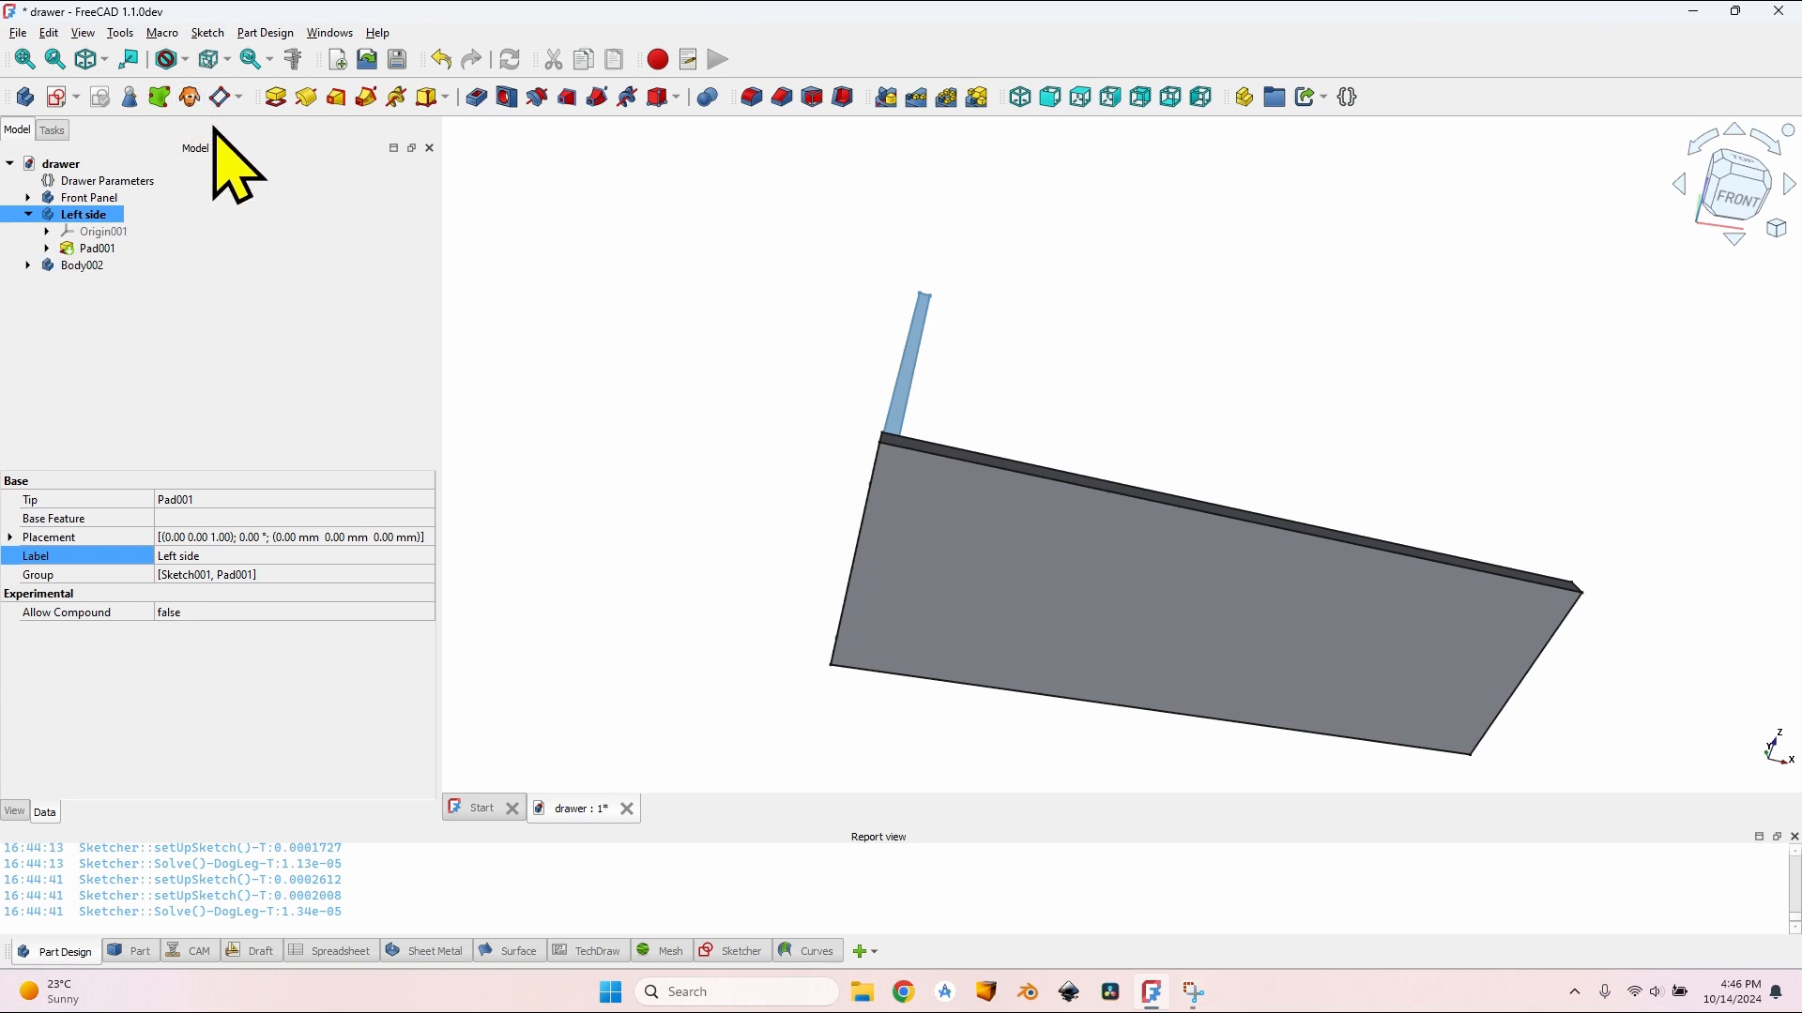
click(98, 266)
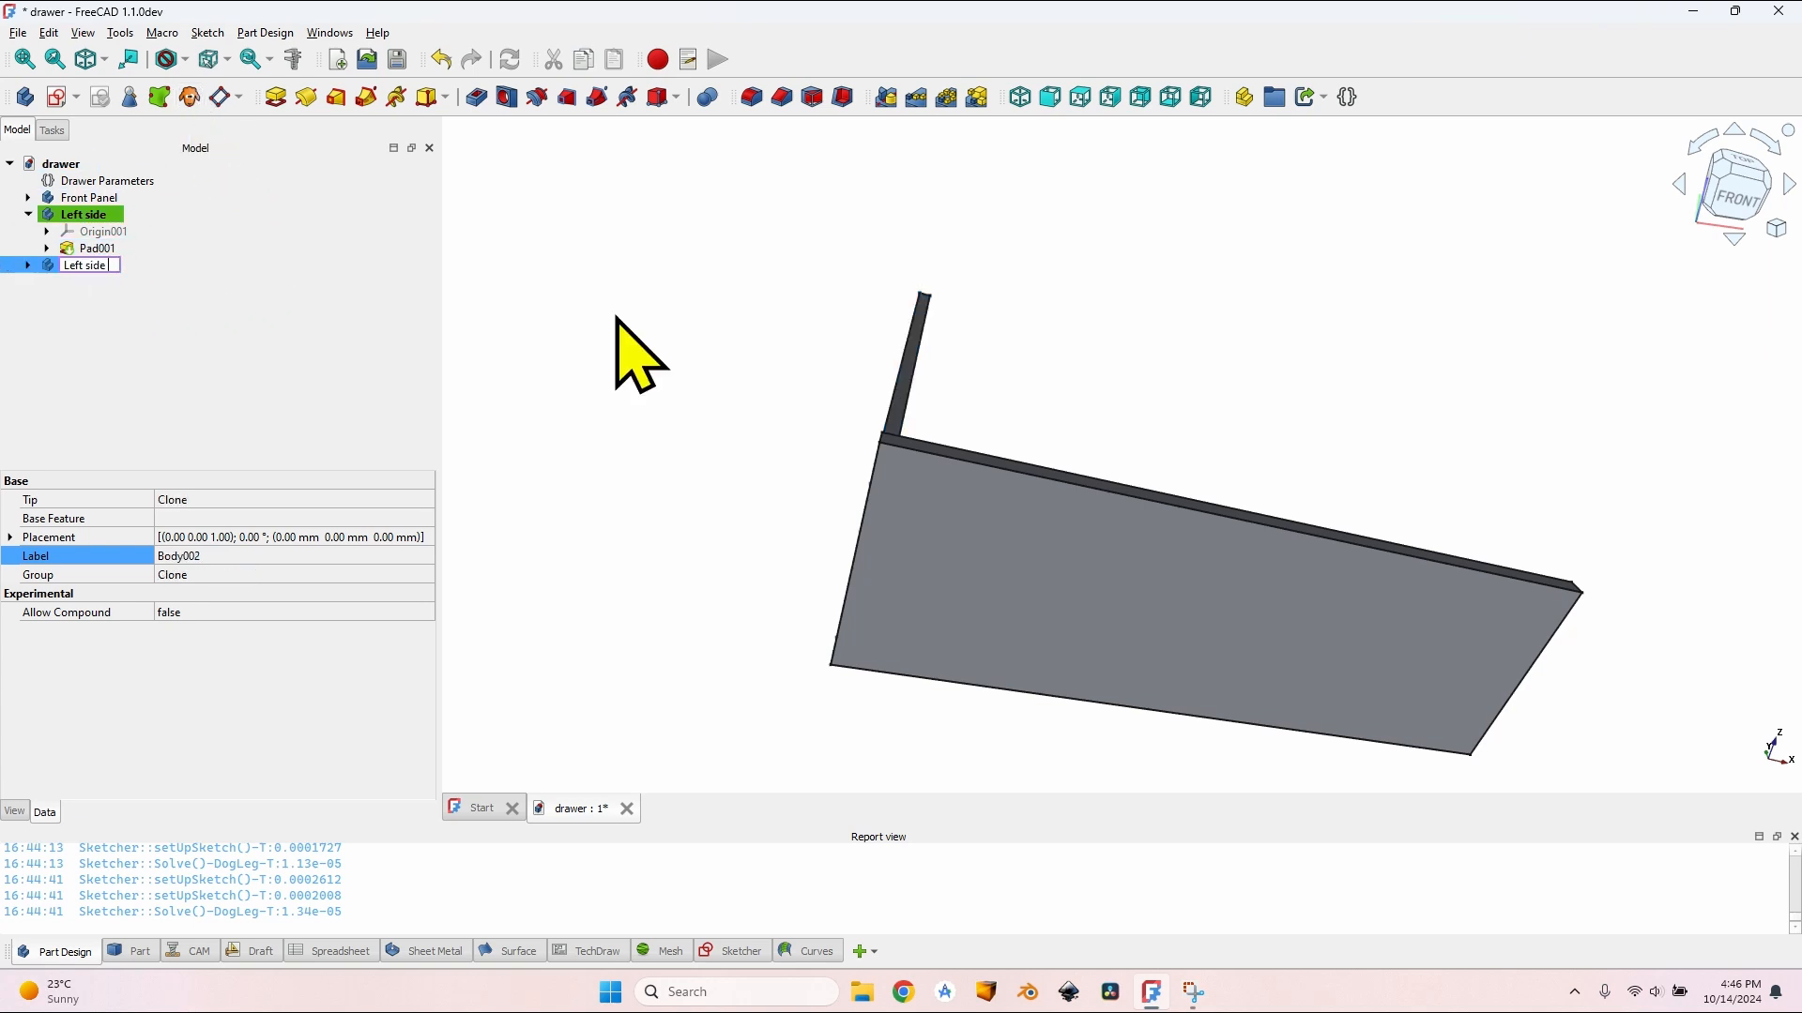
text(Left side clone)
key(Return)
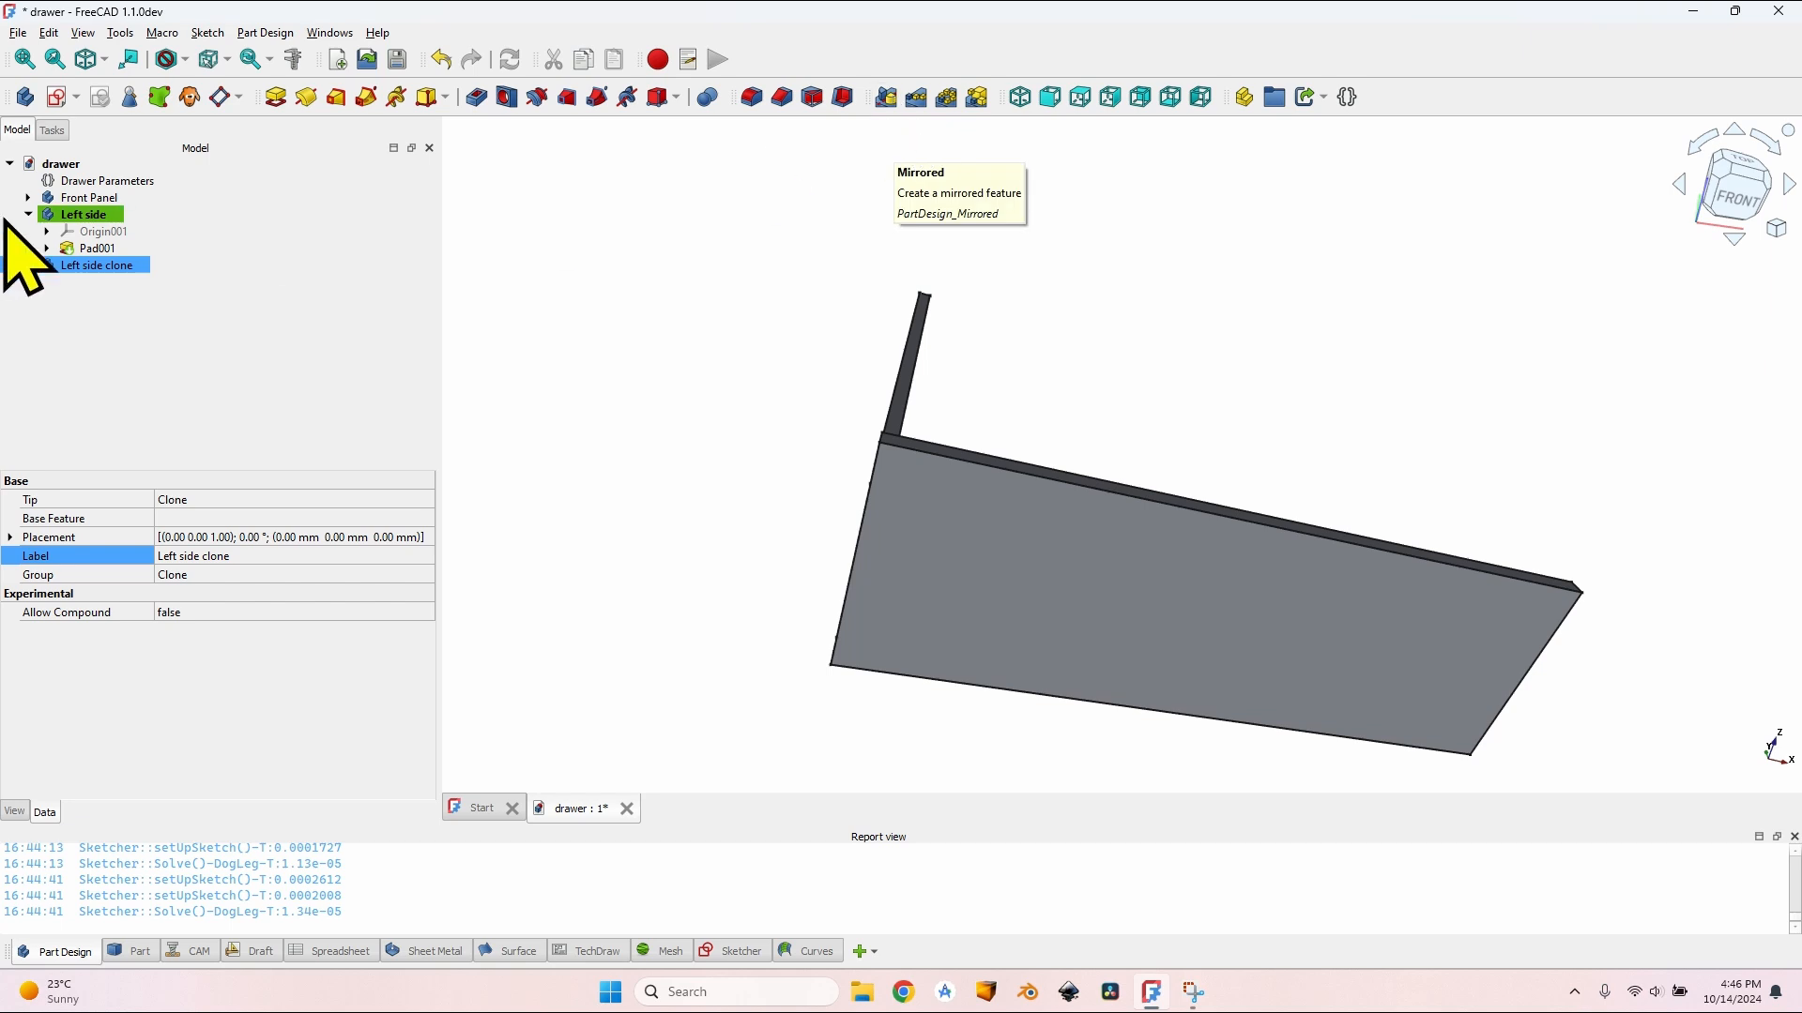
Step: Make the Left side clone the active body and mirror its whole shape about the Base YZ plane
right_click(121, 265)
click(200, 279)
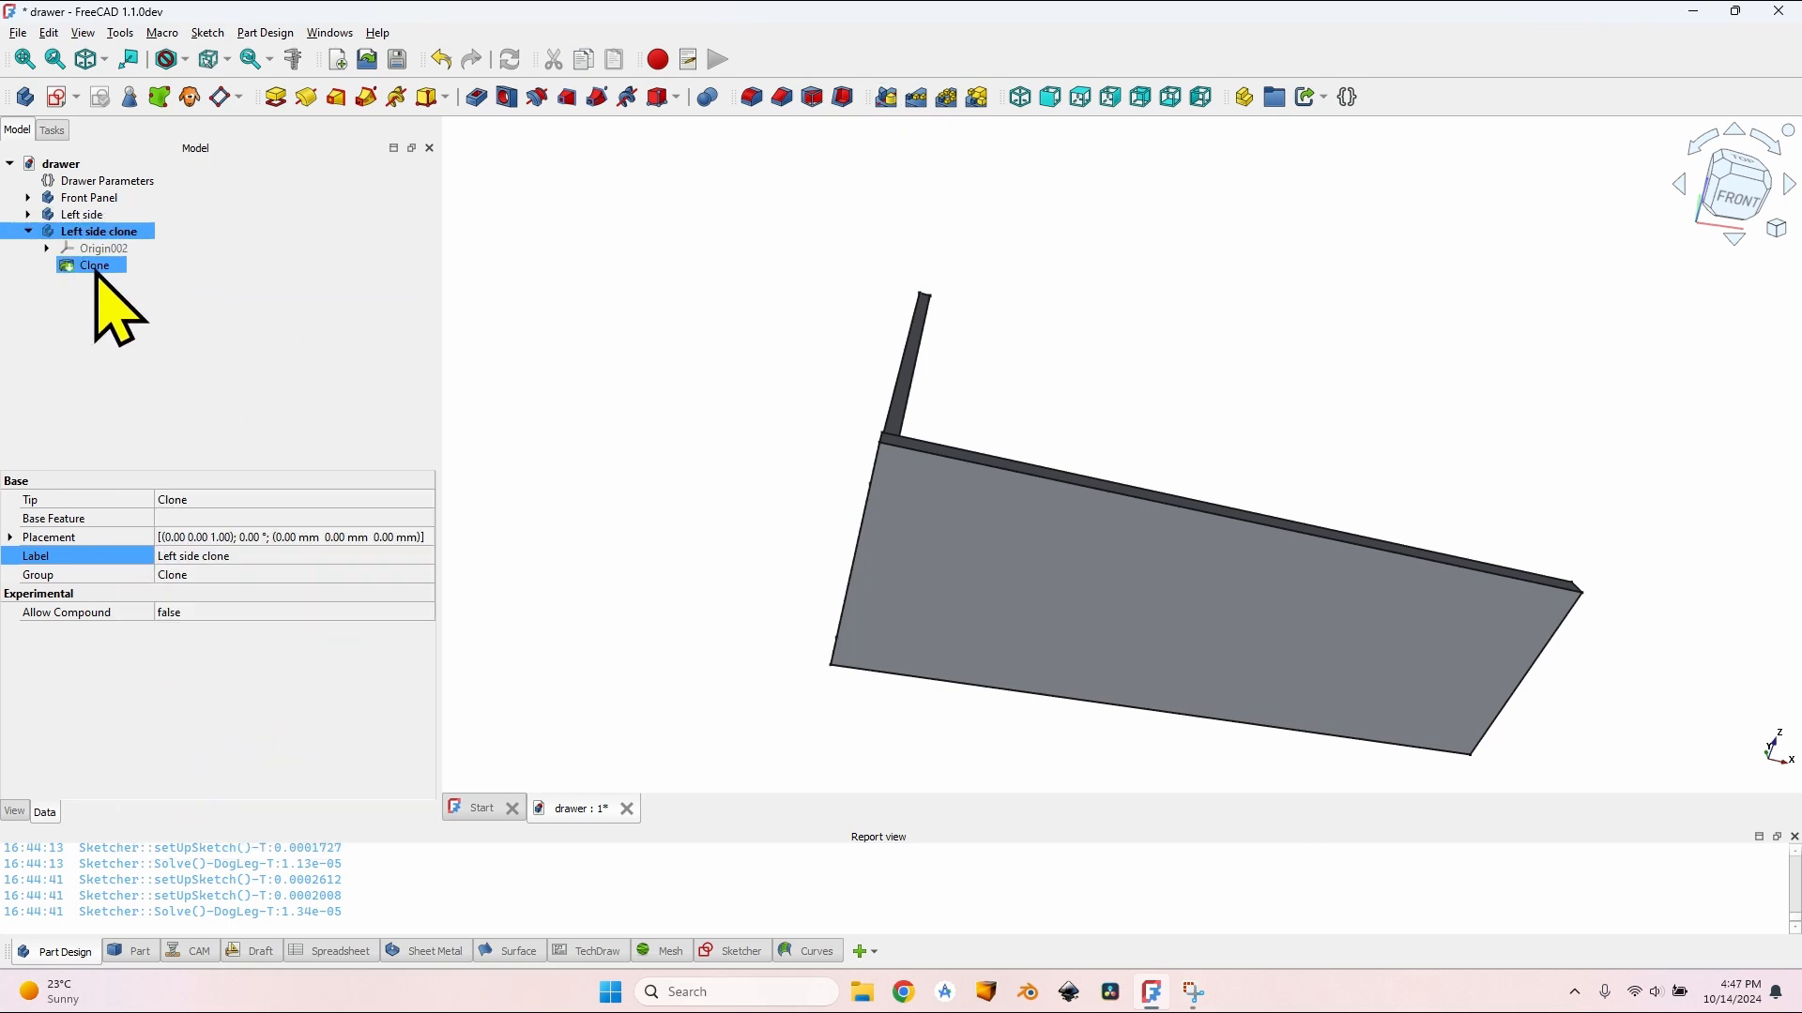
click(887, 98)
click(312, 542)
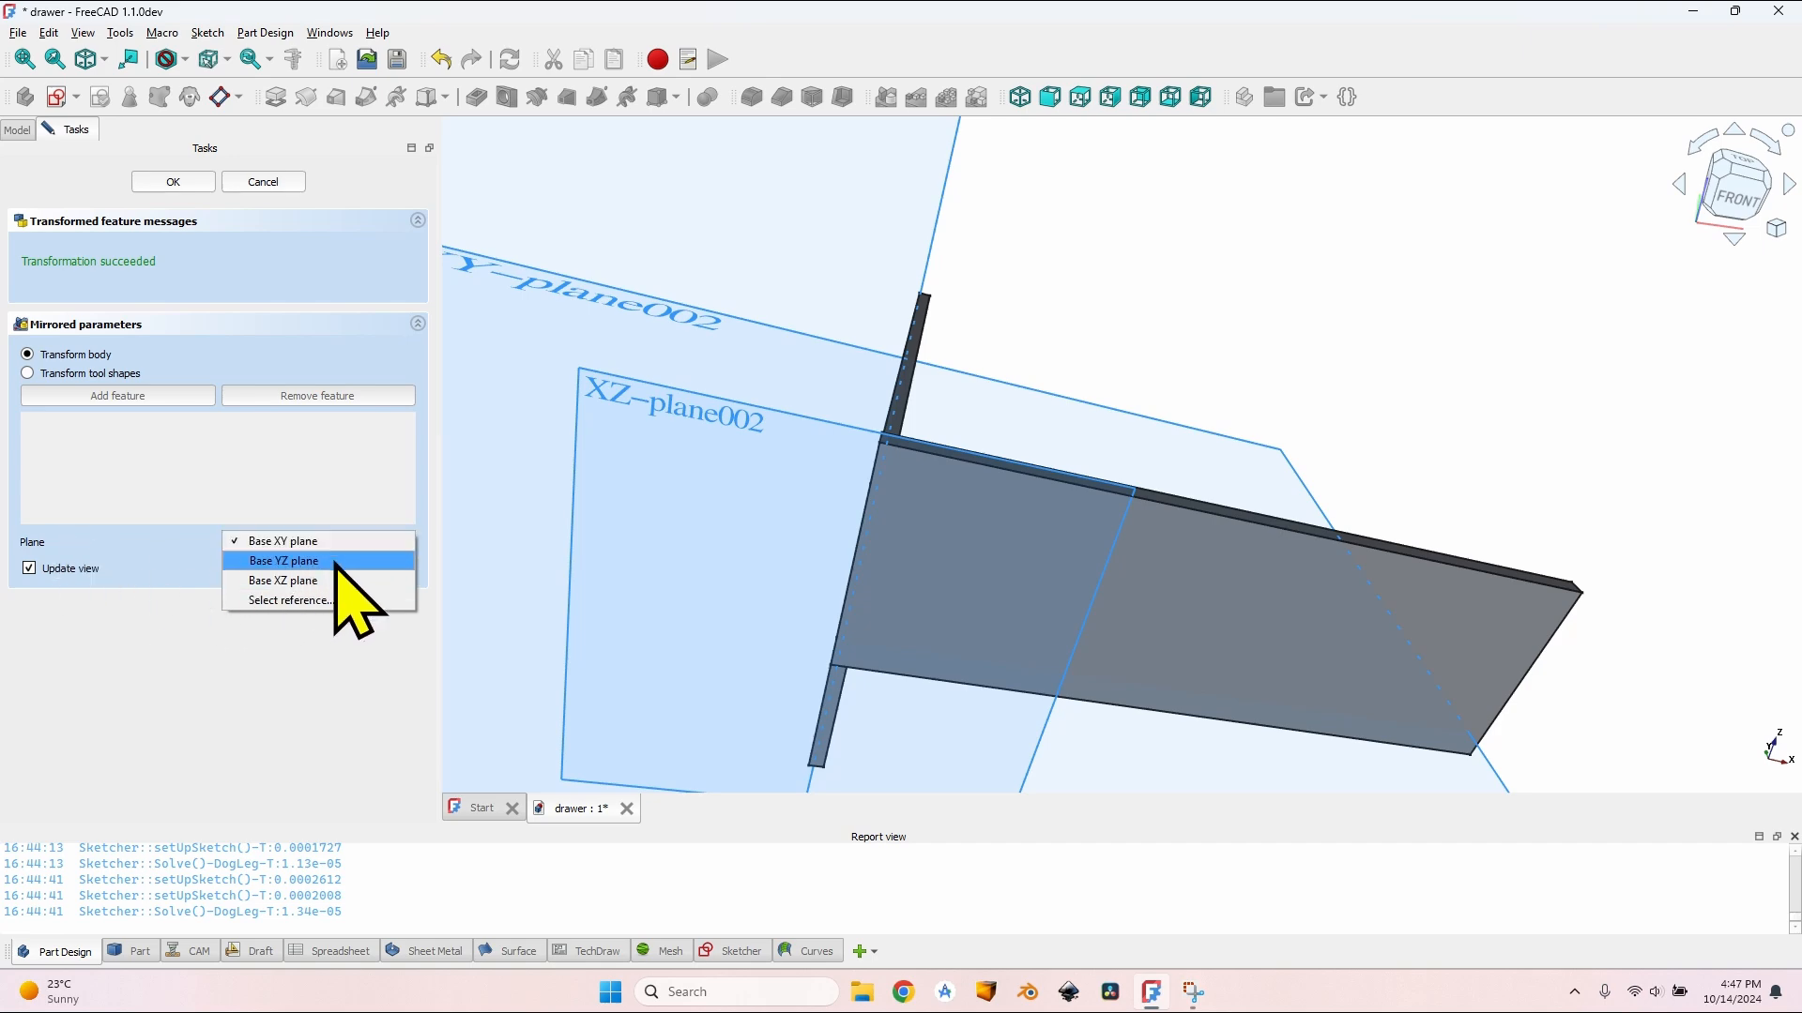
click(336, 561)
scroll(909, 442, up, 3)
middle_drag(909, 442, 835, 398)
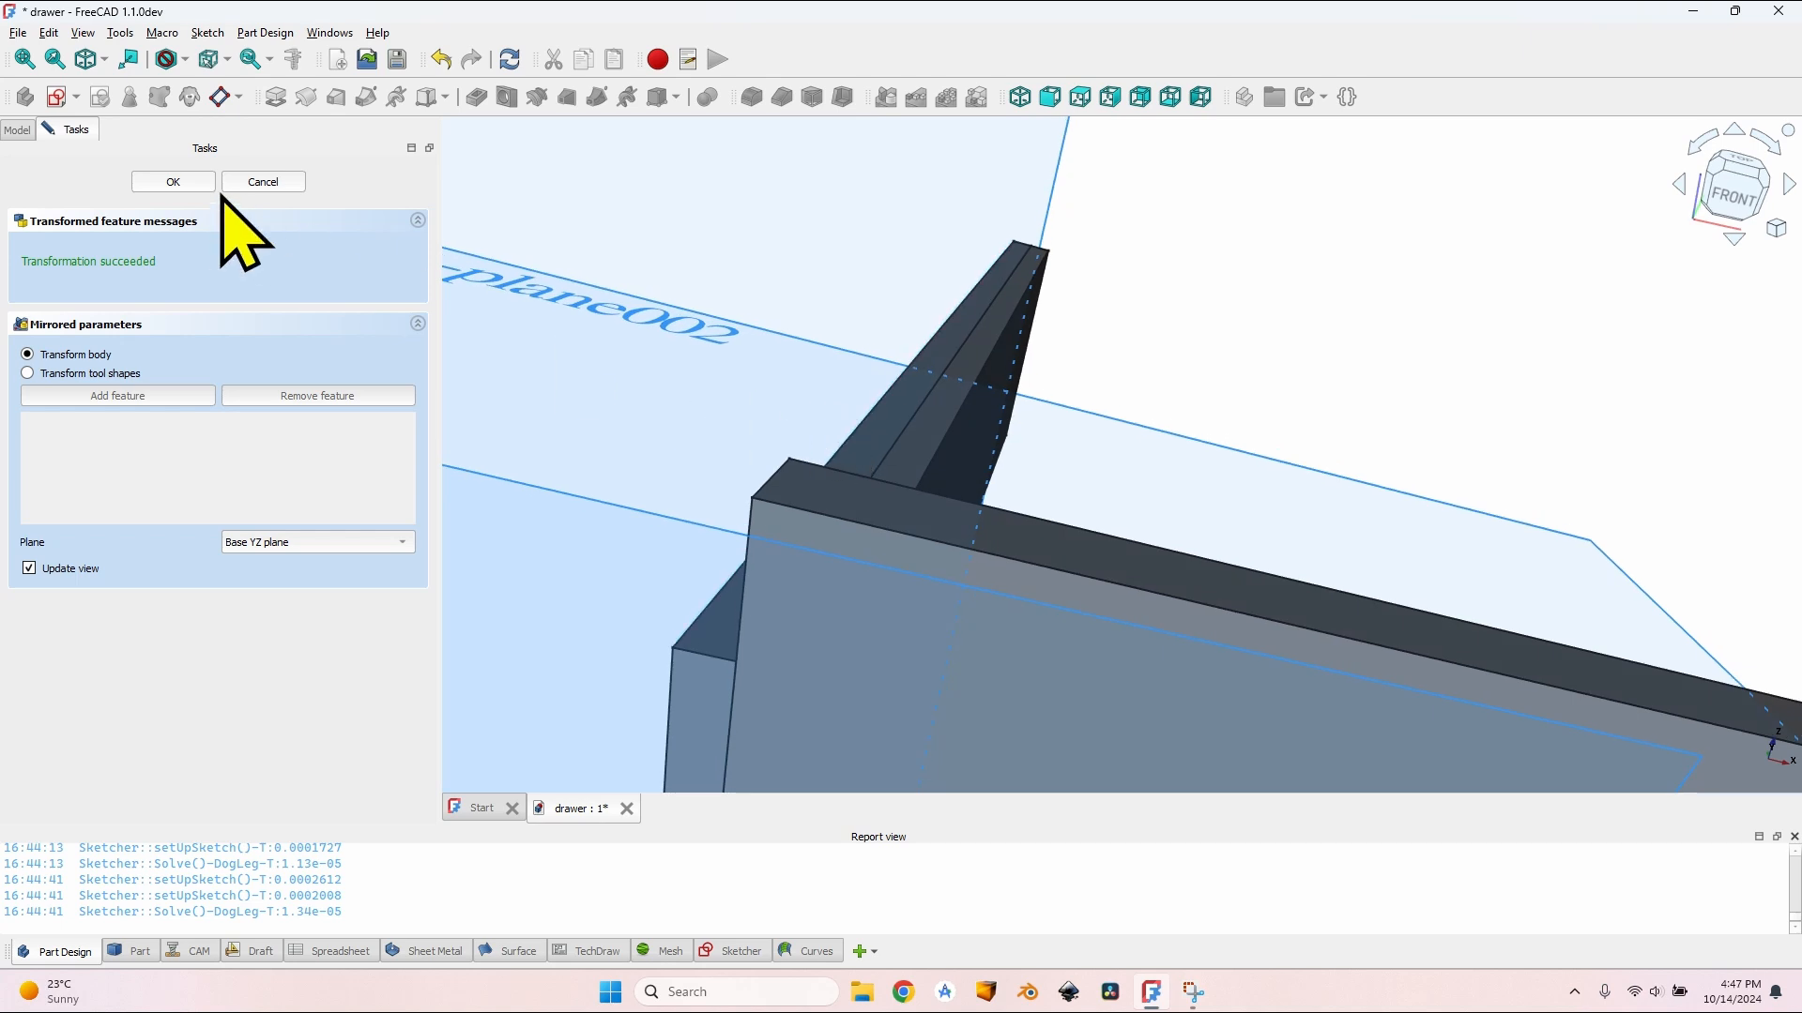
click(172, 182)
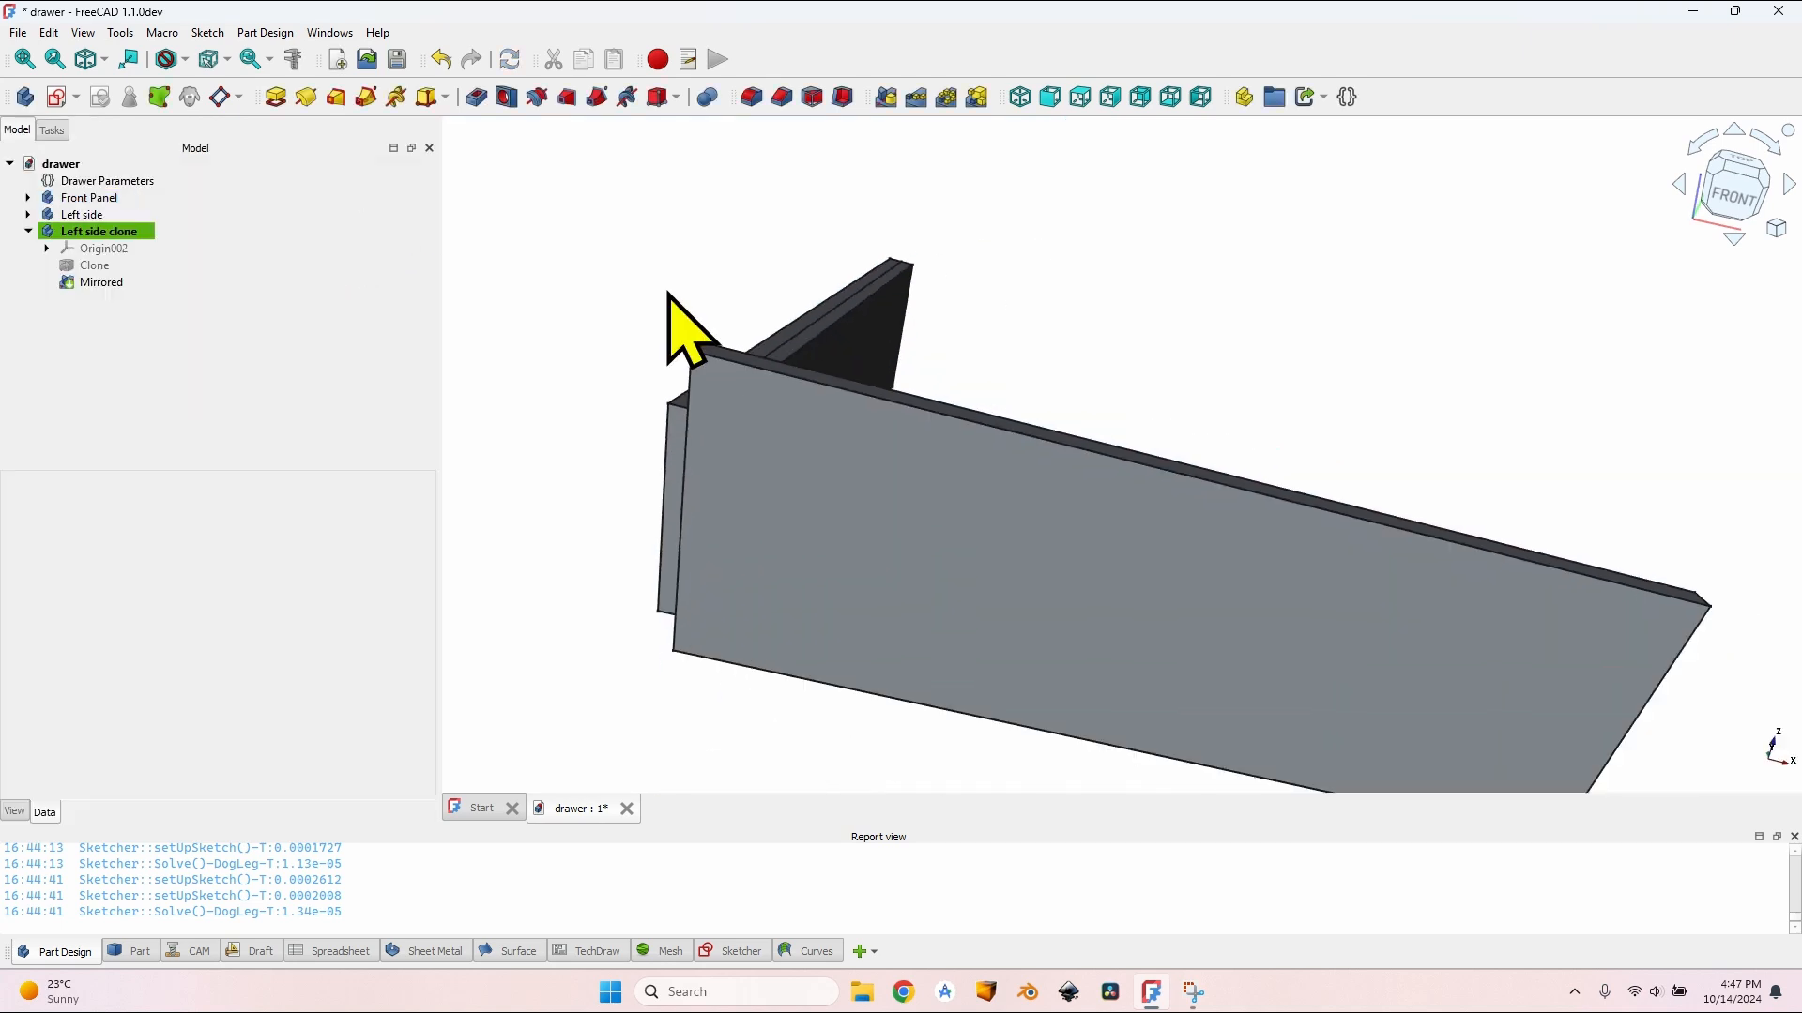
Step: Hide the original Left side body to view the mirrored clone on its own
click(83, 214)
scroll(708, 322, up, 3)
middle_drag(707, 322, 816, 323)
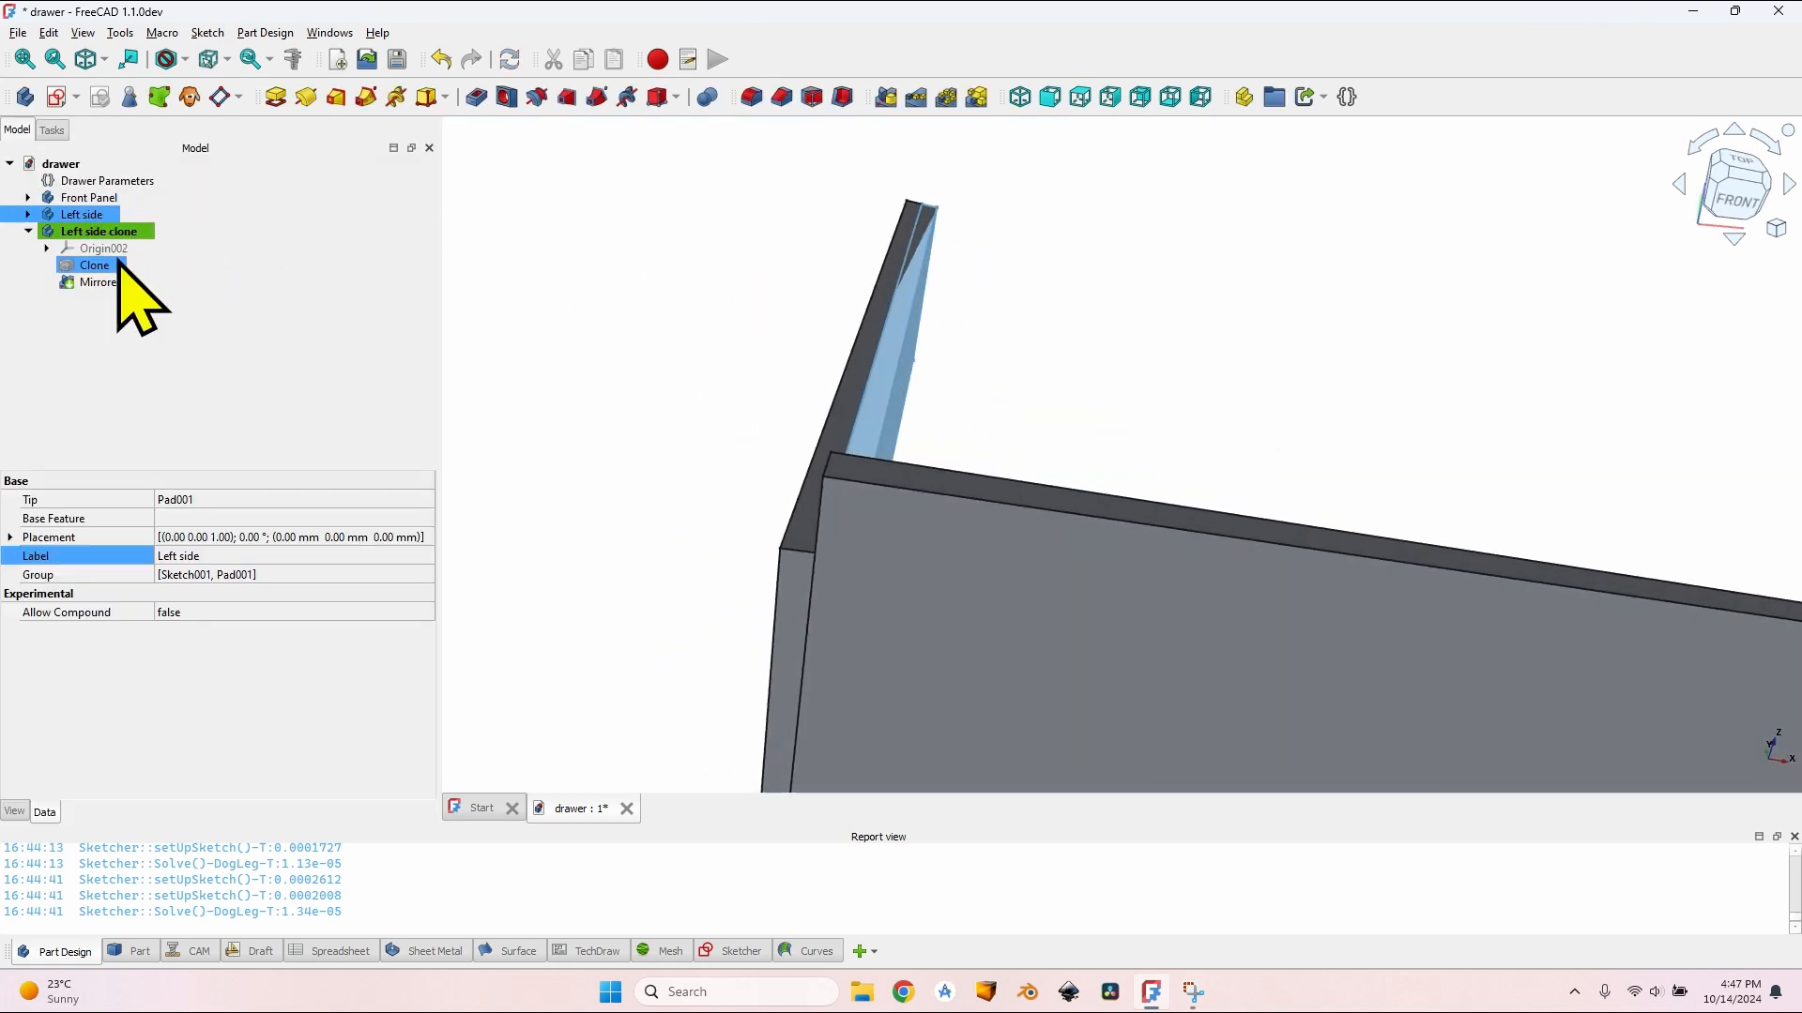
scroll(824, 321, up, 3)
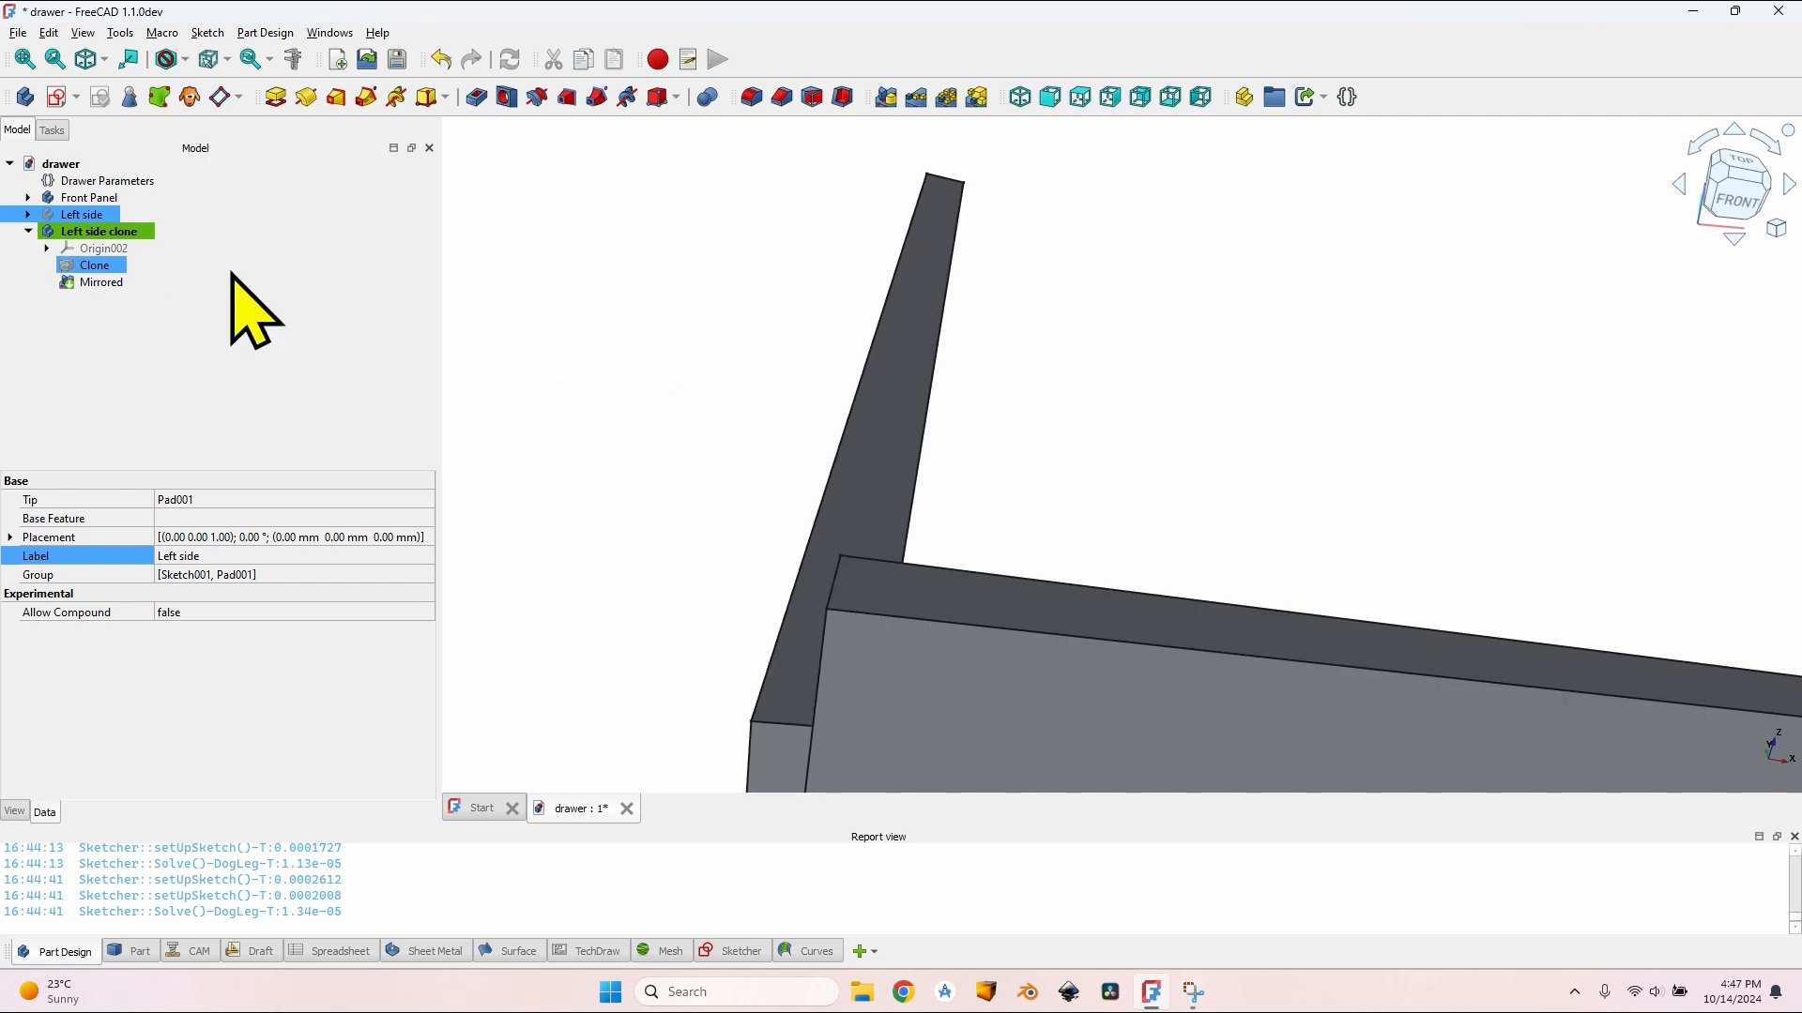
click(101, 232)
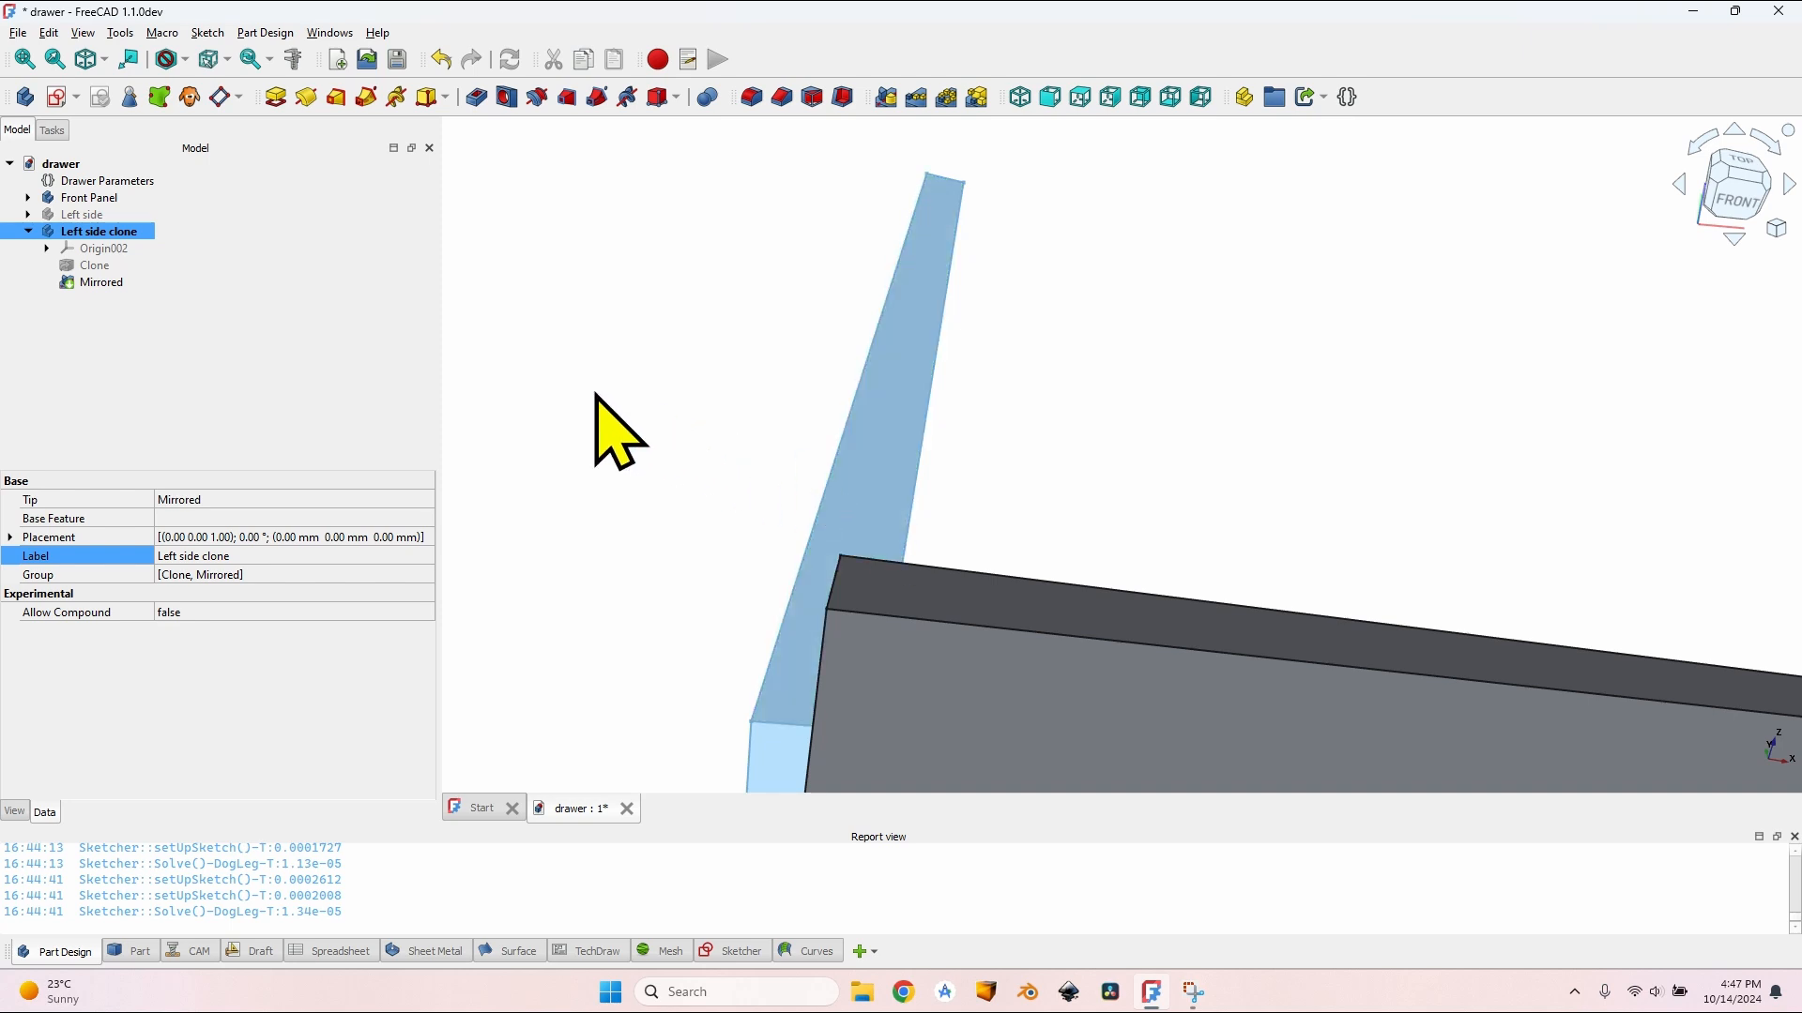
Step: Clone the Left side body again and rename the new body as "Left side clone 2"
click(85, 215)
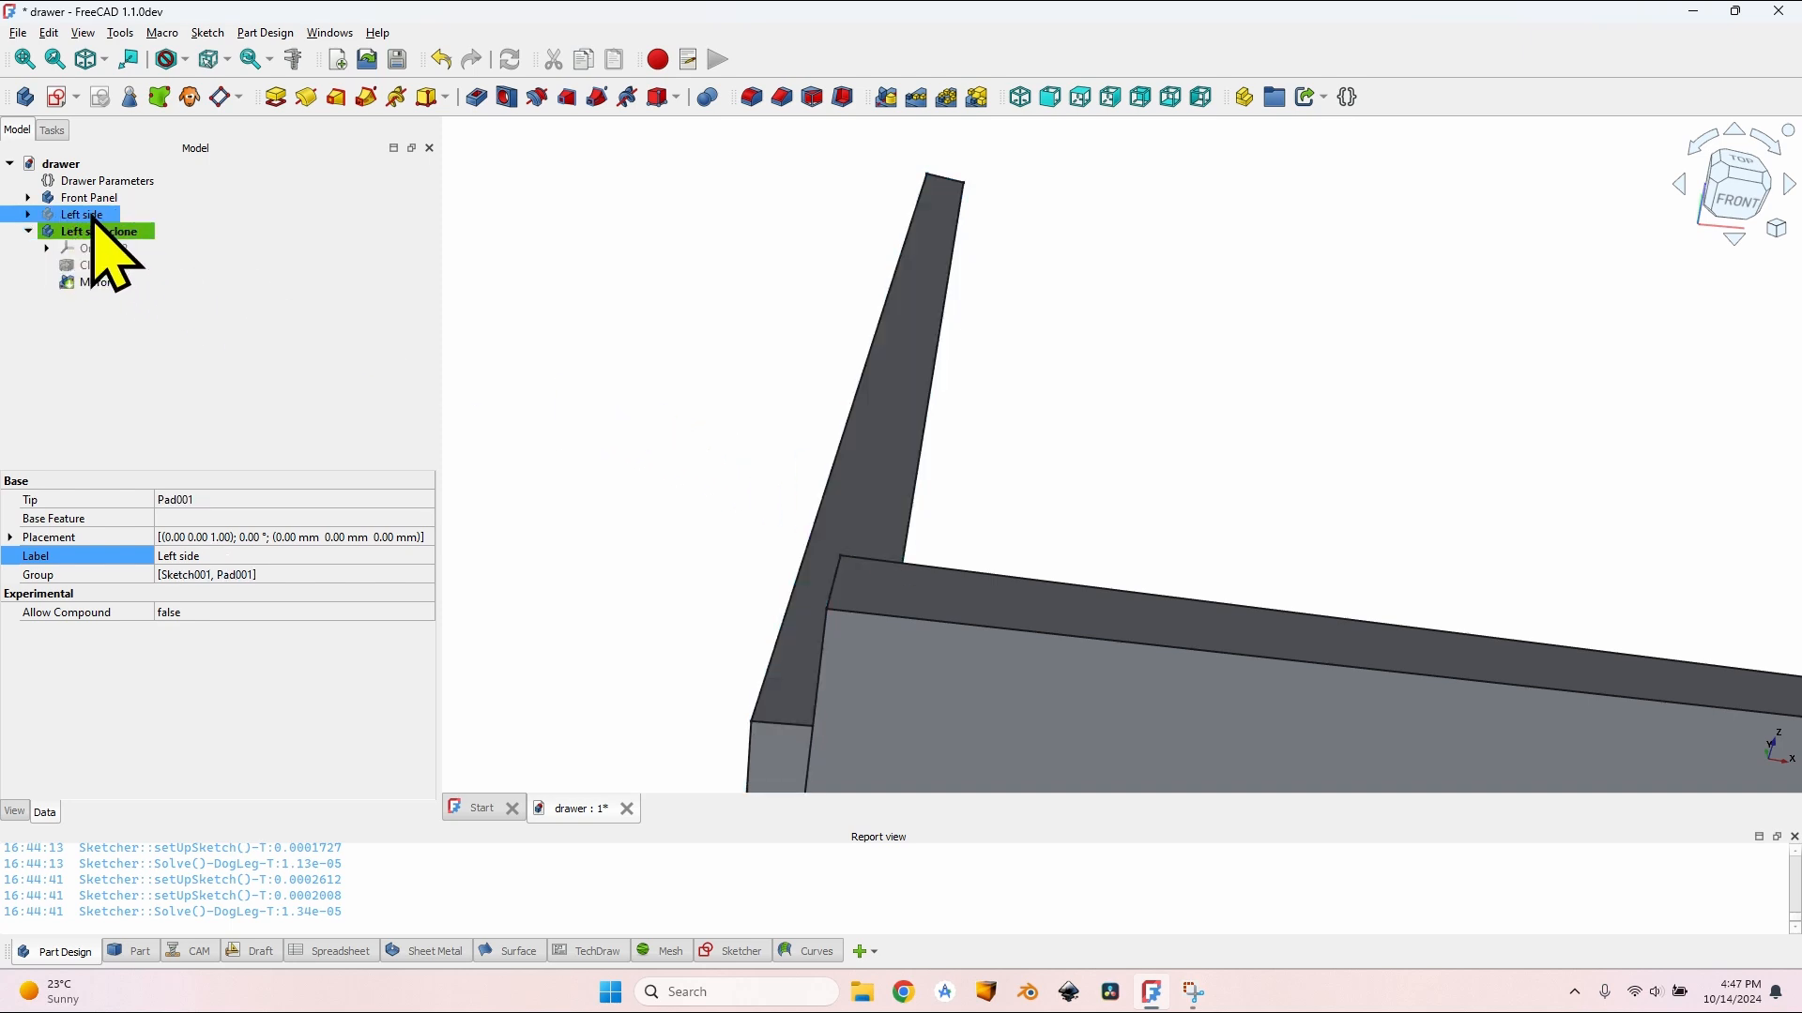
click(192, 97)
key(F2)
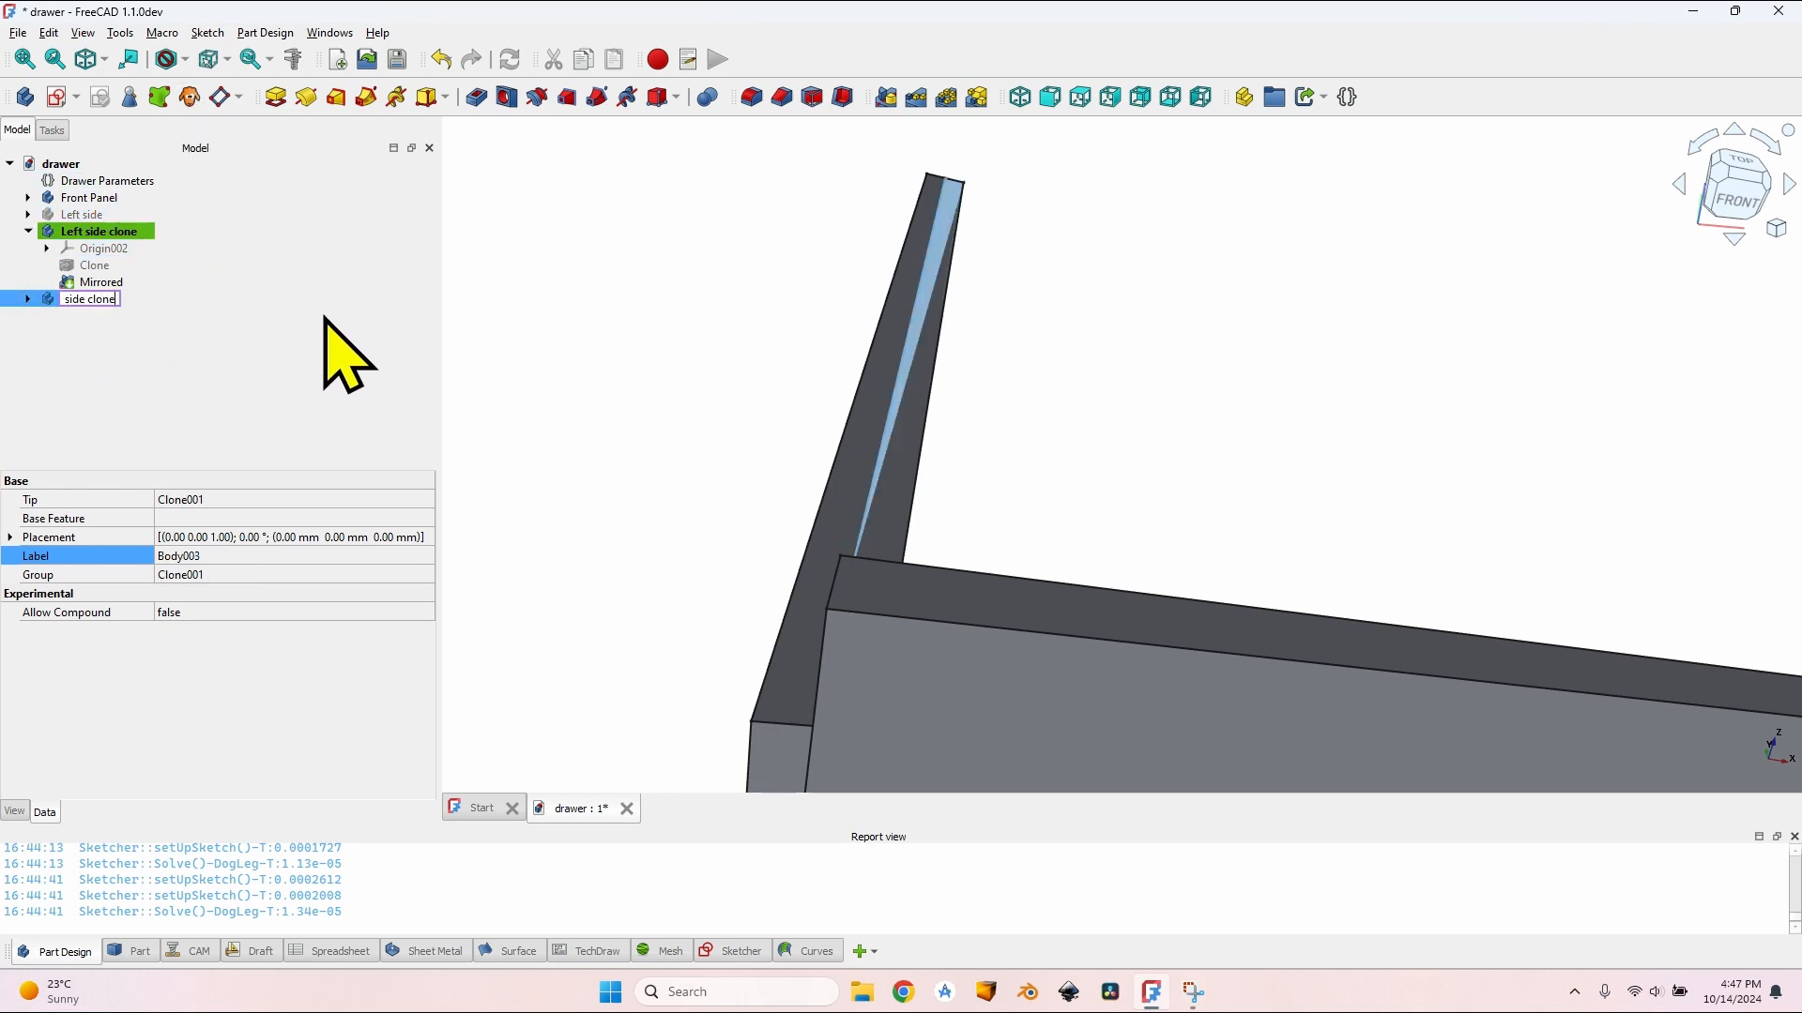
Step: Rename the Left side clone body as "Right side"
ctrl+click(110, 231)
click(131, 232)
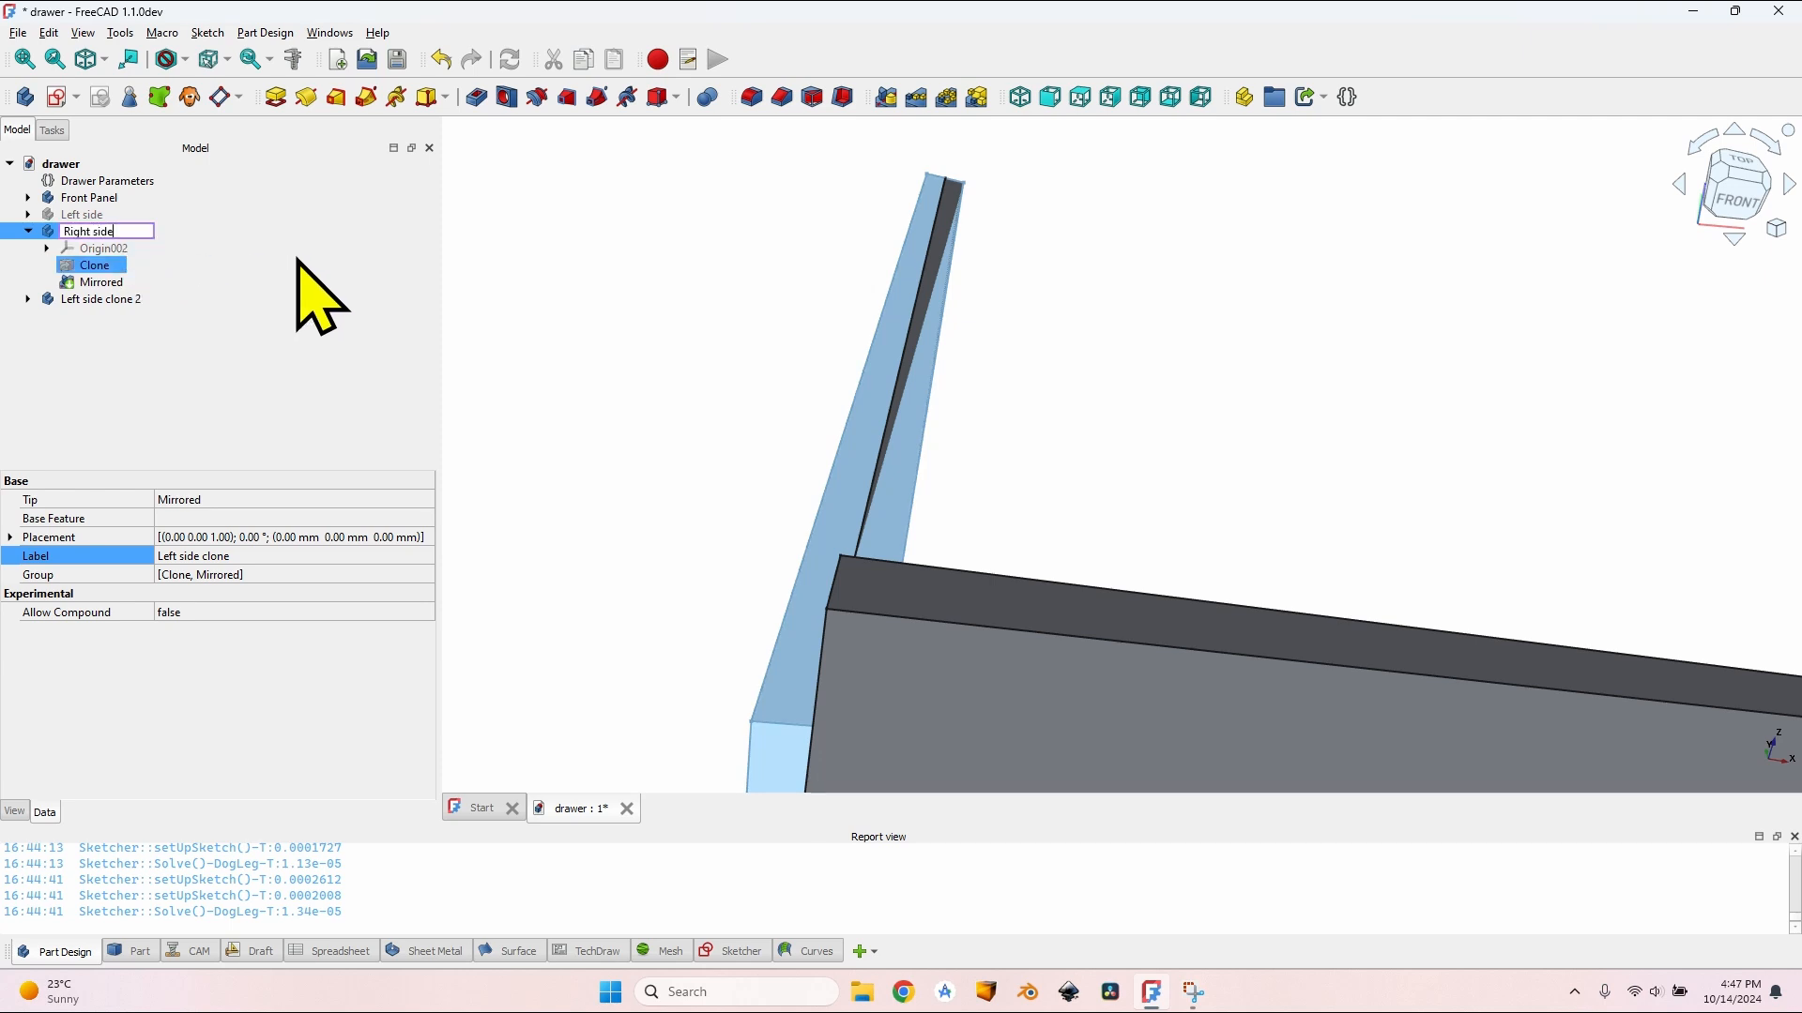
key(Return)
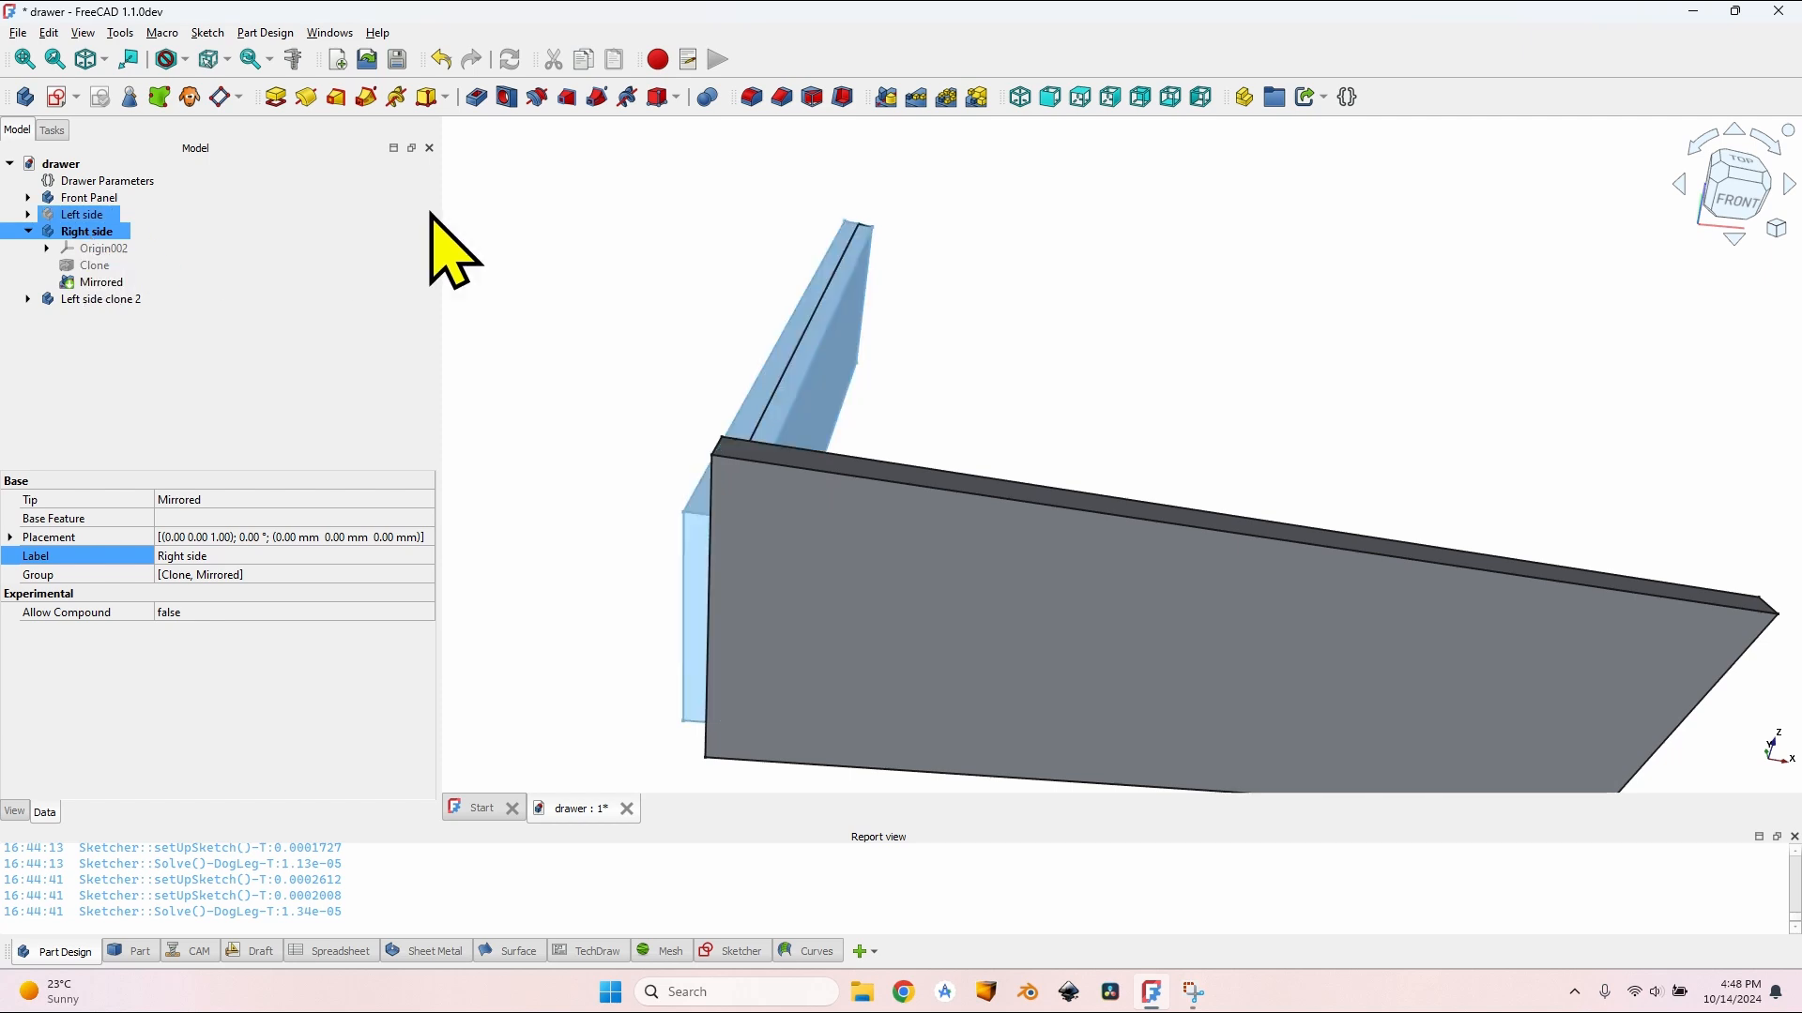
Step: Subtract the Left side clone 2 body from the Right side body with a Boolean Cut
click(708, 97)
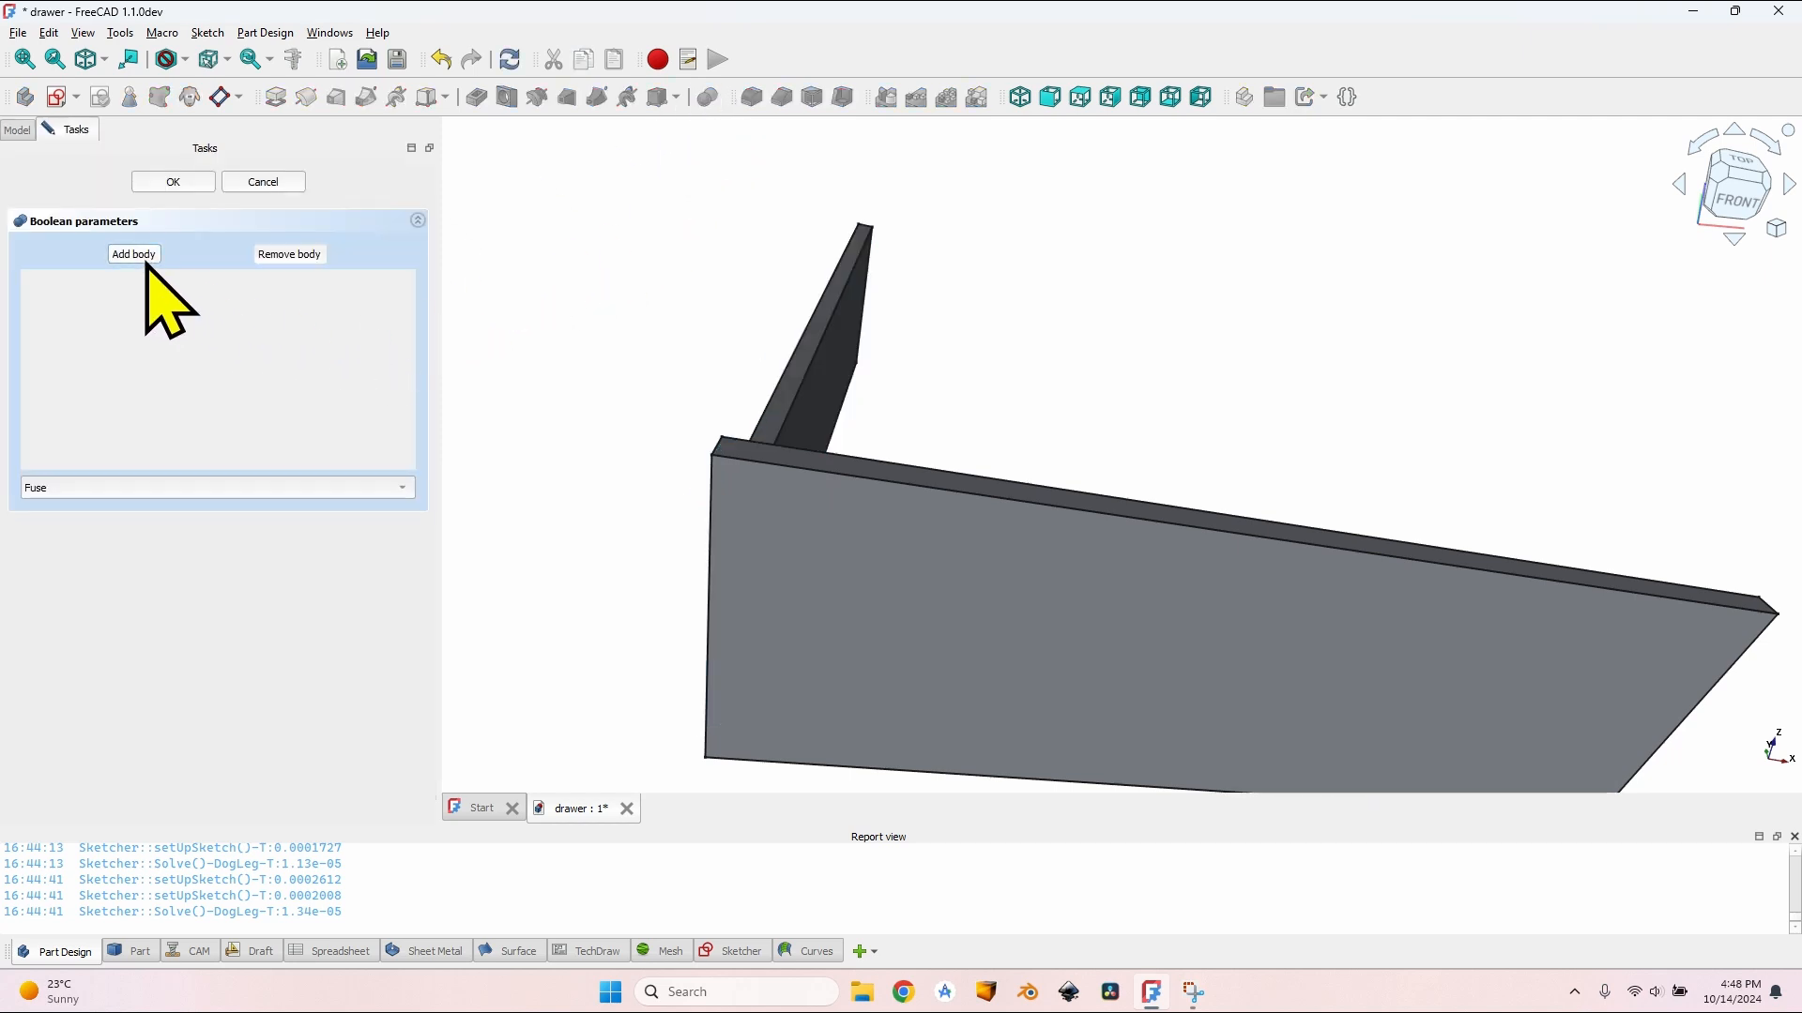
click(145, 263)
click(12, 130)
click(107, 318)
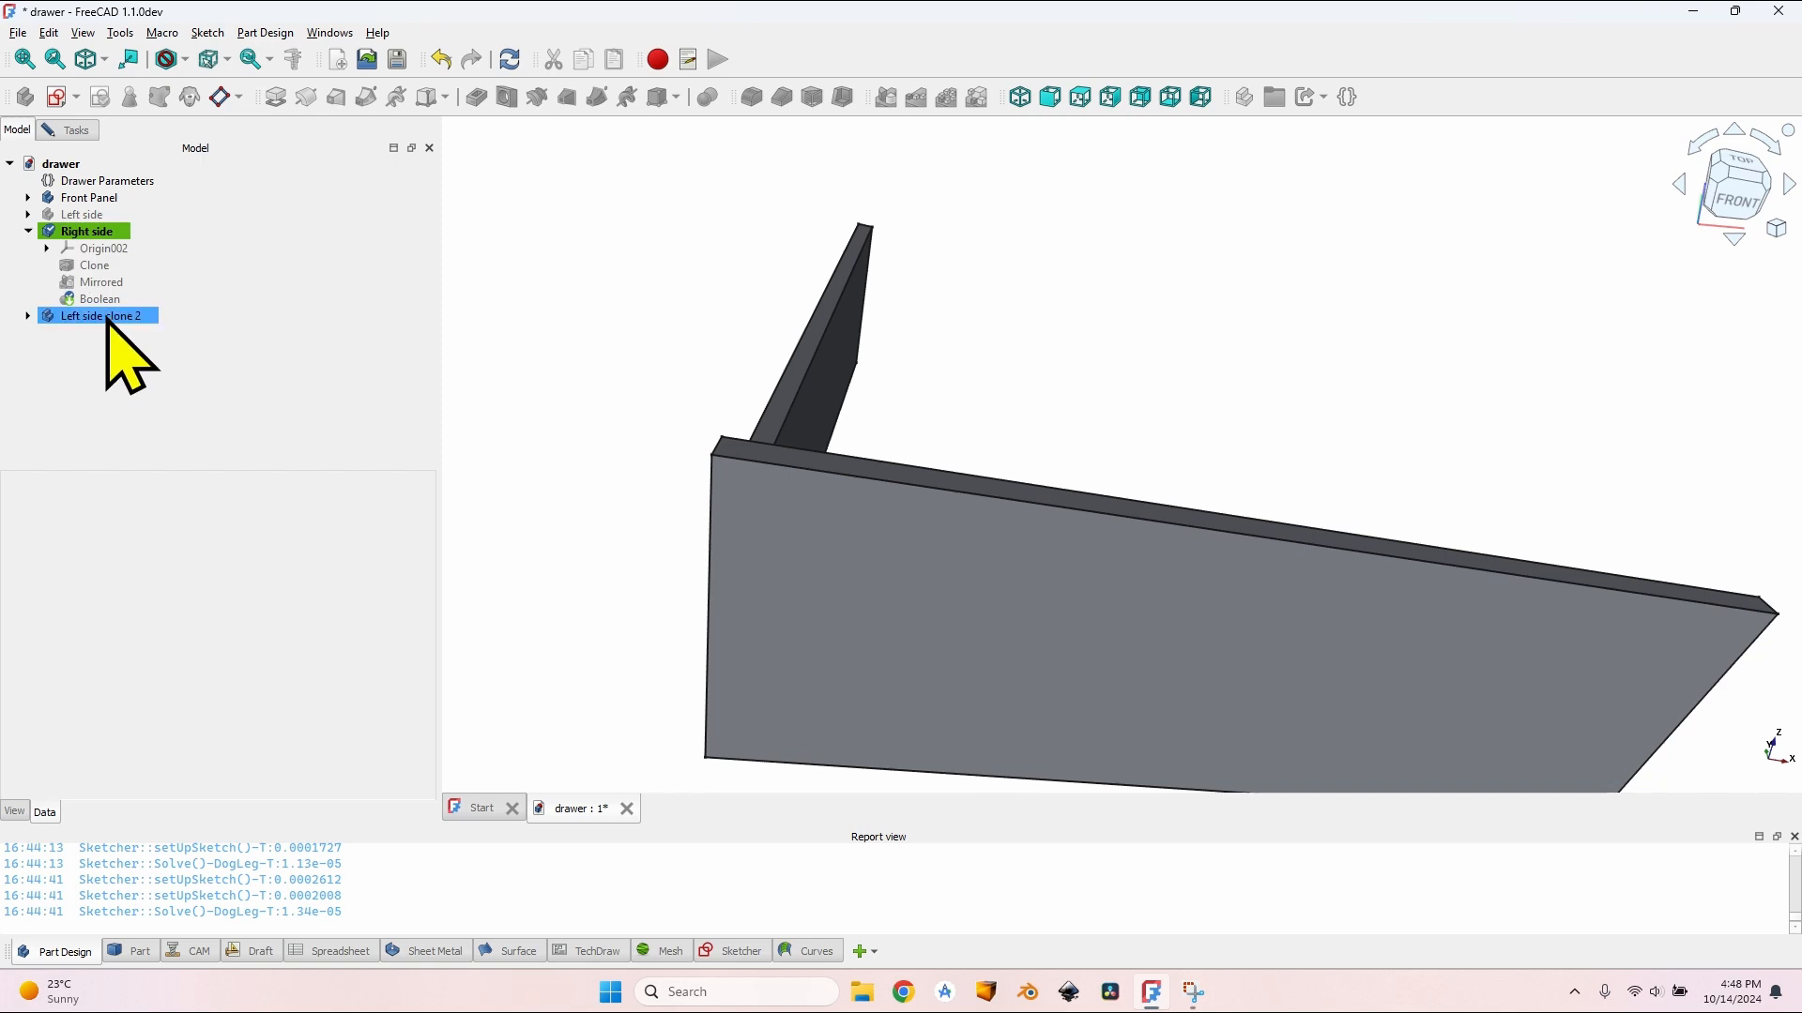
click(83, 130)
click(61, 488)
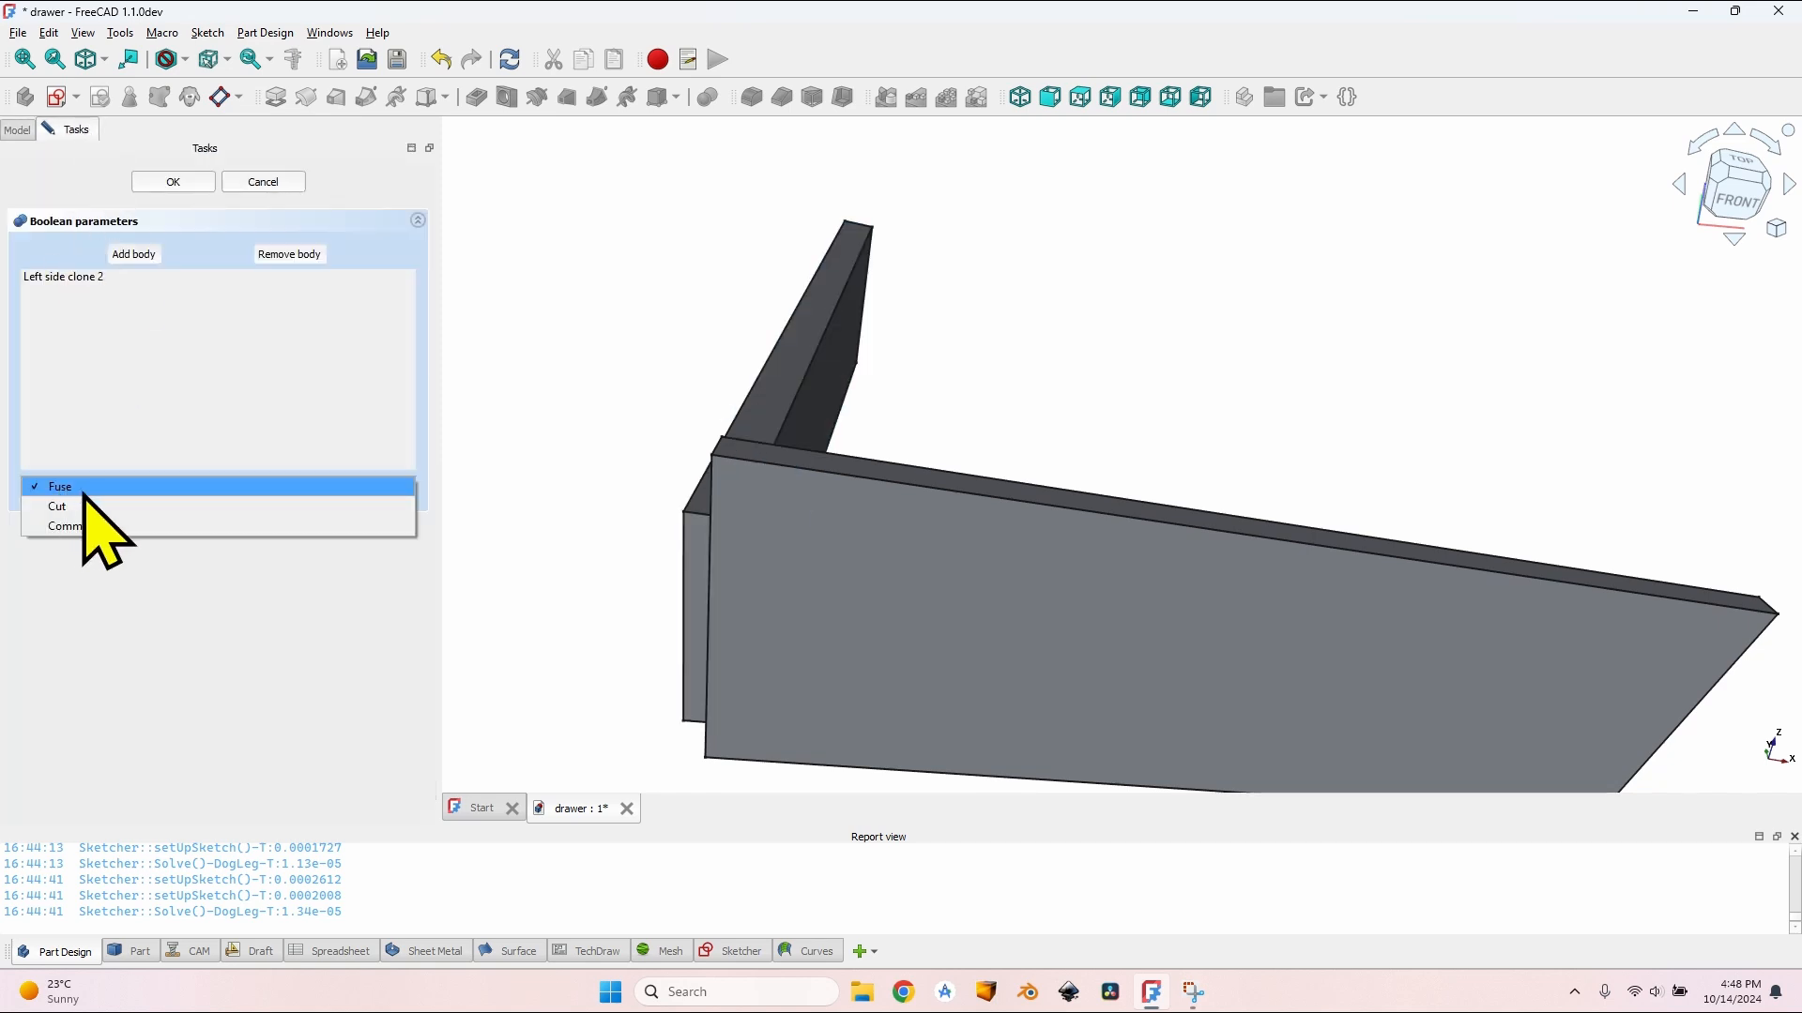
click(105, 507)
scroll(635, 487, up, 3)
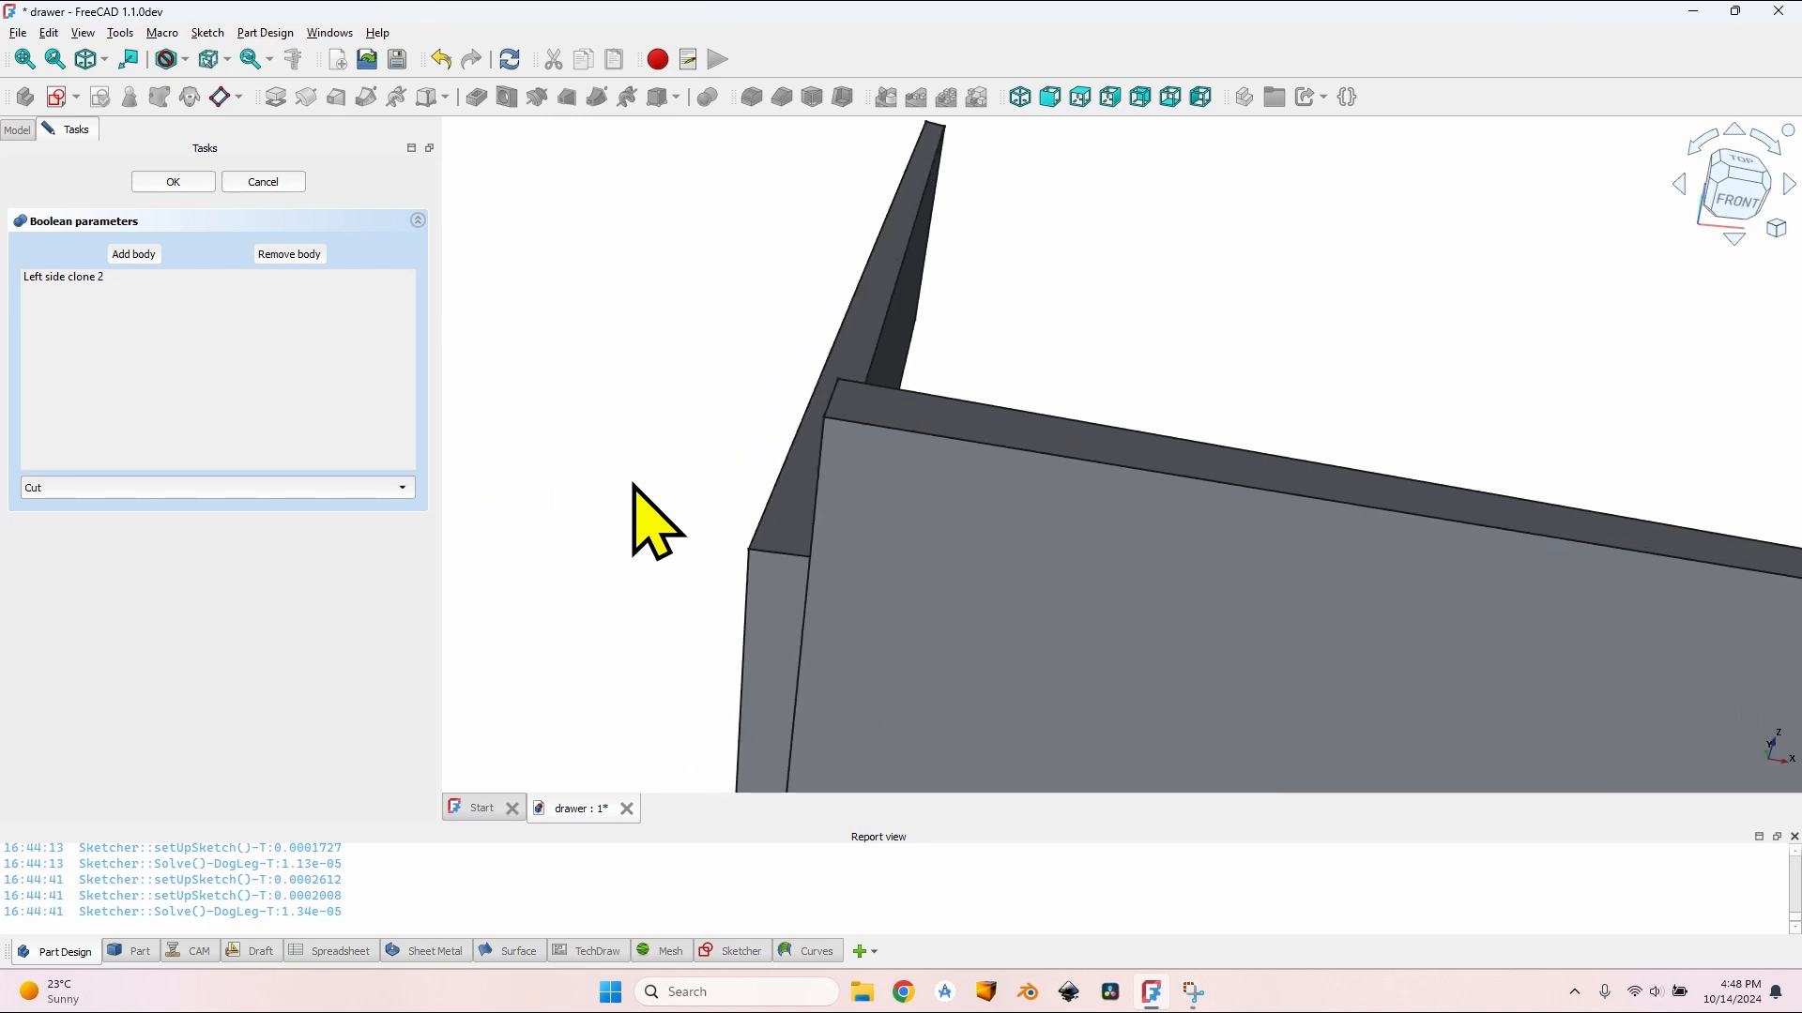
middle_drag(722, 491, 873, 483)
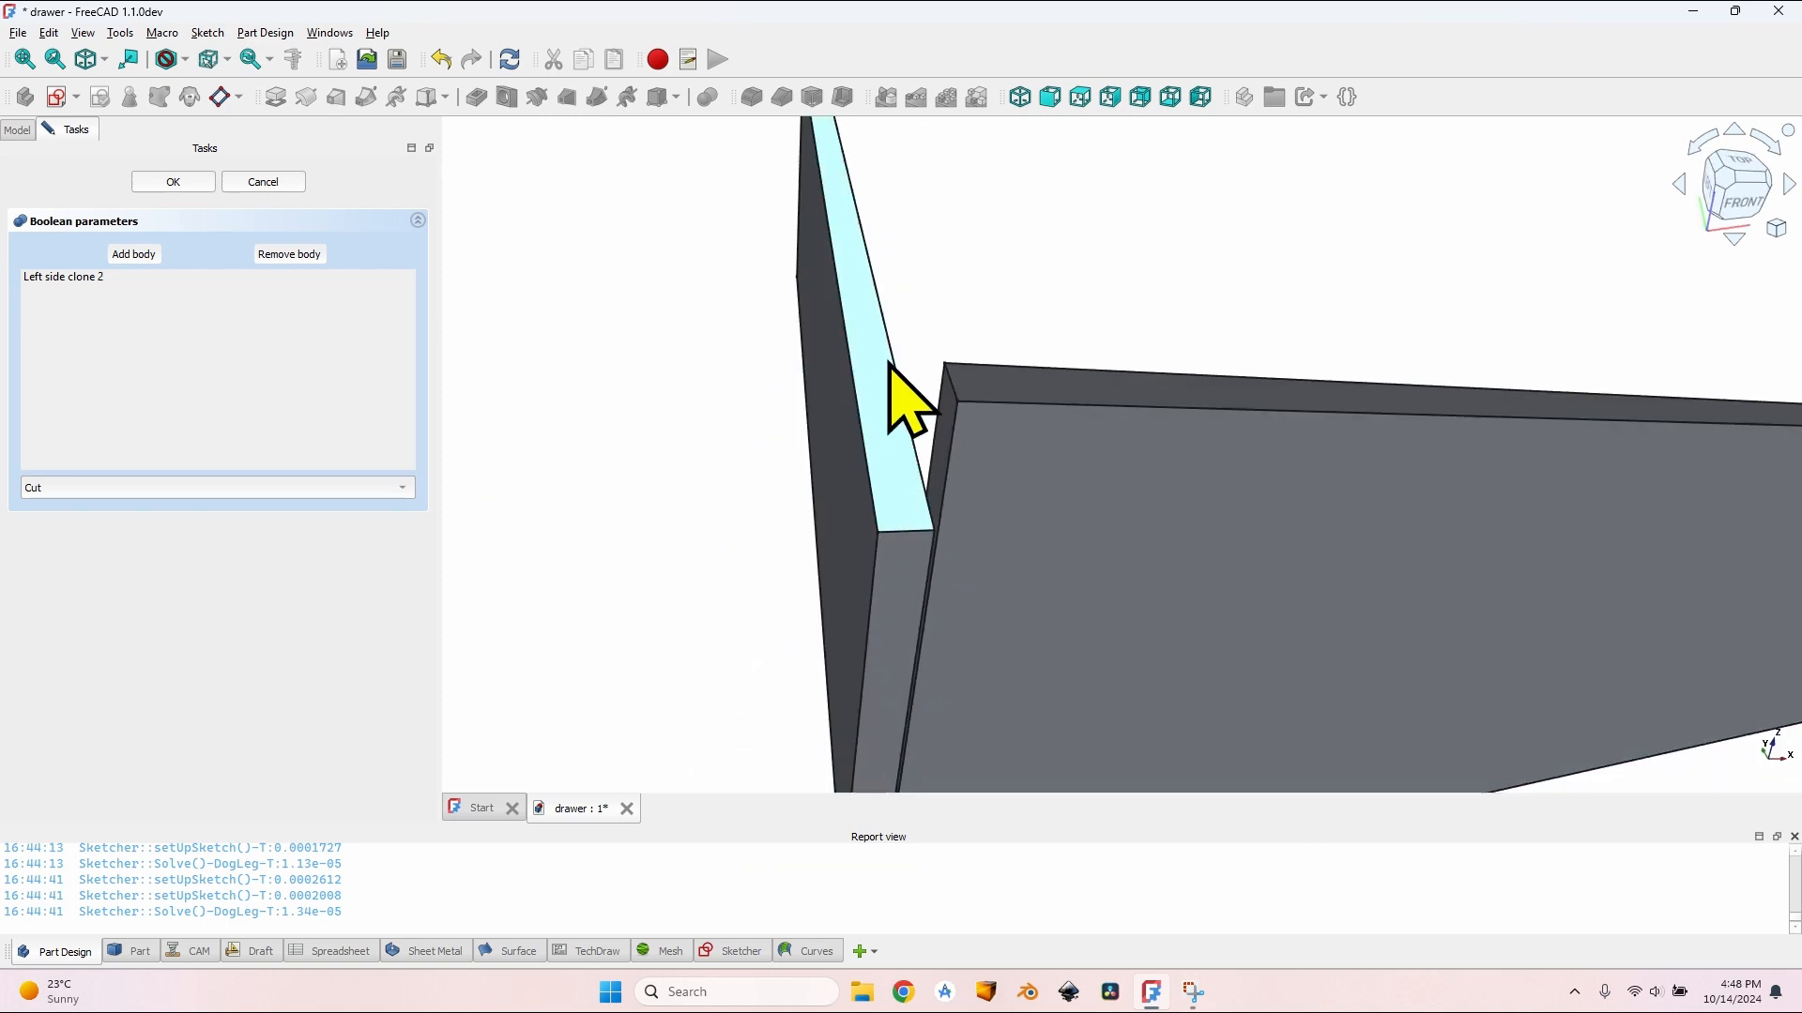
click(175, 181)
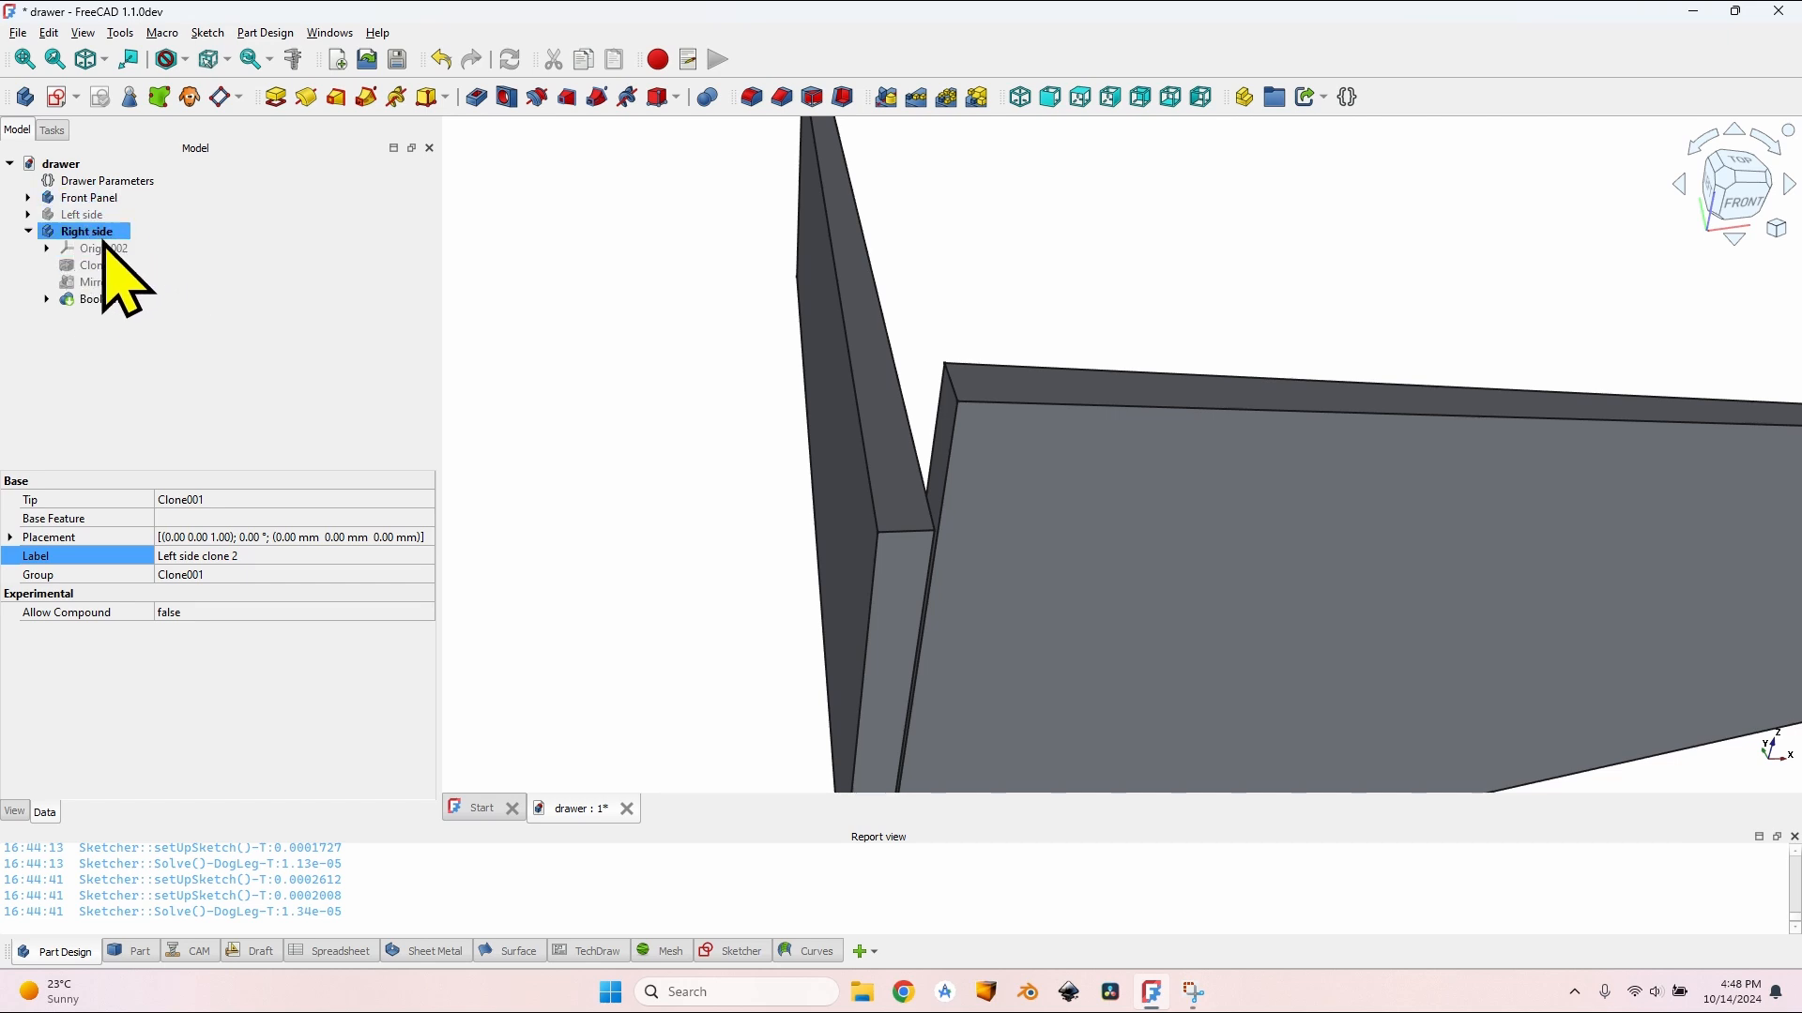
Step: Show the original Left side body again and highlight it and the Right side body in turn to compare them
click(29, 232)
click(82, 215)
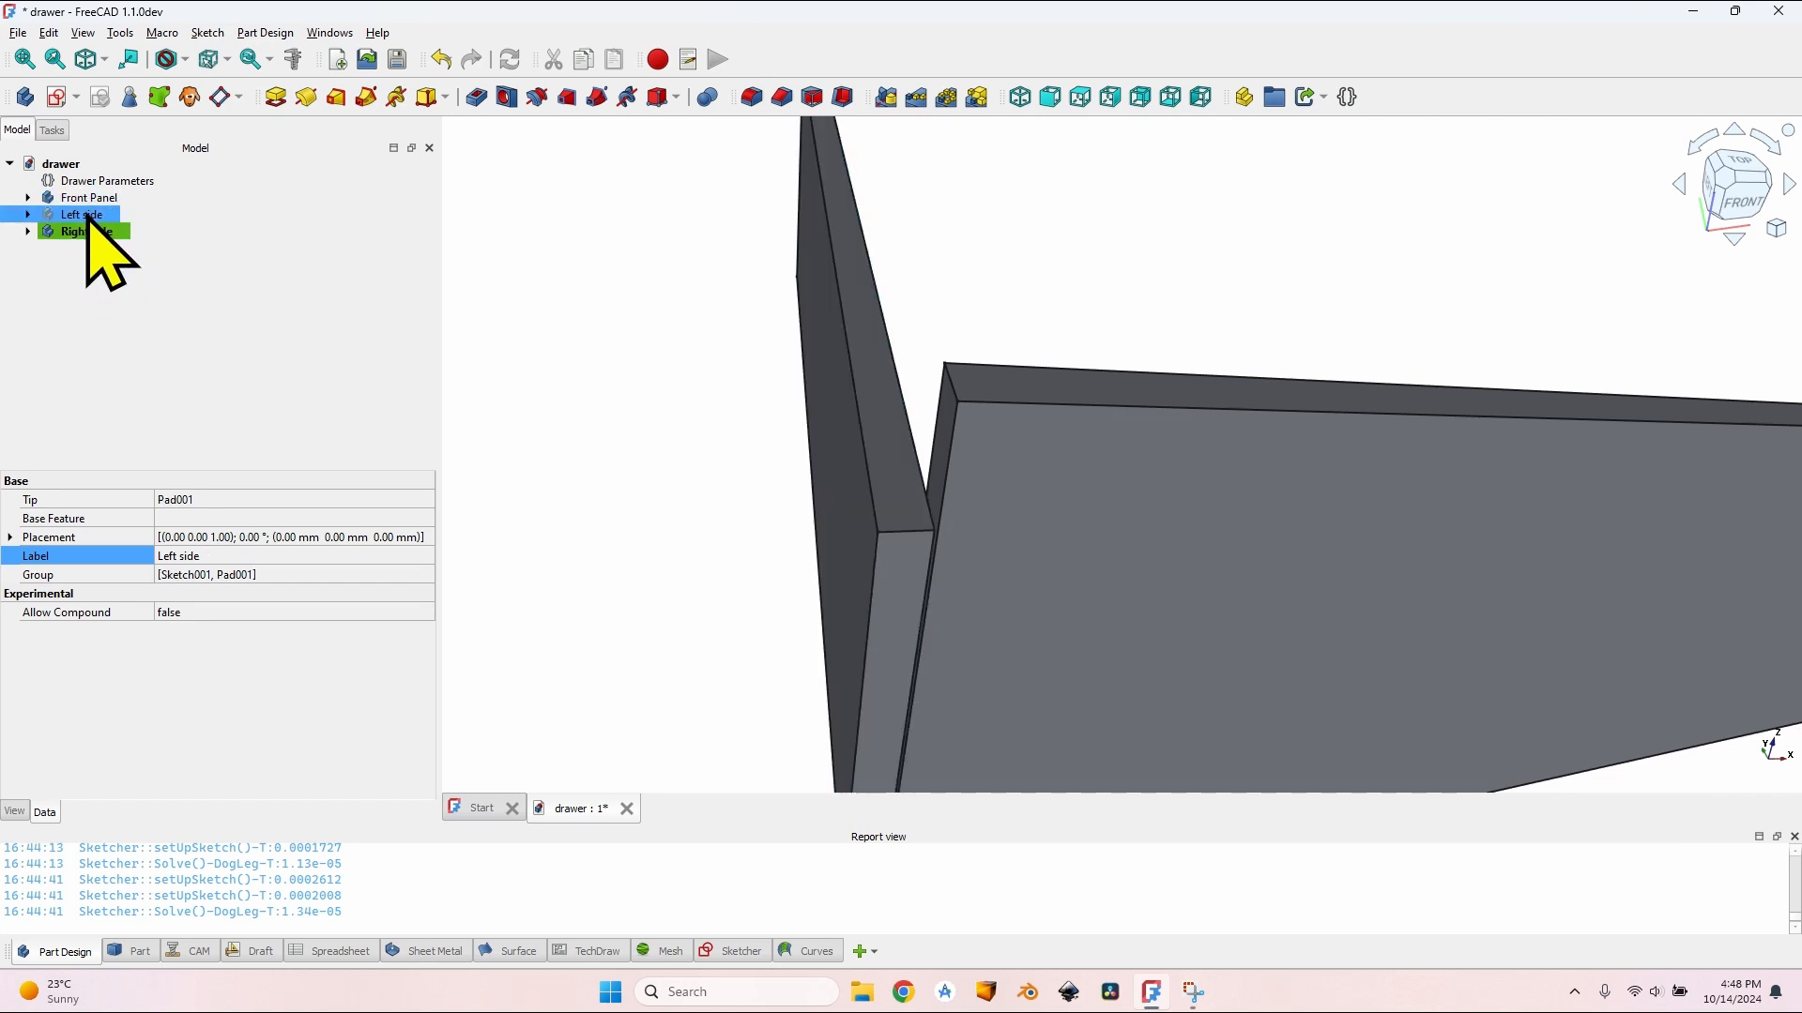
click(692, 382)
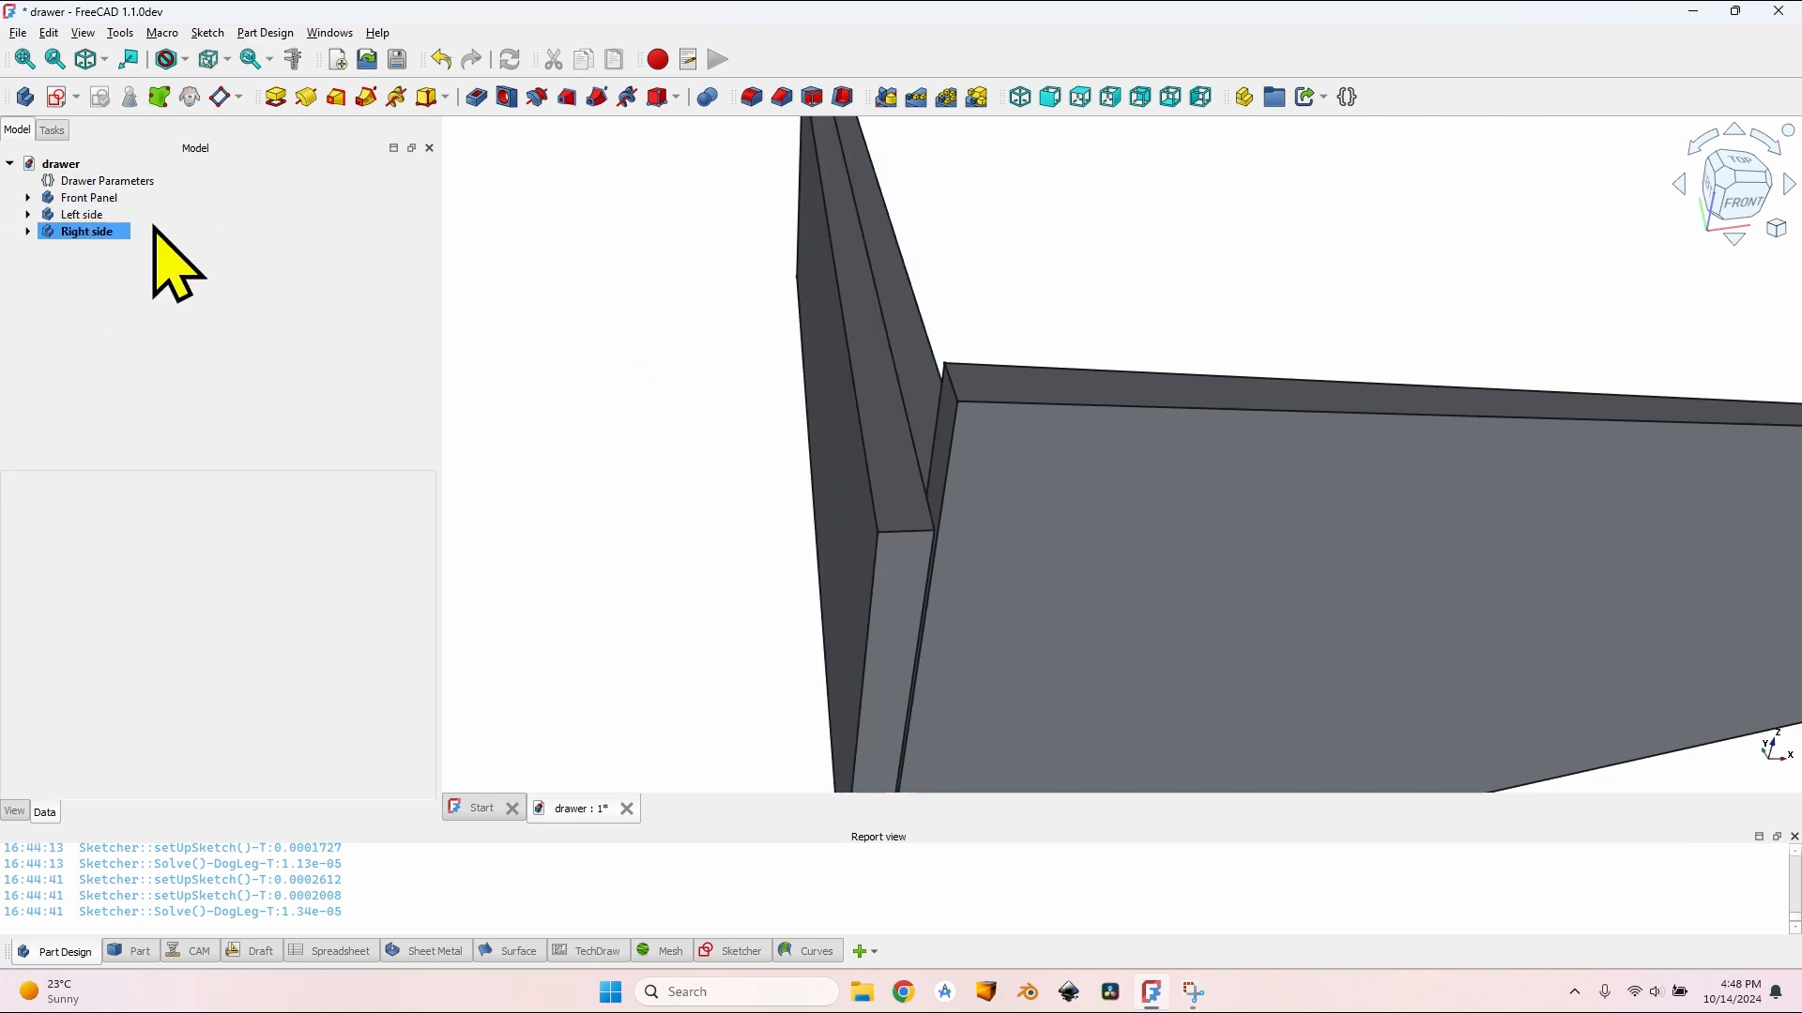
click(90, 219)
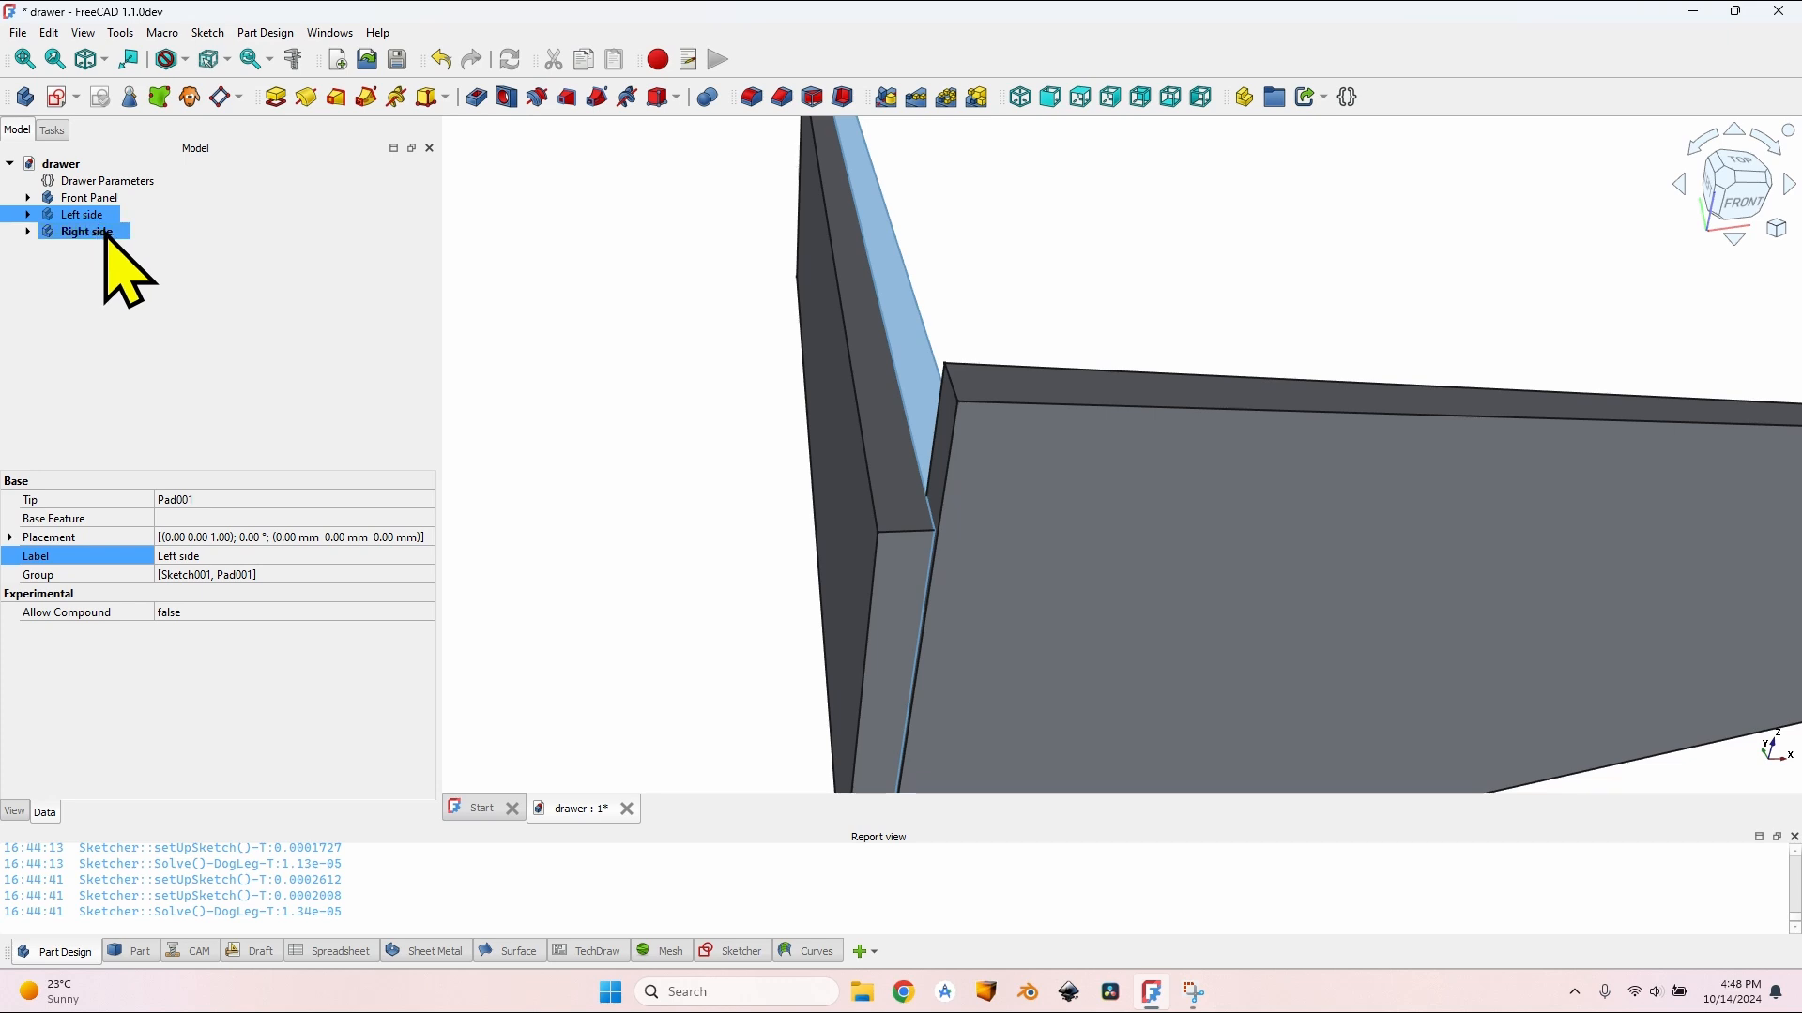
click(104, 233)
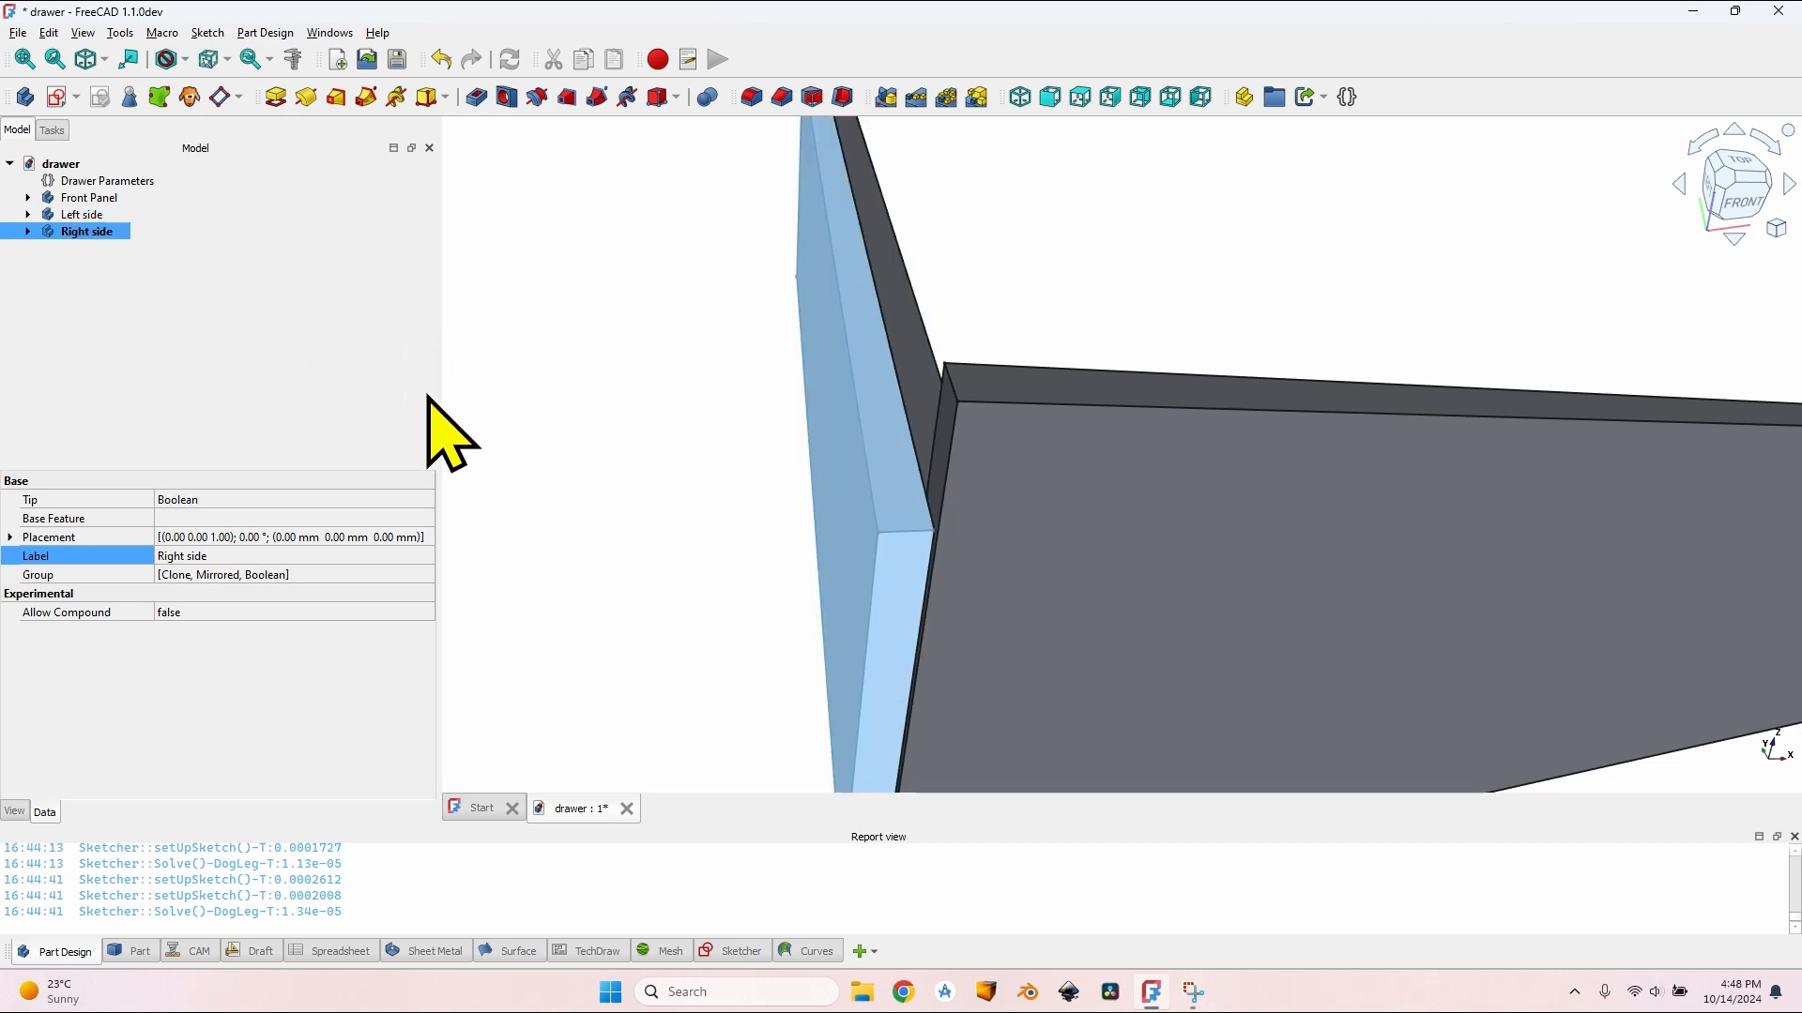
Step: Set the Right side body's placement X position to the expression VarSet.Base_DrawerWidth
scroll(767, 419, down, 6)
middle_drag(767, 418, 1060, 459)
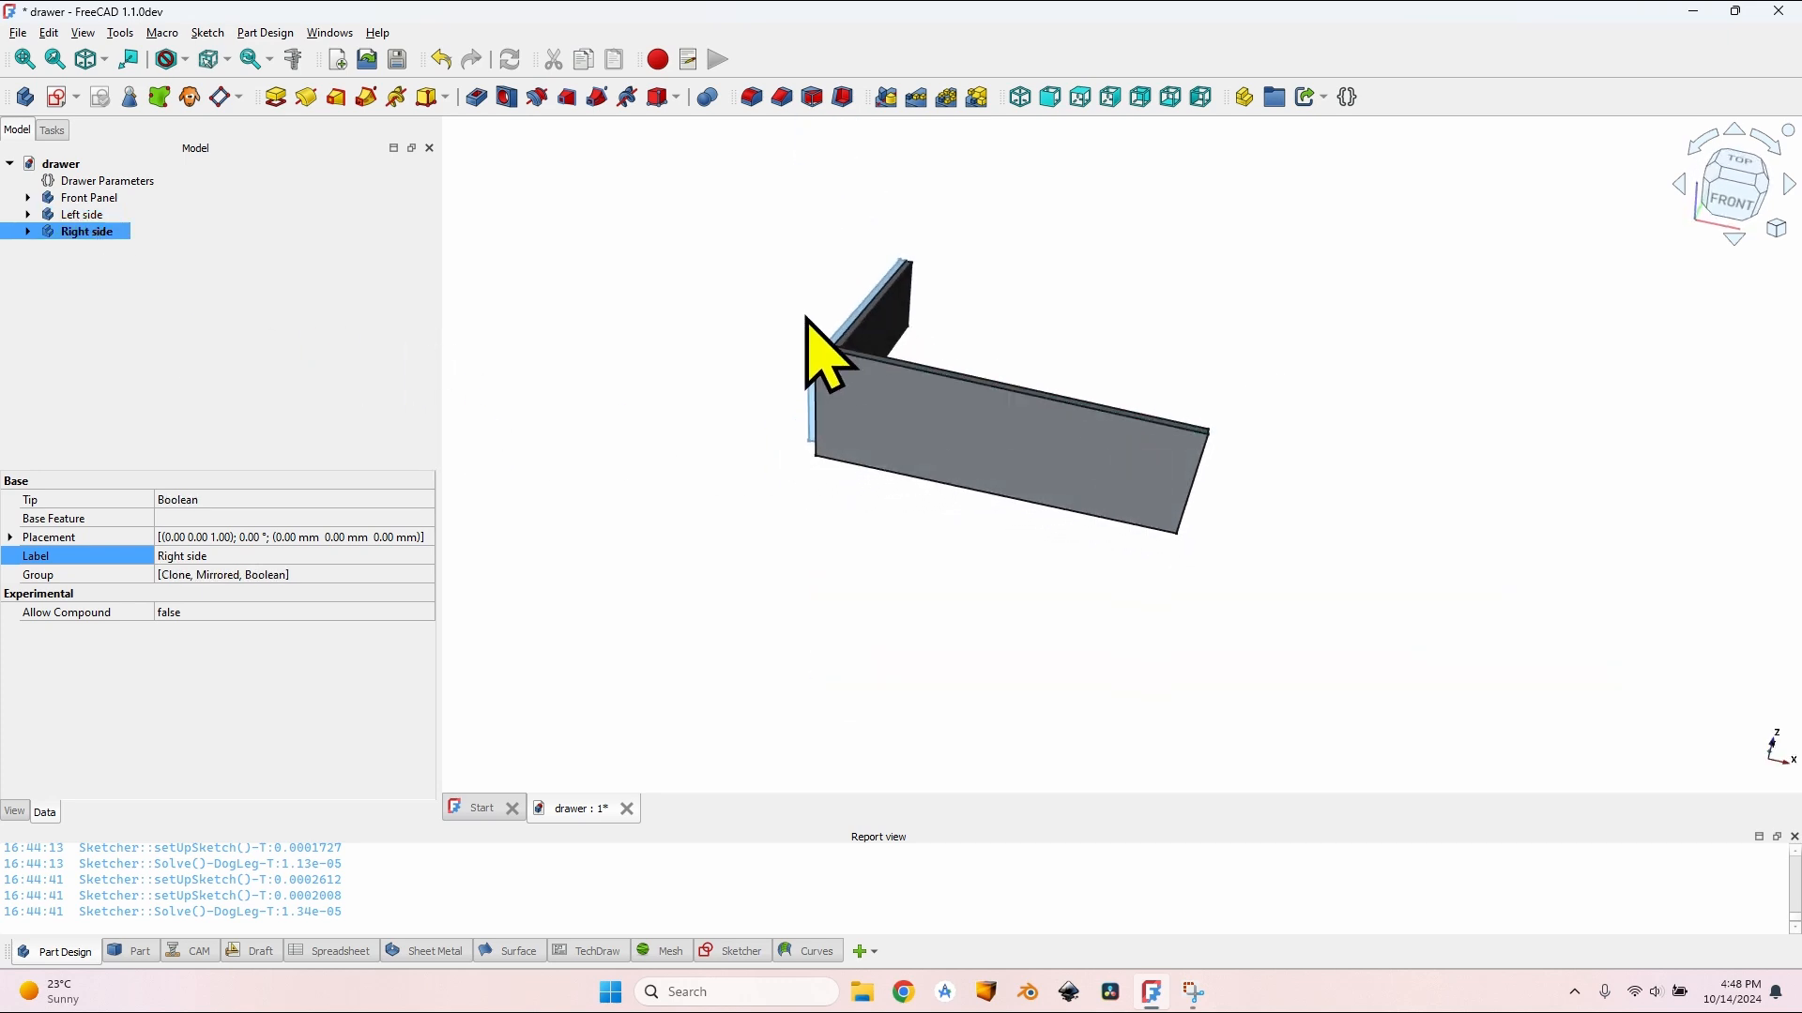
click(11, 538)
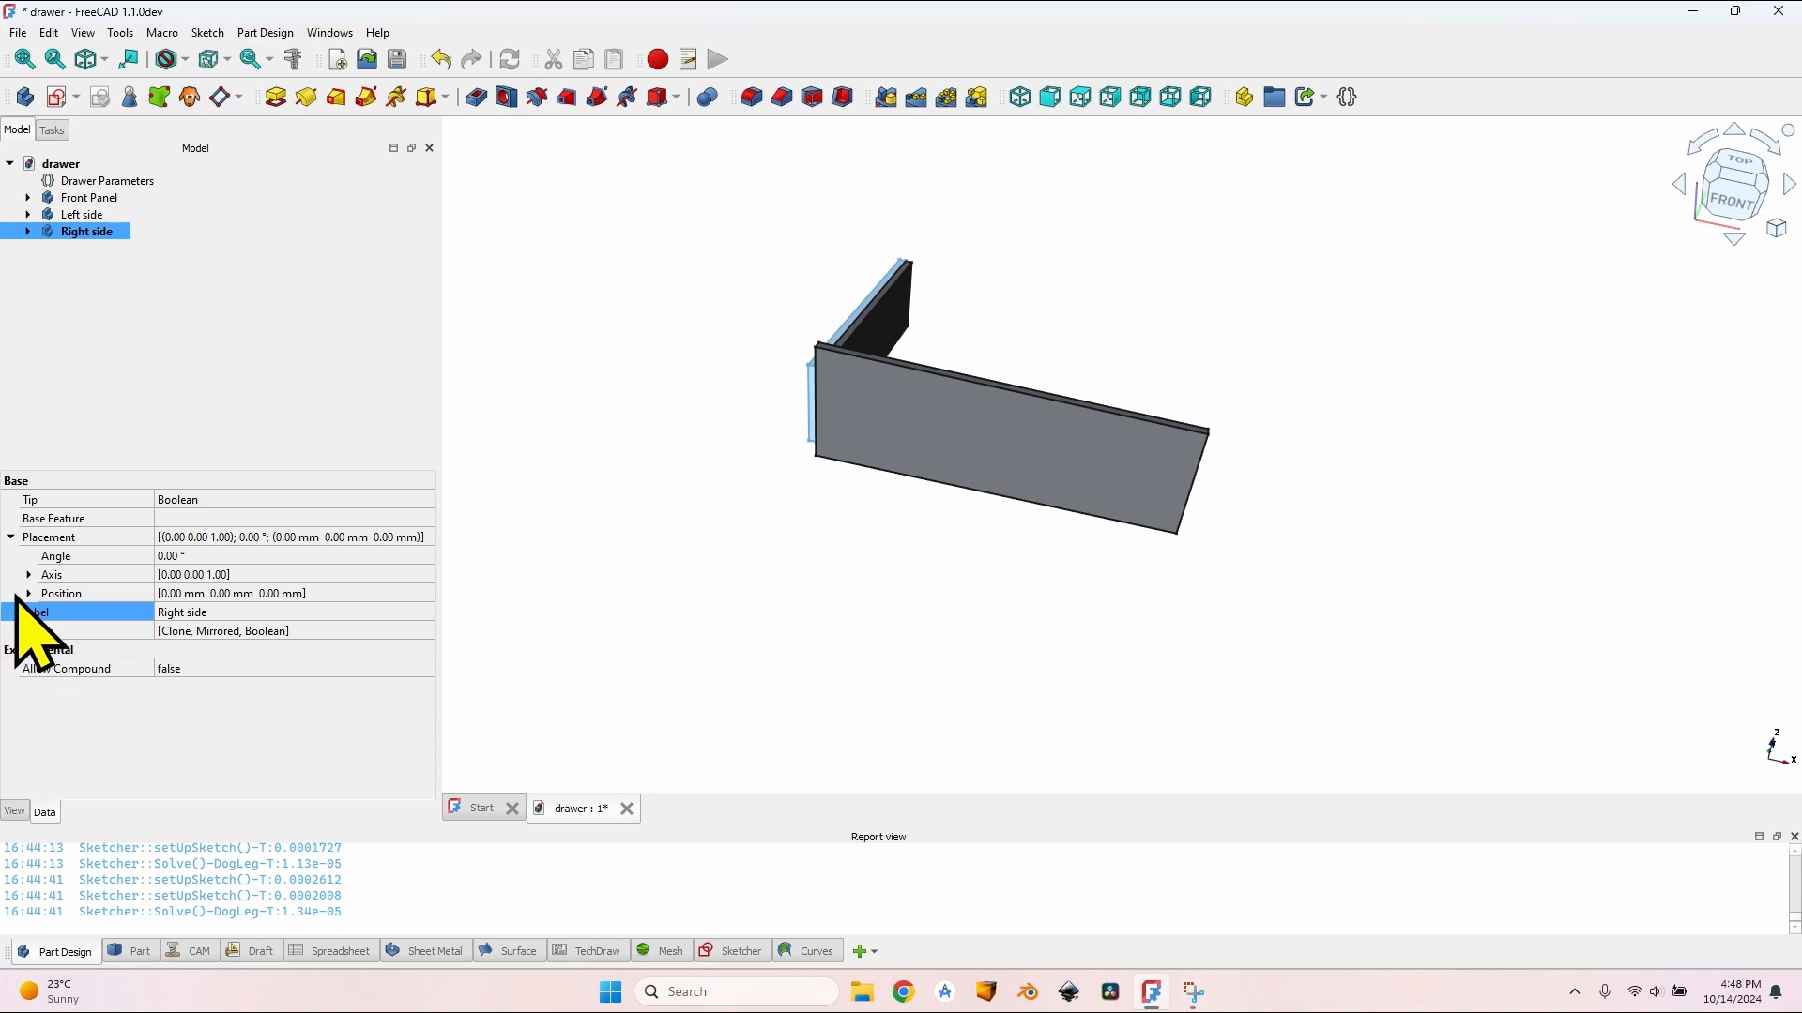
click(29, 593)
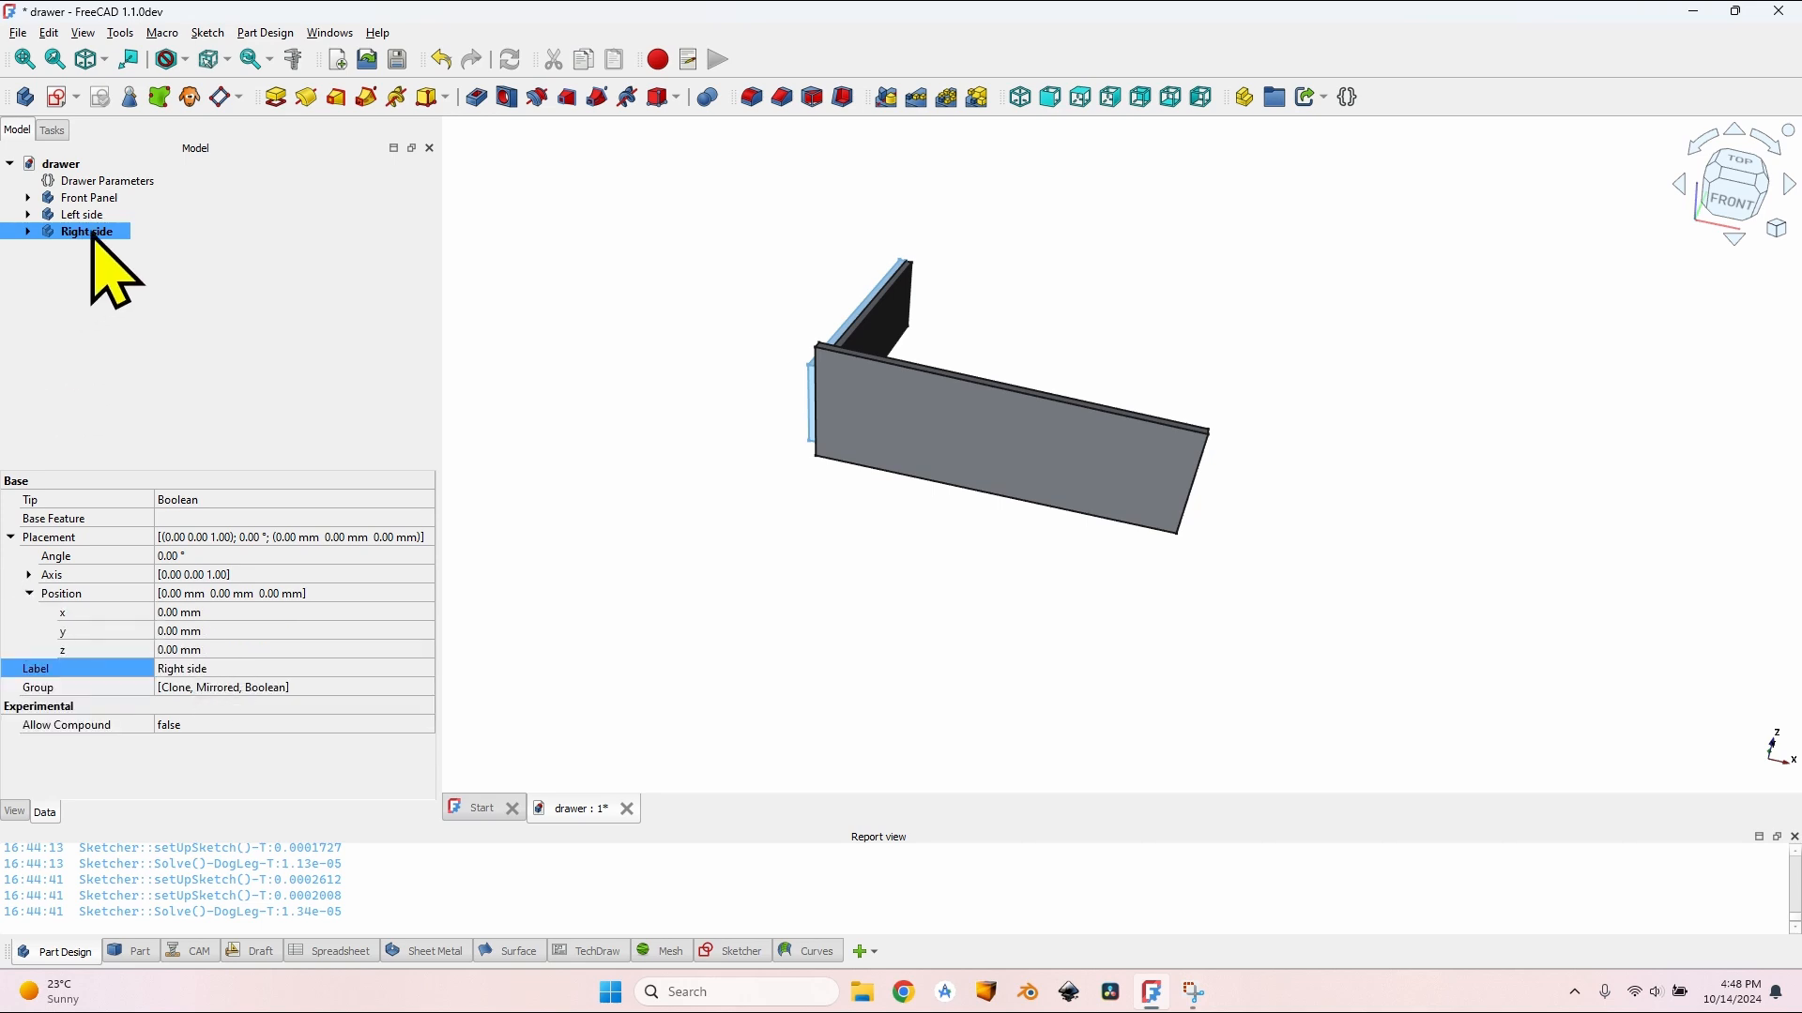
click(28, 231)
click(28, 231)
click(180, 612)
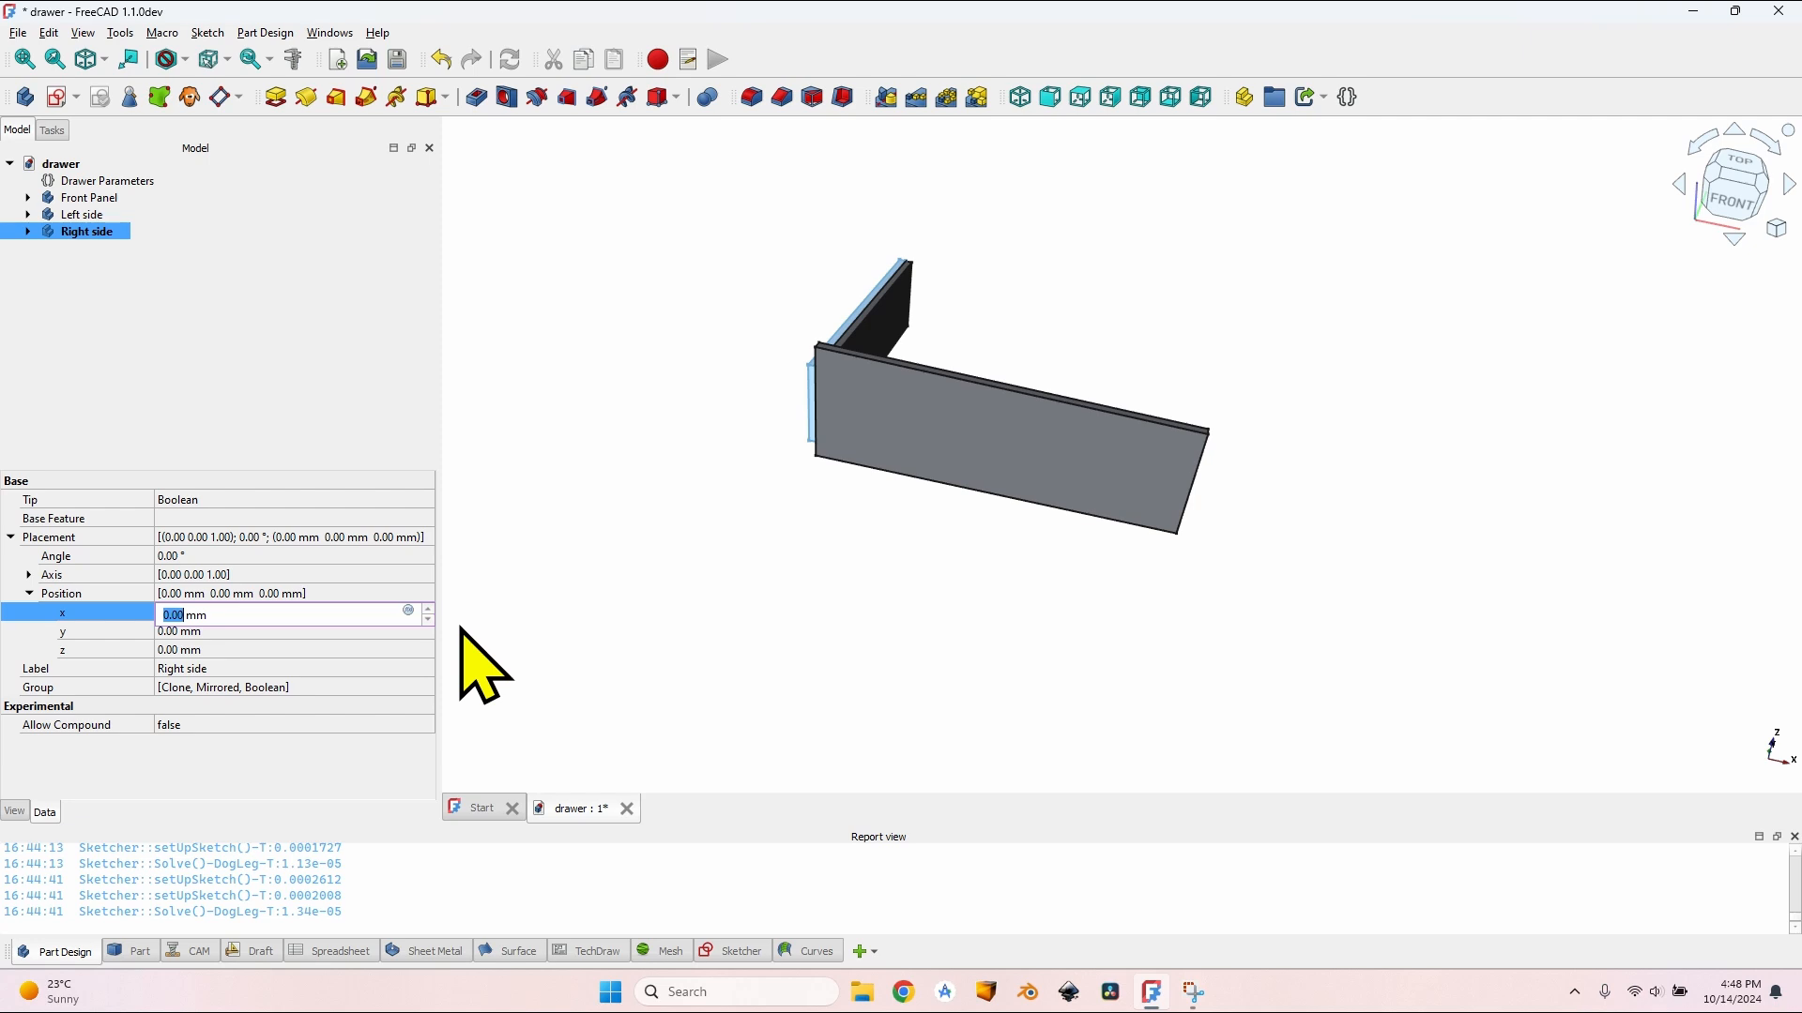
key(equal)
text(VarSet.Draw)
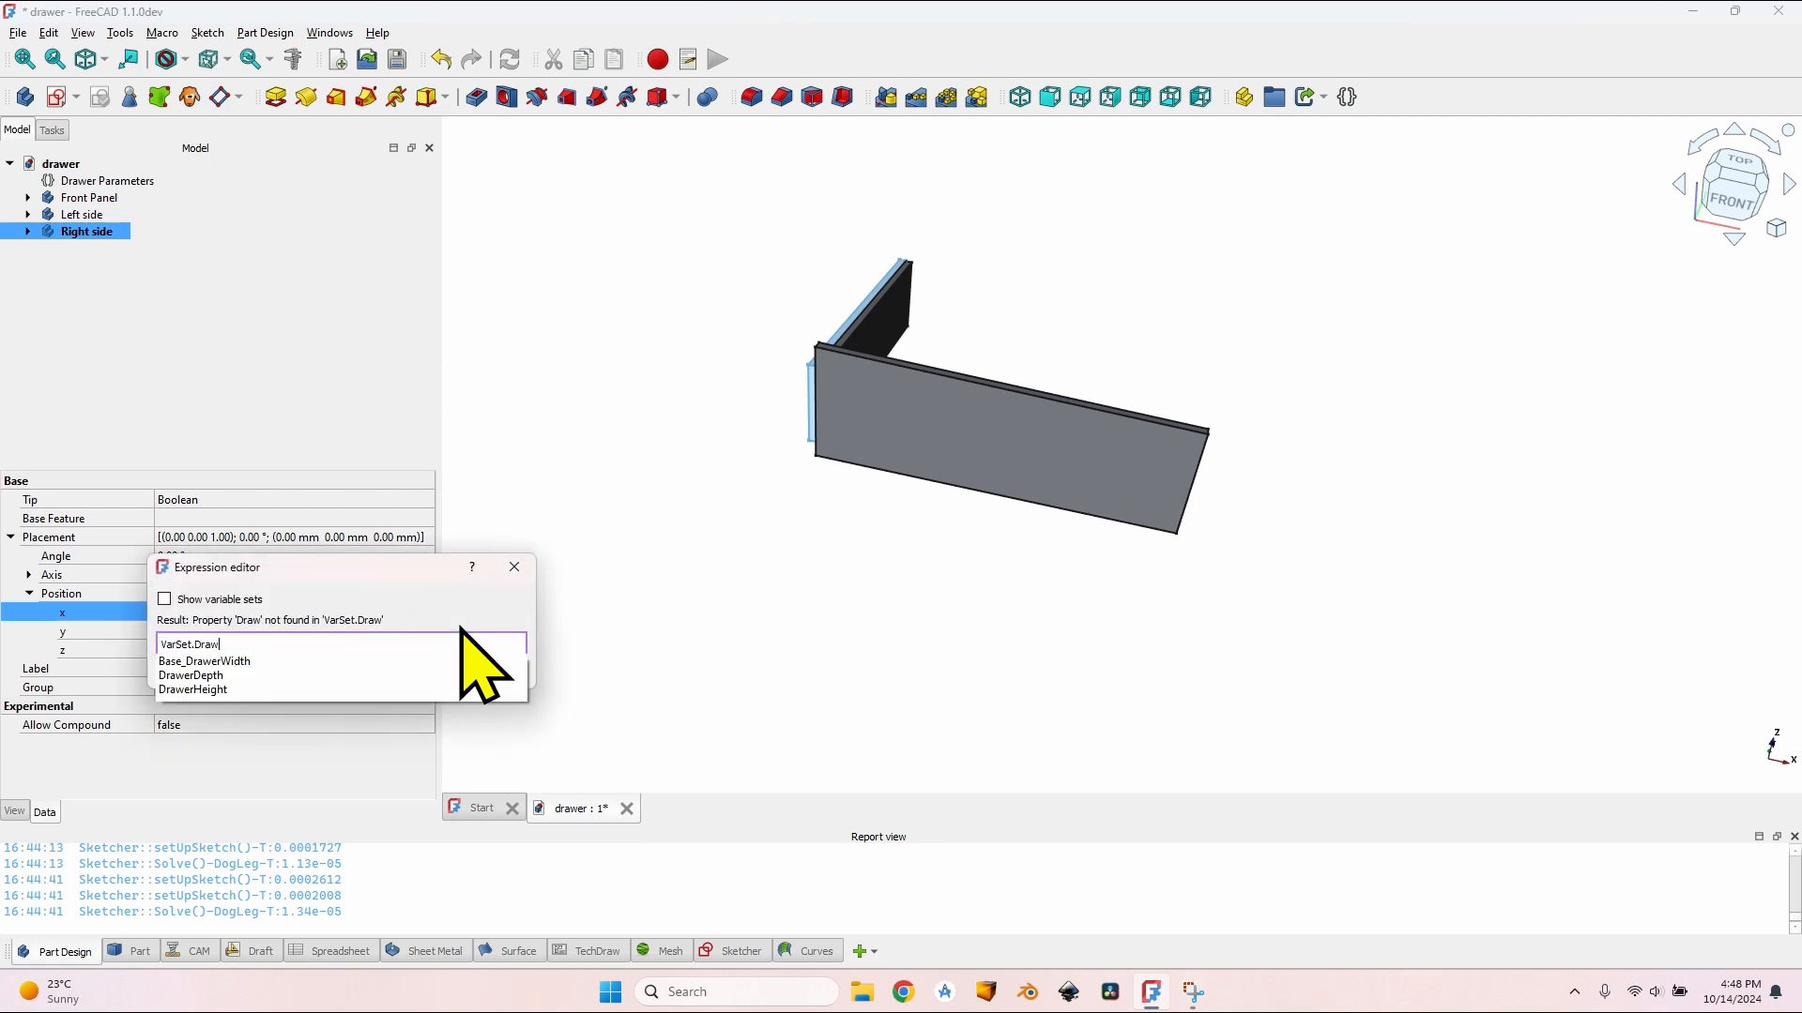
key(Down)
key(Return)
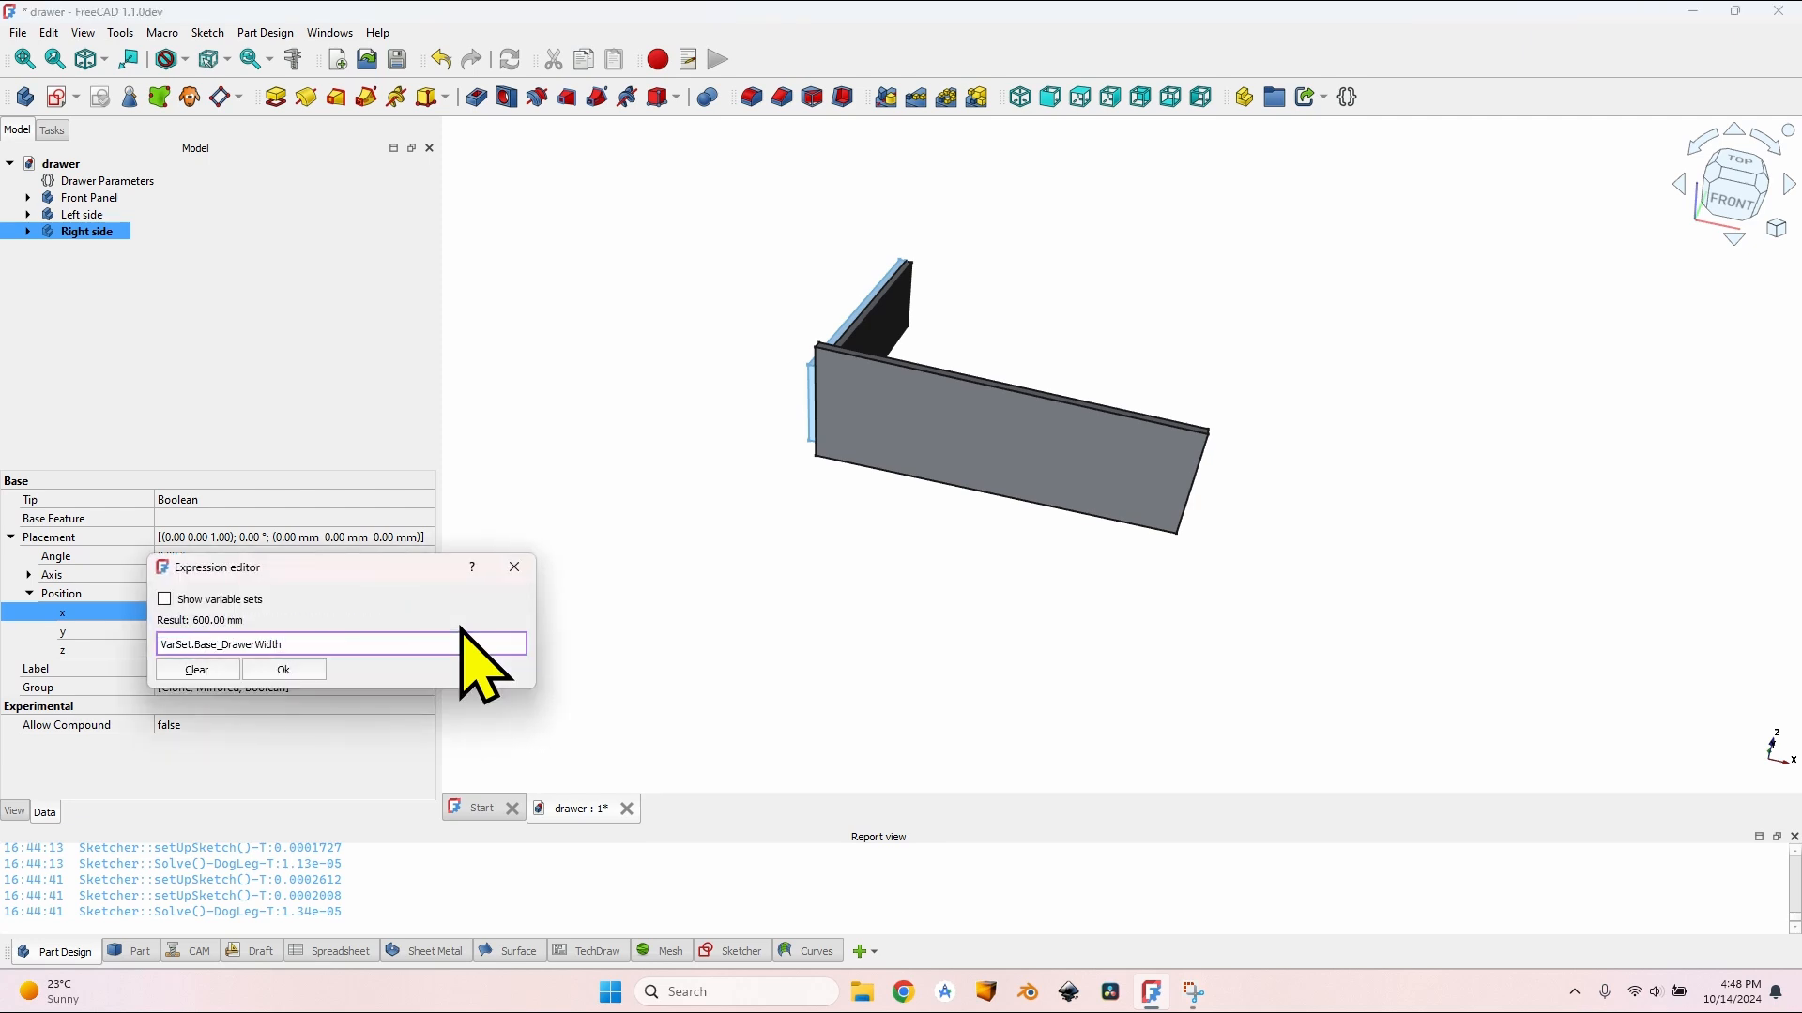
key(Return)
Step: Create a new body and rename it as "Back side"
click(1054, 385)
middle_drag(1054, 390, 976, 403)
scroll(1159, 350, up, 3)
scroll(767, 233, up, 4)
scroll(1078, 250, down, 5)
click(26, 97)
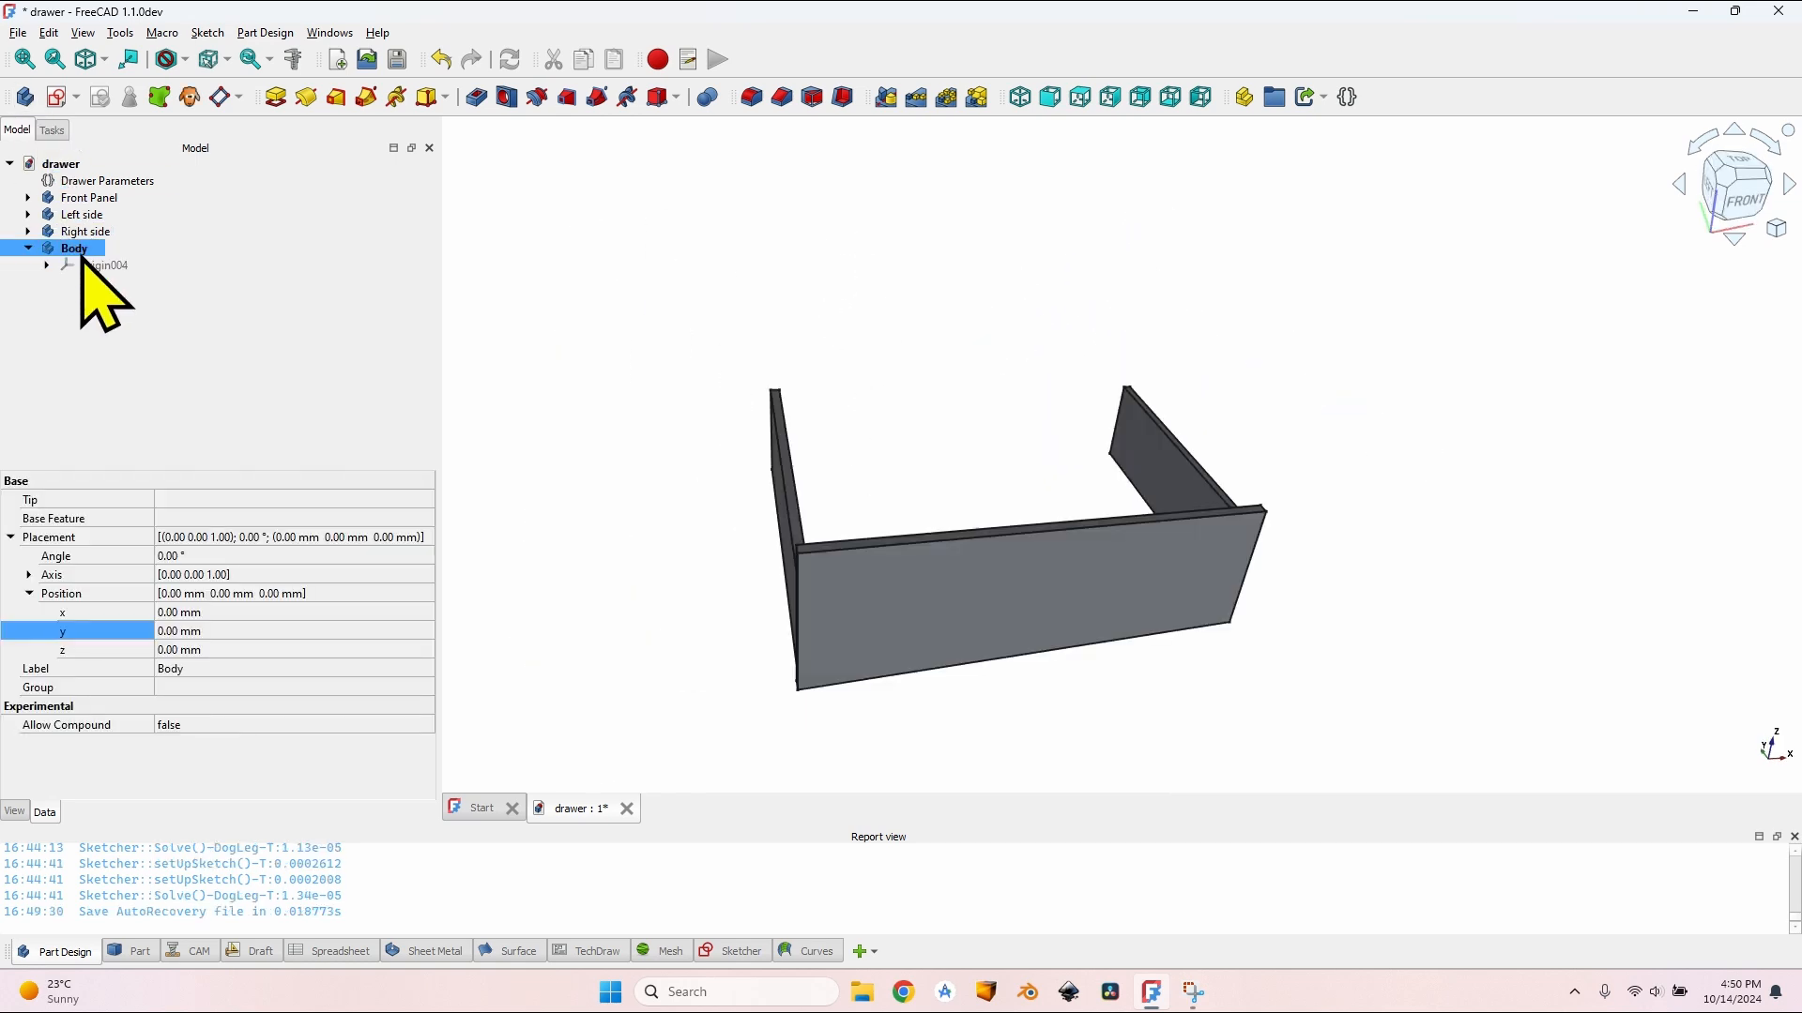
click(79, 252)
text(Back side)
Step: Start a new sketch on the XY plane in the Back side body
click(56, 96)
scroll(794, 711, up, 3)
middle_drag(794, 712, 881, 670)
click(882, 673)
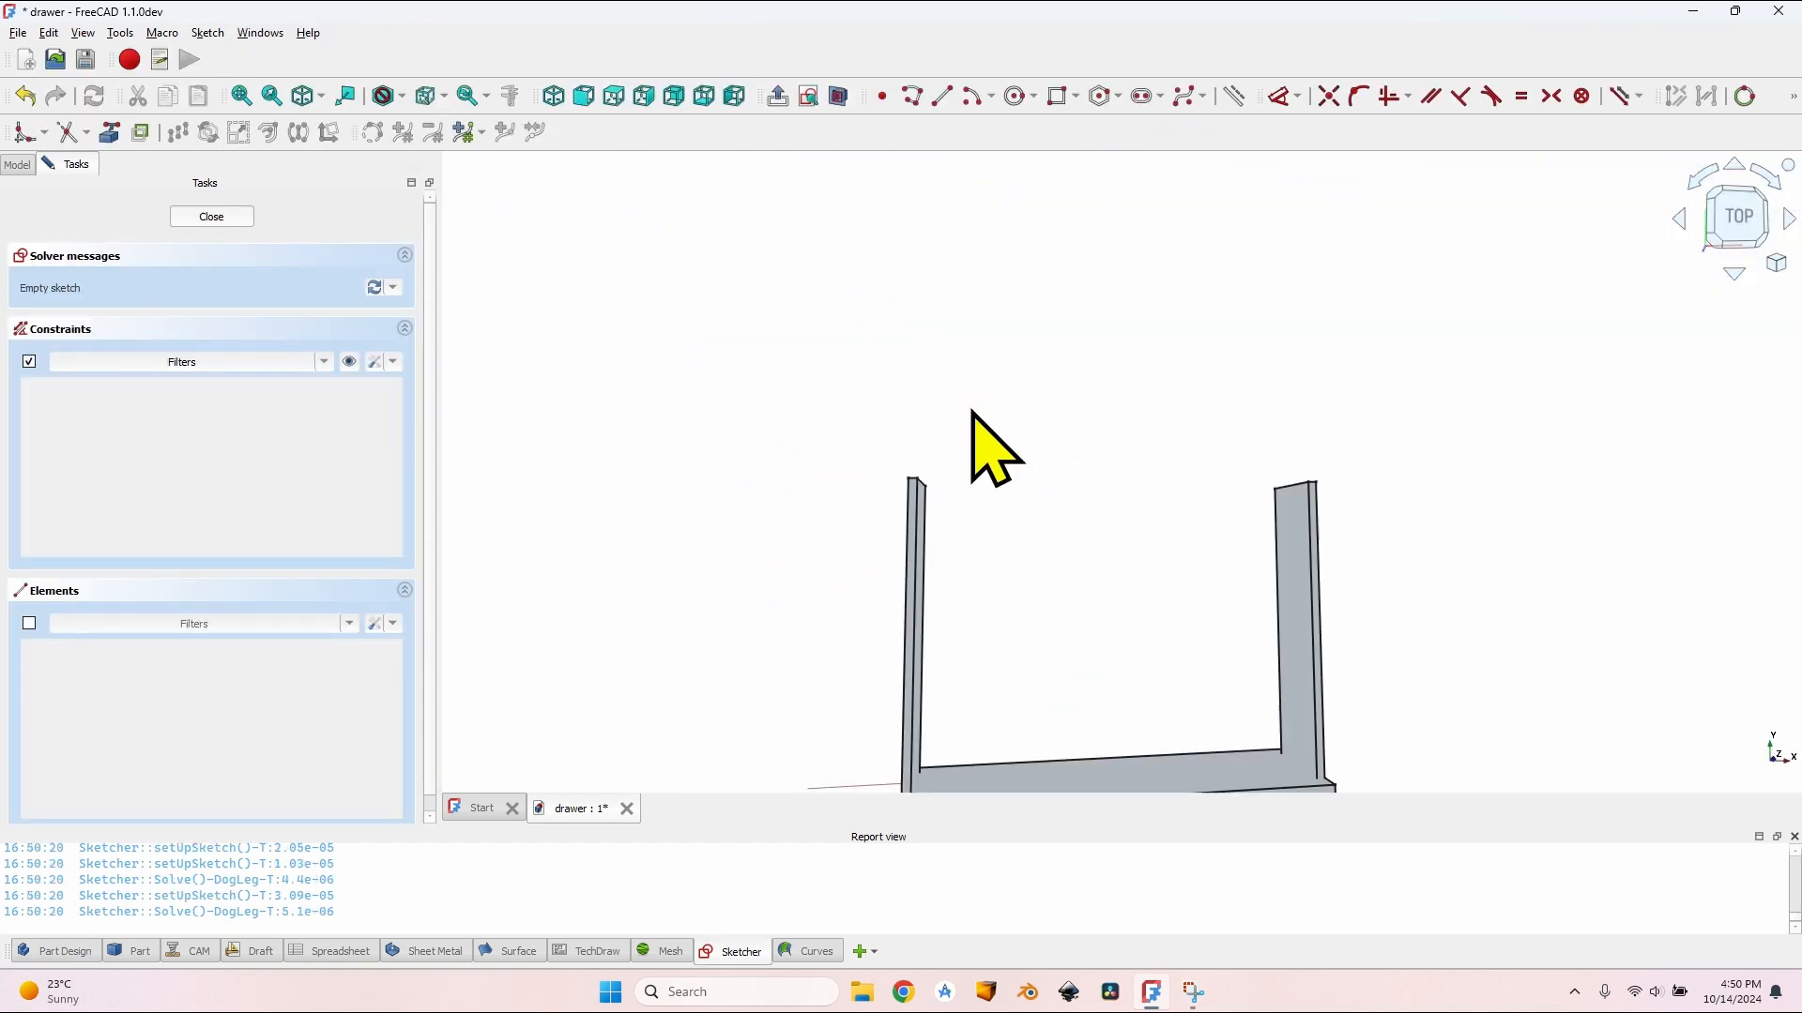
Step: Sketch a rectangle about 593 mm wide and 59 mm high between the rear ends of the two side walls
click(1060, 96)
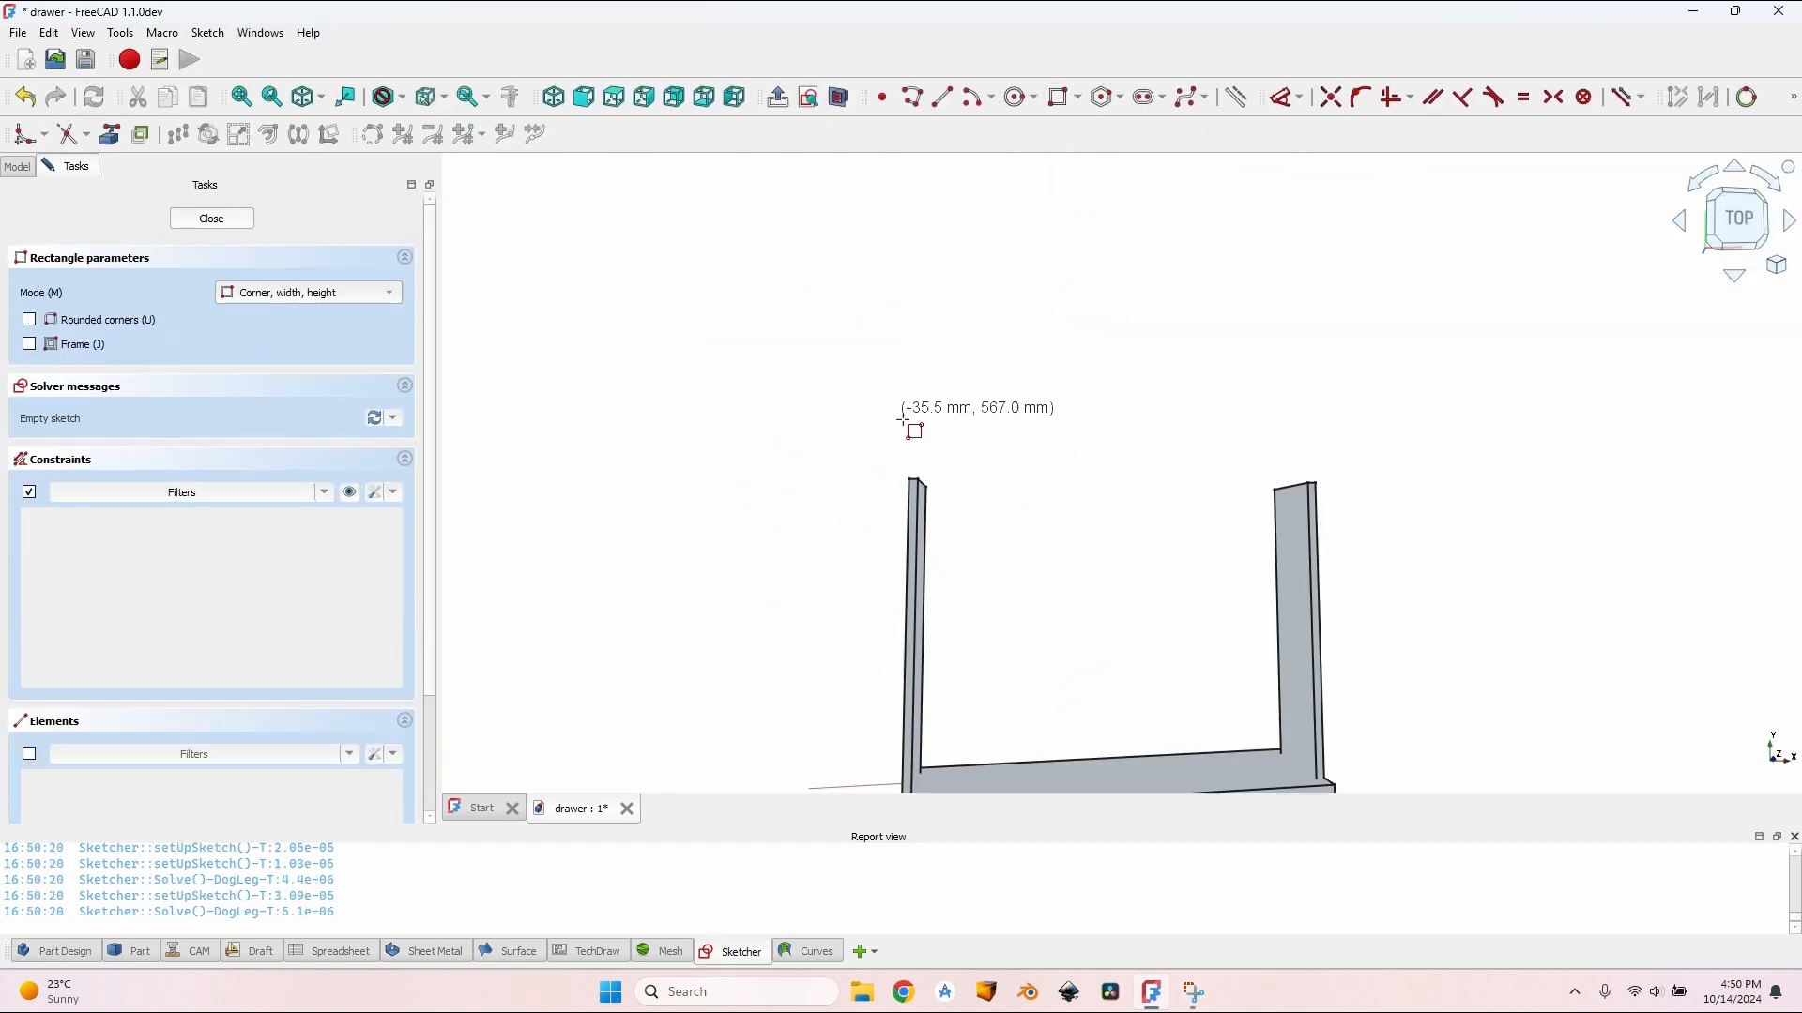
click(925, 476)
click(1287, 515)
scroll(1168, 439, down, 3)
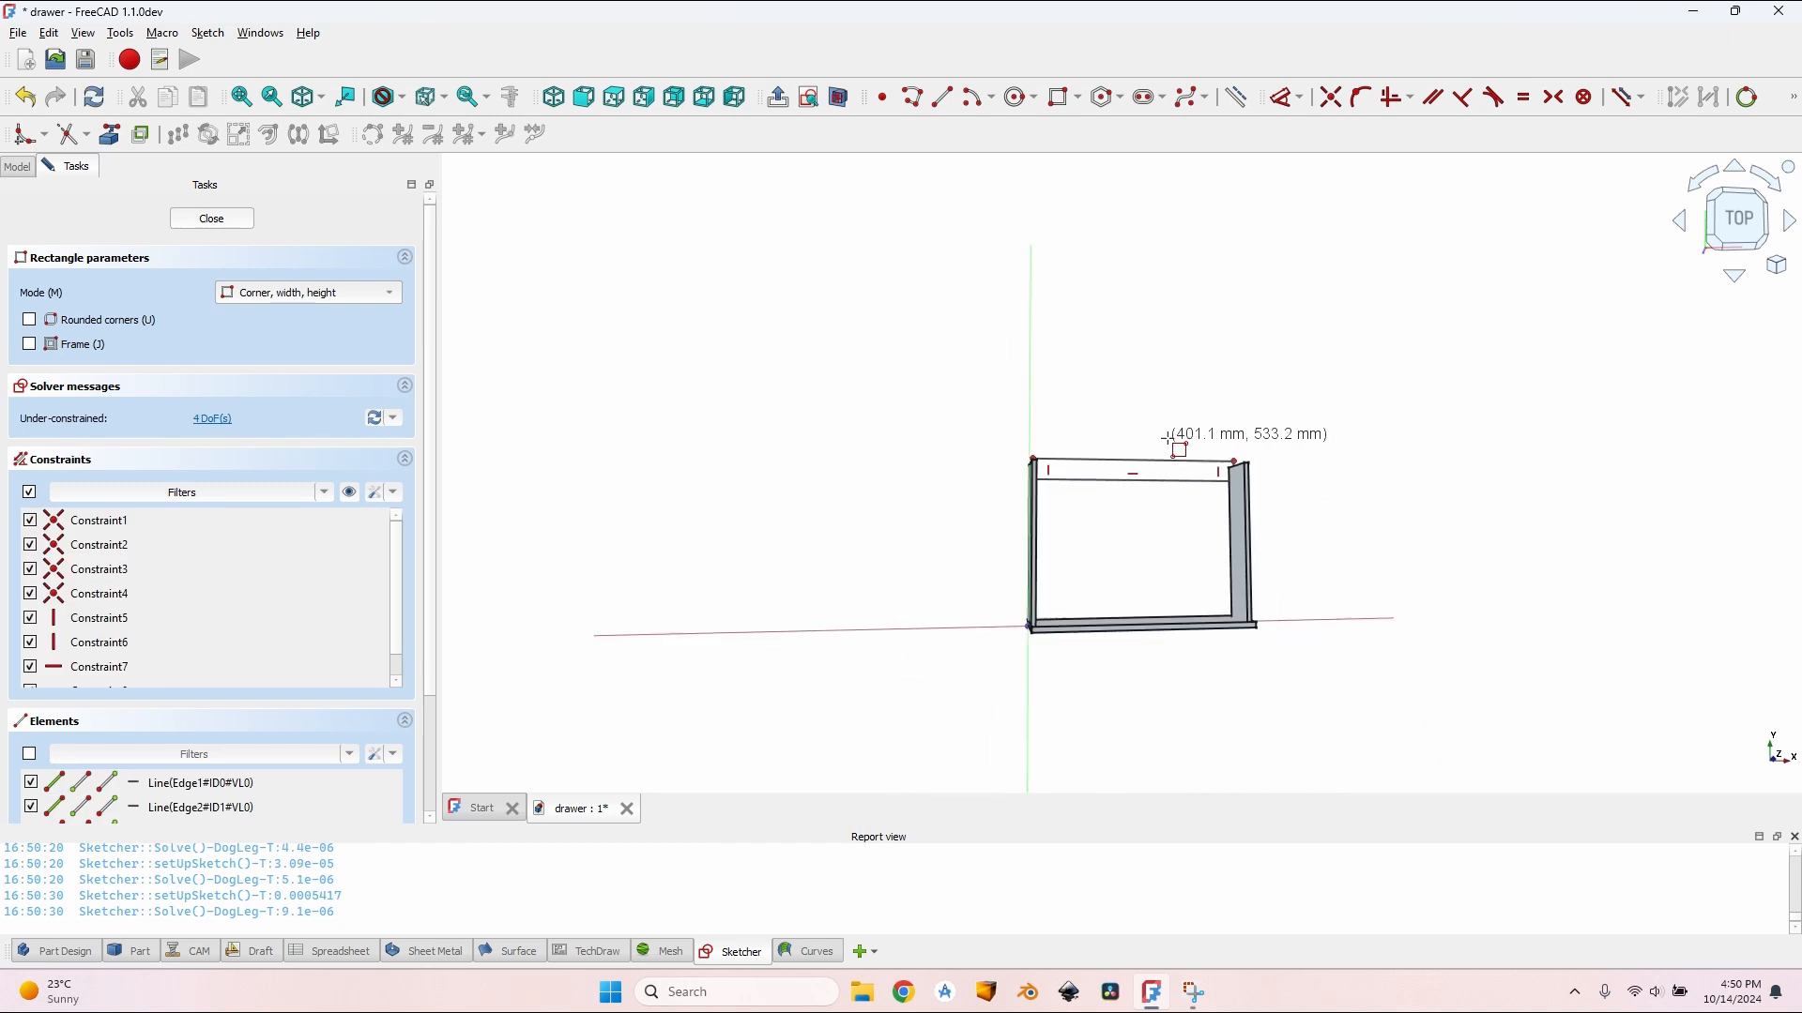
scroll(1124, 531, up, 3)
scroll(1045, 404, up, 4)
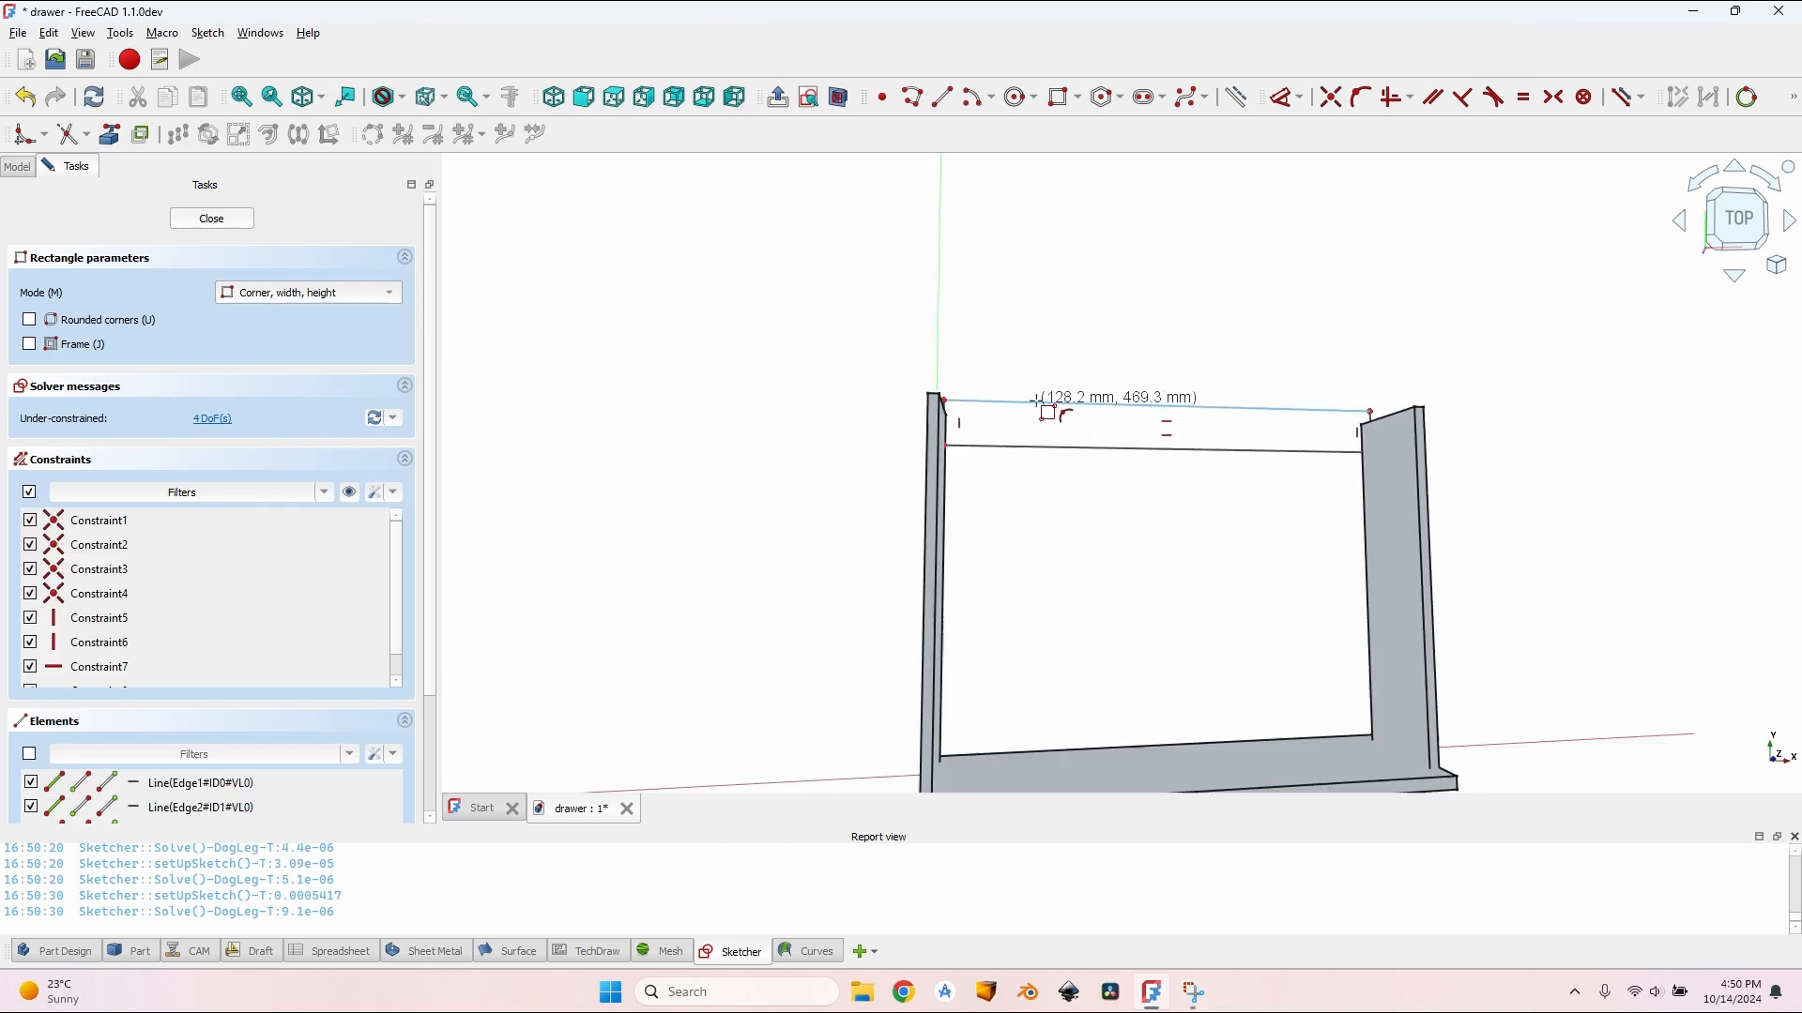
key(Escape)
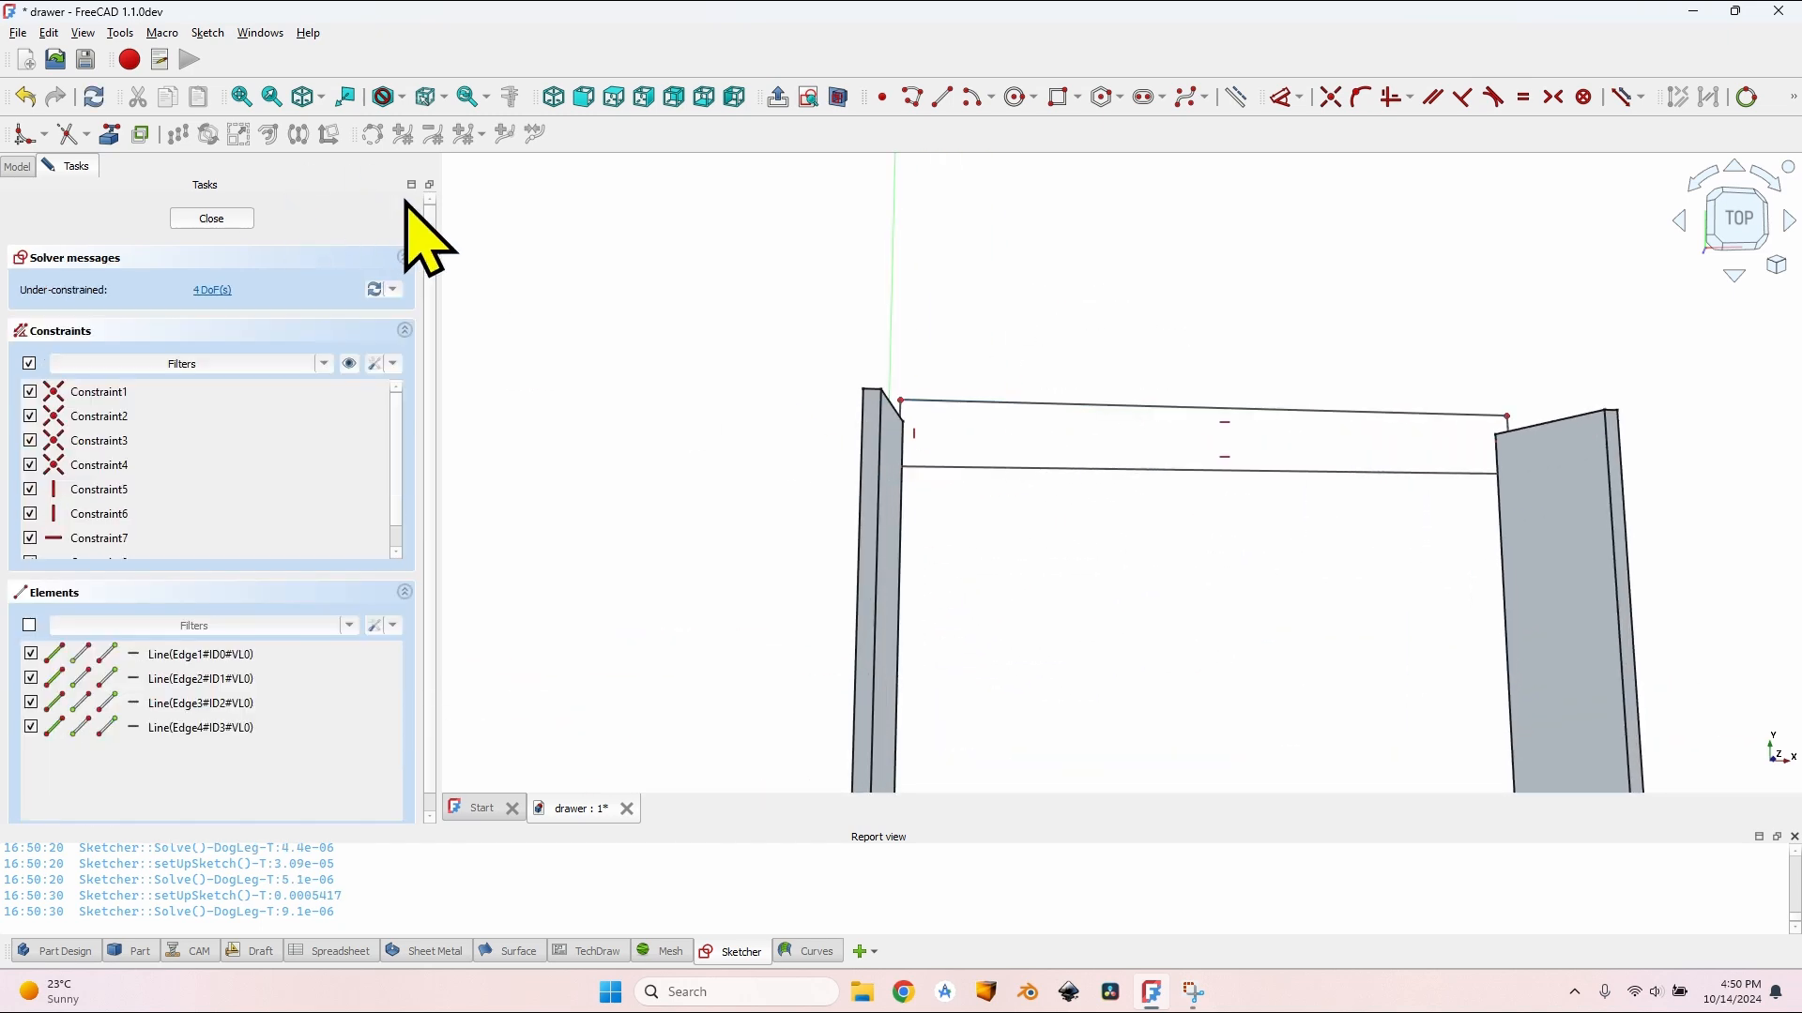
Step: Turn on the section view and dimension the rectangle's short edge with the expression VarSet.WallThickness
click(840, 98)
click(902, 433)
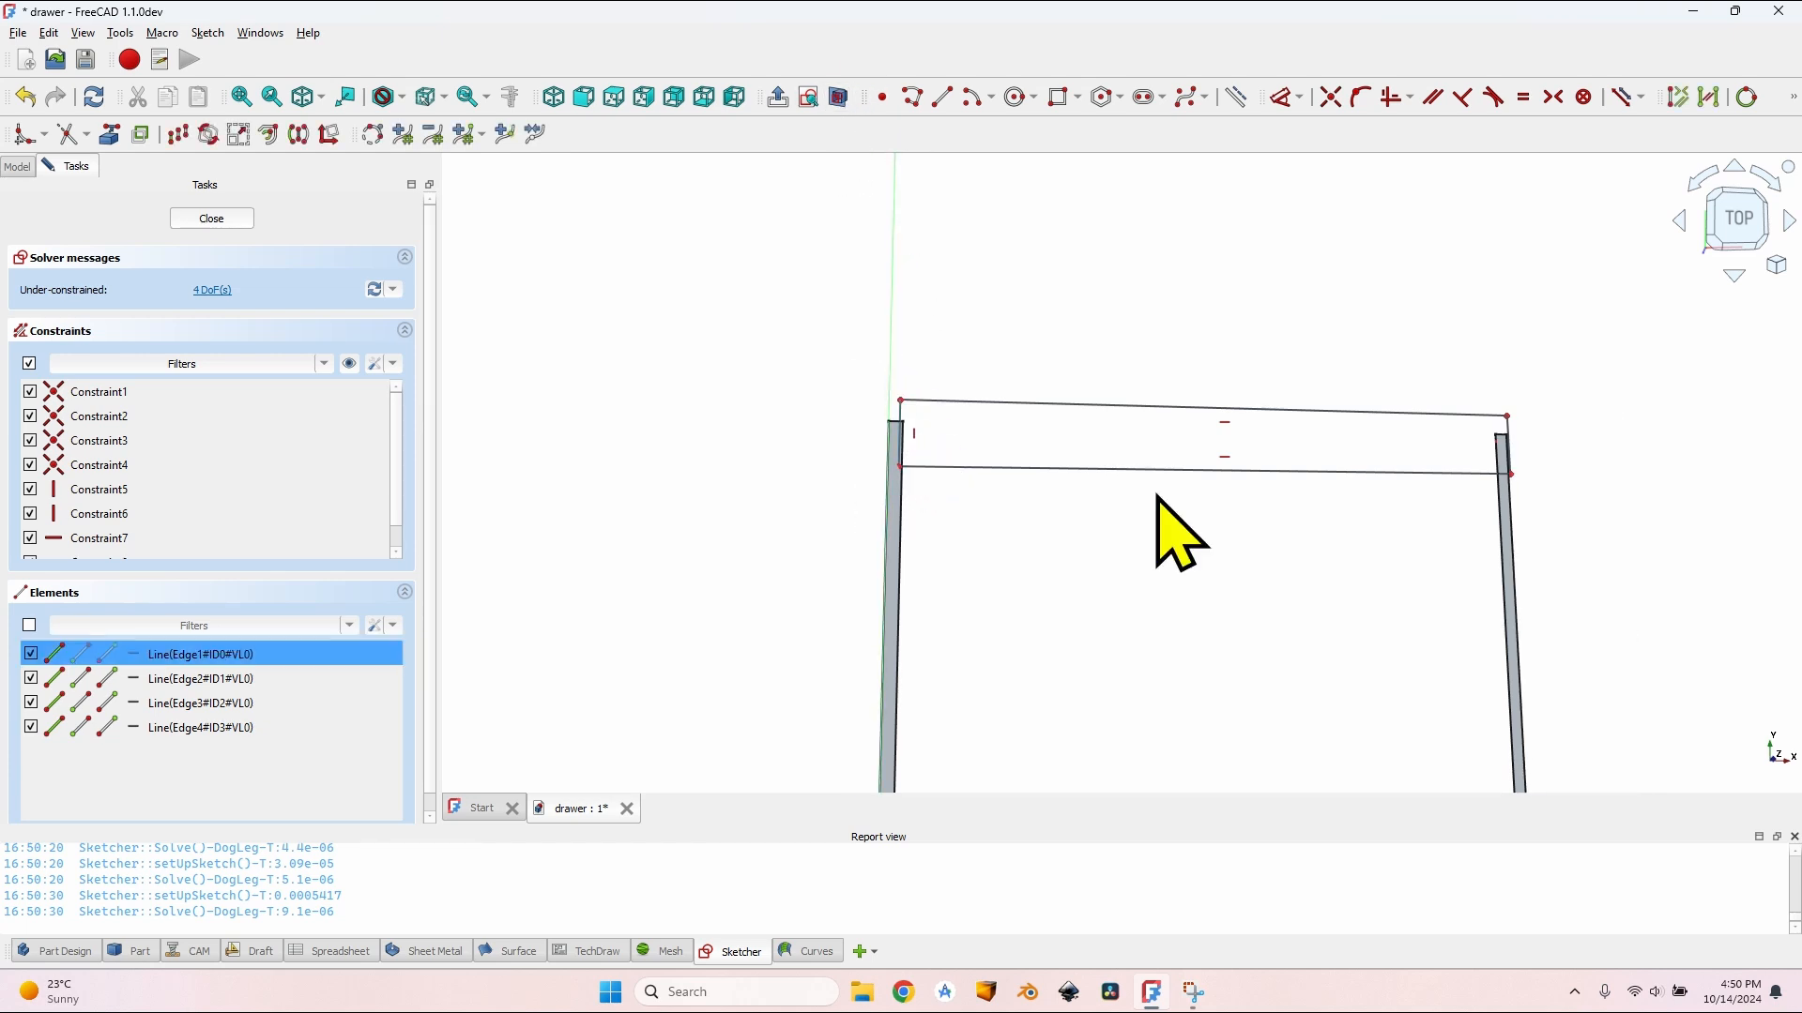
key(d)
key(equal)
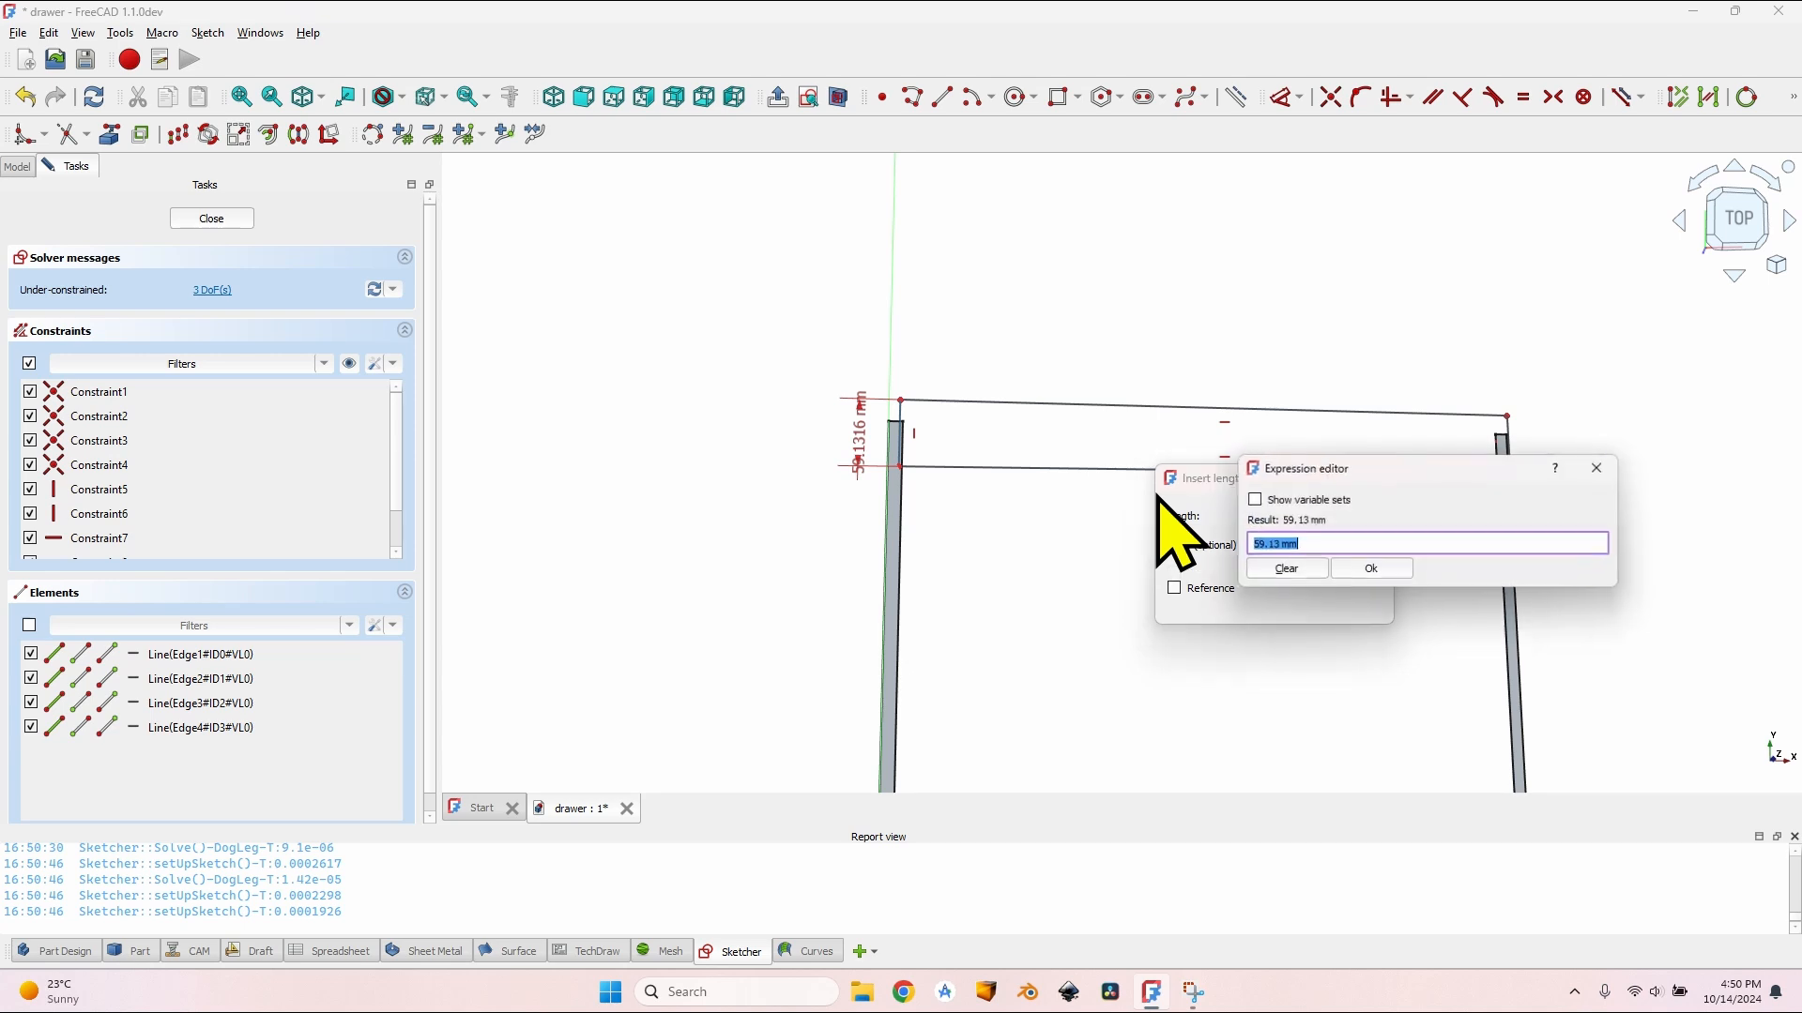
text(VarSet.WallThickness)
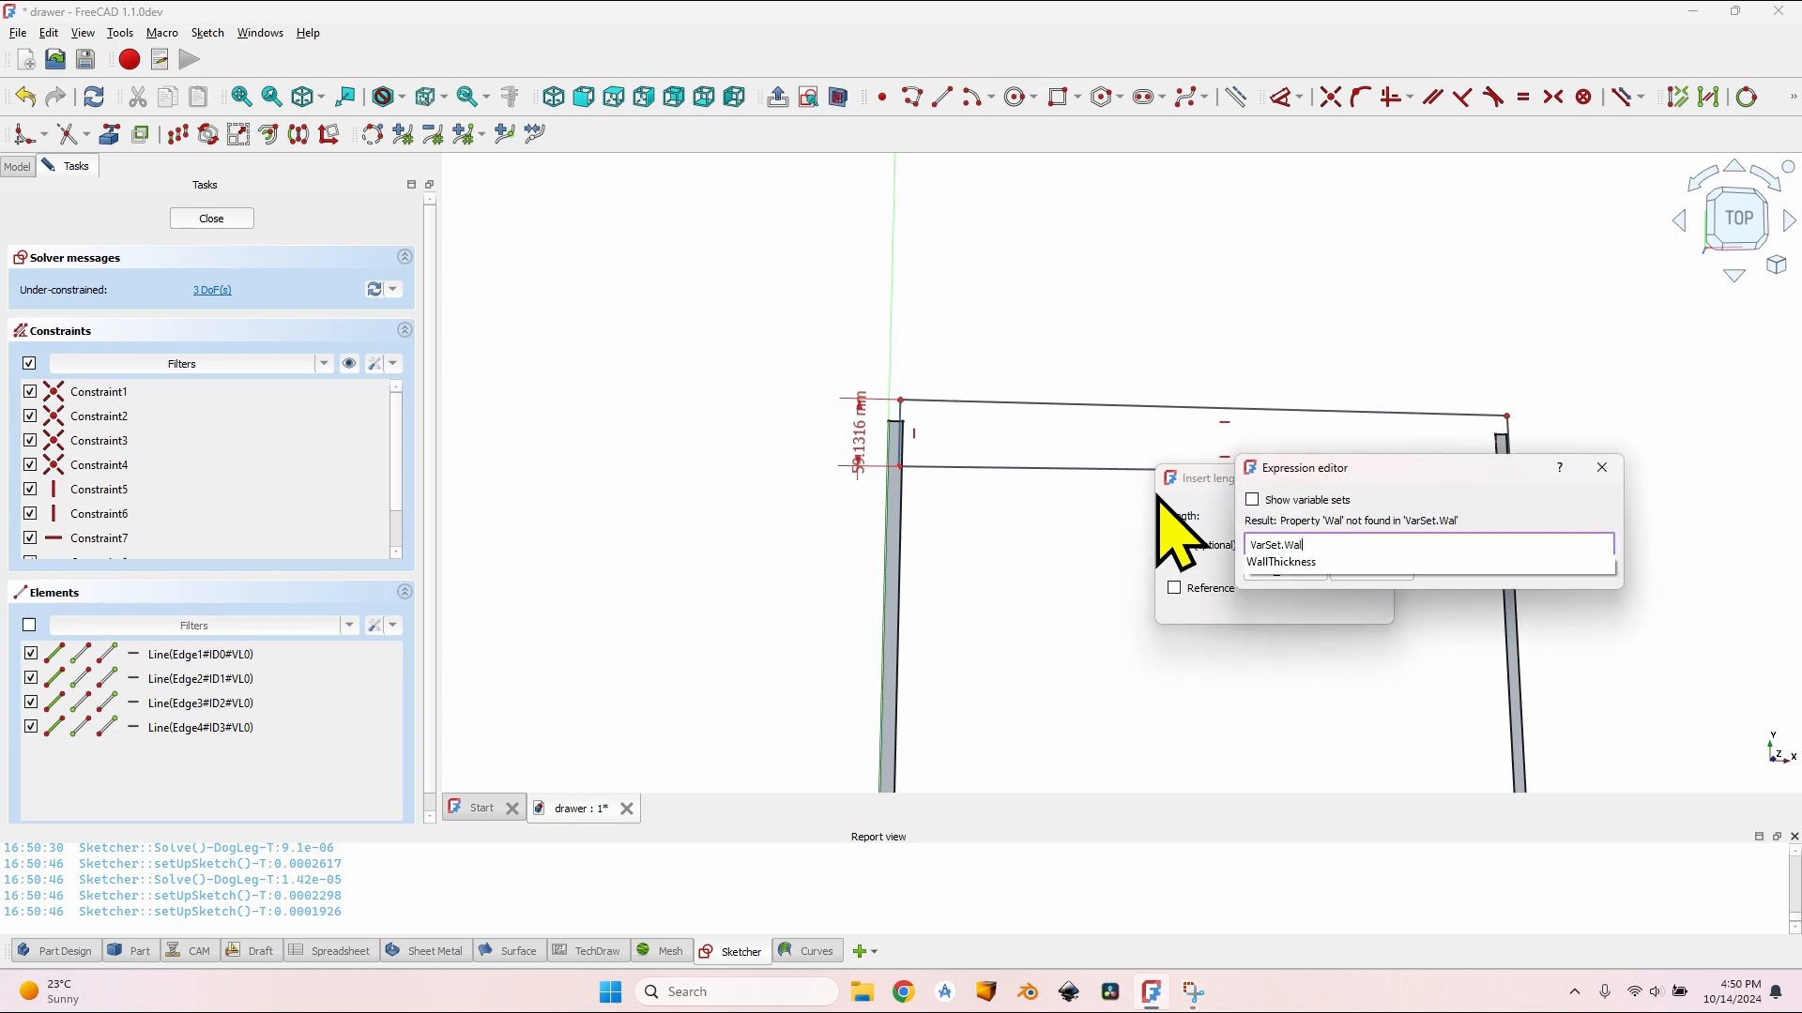
key(Down)
key(Return)
key(Return)
key(Return)
Step: Dimension the rectangle's long edge with the expression VarSet.Base_DrawerWidth
click(1176, 435)
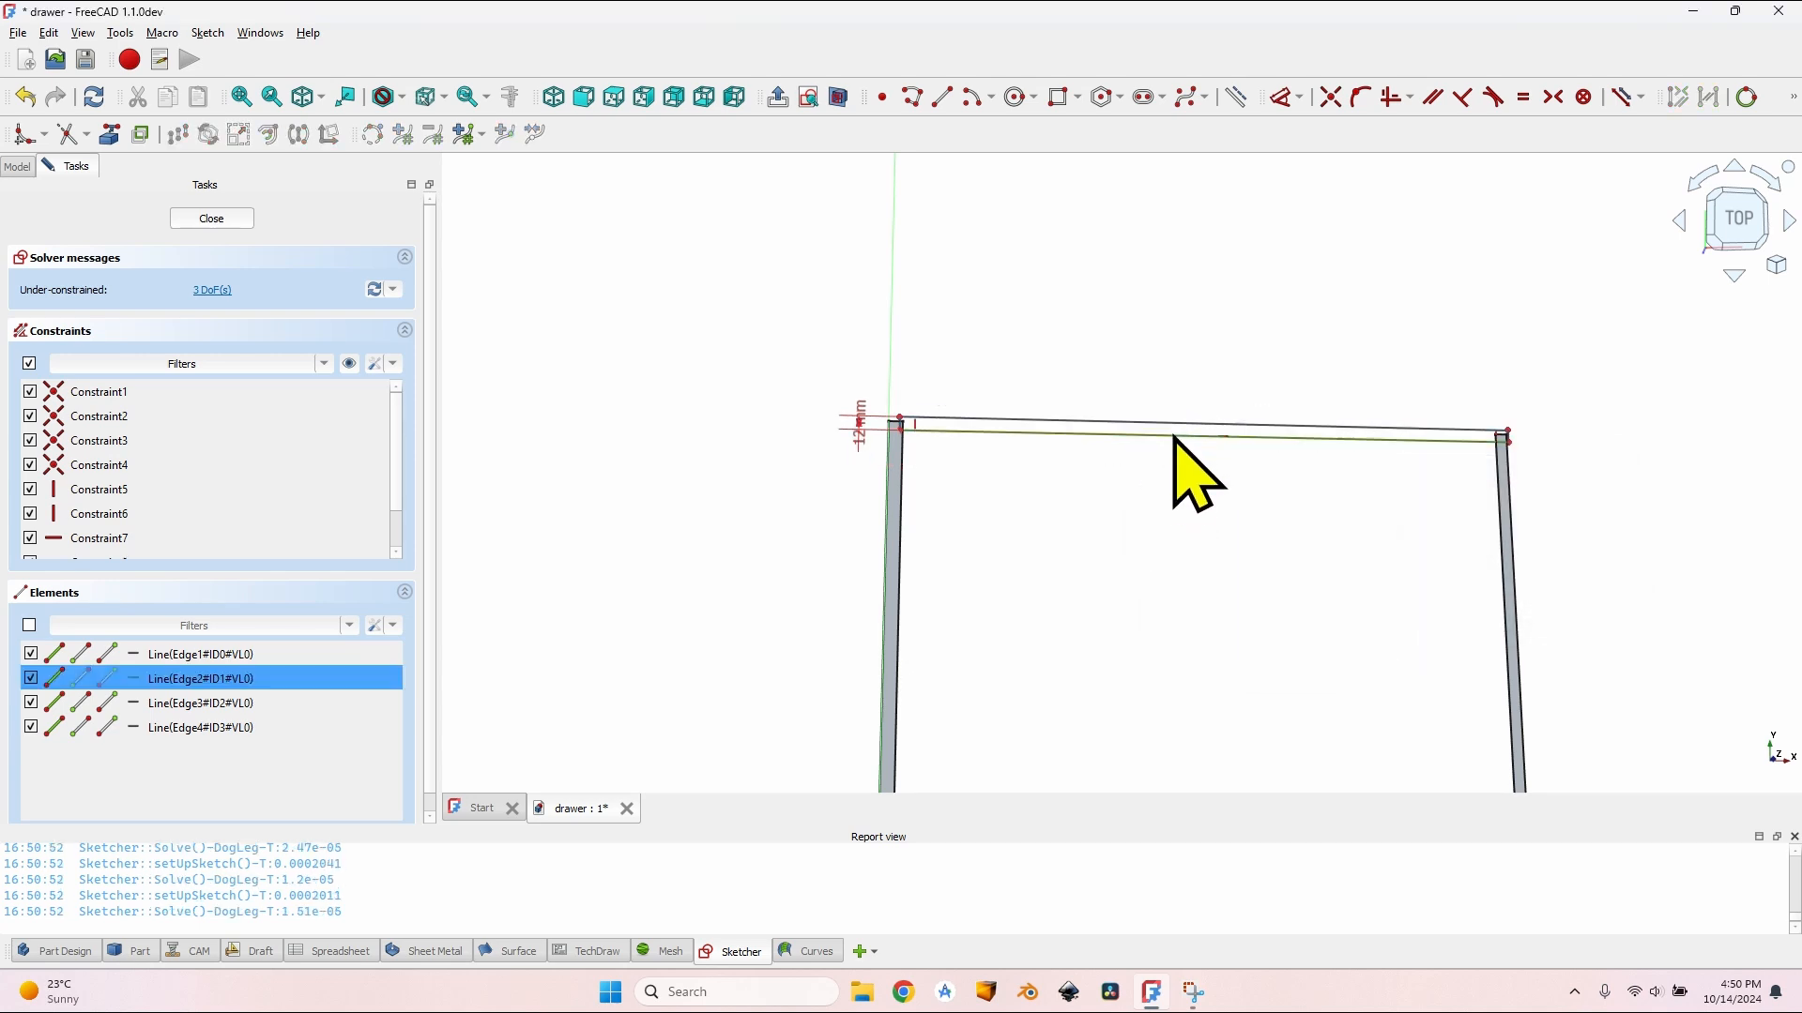
key(d)
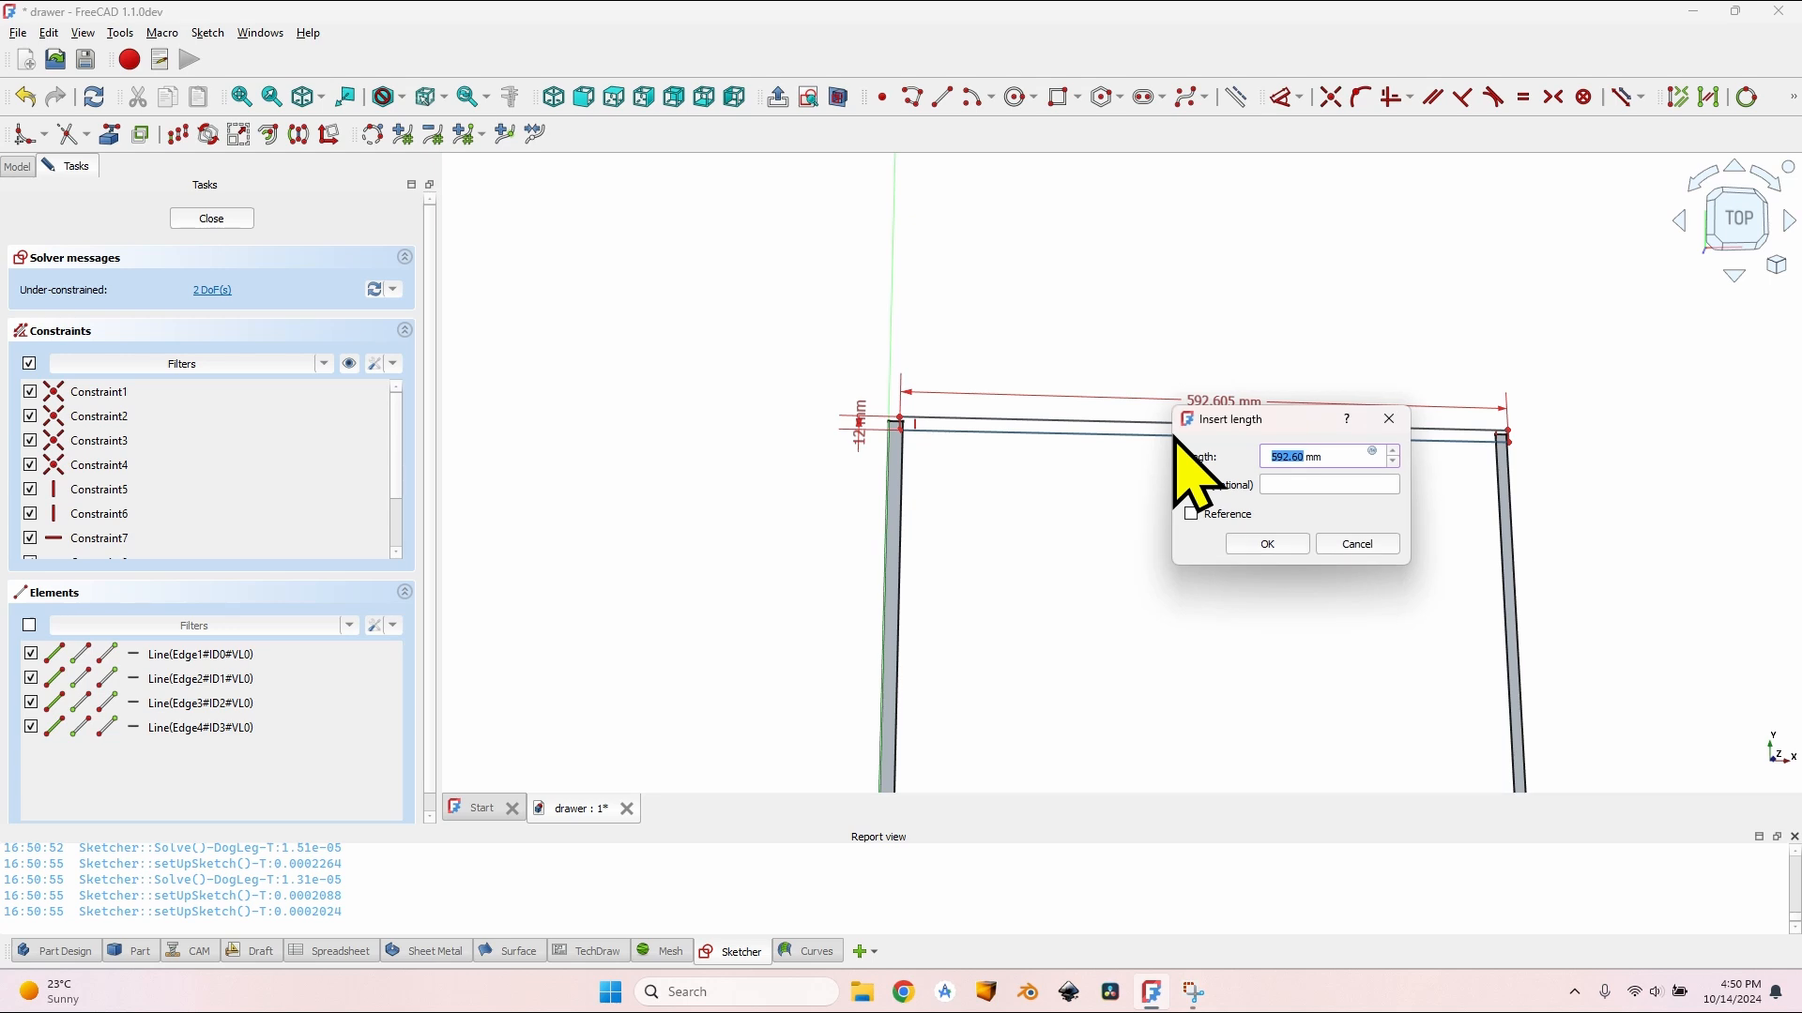
key(equal)
text(VarSet.Dr)
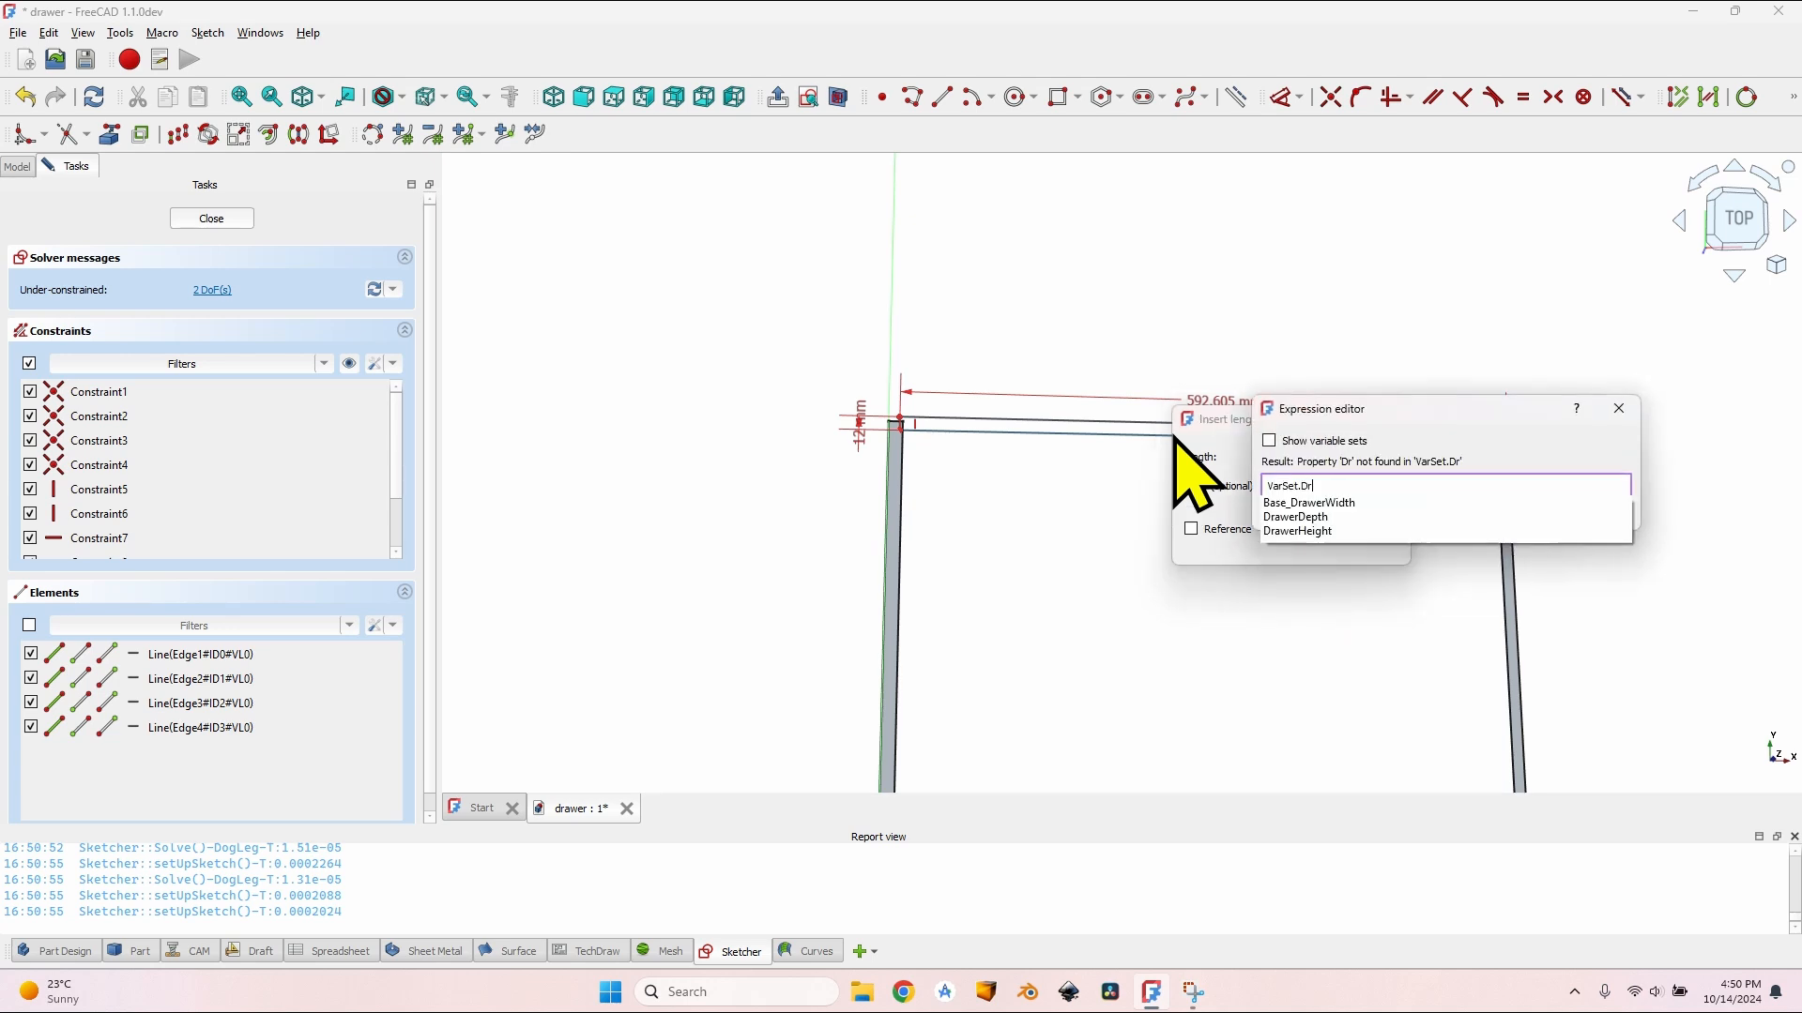
key(Down)
key(Return)
key(Return)
key(Return)
Step: Constrain the rectangle's left edge horizontally to a distance of 0 mm from the sketch's vertical axis
scroll(836, 495, up, 5)
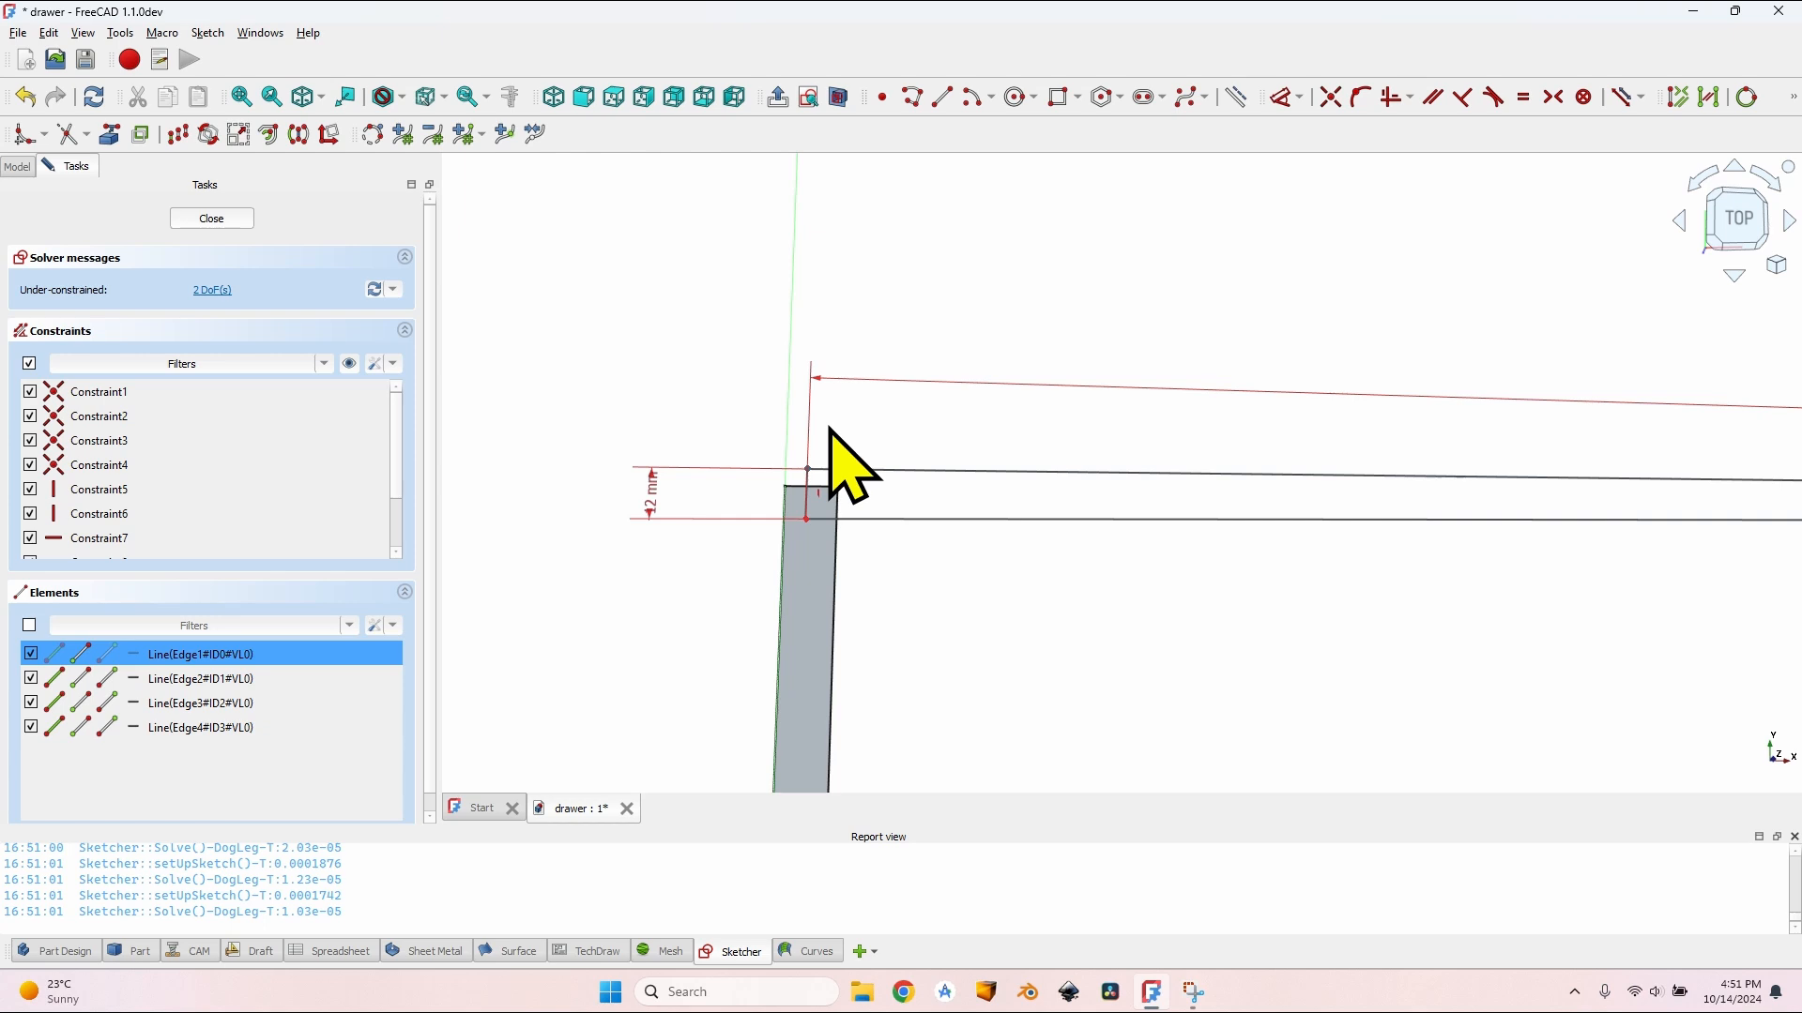
key(l)
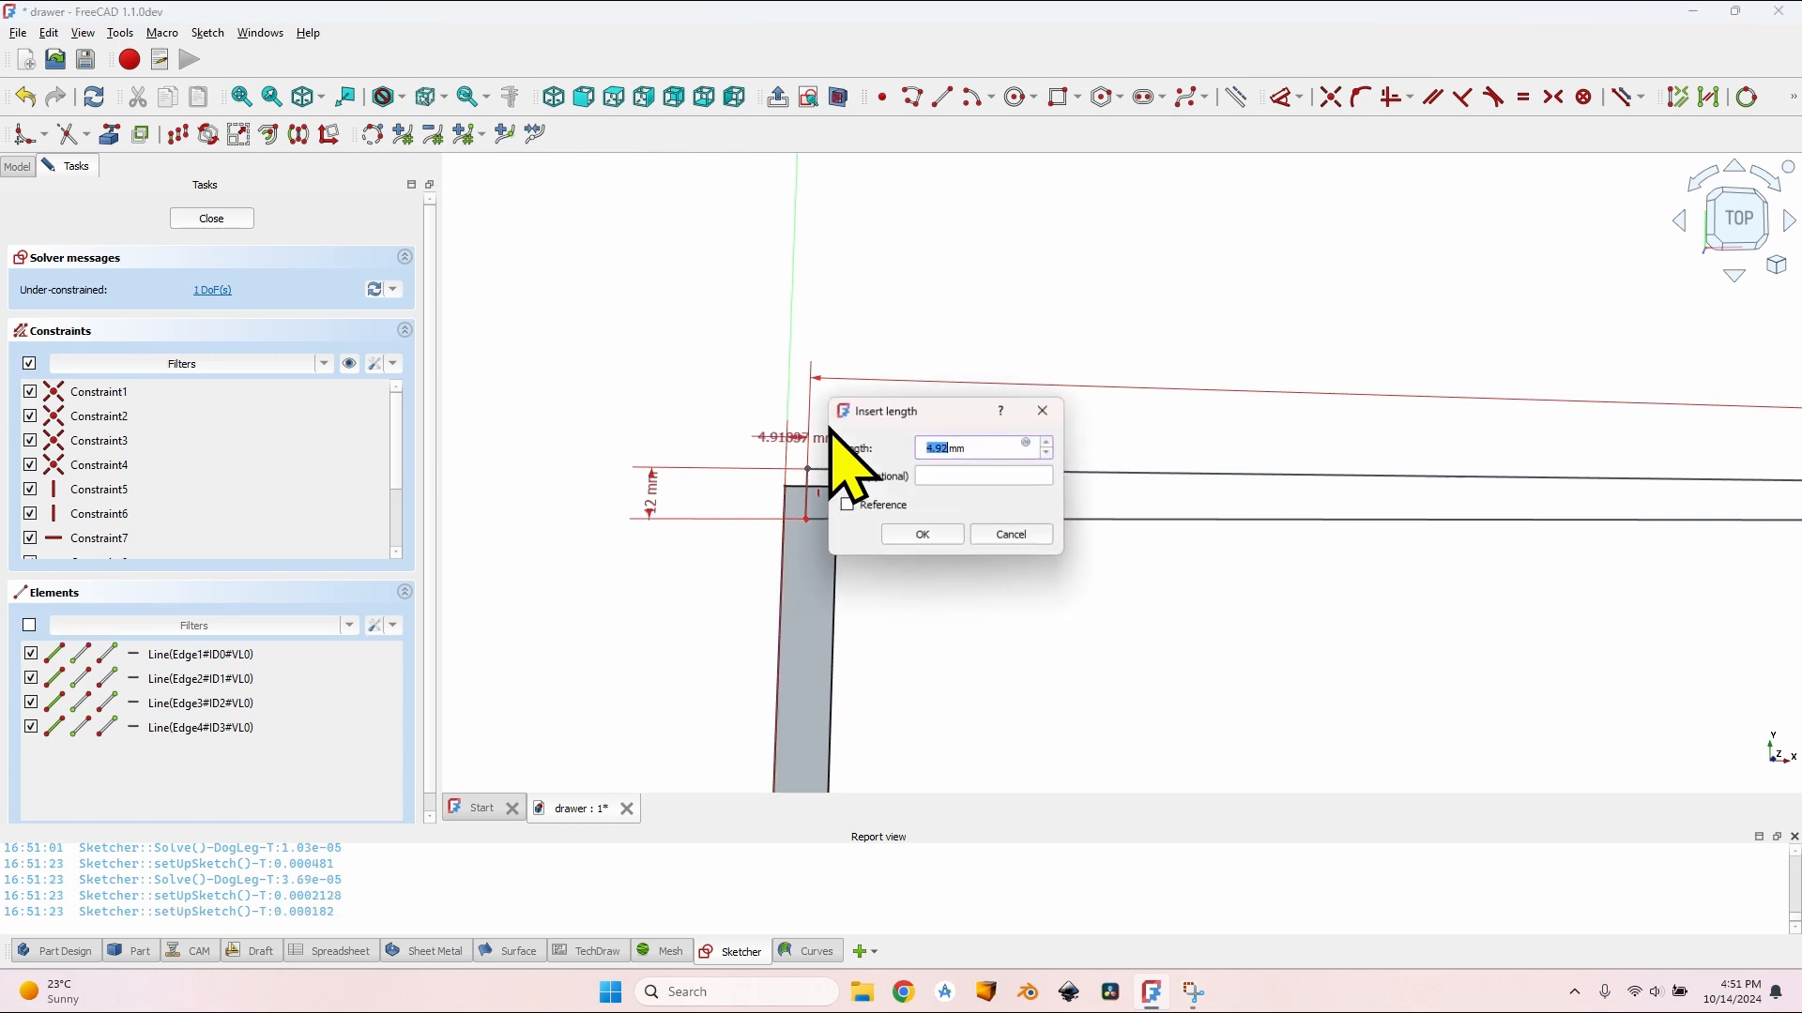
key(Return)
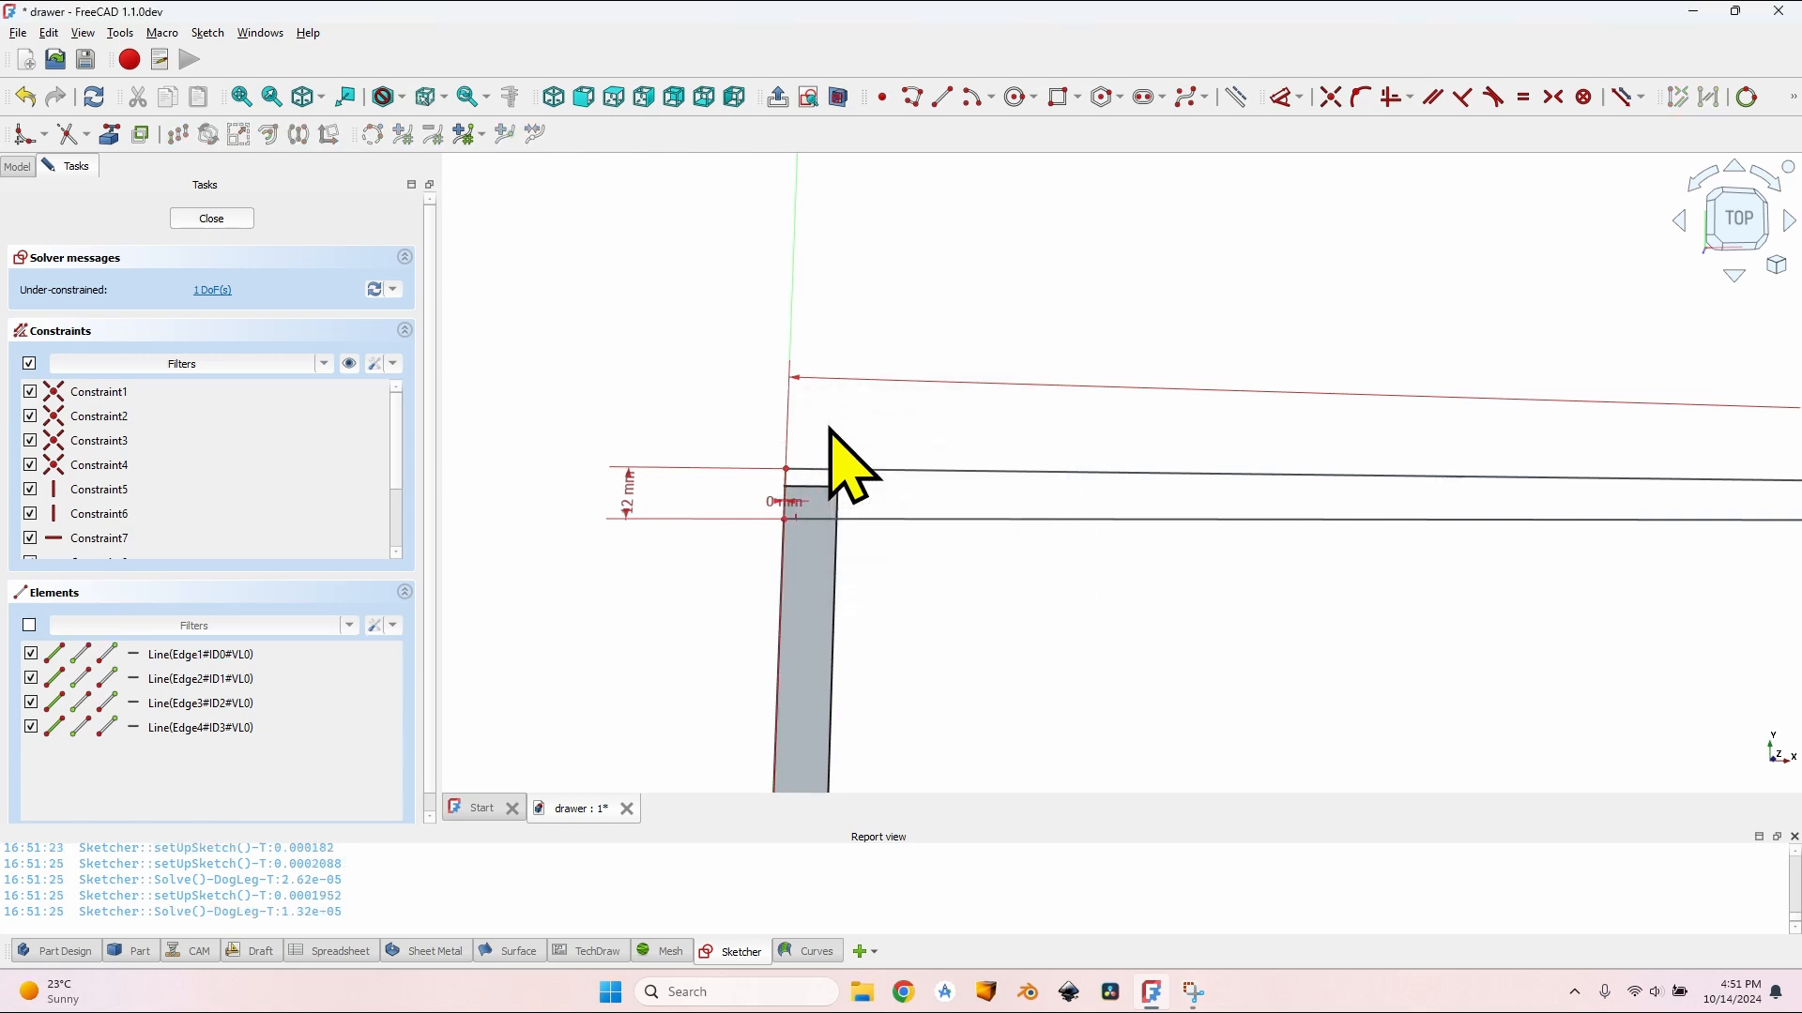
scroll(849, 469, down, 5)
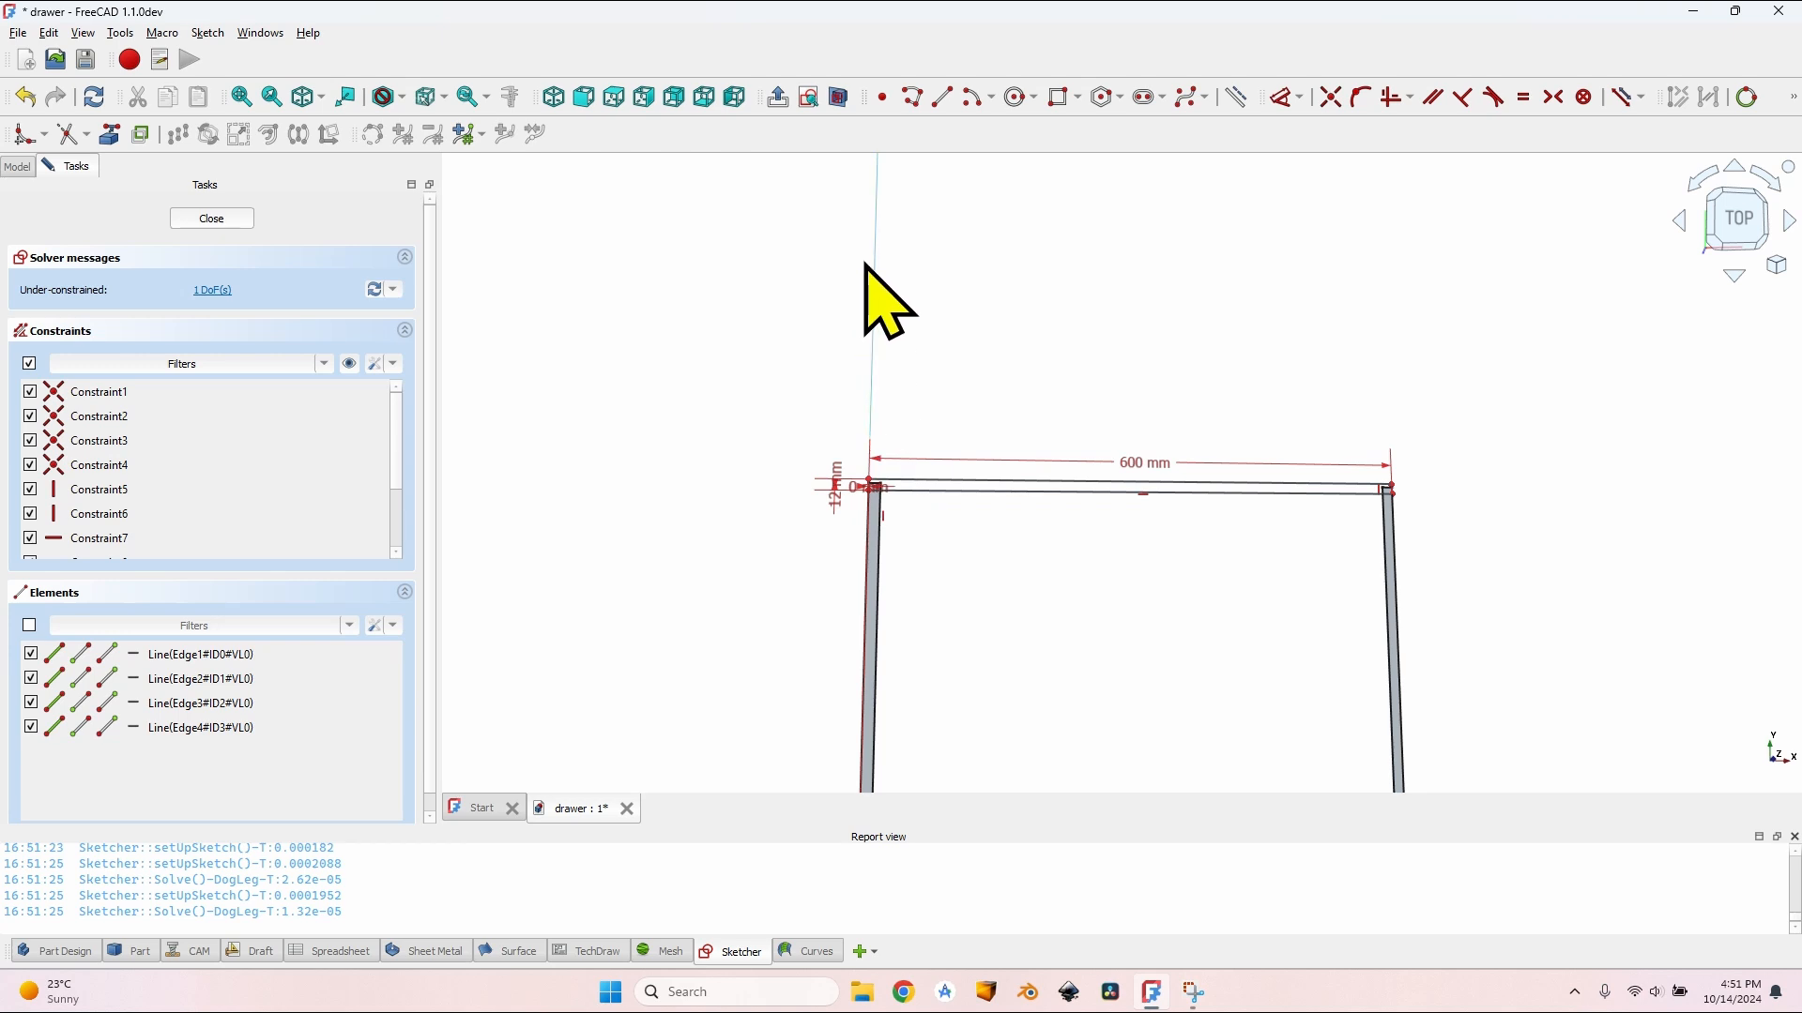
scroll(1039, 488, up, 1)
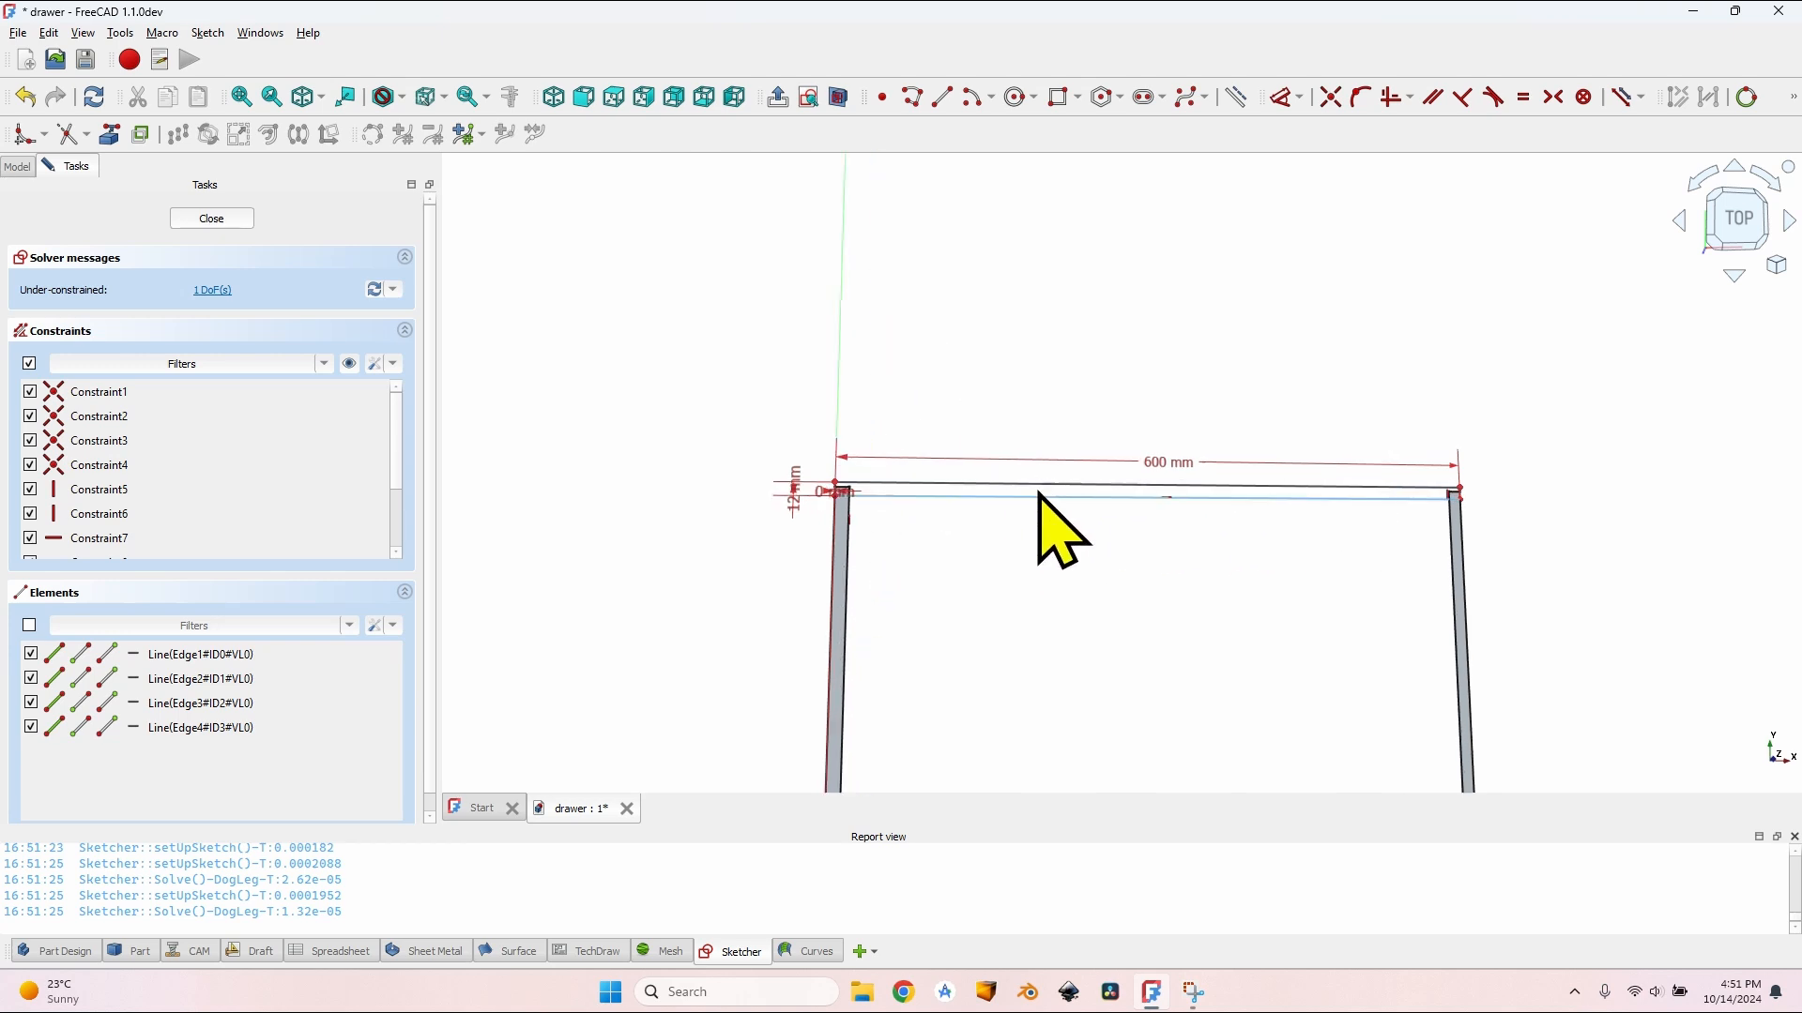
Step: Constrain the rectangle's rear-left corner vertically from the sketch origin to the VarSet drawer depth of 450 mm
scroll(1051, 493, up, 2)
drag(740, 477, 781, 426)
scroll(739, 427, up, 3)
scroll(712, 403, up, 3)
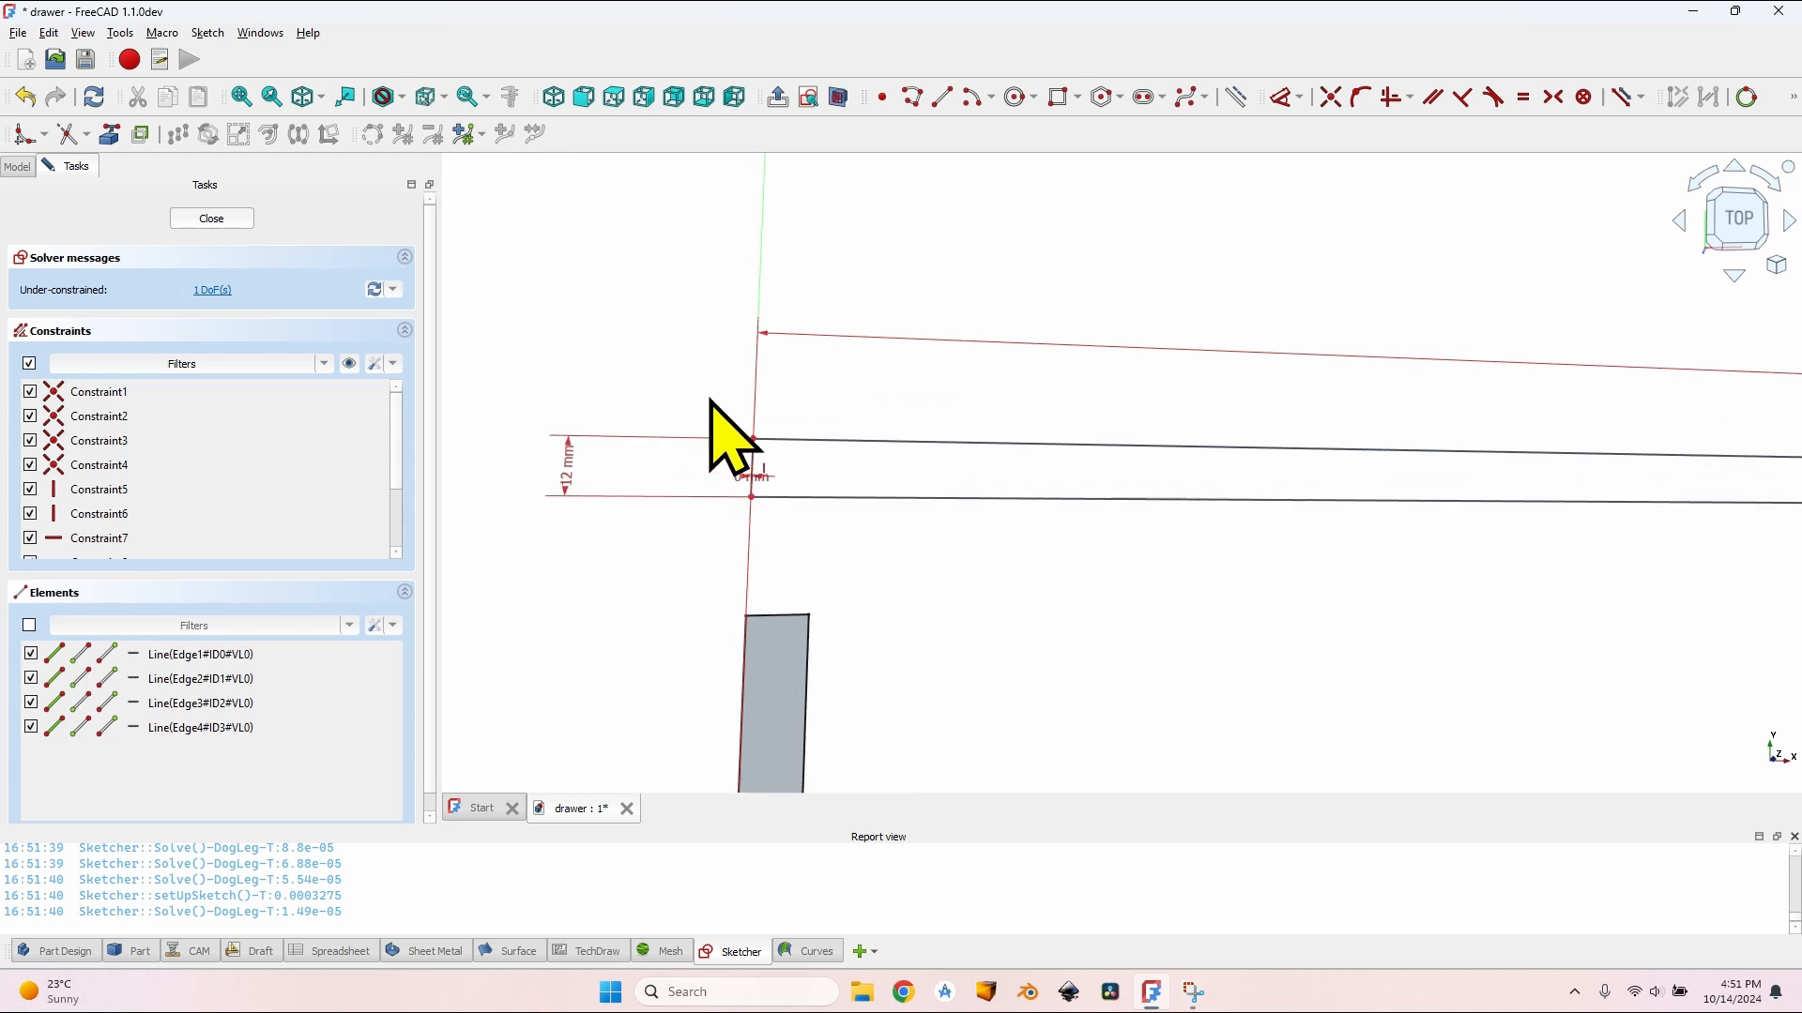
click(767, 446)
key(i)
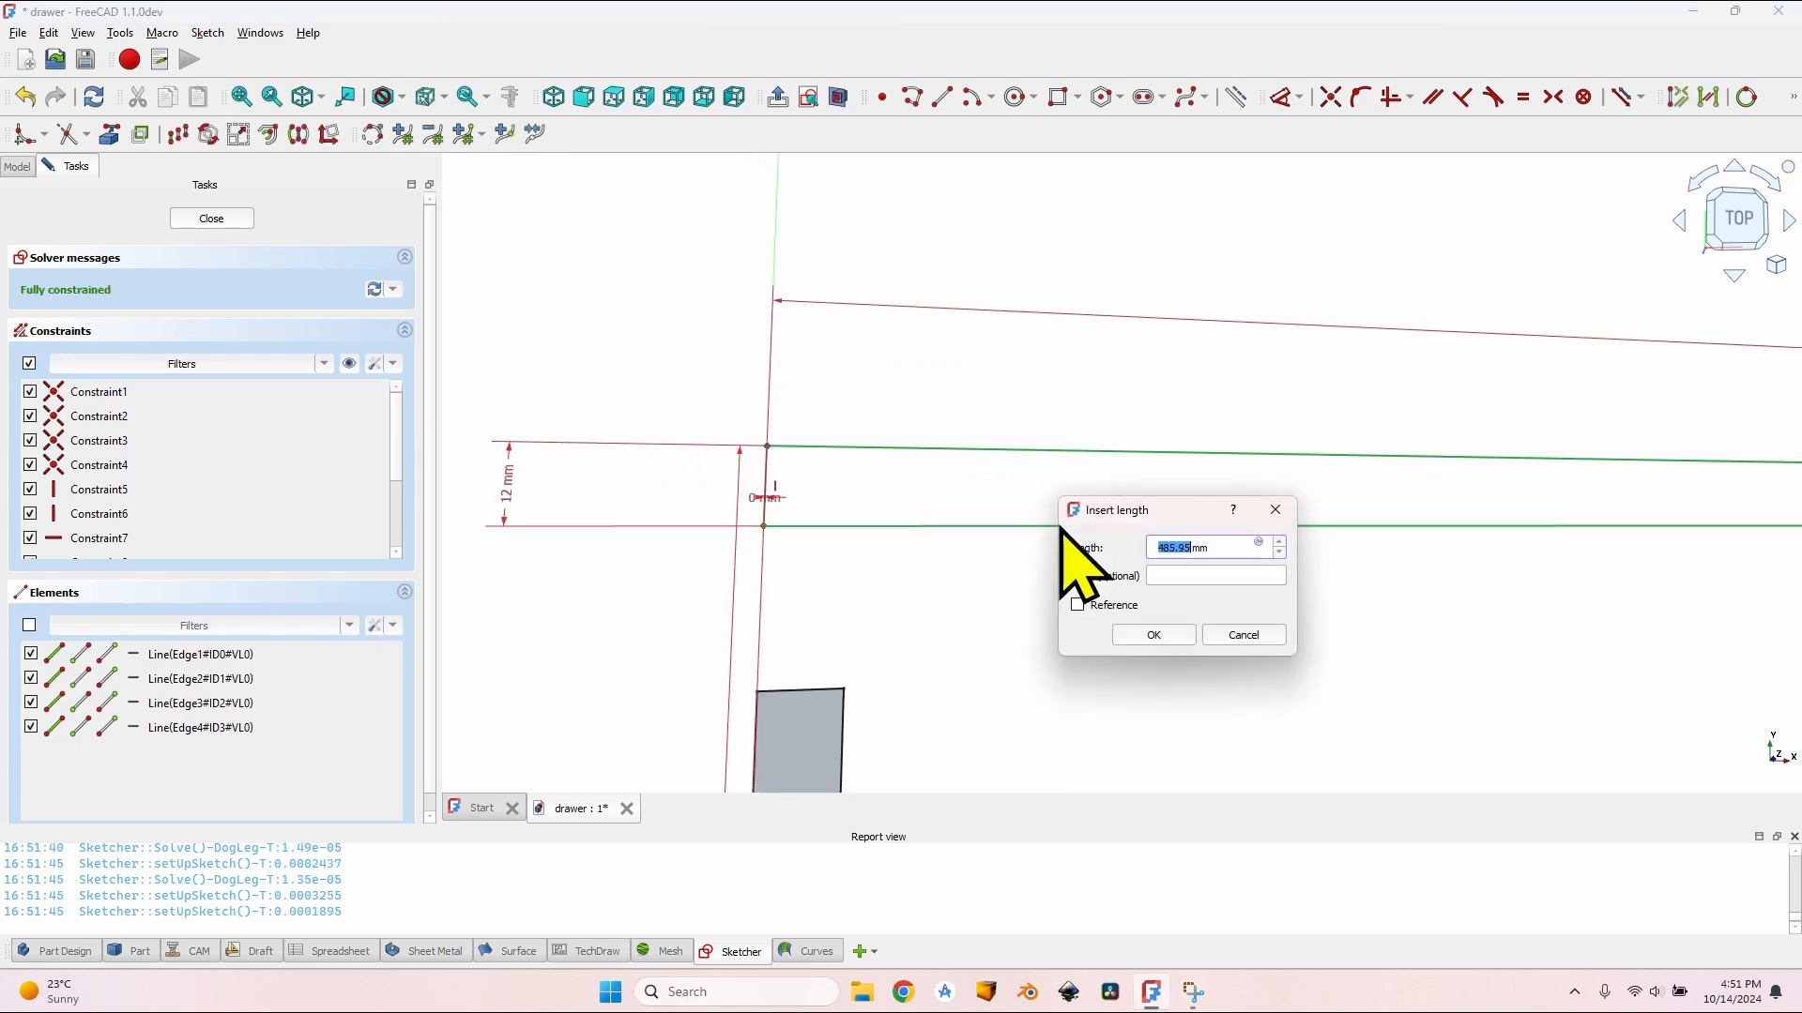
key(equal)
text(VarSet.)
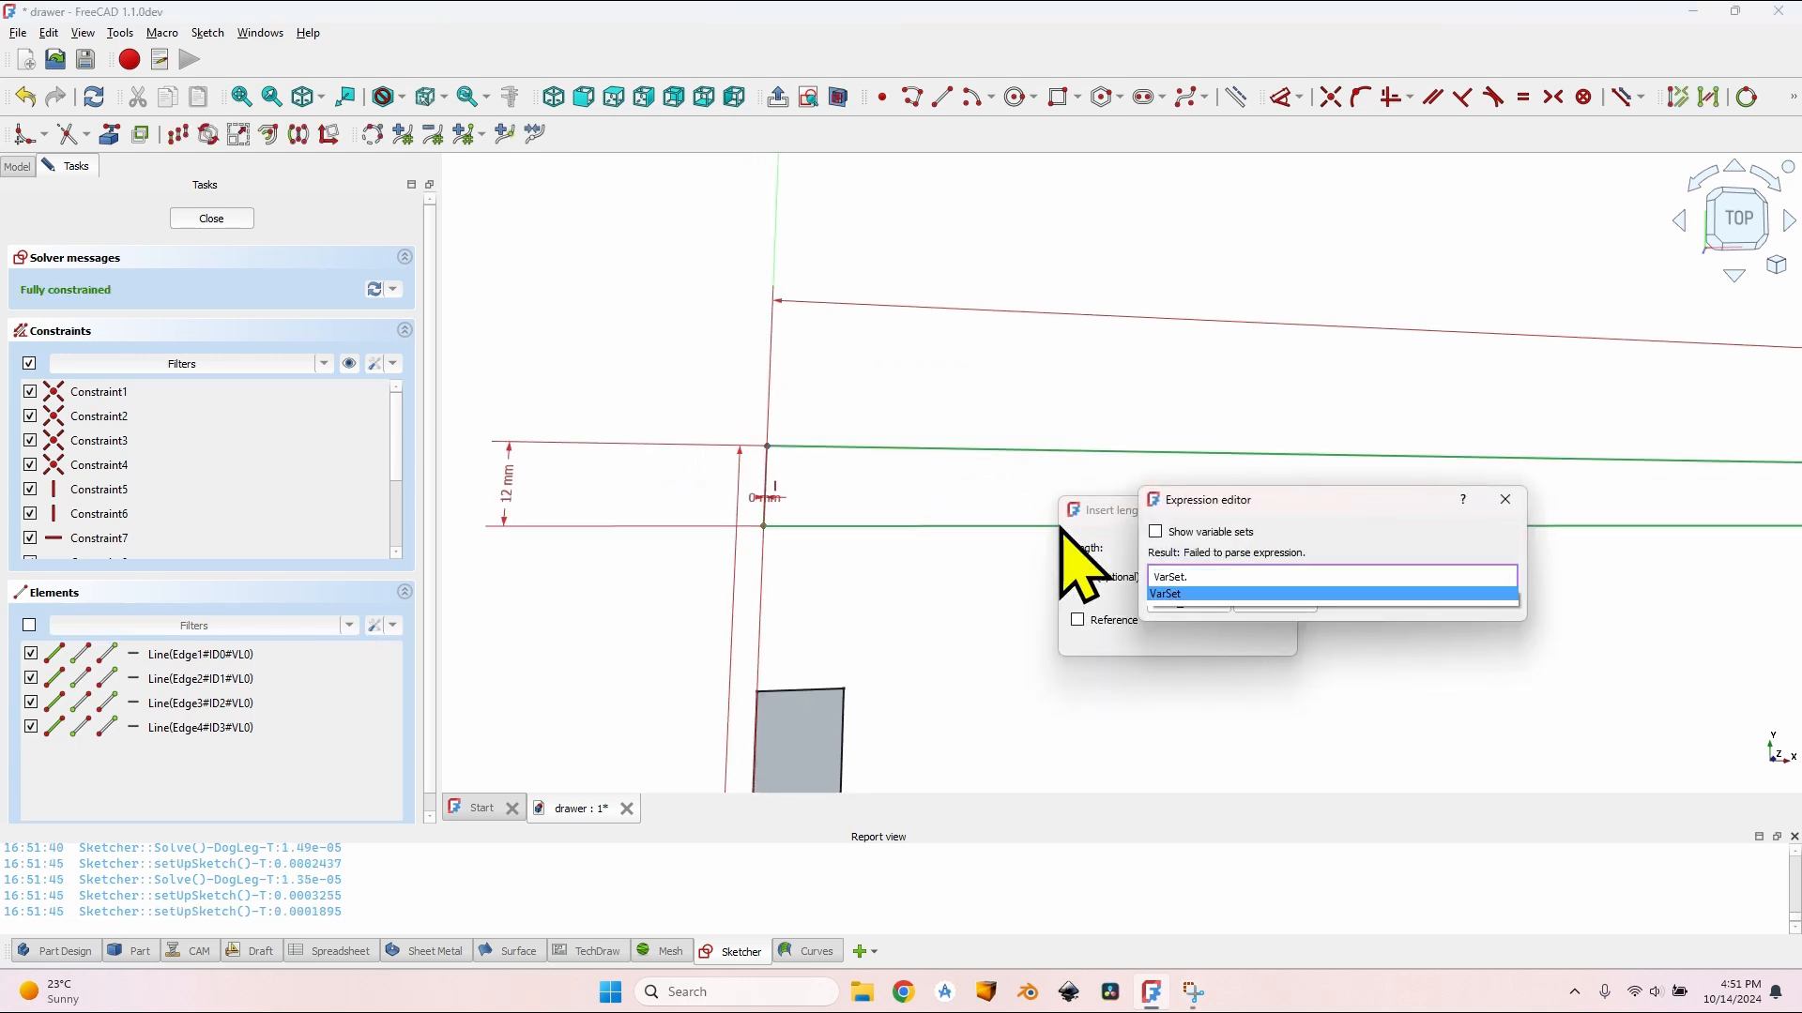
key(Down)
key(Return)
key(Return)
key(Return)
scroll(1088, 469, down, 5)
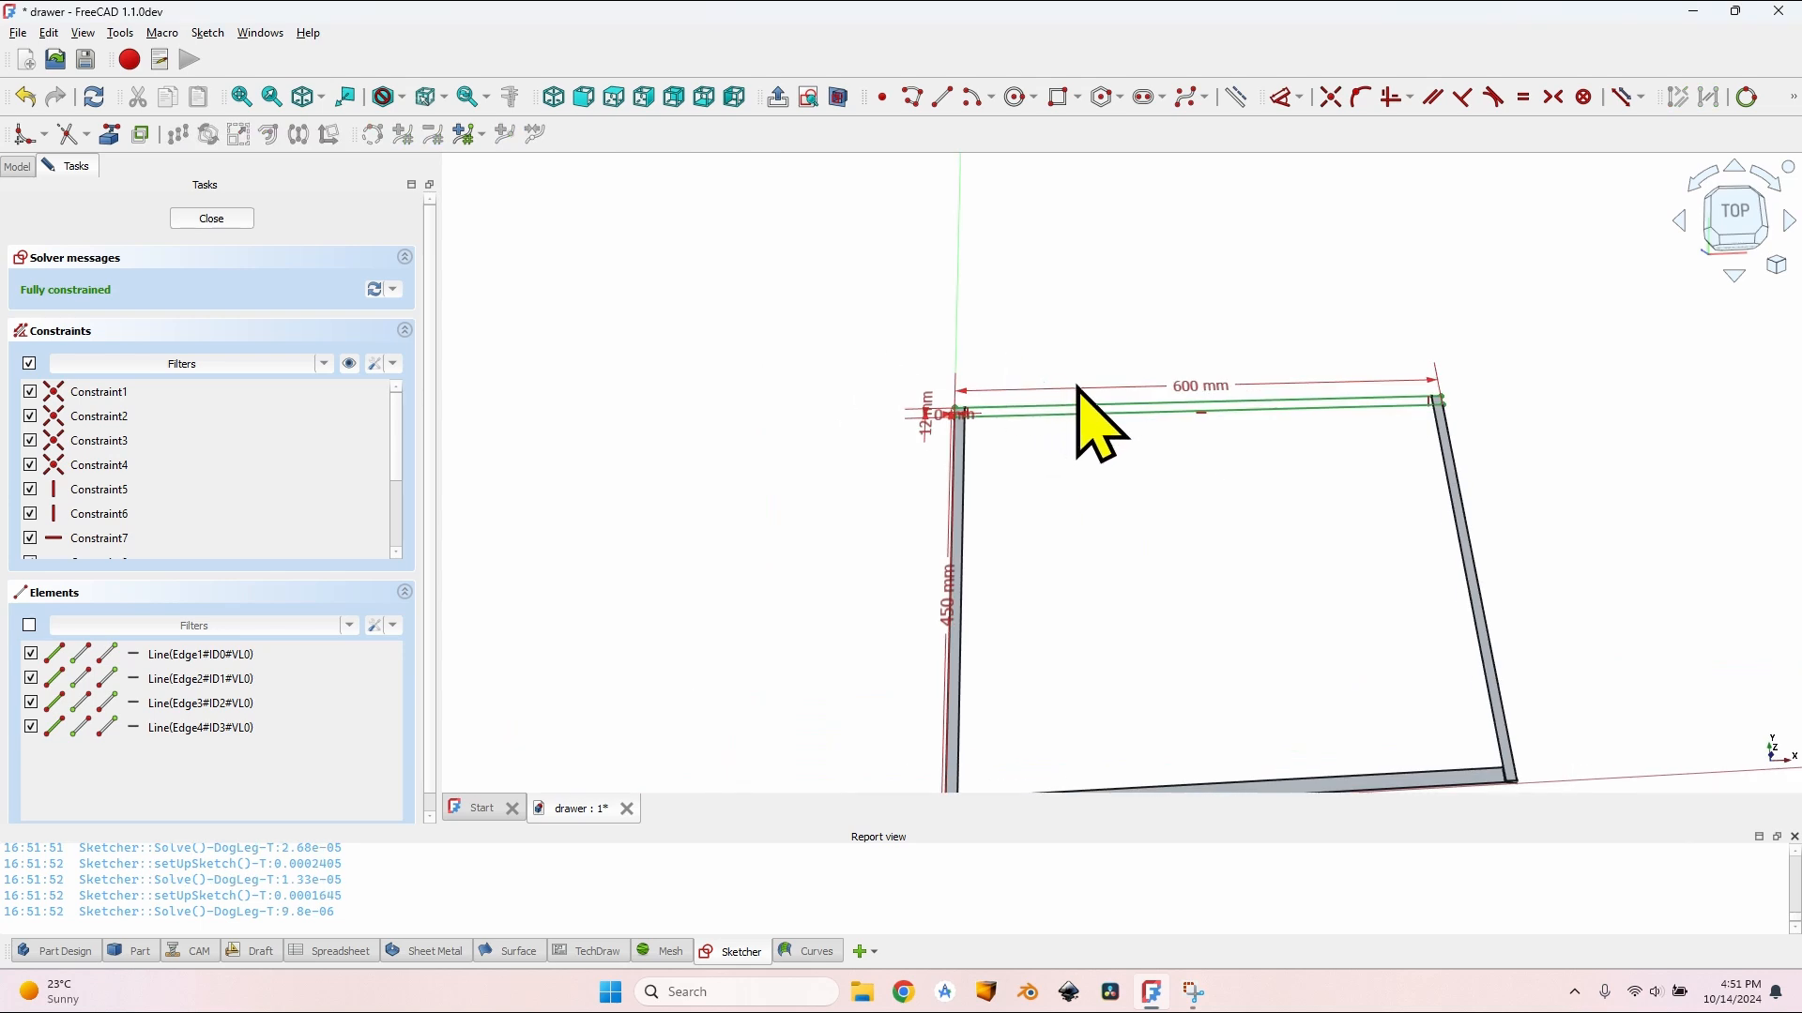
Step: Close the sketch and pad it into the back wall with the length expression VarSet.DrawerHeight
click(210, 218)
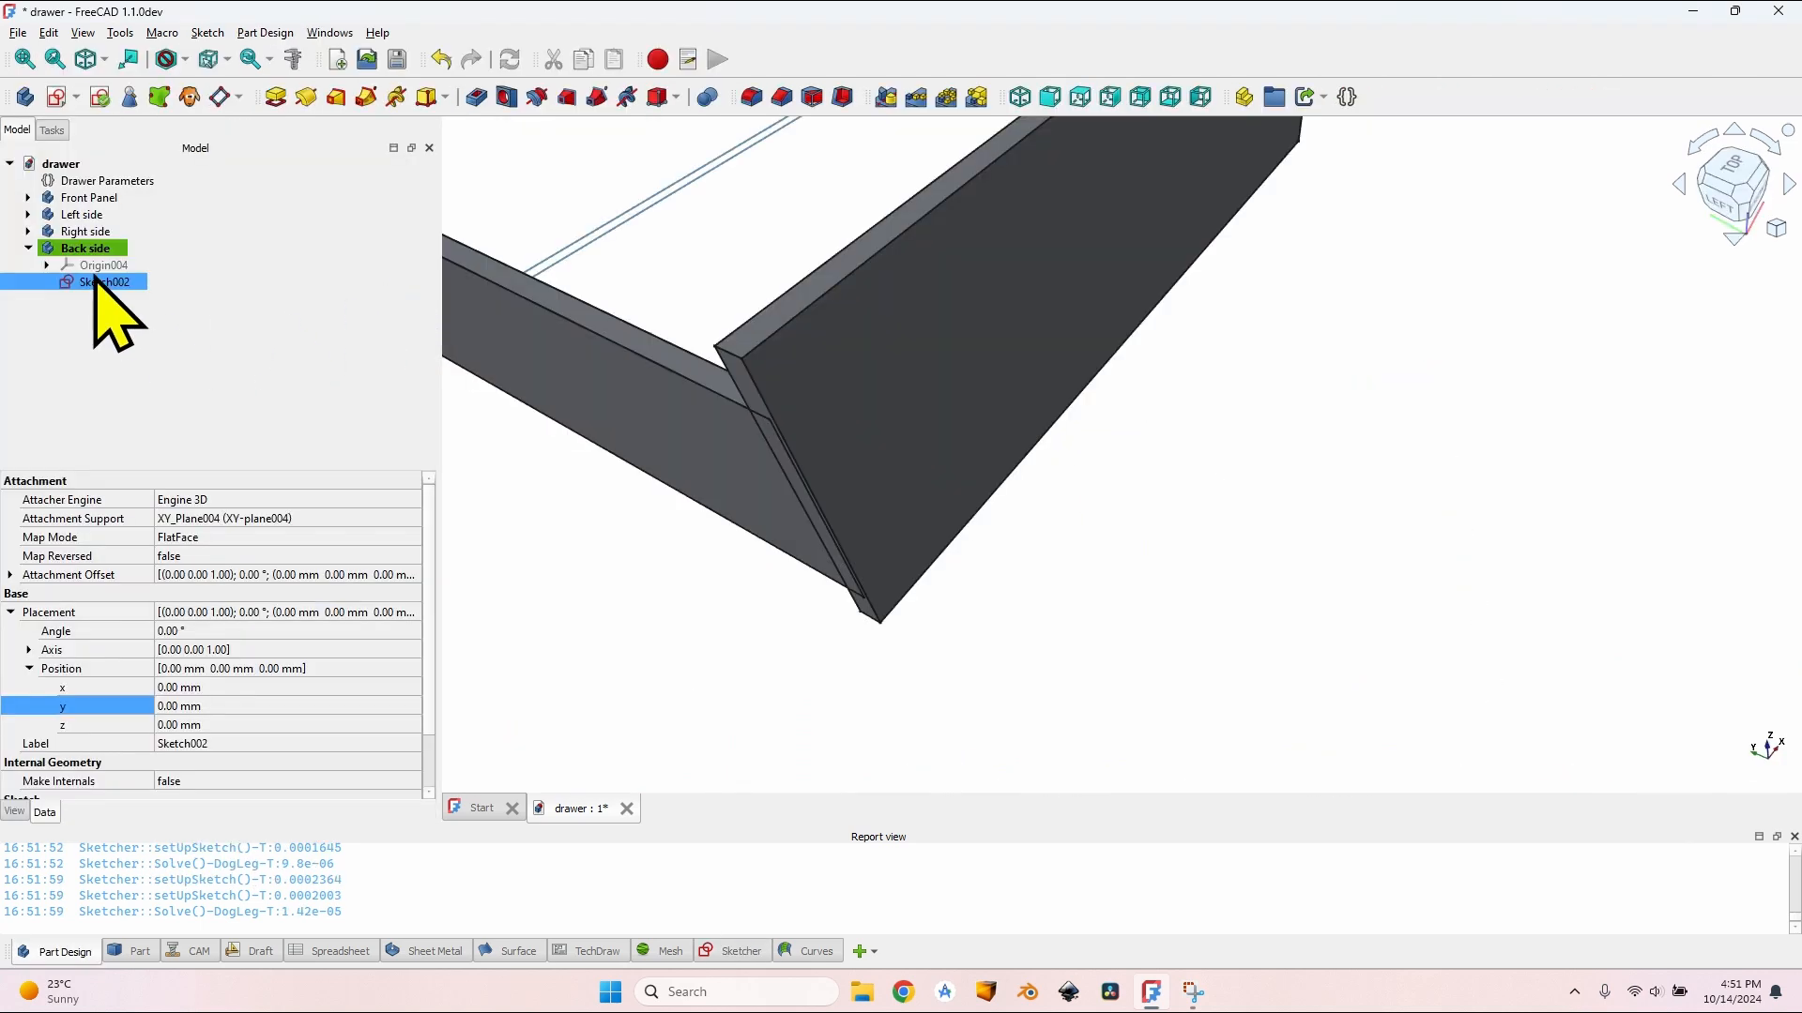
click(276, 97)
key(equal)
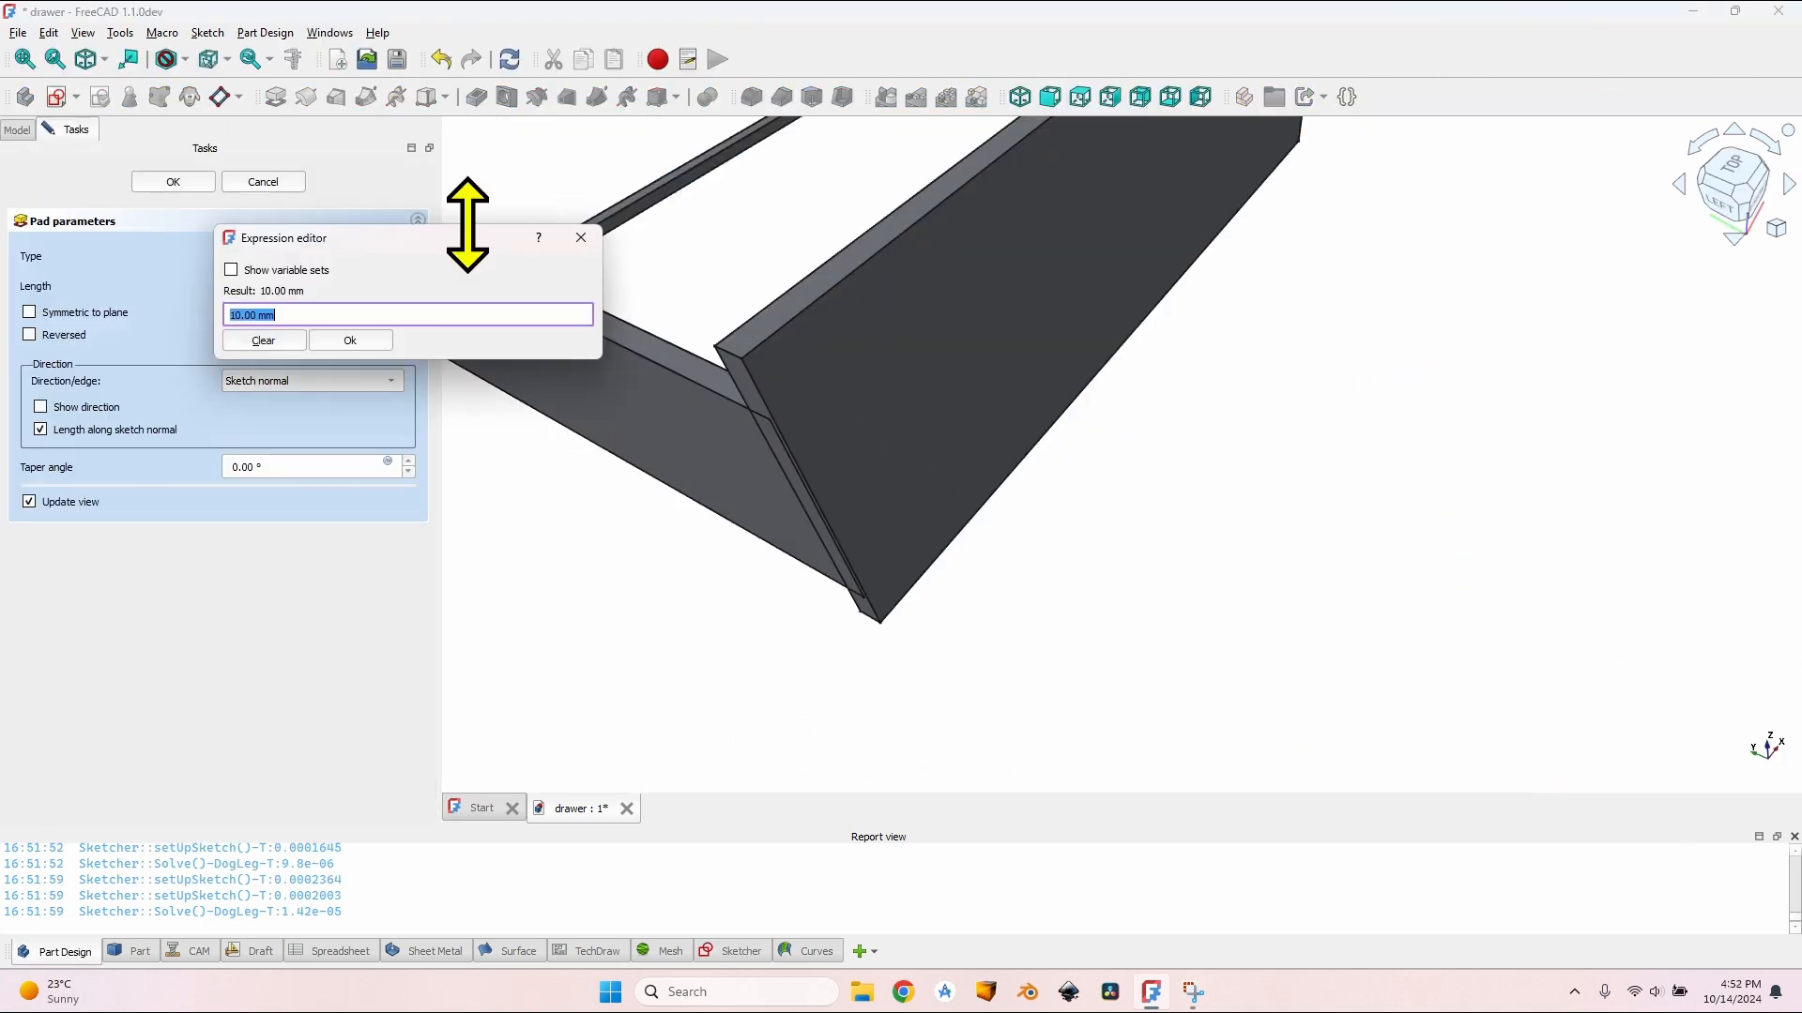
text(VarSet.)
key(Down)
key(Down)
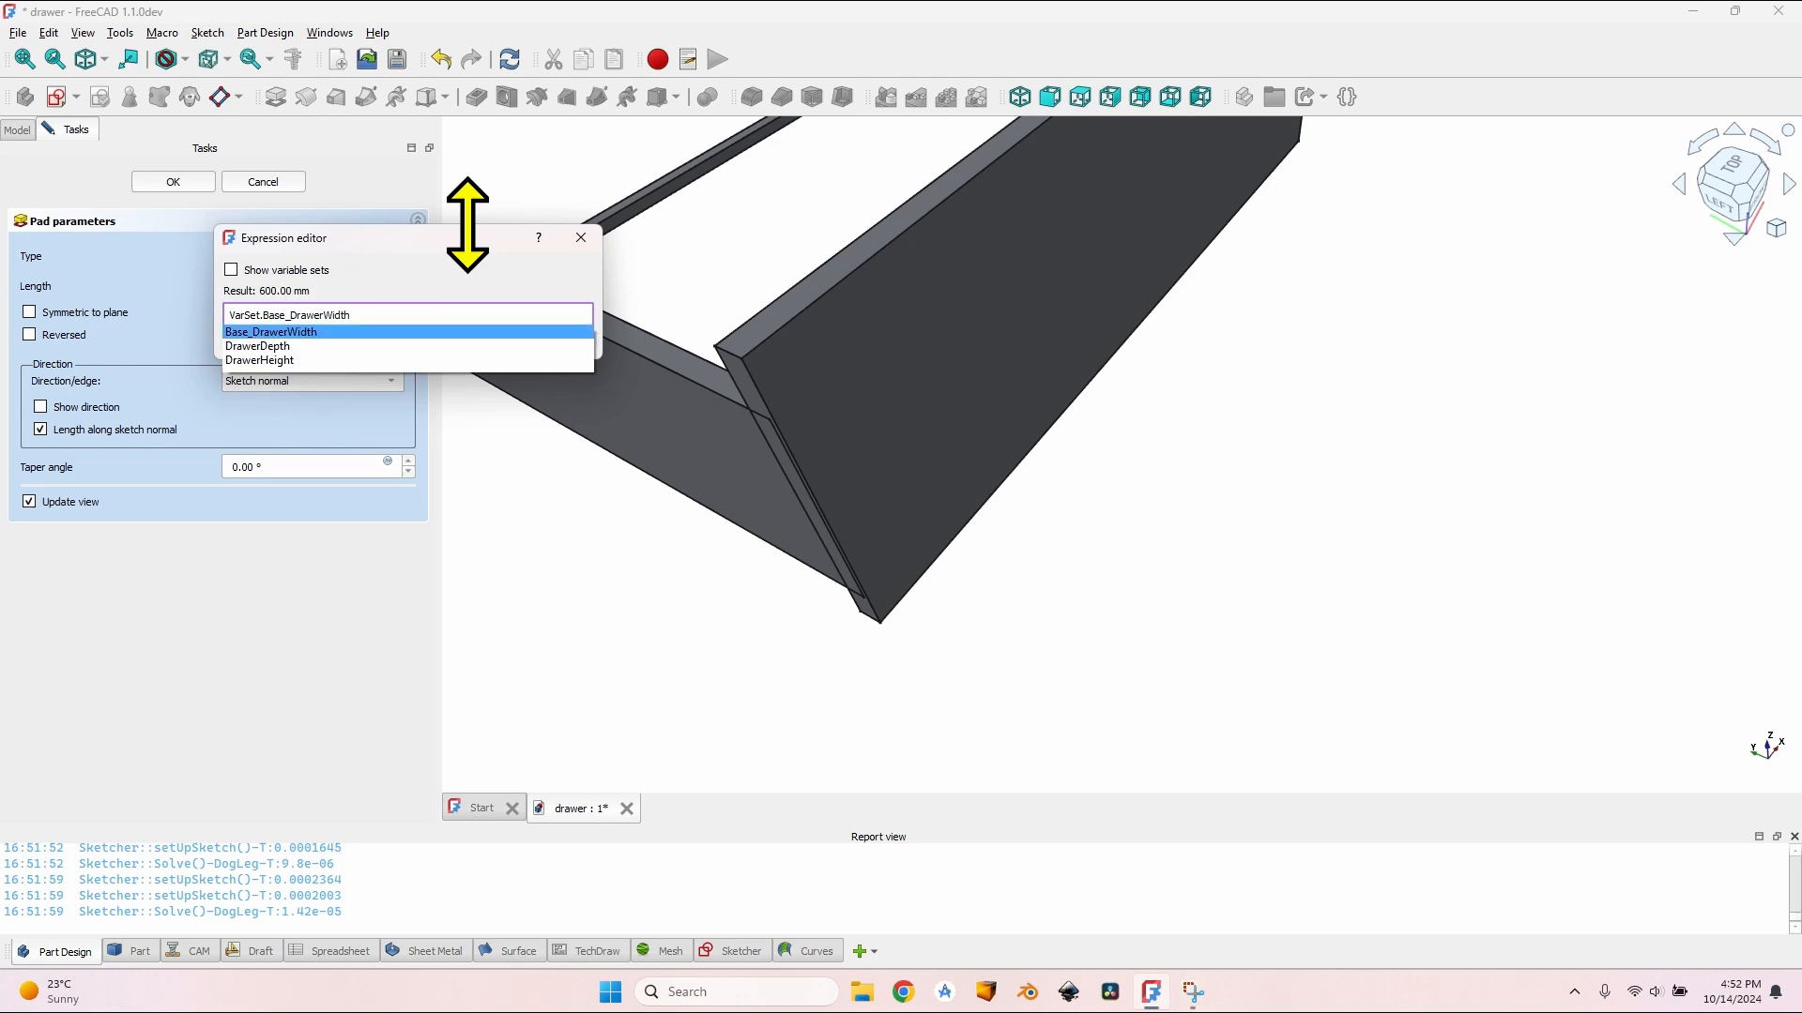
key(Down)
key(Return)
key(Return)
key(Return)
scroll(949, 309, down, 4)
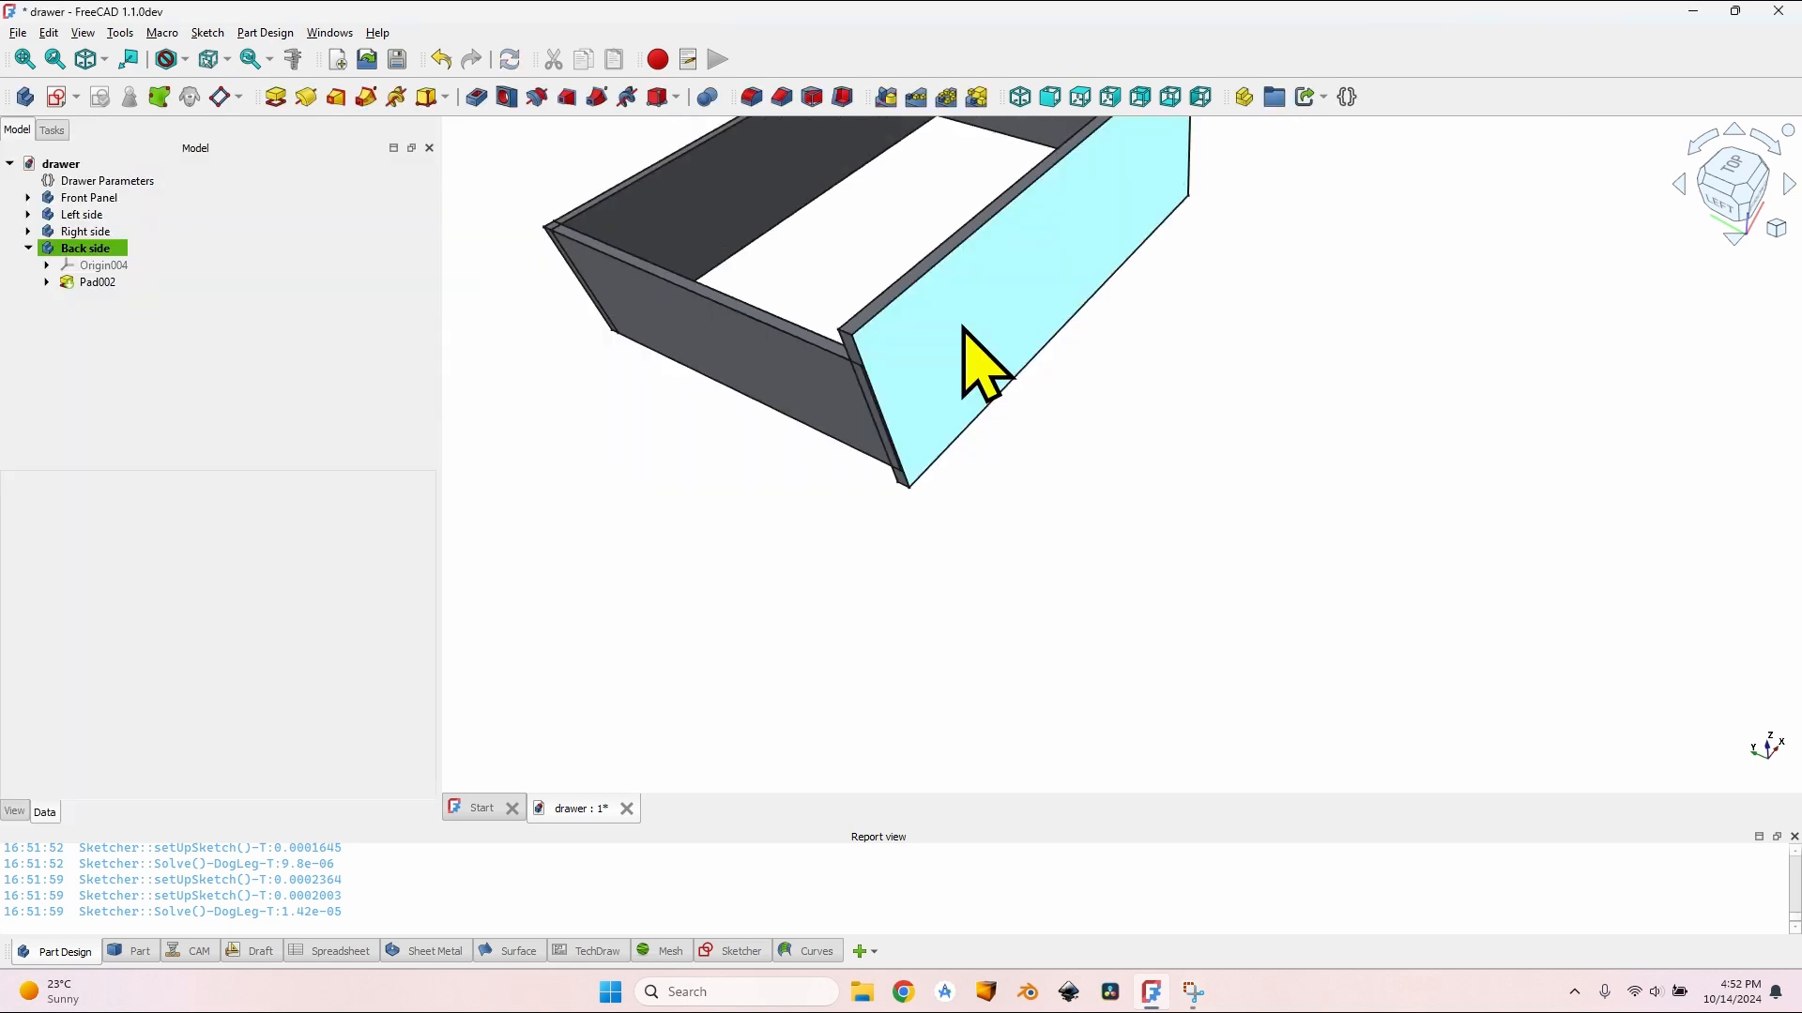
Step: Create a new body and start a sketch on its XY base plane with the section view turned on
middle_drag(878, 460, 596, 319)
scroll(716, 354, up, 4)
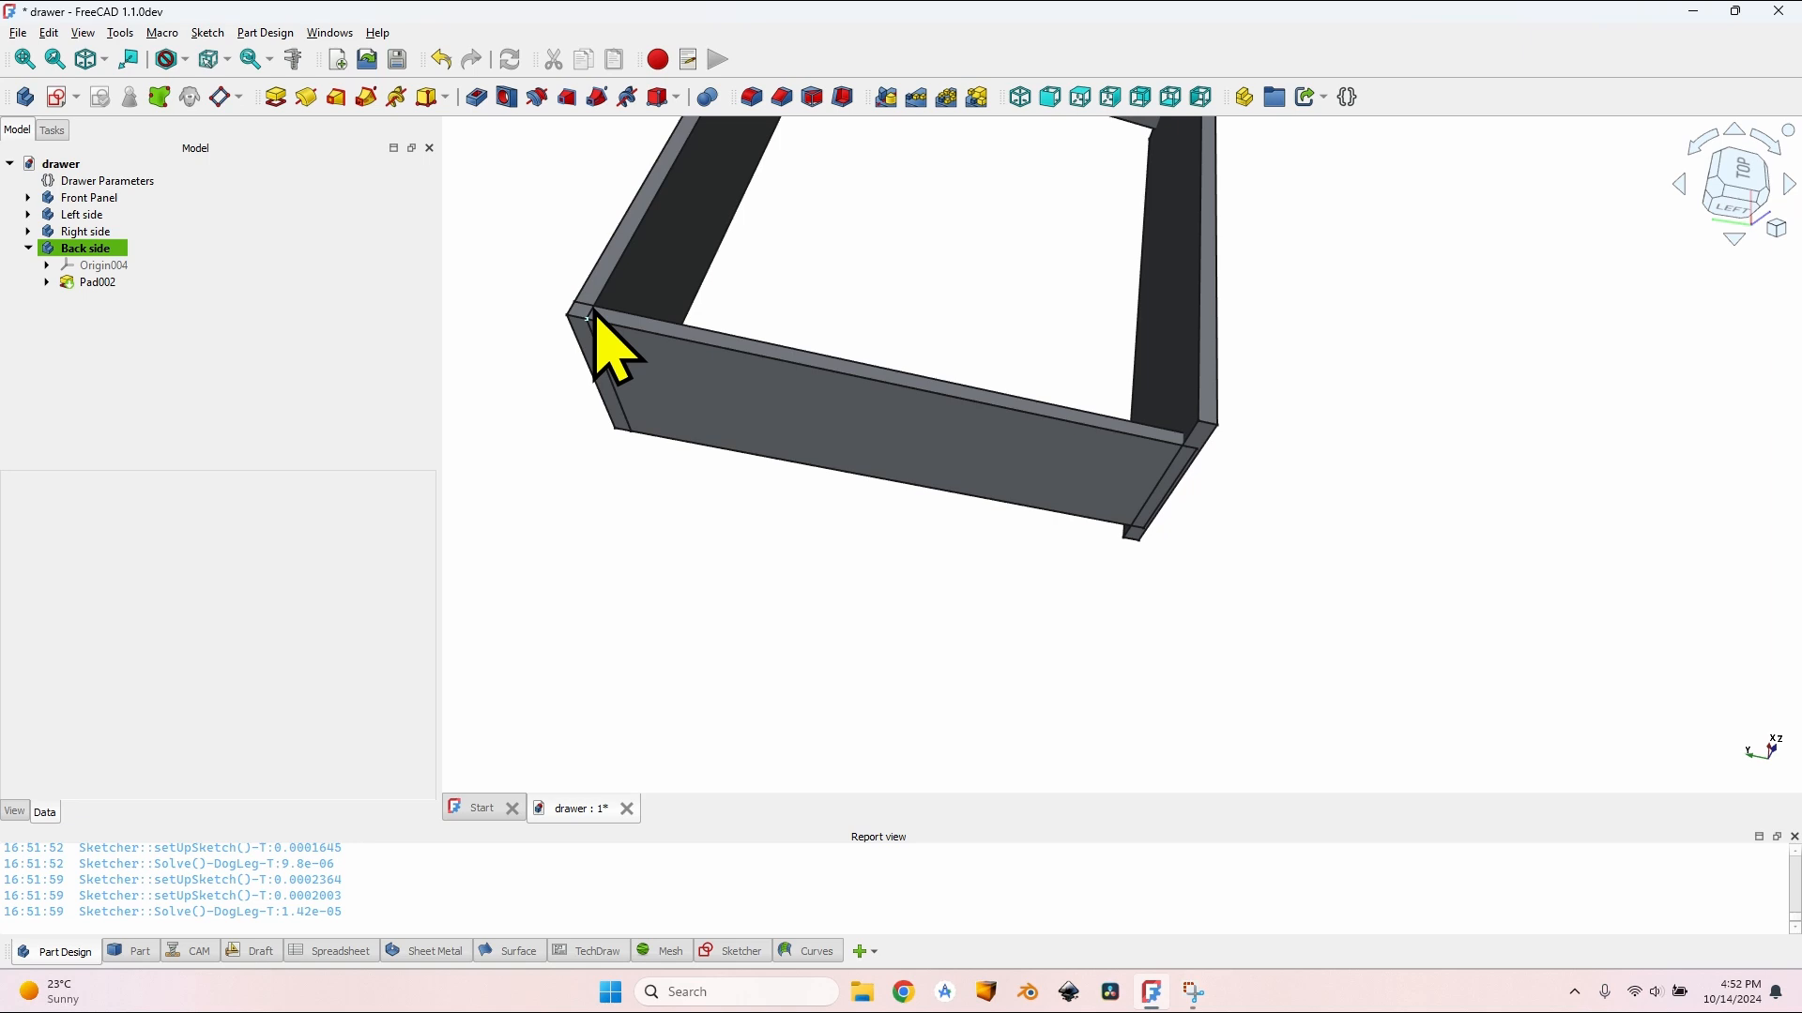
scroll(798, 376, down, 4)
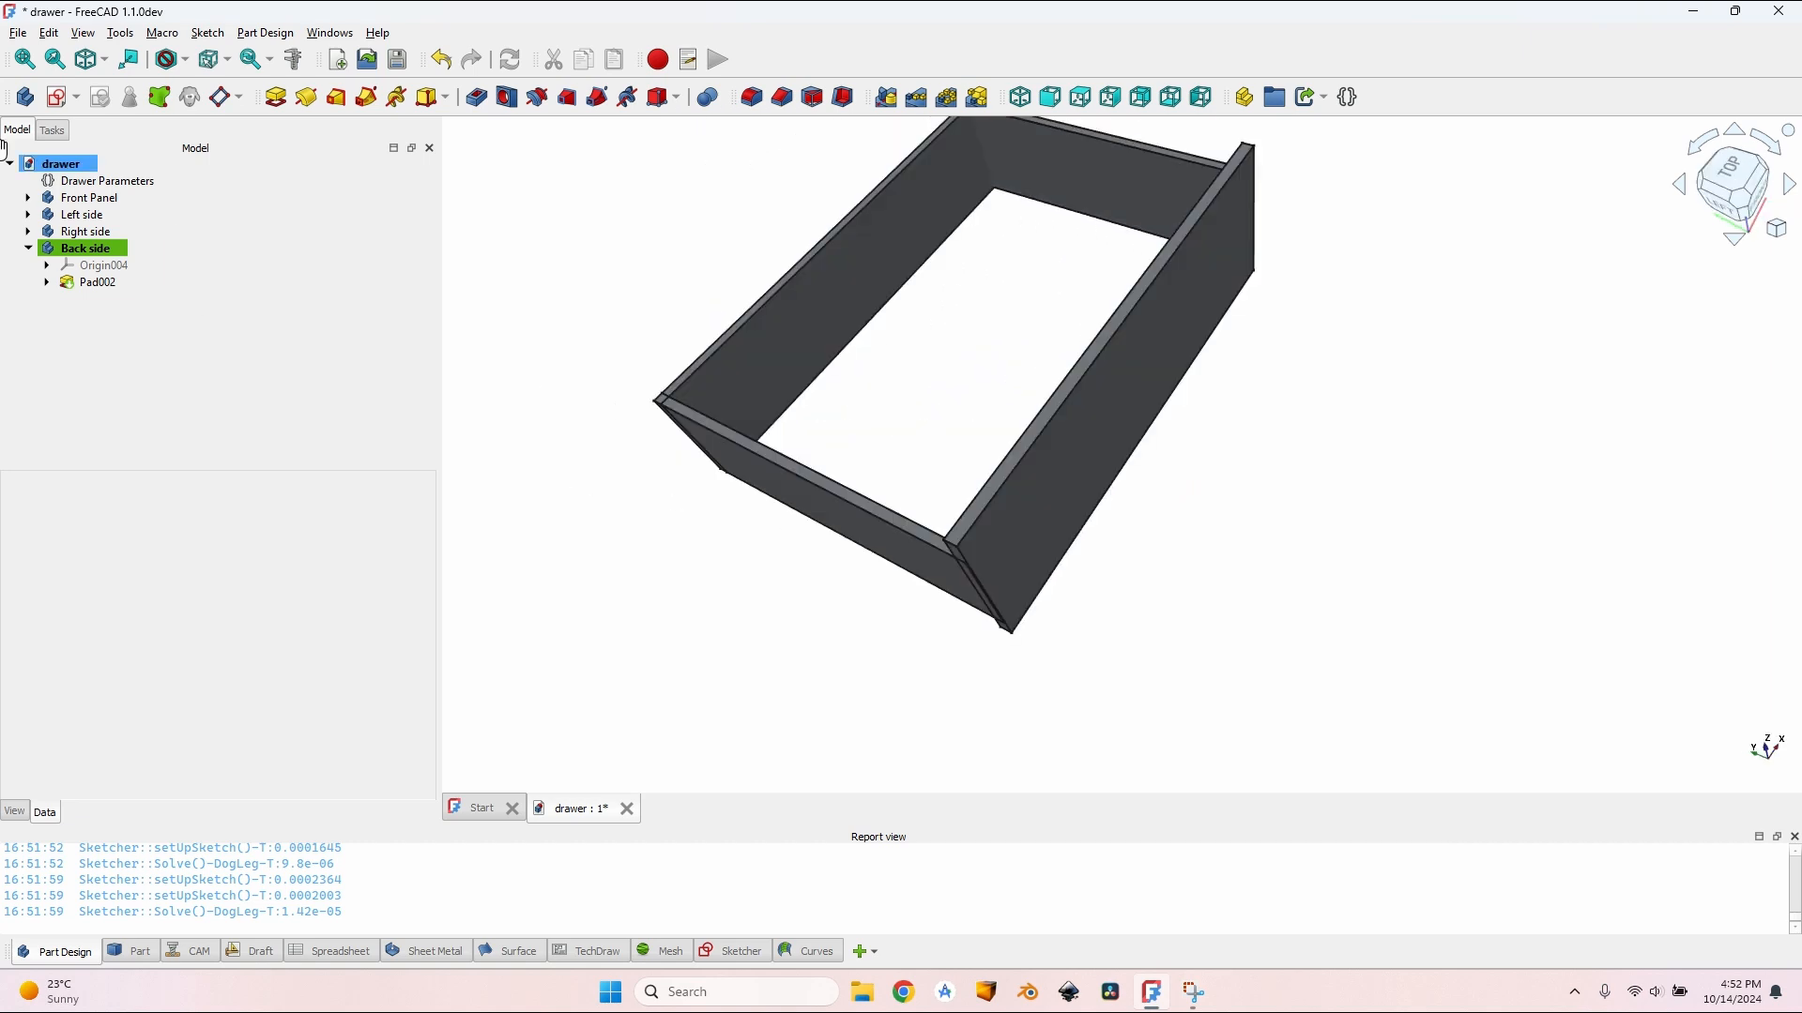
click(25, 97)
click(82, 266)
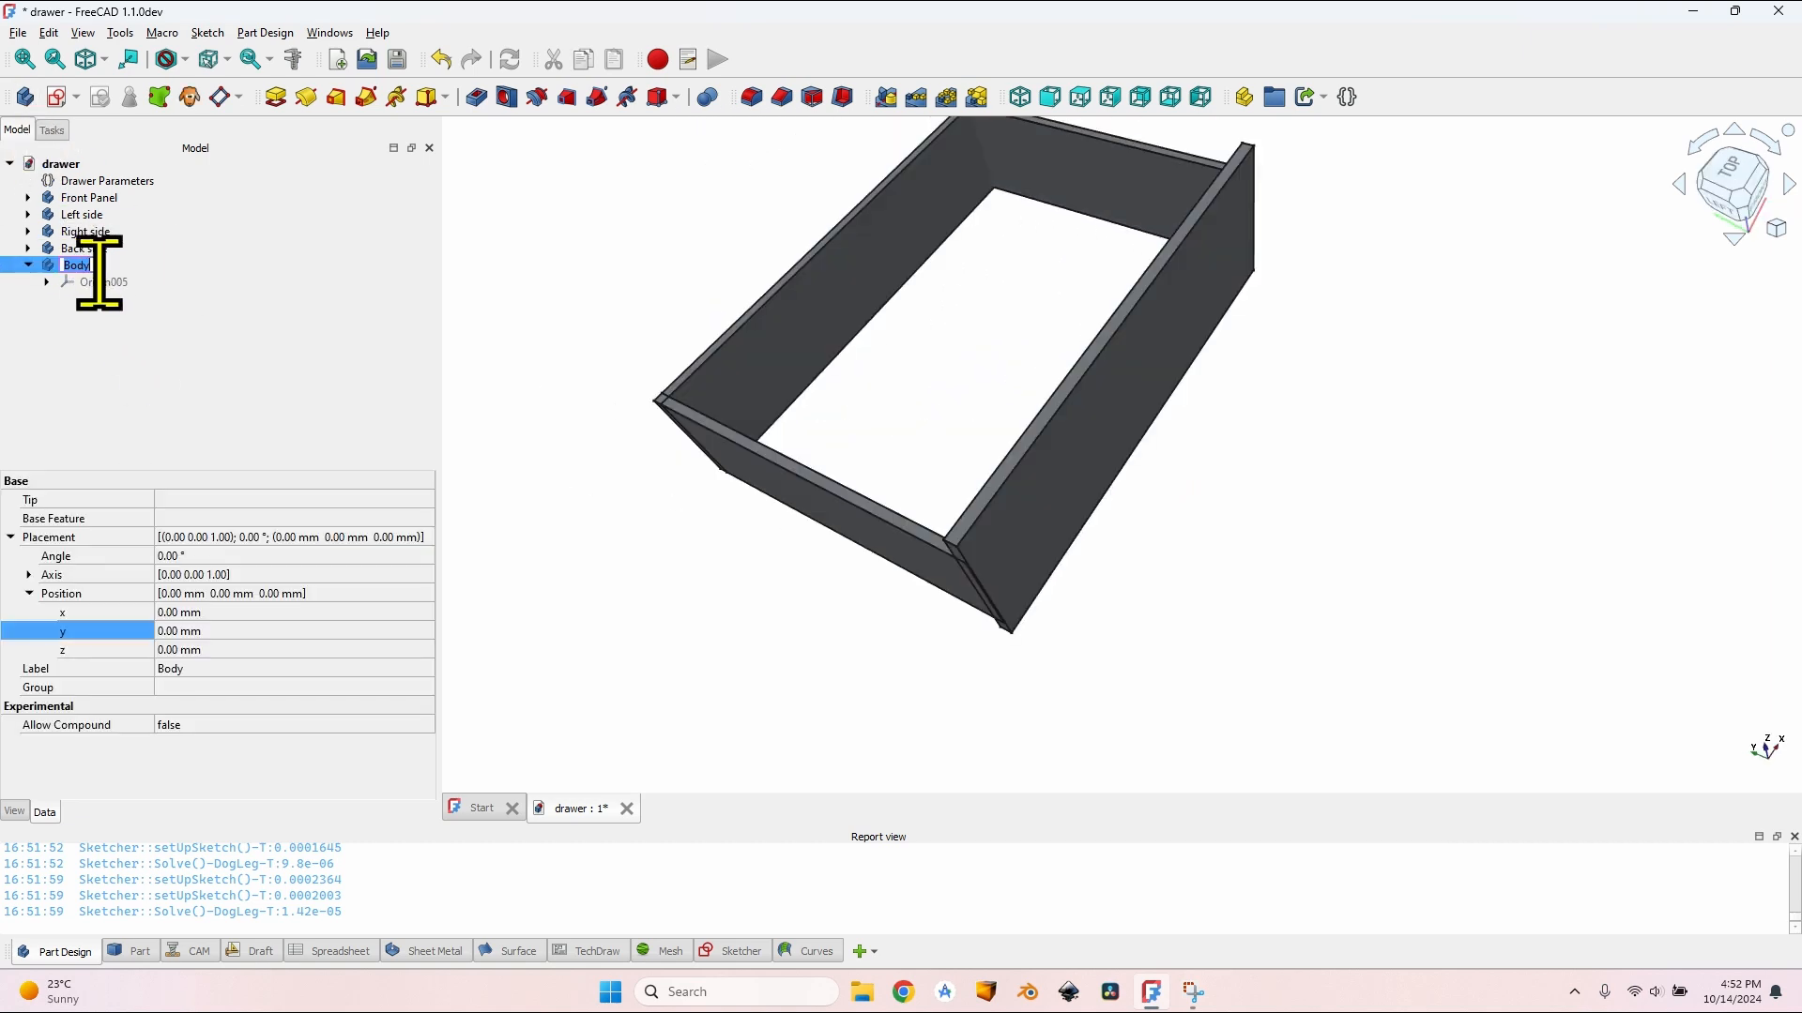
click(55, 96)
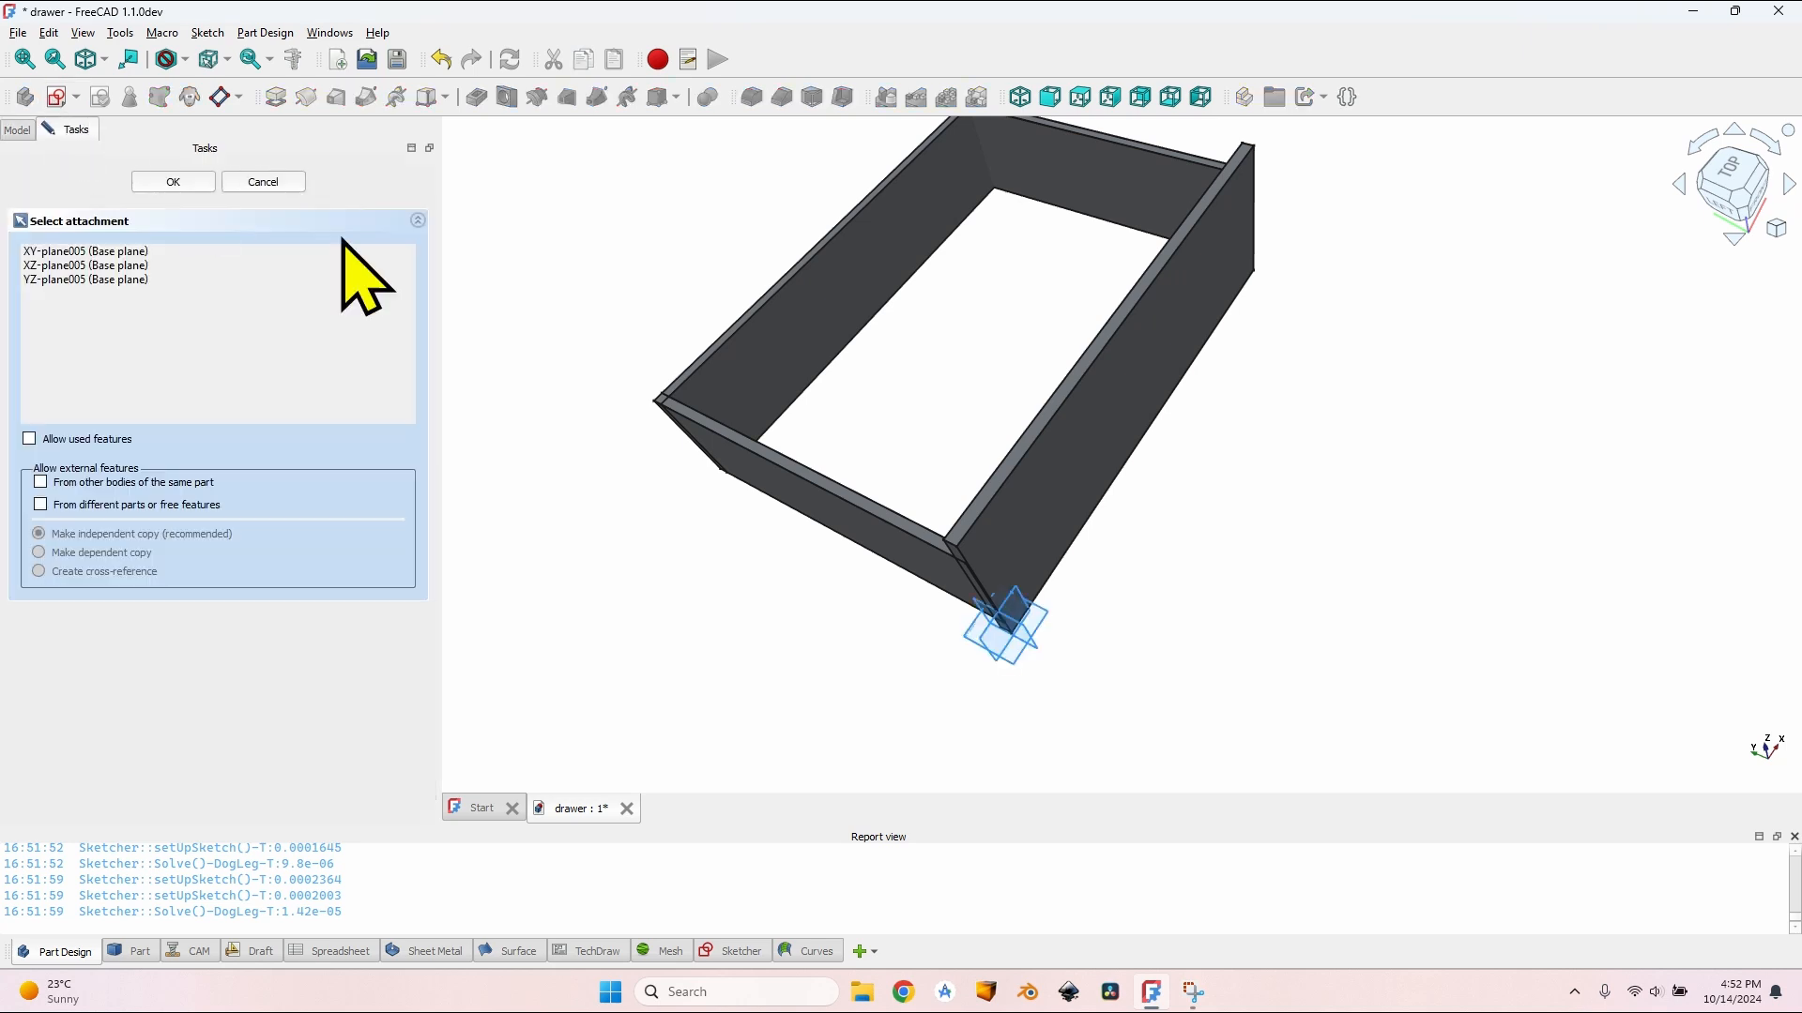
scroll(961, 651, up, 2)
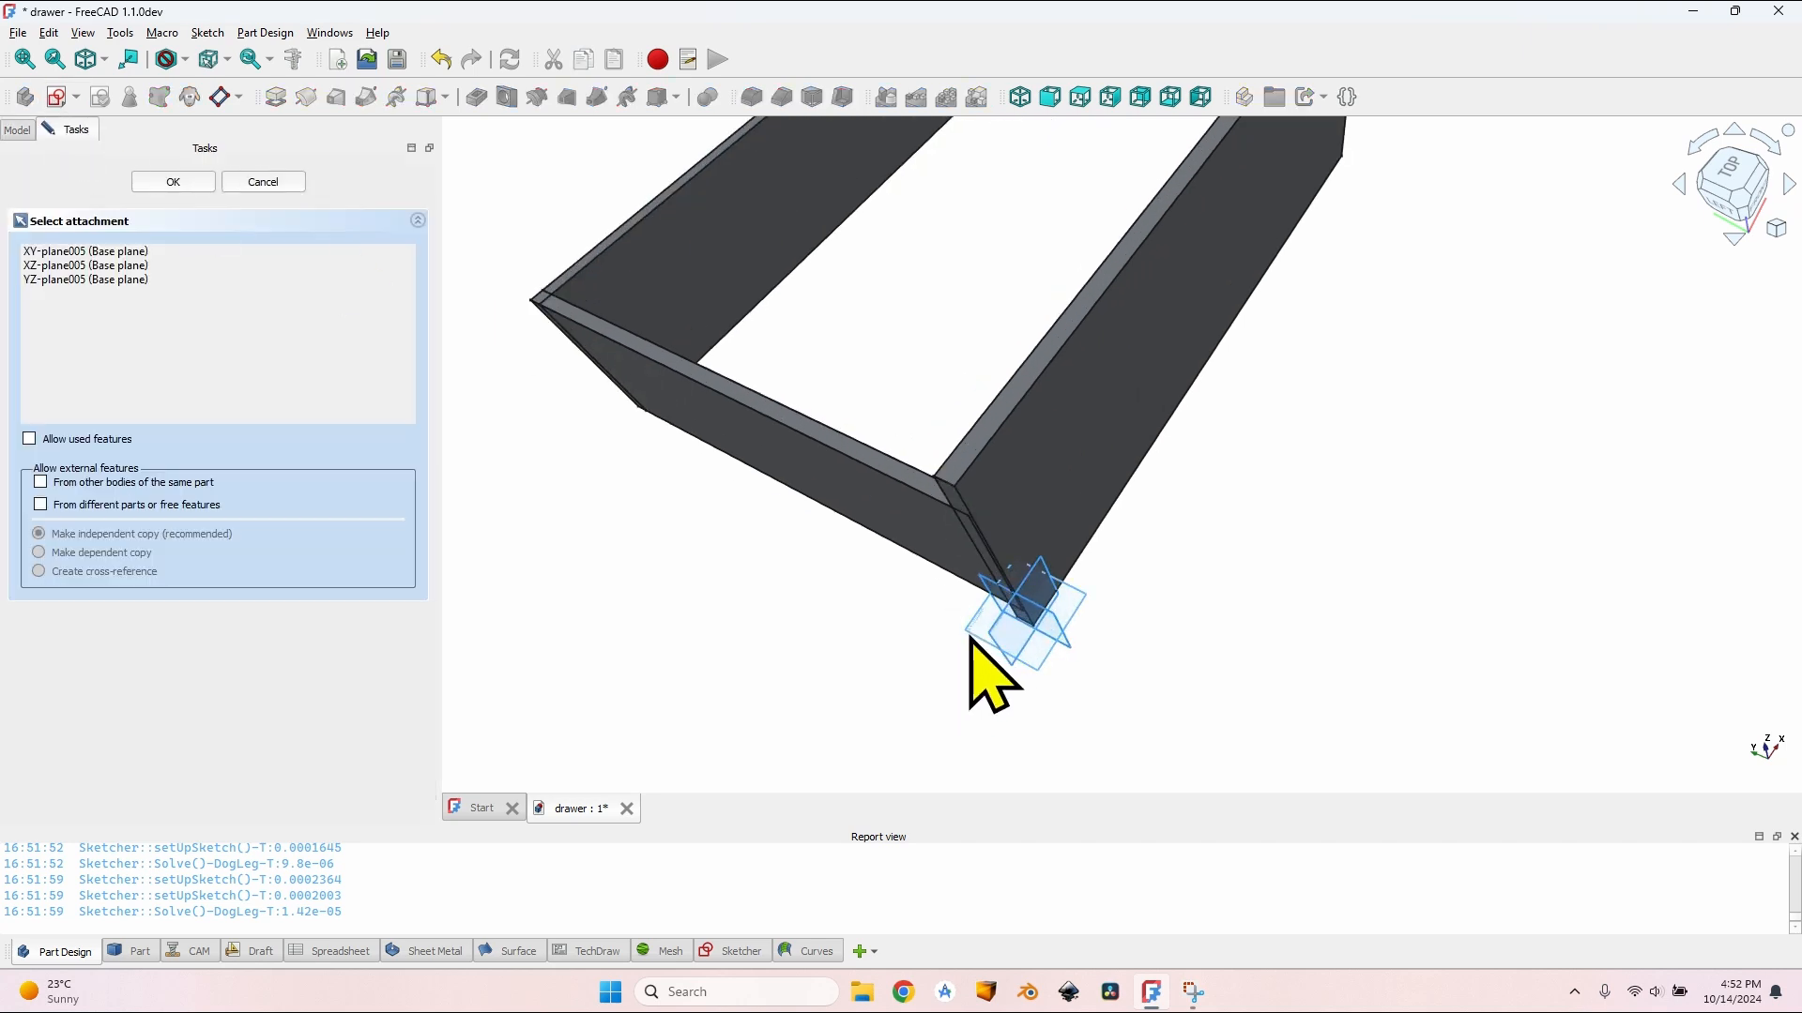
click(970, 638)
click(837, 96)
scroll(1184, 331, down, 4)
middle_drag(1185, 331, 857, 541)
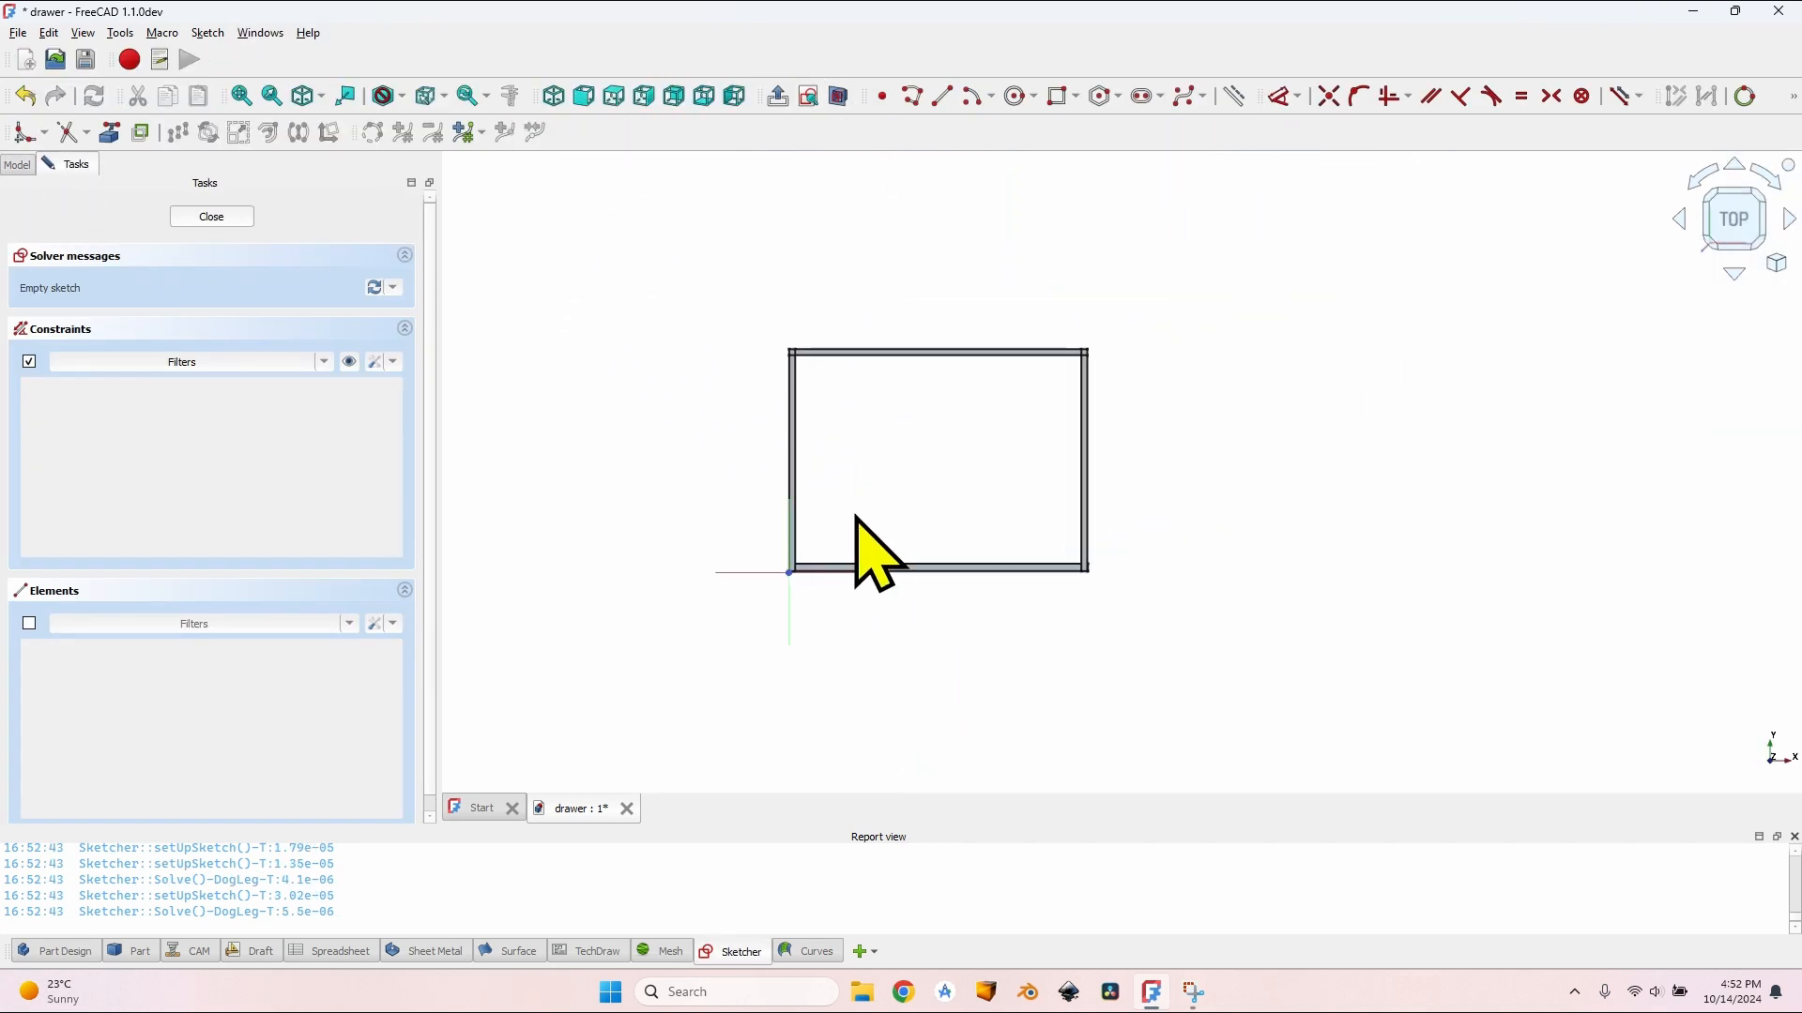
Step: Sketch a rectangle about 531 mm wide and 396 mm high inside the four drawer walls
click(1059, 96)
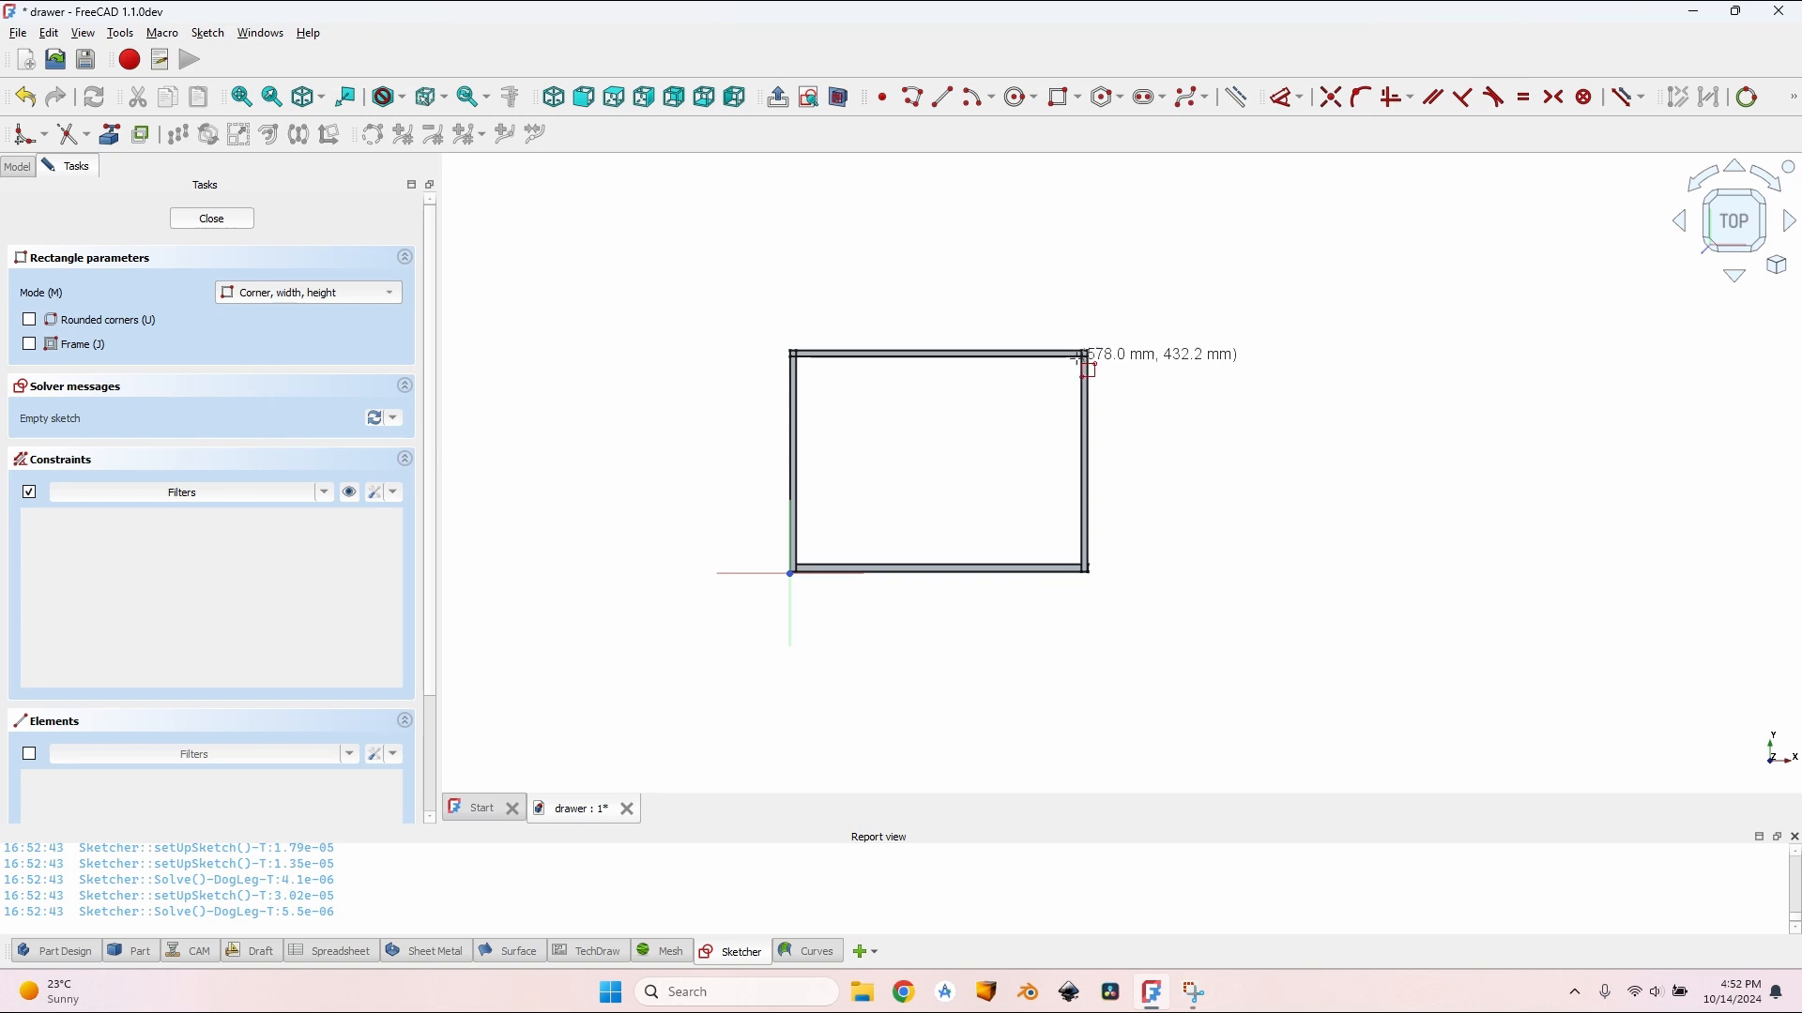
click(1082, 358)
click(814, 553)
scroll(845, 535, up, 4)
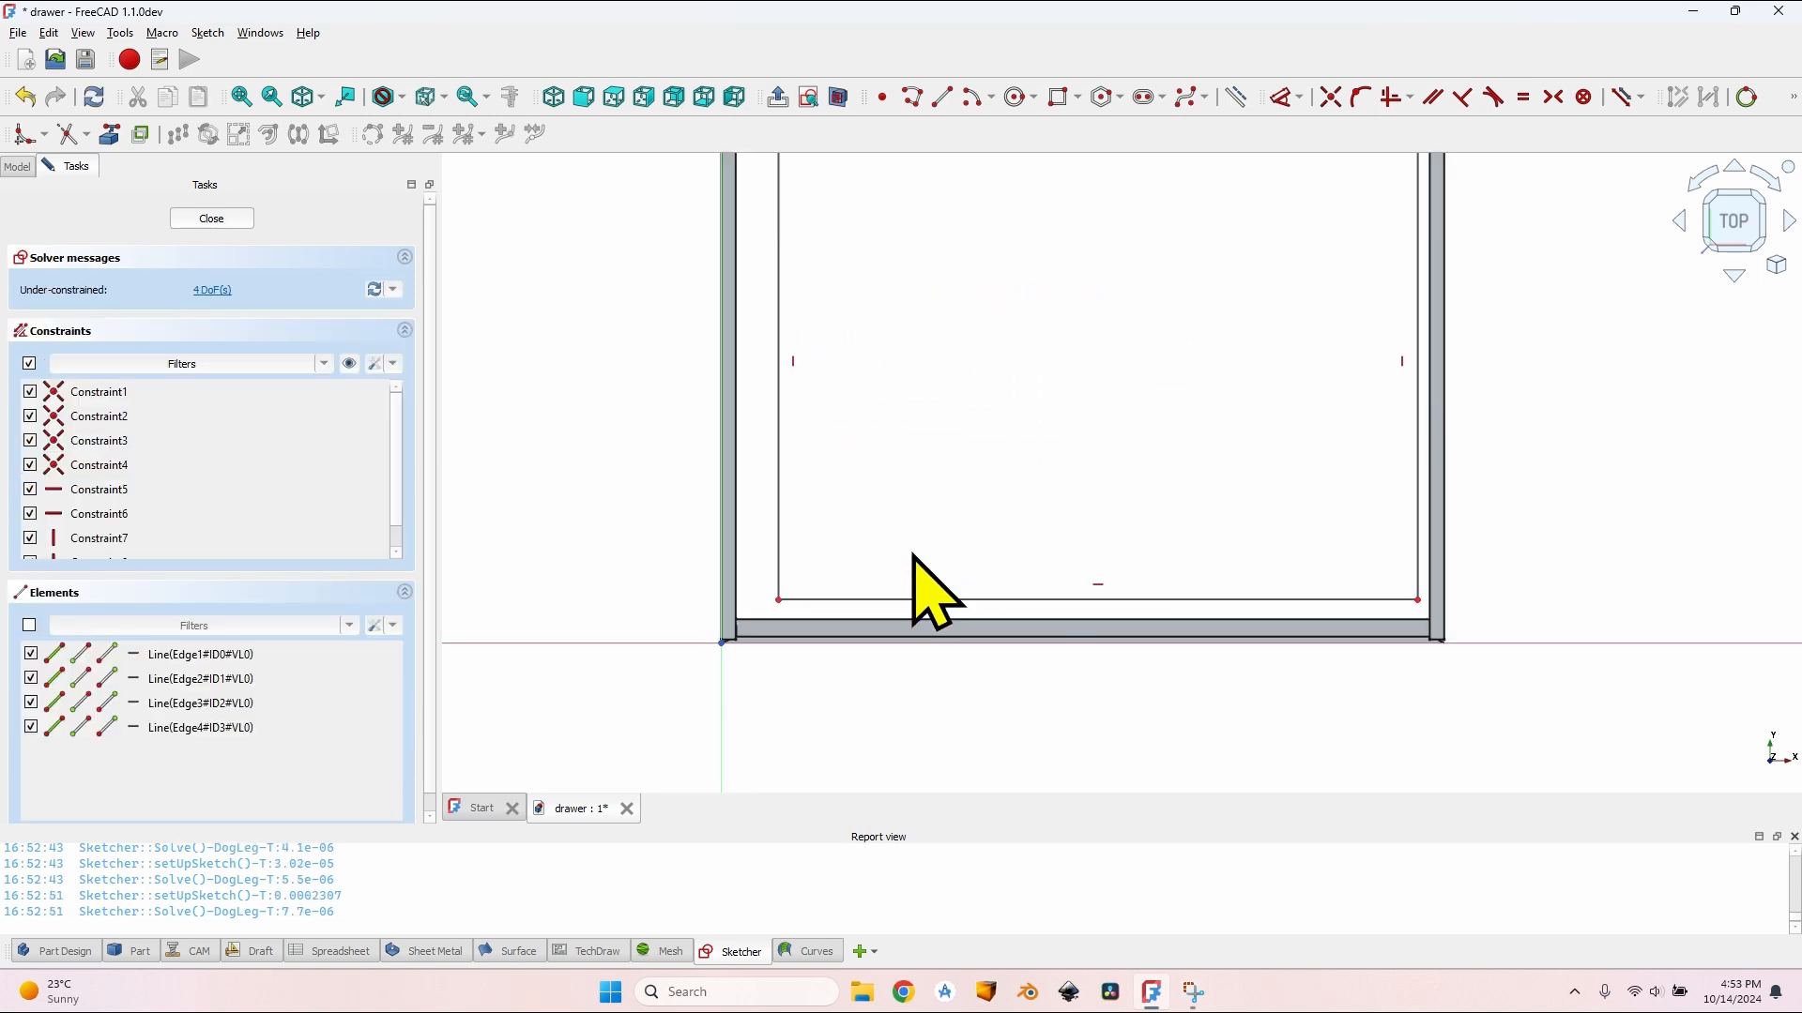
scroll(837, 418, up, 2)
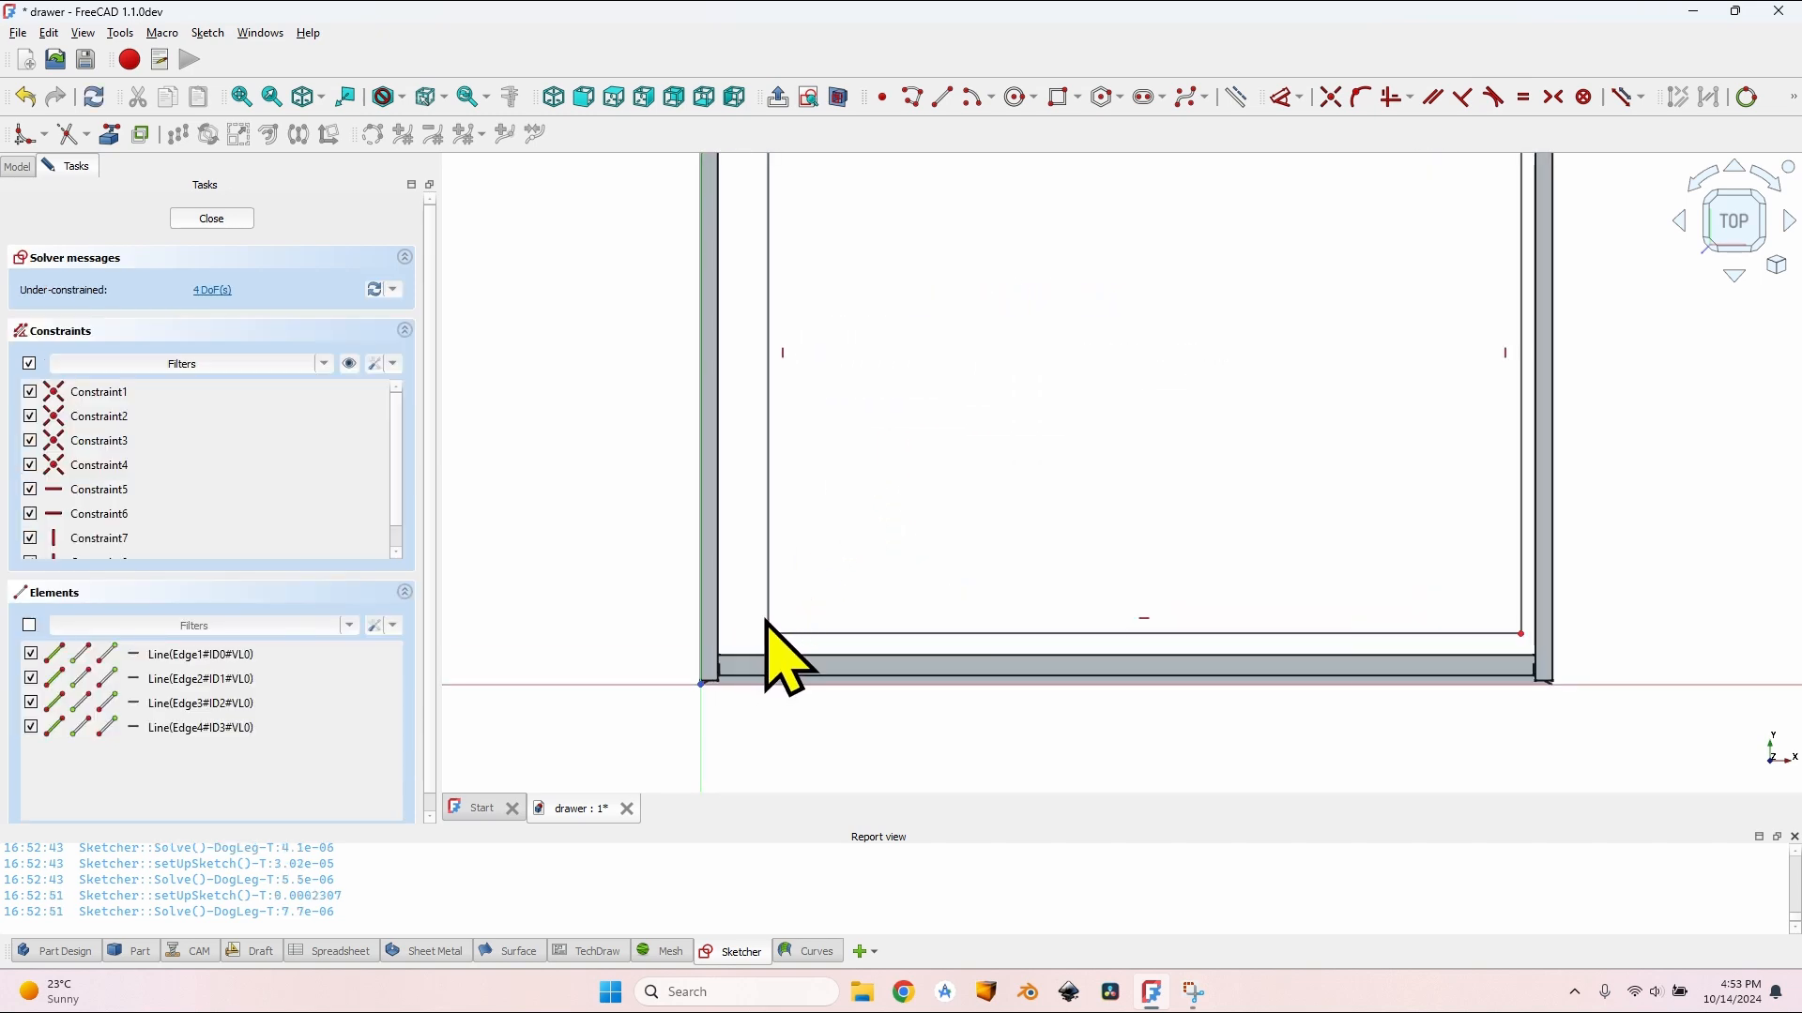
scroll(939, 591, down, 2)
middle_drag(979, 498, 965, 527)
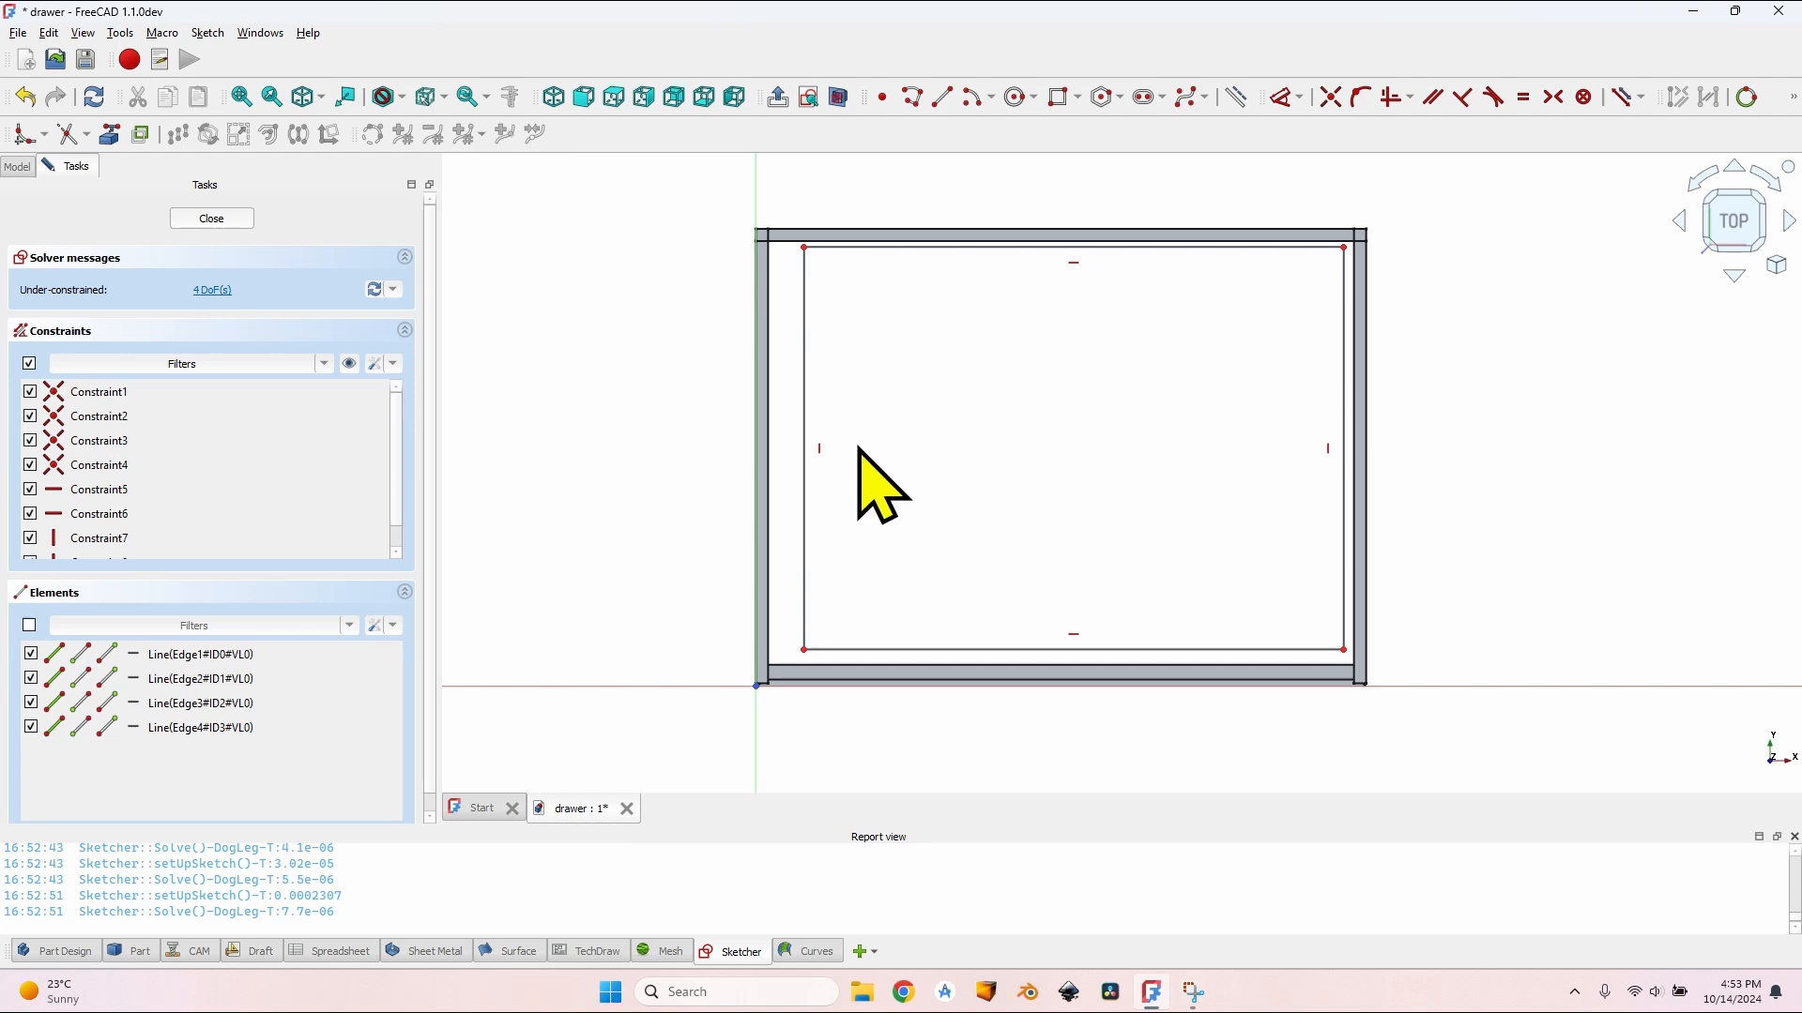
Step: Dimension the rectangle's horizontal edge with the expression VarSet.Base_DrawerWidth-(VarSet.WallThickness-VarSet.BottomDepth)/2
click(1027, 650)
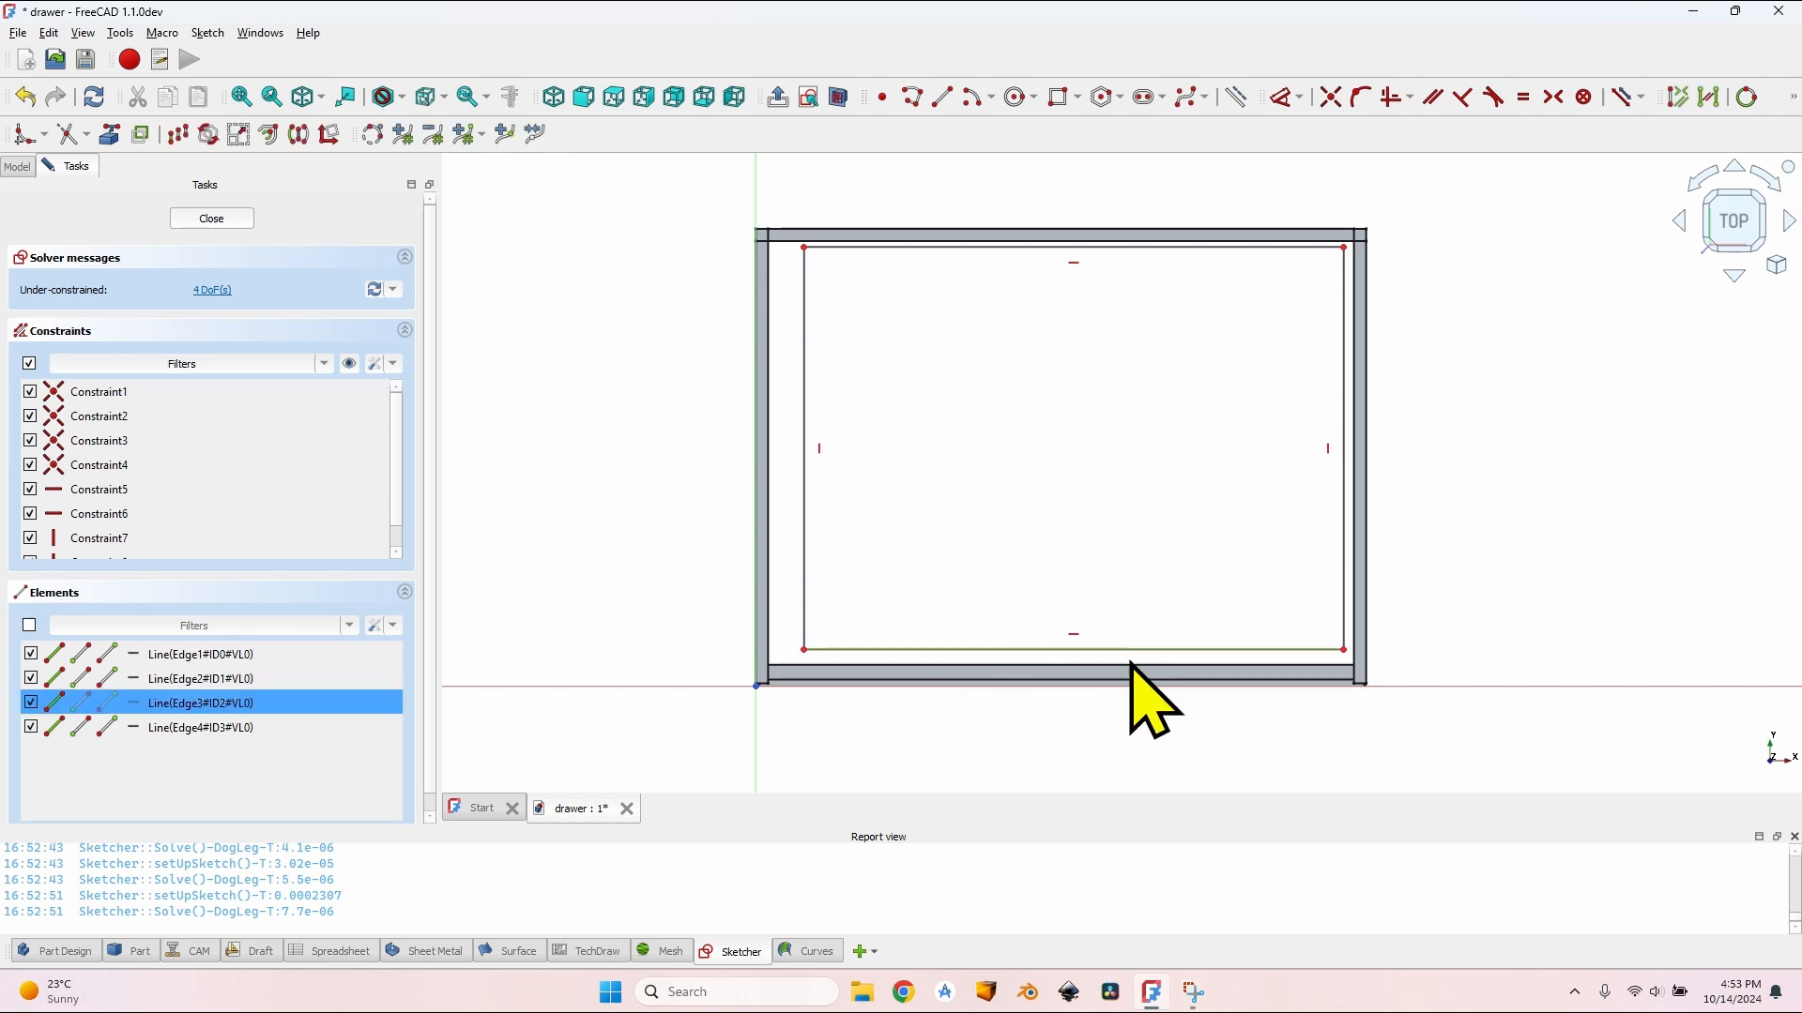
key(l)
key(equal)
text(VarSet.)
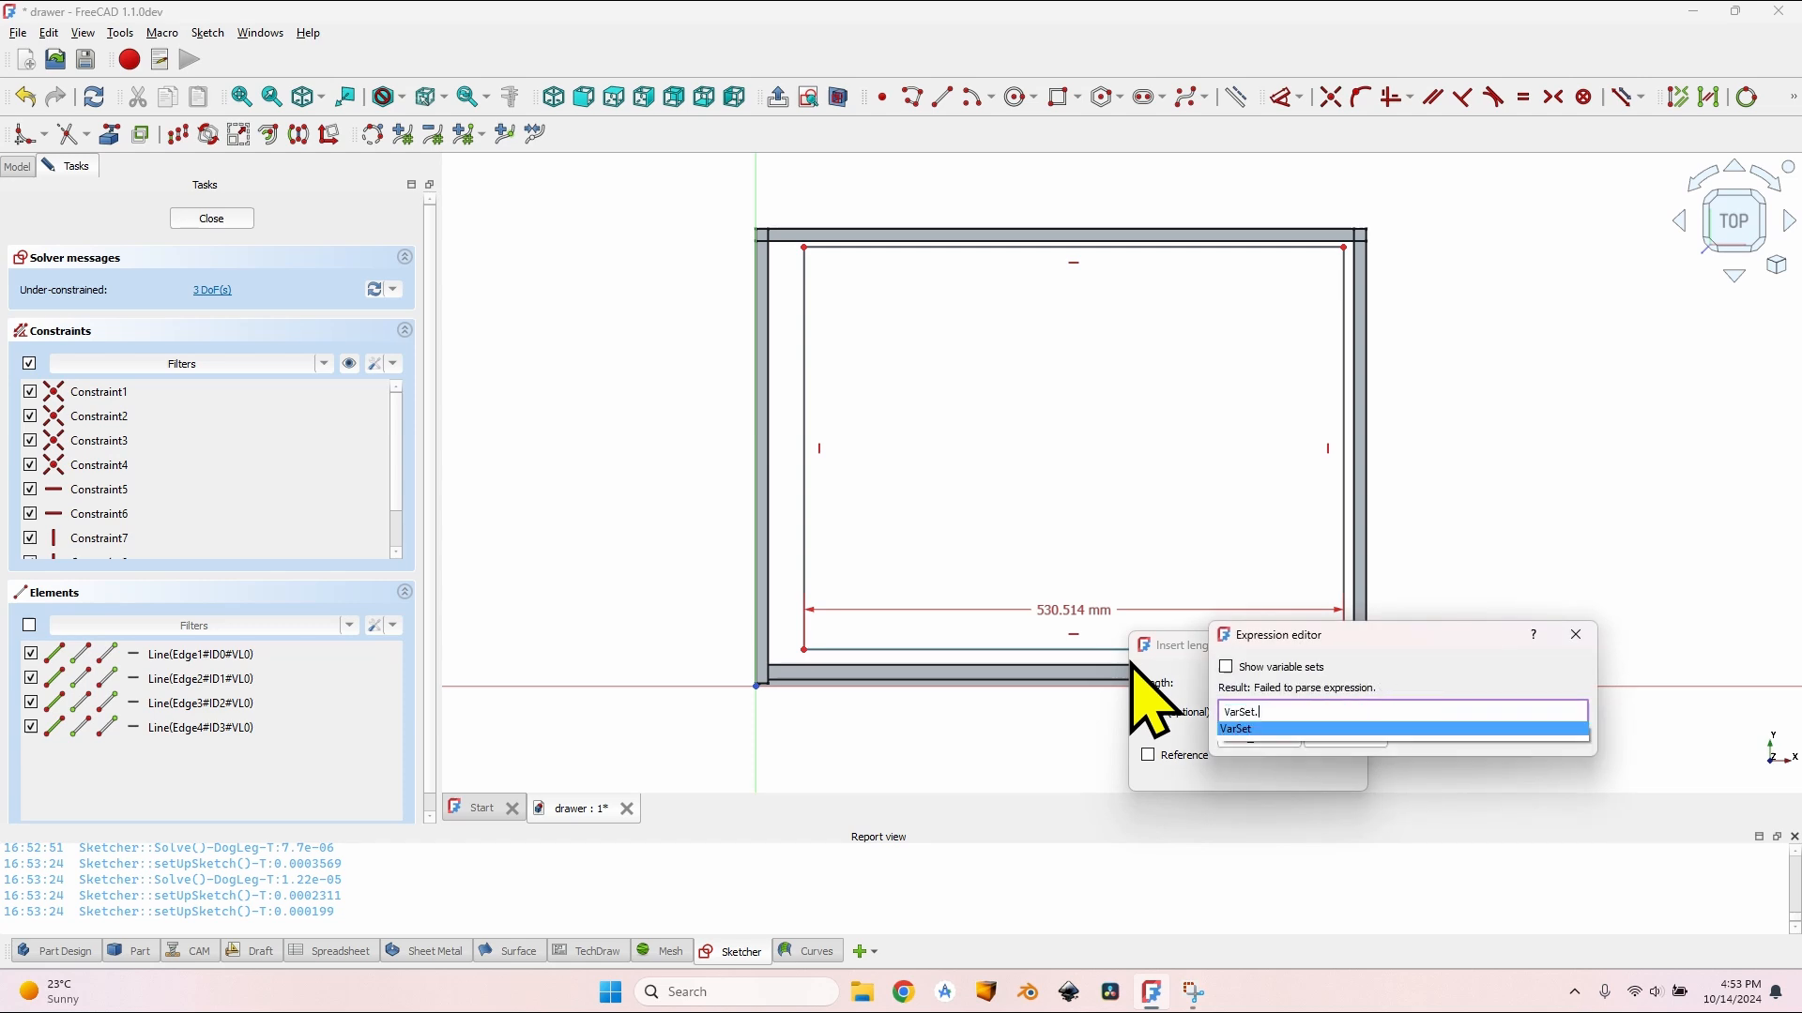
key(Down)
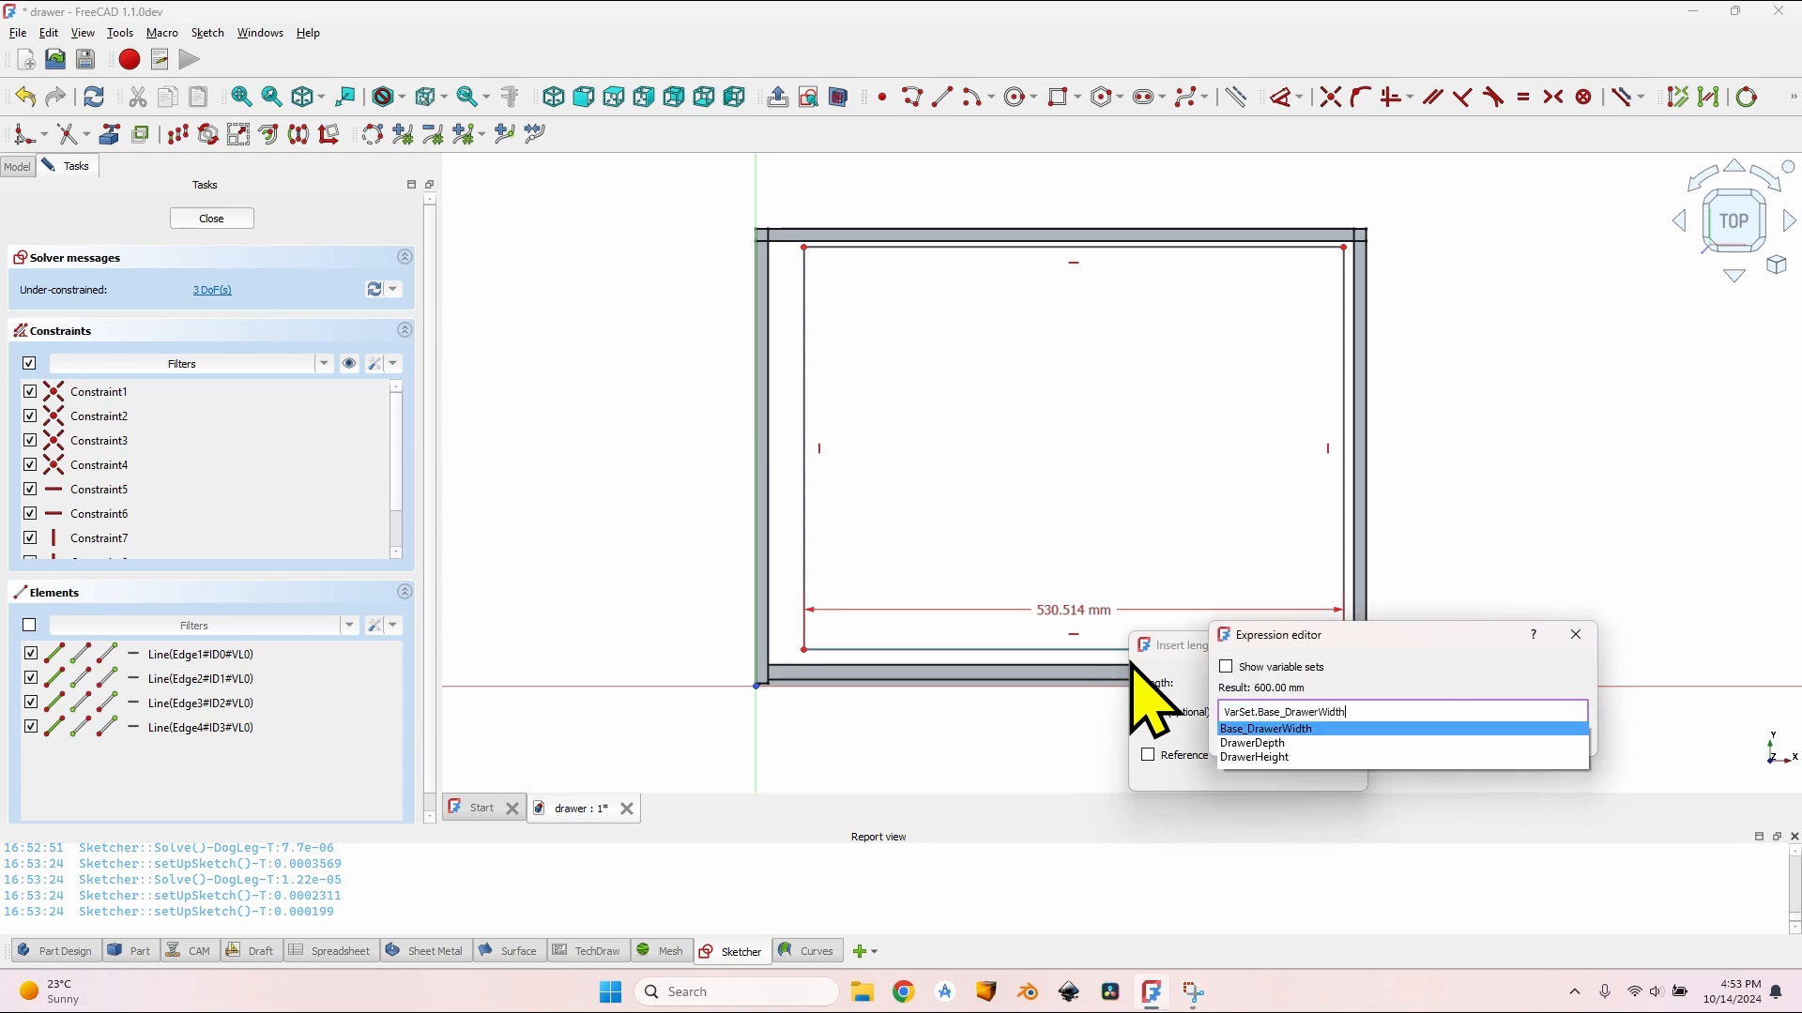
text(-()
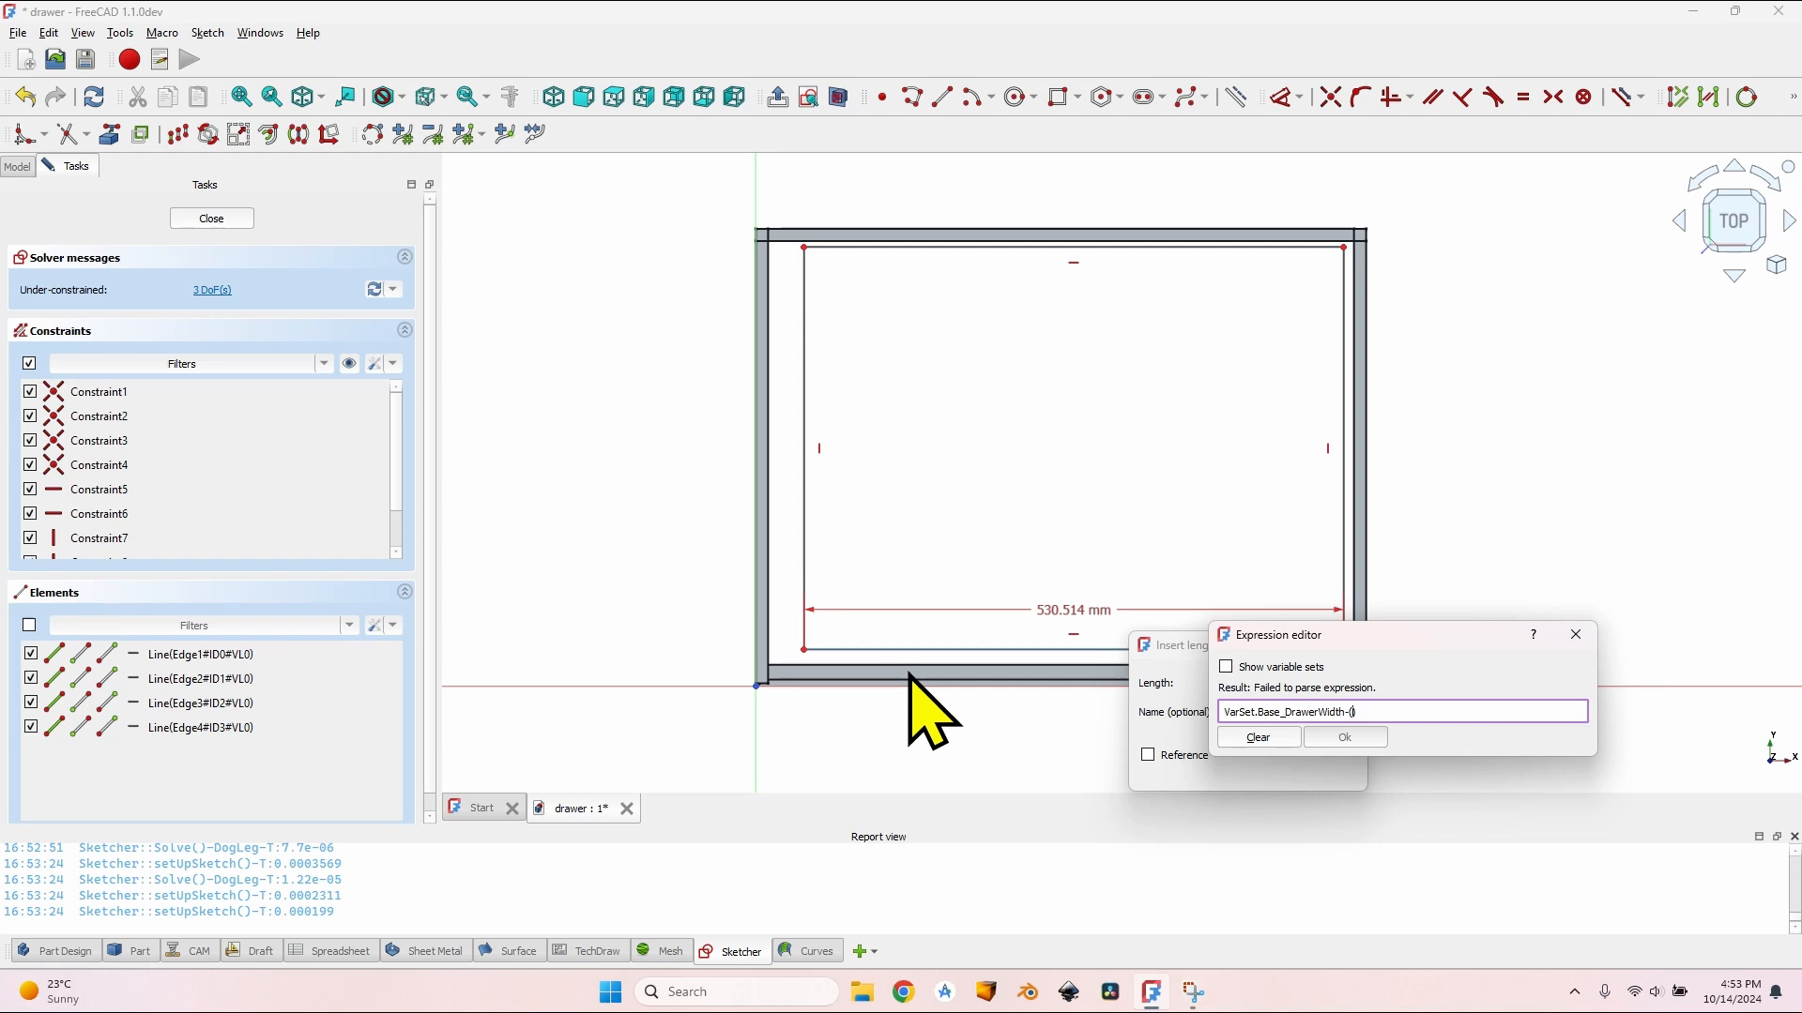
text(VarSet.)
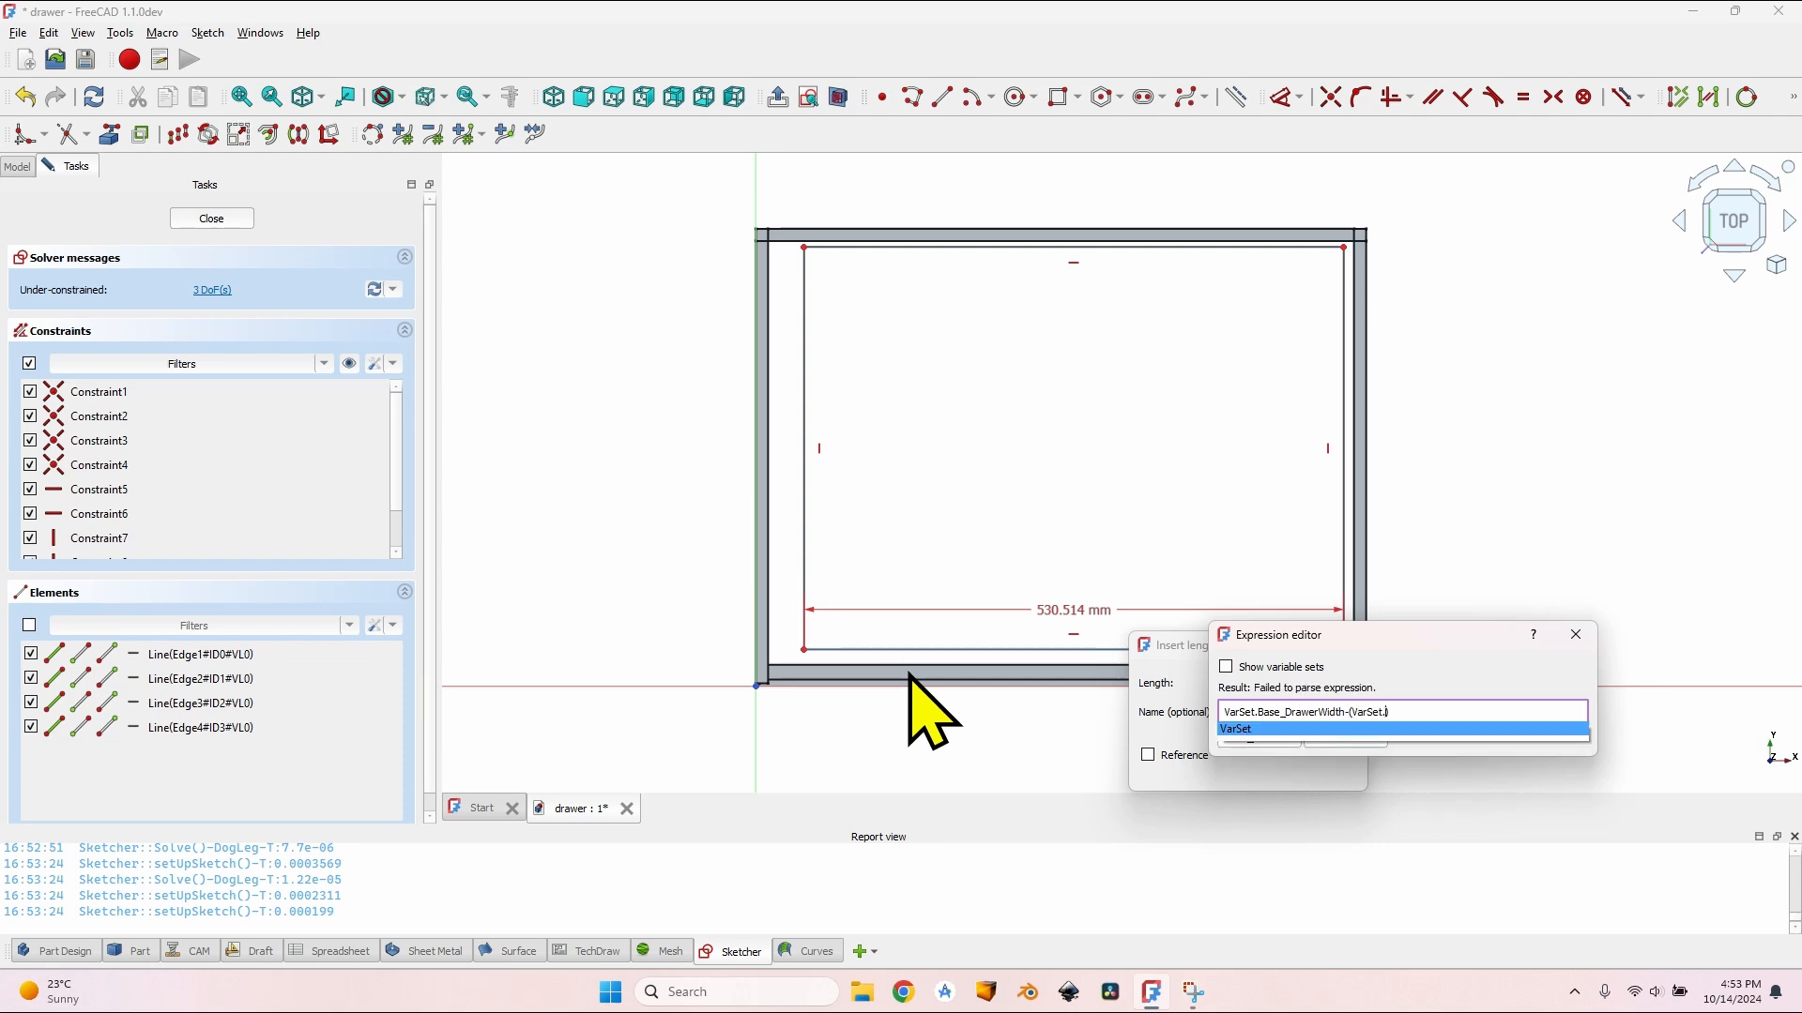
text(WallThickness-VarSet.Bott)
key(Down)
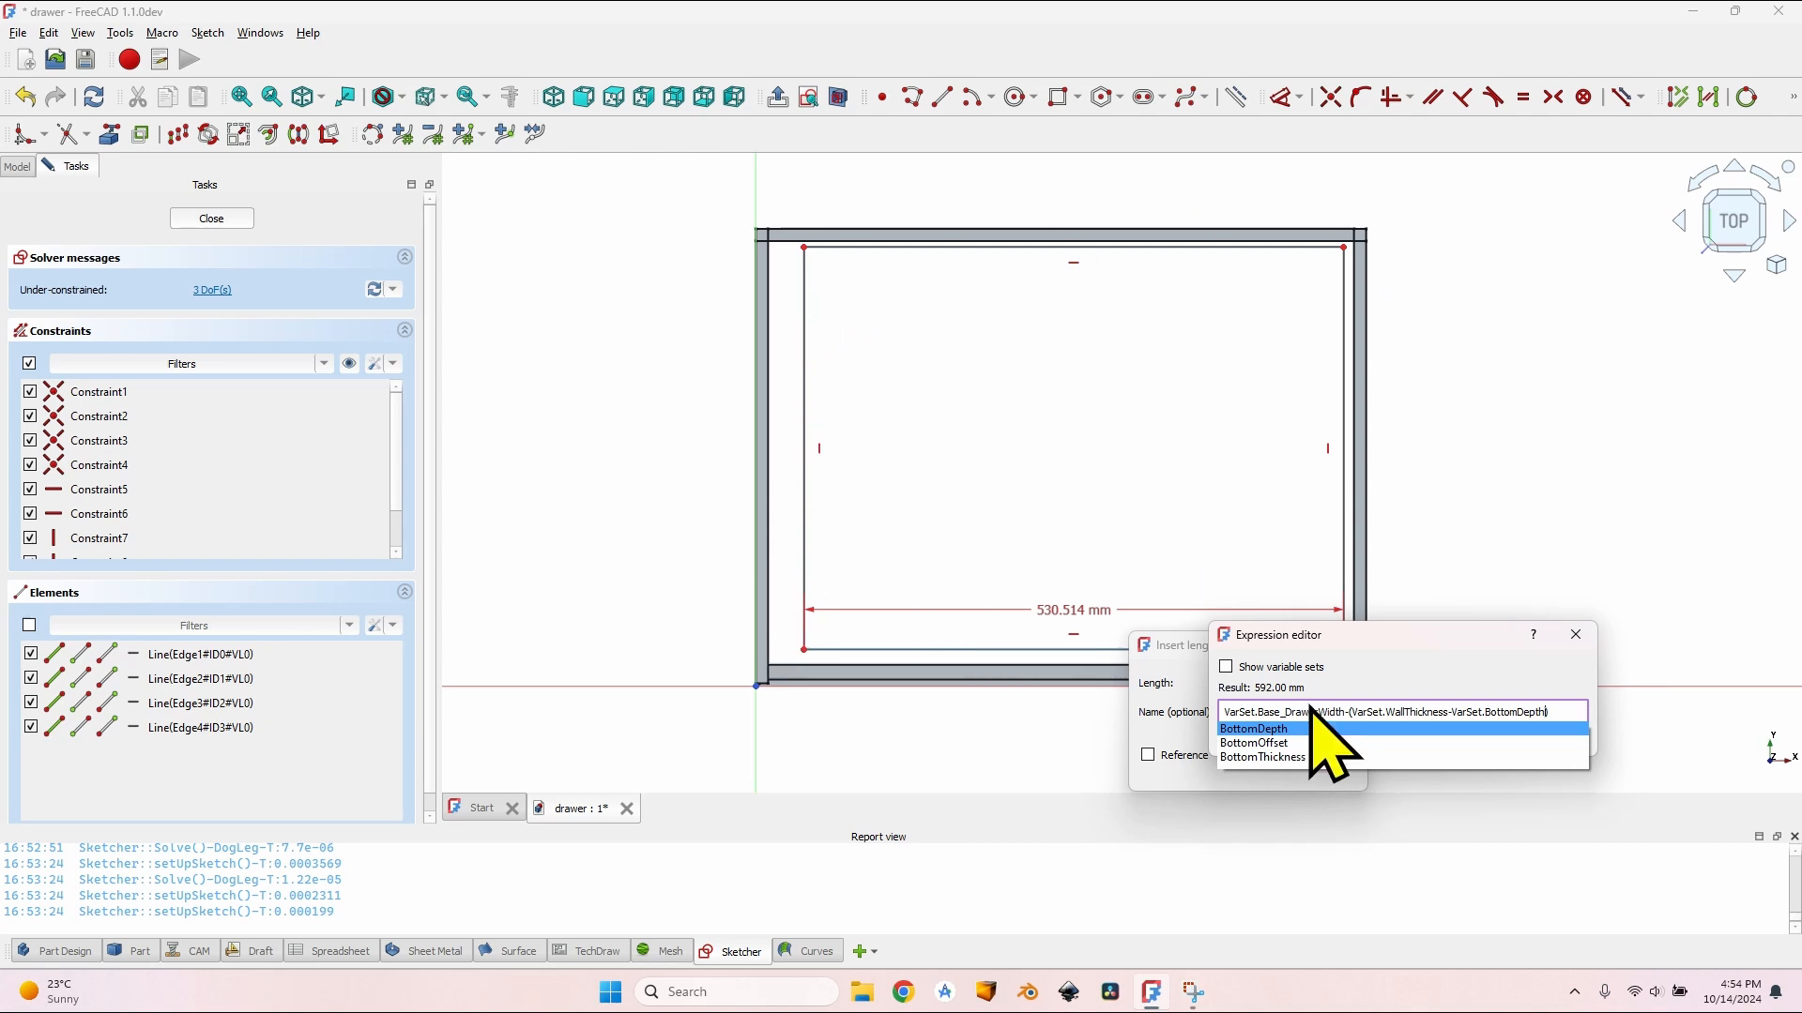
text()/)
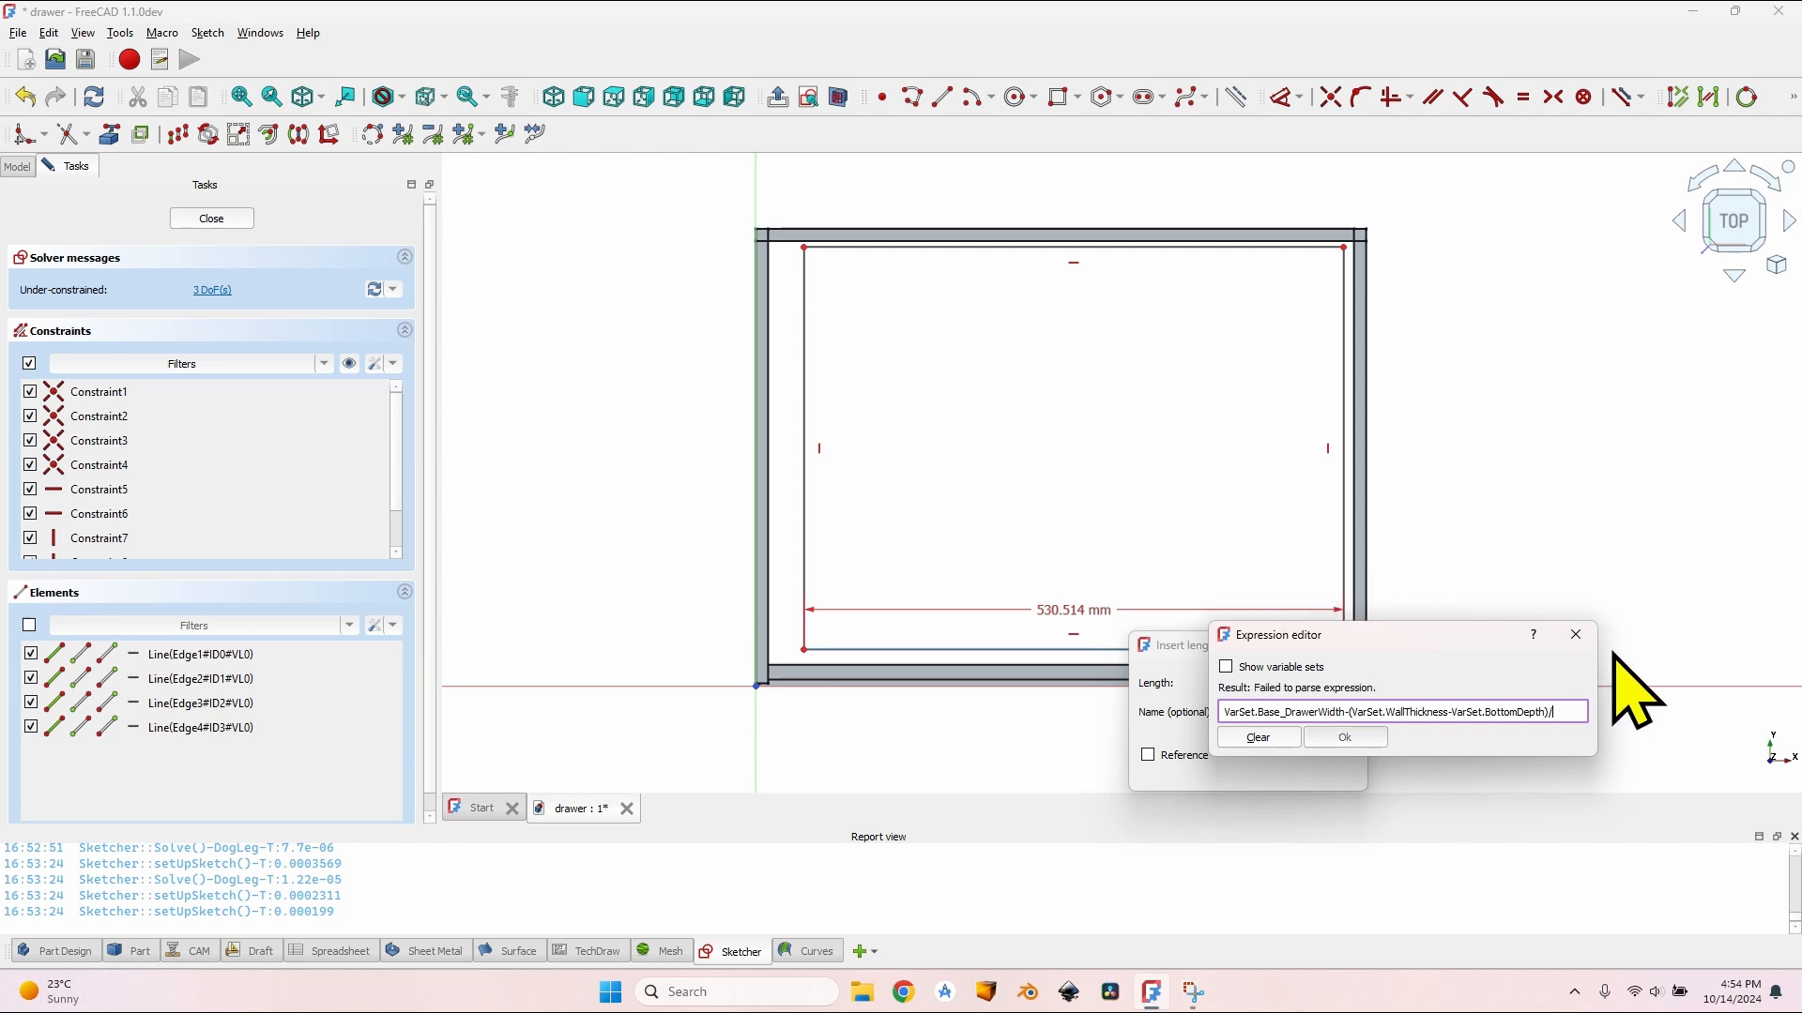
text(2)
click(1303, 674)
click(1344, 737)
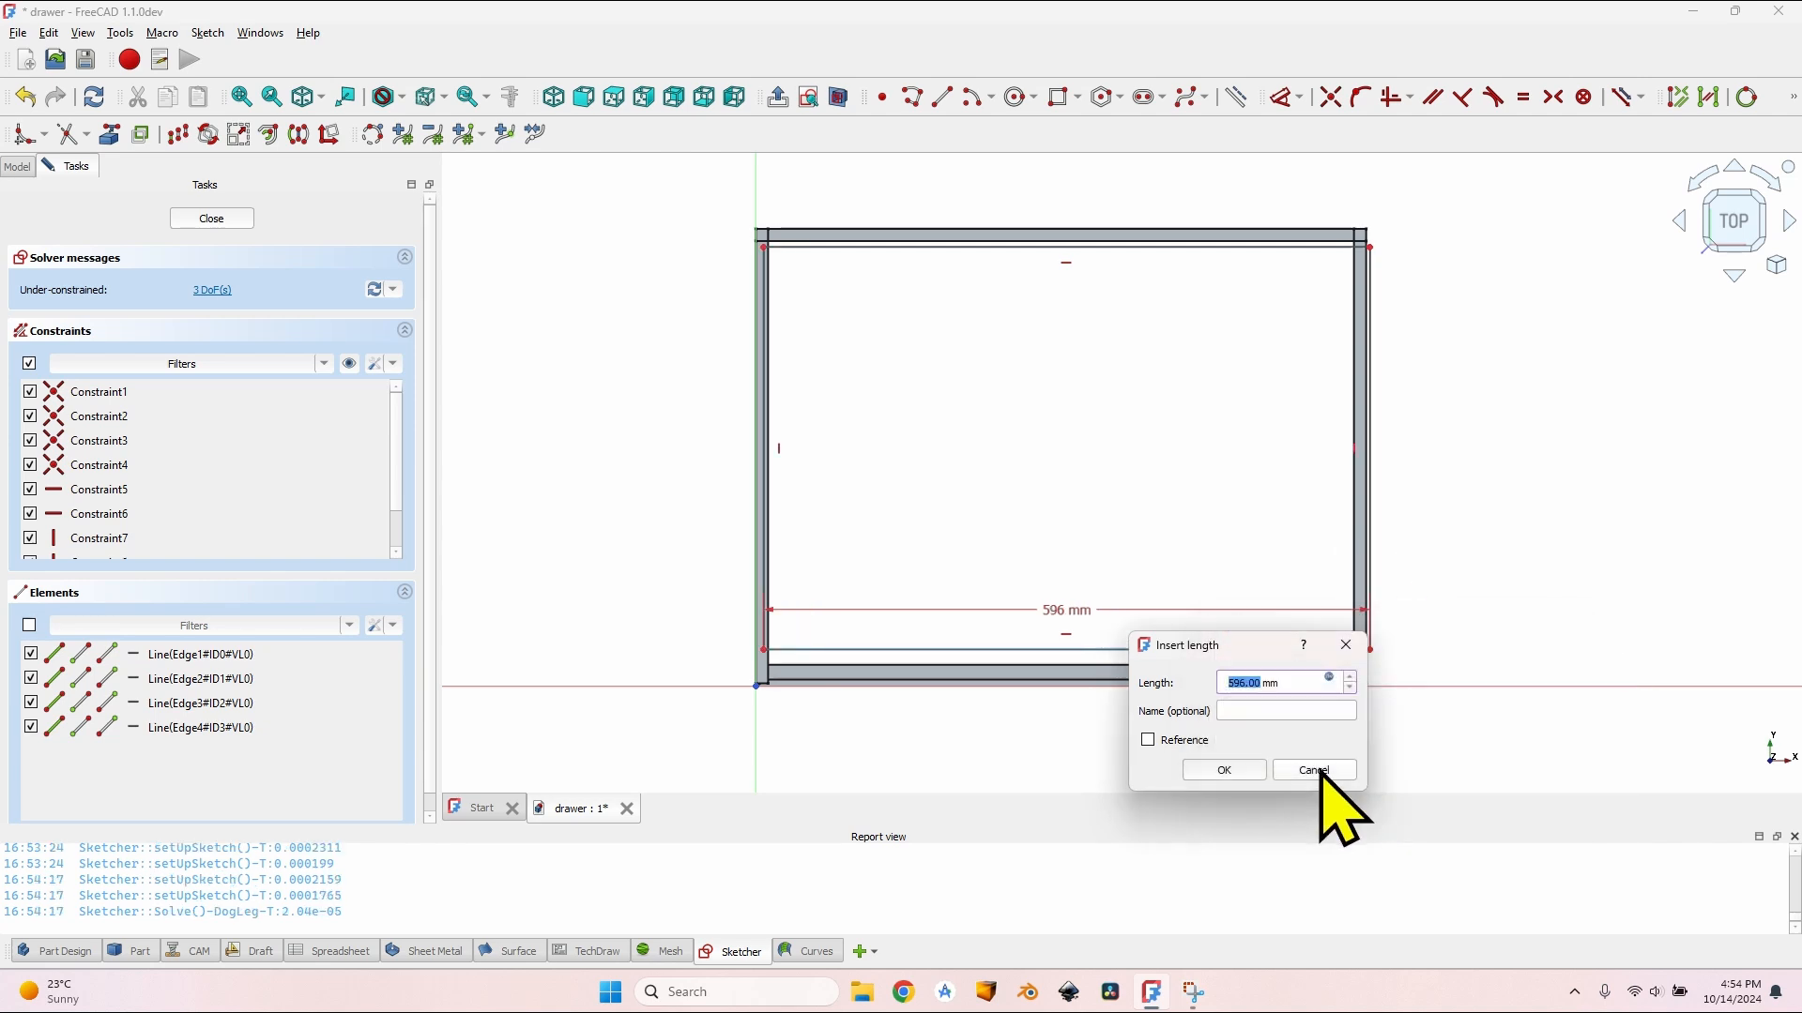
click(1225, 772)
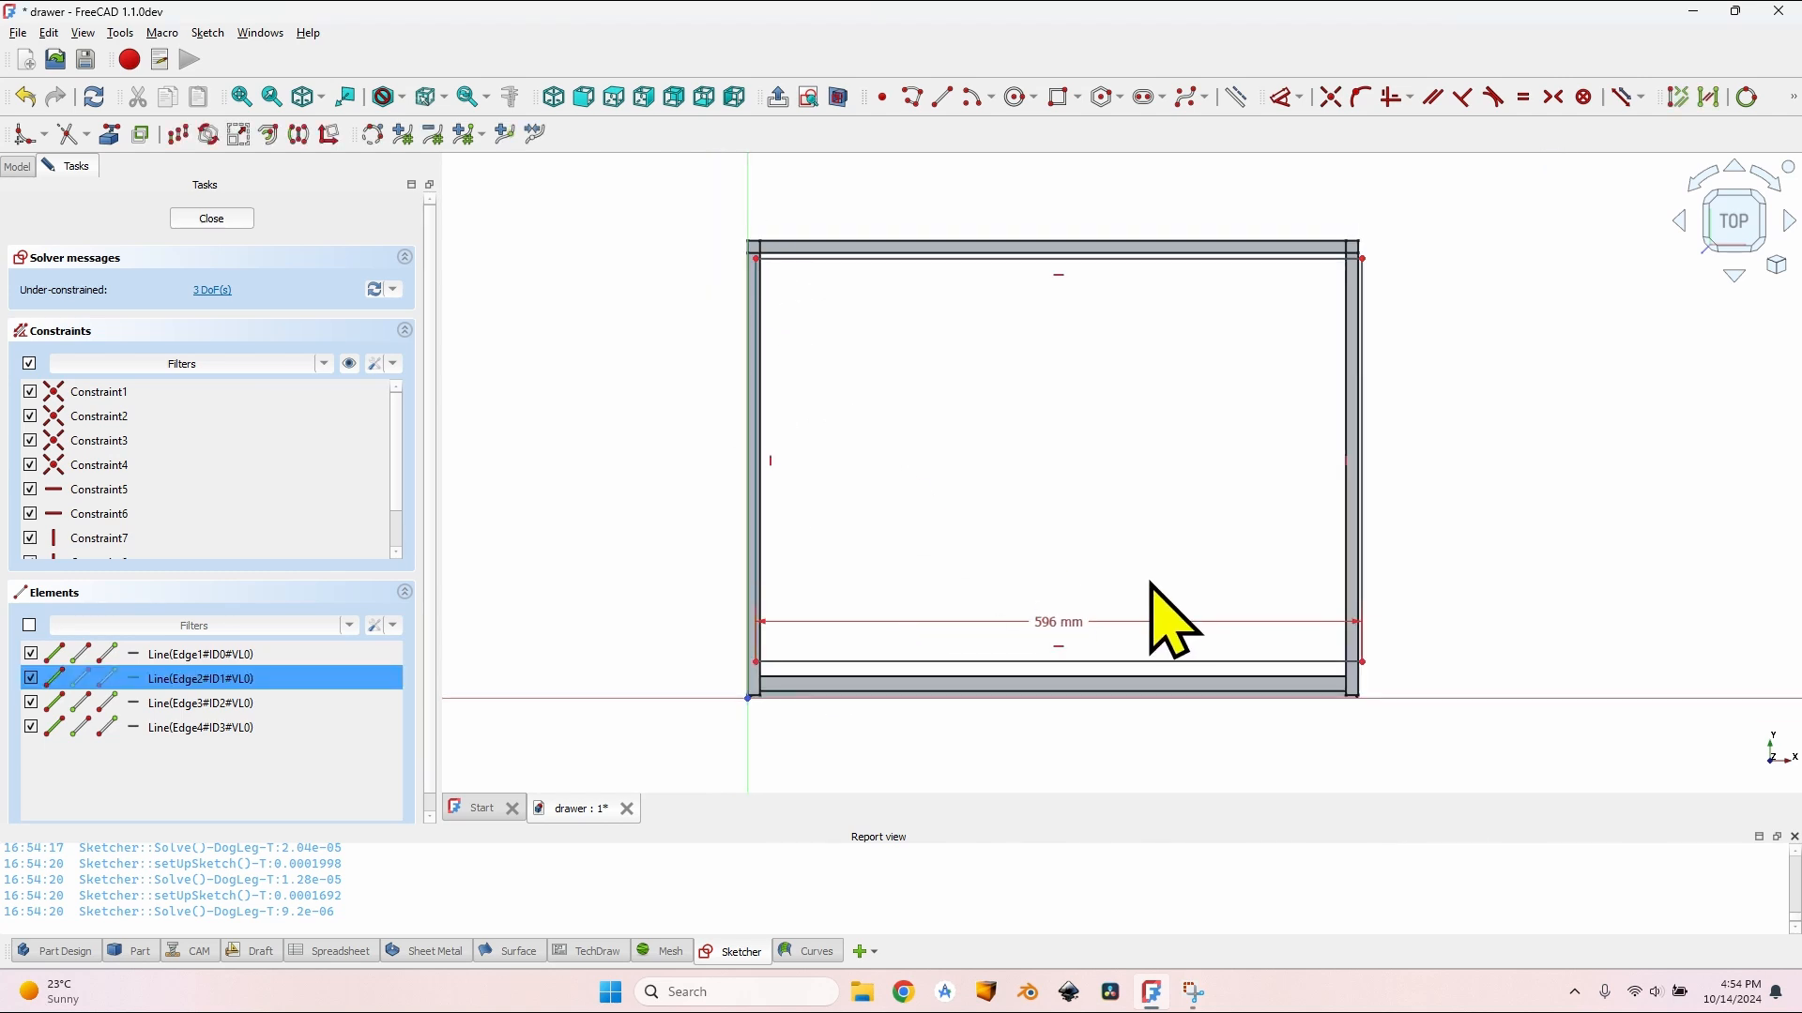
Step: Dimension the rectangle's vertical edge with the expression VarSet.DrawerDepth-(VarSet.FrontThickness-VarSet.BottomDepth)-(VarSet.WallThickness-VarSet.BottomDepth)
text(i)
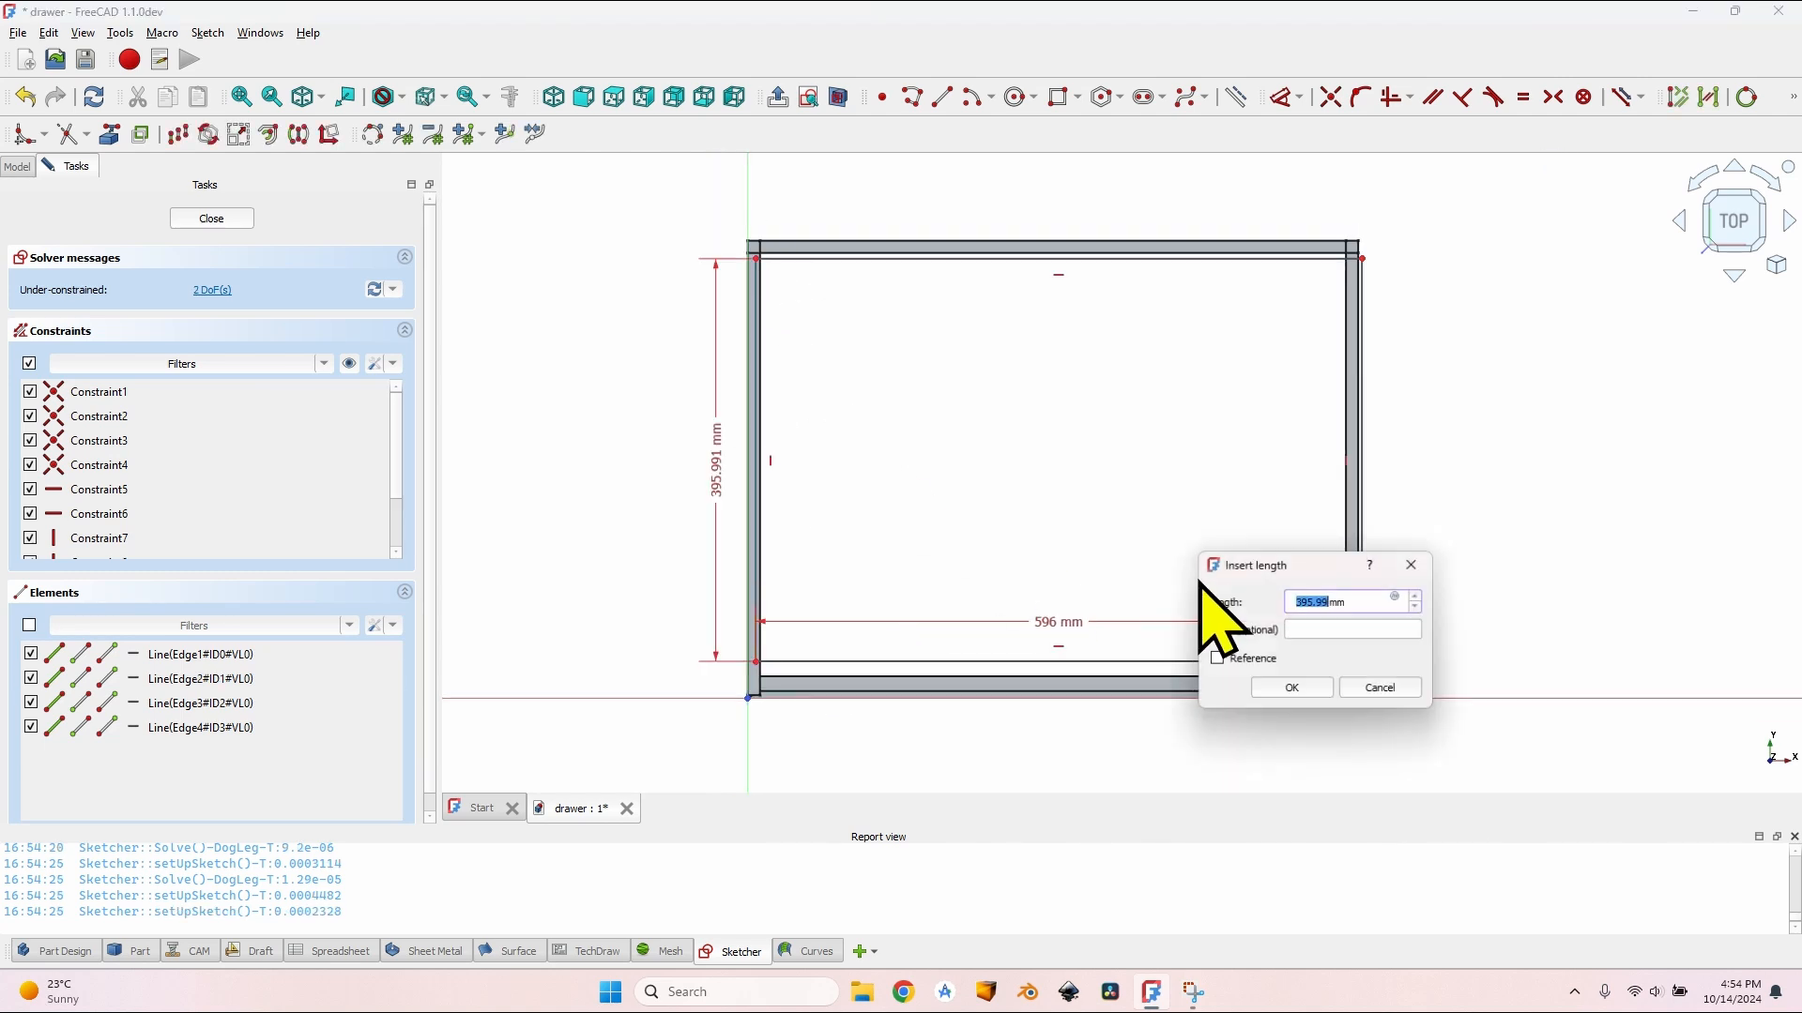
text(=VarSet.dr)
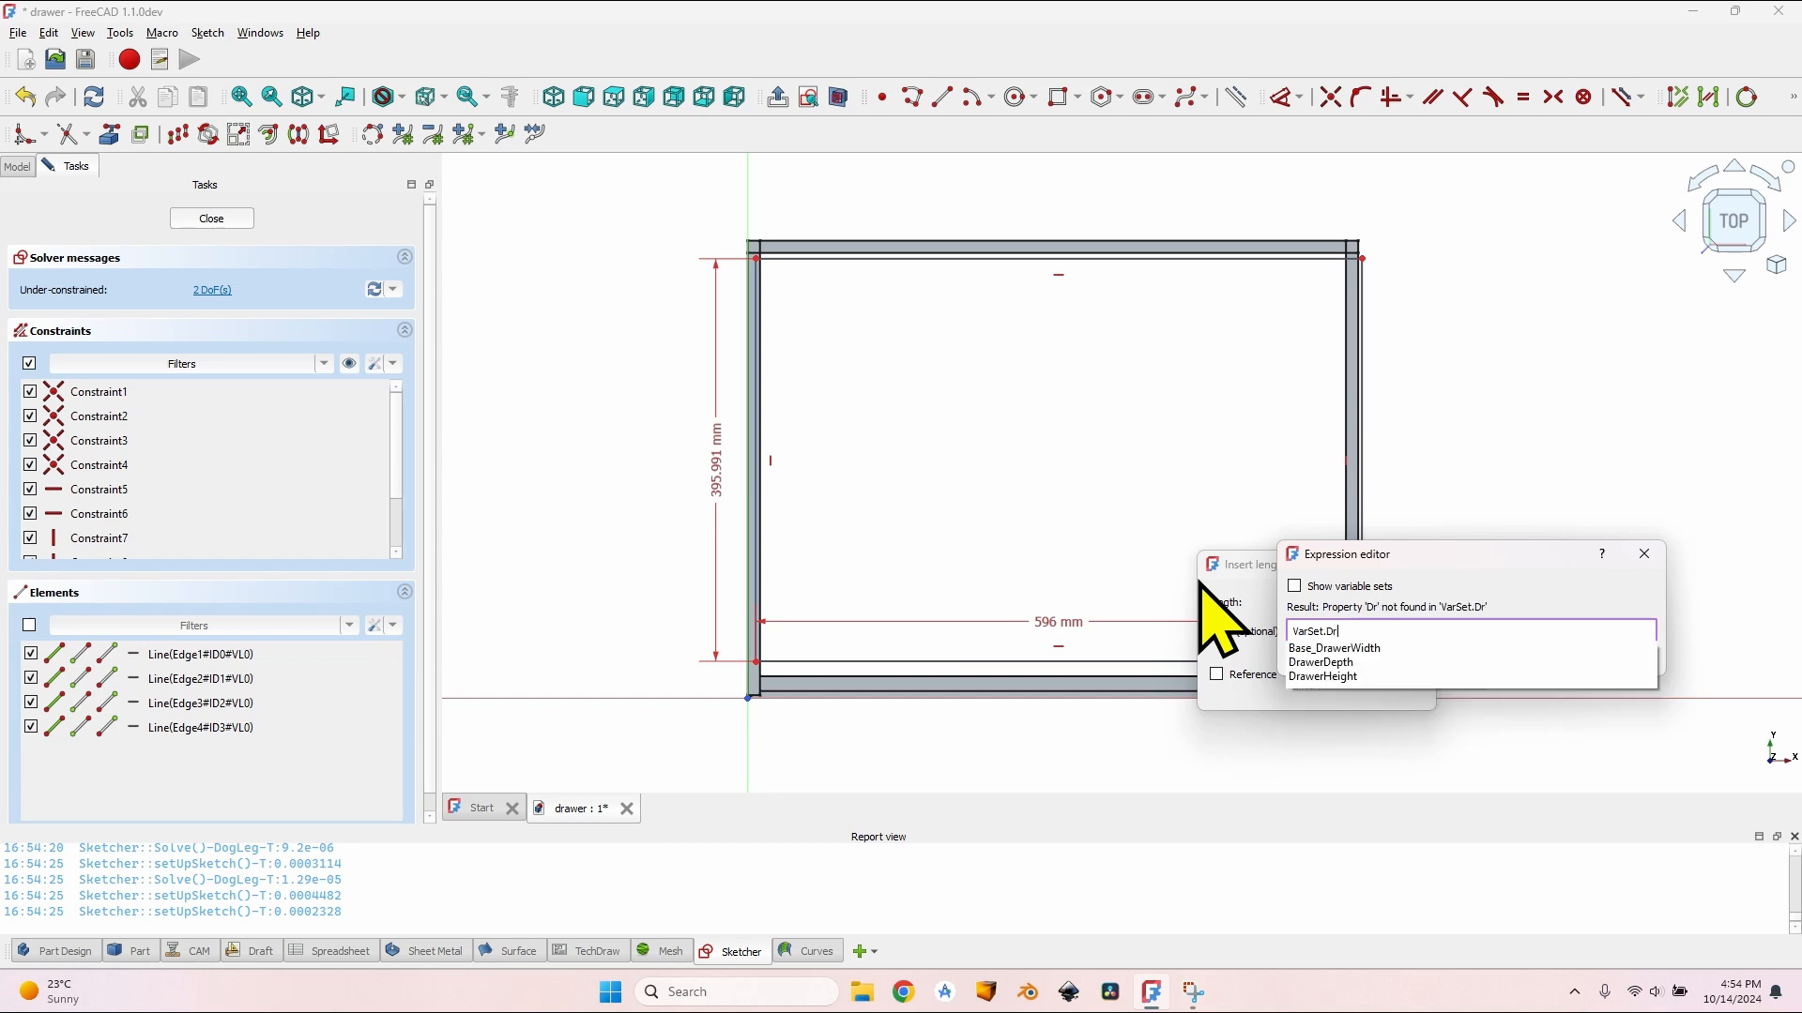
key(Down)
key(Down)
text(-(VarSet.fro)
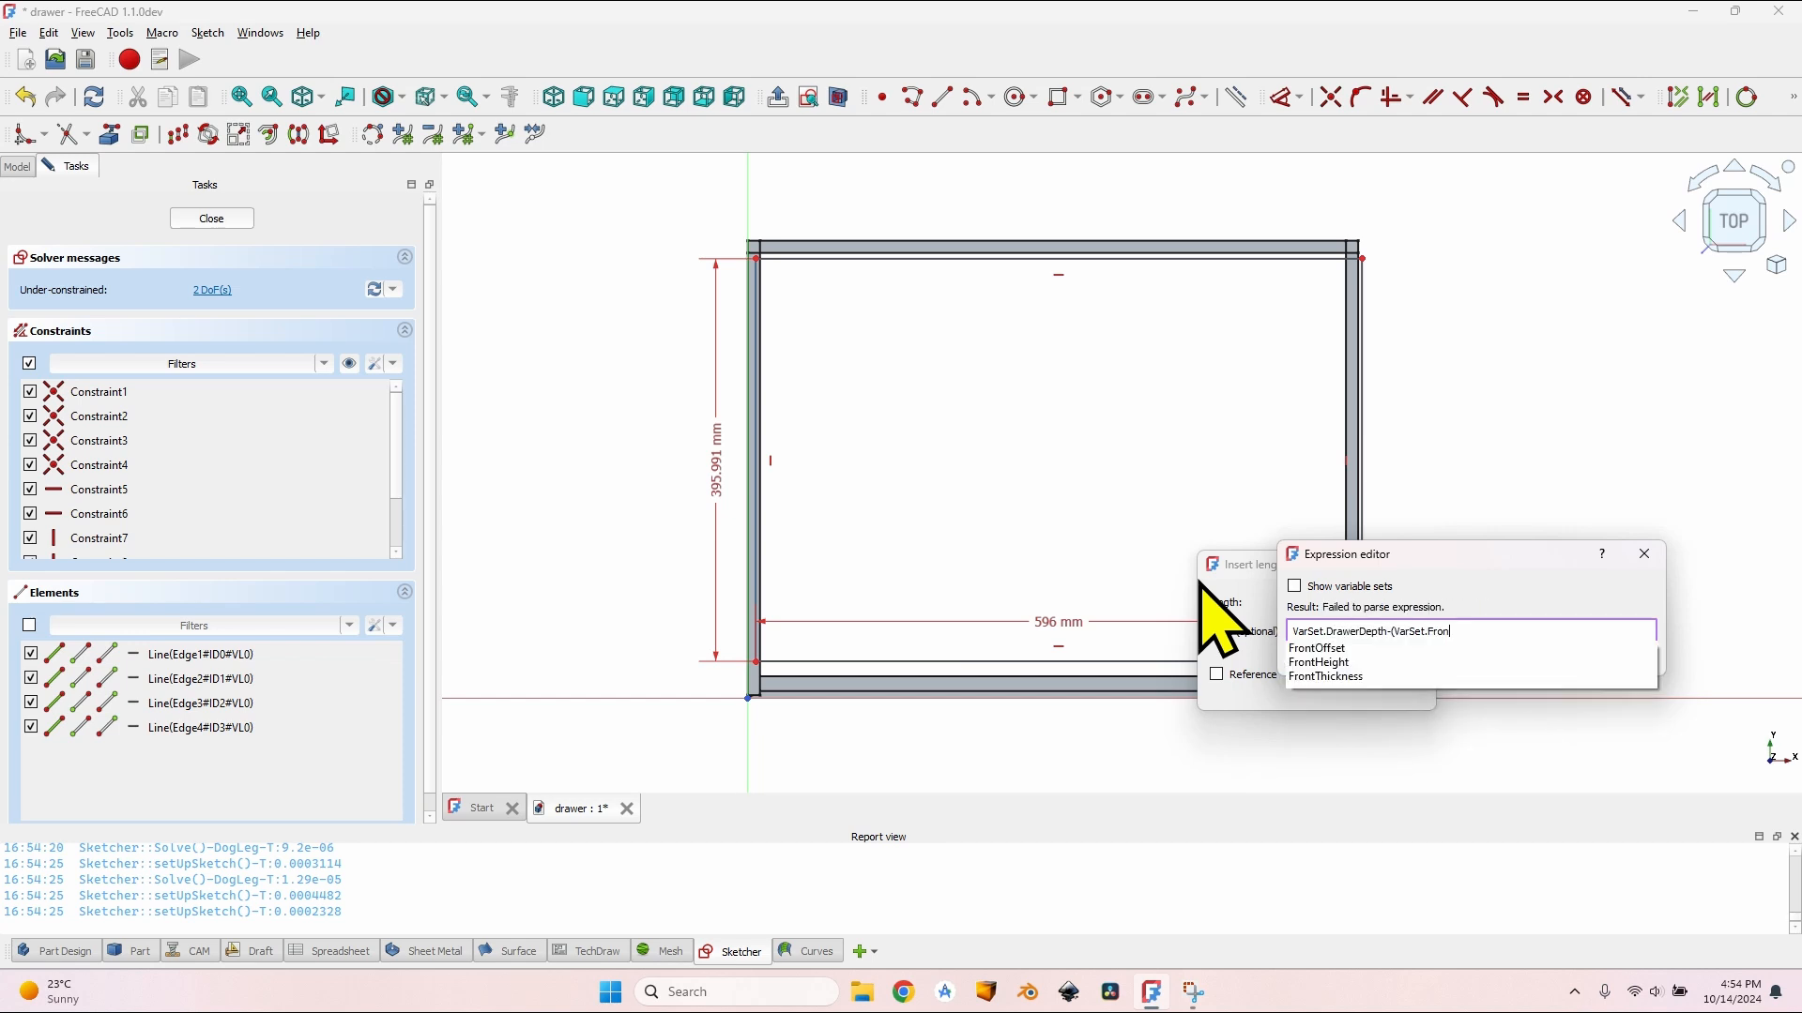
key(Down)
key(Down)
key(Down)
text(-VarSet.Bo)
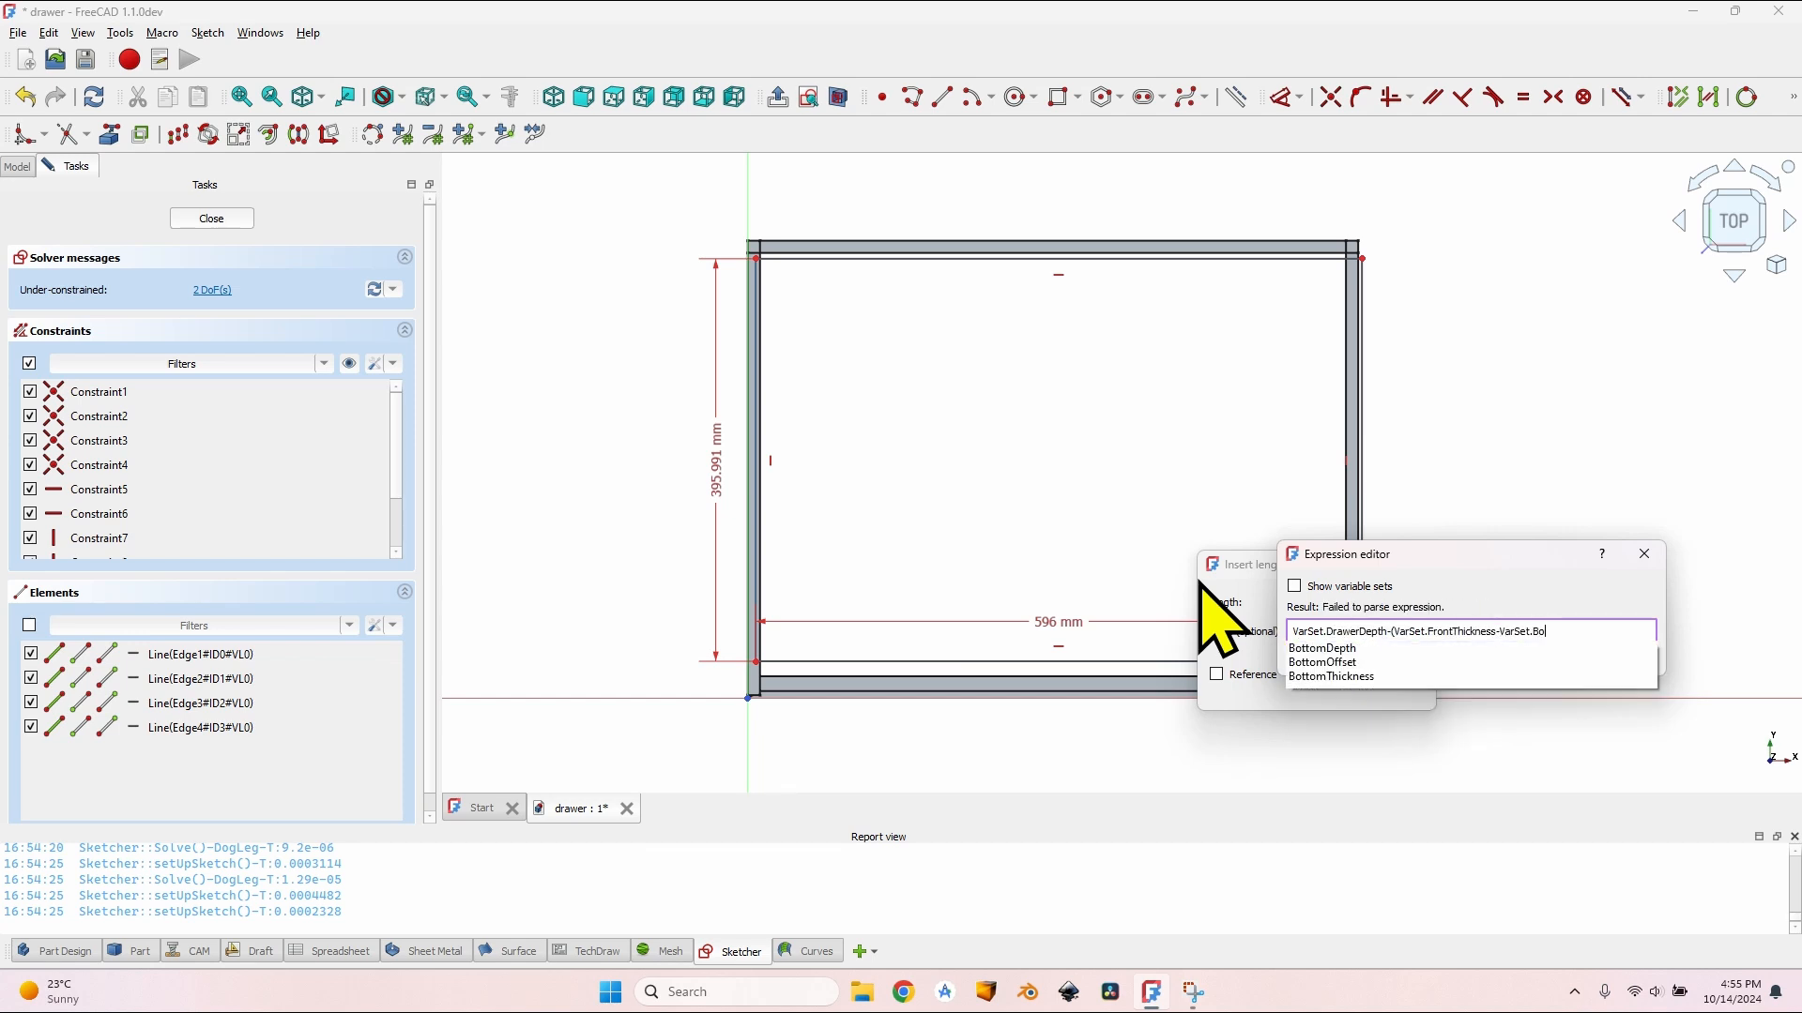
key(Down)
text())
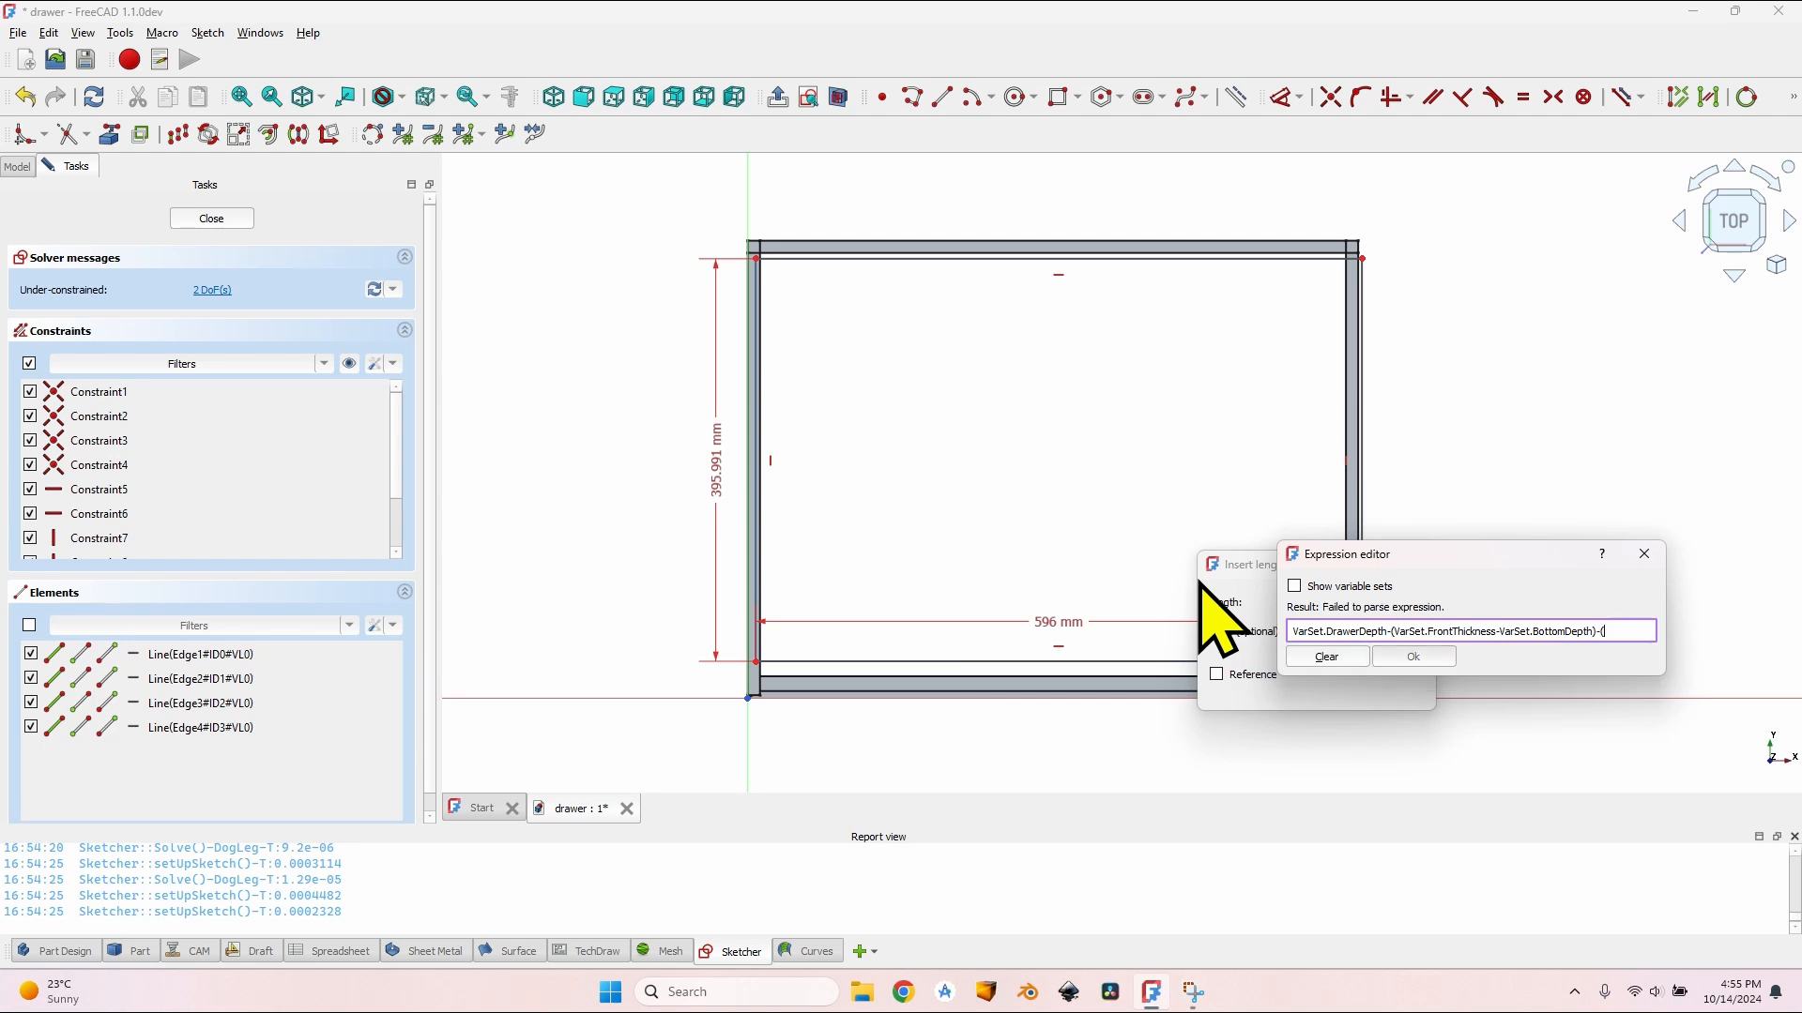
text(-(Var)
key(Down)
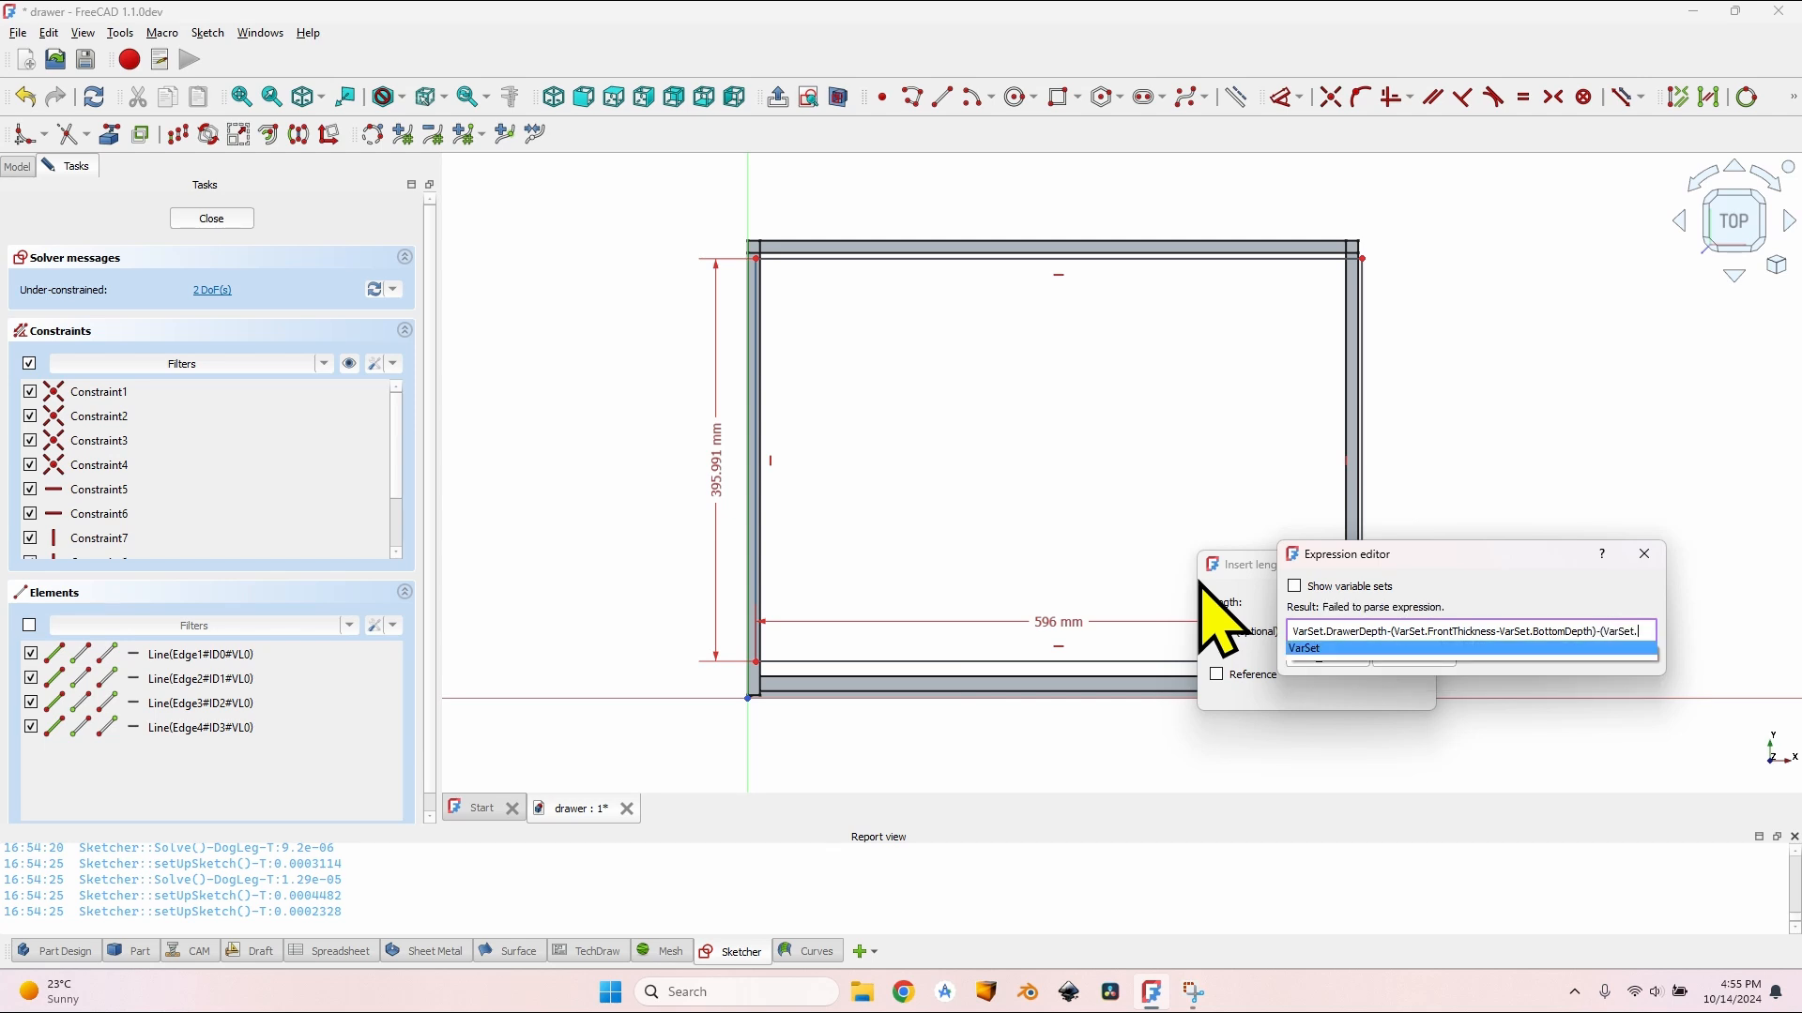
text(.Wal)
key(Down)
text(-VarSet.Bottom)
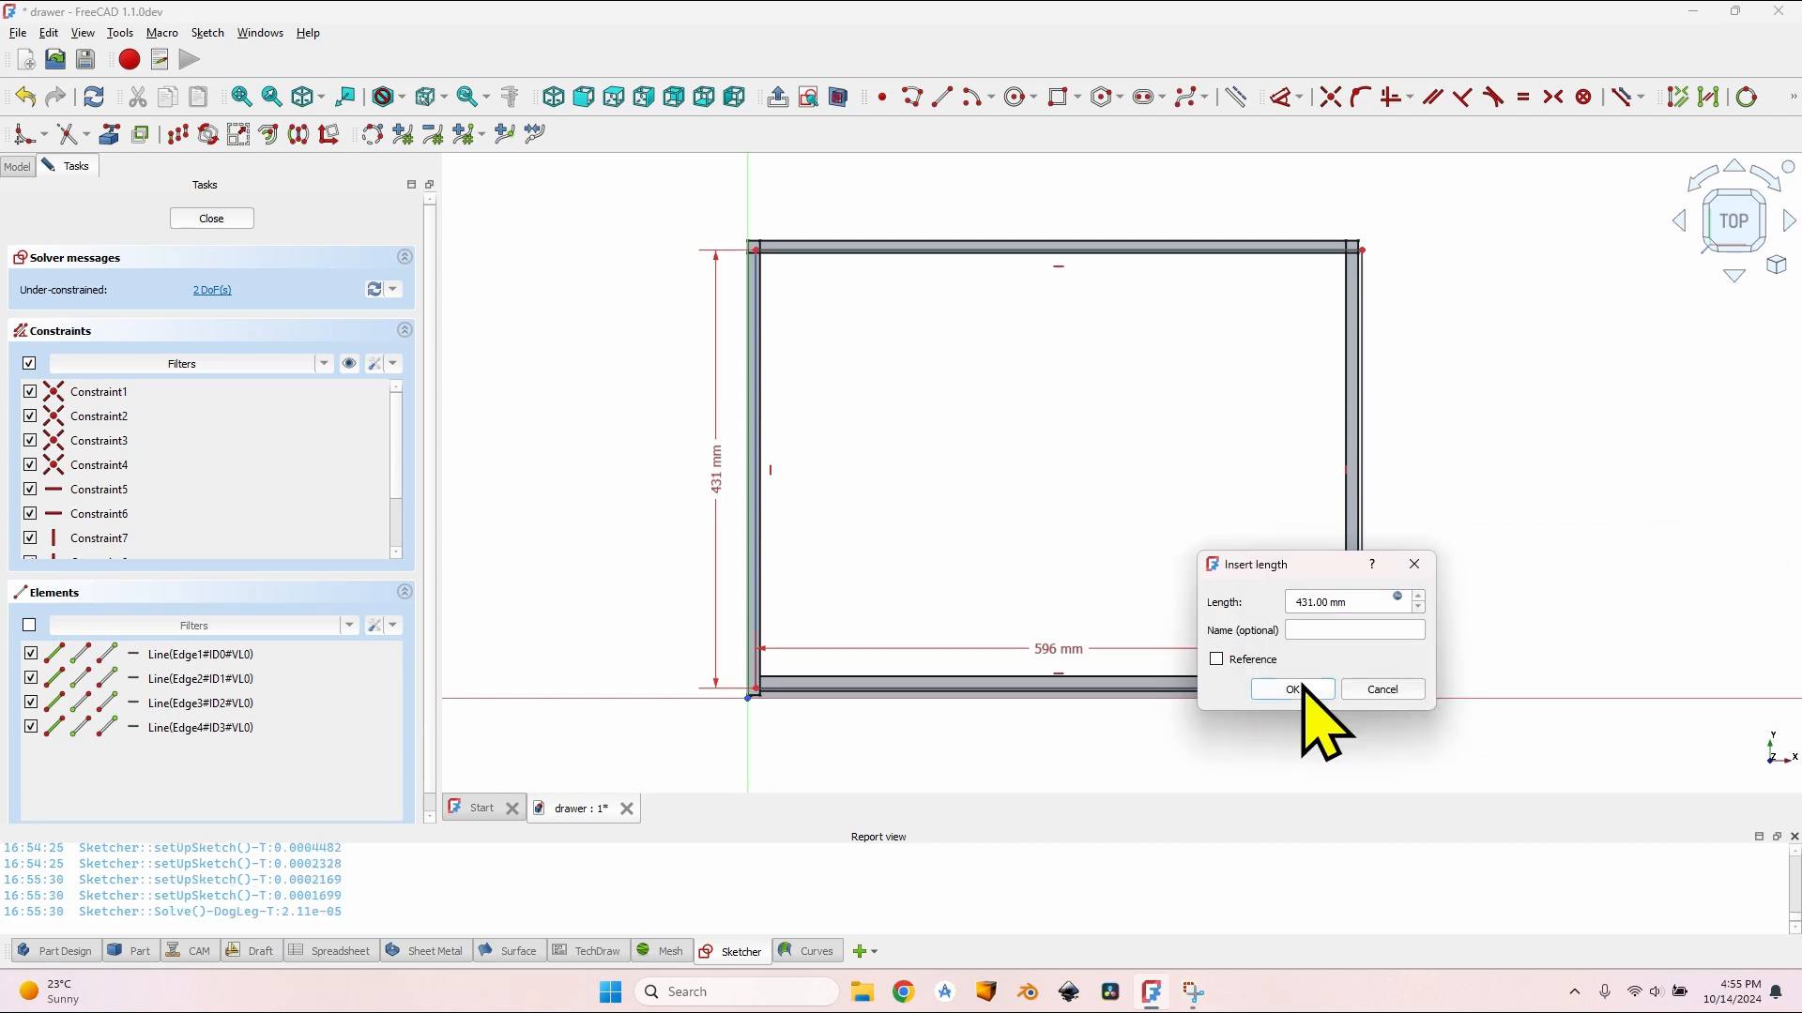
click(1301, 688)
scroll(764, 686, up, 3)
scroll(784, 696, down, 3)
scroll(917, 422, up, 2)
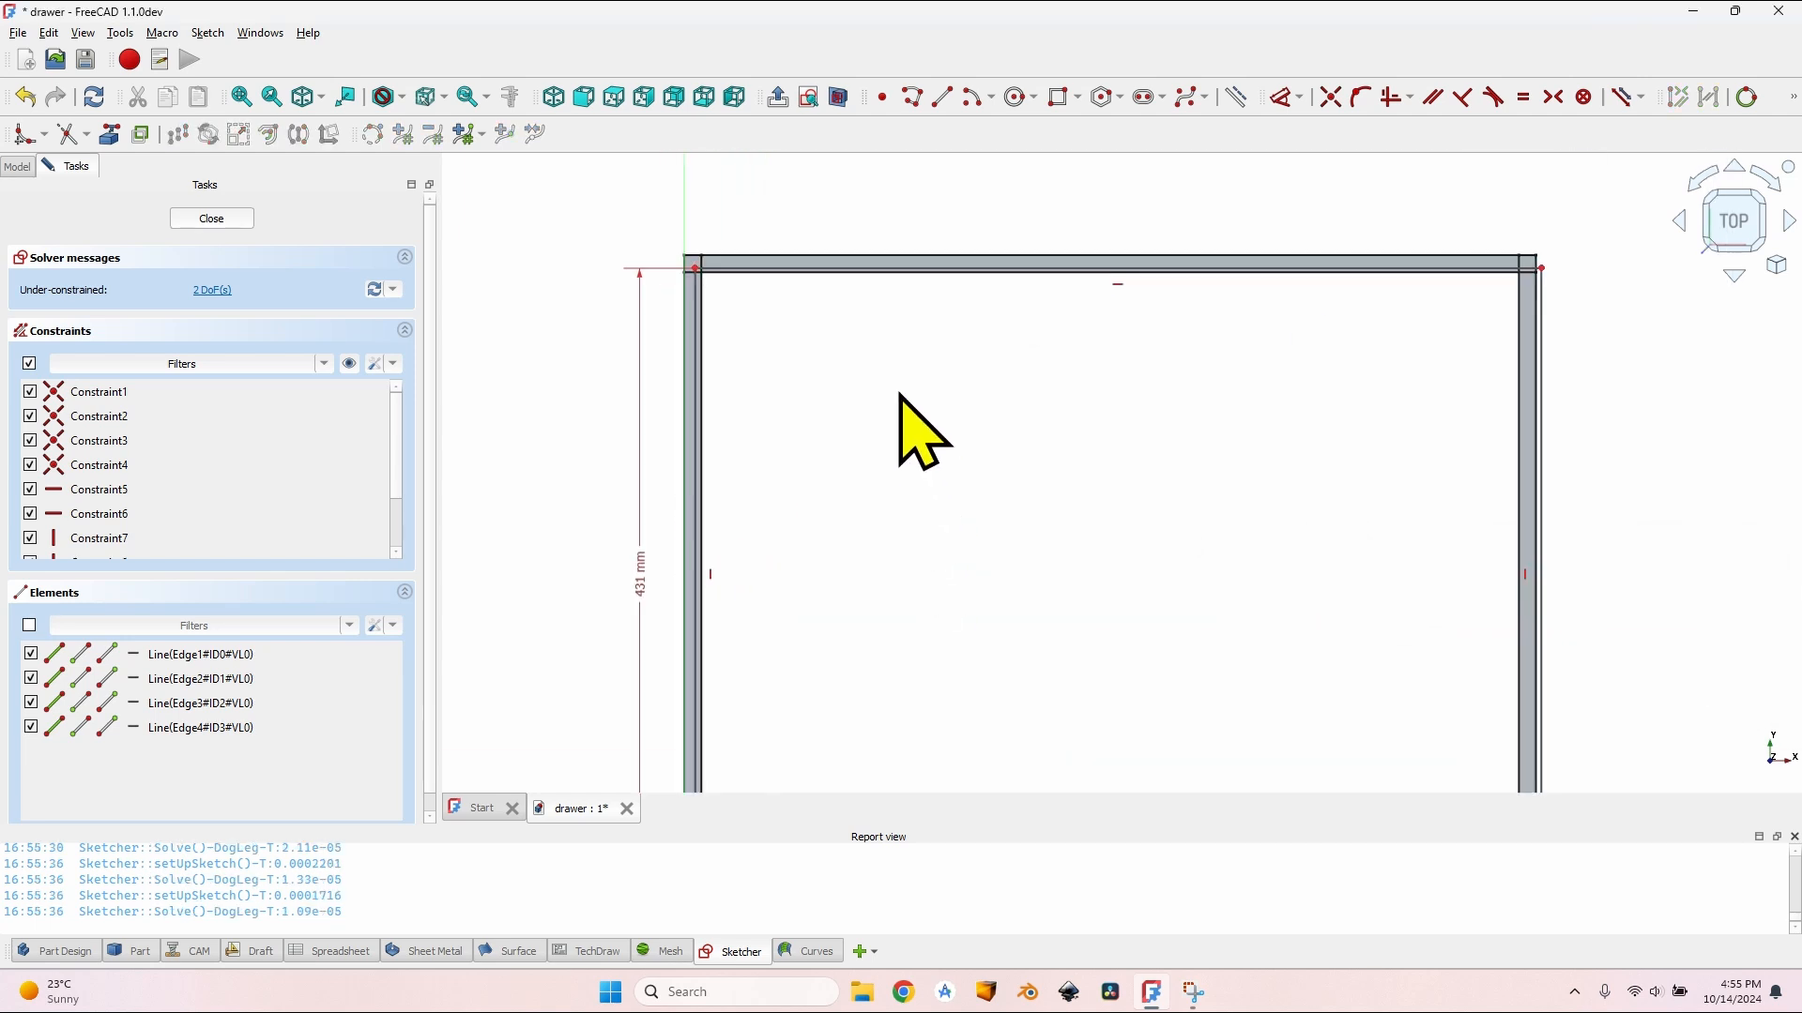
Step: Change the rectangle's horizontal dimension expression to VarSet.Base_DrawerWidth - (VarSet.WallThickness - VarSet.BottomDepth) * 2
scroll(1346, 487, down, 3)
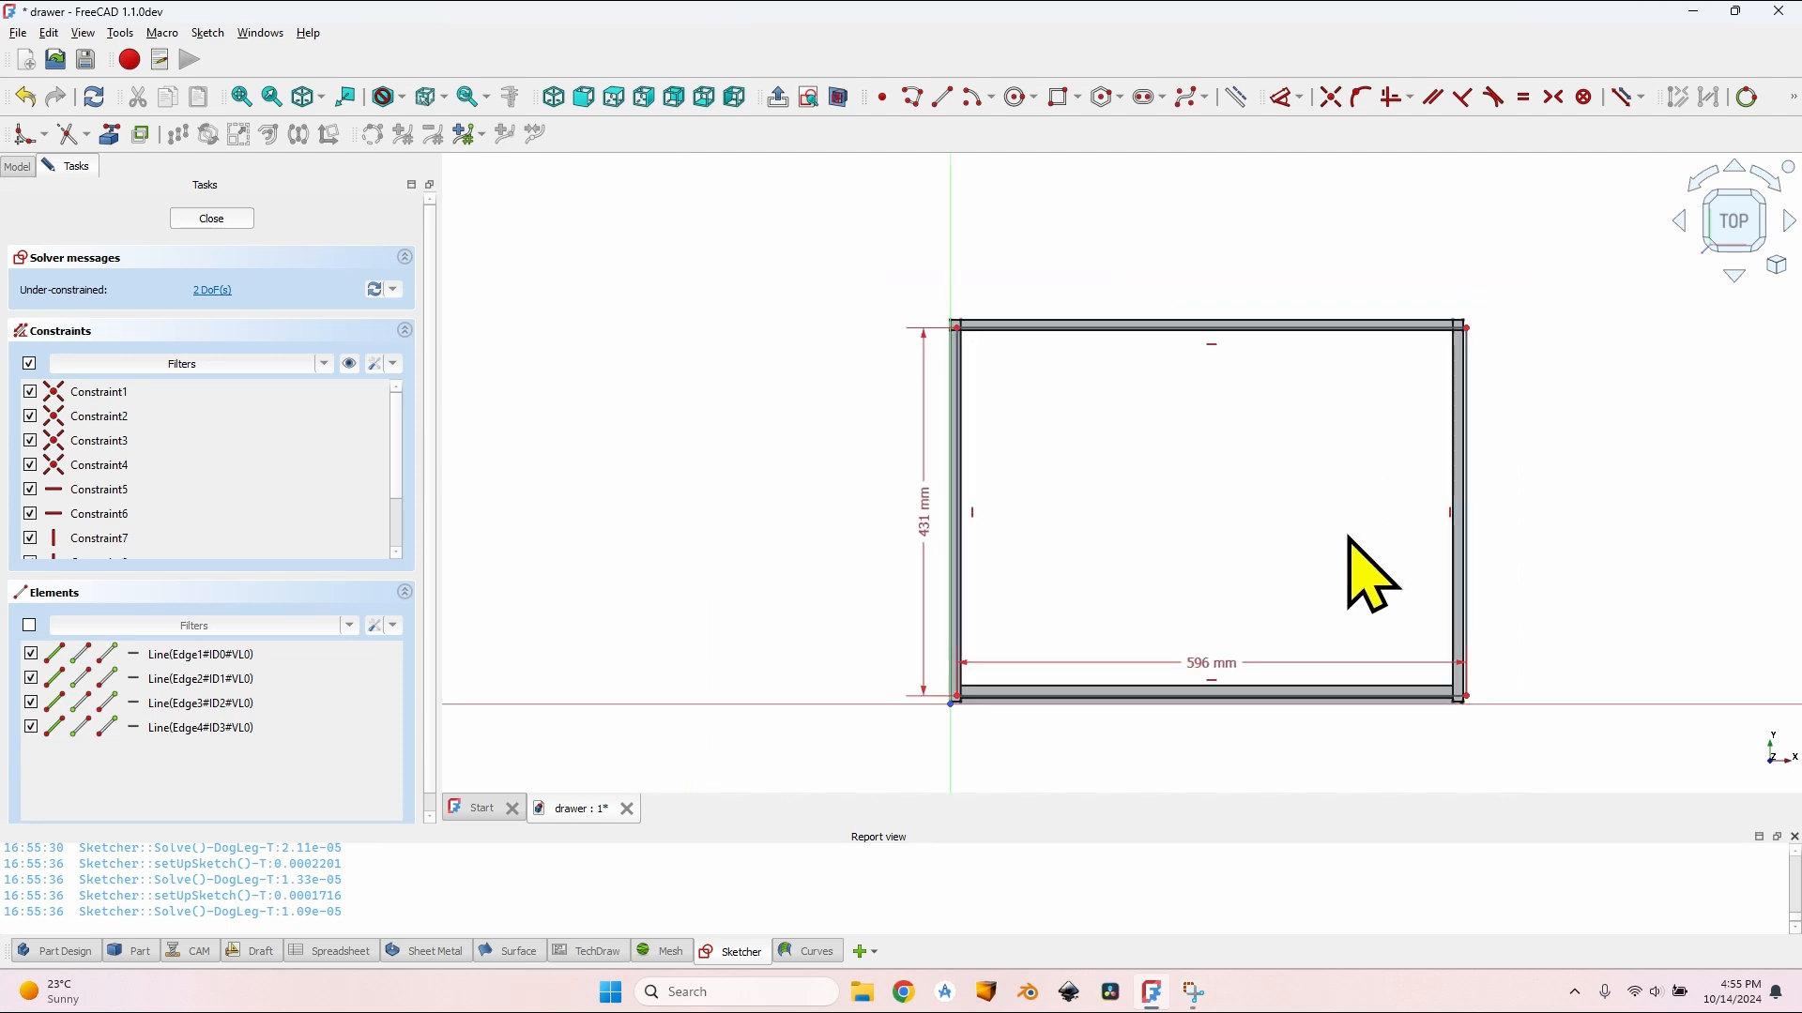
mouse_move(1348, 543)
middle_down()
mouse_move(1311, 475)
mouse_move(1339, 603)
middle_up()
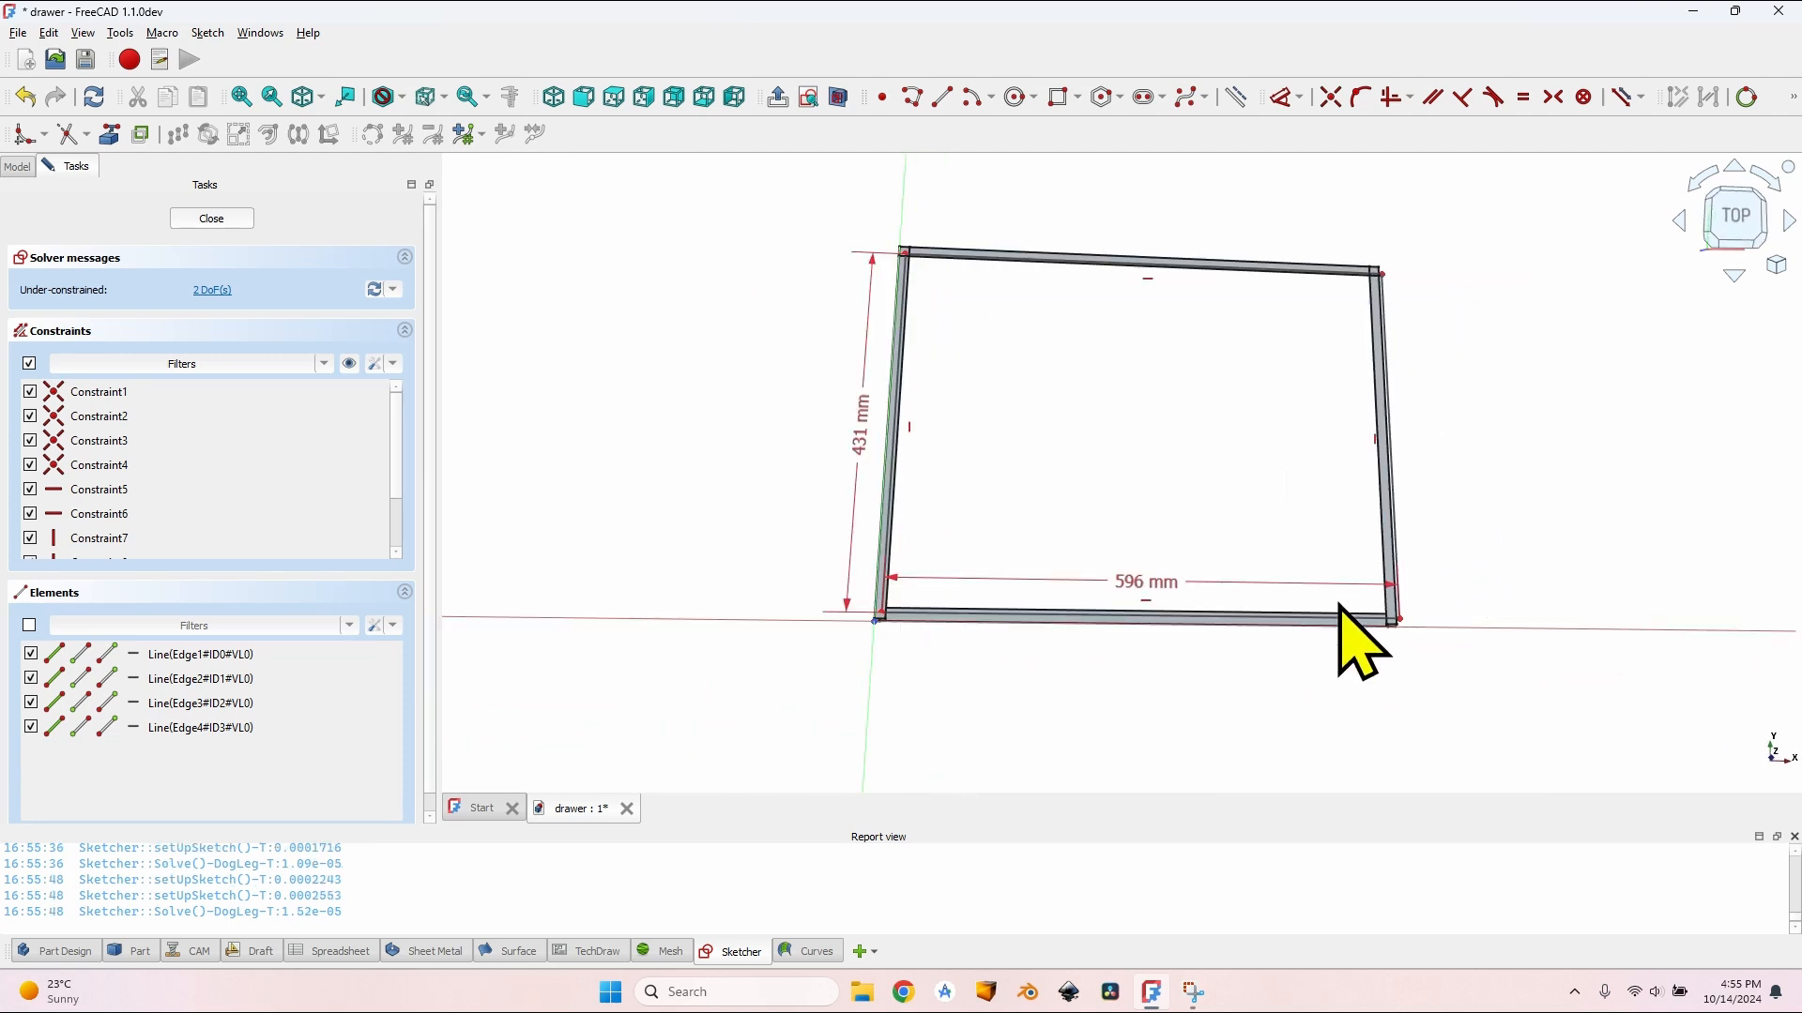
double_click(1157, 583)
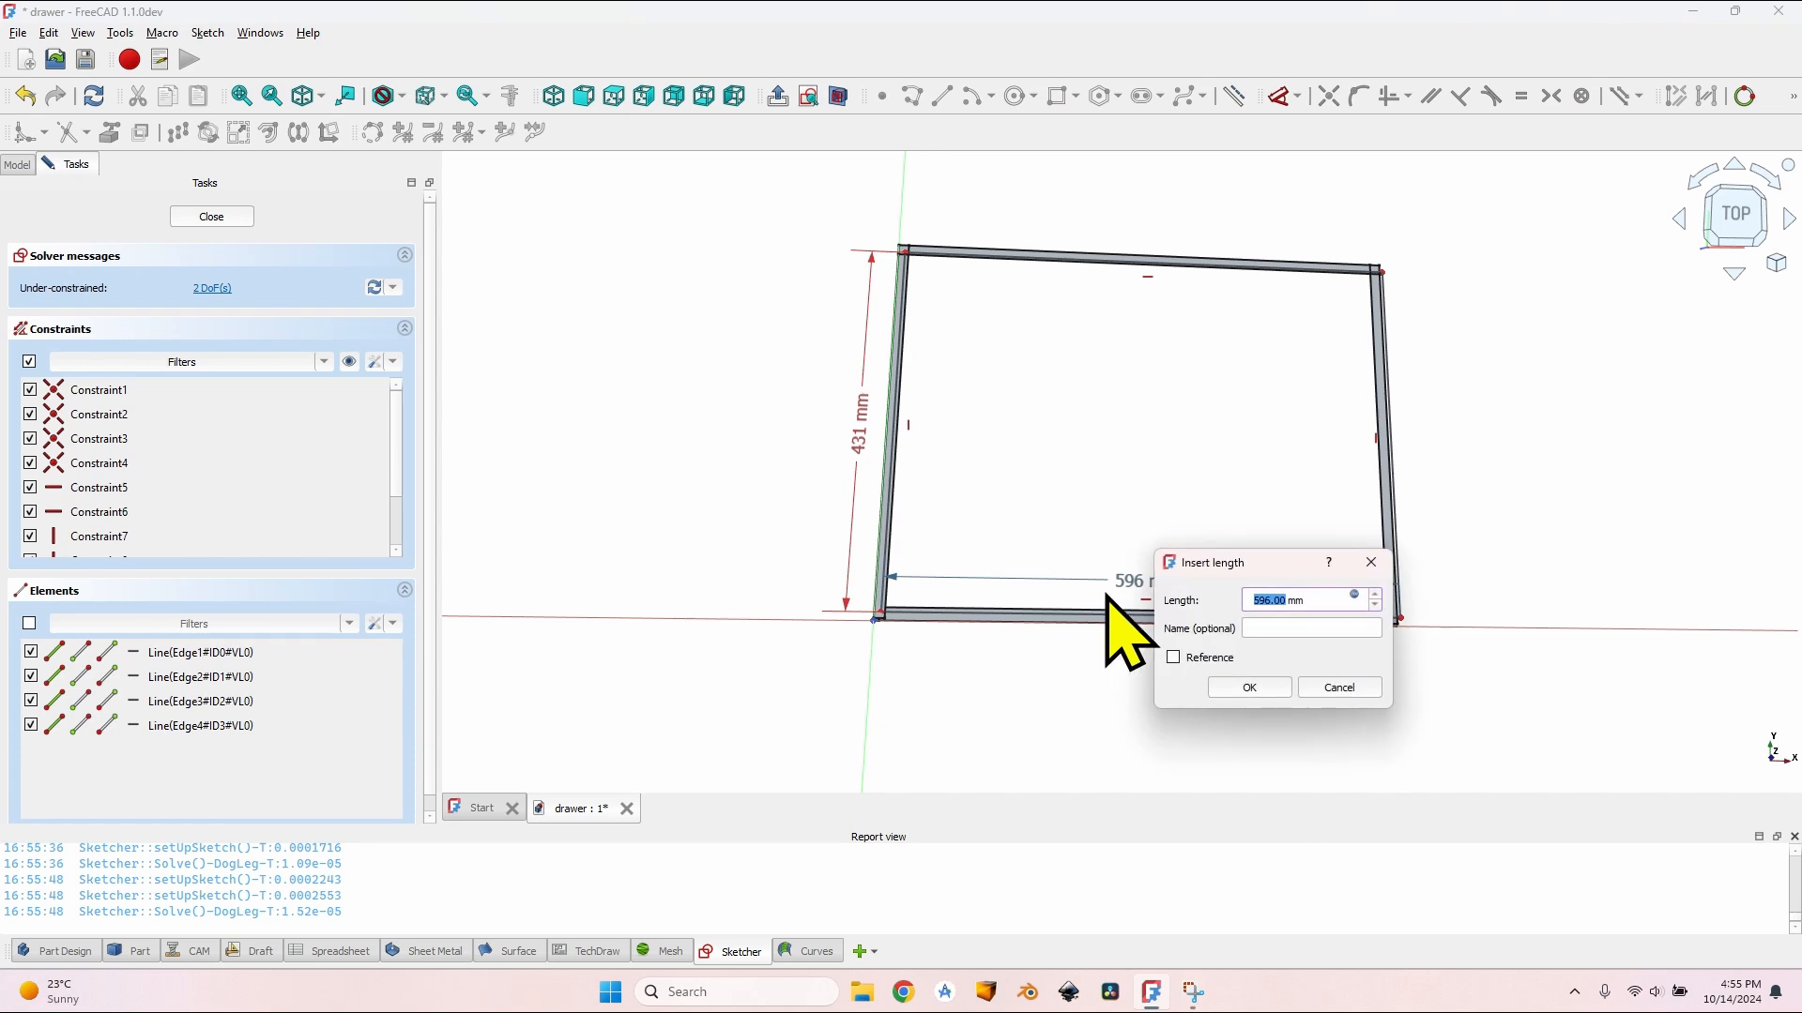
key(equal)
text(VarSet.Base_DrawerWidth - (VarSet.WallThickness - VarSet.BottomDepth) / 2)
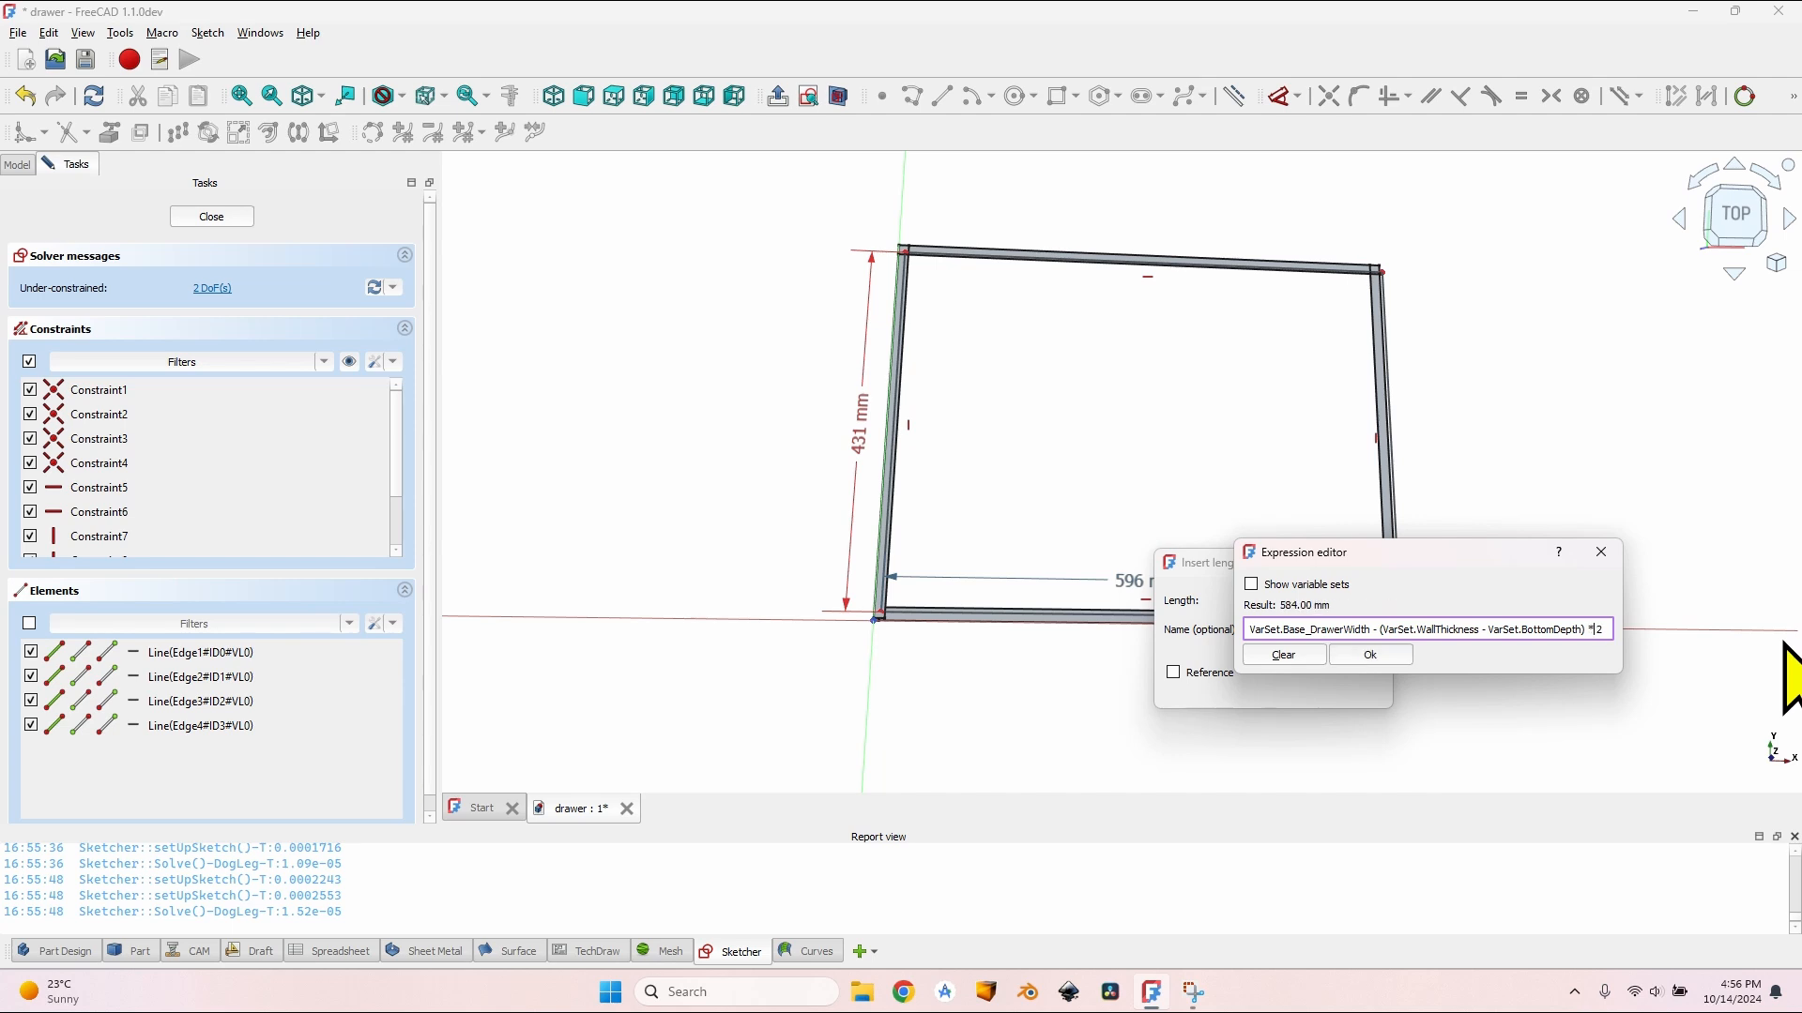
key(Return)
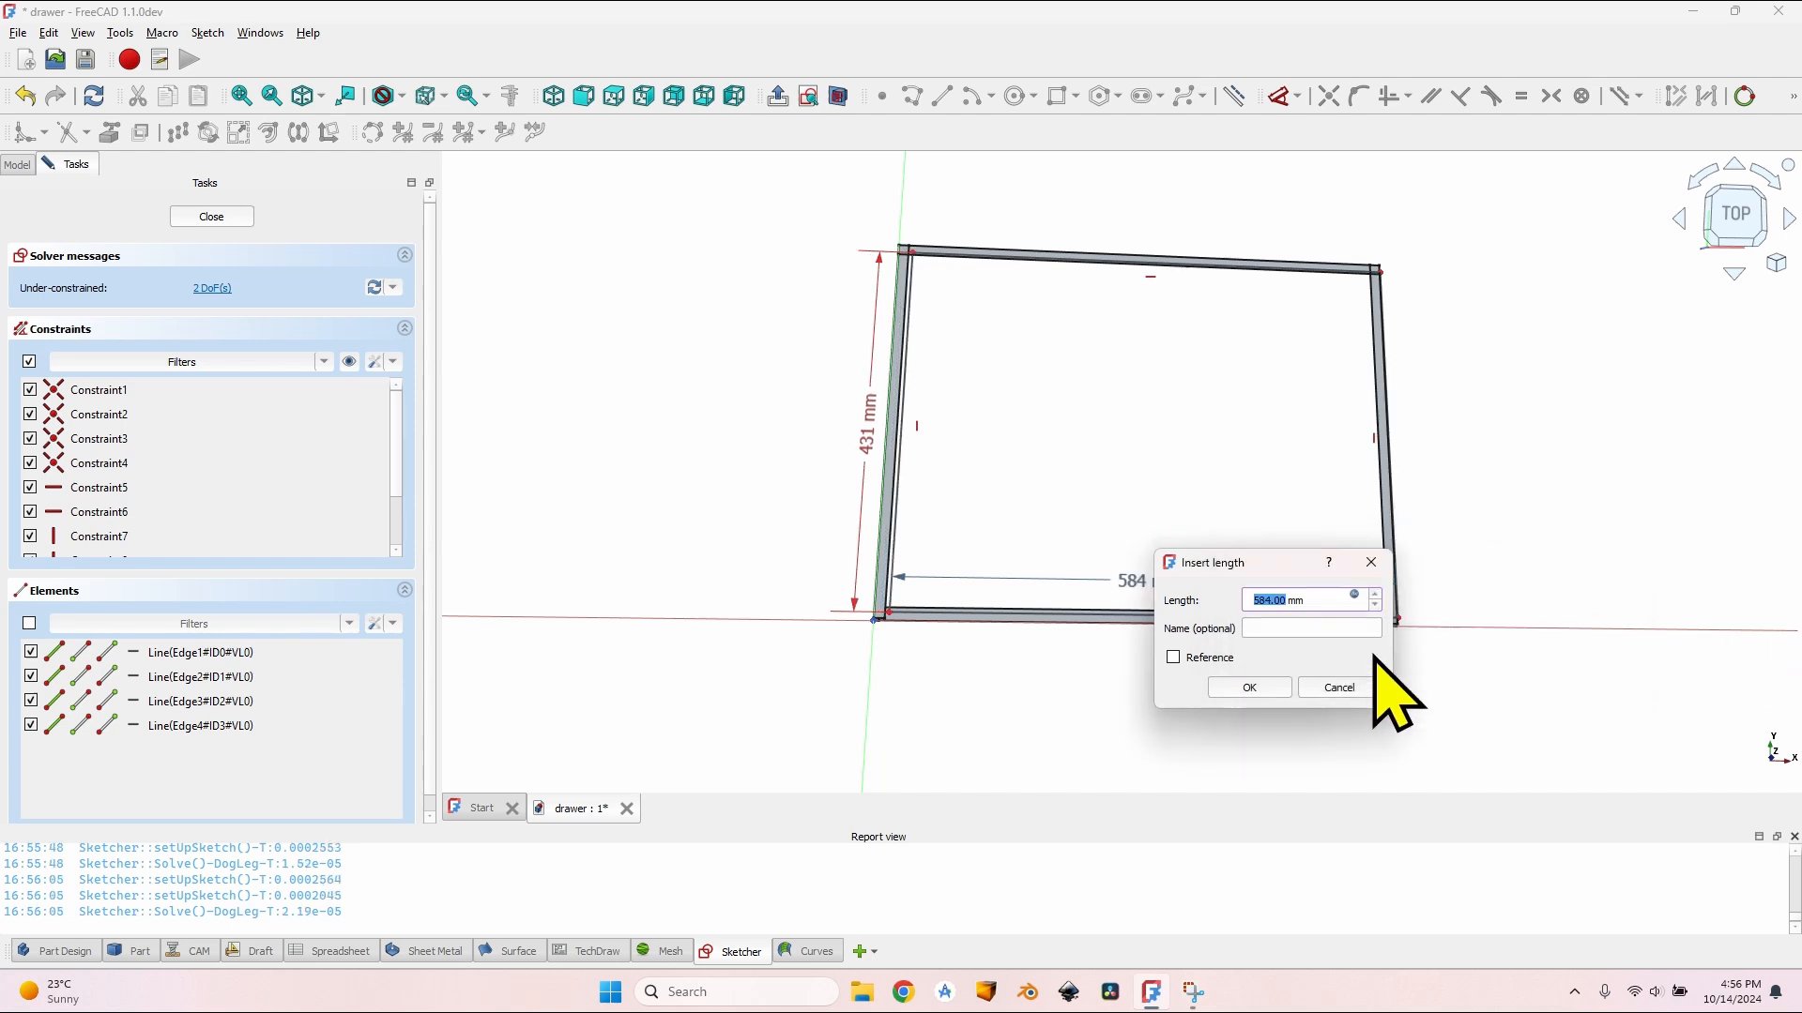
click(1250, 688)
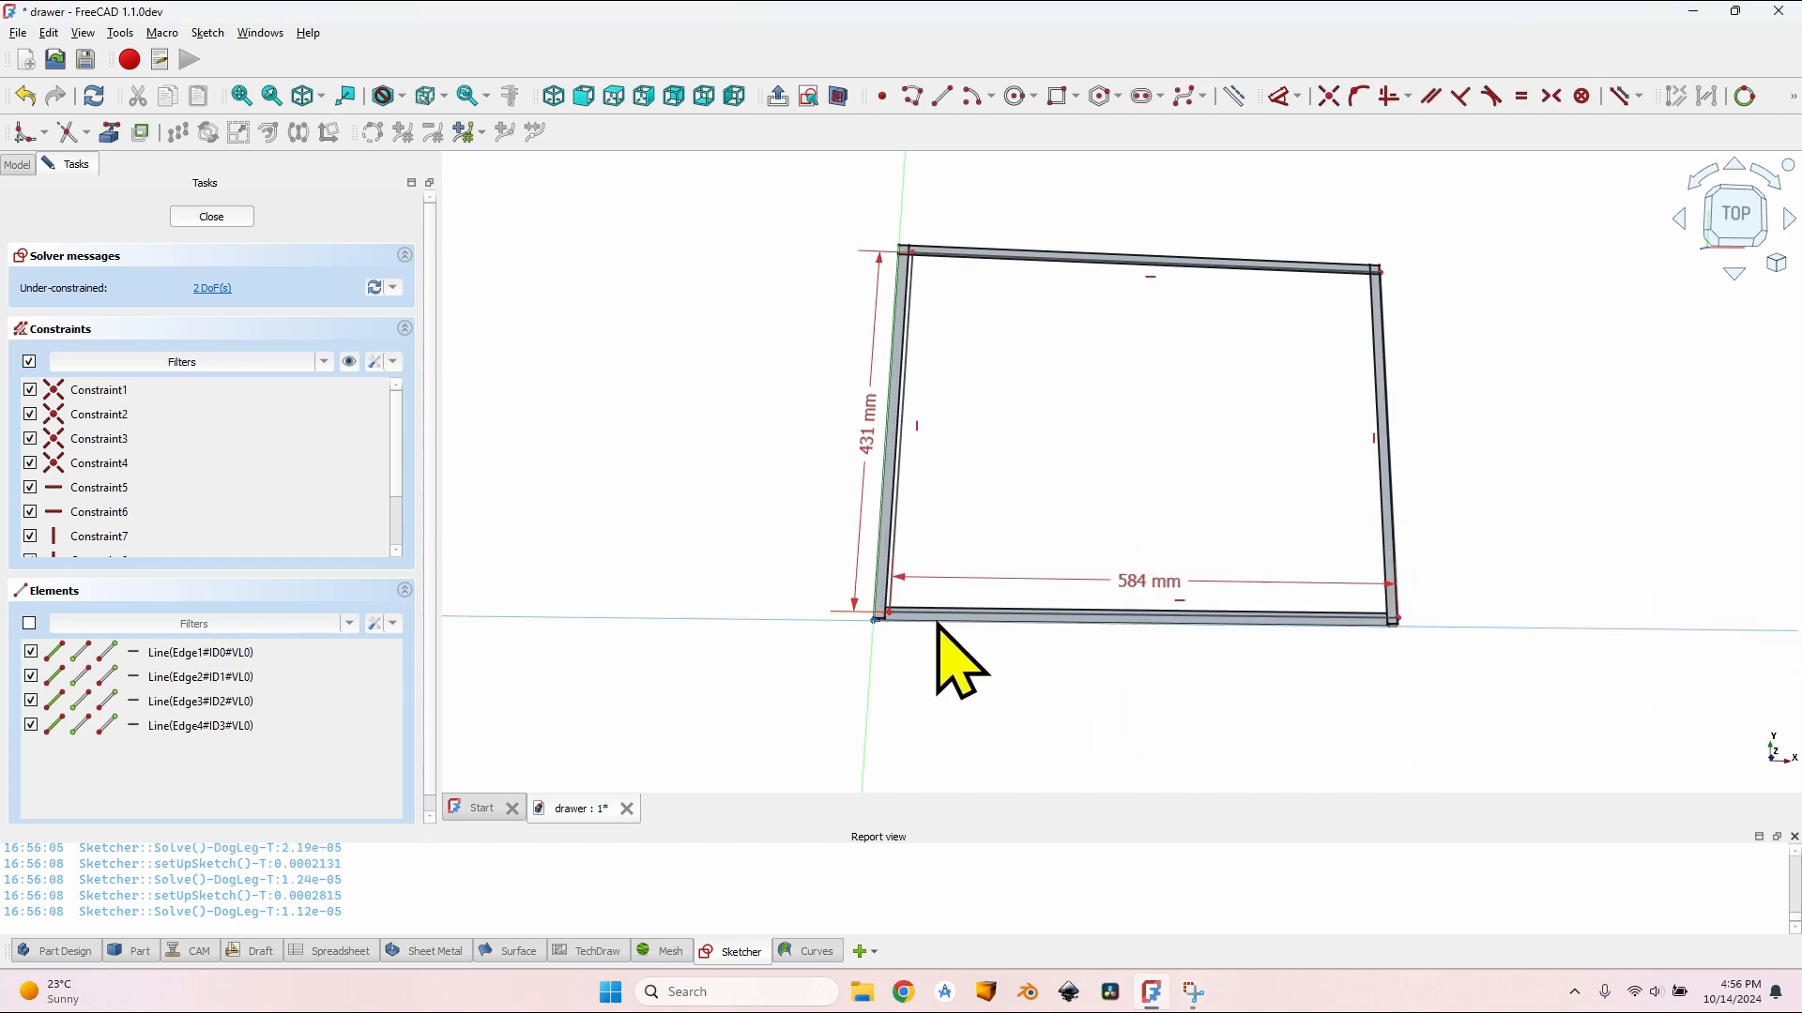
Step: Dimension the horizontal distance from the origin to the rectangle's lower-left corner with the expression VarSet.WallThickness-VarSet.BottomDepth
scroll(949, 643, up, 6)
middle_drag(903, 627, 1092, 452)
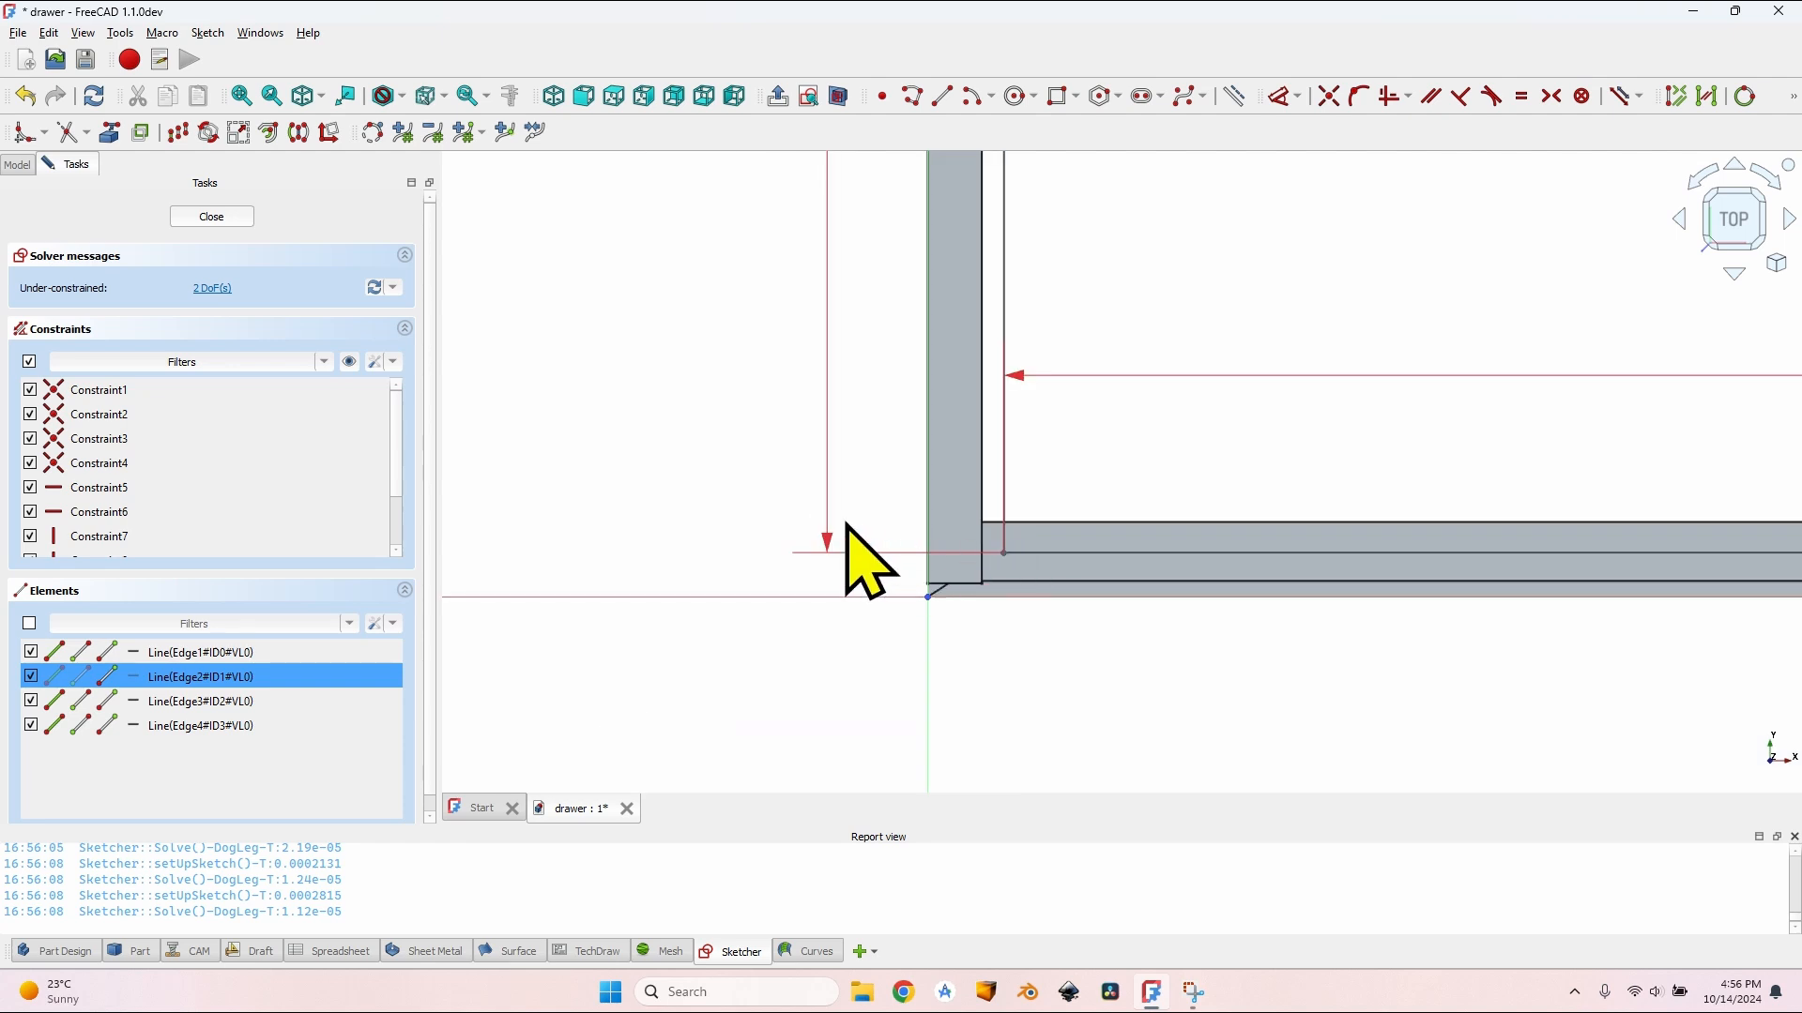
click(848, 525)
click(1003, 554)
key(l)
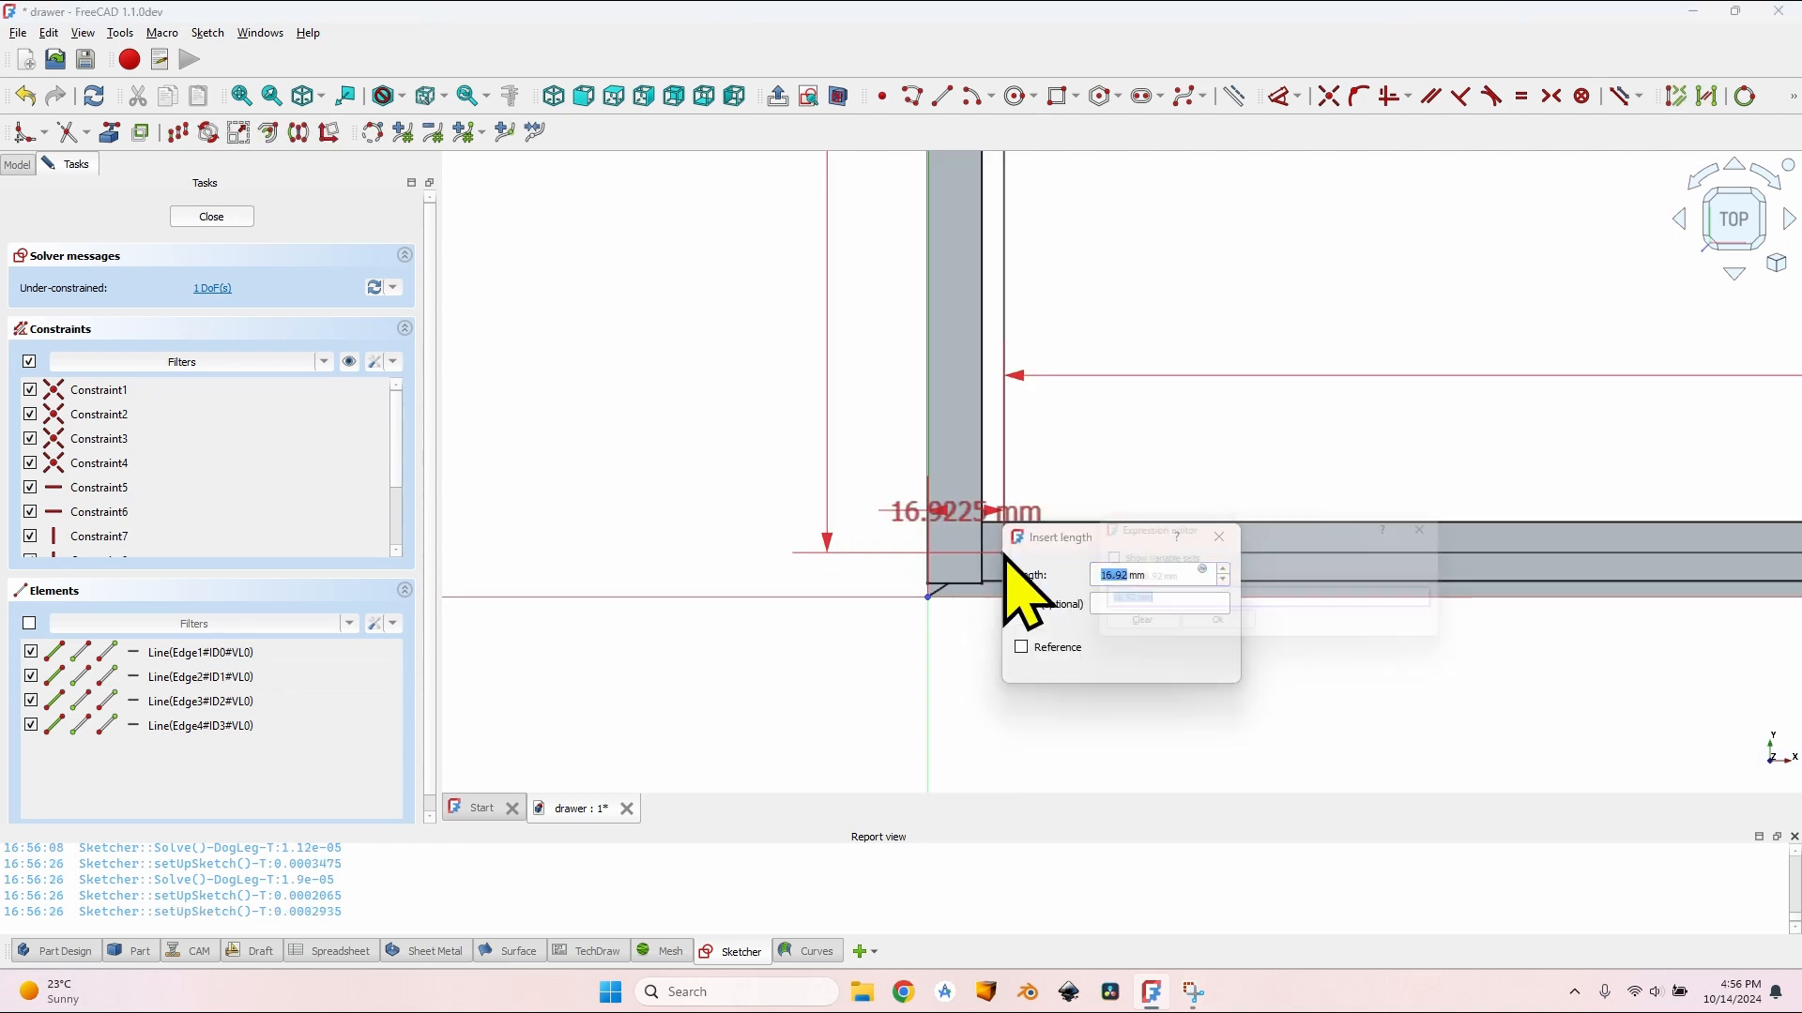
text(=VarSet.)
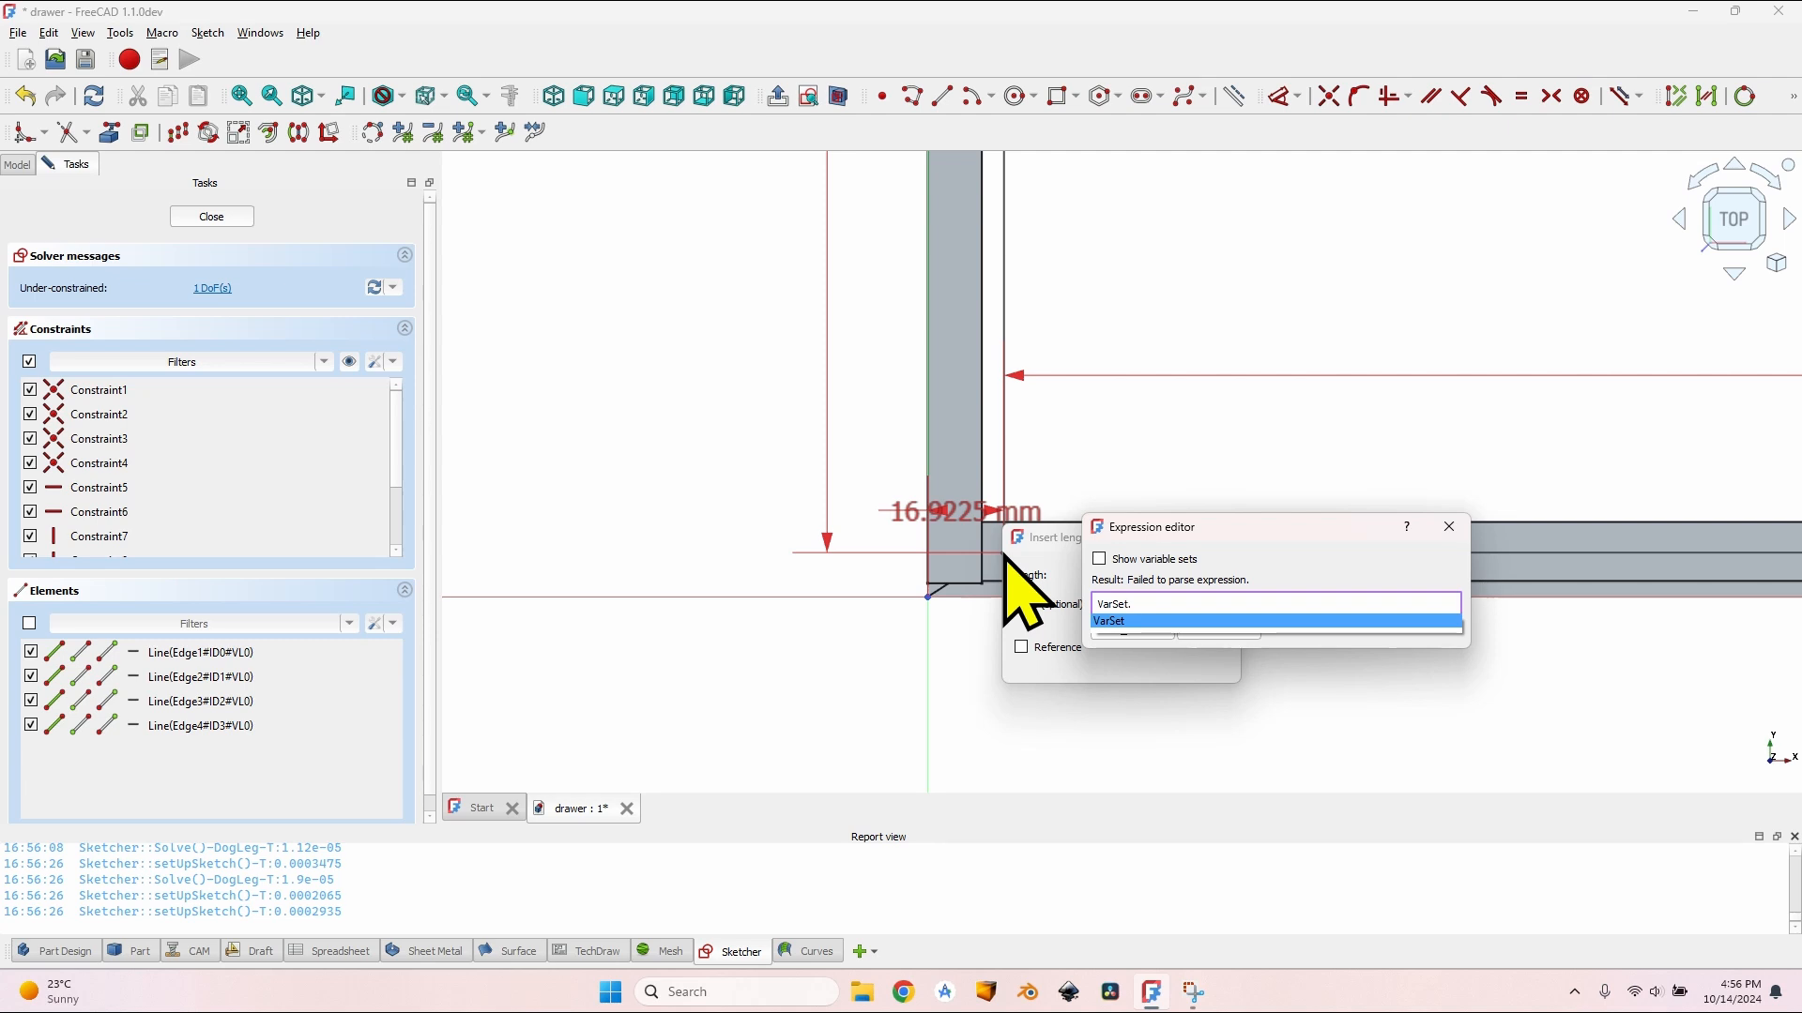
text(WallThickness-V)
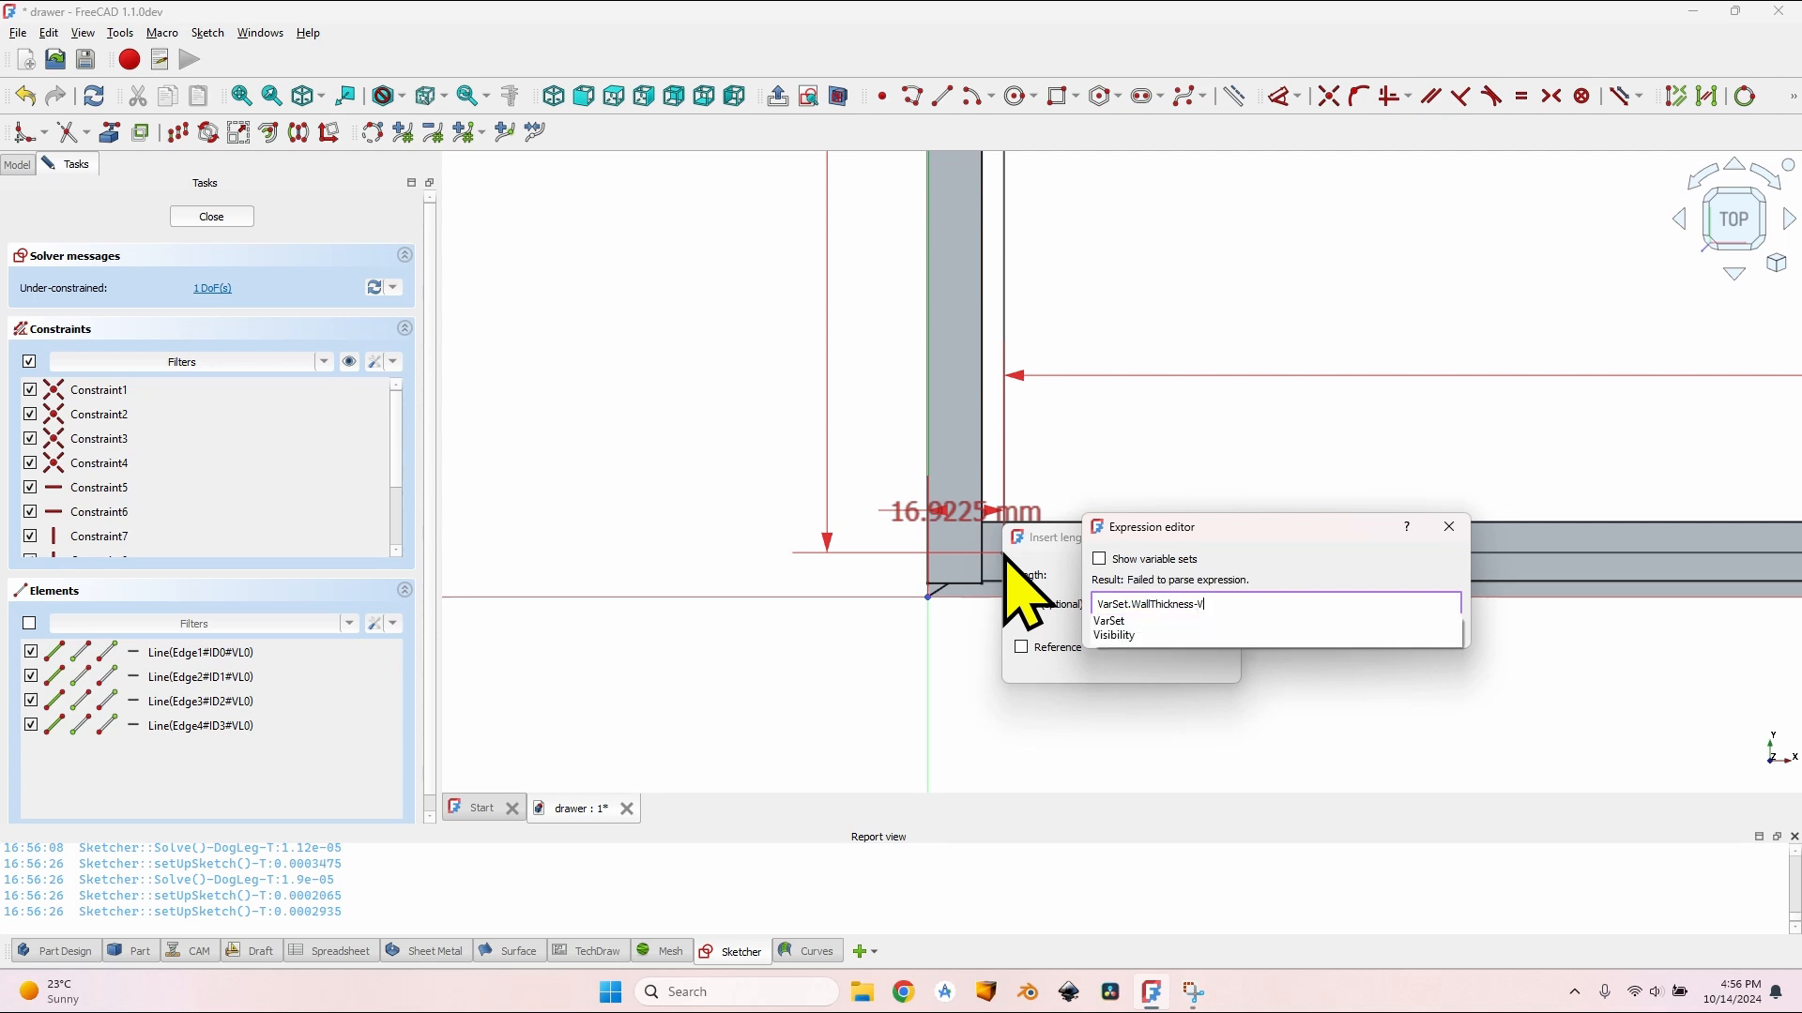
text(arSet.BottomDepth)
key(Down)
key(Return)
key(Return)
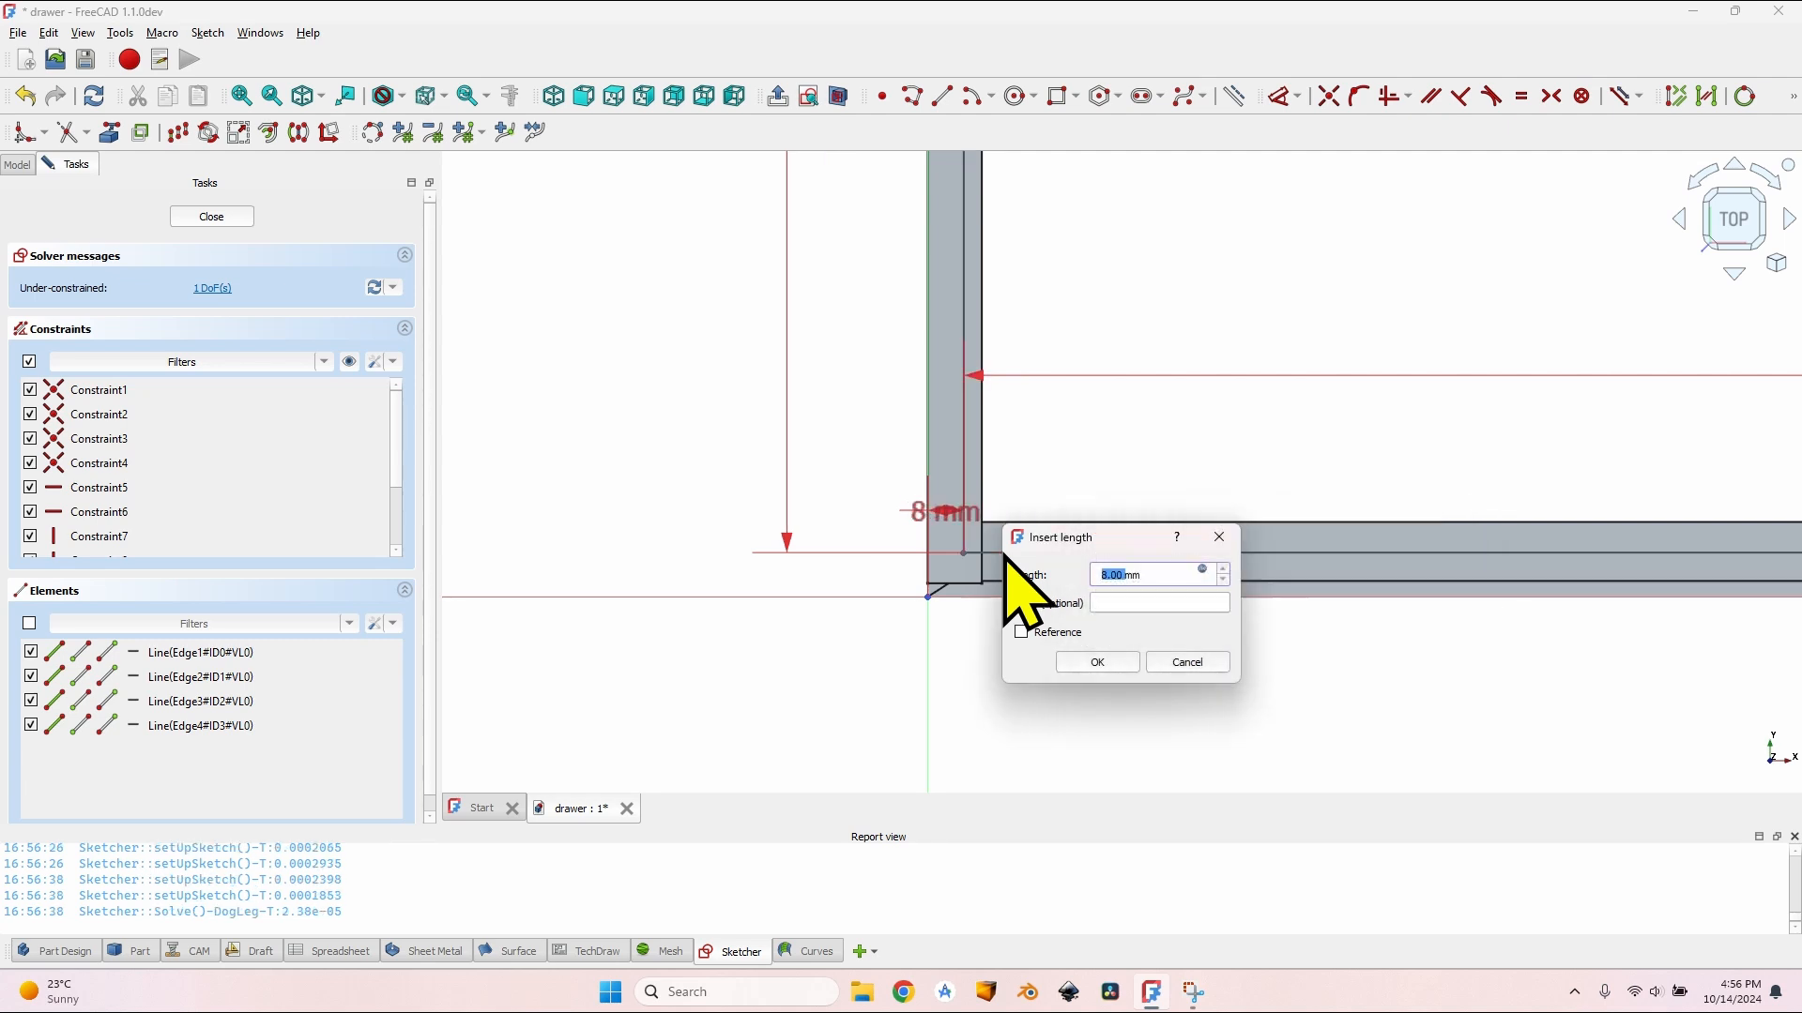
key(Return)
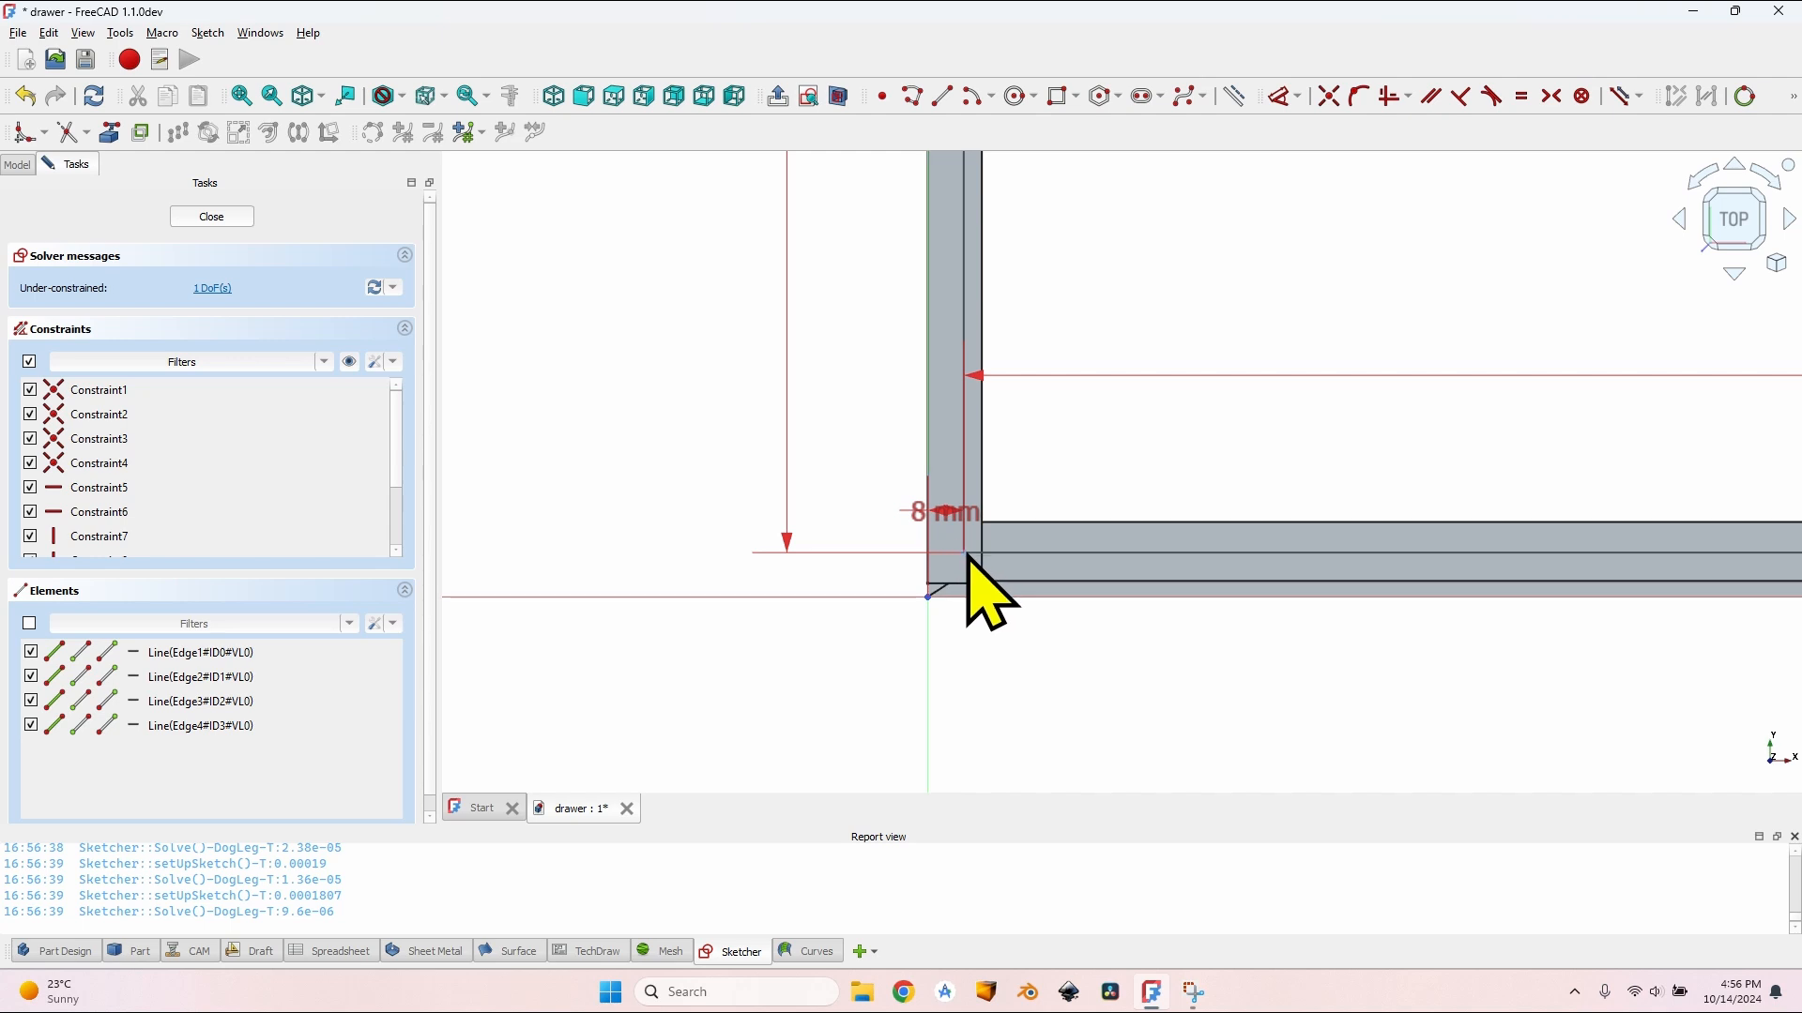
Step: Dimension the vertical distance from the origin to the same corner with VarSet.FrontThickness-VarSet.BottomDepth, and close the sketch
click(977, 583)
key(i)
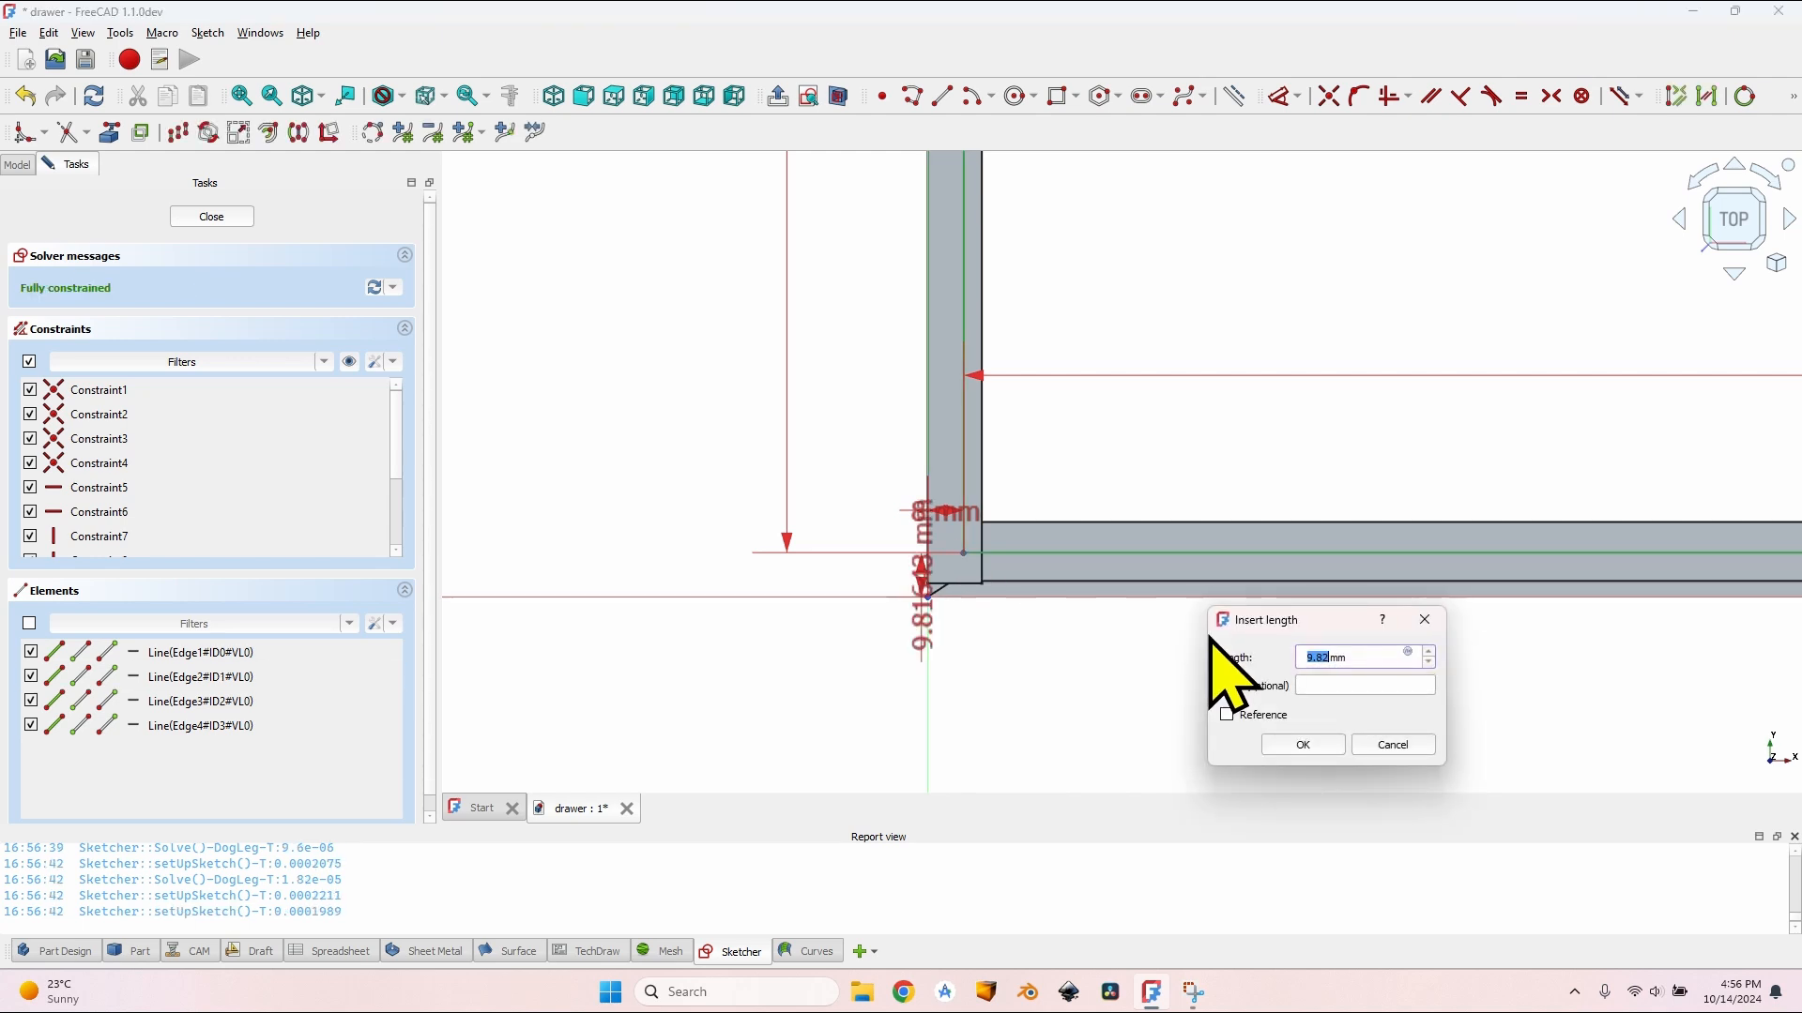
text(=VarSet.Fro)
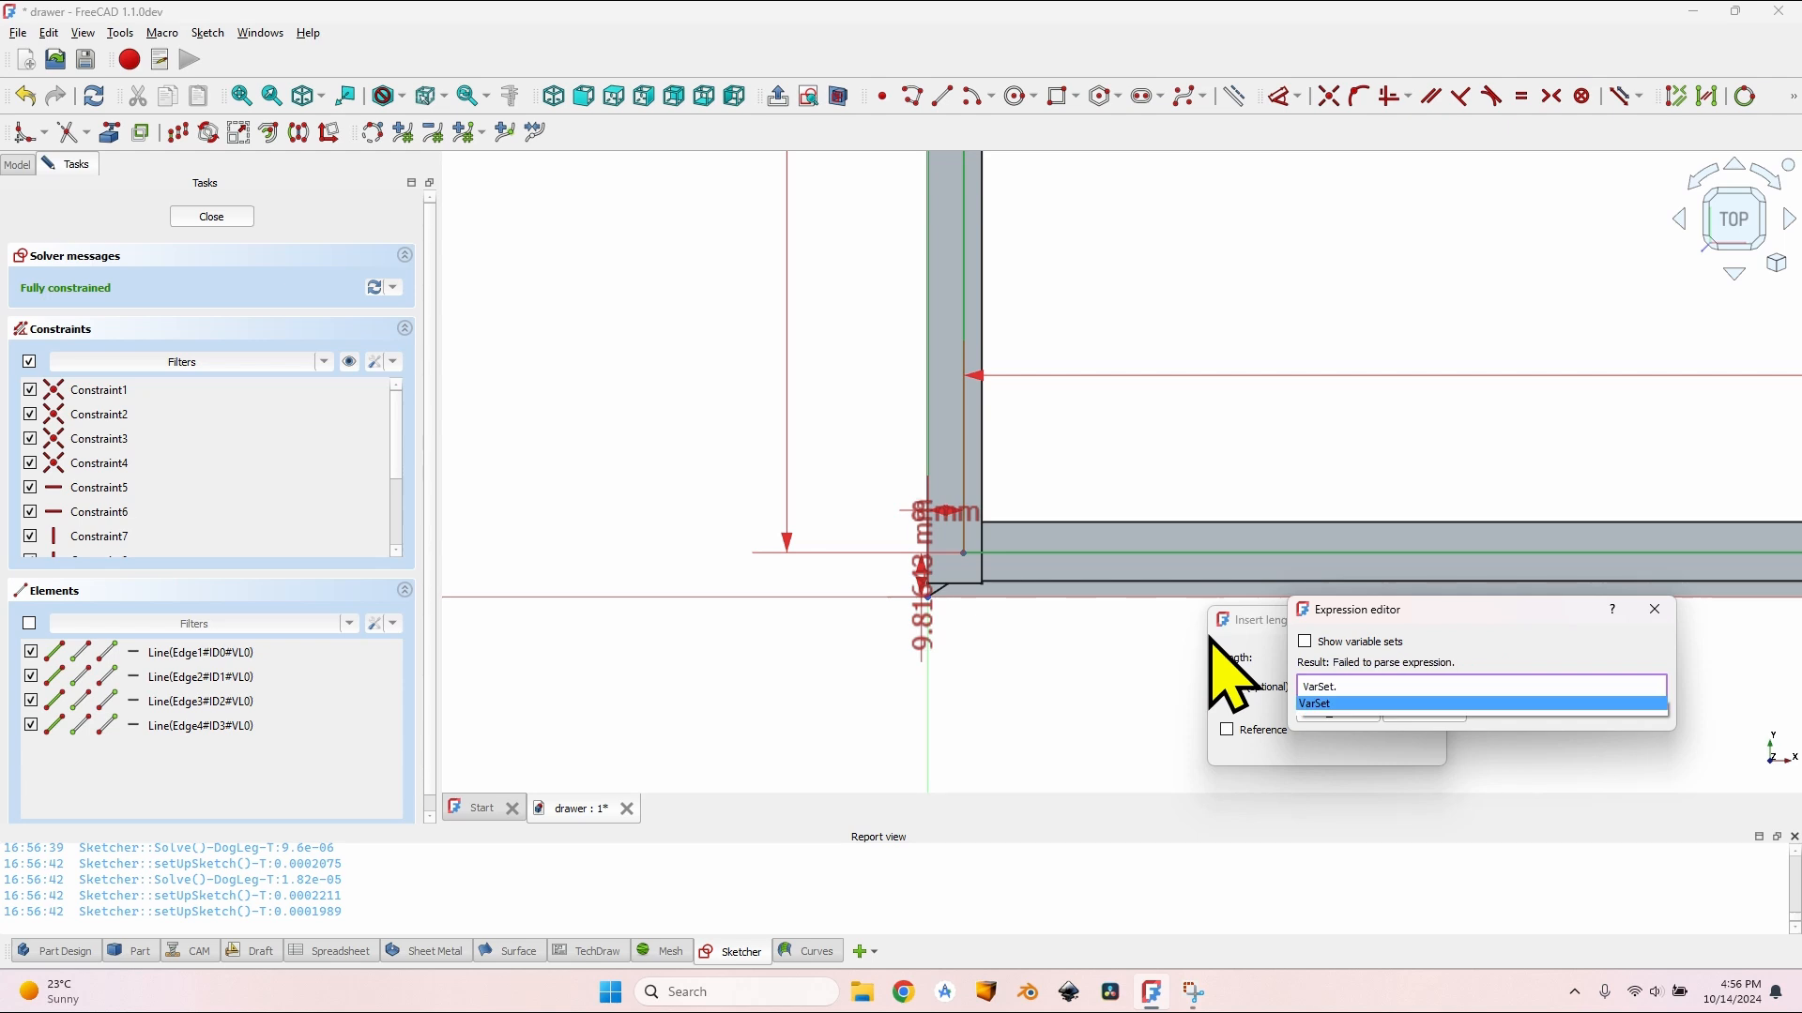
key(Down)
key(Down)
key(Down)
key(Return)
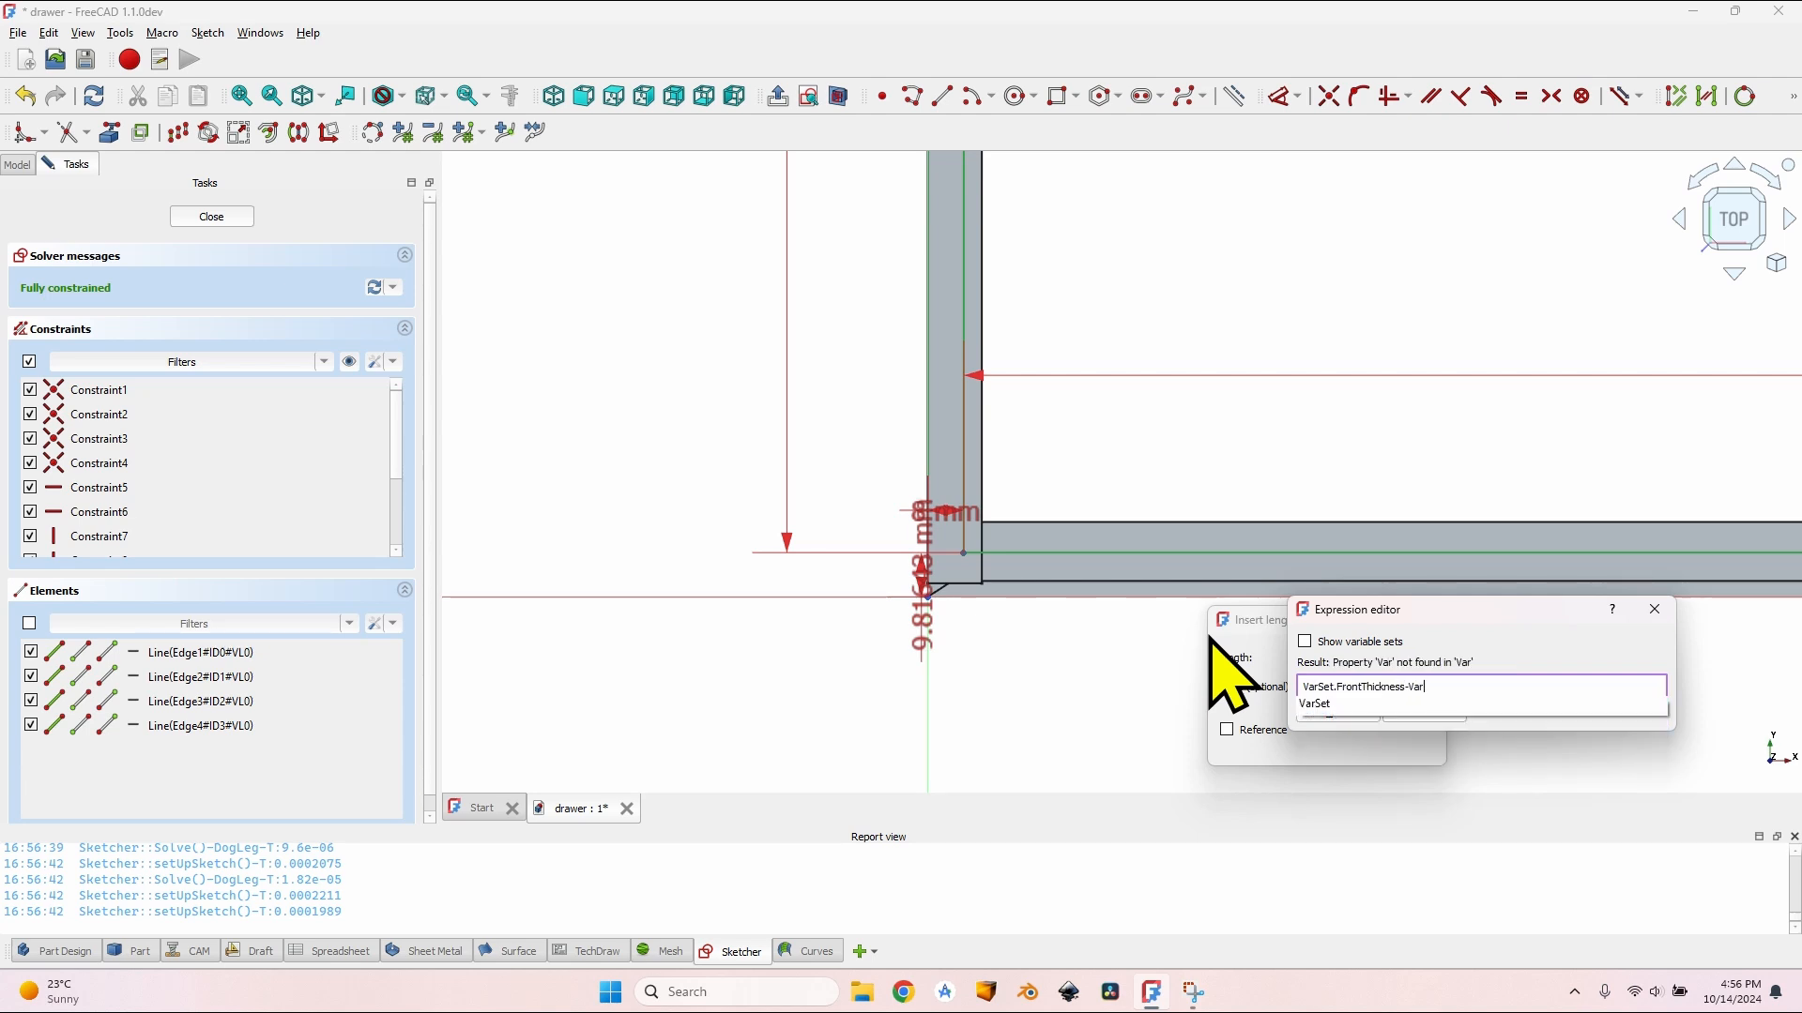
text(-VarSet.Bot)
key(Down)
key(Down)
key(Down)
key(Return)
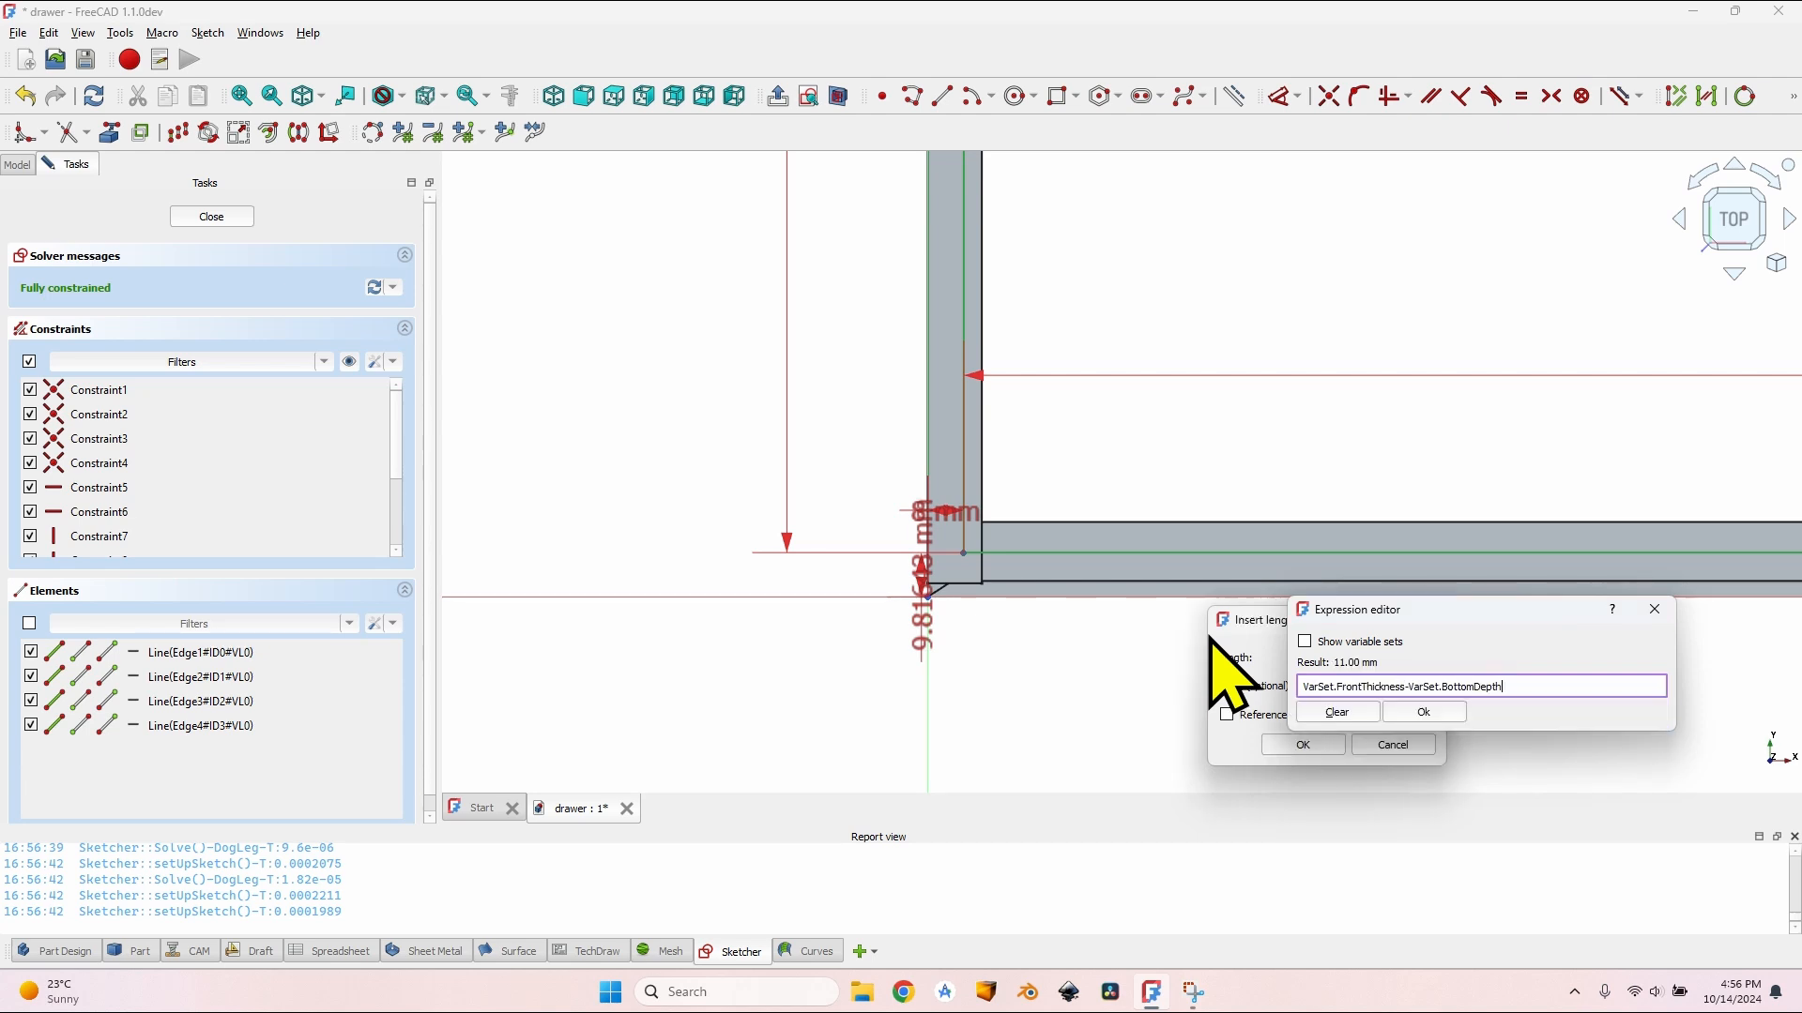
key(Return)
key(Return)
scroll(1230, 666, down, 4)
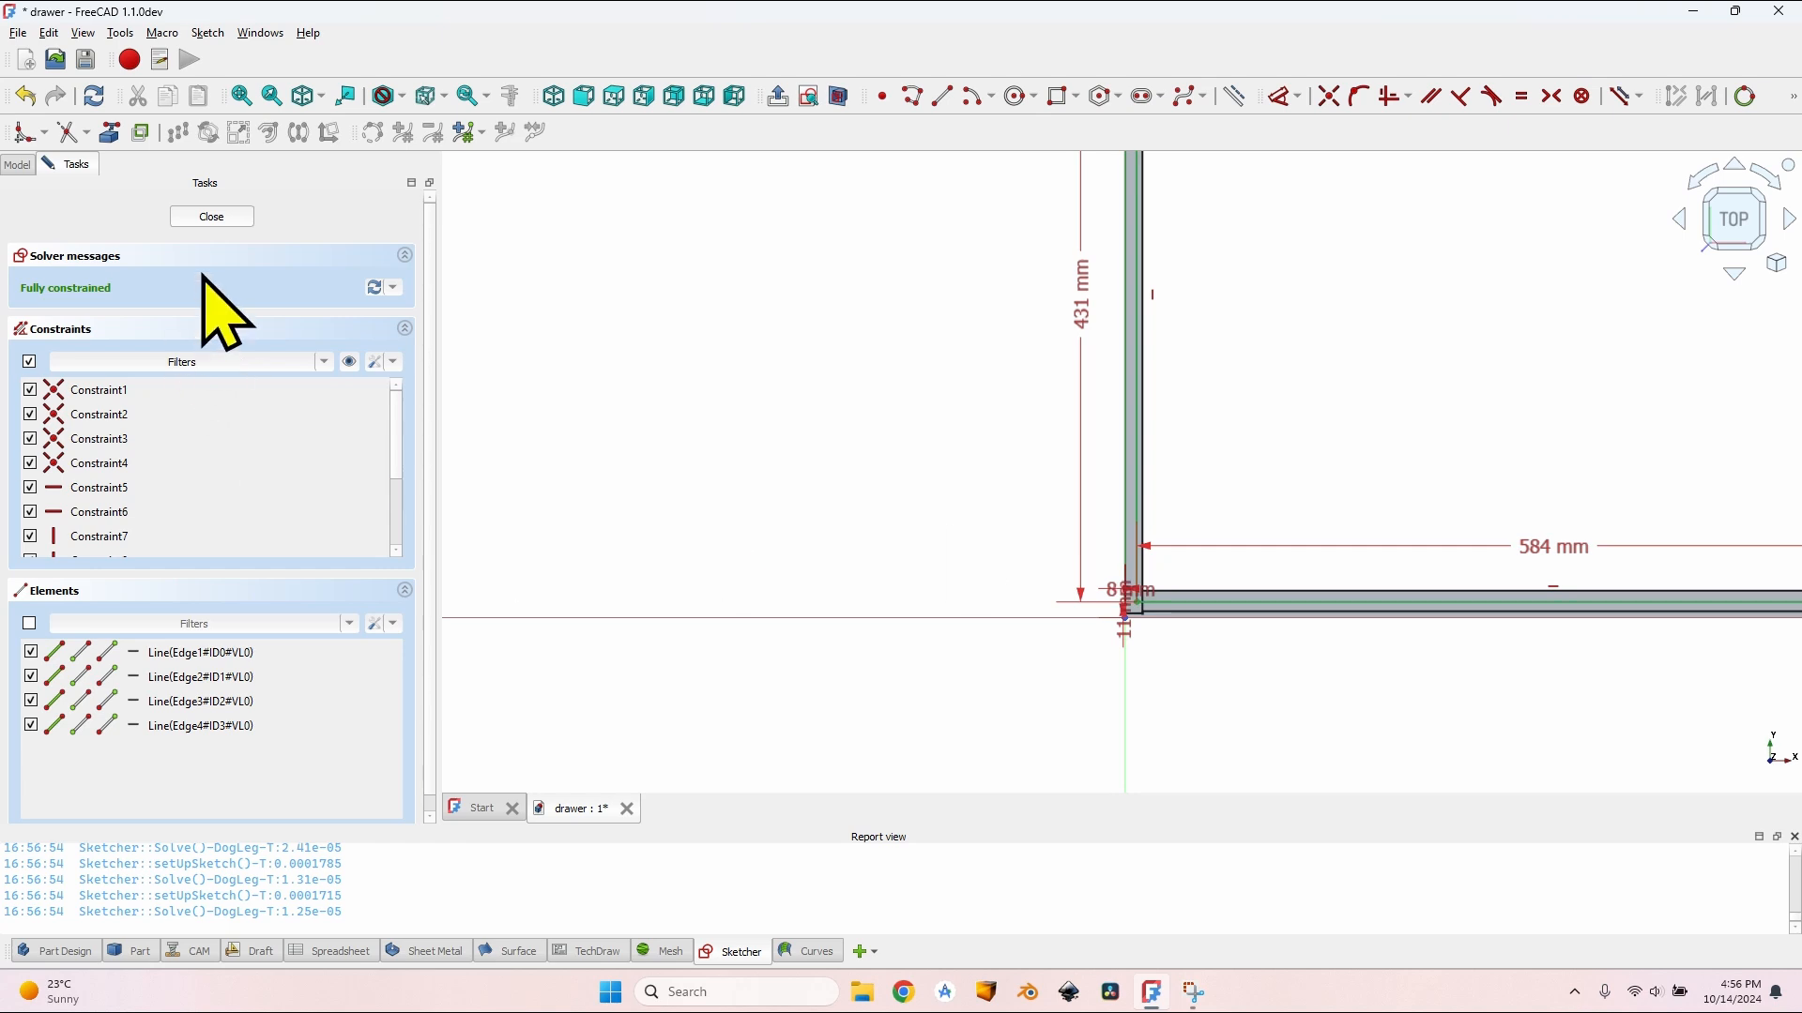
scroll(1178, 425, down, 8)
mouse_move(1288, 373)
middle_down()
mouse_move(1102, 490)
mouse_move(1105, 471)
middle_up()
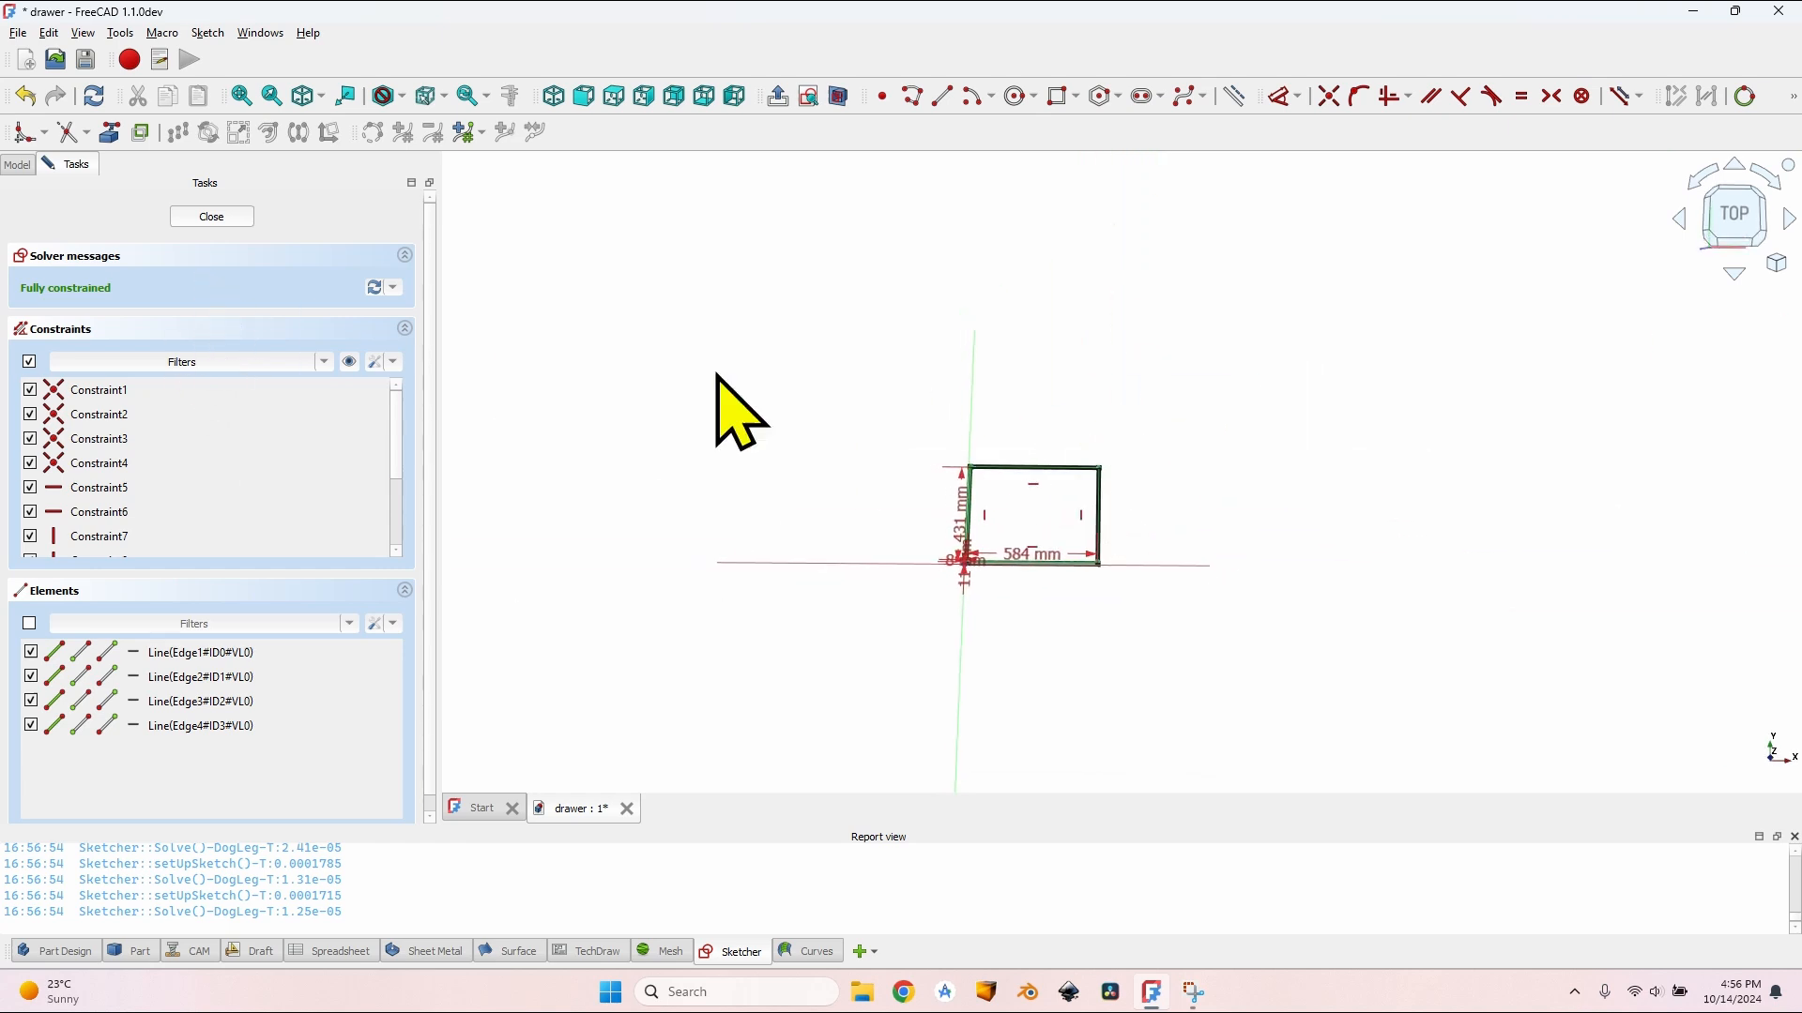
click(212, 217)
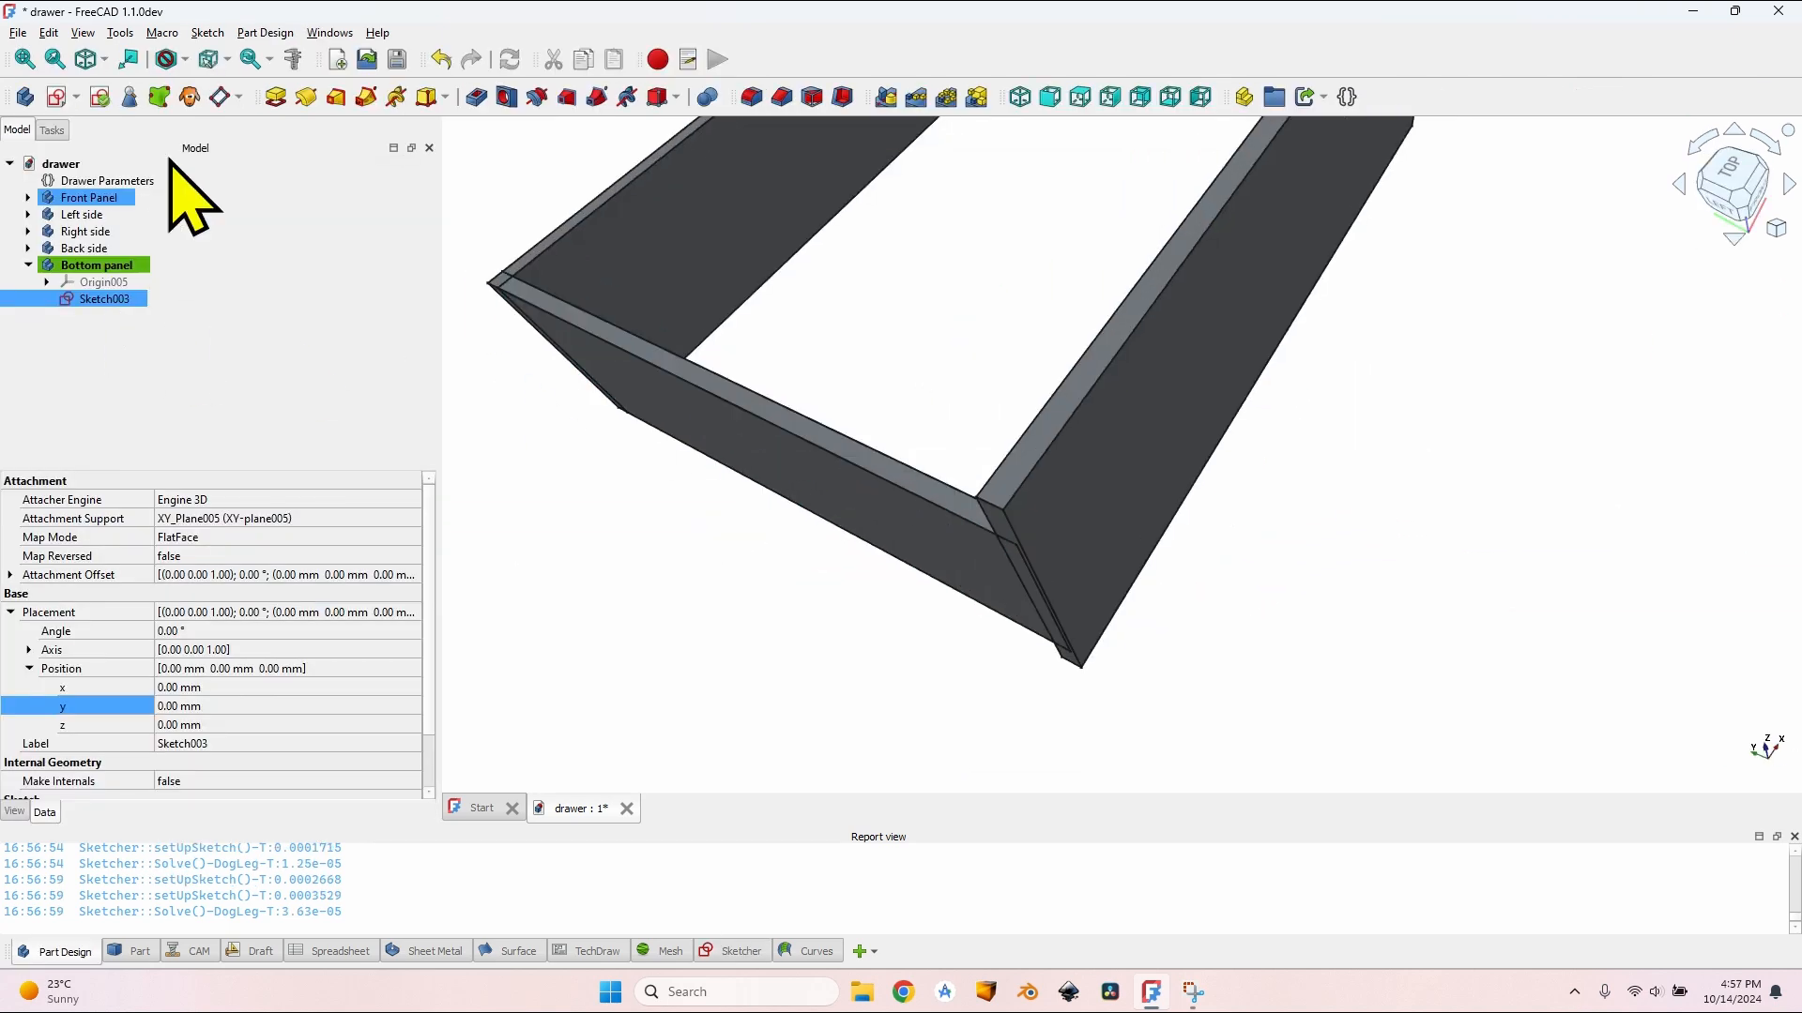
Step: Pad the bottom panel sketch with its length driven by the expression VarSet.BottomThickness
click(275, 97)
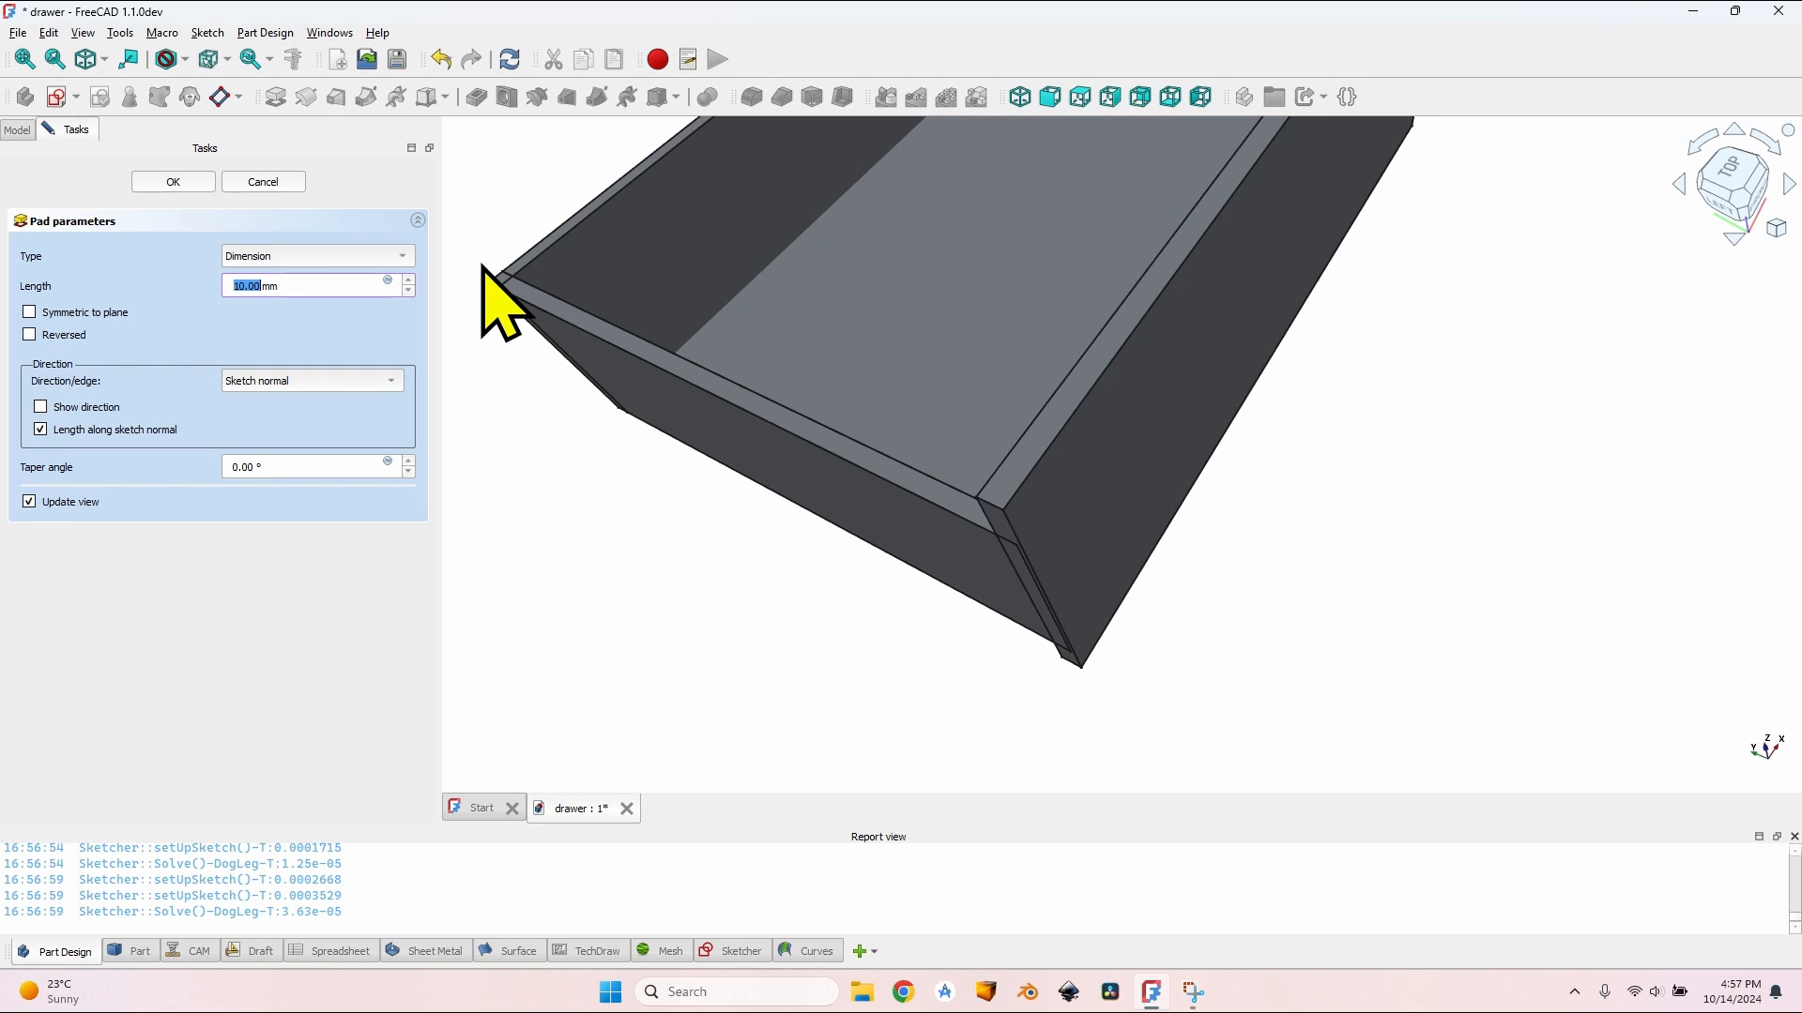
key(equal)
text(Va)
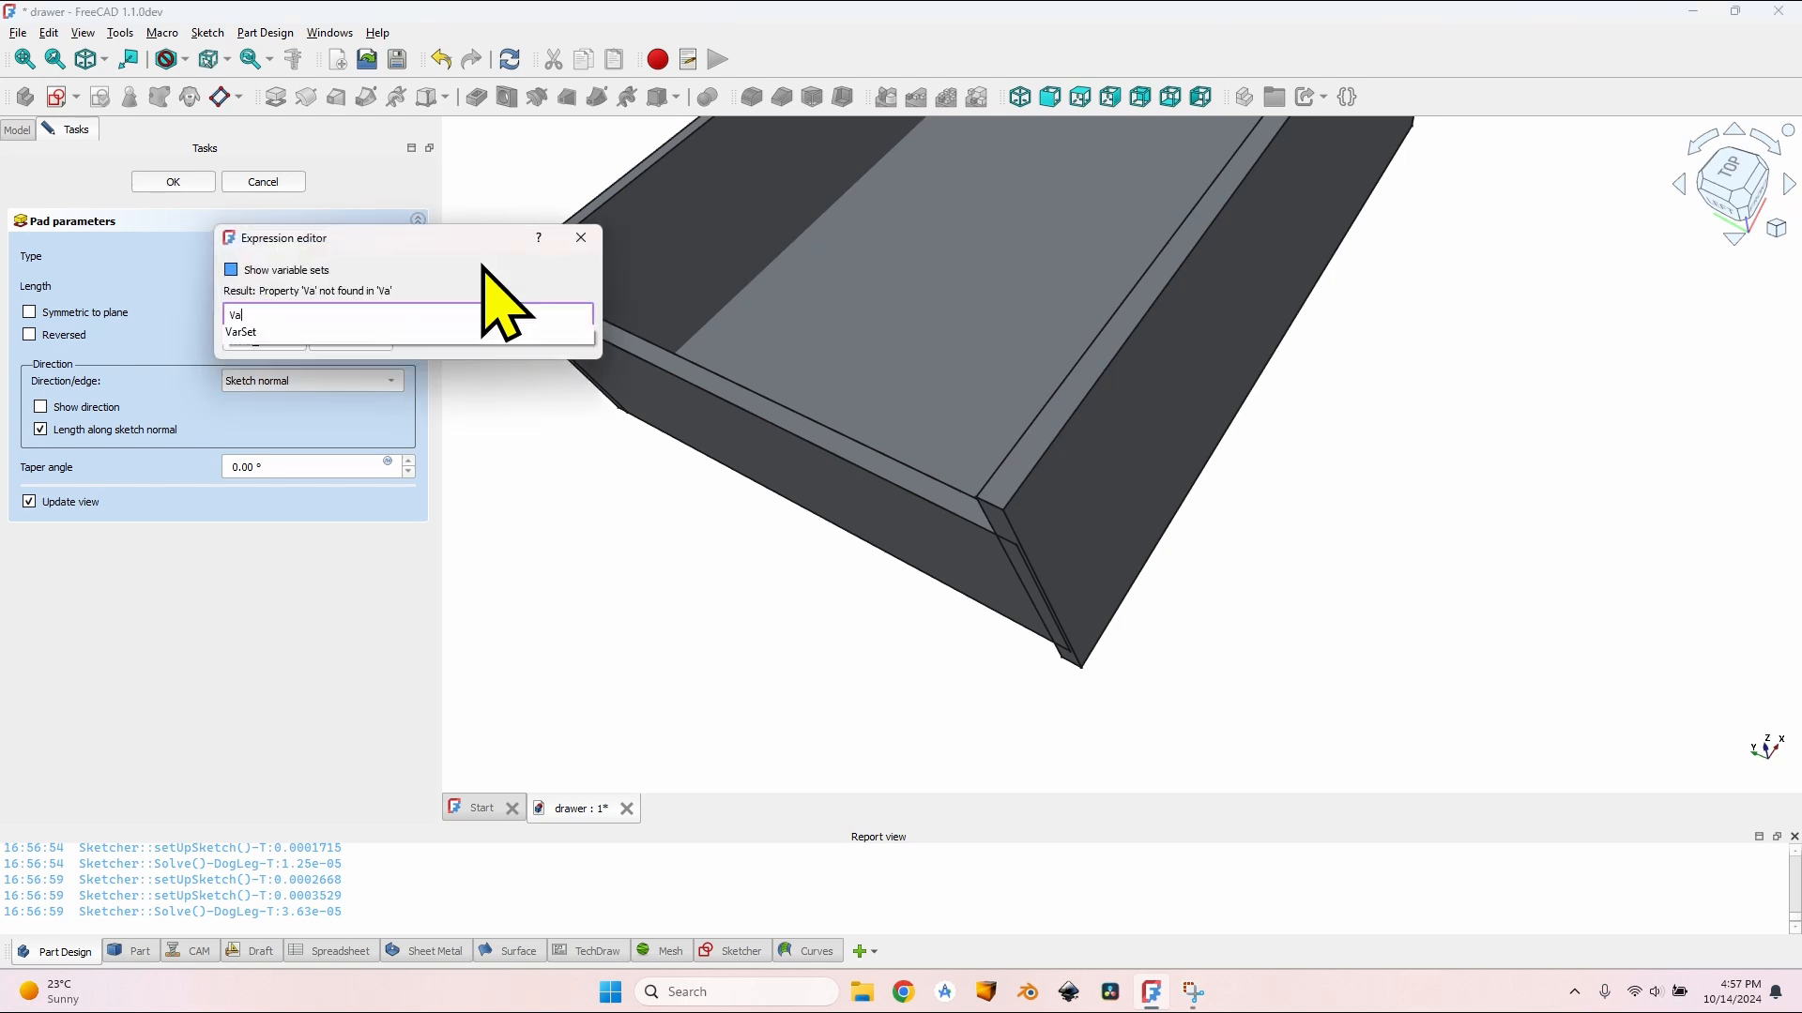
text(rSet.bo)
key(Down)
key(Down)
key(Down)
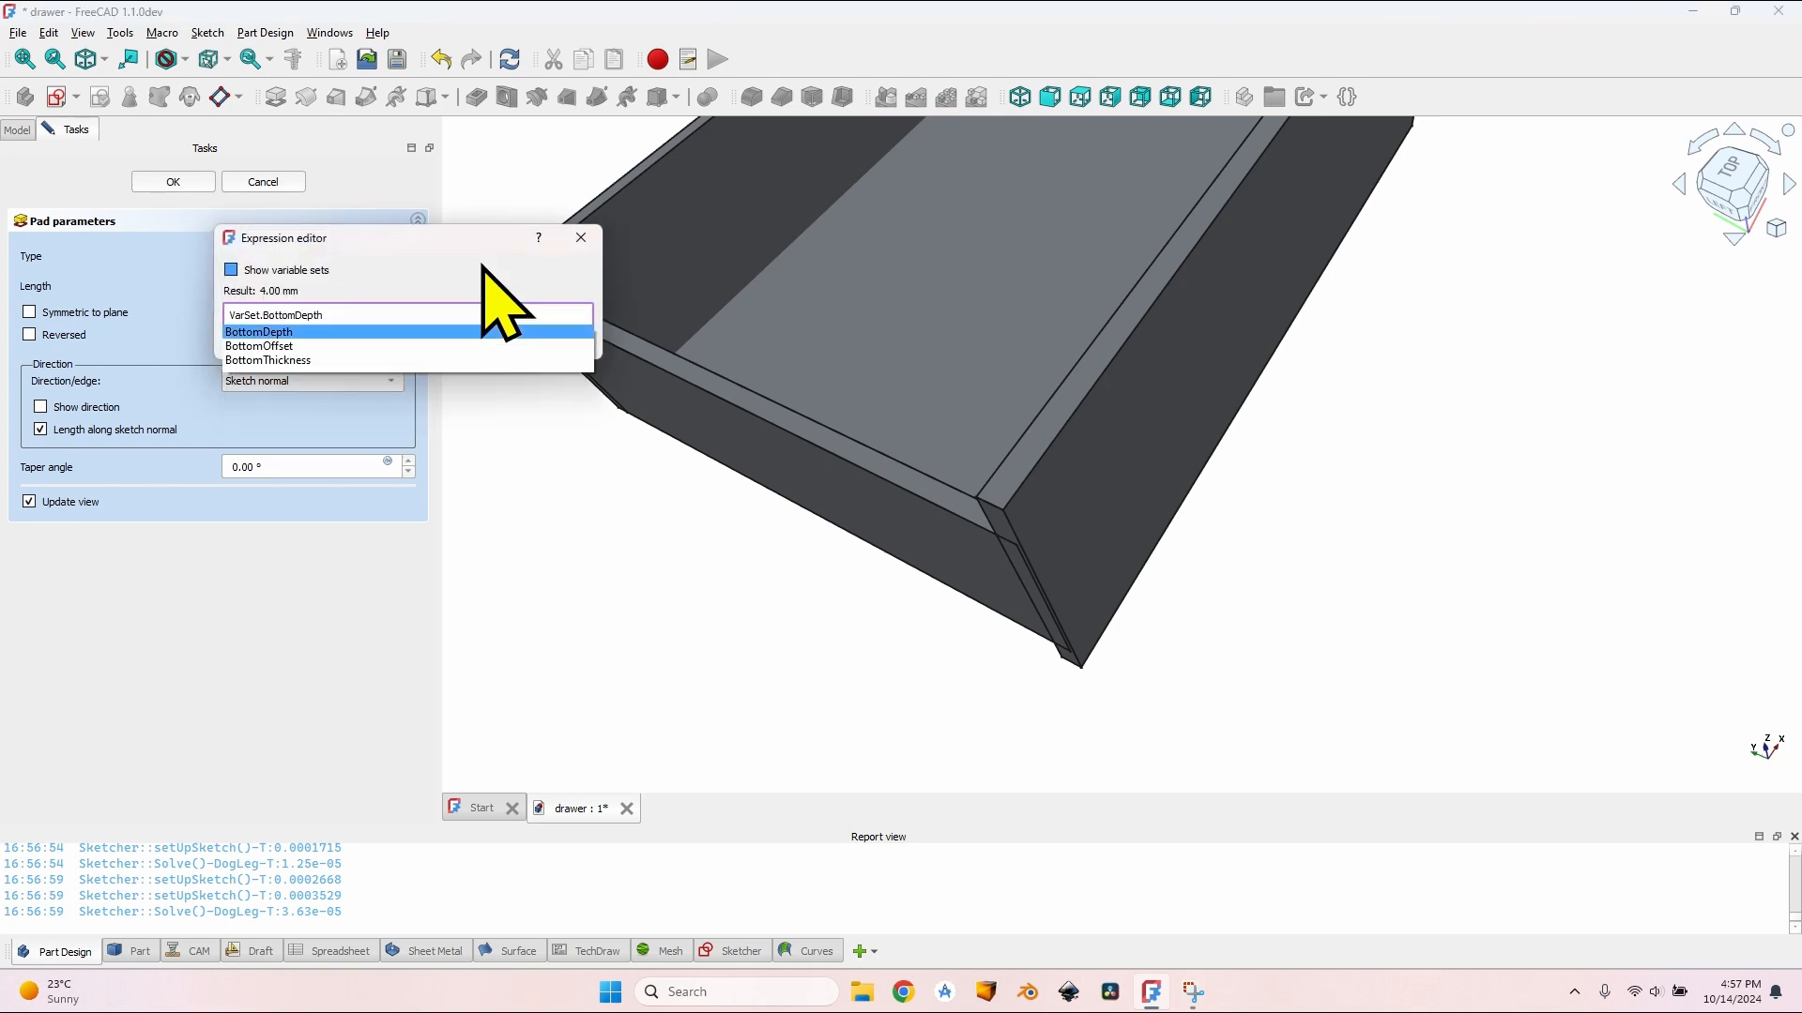
key(Return)
key(Return)
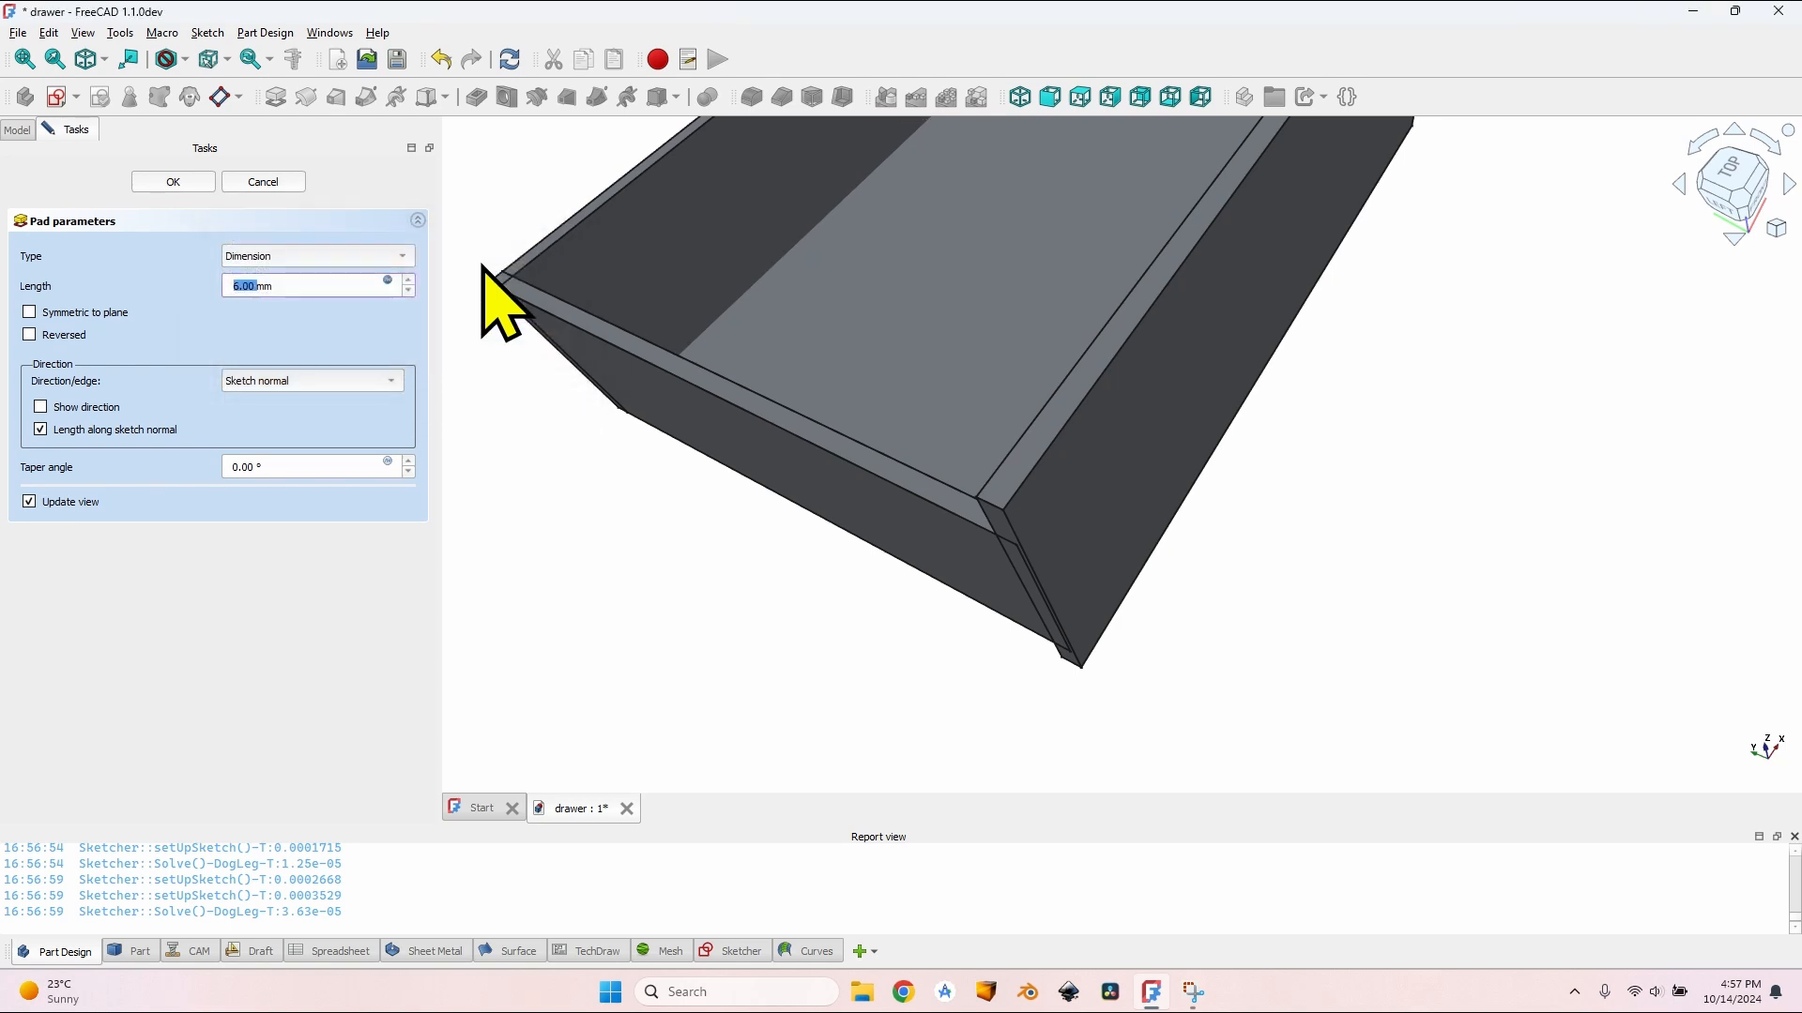
click(172, 181)
scroll(751, 413, up, 3)
scroll(822, 451, down, 3)
middle_drag(1039, 557, 892, 511)
Step: Set the Z position of the bottom panel sketch's attachment offset to the expression VarSet.BottomOffset
click(107, 181)
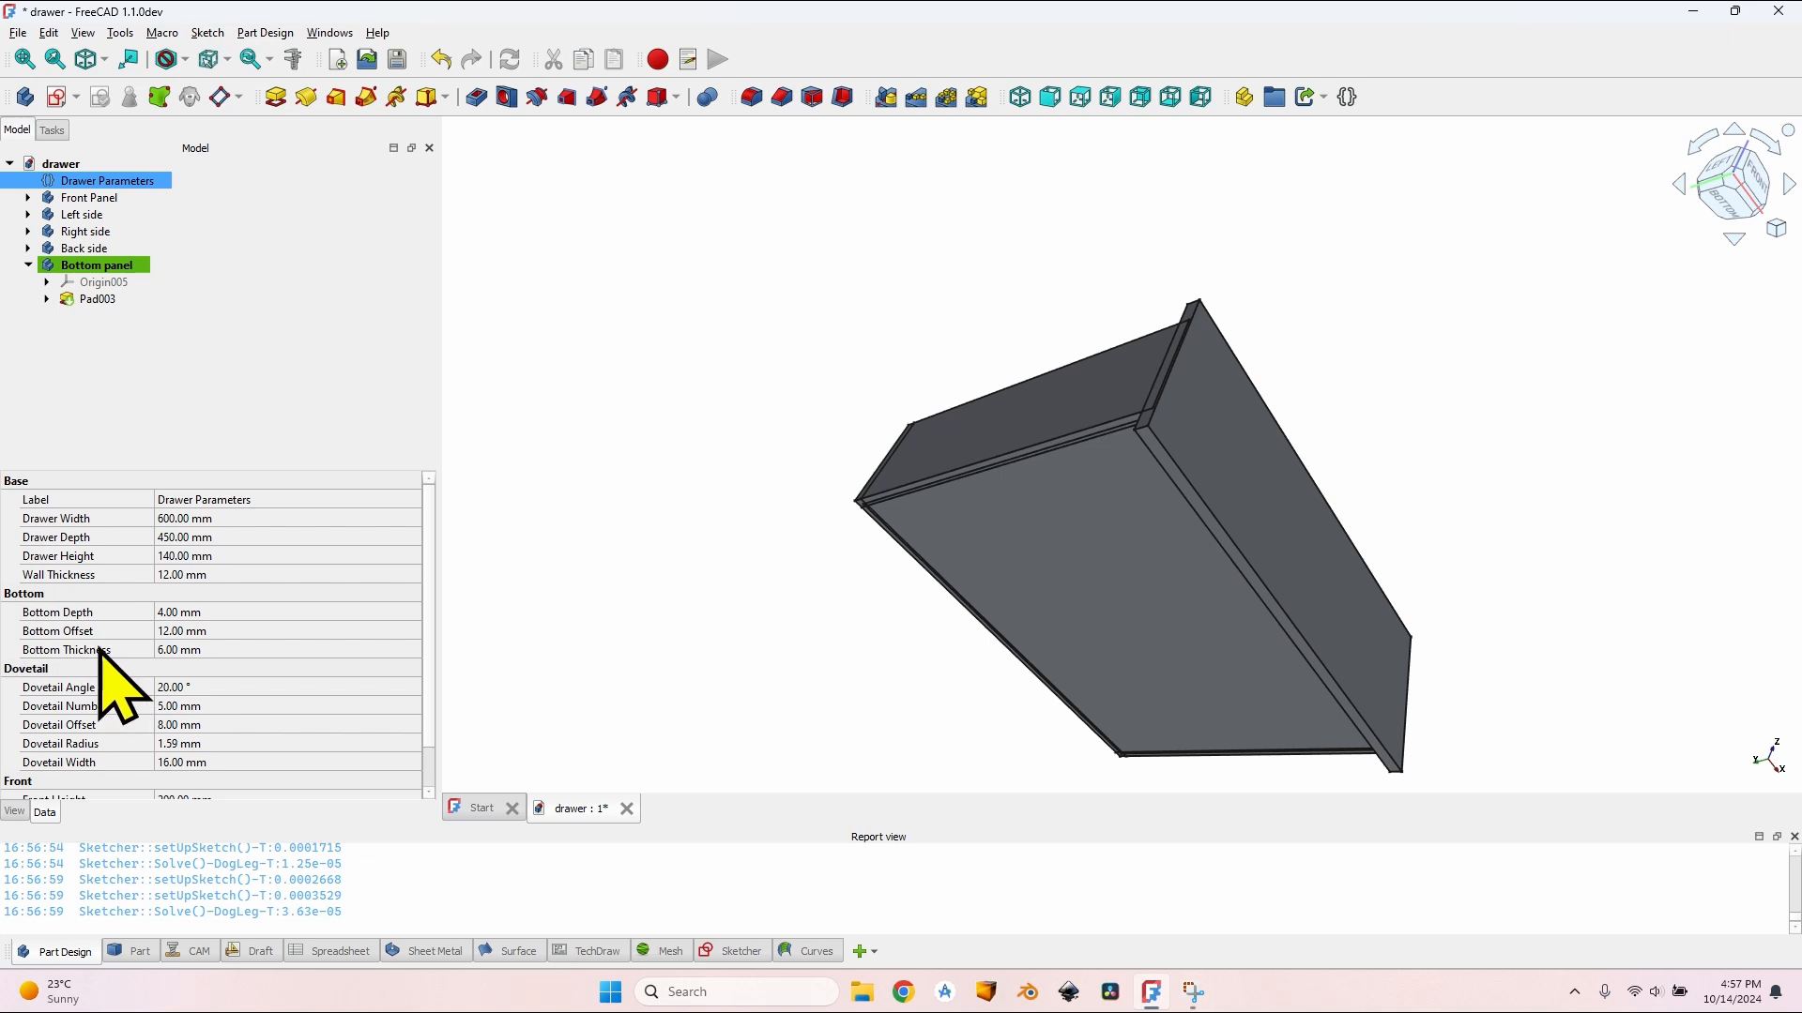
scroll(891, 493, up, 4)
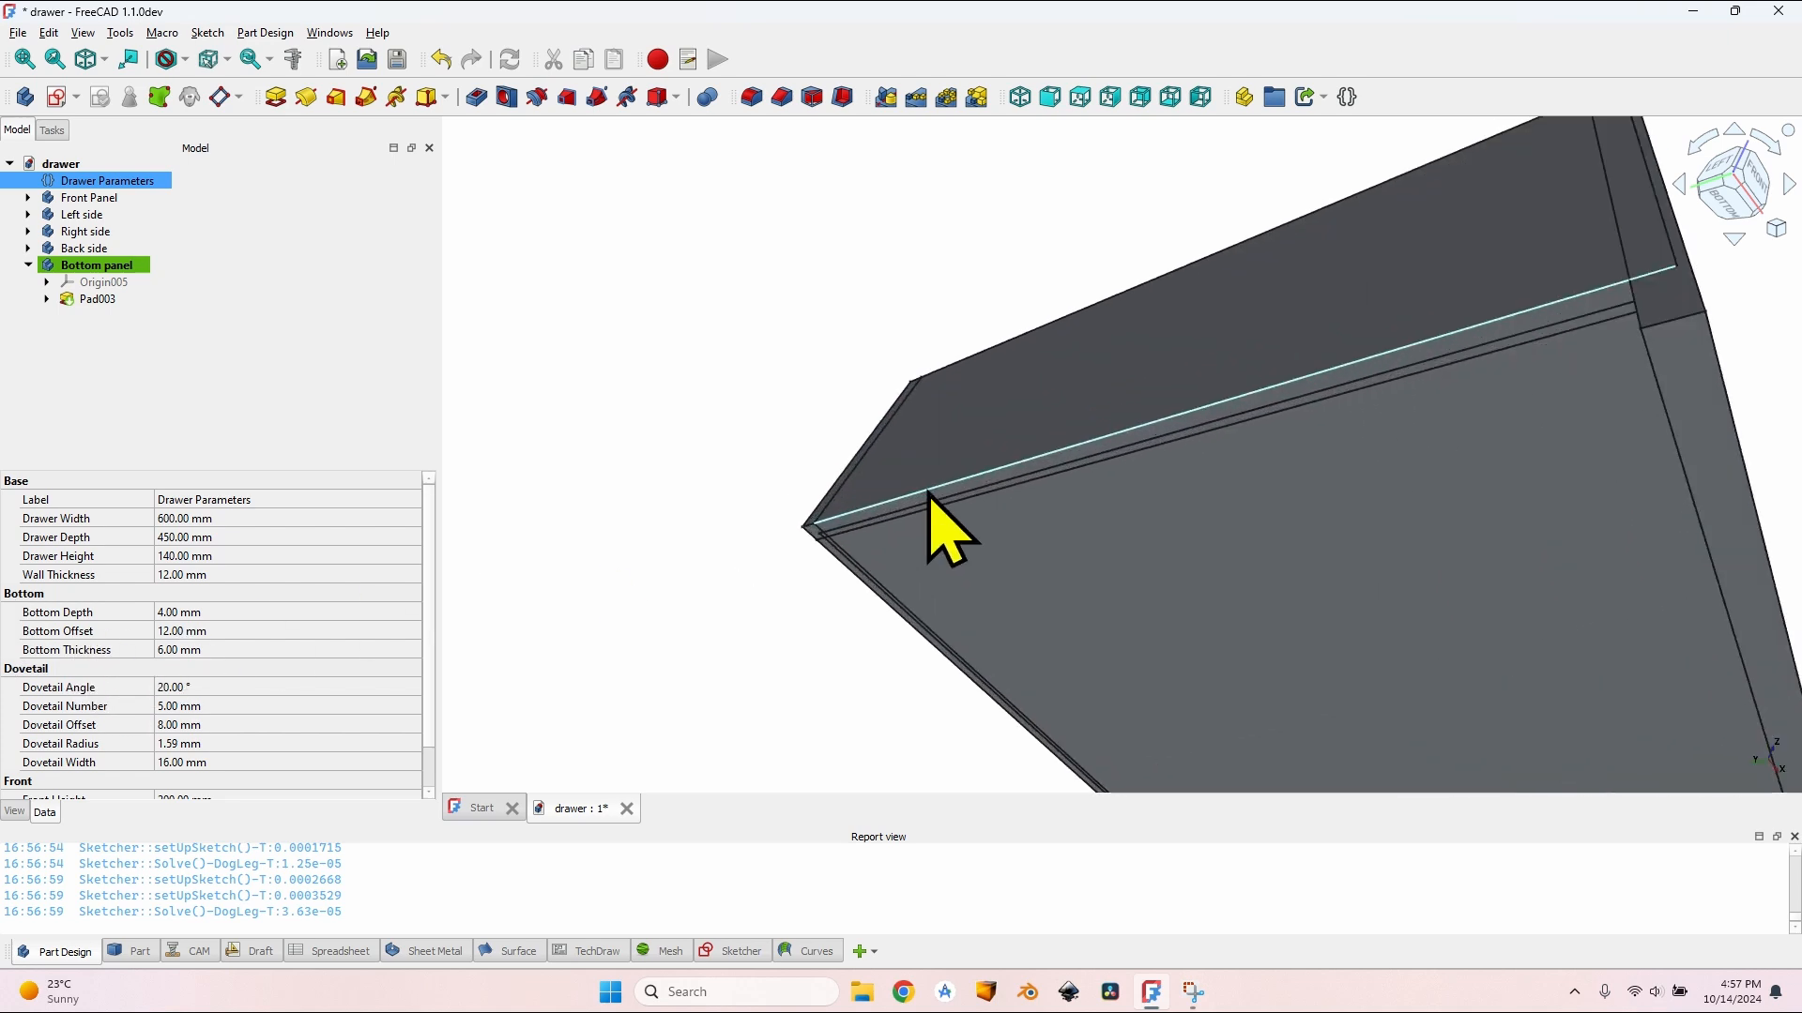
click(44, 299)
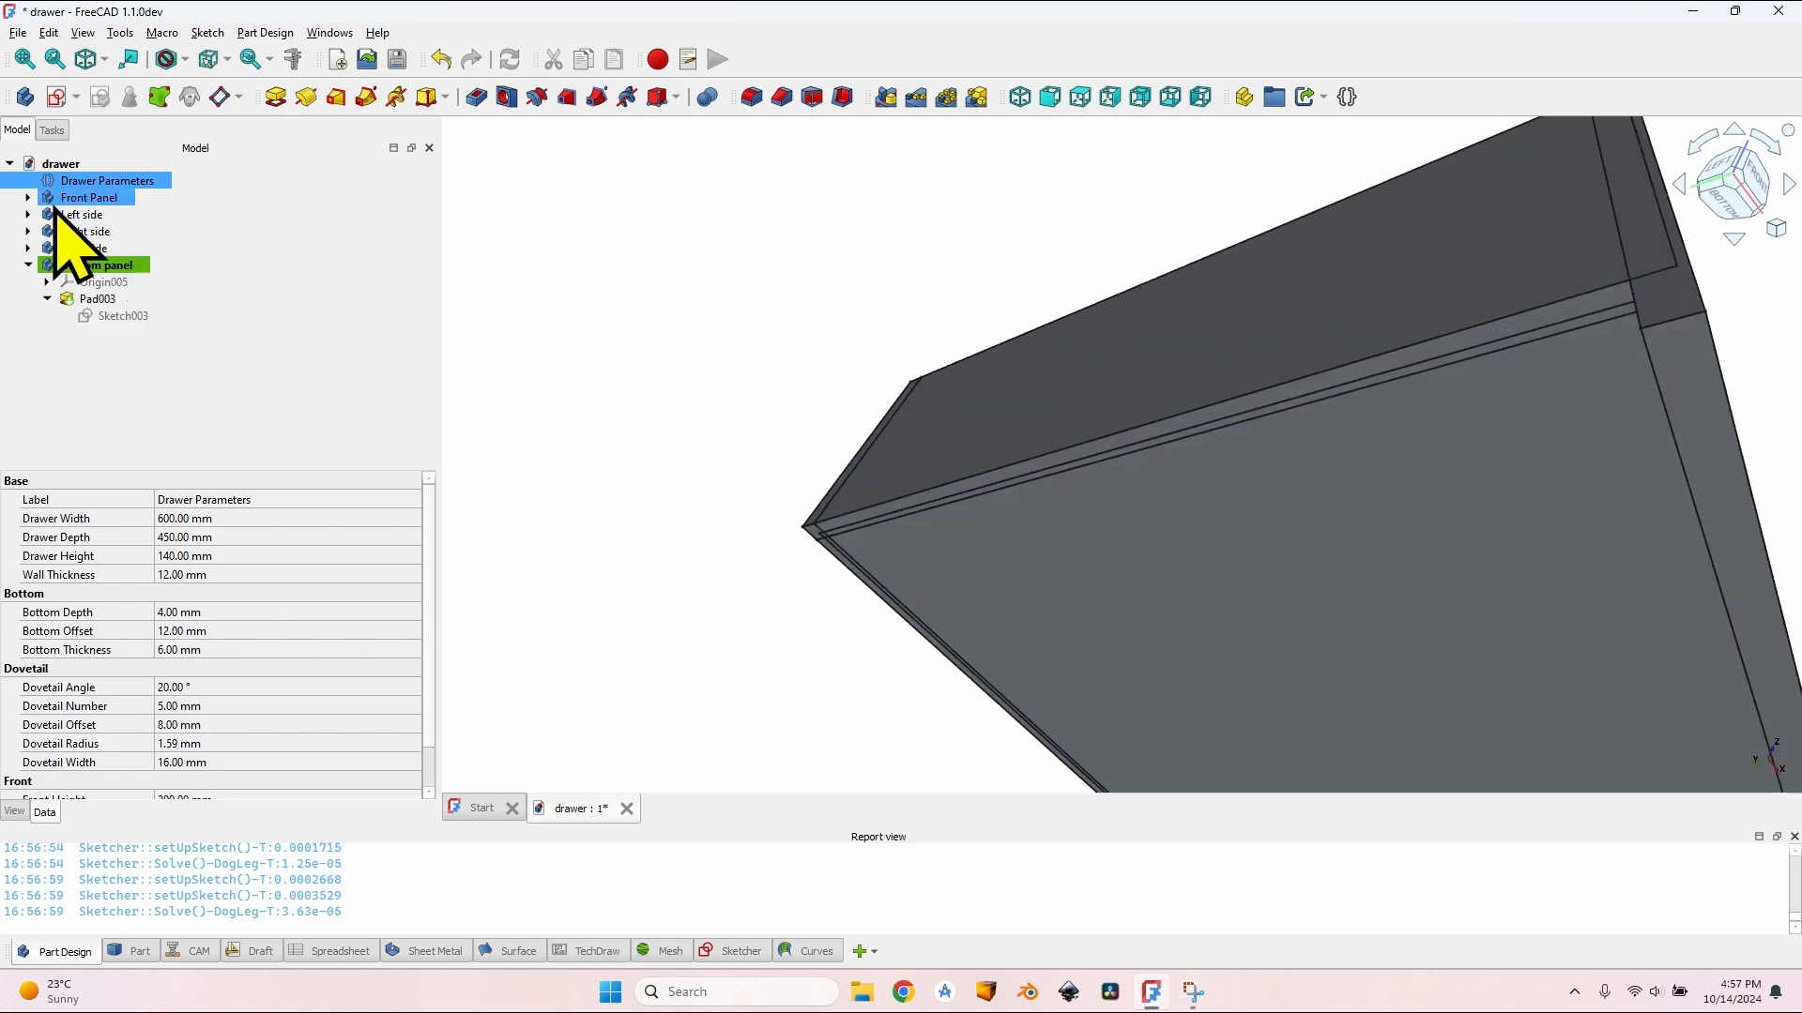
click(122, 315)
click(17, 555)
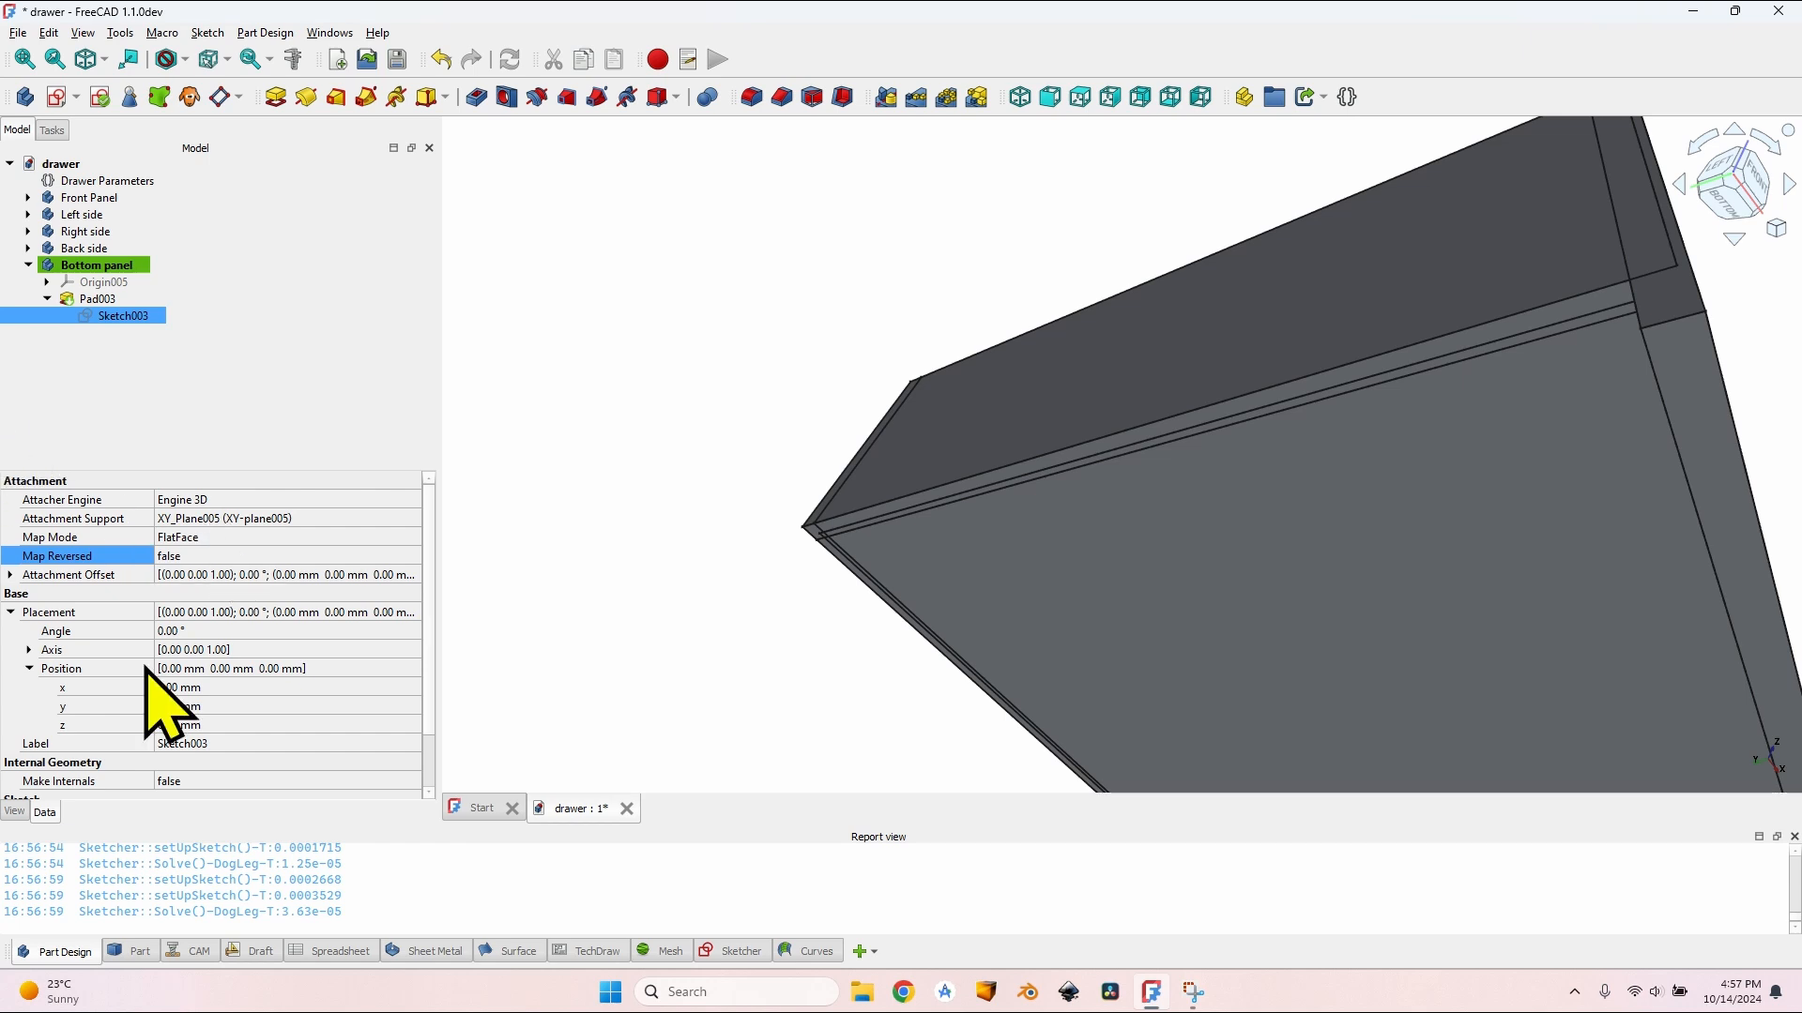
click(202, 706)
click(208, 727)
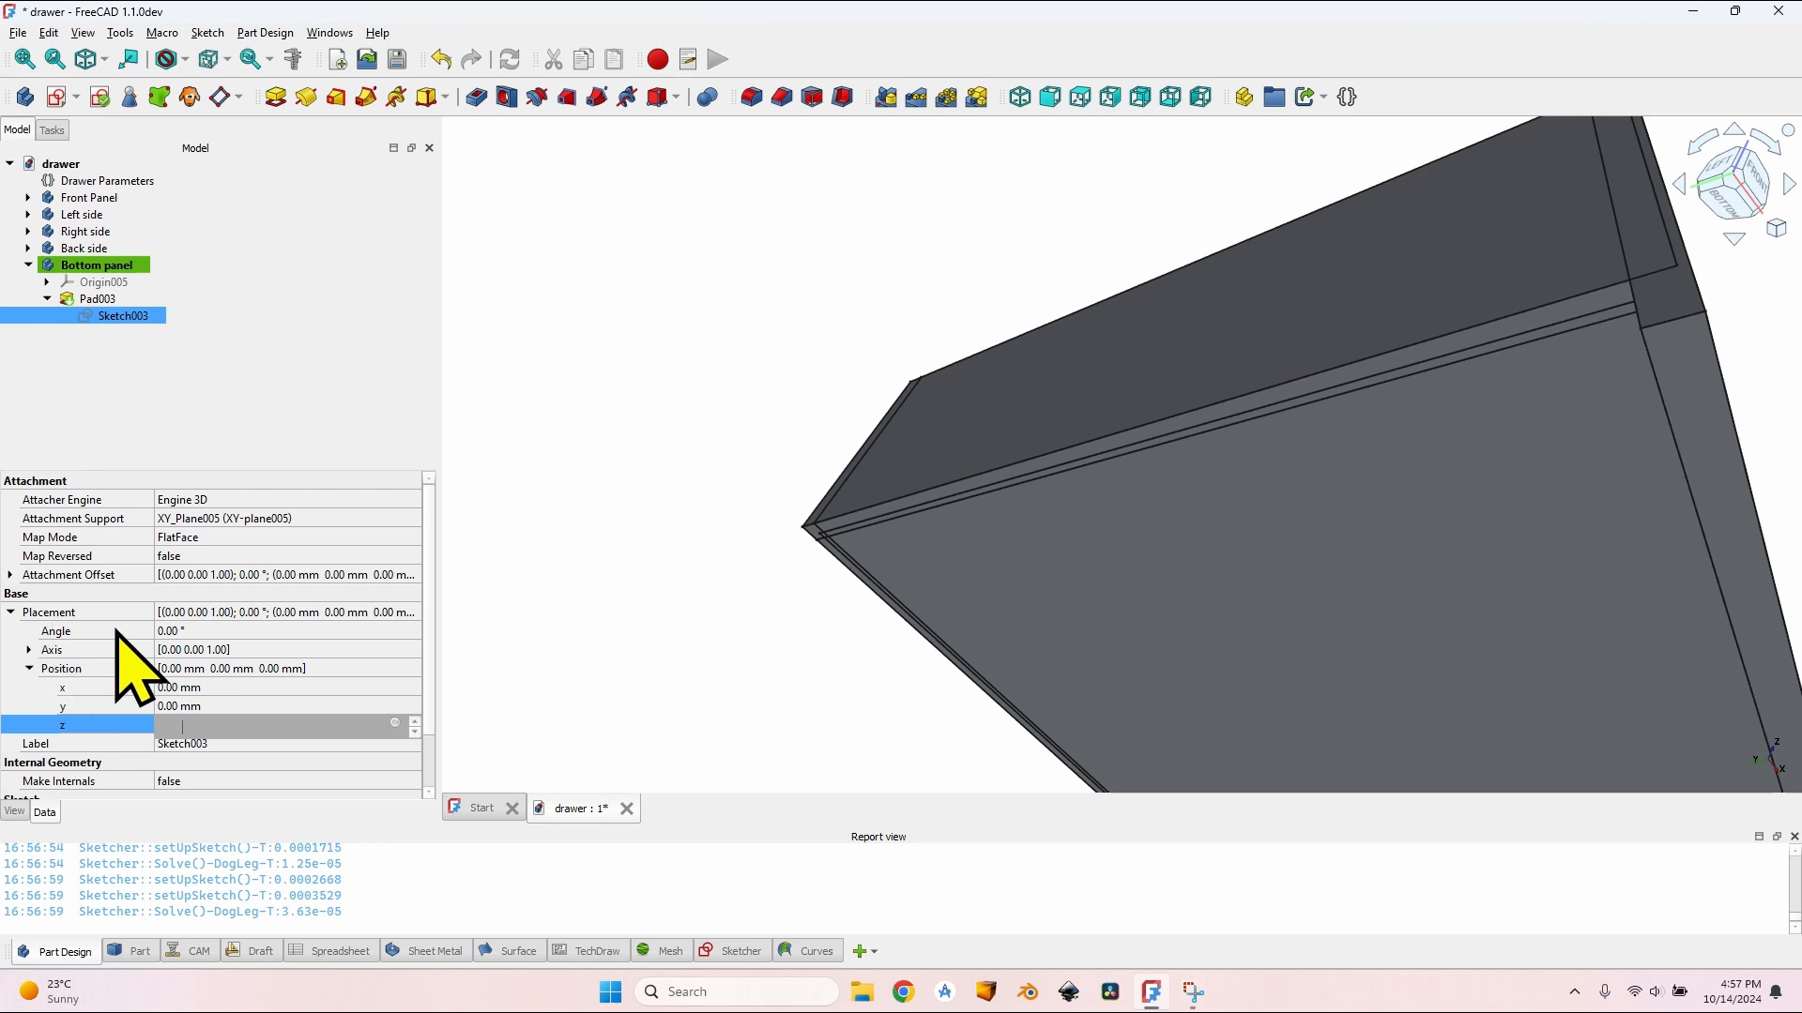
click(12, 574)
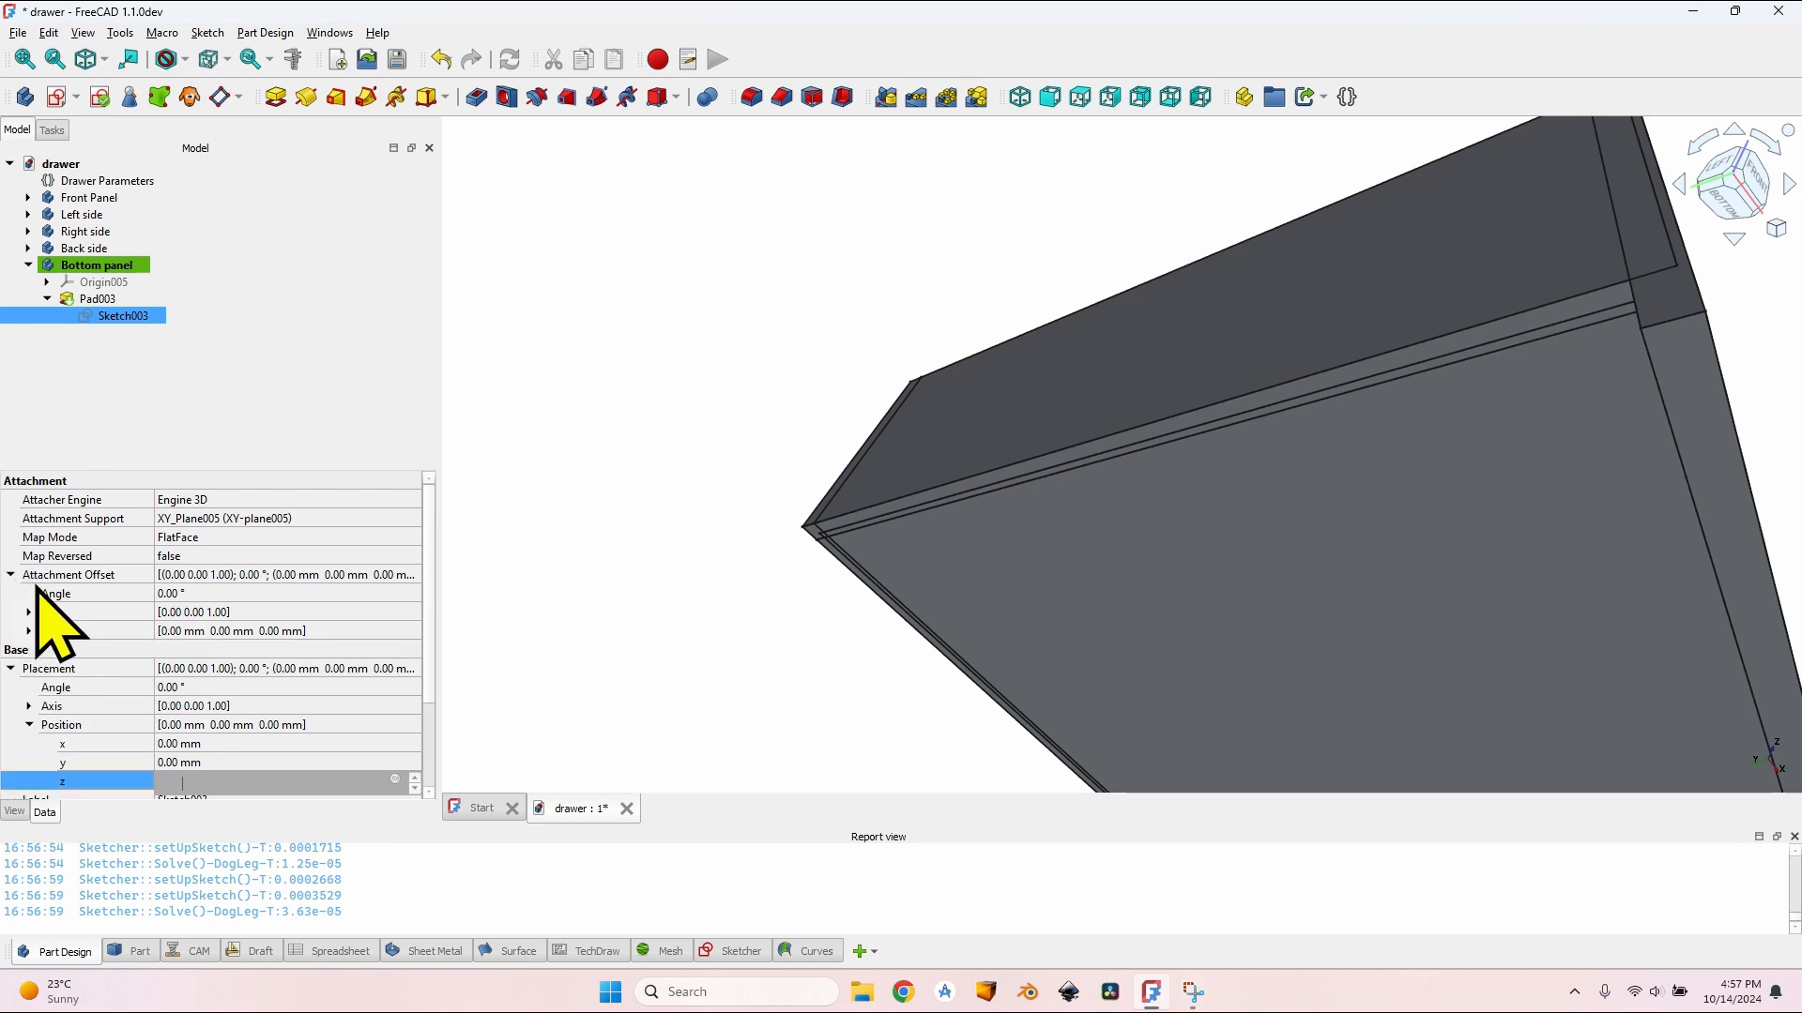
click(29, 630)
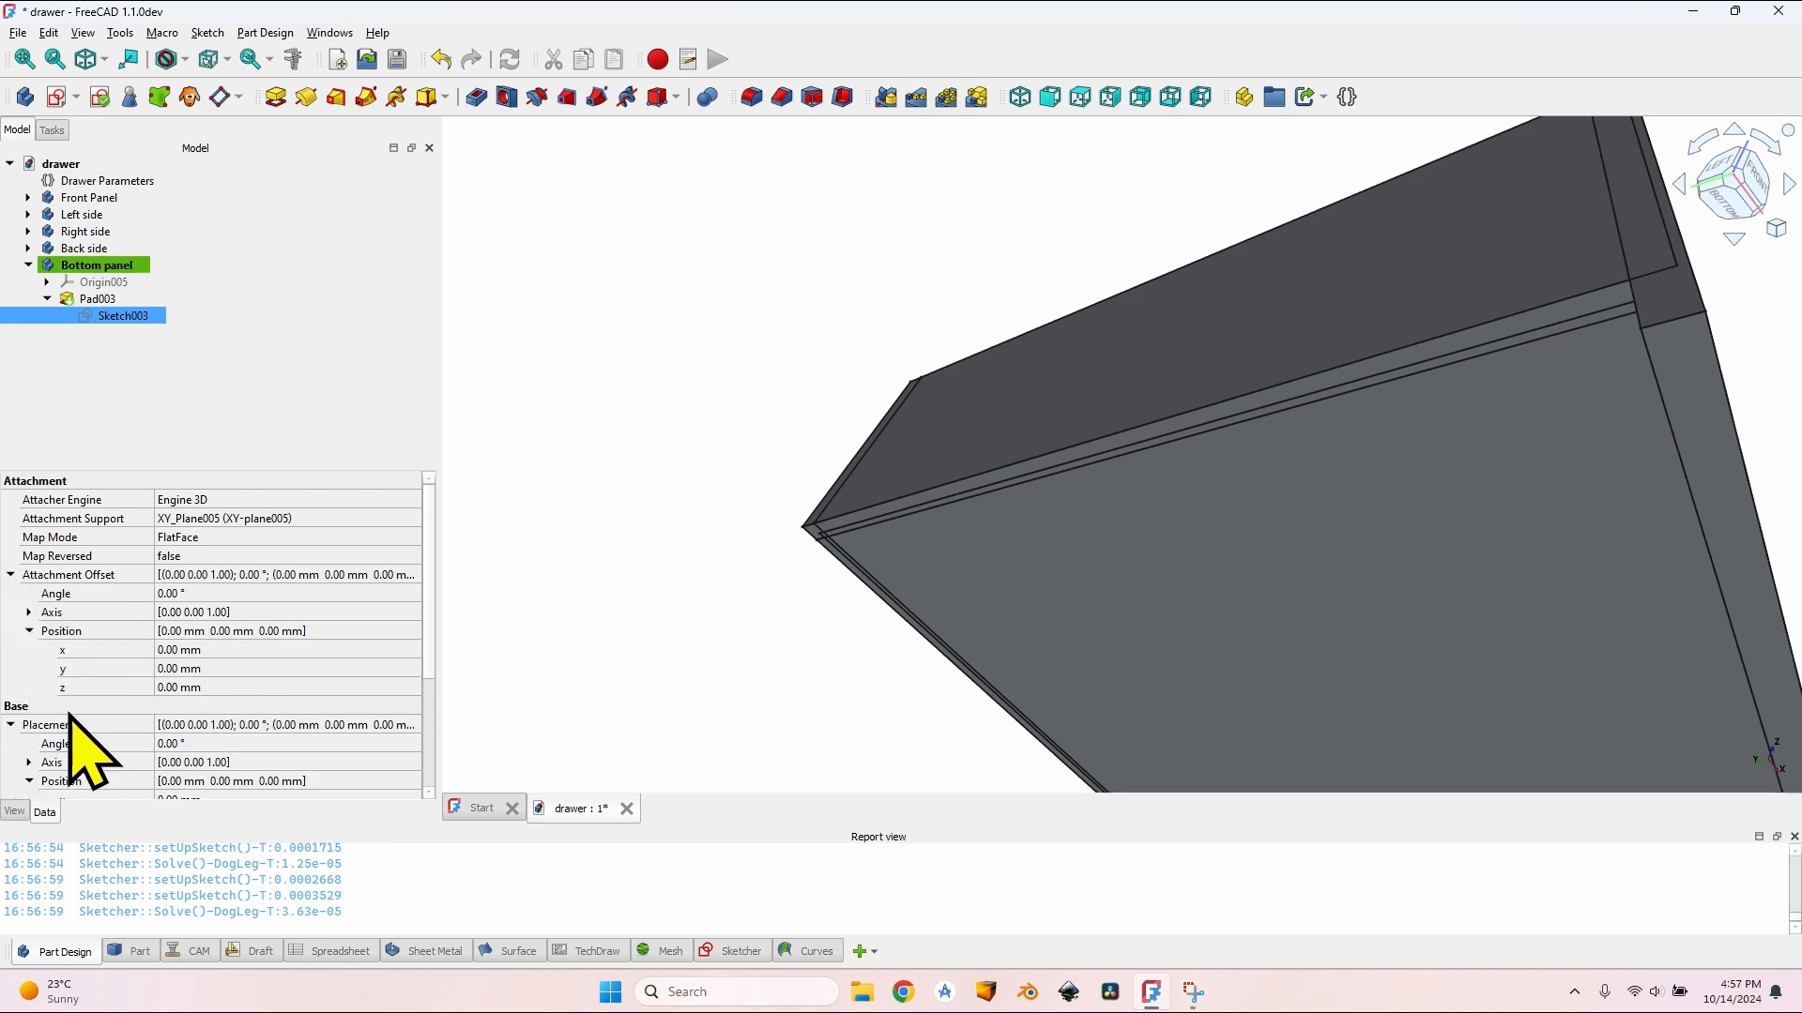
click(197, 688)
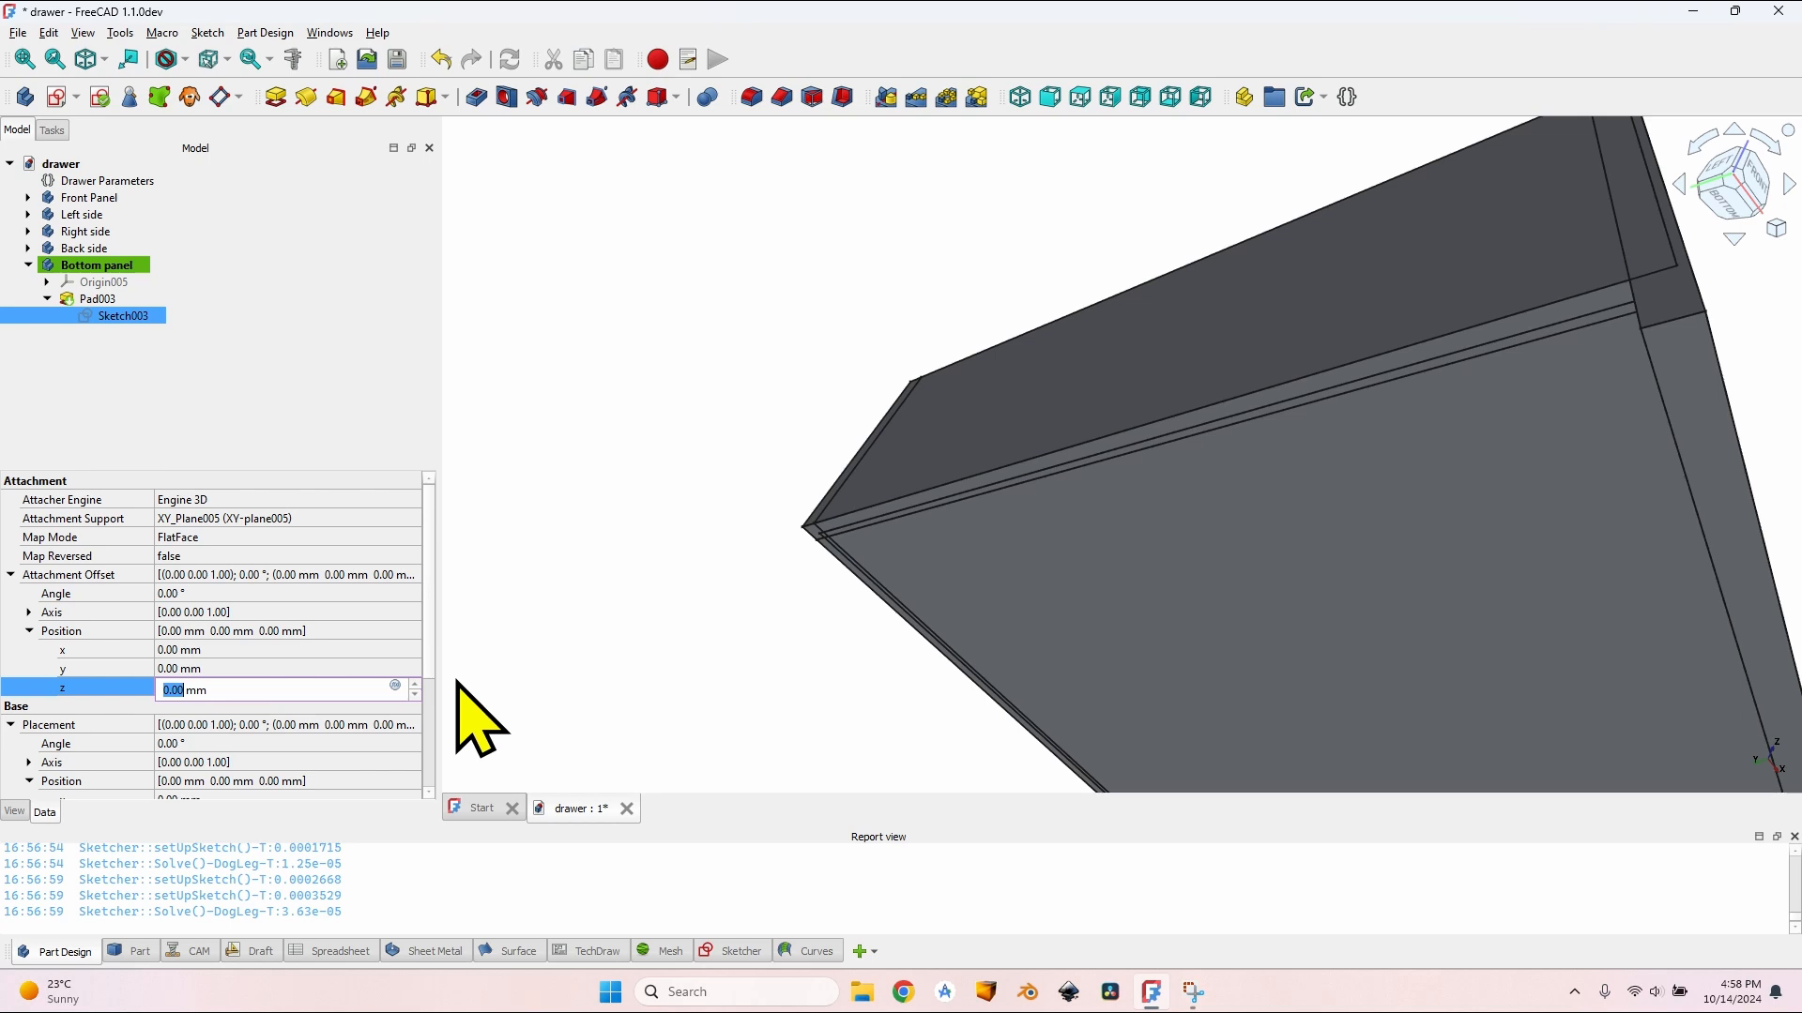
key(equal)
text(VarSet.)
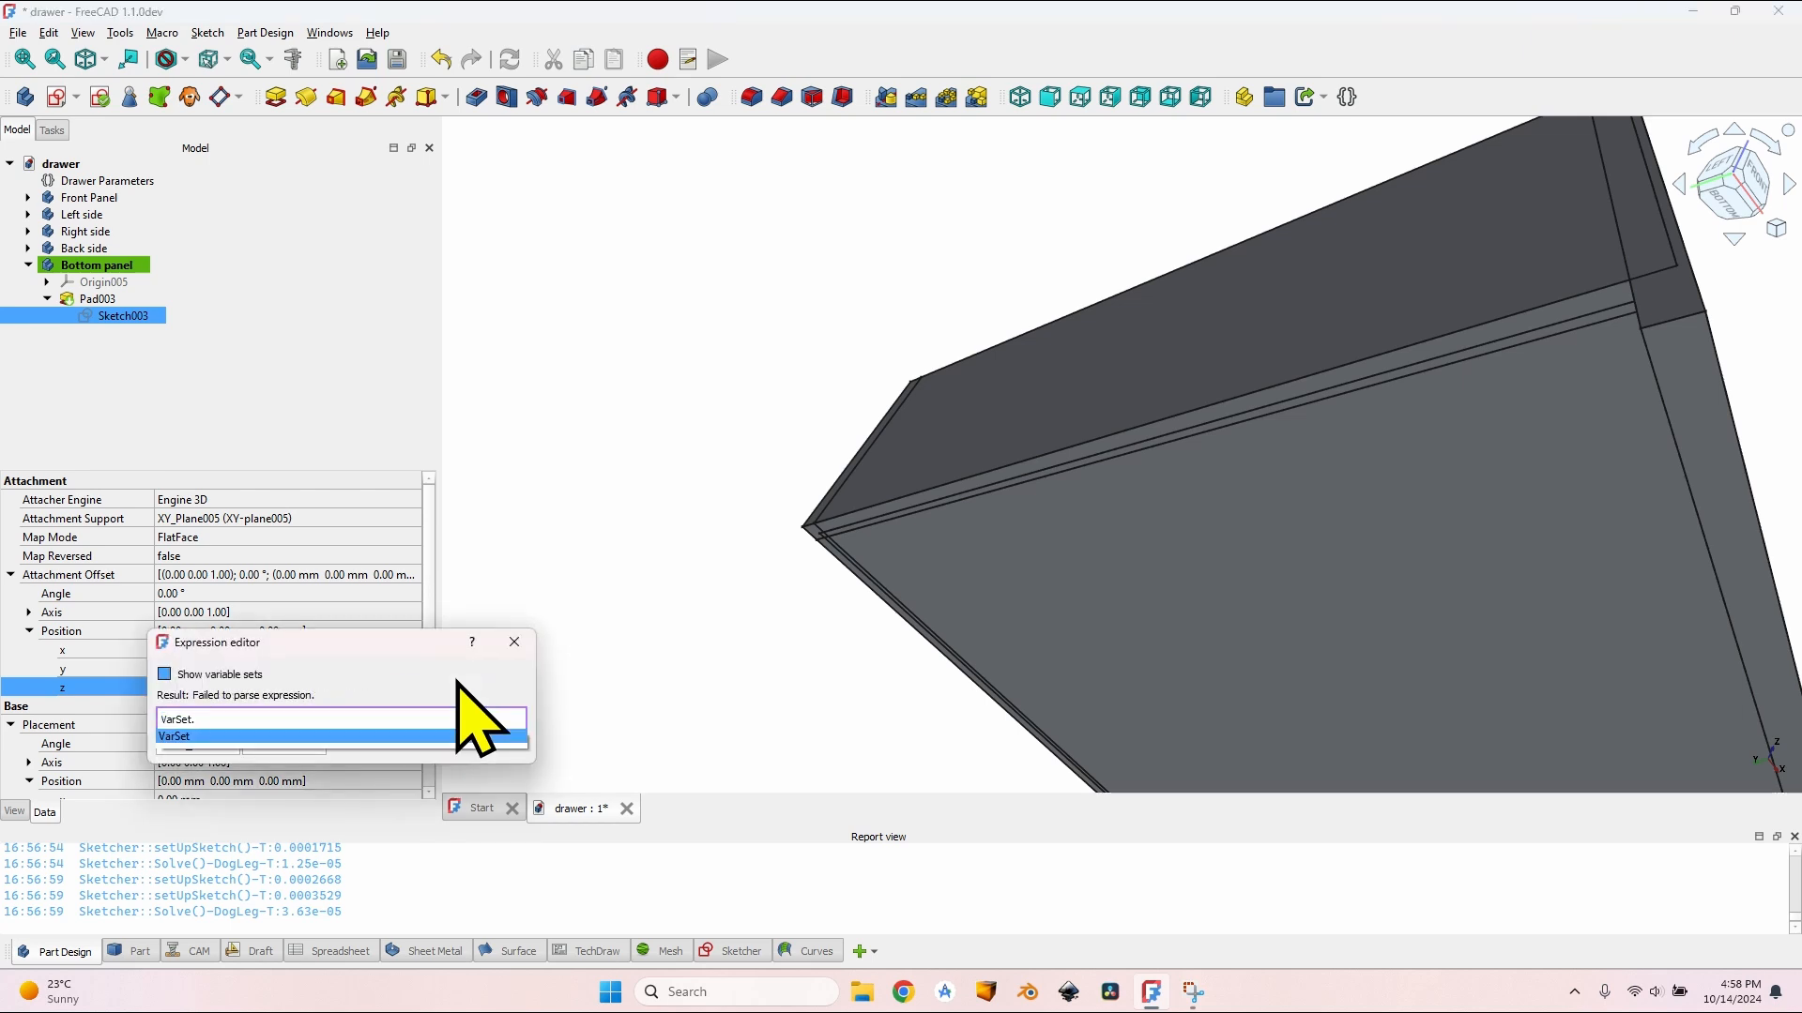
text(BottomOffset)
key(Return)
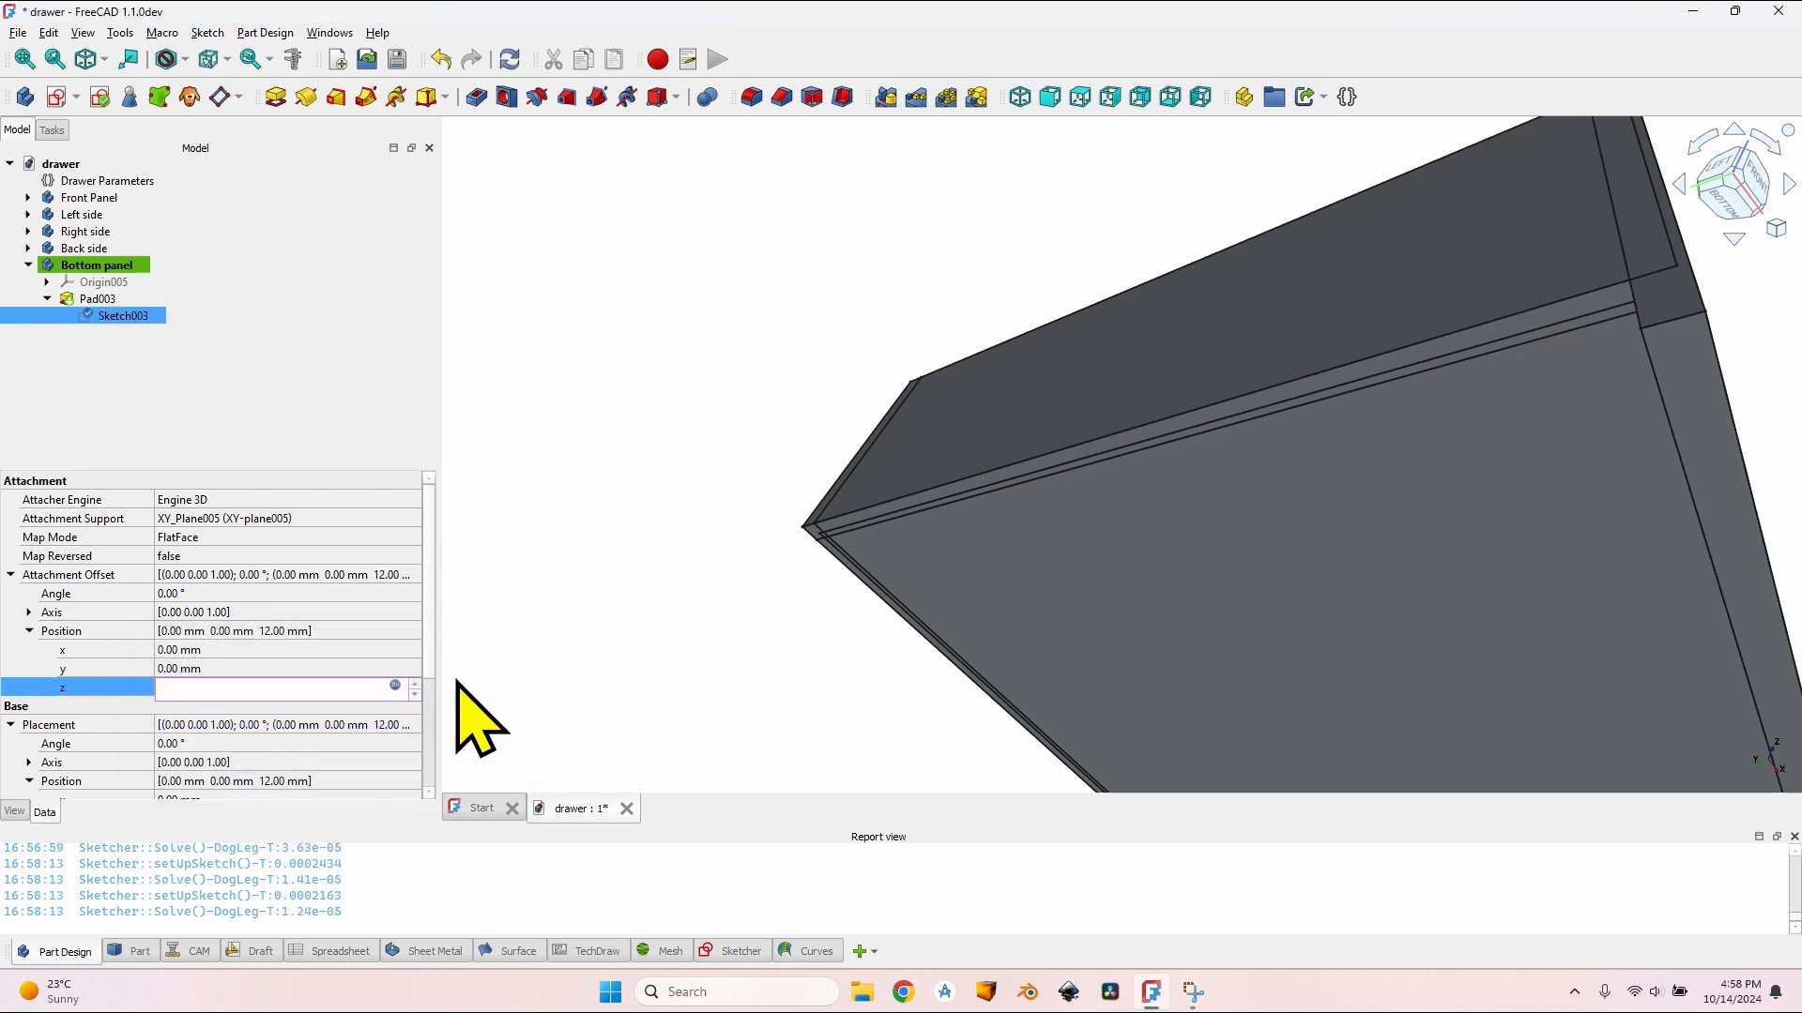
key(Tab)
click(730, 443)
middle_drag(929, 550, 869, 522)
scroll(997, 398, down, 8)
mouse_move(1116, 377)
middle_down()
mouse_move(1099, 549)
mouse_move(1013, 294)
mouse_move(901, 374)
mouse_move(1138, 305)
mouse_move(1134, 394)
middle_up()
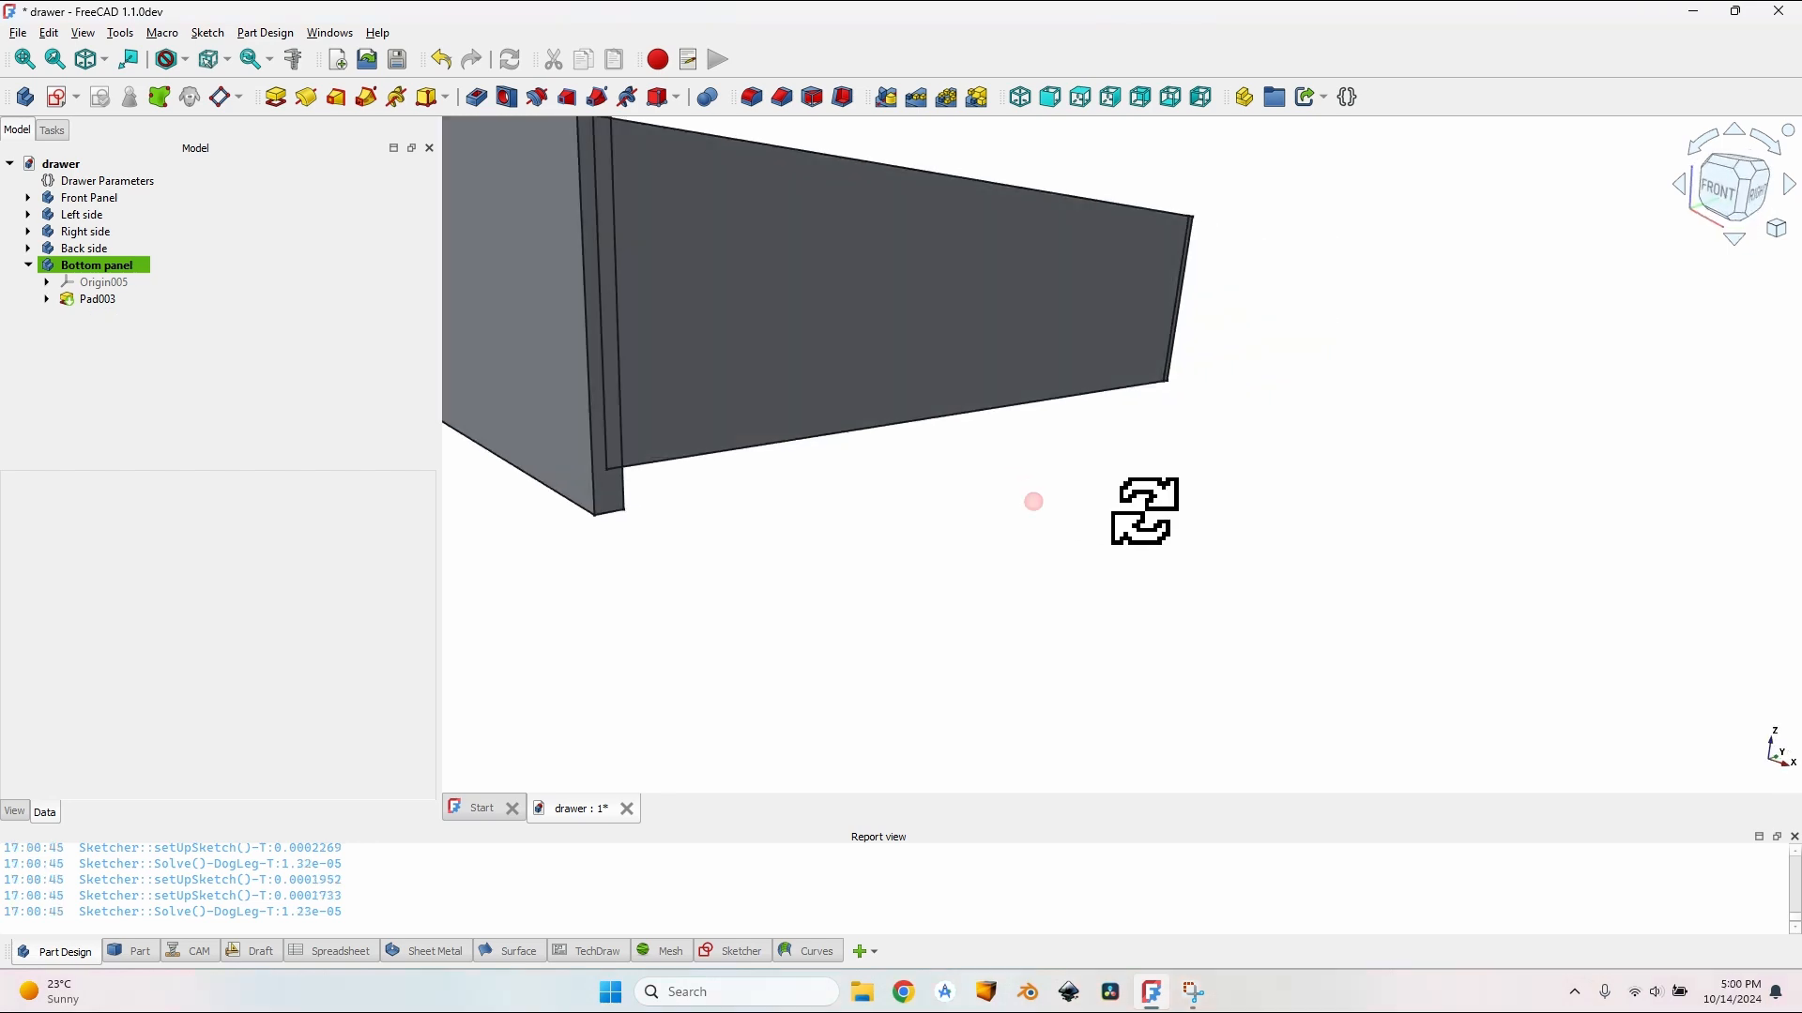
mouse_move(1147, 512)
middle_down()
mouse_move(1208, 543)
mouse_move(922, 371)
mouse_move(1051, 404)
mouse_move(925, 362)
middle_up()
scroll(1207, 543, down, 3)
scroll(1058, 369, up, 4)
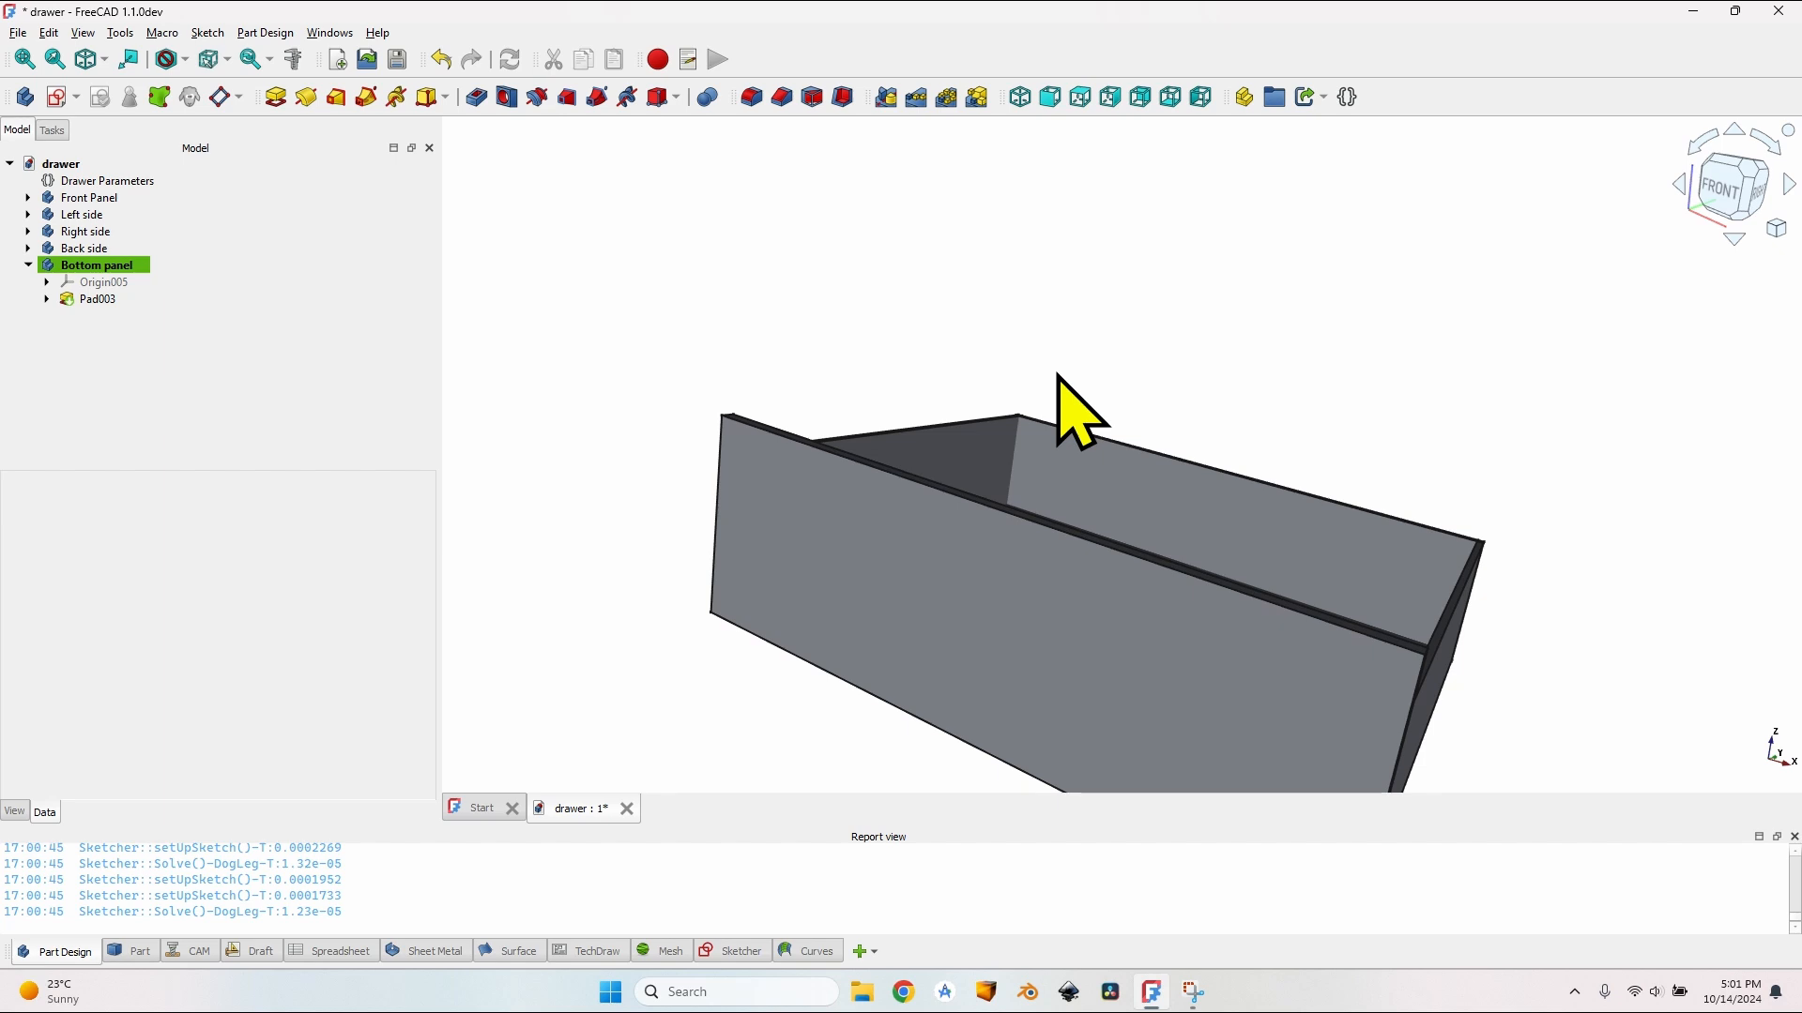
Step: Save the drawer document with the bottom panel in place
middle_drag(1058, 375, 1251, 554)
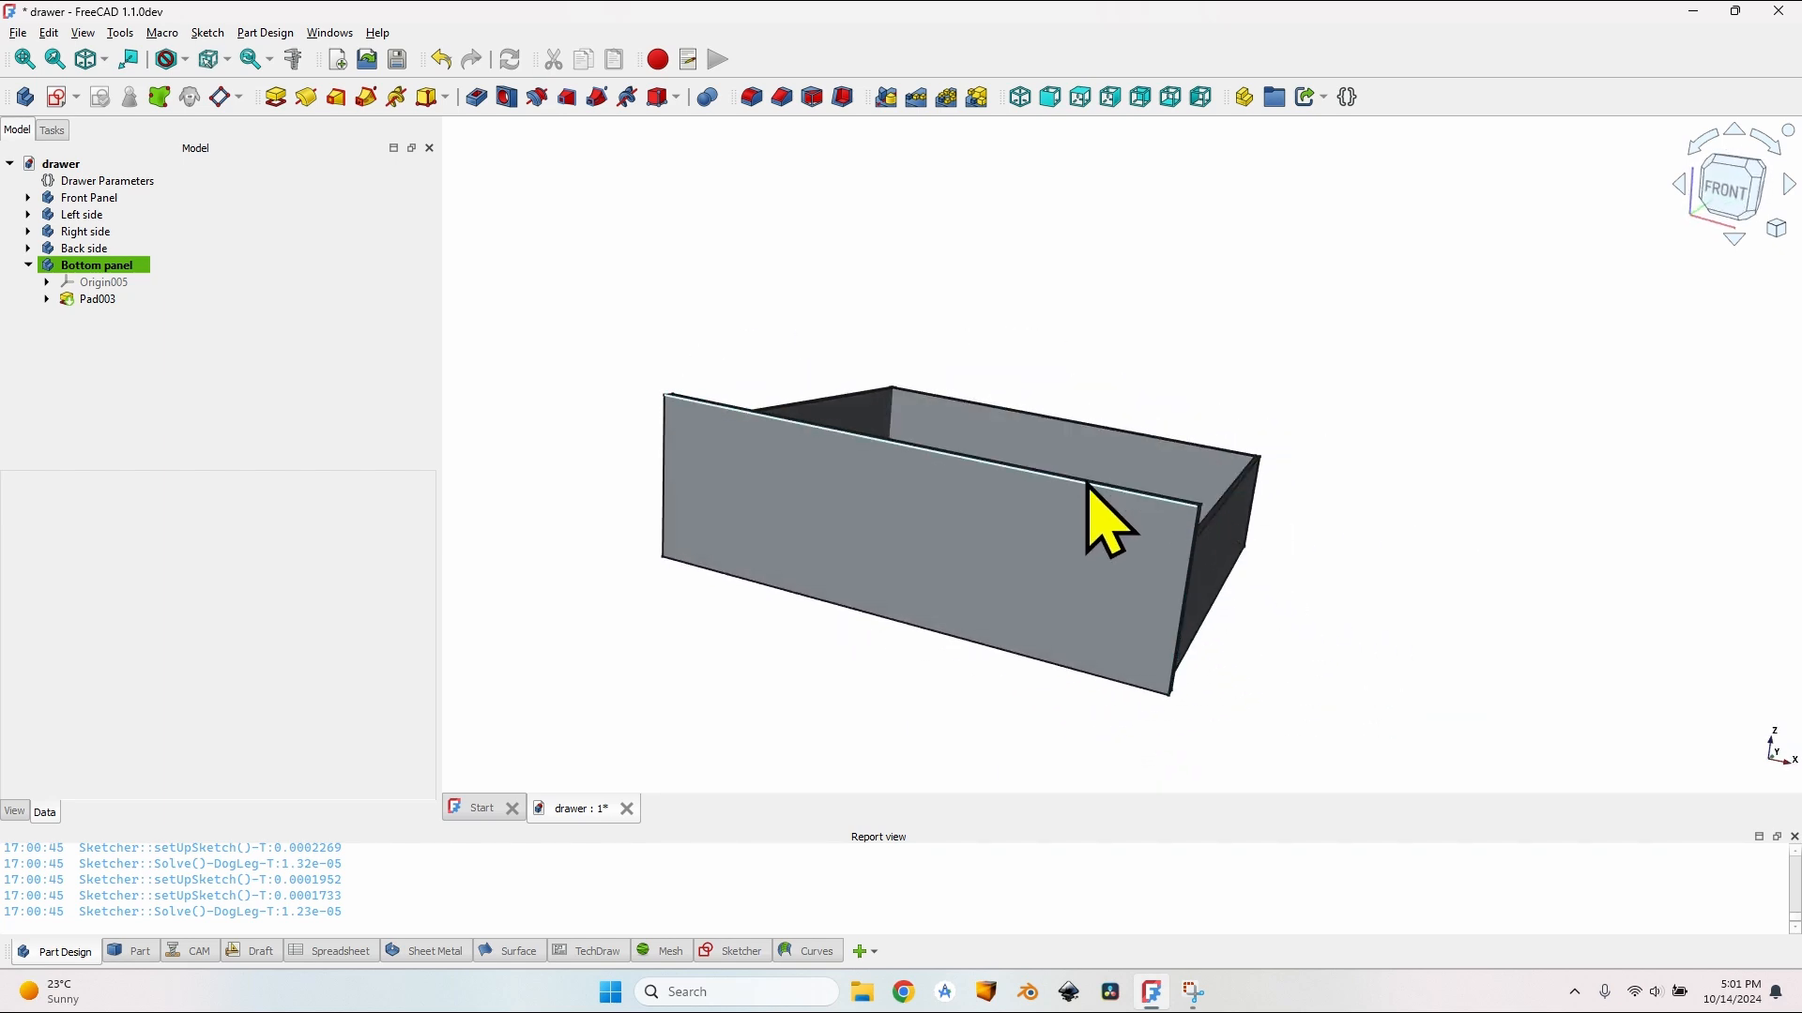
key(ctrl+s)
middle_drag(1088, 490, 1062, 357)
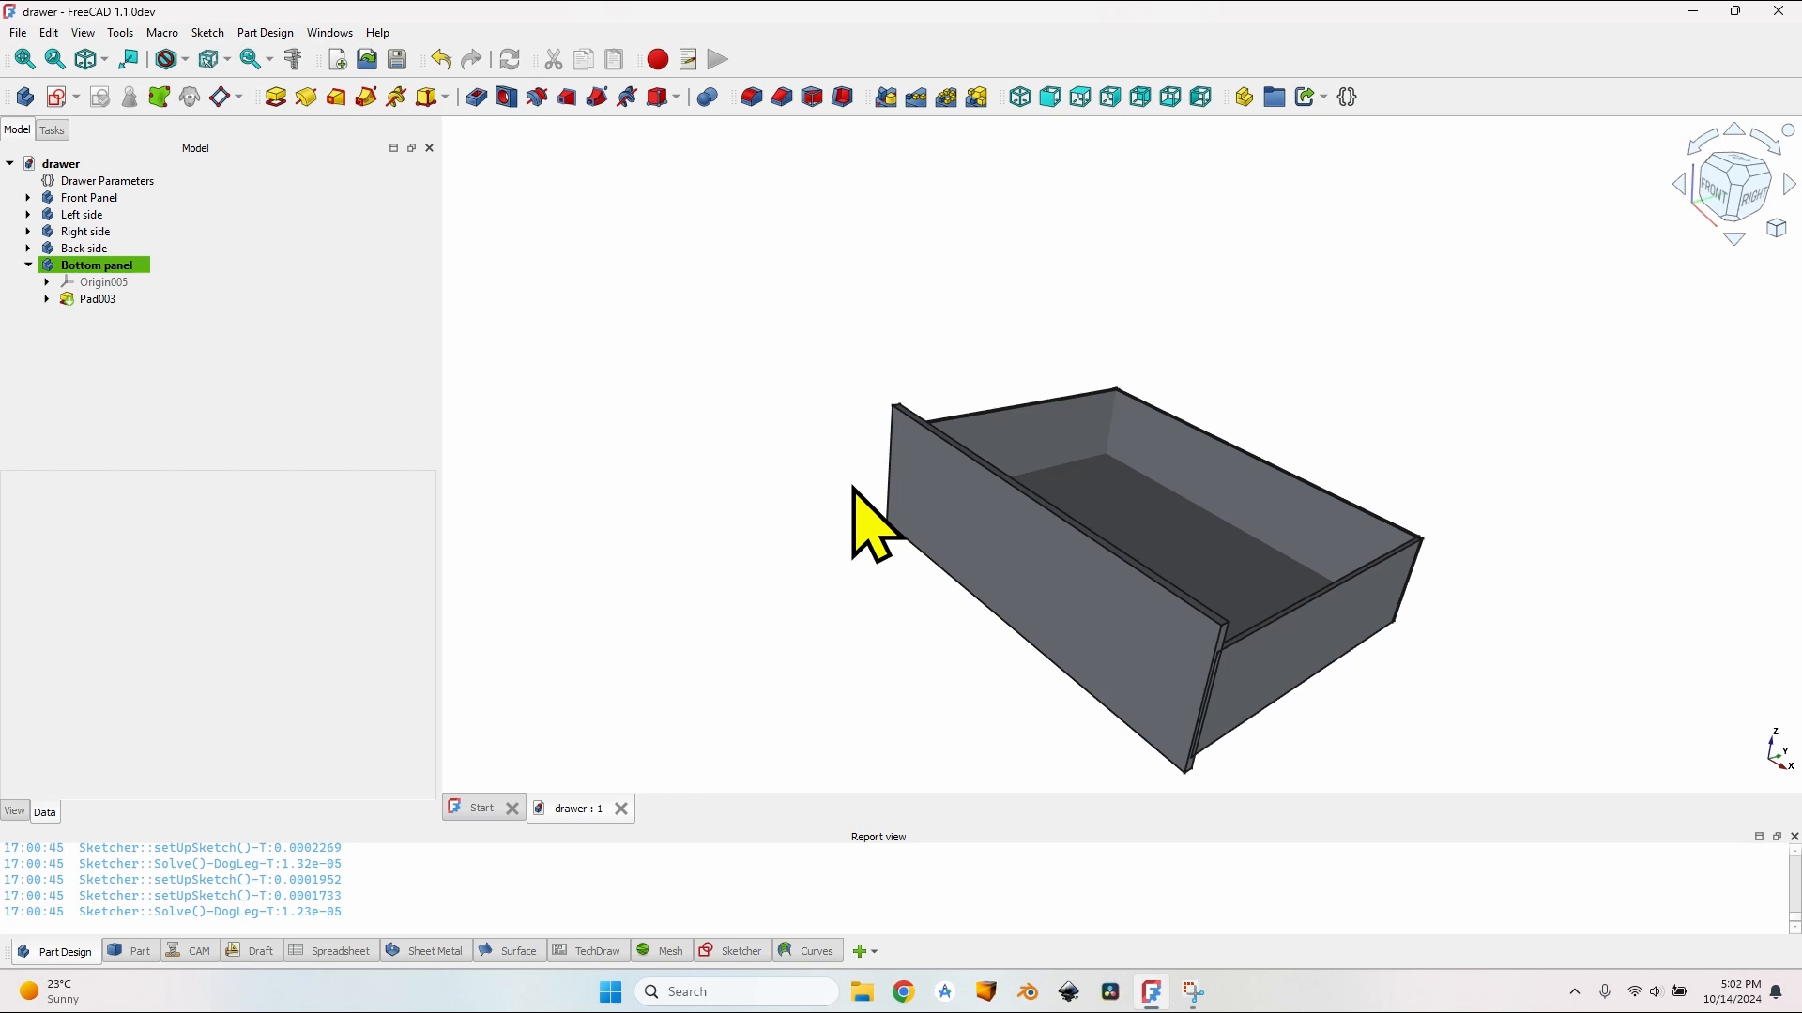
Step: Hide the Front Panel body and make the Left side body active
click(89, 197)
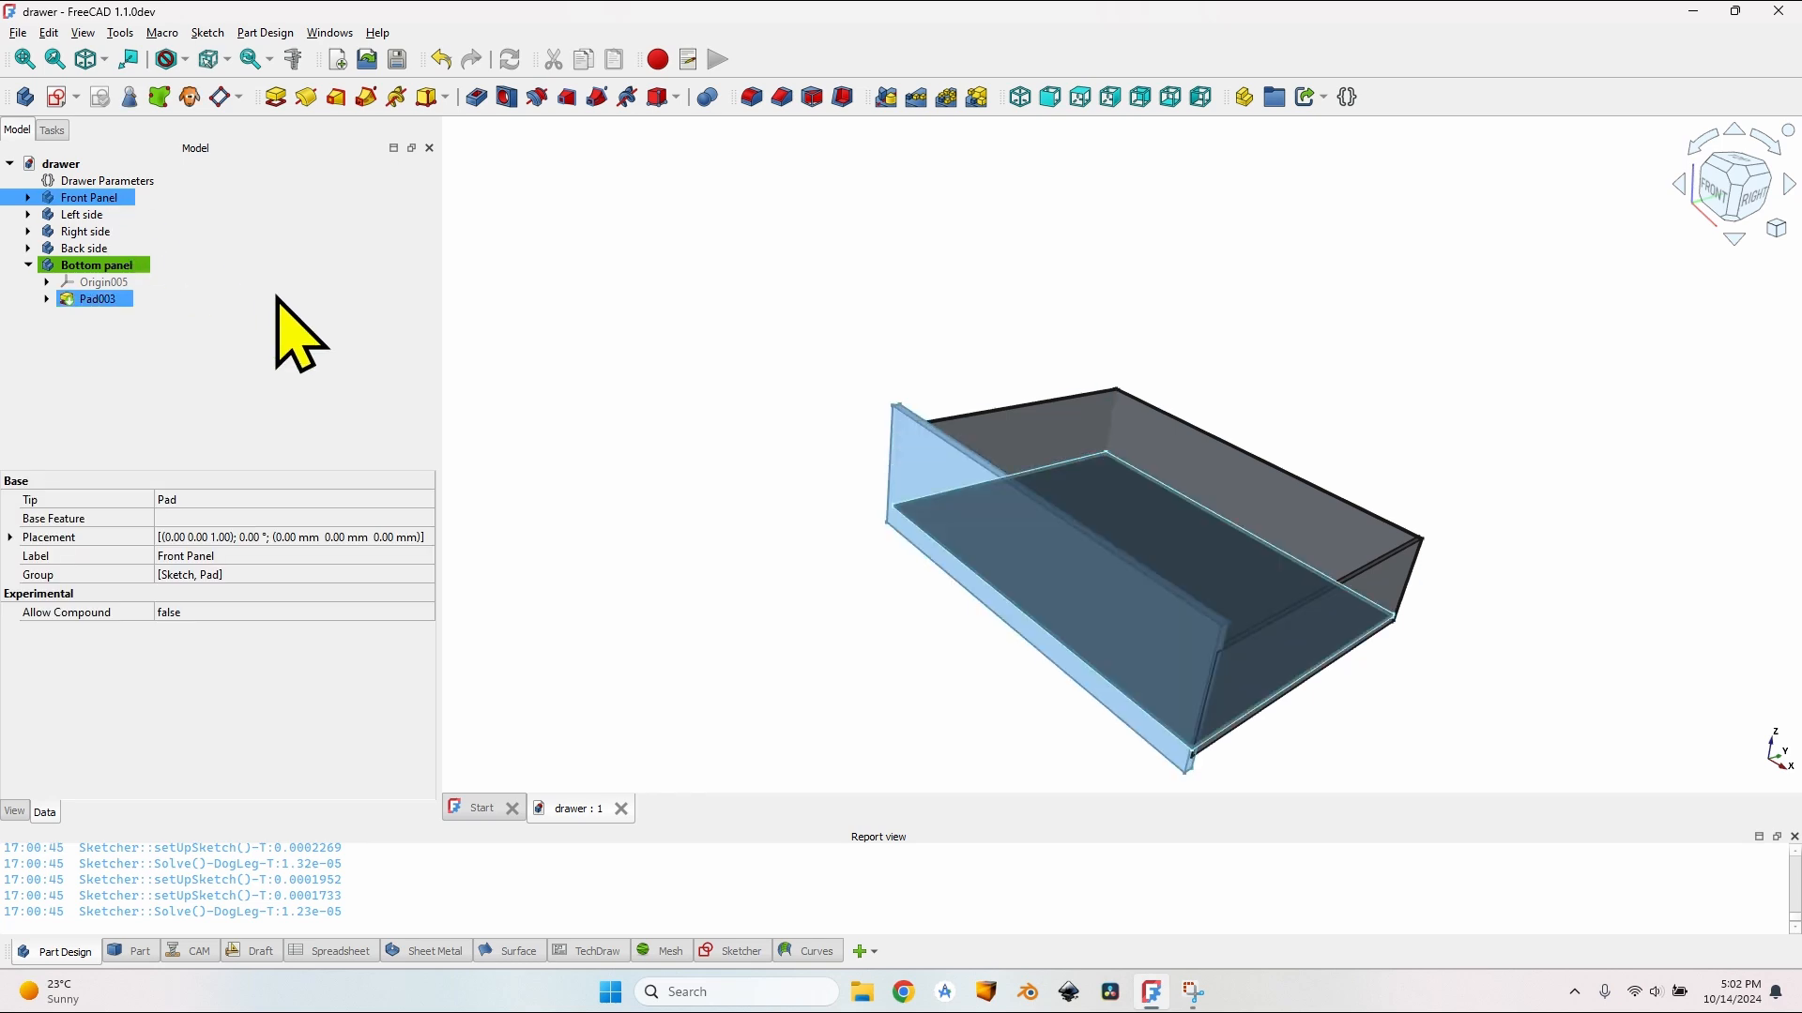
key(space)
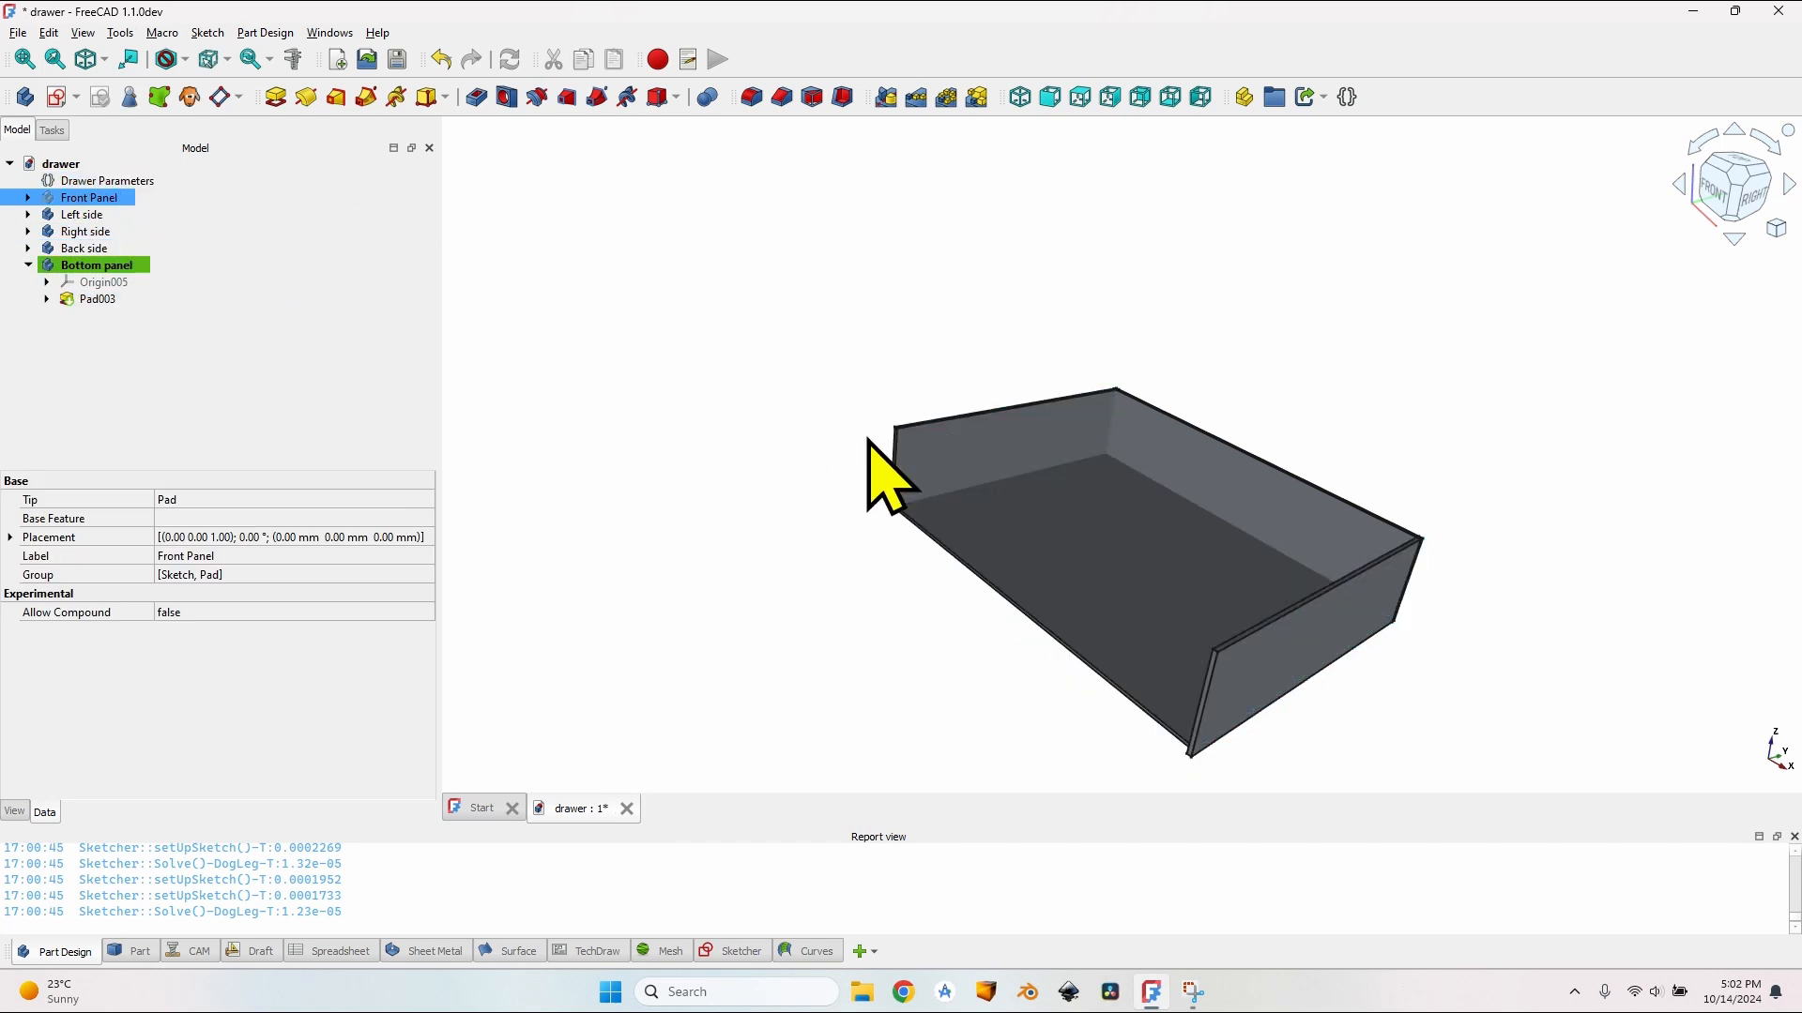
scroll(885, 475, up, 5)
click(85, 214)
right_click(86, 214)
click(141, 223)
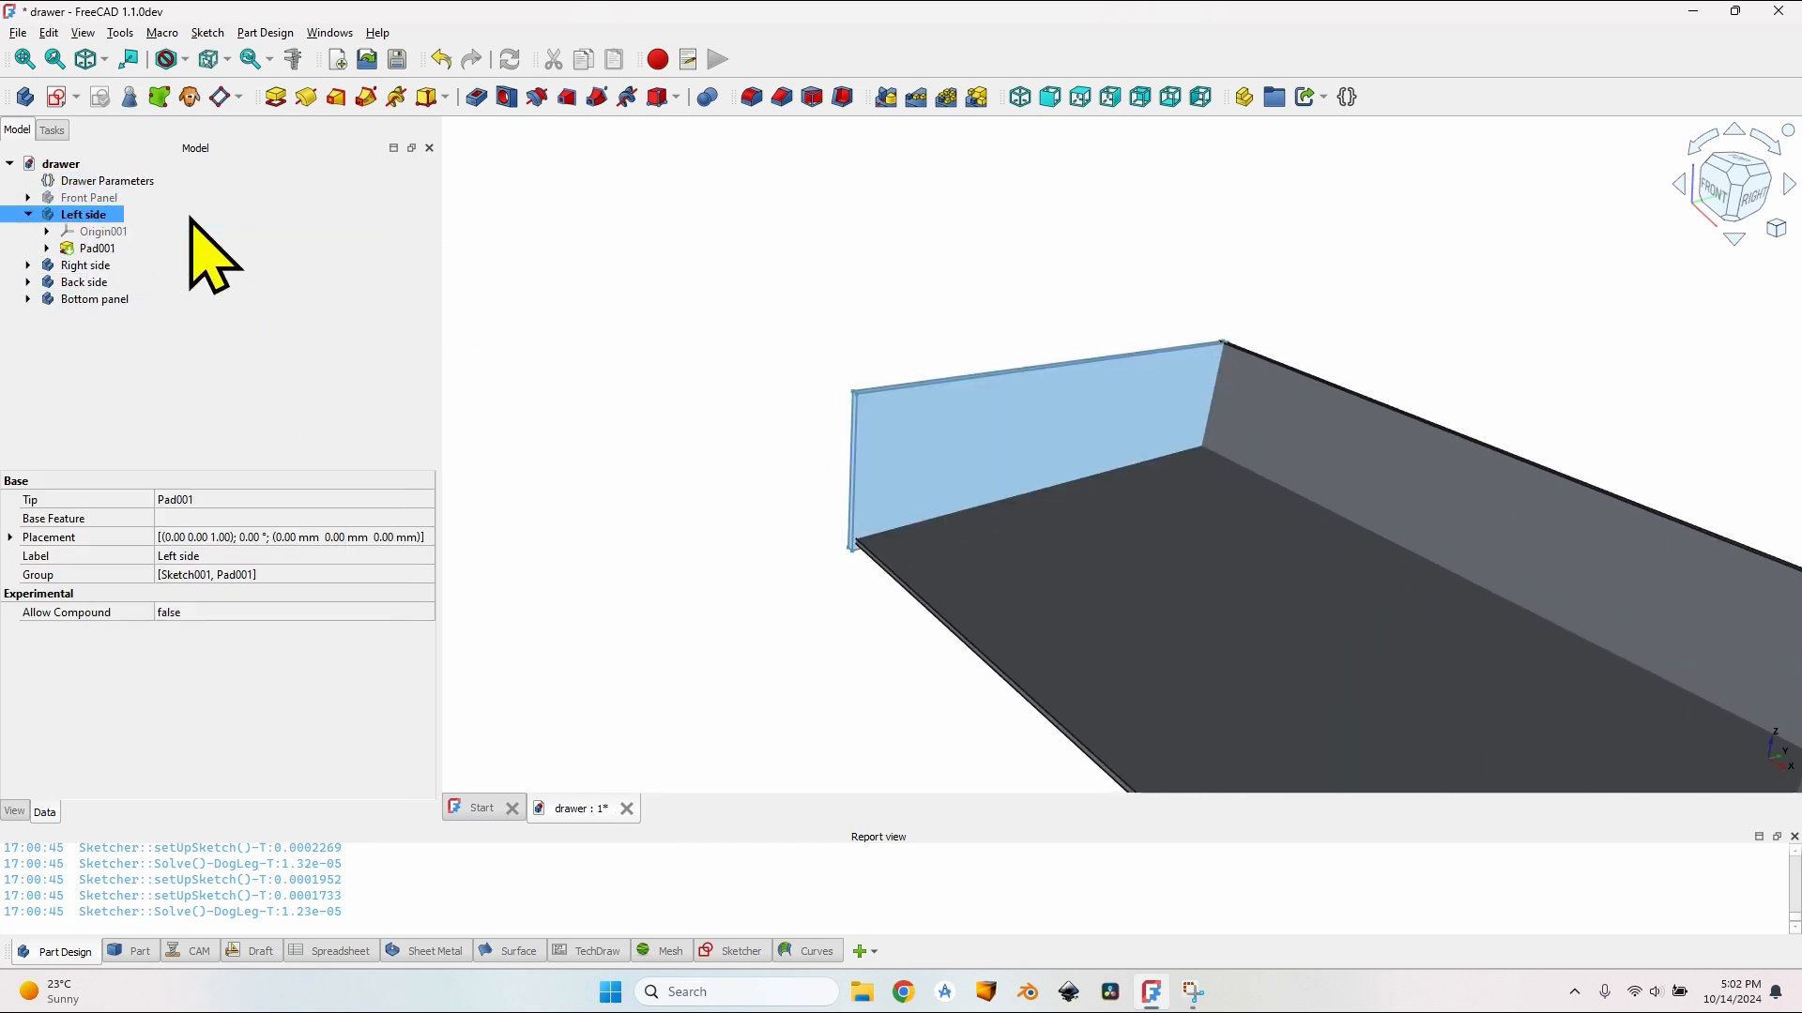
Step: Create a sketch on the inner face of the left side and toggle the section view at the sketch plane
scroll(797, 375, up, 2)
click(753, 394)
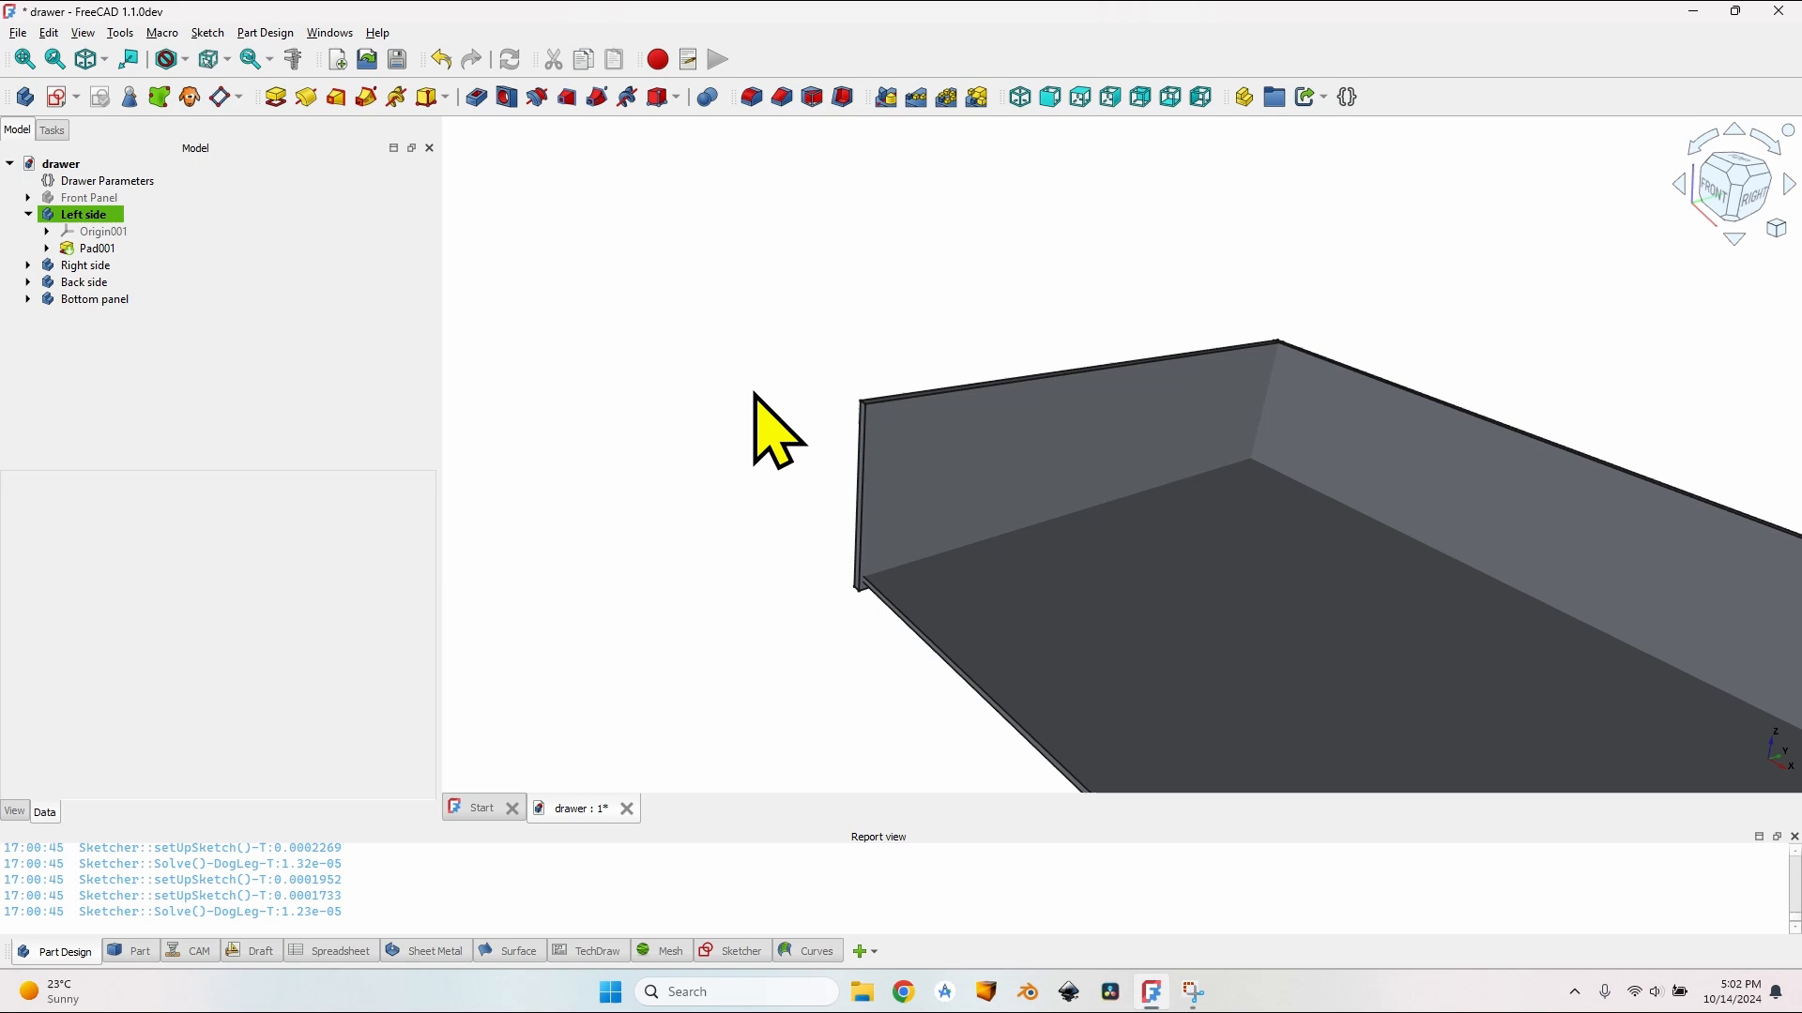
click(939, 455)
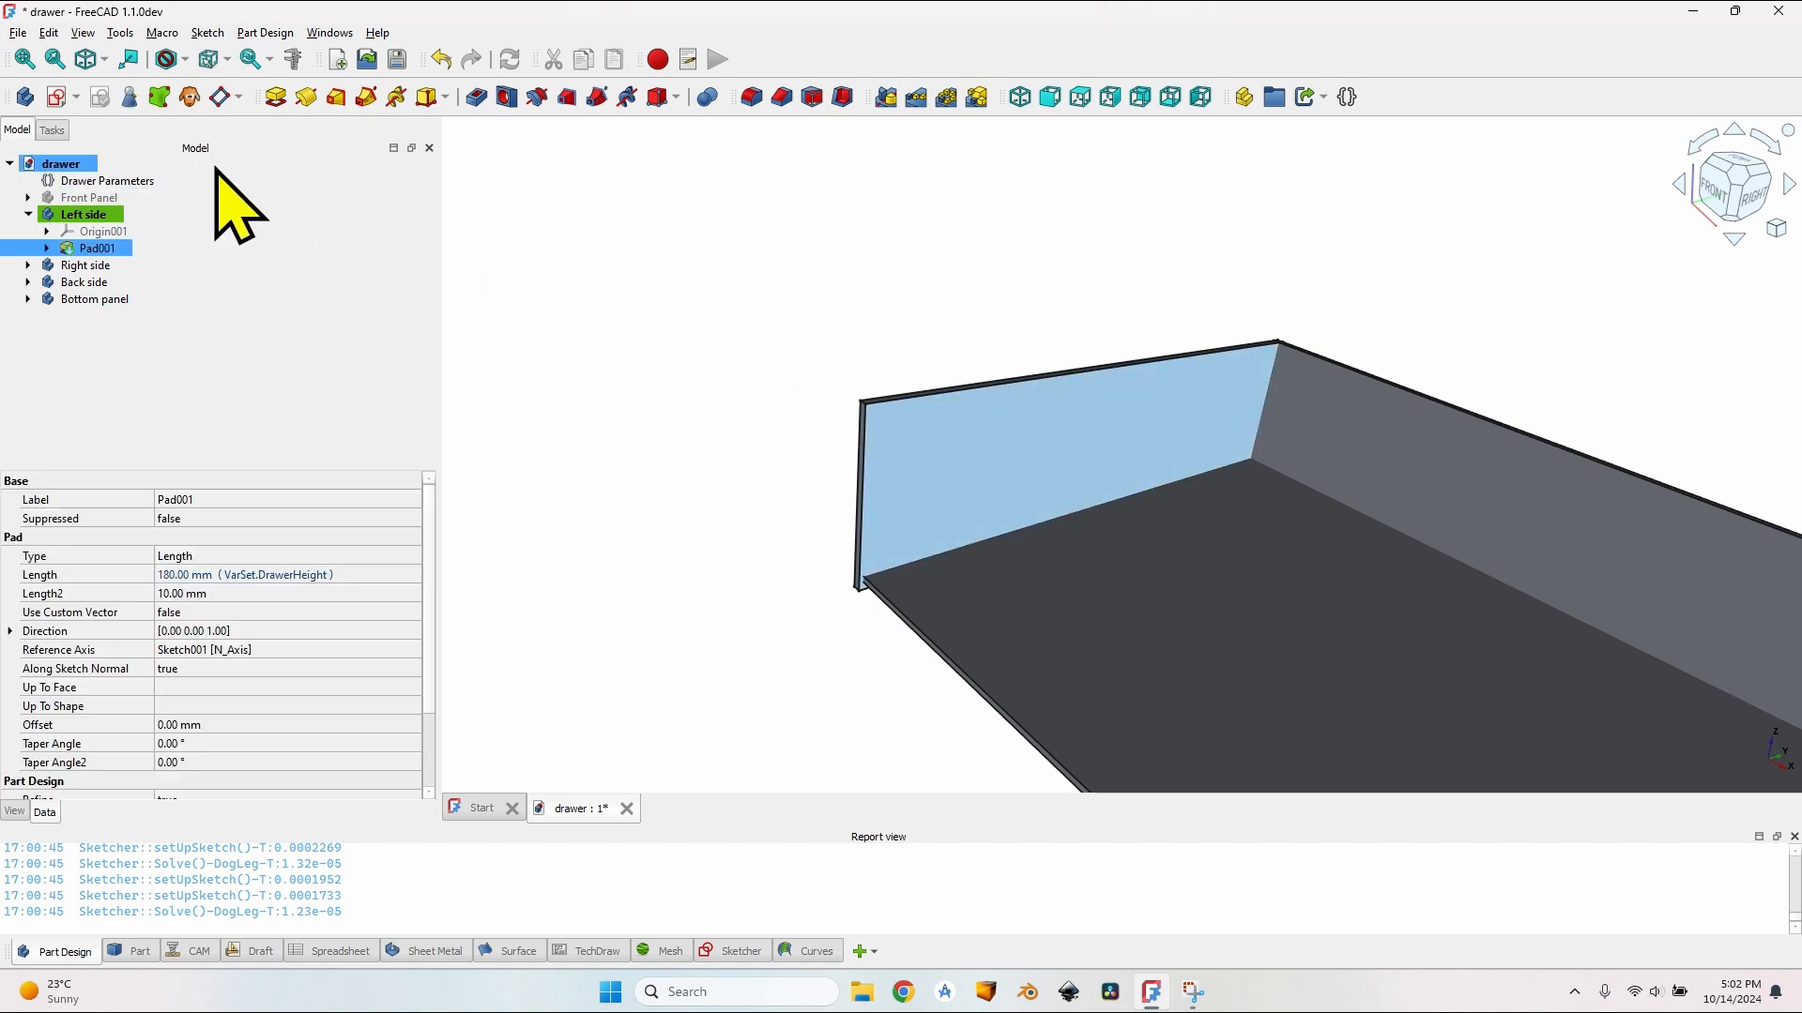
click(55, 97)
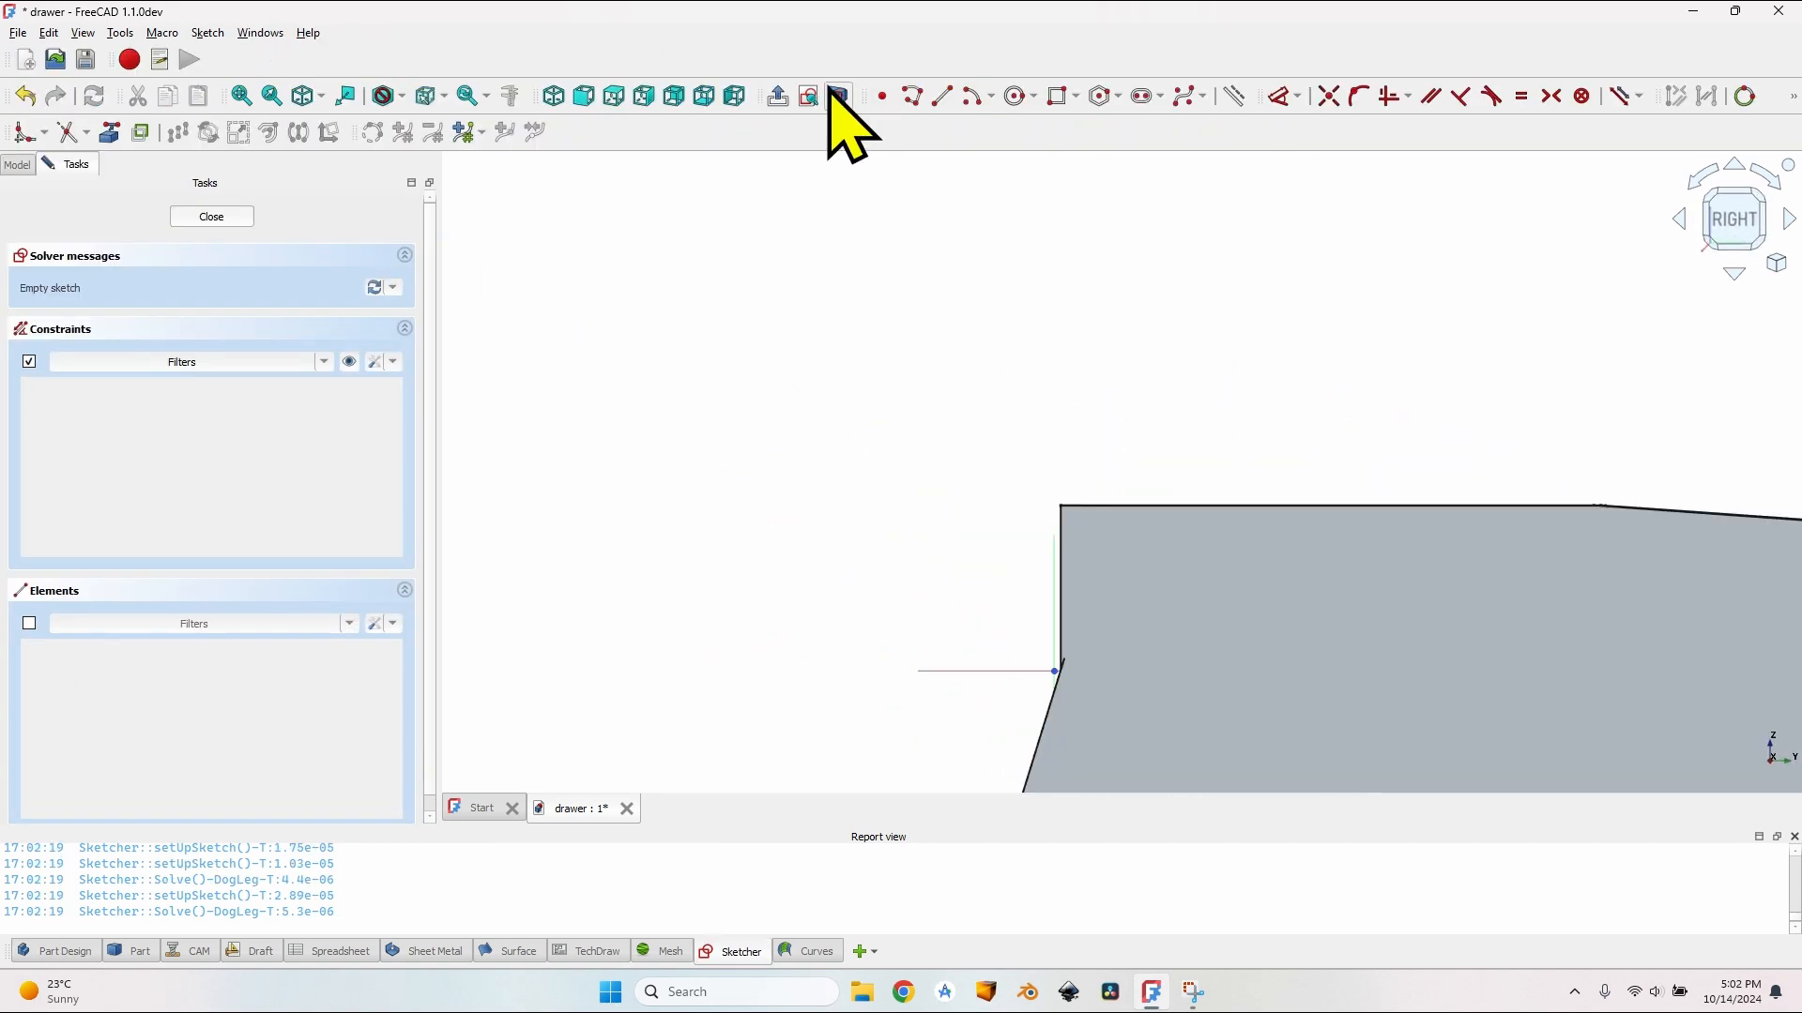
click(833, 94)
Step: Sketch a closed four-line trapezoid near the lower front corner of the left side, with its short front edge and long rear edge vertical
scroll(1139, 626, up, 3)
mouse_move(1050, 651)
middle_down()
mouse_move(1054, 603)
mouse_move(1098, 639)
middle_up()
scroll(1062, 631, up, 6)
scroll(791, 245, down, 4)
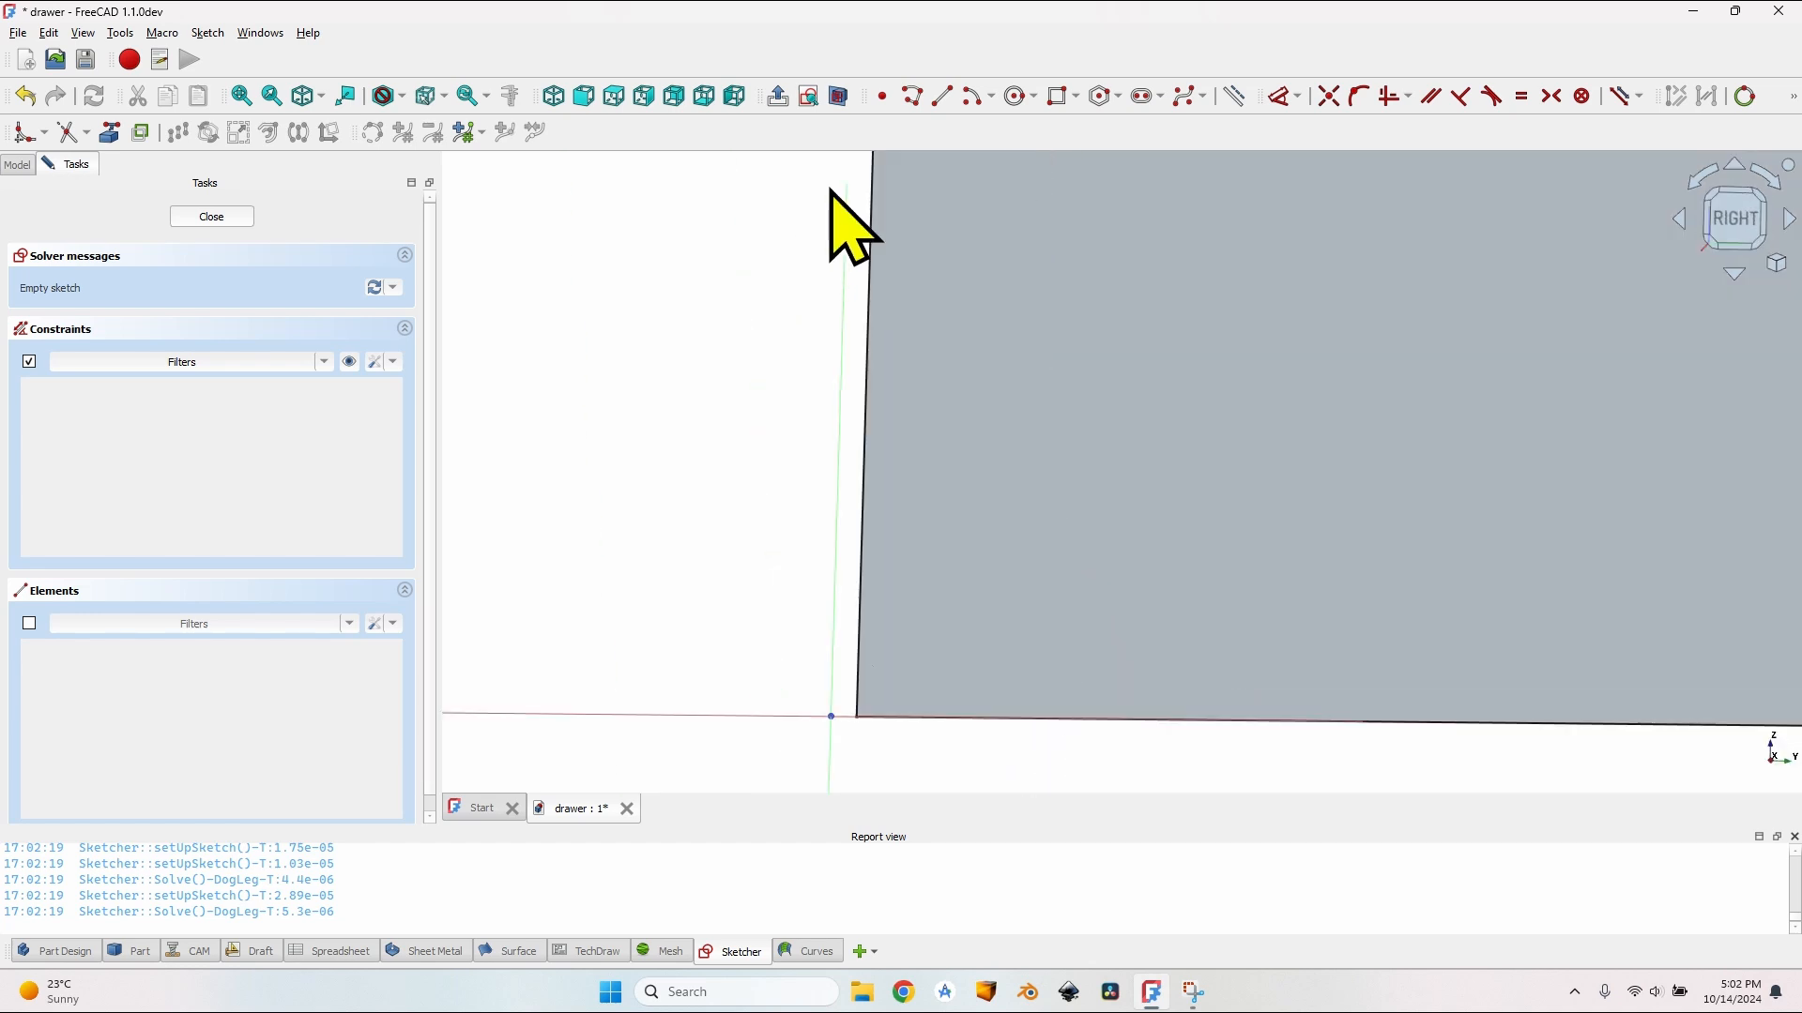
click(934, 95)
click(883, 539)
double_click(1110, 447)
double_click(1105, 670)
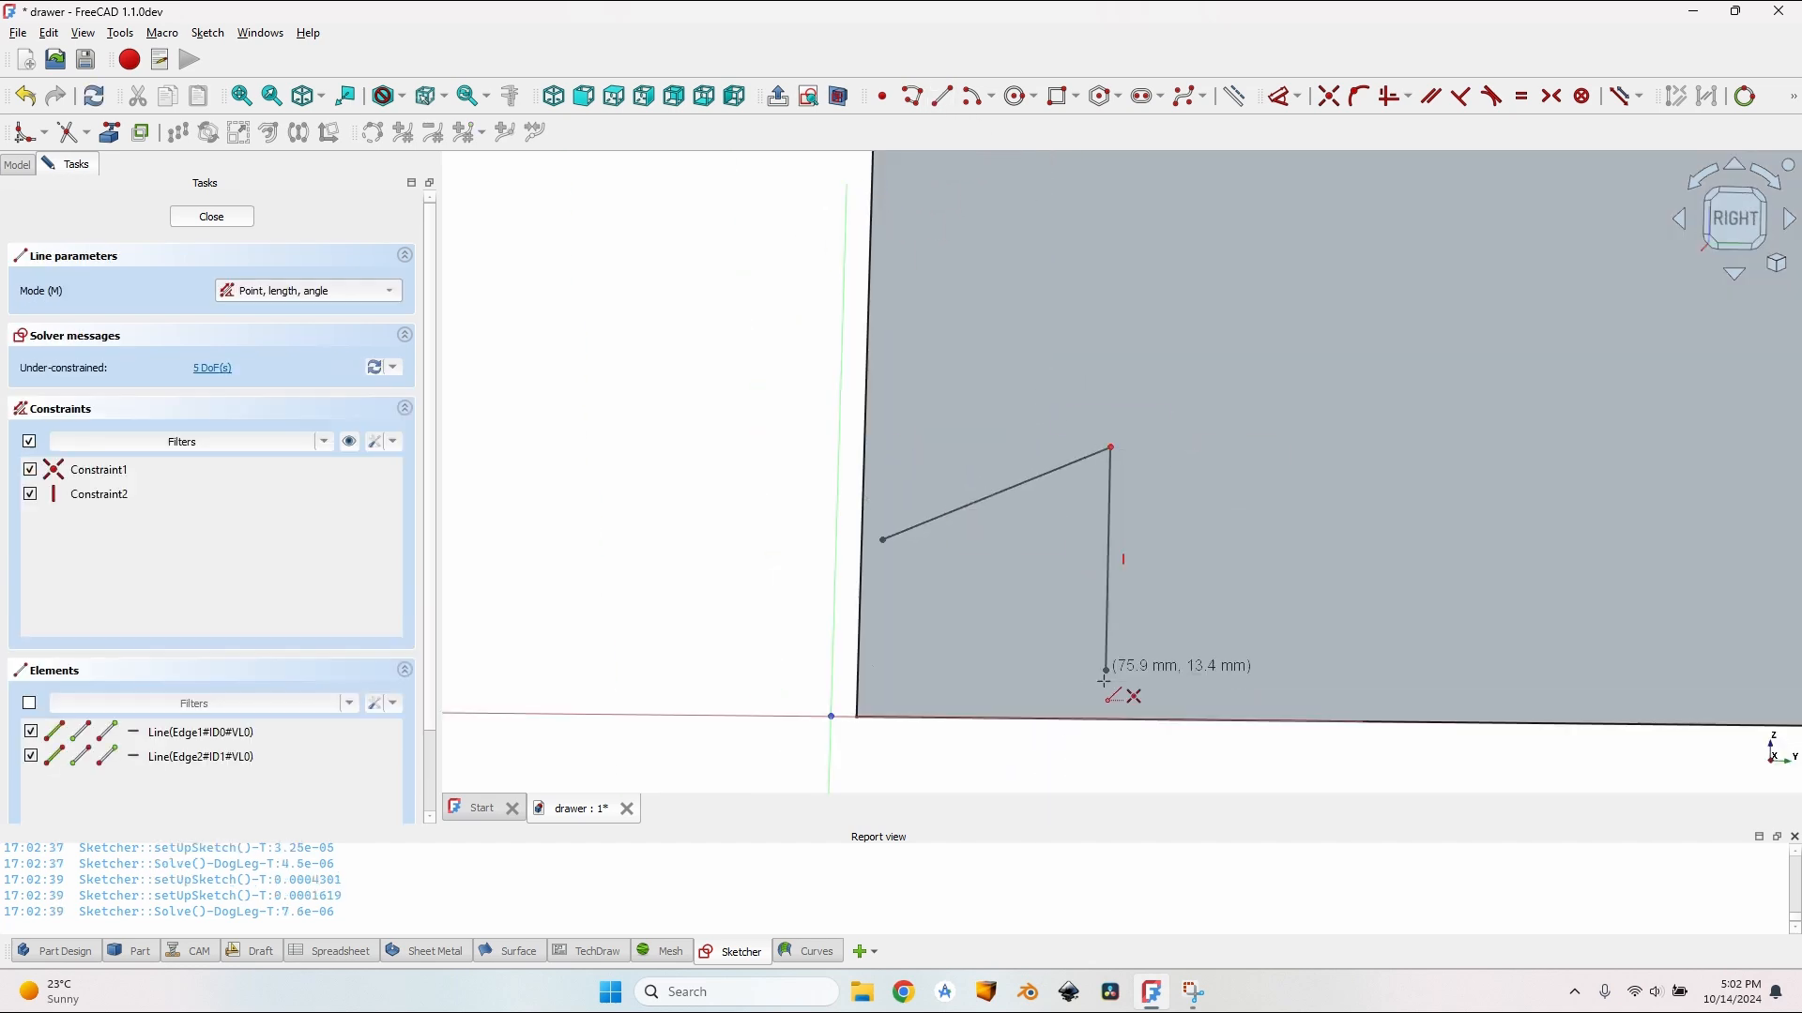
double_click(879, 588)
click(883, 539)
right_click(883, 541)
click(881, 568)
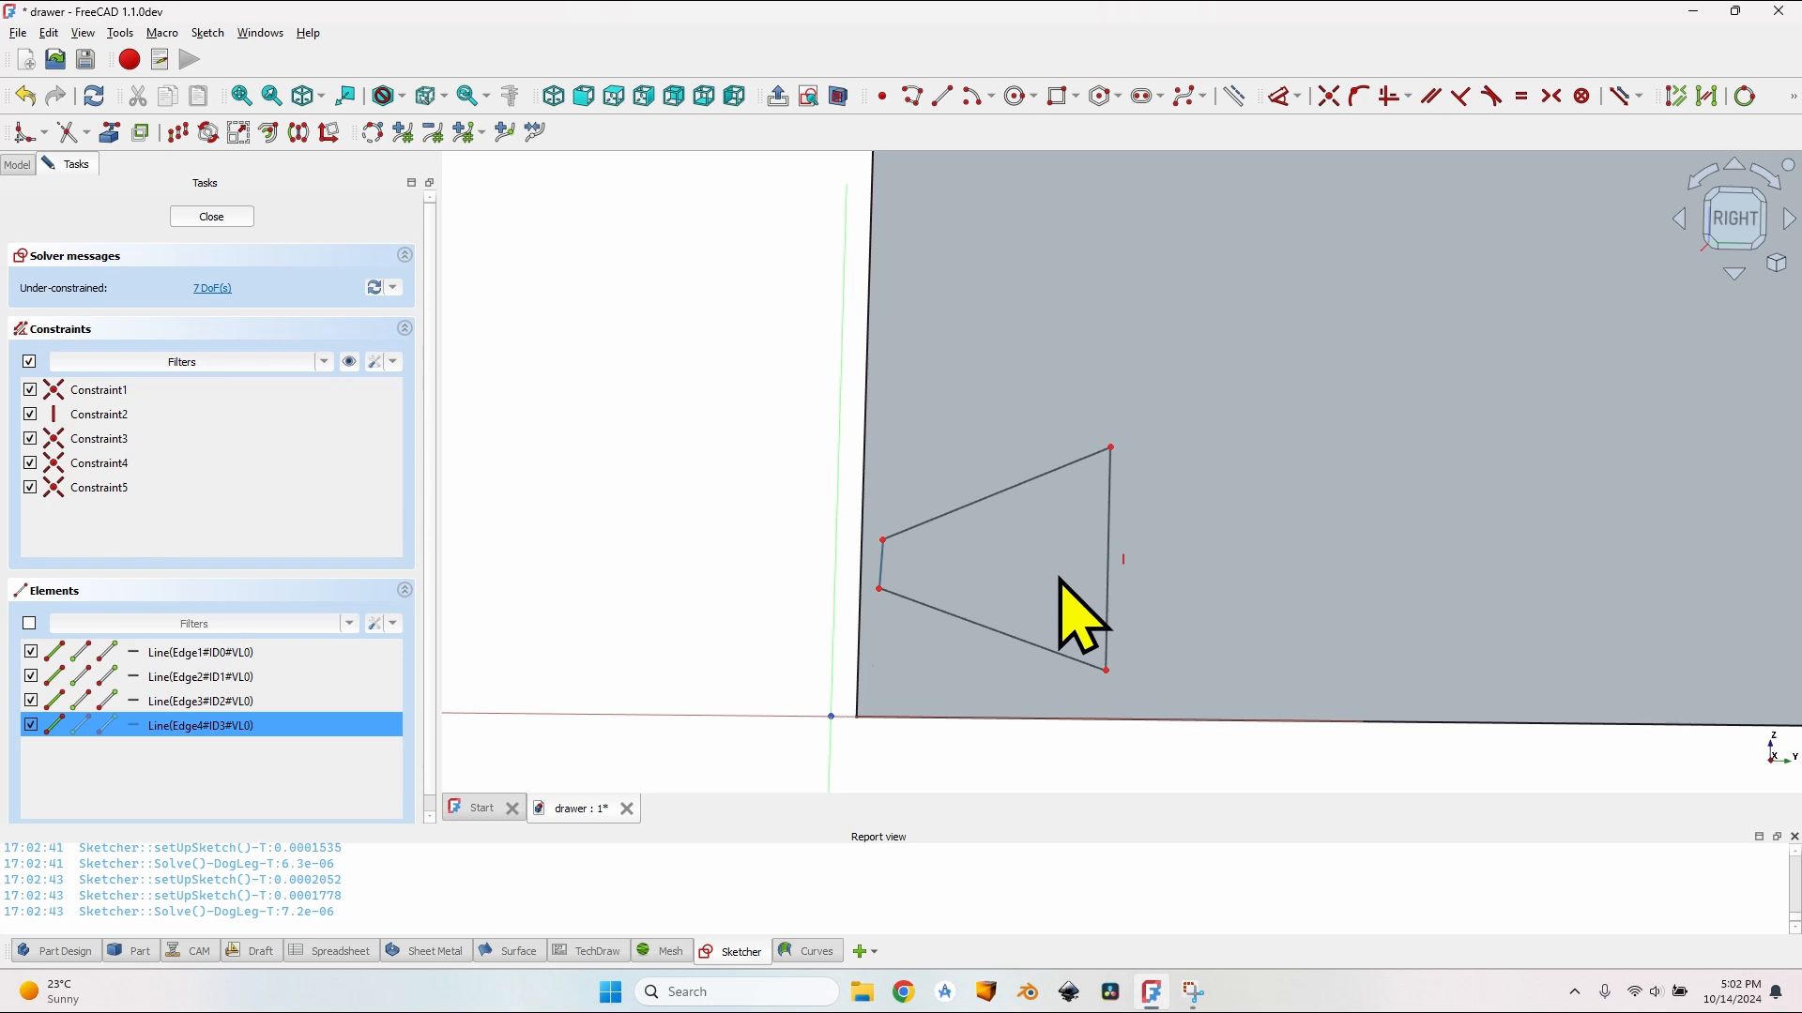
key(v)
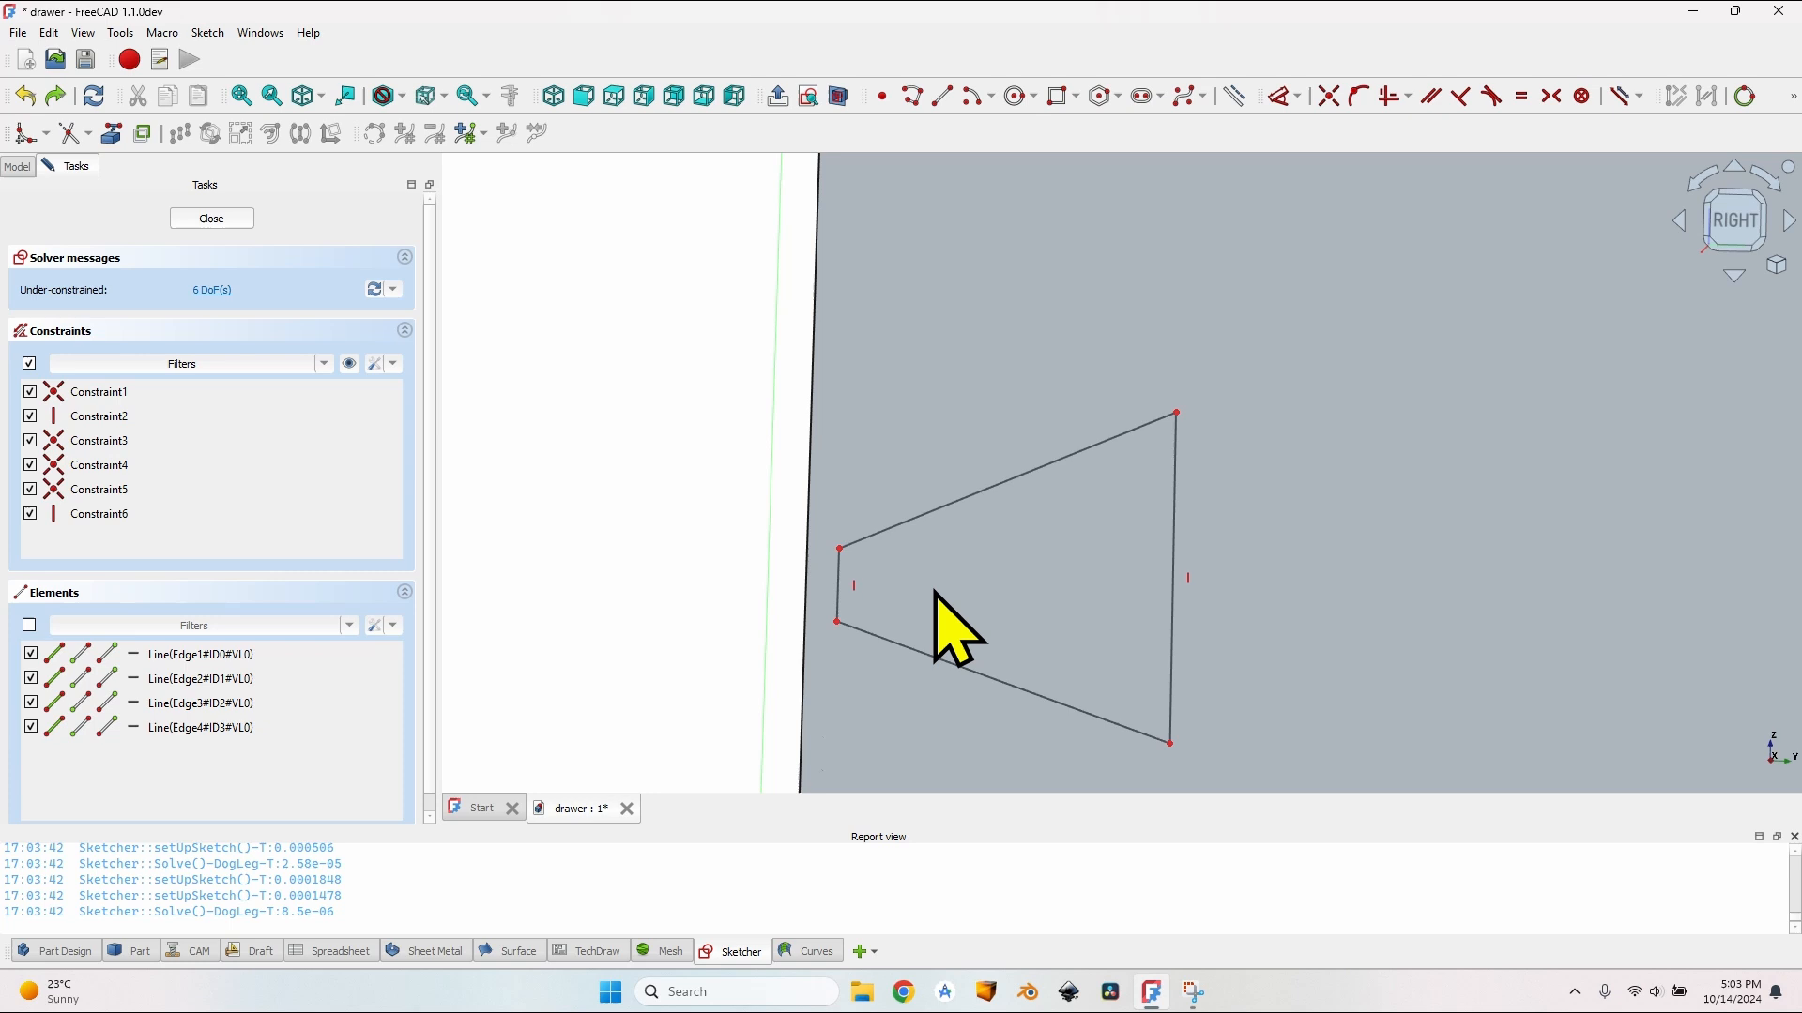
Step: Fillet the two corners at the ends of the trapezoid's long vertical edge
click(26, 133)
click(1099, 447)
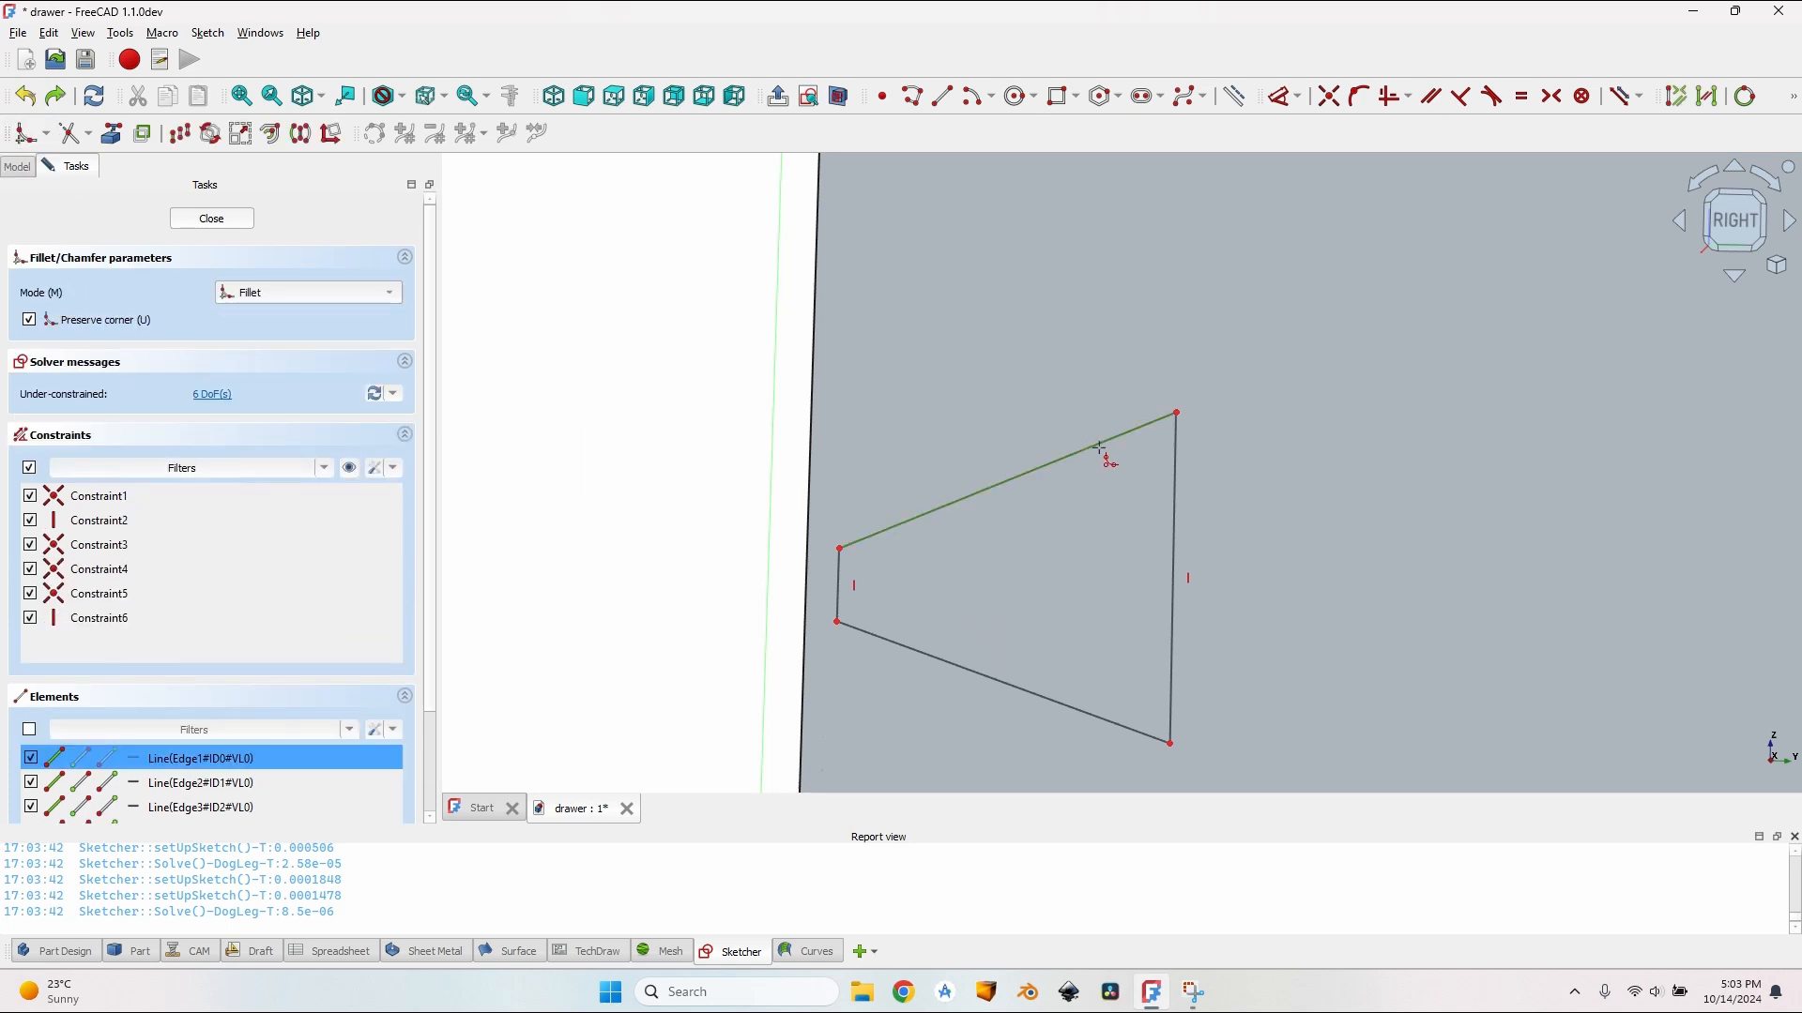
click(1186, 459)
click(1131, 718)
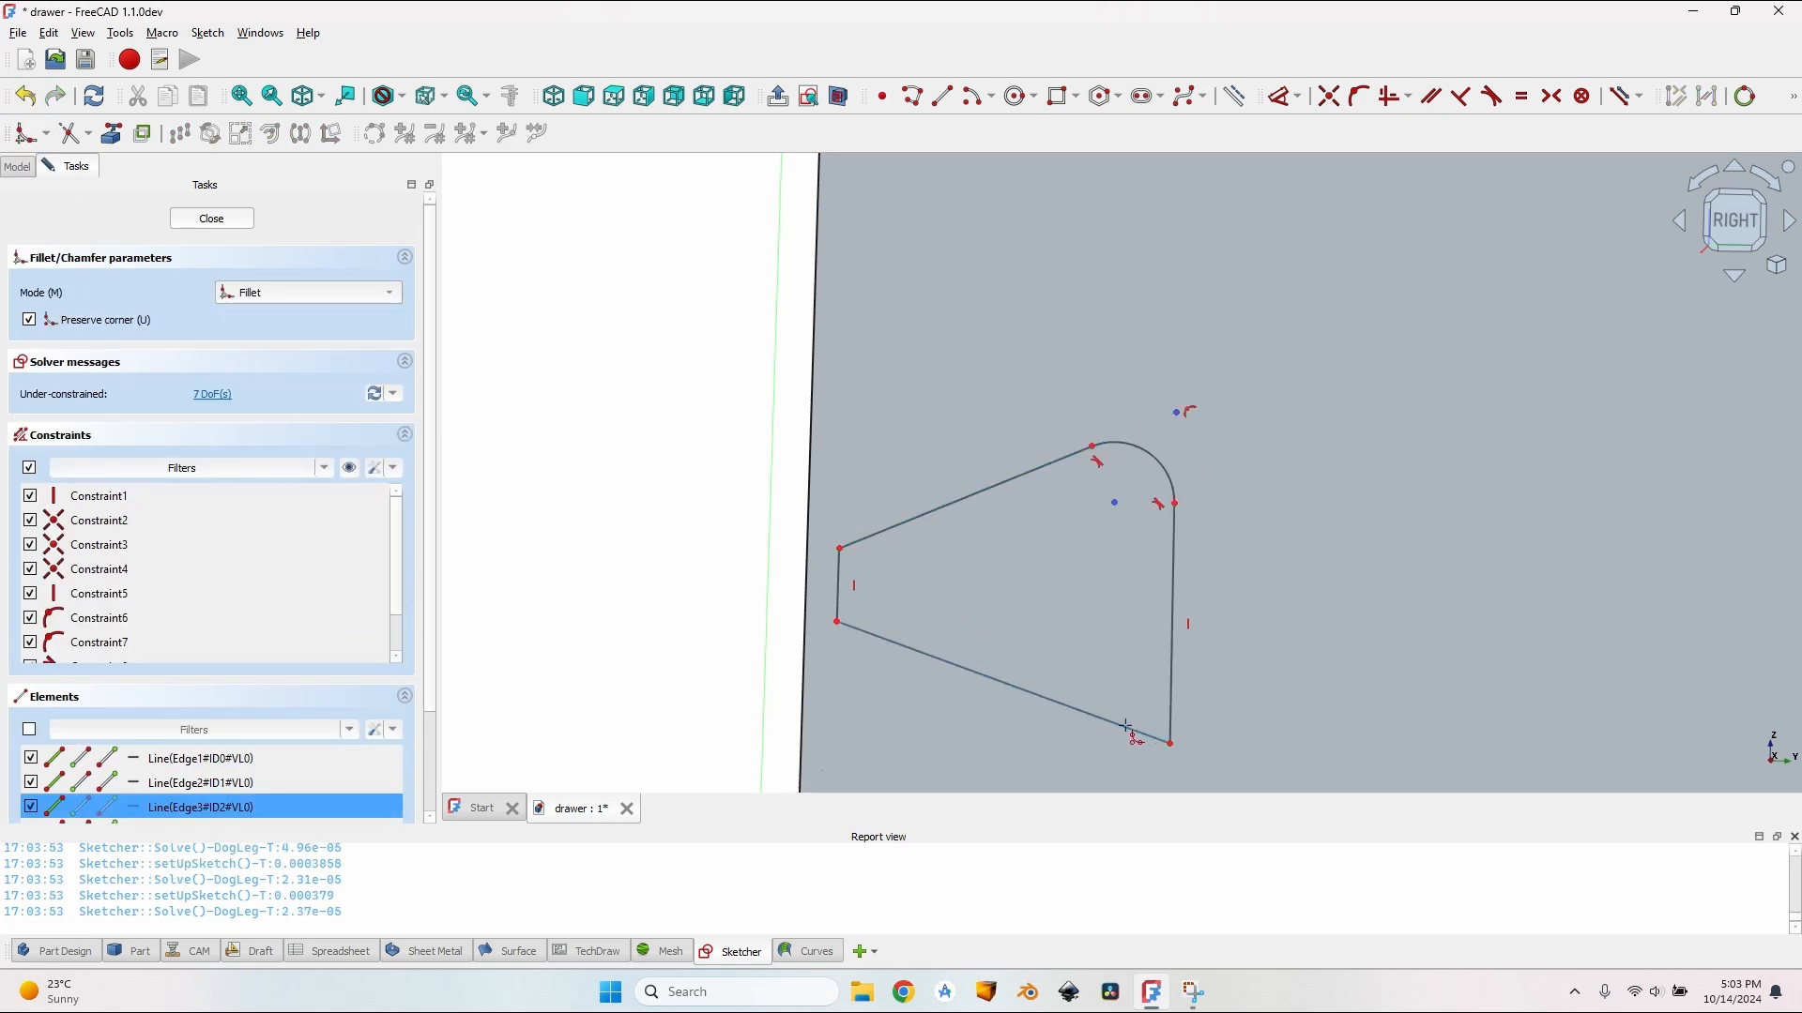
right_click(1220, 527)
Step: Constrain the two fillet arcs to be equal
click(1170, 472)
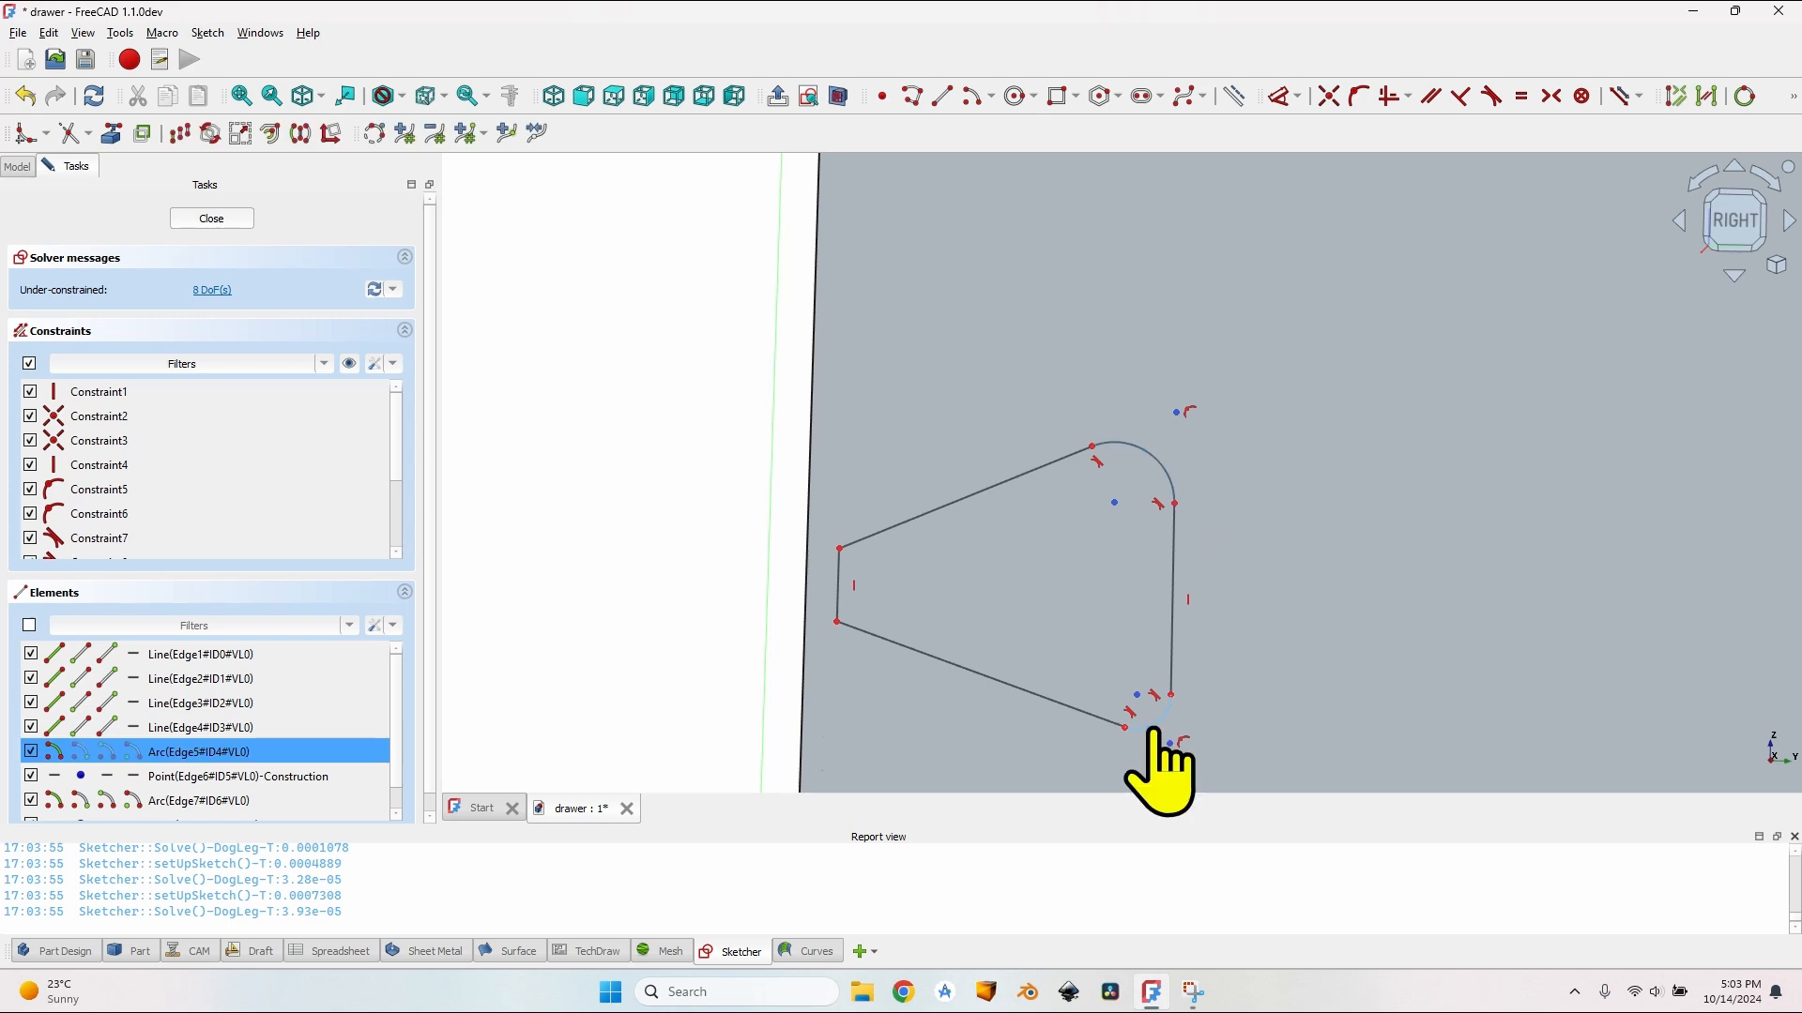
click(1156, 723)
key(e)
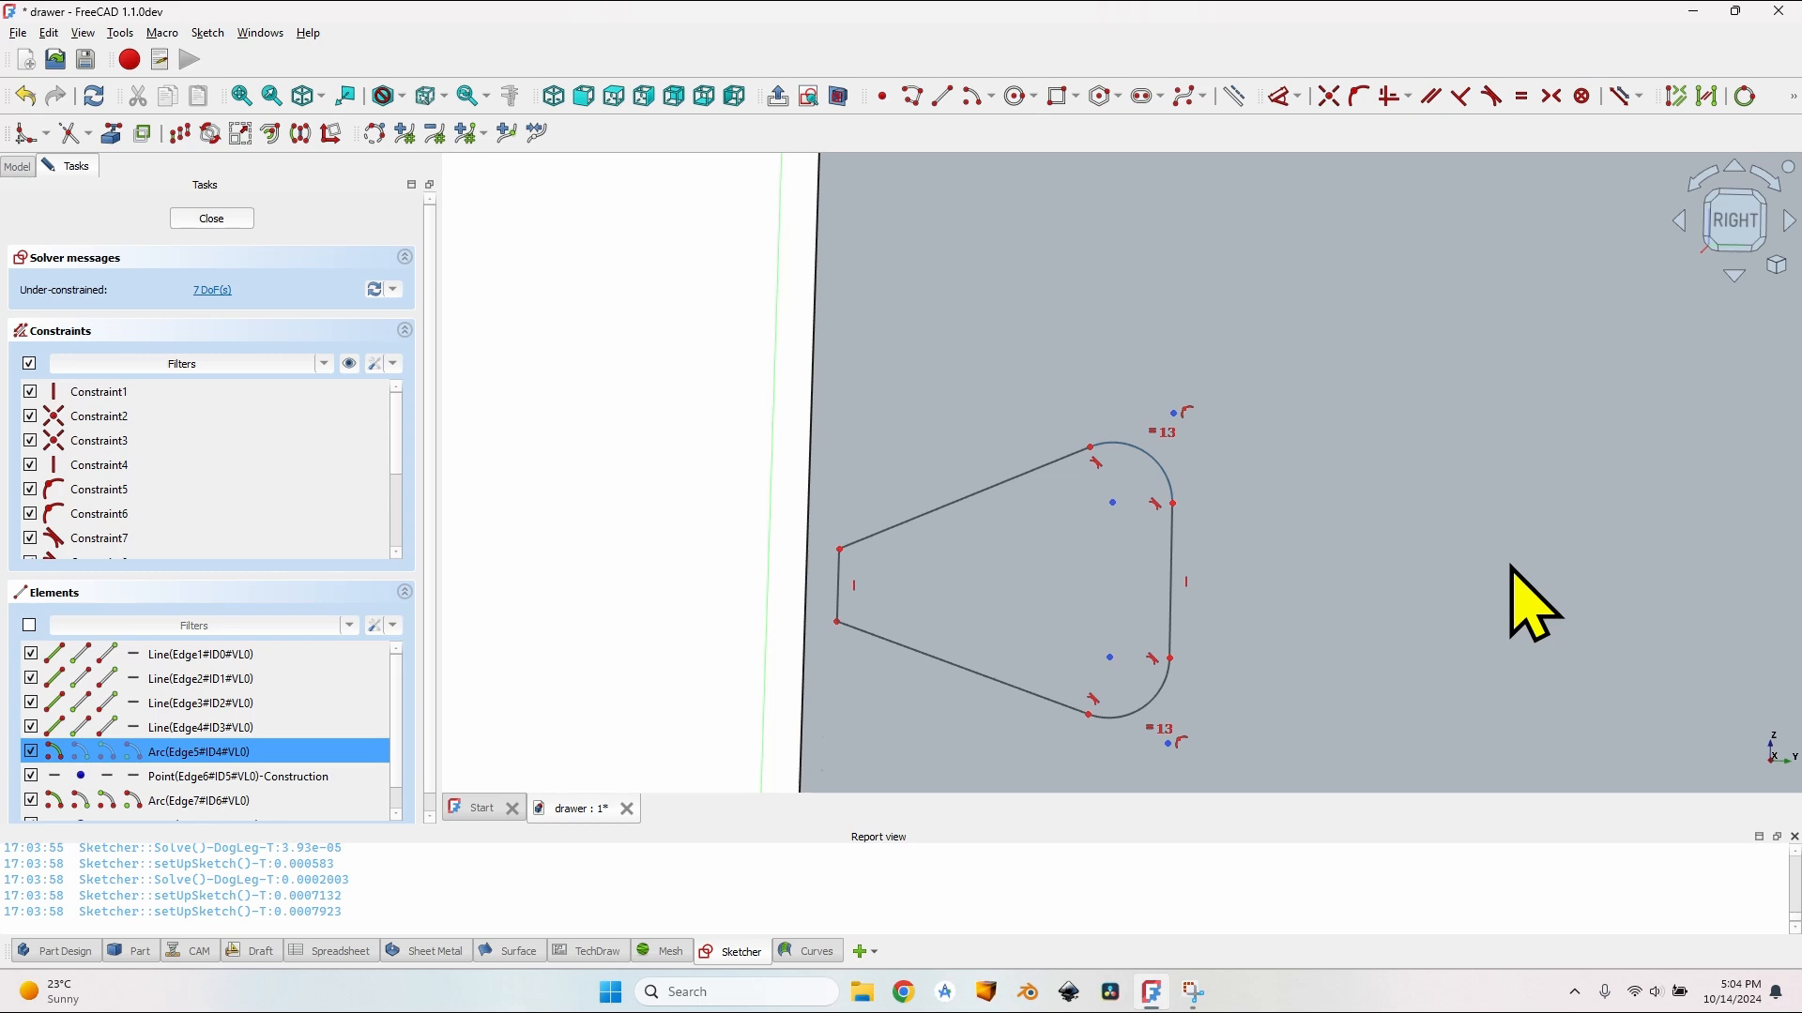
Step: Constrain the upper fillet arc's radius with the matching groove variable from VarSet, giving 1.59 mm
key(k)
key(r)
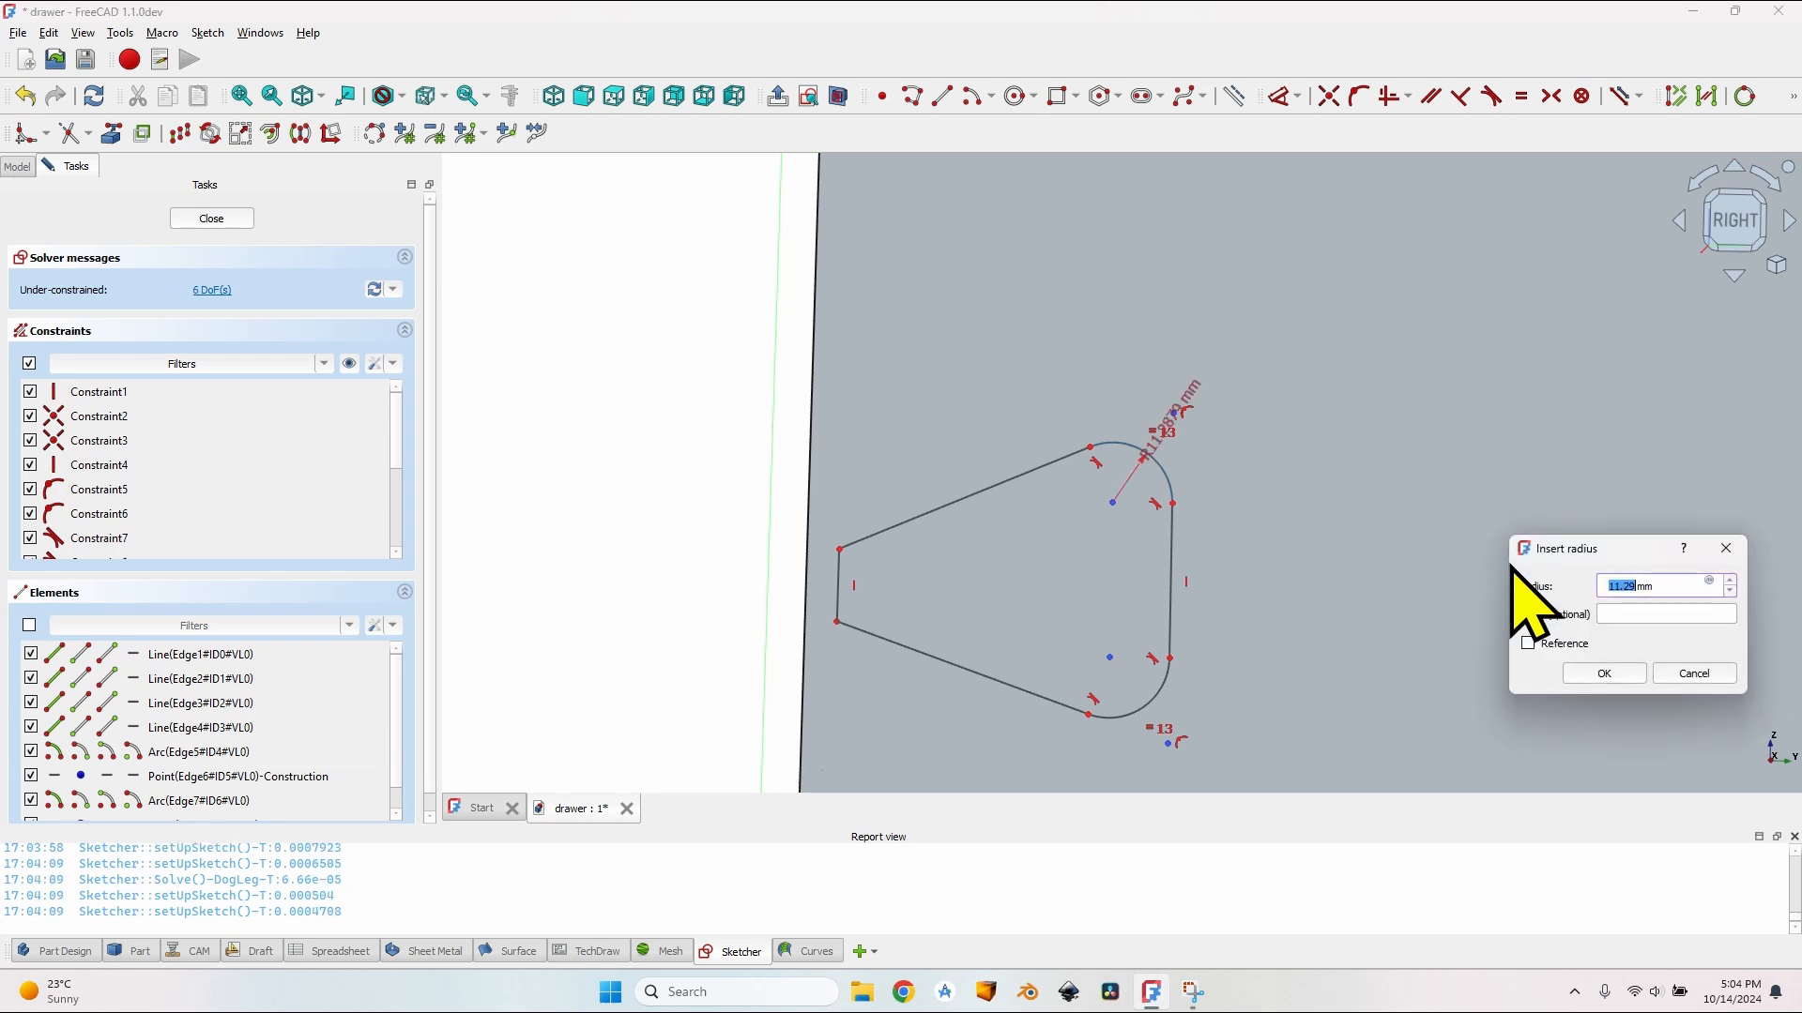
key(equal)
text(VarSet.)
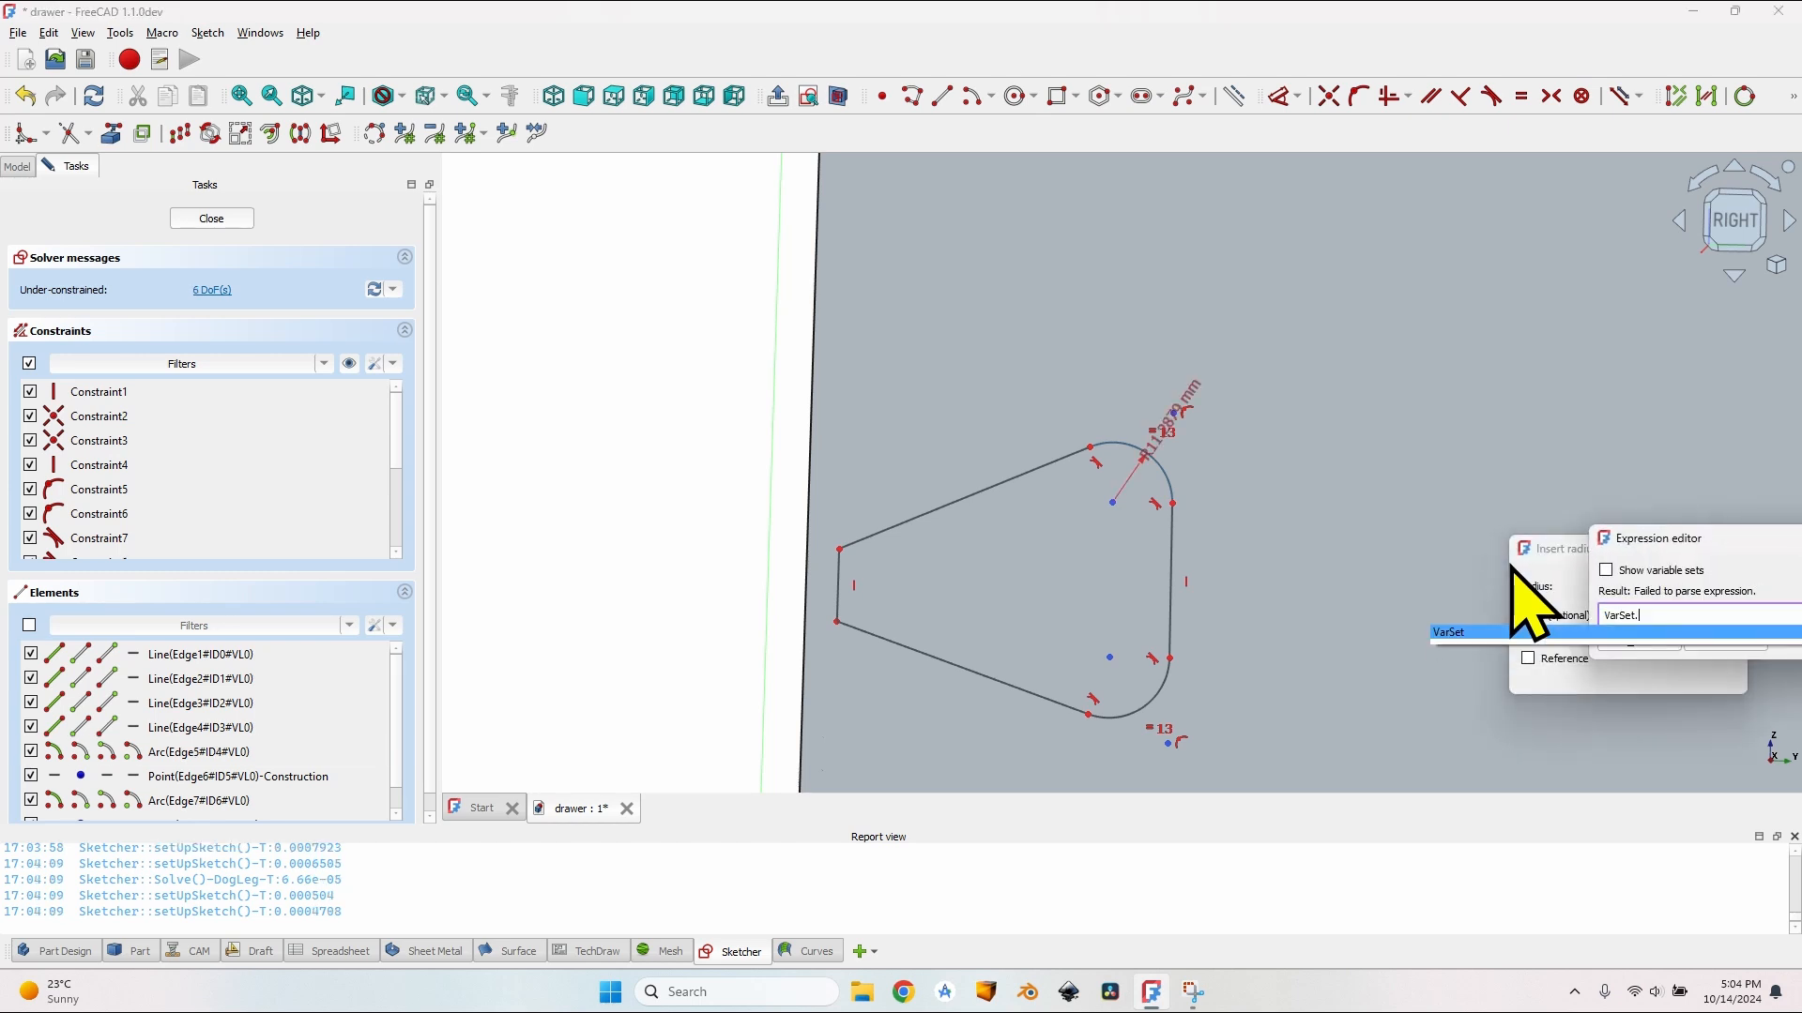
text(Groo)
key(Down)
key(Down)
key(Down)
key(Return)
key(Return)
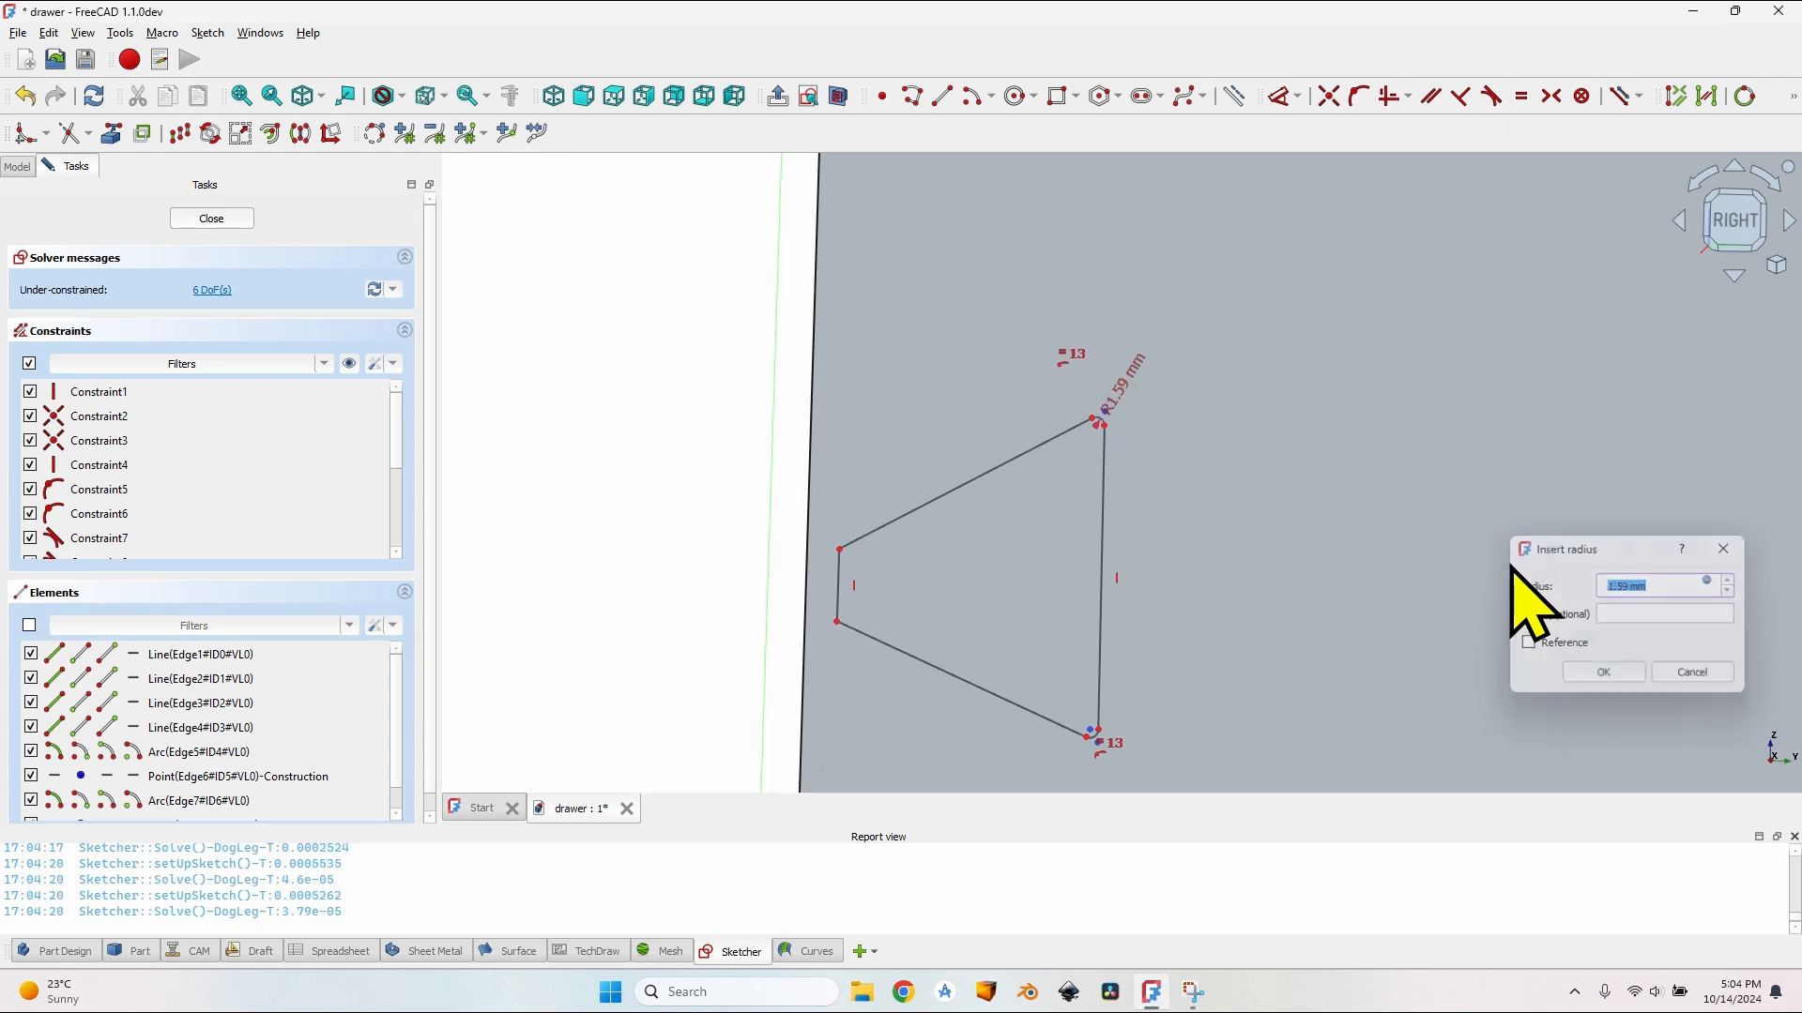
Step: Draw a vertical line just in front of the trapezoid's short edge, extending past both ends of that edge
scroll(856, 674, up, 4)
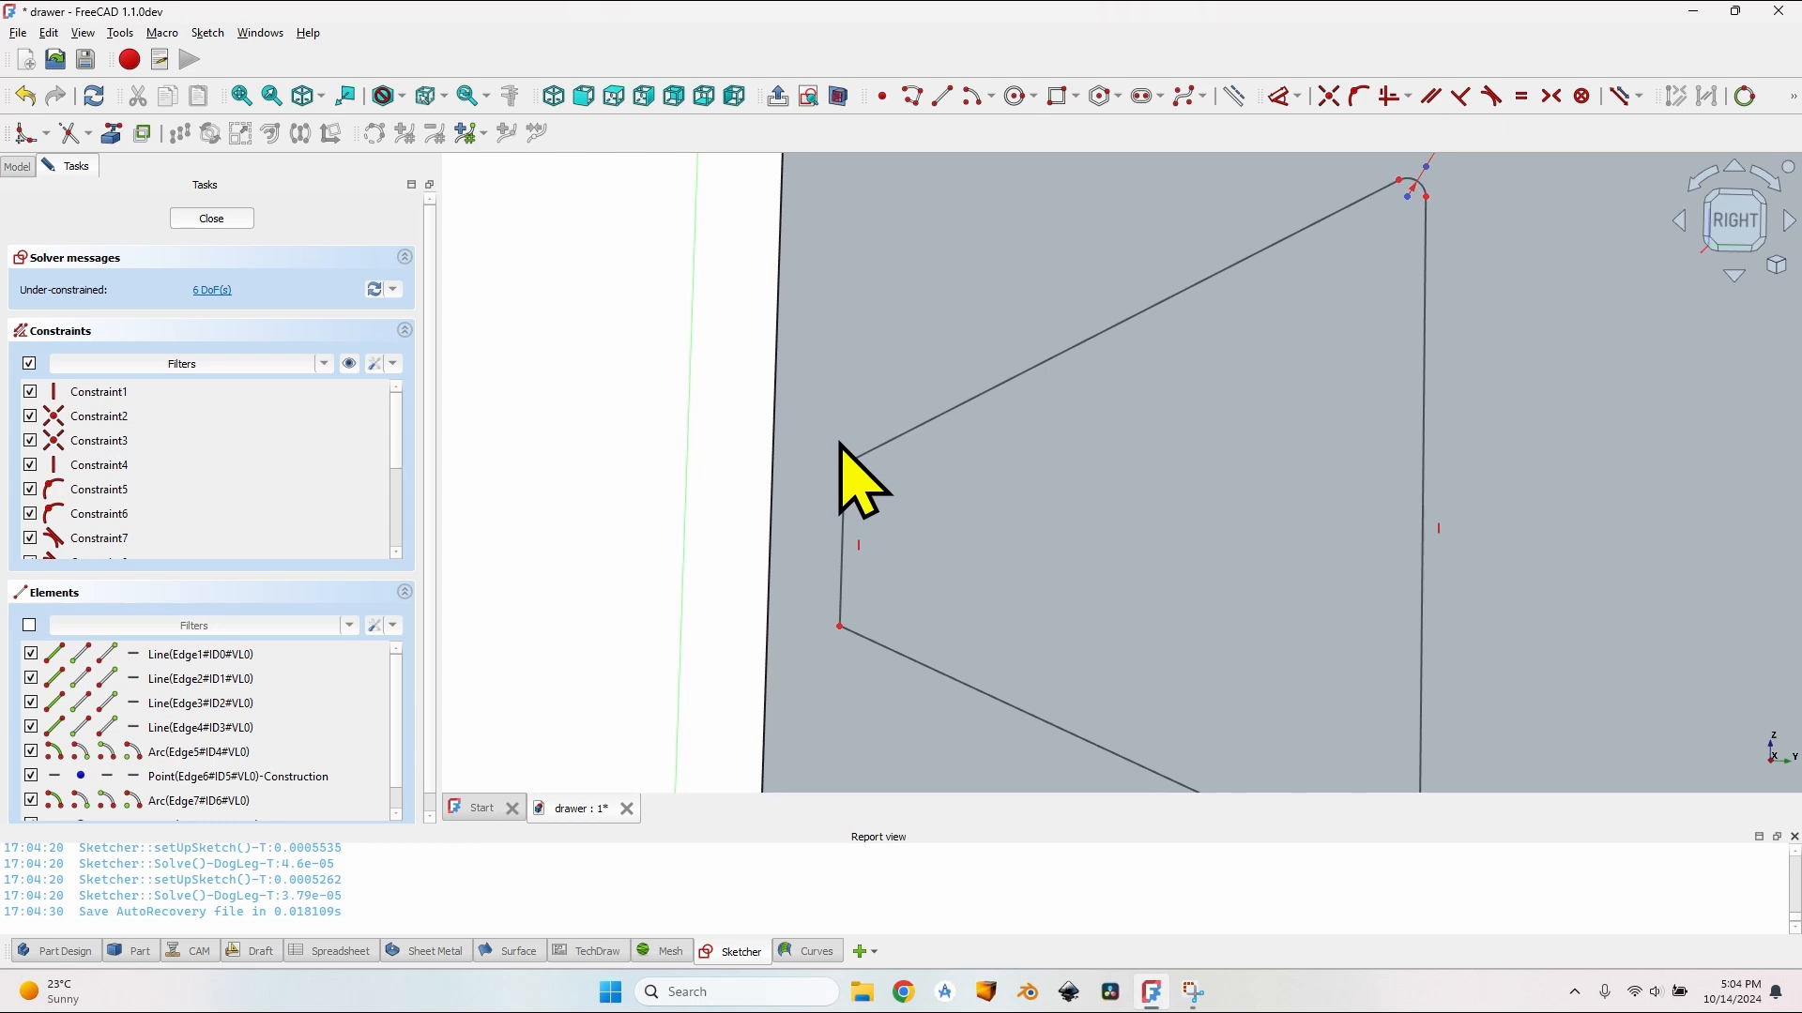
middle_drag(861, 674, 950, 564)
scroll(950, 564, up, 1)
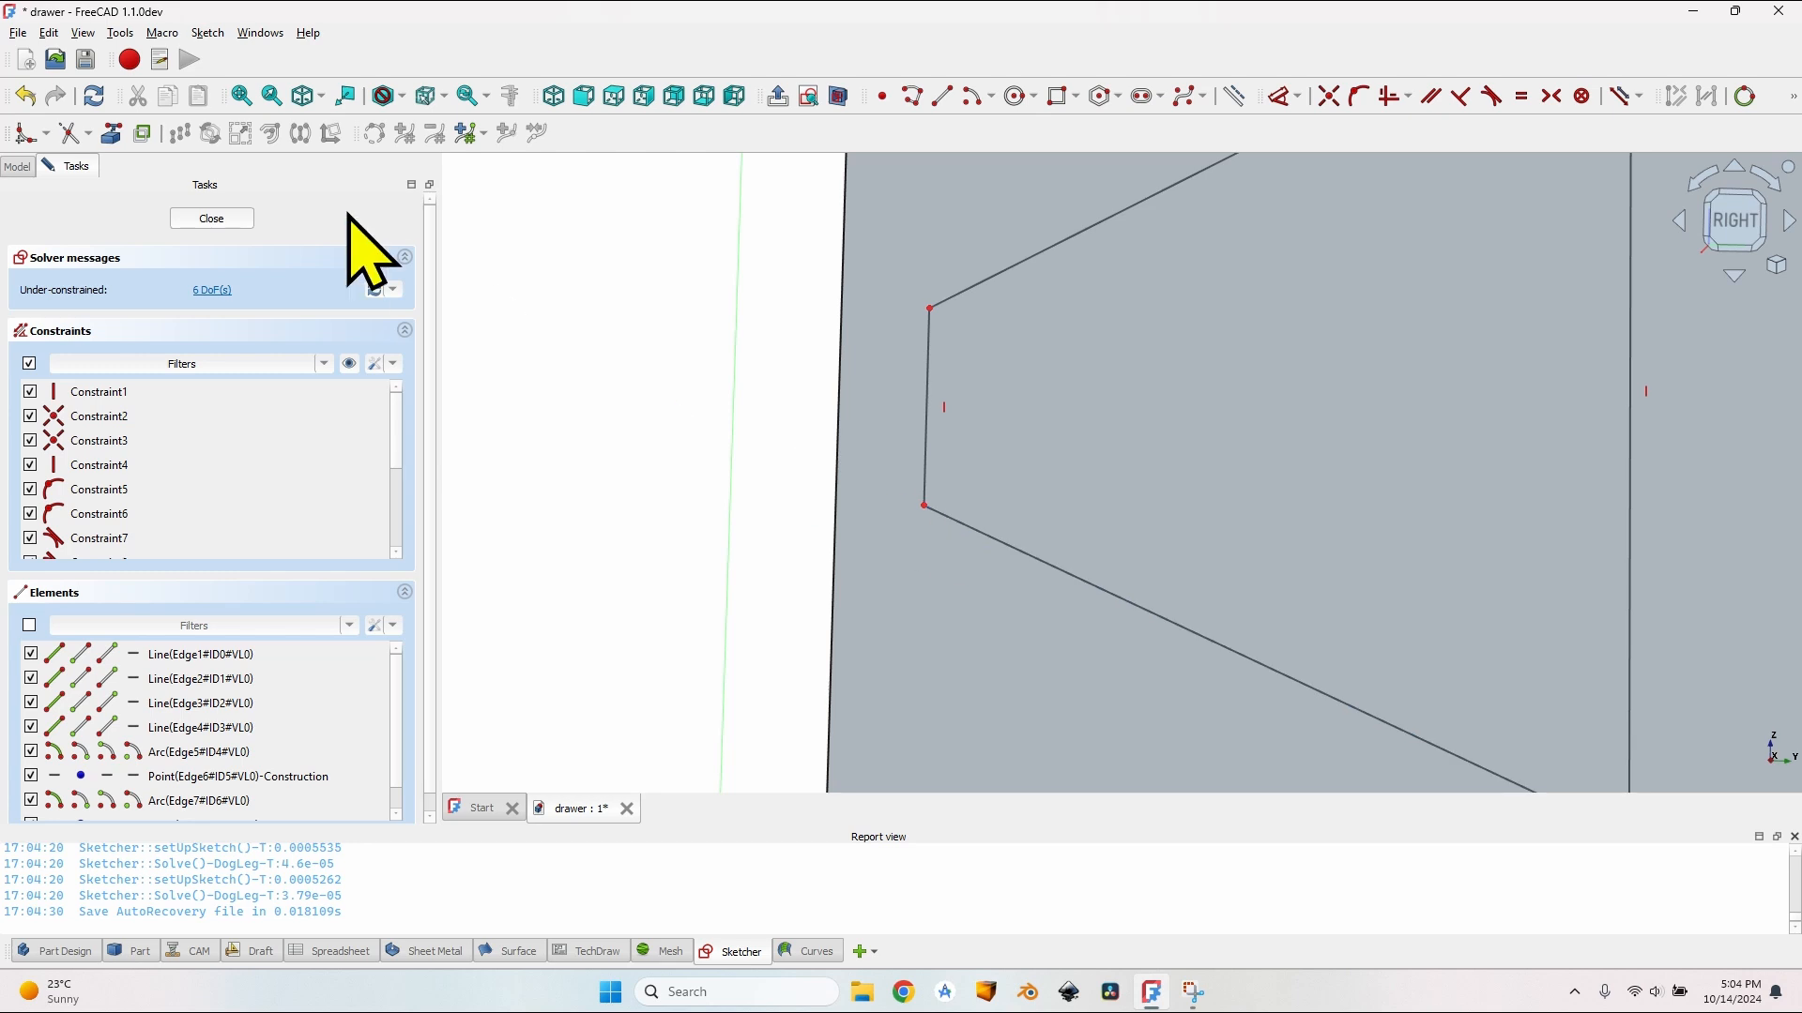
scroll(704, 319, down, 2)
middle_drag(788, 338, 846, 350)
click(941, 95)
click(730, 235)
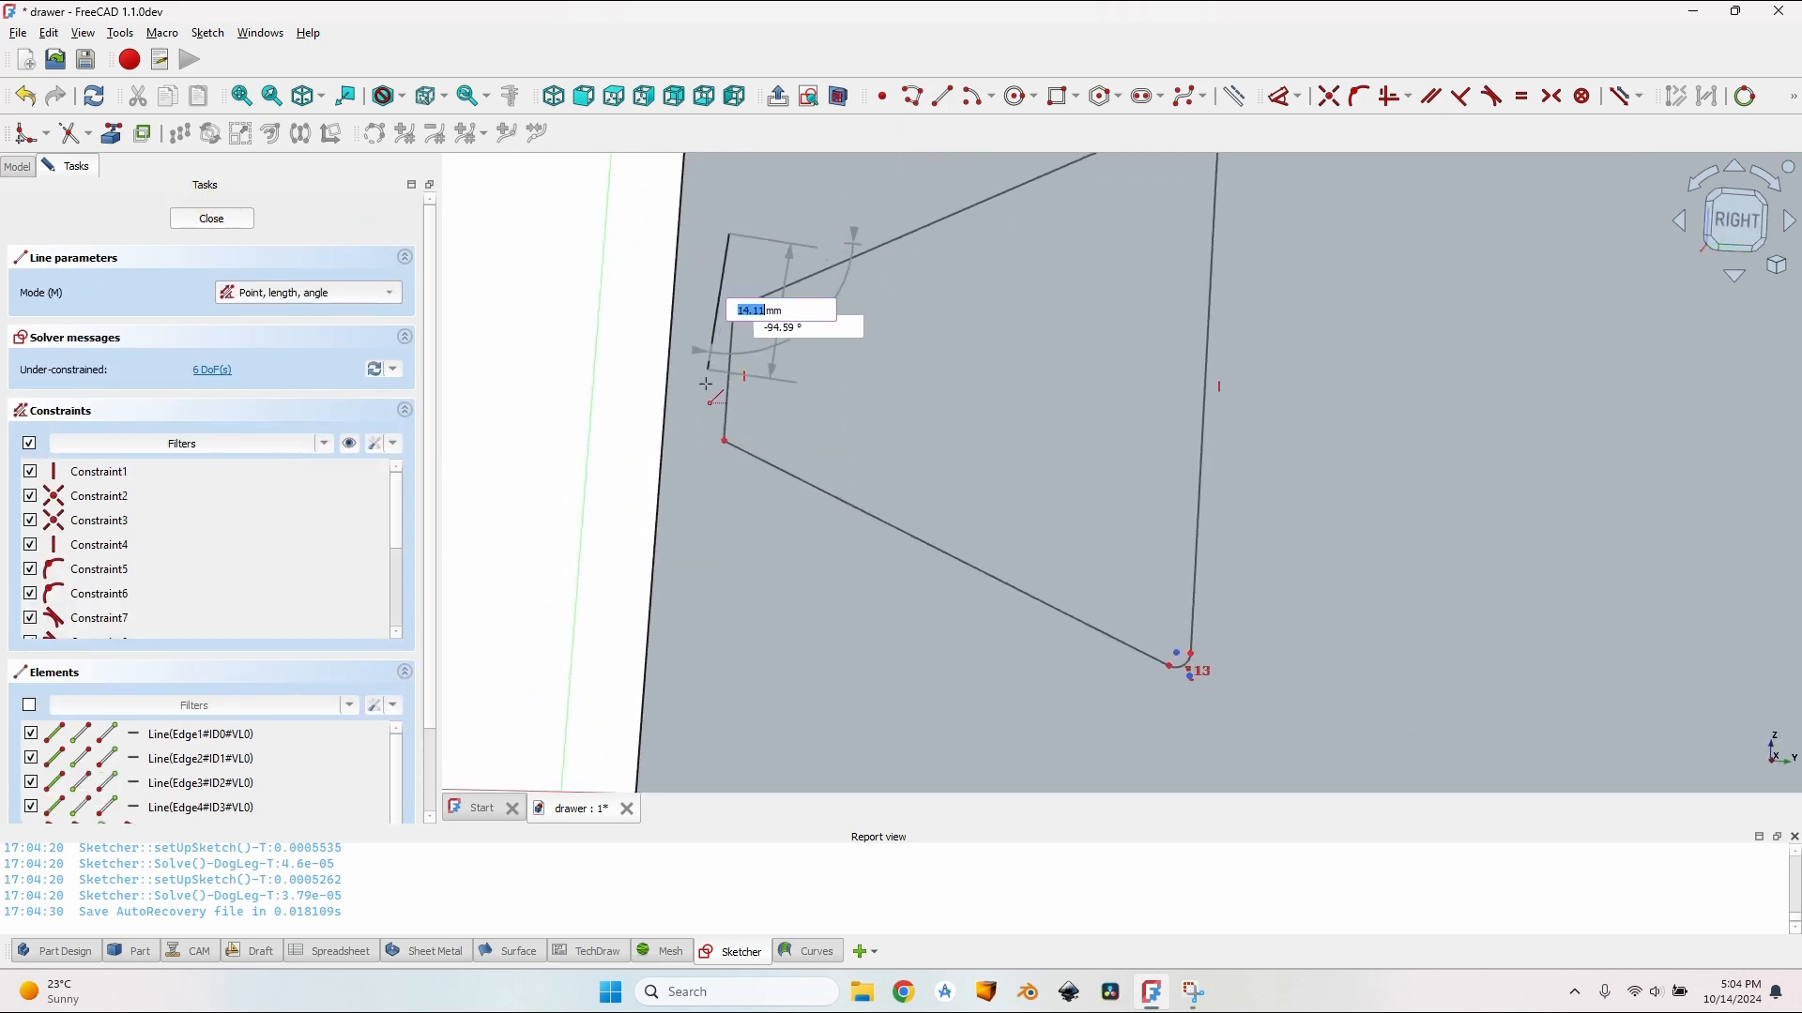
click(703, 580)
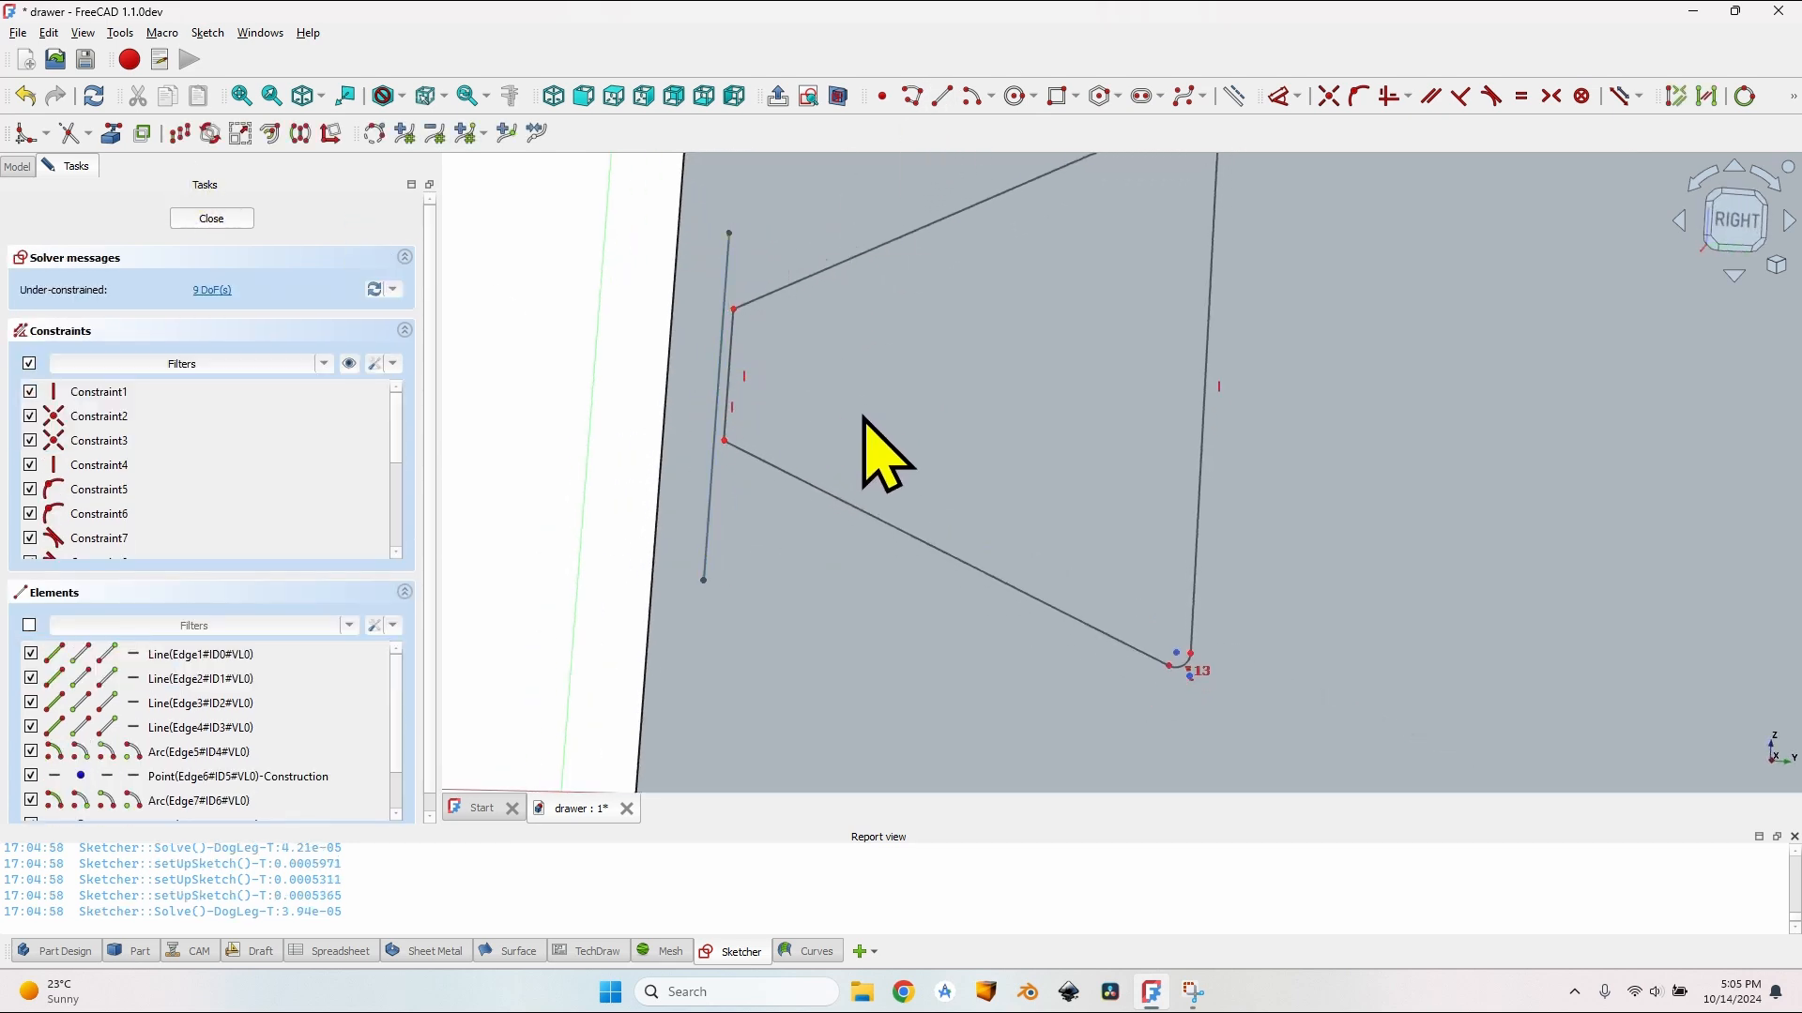
Step: Delete the trapezoid's short vertical edge between the two sloped lines
scroll(736, 403, down, 3)
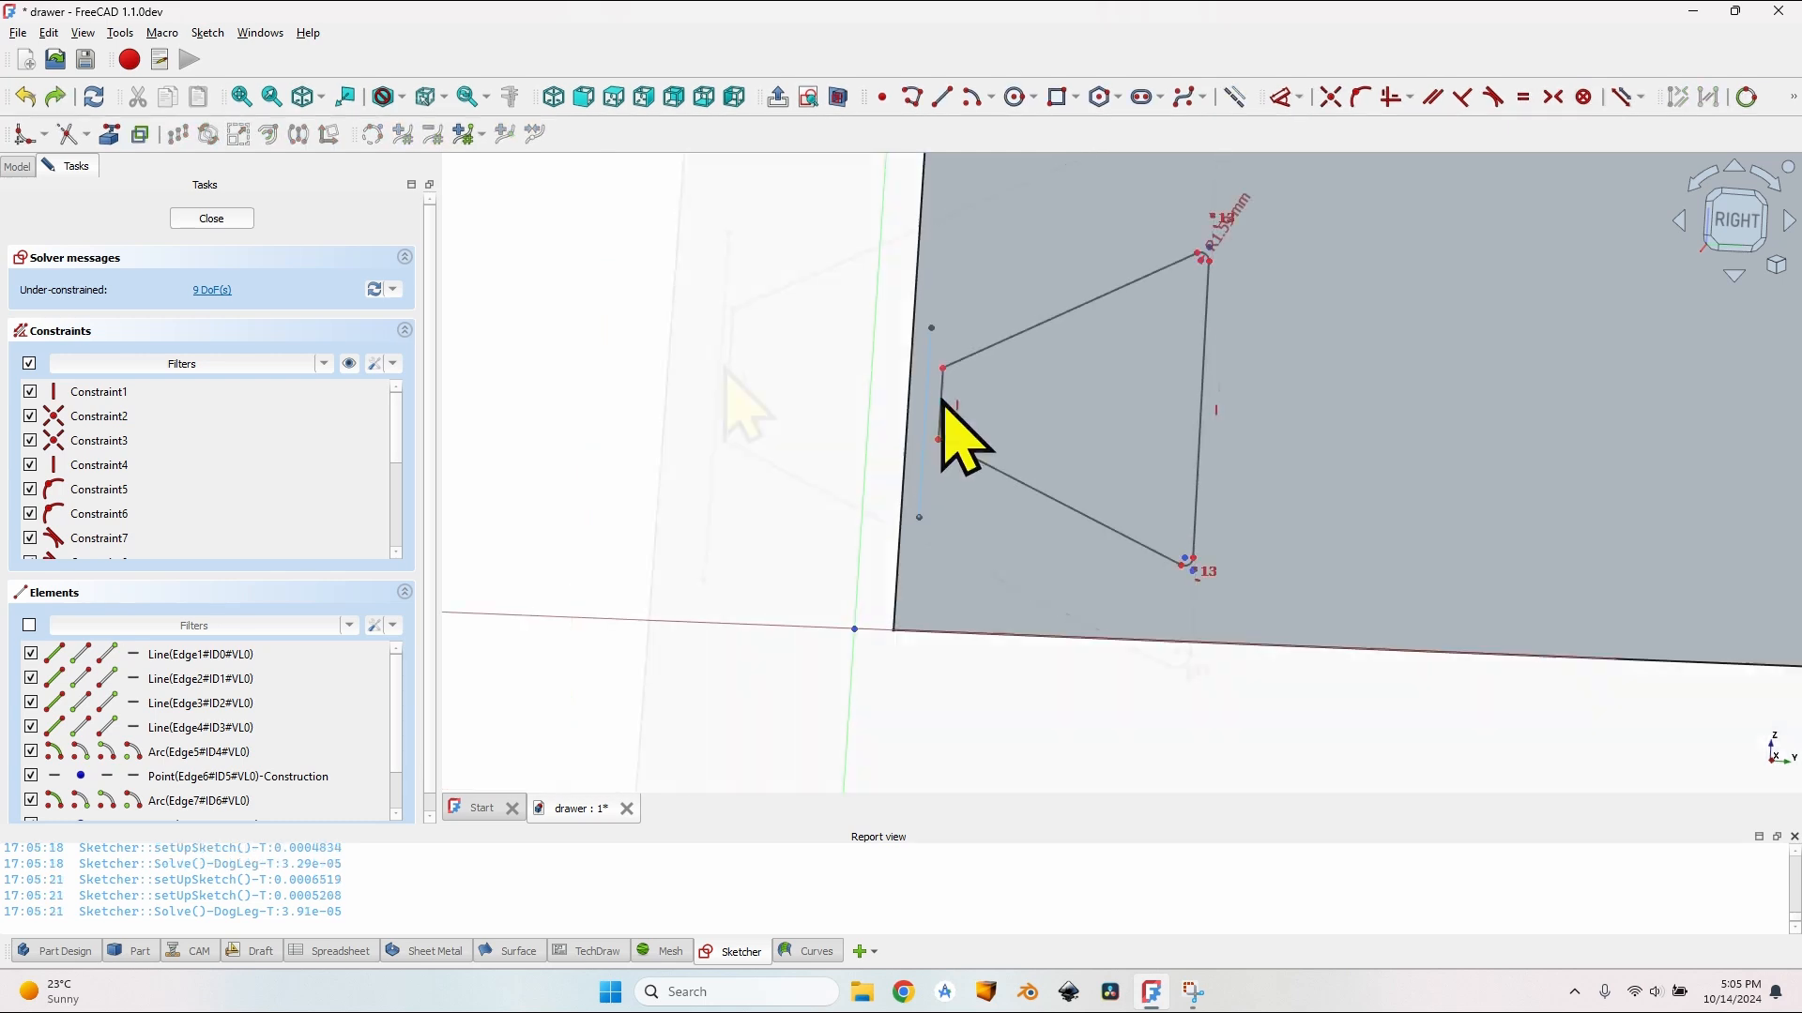
click(941, 399)
key(Delete)
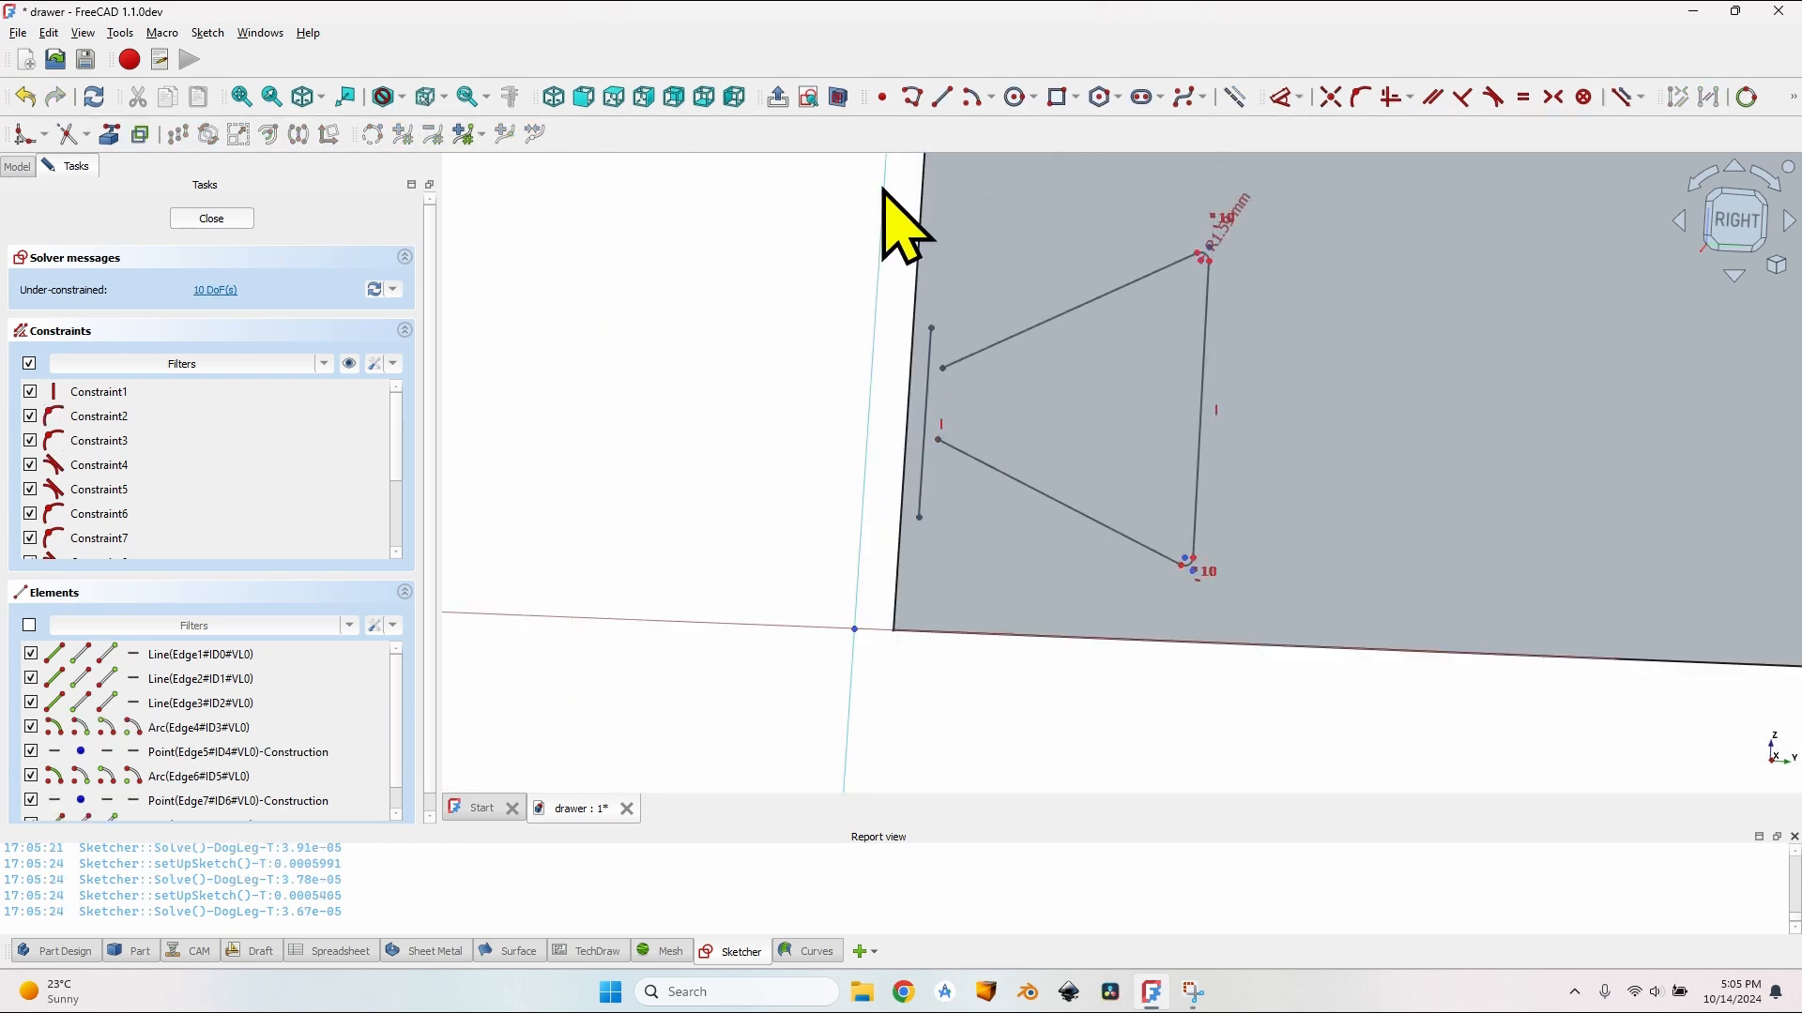
Step: Draw a center-point arc curving forward from the open end of the upper sloped line, with its center above that end
scroll(983, 427, up, 3)
middle_drag(915, 242, 949, 317)
key(g)
key(a)
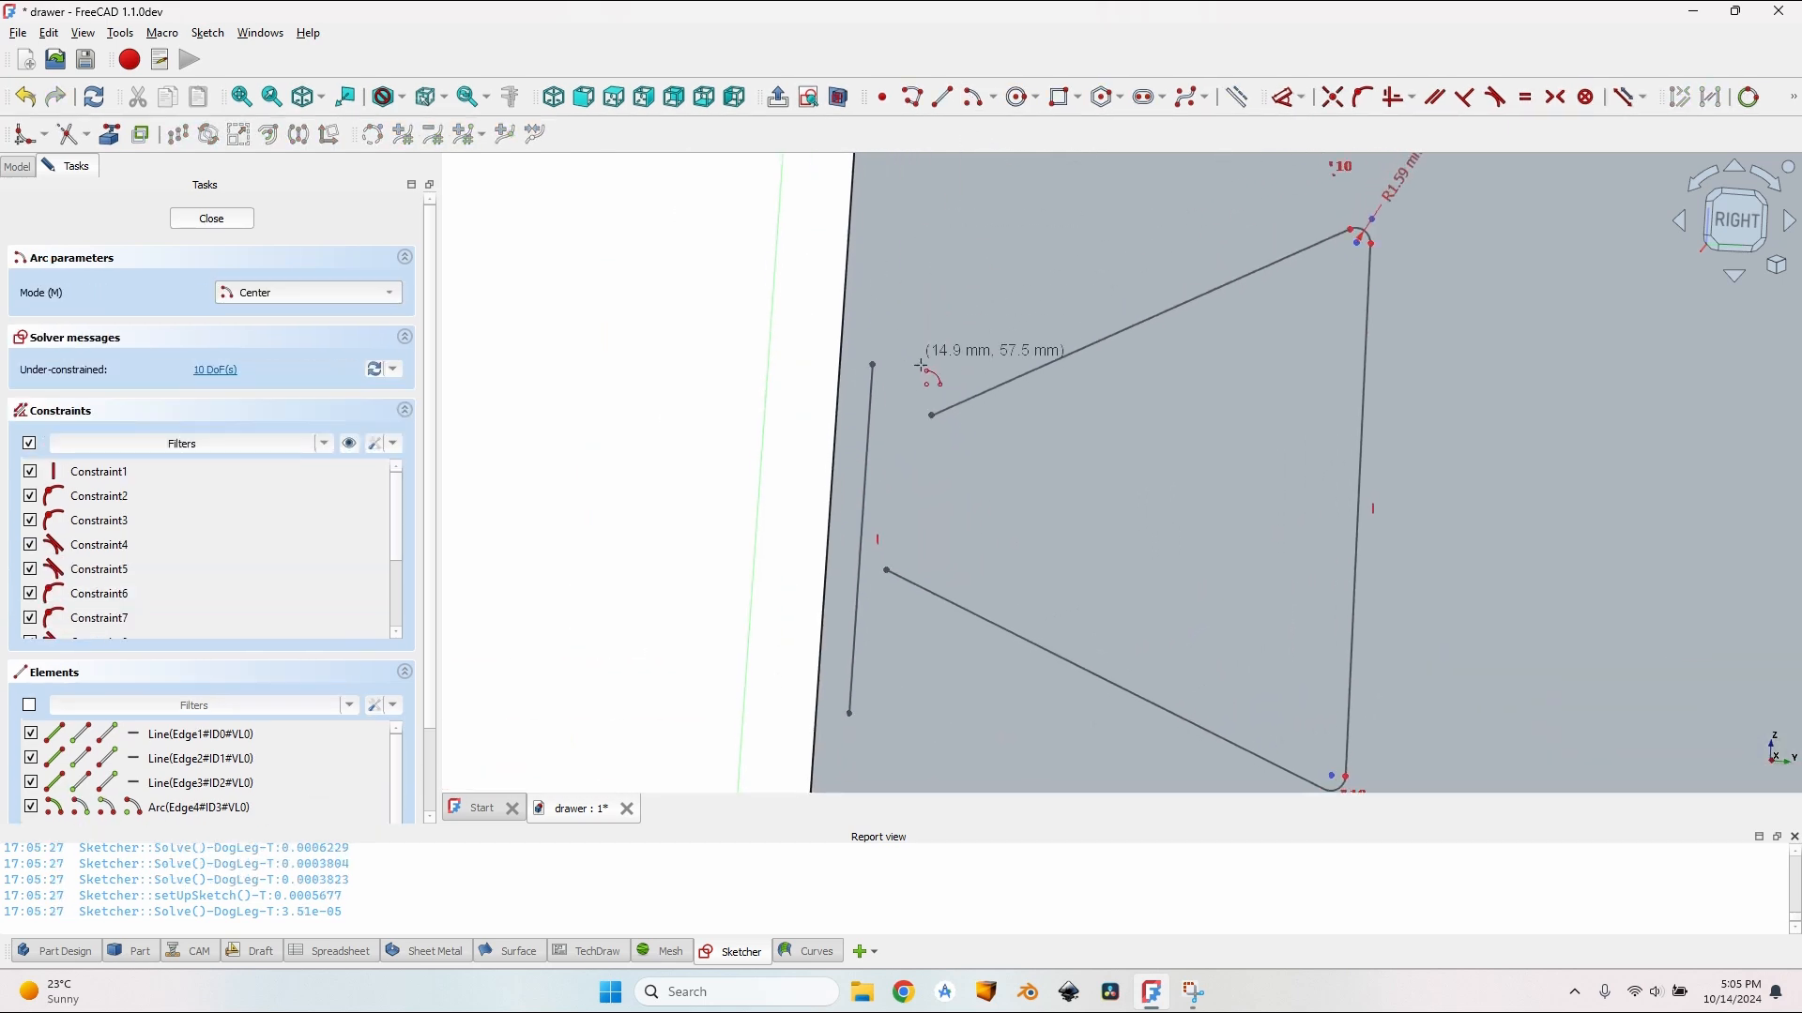
click(932, 367)
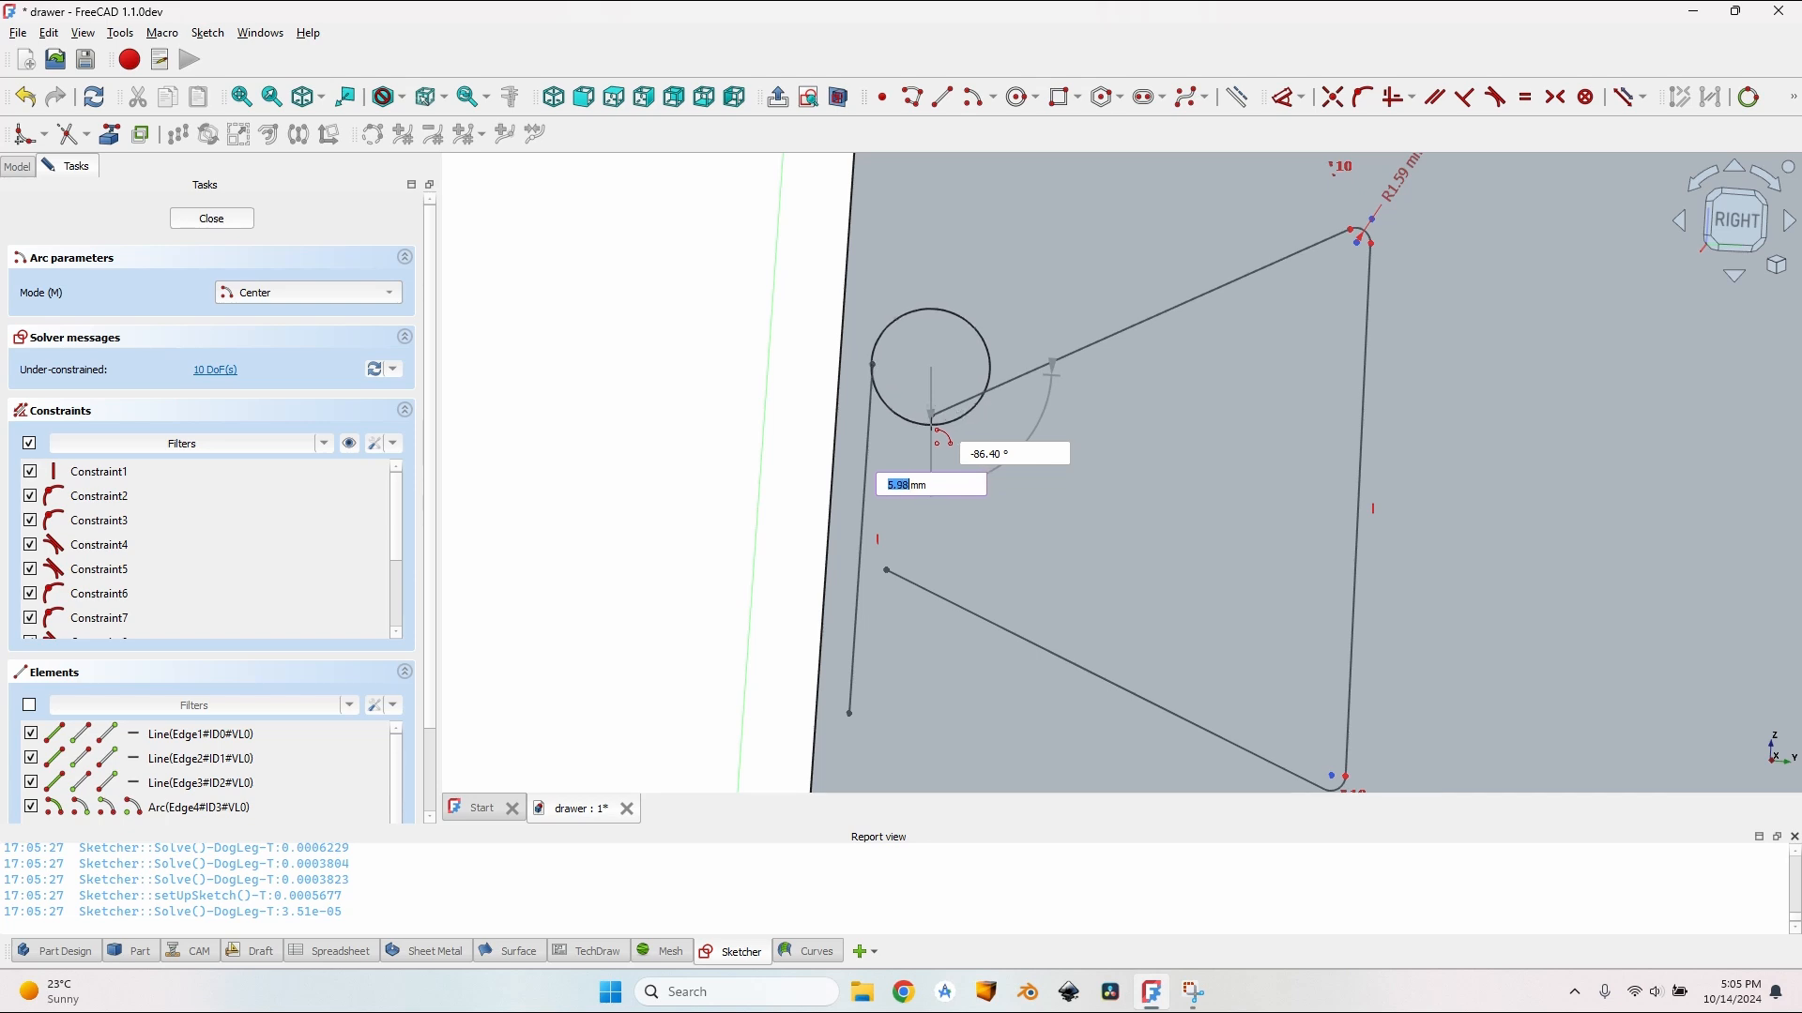
scroll(931, 425, up, 10)
click(948, 385)
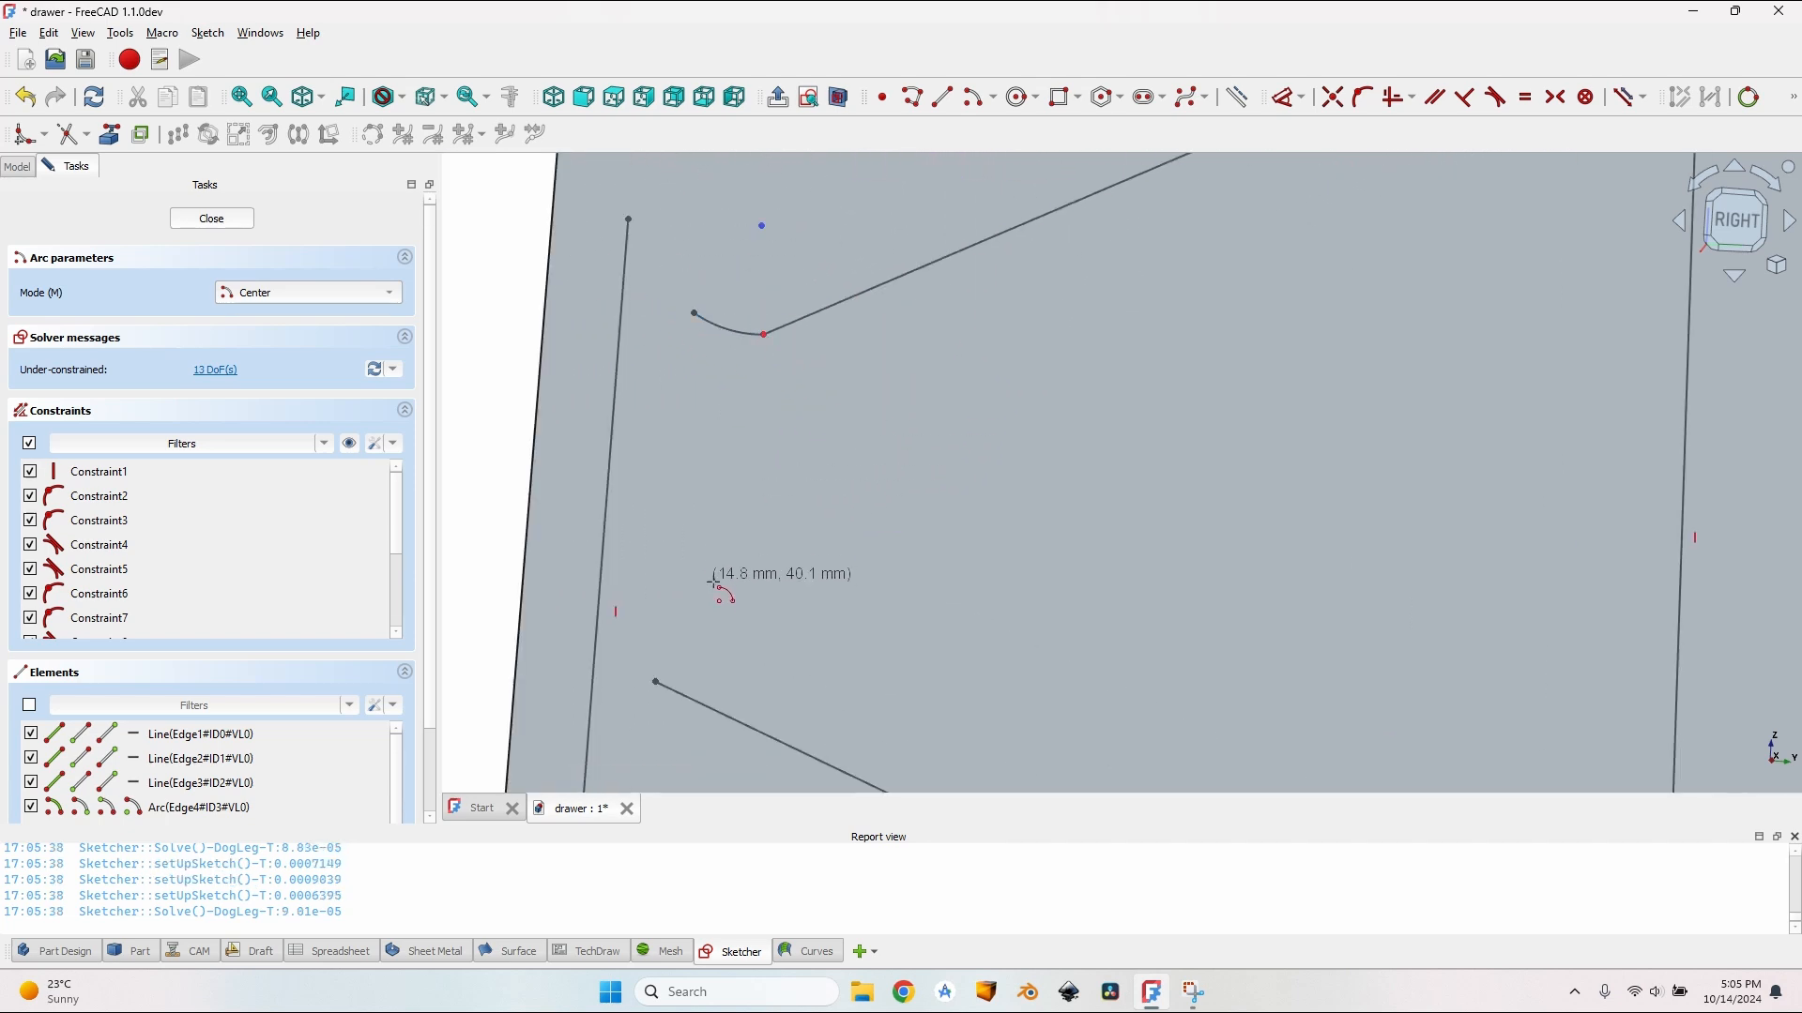
Step: Draw a center-point arc curving forward from the open end of the lower sloped line, with its center below that end
middle_drag(713, 582, 827, 309)
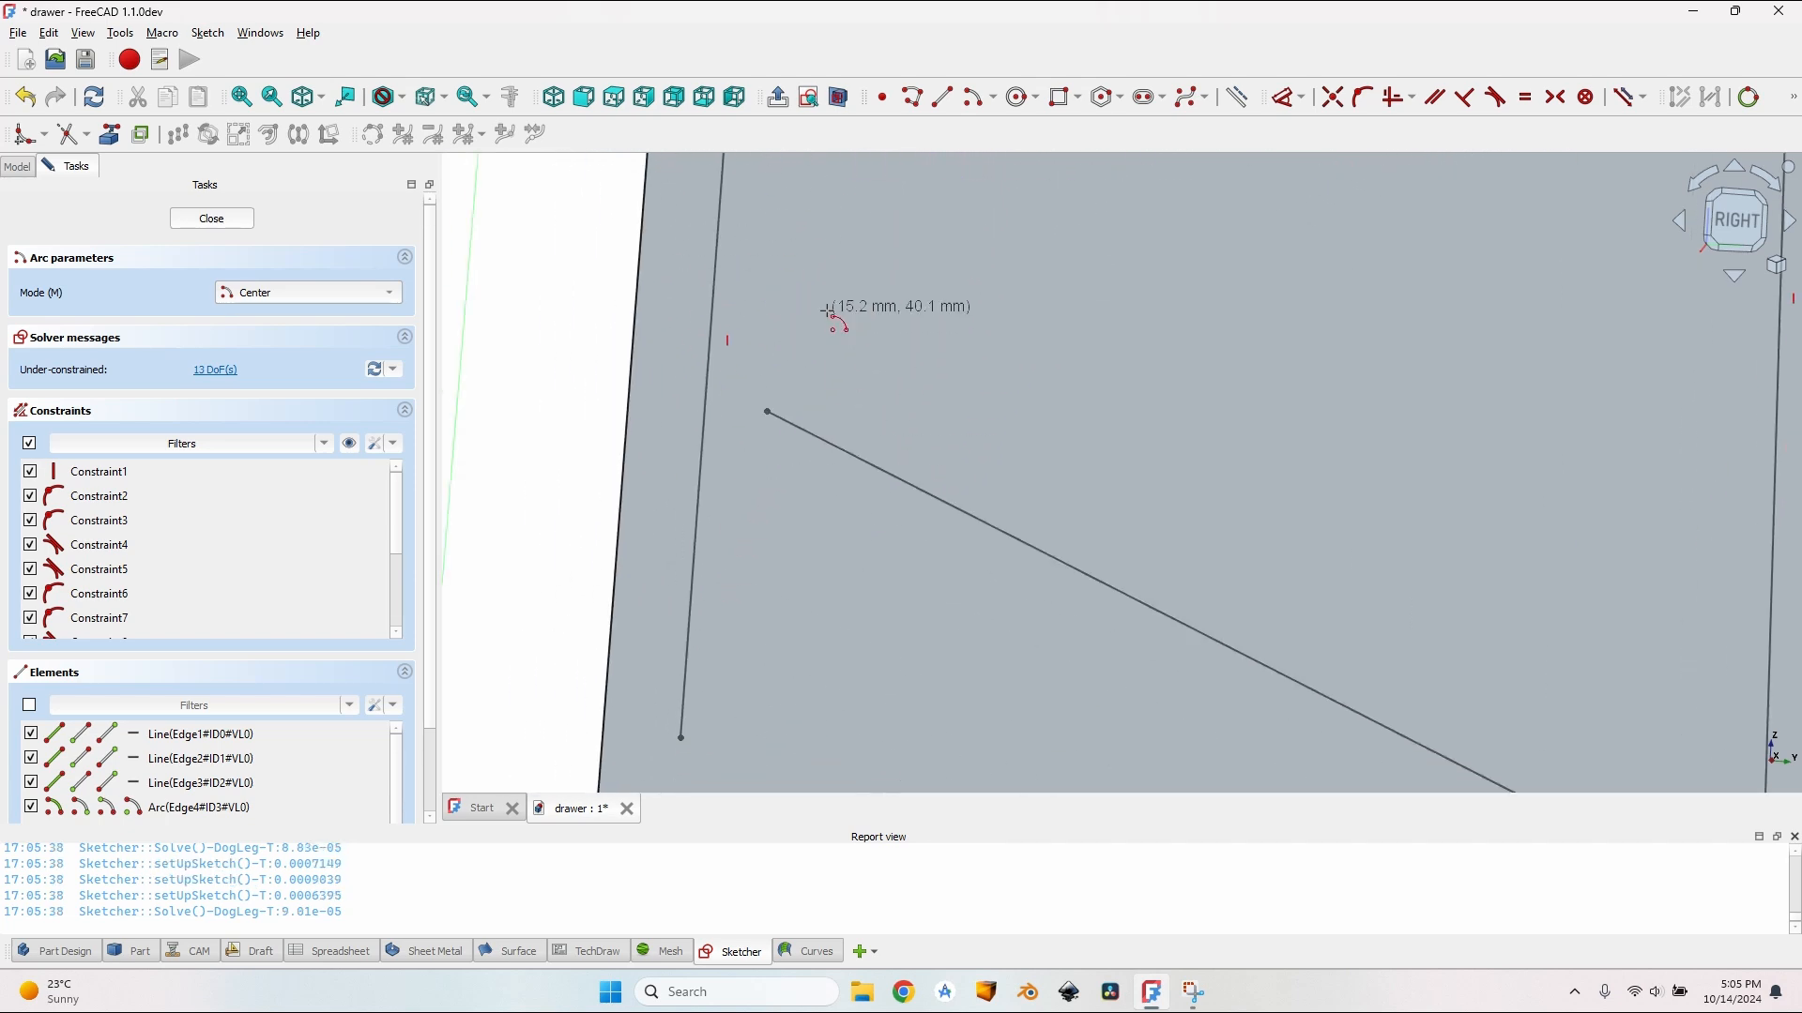
click(770, 497)
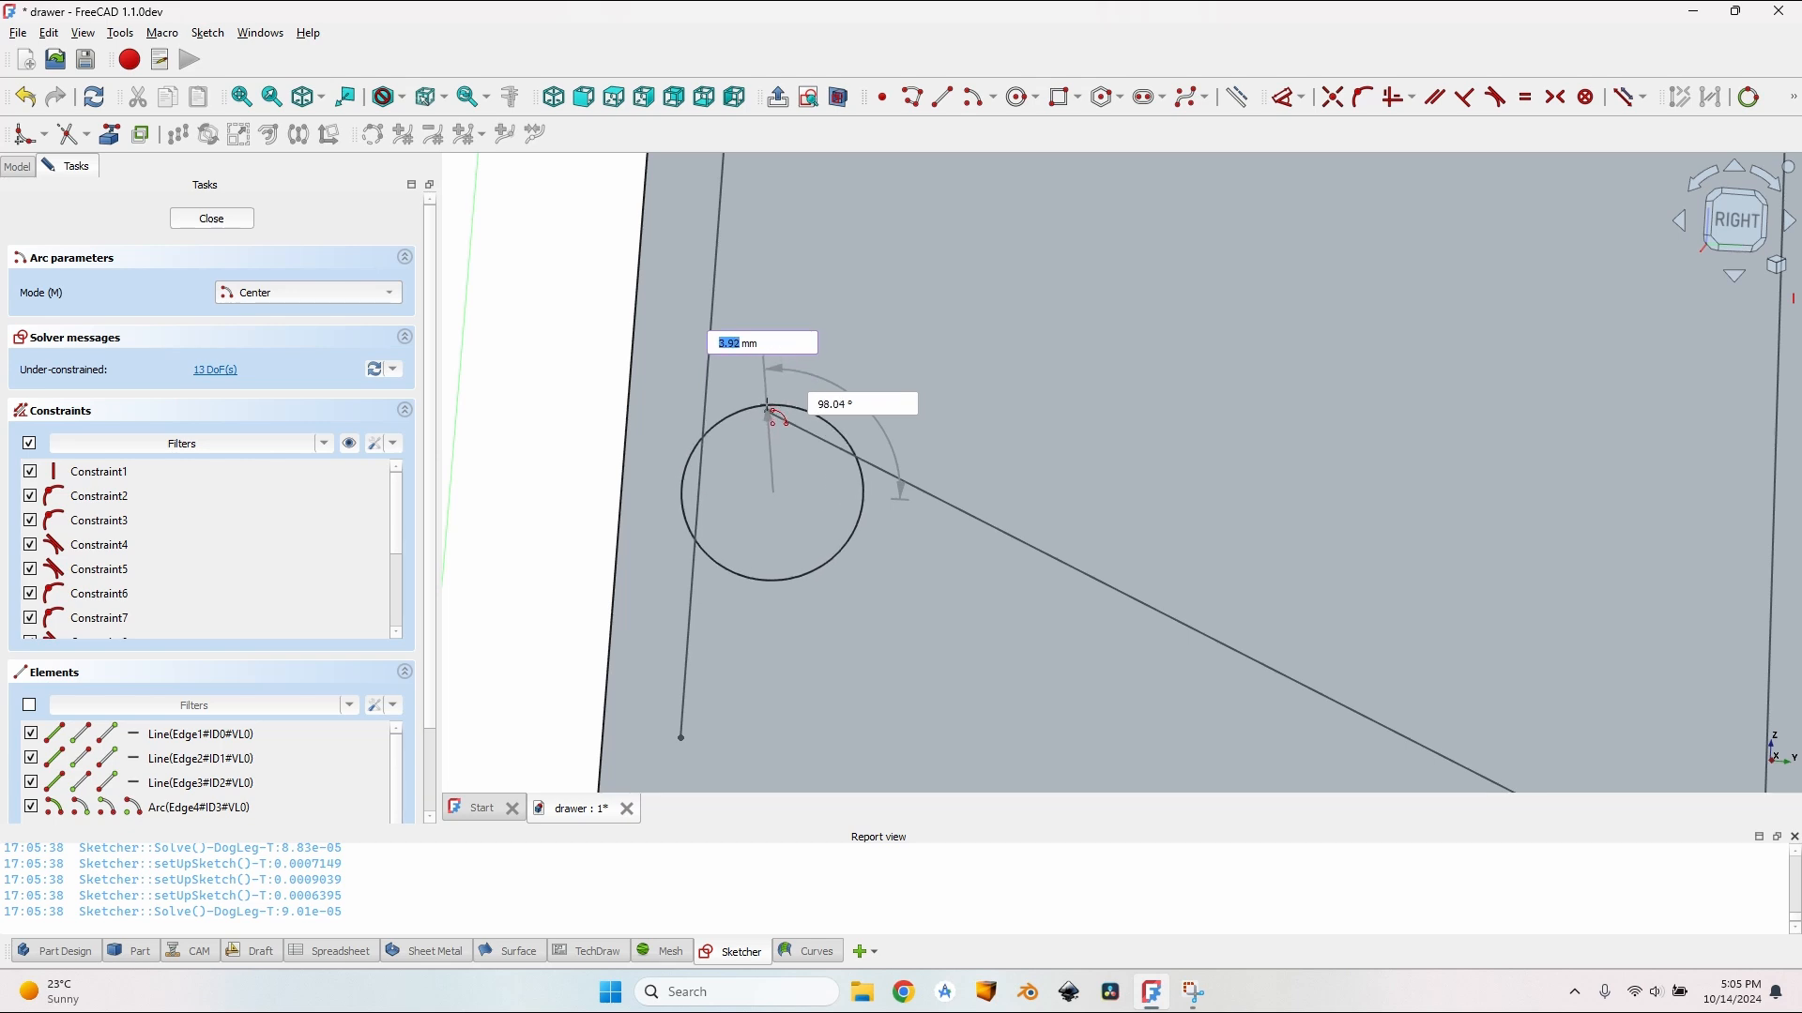
scroll(770, 405, up, 3)
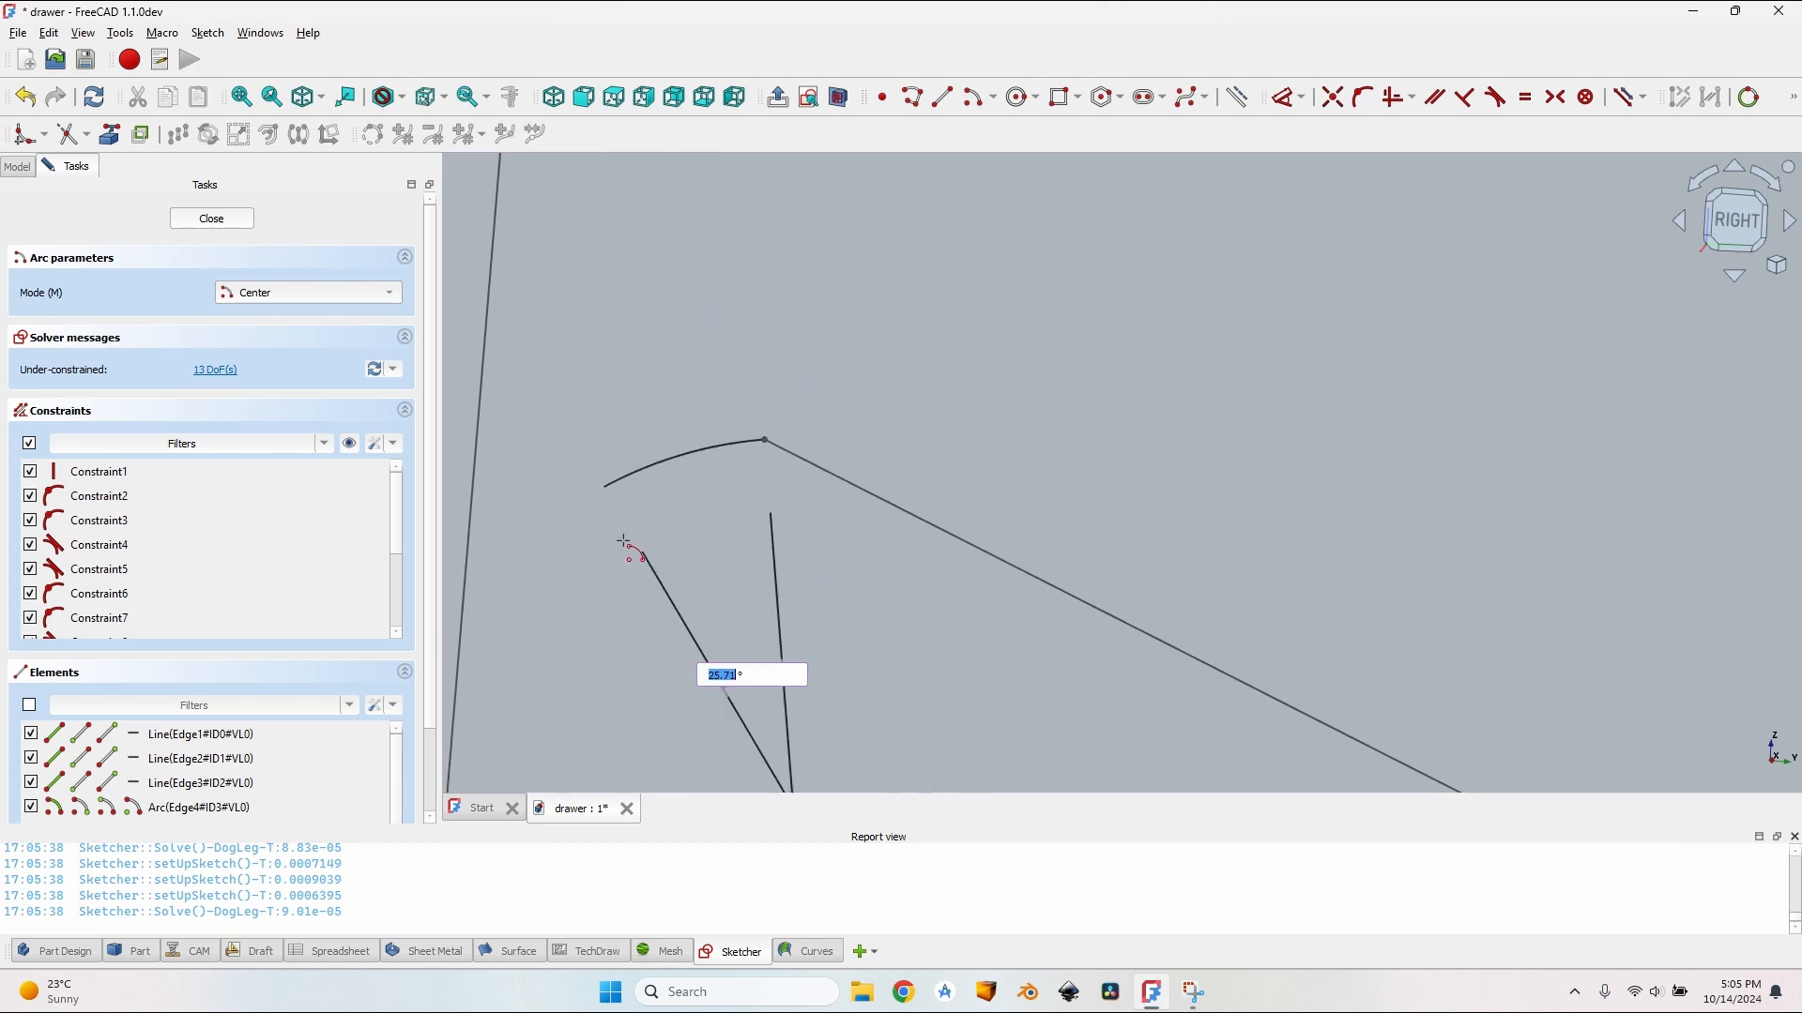
scroll(683, 516, up, 12)
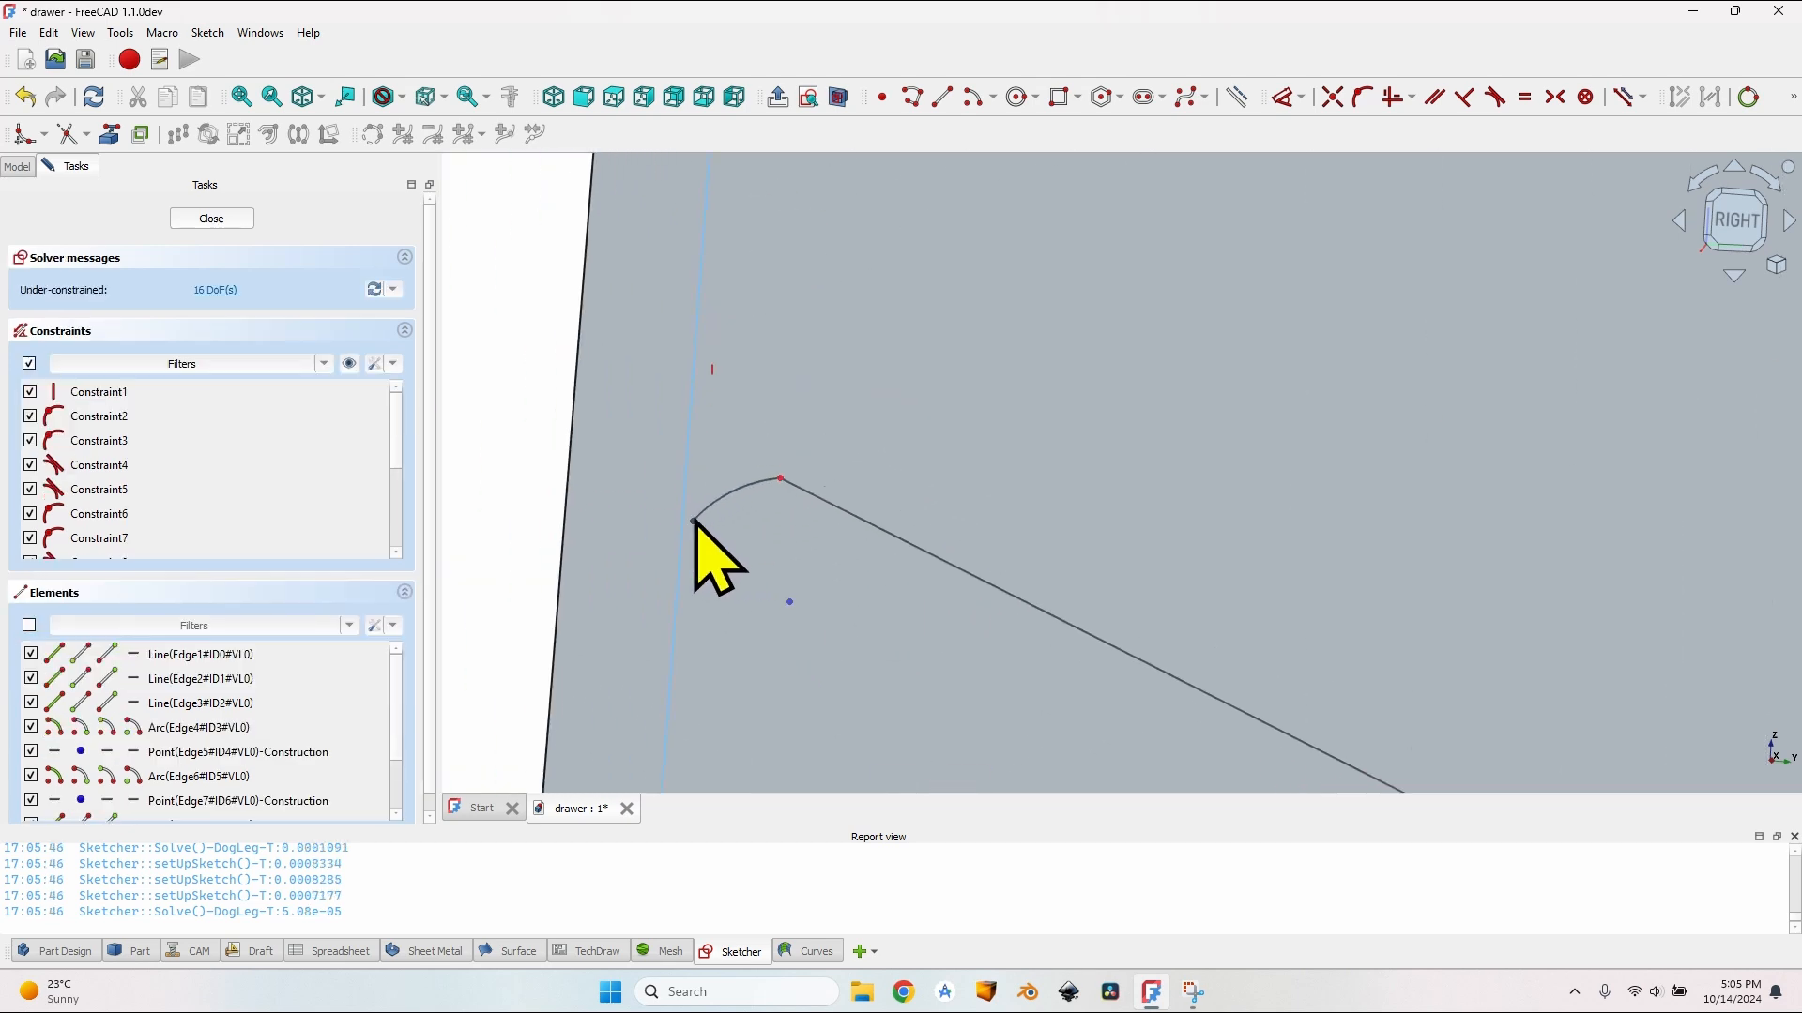
Step: Make the lower arc's free end coincident with the lower end of the front vertical line
click(693, 525)
scroll(756, 526, down, 8)
scroll(764, 713, down, 5)
scroll(746, 592, up, 6)
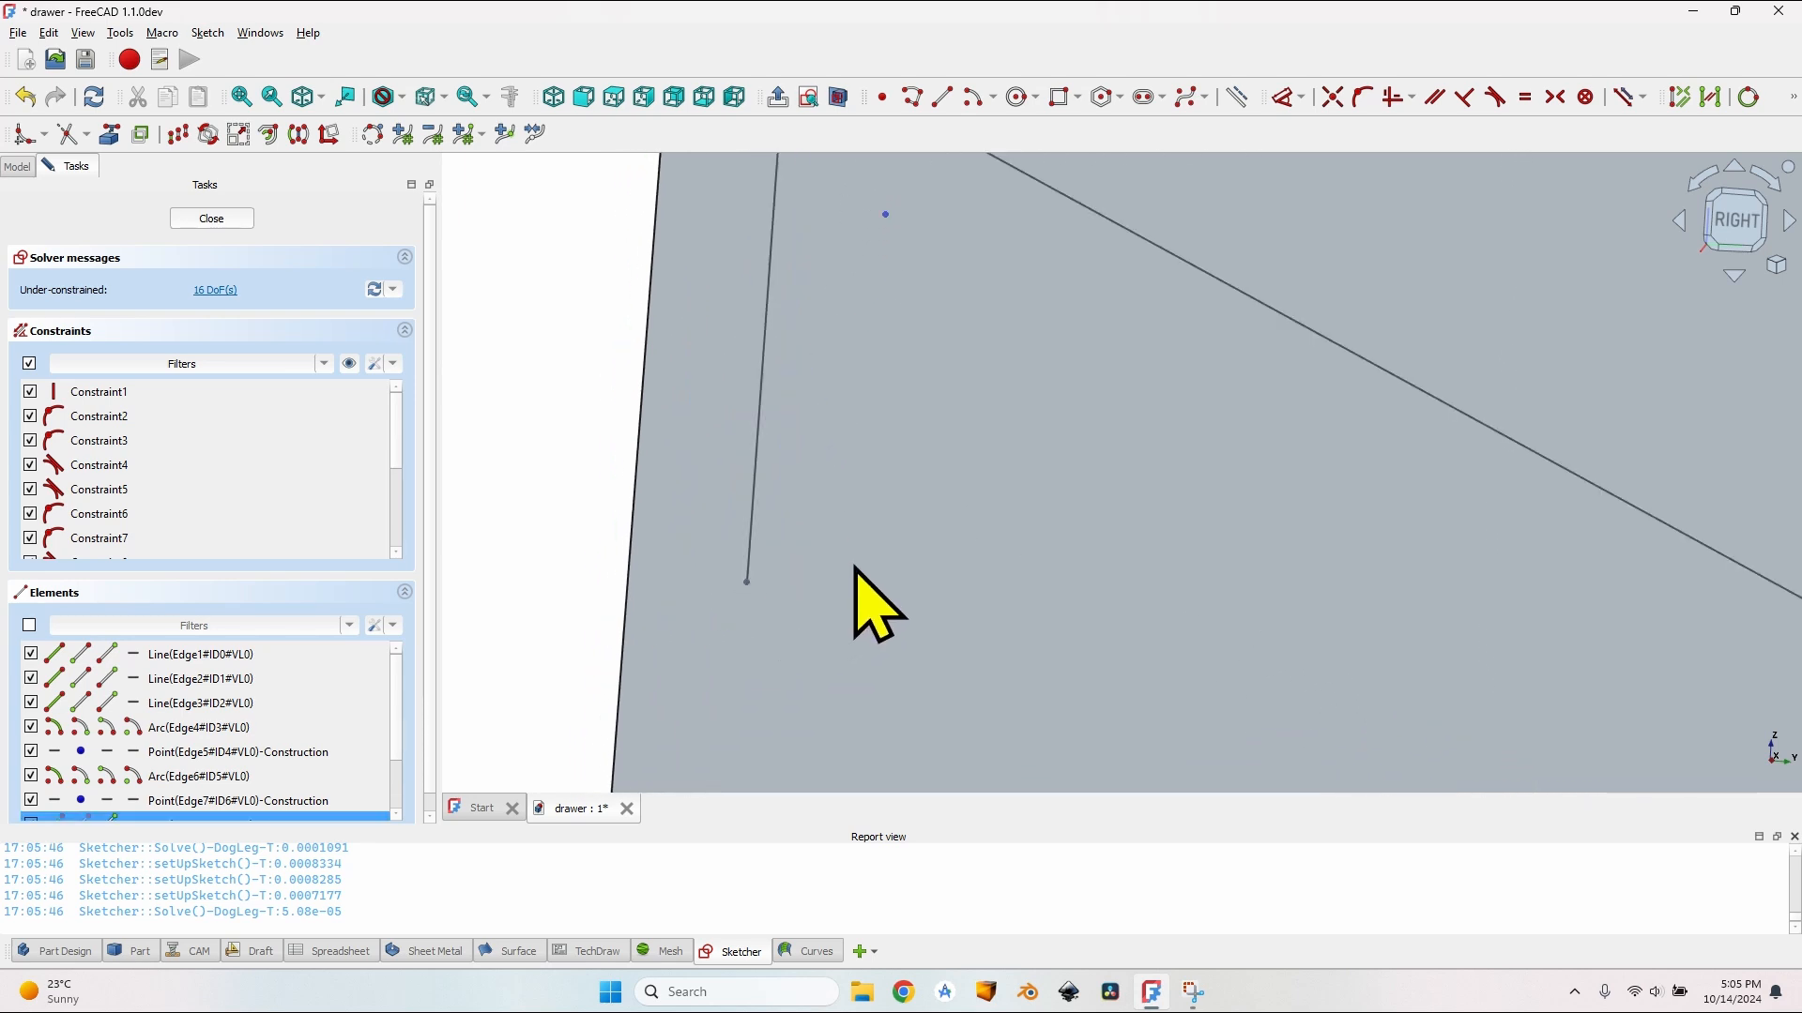
scroll(850, 517, down, 5)
click(822, 356)
scroll(823, 359, up, 4)
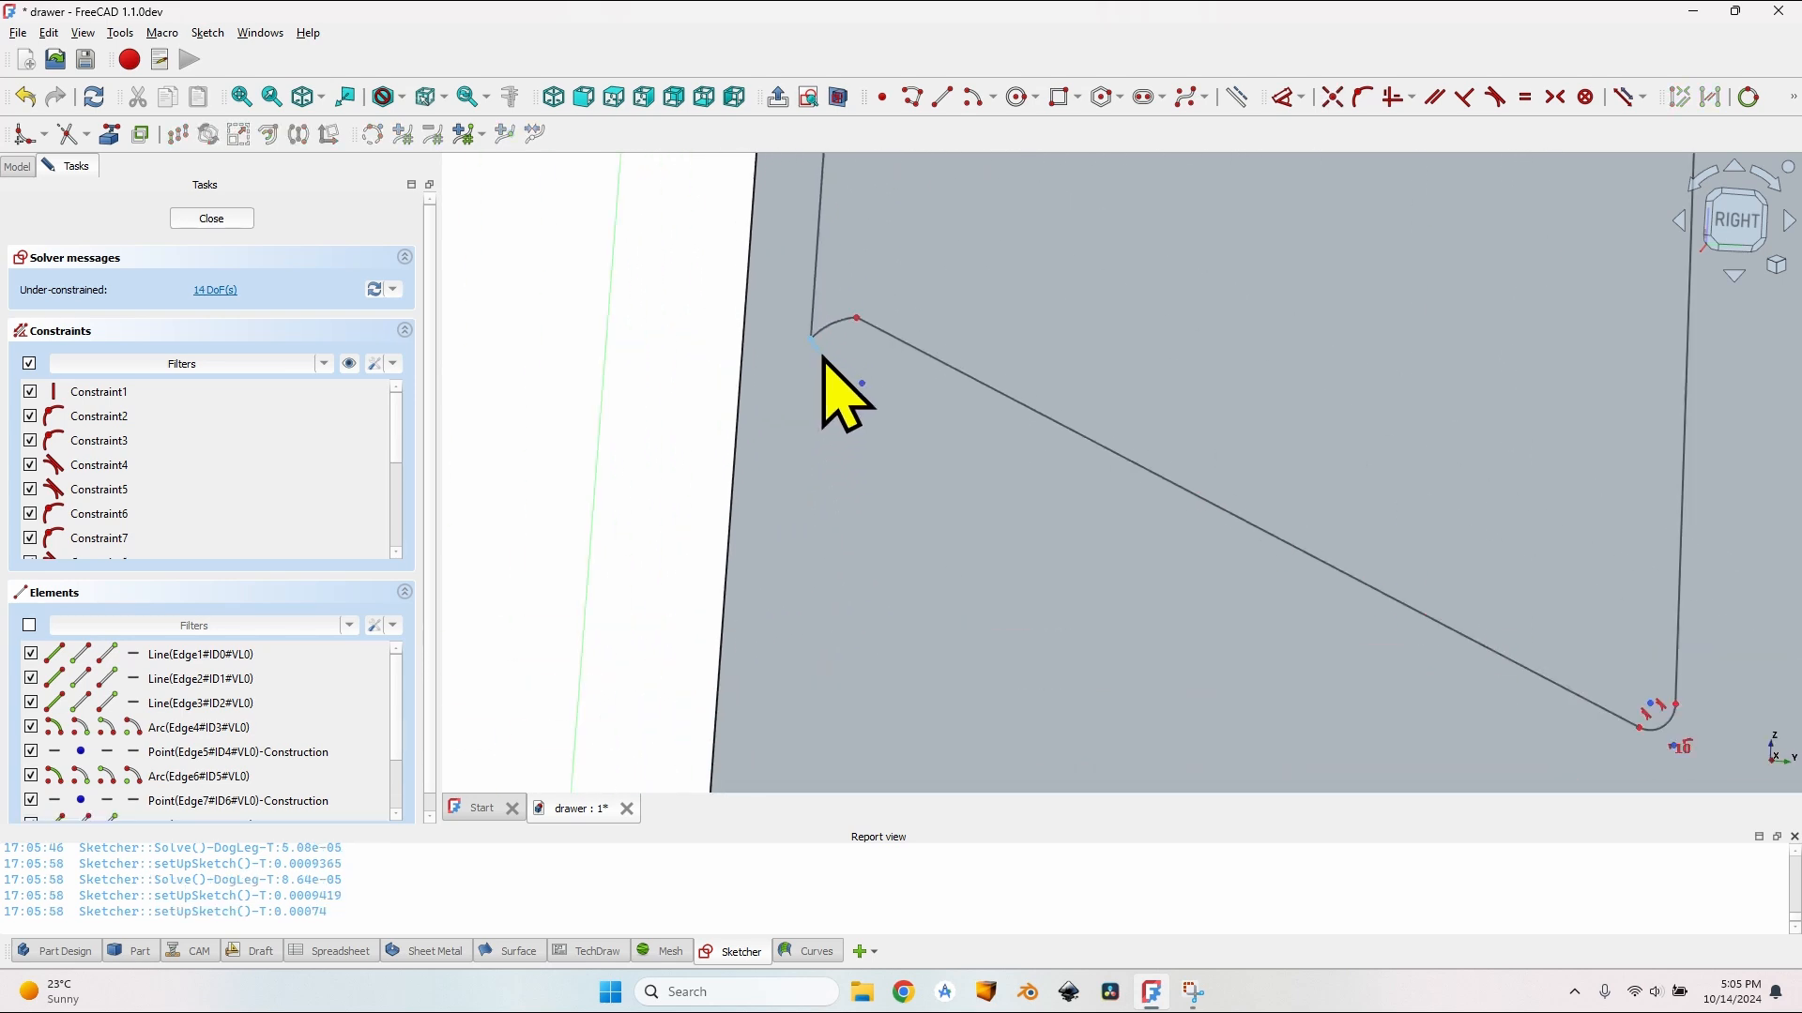
Step: Make the upper front arc's free end coincident with the upper end of the front vertical line
middle_drag(822, 356, 973, 579)
click(936, 567)
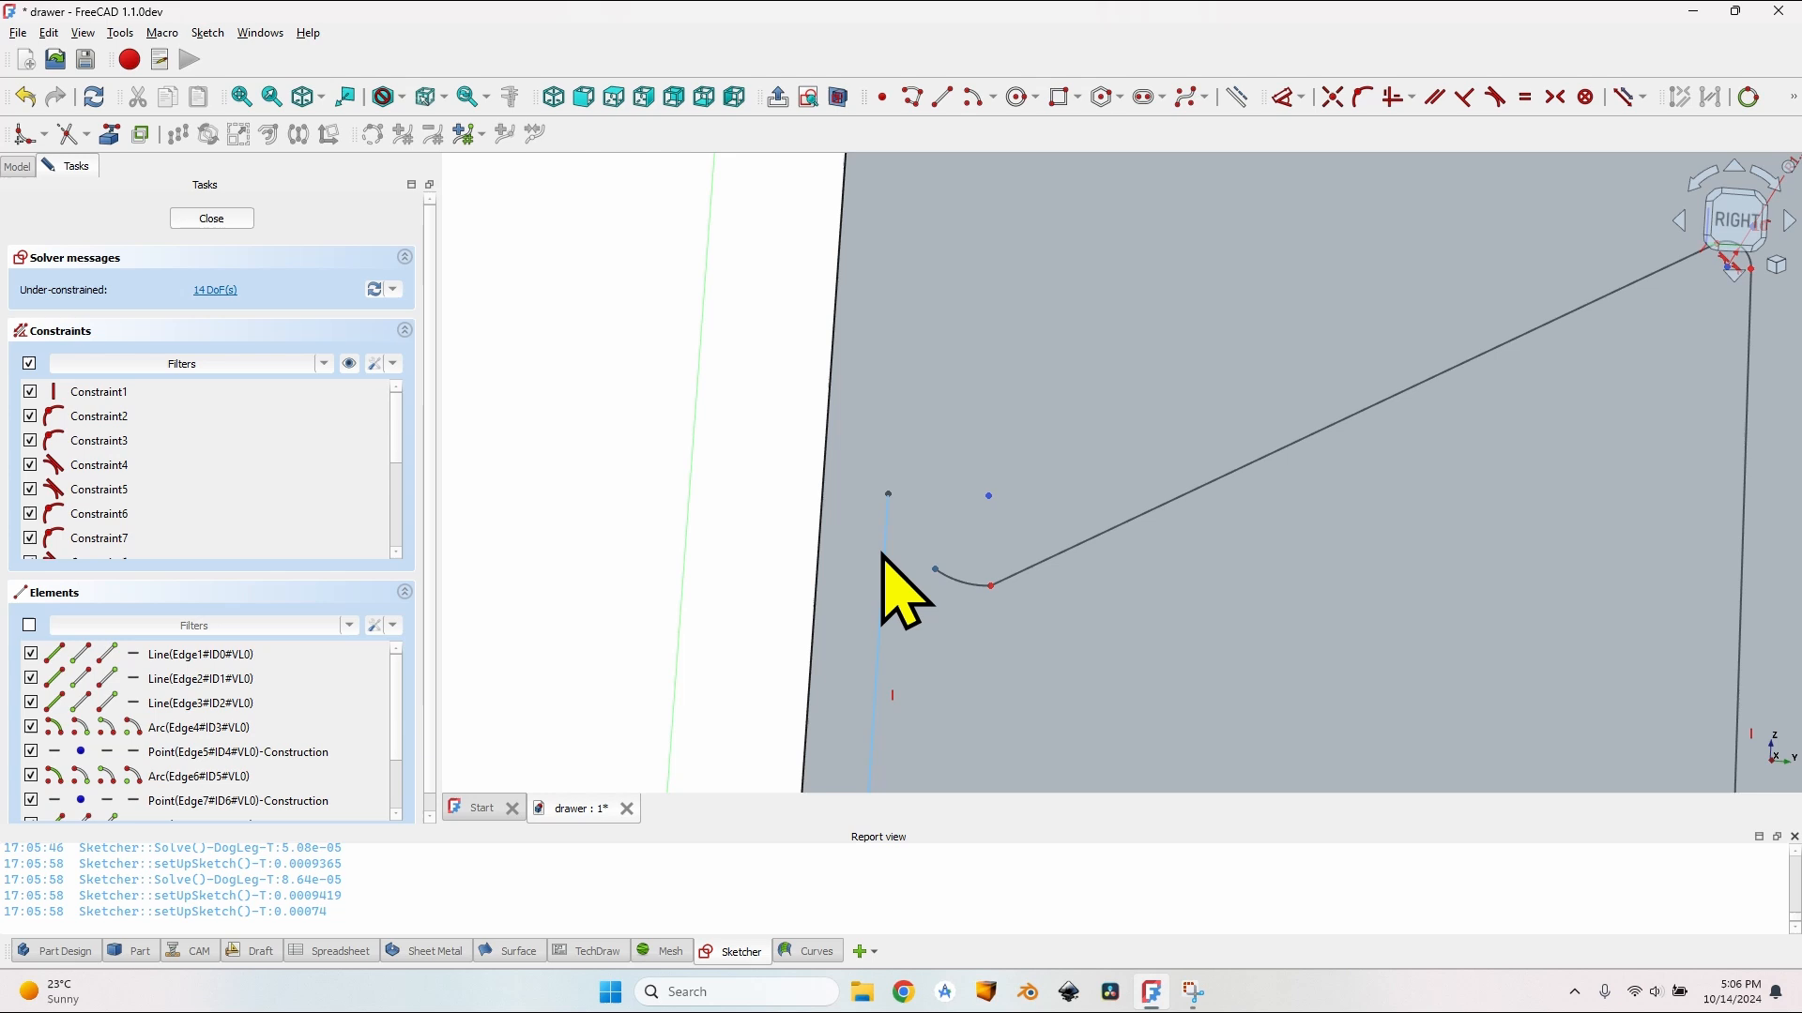
click(889, 492)
key(c)
scroll(933, 452, down, 6)
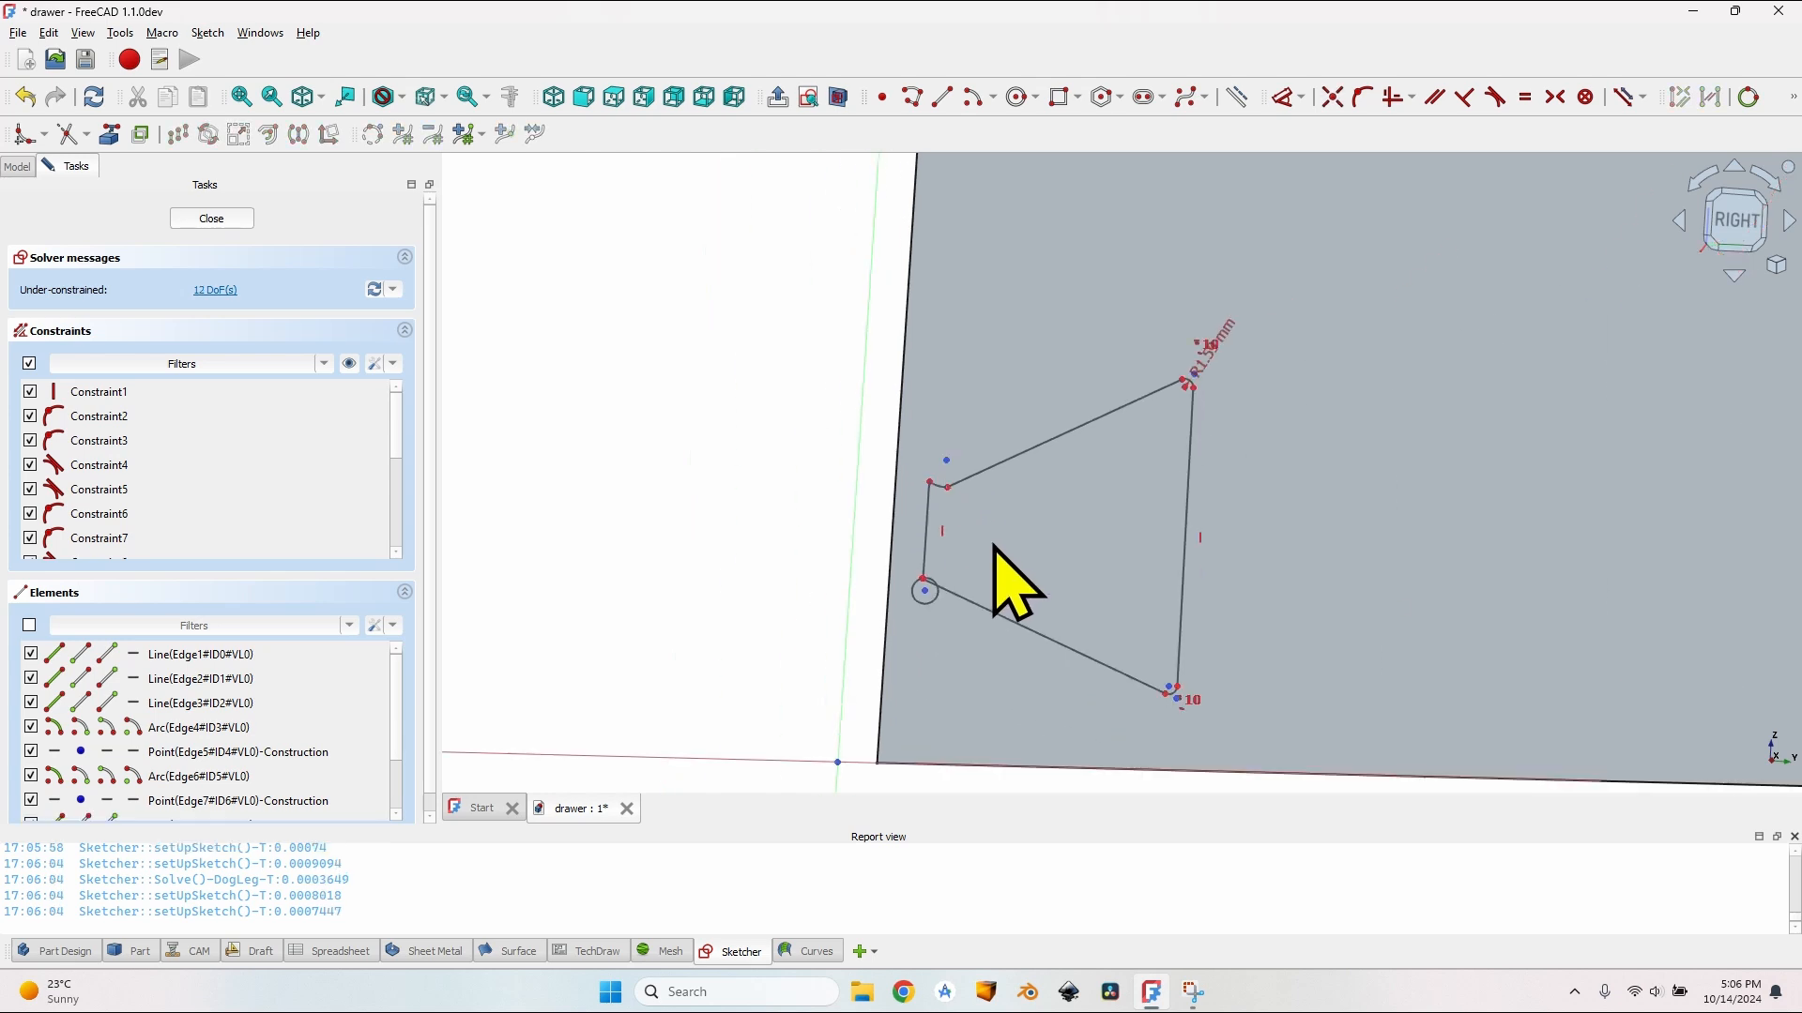
Step: Reshape the lower front arc into a short curve bridging the front vertical line and the lower sloped line
scroll(990, 572, up, 5)
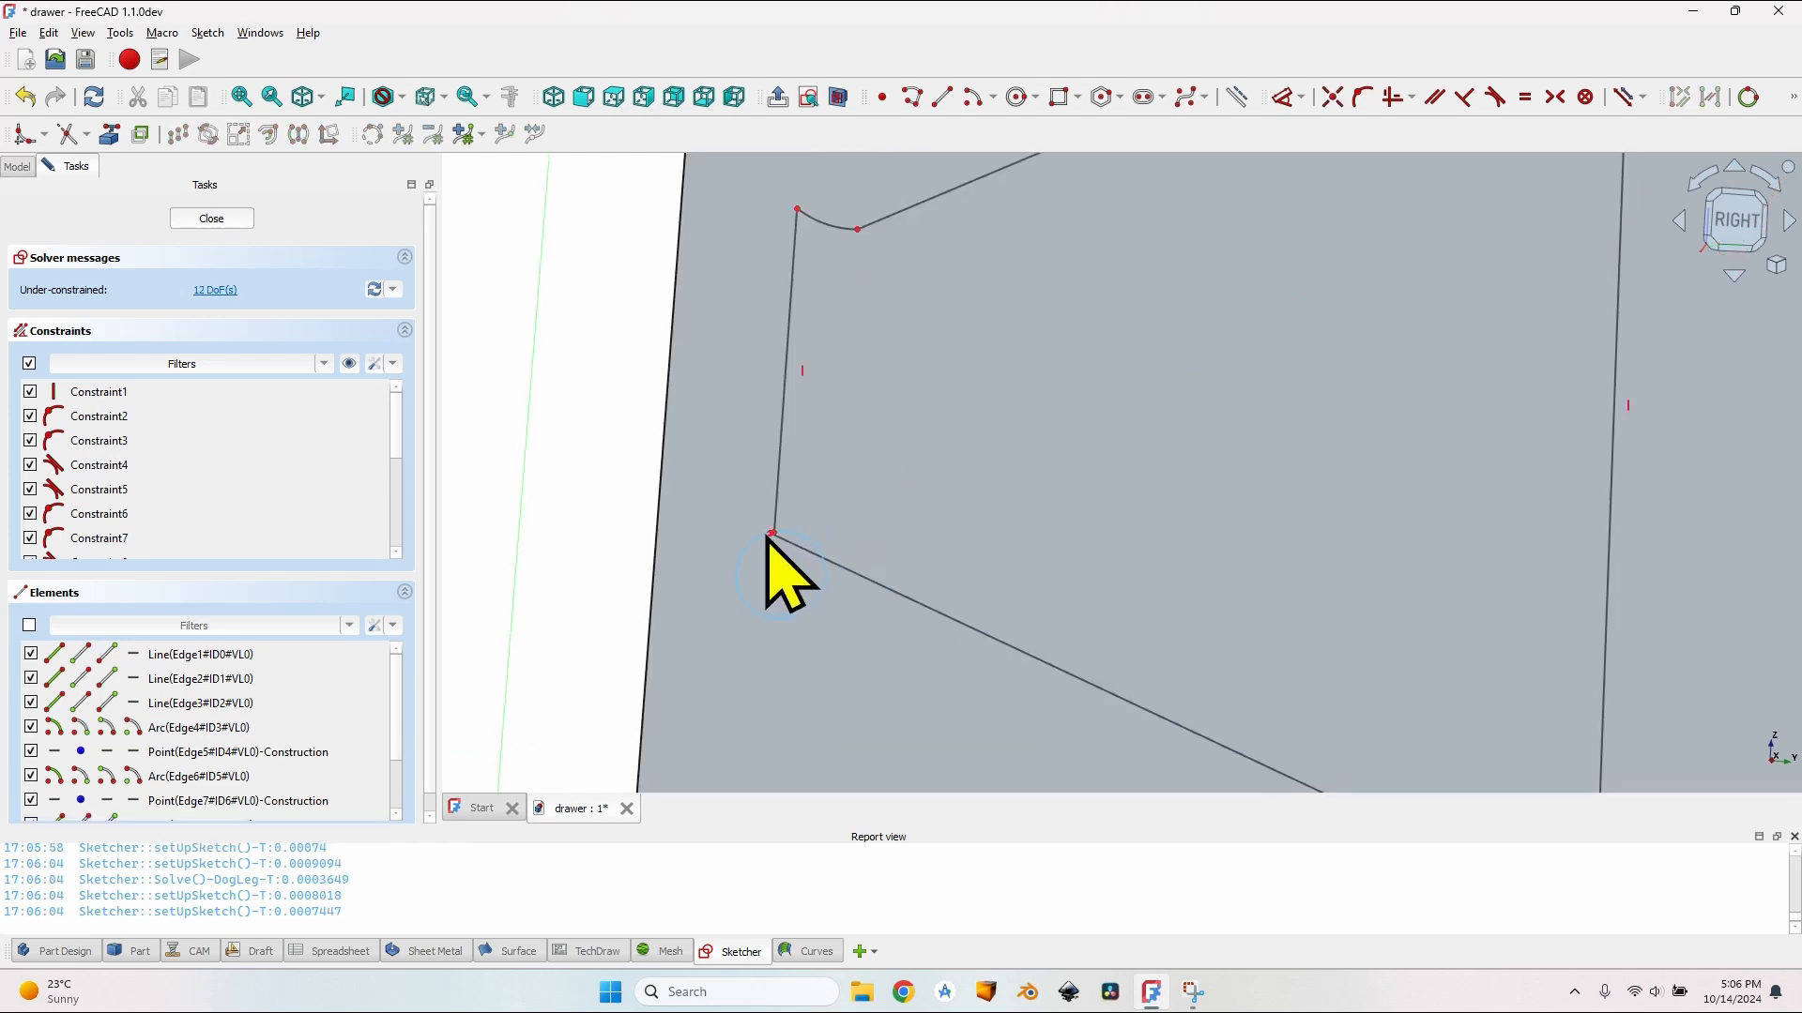
scroll(776, 539, up, 10)
drag(768, 499, 1111, 476)
scroll(1073, 506, down, 8)
scroll(1073, 511, down, 4)
middle_drag(1100, 386, 999, 455)
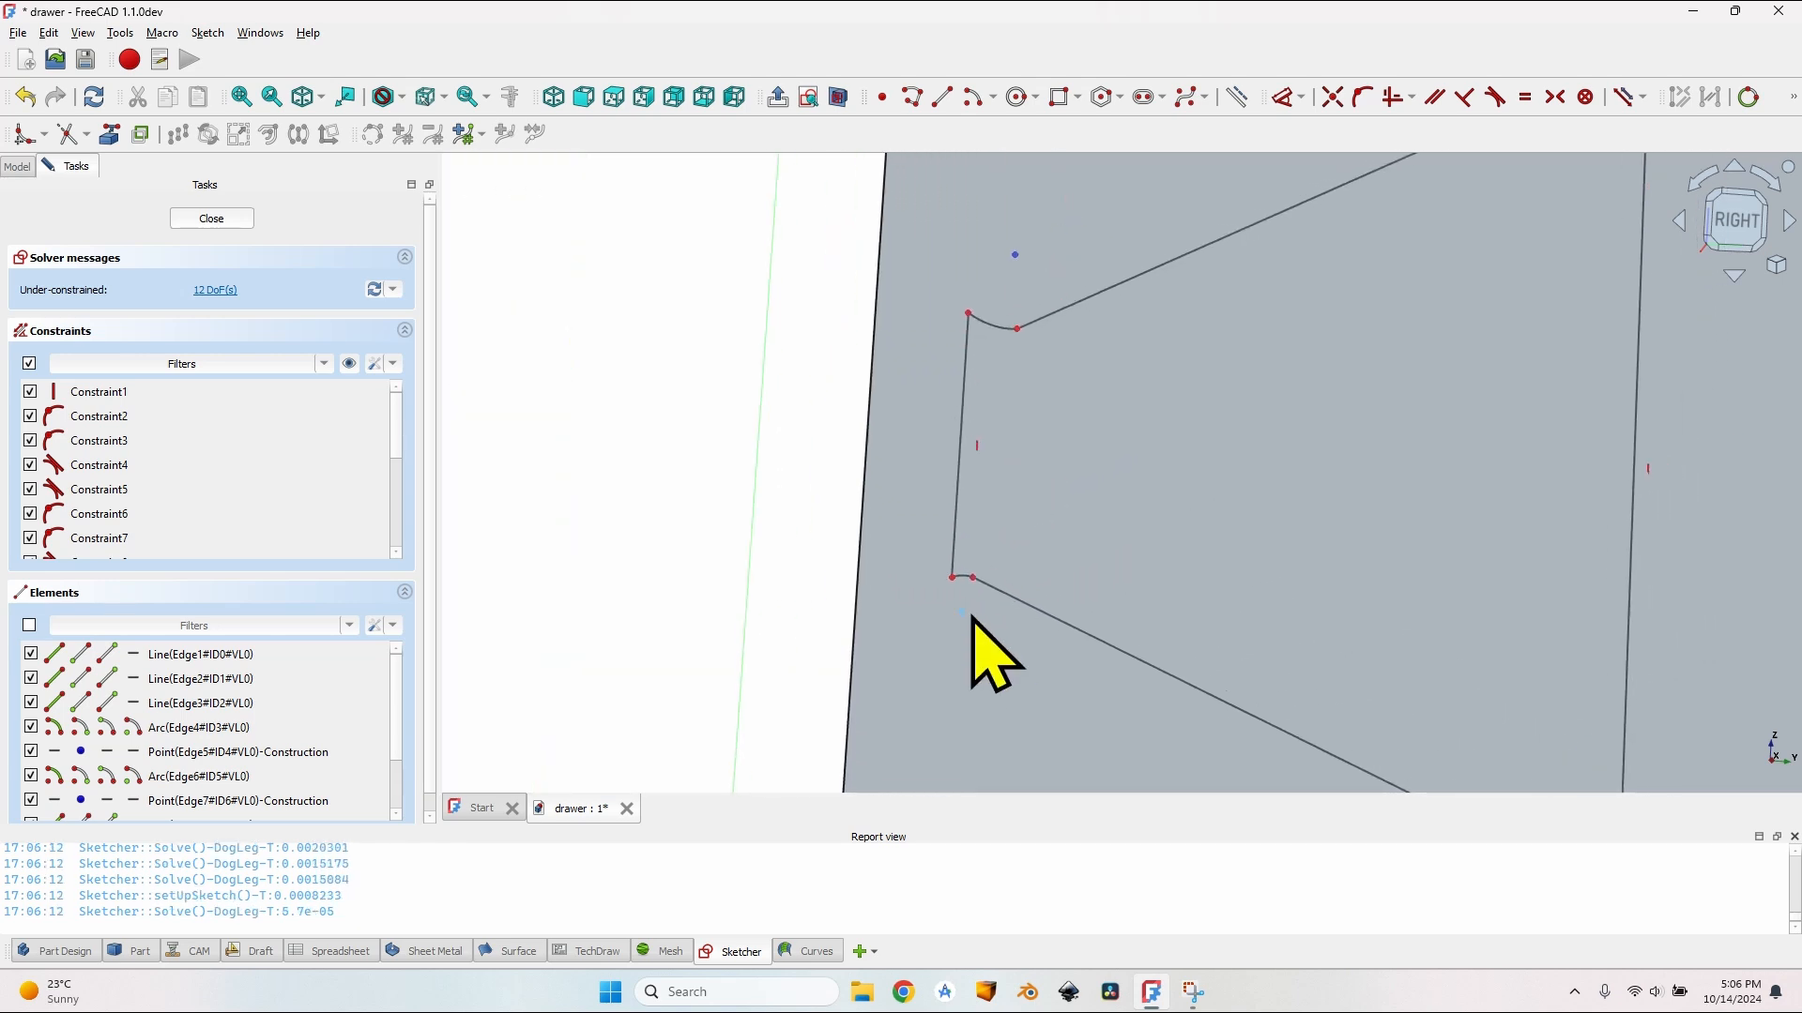
Step: Constrain the two front arcs to equal radius and shift the front vertical line closer to the panel's front edge
scroll(964, 577, up, 3)
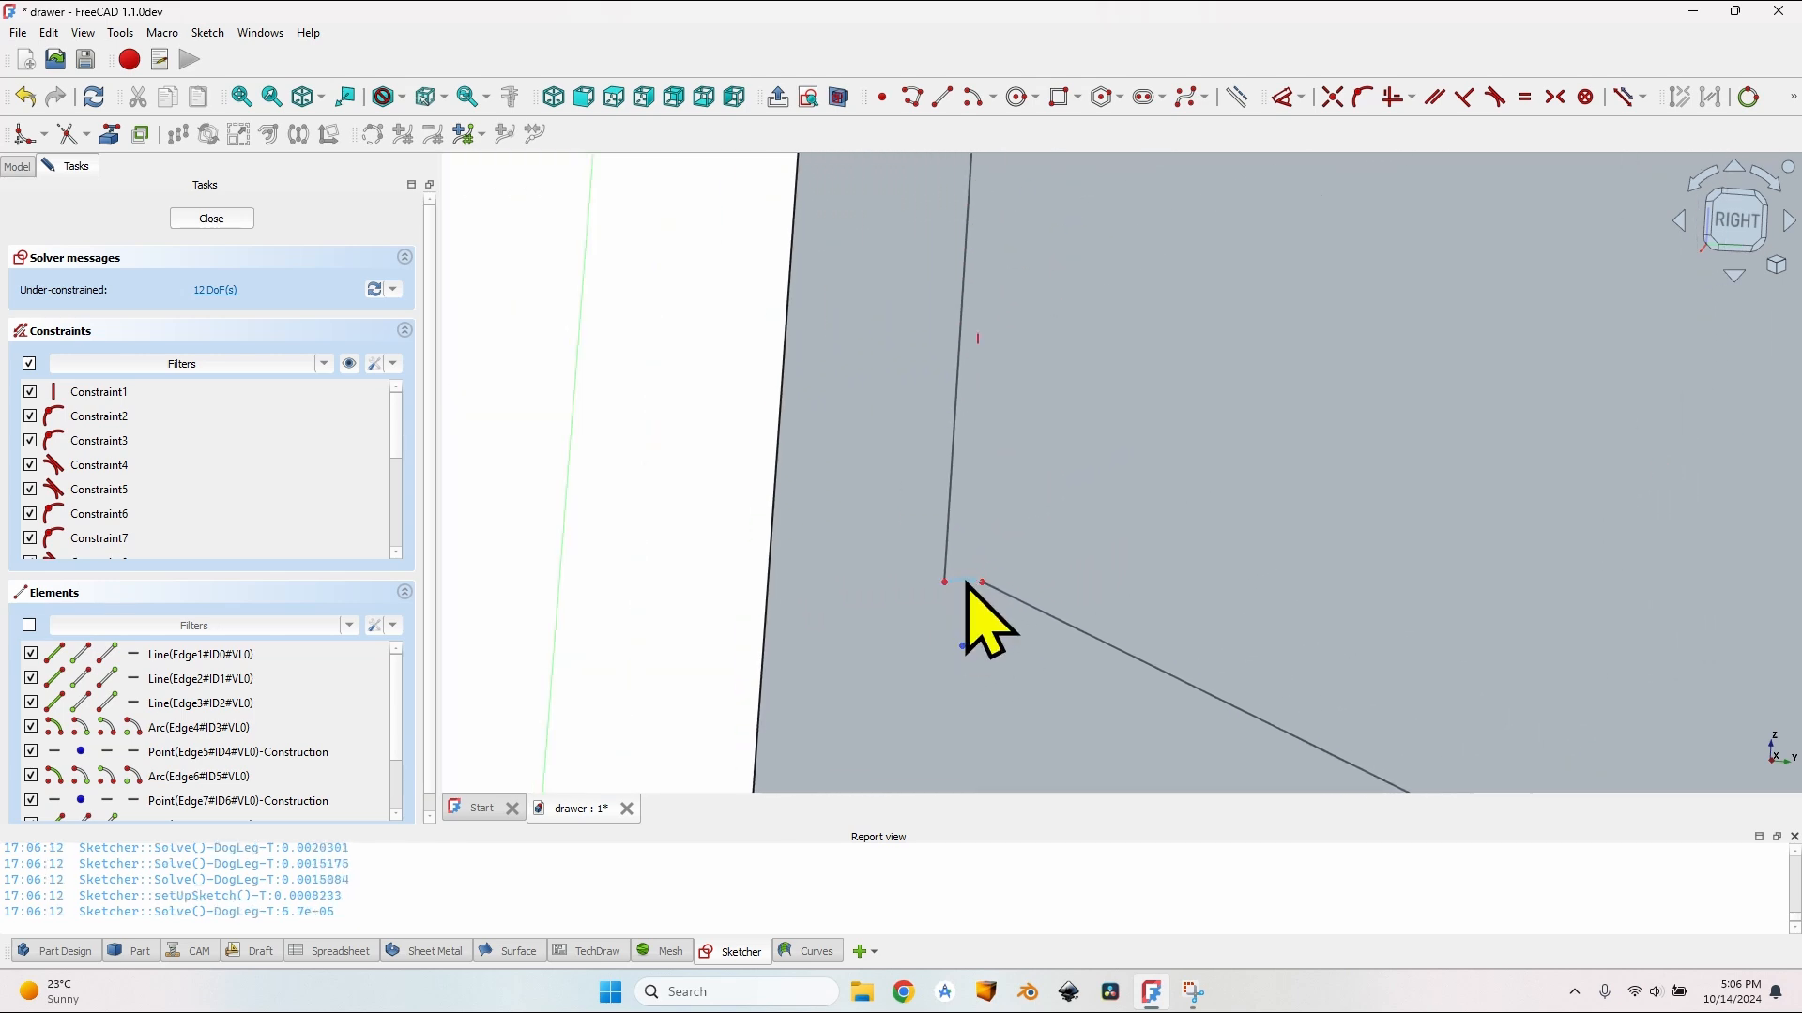
scroll(966, 583, down, 4)
key(e)
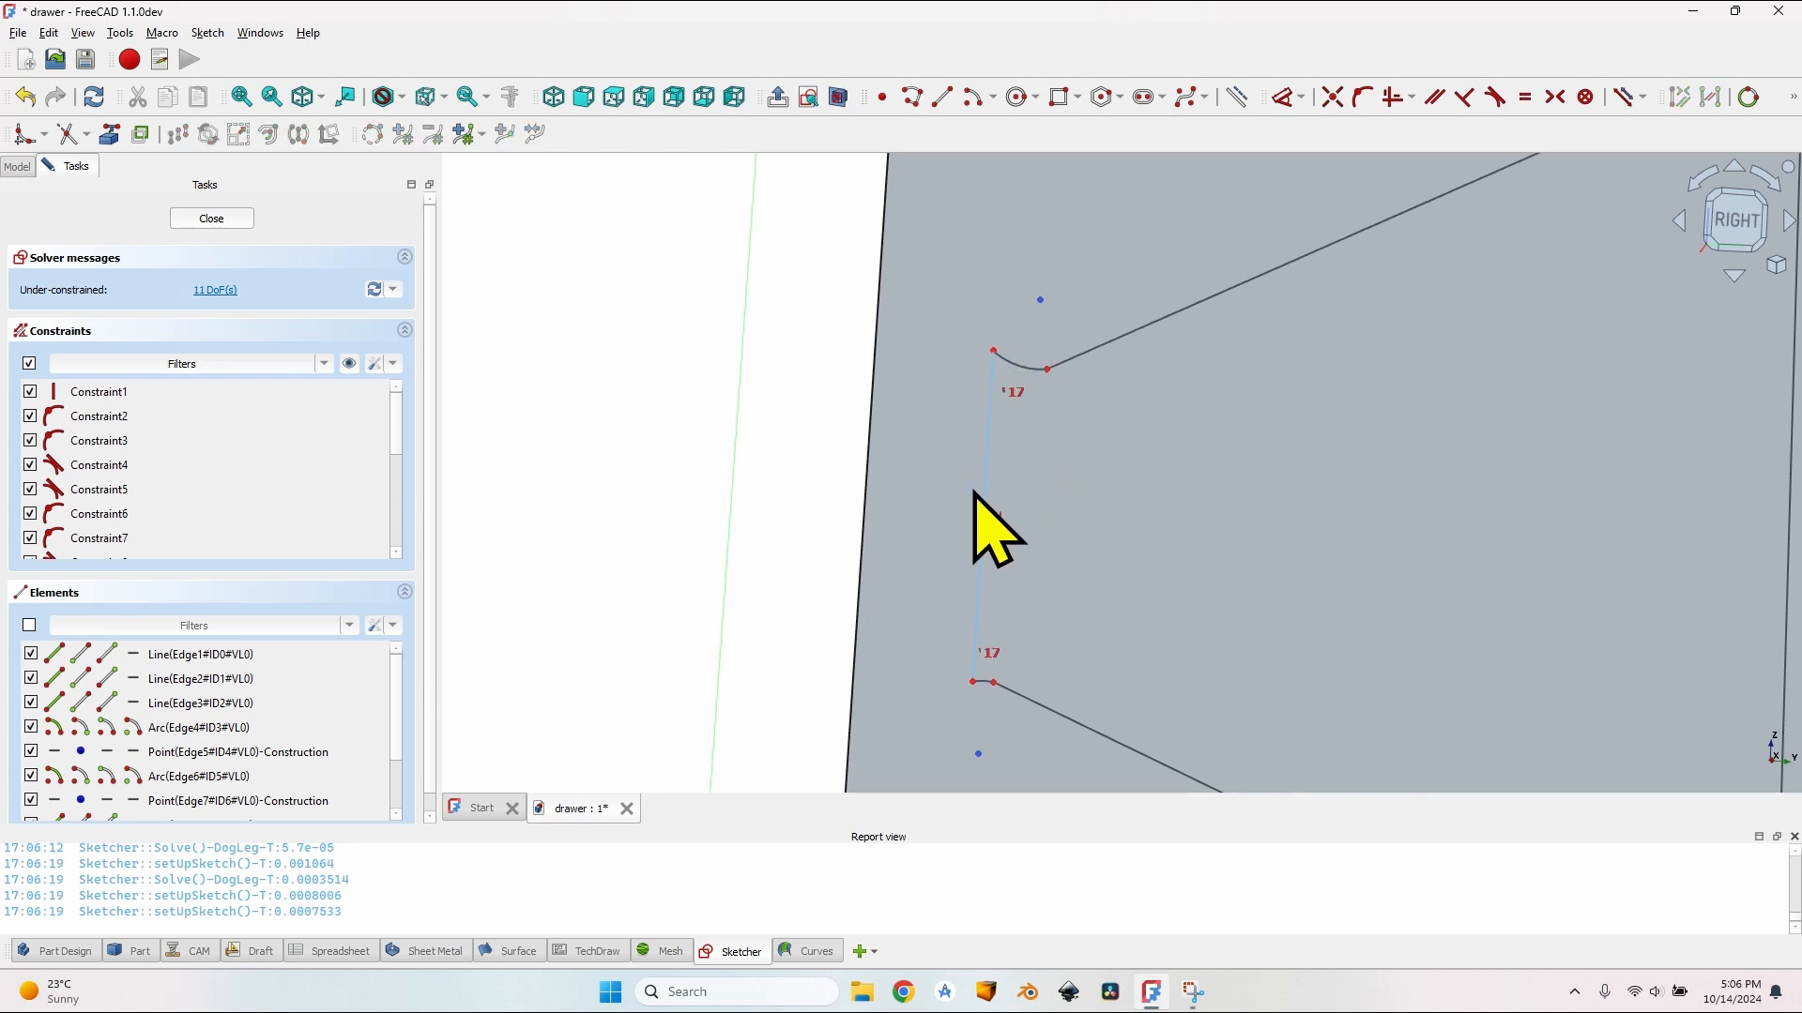
drag(975, 514, 913, 475)
Step: Make the upper and lower front arcs tangent to their adjoining sloped lines at the shared endpoints
scroll(1049, 387, up, 3)
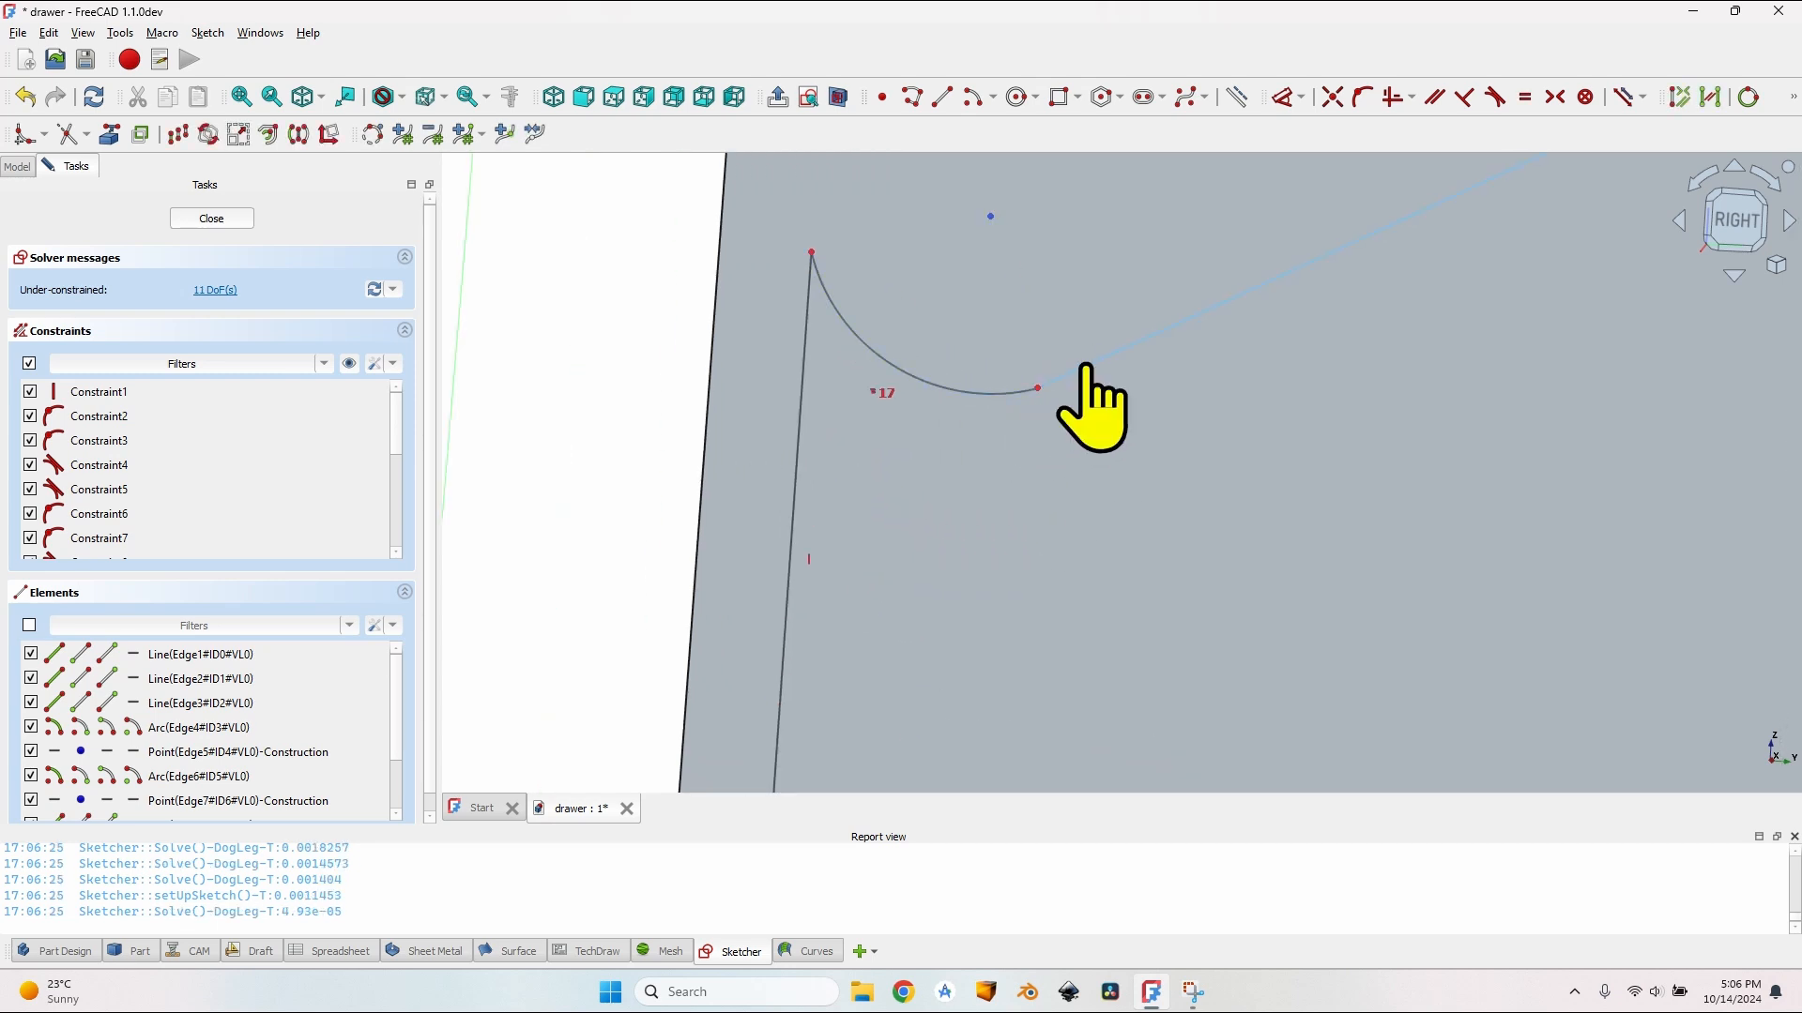
key(t)
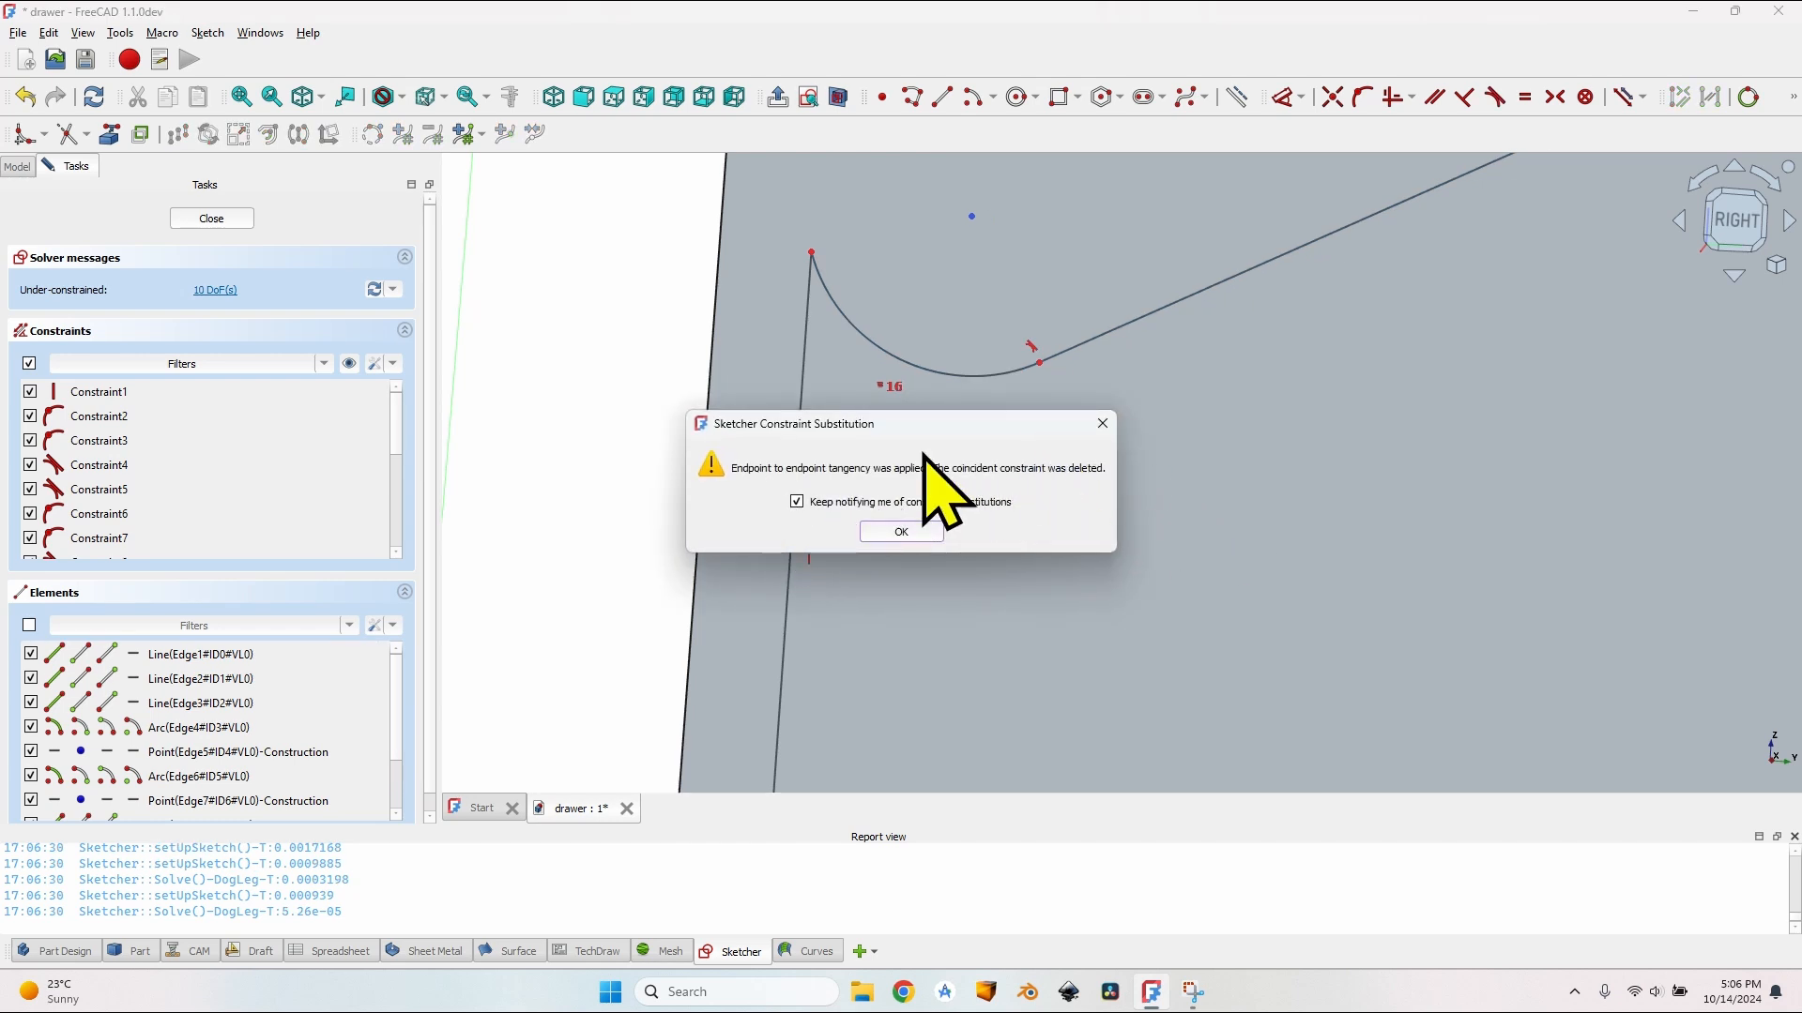
click(901, 532)
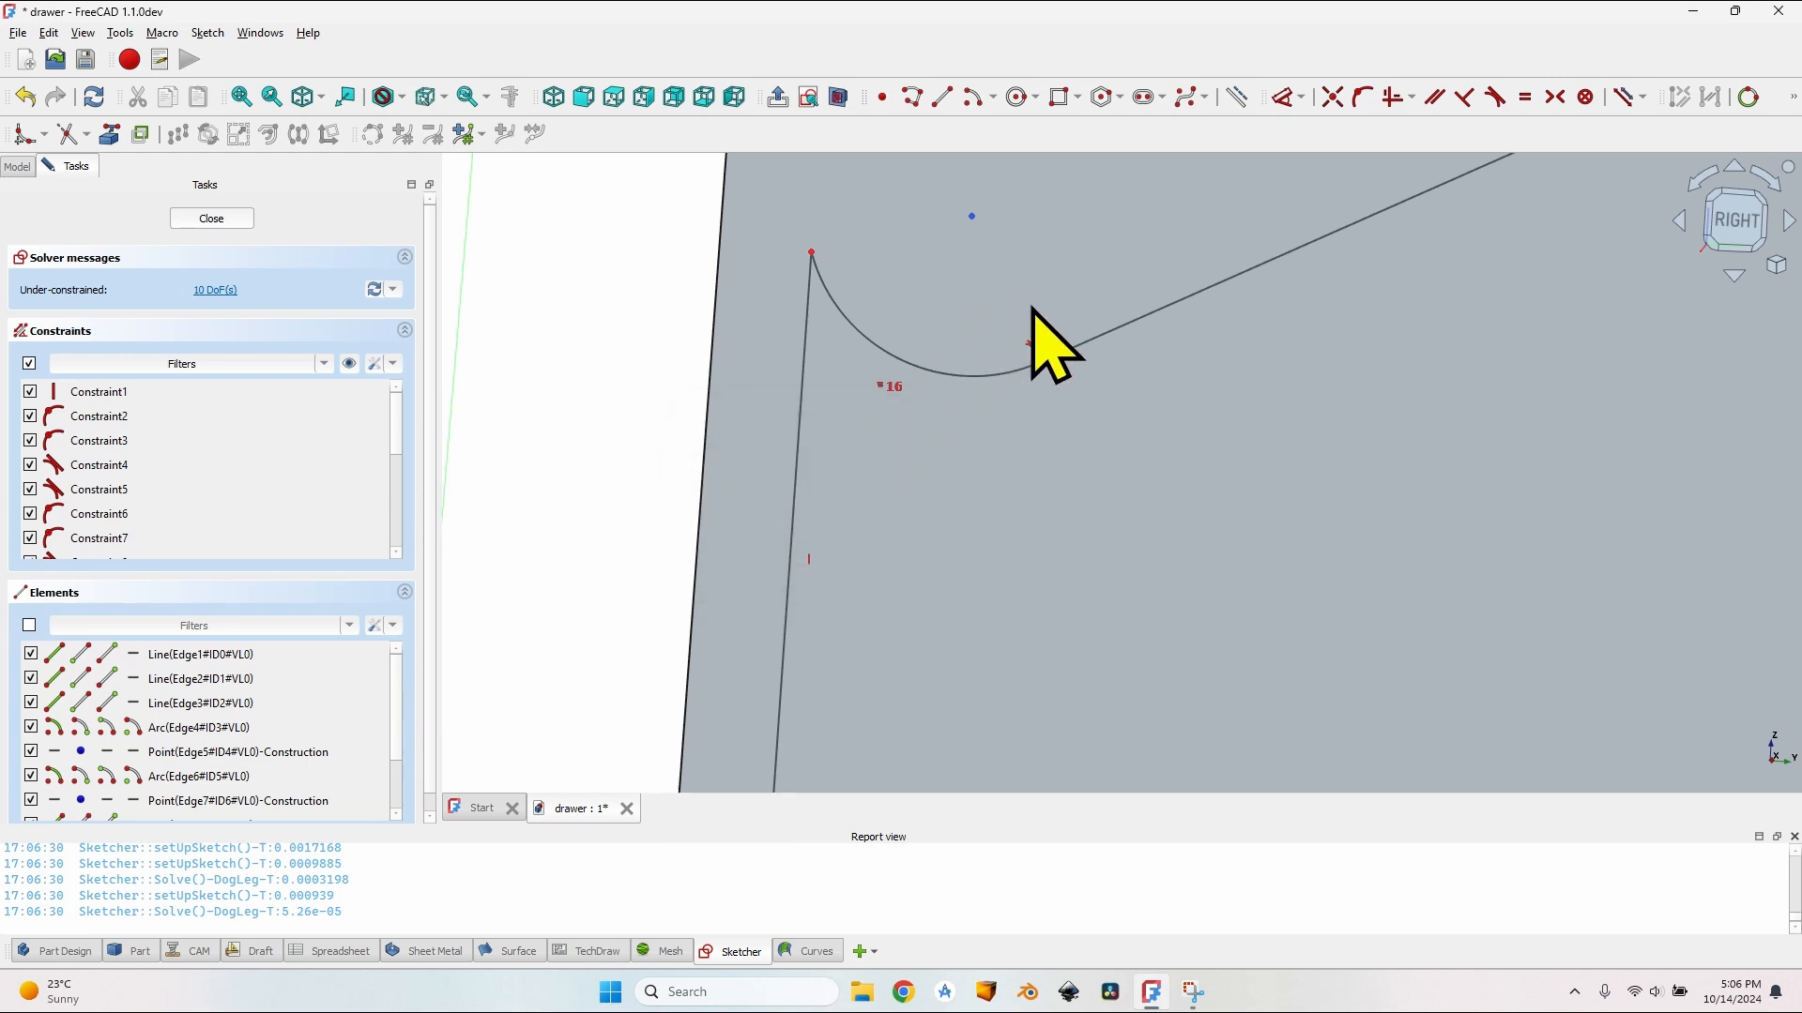
scroll(966, 434, down, 3)
scroll(939, 600, up, 3)
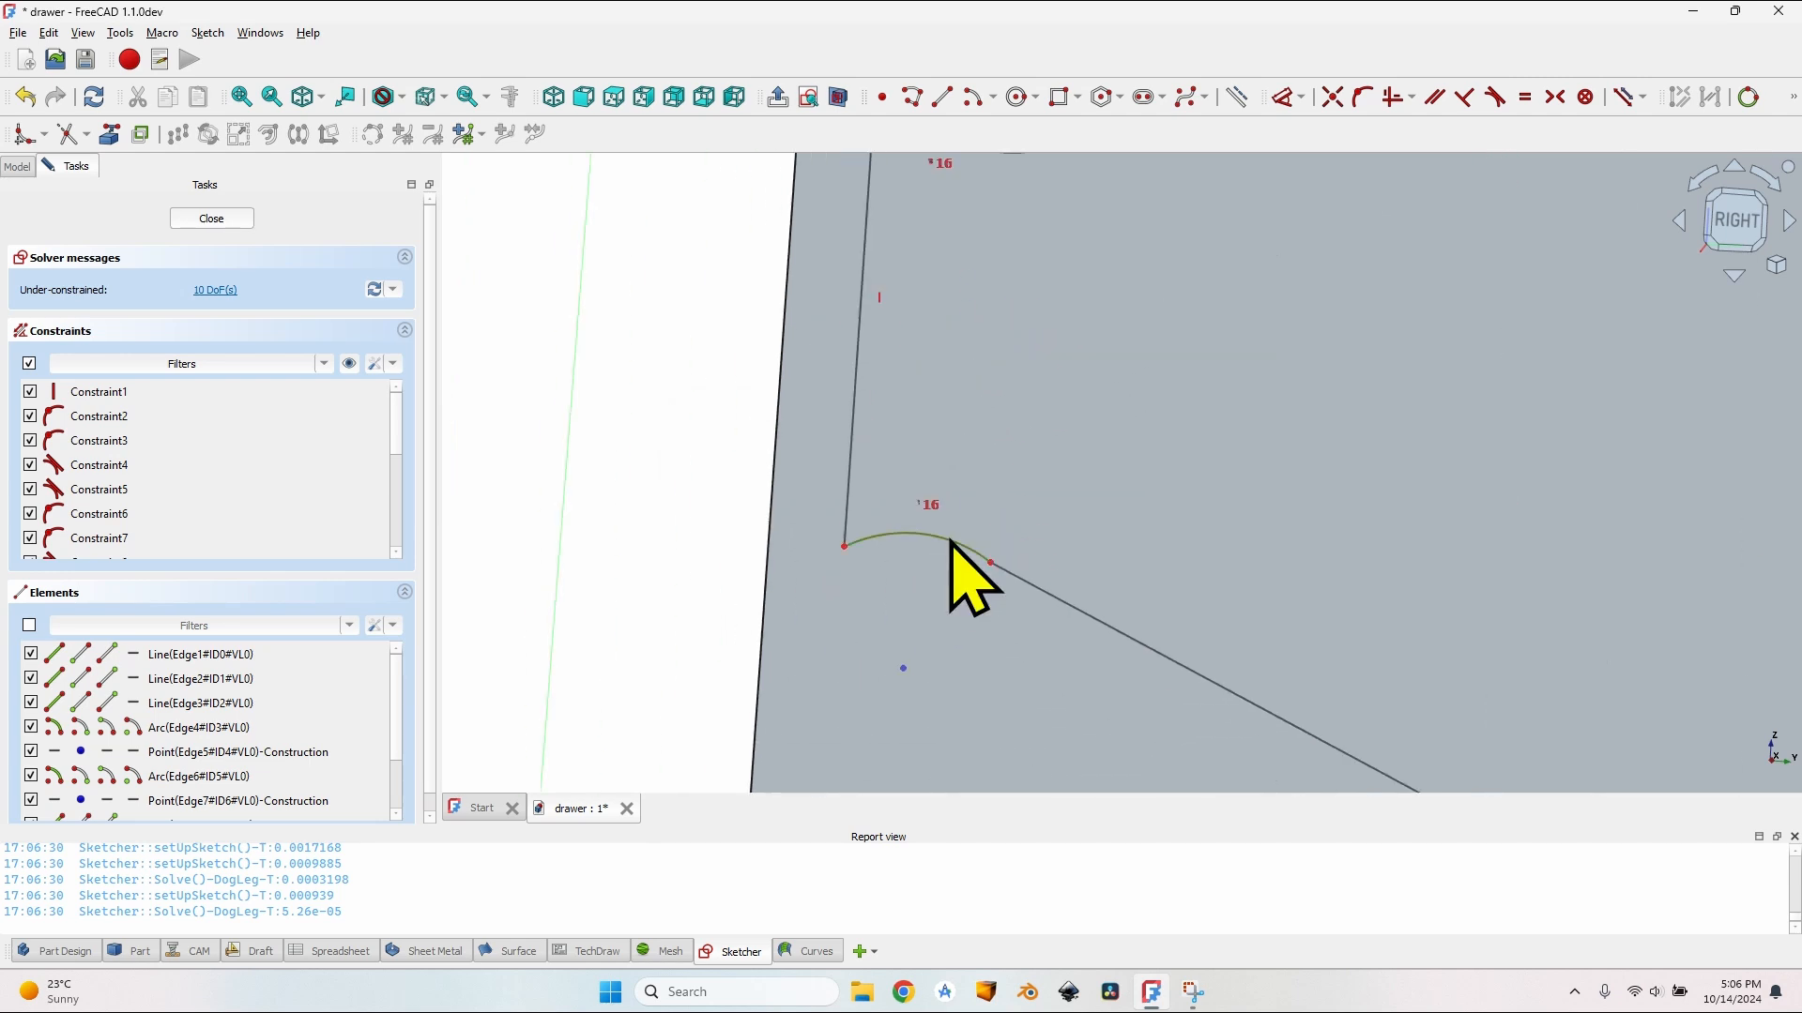
click(1072, 594)
click(961, 549)
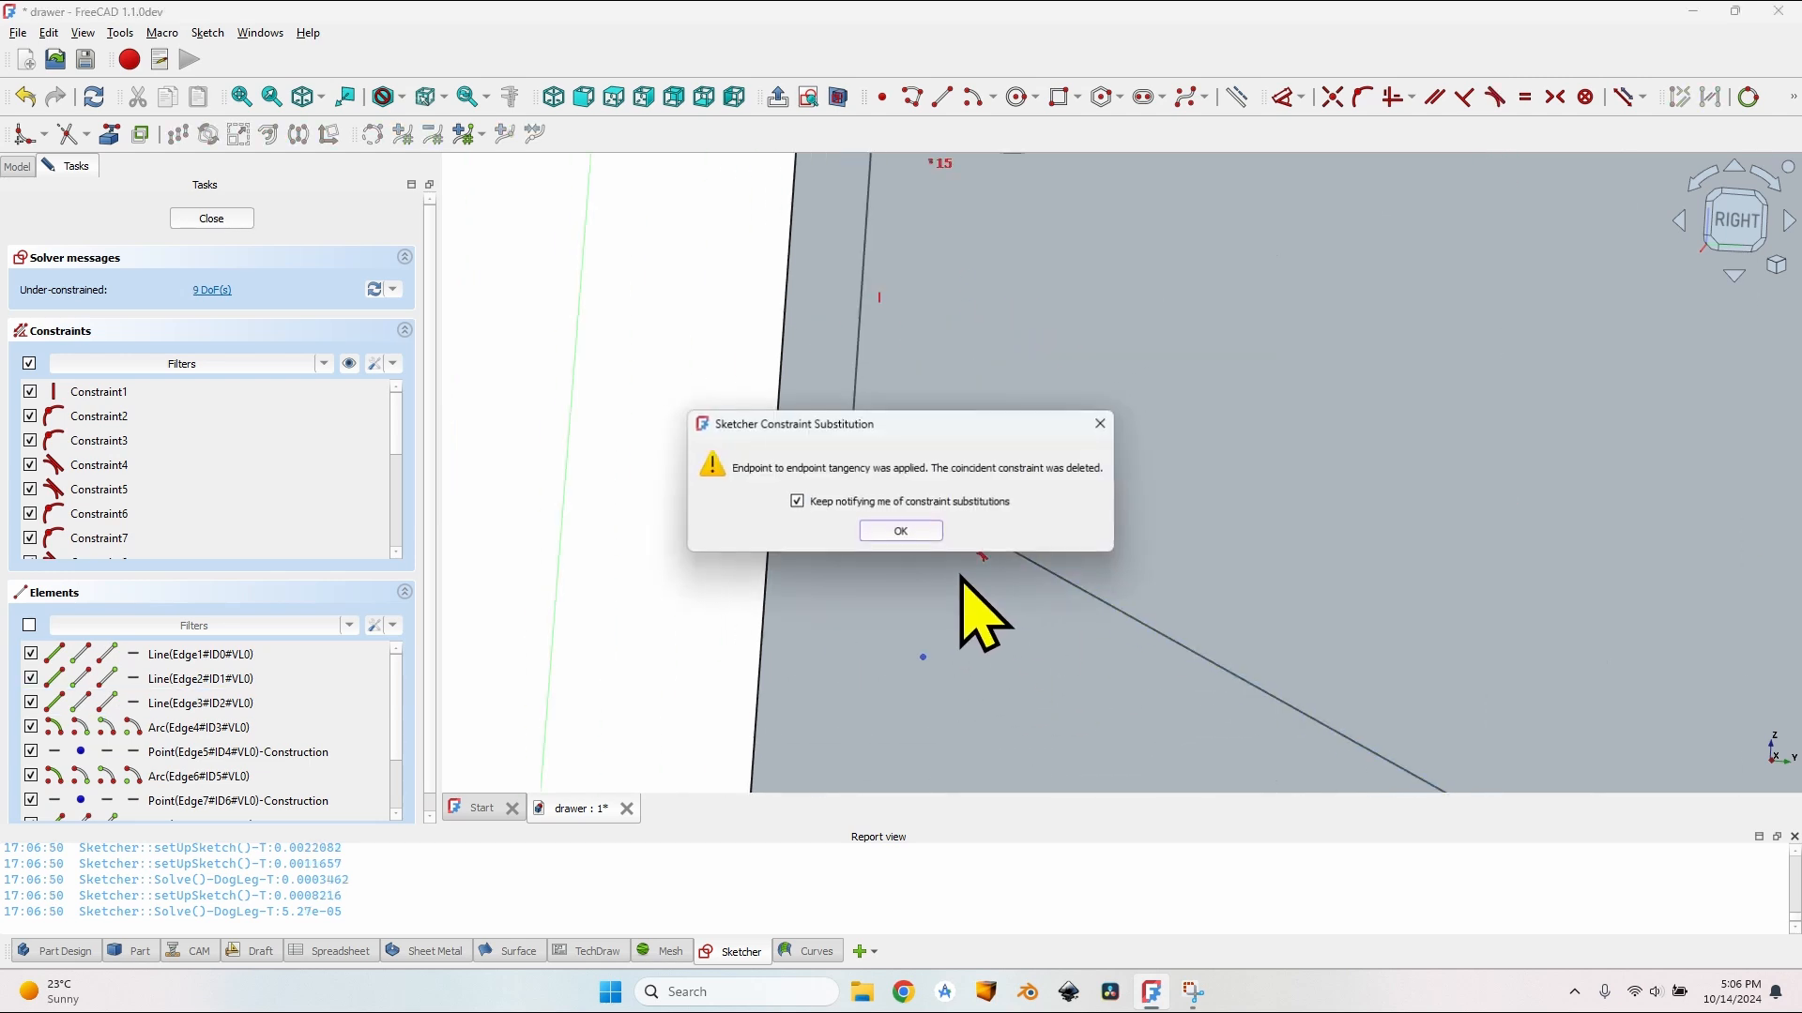
click(903, 532)
Step: Set the front vertical line's horizontal distance from the vertical axis to VarSet.FrontThickness minus the variable set's wall thickness
scroll(1098, 514, down, 3)
mouse_move(997, 551)
mouse_down()
mouse_move(998, 569)
mouse_move(1018, 472)
mouse_move(977, 563)
mouse_move(1042, 526)
mouse_move(1029, 495)
mouse_move(1032, 511)
mouse_up()
scroll(1086, 619, up, 1)
scroll(1086, 615, down, 3)
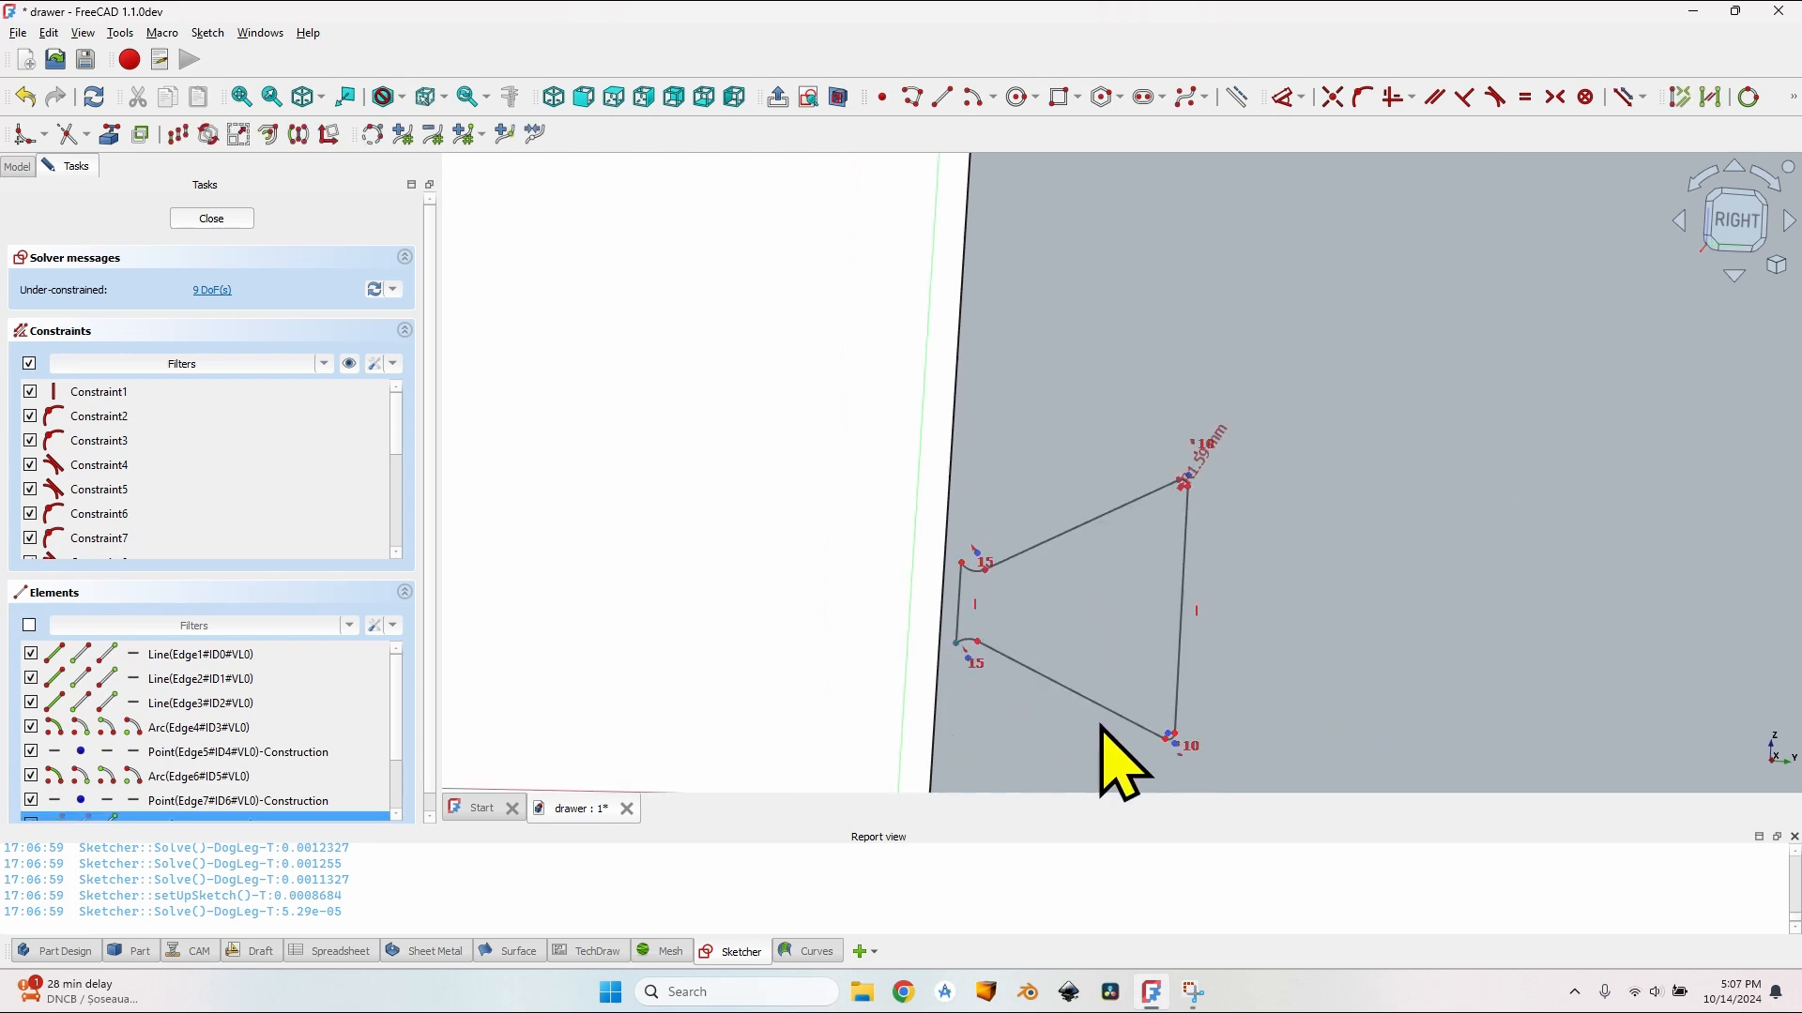
key(l)
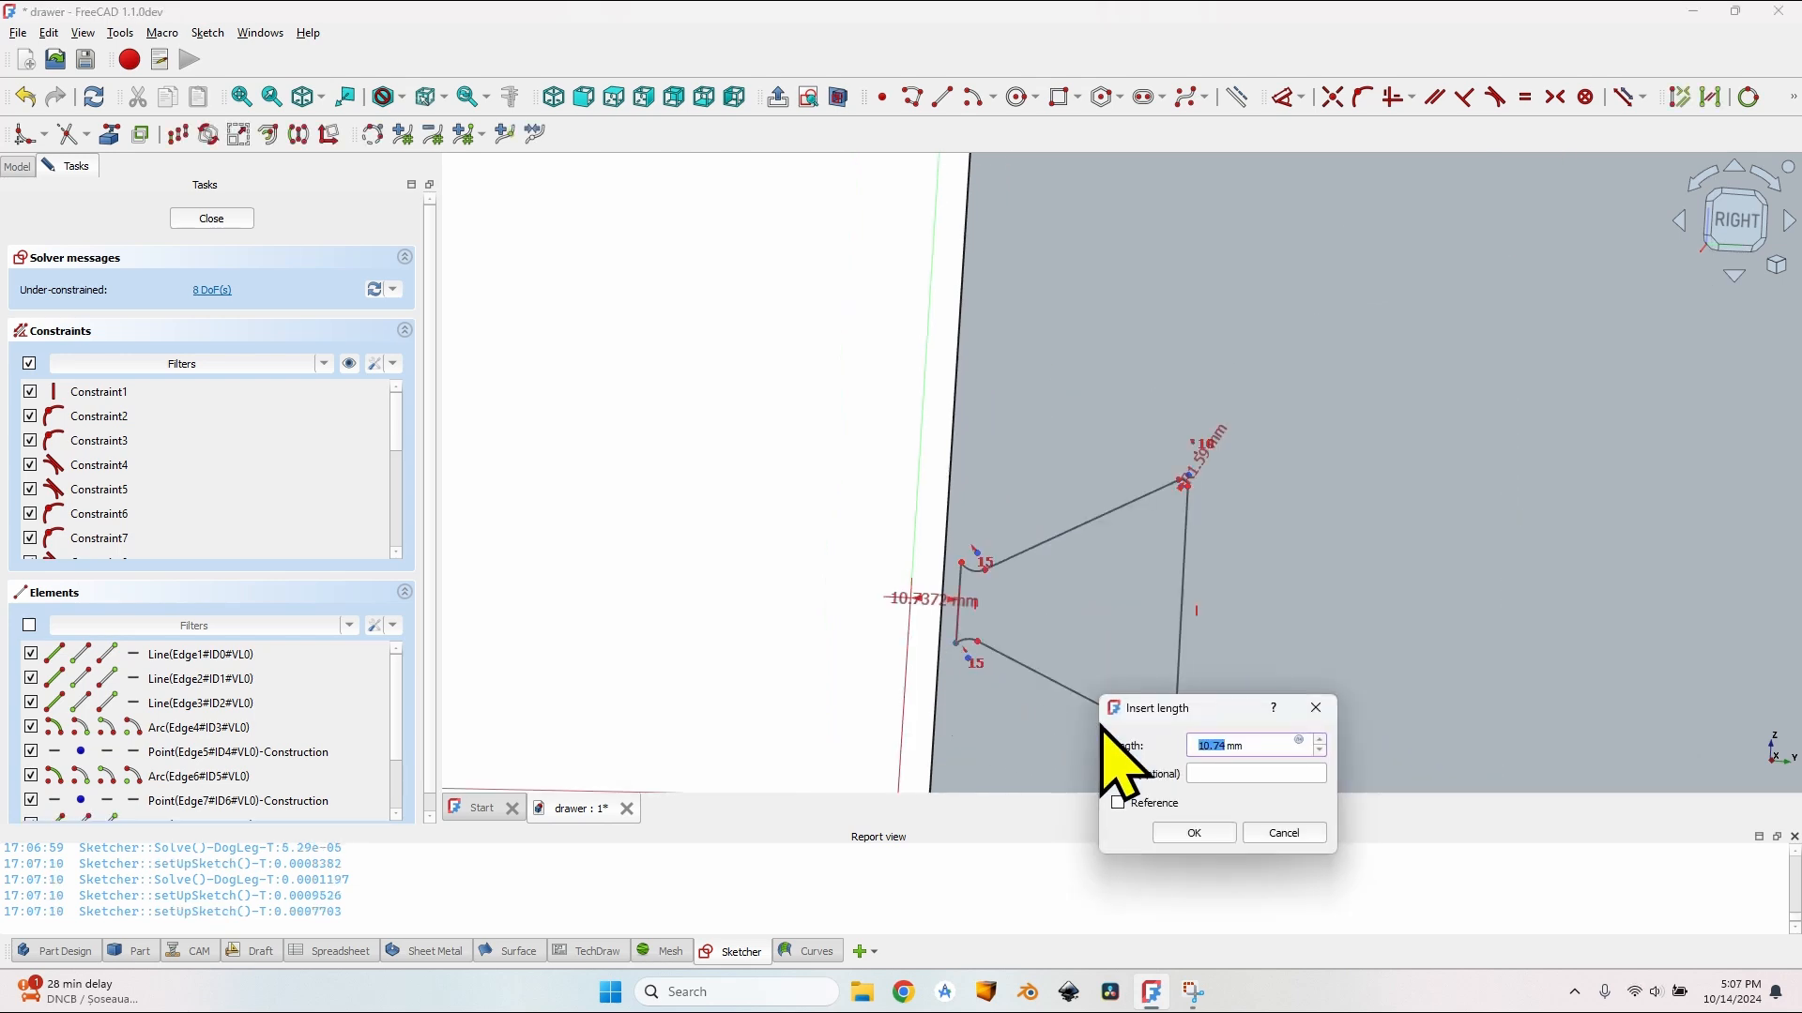
key(equal)
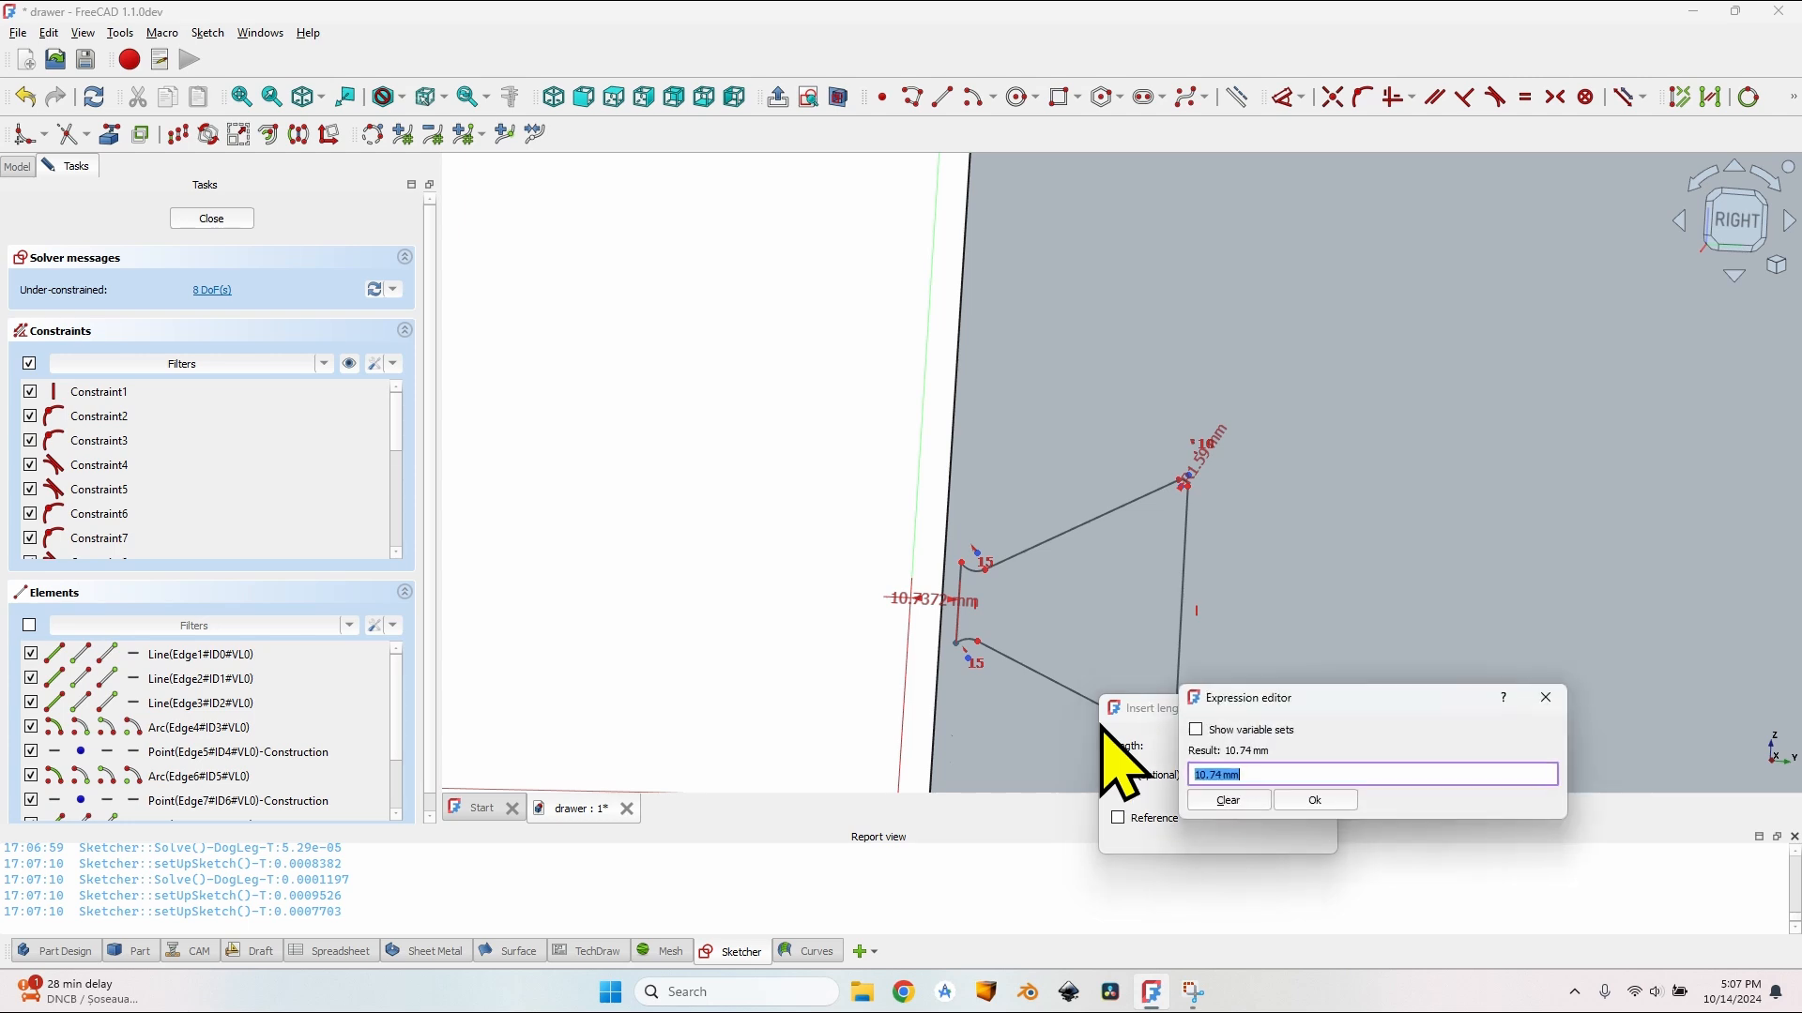
text(VarSet.FrontOffset)
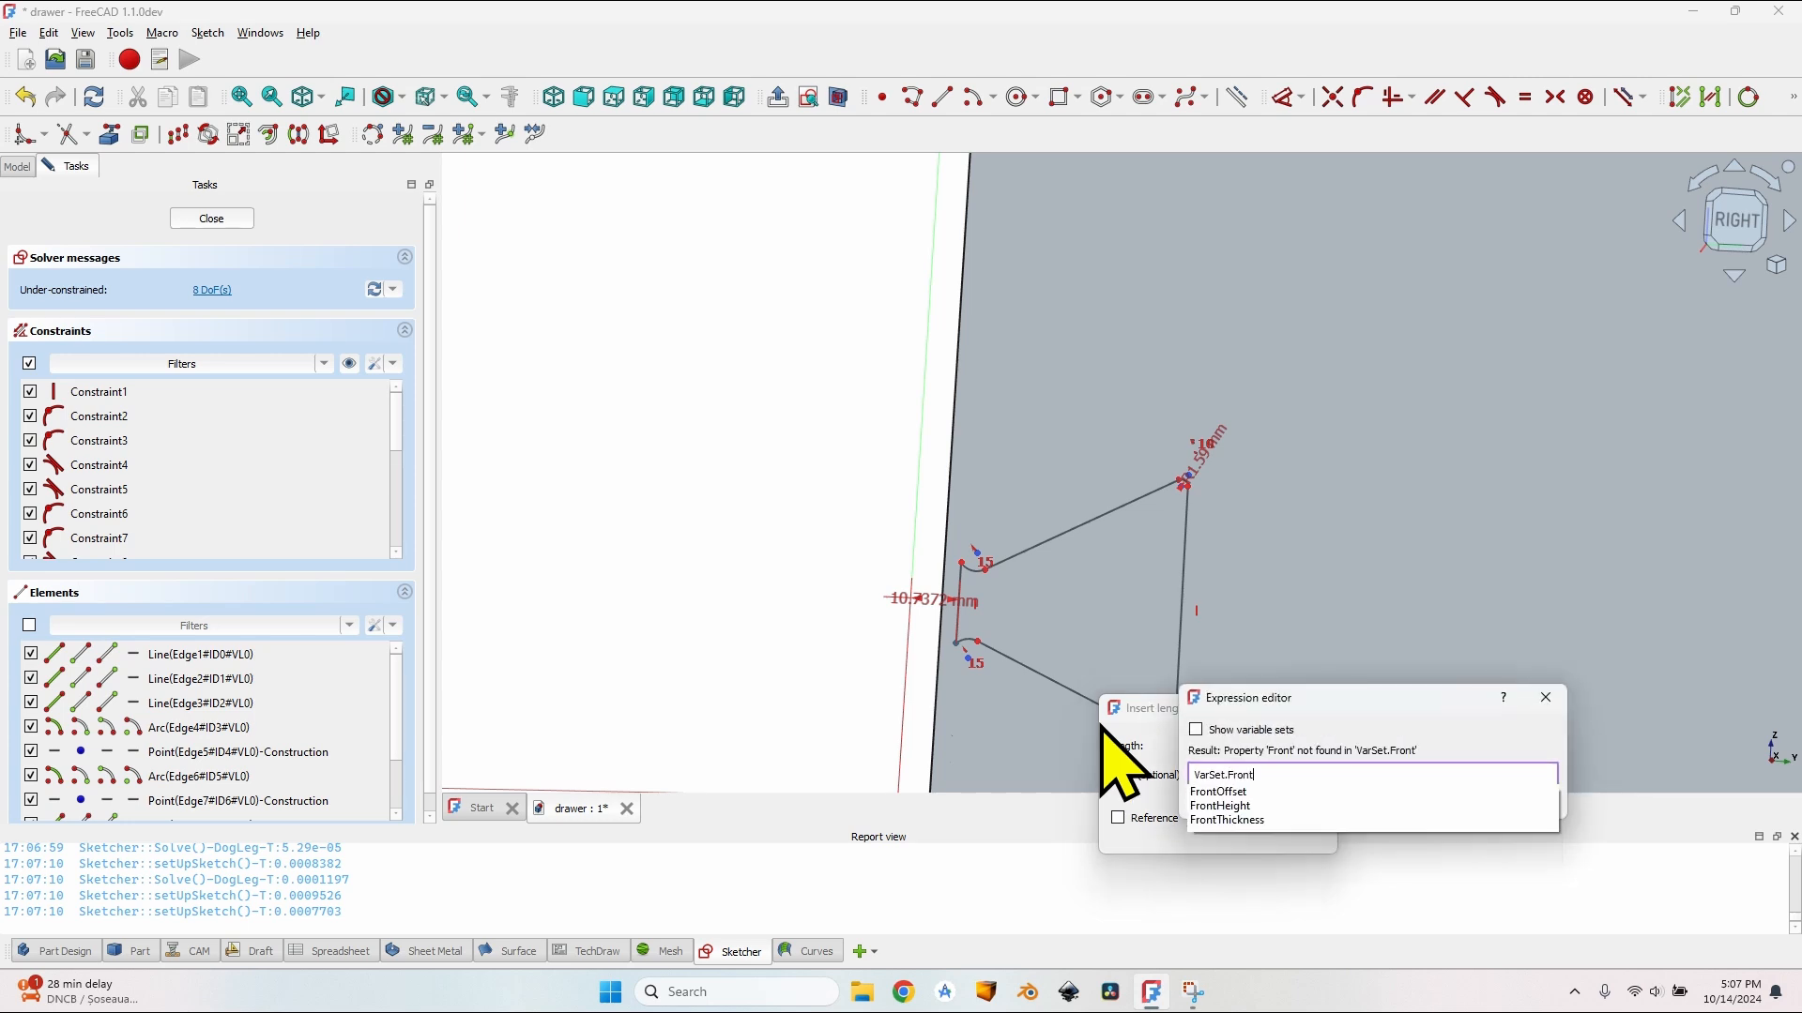
key(Down)
key(Down)
key(Down)
text(-VarSet)
key(Down)
text(.W)
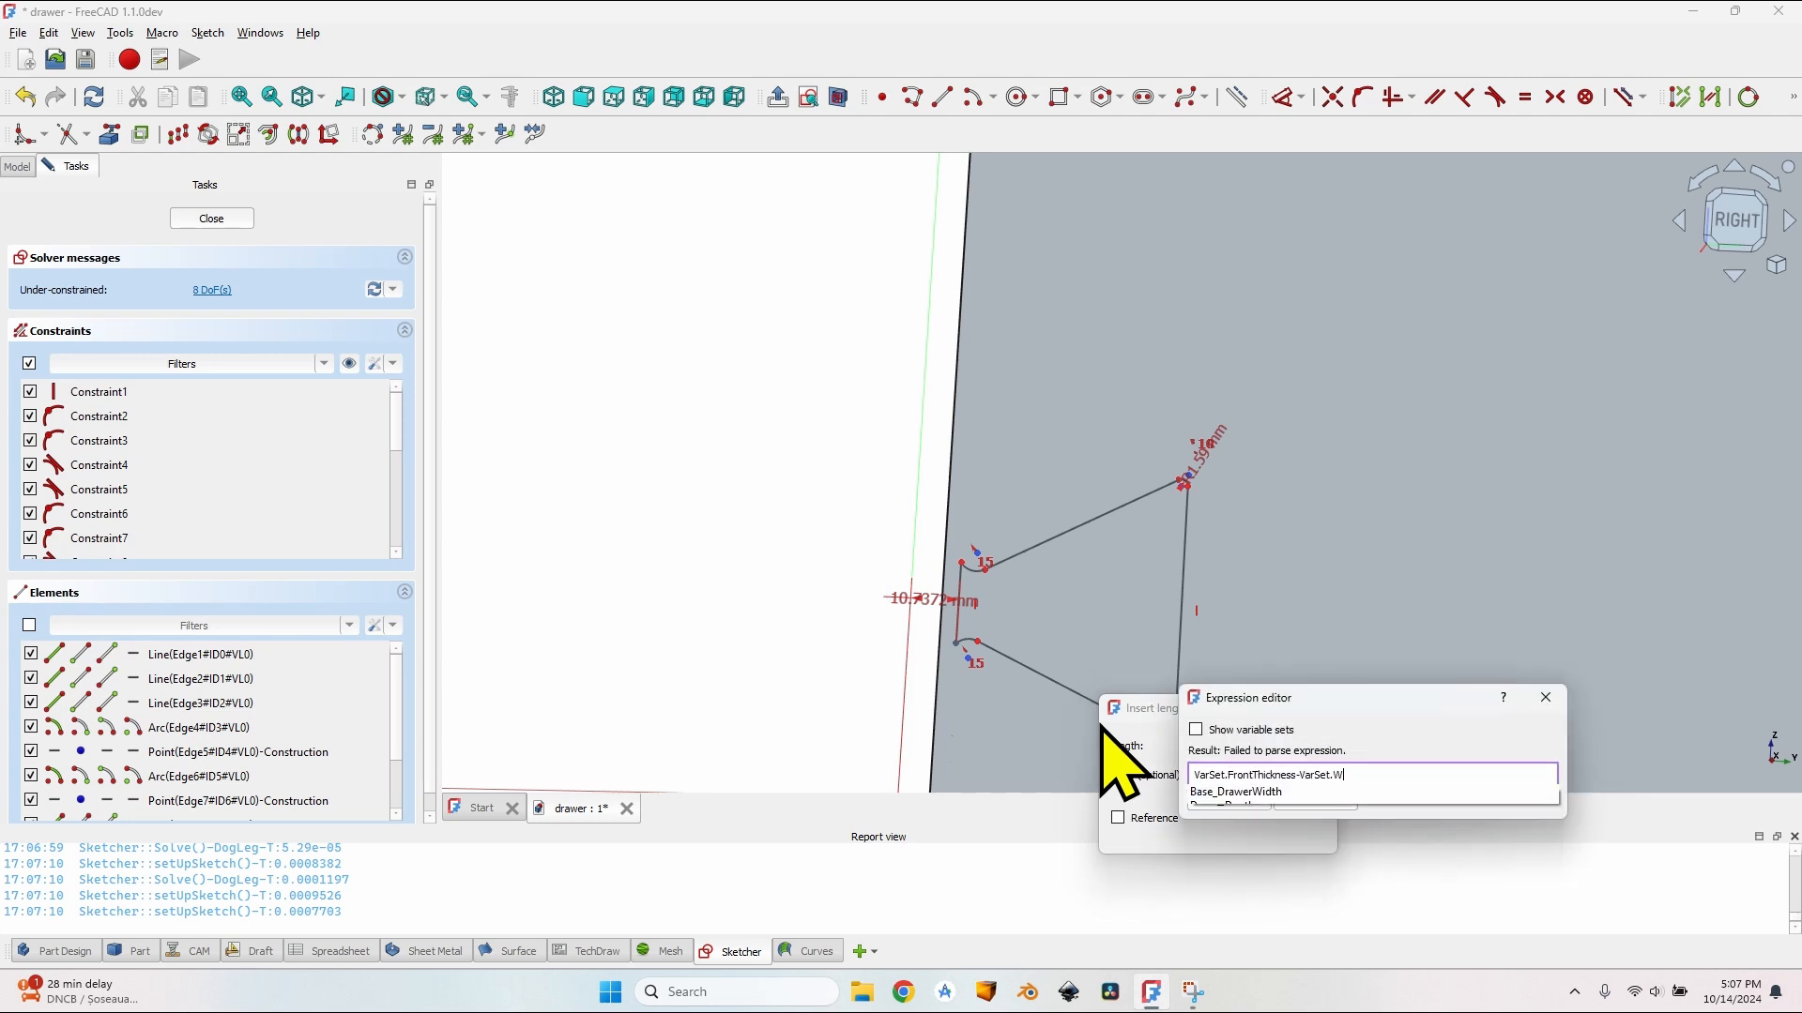
text(al)
key(Return)
key(Return)
key(Return)
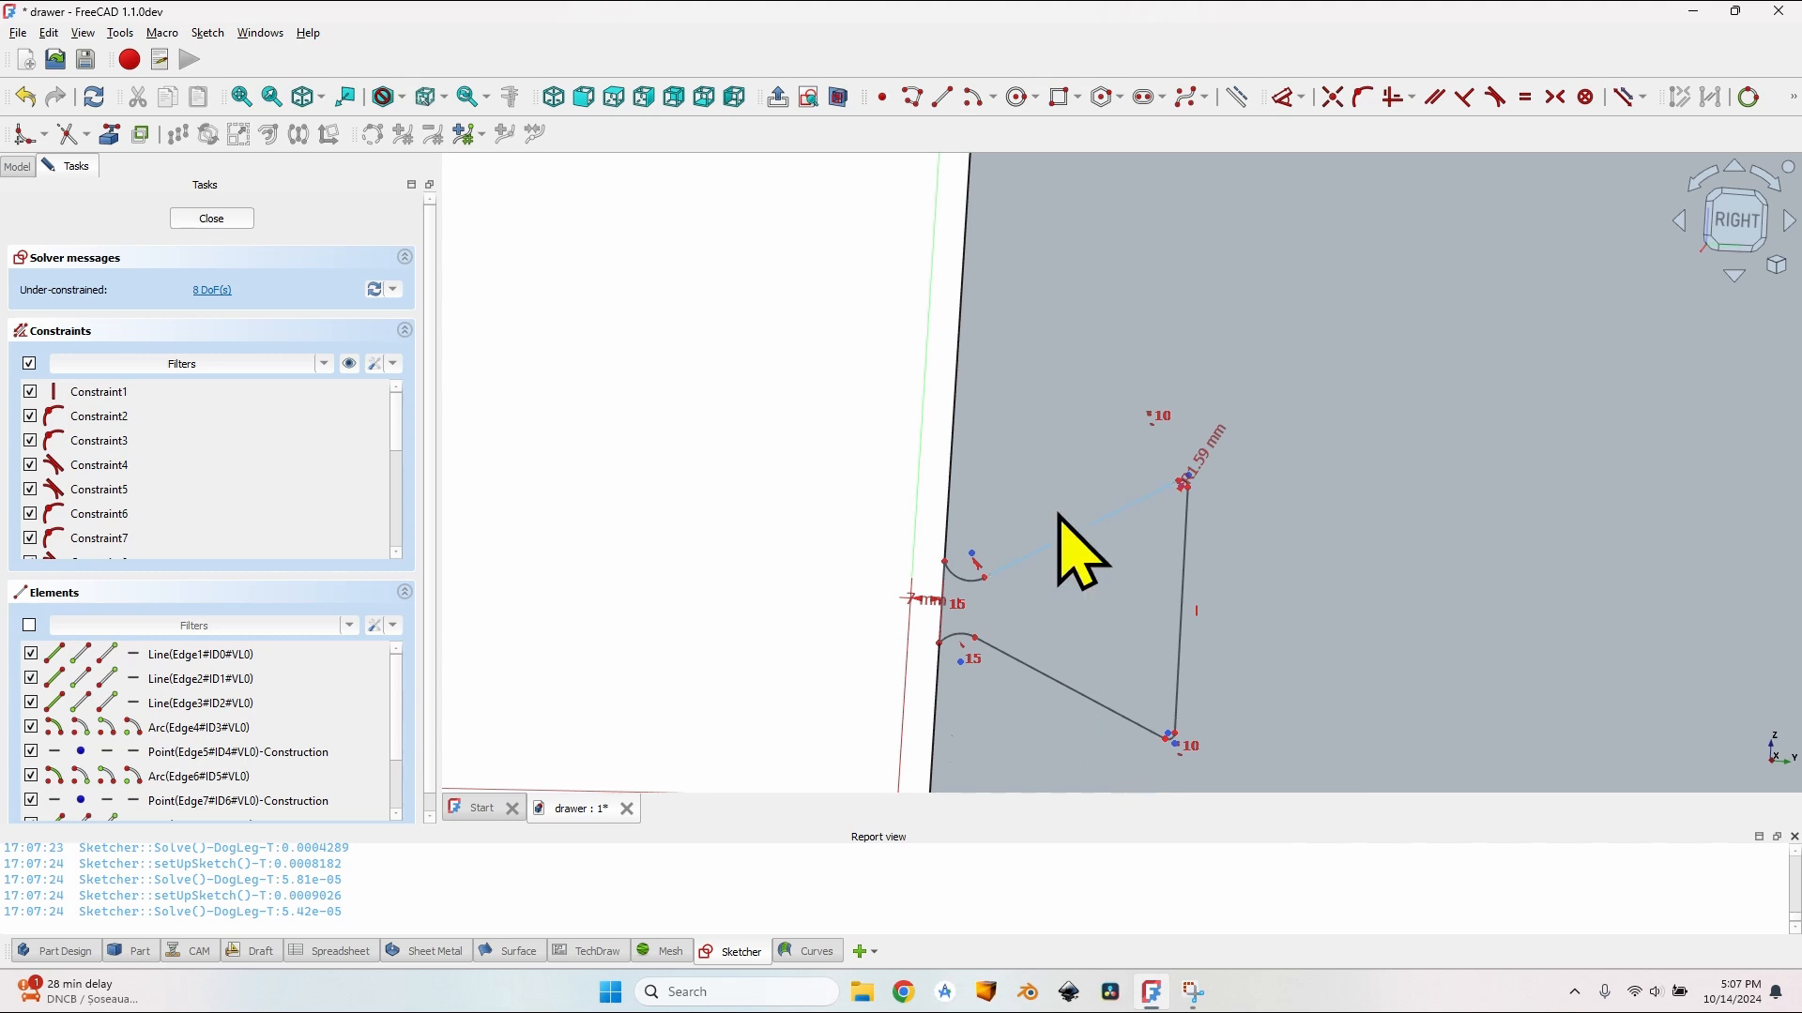
Step: Pull the upper front arc slightly upward to reshape the dovetail's front opening
scroll(1079, 525, down, 5)
scroll(1140, 441, down, 3)
mouse_move(1147, 451)
middle_down()
mouse_move(1172, 459)
mouse_move(1070, 497)
mouse_move(1070, 459)
mouse_move(987, 306)
middle_up()
scroll(1066, 503, up, 5)
scroll(857, 723, up, 1)
mouse_move(957, 643)
middle_down()
mouse_move(1066, 515)
mouse_move(1027, 467)
mouse_move(1022, 503)
middle_up()
scroll(984, 485, up, 6)
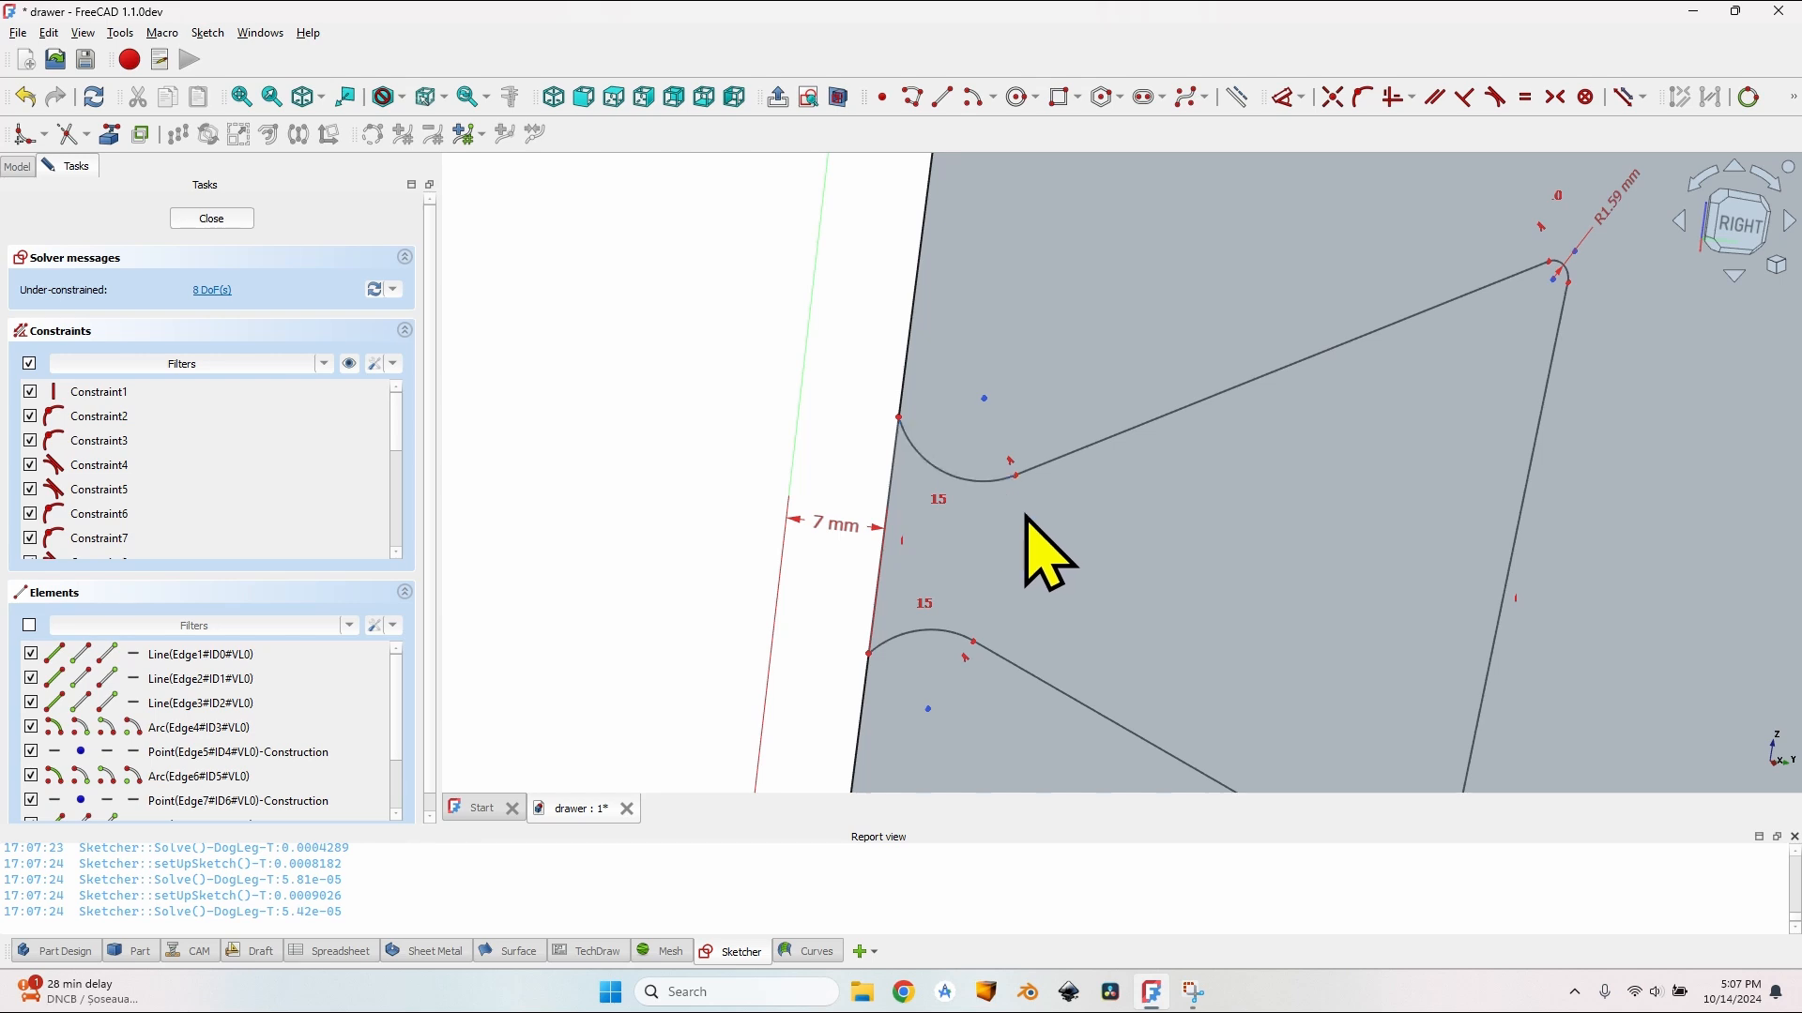
drag(991, 478, 941, 437)
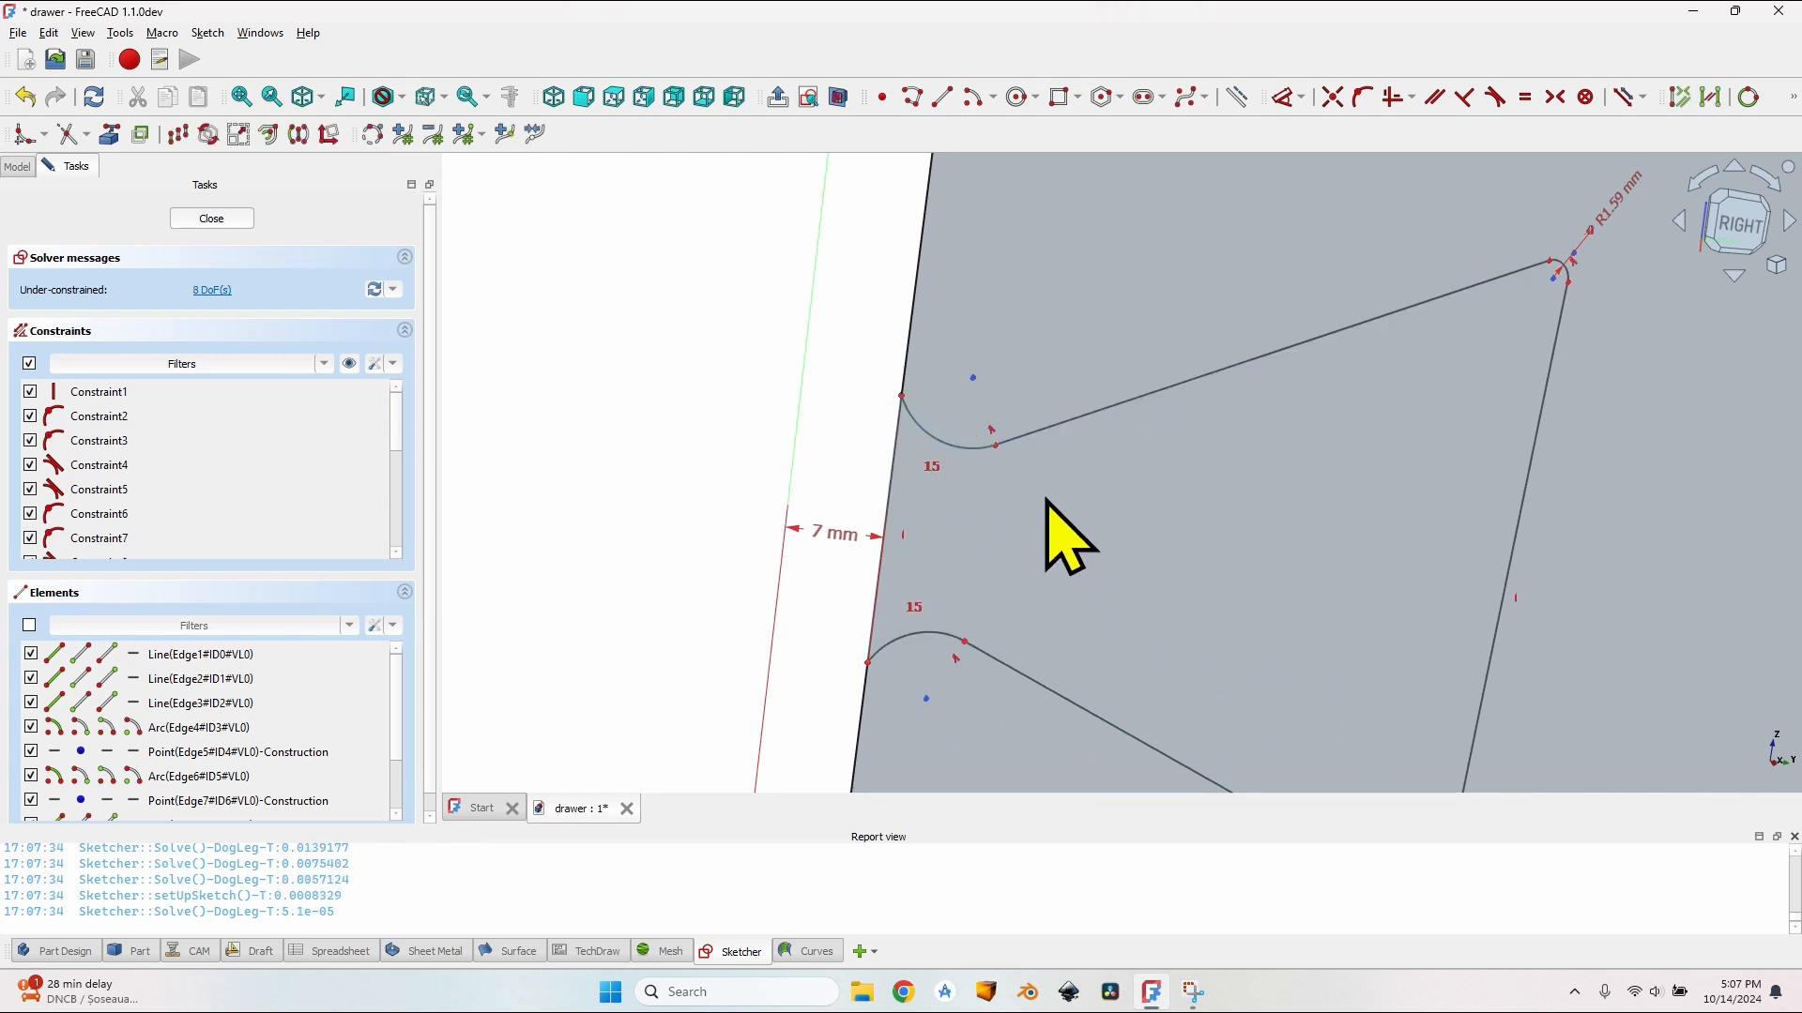
Step: Constrain the upper front arc's radius to the expression VarSet.DovetailRadius
scroll(927, 402, up, 4)
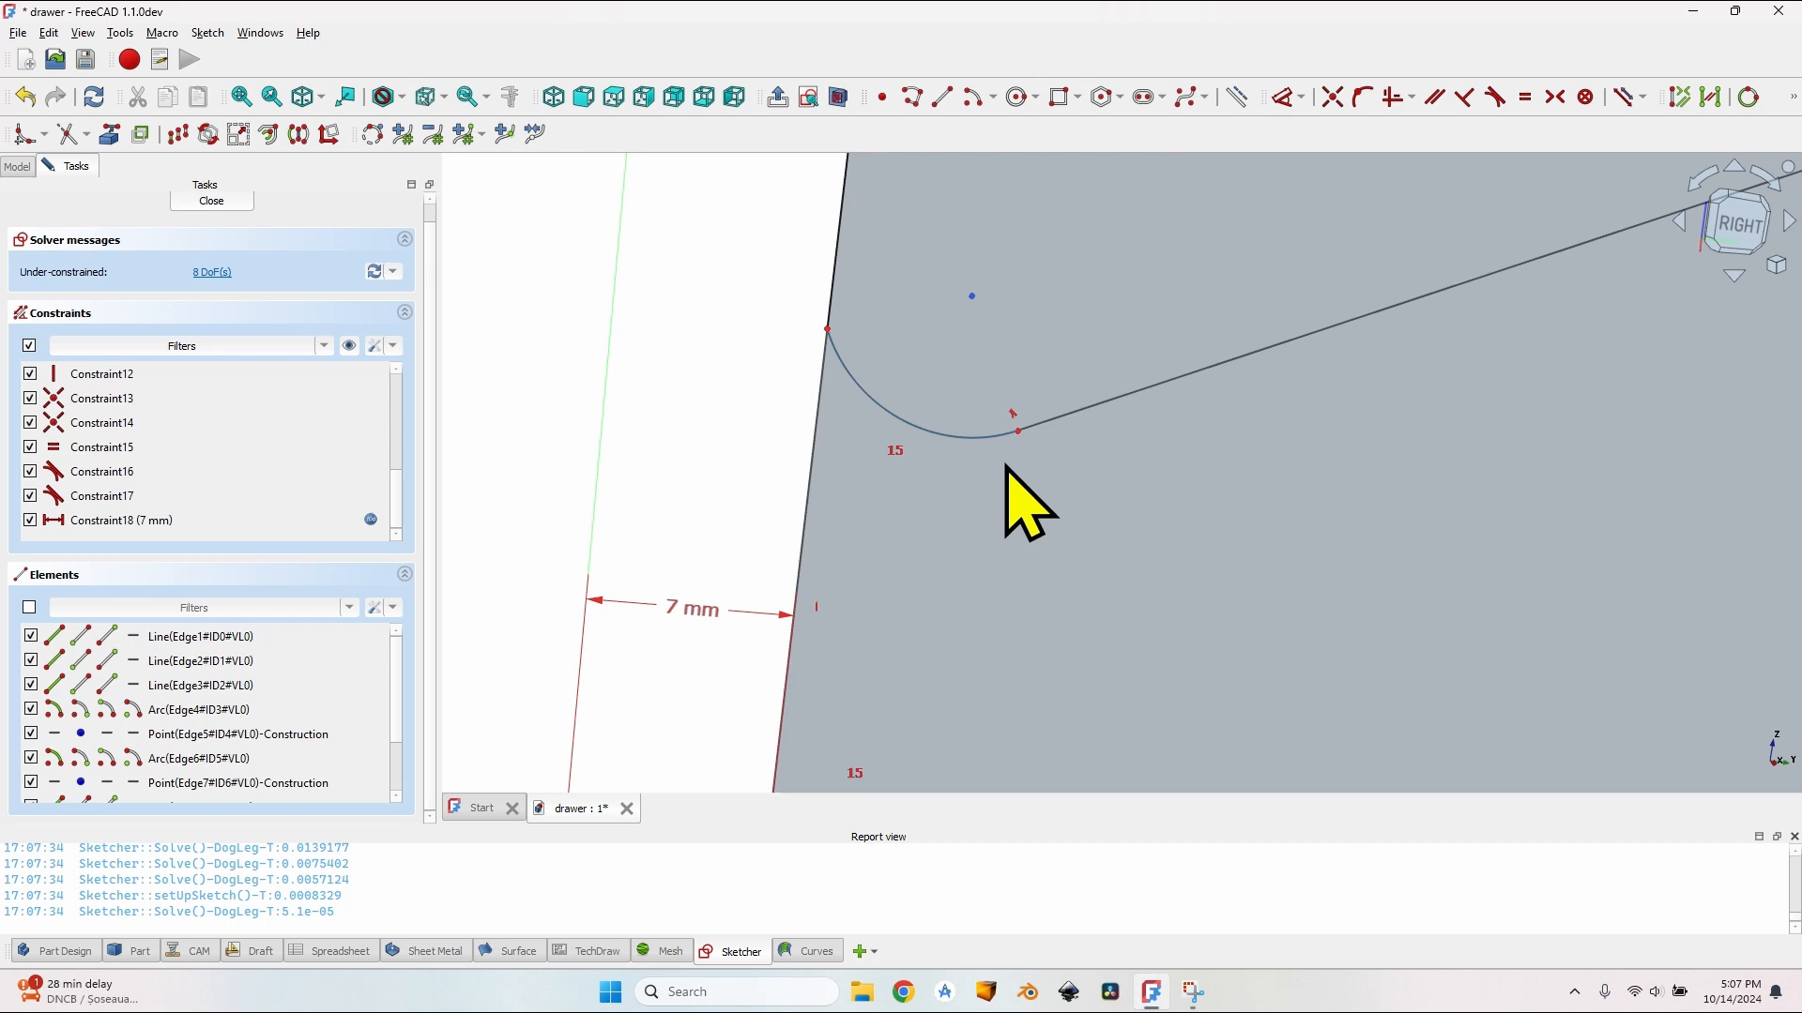
key(k)
key(r)
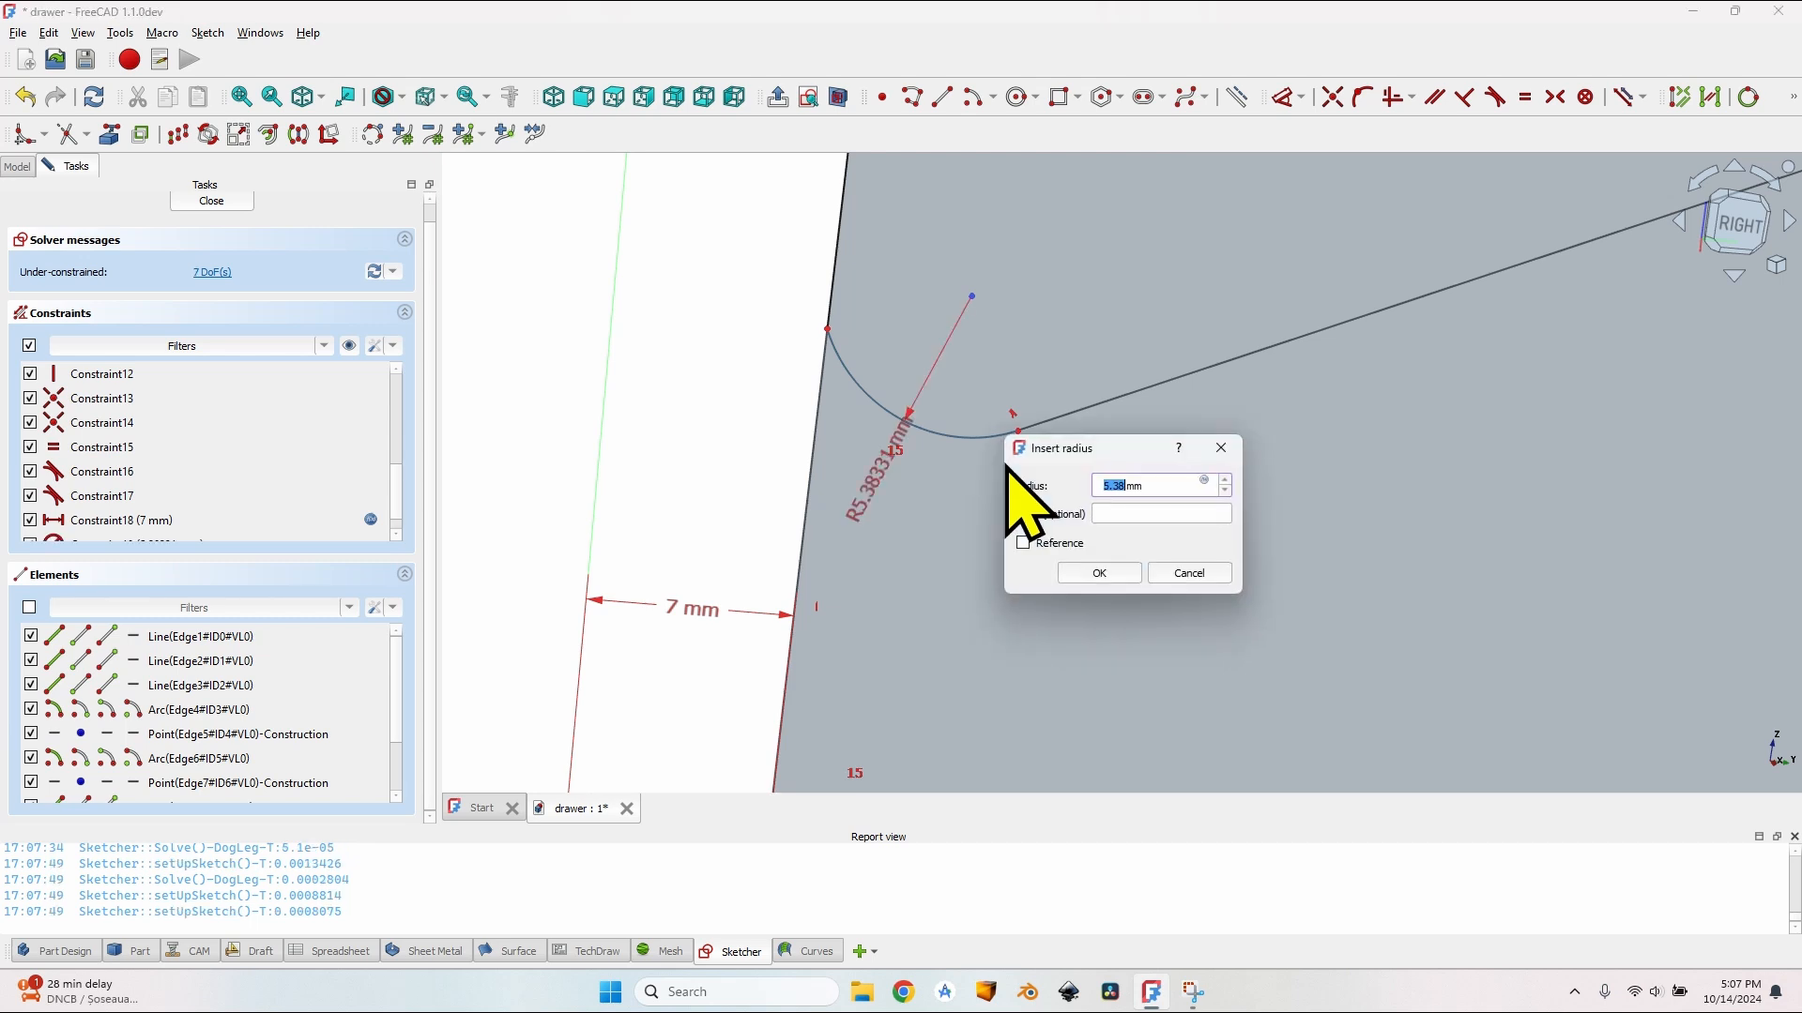
key(equal)
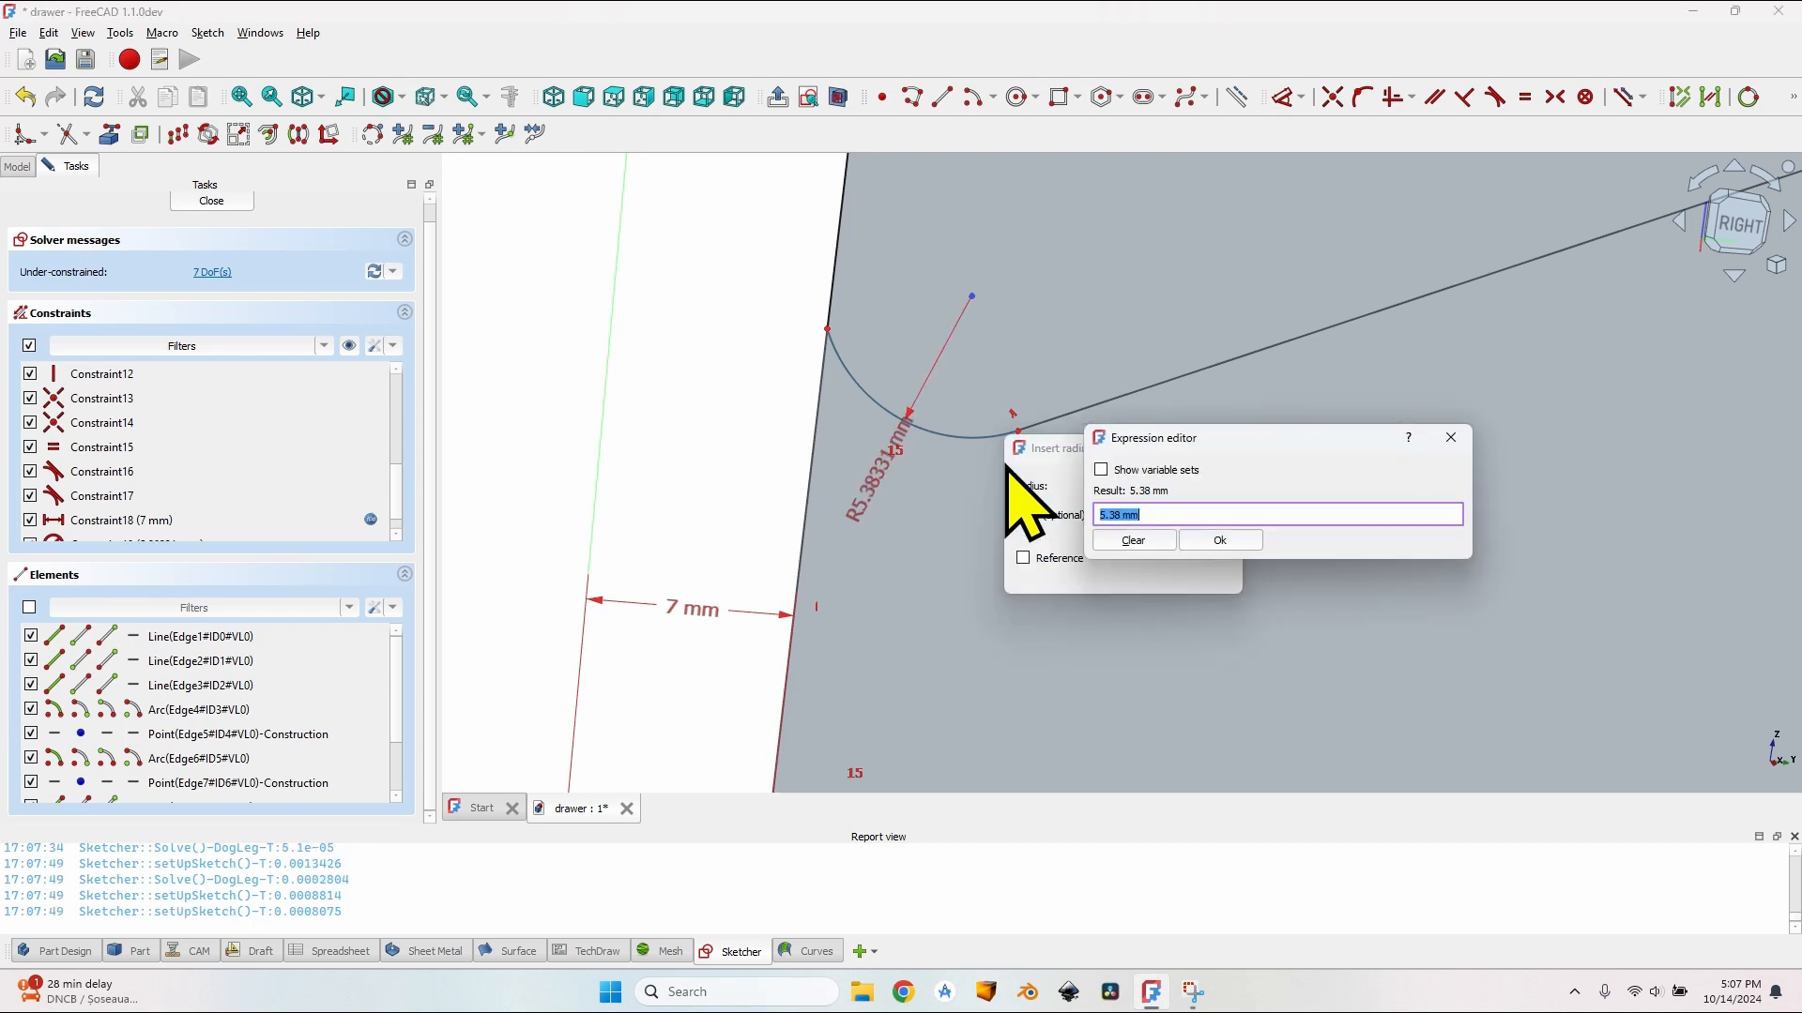
text(VarSet.Dove)
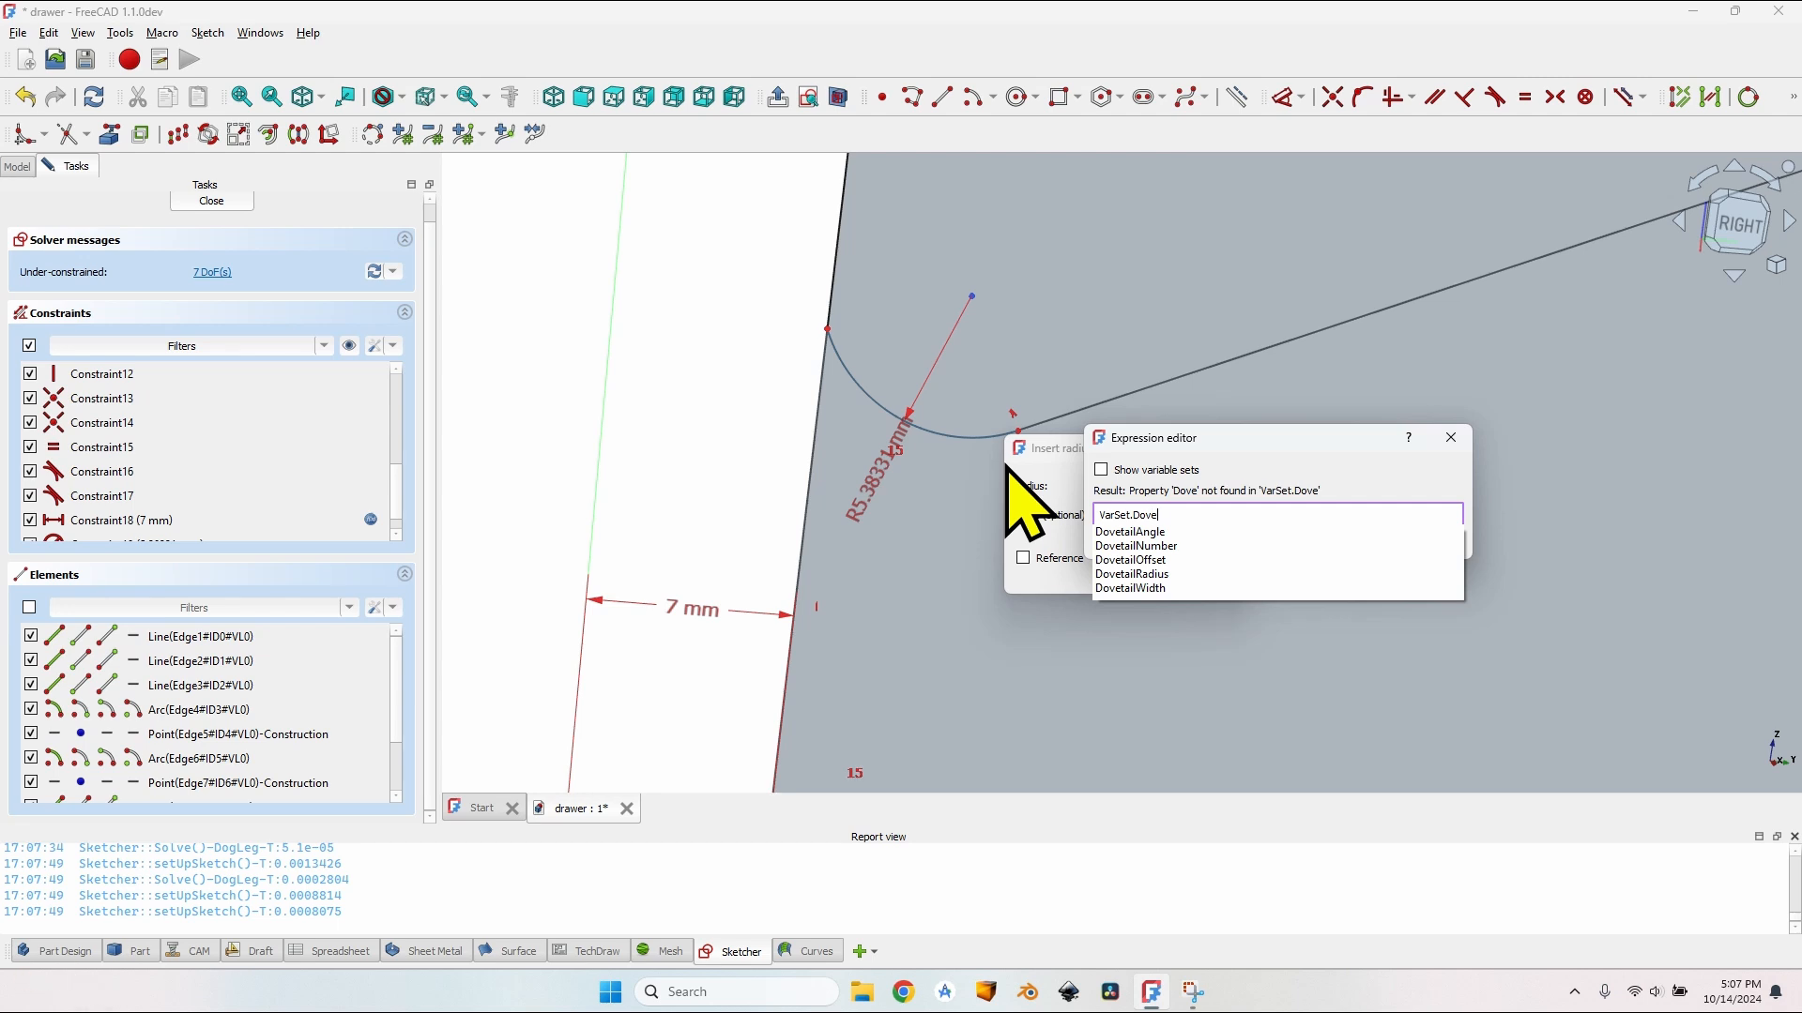
key(Down)
key(Down)
key(Down)
key(Down)
key(Return)
key(Return)
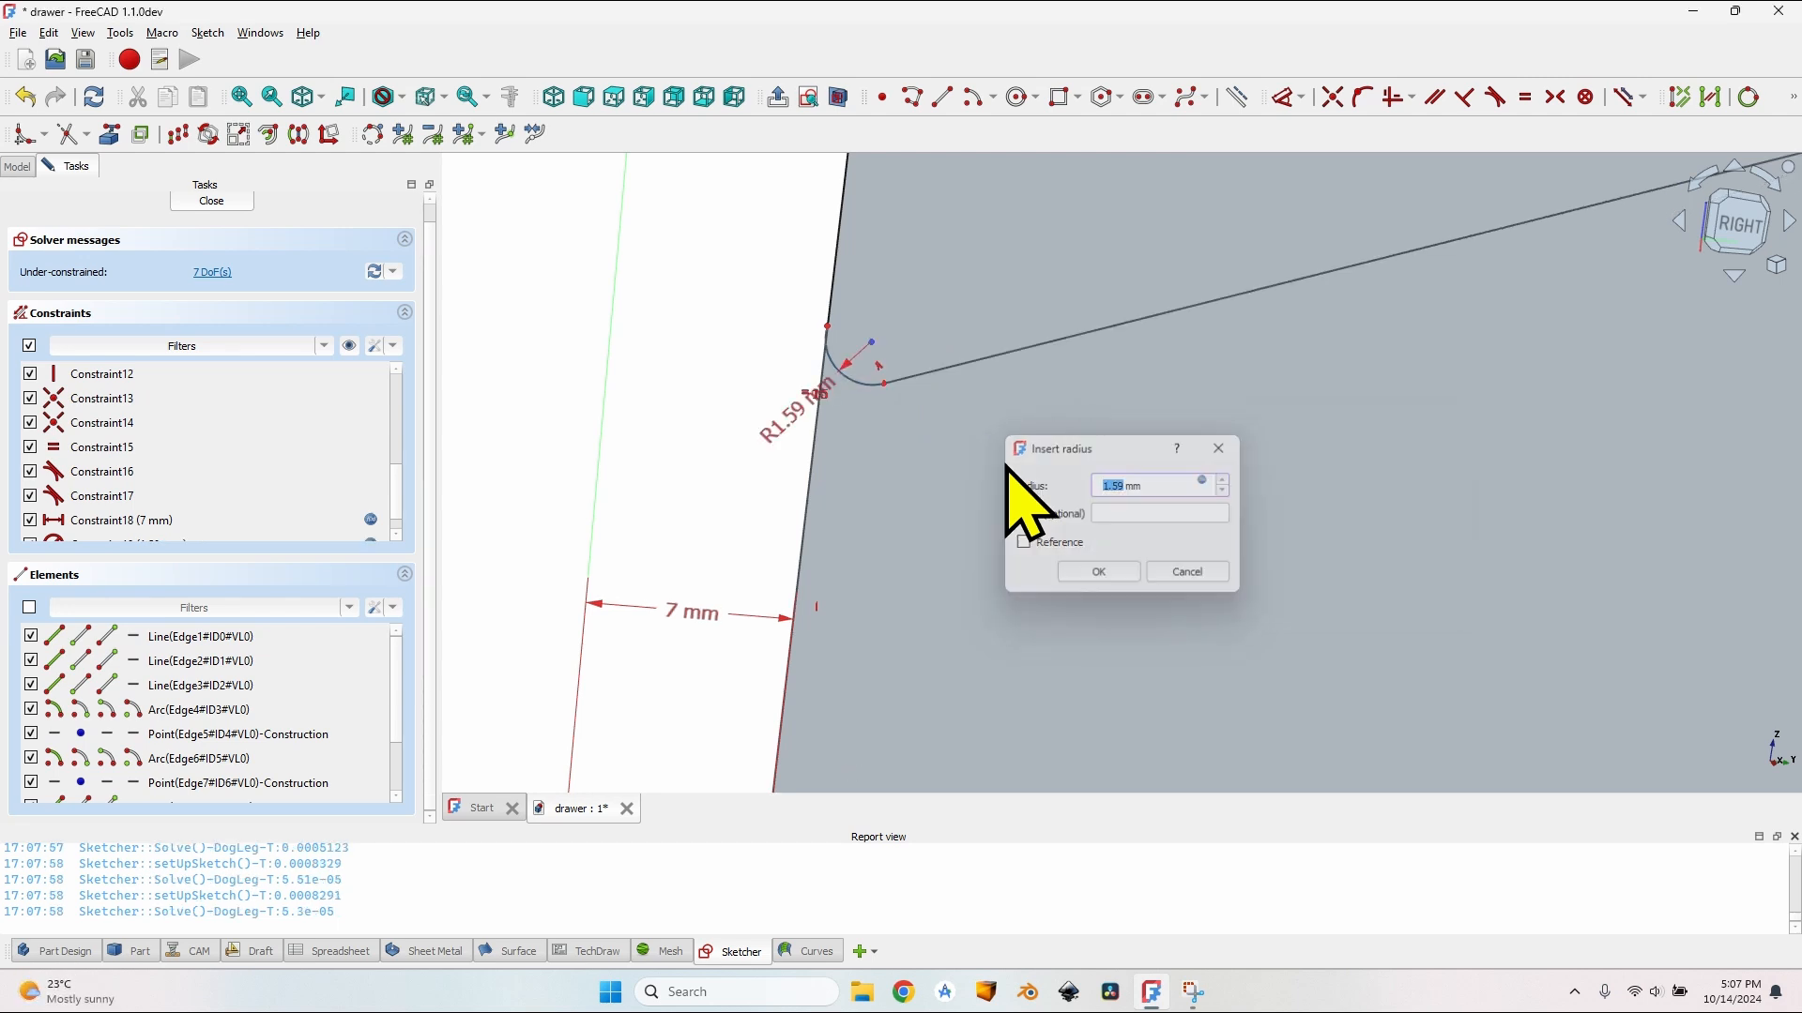
key(Return)
Step: Constrain the angle between the lower sloped line and the rear vertical line to 90 deg - VarSet.DovetailAngle
scroll(1270, 555, down, 5)
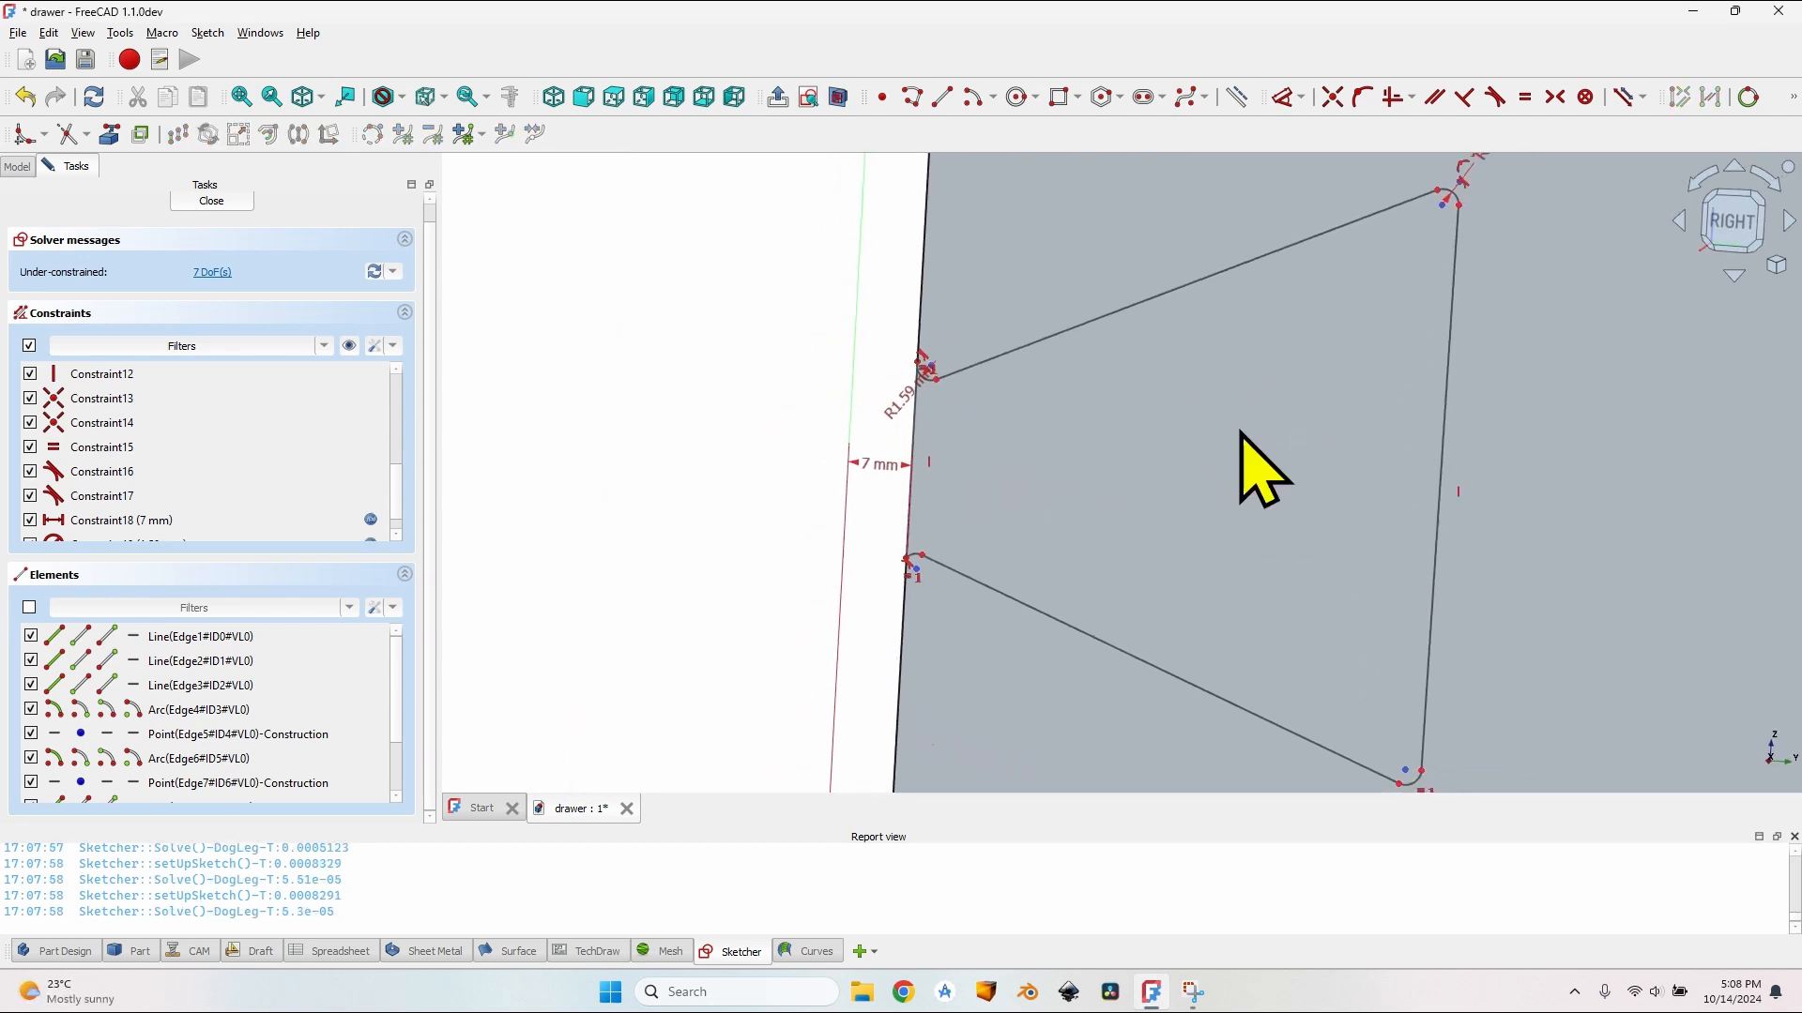
scroll(990, 511, up, 3)
scroll(1079, 681, down, 4)
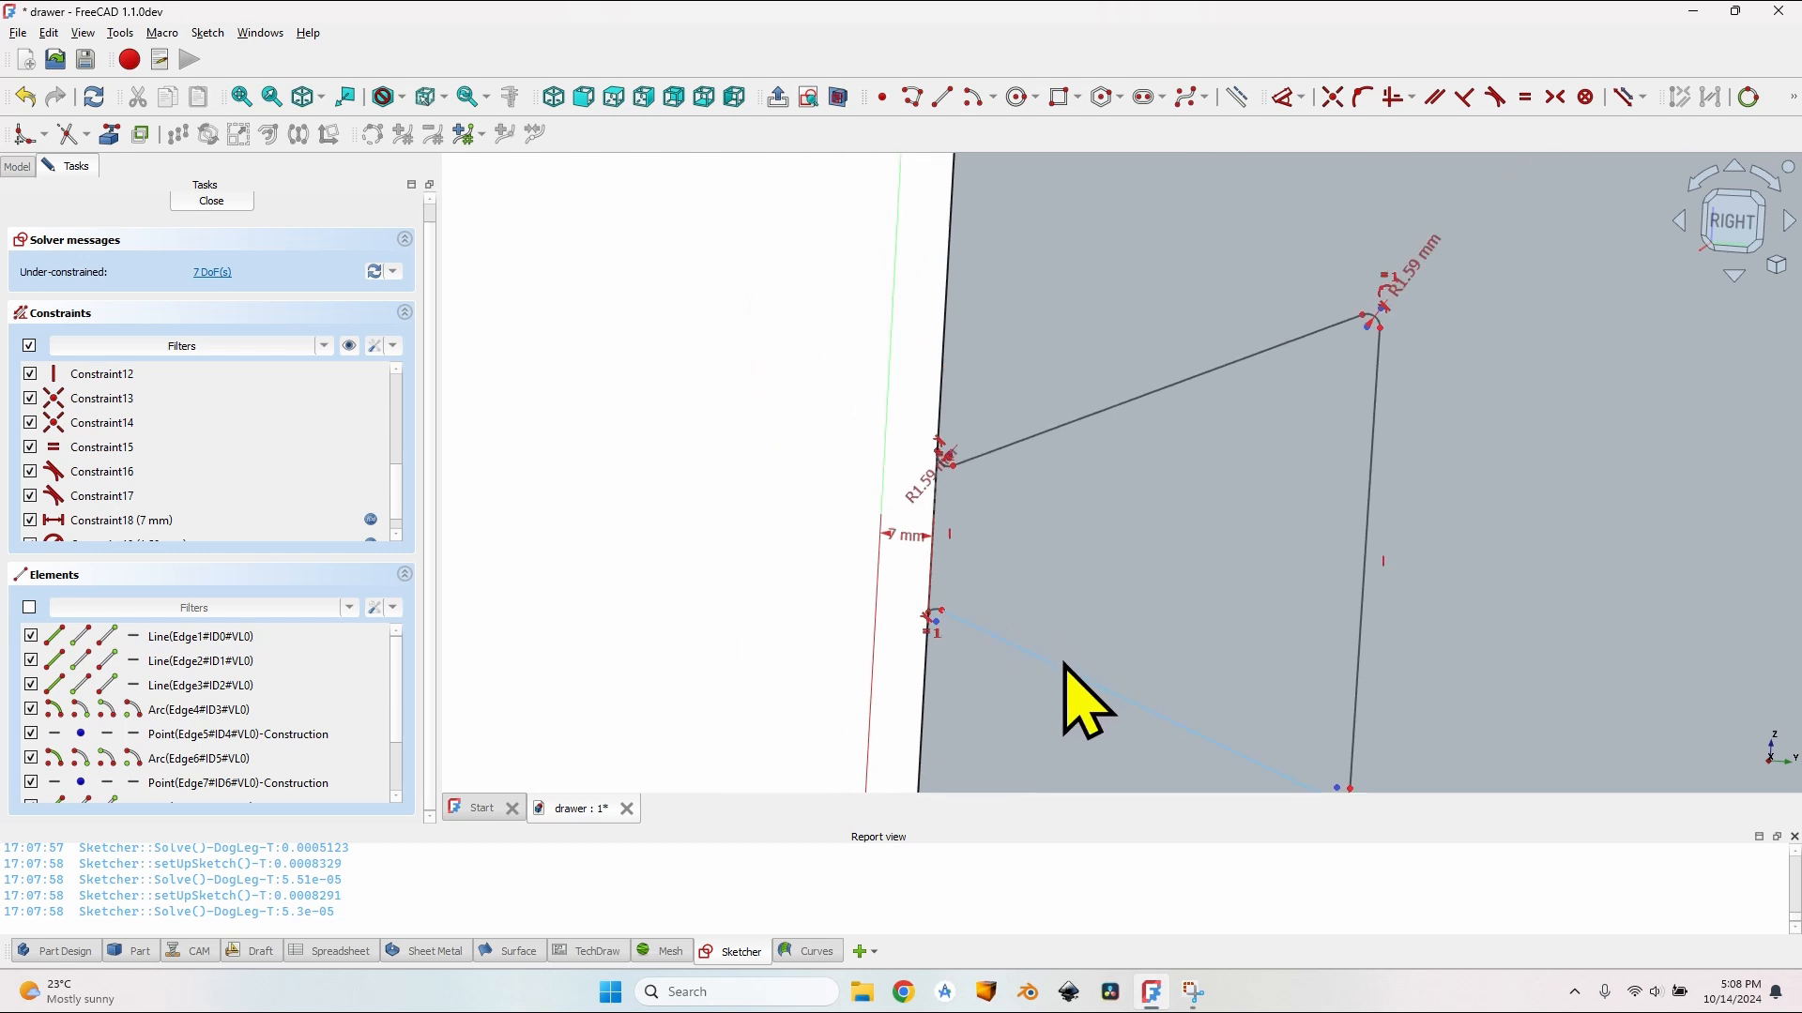
scroll(1089, 689, down, 3)
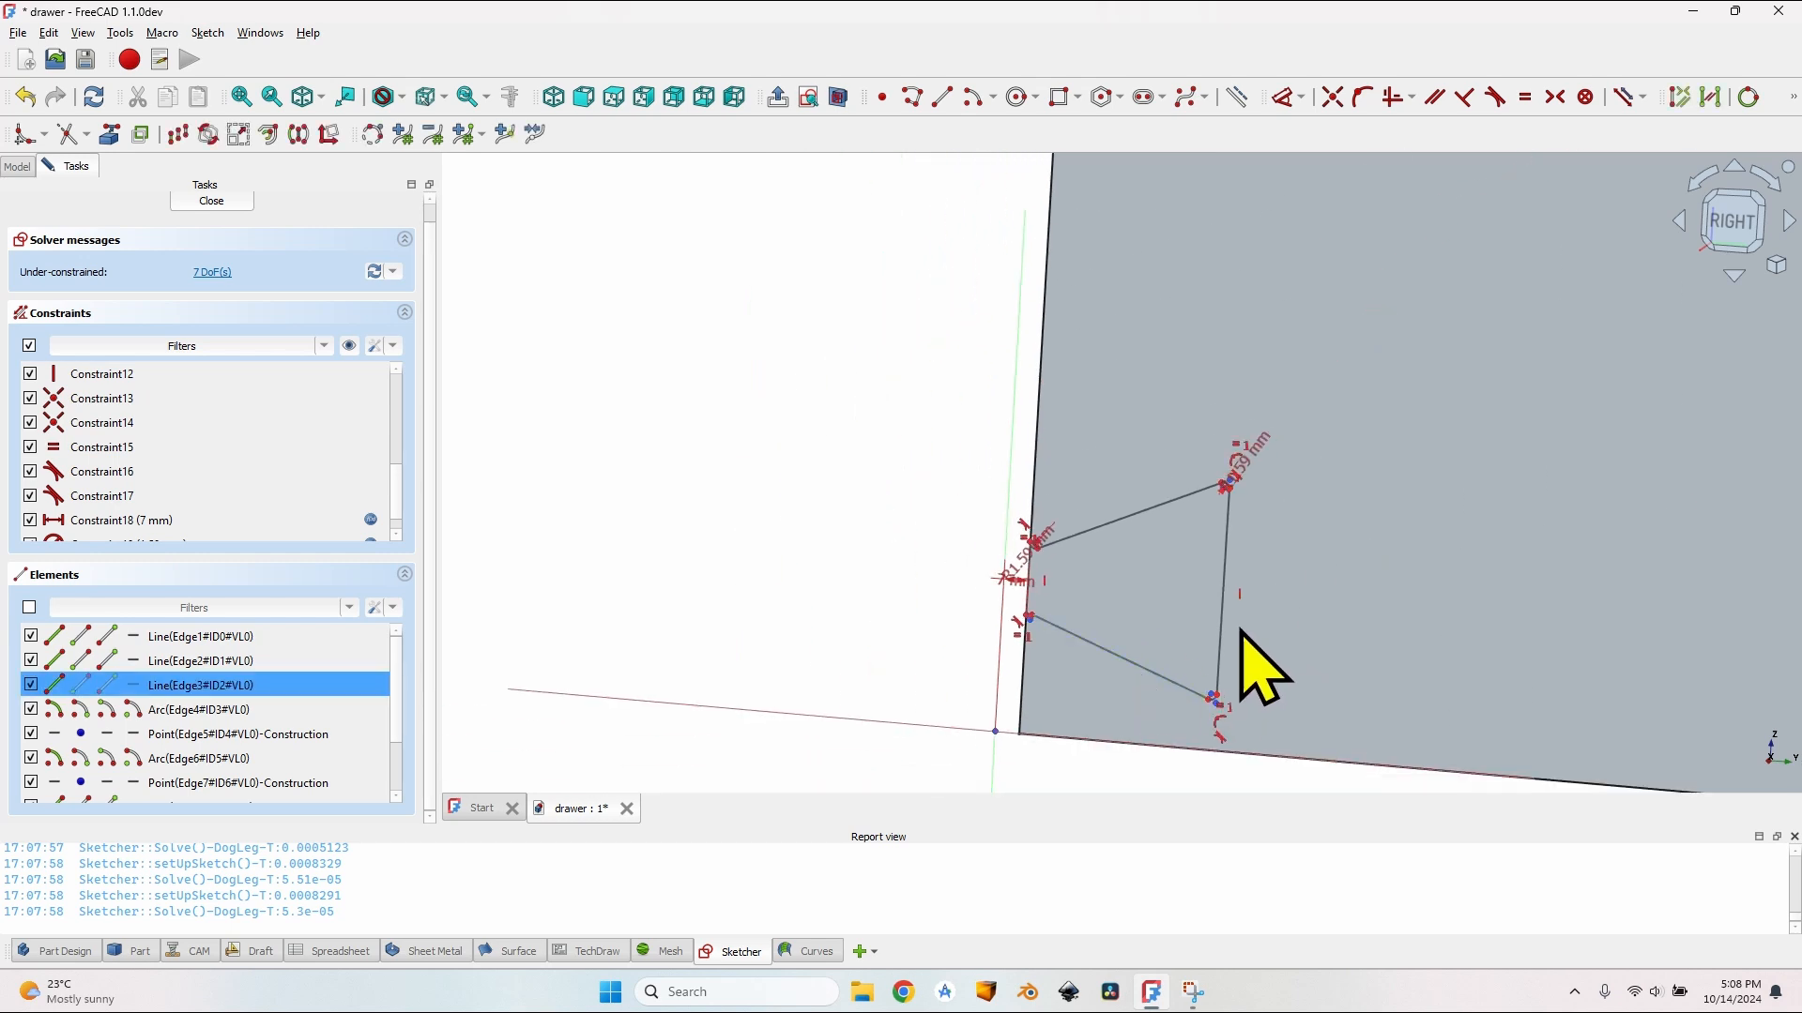
click(1218, 657)
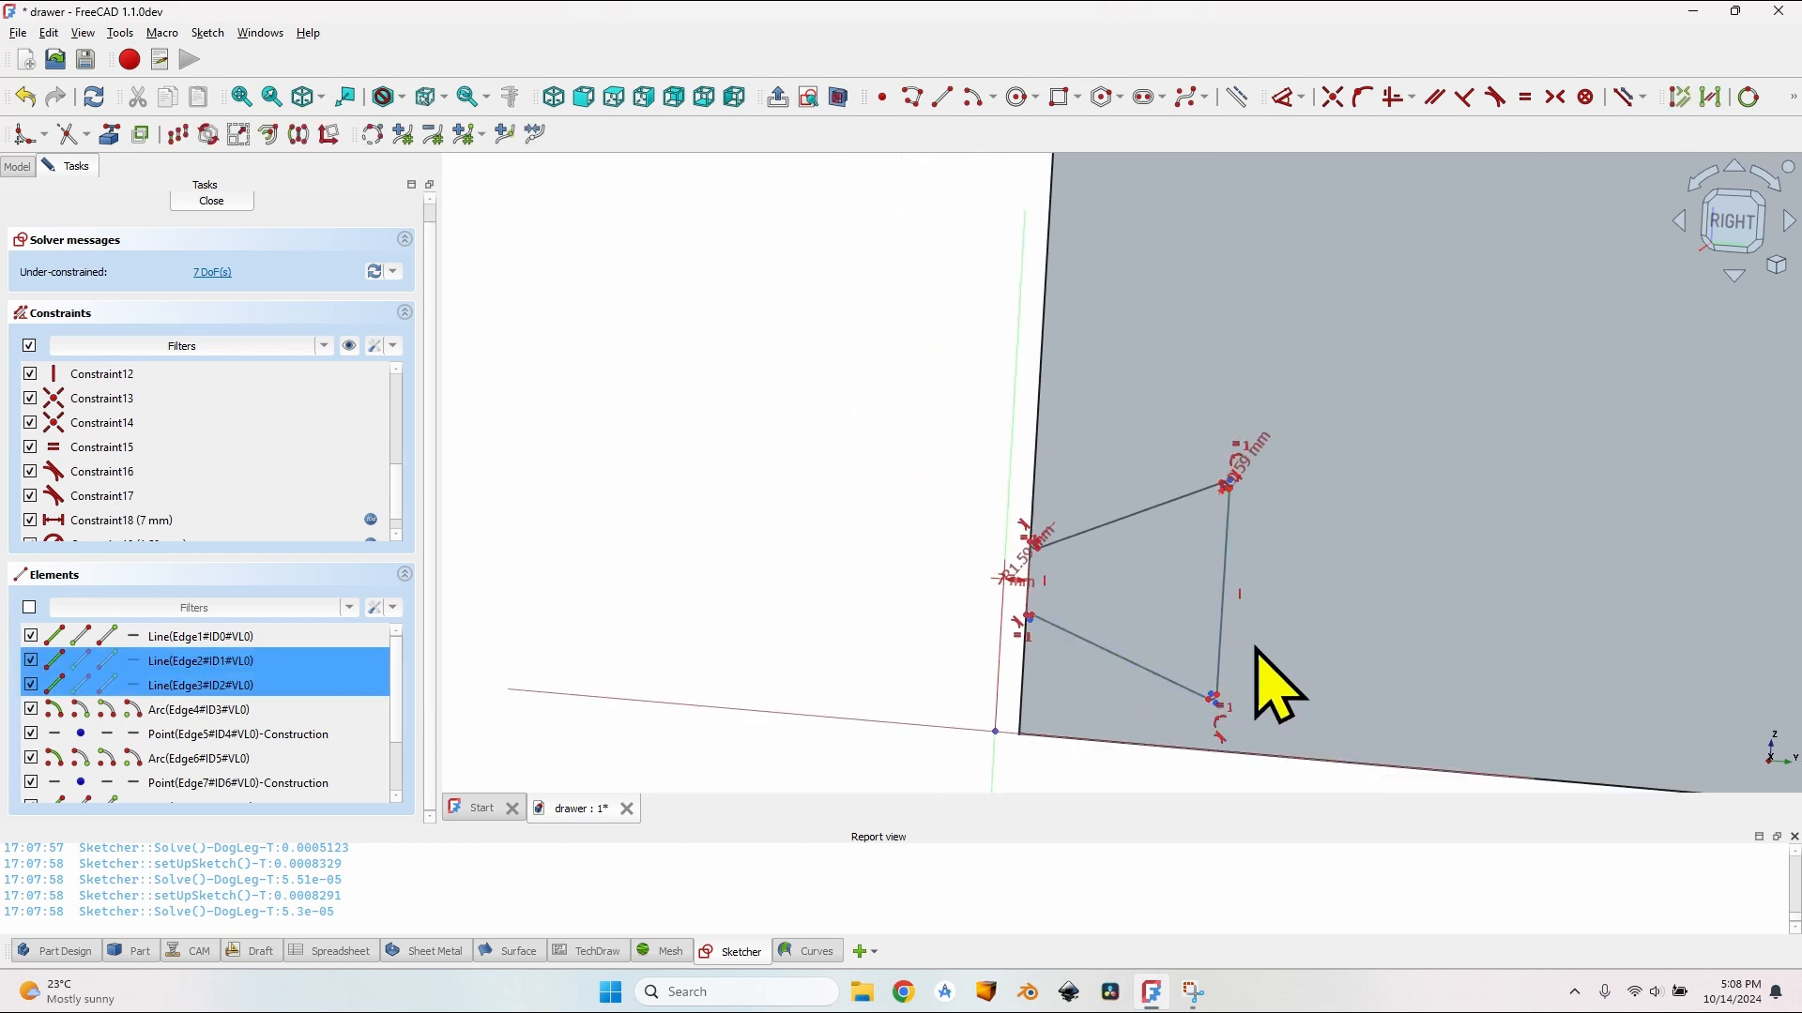
click(1283, 97)
click(1134, 626)
key(equal)
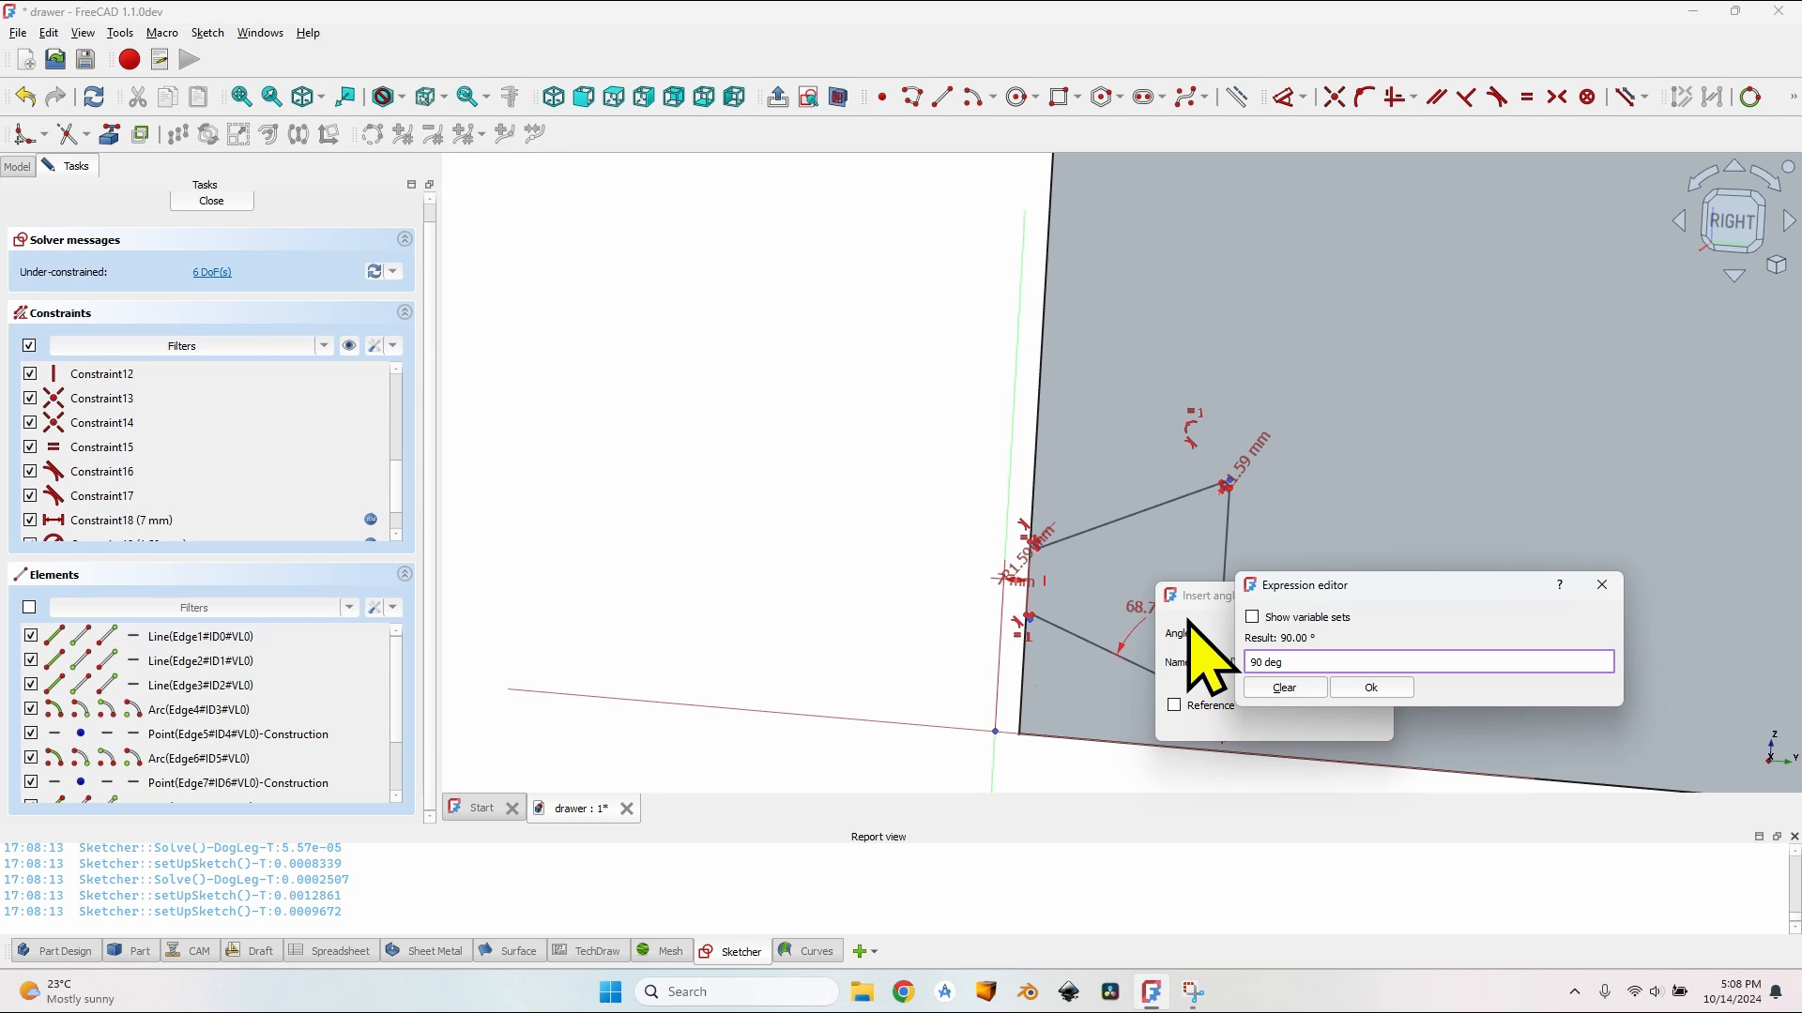
text(90 deg - VarSet.DovetailAngle)
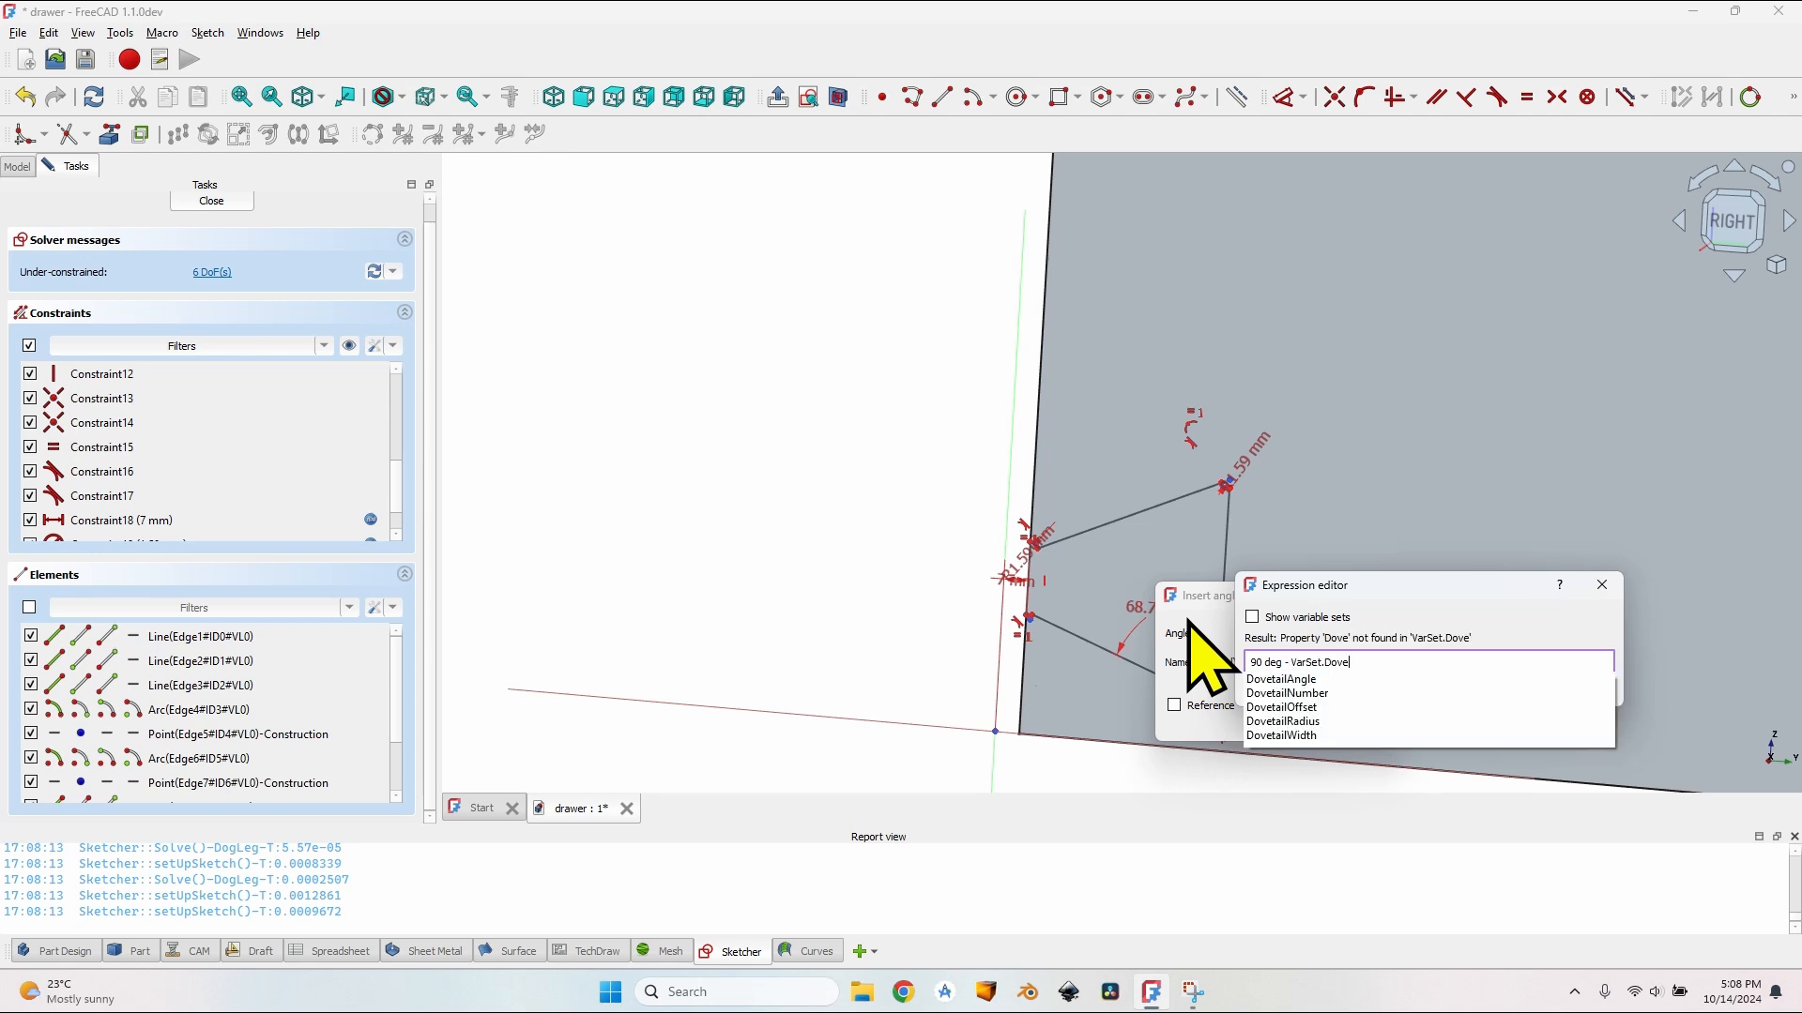
key(Down)
key(Return)
key(Return)
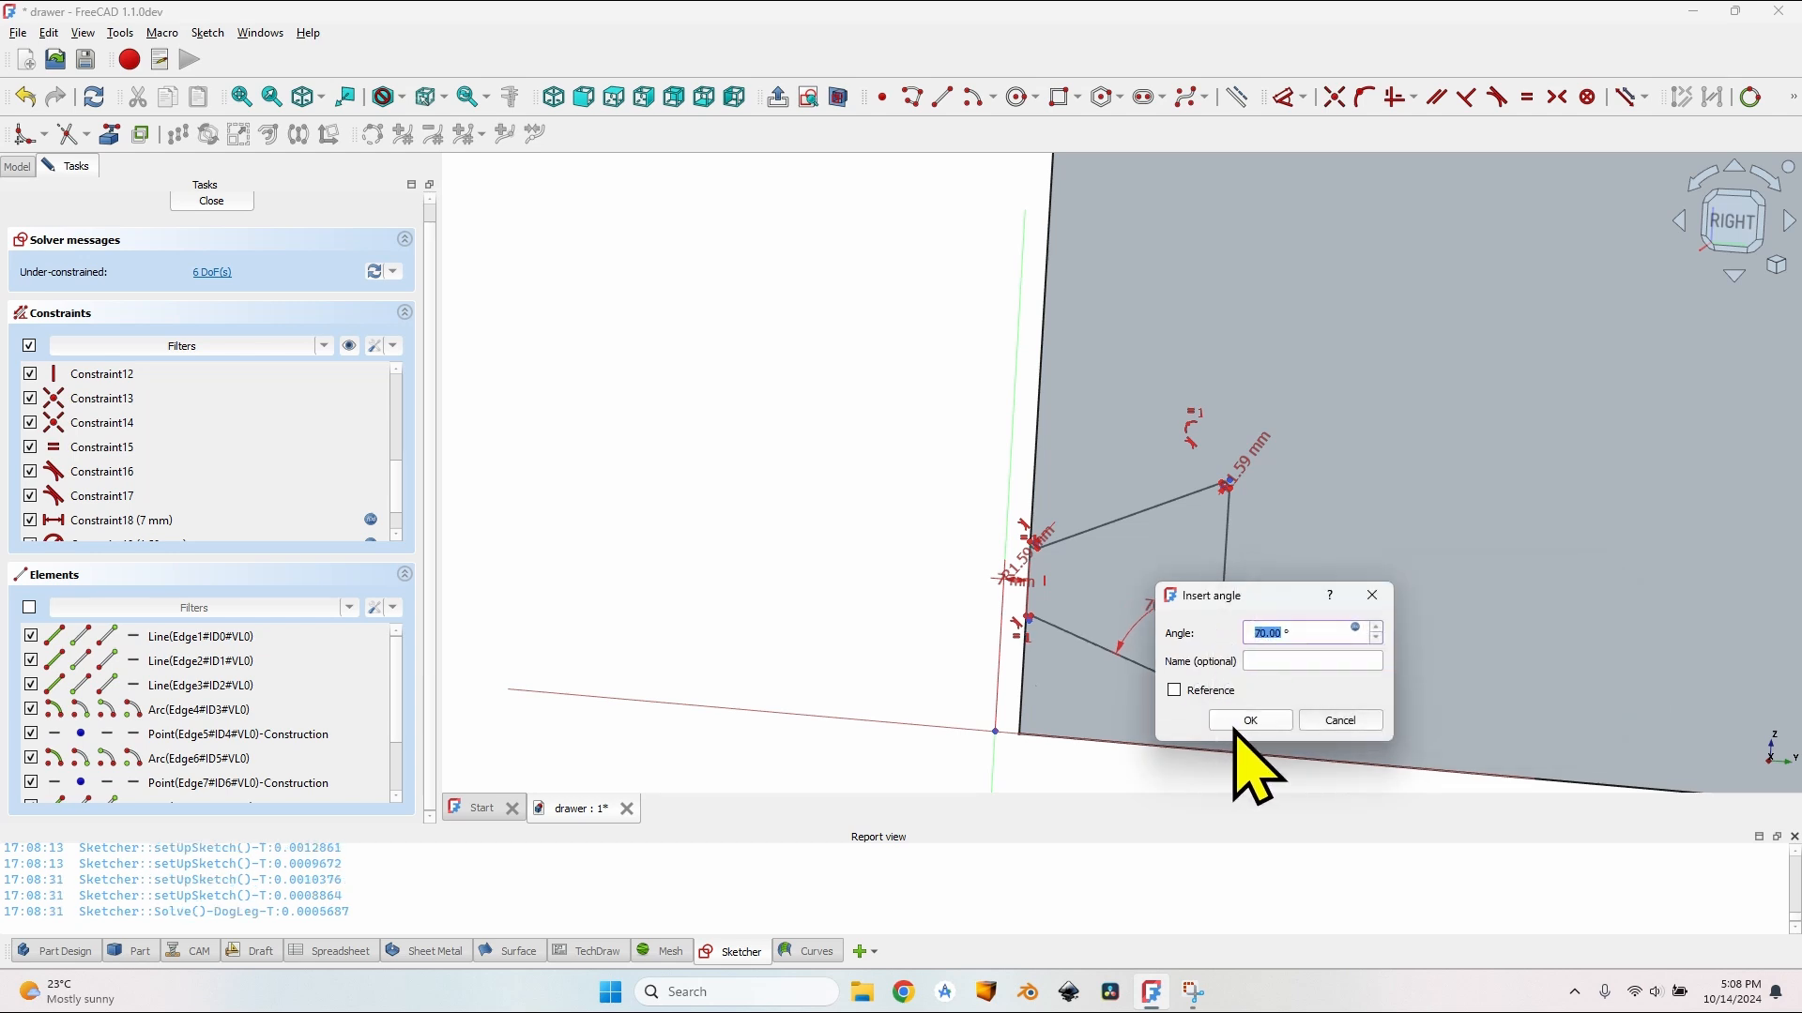
click(1251, 720)
Step: Leave the sketch to check the dovetail values in Drawer Parameters, and reopen Sketch004 for editing
key(Escape)
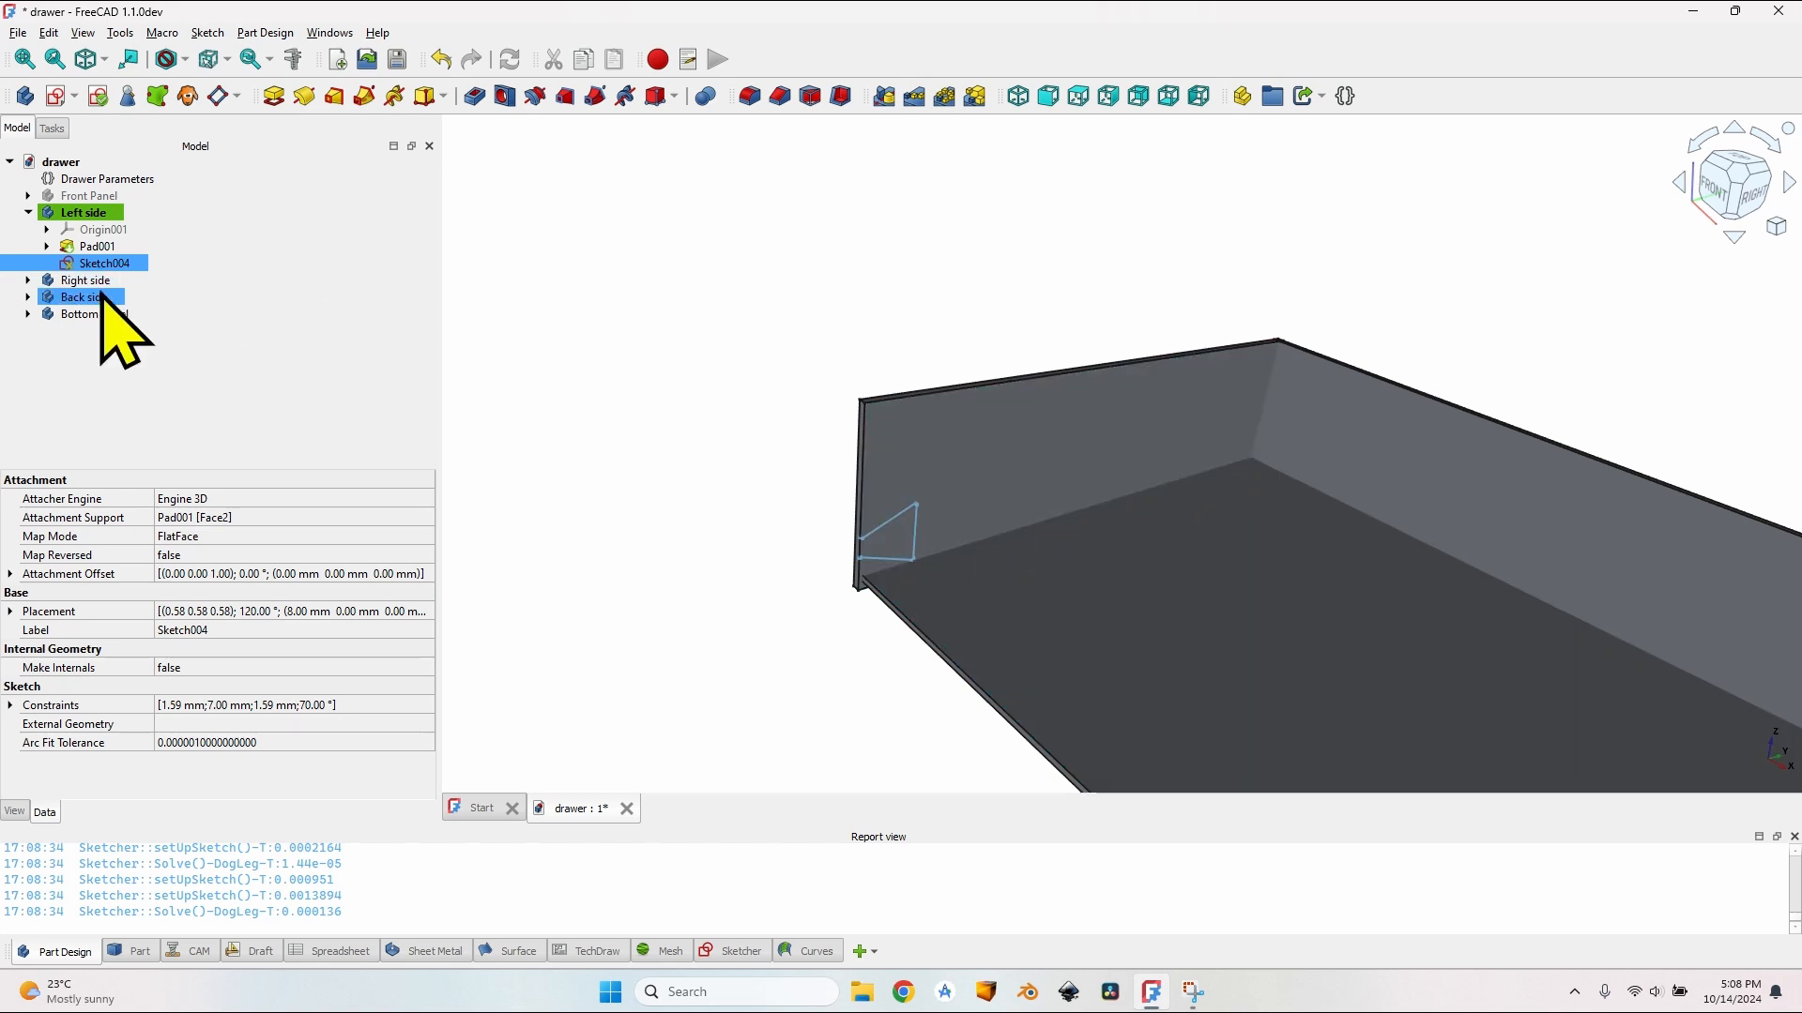
click(86, 181)
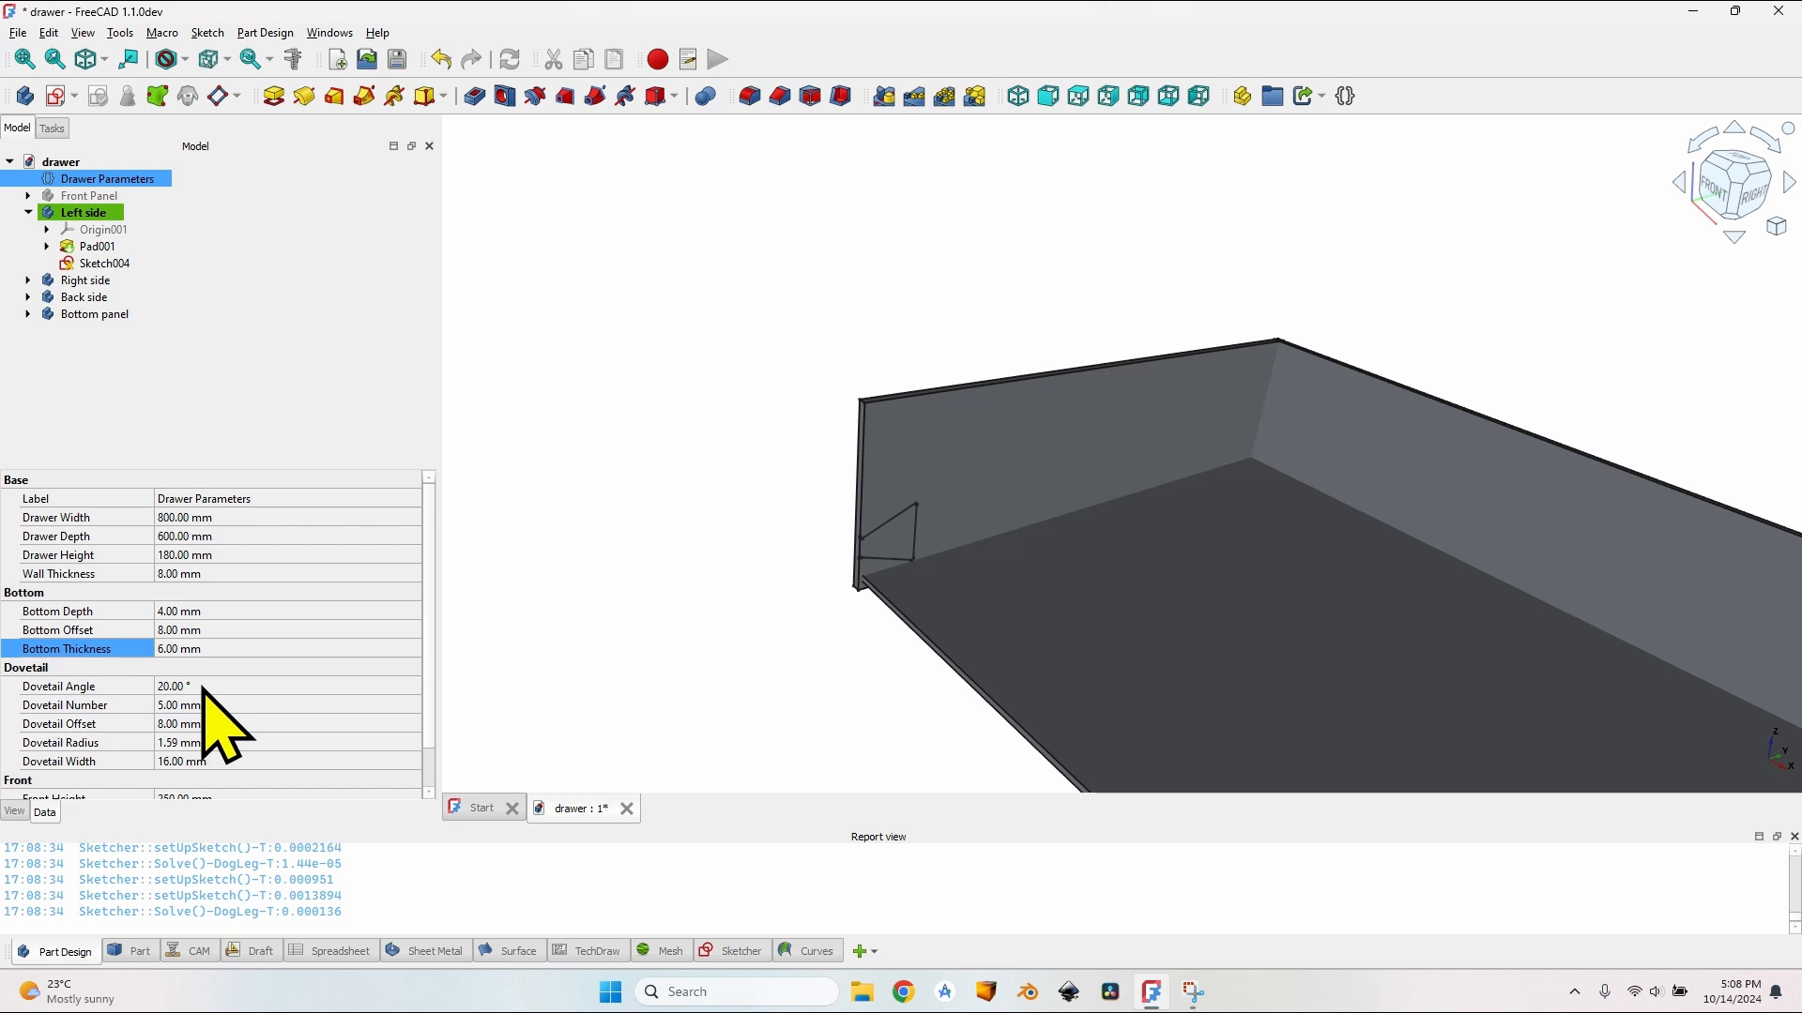
double_click(104, 264)
Step: Add an angle constraint between the upper sloped line and the rear vertical line, accepting the proposed angle
mouse_move(1347, 751)
middle_down()
mouse_move(1383, 612)
mouse_move(966, 203)
mouse_move(1336, 744)
mouse_move(993, 329)
middle_up()
scroll(1154, 605, down, 1)
middle_drag(1111, 584, 913, 468)
scroll(1041, 732, up, 3)
scroll(1074, 696, down, 4)
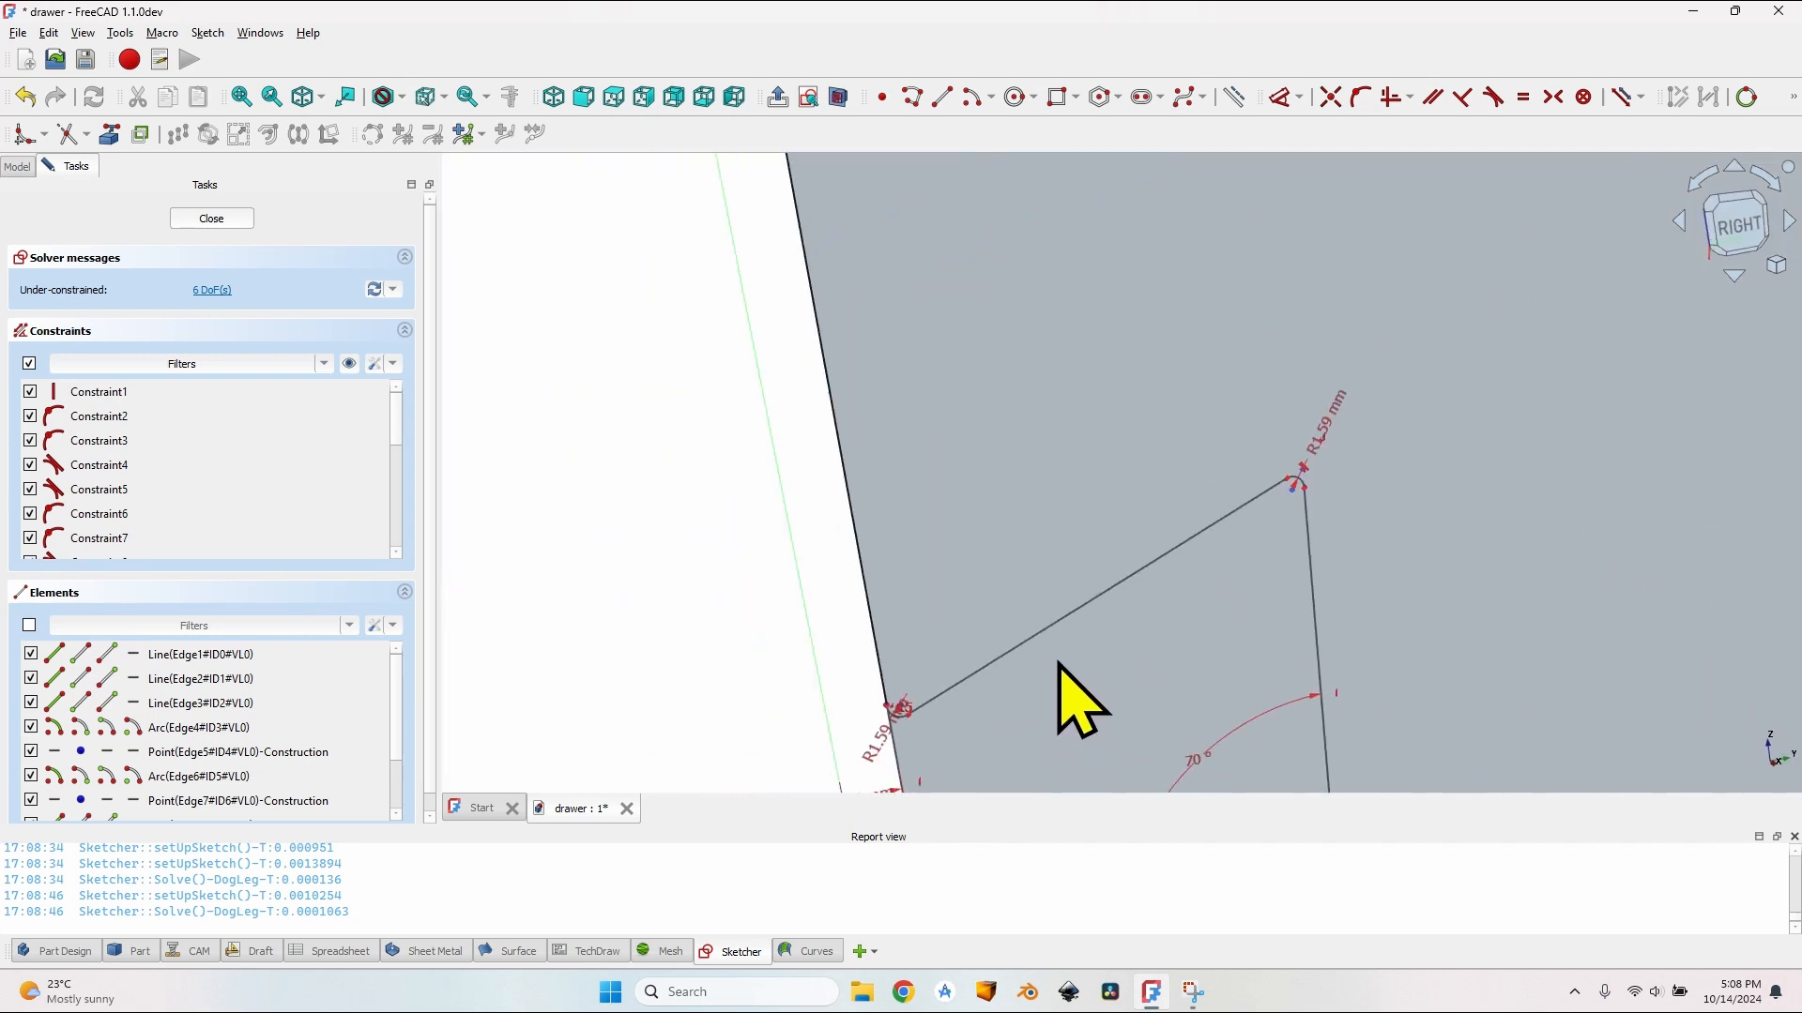
middle_drag(1146, 723, 985, 497)
scroll(986, 497, up, 3)
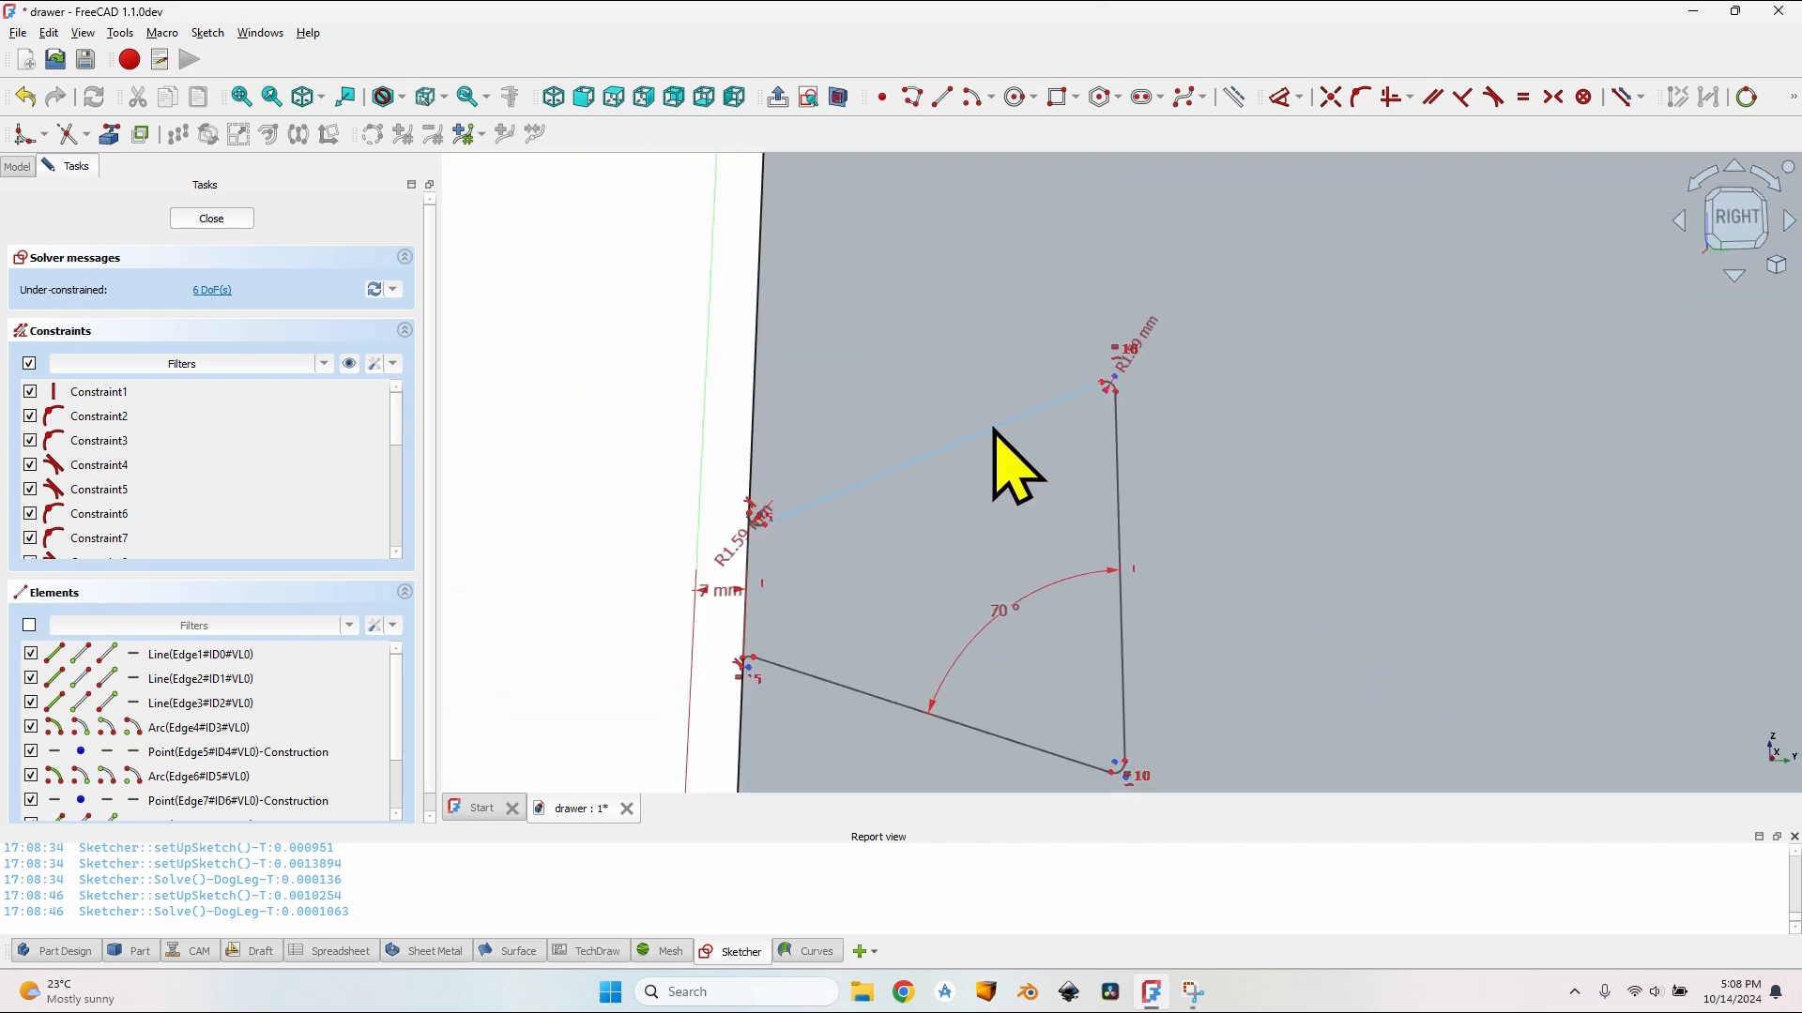
click(1117, 498)
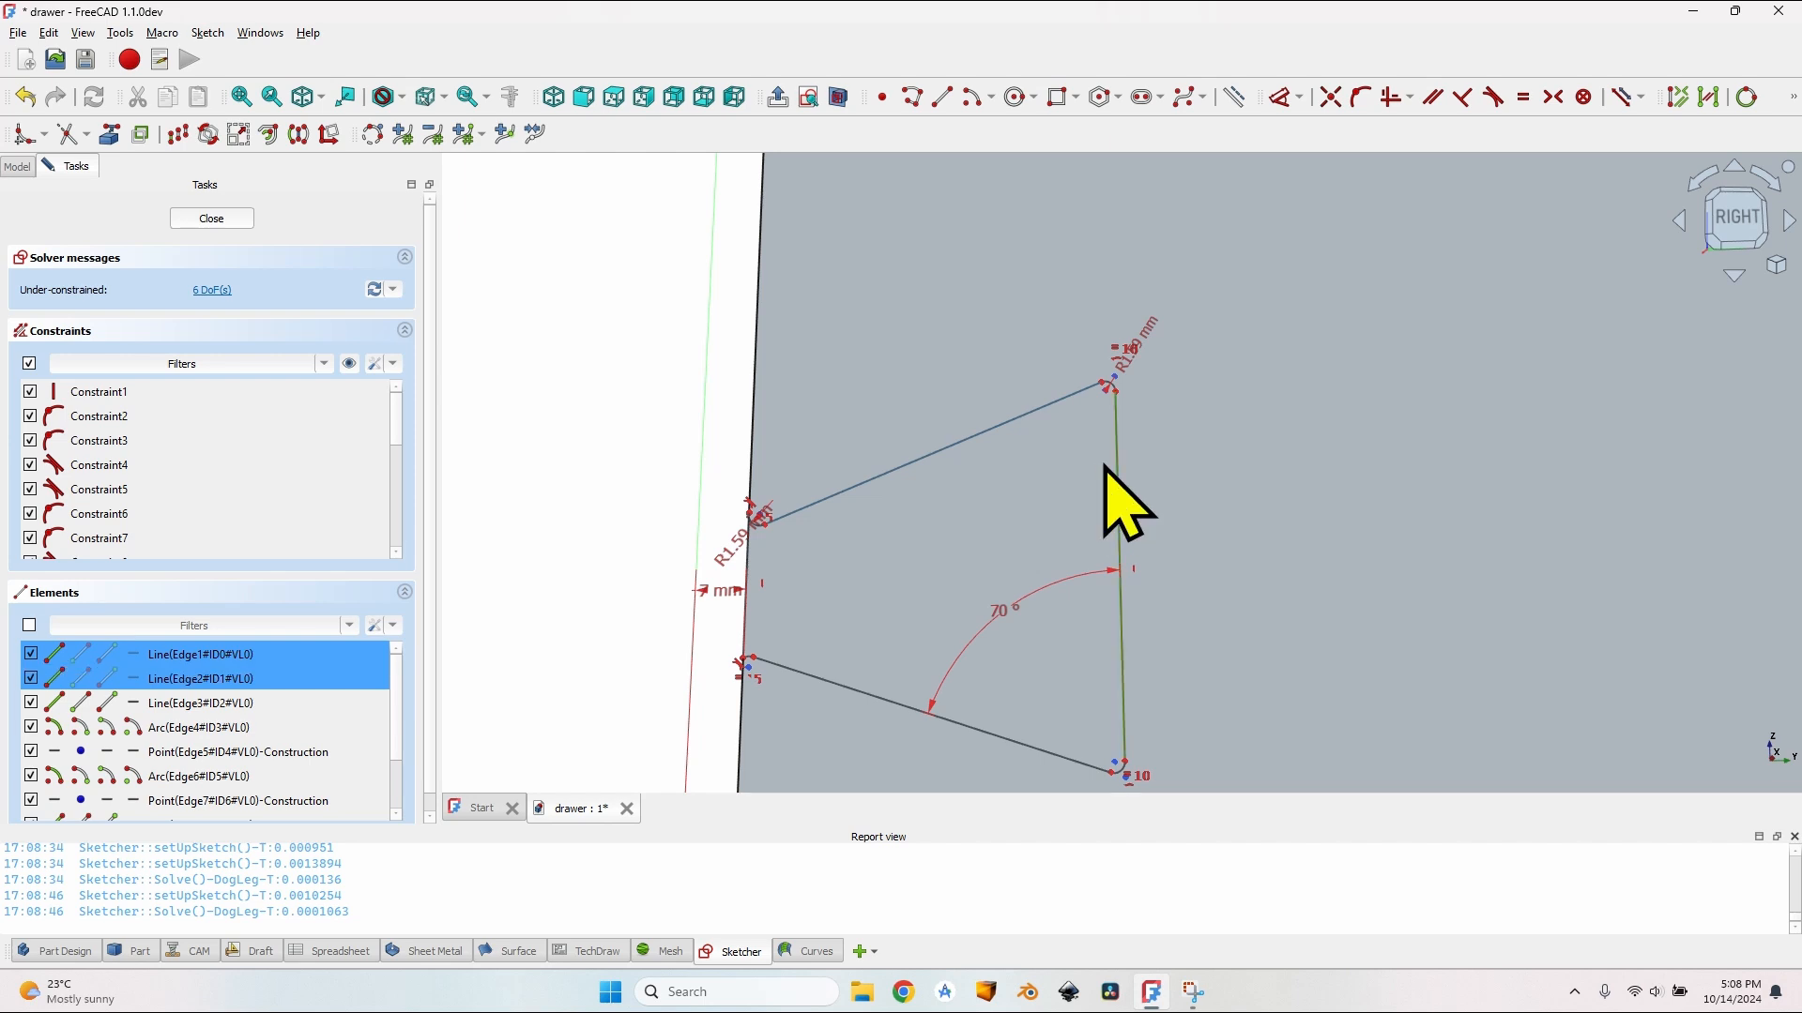
click(1282, 97)
click(904, 469)
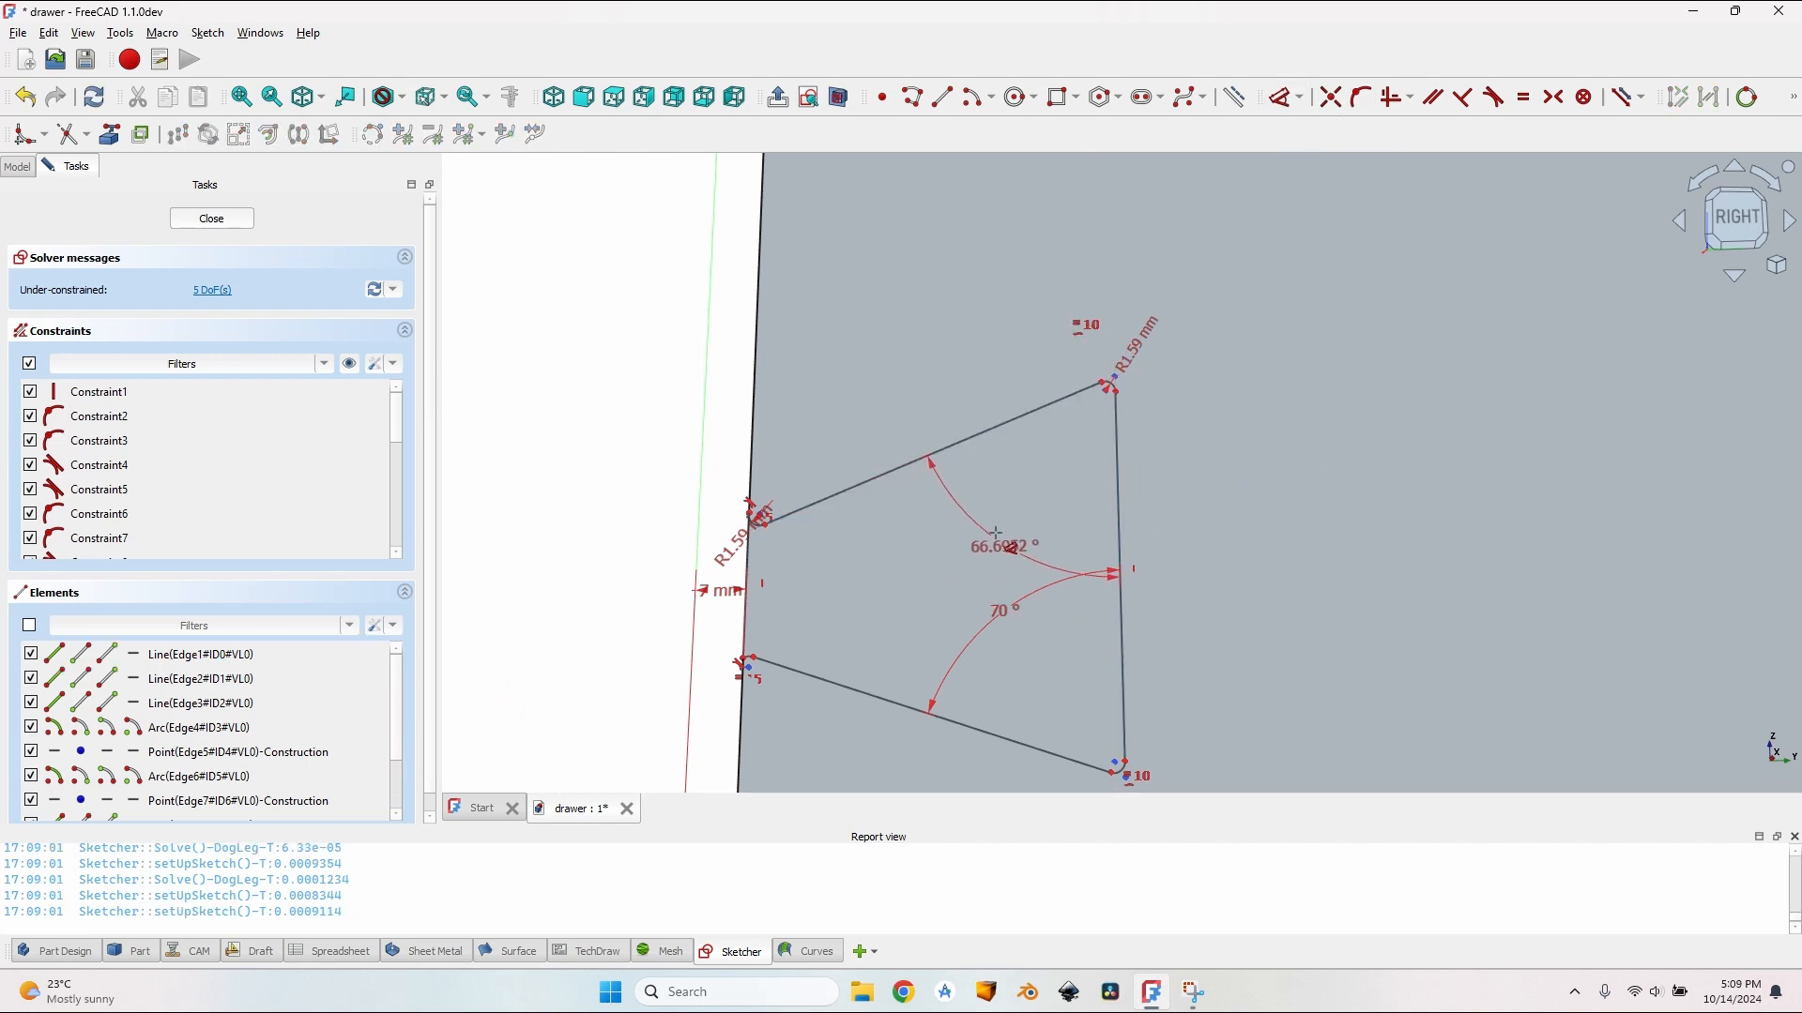
click(1044, 501)
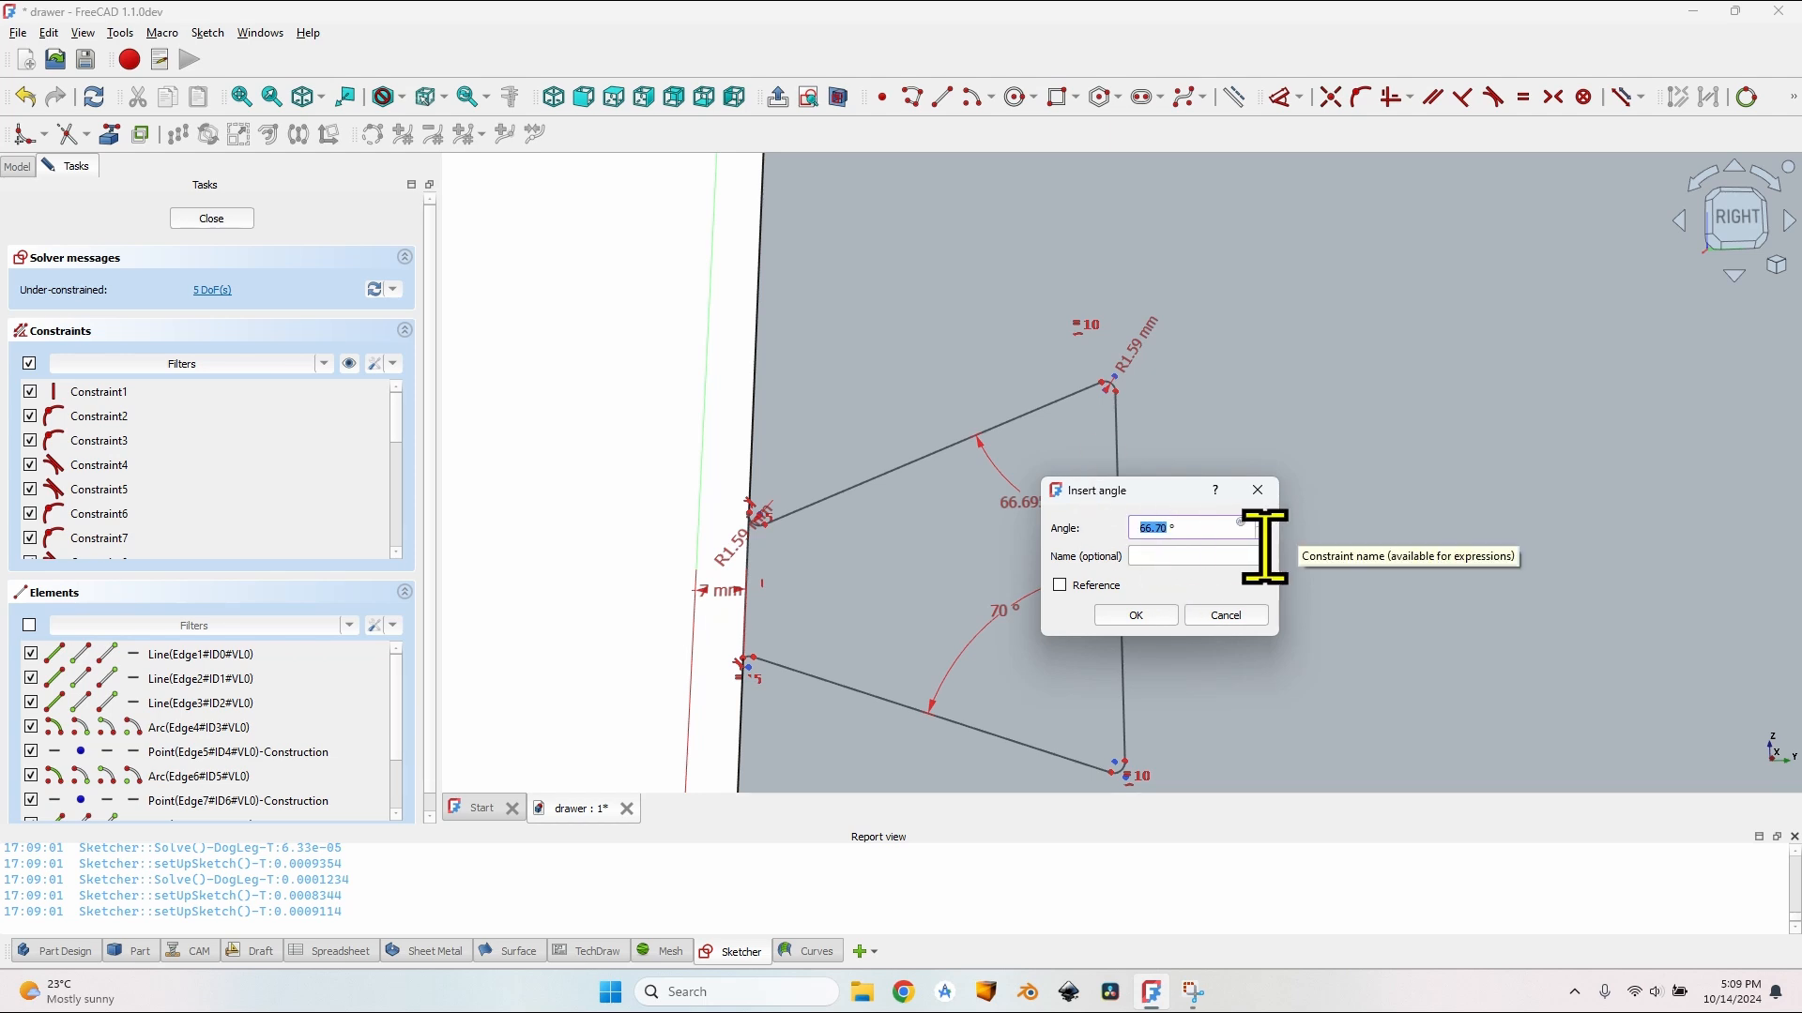
click(1131, 614)
right_click(1047, 633)
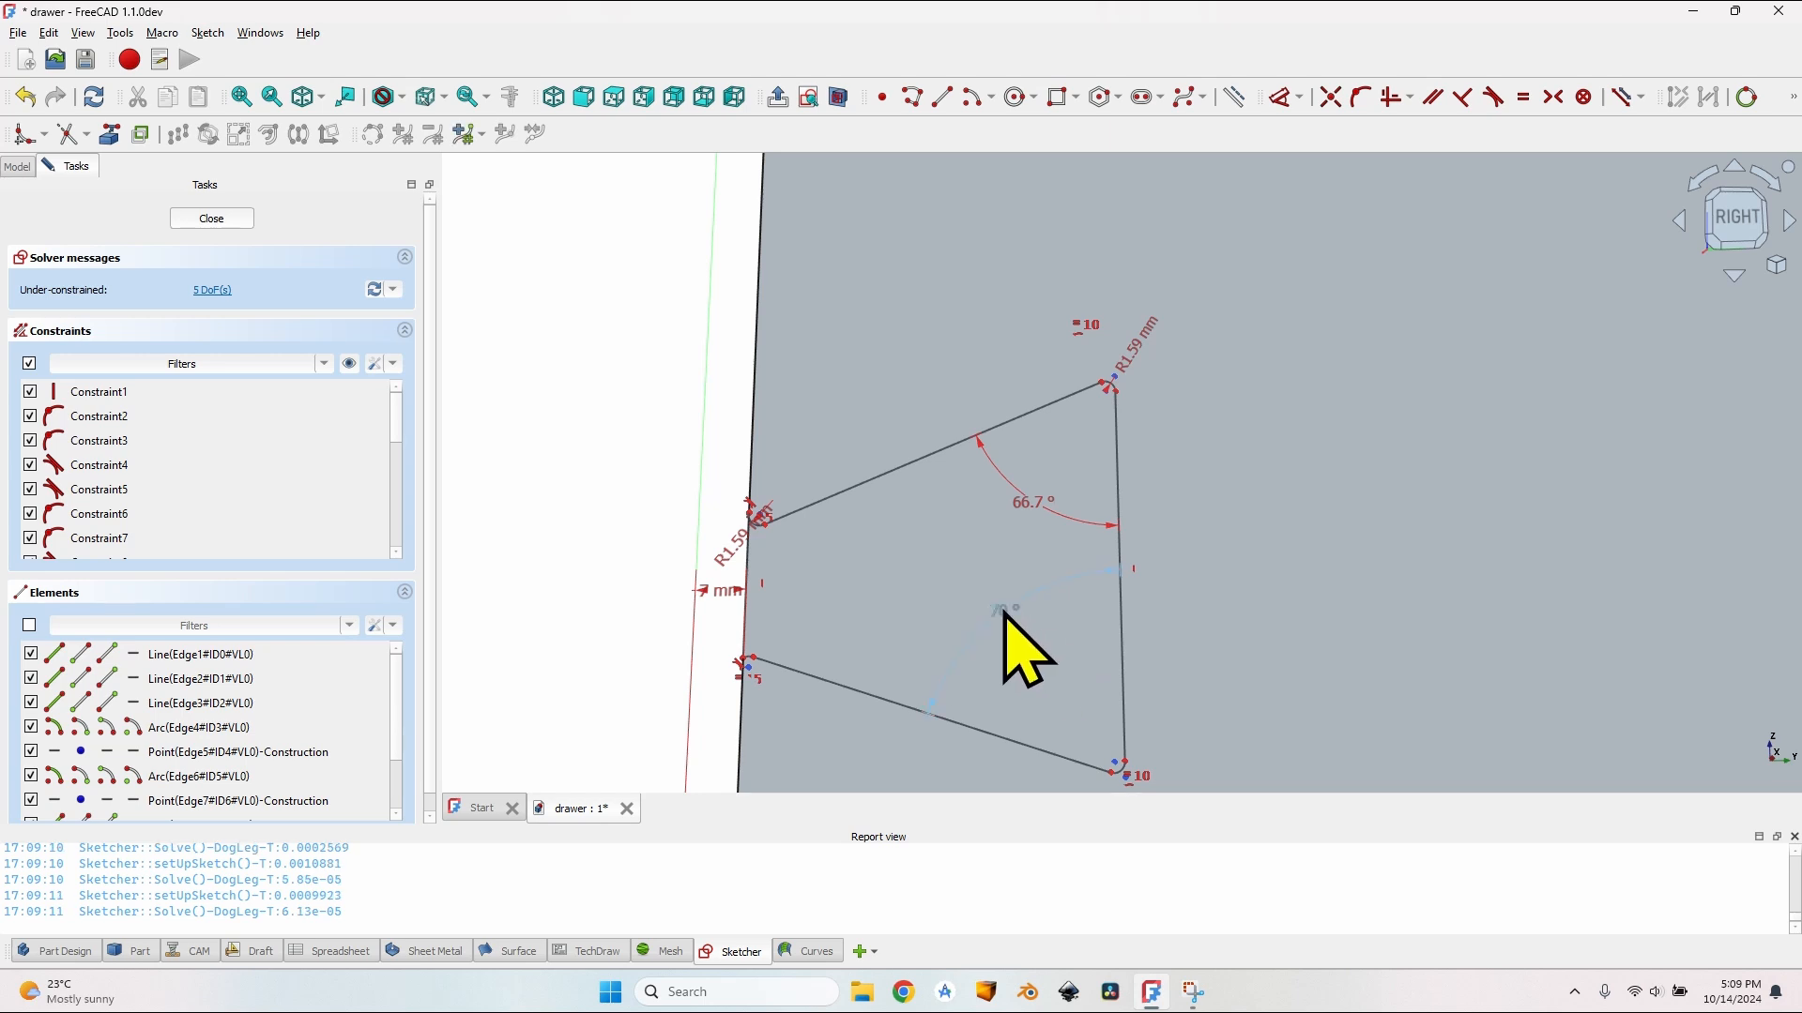
Step: Open the lower sloped line's 70° angle constraint to edit its name
double_click(1002, 615)
click(1126, 661)
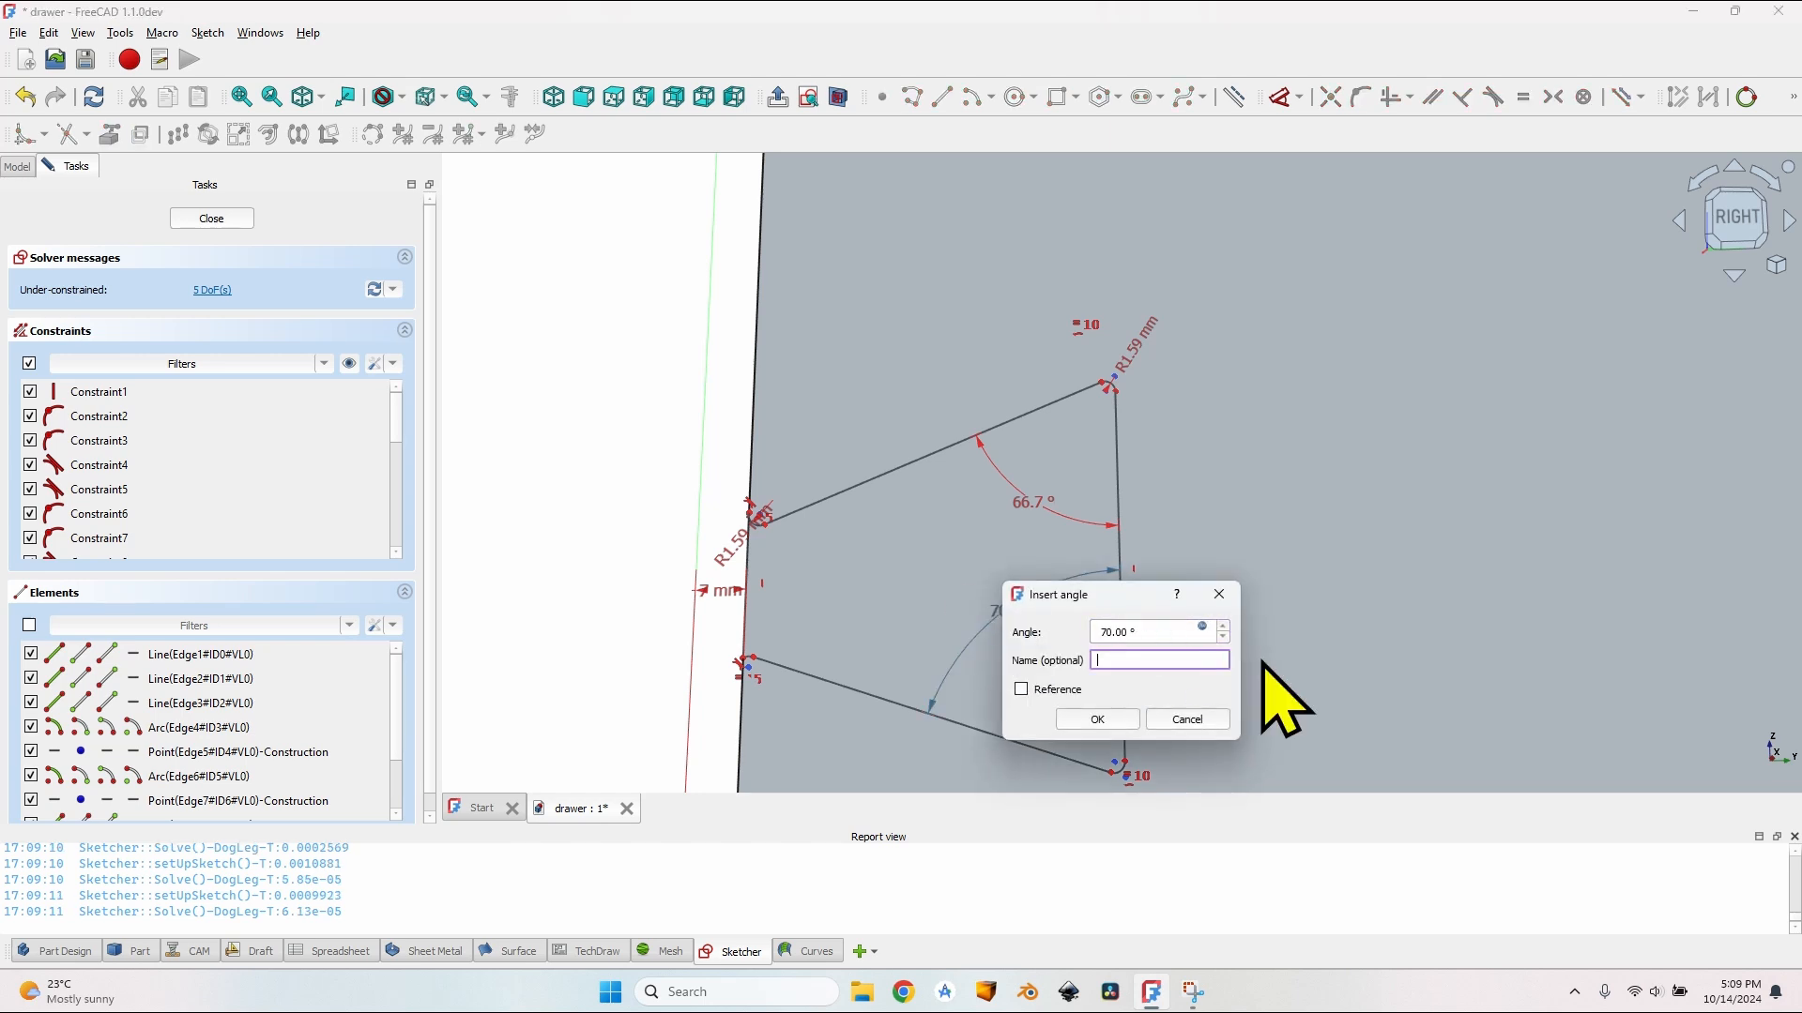
Step: Confirm the dovetail's lower 70° angle and drive the upper angle with the expression Constraints.Angle, repositioning the lower angle's label
key(Return)
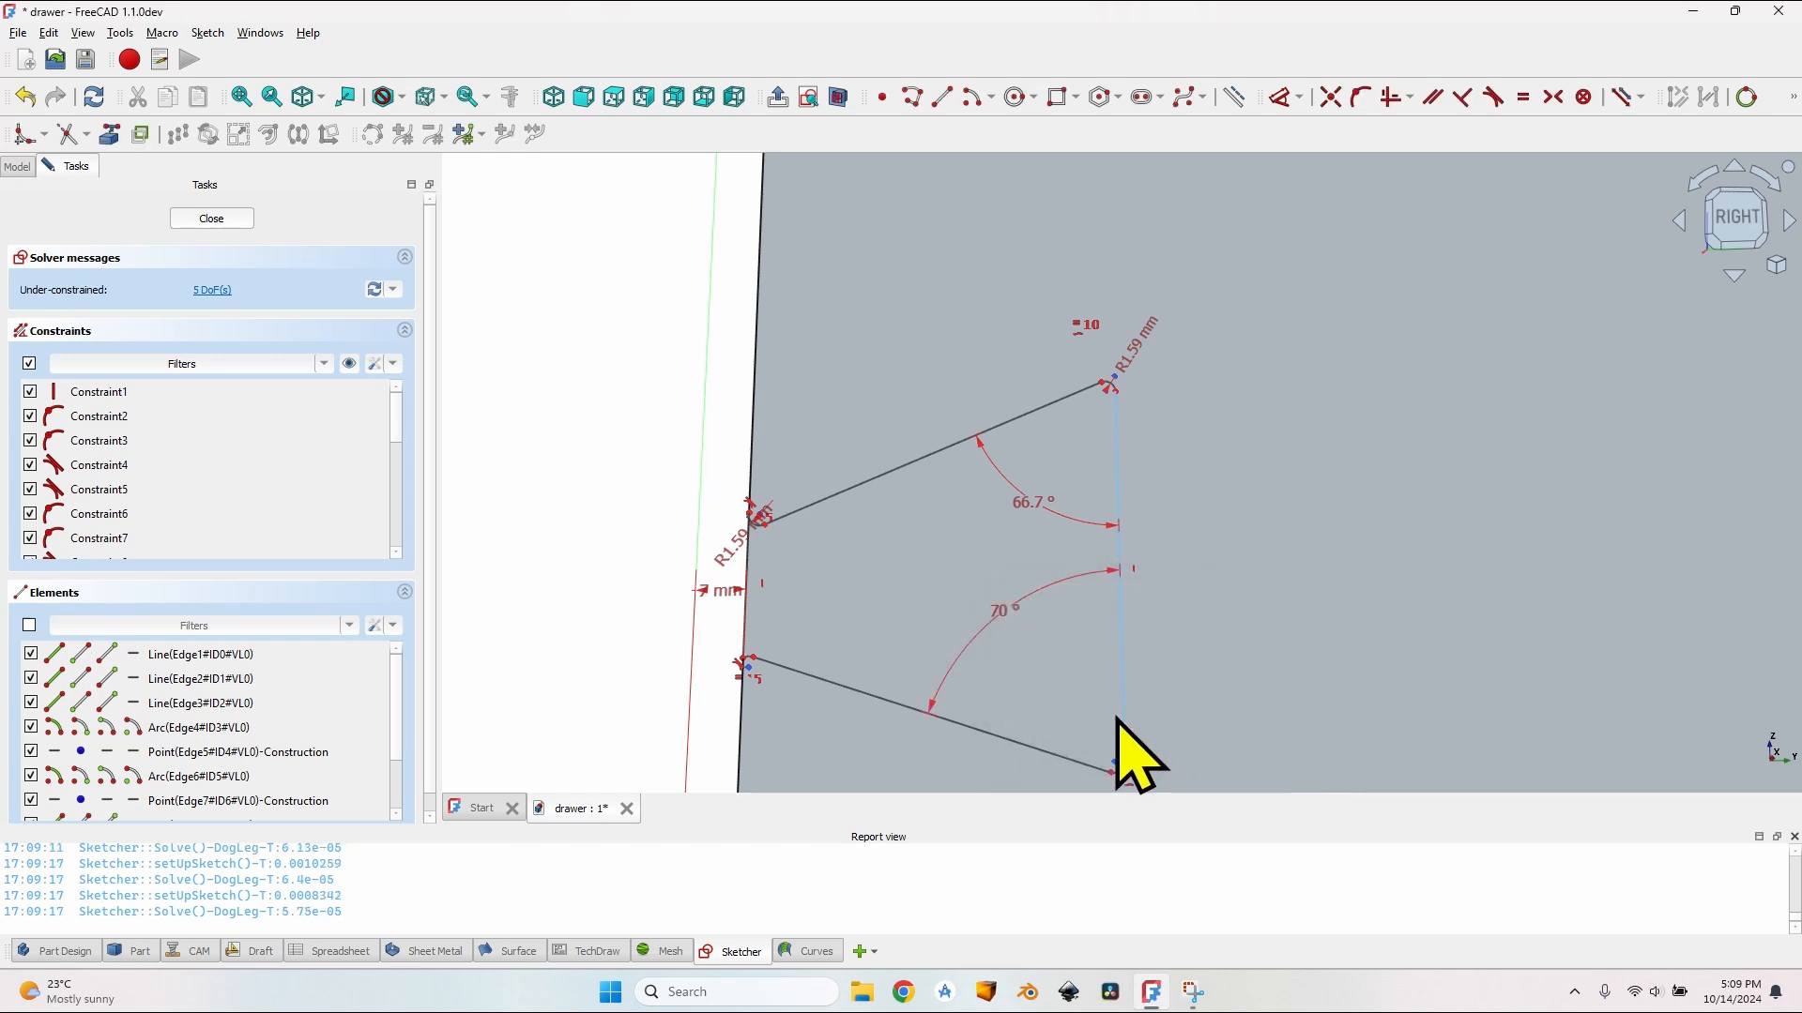
double_click(1032, 505)
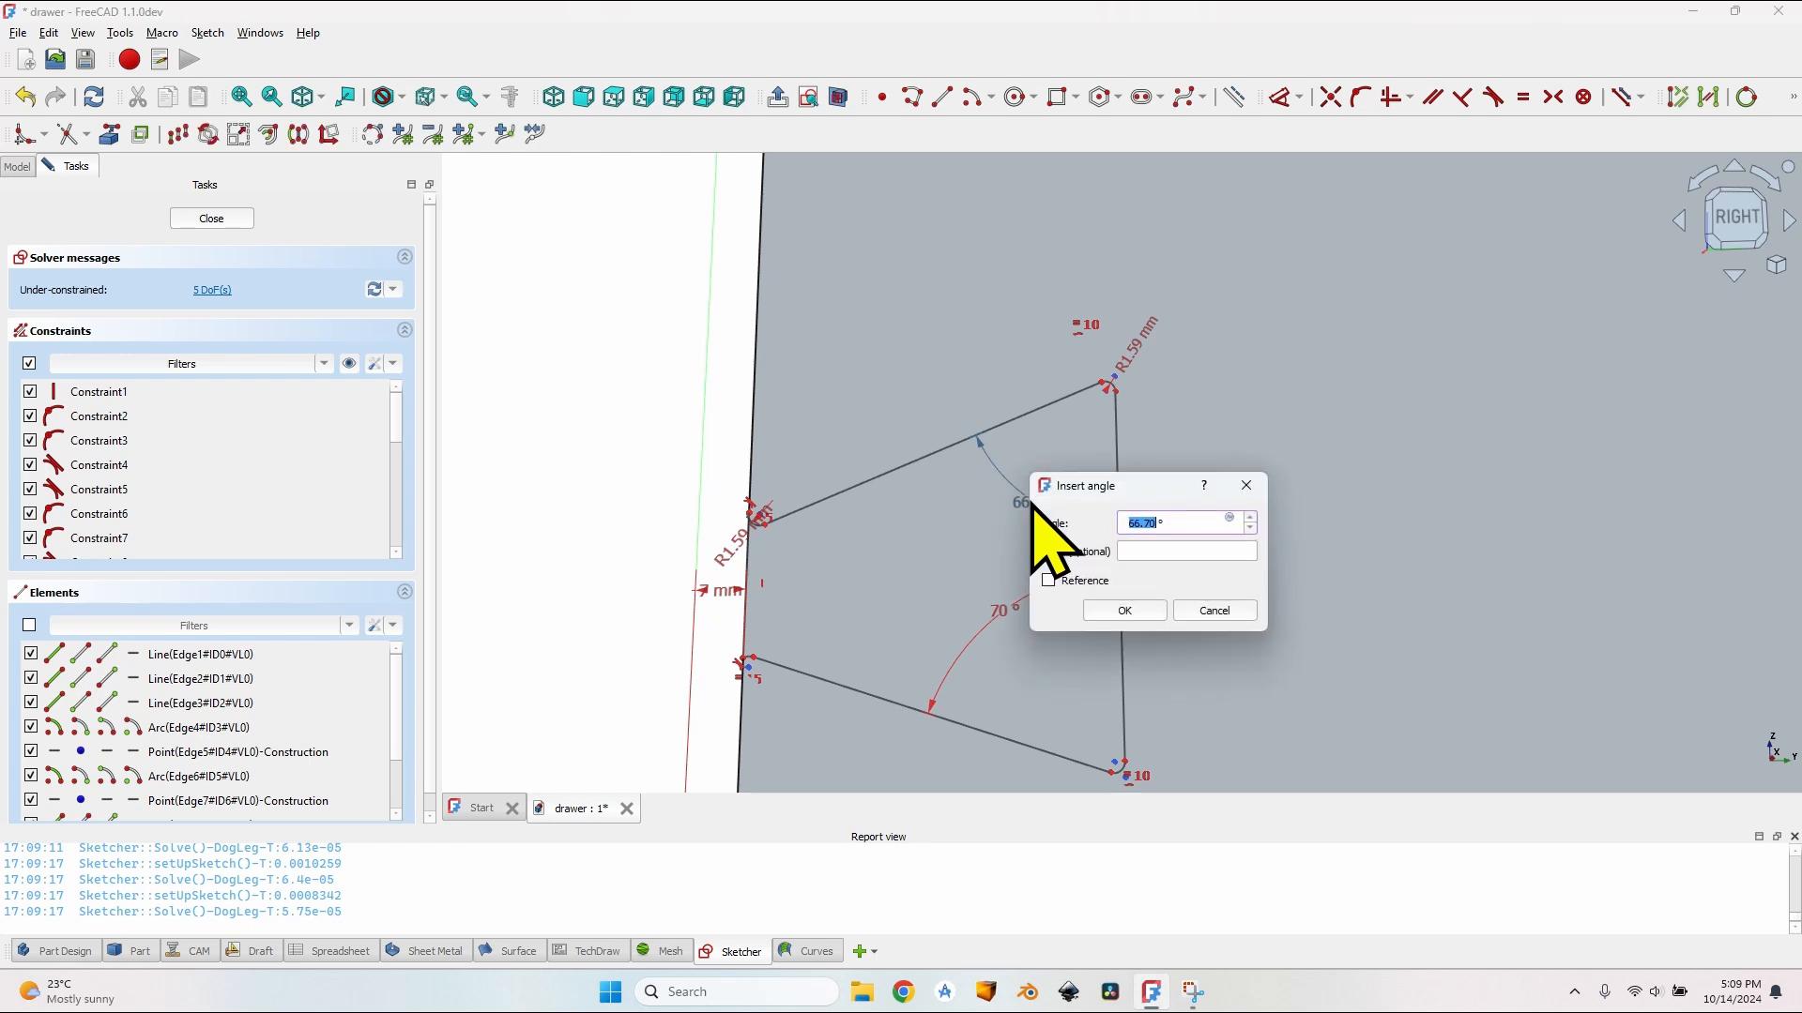
drag(1095, 483, 1219, 483)
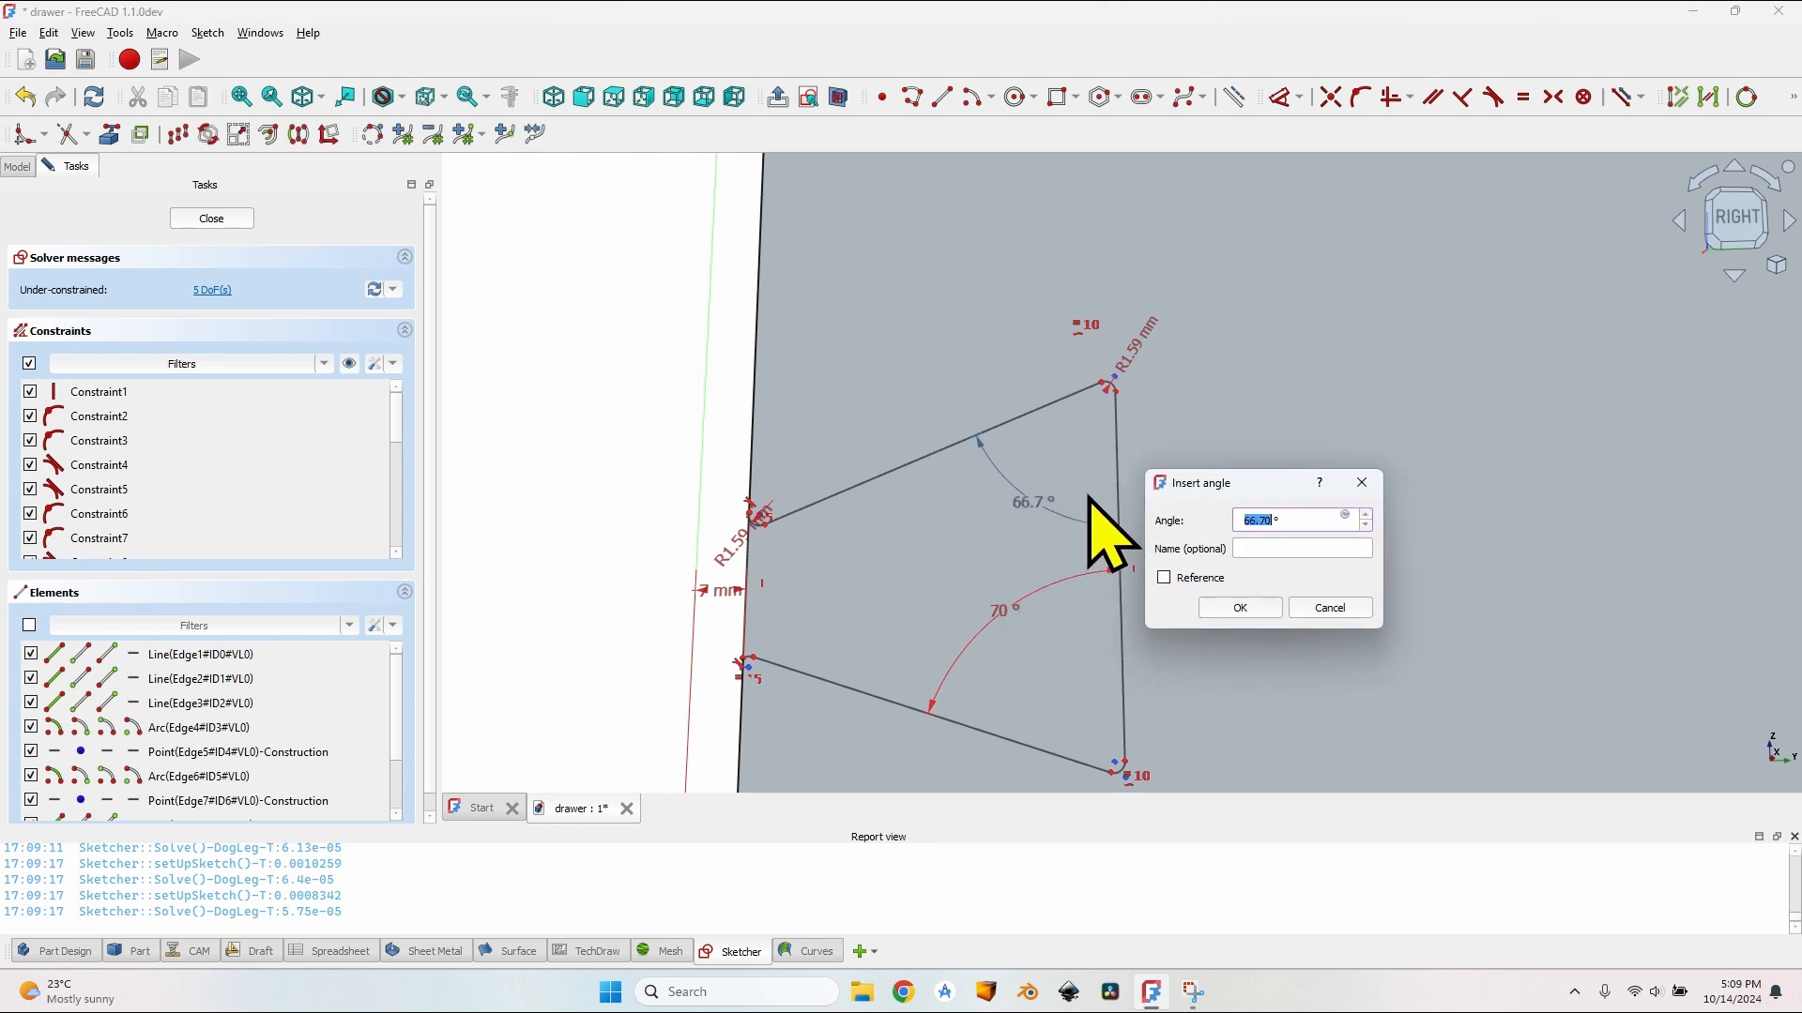
key(=)
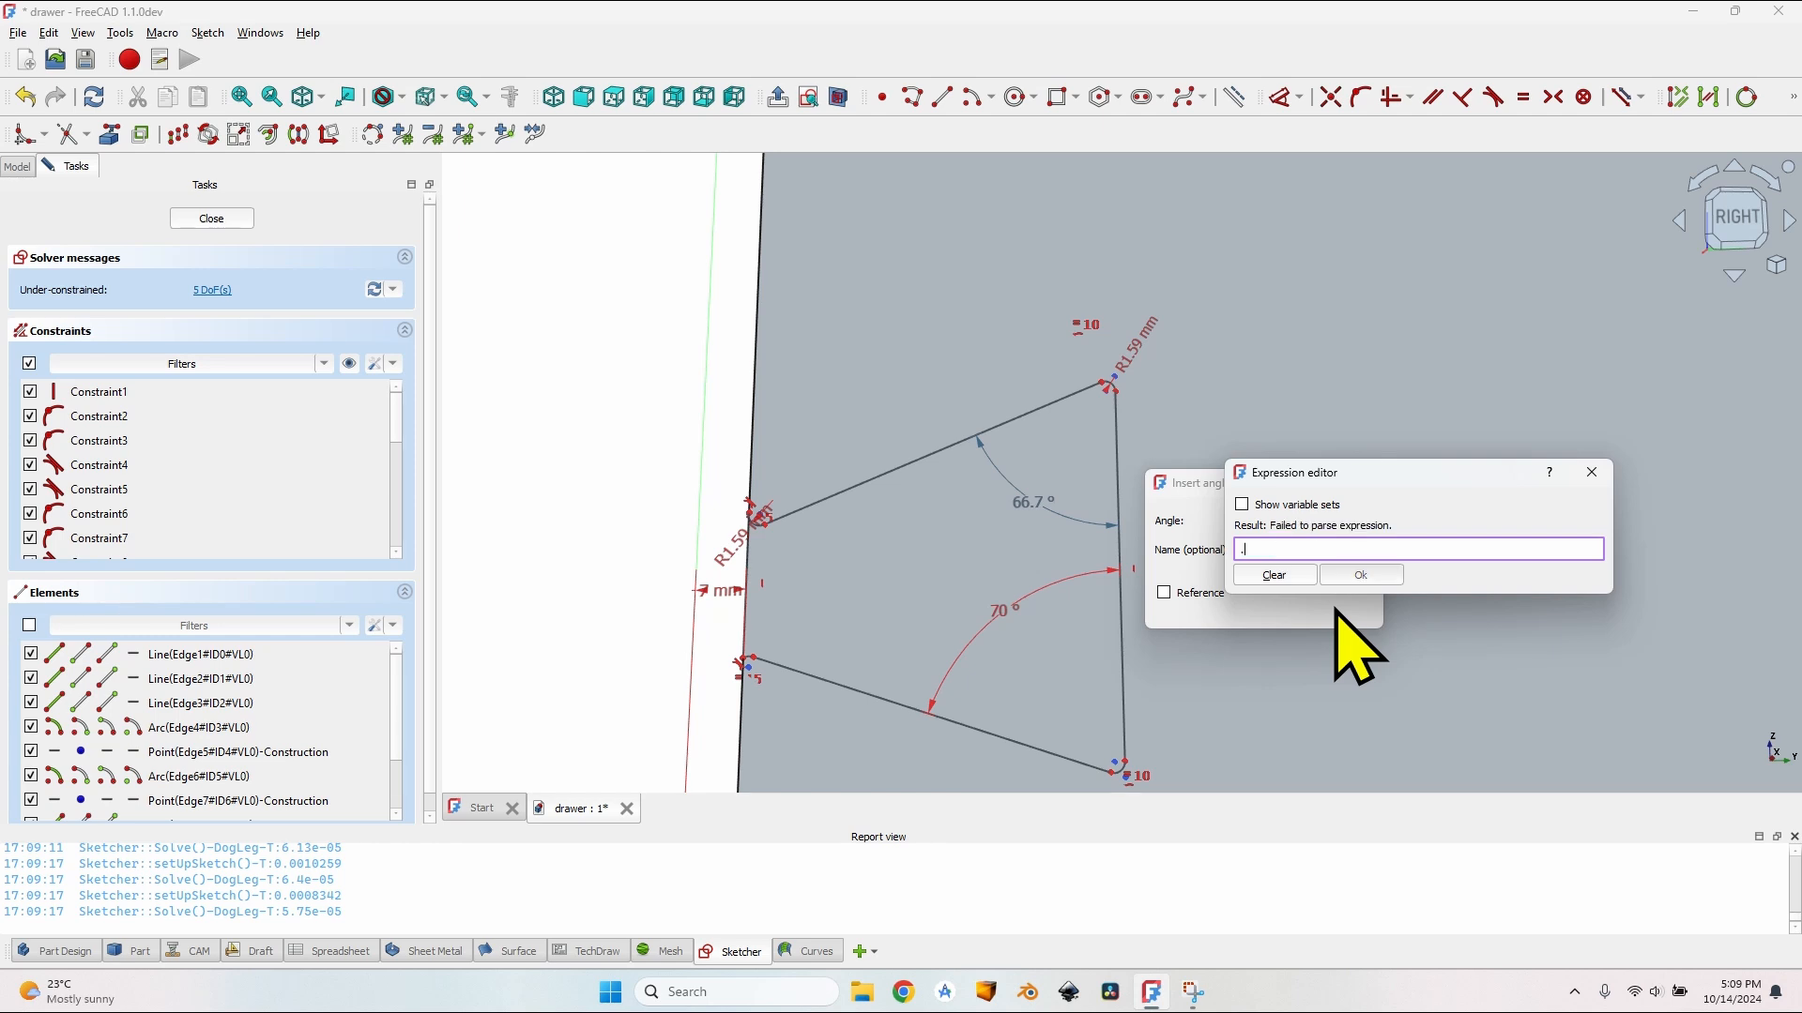
text(.Const)
key(Down)
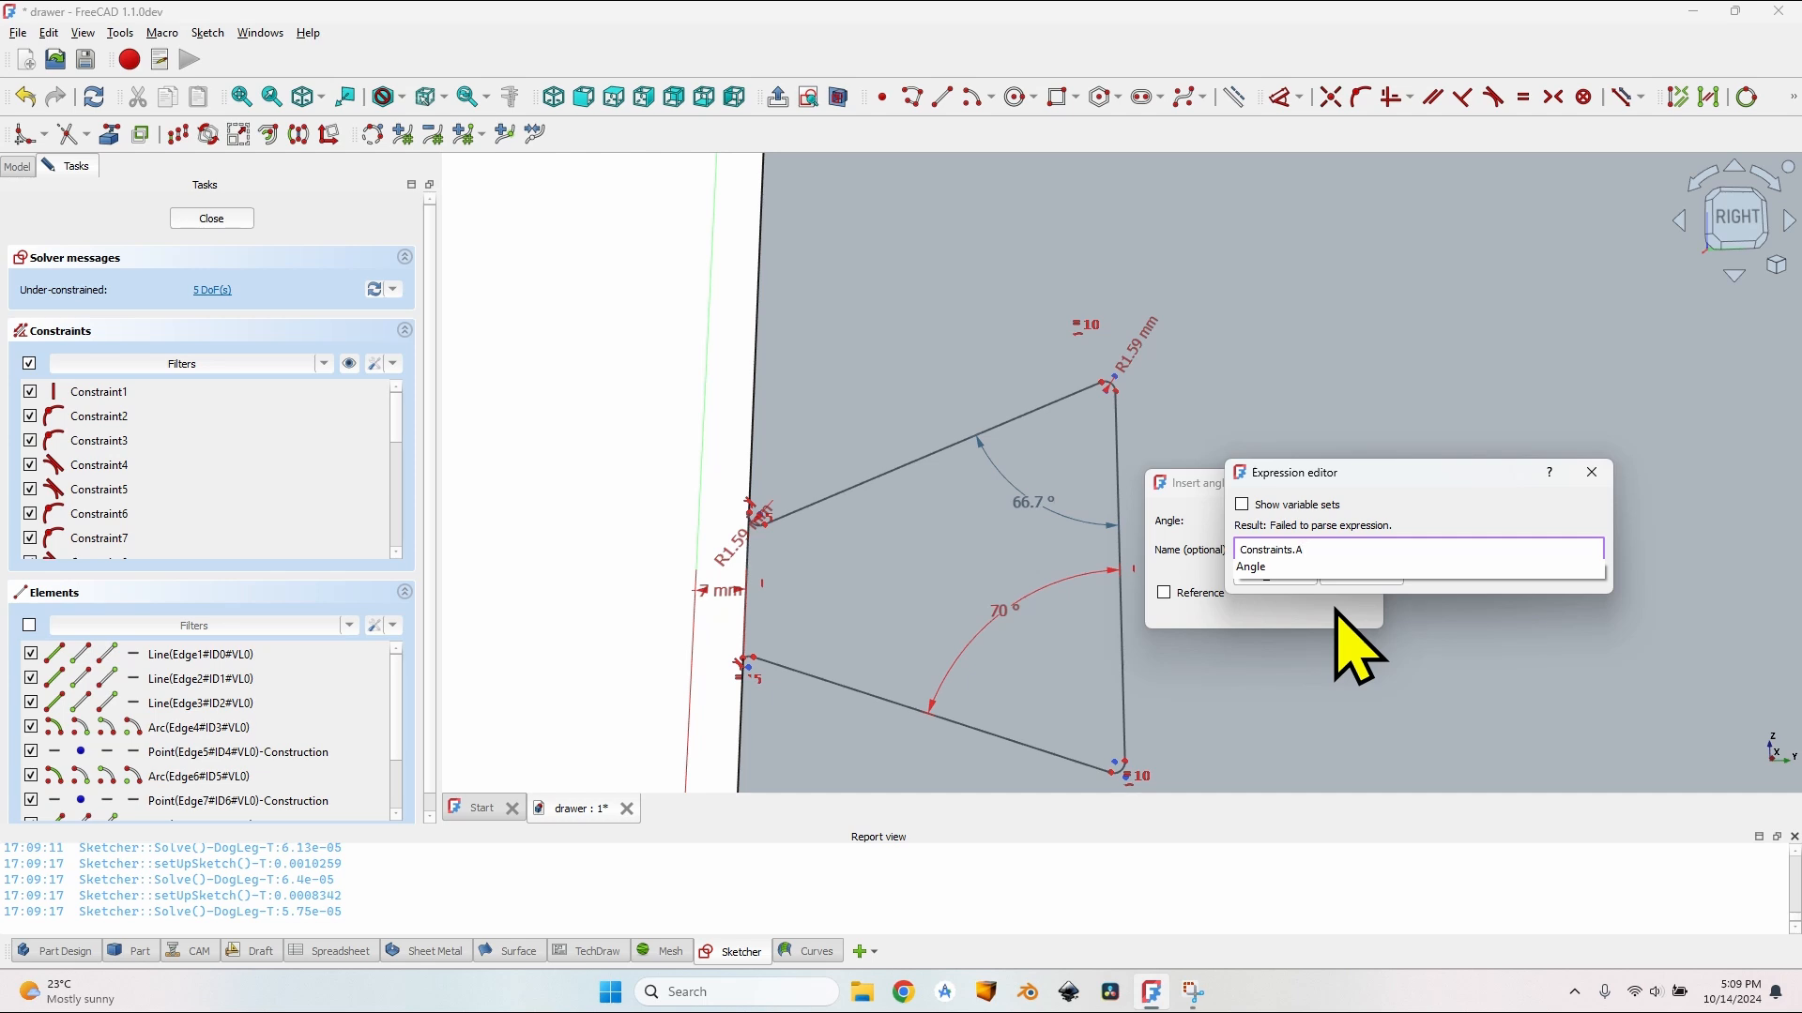
key(Down)
key(Return)
key(Return)
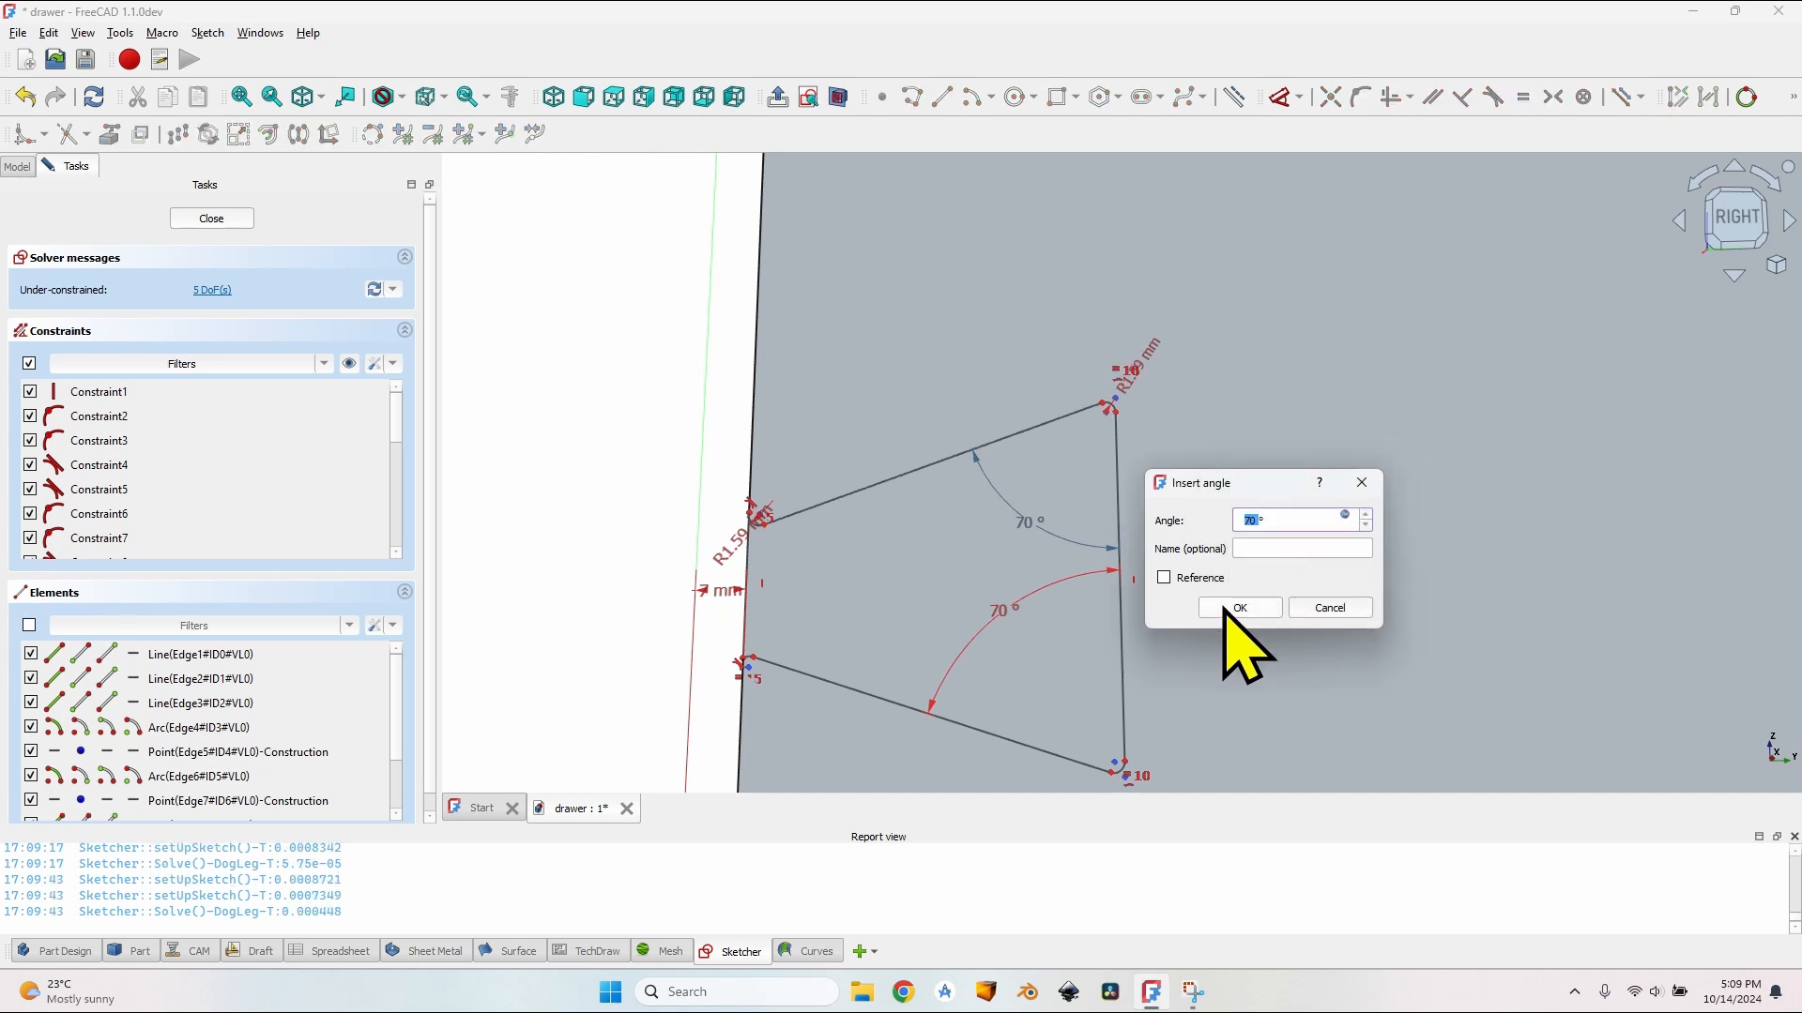
click(1226, 608)
drag(1011, 610, 1064, 670)
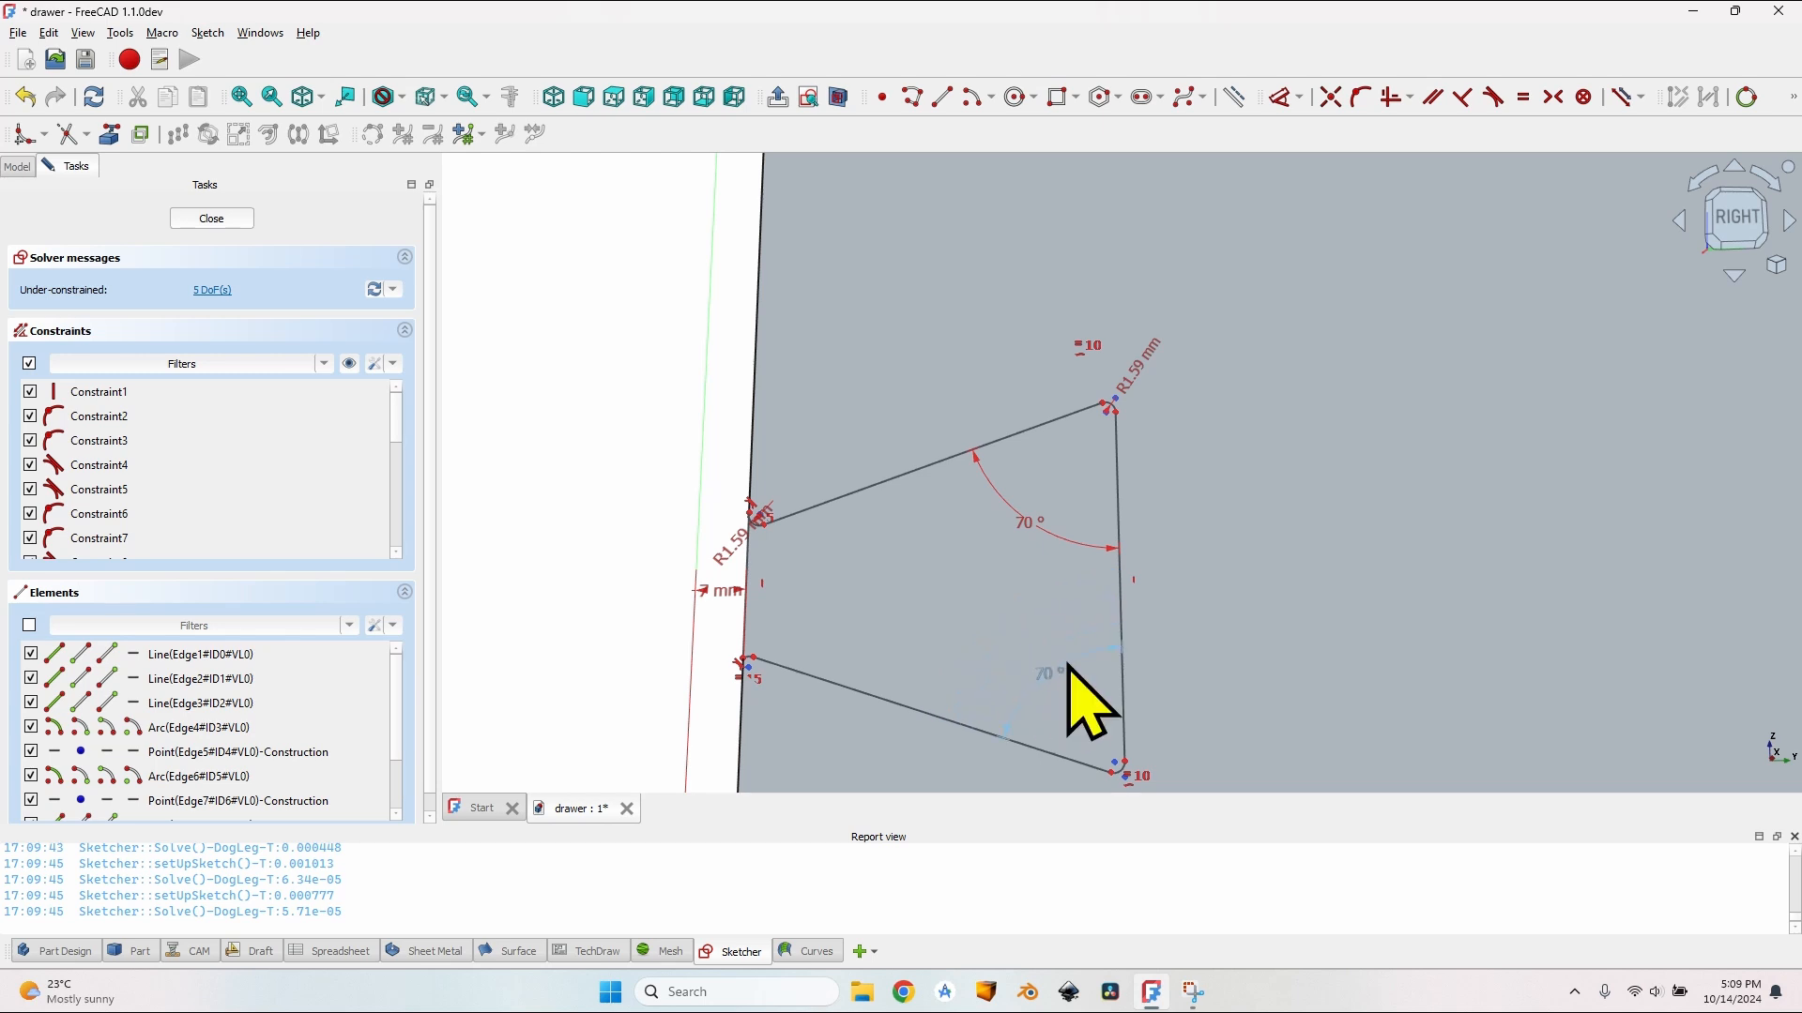
Step: Constrain the vertical distance from the lower outer corner point to the horizontal axis with the expression VarSet.DovetailOffset
scroll(1011, 638, up, 2)
middle_drag(998, 663, 986, 623)
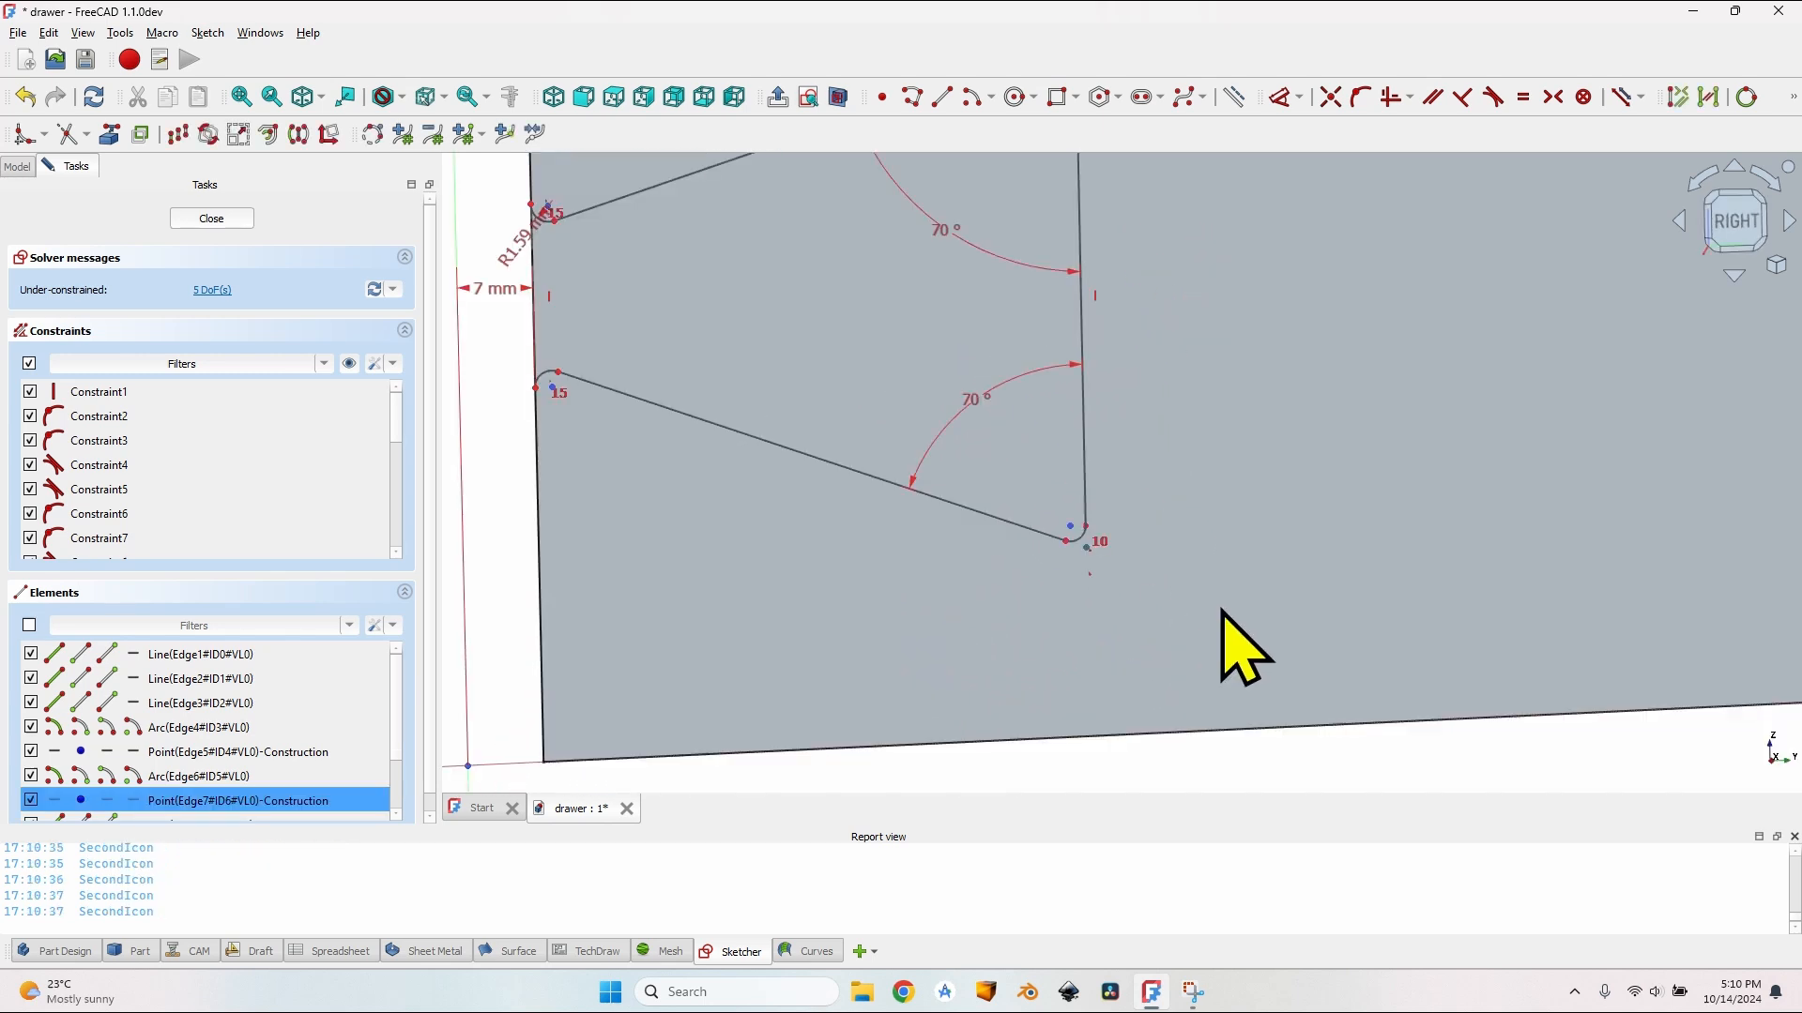
key(i)
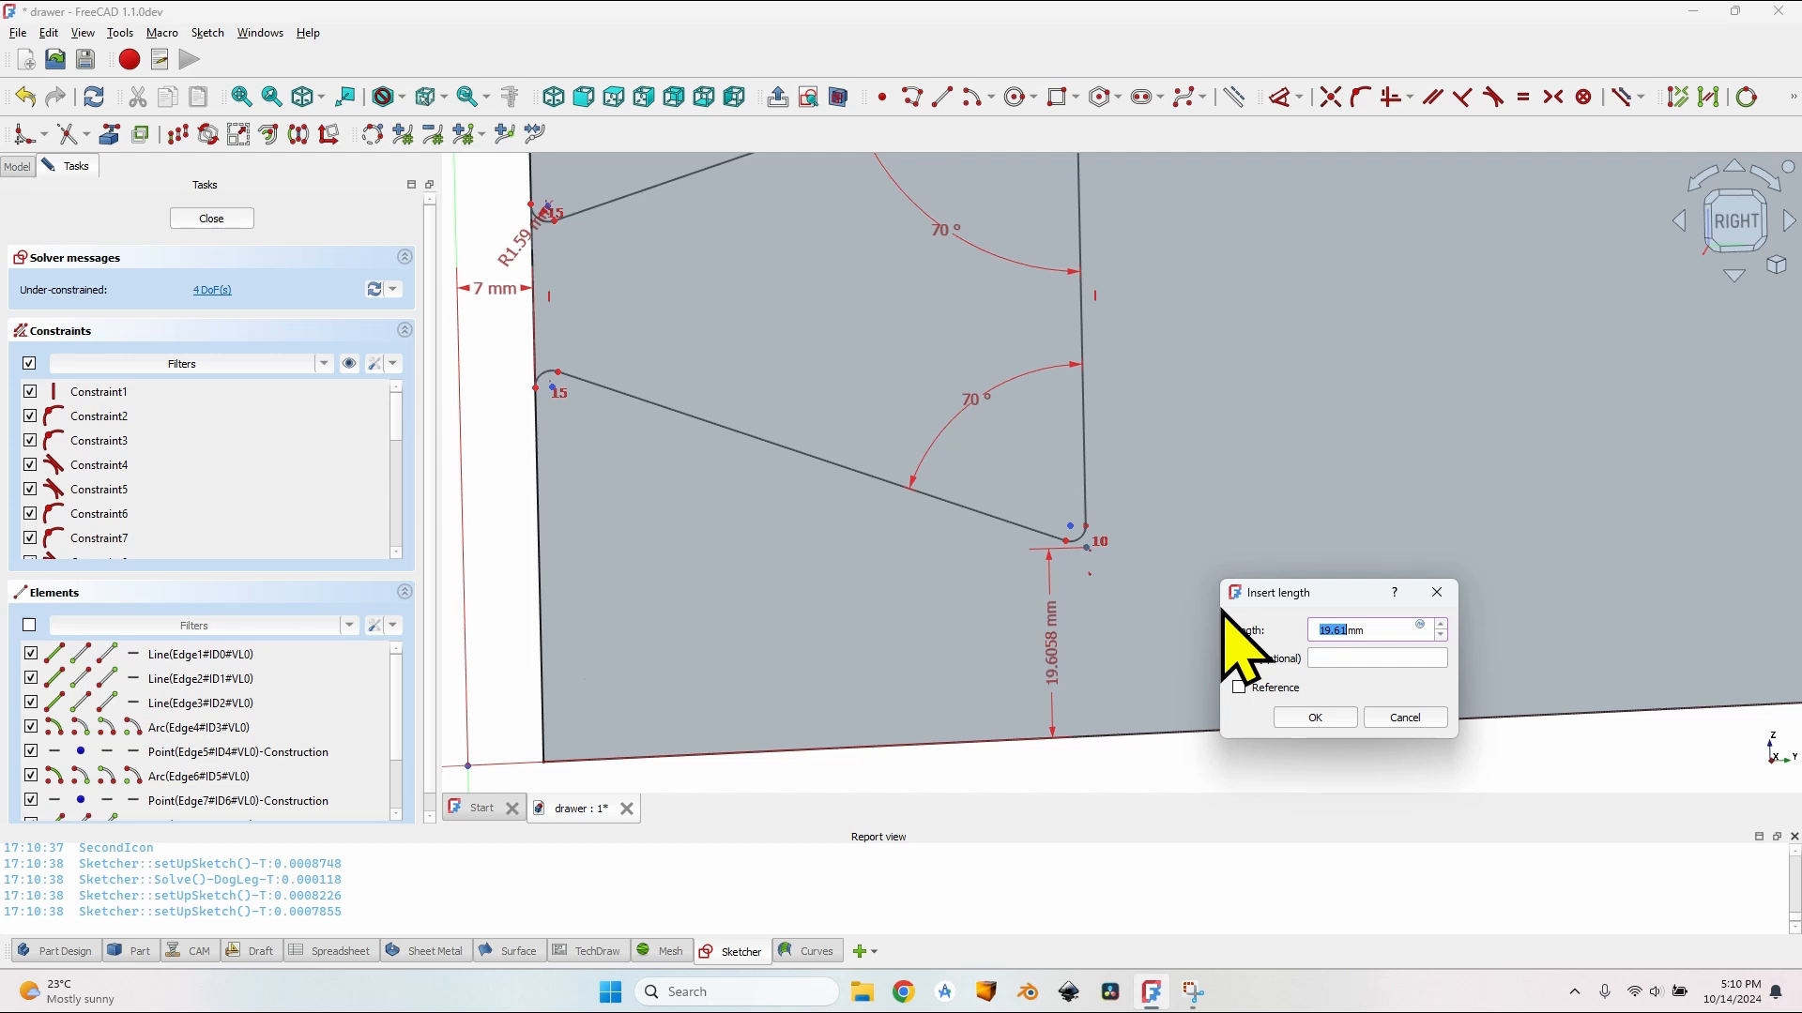
text(=VarSet.)
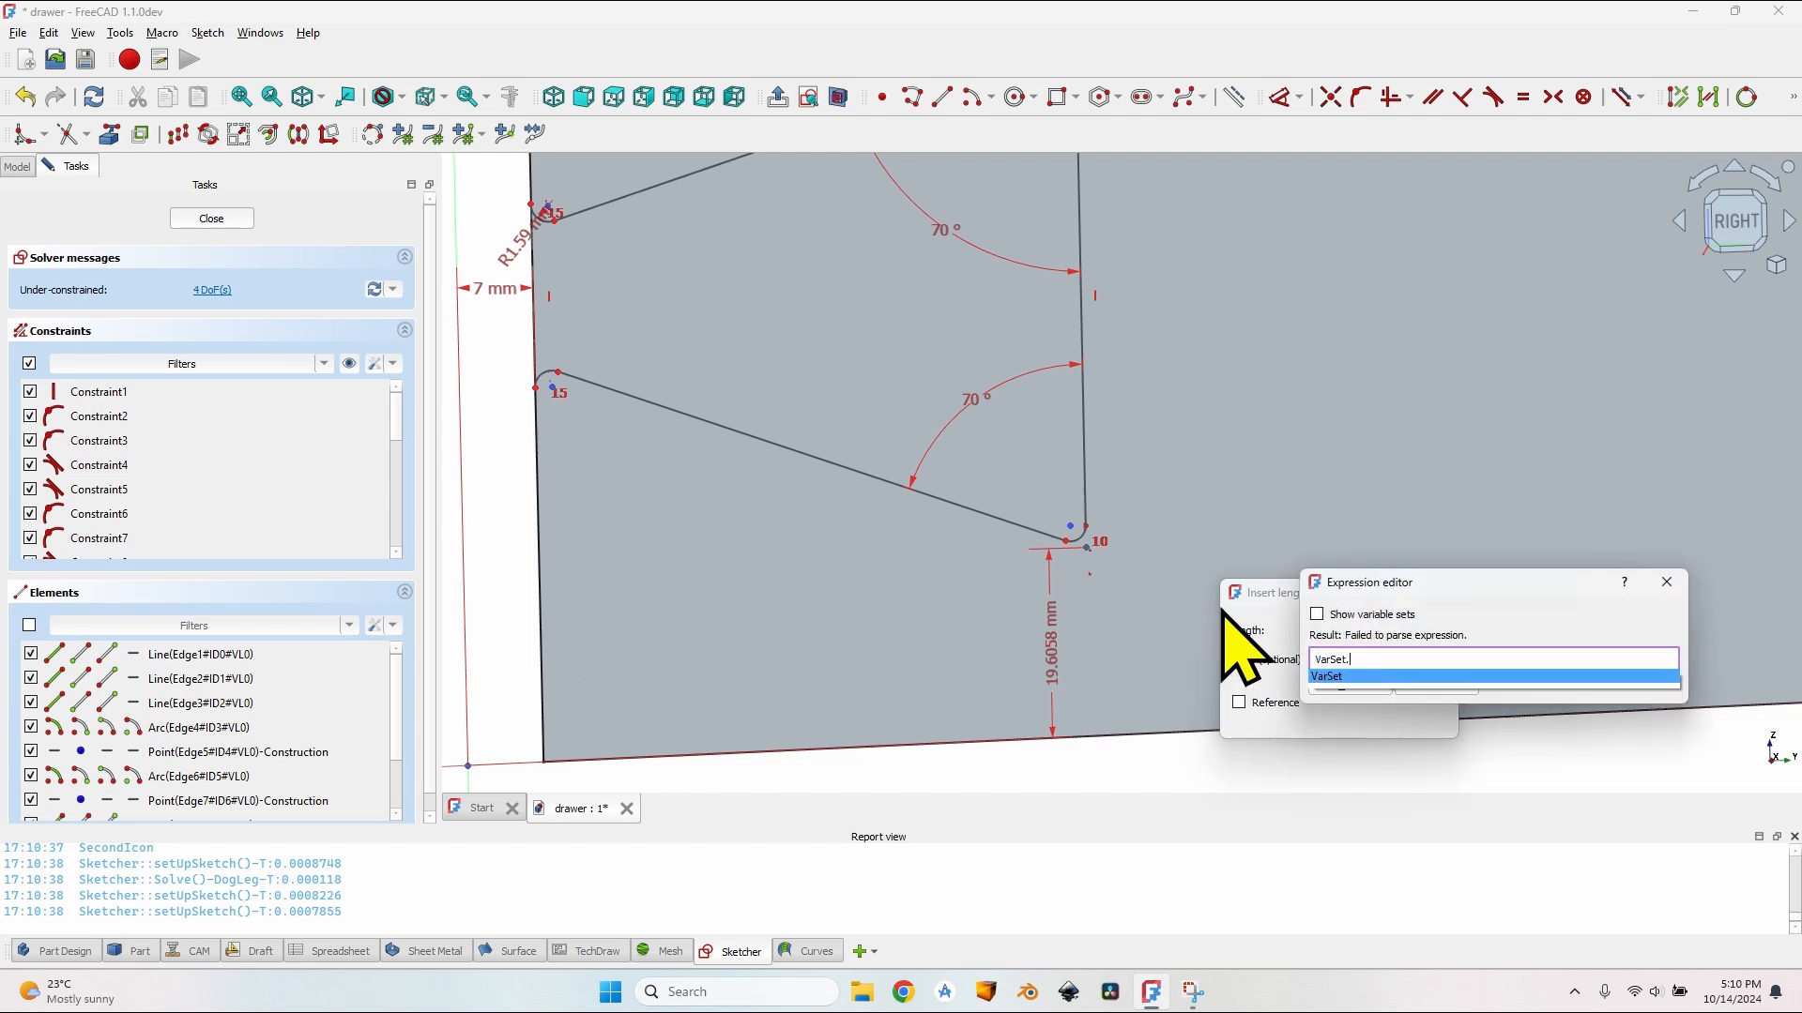
text(DovetailOffset)
key(Down)
key(Down)
key(Down)
key(Return)
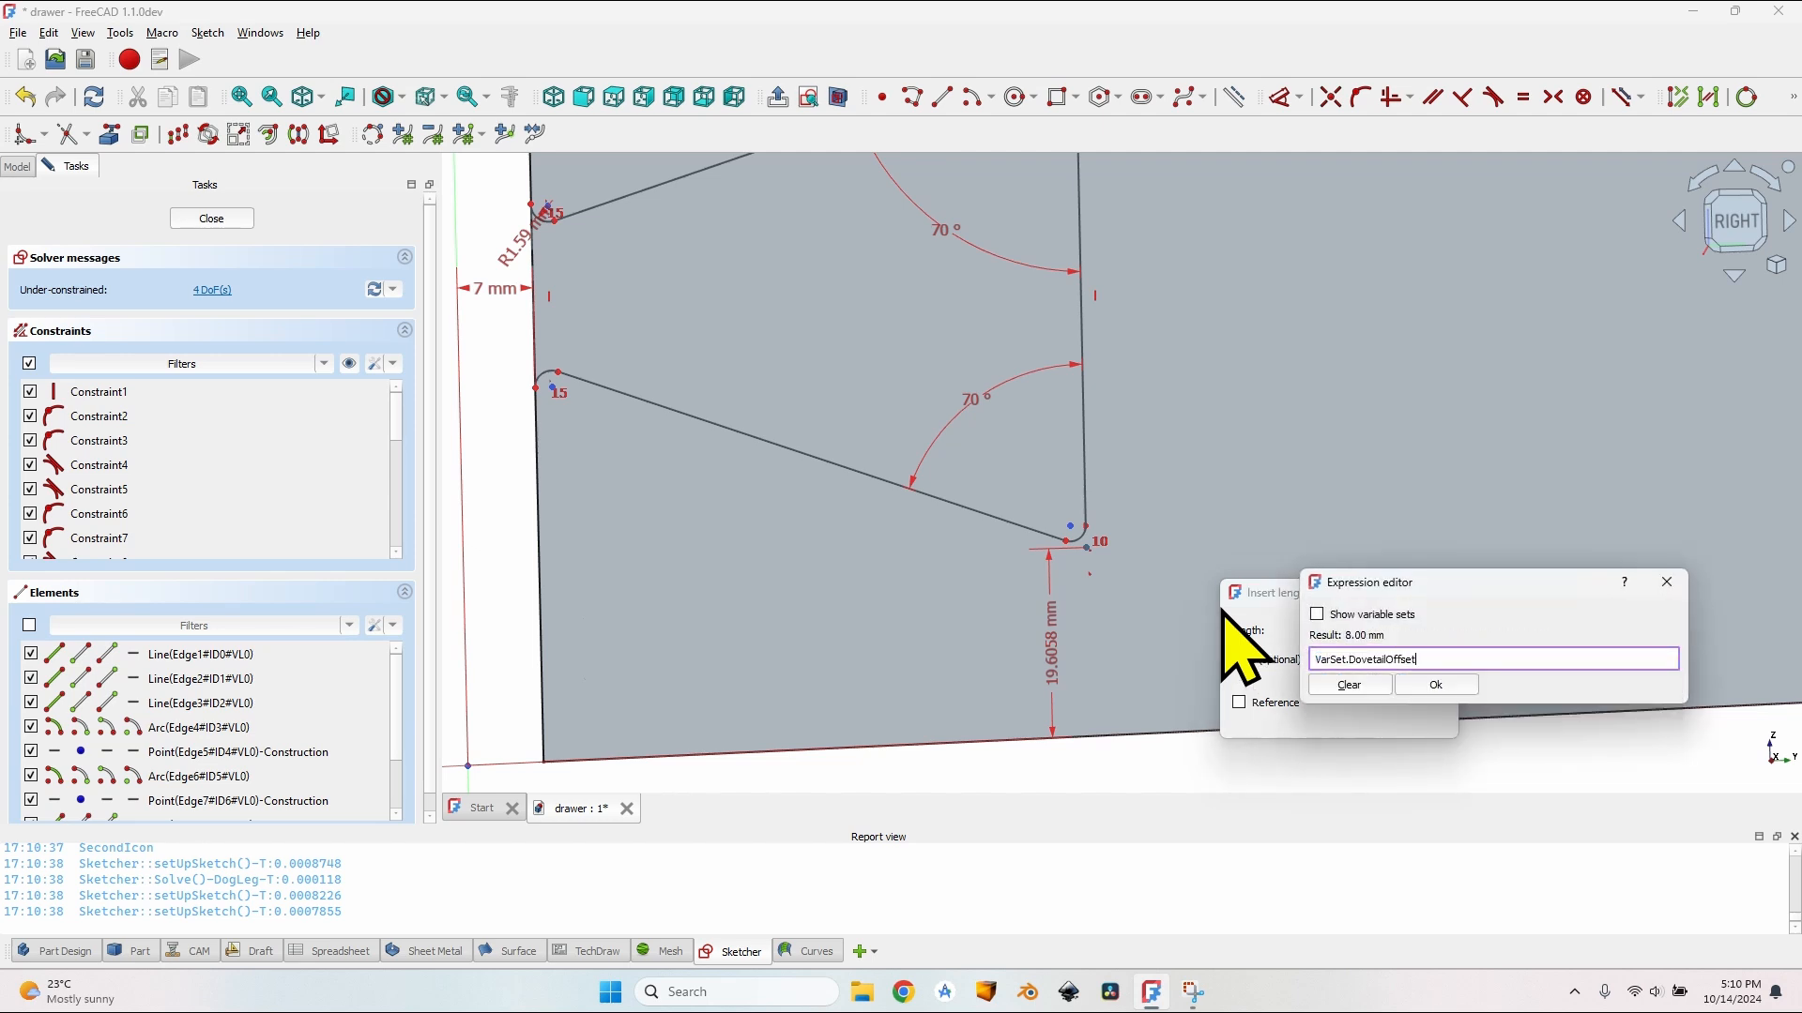
key(Return)
key(Return)
Step: Constrain the vertical distance between the dovetail's two outer corner points to 16 mm through a VarSet dovetail variable
scroll(1140, 625, down, 4)
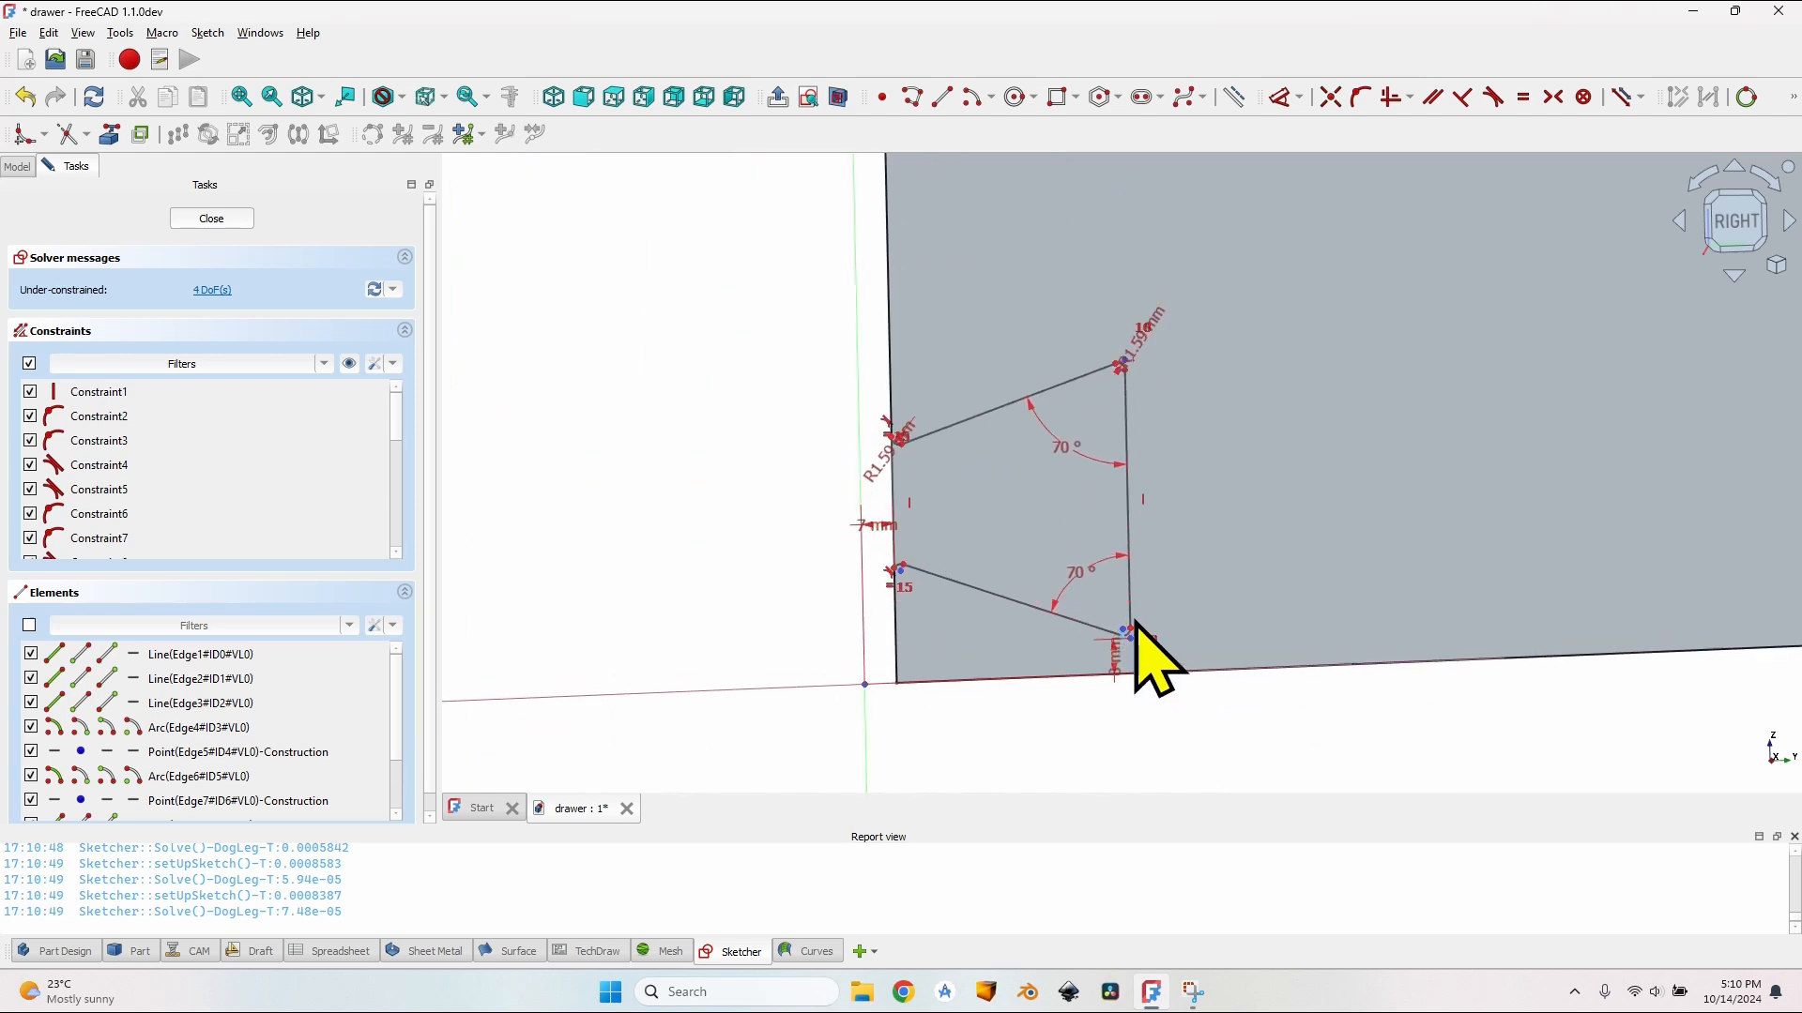
scroll(1154, 644, down, 4)
scroll(1088, 414, up, 2)
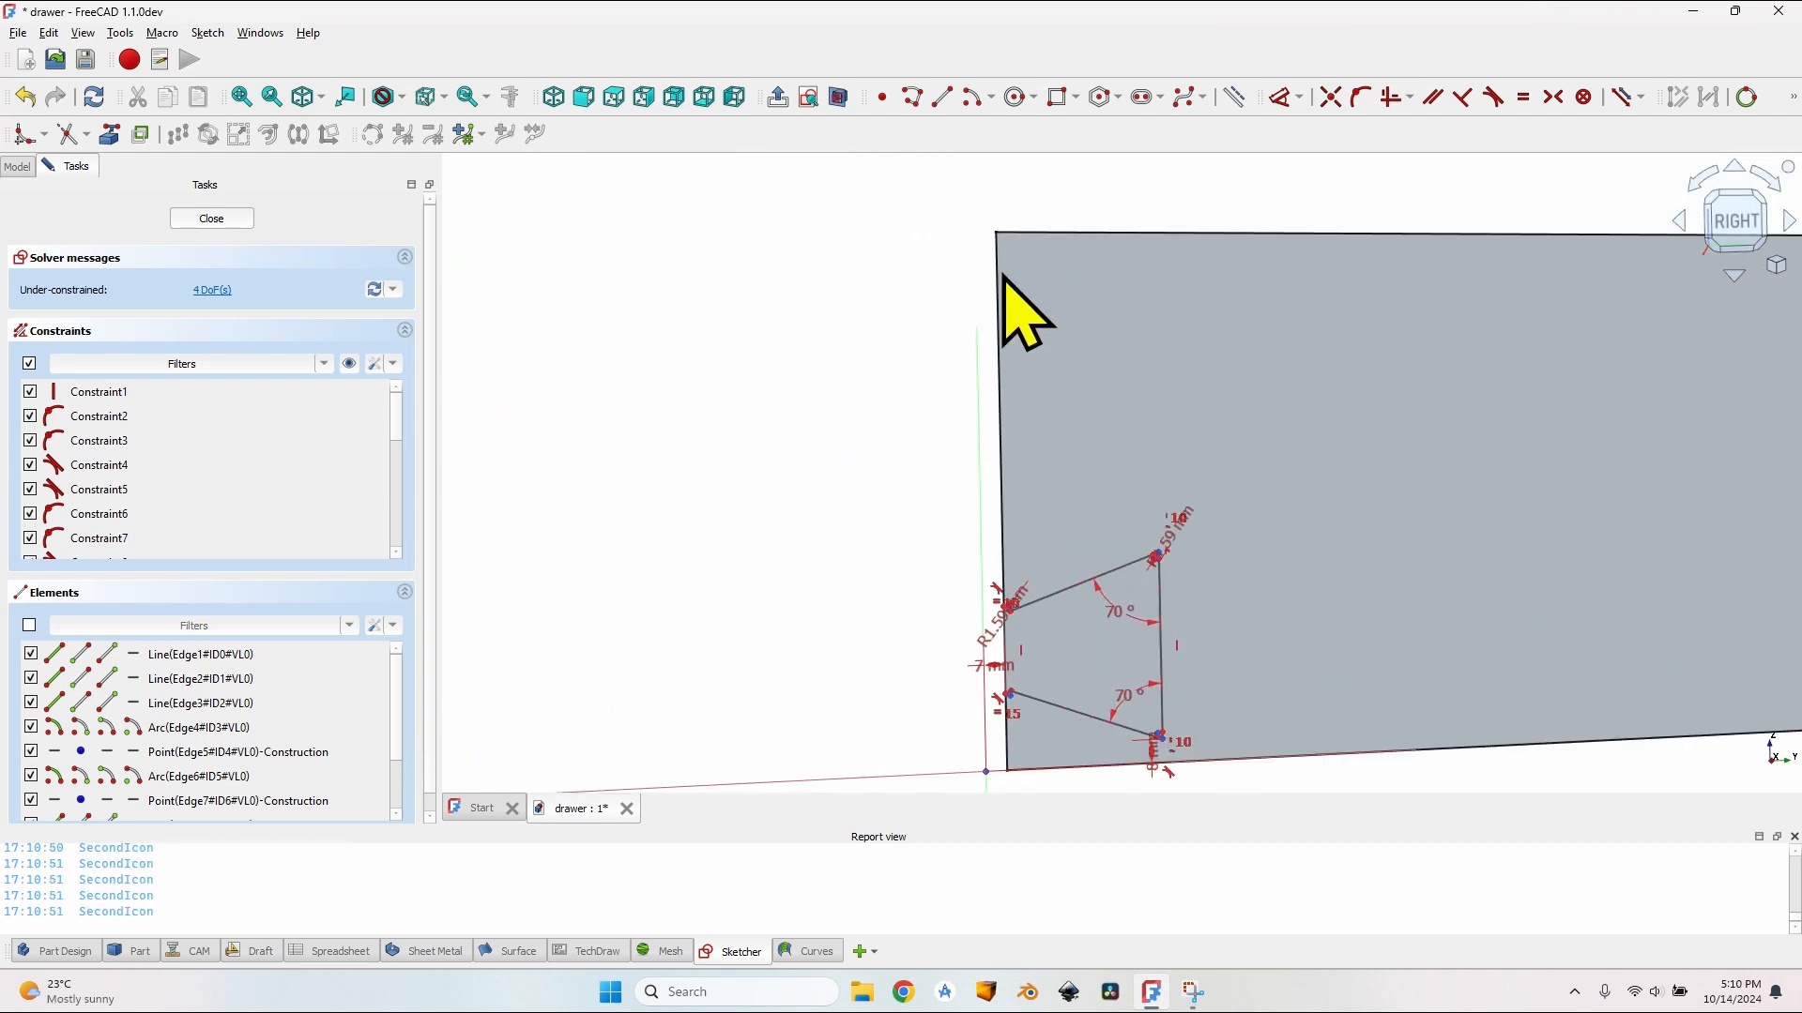
scroll(1157, 661, up, 2)
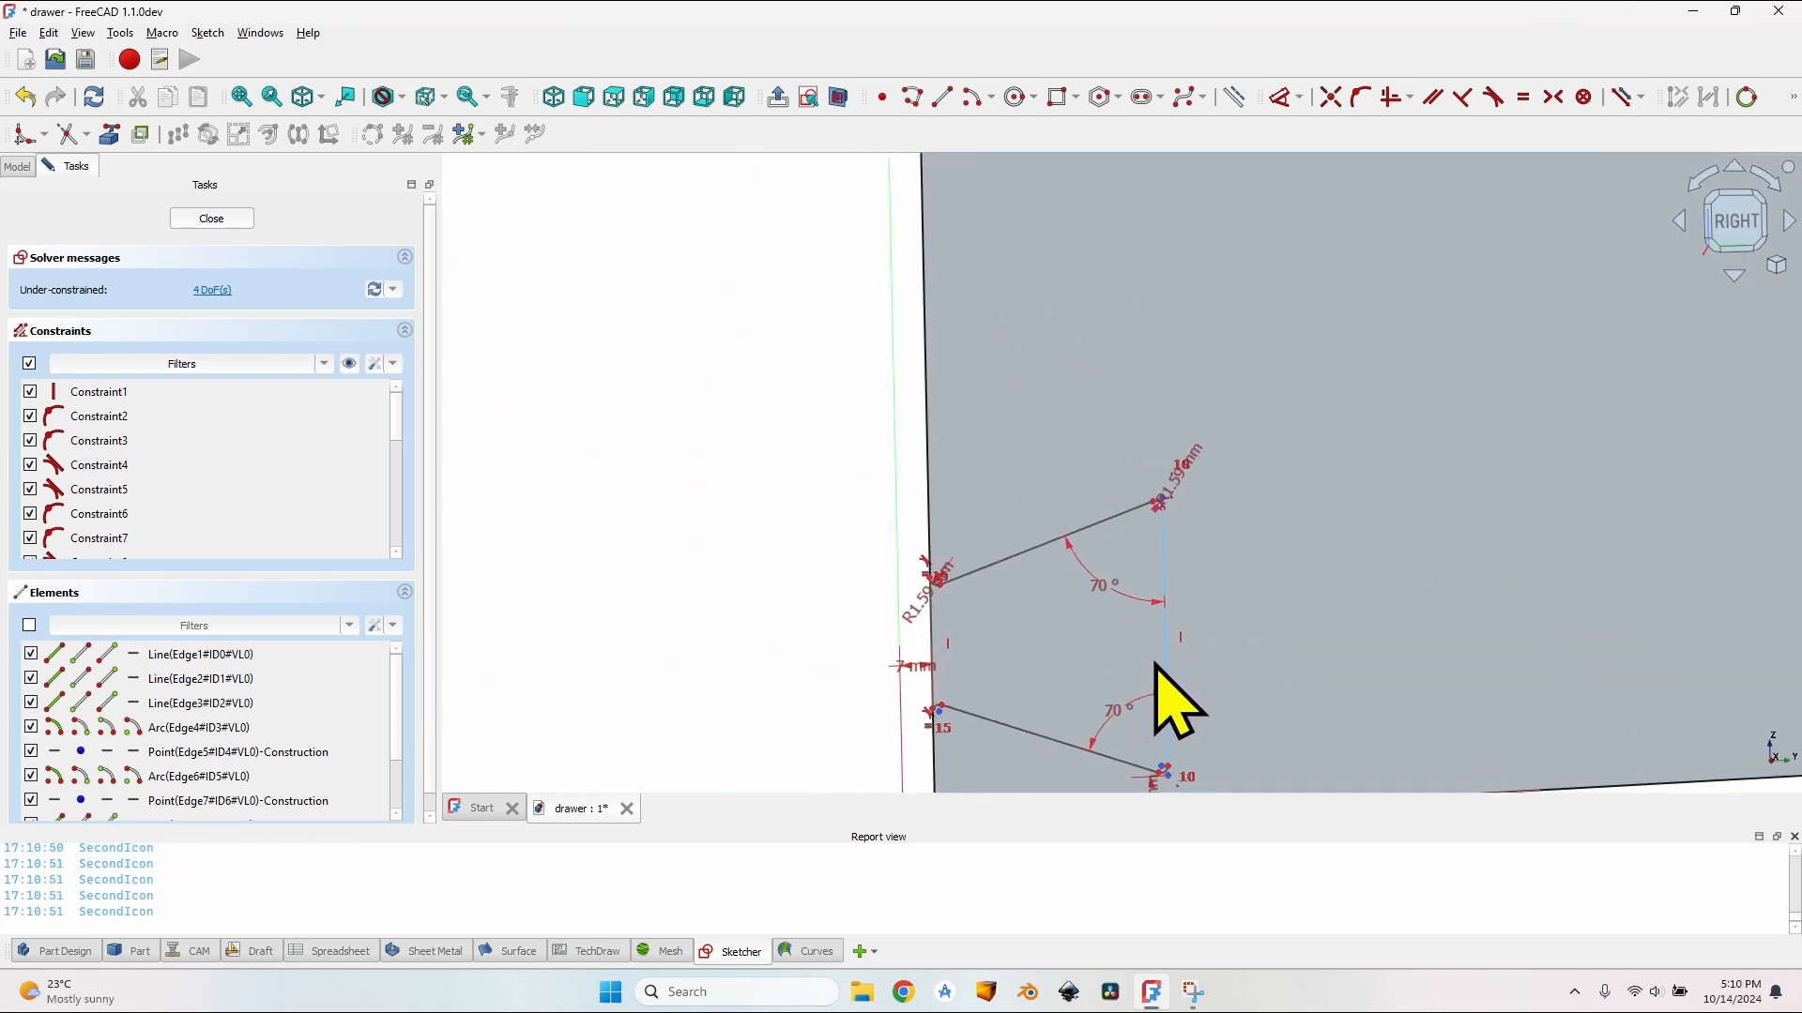
scroll(1177, 704, down, 2)
scroll(1183, 616, up, 2)
middle_drag(1182, 615, 1112, 445)
scroll(1126, 475, up, 2)
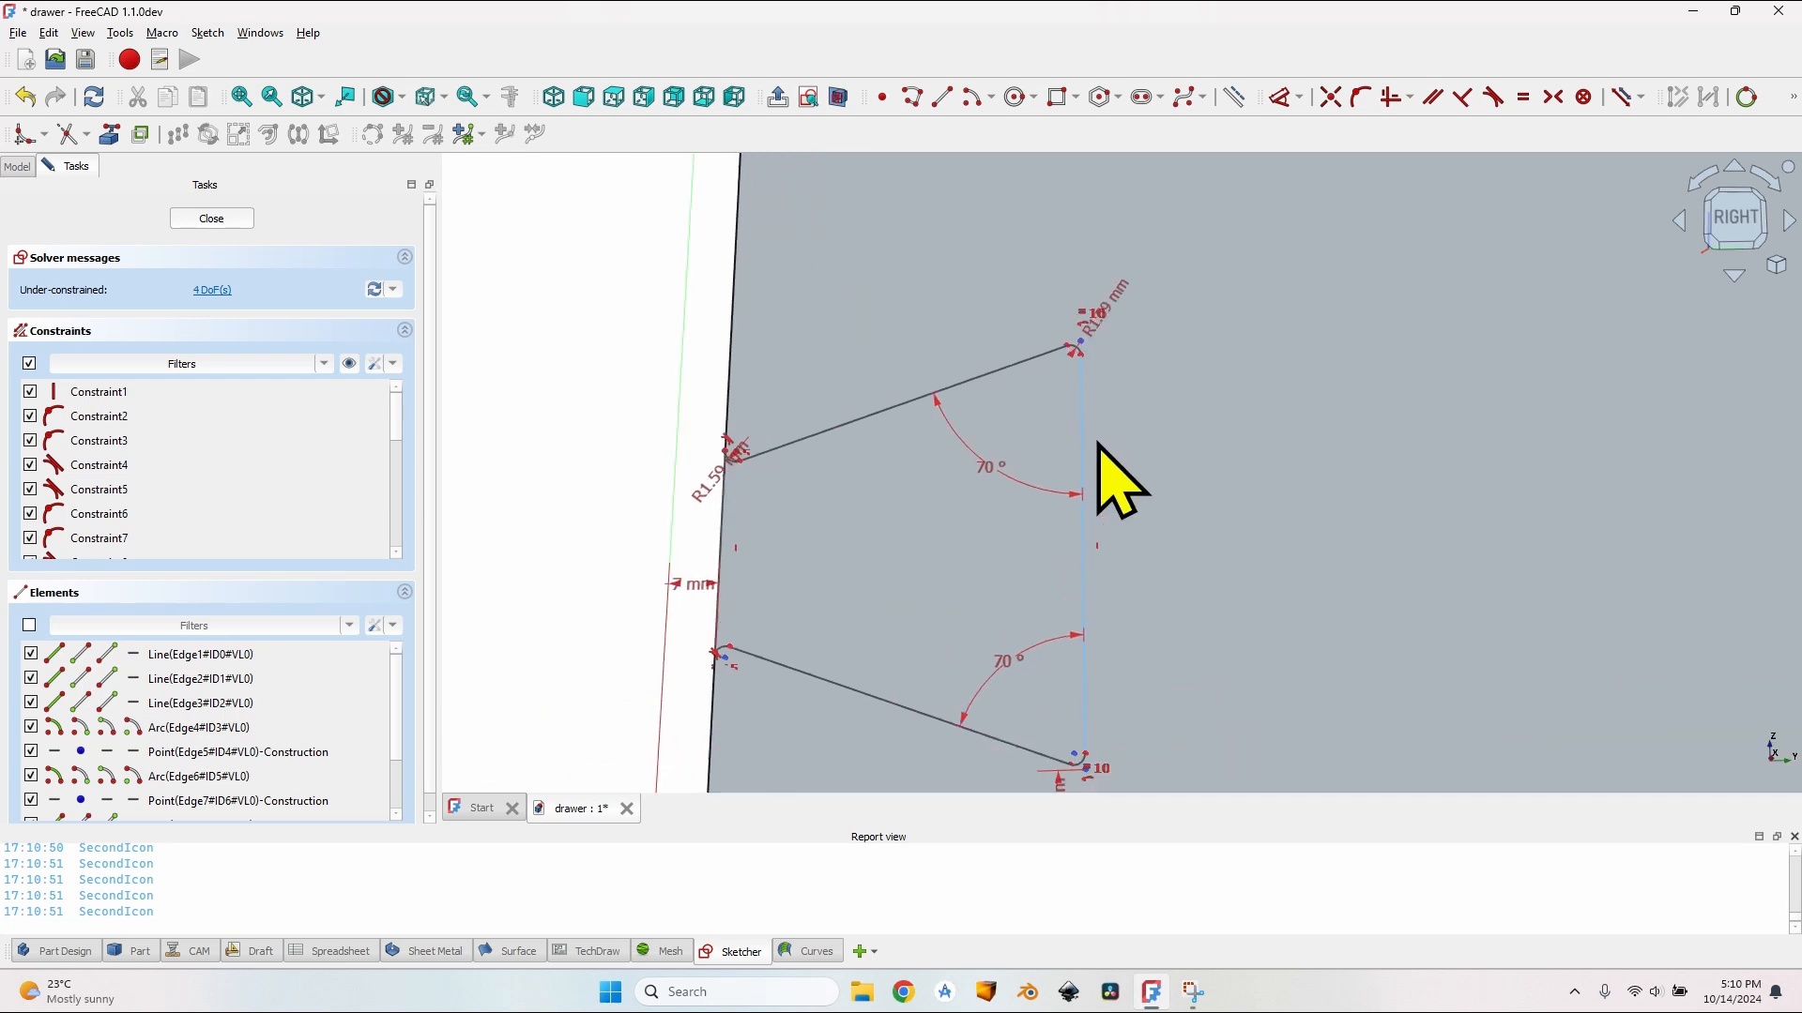
scroll(1088, 230, up, 4)
scroll(1103, 232, down, 3)
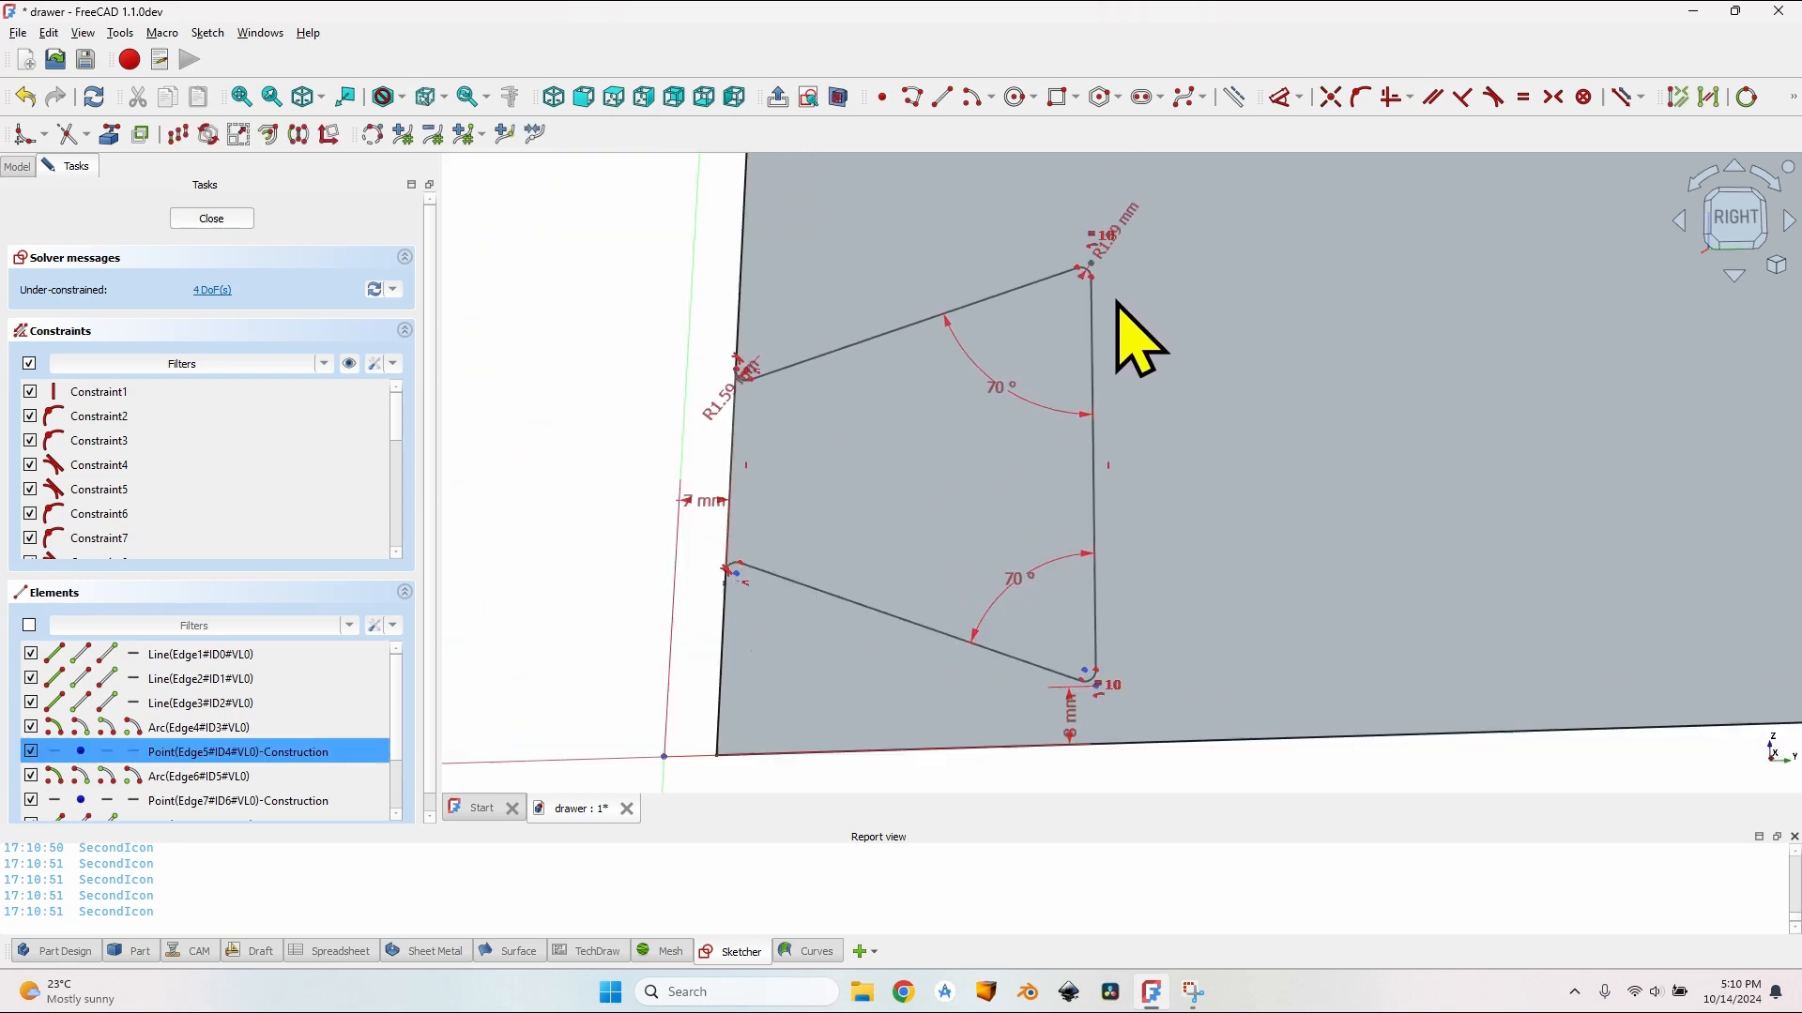
scroll(1138, 545, down, 2)
scroll(1070, 563, up, 4)
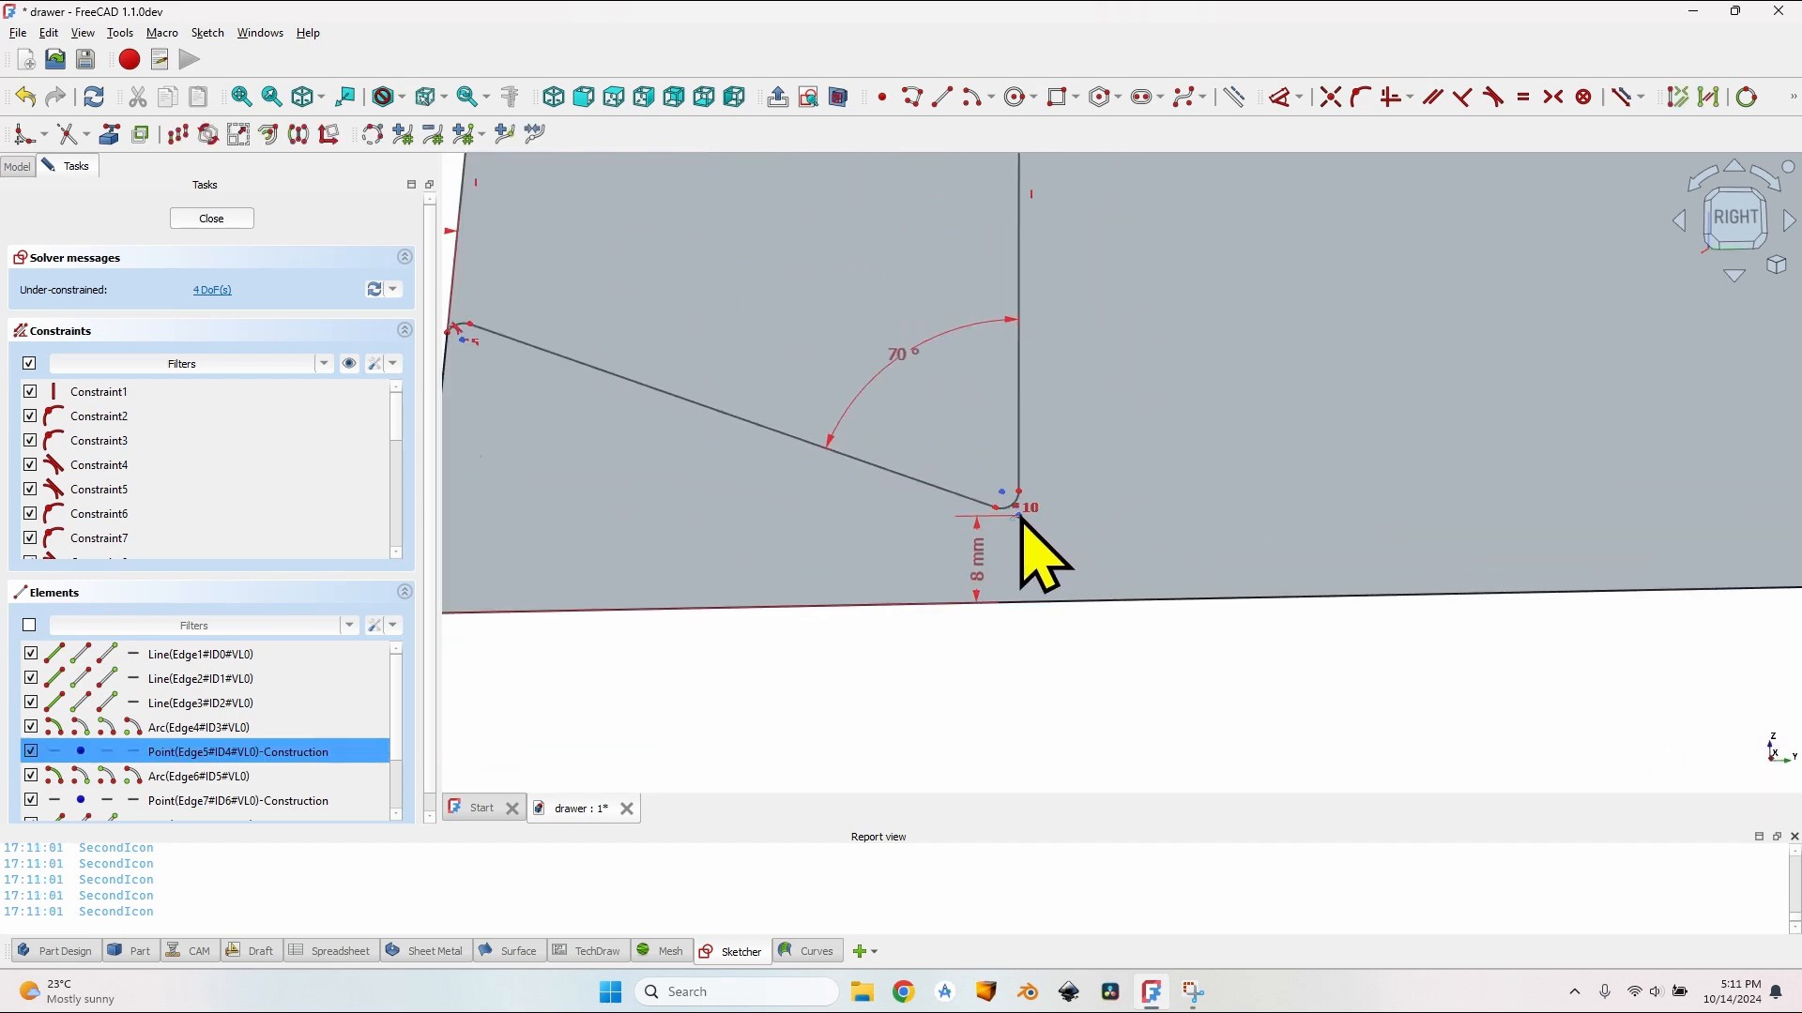
scroll(1020, 516, up, 3)
click(1006, 522)
key(i)
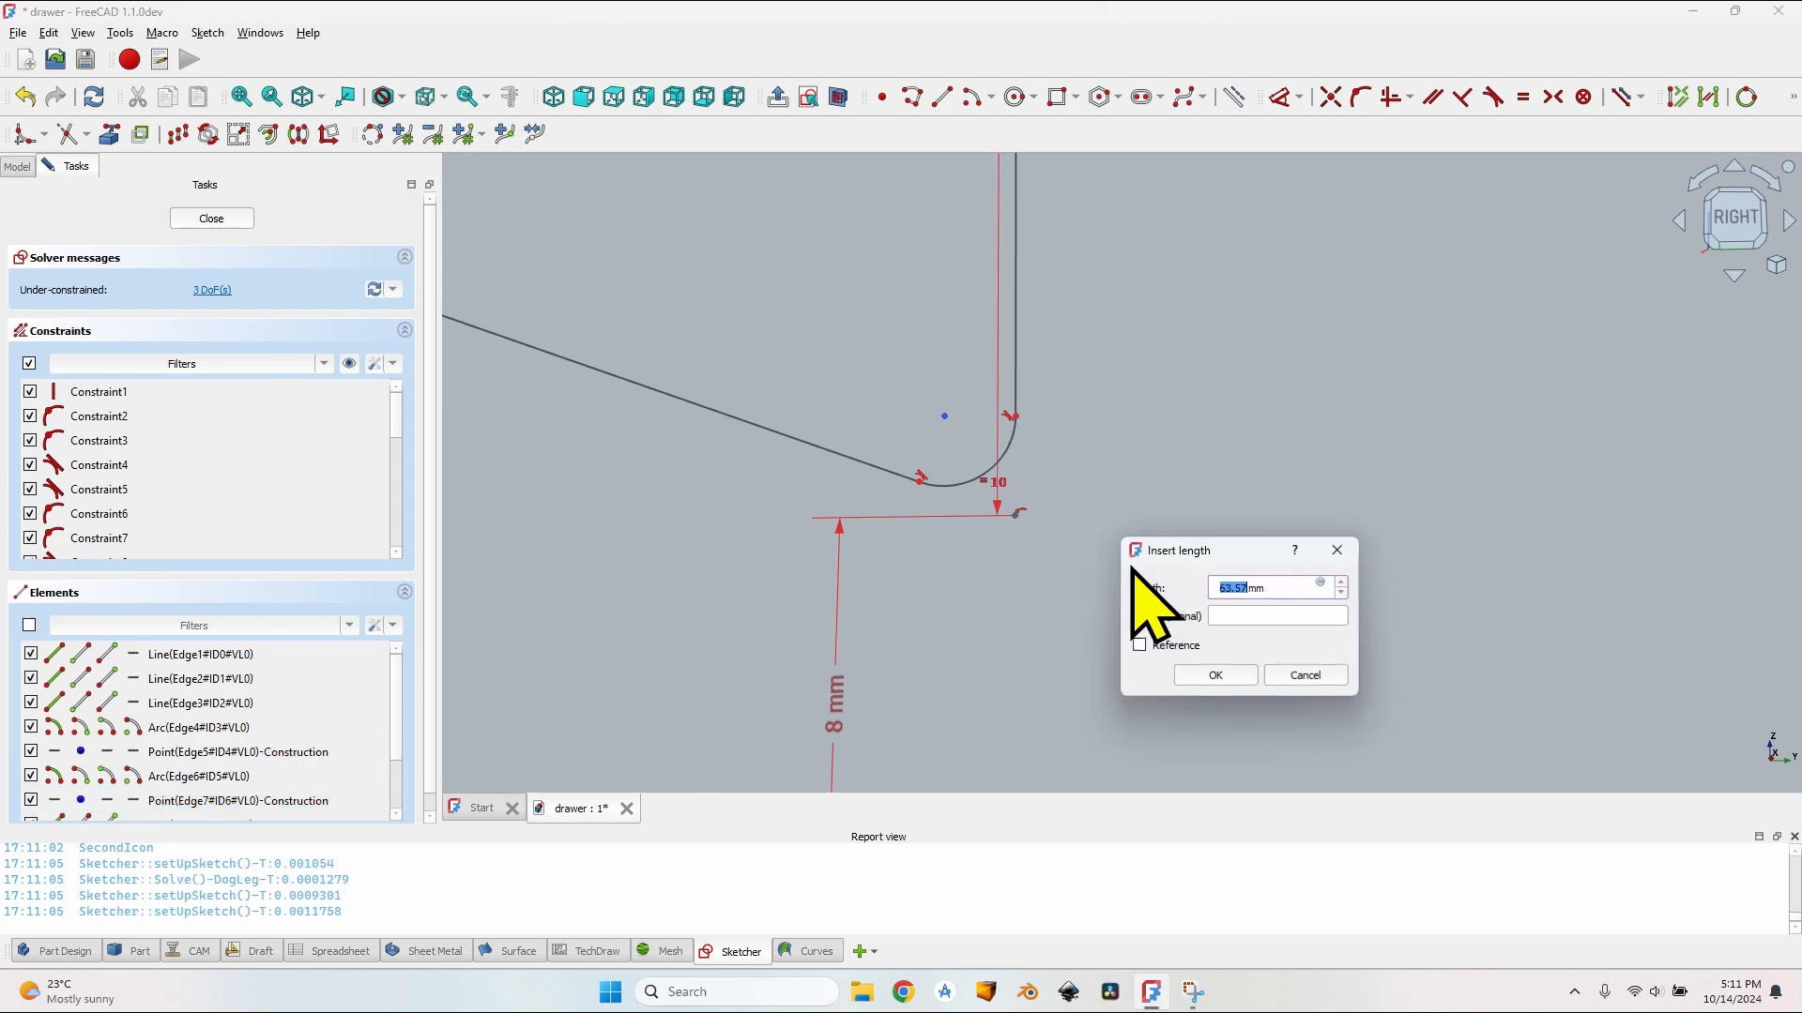
key(equal)
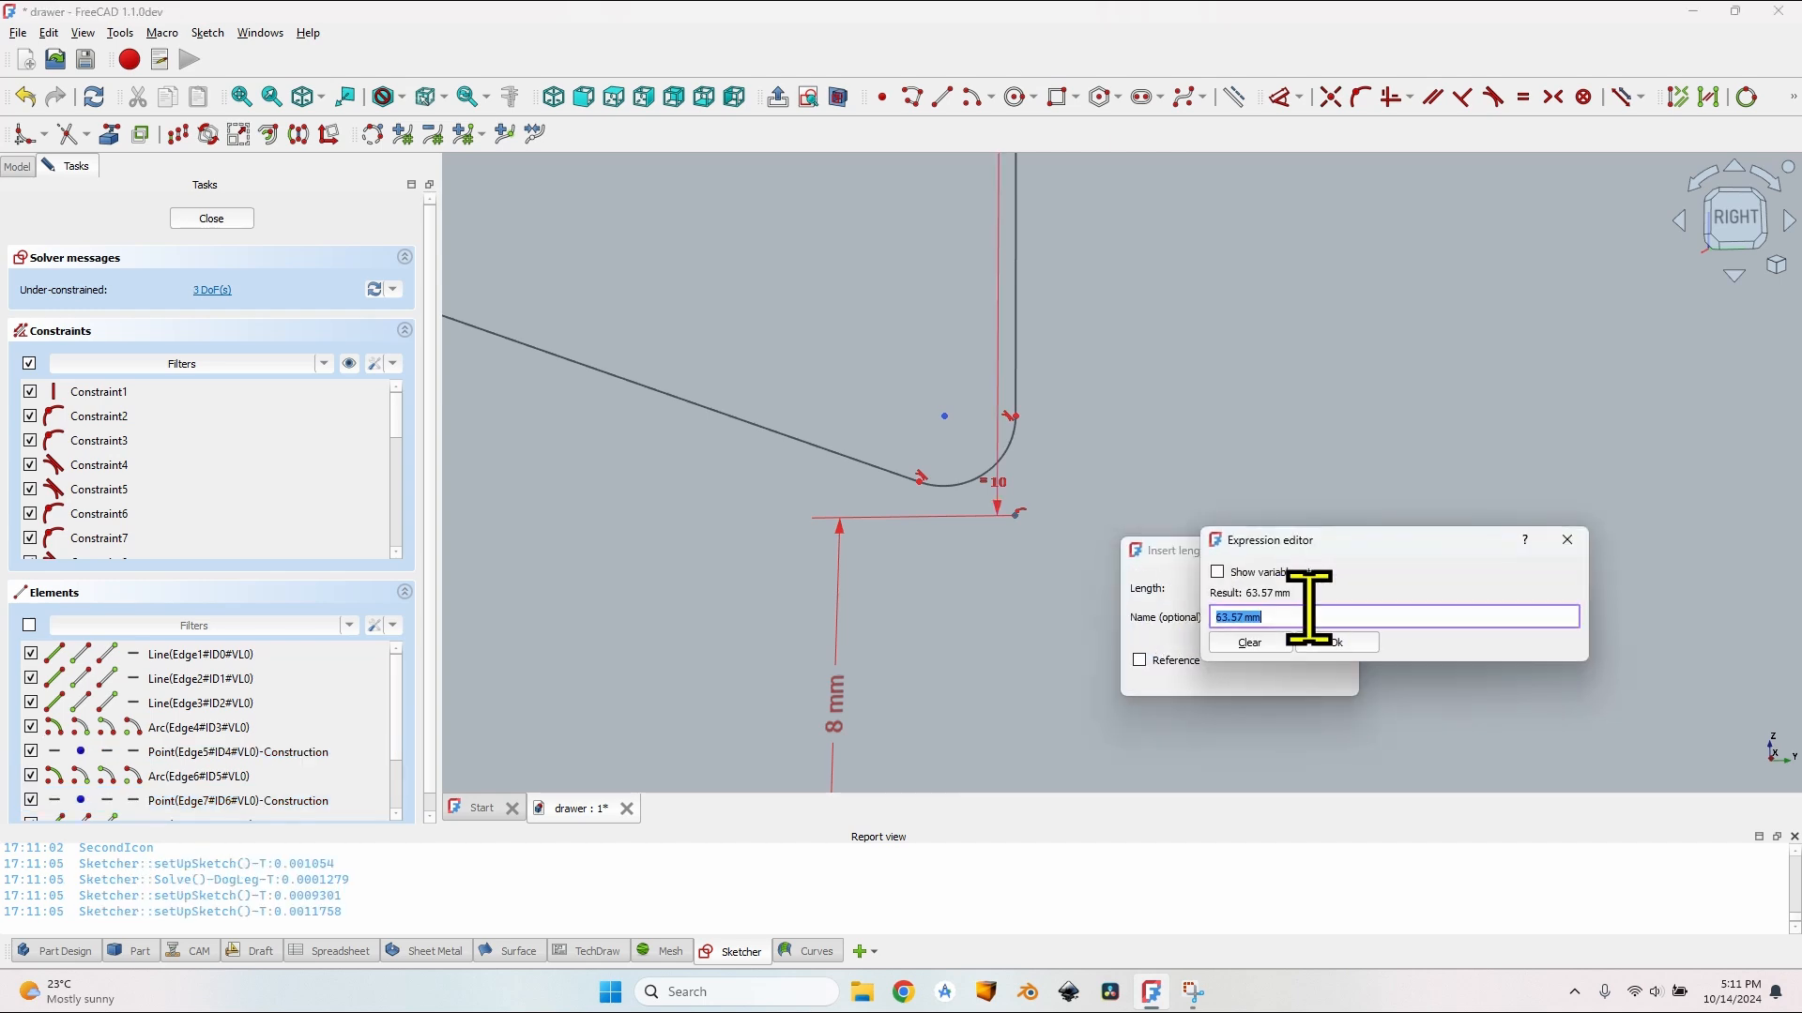
text(VarSet.DovetailAngle)
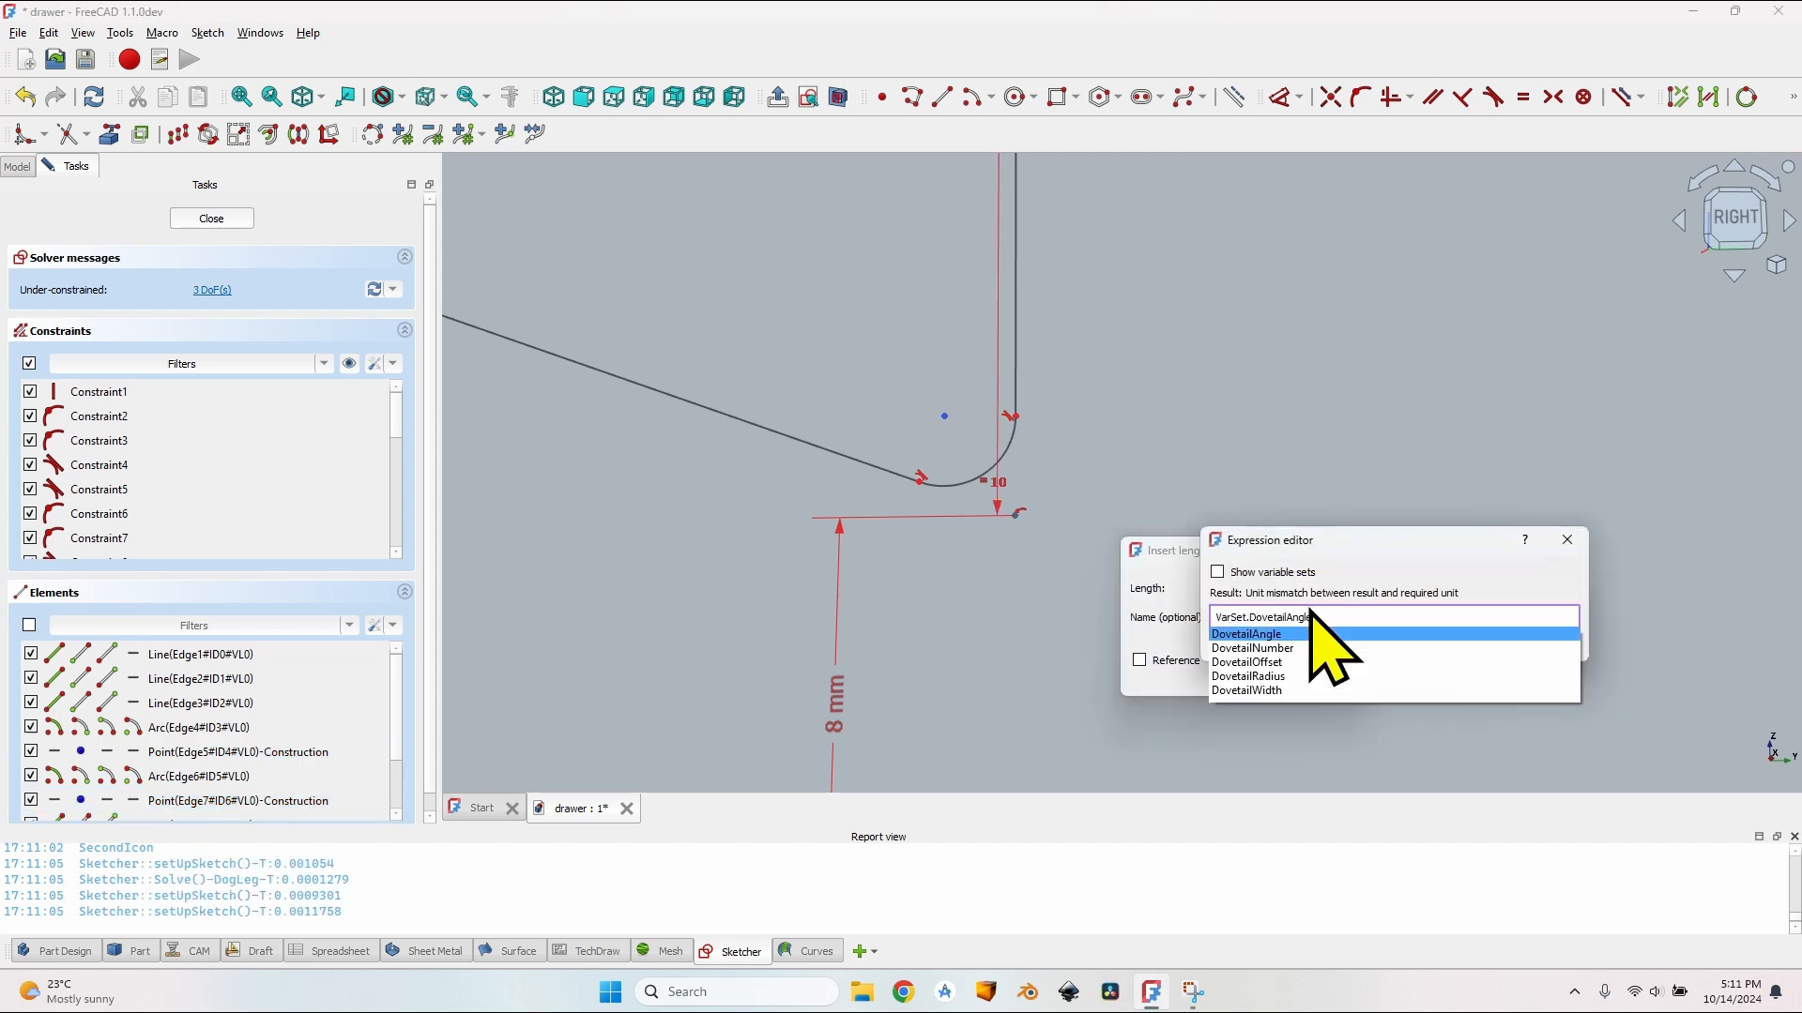
key(Return)
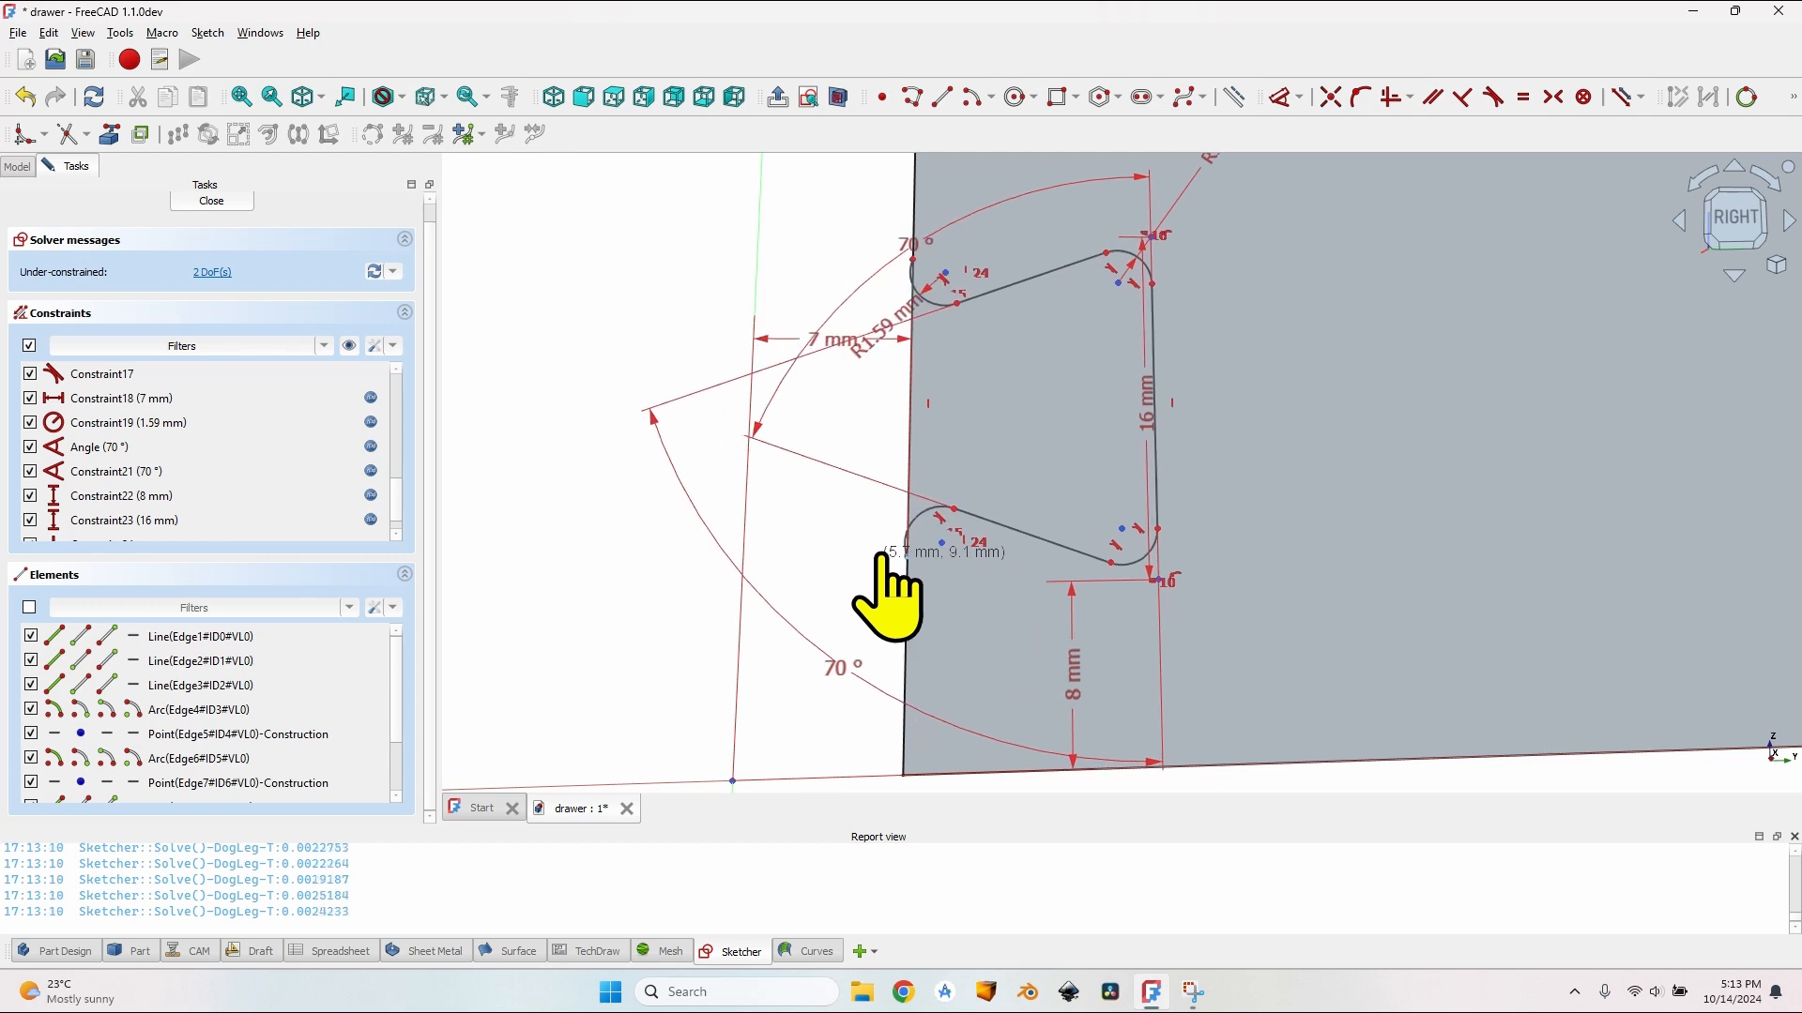
Step: Make the lower inner corner arc tangent to the vertical line on the panel edge, accepting the constraint substitution
drag(896, 573, 913, 523)
scroll(882, 516, up, 10)
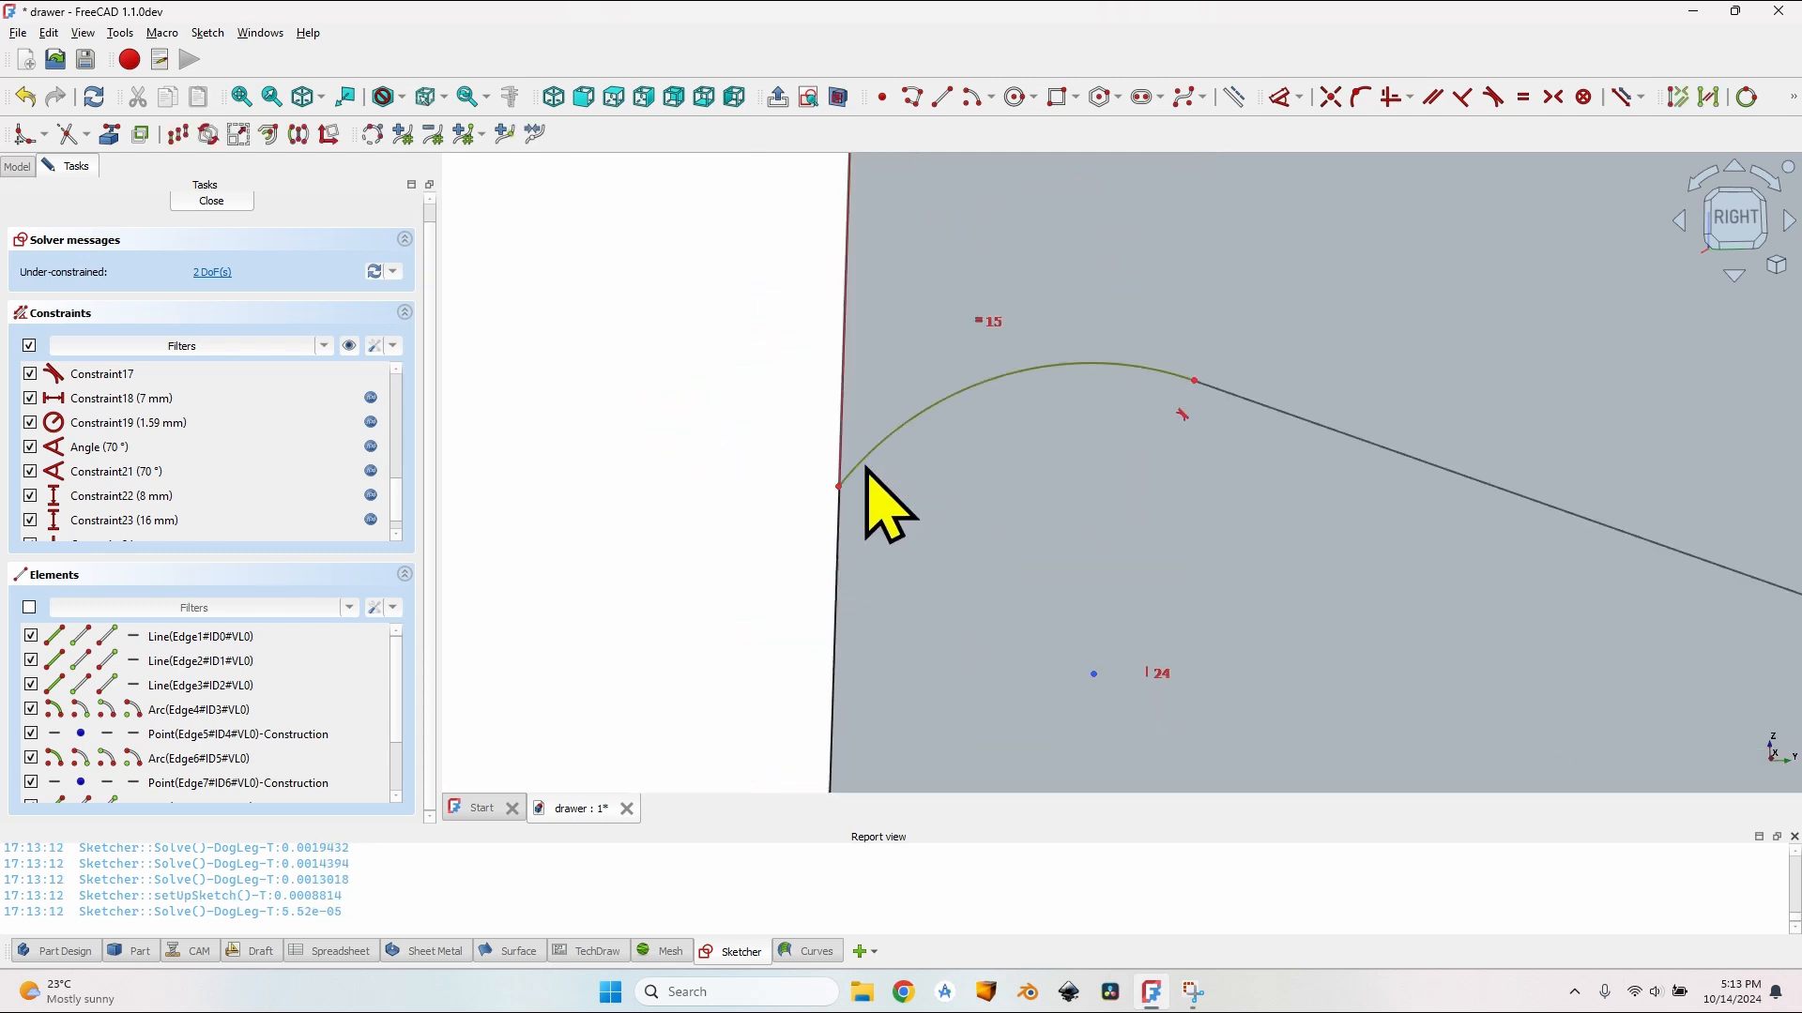
click(841, 411)
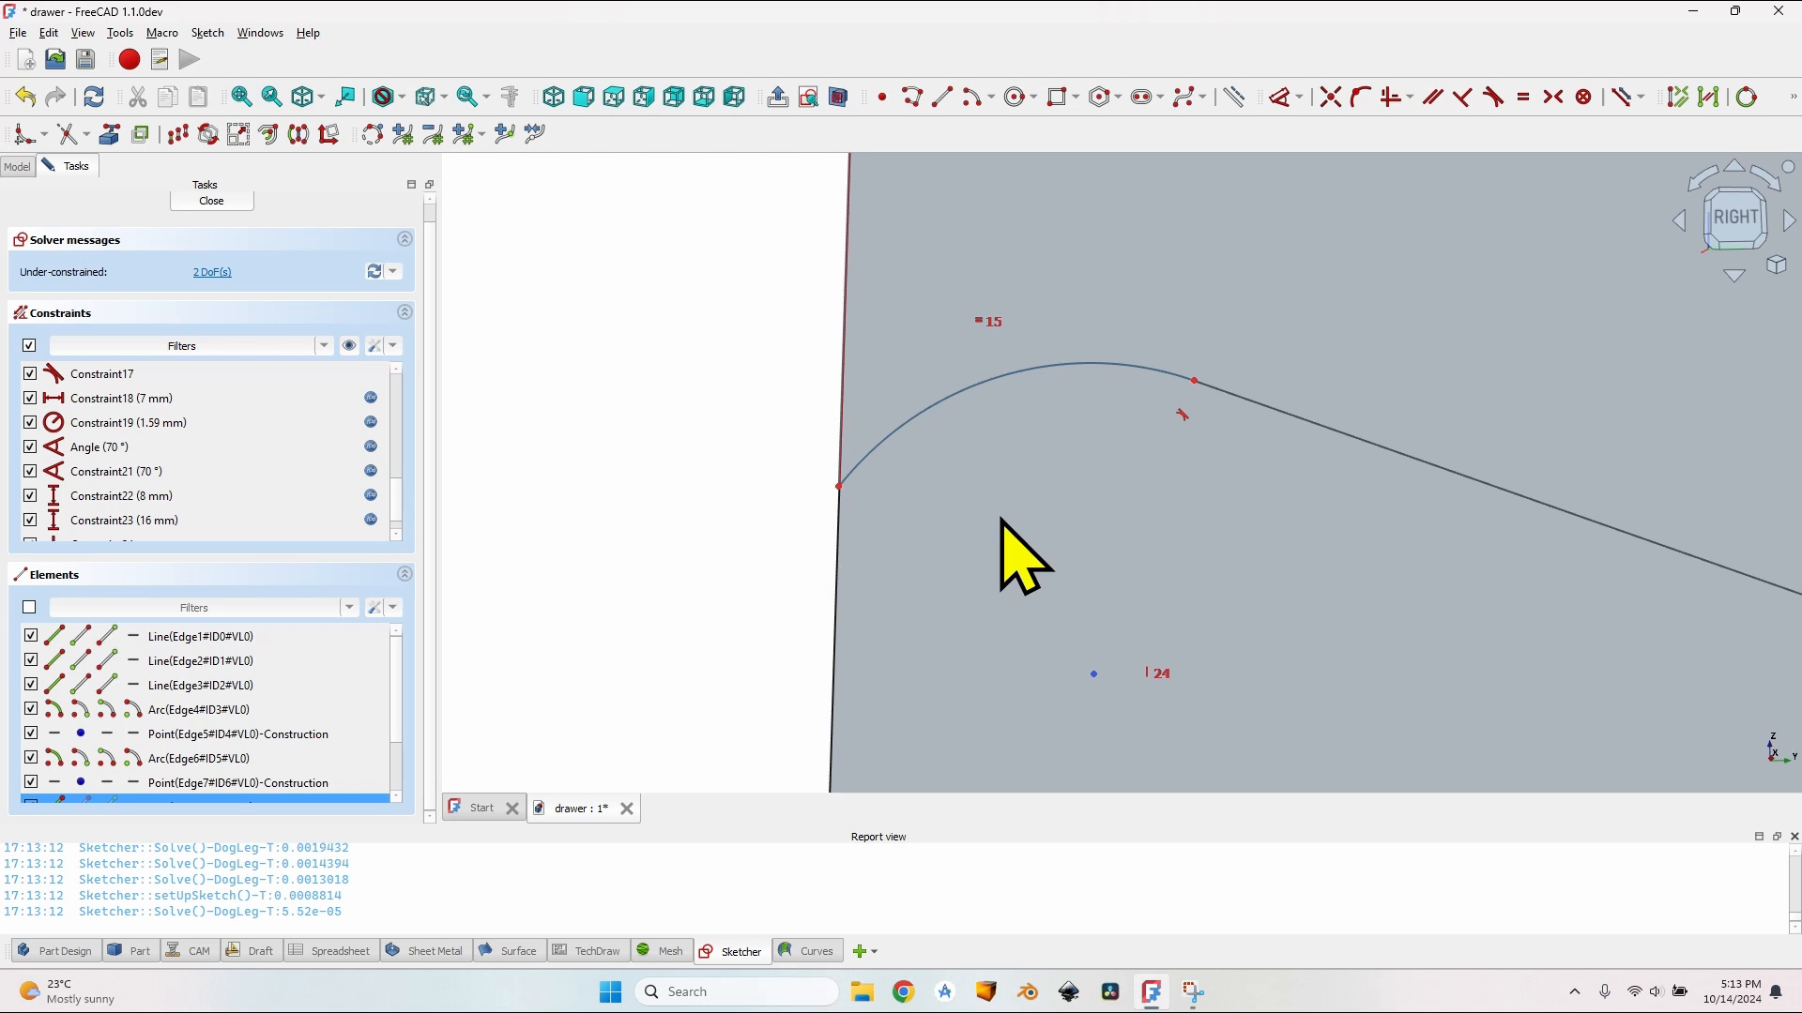
key(t)
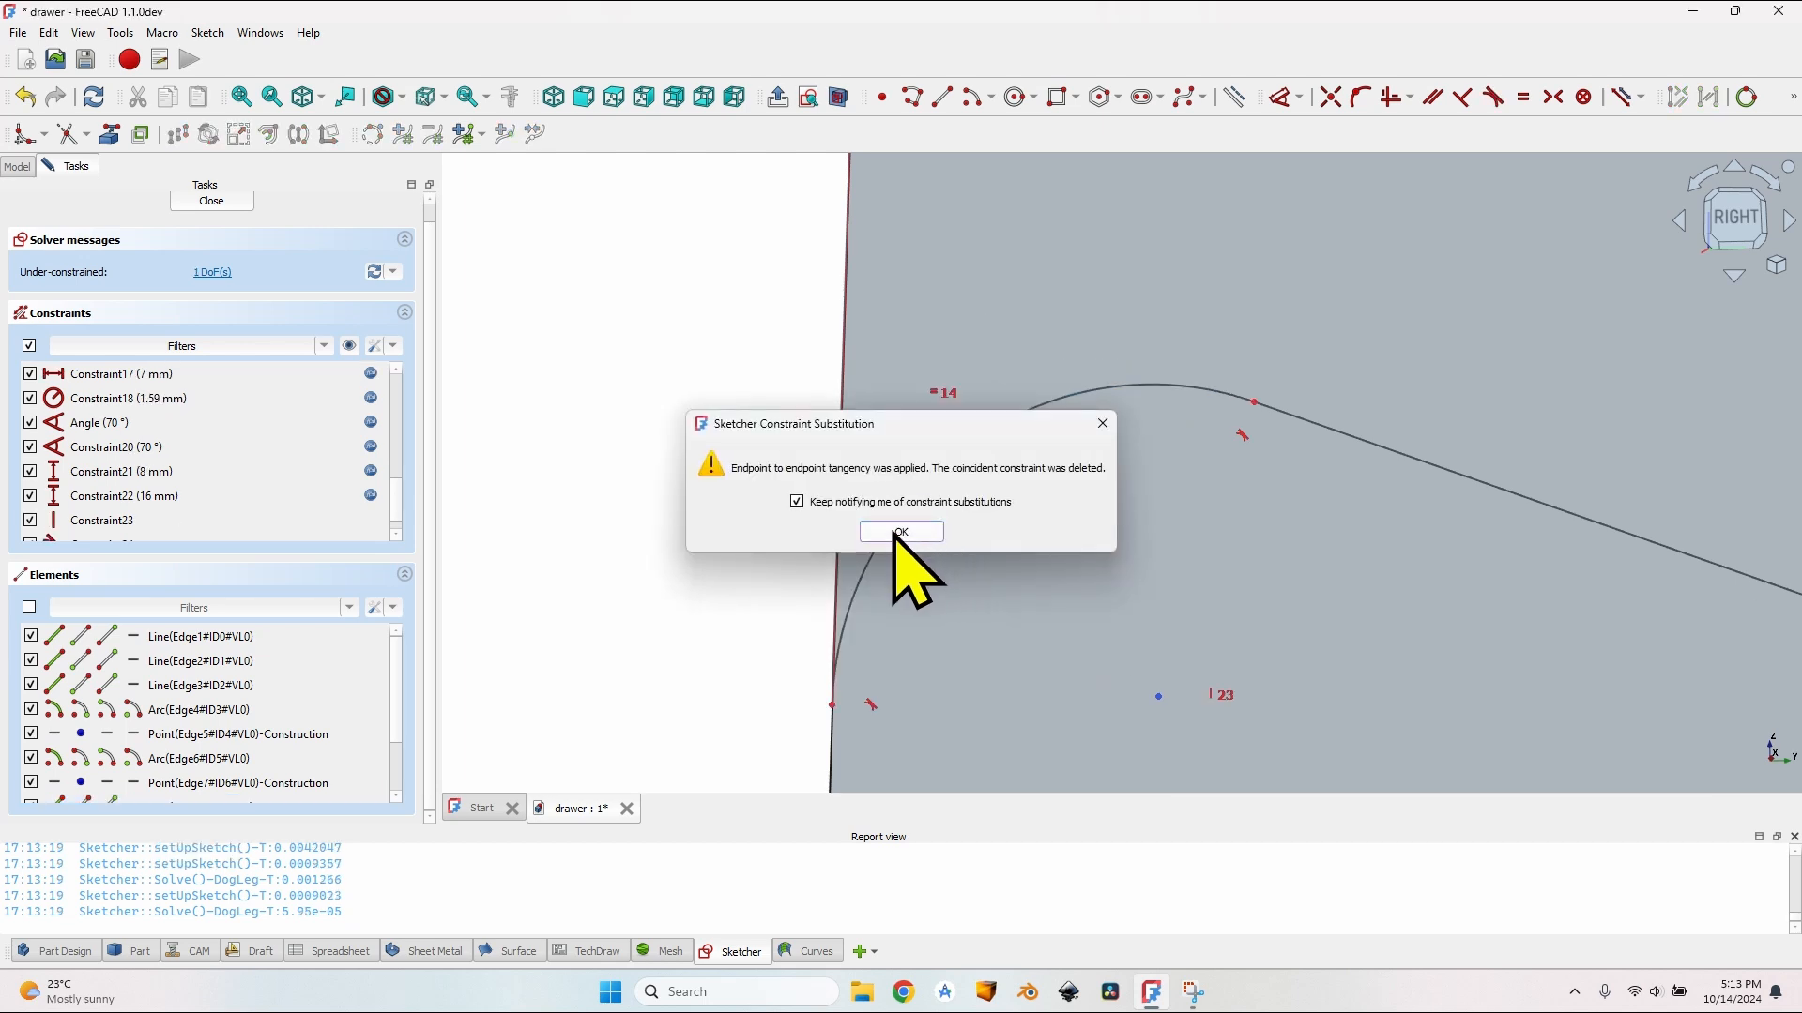
click(901, 532)
Step: Make the upper inner corner arc tangent to the vertical line on the panel edge
scroll(1055, 422, down, 3)
scroll(1006, 523, up, 5)
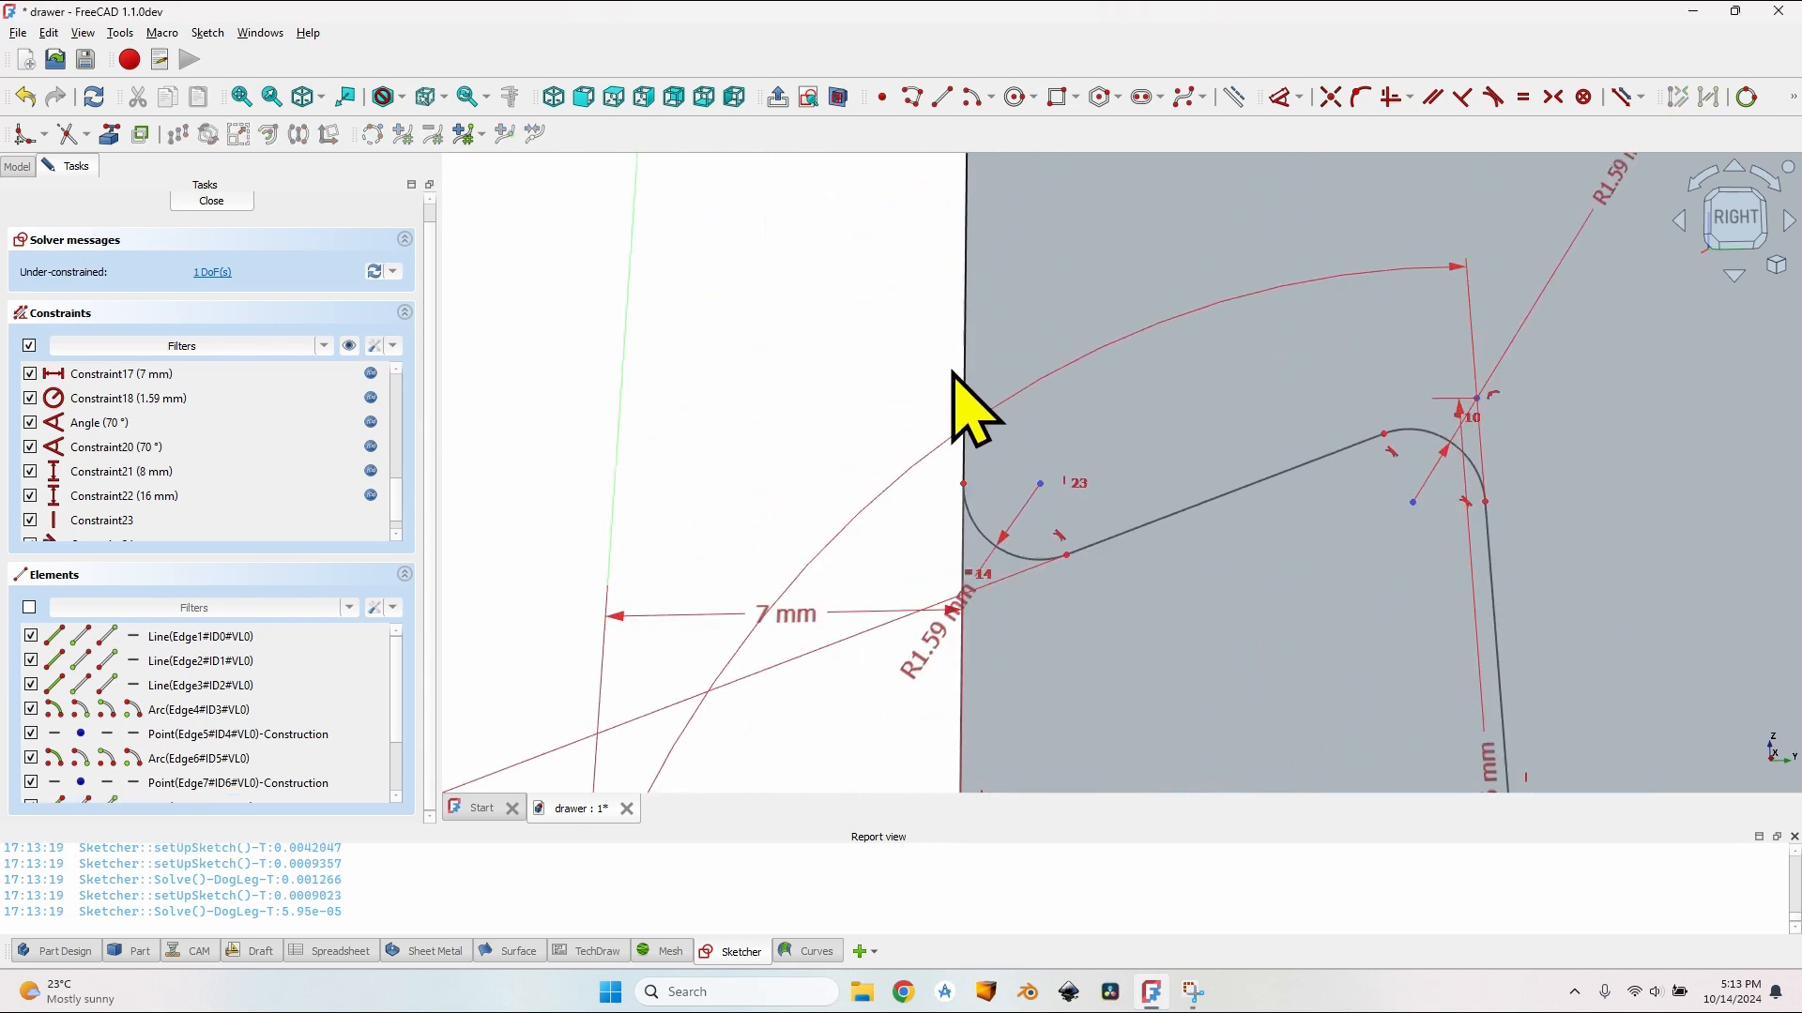
scroll(955, 373, up, 3)
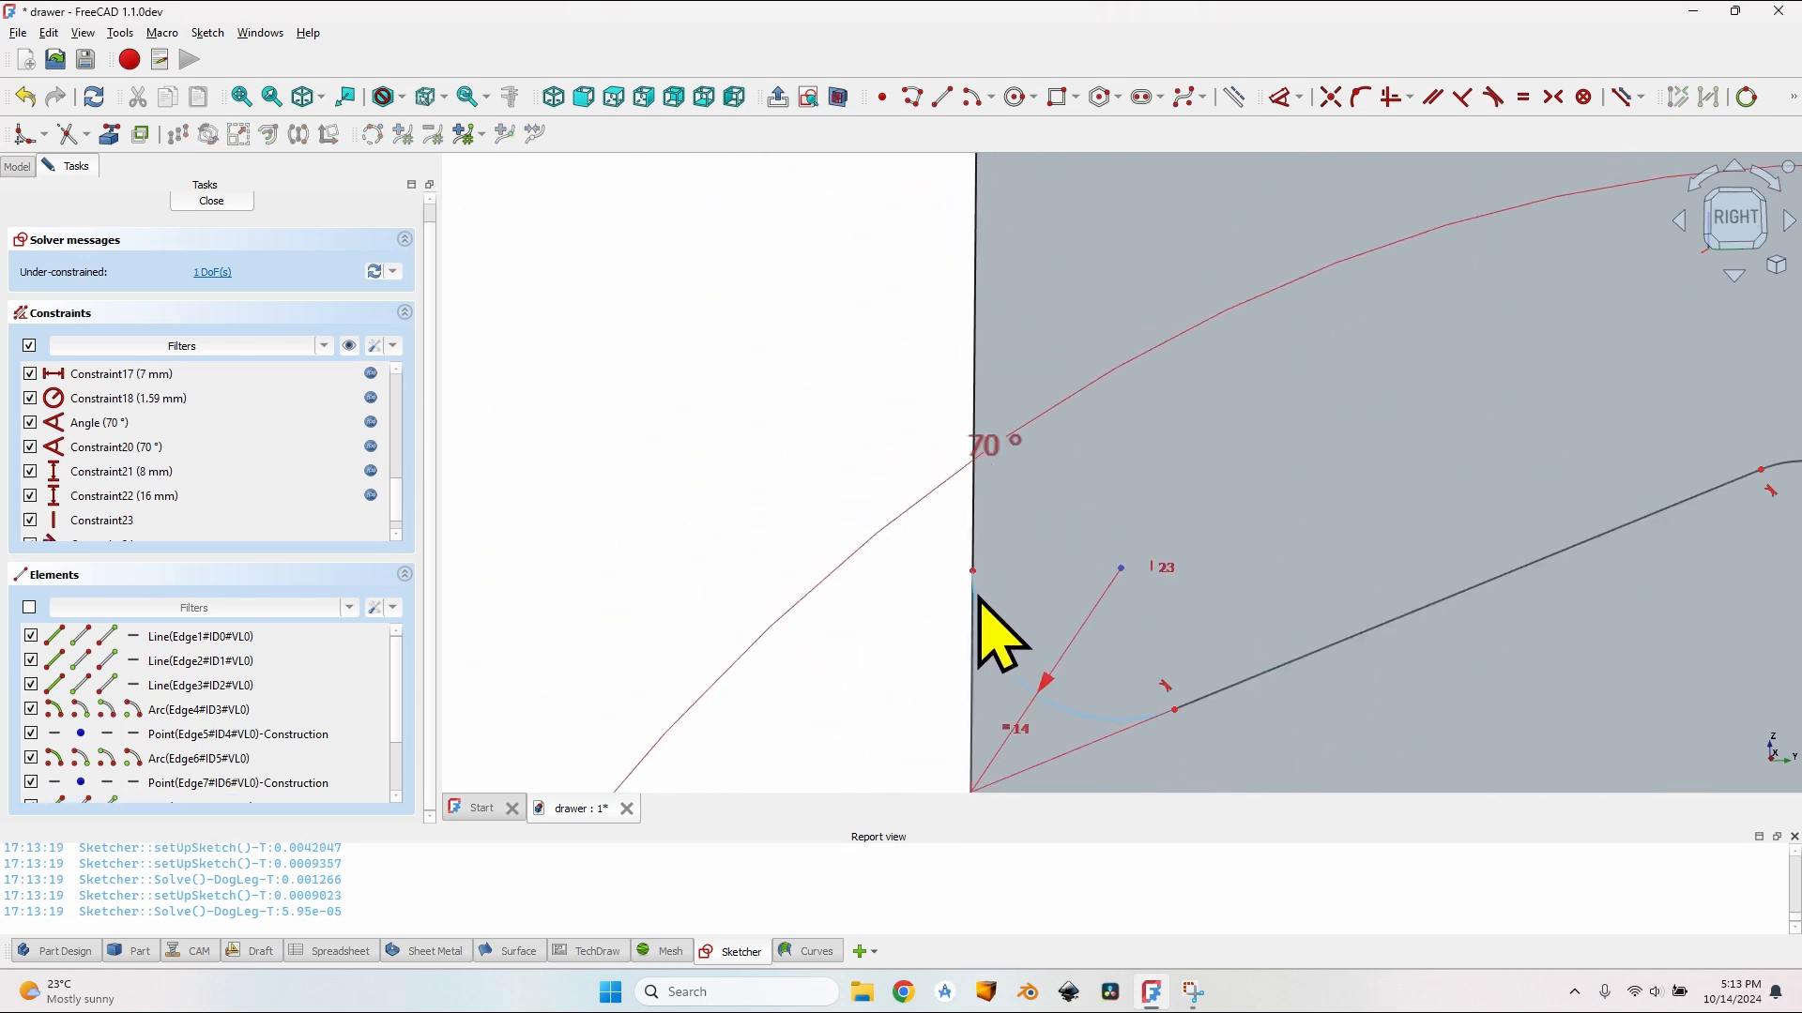
click(974, 670)
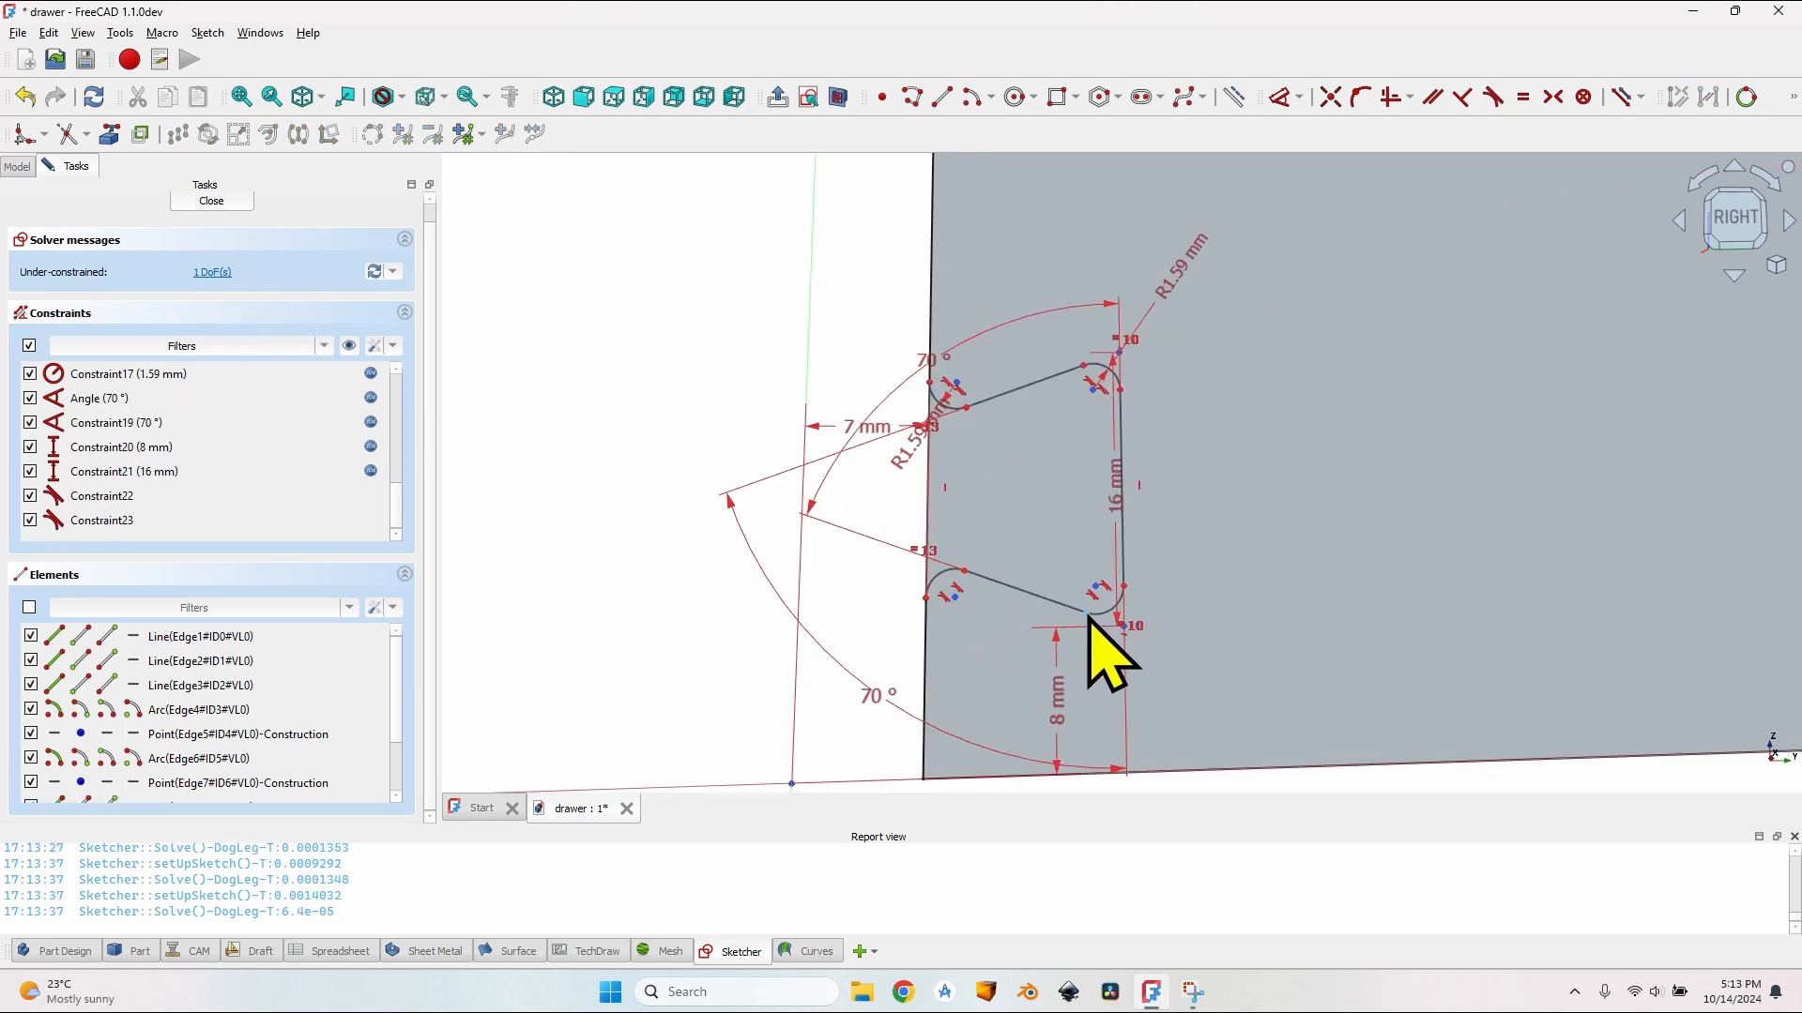
Step: Constrain the horizontal distance between the dovetail's inner corner endpoint and its outer vertical line with the expression VarSet.WallThickness
mouse_move(1089, 614)
mouse_down()
mouse_move(1134, 616)
mouse_move(1031, 615)
mouse_move(1038, 583)
mouse_up()
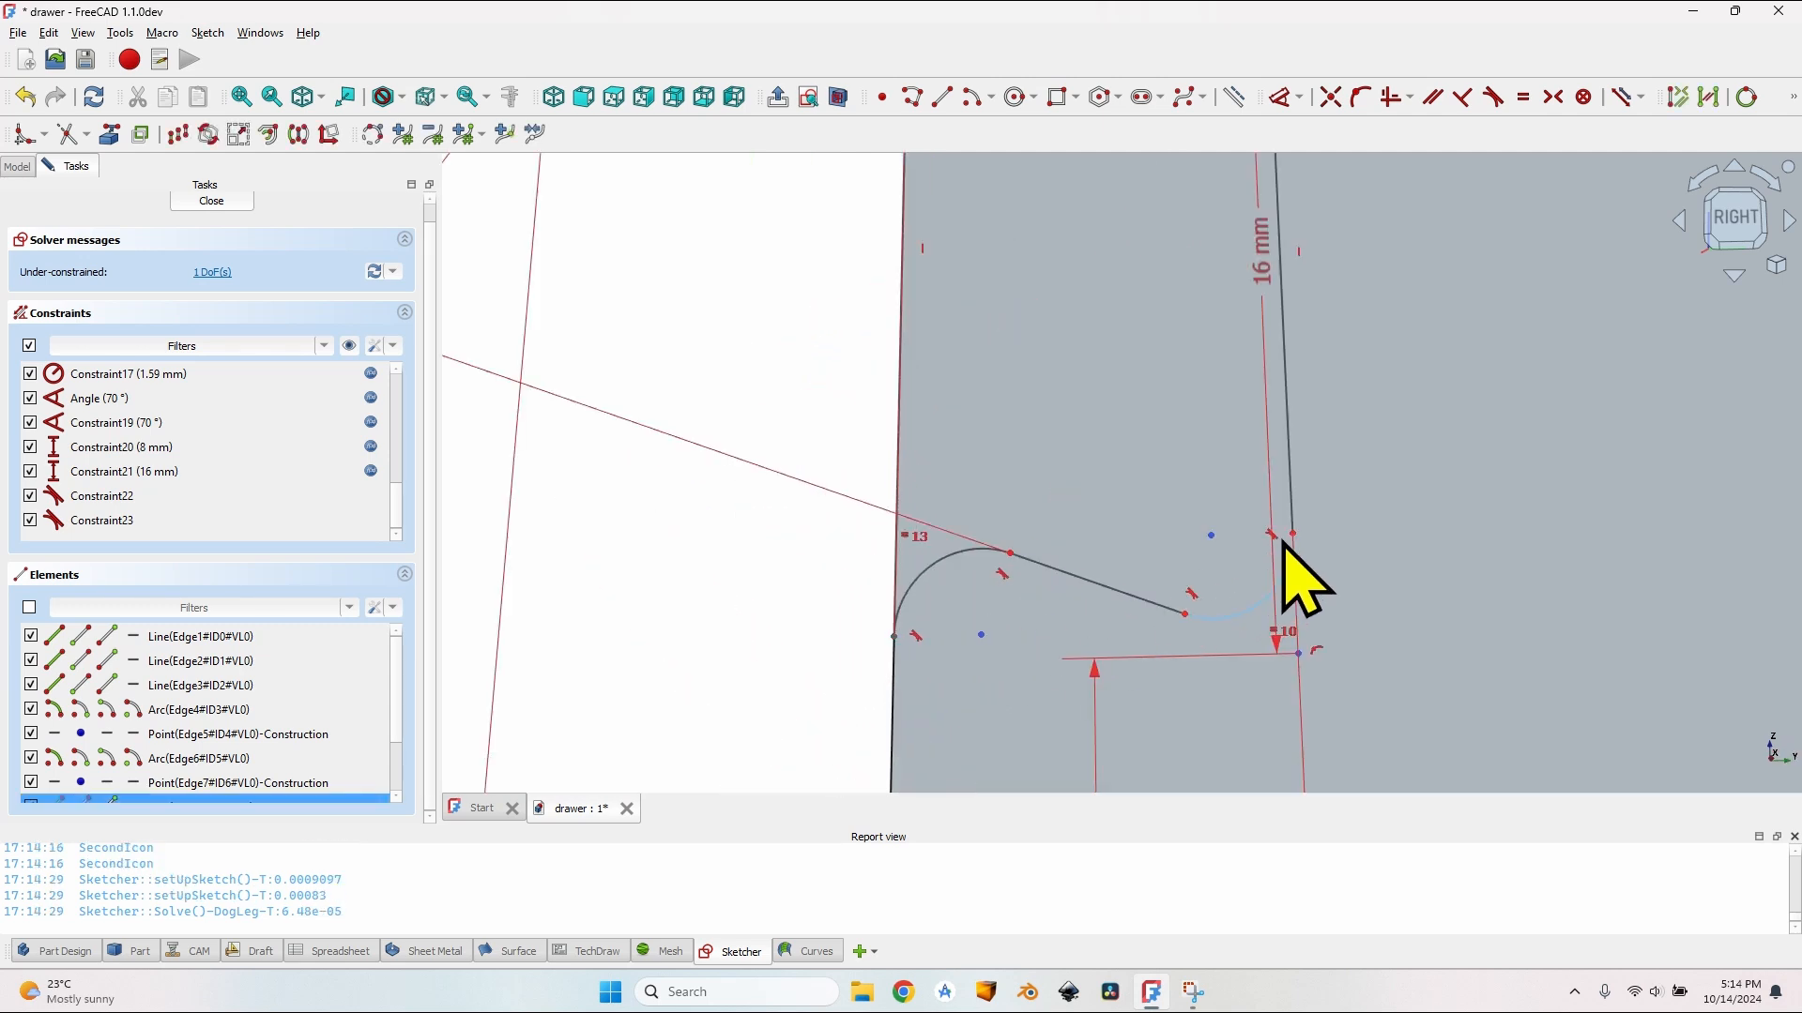
scroll(1300, 537, up, 3)
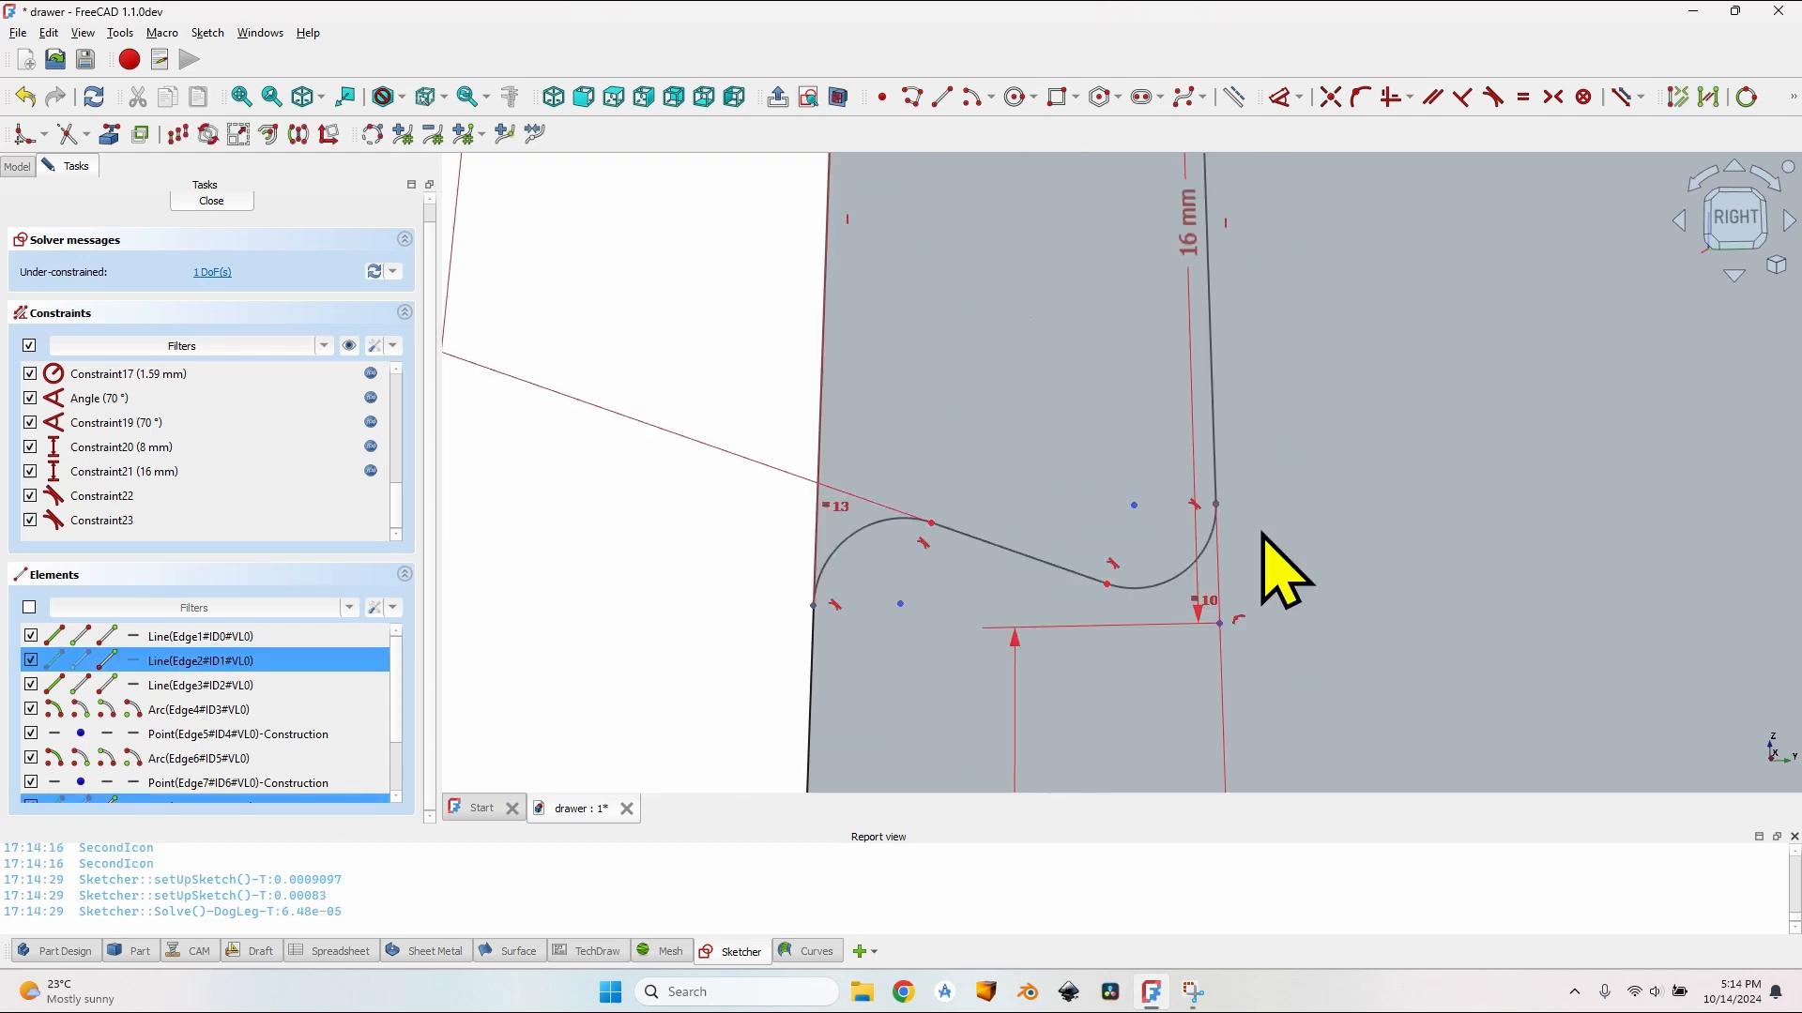
key(l)
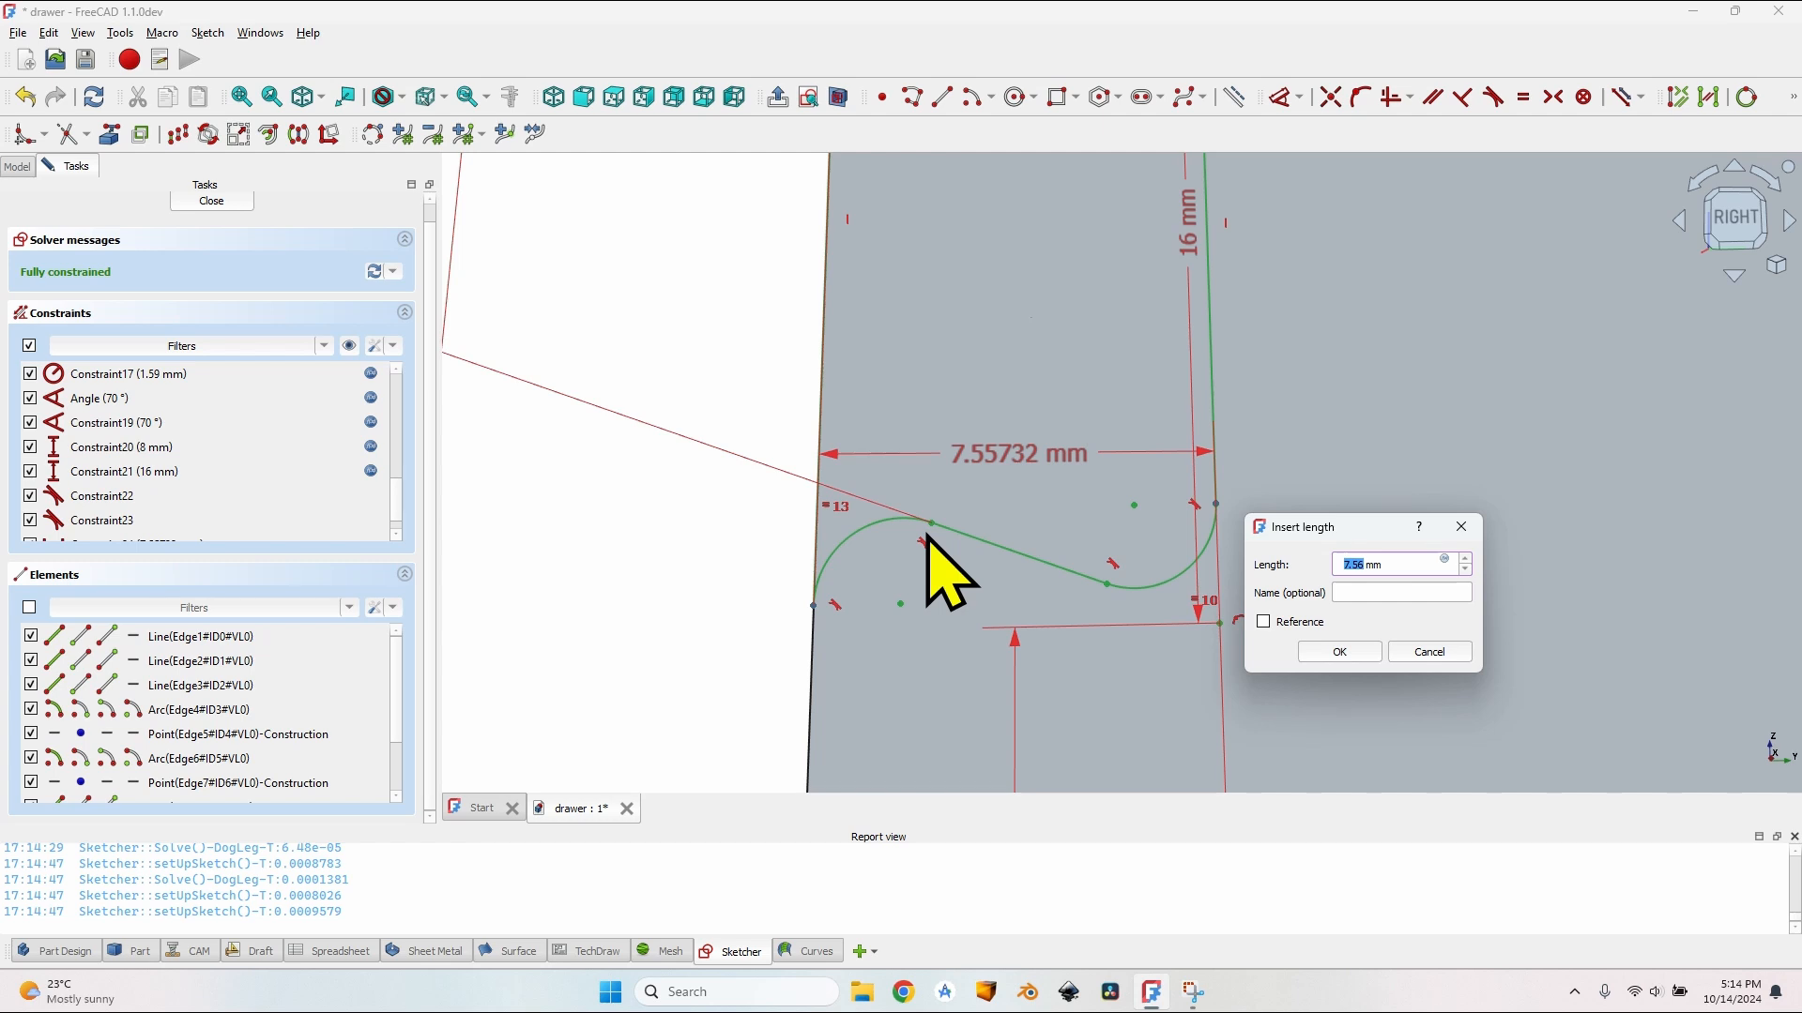
text(=VarSet.Wal)
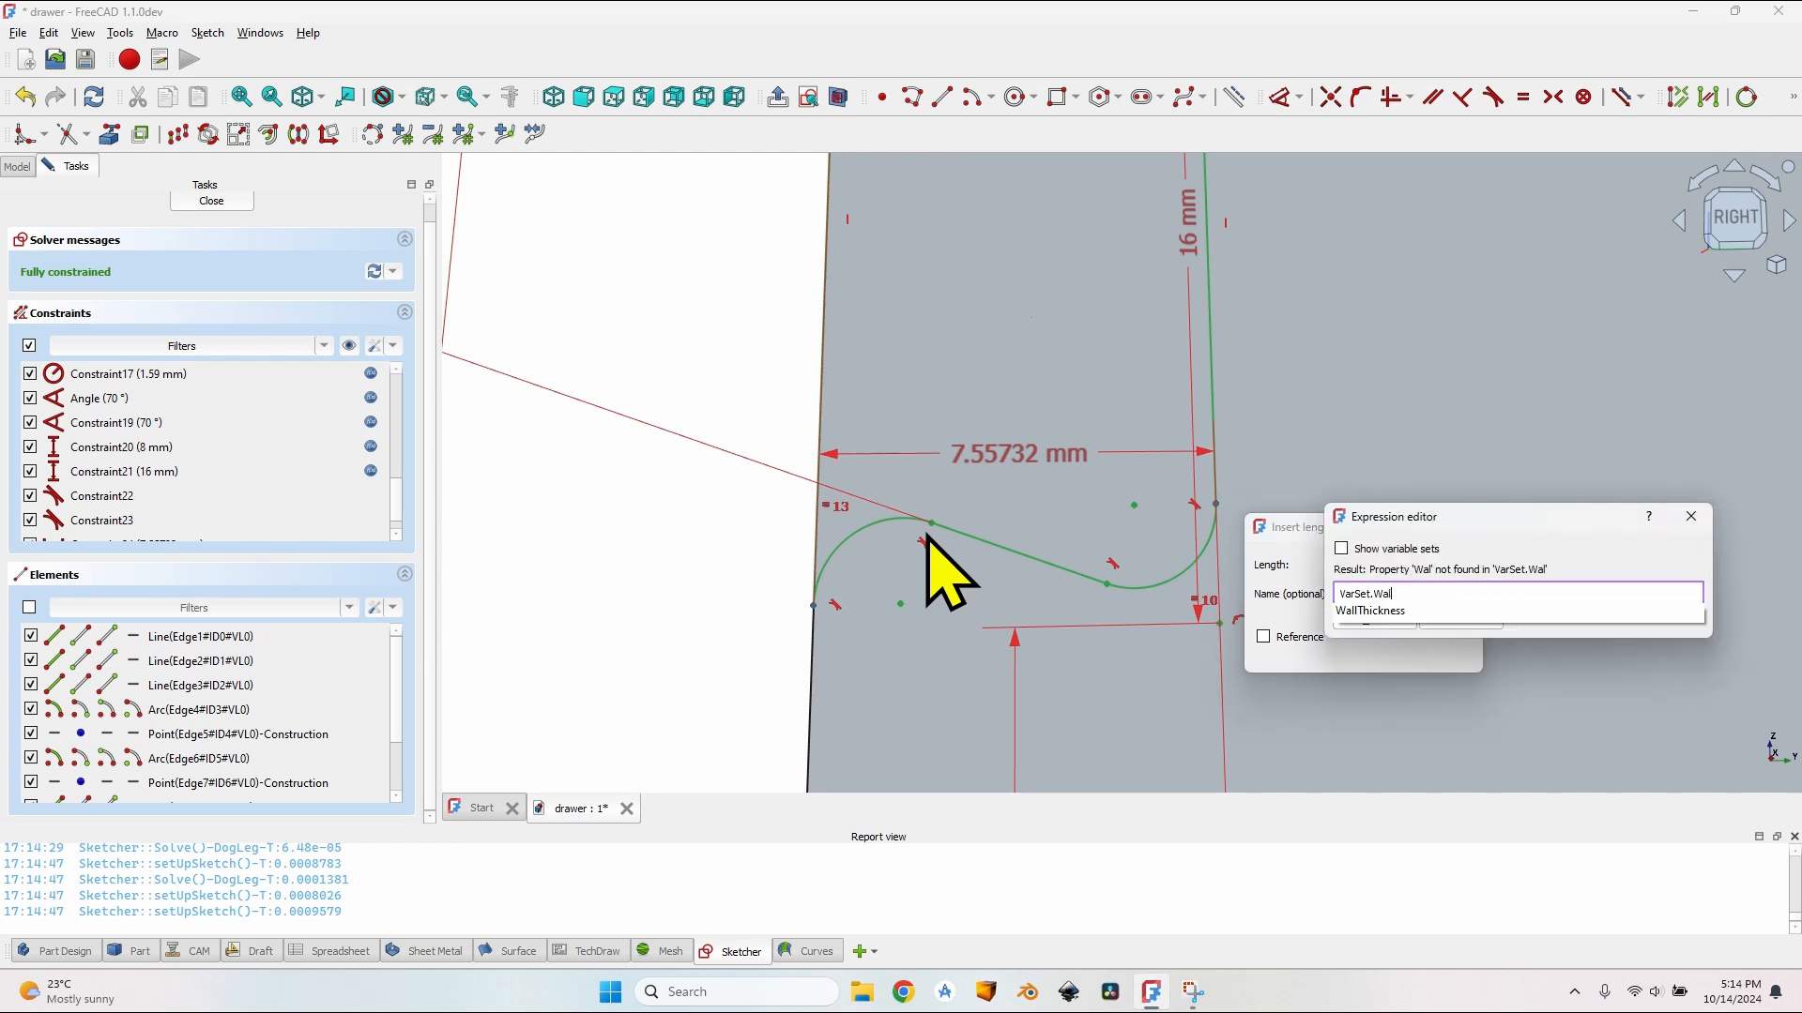
key(Down)
key(Return)
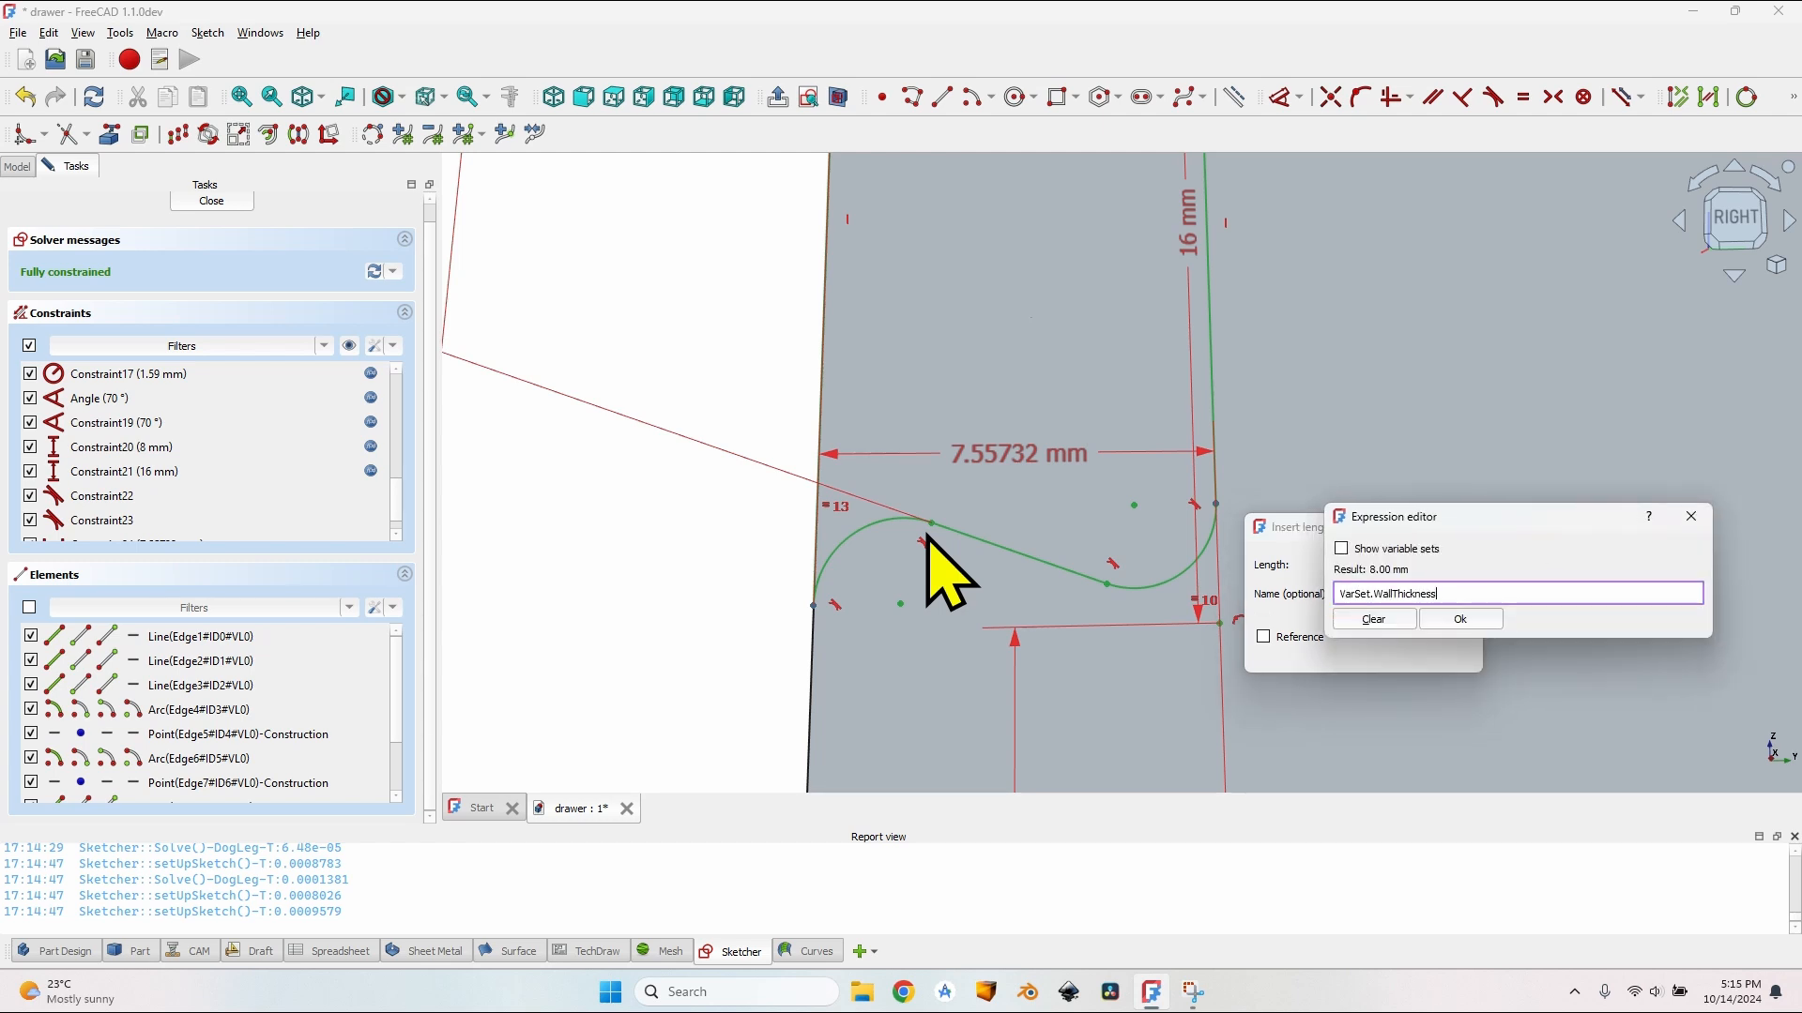
key(Return)
key(Return)
scroll(1066, 522, down, 5)
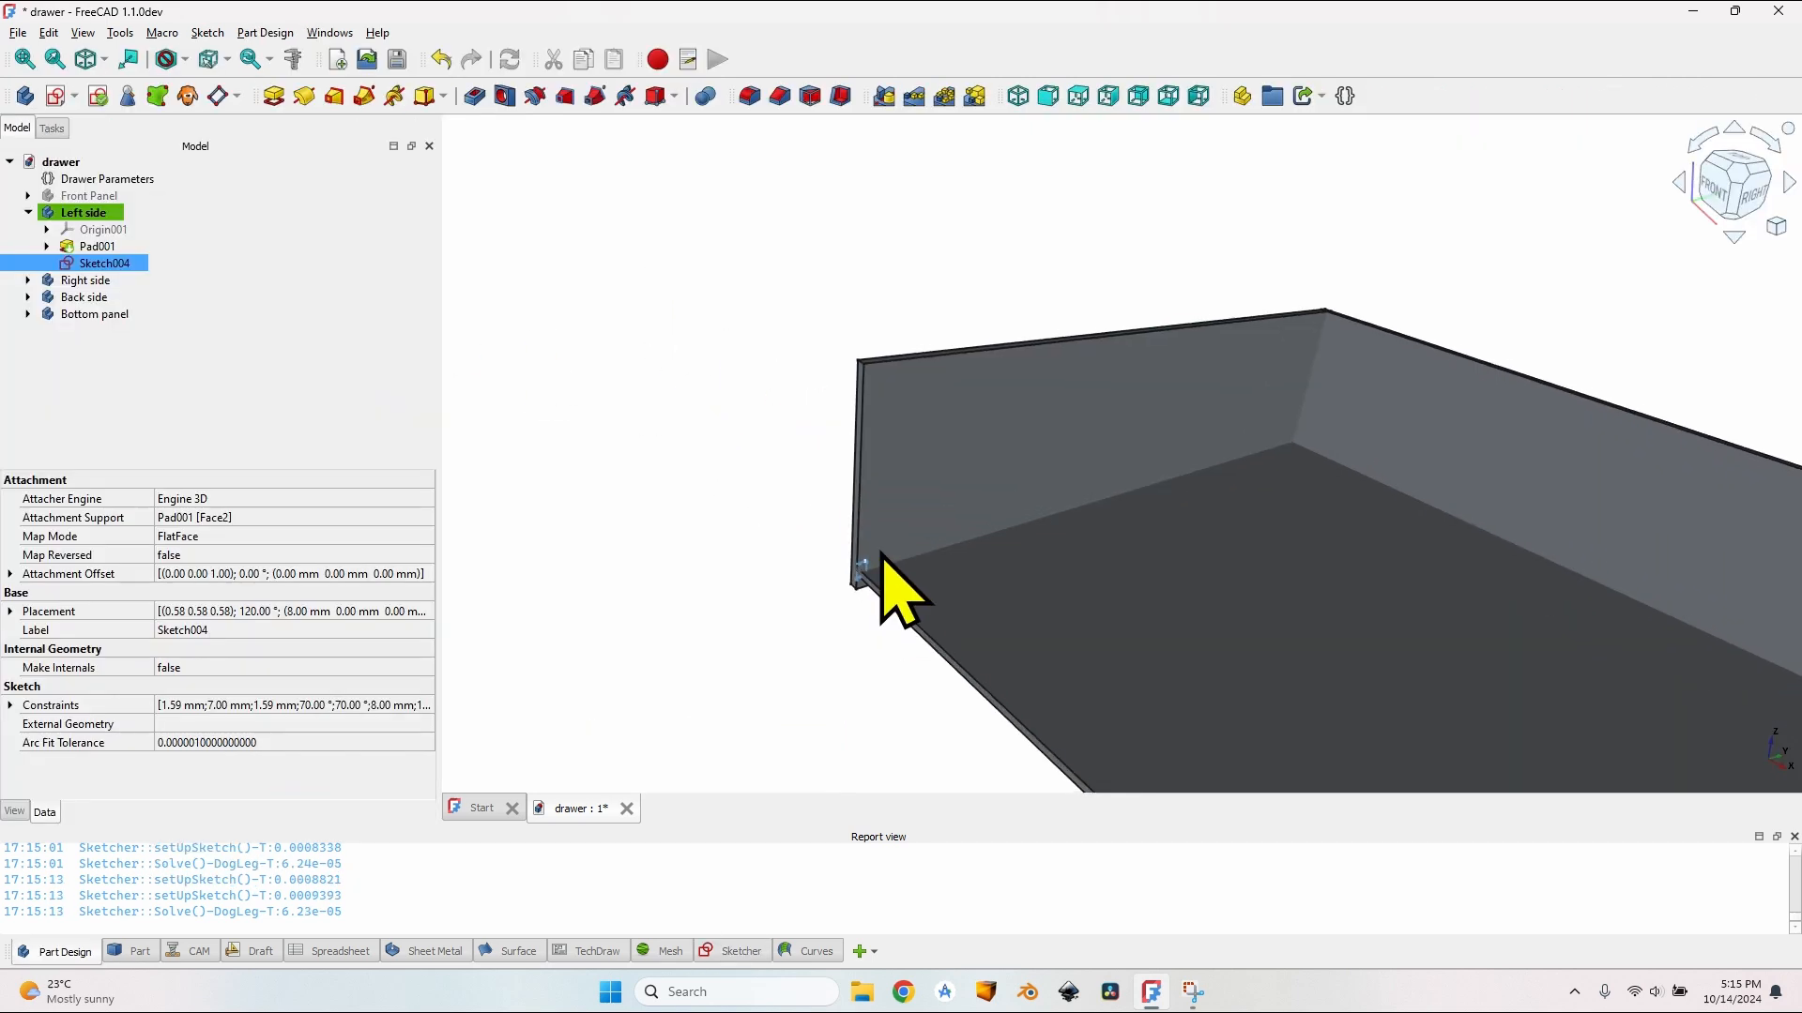
scroll(873, 597, up, 6)
mouse_move(872, 597)
middle_down()
mouse_move(887, 588)
mouse_move(836, 572)
middle_up()
scroll(835, 572, down, 3)
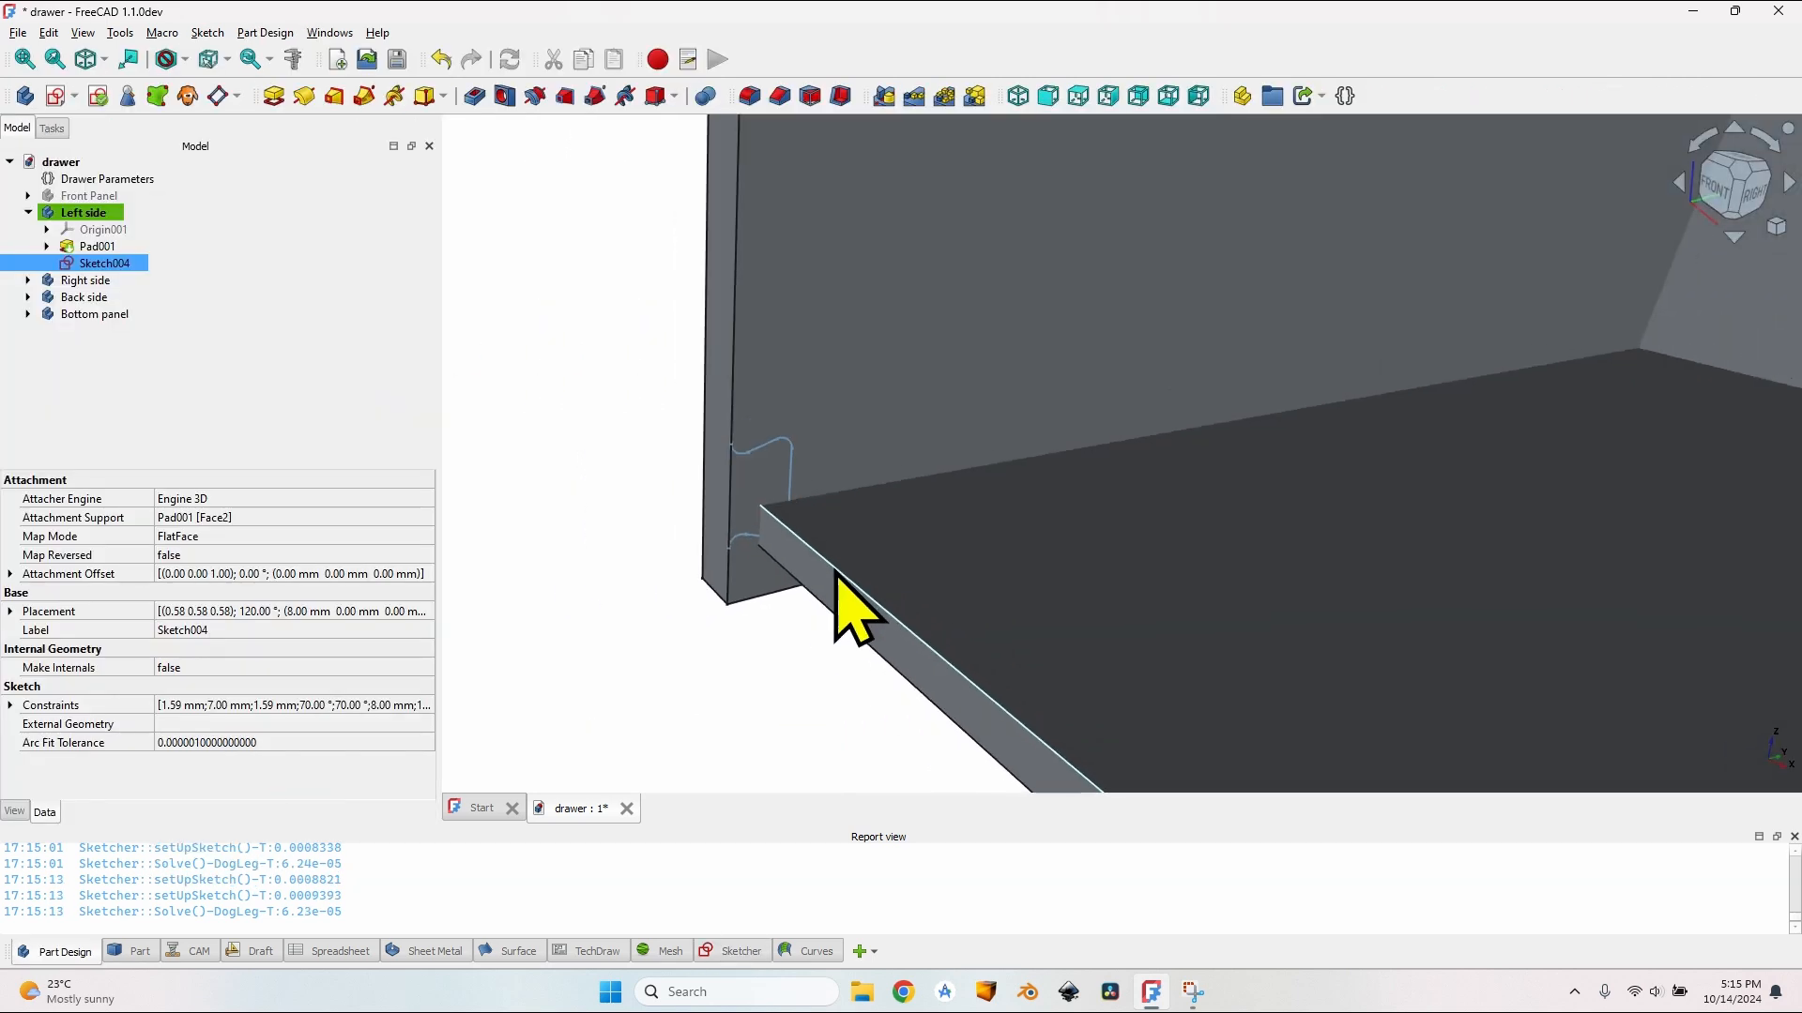
scroll(747, 470, down, 1)
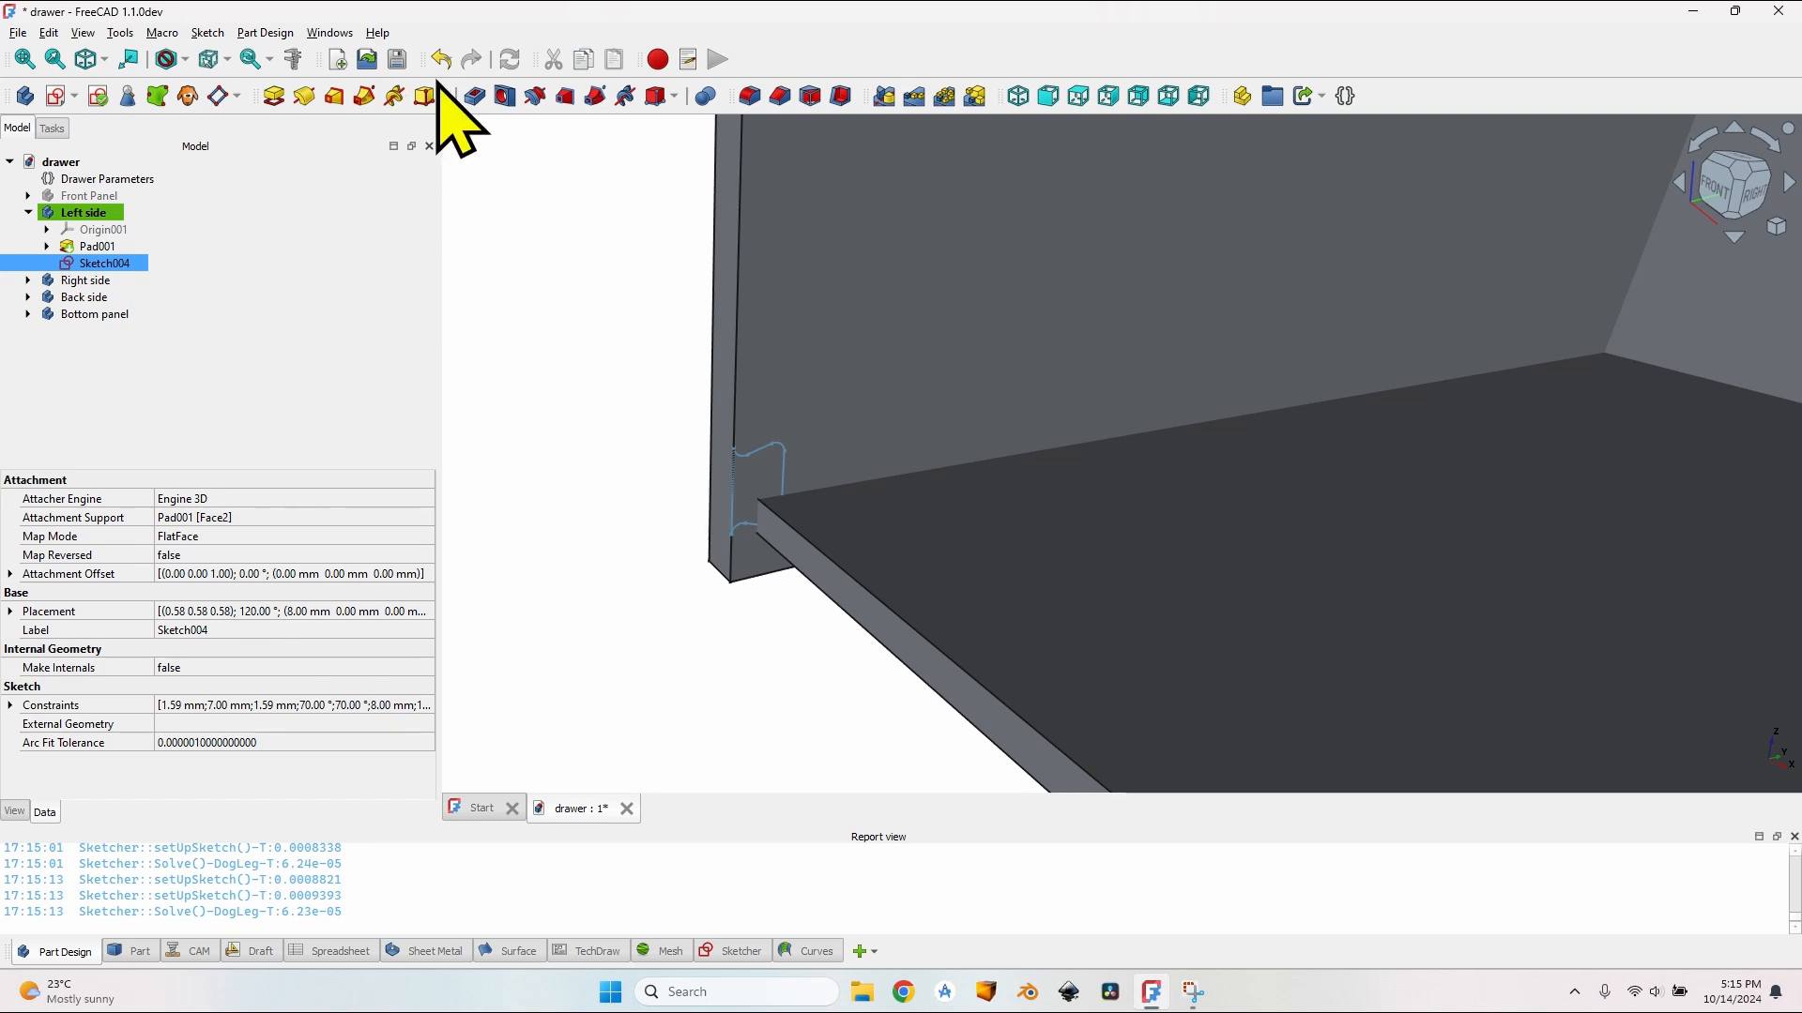
Step: Cut the dovetail sketch out of the left side panel with a Through all Pocket
click(476, 96)
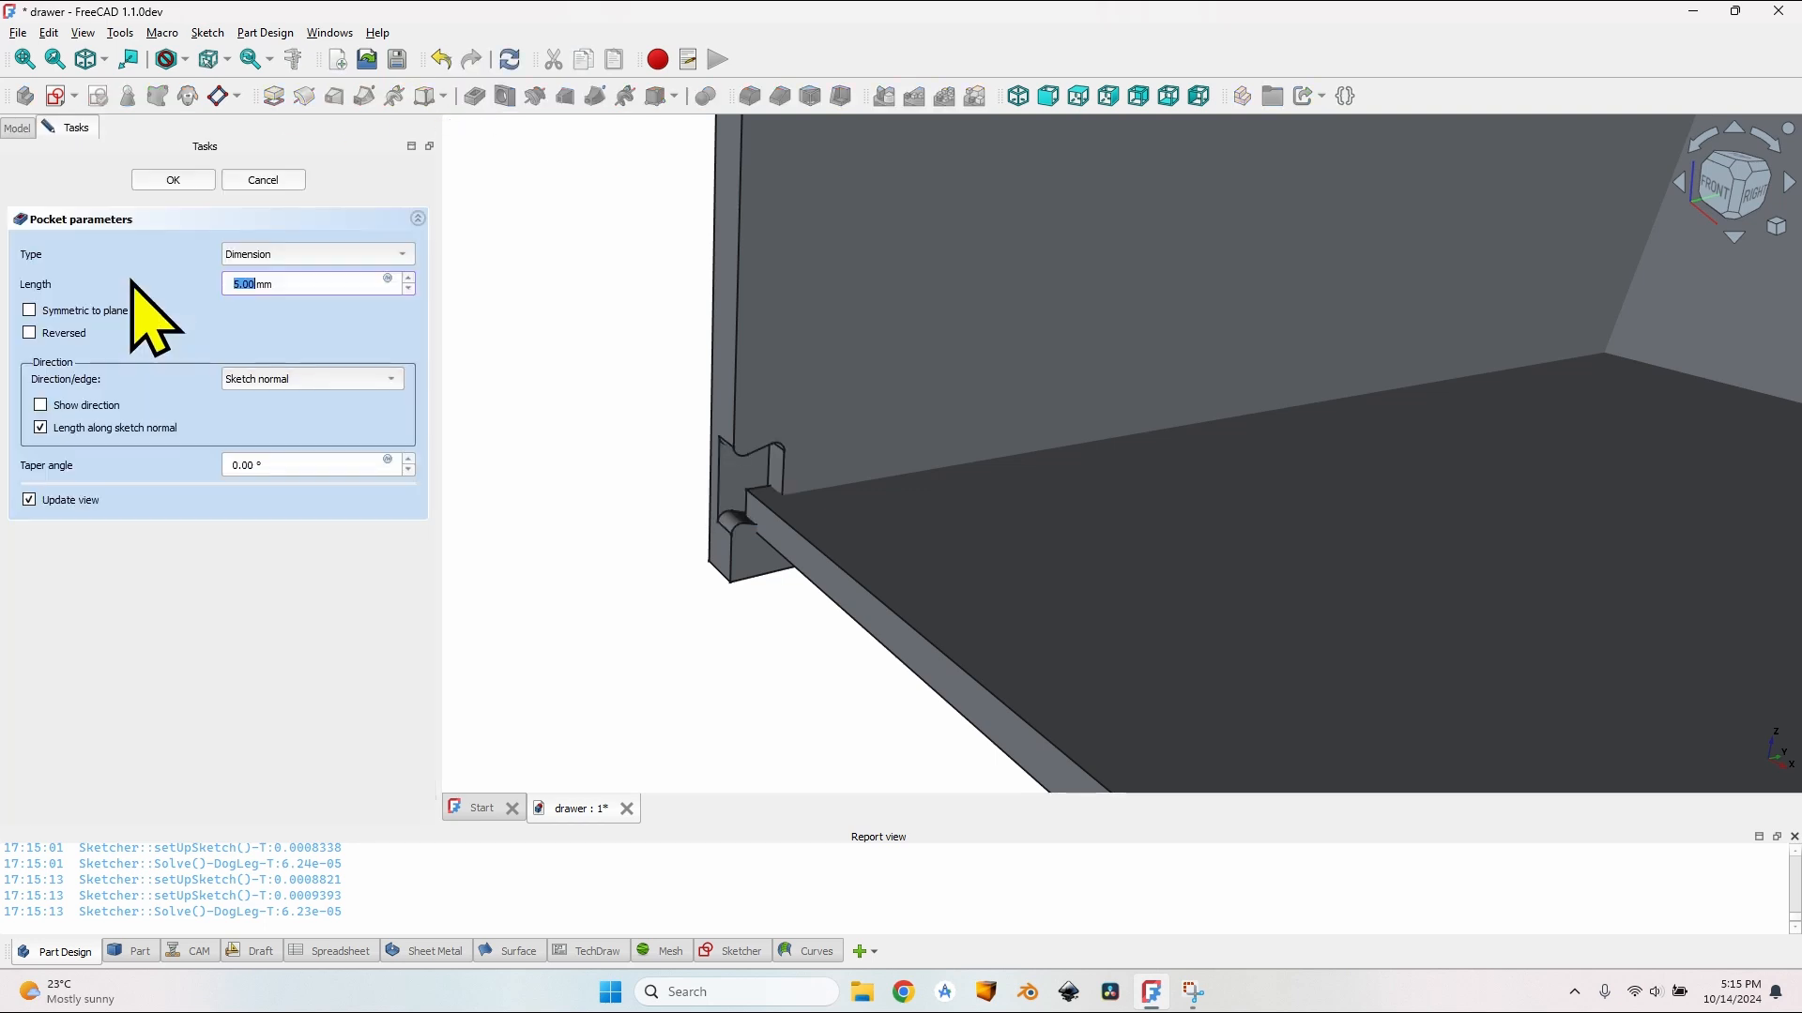
click(308, 253)
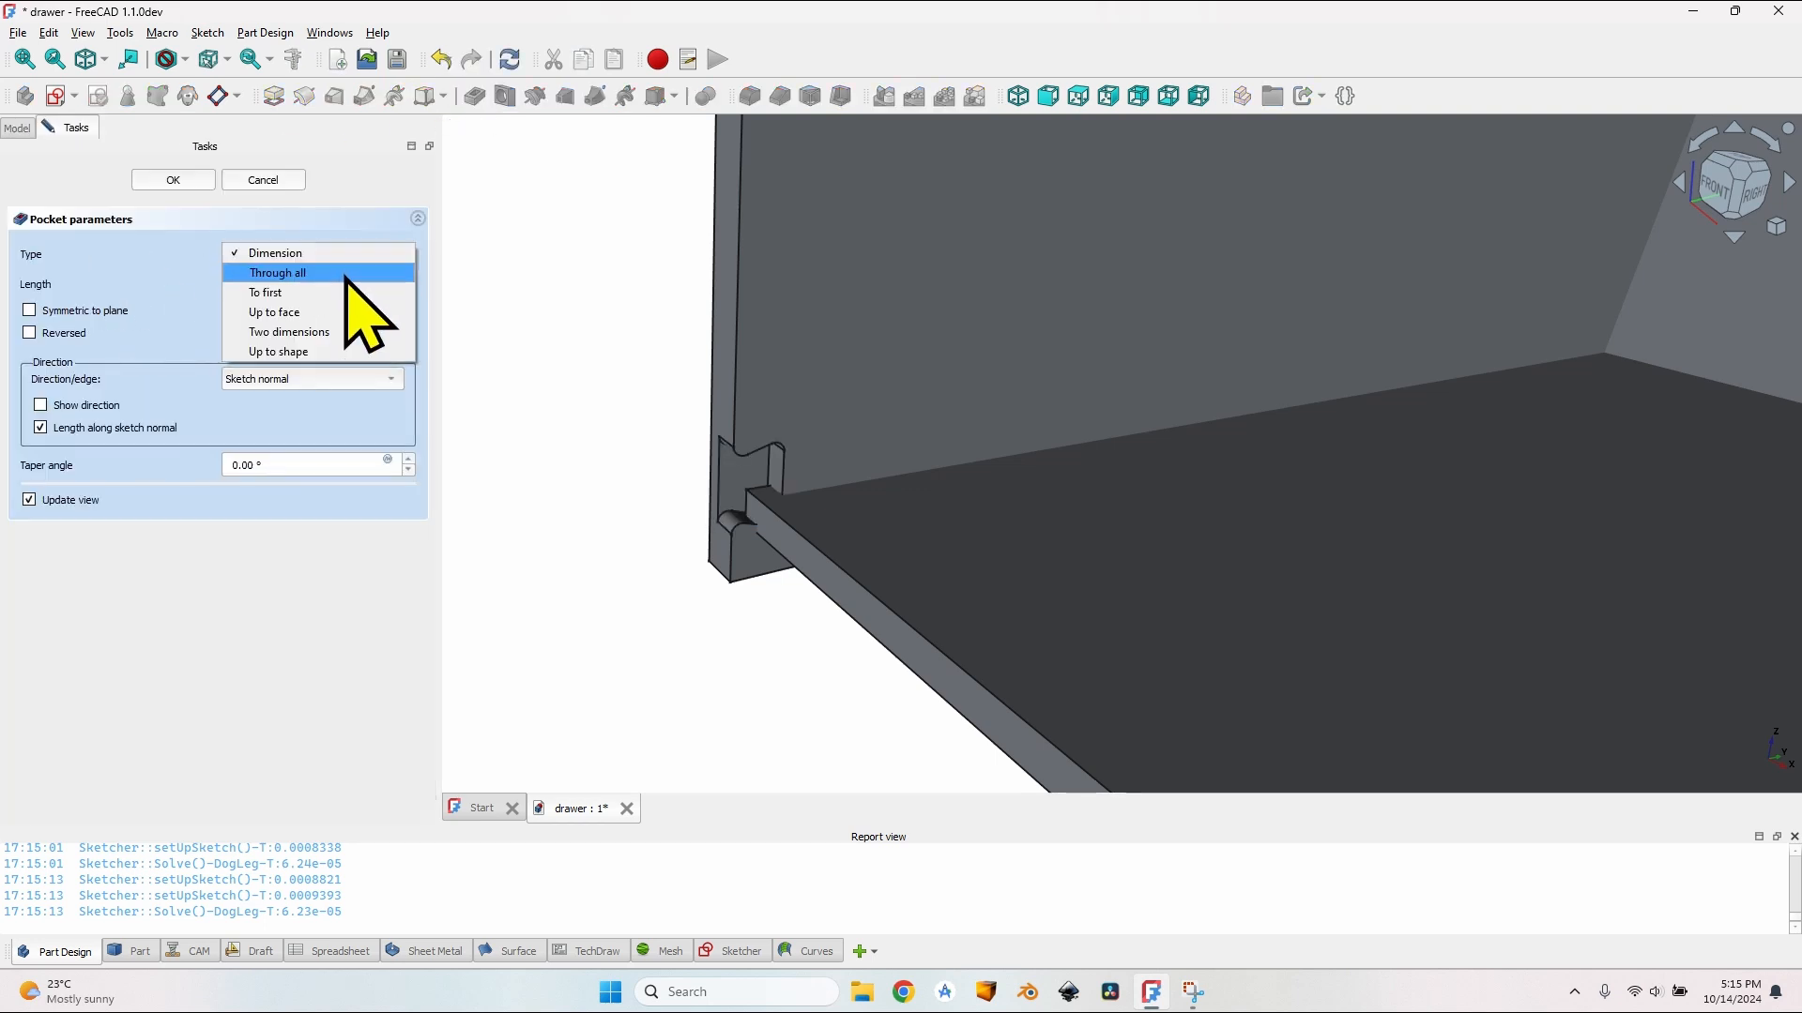
click(345, 273)
click(173, 179)
Step: Set the Dovetail Offset variable in the Drawer Parameters to 15 mm
middle_drag(807, 423, 1032, 539)
scroll(1054, 547, down, 2)
middle_drag(1173, 479, 883, 459)
click(103, 179)
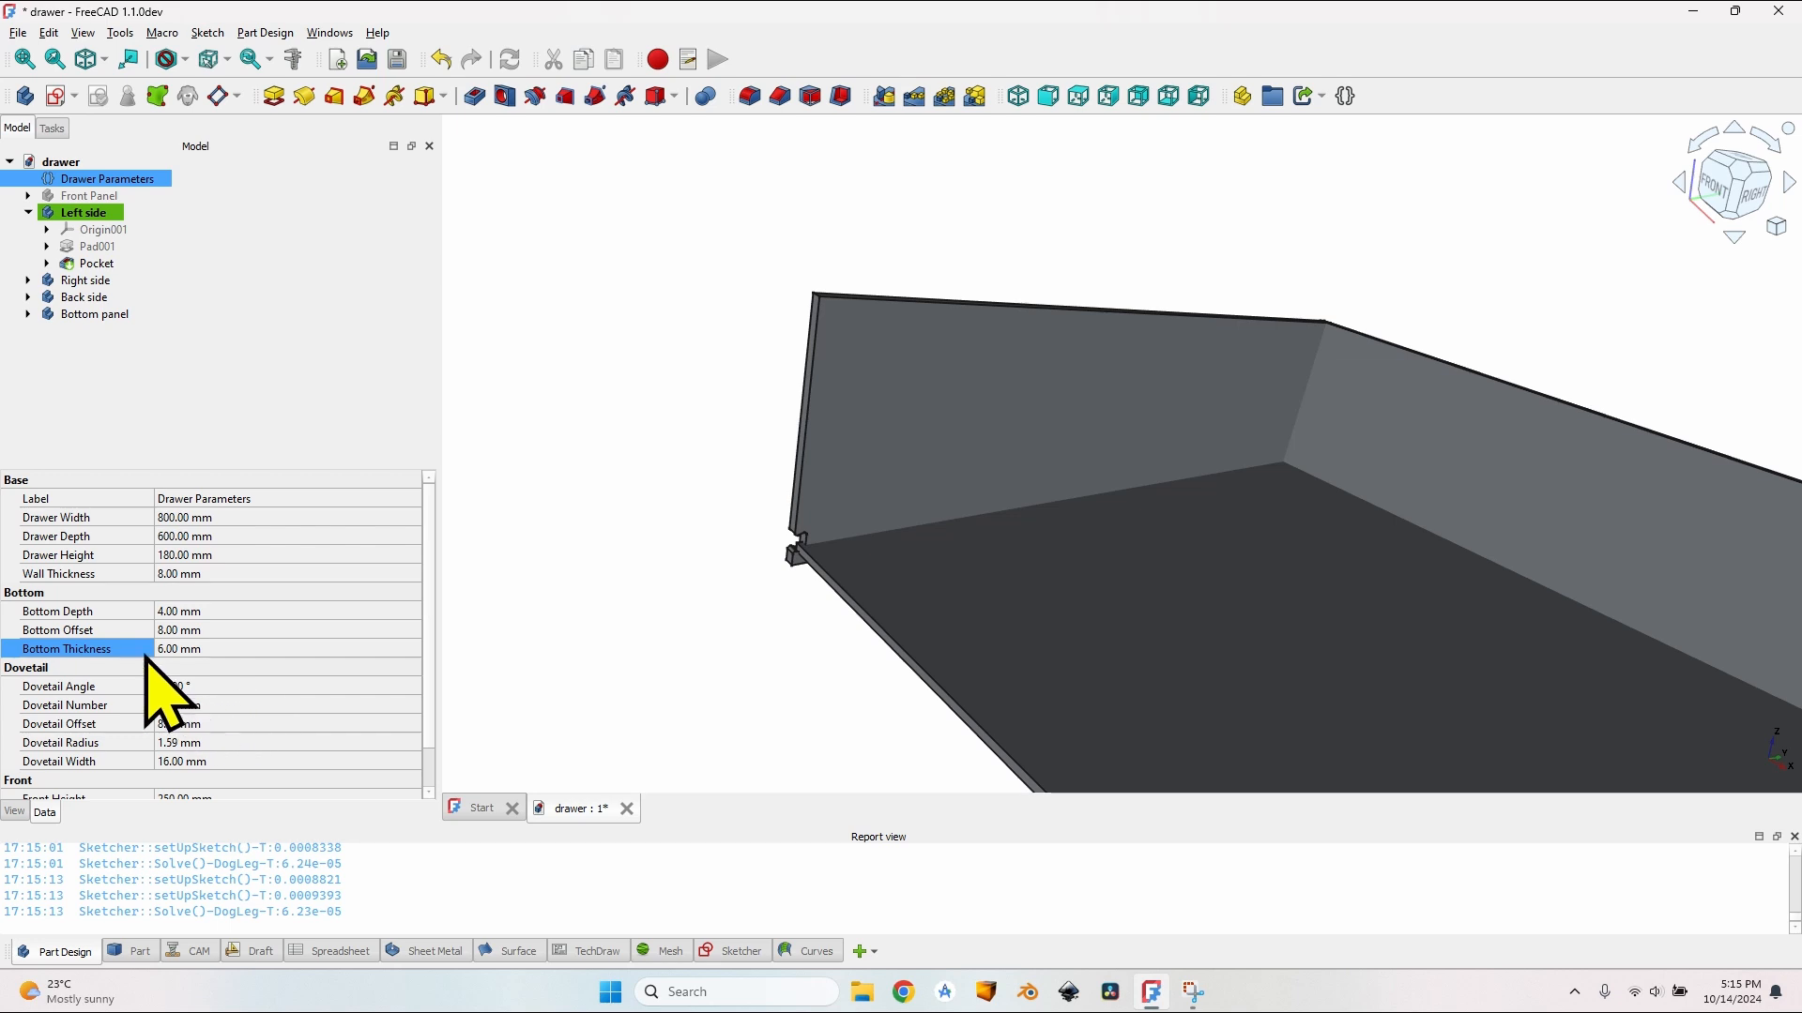
scroll(148, 660, down, 2)
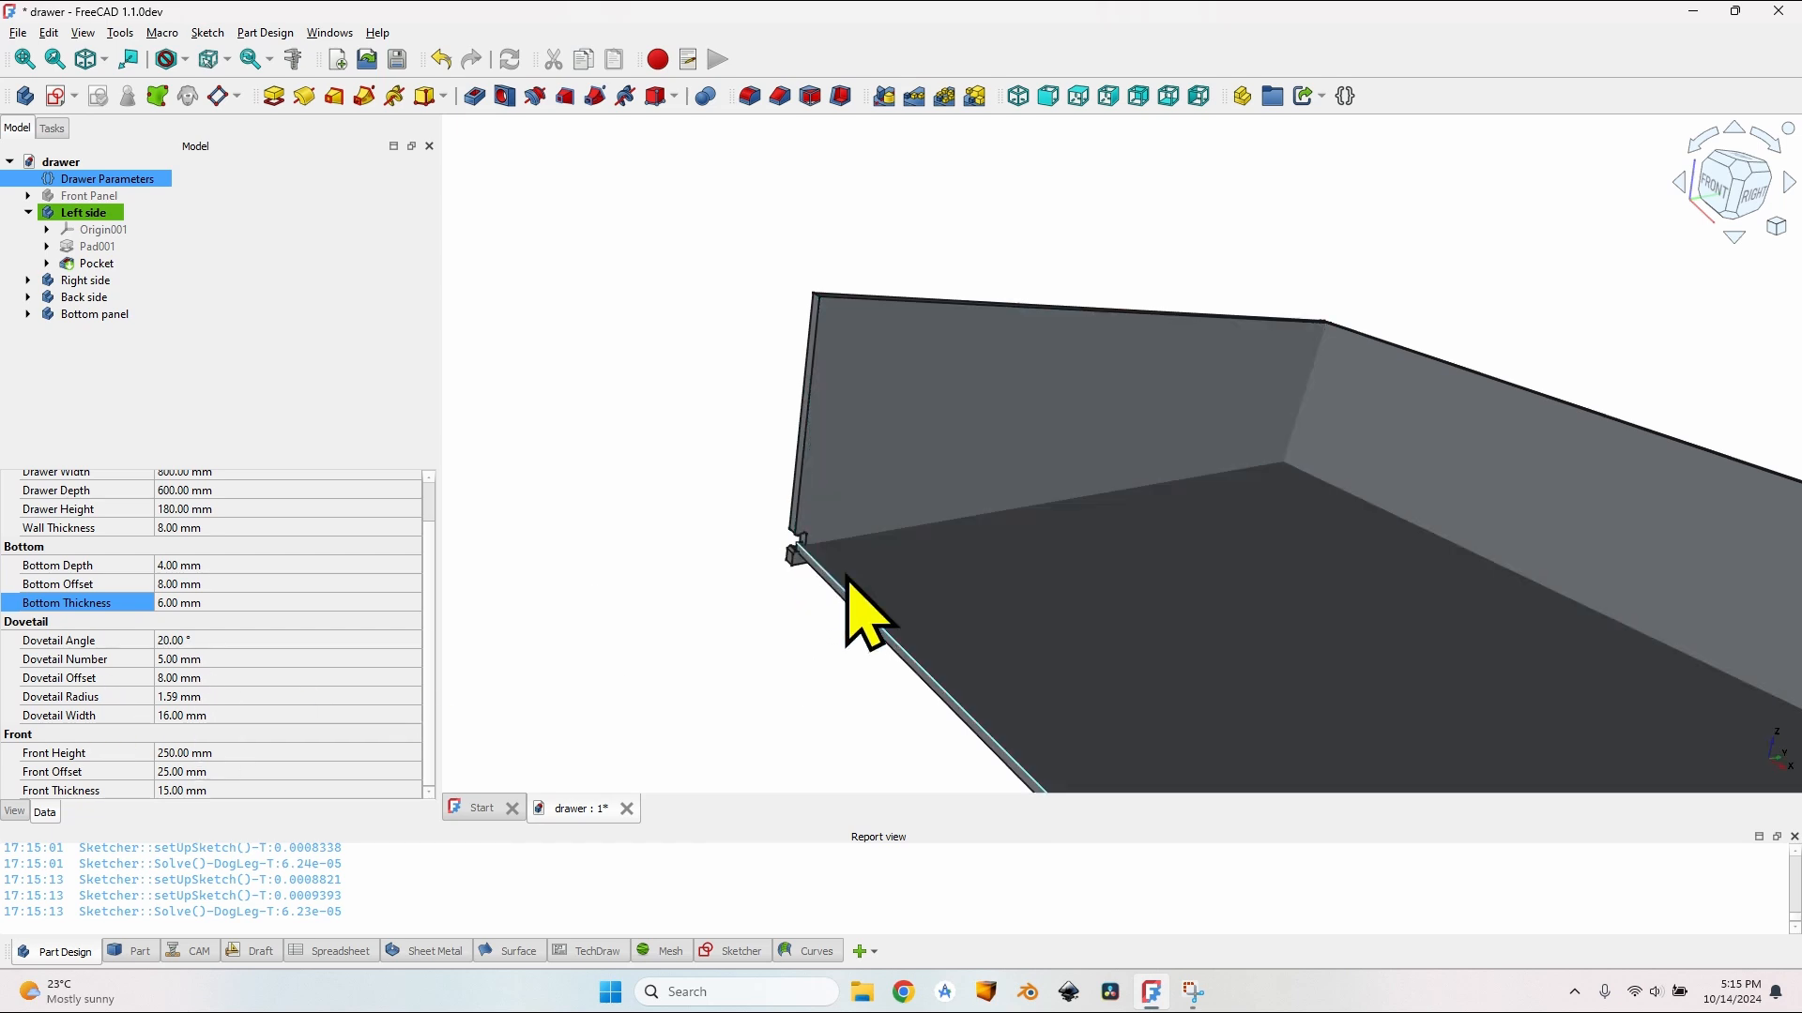
click(244, 663)
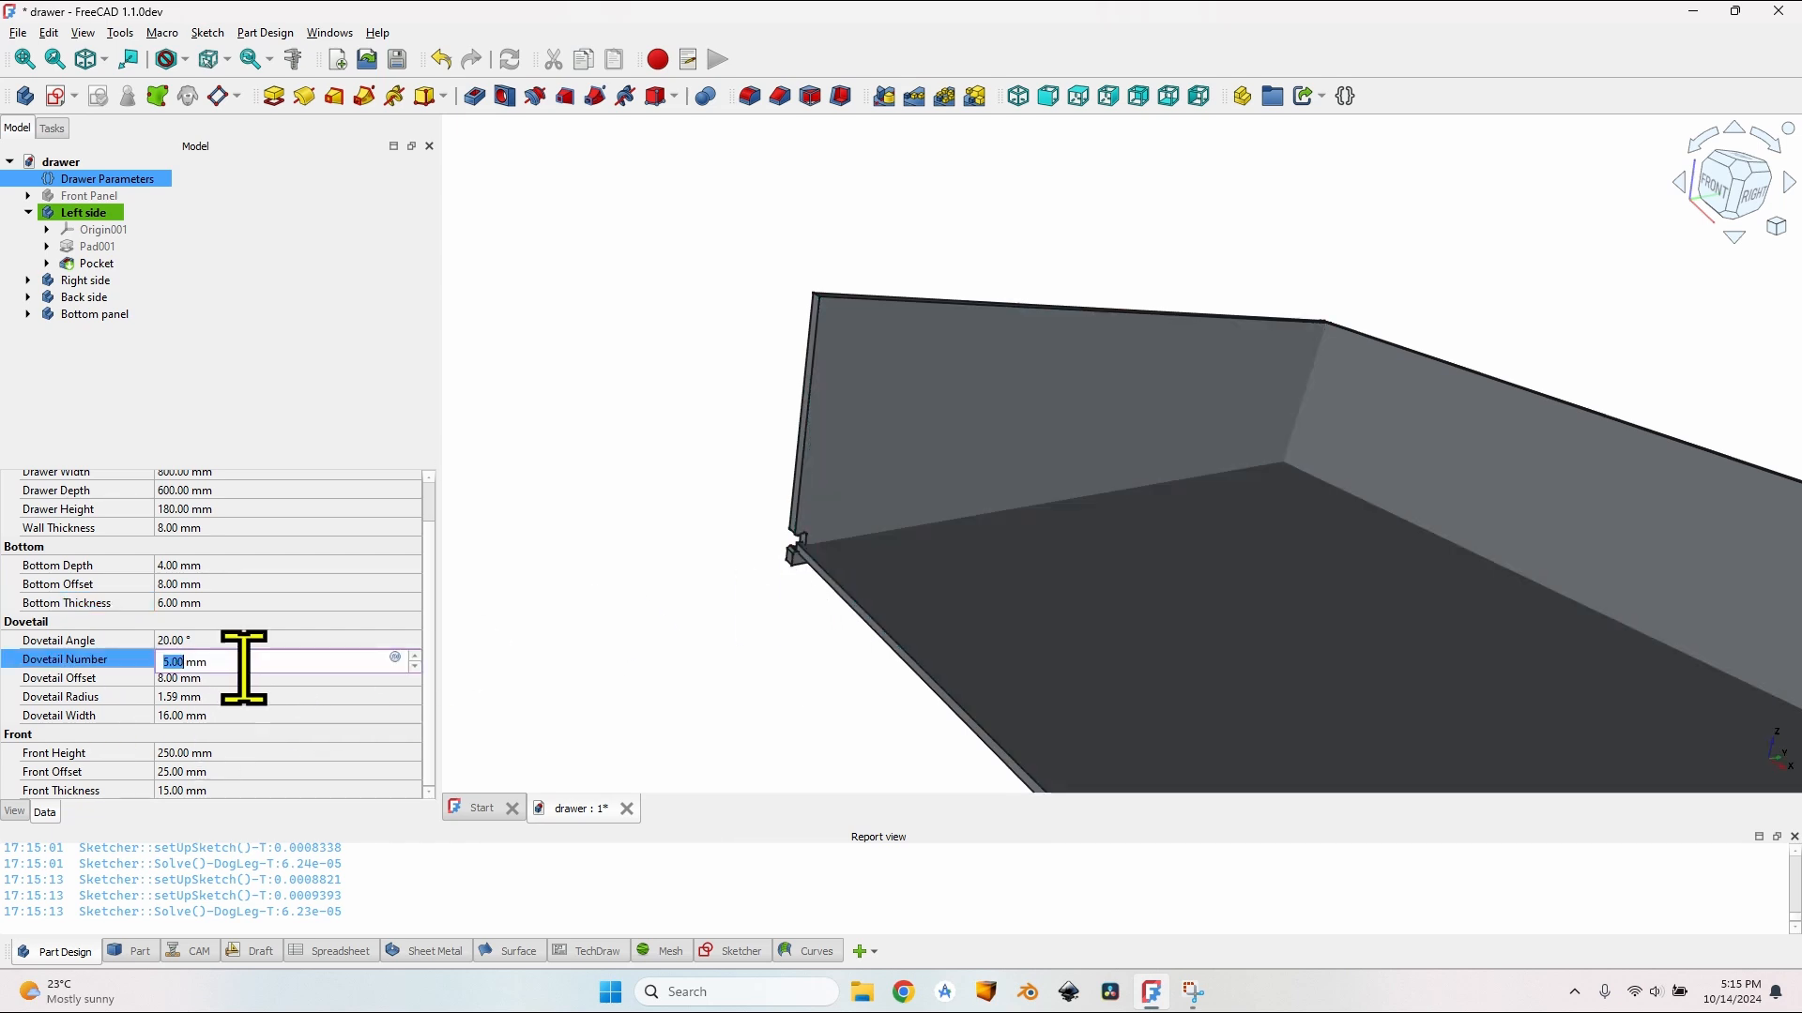
click(272, 678)
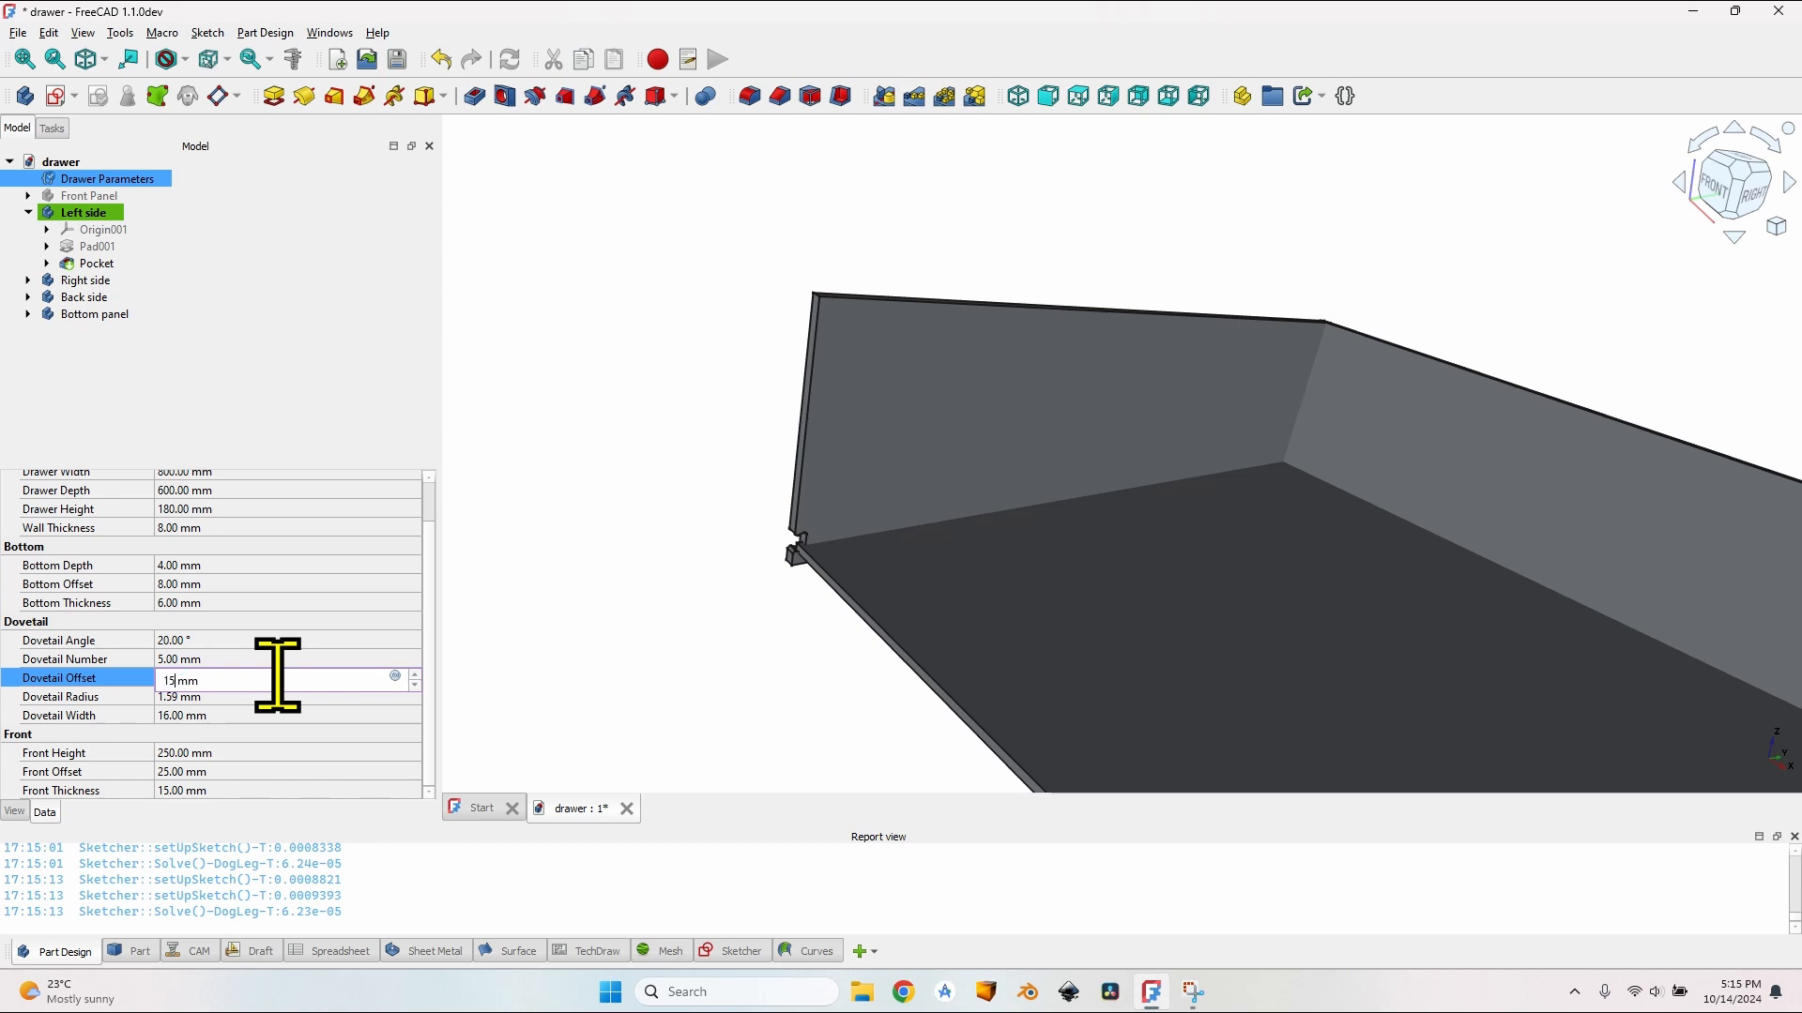
text(15)
key(Tab)
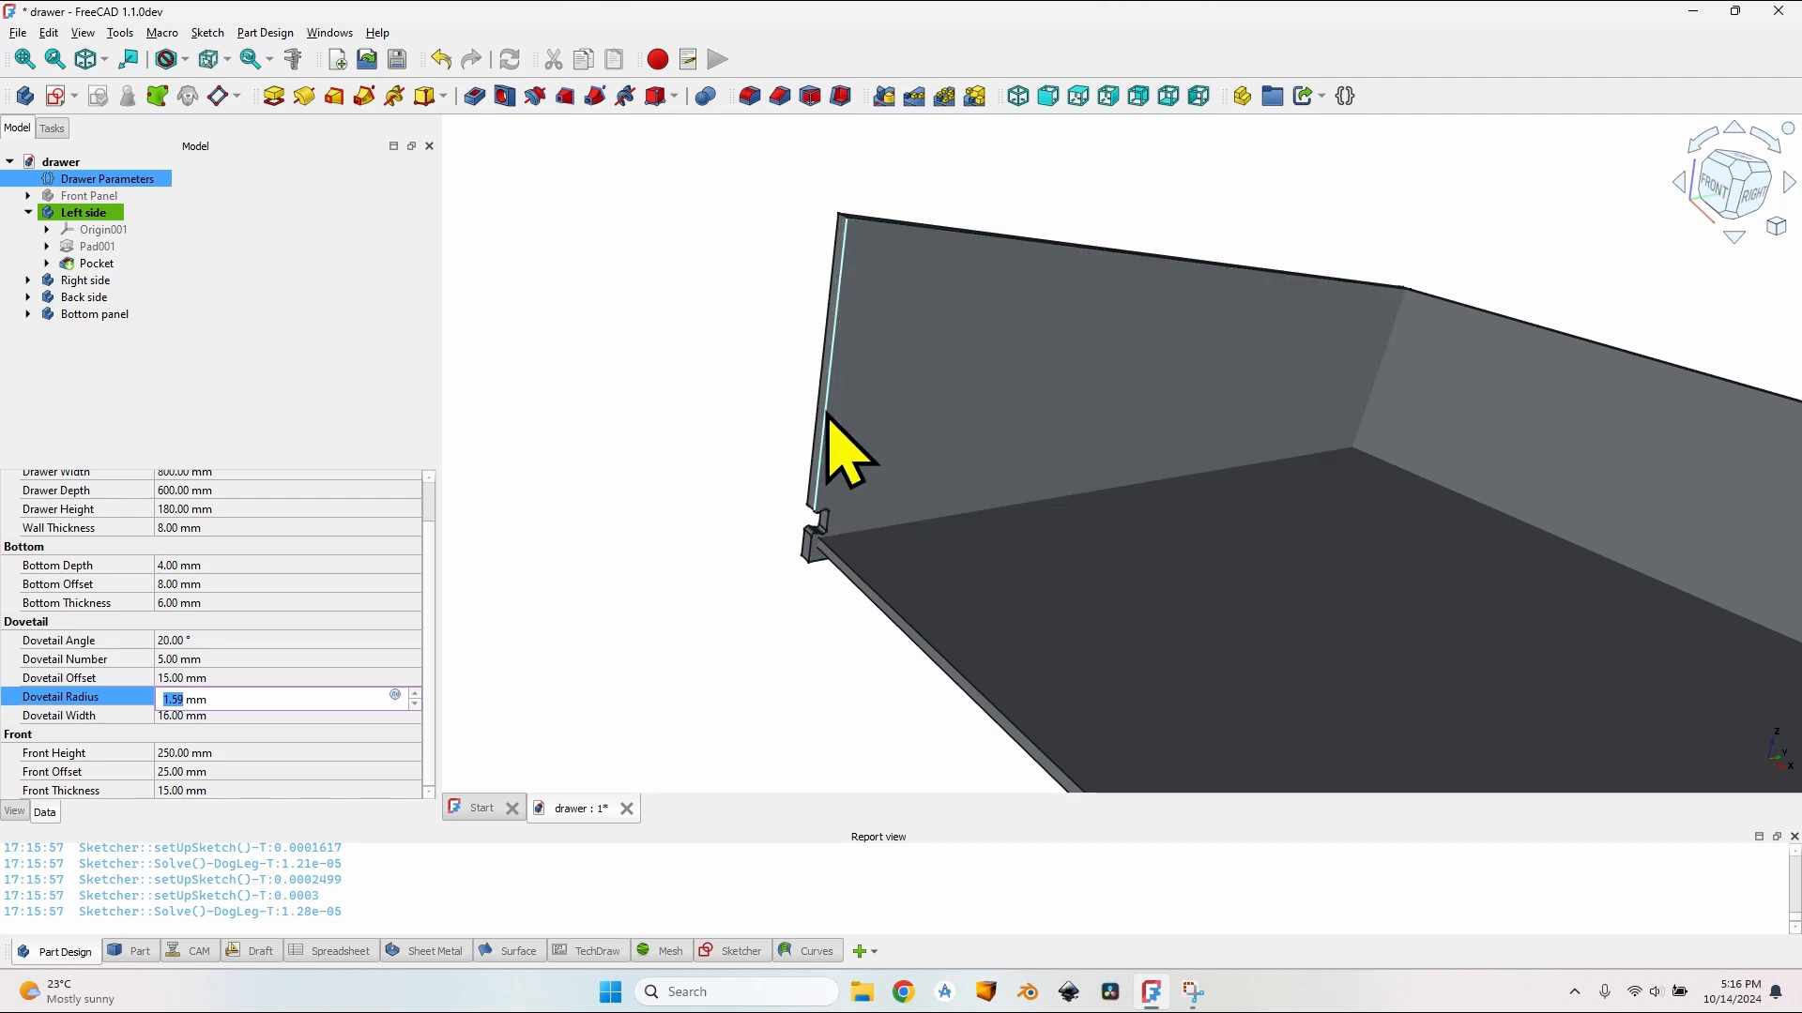
Step: Inspect the relocated dovetail cutout at the panel corner and save the drawer document
middle_drag(827, 418, 1208, 380)
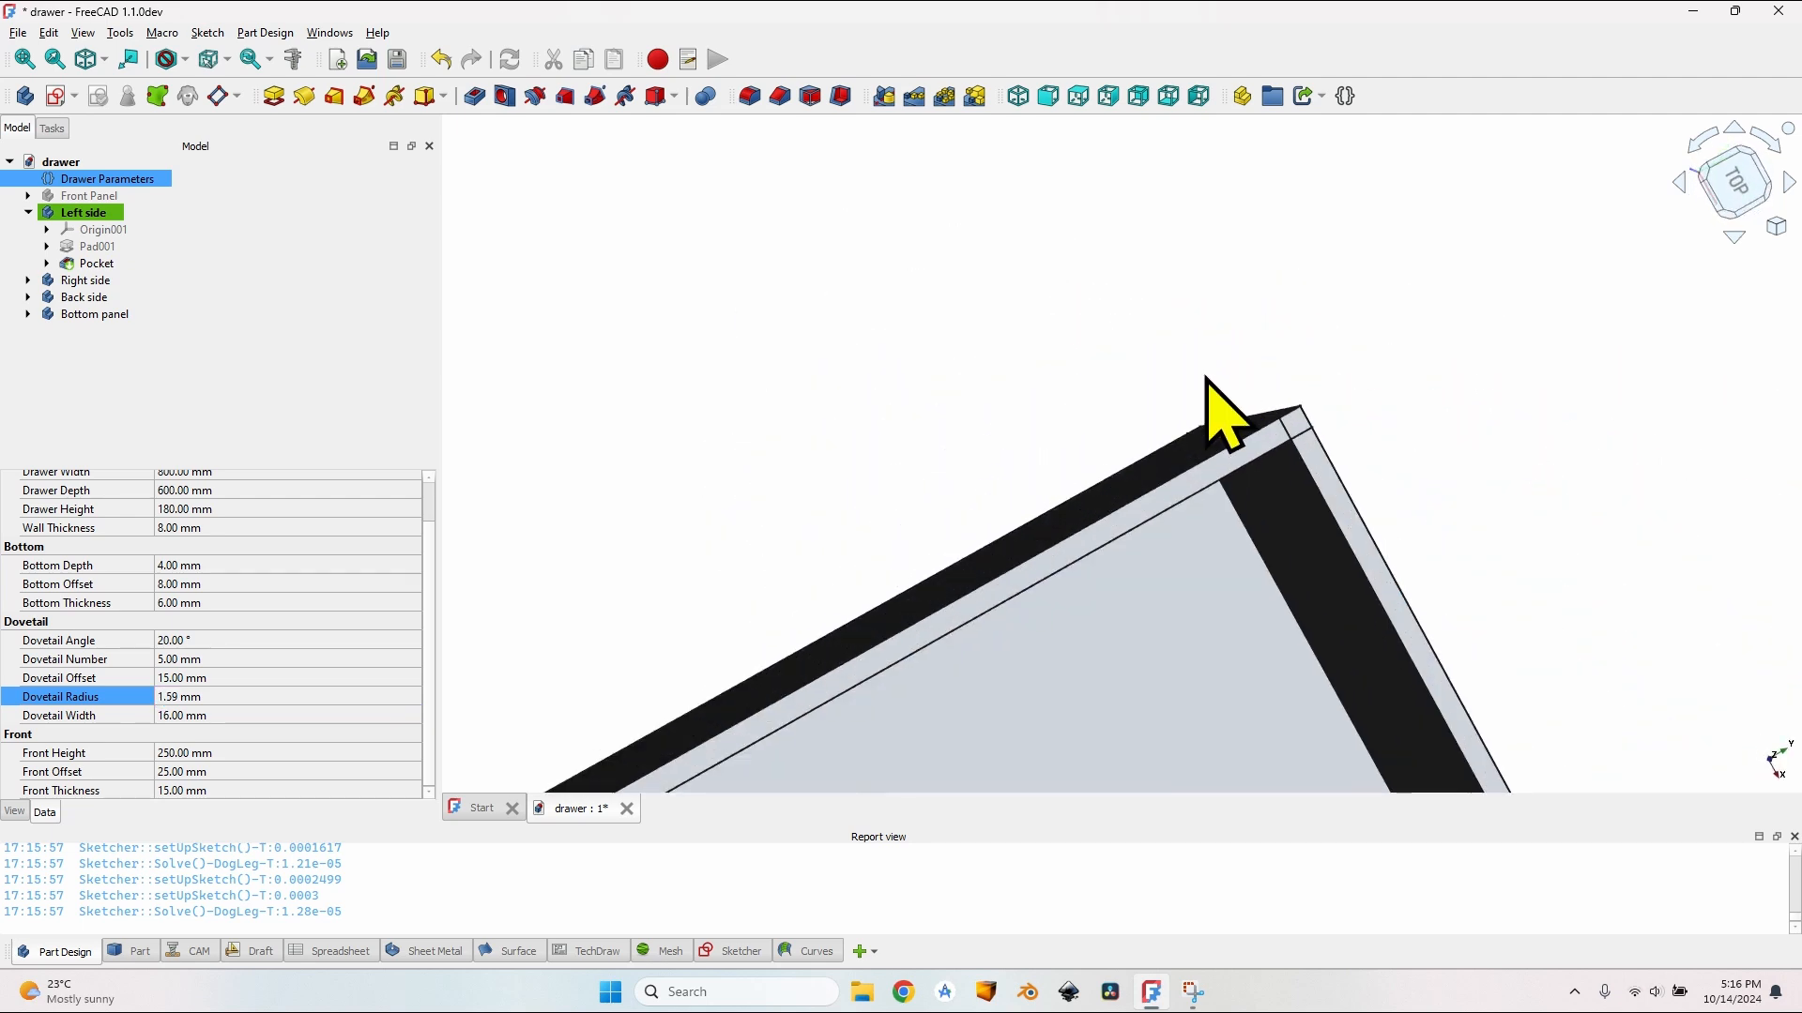
scroll(1260, 423, down, 6)
middle_drag(981, 647, 1015, 472)
scroll(959, 498, up, 8)
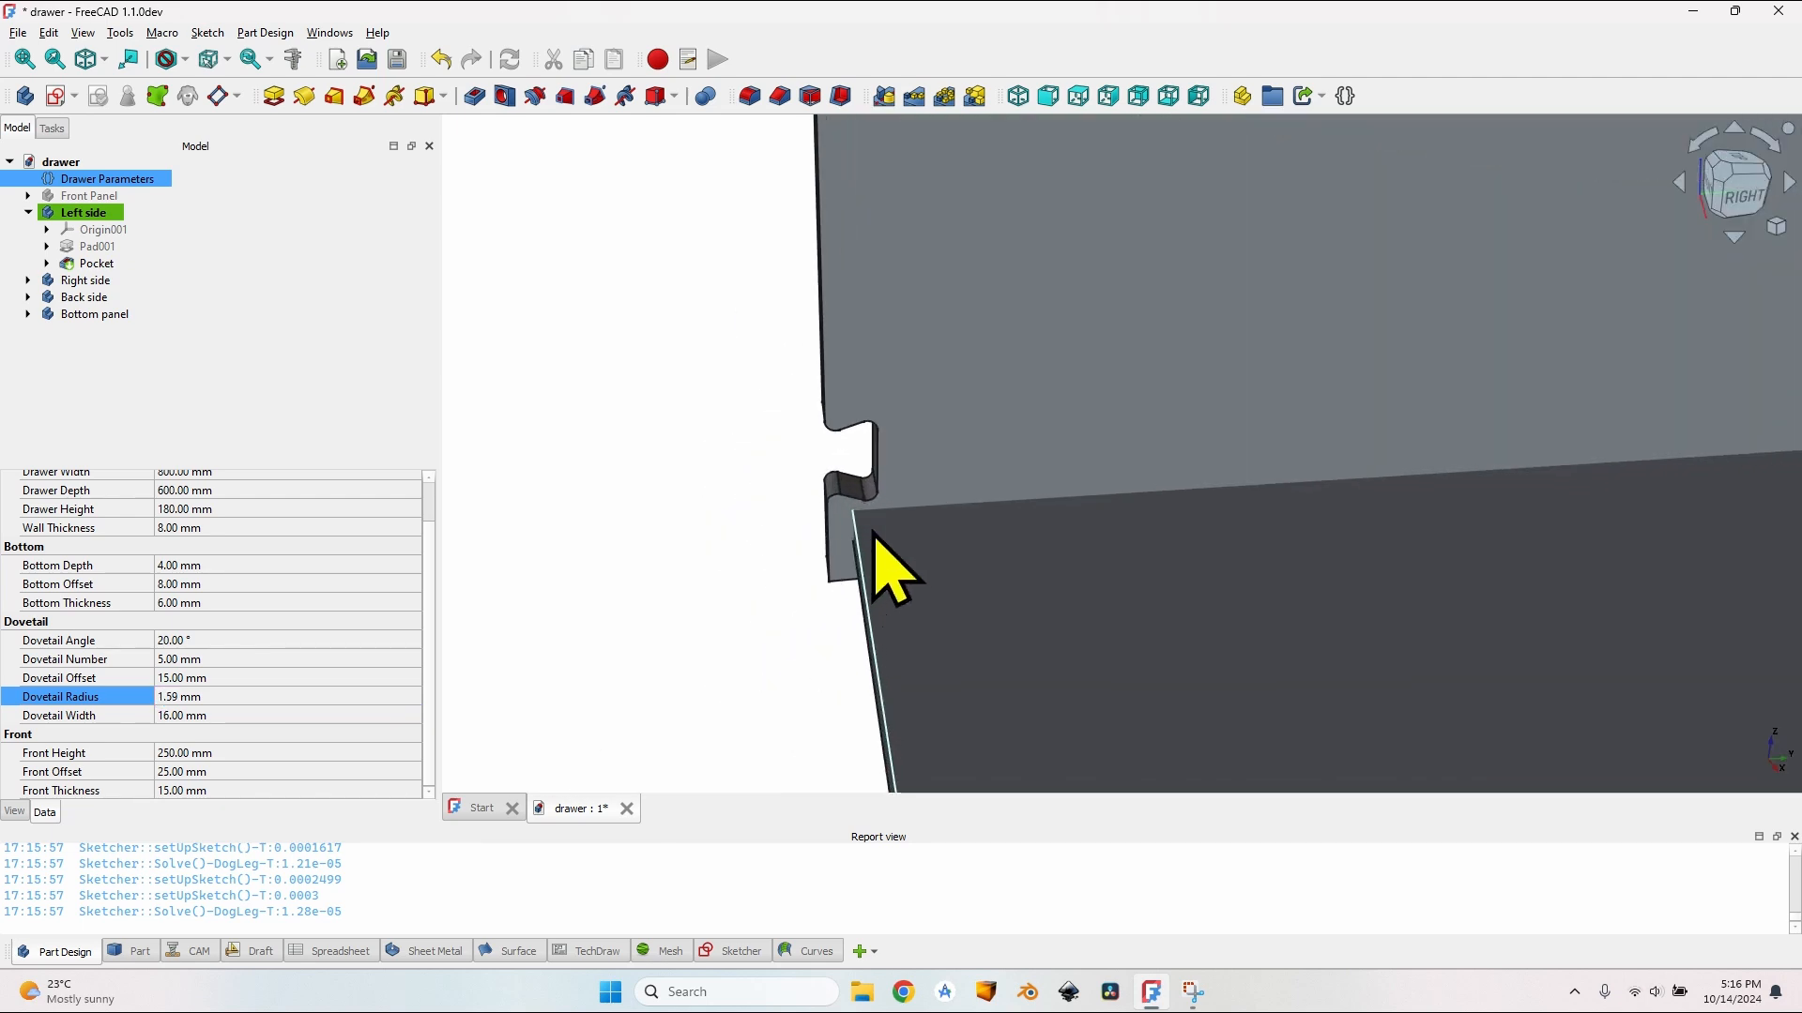
key(ctrl+s)
scroll(845, 563, down, 5)
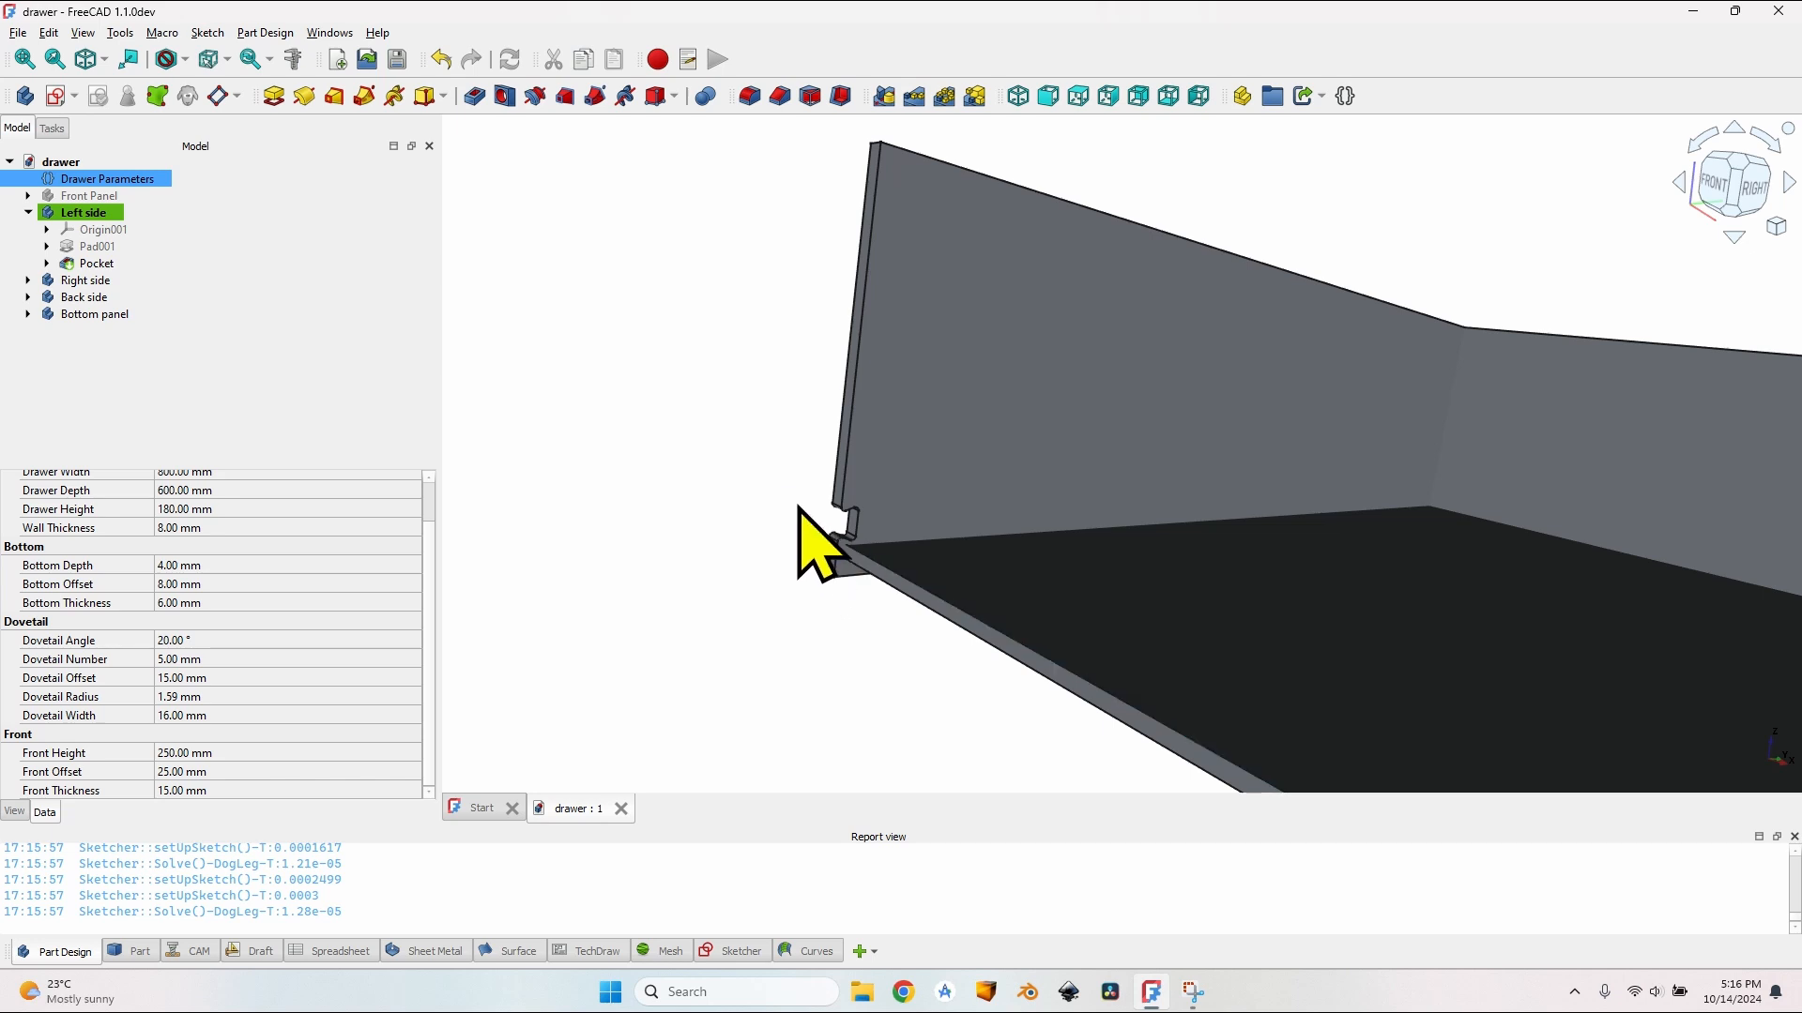
Step: Create a MultiTransform in the Left side body that transforms tool shapes, with the dovetail Pocket as its feature
click(120, 263)
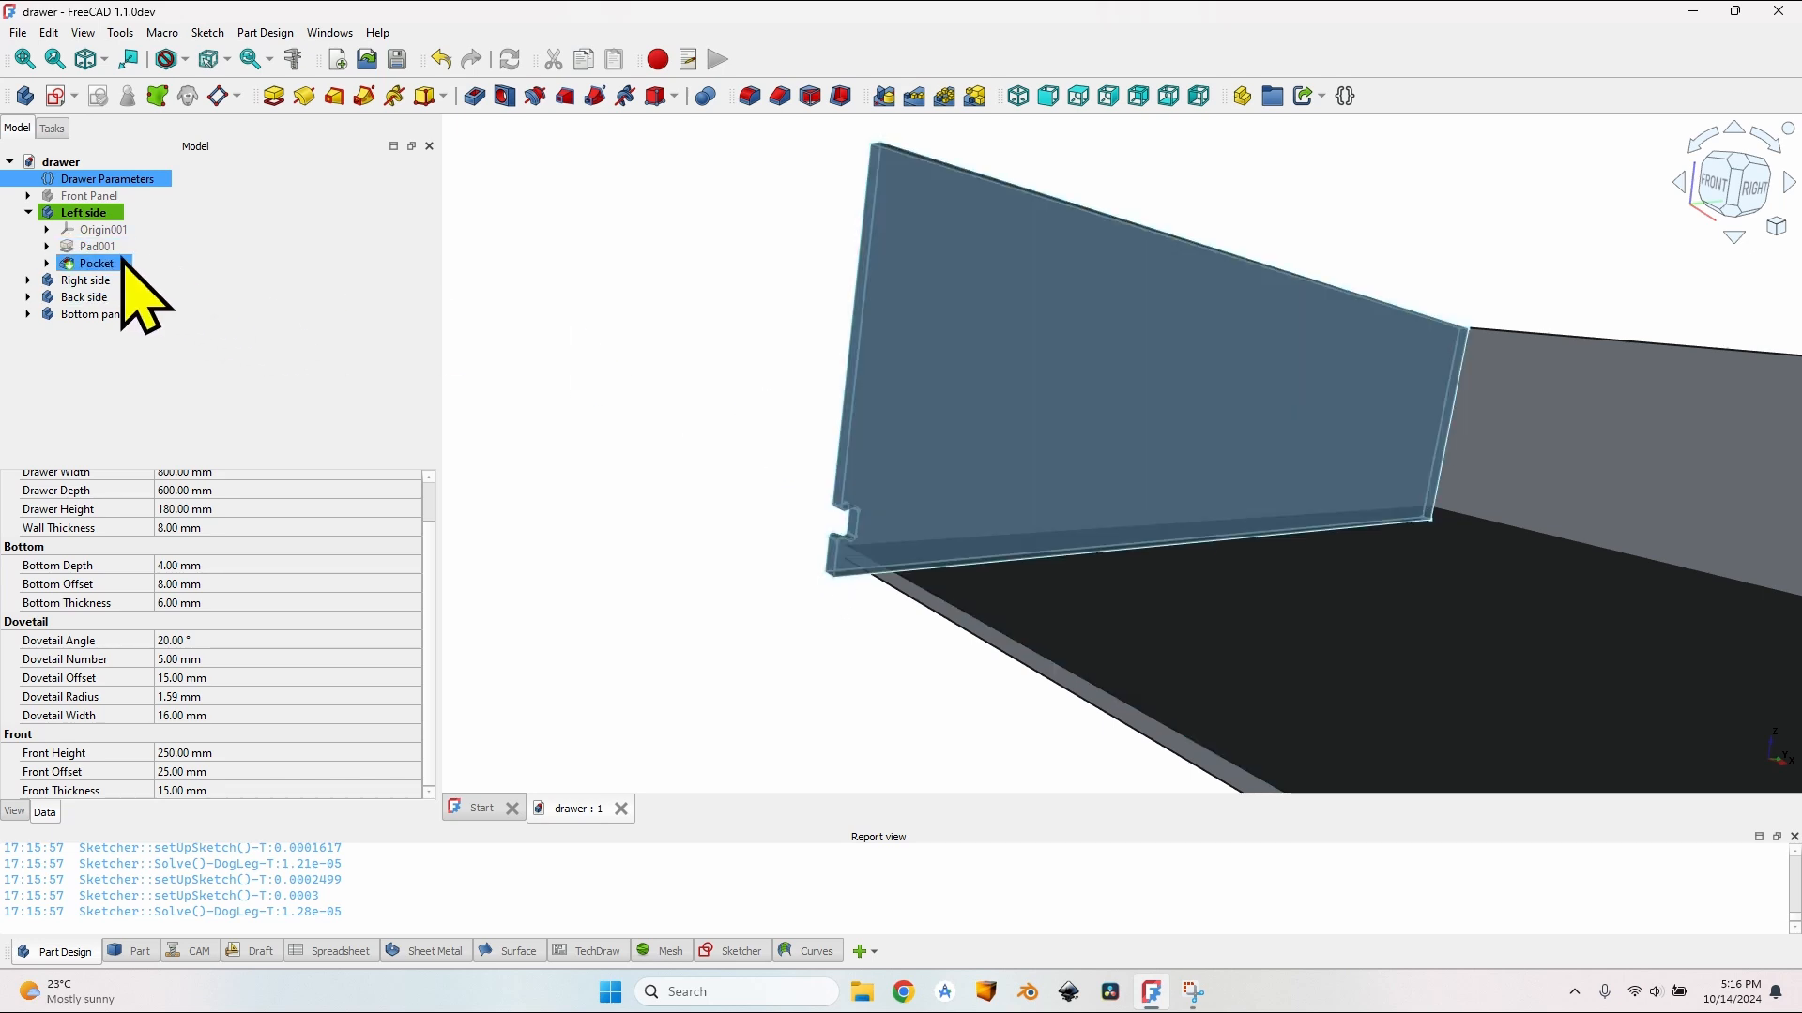
click(684, 362)
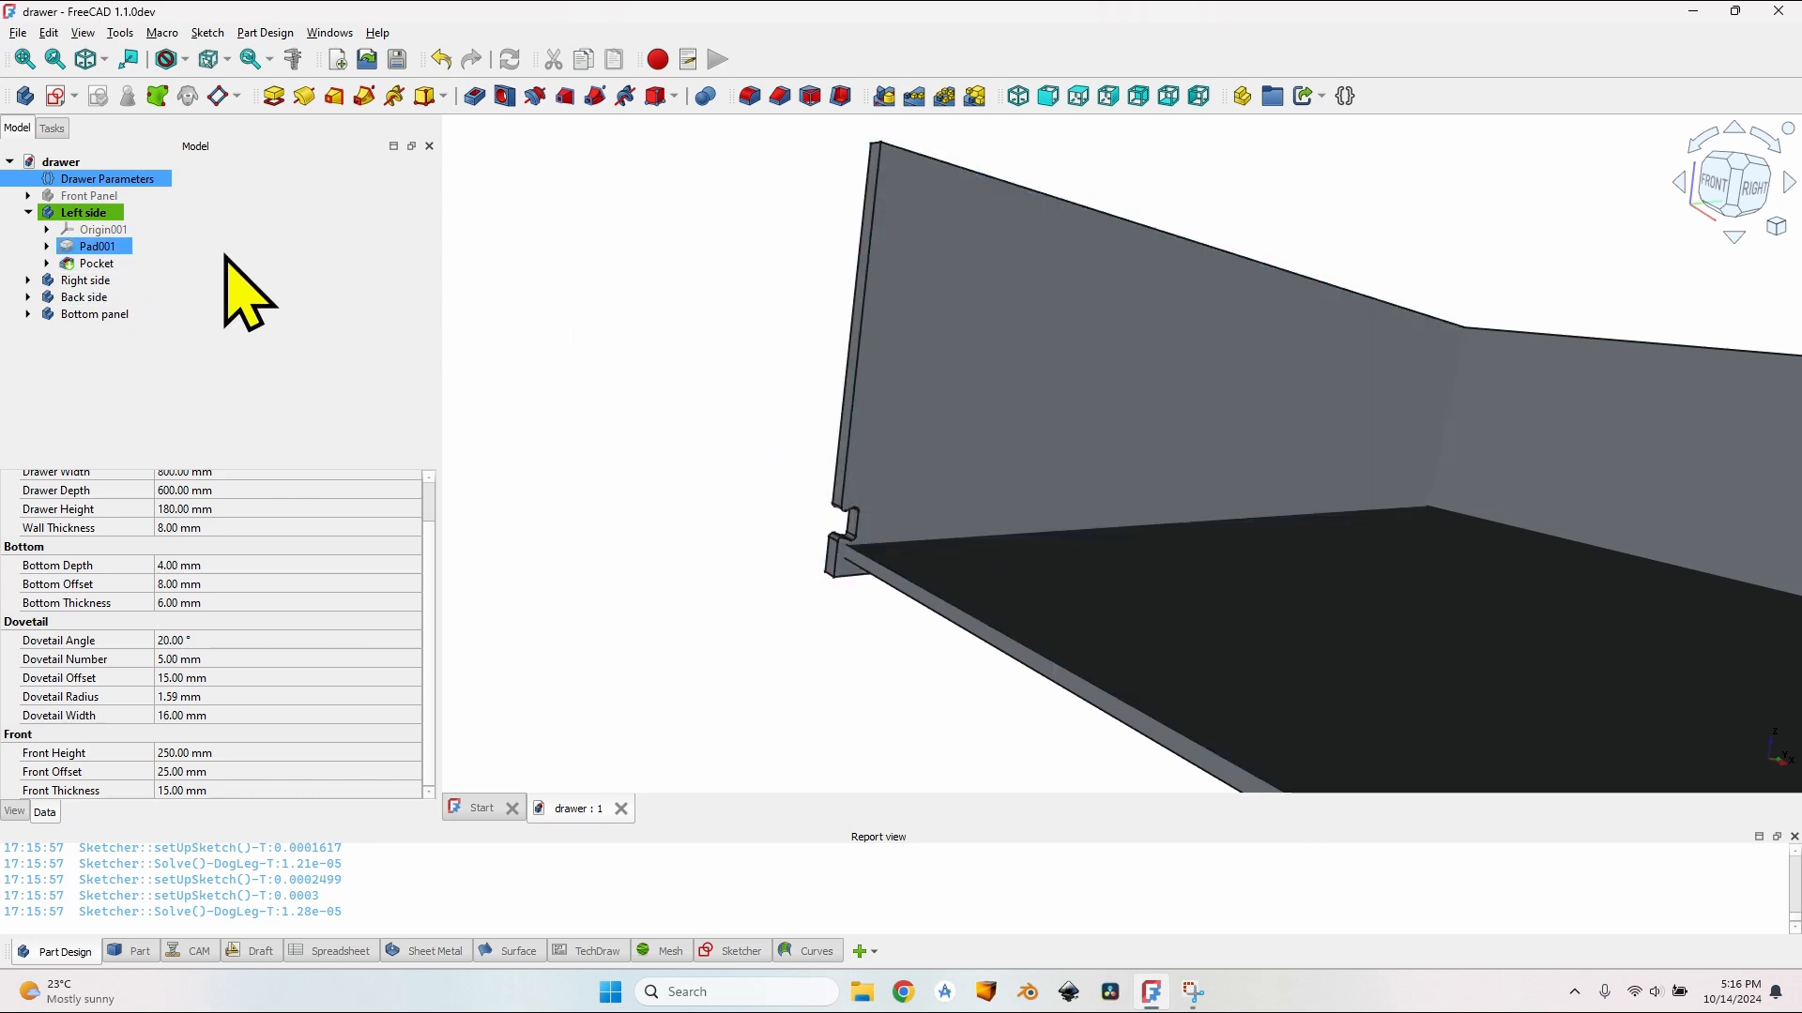
click(129, 281)
click(127, 265)
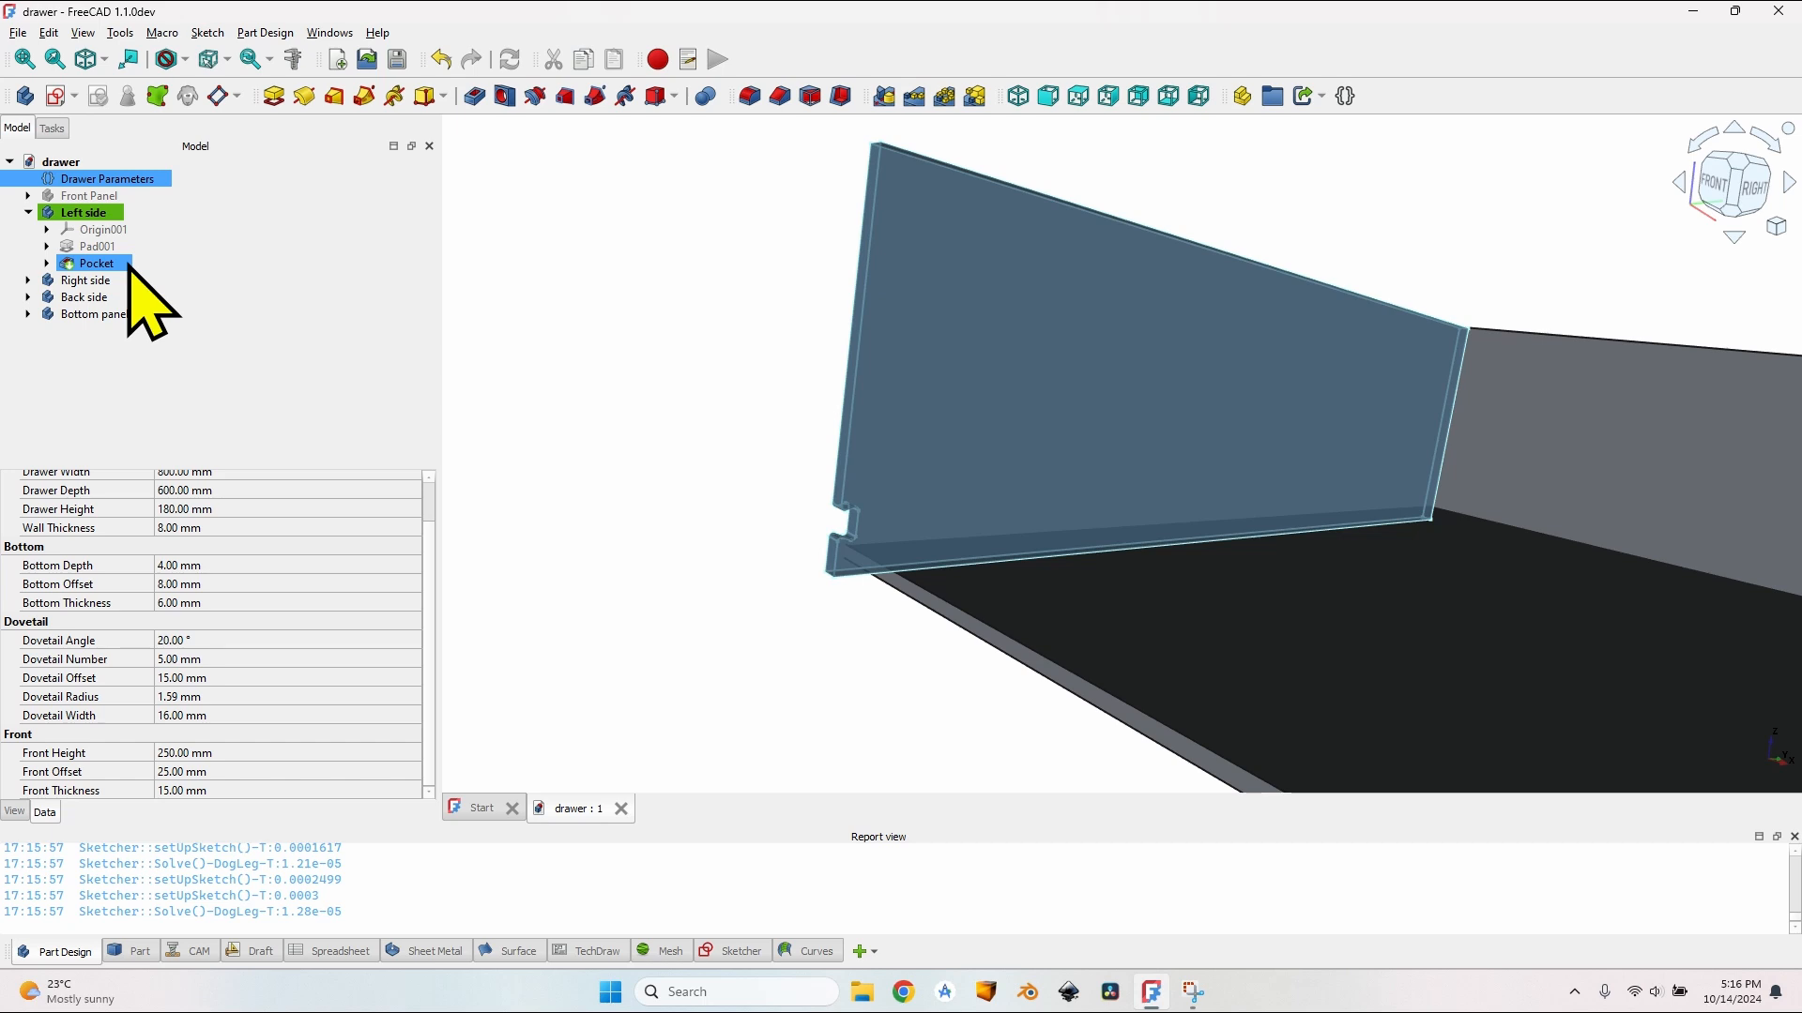
click(82, 212)
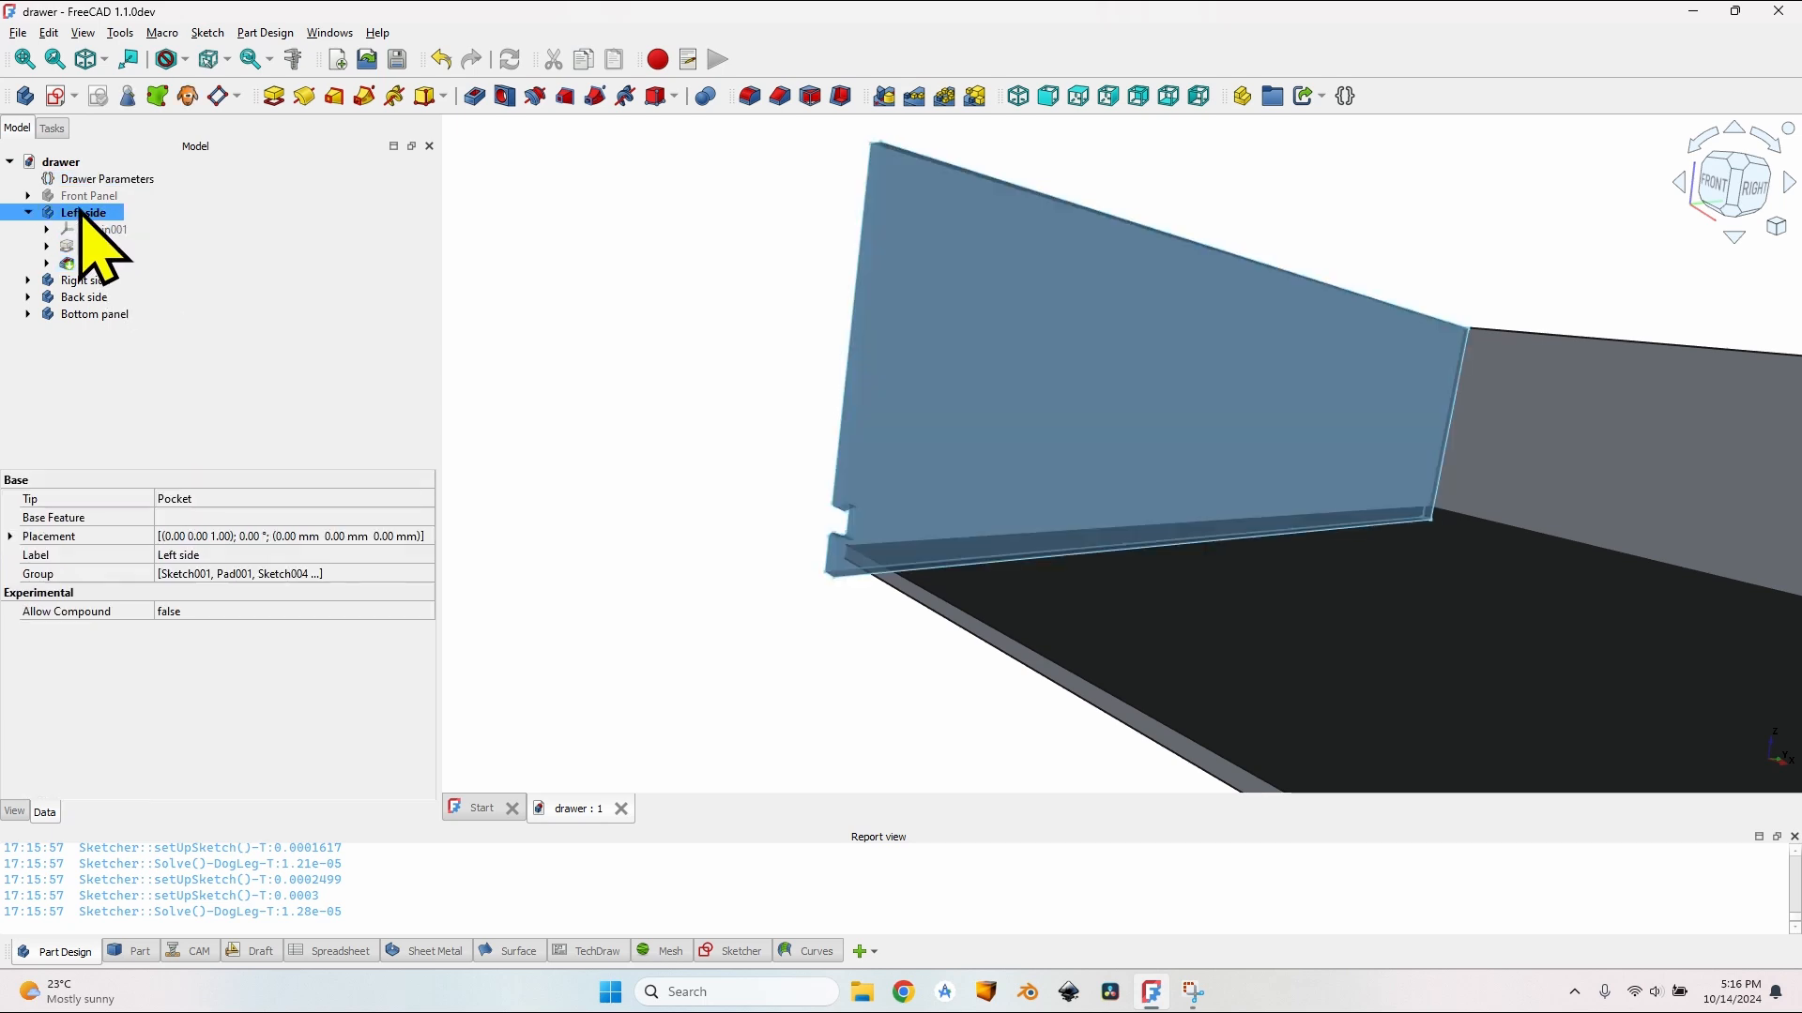
click(976, 95)
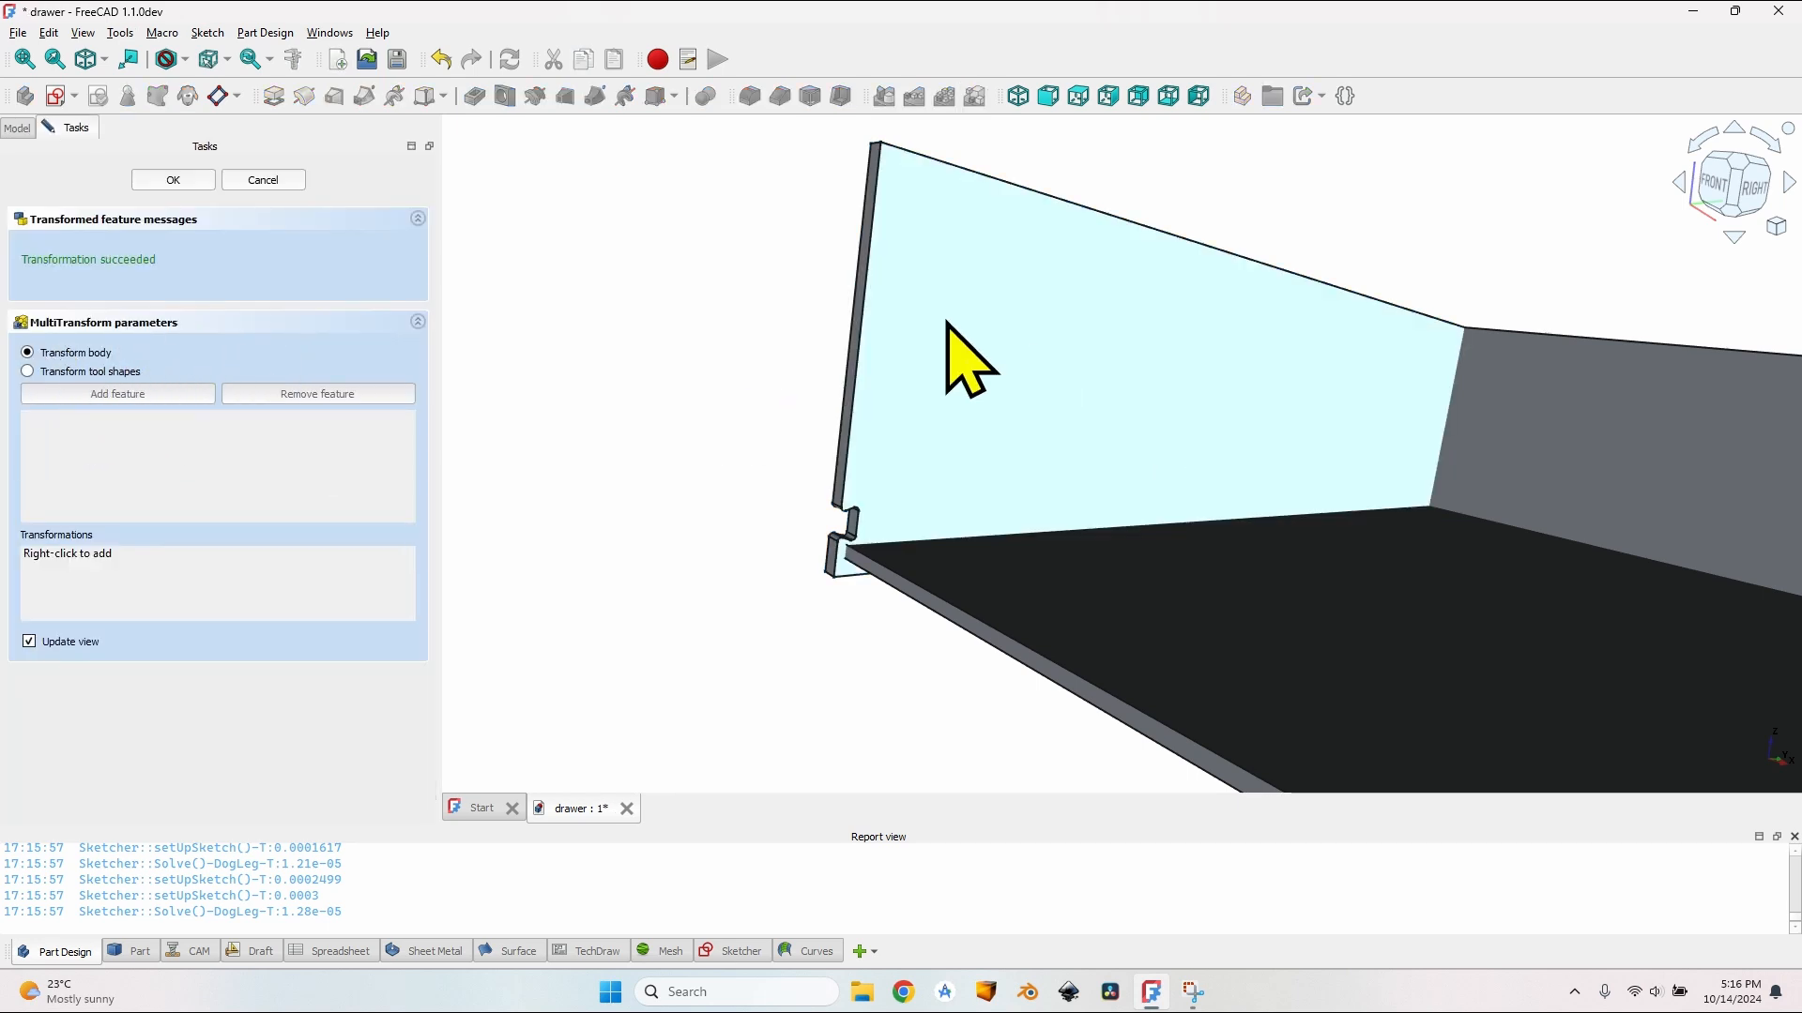
click(75, 372)
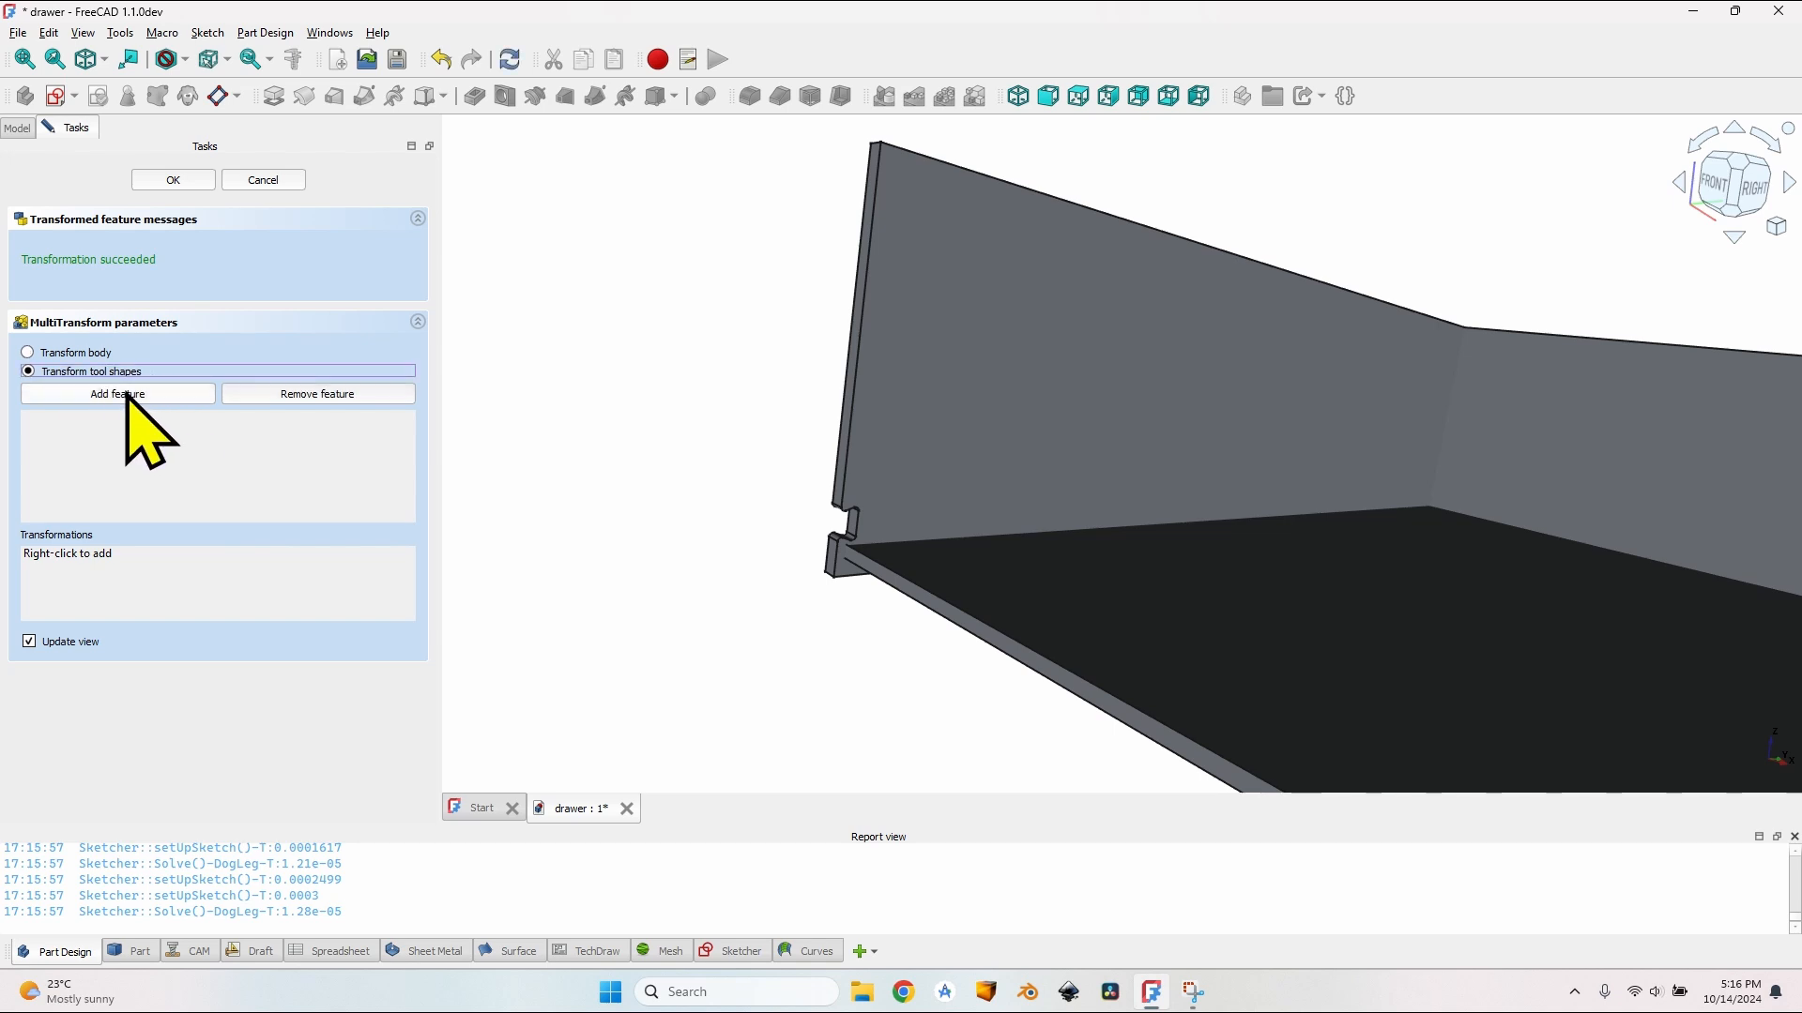
click(126, 395)
click(17, 127)
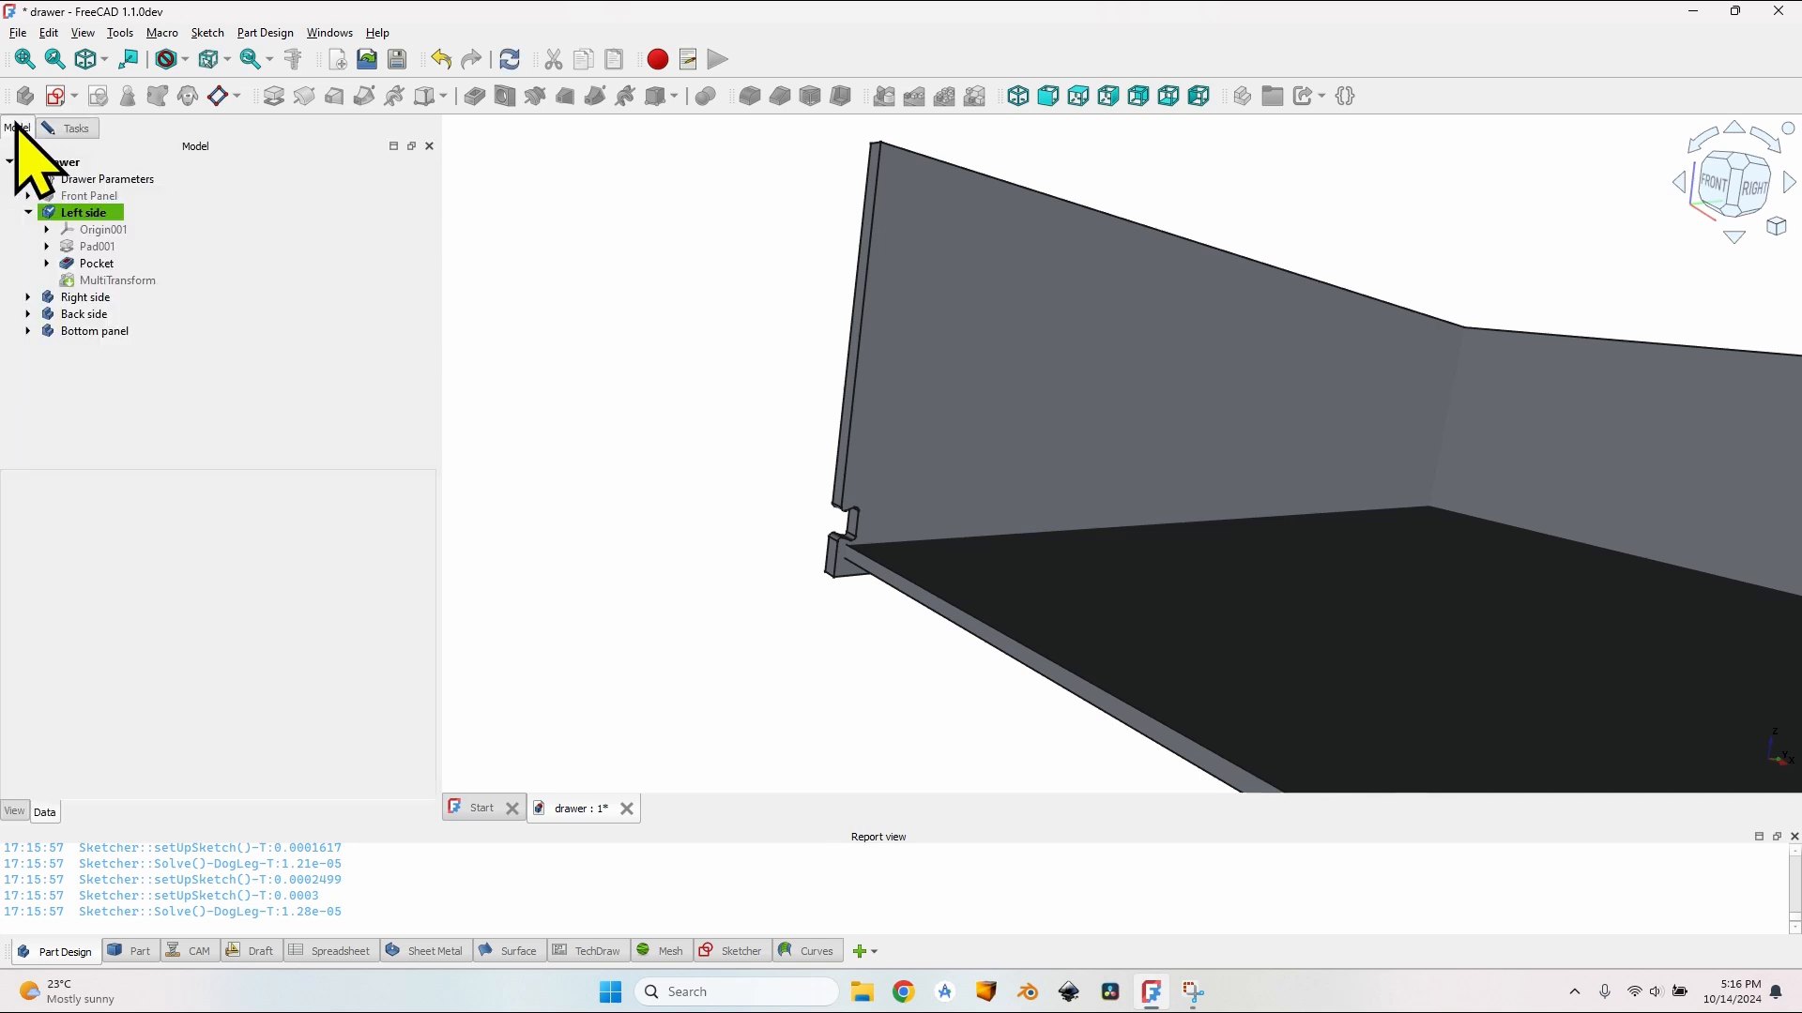
click(96, 264)
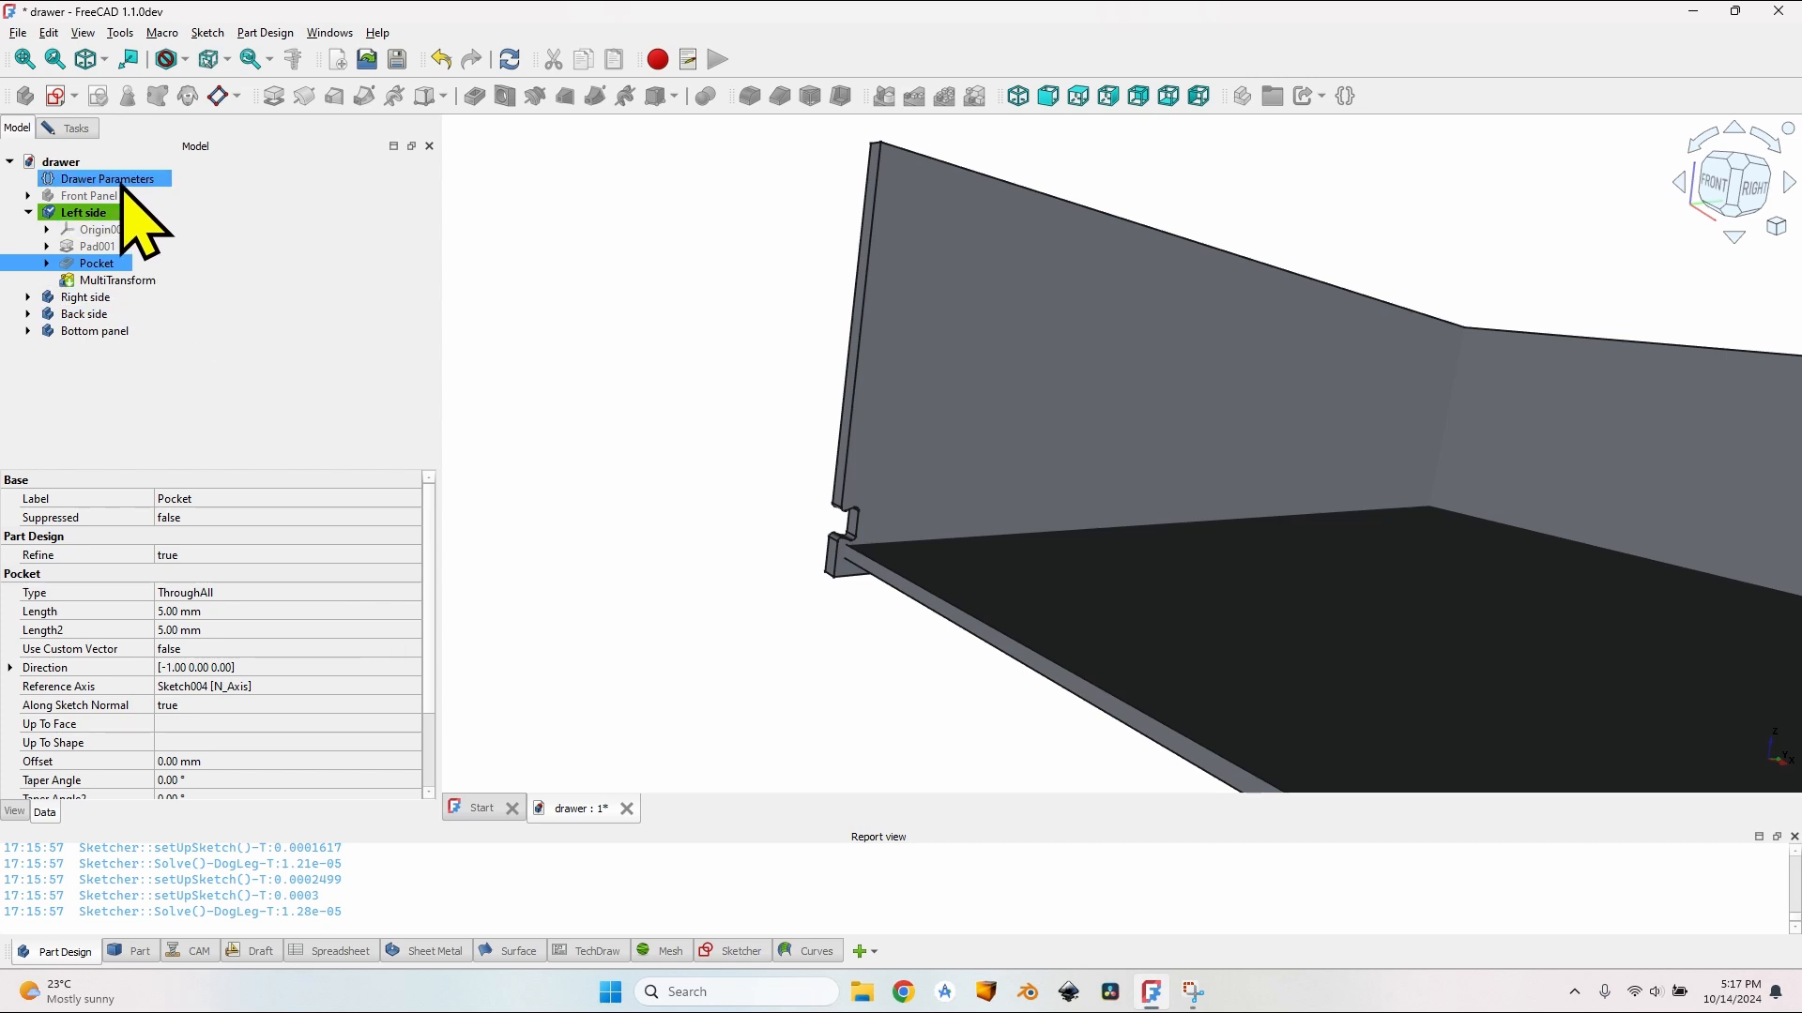
click(75, 129)
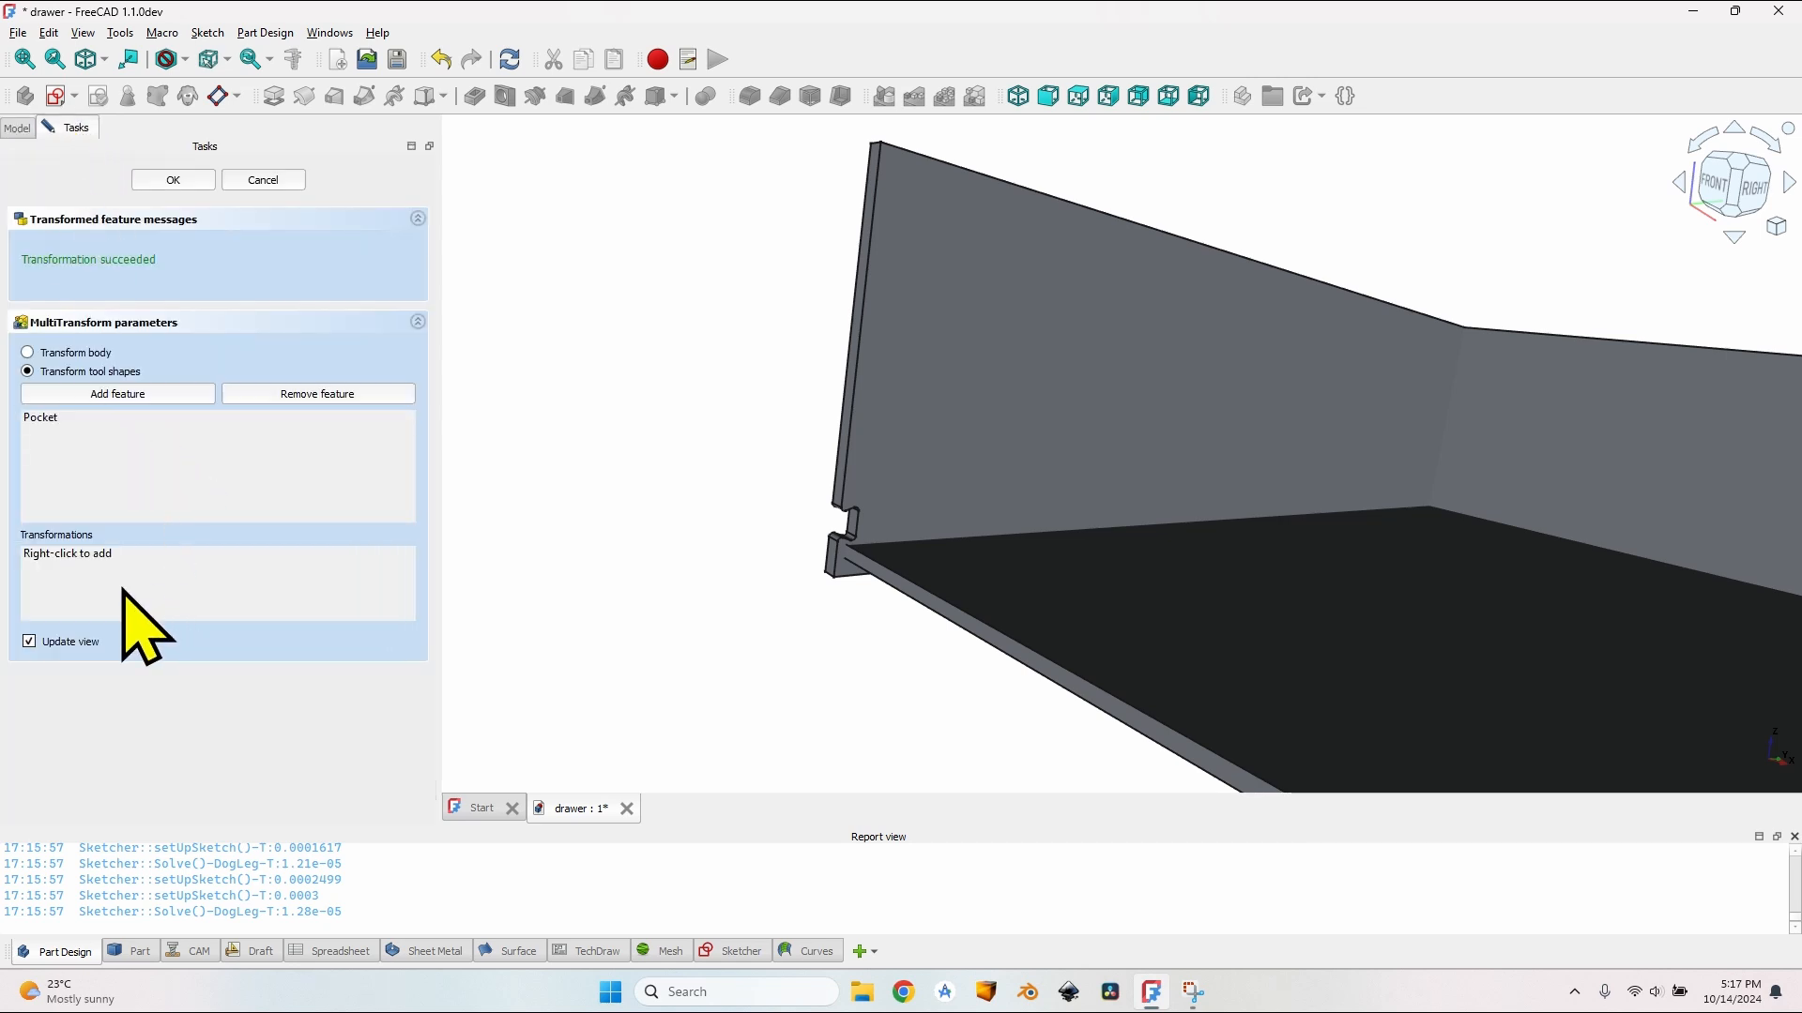
Step: Add a linear pattern to the MultiTransform and direct it along the Base Z axis
click(89, 553)
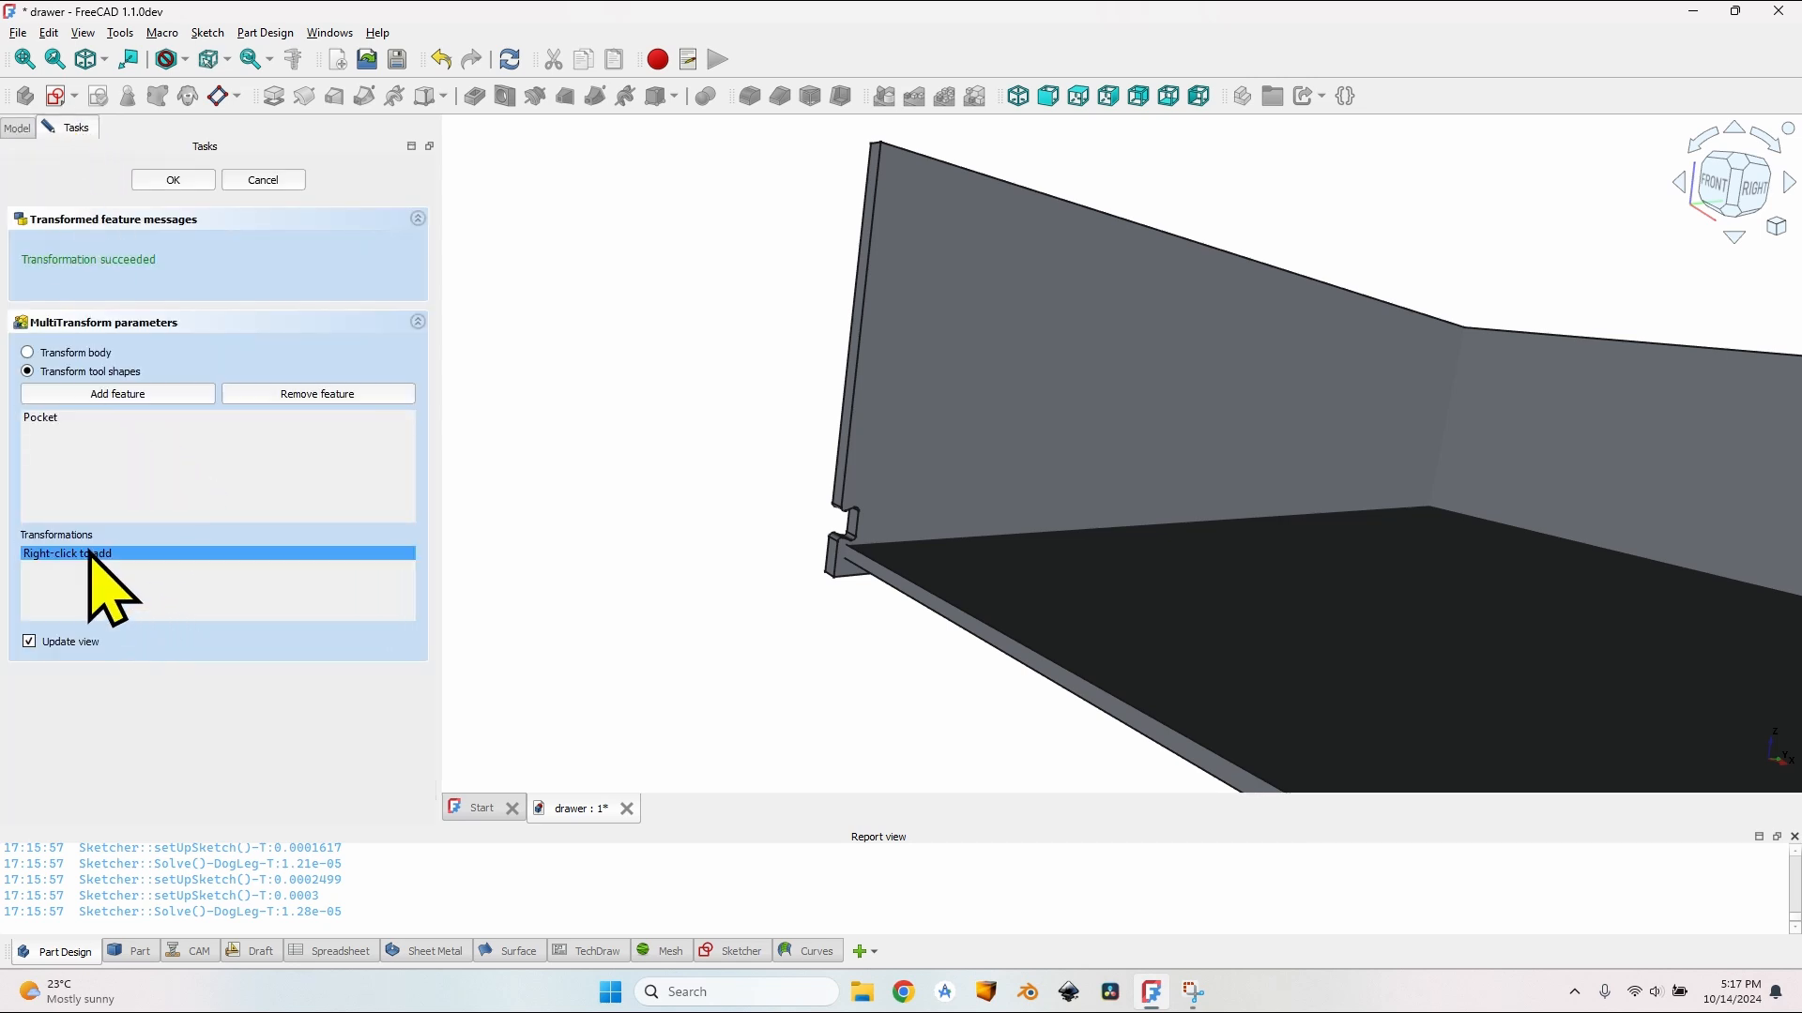
right_click(117, 556)
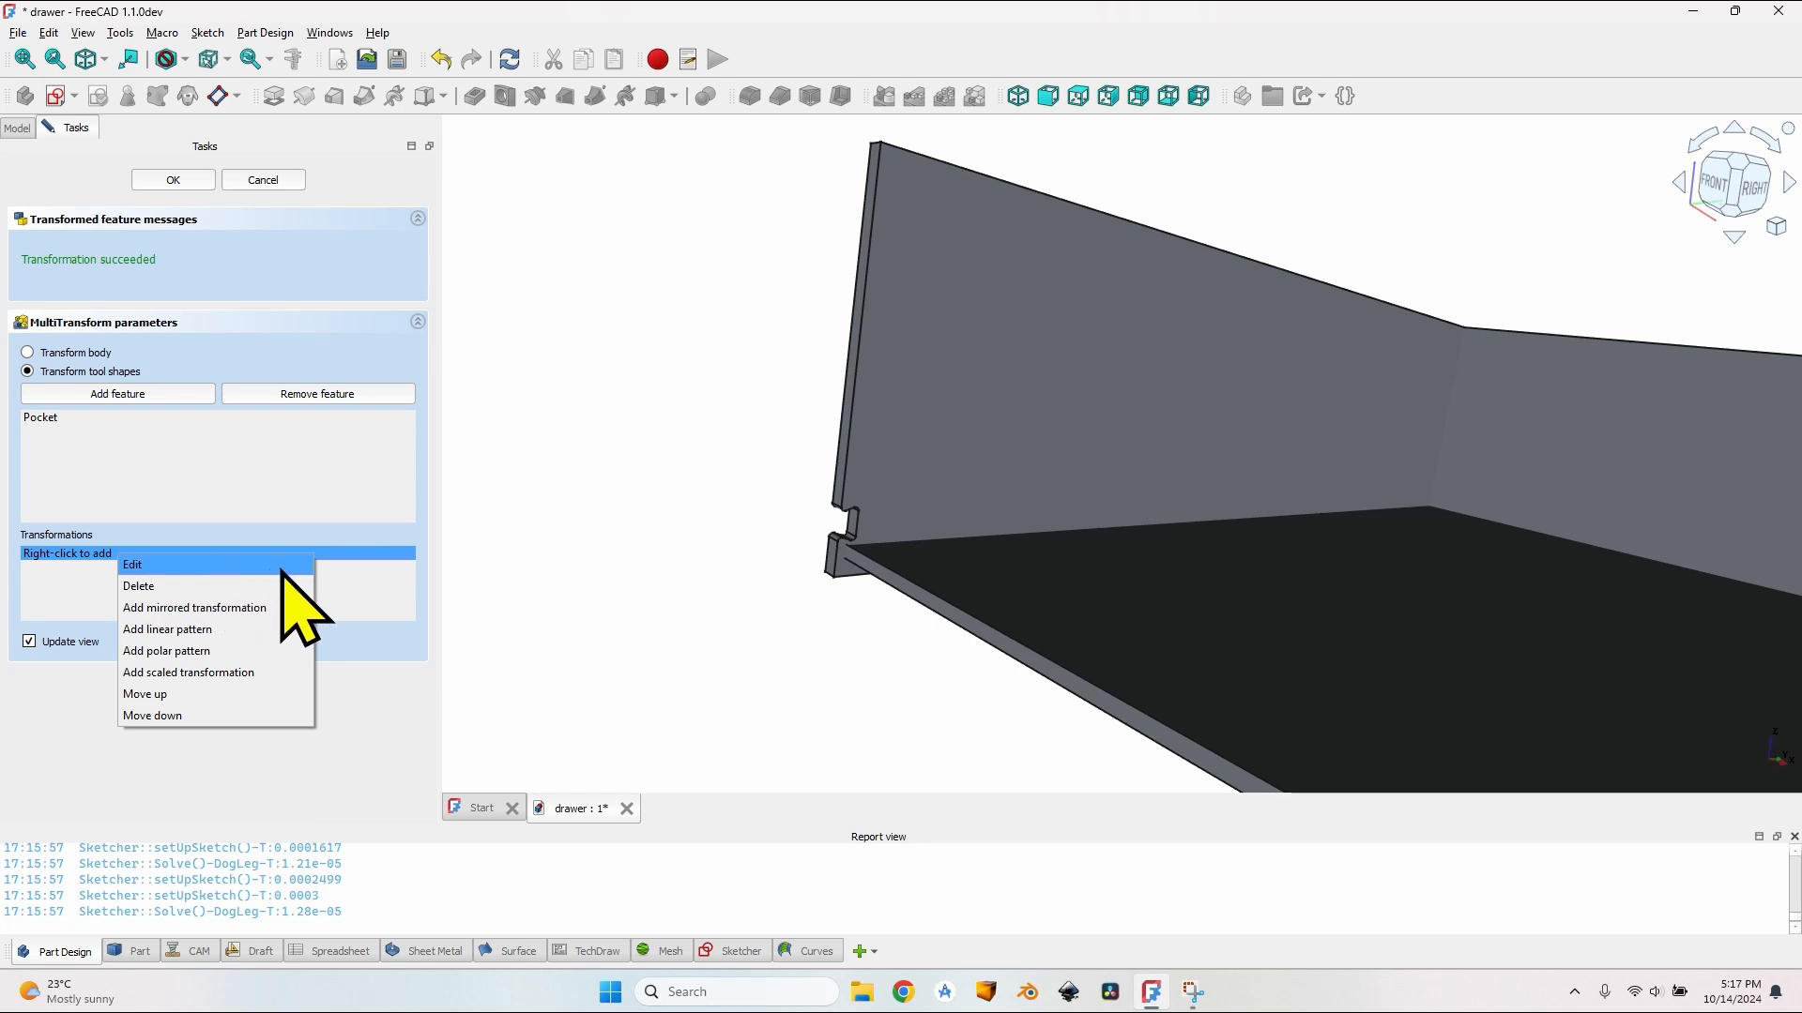
click(222, 631)
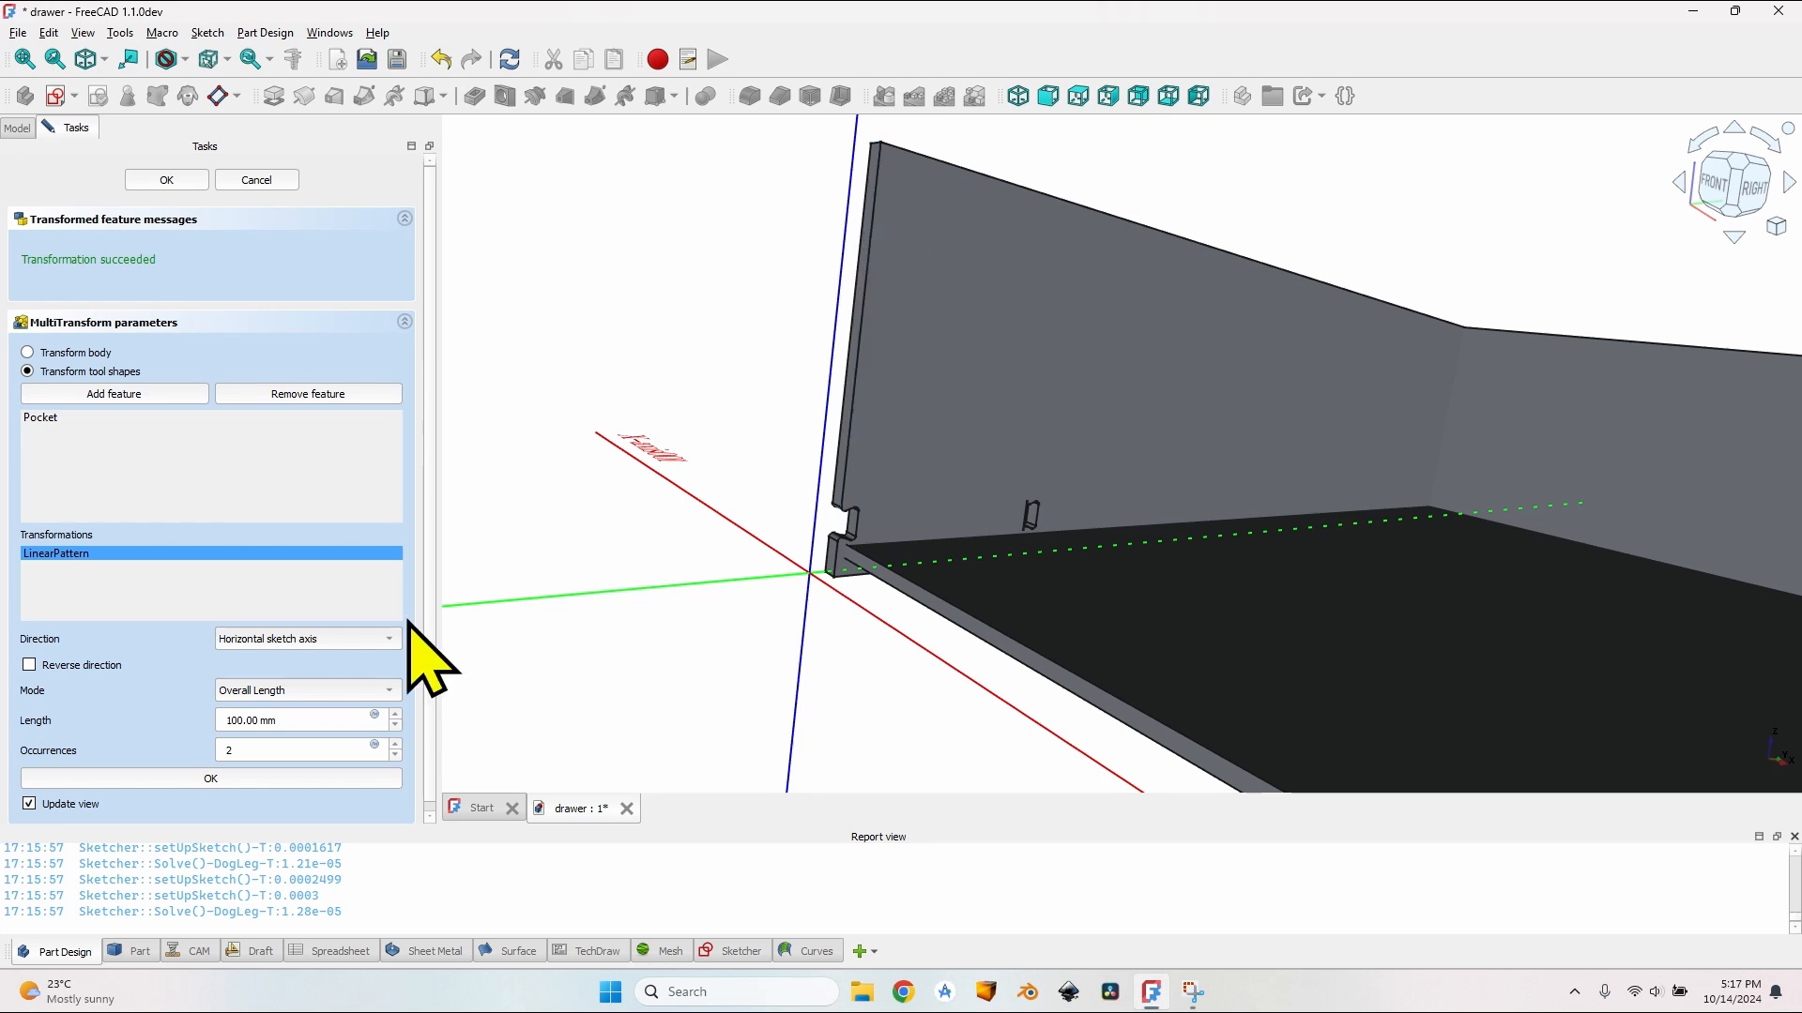
middle_drag(983, 507, 985, 592)
scroll(791, 583, up, 3)
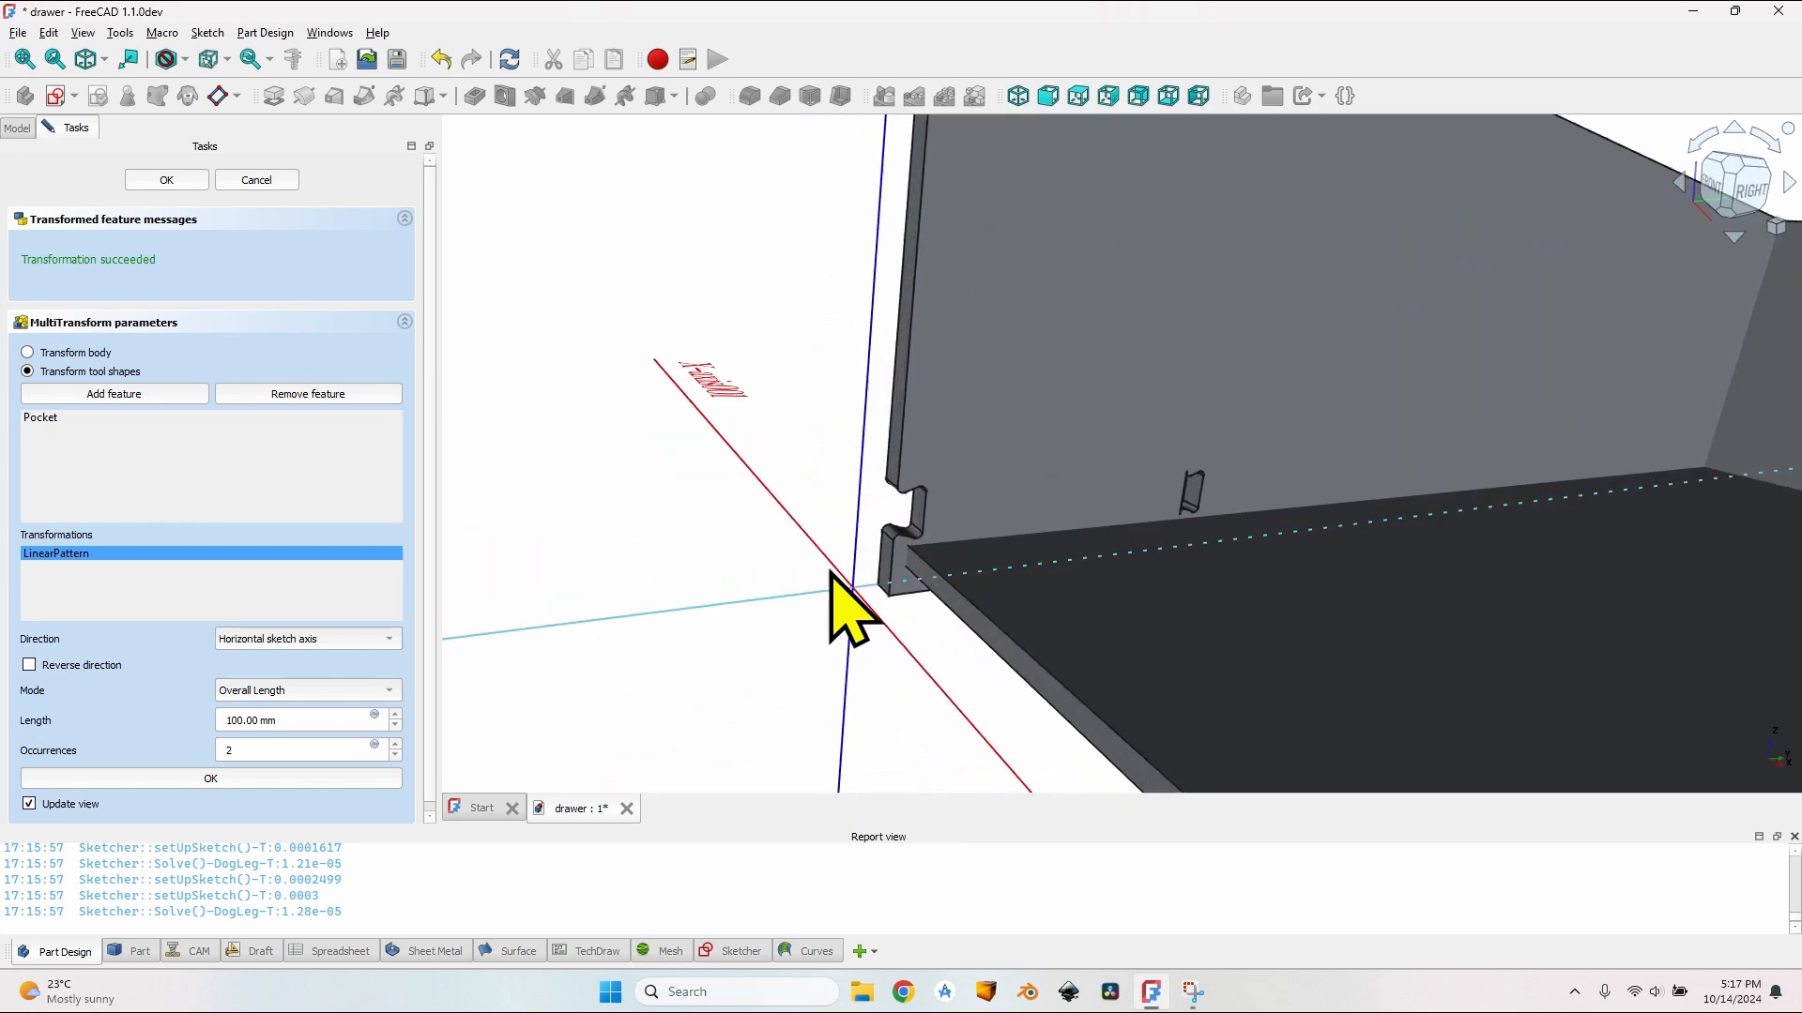
click(322, 640)
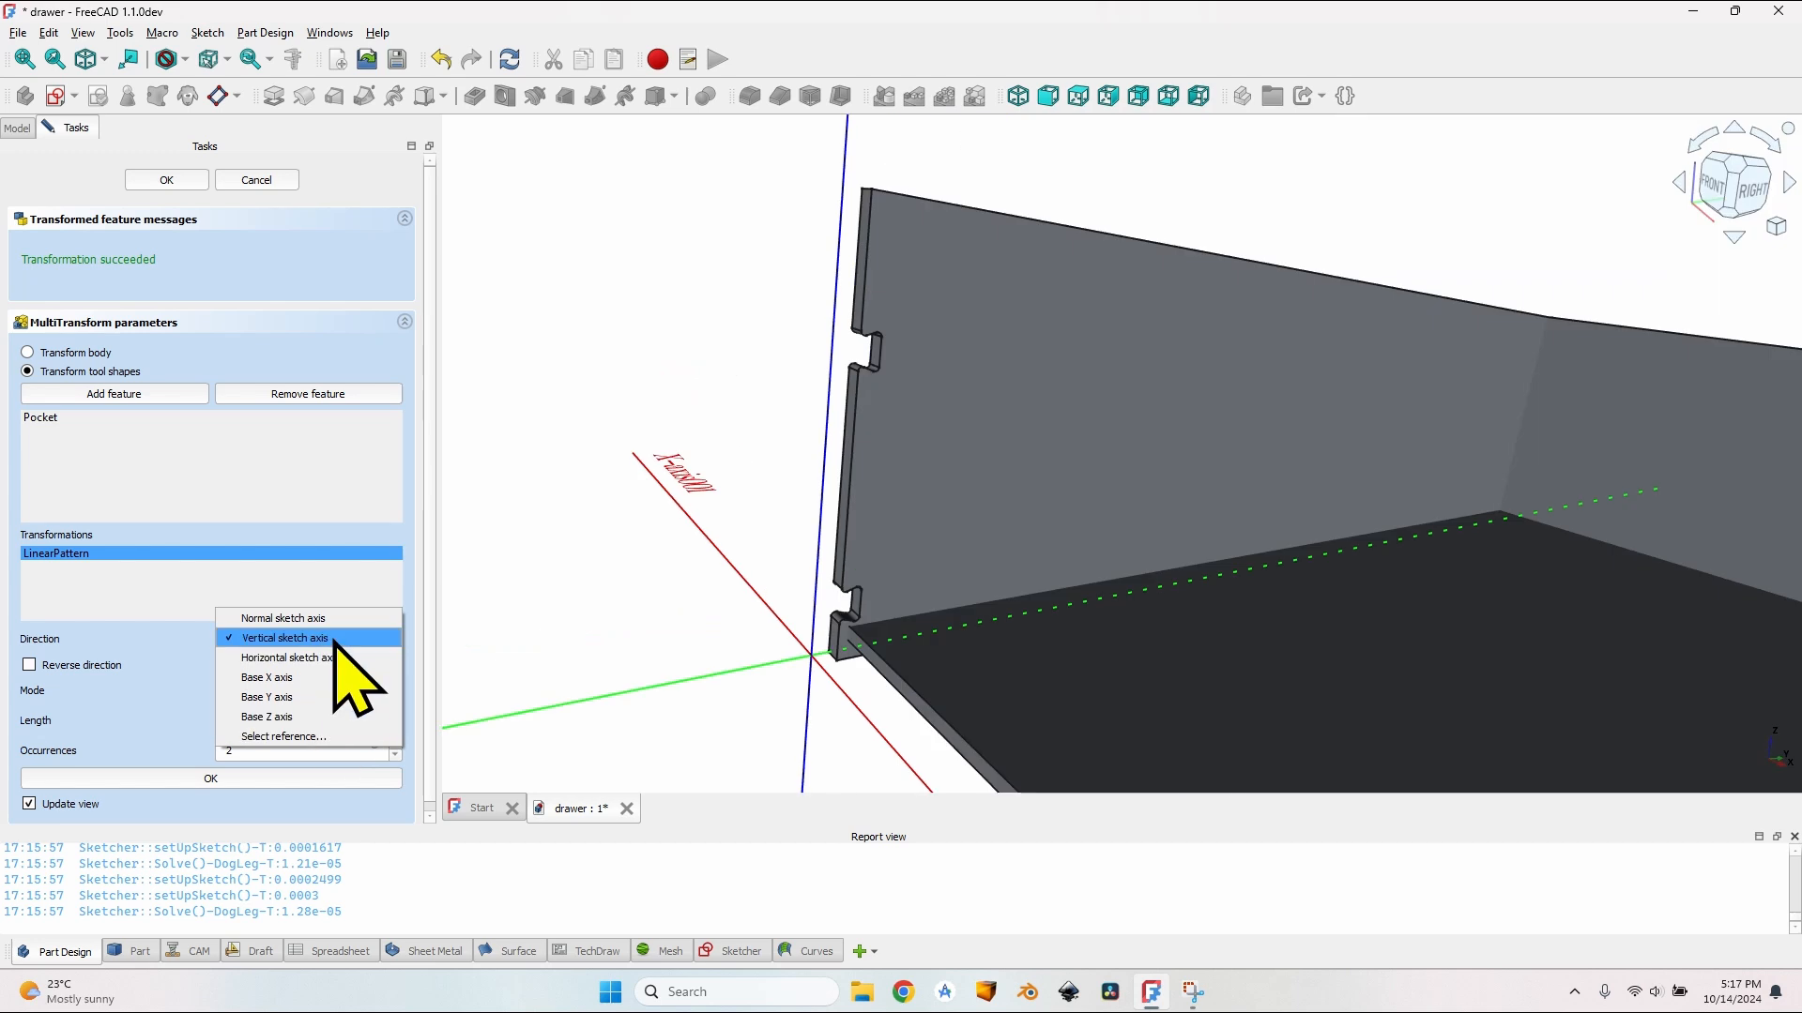
click(322, 715)
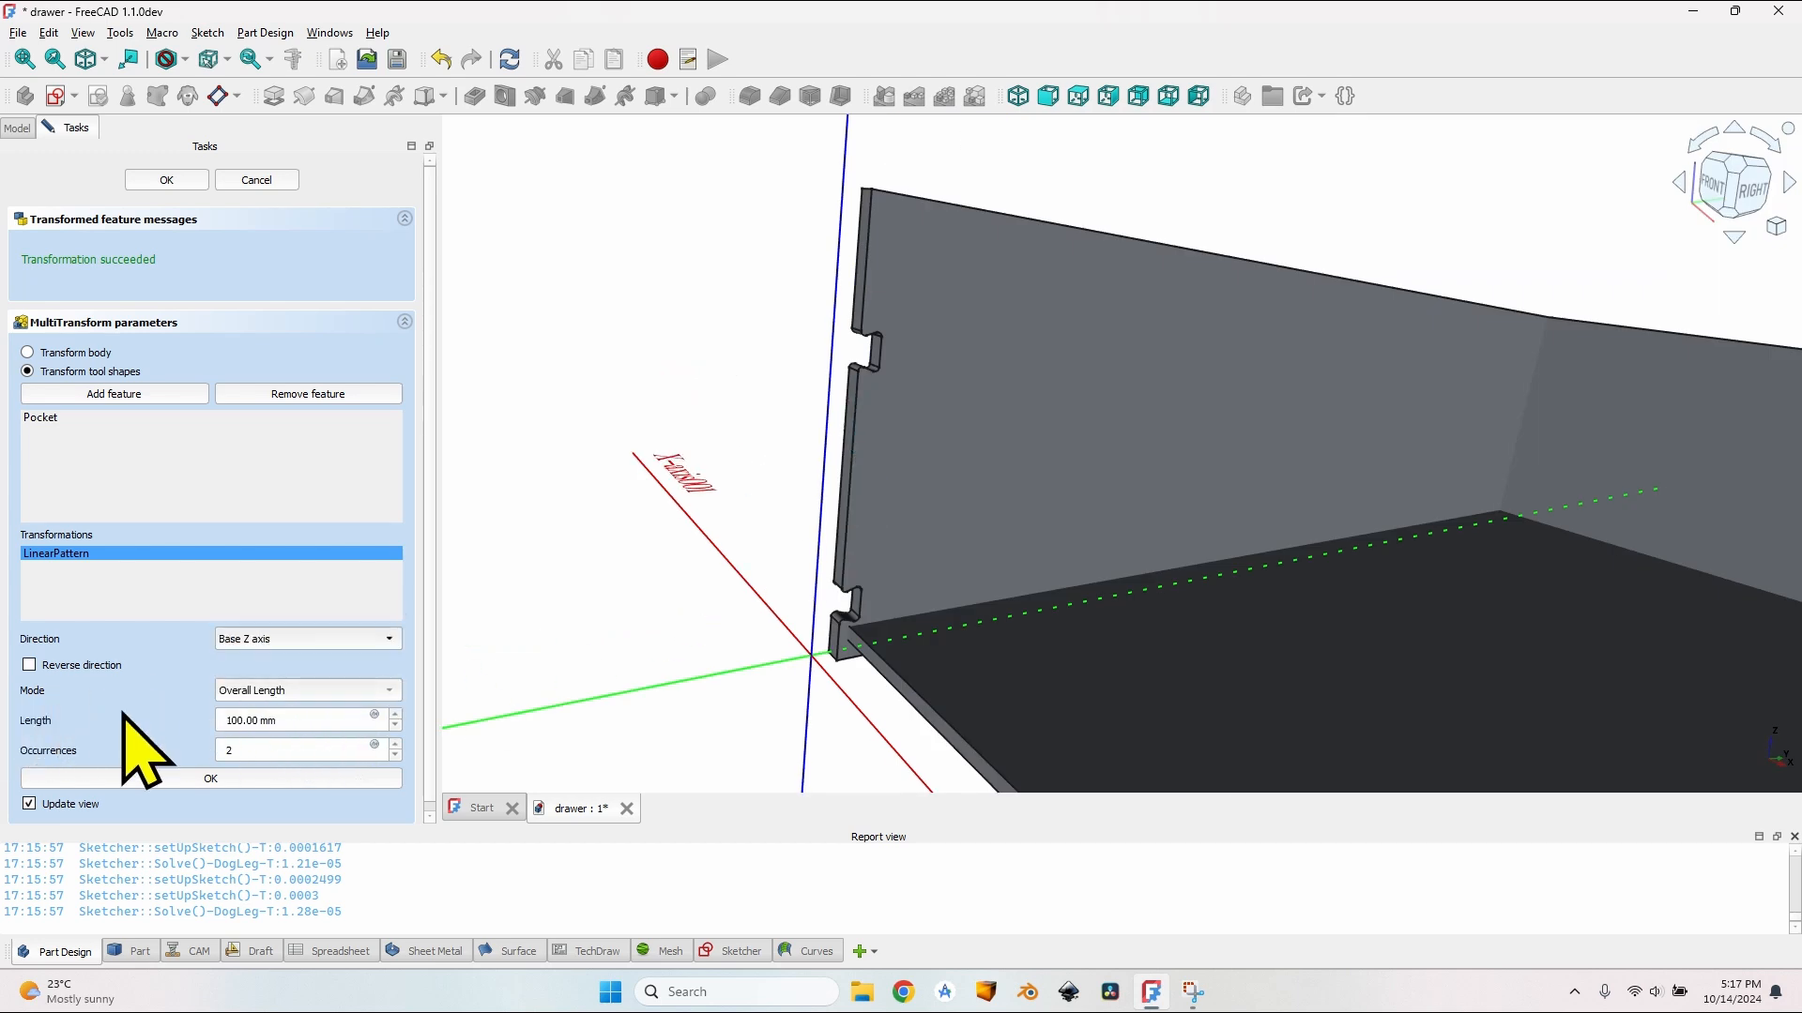
Step: Drive the linear pattern's overall length with the expression VarSet.DrawerHeight - 2 * VarSet.DovetailOffset
click(374, 715)
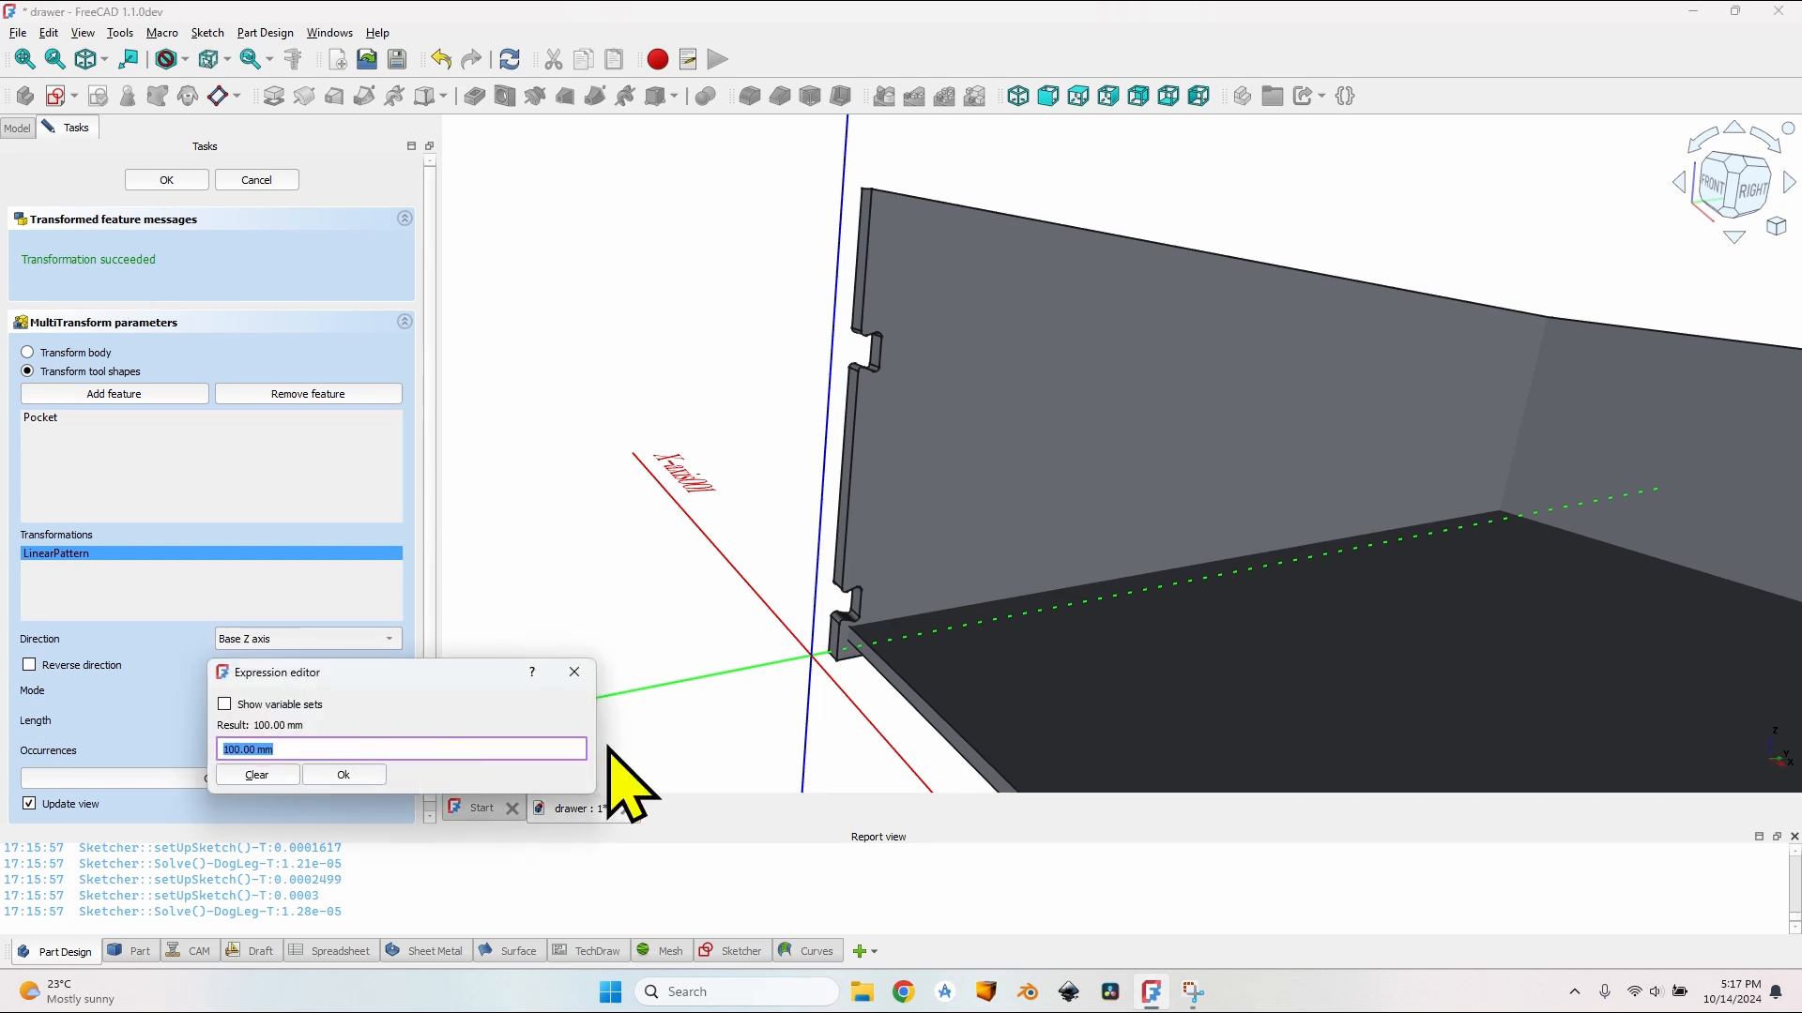
text(VarSet.)
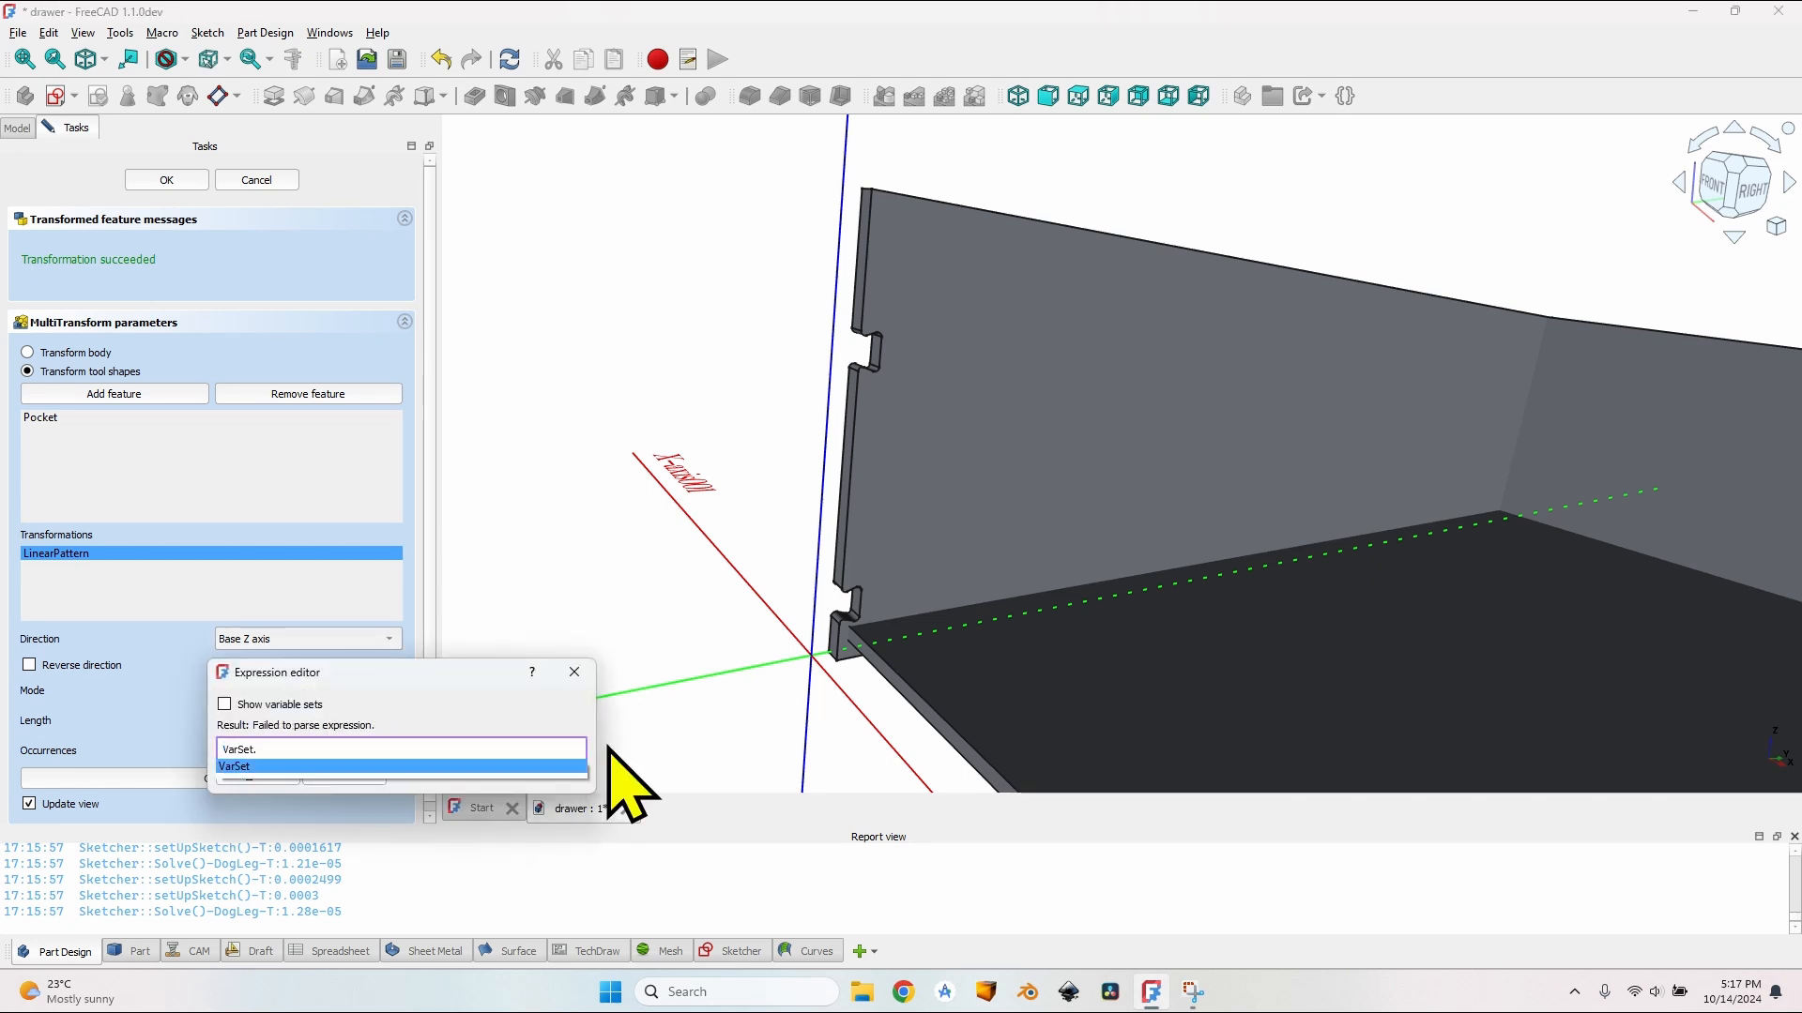
text(DrawerHeight- ()
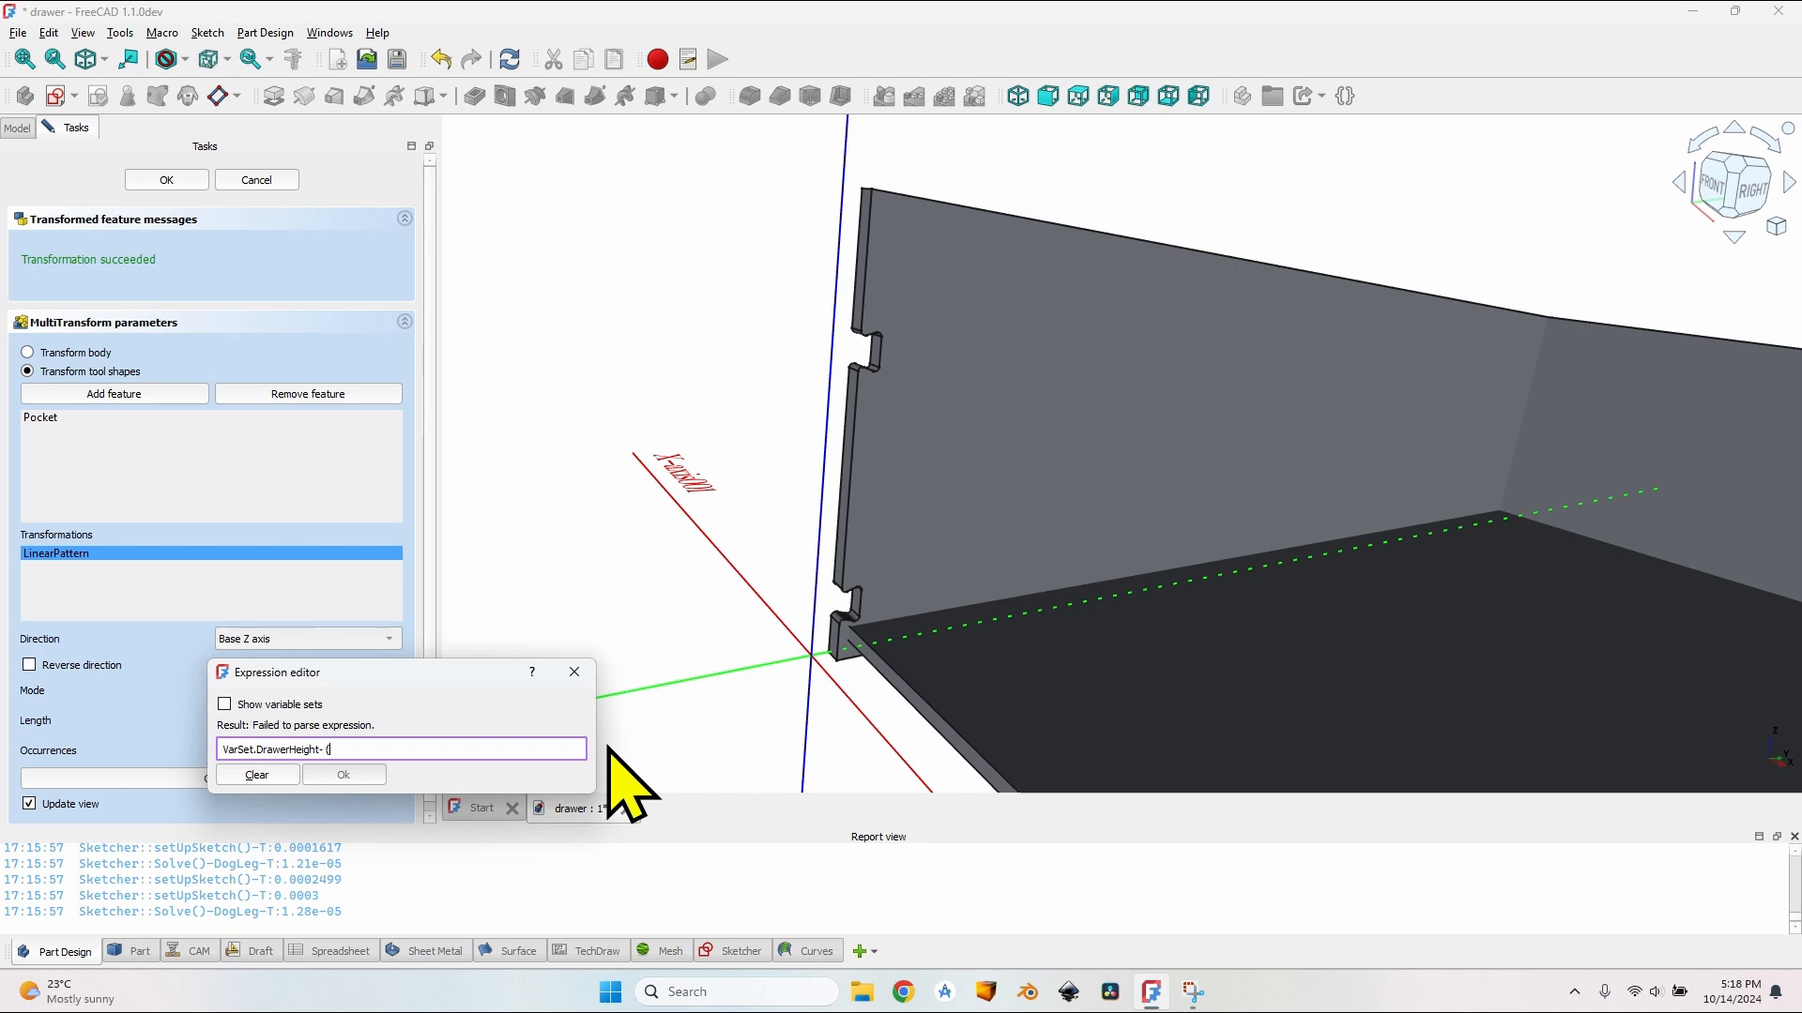
key(BackSpace)
text(2 *)
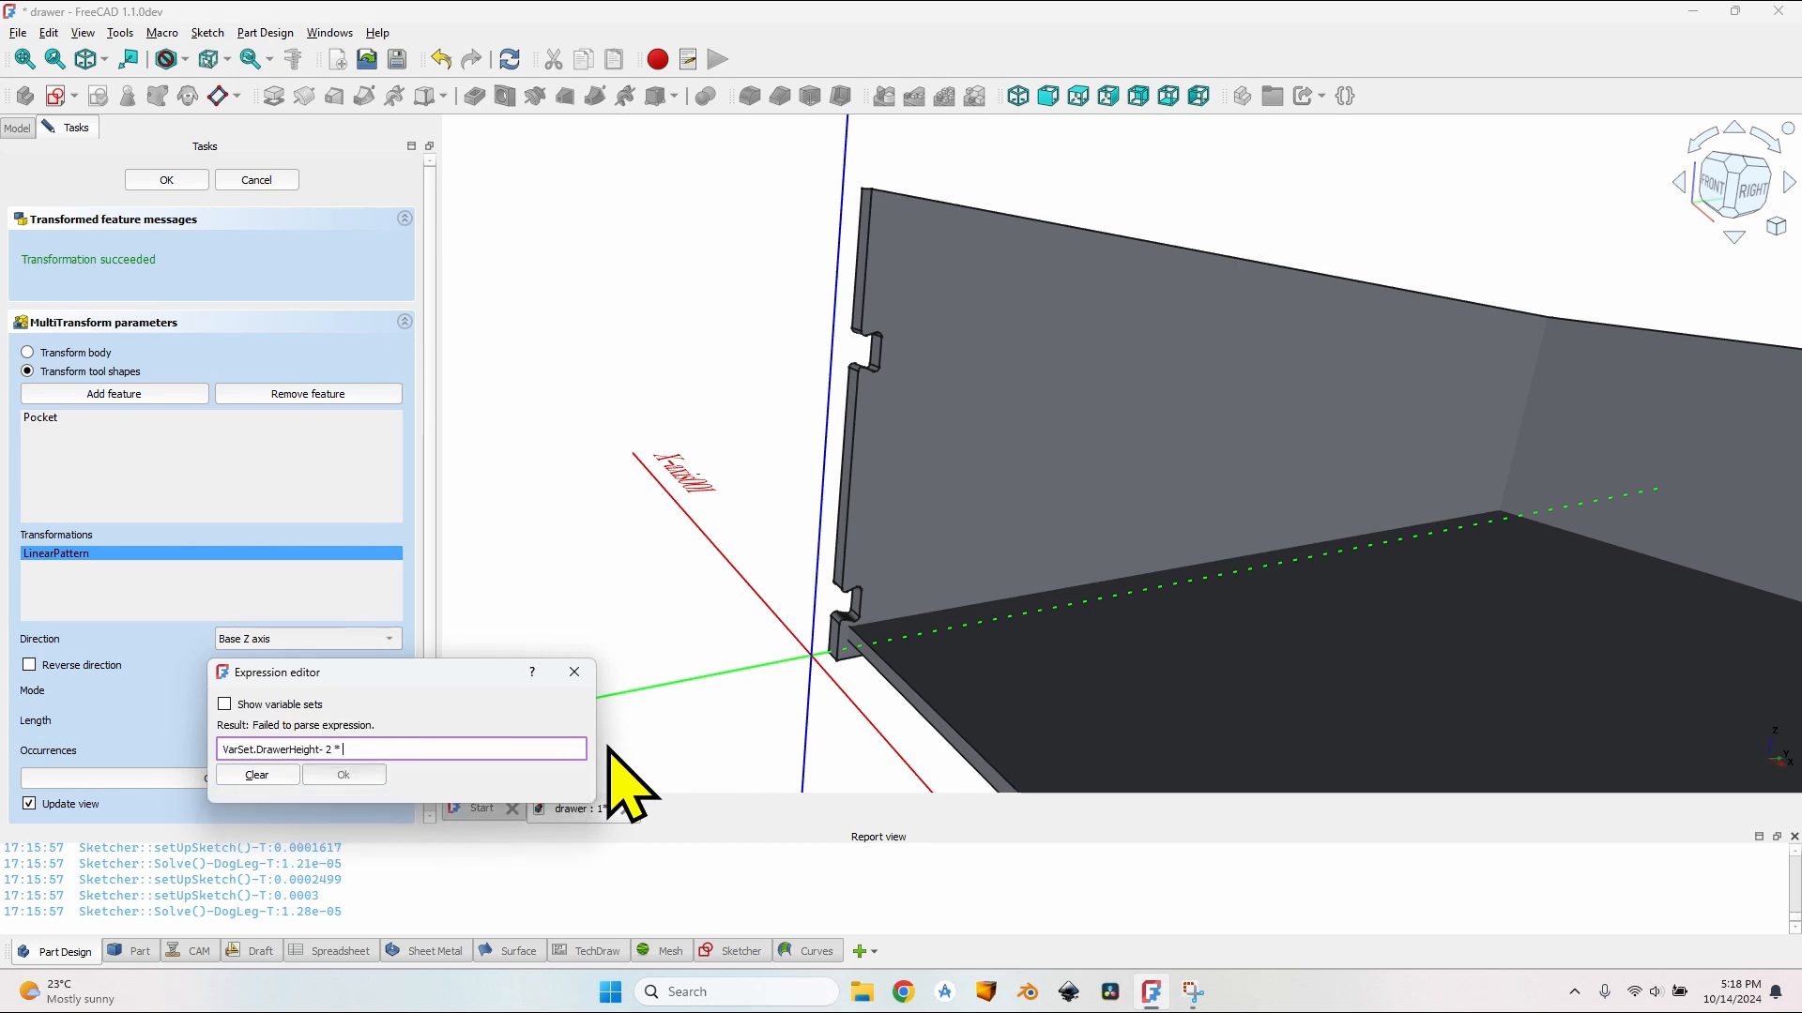
text( VarSet.DovetailOffset)
key(Down)
key(Down)
key(Down)
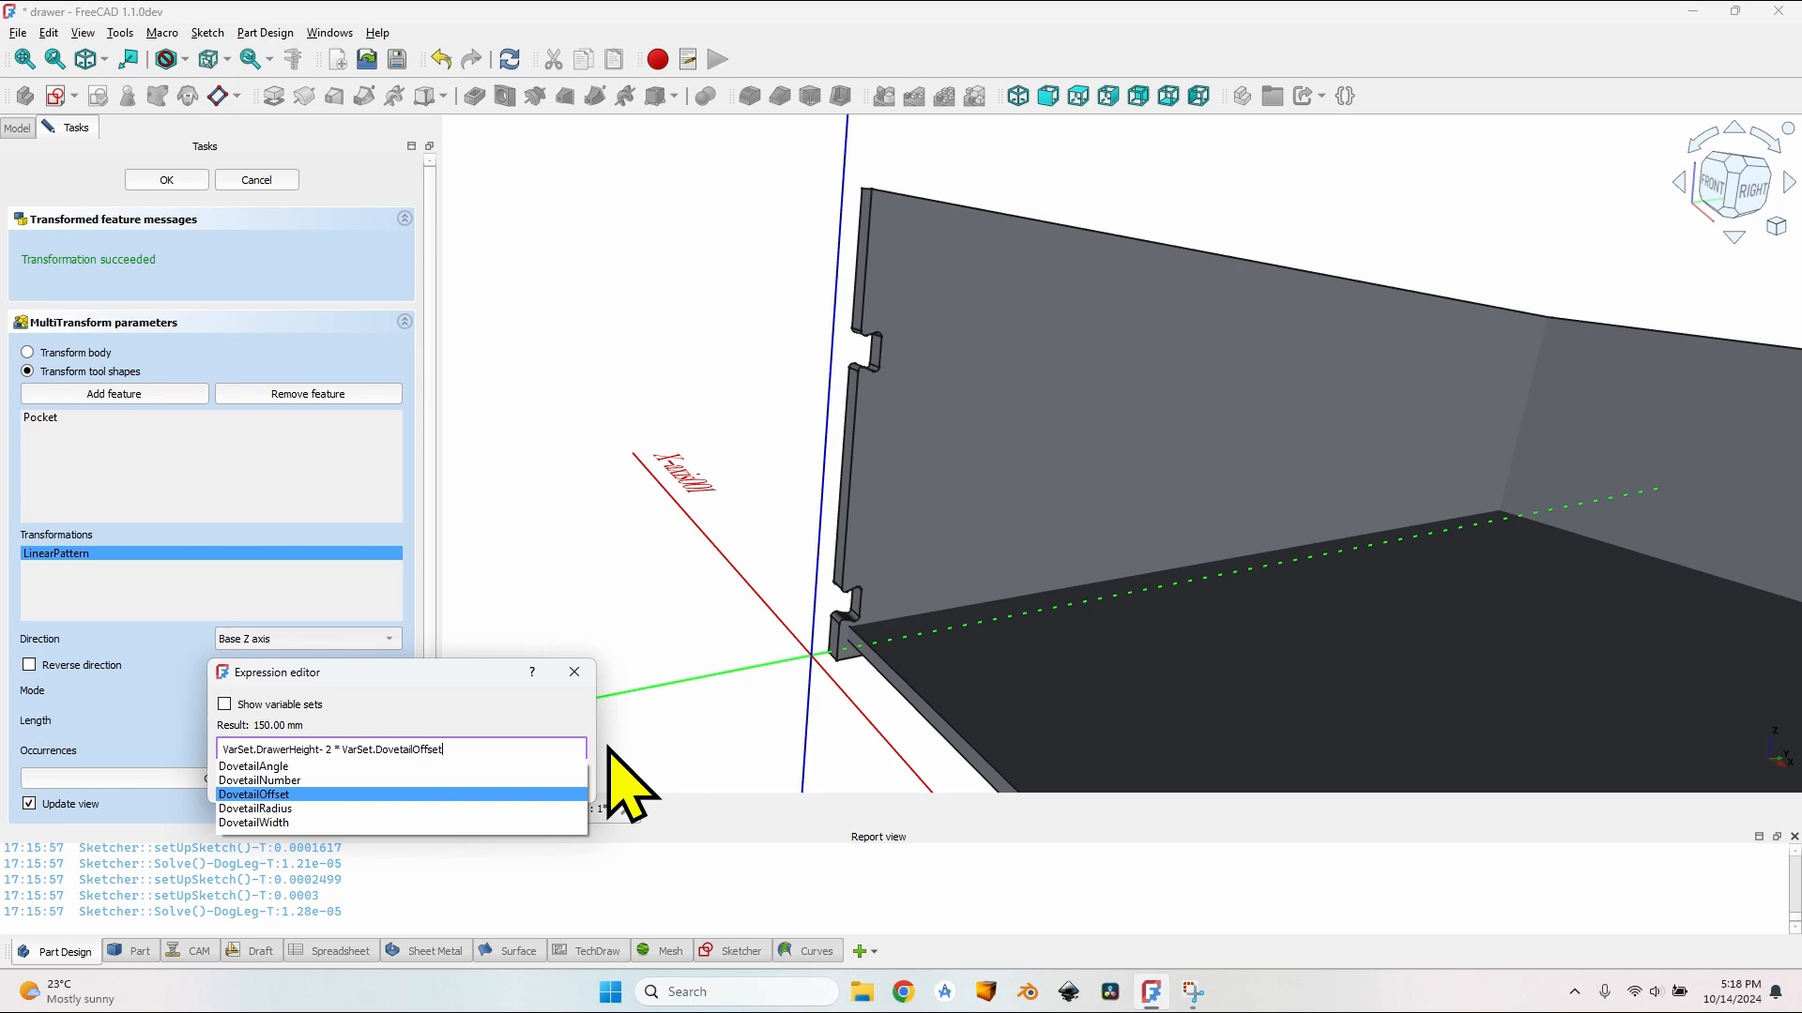
key(Return)
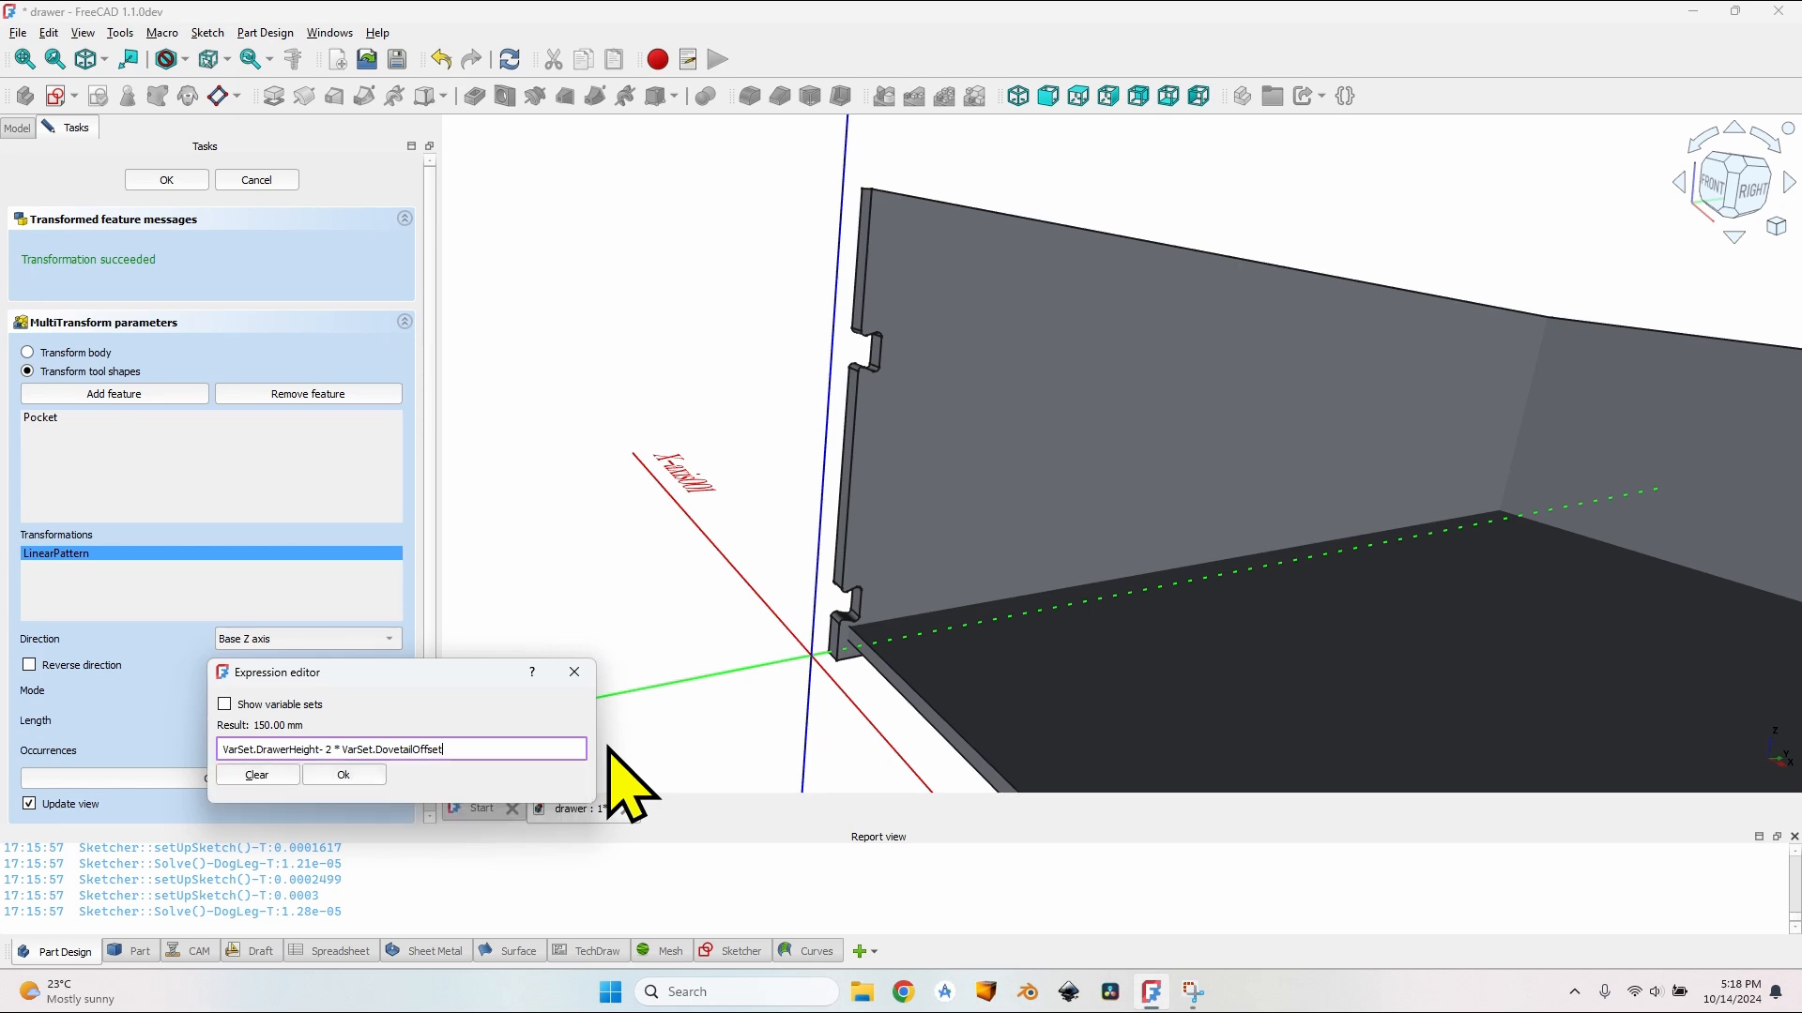
click(345, 779)
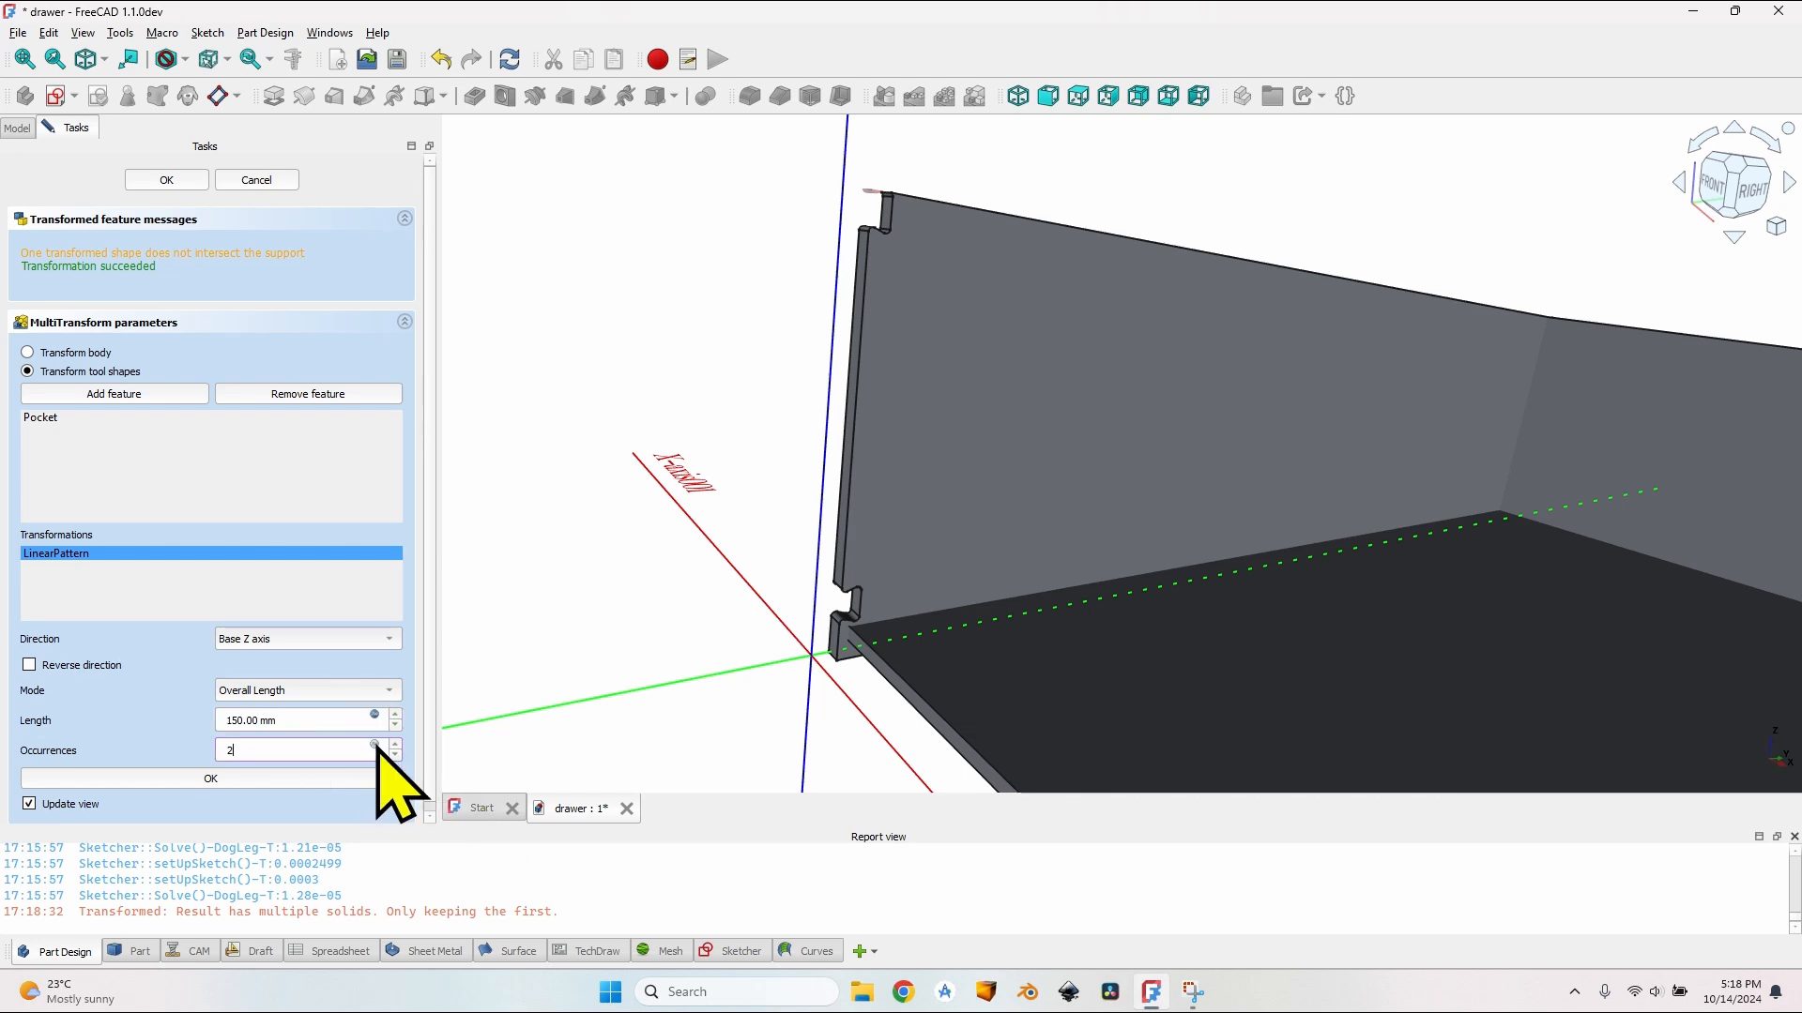
Step: Drive the linear pattern's occurrences with the expression VarSet.DovetailNumber, and reopen that expression for review
click(375, 746)
text(VarSet.Dove)
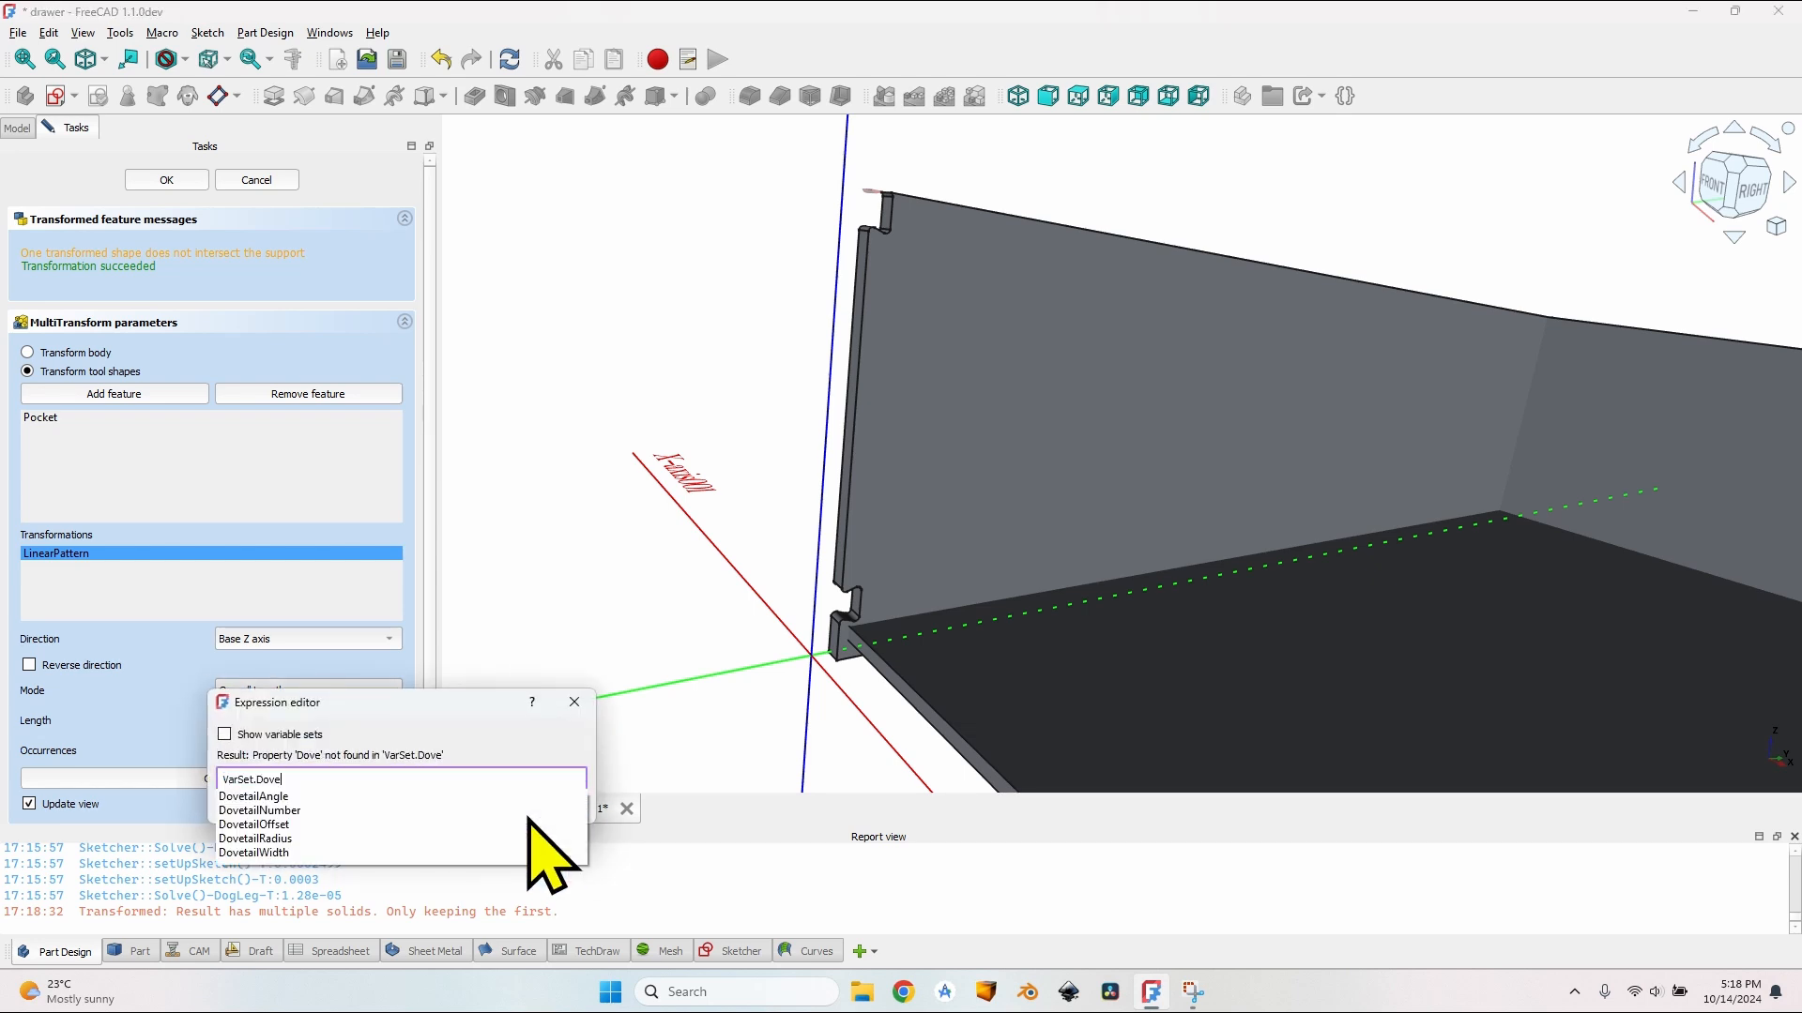
key(Down)
key(Down)
key(Return)
key(Return)
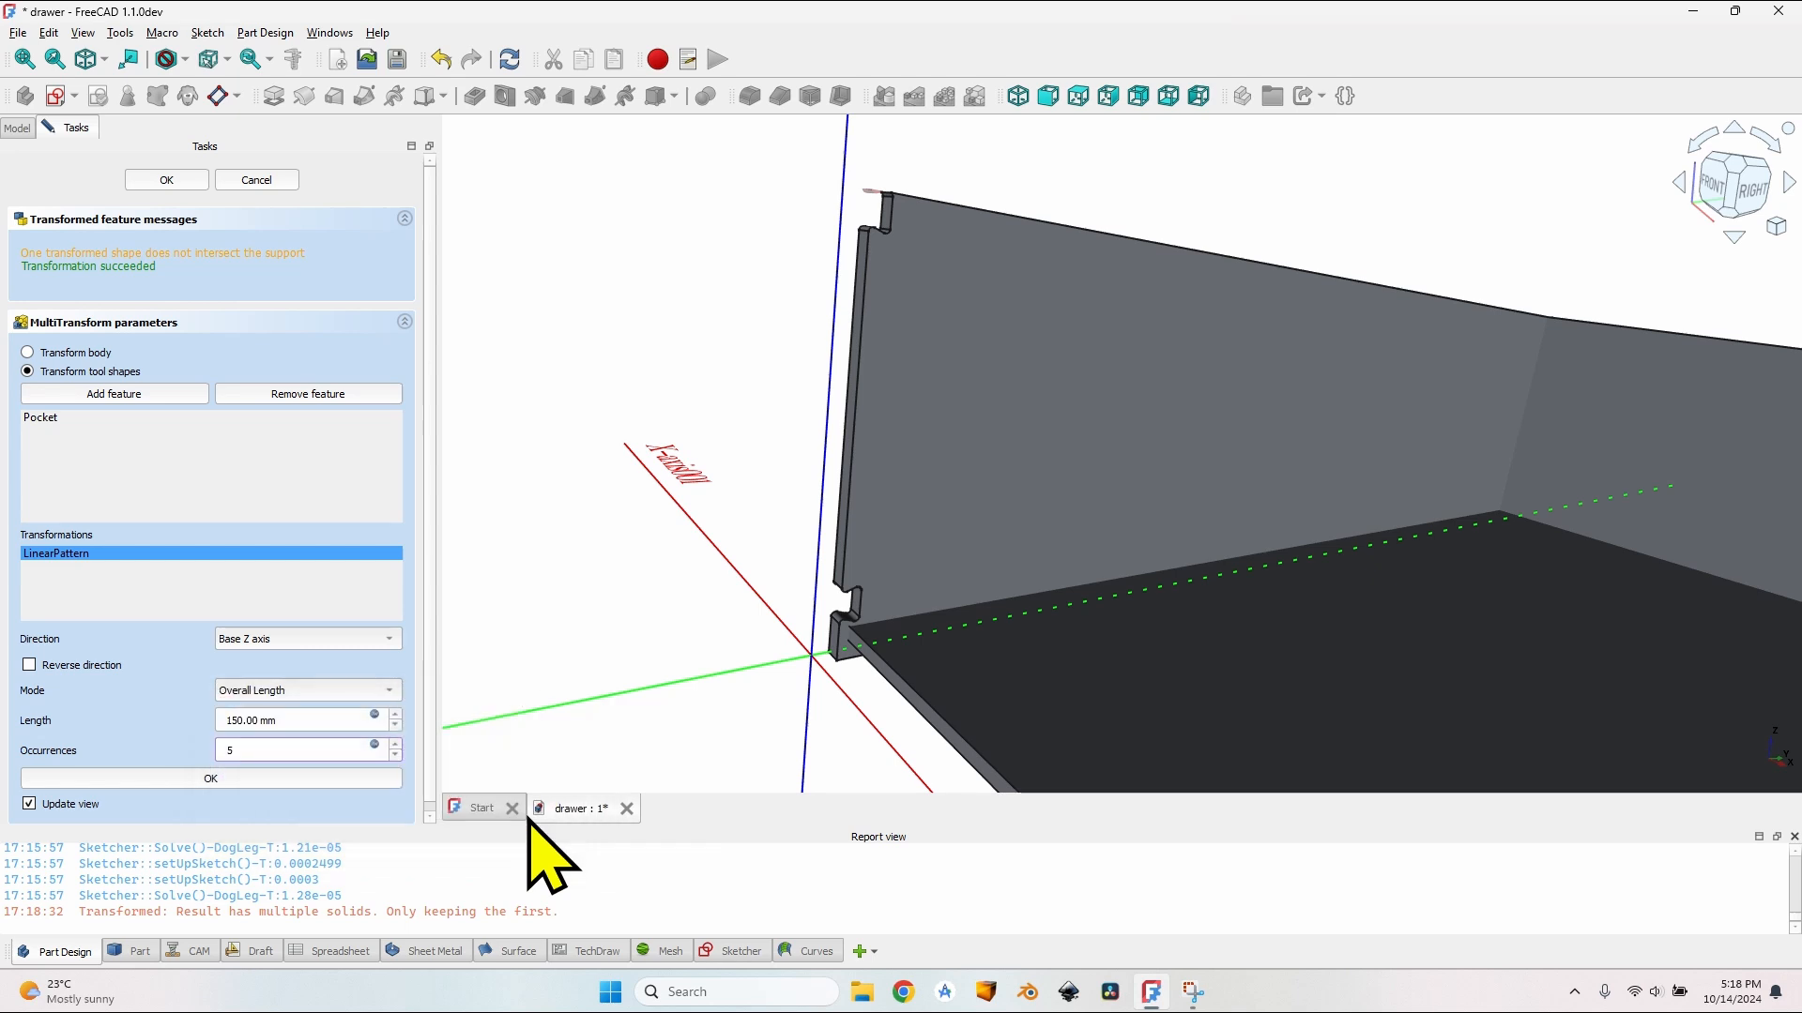
click(374, 746)
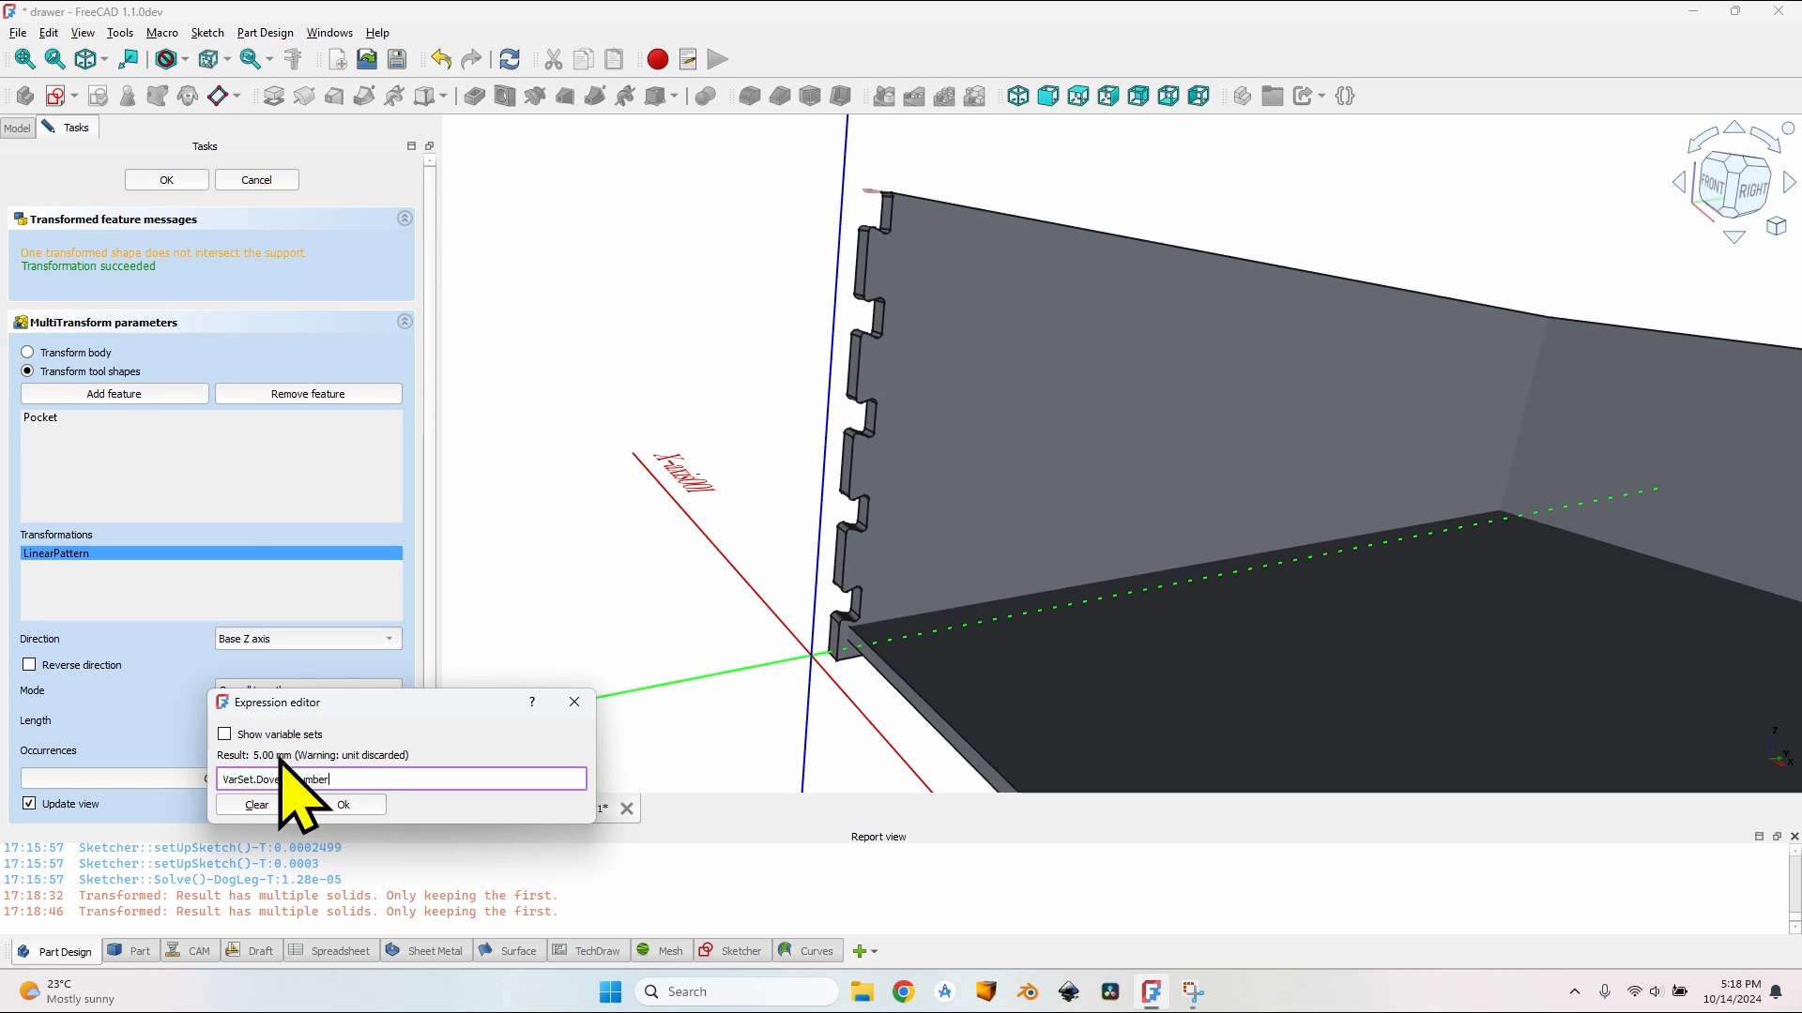
Step: Confirm the occurrences expression and examine the patterned dovetail cuts near the upper end of the left side panel
key(Return)
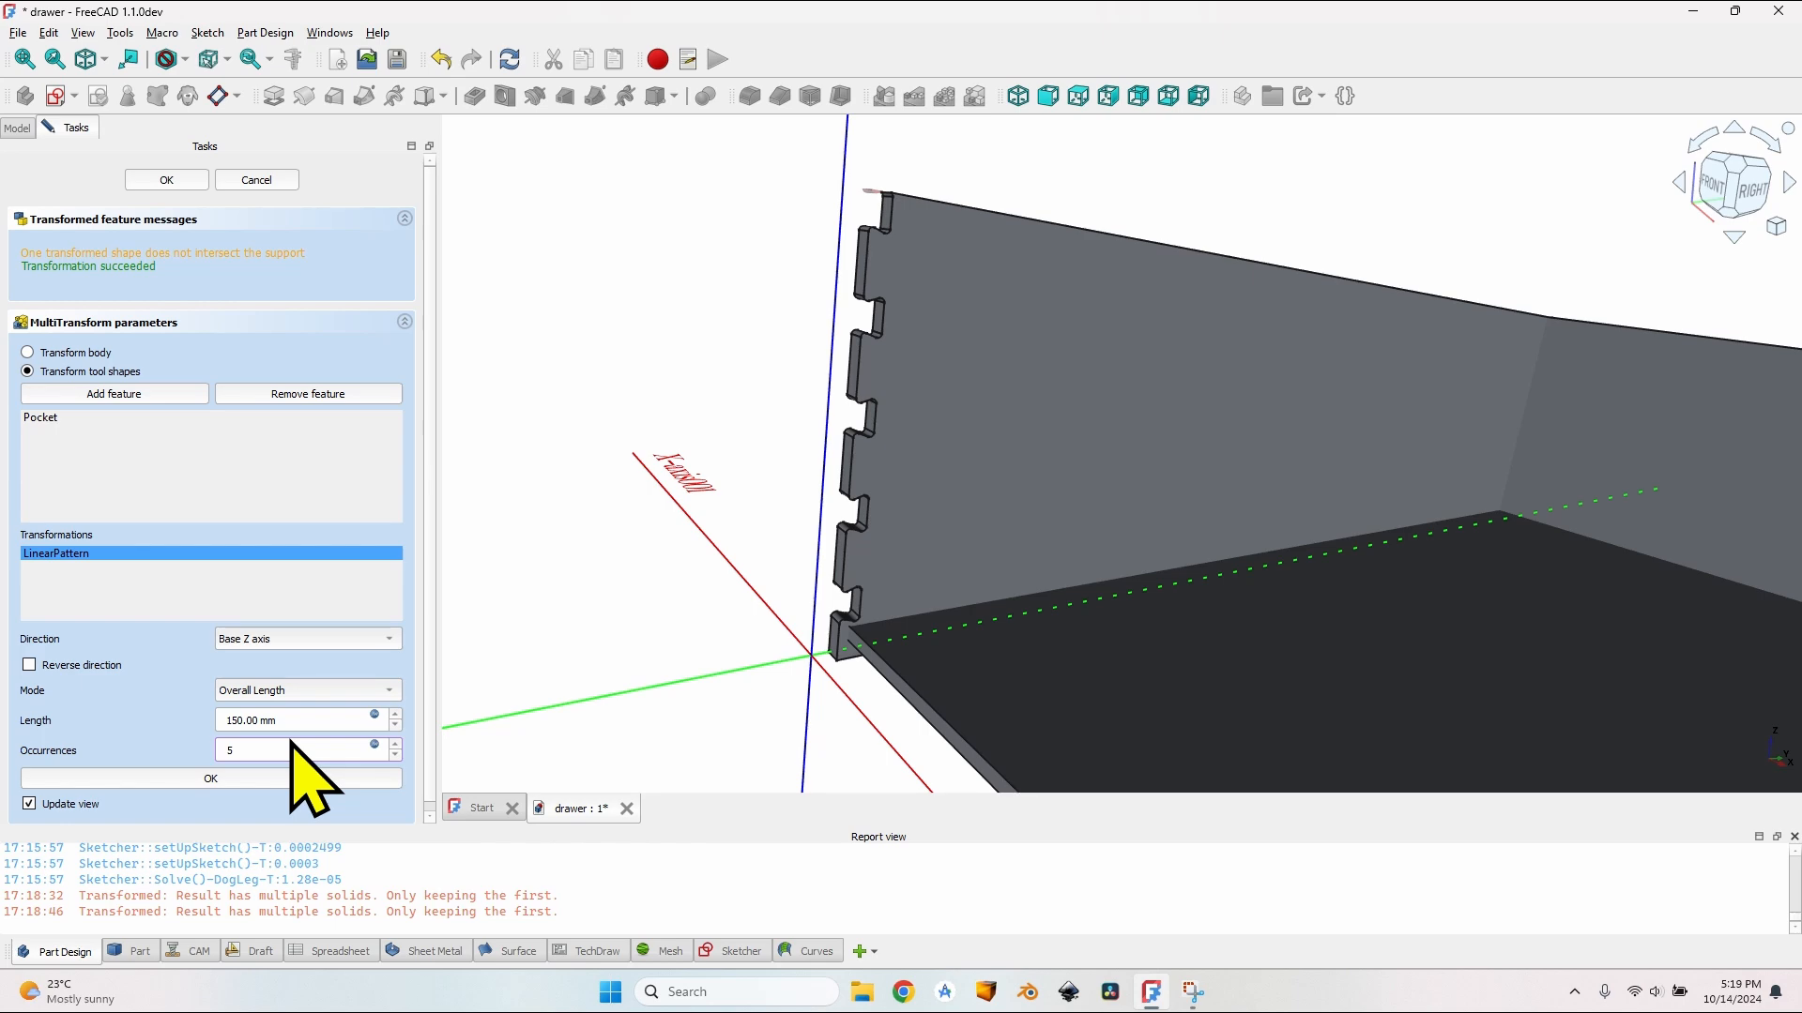
middle_drag(724, 563, 877, 535)
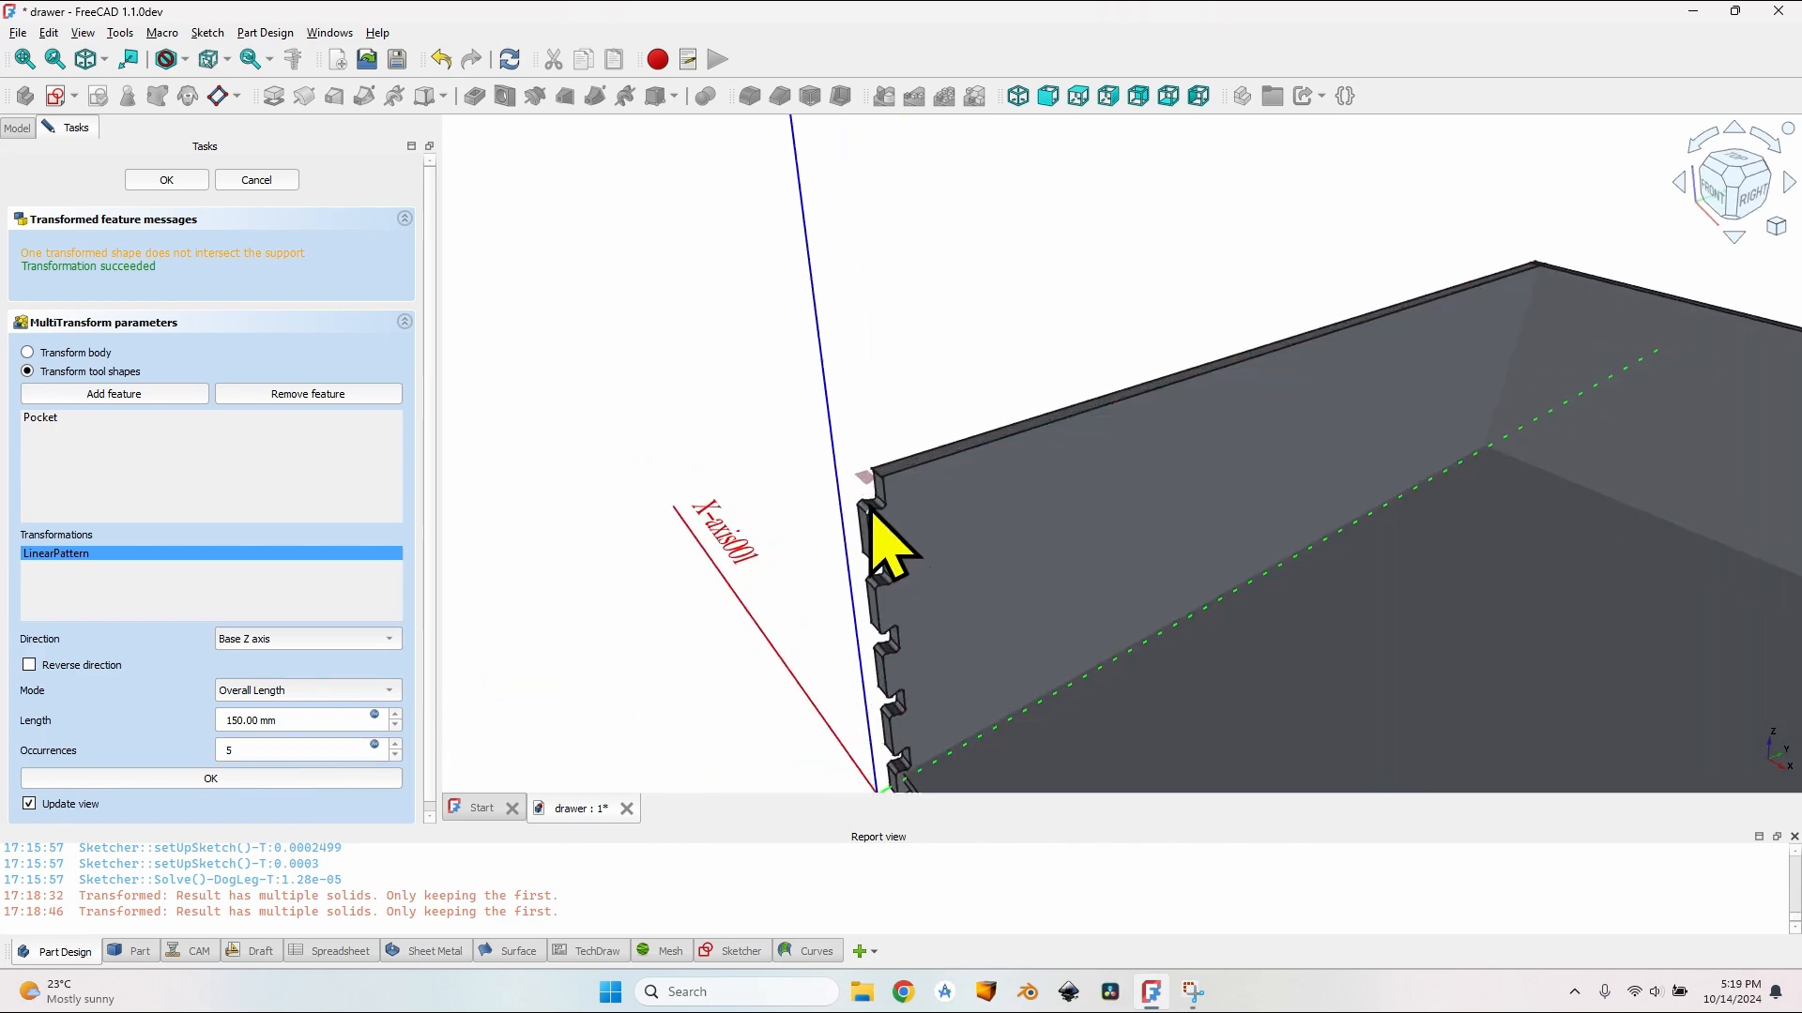
scroll(871, 512, up, 5)
scroll(1061, 663, down, 5)
middle_drag(1086, 650, 1086, 442)
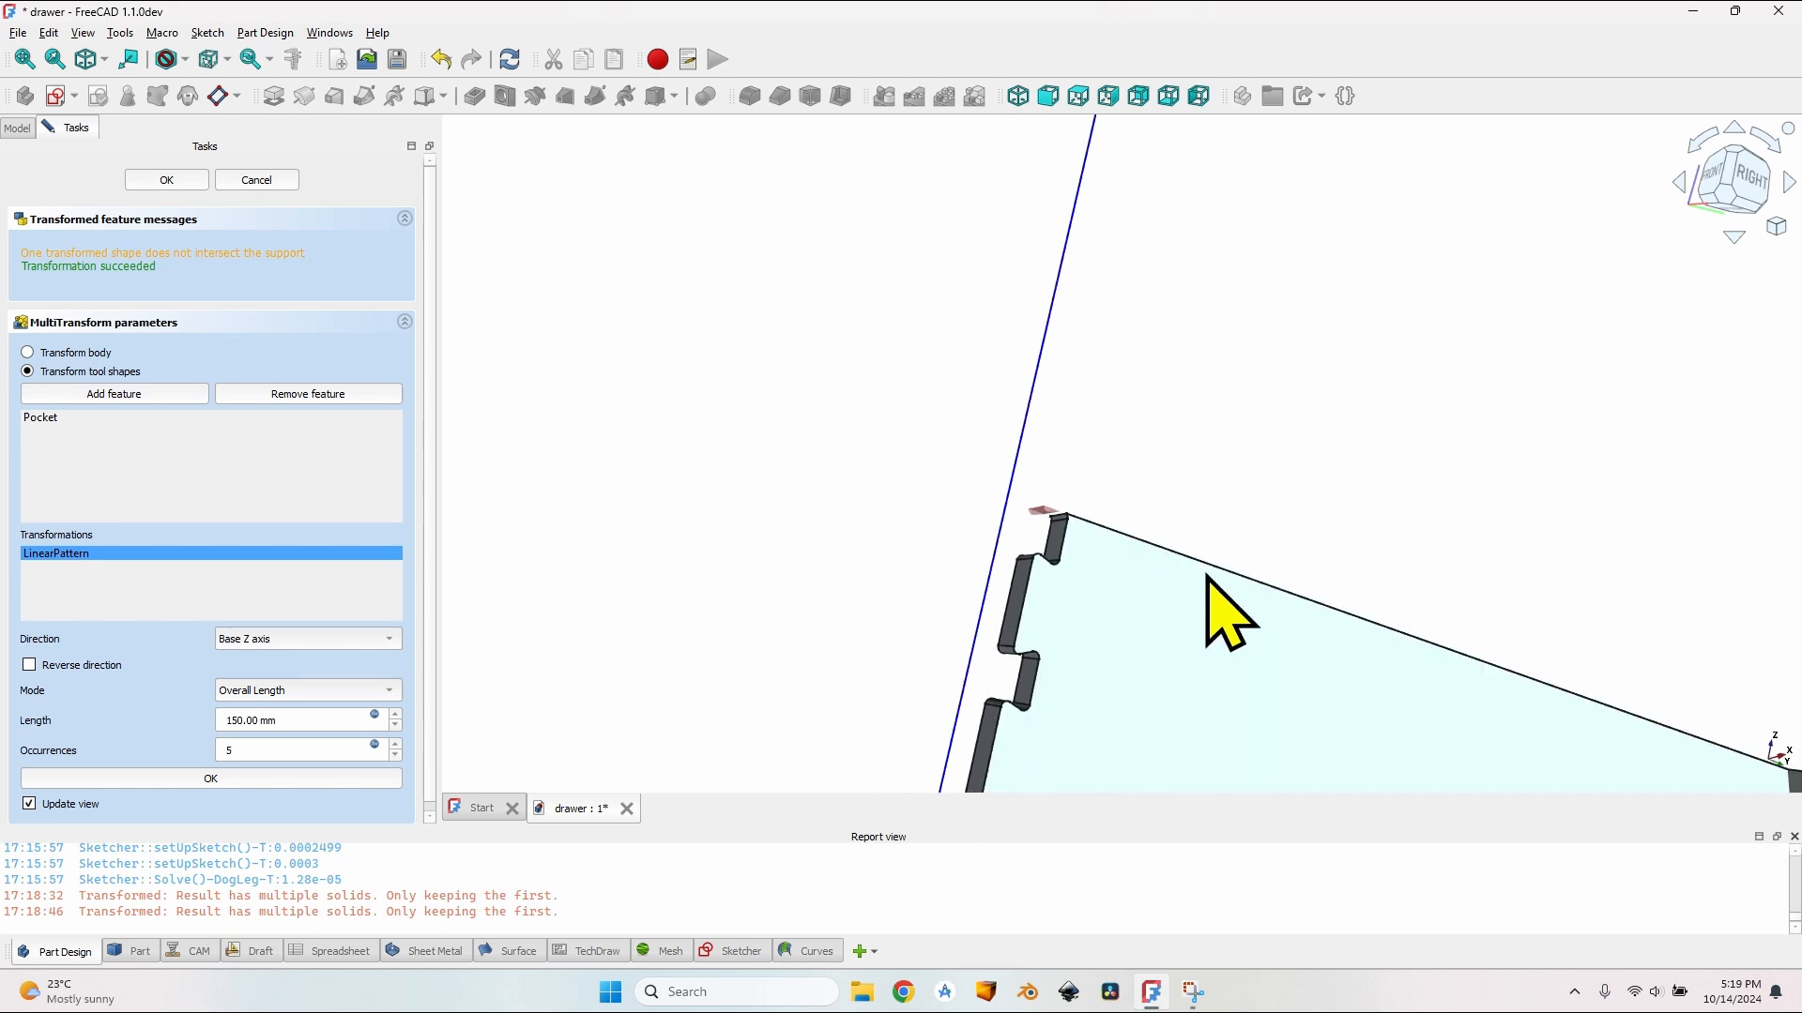
middle_drag(1207, 579, 825, 404)
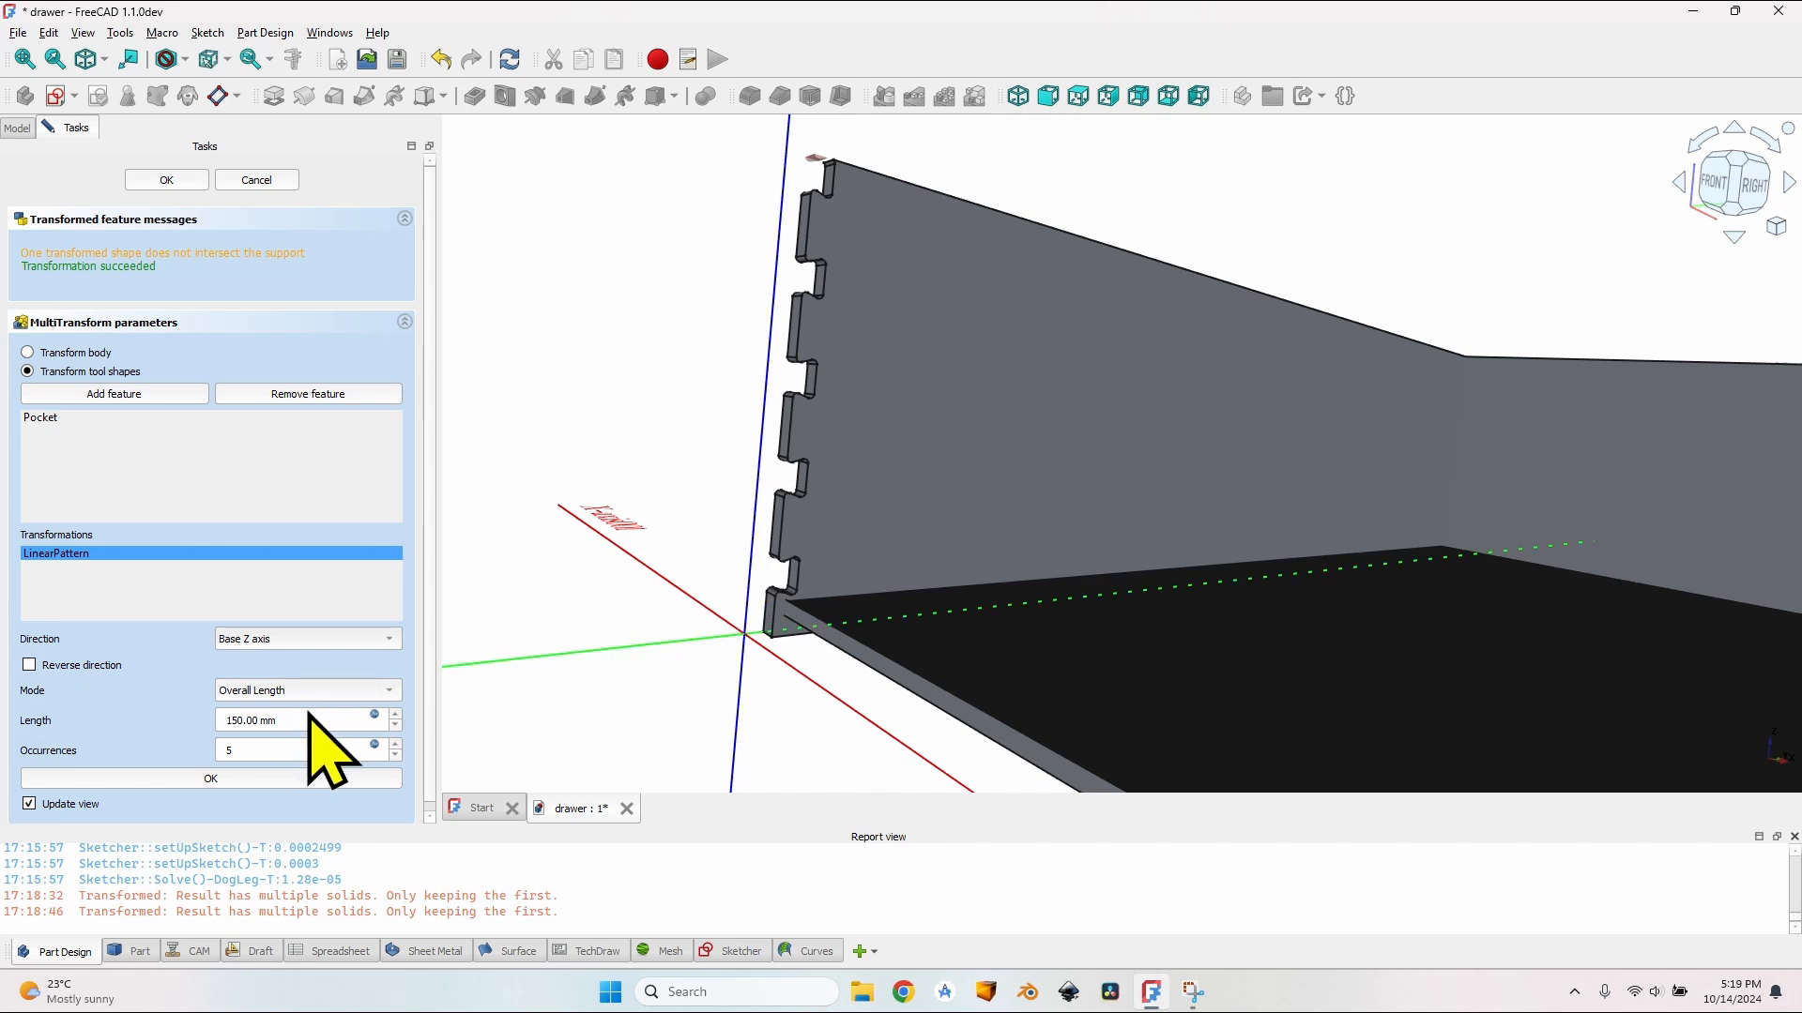
Step: Extend the linear pattern's length expression to VarSet.DrawerHeight - 2 * VarSet.DovetailOffset - VarSet.DovetailWidth
click(375, 715)
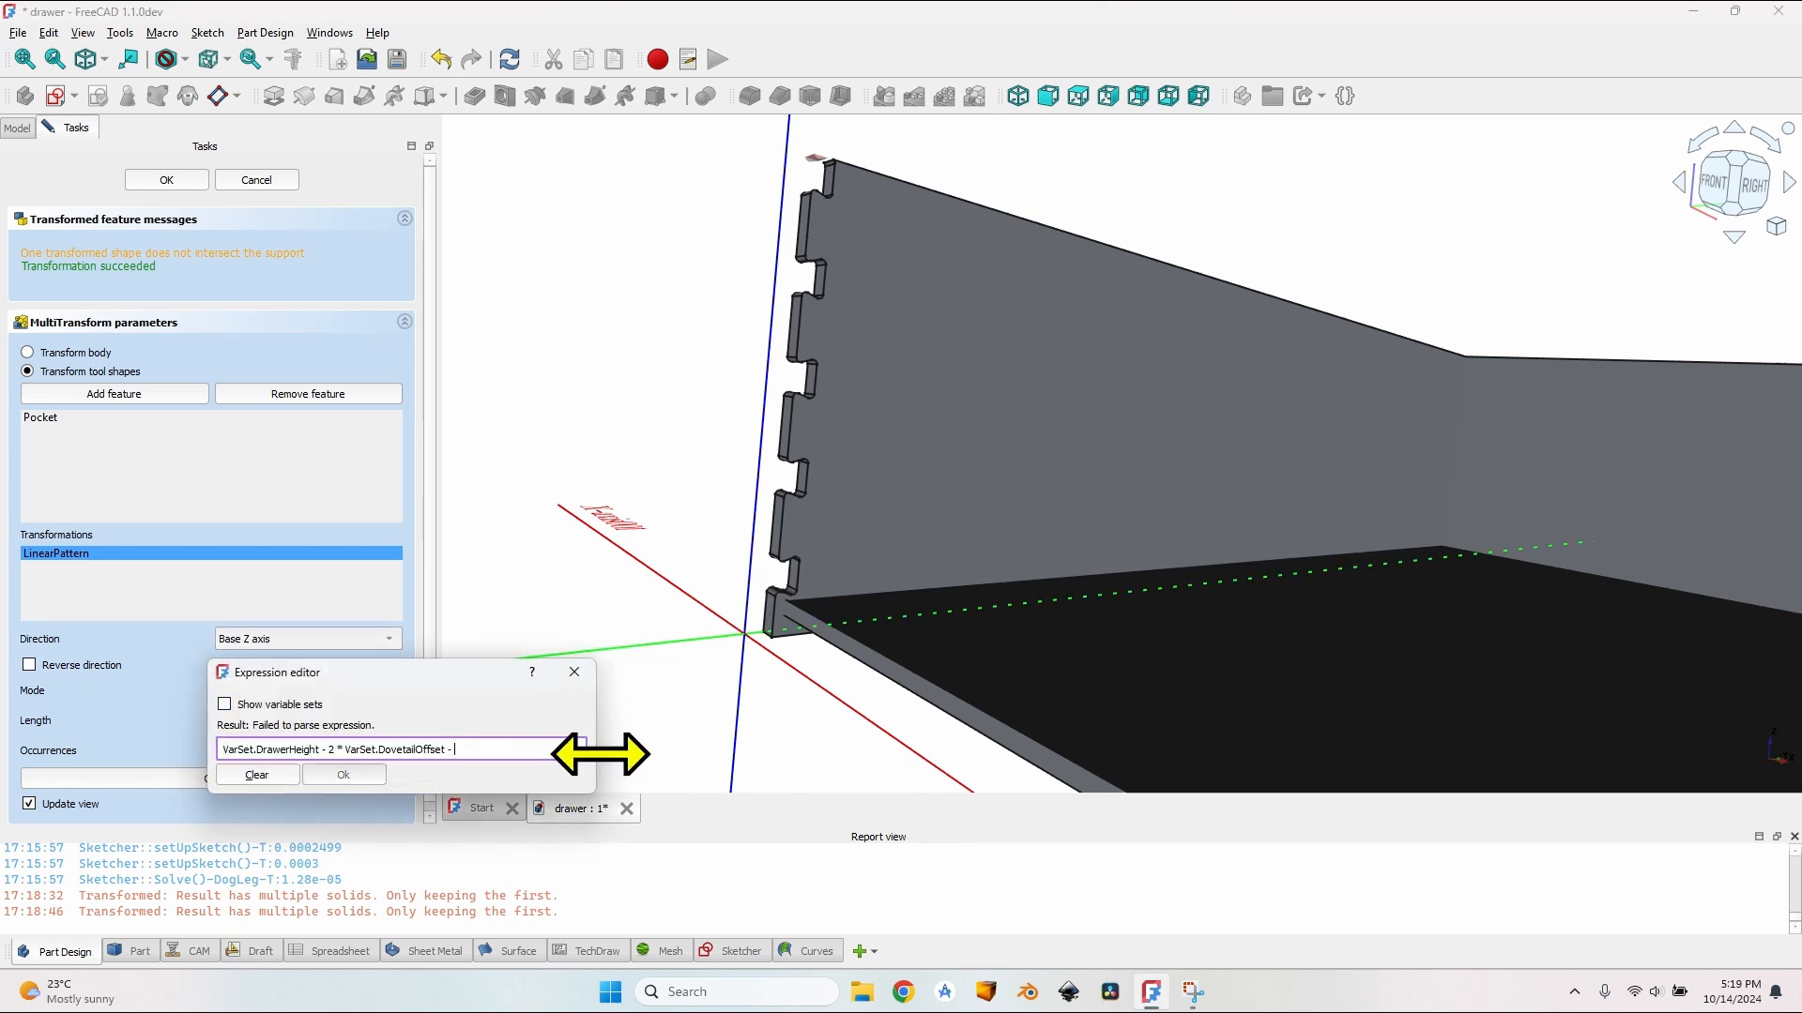
text(- VarSet.Dove)
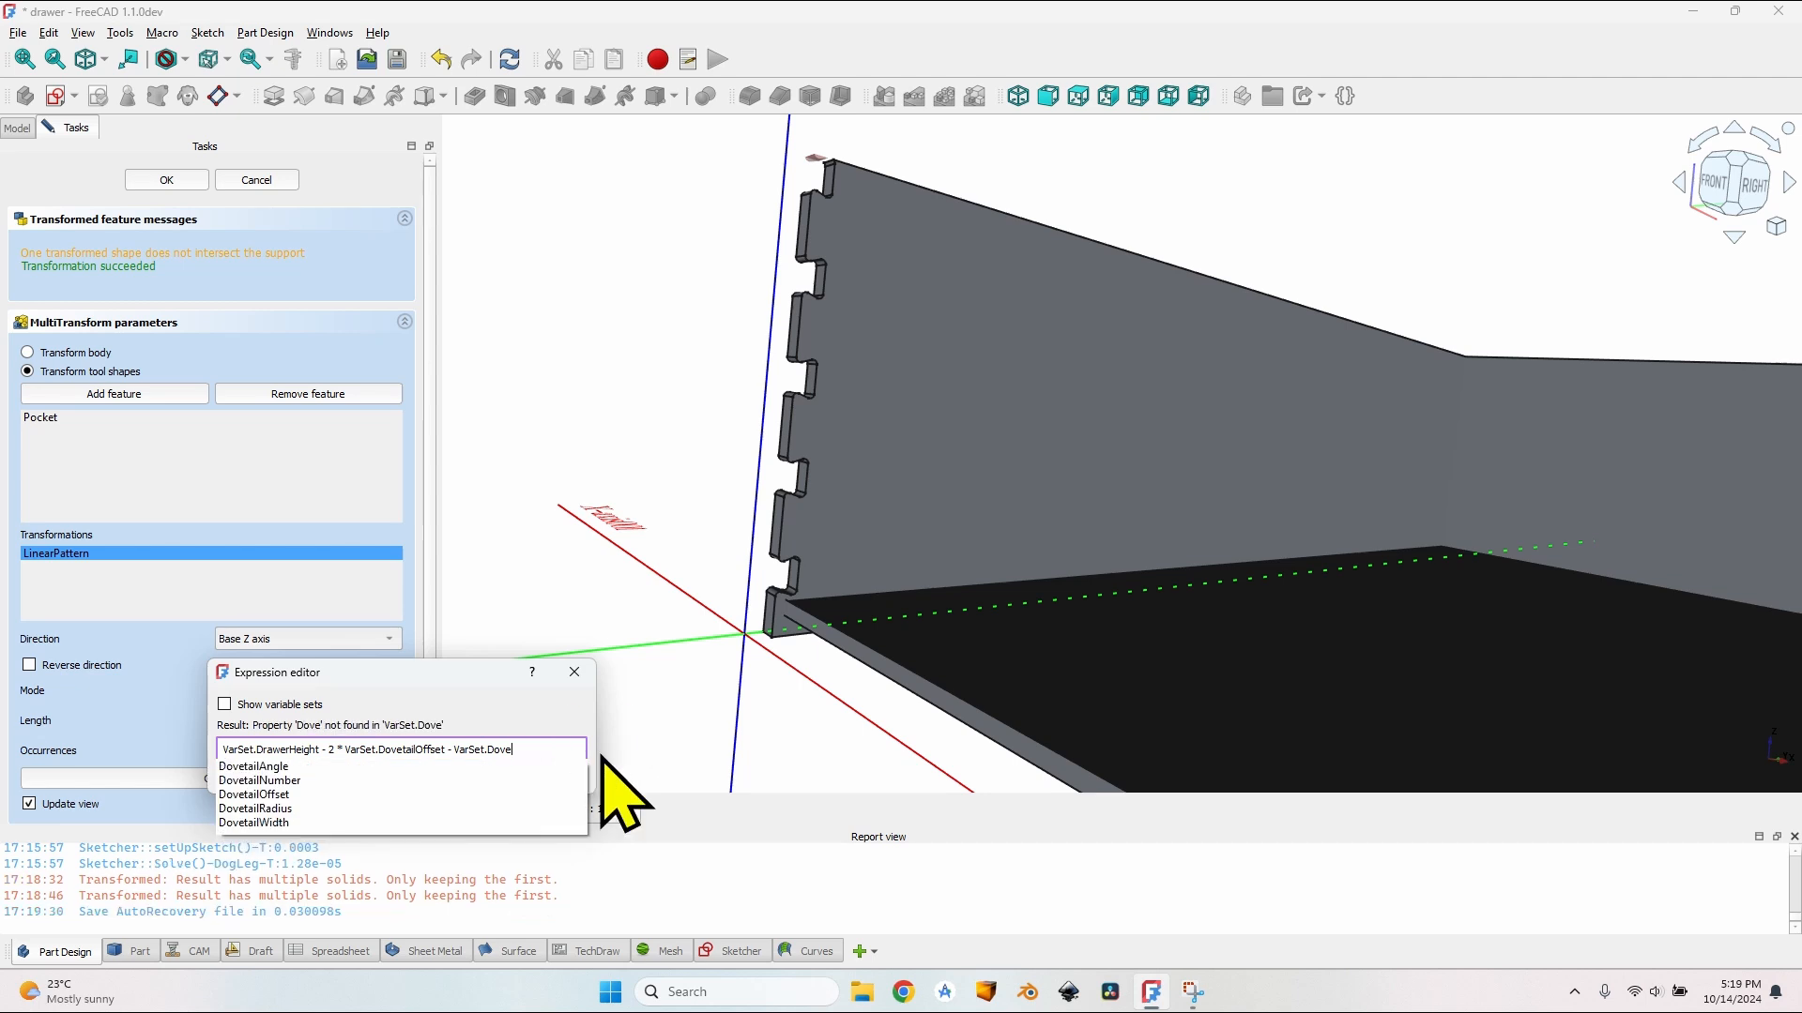
key(Down)
key(Down)
key(Down)
key(Down)
key(Down)
key(Return)
key(Return)
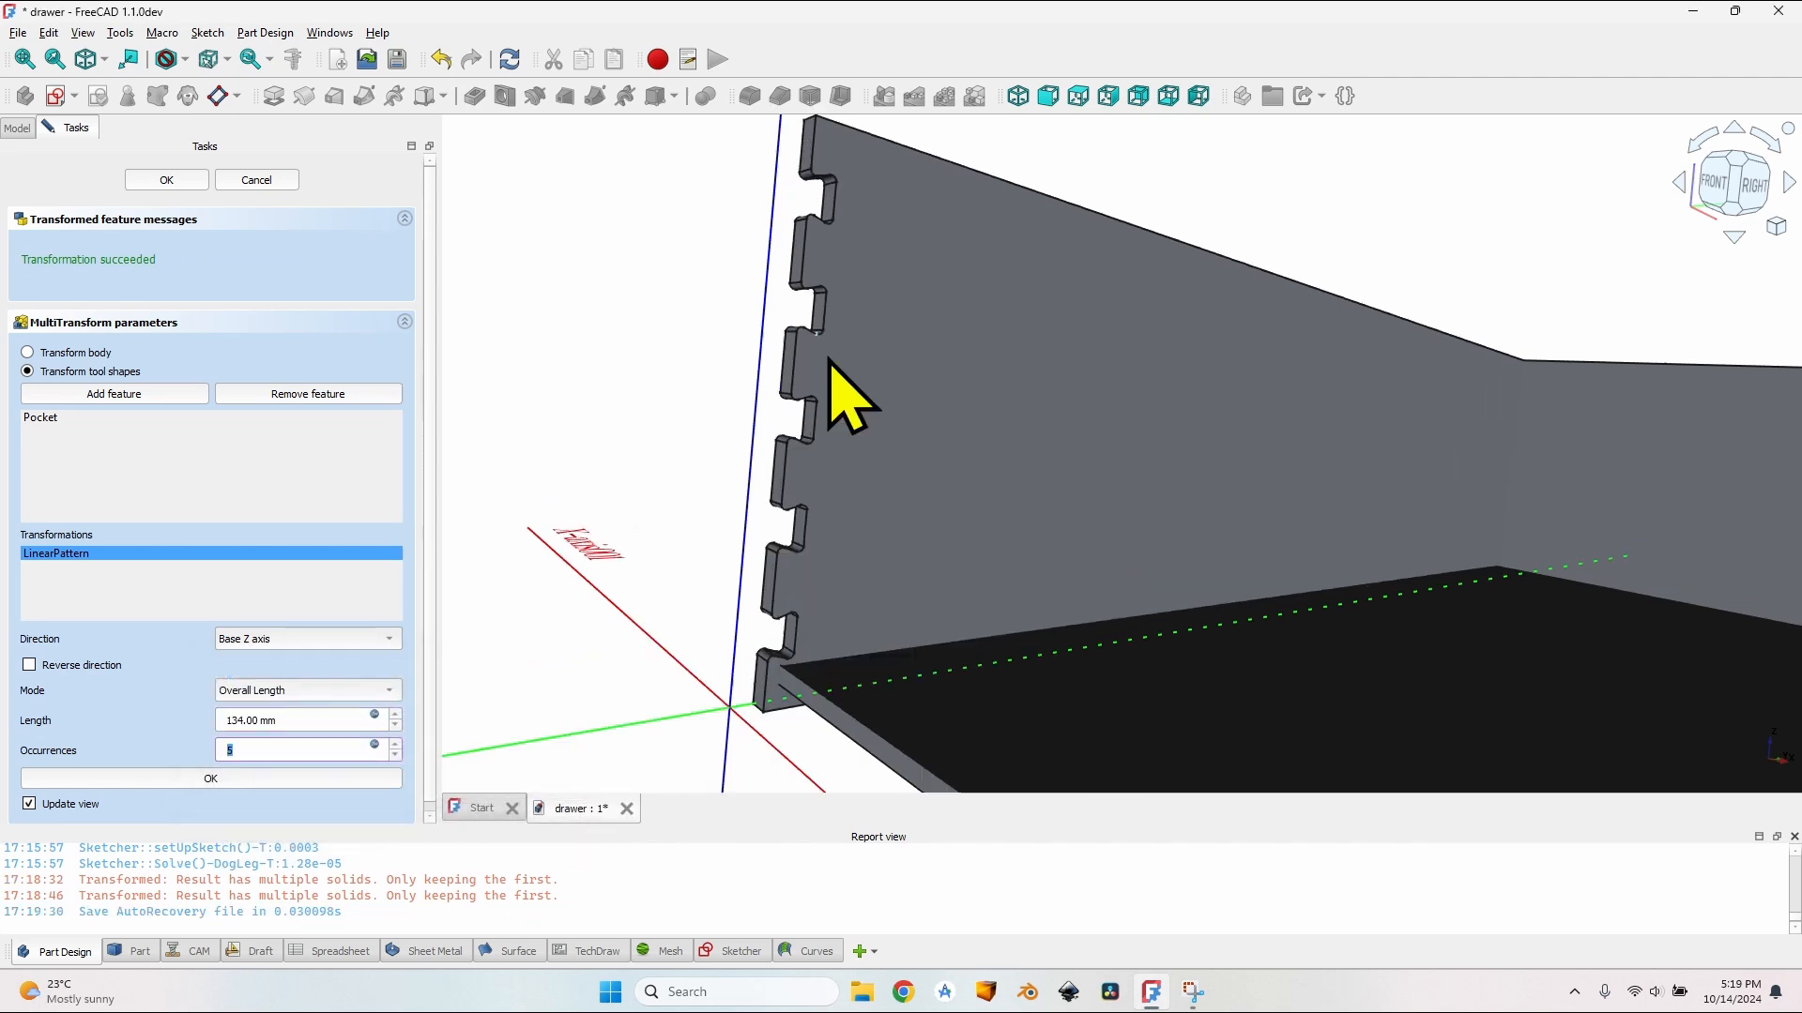
Step: Check the dovetail spacing along the panel's front edge and accept the MultiTransform
middle_drag(844, 390, 885, 321)
scroll(887, 324, up, 2)
scroll(891, 332, down, 1)
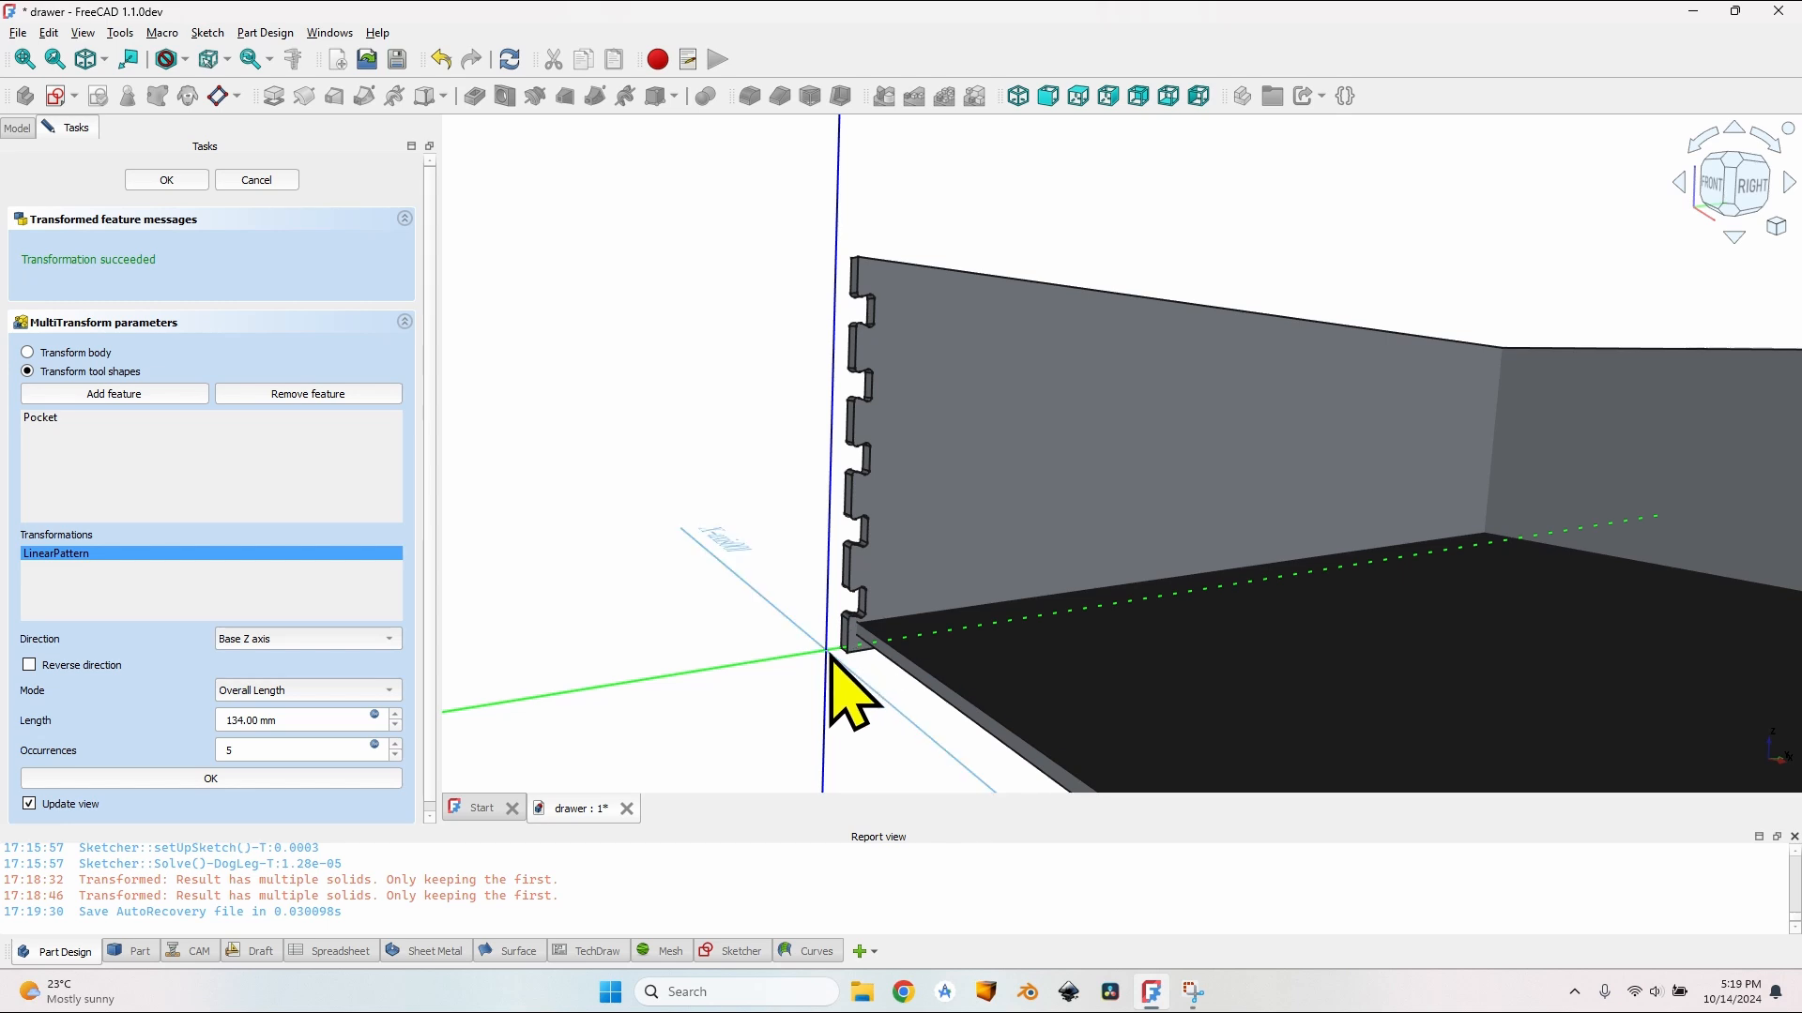
scroll(854, 577, down, 2)
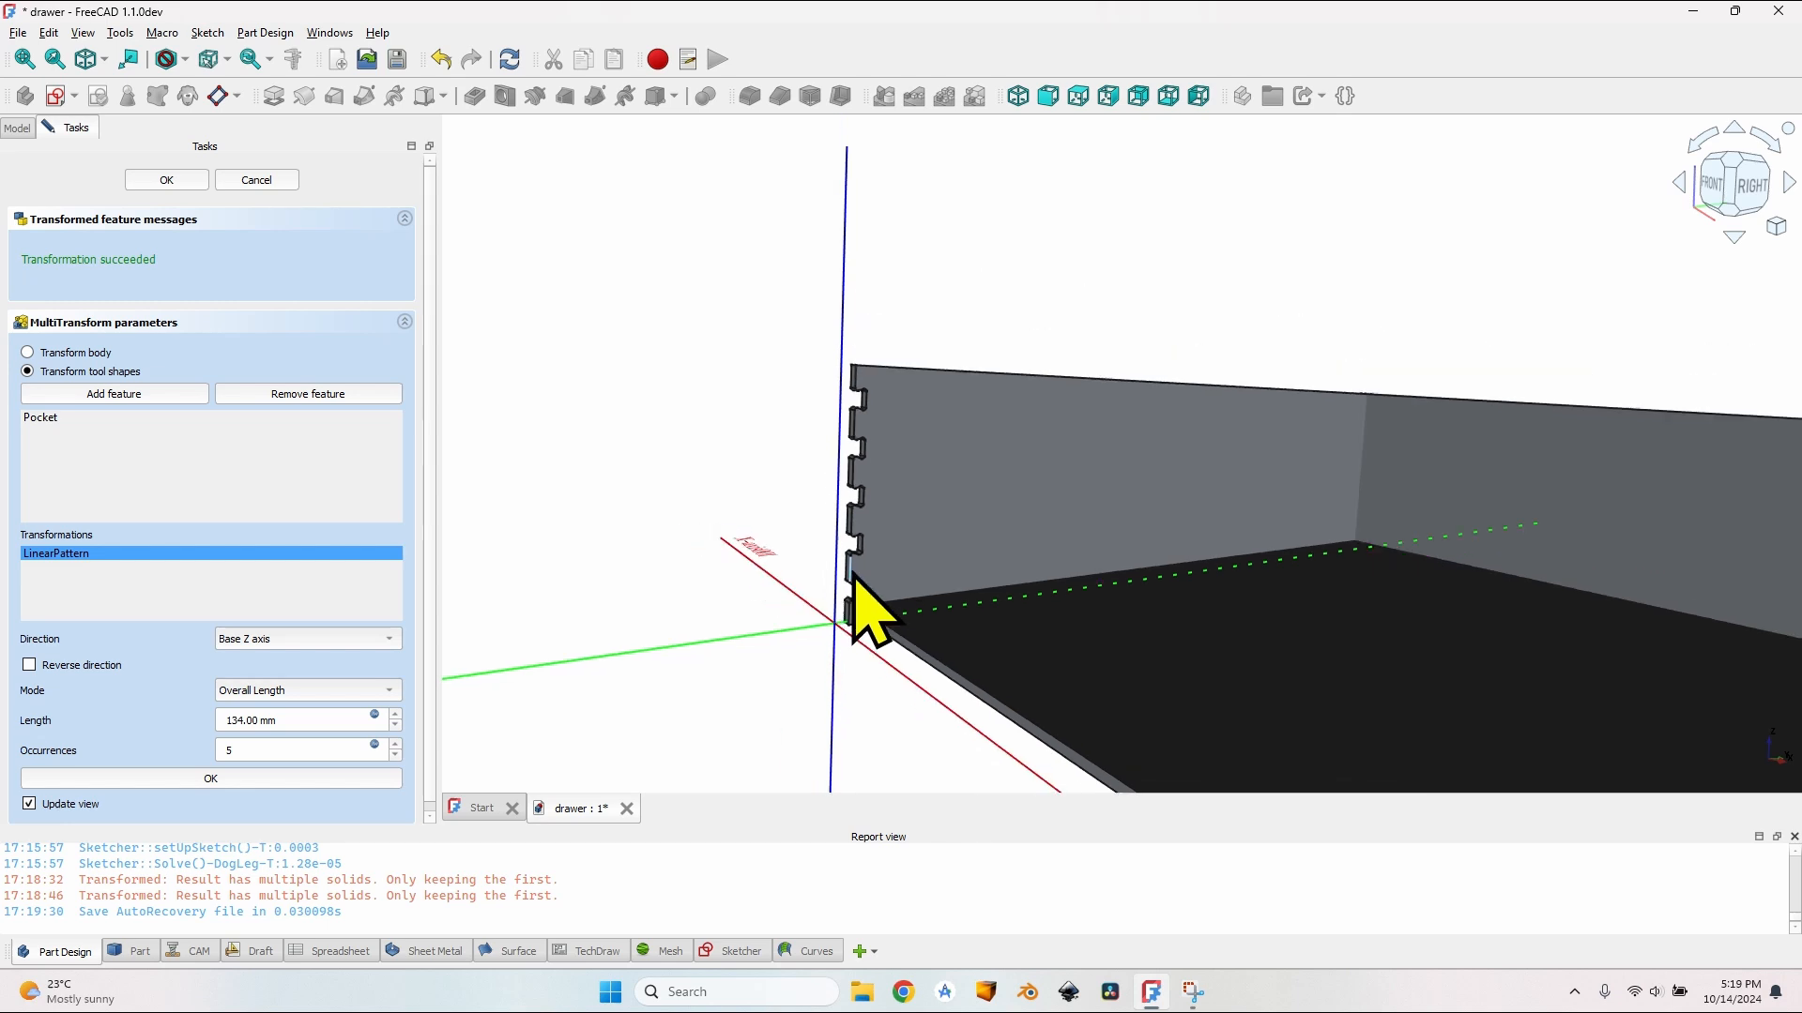
click(166, 179)
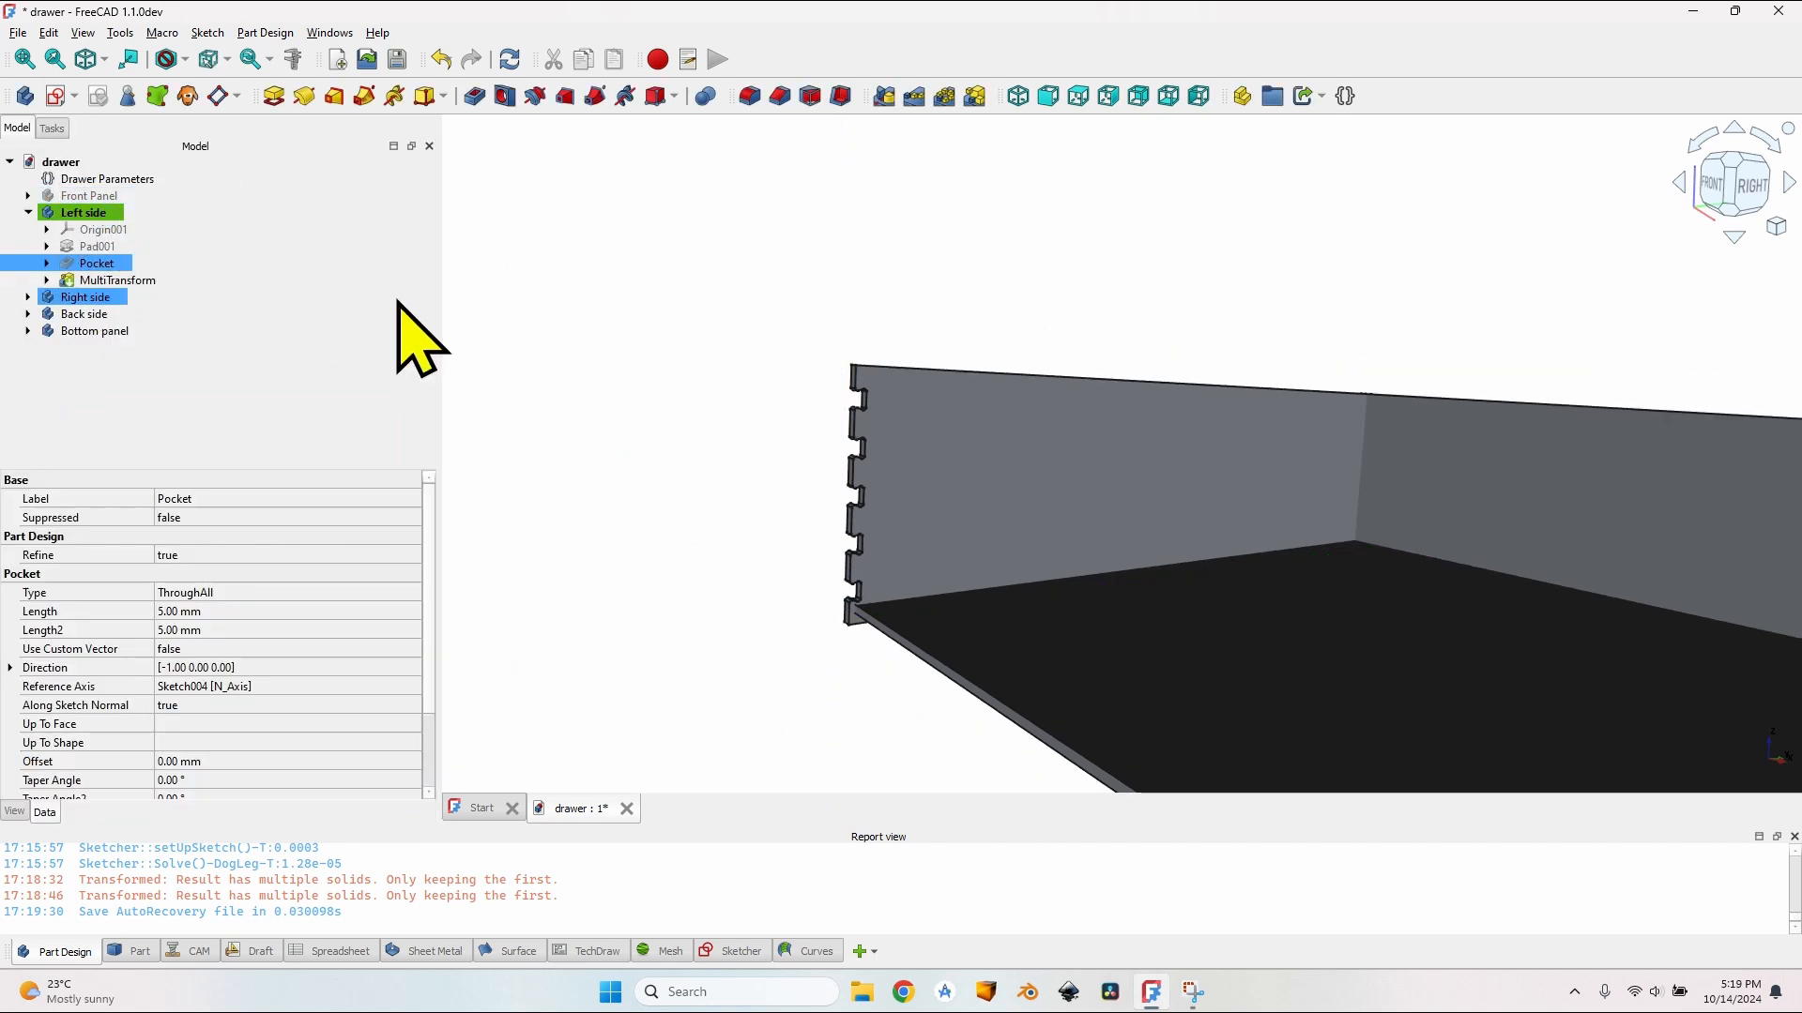
Step: Examine the left side panel from its dovetailed front edge to the drawer's rear corner
click(131, 230)
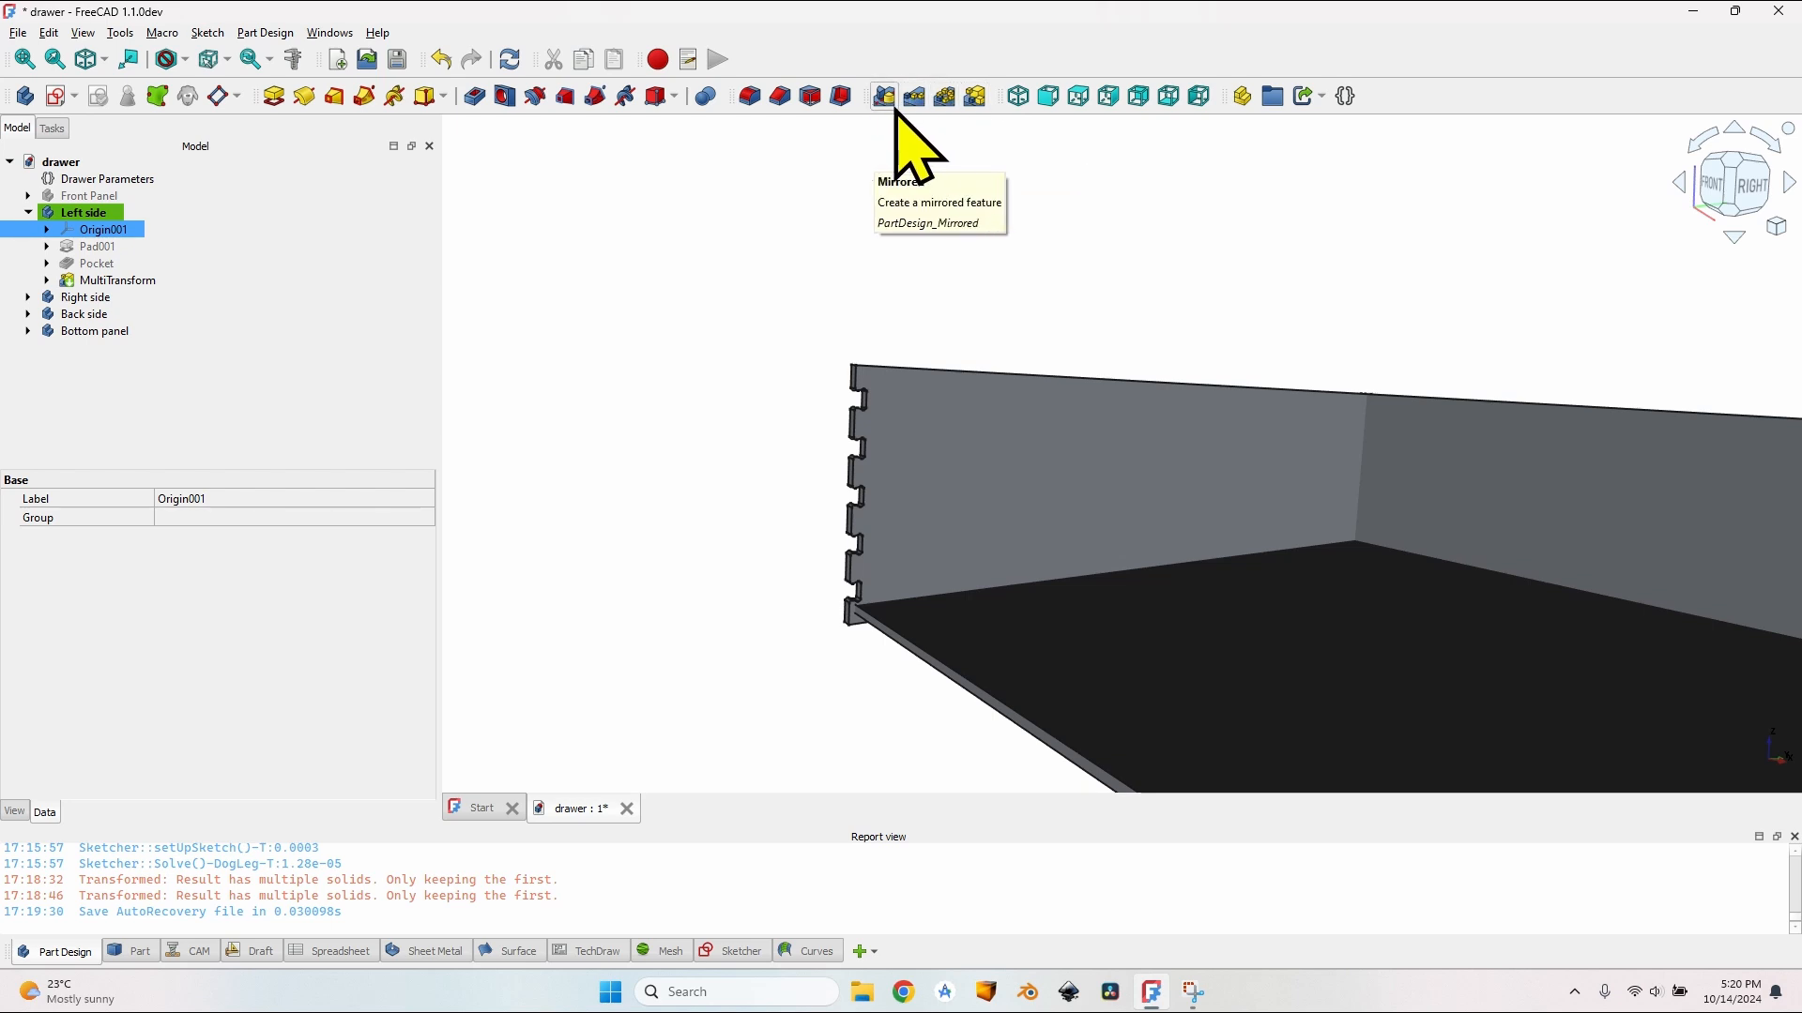
scroll(910, 242, down, 5)
middle_drag(915, 273, 945, 410)
scroll(945, 410, up, 3)
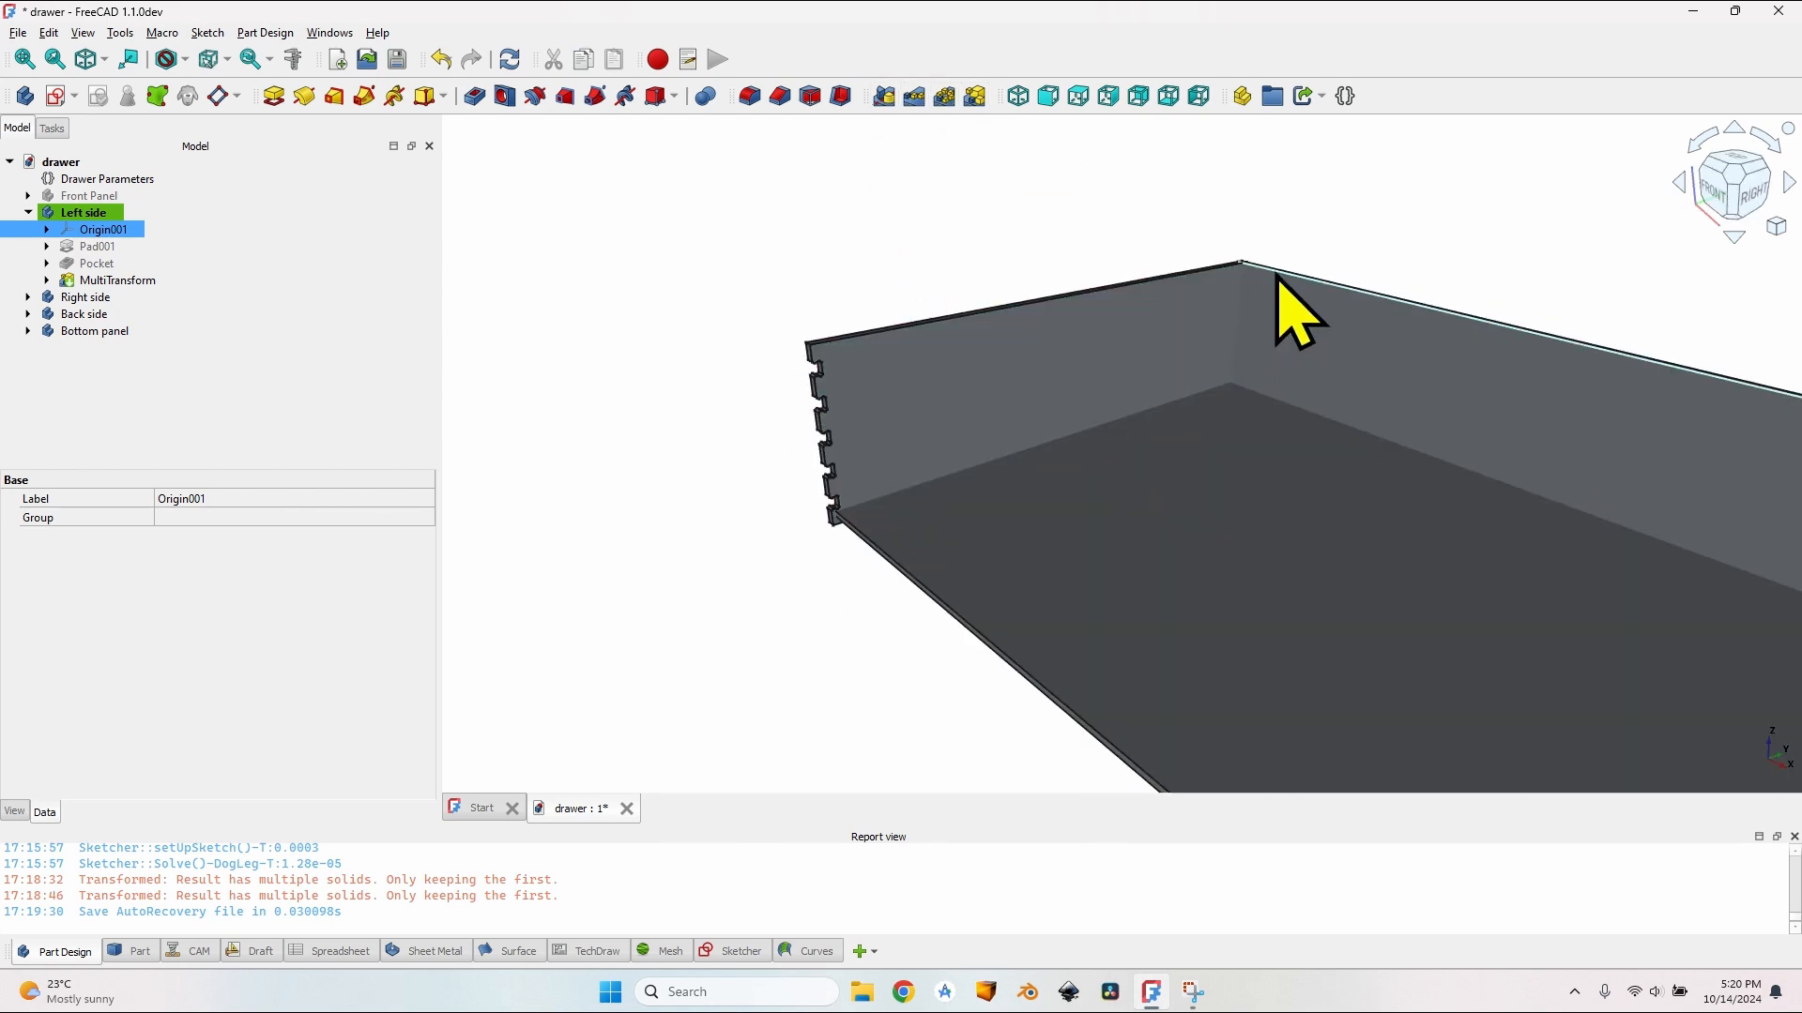
scroll(1244, 263, up, 3)
scroll(1233, 294, down, 3)
mouse_move(1039, 299)
middle_down()
mouse_move(1174, 475)
mouse_move(1033, 466)
mouse_move(1066, 369)
mouse_move(1017, 314)
mouse_move(1082, 368)
mouse_move(1046, 282)
middle_up()
scroll(856, 287, up, 2)
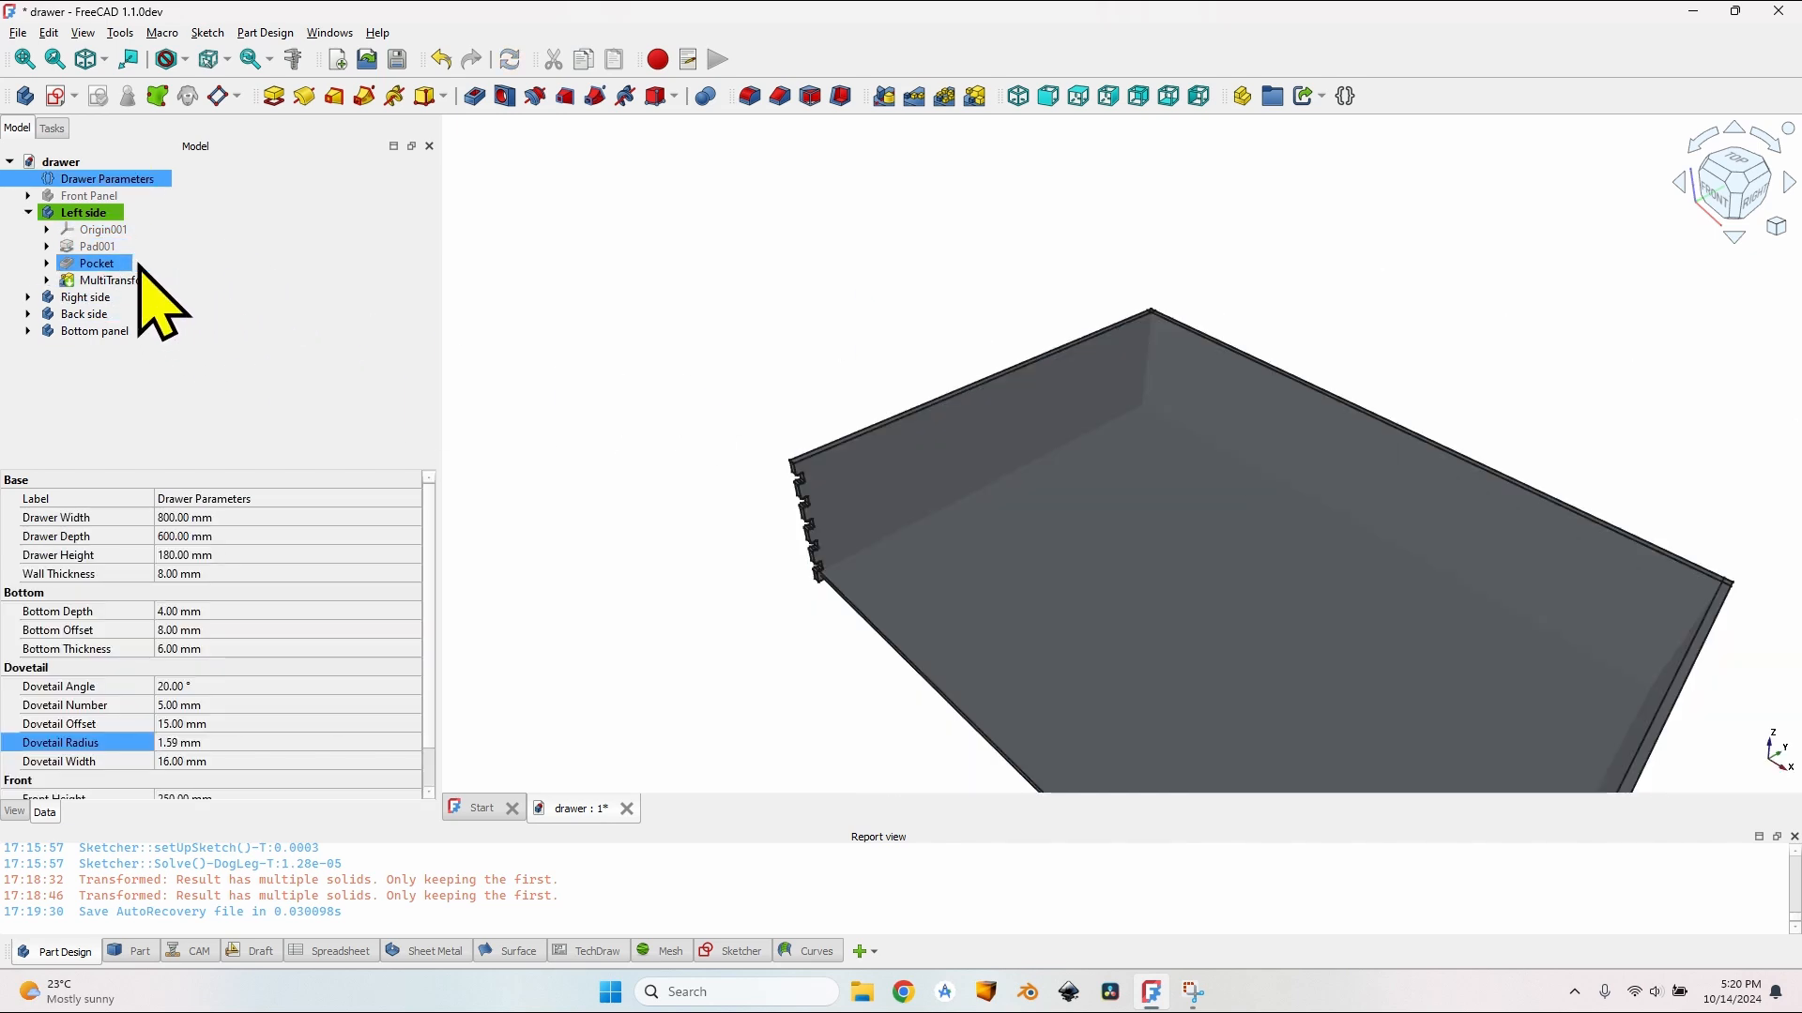
Step: Create a datum plane in the Left side body, attached in Plane face mode to the panel's rear end face
click(87, 213)
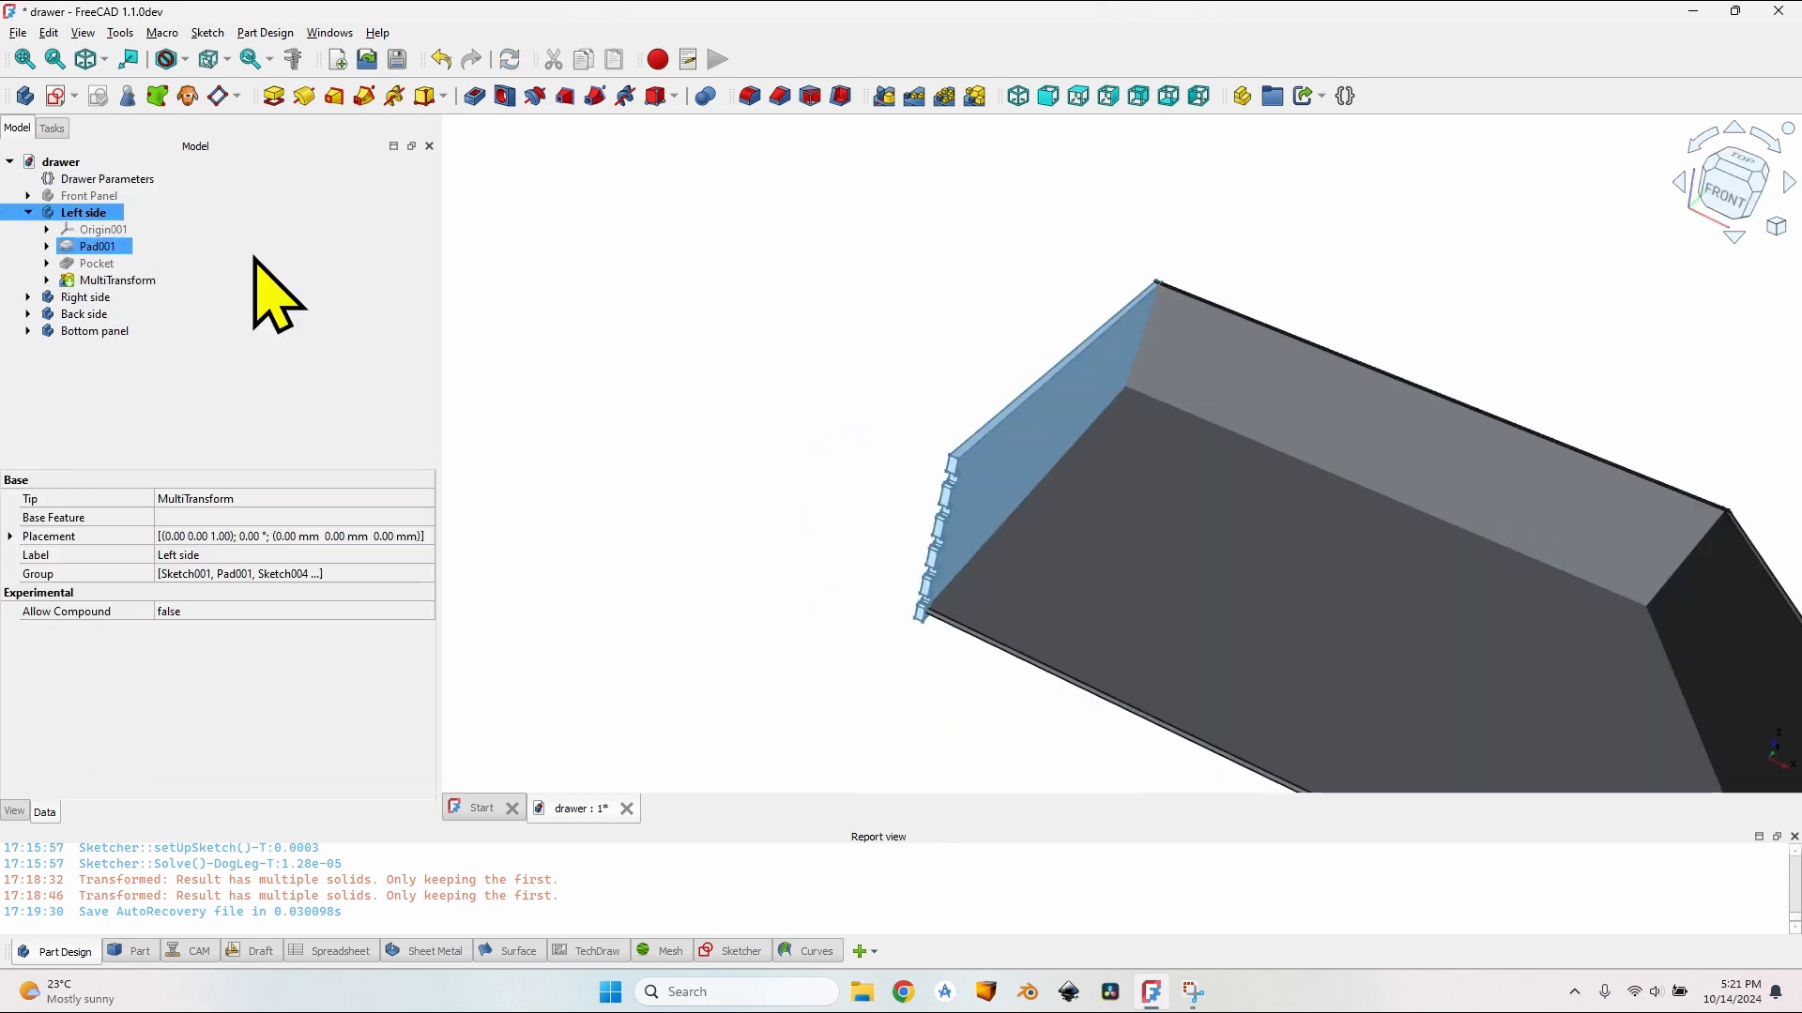
scroll(1039, 287, up, 2)
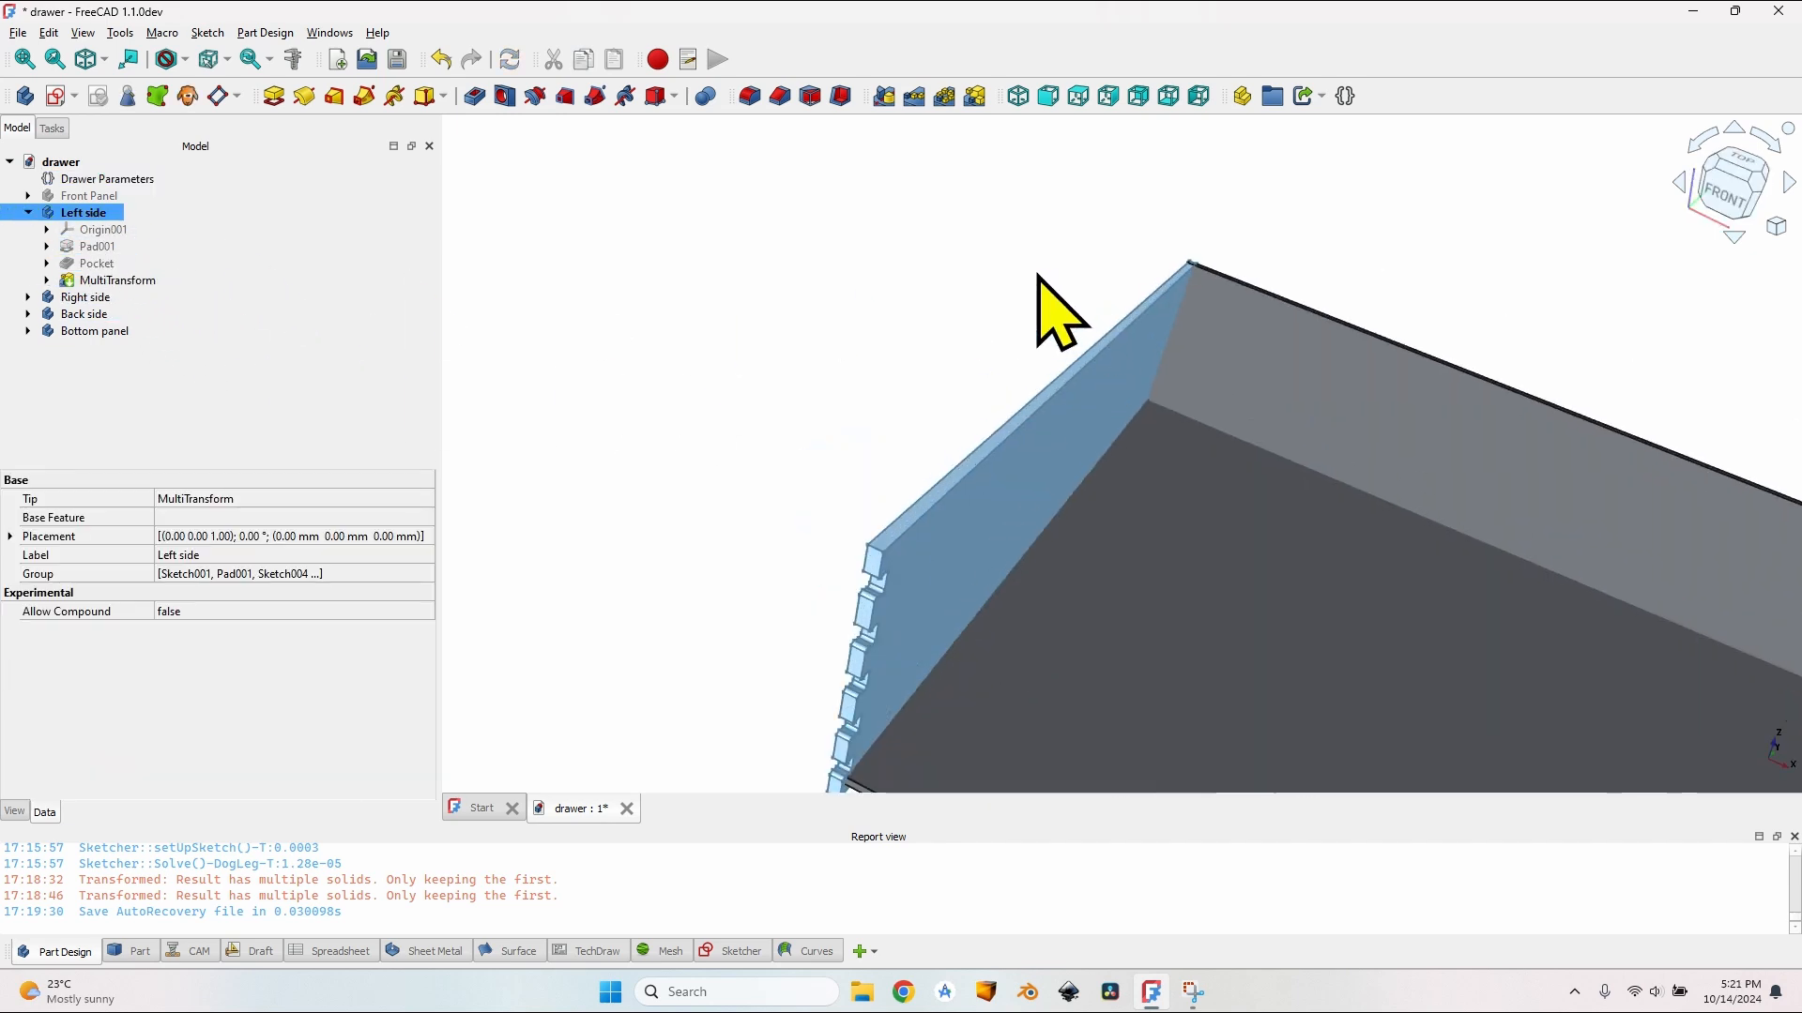
middle_drag(1084, 274, 1061, 563)
scroll(1133, 282, up, 3)
middle_drag(1117, 225, 955, 337)
scroll(977, 346, up, 2)
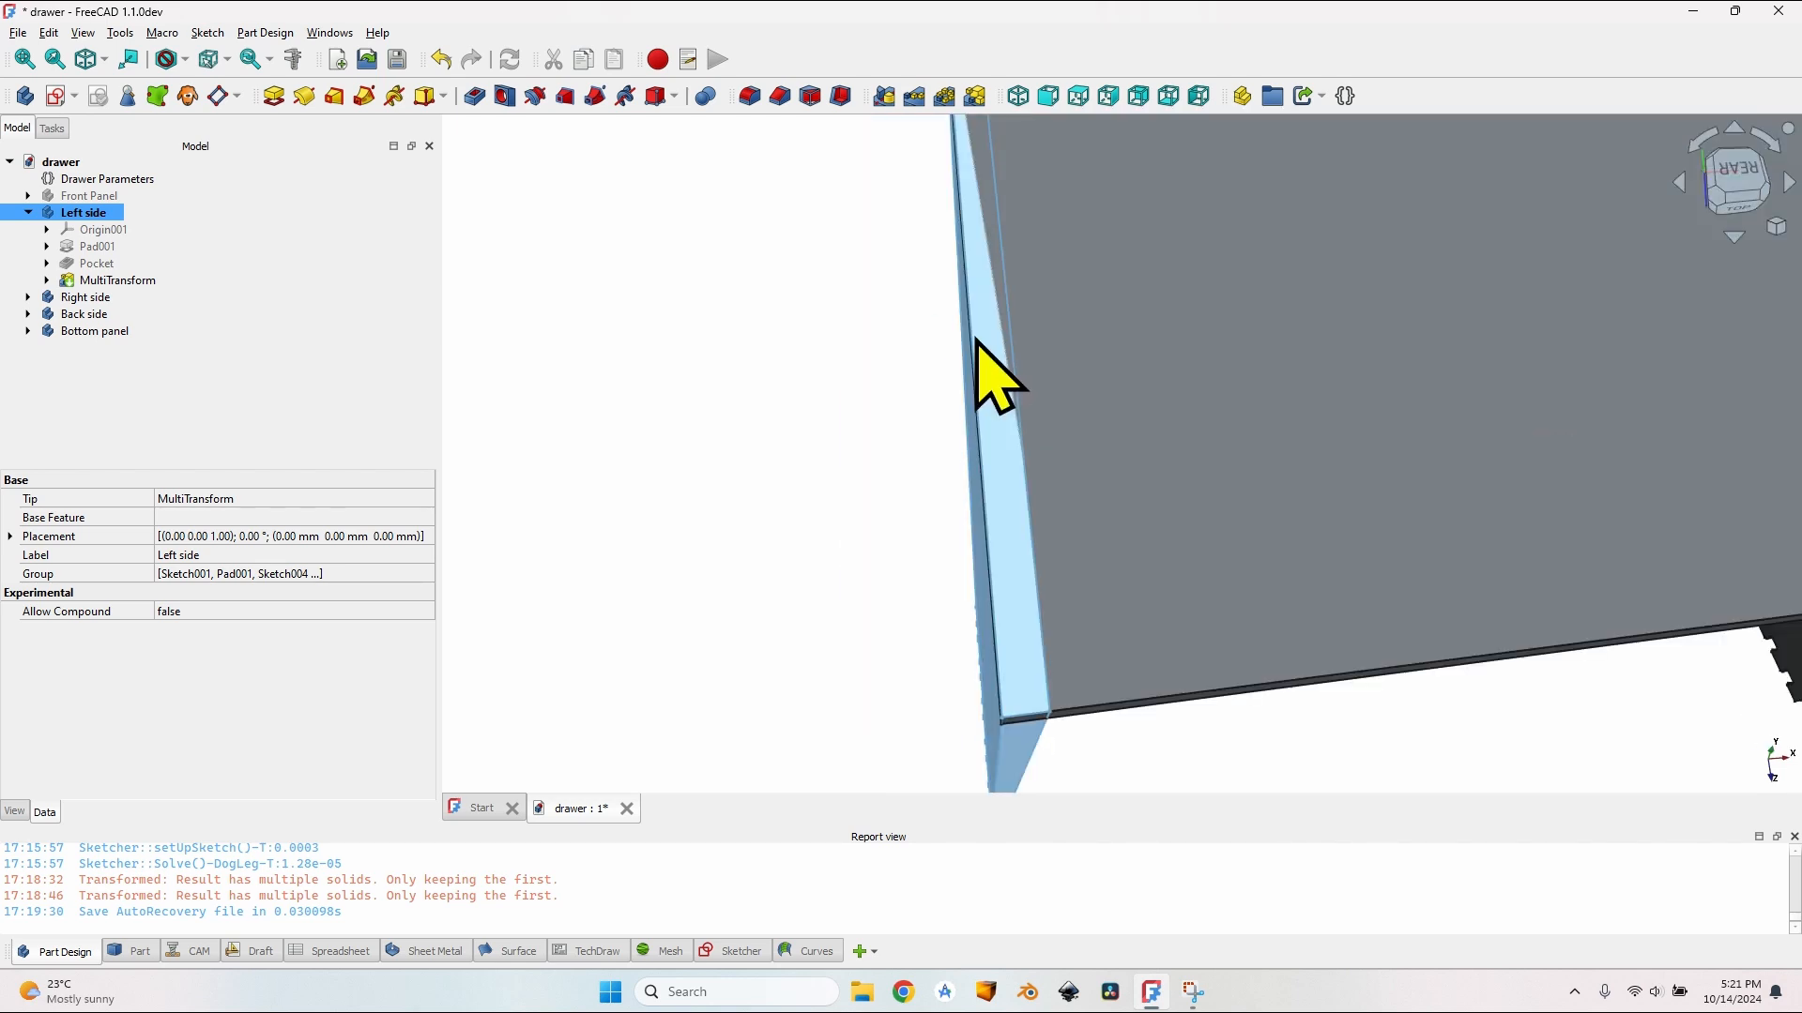
click(998, 394)
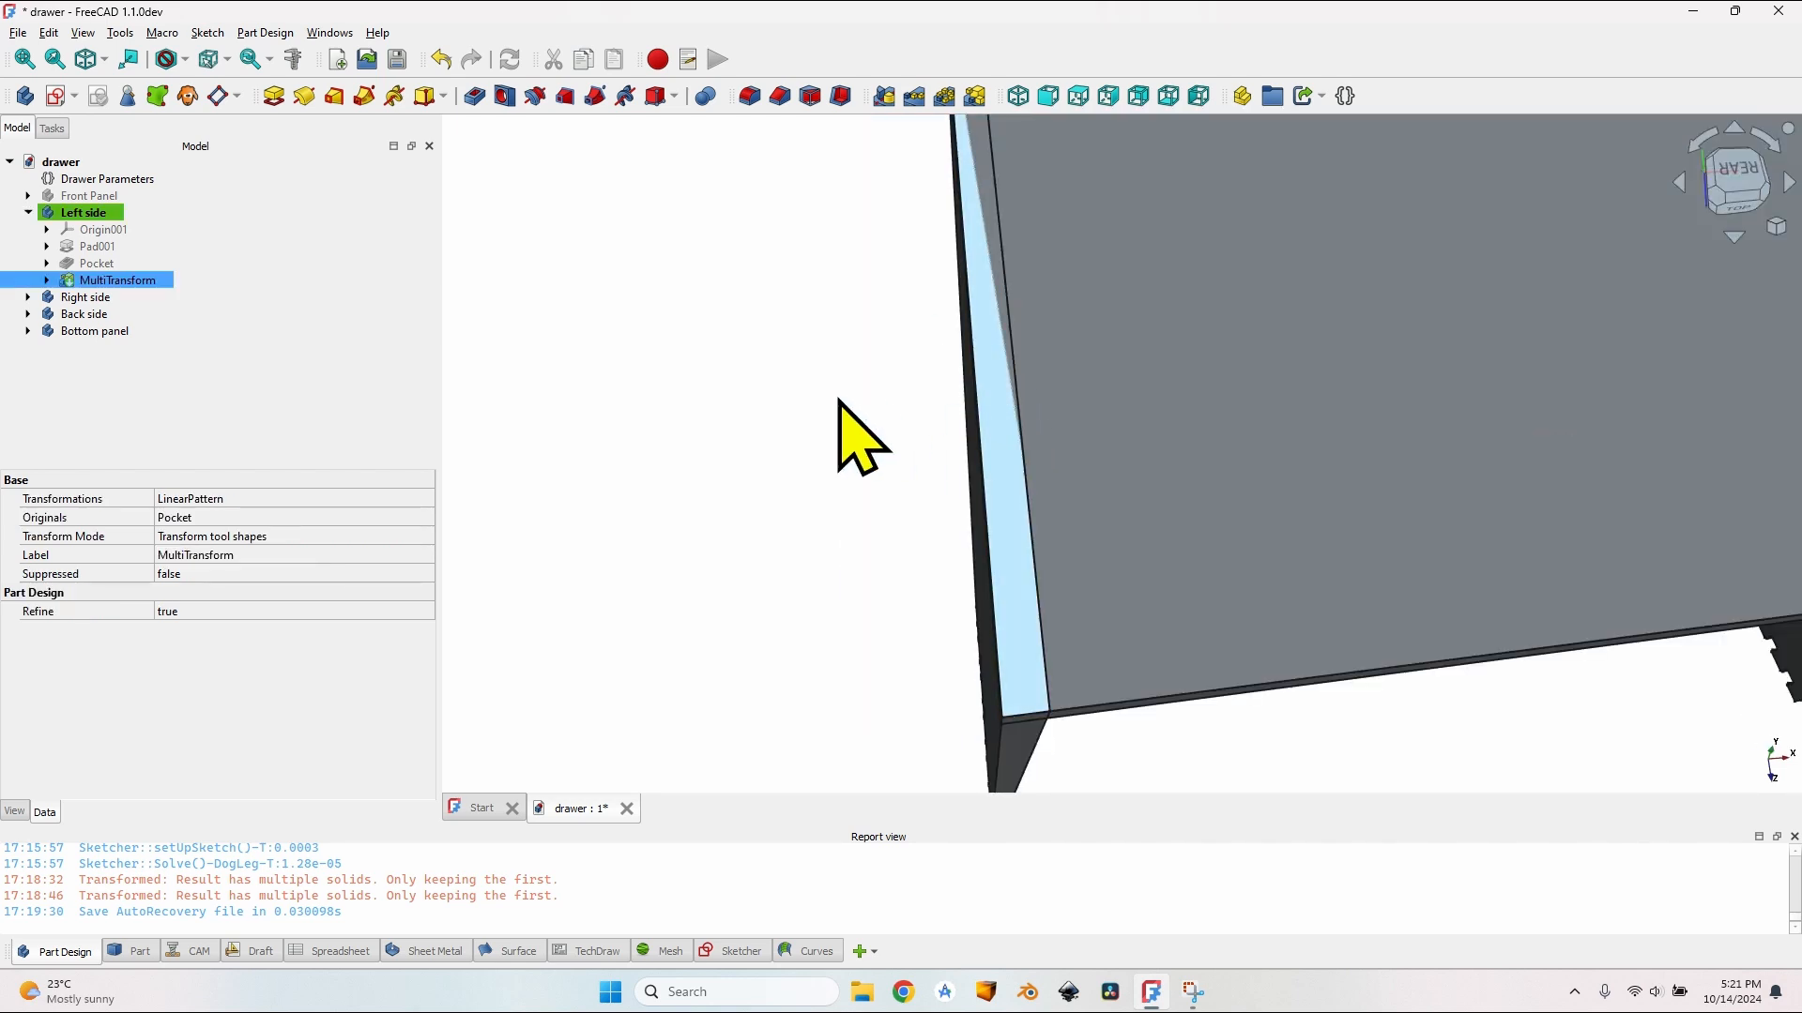
click(221, 96)
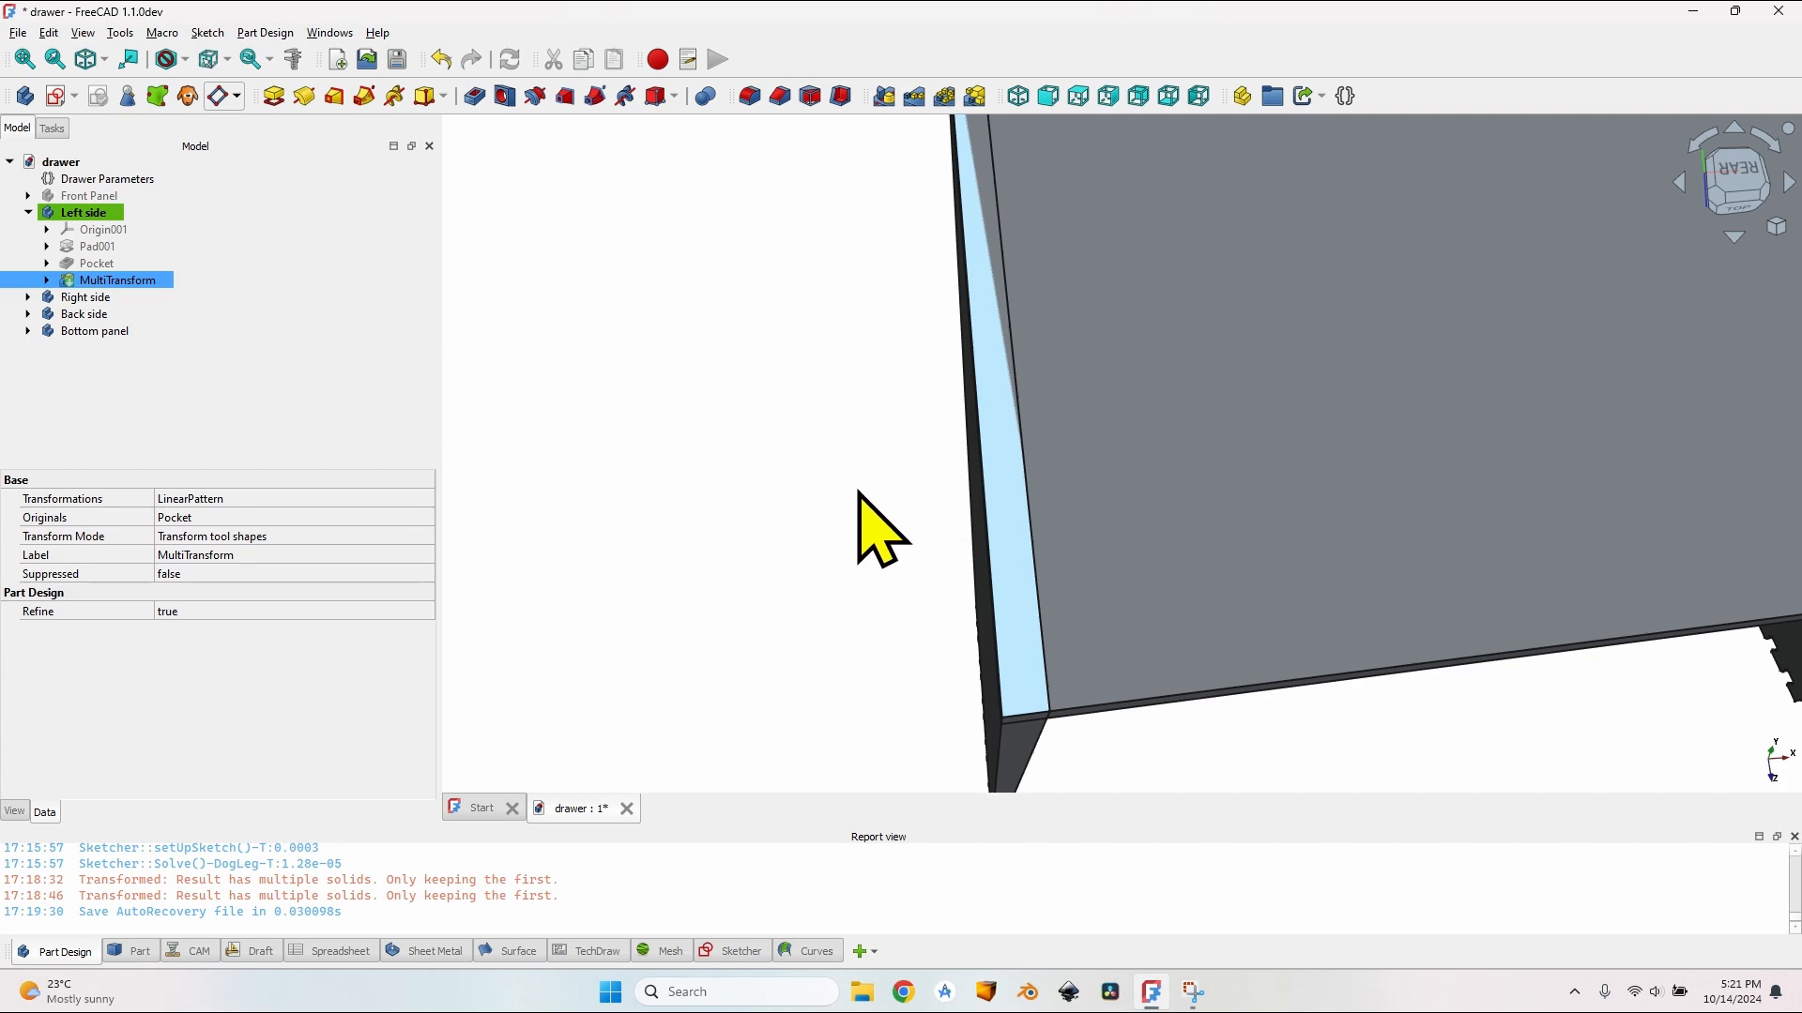
middle_drag(861, 522, 1009, 439)
scroll(1061, 512, up, 3)
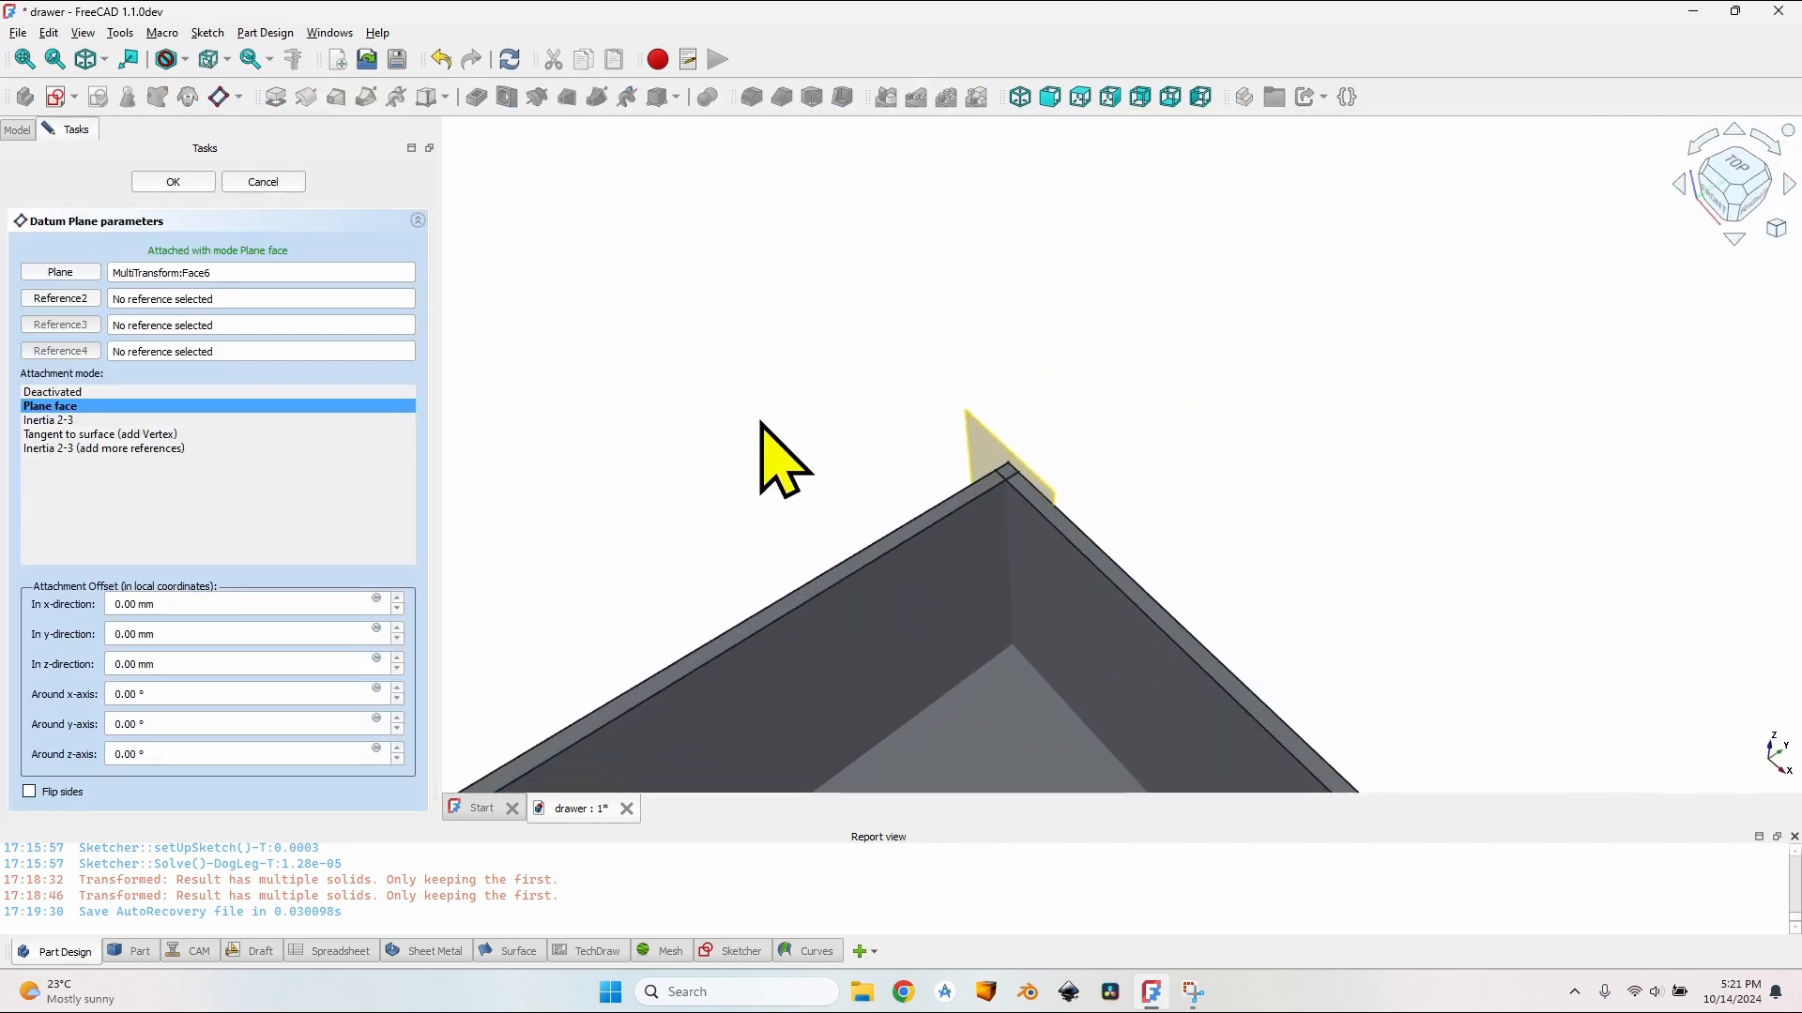
scroll(764, 426, down, 2)
click(173, 181)
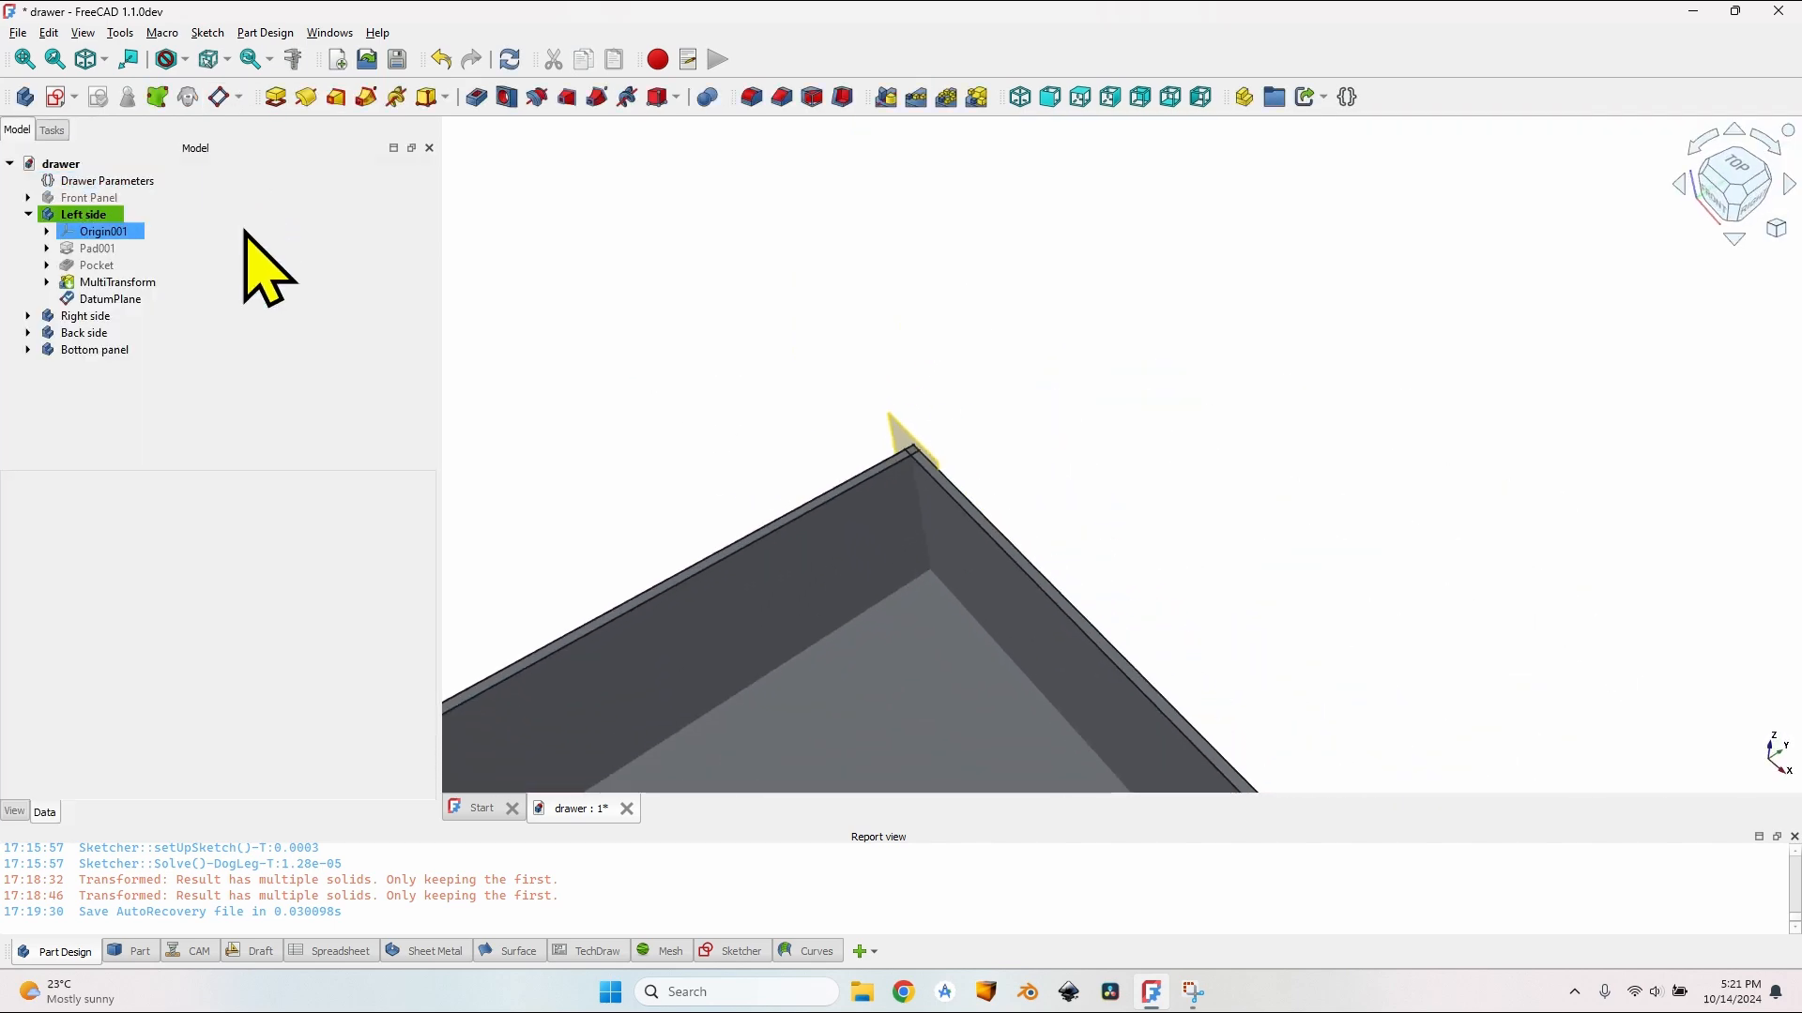
Step: Open the new datum plane's attachment support for editing and clear its link to the MultiTransform face
click(105, 299)
middle_drag(836, 510, 1154, 369)
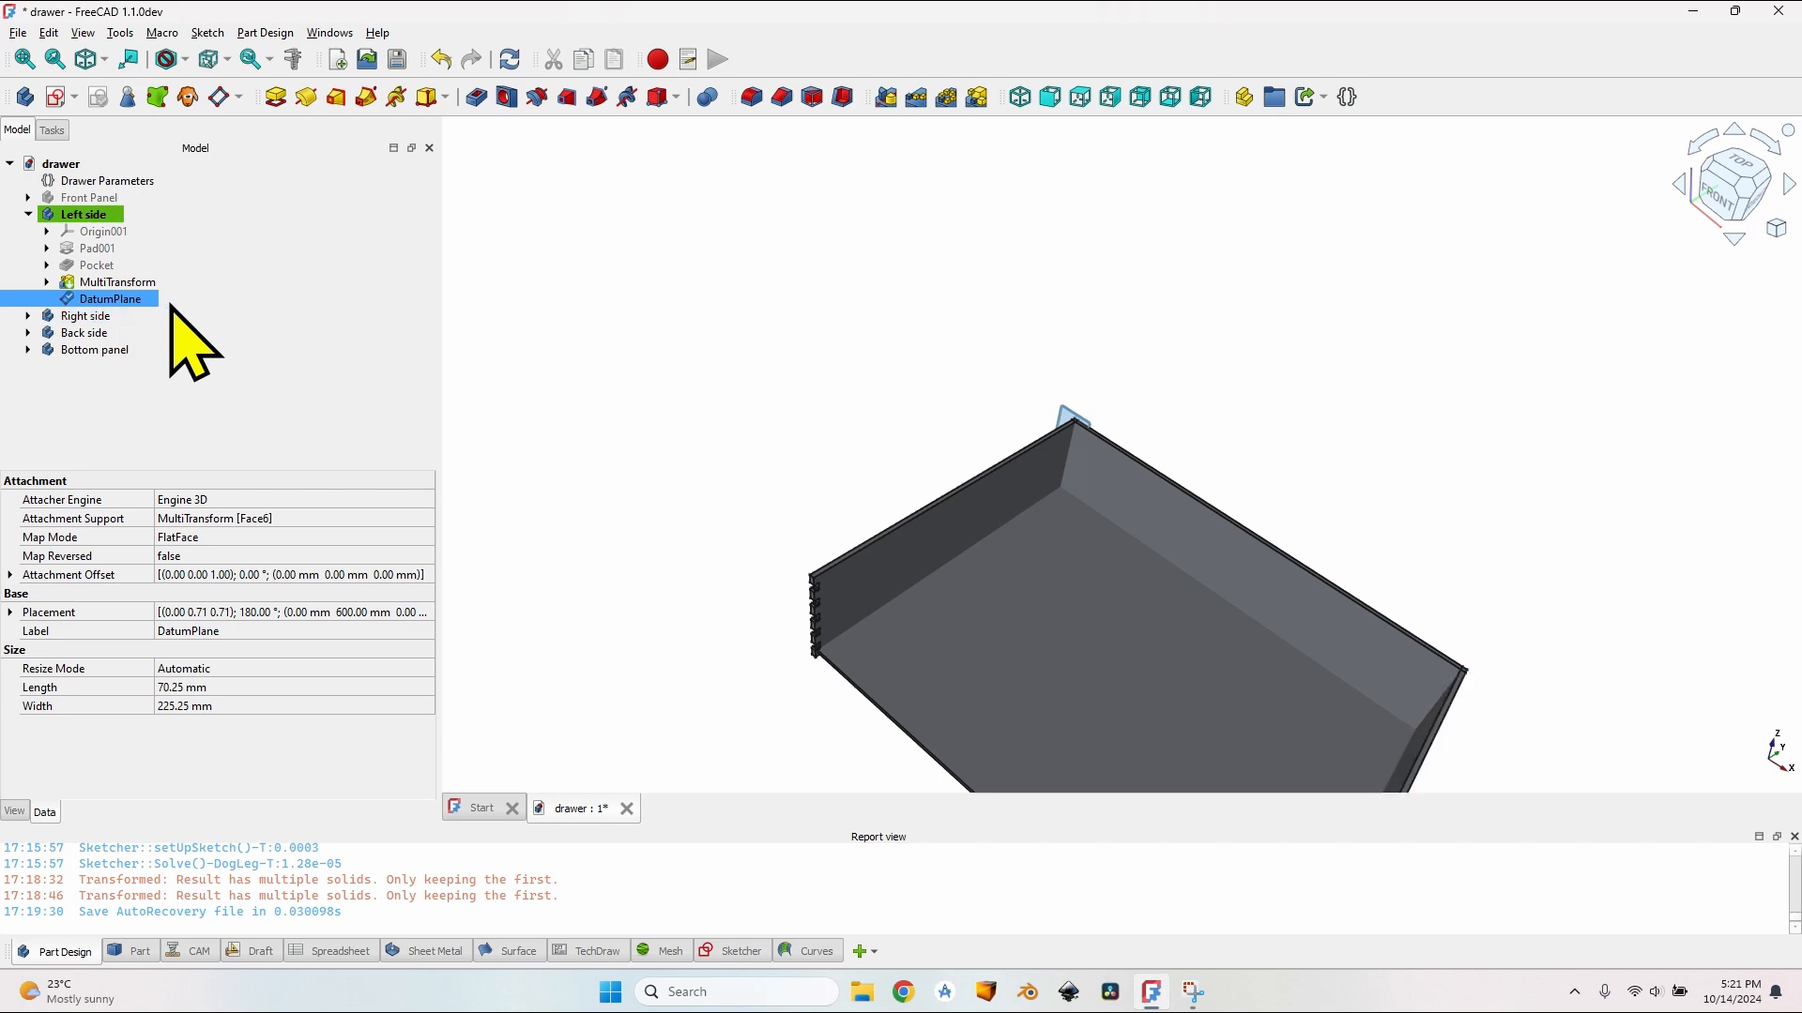
scroll(1068, 409, up, 3)
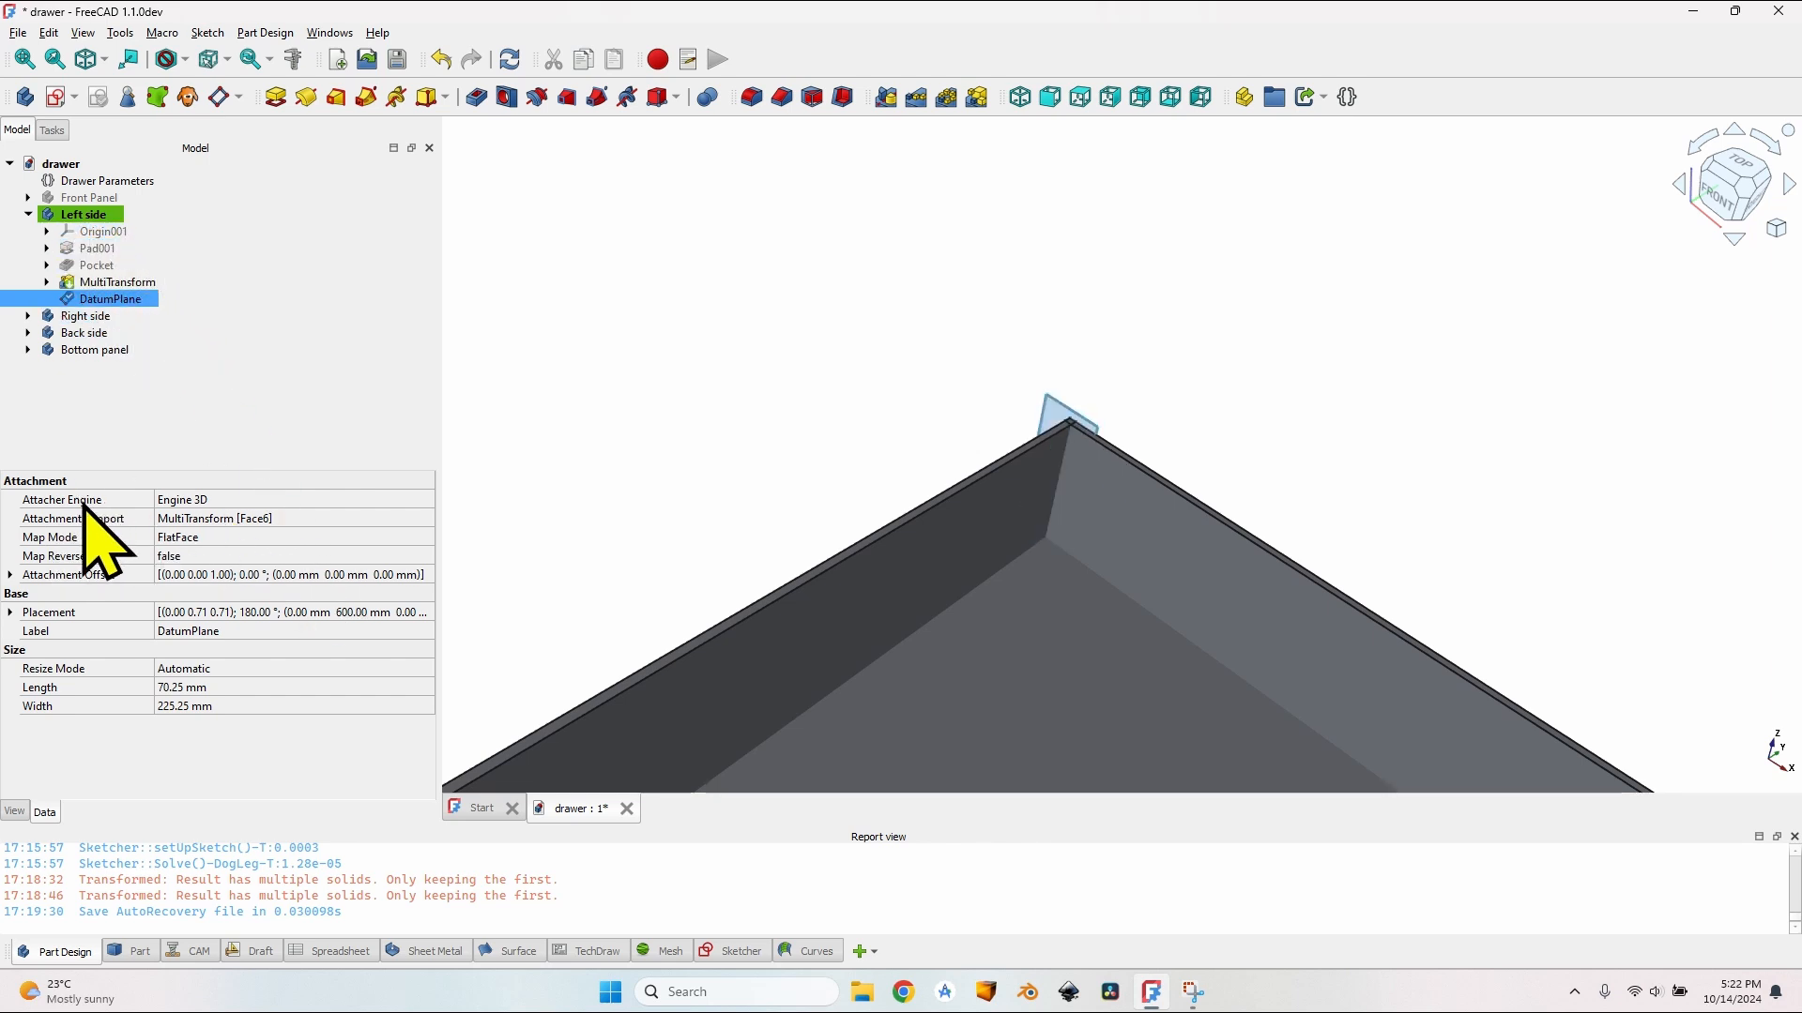
click(342, 518)
click(425, 518)
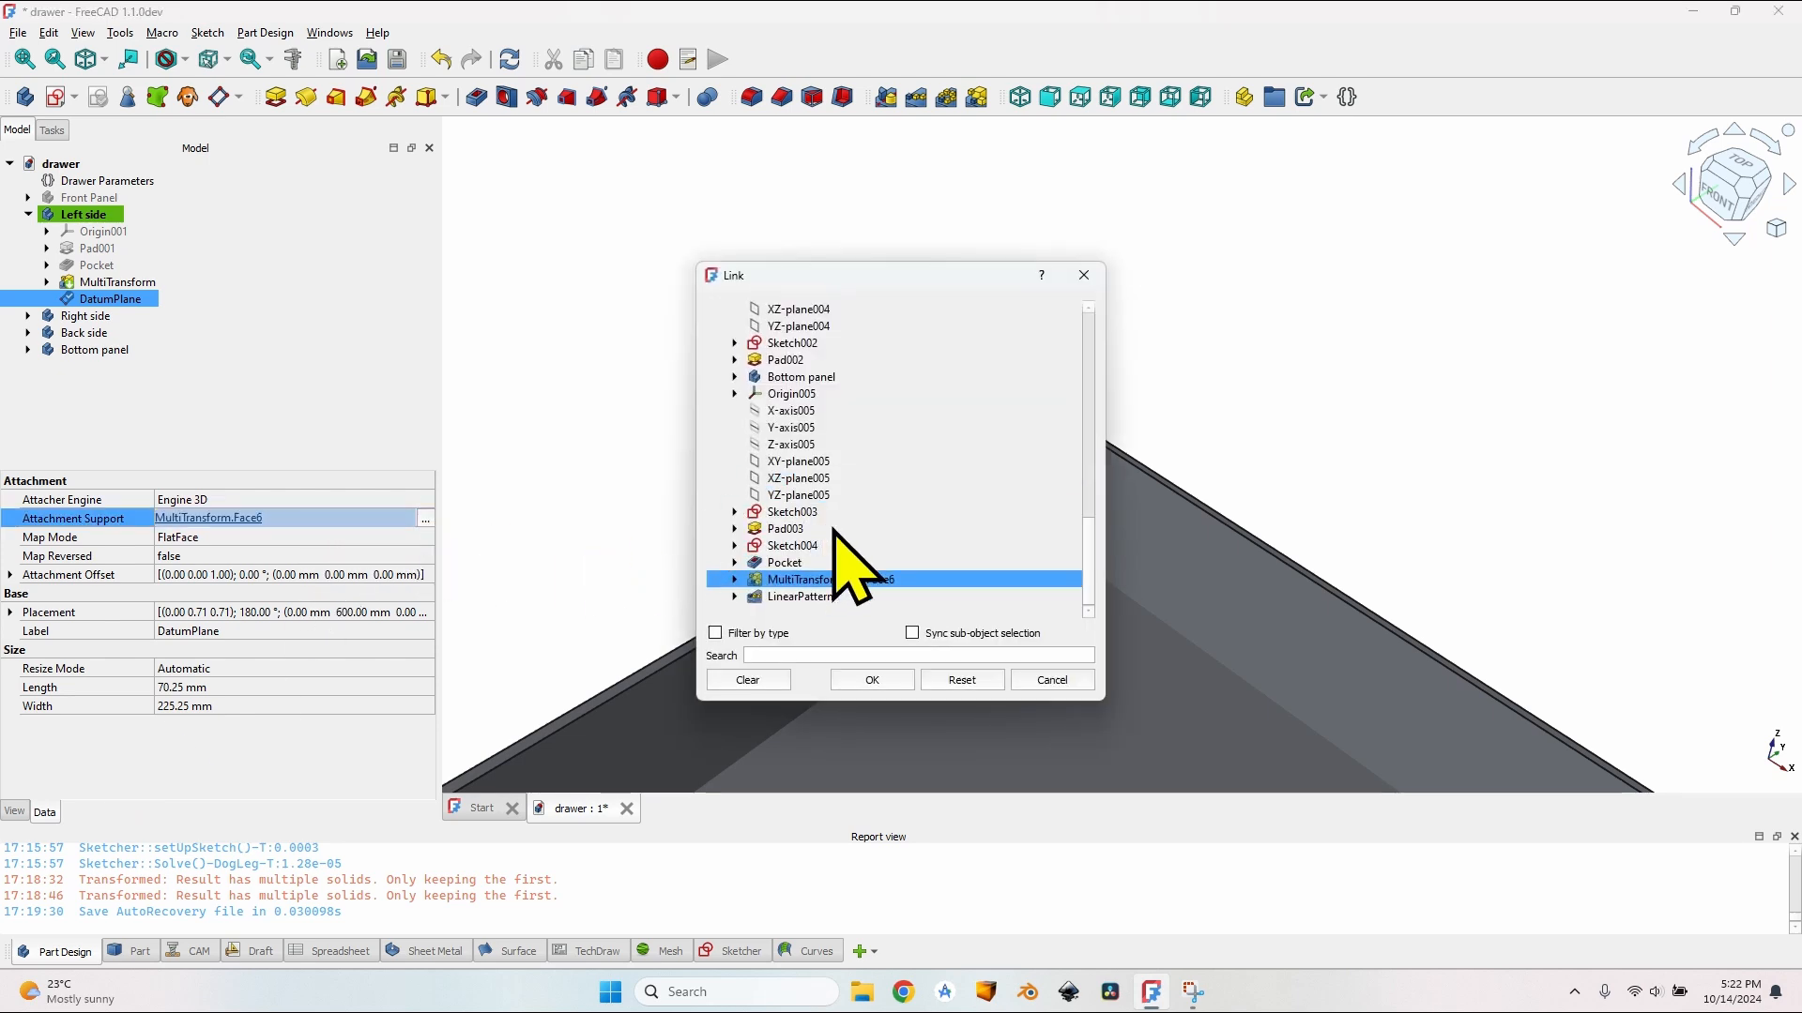
click(762, 682)
click(929, 563)
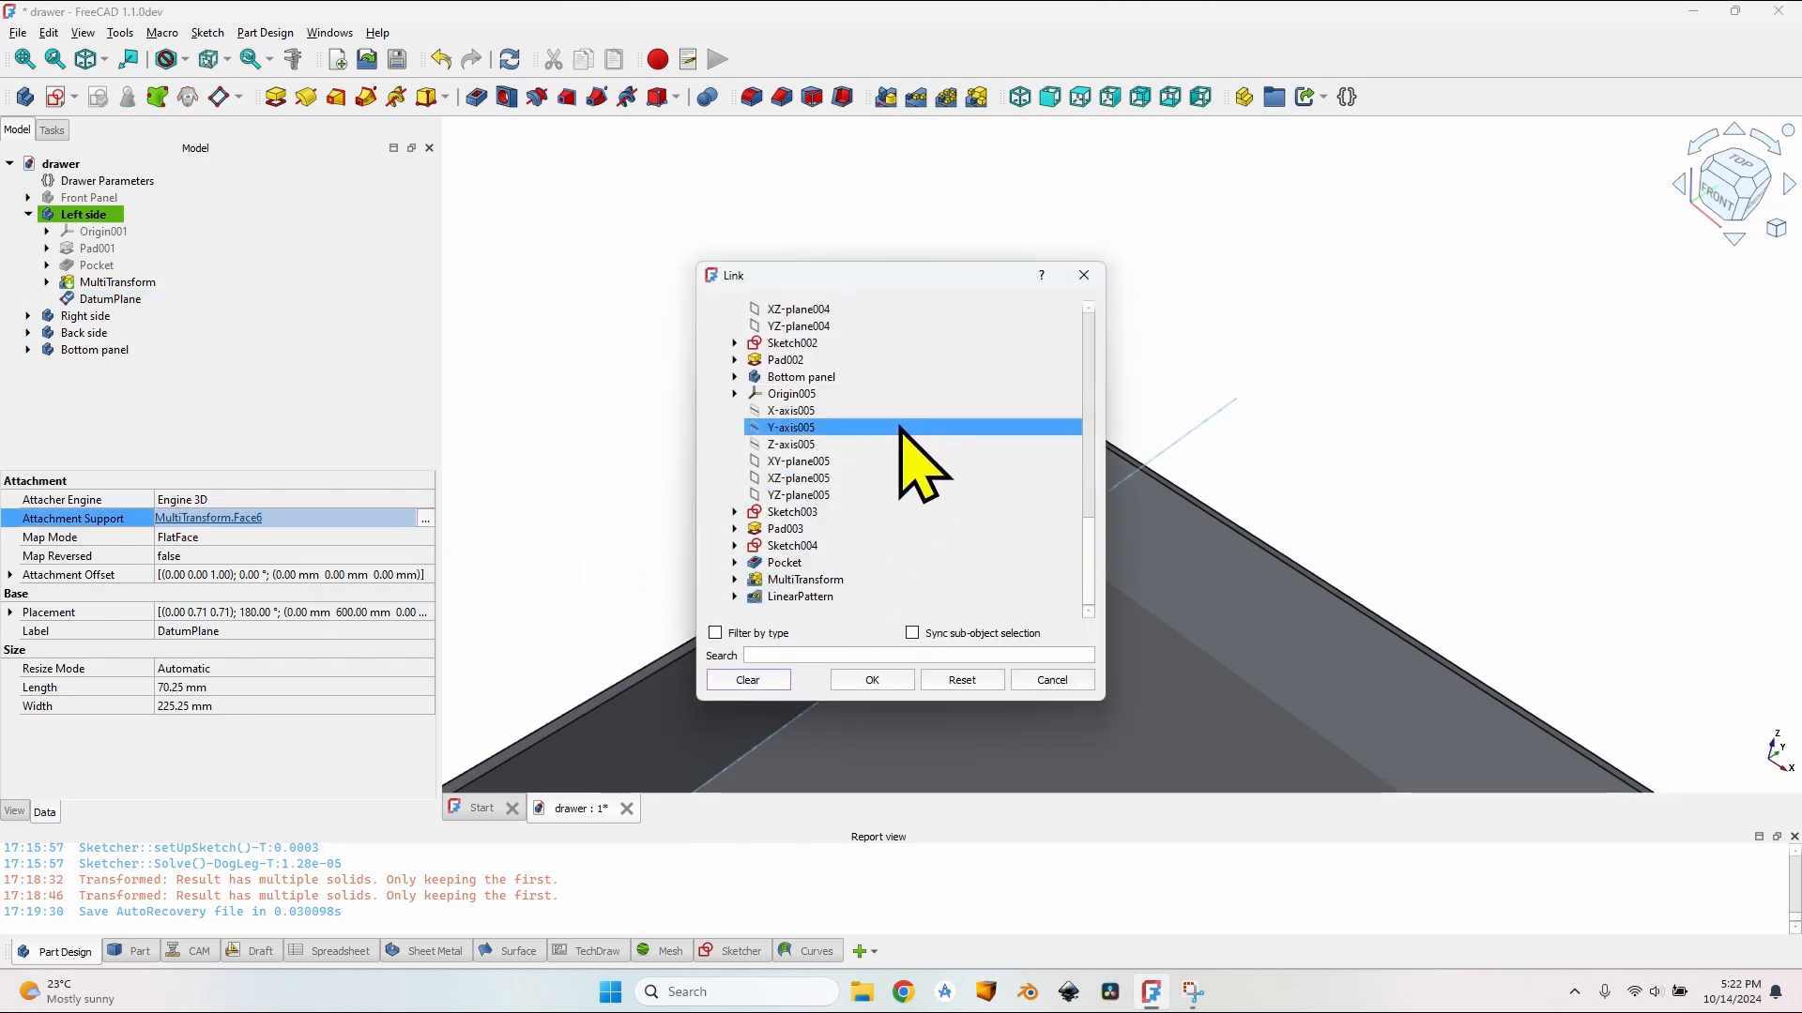
Step: Attach the datum plane to the Left side body's origin plane XZ-plane001
scroll(903, 430, up, 10)
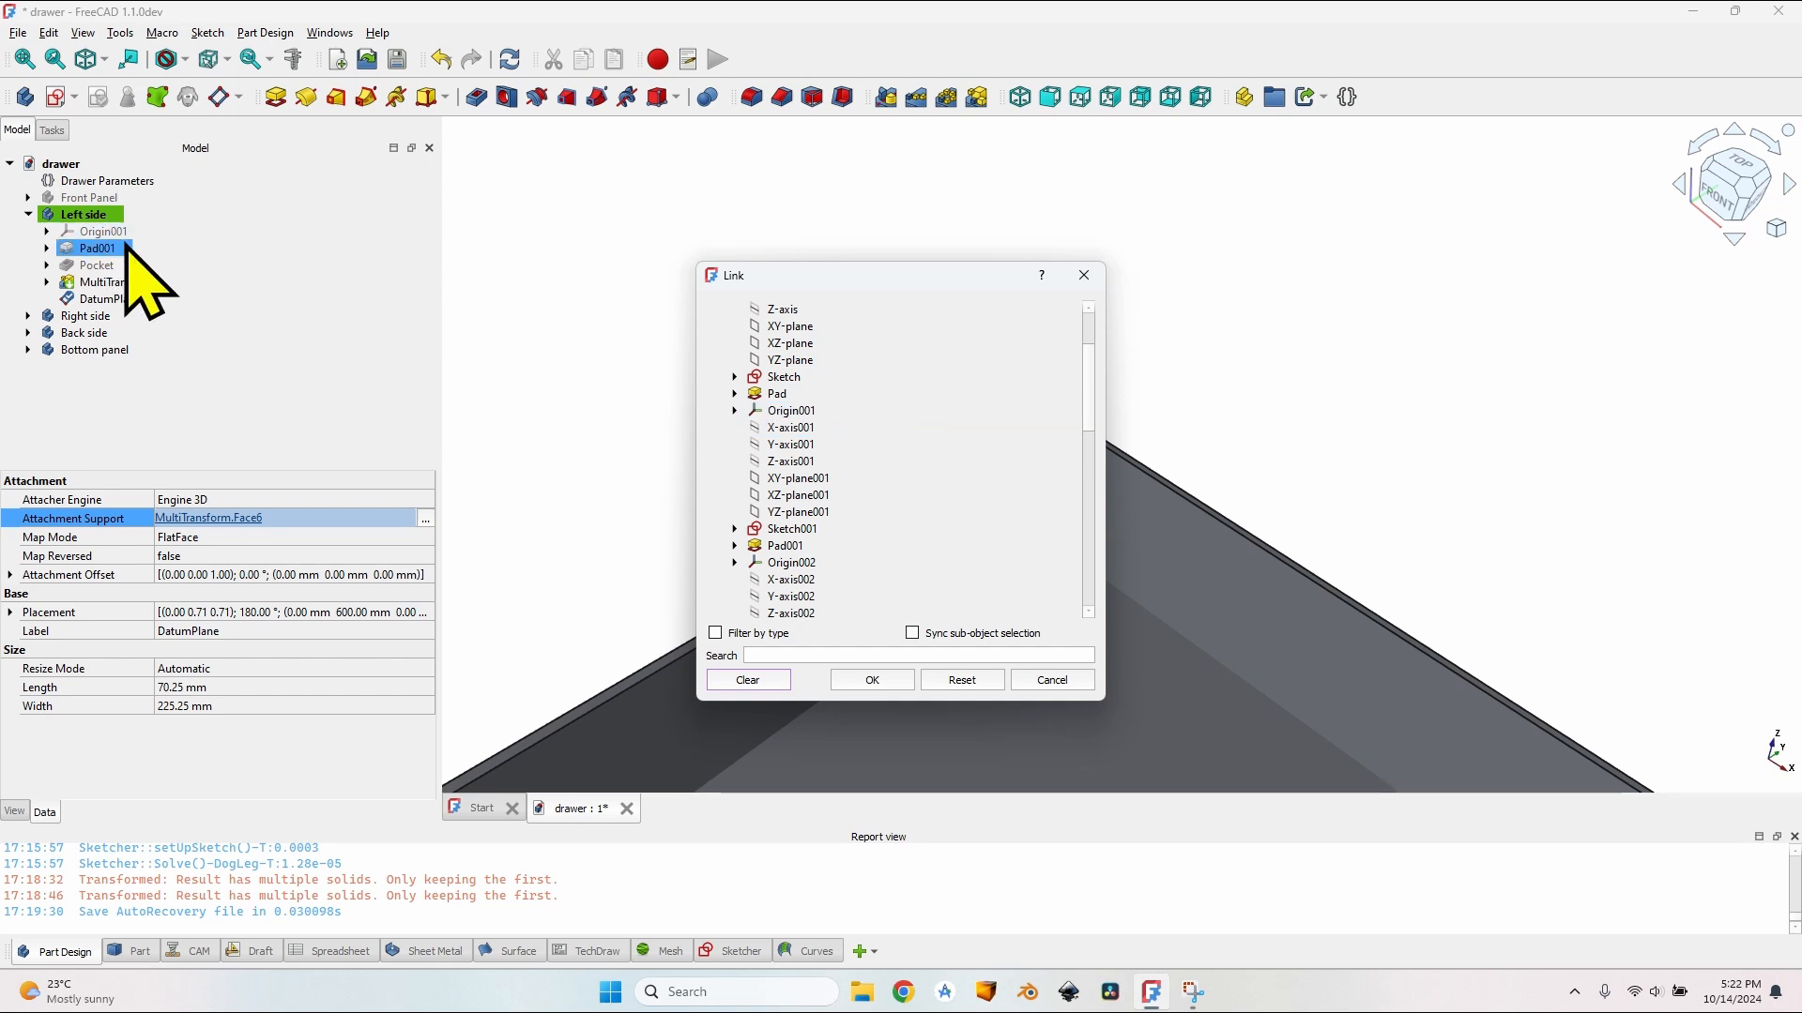
click(809, 478)
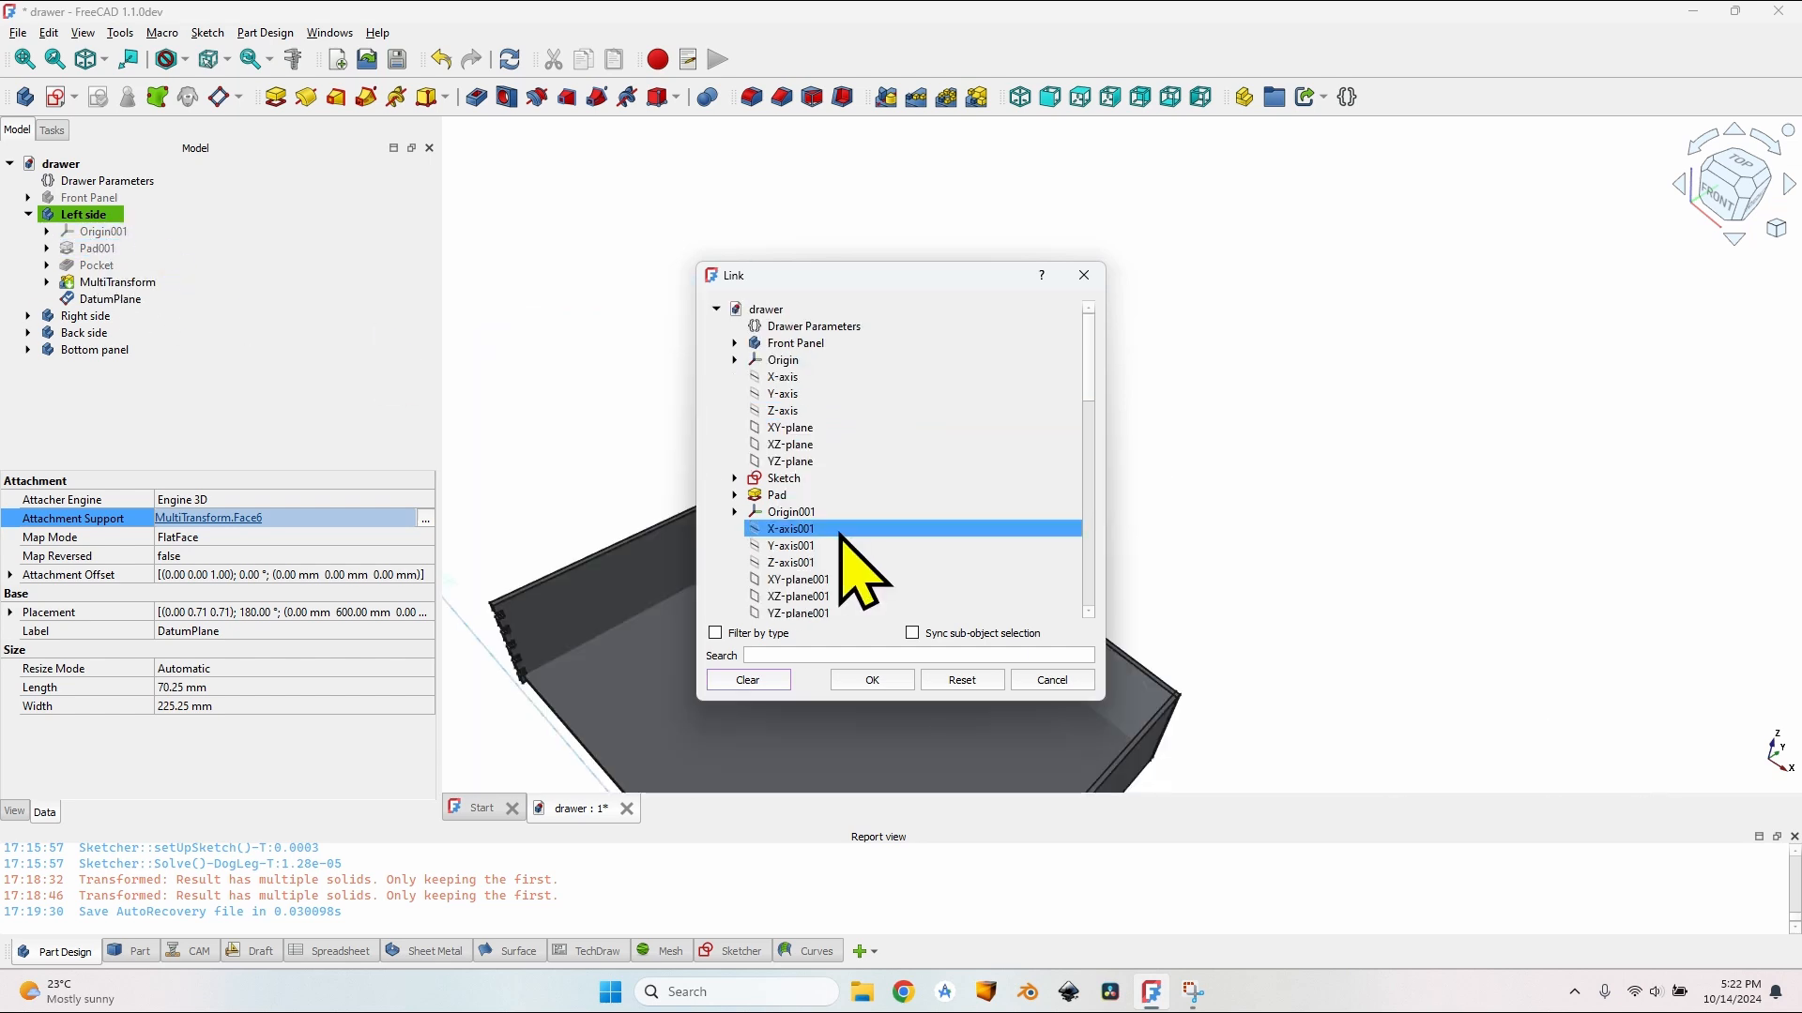
scroll(845, 563, up, 2)
click(838, 597)
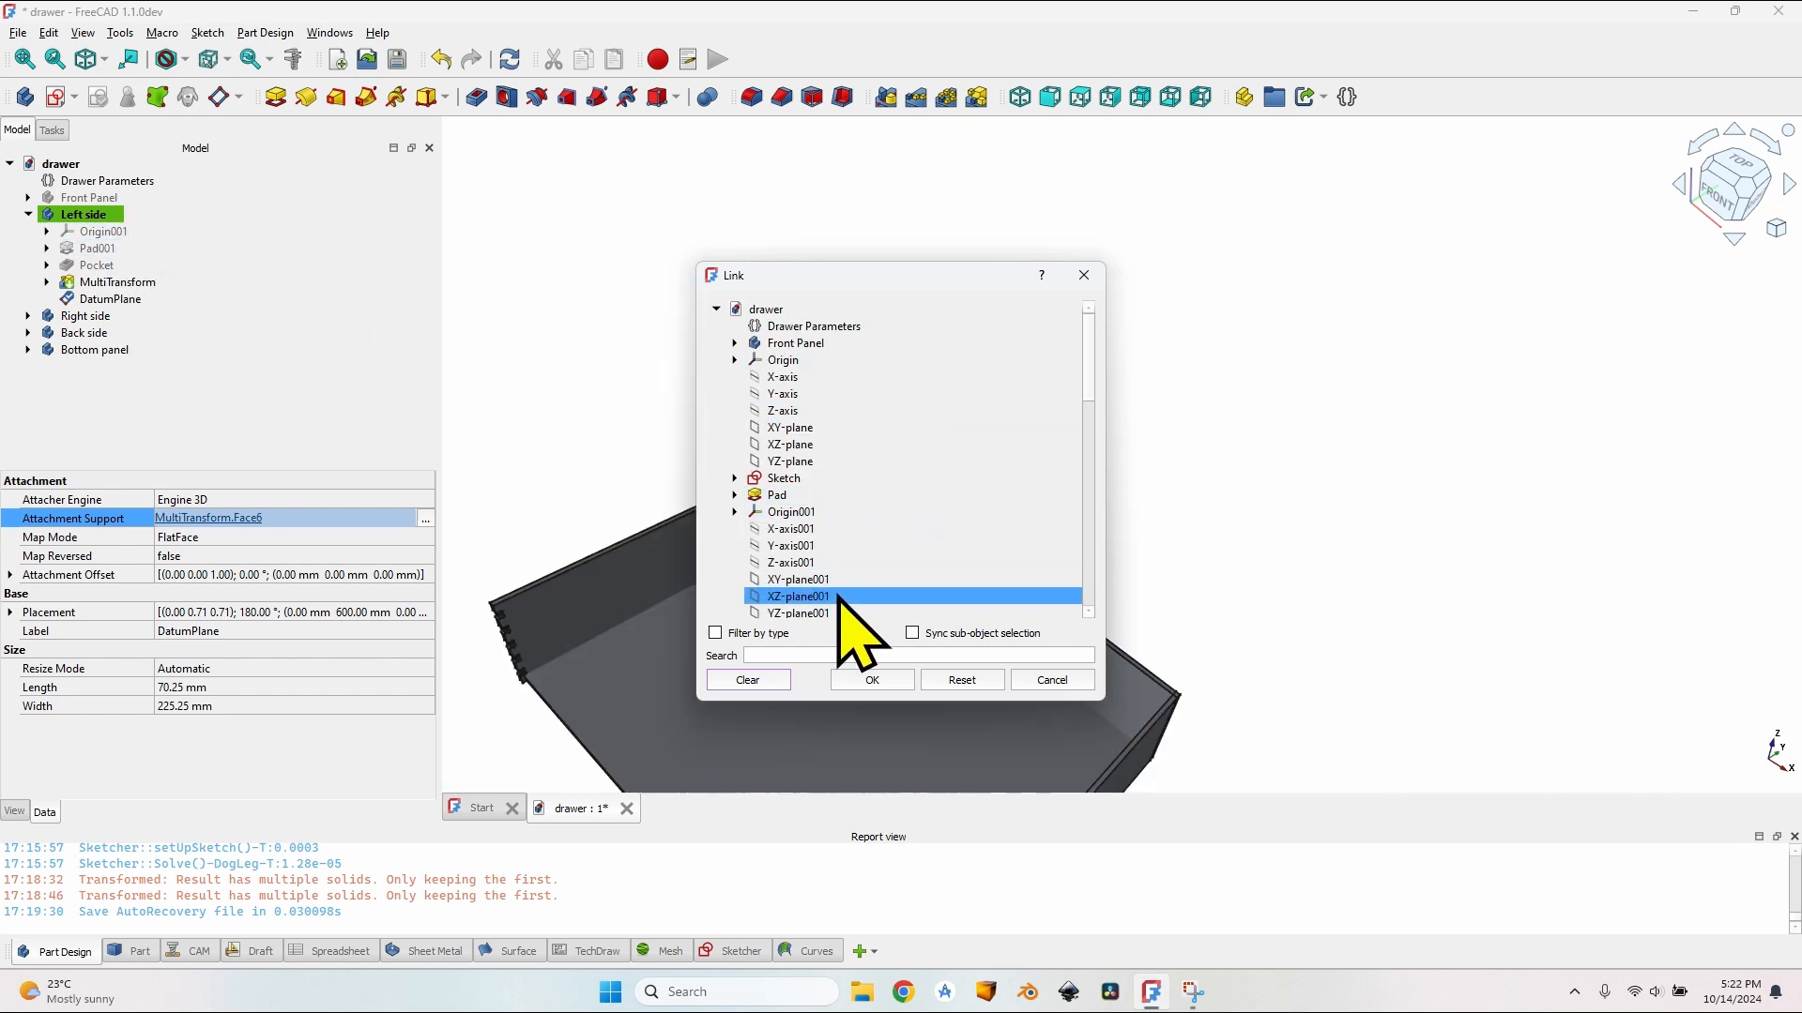
click(838, 614)
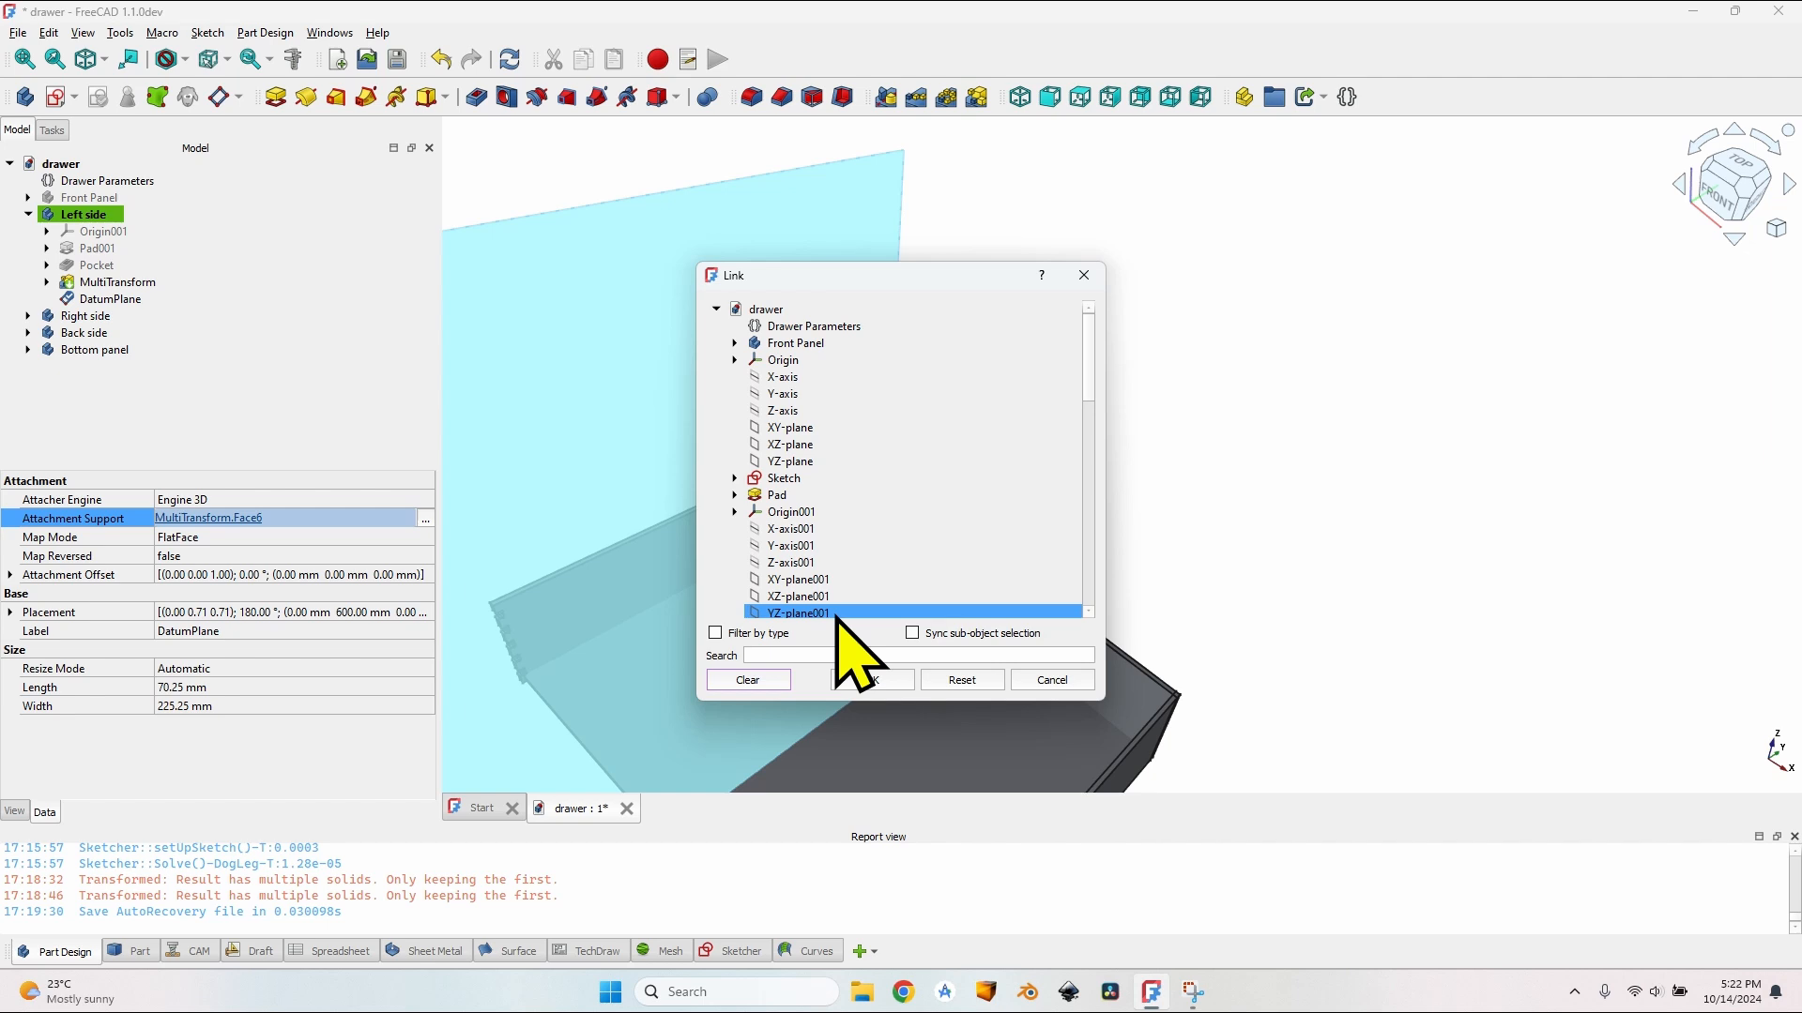
click(840, 598)
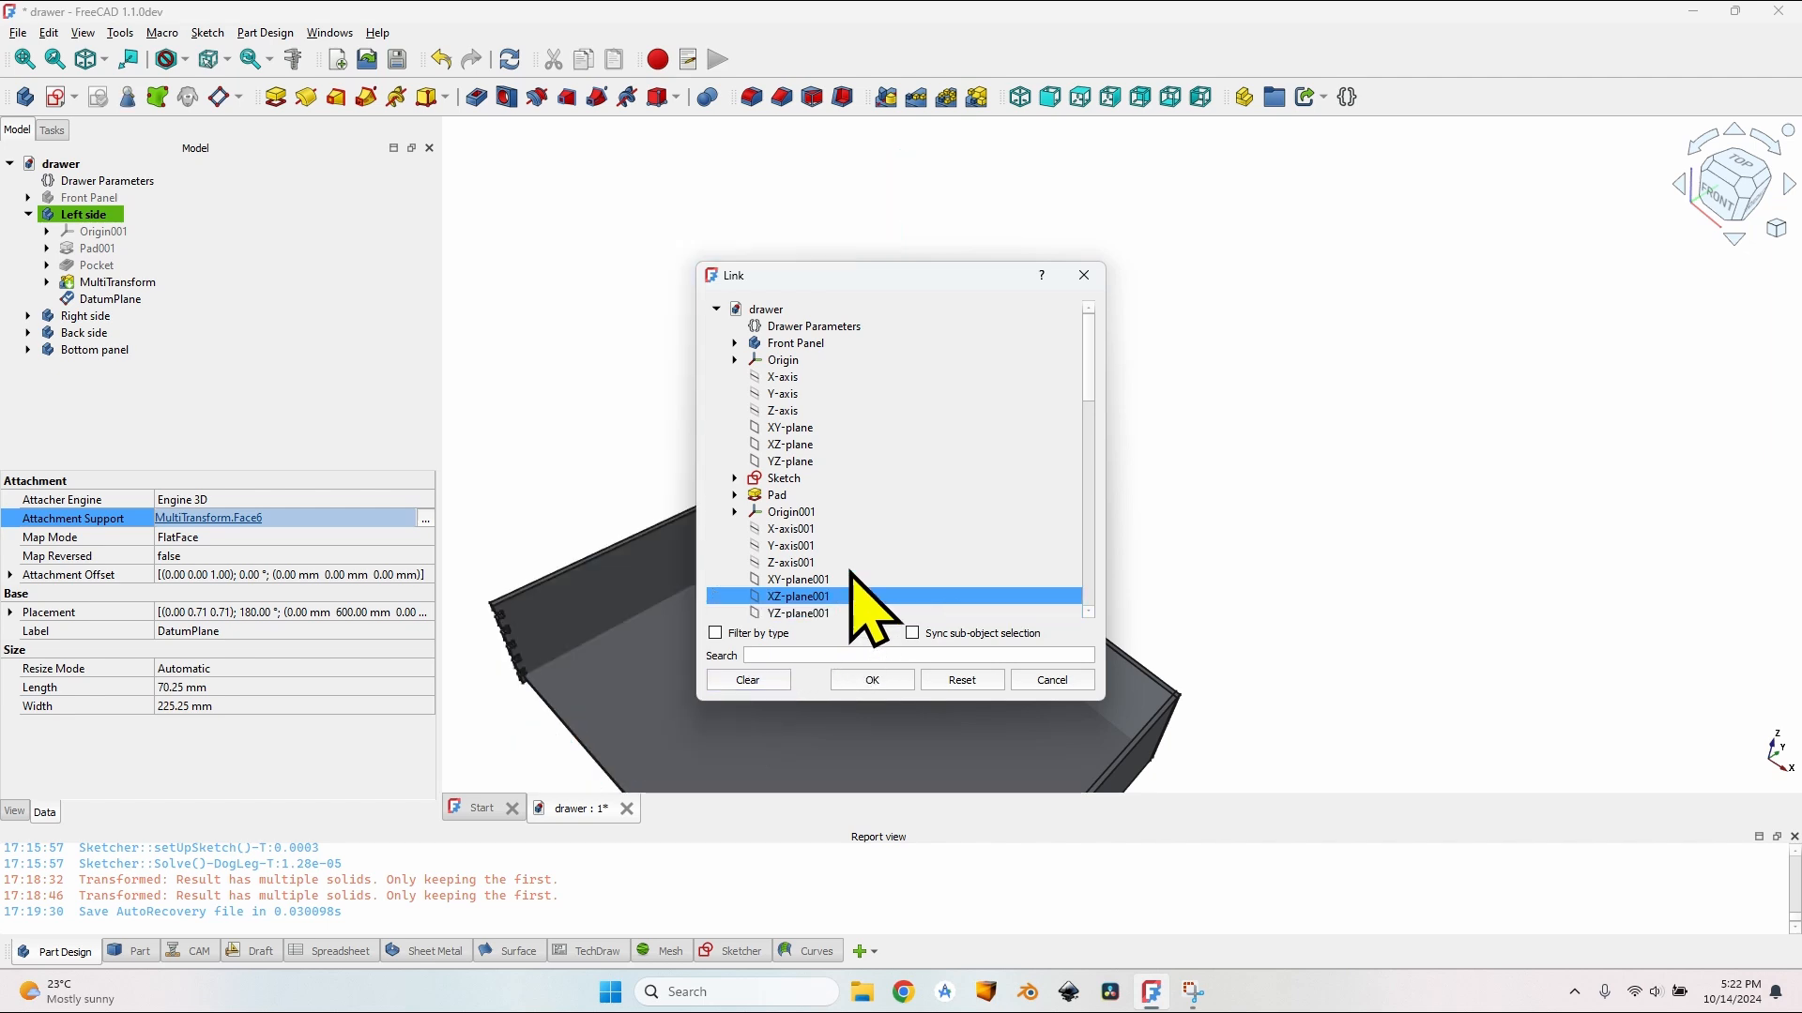
click(874, 682)
Step: Examine the reattached datum plane's position relative to the left side panel's dovetailed front edge and rear end
scroll(1161, 460, down, 3)
middle_drag(864, 582, 924, 582)
scroll(915, 595, up, 6)
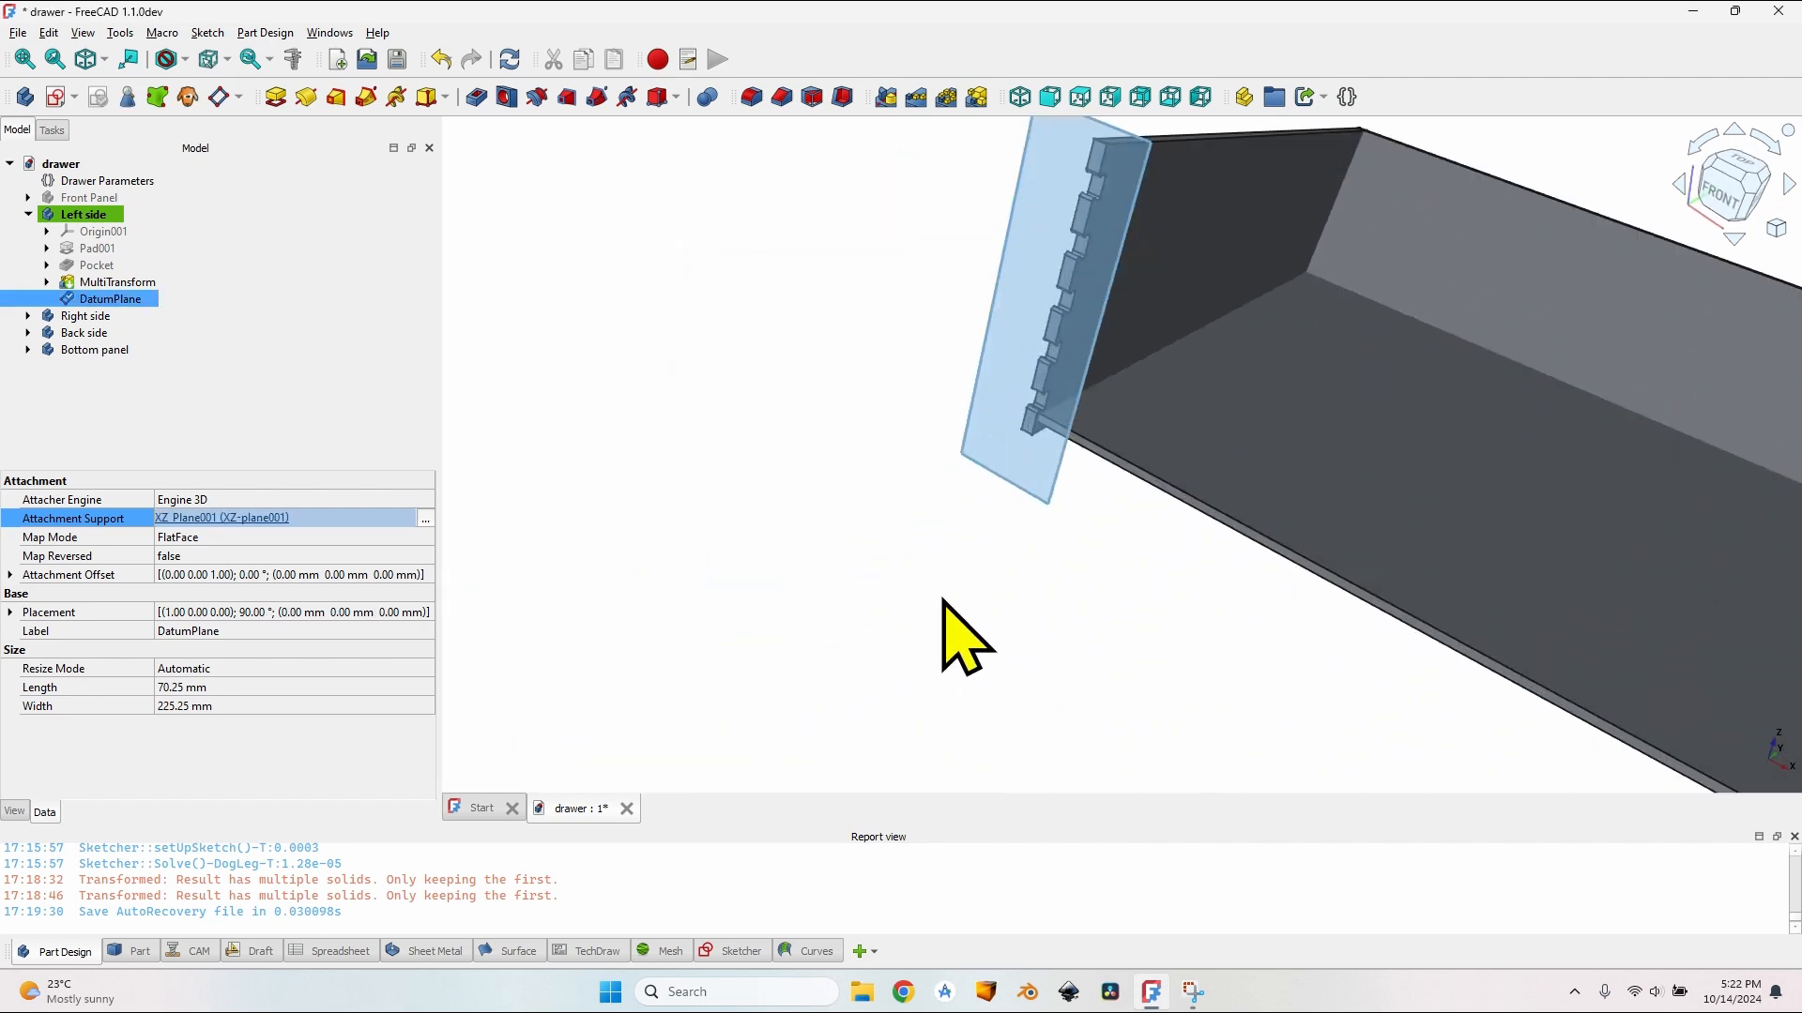
middle_drag(1126, 417, 1037, 455)
scroll(973, 515, up, 3)
scroll(1037, 455, down, 3)
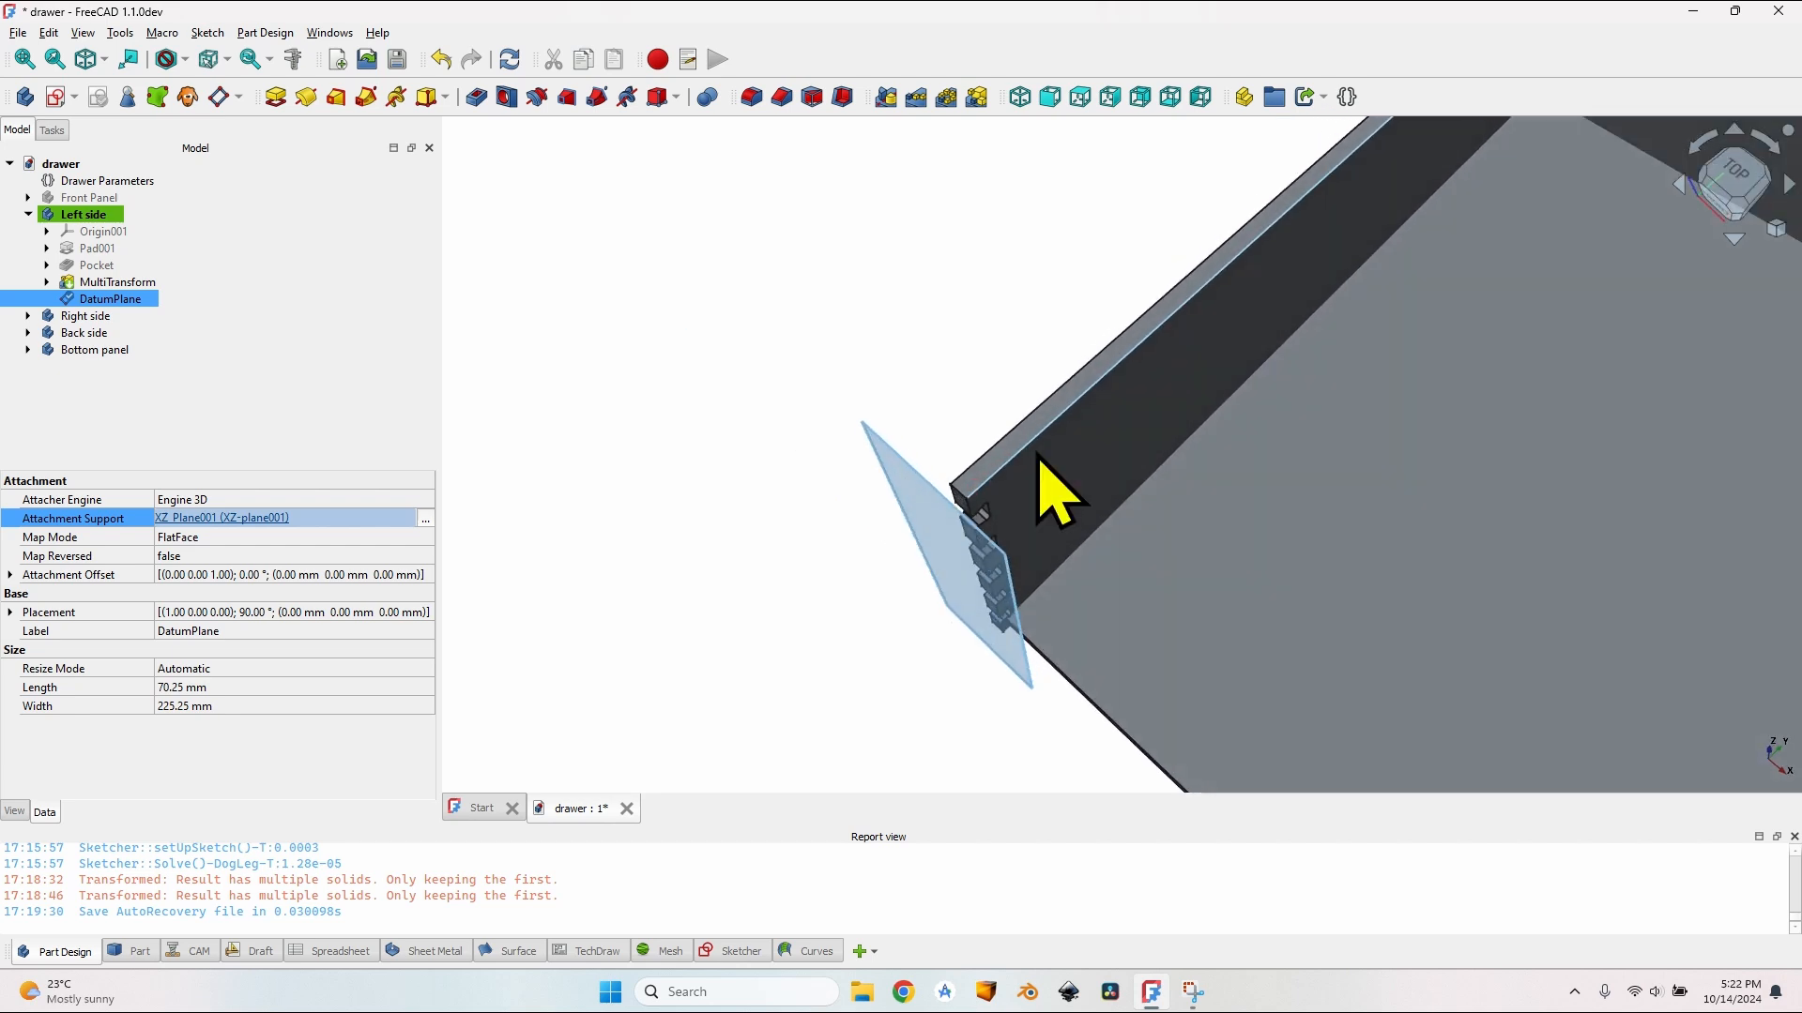
scroll(1059, 450, down, 4)
middle_drag(1179, 454, 985, 601)
scroll(995, 591, up, 1)
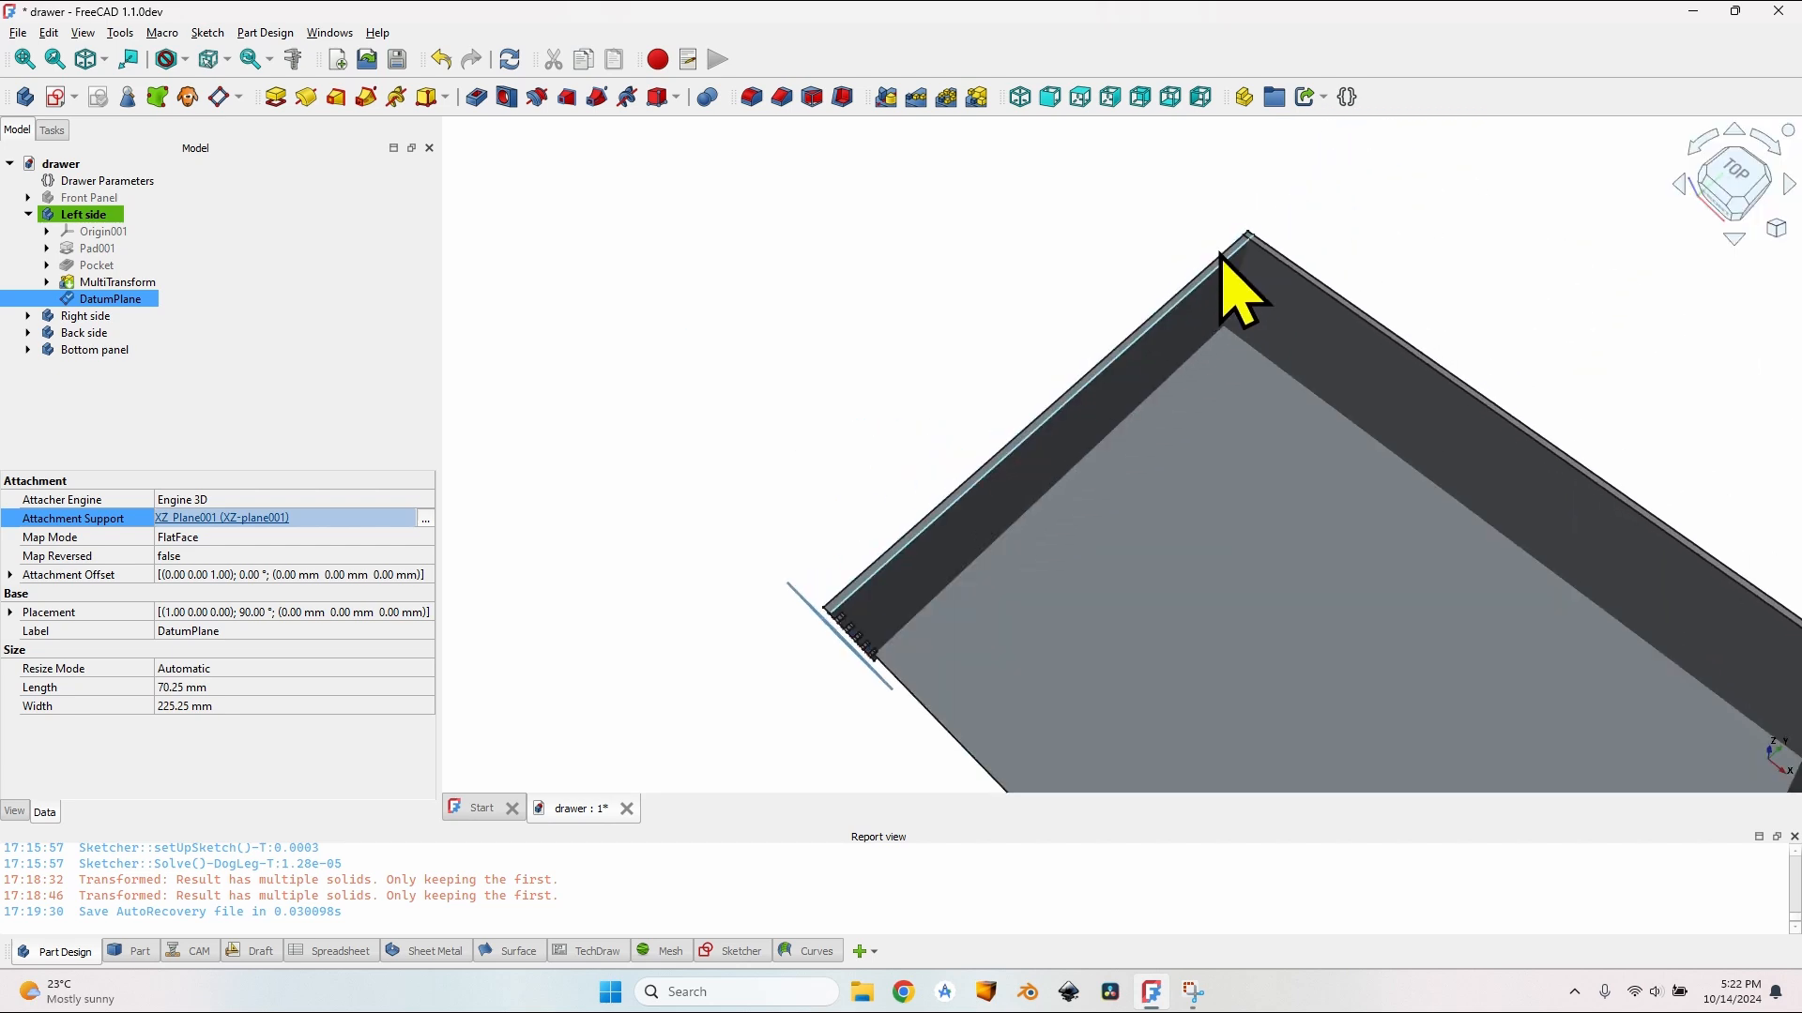
scroll(966, 563, up, 2)
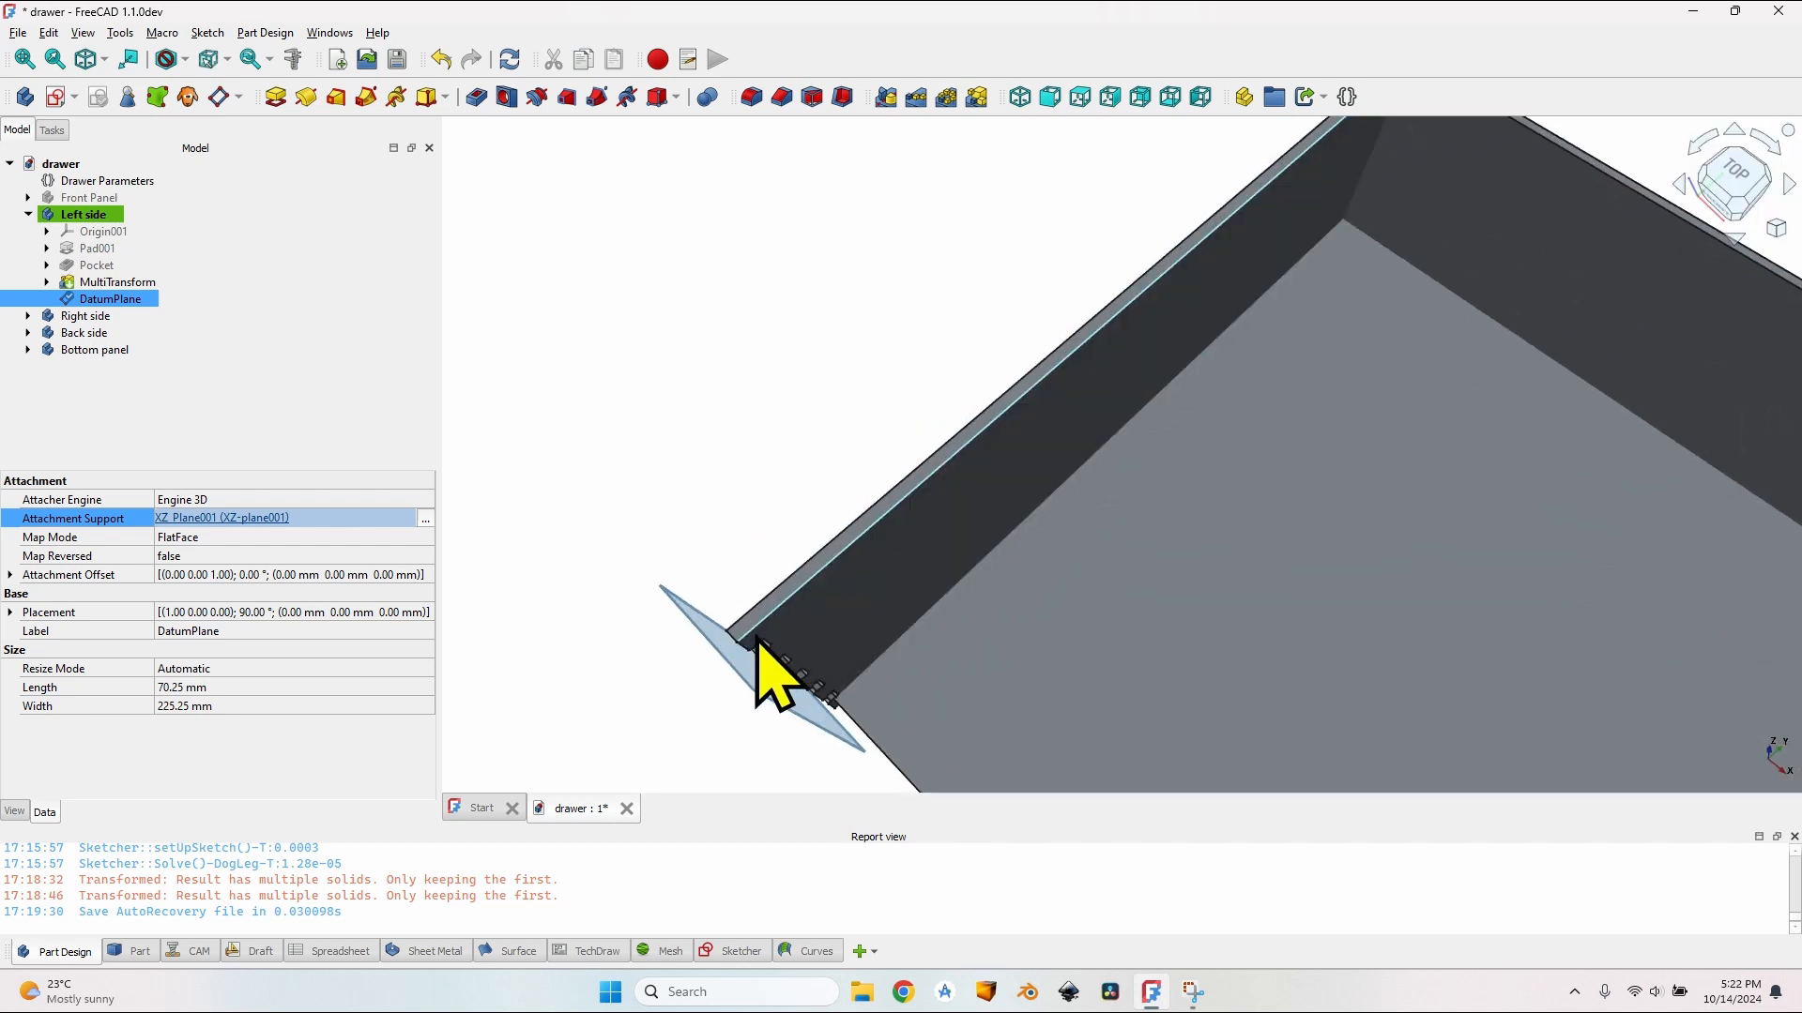
mouse_move(741, 657)
middle_down()
mouse_move(728, 646)
mouse_move(762, 630)
mouse_move(736, 648)
middle_up()
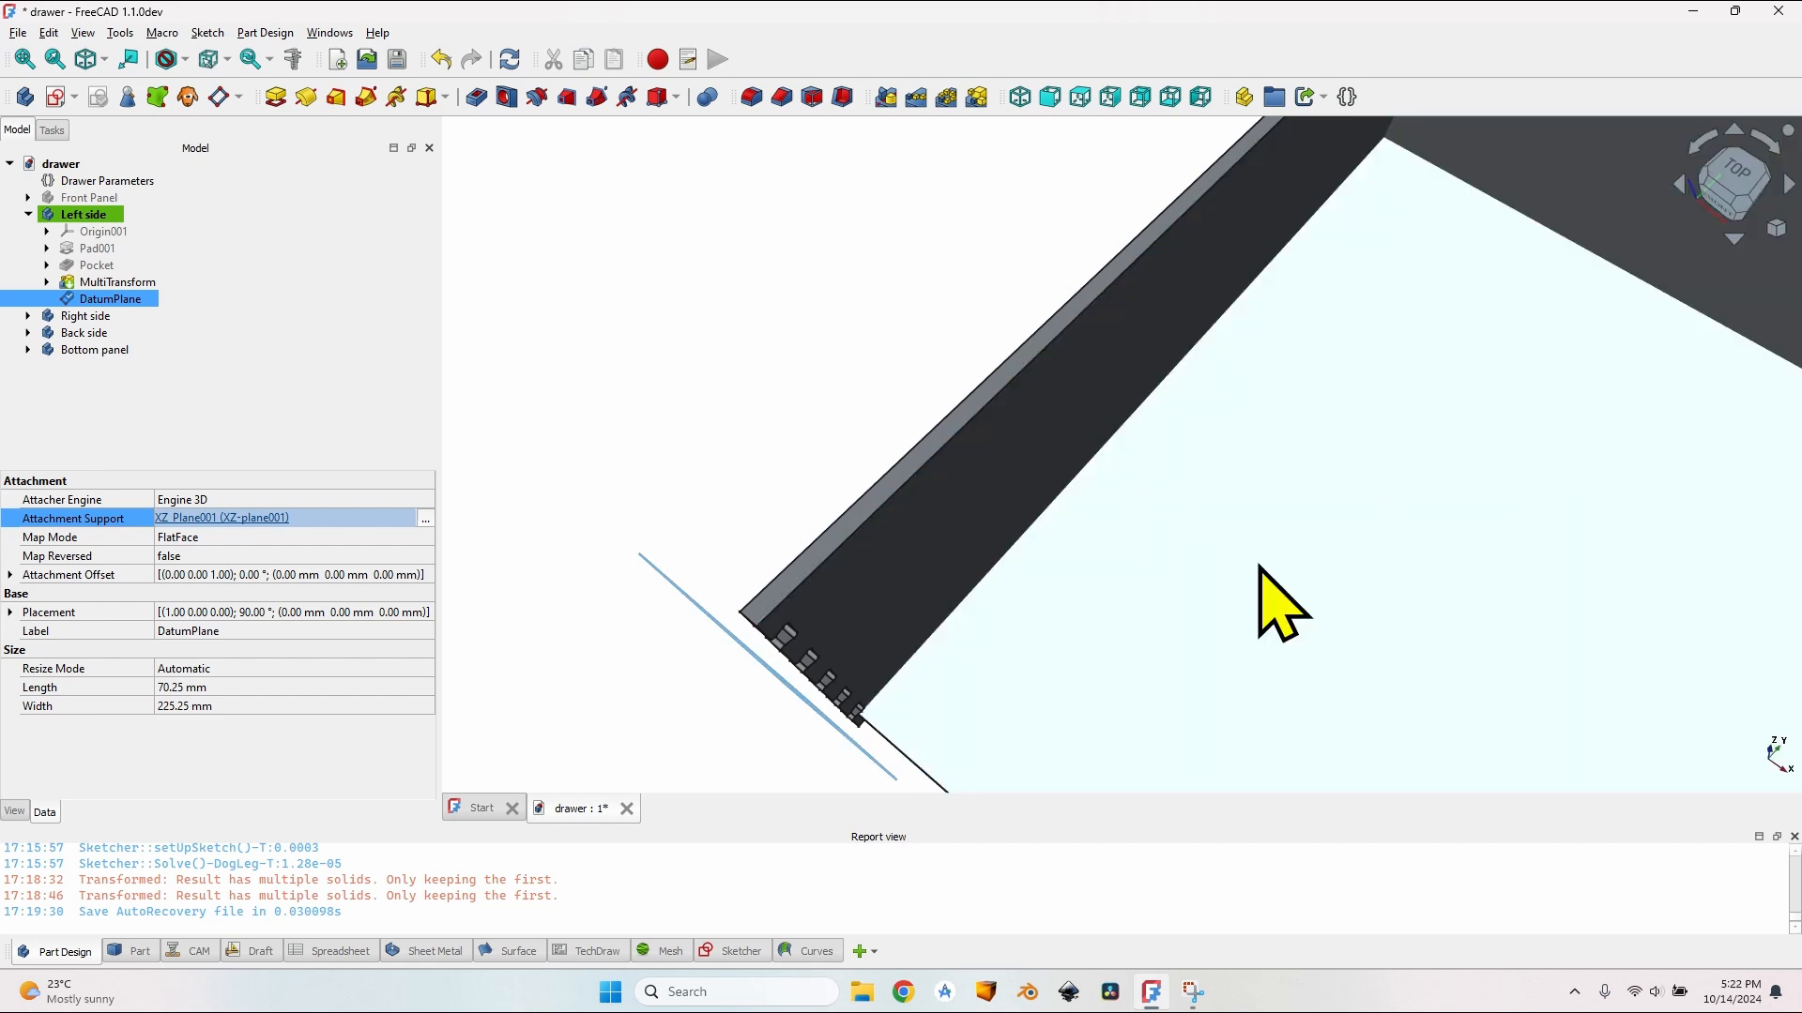
Step: Set the datum plane's attachment offset position z to the expression VarSet.FrontThickness - VarSet.WallThickness
scroll(1026, 561, down, 1)
click(10, 574)
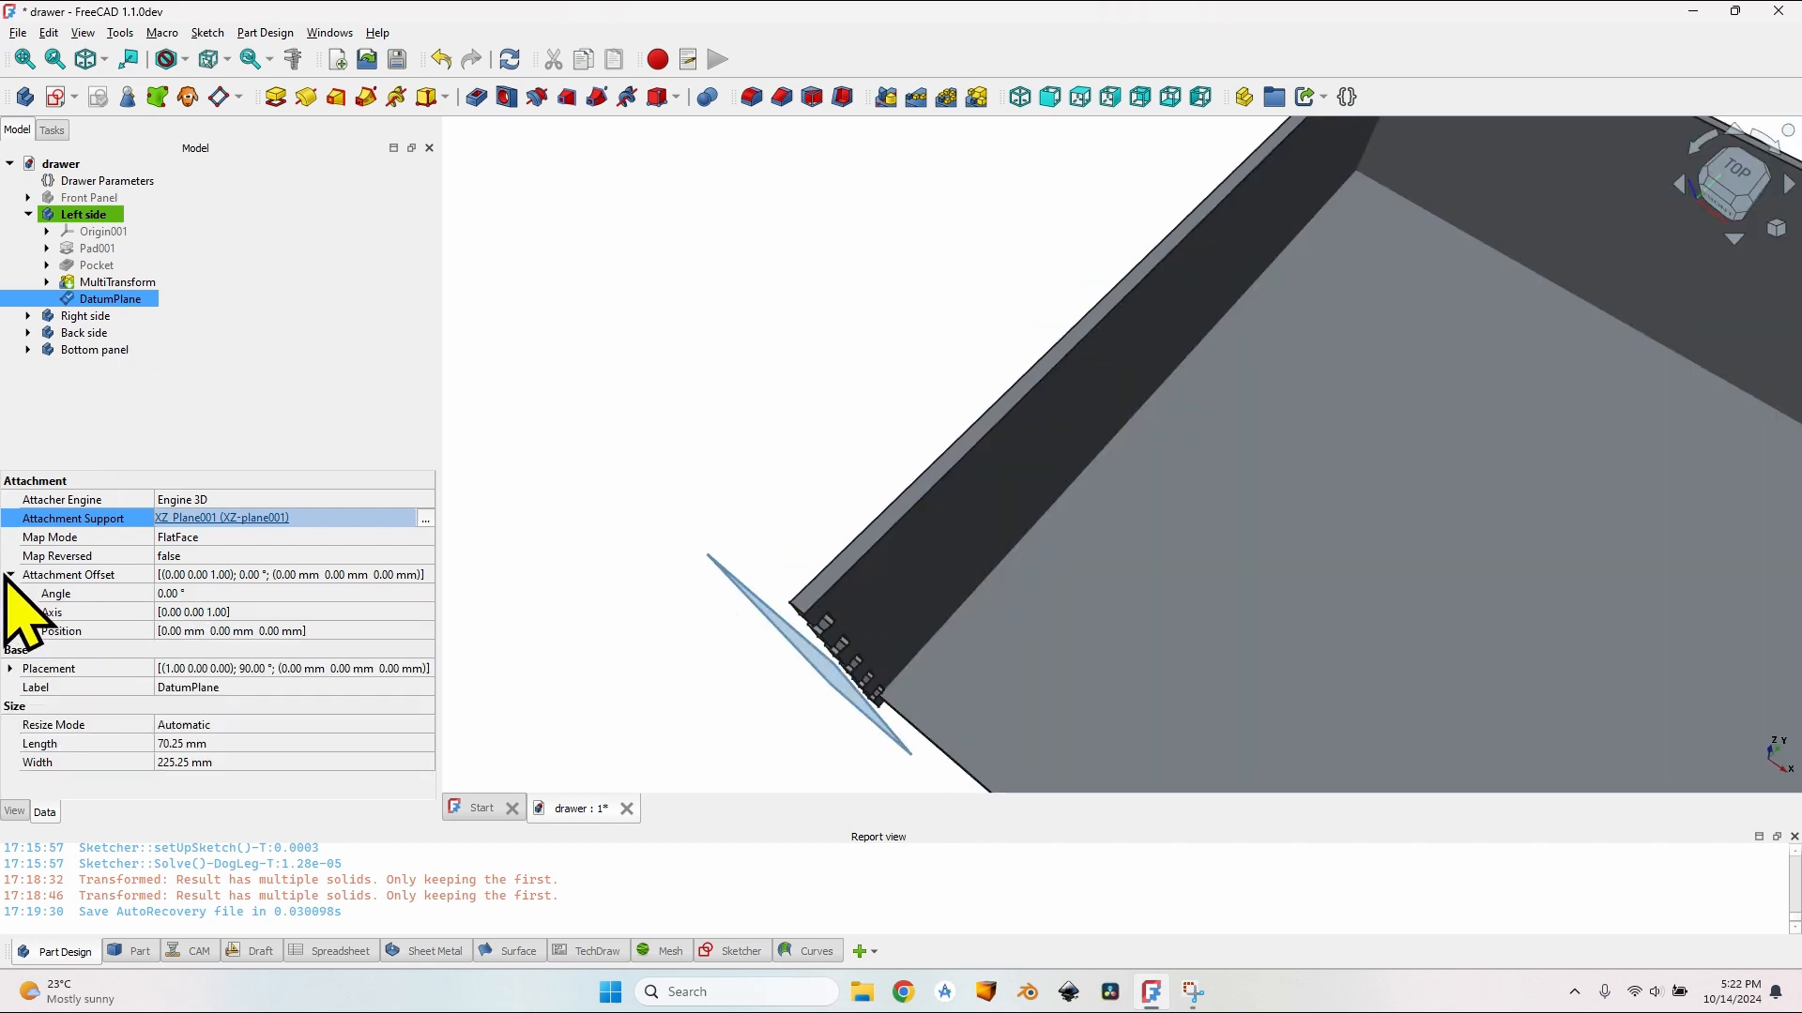
click(28, 631)
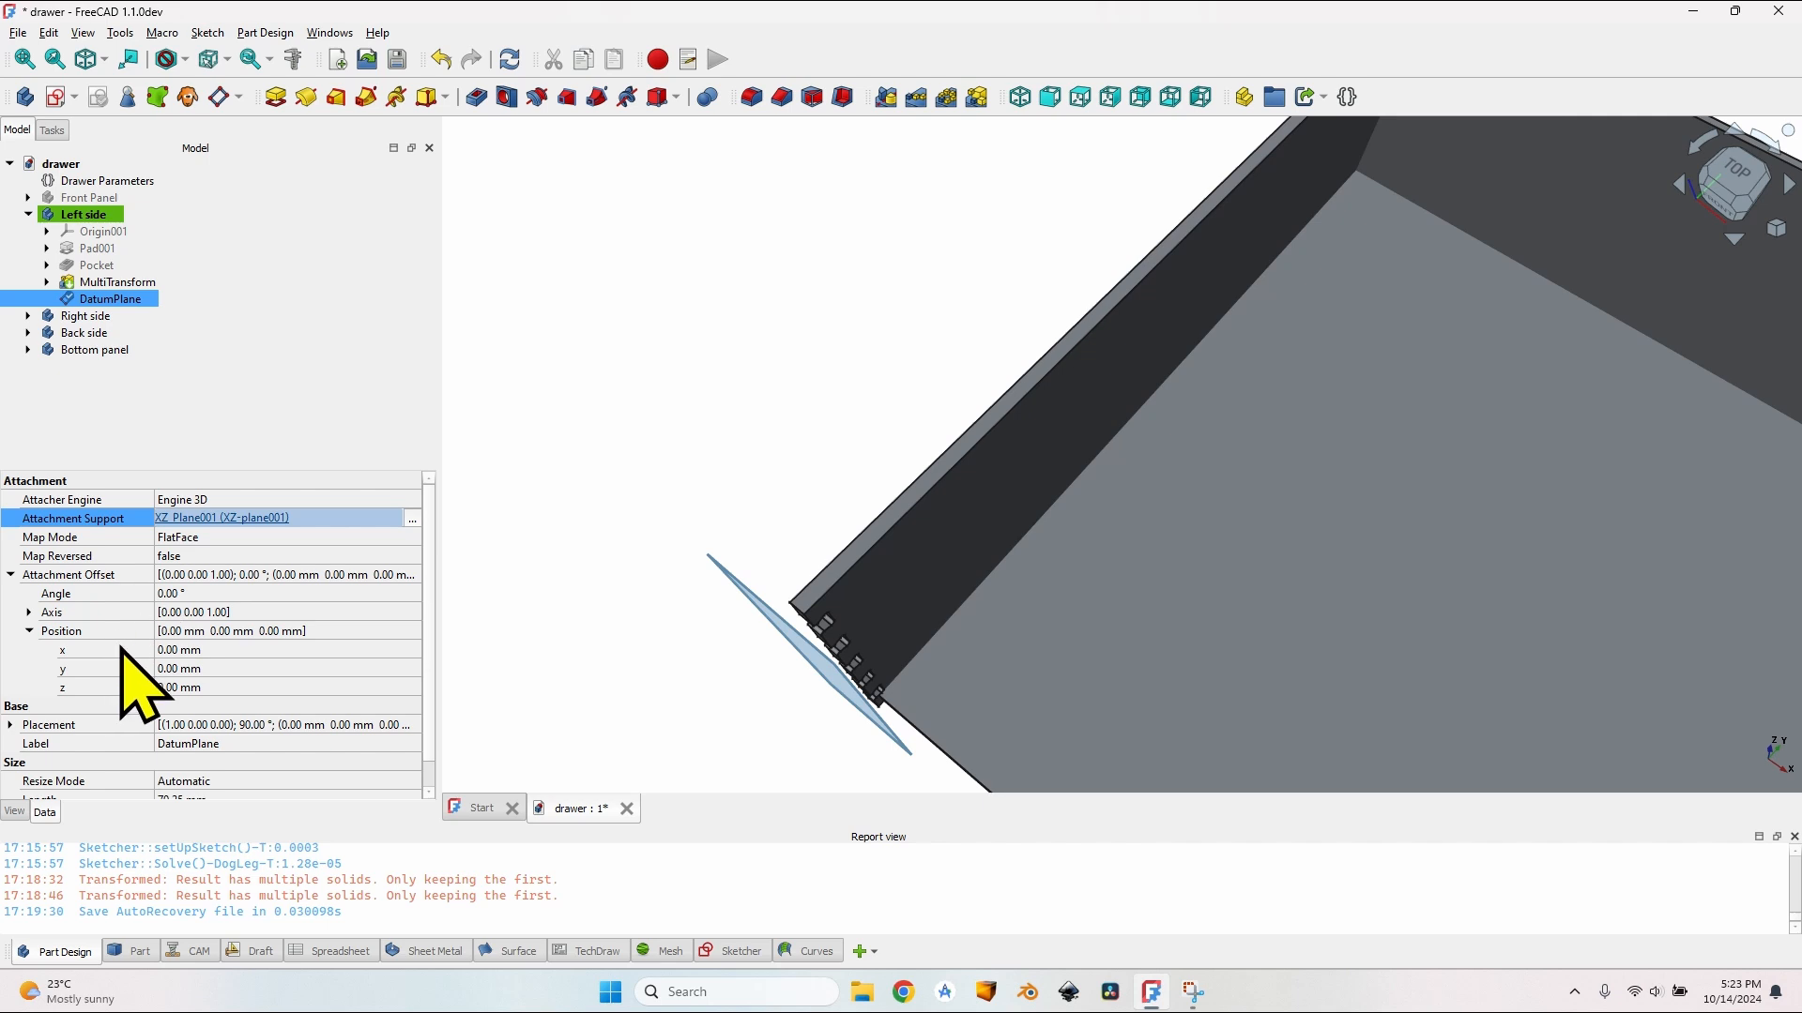
click(208, 691)
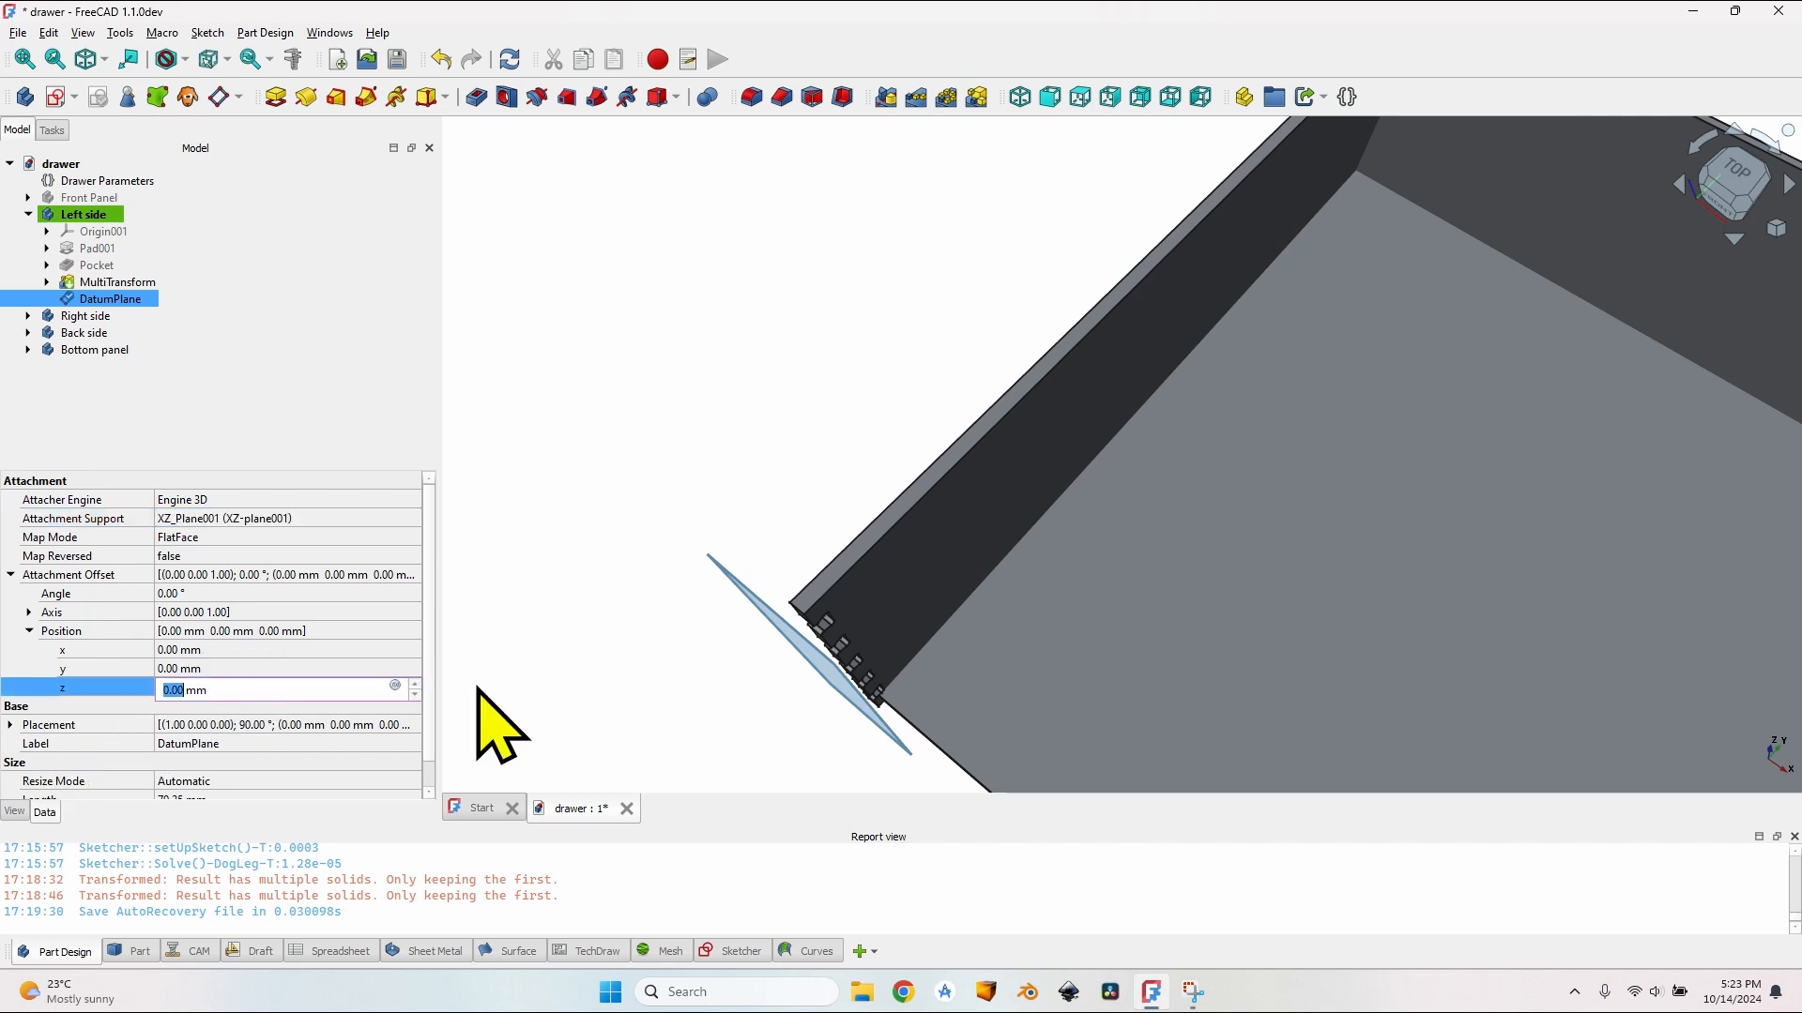
key(equal)
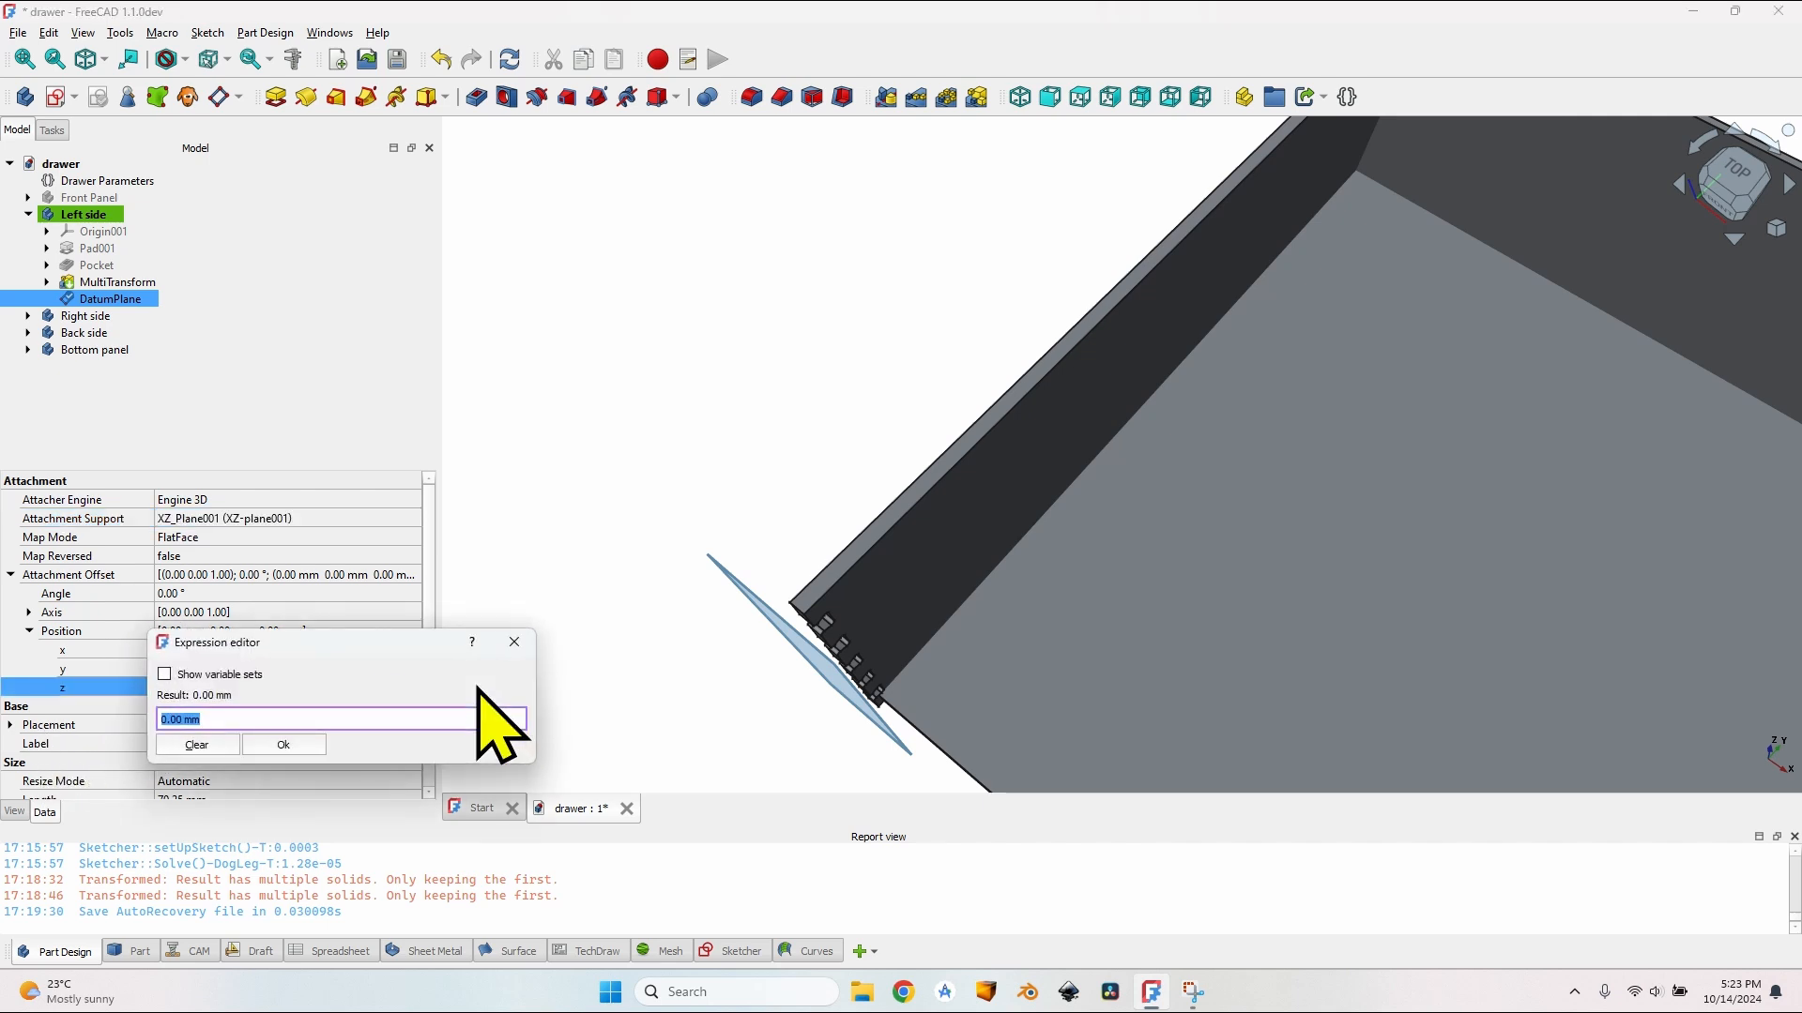
text(VarSet.)
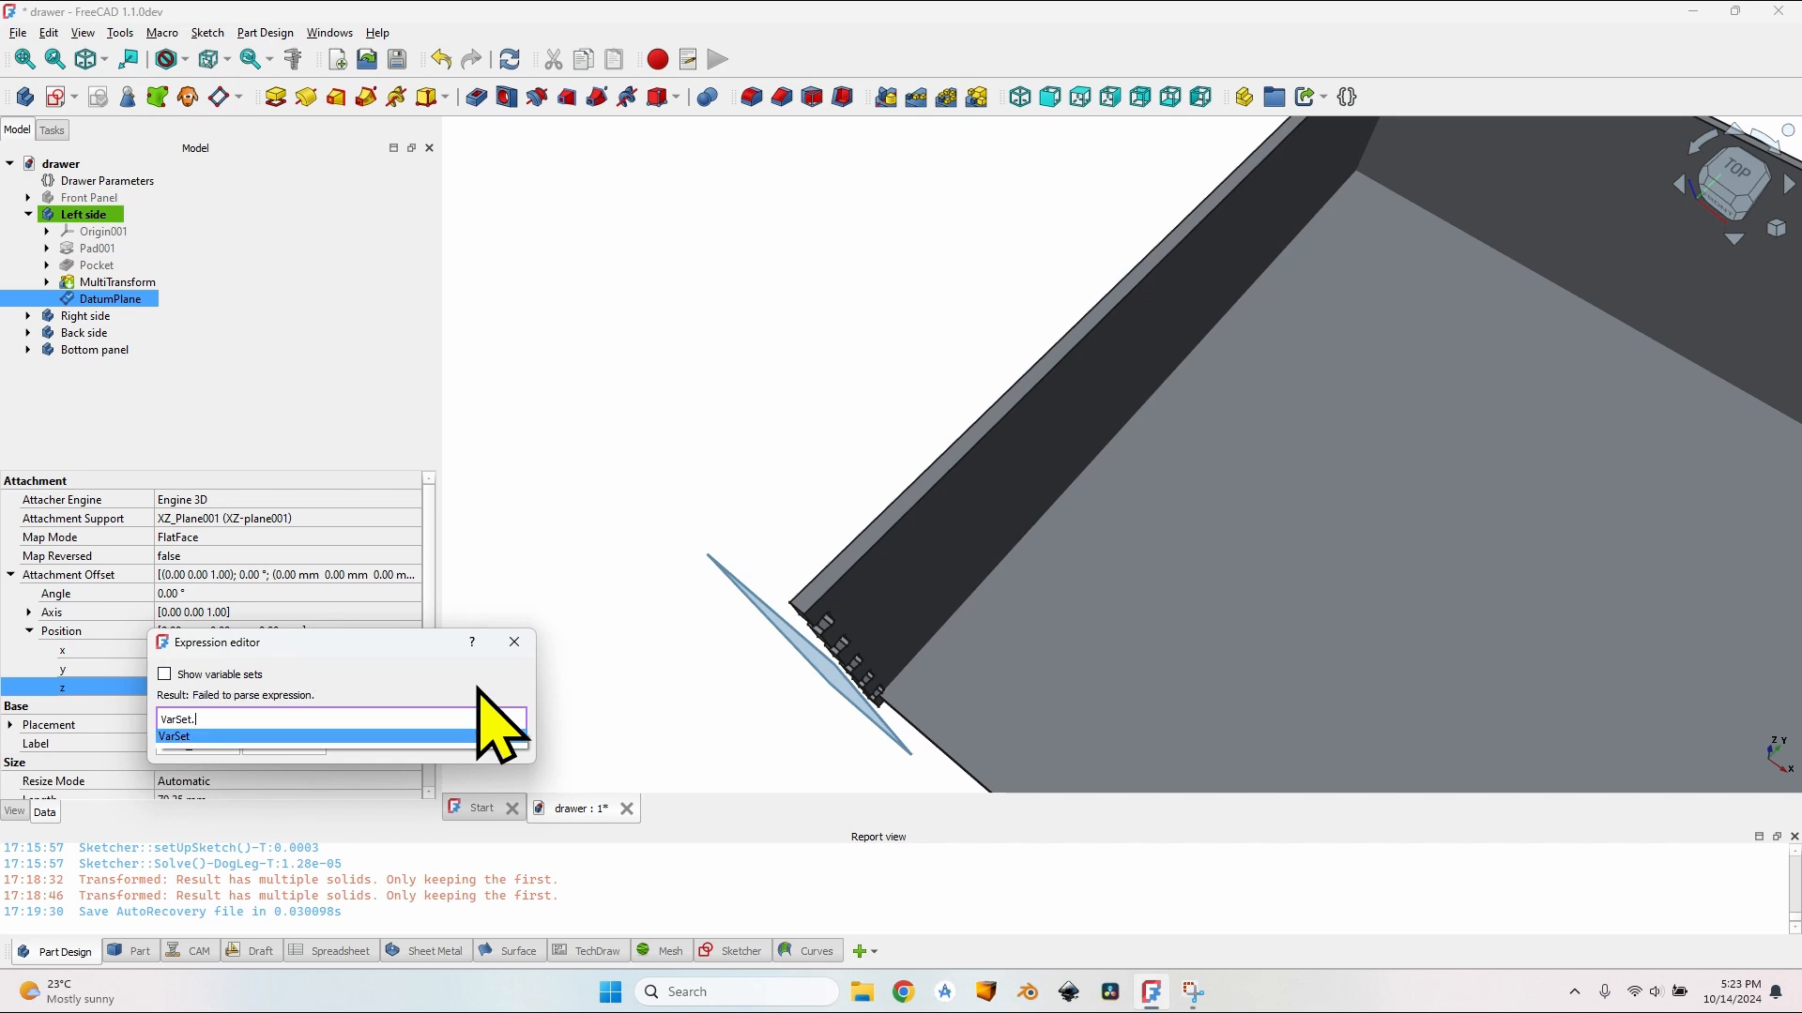
text(FrontThickness-Var)
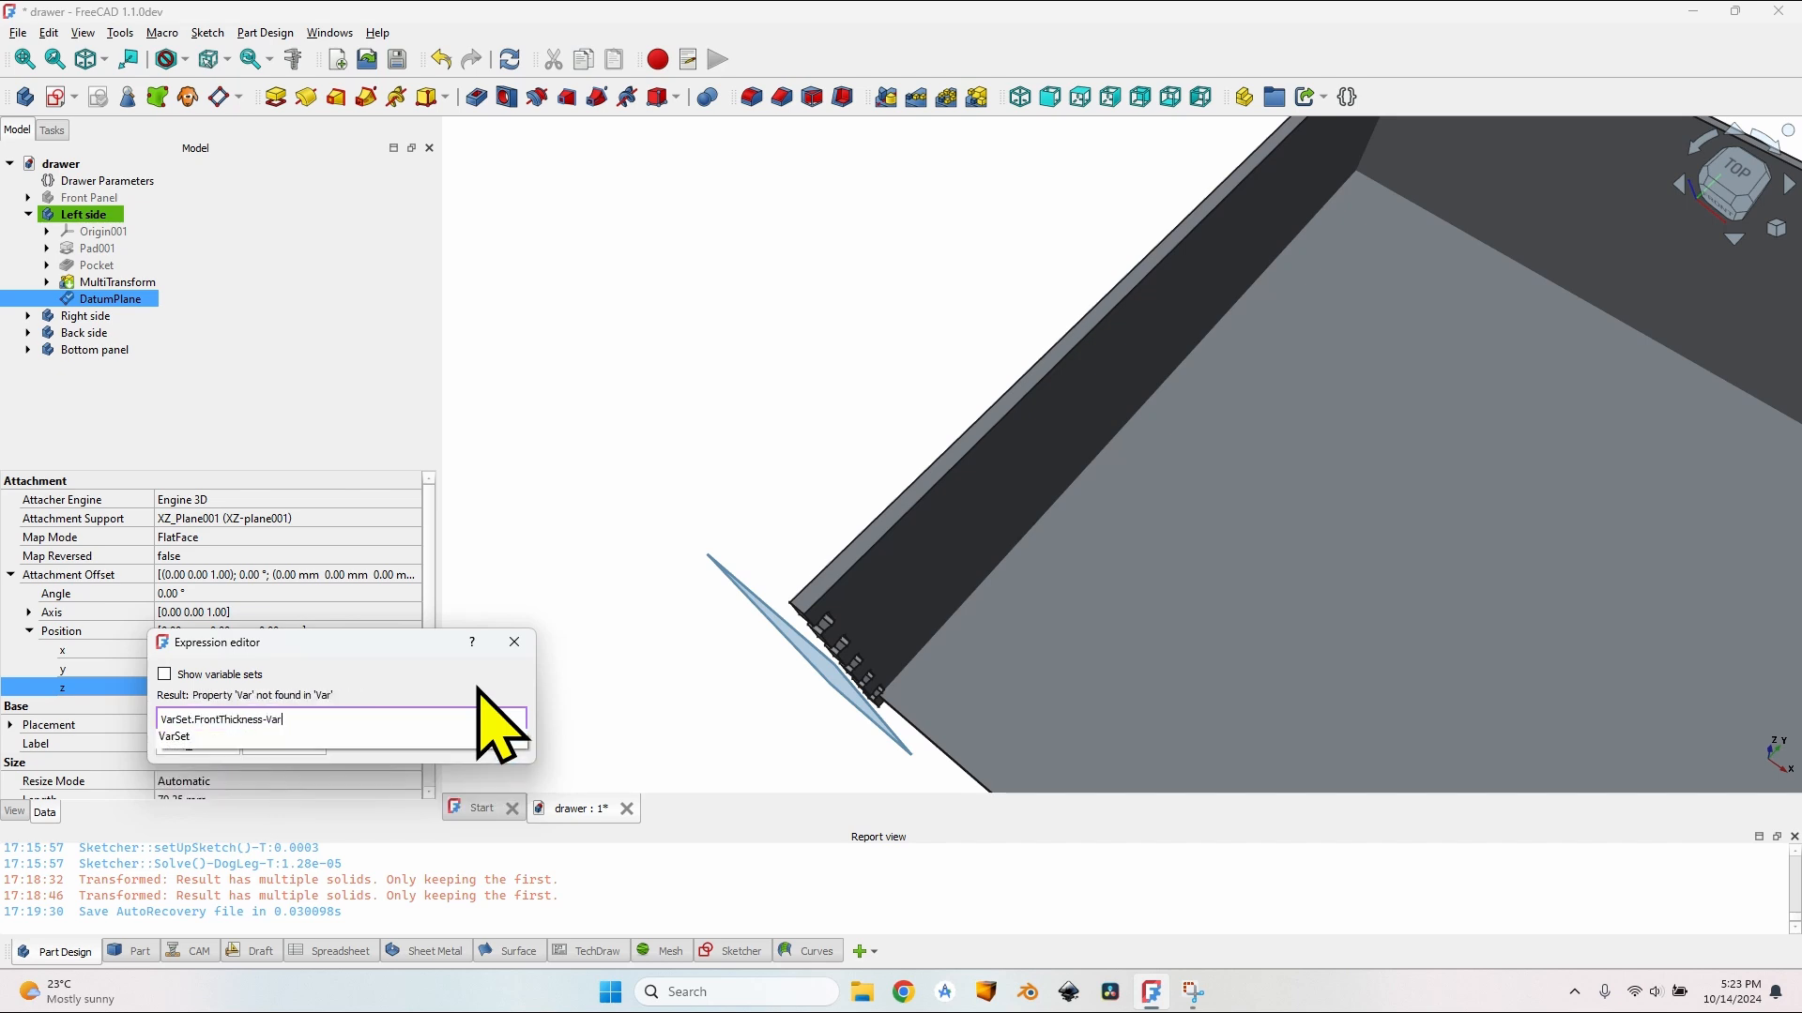
text(Set.Wal)
key(Return)
key(Return)
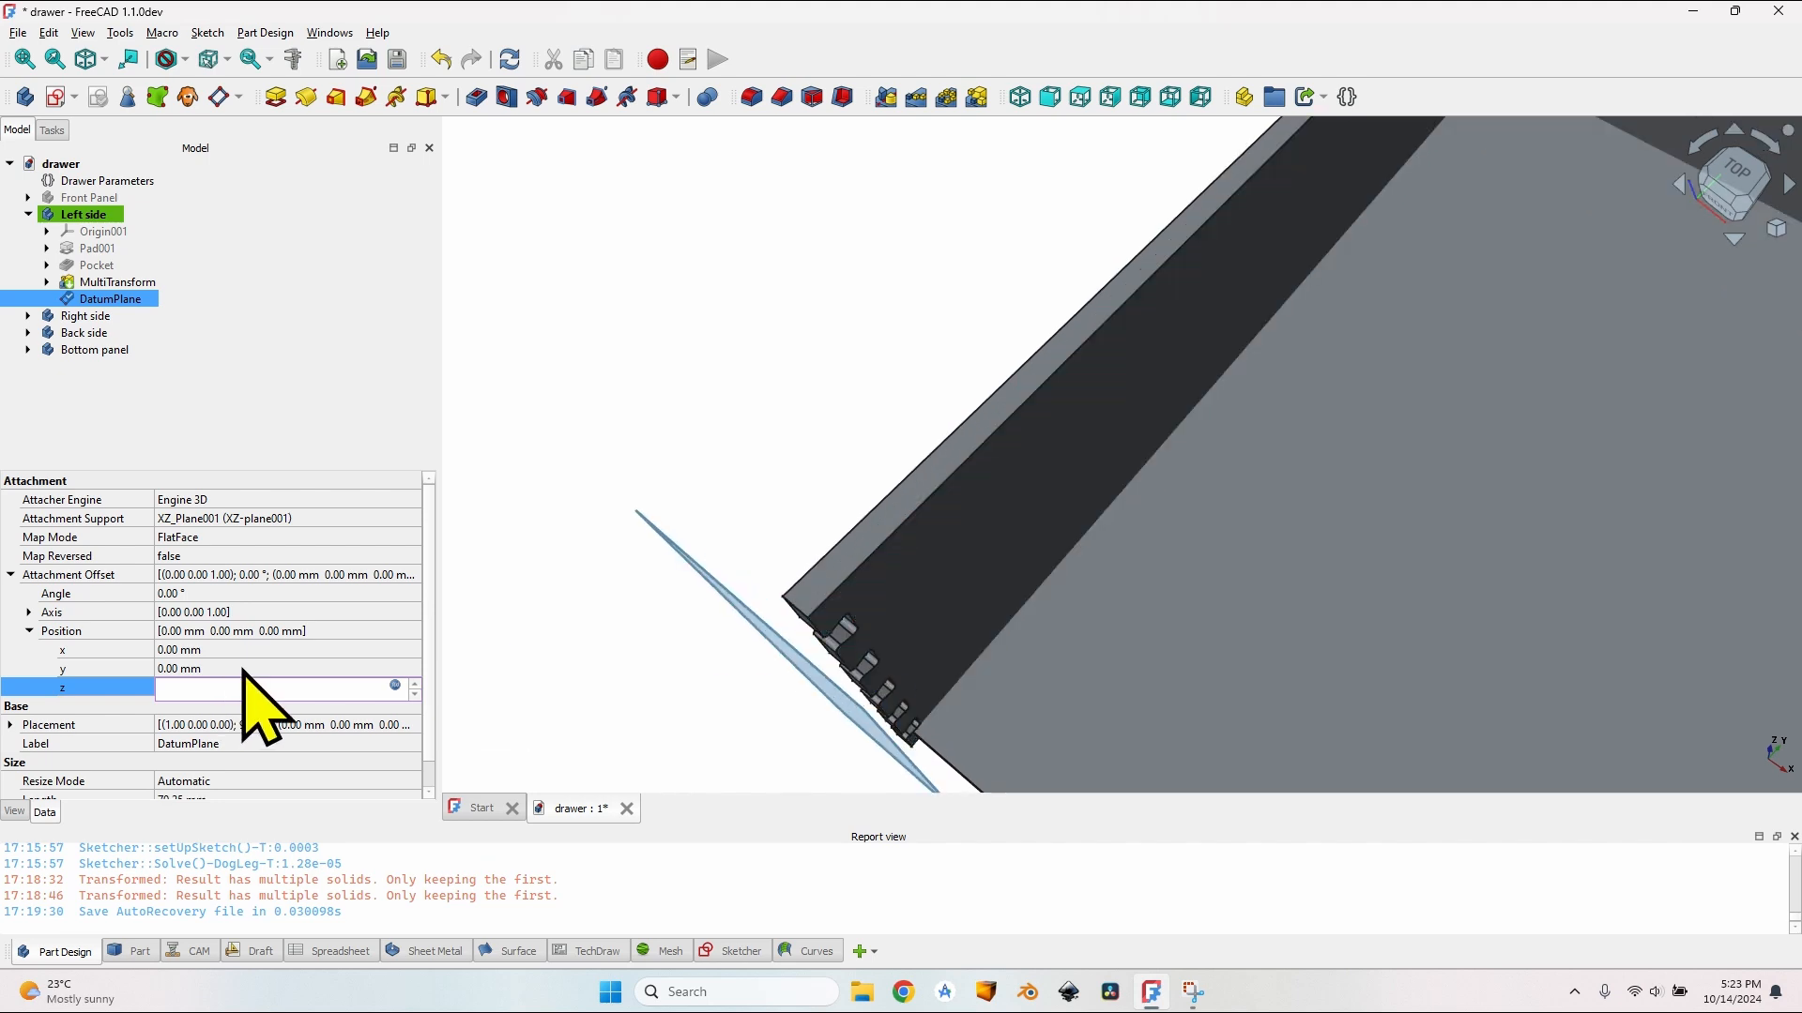
click(295, 670)
click(313, 686)
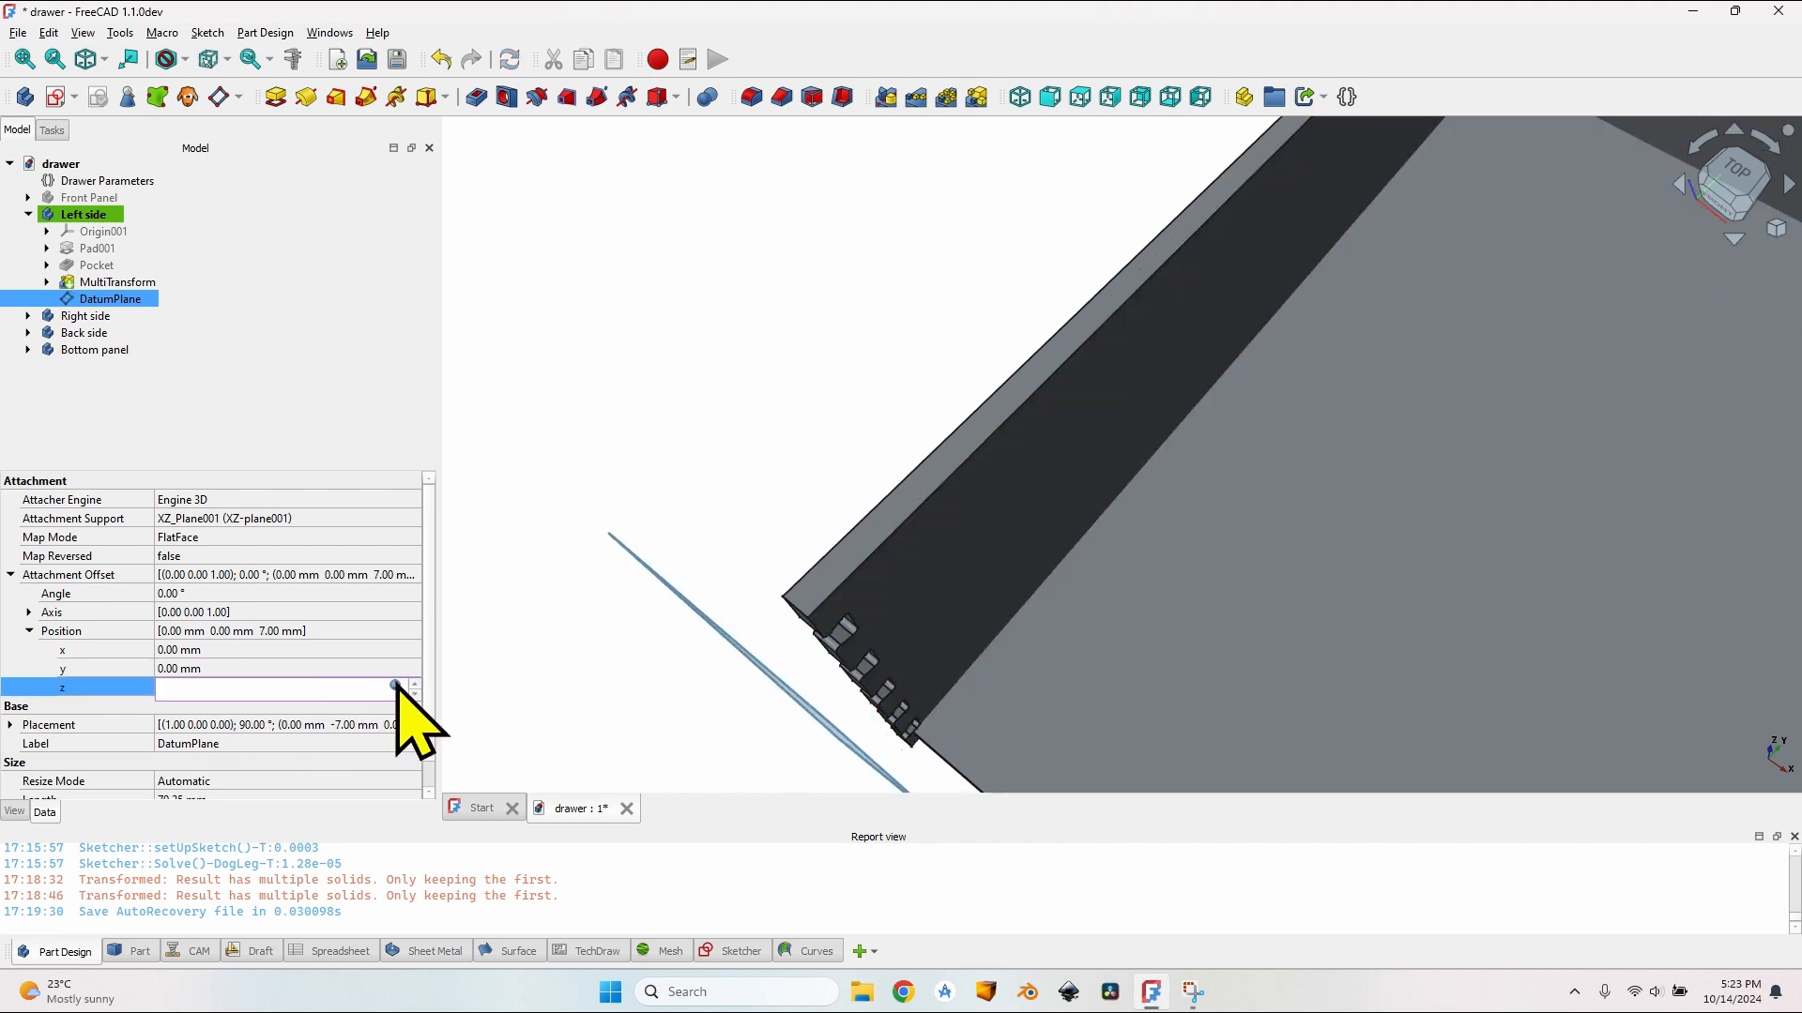
Step: Reverse the datum plane's z offset direction by changing its expression to -1 * (VarSet.FrontThickness - VarSet.WallThickness)
middle_drag(835, 662, 989, 607)
scroll(989, 607, down, 2)
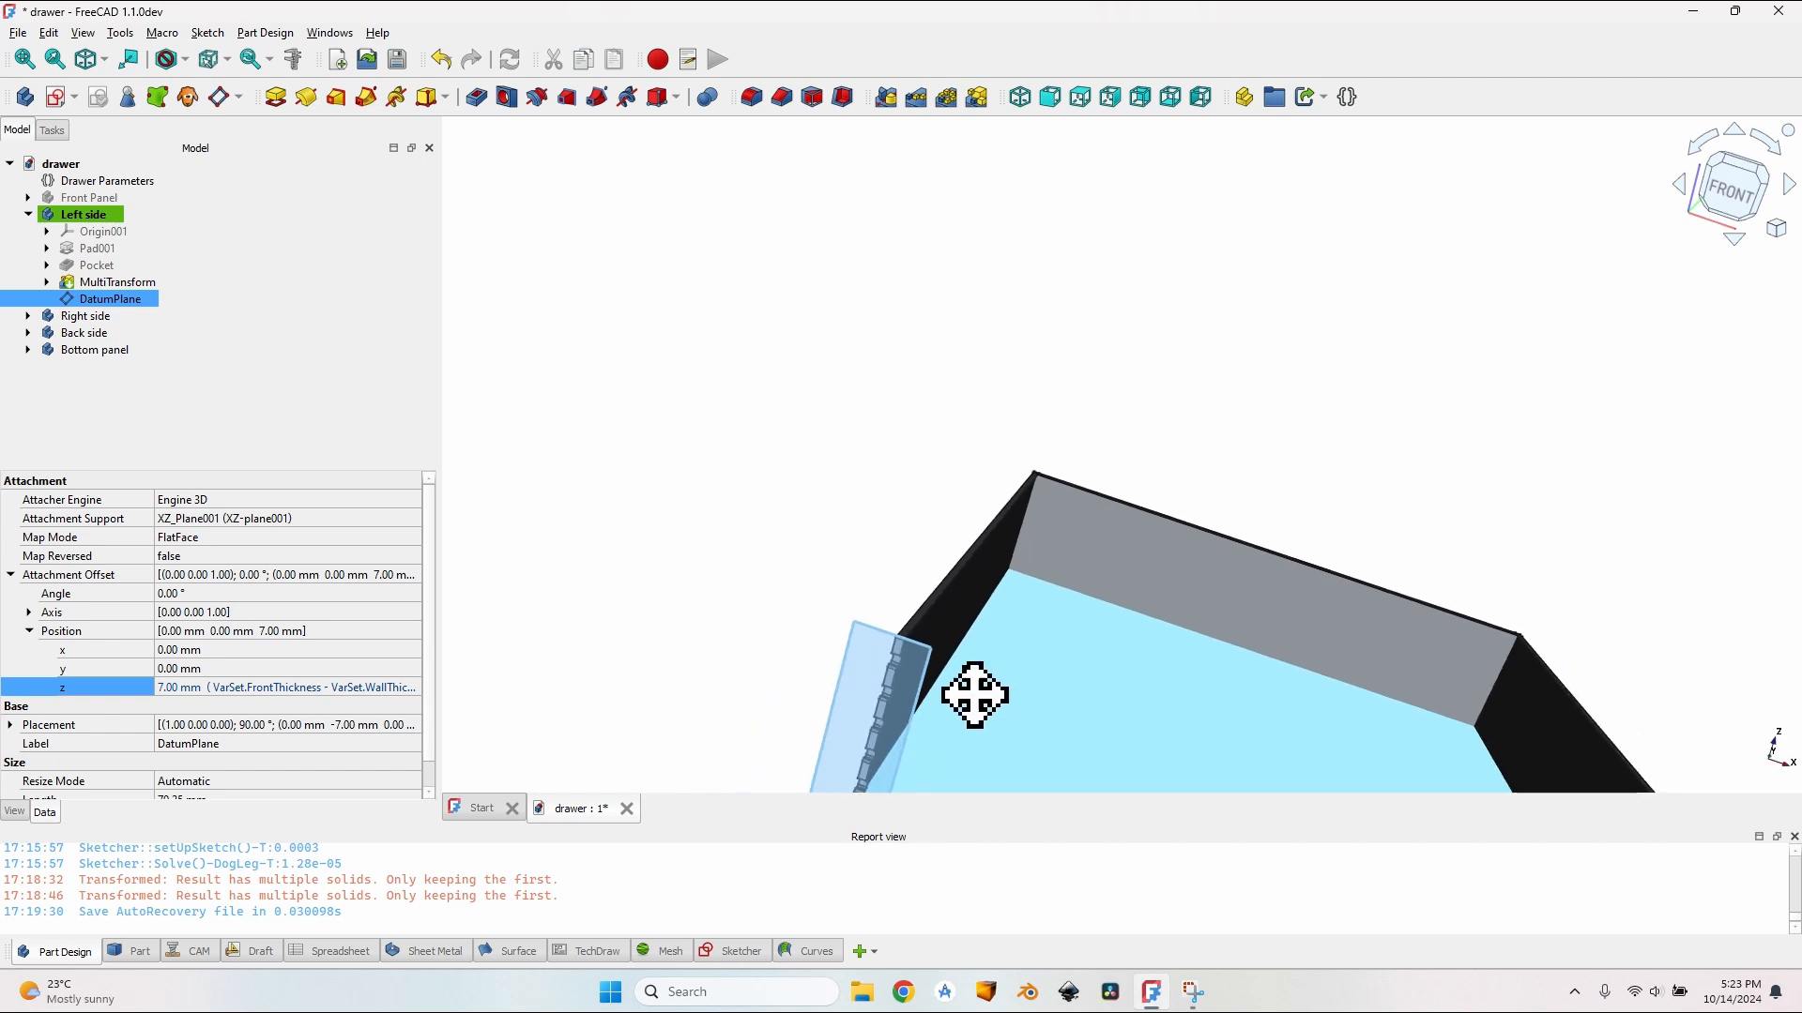
scroll(973, 696, up, 2)
middle_drag(1002, 521, 735, 458)
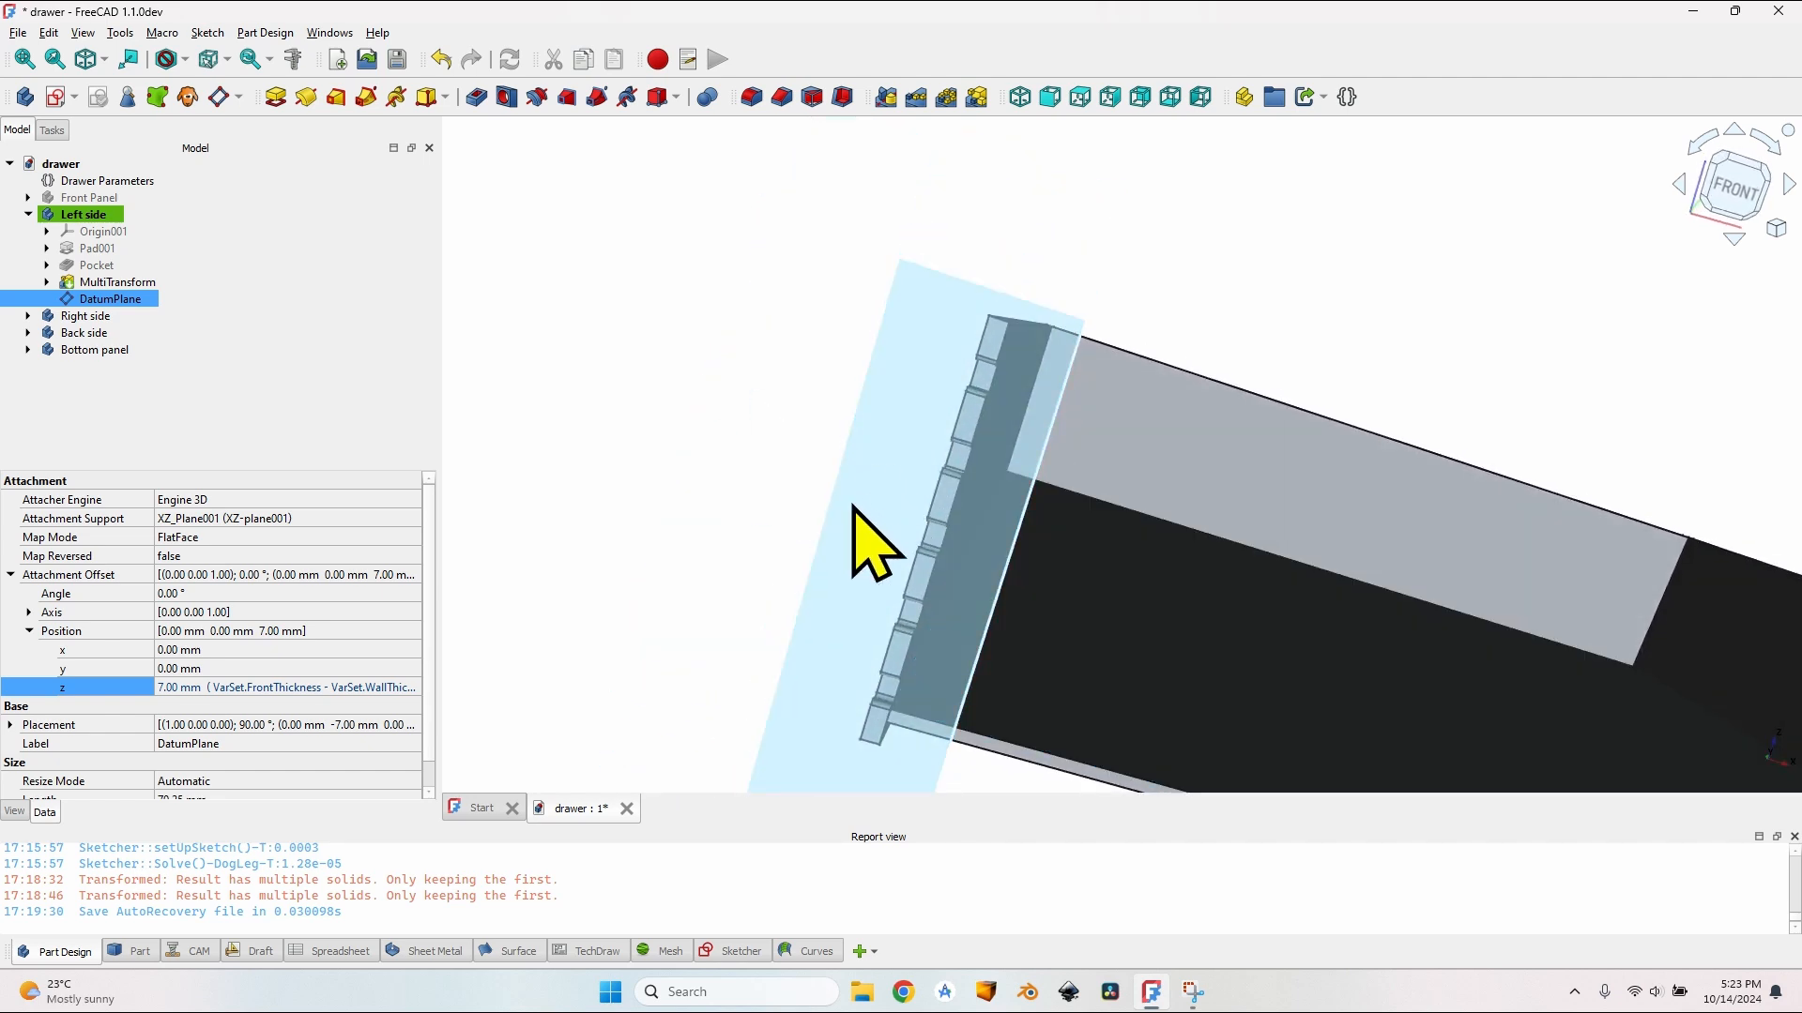
middle_drag(989, 507, 1035, 474)
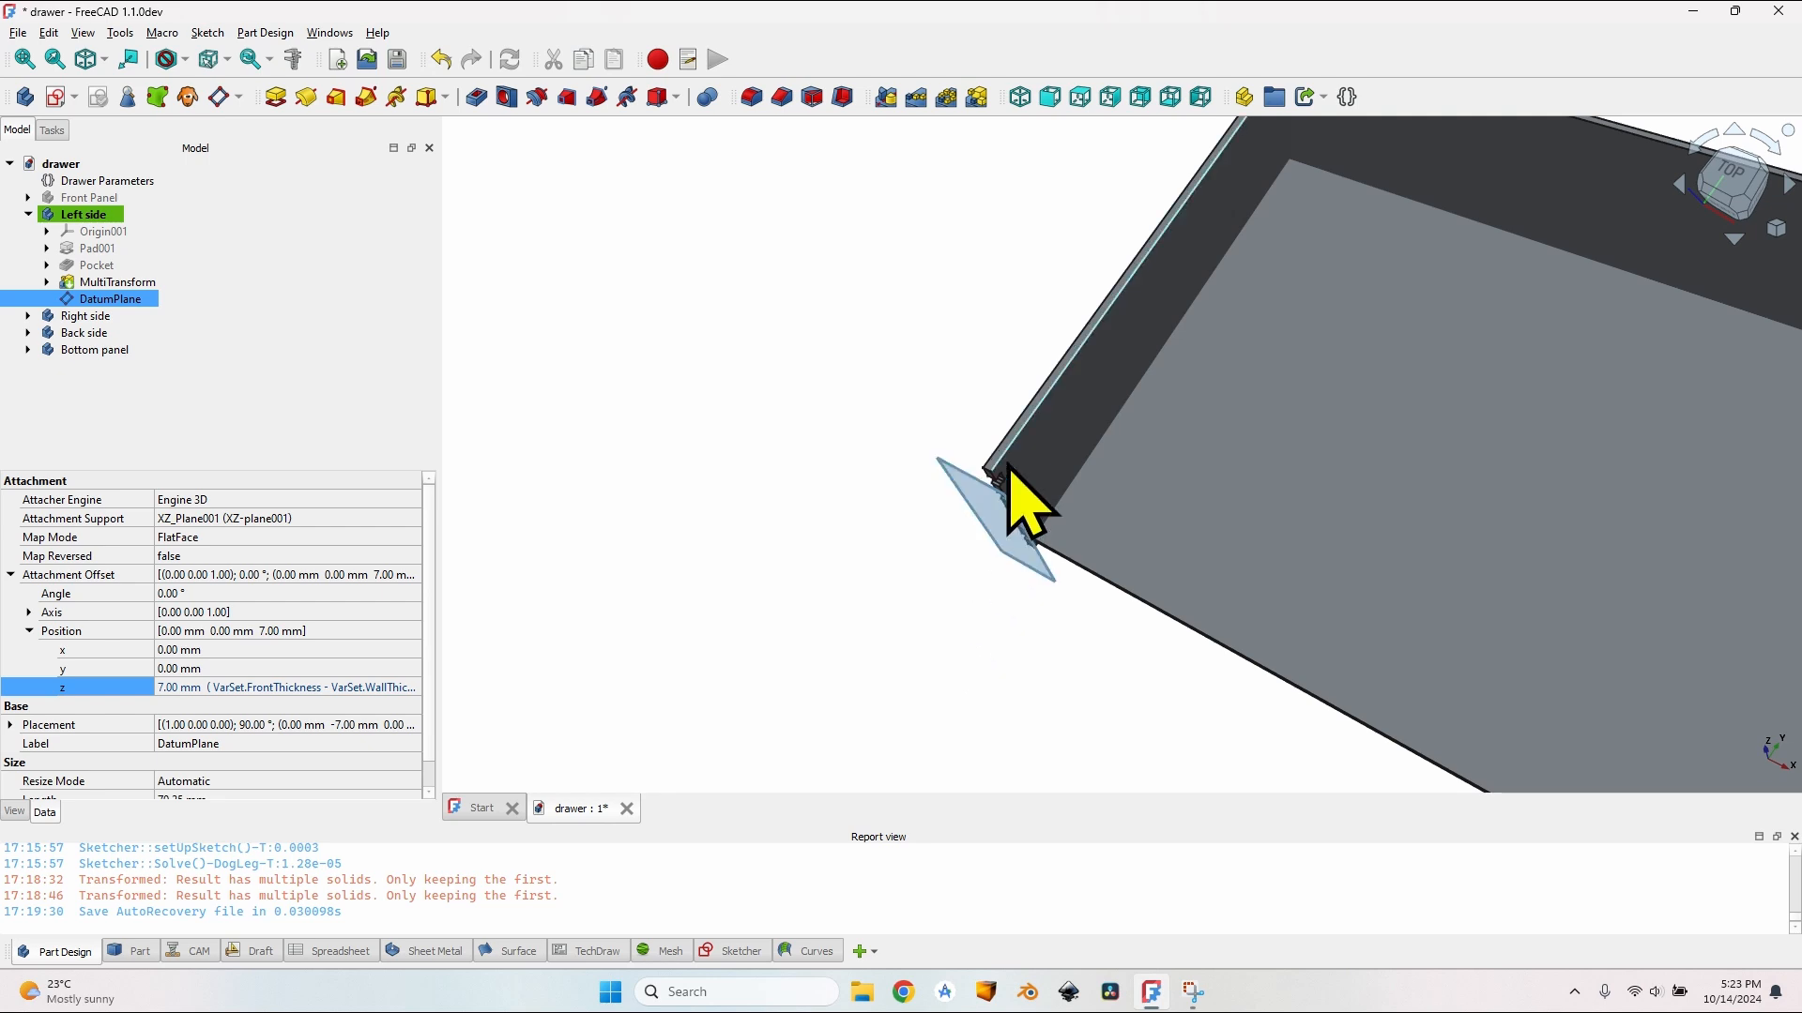
scroll(1093, 441, up, 5)
middle_drag(1164, 412, 563, 756)
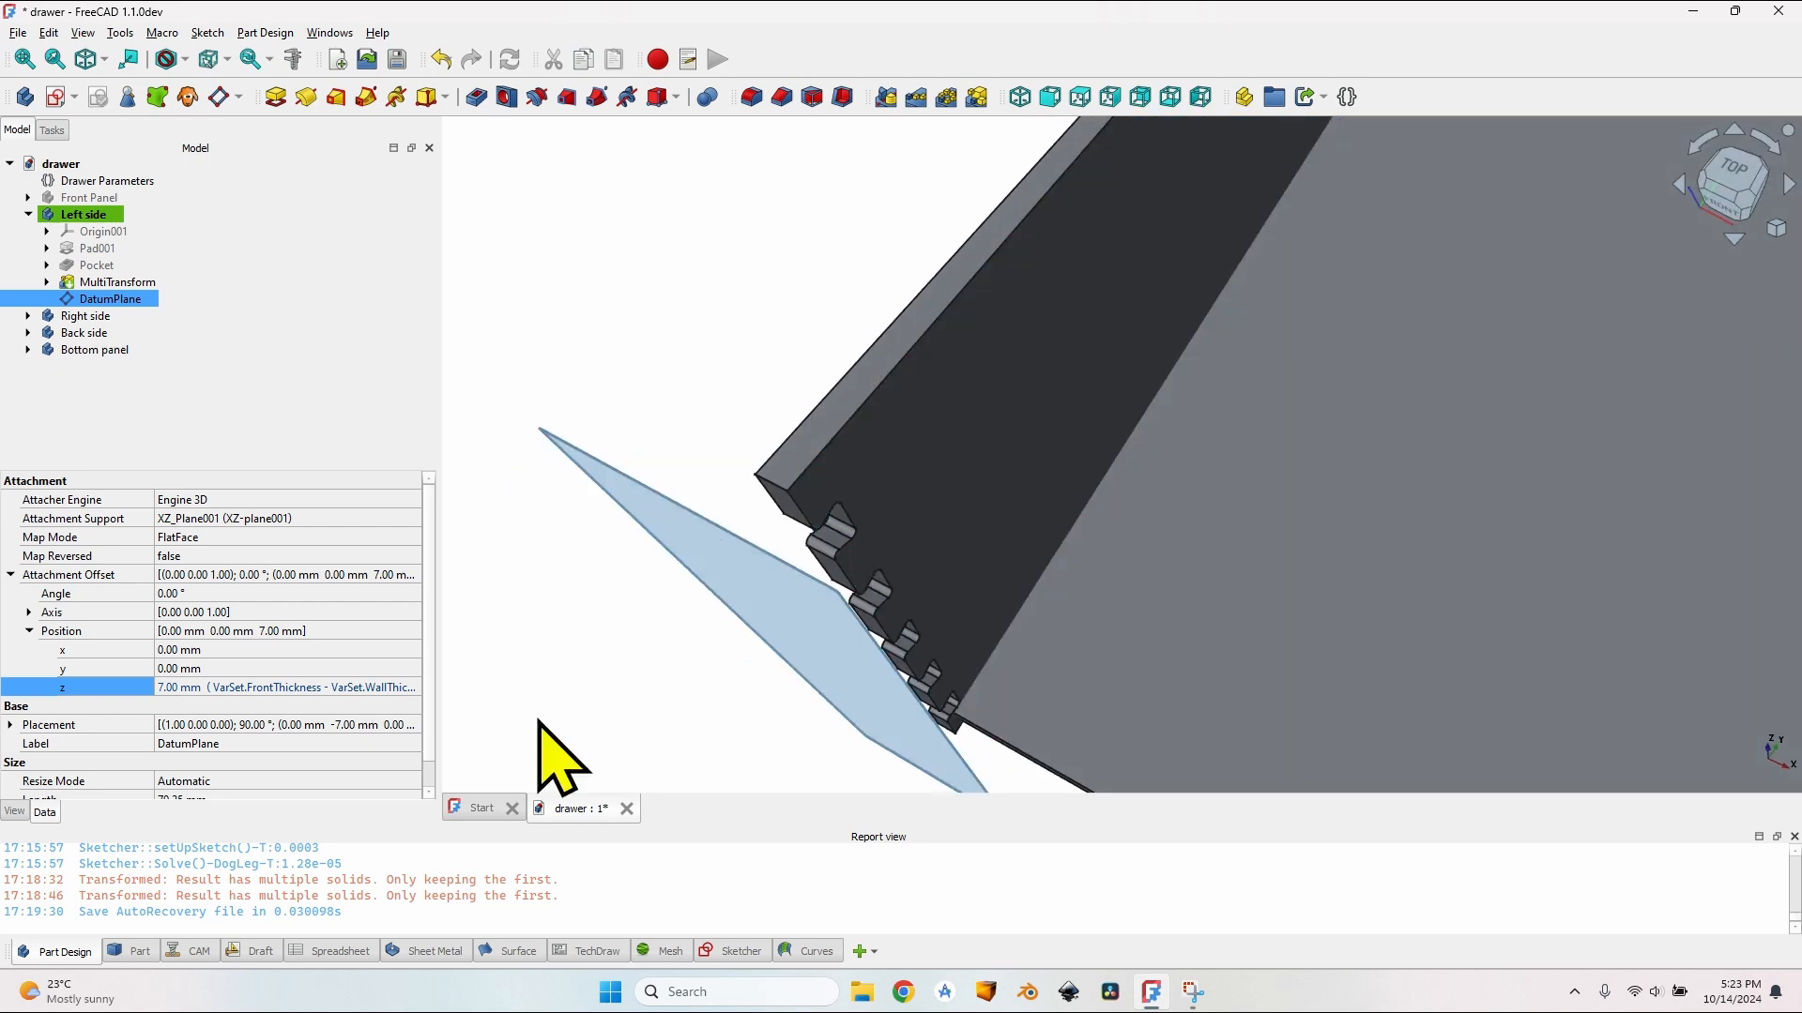
click(405, 688)
click(395, 686)
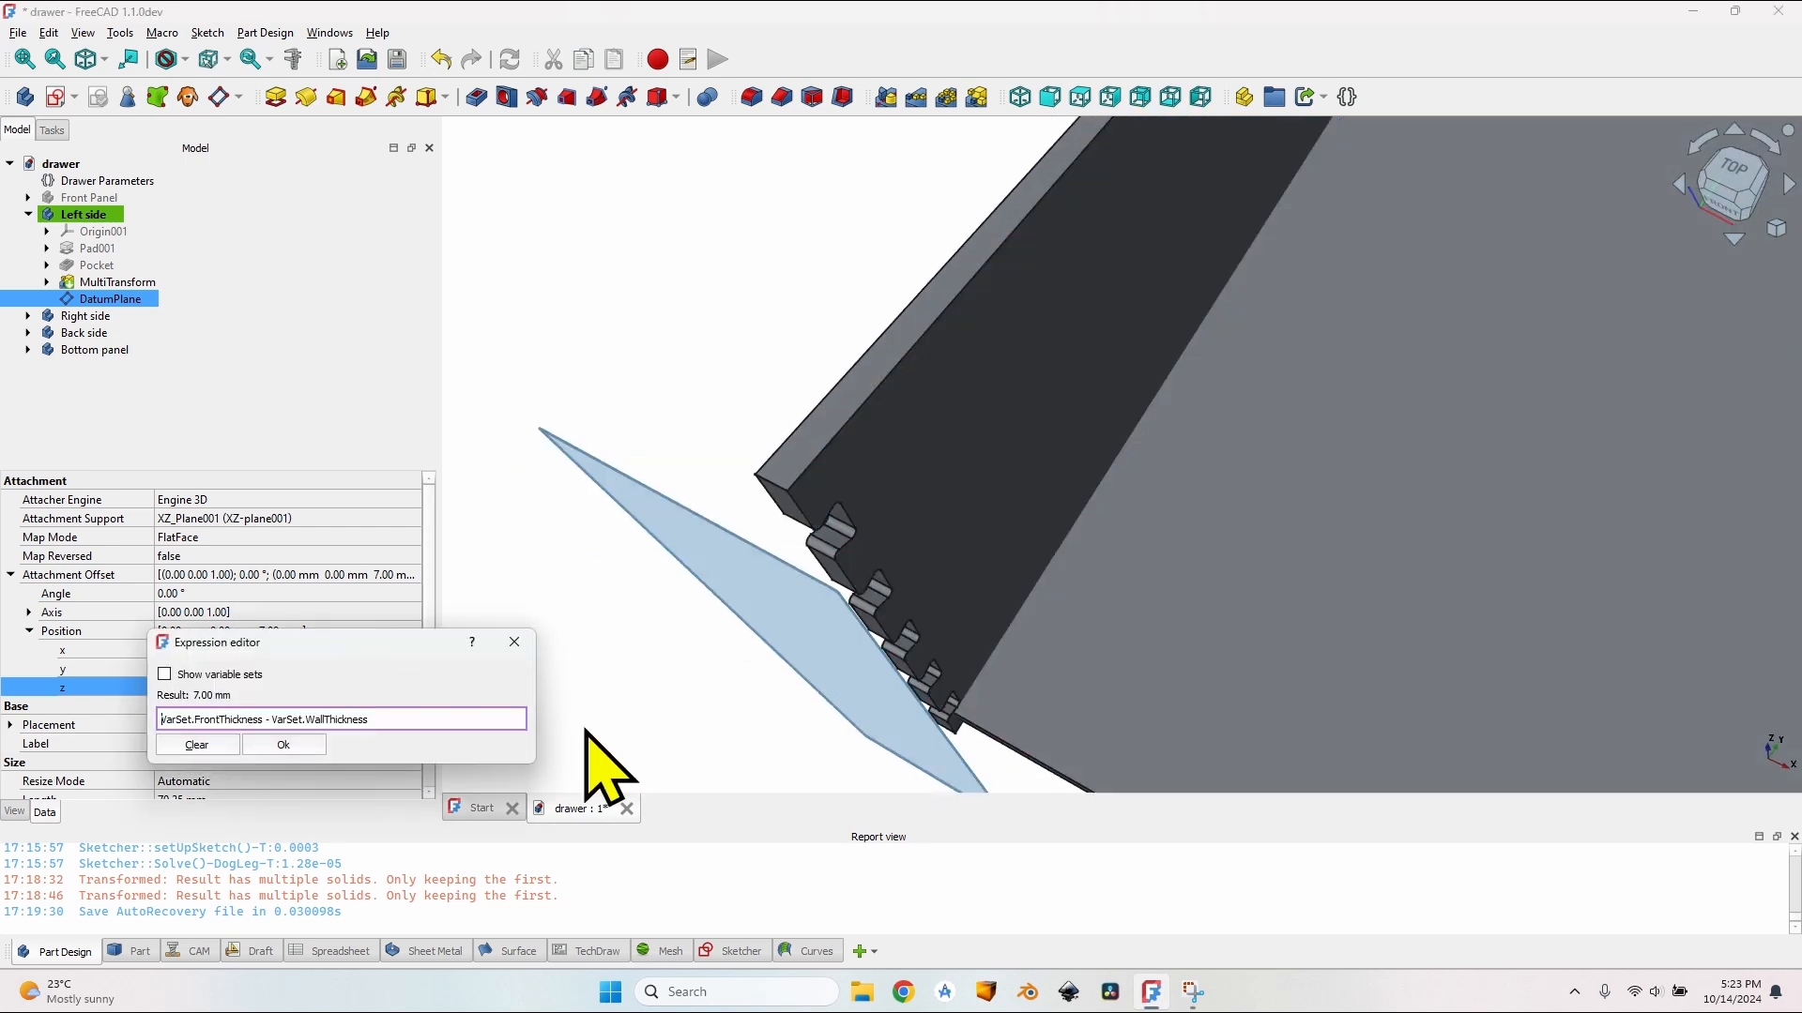
text(-1*)
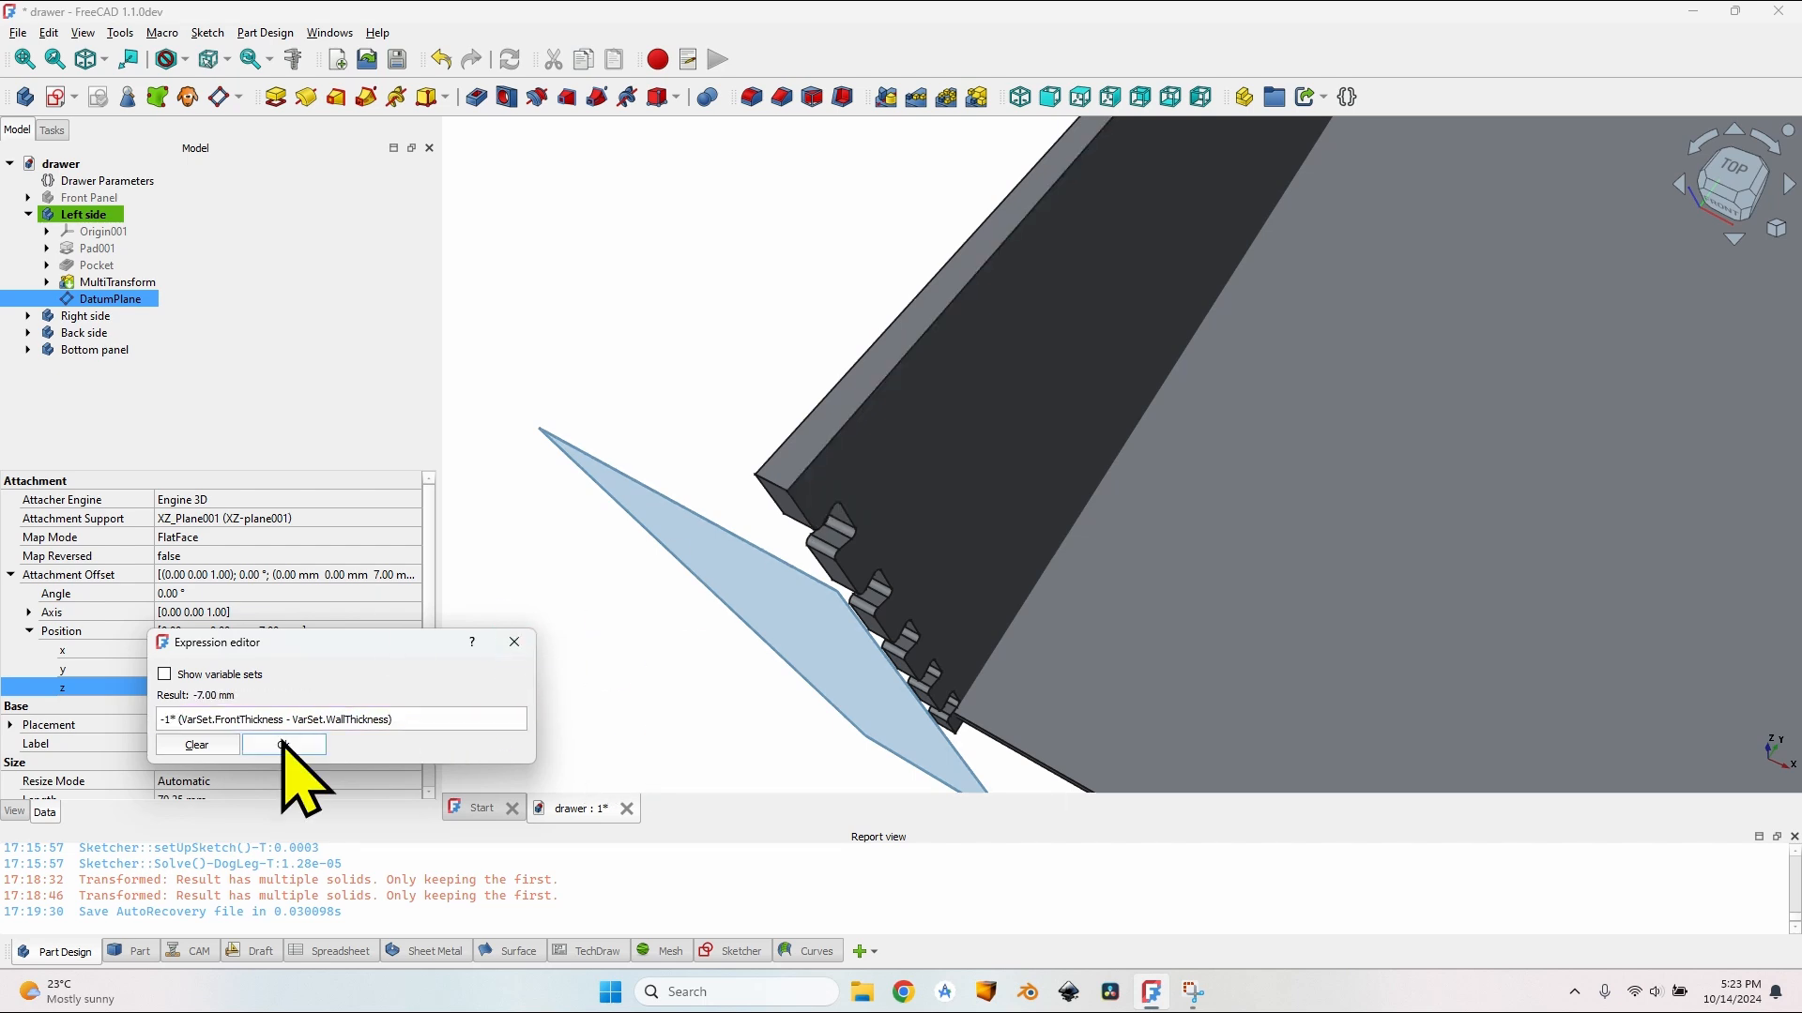
click(287, 745)
click(709, 422)
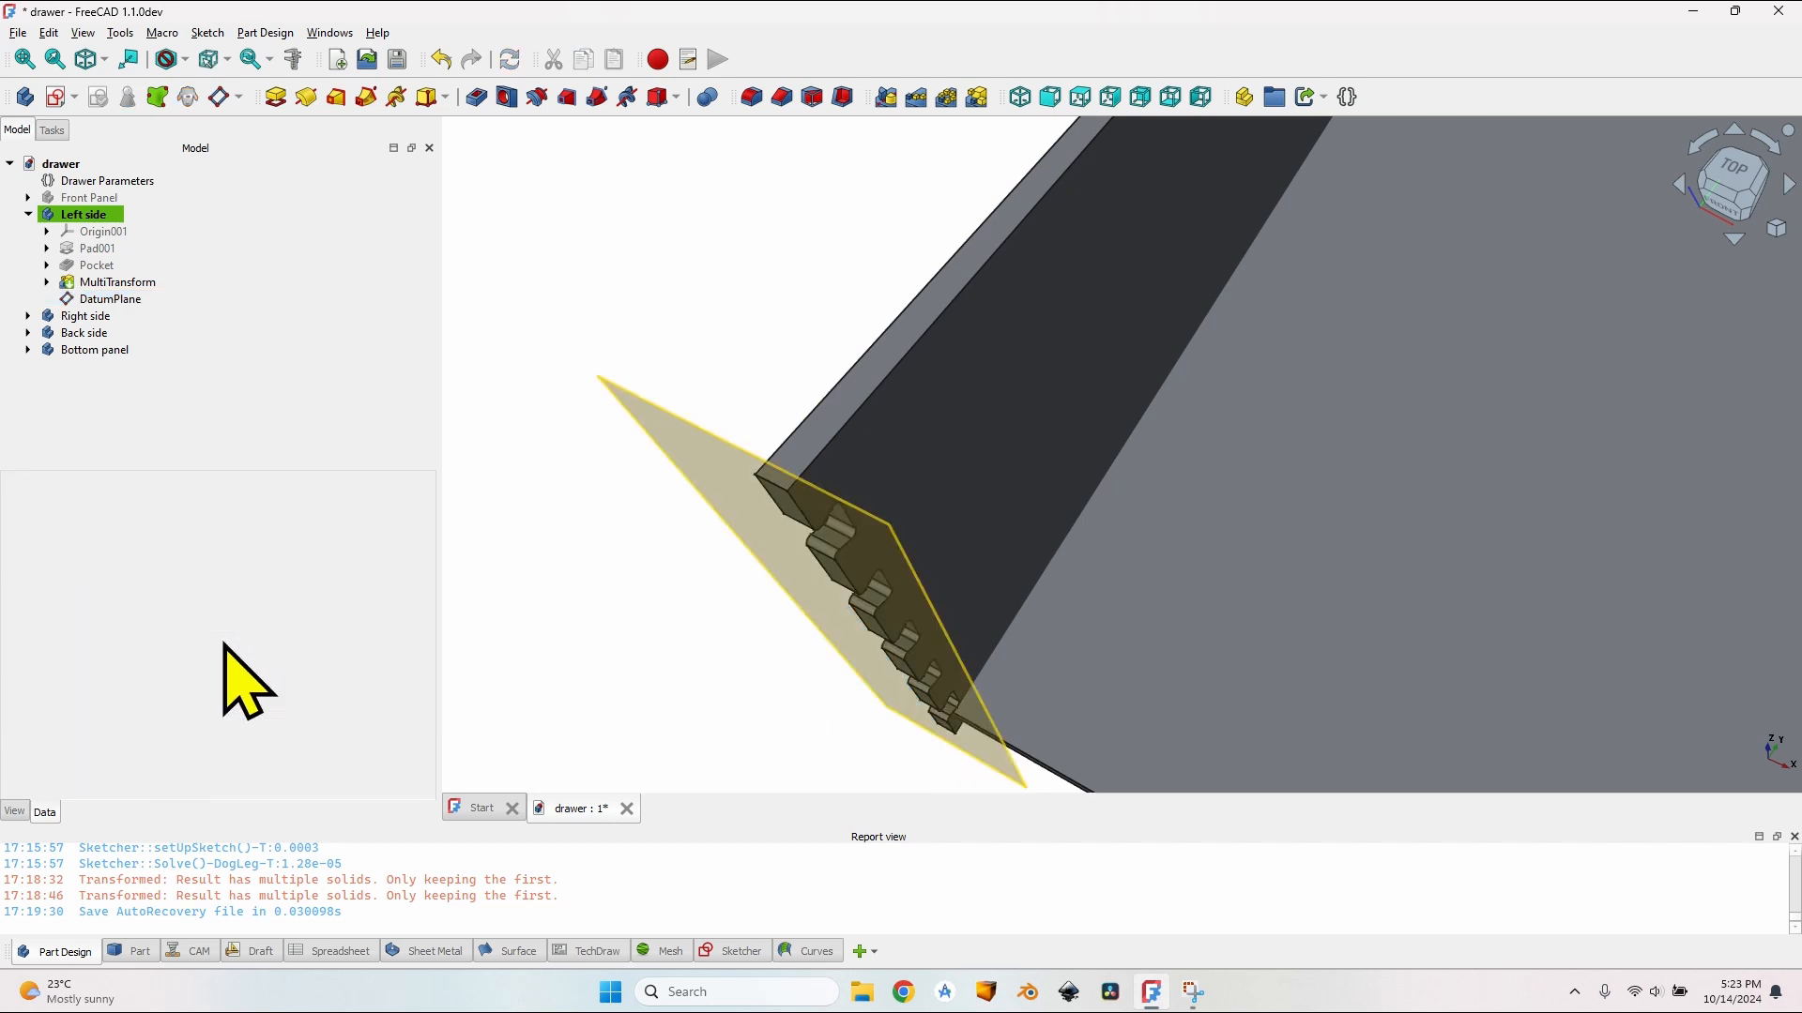
Step: Examine the shifted datum plane against the left side panel's dovetailed front end and the panel's full length
scroll(765, 417, up, 3)
middle_drag(860, 482, 808, 555)
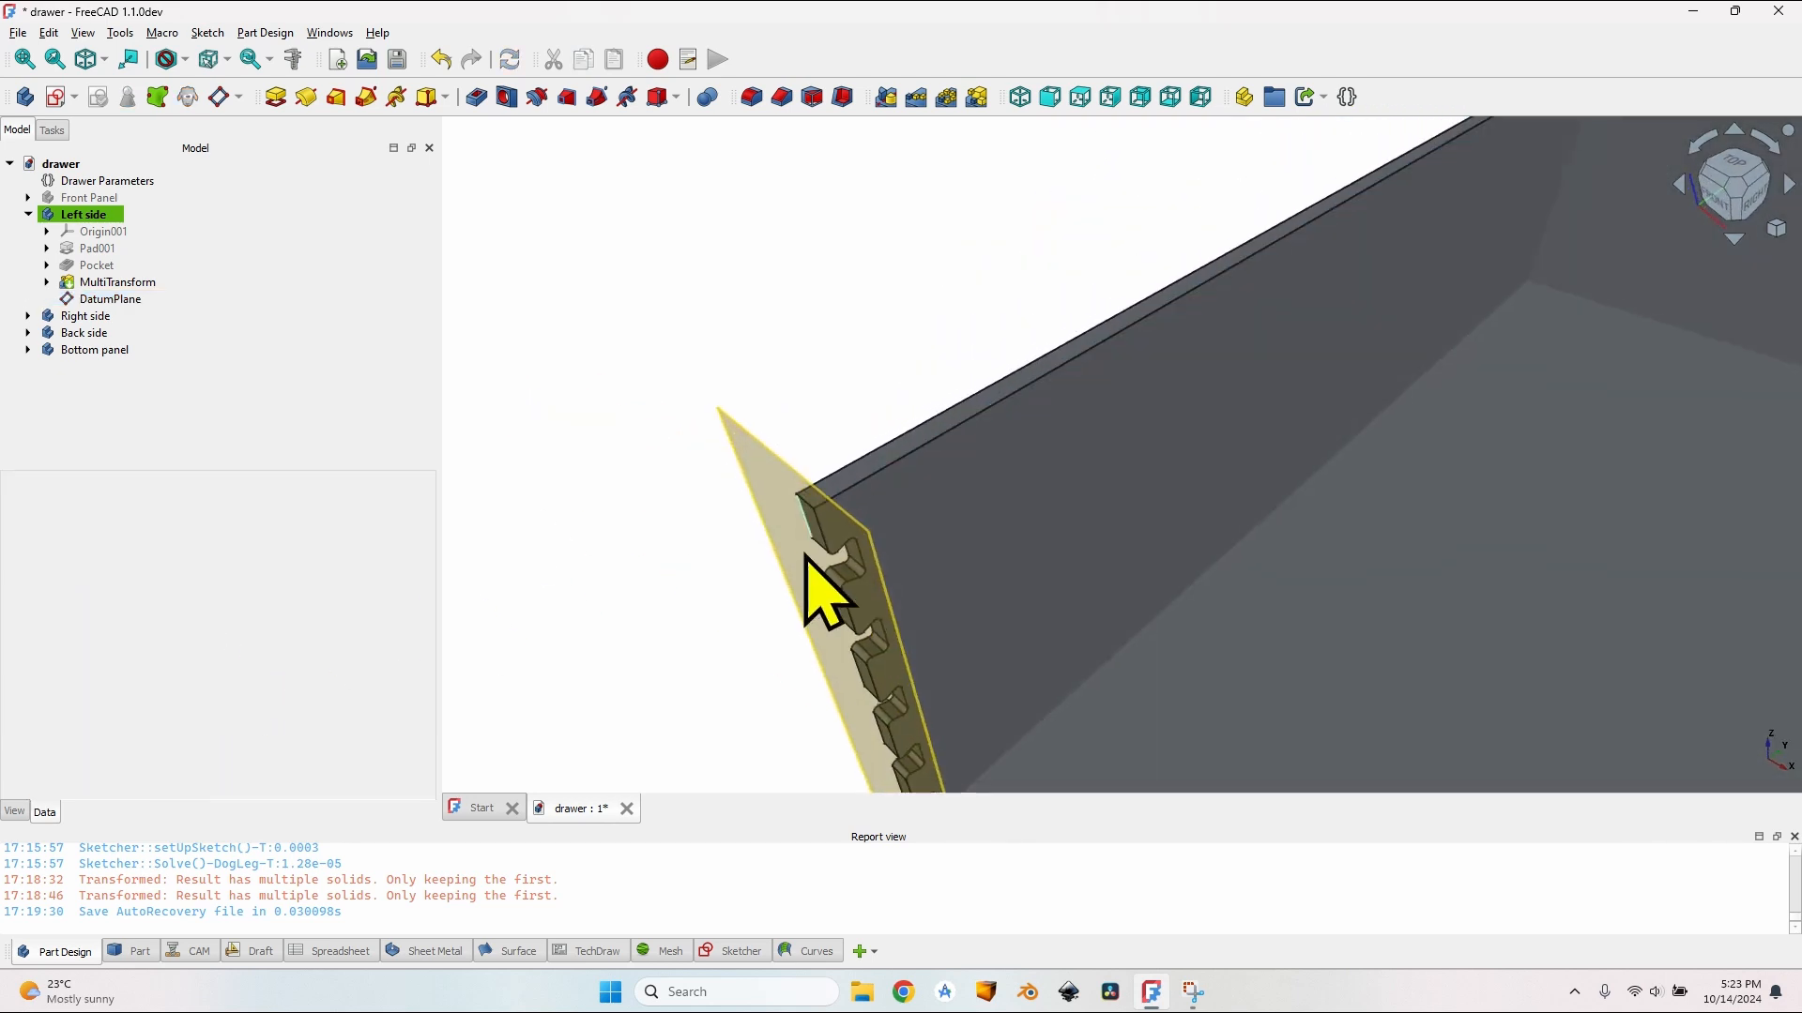
scroll(822, 508, down, 5)
click(1036, 385)
middle_drag(1037, 385, 1166, 503)
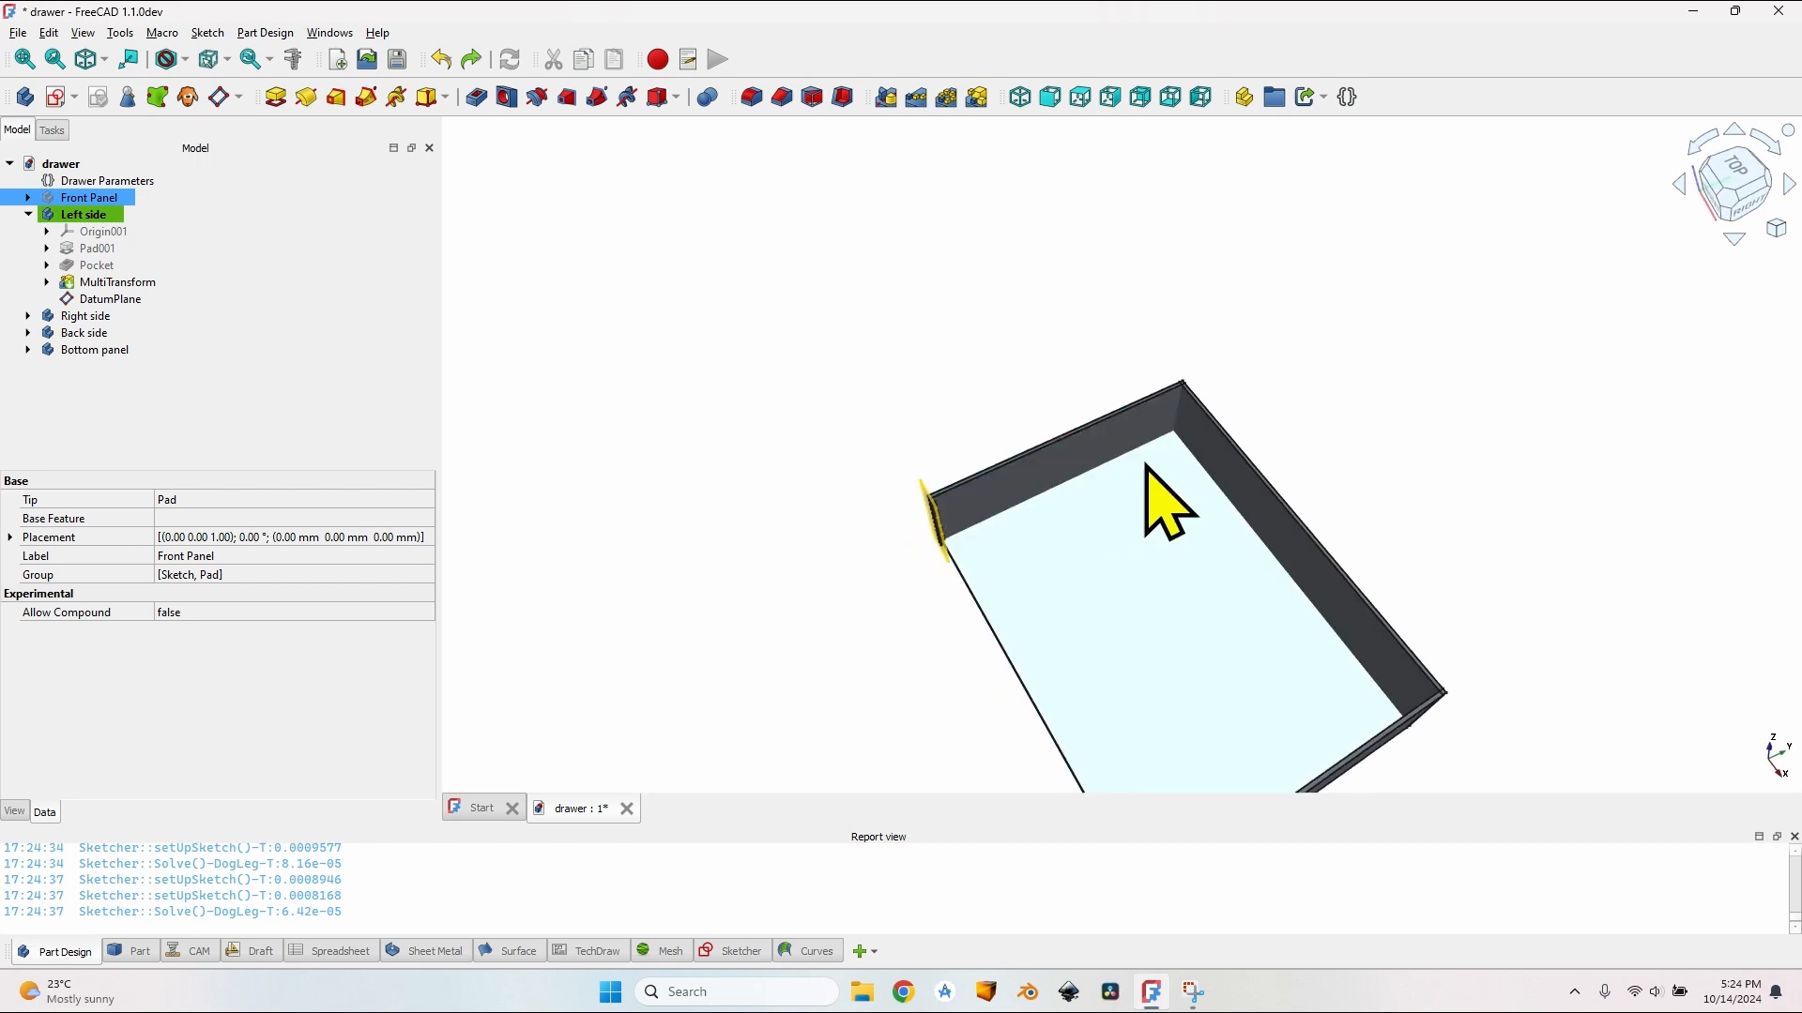
middle_drag(1078, 462, 892, 537)
scroll(894, 540, up, 3)
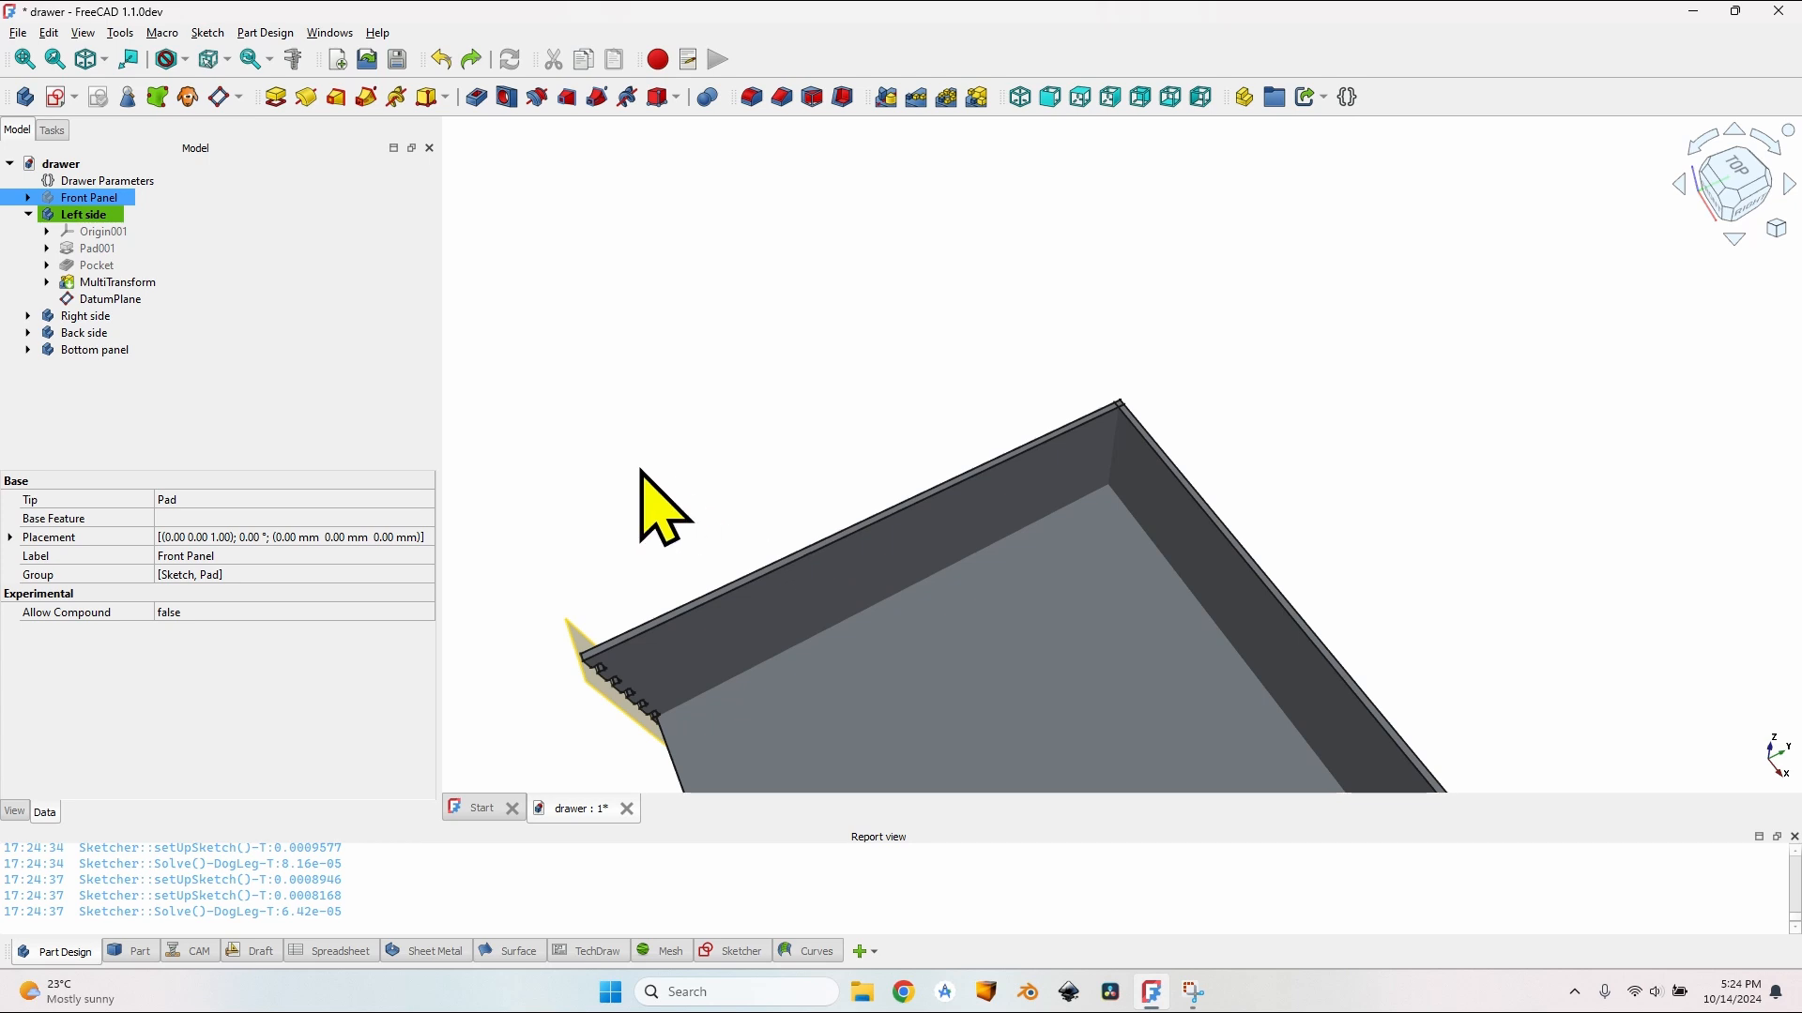
Step: Extend the datum plane's z offset expression by subtracting the term (VarSet.FrontThickness-VarSet.WallThickness)
click(105, 299)
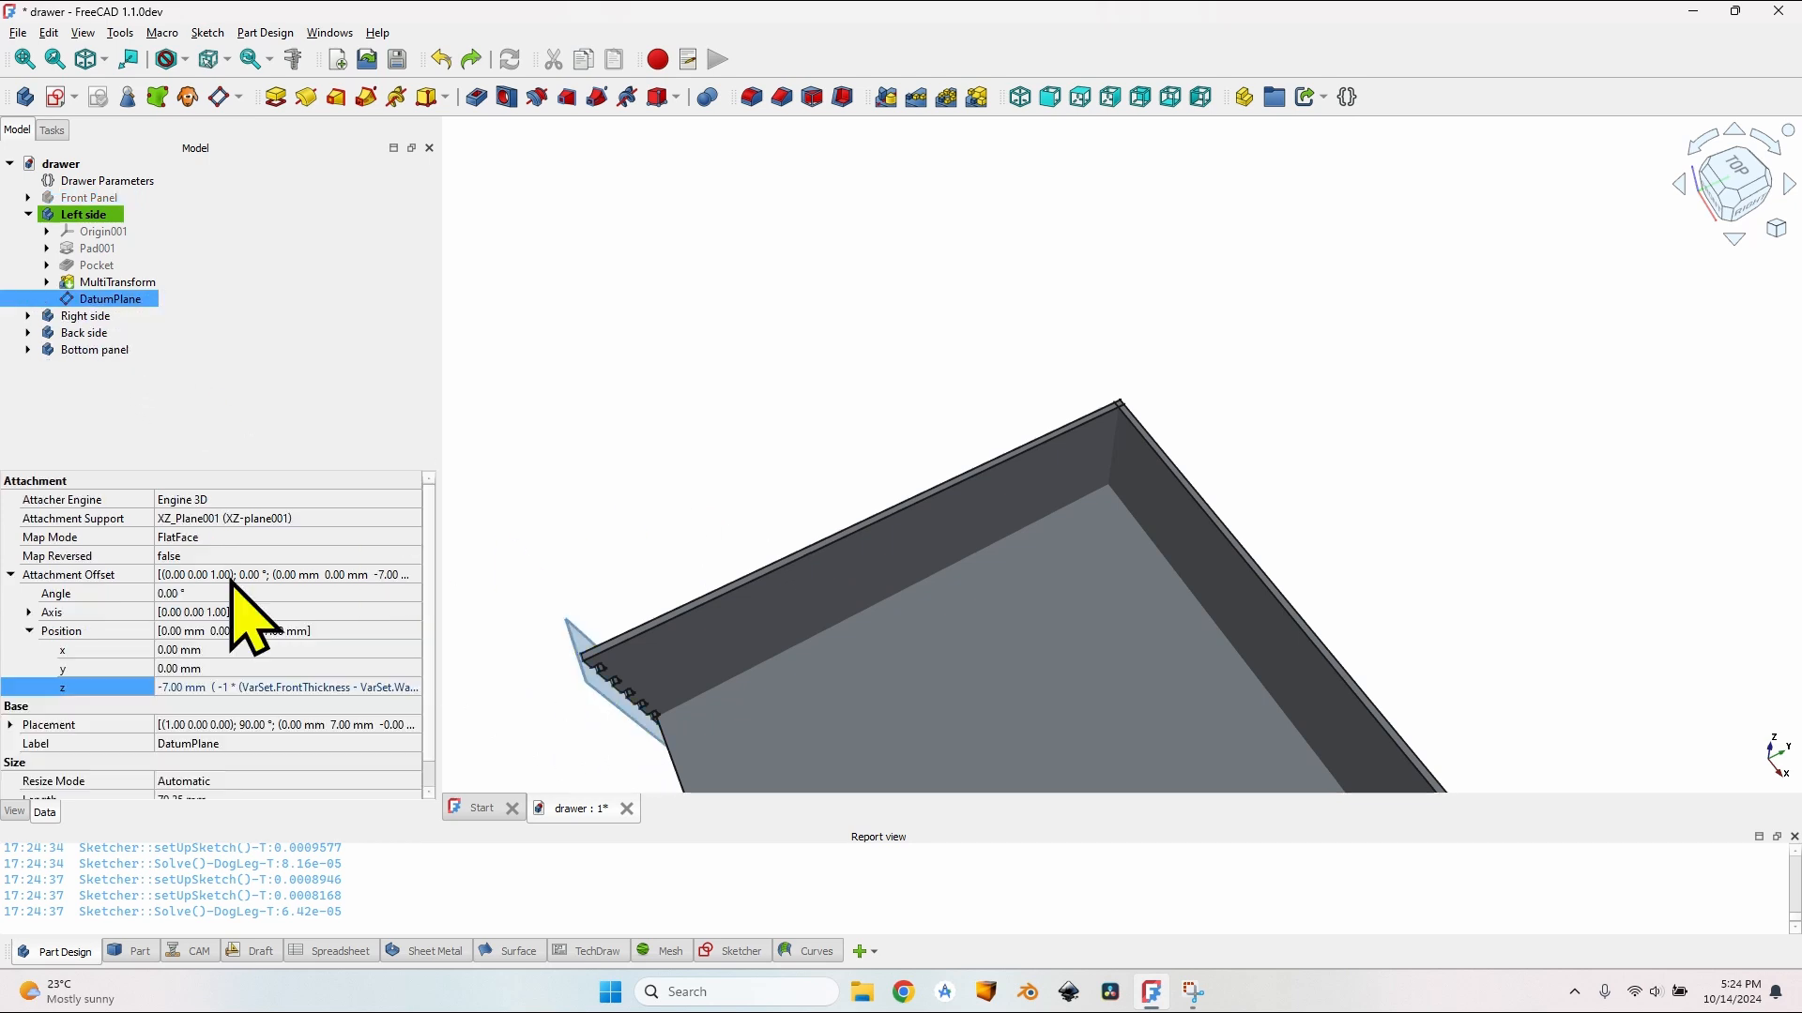
click(315, 686)
click(411, 687)
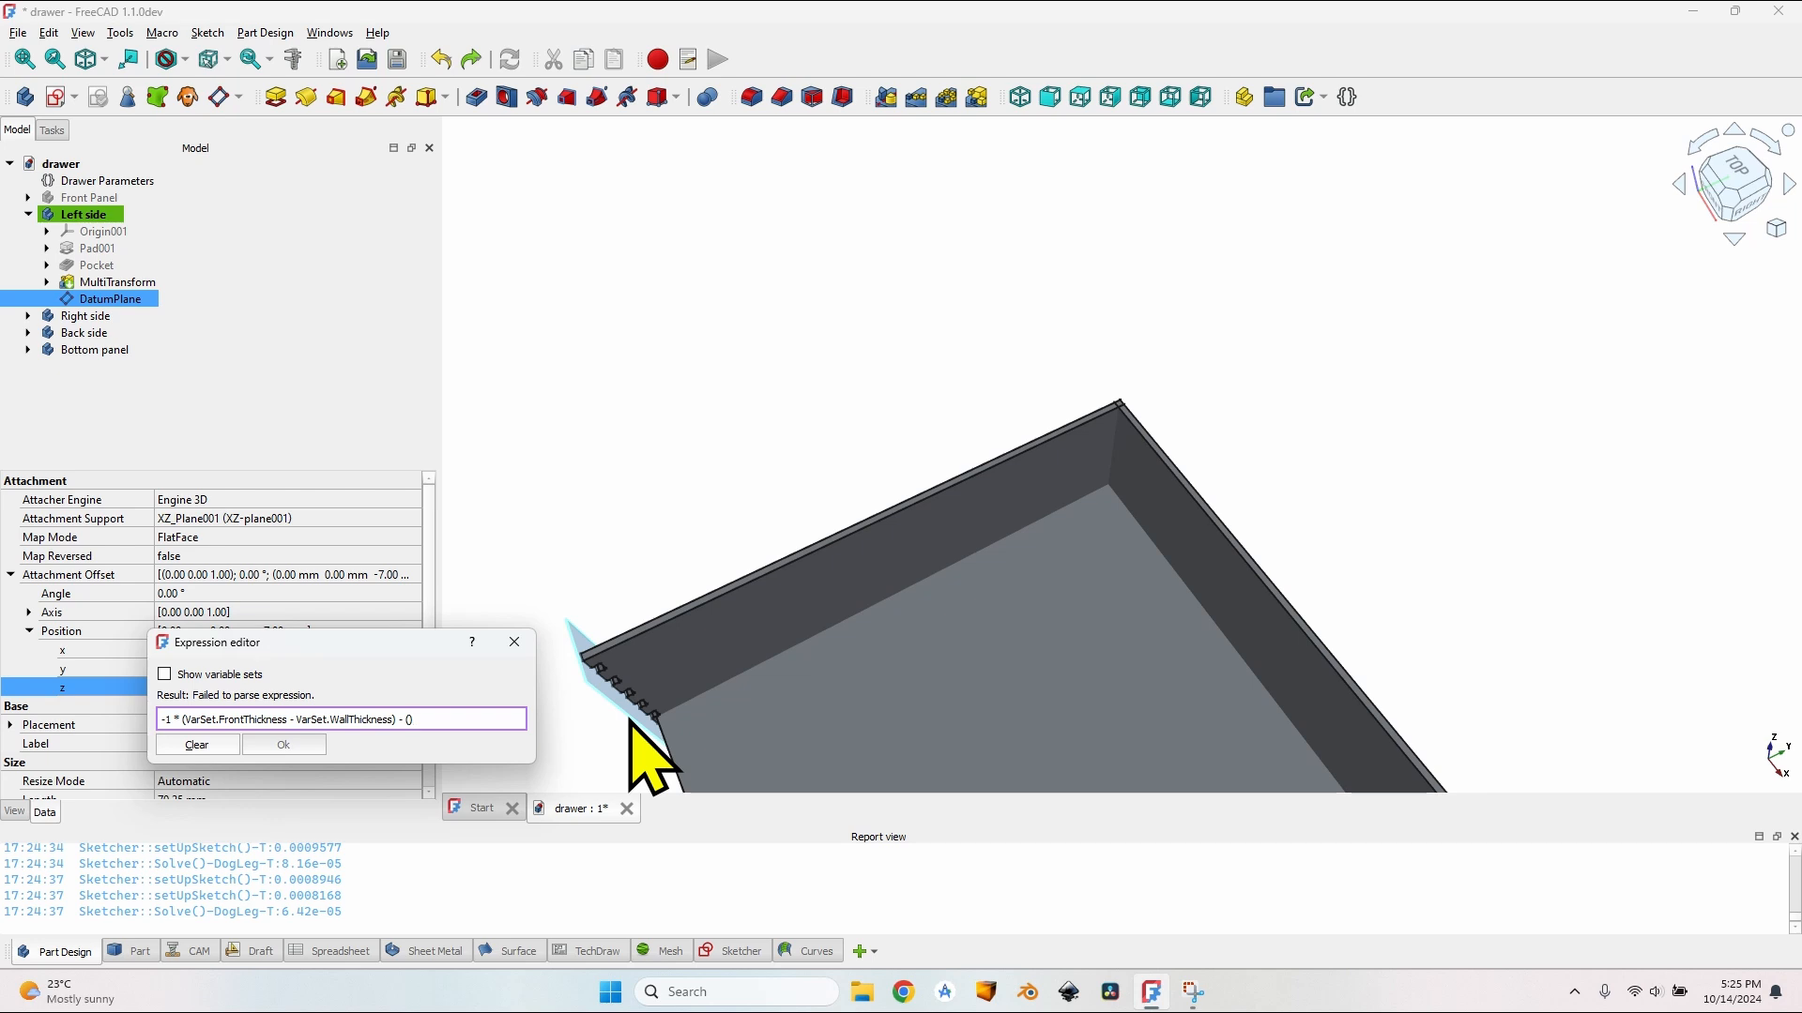
text(- (VarSet.)
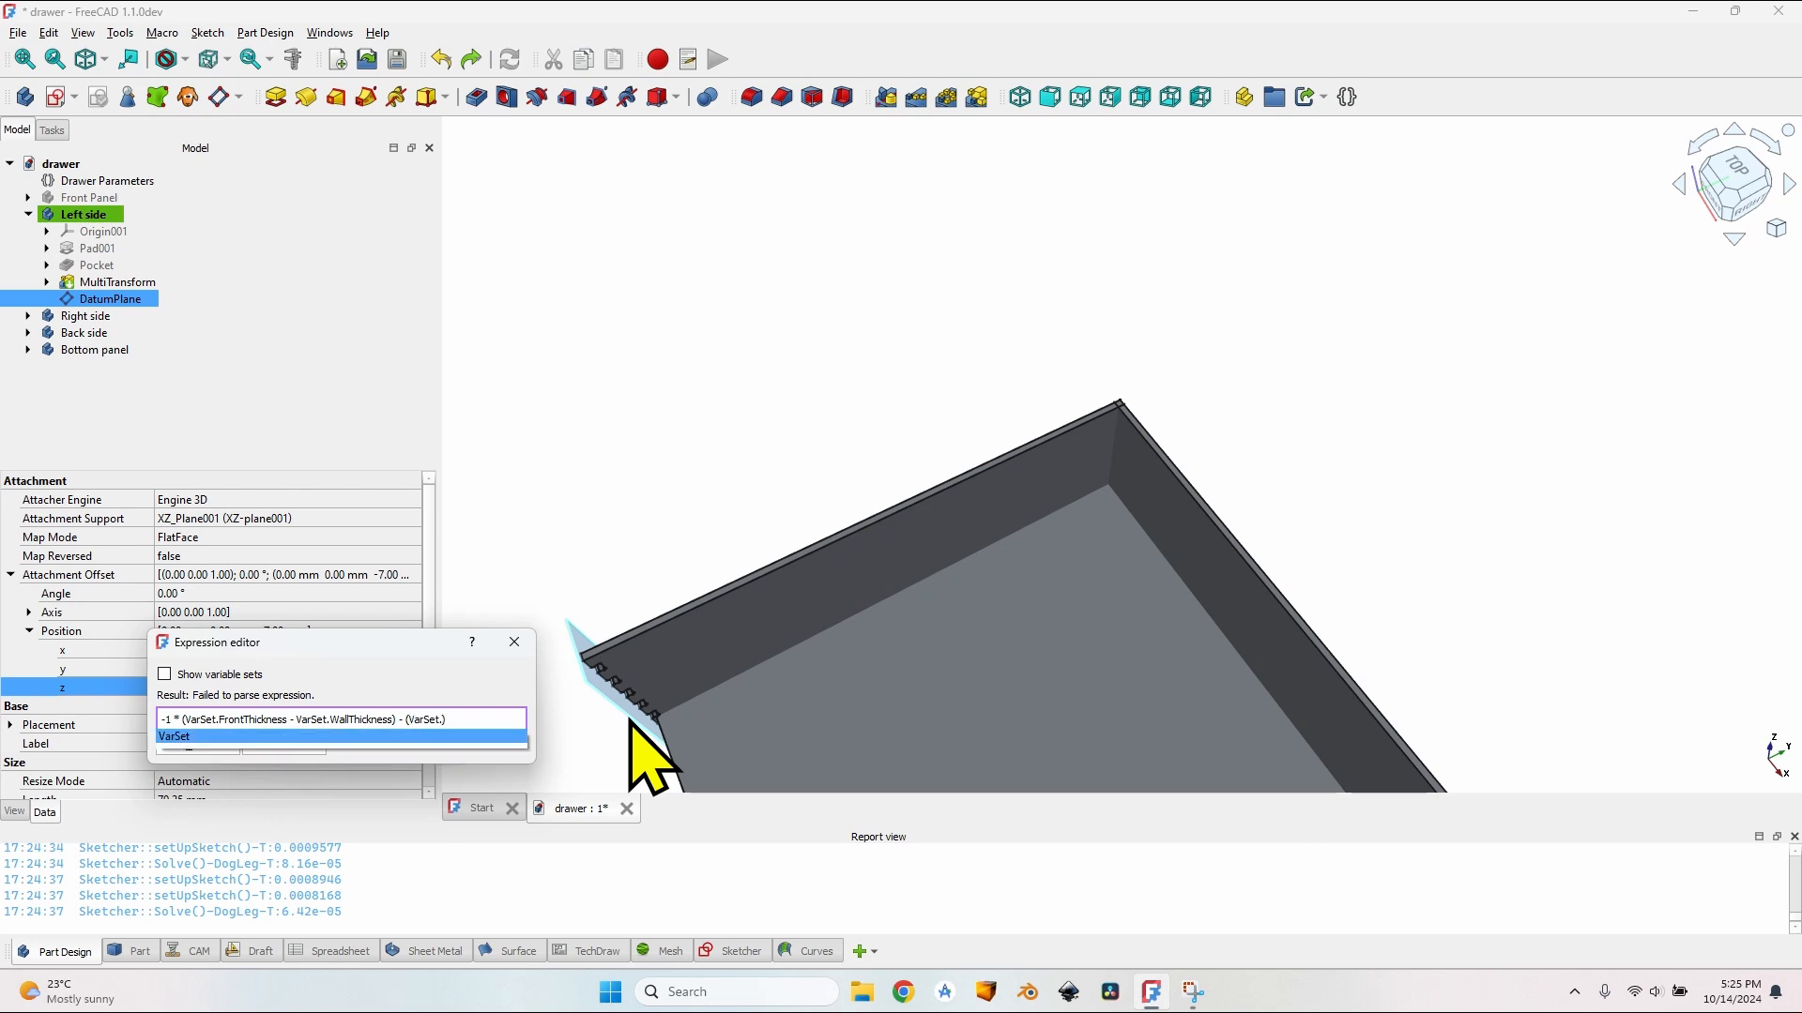
text(FrontThickness-VarSet.Wal)
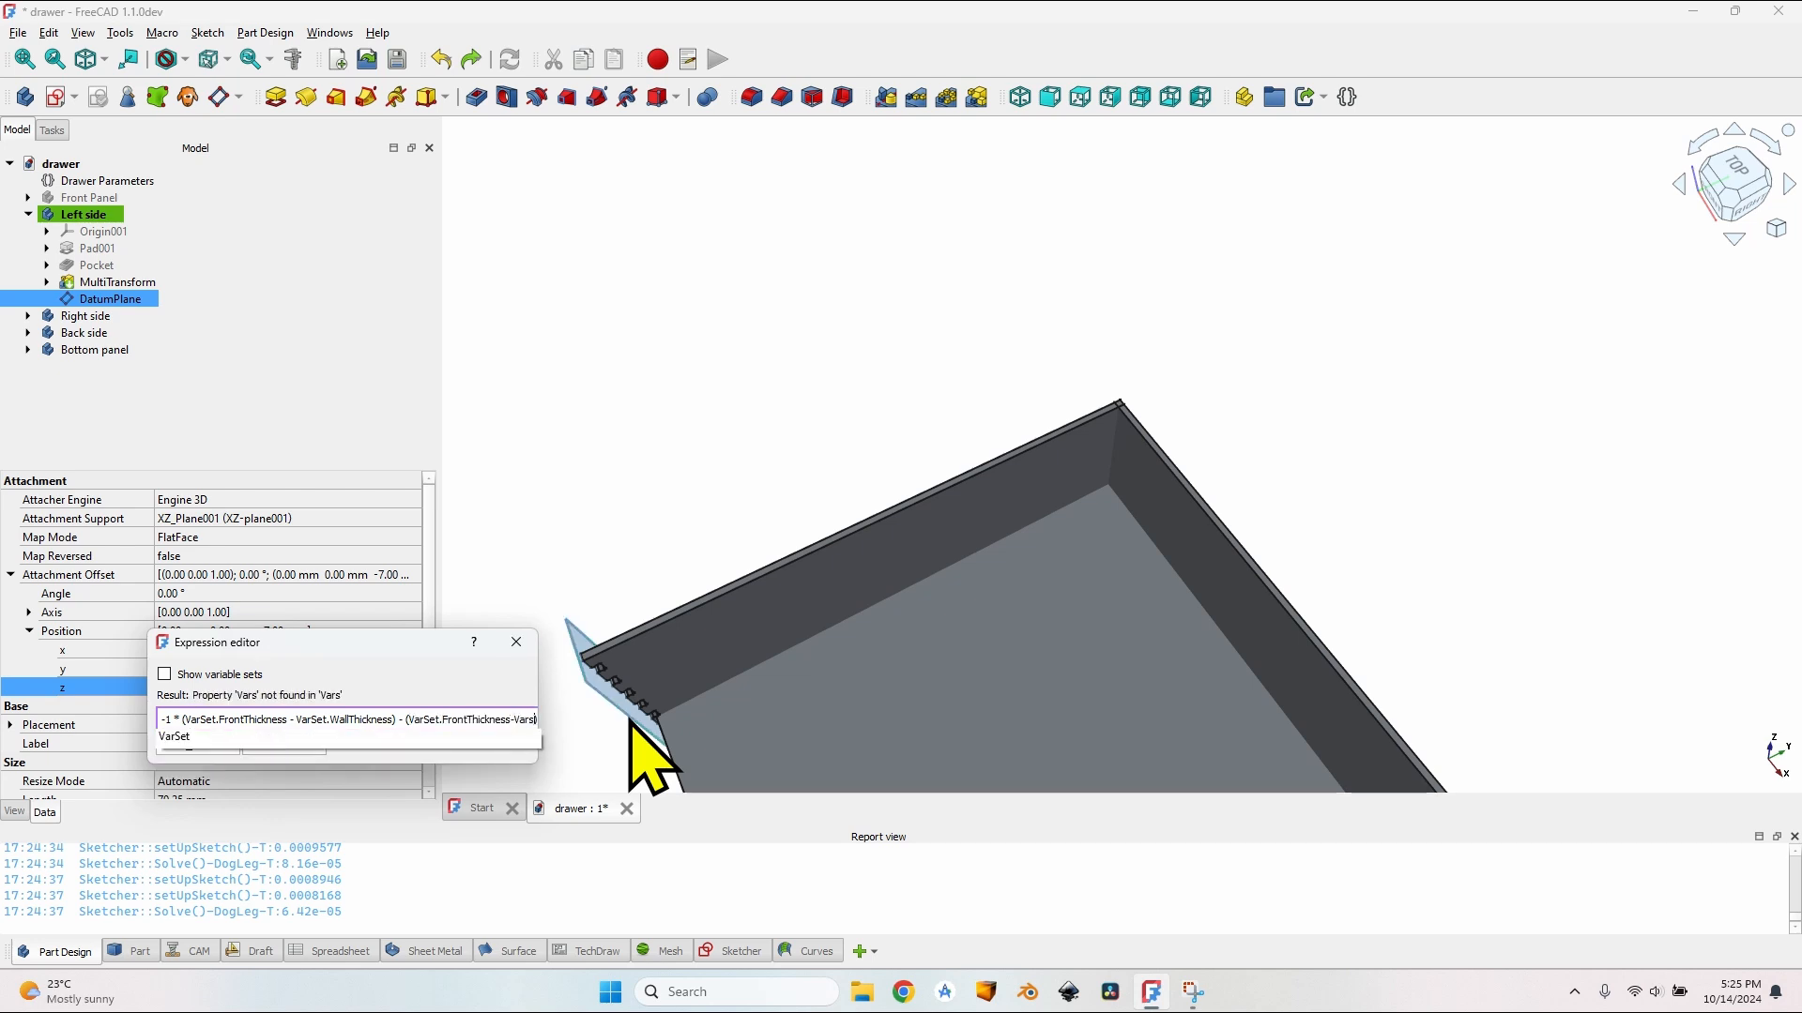
text(l)
key(Down)
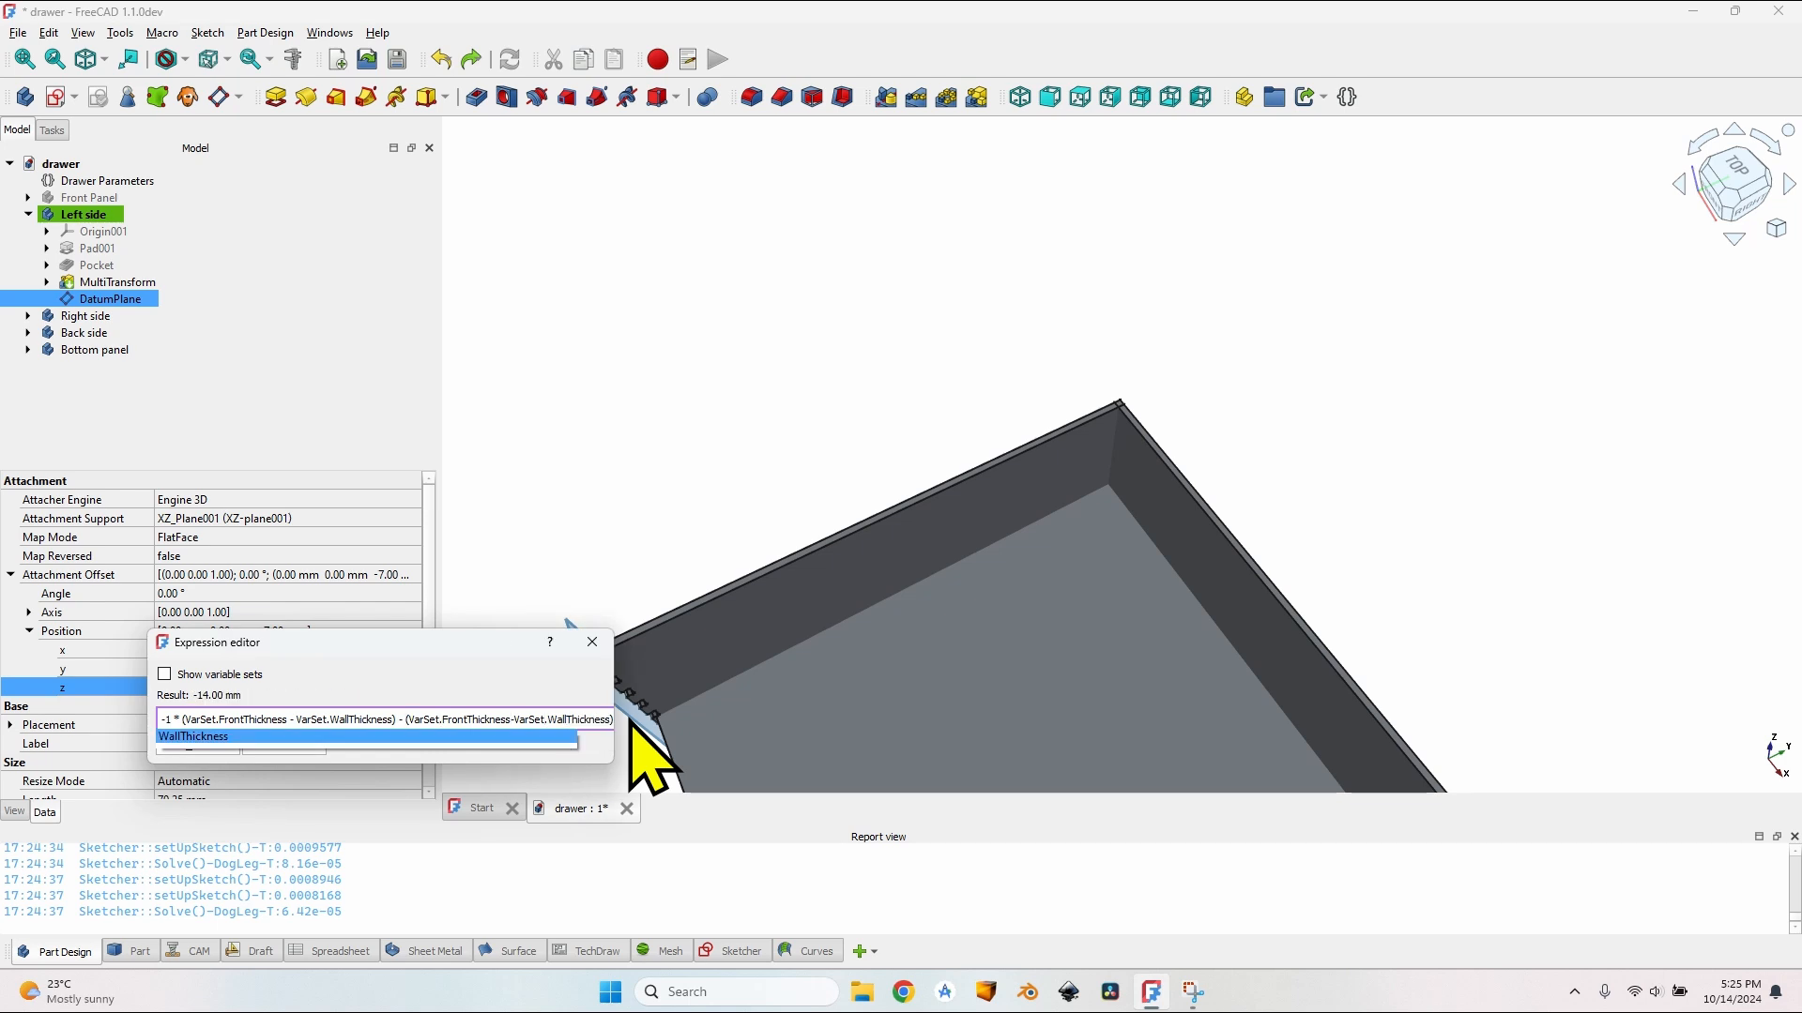
Step: Turn the subtracted term into (VarSet.DrawerDepth - (VarSet.FrontThickness-VarSet.WallThickness))/2 and apply the z offset expression
text(Vars)
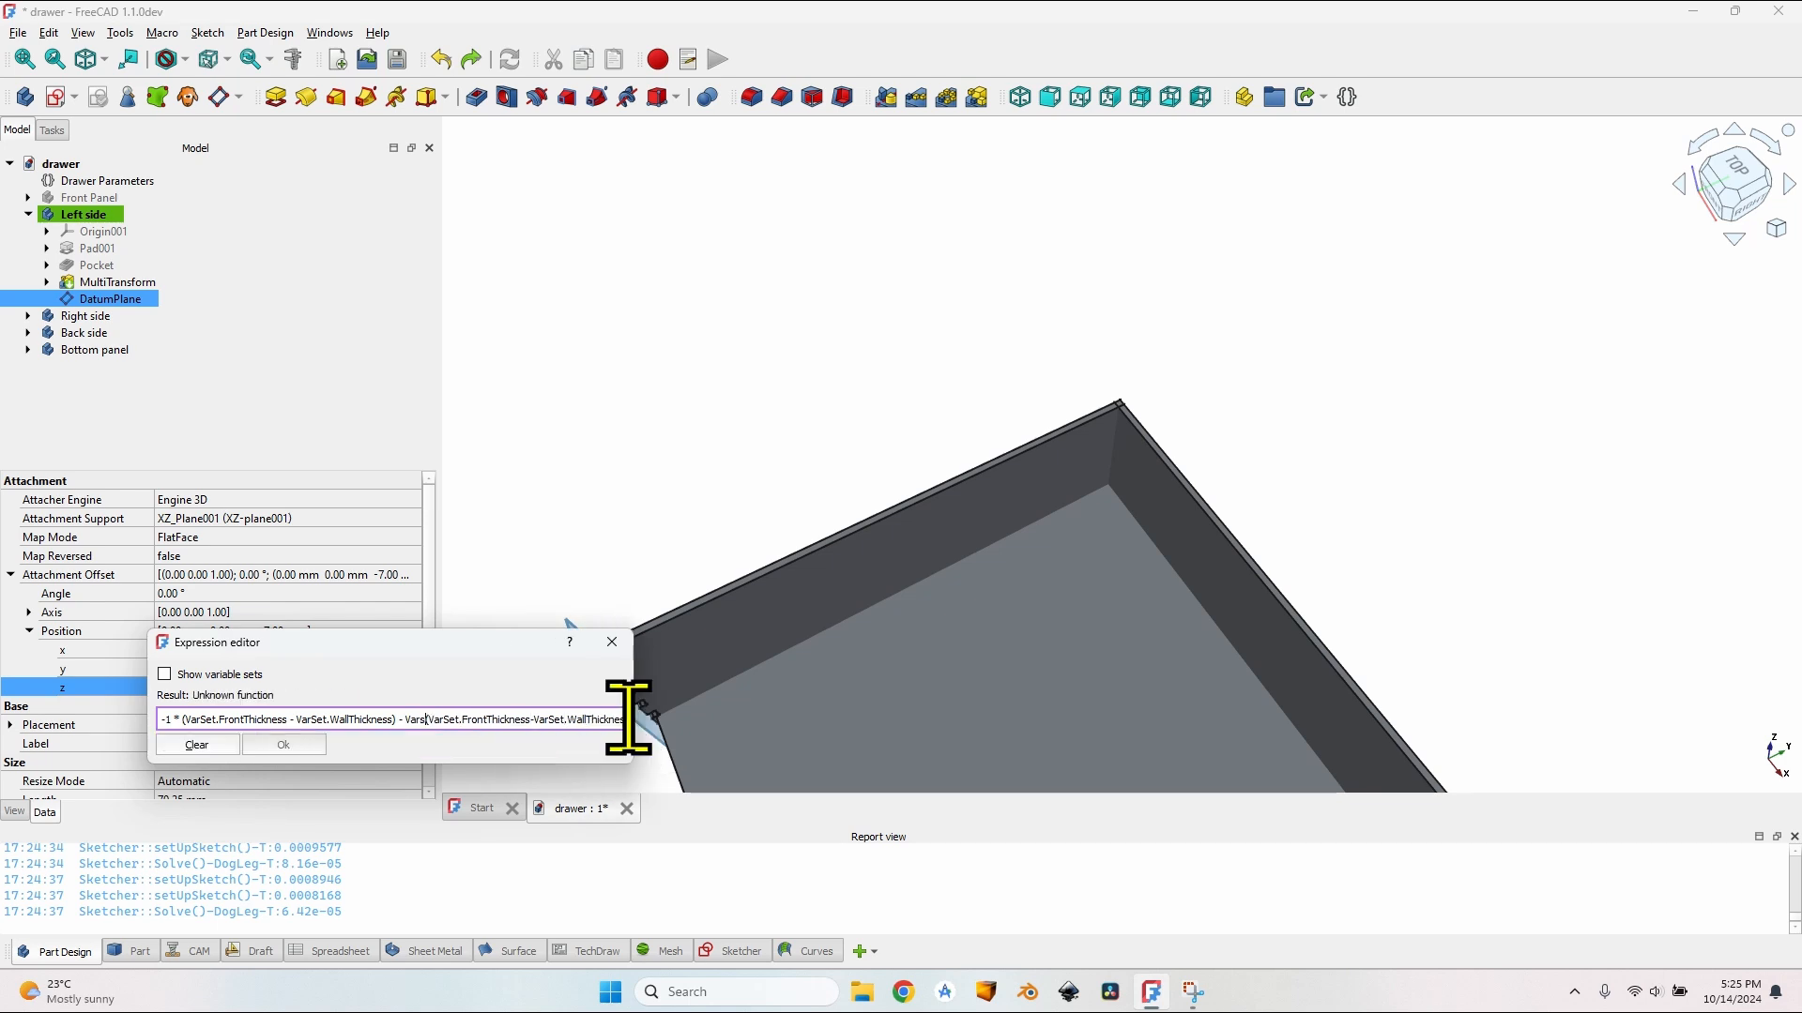
text(et.)
key(Down)
key(Down)
key(Down)
text(-)
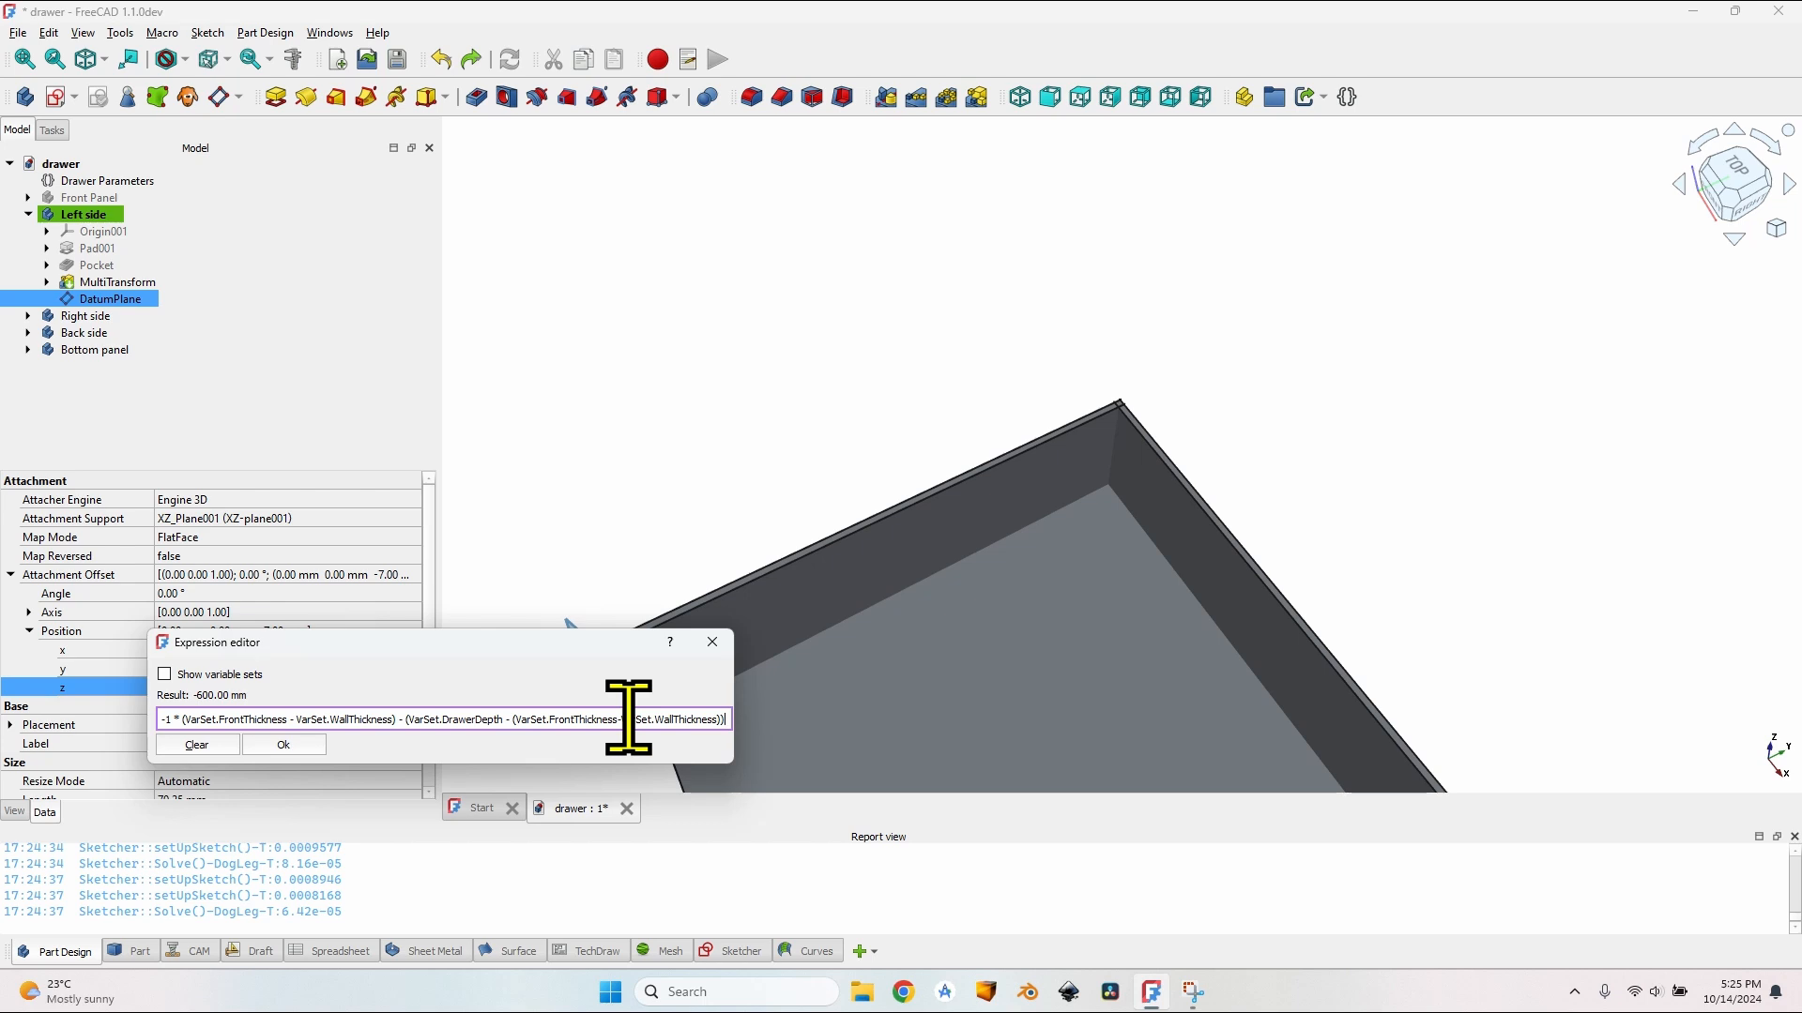
text(2)
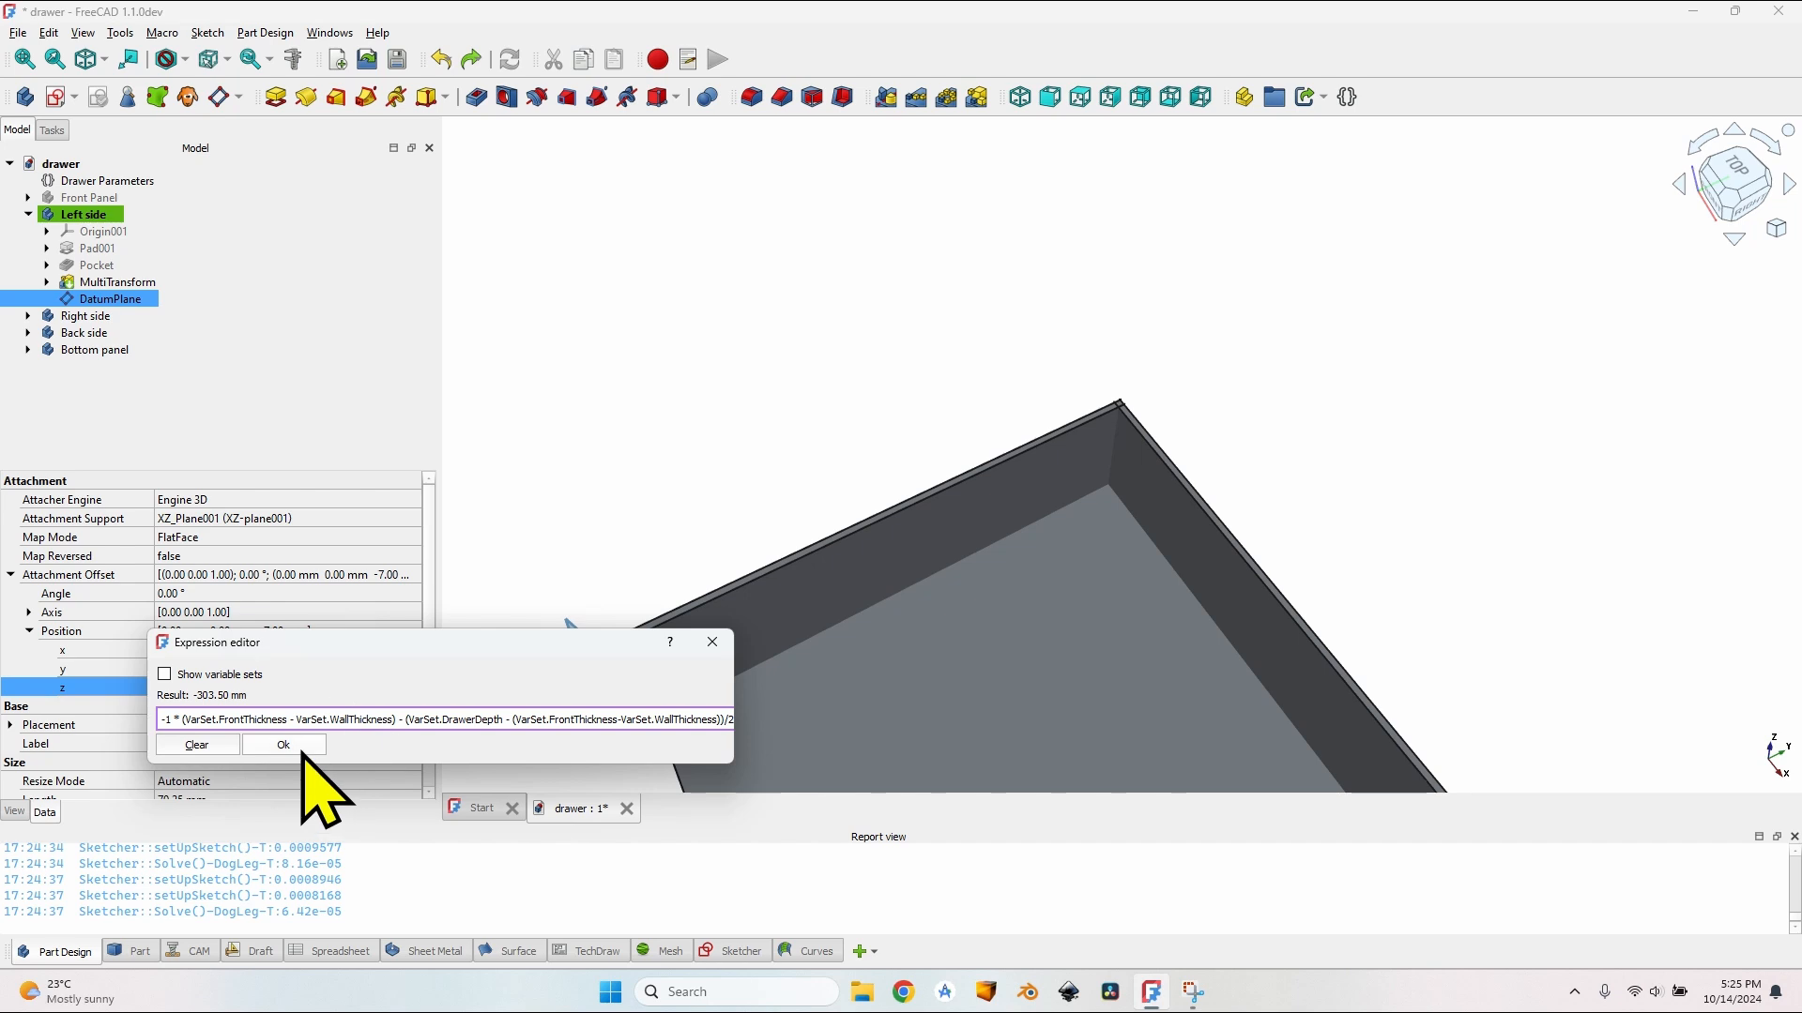
click(299, 744)
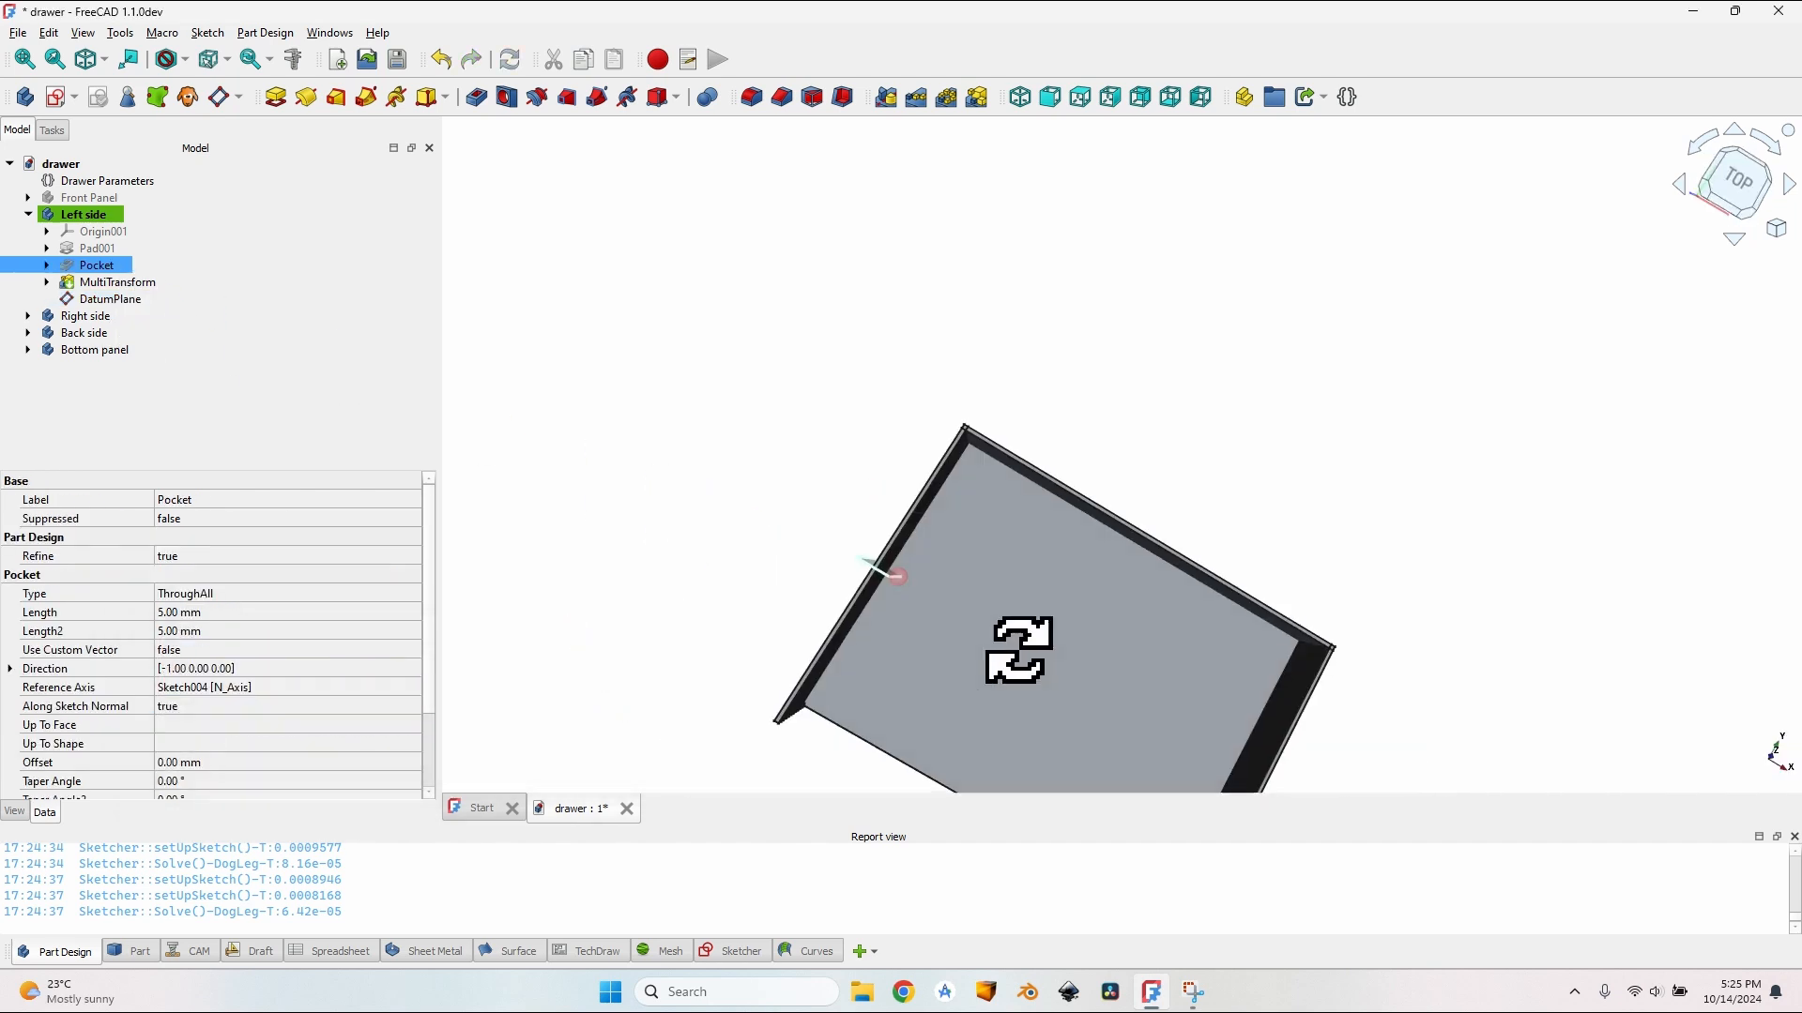
Step: Inspect the datum plane's position along the left side panel and review its full z offset expression
middle_drag(1019, 648, 1126, 600)
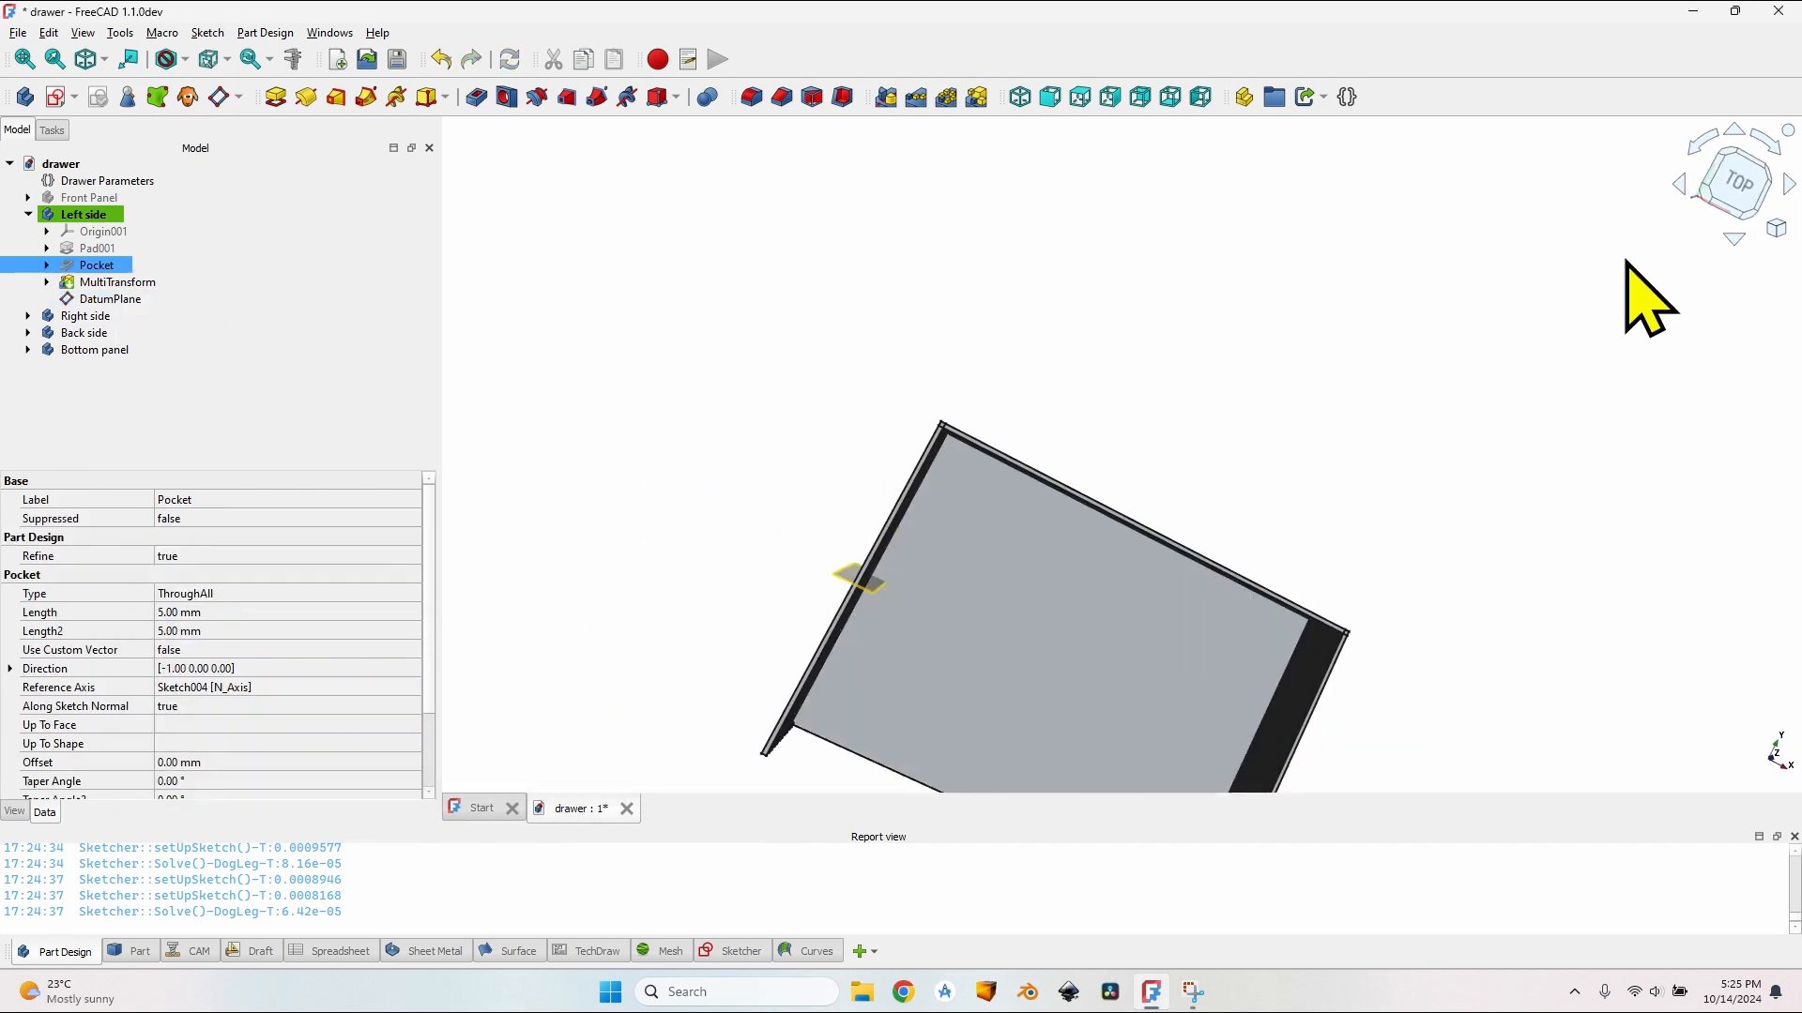
middle_drag(938, 563, 812, 617)
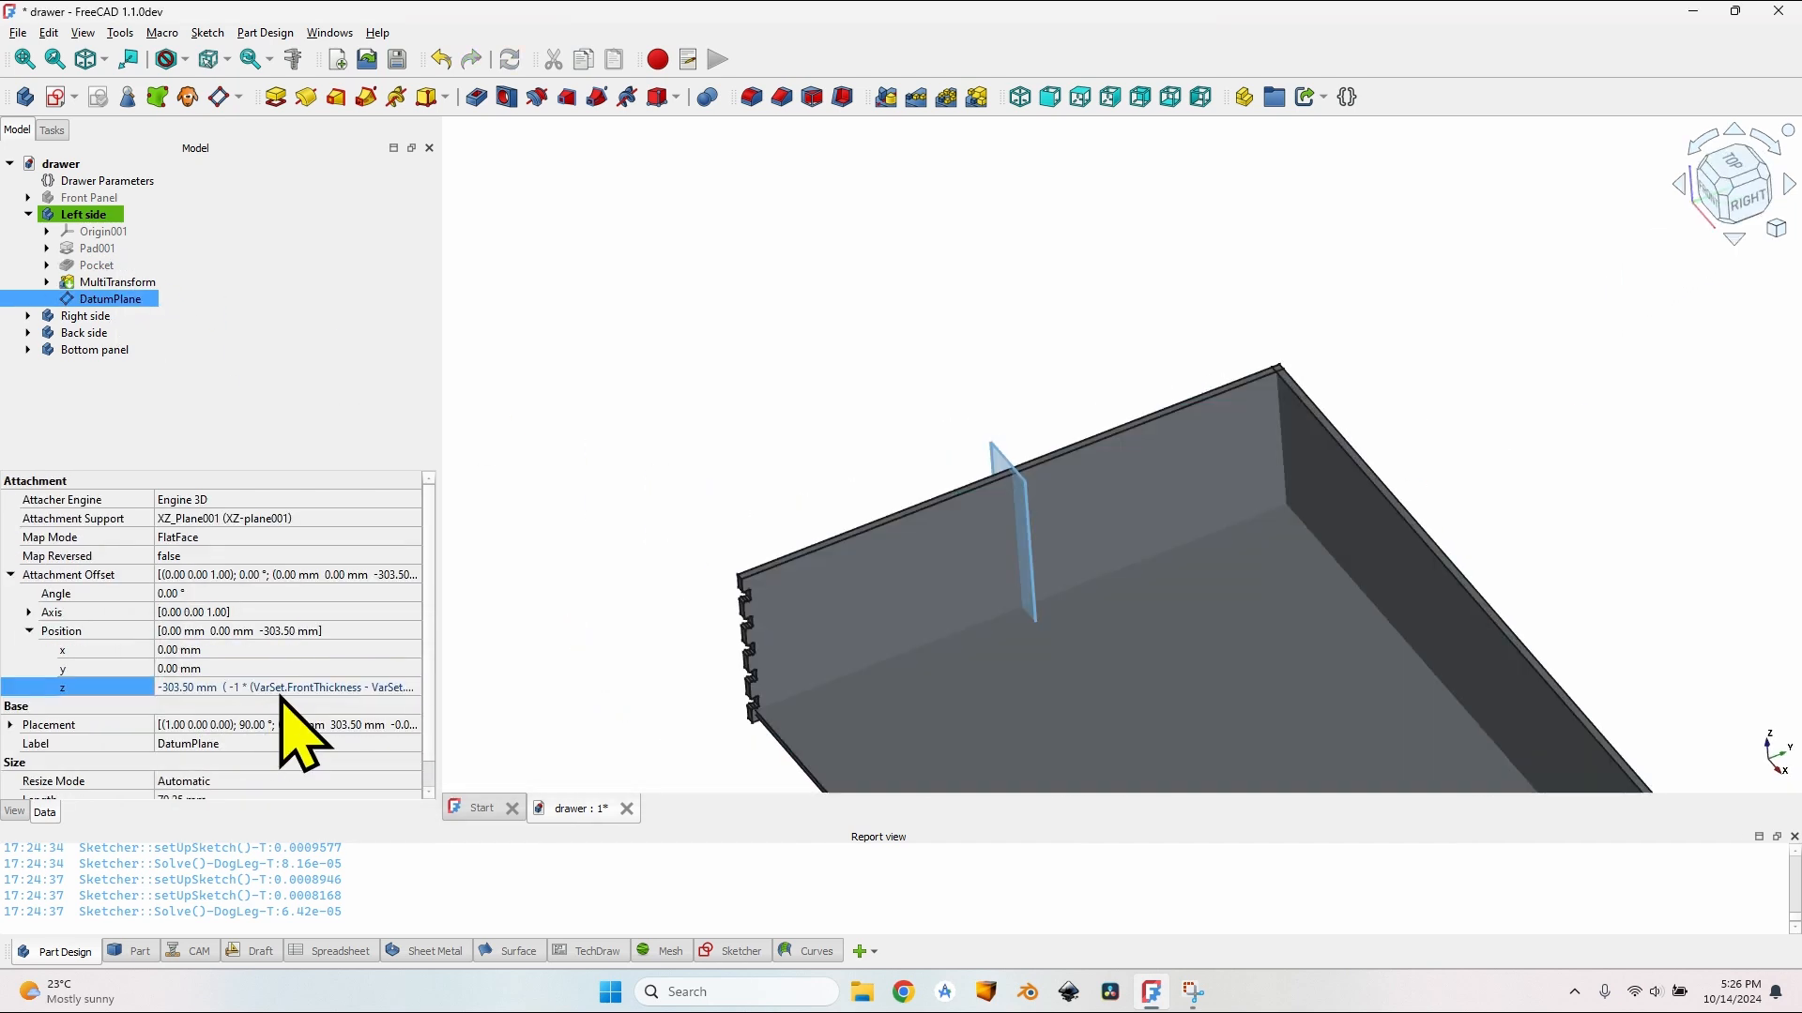
click(380, 688)
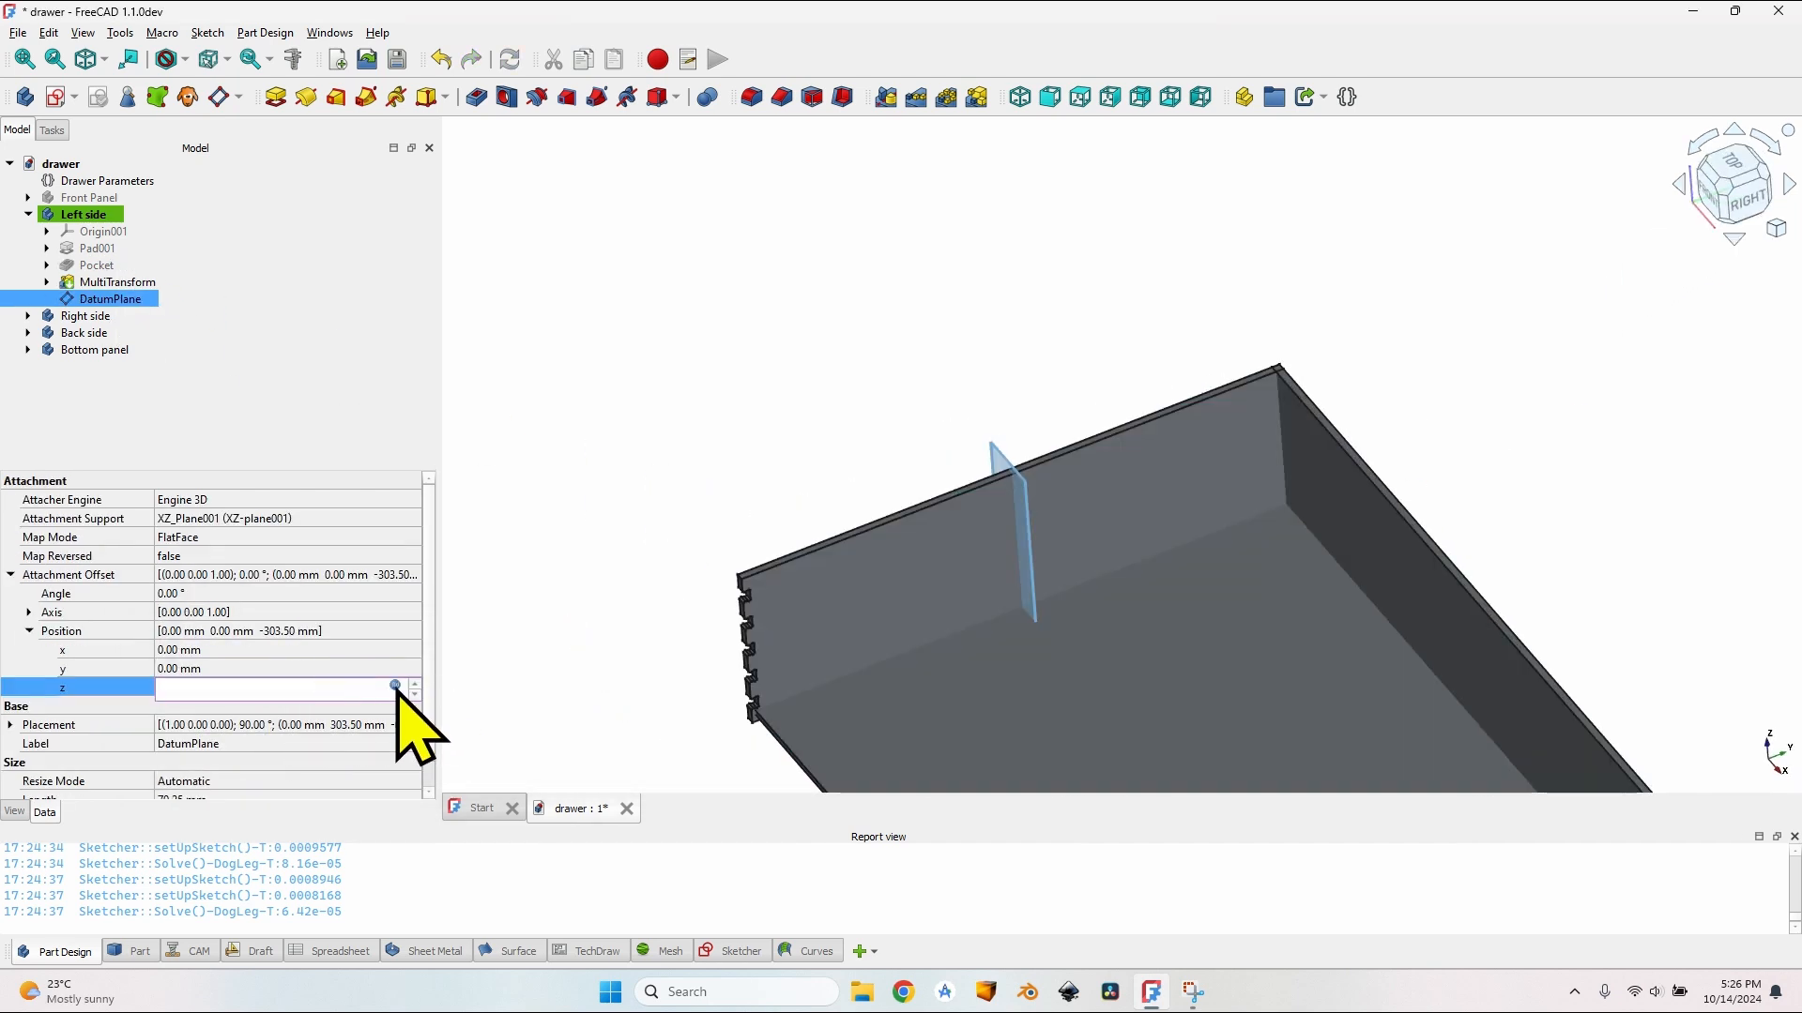
click(411, 688)
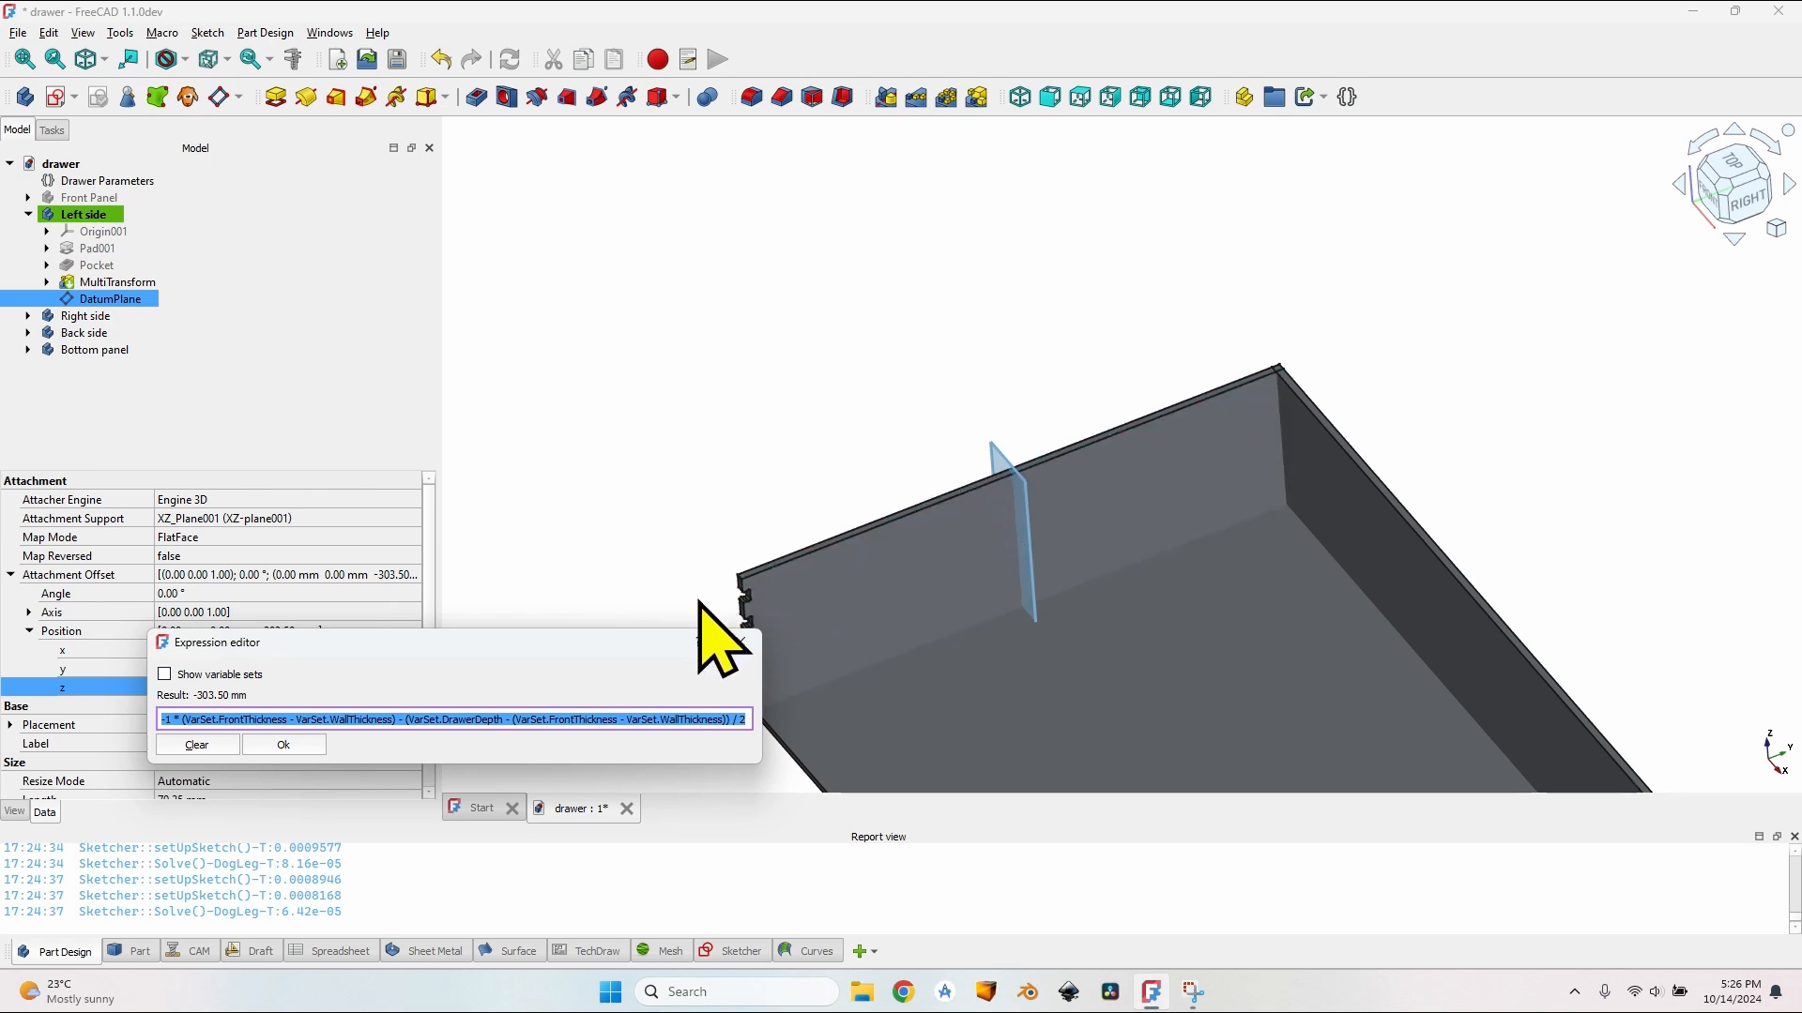
click(508, 720)
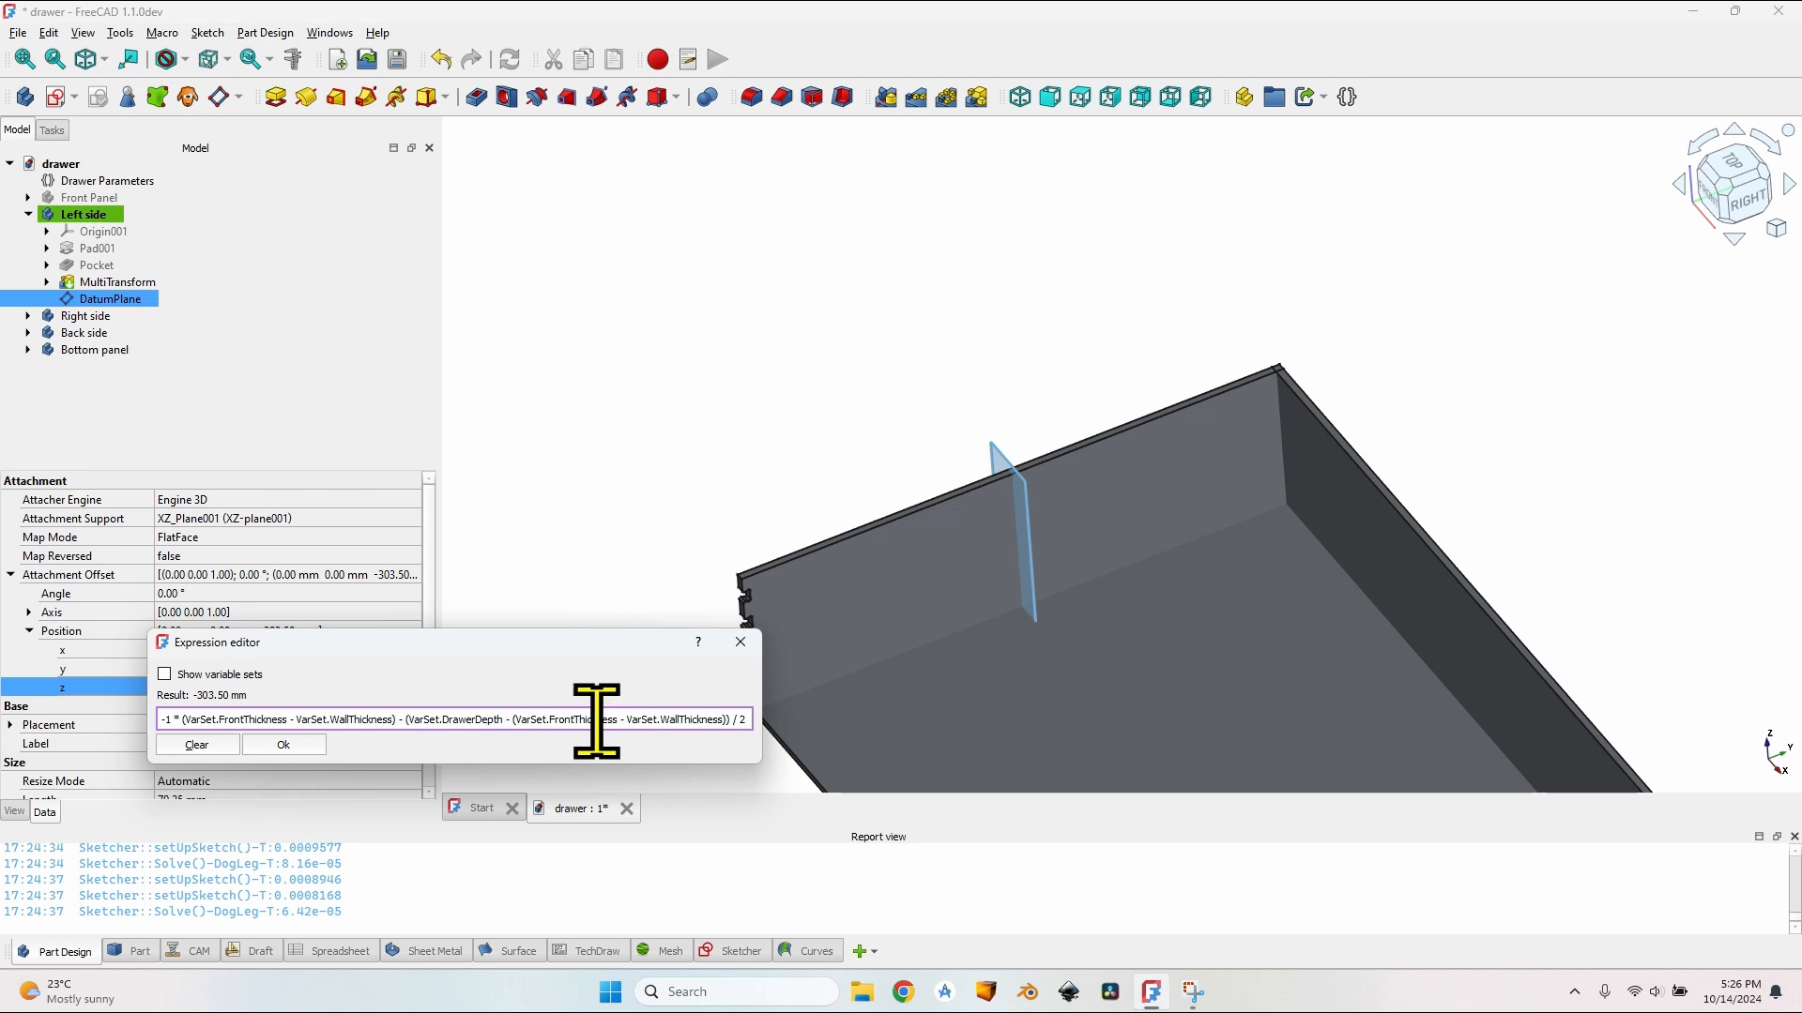
click(285, 746)
Step: Add a mirrored transformation about the datum plane to the left side's MultiTransform, after its linear pattern, and apply it
click(118, 283)
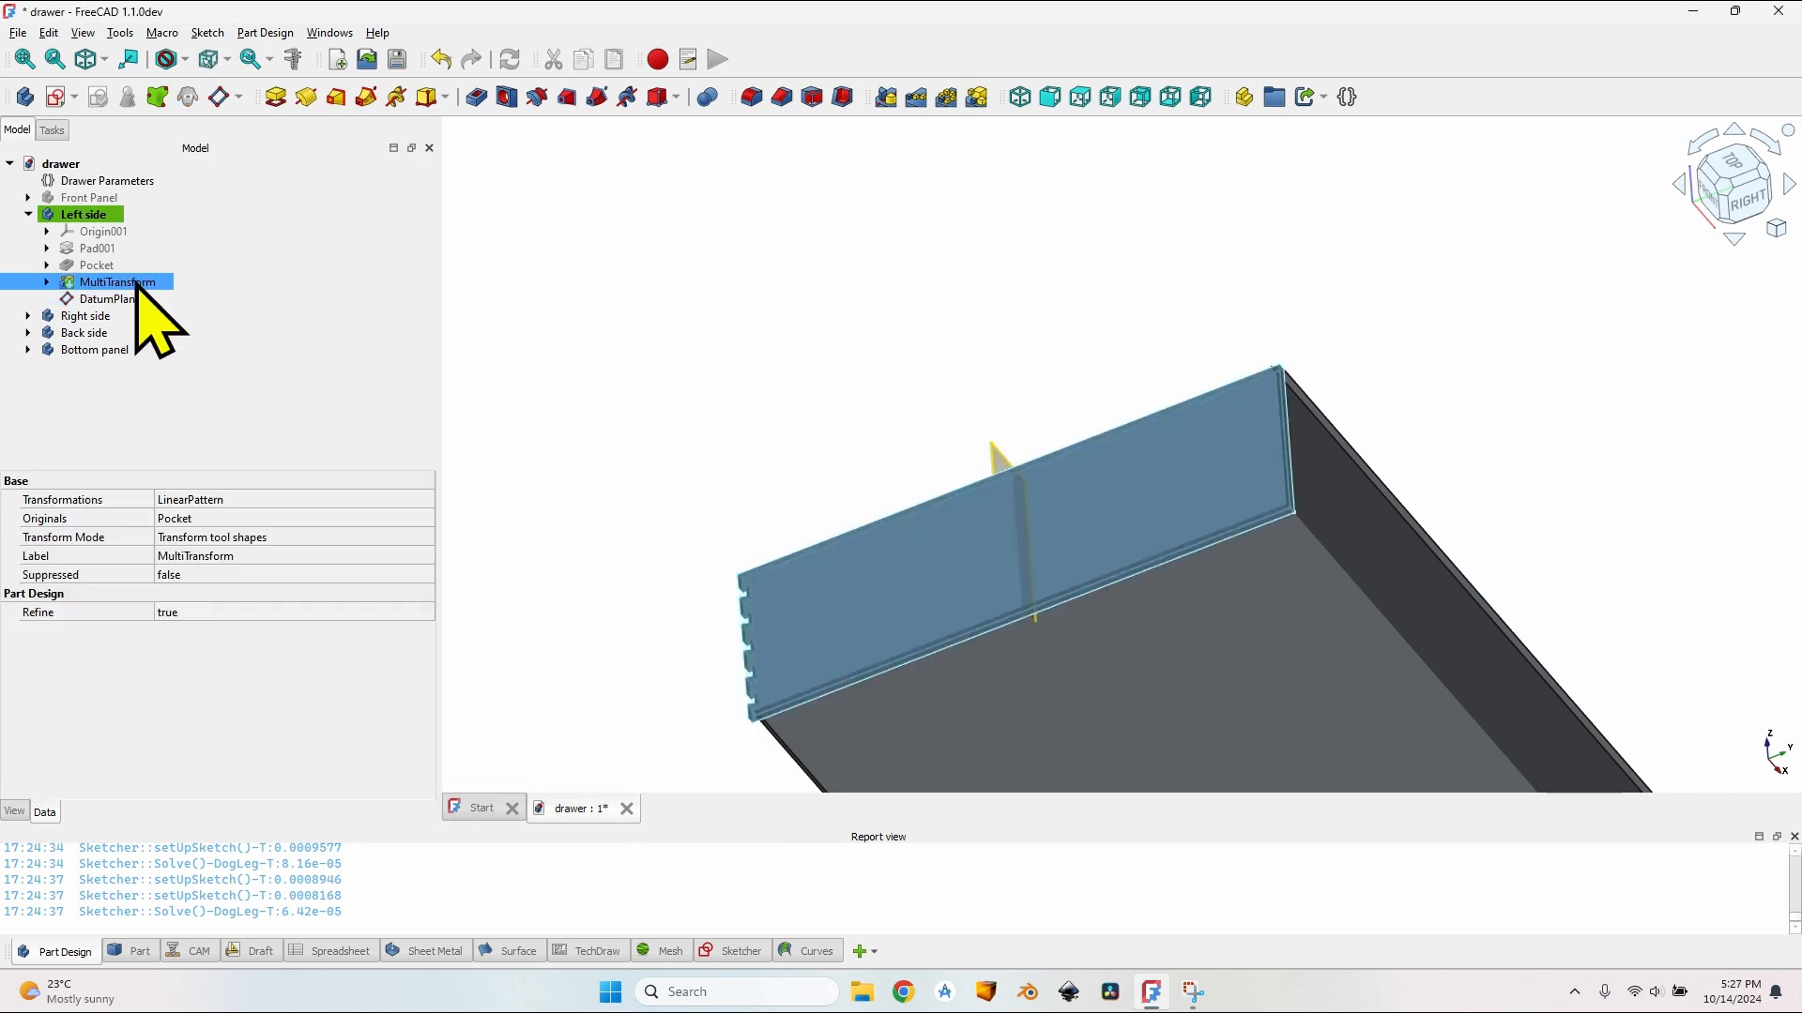
double_click(138, 283)
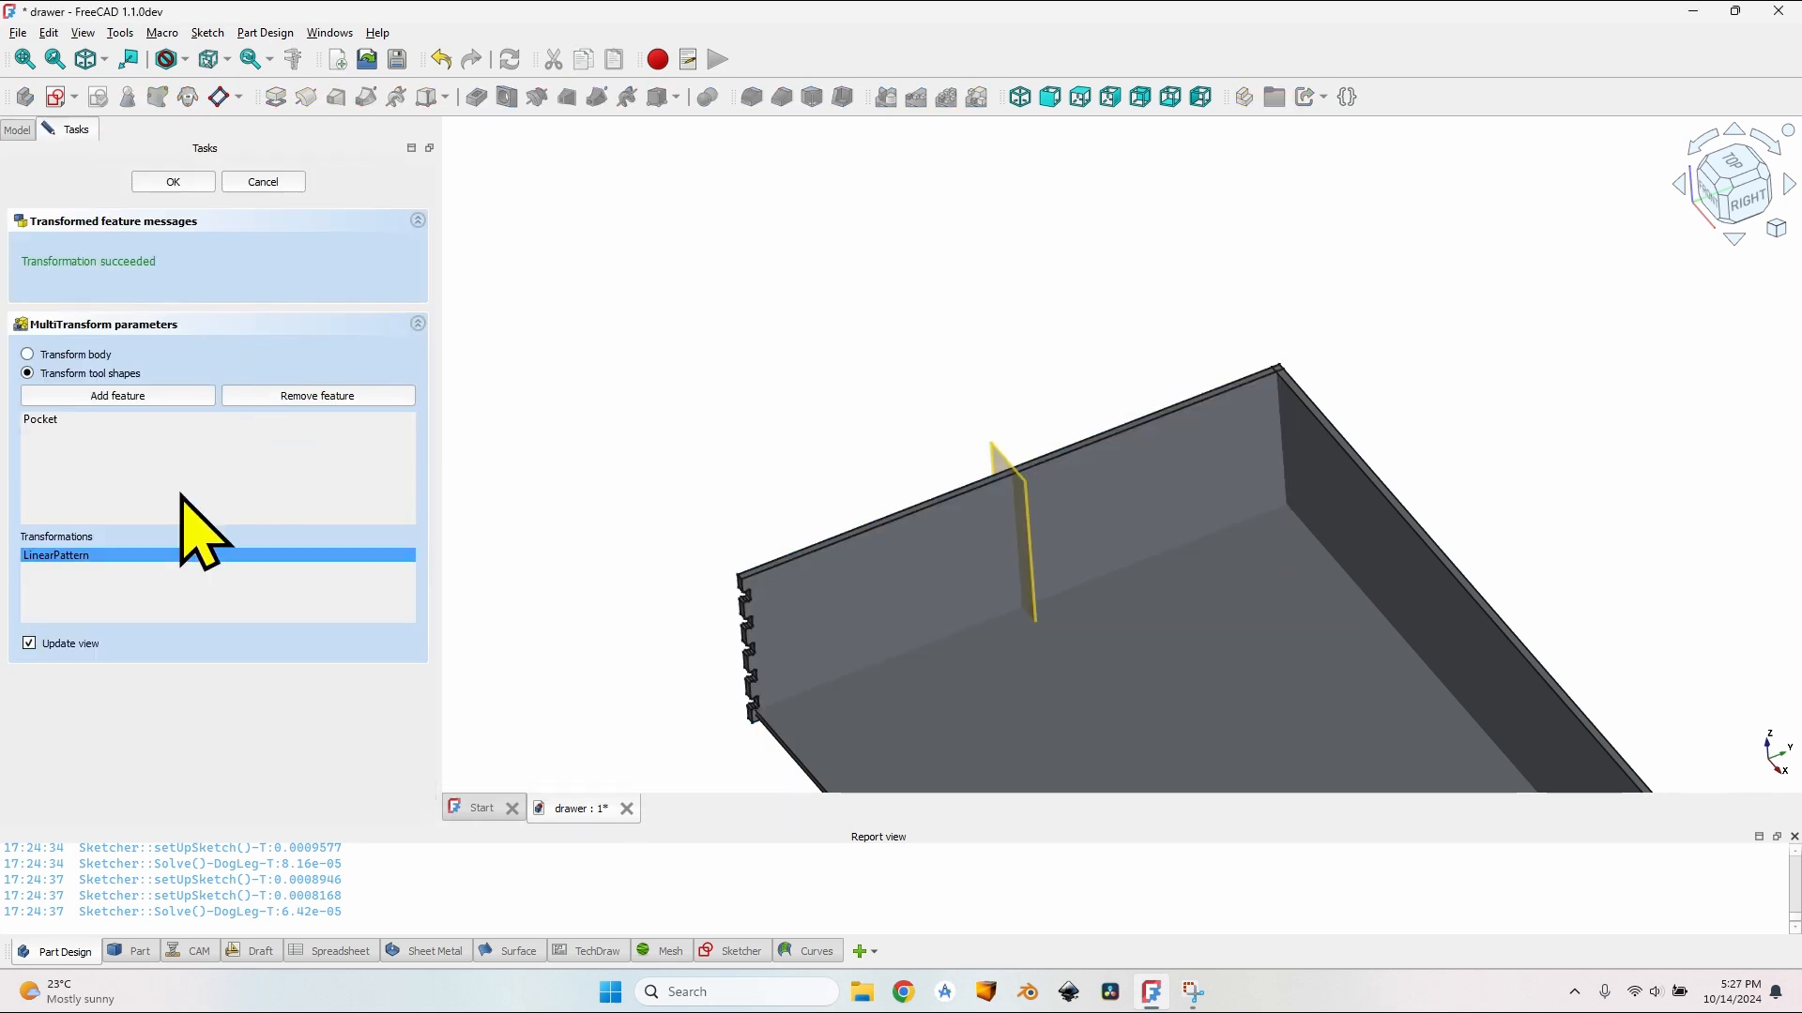
right_click(123, 573)
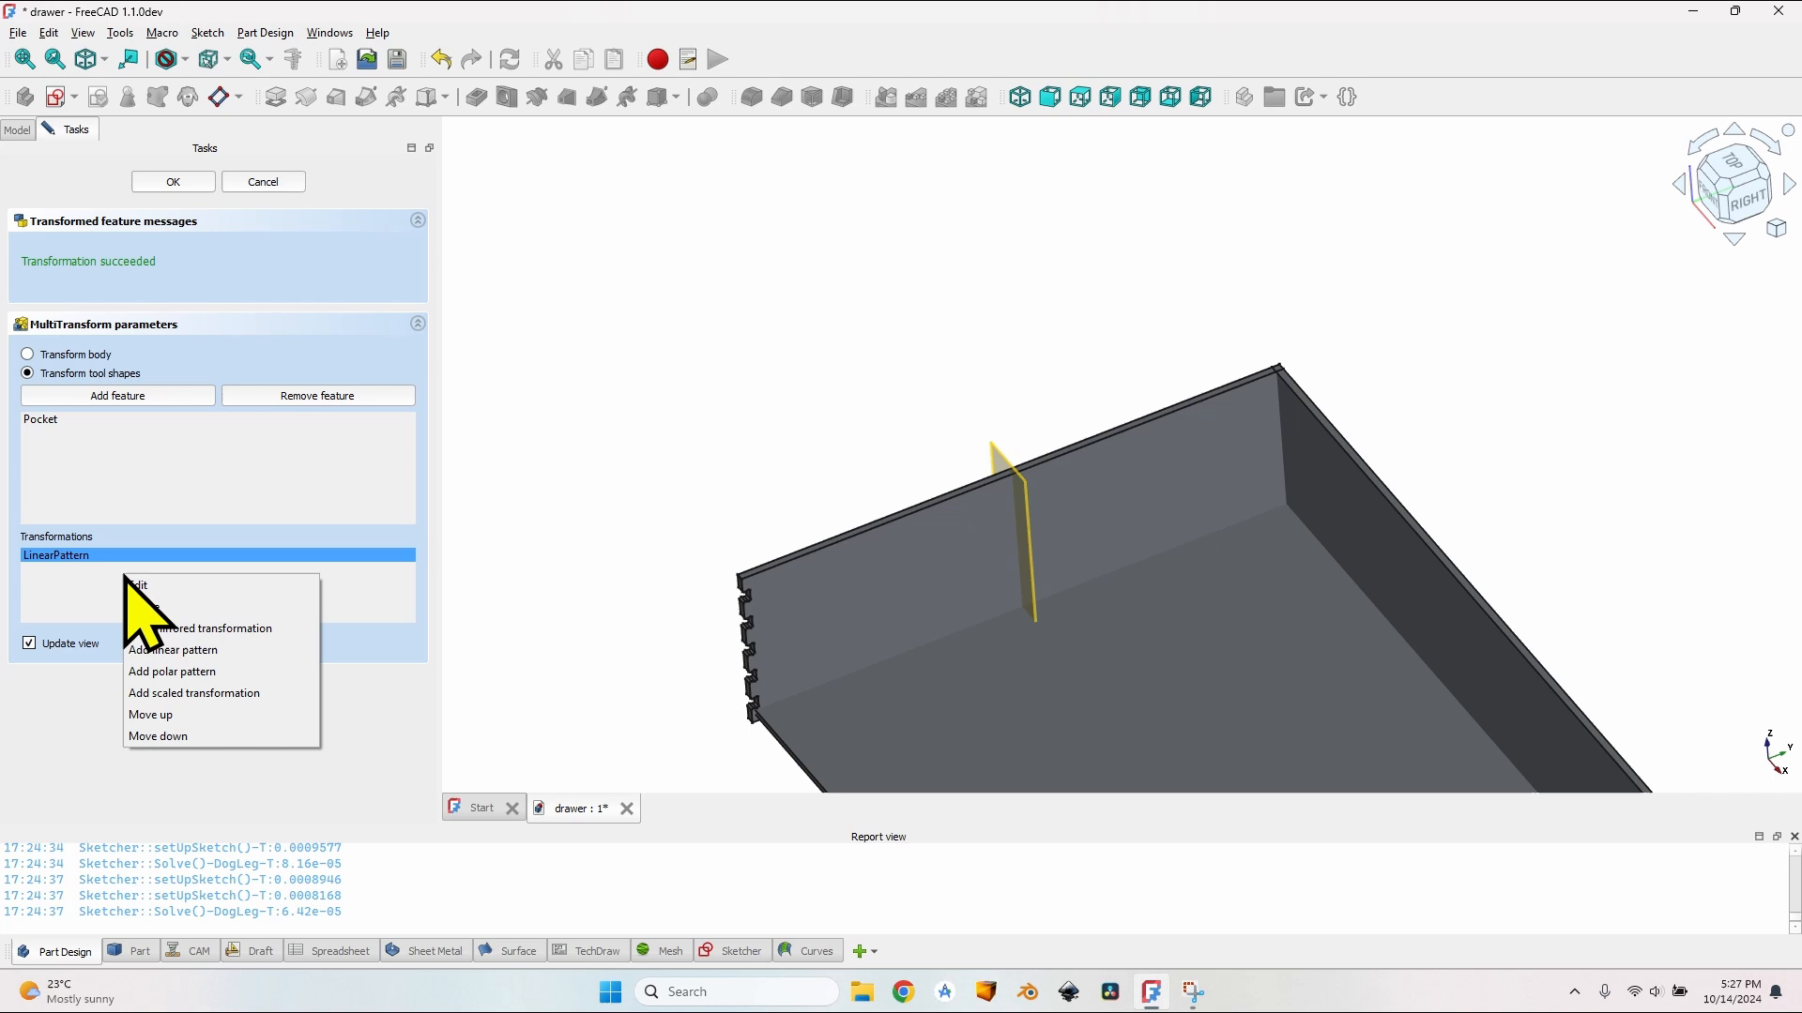
click(243, 634)
scroll(657, 657, up, 2)
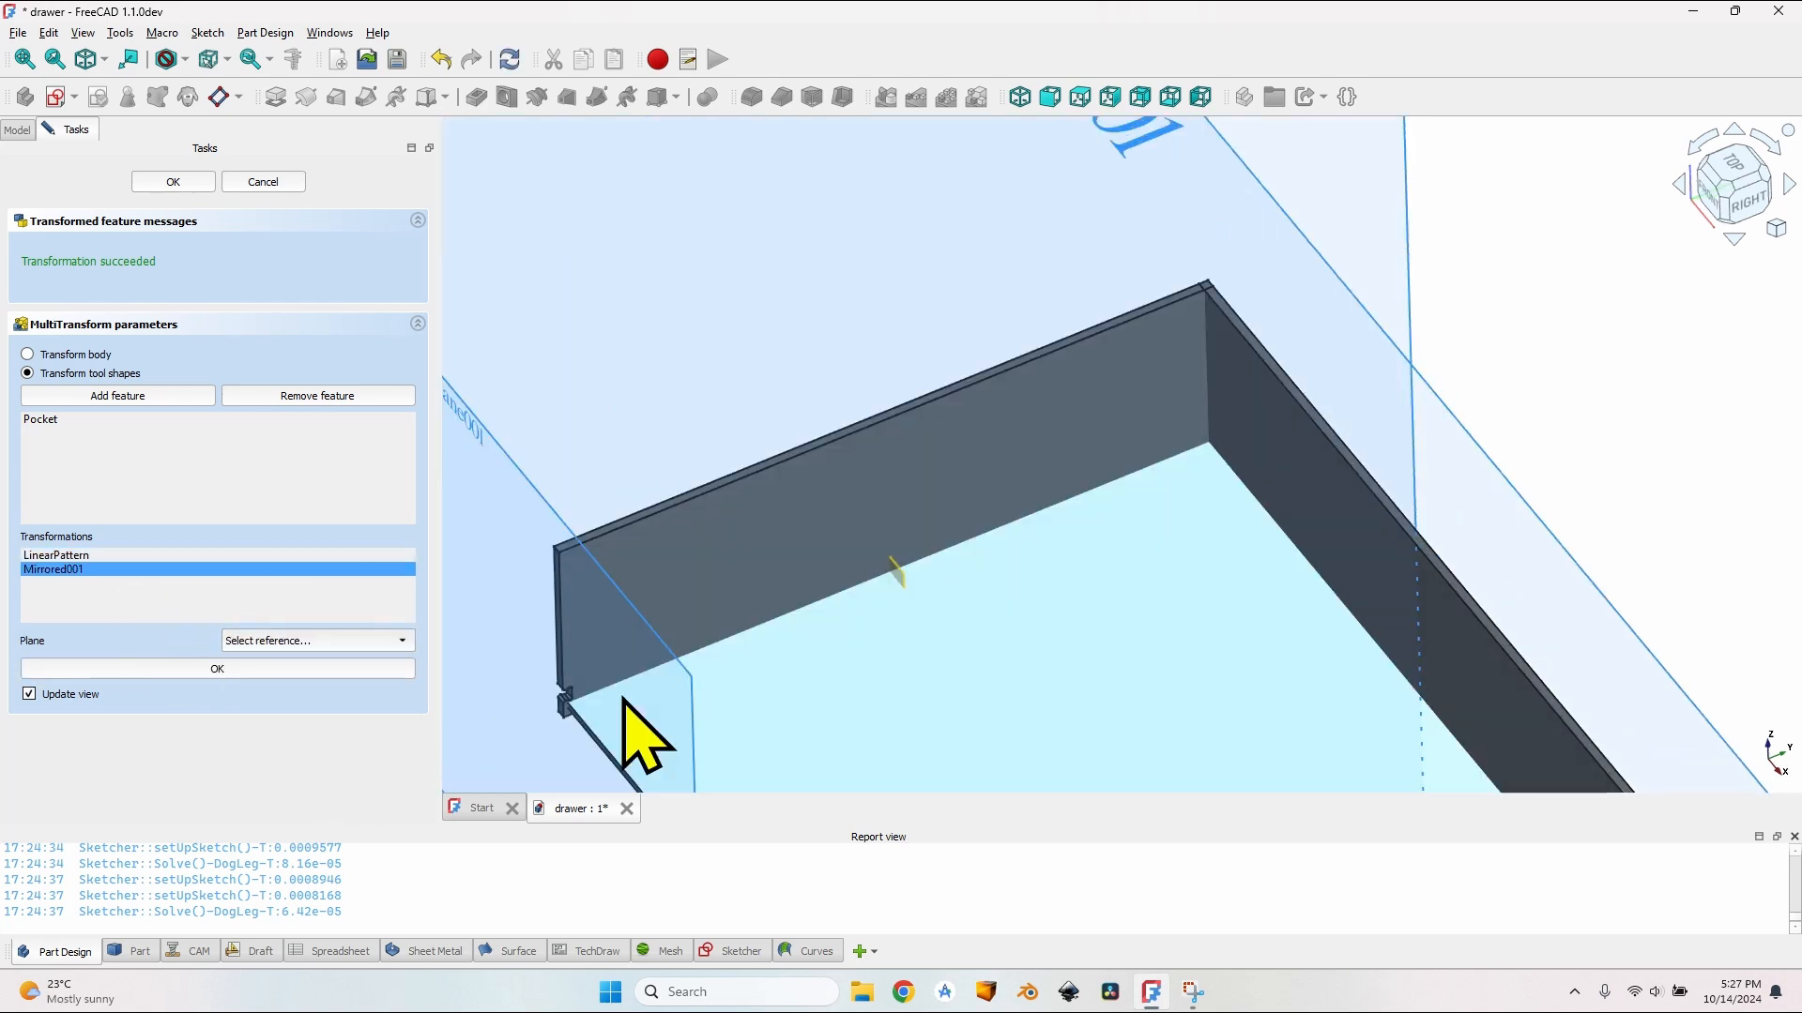
click(905, 574)
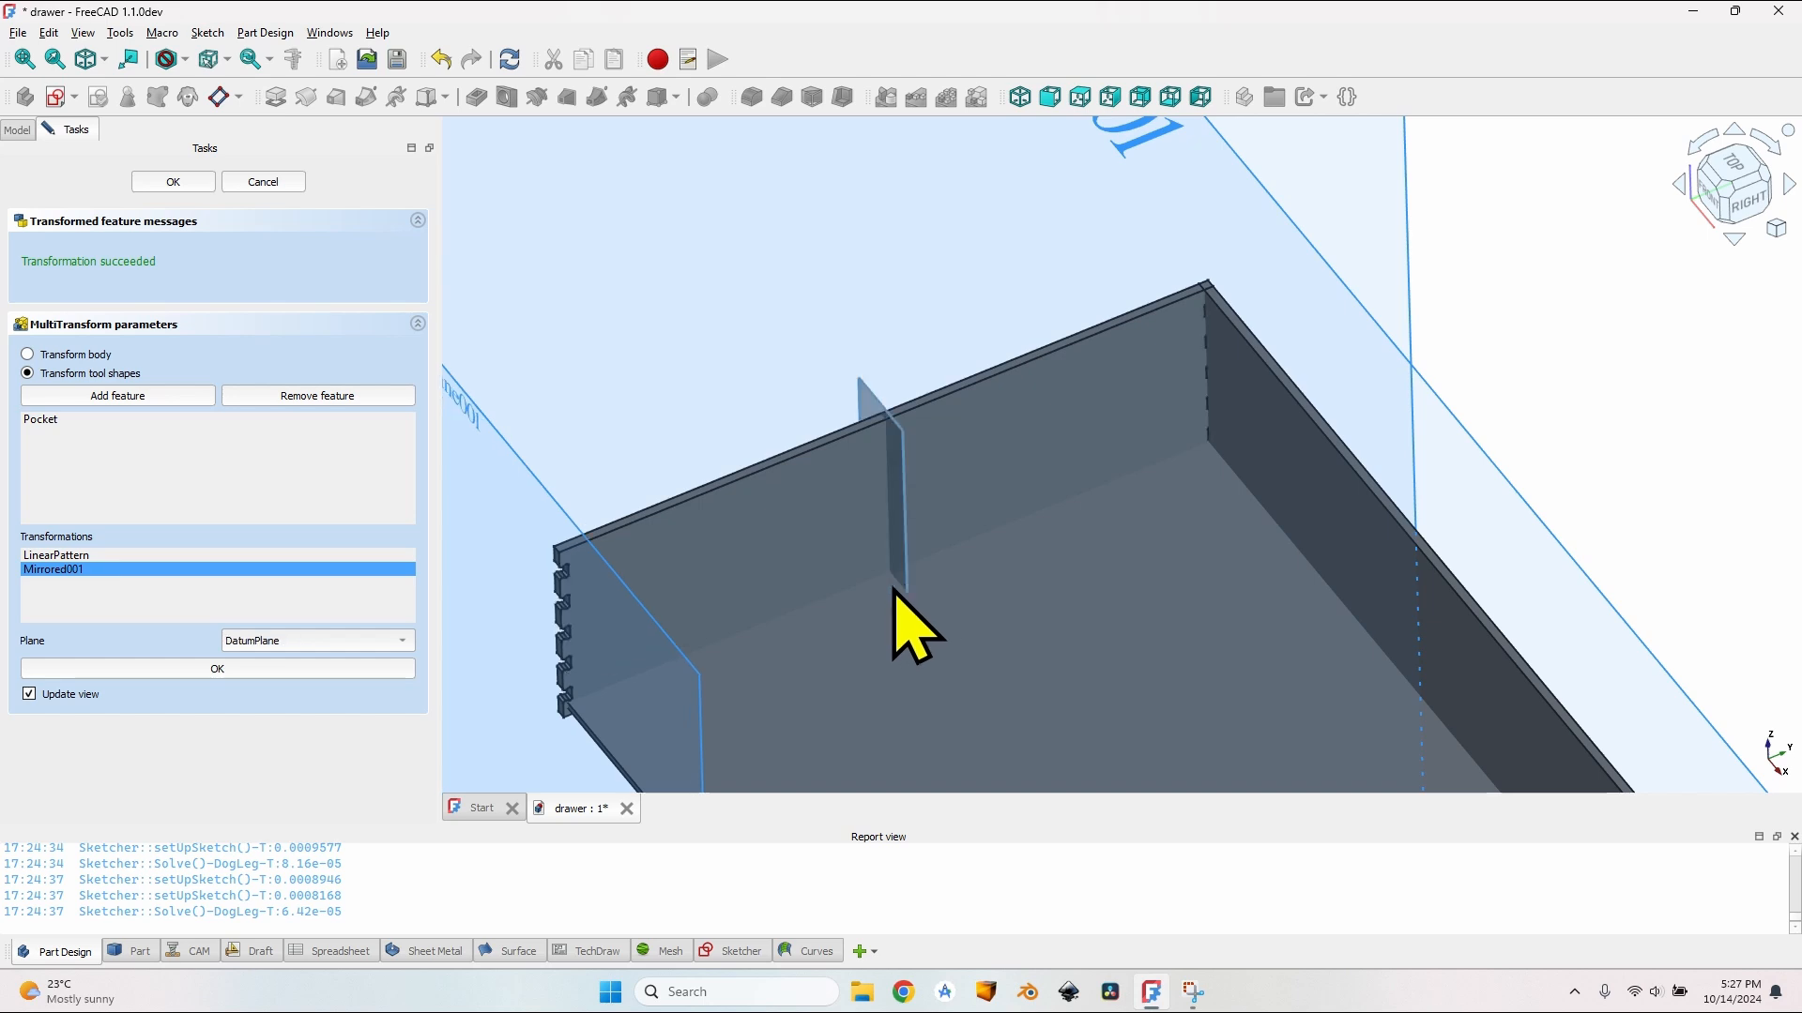
click(218, 668)
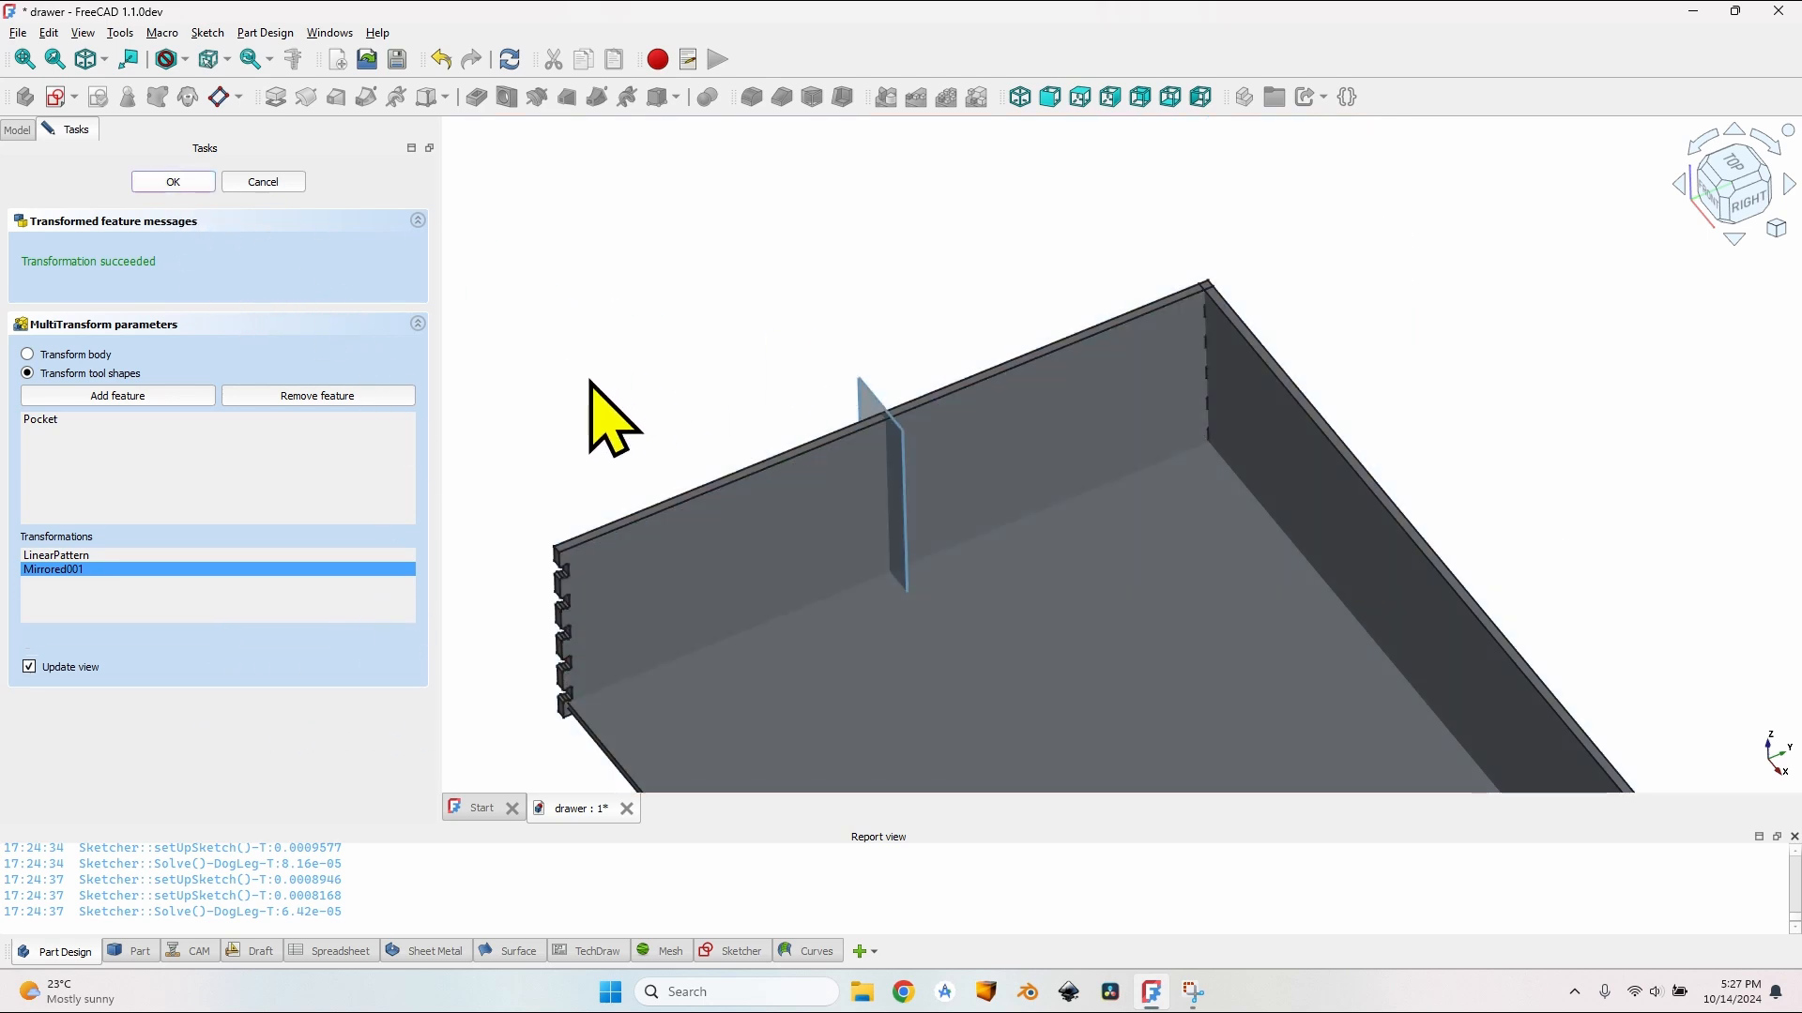
click(175, 181)
Step: Examine the mirrored dovetails at the rear ends of the side panels and compare them with the front ends
scroll(1258, 301, up, 5)
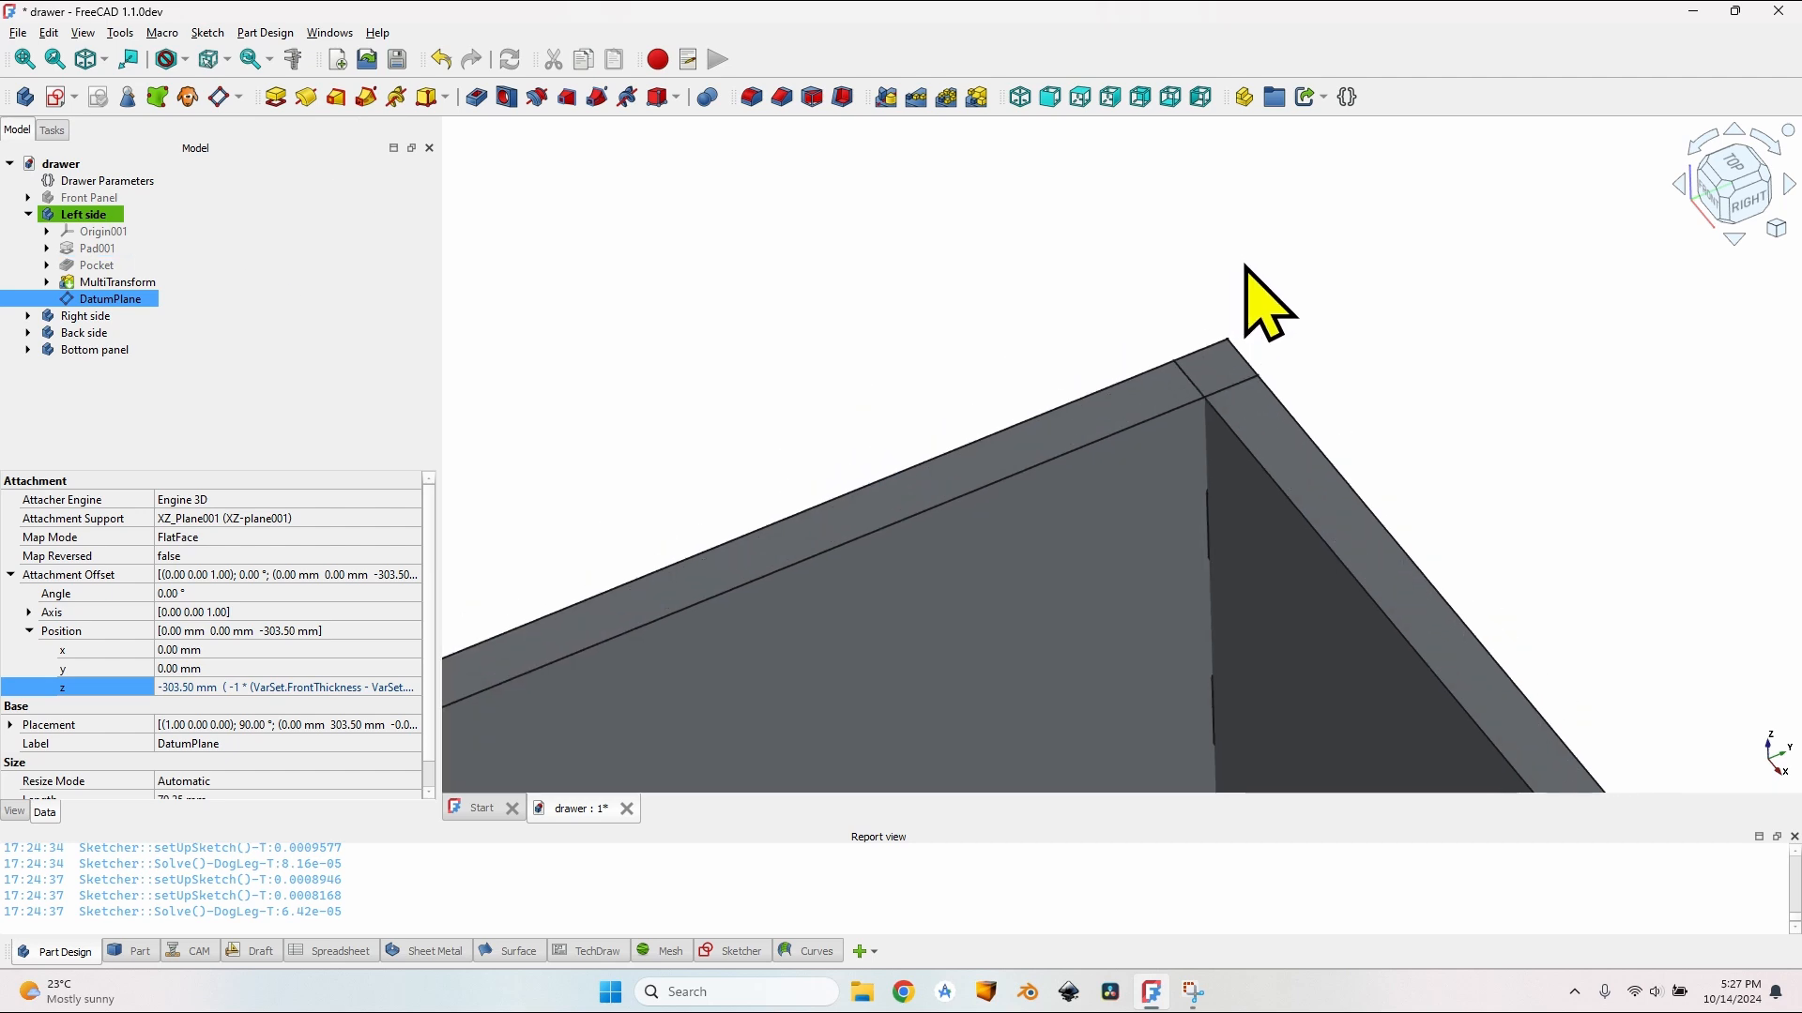
middle_drag(1180, 316, 1248, 505)
scroll(1248, 506, down, 5)
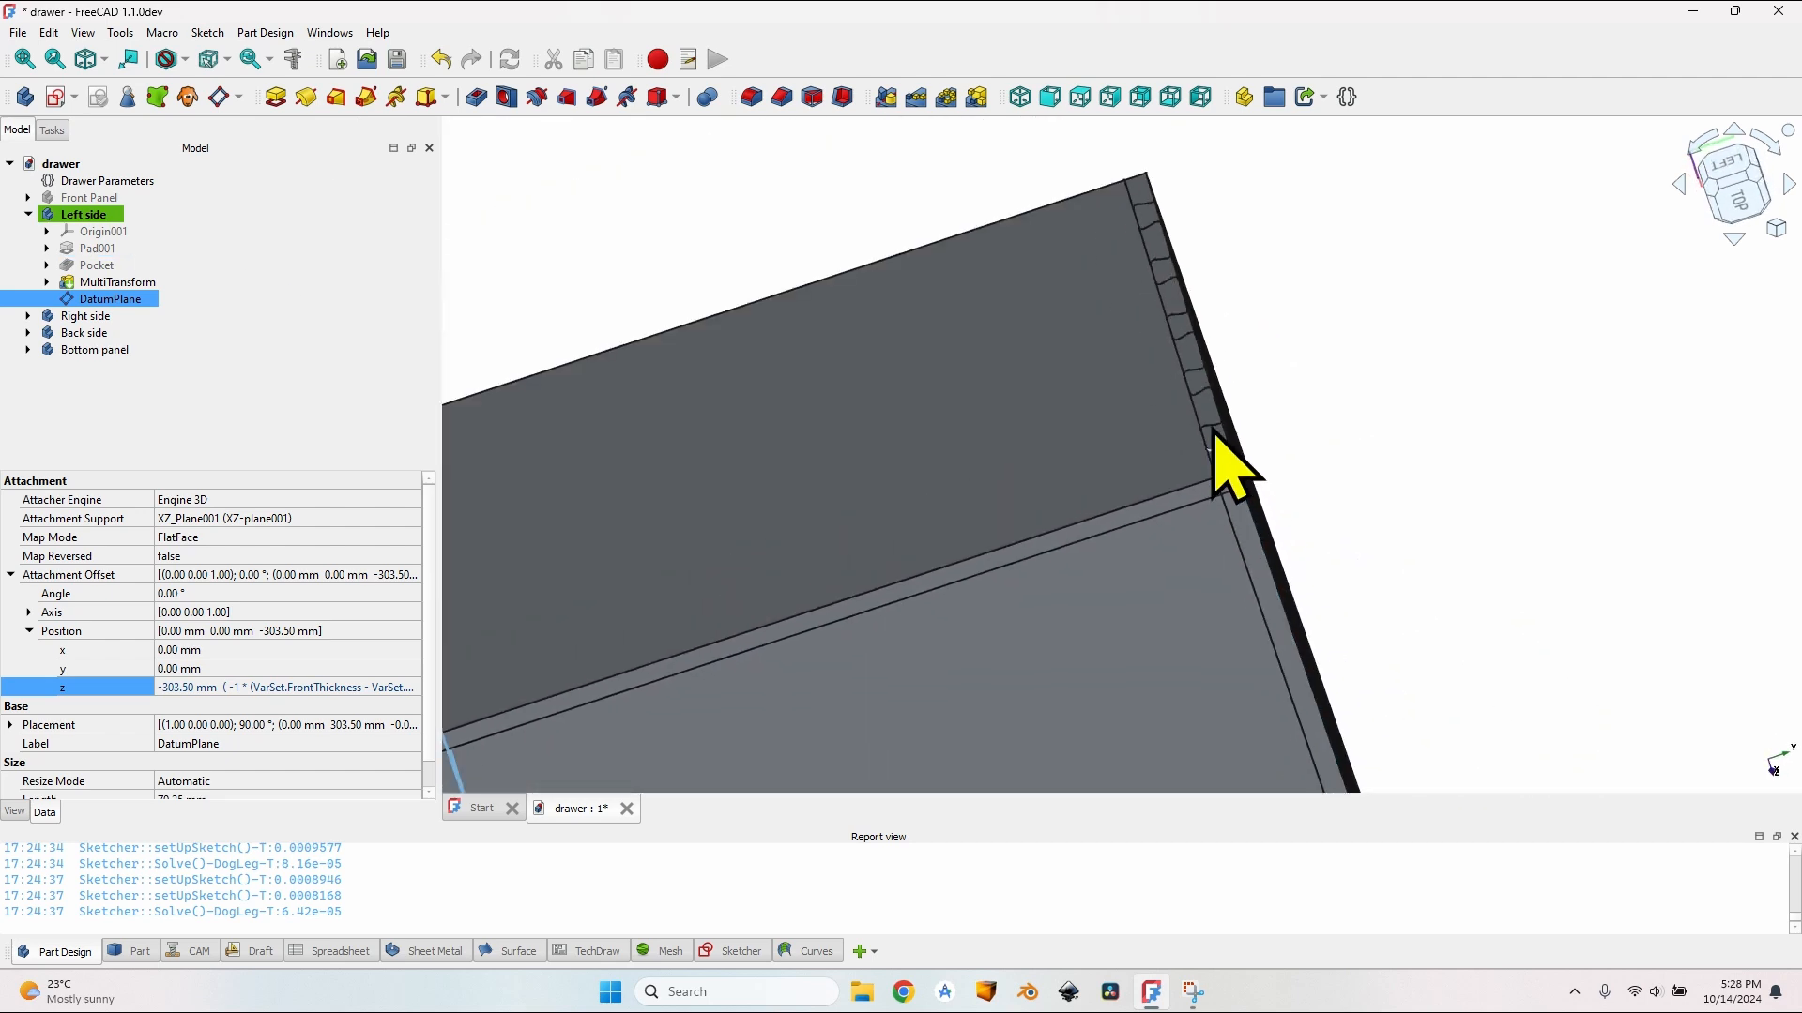
middle_drag(1180, 298, 1061, 432)
scroll(1126, 262, down, 5)
scroll(1244, 460, up, 9)
middle_drag(1246, 418, 1040, 469)
scroll(1044, 465, down, 5)
middle_drag(924, 286, 957, 410)
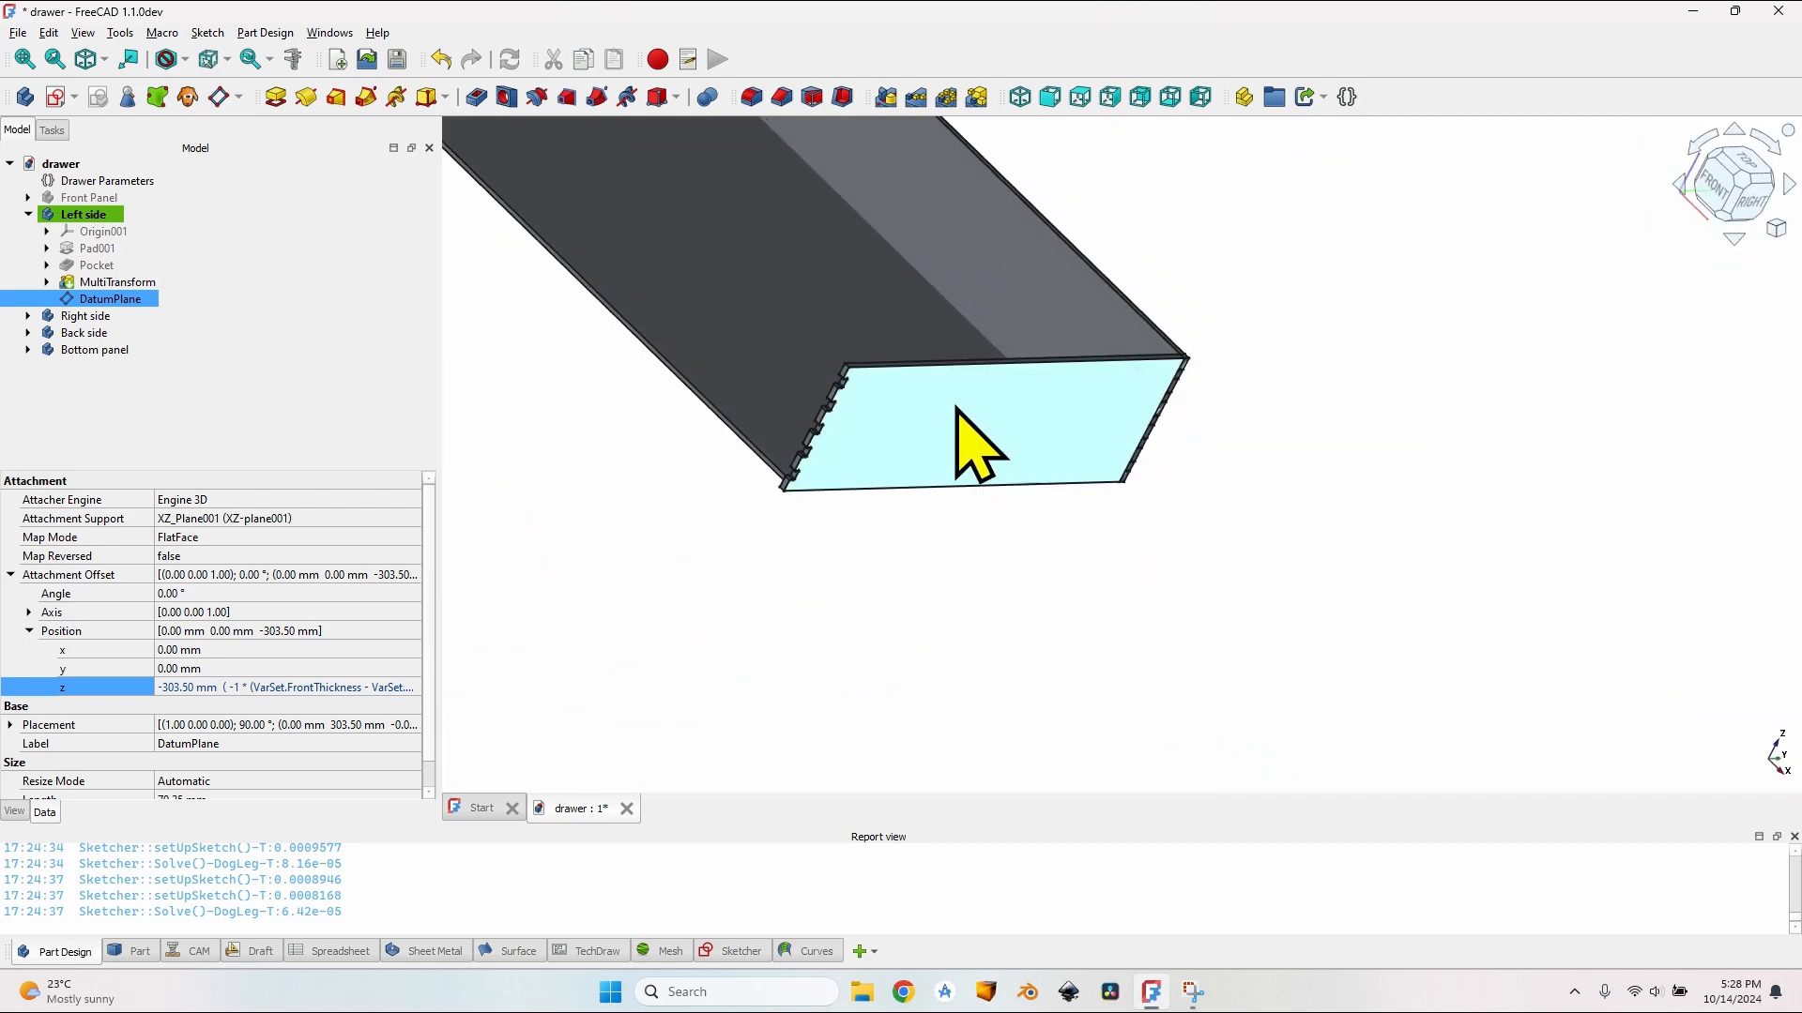
middle_drag(736, 402, 1295, 601)
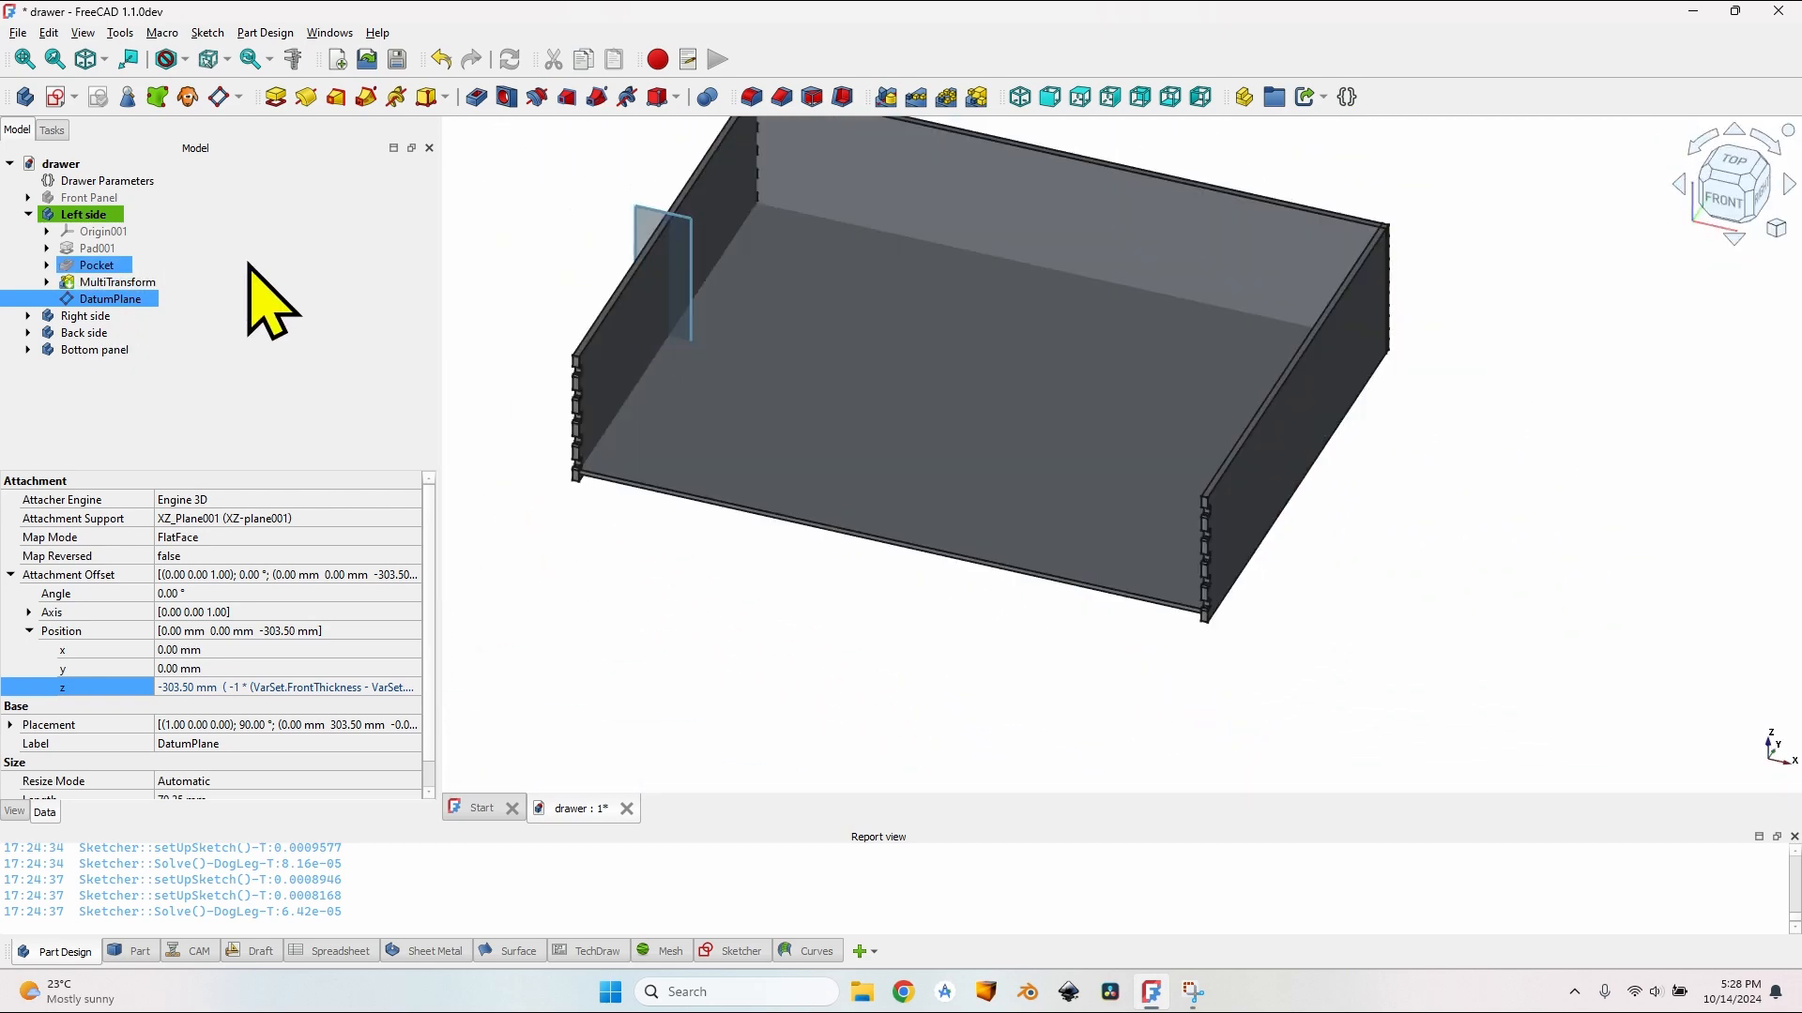
Step: Hide the left side's datum plane and show the Front Panel body
key(space)
click(89, 197)
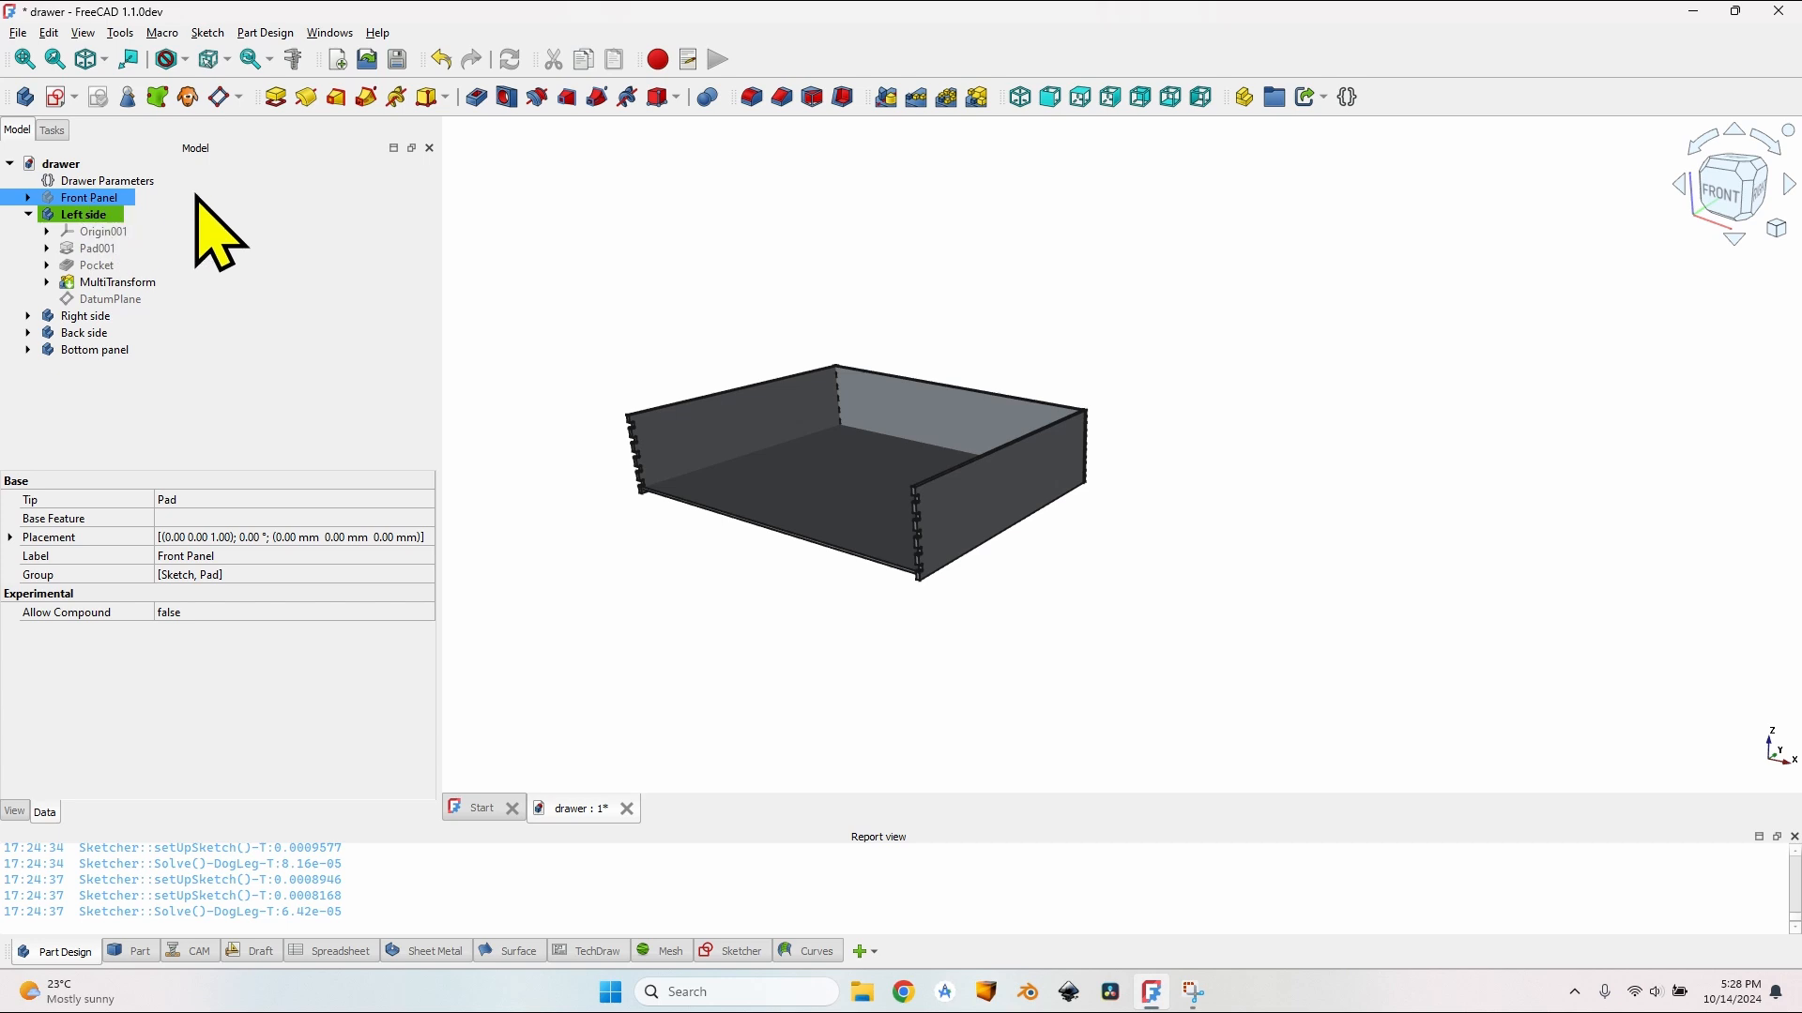
key(space)
click(28, 214)
click(627, 366)
middle_drag(788, 433, 832, 475)
scroll(943, 526, up, 2)
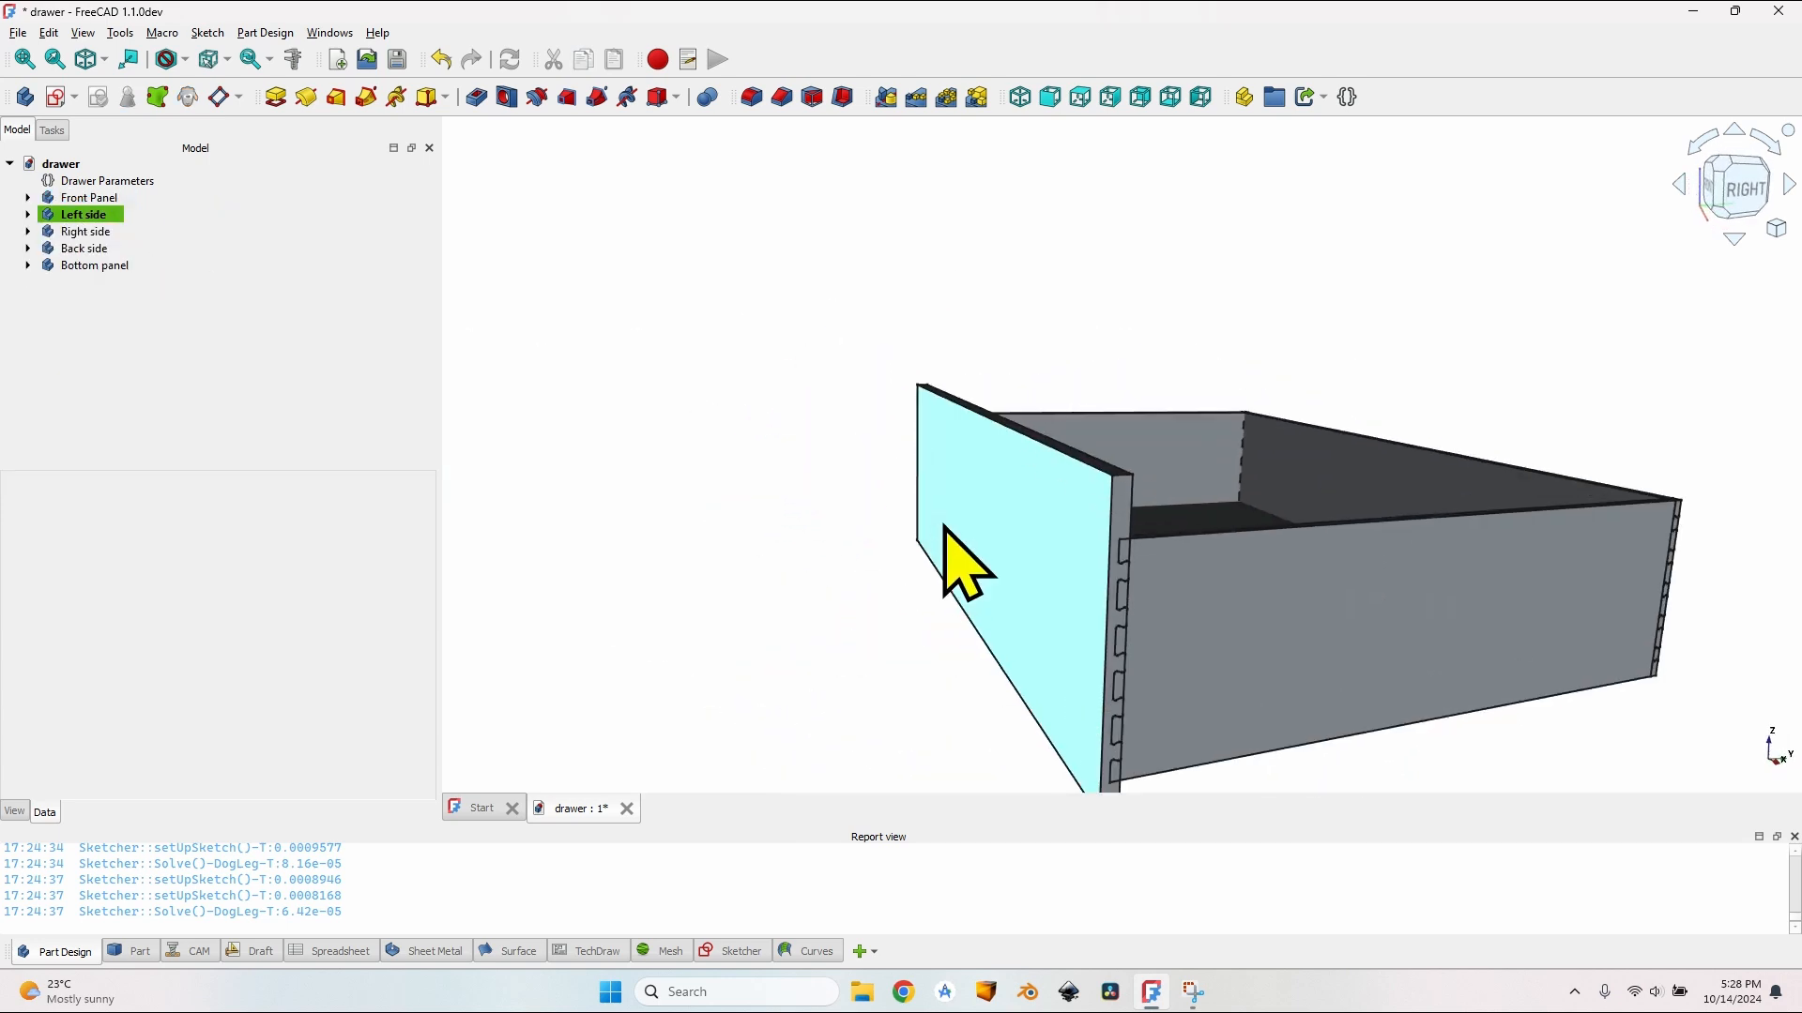
Step: Save the drawer document and inspect the corner joints between the side panels and the front panel
key(ctrl+s)
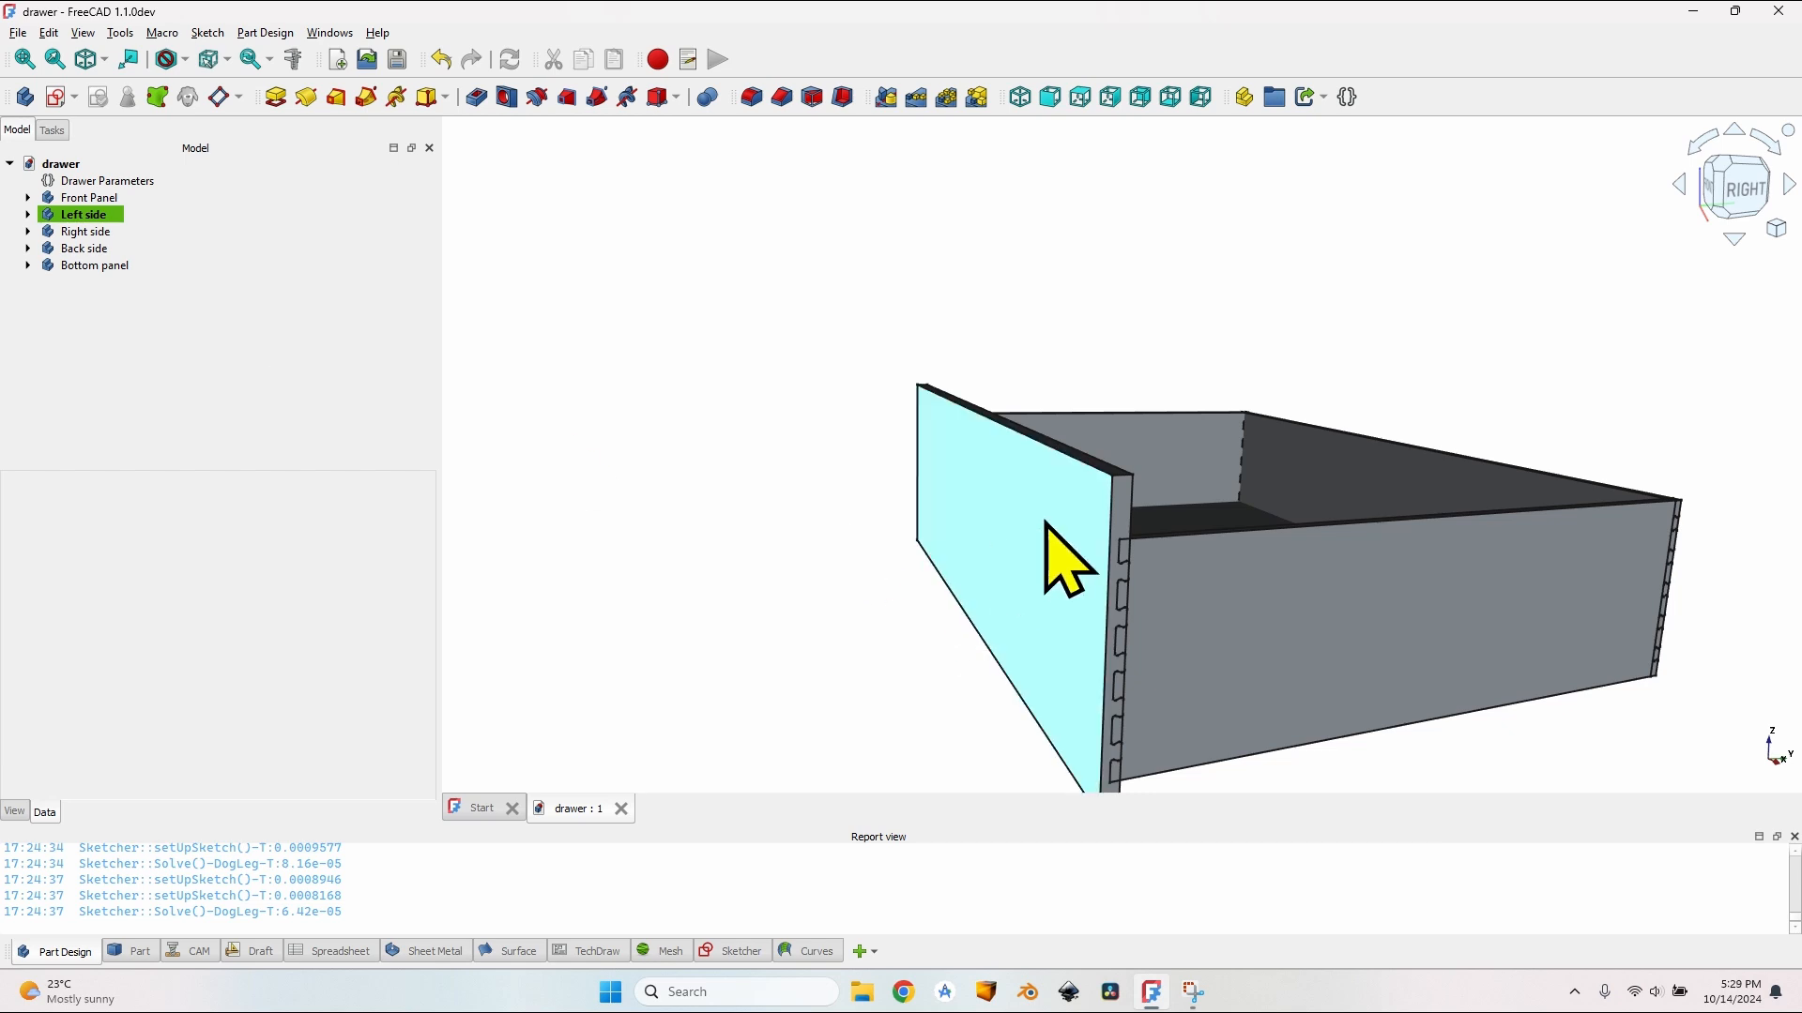
scroll(1025, 498, down, 4)
middle_drag(963, 477, 1592, 536)
scroll(909, 463, up, 6)
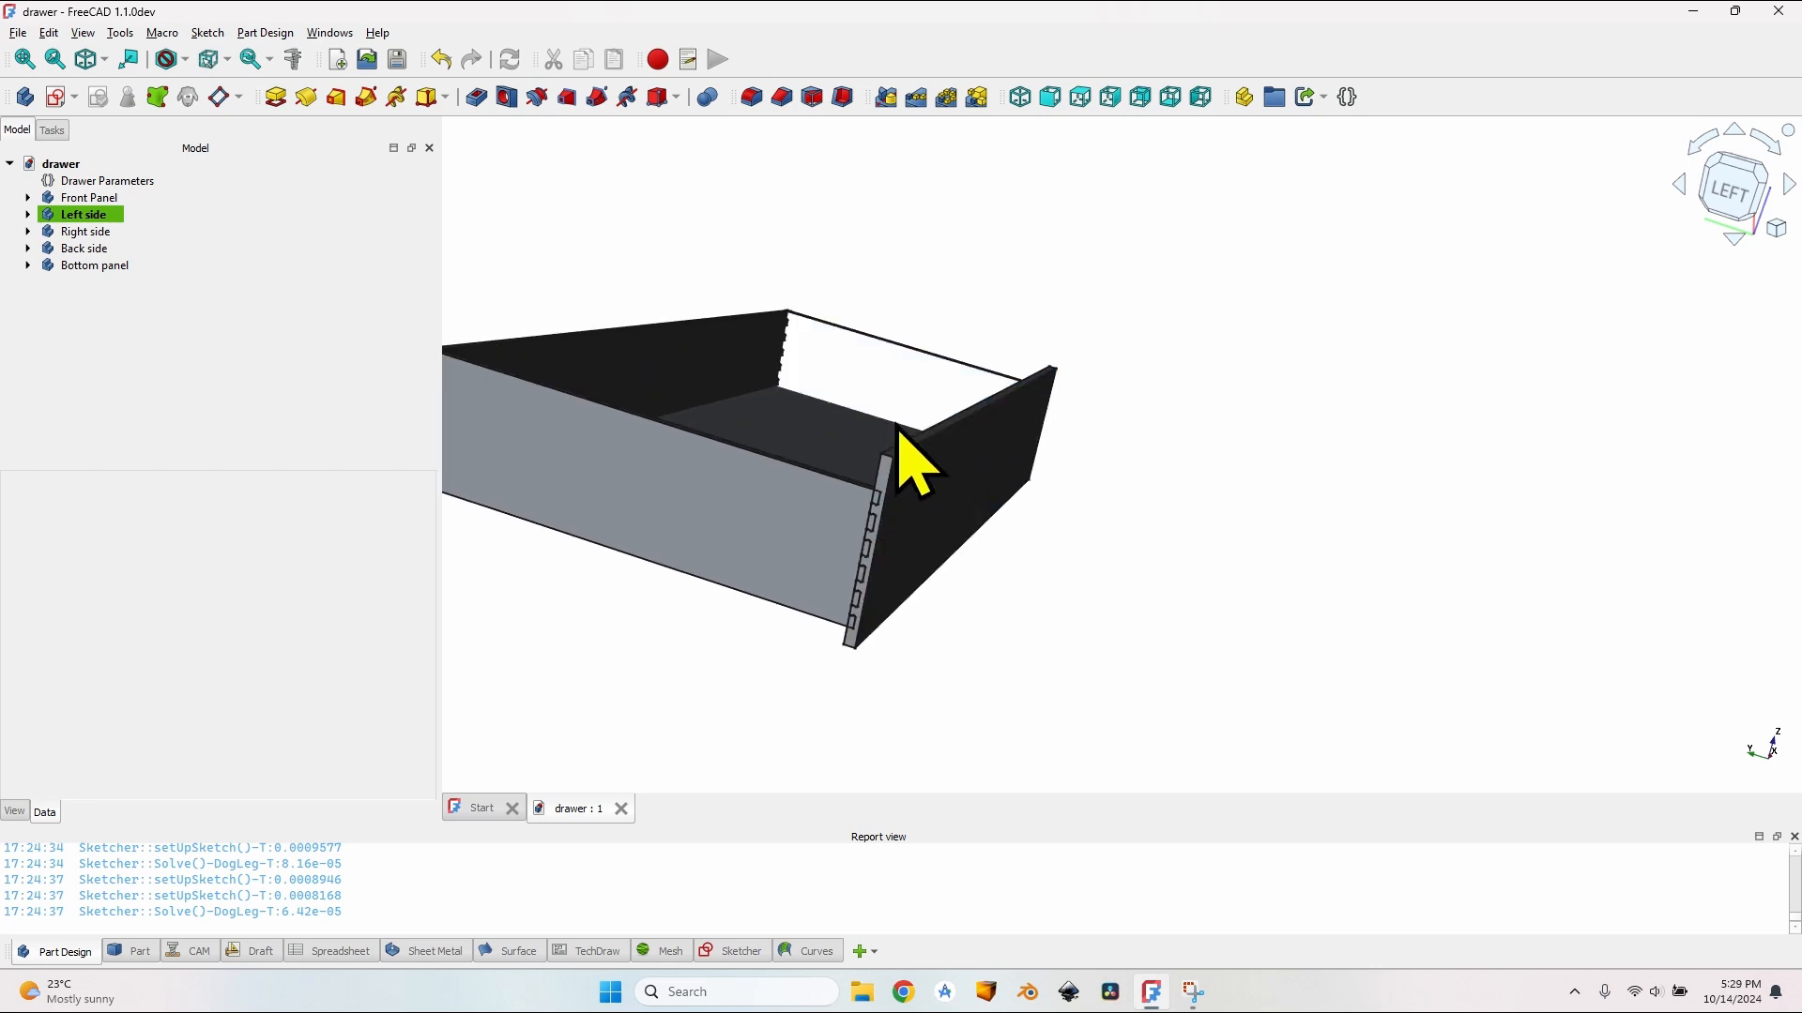
scroll(945, 450, down, 5)
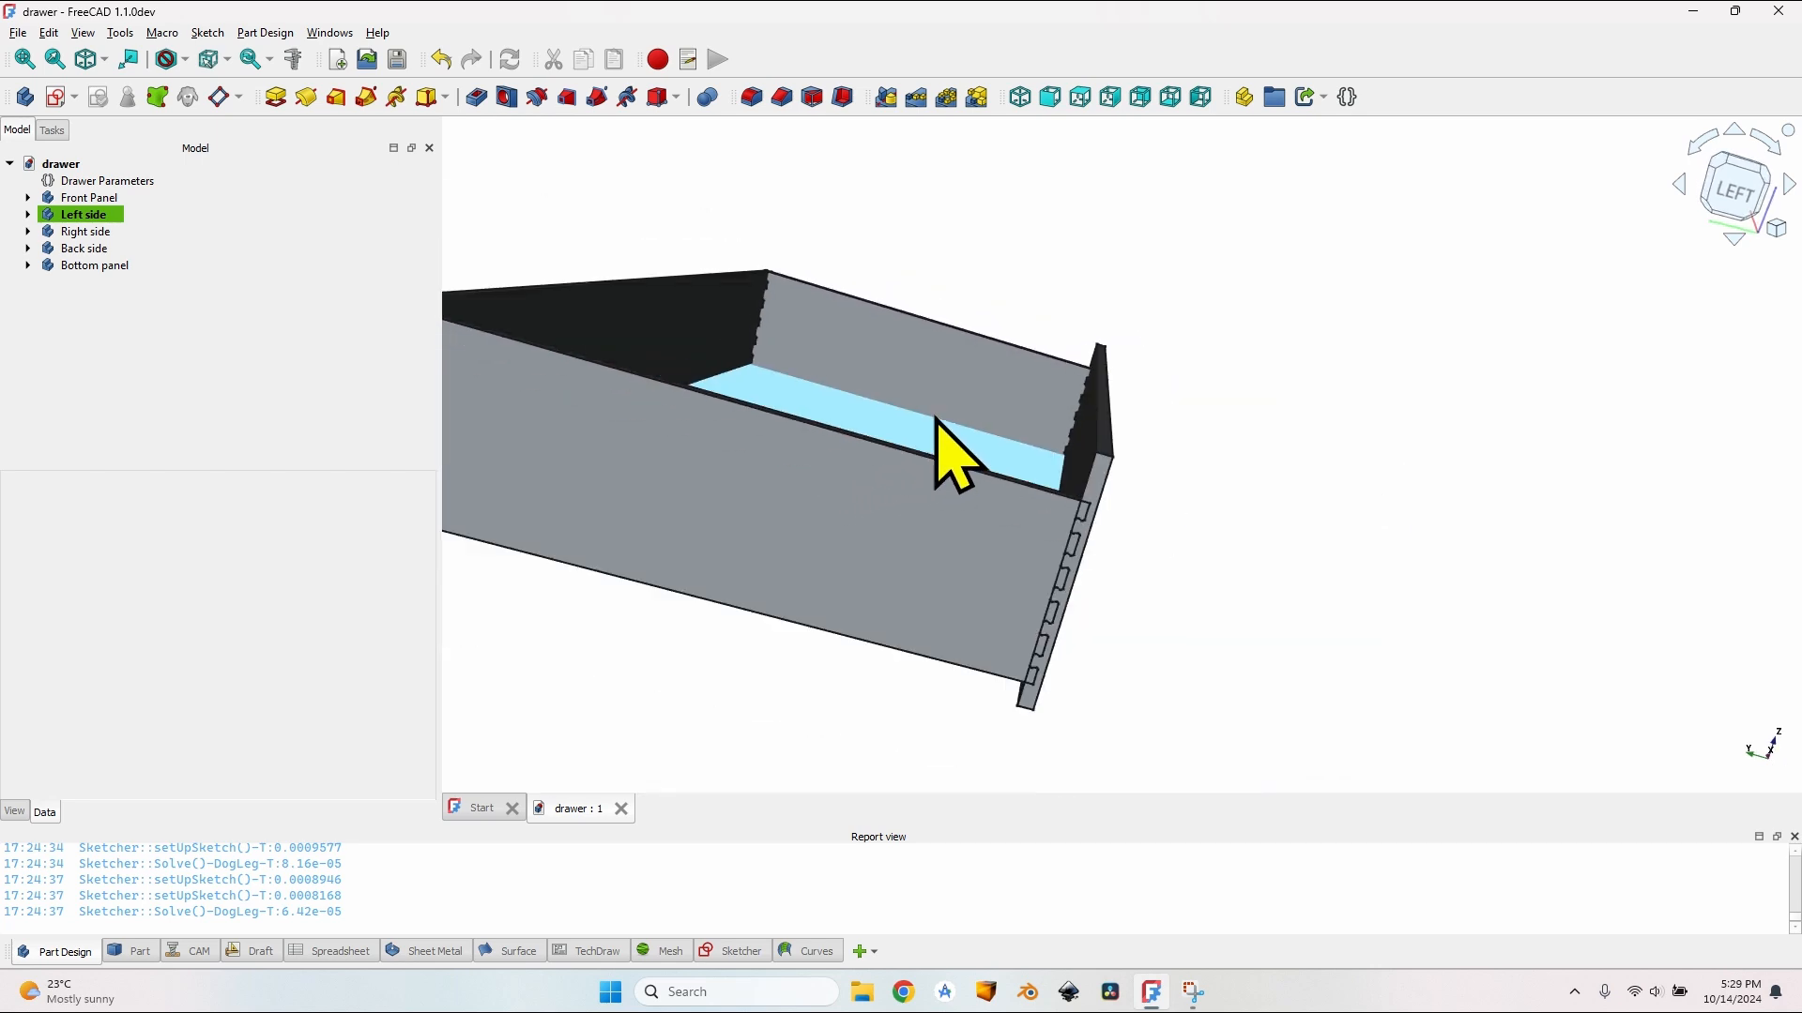
Step: Make the Front Panel the active body
click(106, 197)
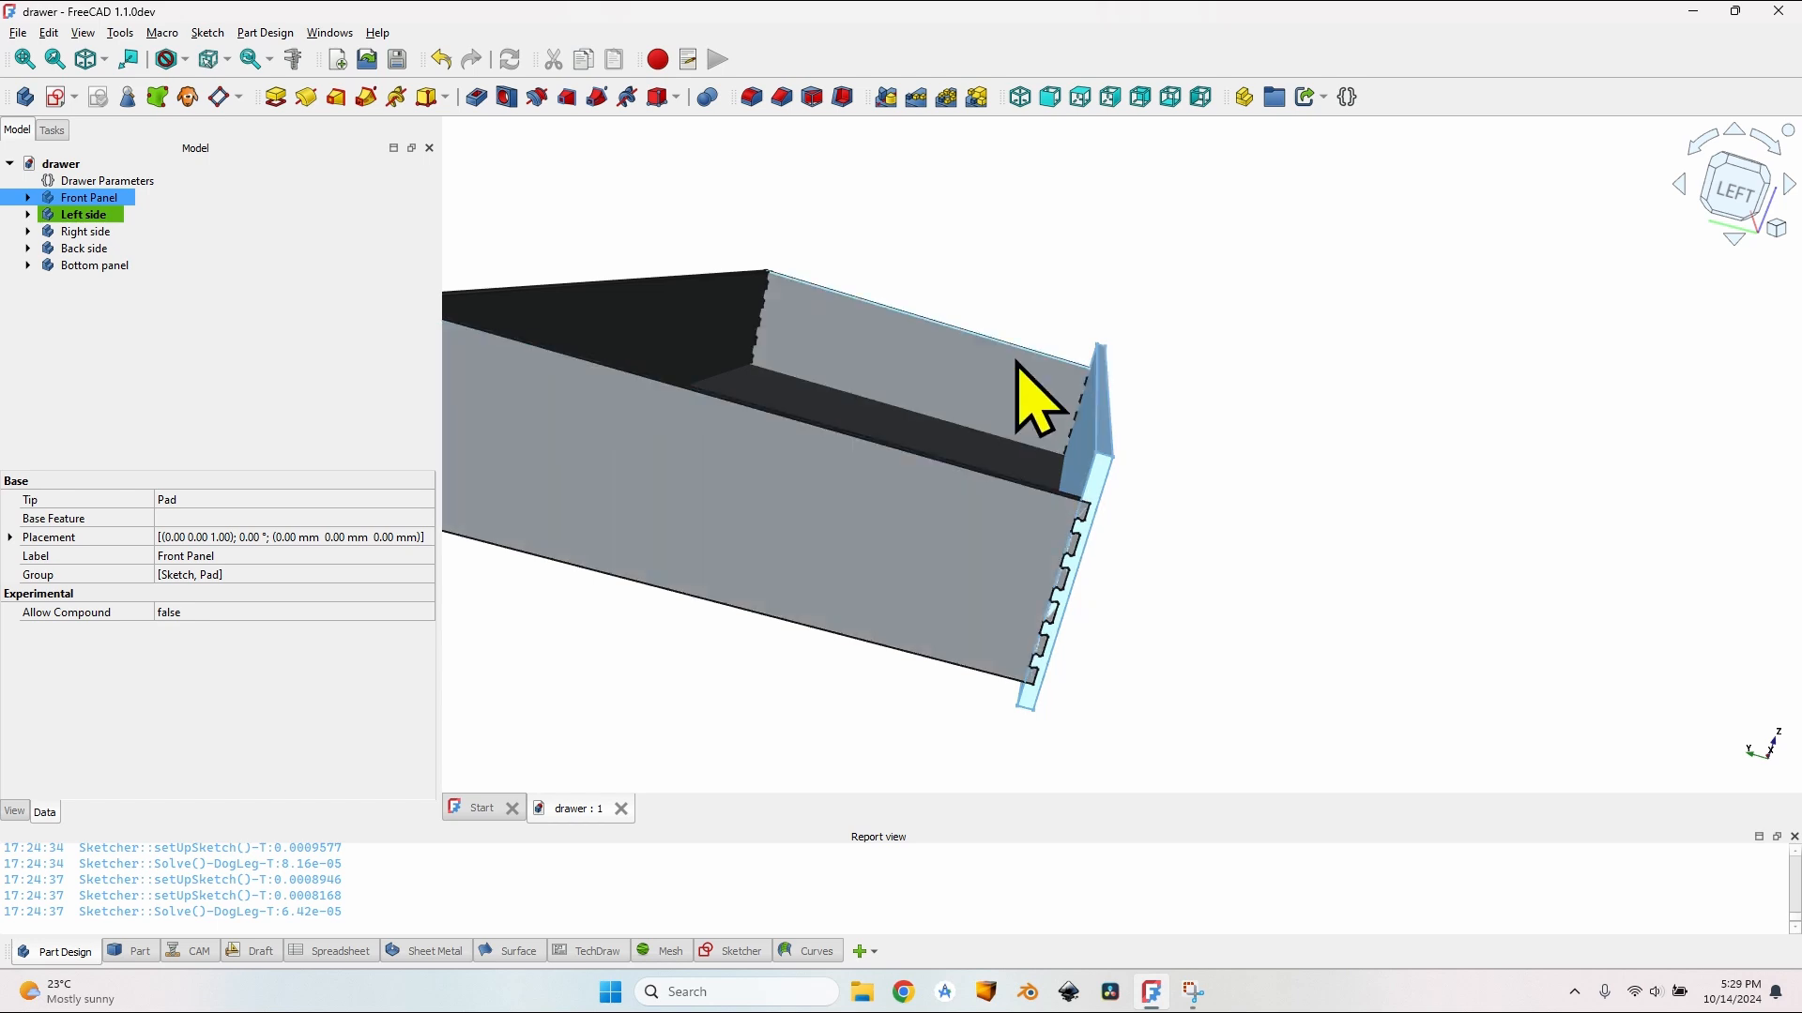
right_click(74, 195)
click(154, 206)
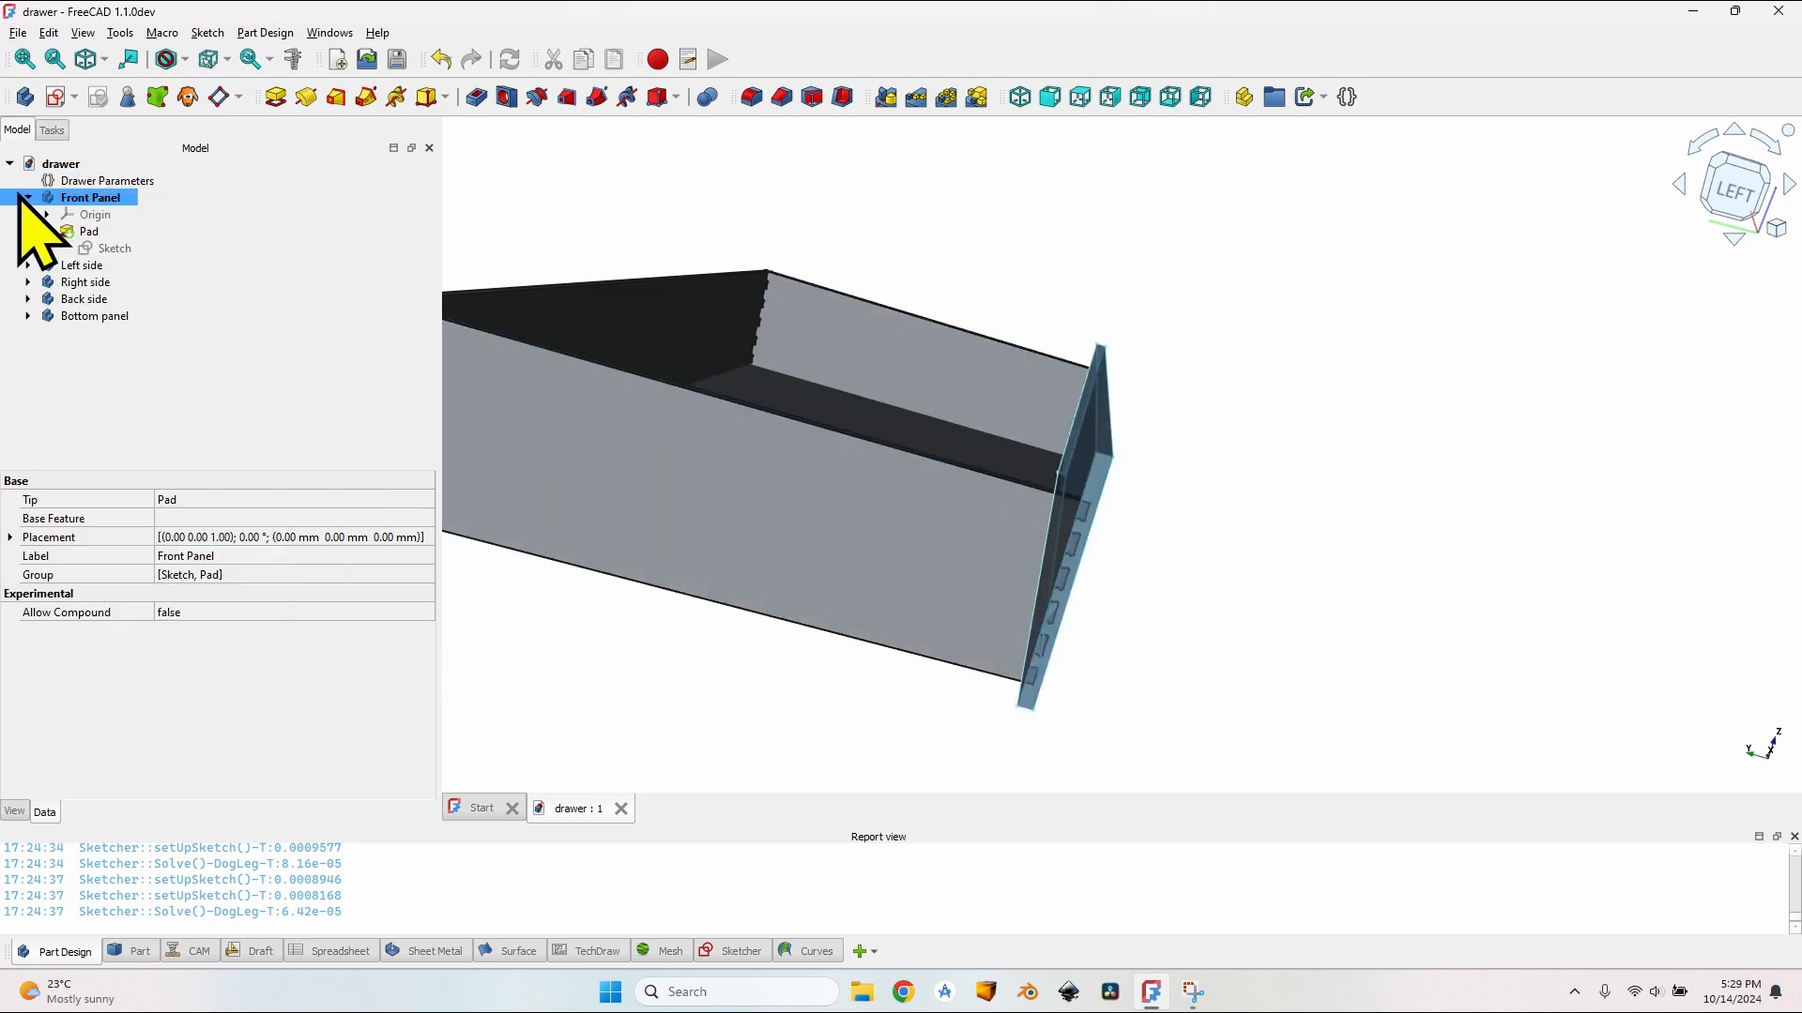
Step: Create one clone each of the Left side, Right side and Bottom panel bodies
click(89, 265)
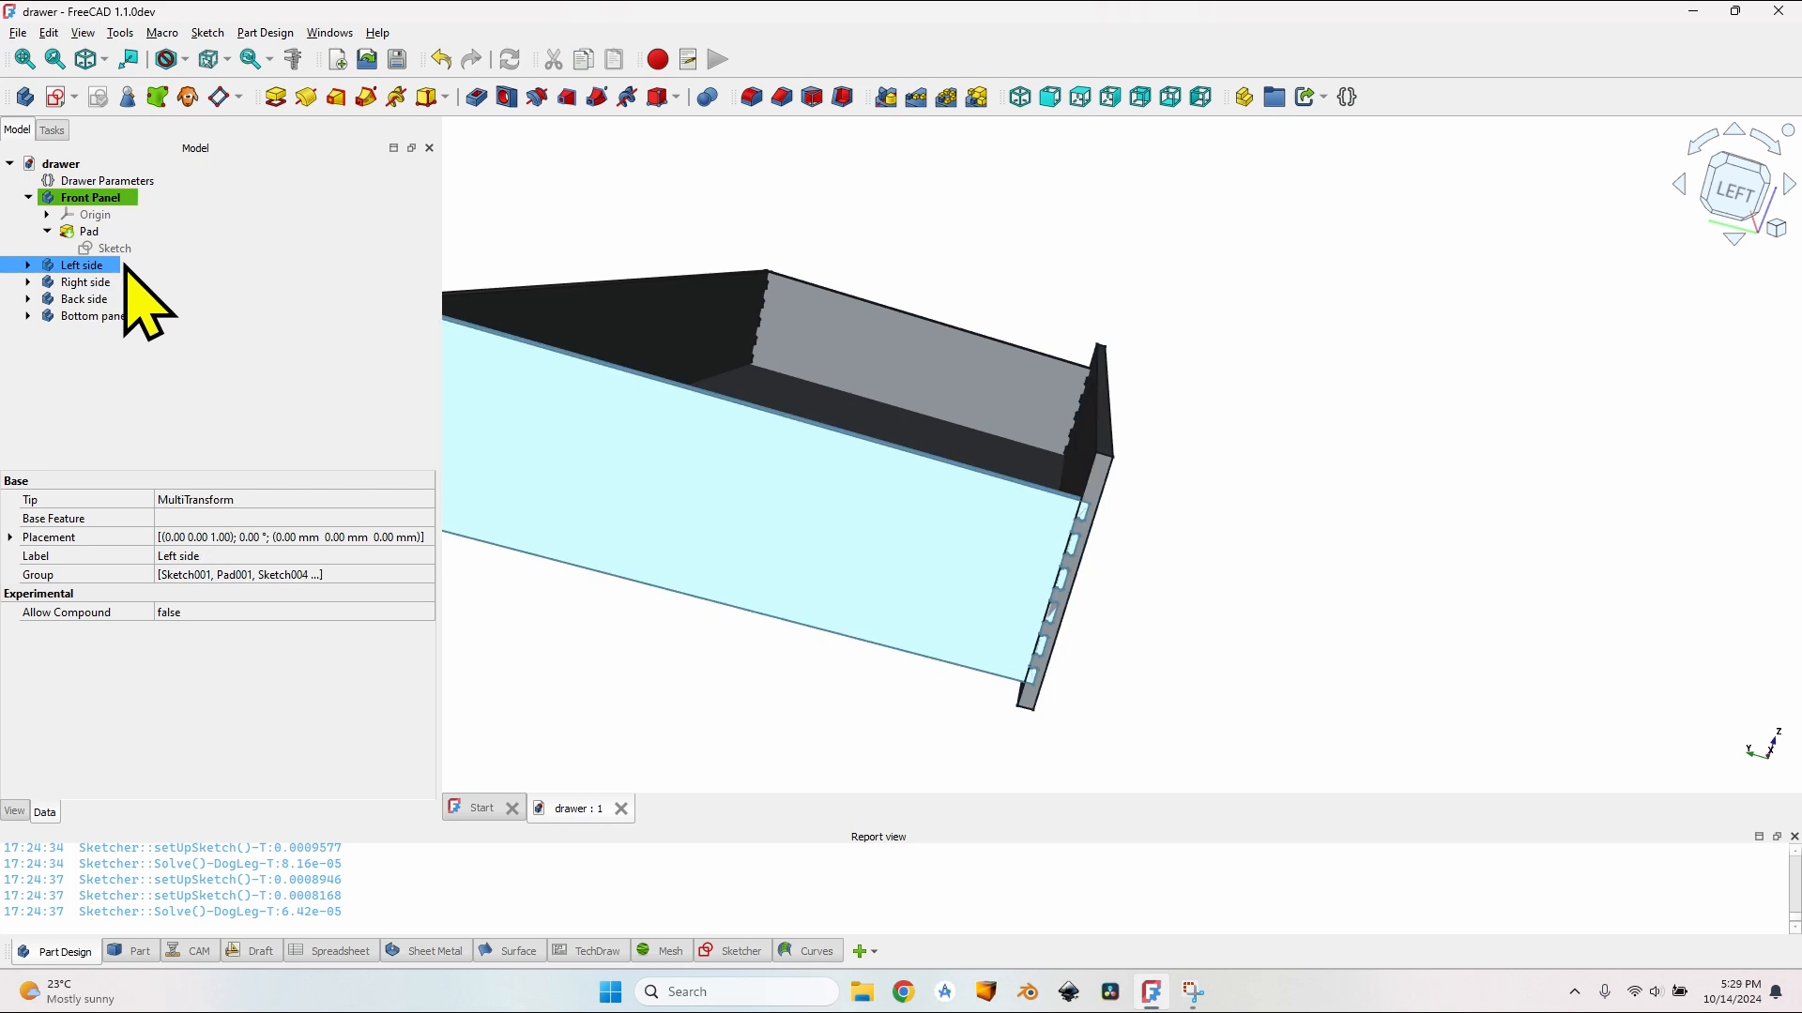
click(188, 97)
click(85, 281)
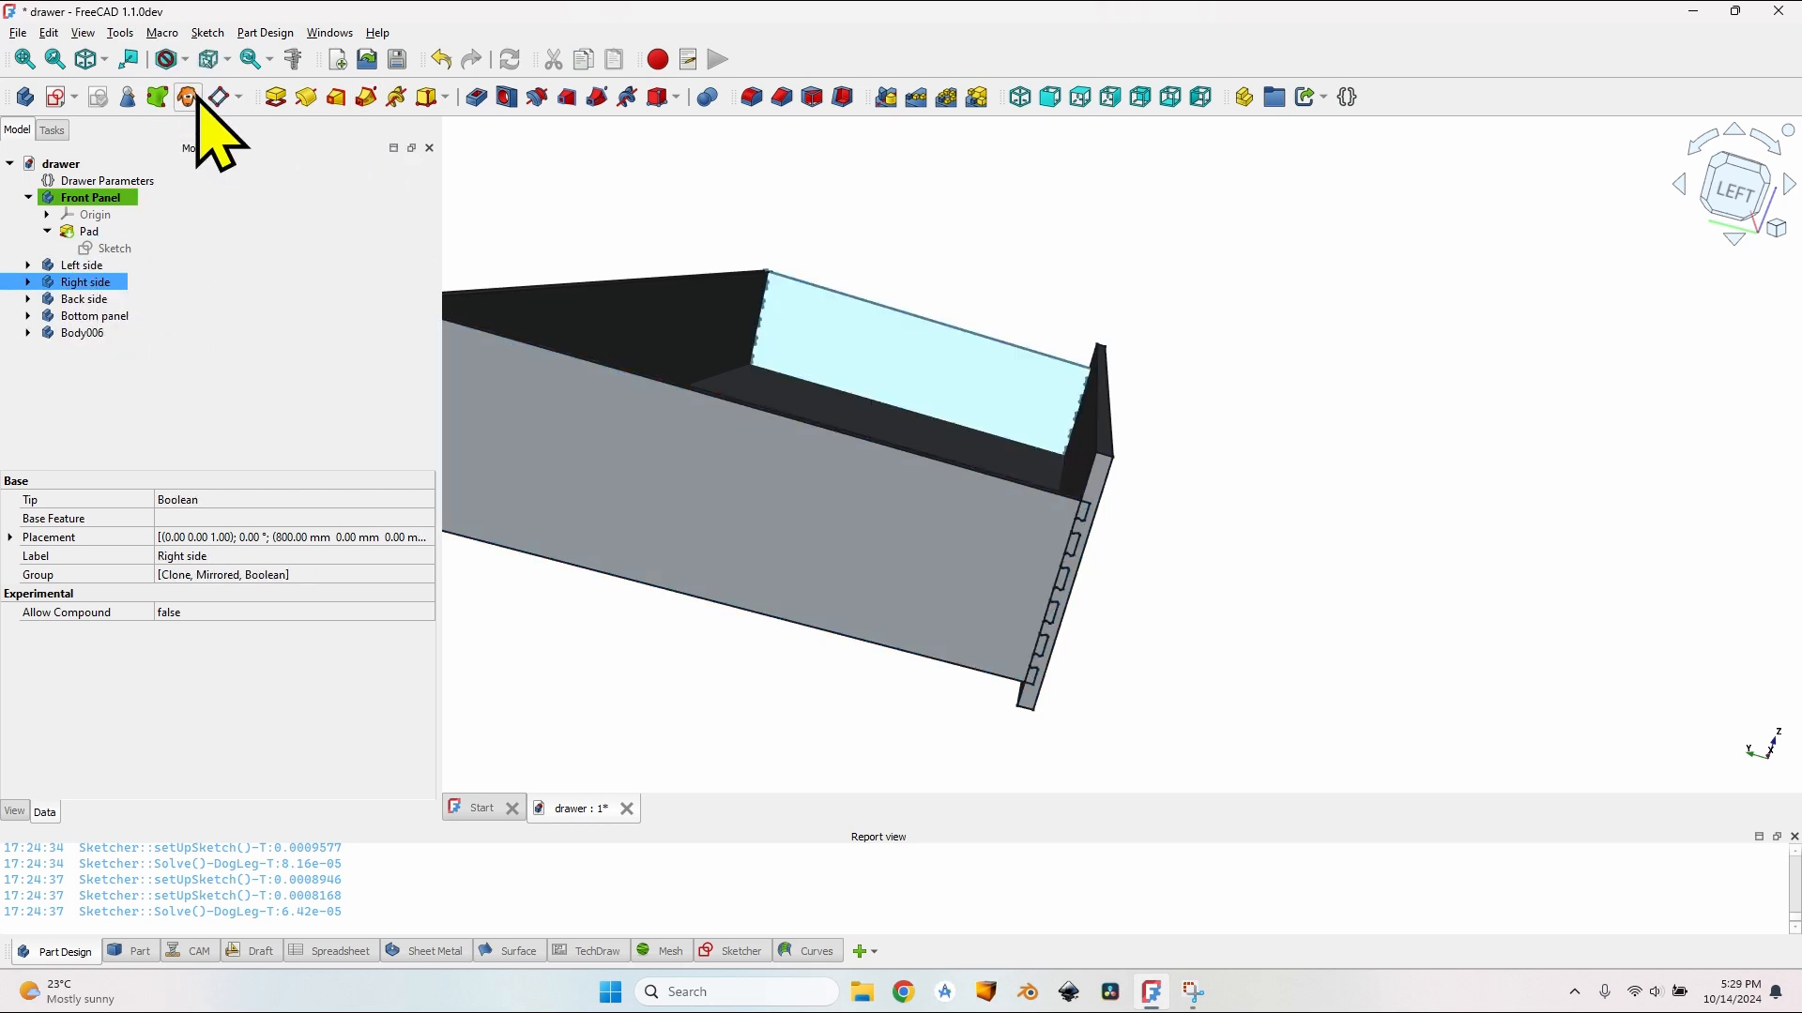
click(191, 97)
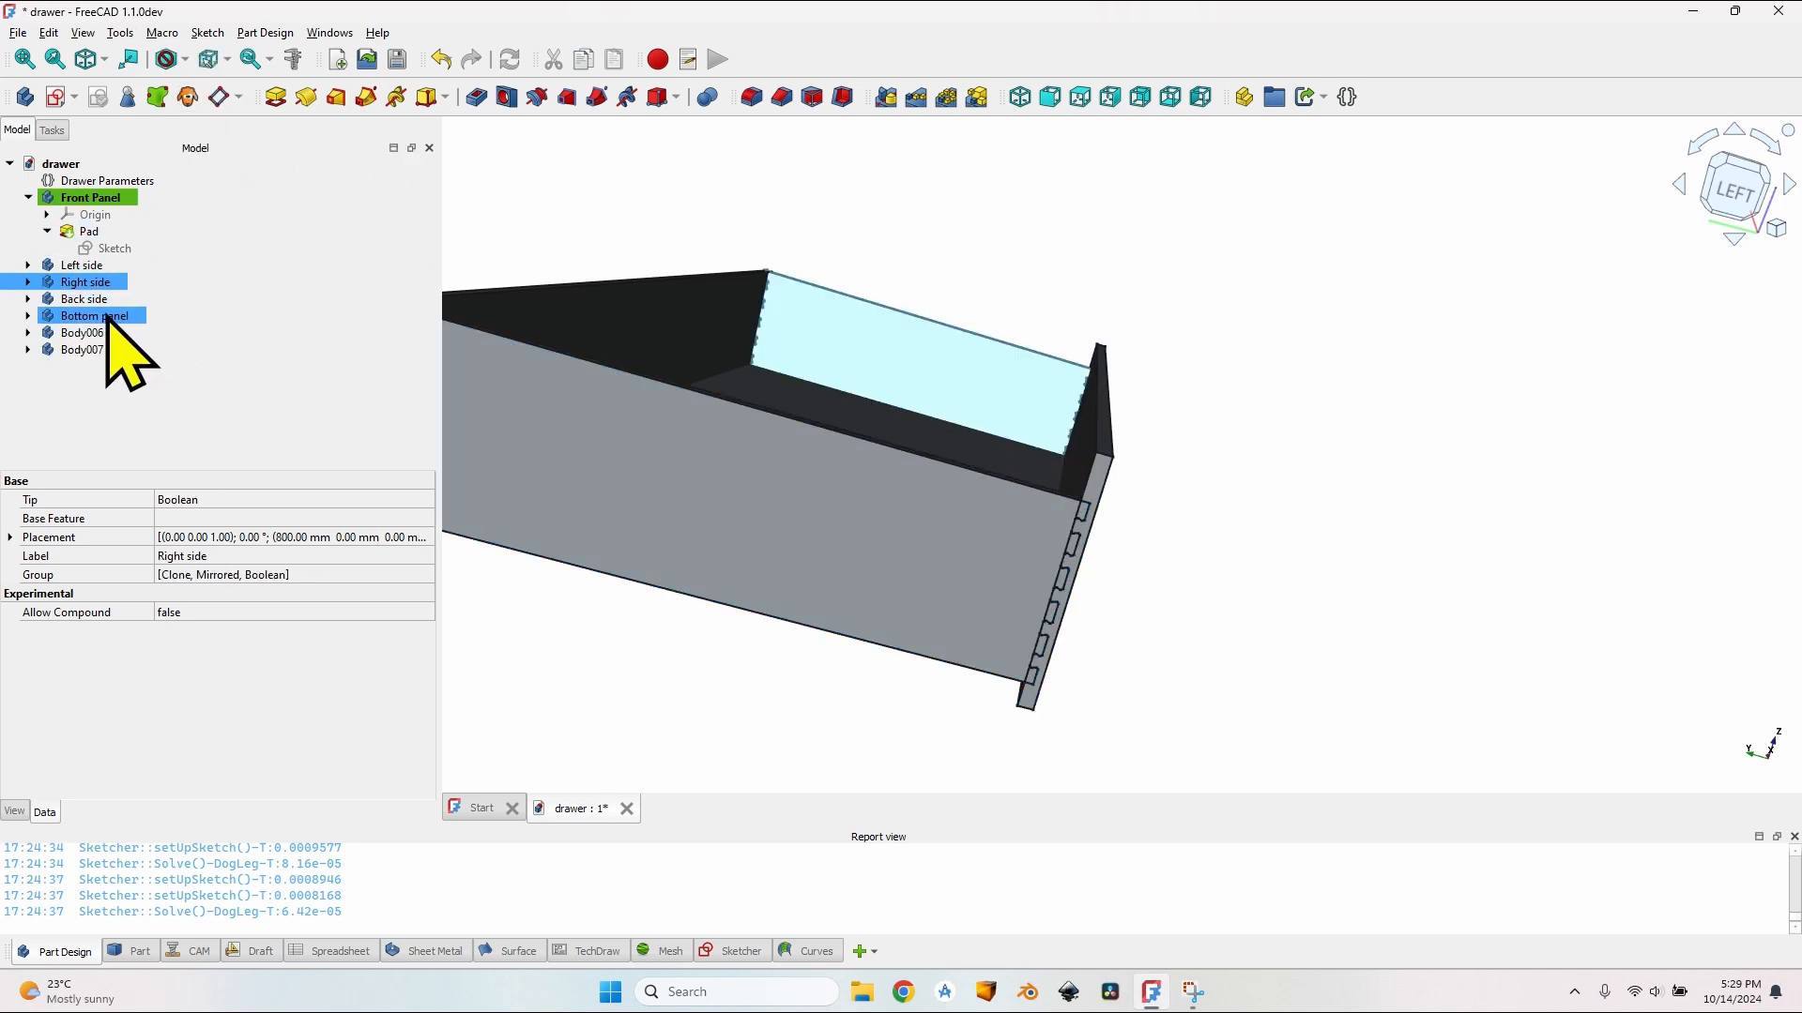
click(107, 316)
click(187, 97)
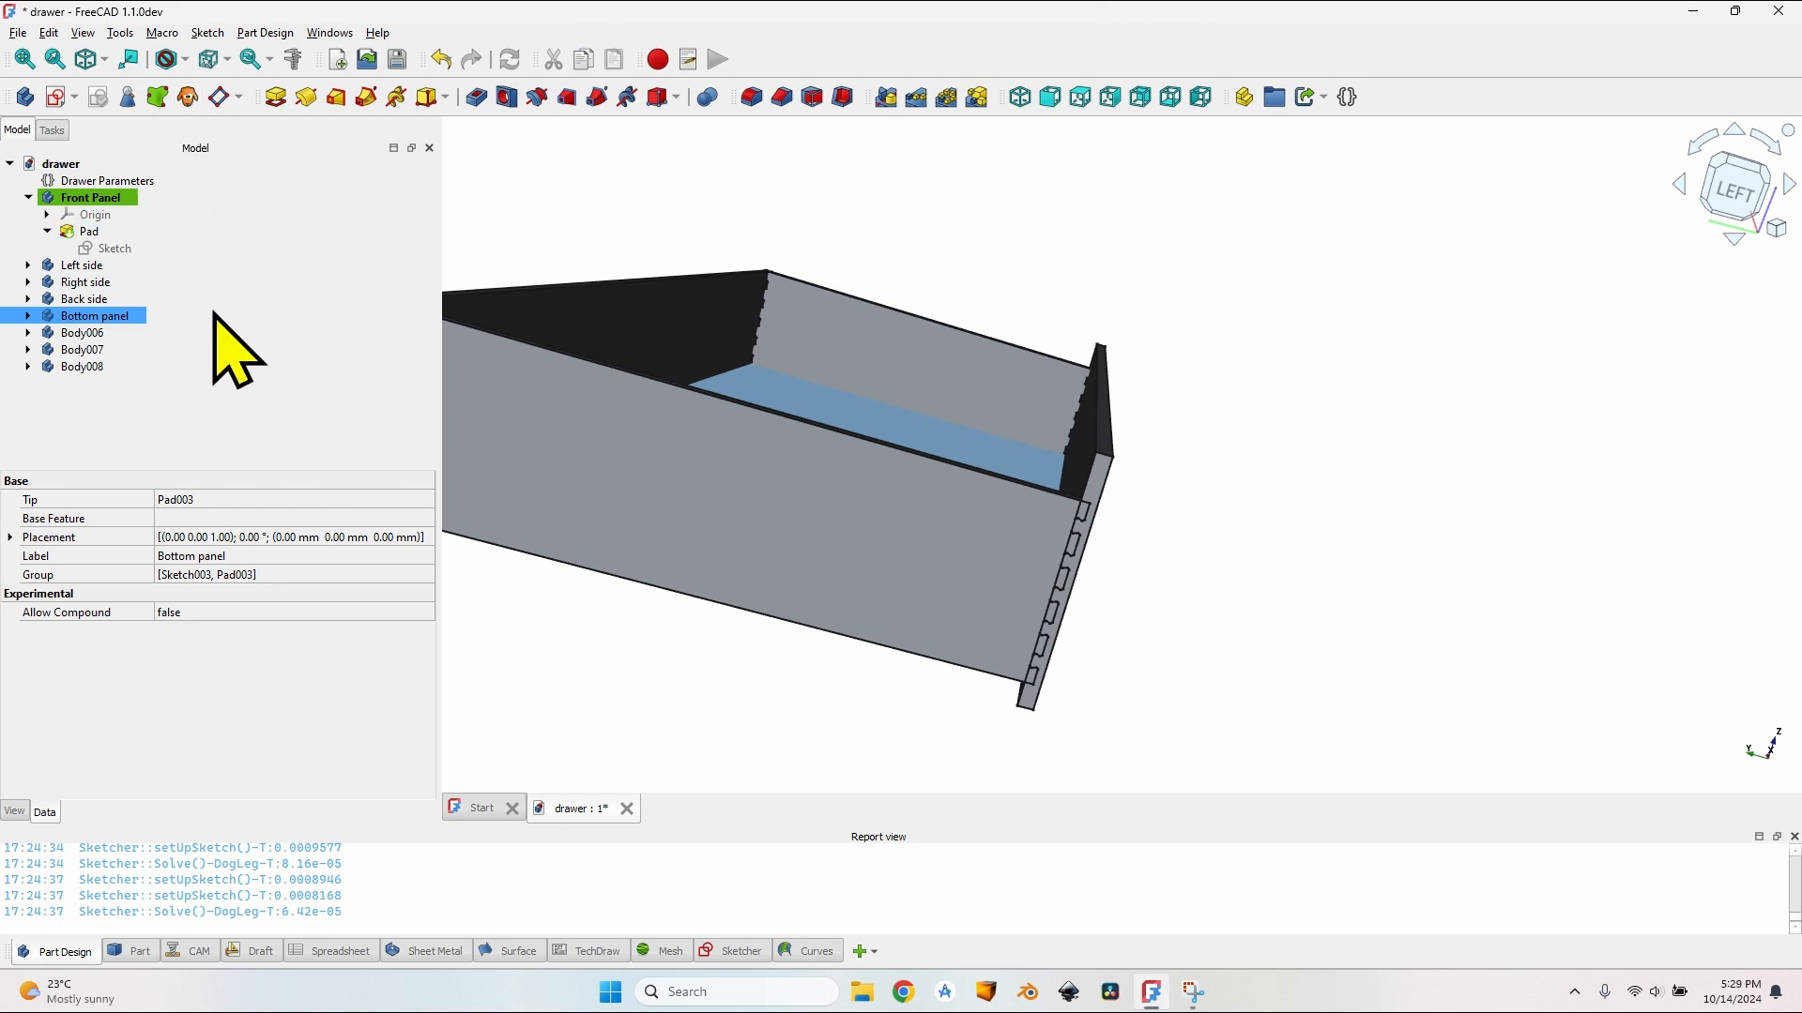
Step: Start a Boolean operation on the Front Panel and add the left side's clone, Body006, as a tool body
click(106, 197)
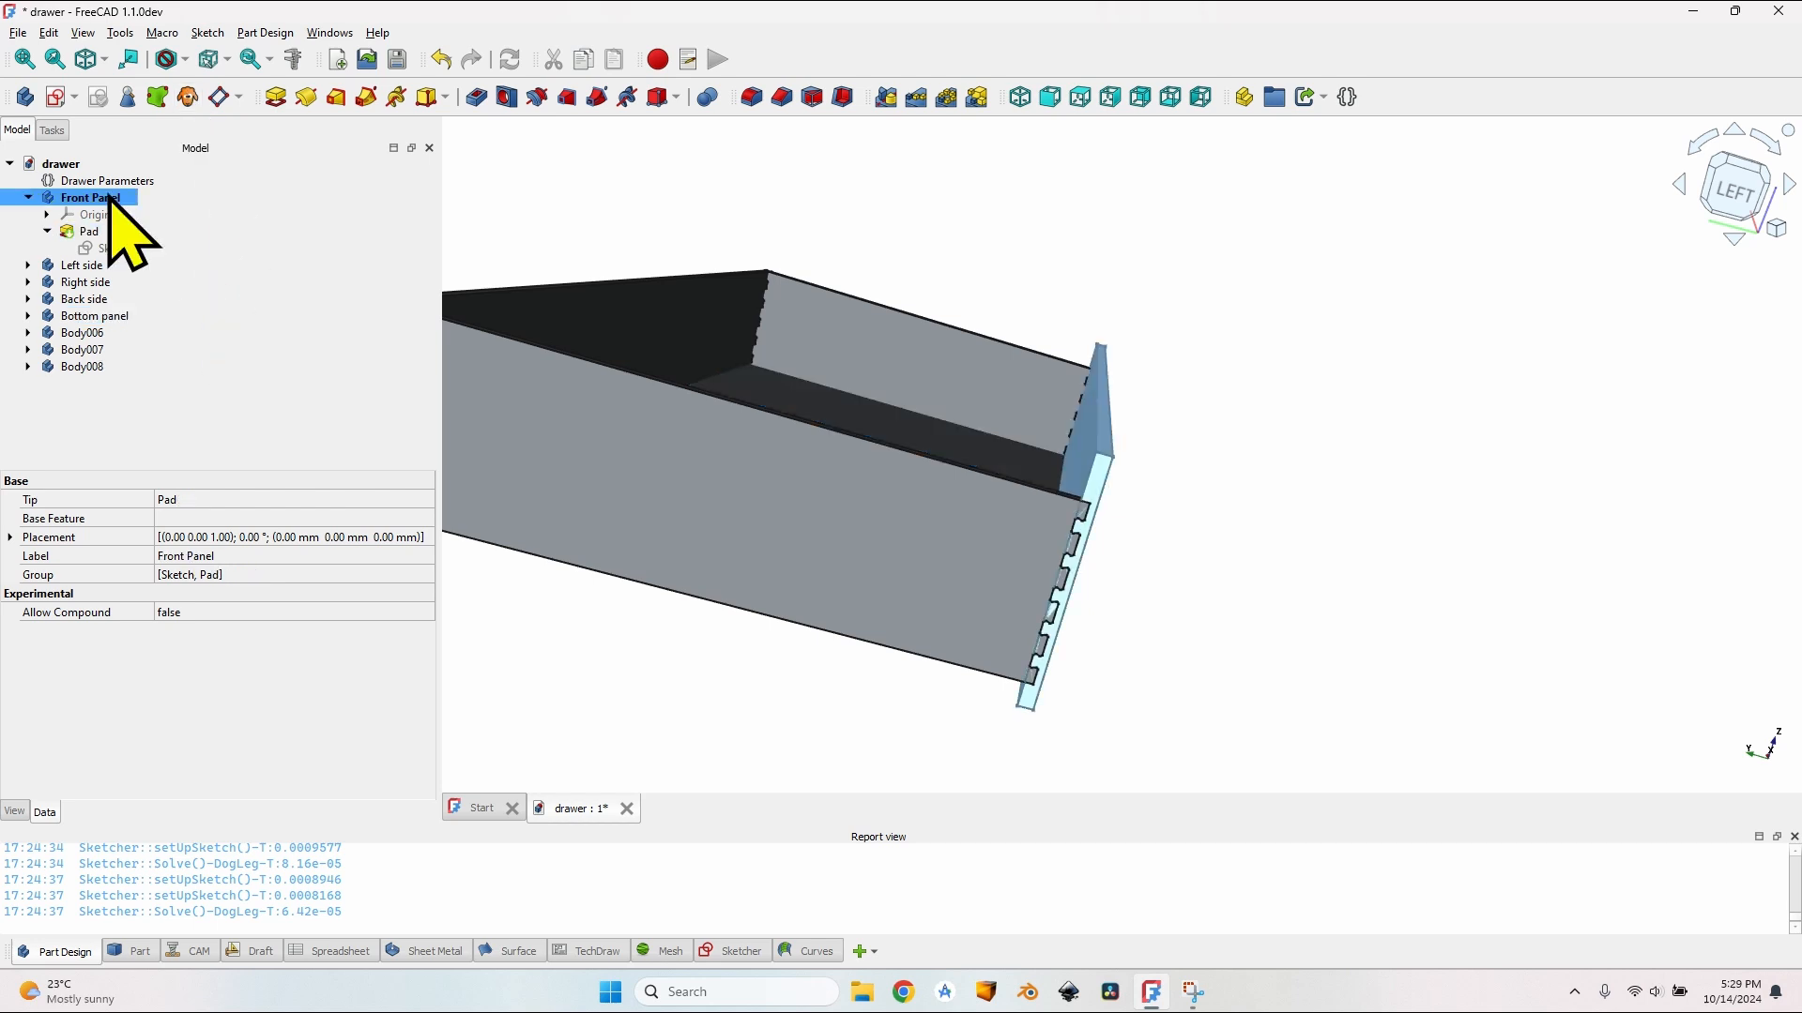
click(713, 97)
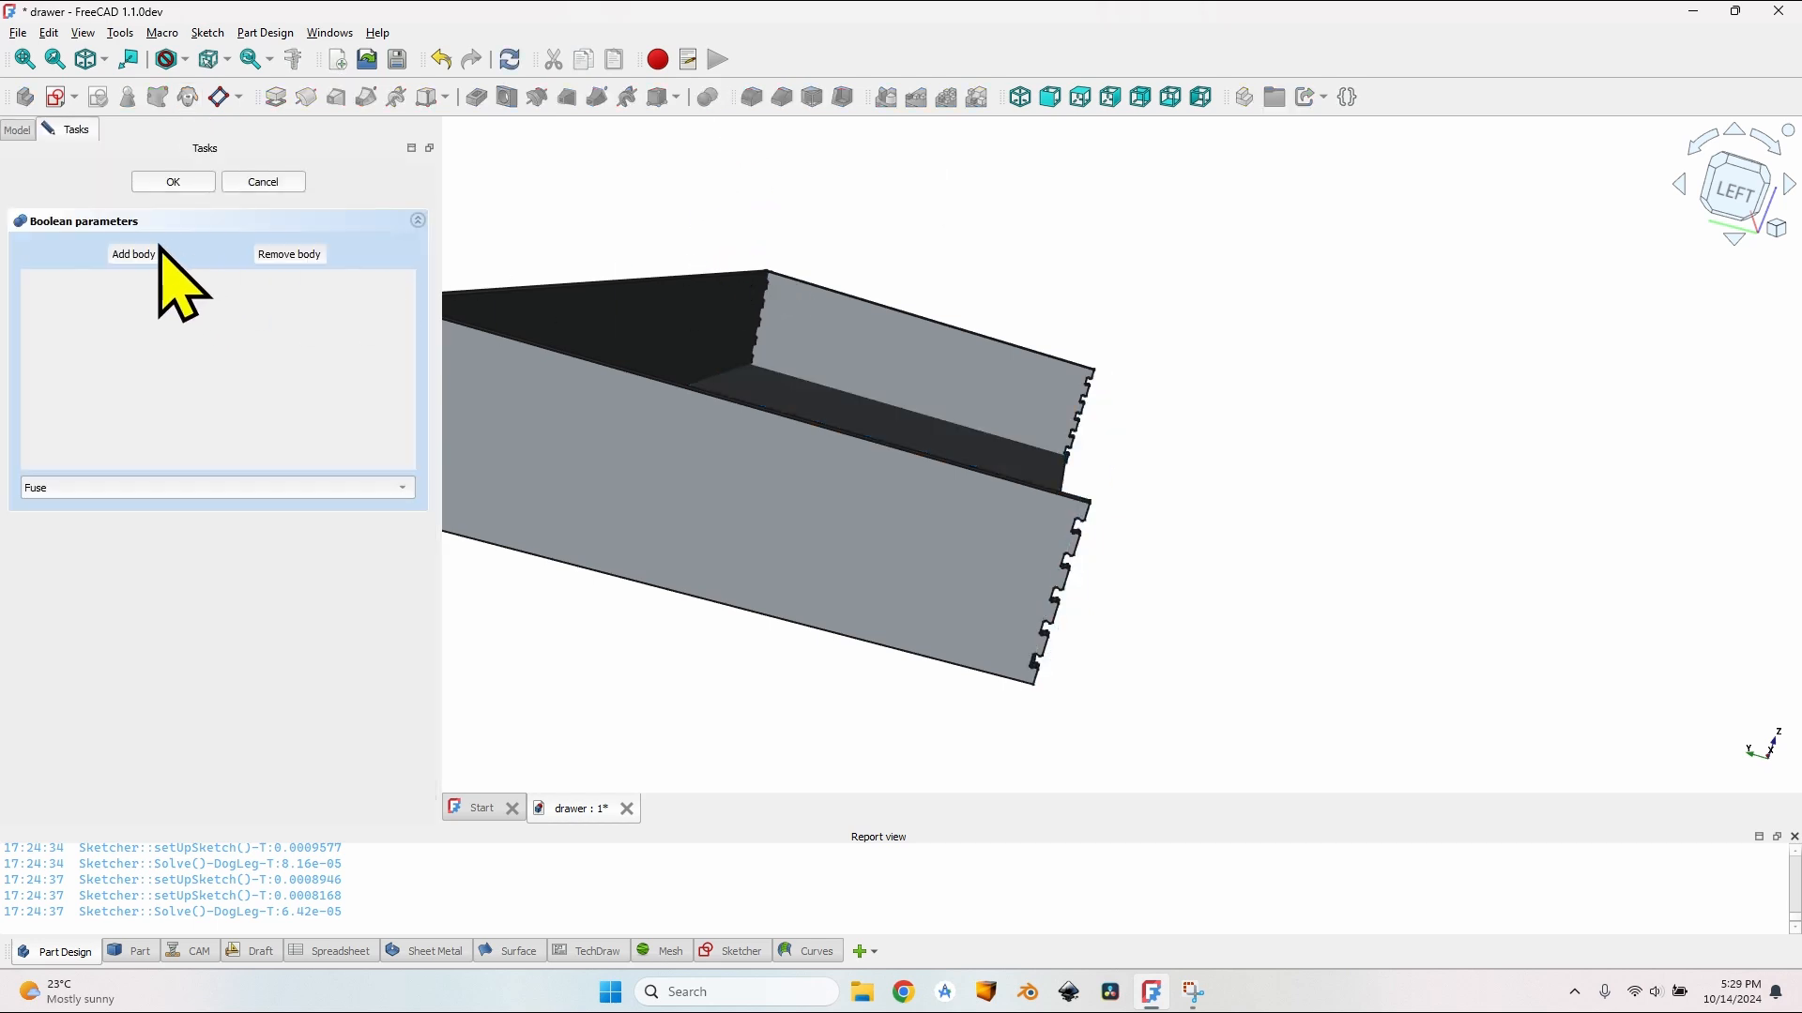
click(17, 130)
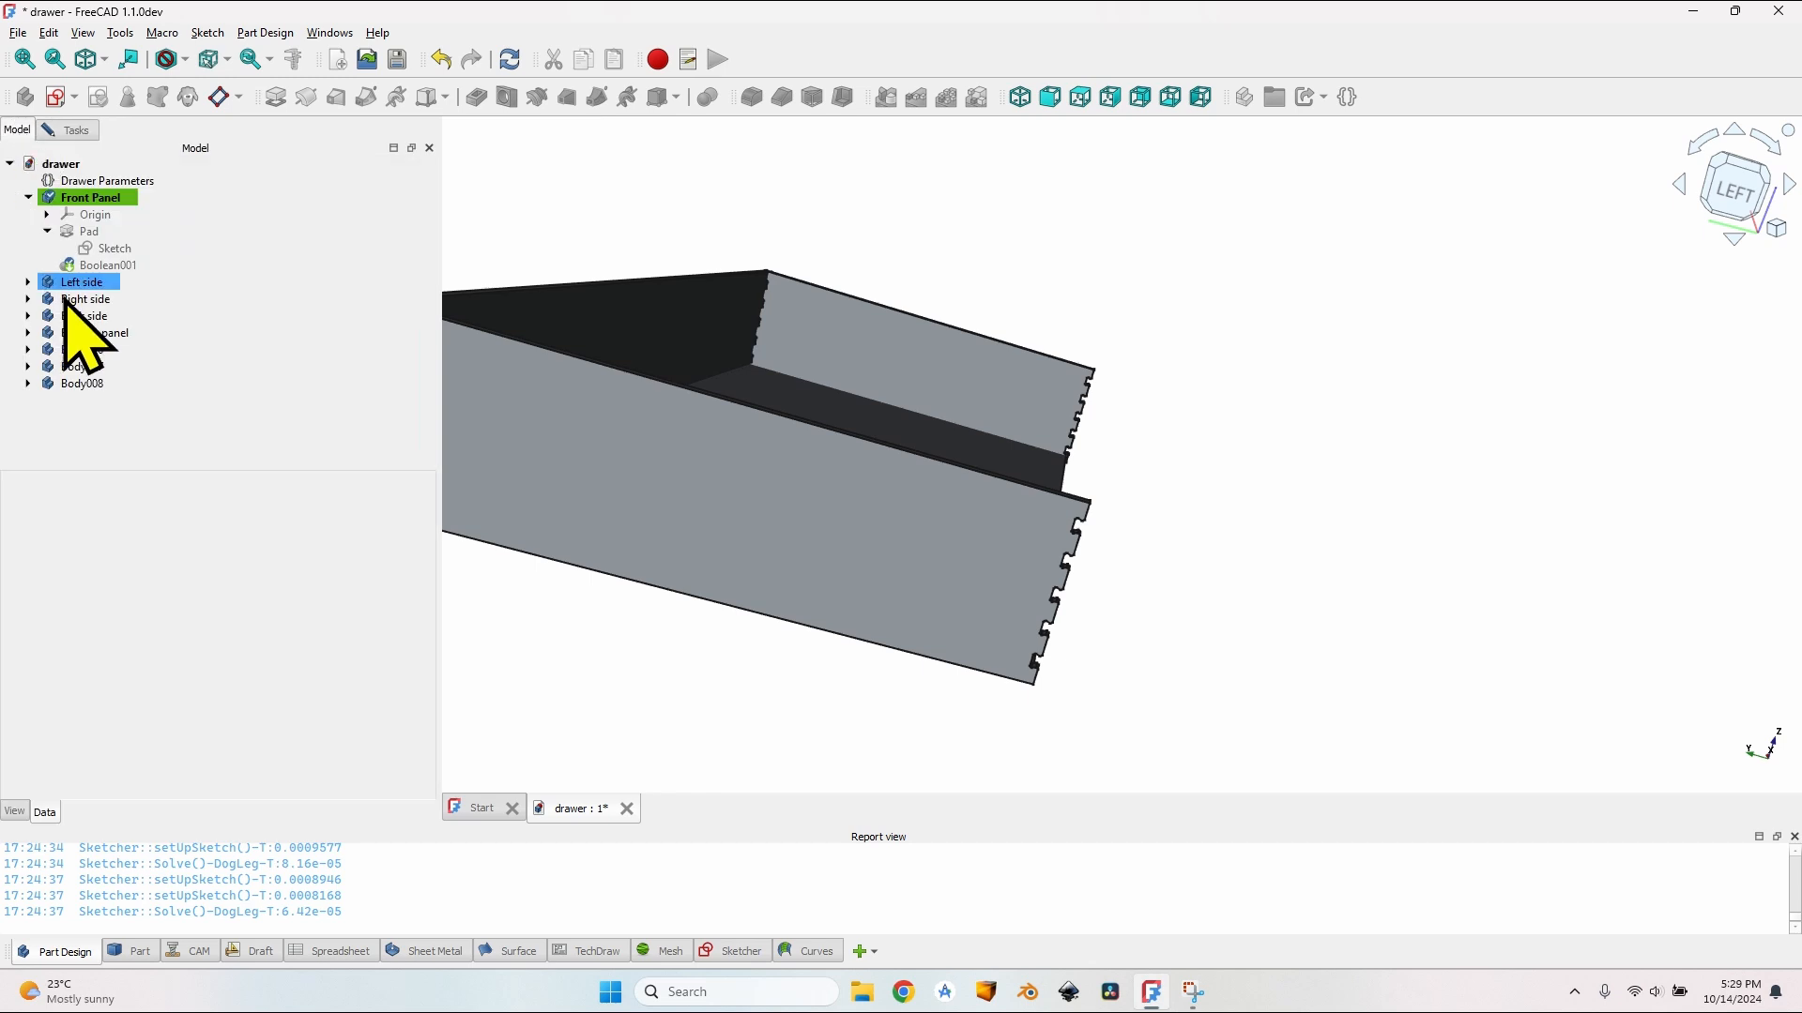
click(103, 300)
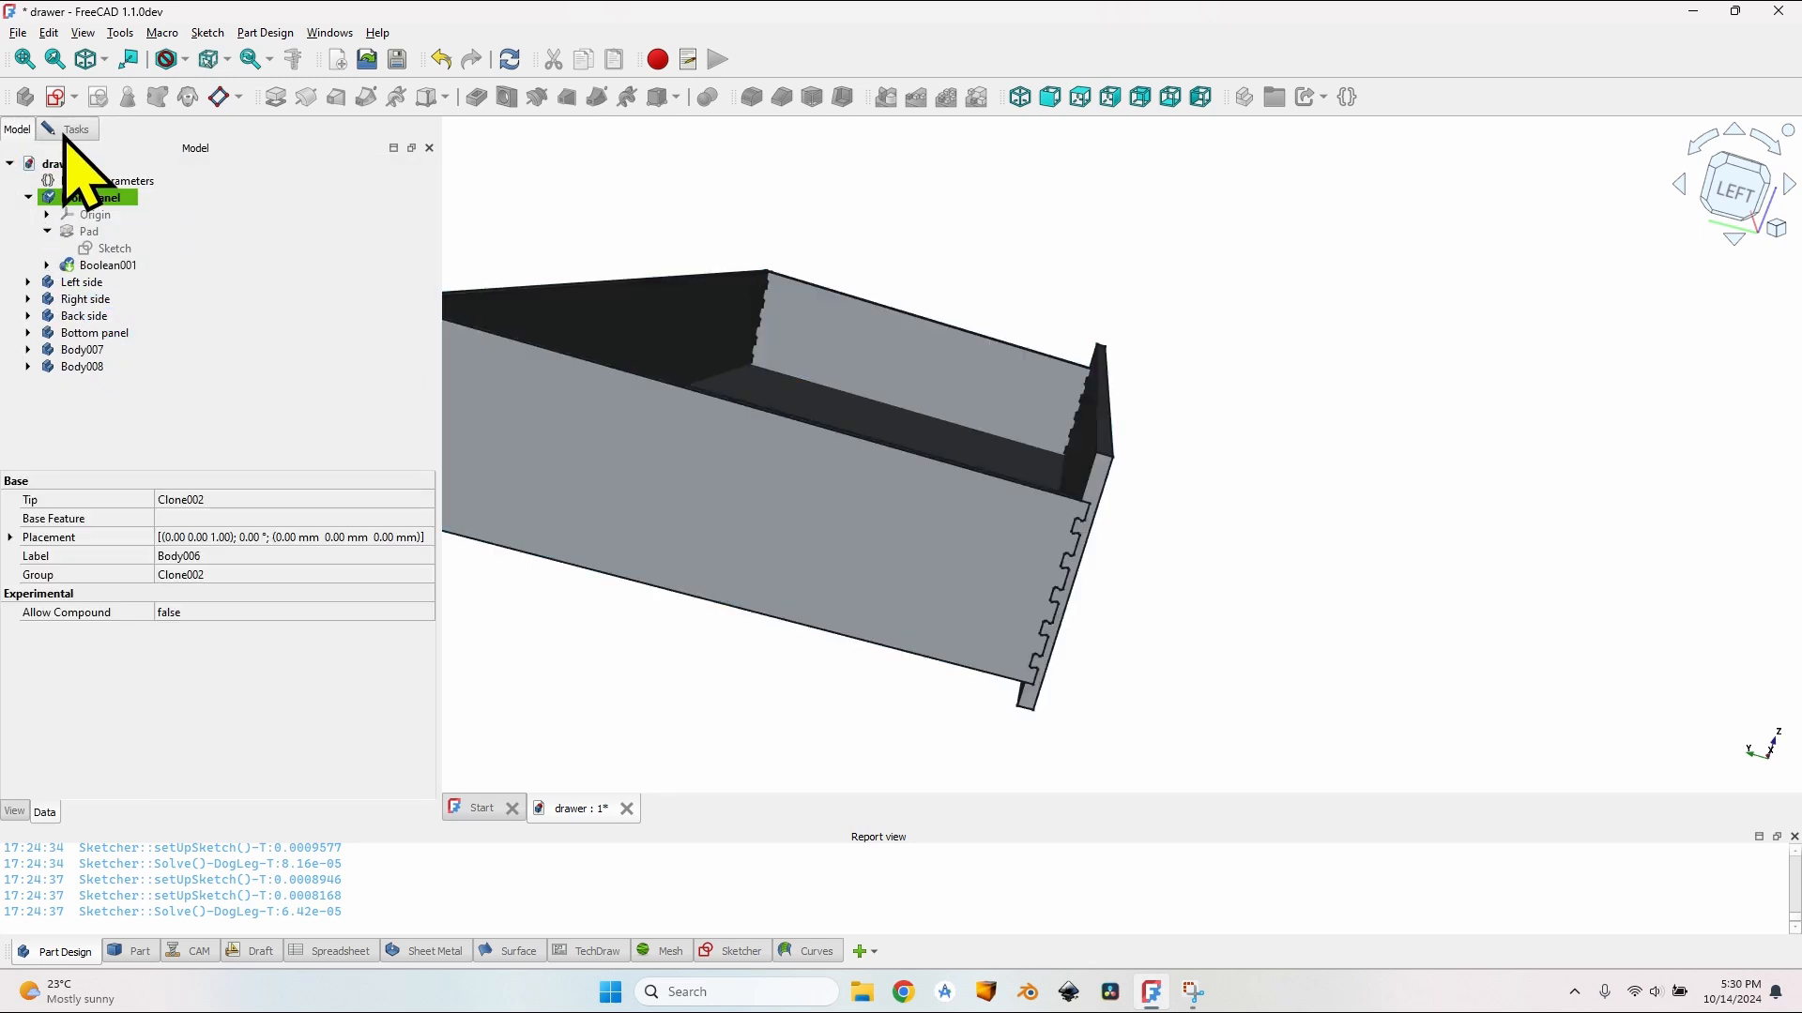
click(72, 129)
click(136, 250)
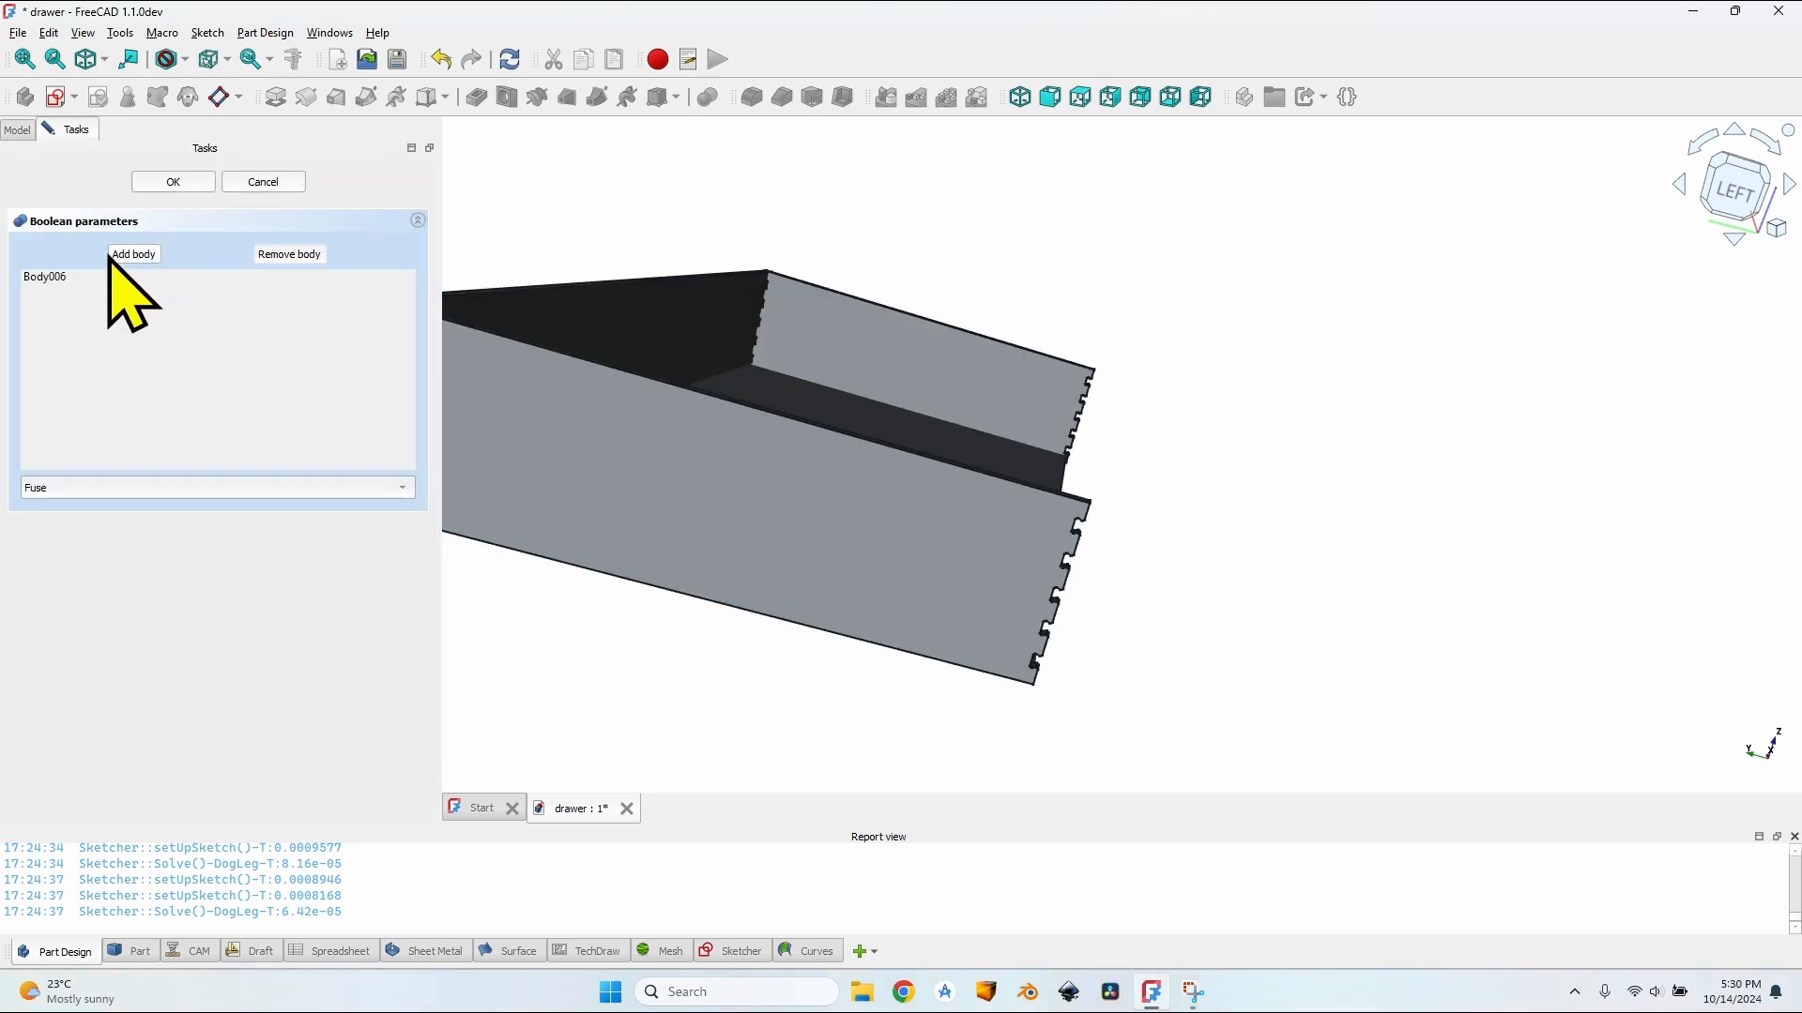
Step: Add the right side and bottom panel clones, Body007 and Body008, to the Front Panel's Boolean operation
click(17, 130)
click(82, 349)
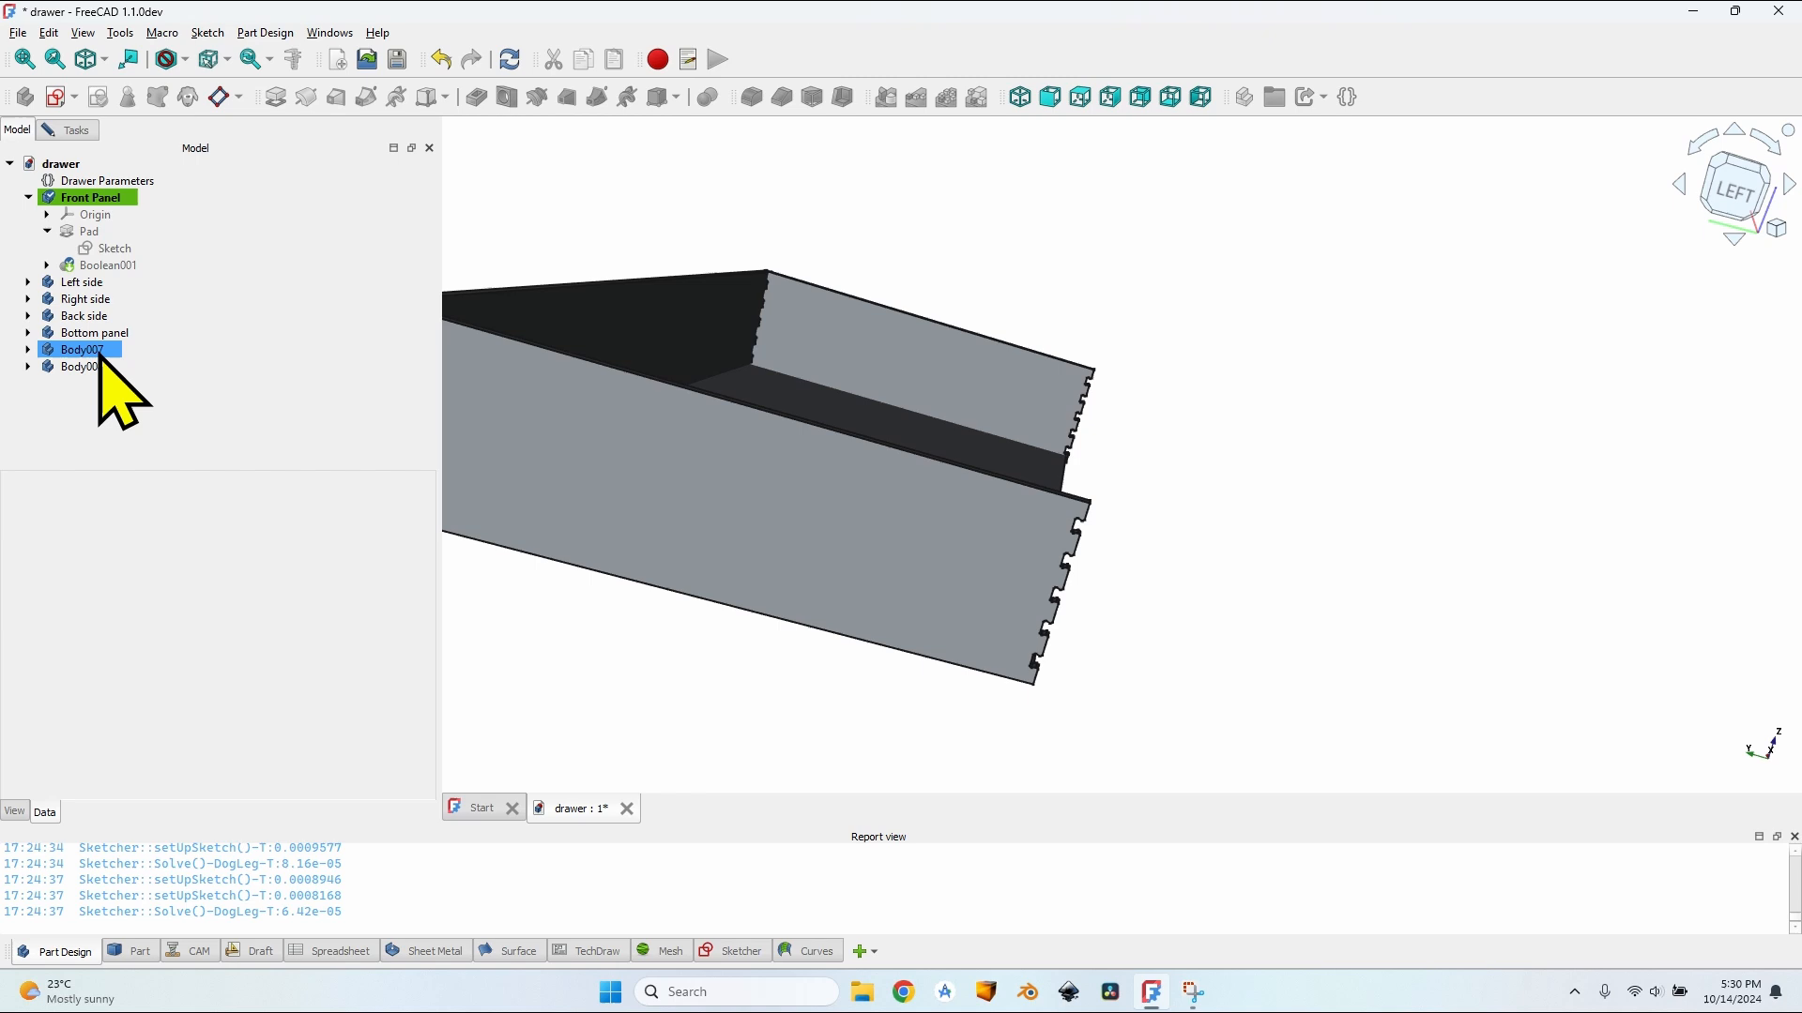
click(71, 129)
click(136, 250)
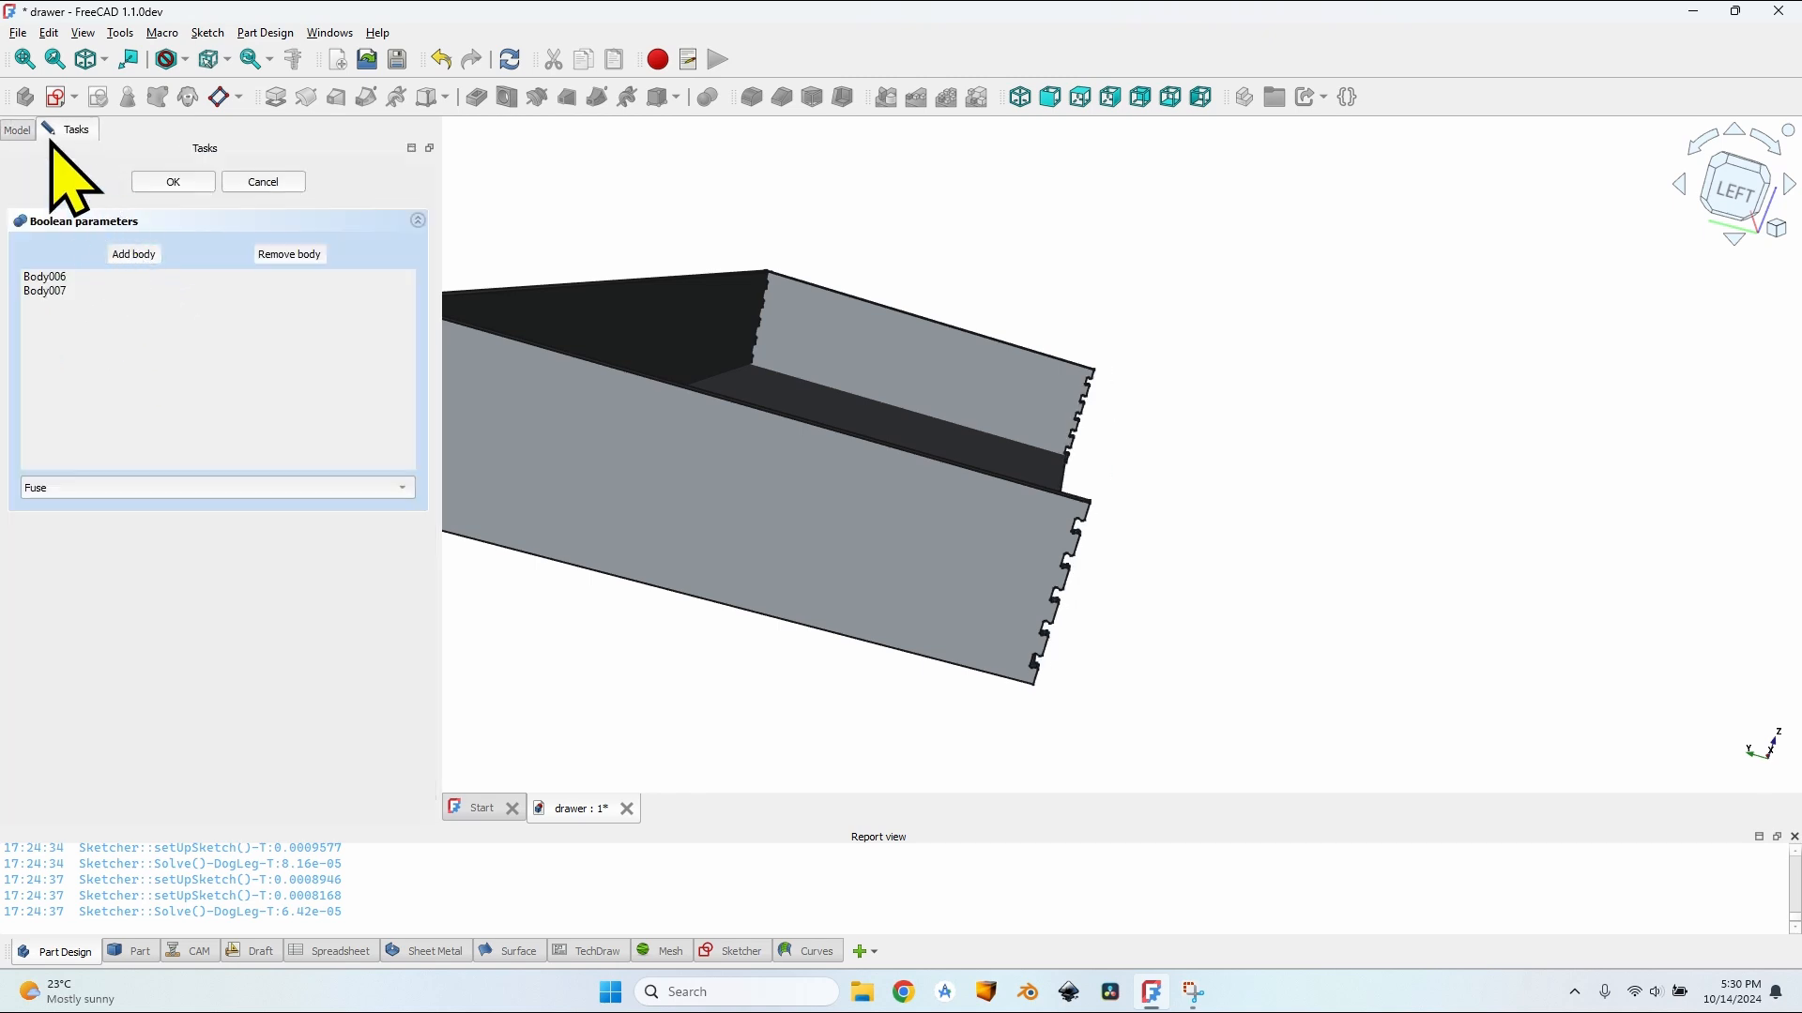
click(15, 131)
click(82, 349)
click(76, 129)
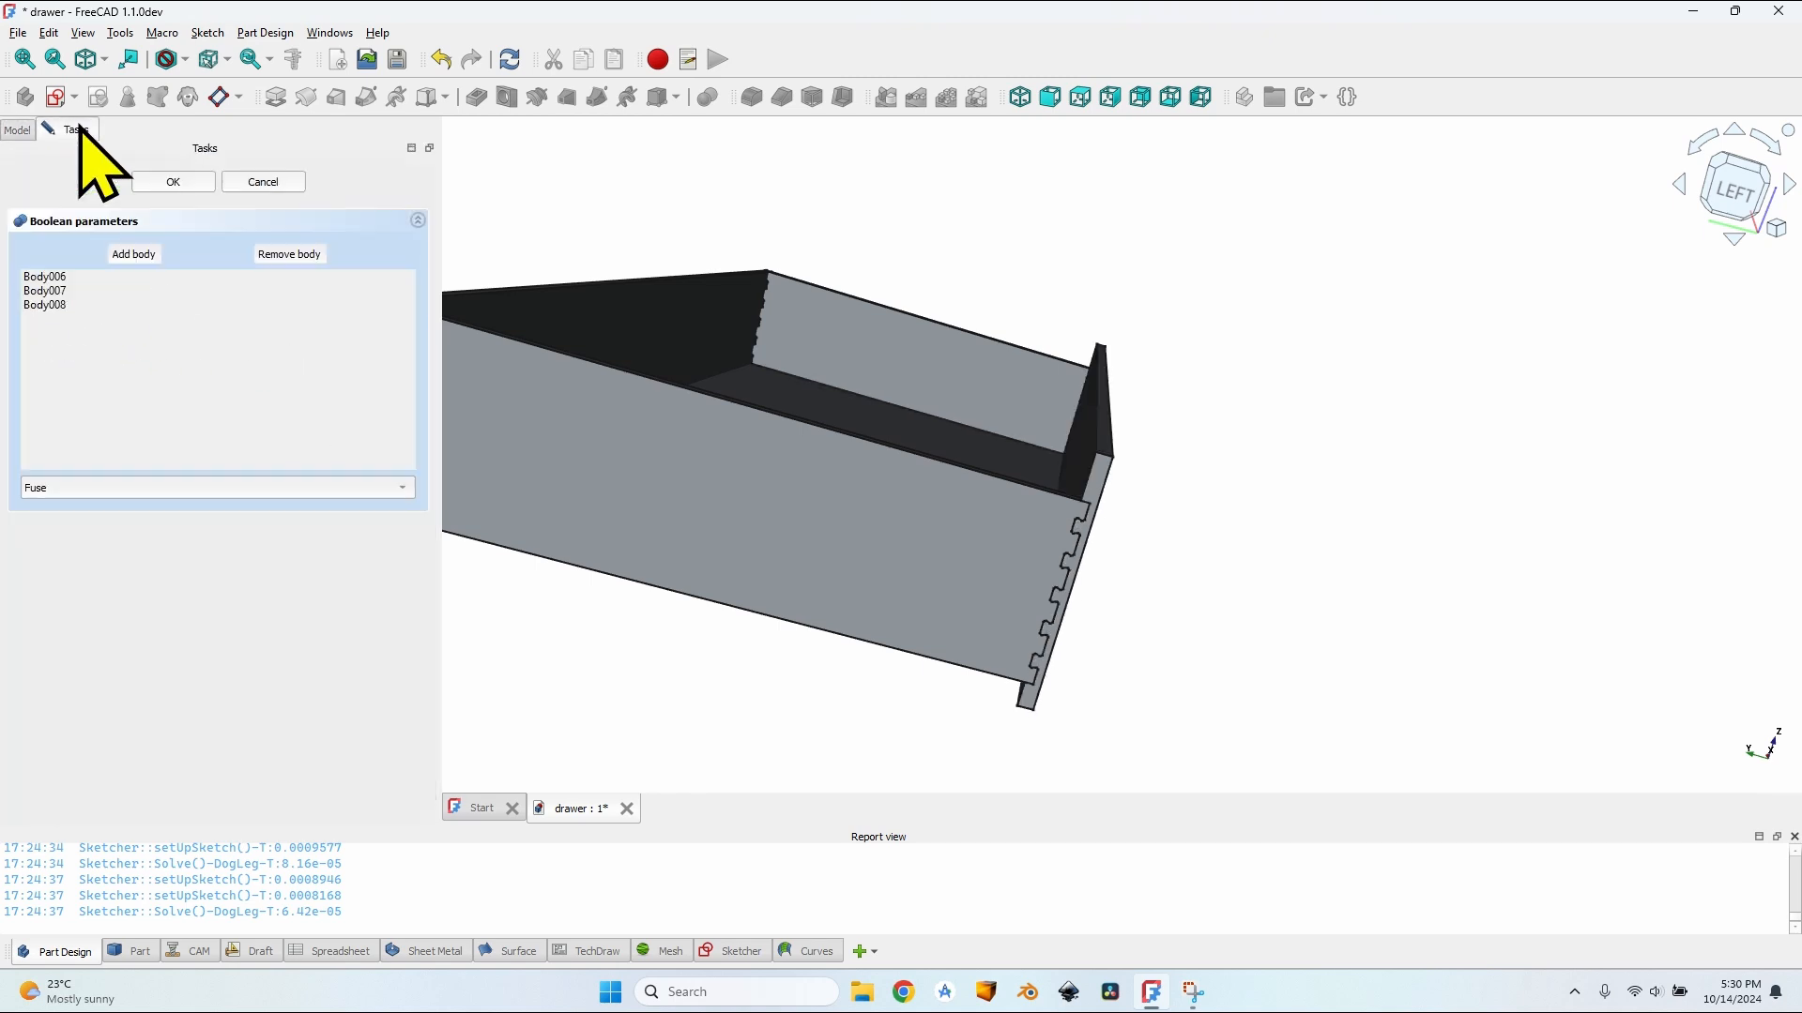
Step: Set the Front Panel's Boolean type to Cut and apply it
click(83, 487)
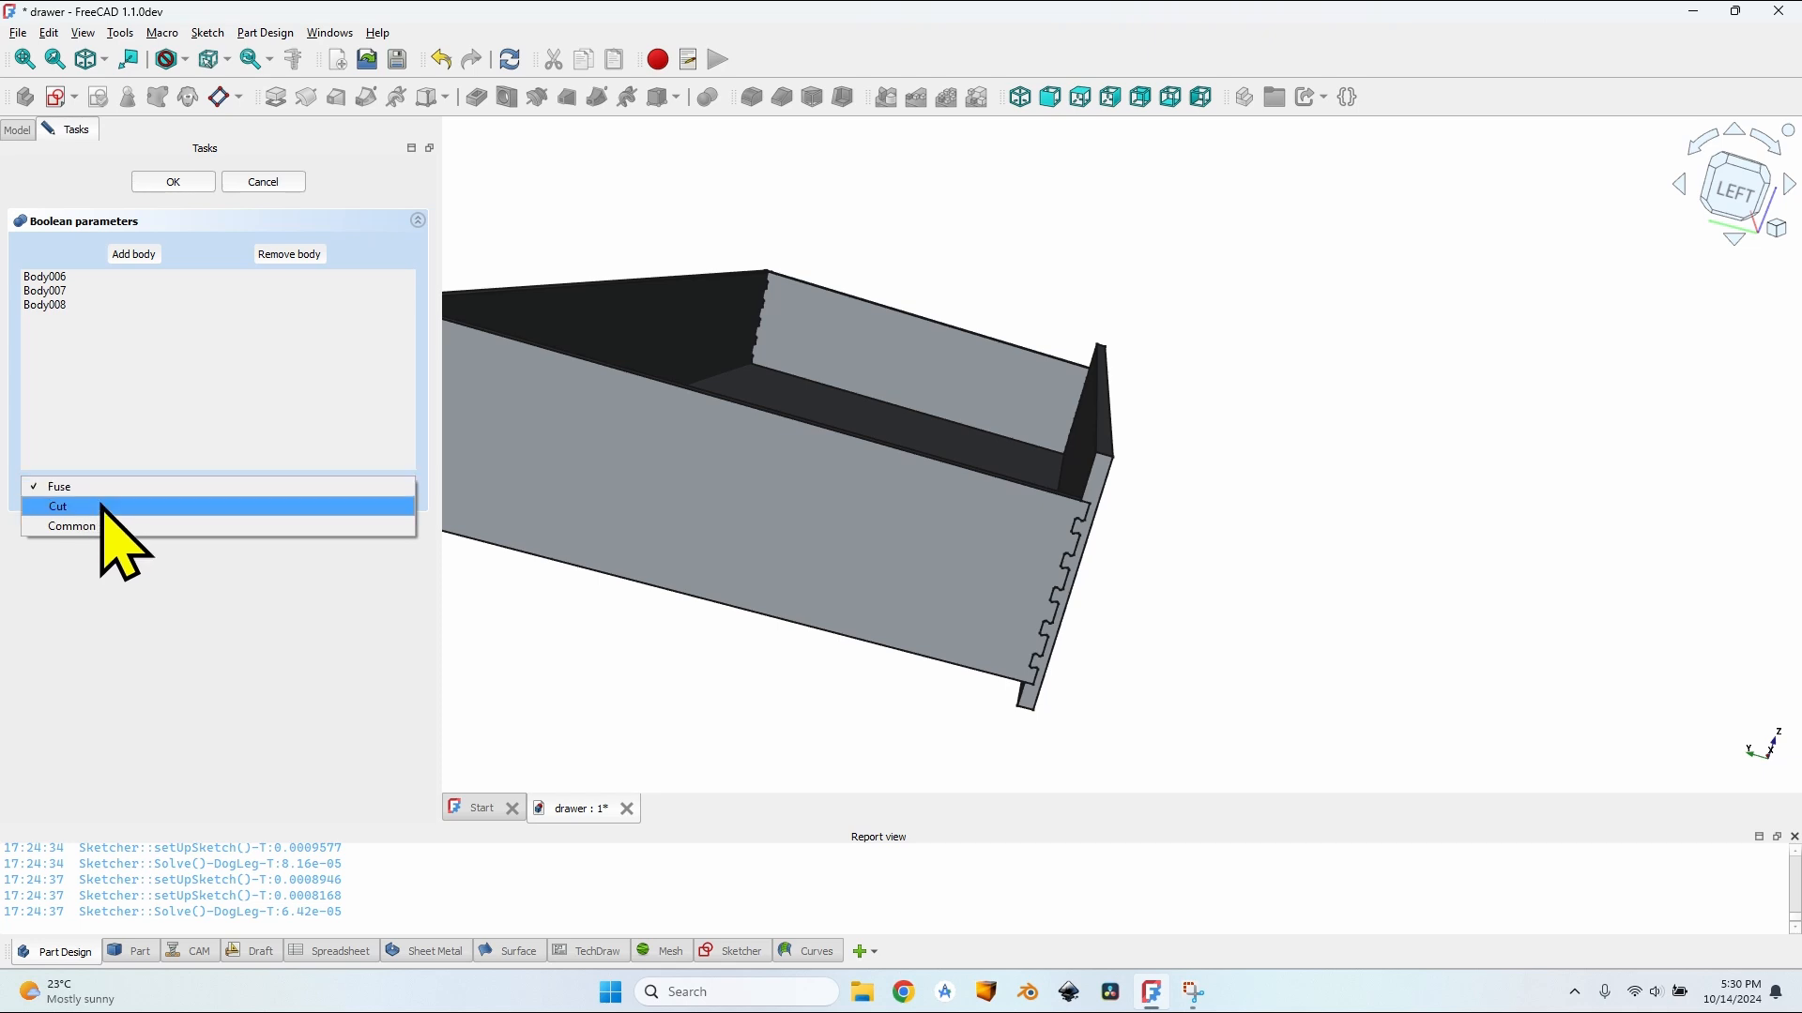
click(103, 509)
click(178, 180)
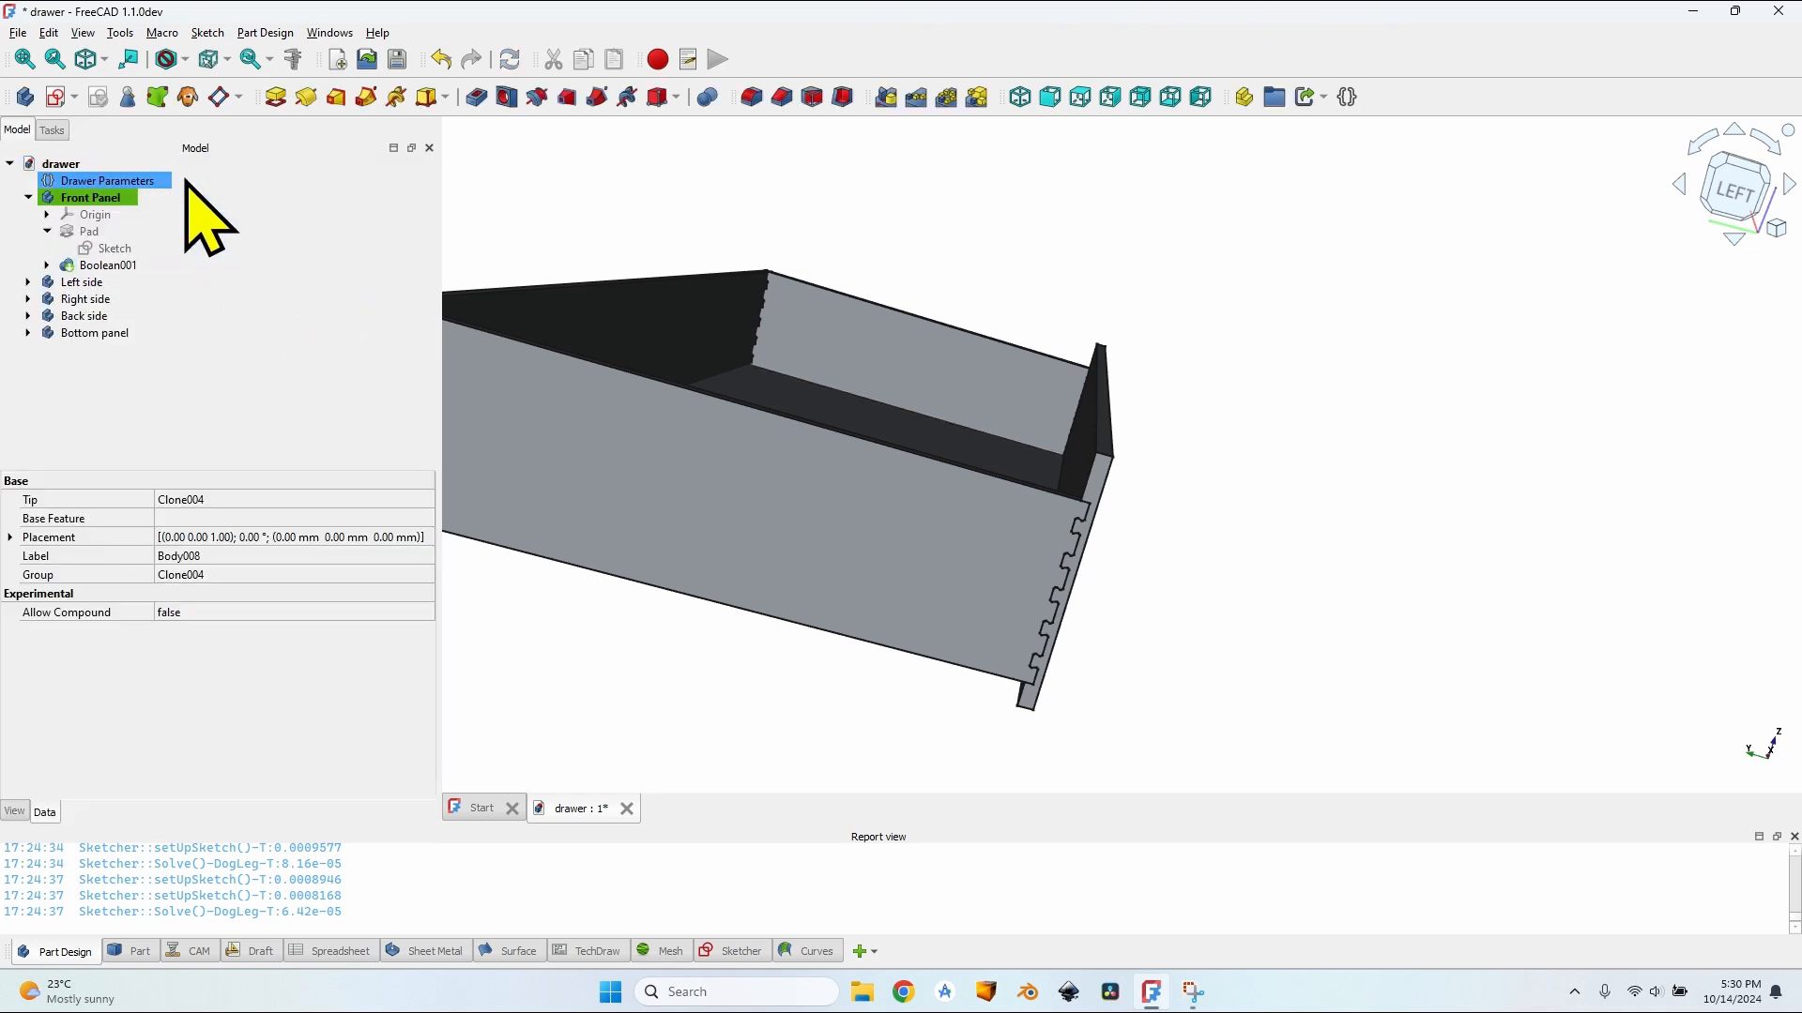
Step: Inspect the front panel's joints with the side and bottom panels from below and from the outside
click(111, 198)
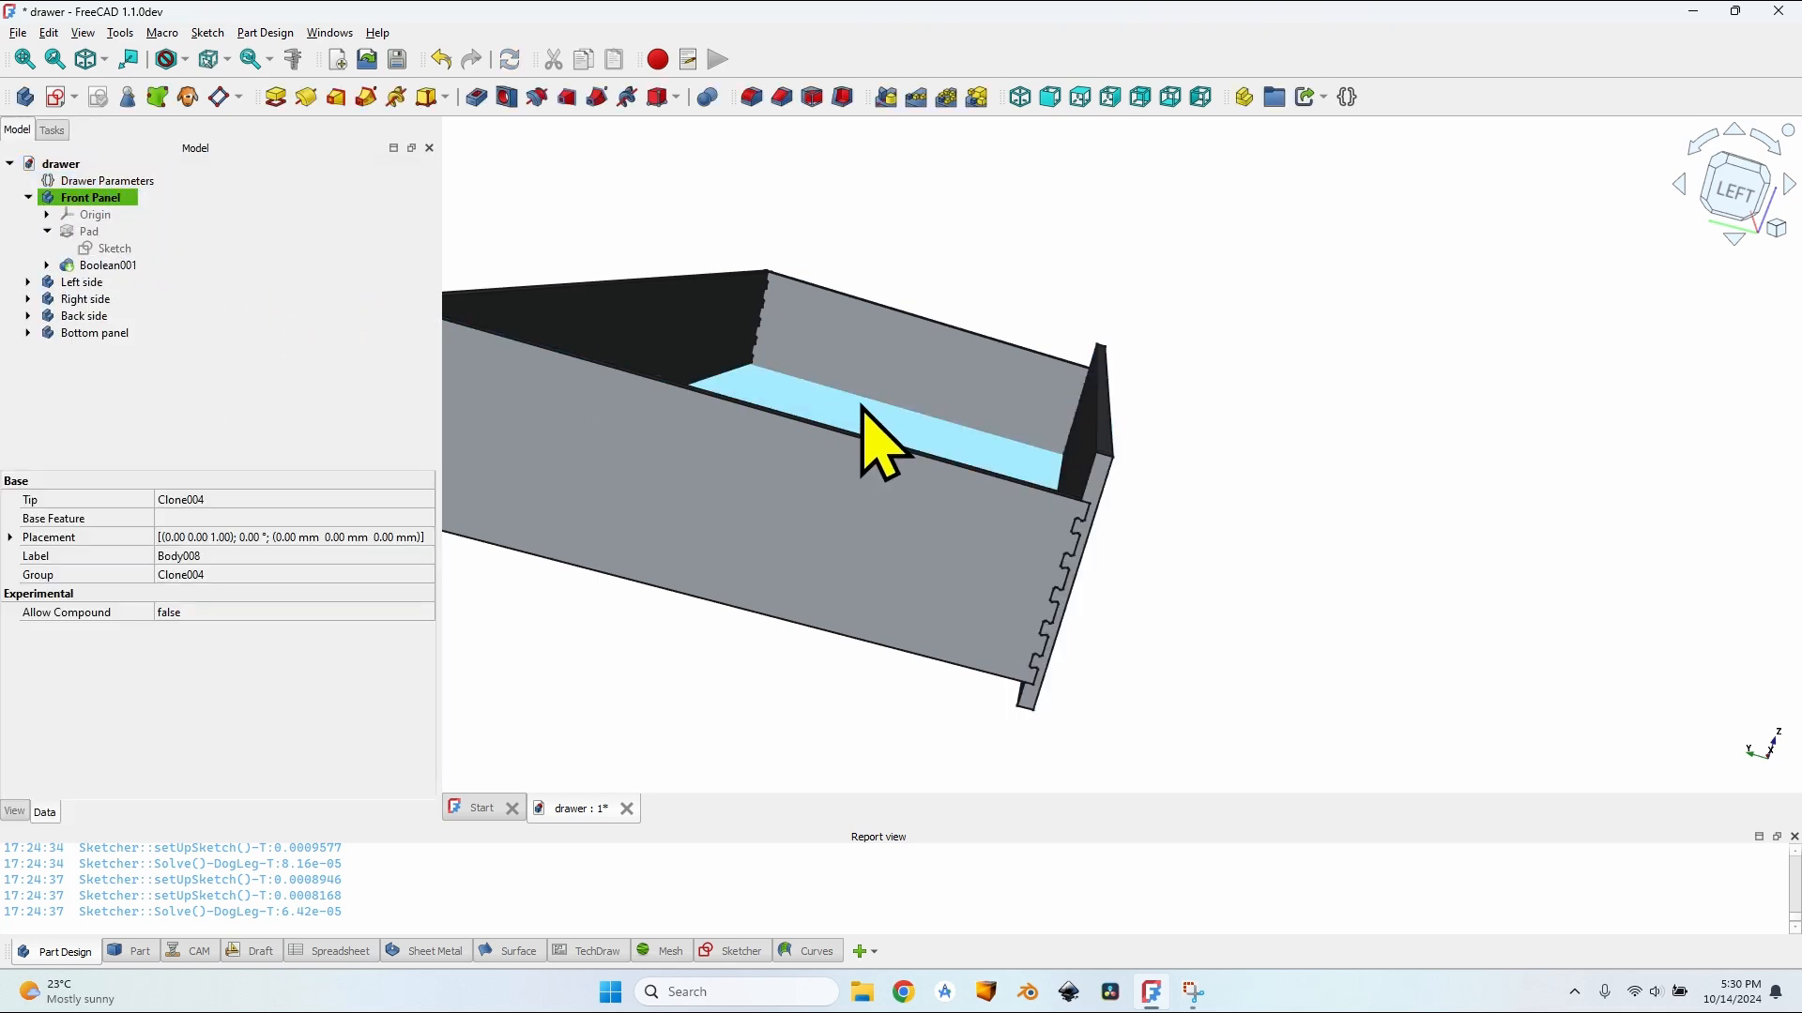
scroll(1048, 481, down, 3)
scroll(1048, 567, up, 3)
middle_drag(1048, 567, 1098, 605)
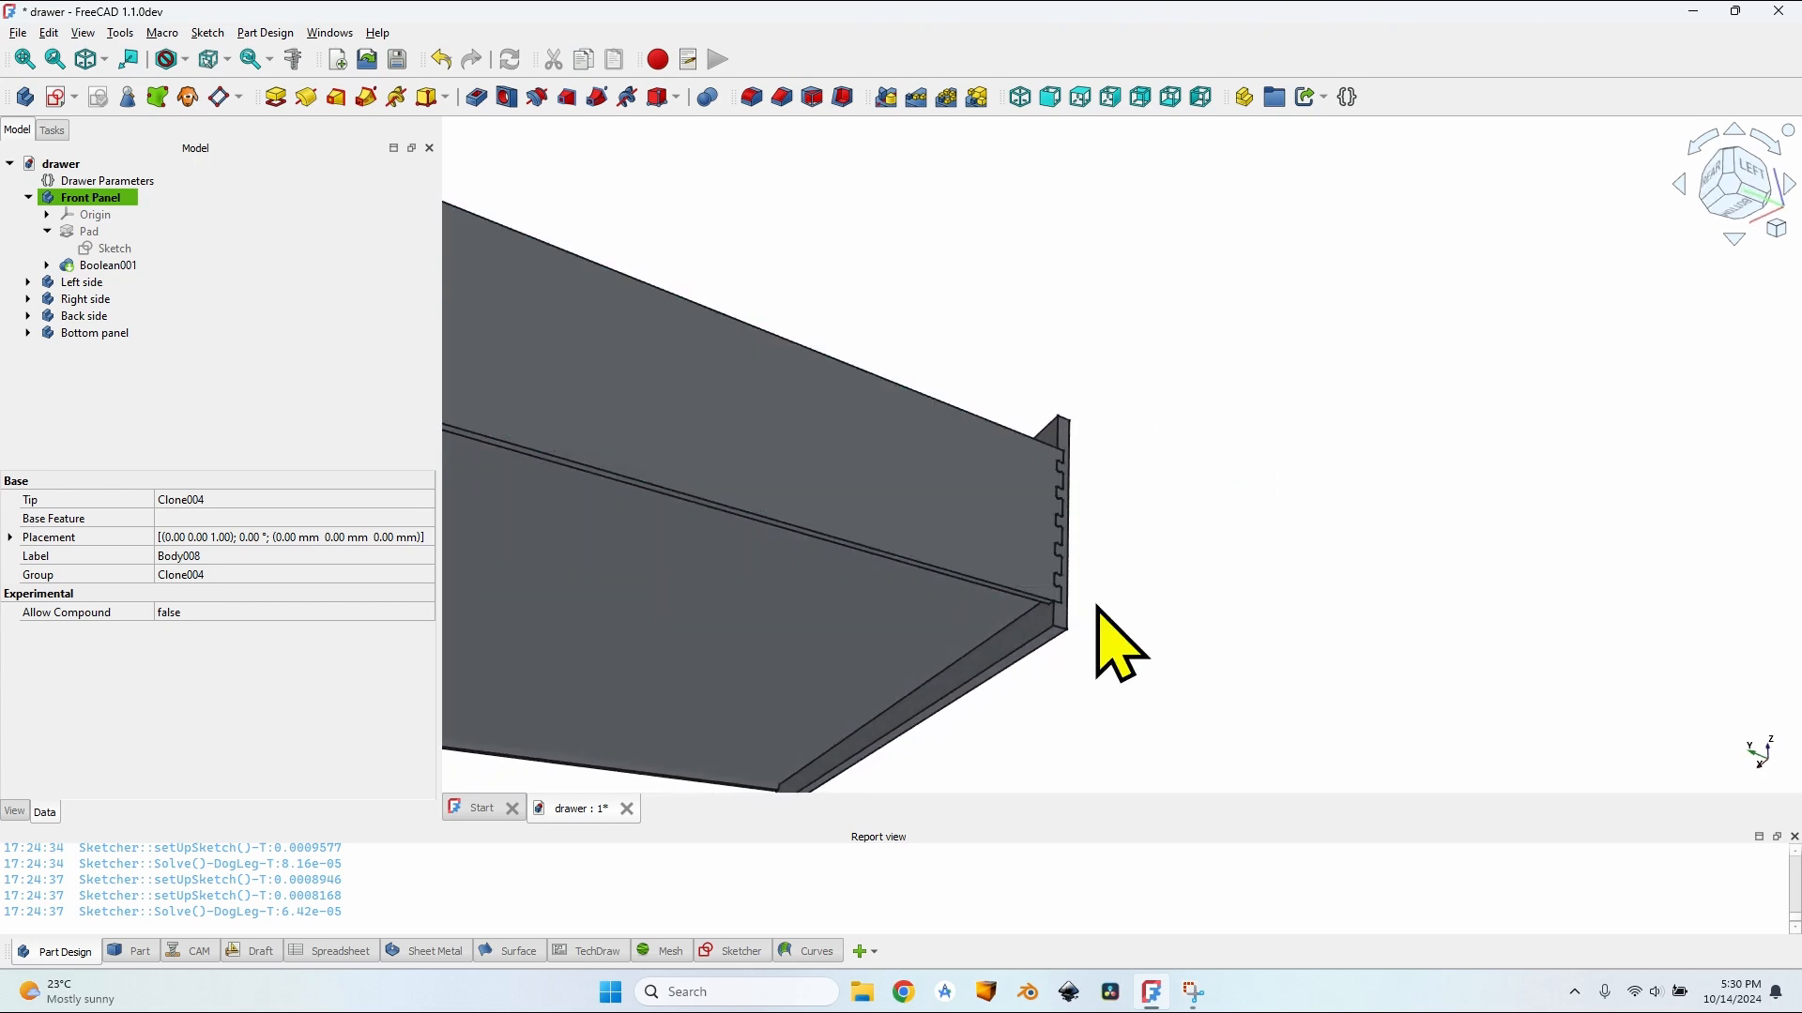
scroll(1032, 617, up, 3)
scroll(1140, 486, up, 3)
middle_drag(1126, 507, 1006, 575)
scroll(1044, 527, down, 5)
Step: Make the Back side the active body
click(883, 452)
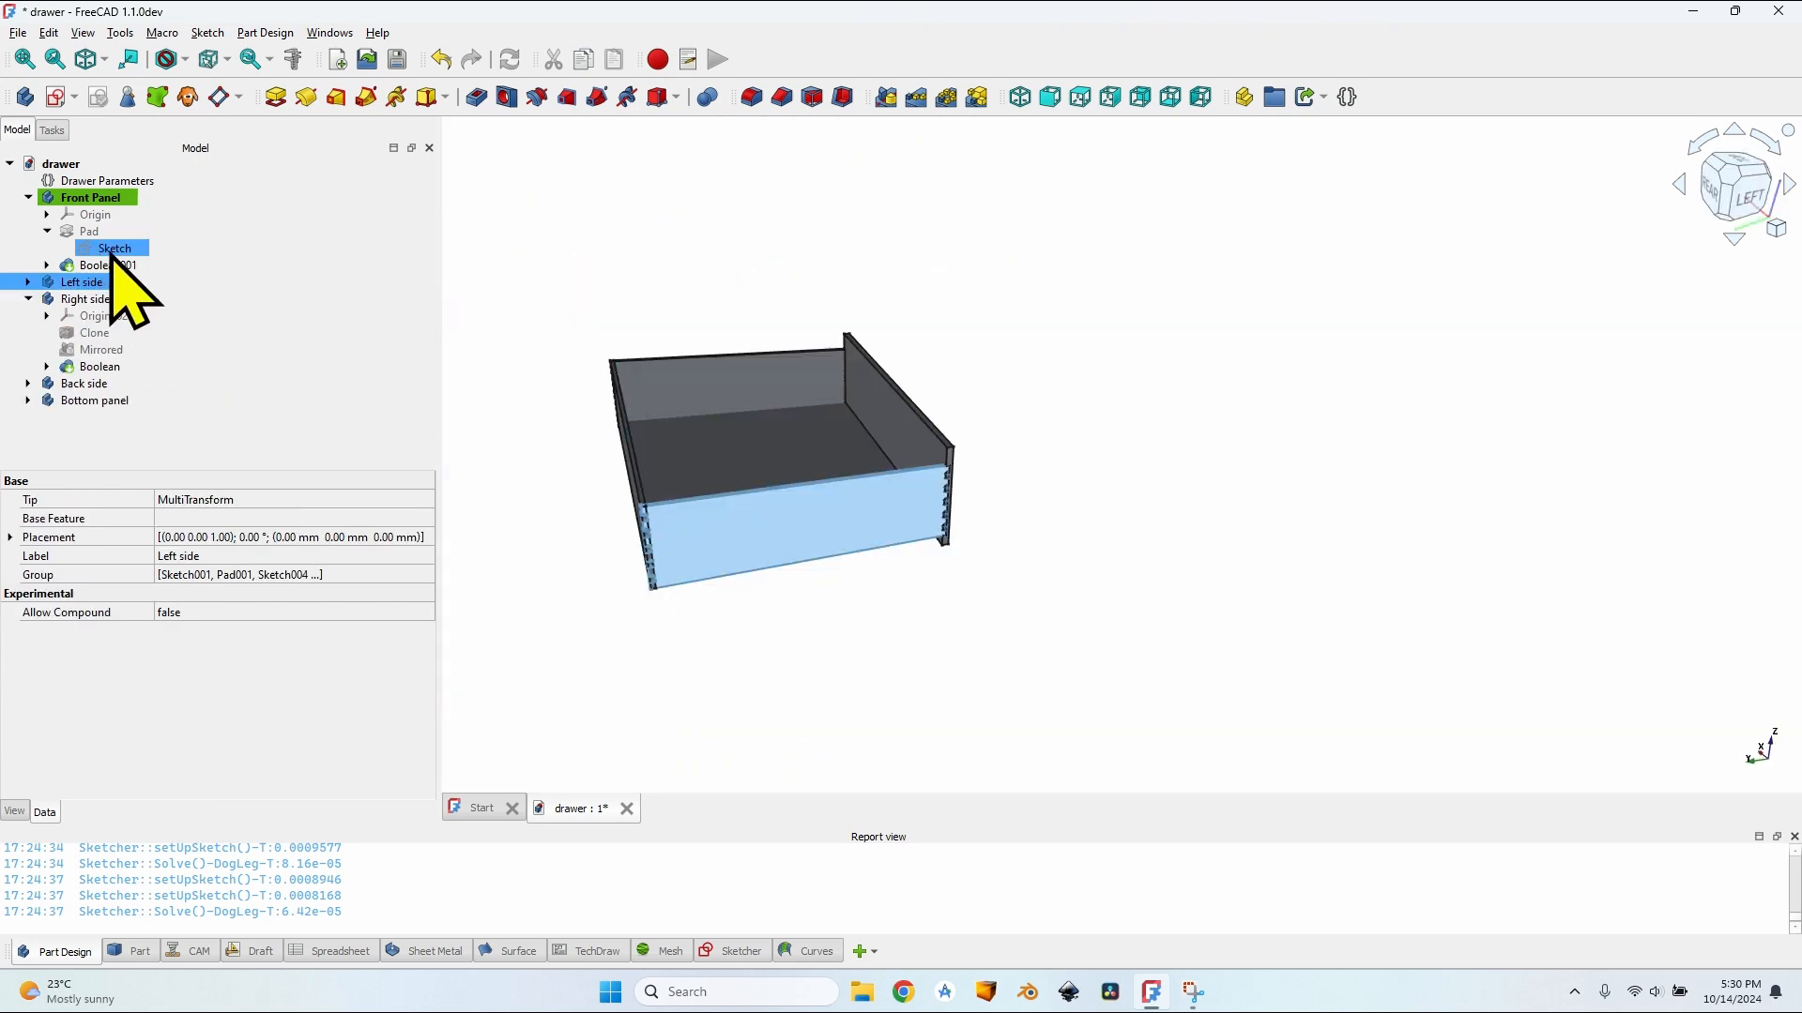
scroll(648, 380, up, 4)
middle_drag(677, 396, 788, 390)
click(670, 509)
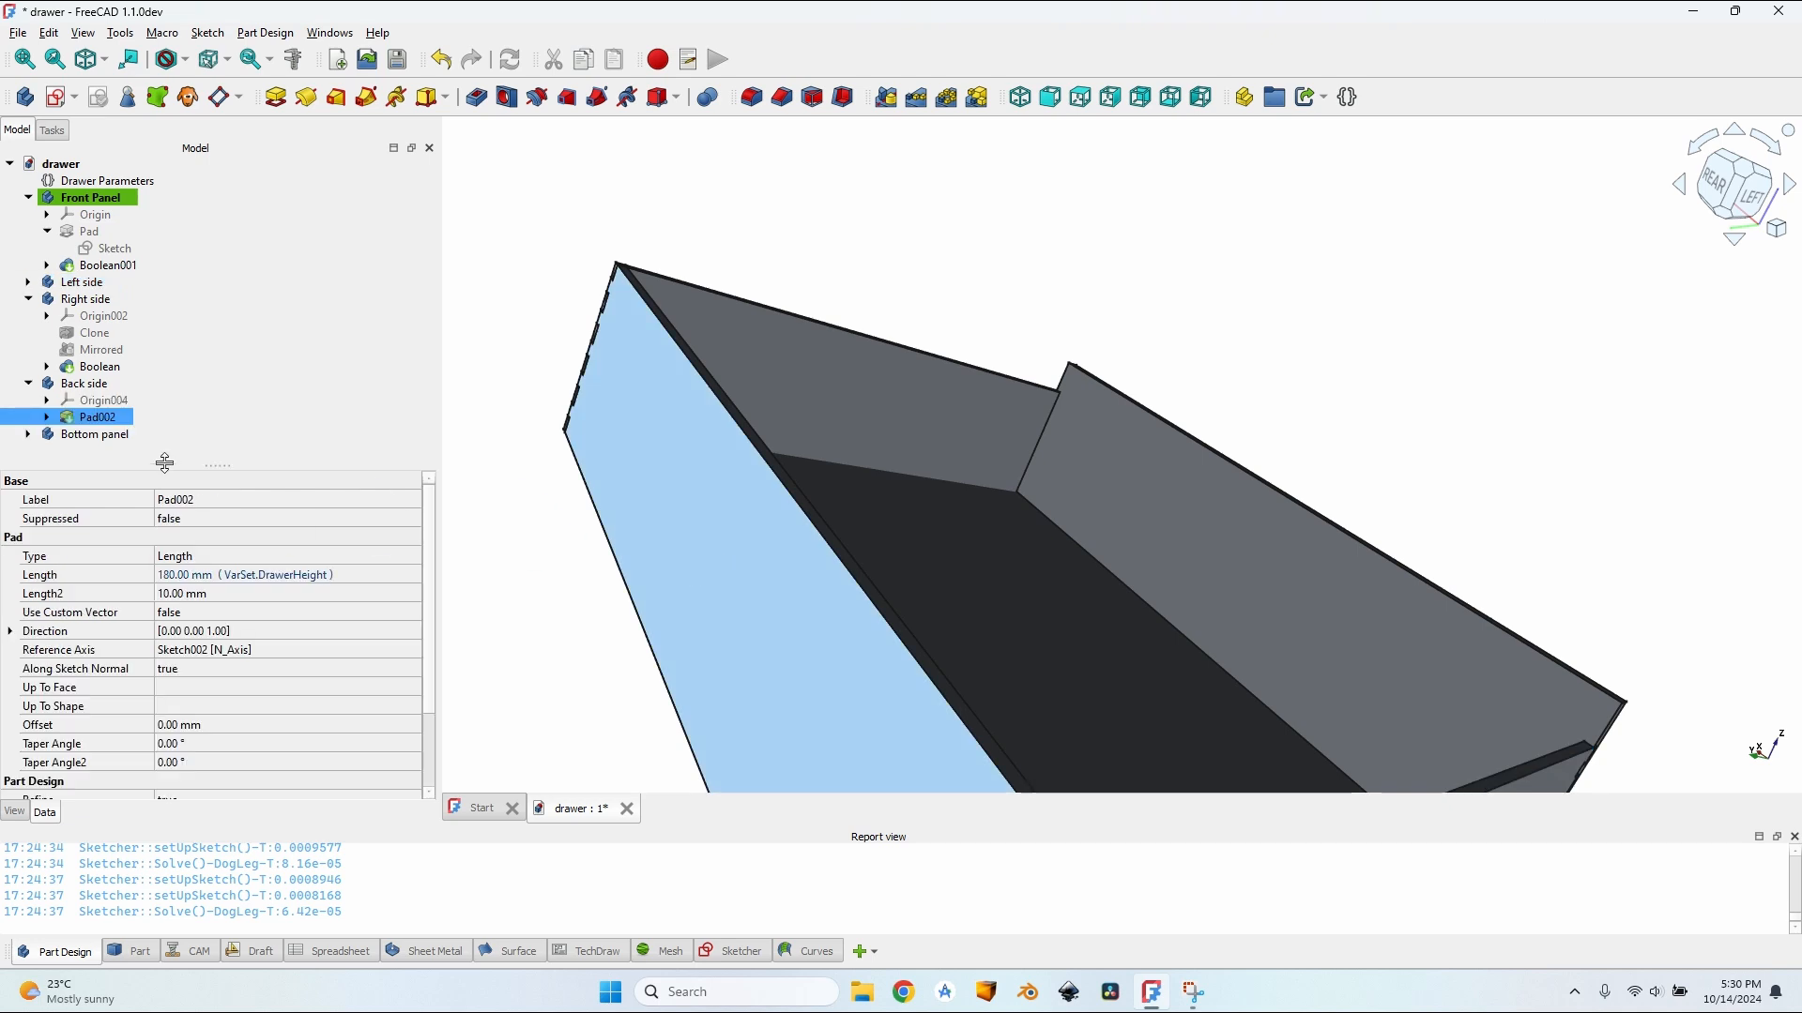
right_click(65, 378)
click(132, 389)
scroll(657, 357, down, 4)
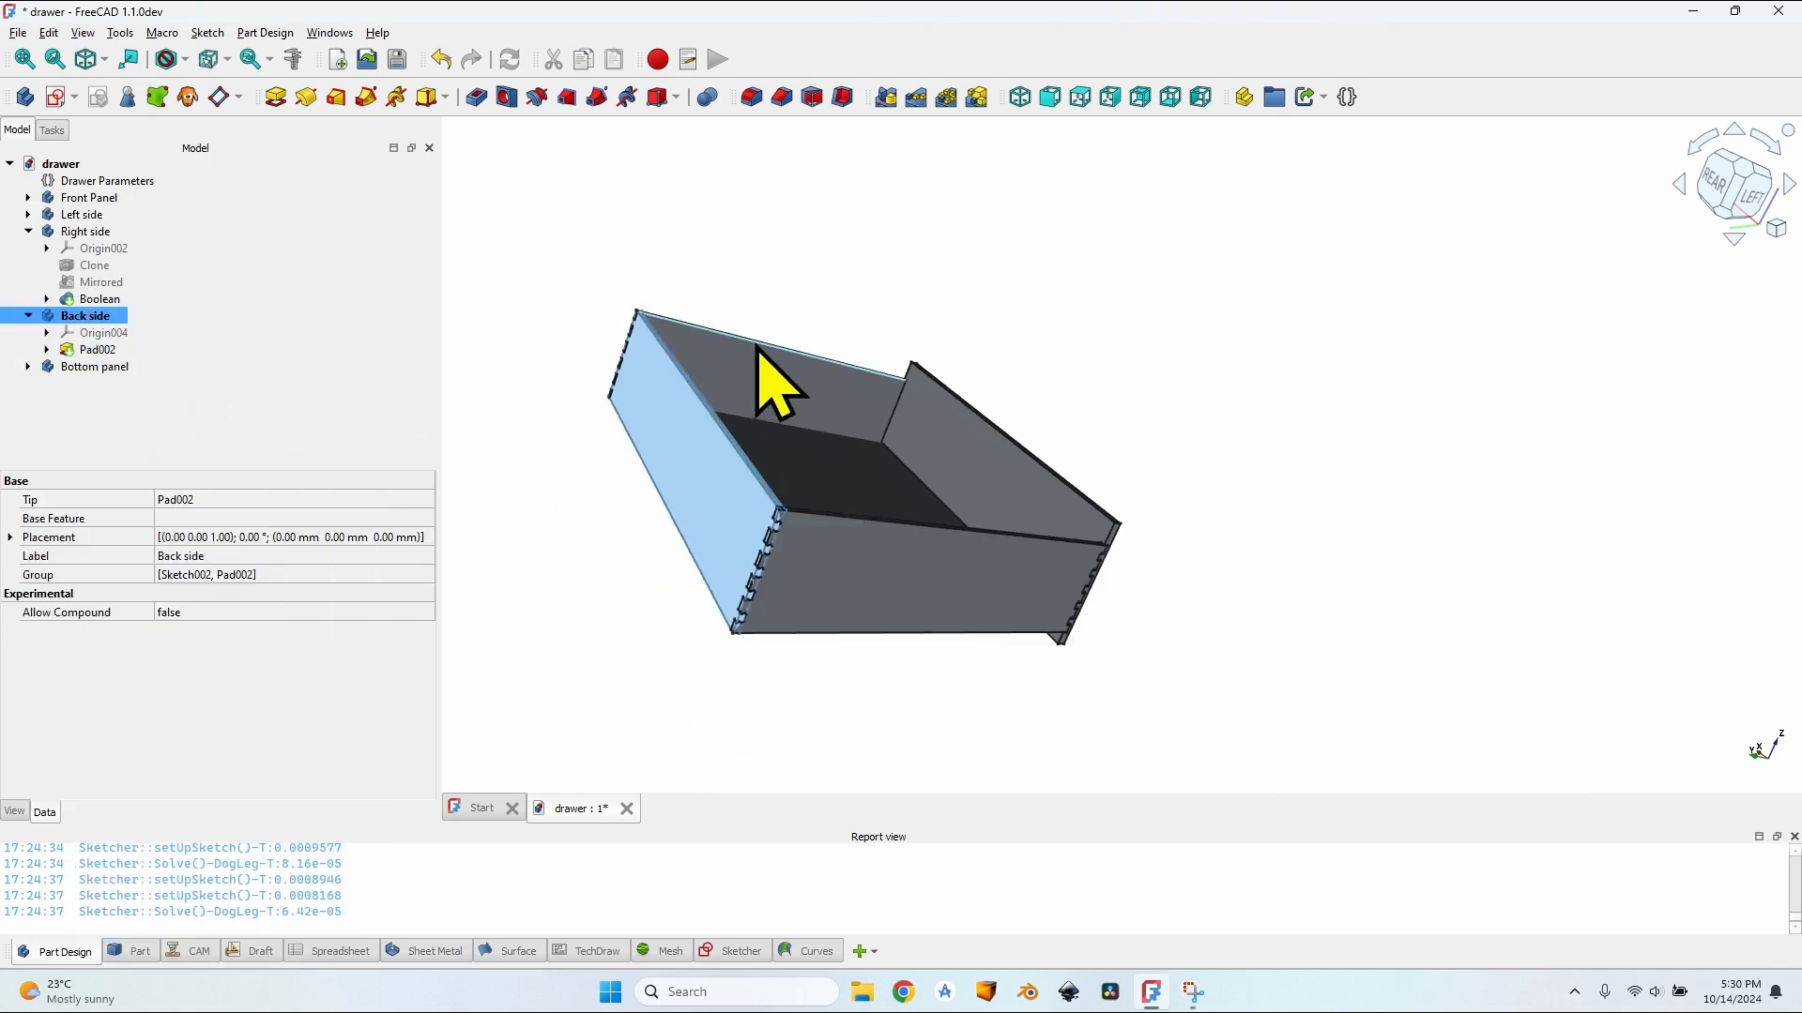
middle_drag(757, 352, 817, 439)
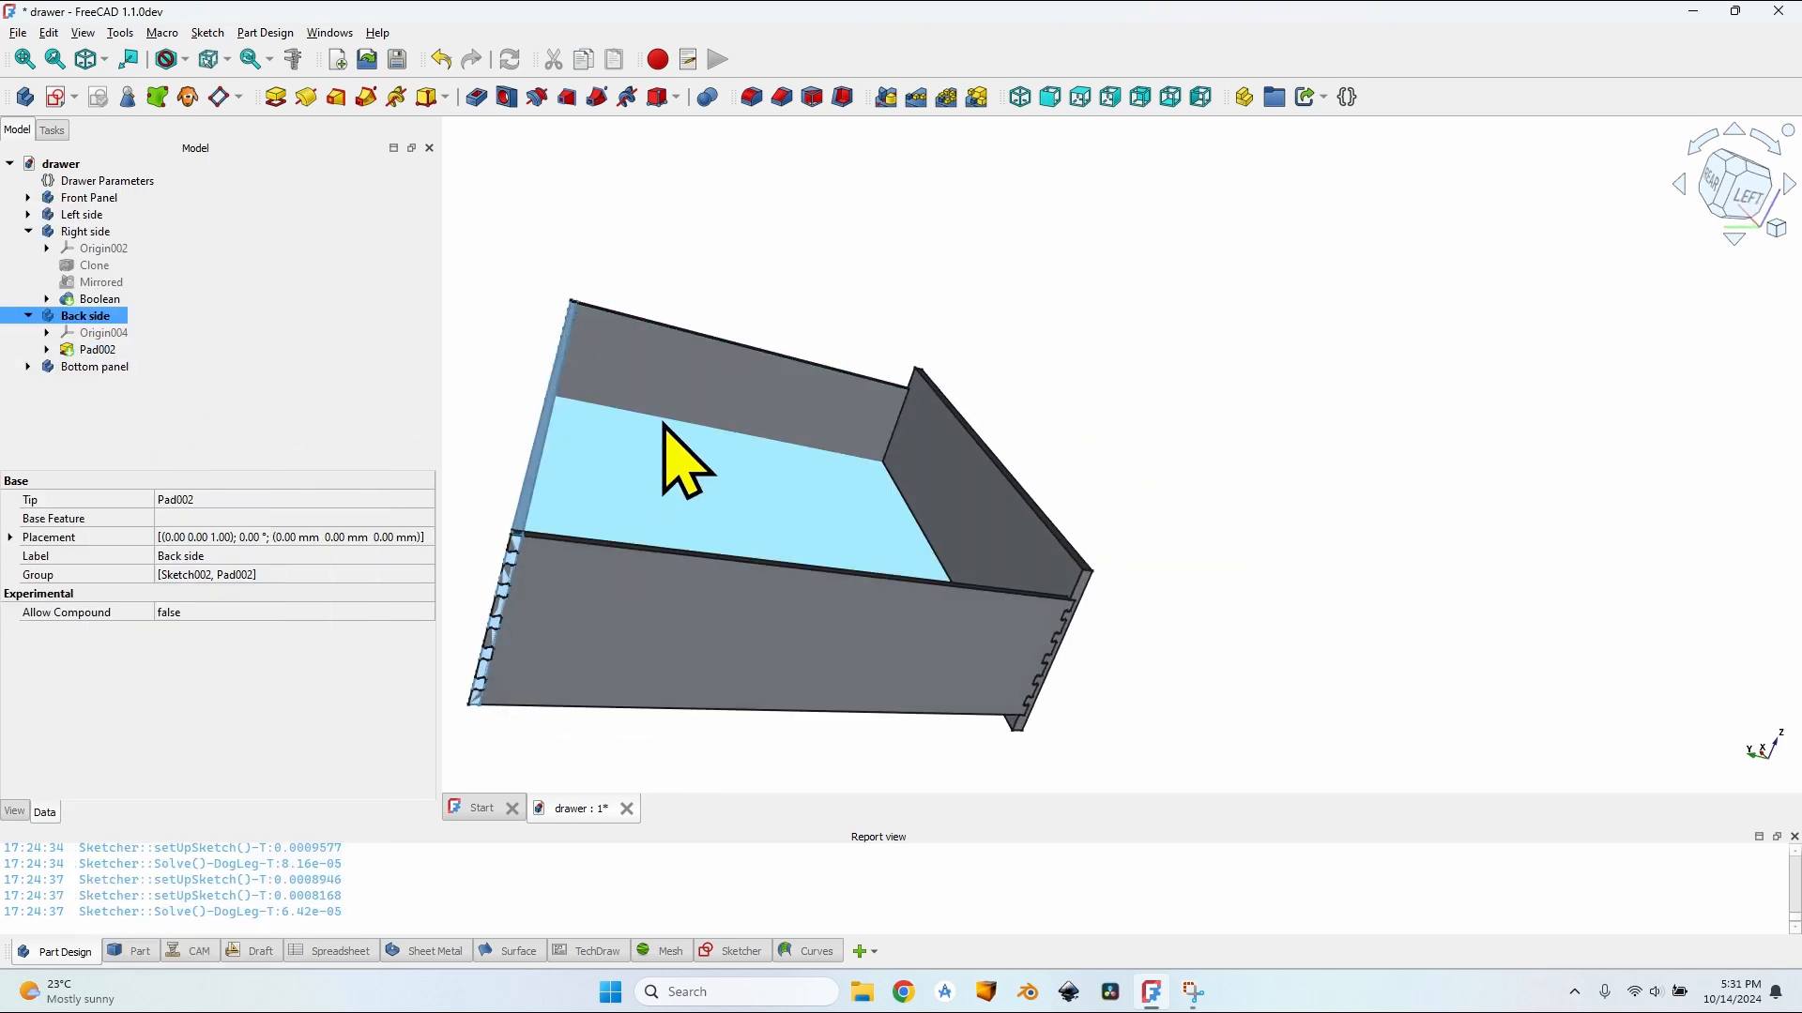
click(91, 197)
click(93, 215)
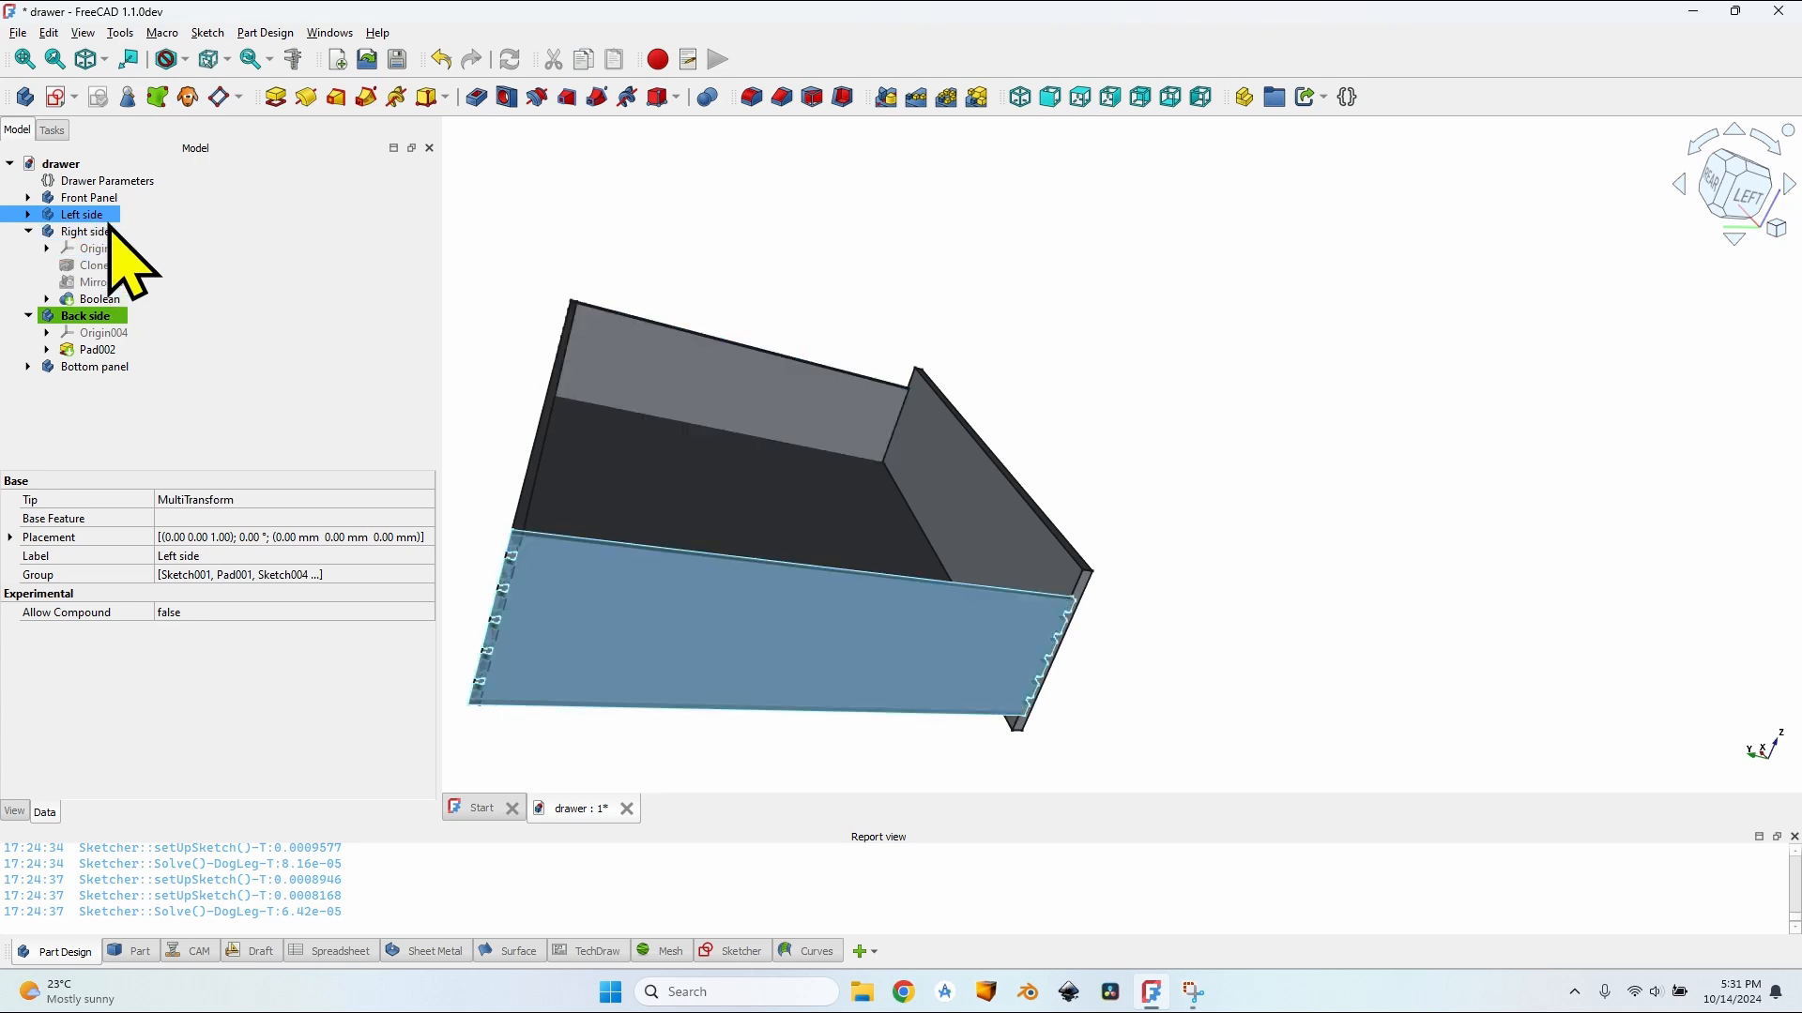
ctrl+click(85, 232)
ctrl+click(94, 367)
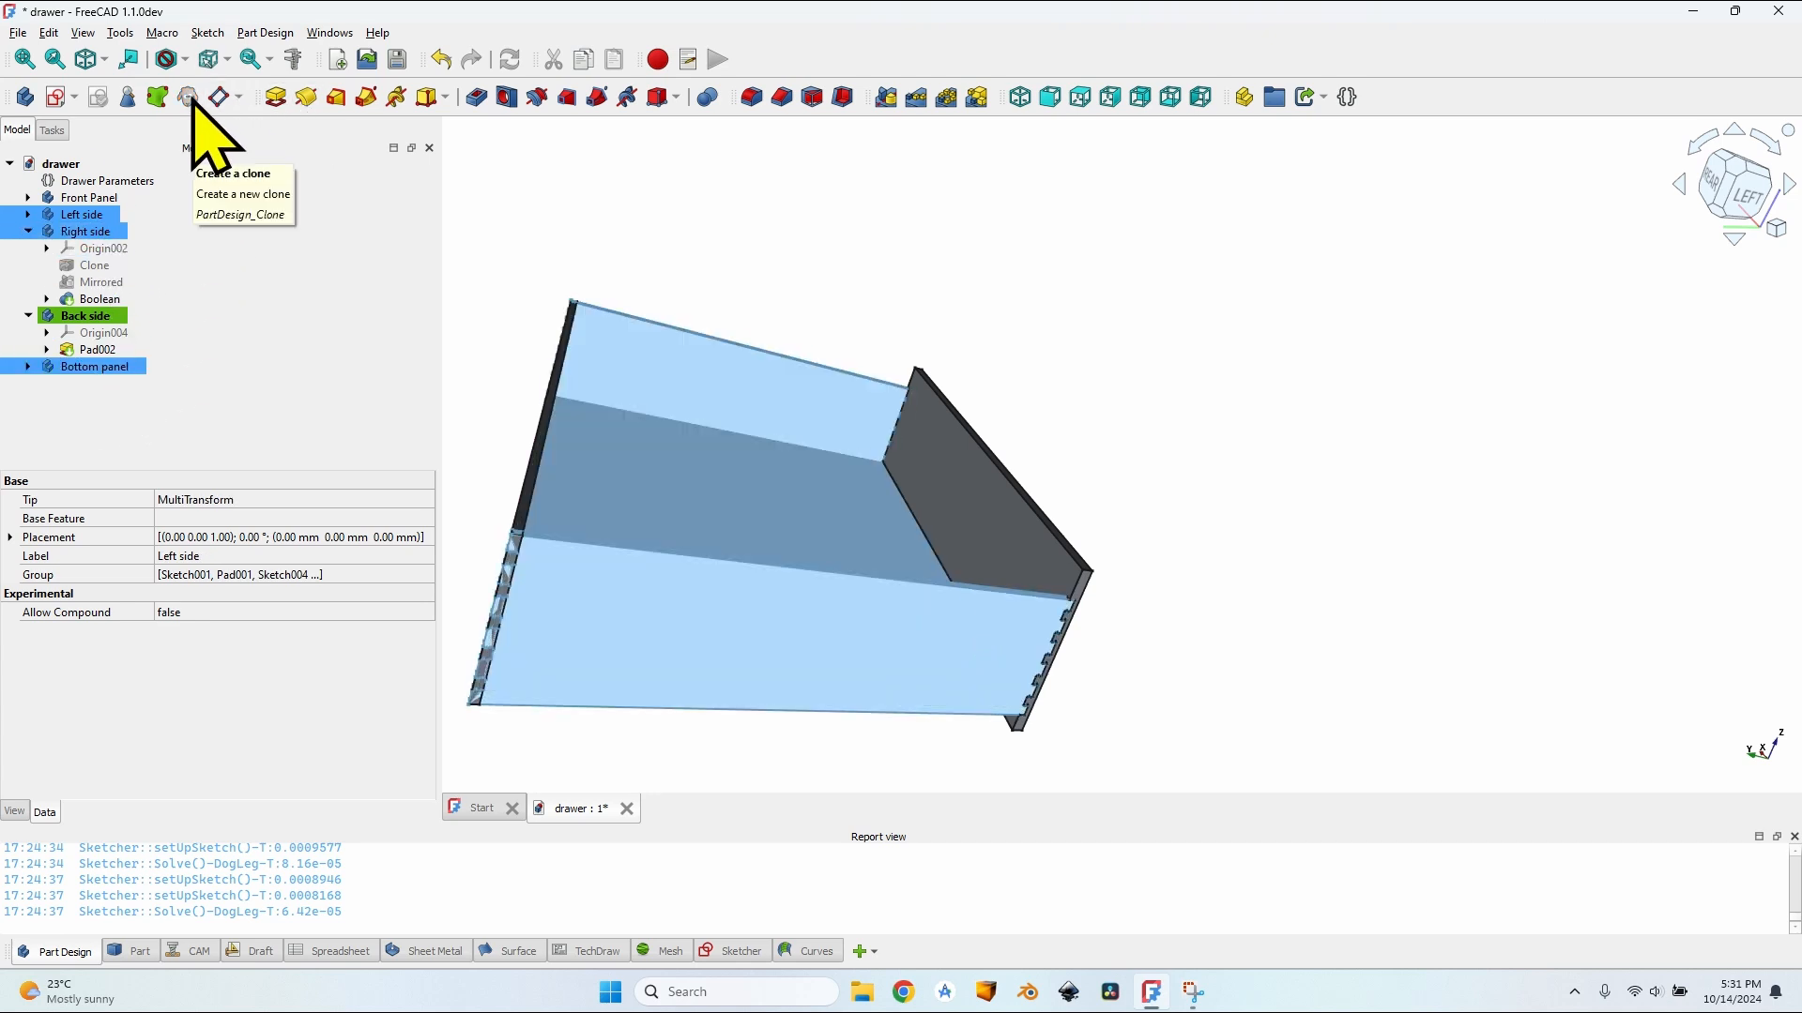
Step: Create separate clones of the left side, the right side and the bottom panel for cutting the back panel
click(101, 215)
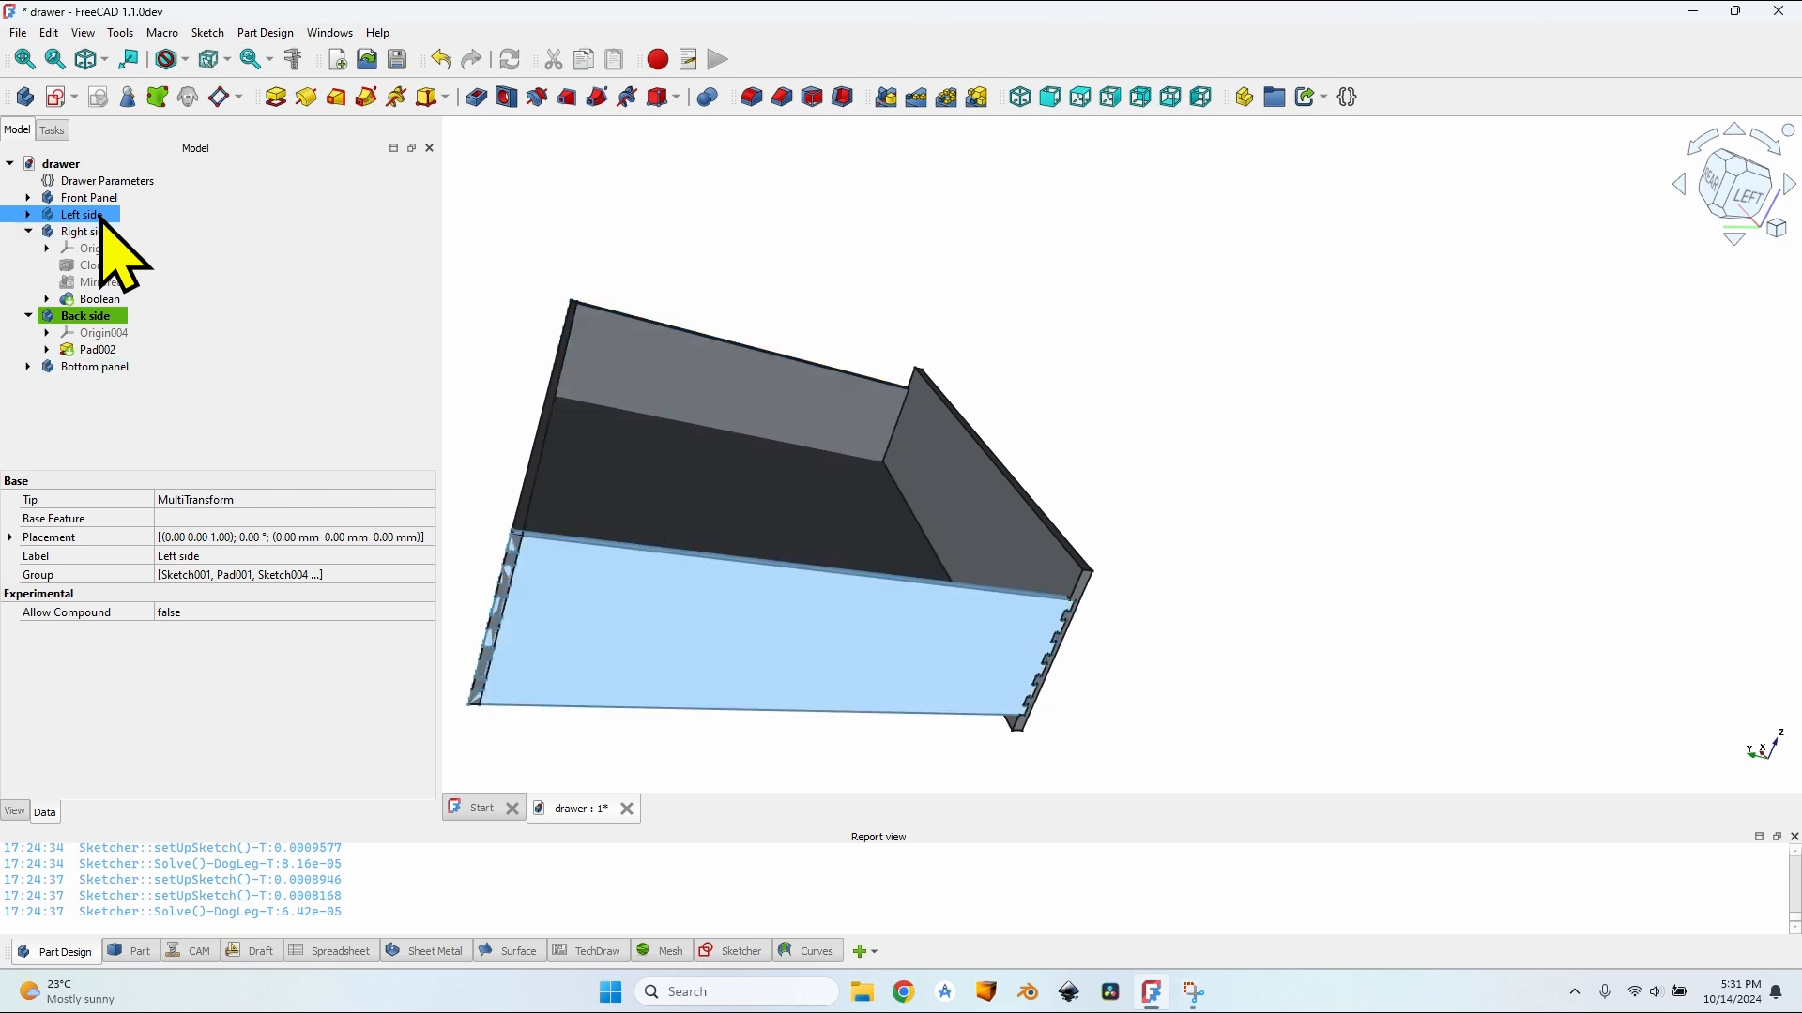
click(188, 97)
click(89, 231)
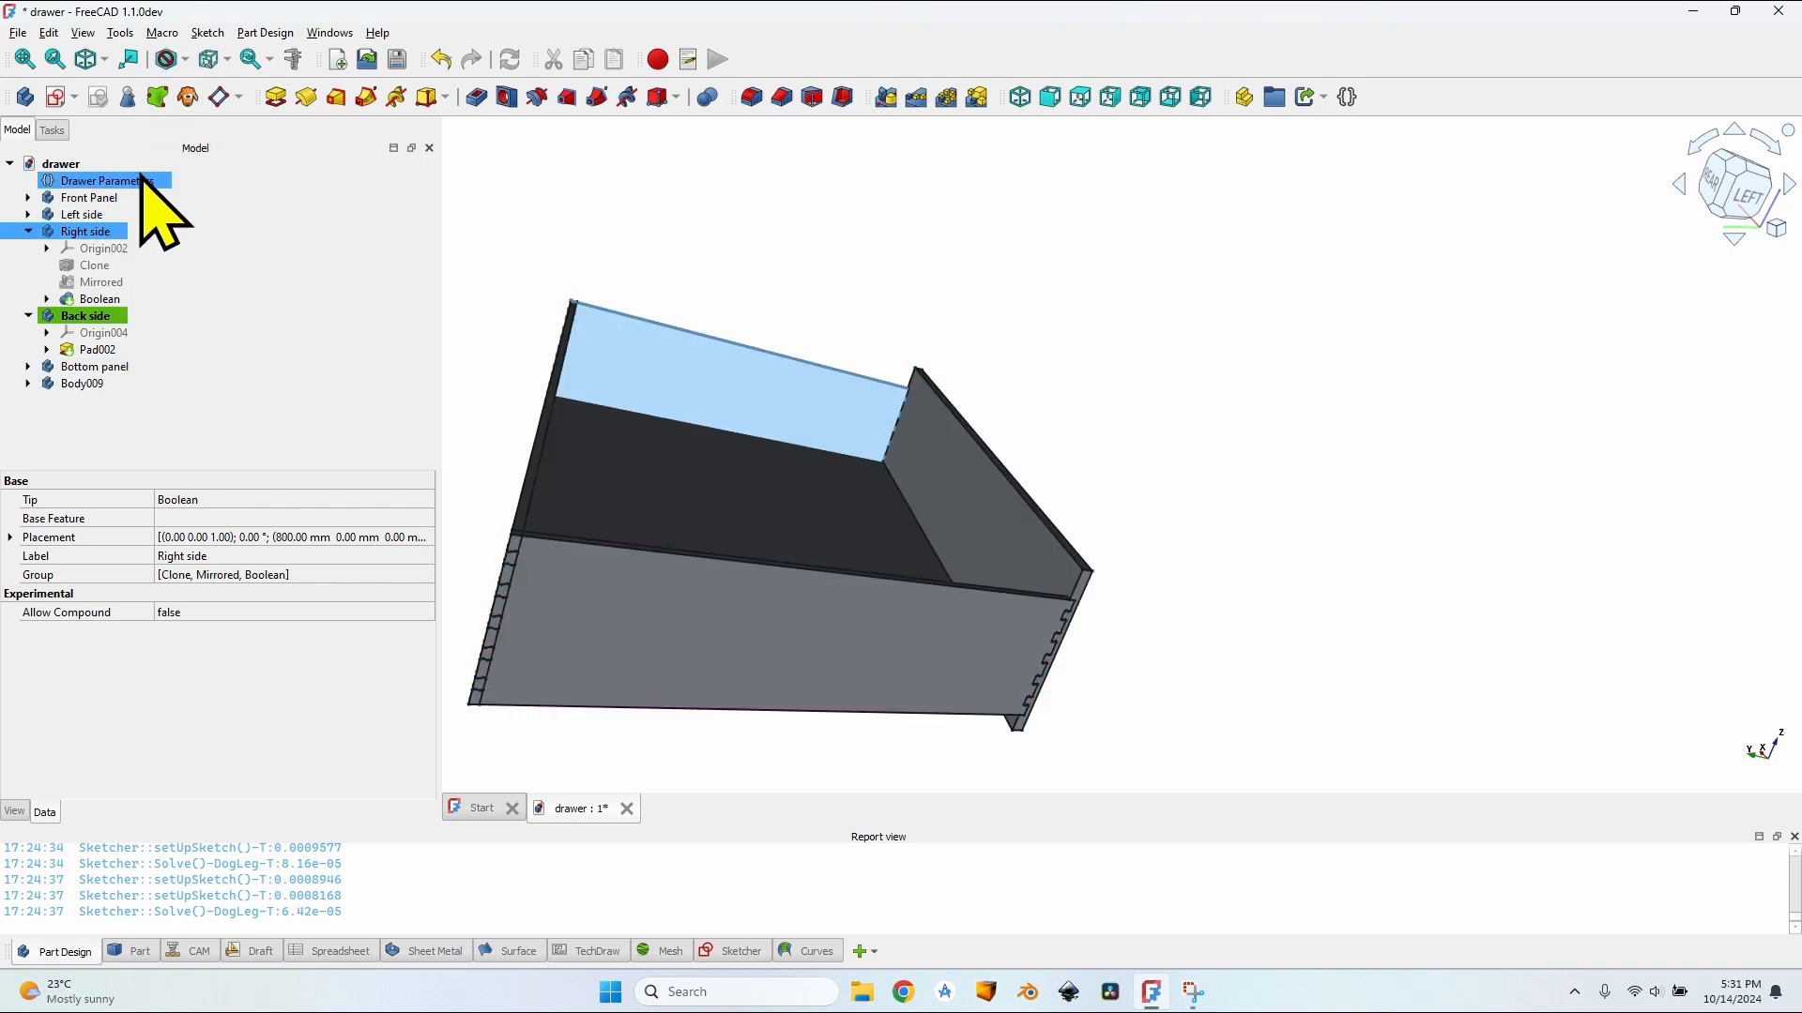
click(190, 97)
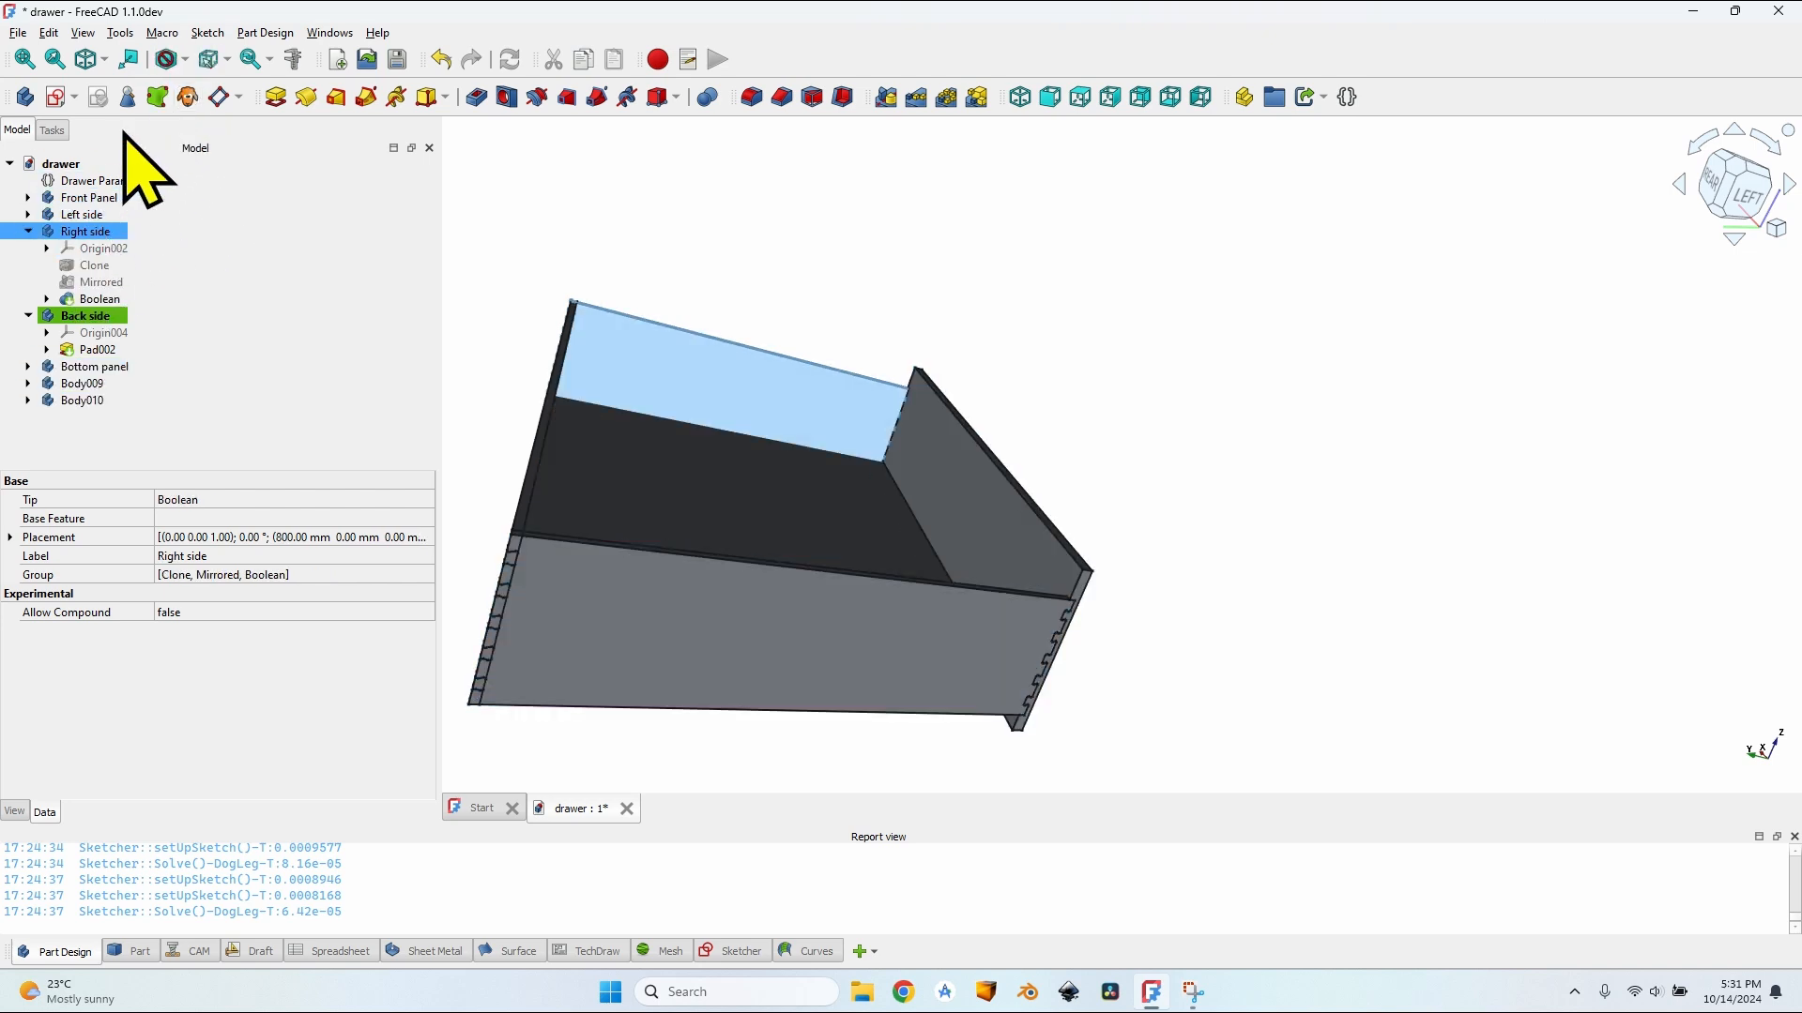
click(94, 366)
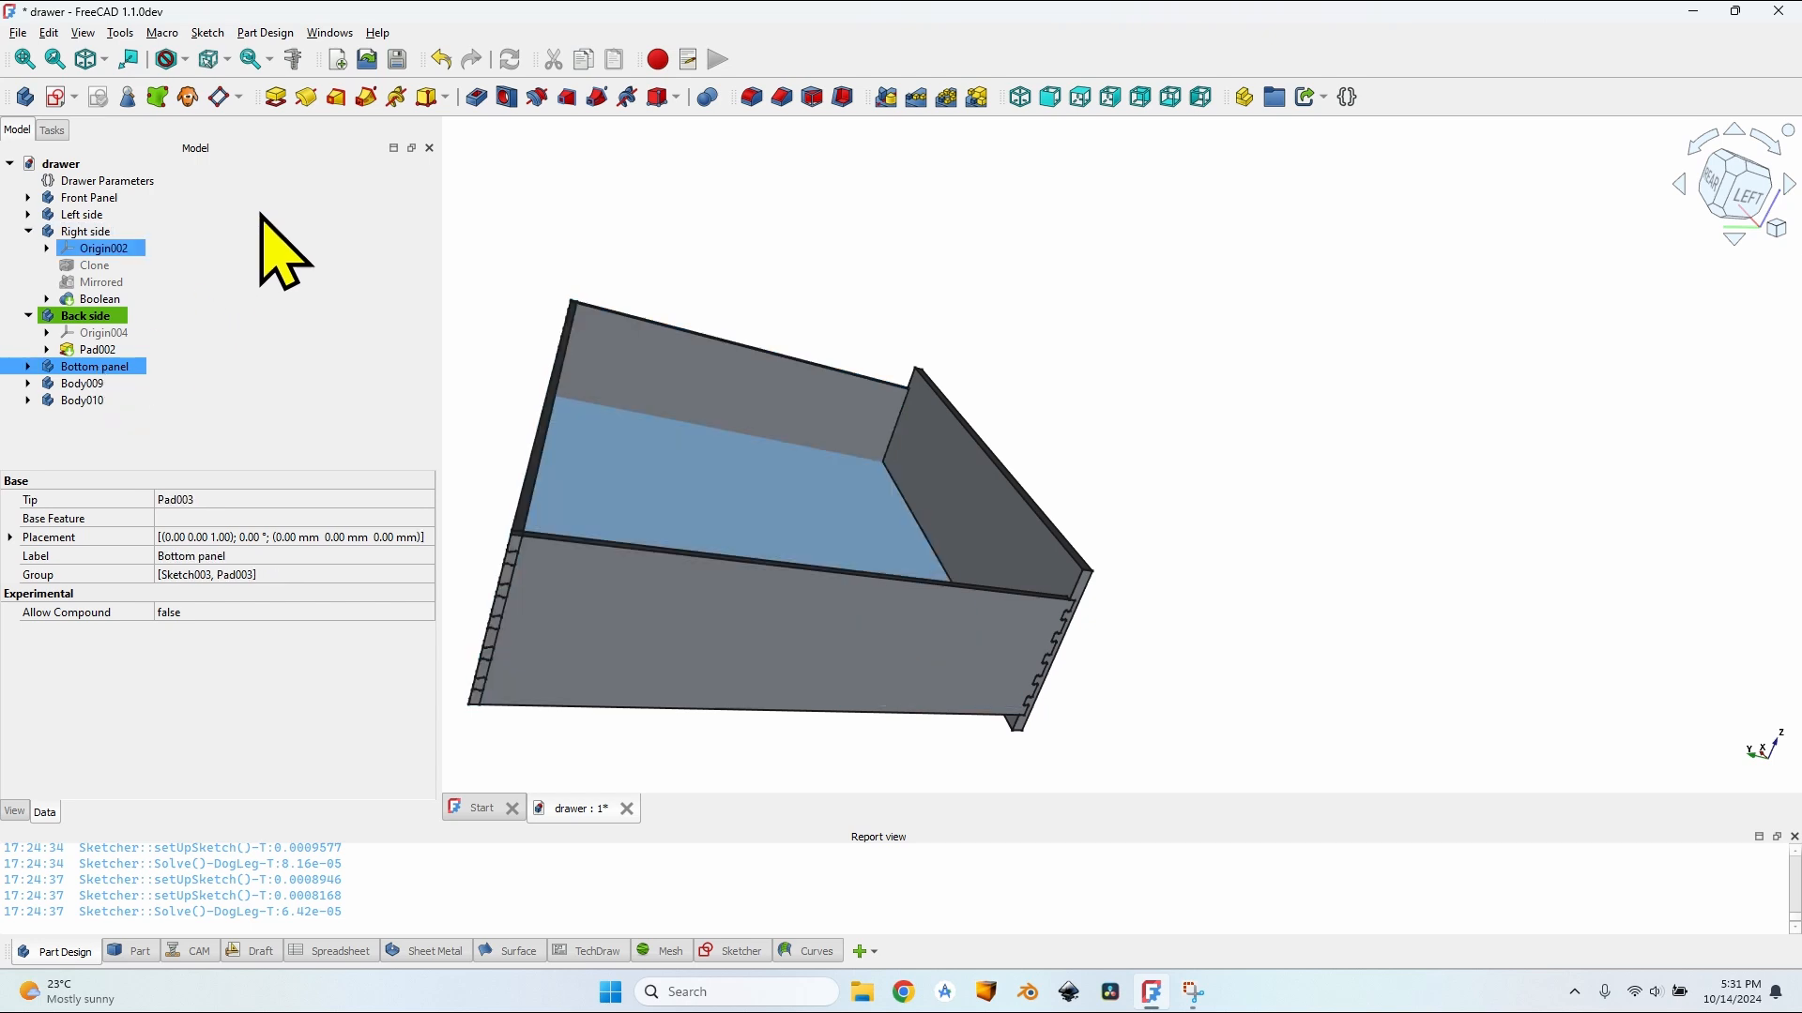
click(187, 96)
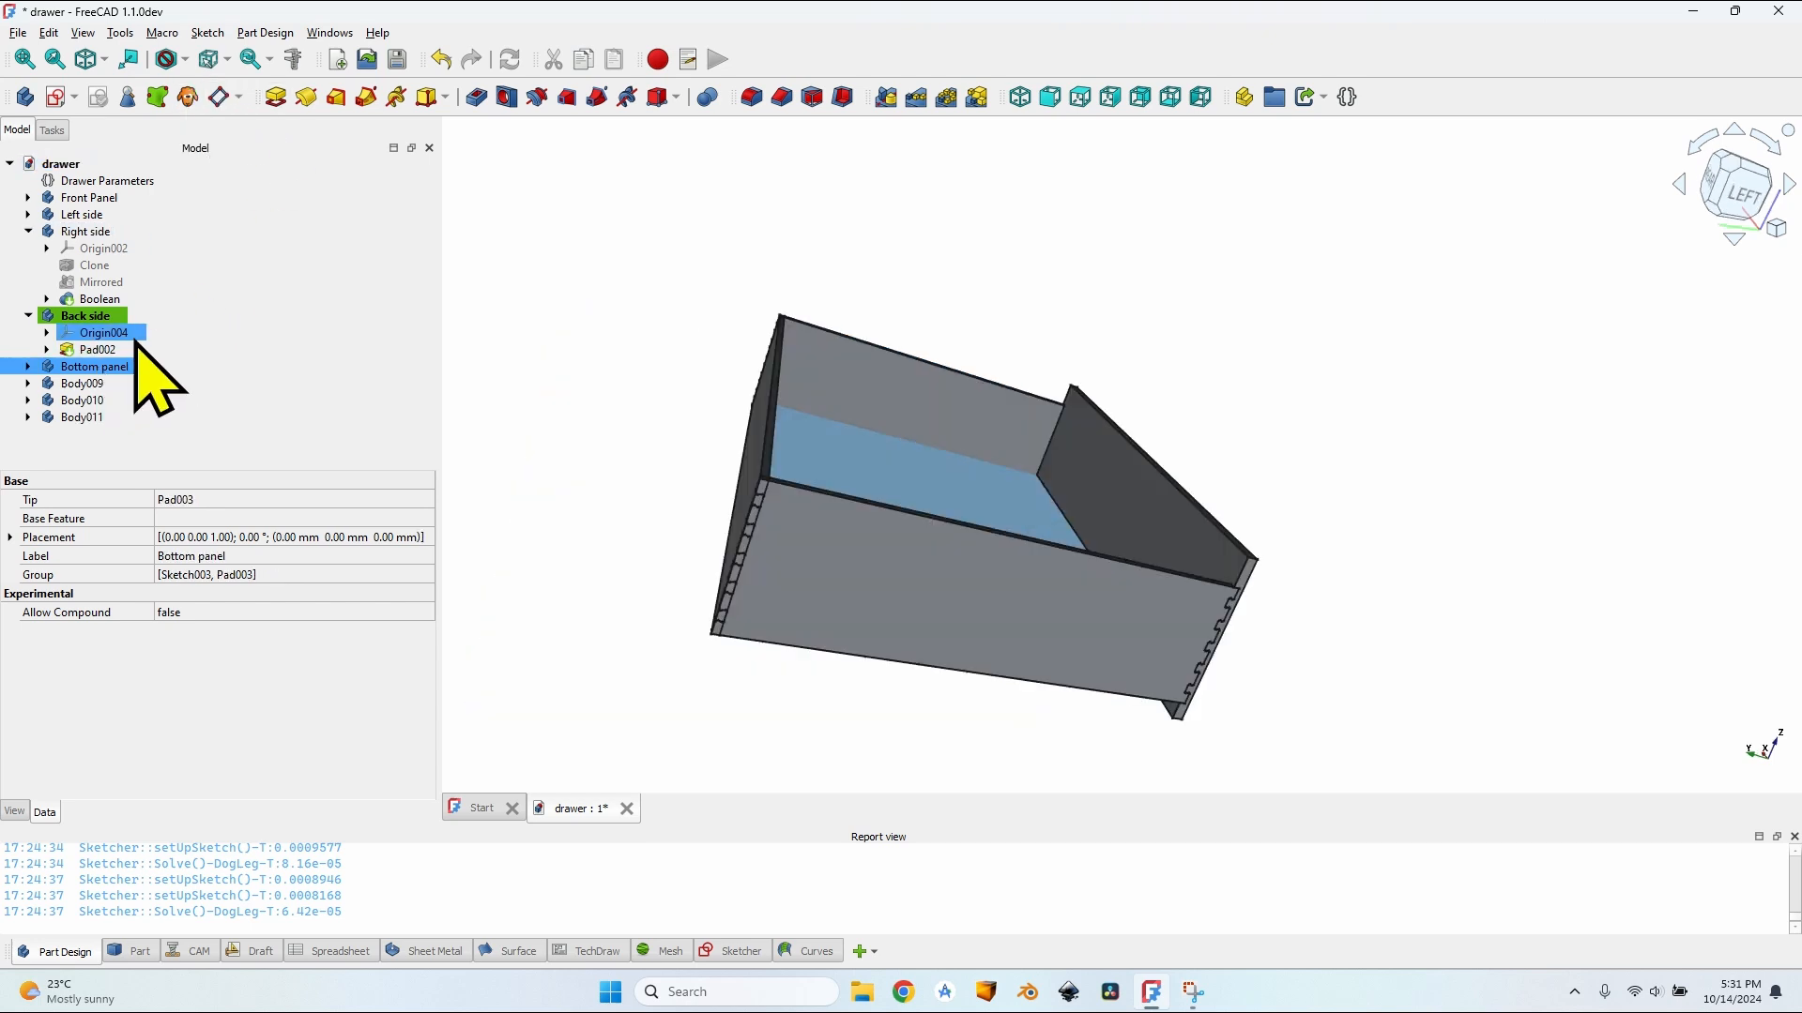
Step: Start a Boolean operation on the Back side and add the left side's clone, Body009, as a tool body
click(94, 316)
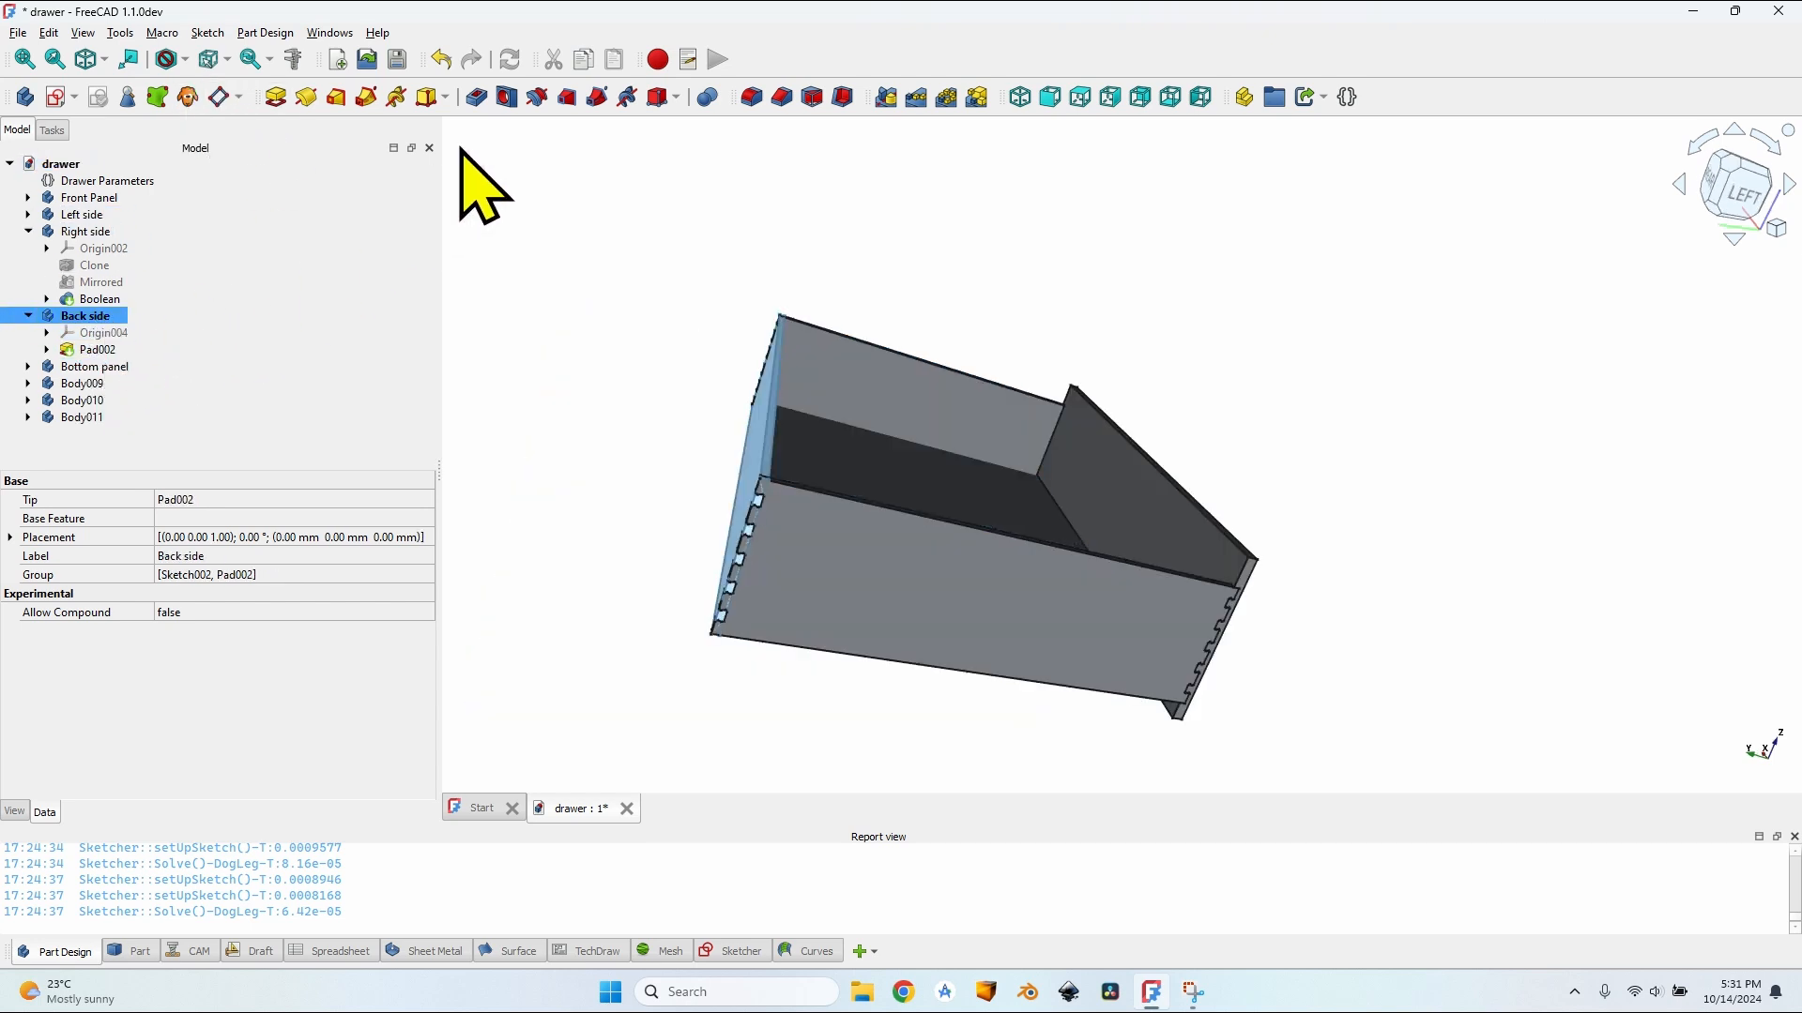
click(706, 97)
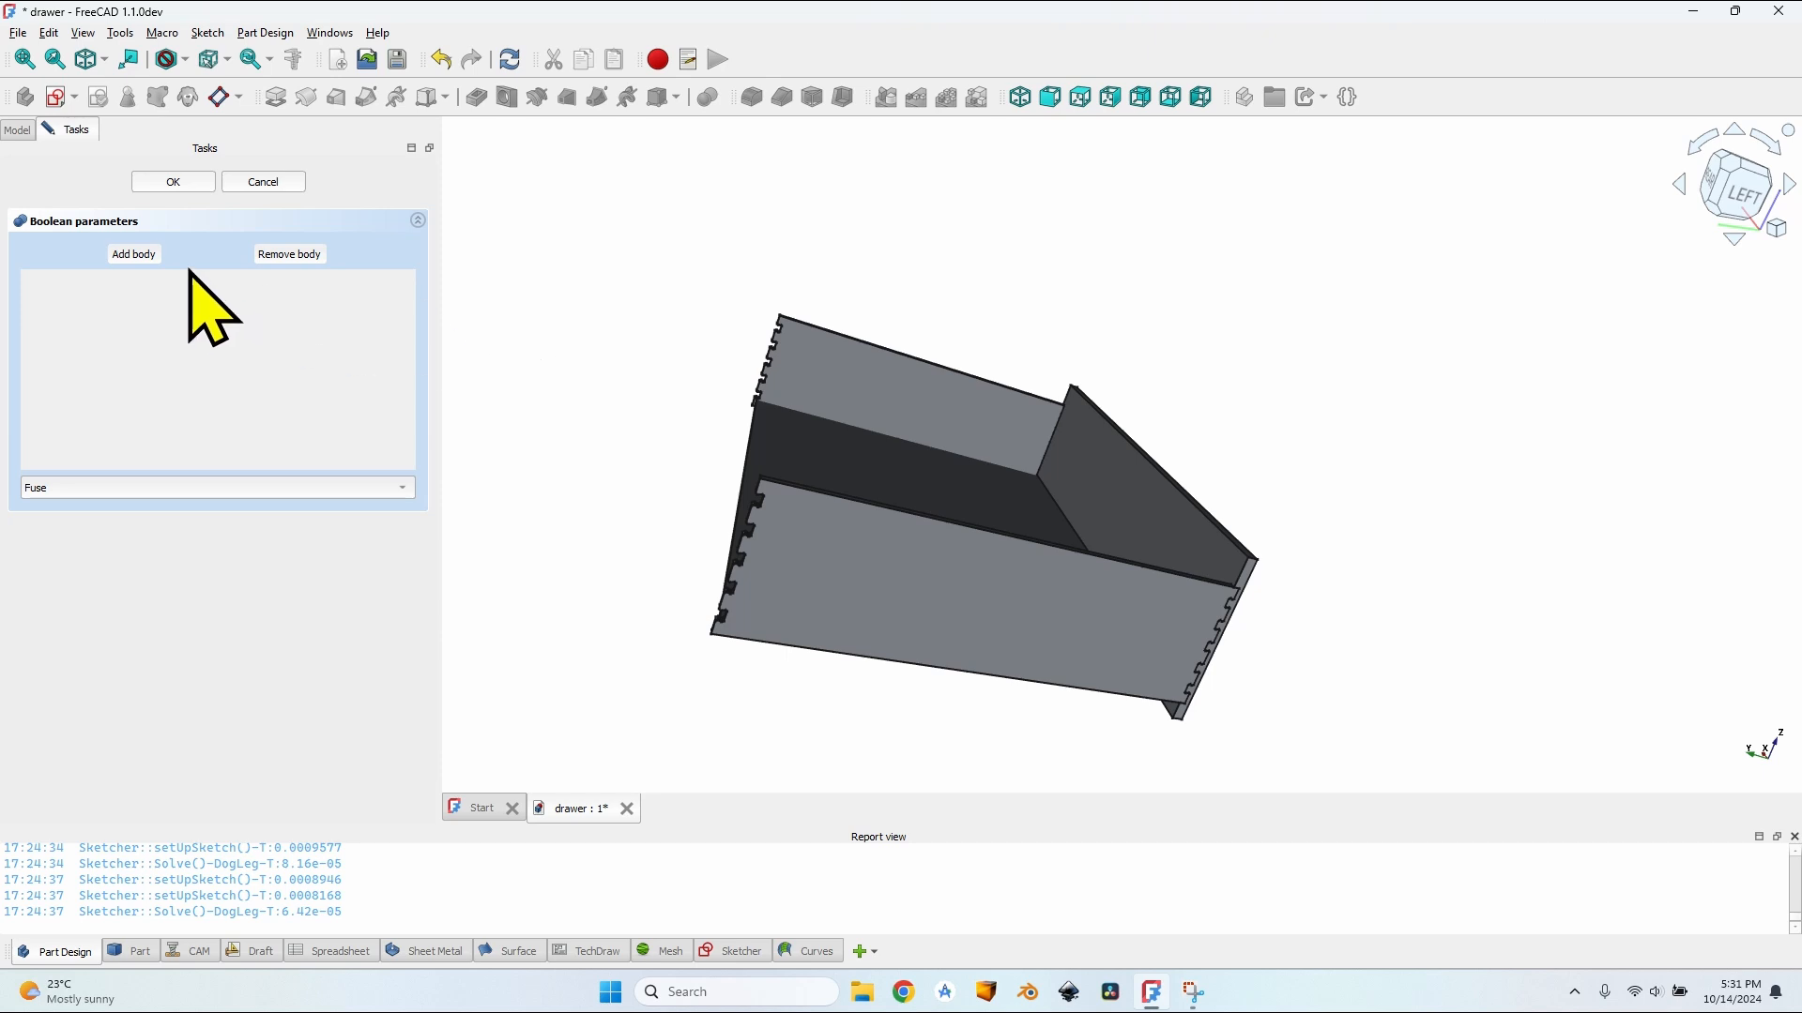
click(17, 129)
click(83, 400)
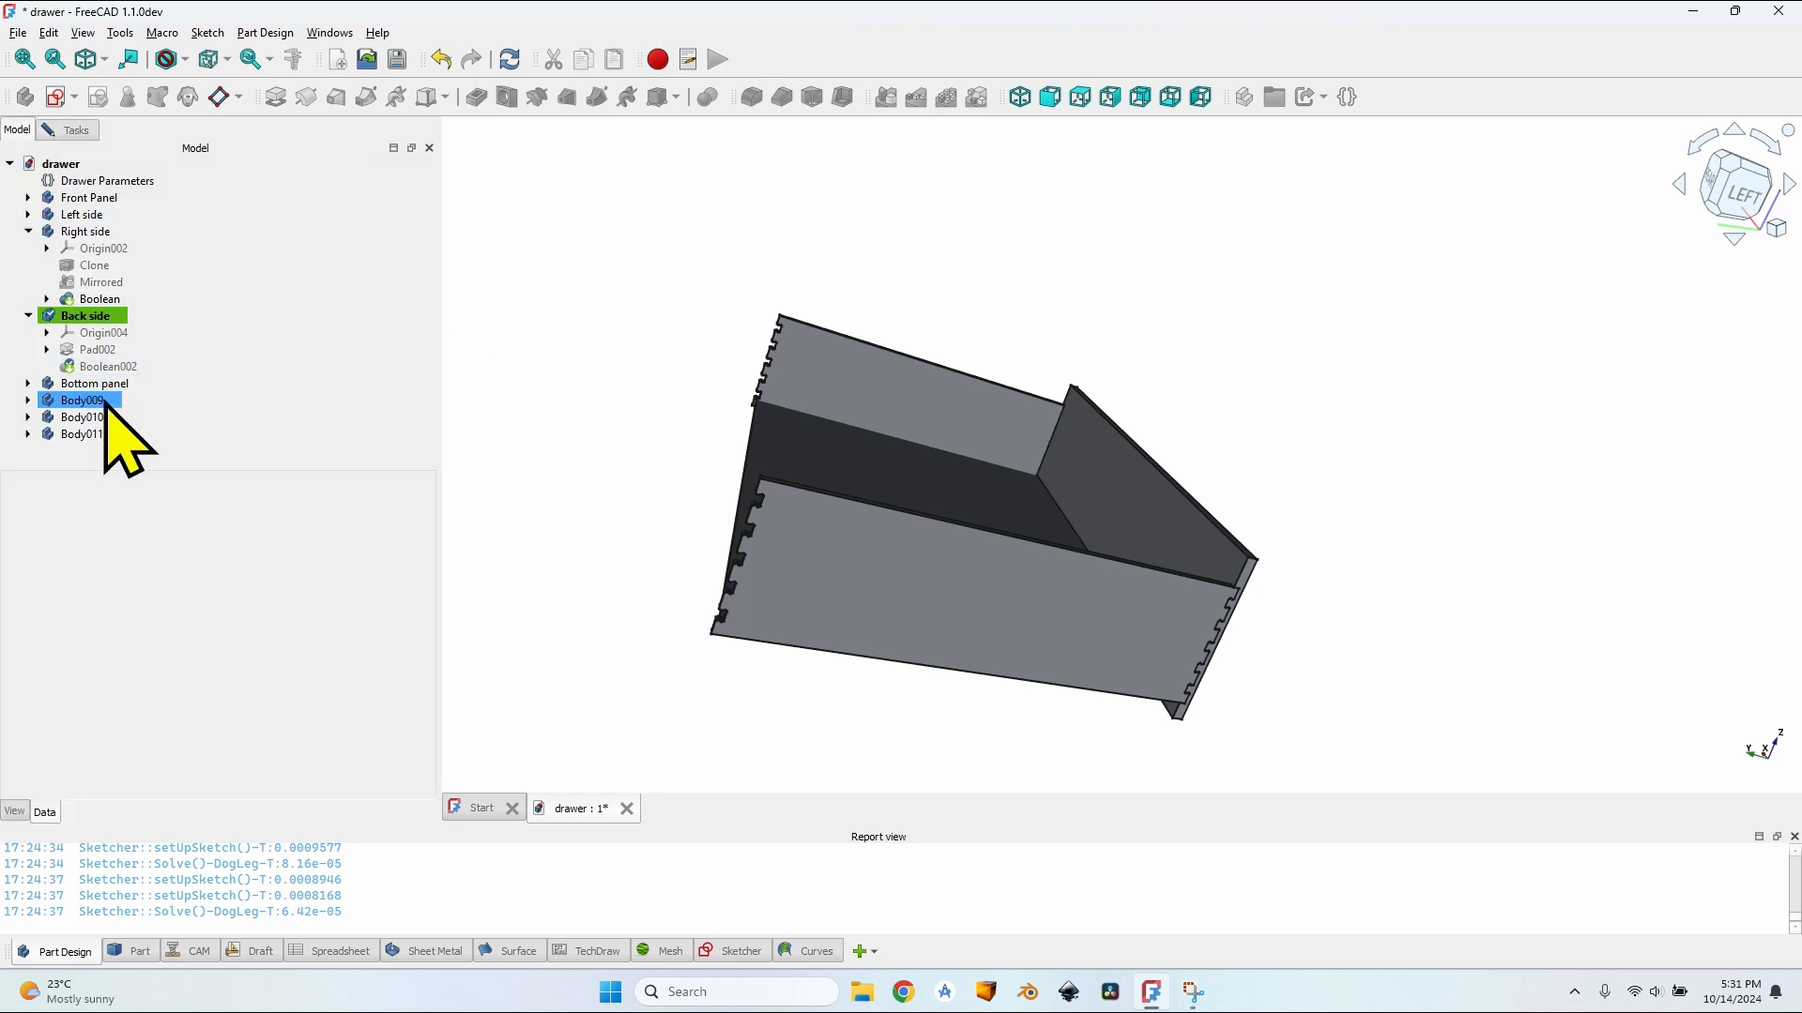
click(72, 131)
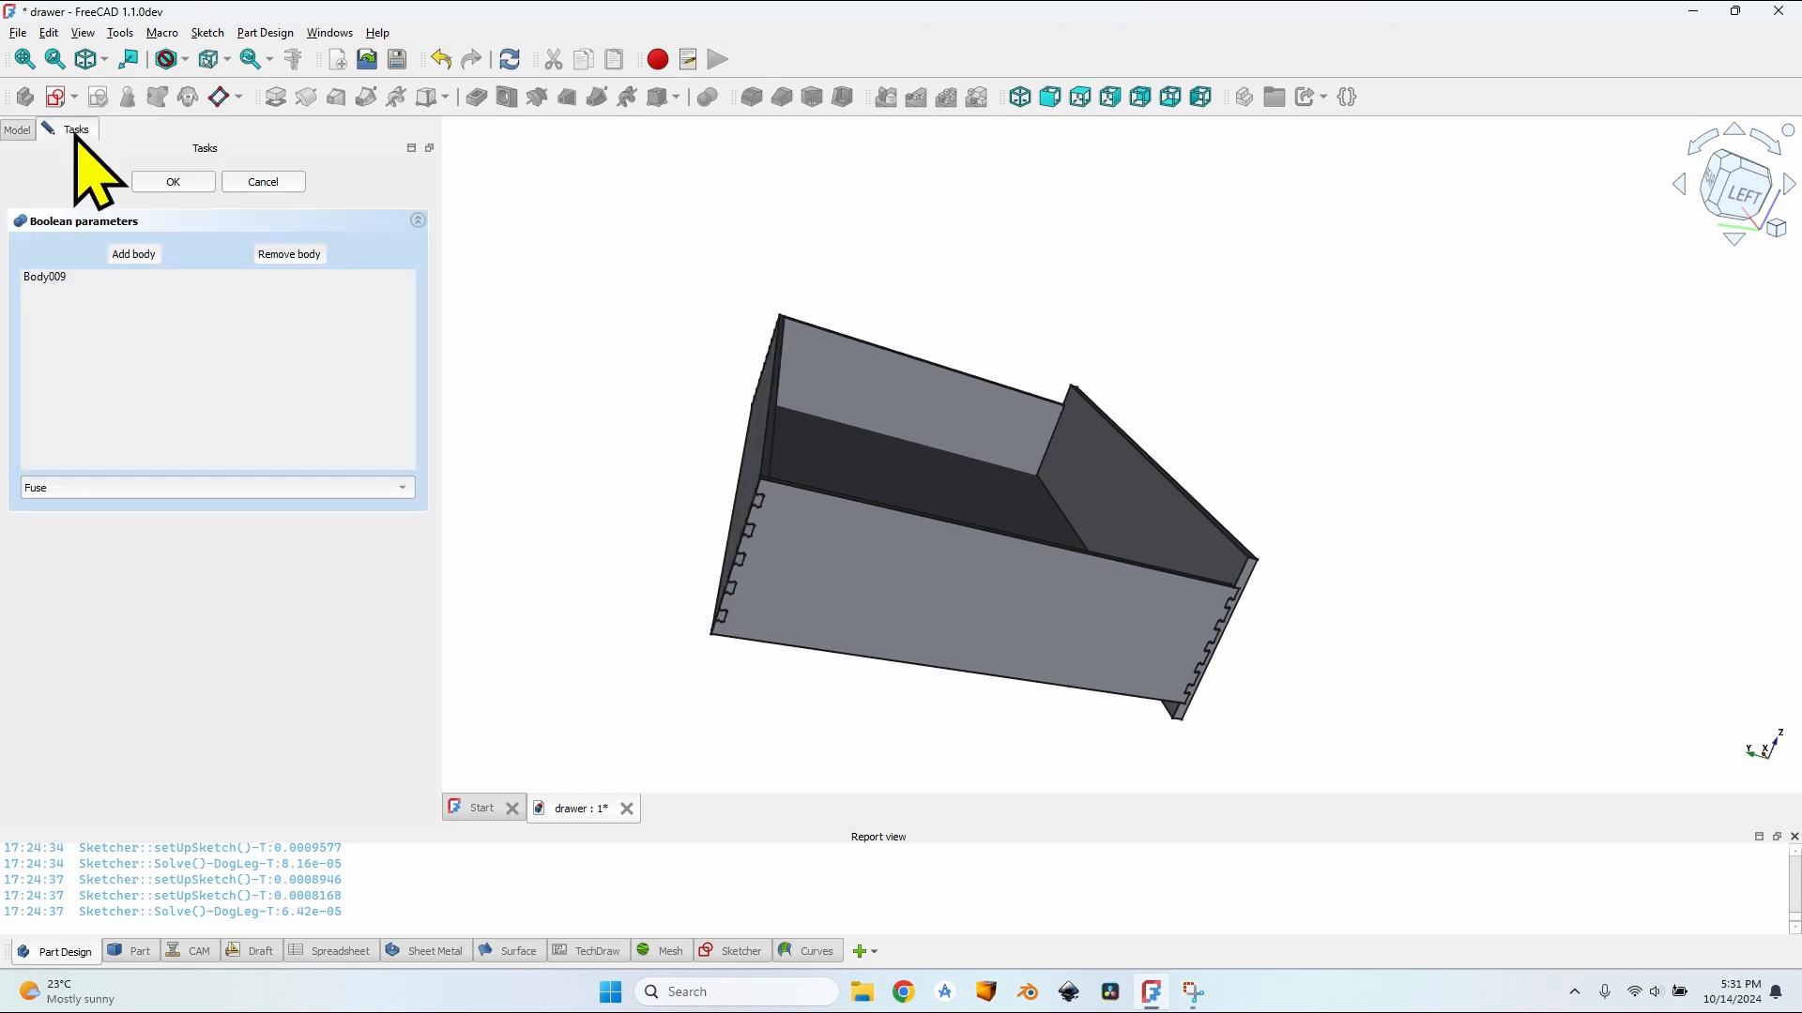
Step: Add the right side and bottom panel clones, Body010 and Body011, to the Back side's Boolean and apply it as a Cut
click(133, 254)
click(32, 130)
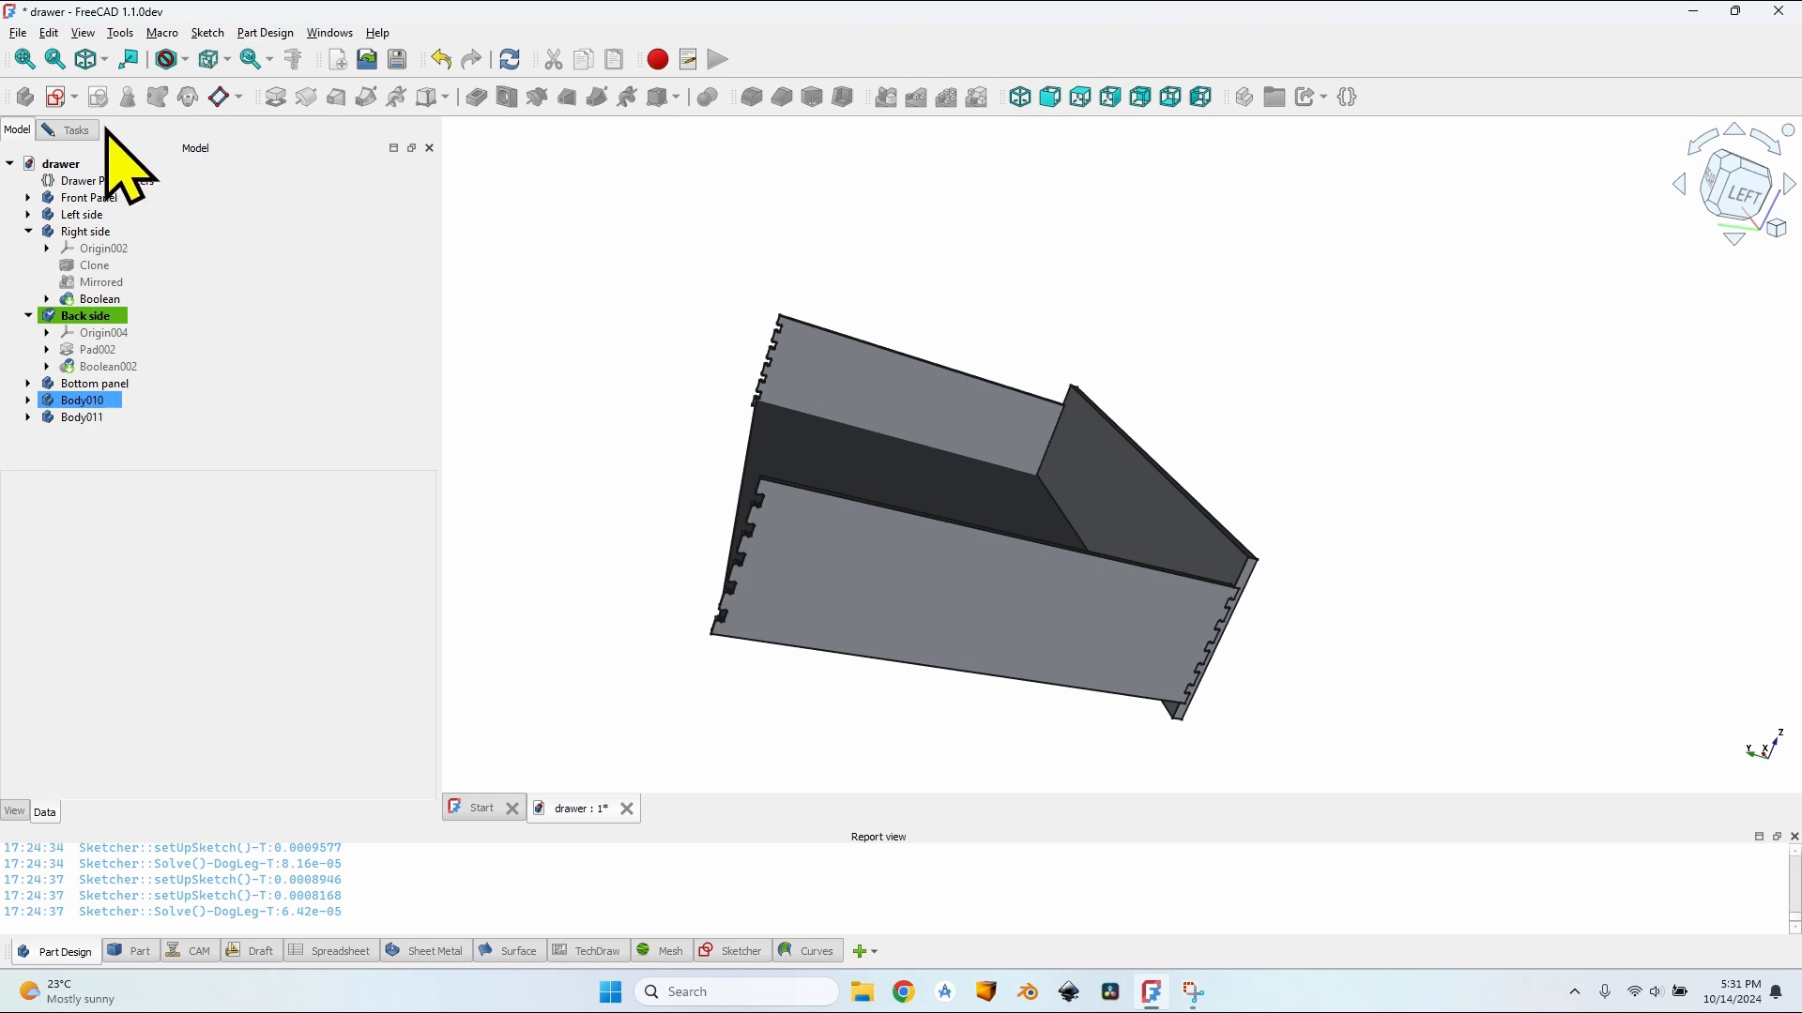
click(134, 253)
click(94, 405)
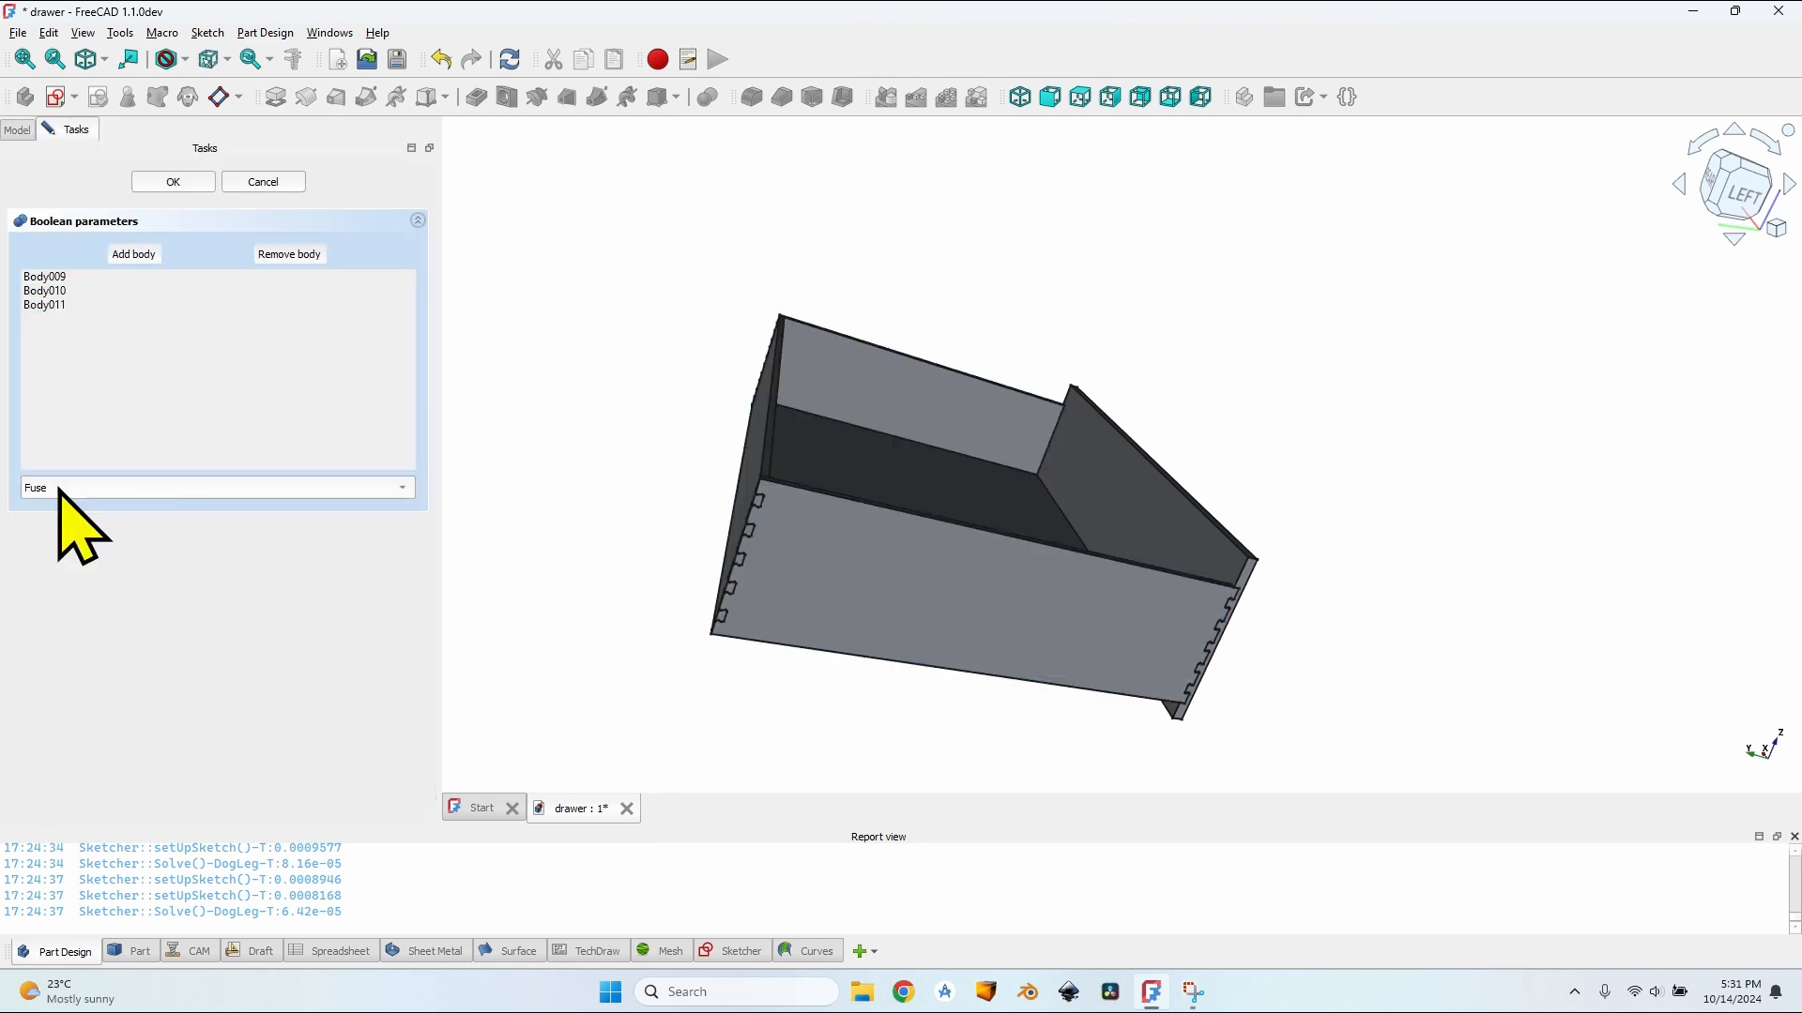
click(59, 488)
click(136, 487)
click(173, 181)
Step: Examine the back panel's dovetail cuts up close and the drawer's side and bottom panels from above
middle_drag(1026, 503, 943, 498)
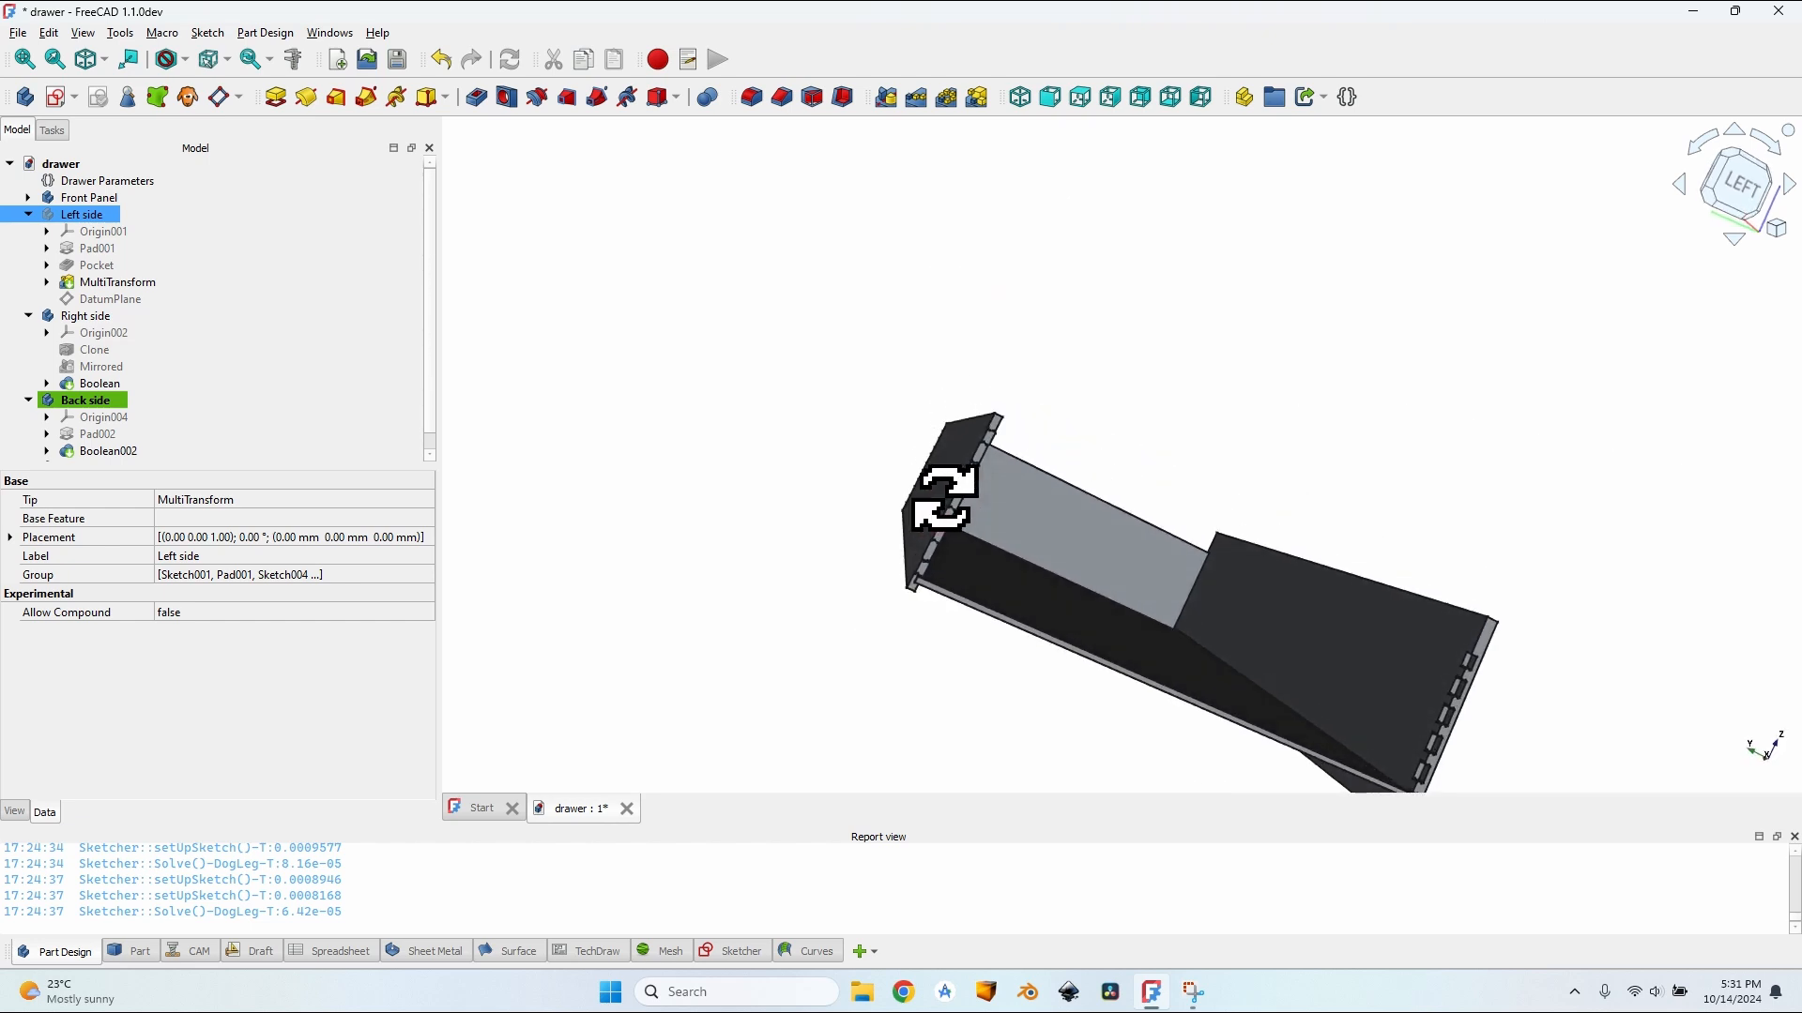
scroll(998, 523, up, 6)
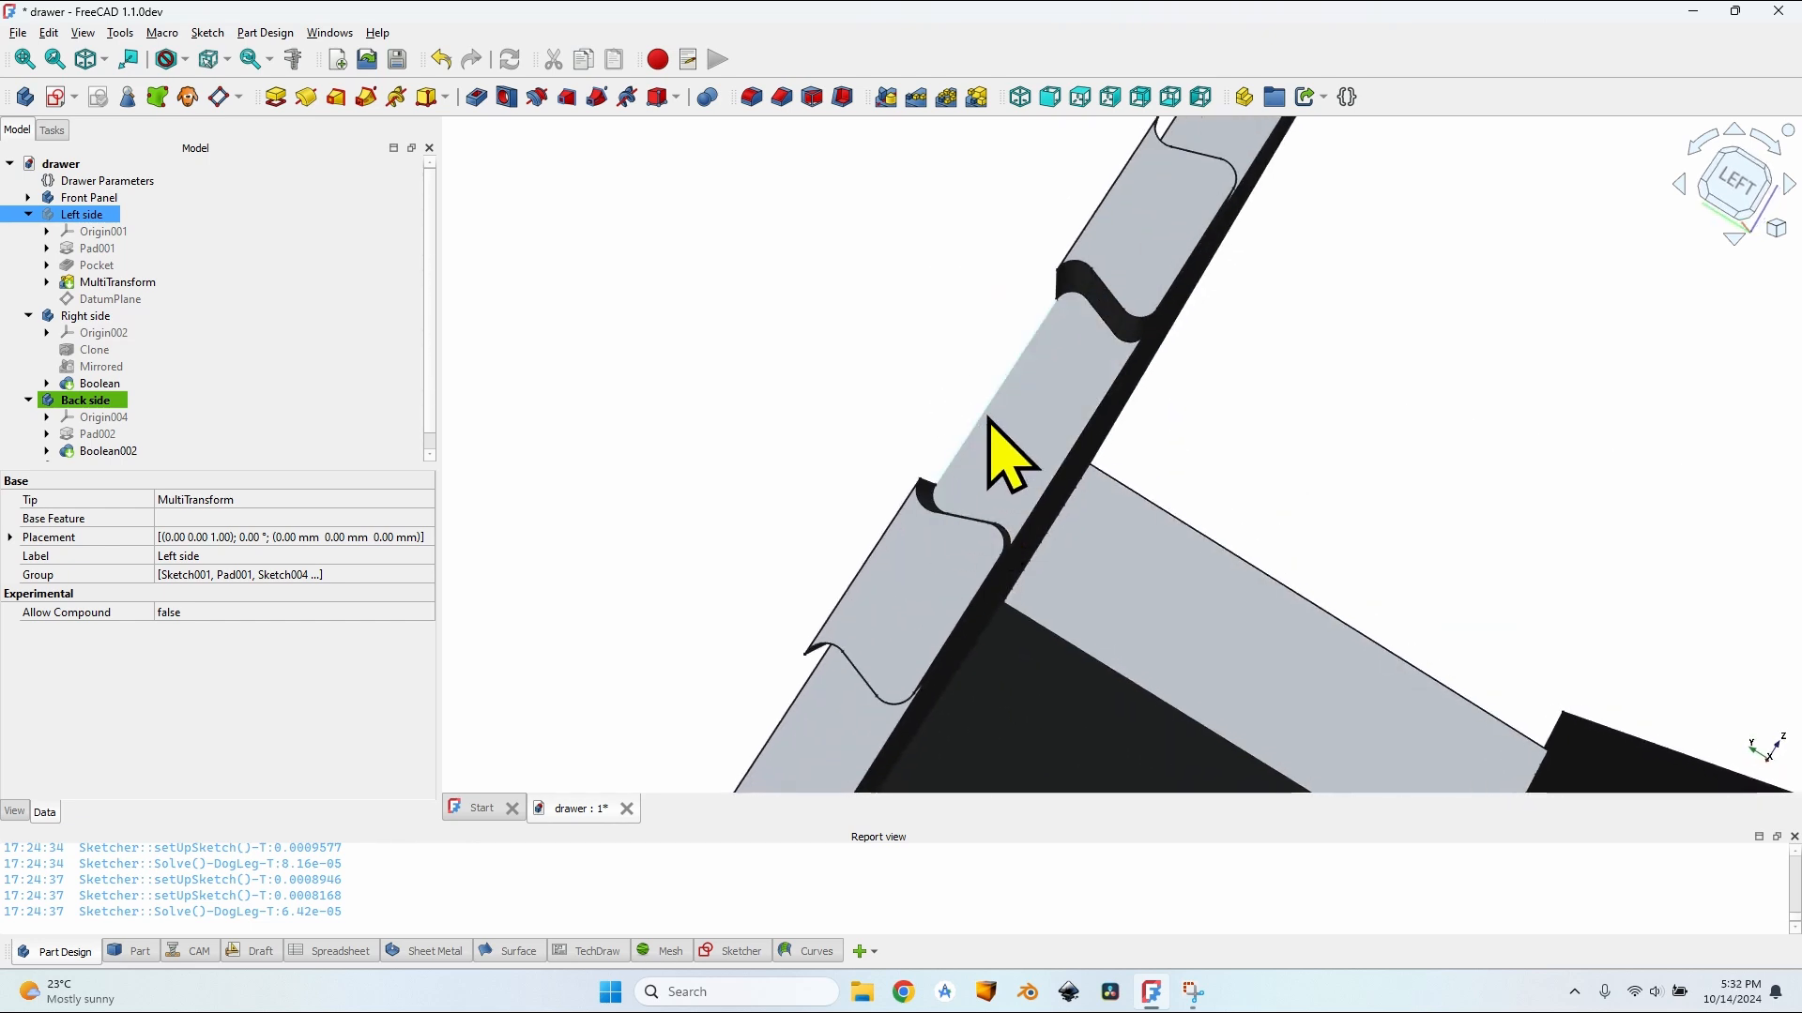
scroll(987, 418, down, 8)
middle_drag(953, 378, 1042, 369)
scroll(929, 382, down, 6)
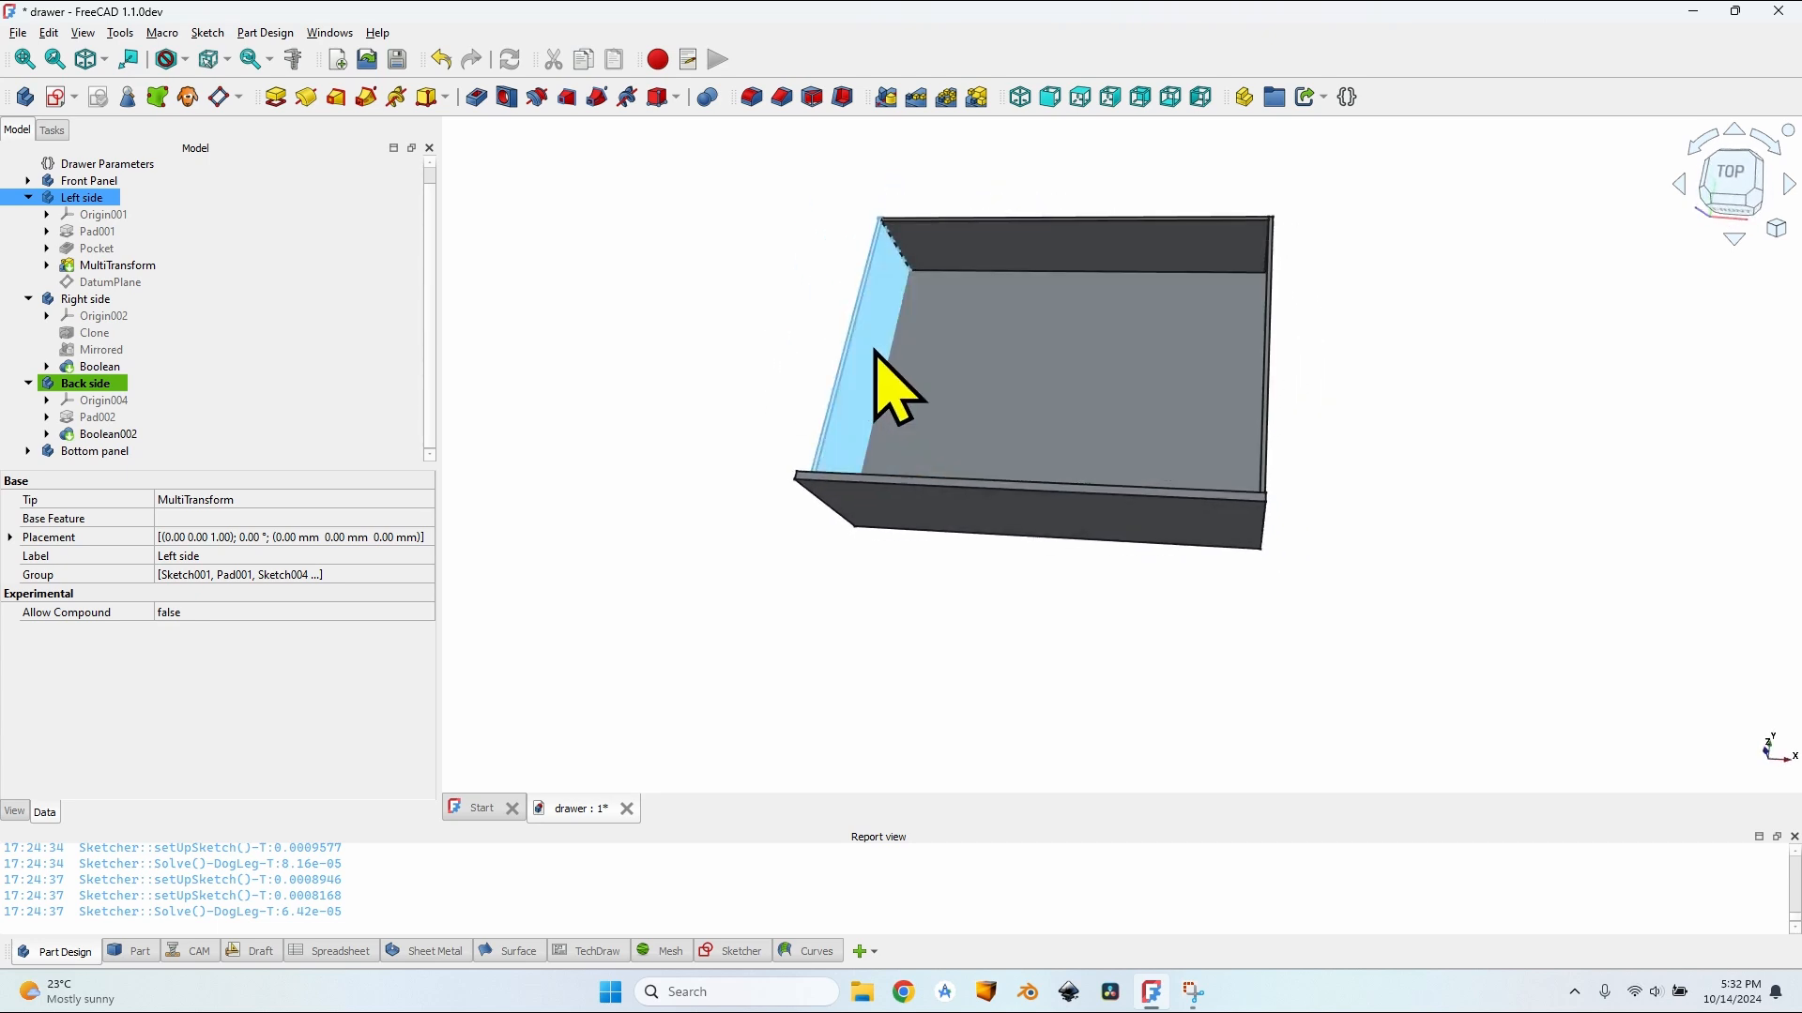
middle_drag(1267, 353, 1231, 366)
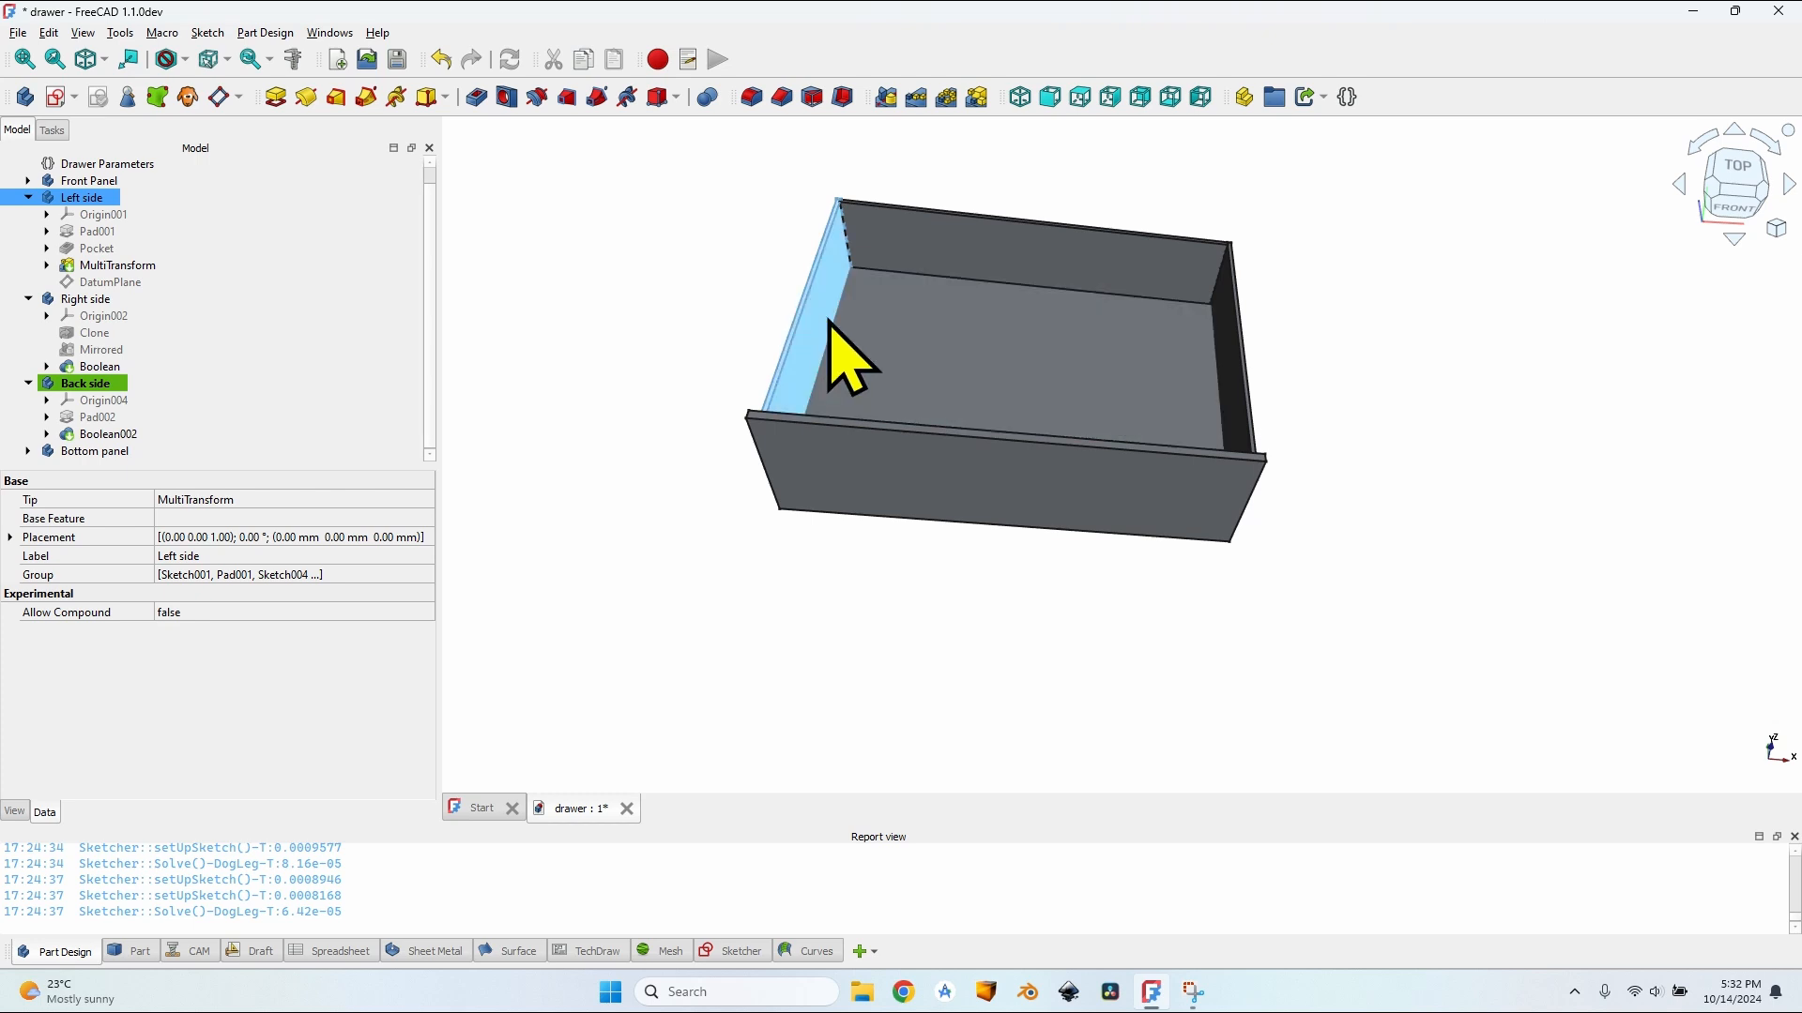
scroll(1166, 344, up, 3)
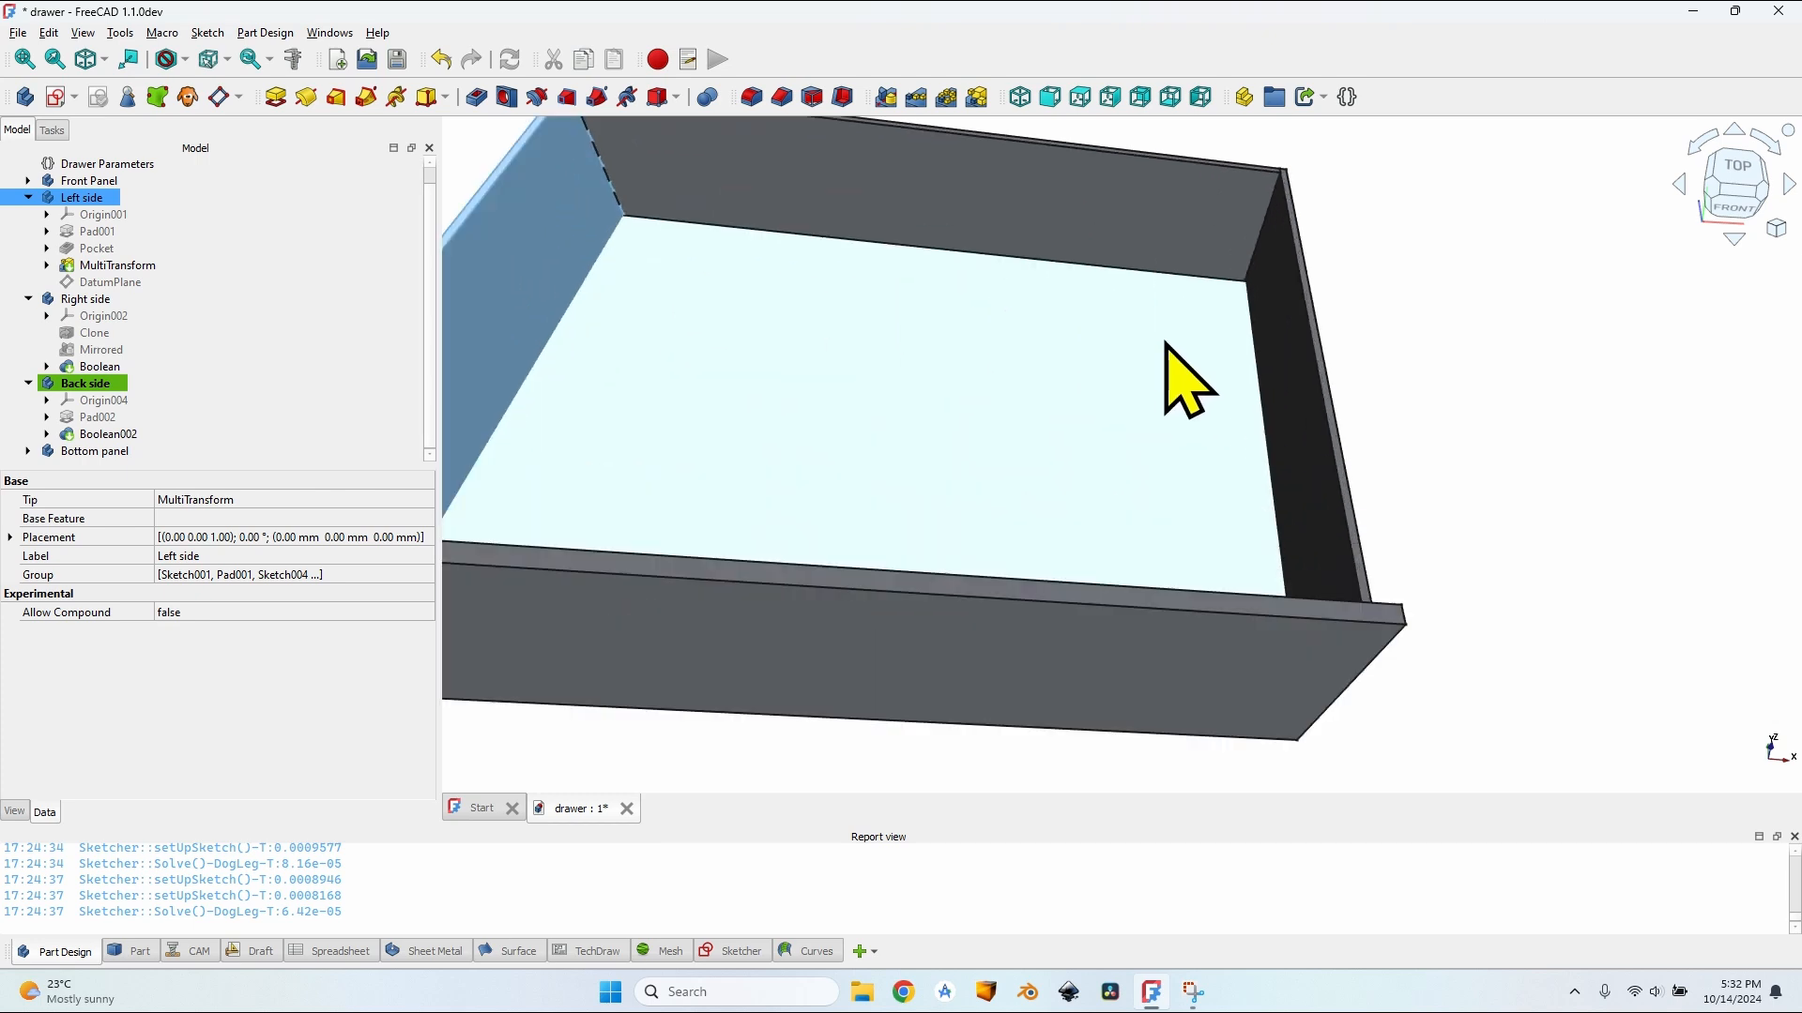
Step: Create another clone of the bottom panel for cutting the left side
click(700, 382)
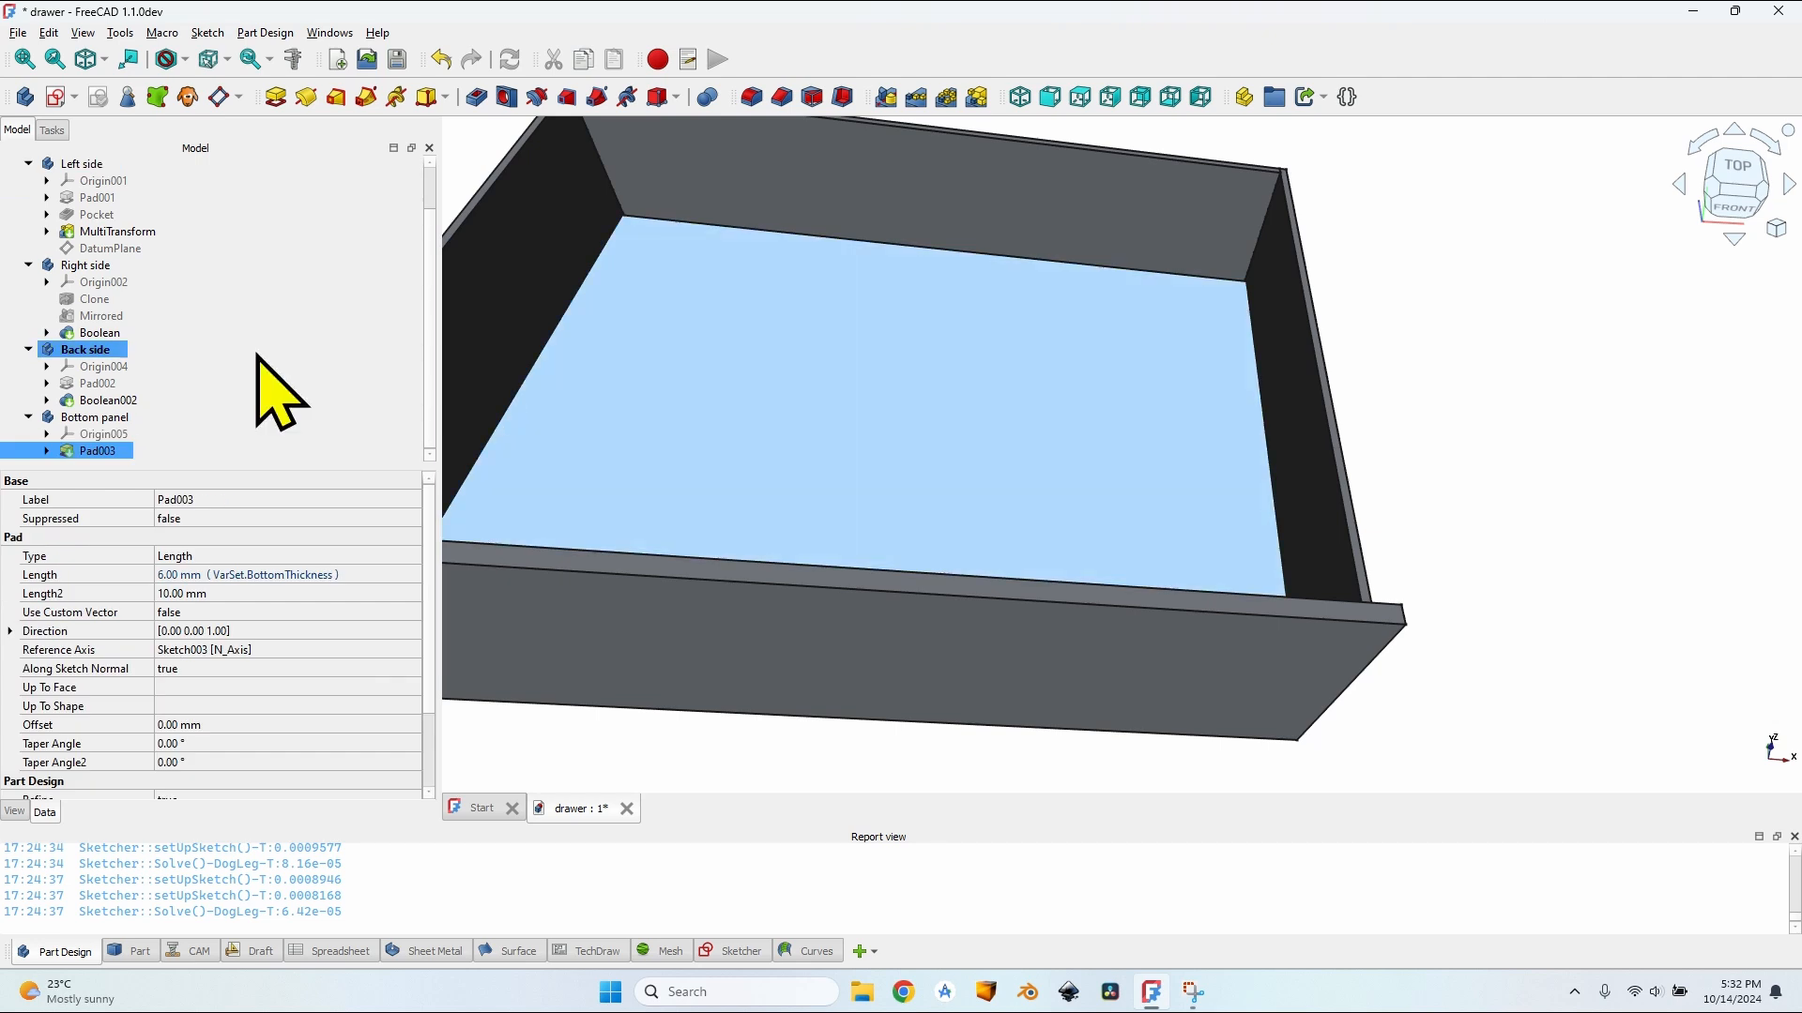
click(93, 417)
click(188, 98)
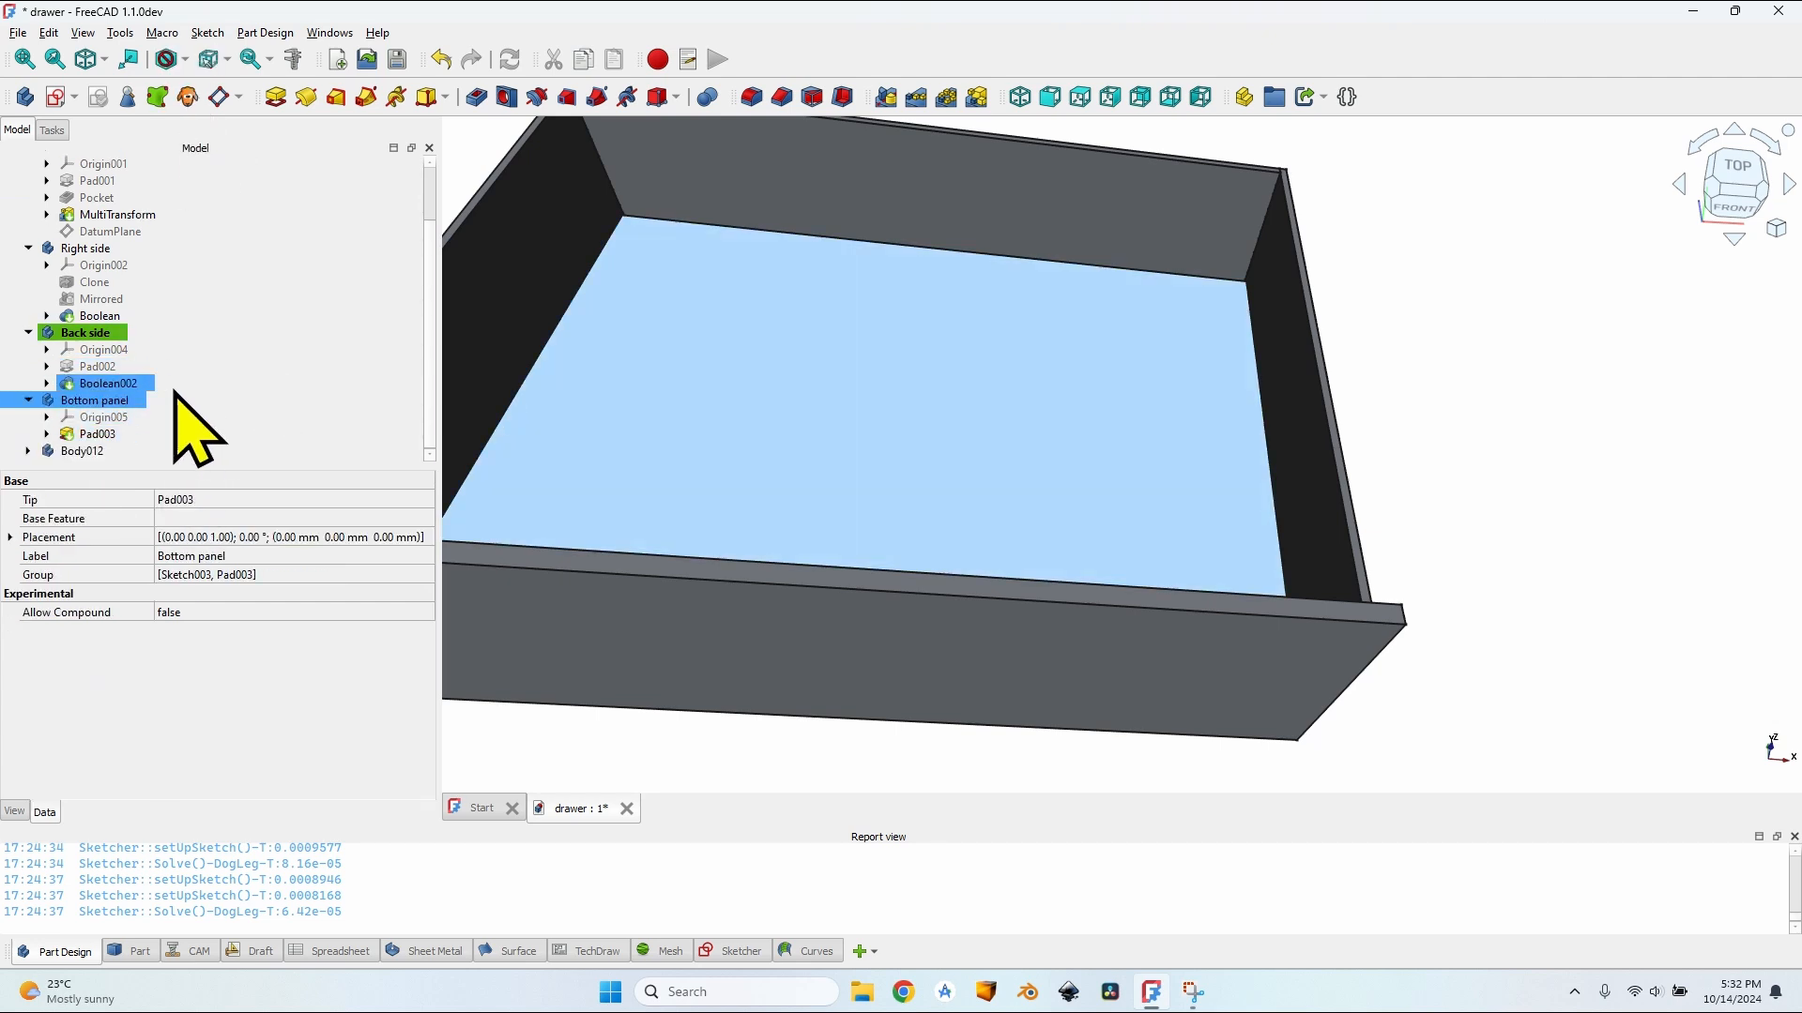
click(67, 454)
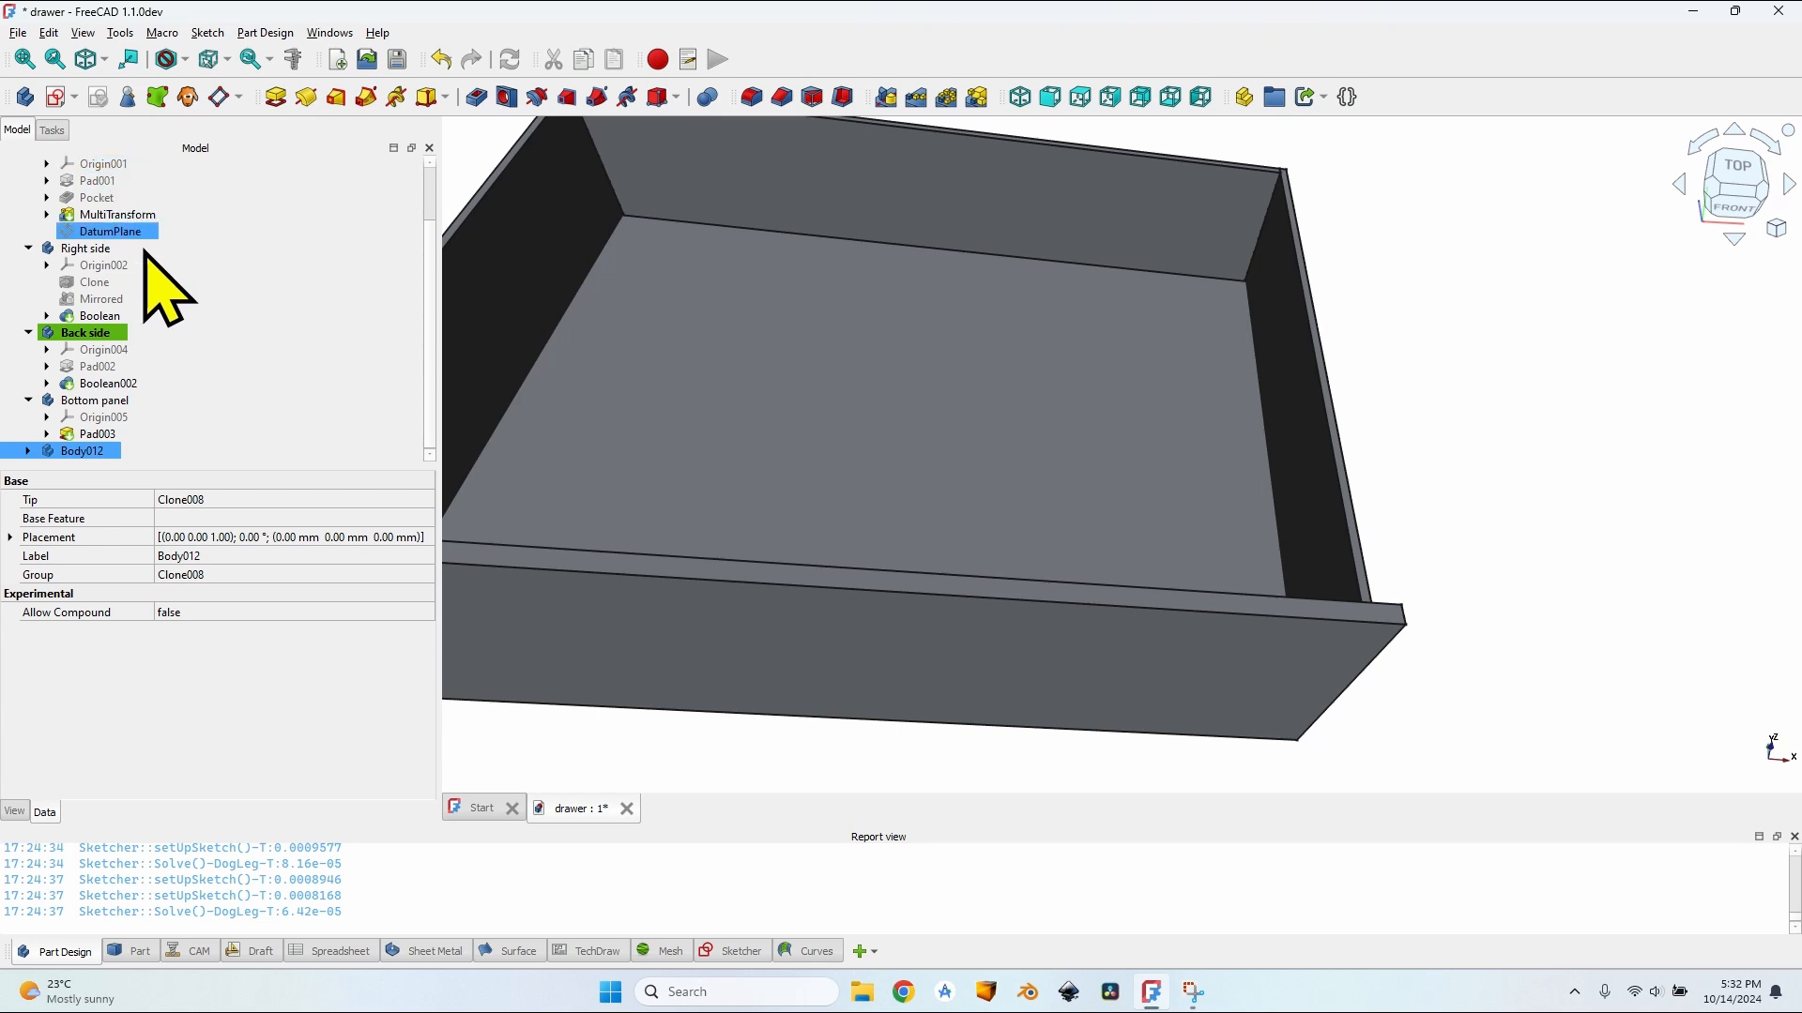
click(47, 317)
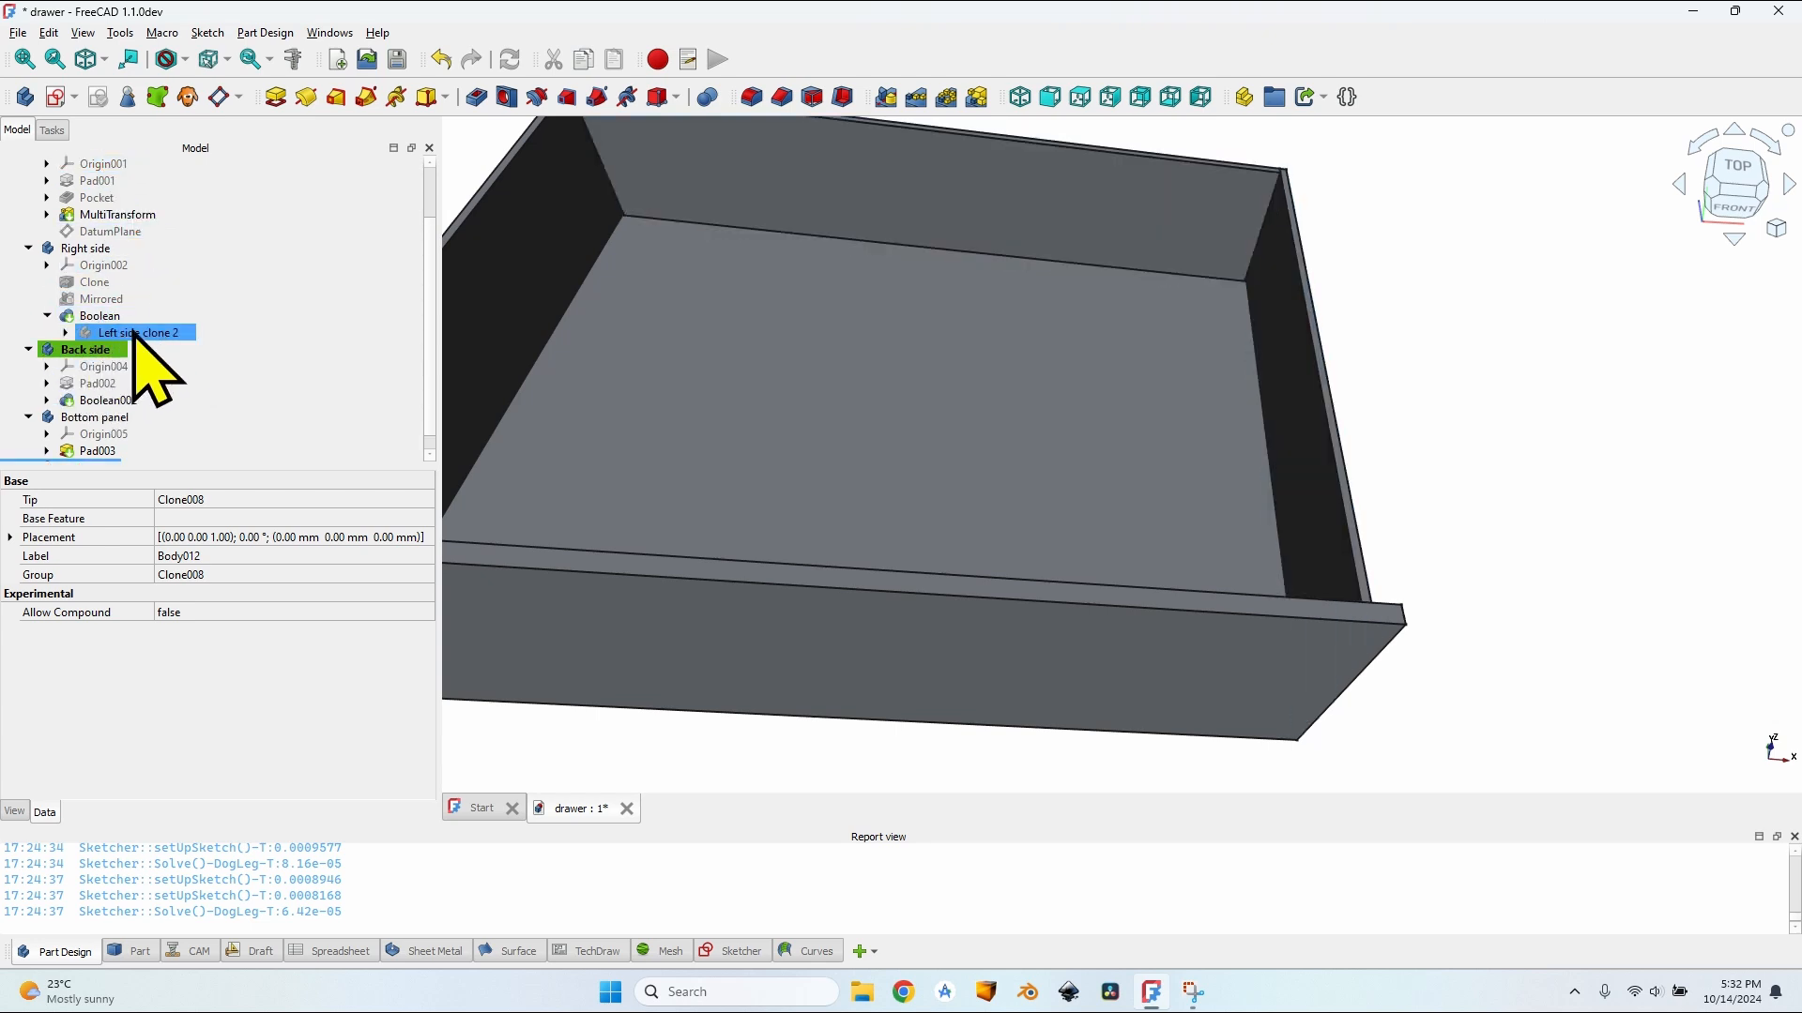
click(48, 316)
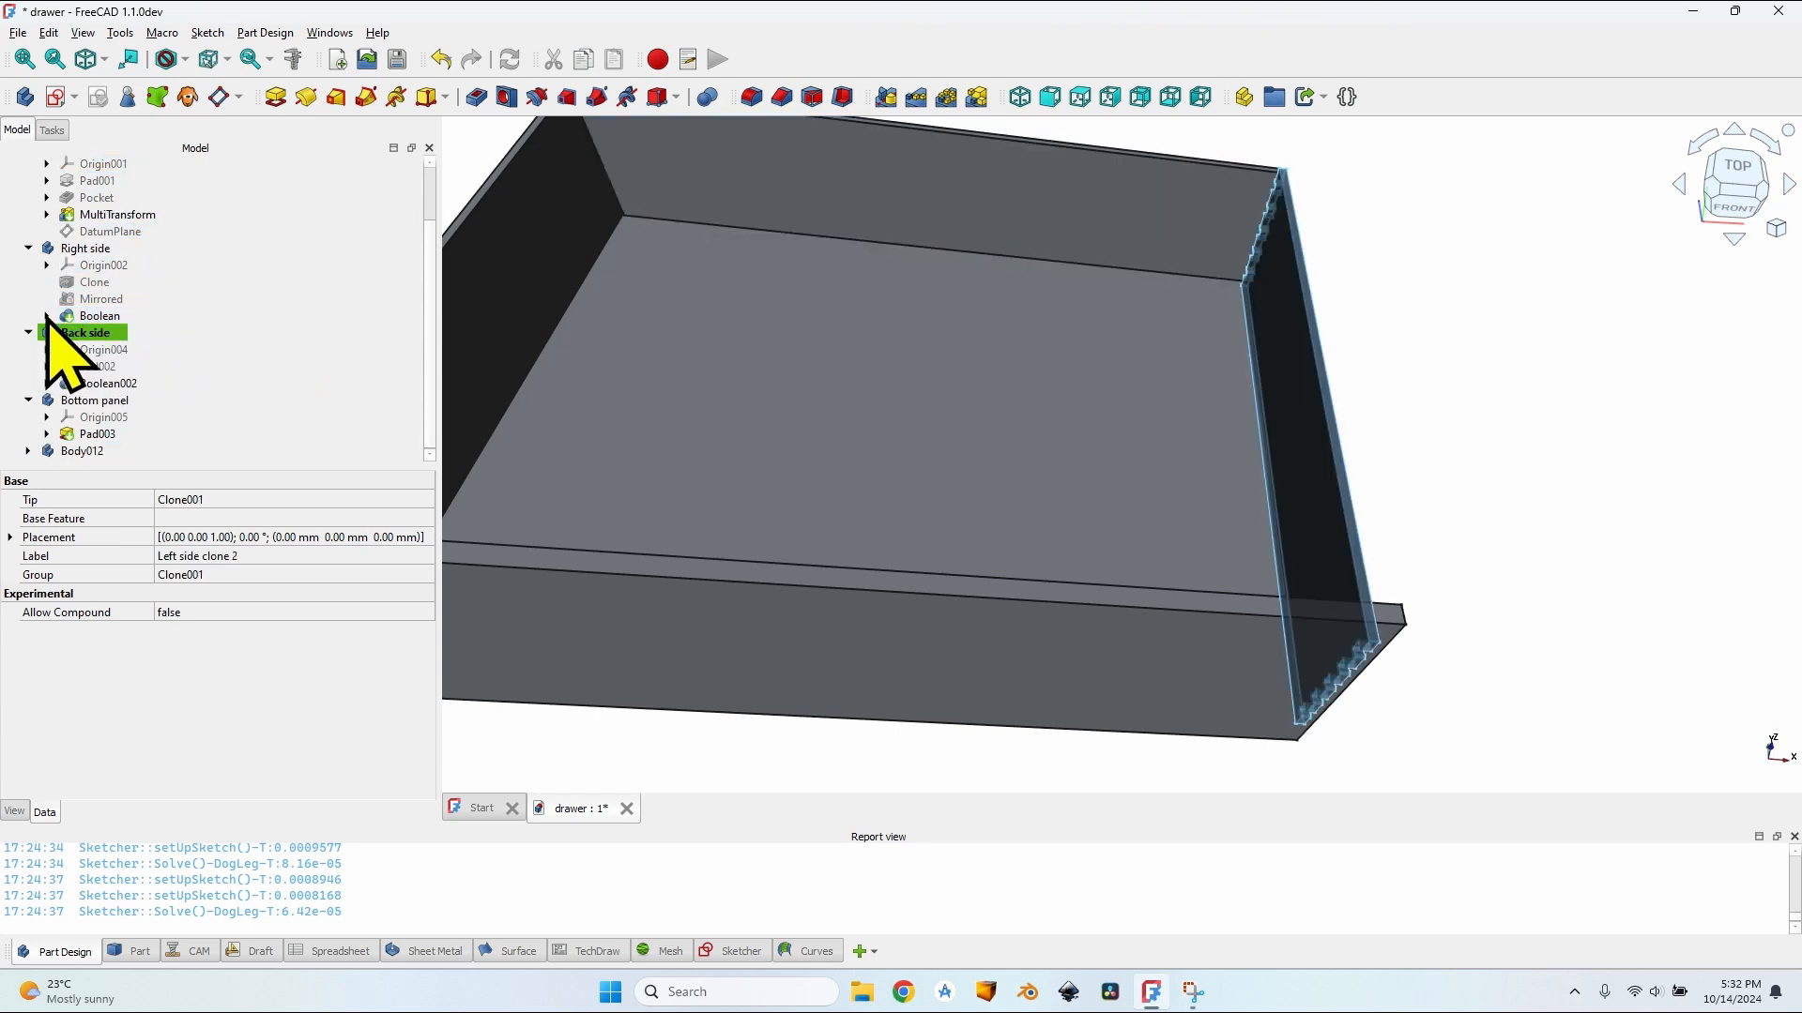
click(87, 450)
Step: Make the Left side the active body
scroll(770, 347, down, 3)
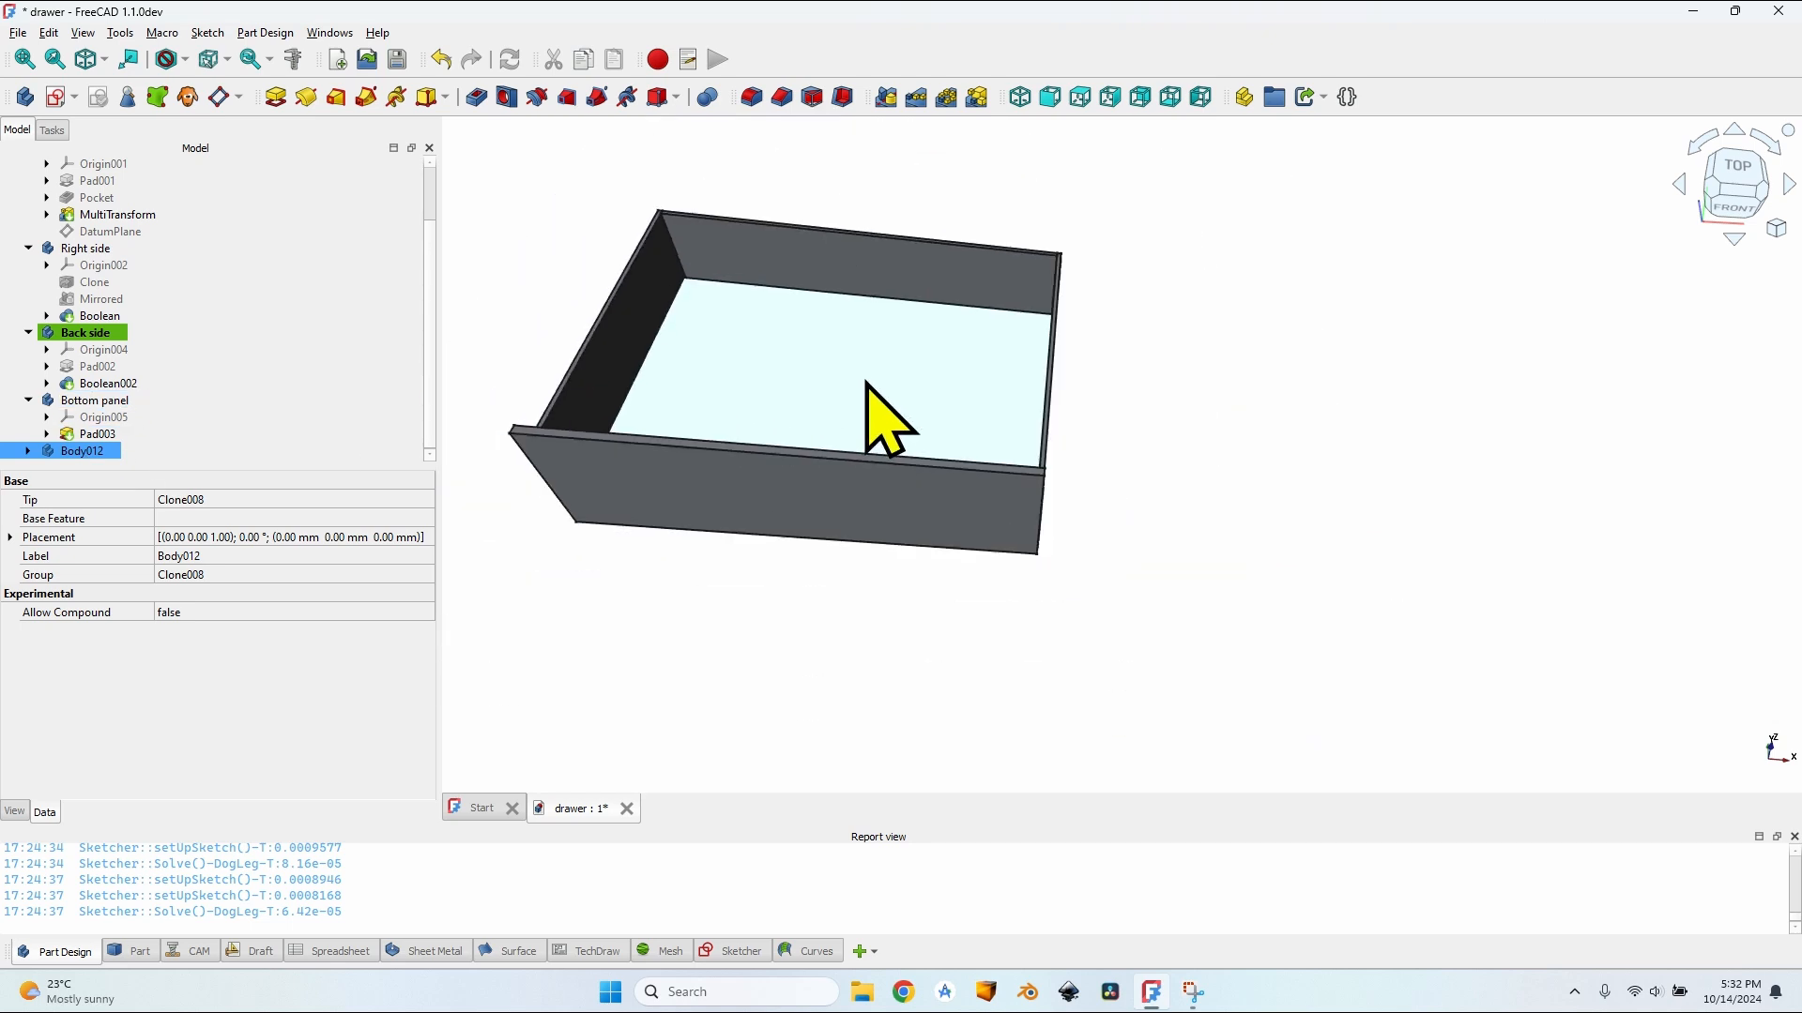
middle_drag(956, 396, 876, 401)
scroll(117, 239, up, 2)
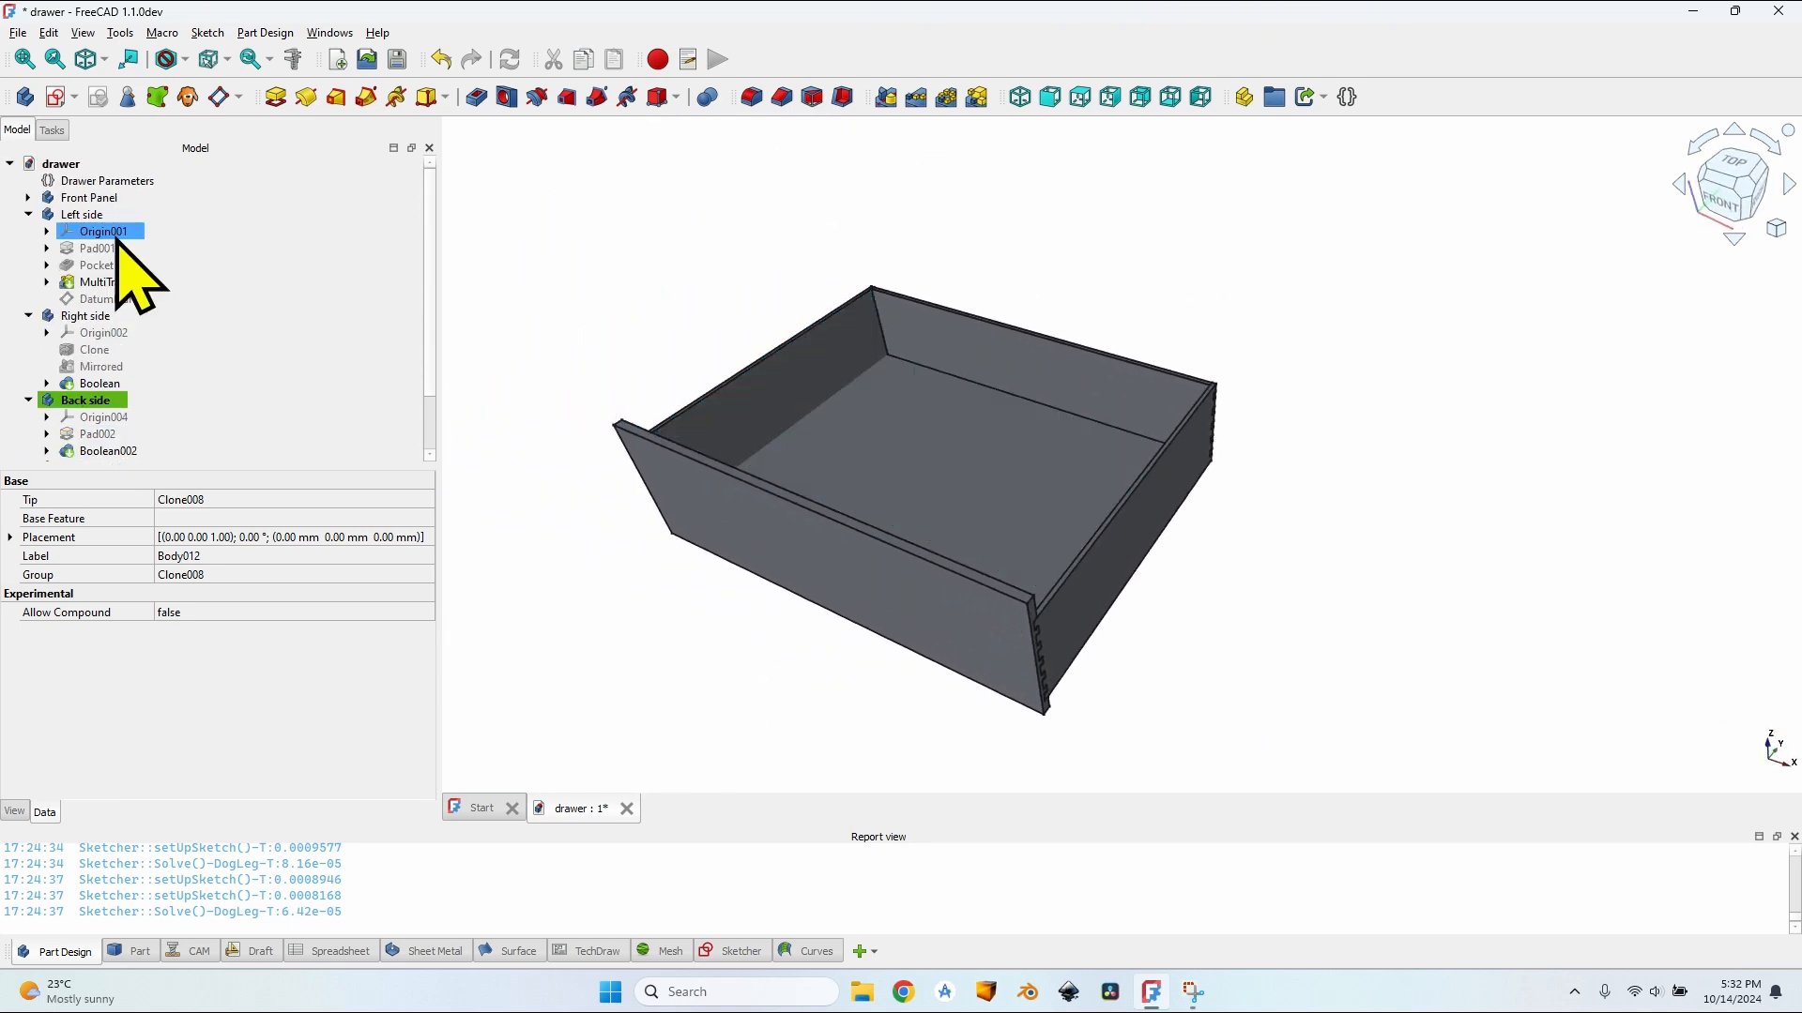
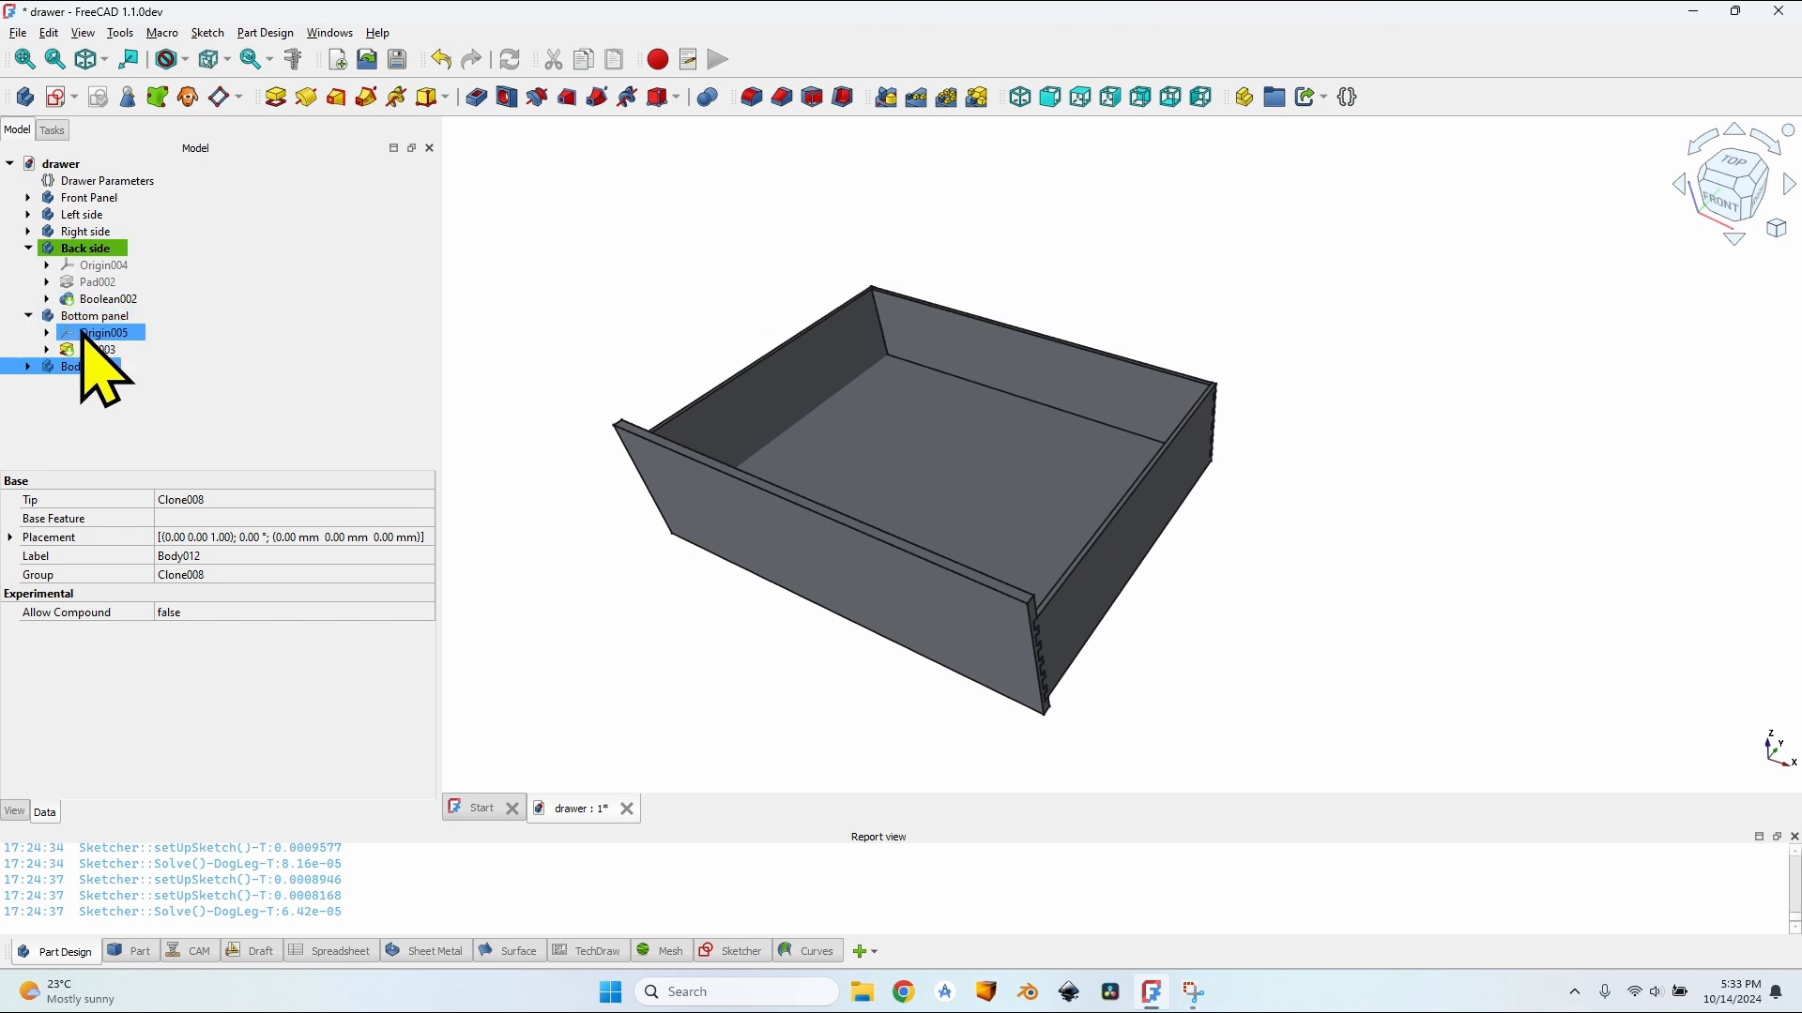
scroll(764, 423, up, 2)
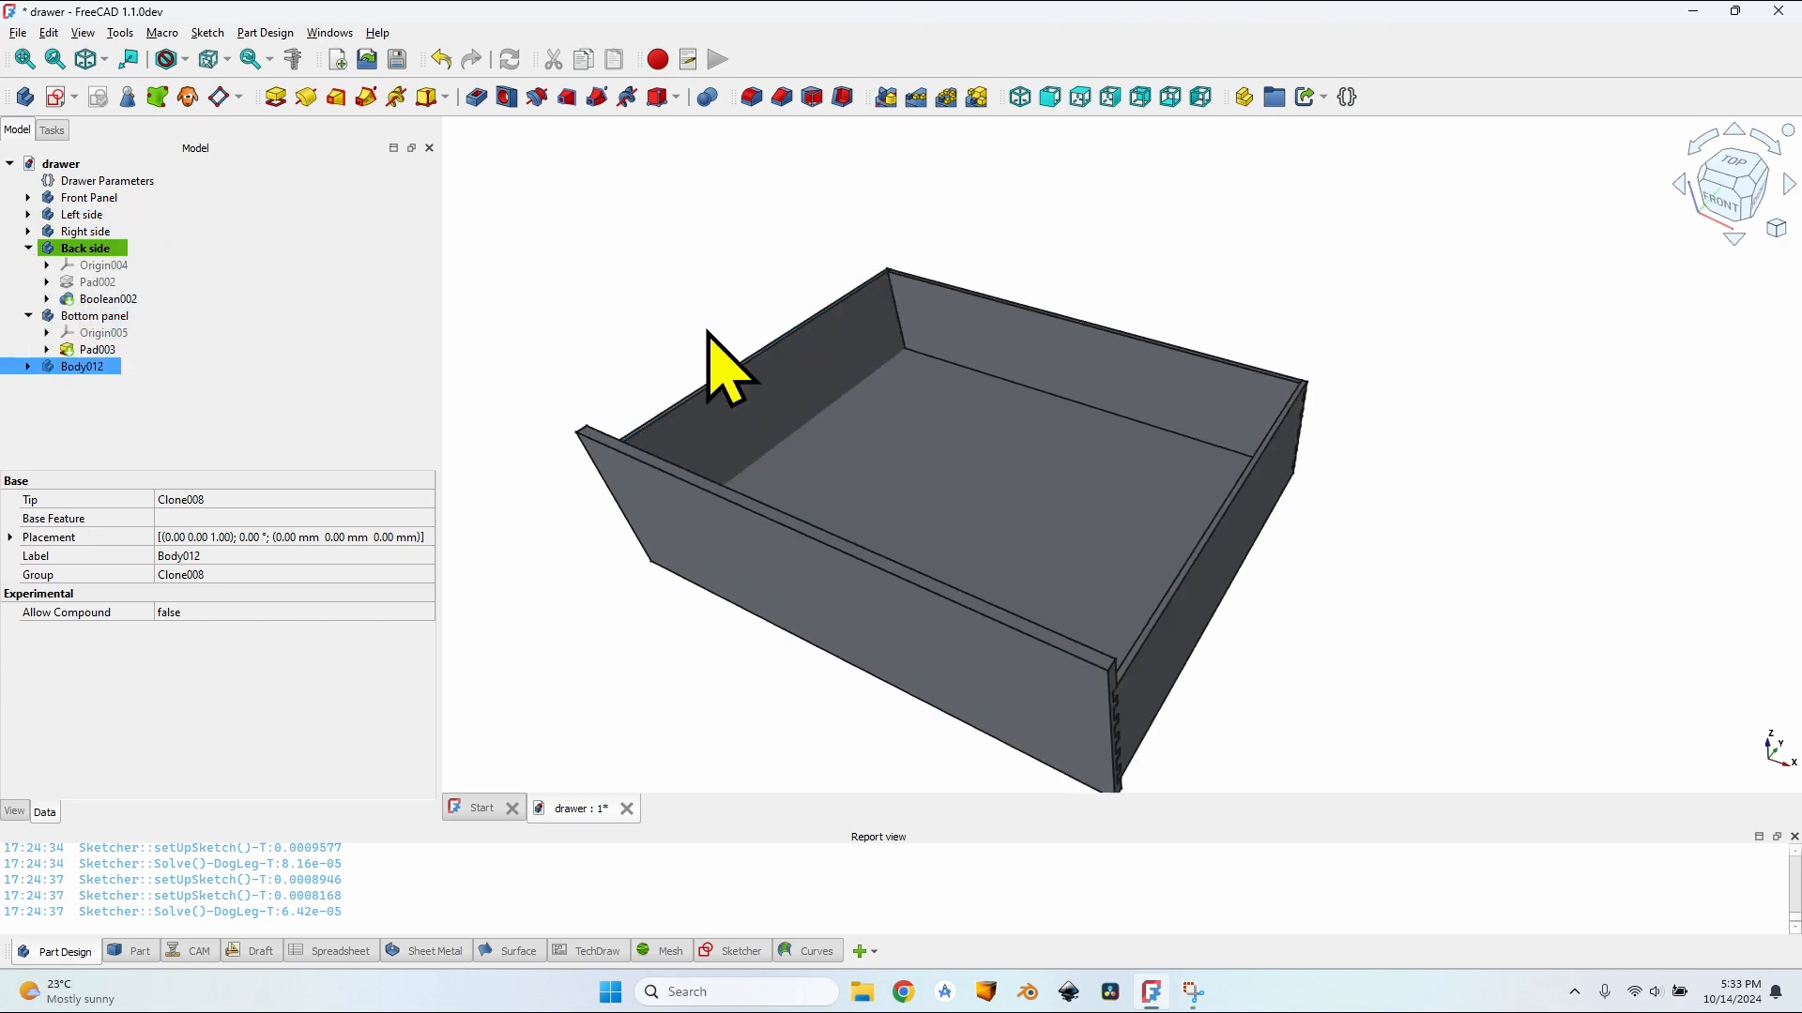
mouse_move(716, 354)
middle_down()
mouse_move(788, 346)
mouse_move(748, 347)
middle_up()
click(845, 386)
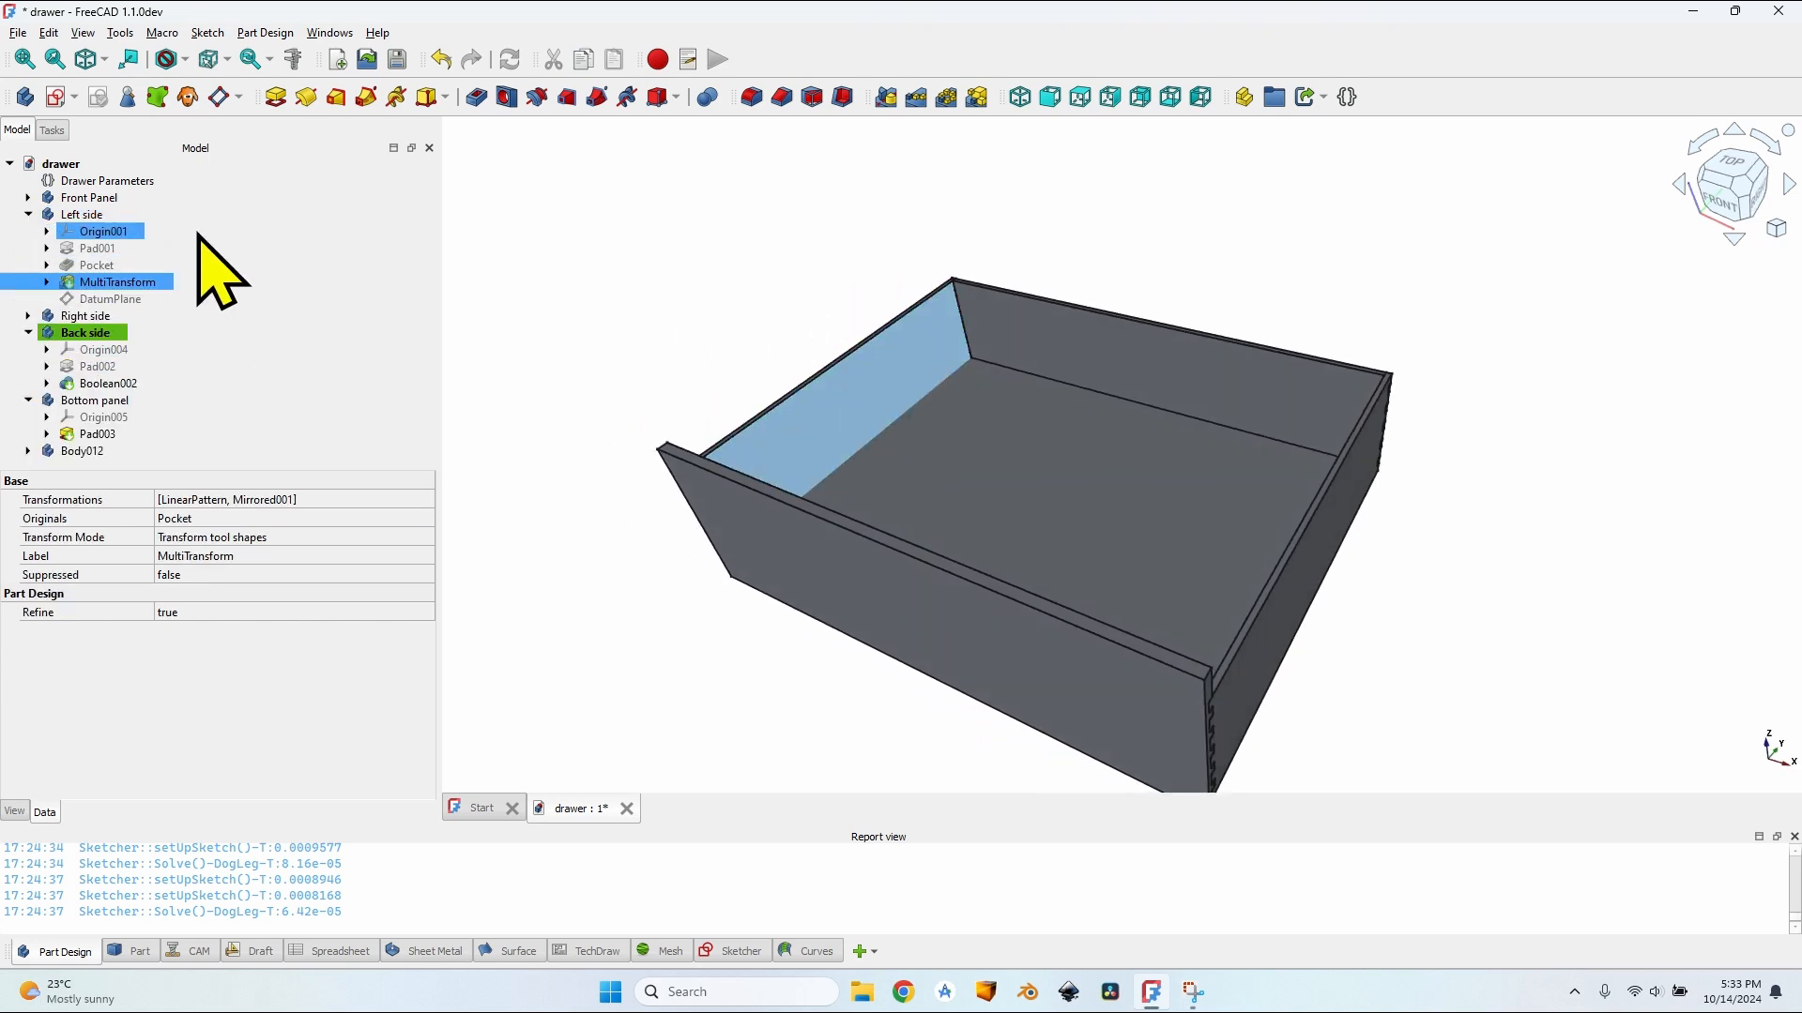
right_click(74, 212)
click(188, 218)
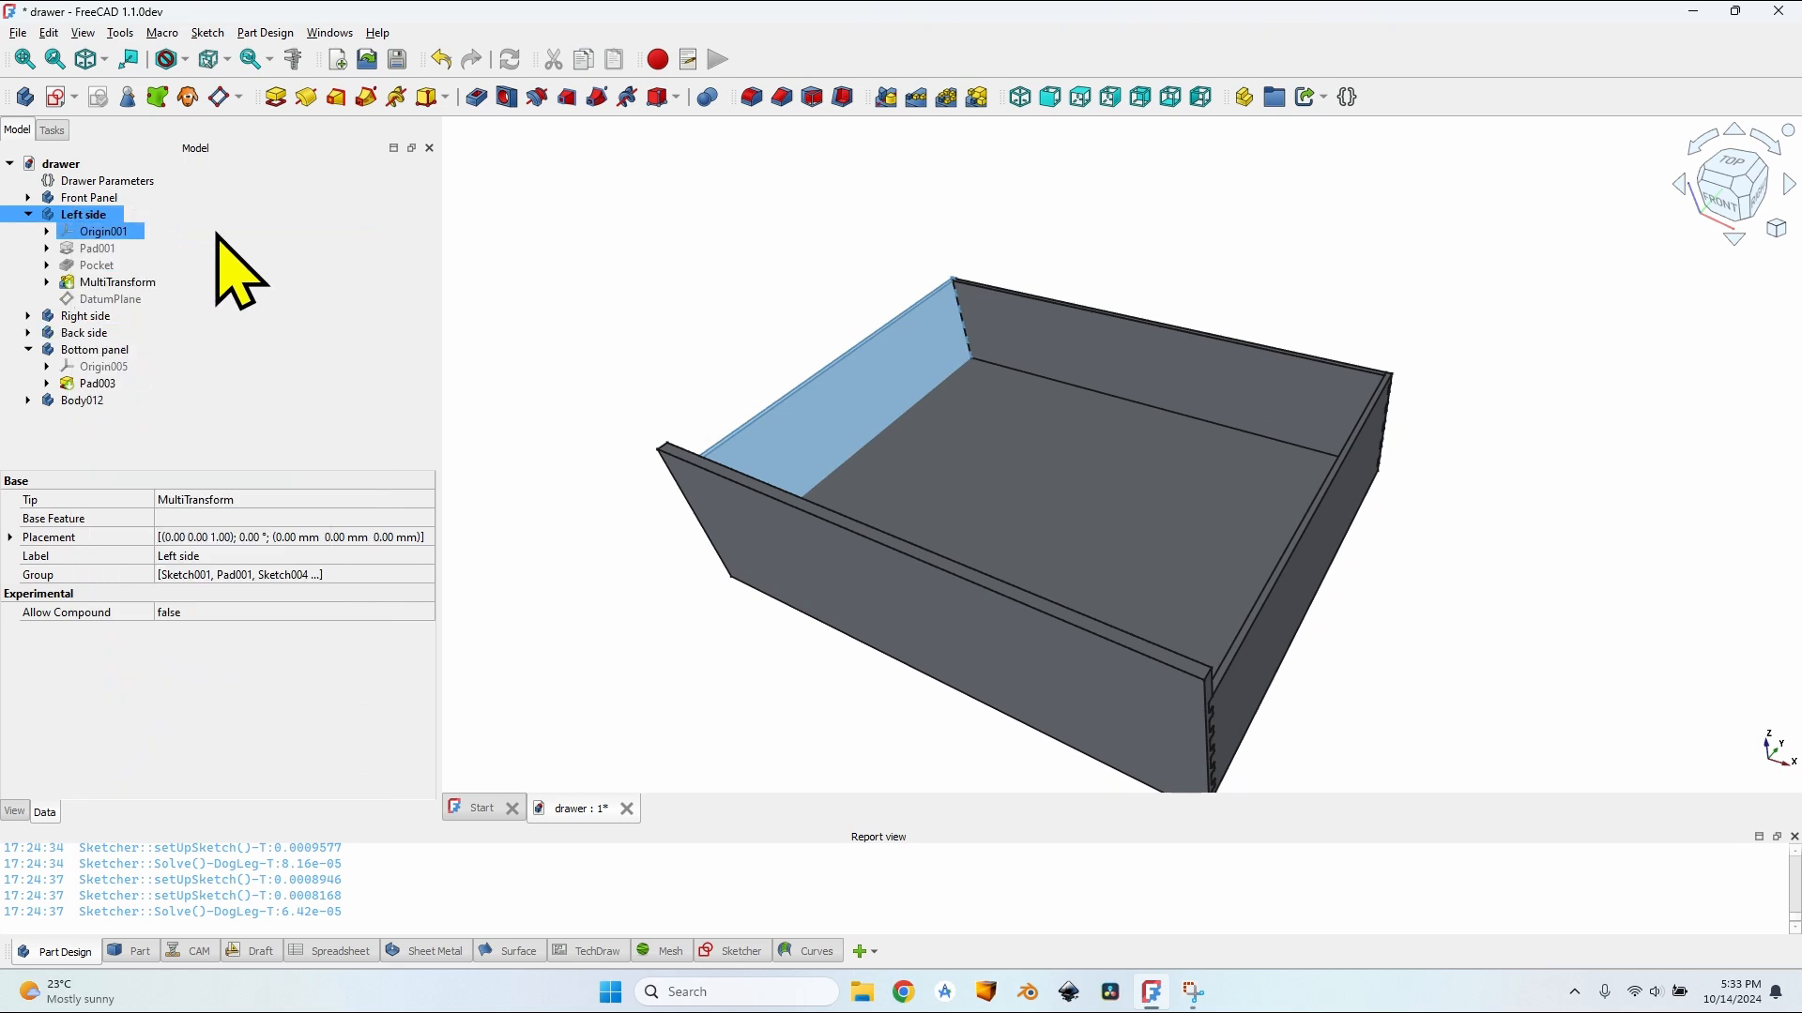
Step: Cut the bottom panel's clone, Body012, from the Left side with a Boolean operation
click(707, 96)
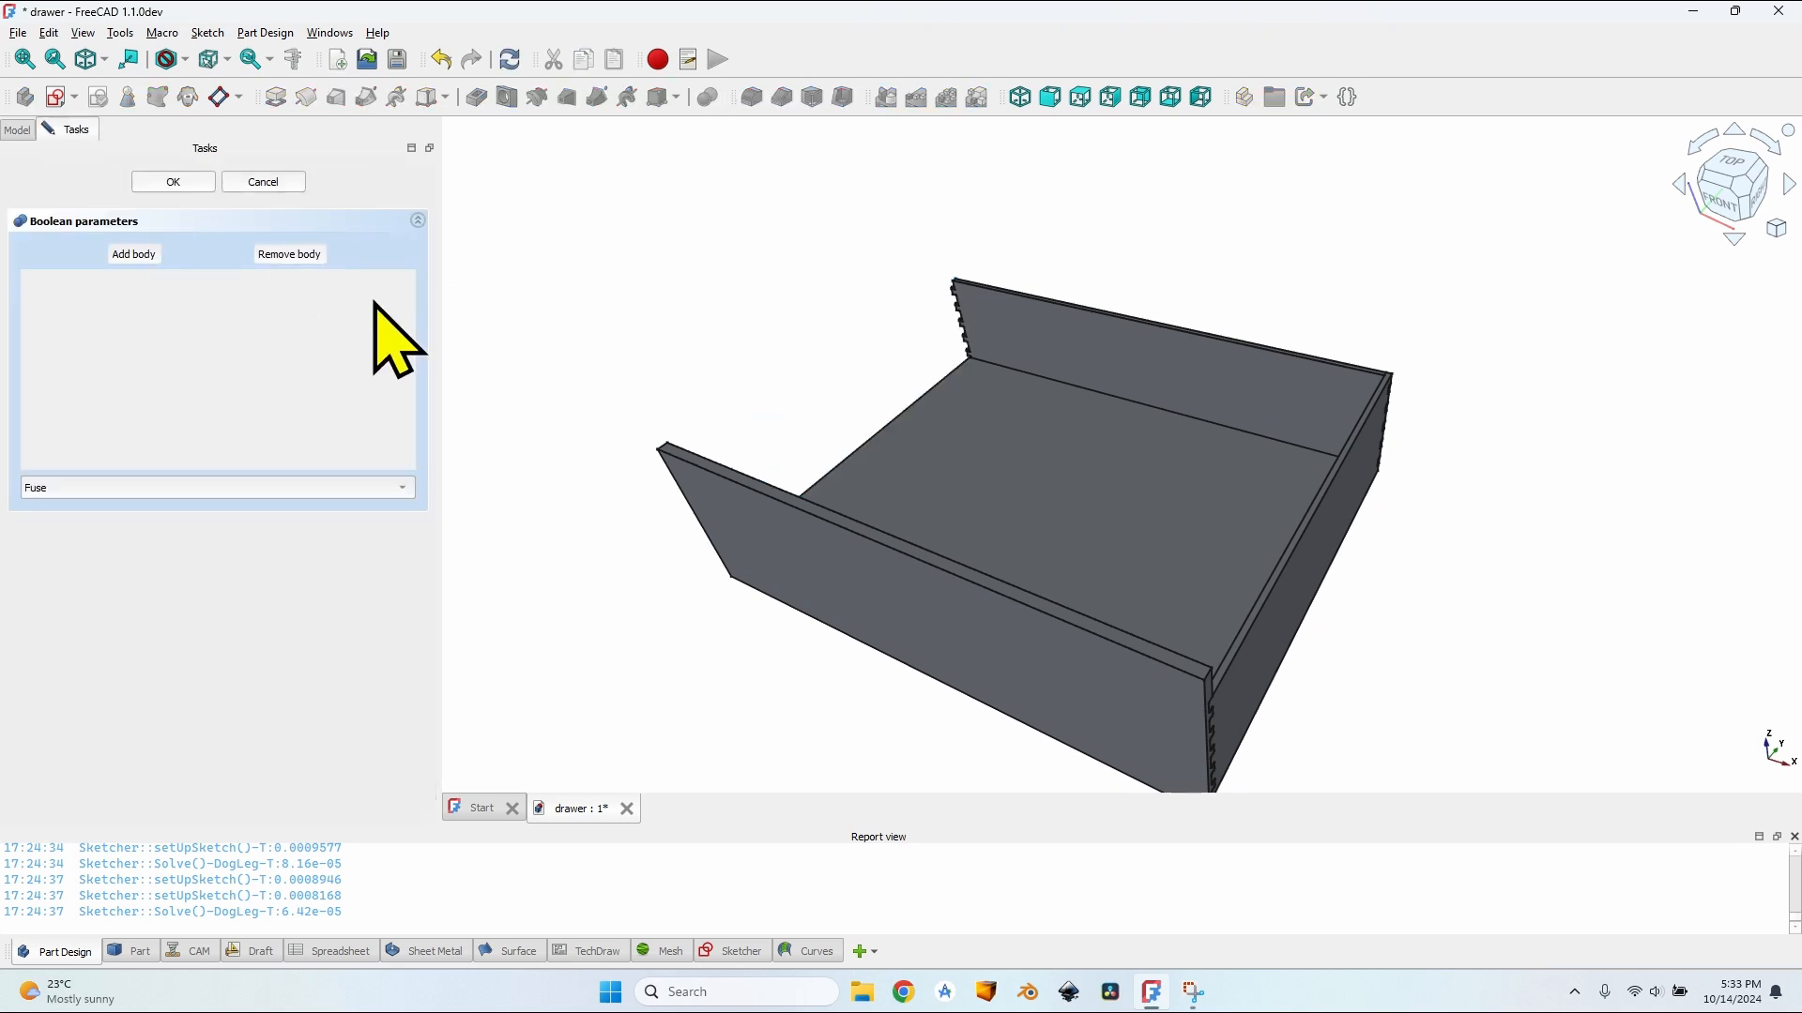
click(16, 128)
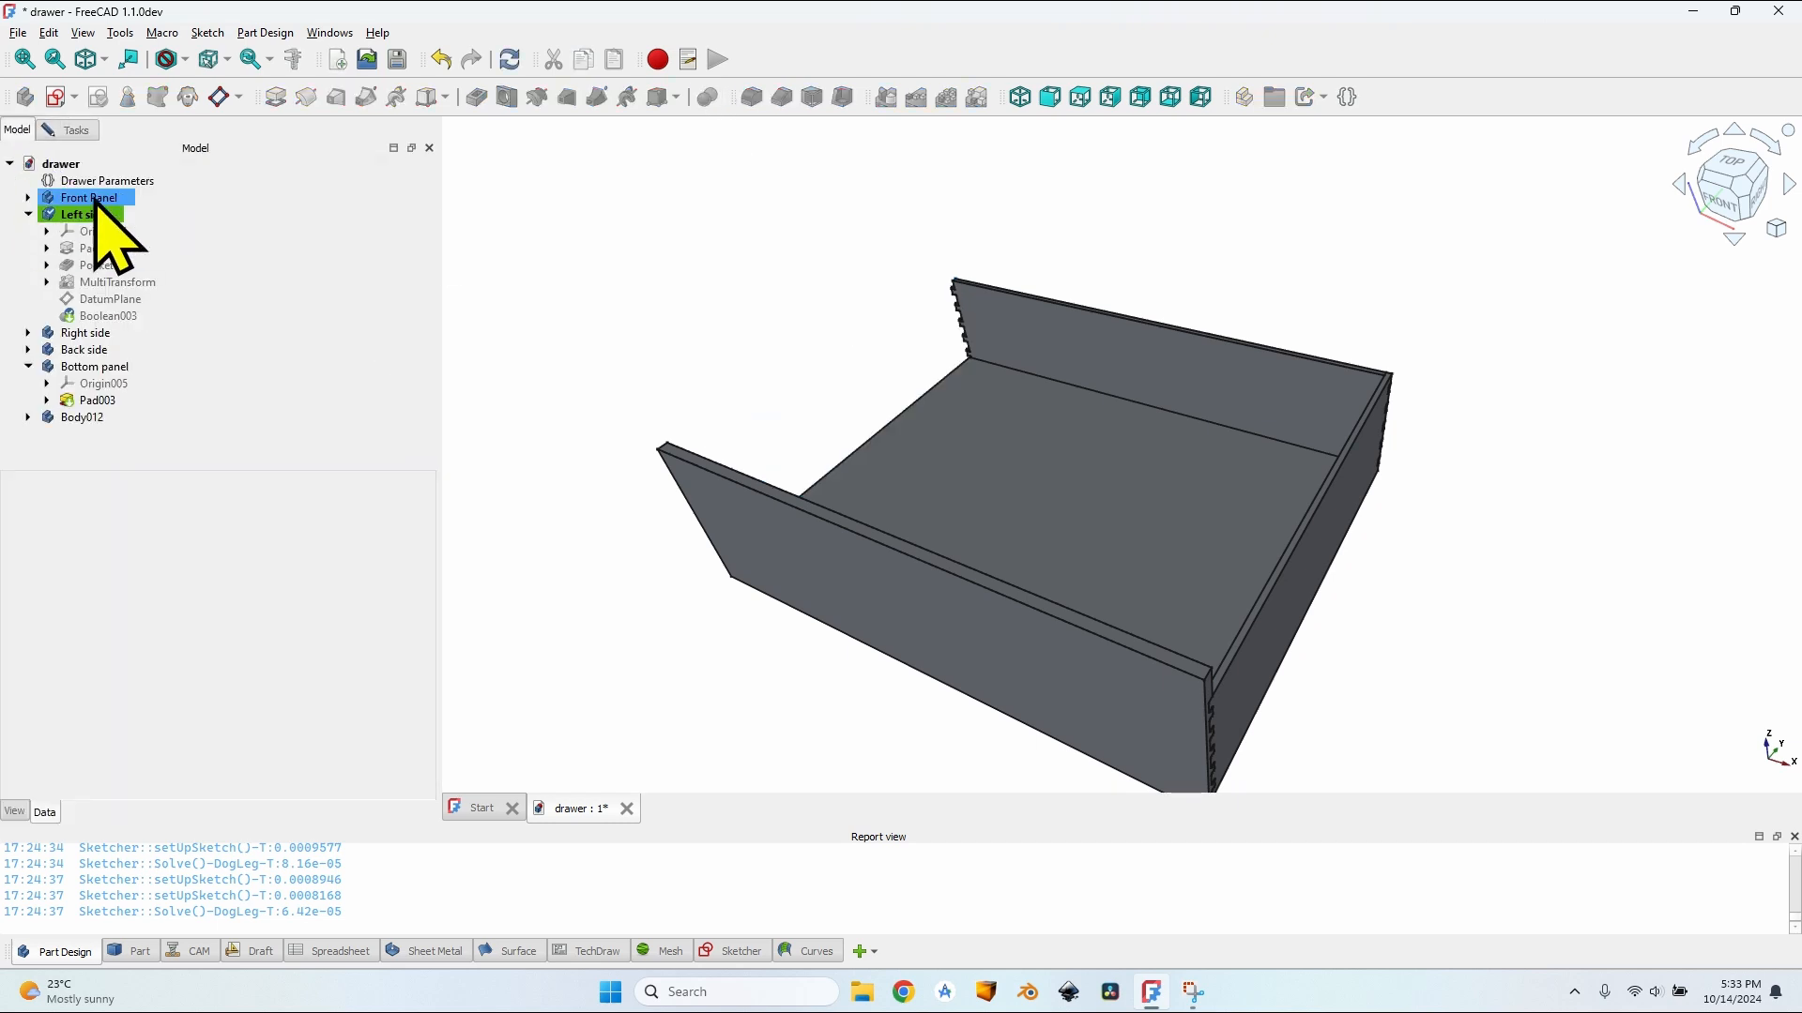
click(86, 418)
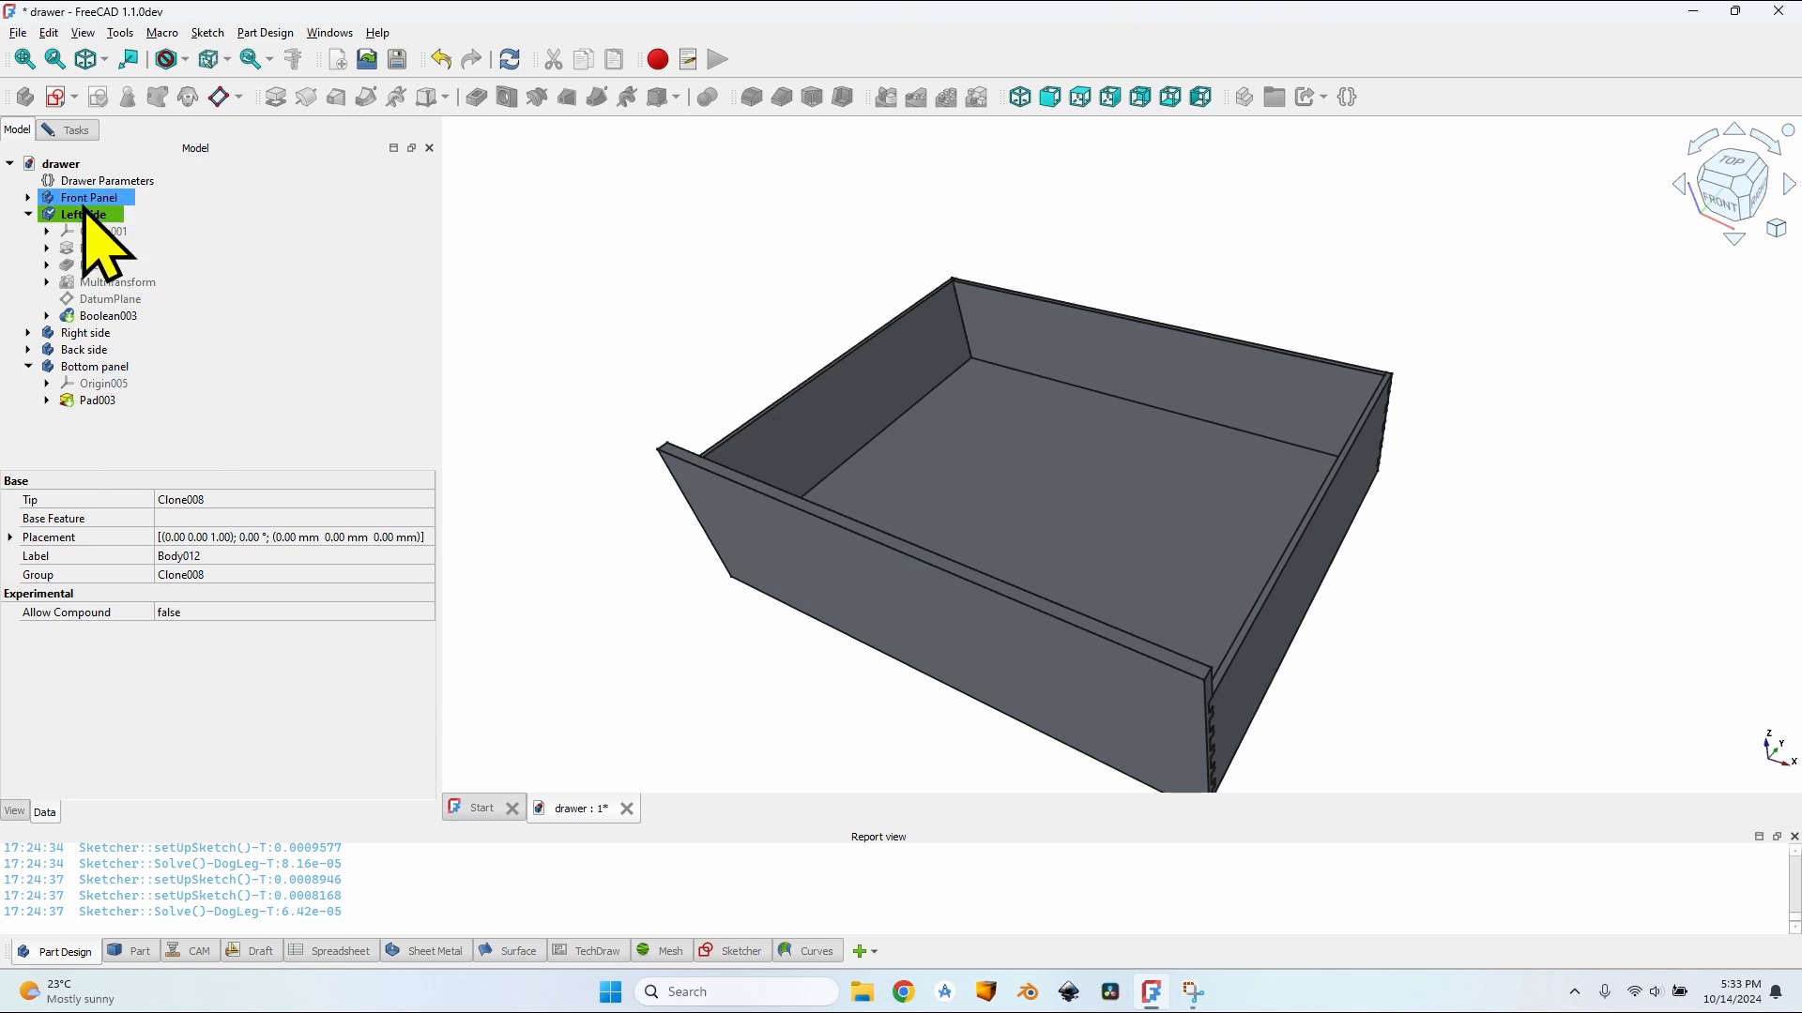
click(75, 130)
click(90, 487)
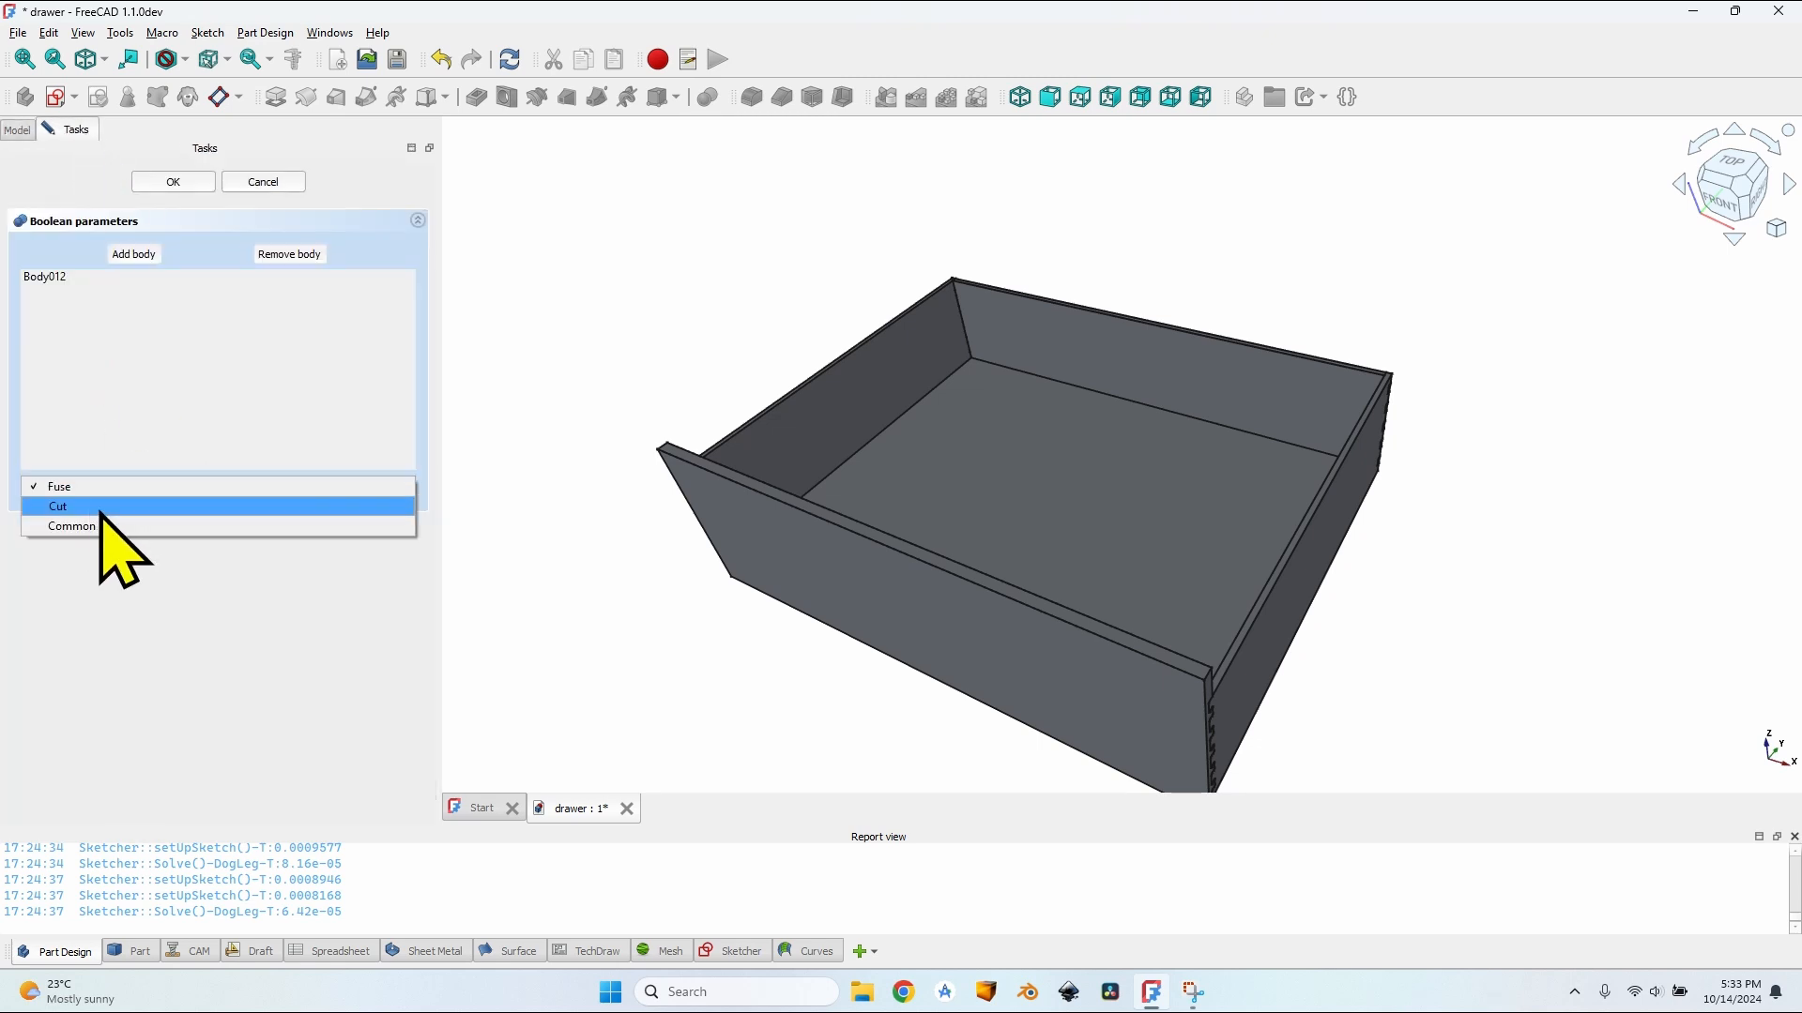
click(101, 507)
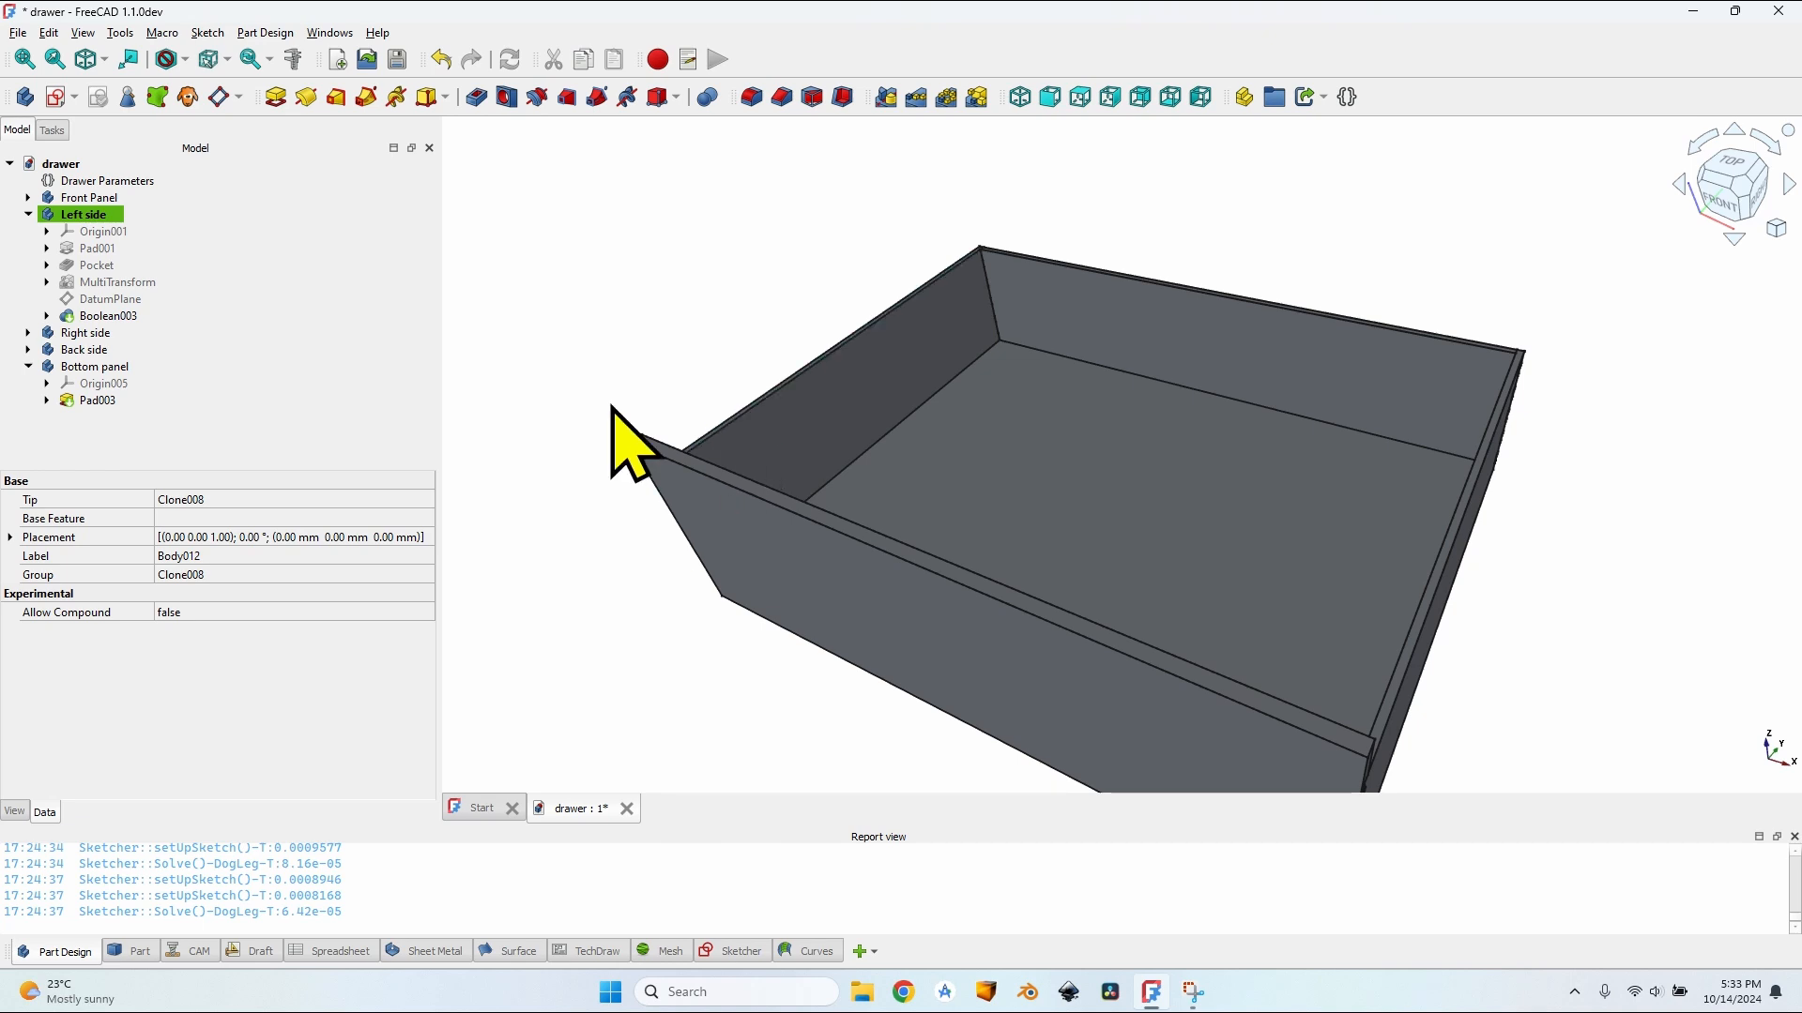
Step: Hide the Front Panel, Back side and Bottom panel to examine the bottom groove and dovetail cuts in the side panel
middle_drag(769, 427, 1218, 377)
scroll(1217, 377, up, 4)
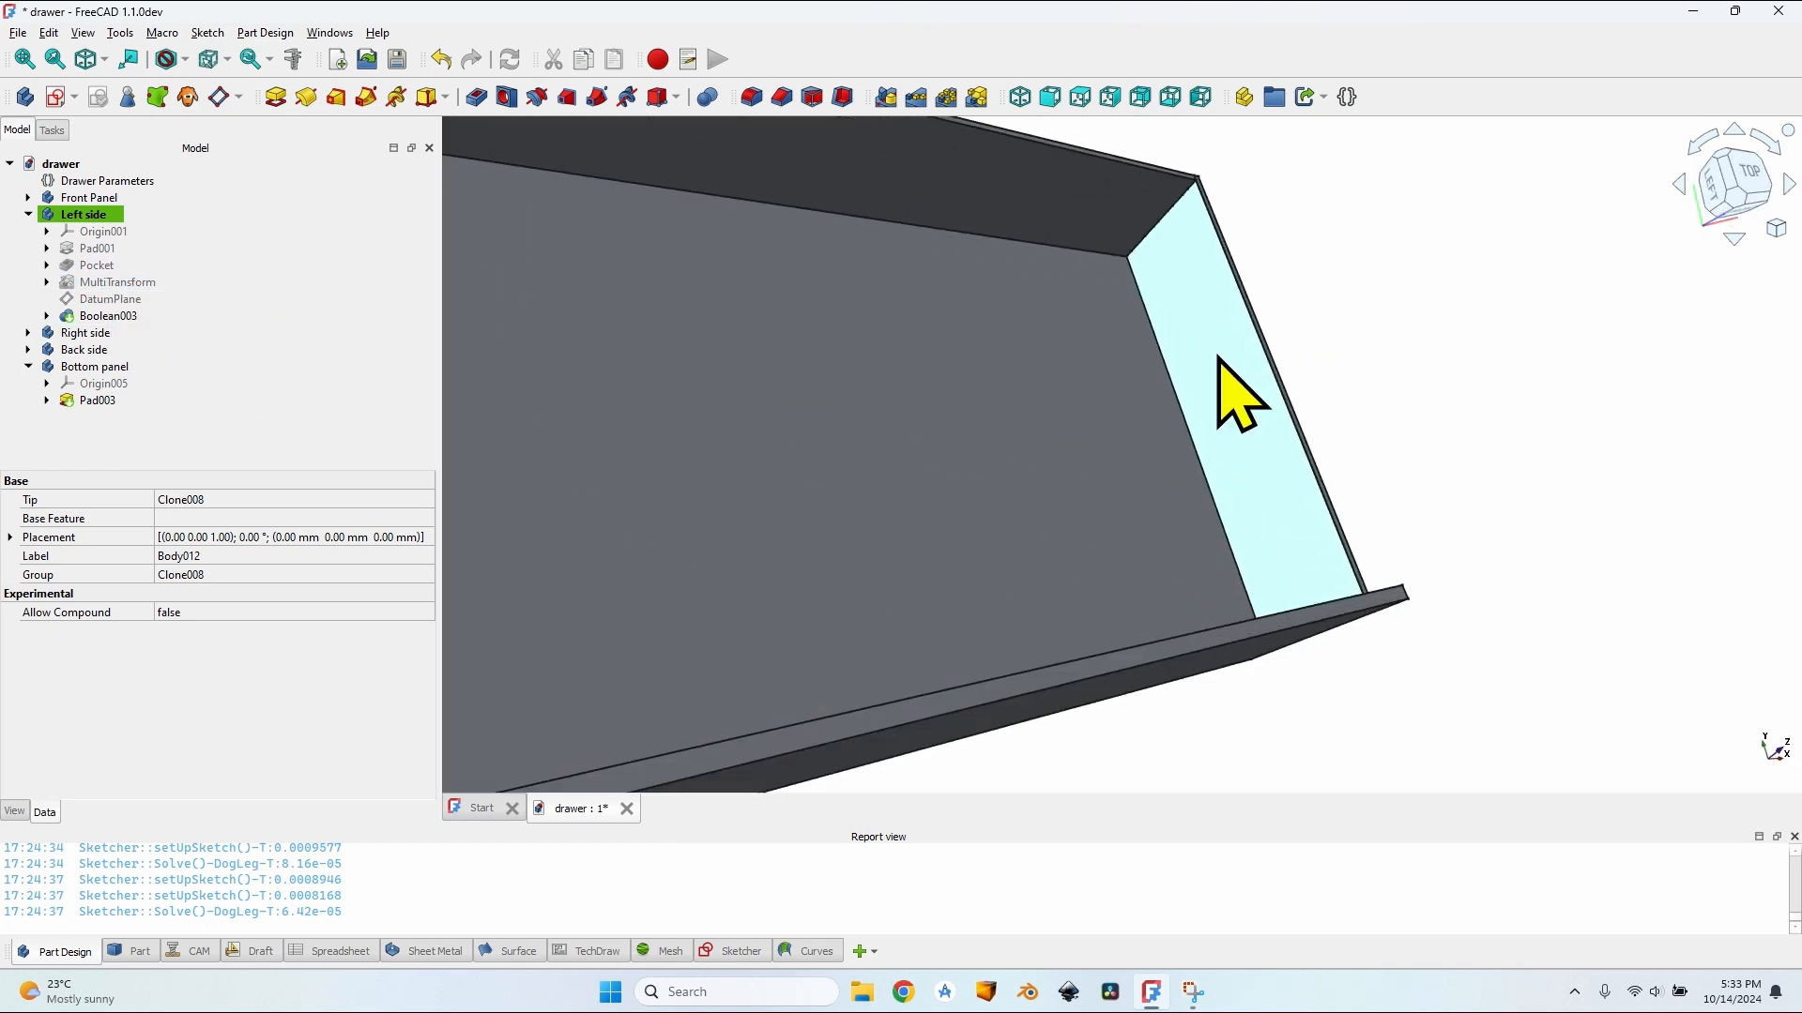
click(90, 198)
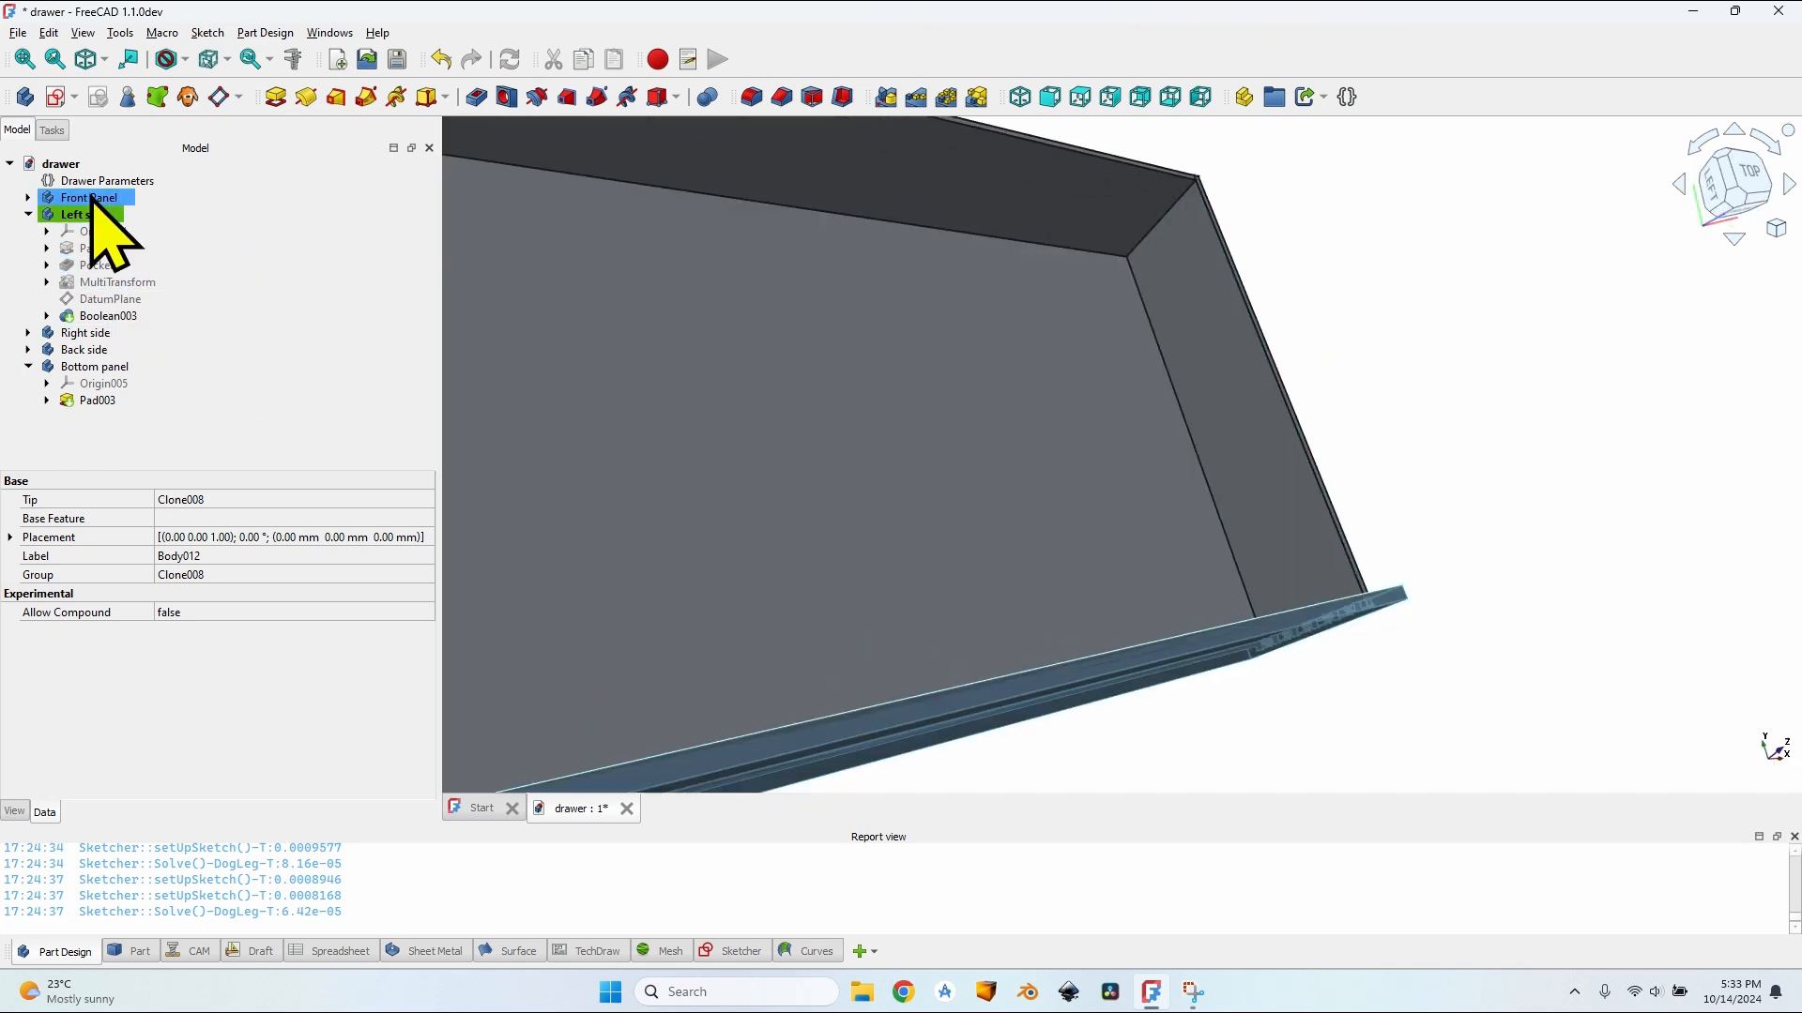
ctrl+click(77, 350)
key(space)
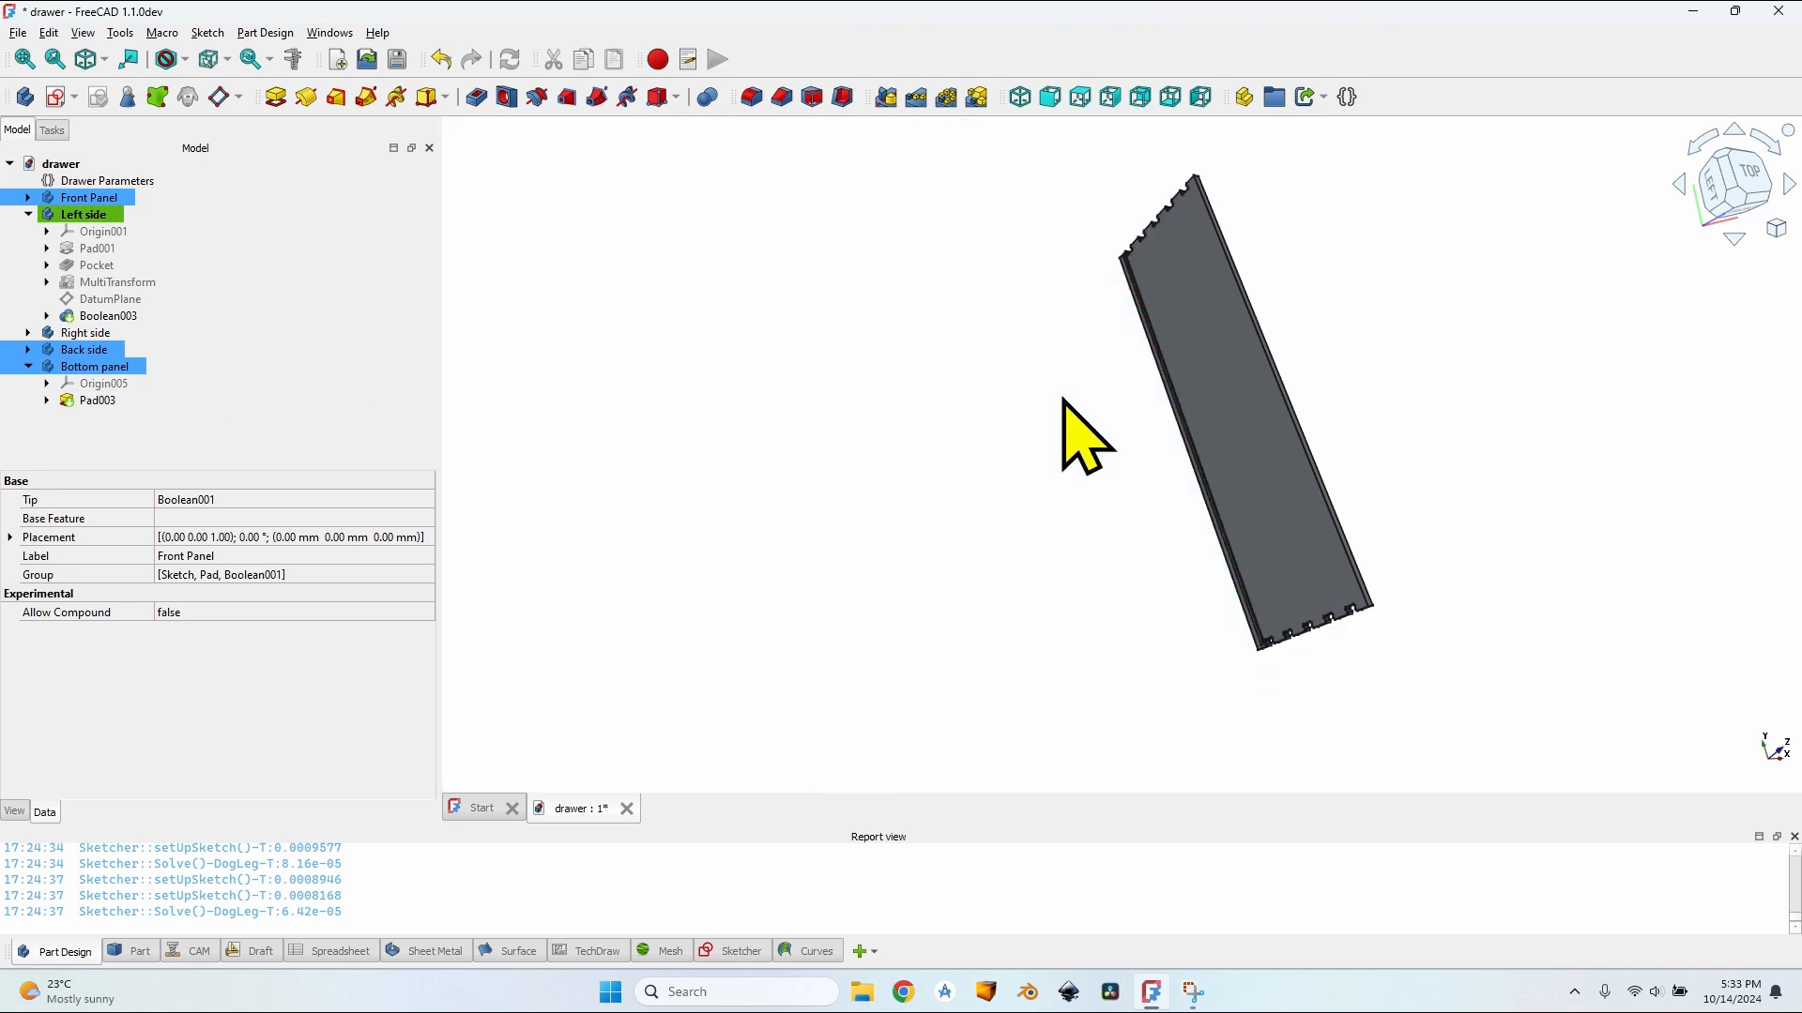
scroll(1274, 464, up, 6)
middle_drag(1275, 465, 1342, 314)
scroll(1343, 314, down, 3)
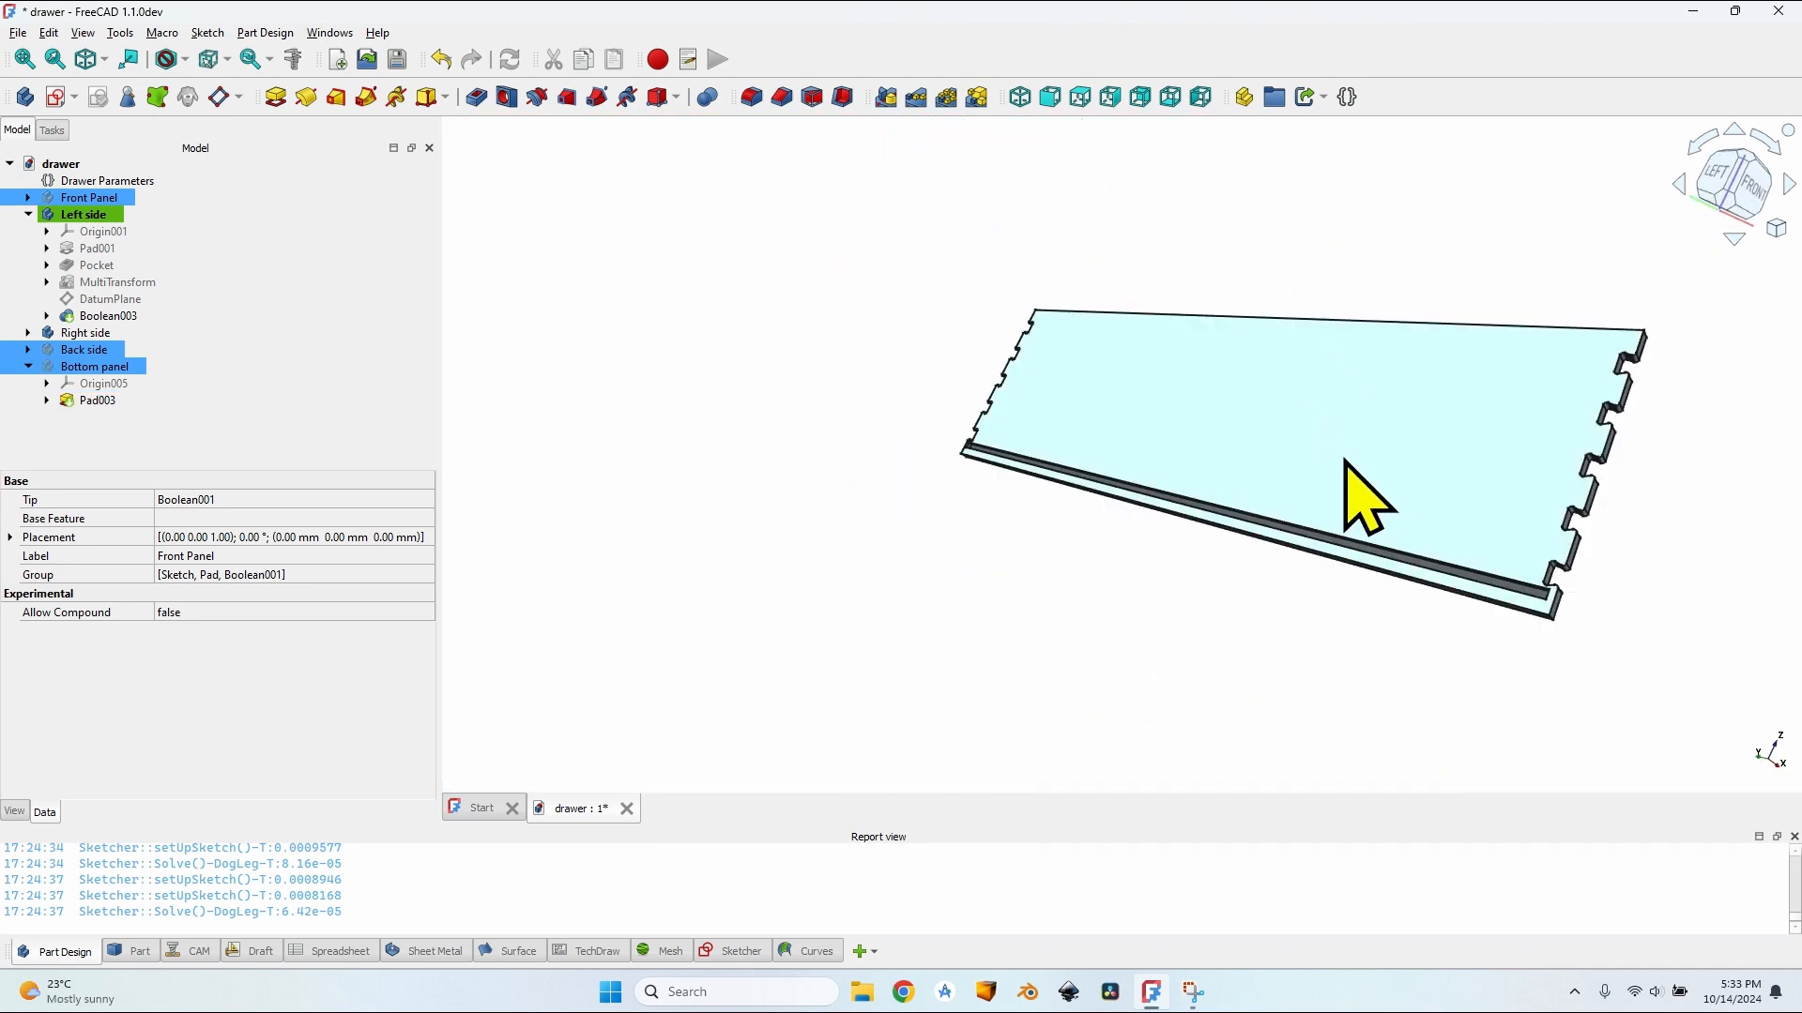
scroll(957, 394, up, 5)
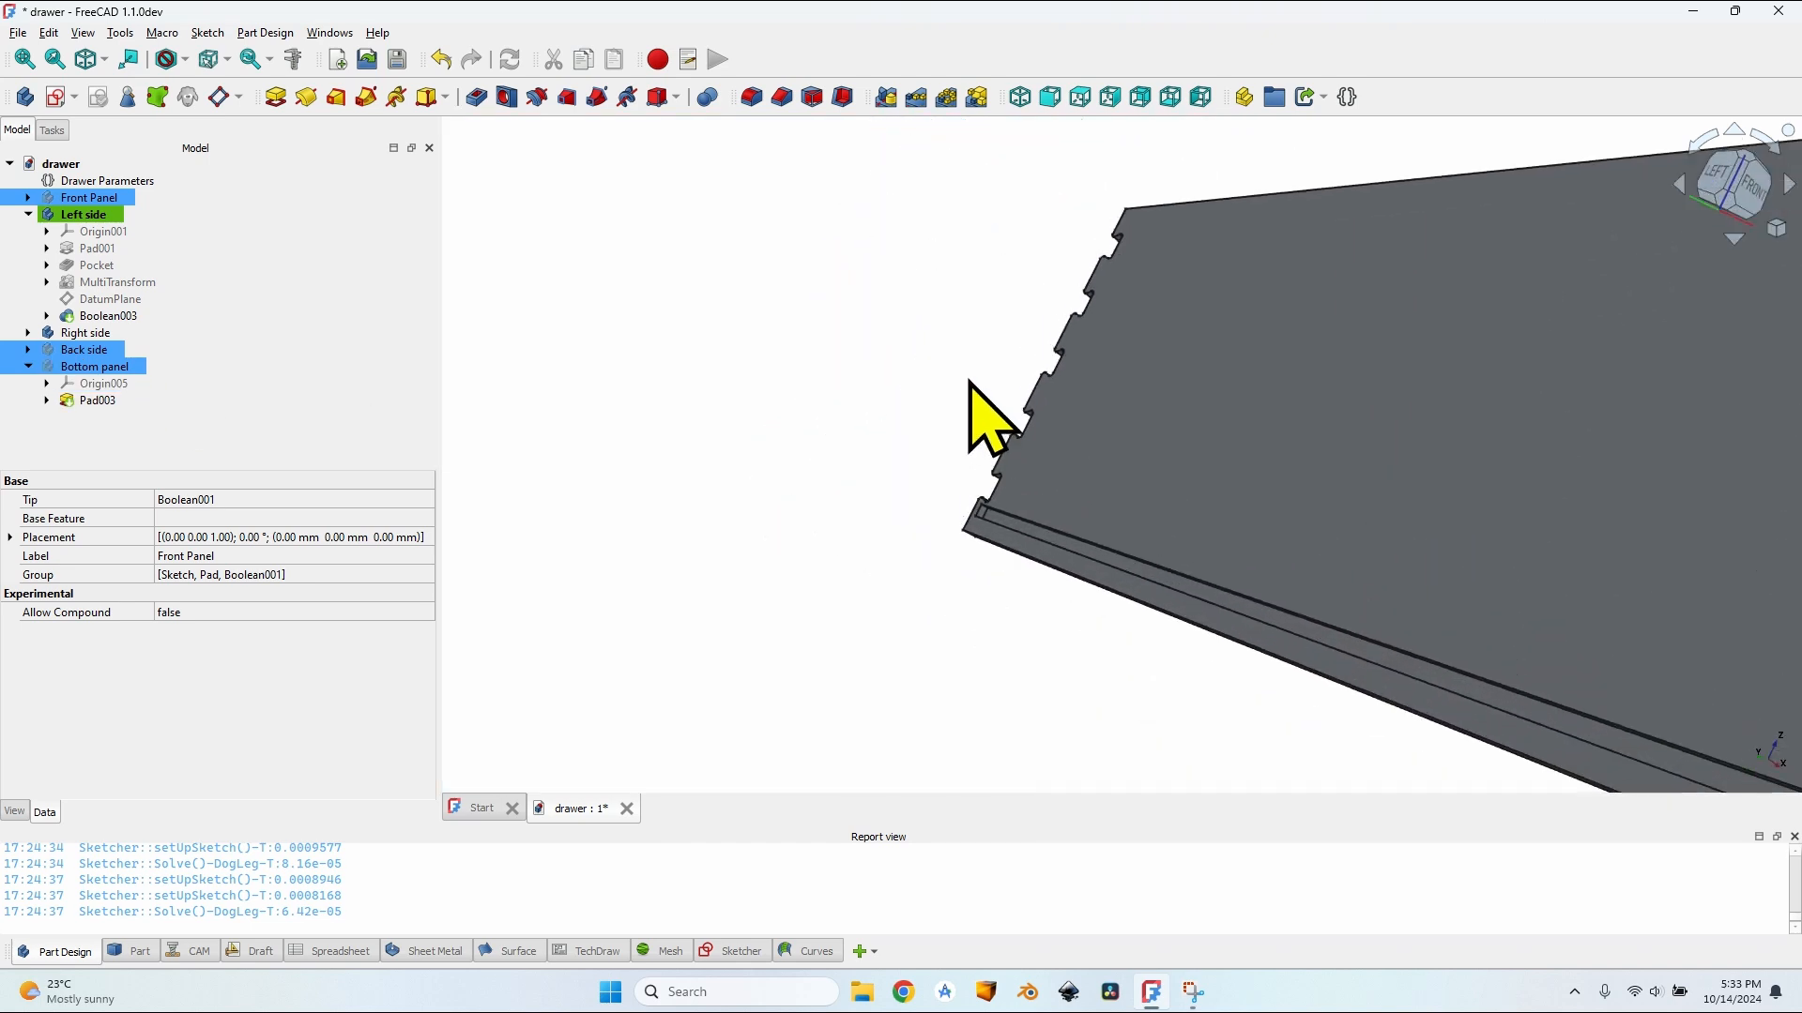
middle_drag(965, 382, 825, 382)
scroll(1147, 413, down, 6)
scroll(765, 403, up, 3)
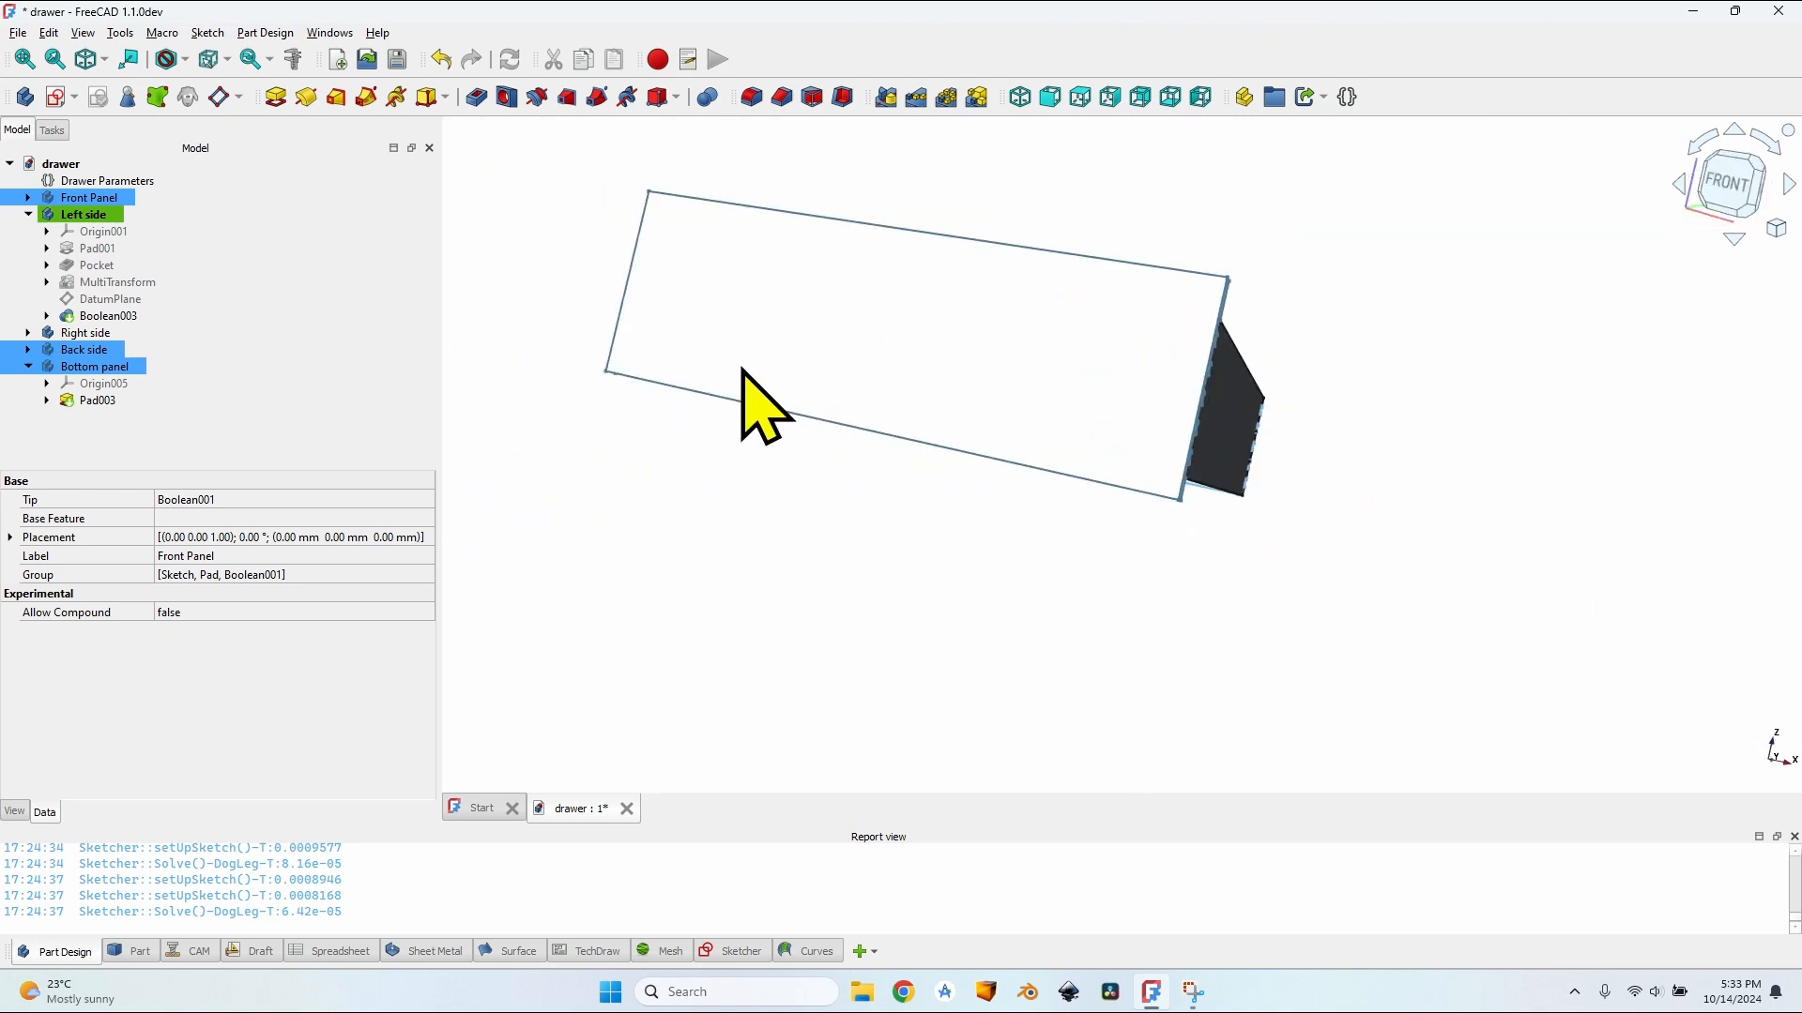
Step: Set the Drawer Width in the Drawer Parameters to 1000 mm
click(1126, 543)
middle_drag(1126, 543, 1175, 483)
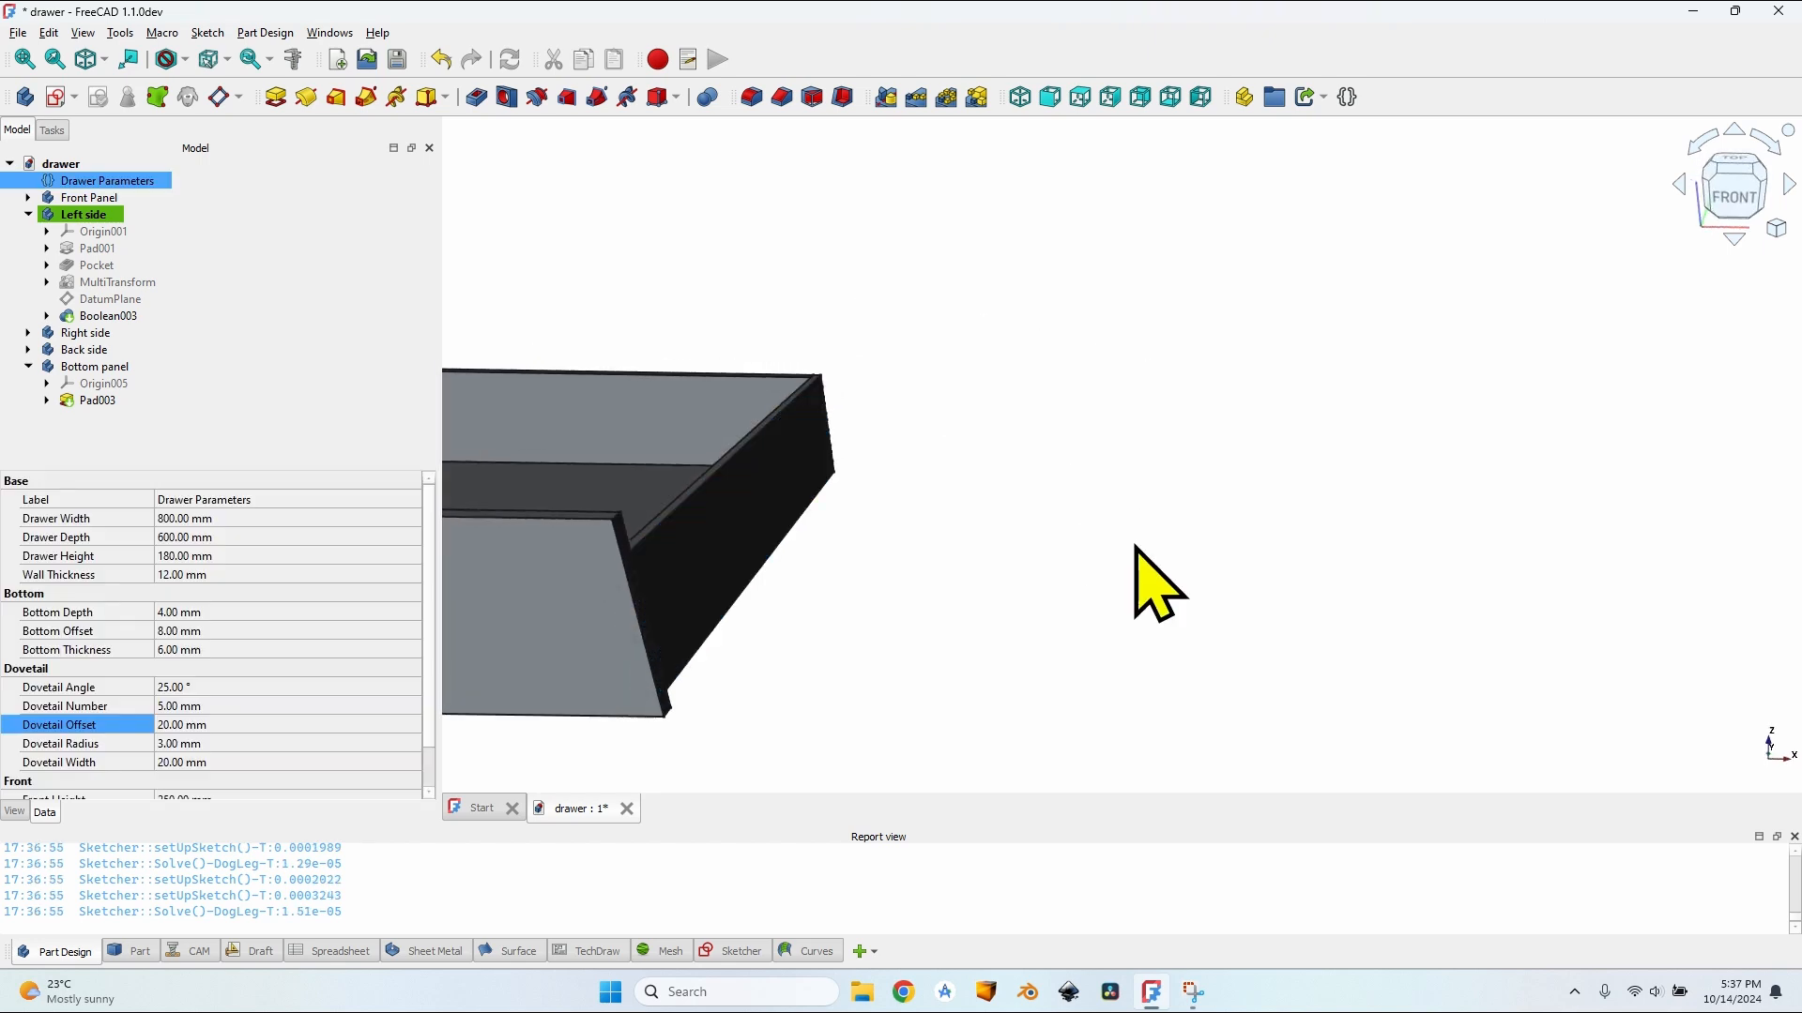
middle_drag(1159, 584, 959, 426)
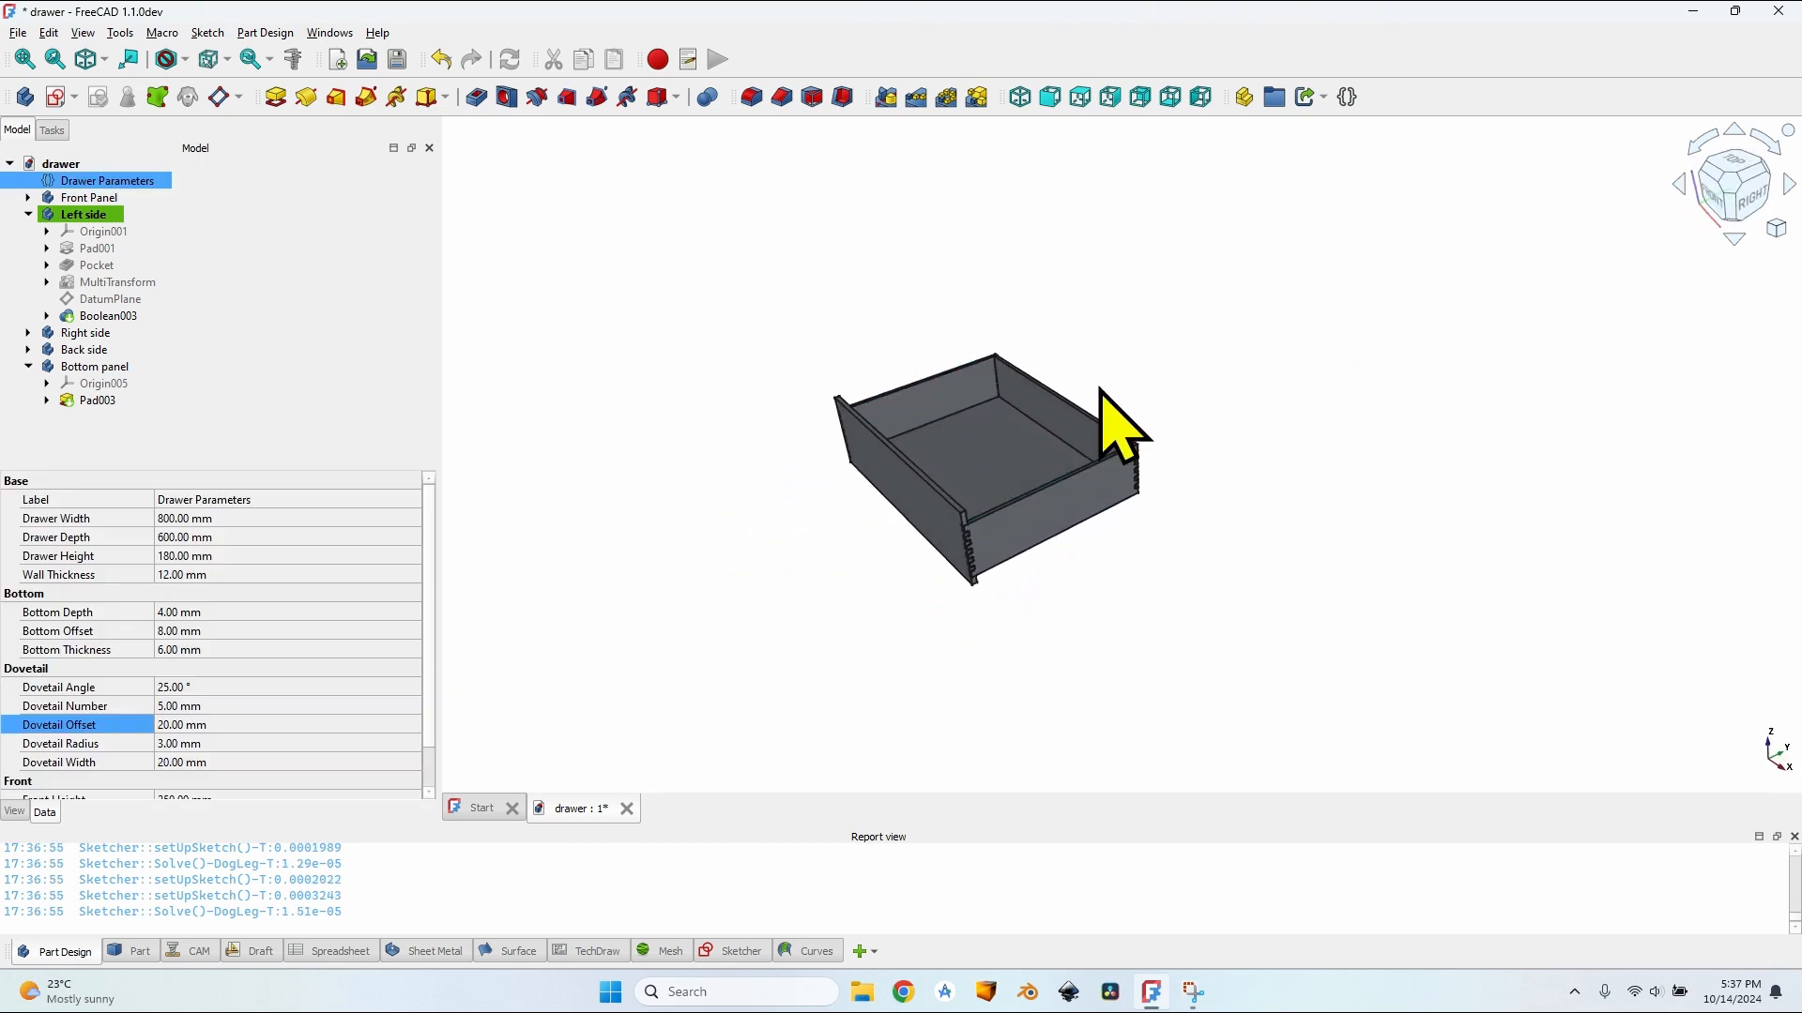
scroll(1037, 474, up, 5)
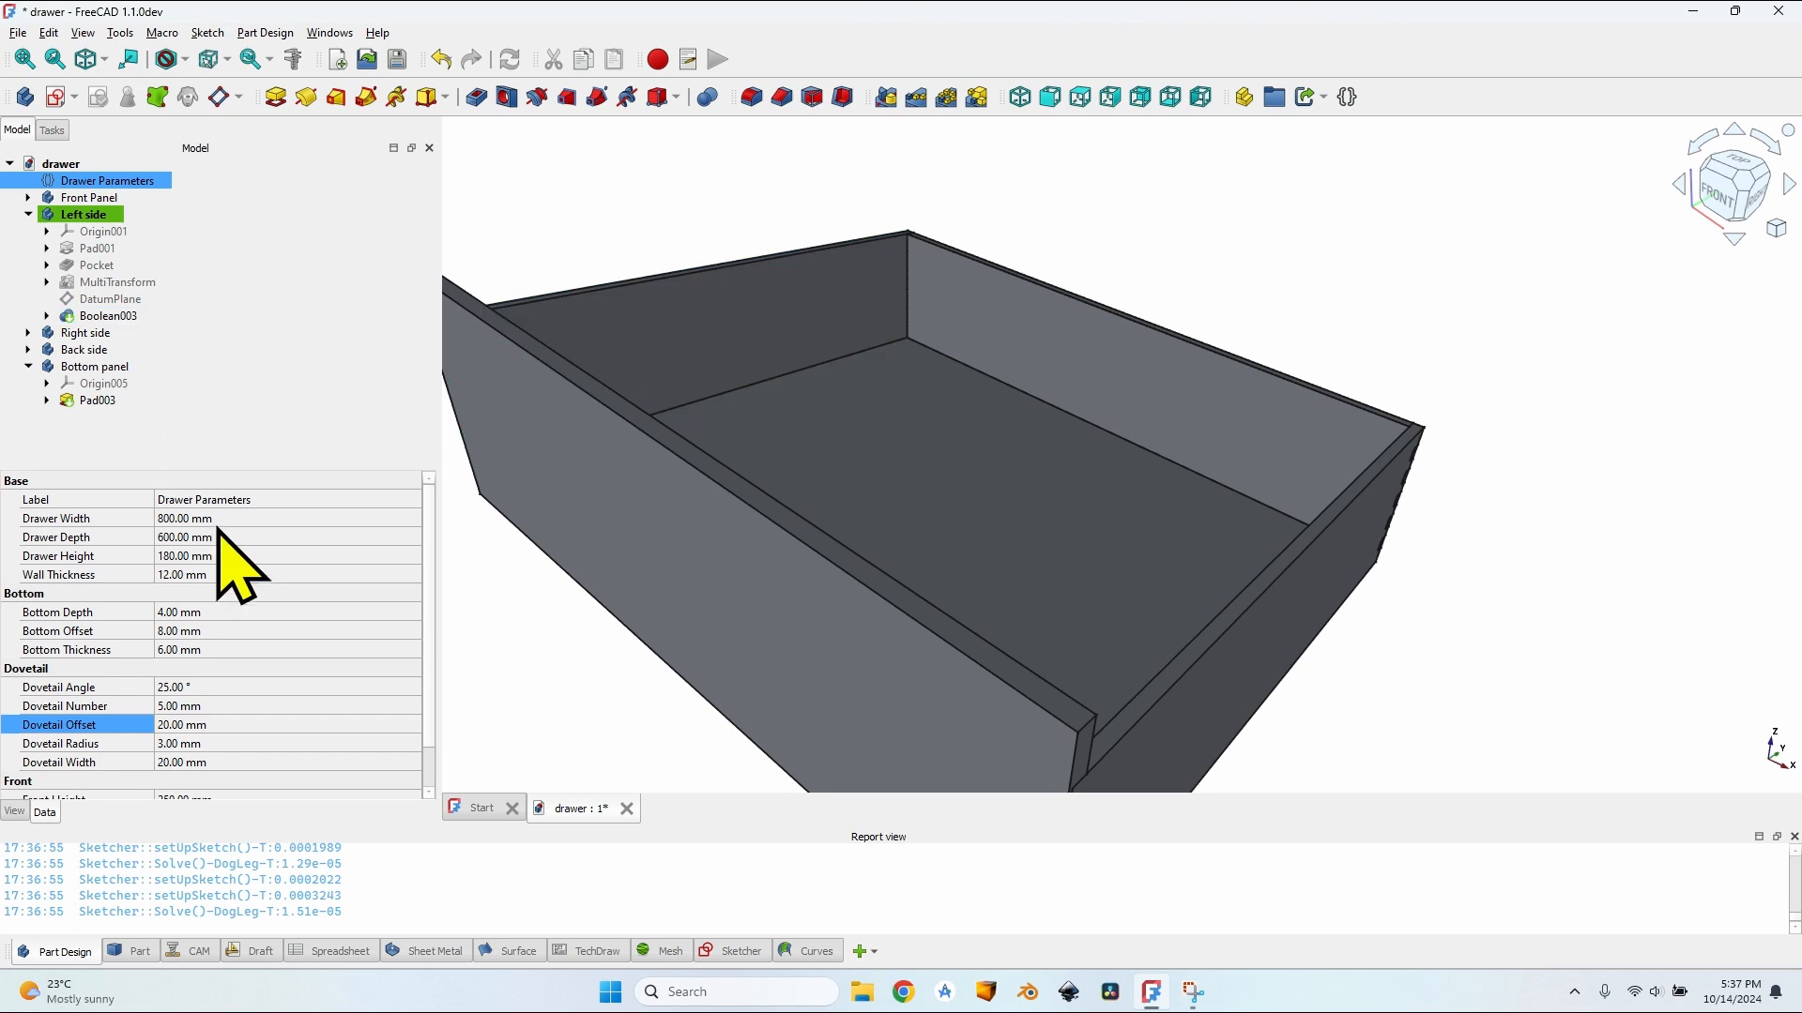
click(220, 519)
scroll(953, 502, down, 5)
scroll(892, 603, up, 2)
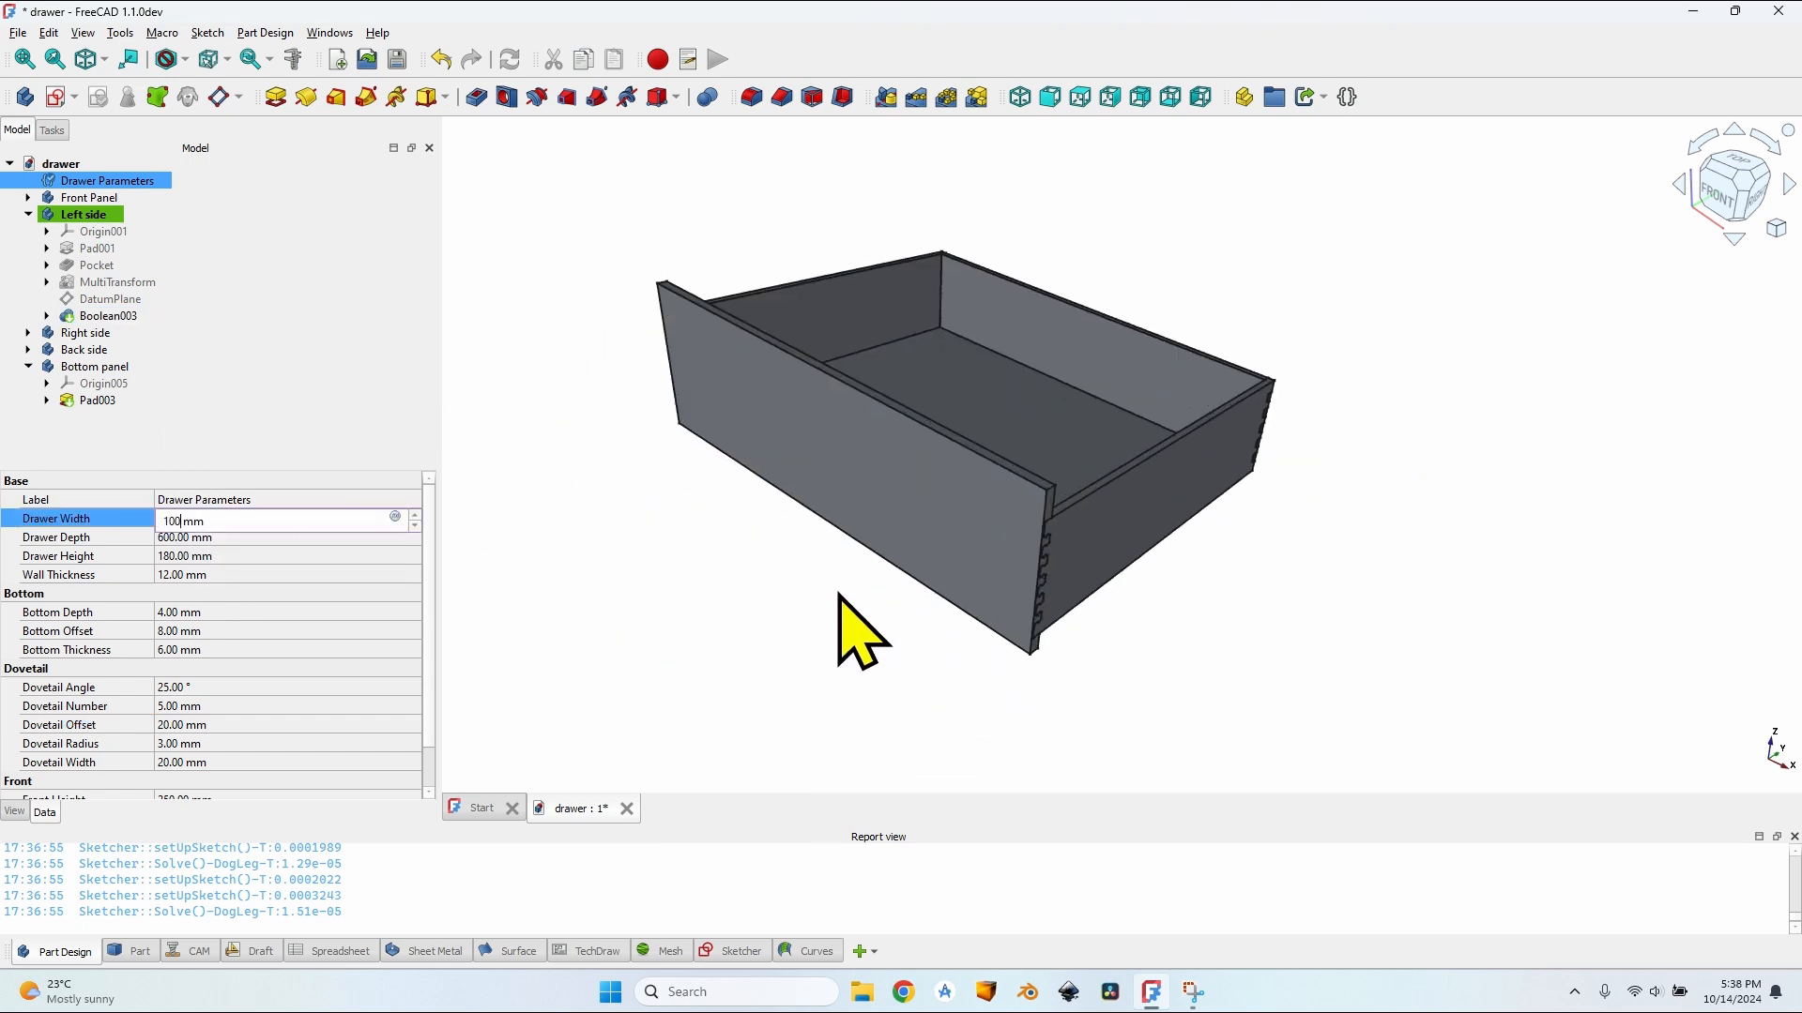
key(Tab)
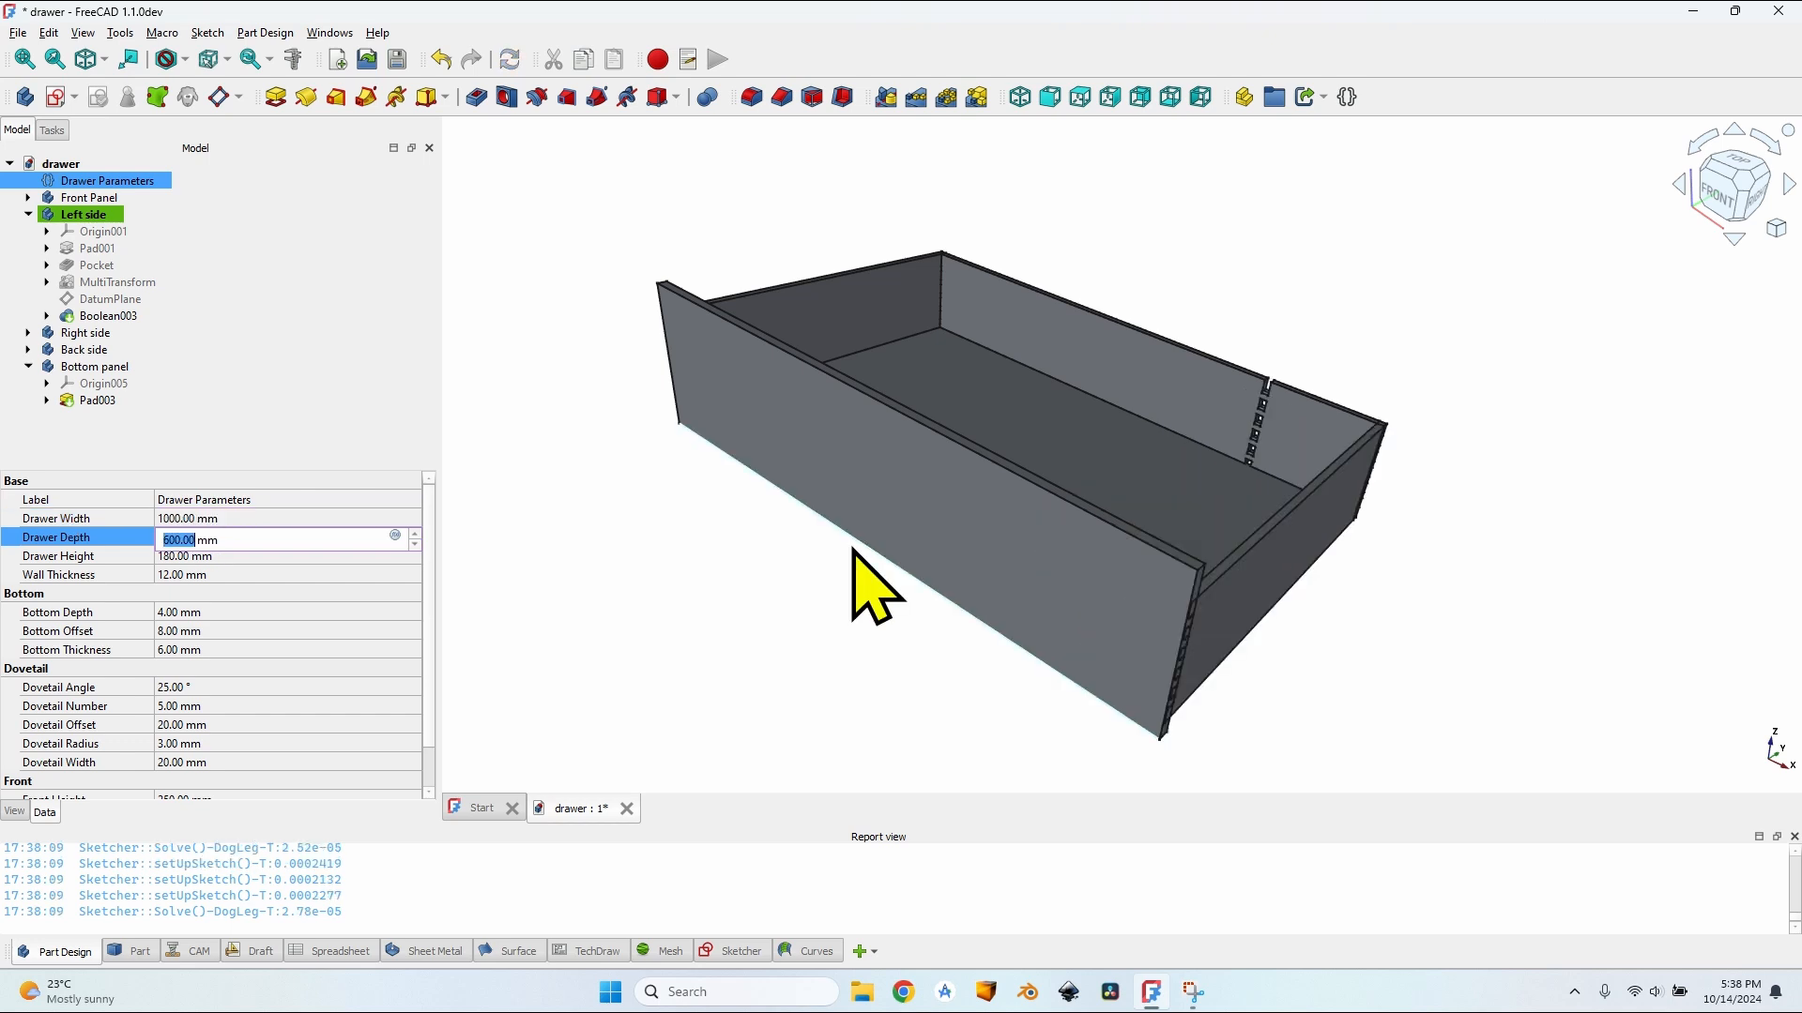
Step: Examine where the dovetail cuts sit in the front and back panels of the widened drawer
middle_drag(1360, 557, 896, 563)
scroll(1177, 287, up, 5)
middle_drag(1177, 287, 966, 262)
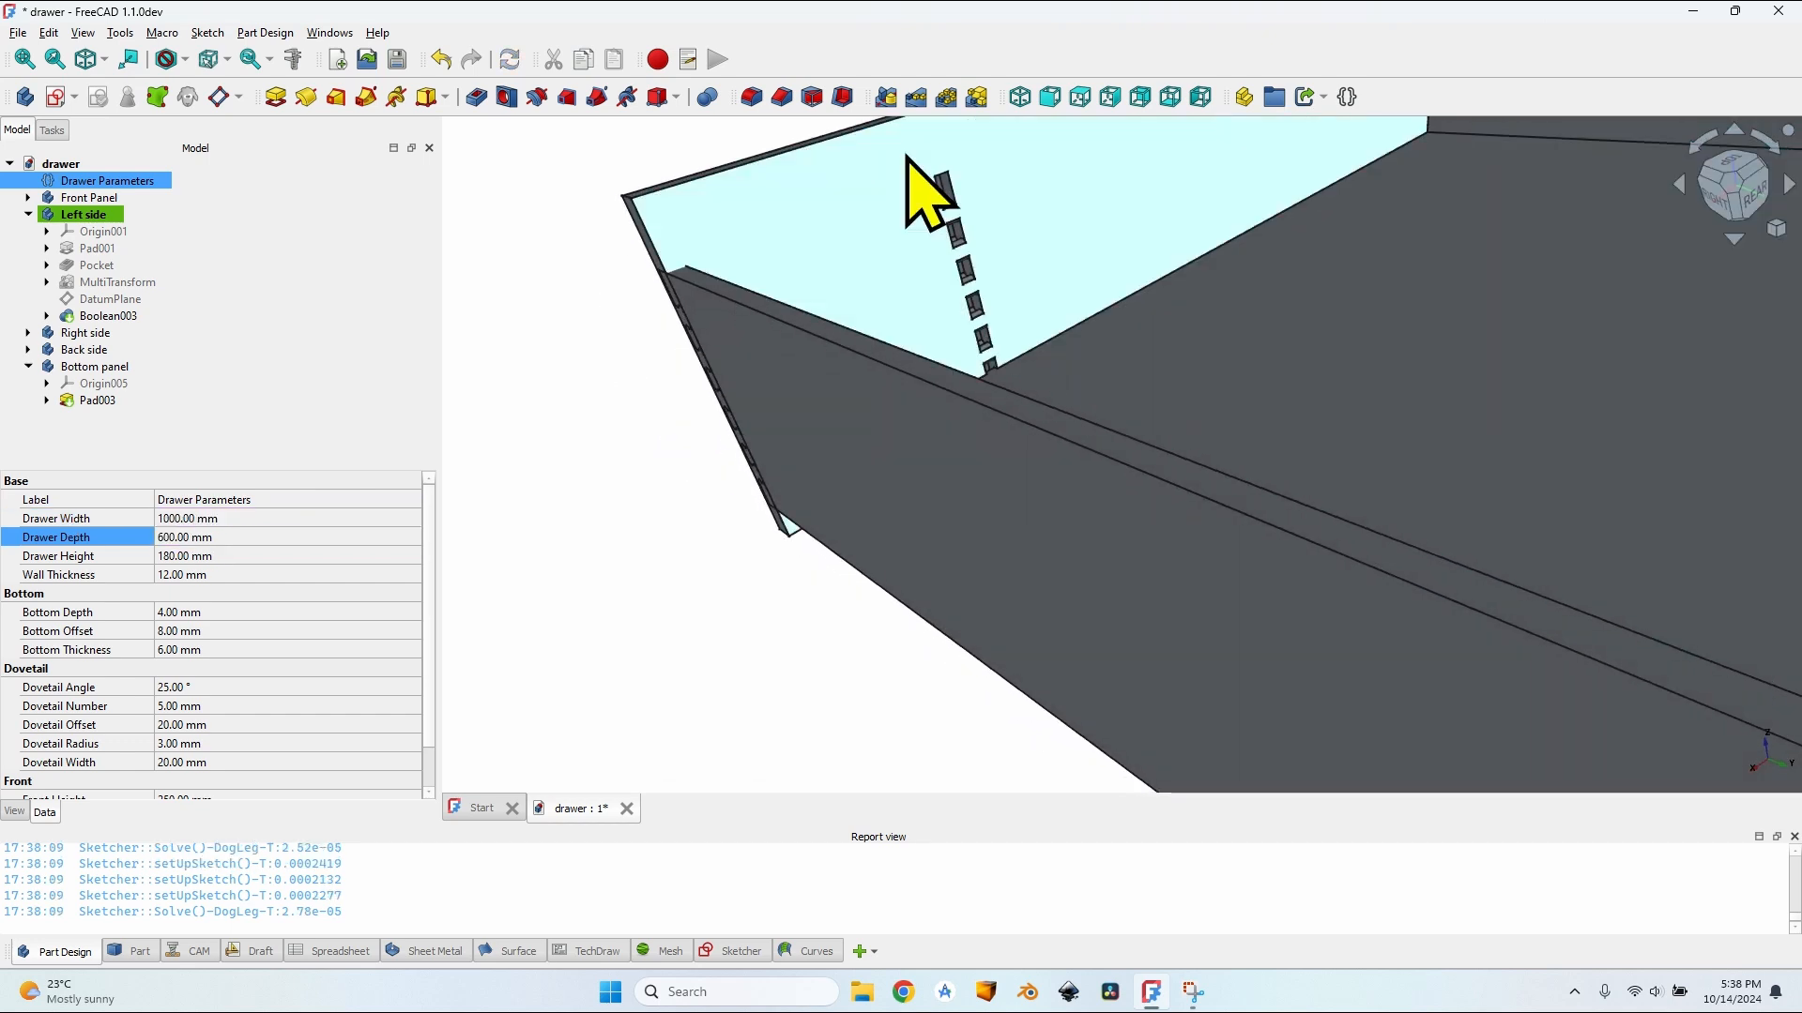
scroll(903, 263, down, 5)
scroll(1126, 315, up, 5)
middle_drag(906, 324, 744, 403)
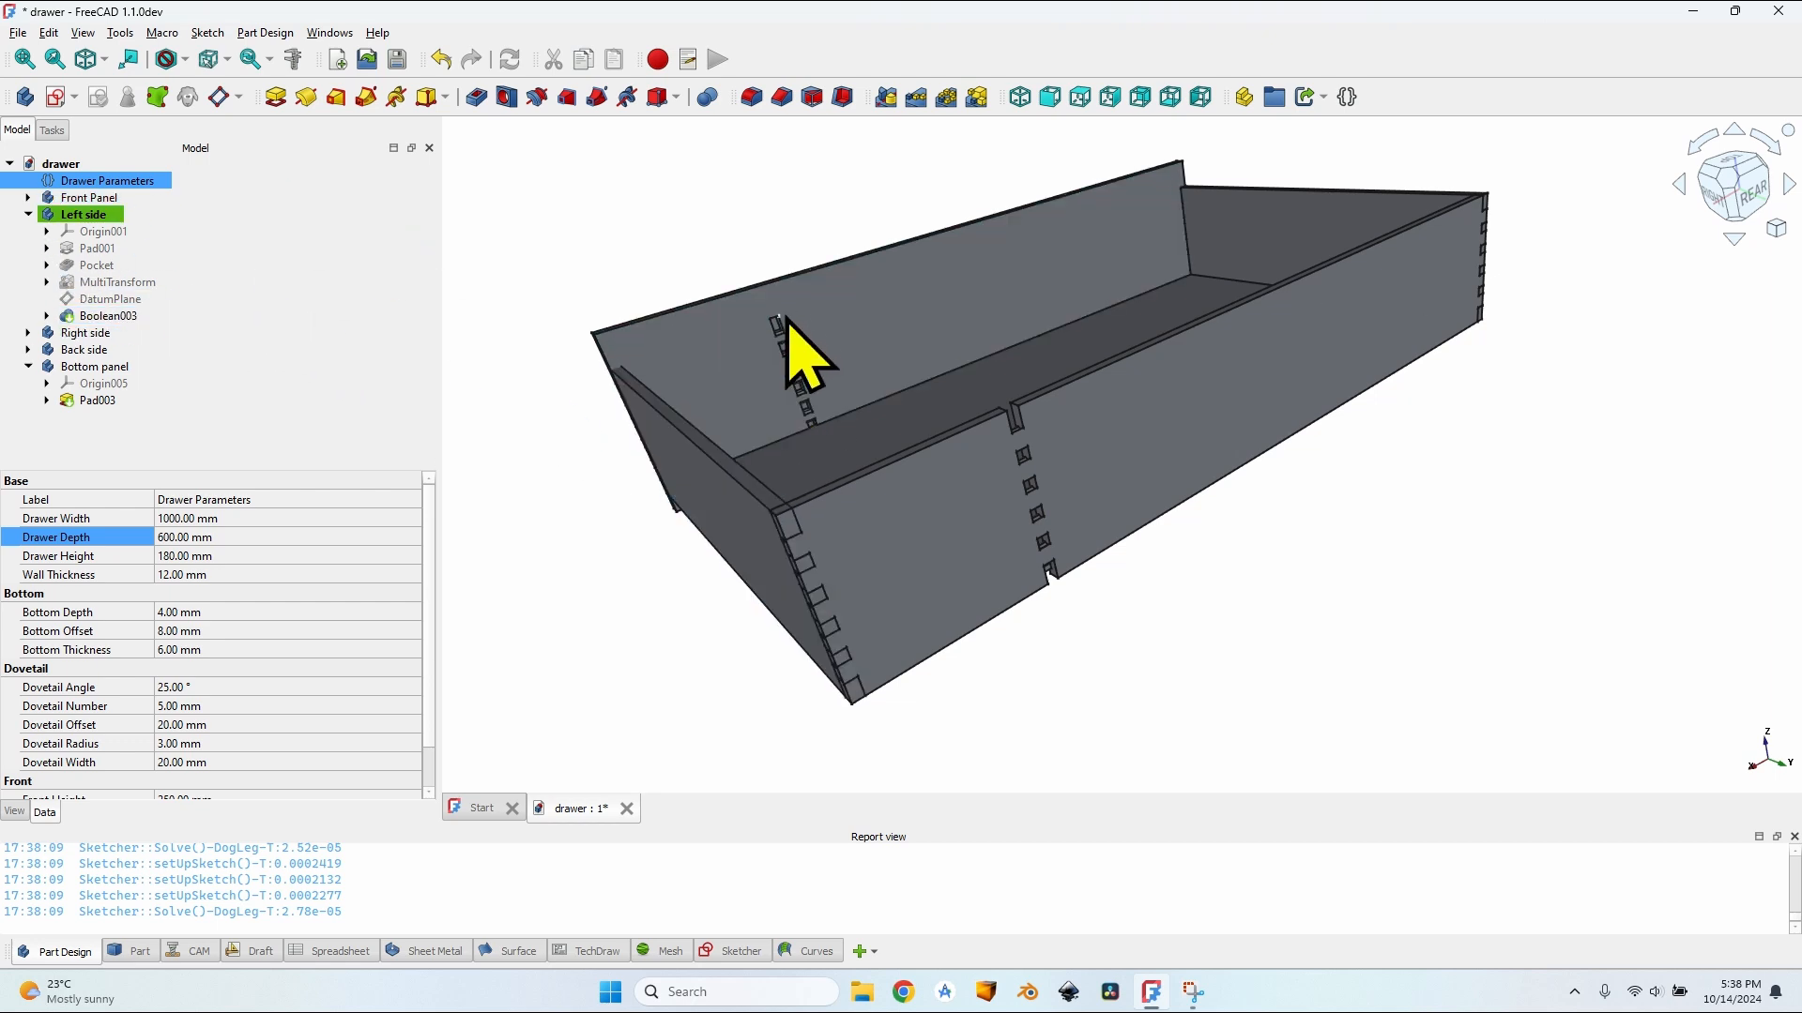
Step: Link the x position of Clone003, the right side's clone in the Front Panel's Boolean, to the expression VarSet.Base_DrawerWidth
click(28, 197)
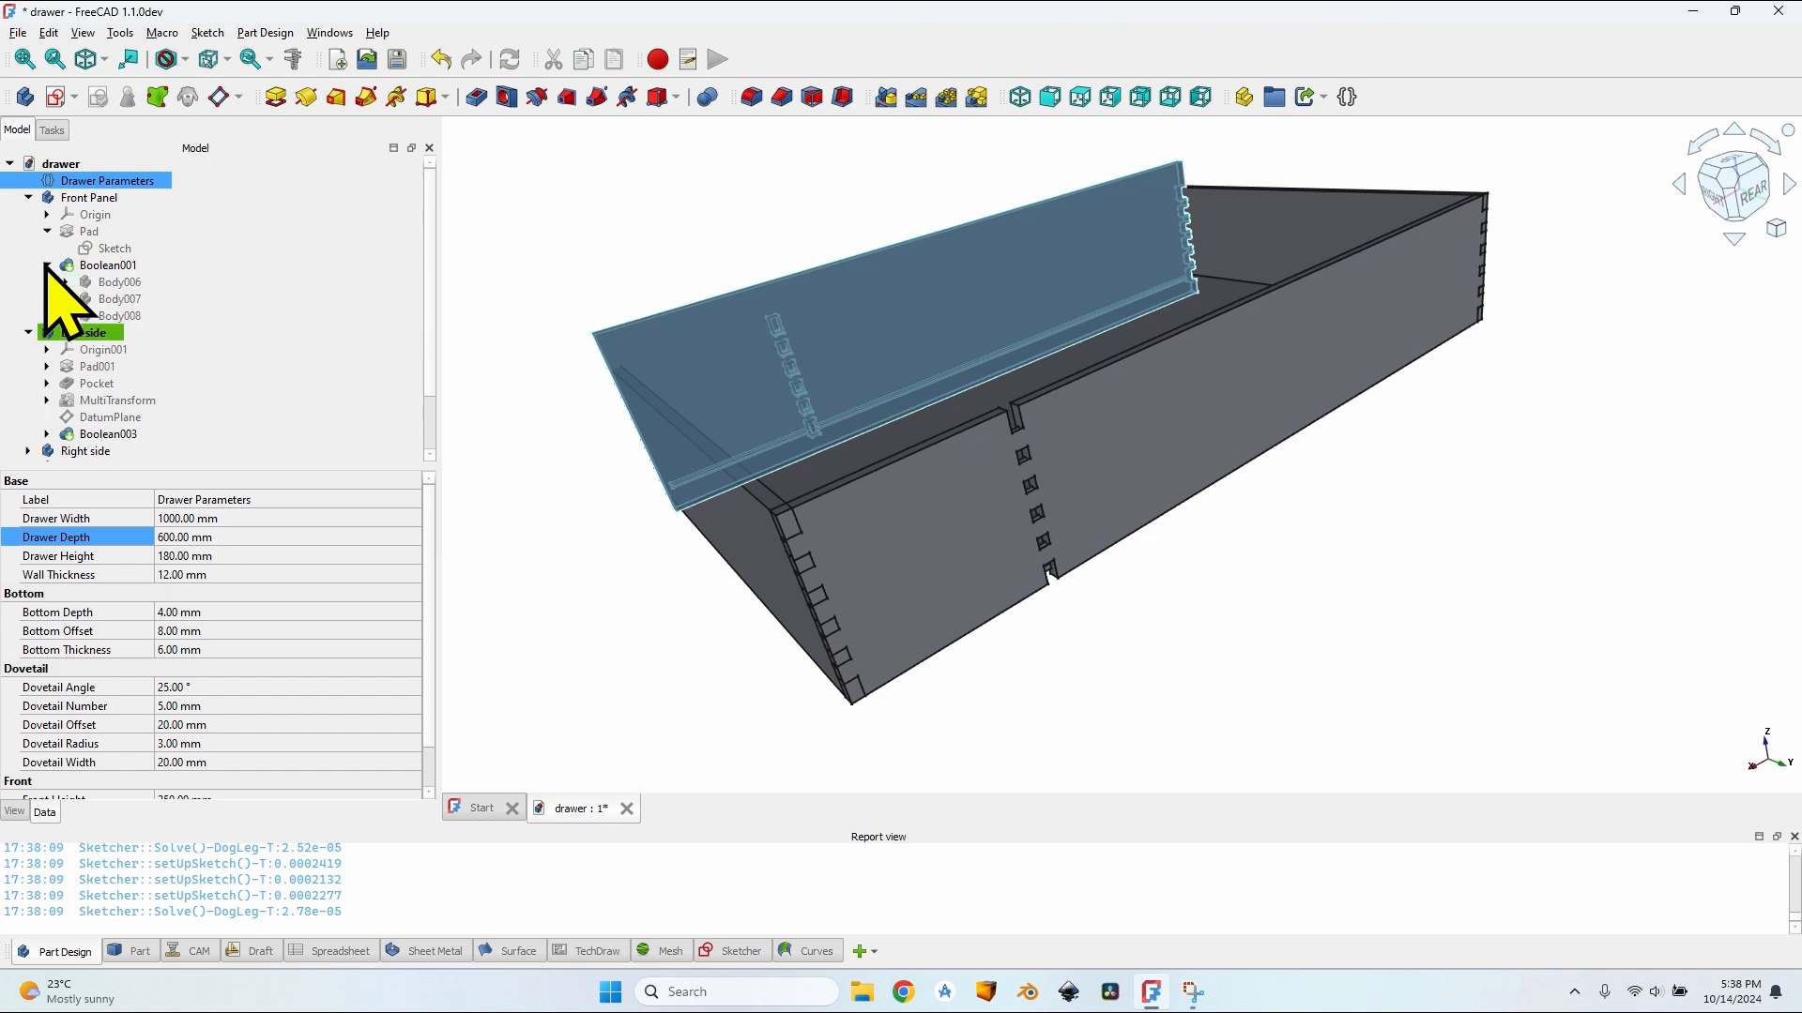
click(47, 265)
click(141, 333)
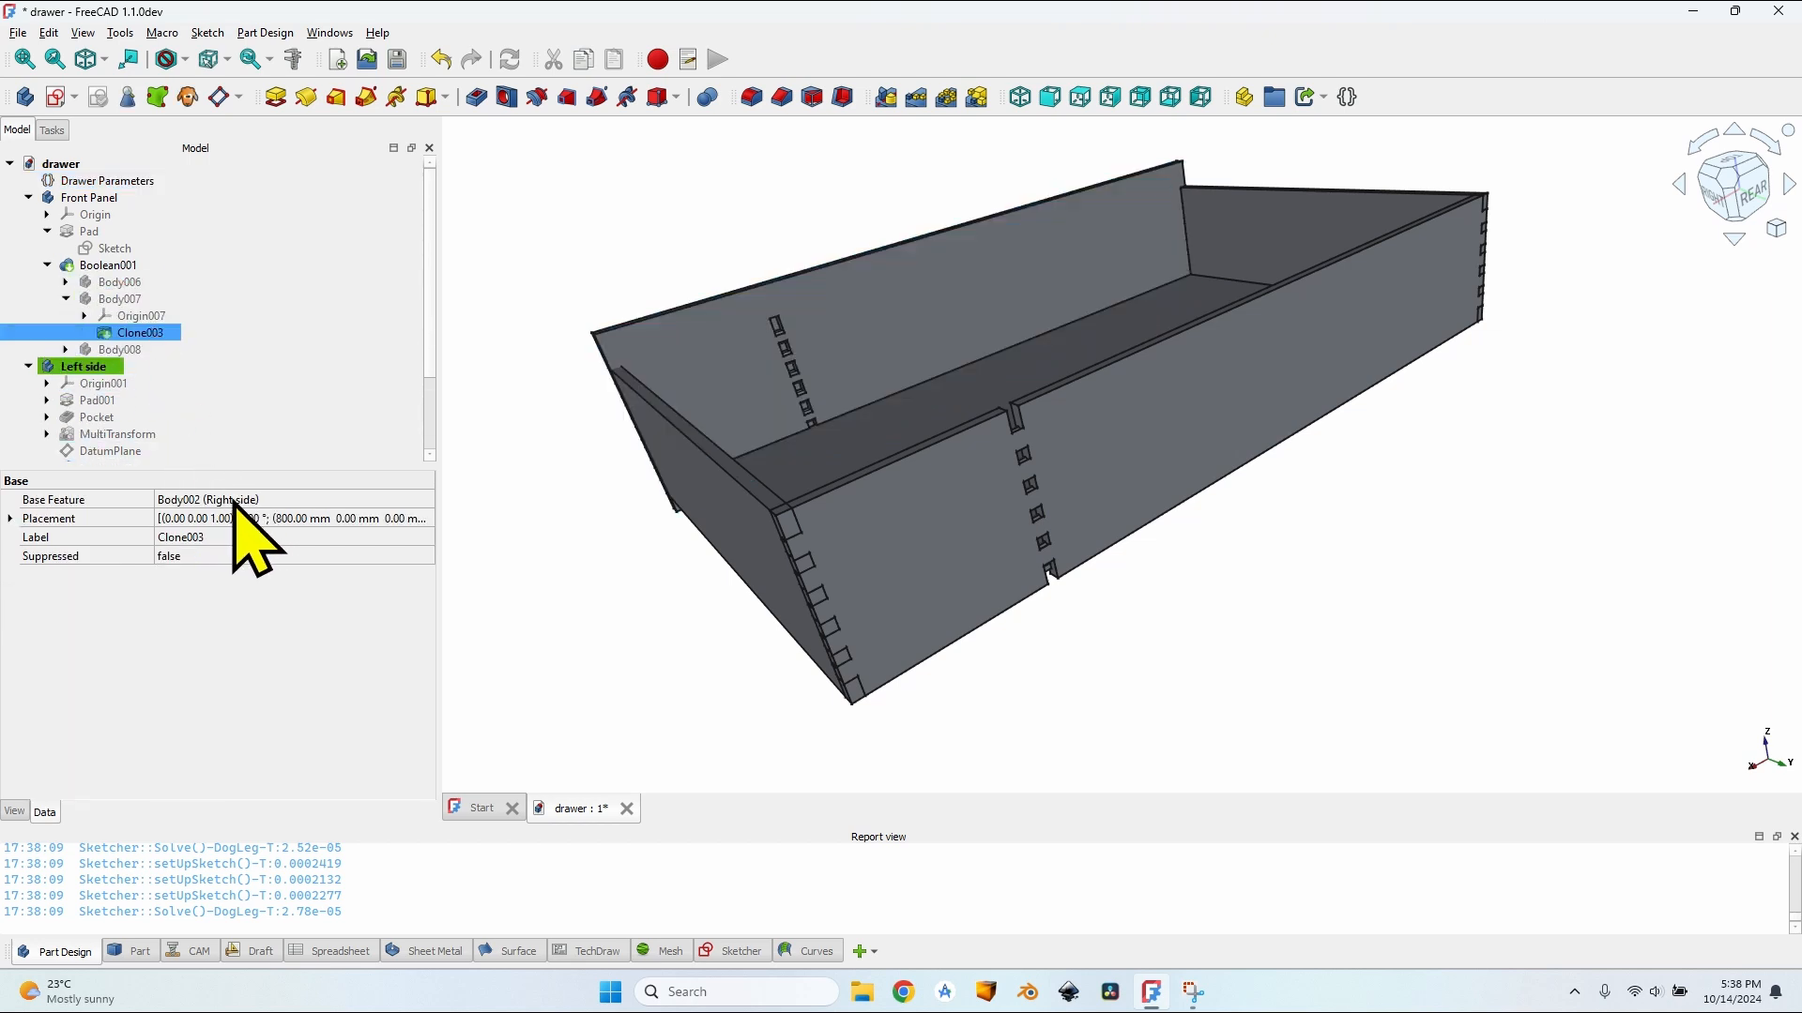
click(11, 519)
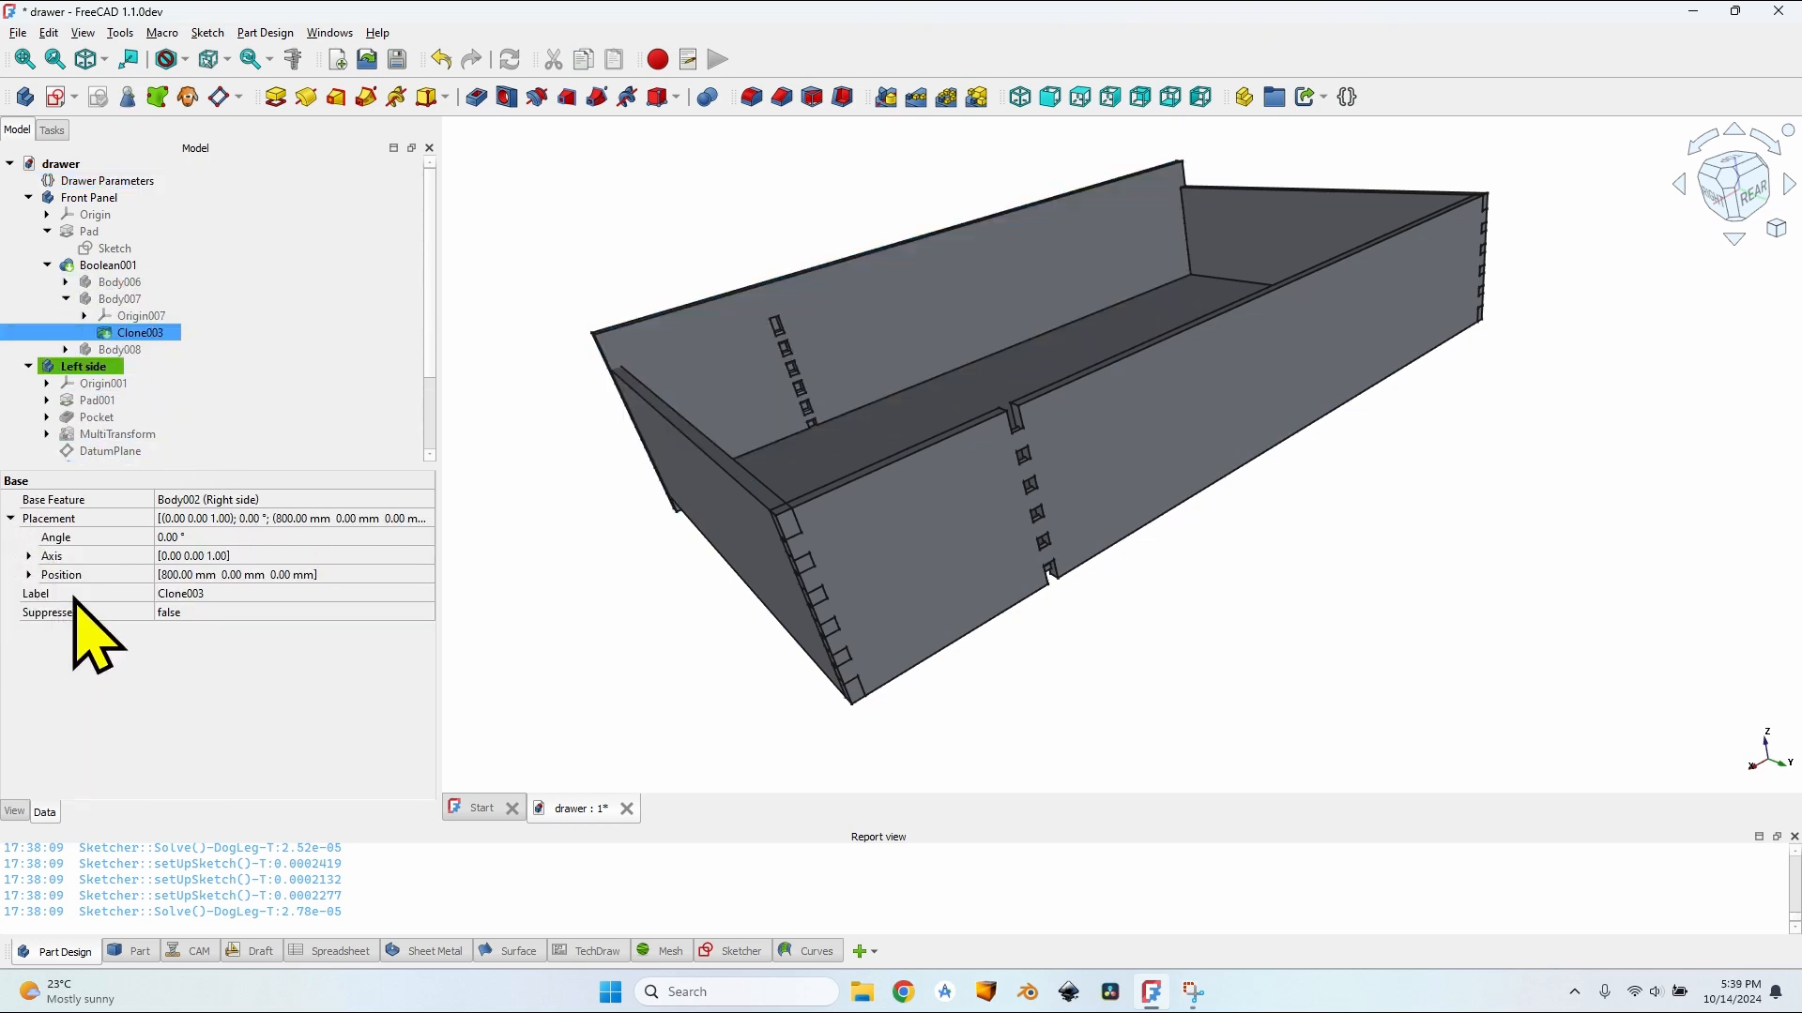
click(29, 574)
click(214, 596)
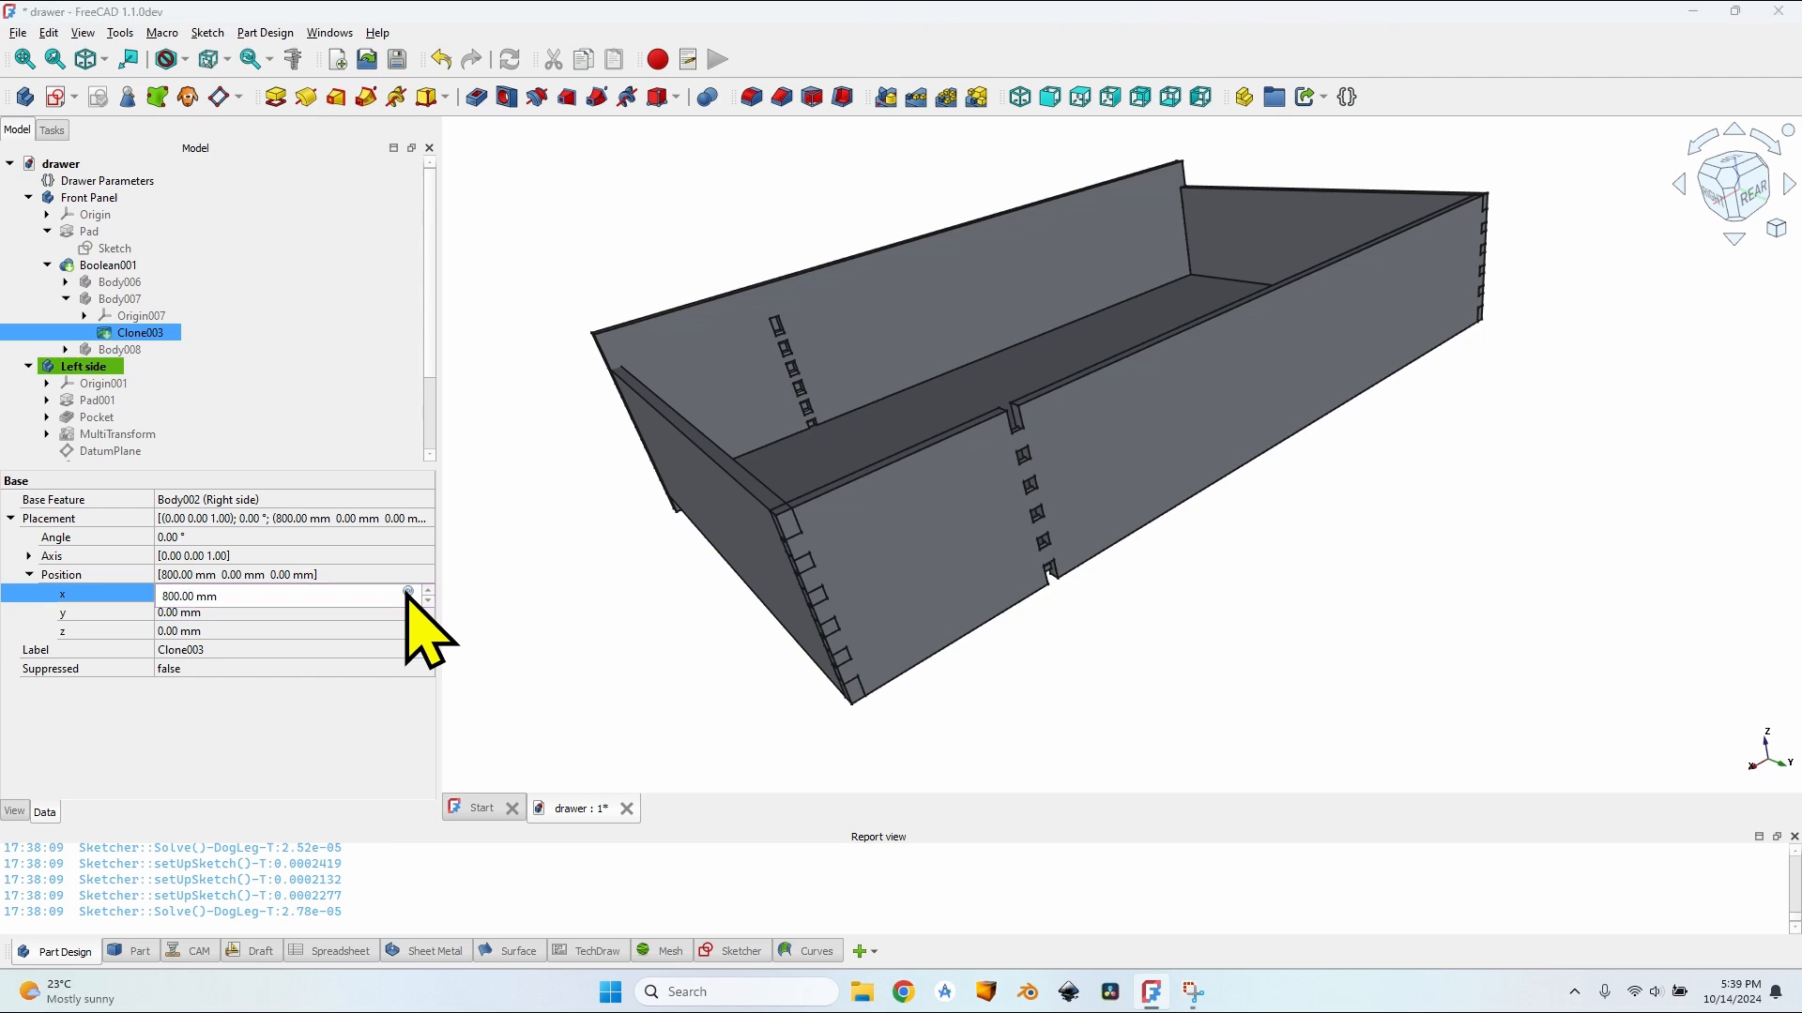
click(408, 591)
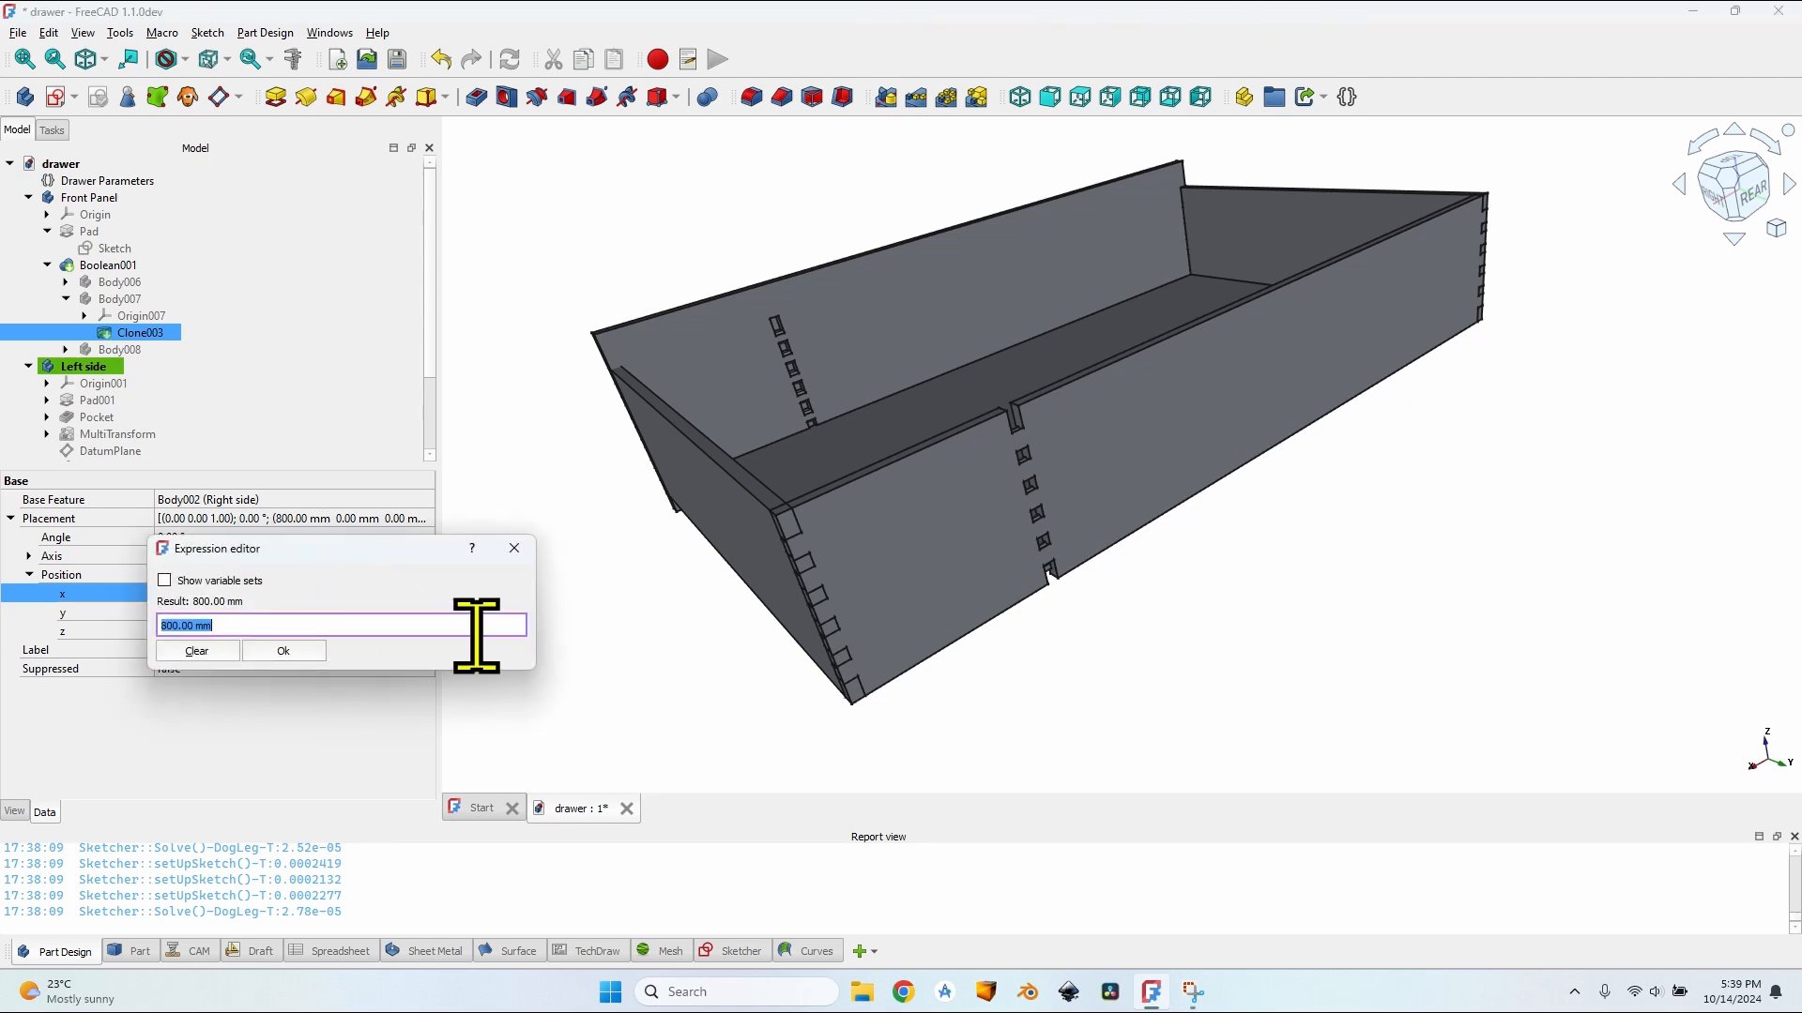
text(VarSet.Drawe)
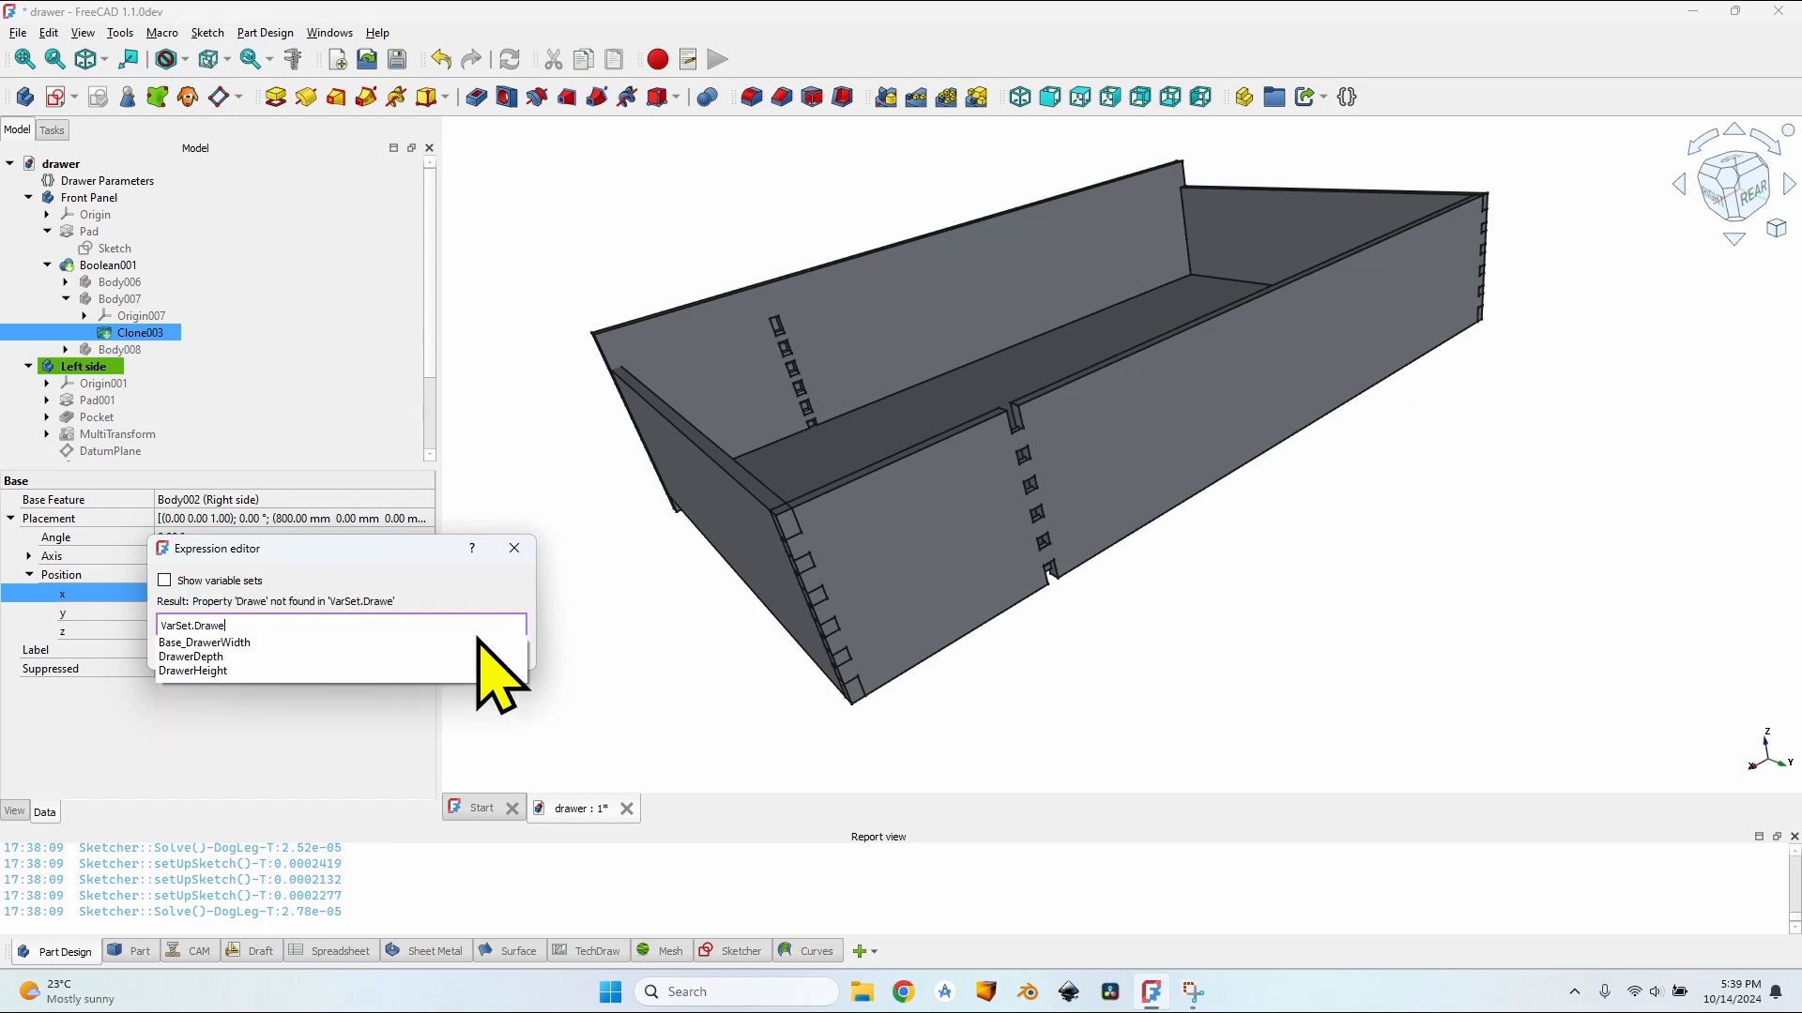
click(479, 642)
key(Return)
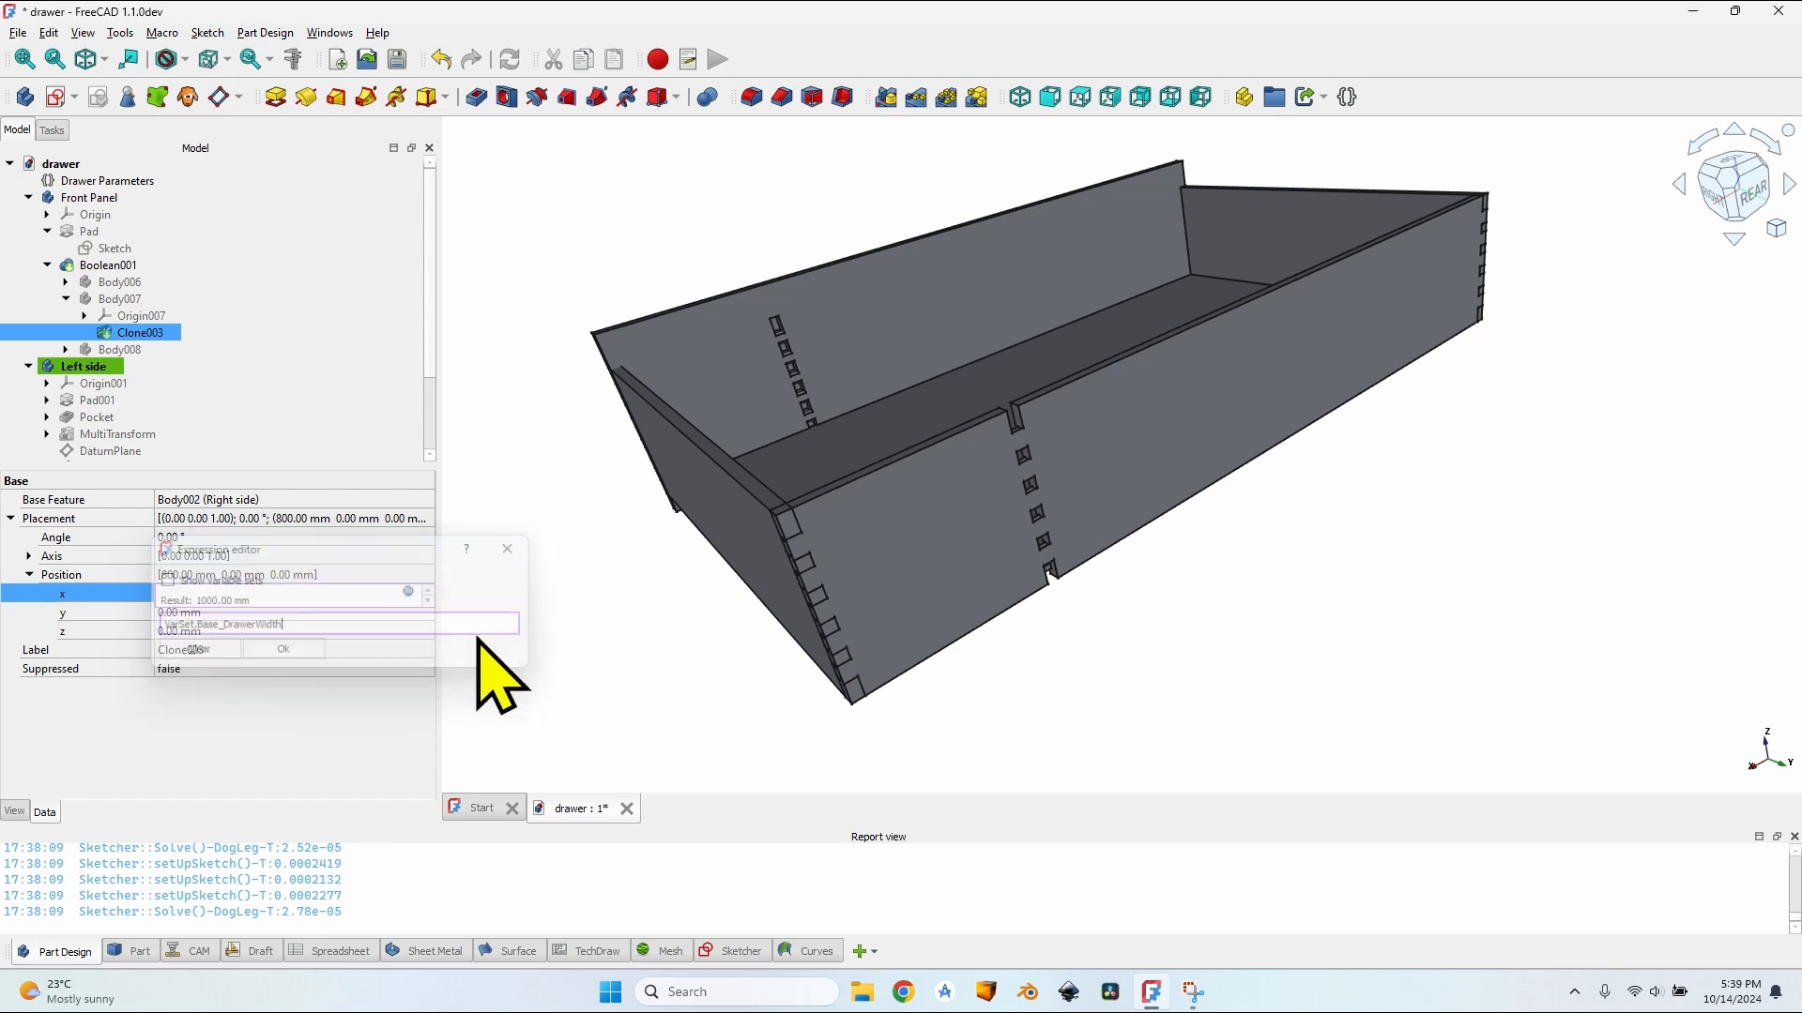
key(Tab)
scroll(664, 354, up, 3)
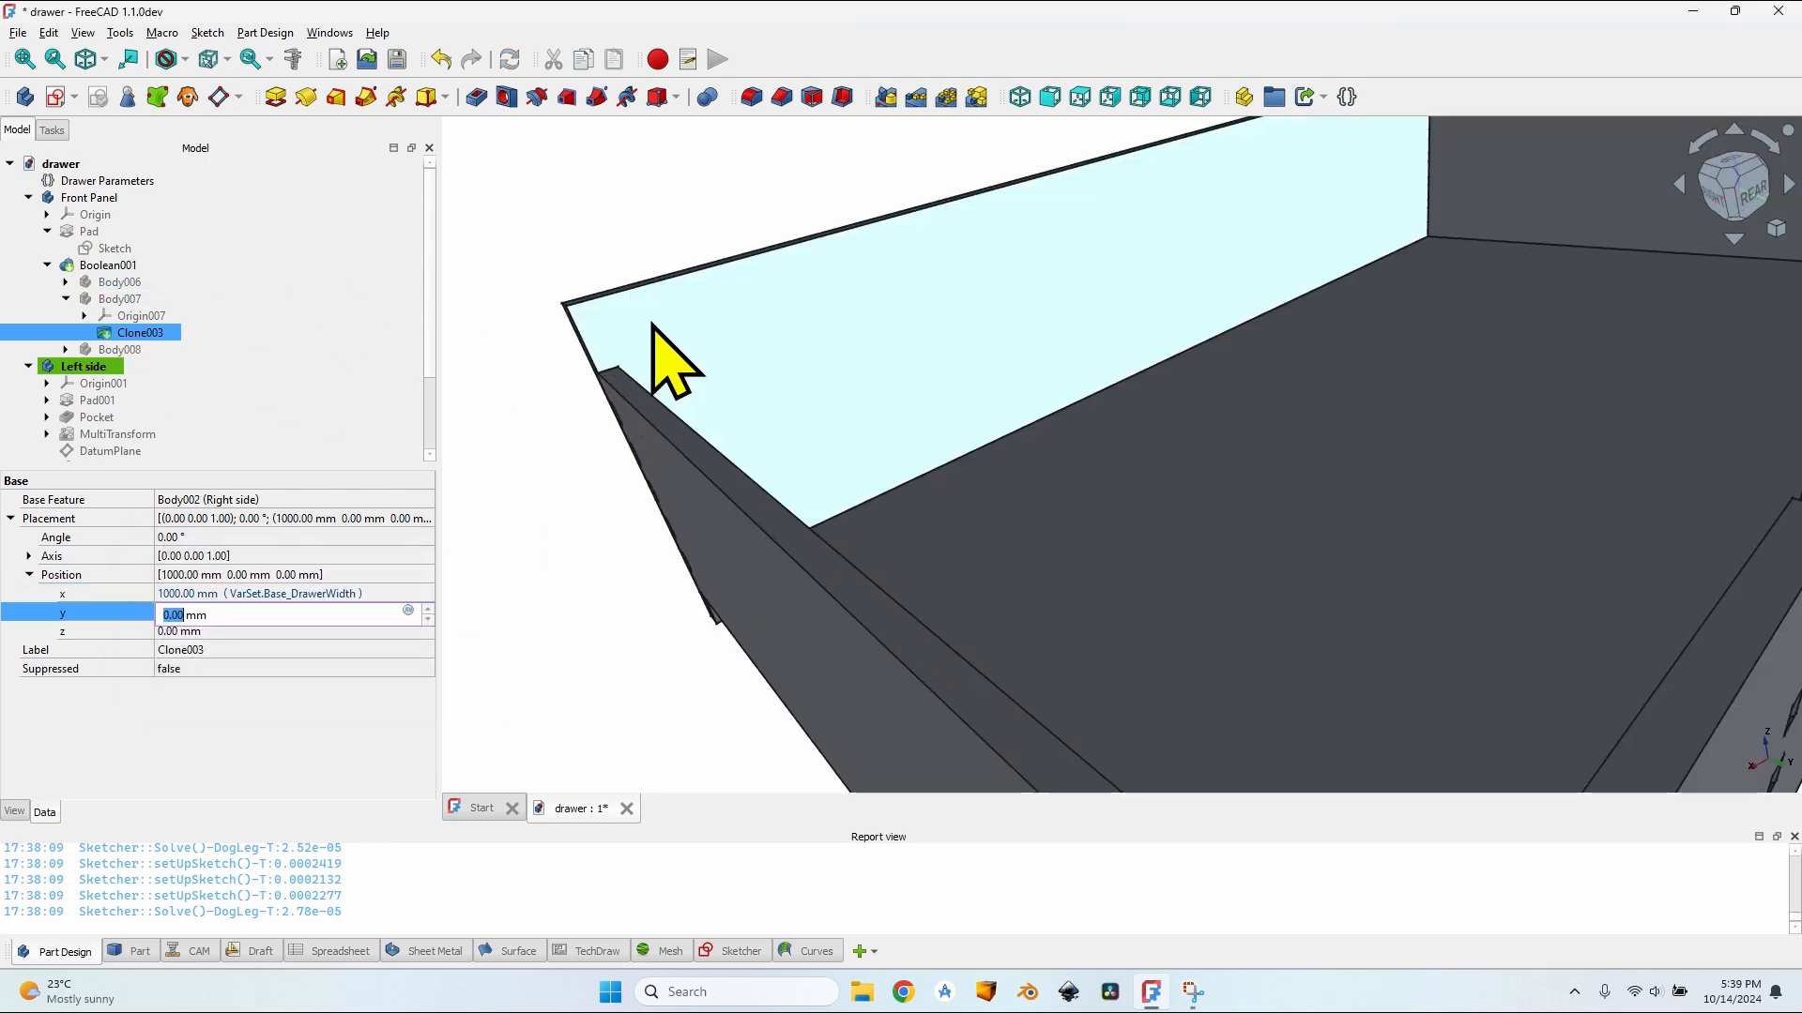
scroll(785, 374, down, 5)
middle_drag(845, 363, 694, 319)
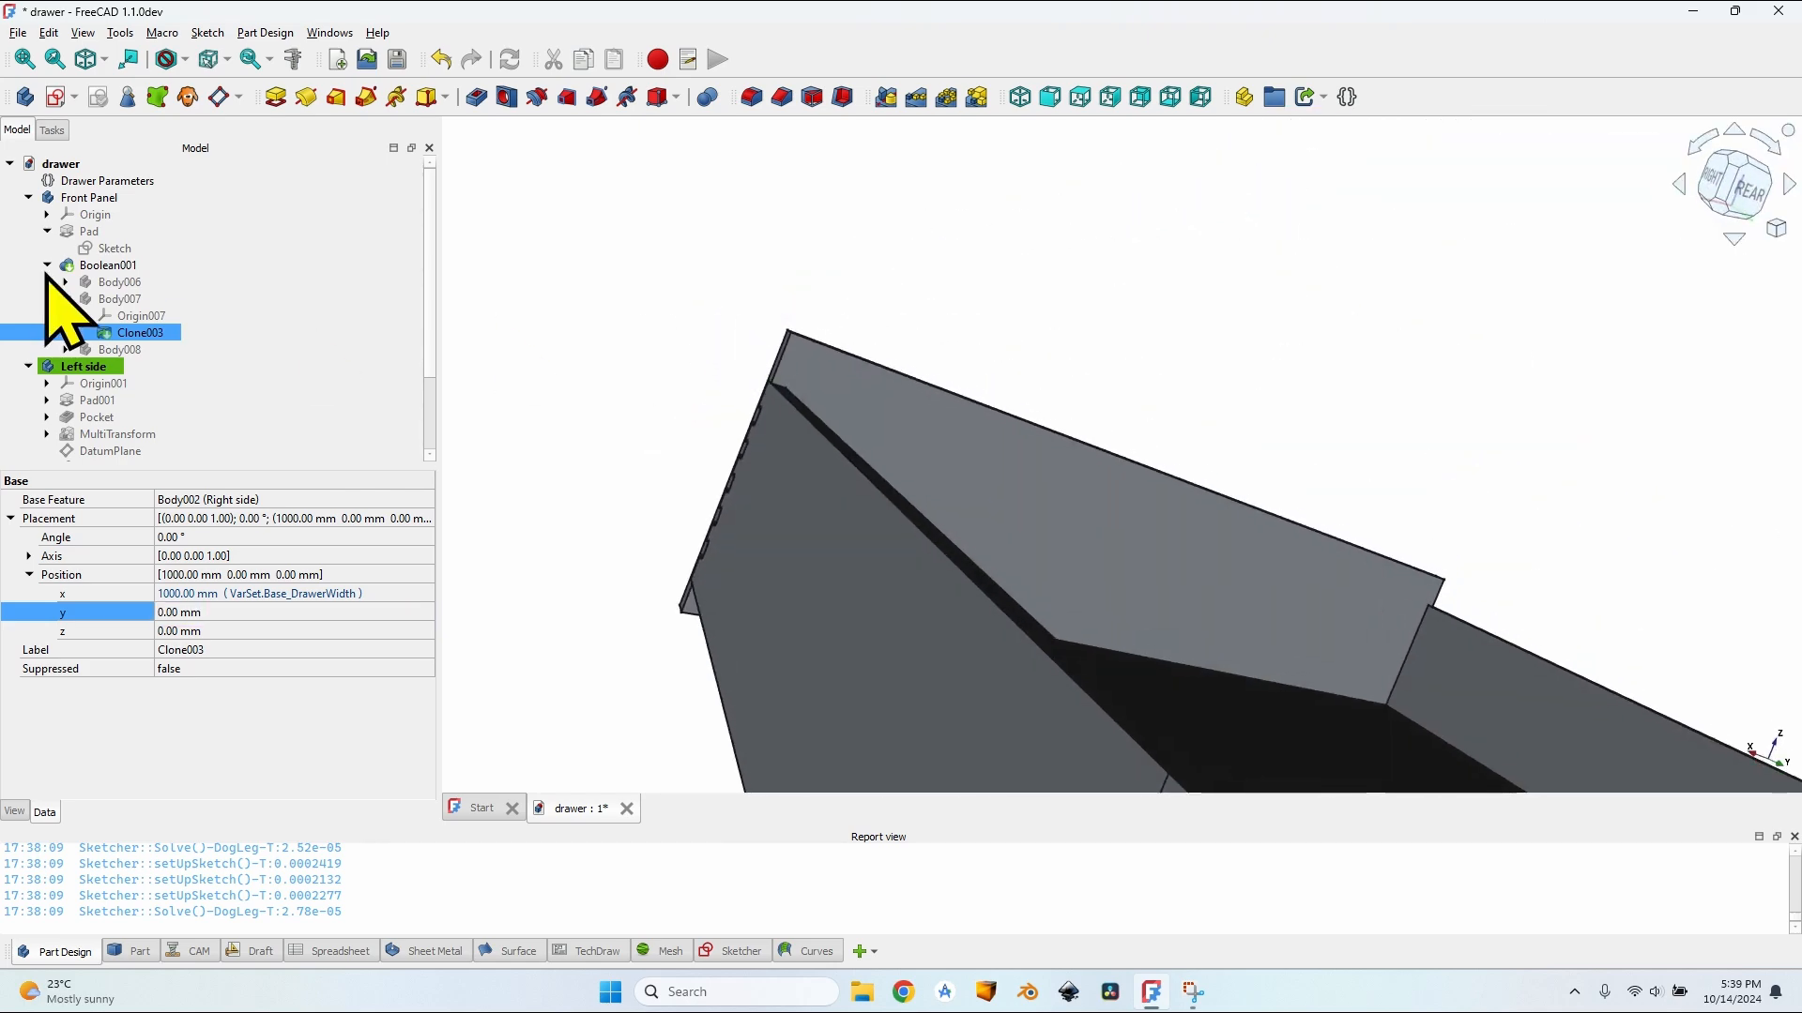
Step: Link the x position of Clone006, the right side's clone in the Back side's Boolean, to the expression VarSet.Base_DrawerWidth
click(47, 264)
click(28, 198)
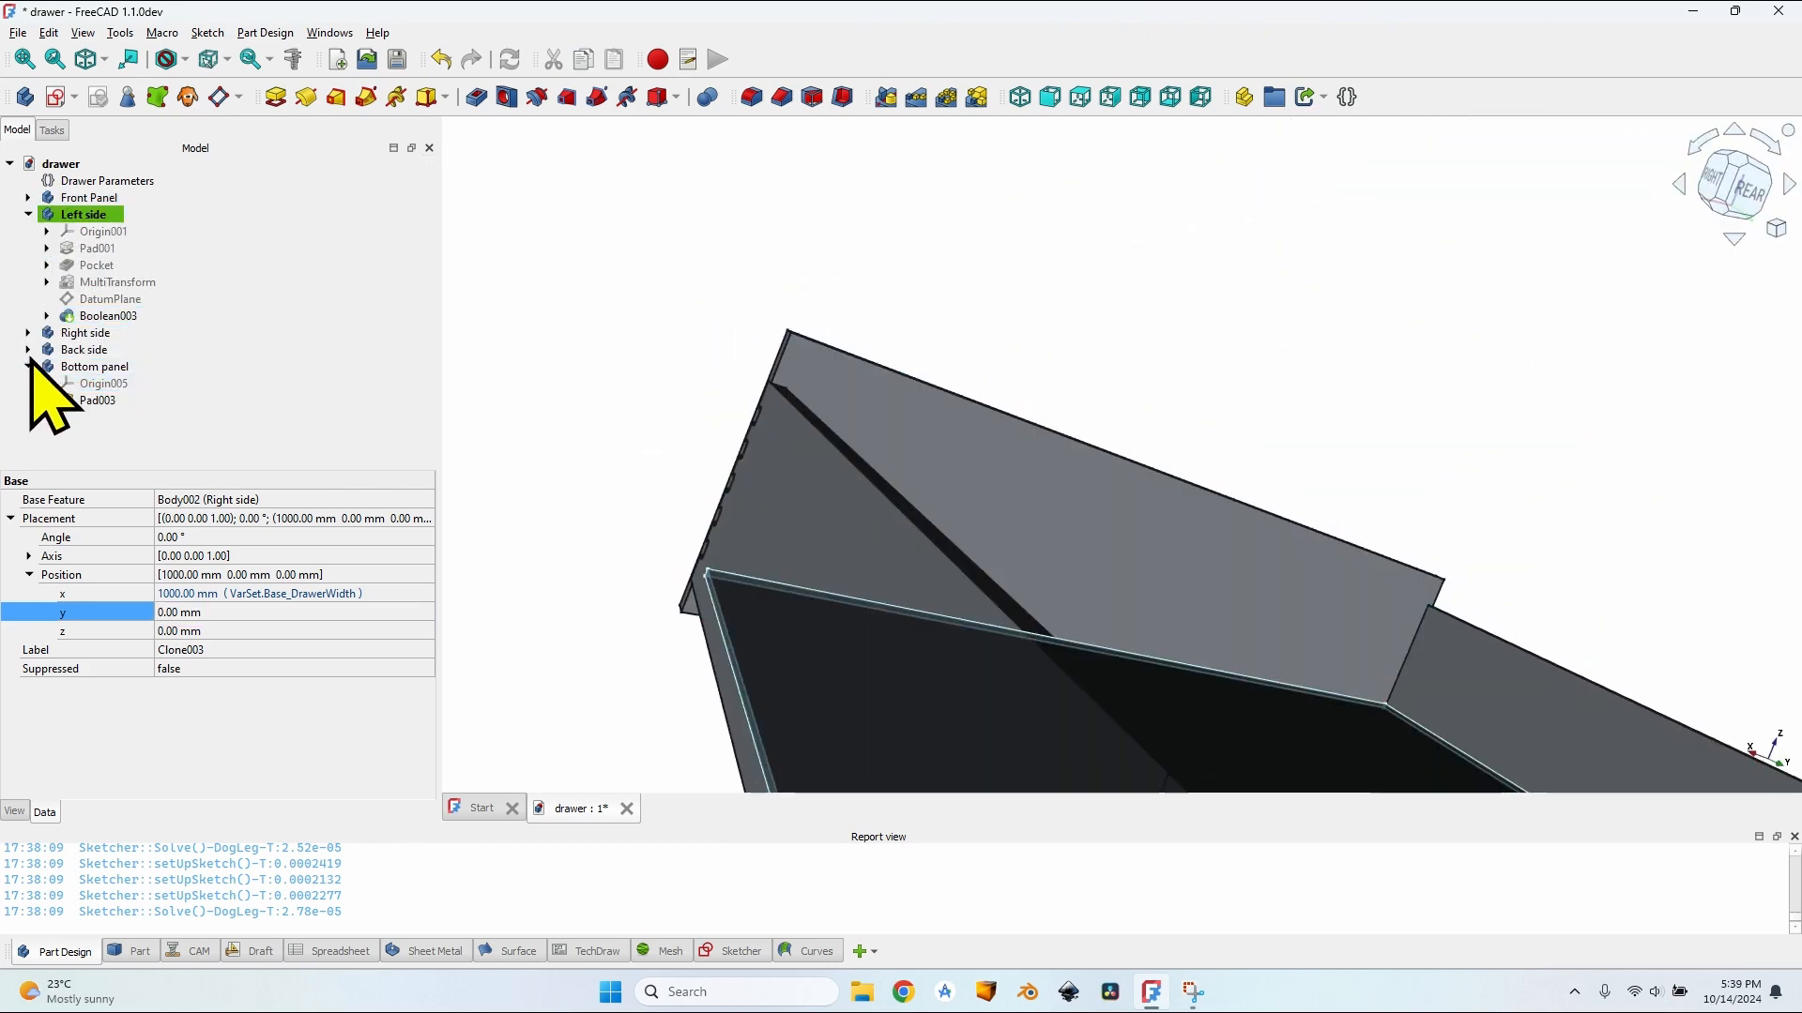
click(28, 349)
click(47, 400)
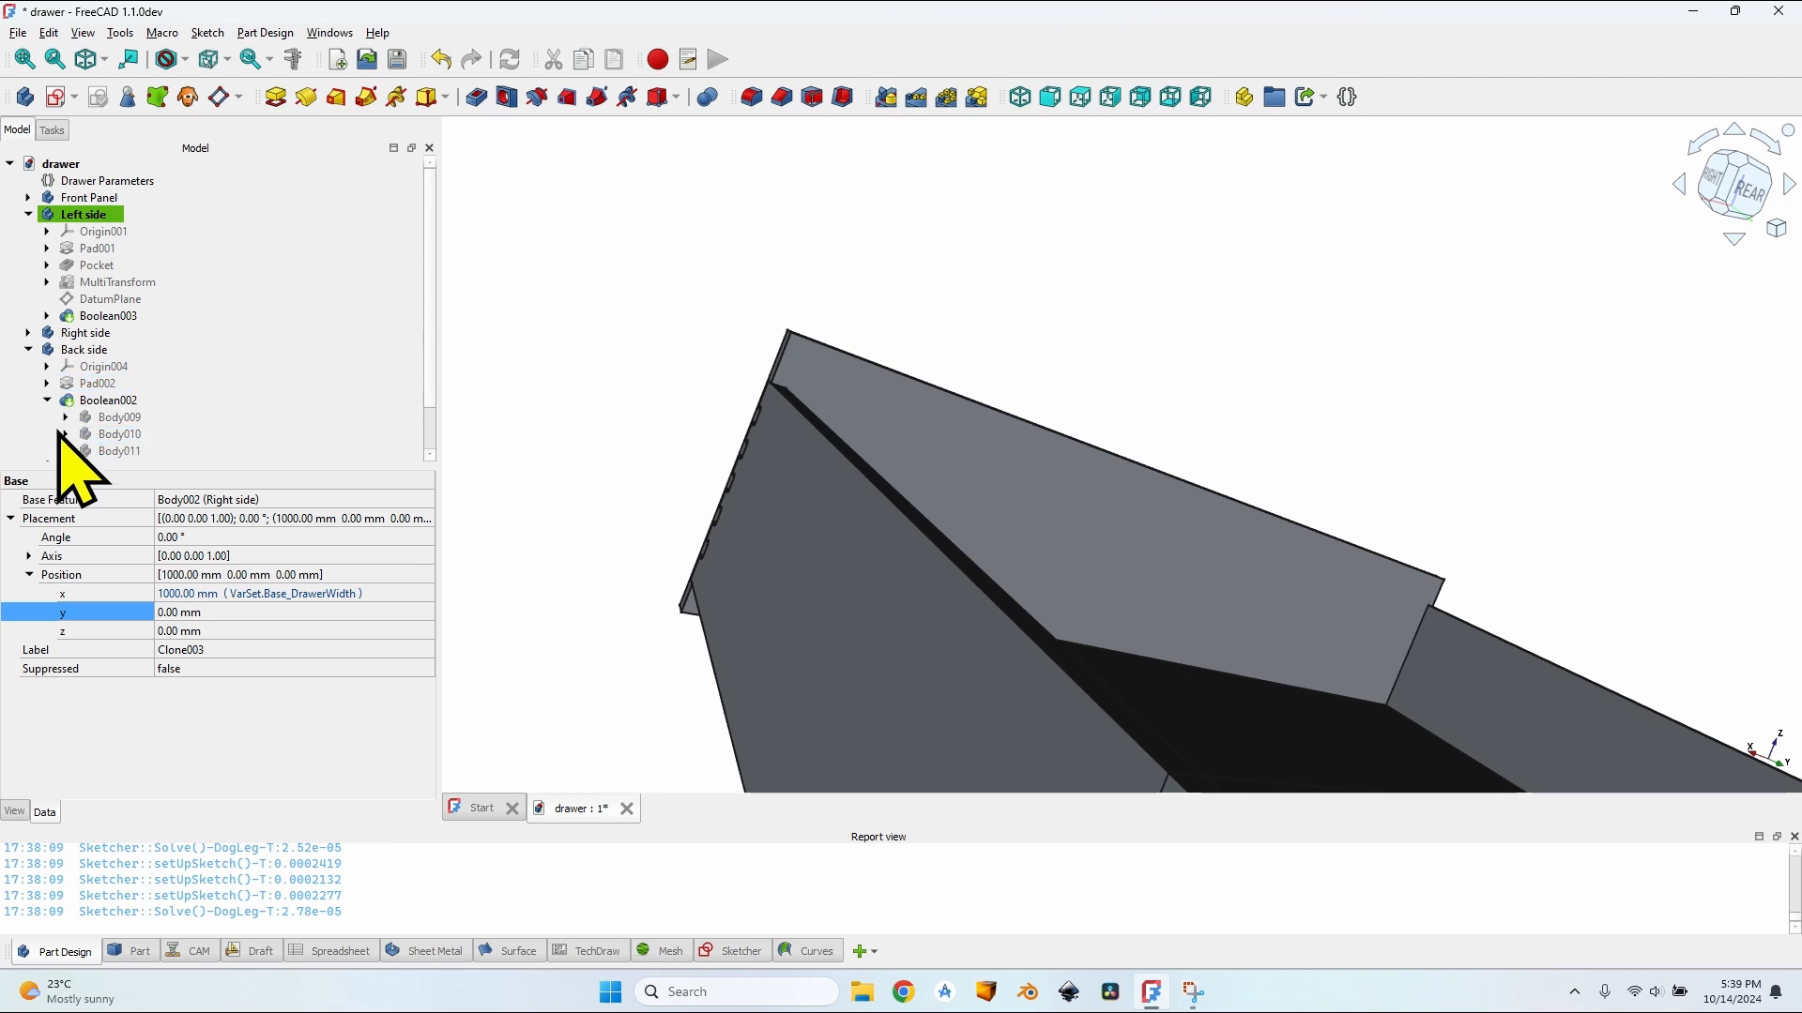
click(65, 434)
scroll(181, 418, down, 2)
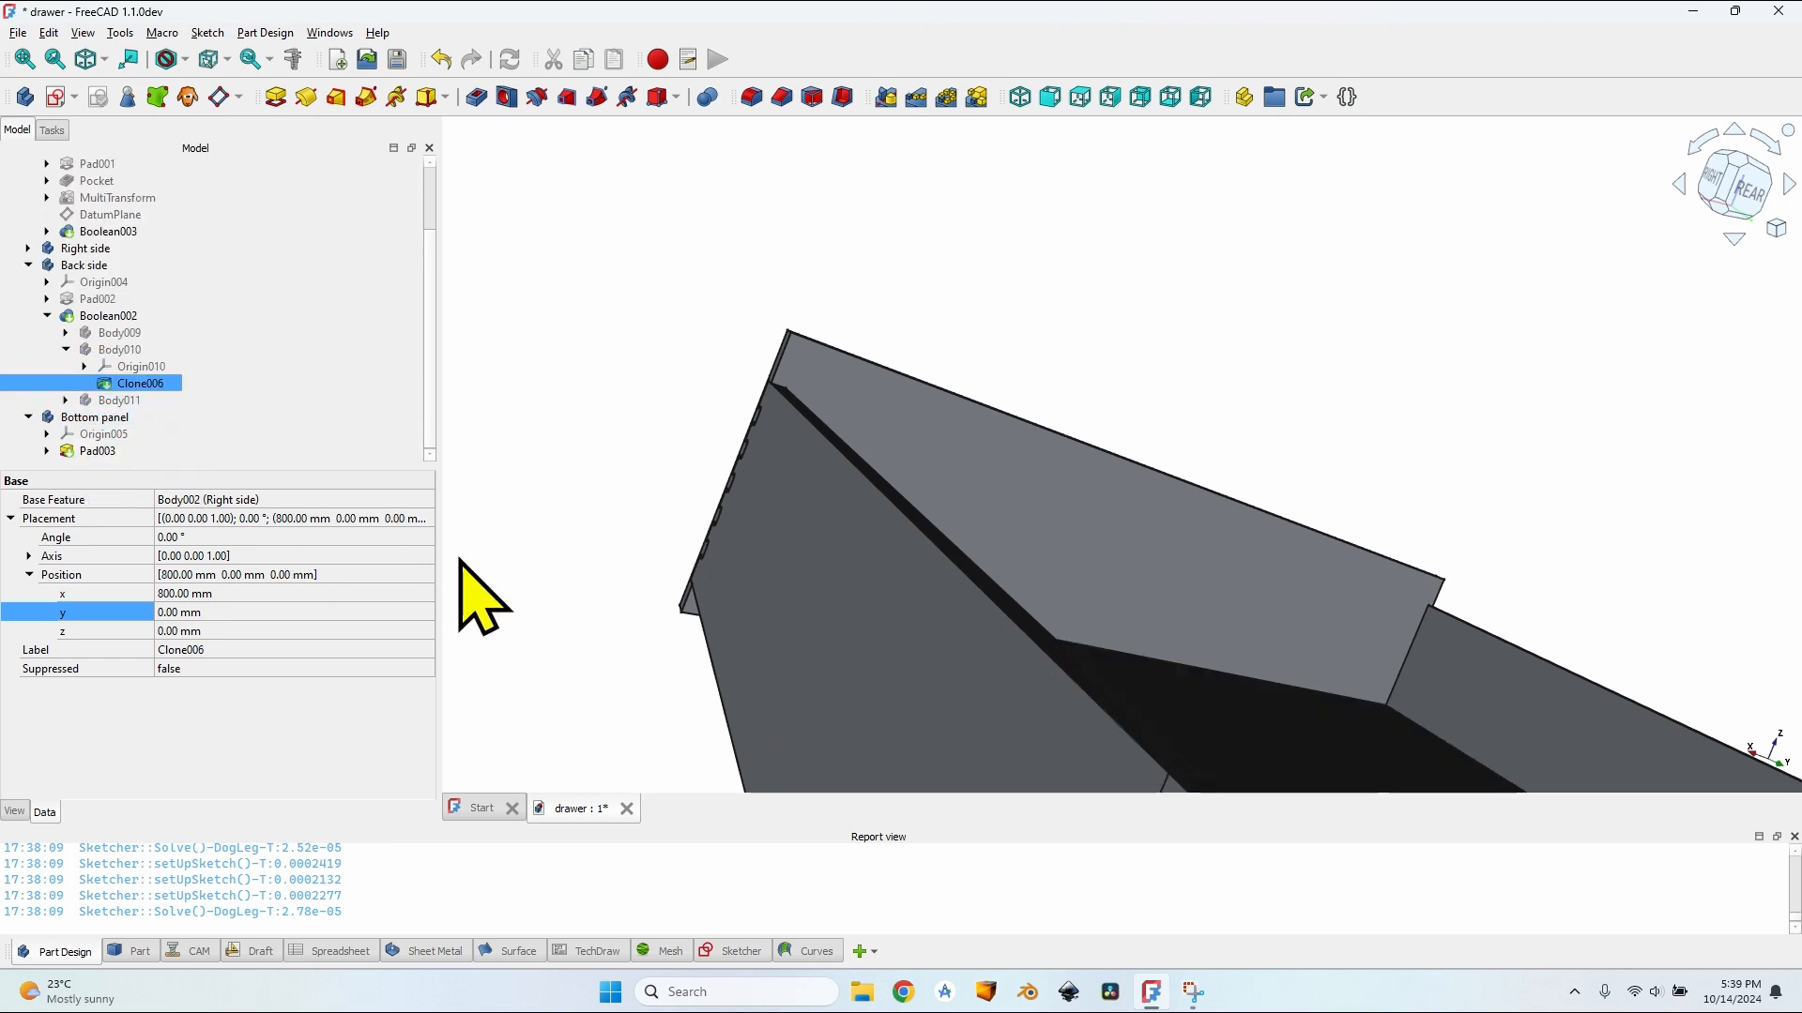
click(184, 594)
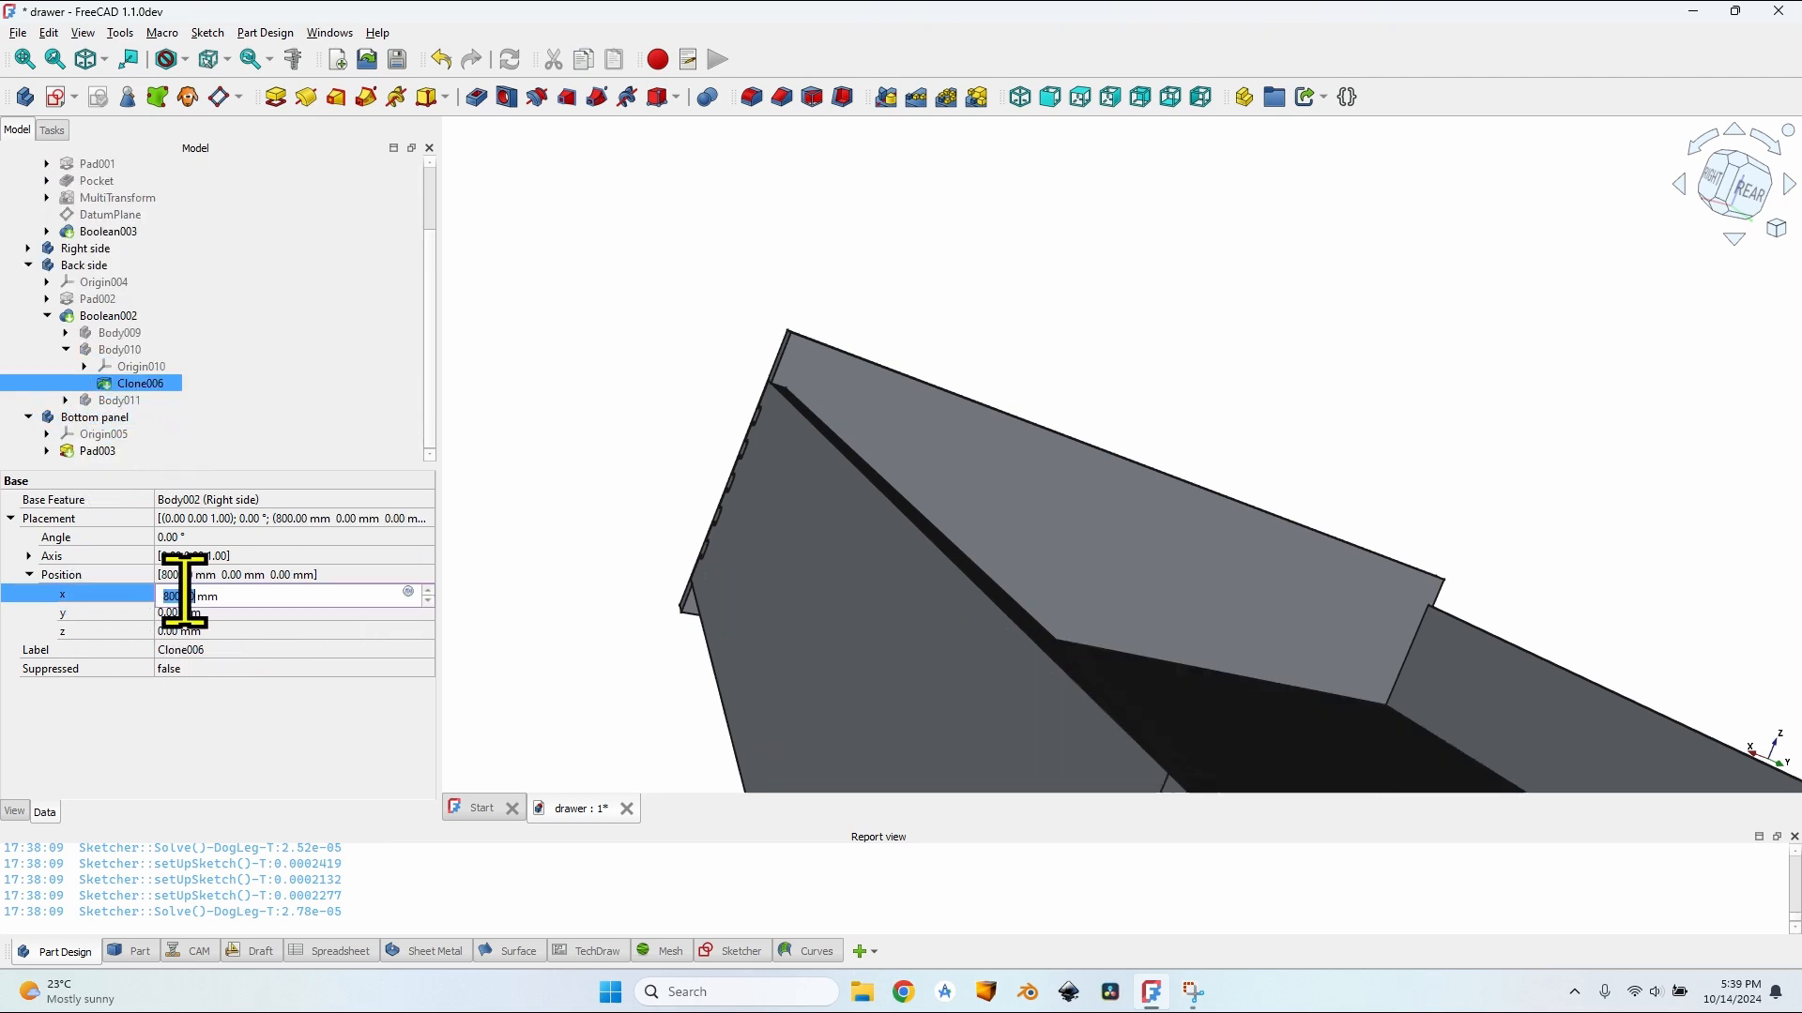
click(408, 592)
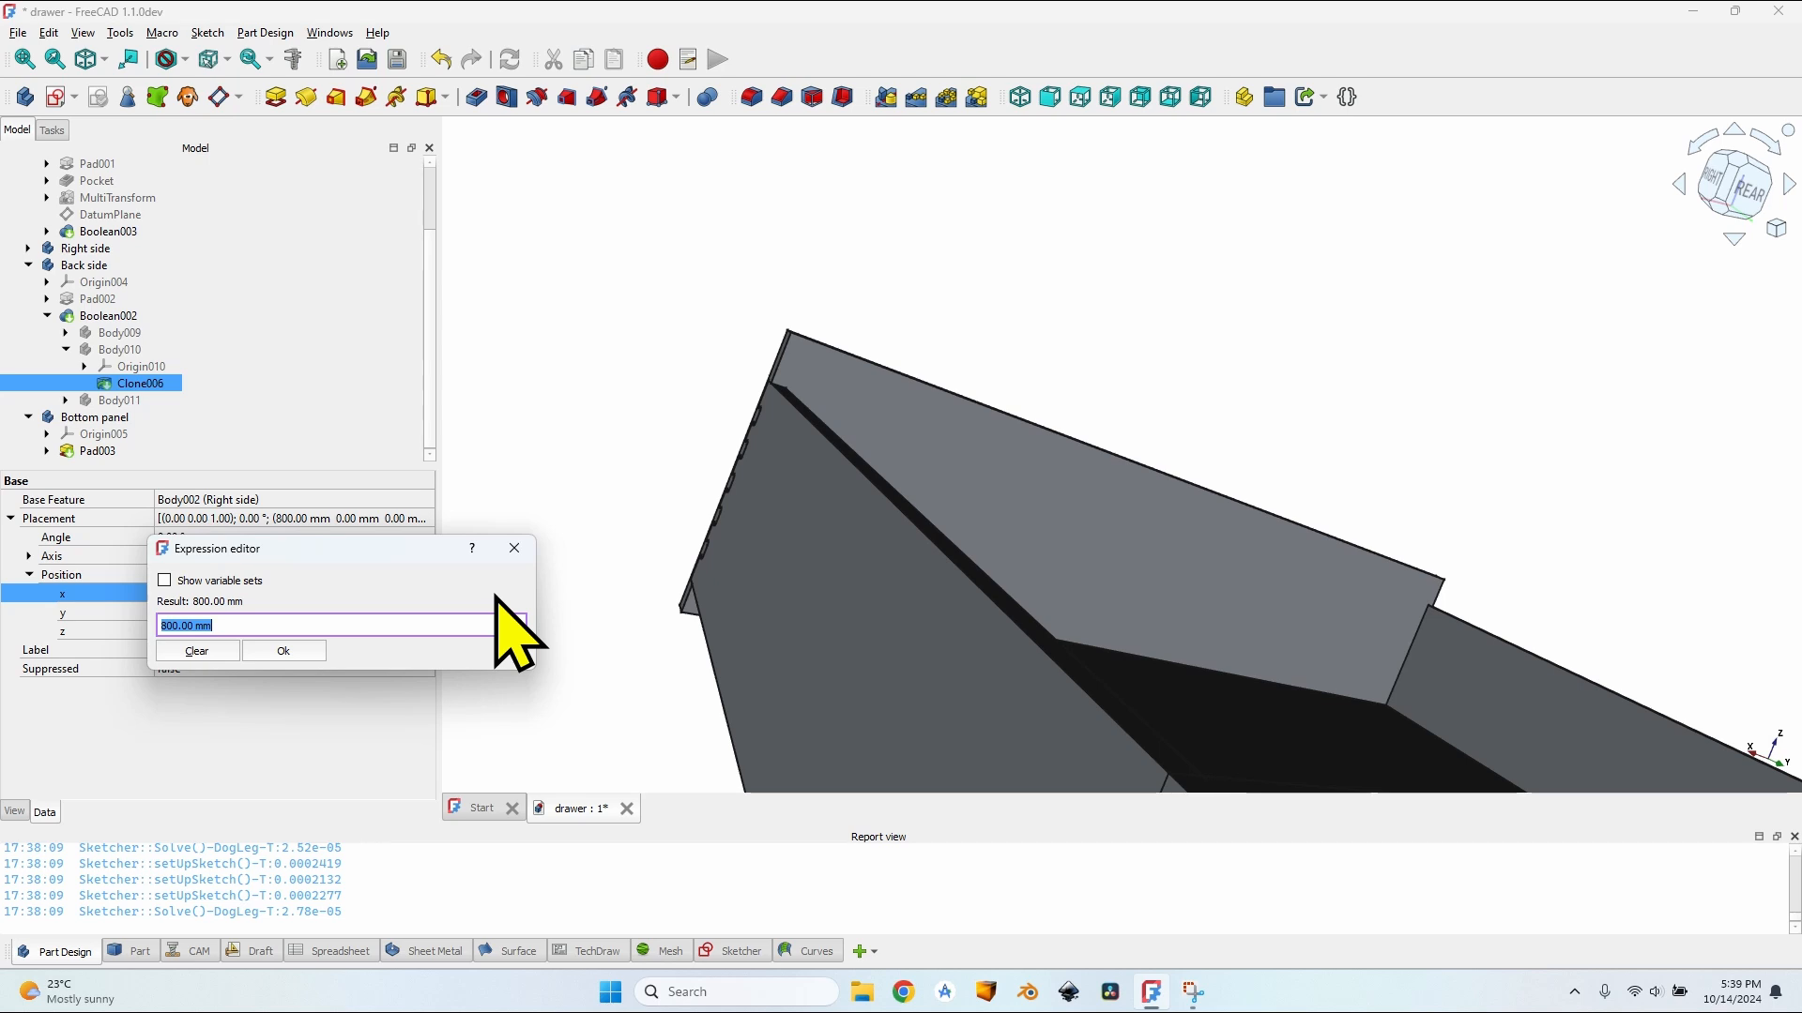
text(VarSet.Base_DrawerWidth)
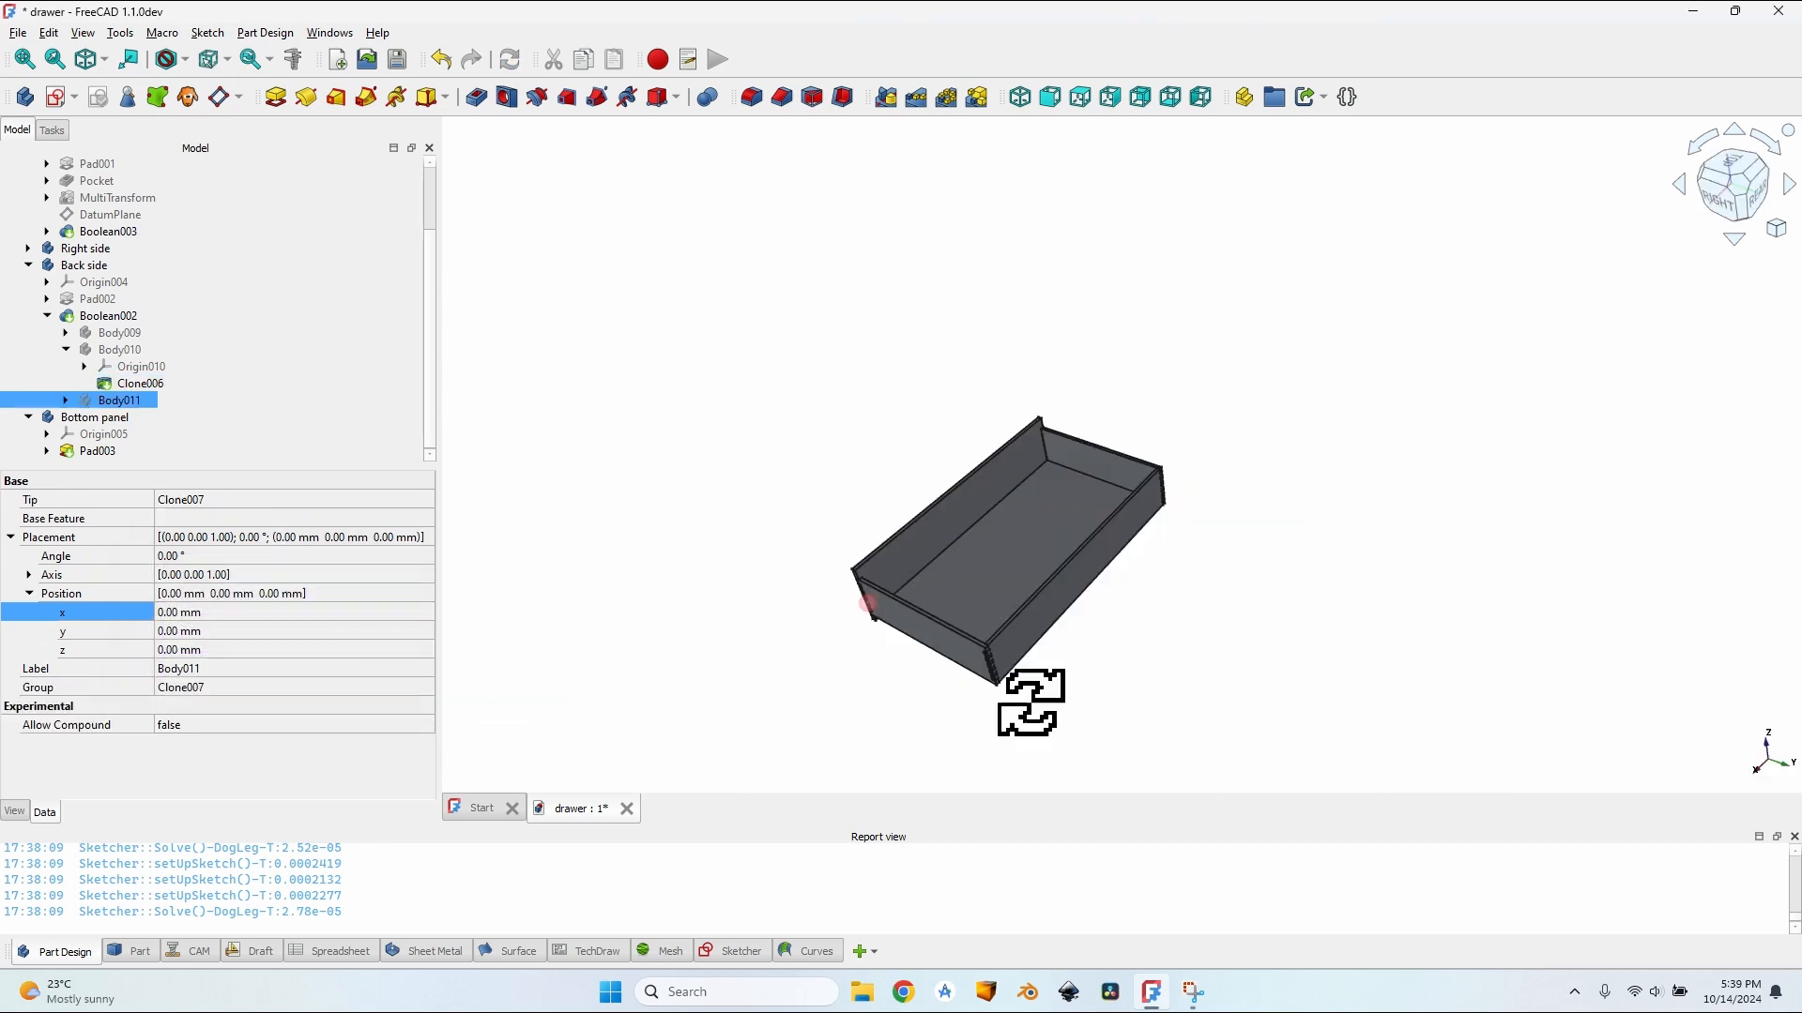
Step: Examine the dovetail joints and bottom panel fit around all corners of the widened drawer
middle_drag(1029, 703, 798, 450)
middle_drag(951, 340, 989, 538)
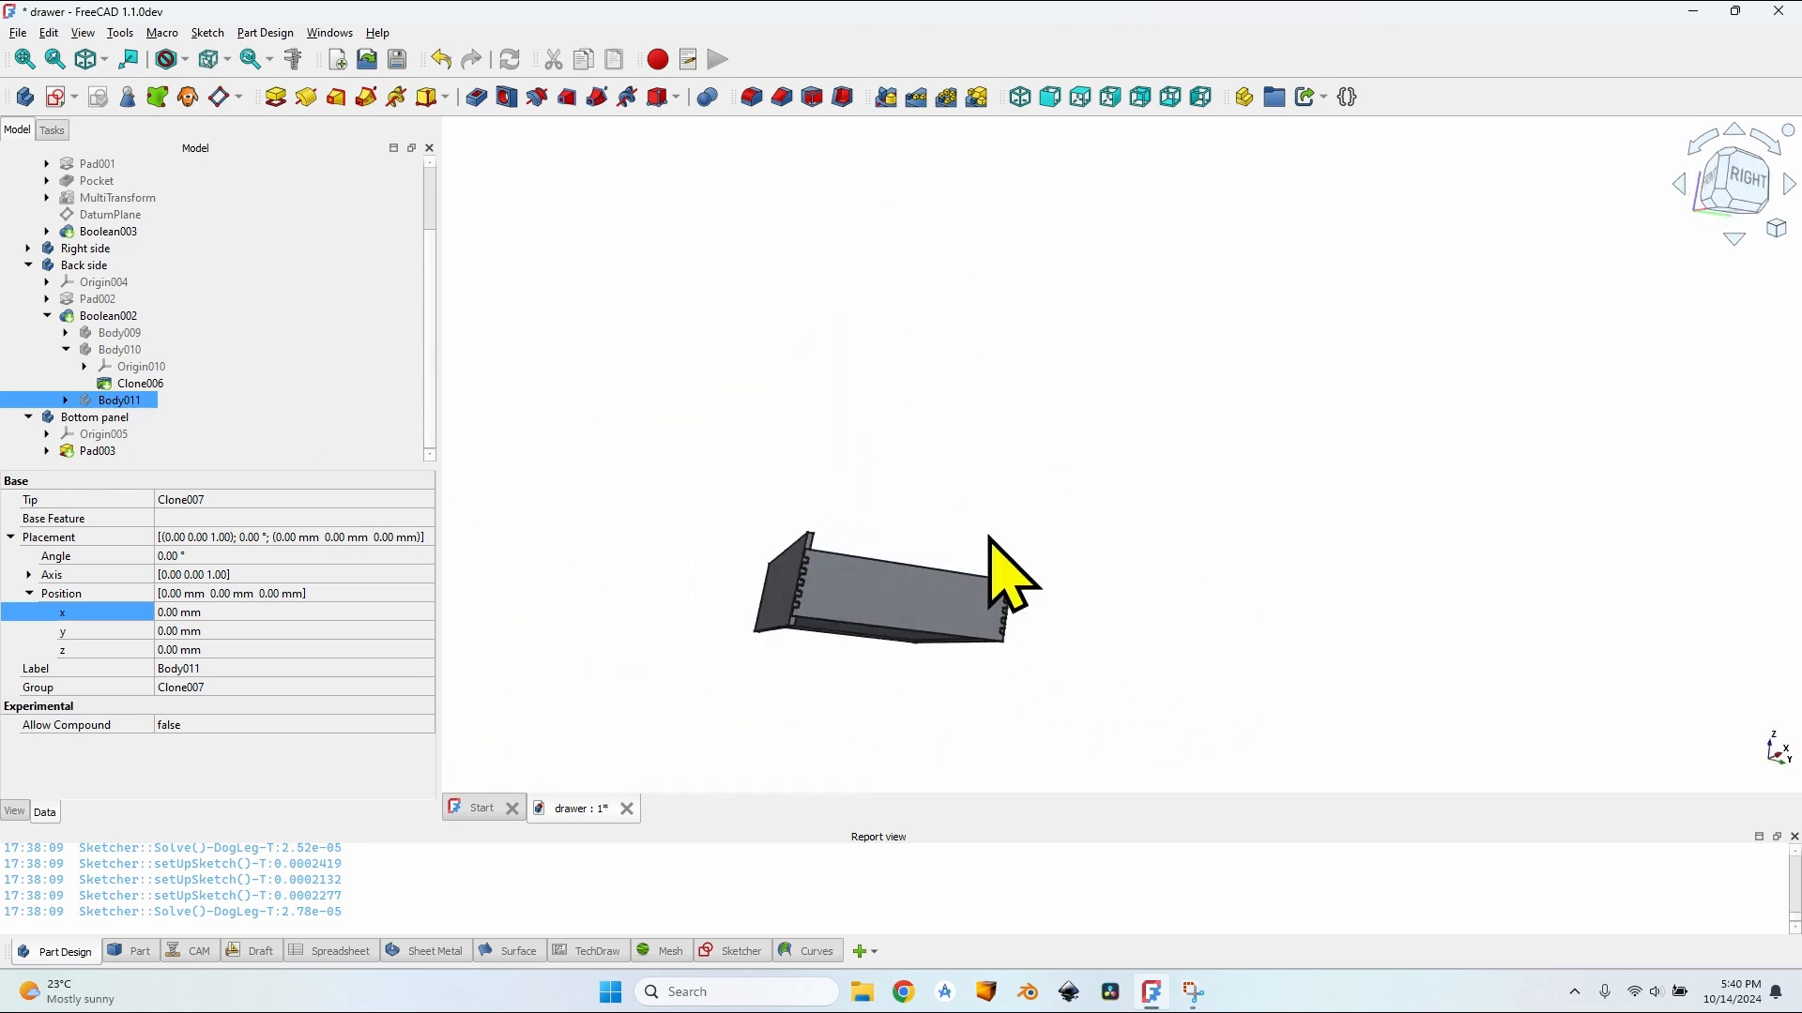
scroll(942, 655, up, 5)
middle_drag(943, 655, 925, 563)
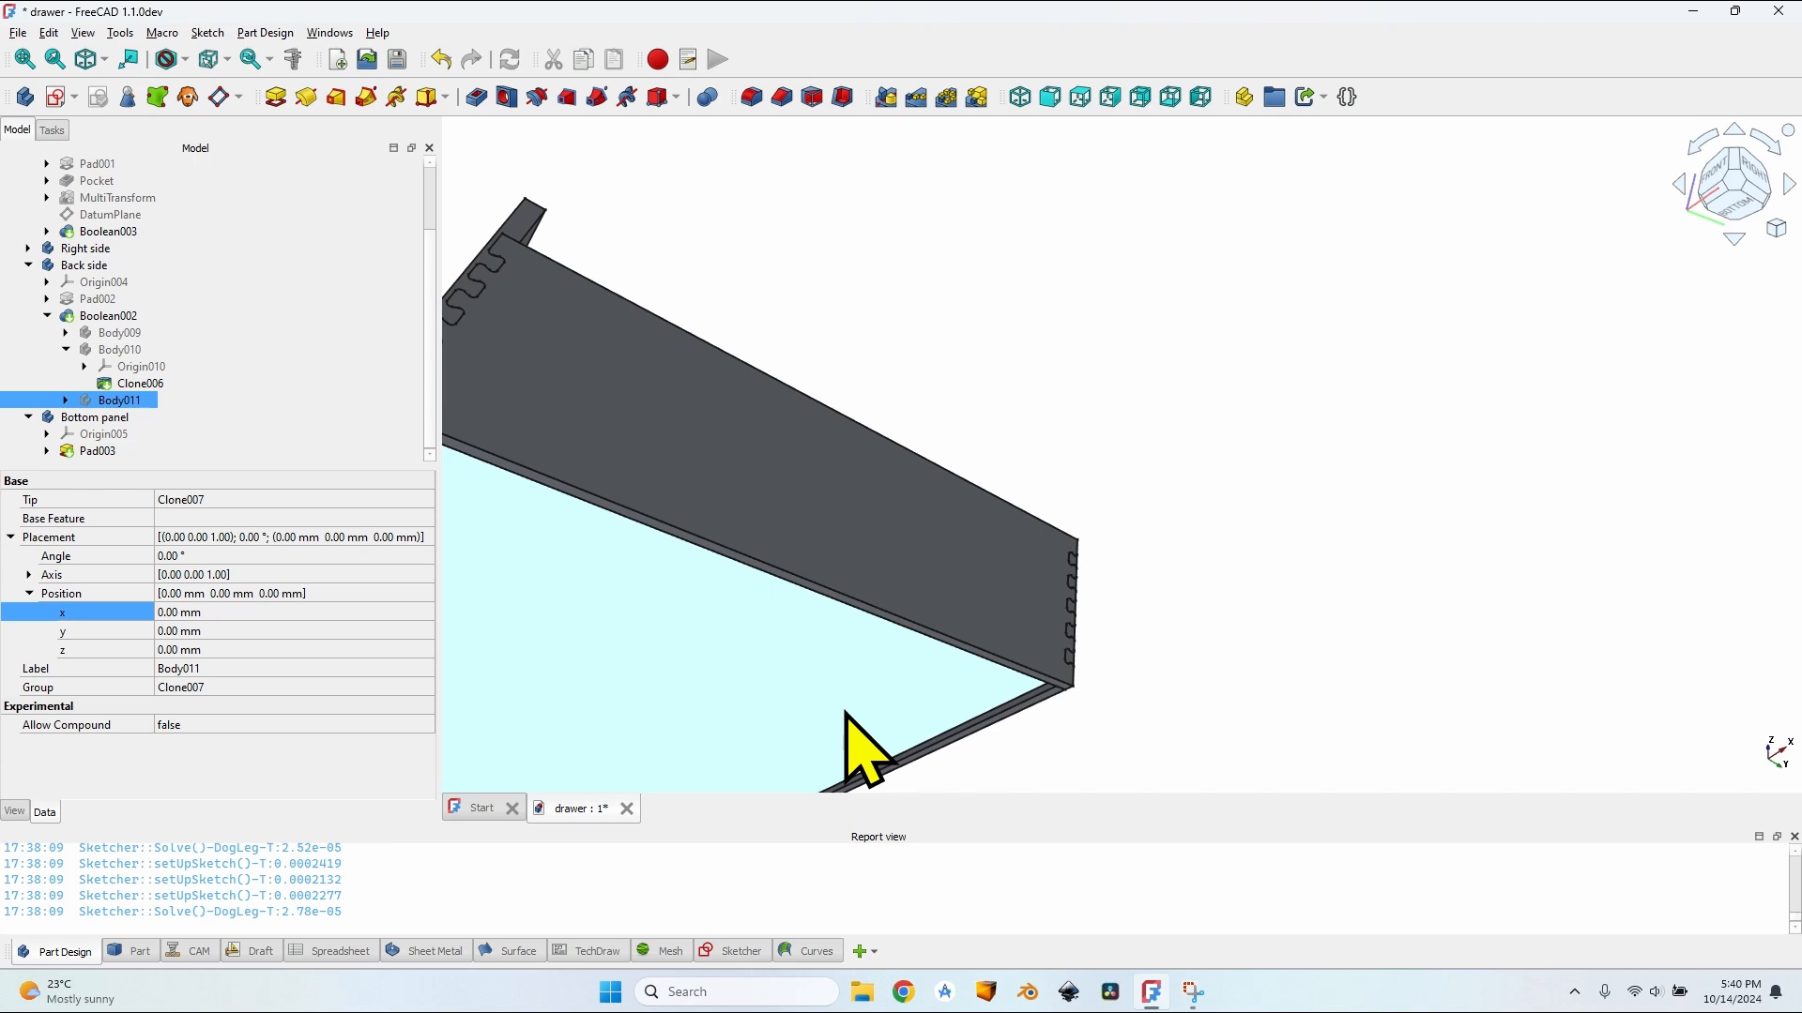
scroll(845, 713, down, 3)
middle_drag(845, 713, 663, 461)
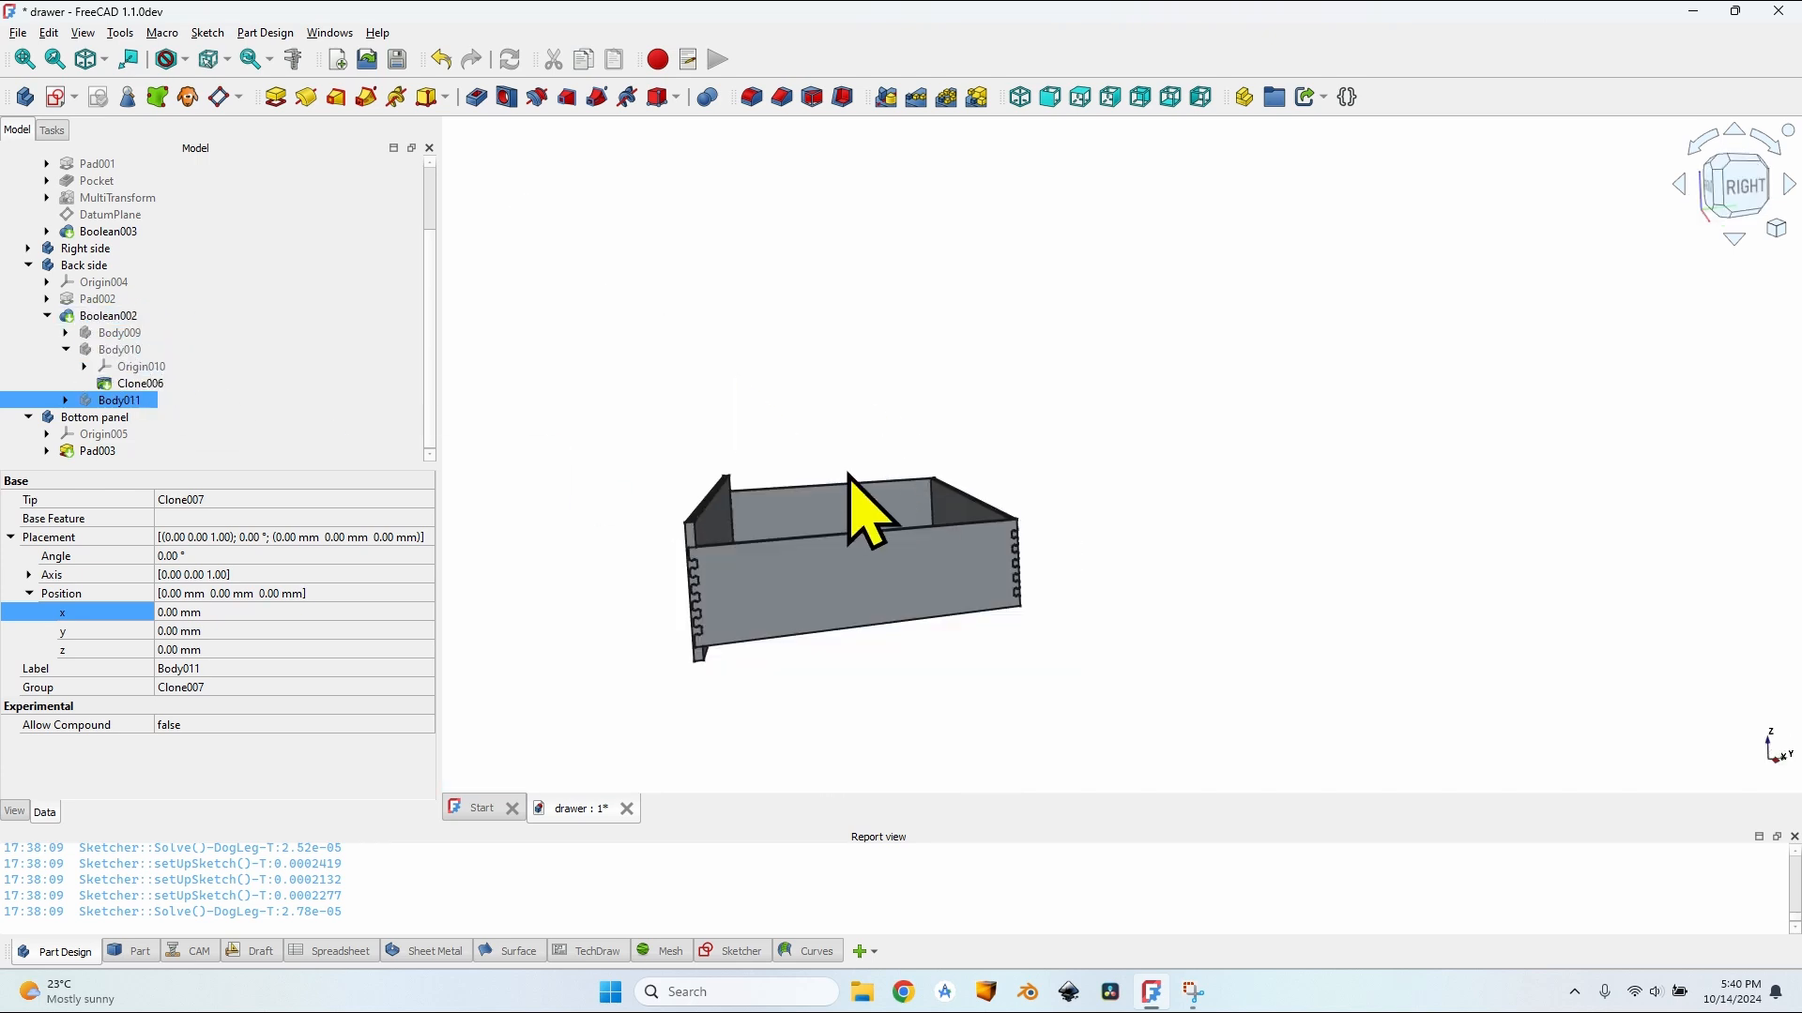
scroll(849, 478, up, 3)
middle_drag(732, 582, 985, 580)
scroll(983, 581, down, 3)
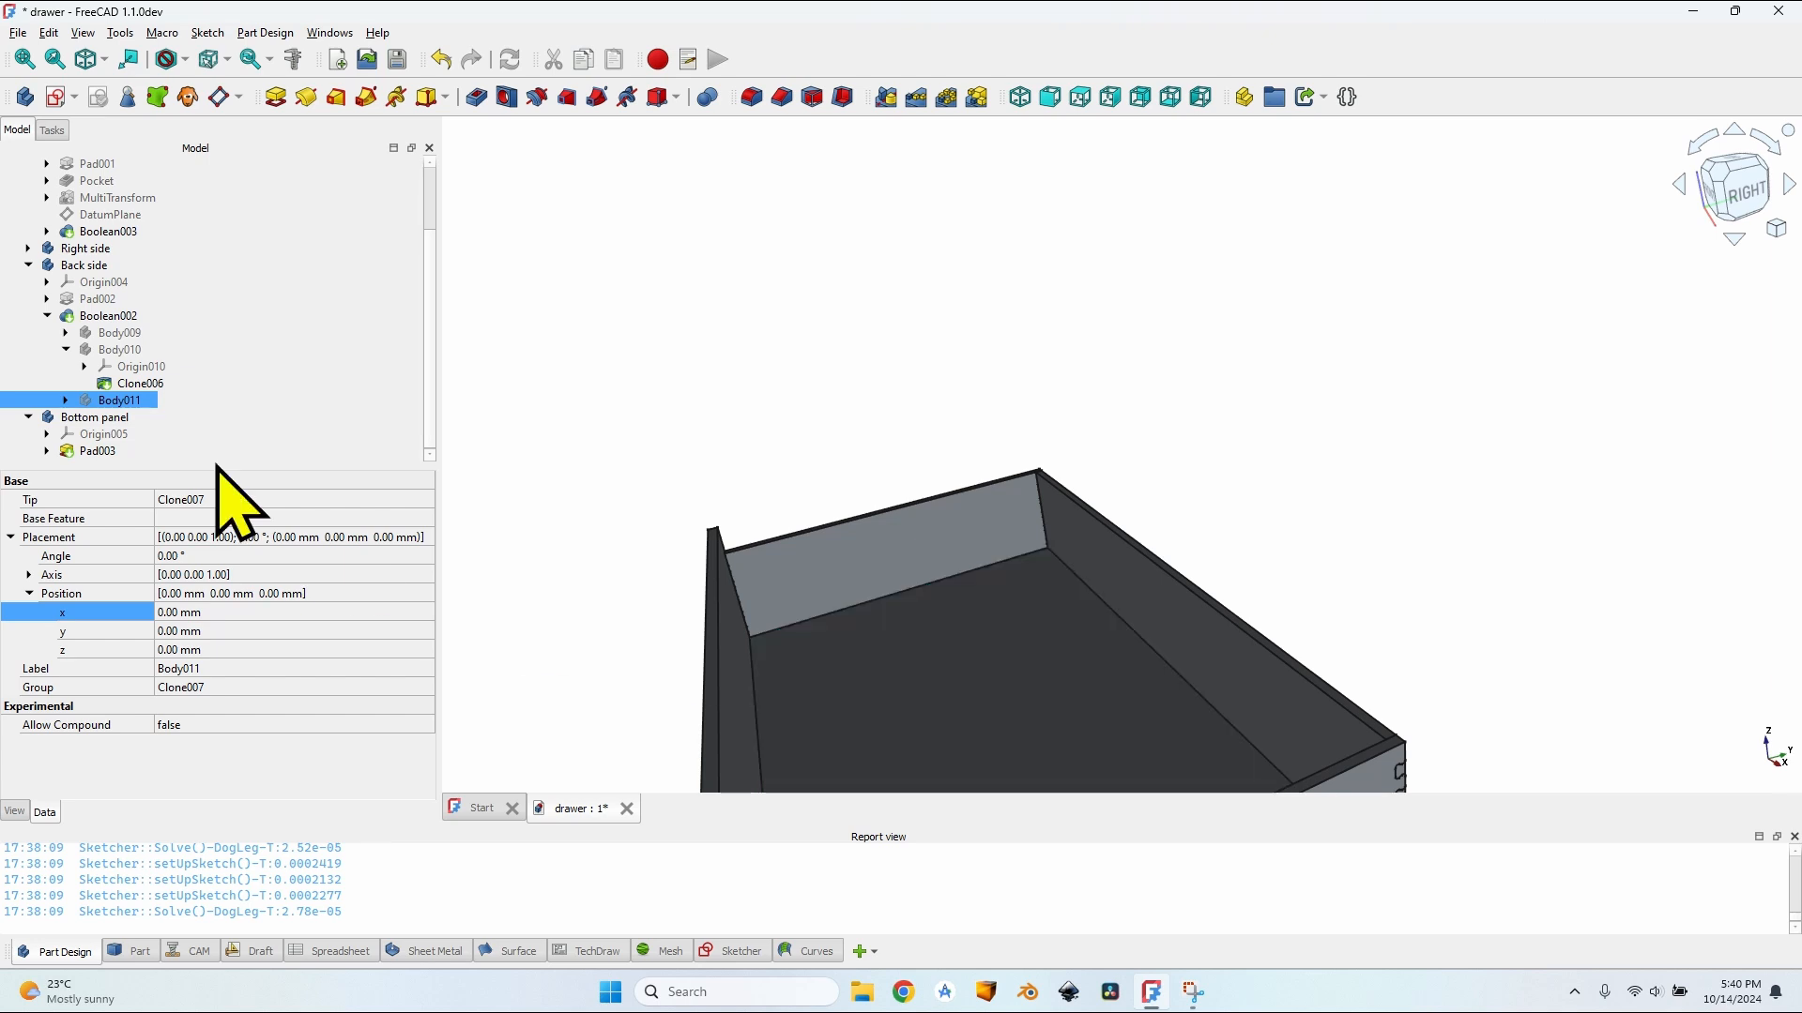
scroll(887, 591, down, 2)
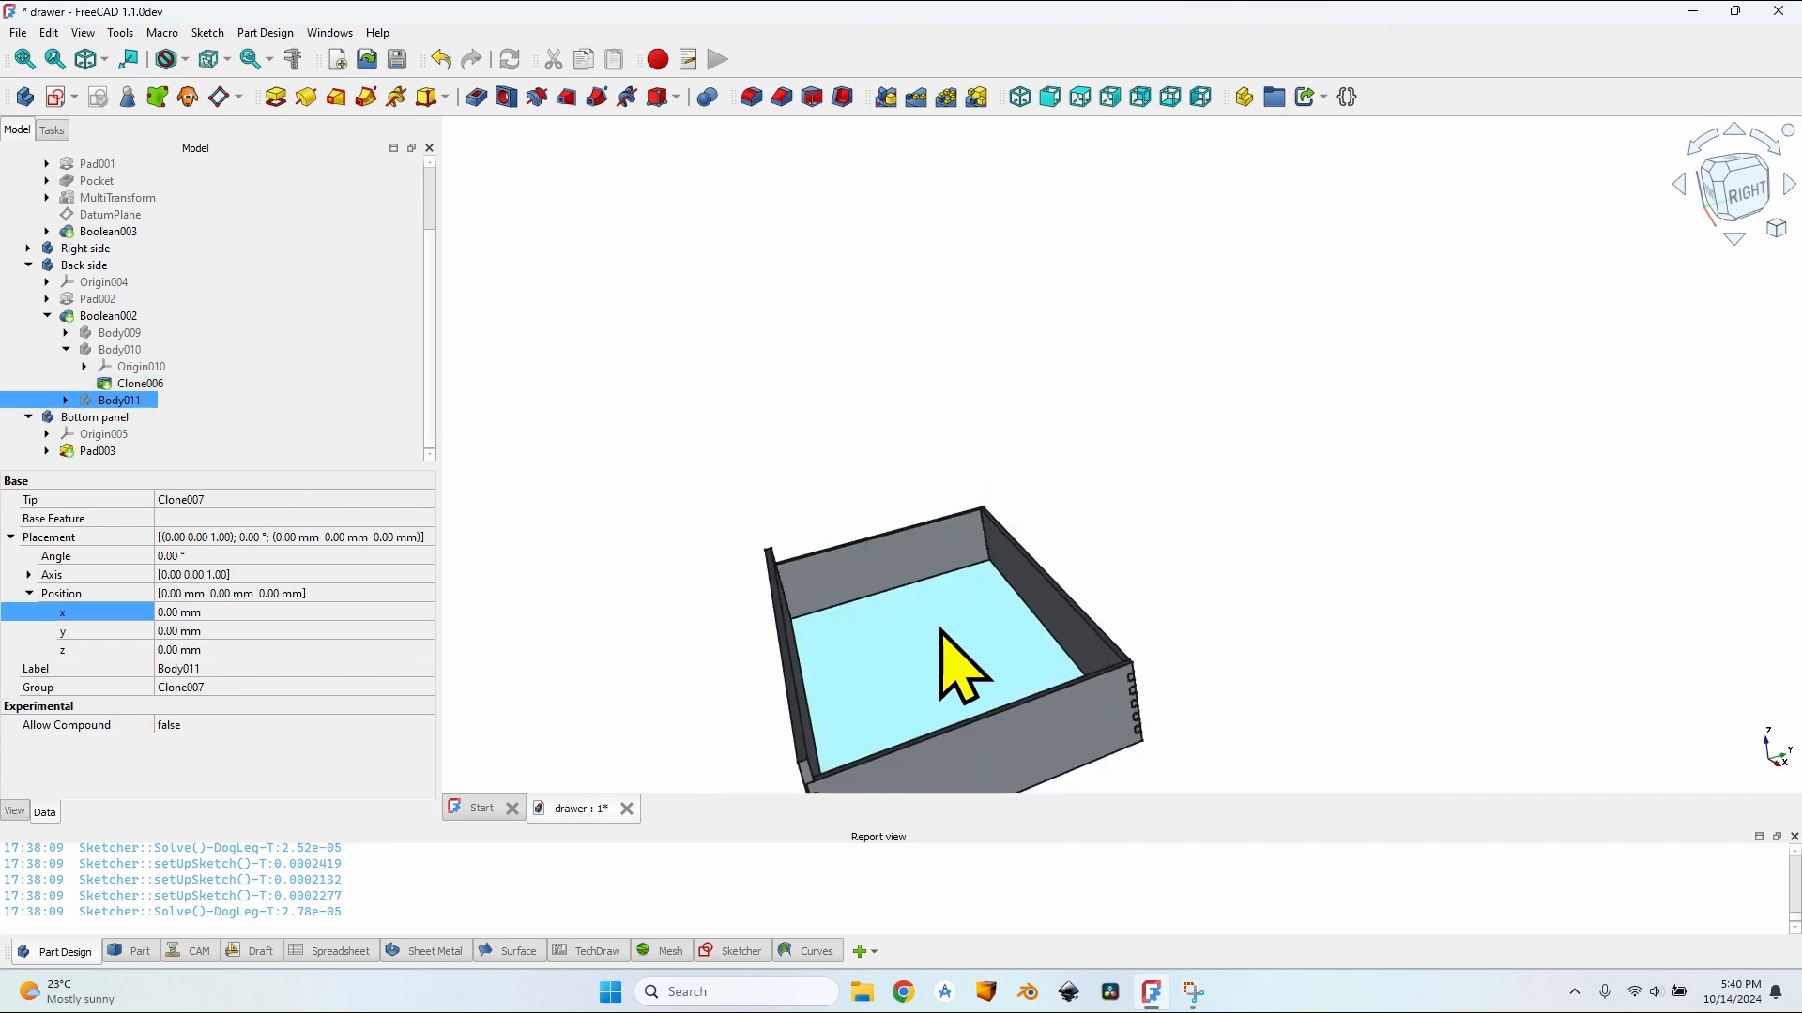
click(28, 265)
scroll(694, 624, up, 3)
middle_drag(965, 704, 745, 543)
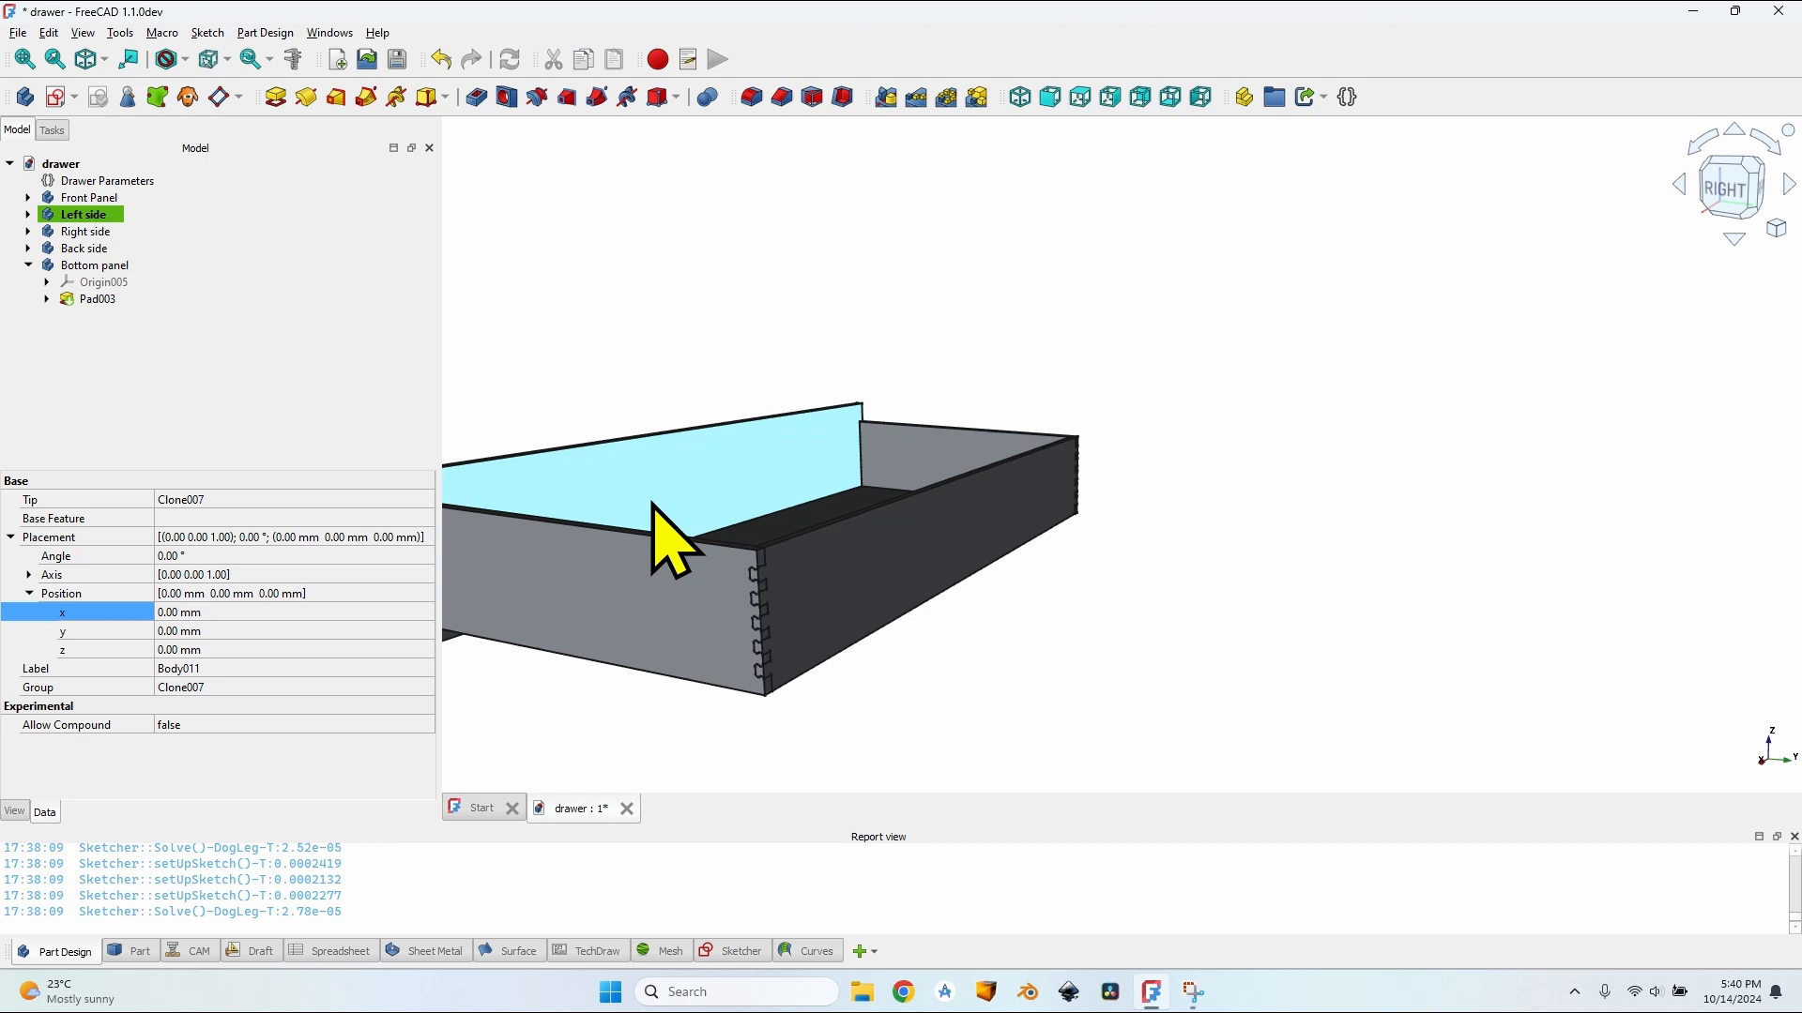
middle_drag(654, 506, 937, 583)
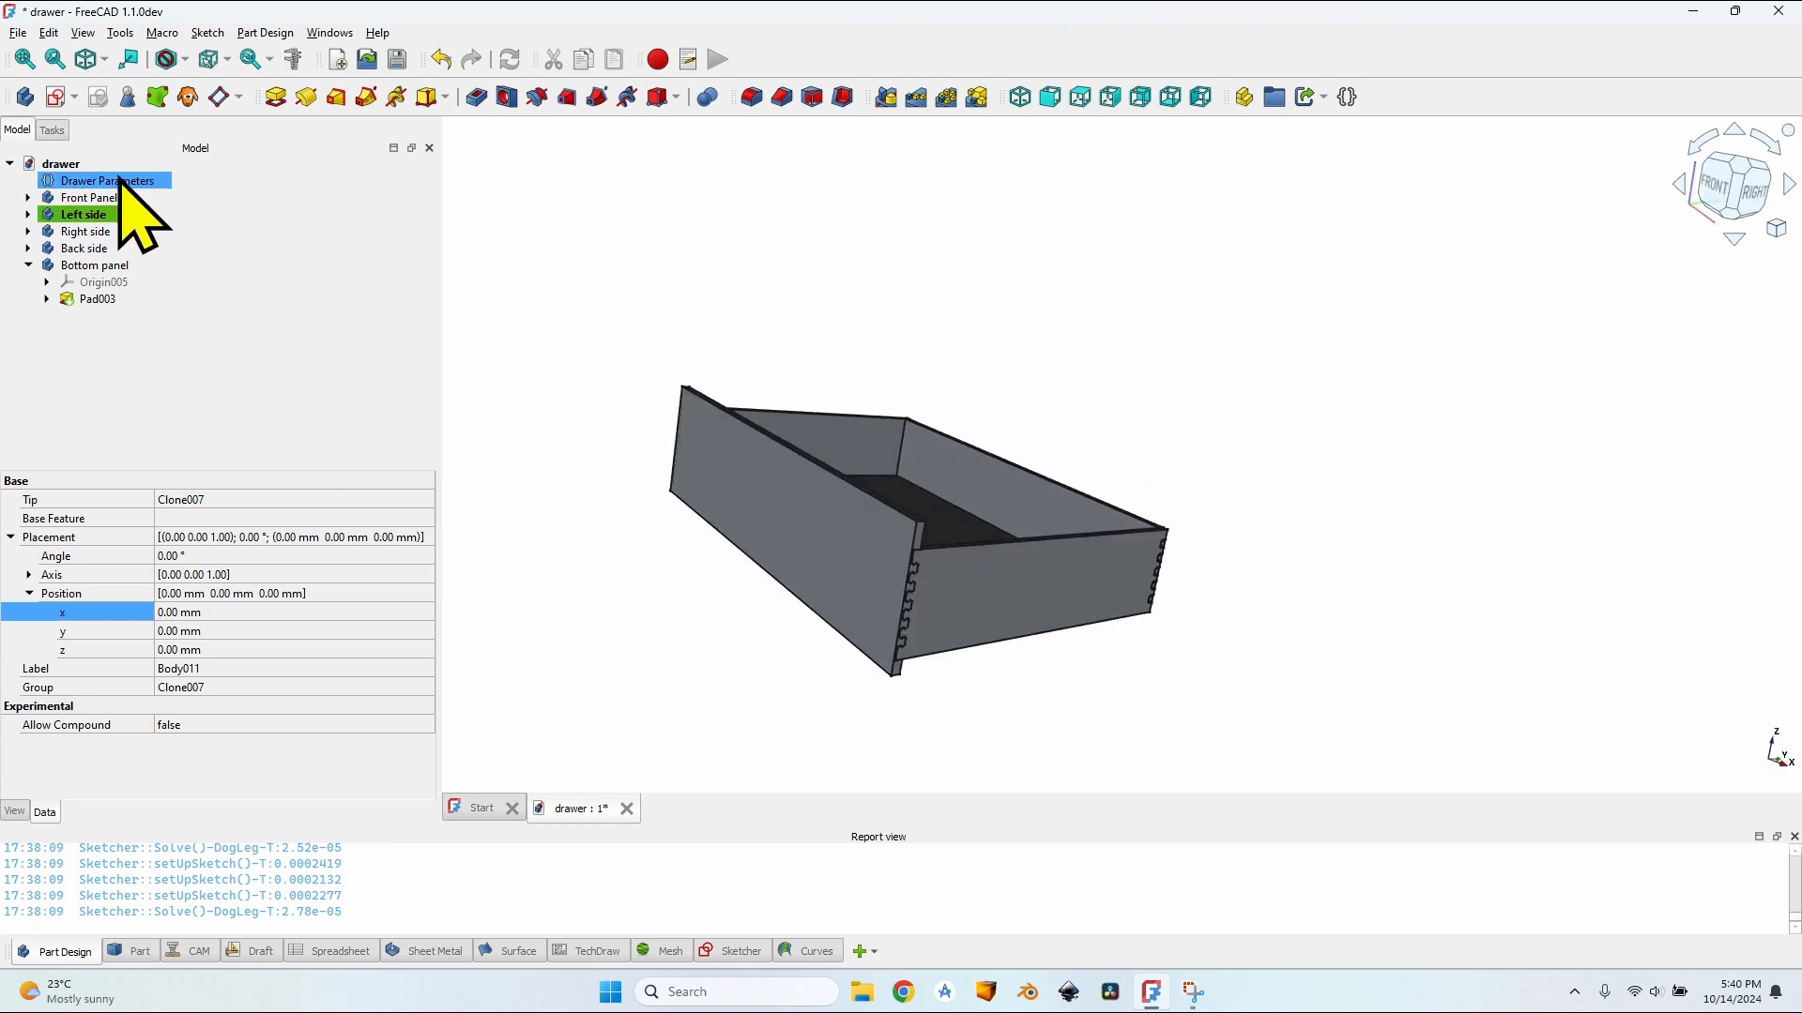
Step: Set the Wall Thickness in the Drawer Parameters to 15 mm and inspect the dovetails at the front corner
click(122, 183)
double_click(174, 576)
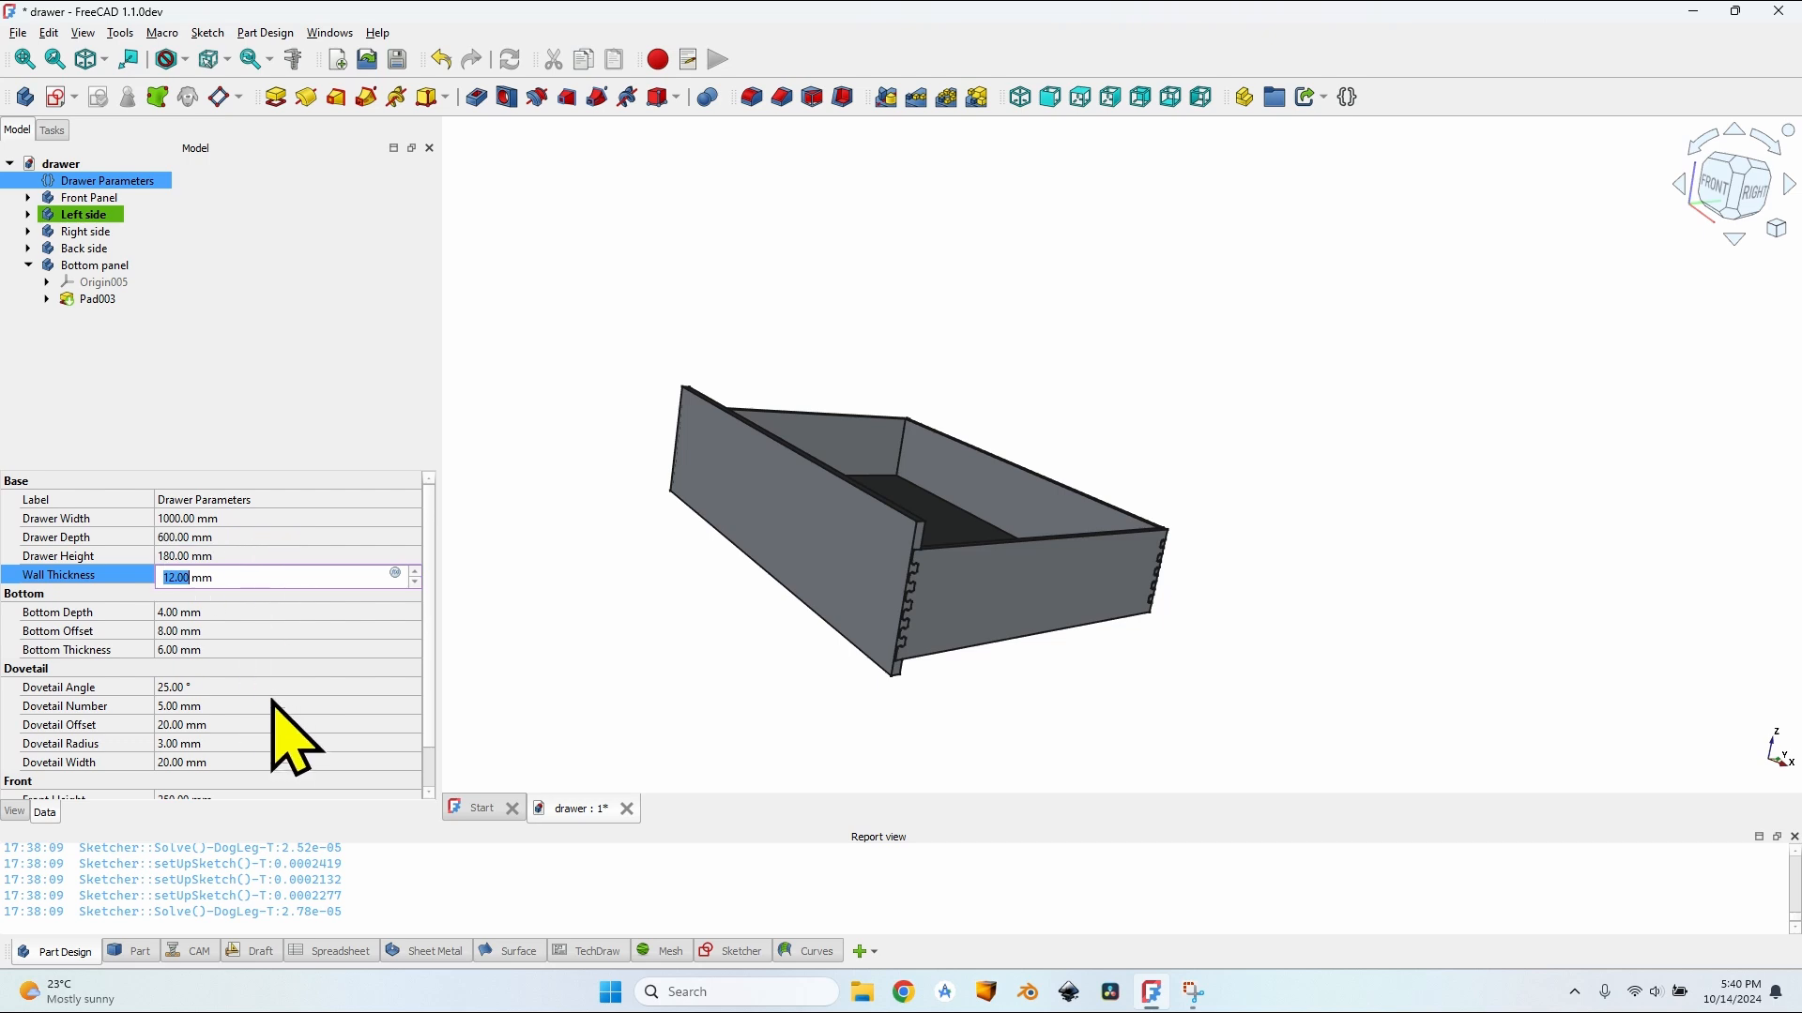
scroll(249, 755, down, 1)
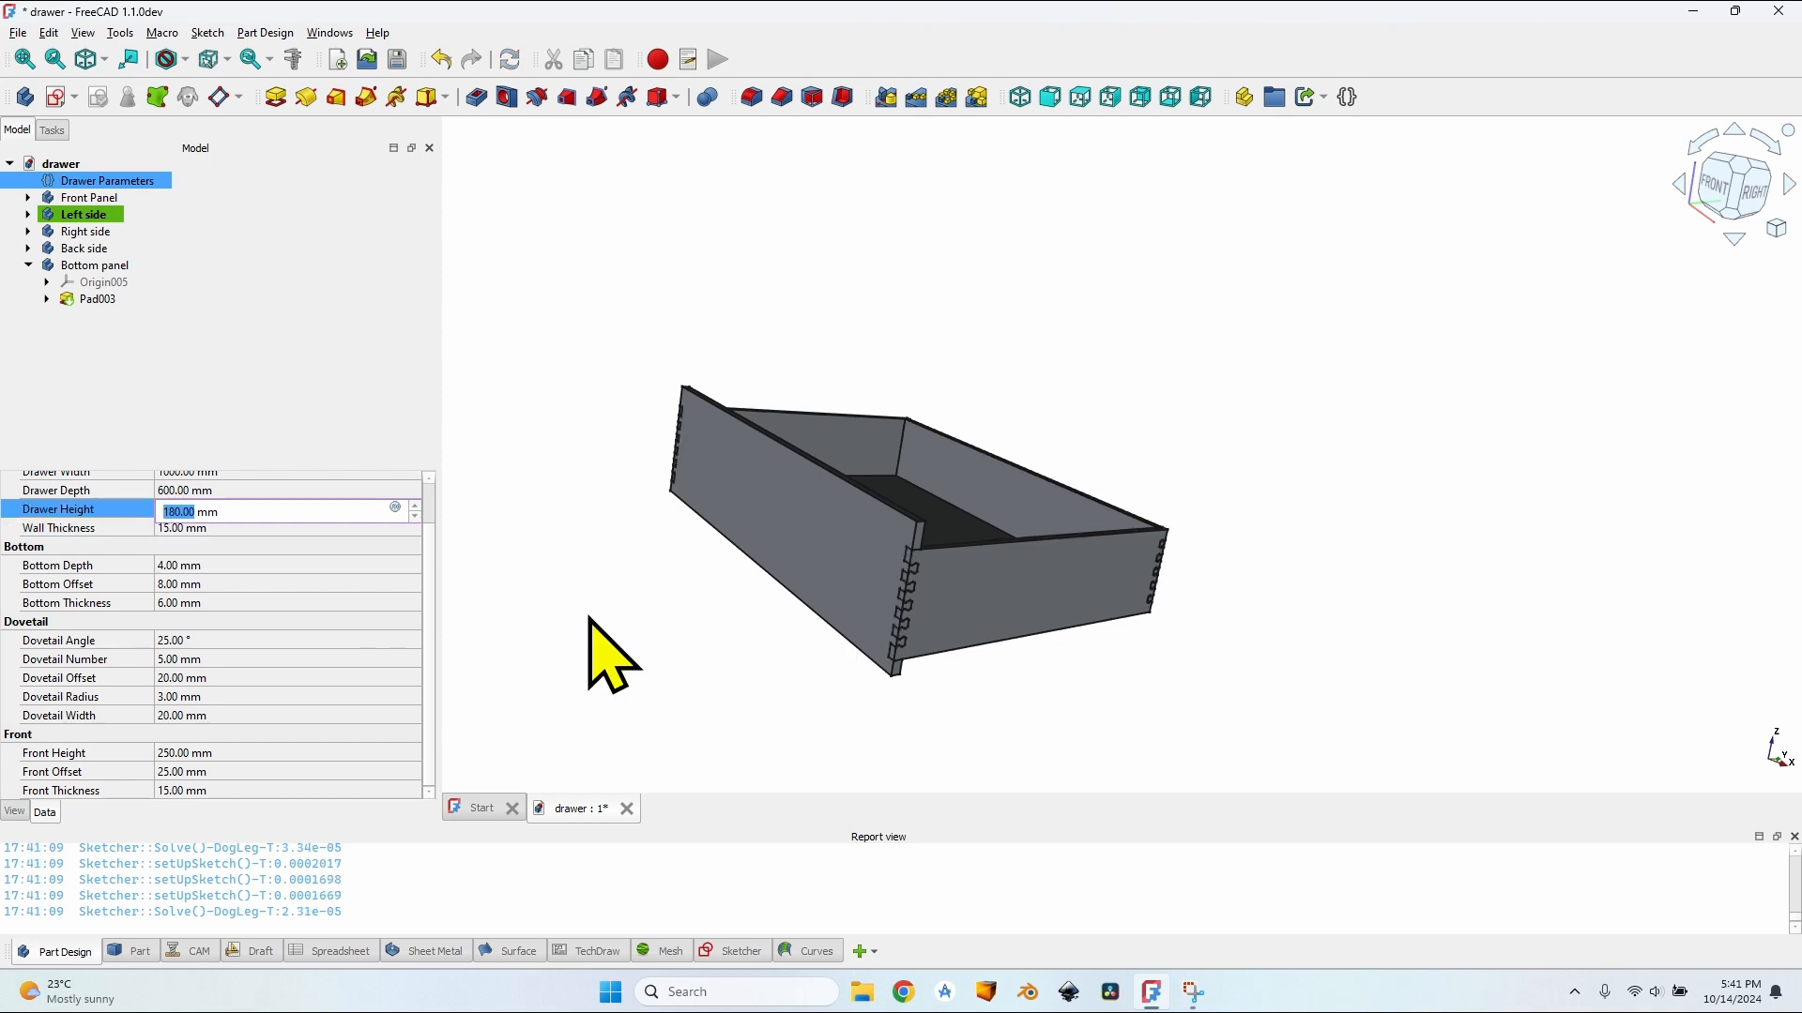
middle_drag(889, 617, 957, 607)
scroll(1022, 454, up, 3)
scroll(951, 610, down, 2)
scroll(957, 607, up, 4)
scroll(936, 574, down, 4)
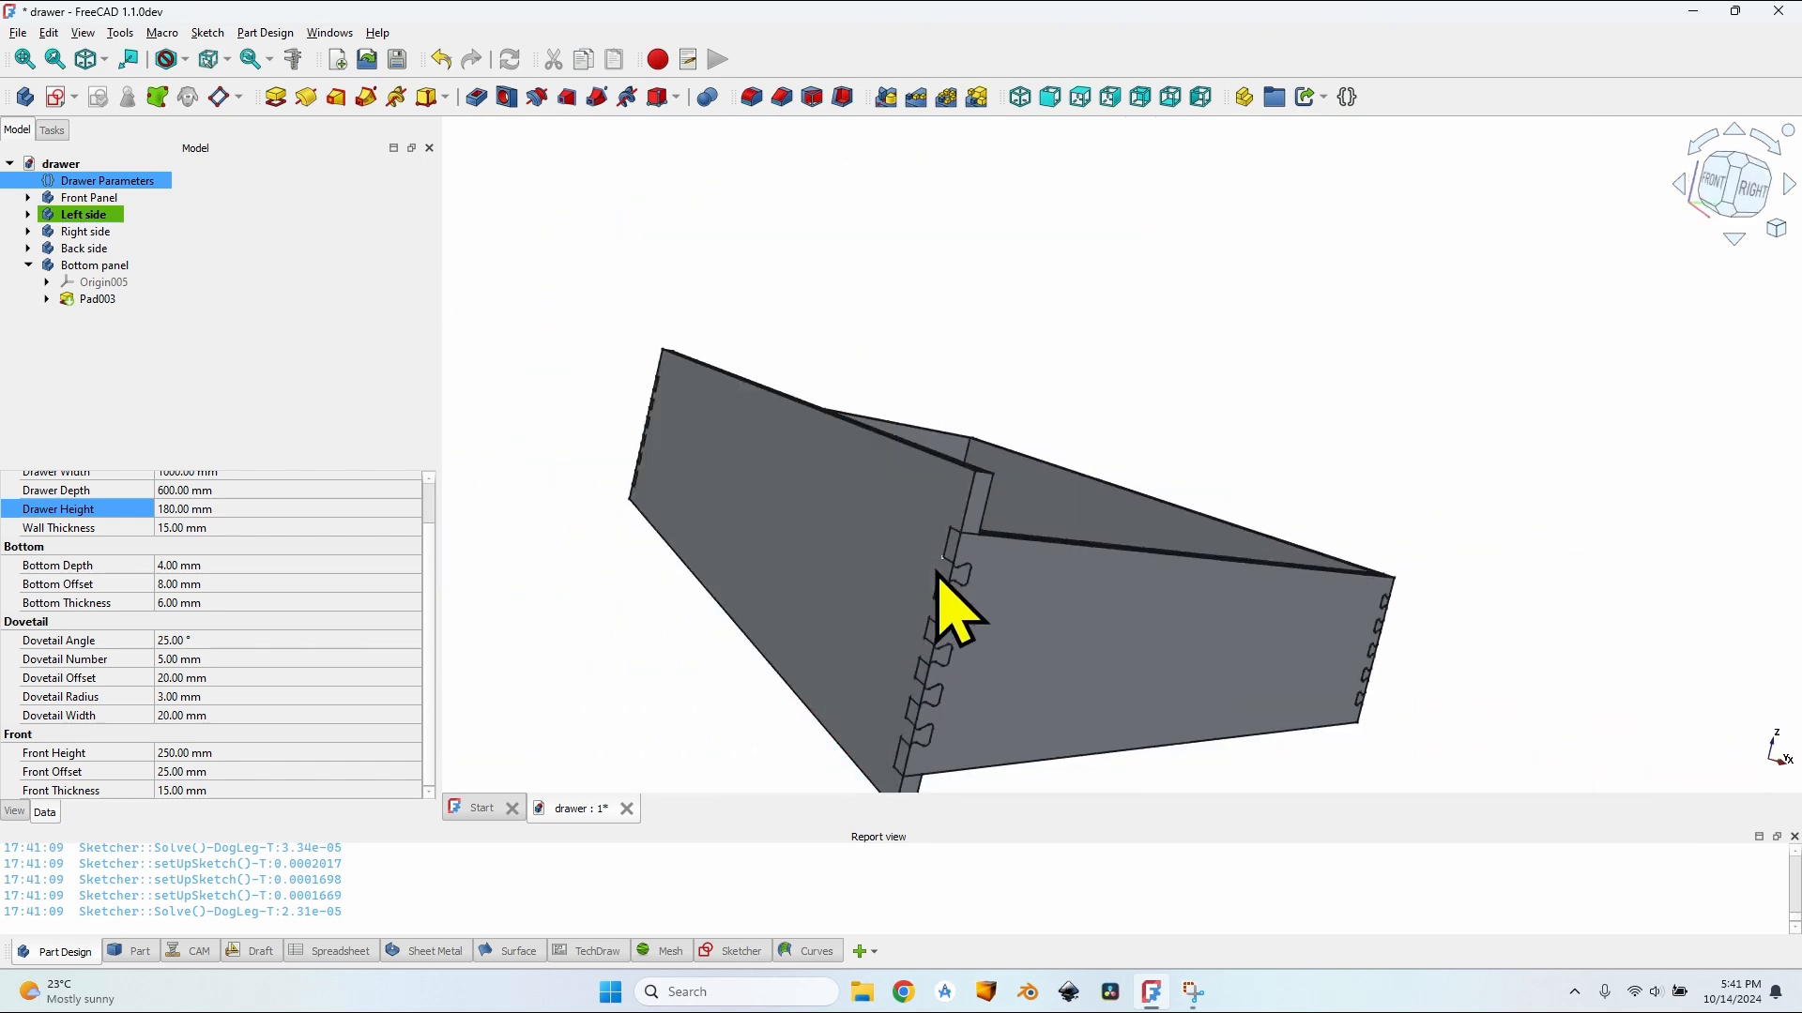
middle_drag(1110, 531, 873, 460)
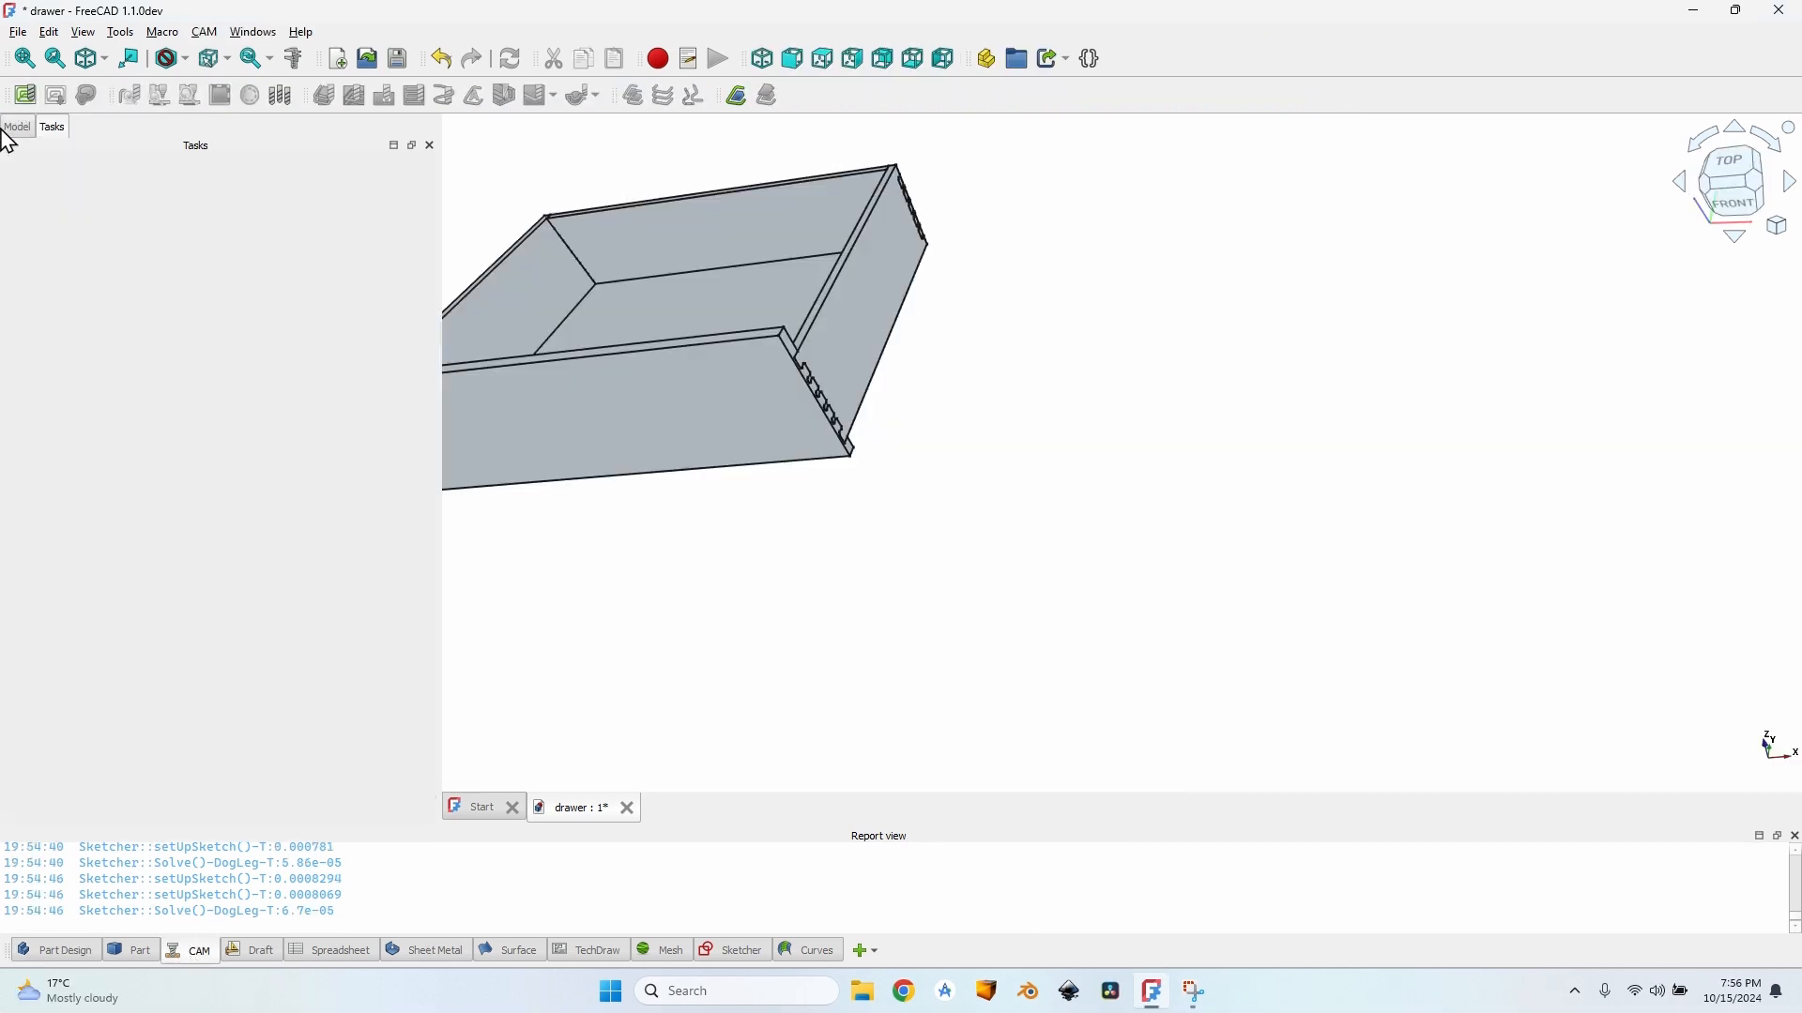
Step: Create a CAM job from the template "job template - 6 mm hardwood" with three copies of the Front Panel
click(16, 128)
click(98, 195)
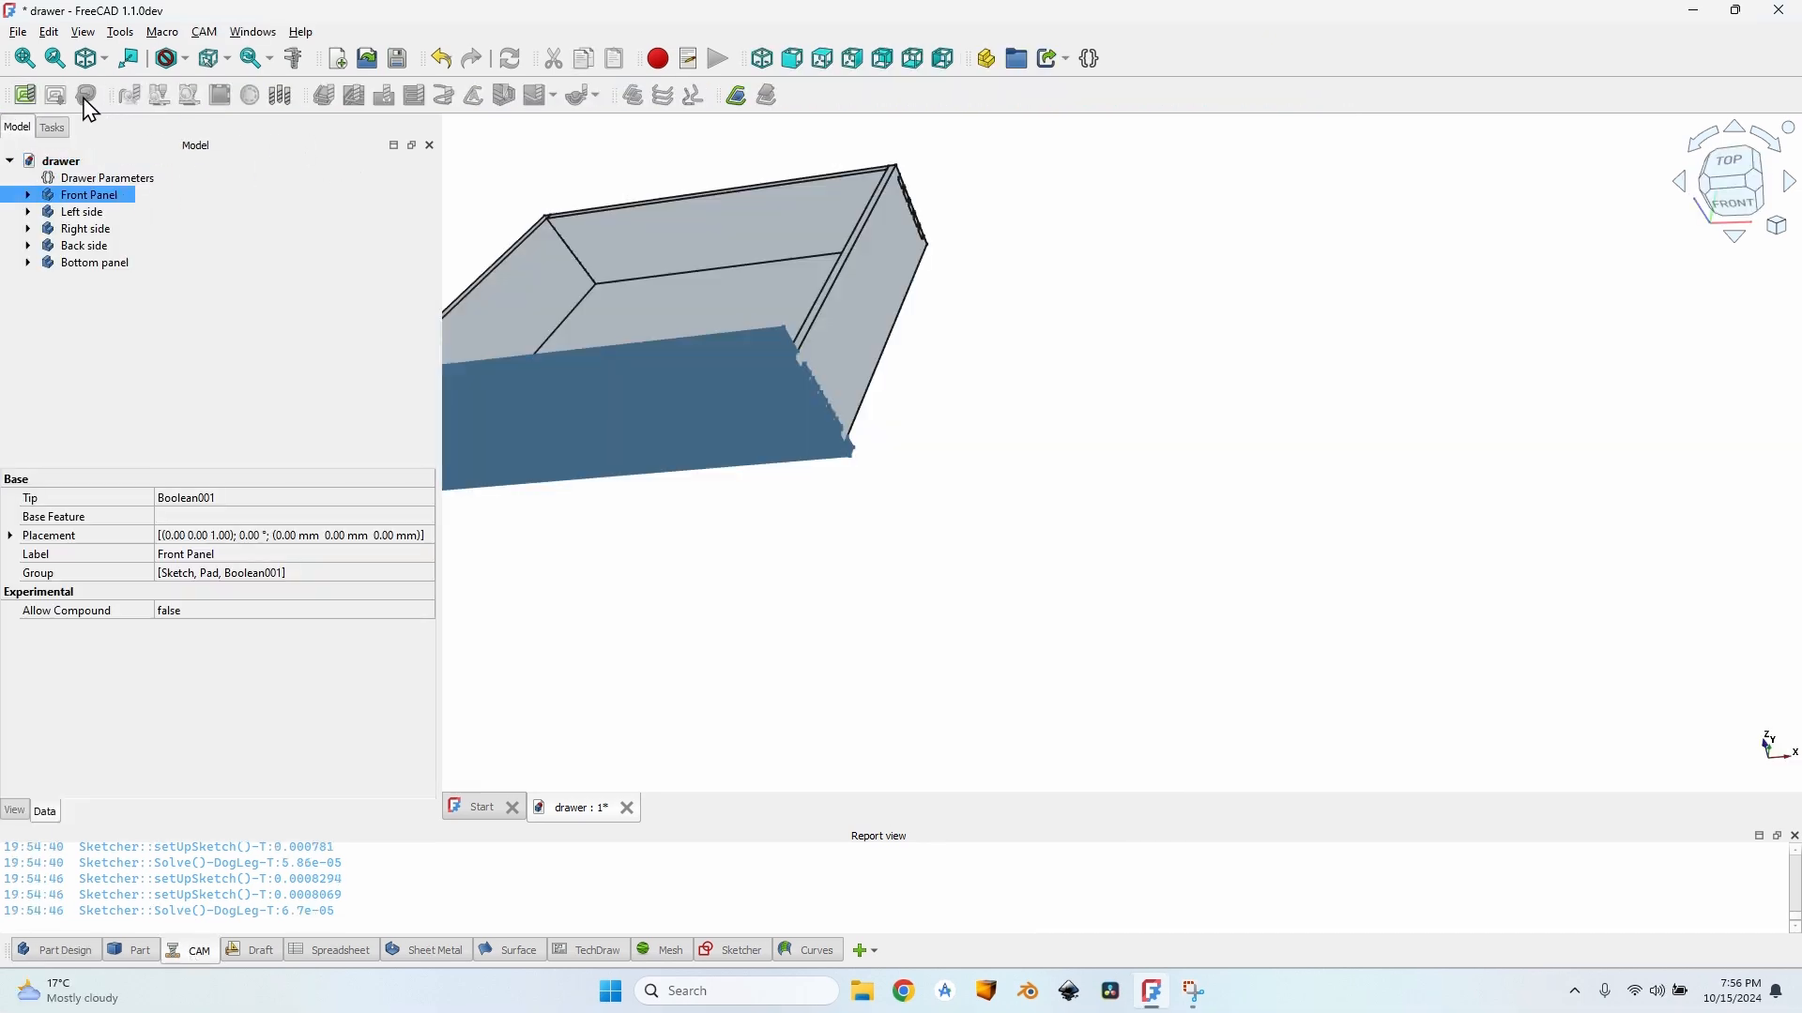
click(29, 98)
click(846, 248)
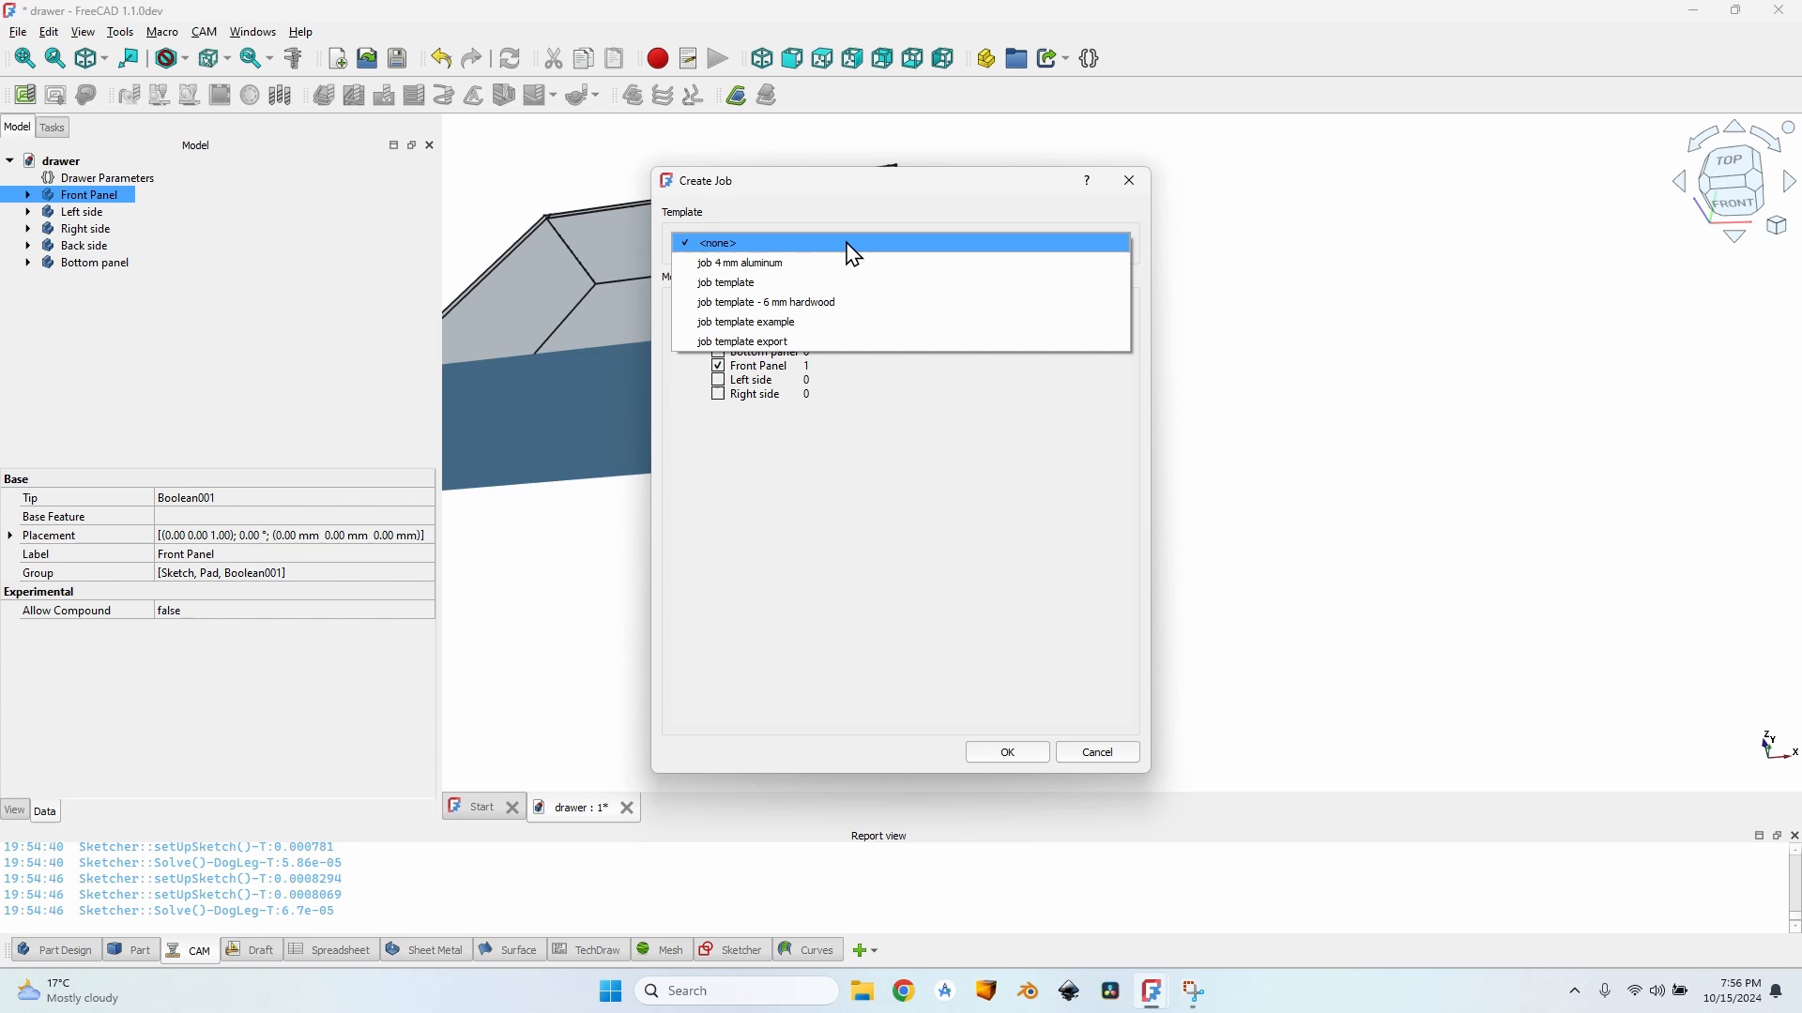
click(846, 303)
click(756, 367)
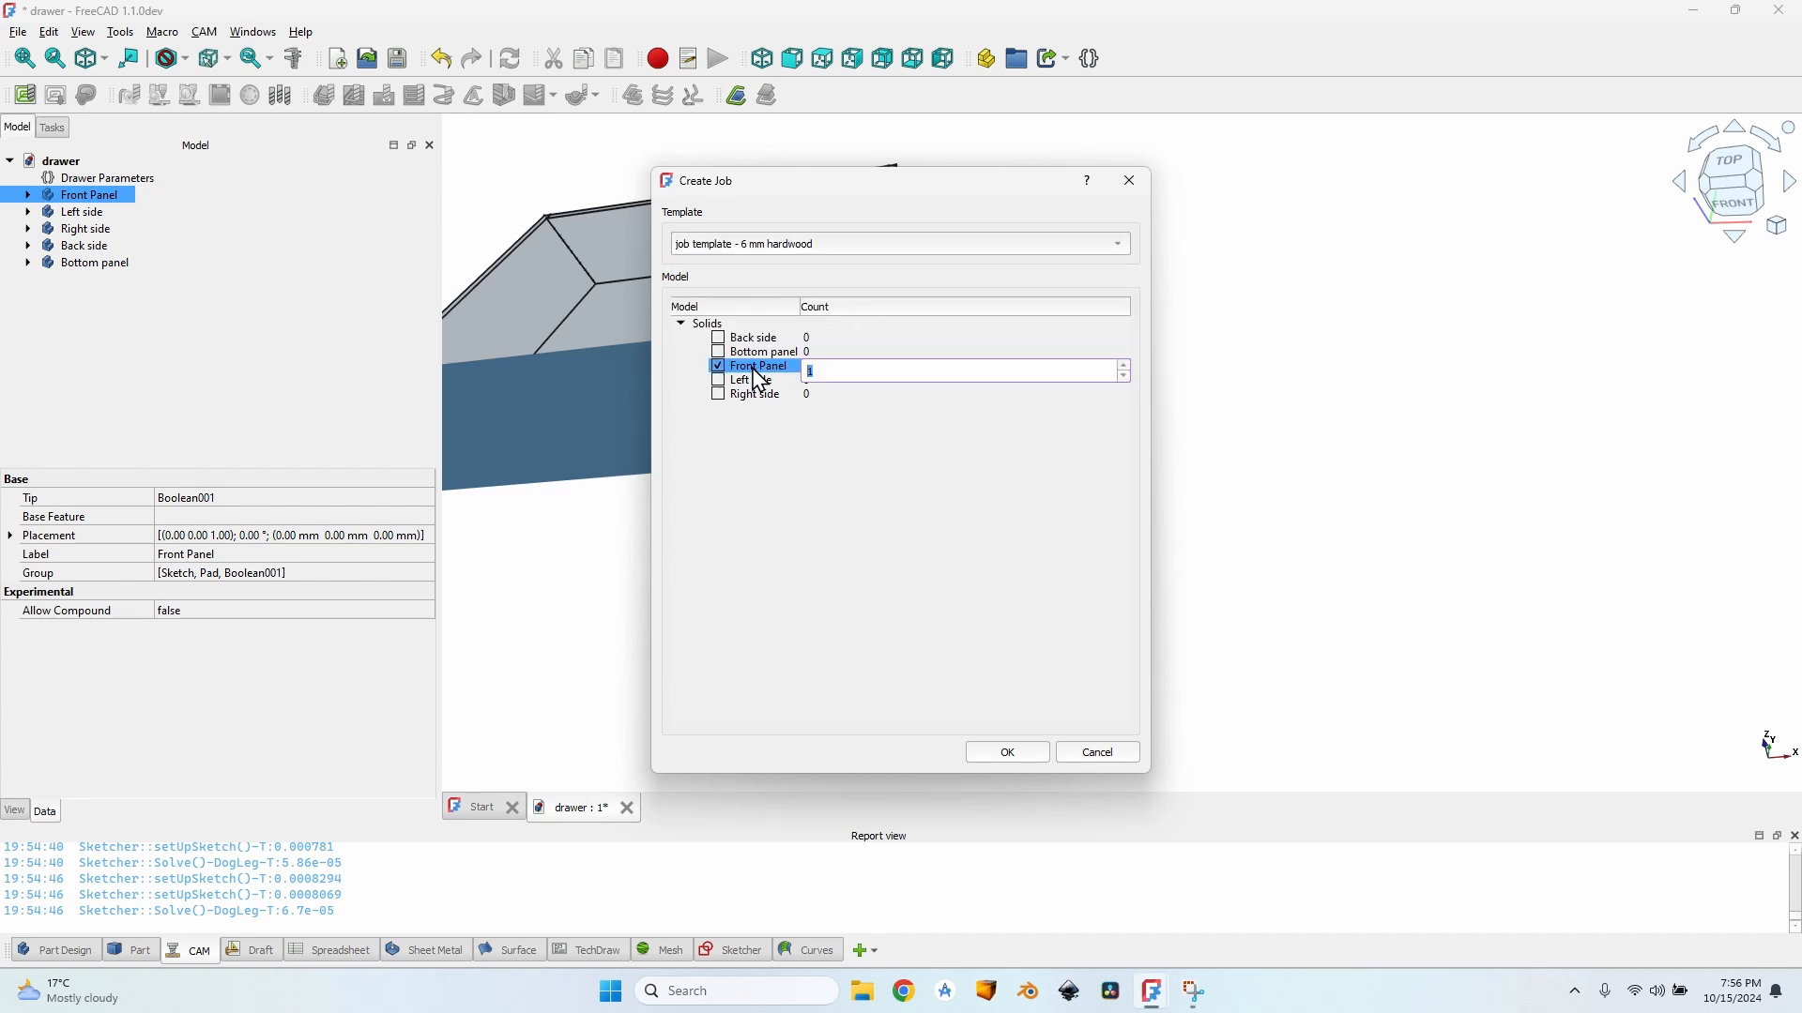
click(842, 371)
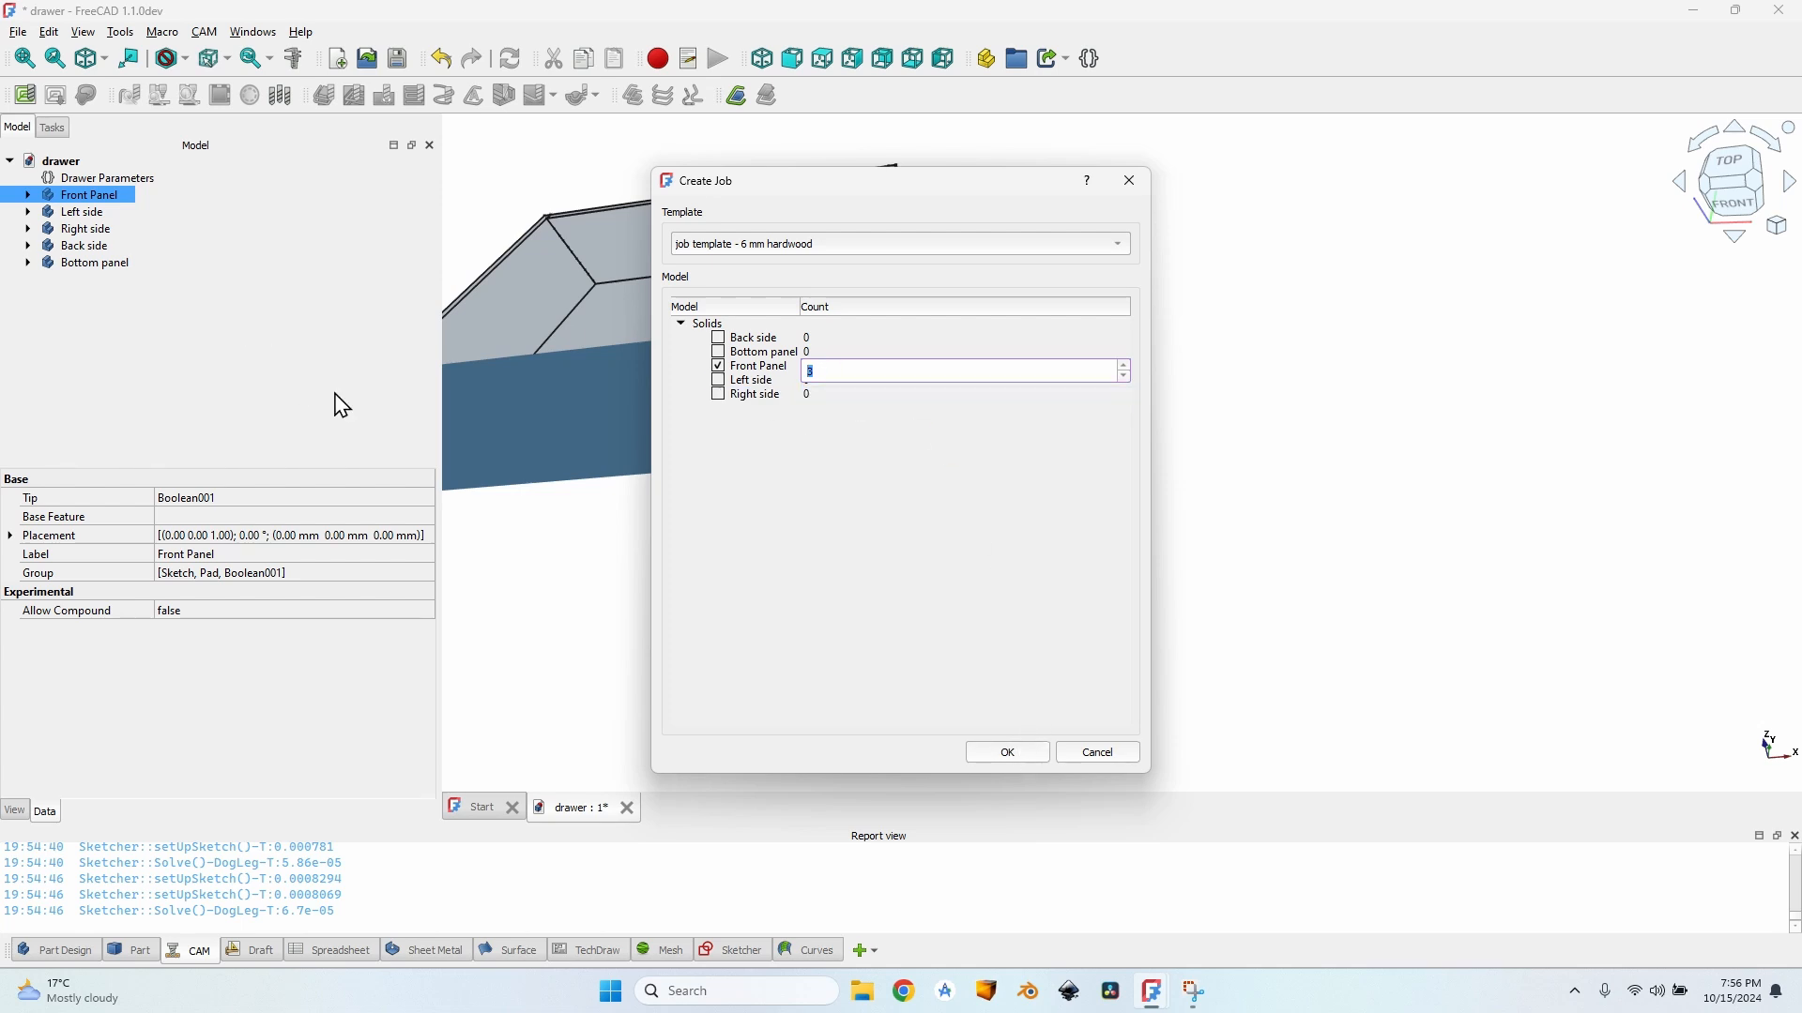
click(1028, 750)
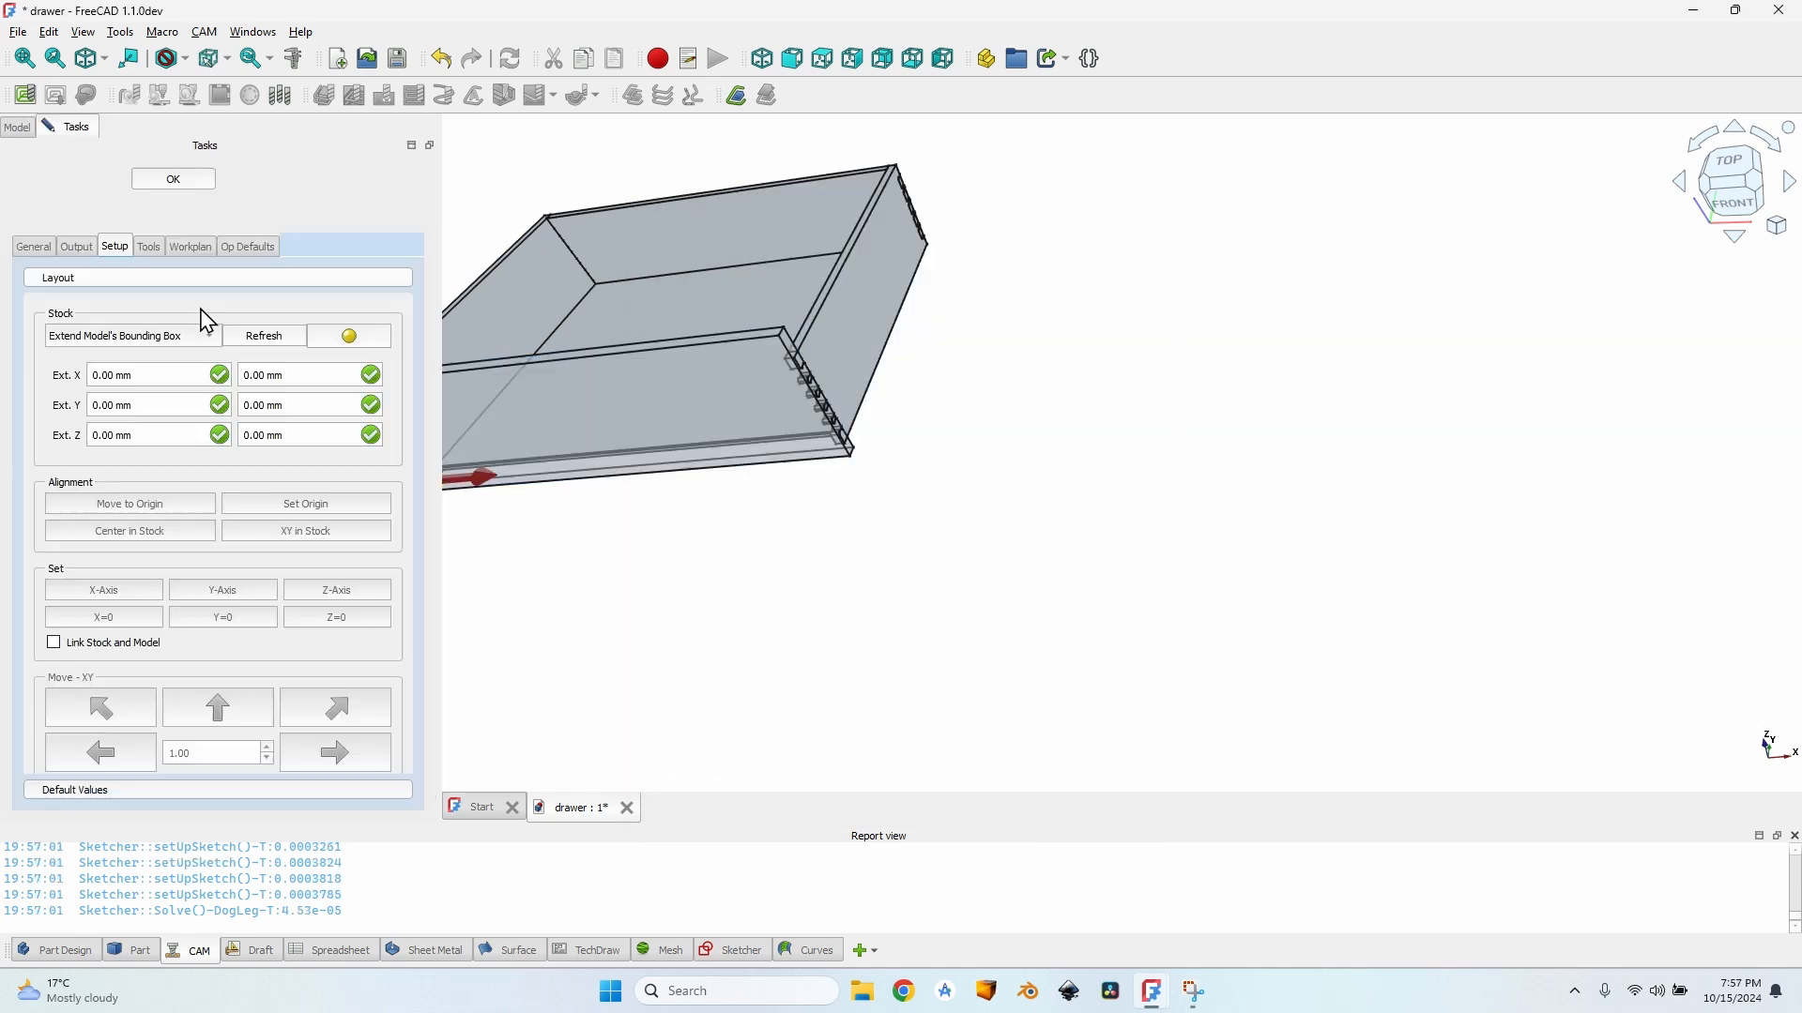
Step: Add the 3 175 mm endmill from the bit library to the job's tools
scroll(904, 354, down, 3)
middle_drag(905, 354, 1119, 454)
scroll(920, 535, up, 5)
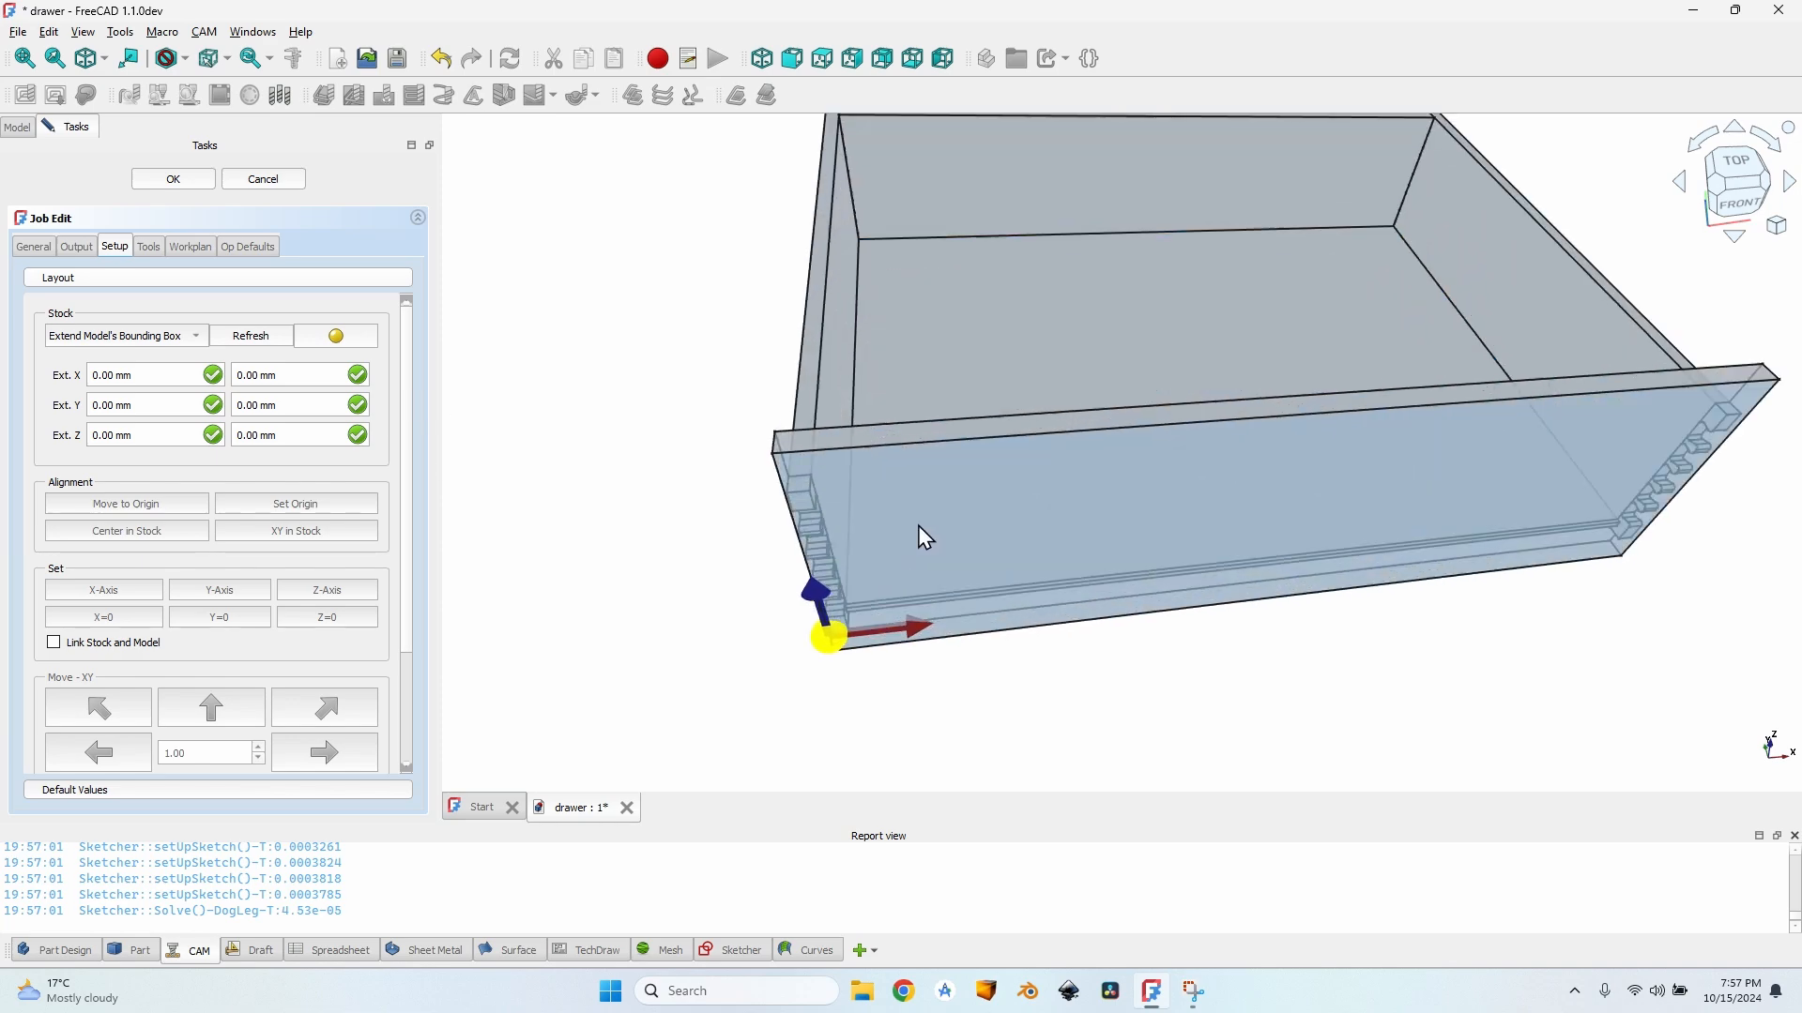
click(150, 247)
click(238, 748)
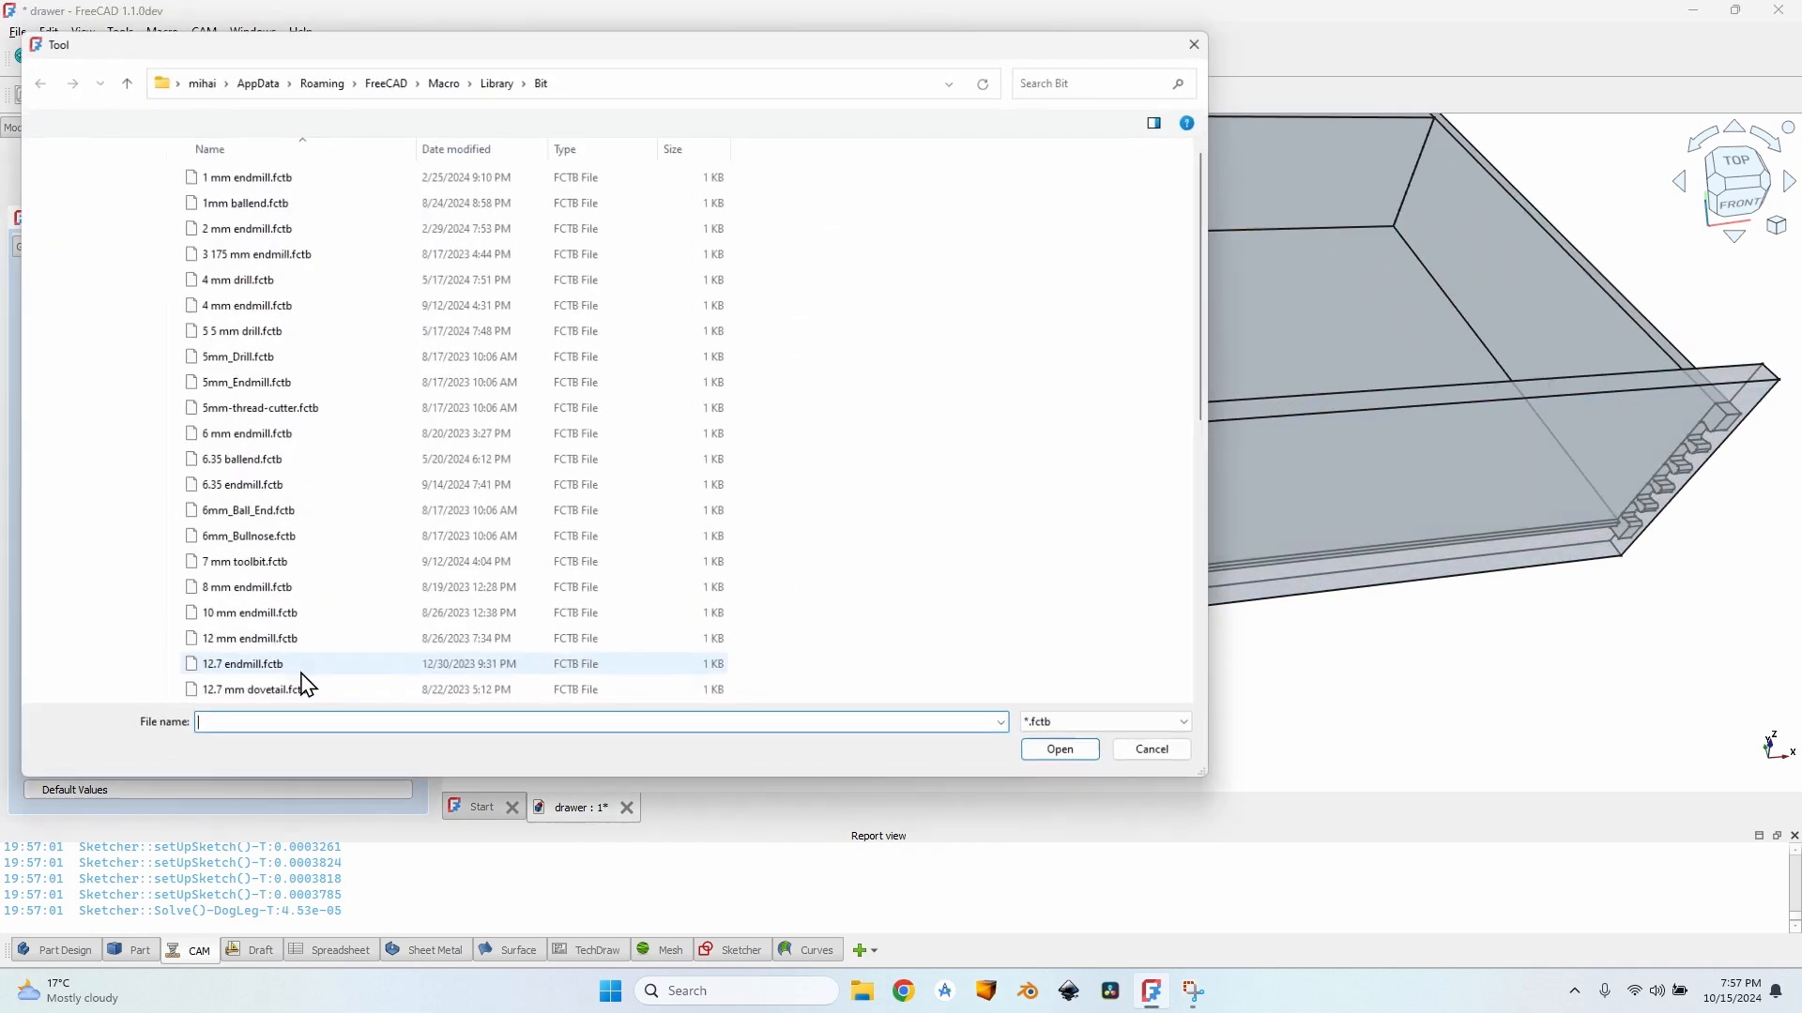
click(308, 253)
double_click(310, 251)
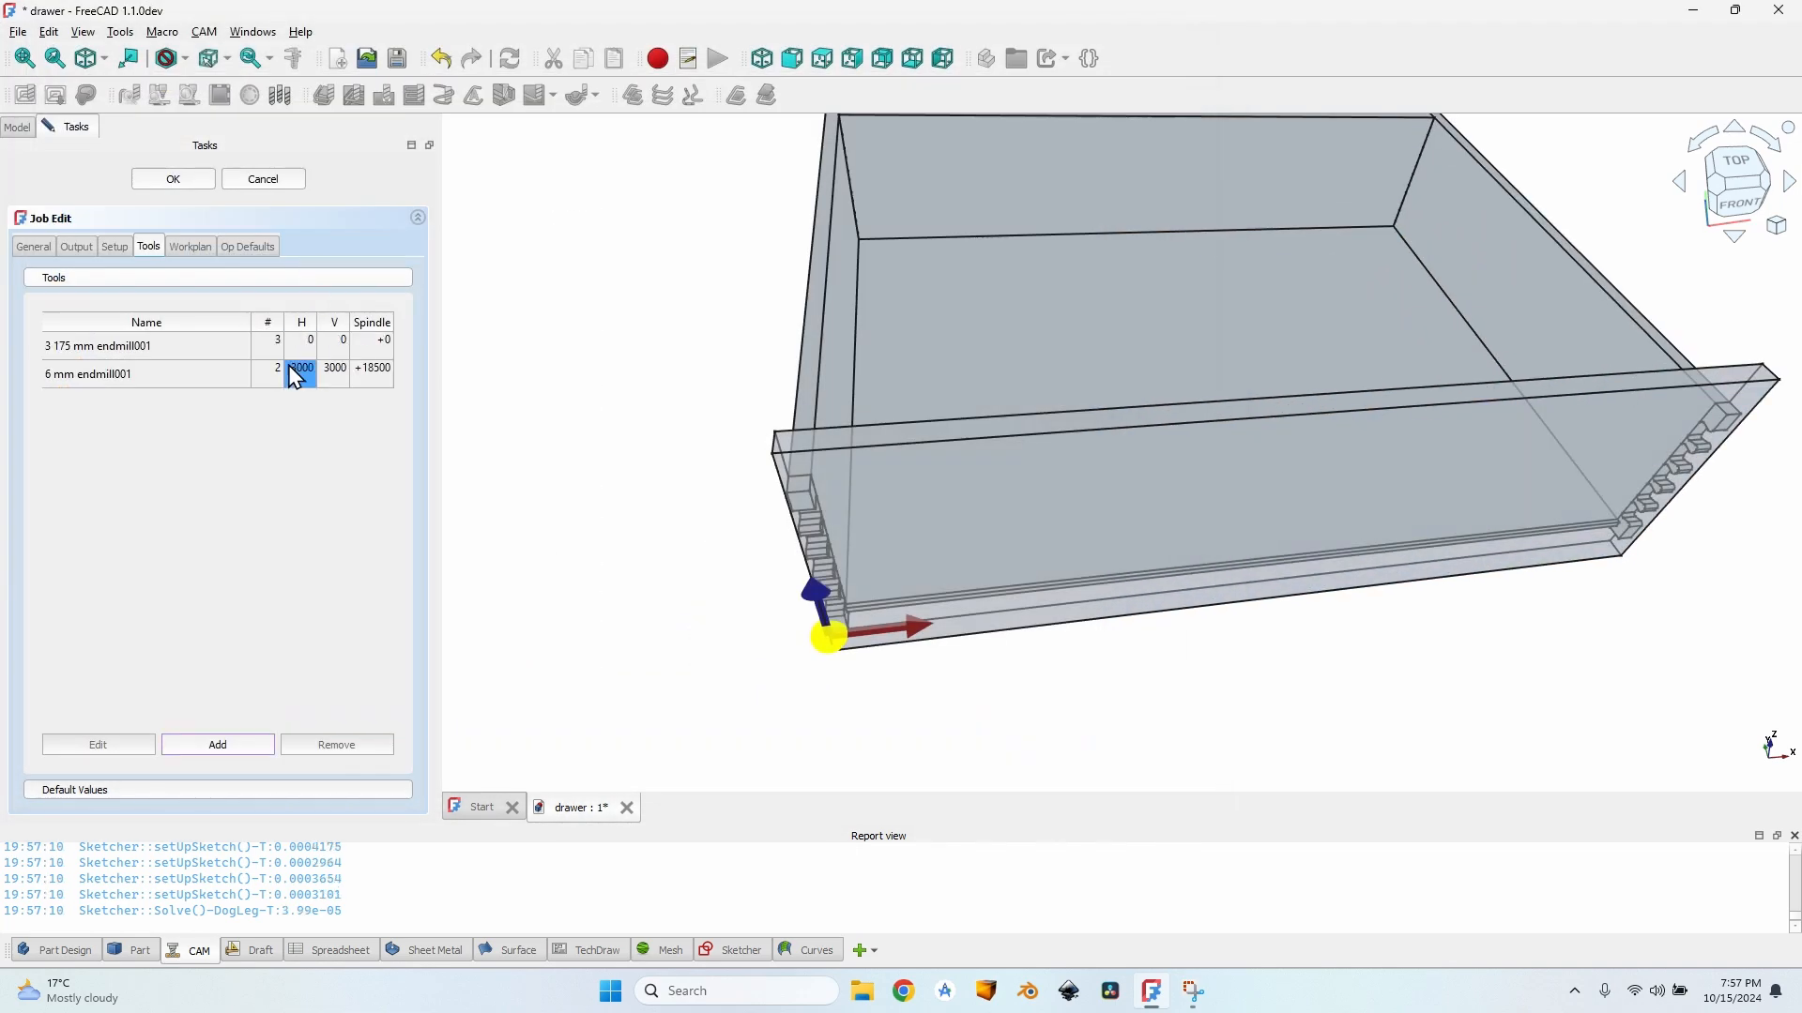
Step: Set the 3 175 mm endmill's horizontal and vertical feeds to 2000 and spindle to 18500, and remove the 6 mm endmill from the job
click(209, 353)
double_click(300, 347)
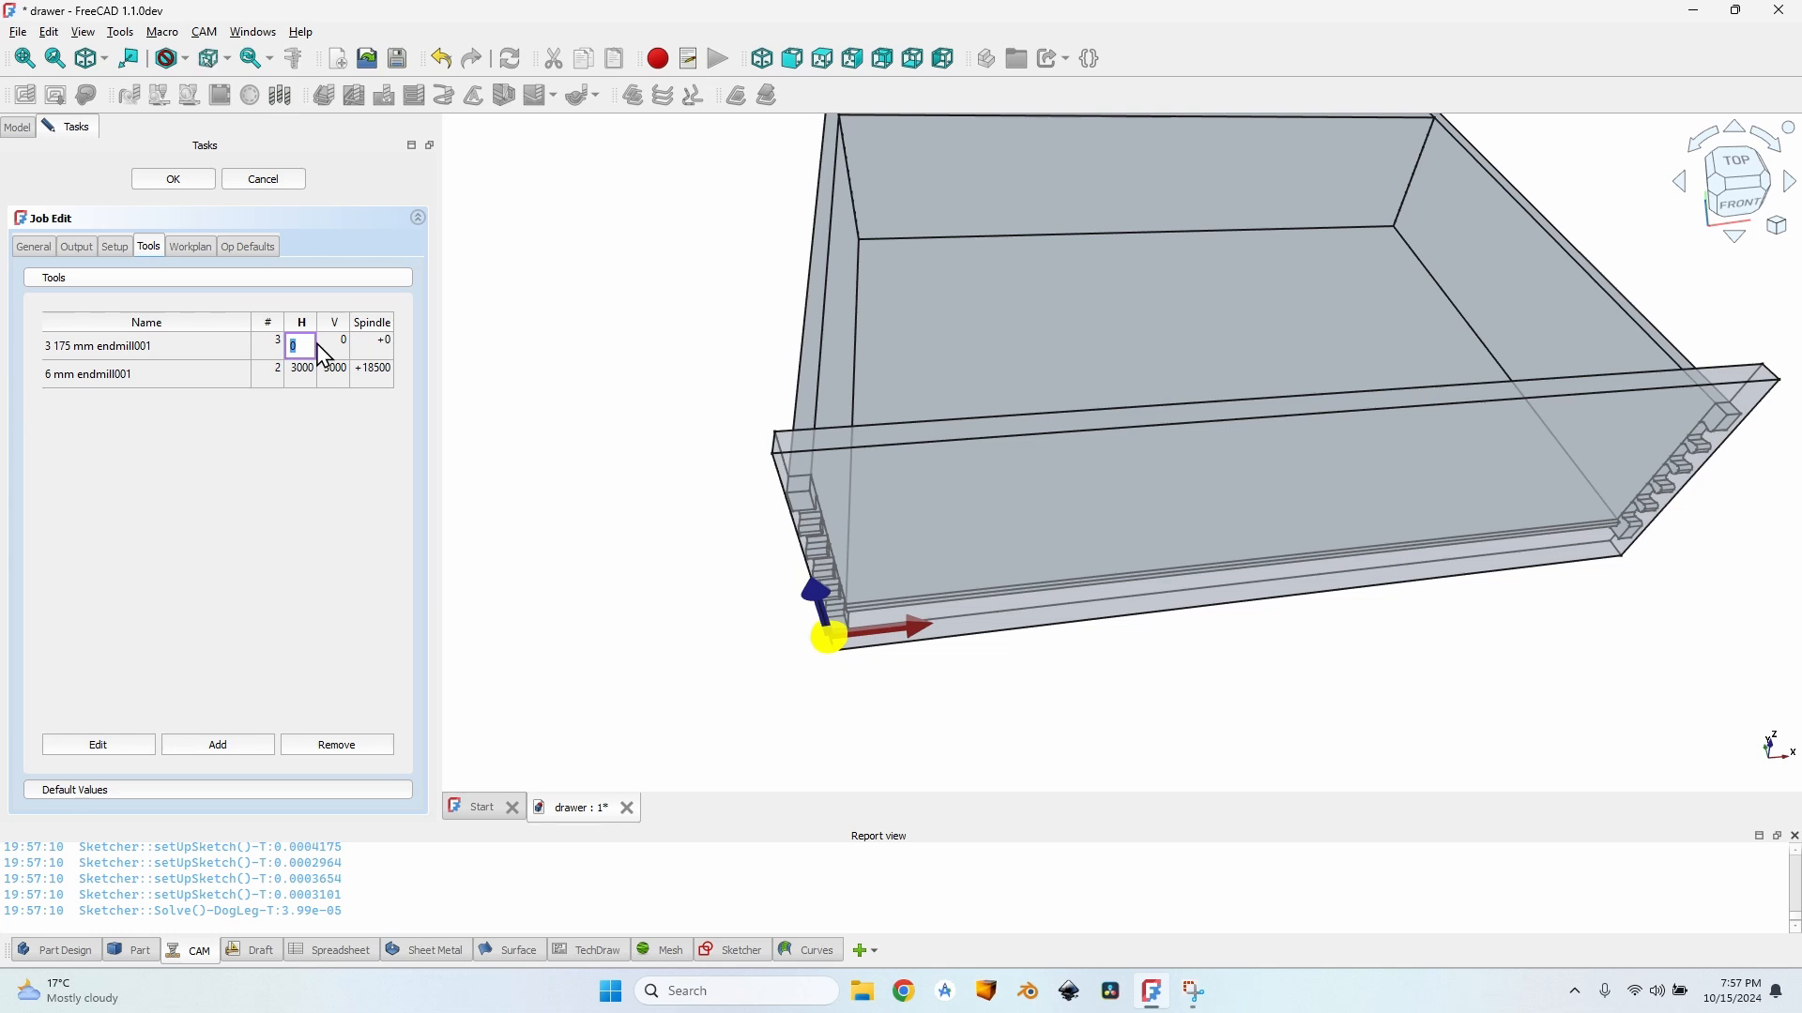
text(2000)
key(Tab)
text(2000)
key(Tab)
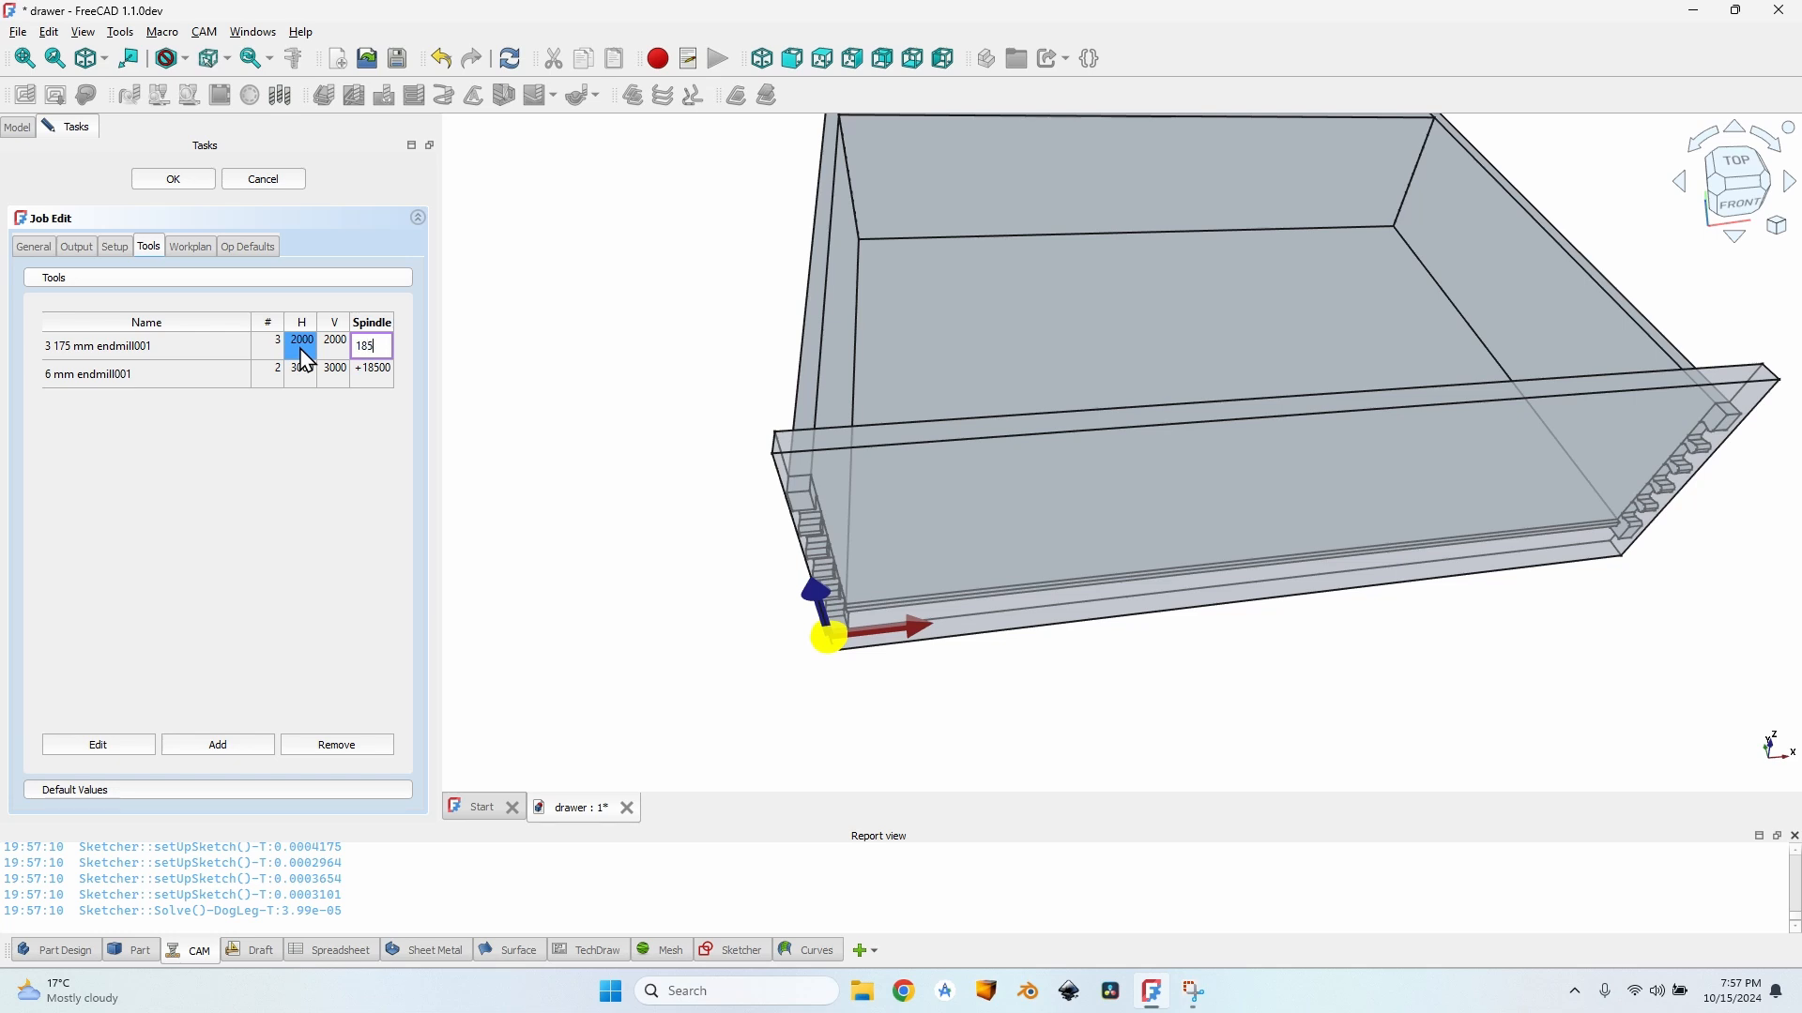
text(18500)
key(Tab)
click(334, 746)
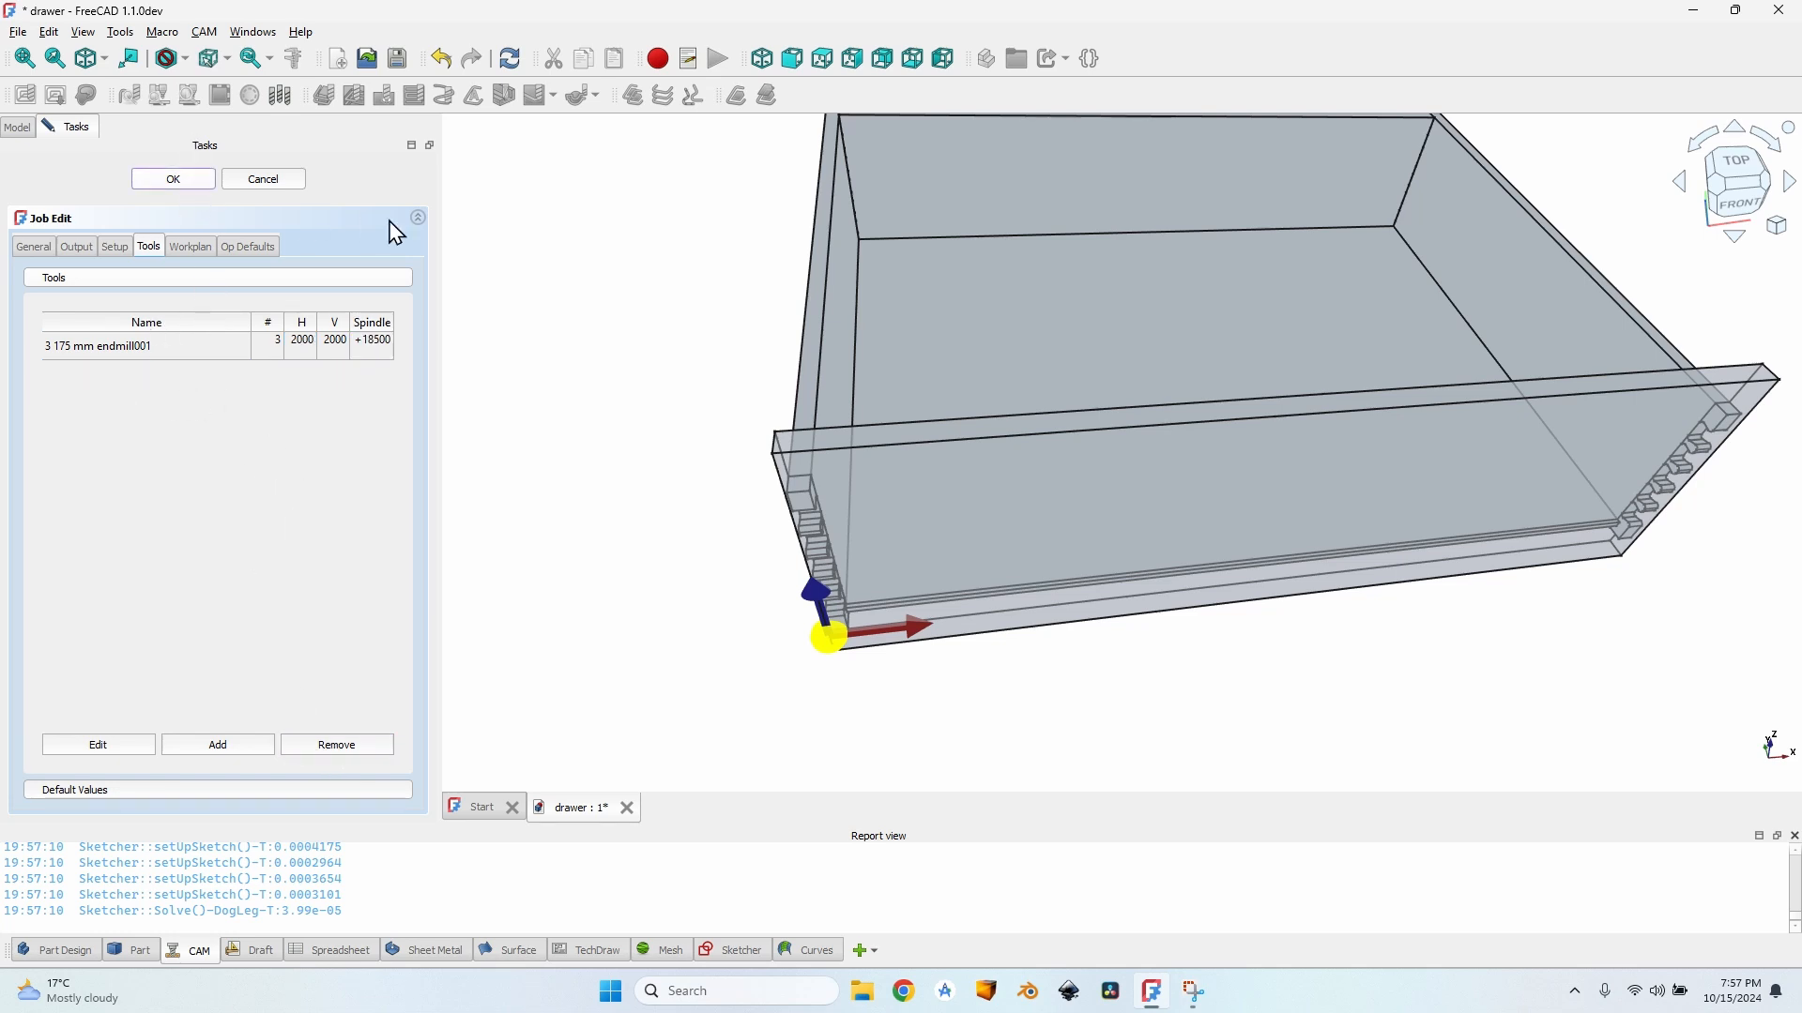
click(173, 179)
Step: Hide the Left side, Right side, Back side and Bottom panel so only the job's Front Panel model is shown
click(83, 212)
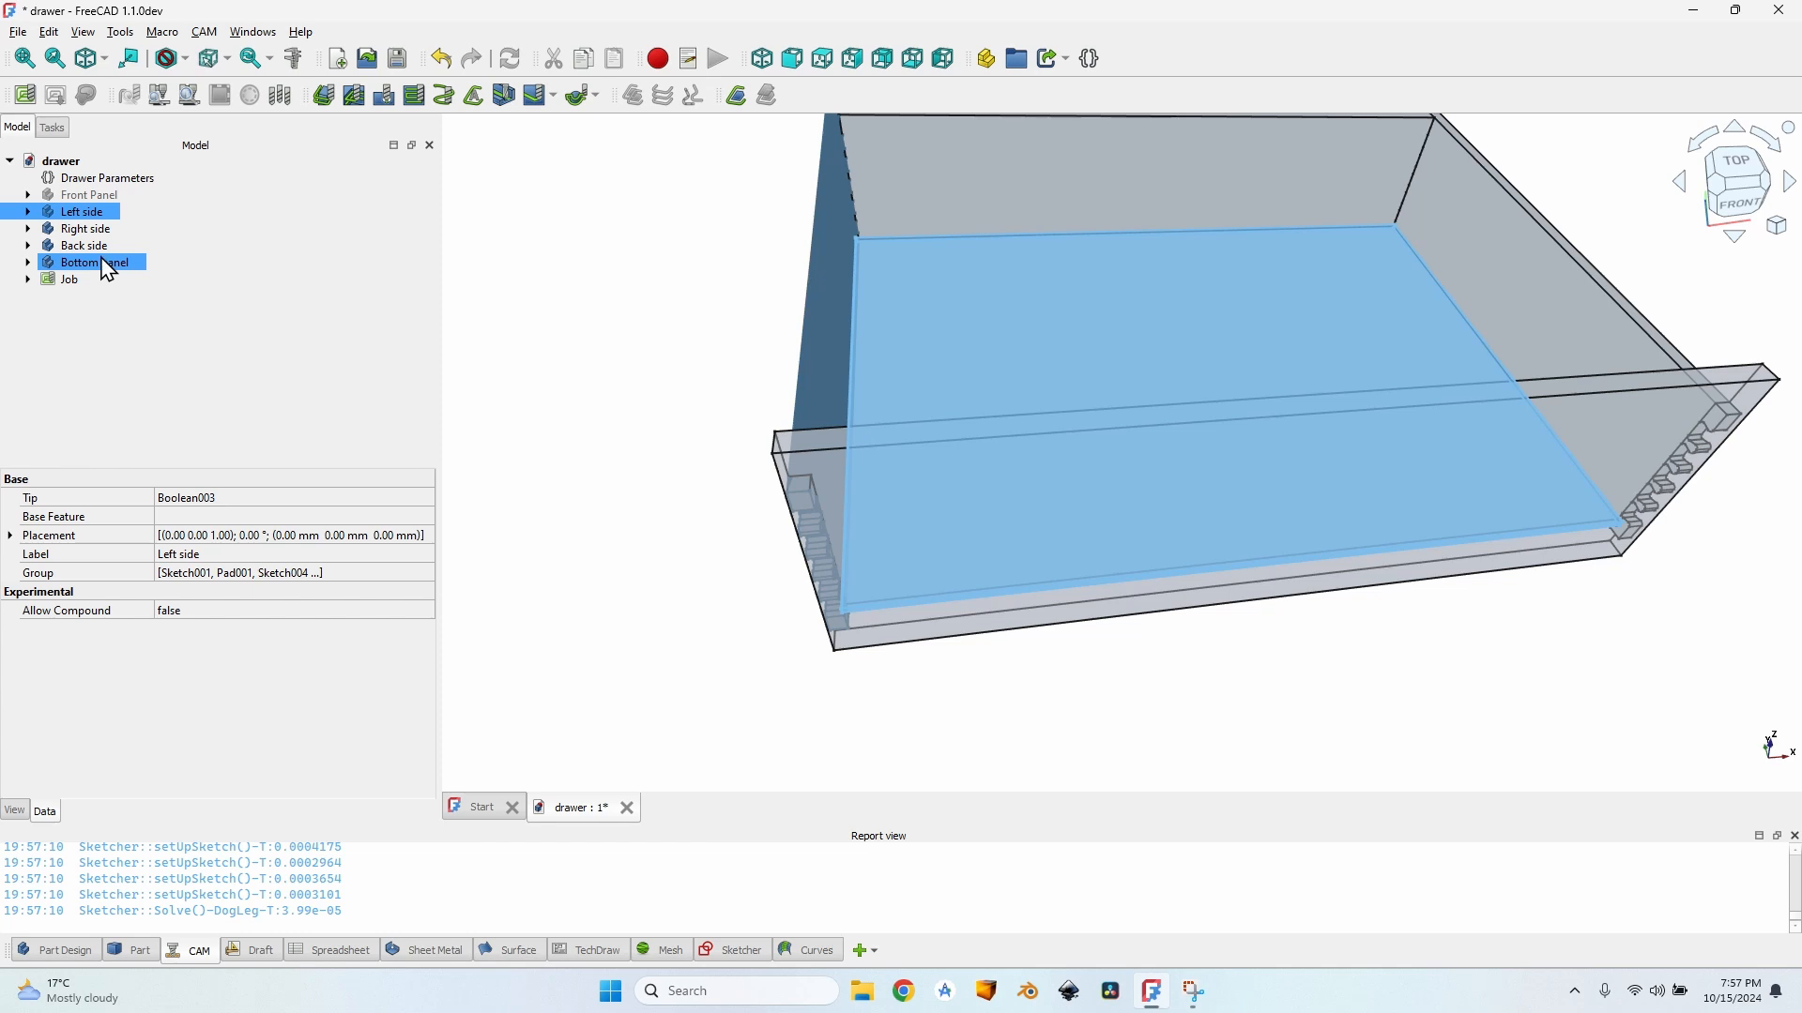
mouse_move(108, 271)
mouse_down()
mouse_move(169, 181)
mouse_move(57, 207)
mouse_up()
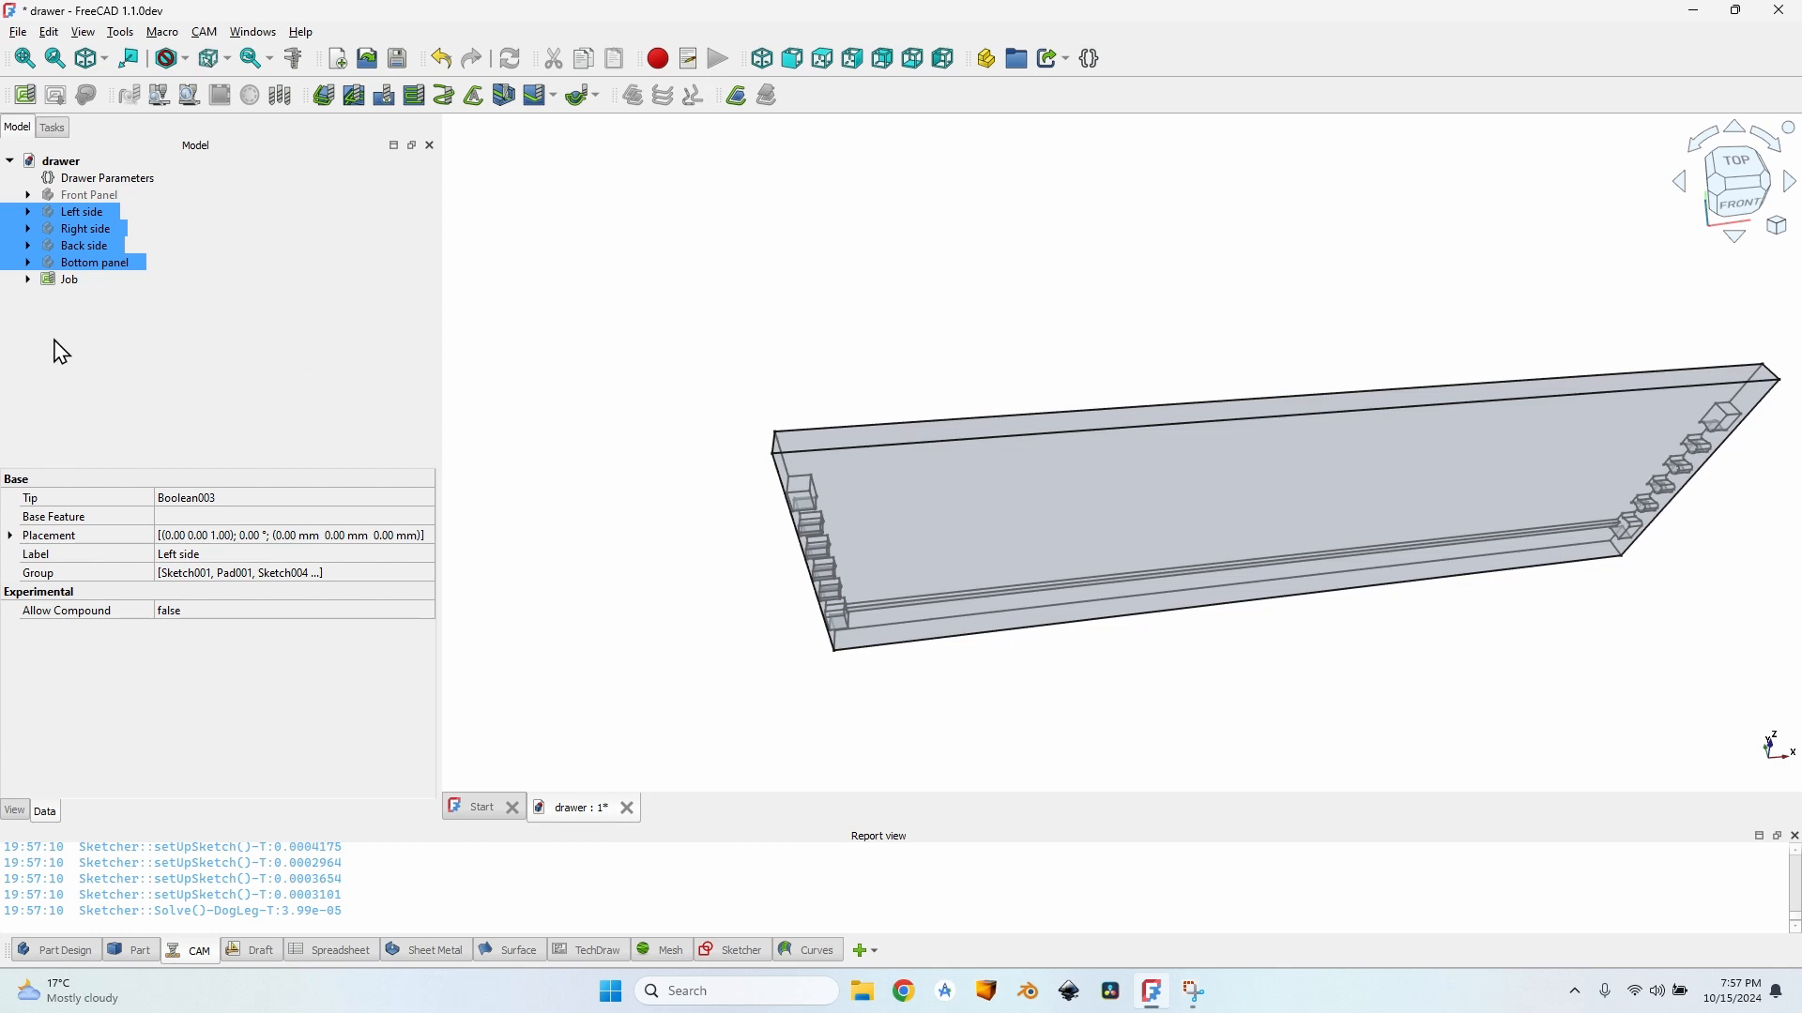
scroll(1010, 492, up, 4)
scroll(897, 550, down, 5)
middle_drag(897, 550, 1058, 519)
Step: Inspect the Front Panel models contained in the job and show the job's stock and origin
click(28, 279)
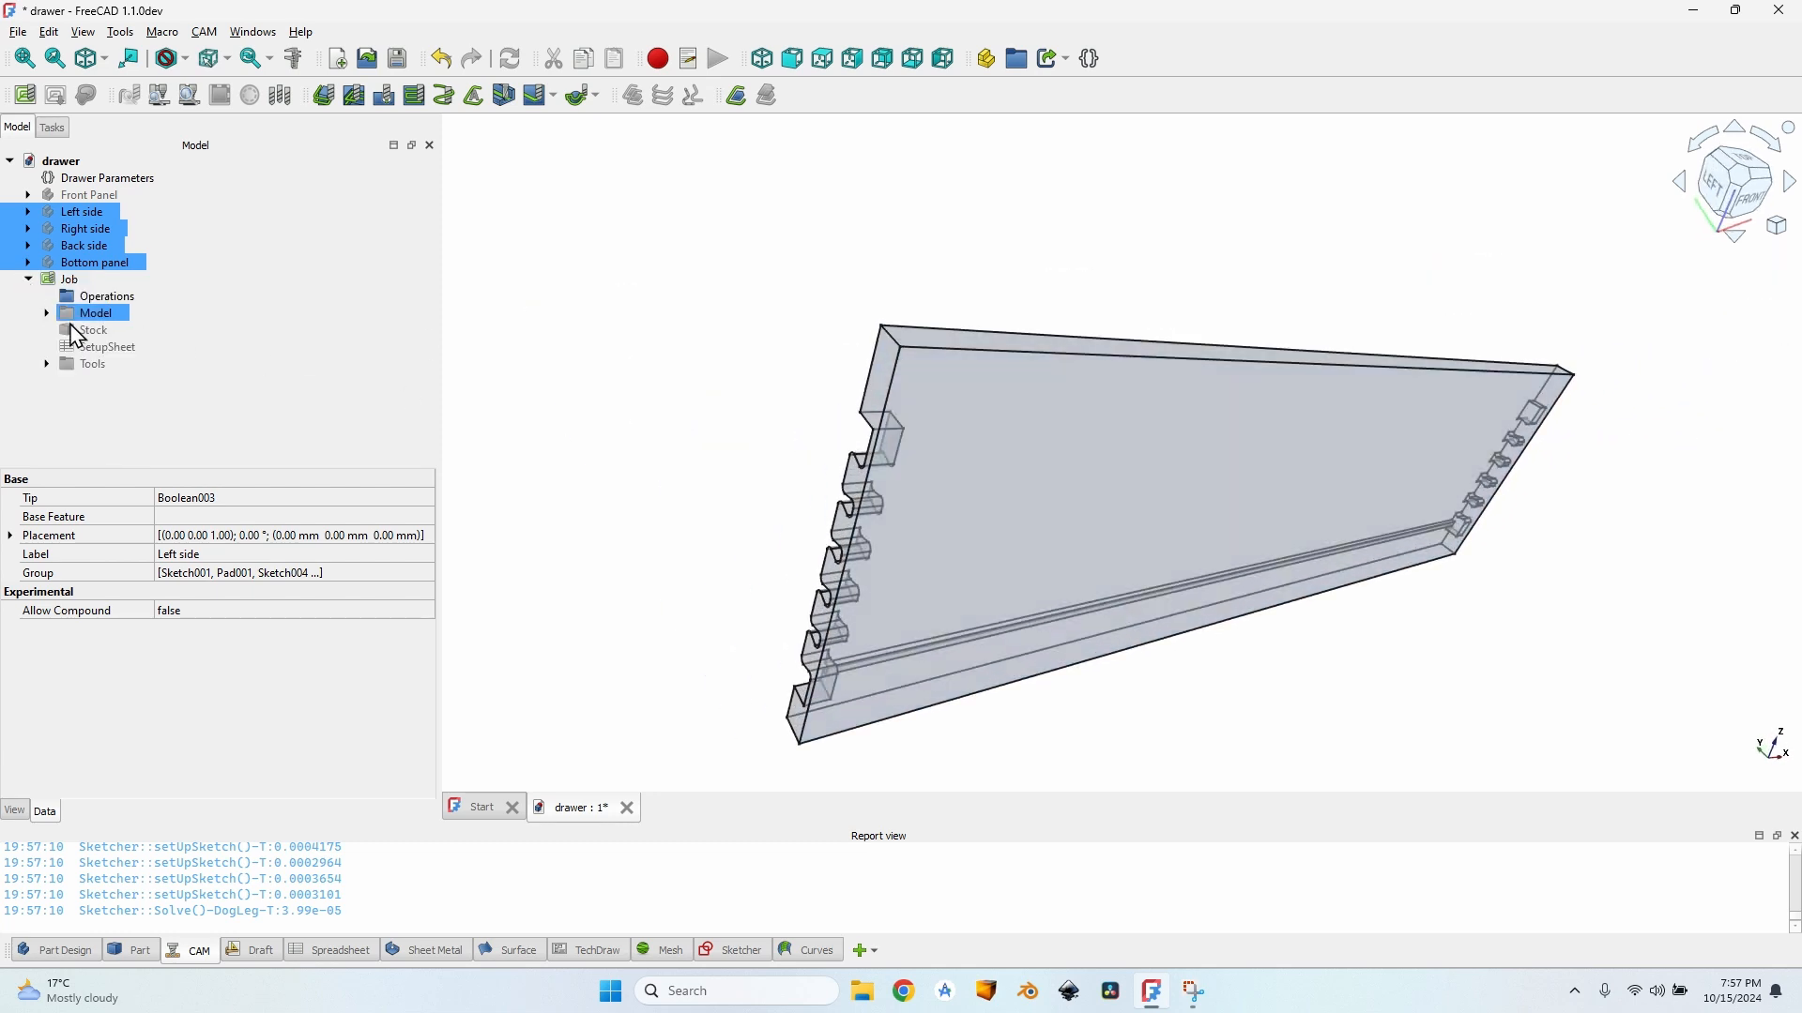
click(47, 313)
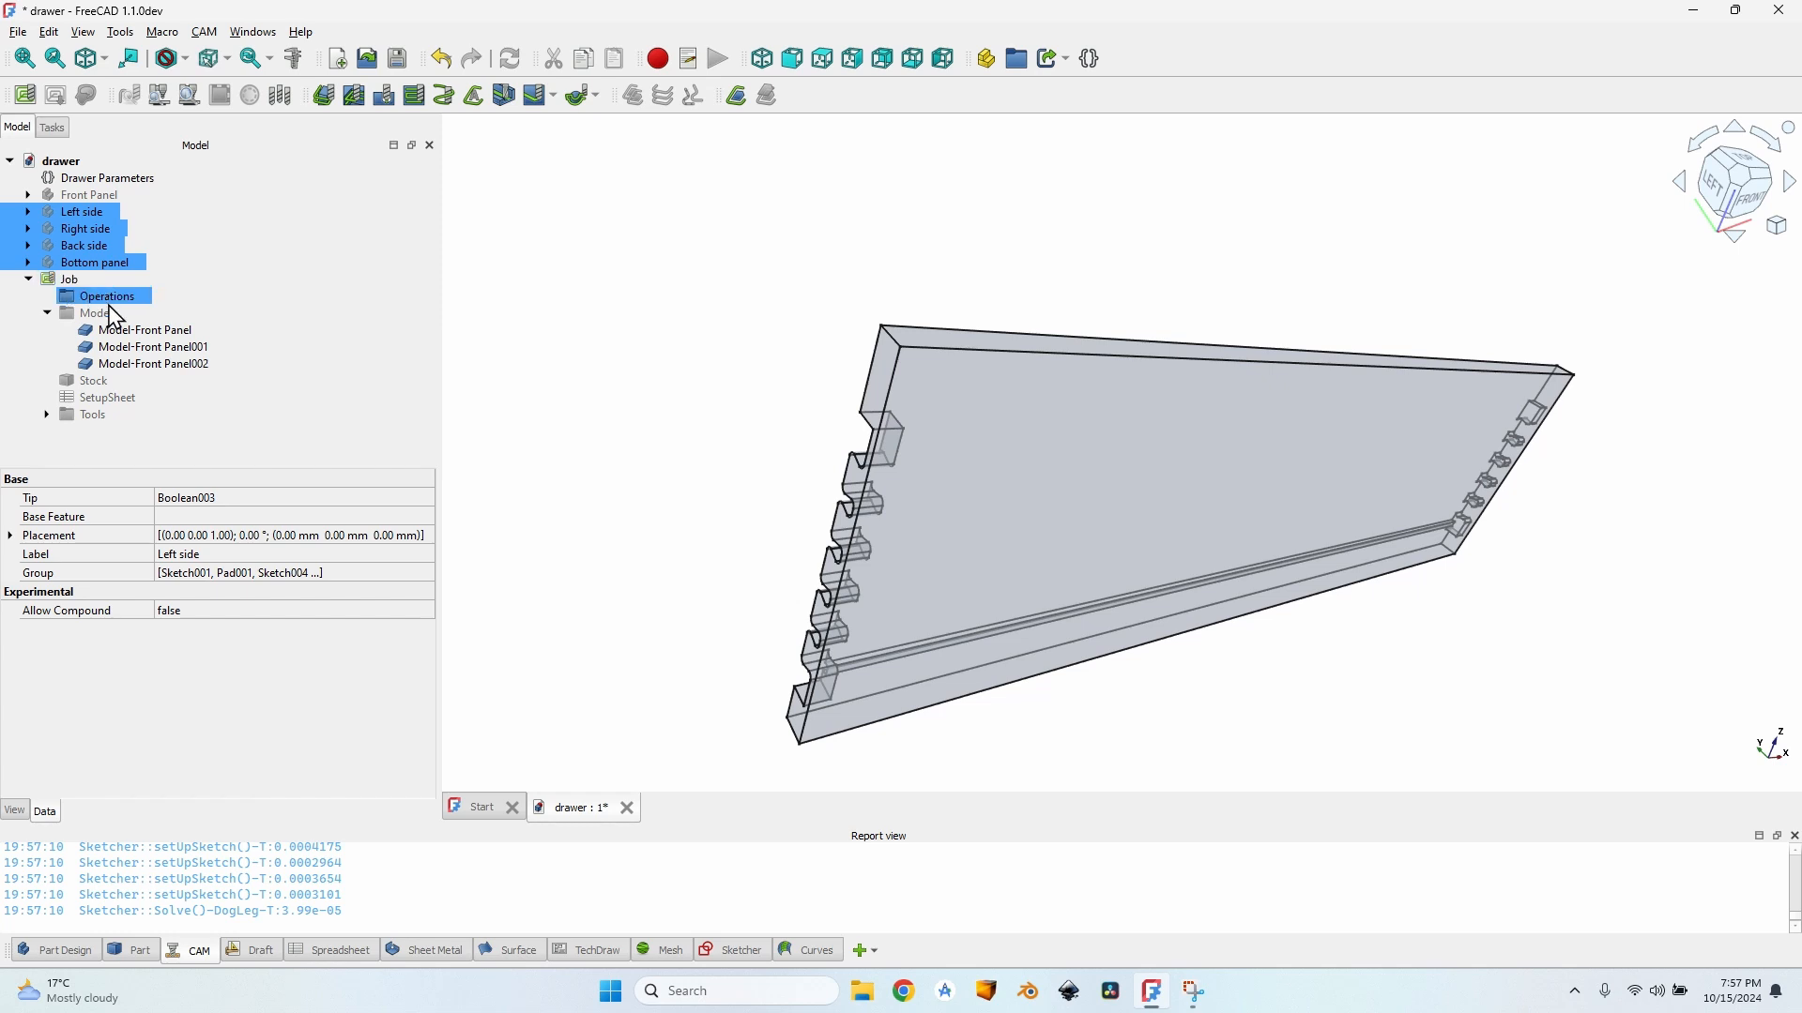
click(126, 315)
click(156, 363)
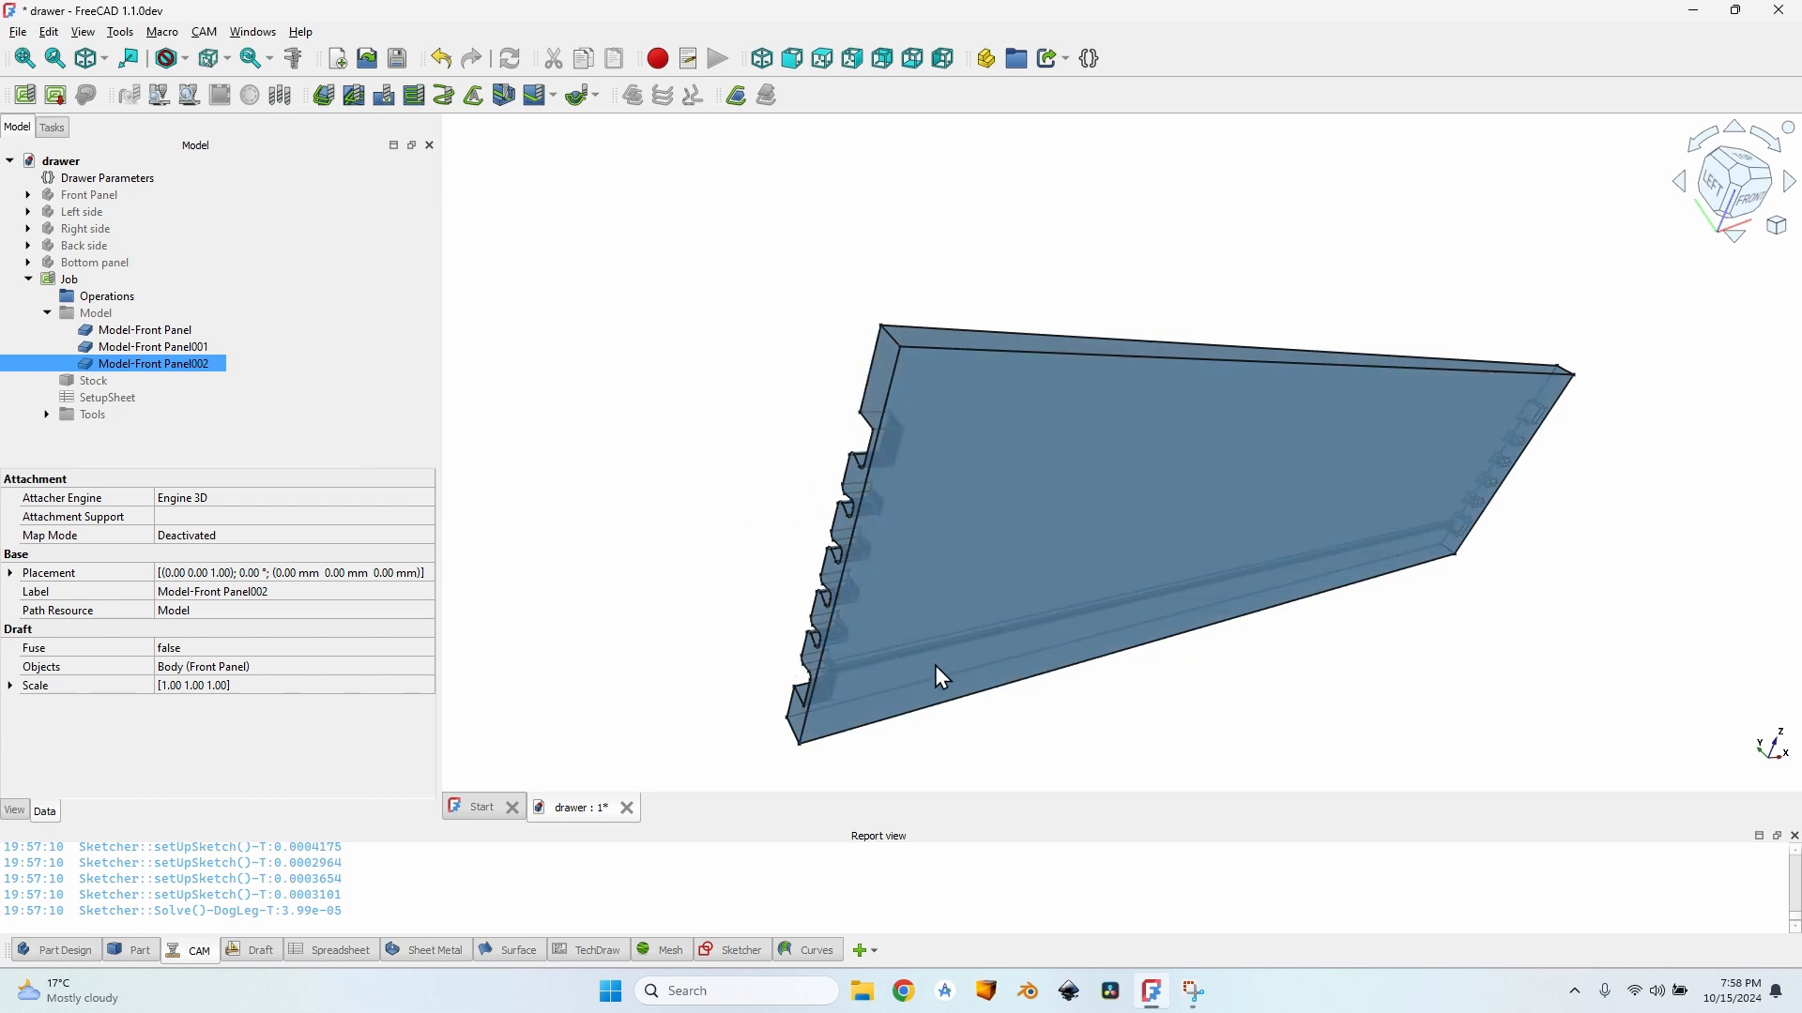
click(70, 280)
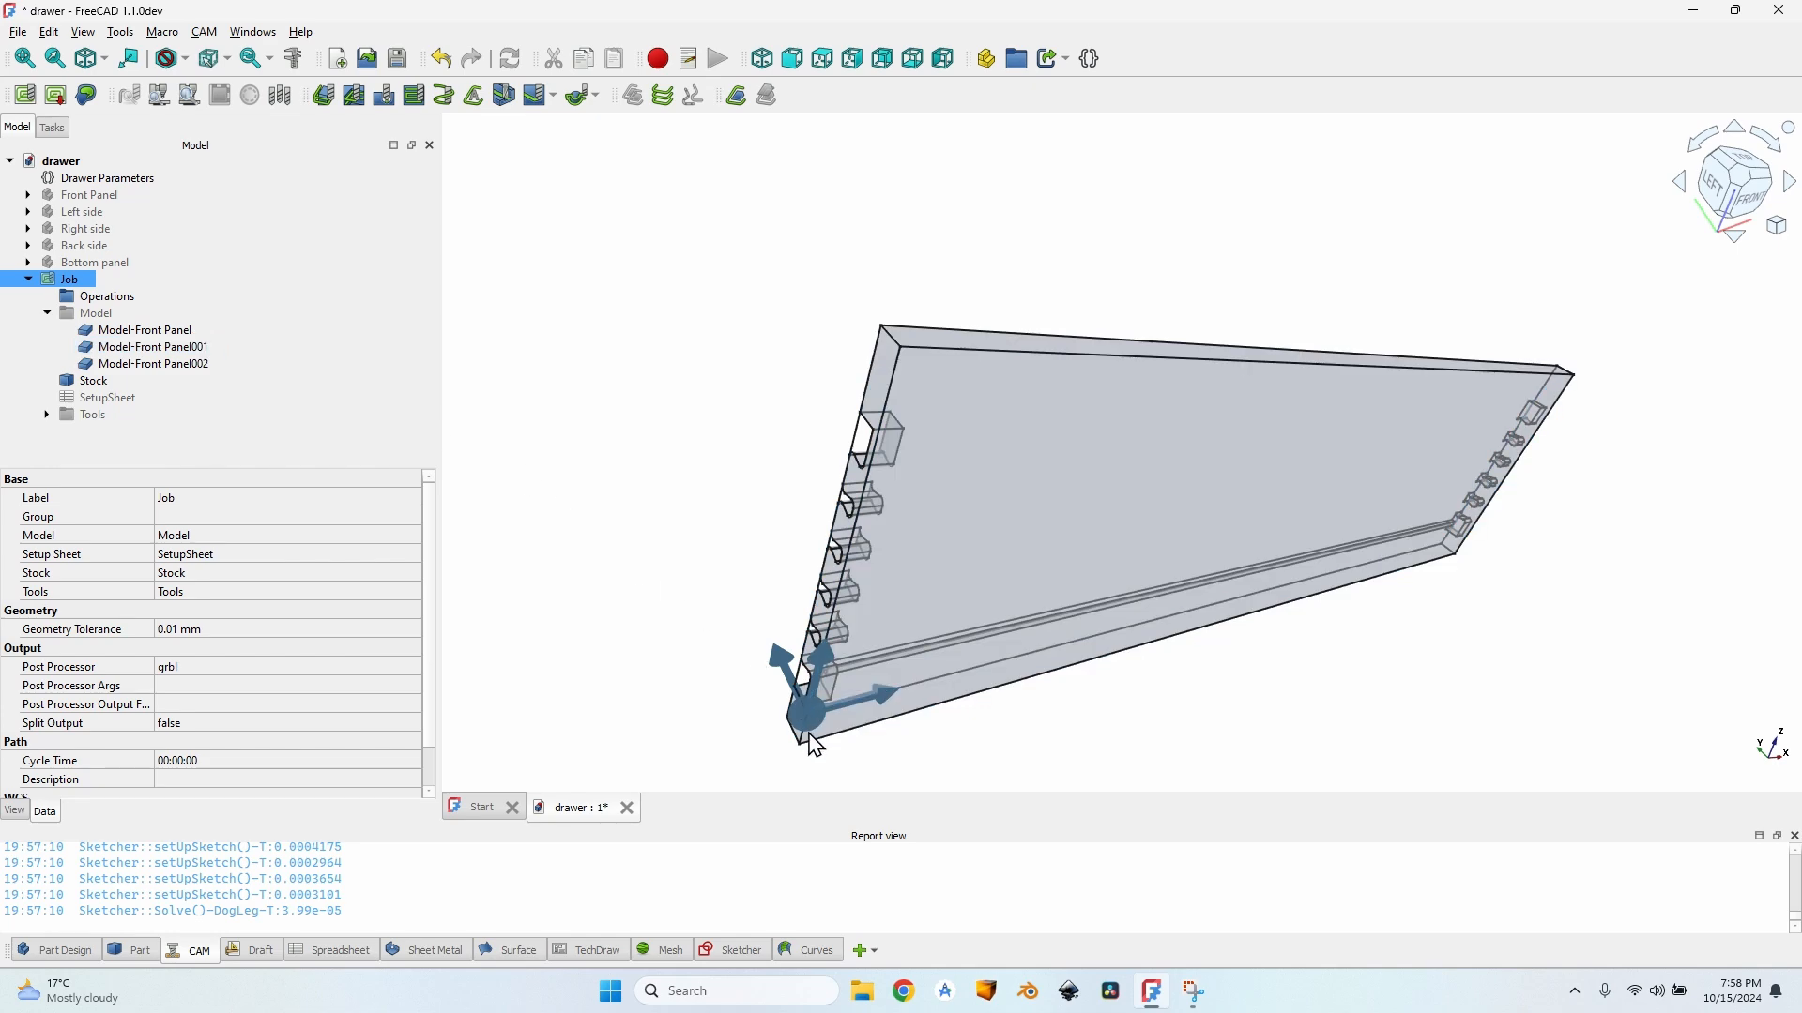
click(683, 713)
scroll(829, 727, up, 2)
middle_drag(1016, 550, 919, 542)
scroll(1182, 413, down, 3)
middle_drag(1211, 418, 1053, 535)
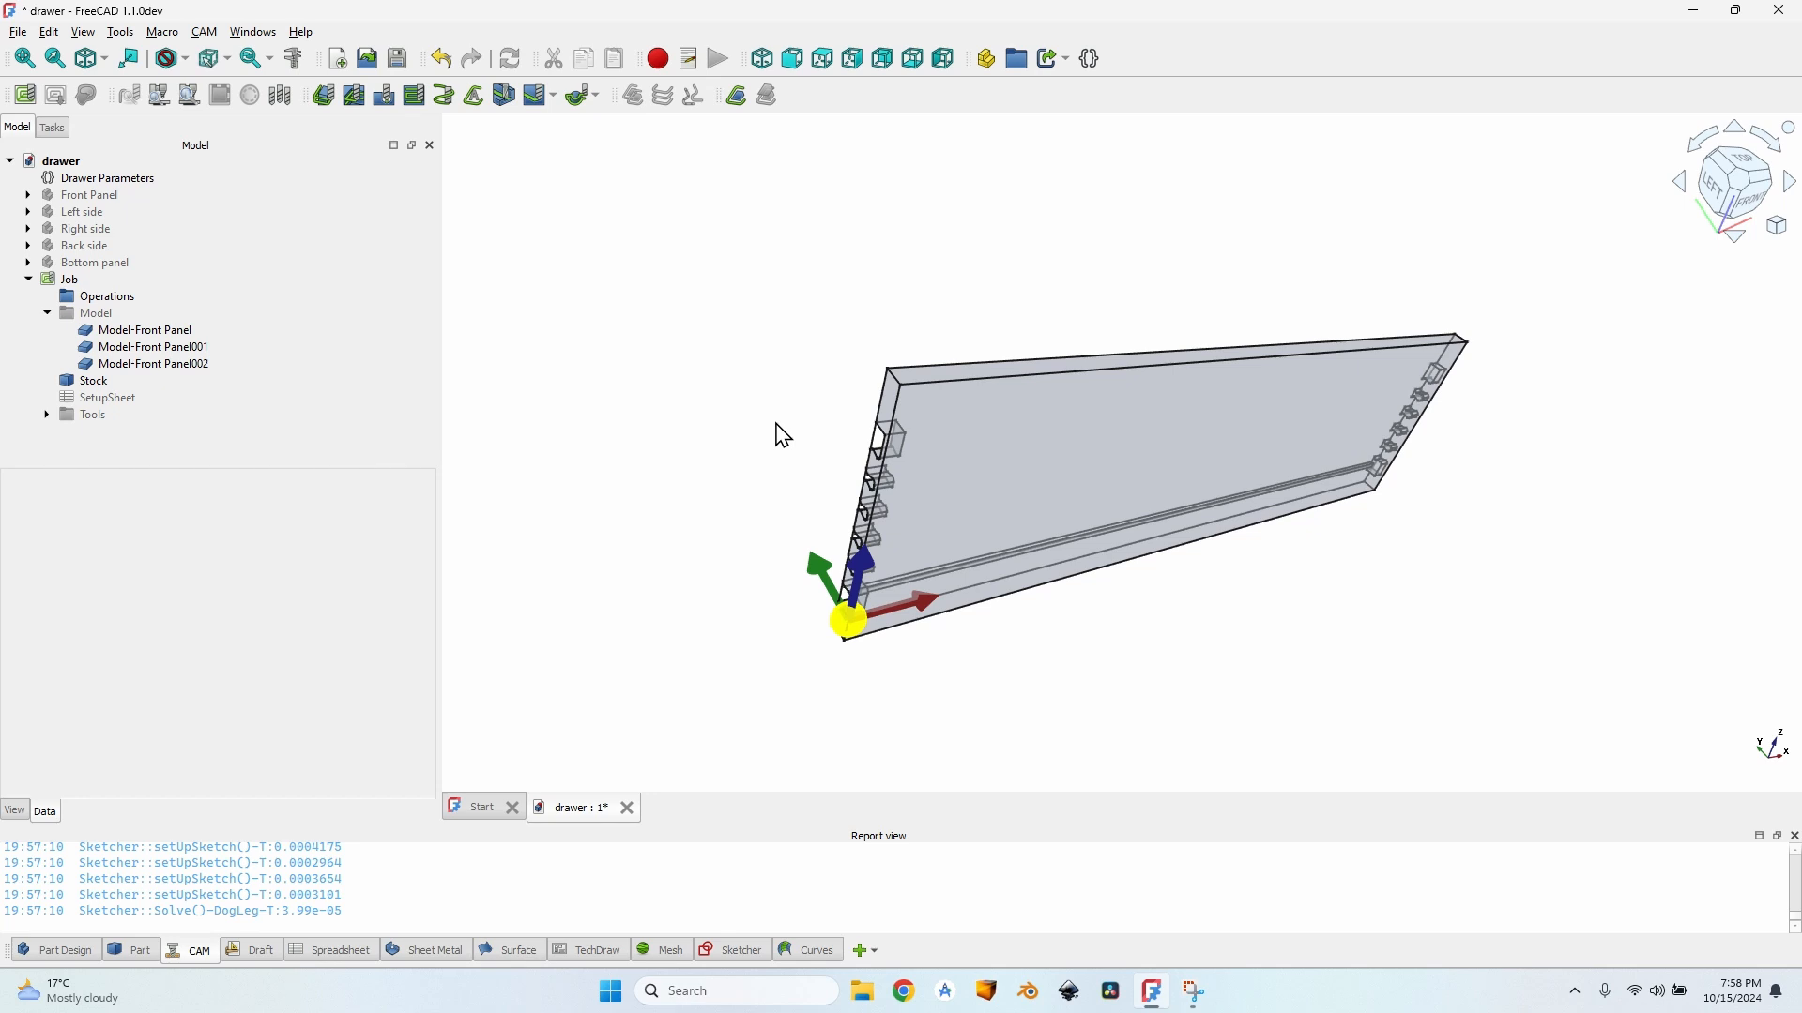
Step: Rotate the job's Model-Front Panel by a 90° roll around the x-axis through its placement
click(145, 331)
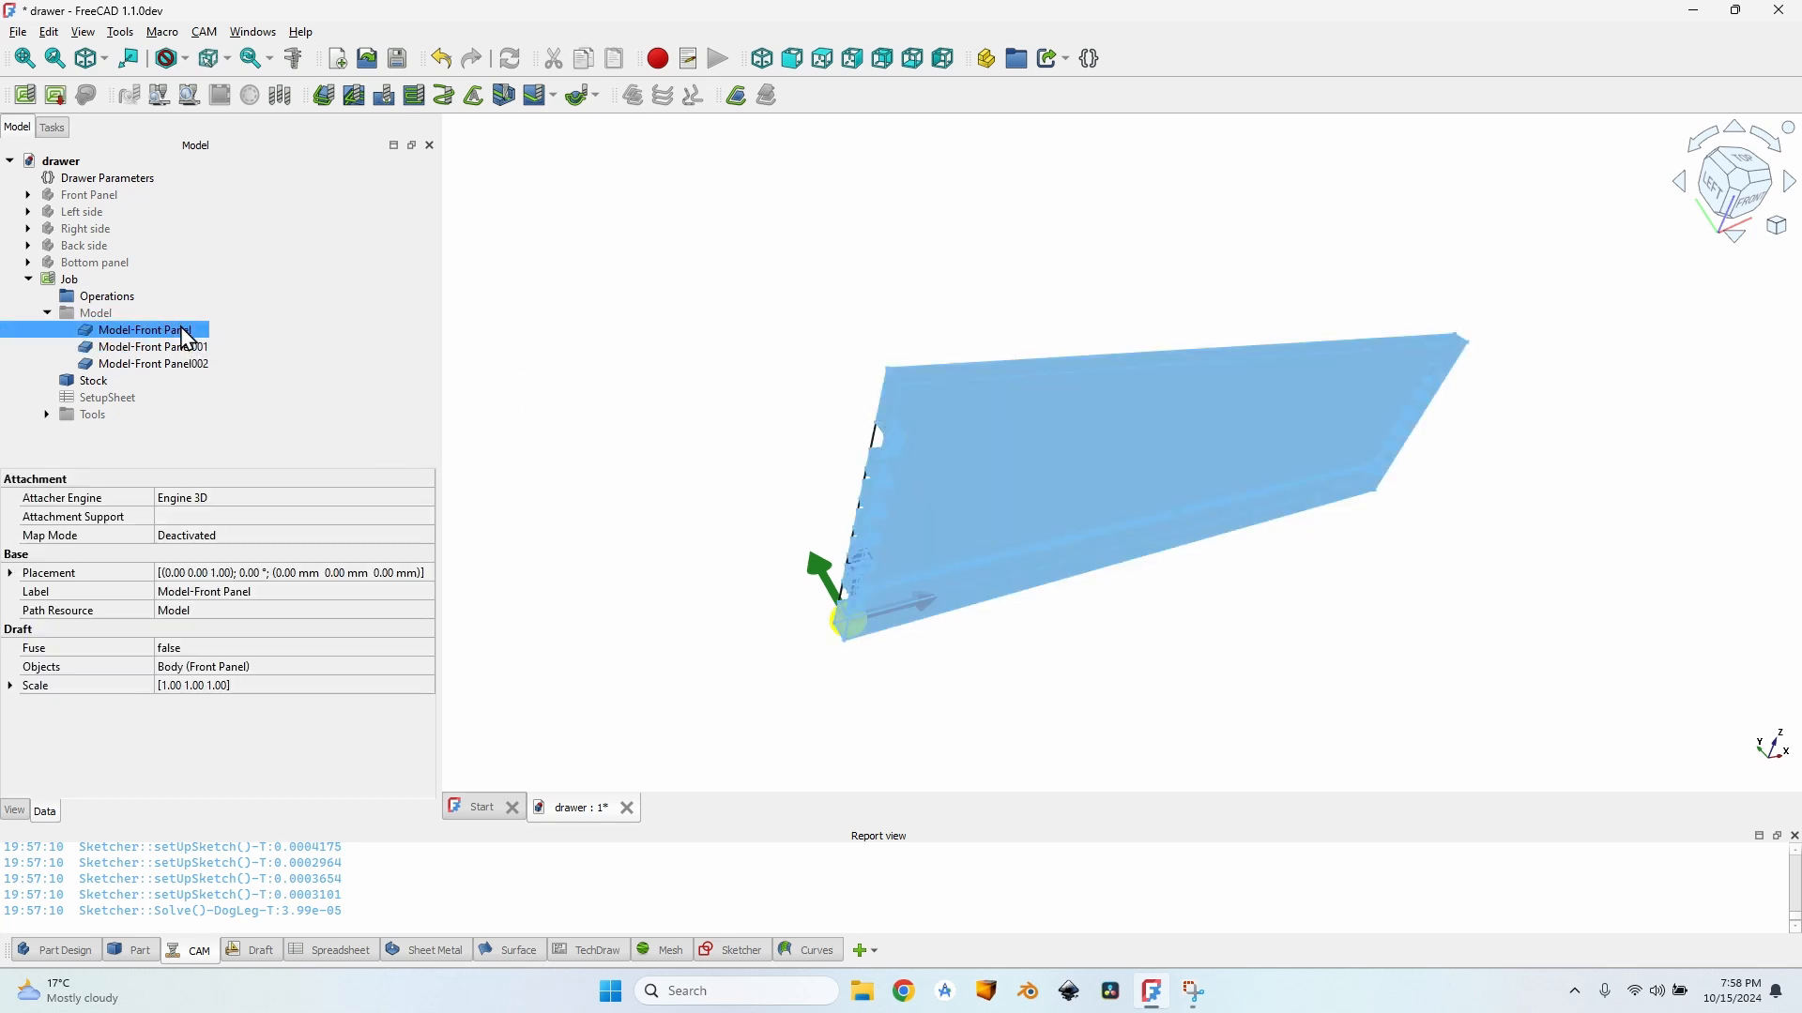
scroll(1028, 470, up, 2)
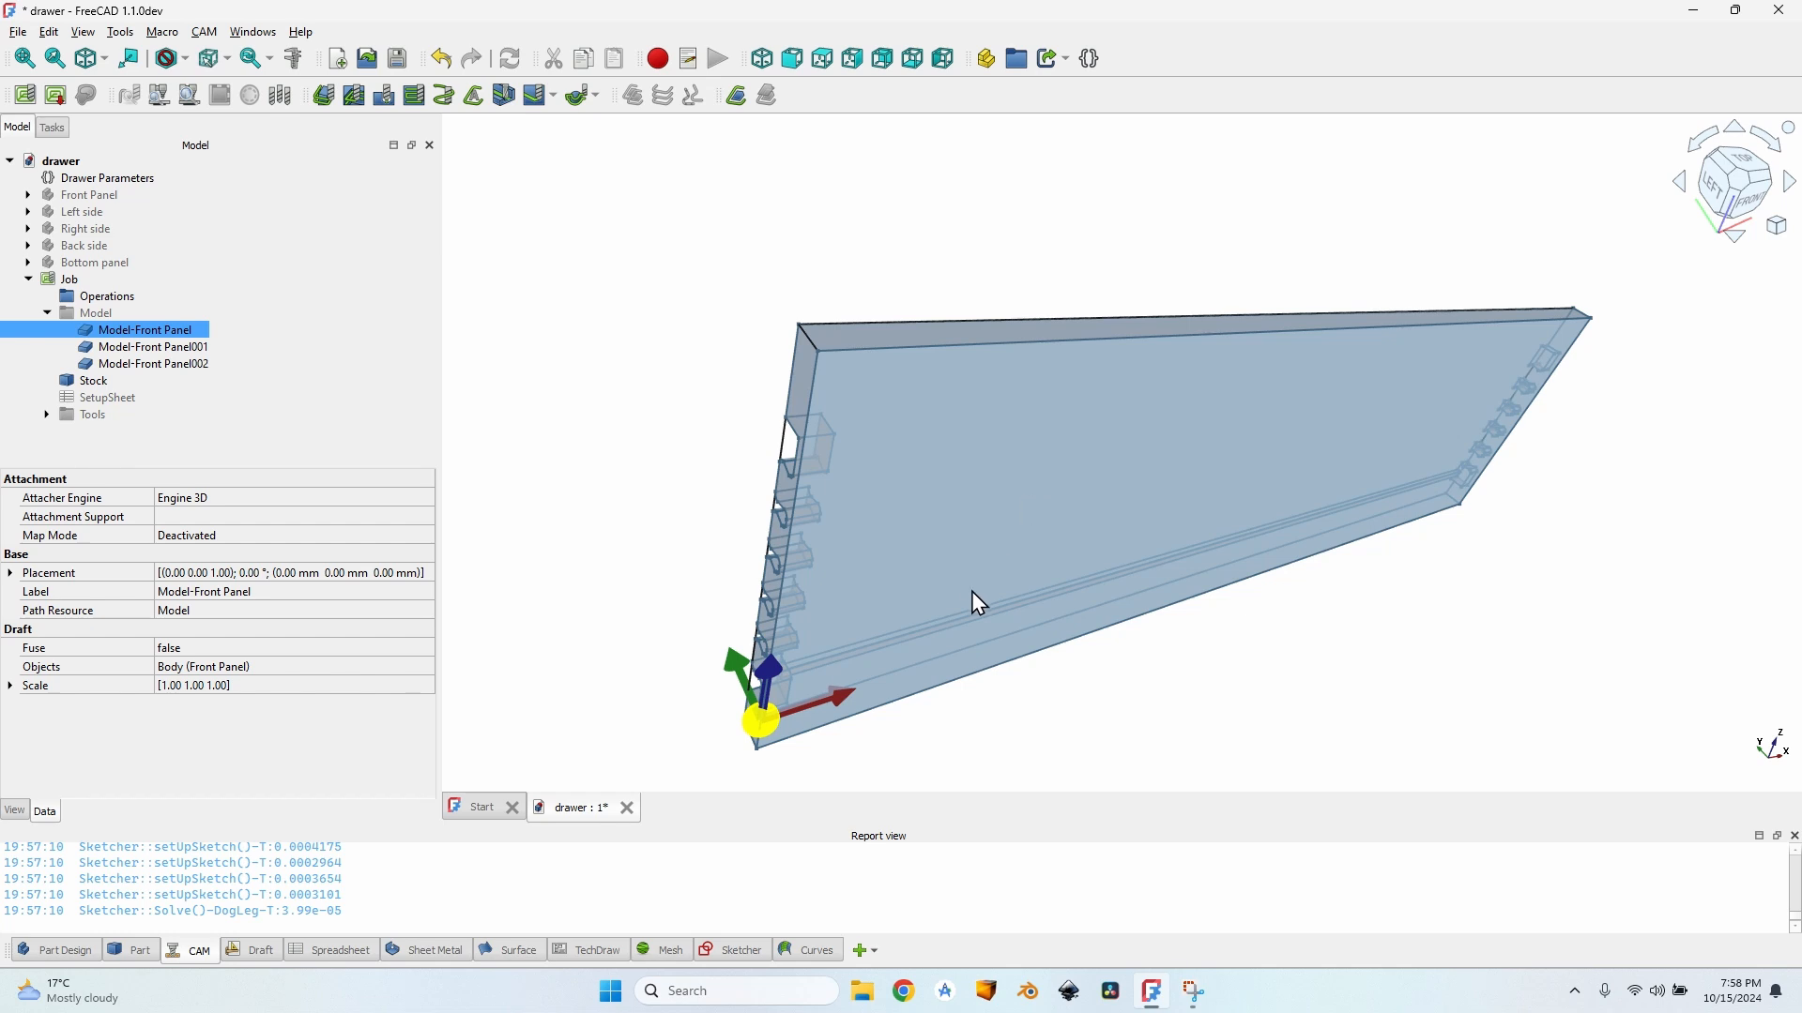
middle_drag(895, 648, 954, 618)
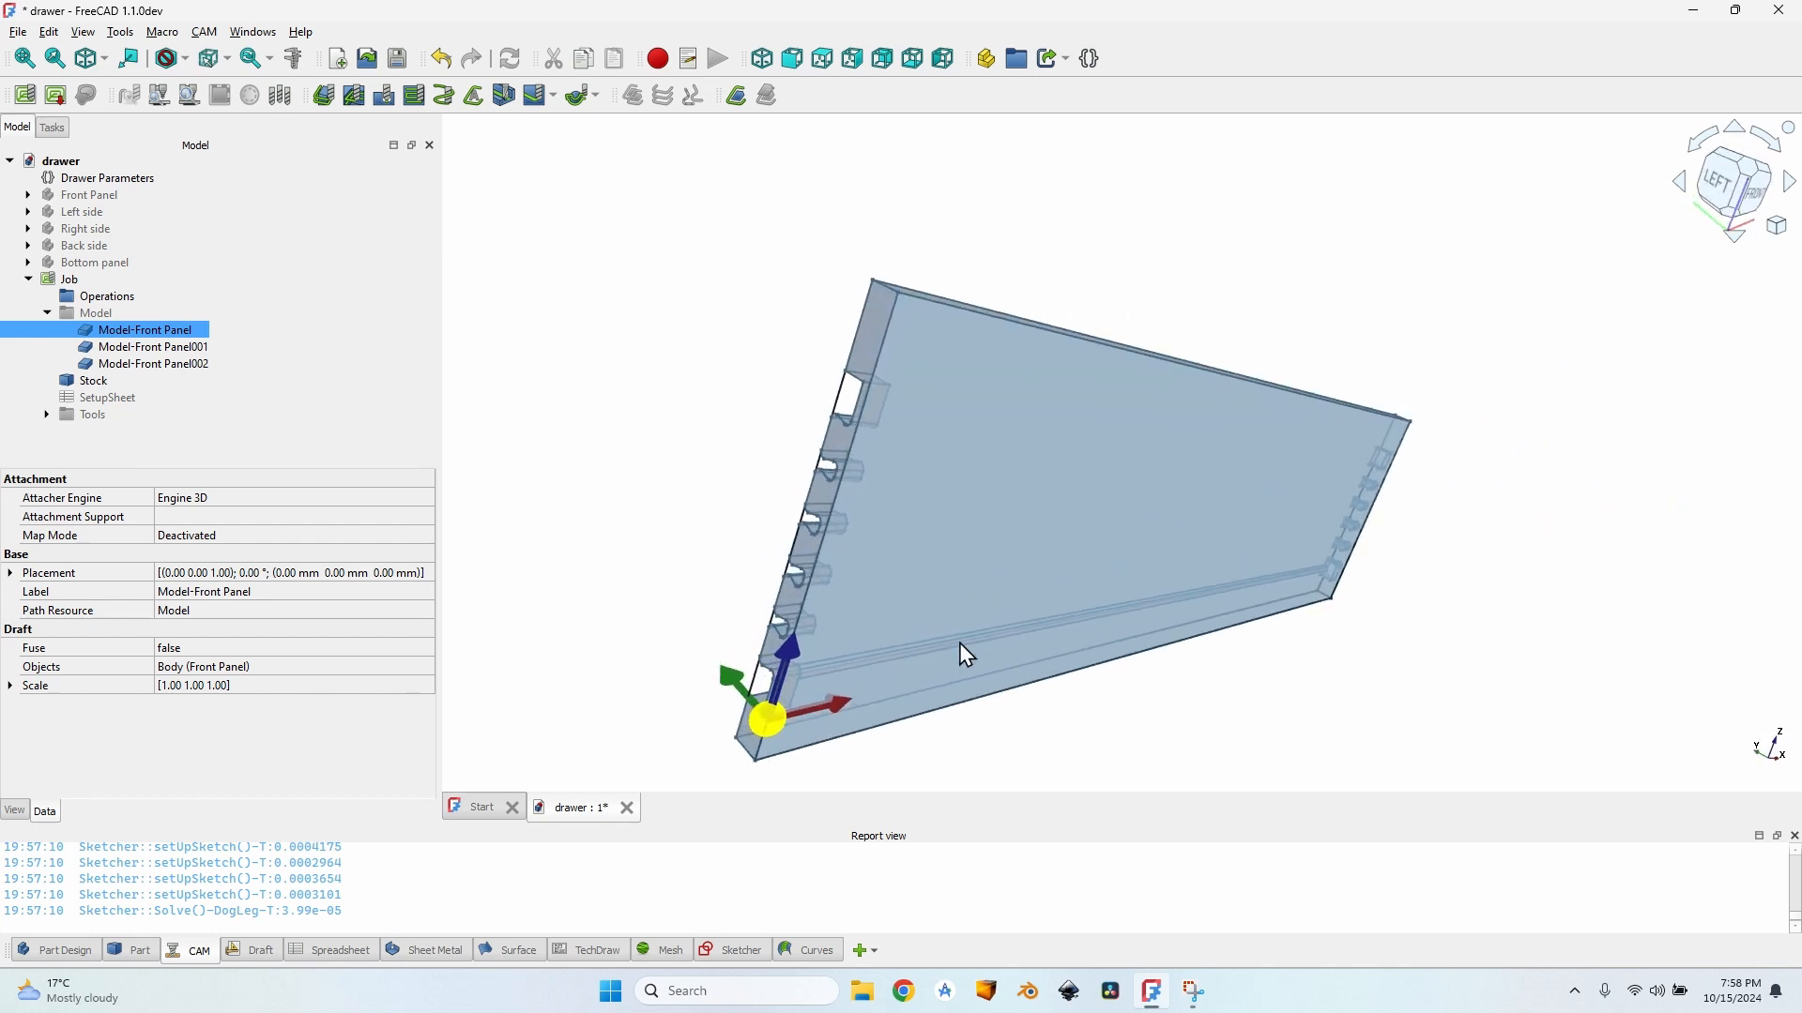
click(751, 614)
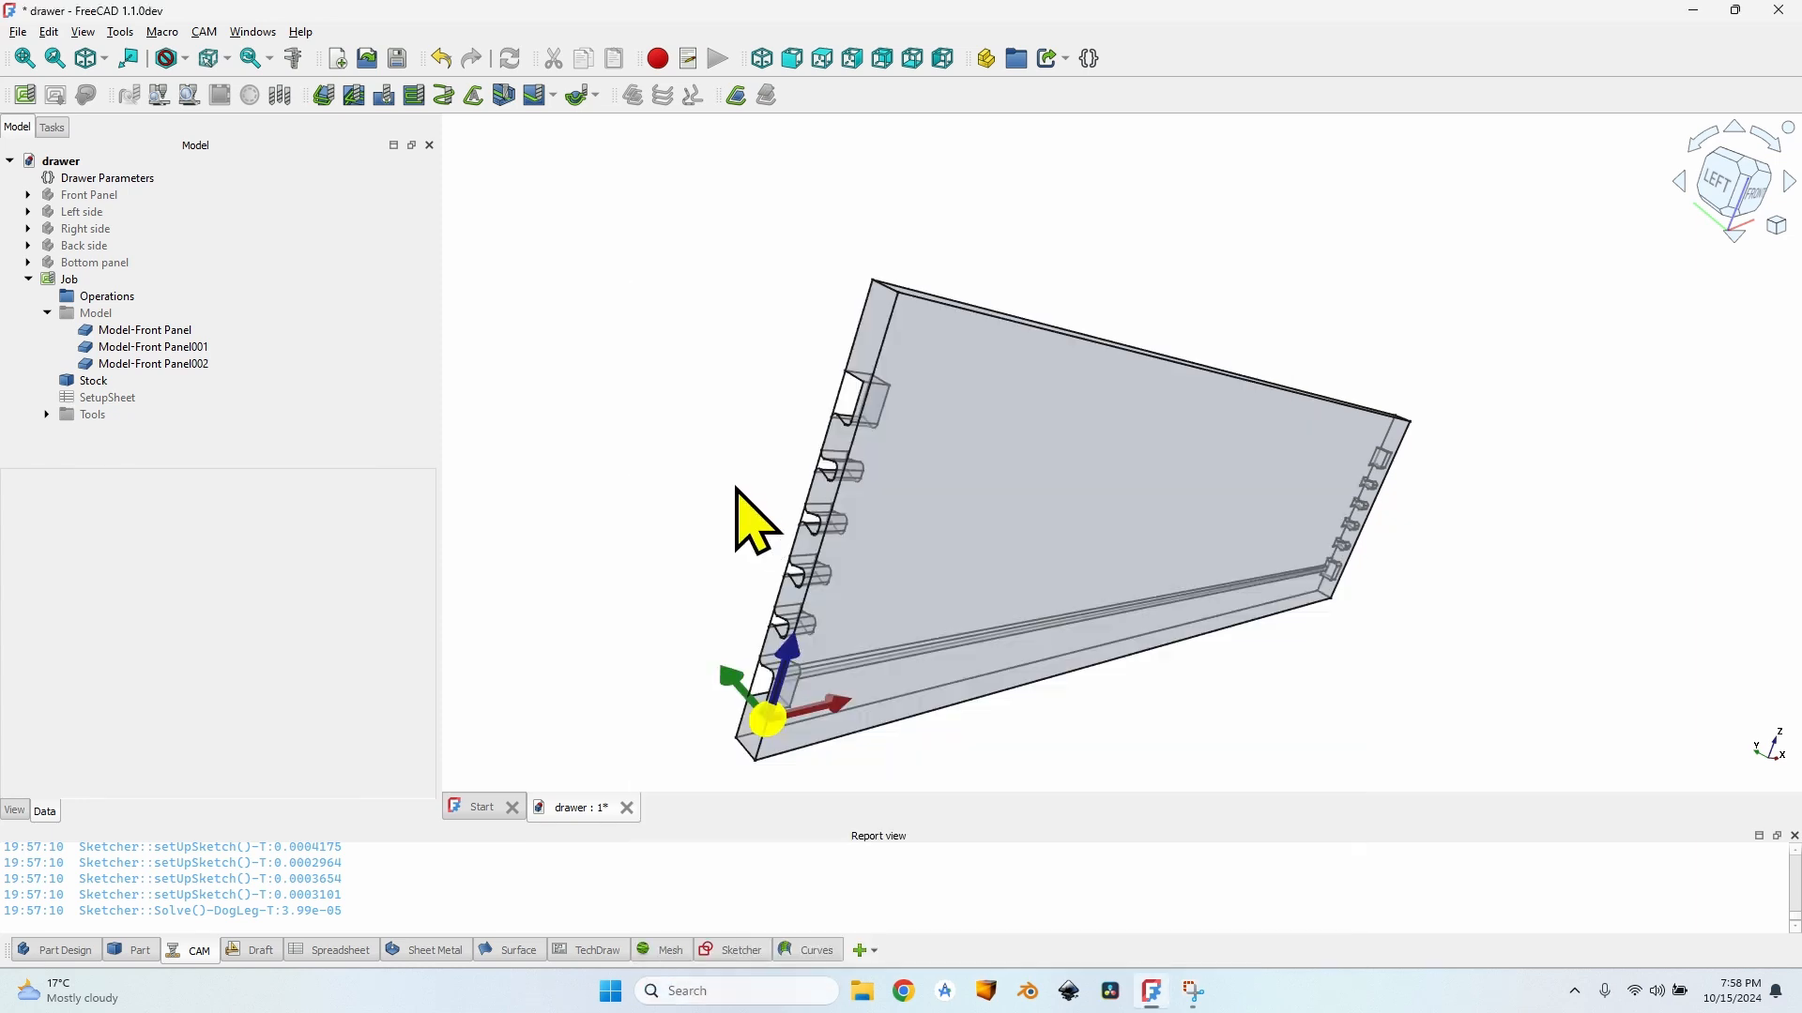
click(150, 330)
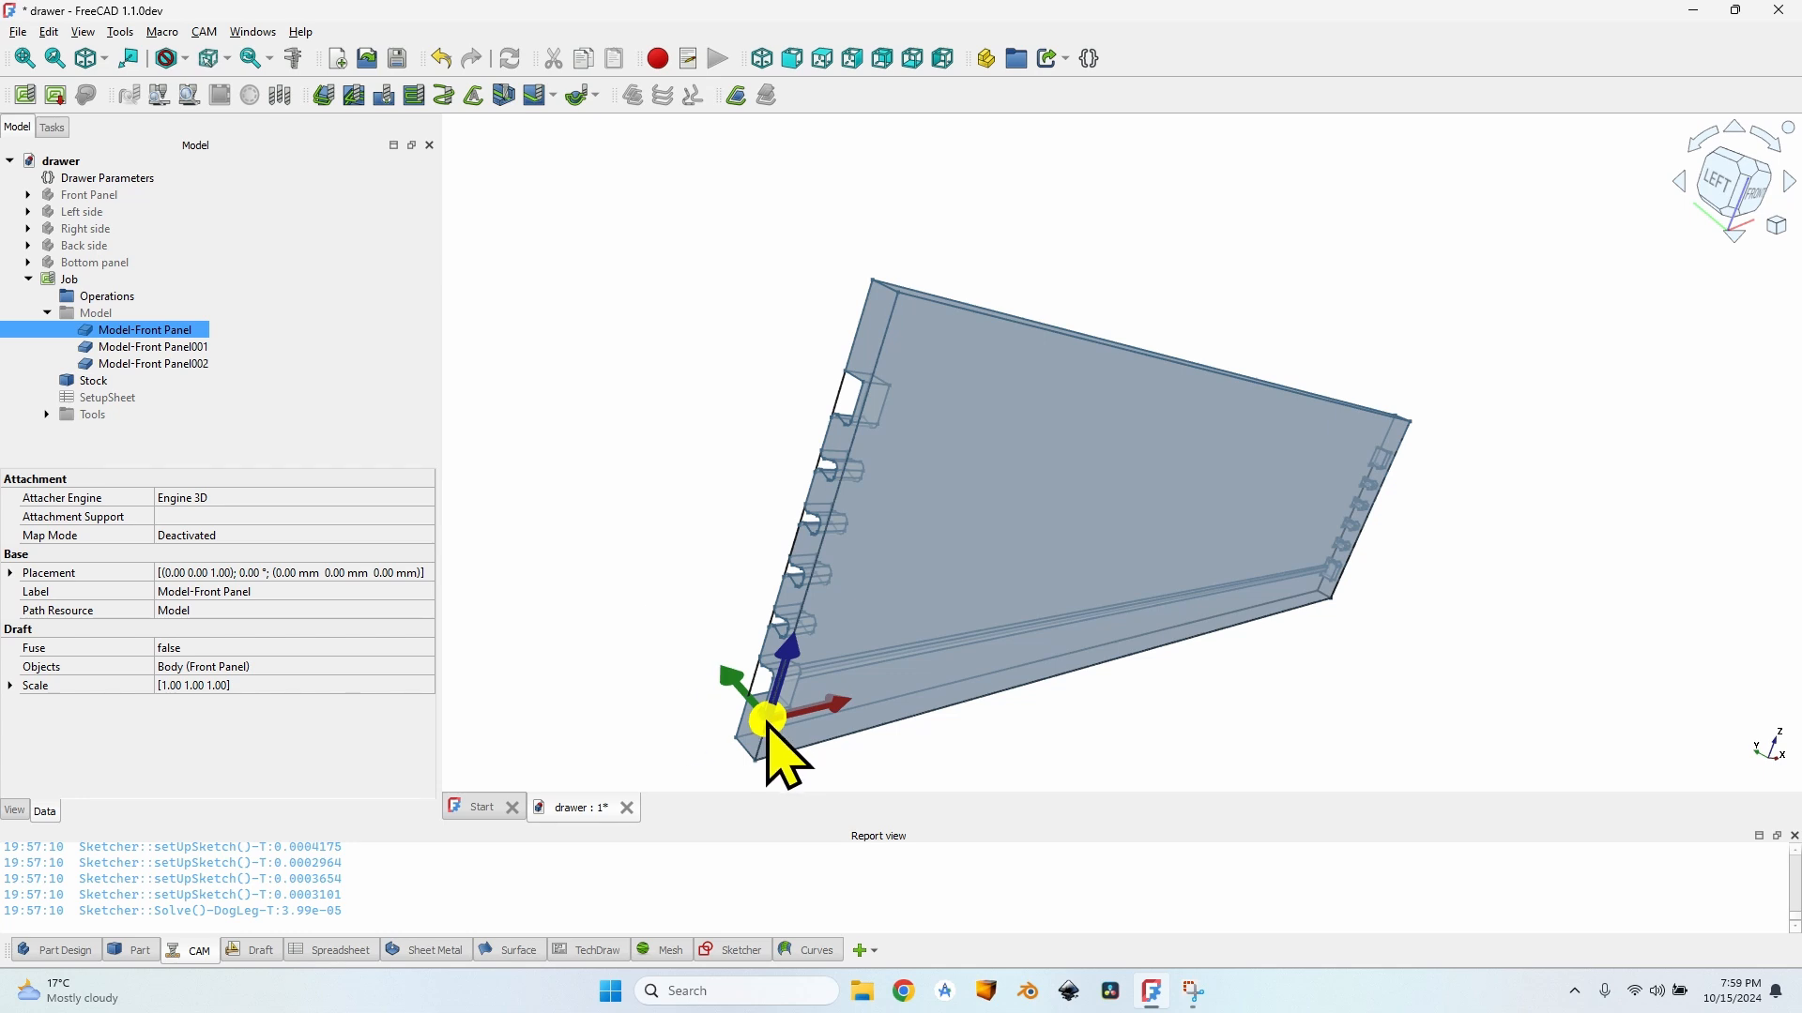
click(49, 32)
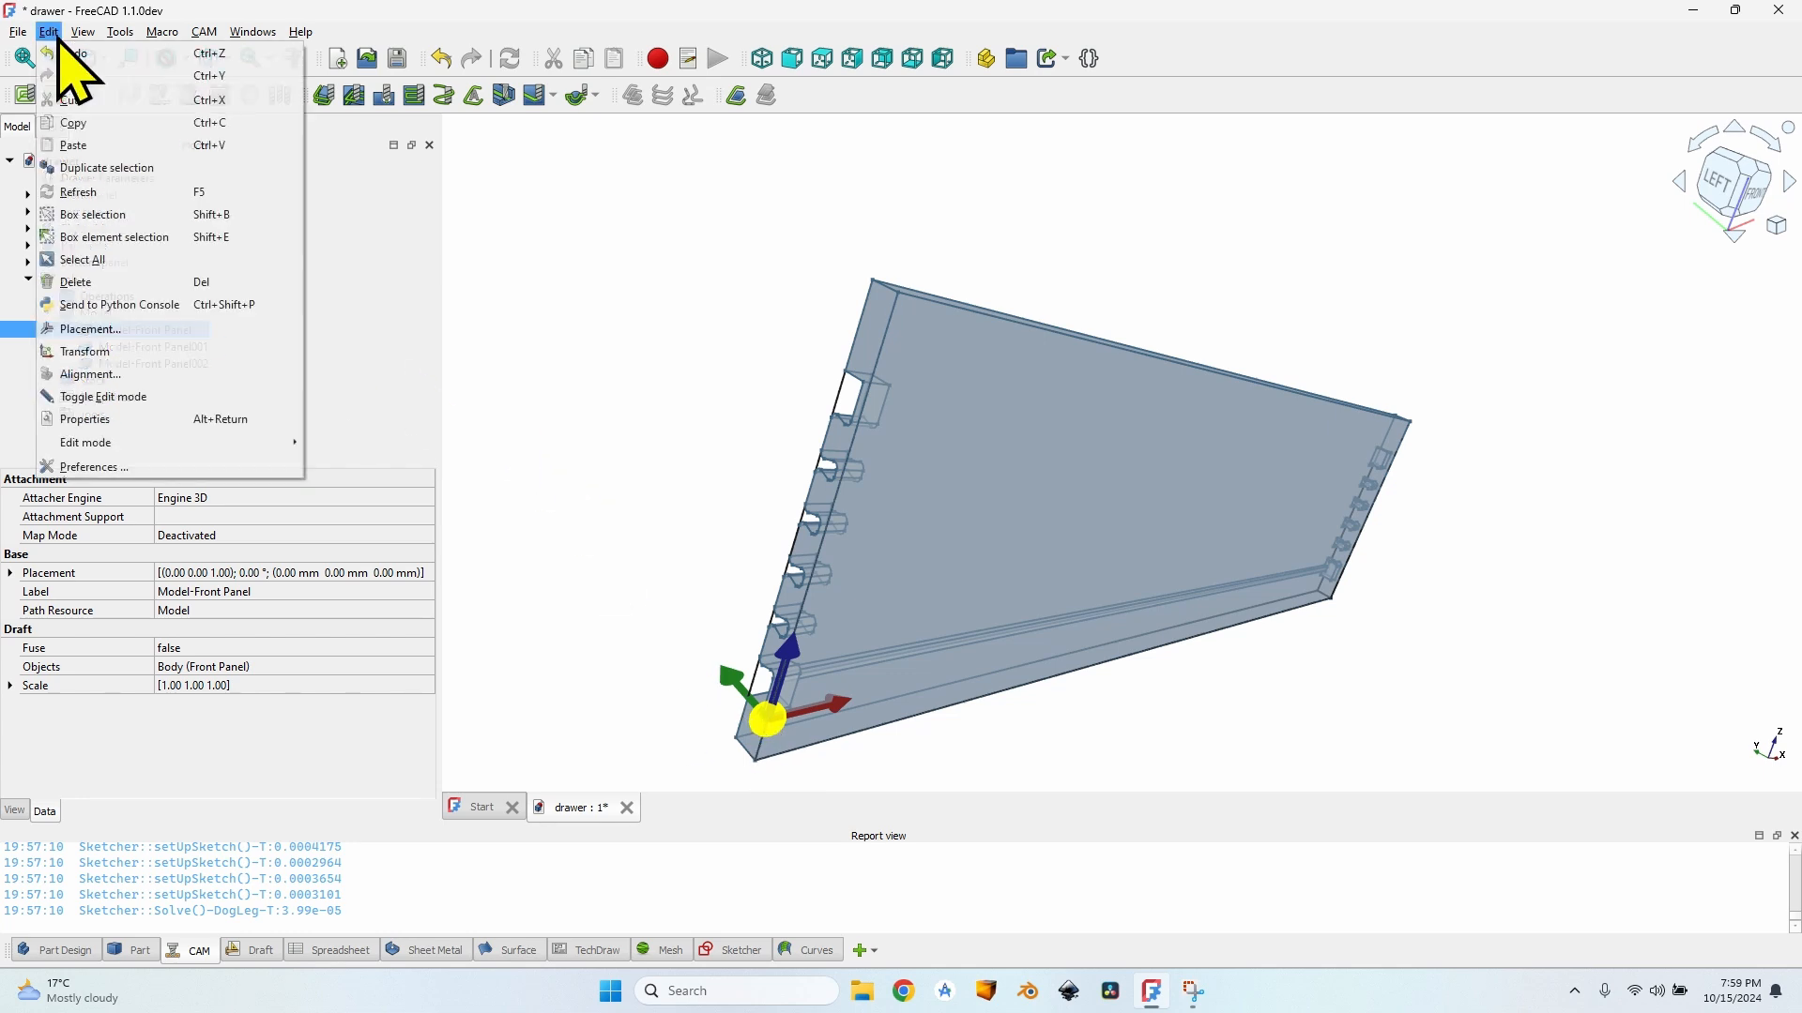
click(178, 352)
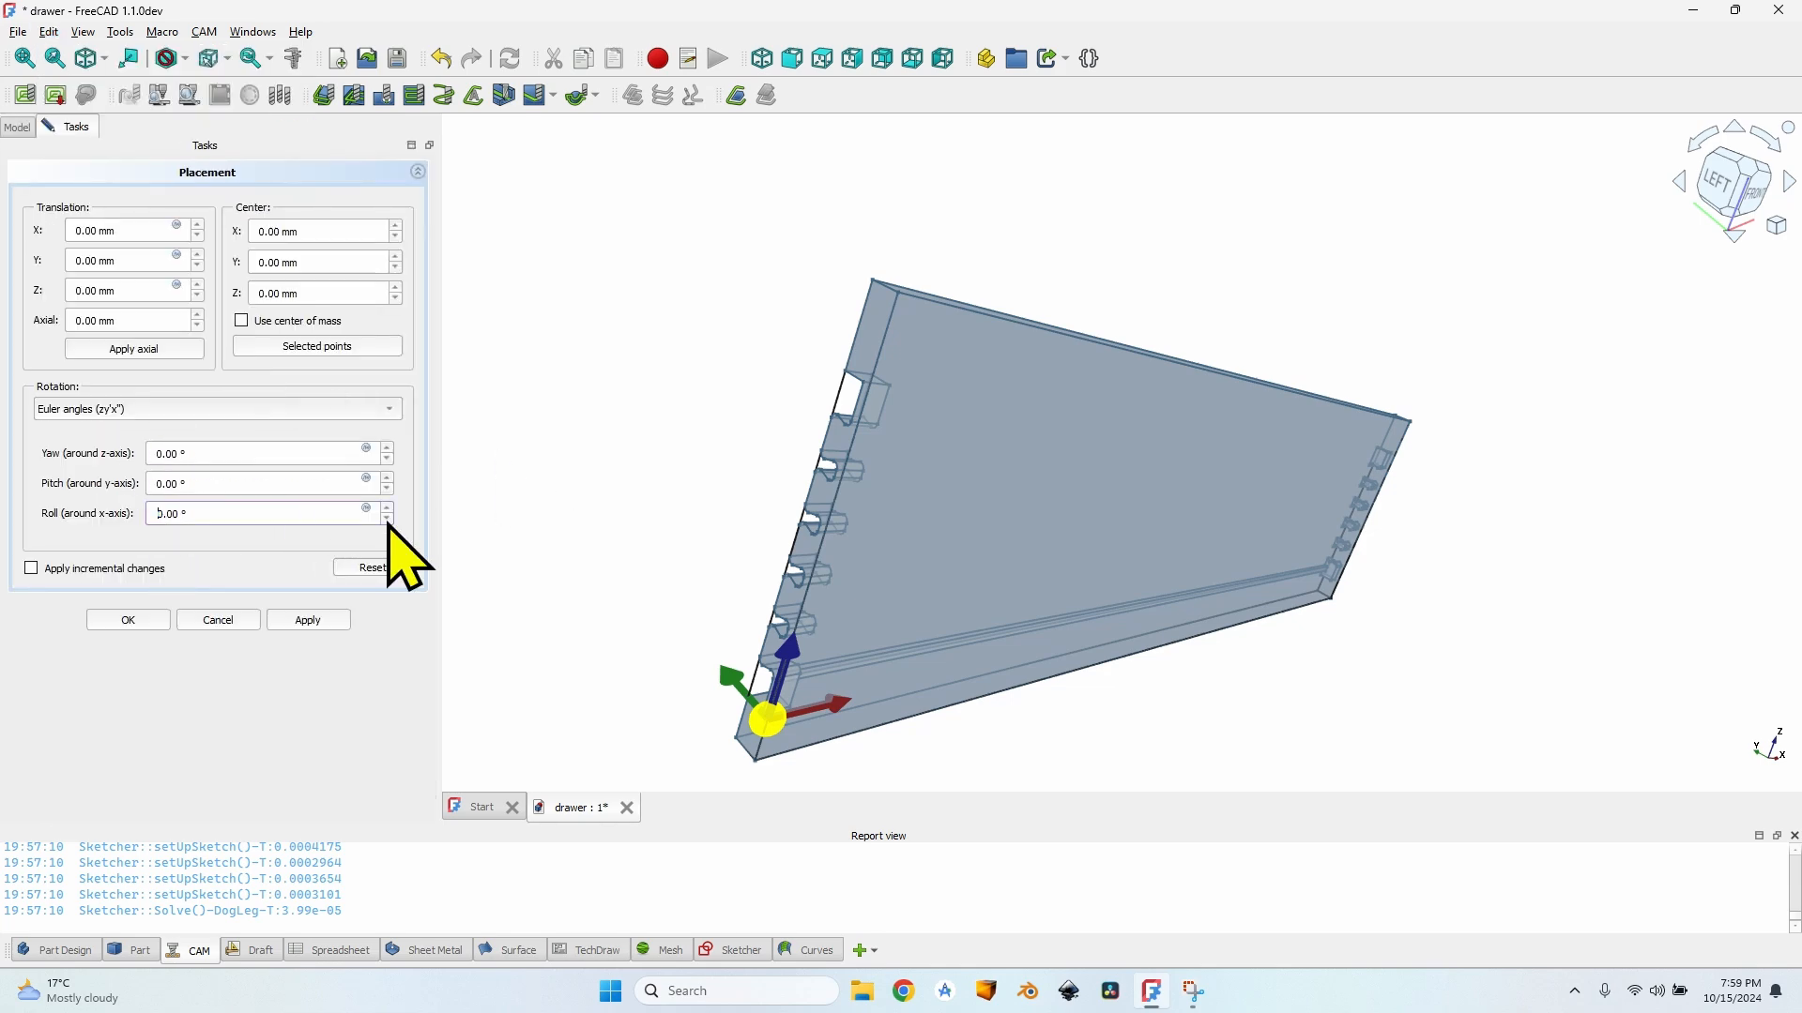
text(9)
scroll(772, 702, up, 2)
middle_drag(773, 702, 959, 619)
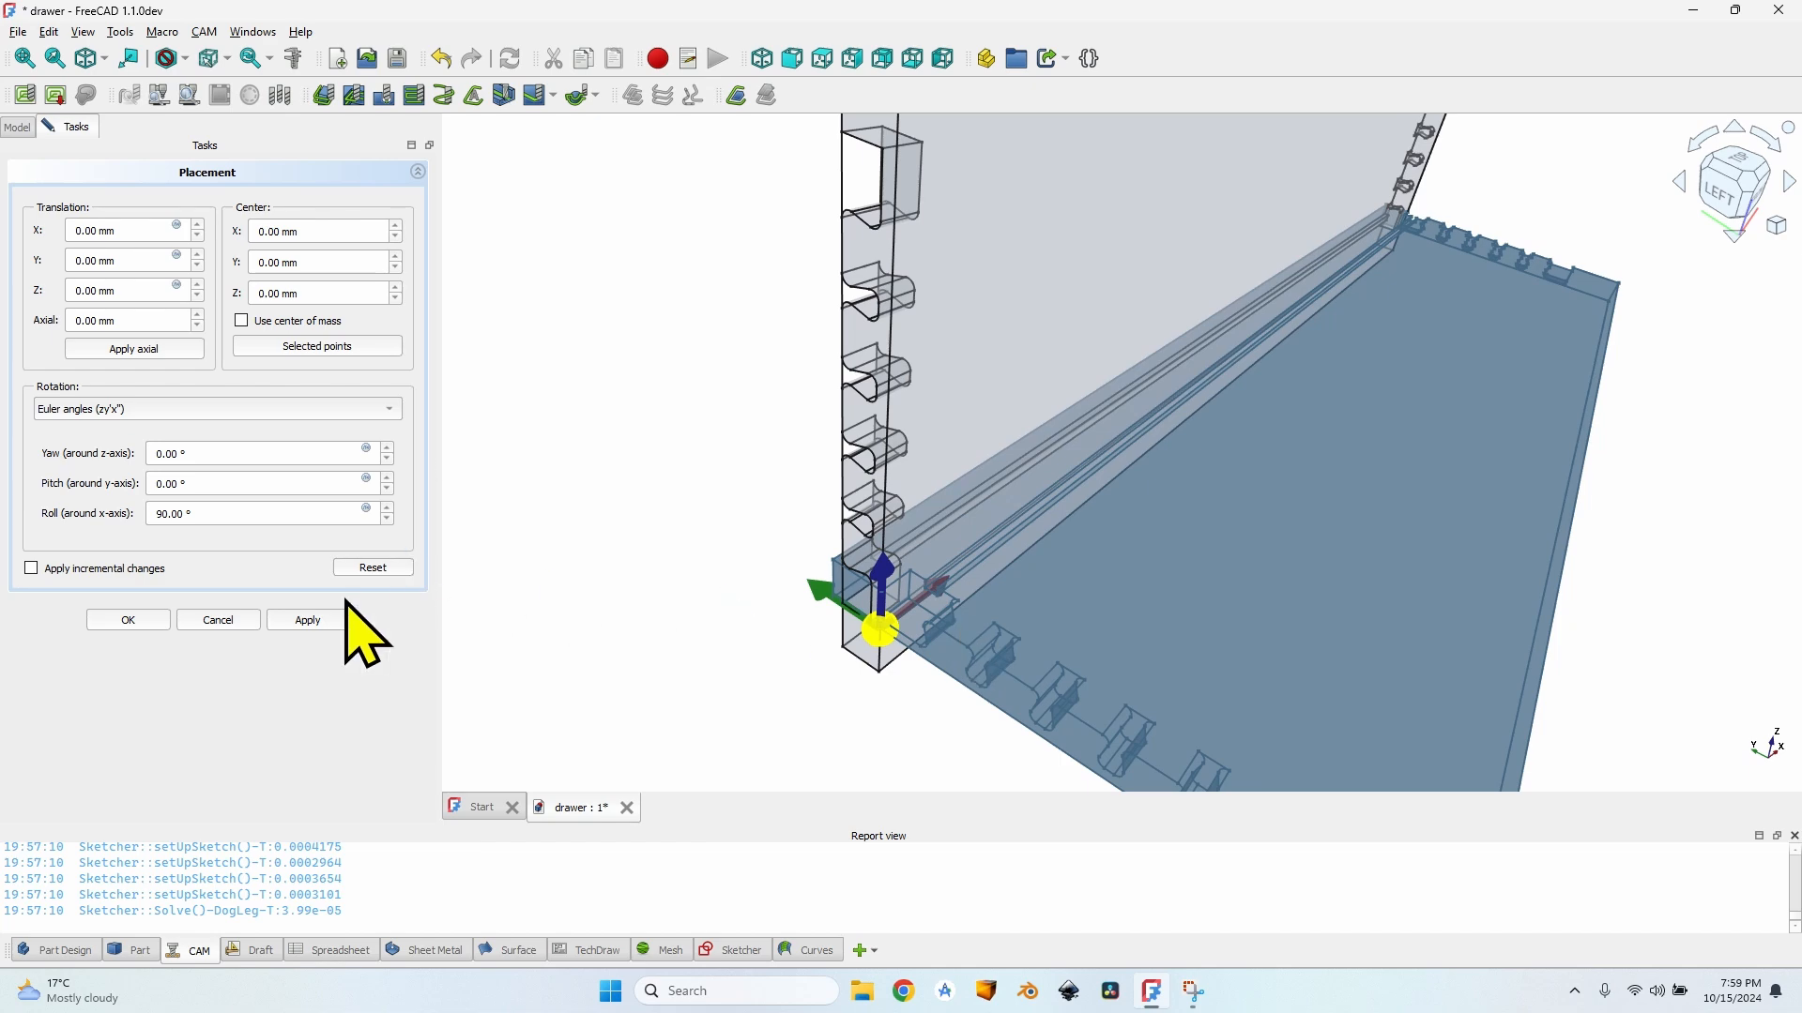
click(129, 619)
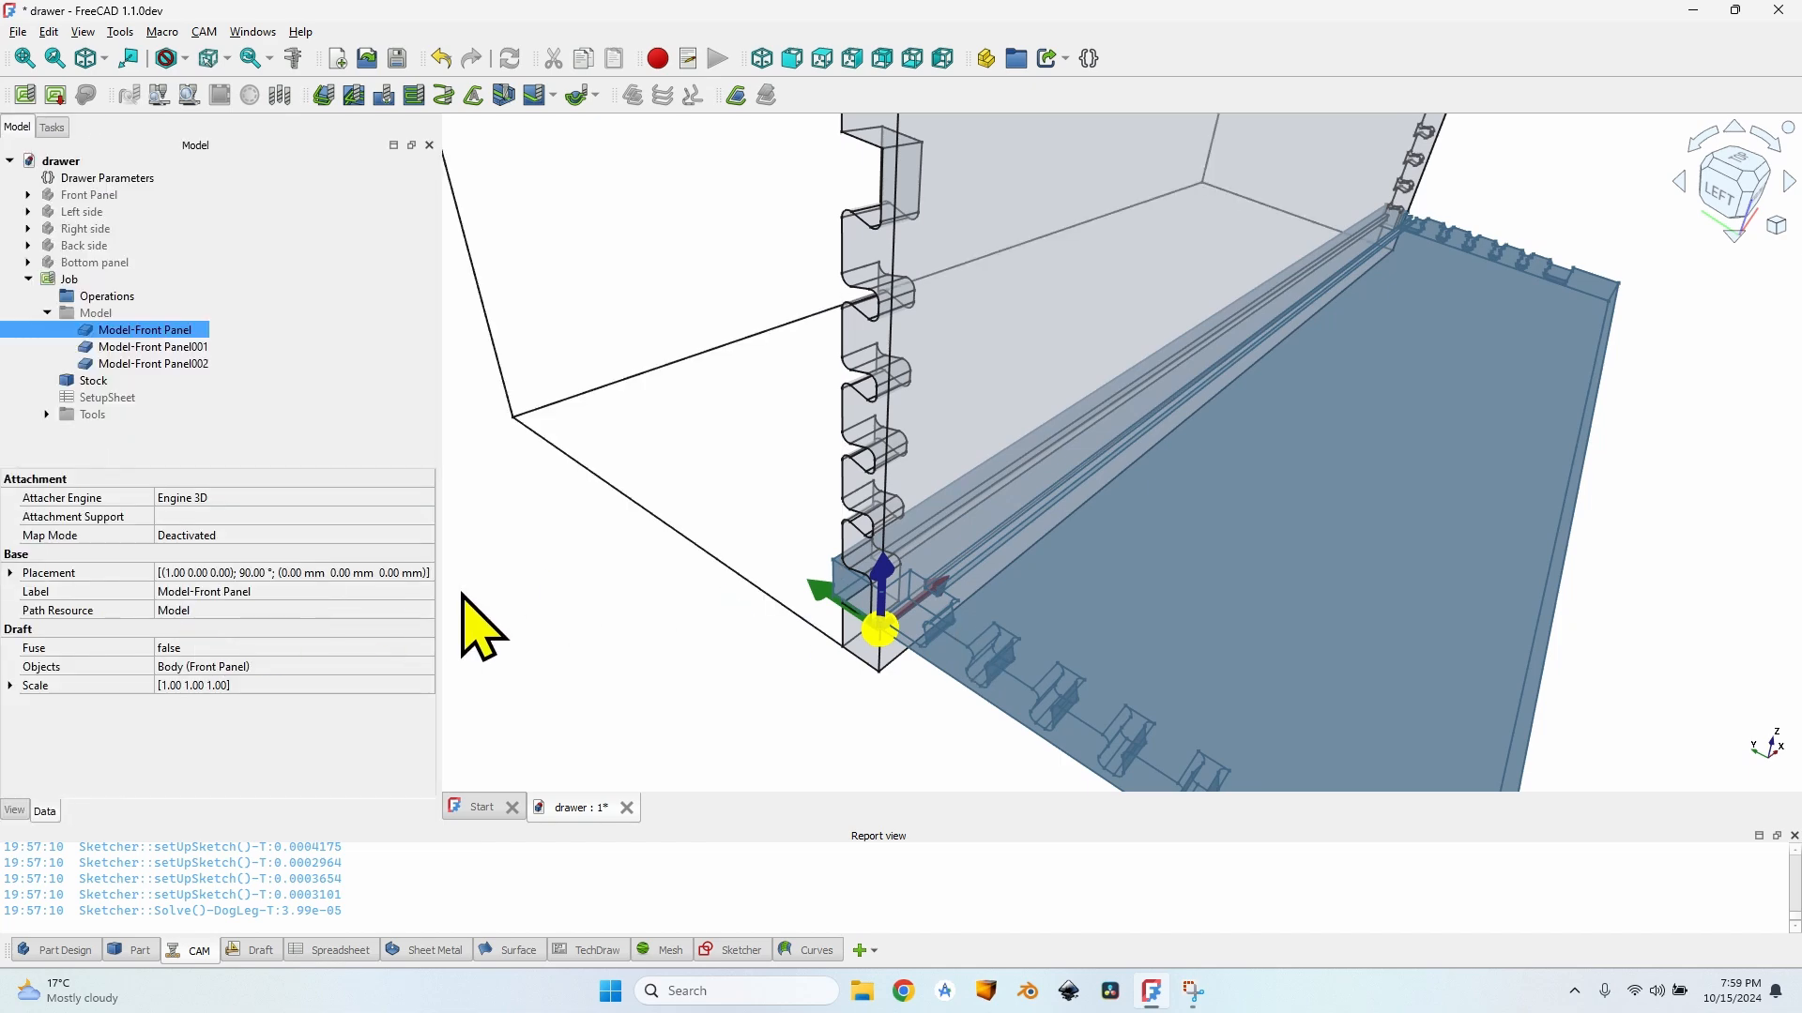
Step: Set Model-Front Panel's y position to the expression VarSet.FrontHeight-VarSet.FrontOffset
scroll(775, 610, down, 3)
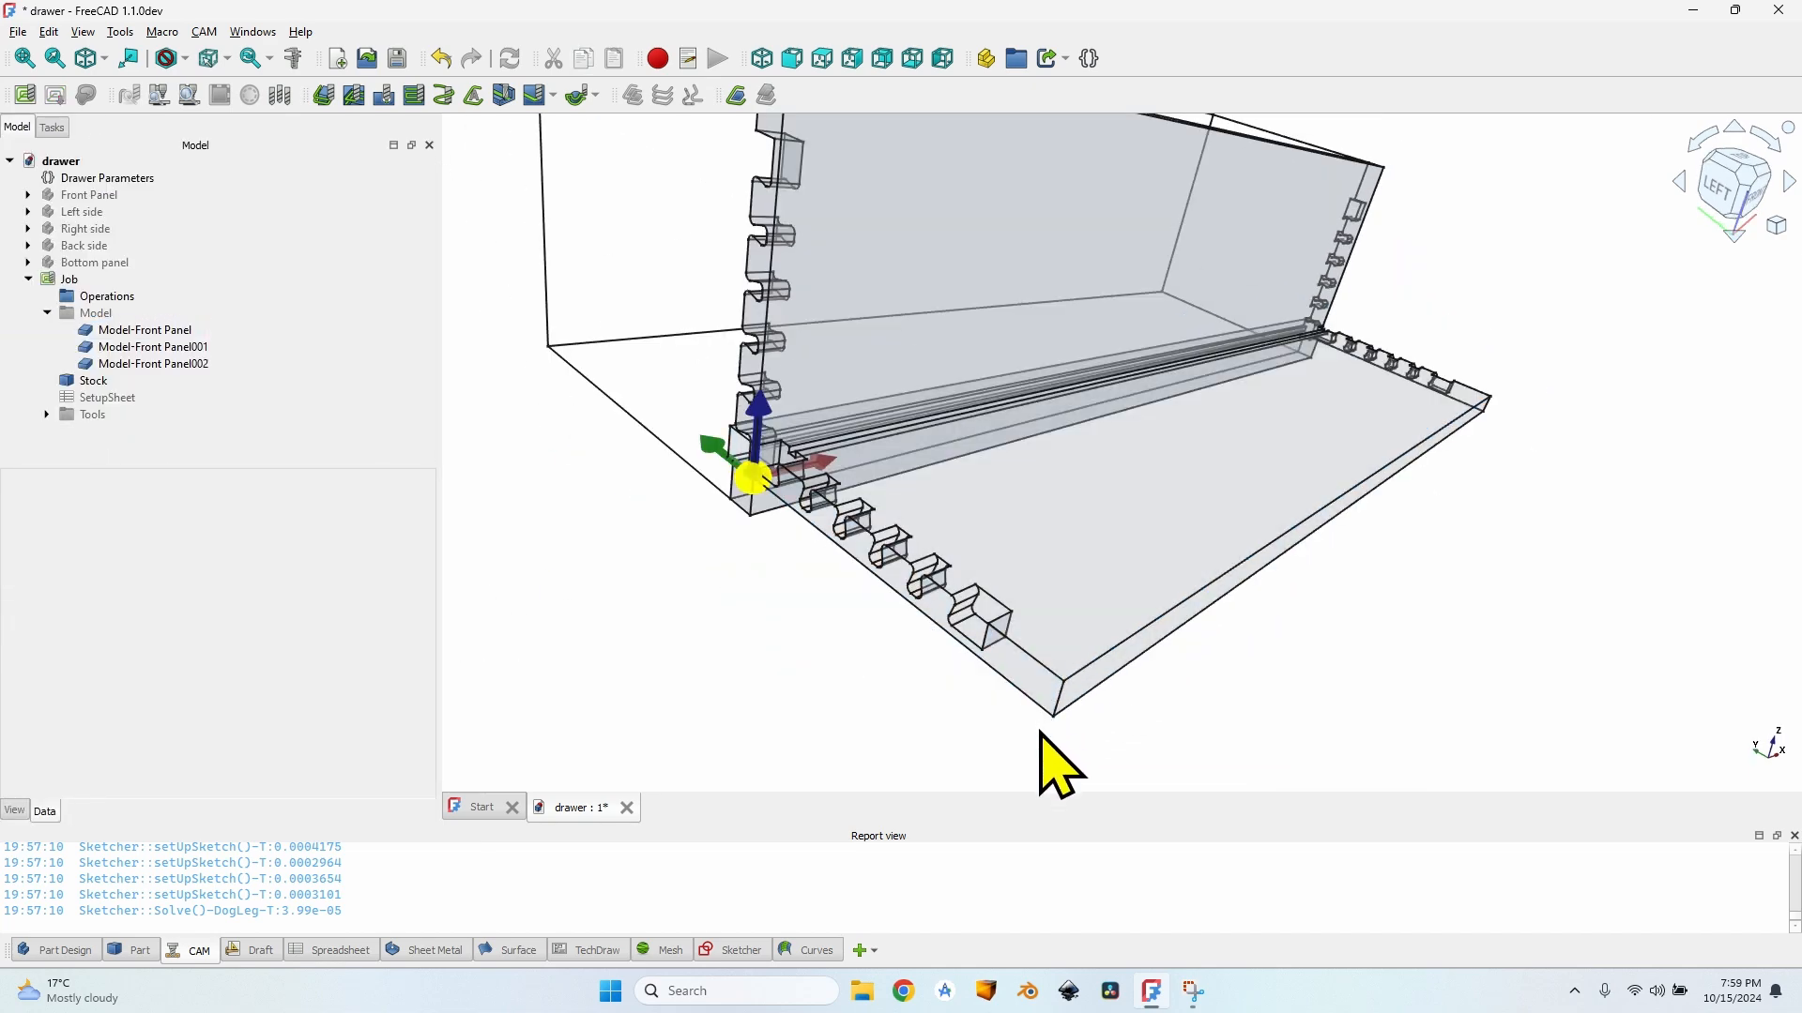
scroll(736, 576, up, 3)
middle_drag(735, 575, 839, 563)
scroll(839, 563, down, 4)
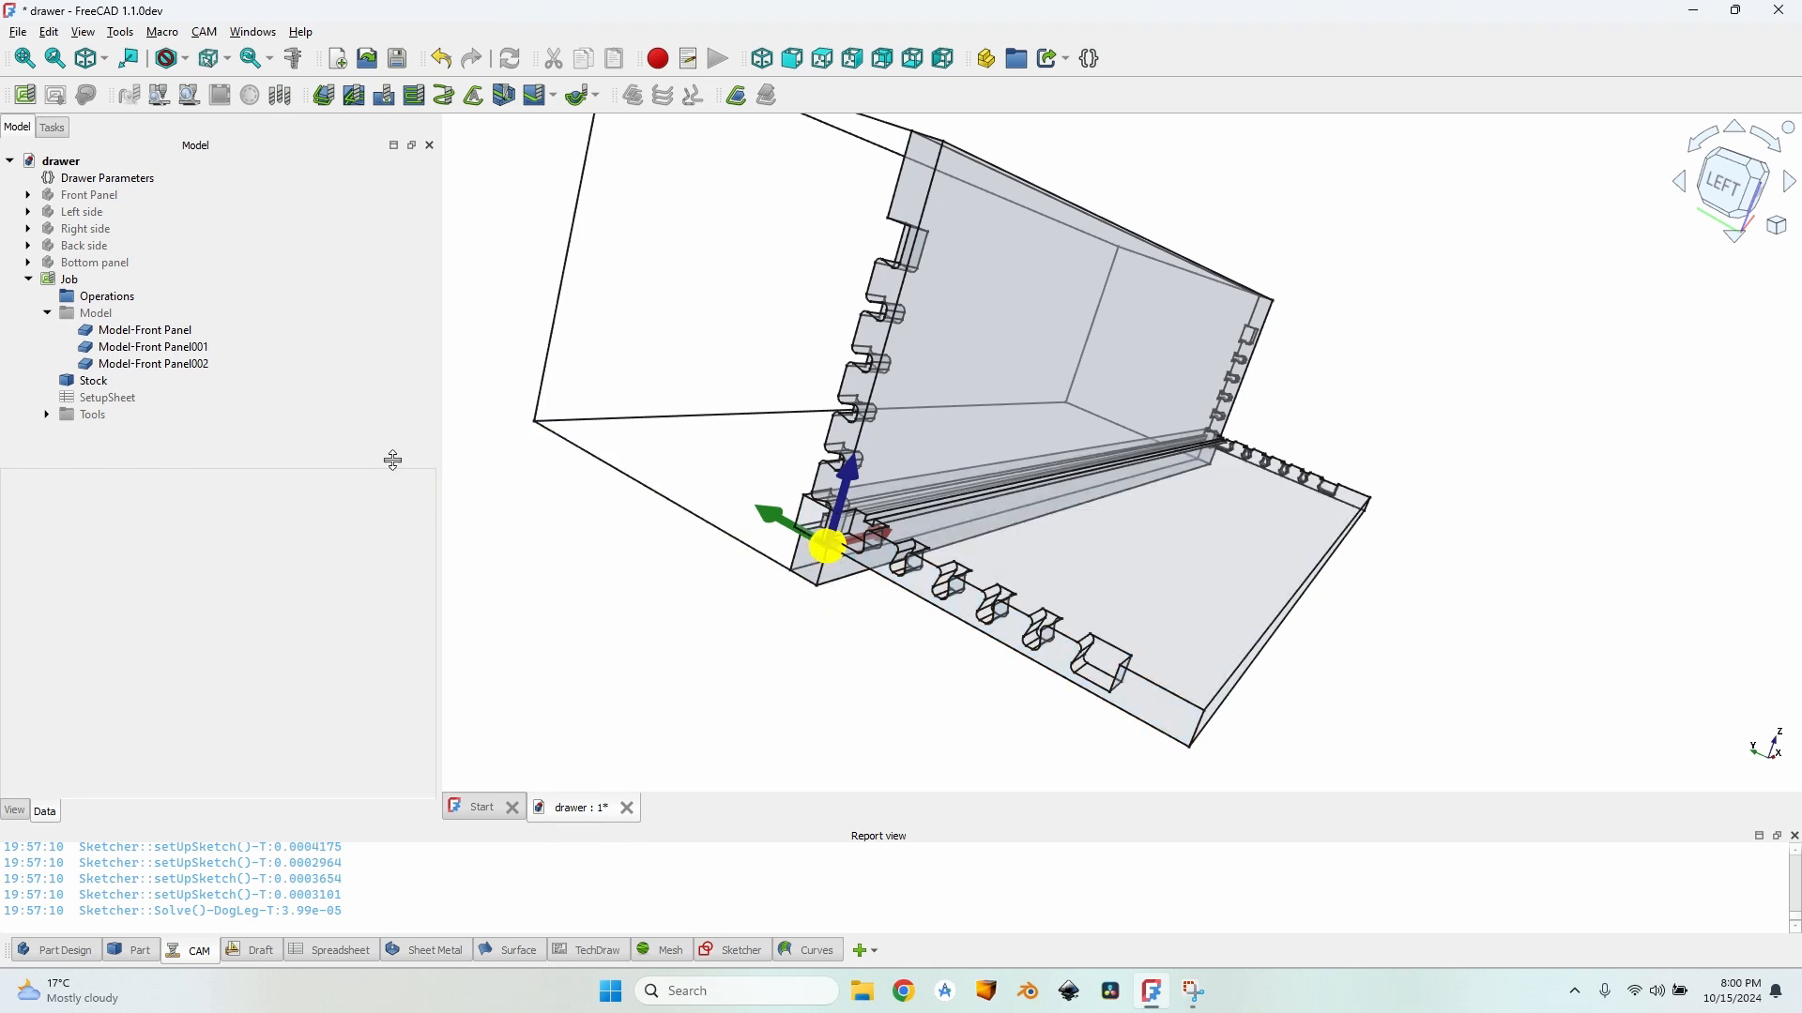
click(165, 333)
click(11, 572)
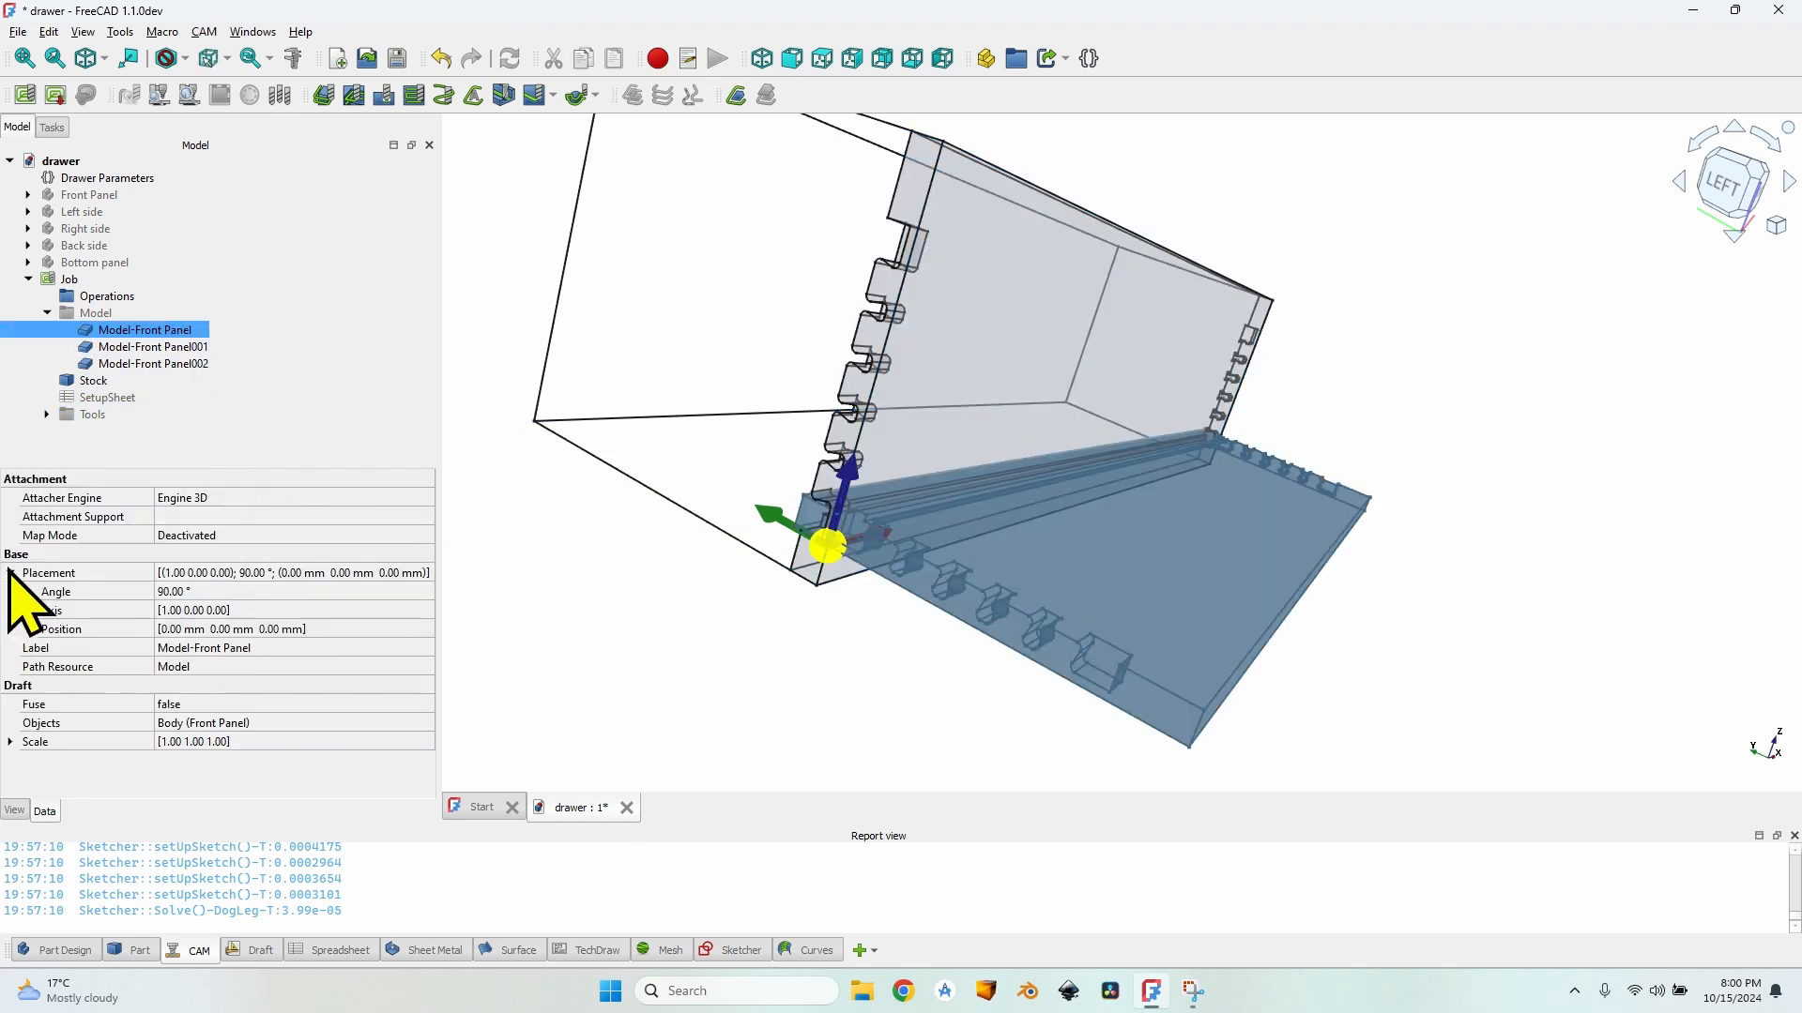
click(29, 628)
click(172, 669)
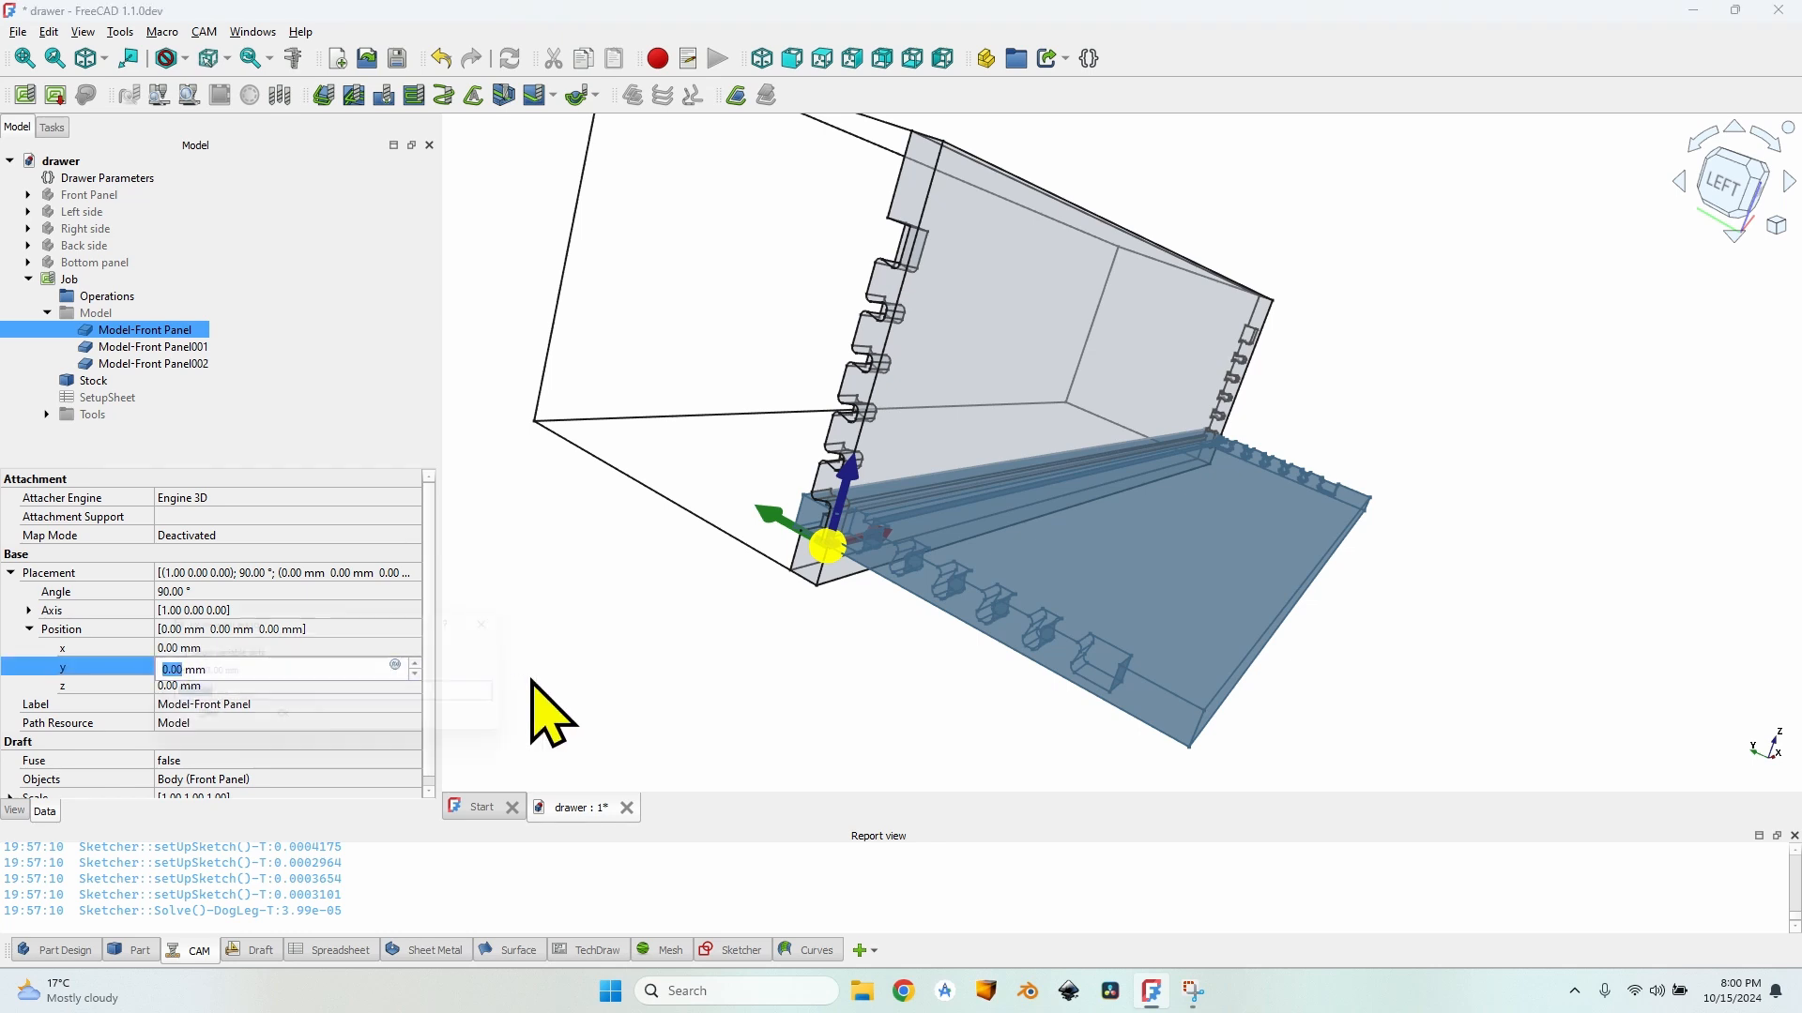
key(equal)
text(VarSet.)
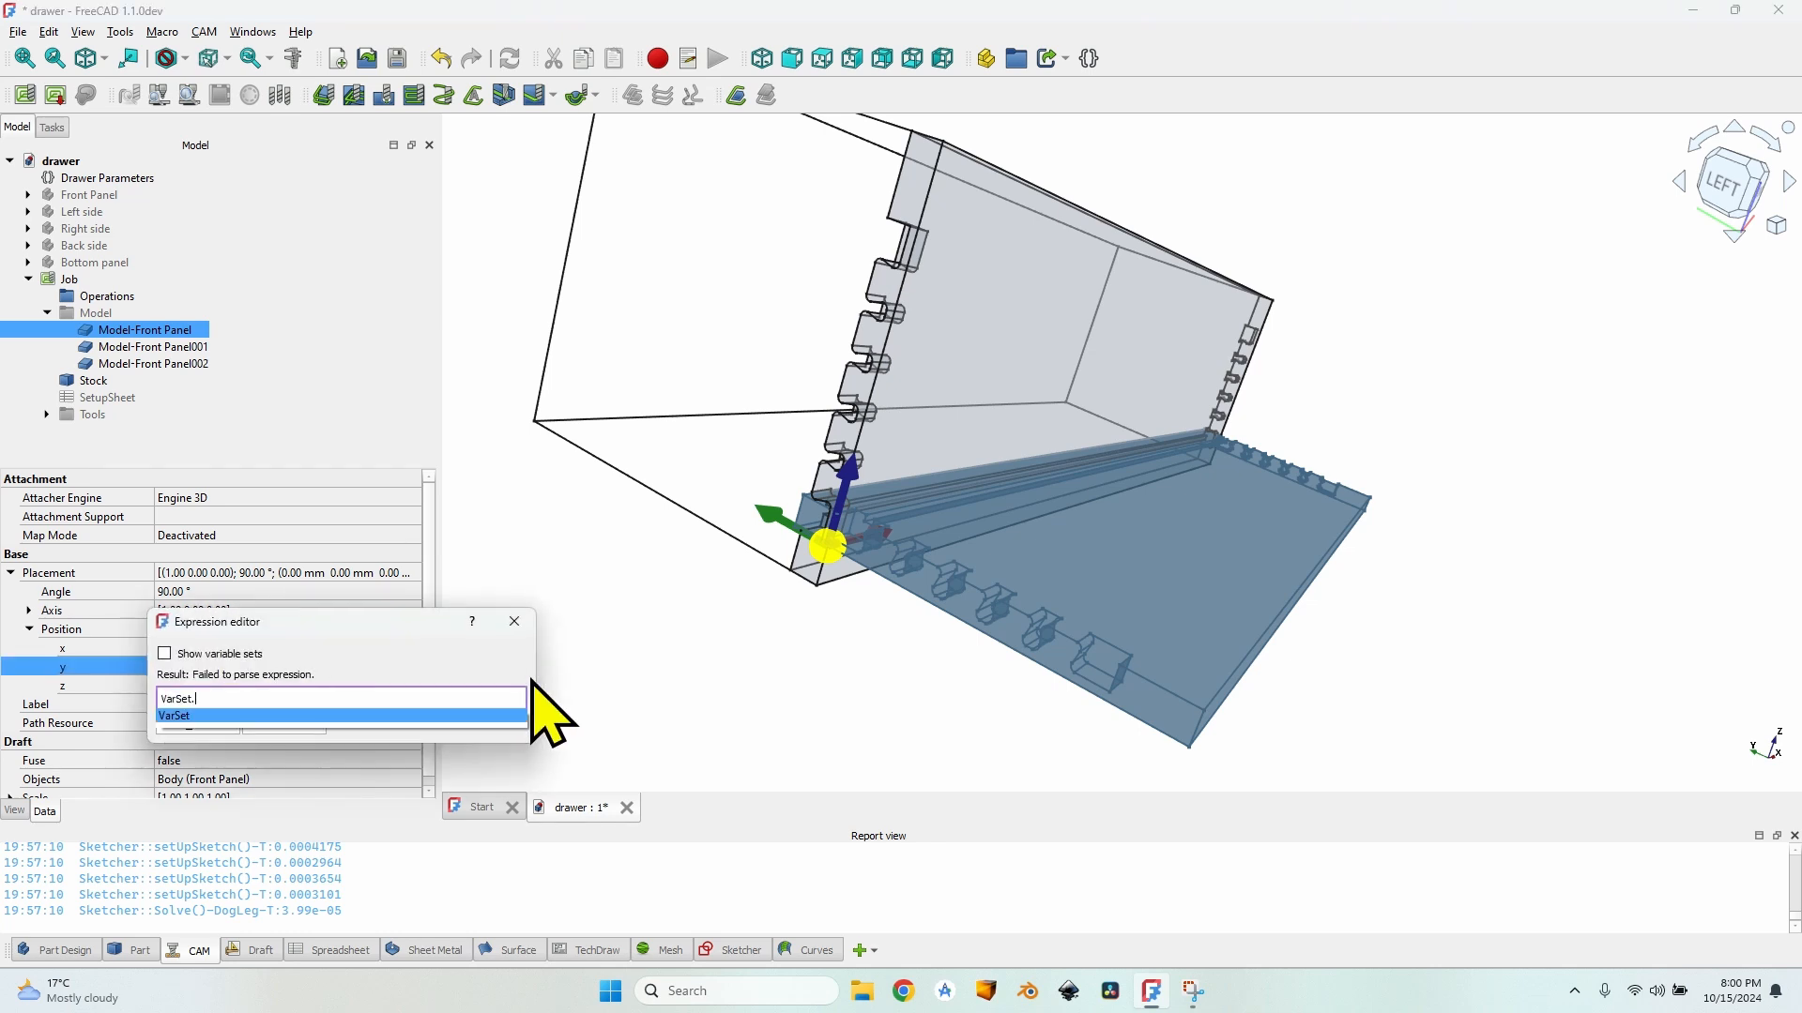
text(FrontHeight-V)
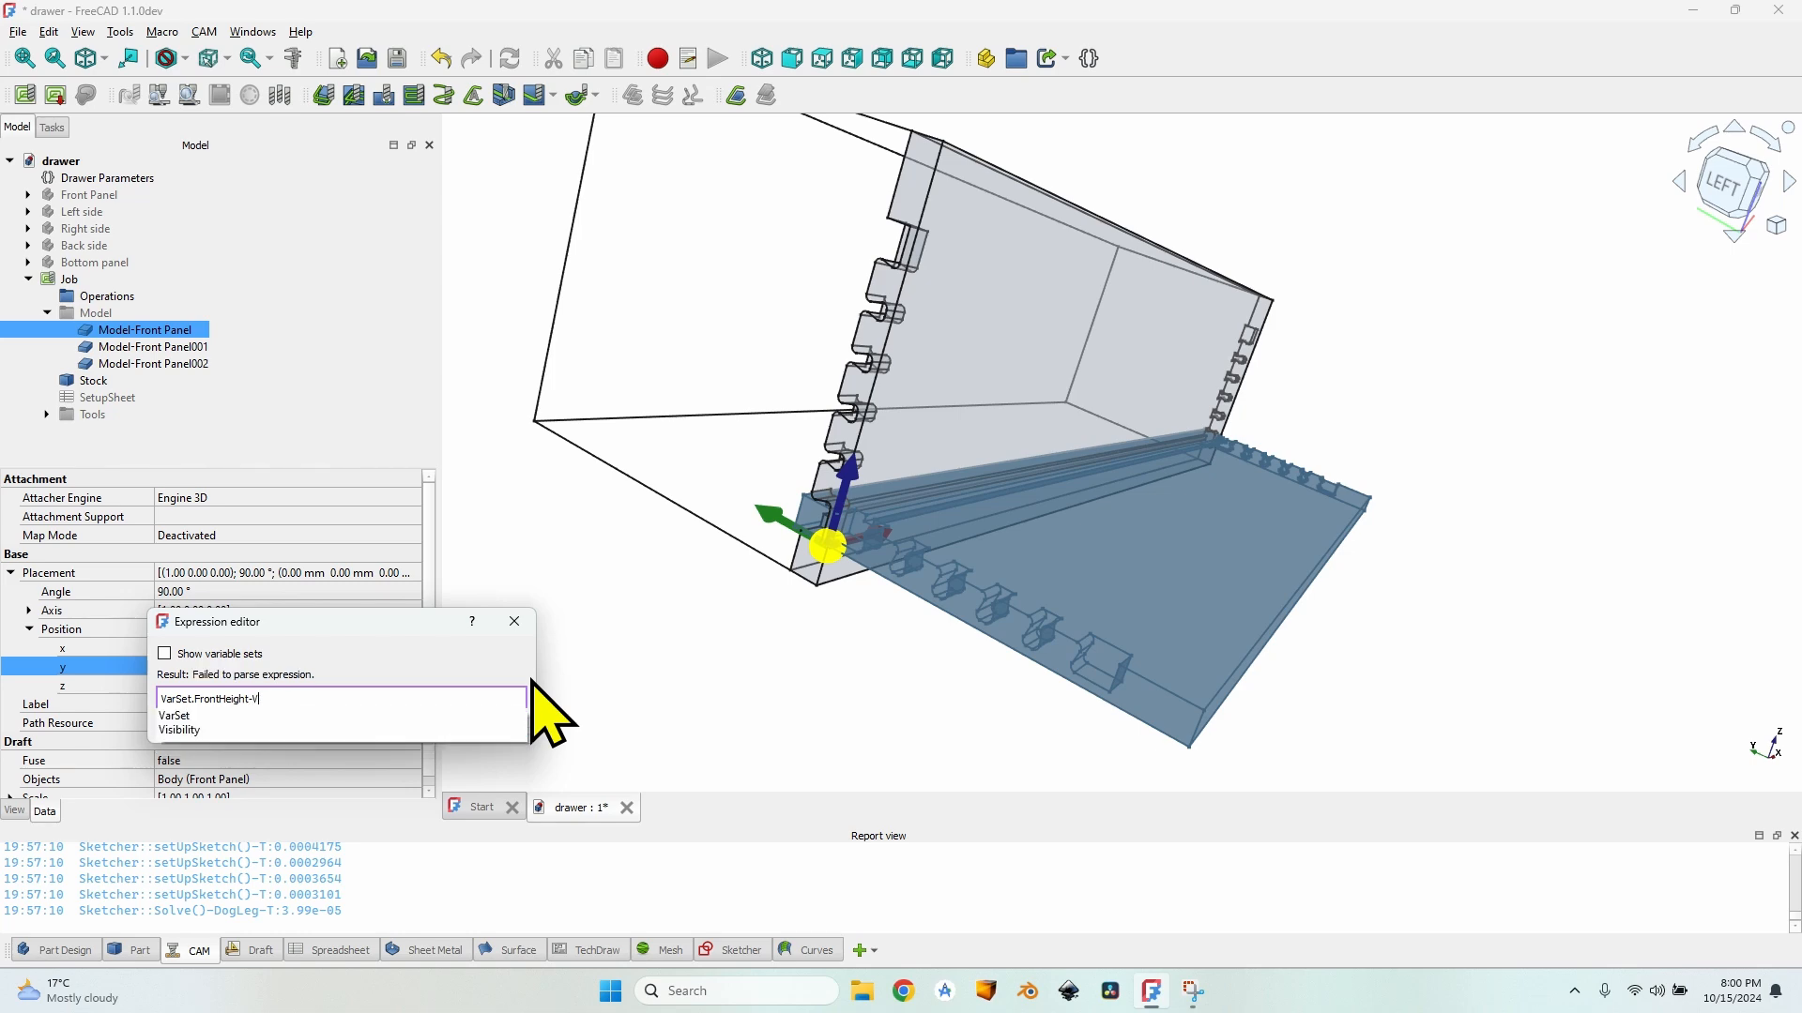
text(arSet.Front)
key(Down)
key(Down)
key(Return)
key(Return)
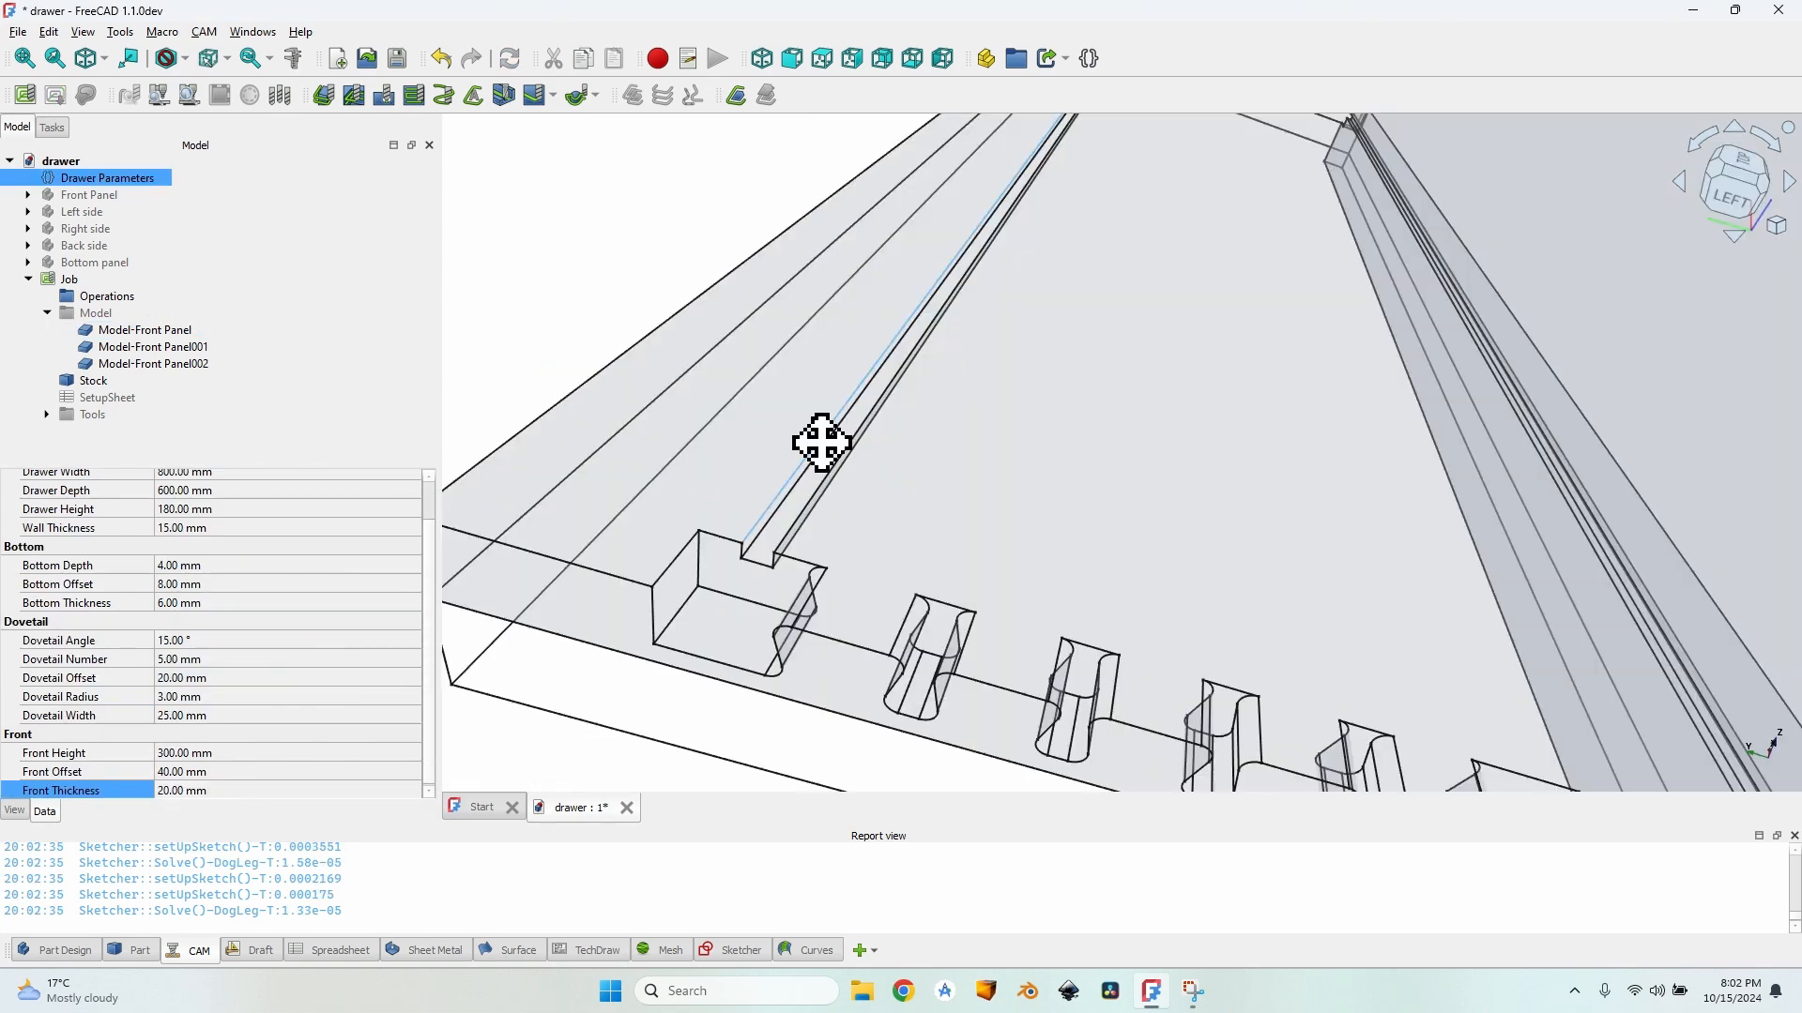
Step: Create a Pocket Shape operation on the floor of Model-Front Panel's bottom-panel groove and generate its toolpath with the 3 175 mm endmill
middle_drag(821, 442, 789, 469)
click(798, 497)
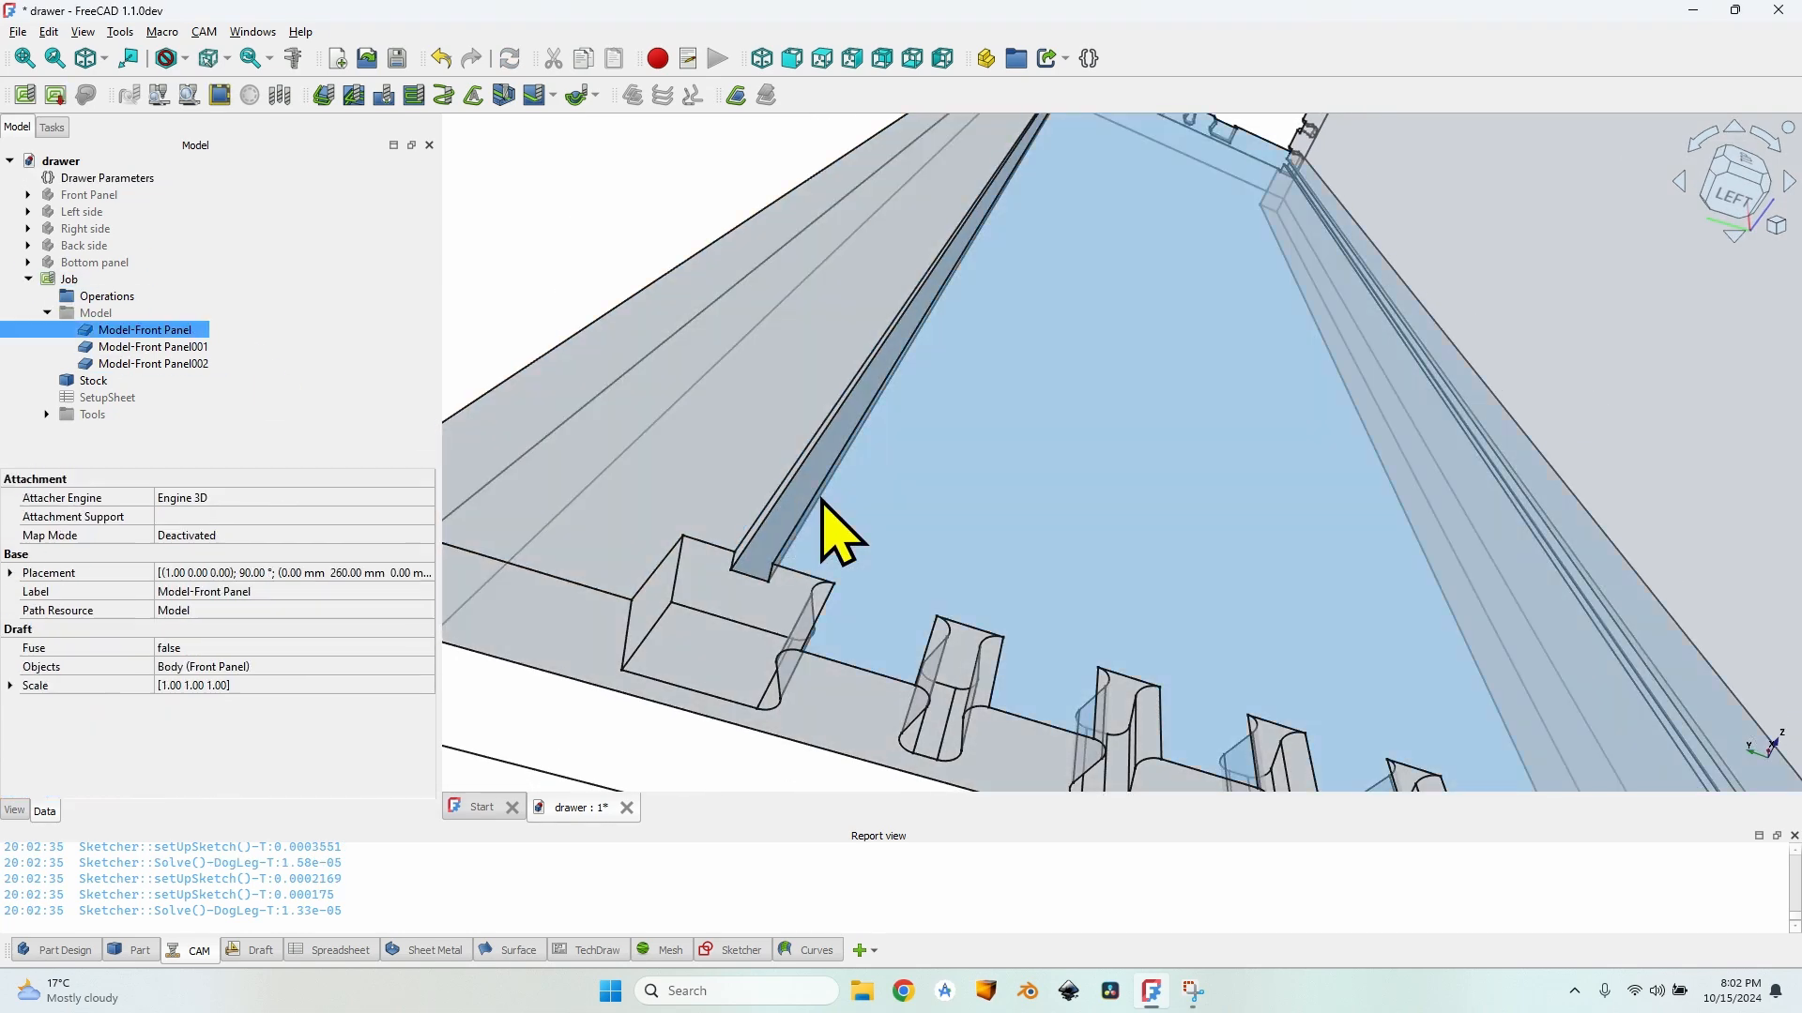
click(353, 95)
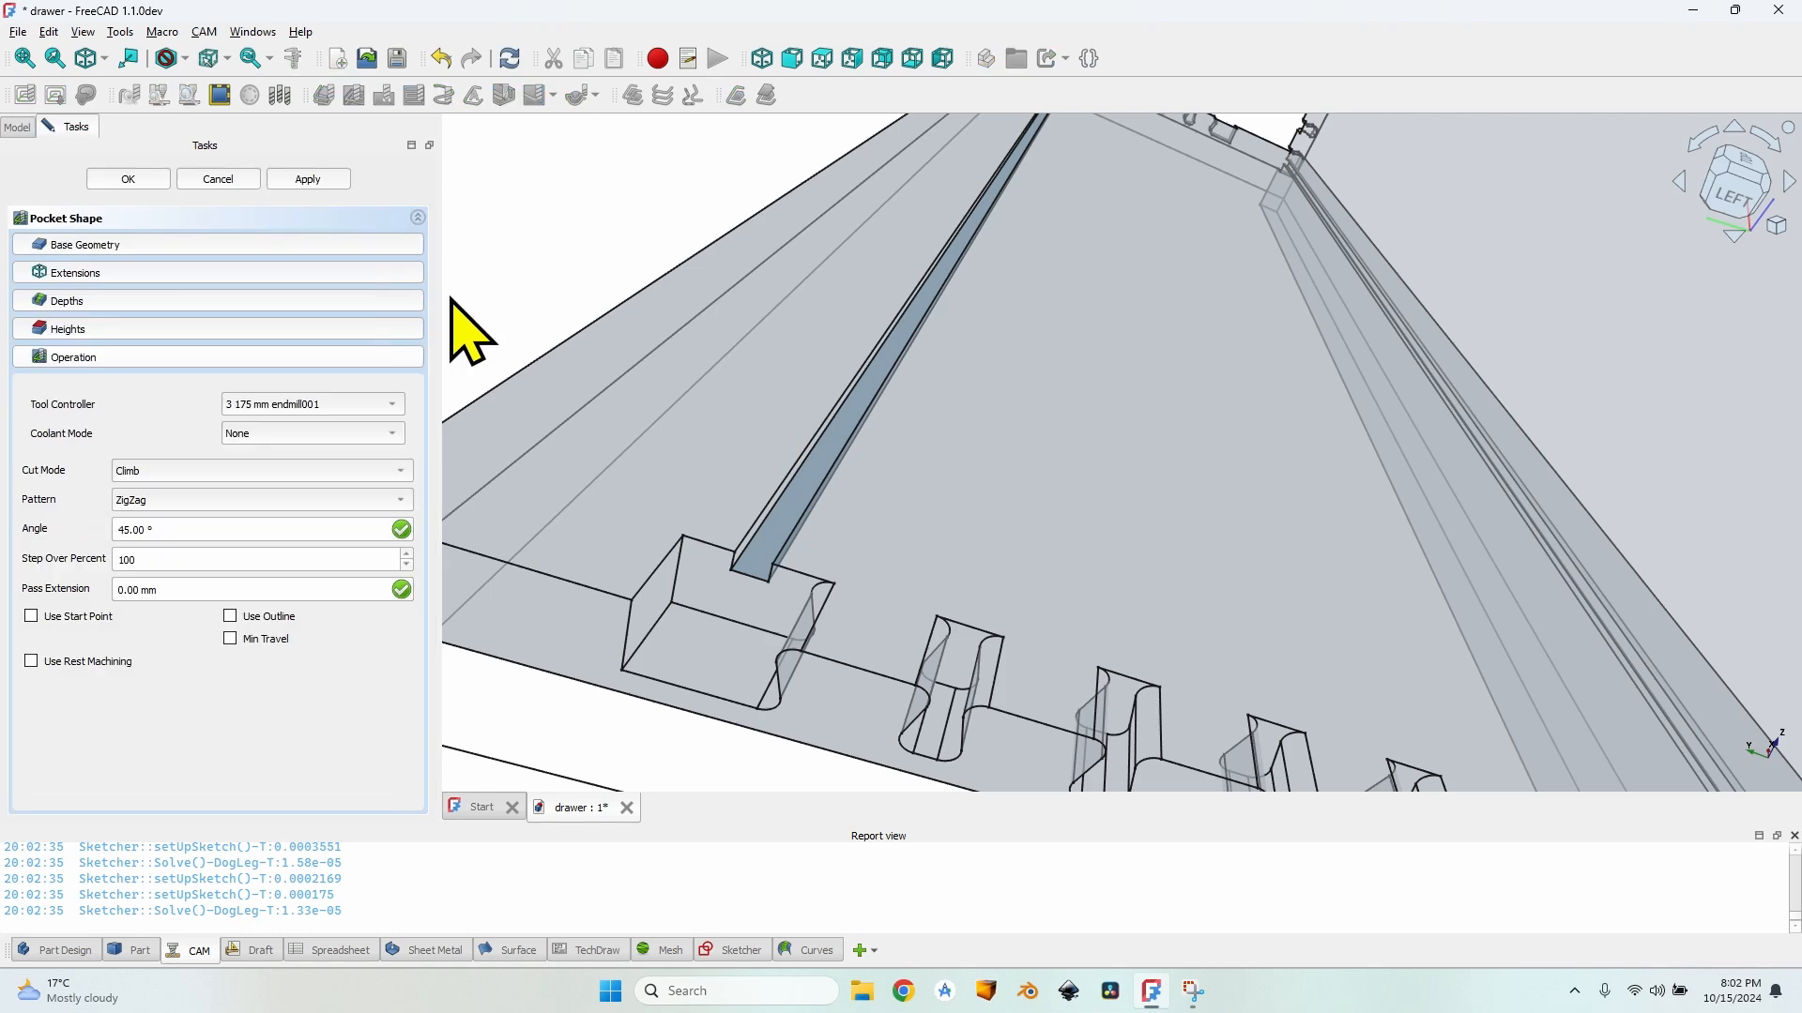
click(302, 180)
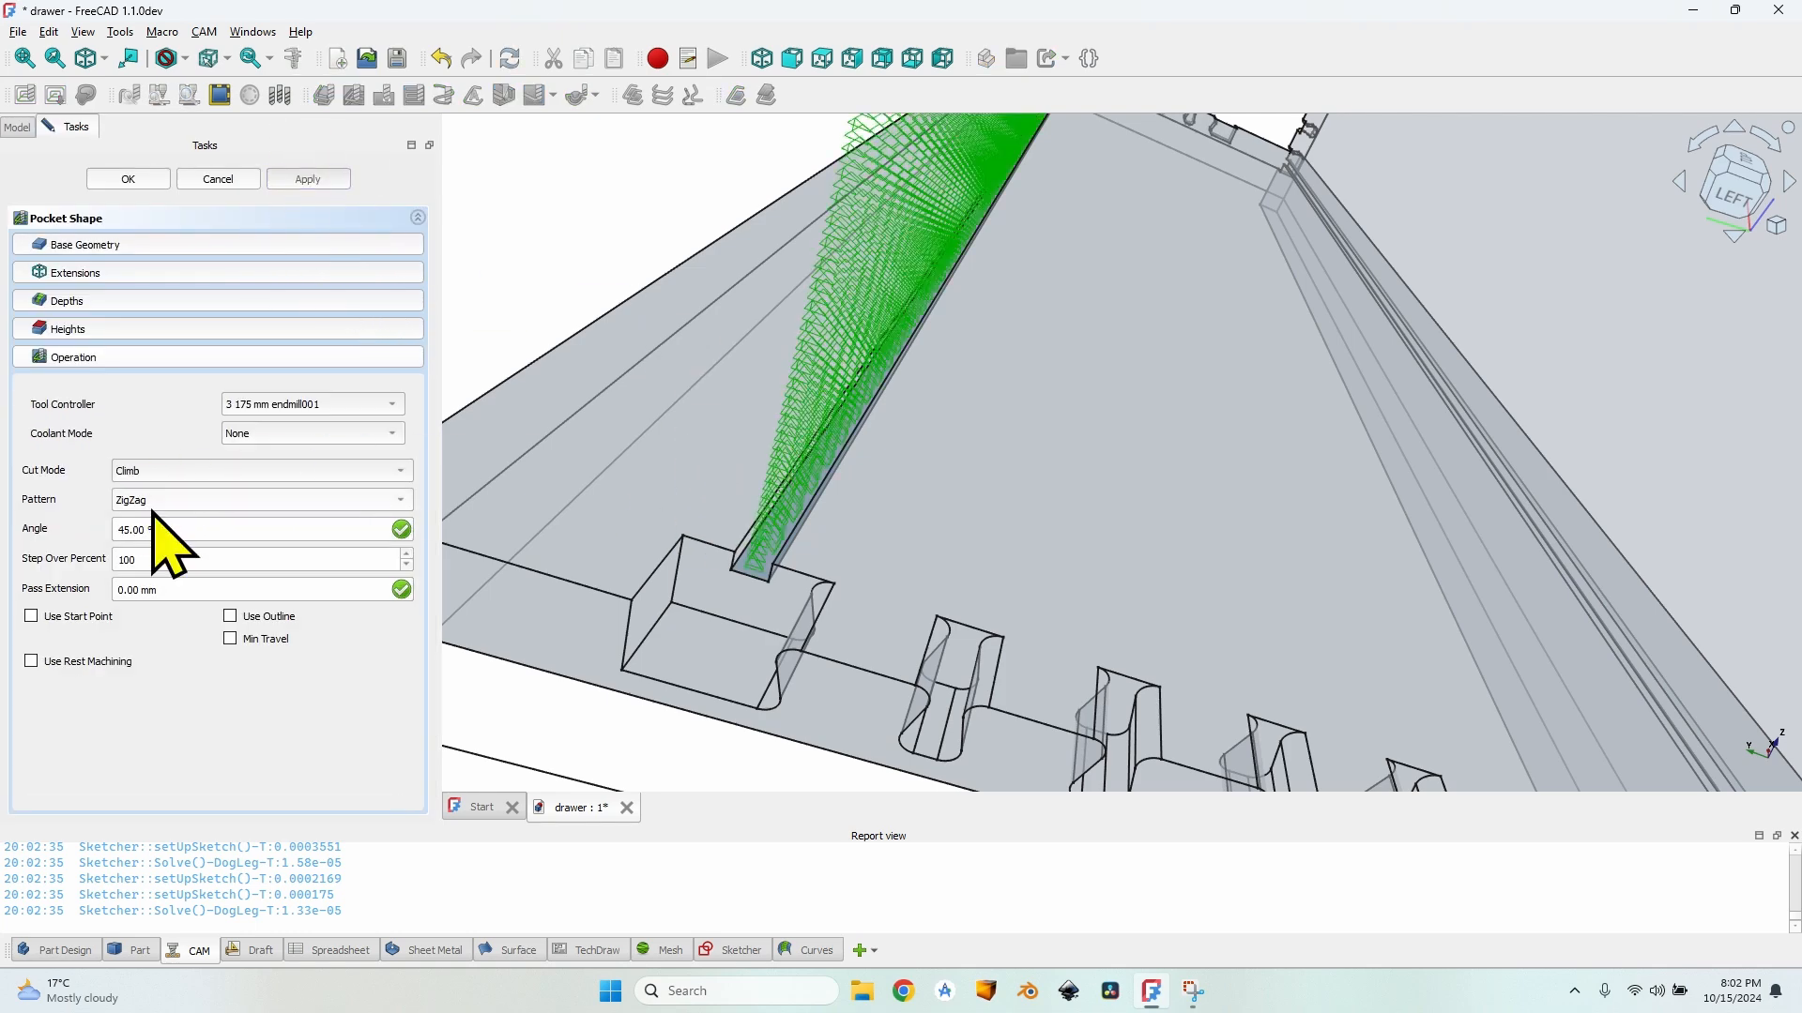
Step: Examine the groove pocket's toolpath from several angles relative to the front panel models and stock
scroll(976, 427, down, 5)
scroll(976, 422, down, 3)
mouse_move(1036, 381)
middle_down()
mouse_move(1013, 357)
mouse_move(1037, 350)
middle_up()
scroll(977, 242, up, 6)
scroll(1063, 359, up, 2)
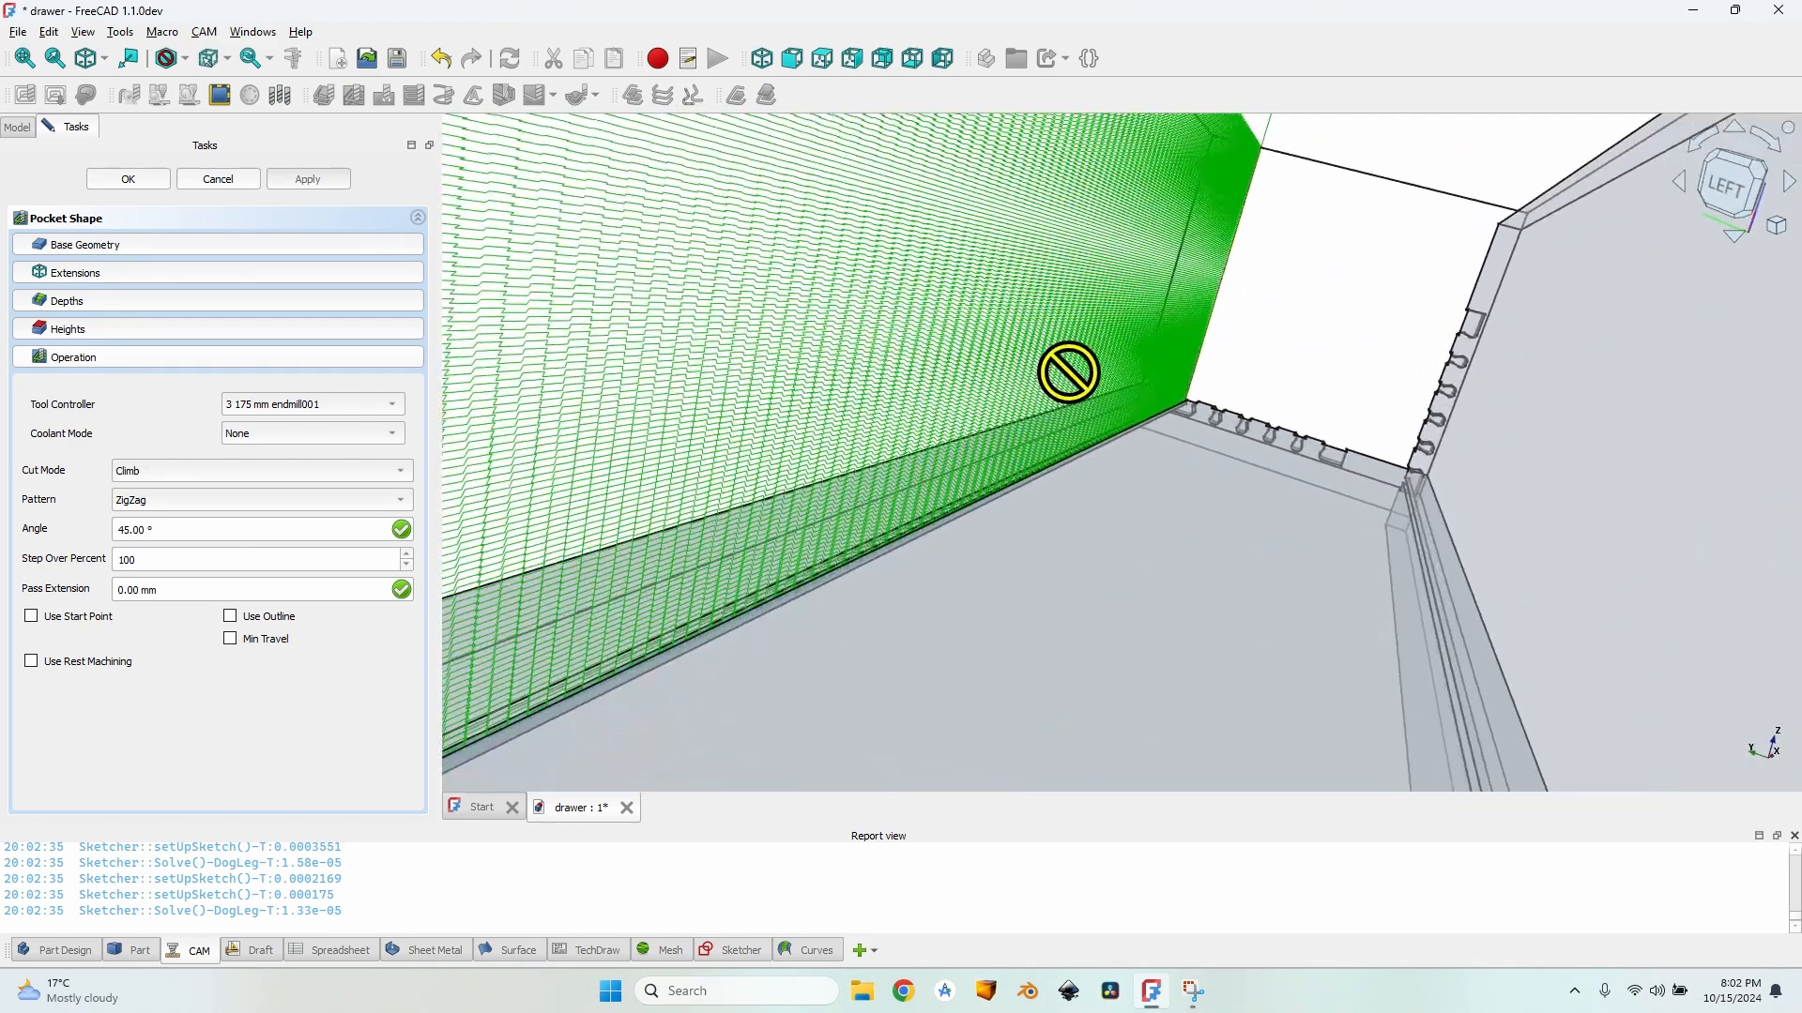
scroll(1099, 392, down, 3)
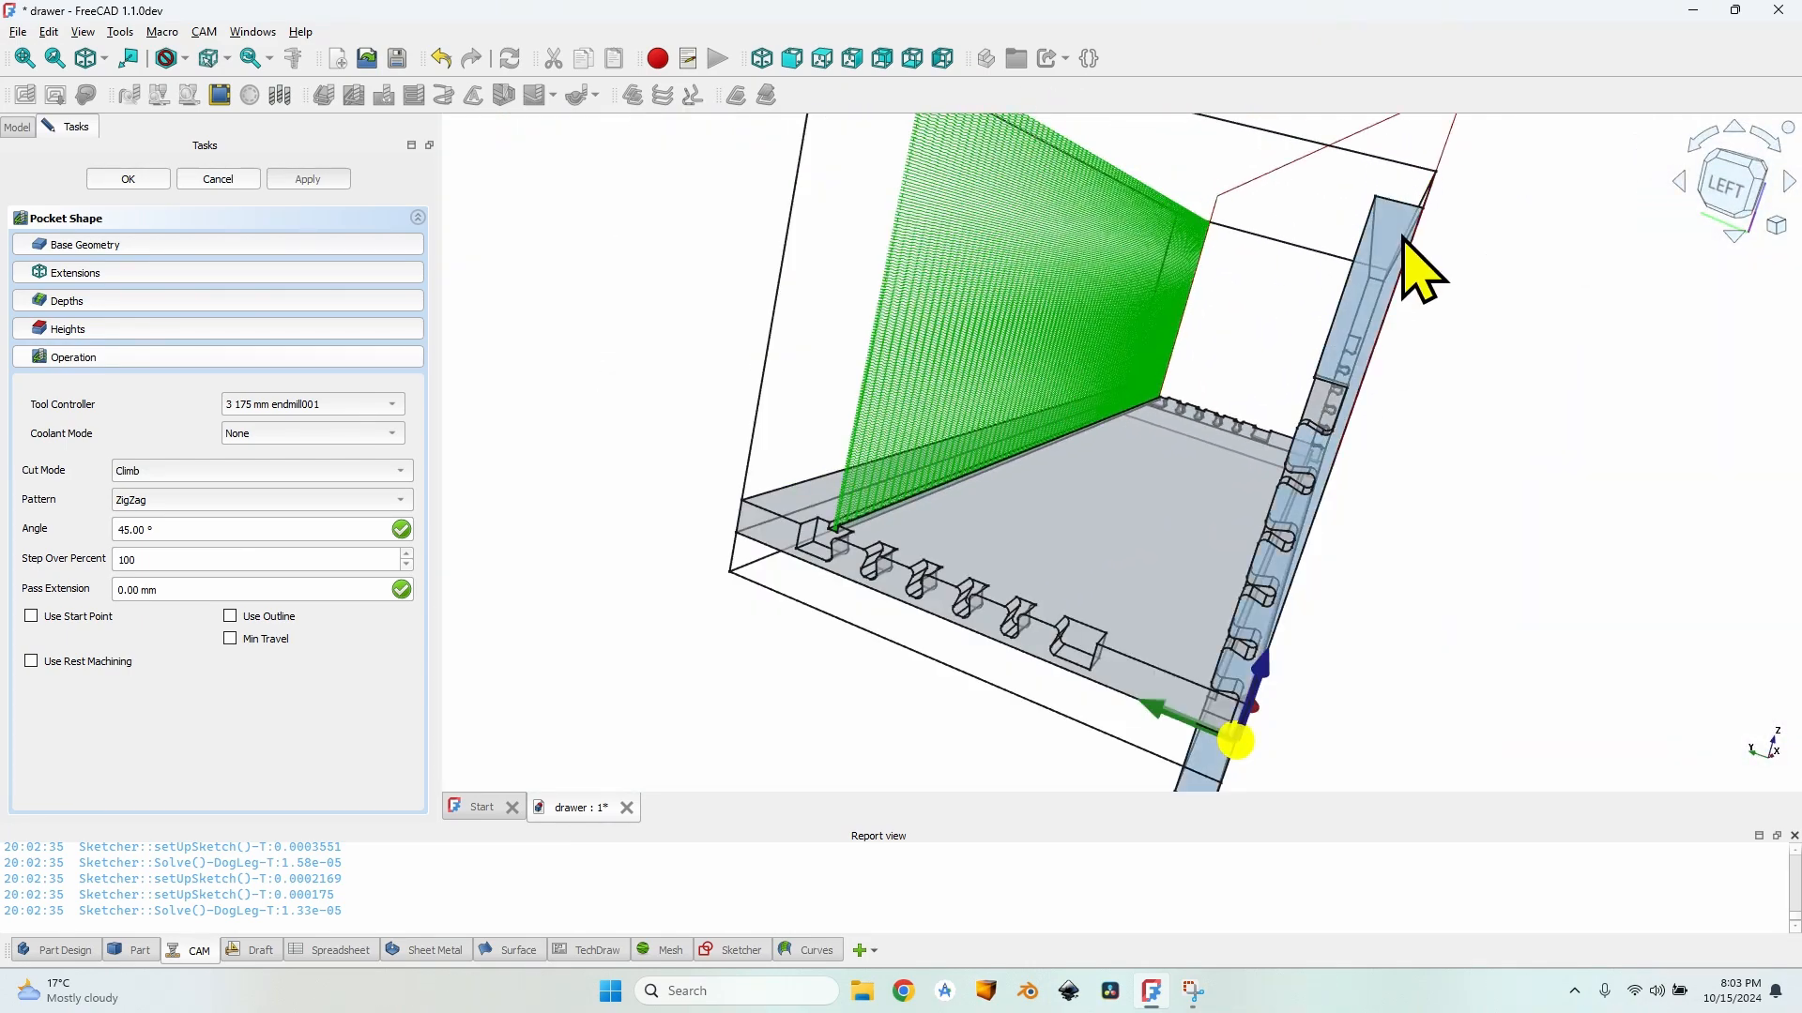
mouse_move(1339, 322)
middle_down()
mouse_move(1199, 310)
mouse_move(1376, 273)
mouse_move(1355, 306)
middle_up()
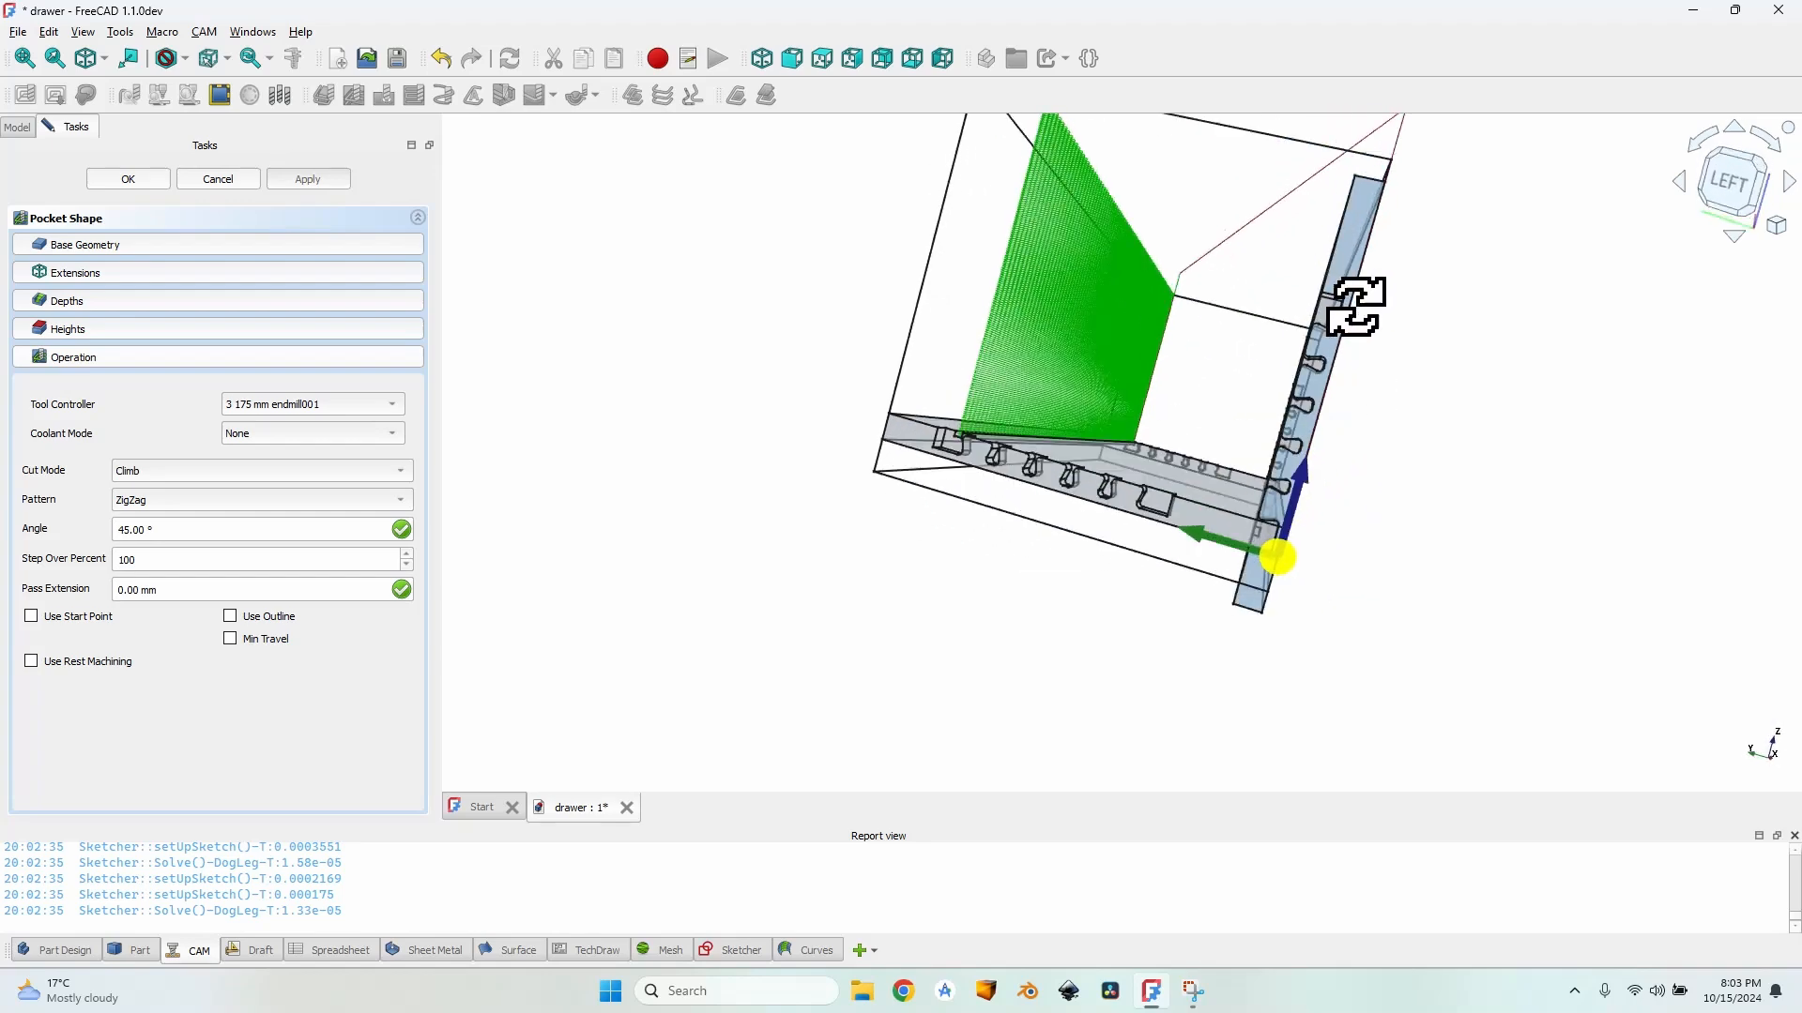
scroll(1005, 298, up, 5)
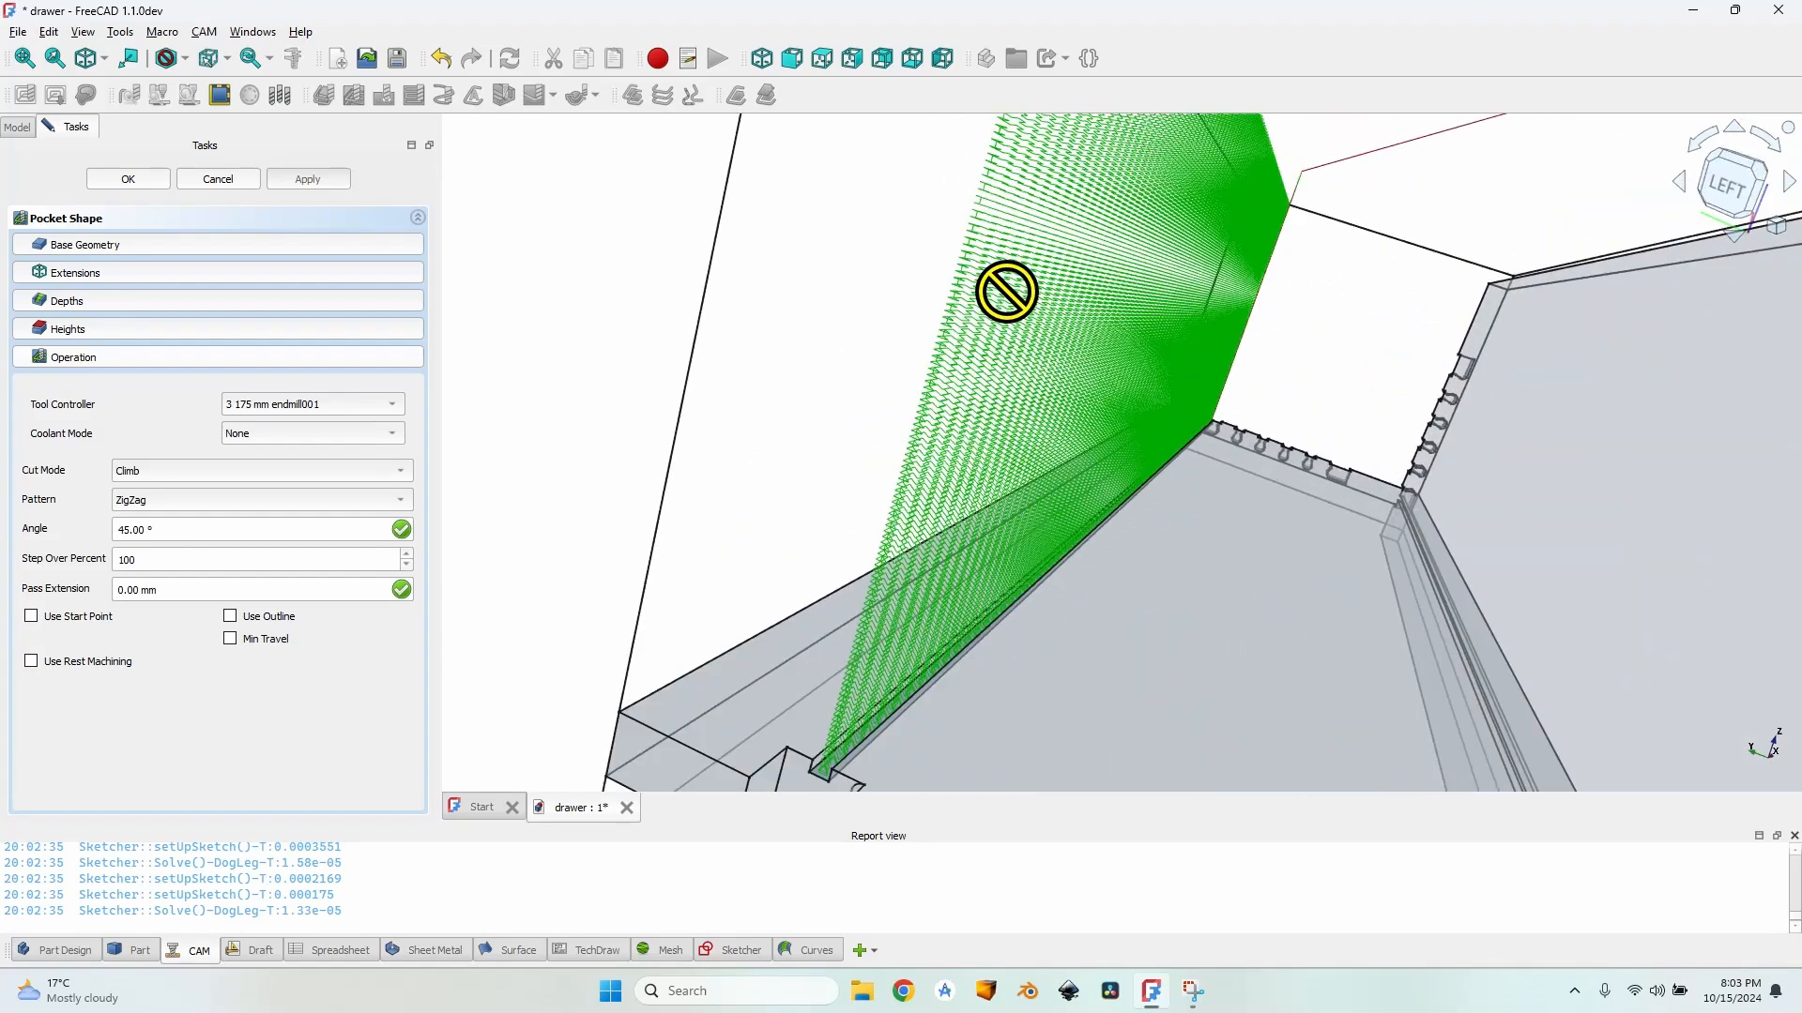
Step: Set the groove pocket's clearing pattern to Offset
click(193, 499)
click(187, 518)
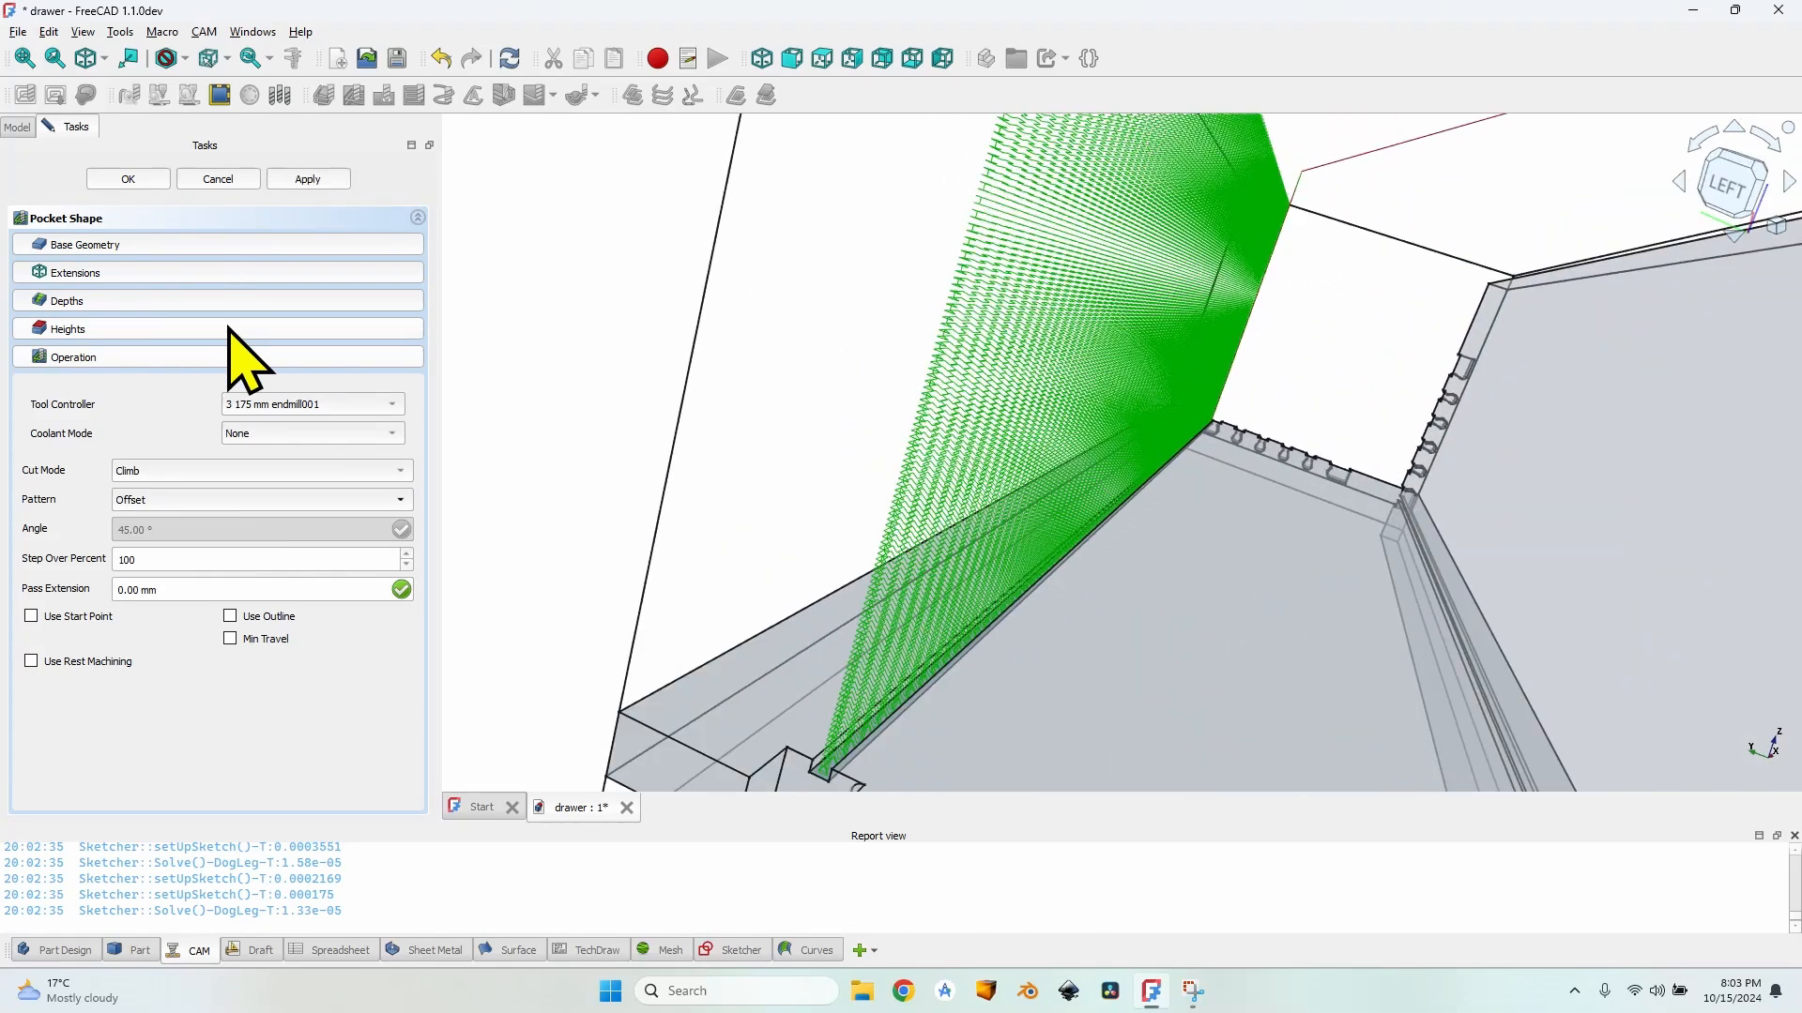
double_click(244, 559)
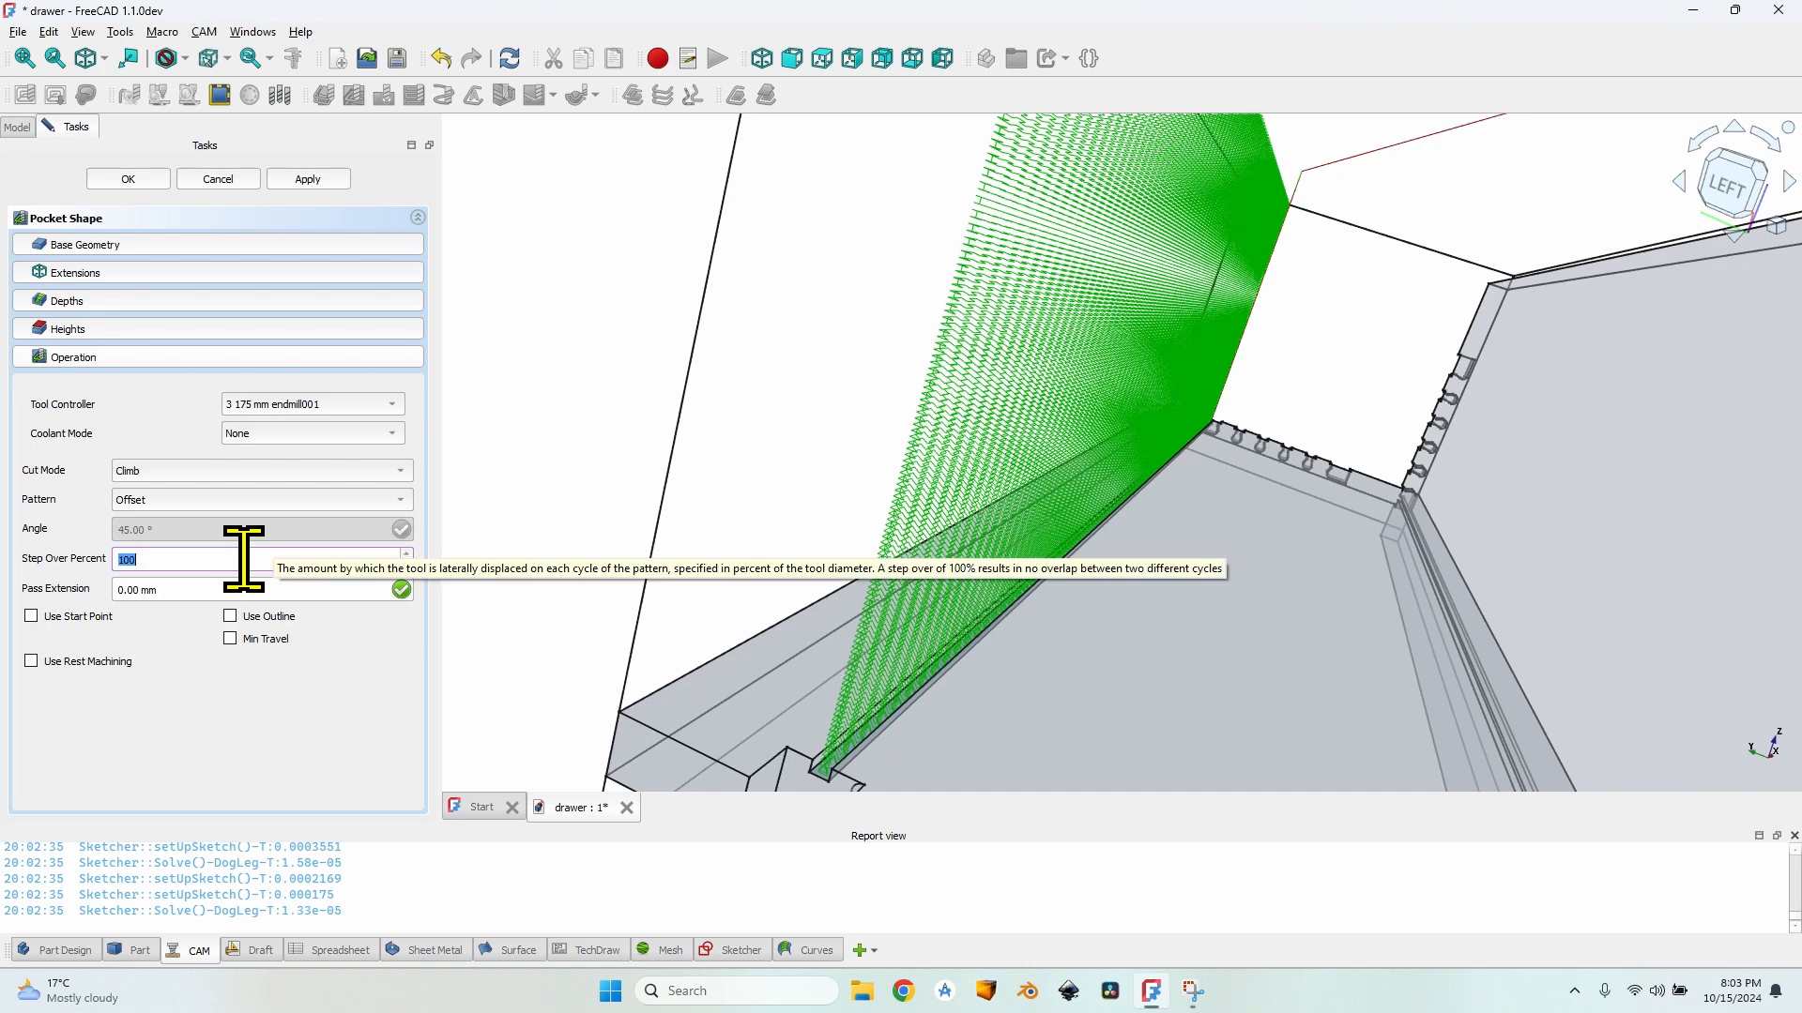
Step: Set the groove pocket's start depth to the expression VarSet.FrontThickness
click(207, 301)
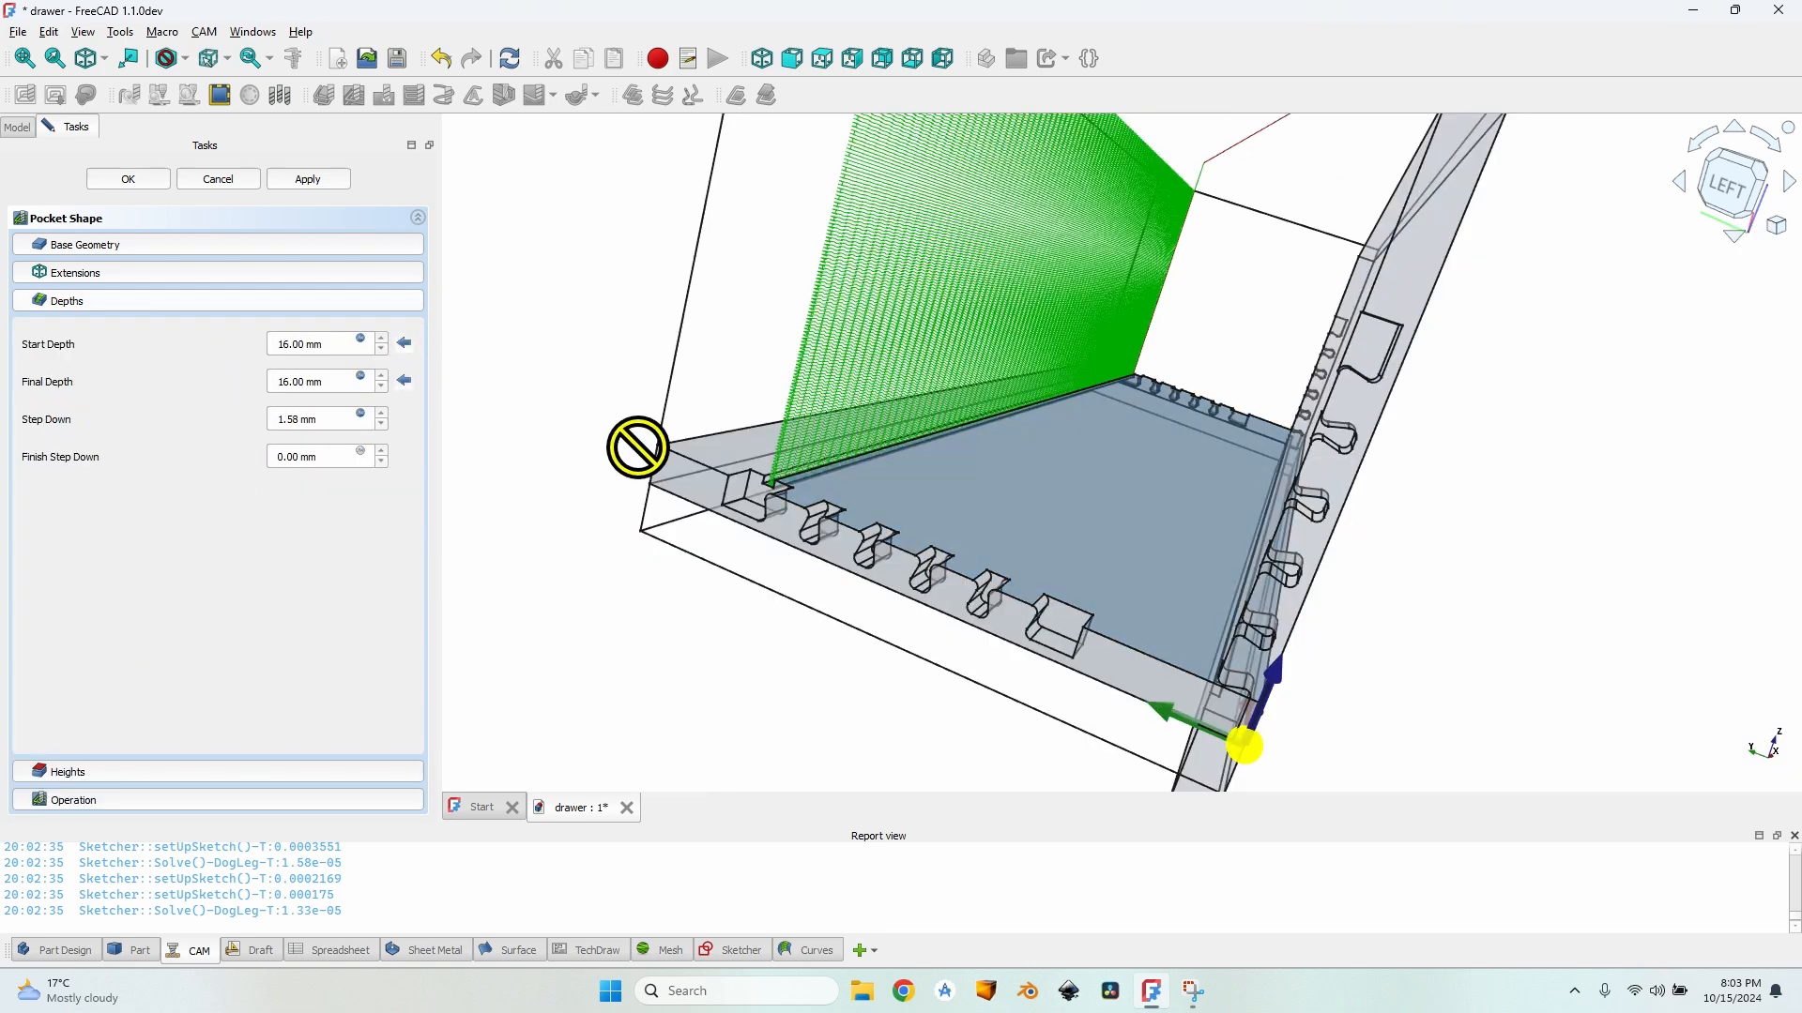
click(403, 345)
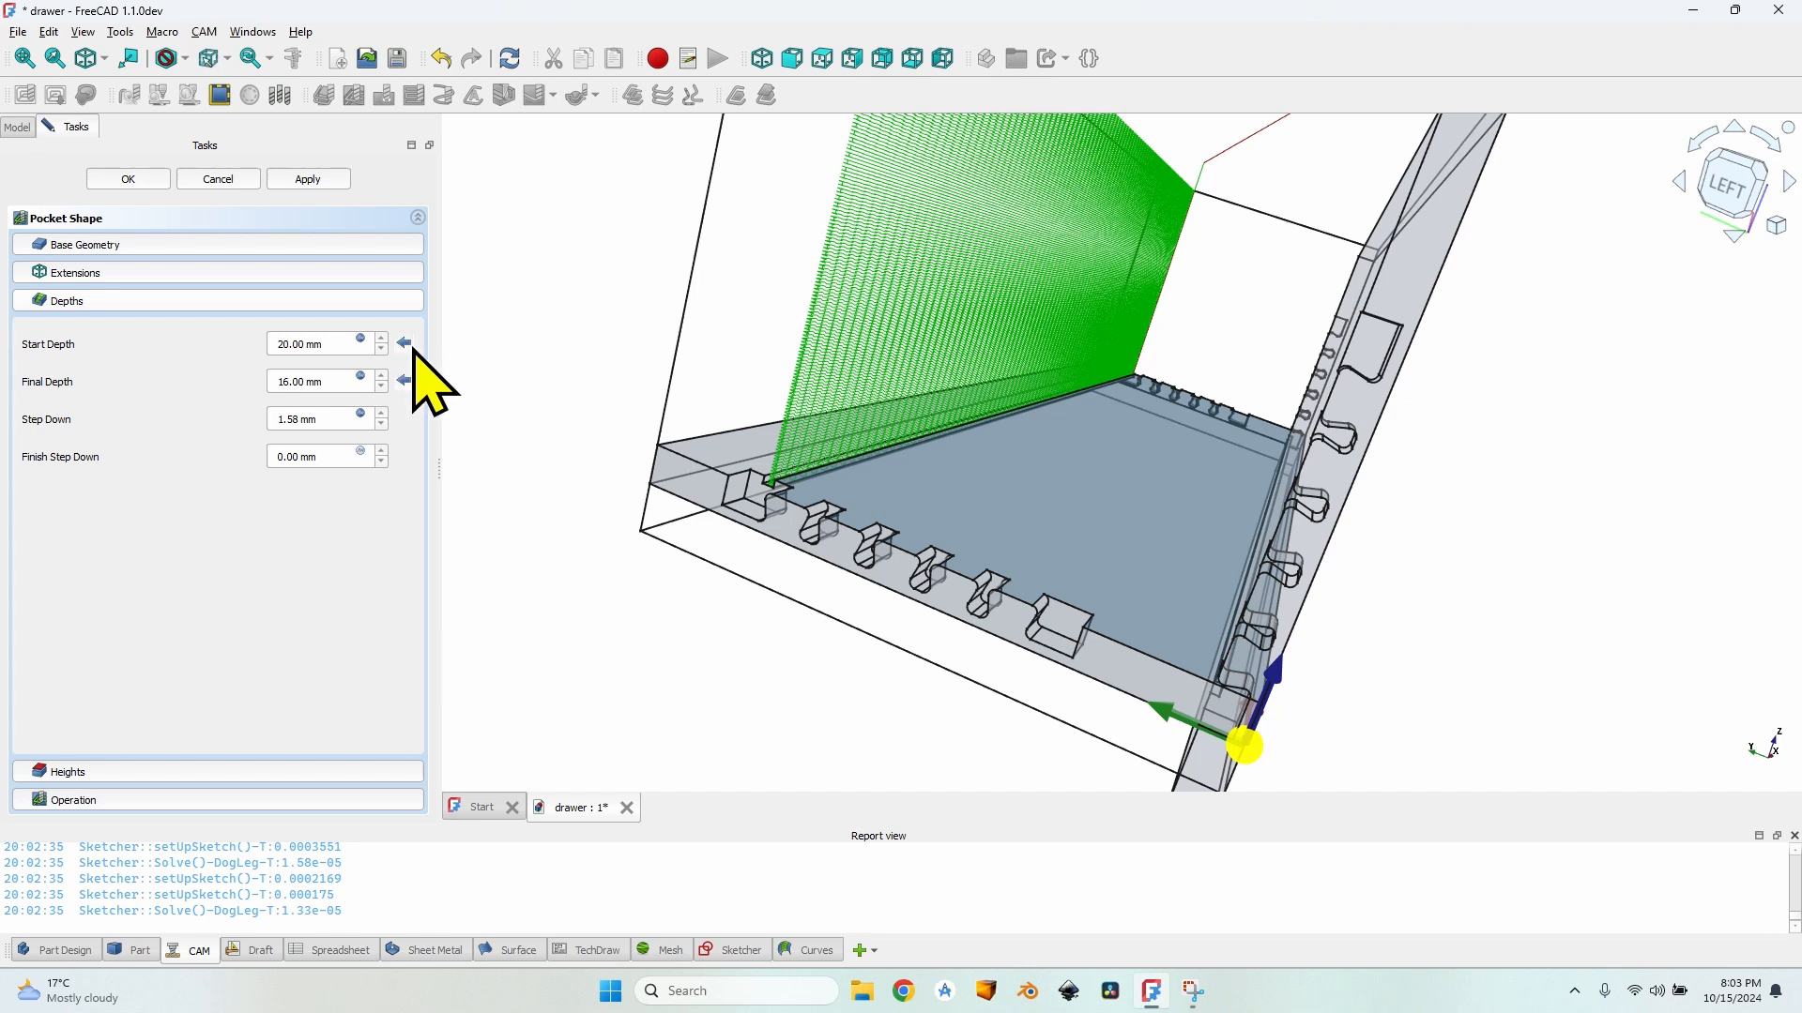
click(362, 339)
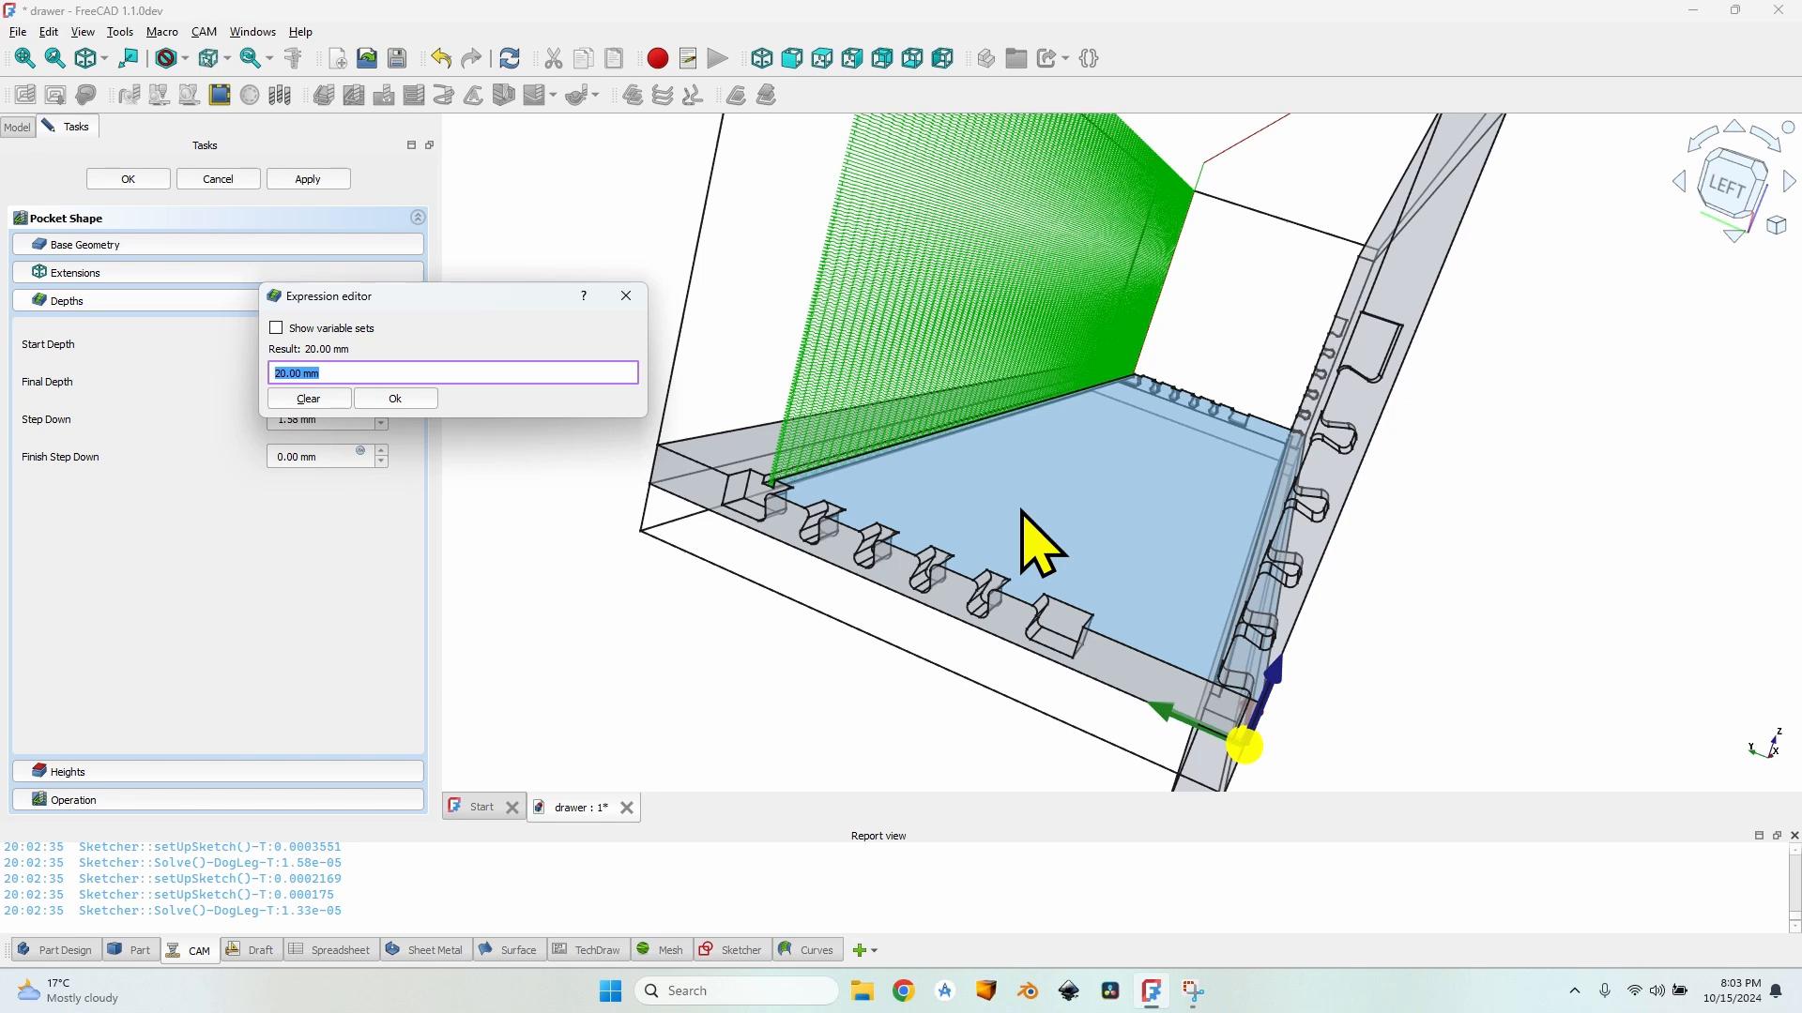
text(VarSet.)
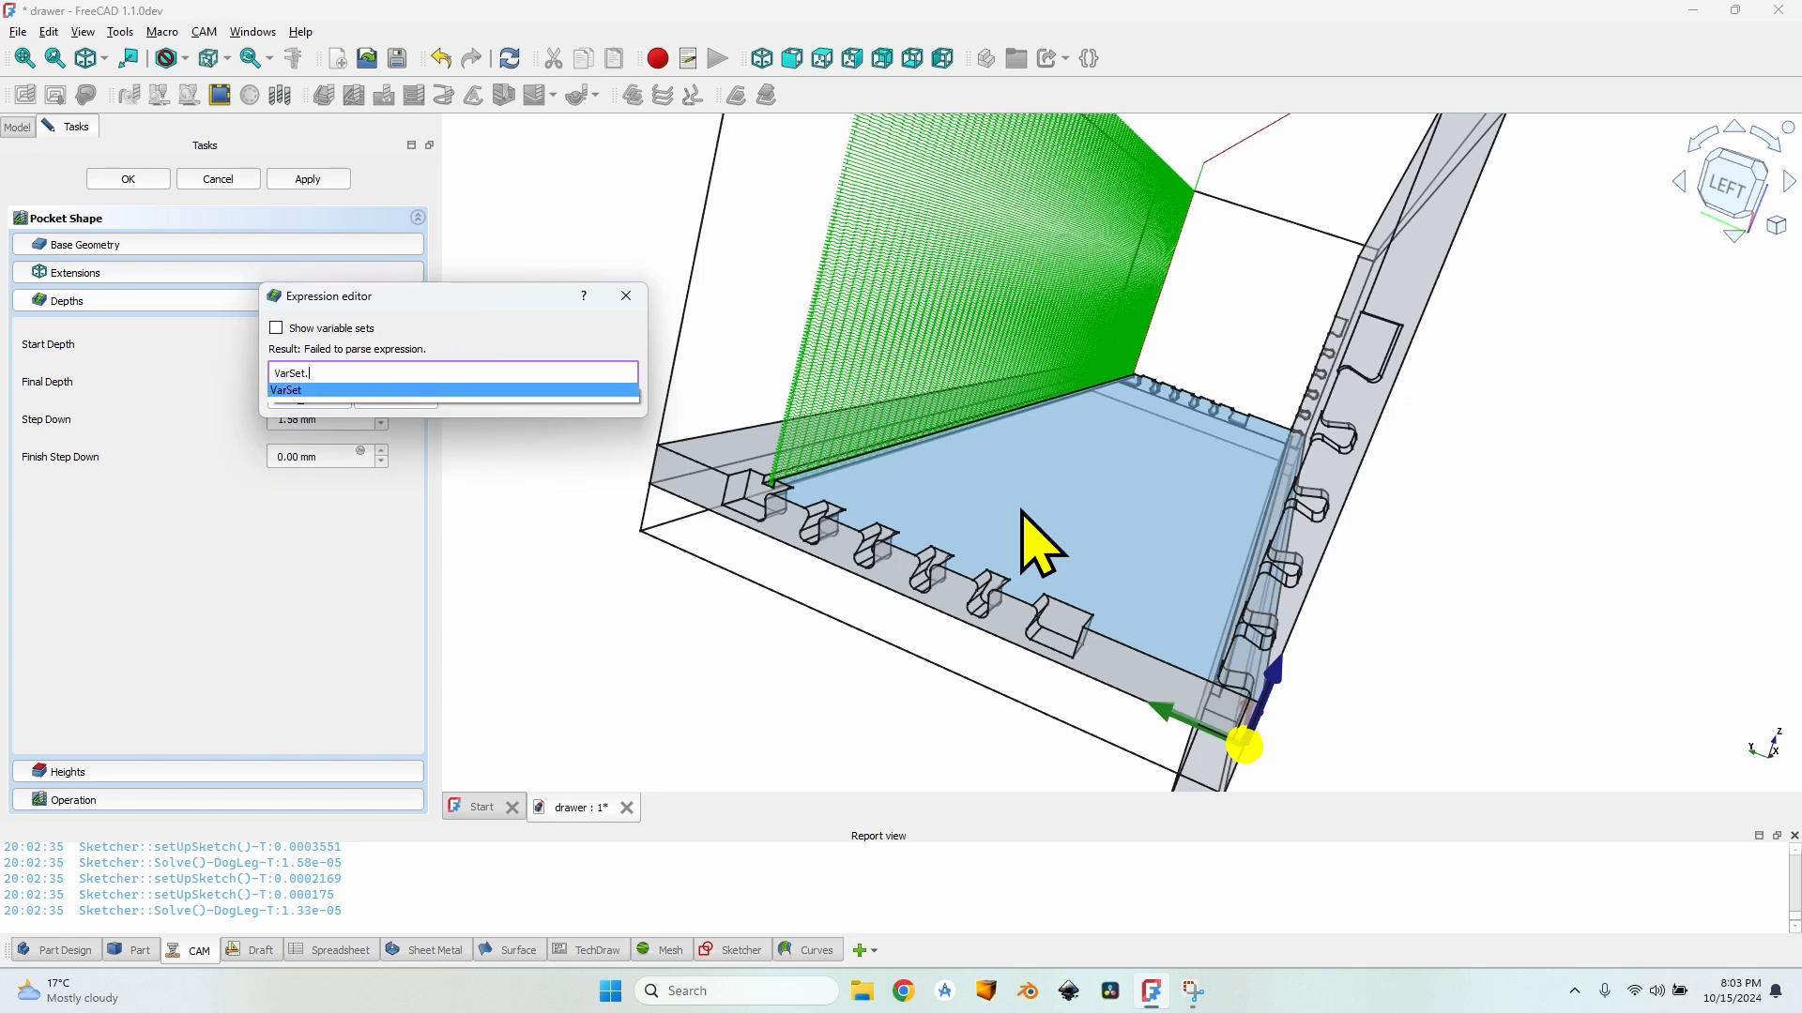
text(Front)
key(Down)
key(Down)
key(Down)
key(Return)
click(410, 398)
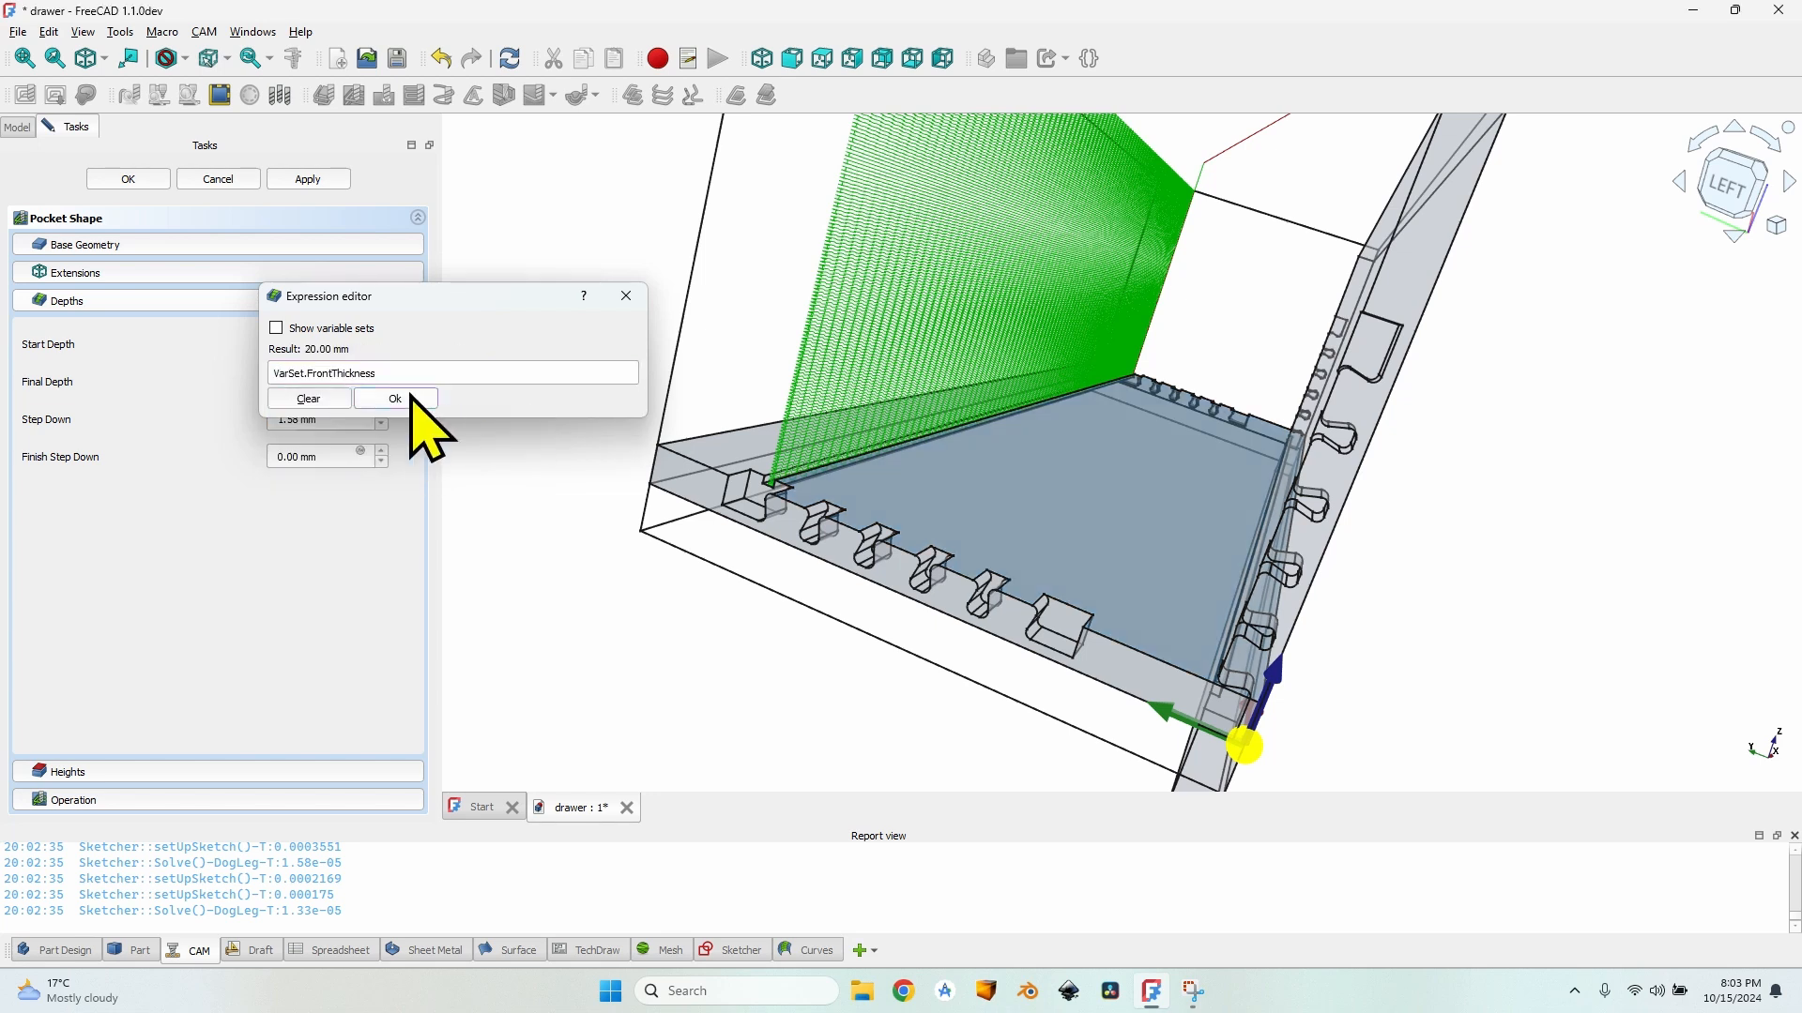
Step: Recalculate the groove pocket's toolpath, check it along the channel and accept the operation
click(308, 179)
scroll(770, 483, up, 5)
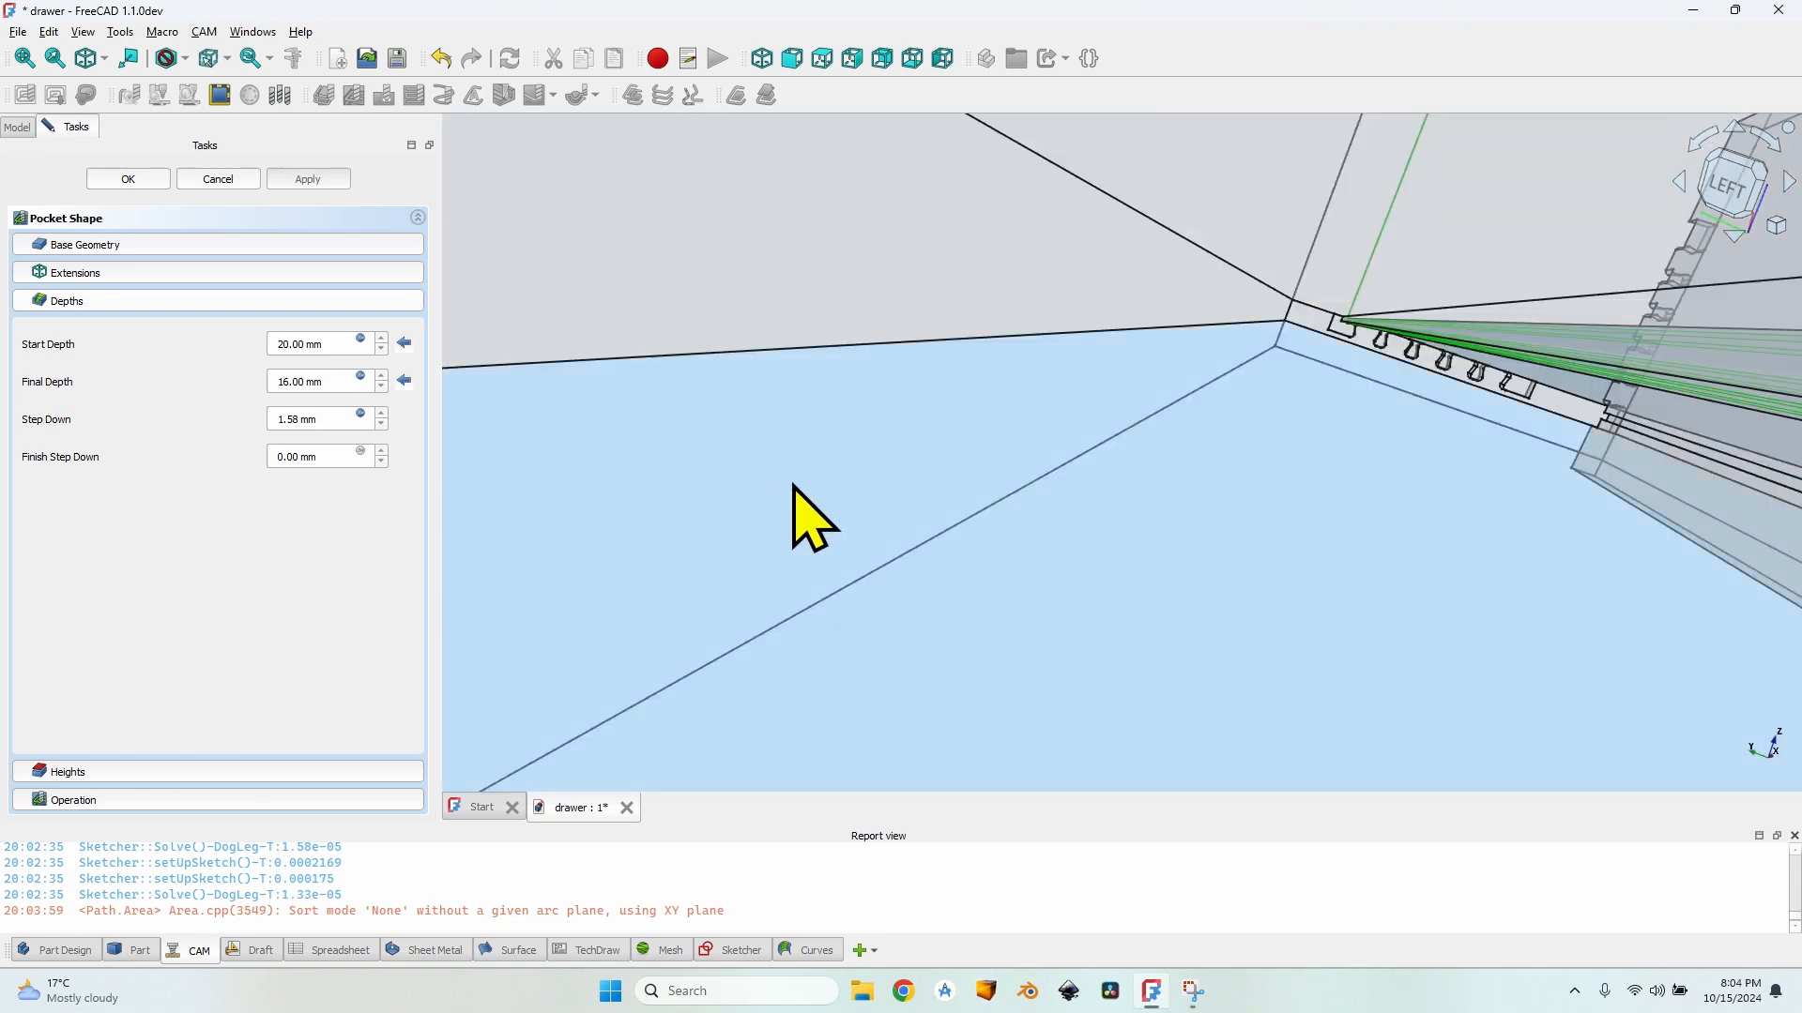
scroll(844, 483, down, 3)
scroll(984, 402, down, 5)
middle_drag(1058, 468, 1182, 507)
click(127, 179)
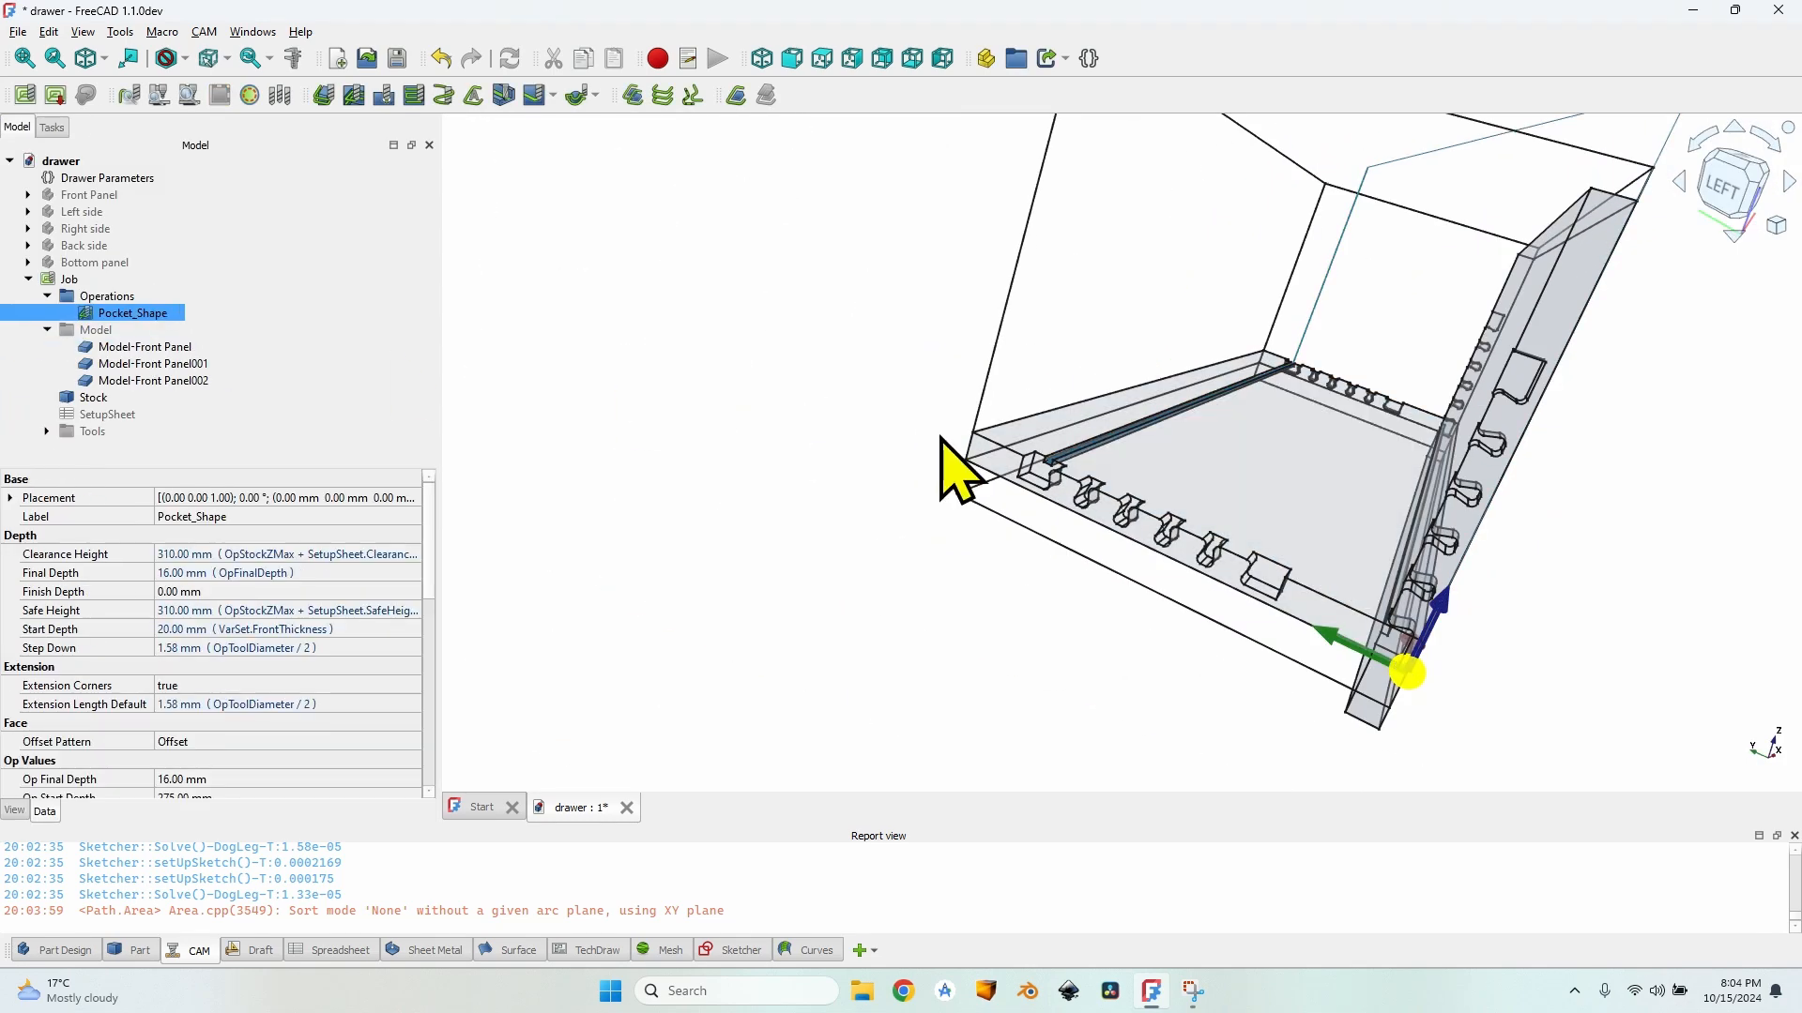
Step: Rename the Pocket_Shape operation to "Pocket for bottom panel channel"
scroll(942, 437, up, 2)
click(136, 313)
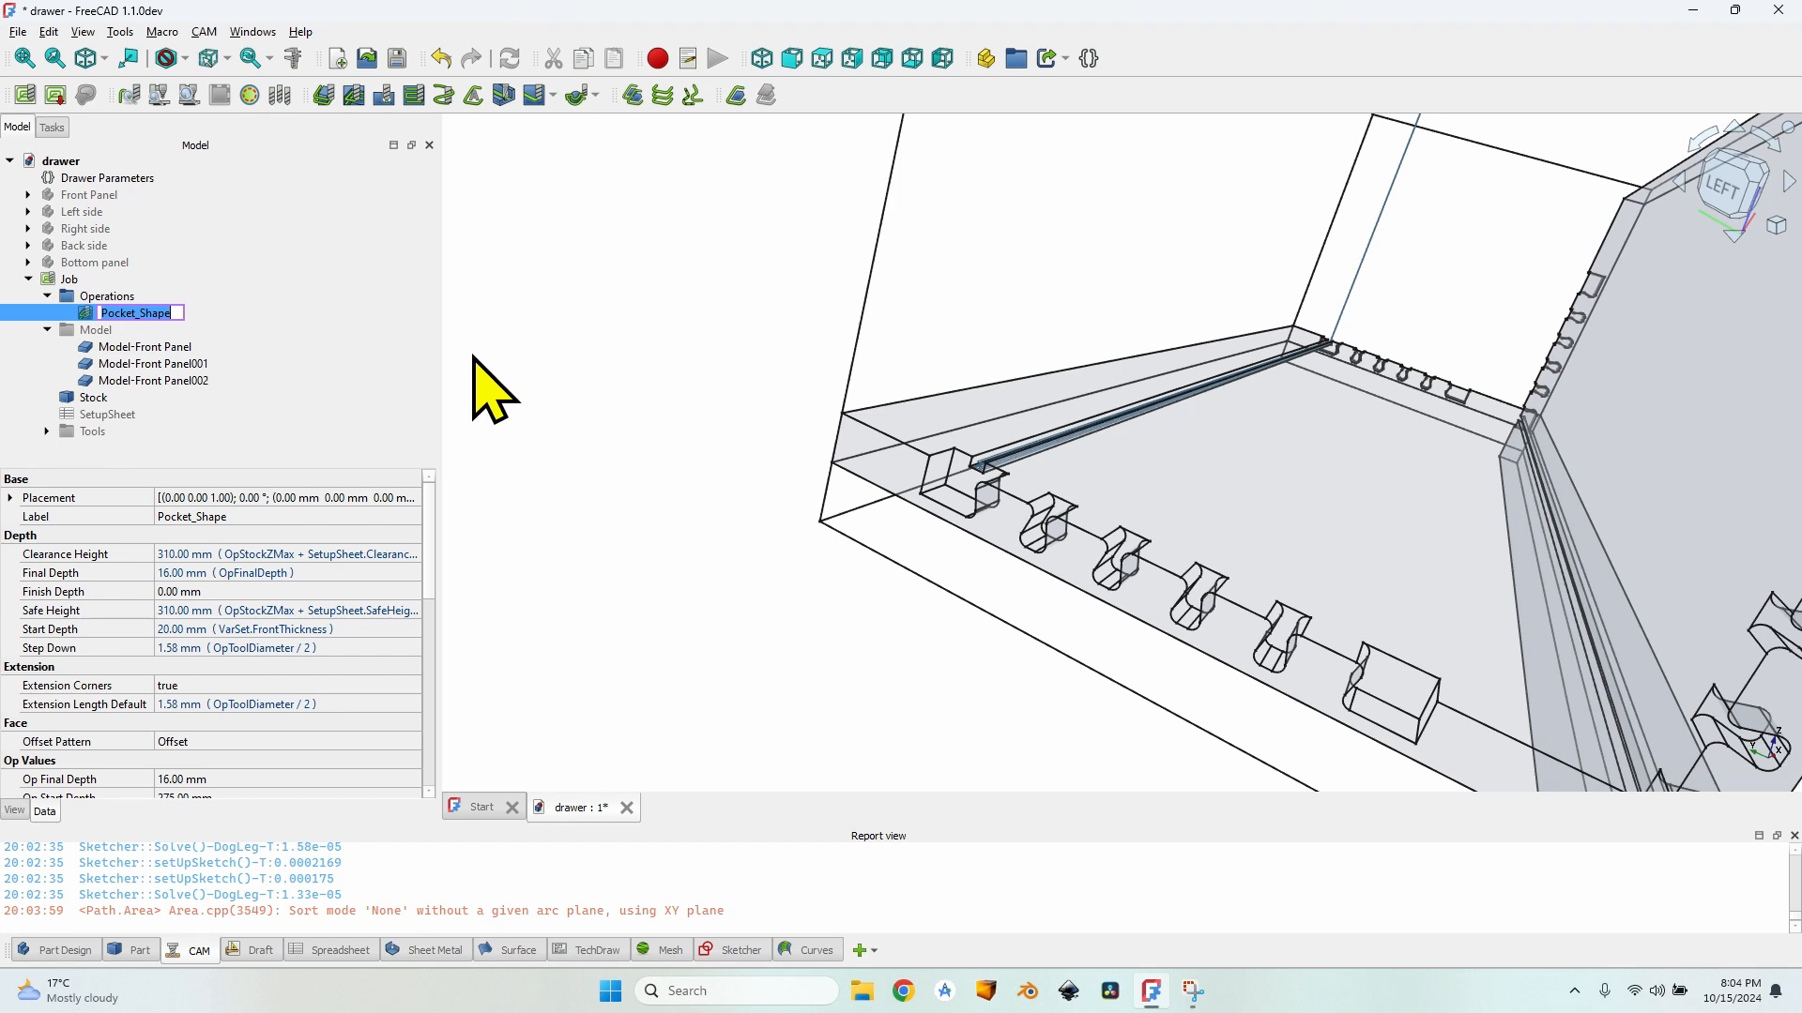
text(Pocket for bottom panel channel)
key(Return)
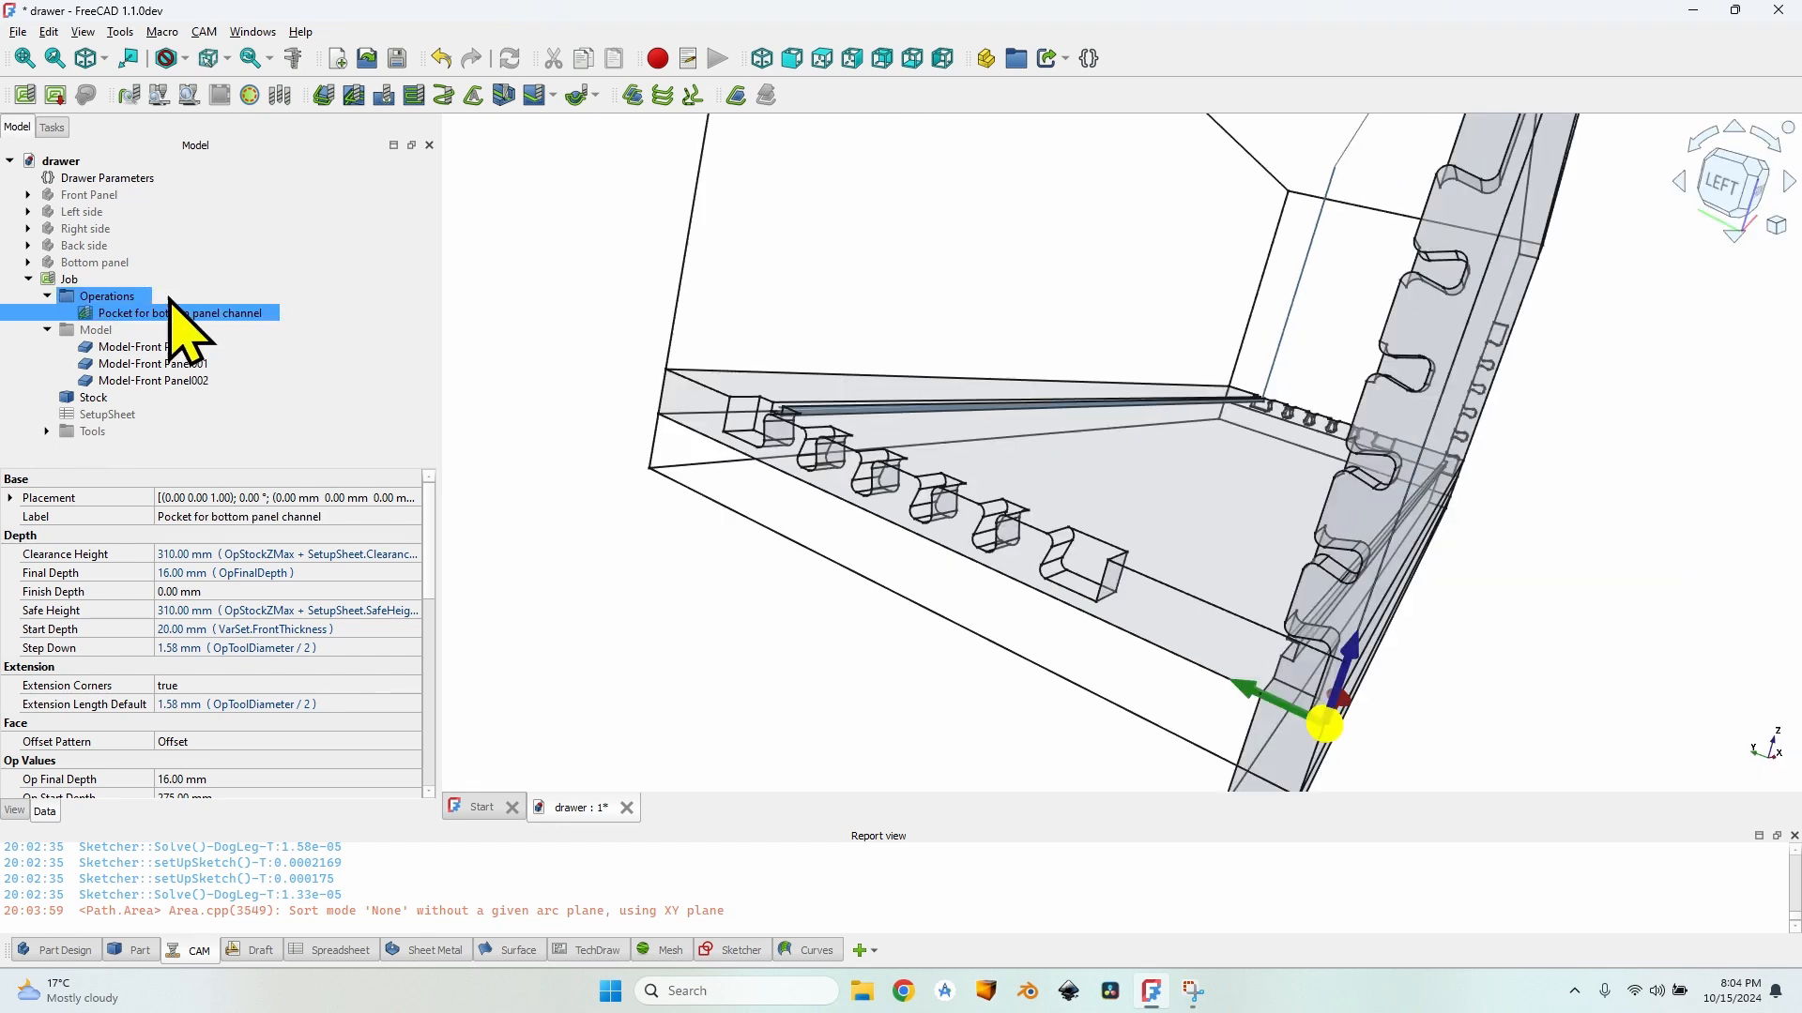
Step: Hide the bottom panel channel pocket operation and Model-Front Panel in the job
click(169, 347)
click(171, 363)
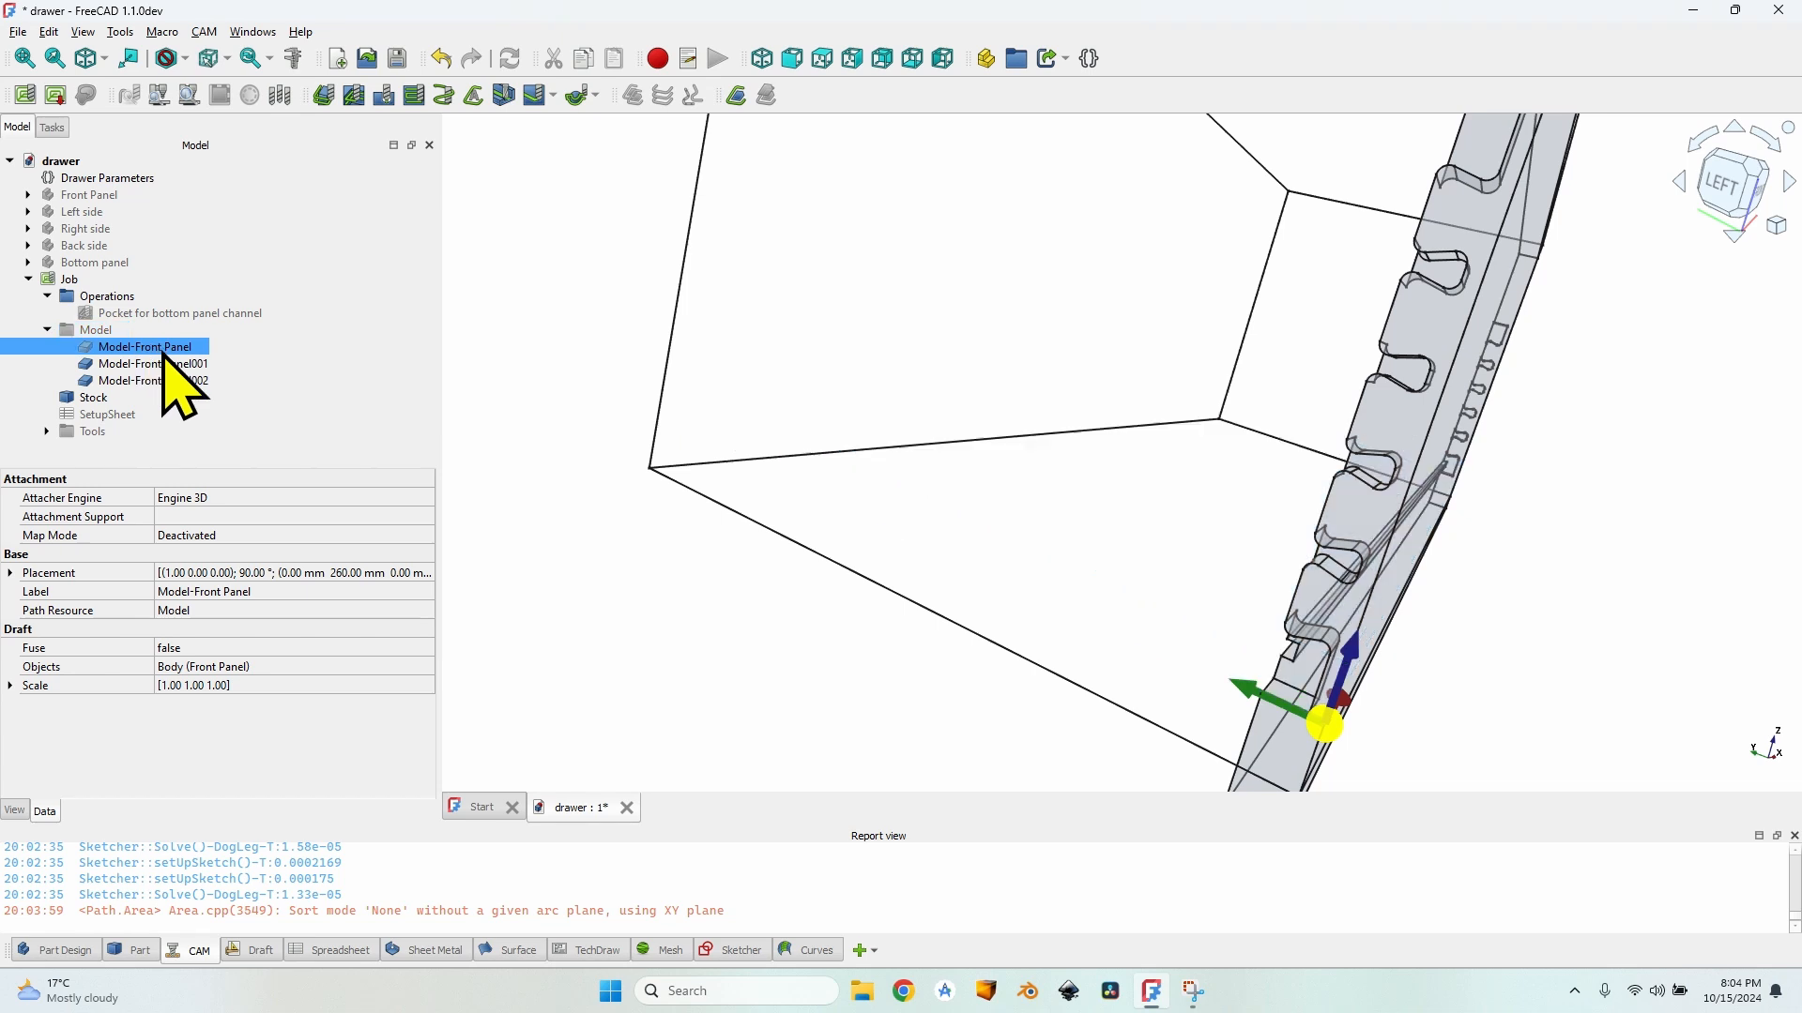
Step: Rotate Model-Front Panel001 by setting its placement pitch around the y-axis to 90° and accept the placement
scroll(929, 418, down, 8)
scroll(1057, 477, up, 1)
middle_drag(1061, 451, 1070, 521)
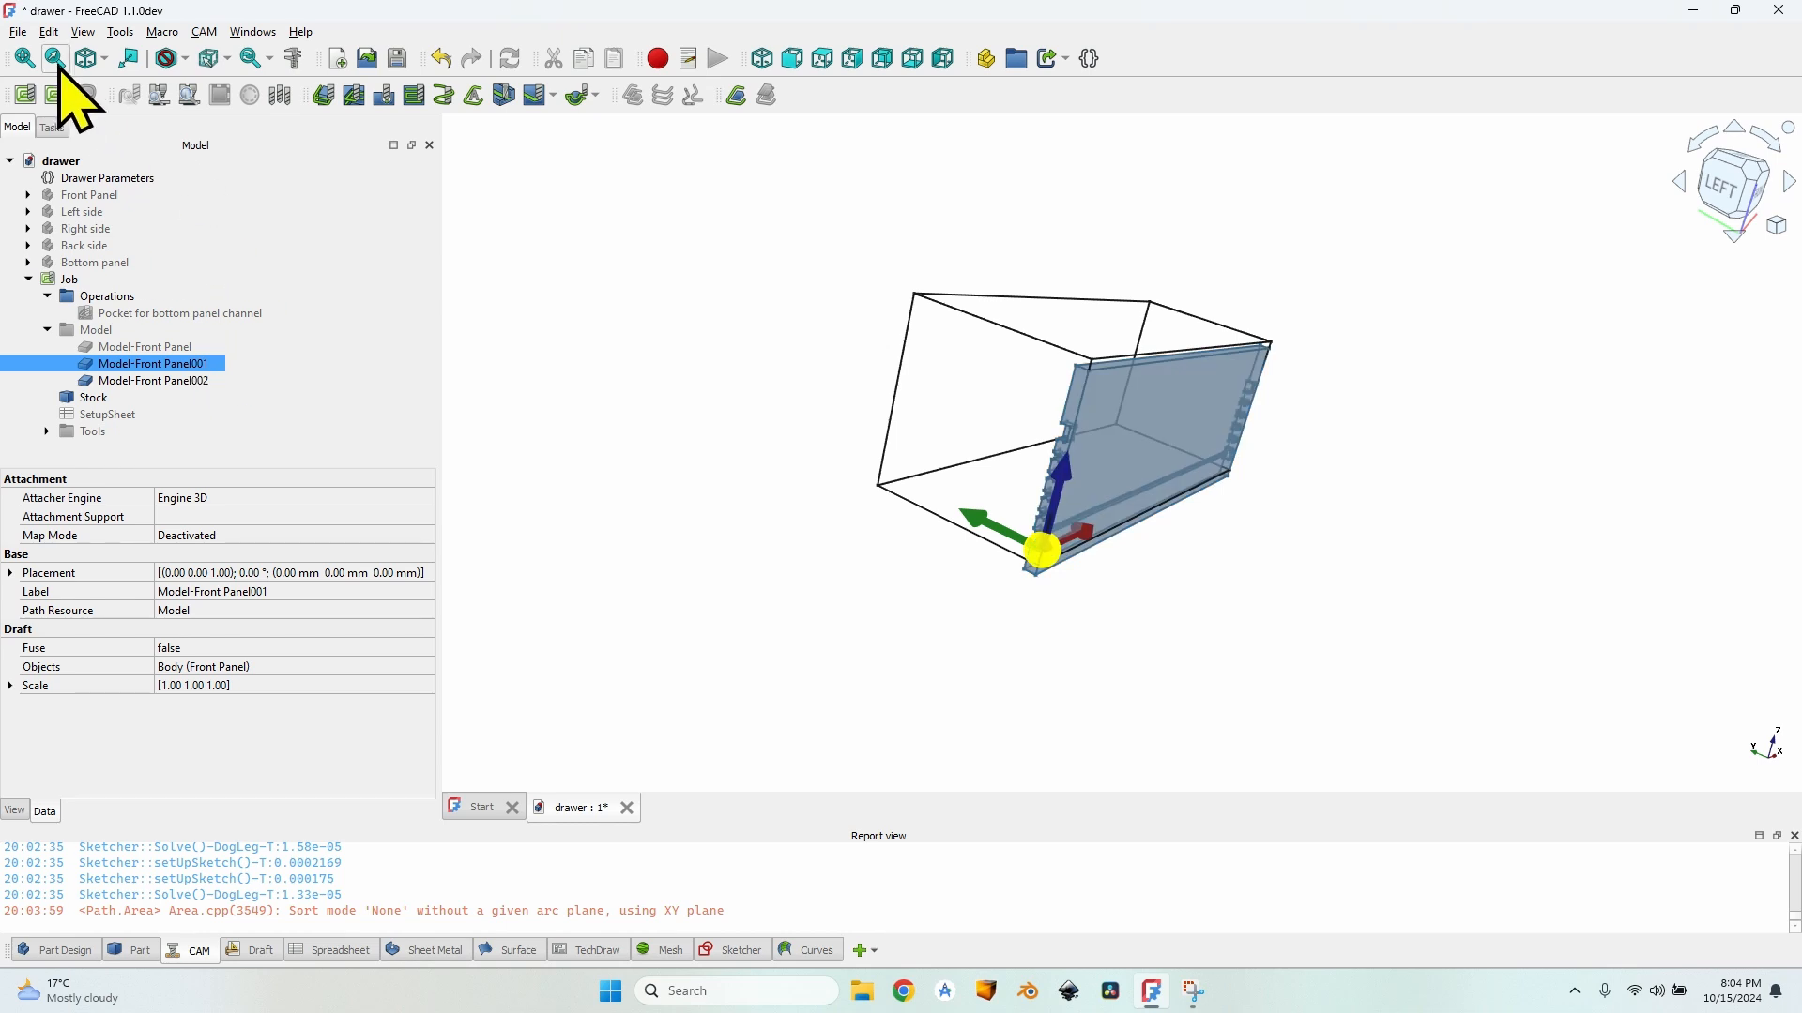
click(49, 32)
click(104, 330)
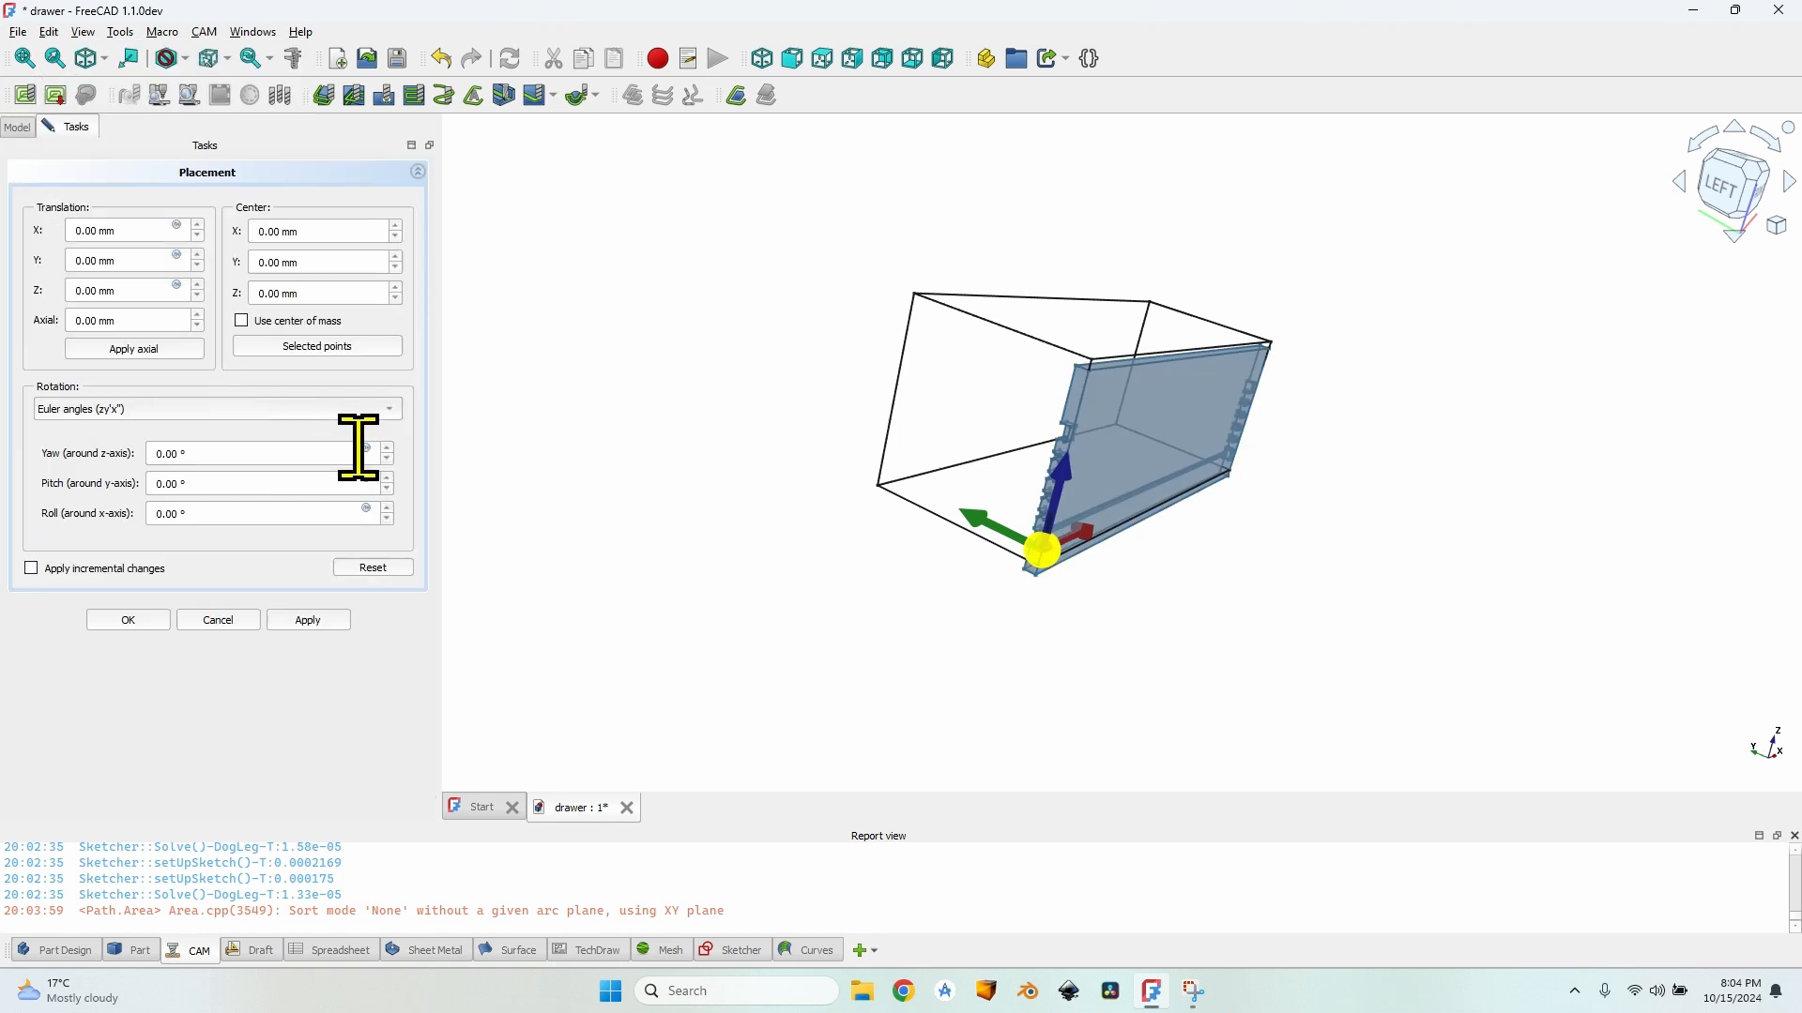
click(160, 483)
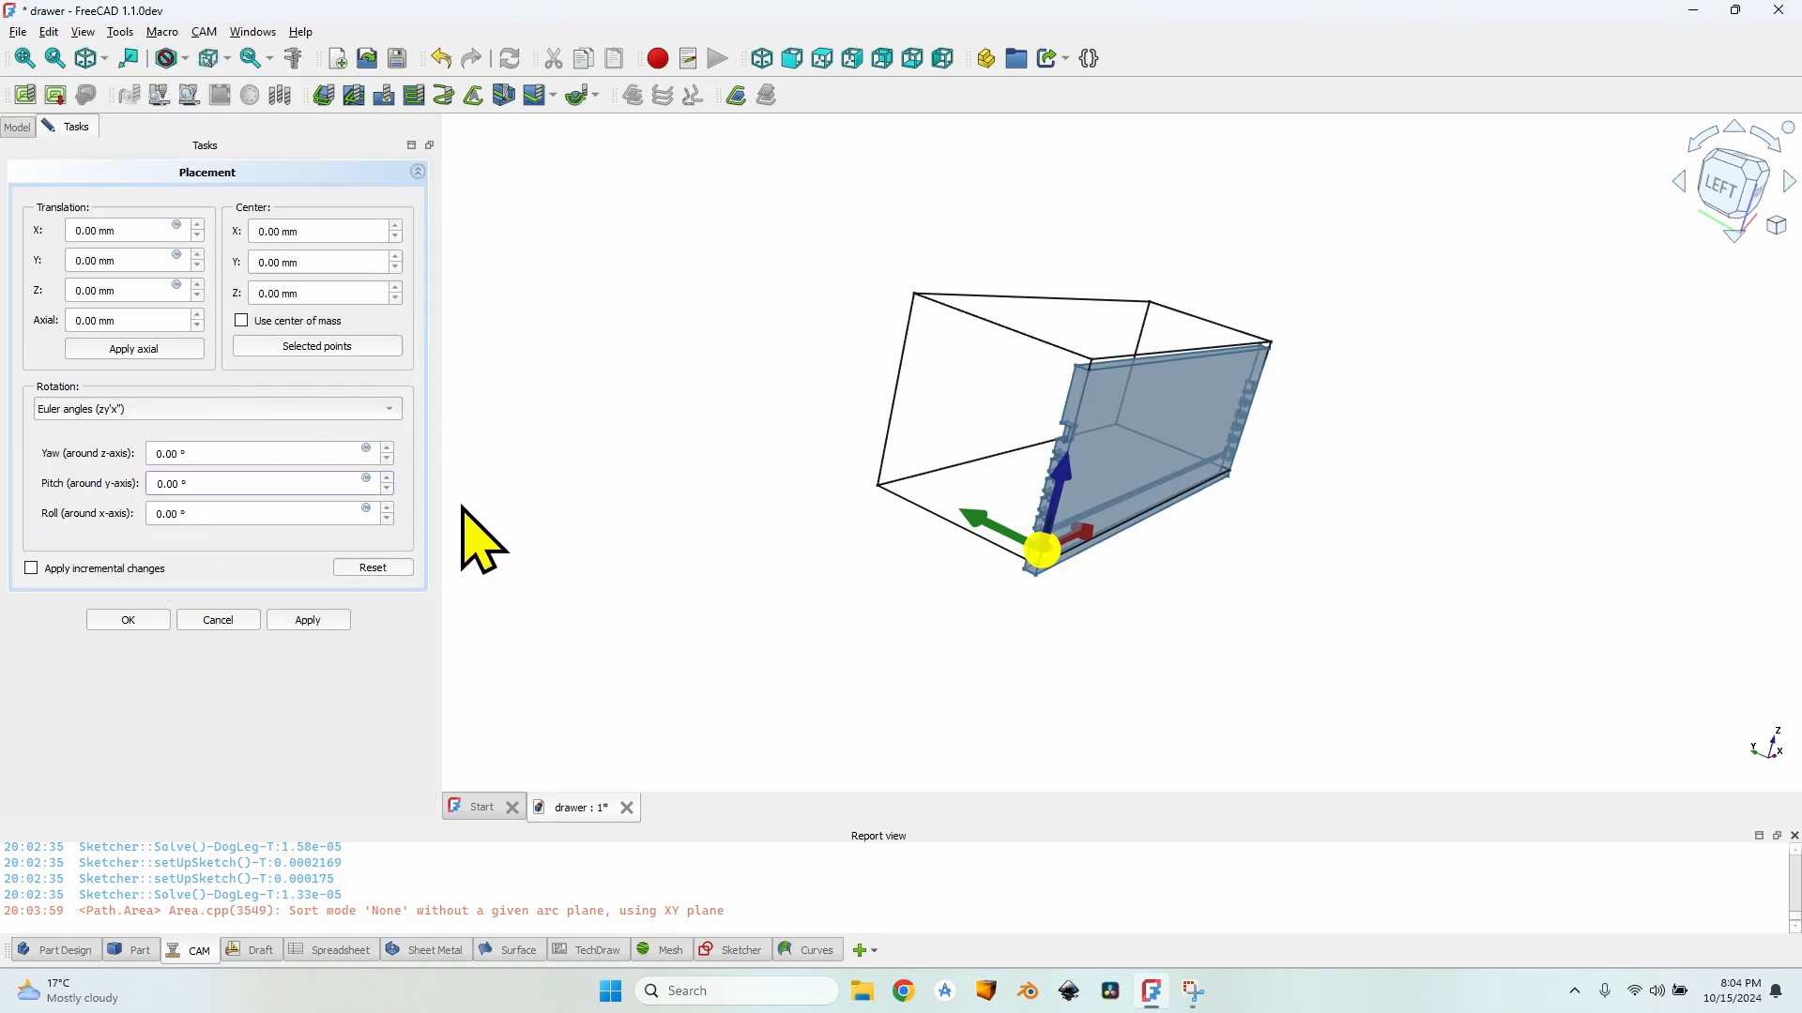
text(9)
scroll(1060, 544, up, 5)
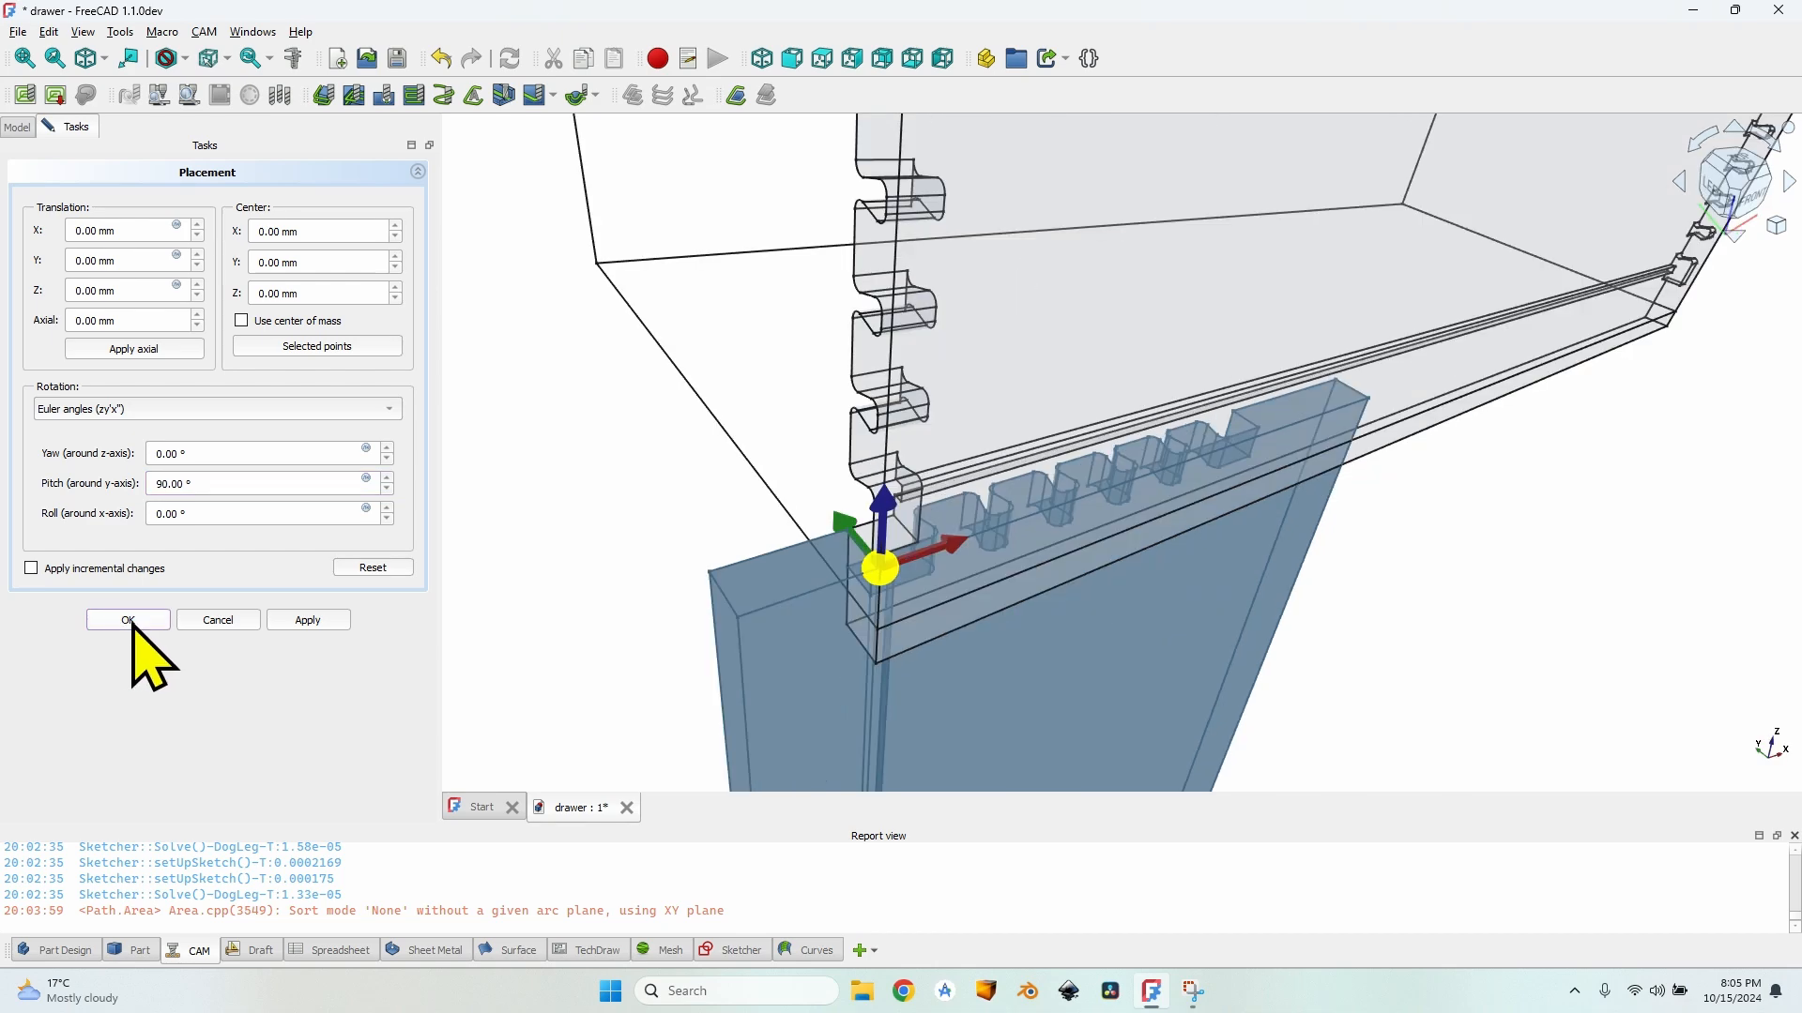
click(132, 622)
Step: Set the x position of Model-Front Panel001's placement to the expression VarSet.FrontOffset
middle_drag(924, 539, 948, 489)
scroll(948, 488, up, 2)
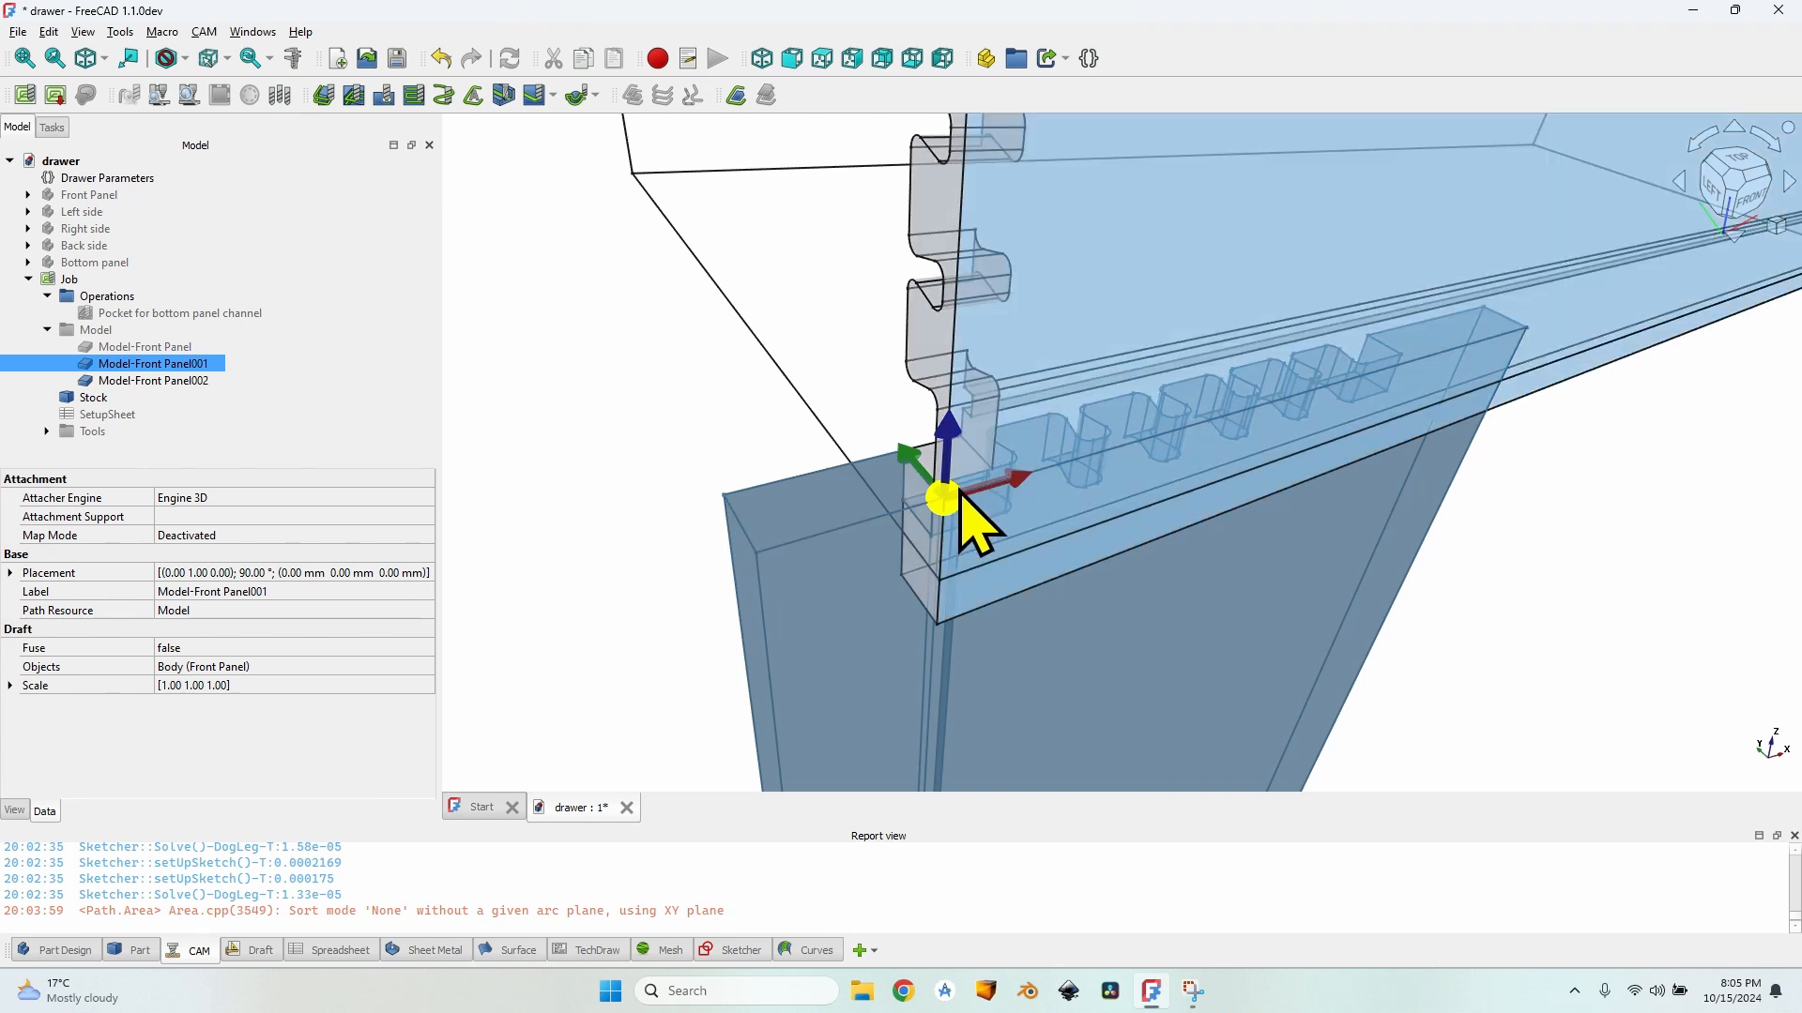
click(11, 572)
click(29, 629)
click(291, 650)
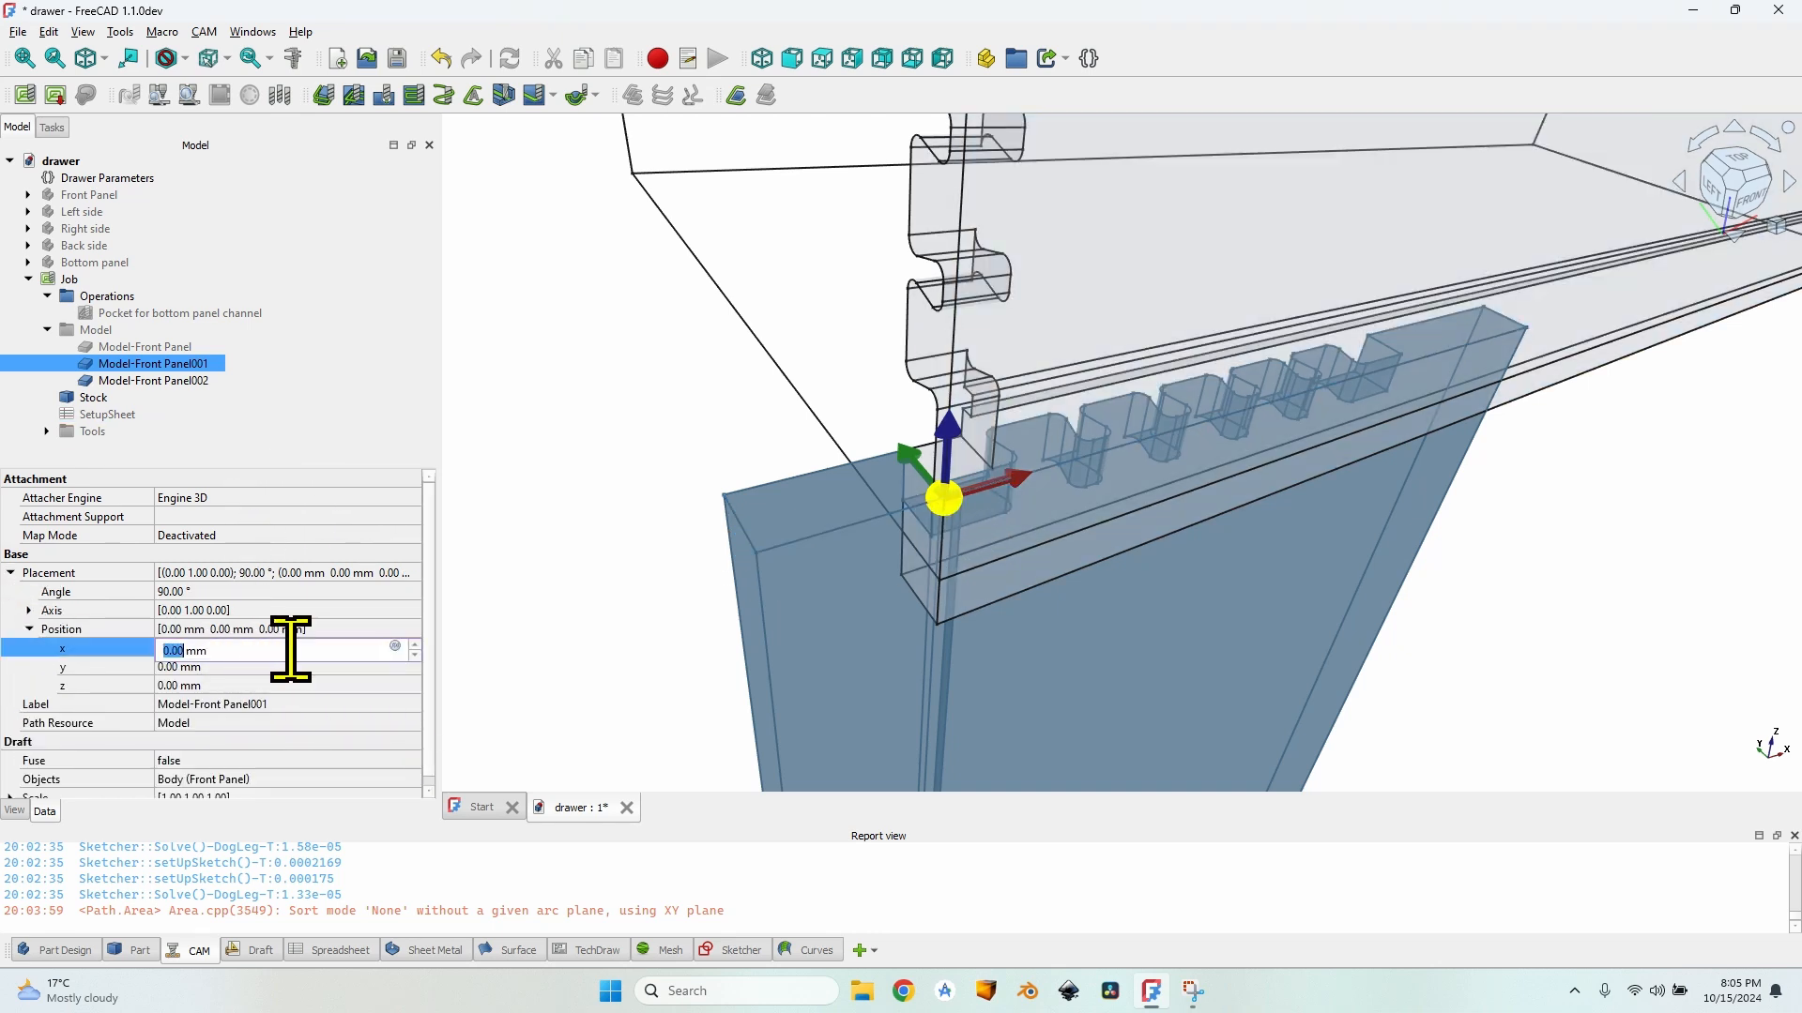
text(=VarSet.)
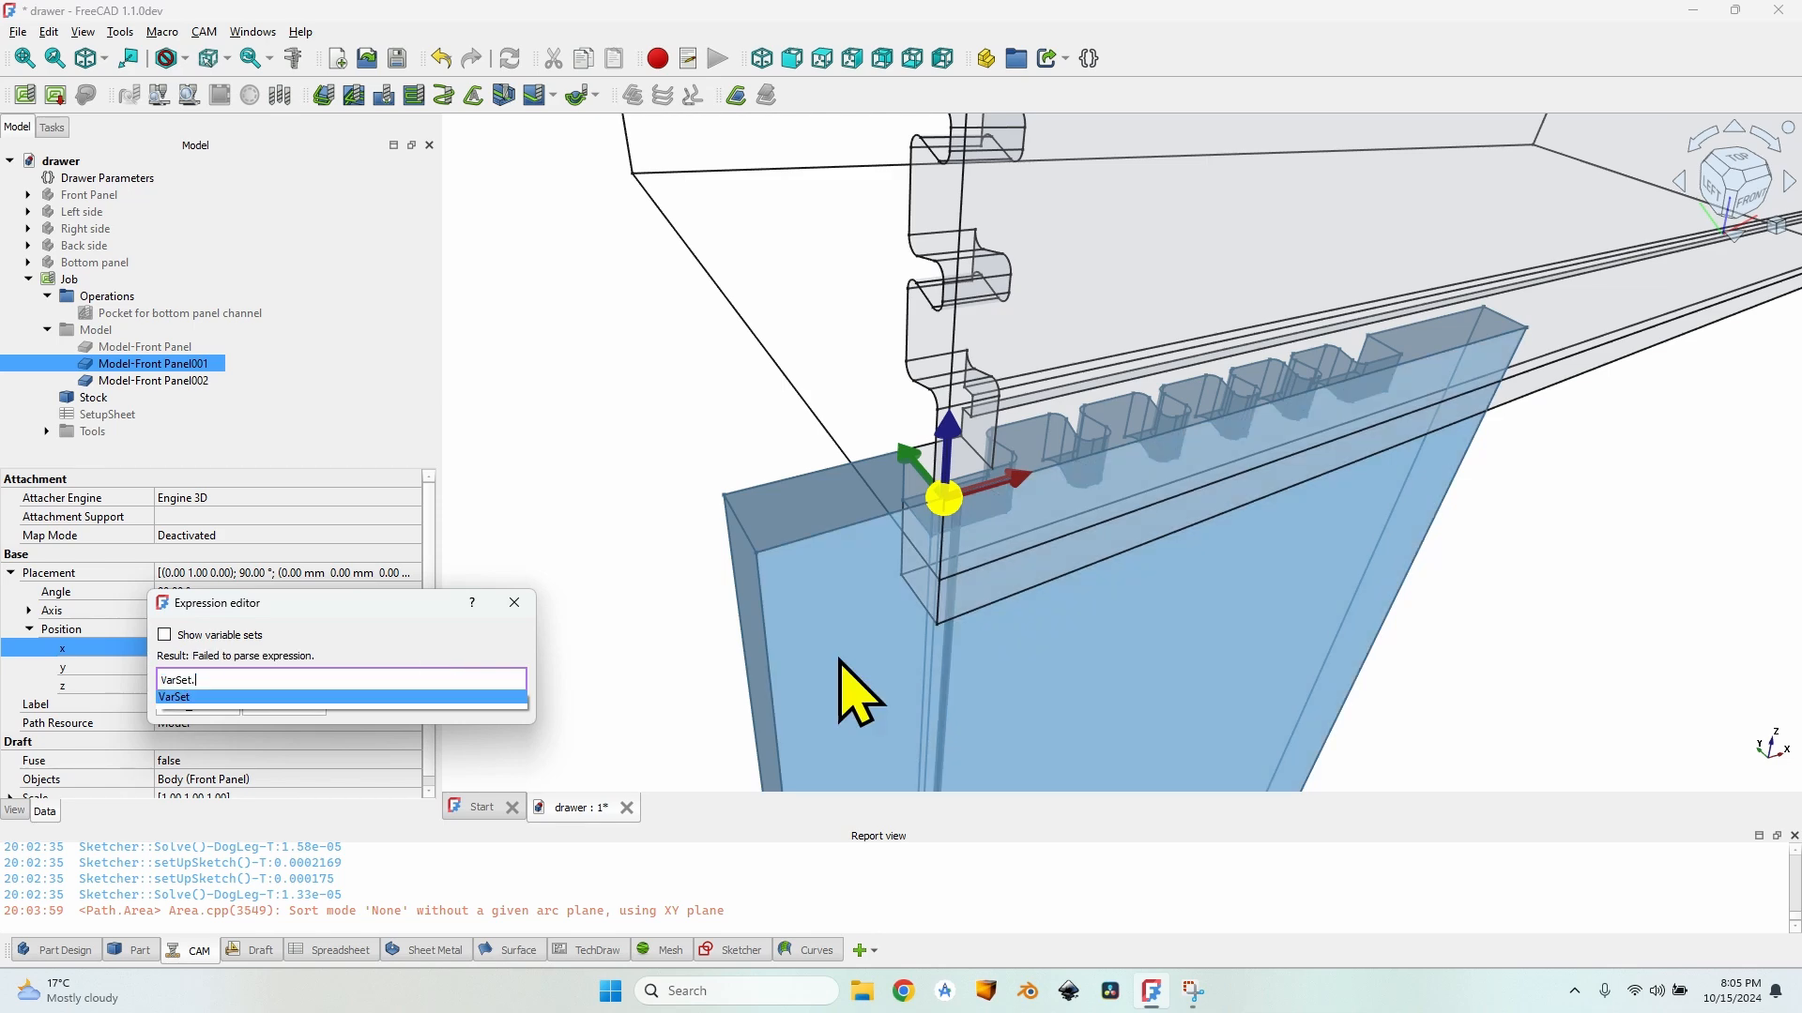
text(FrontOffset)
key(Down)
key(Return)
key(Return)
key(Tab)
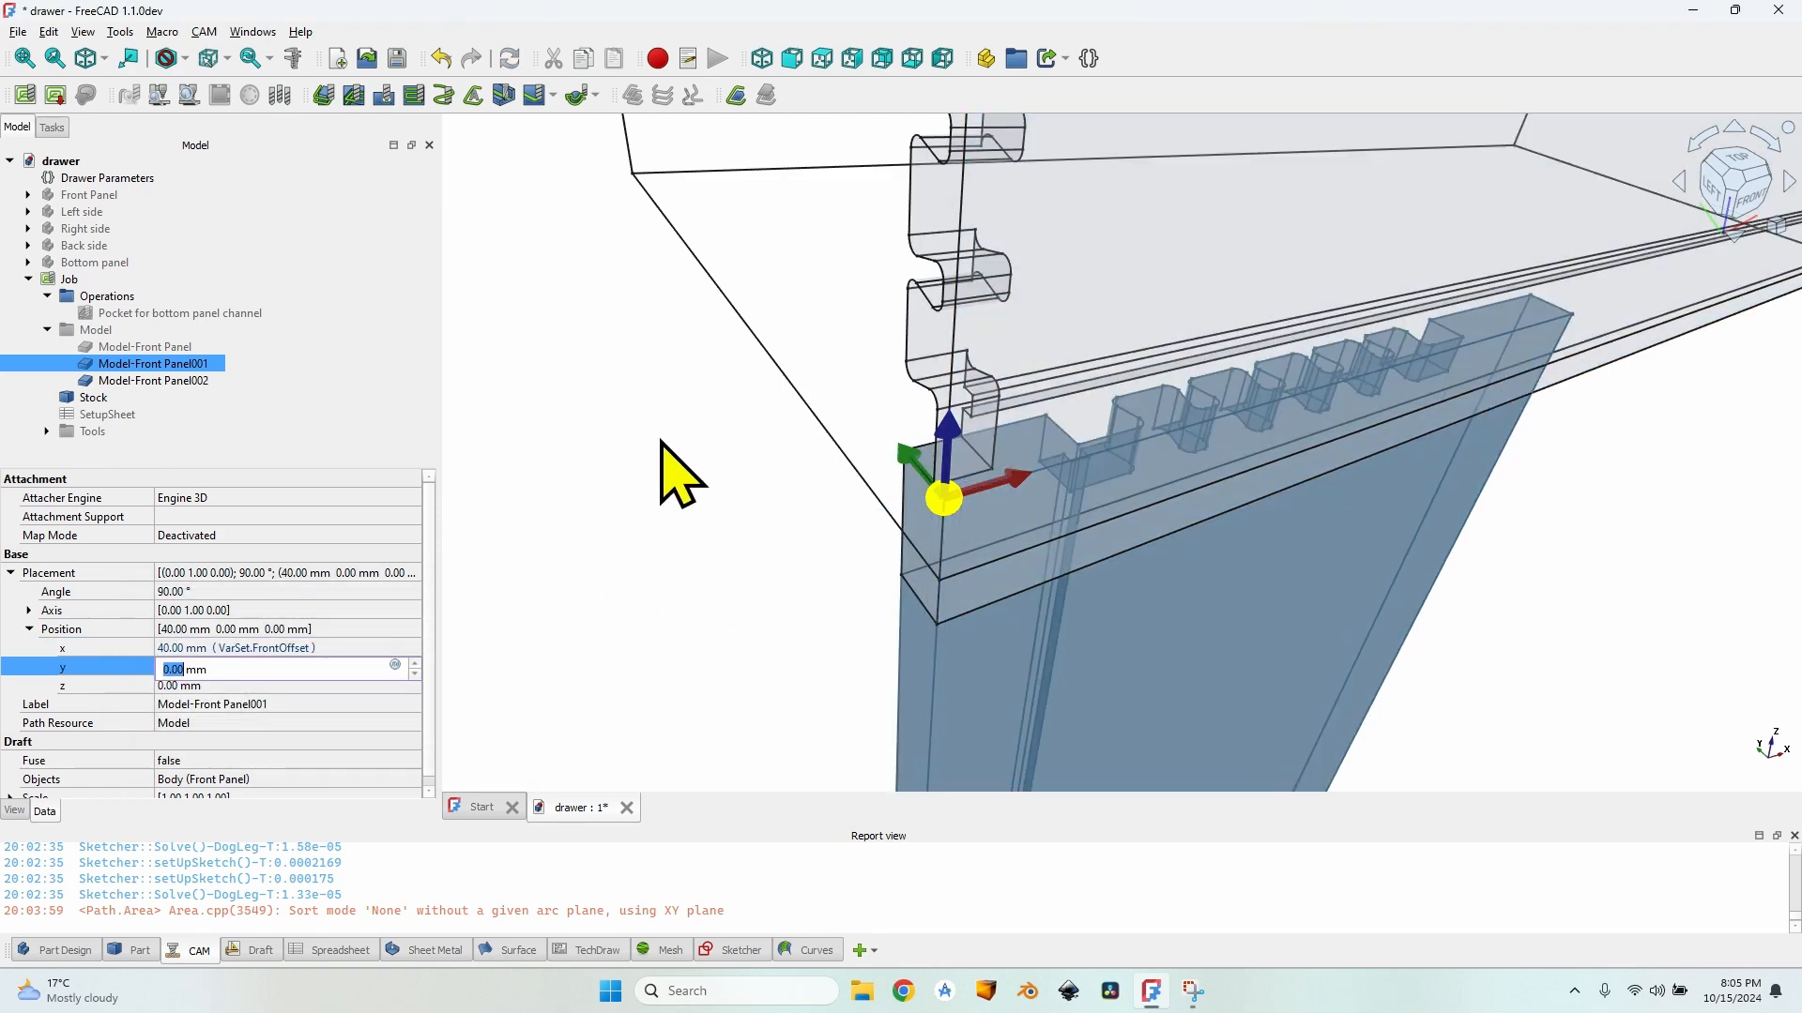
Step: In Drawer Parameters, set the Front Height to 250 mm and the Front Offset to 20 mm, and inspect the rotated panel's corner at the origin
click(108, 177)
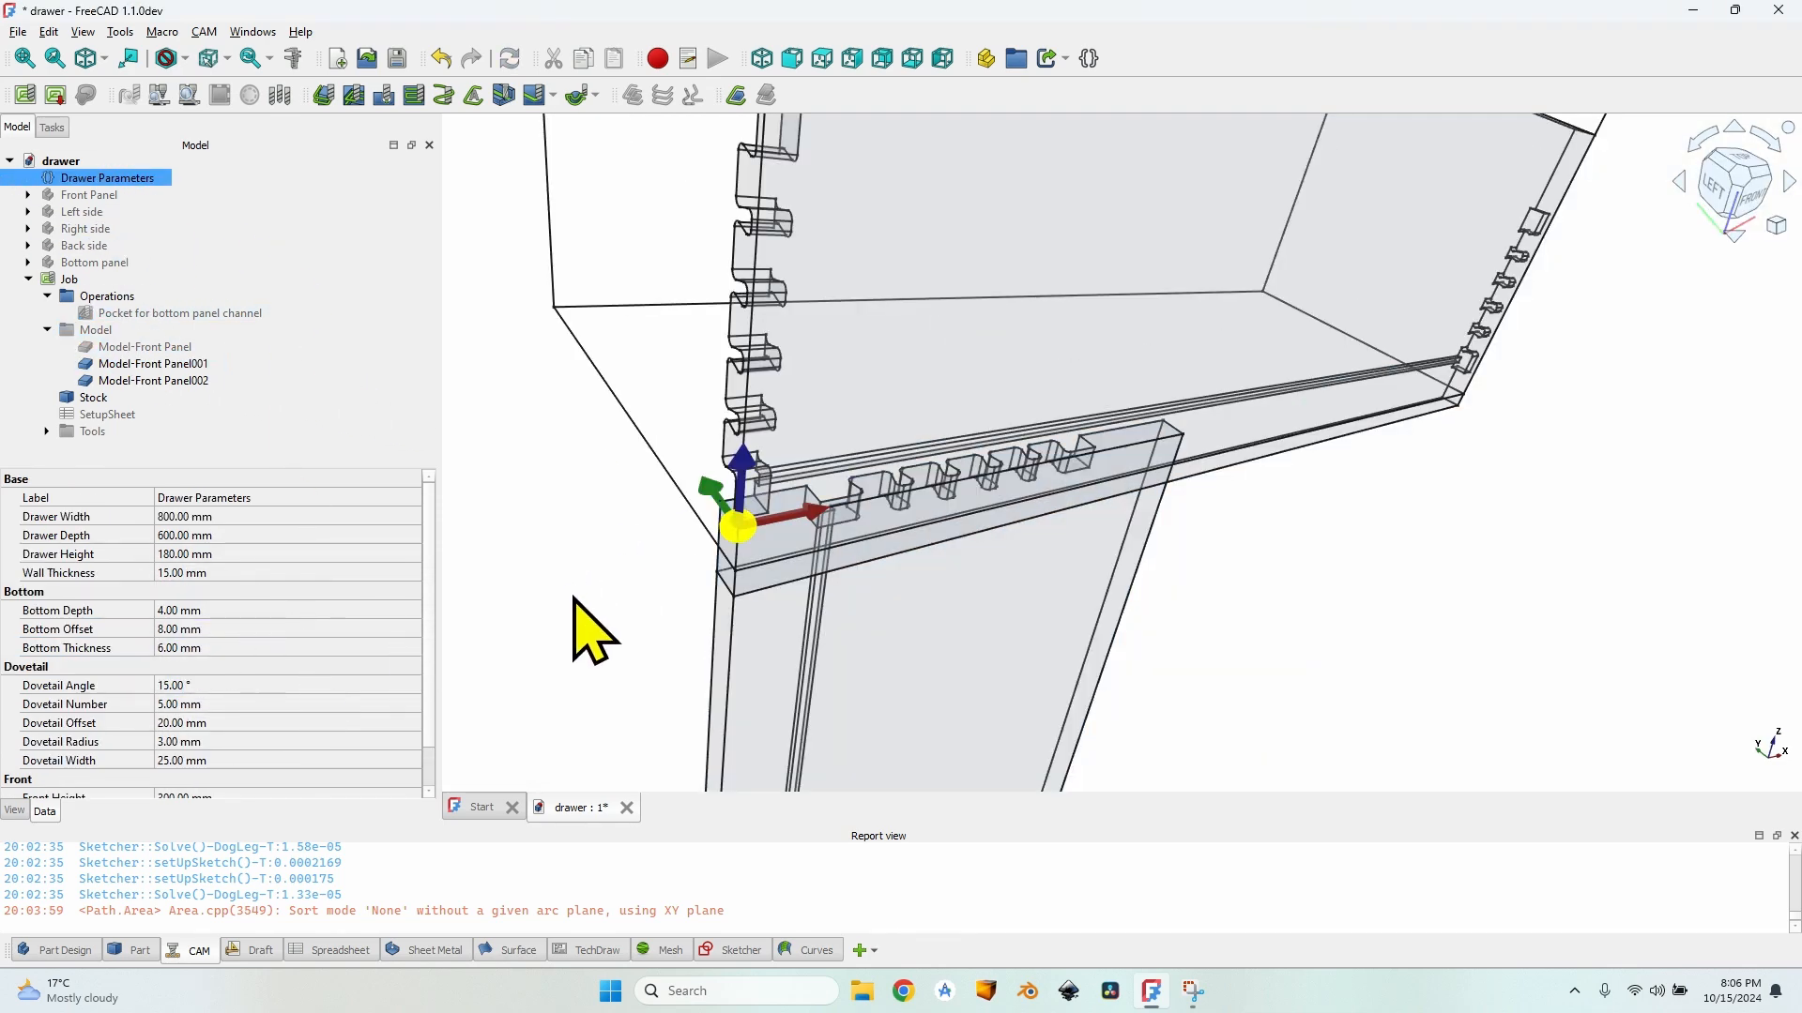
scroll(574, 598, up, 1)
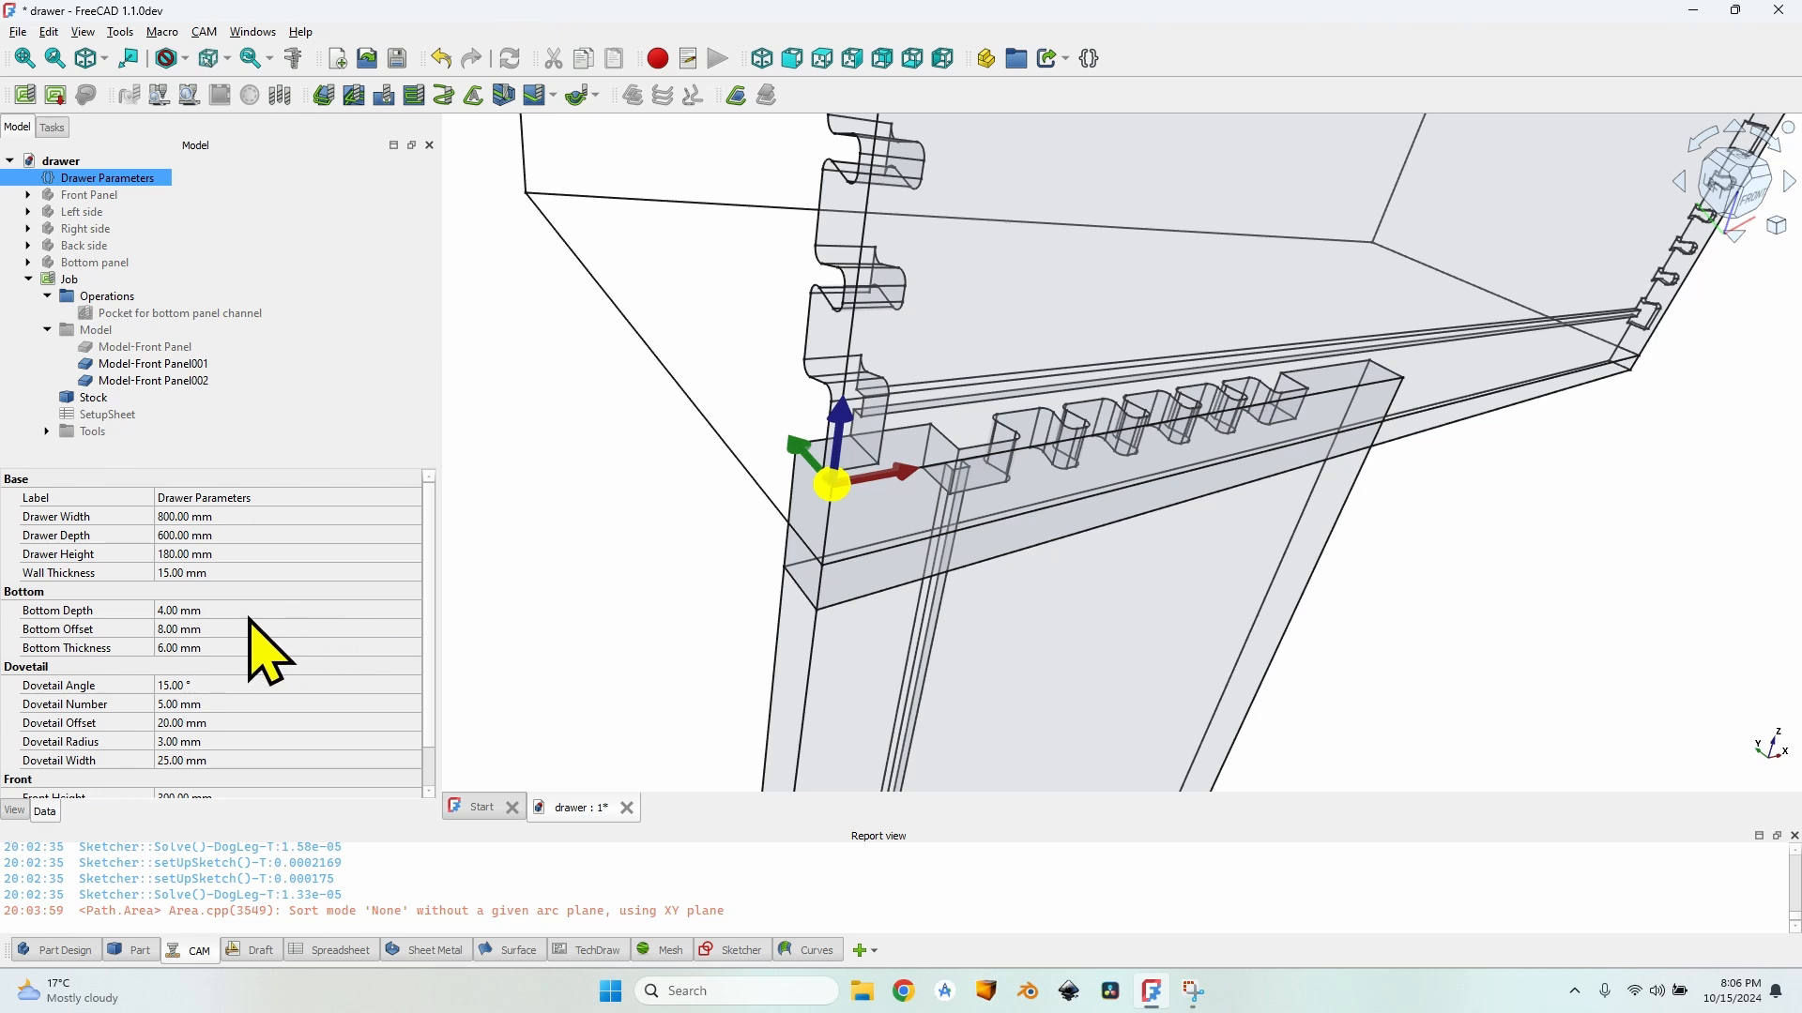
scroll(291, 657, down, 1)
click(216, 753)
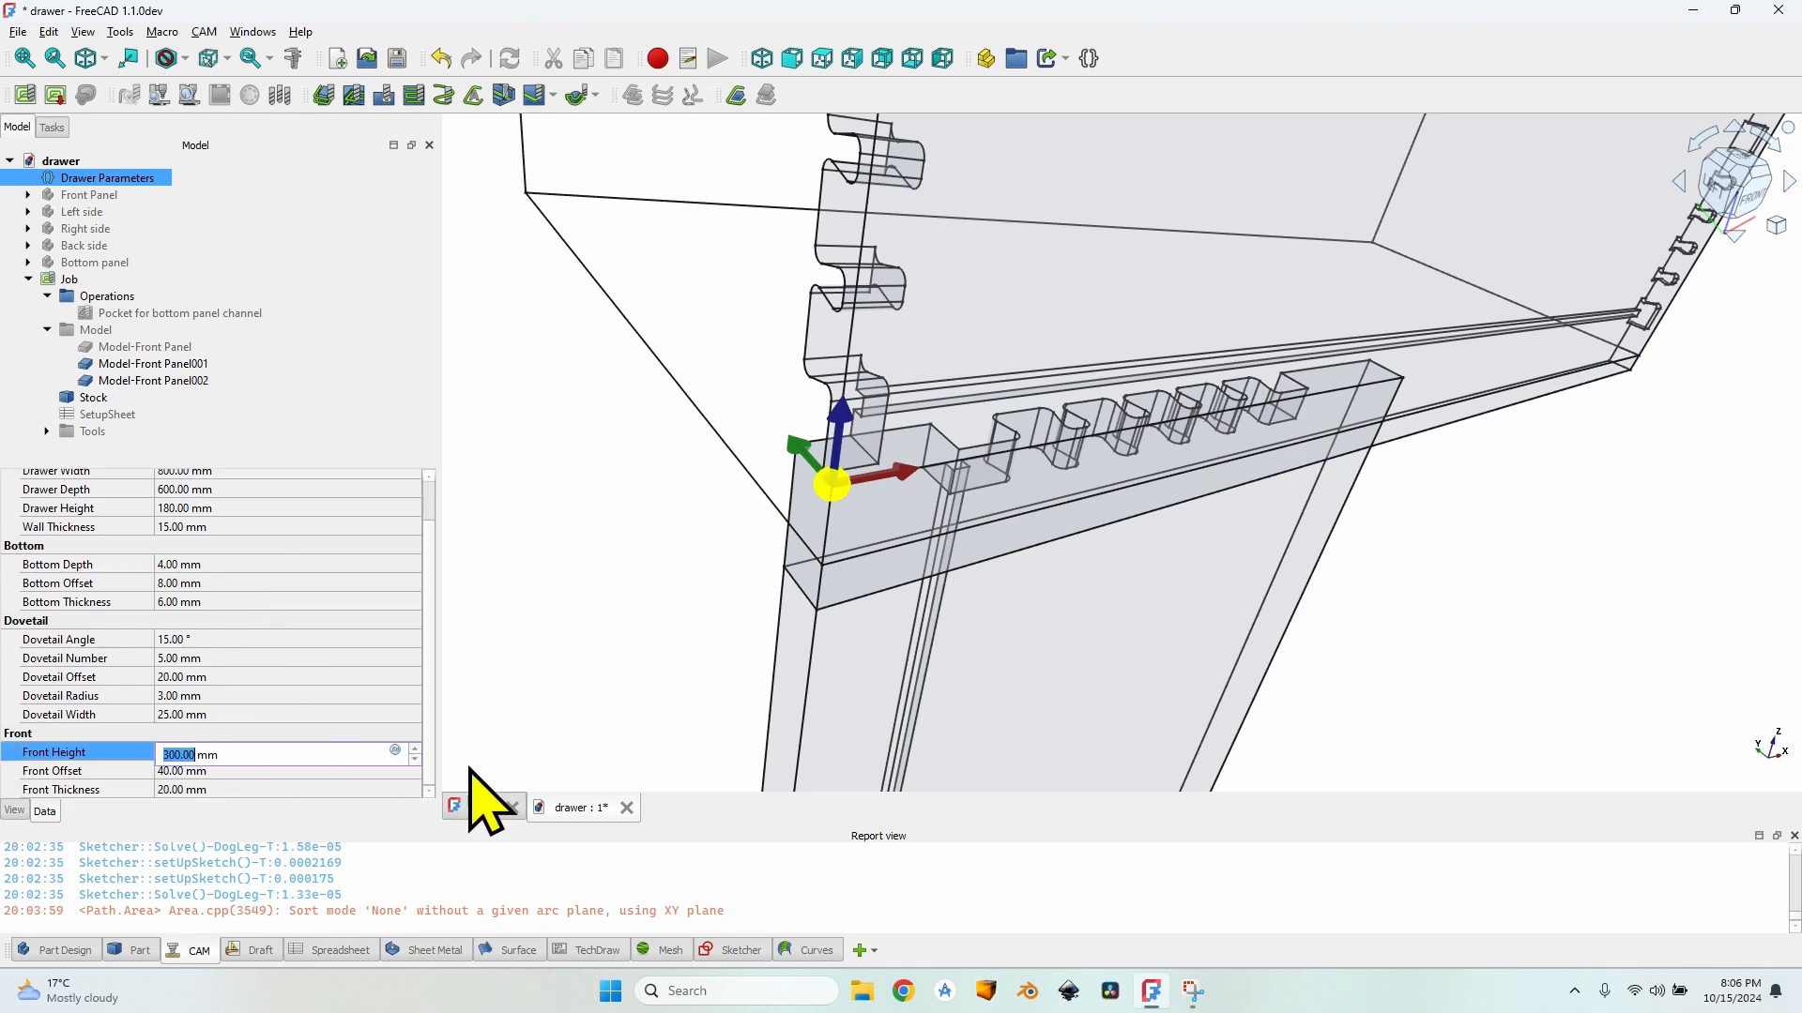
text(250)
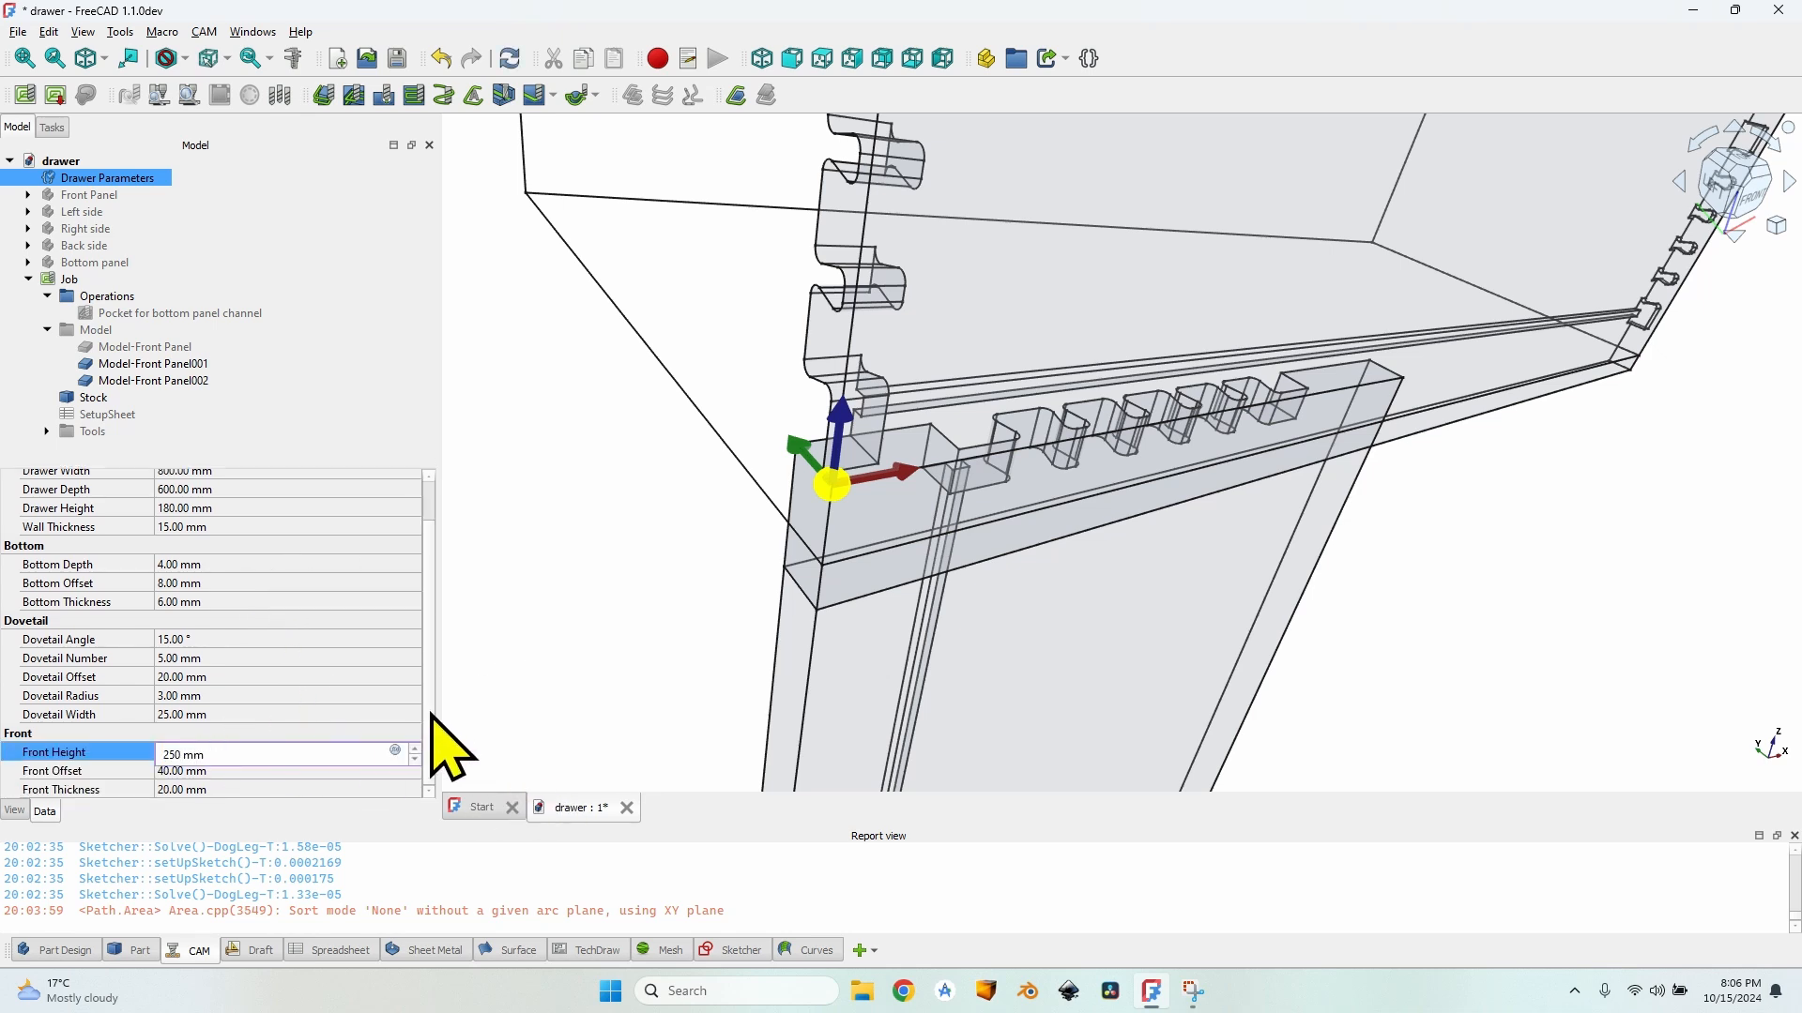
key(Tab)
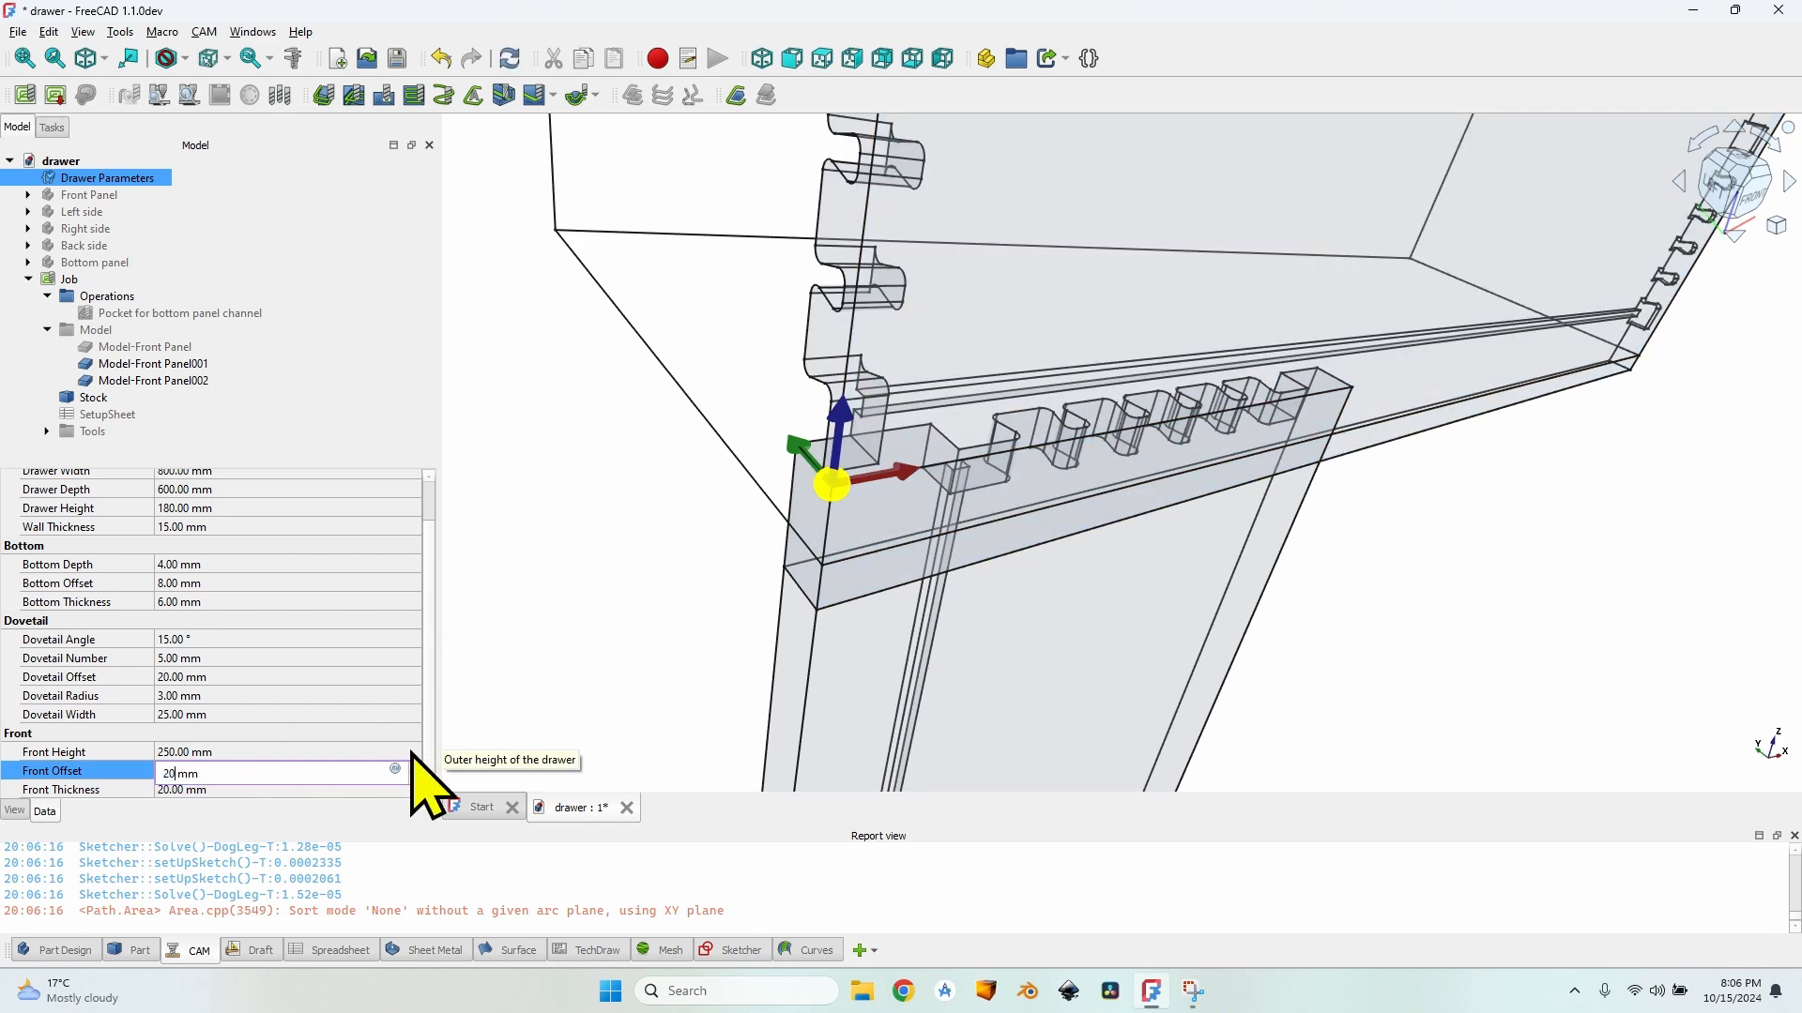
key(Tab)
scroll(647, 484, up, 2)
mouse_move(760, 497)
middle_down()
mouse_move(944, 513)
mouse_move(776, 482)
middle_up()
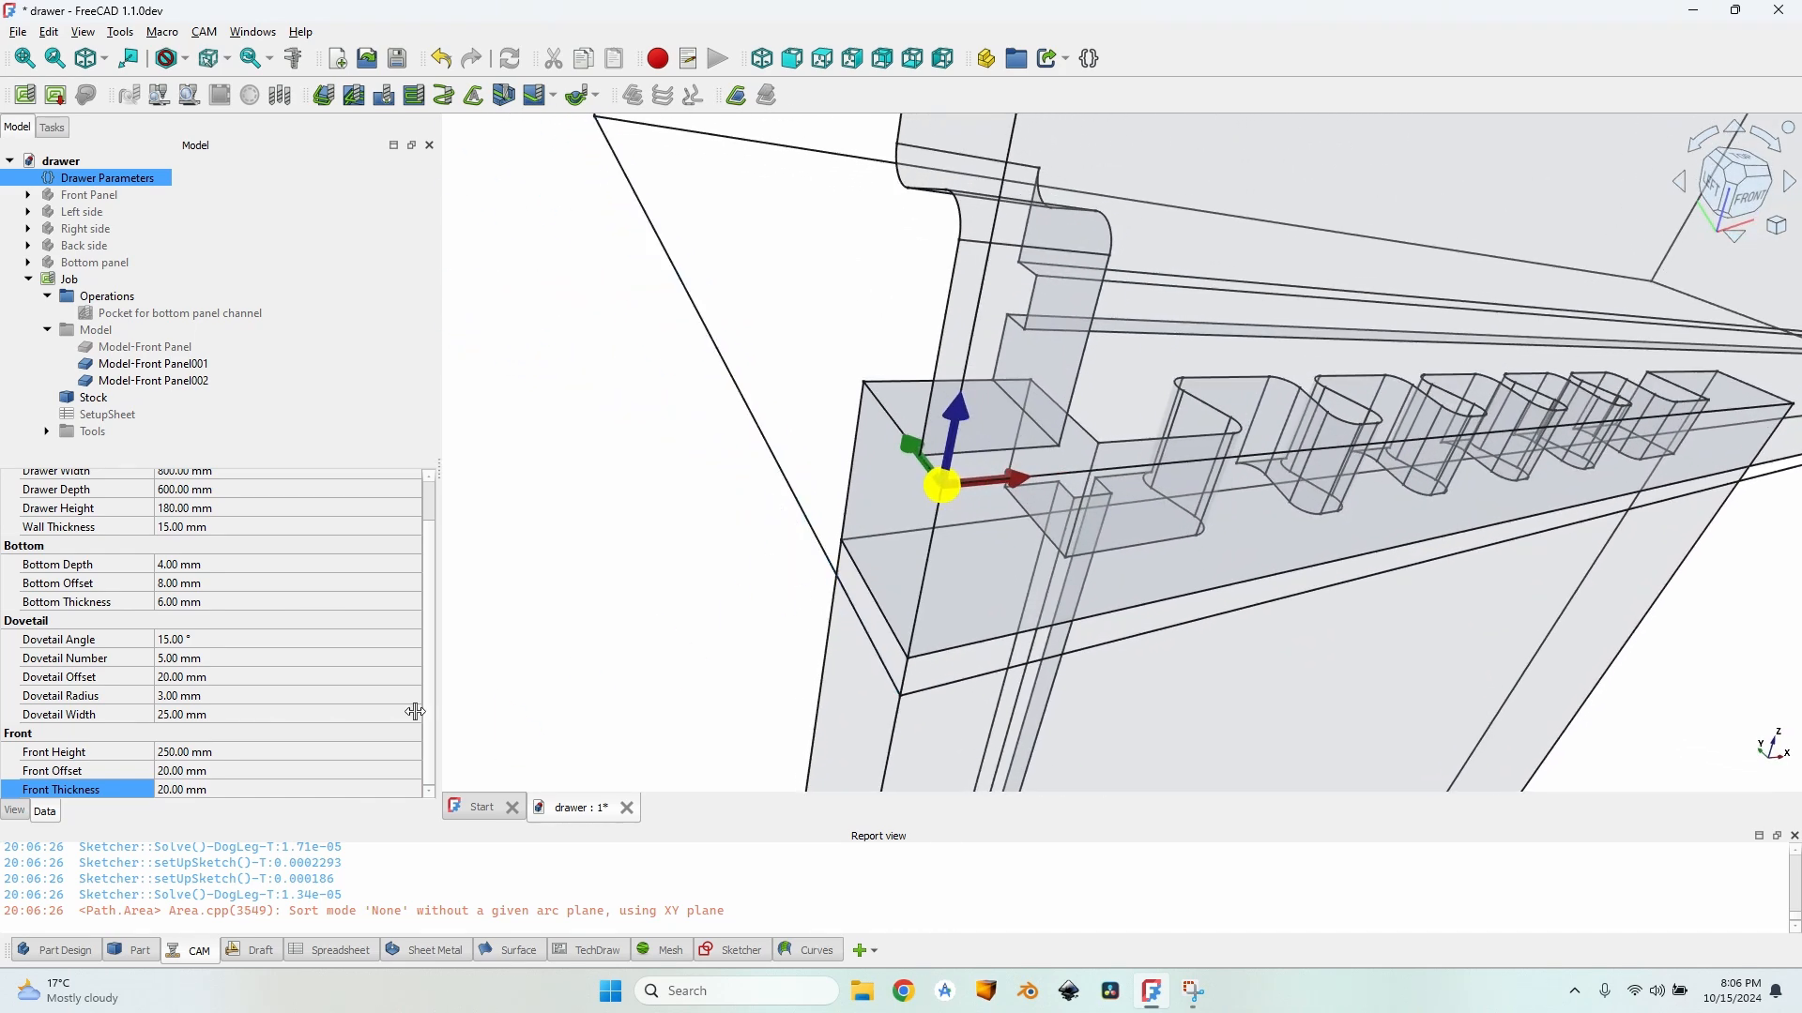
Step: Set the Front Thickness in the Drawer Parameters to 25 mm
click(282, 790)
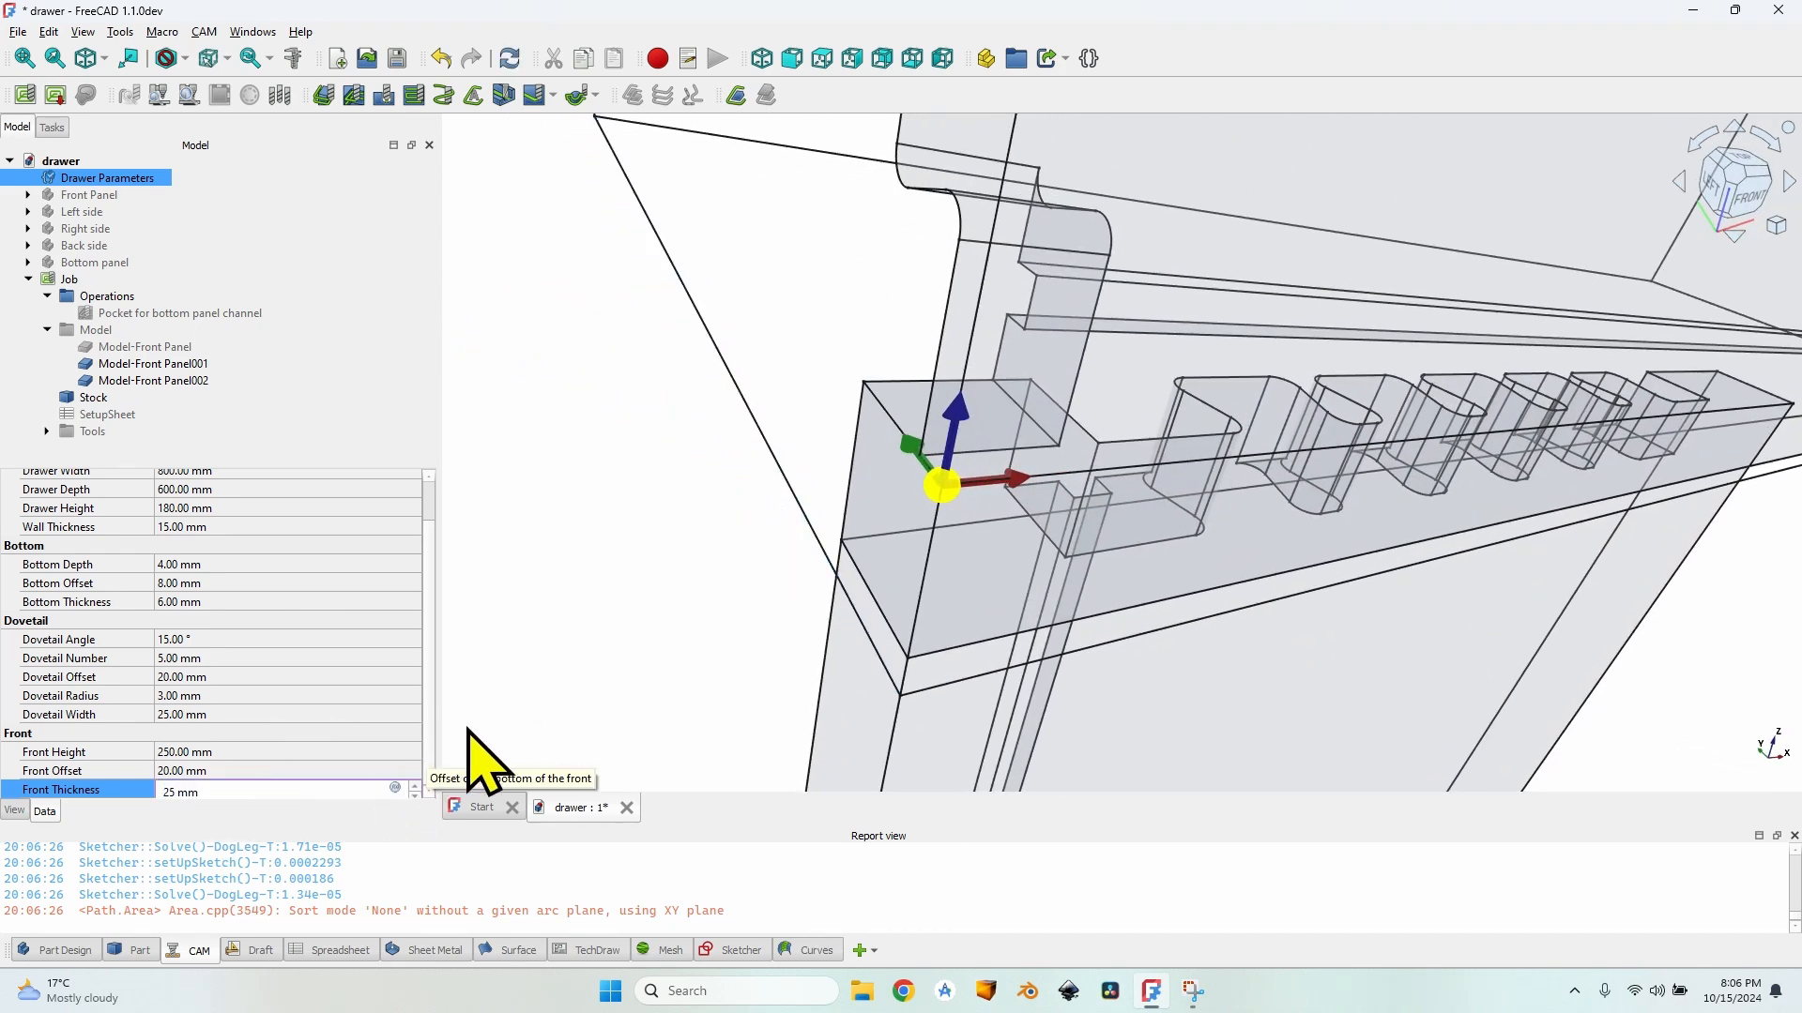
key(Tab)
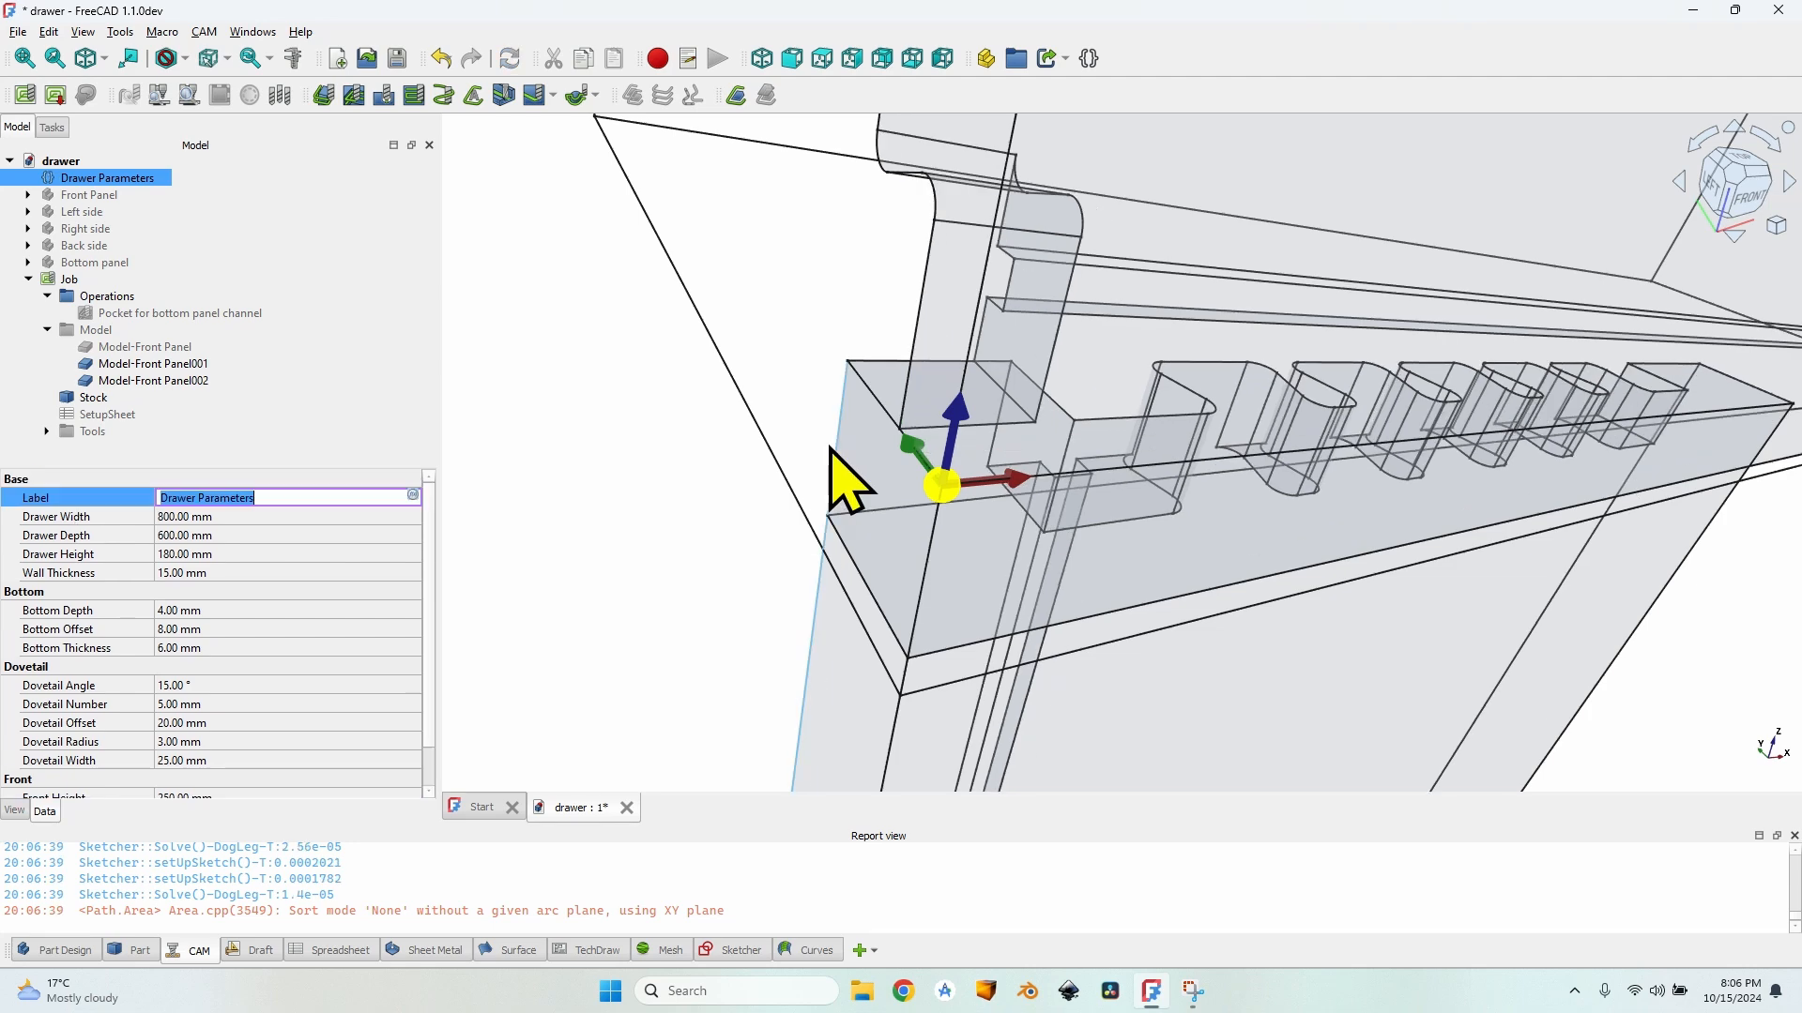
scroll(942, 474, down, 3)
mouse_move(1126, 403)
middle_down()
mouse_move(1147, 459)
mouse_move(1154, 398)
middle_up()
scroll(1152, 394, up, 3)
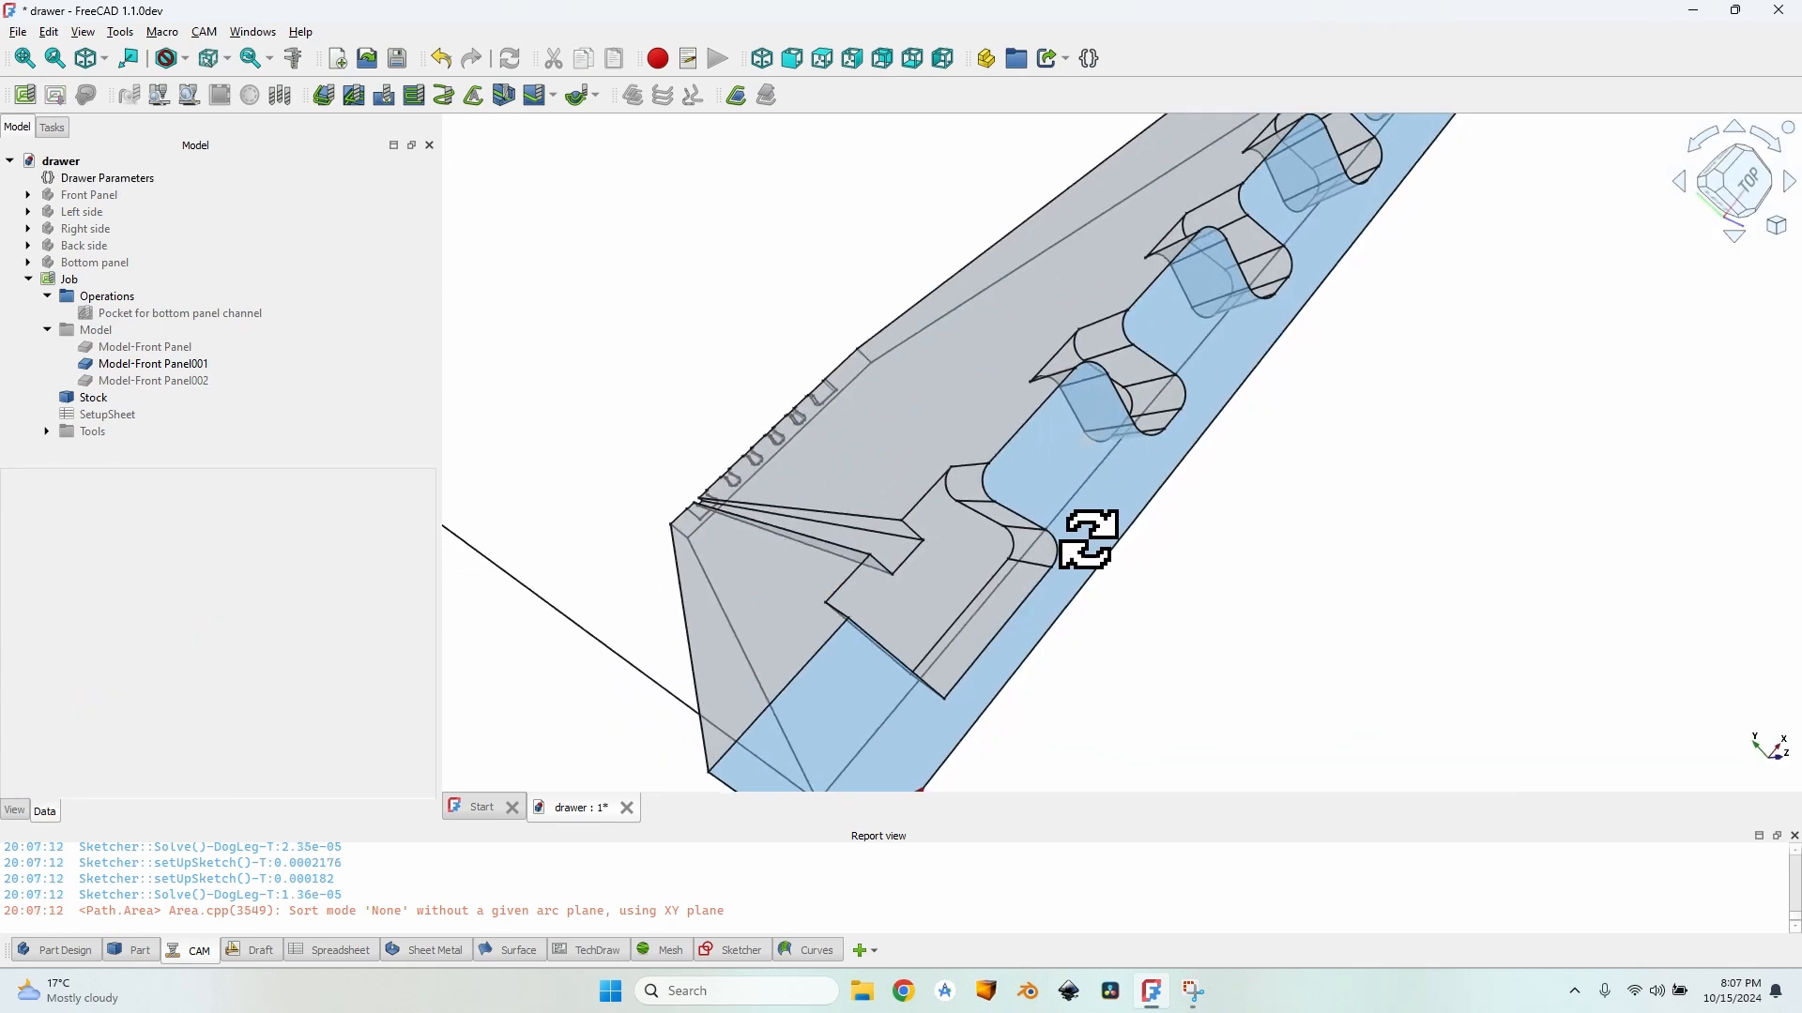
Step: Examine the dovetail sockets along the edge of the Model-Front Panel001 job model
middle_drag(1087, 535, 950, 549)
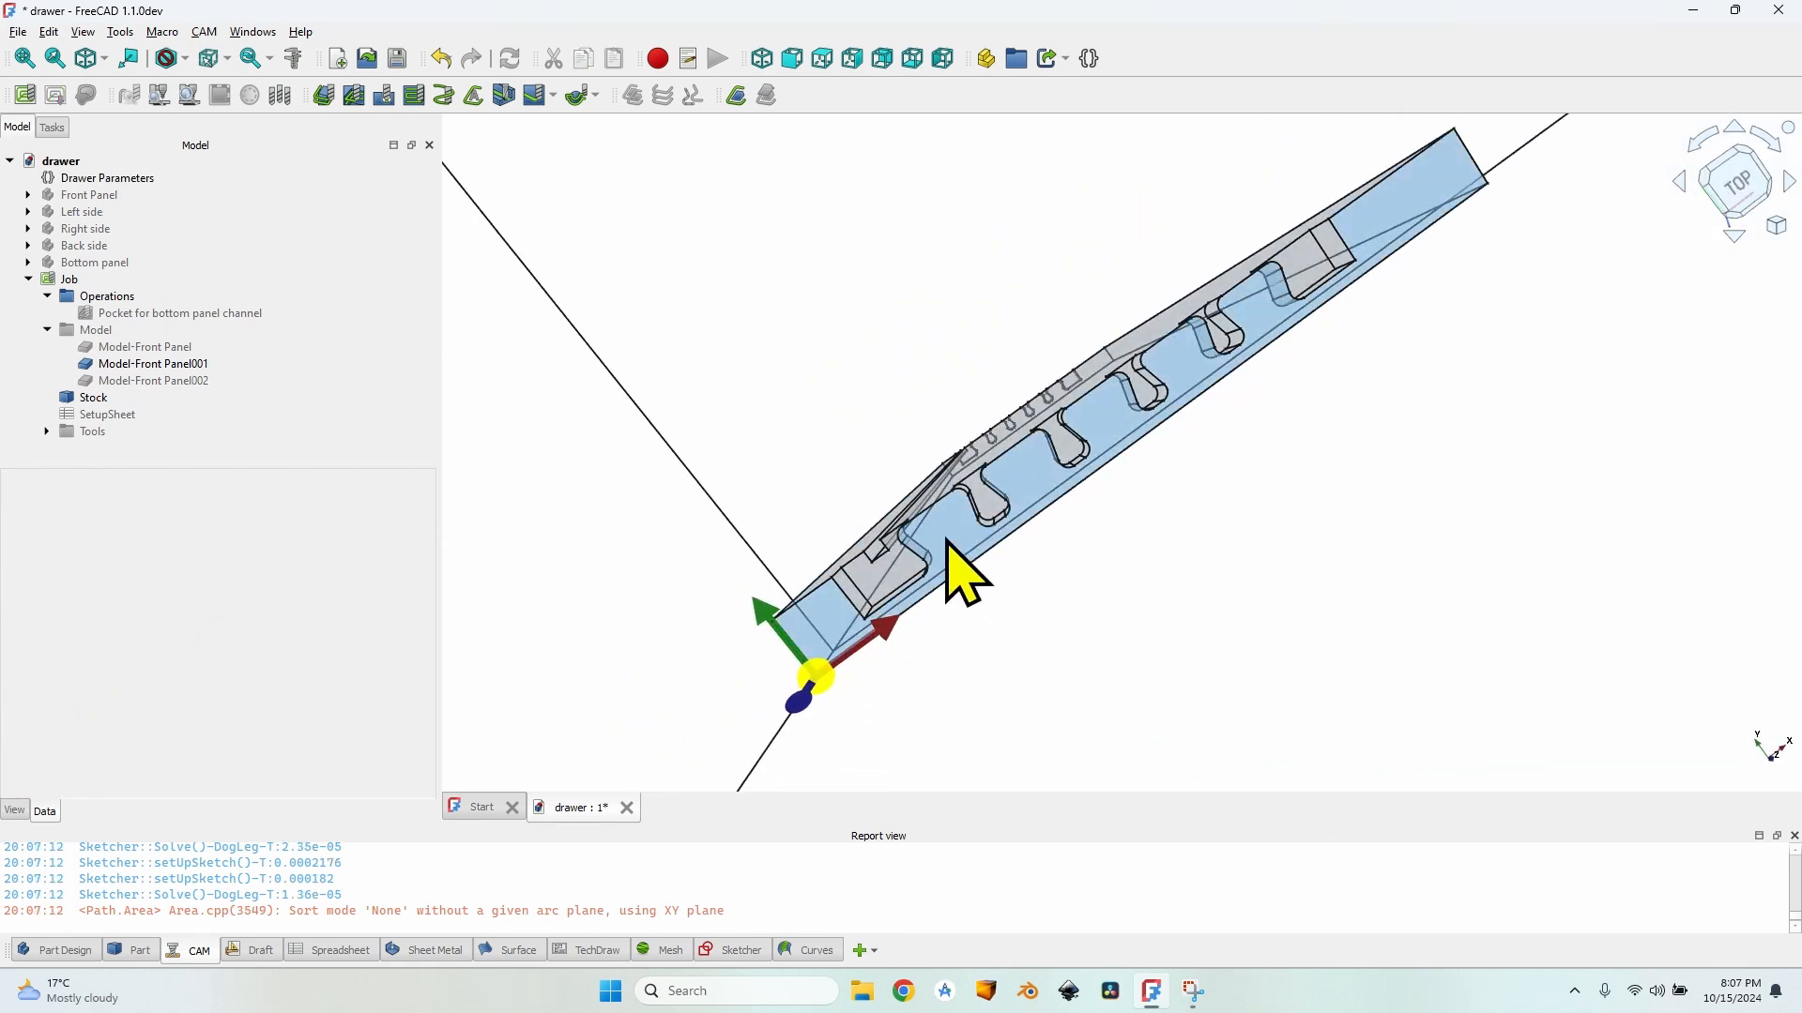
scroll(1163, 374, up, 4)
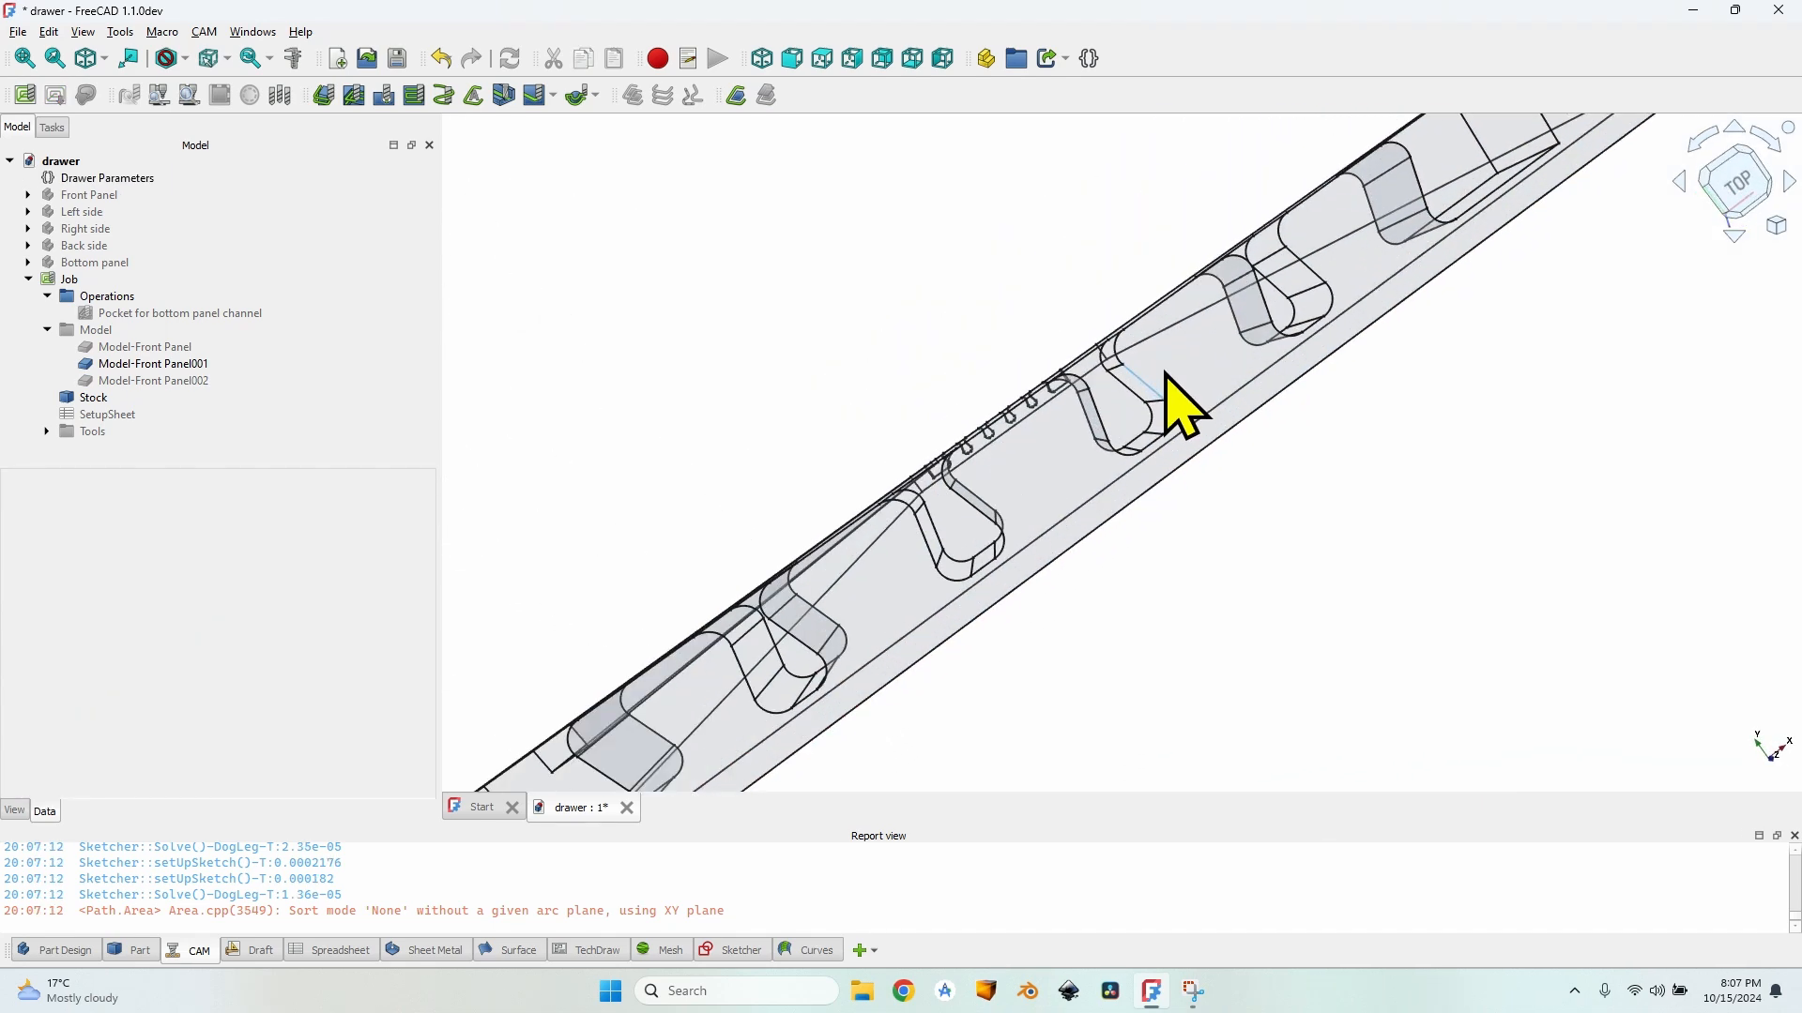
scroll(1022, 547, down, 3)
middle_drag(1022, 547, 1077, 405)
click(266, 386)
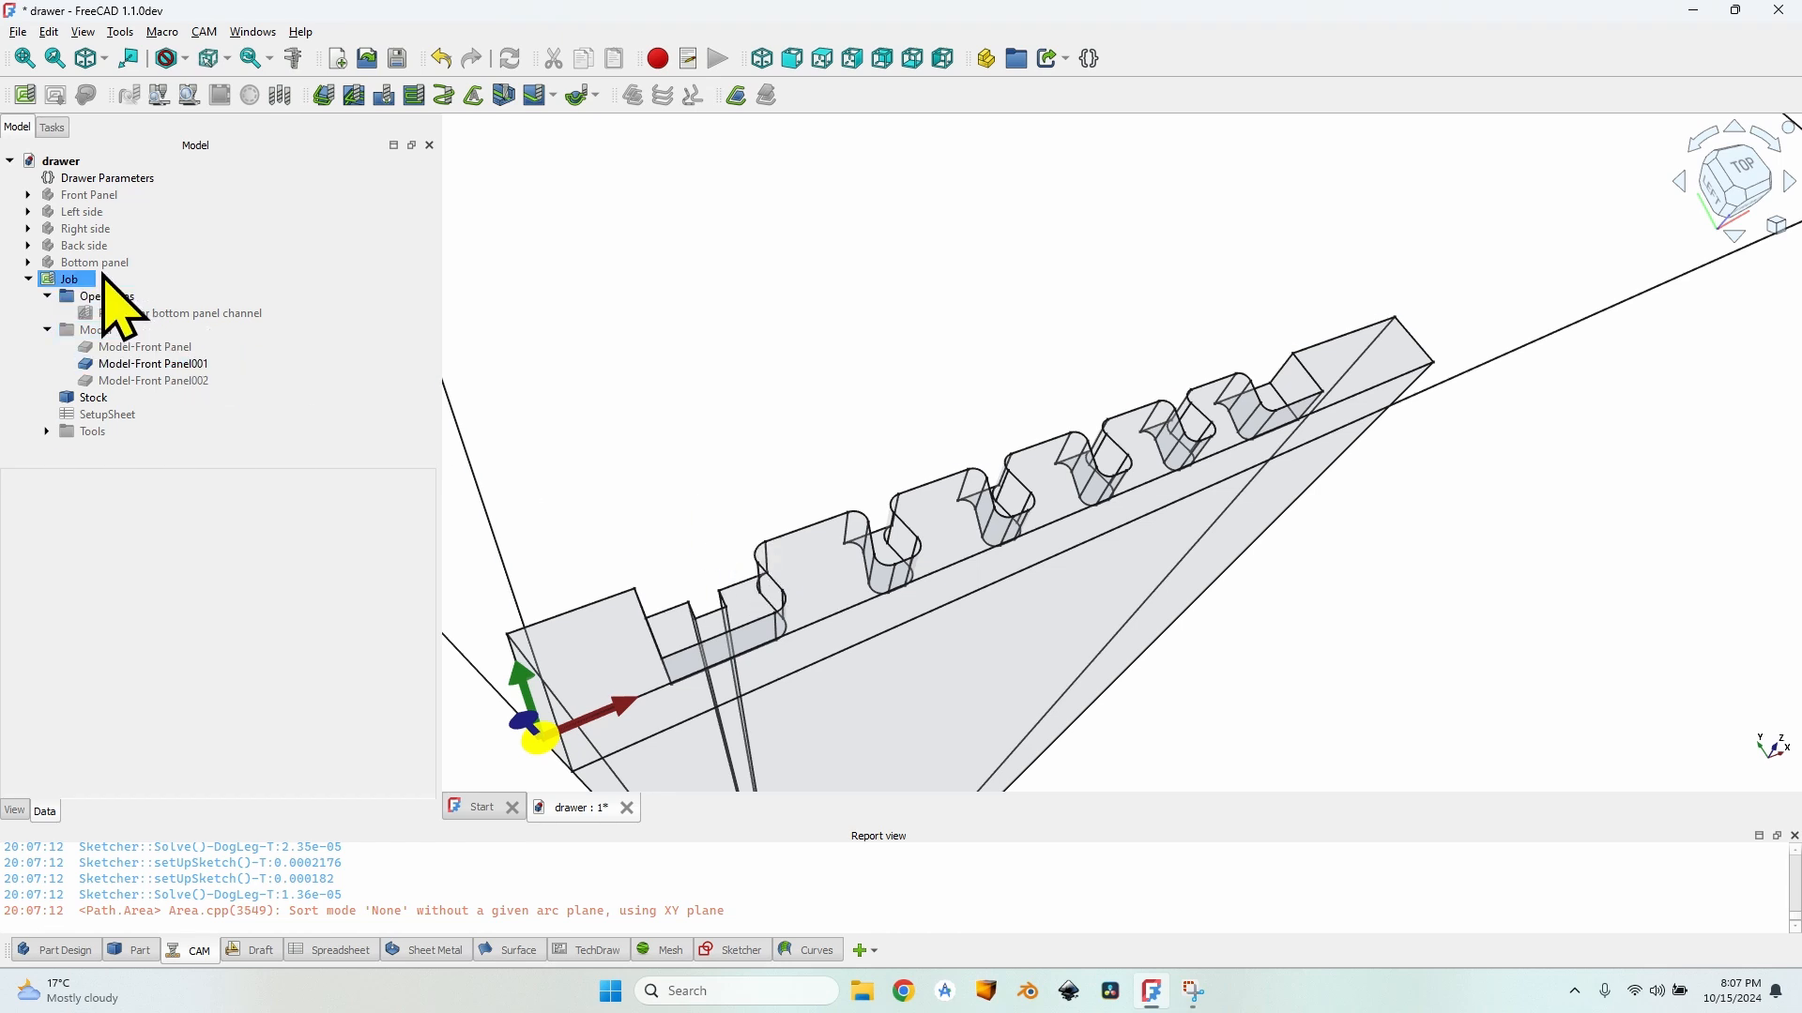
Step: In Sketch004 of the Left side's Pocket, set the 15 mm horizontal length constraint to the expression VarSet.WallThickness - 0.01 mm and close the sketch
click(29, 213)
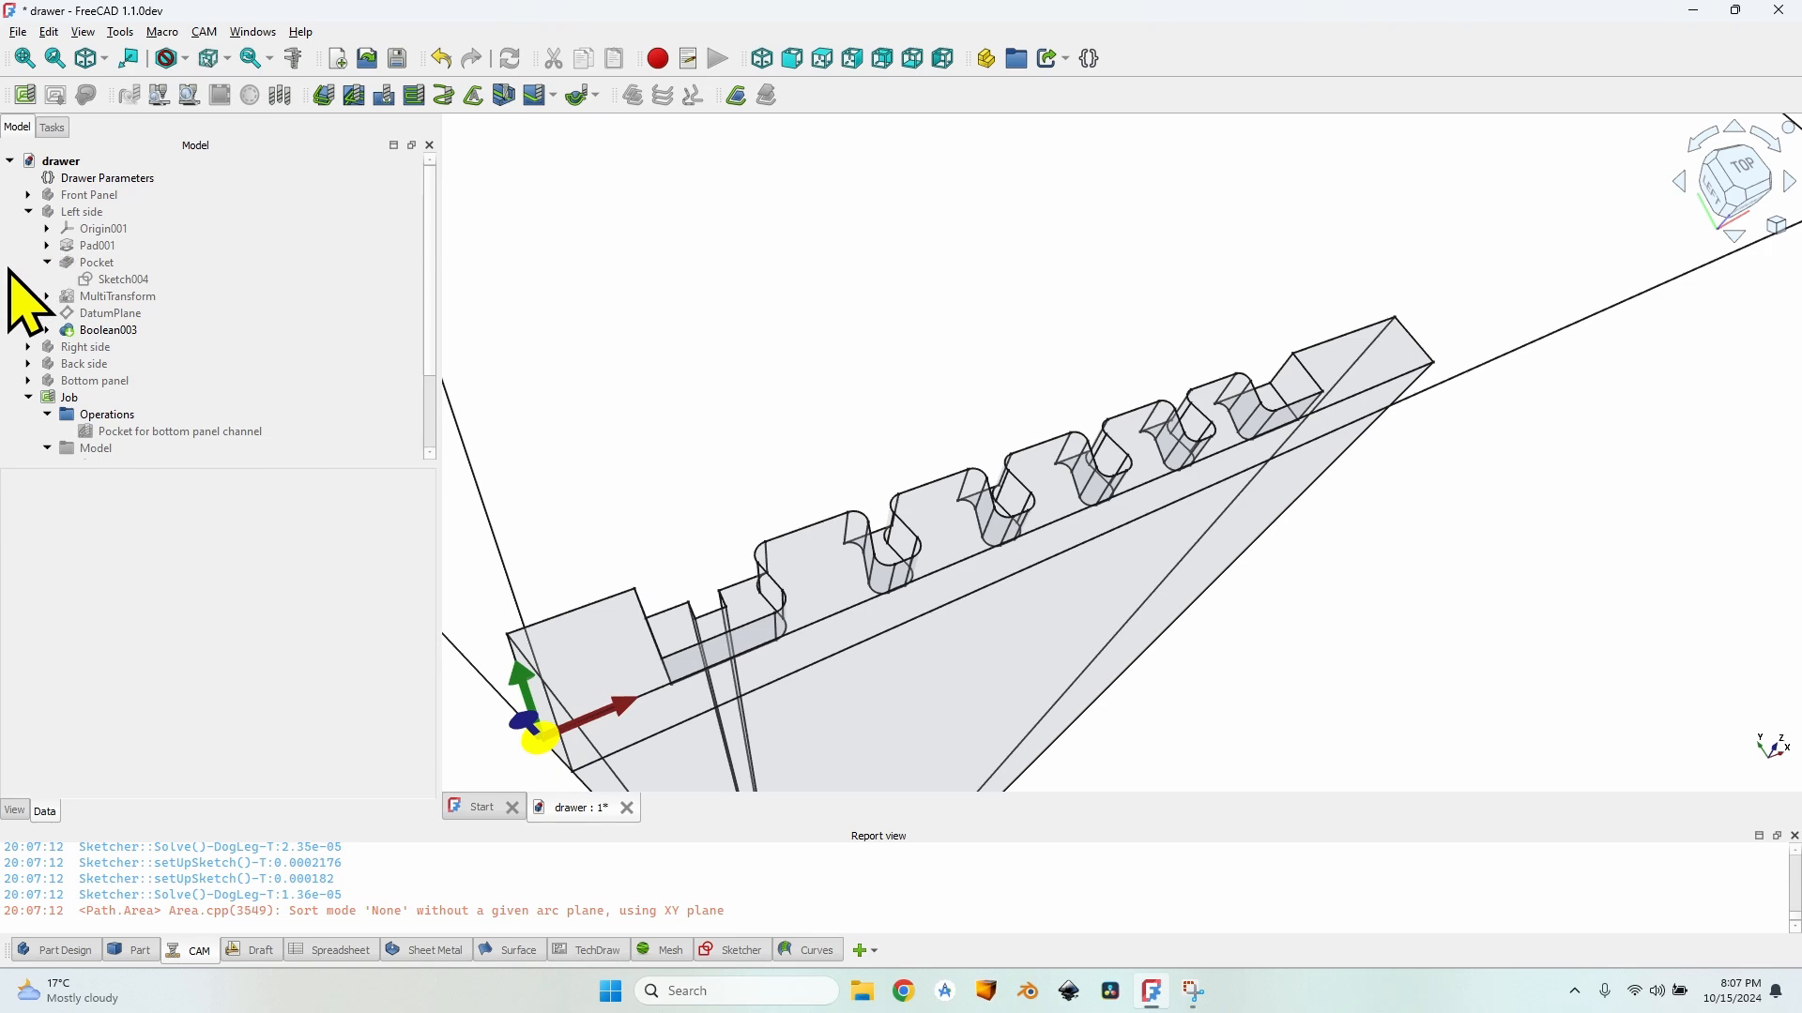
click(122, 279)
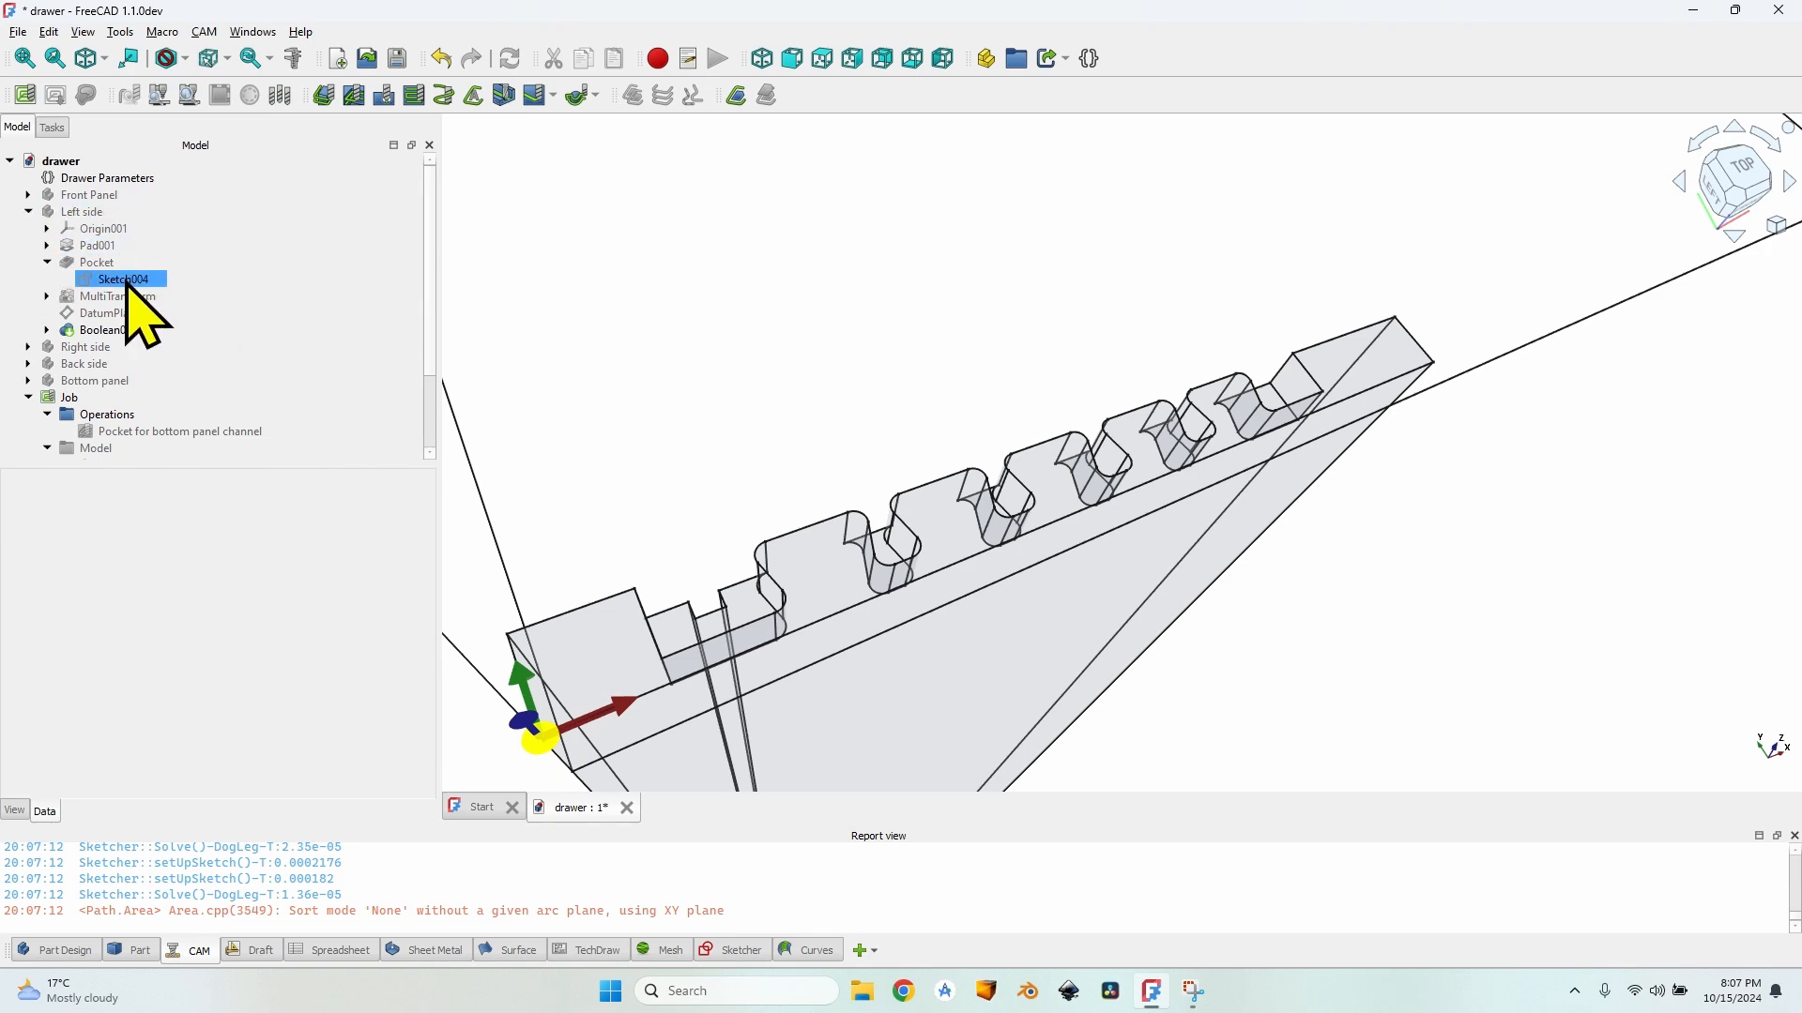
double_click(129, 281)
double_click(1155, 525)
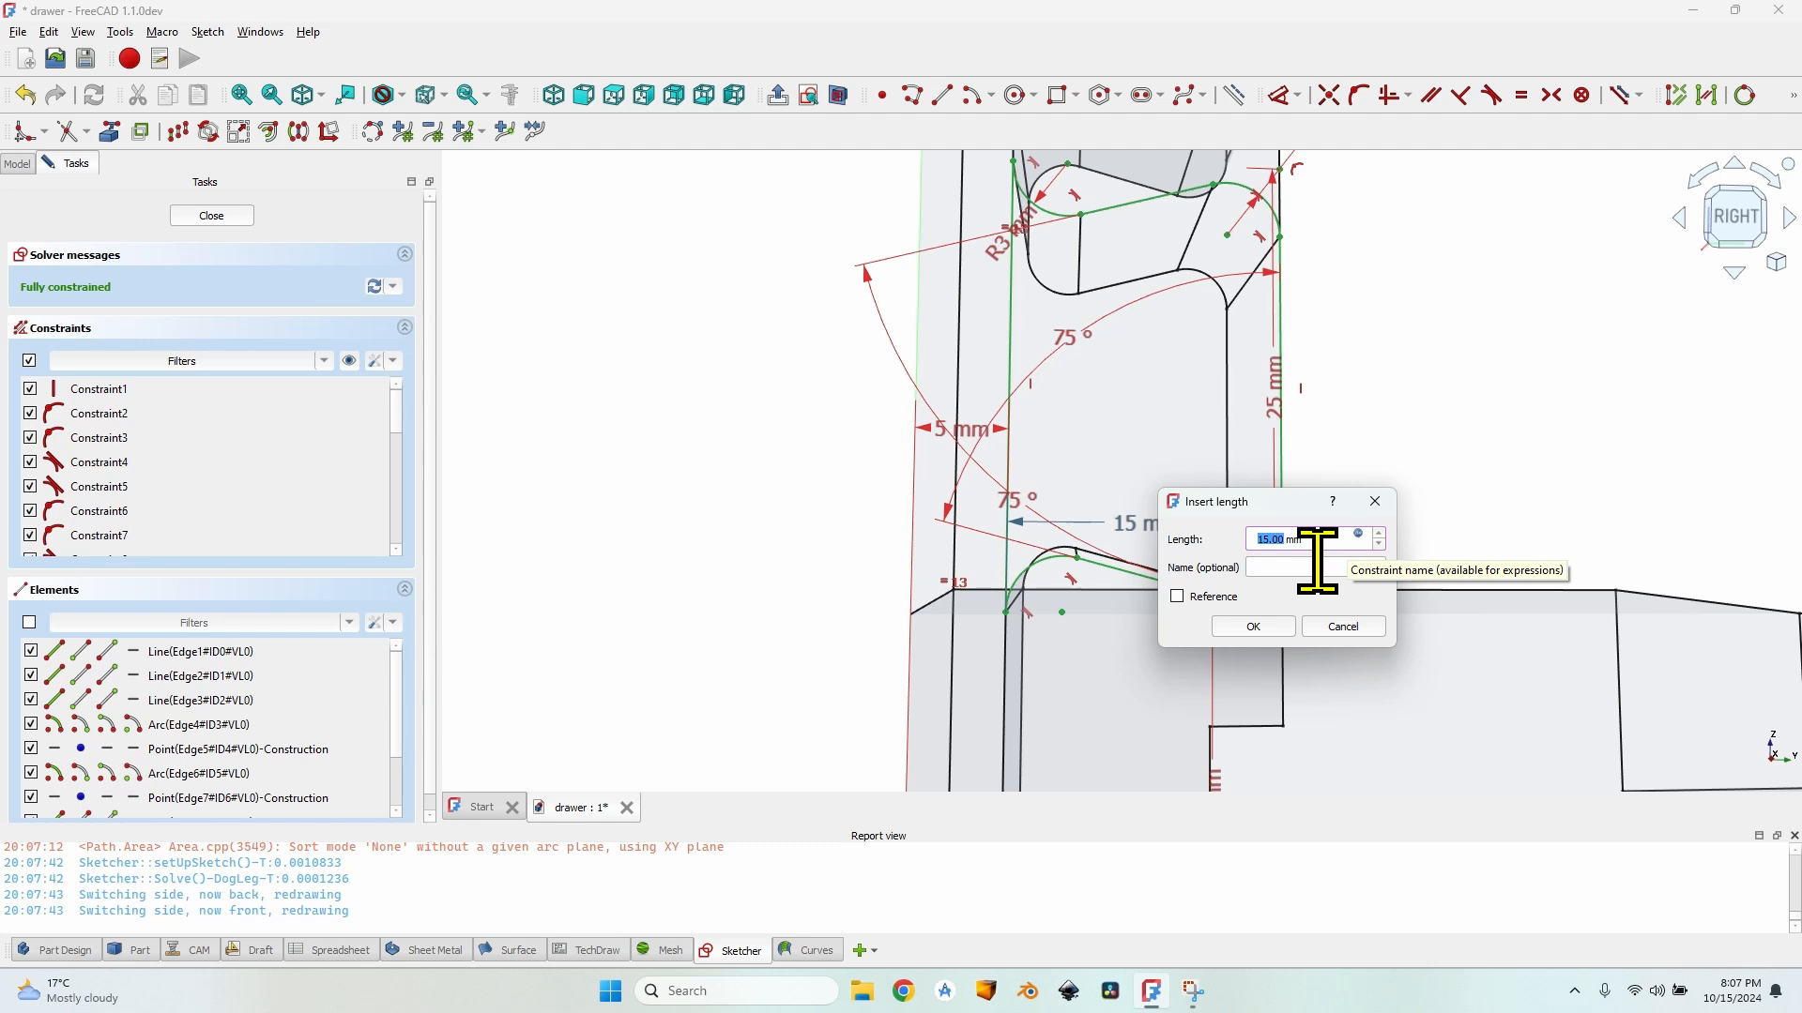
key(equal)
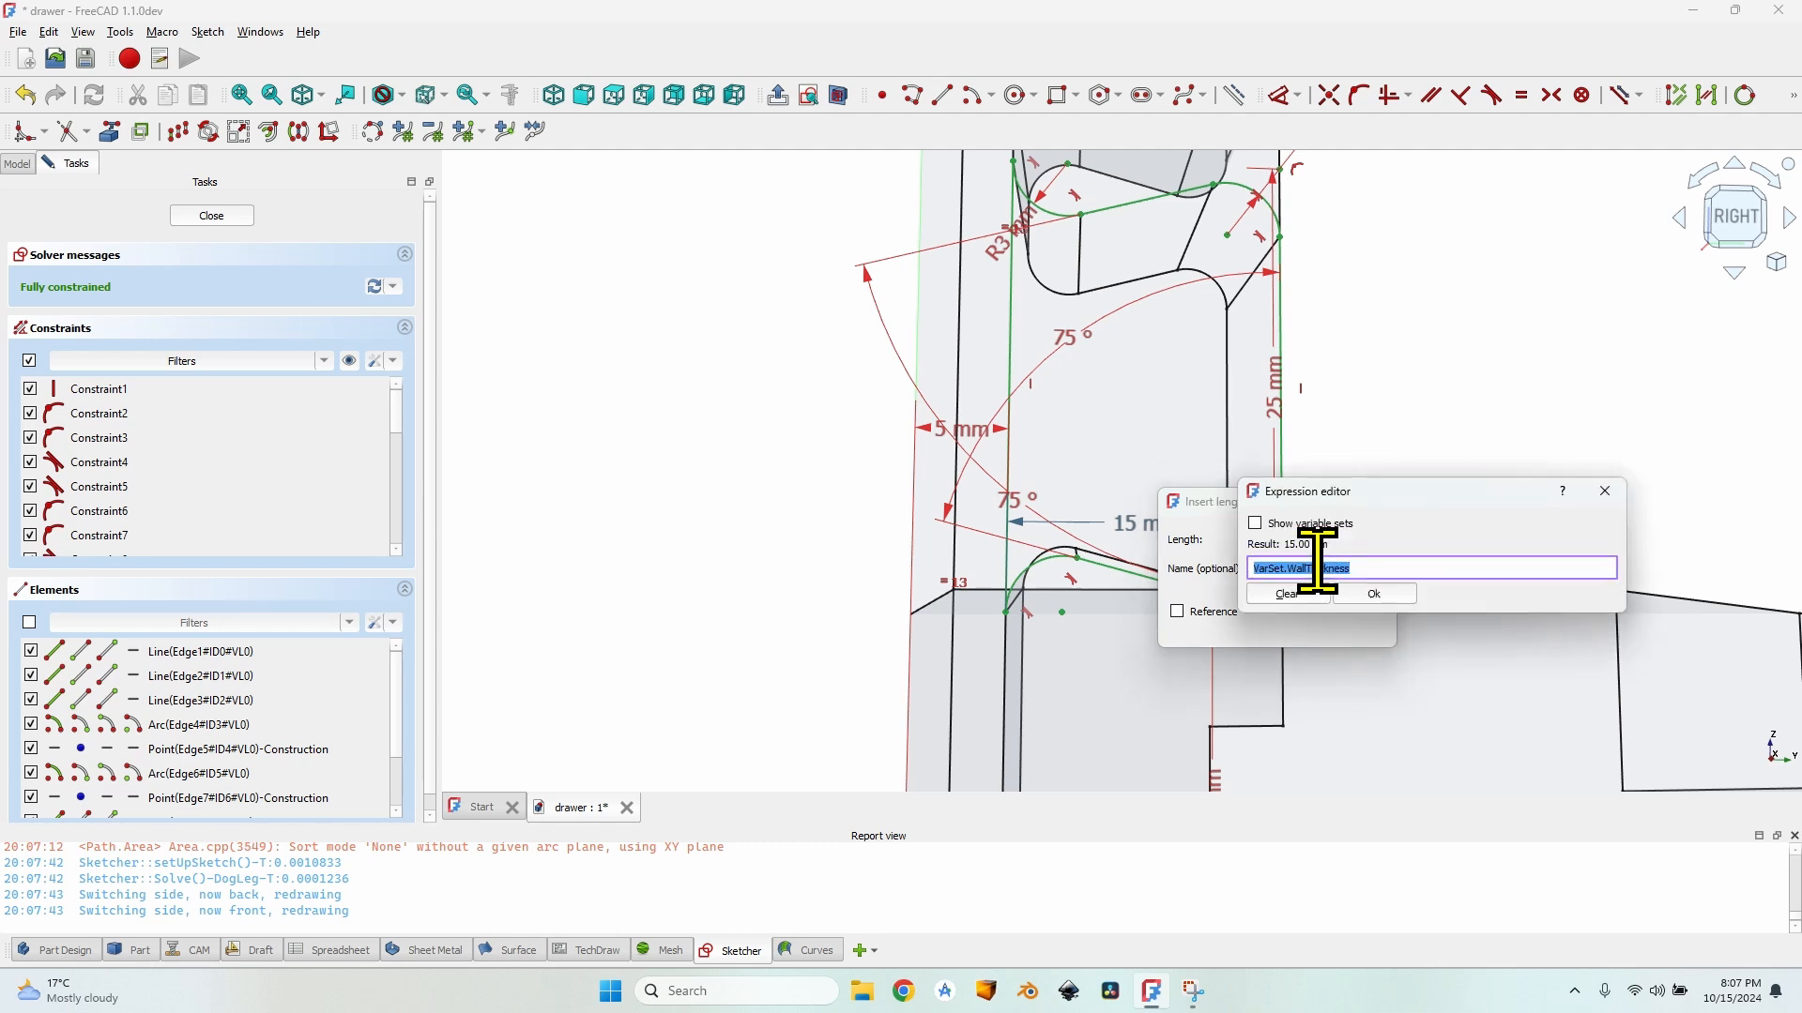
text(- 0.0)
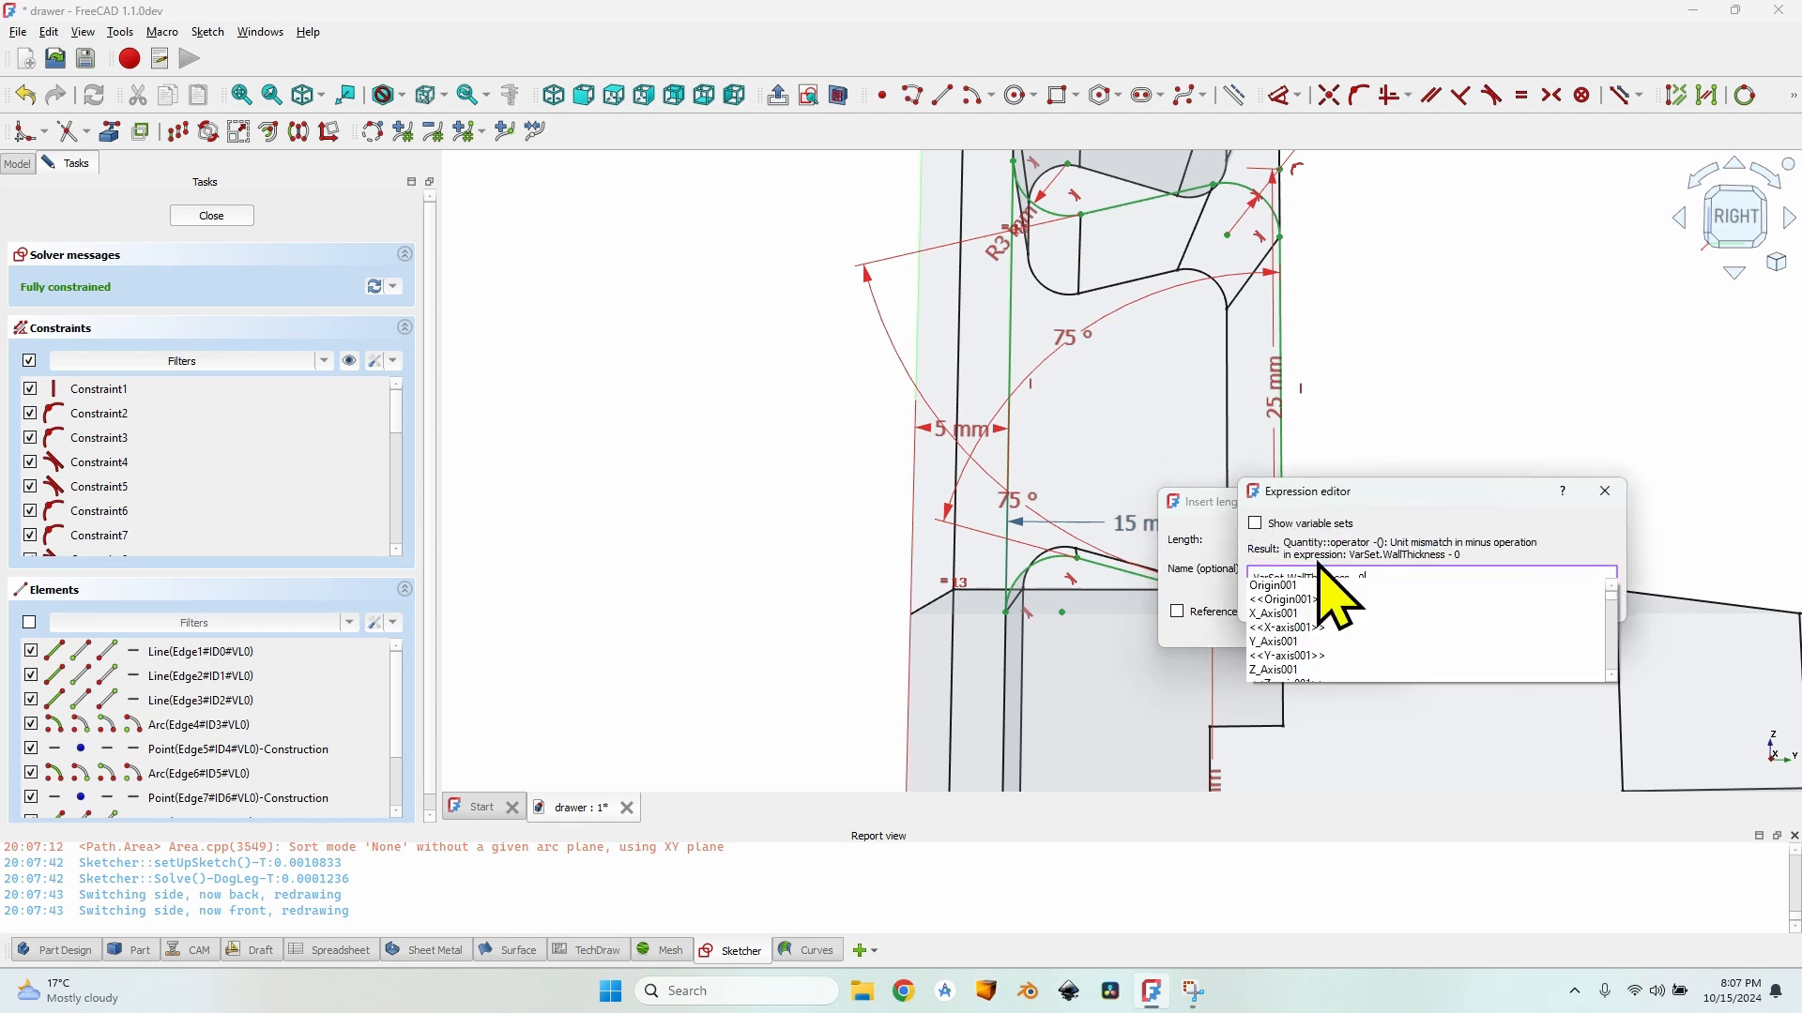
text(1 mm)
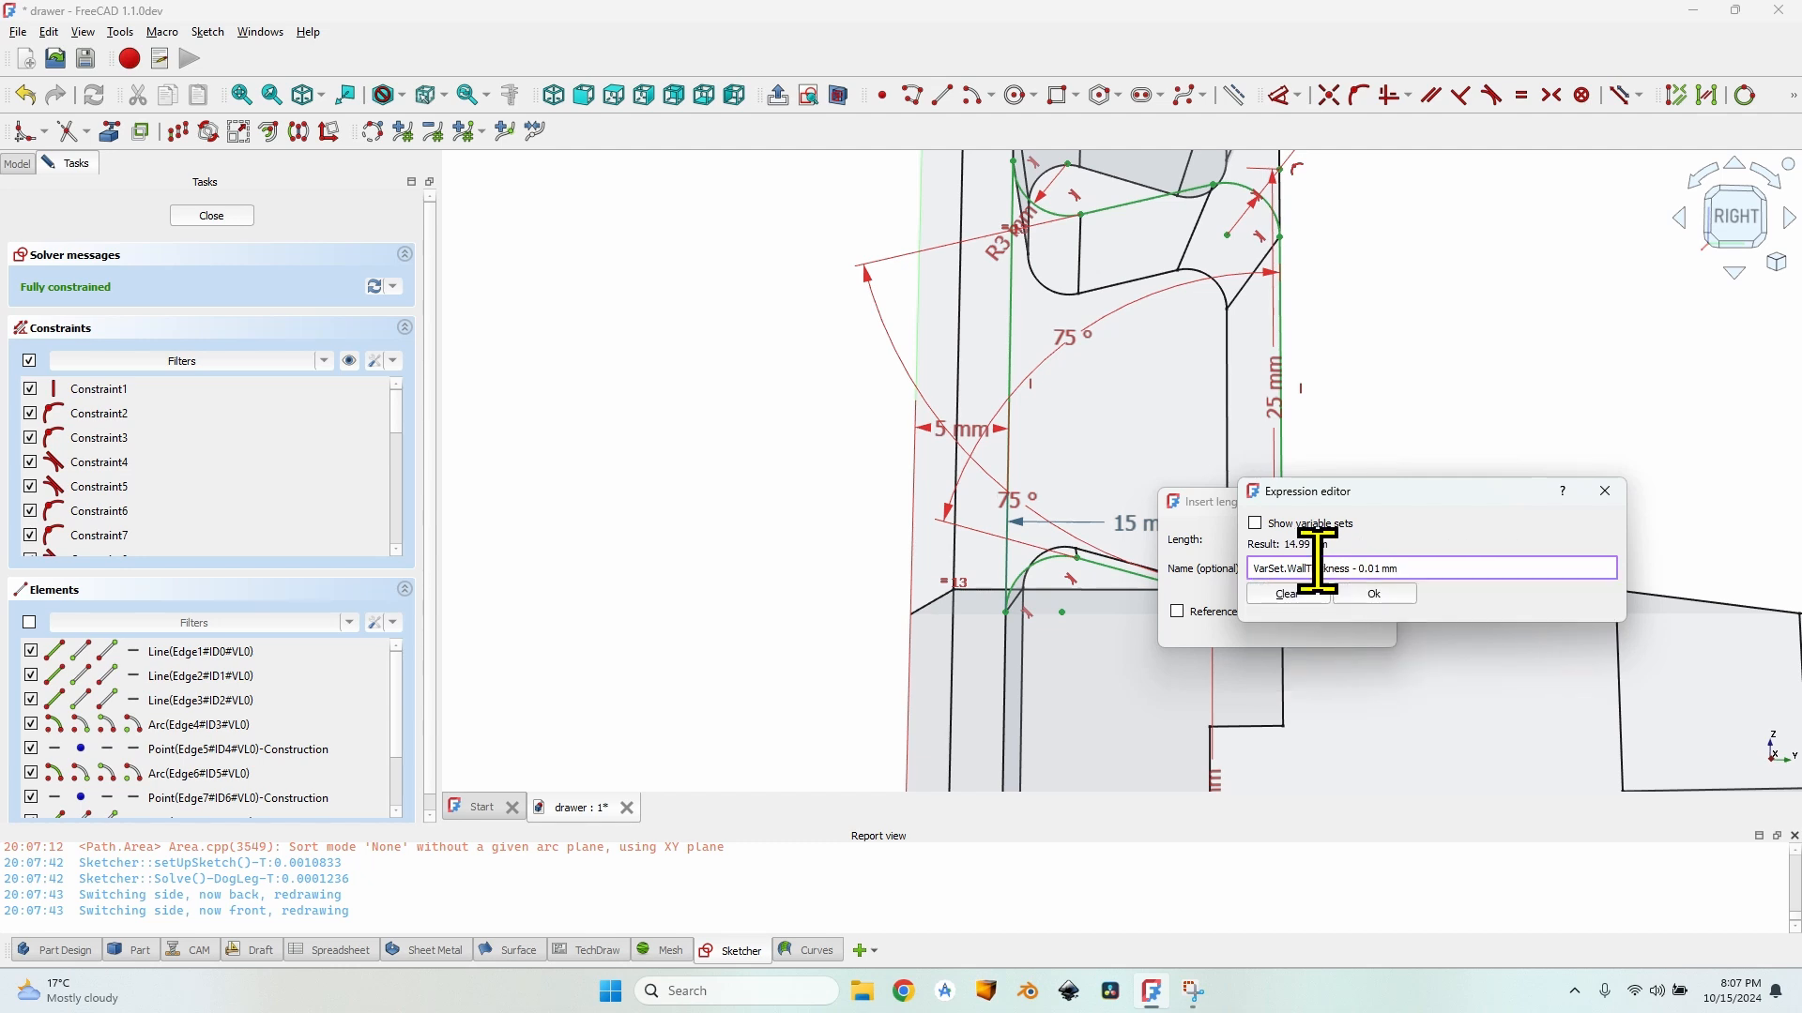
key(Return)
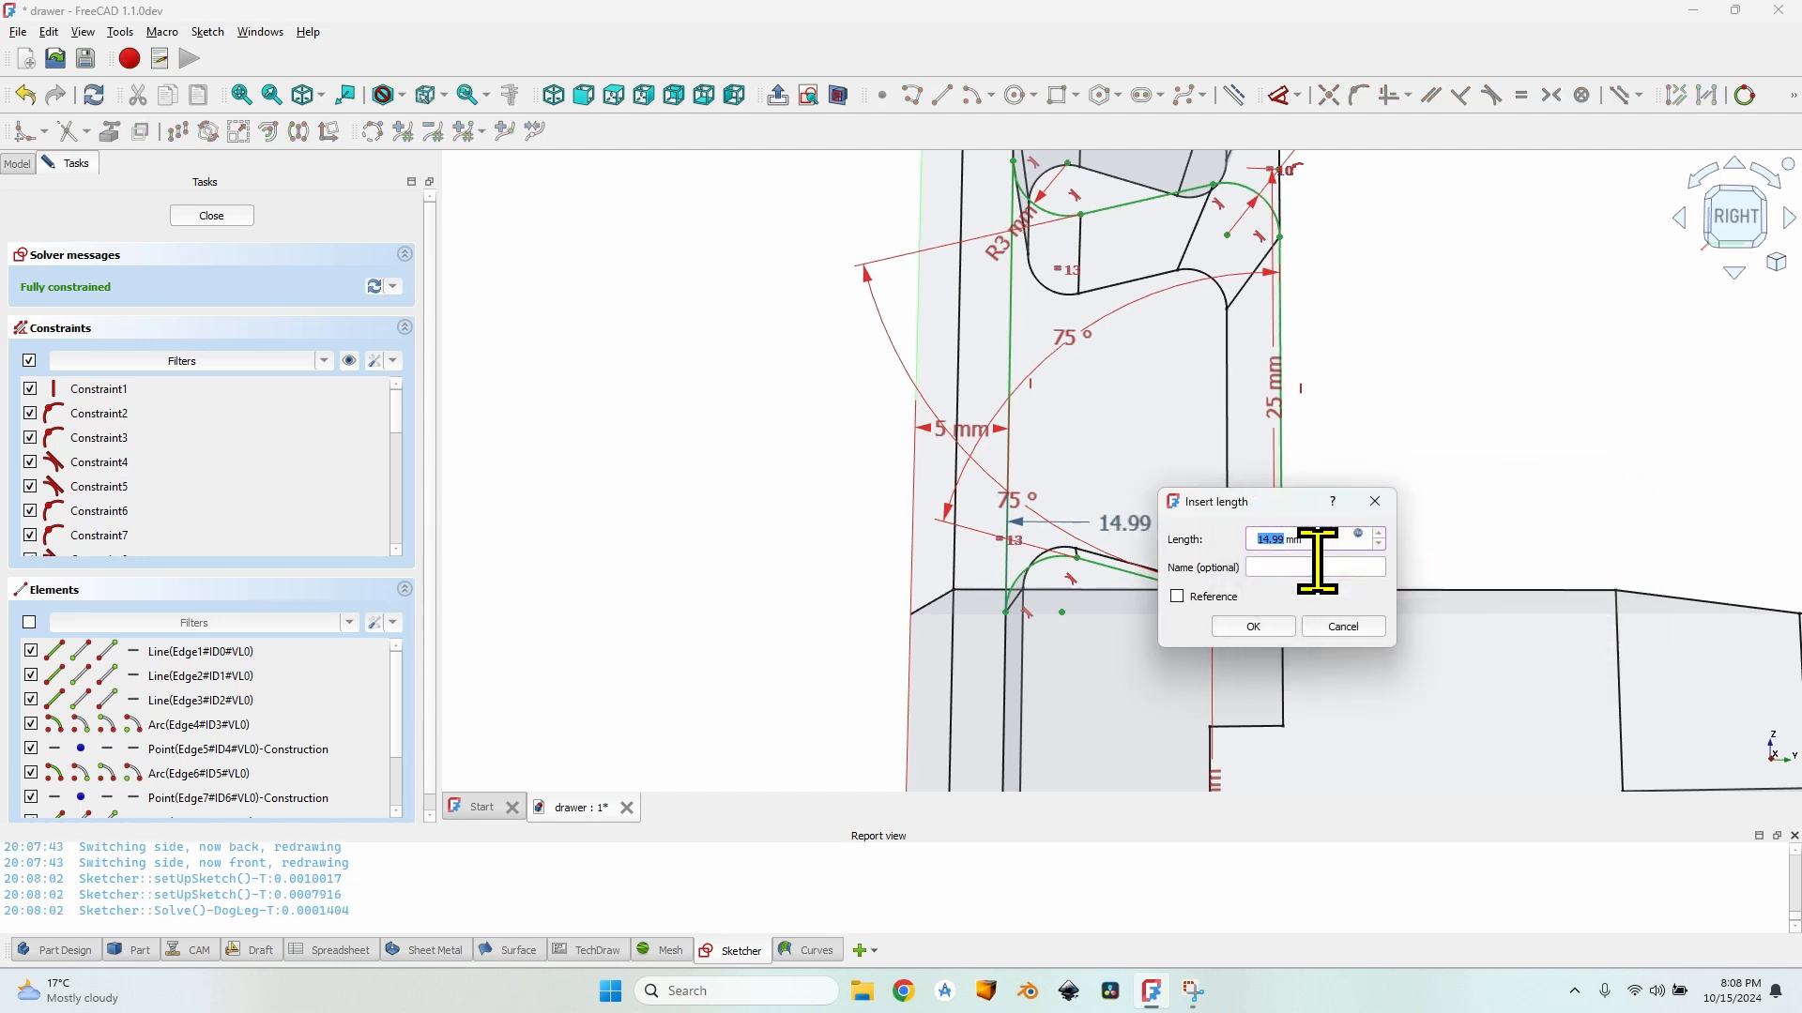
key(Return)
click(193, 217)
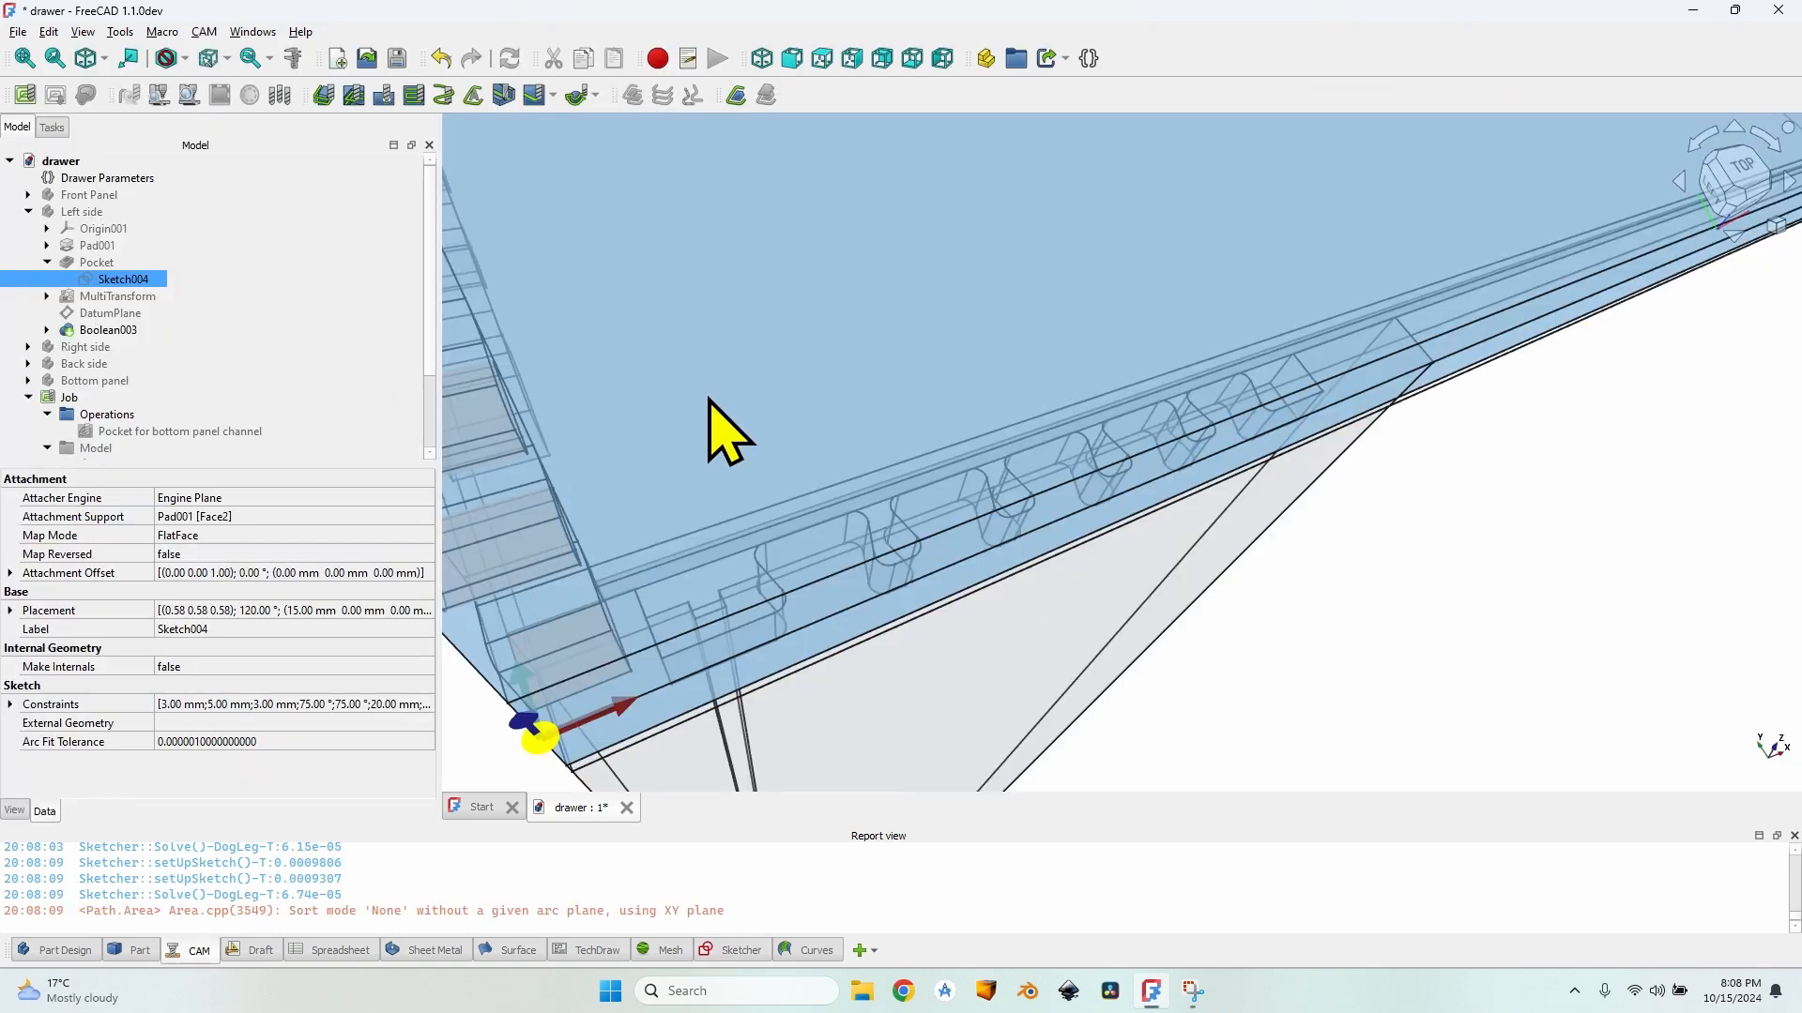
Step: Hide Model-Front Panel002 in the job's model group
scroll(225, 366, down, 2)
click(176, 399)
key(space)
scroll(737, 539, down, 5)
middle_drag(873, 591, 998, 644)
scroll(945, 664, up, 5)
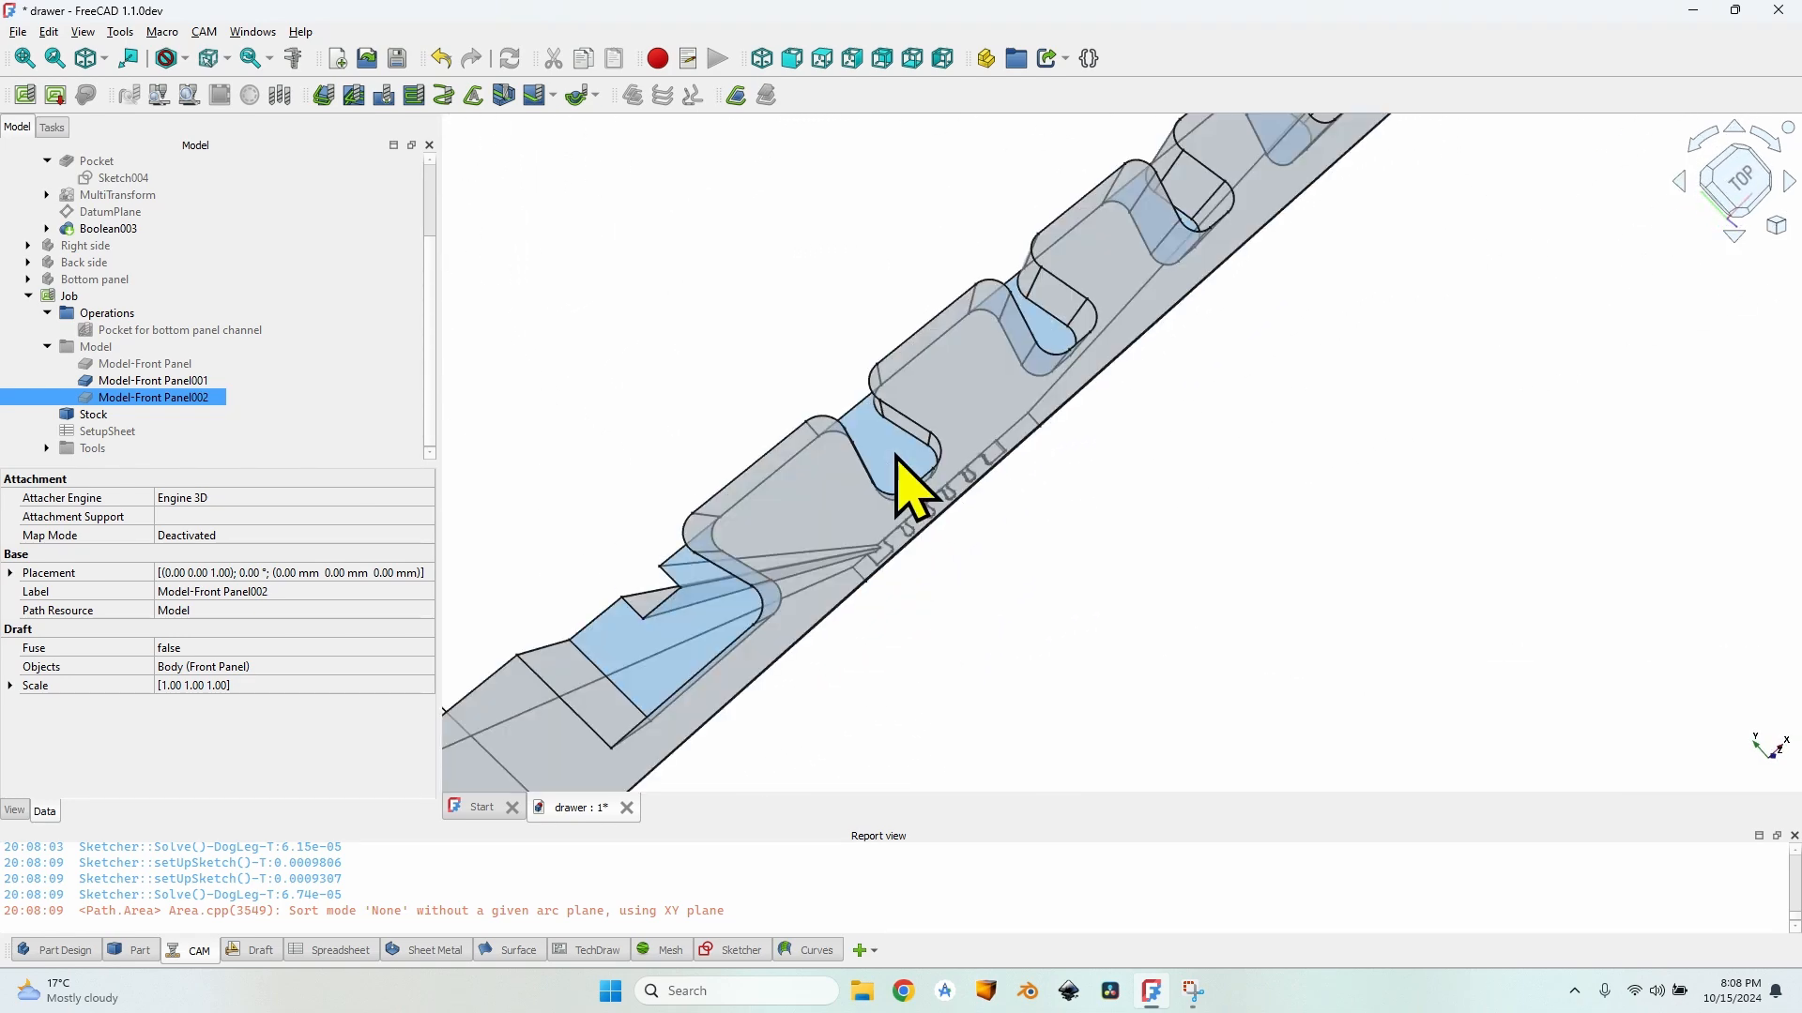
Step: Examine the thin strip between the dovetail sockets and the inner face of the front panel model up close
scroll(691, 636, down, 3)
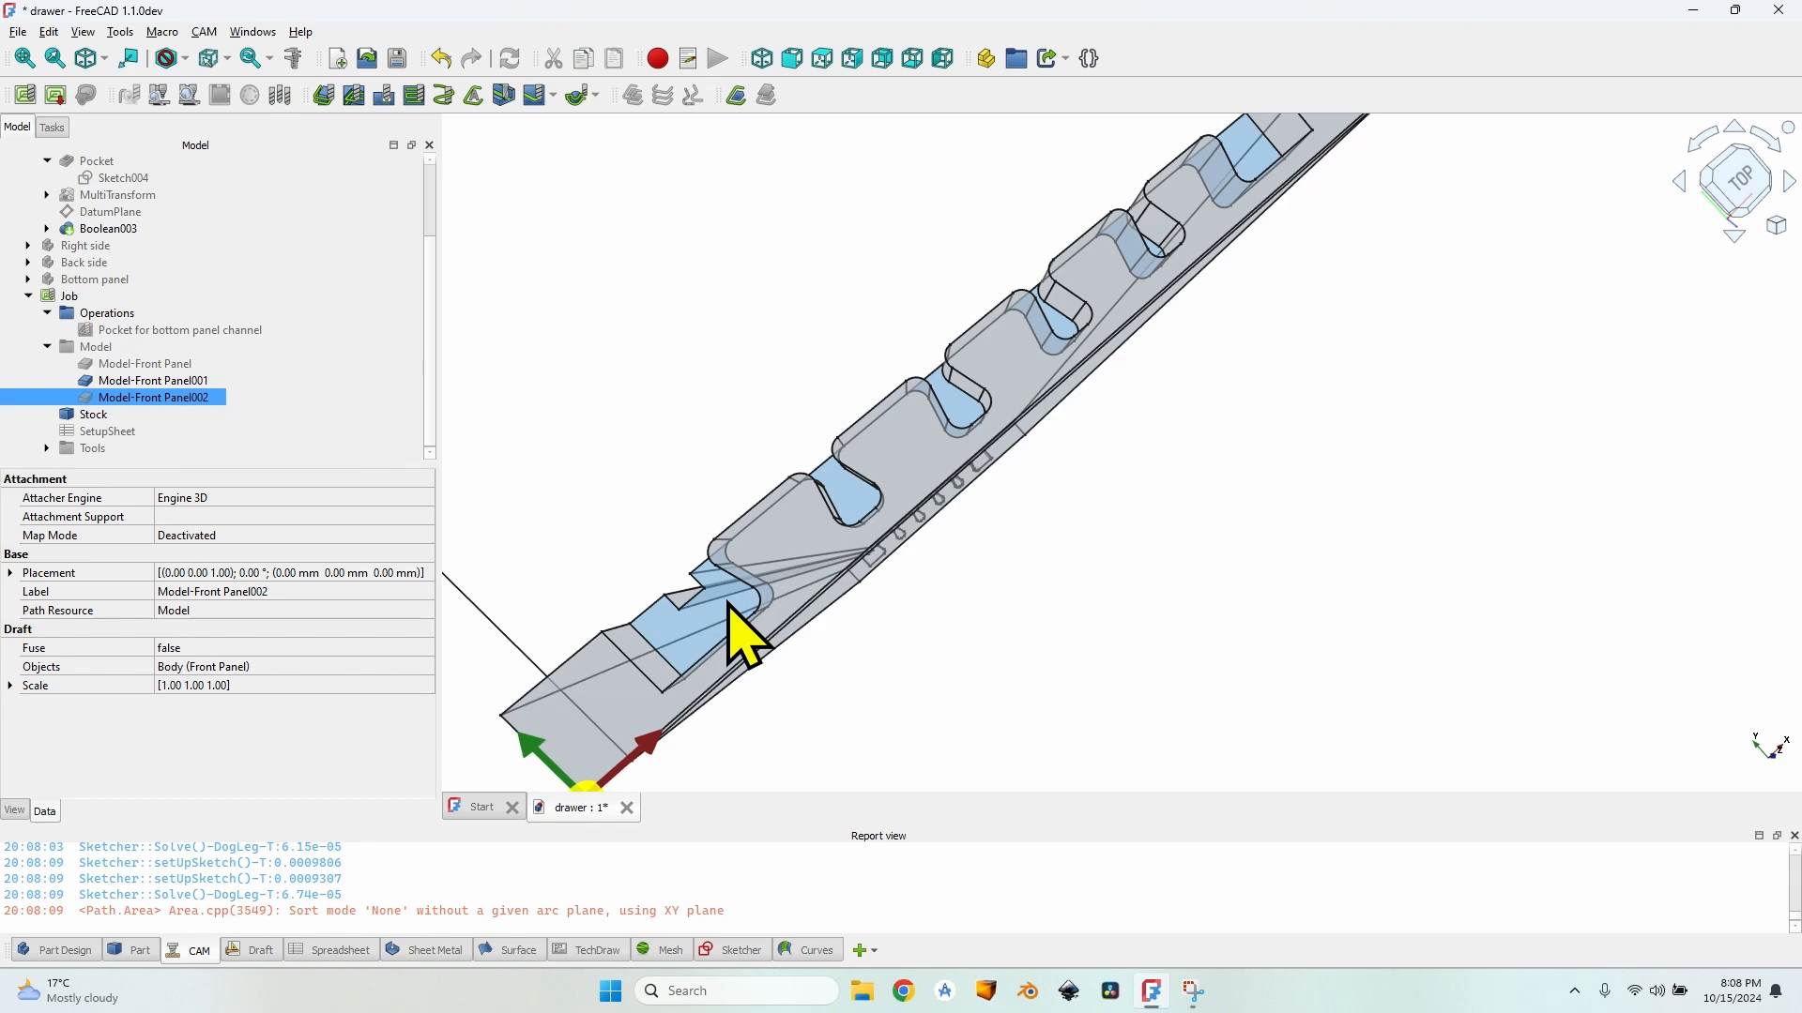
middle_drag(779, 392, 844, 407)
scroll(832, 446, up, 5)
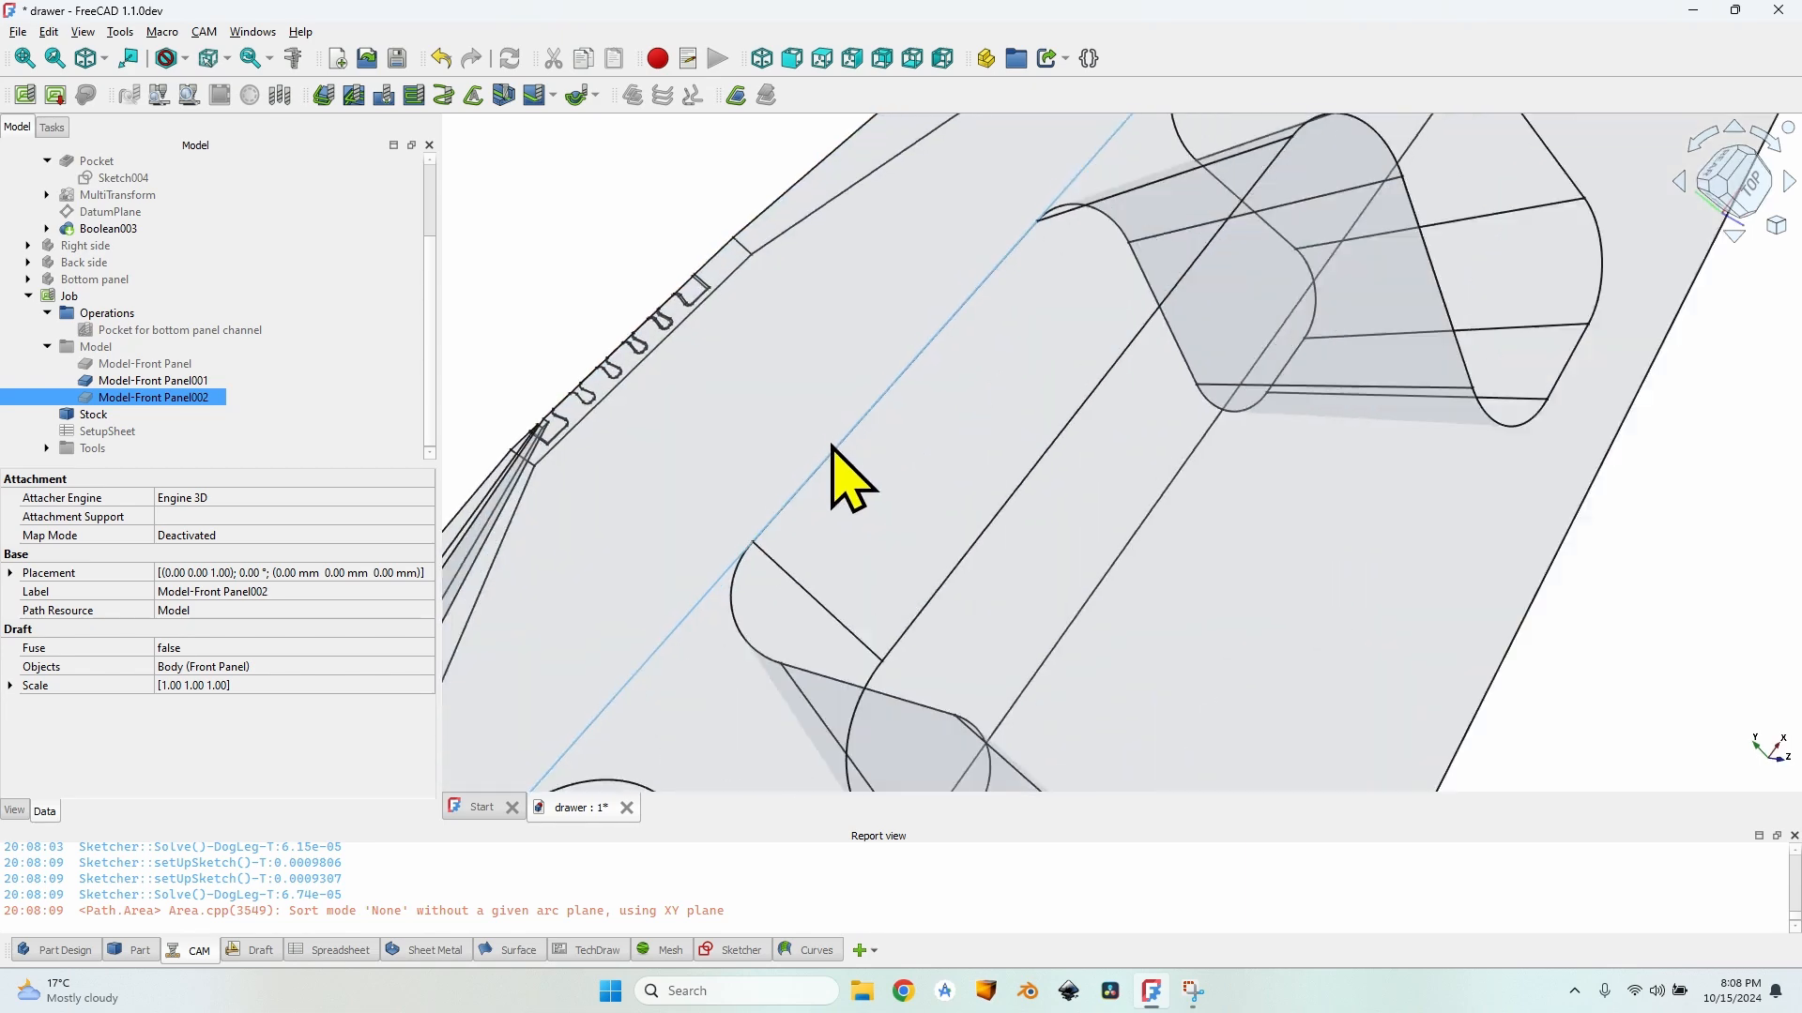
middle_drag(748, 567, 657, 572)
scroll(929, 353, down, 4)
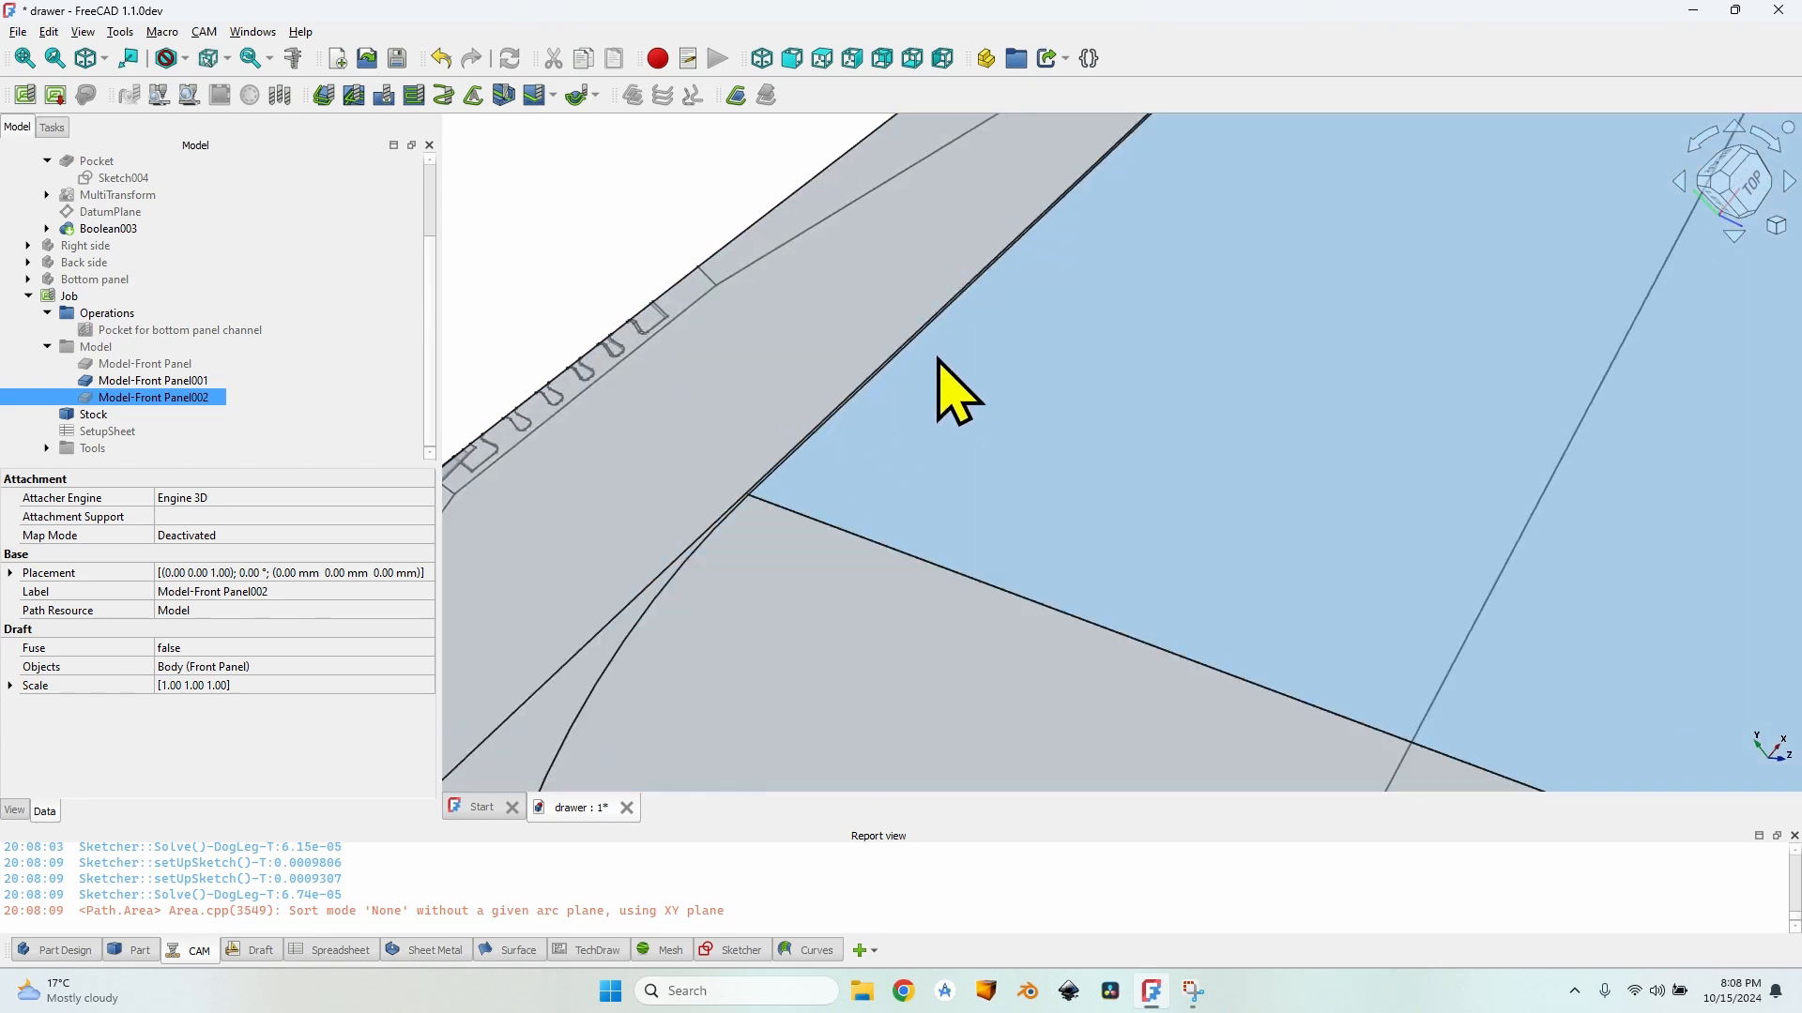
middle_drag(1097, 315, 973, 406)
scroll(973, 430, down, 5)
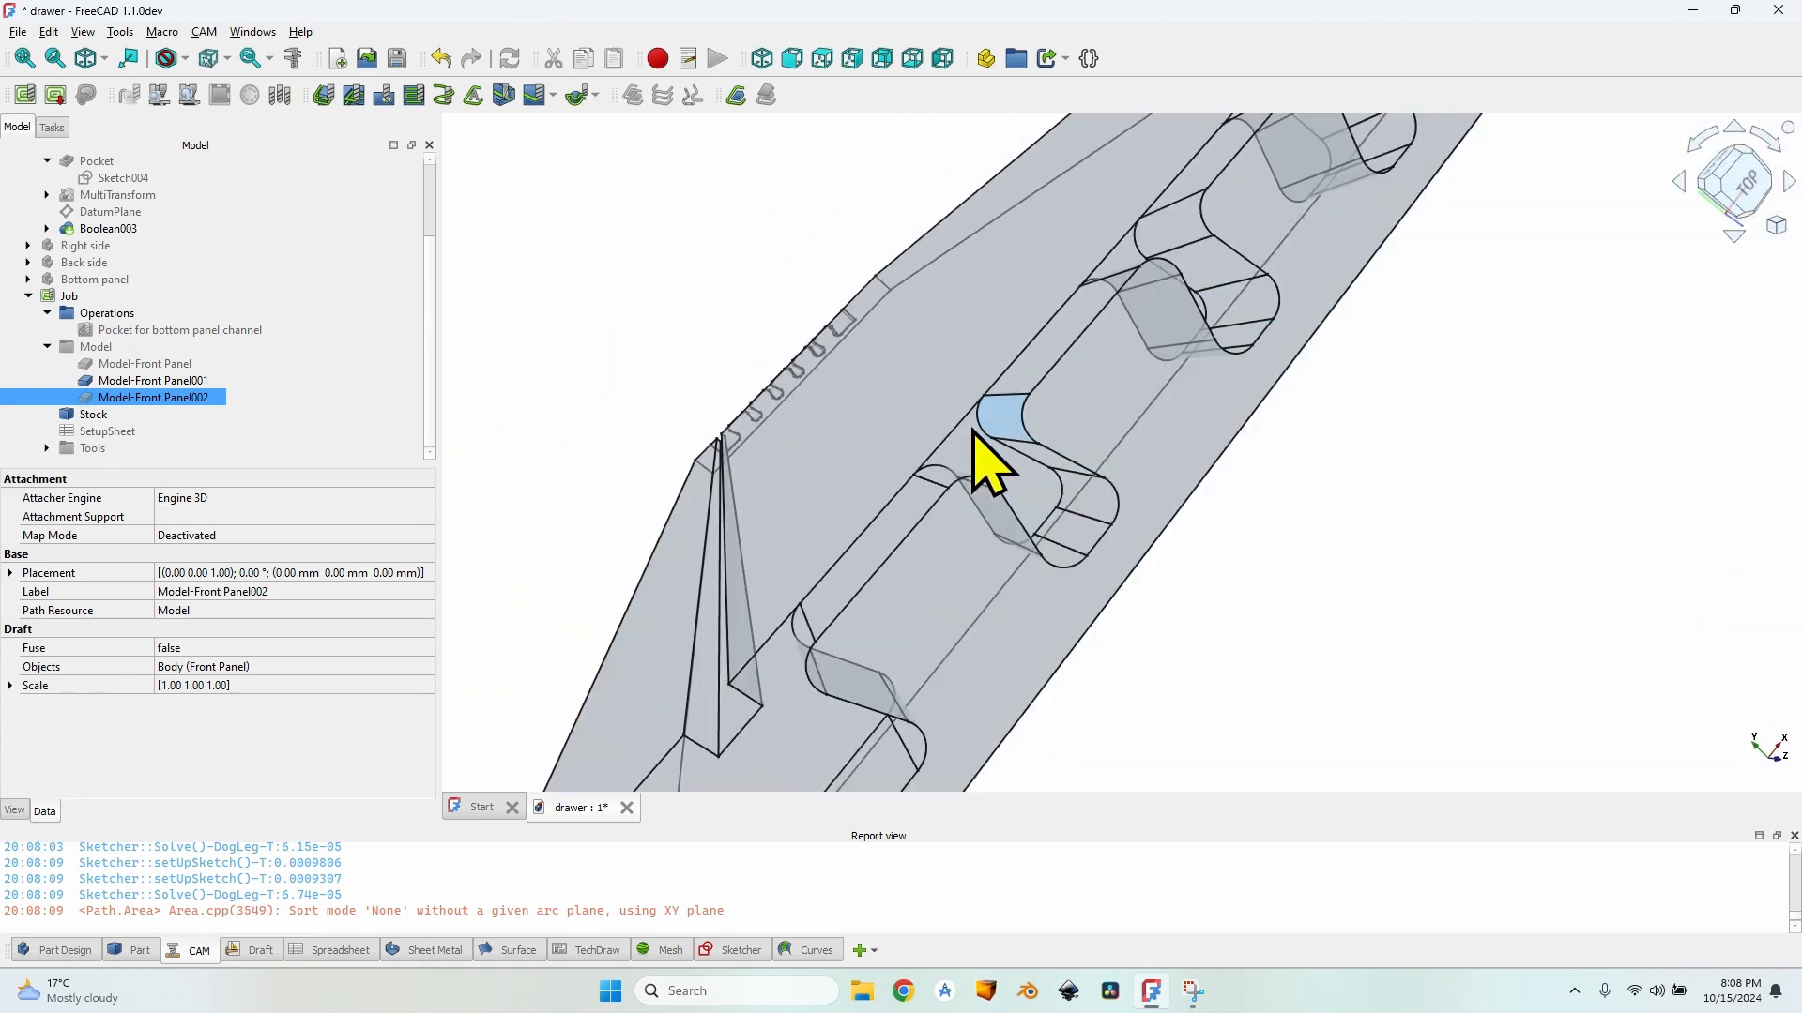
scroll(1120, 437, down, 3)
middle_drag(1126, 460, 1005, 535)
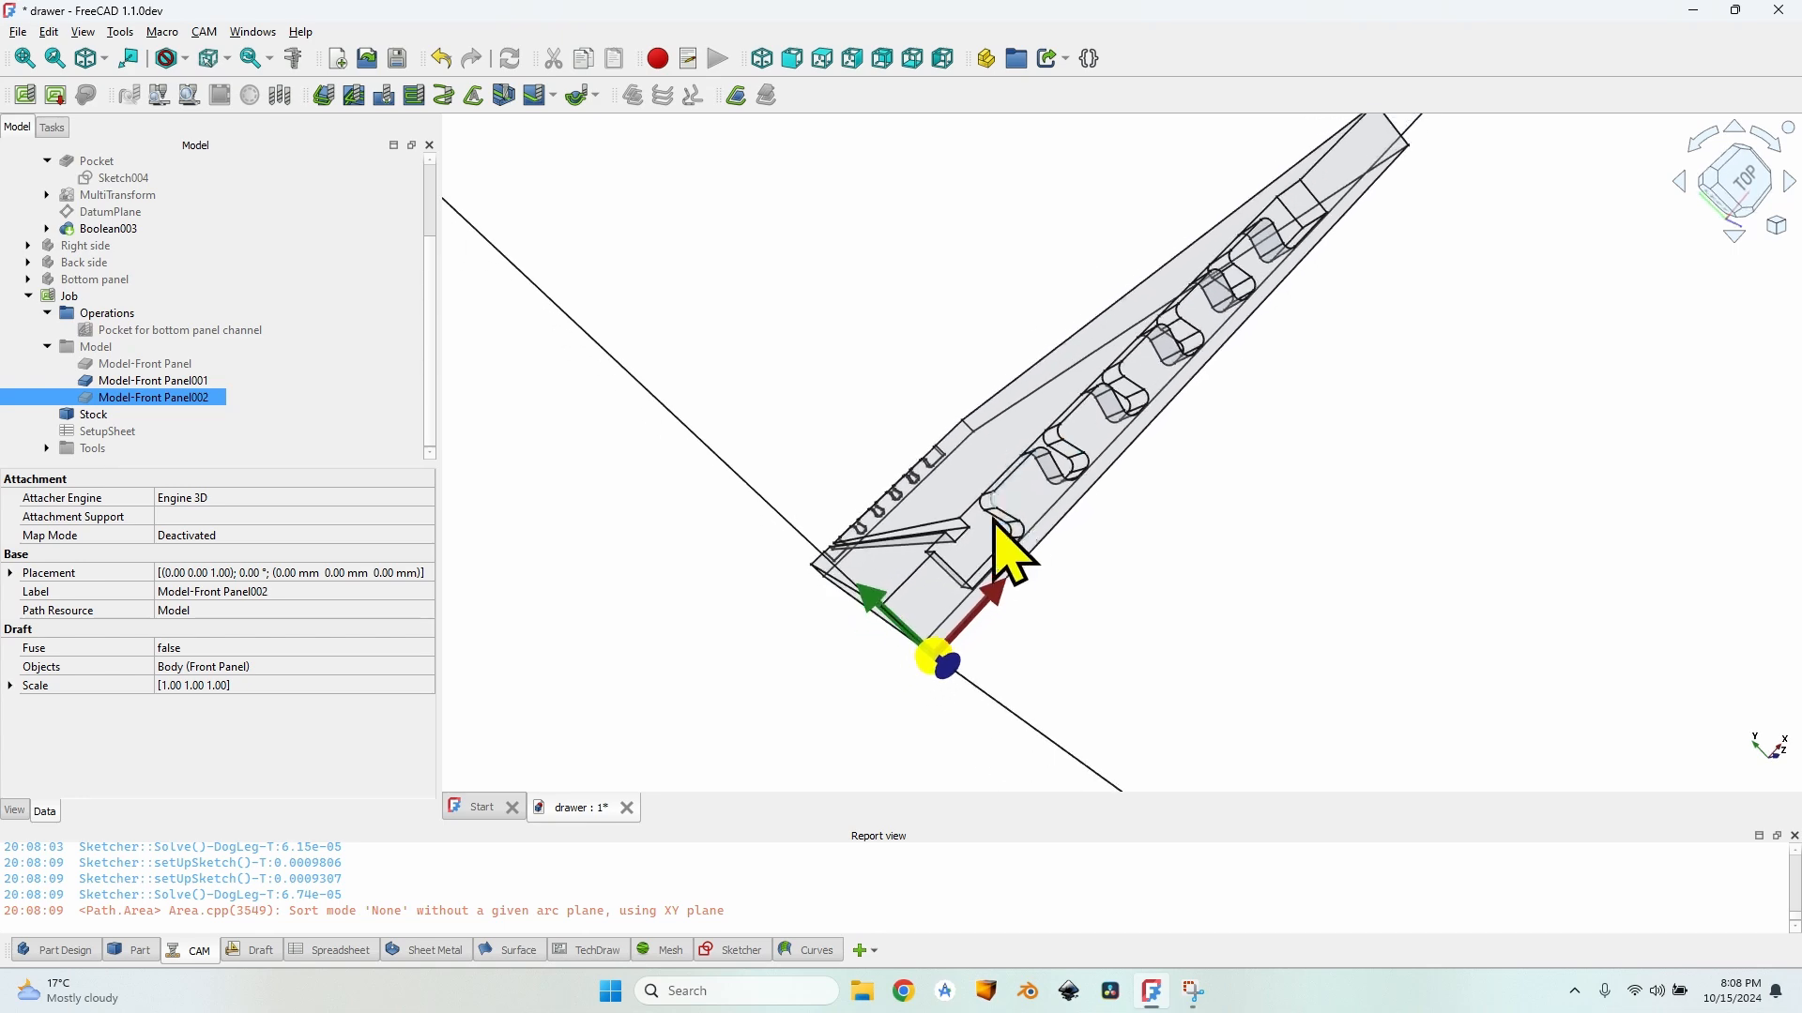
click(1005, 554)
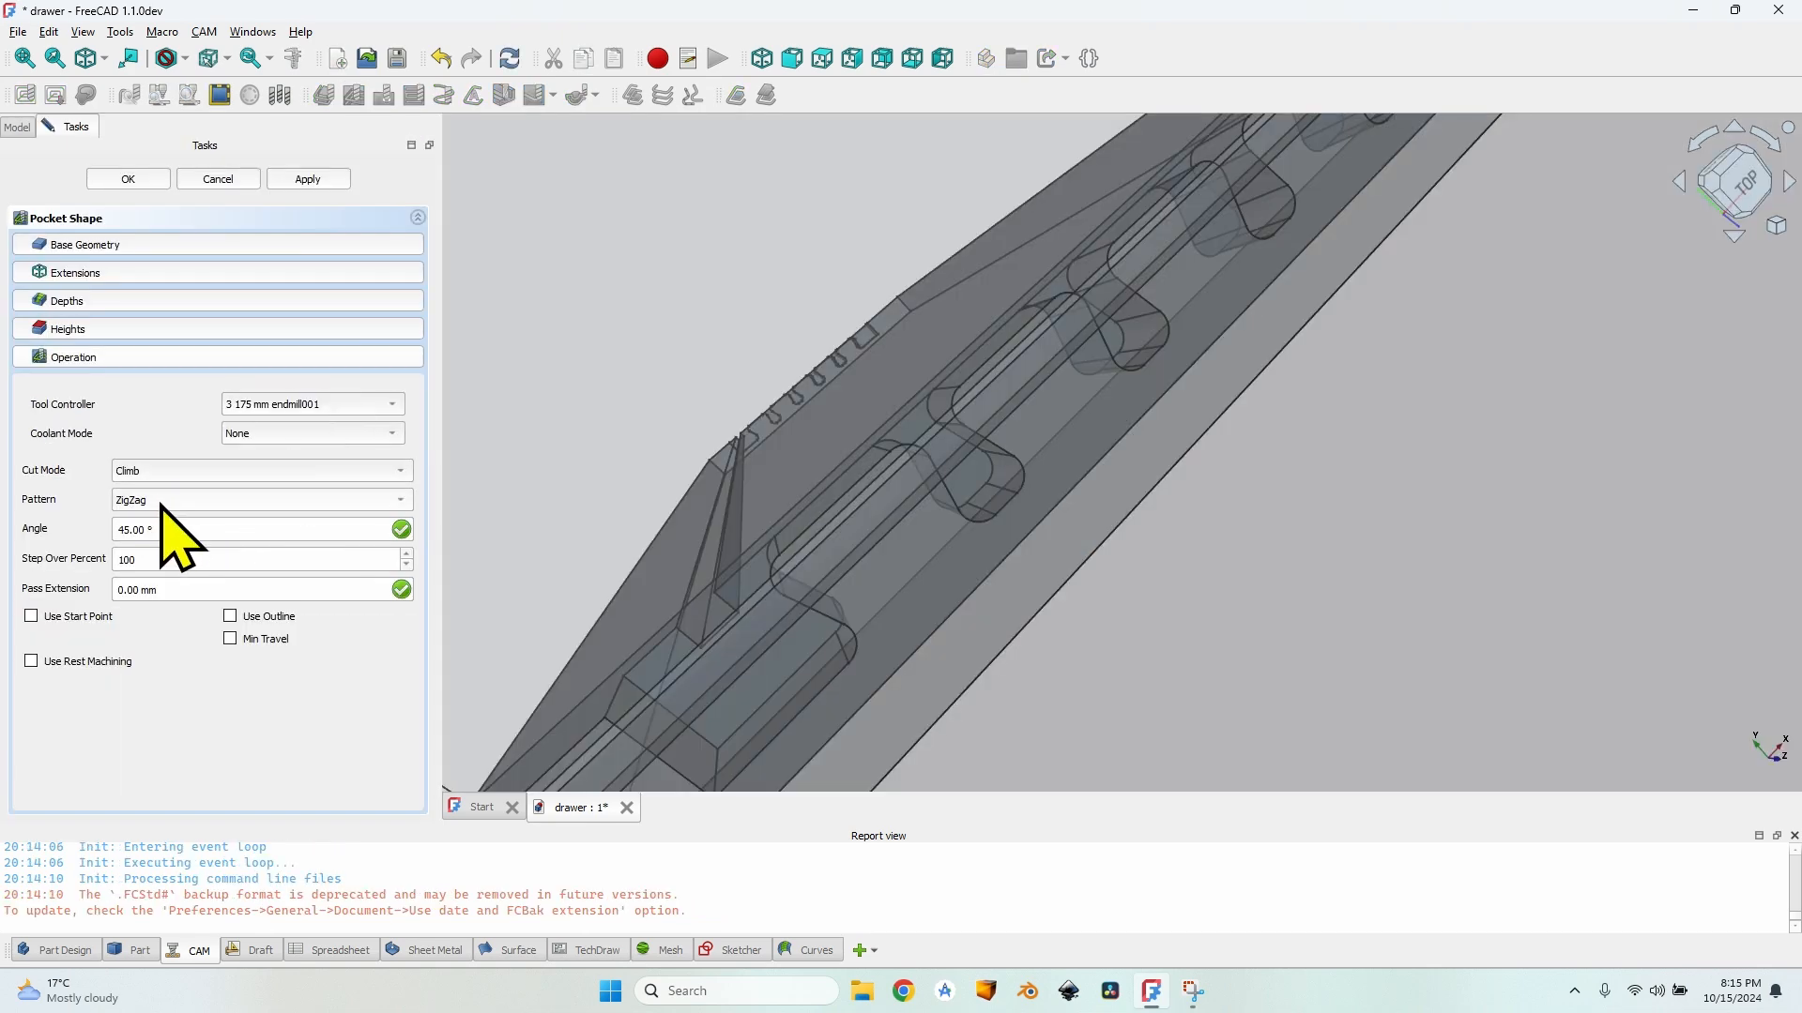
Step: Set the Pocket Shape operation's pattern to Offset and its step over to 50 percent
click(168, 499)
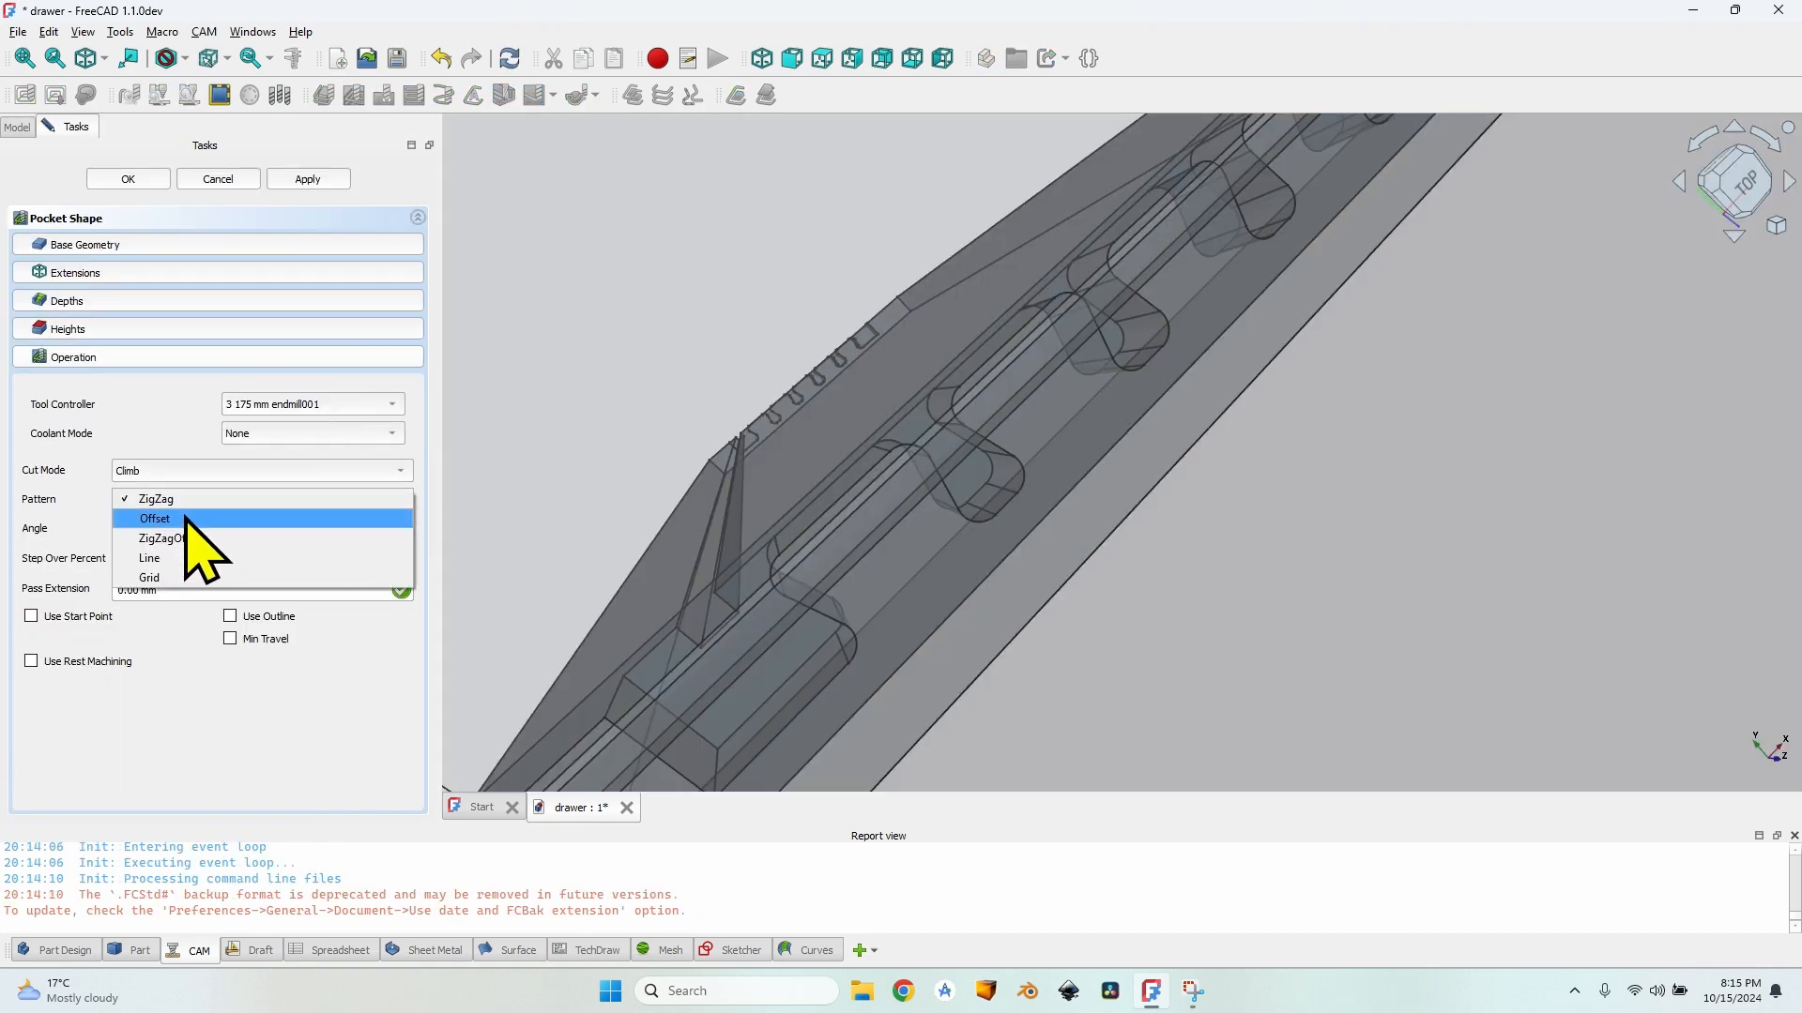
click(188, 515)
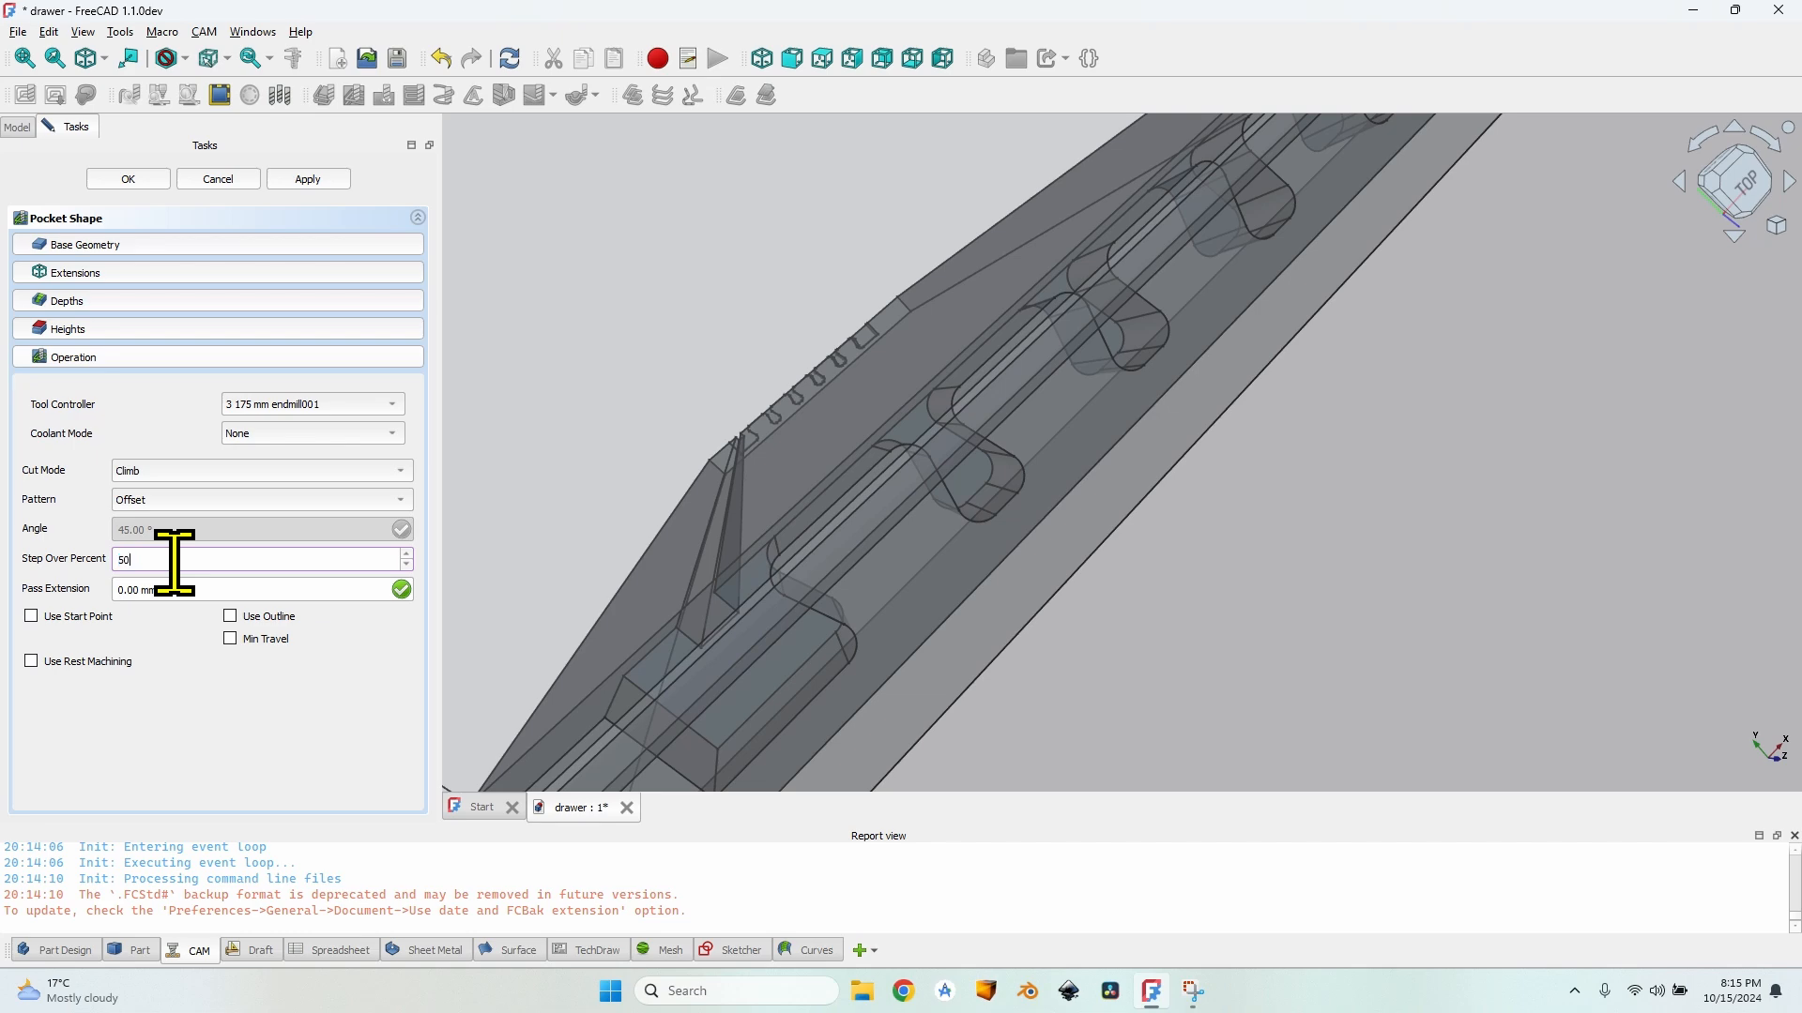
Step: Set the Pocket Shape operation's start depth expression to 0 and apply the changes to generate the toolpath
click(105, 301)
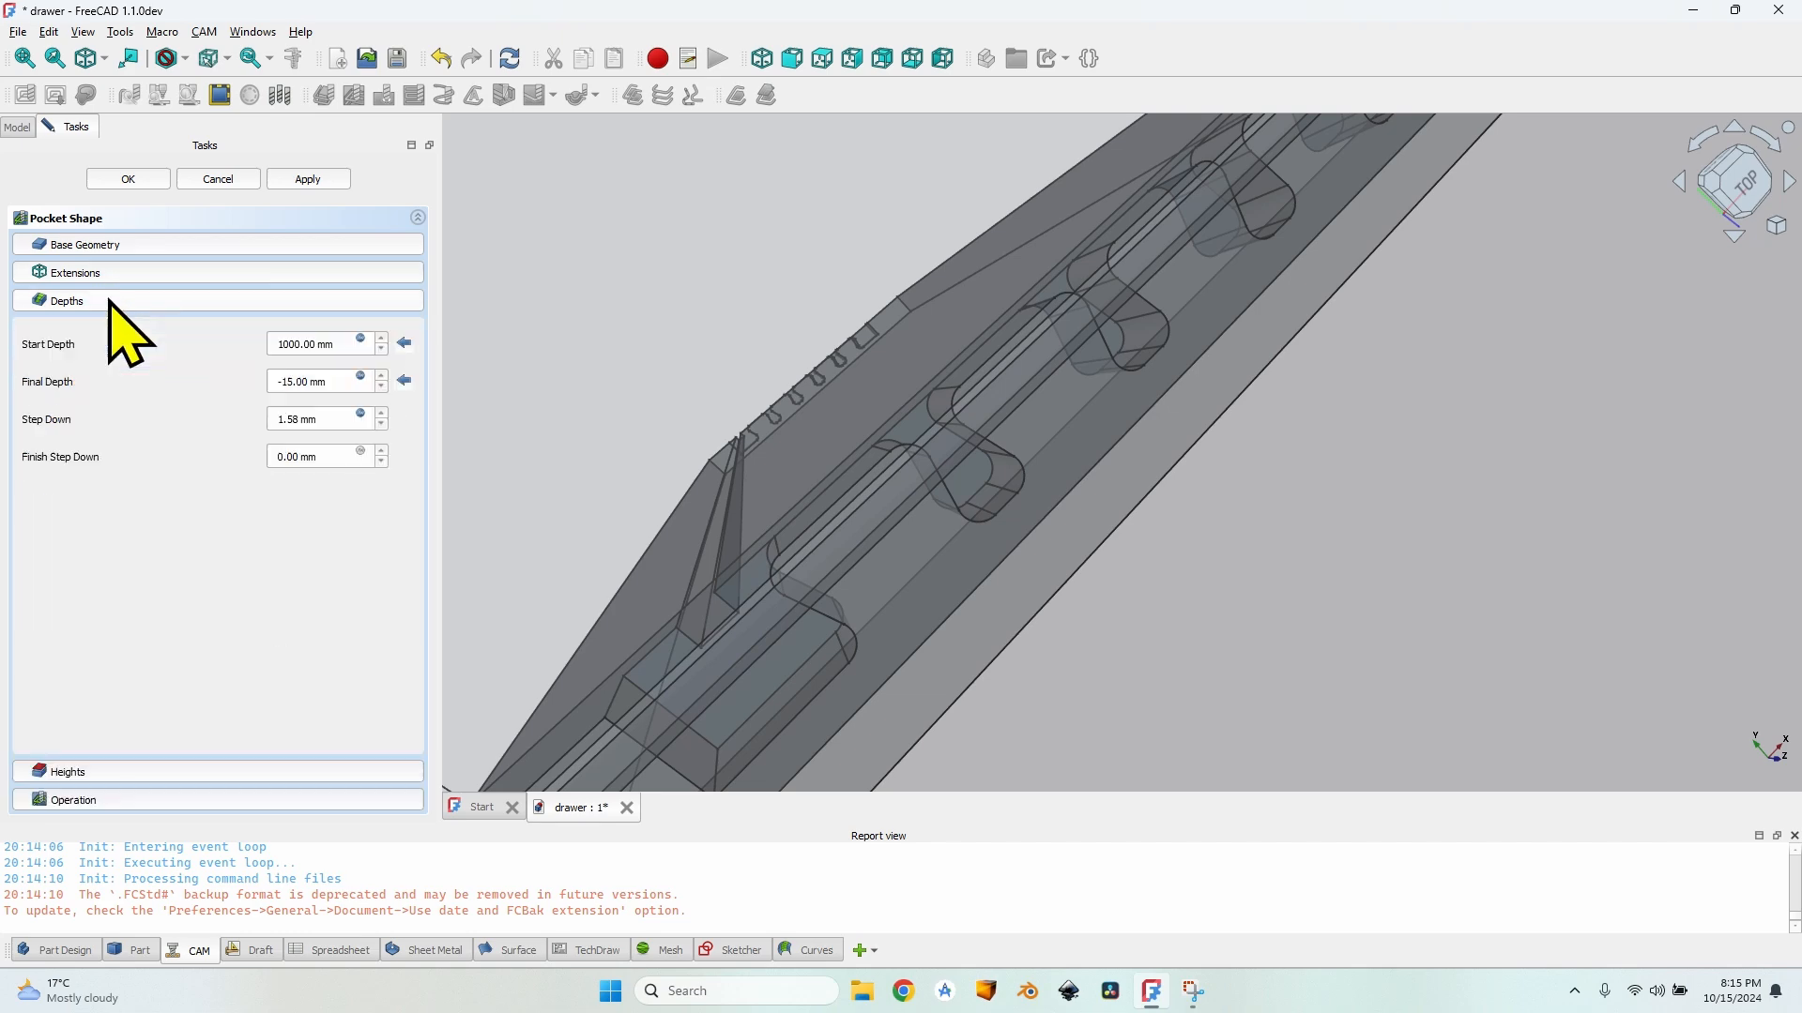
scroll(893, 552, down, 5)
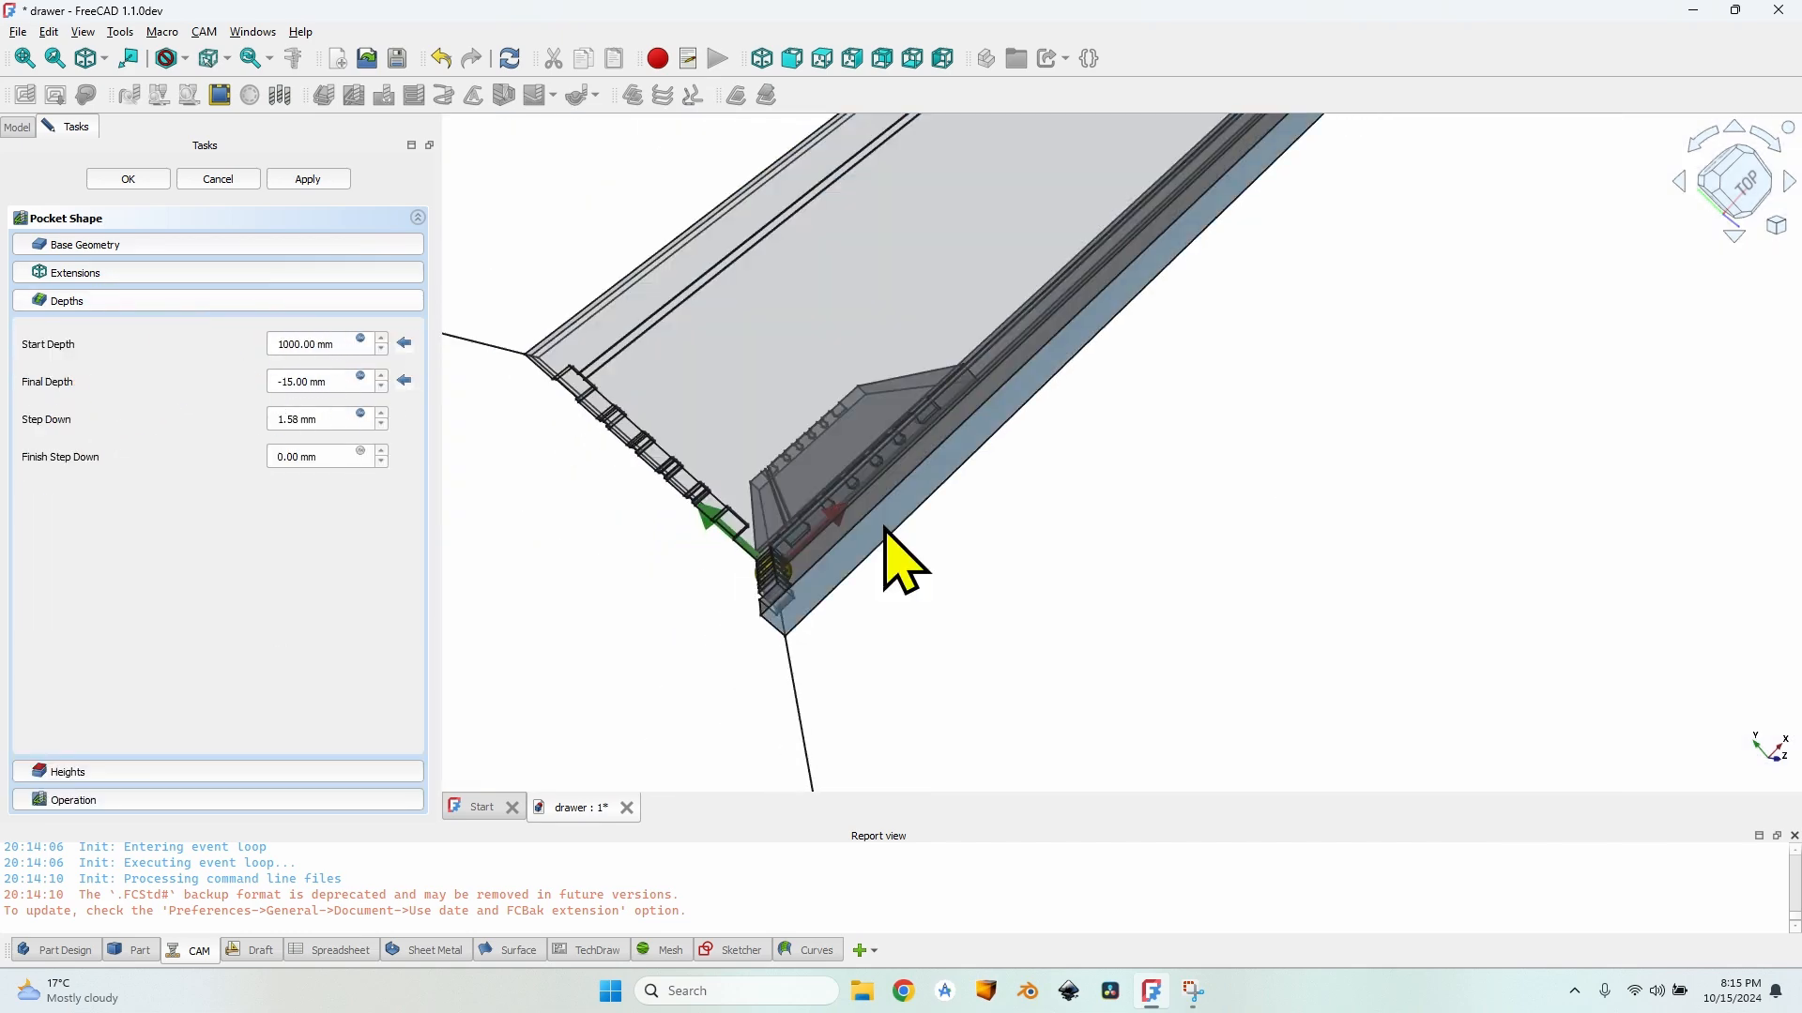
middle_drag(948, 563, 1018, 383)
scroll(977, 472, up, 5)
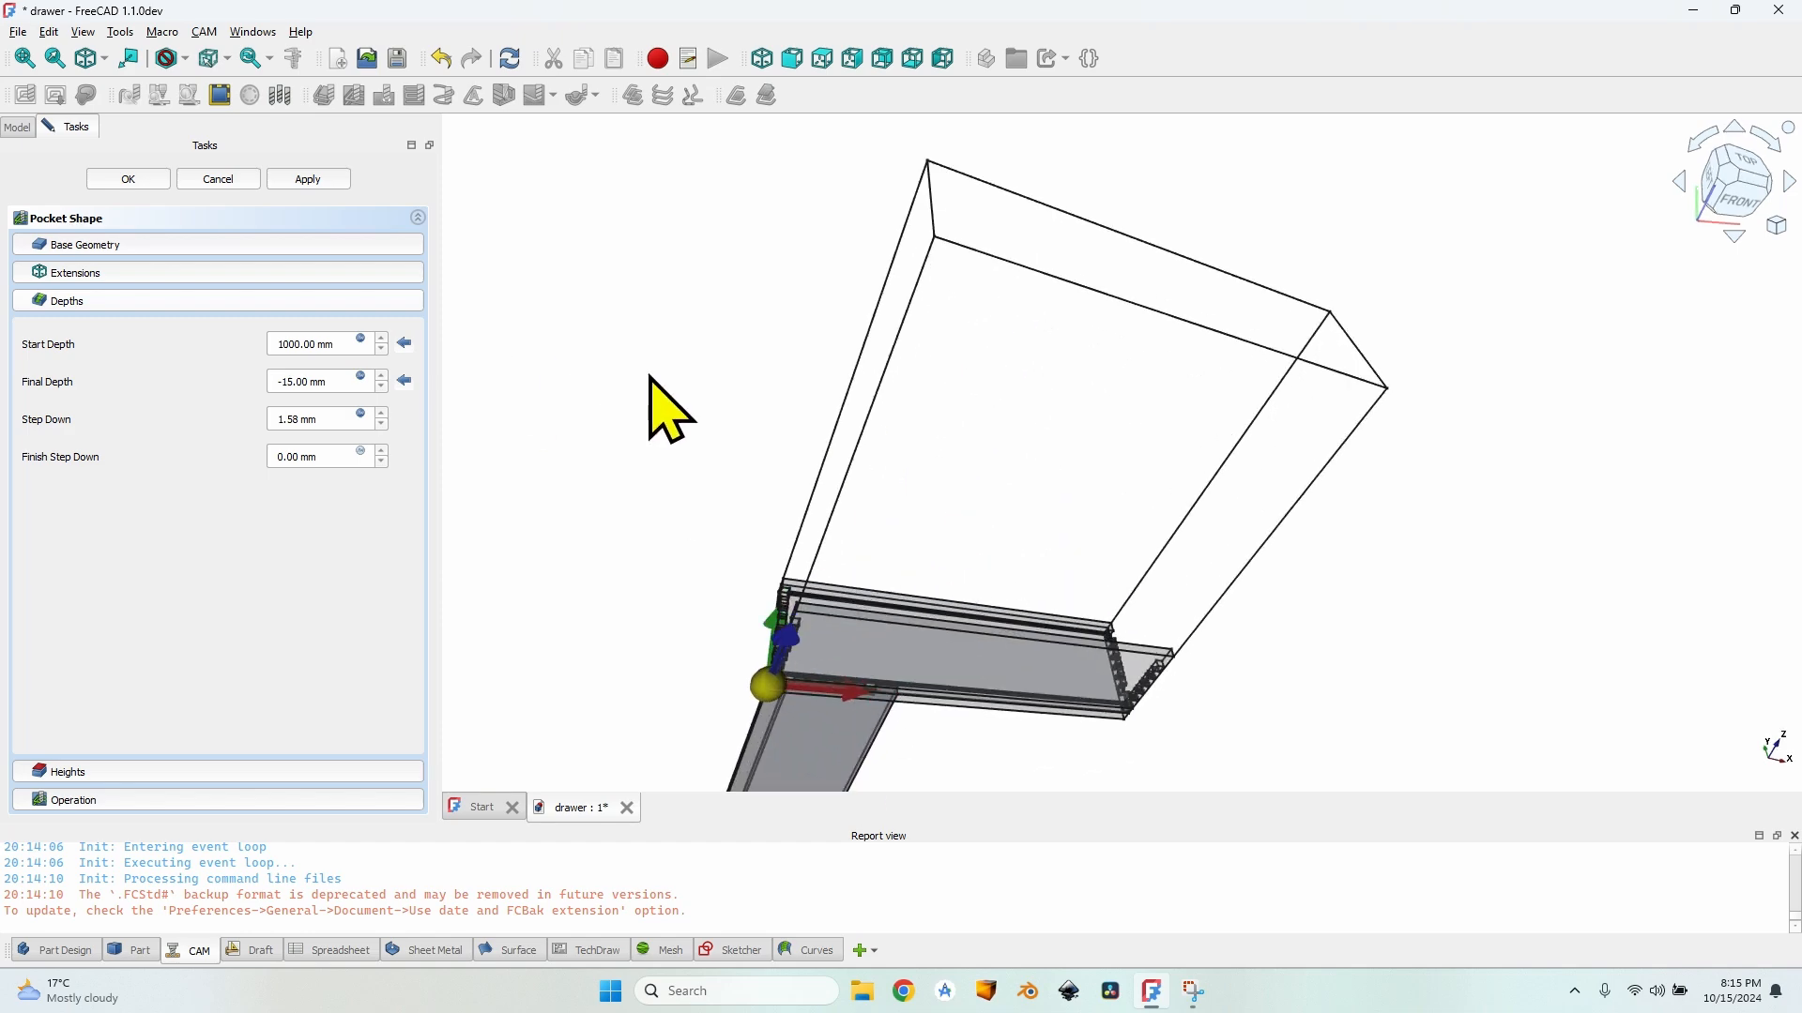
middle_drag(652, 379, 924, 575)
scroll(706, 450, up, 4)
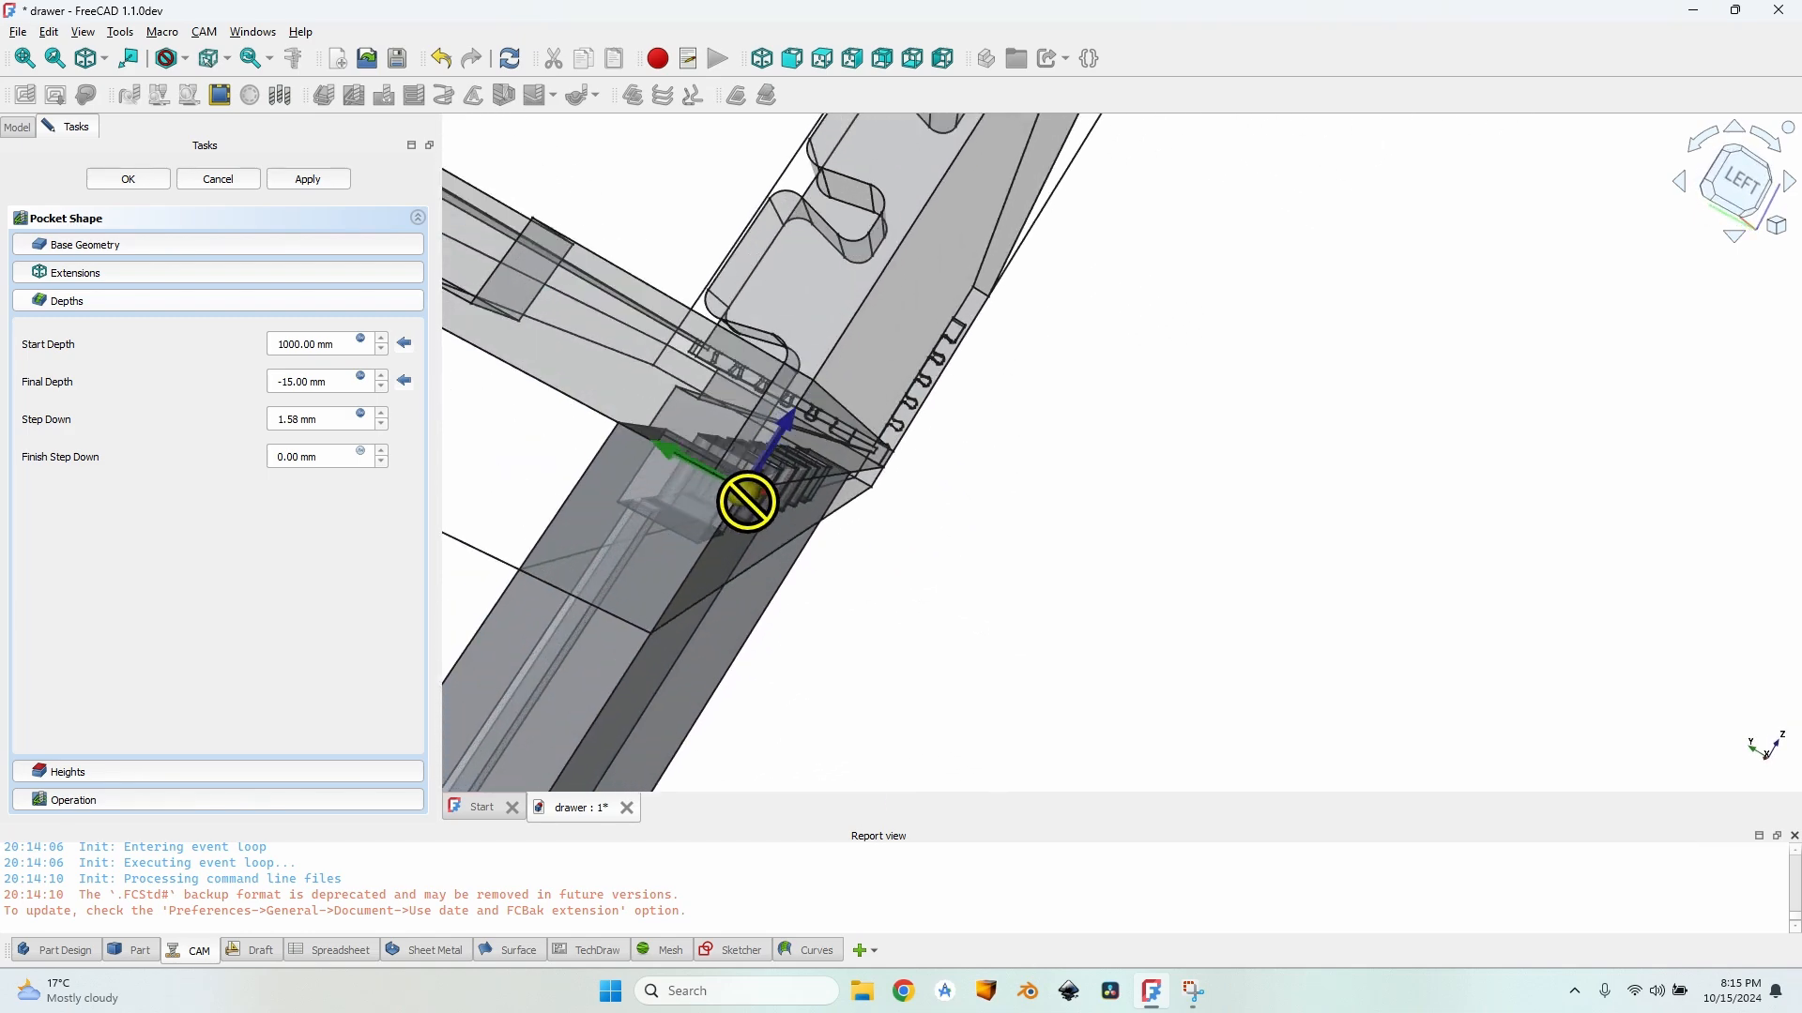
click(284, 345)
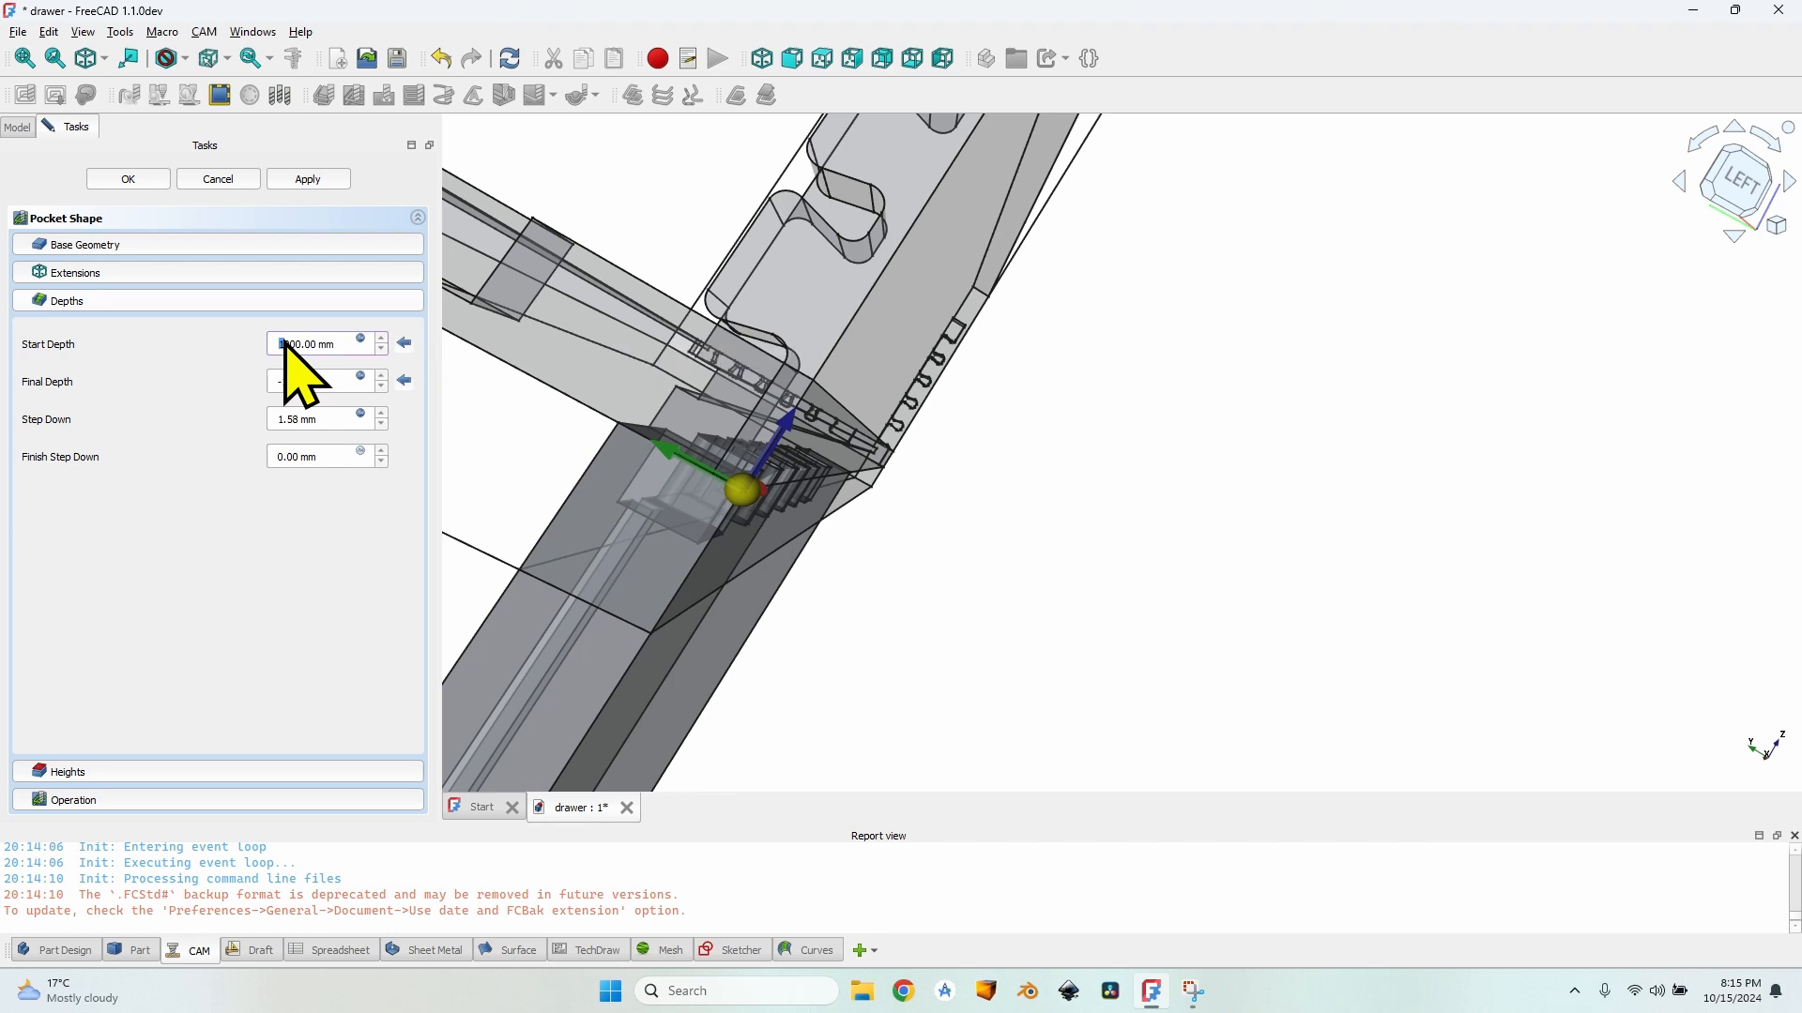
click(362, 340)
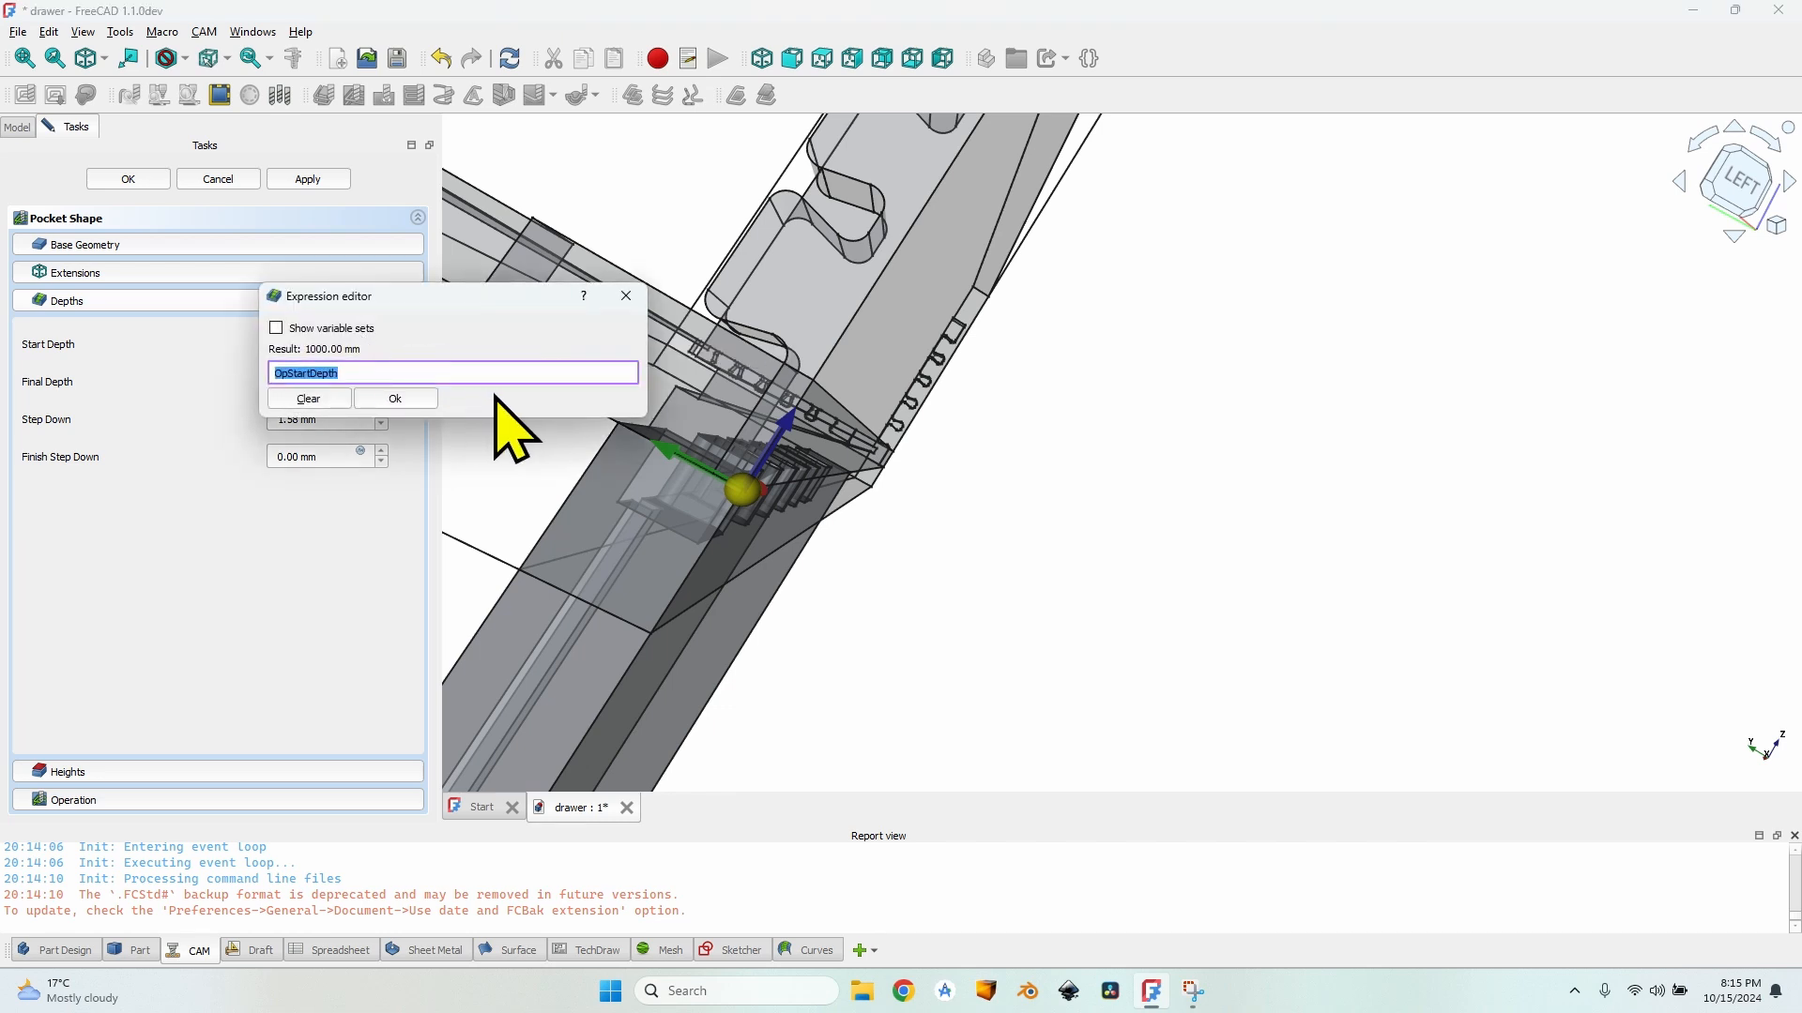
text(0)
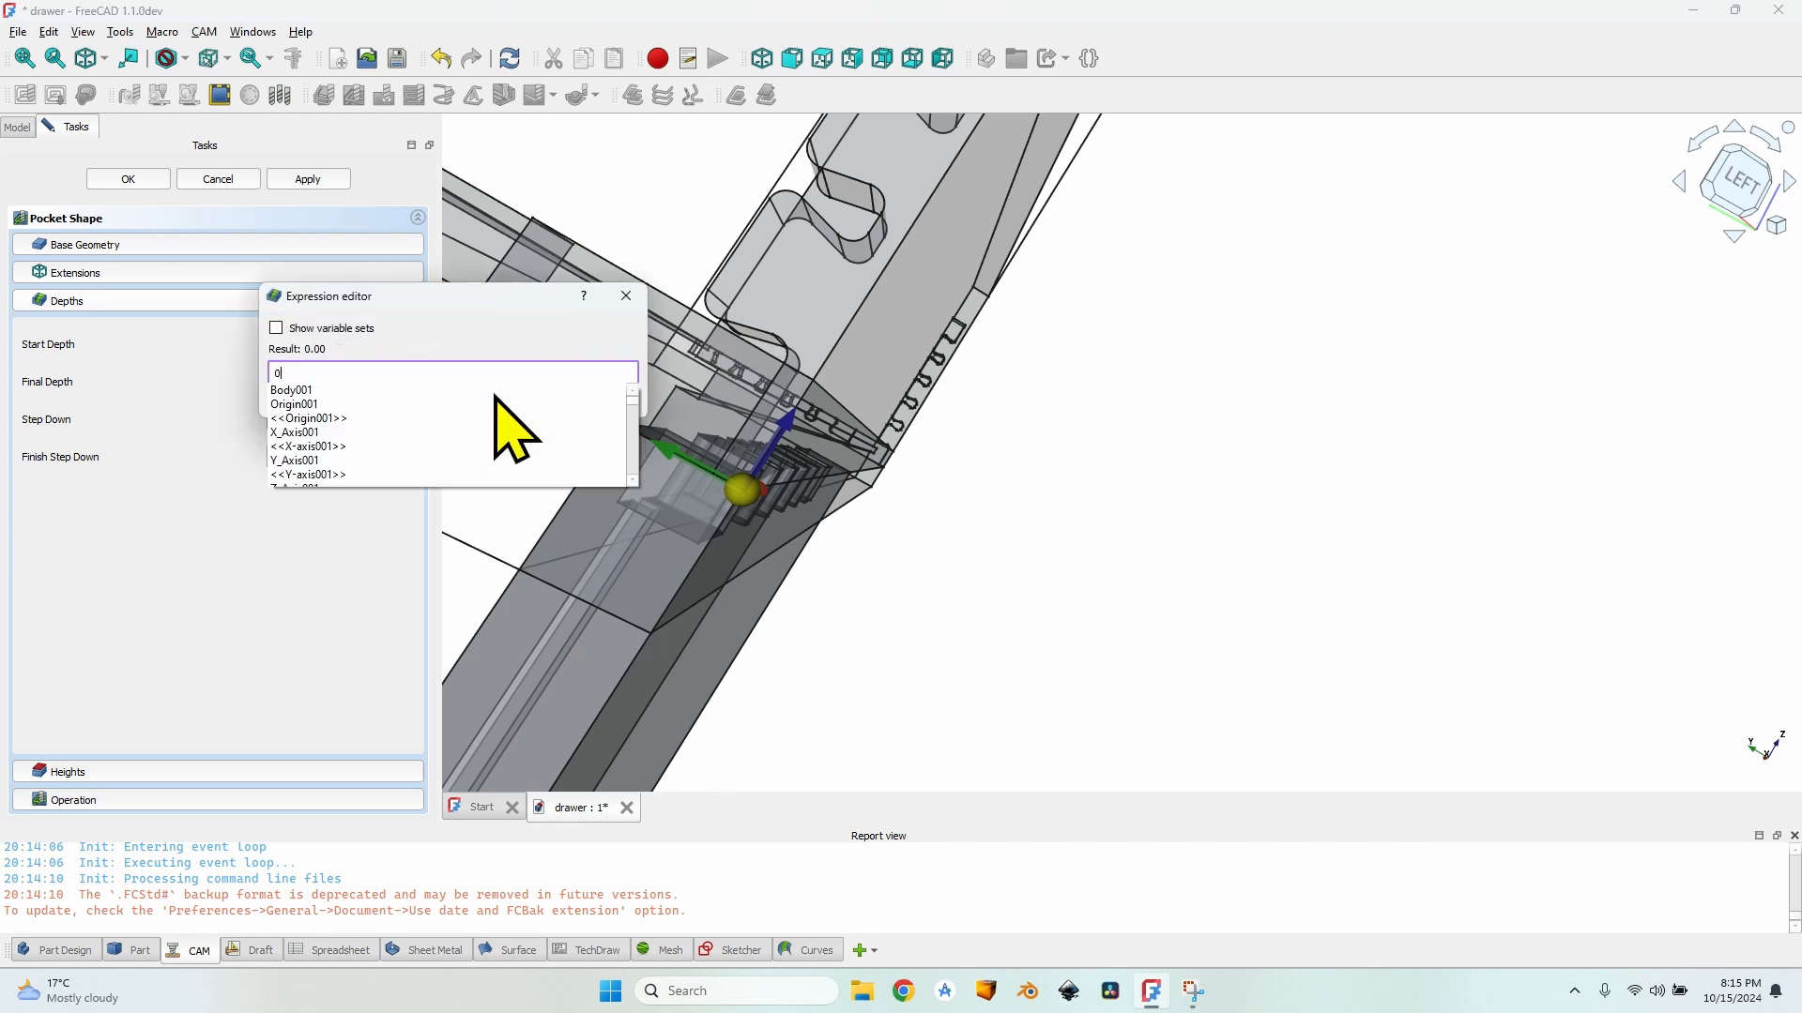
click(364, 332)
click(395, 398)
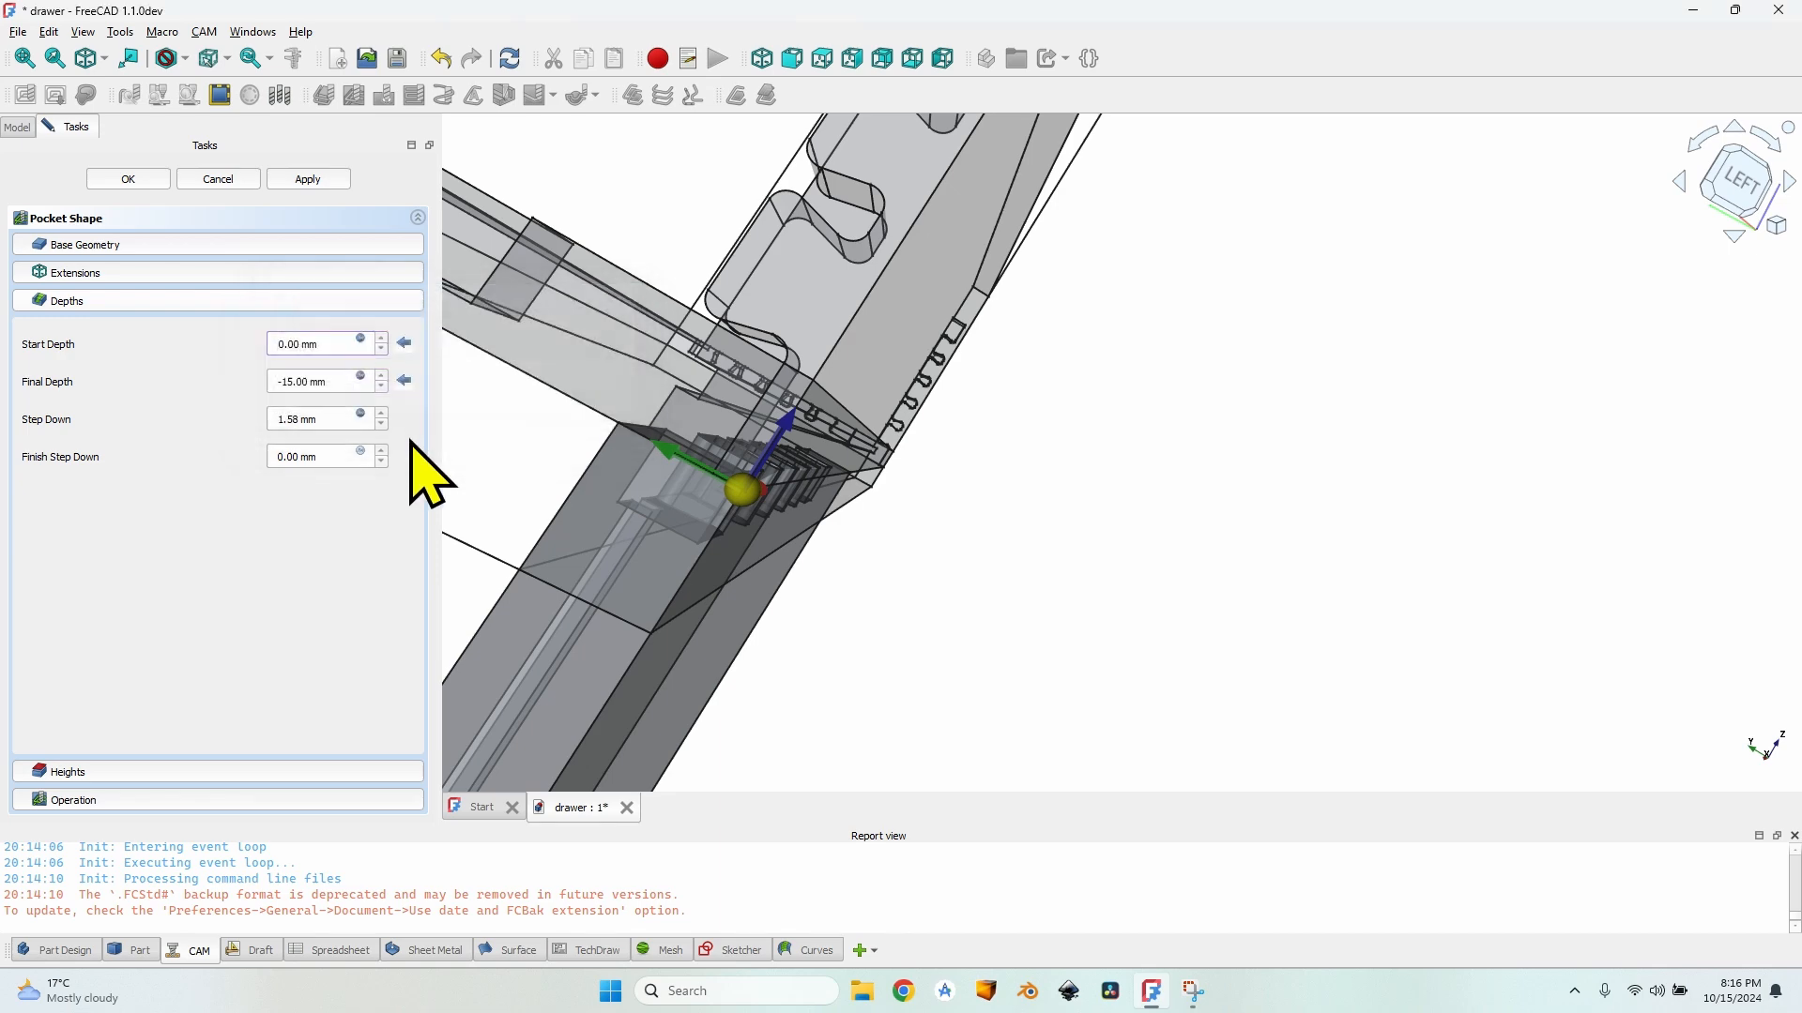
click(308, 178)
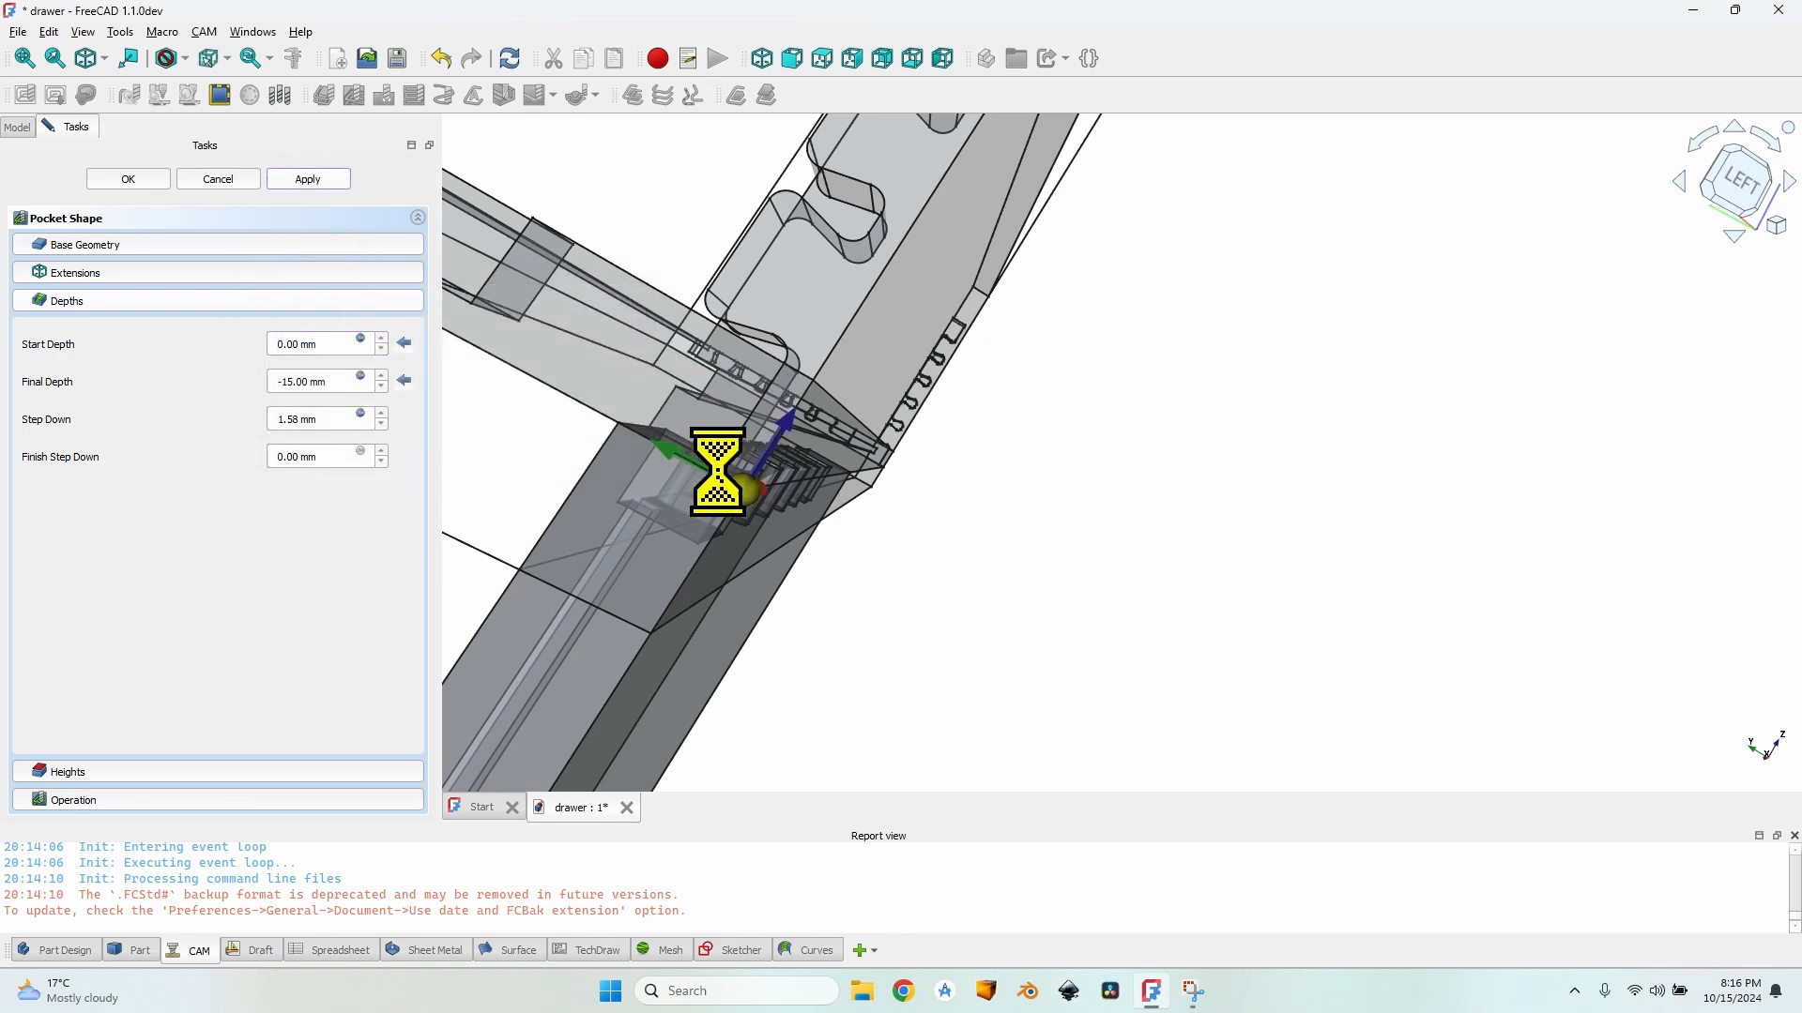
Step: Examine the generated pocket toolpath in relation to the stock box and the panel models
scroll(1094, 427, down, 4)
scroll(1118, 441, down, 4)
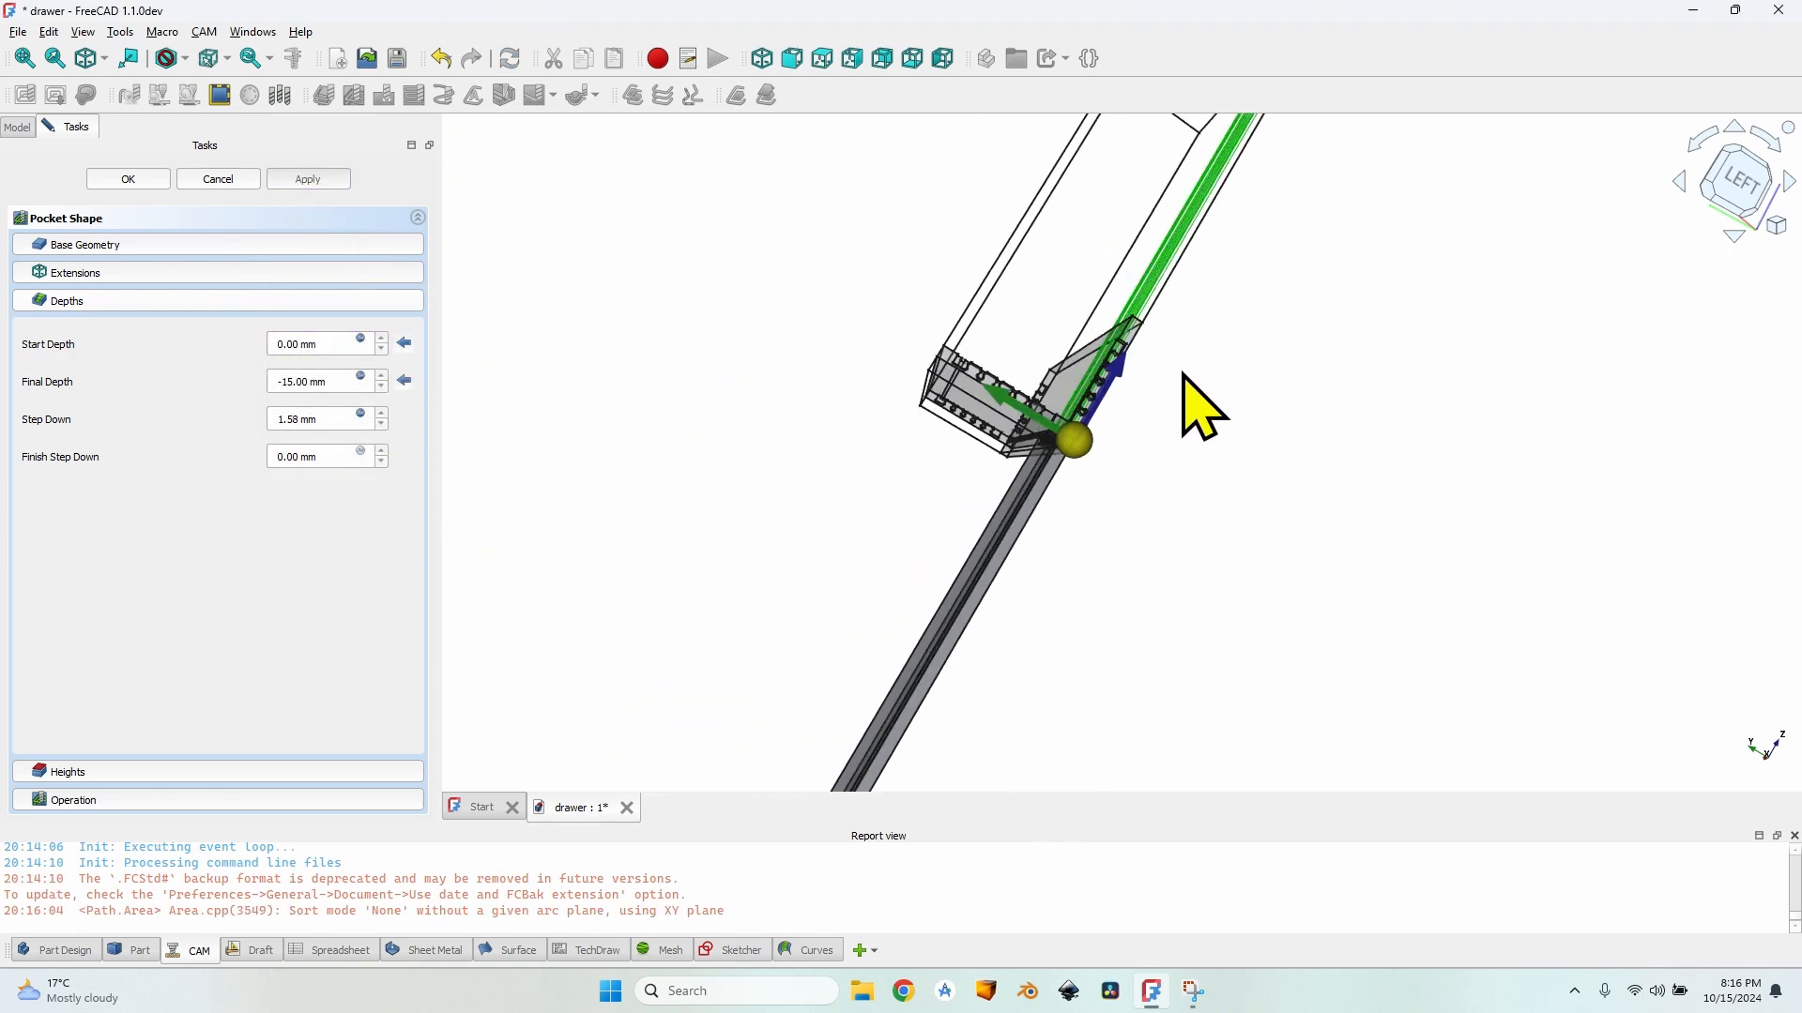
middle_drag(1182, 378, 1049, 398)
scroll(997, 282, up, 4)
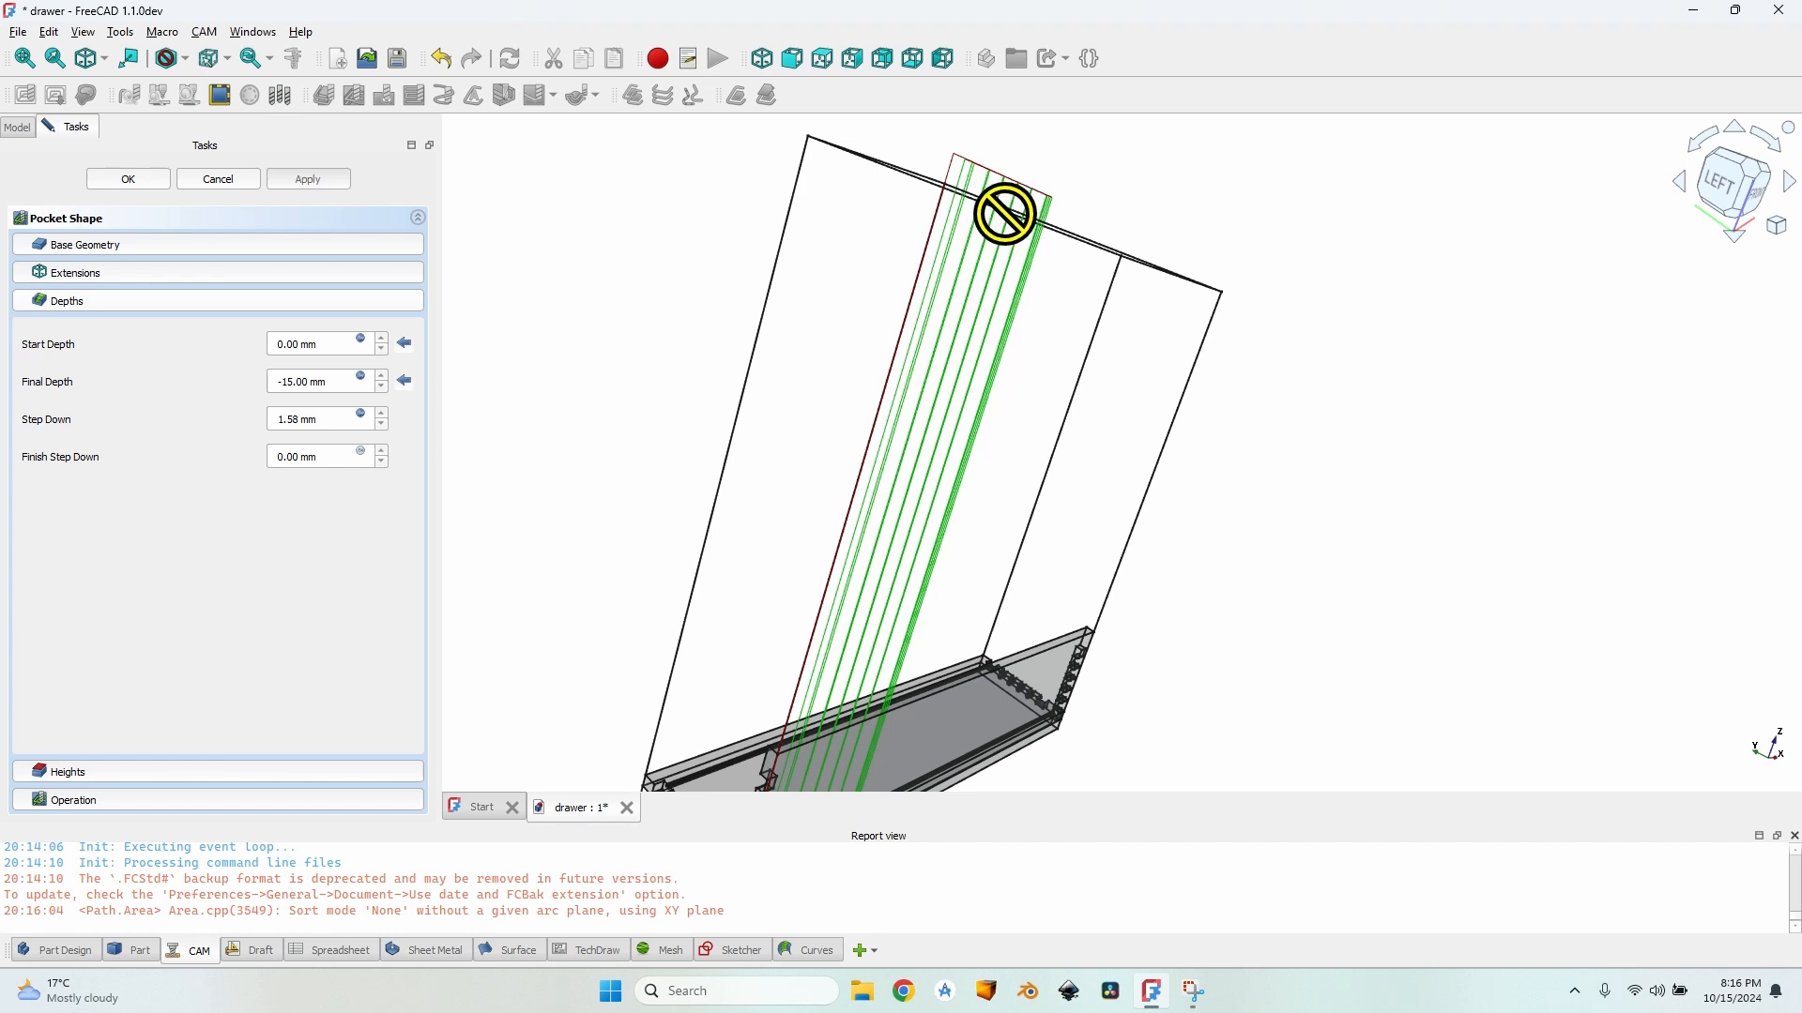
scroll(893, 431, down, 4)
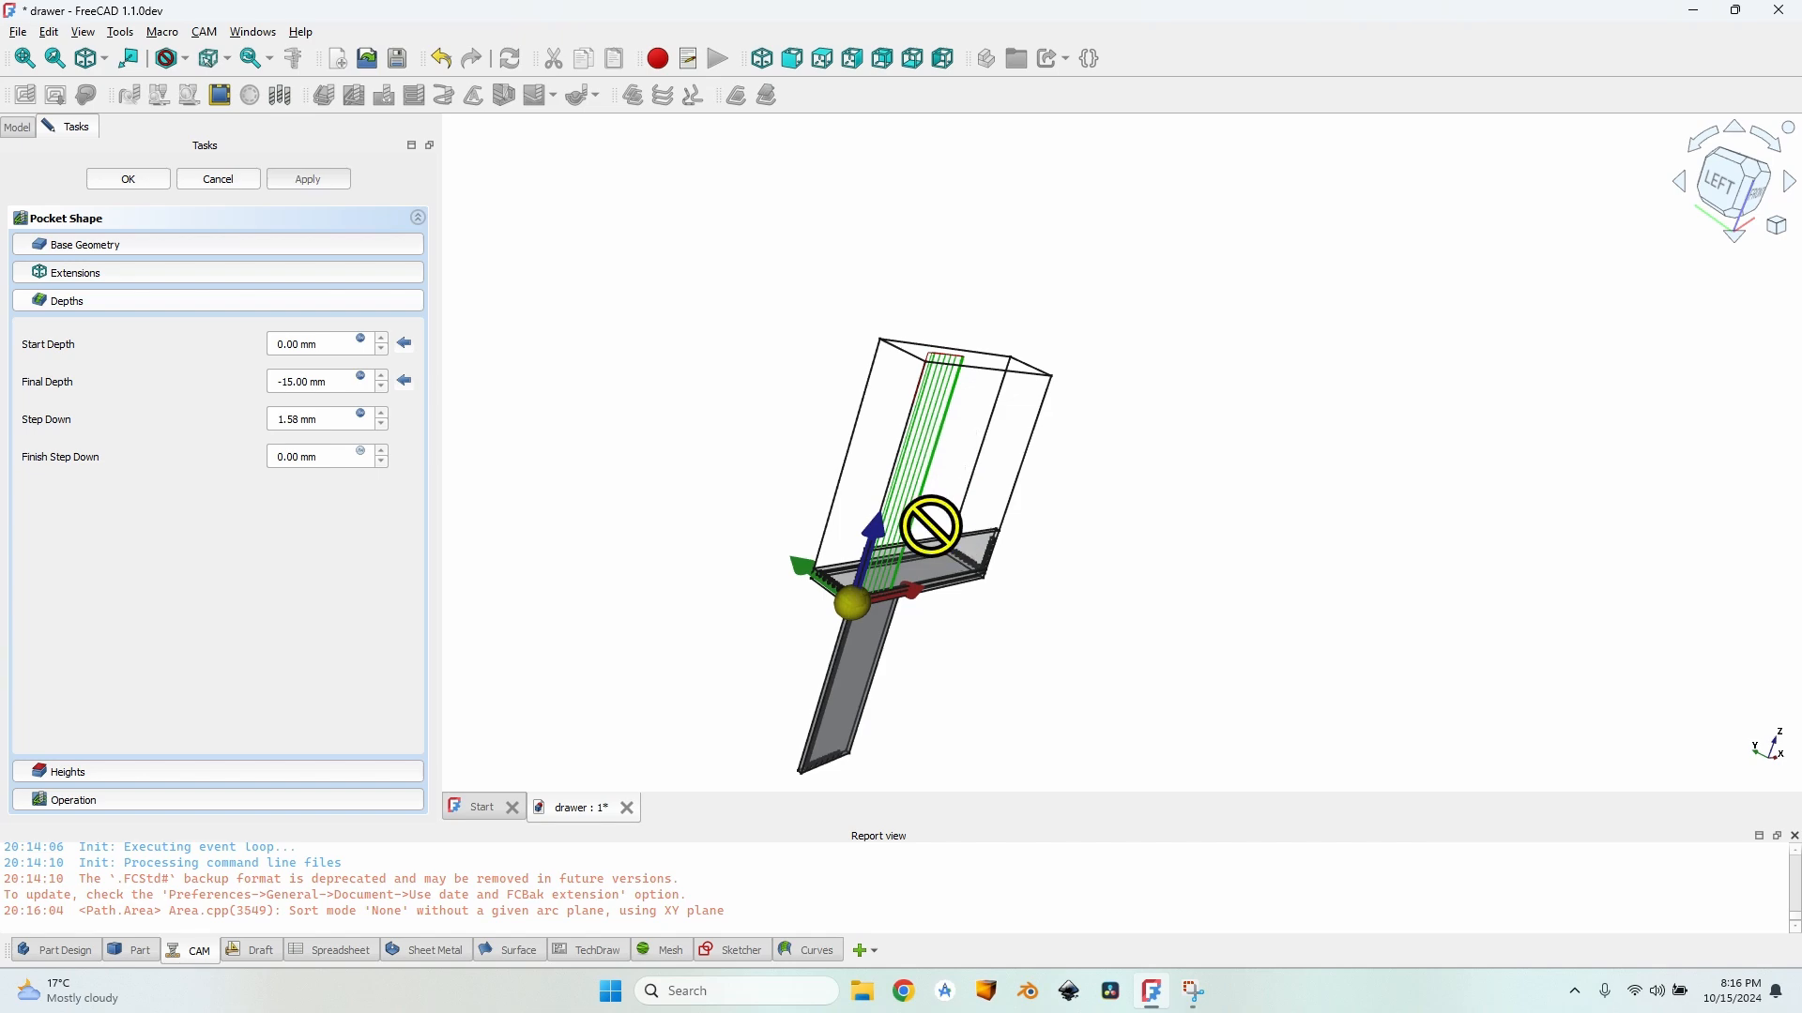
Step: Set the Pocket Shape operation's safe height expression to SetupSheet.SafeHeightOffset, removing the stock-top term
scroll(915, 563, up, 3)
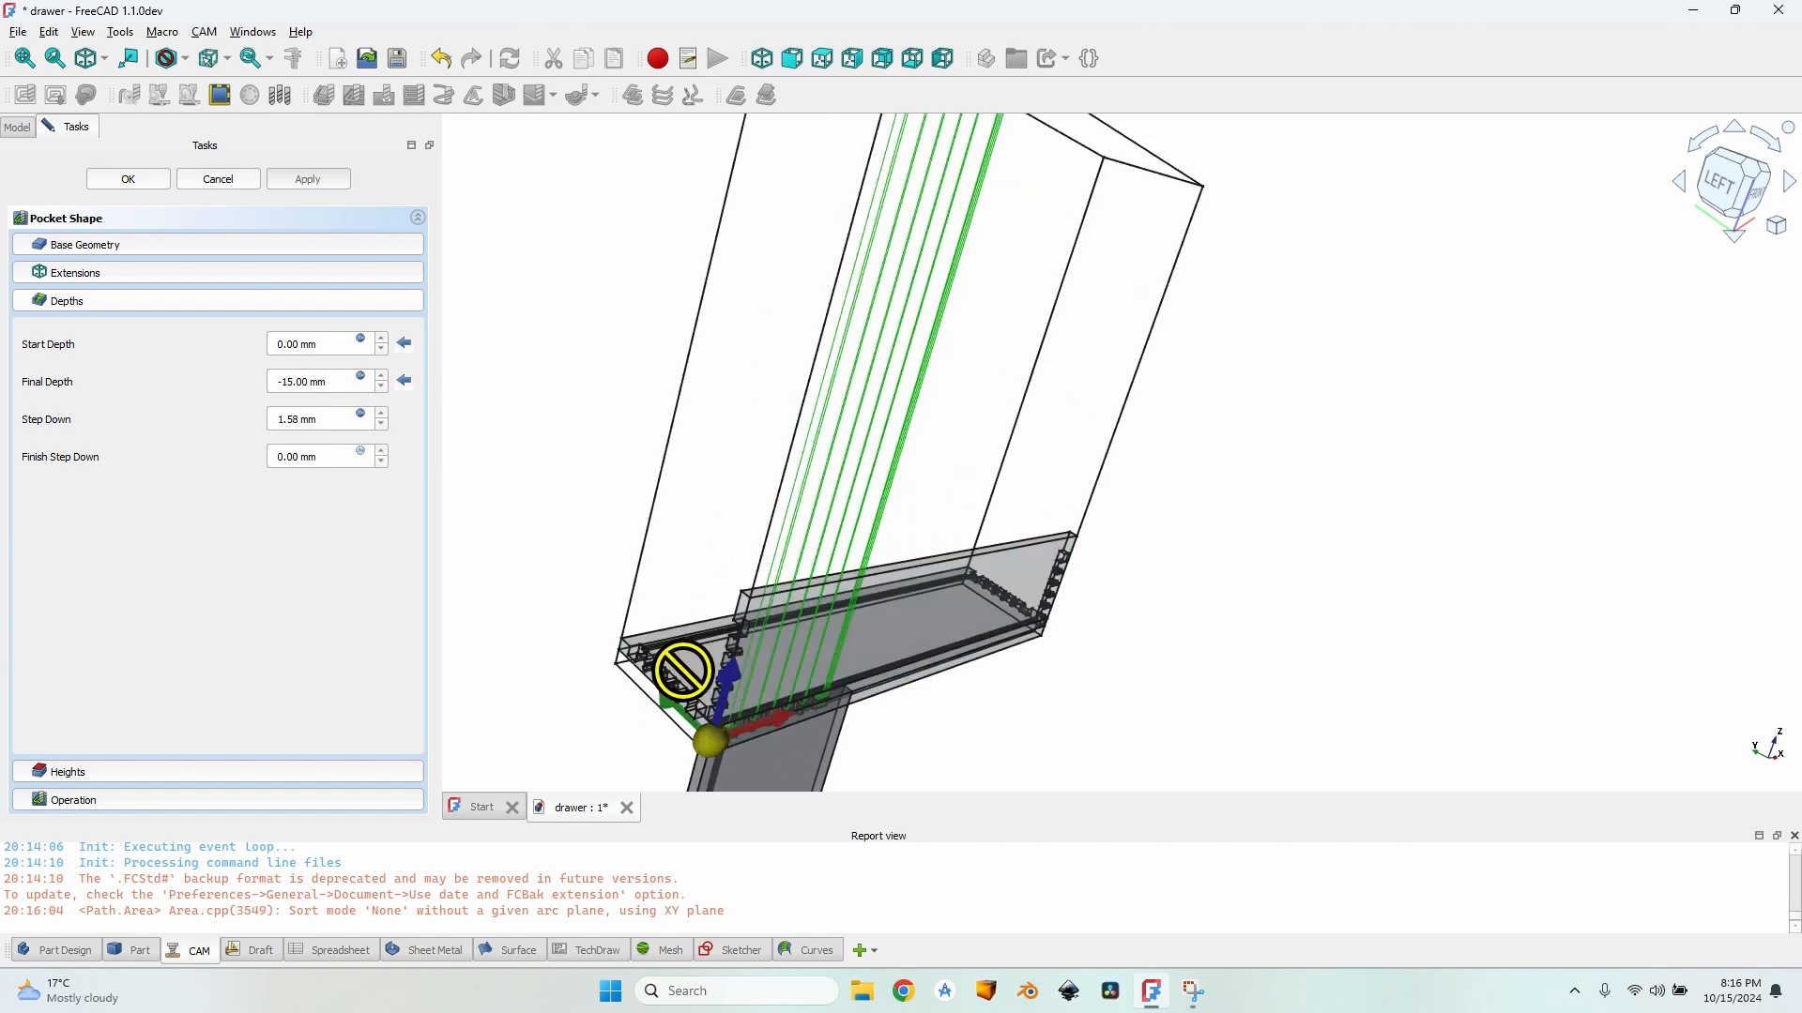
click(85, 772)
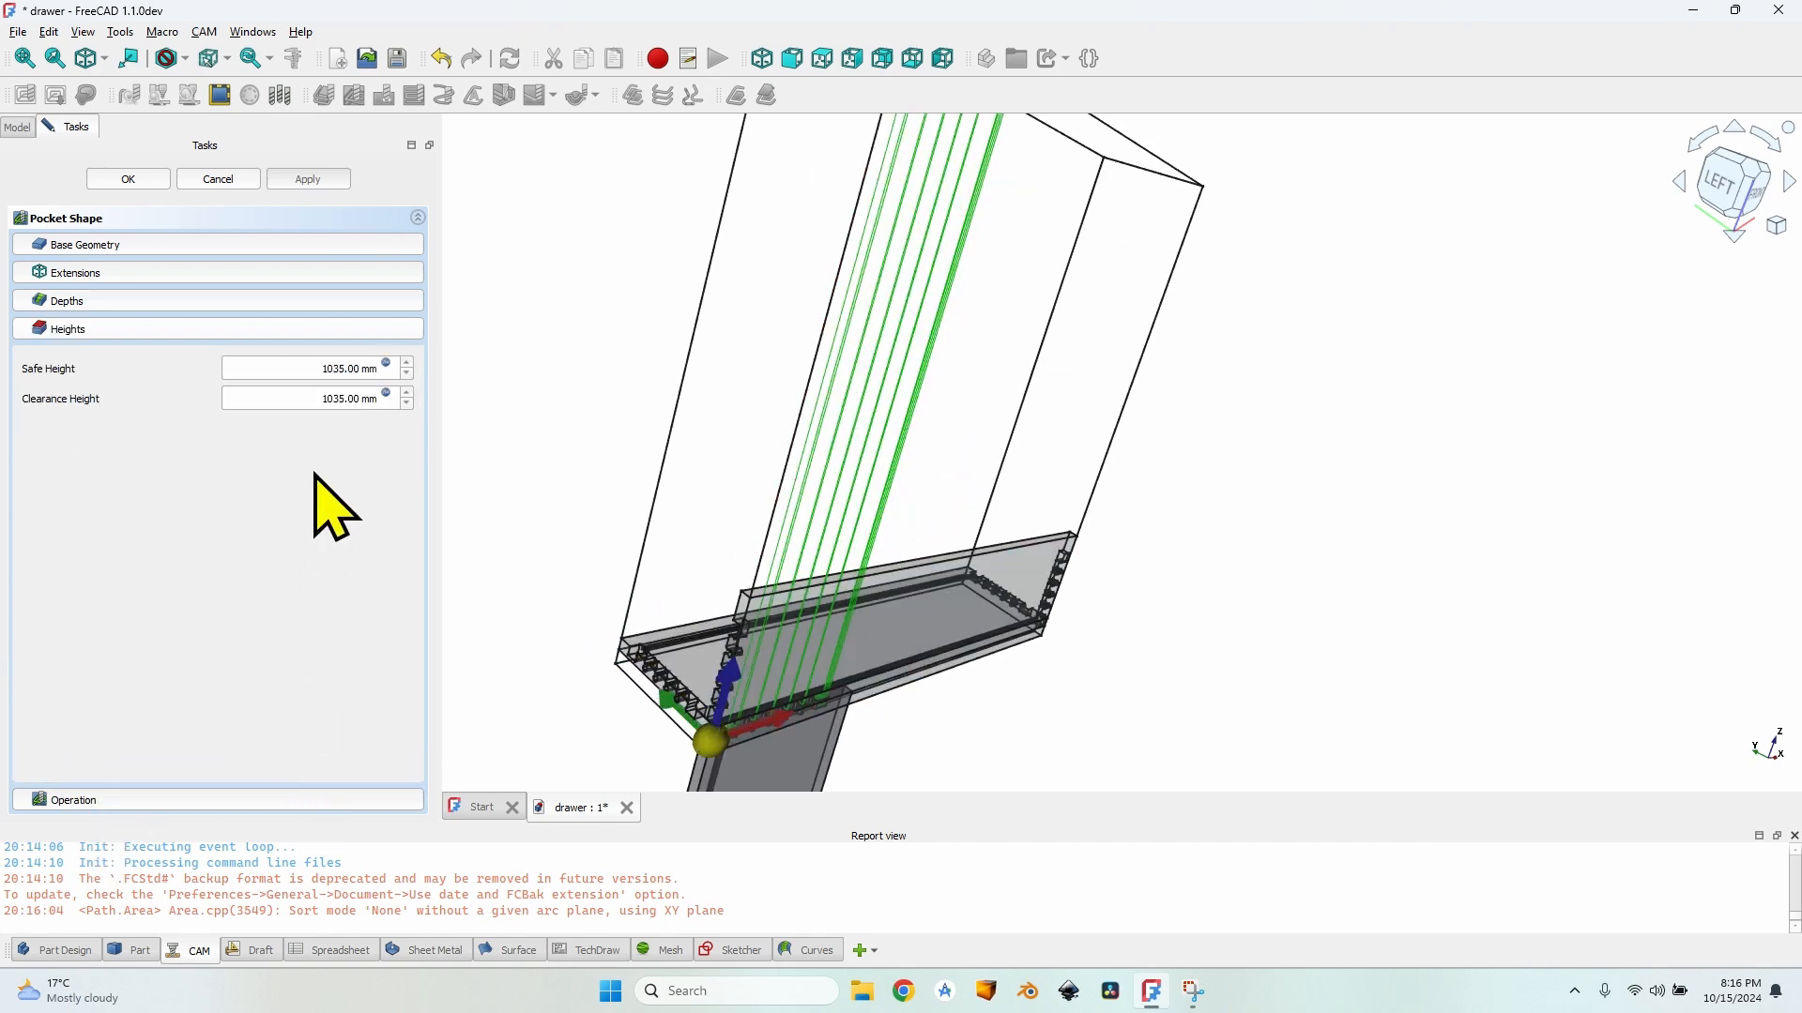
scroll(737, 728, up, 2)
middle_drag(736, 728, 816, 398)
scroll(835, 401, down, 3)
scroll(816, 398, up, 3)
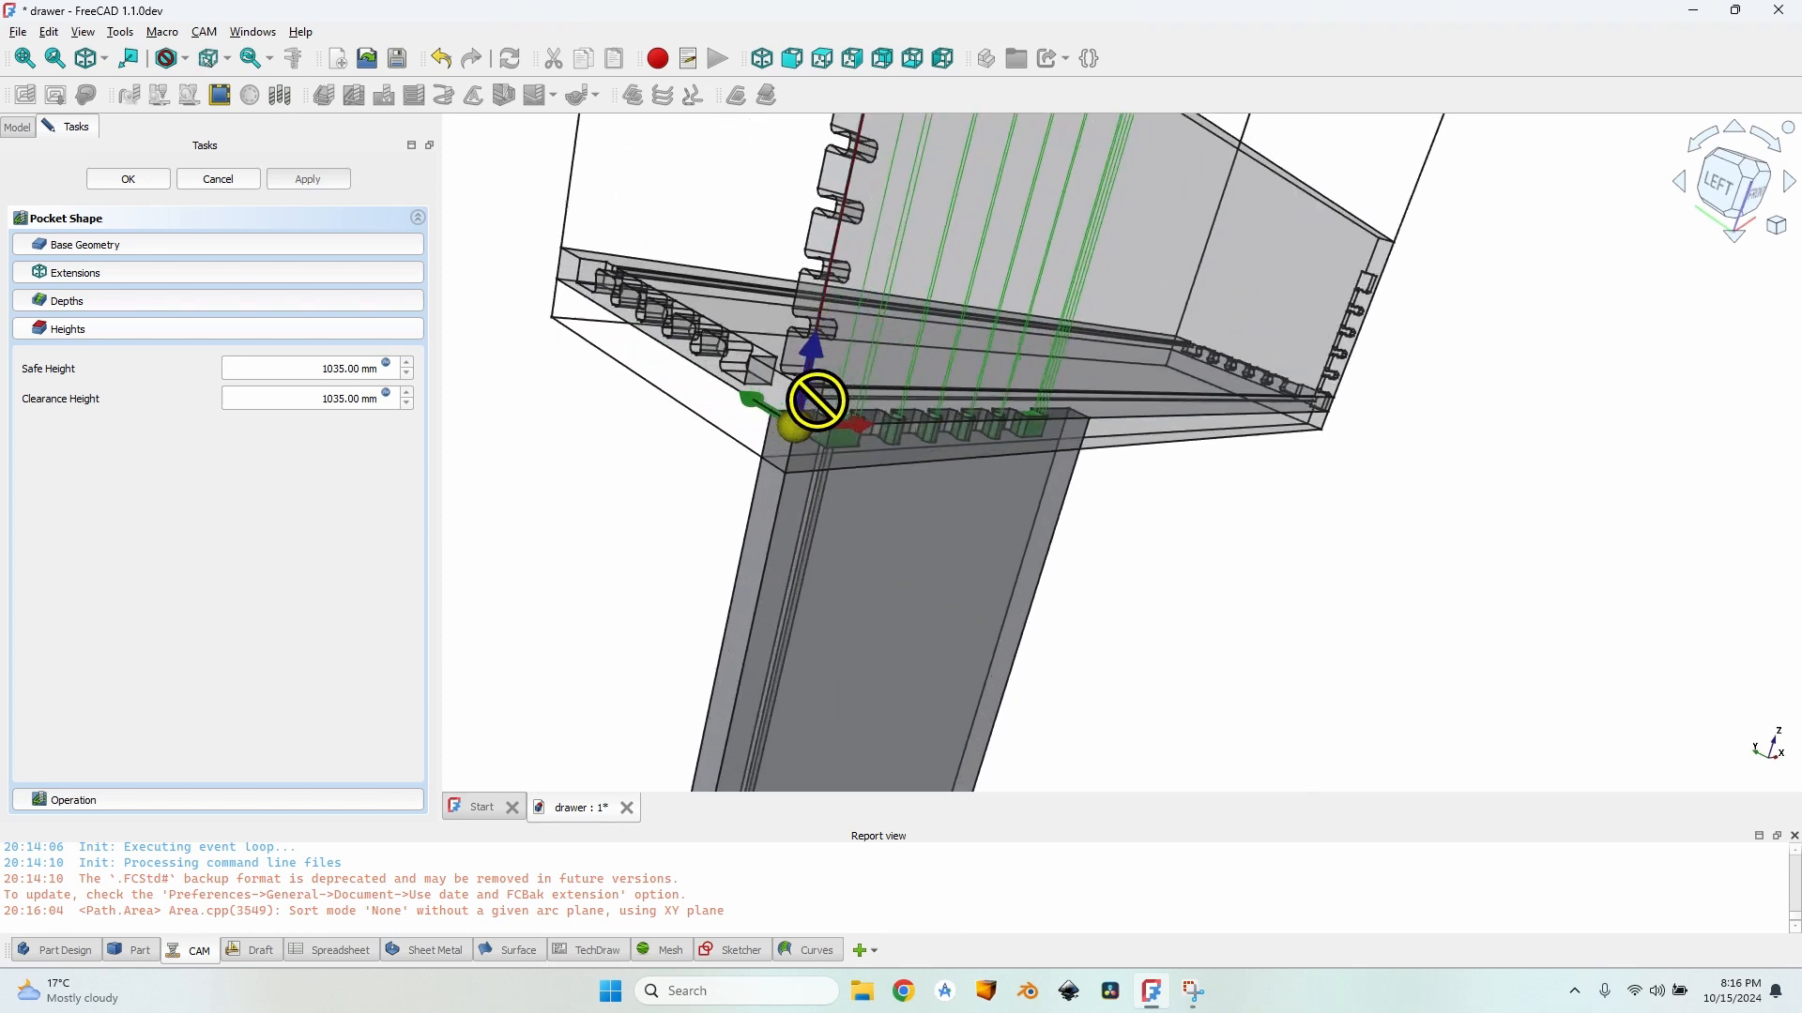
click(386, 363)
click(325, 397)
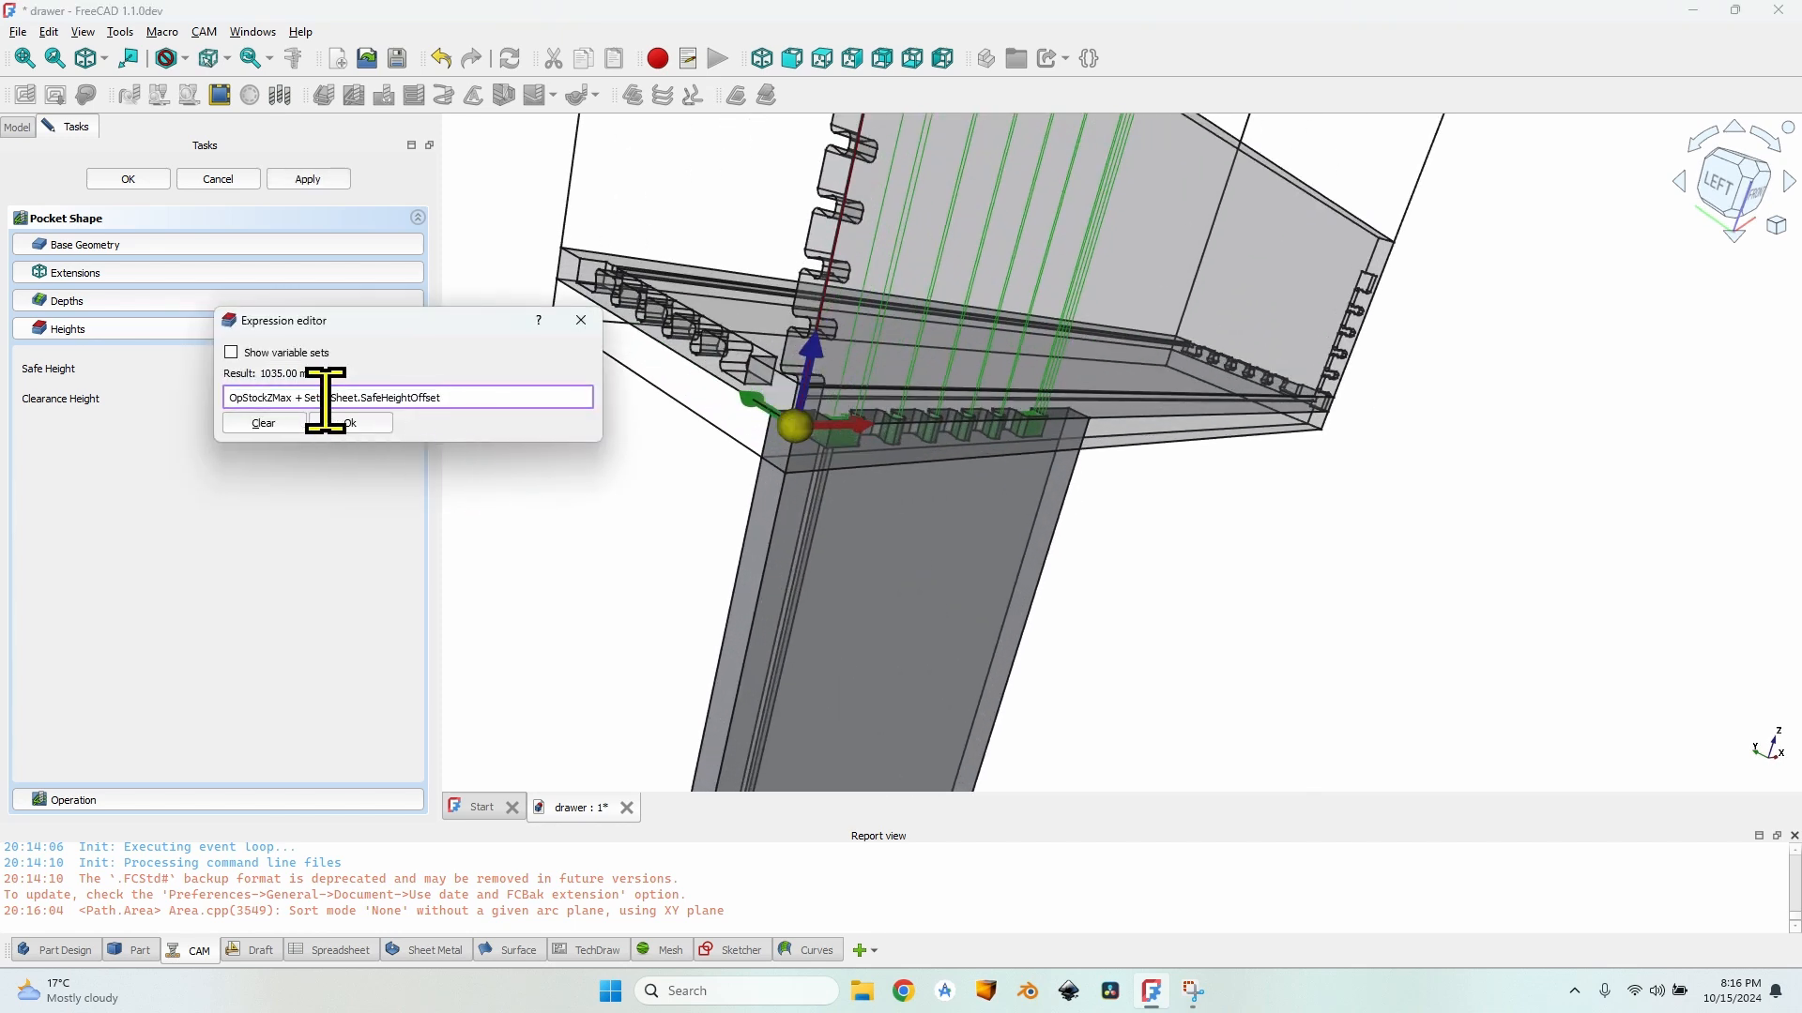
drag(223, 398, 287, 398)
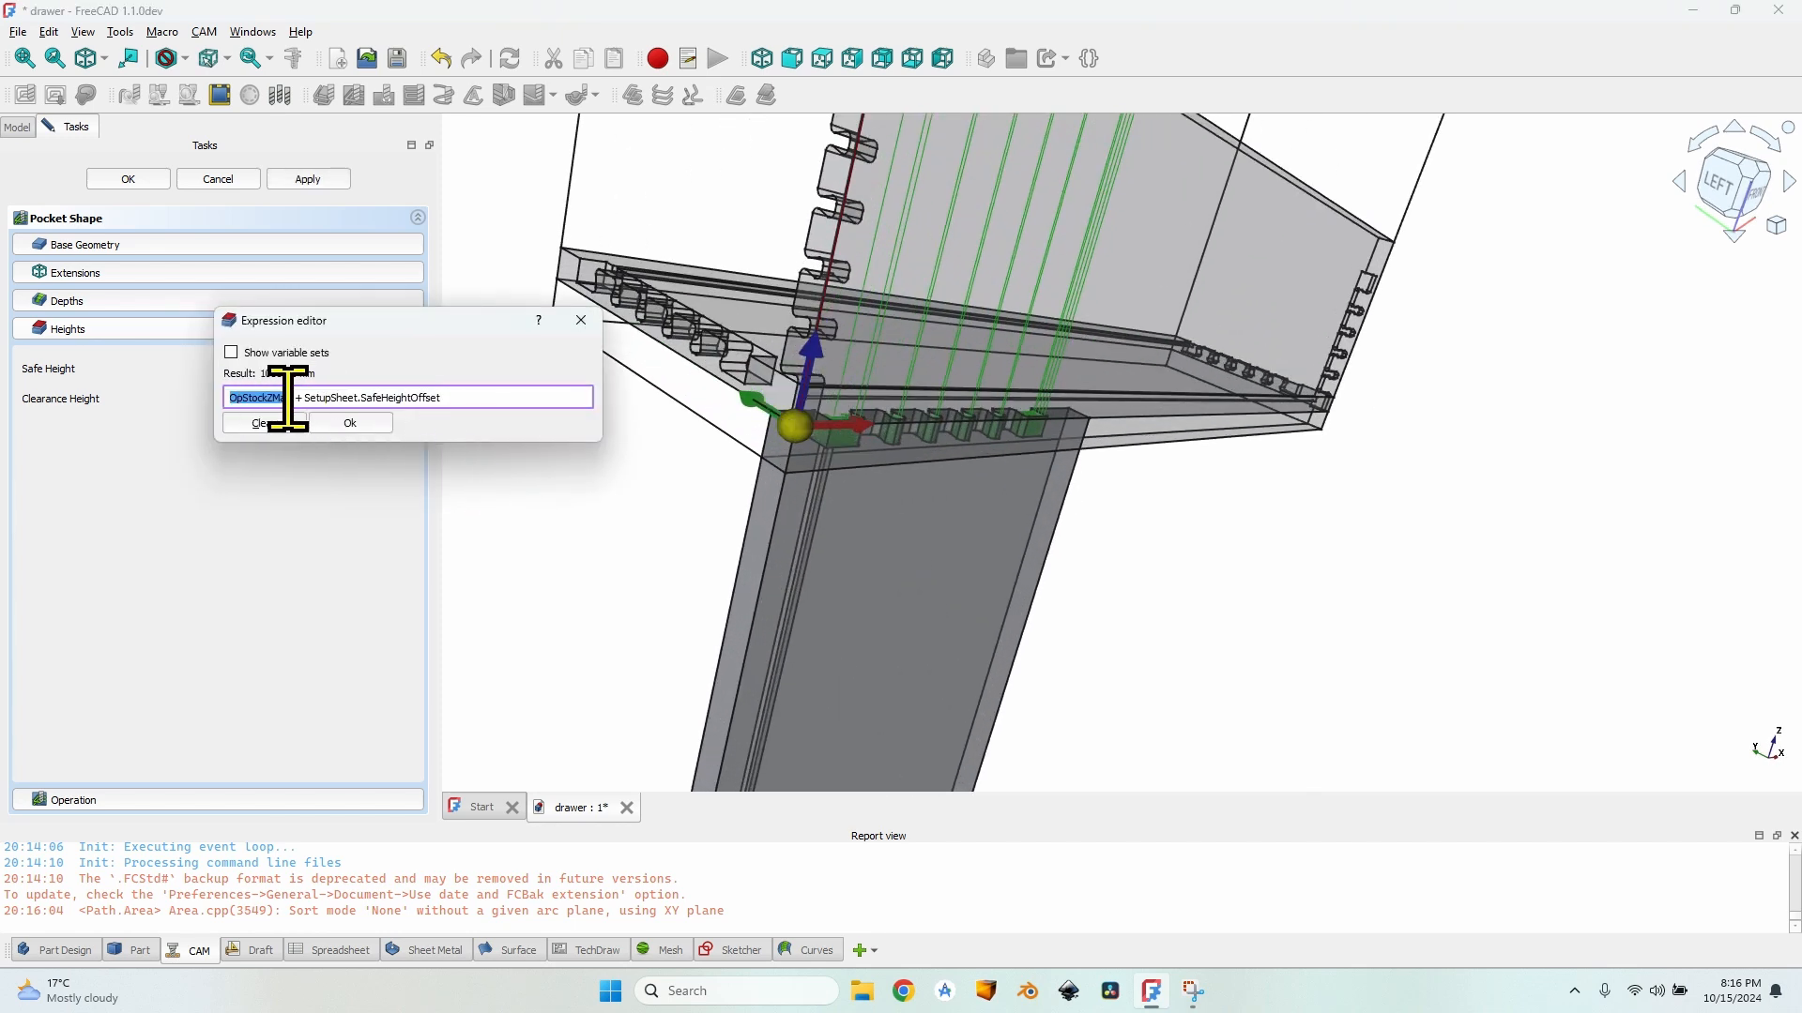
key(BackSpace)
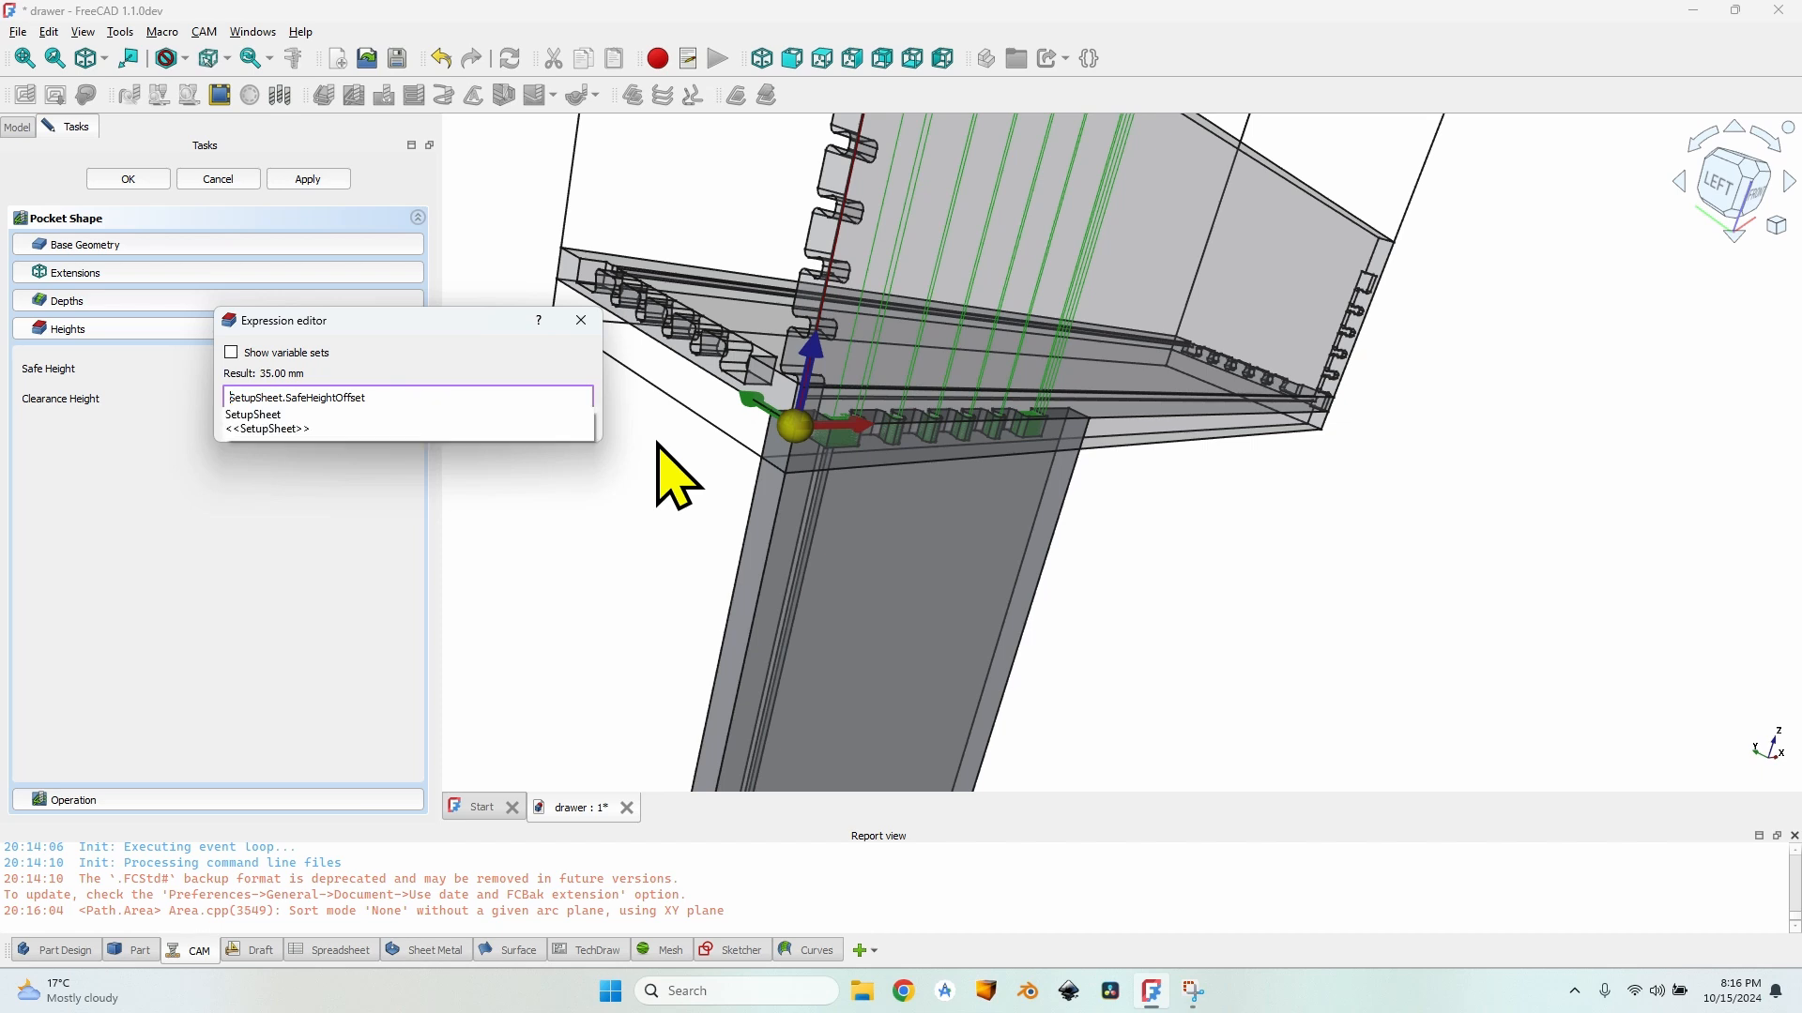
click(367, 338)
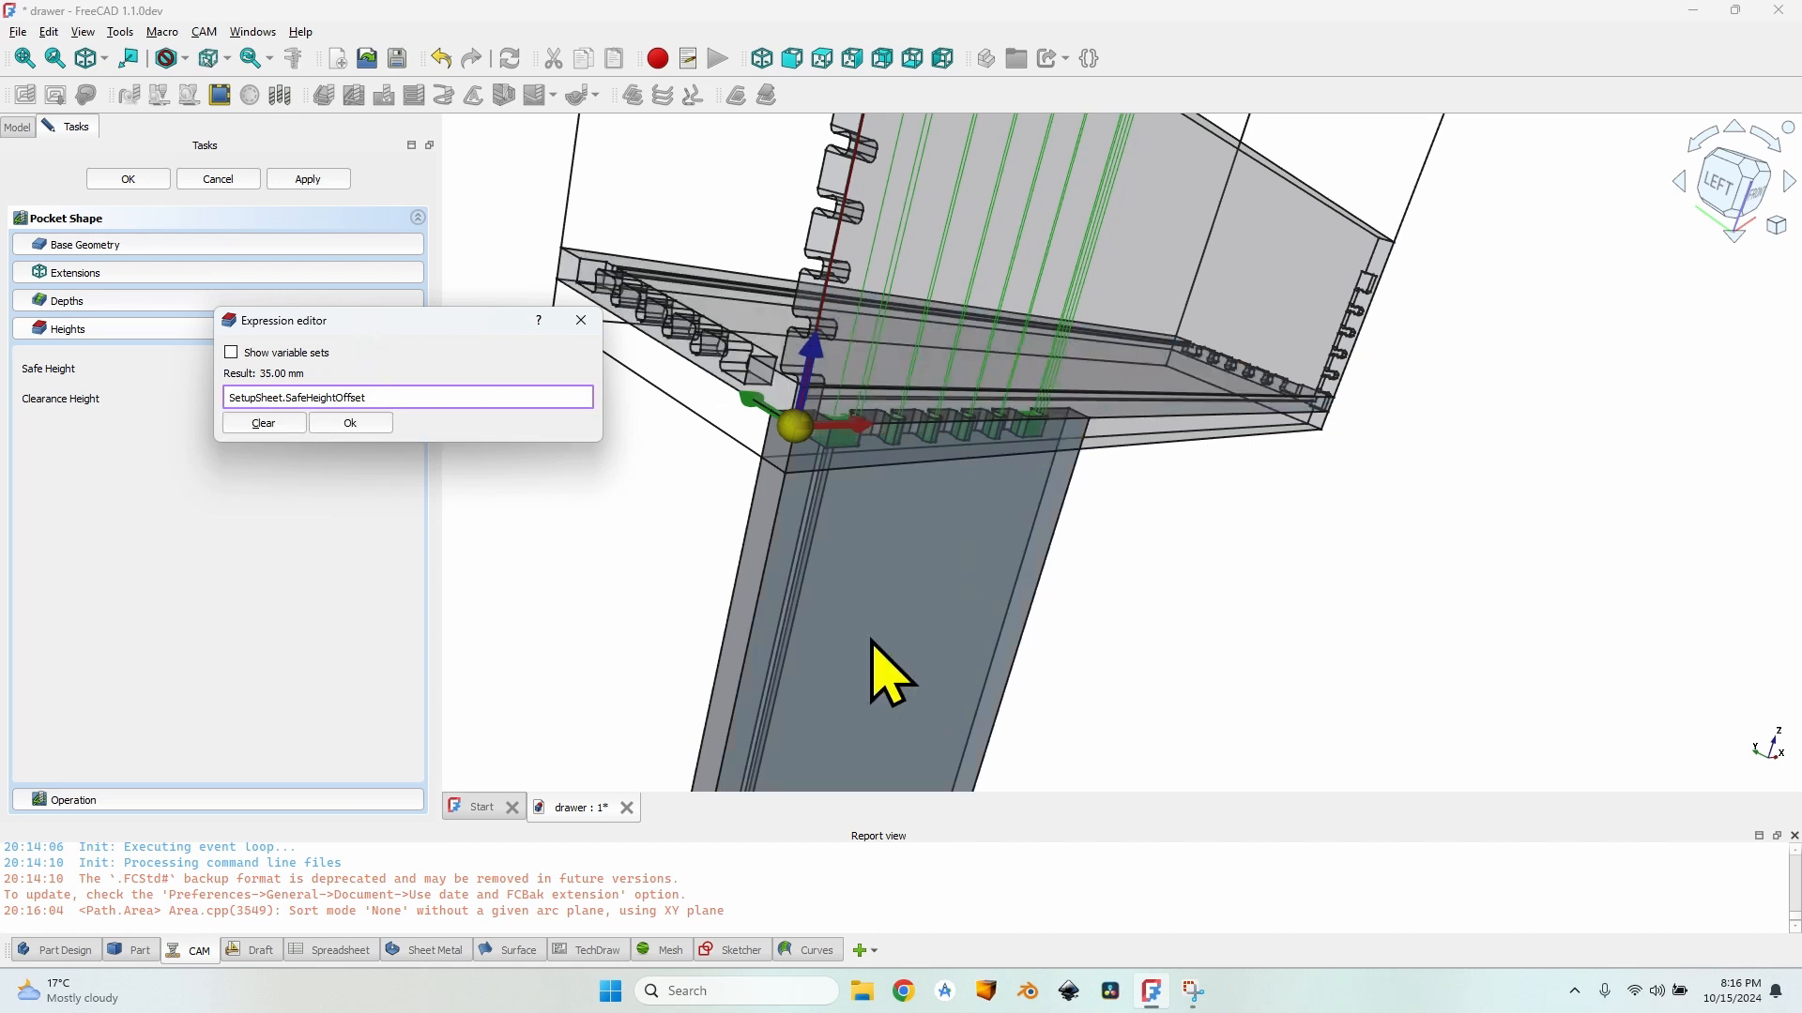
click(367, 427)
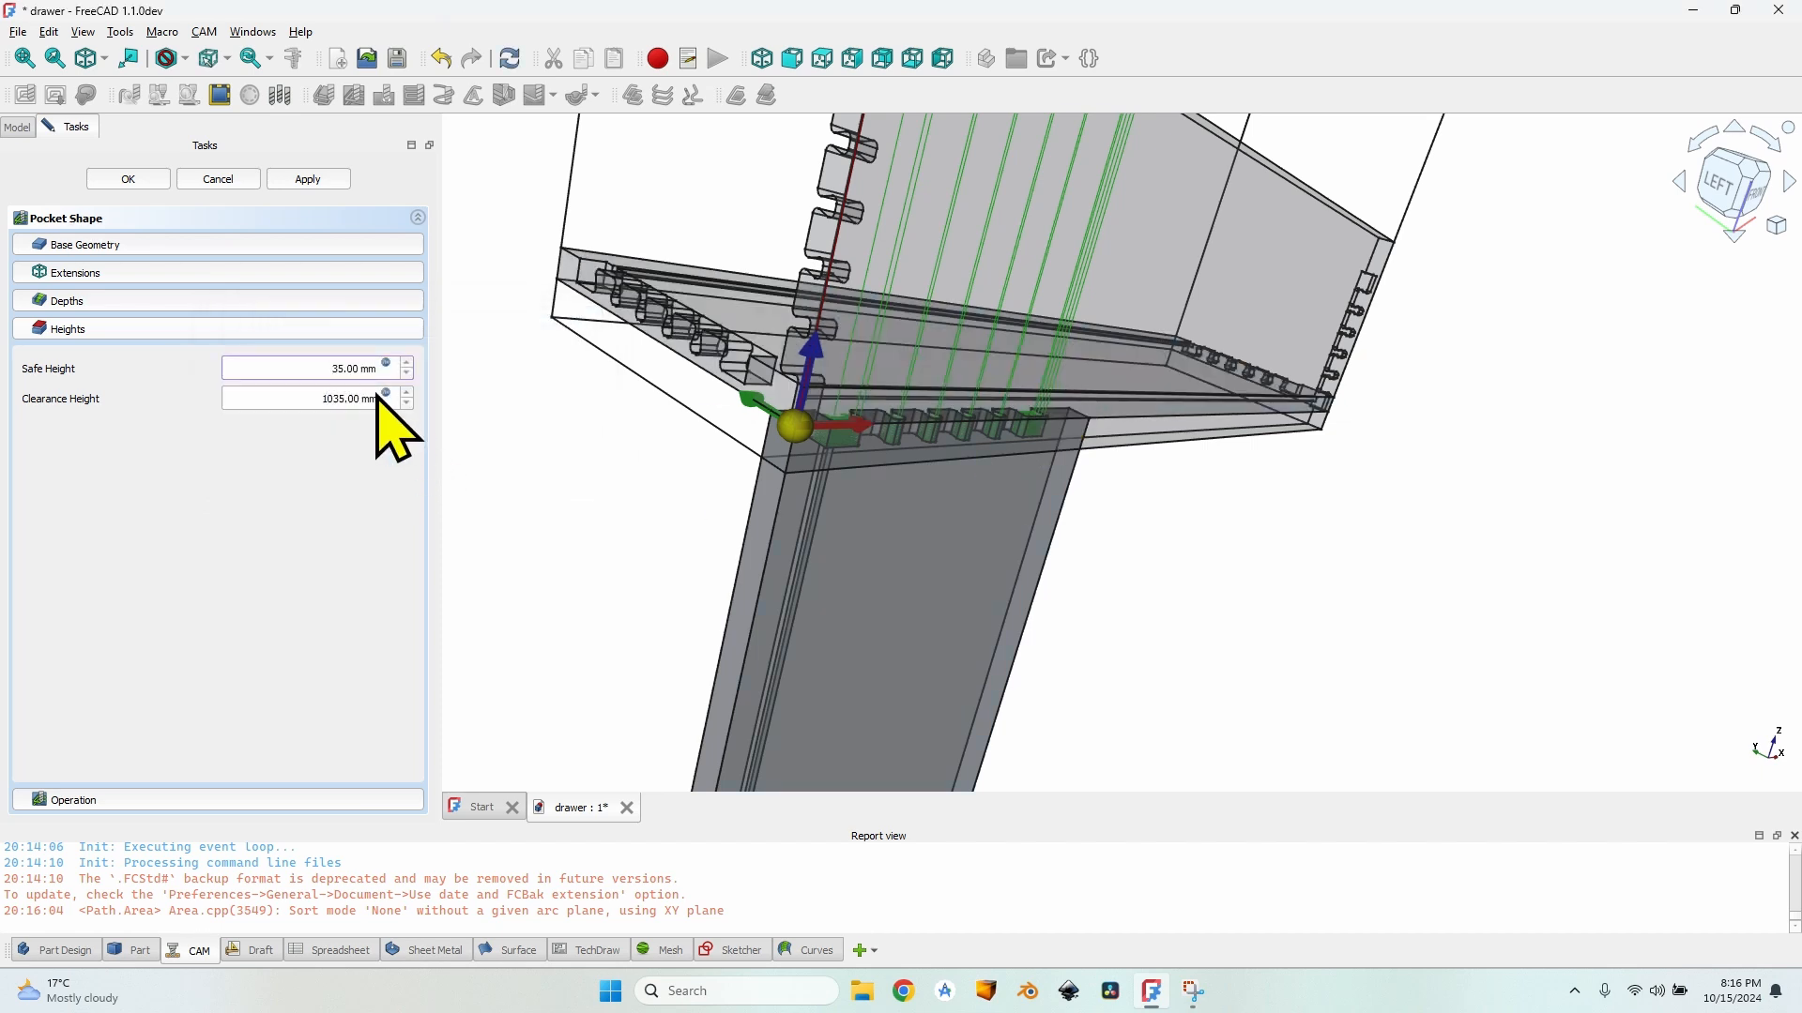
Step: Set the Pocket Shape operation's clearance height expression to SetupSheet.ClearanceHeightOffset and accept the operation
click(386, 394)
click(309, 427)
drag(310, 427, 228, 427)
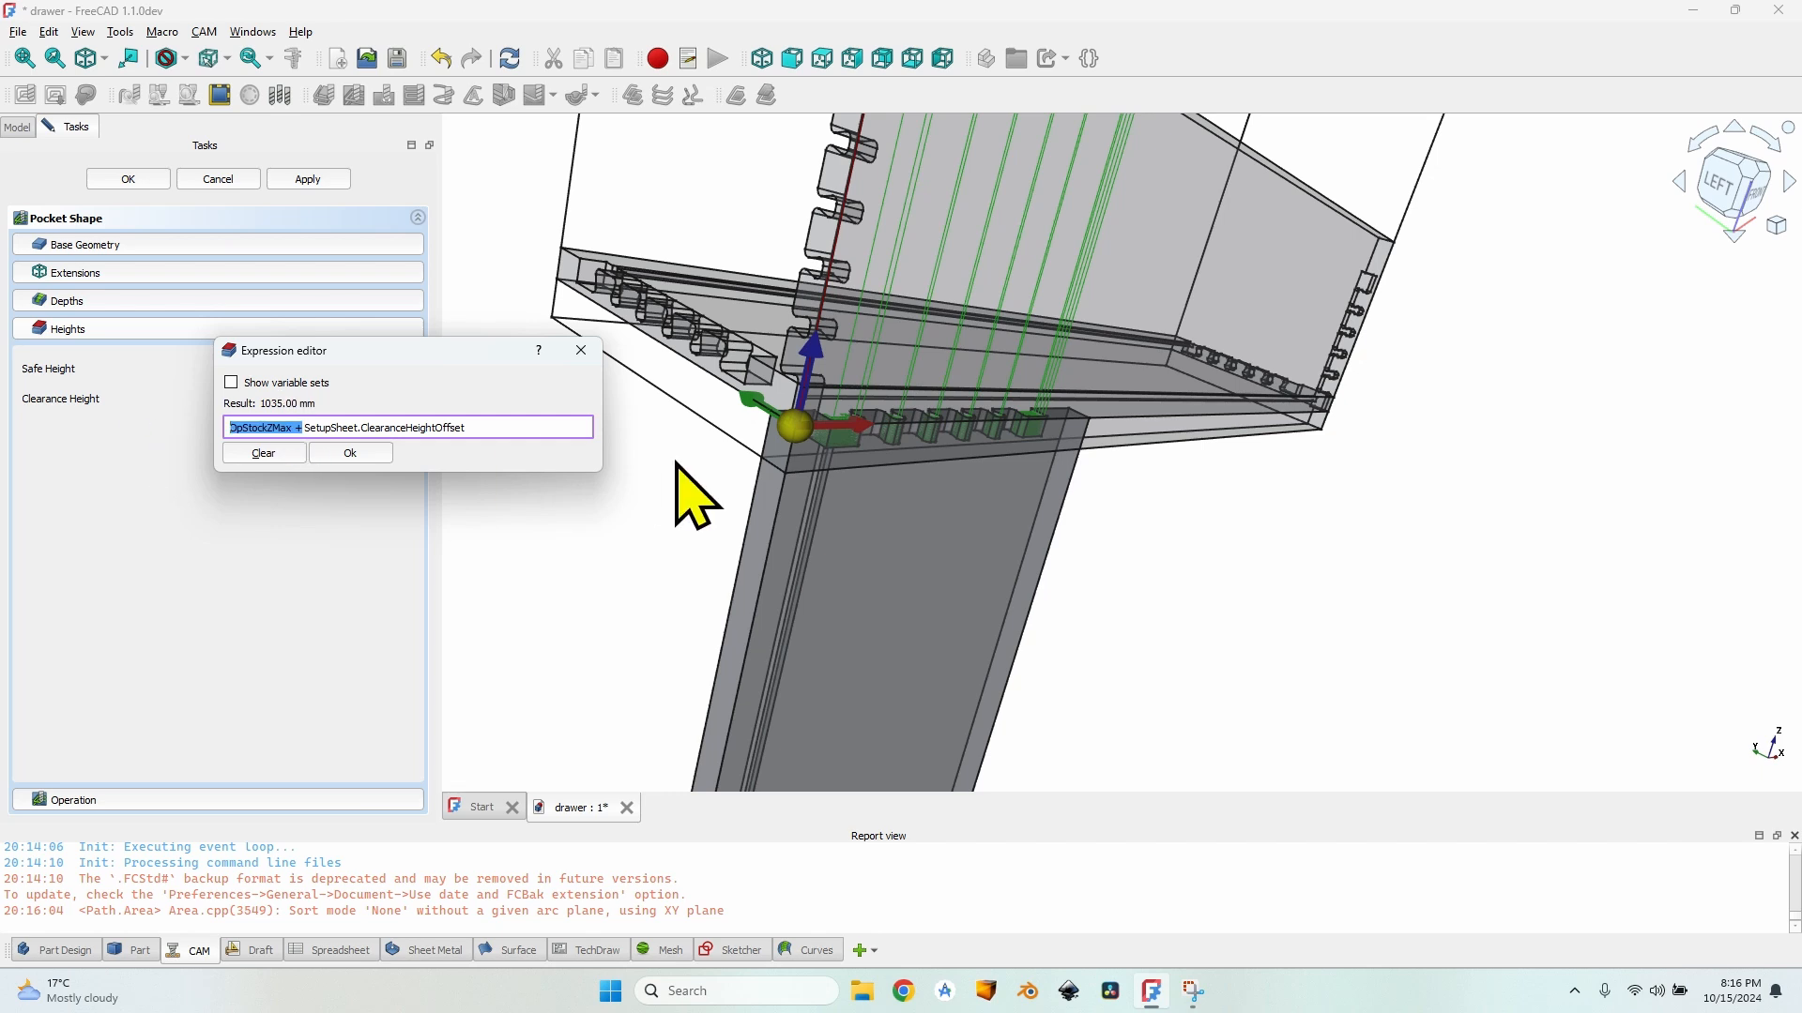
key(BackSpace)
click(366, 479)
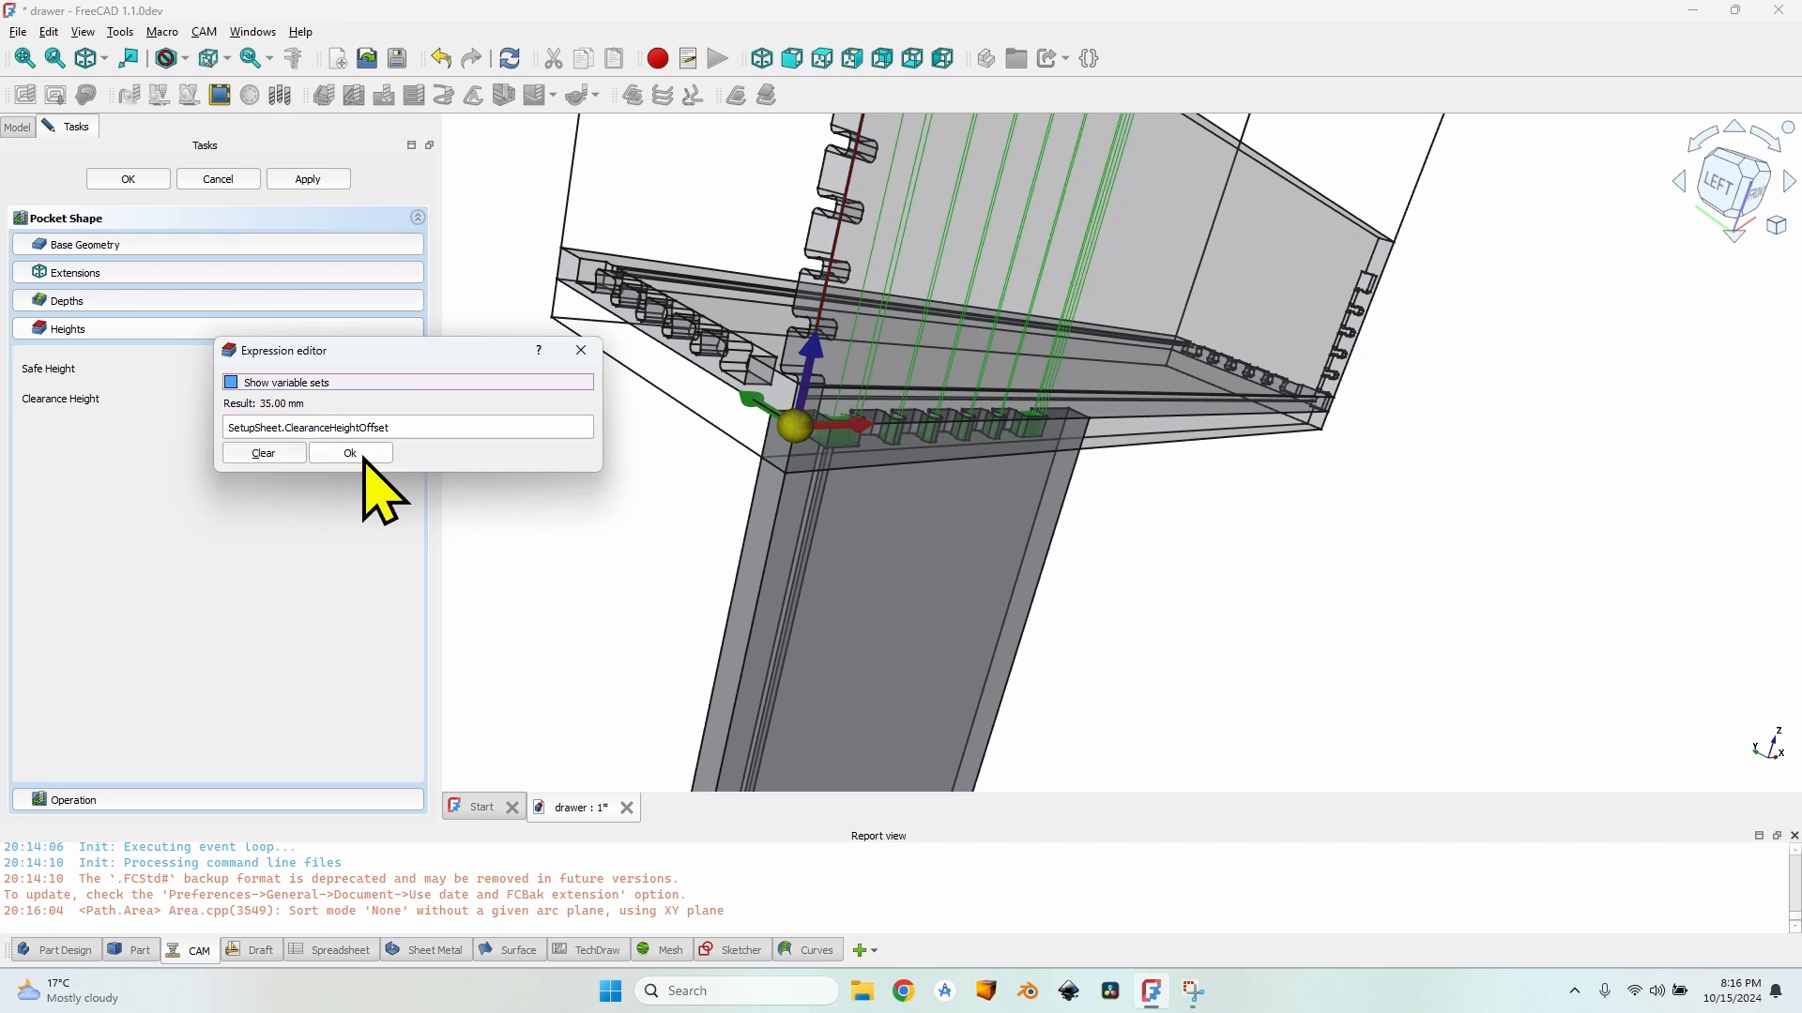
click(366, 452)
click(128, 178)
Step: Edit the bottom panel channel pocket operation and set its safe height expression to VarSet.FrontThickness + SetupSheet.SafeHeightOffset
click(158, 330)
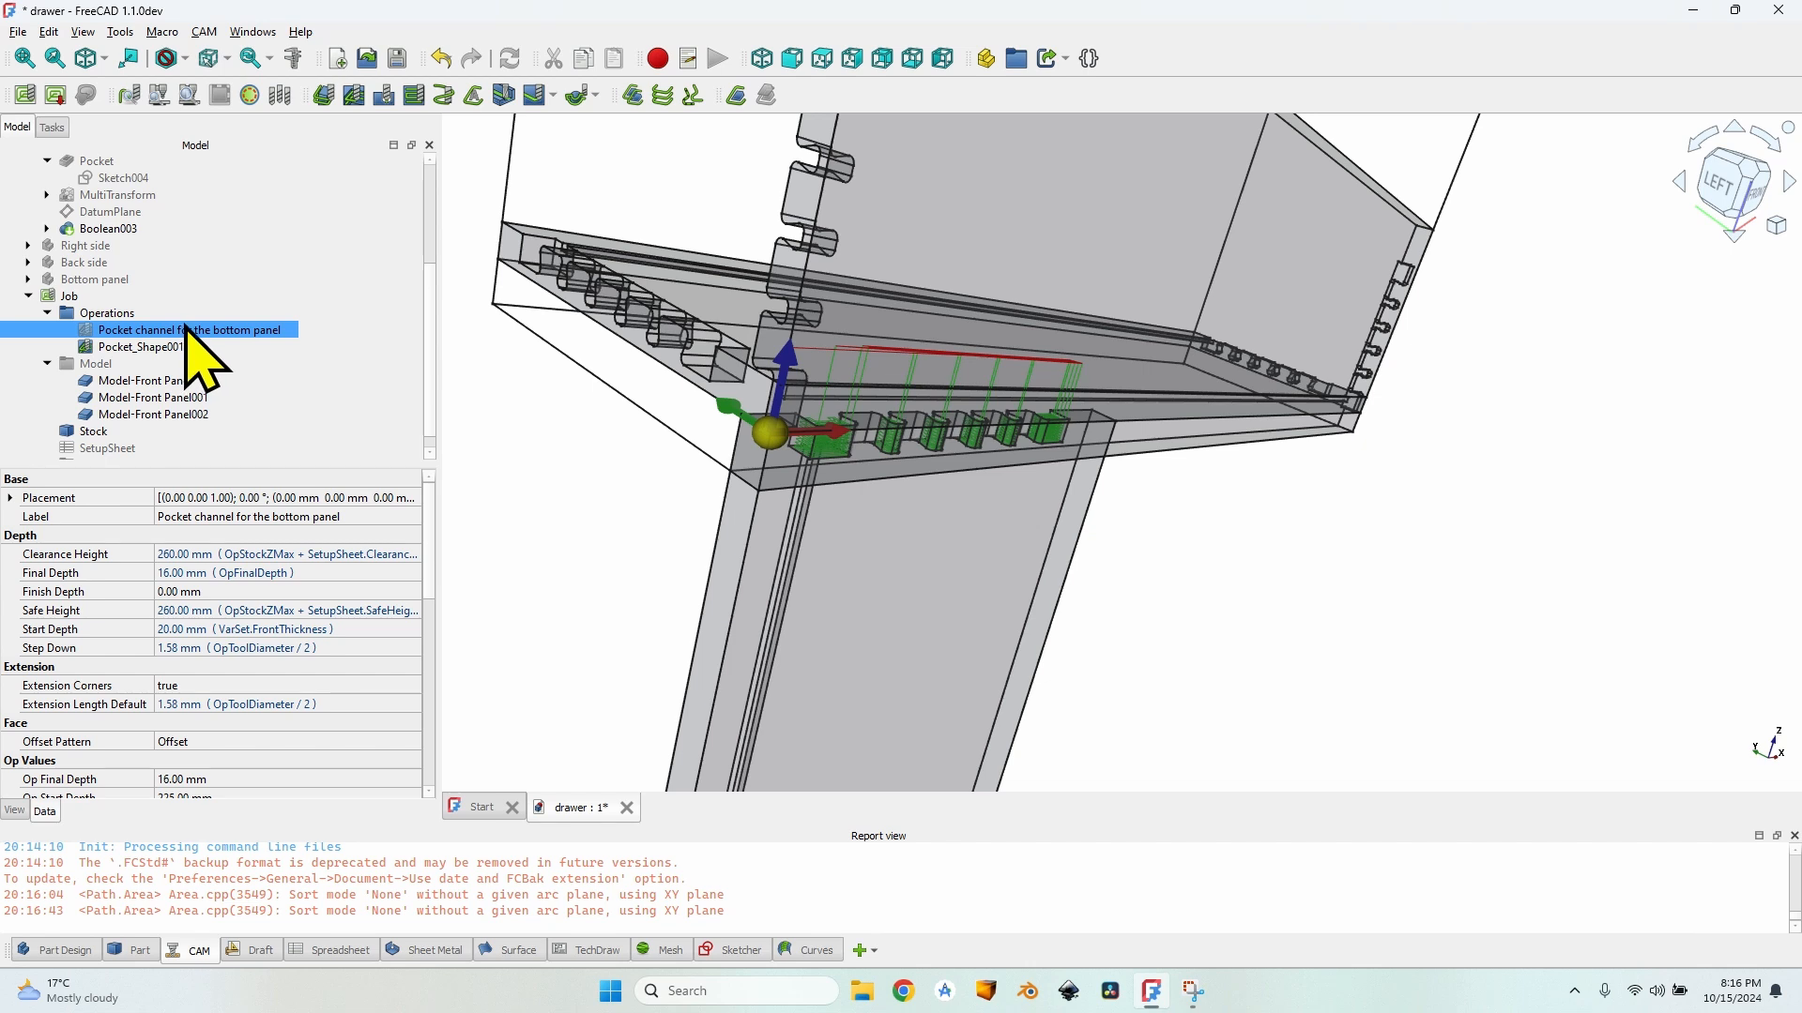
double_click(209, 333)
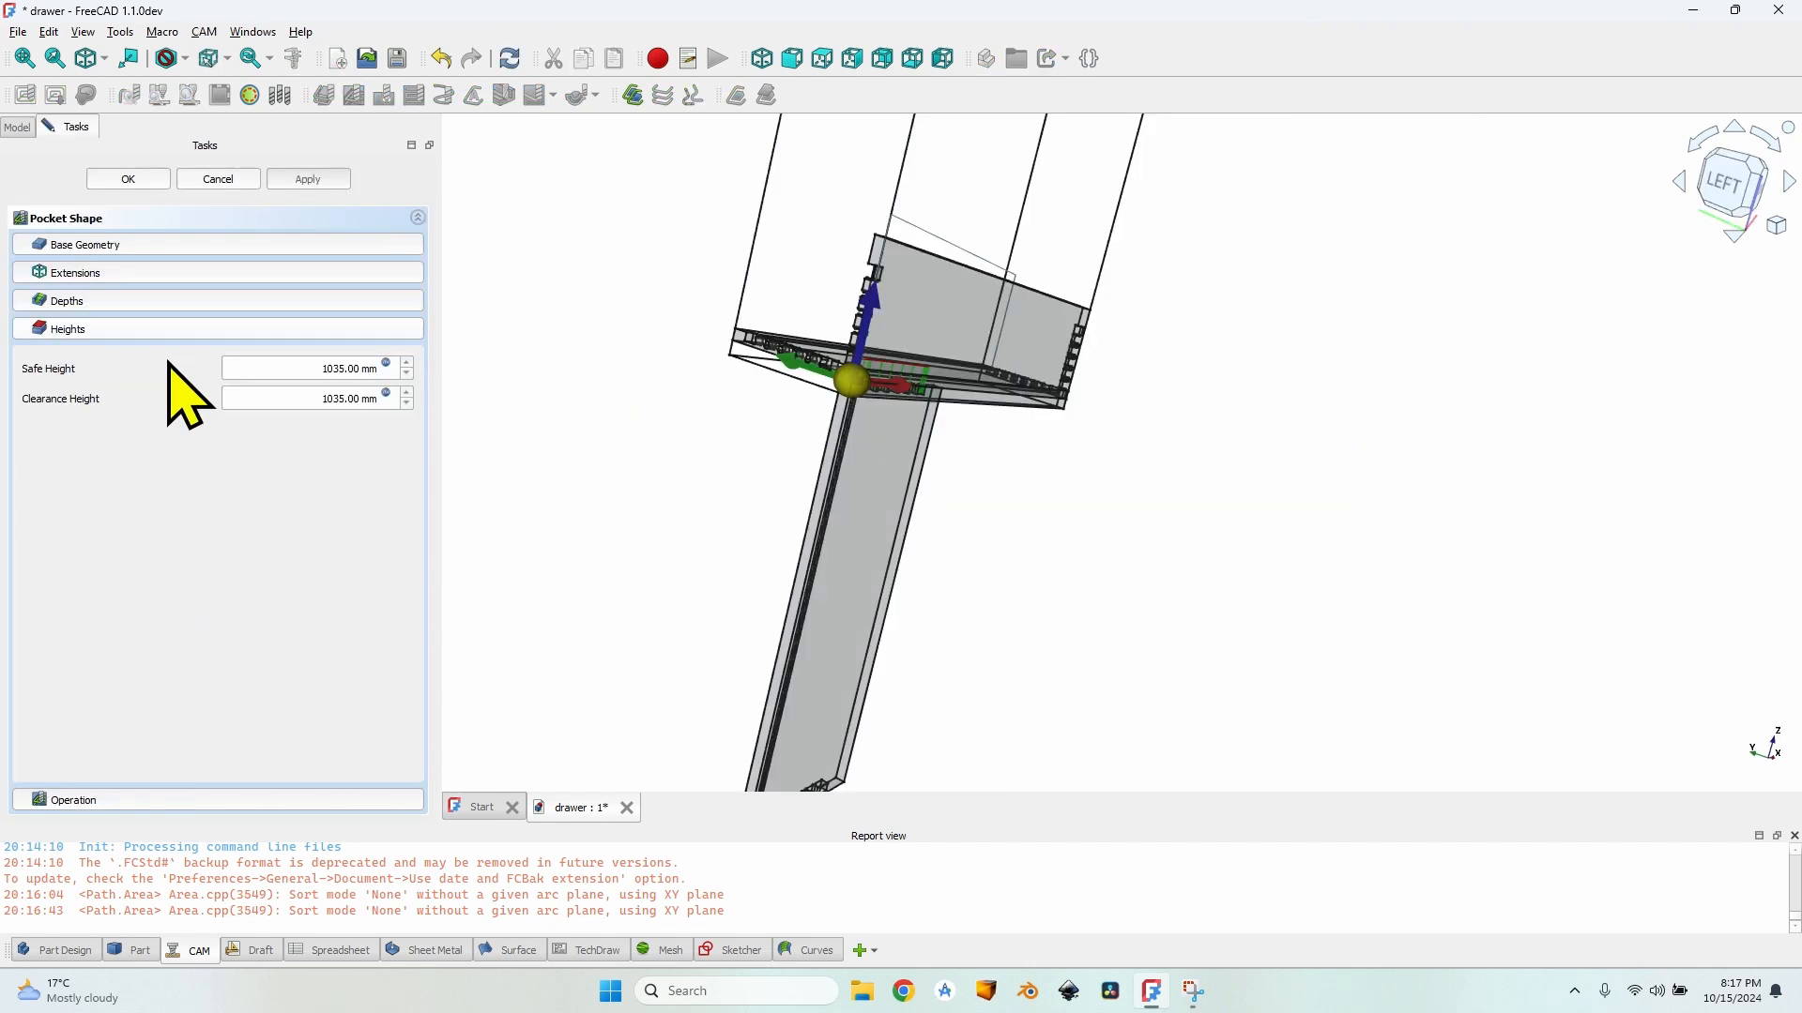
click(388, 365)
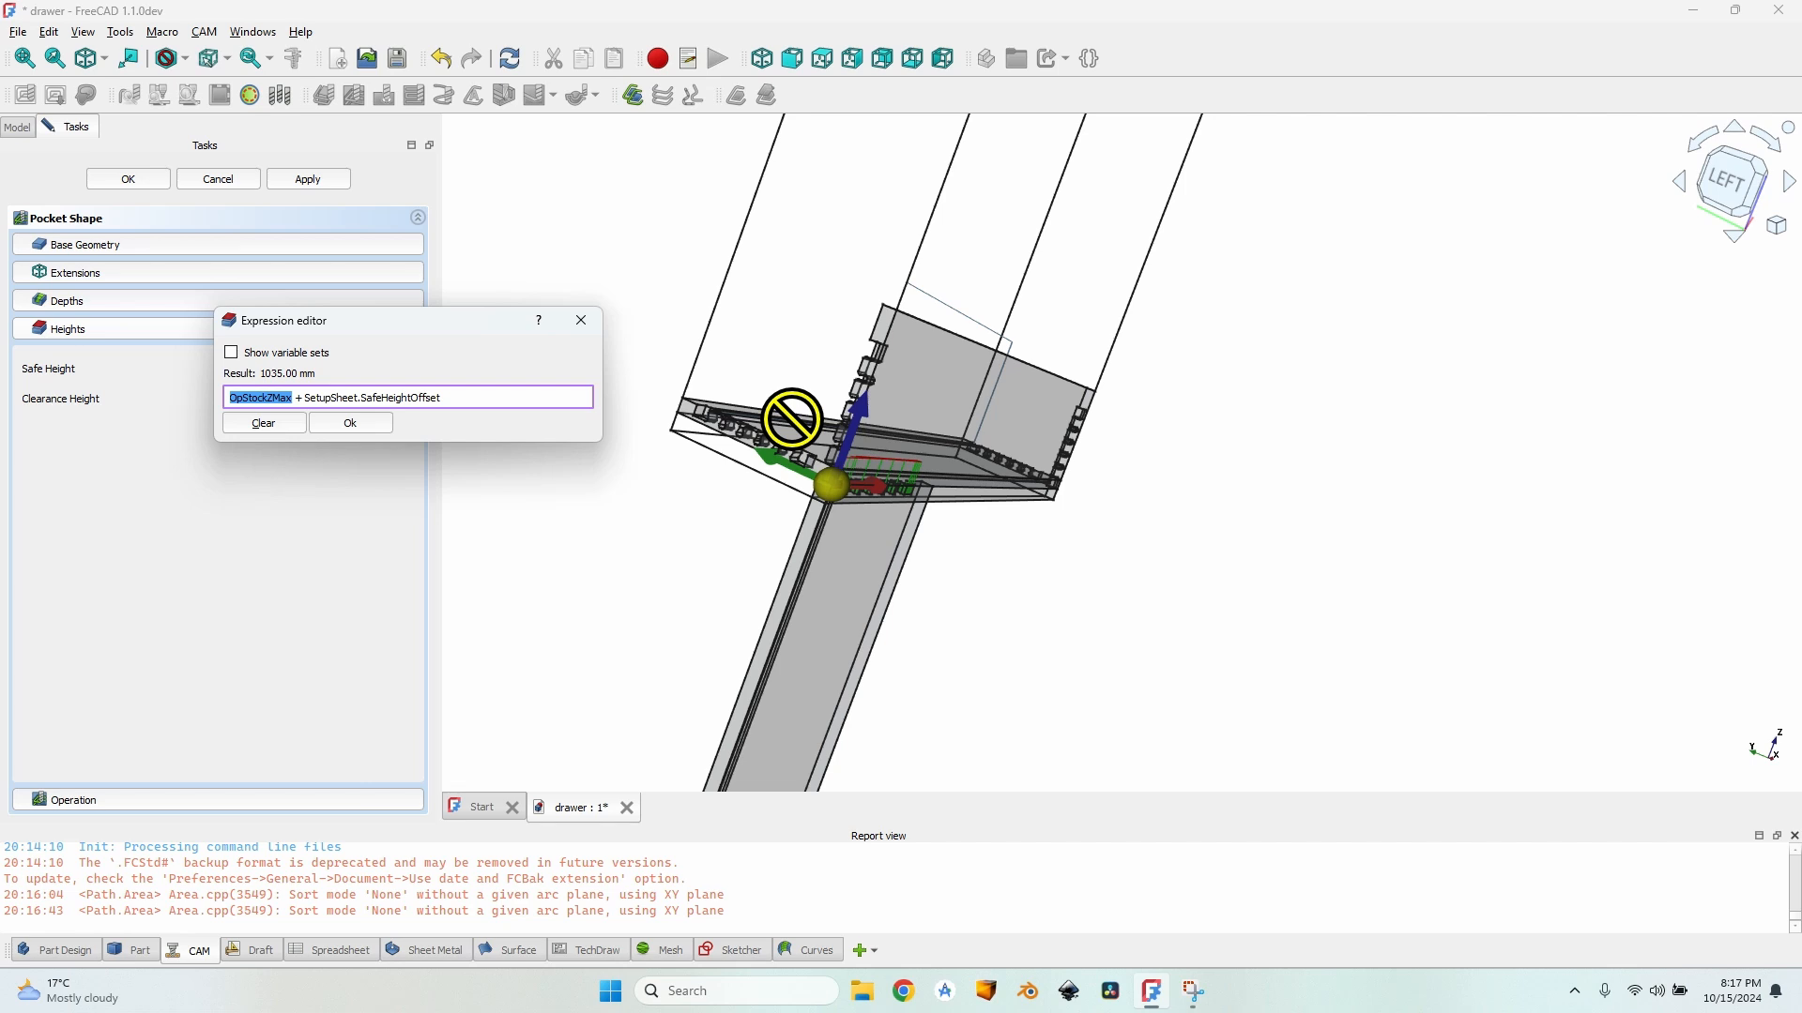
text(VarSet.Fro)
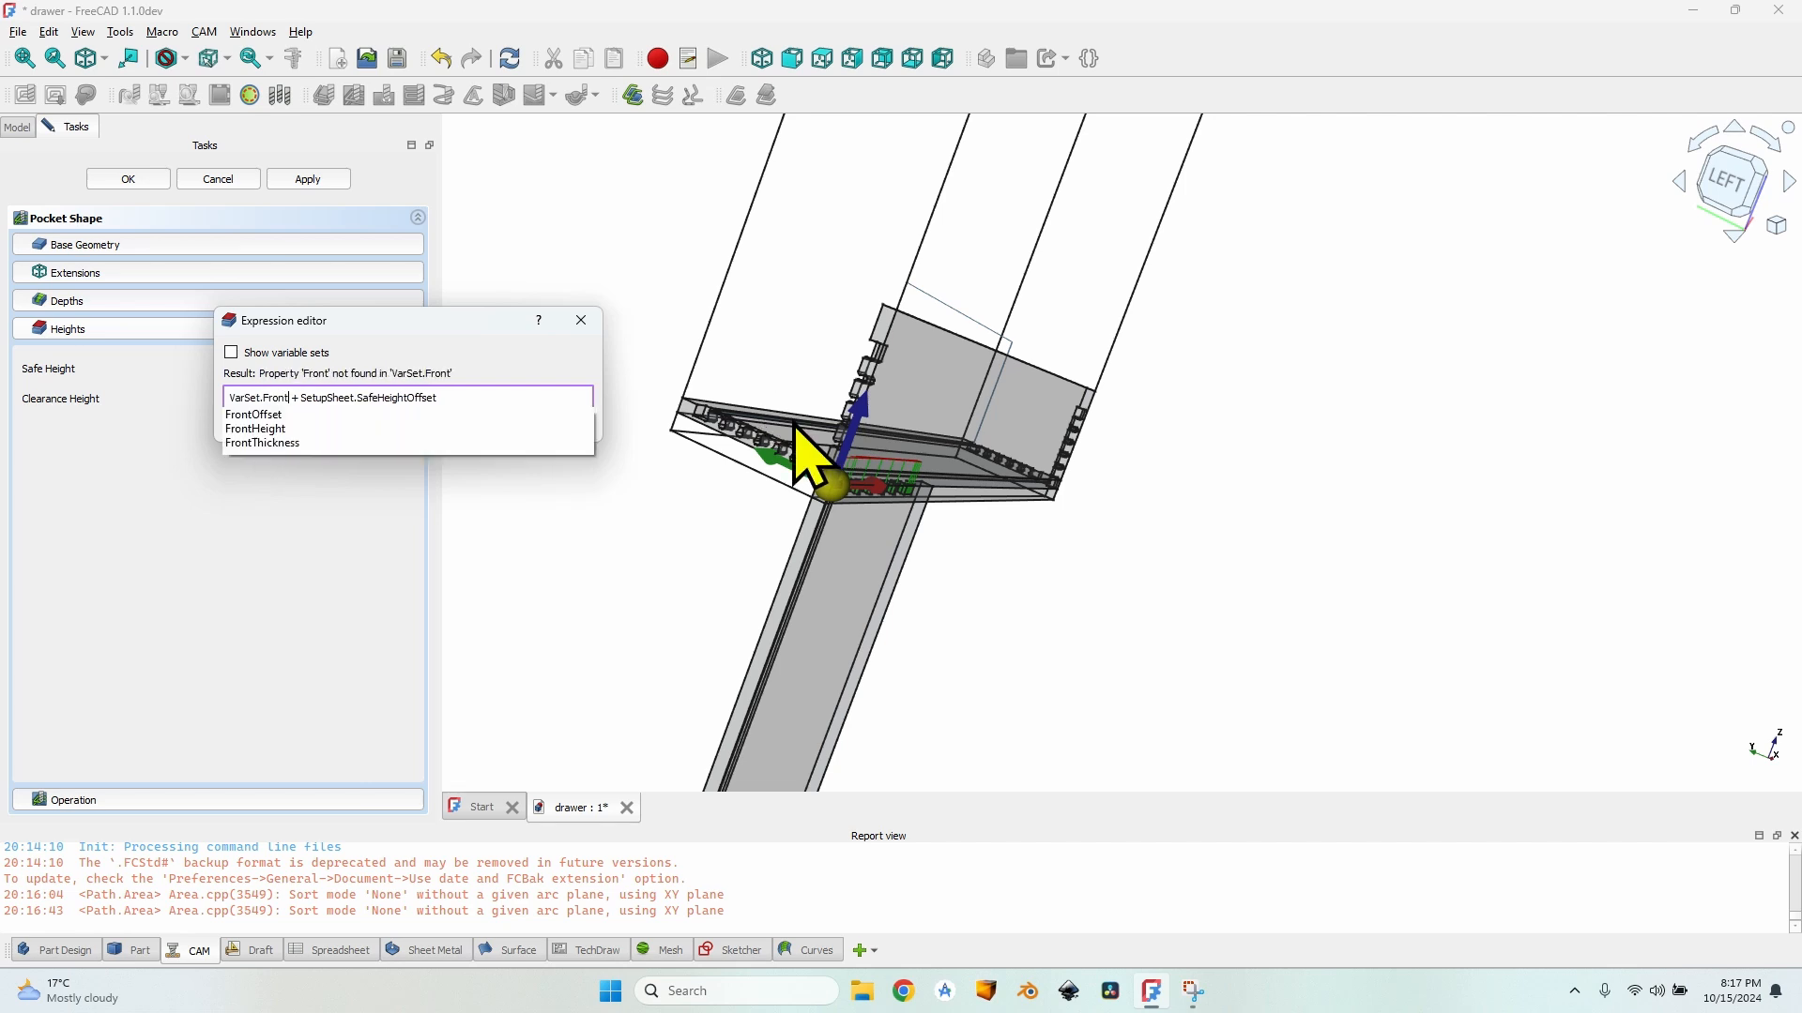
text(nt)
key(Down)
key(Down)
key(Down)
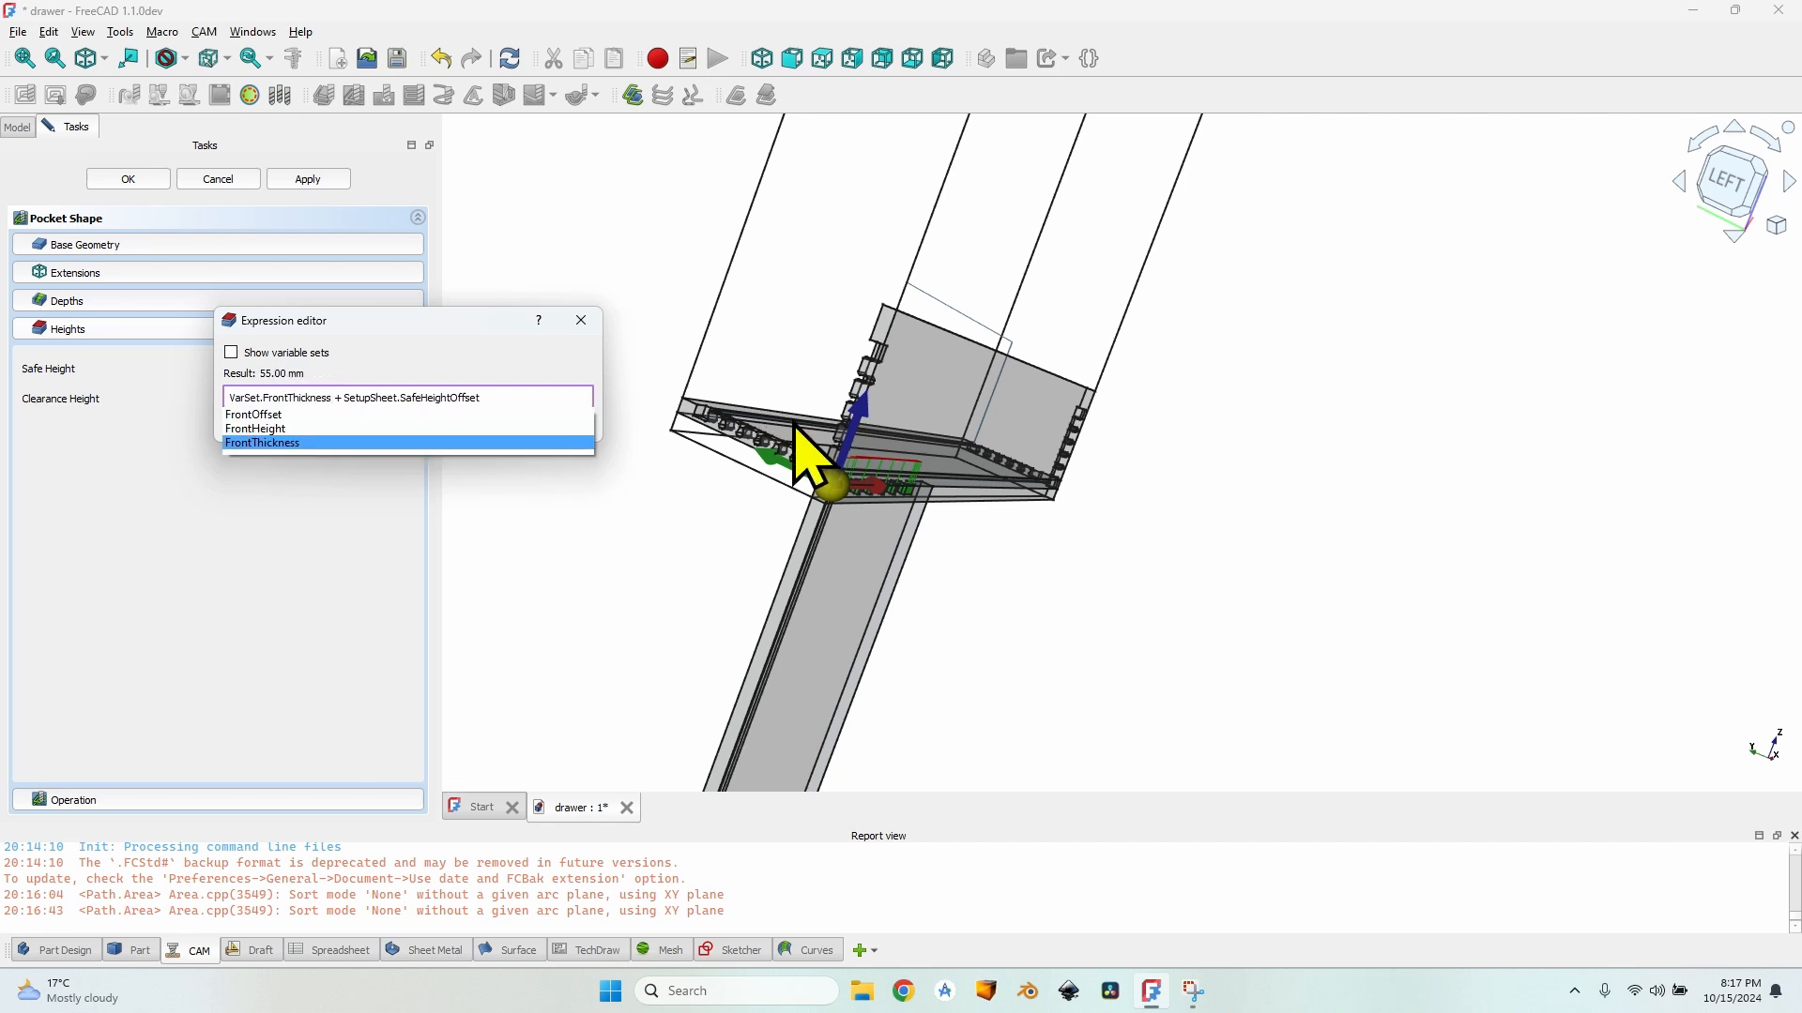
click(374, 442)
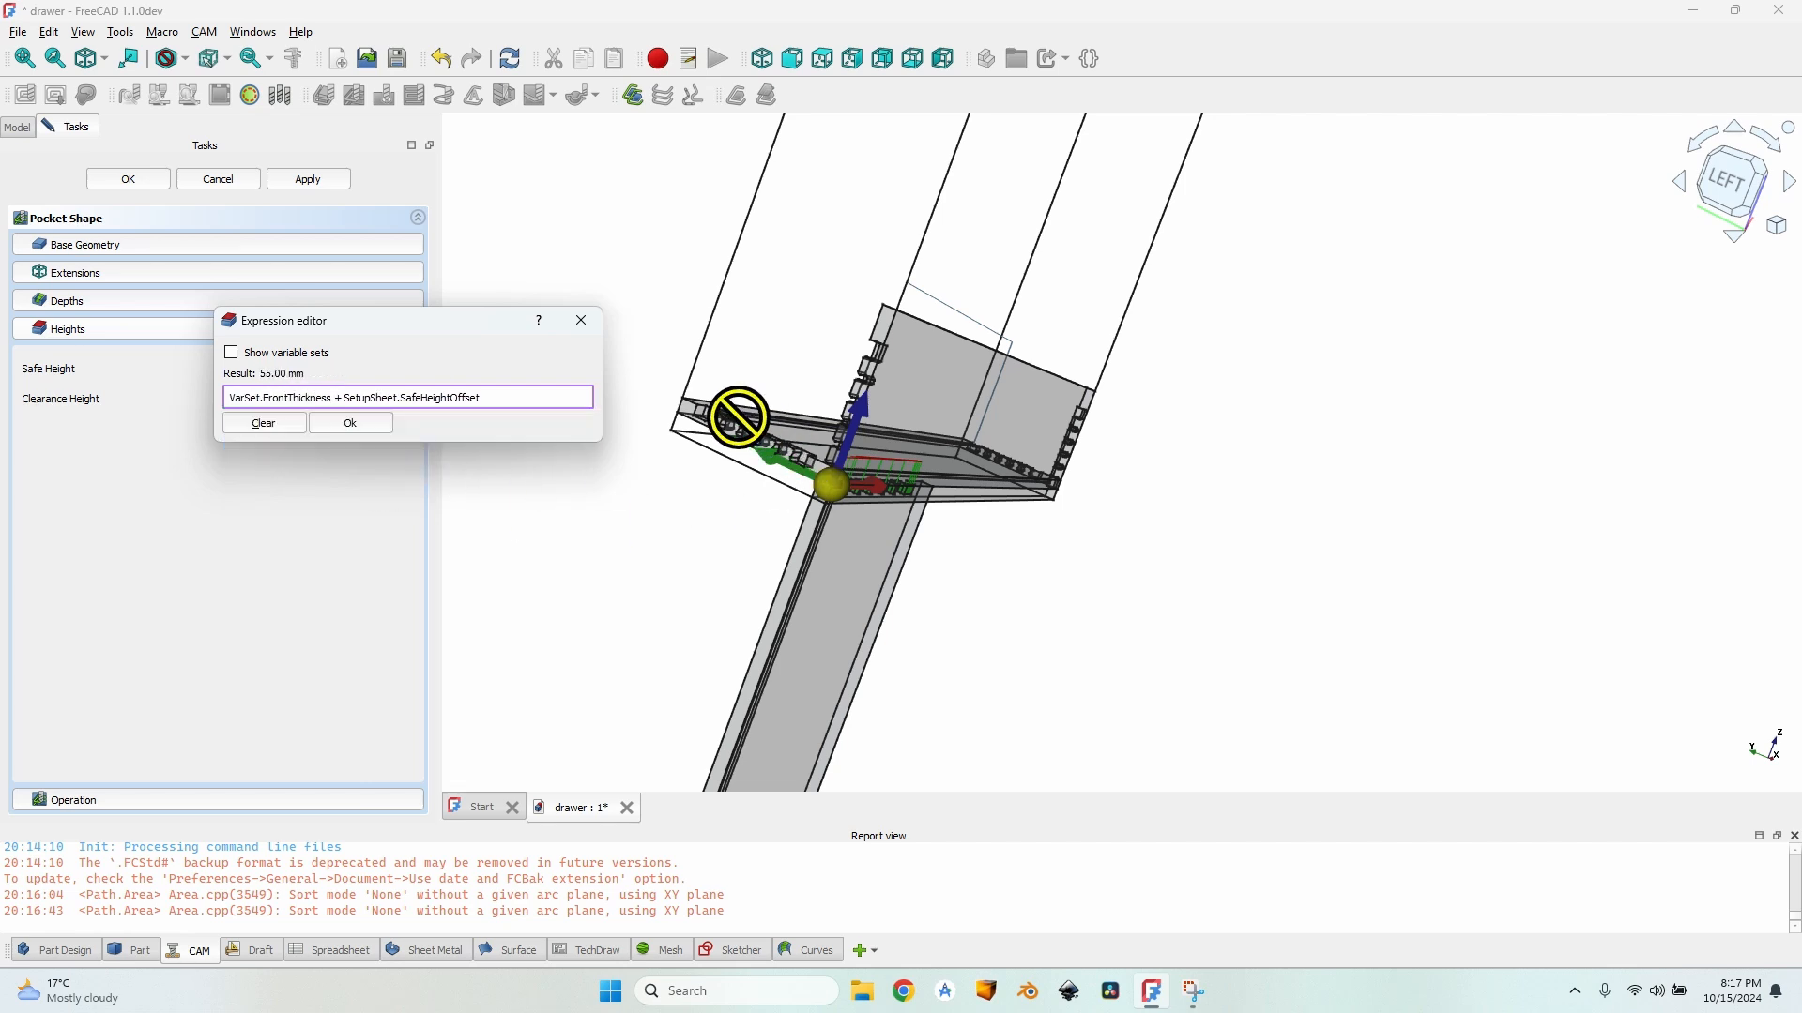
click(350, 425)
Step: Replace OpStockZMax with VarSet.FrontThickness in the bottom panel channel operation's clearance height expression
click(390, 397)
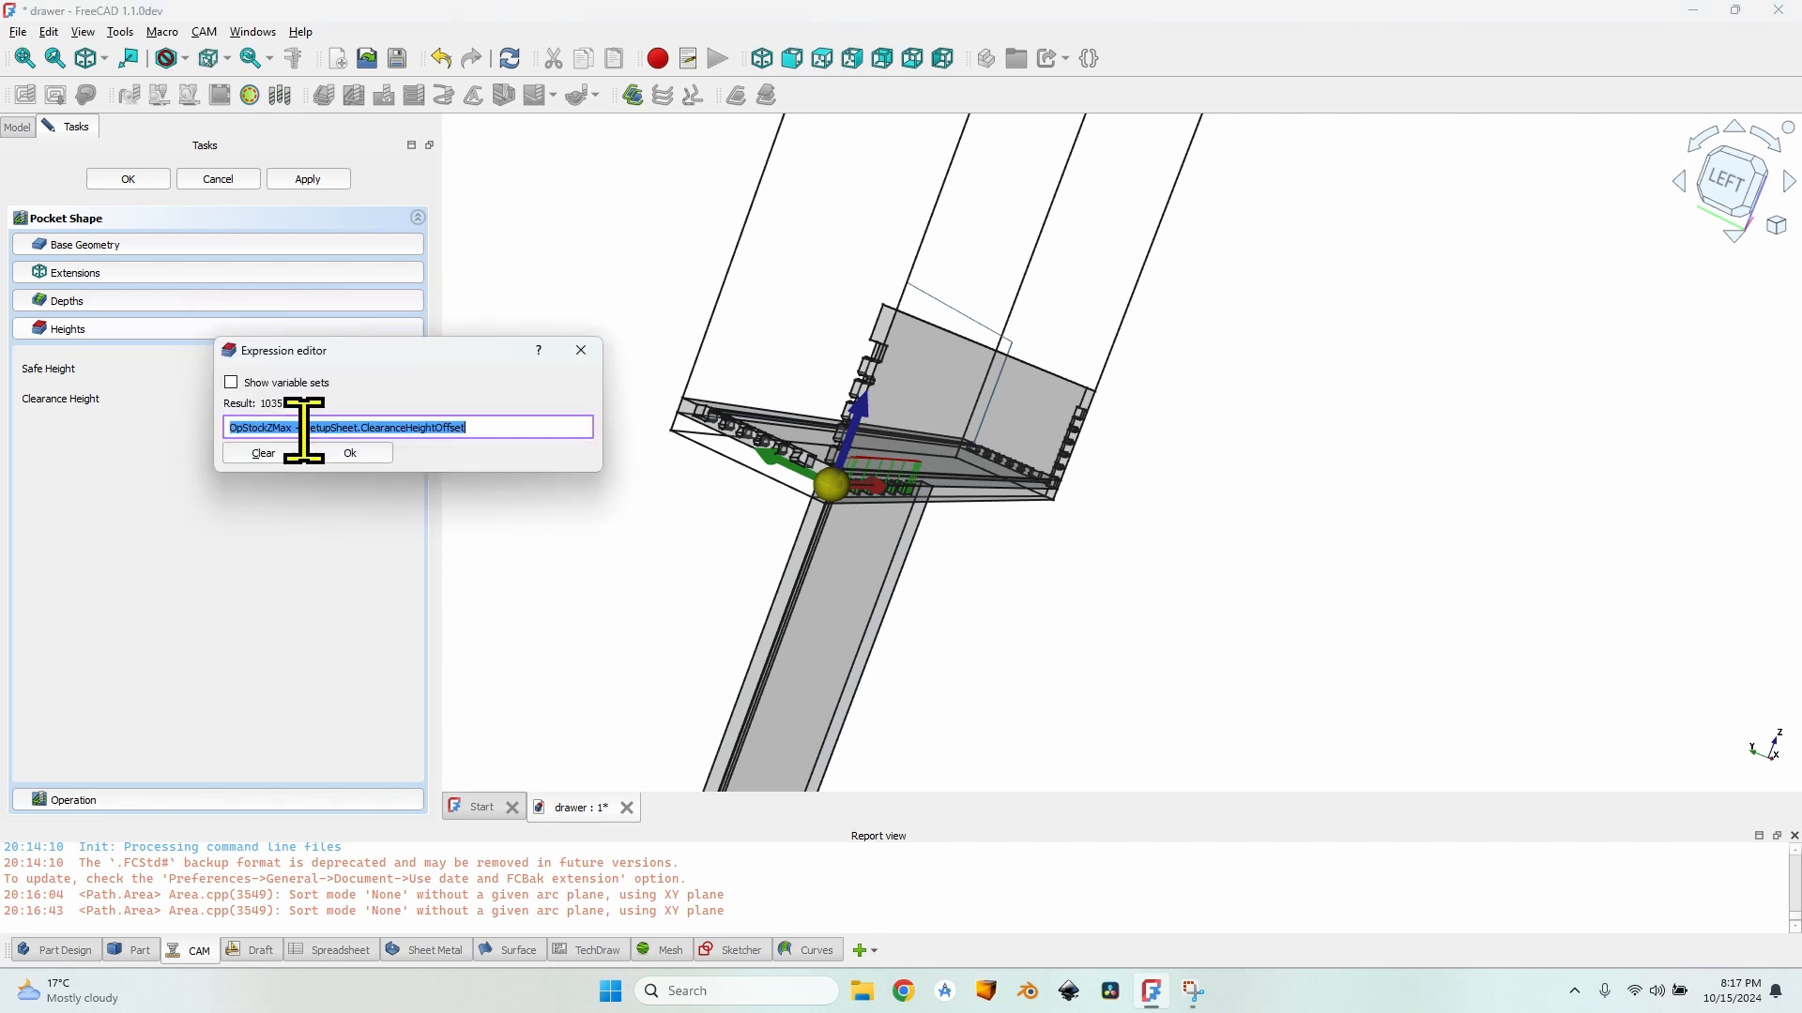
drag(295, 428, 175, 428)
key(ctrl+v)
click(349, 453)
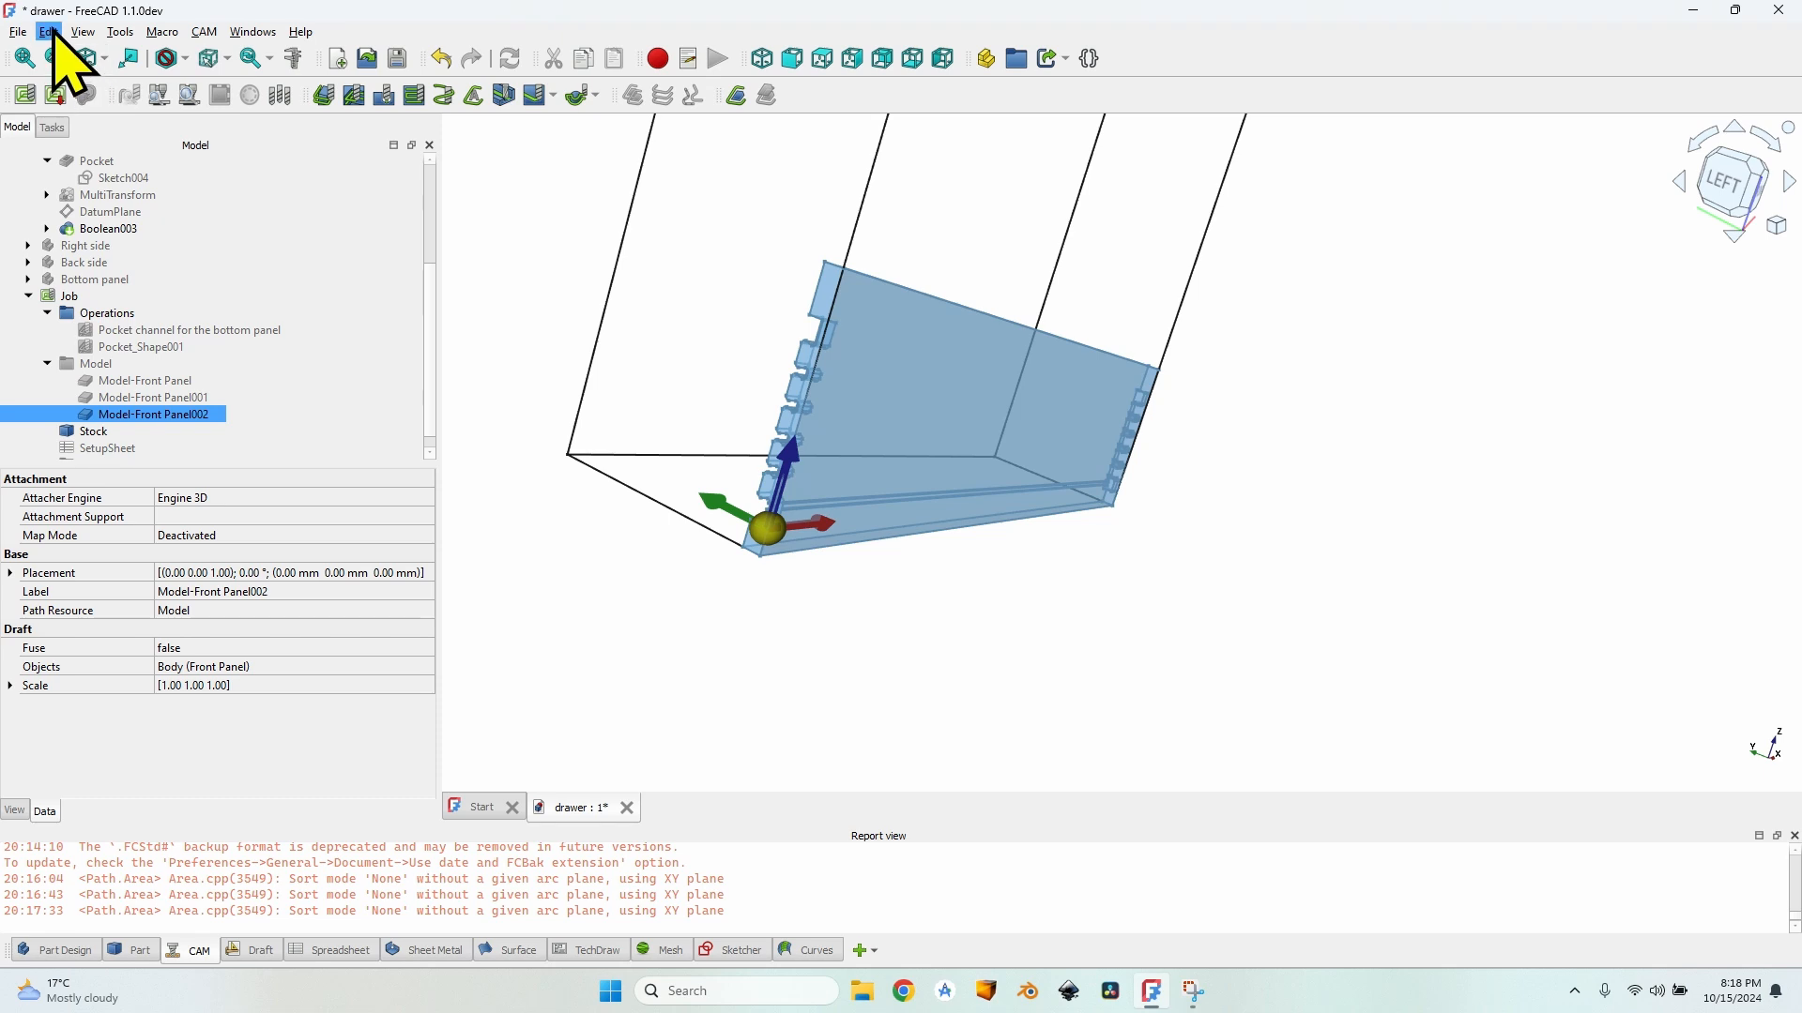
Step: Rotate the Model-Front Panel002 placement to a pitch of -90° around the y-axis
click(49, 32)
click(132, 325)
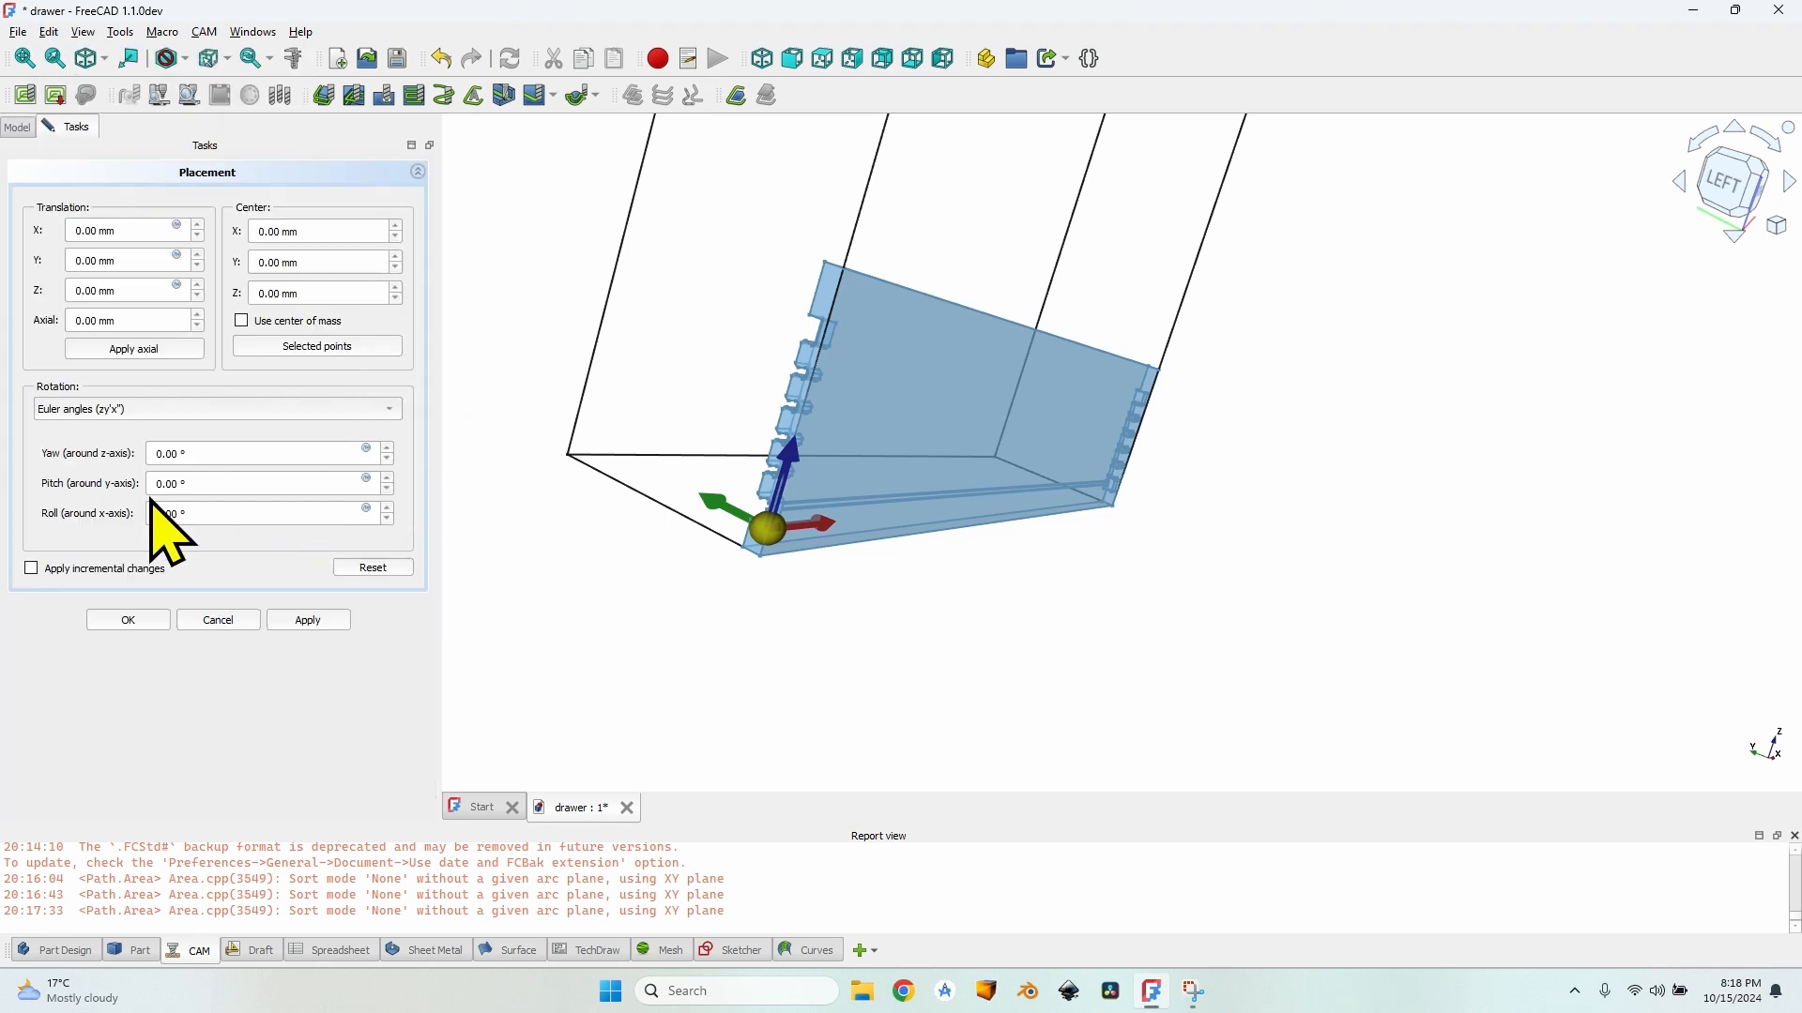
text(9)
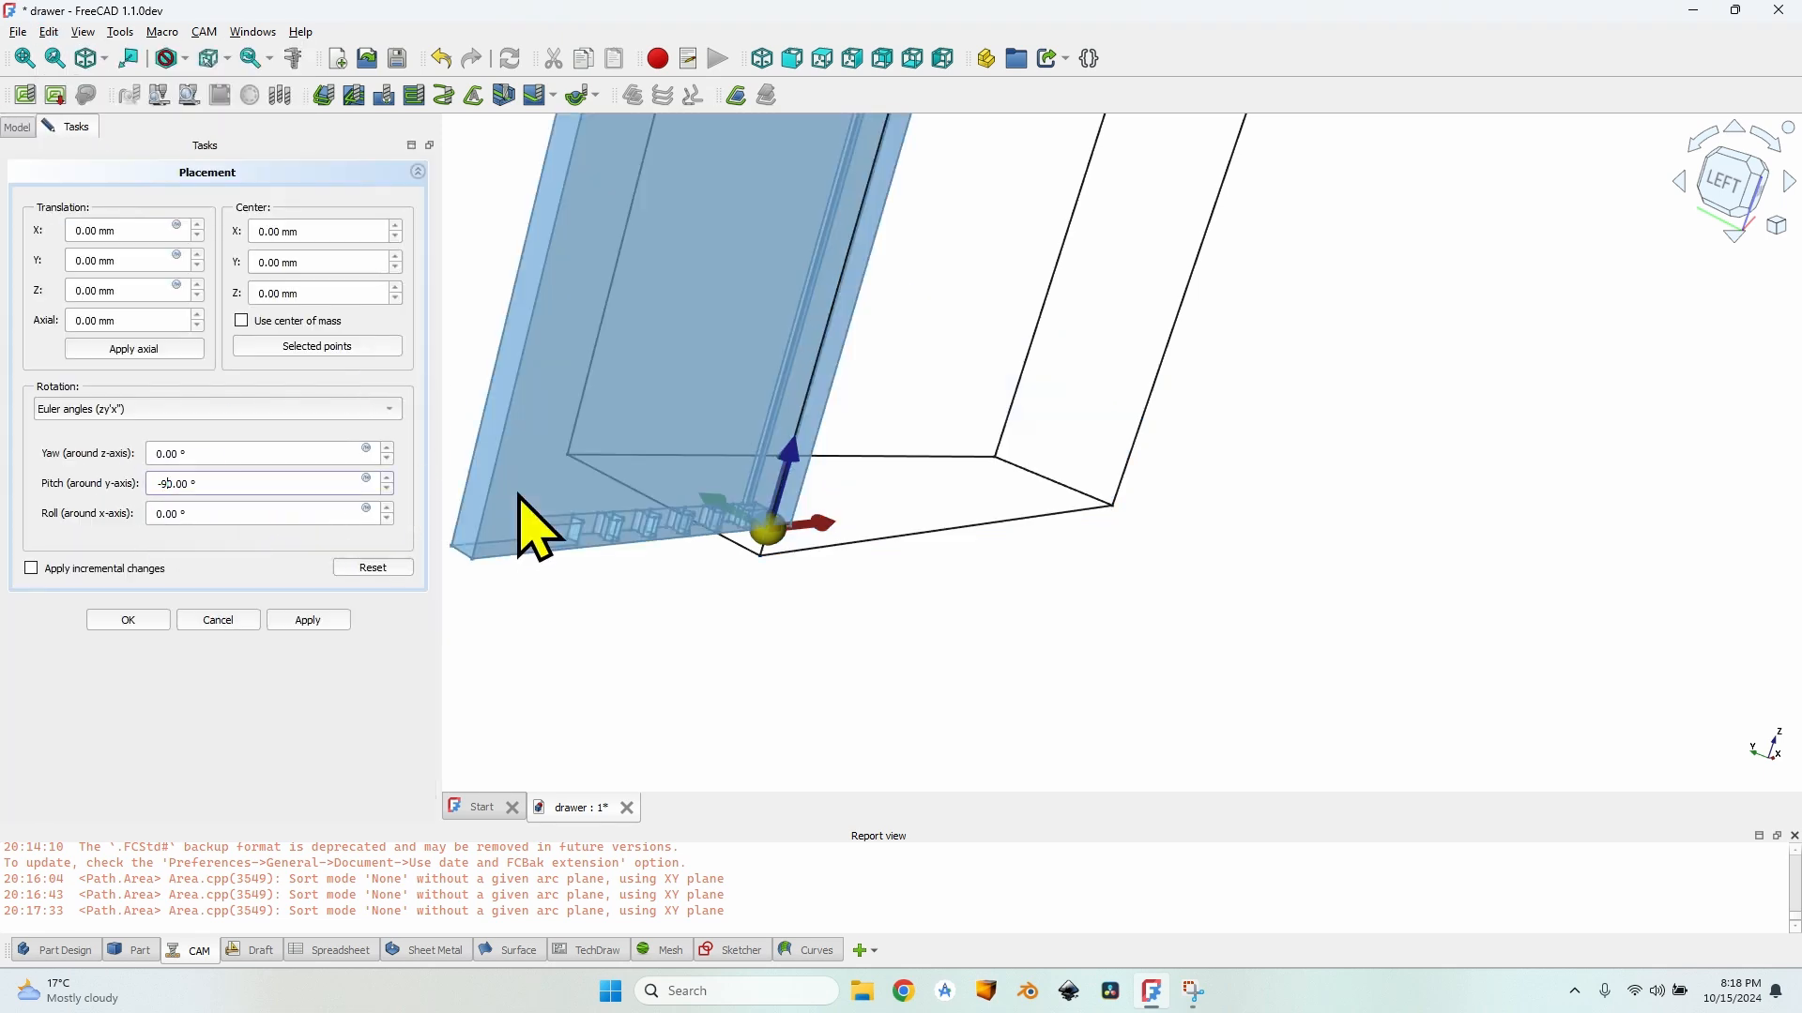
scroll(731, 534, down, 7)
scroll(791, 401, up, 5)
middle_drag(689, 440, 600, 526)
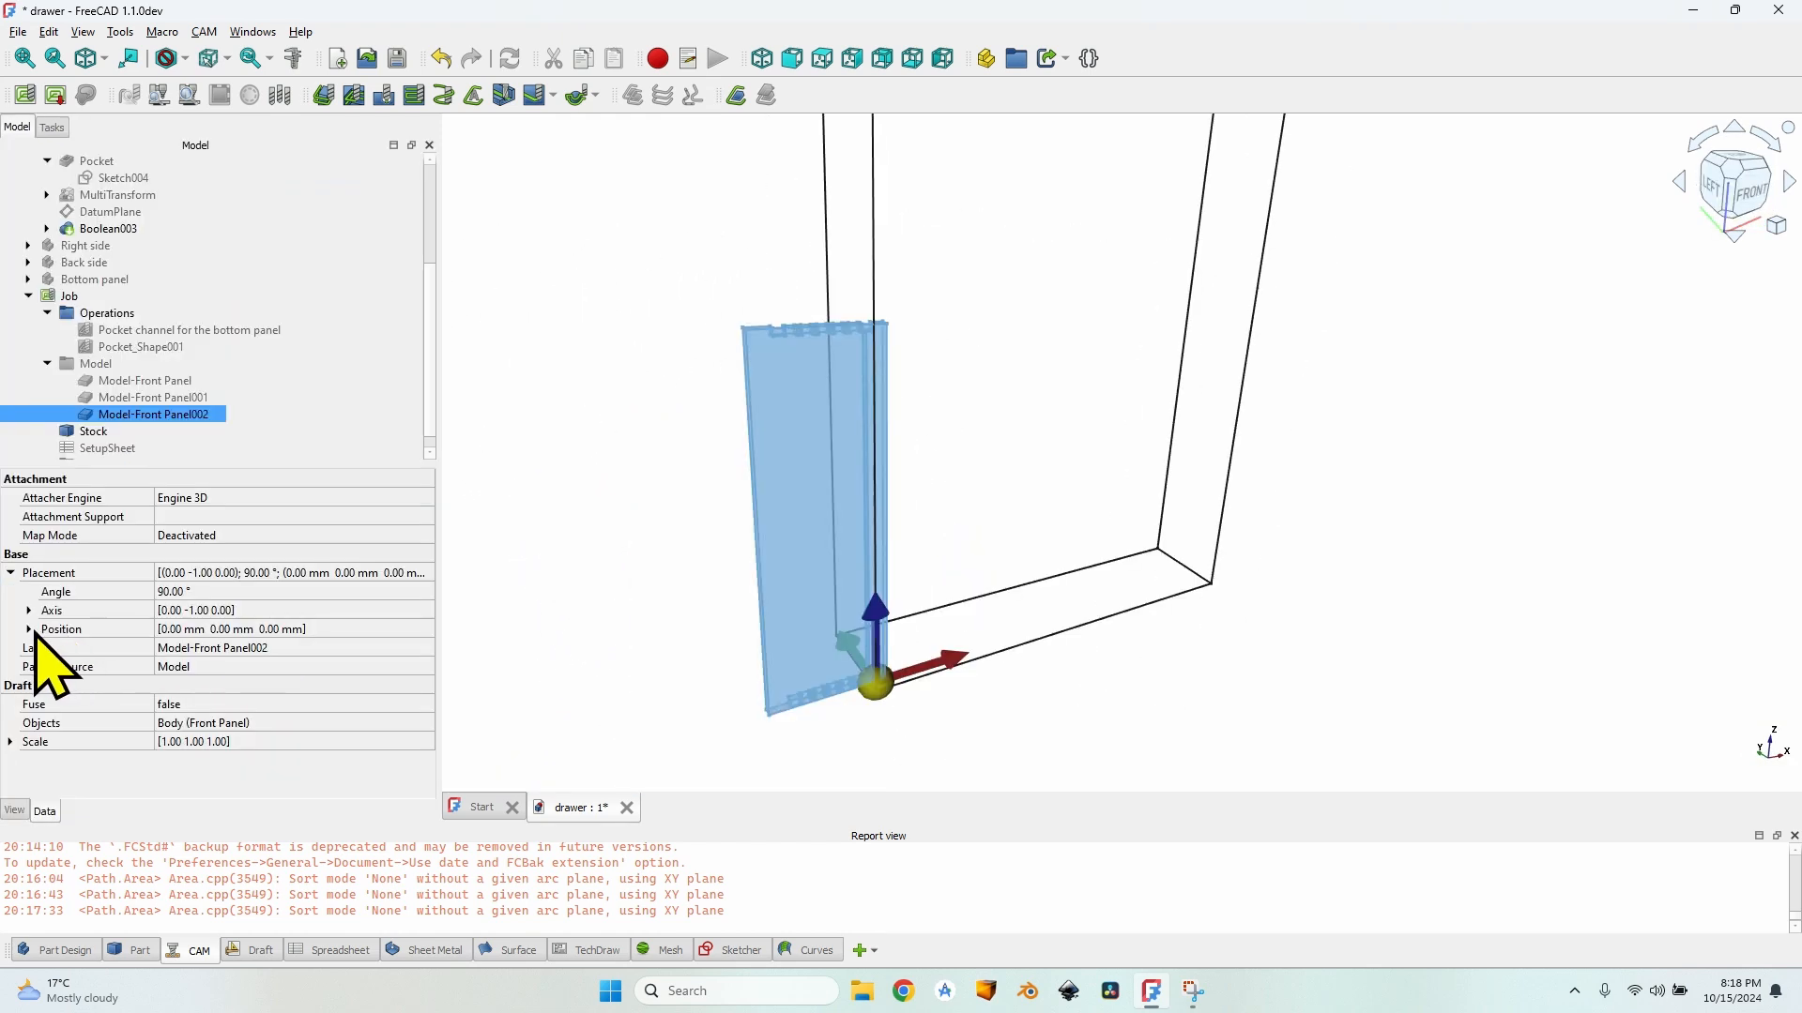
Step: Set the z position of Model-Front Panel002 to the expression -1 * VarSet.Base_DrawerWidth
click(28, 629)
click(188, 685)
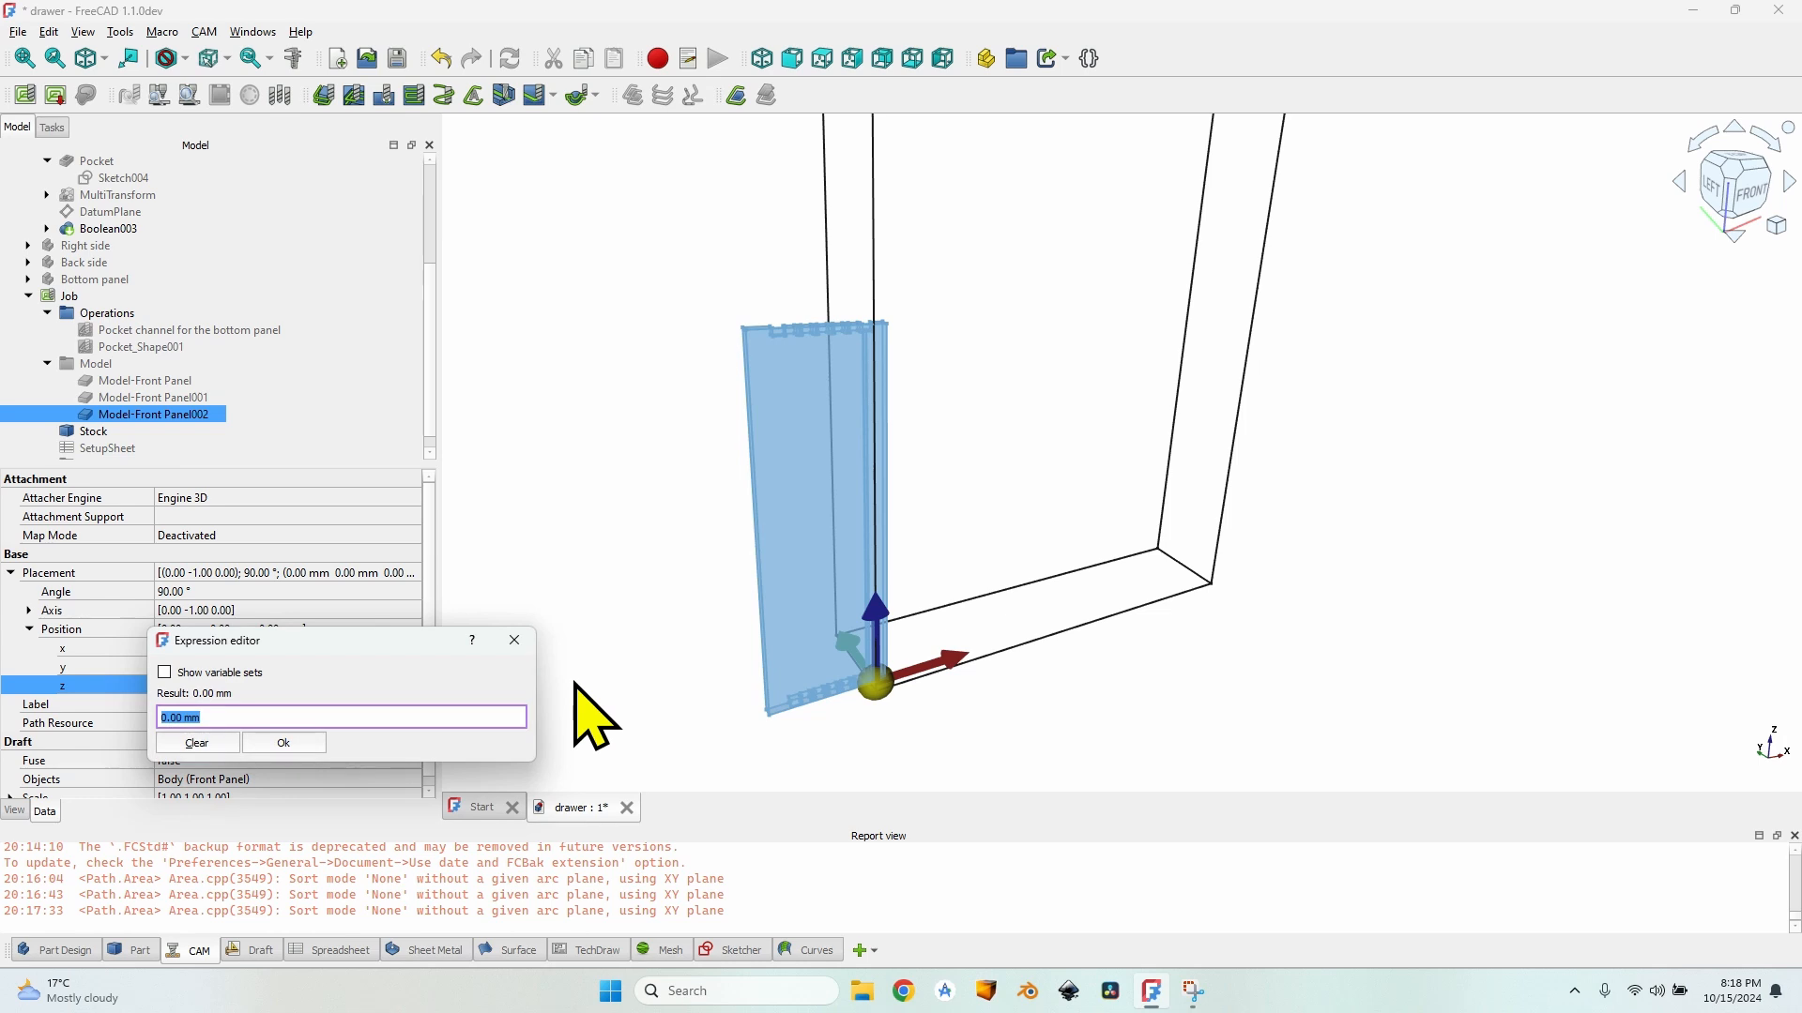
text(VarSet.Dra)
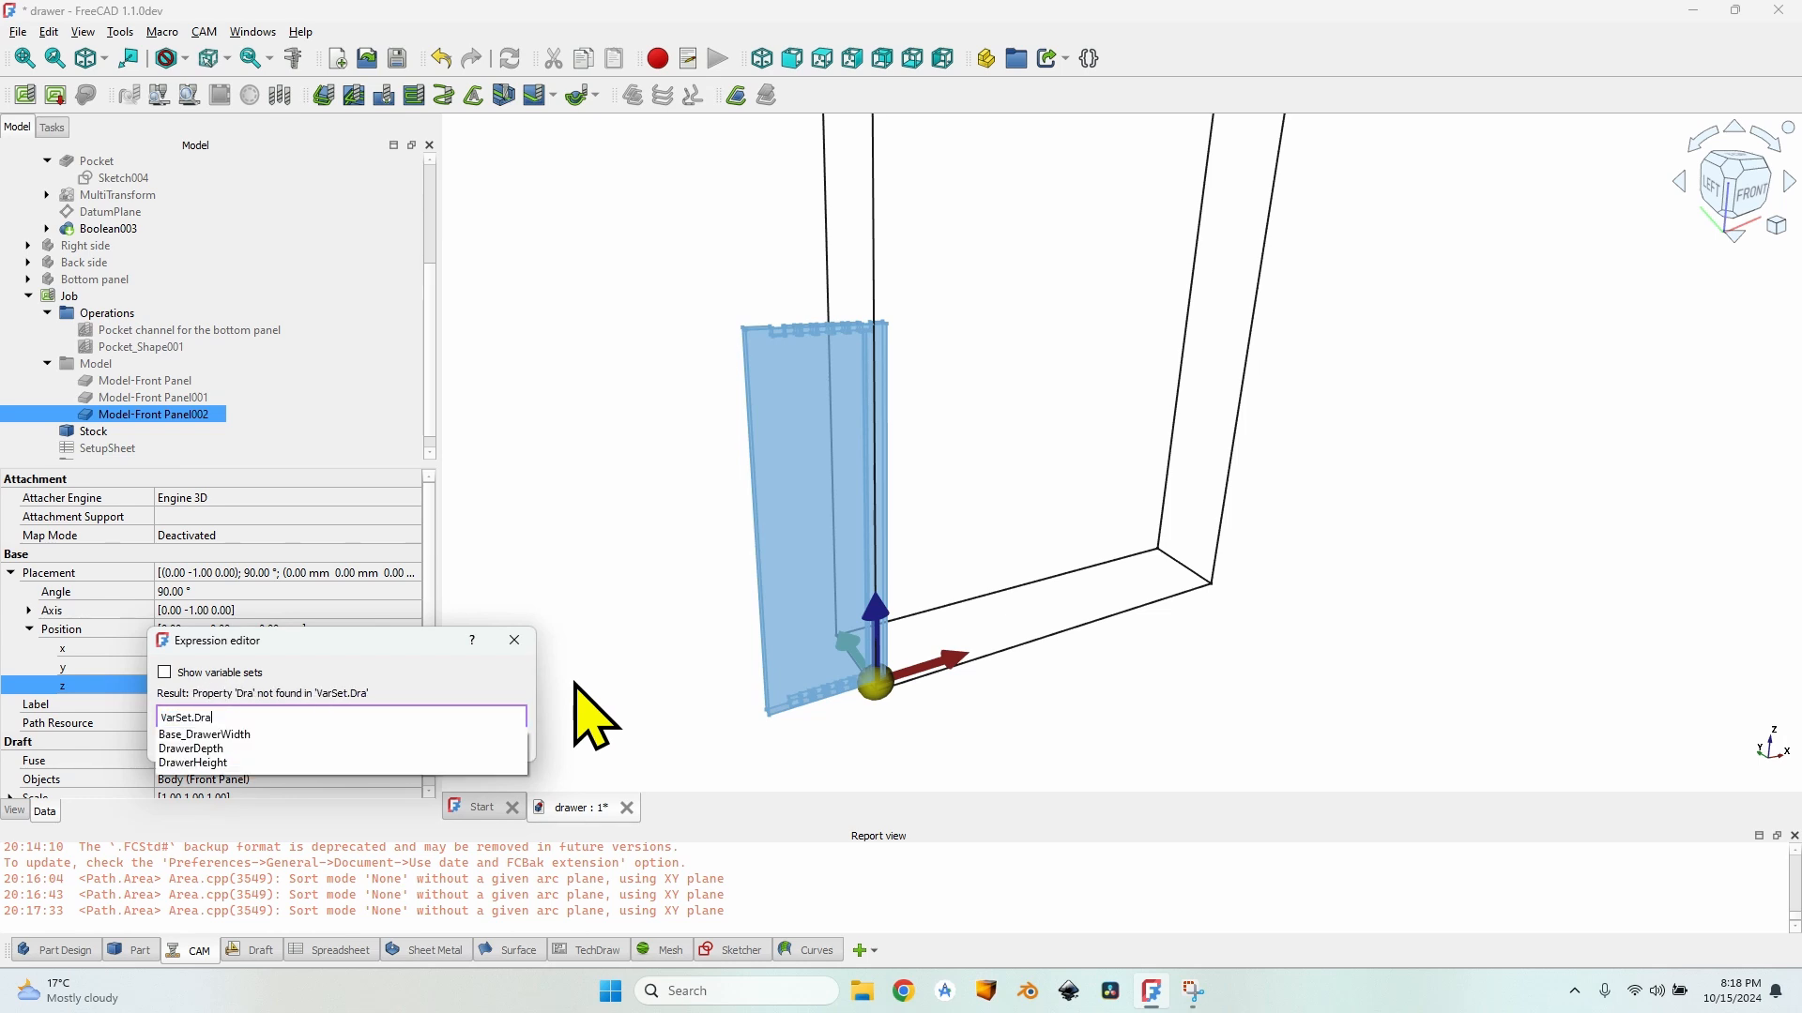
key(Down)
key(Return)
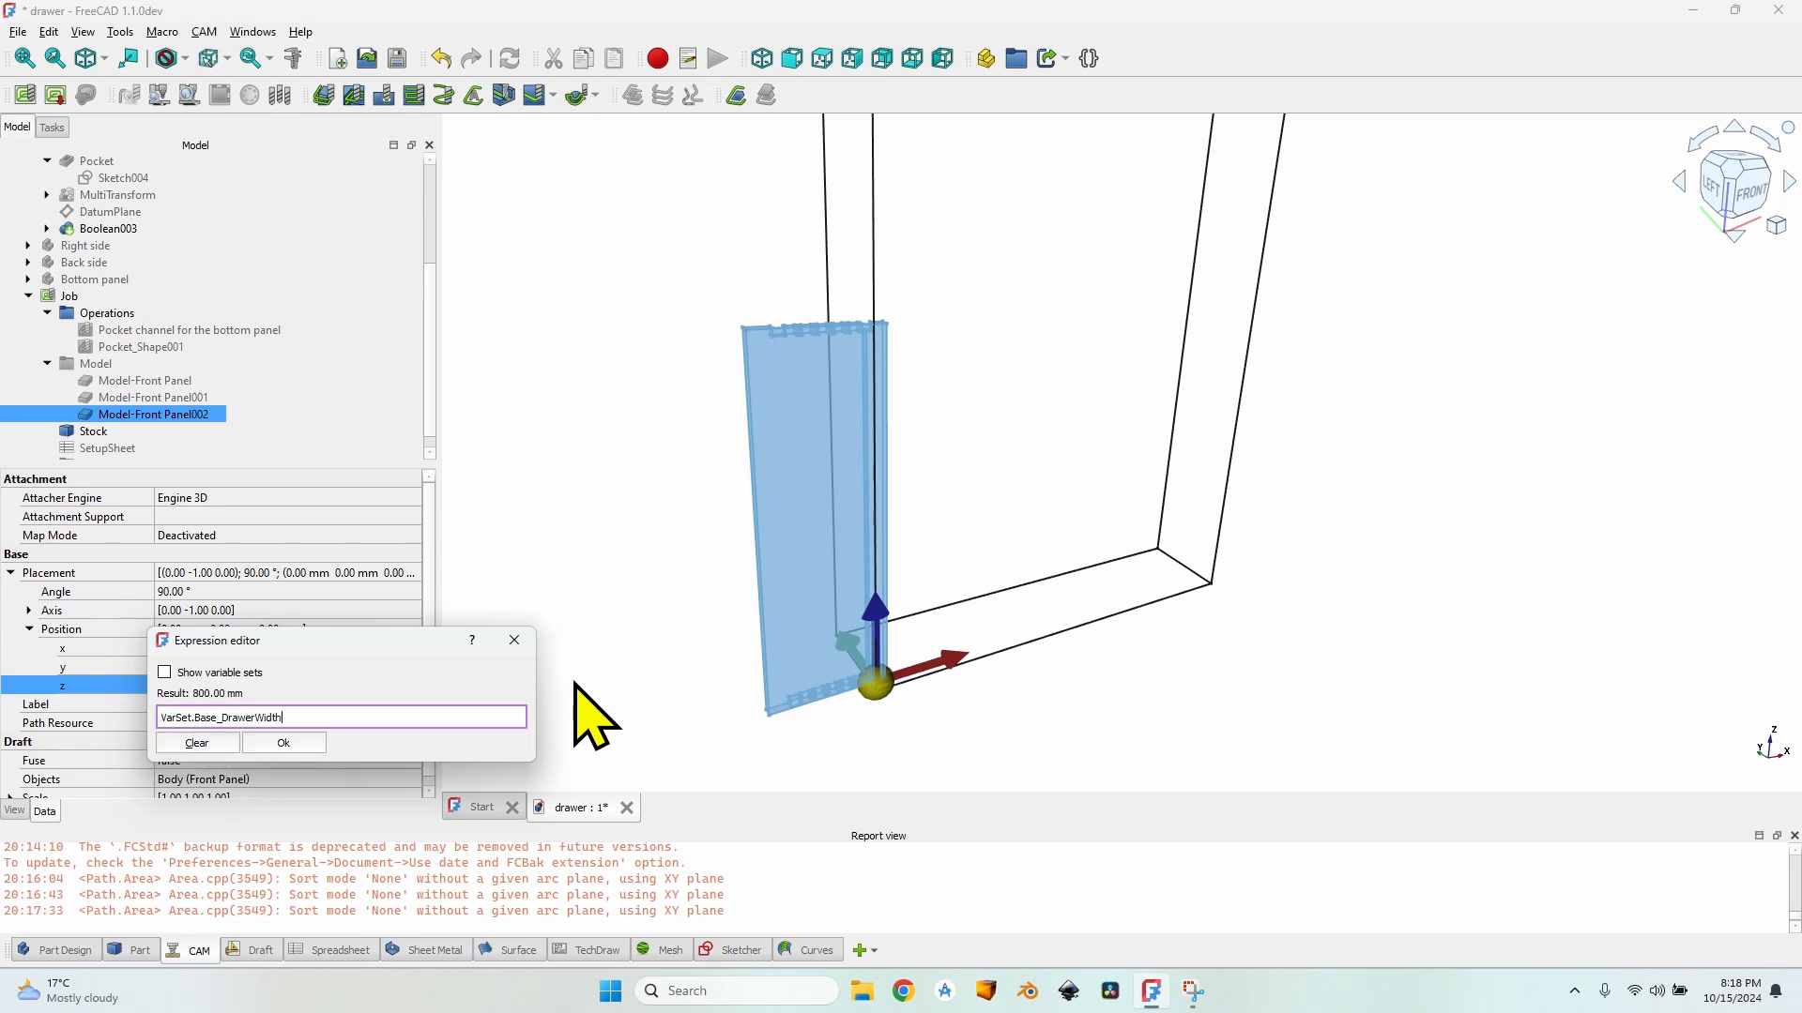
key(Return)
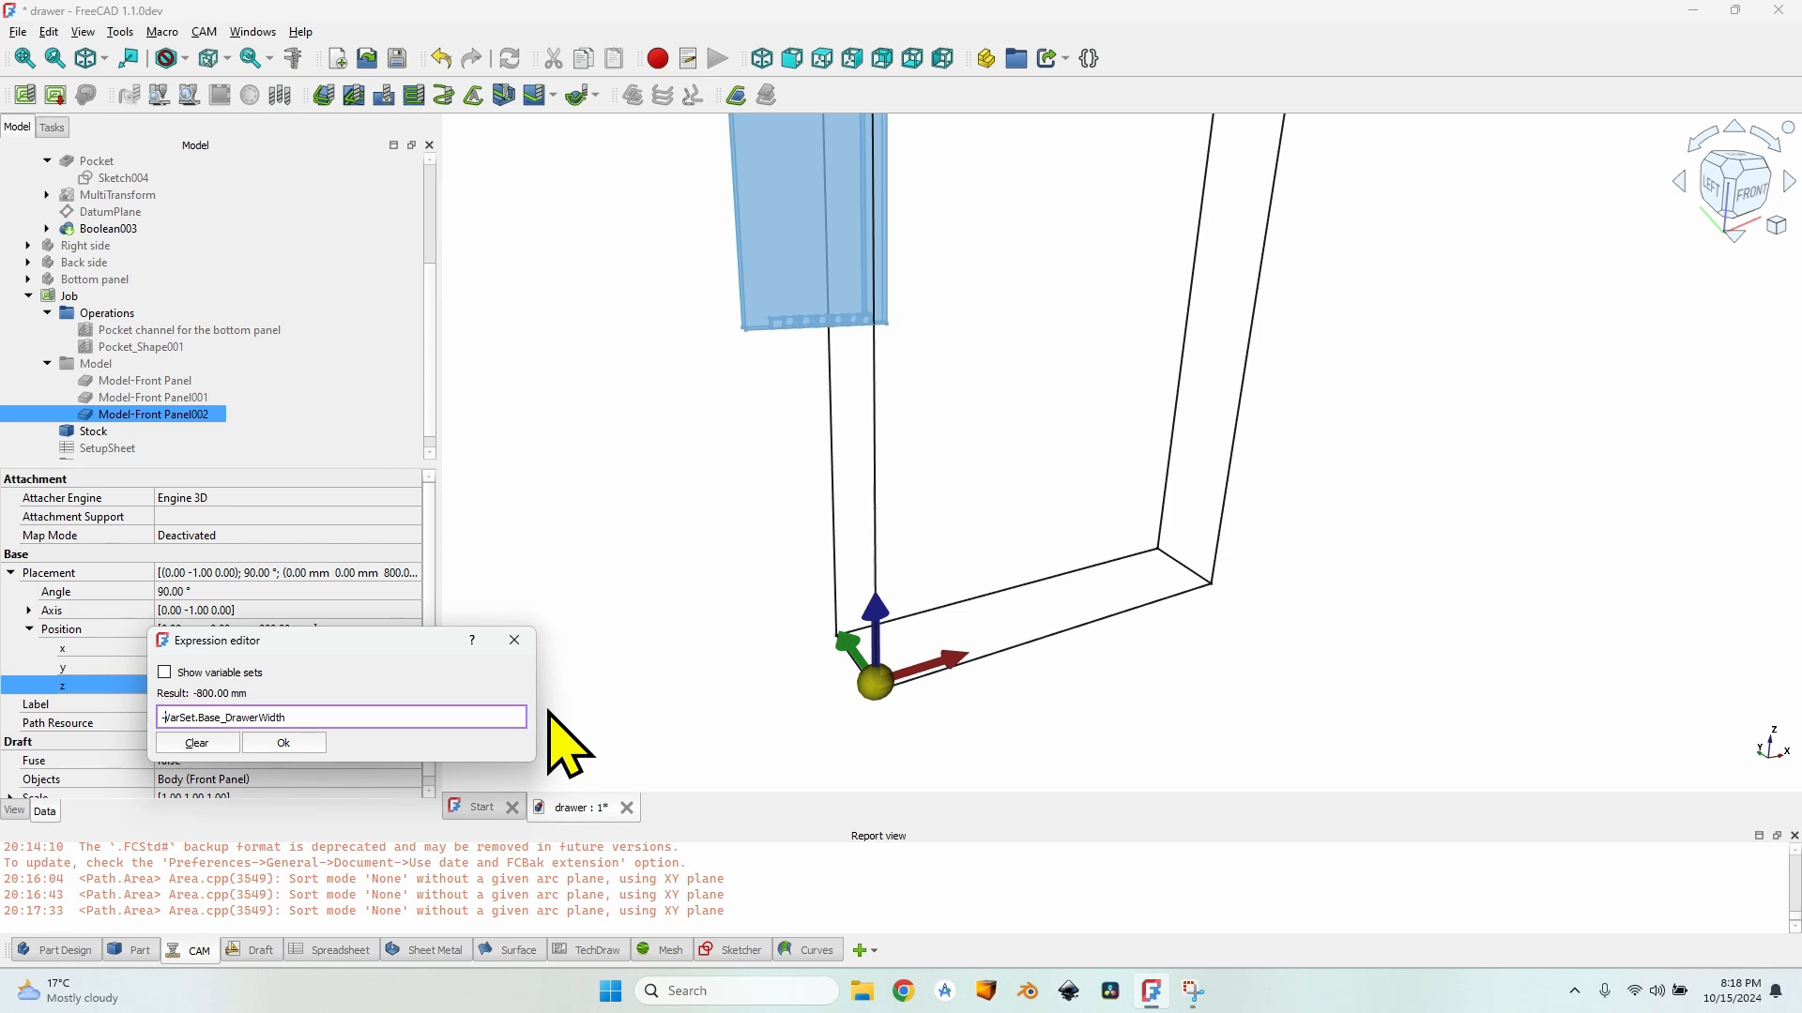
text(1*)
key(Return)
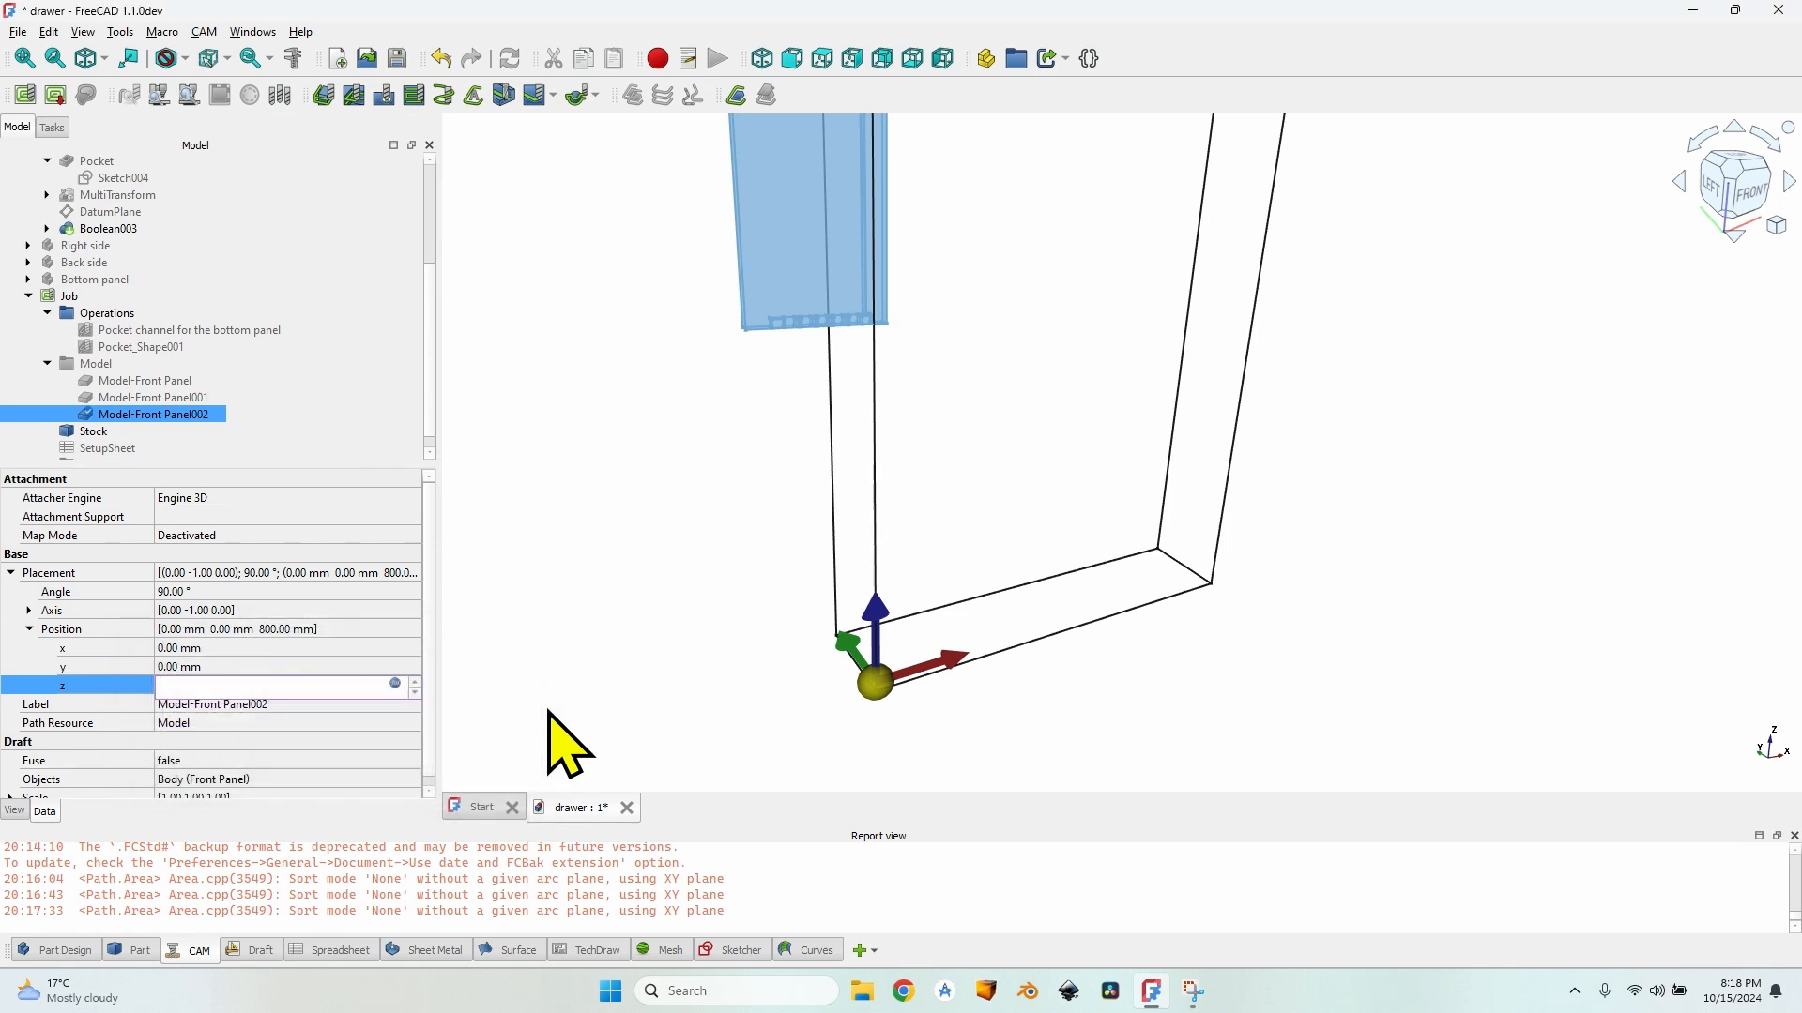
Step: Set the x position of Model-Front Panel002 to the expression VarSet.FrontHeight - VarSet.FrontOffset
middle_drag(789, 657, 1005, 596)
scroll(857, 692, down, 2)
middle_drag(852, 687, 992, 500)
scroll(957, 414, up, 1)
scroll(941, 429, down, 2)
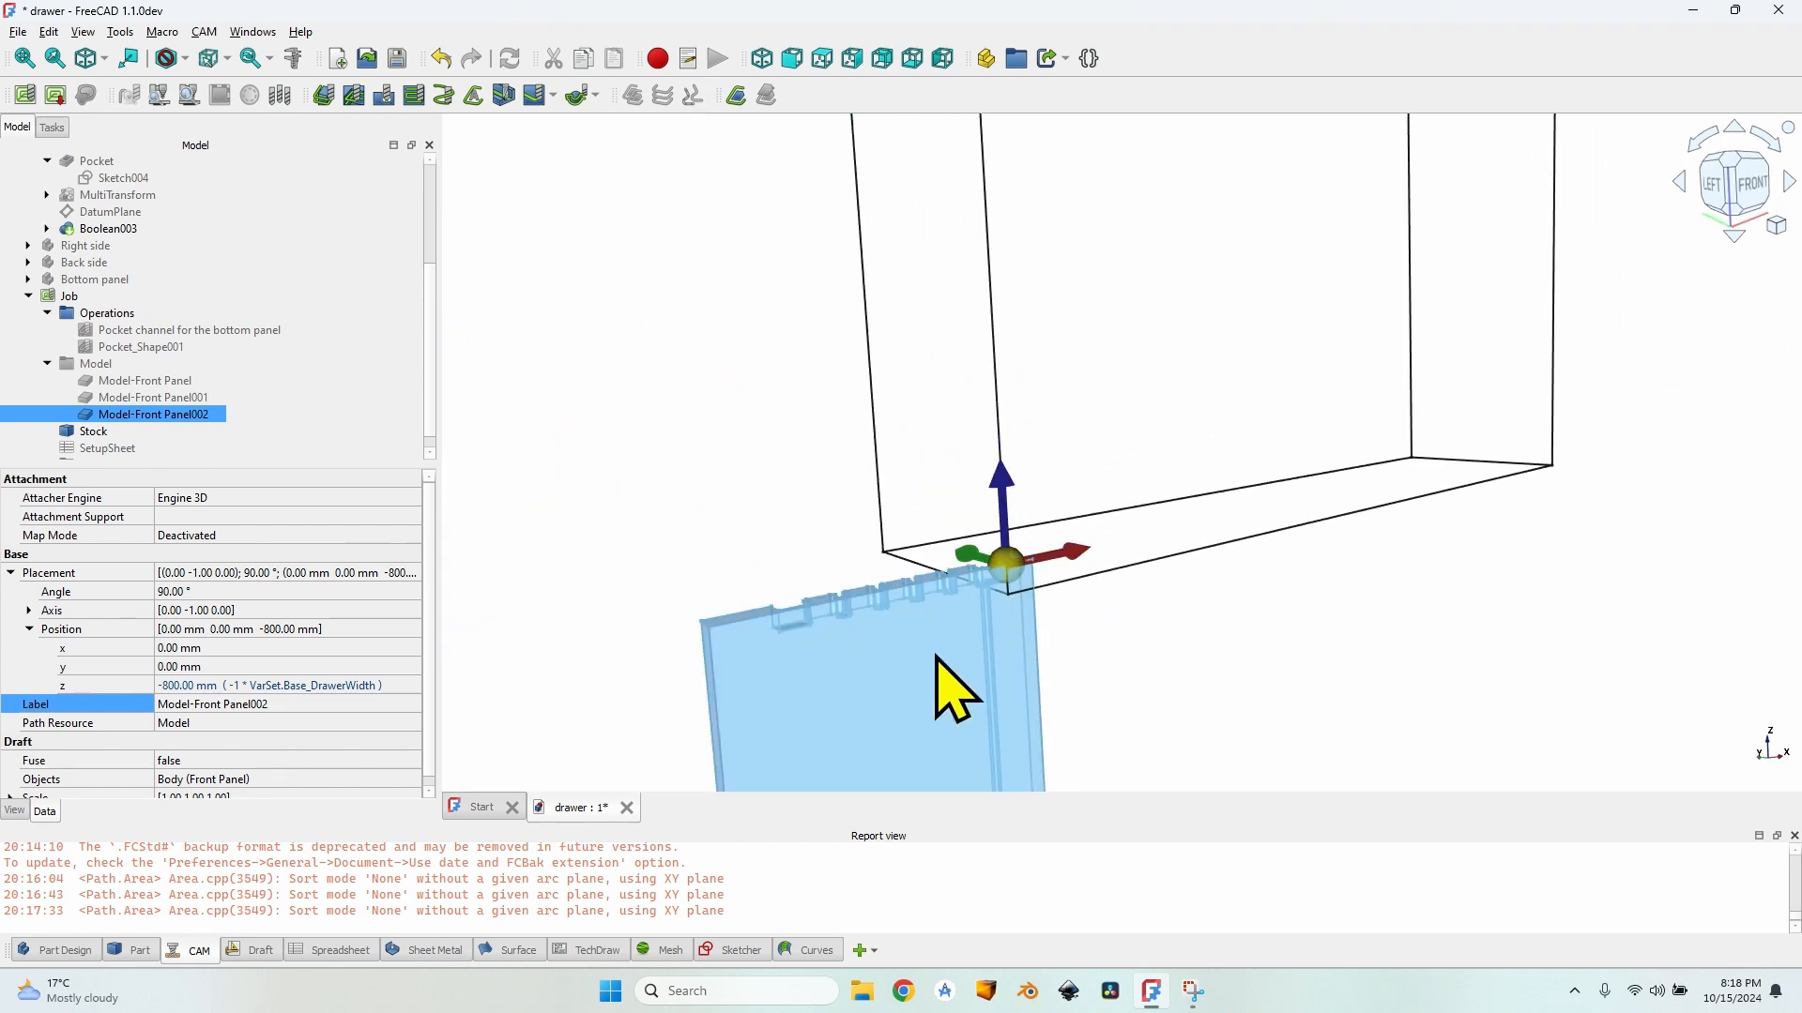
click(234, 648)
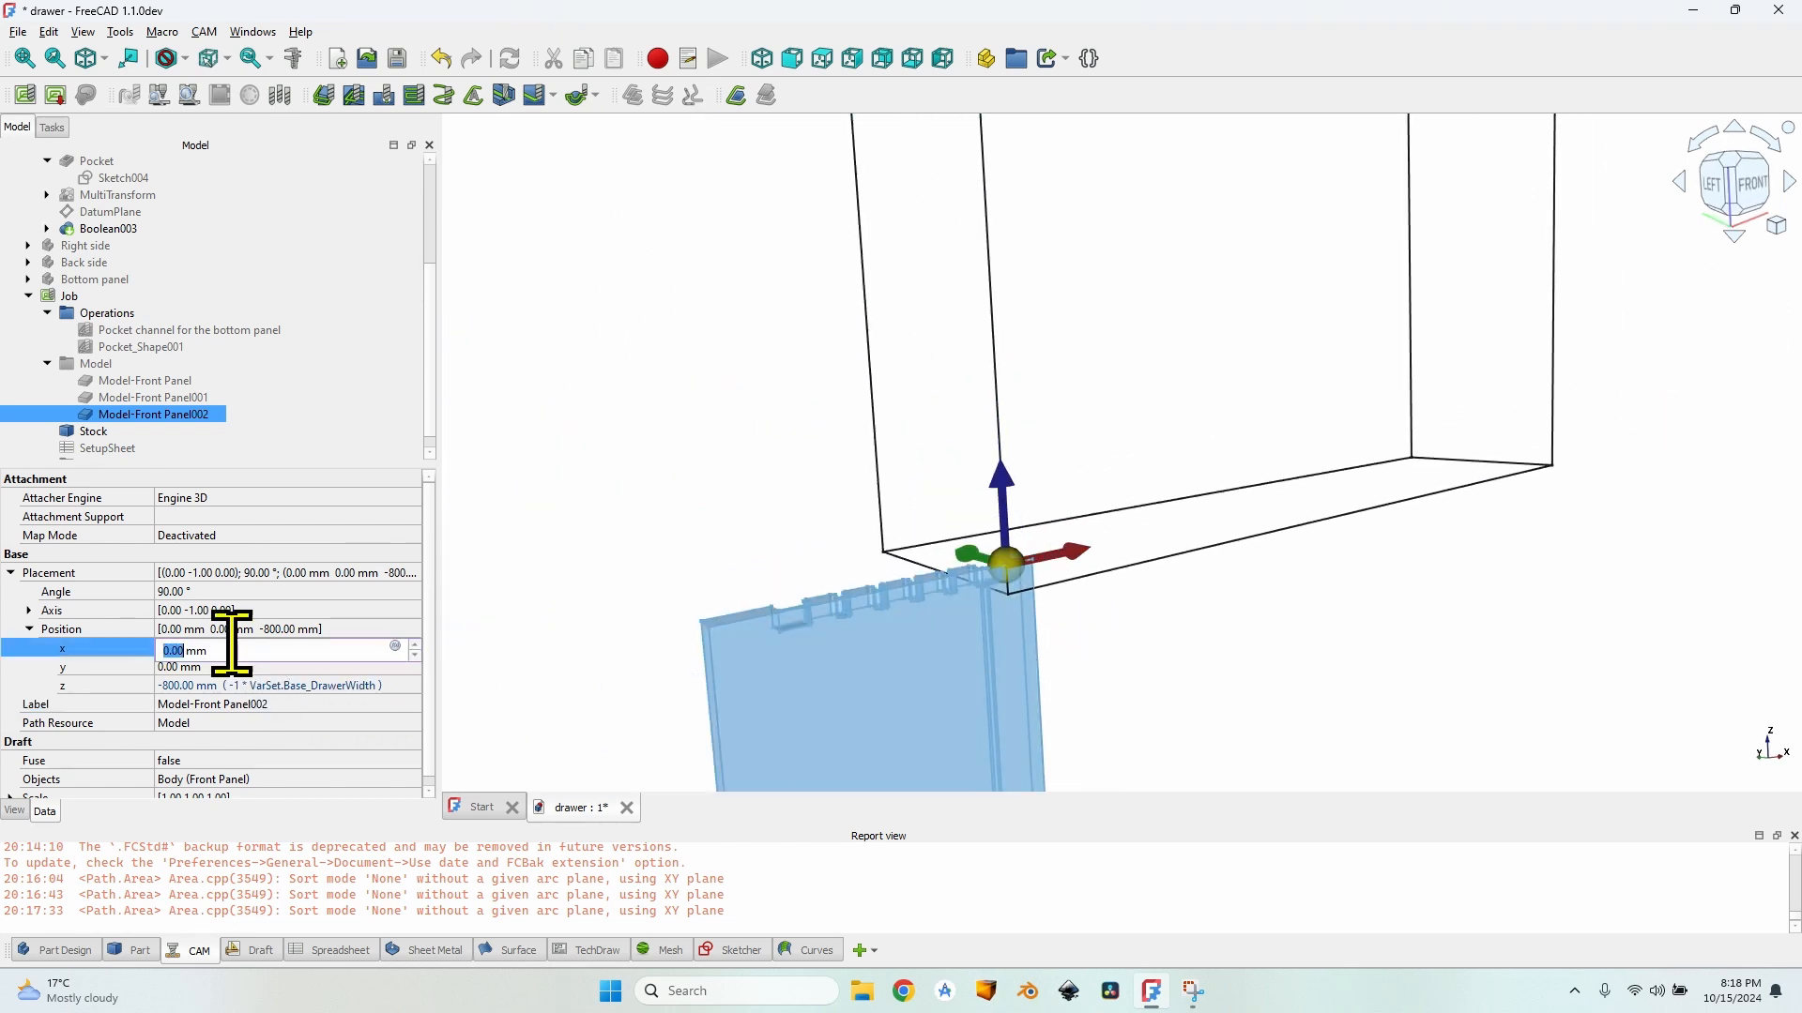
click(411, 648)
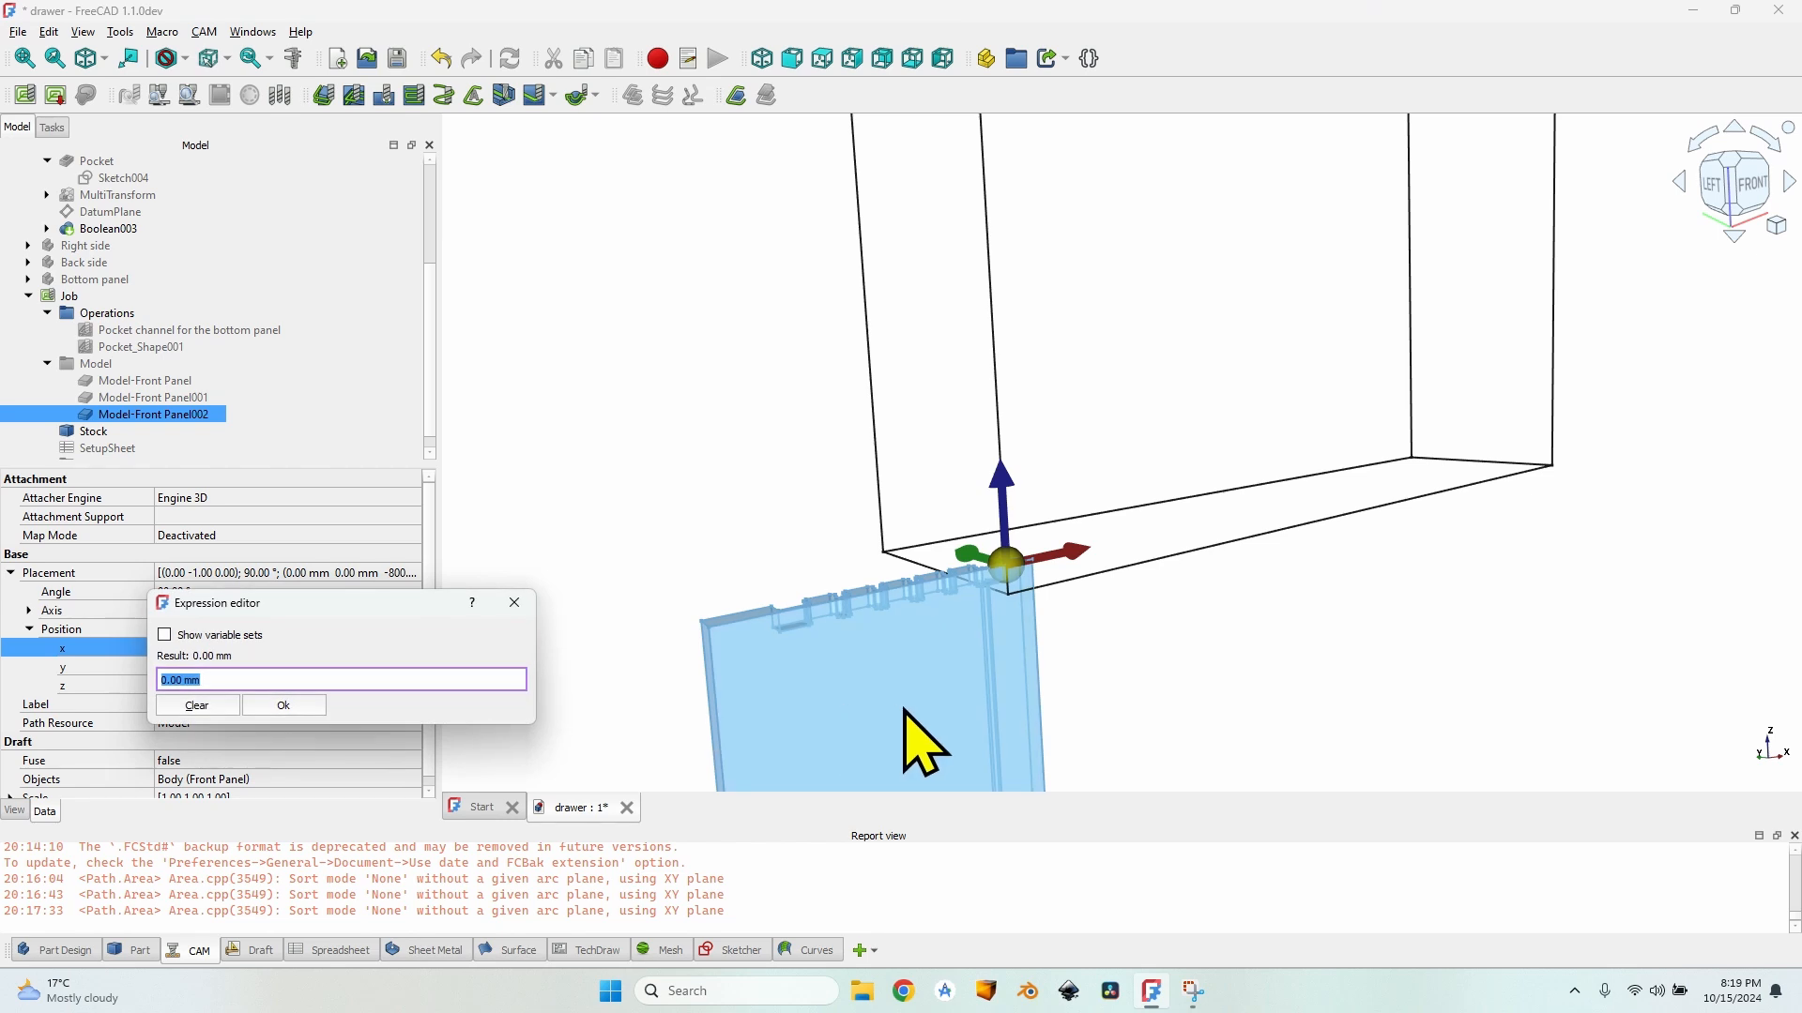
text(VarSet.)
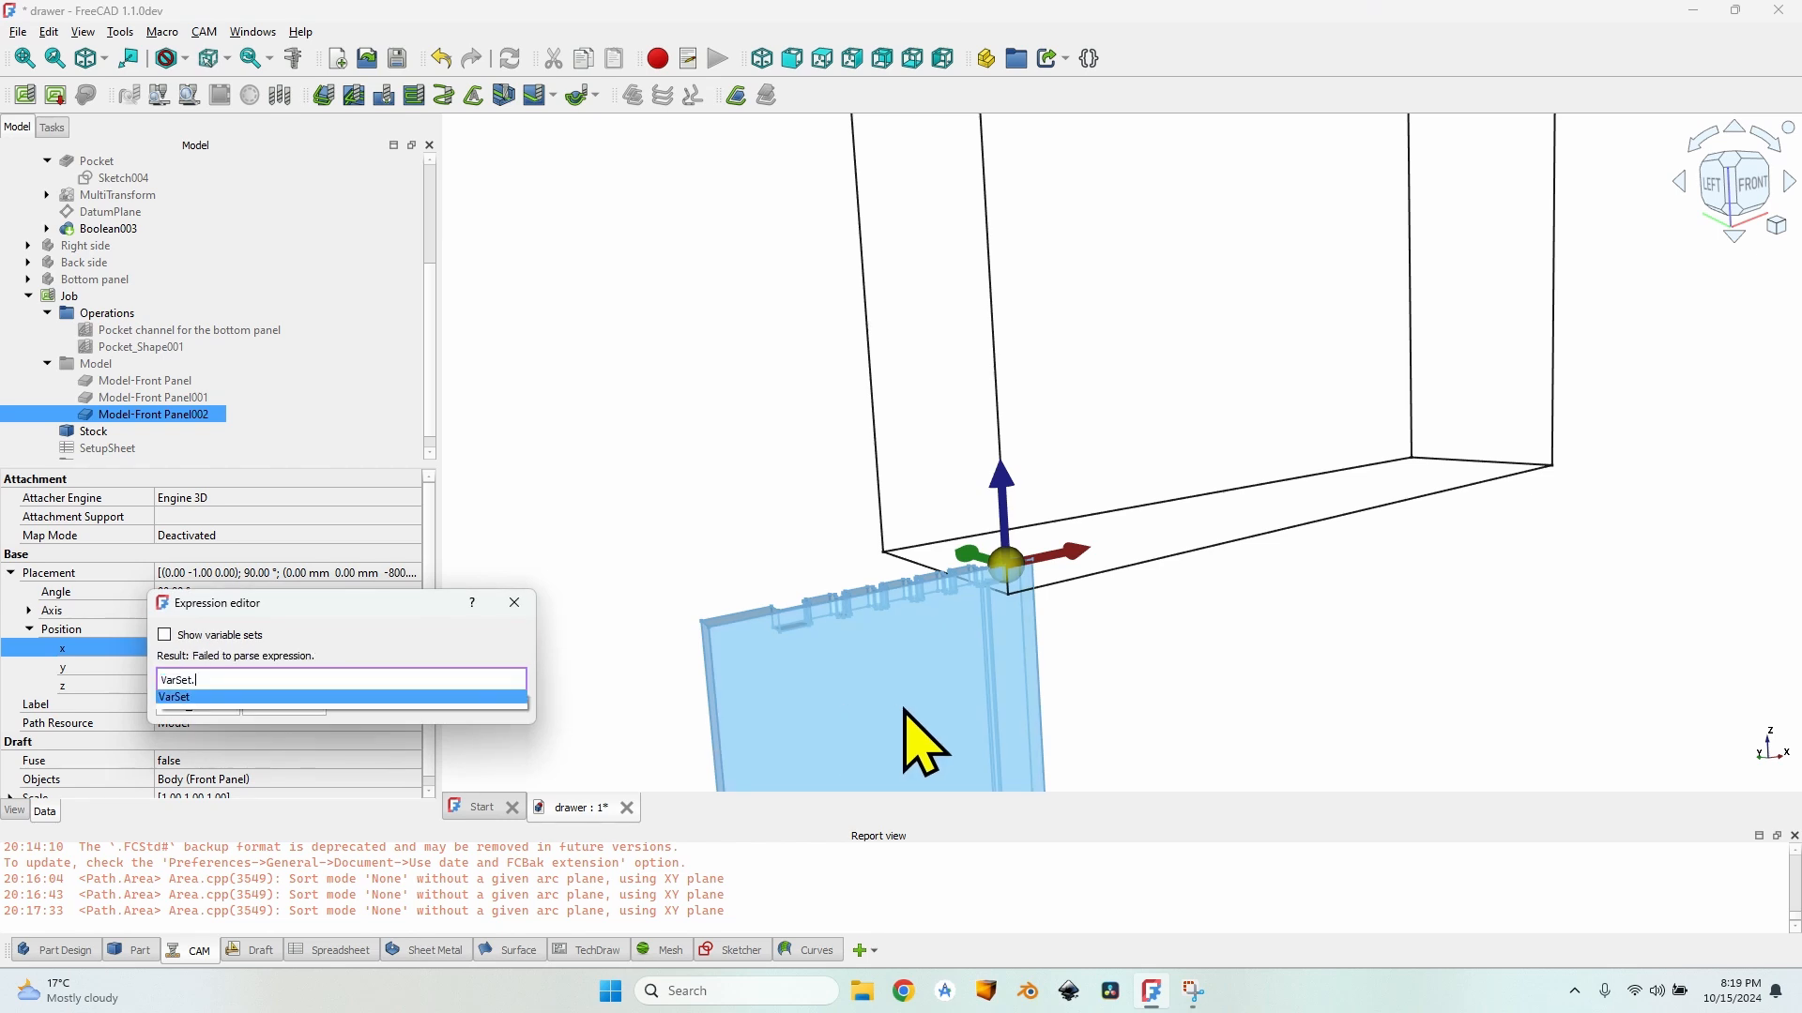
text(Fron)
key(Down)
key(Down)
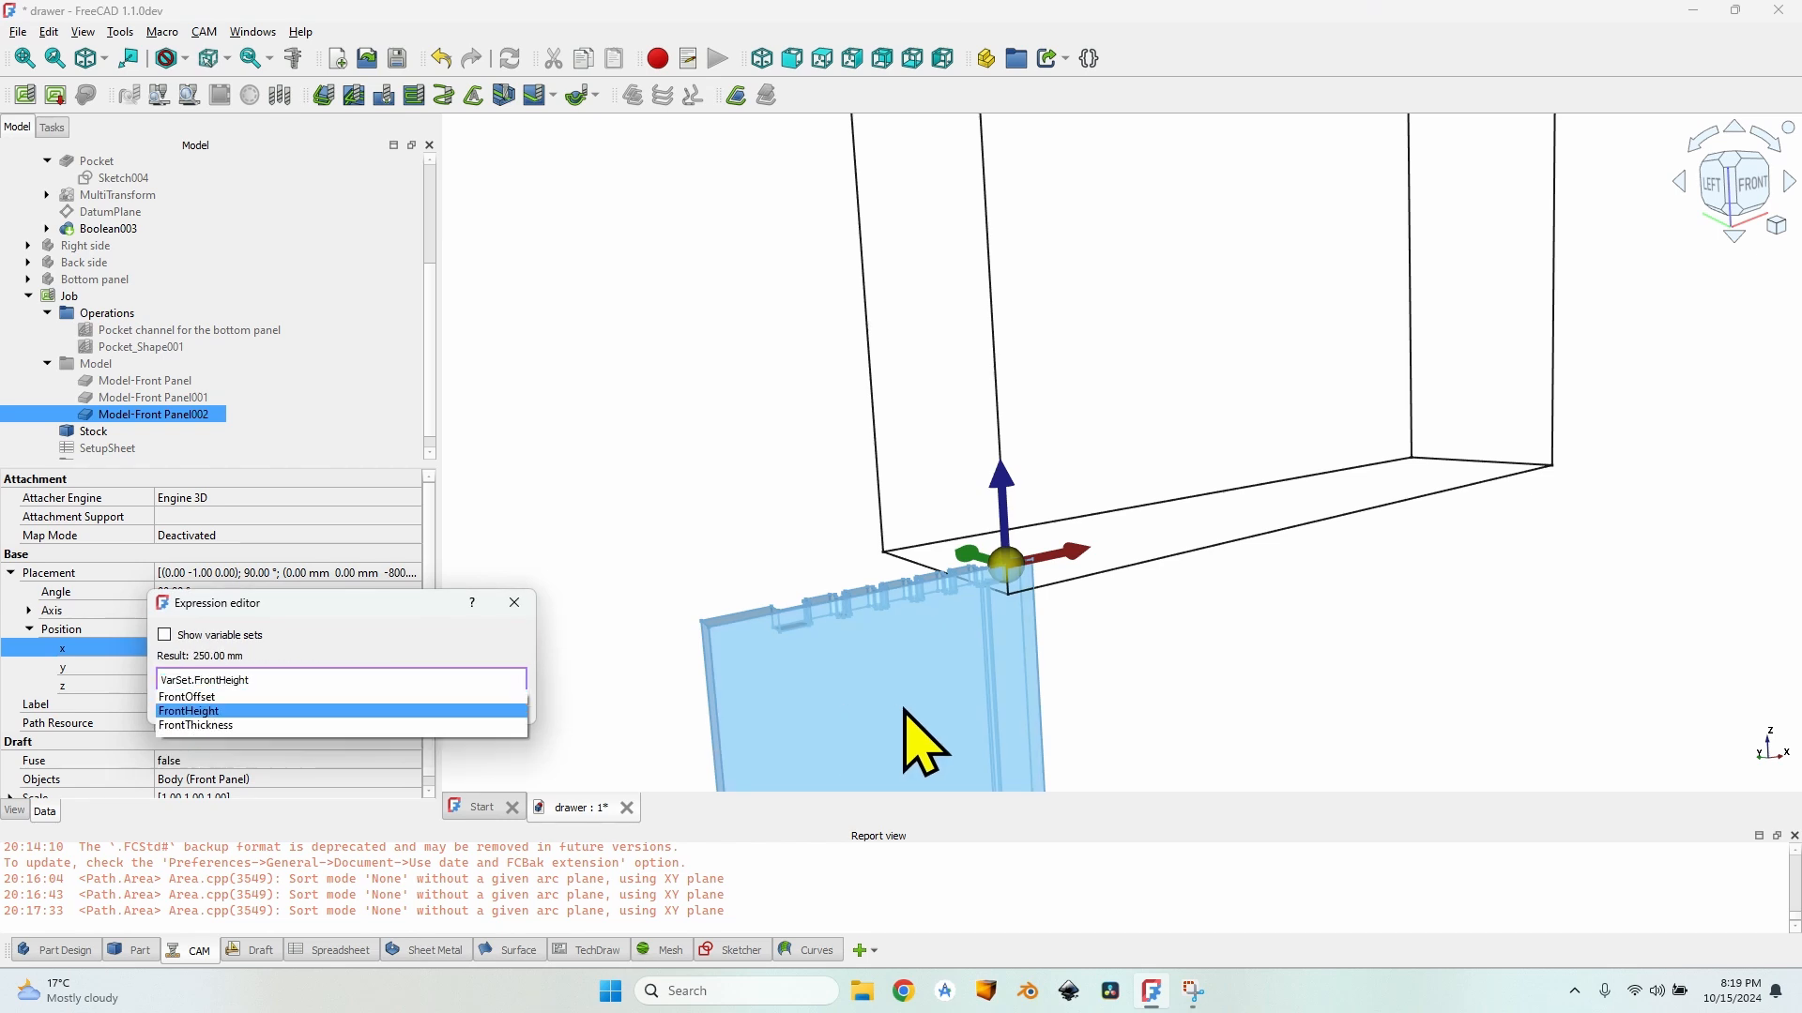
text(- )
text(VarSet.Fro)
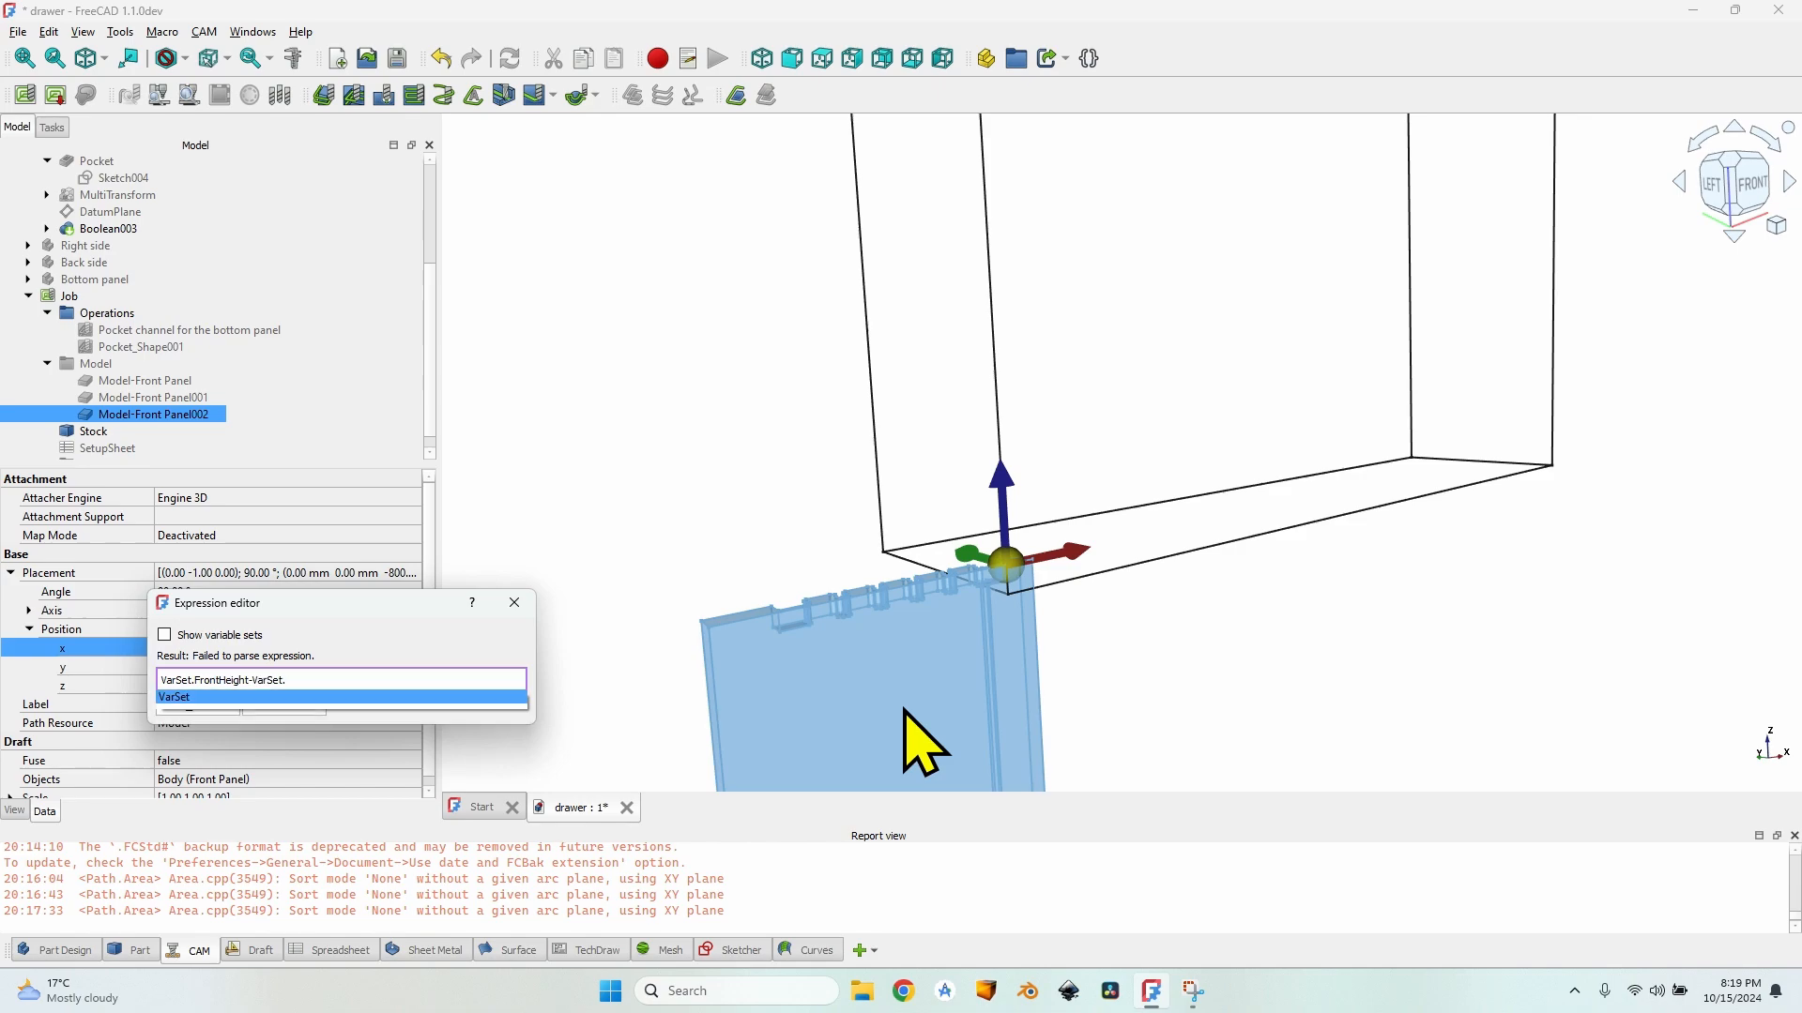
text(n)
key(Down)
key(Return)
key(Return)
key(Tab)
scroll(1038, 587, up, 4)
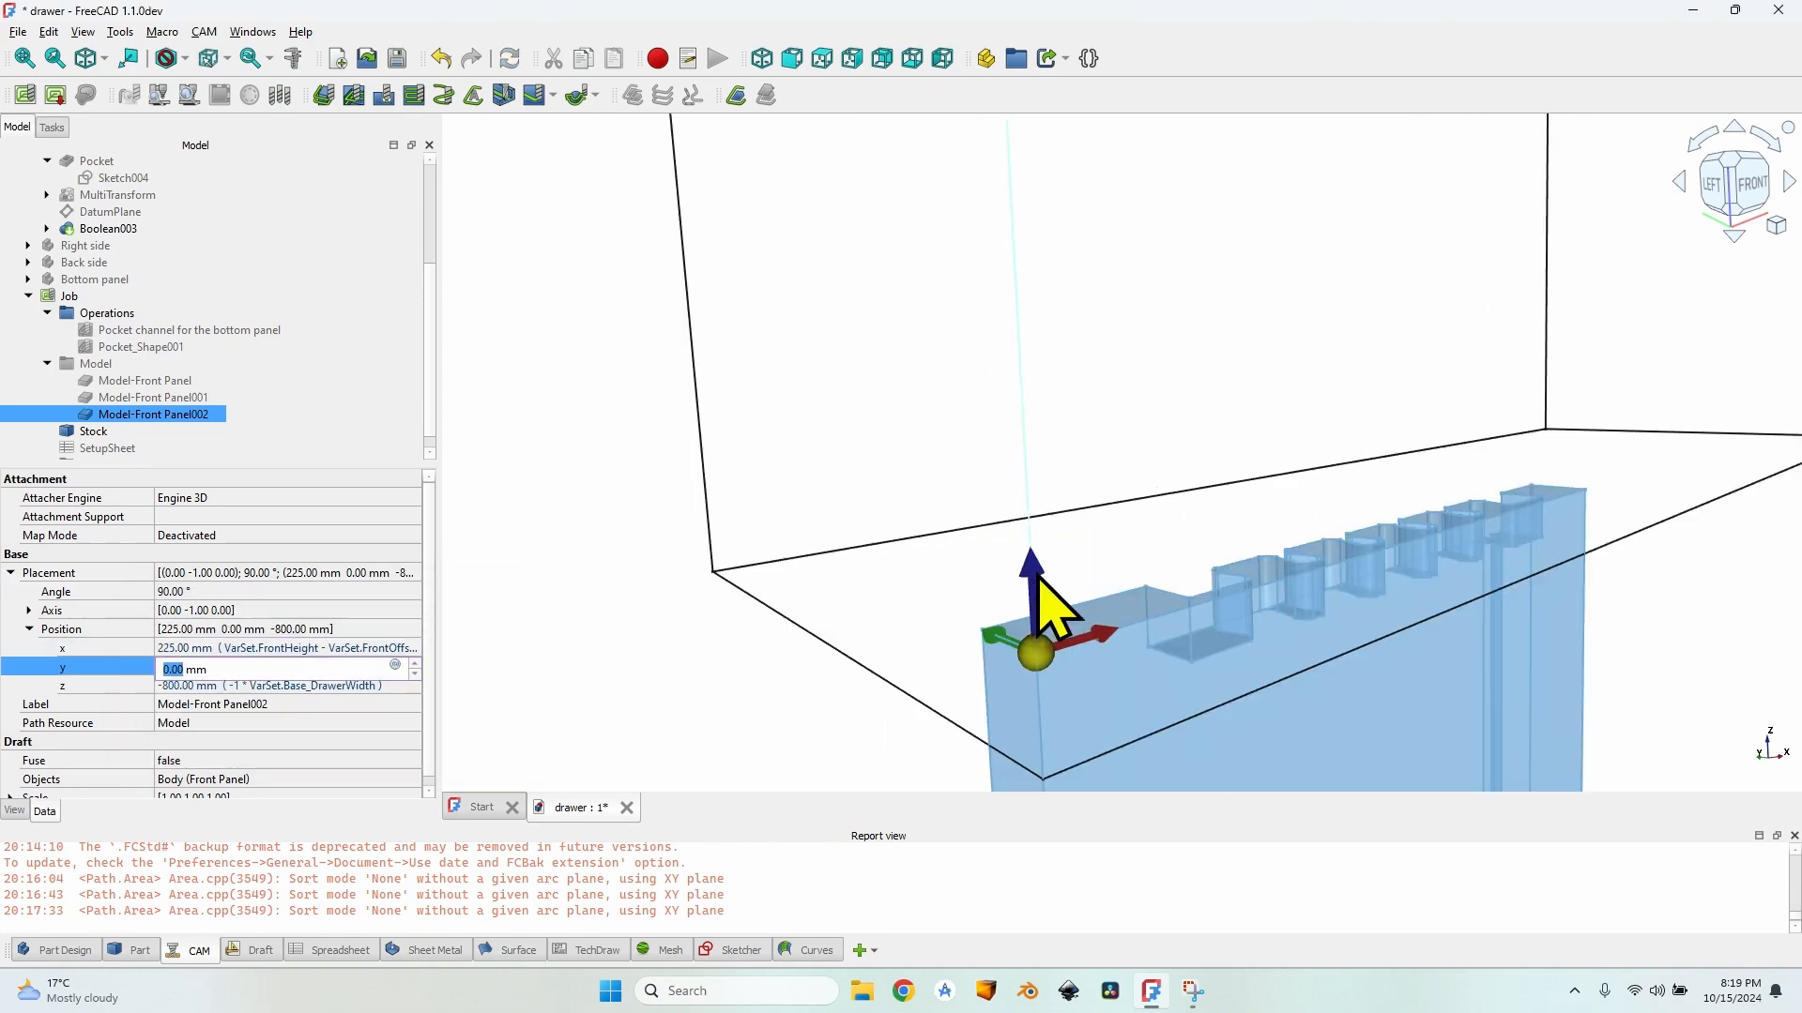
middle_drag(1276, 524, 1174, 735)
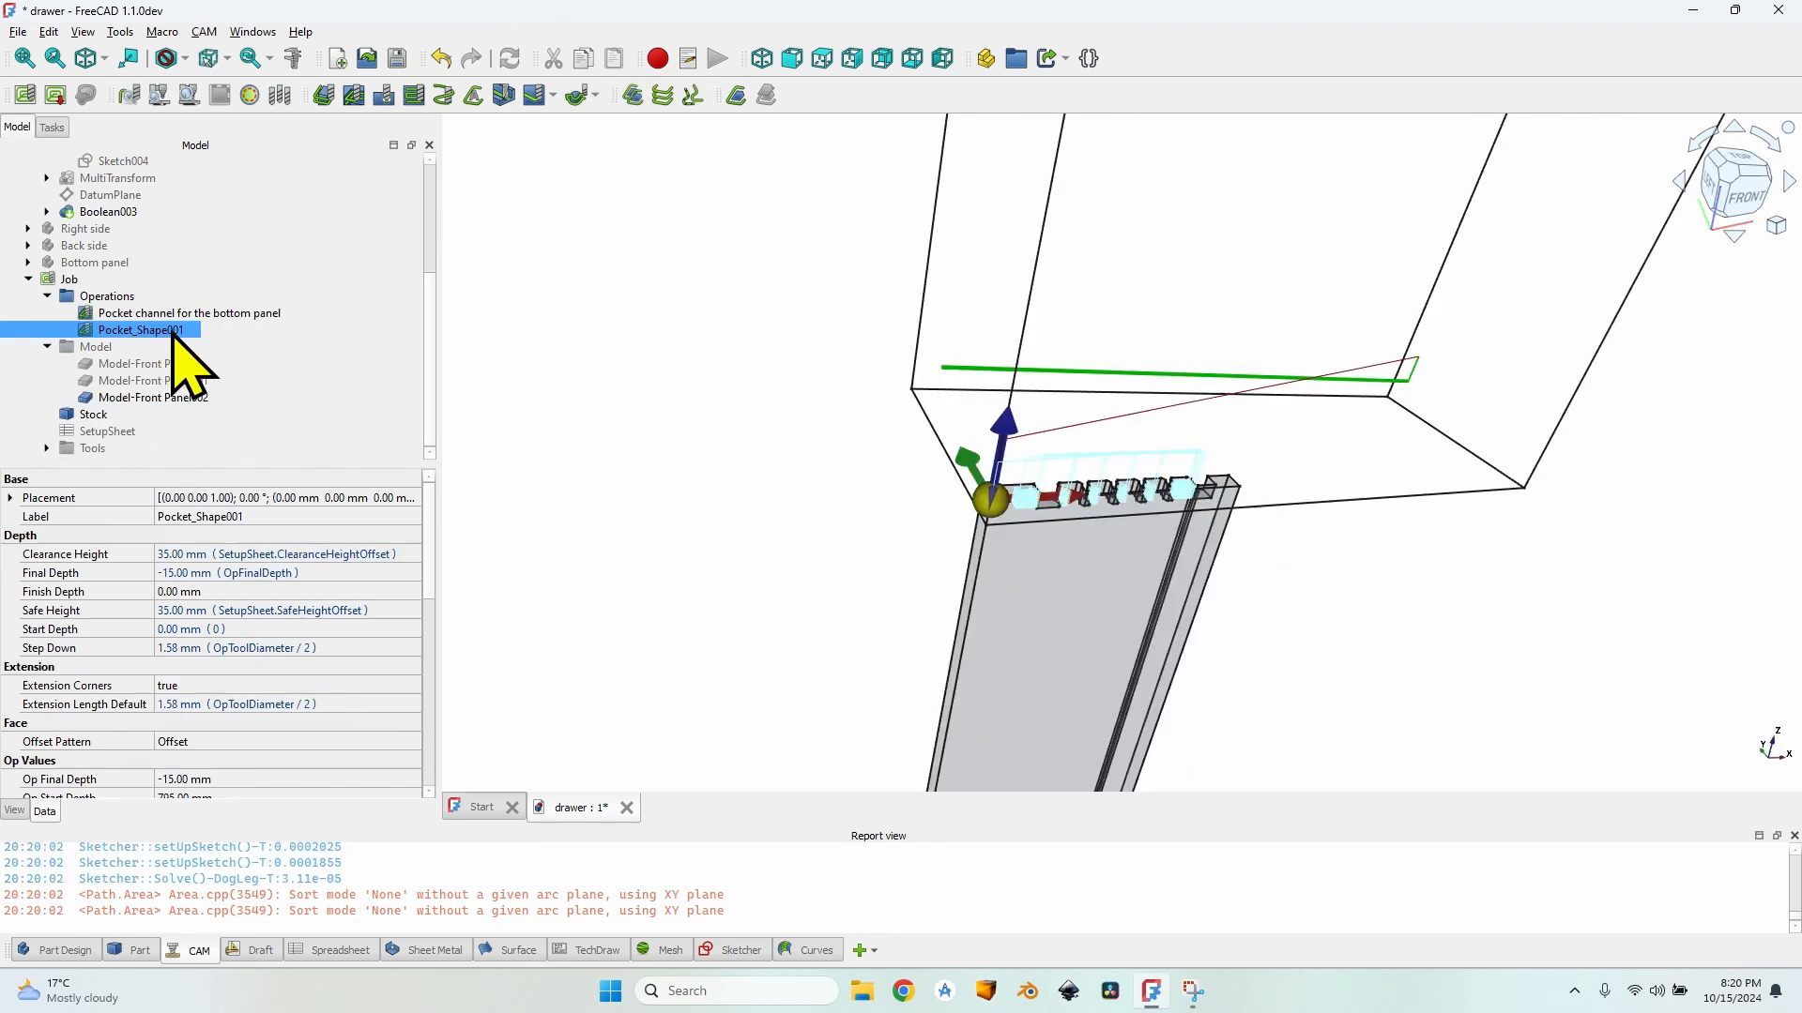
Step: Rename Pocket_Shape001 as "Pocket front dovetails left" and hide it together with the bottom panel channel operation
click(169, 329)
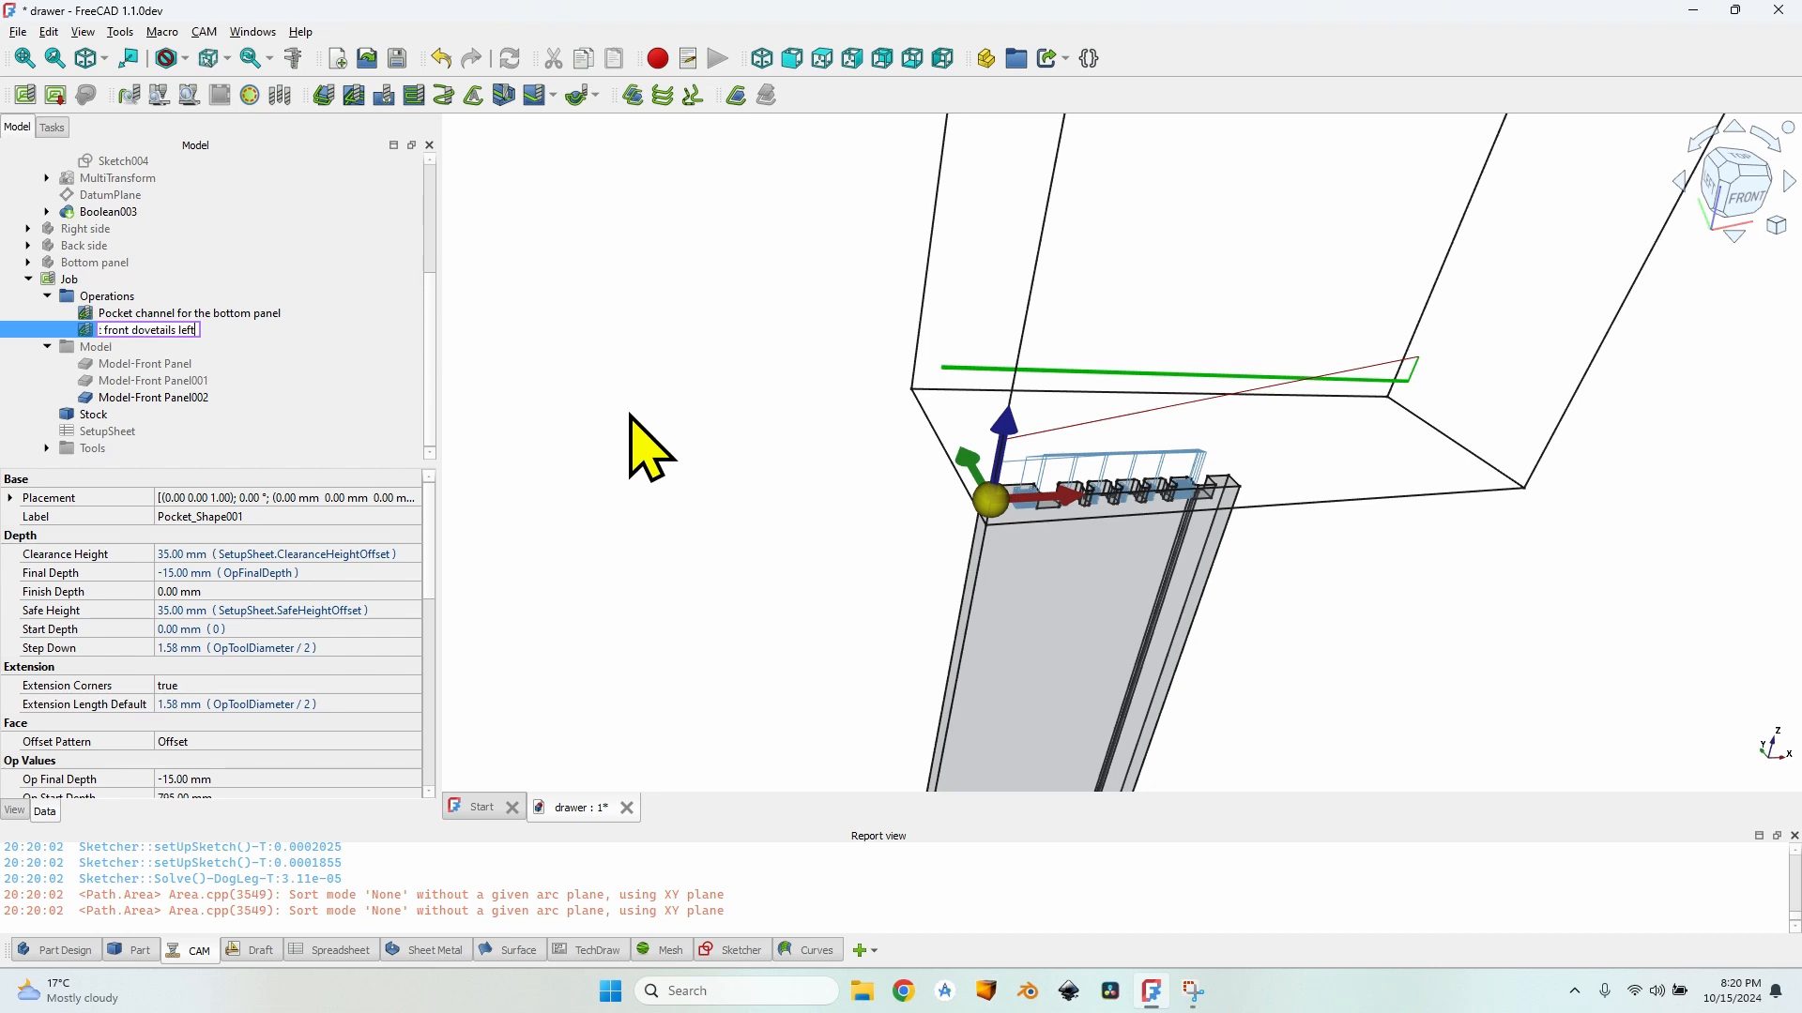
click(193, 377)
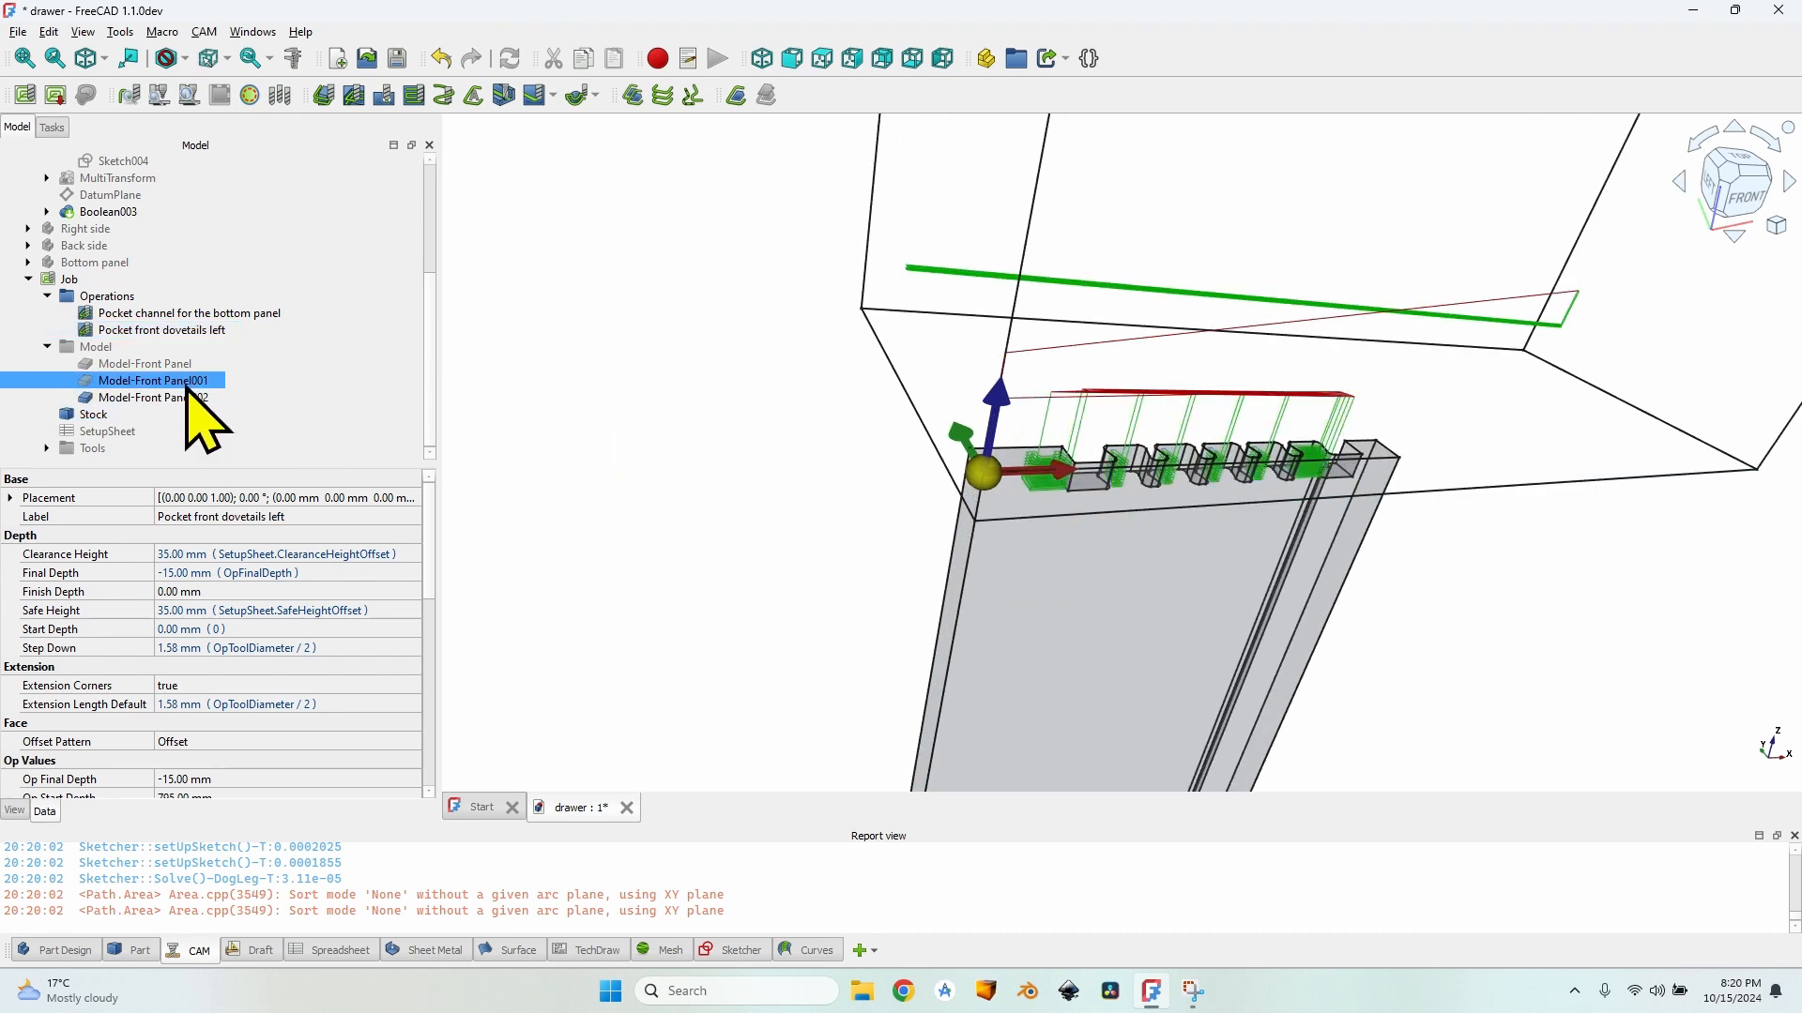
ctrl+click(190, 396)
click(190, 314)
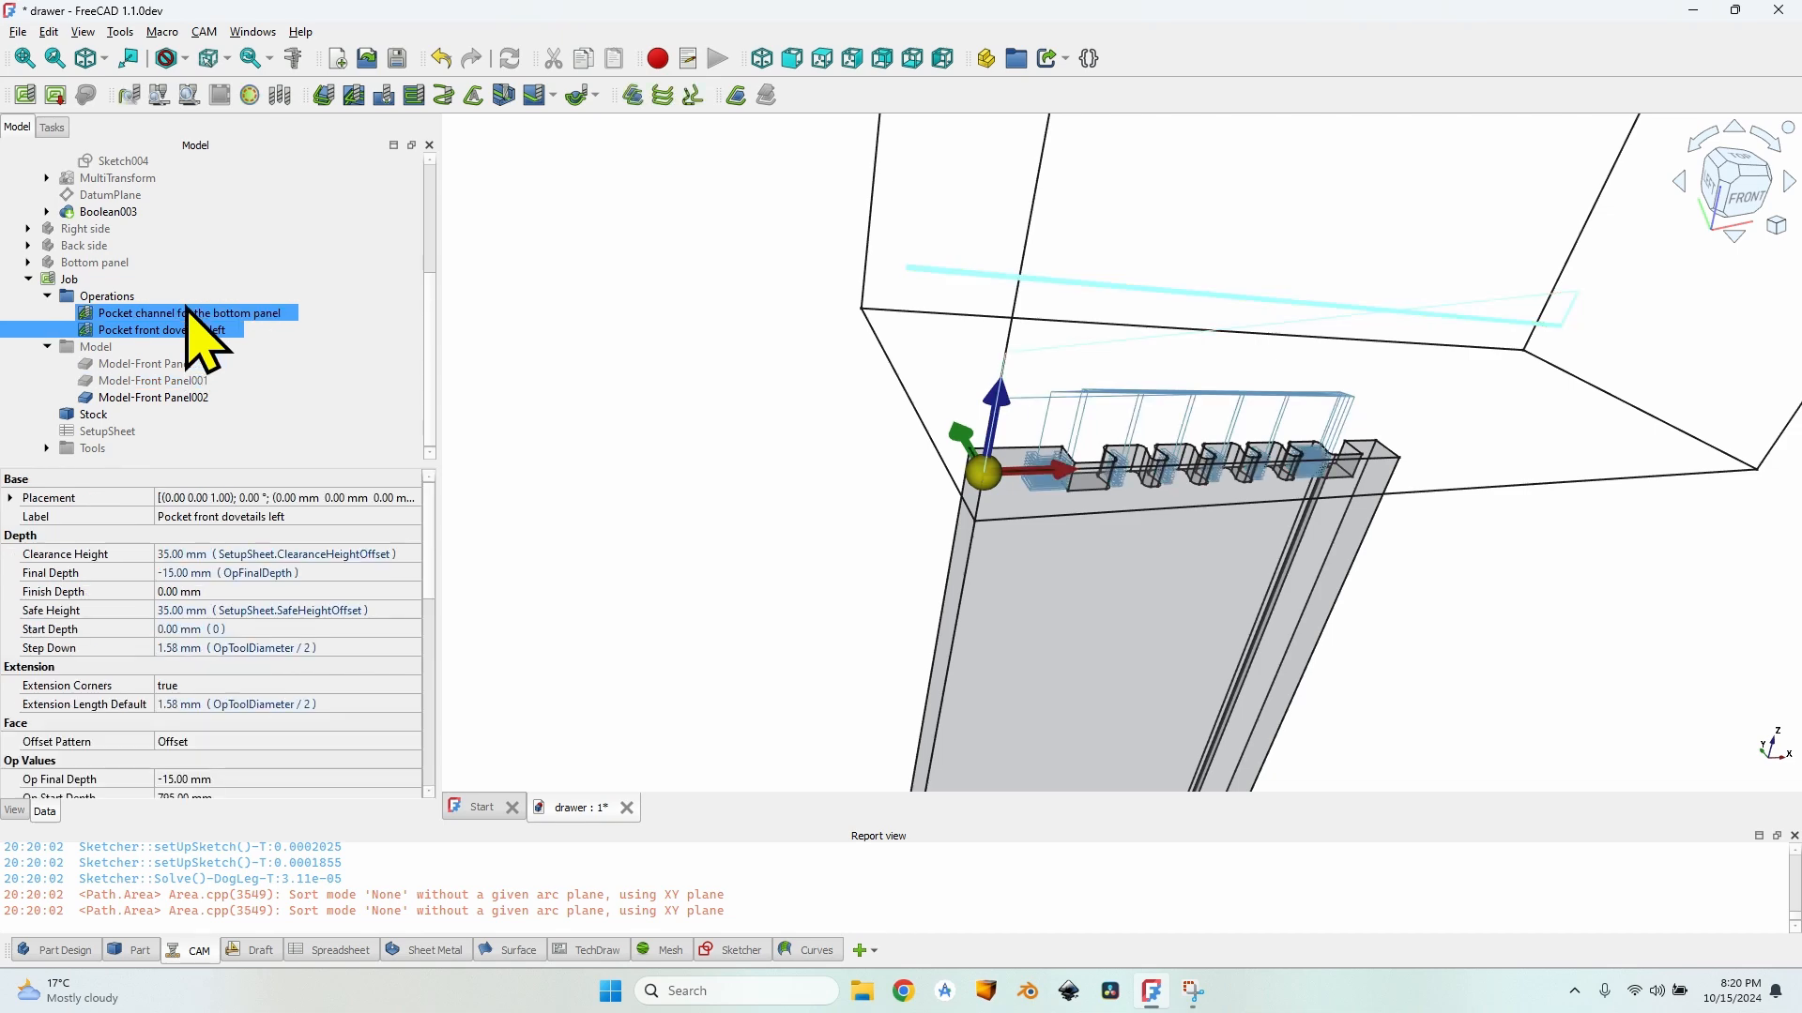
ctrl+click(183, 329)
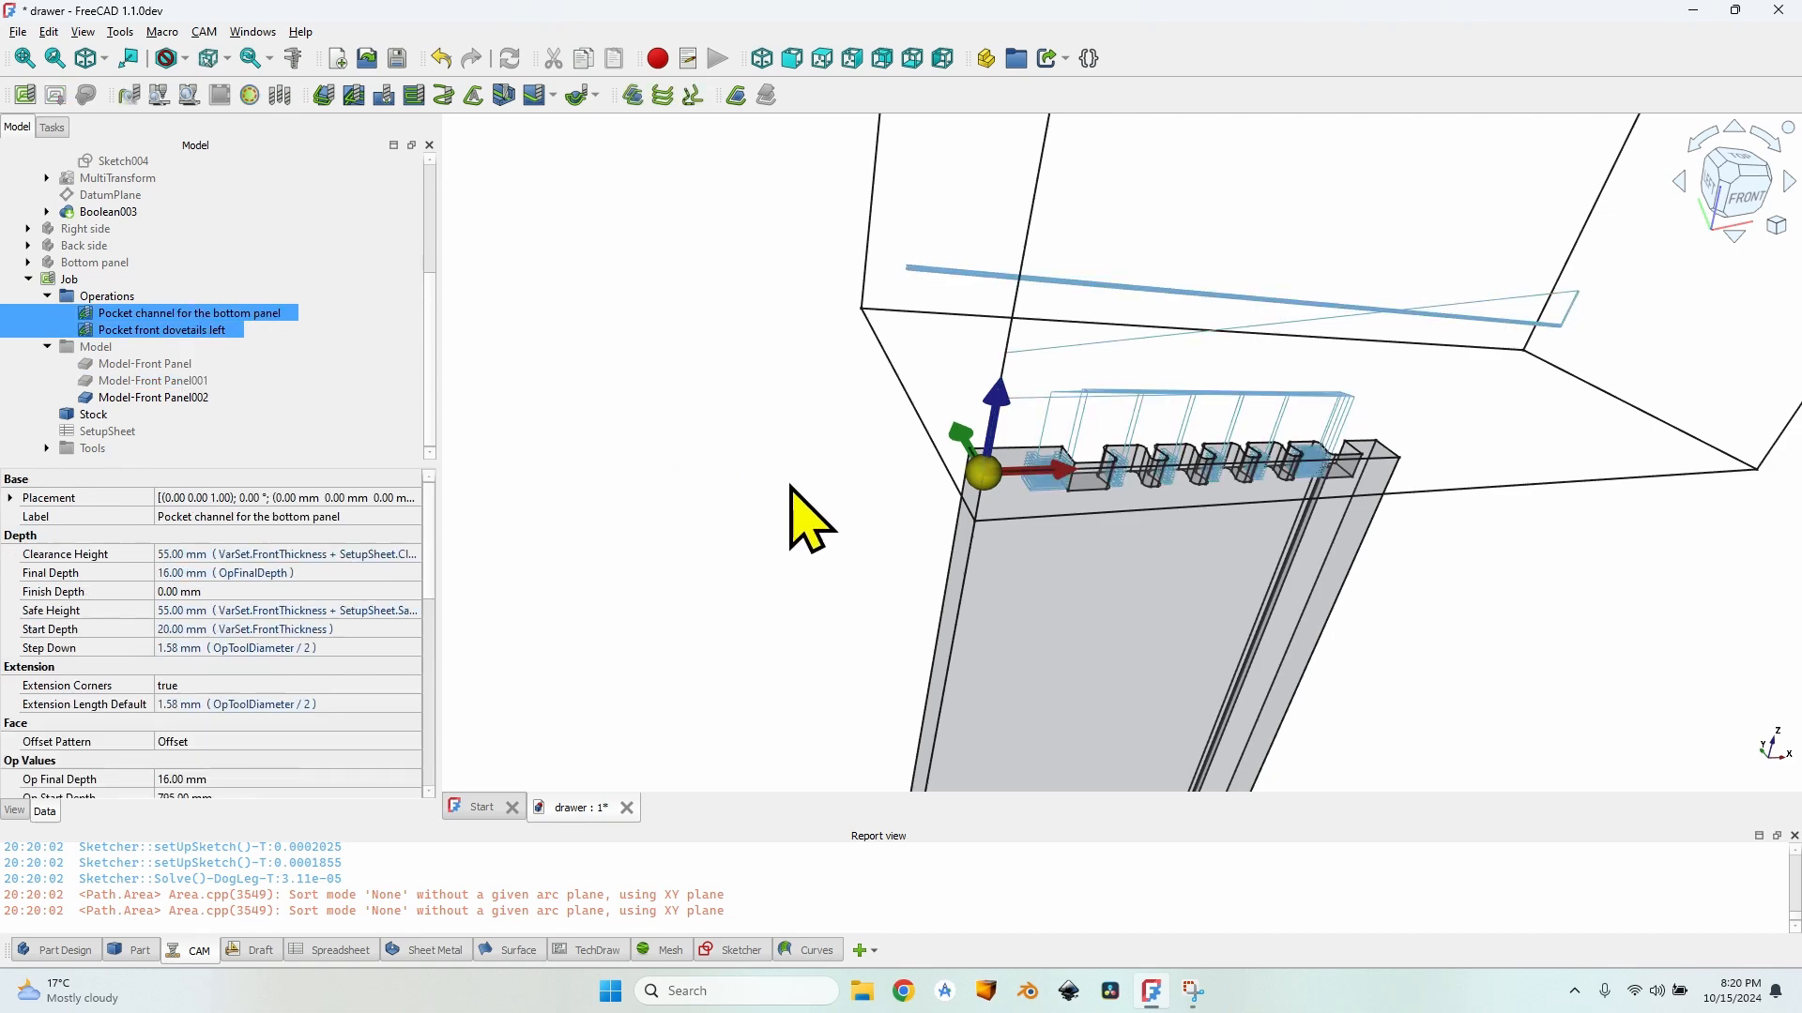
key(space)
Step: Create a Pocket Shape operation from the dovetail pocket floor at the upper end of Model-Front Panel002
click(153, 397)
scroll(1139, 416, up, 4)
middle_drag(1214, 362, 860, 274)
scroll(958, 229, down, 5)
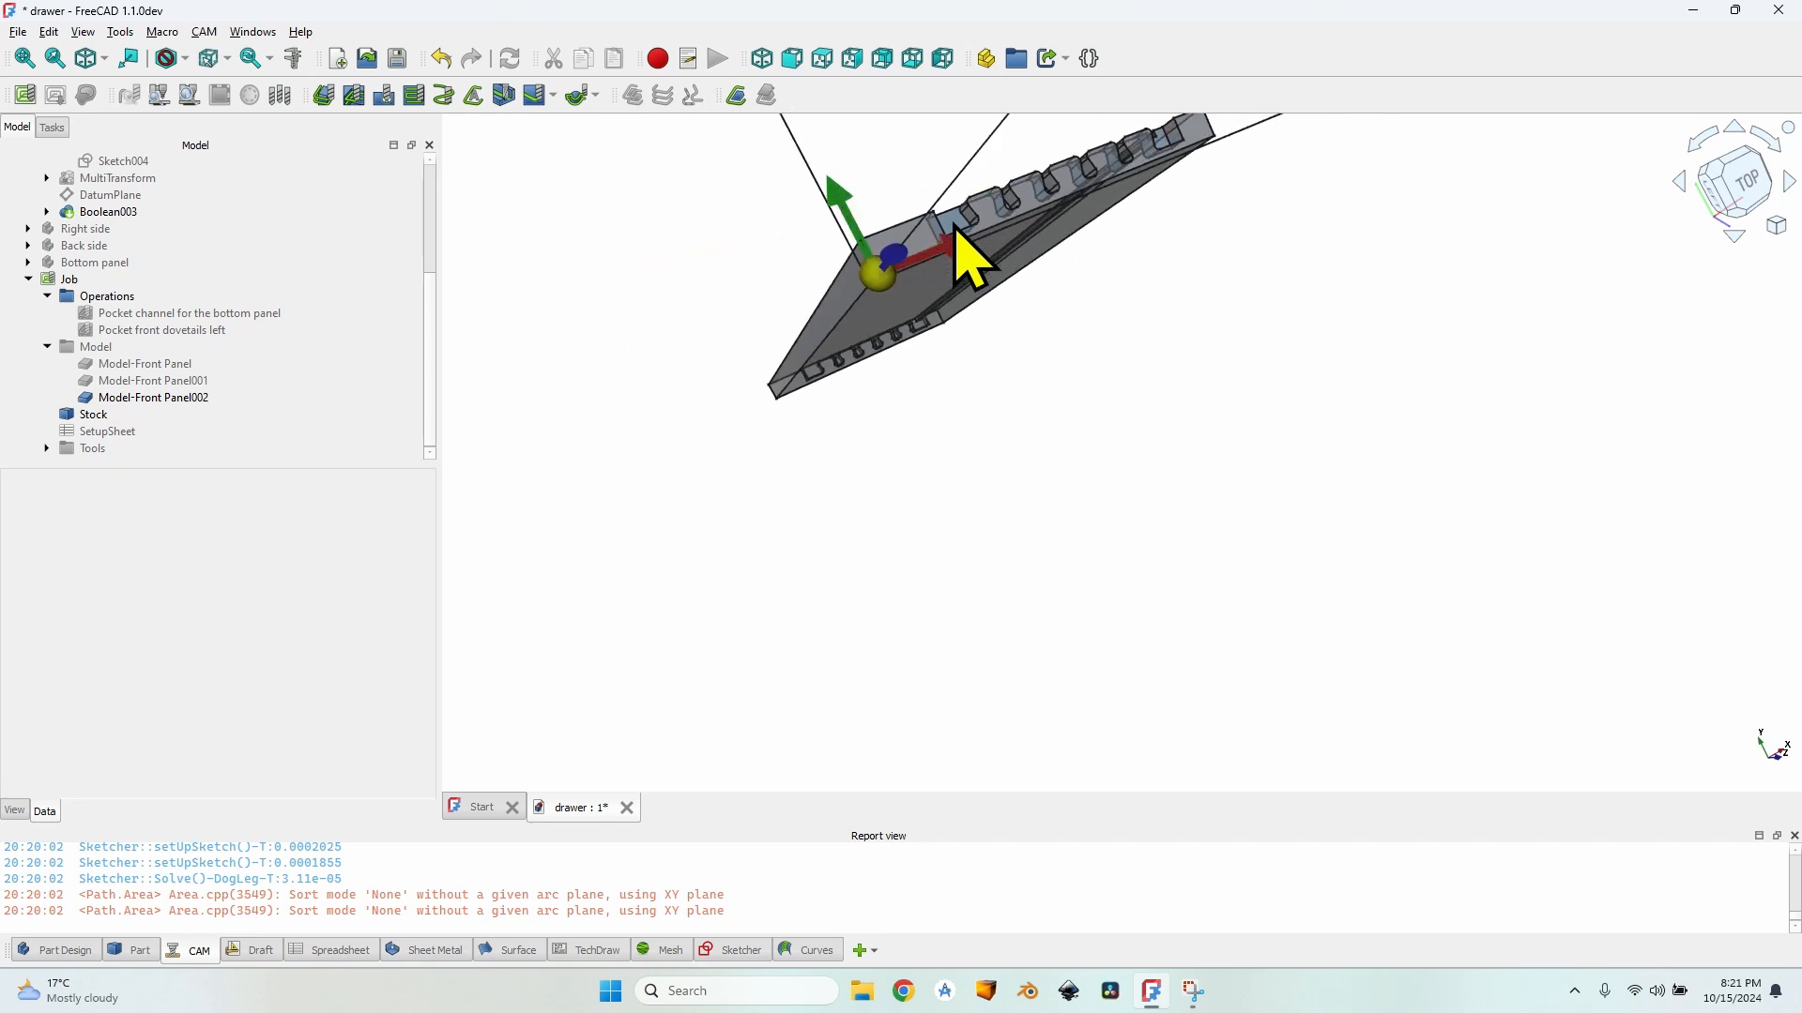
middle_drag(957, 229, 882, 340)
scroll(882, 340, down, 2)
scroll(887, 347, up, 4)
click(889, 380)
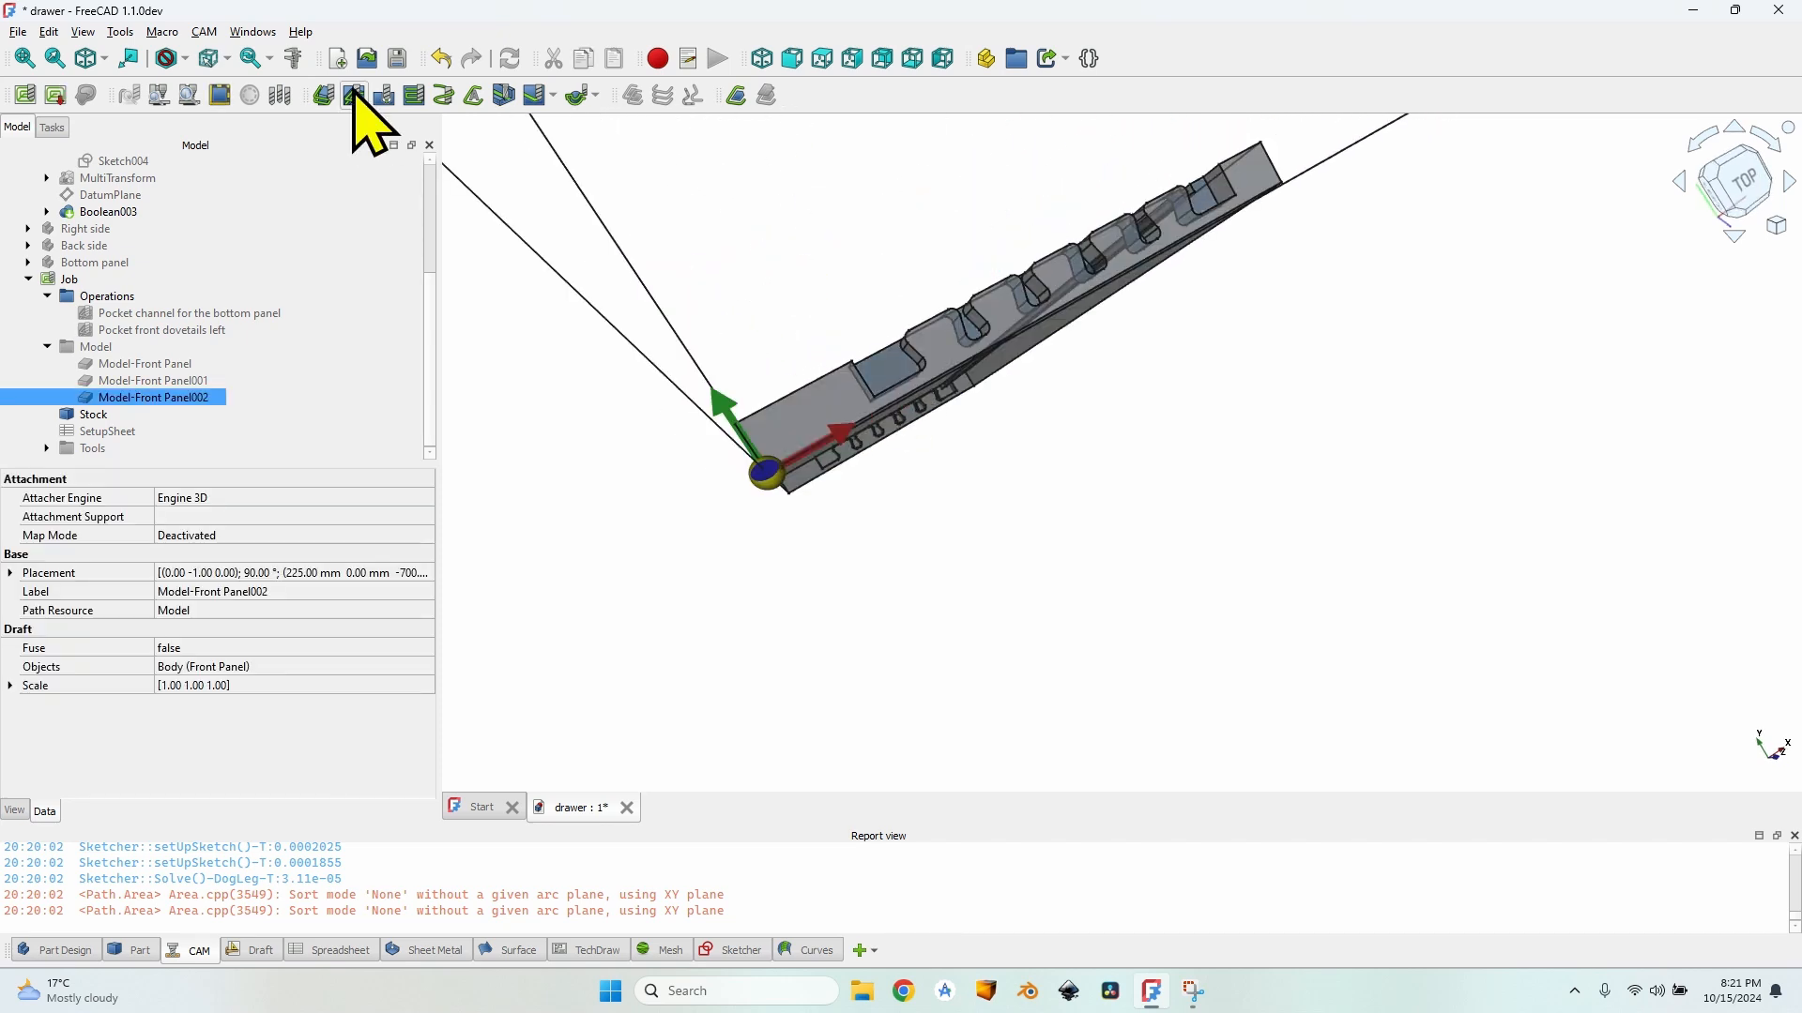
click(354, 95)
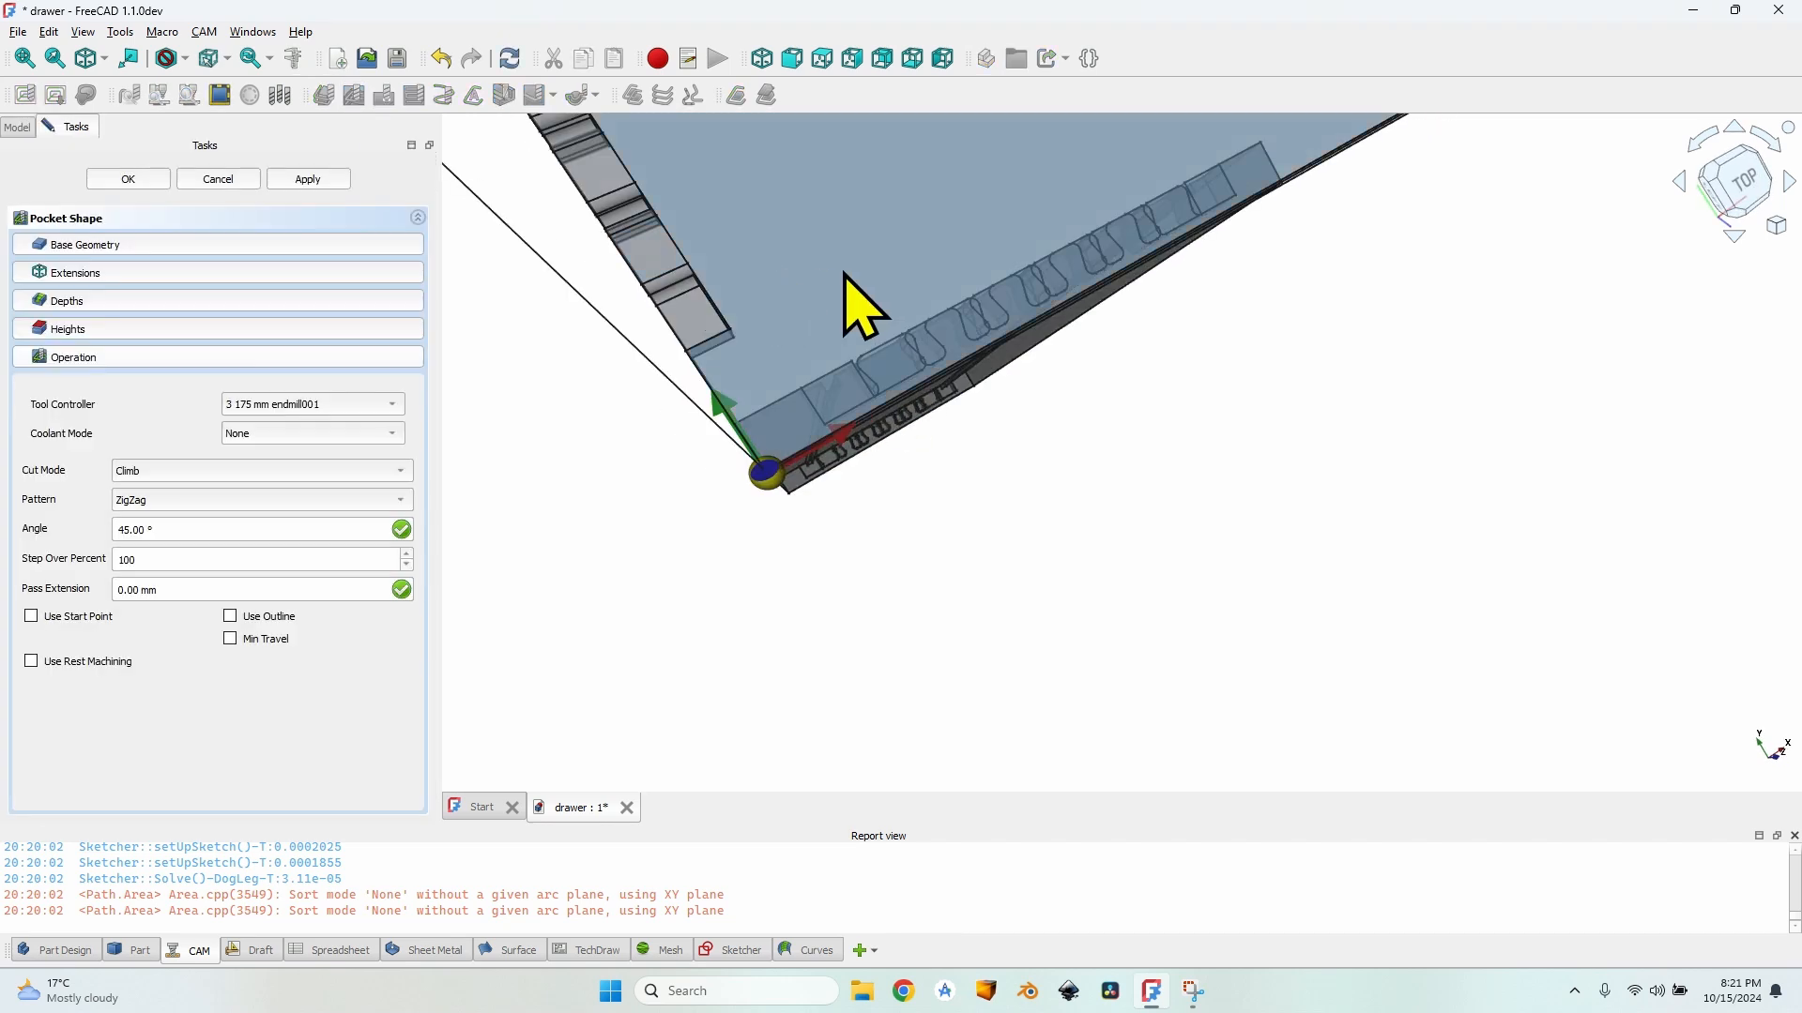
Step: Set the new pocket to the Offset pattern with 50 percent step over, and its start depth expression to 0
click(230, 499)
click(201, 519)
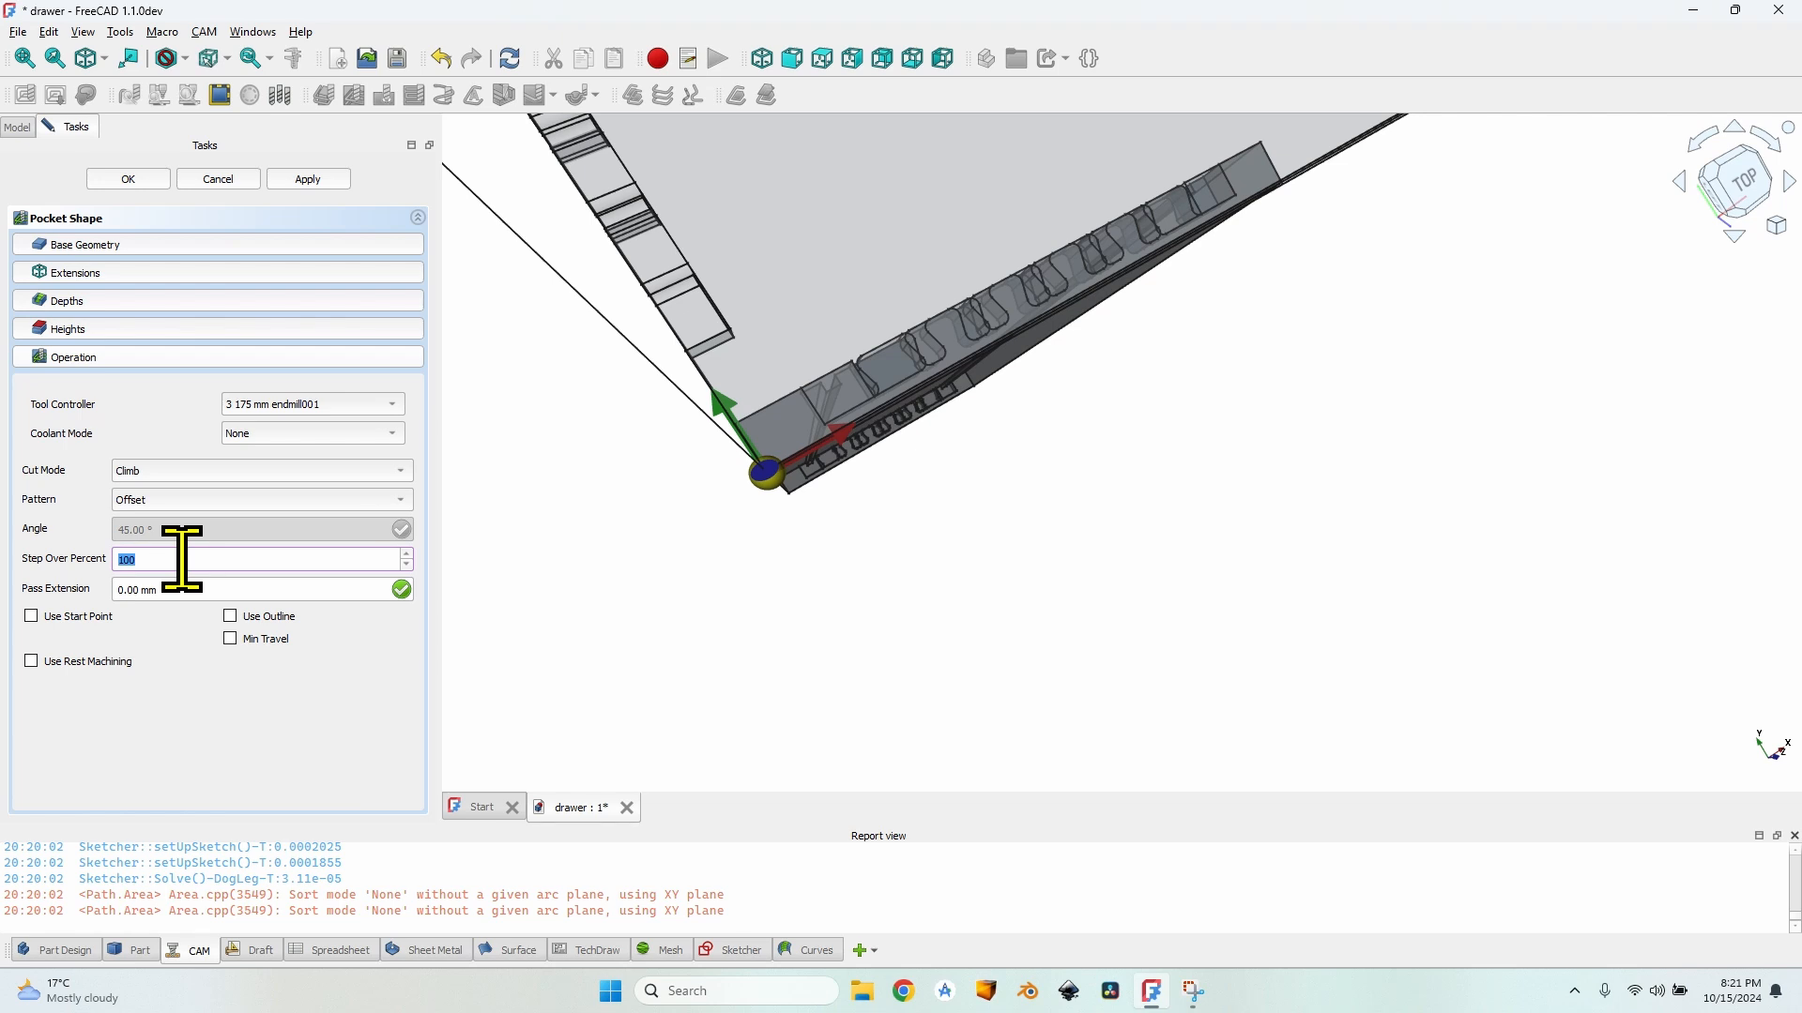
text(50)
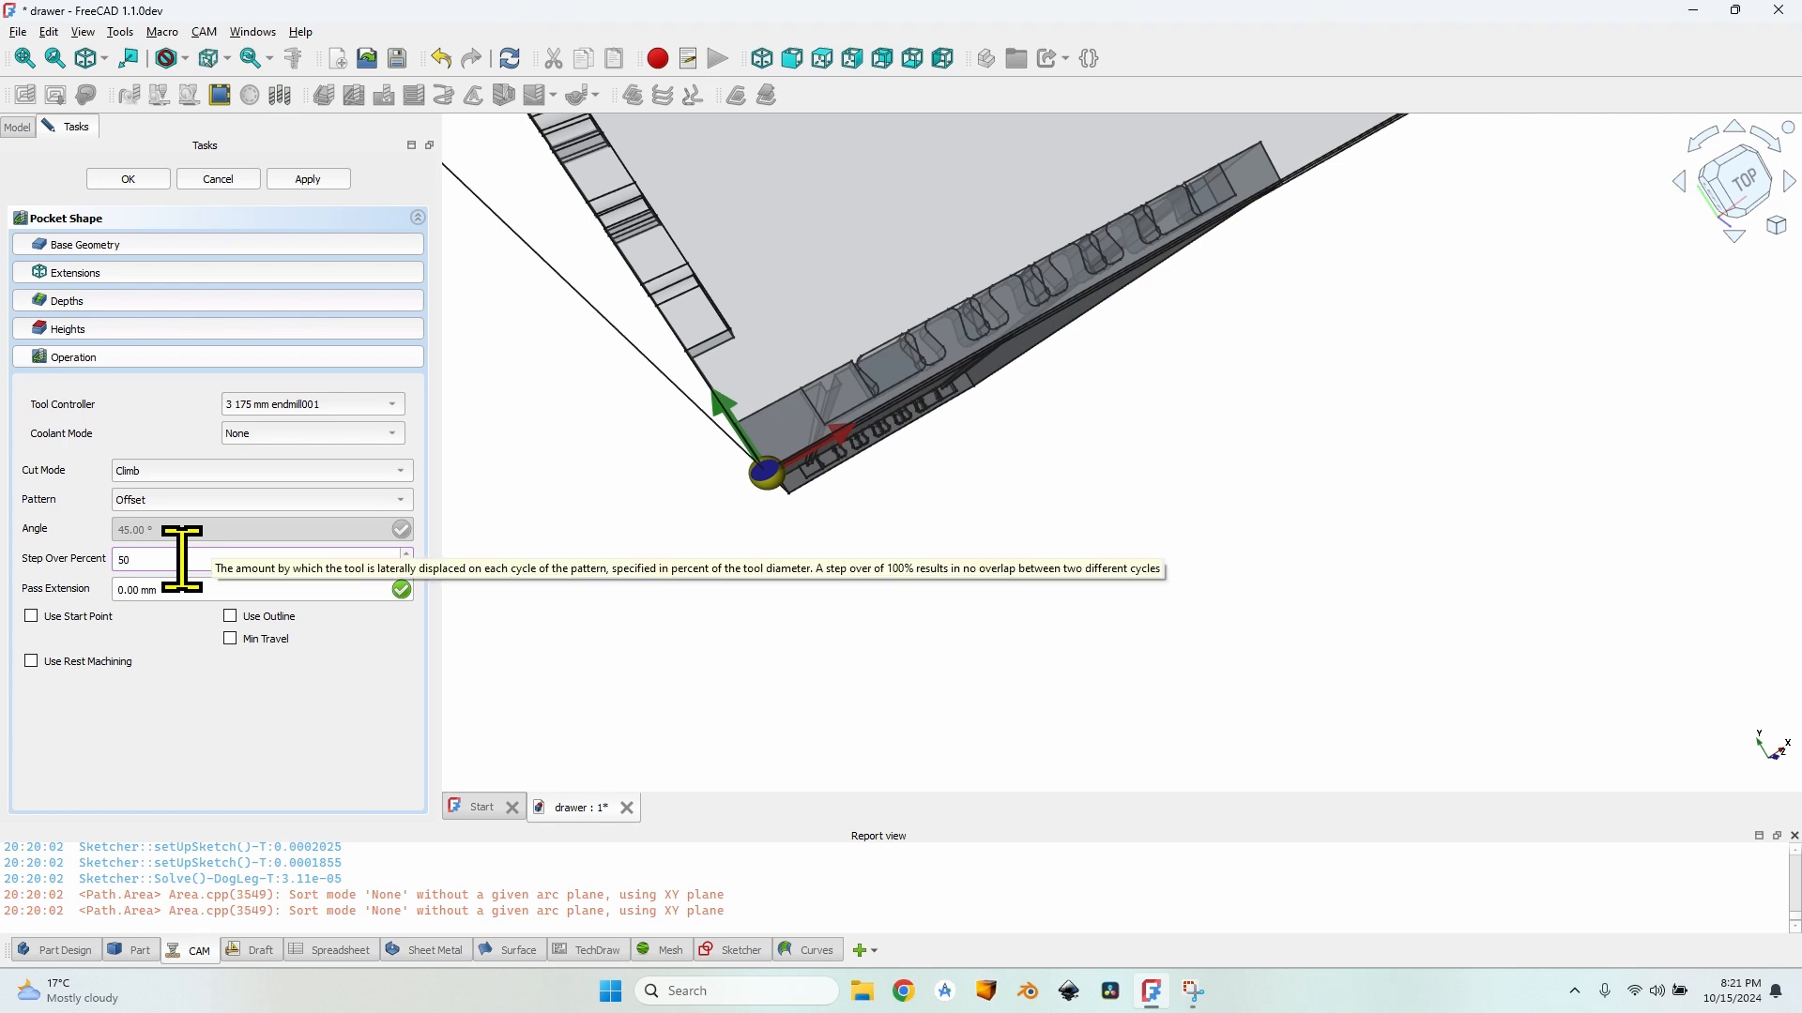
click(122, 300)
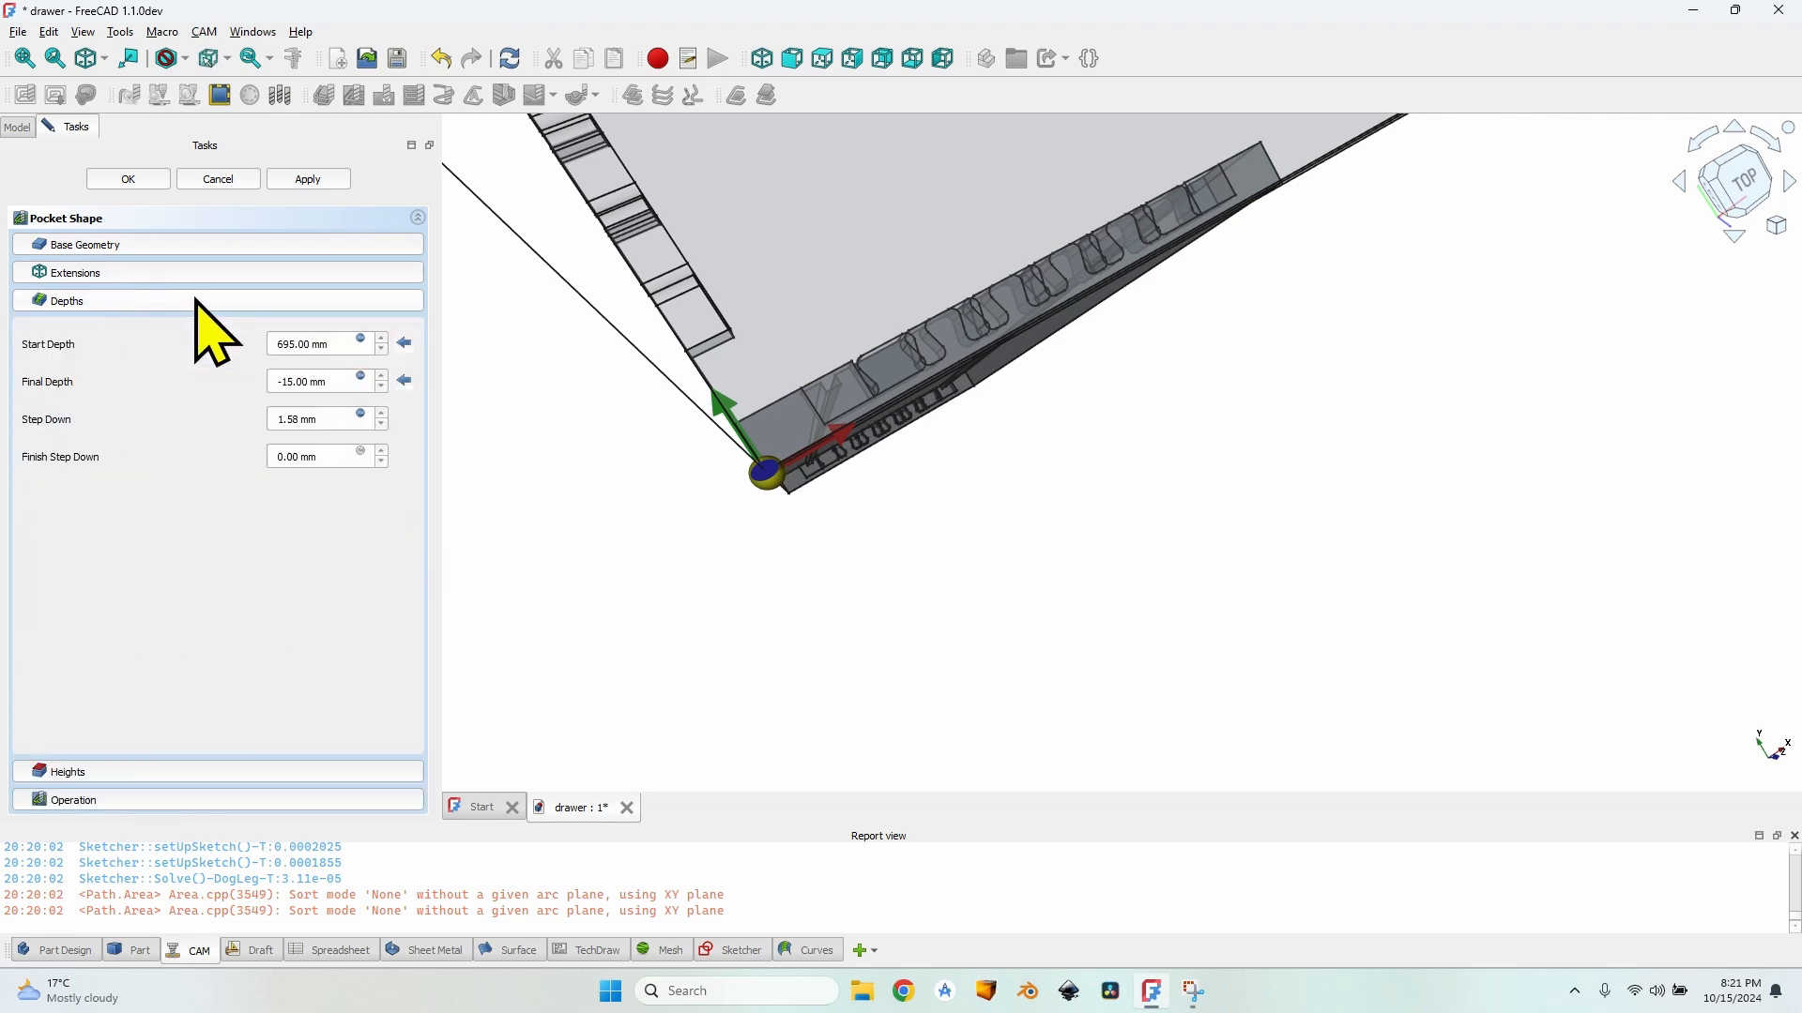
click(362, 339)
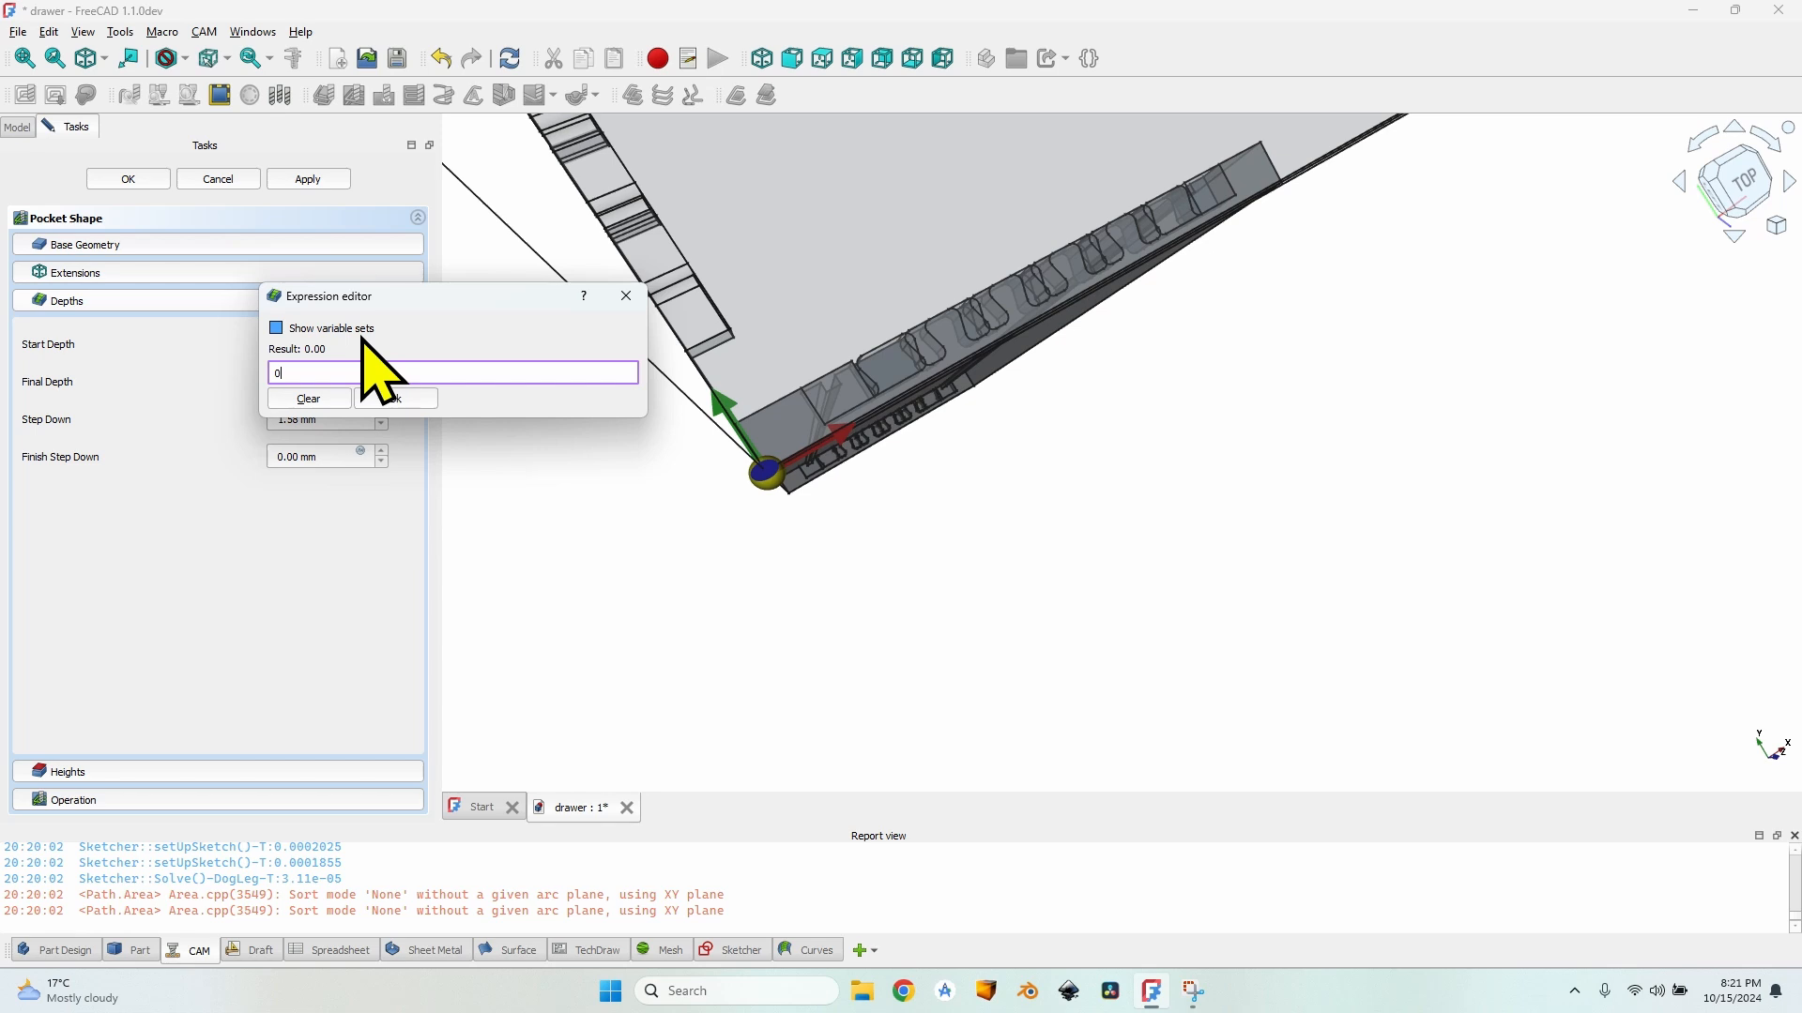
click(404, 398)
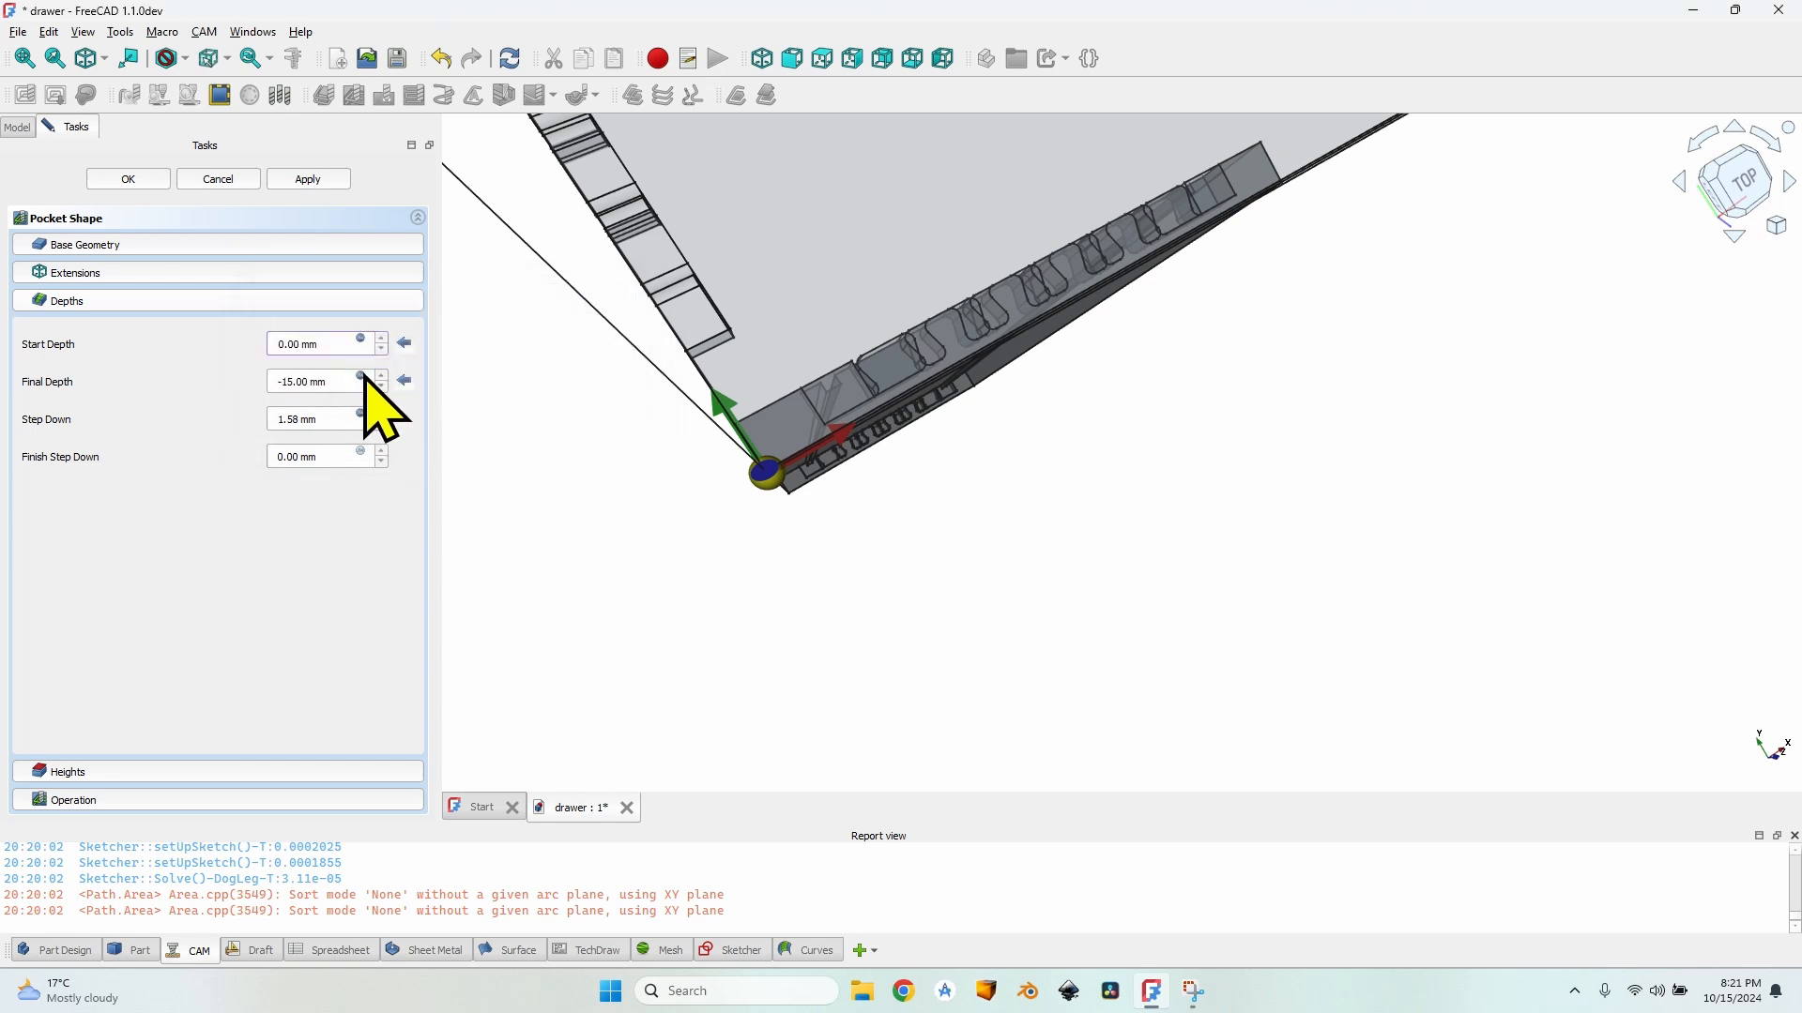
Step: Remove OpStockZMax from the pocket's safe height expression, leaving SetupSheet.SafeHeightOffset
click(217, 770)
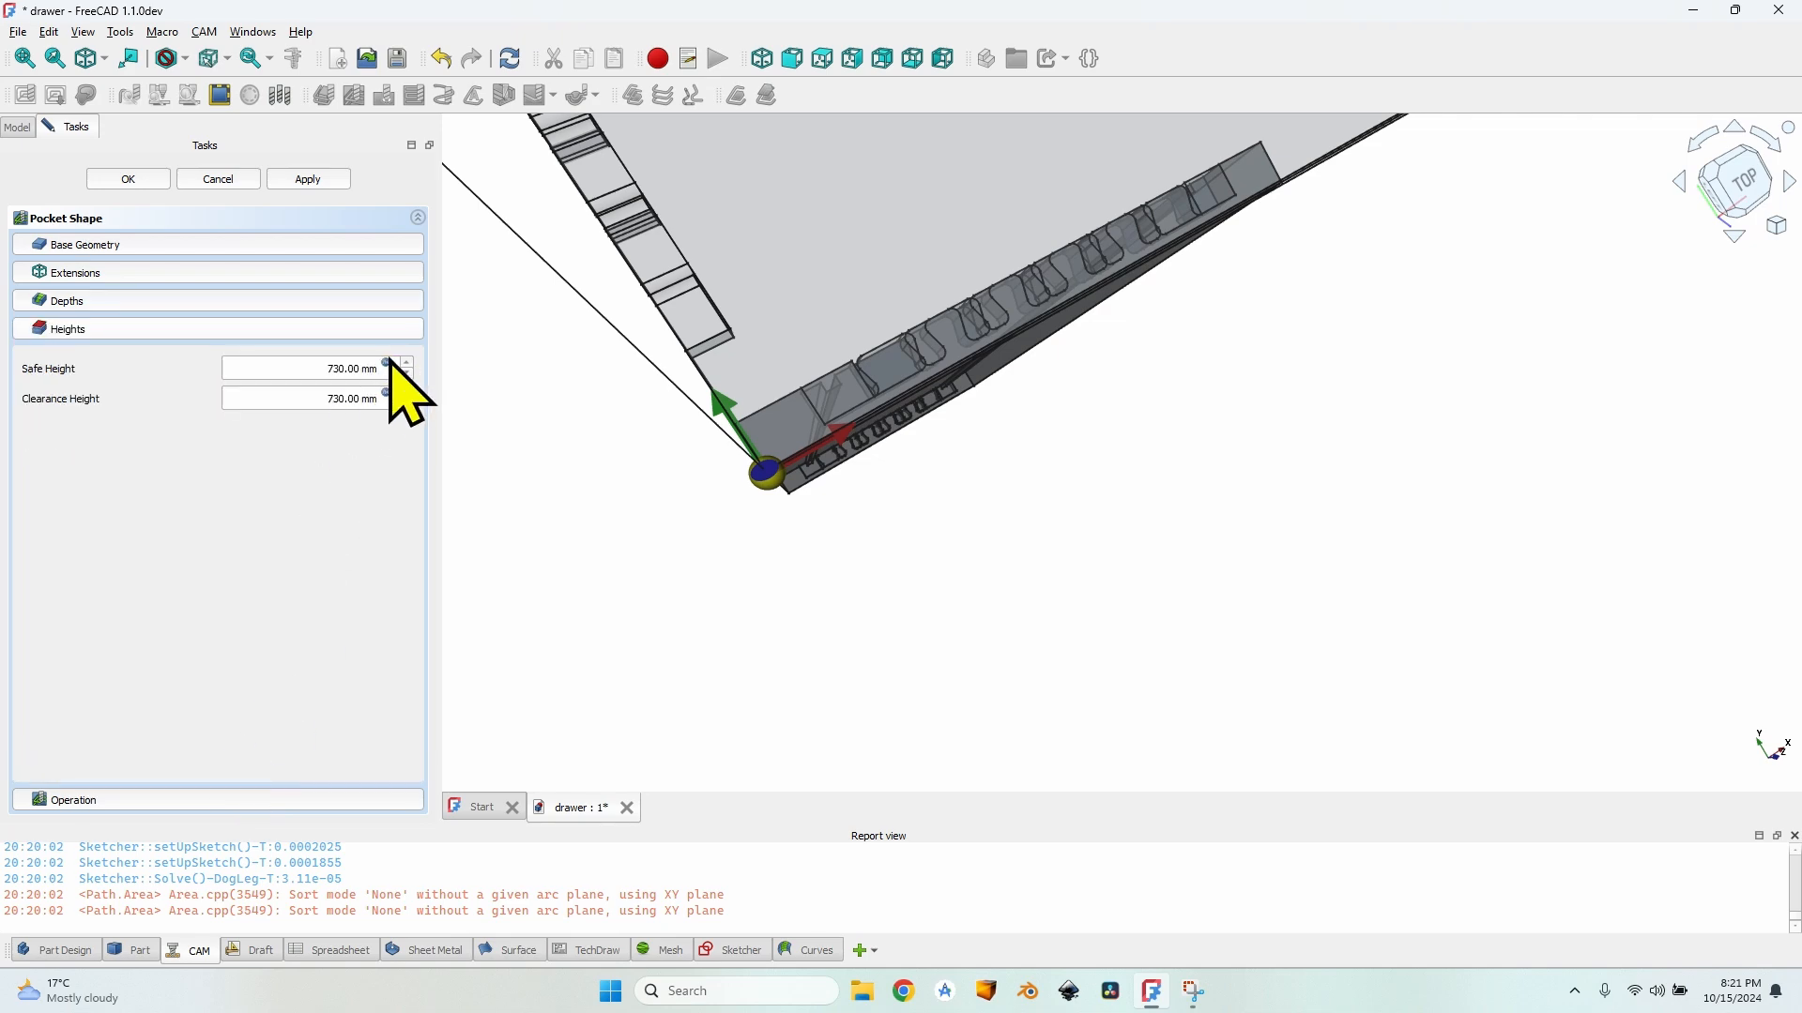
scroll(849, 404, up, 4)
scroll(854, 418, down, 2)
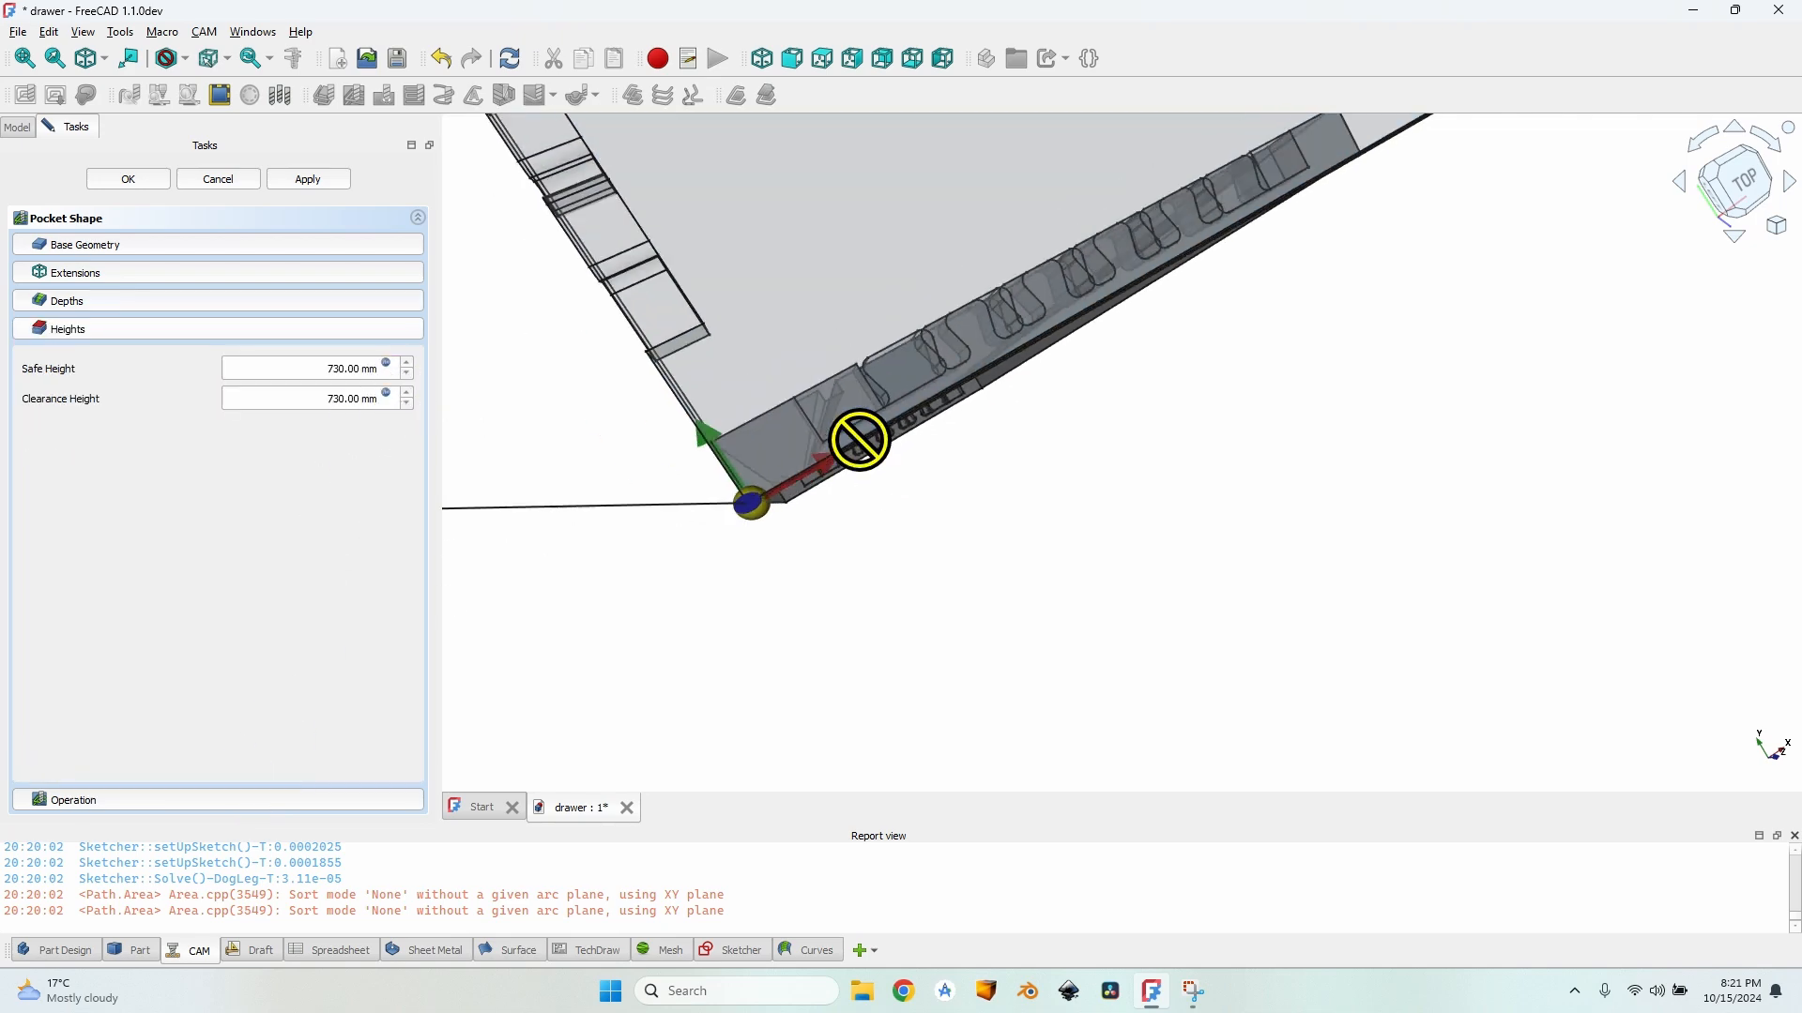
middle_drag(869, 447, 870, 362)
click(386, 364)
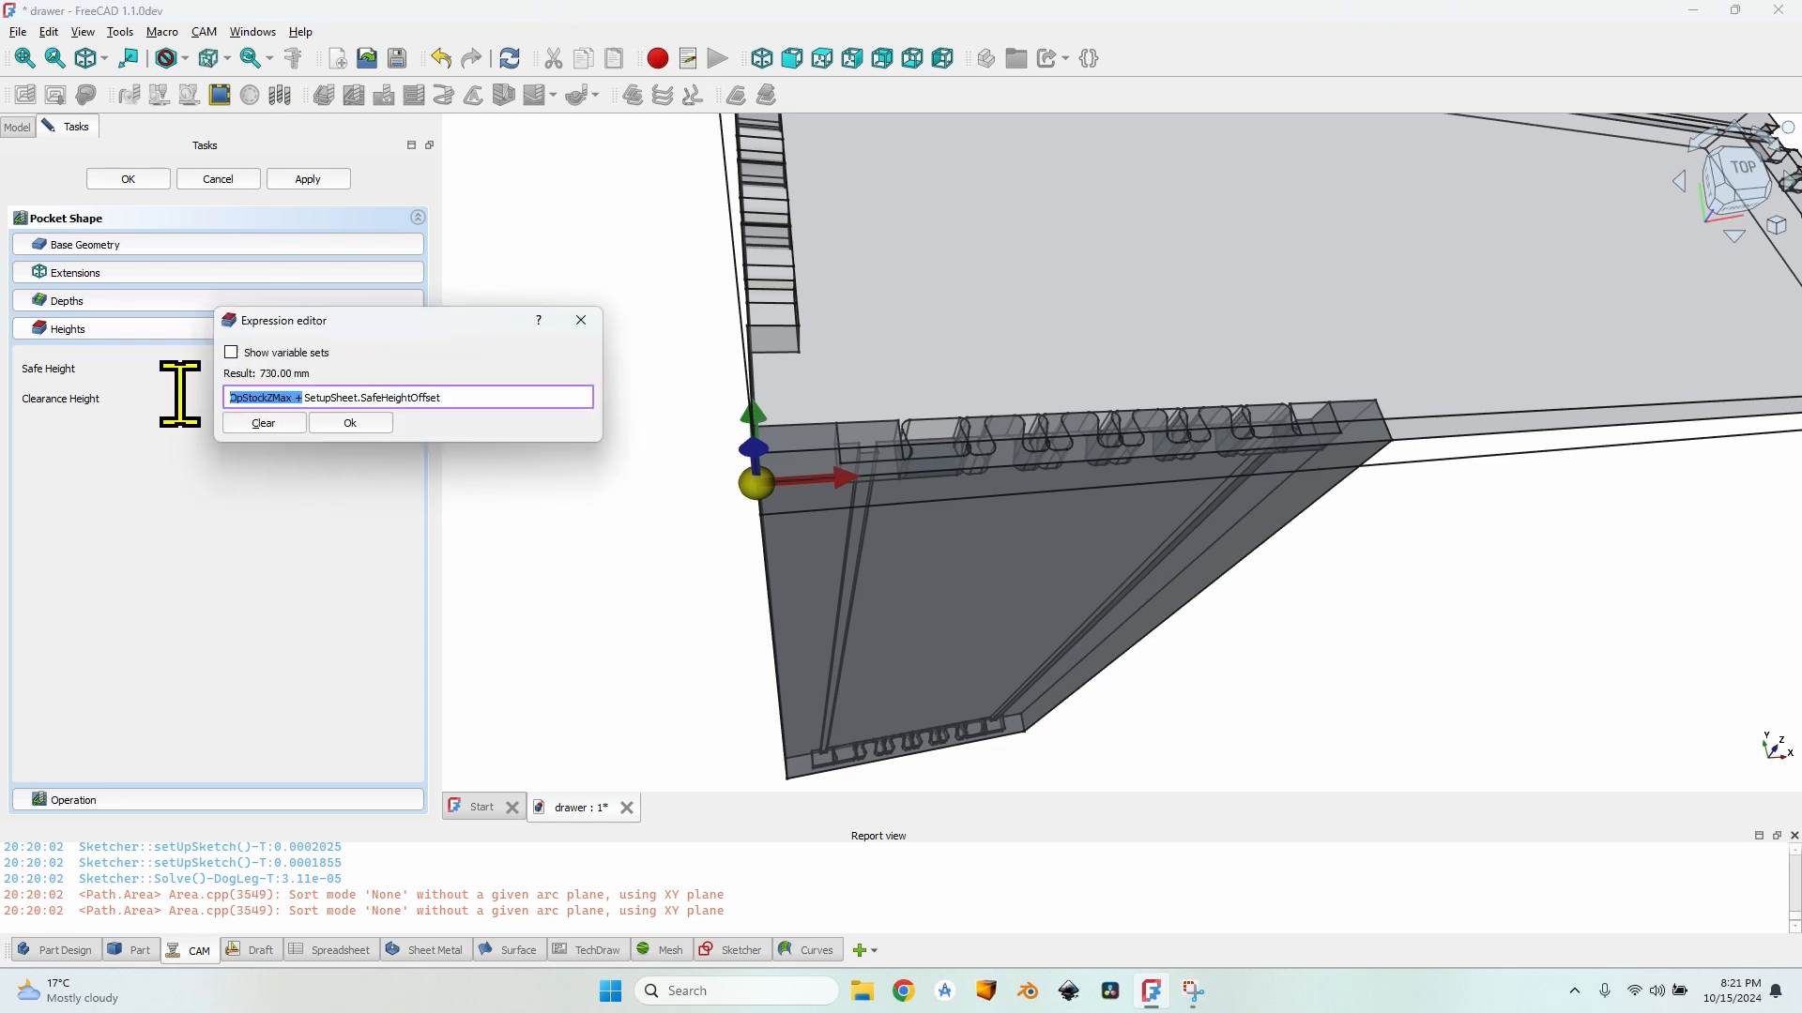
key(Delete)
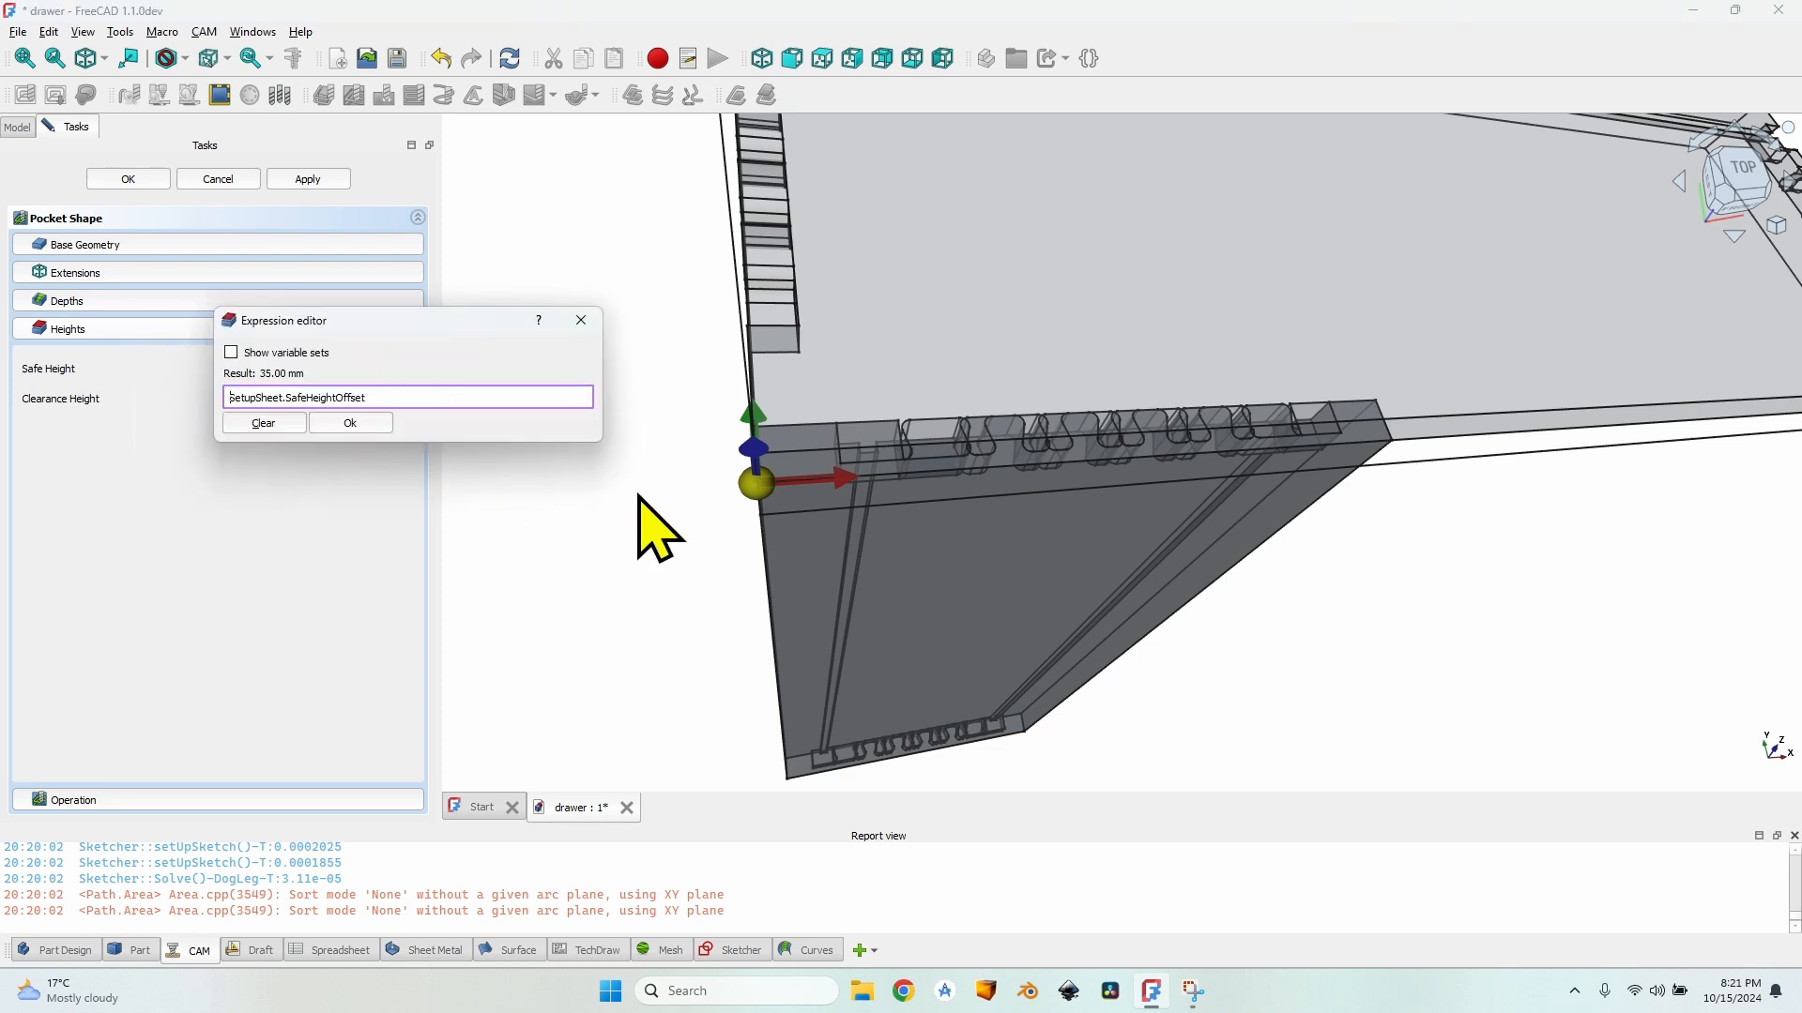
key(Return)
Step: Reduce the pocket's clearance height expression to SetupSheet.ClearanceHeightOffset and generate the dovetail toolpath
click(386, 392)
drag(306, 422, 108, 406)
key(Delete)
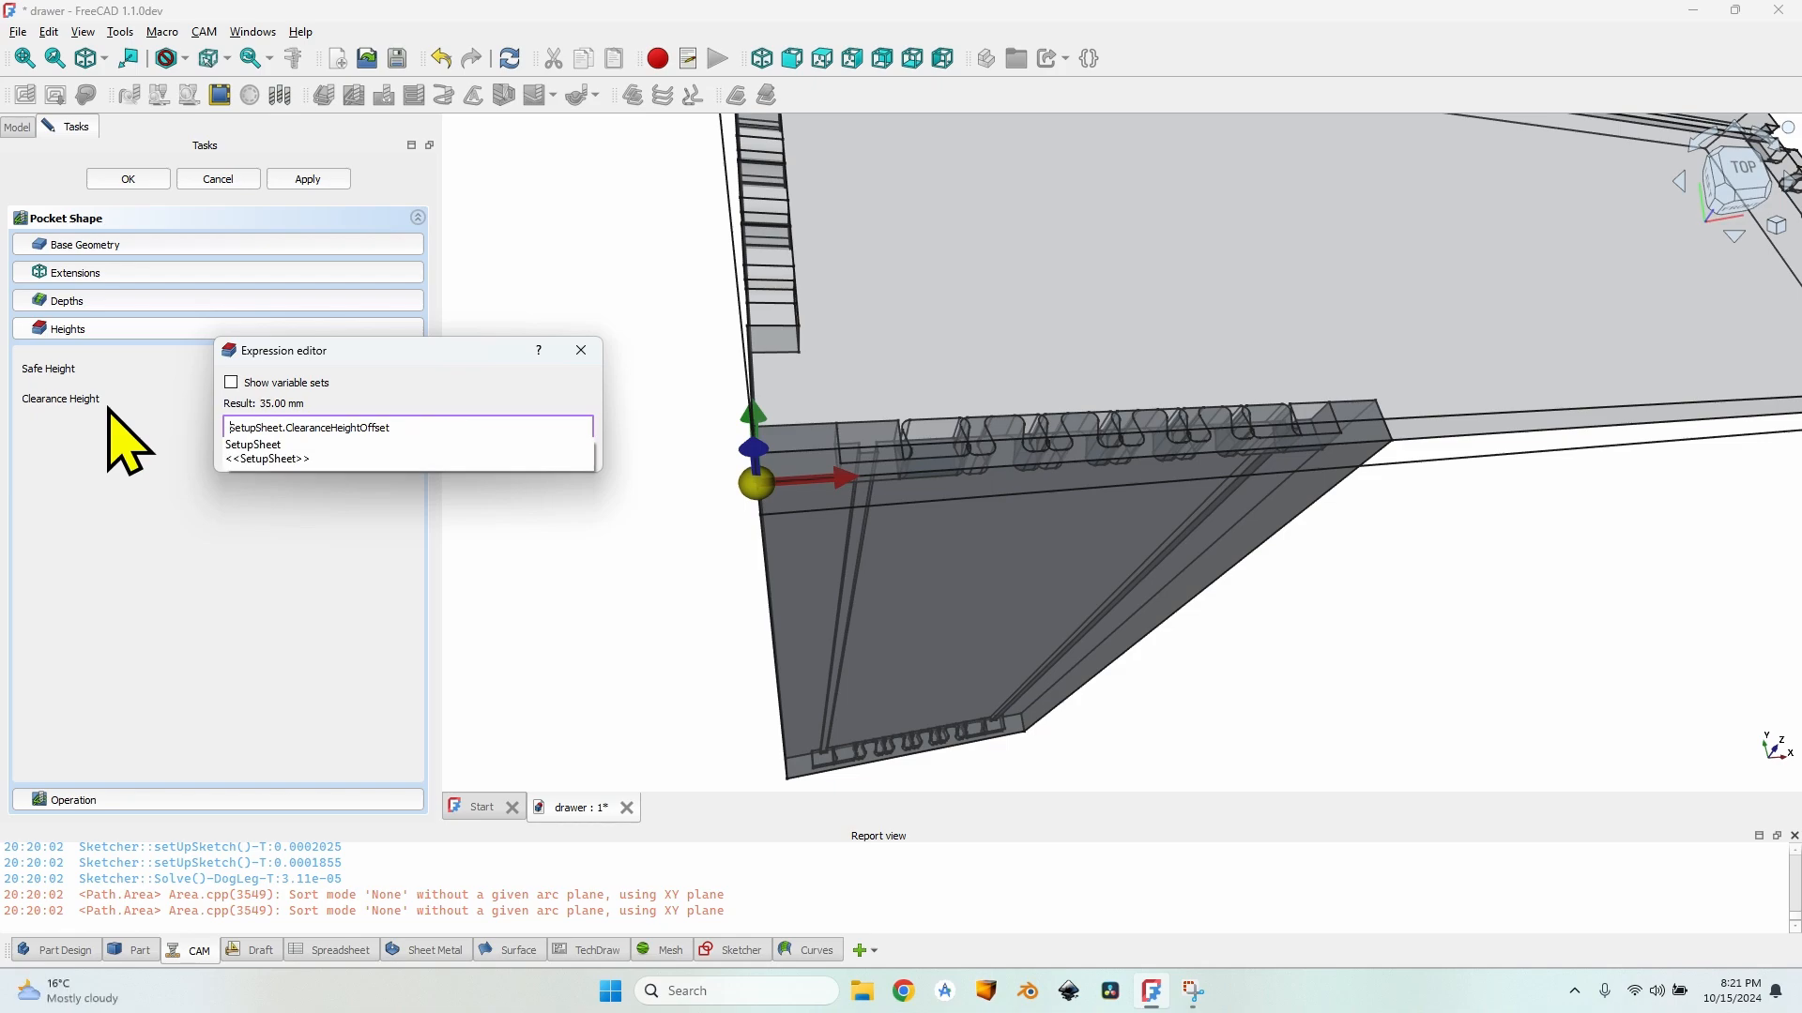
key(Return)
scroll(930, 438, up, 4)
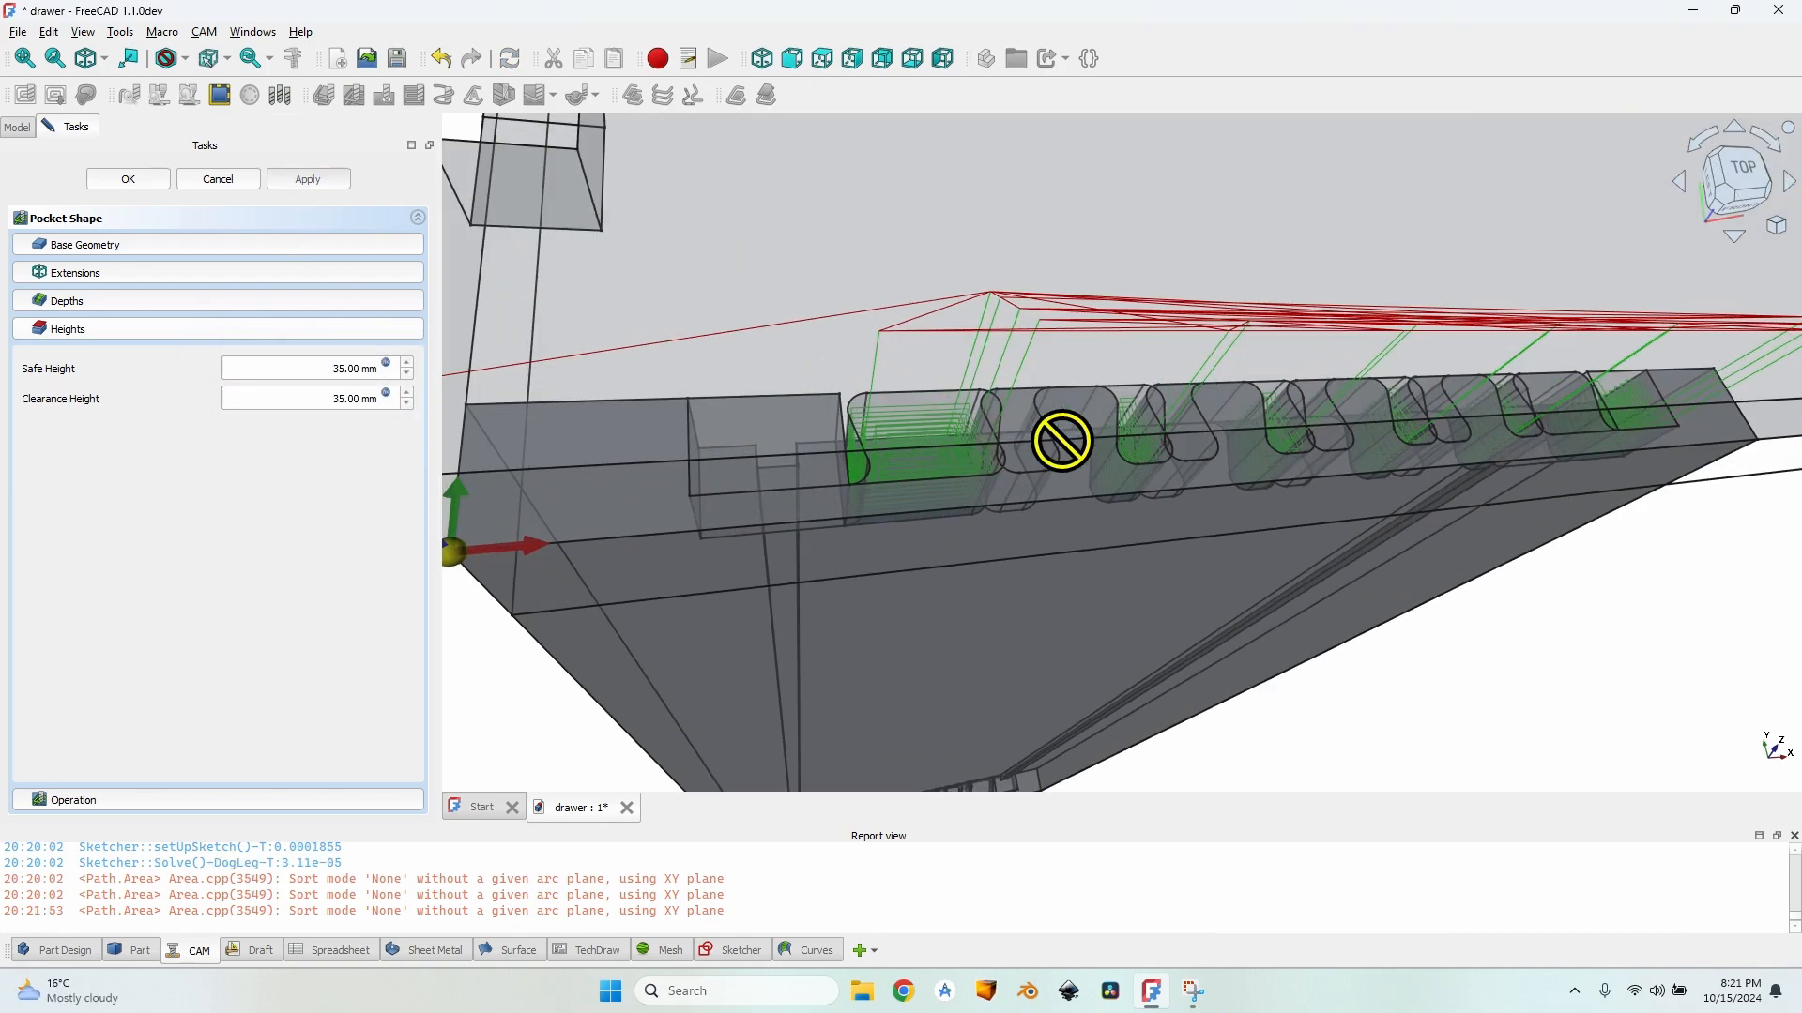
scroll(1108, 438, up, 1)
mouse_move(1108, 438)
middle_down()
mouse_move(1029, 438)
mouse_move(1025, 550)
mouse_move(1070, 515)
mouse_move(1099, 534)
mouse_move(1109, 407)
mouse_move(977, 454)
middle_up()
scroll(920, 539, down, 5)
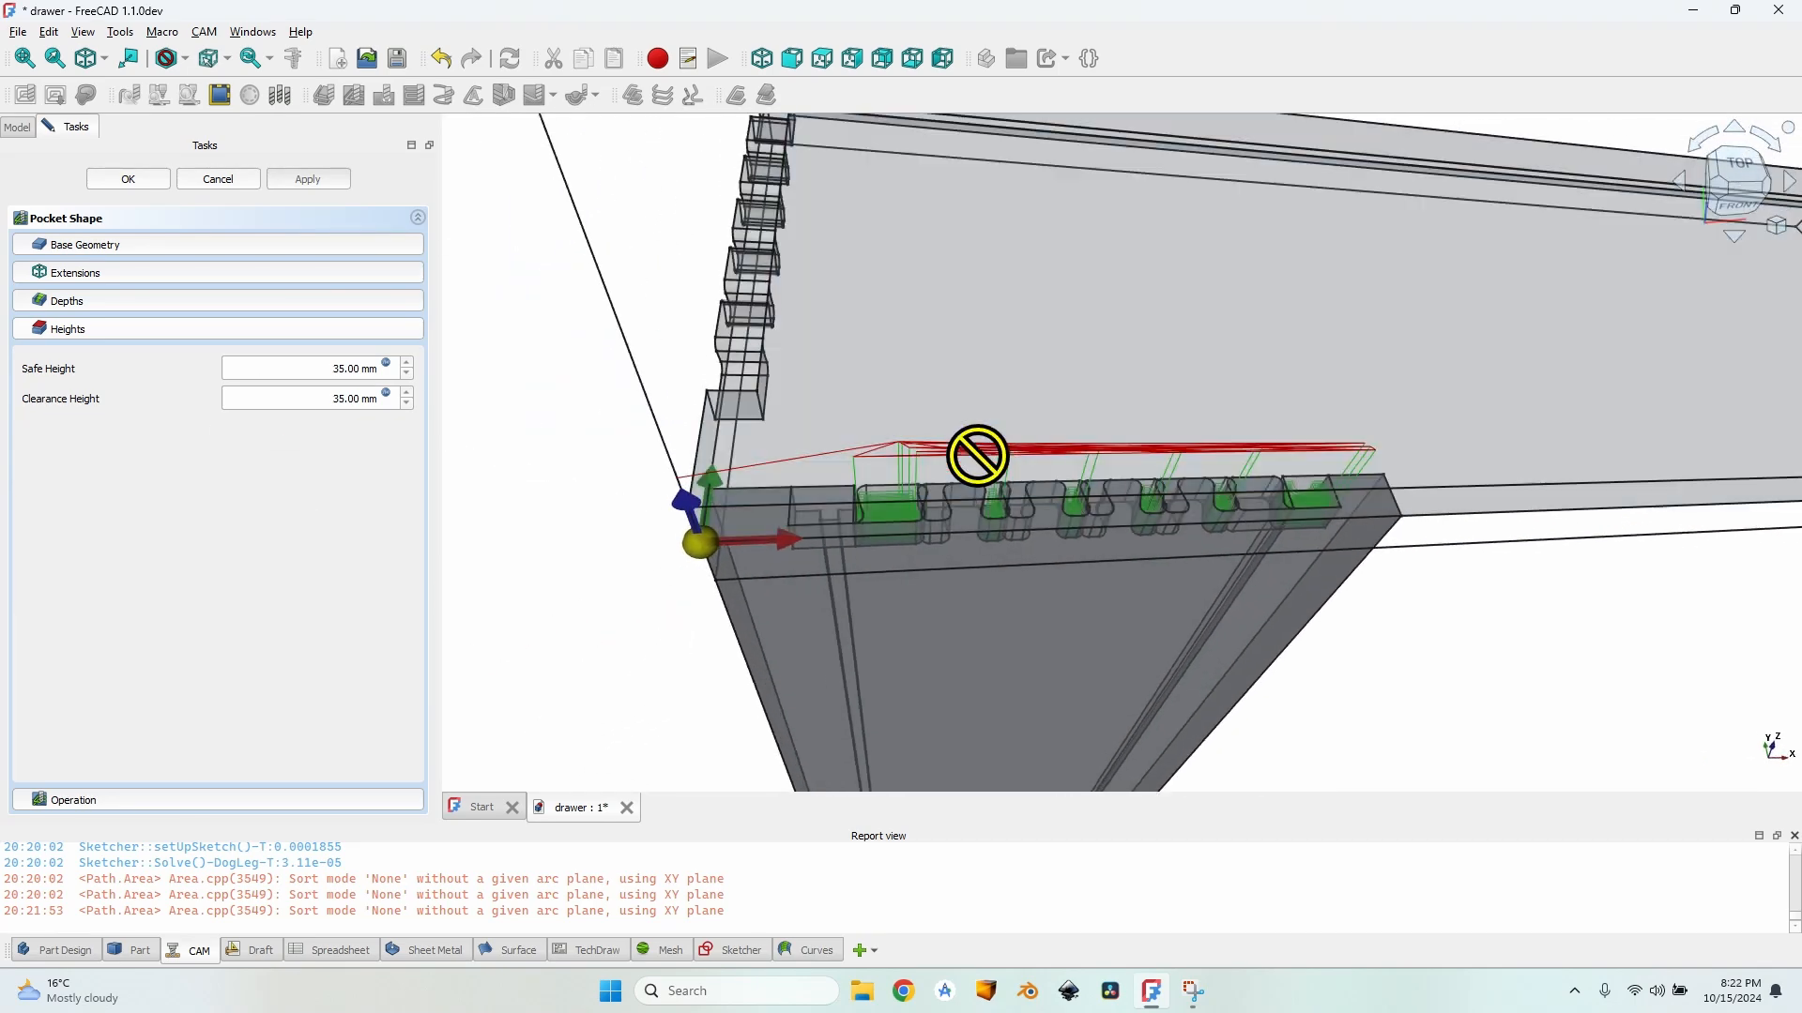
click(141, 178)
Step: Hide Model-Front Panel and Model-Front Panel001, and examine the new toolpath inside the dovetail pockets
click(175, 382)
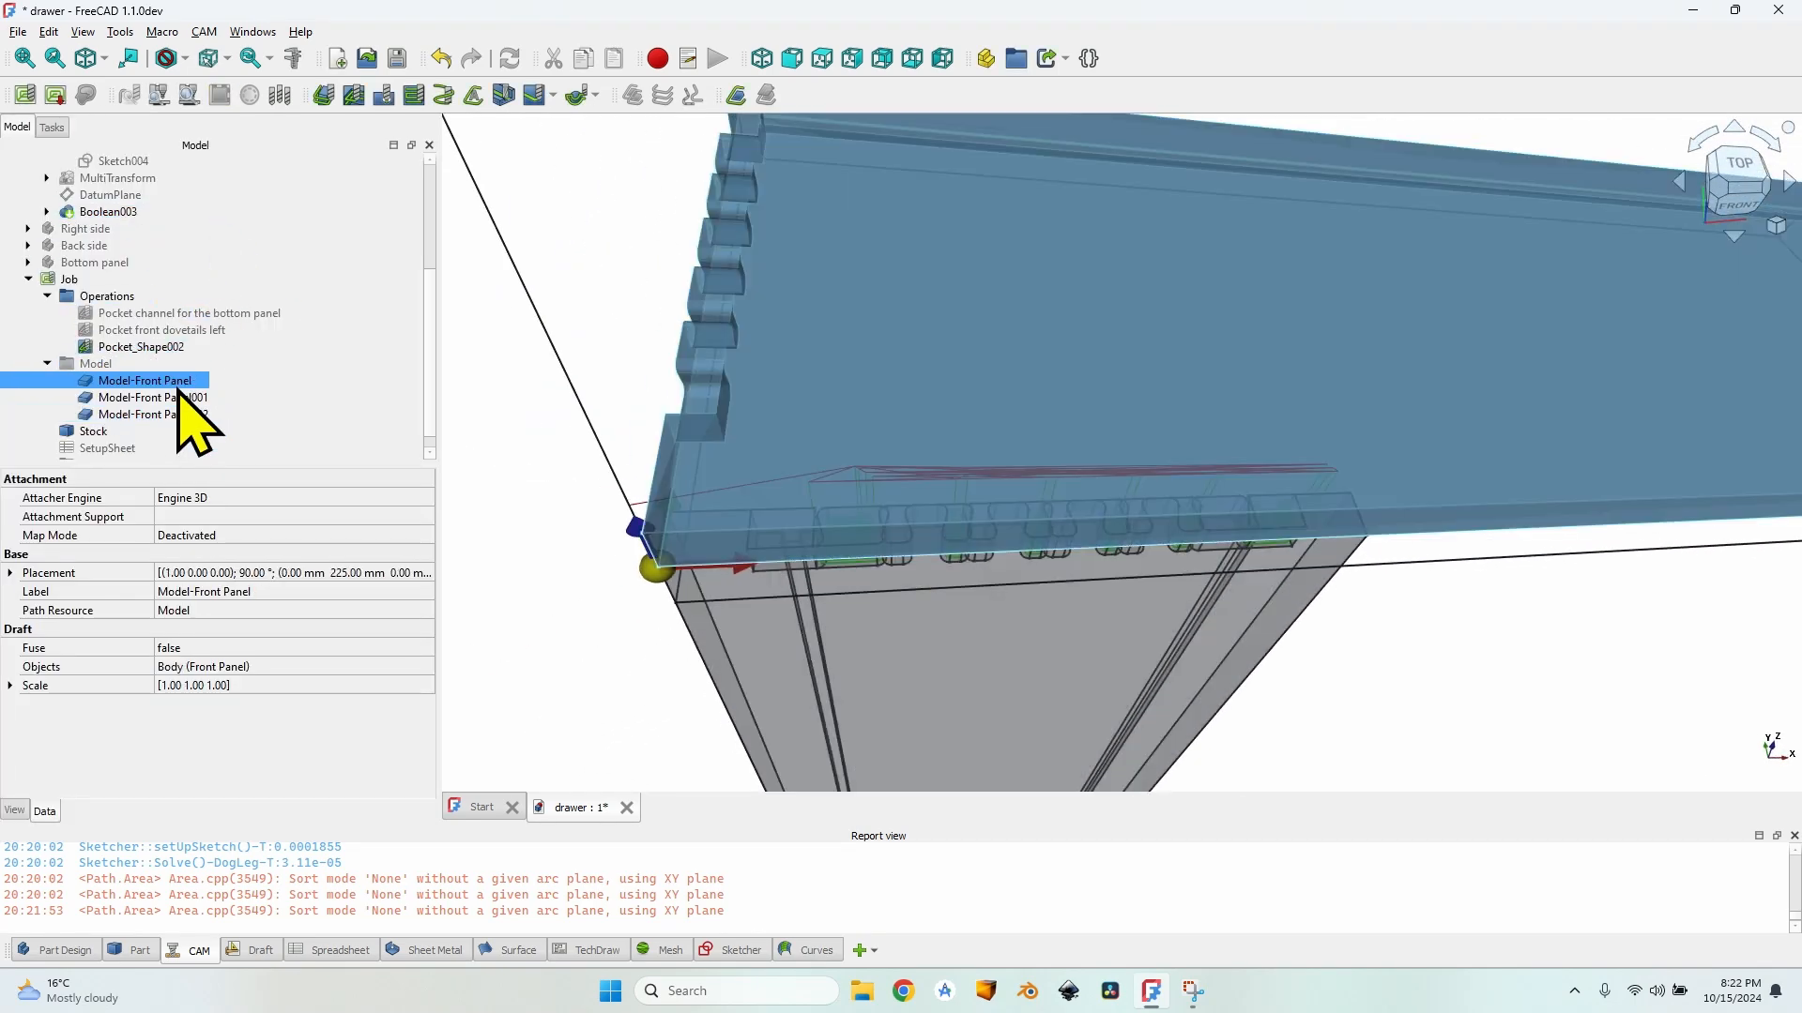
ctrl+click(178, 397)
key(space)
click(1036, 540)
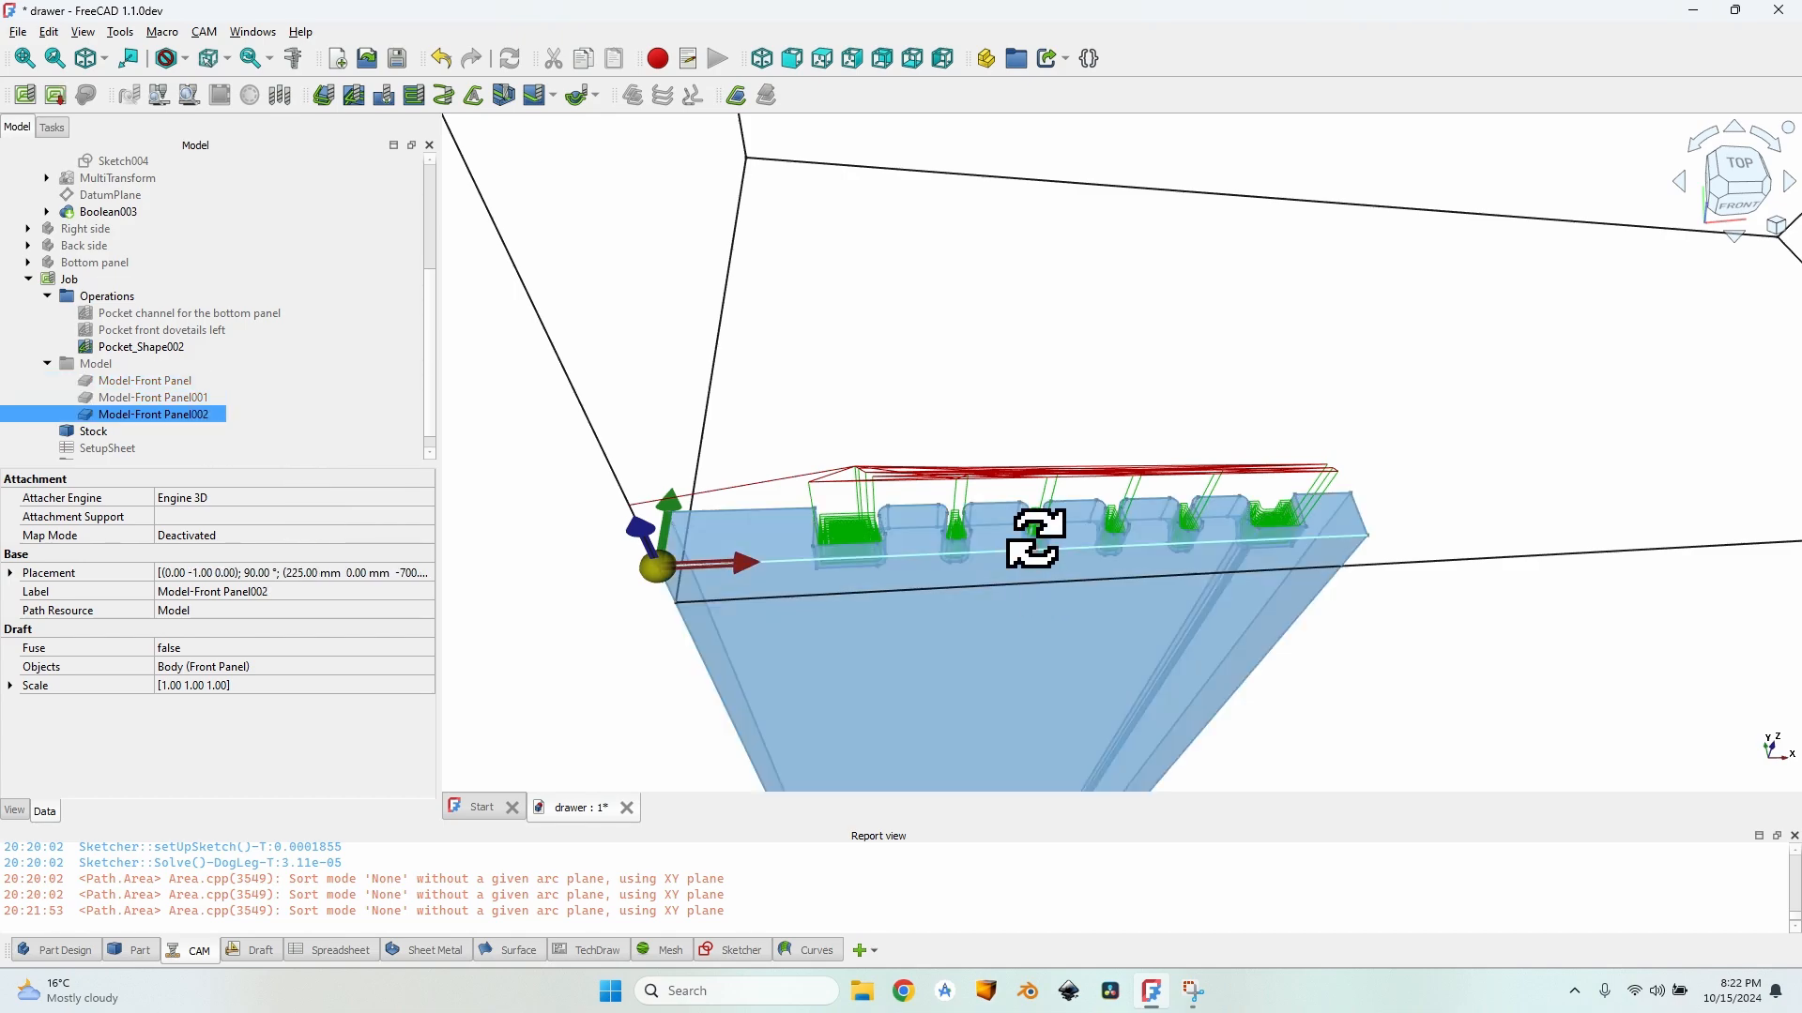
middle_drag(1038, 535, 980, 371)
scroll(967, 451, up, 5)
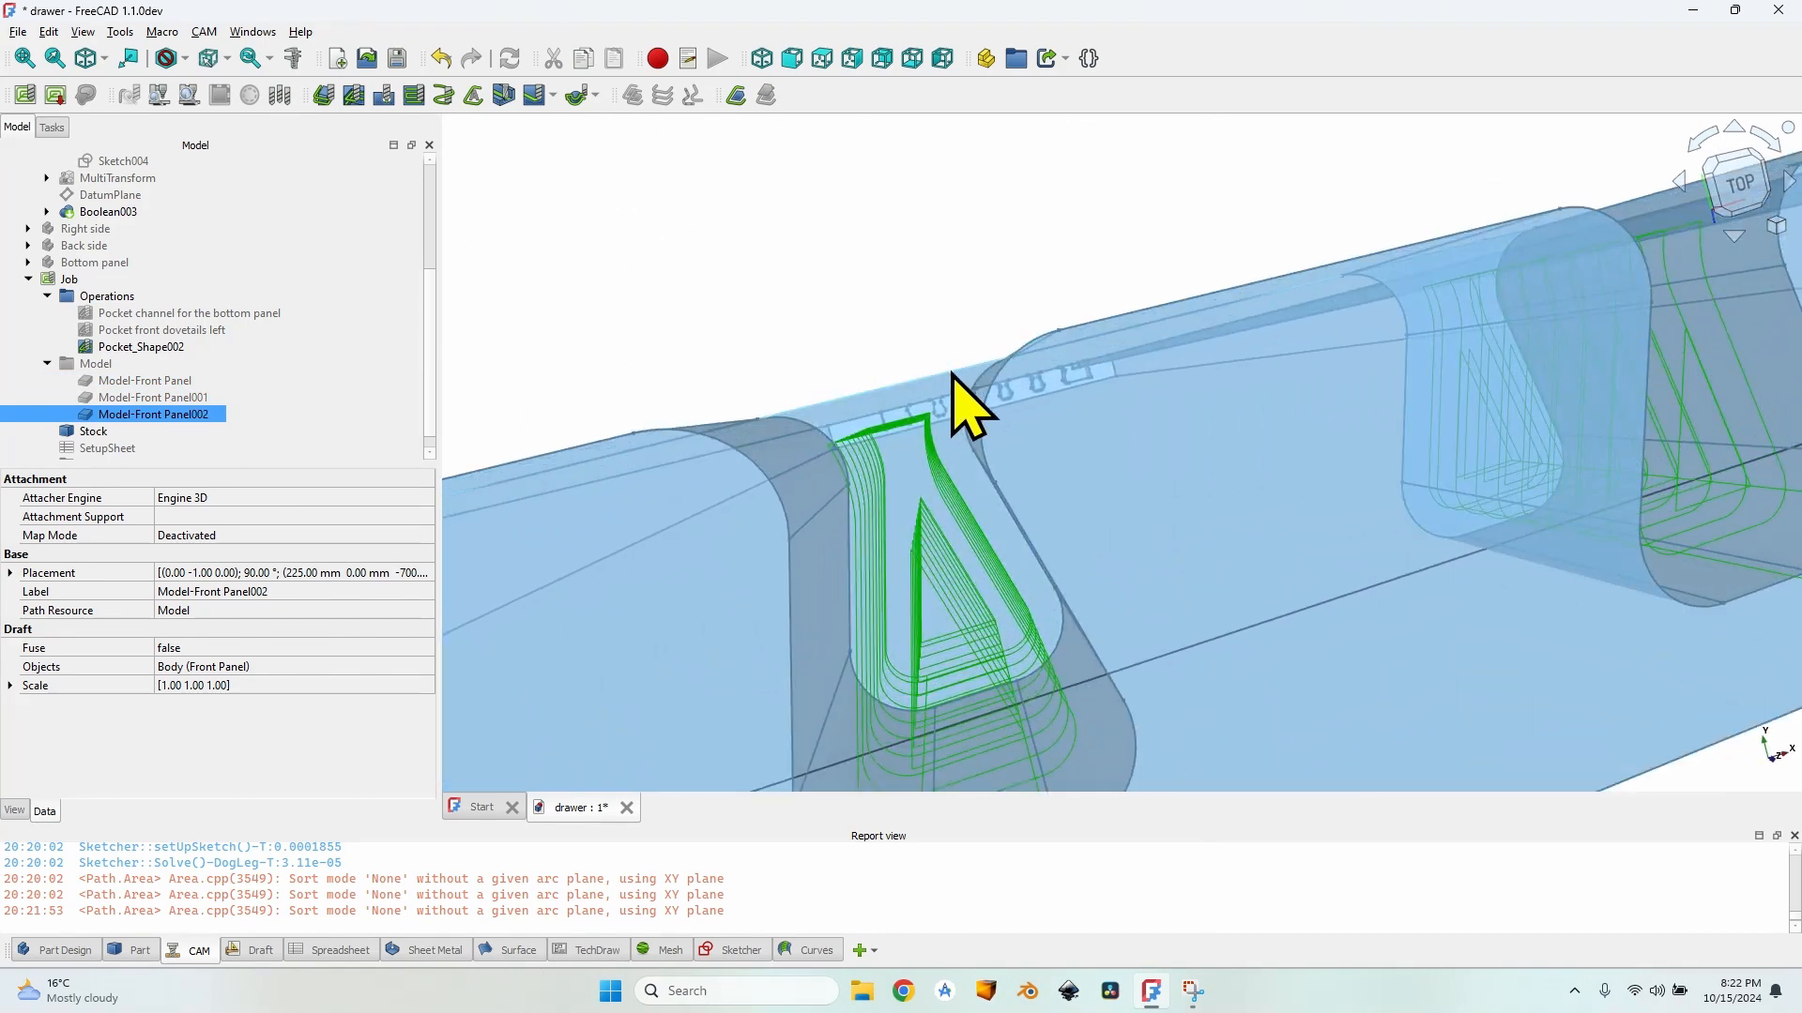
scroll(1126, 545, down, 5)
middle_drag(1135, 535, 1194, 442)
click(804, 370)
Step: Rename Pocket_Shape002 as "Pocket front dovetails right"
click(141, 347)
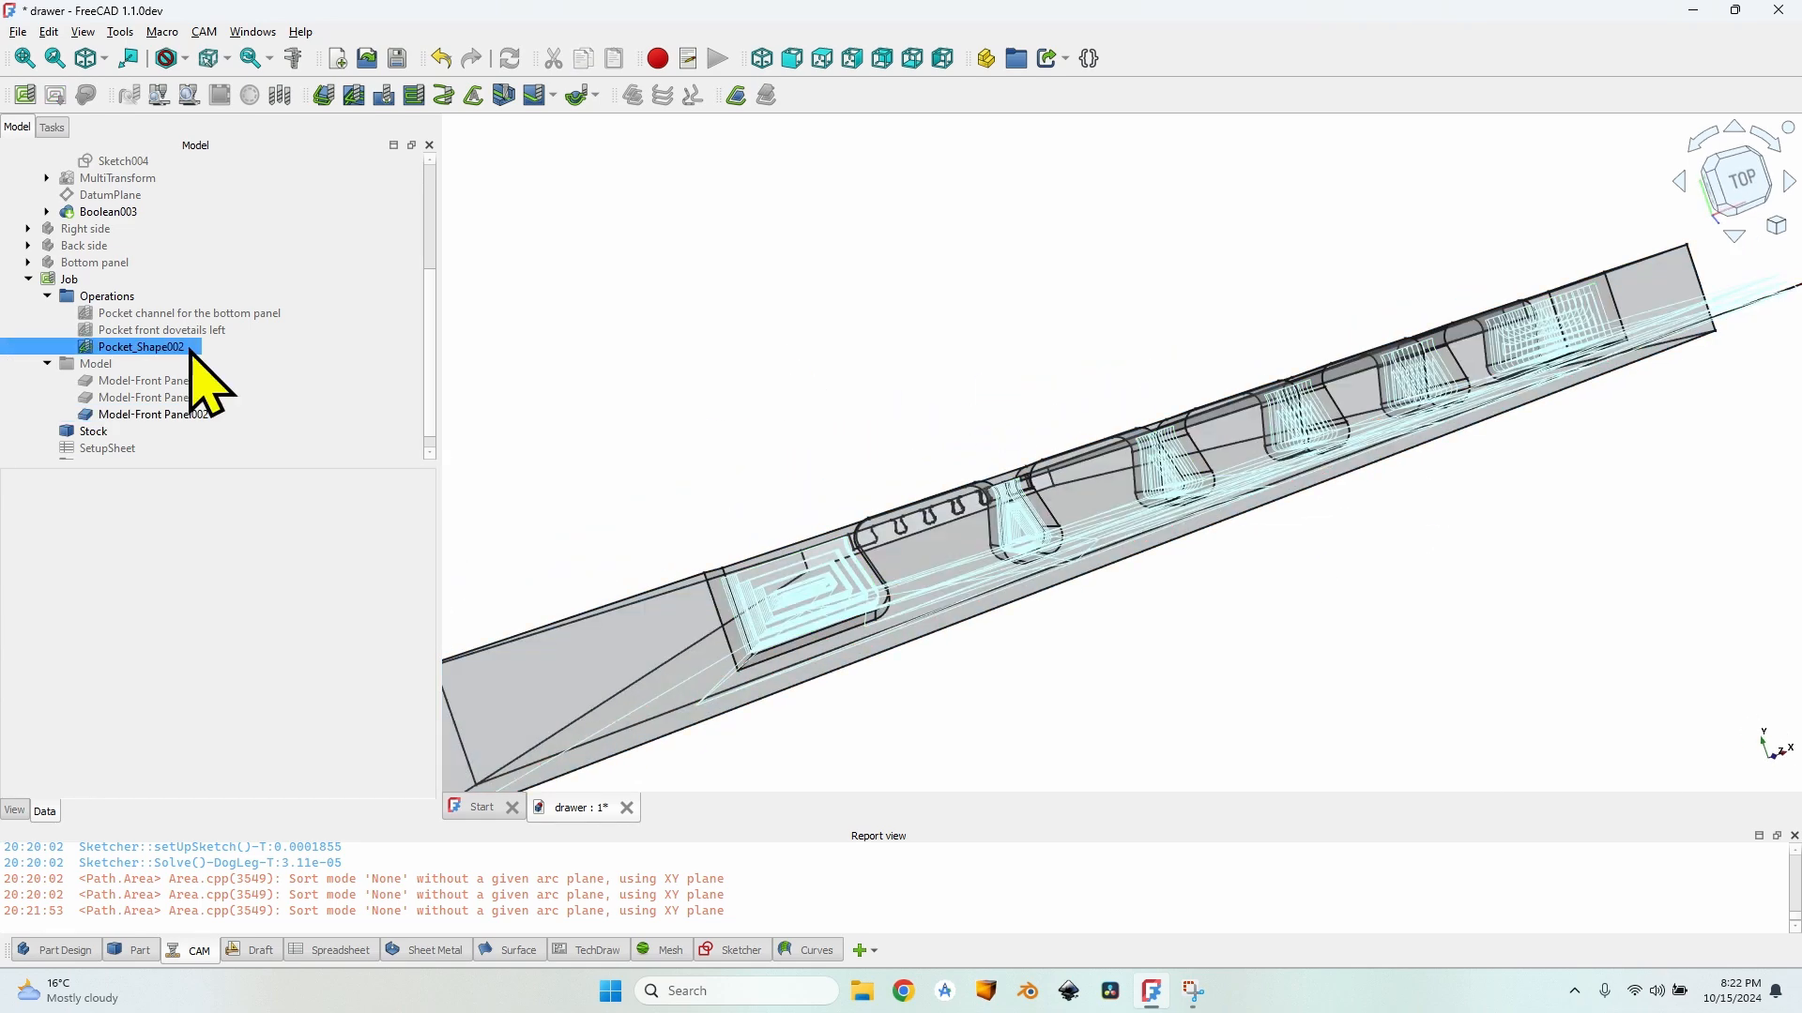
click(193, 349)
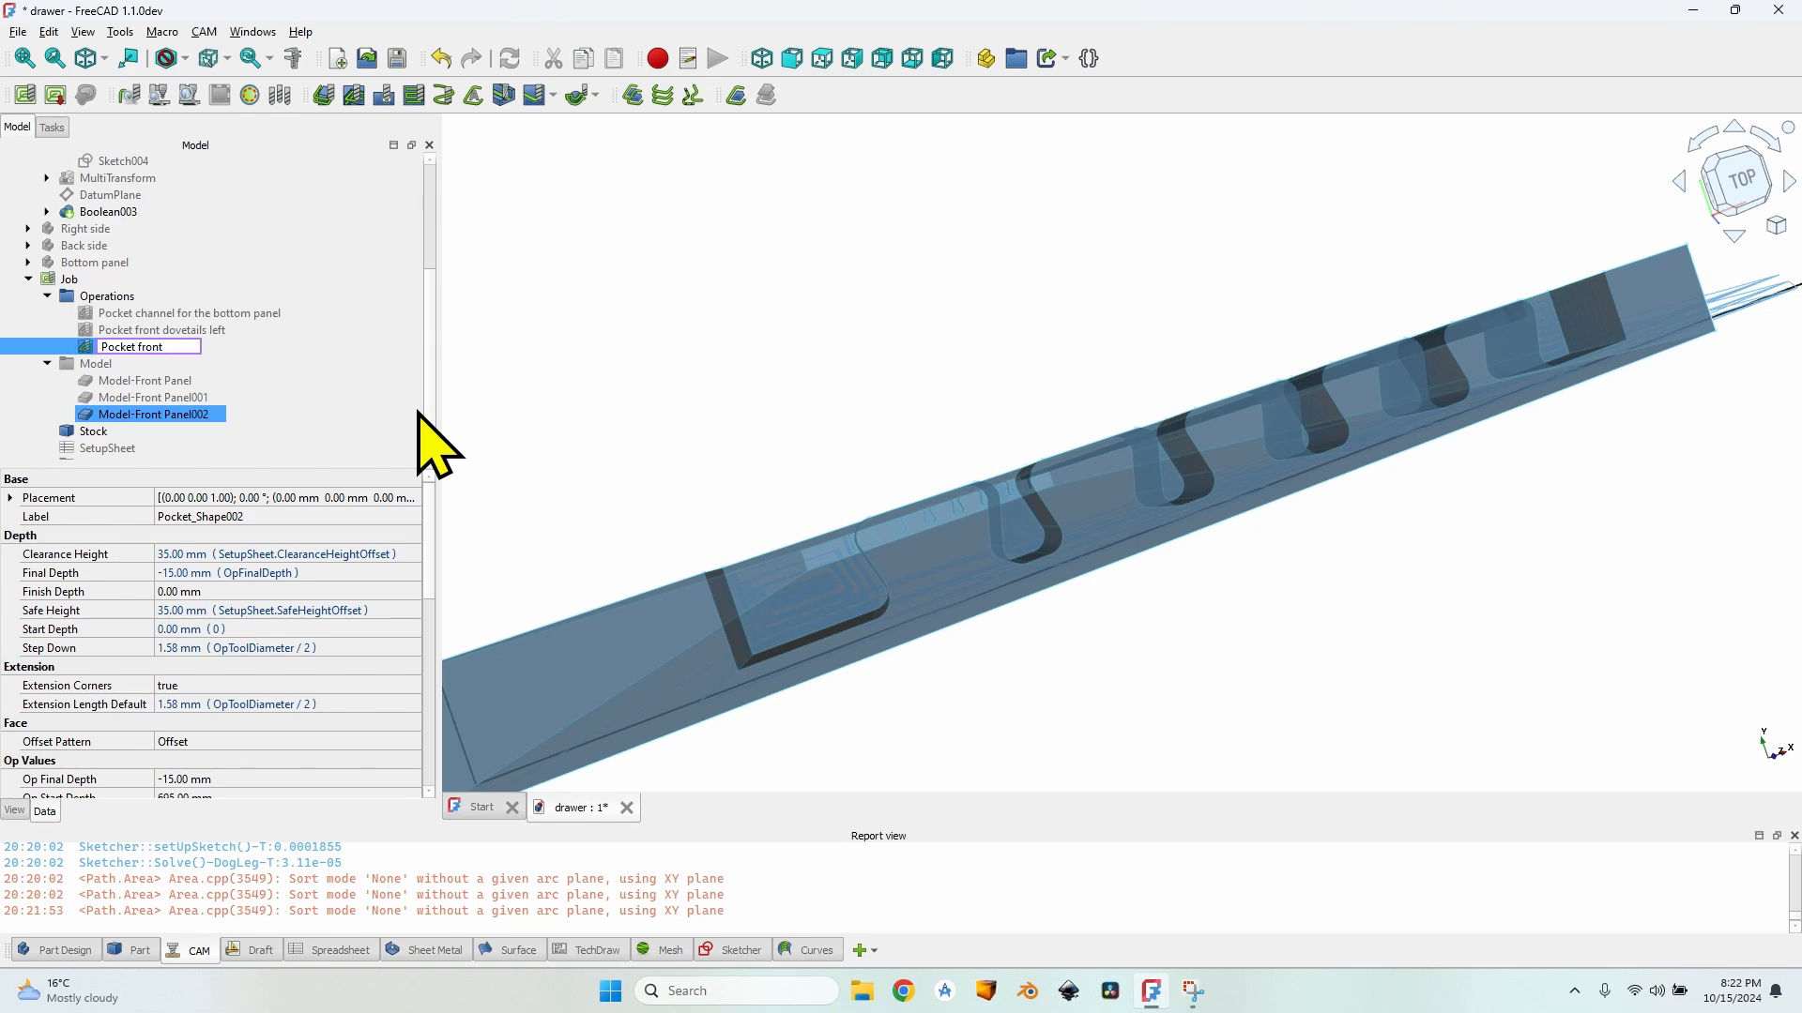
Step: Enable extensions in the Pocket front dovetails right operation and preview the wire extension of Face94
double_click(215, 350)
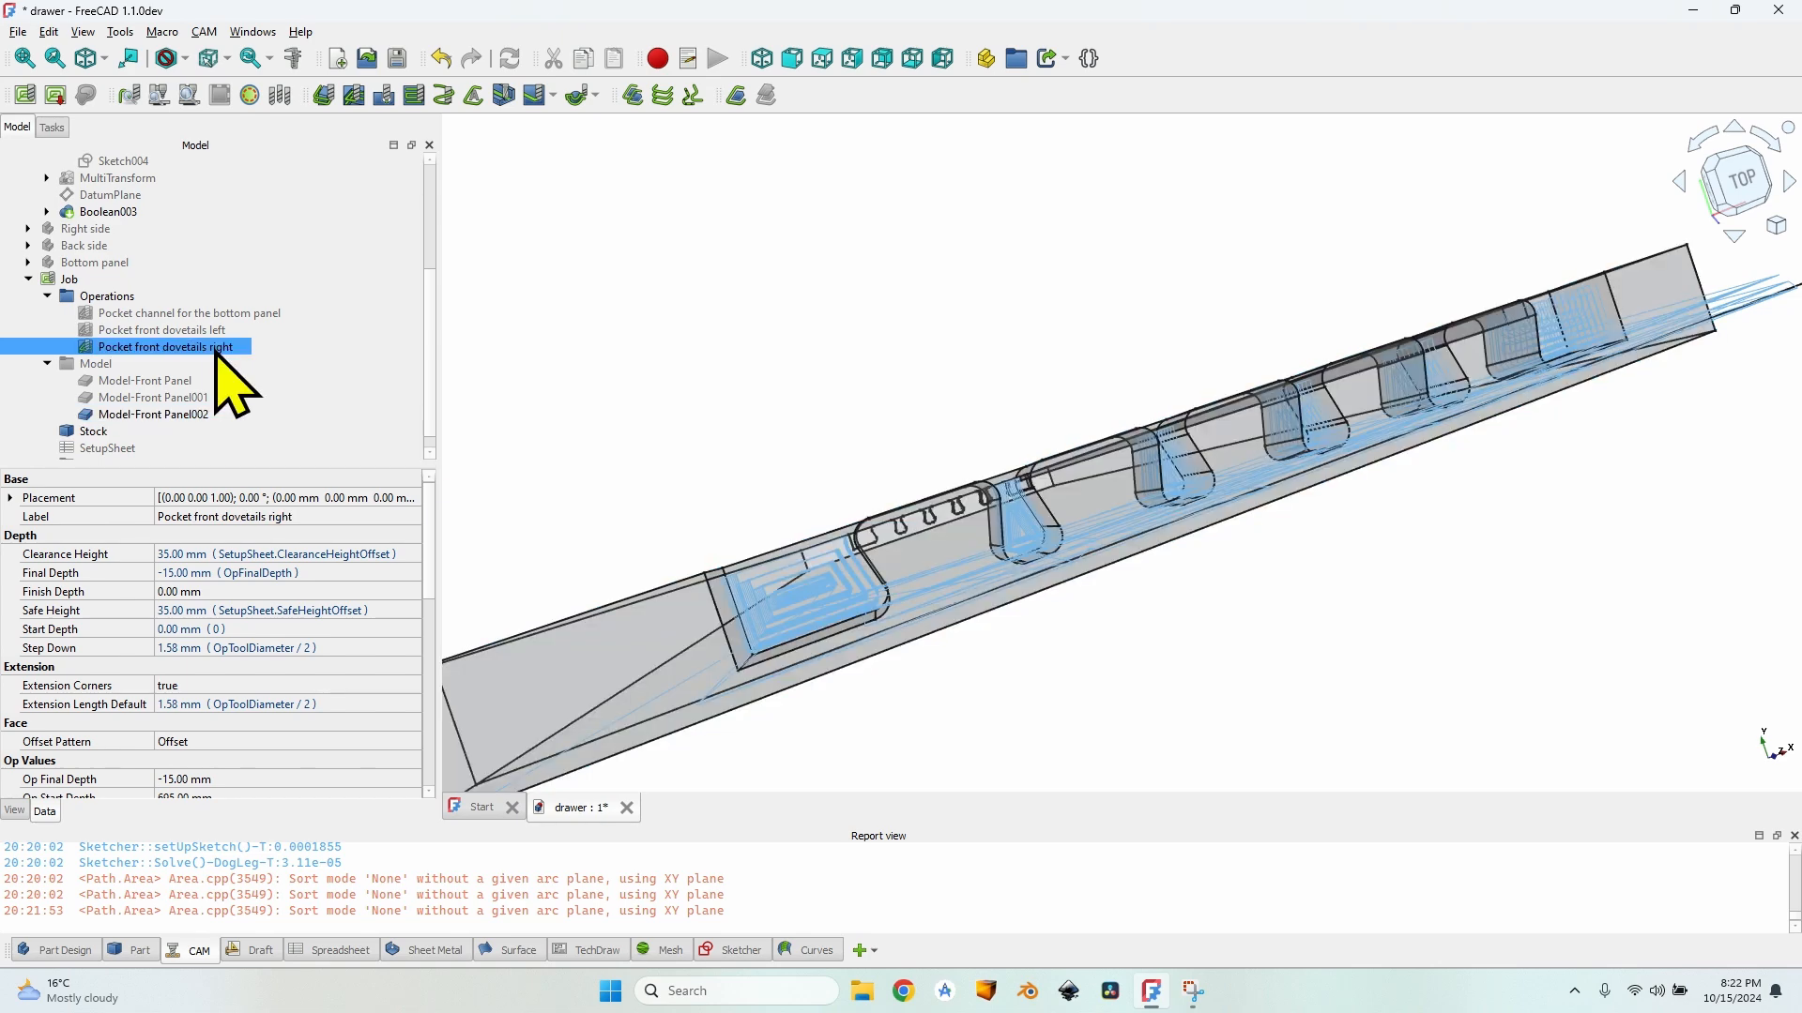
click(83, 274)
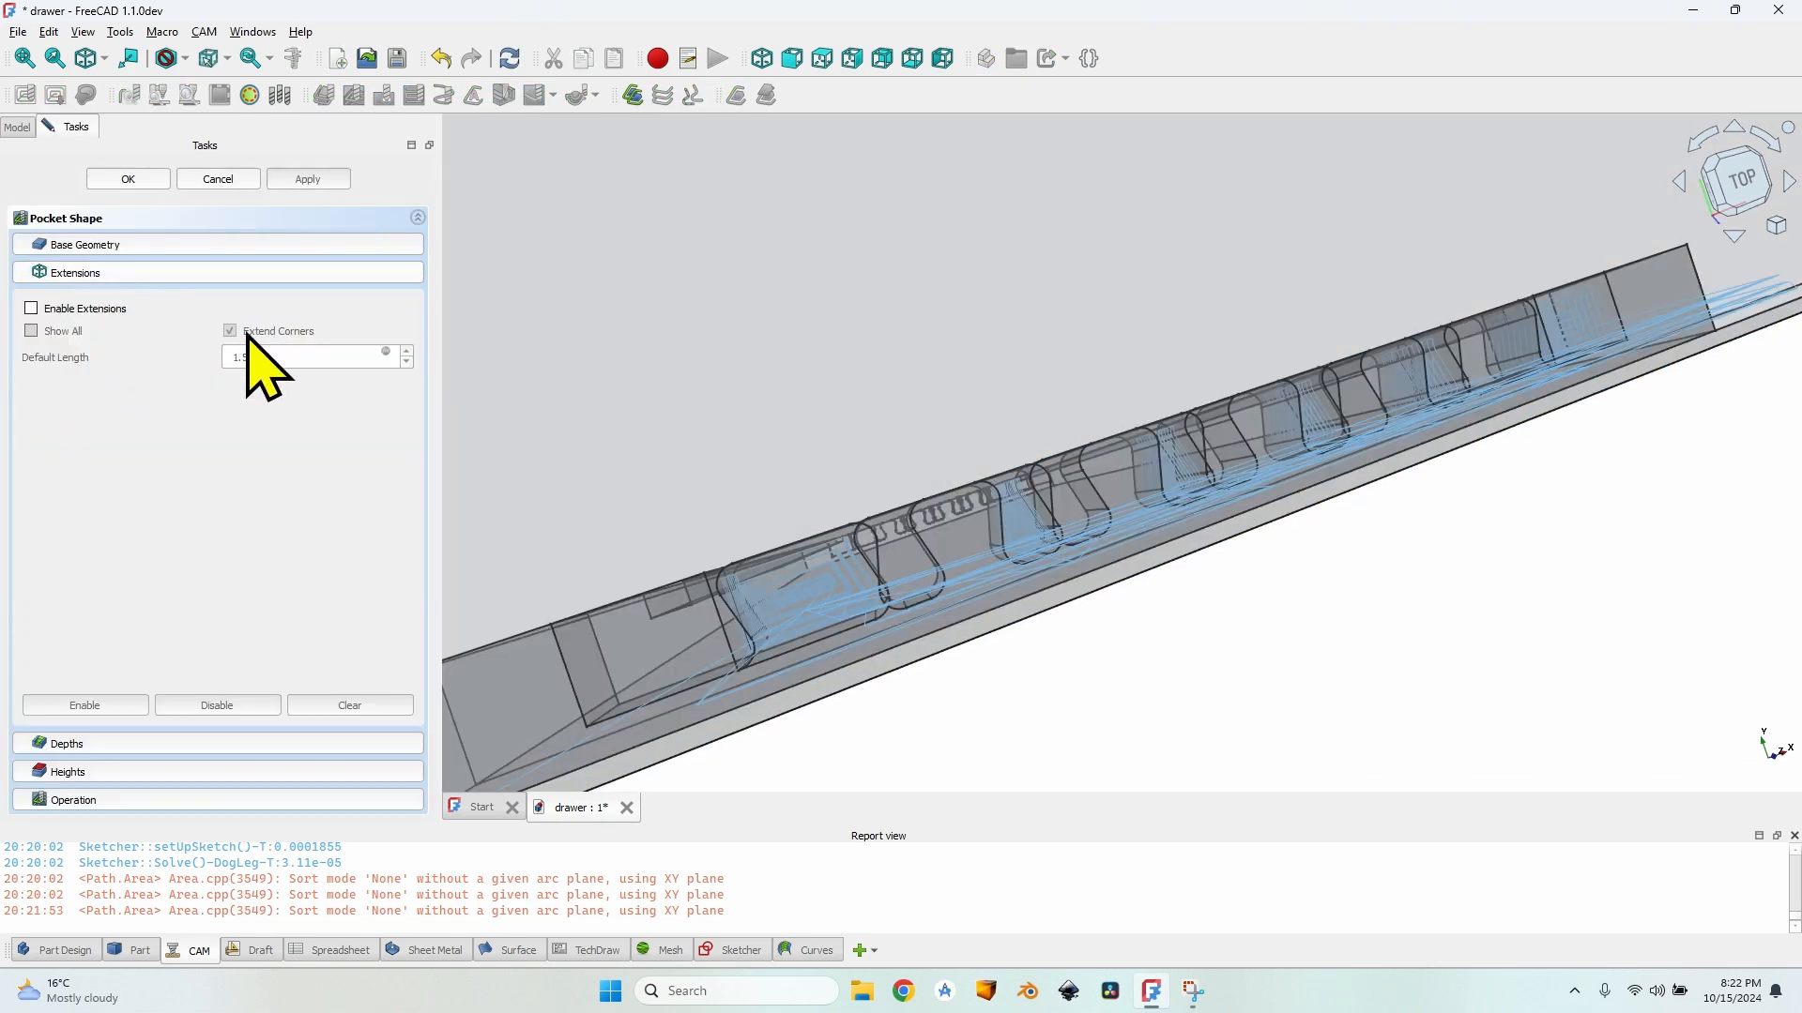
click(58, 309)
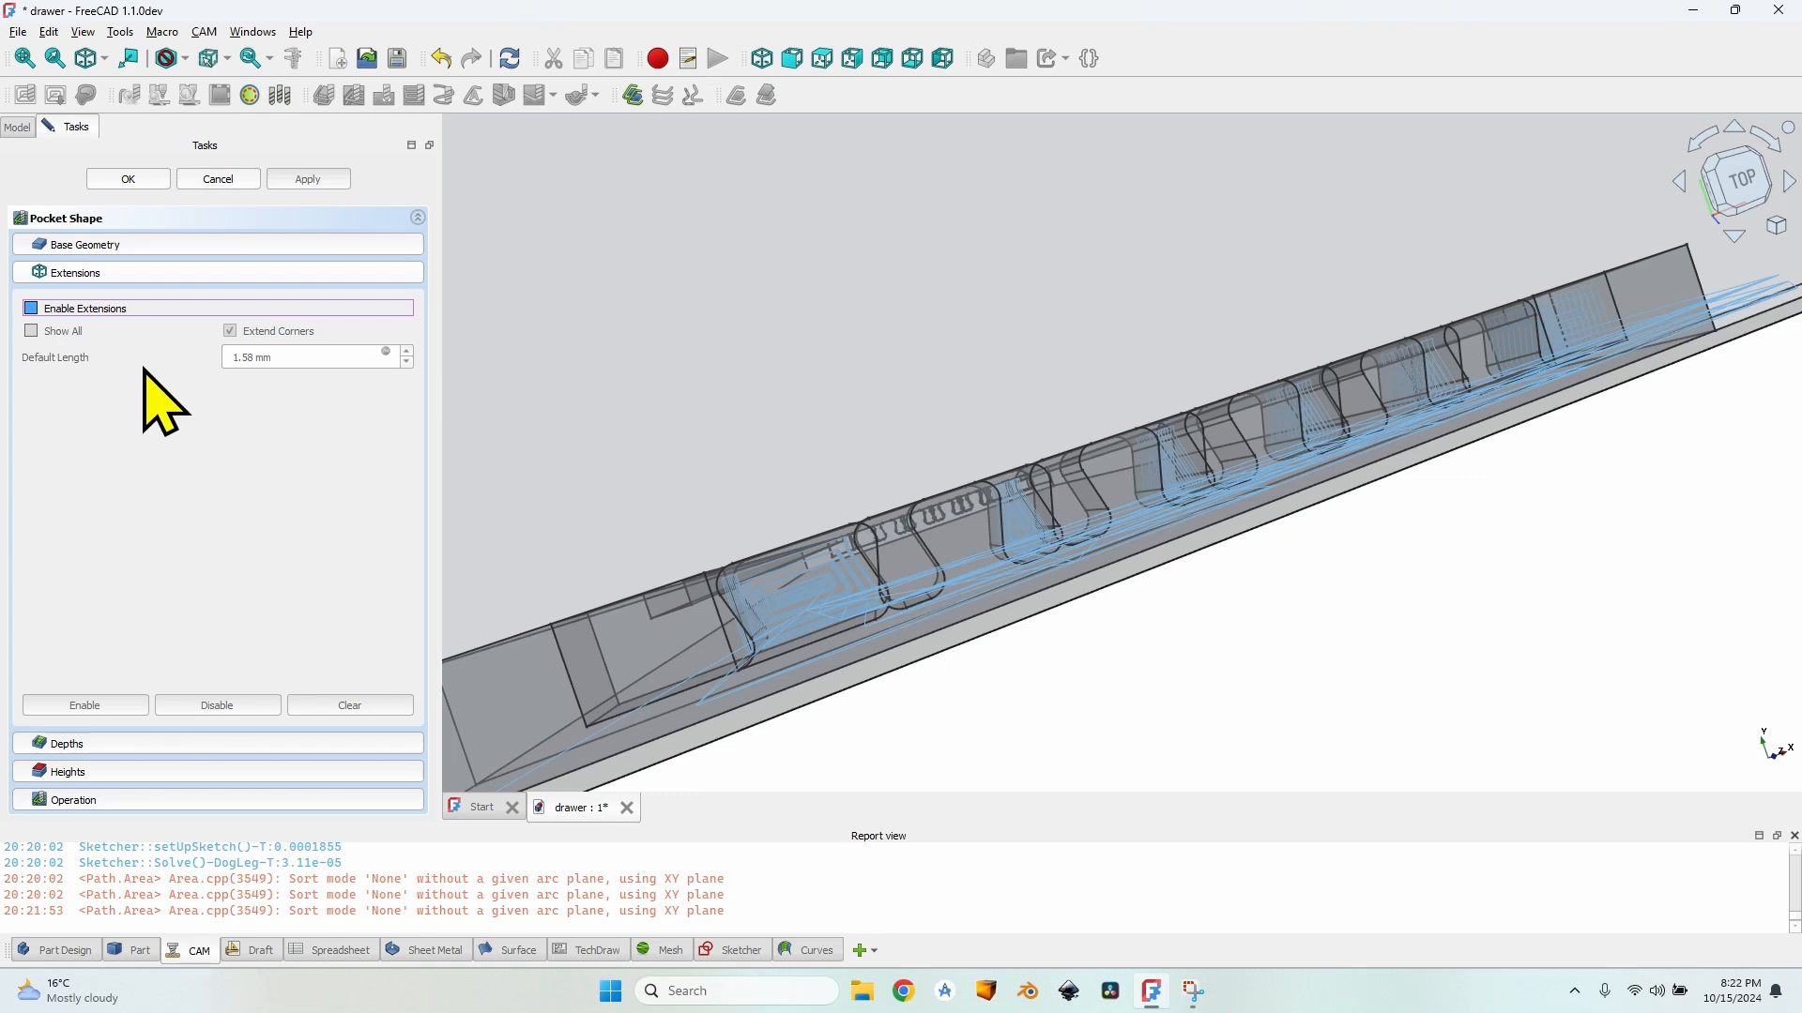
click(108, 410)
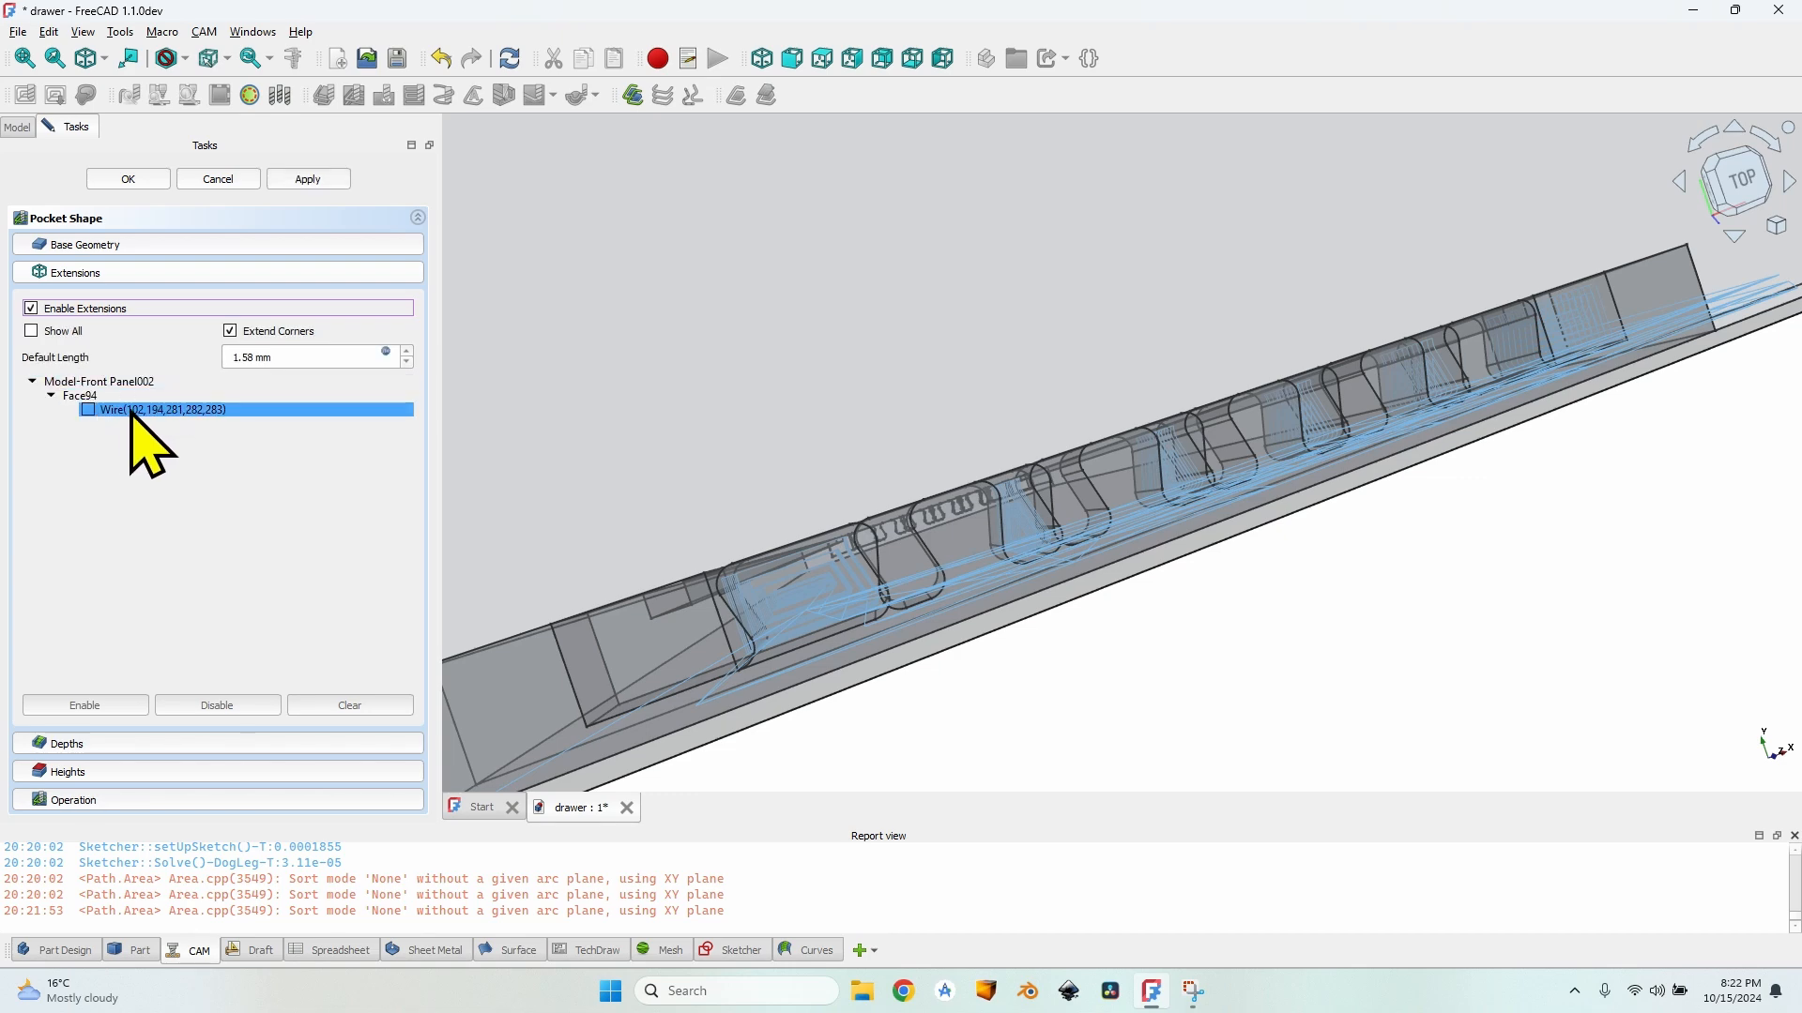
scroll(788, 624, up, 3)
scroll(837, 475, down, 2)
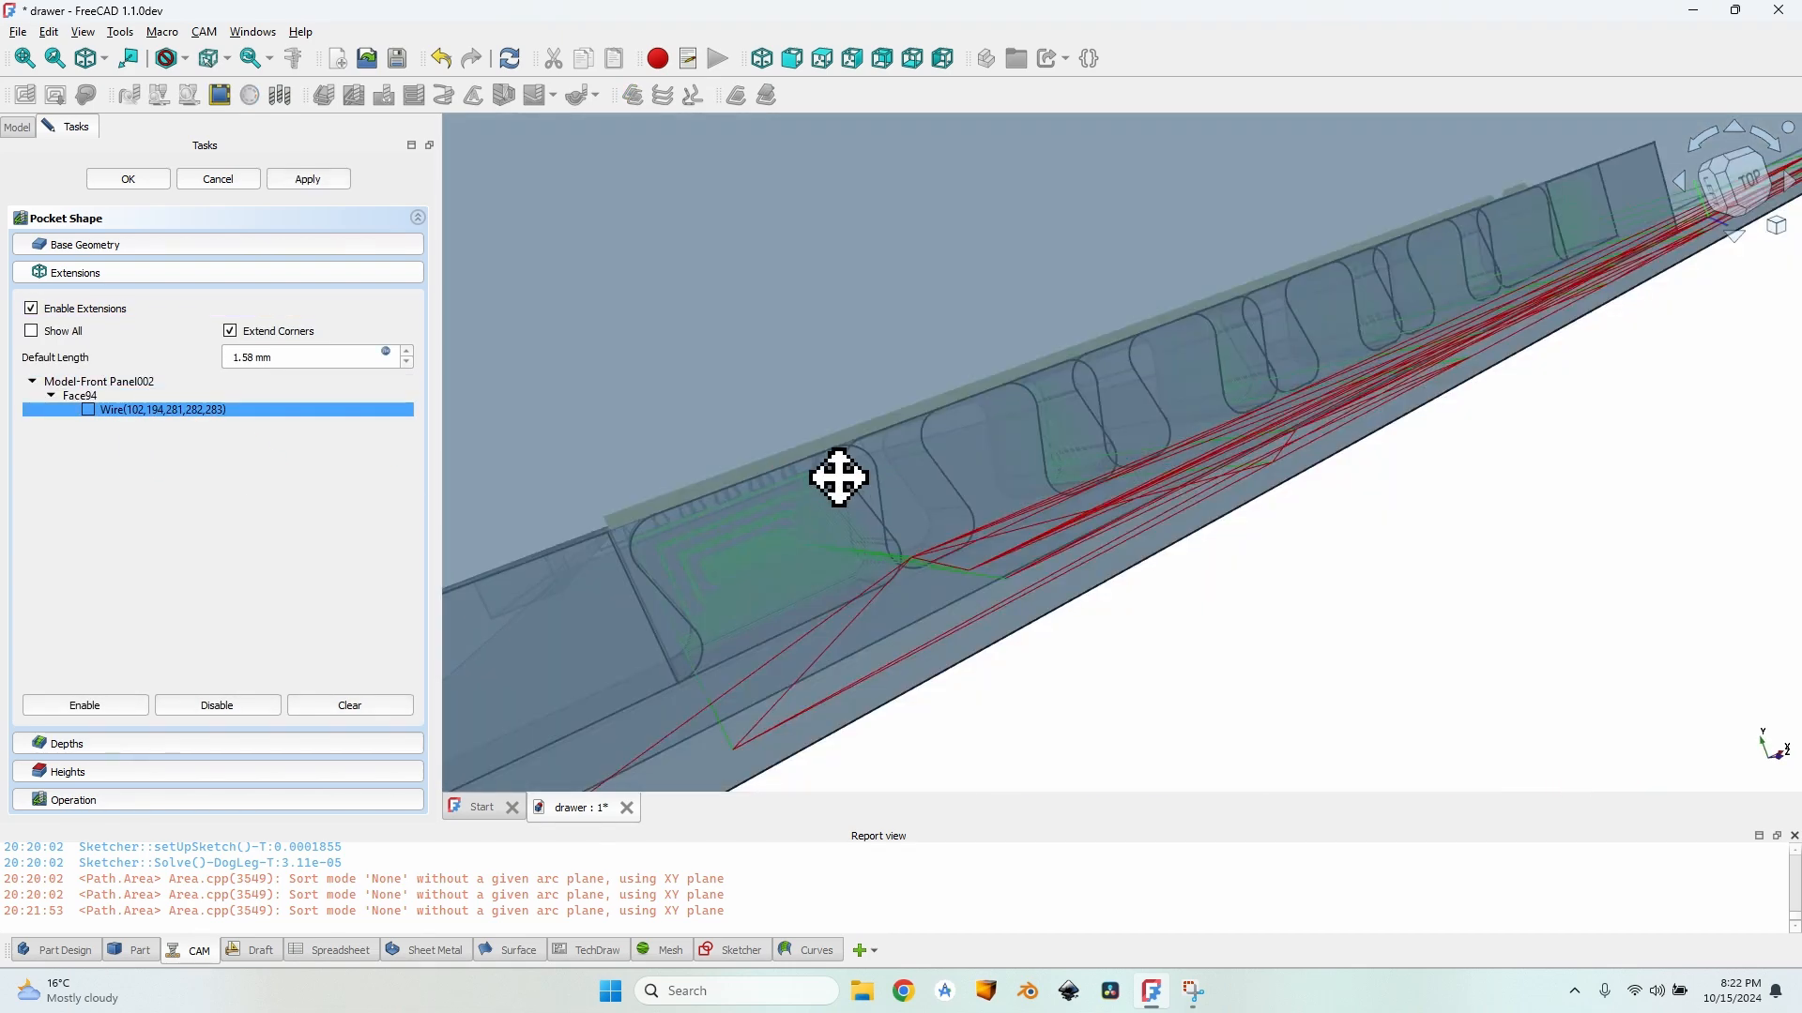
scroll(573, 536, up, 3)
scroll(938, 432, down, 2)
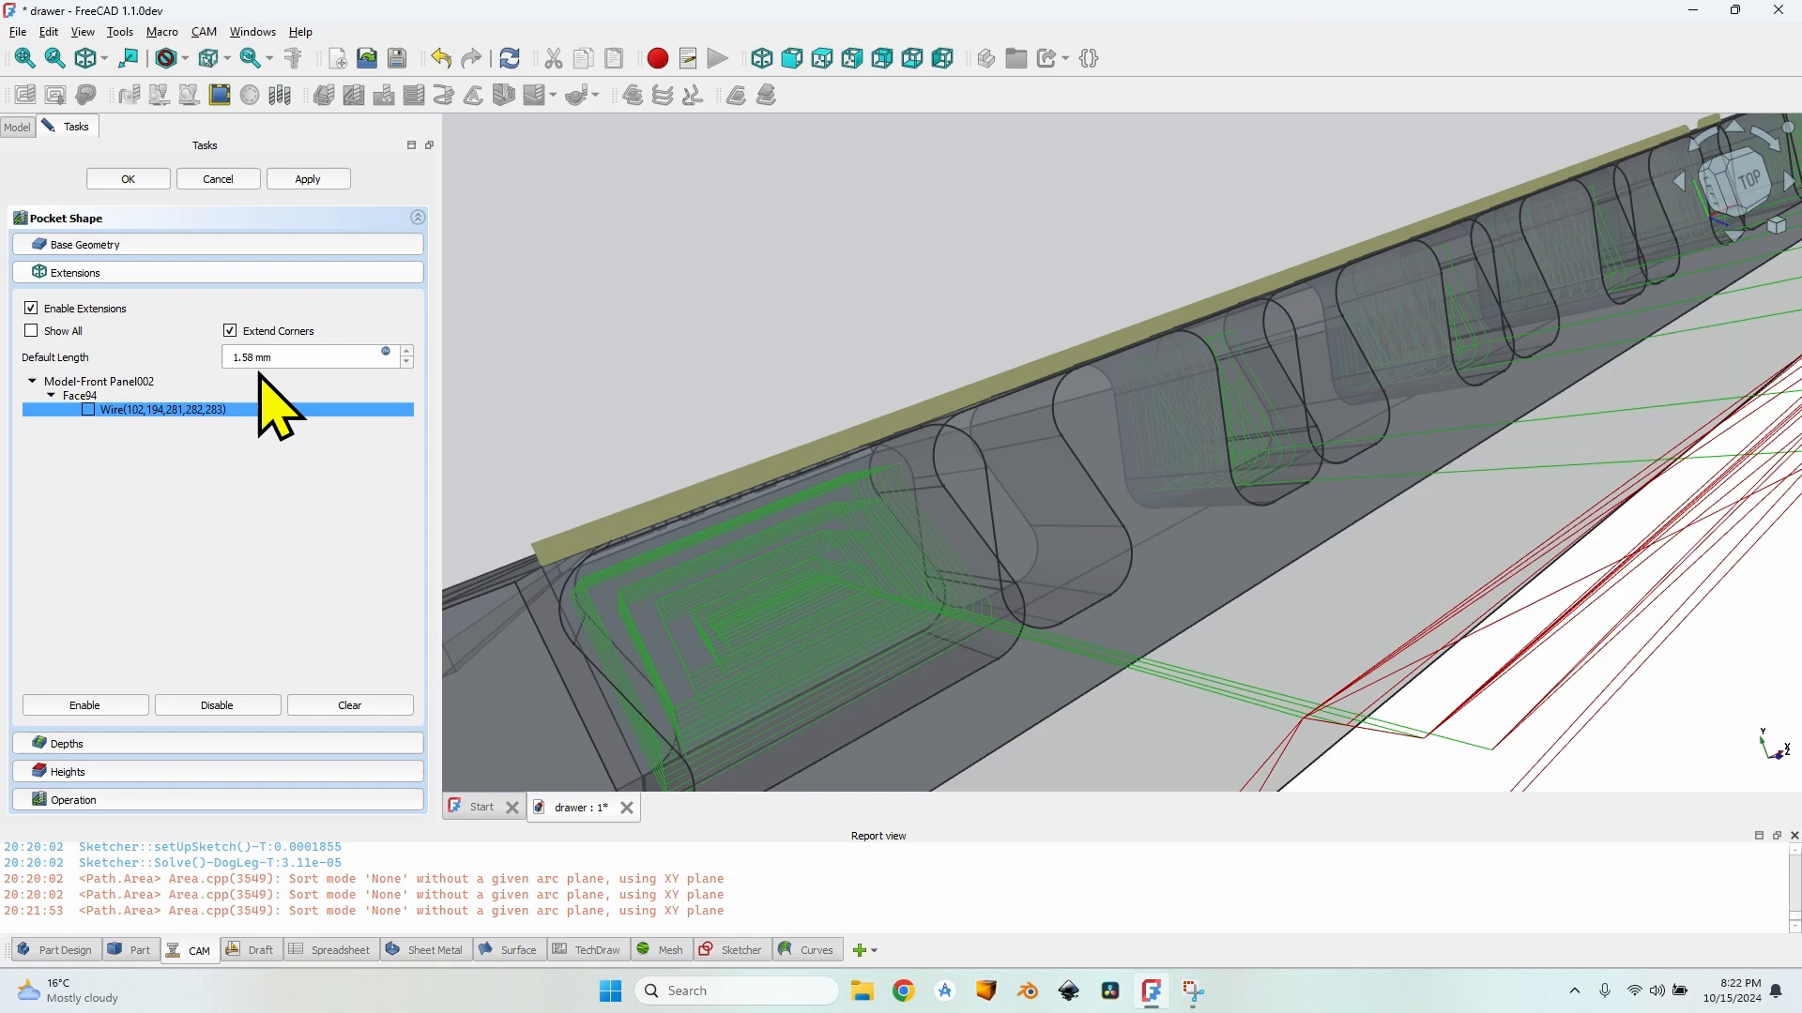
Step: Activate the Face94 wire extension with the default length and regenerate the right dovetail pocket toolpath
click(89, 410)
scroll(1063, 438, down, 3)
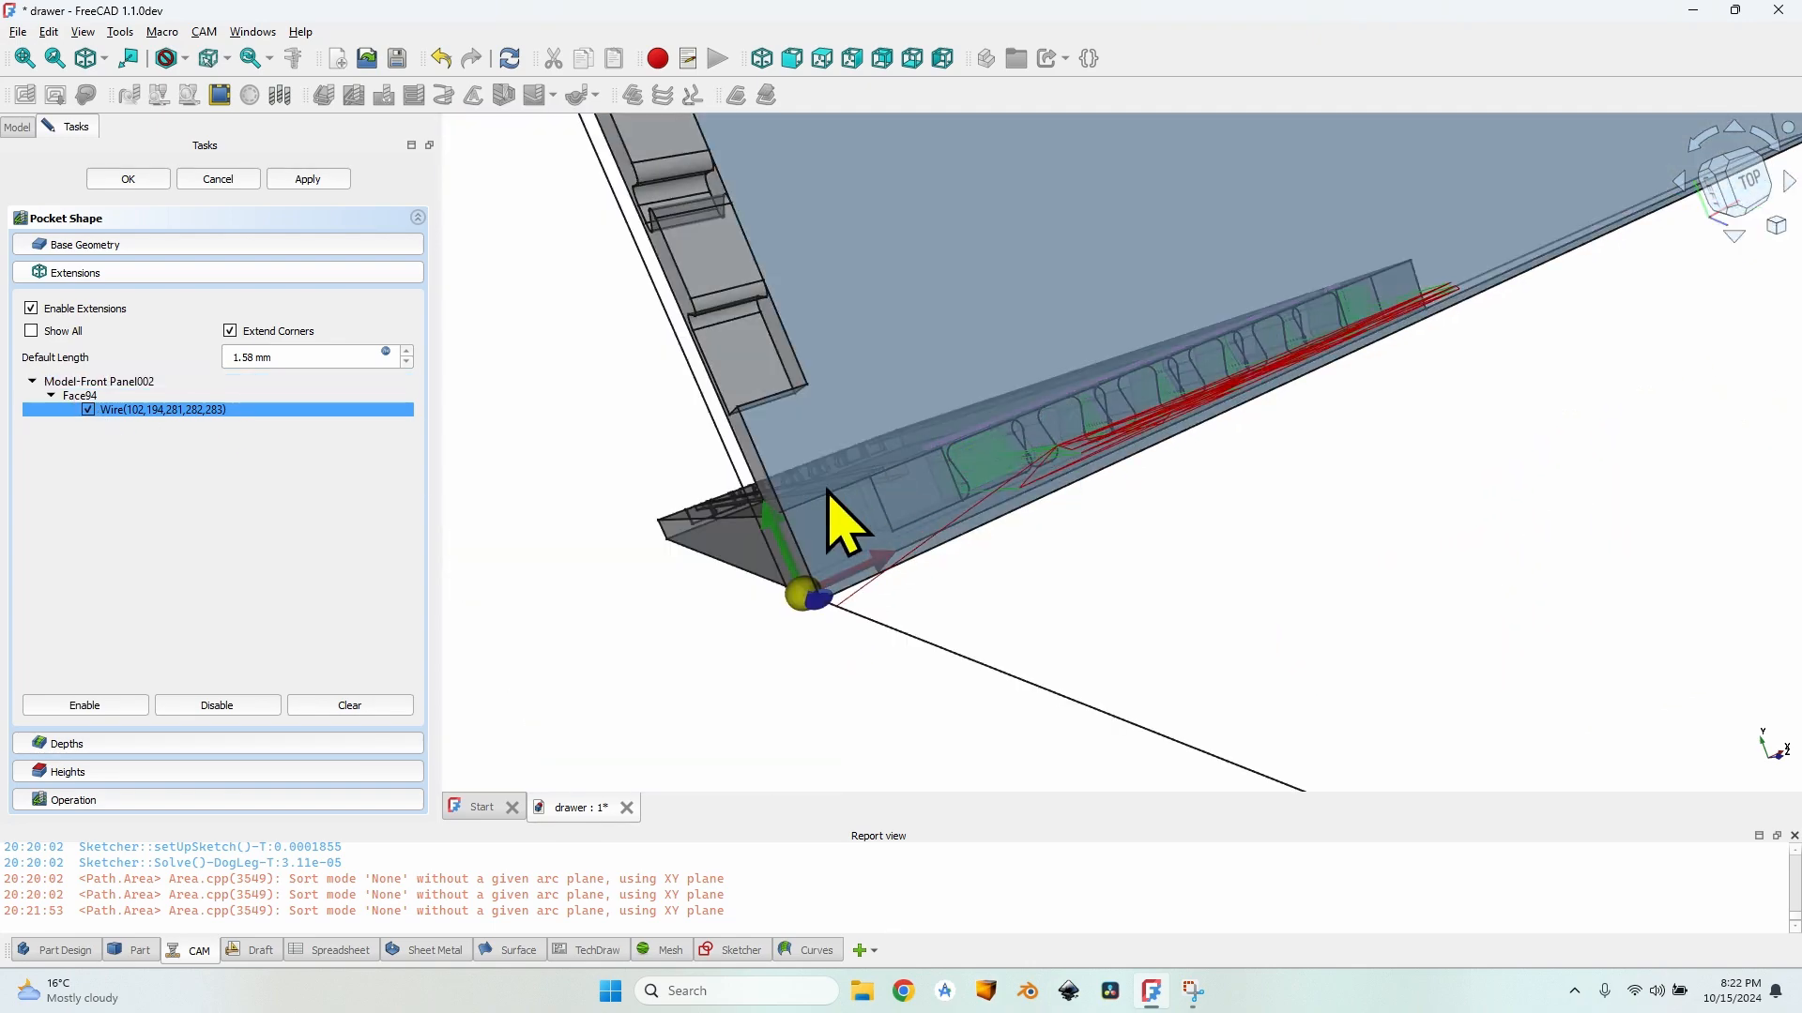
mouse_move(1187, 484)
middle_down()
mouse_move(1037, 359)
mouse_move(1086, 362)
middle_up()
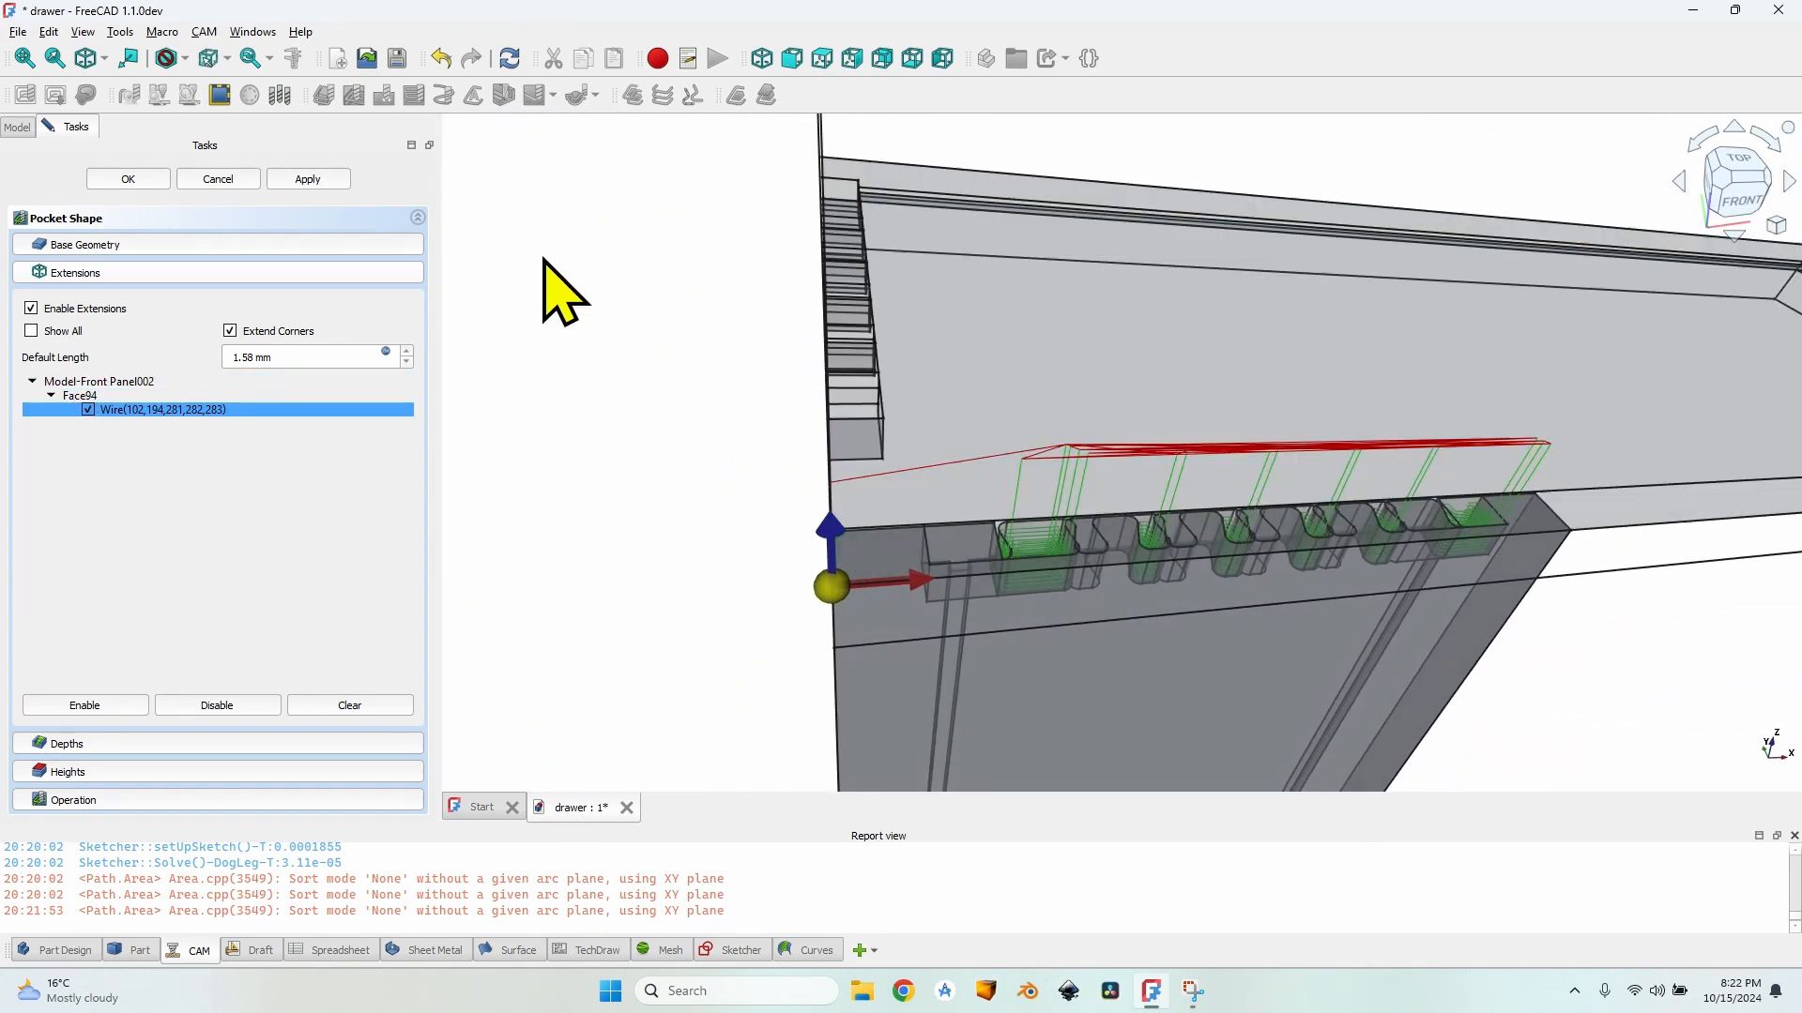
scroll(785, 319, down, 4)
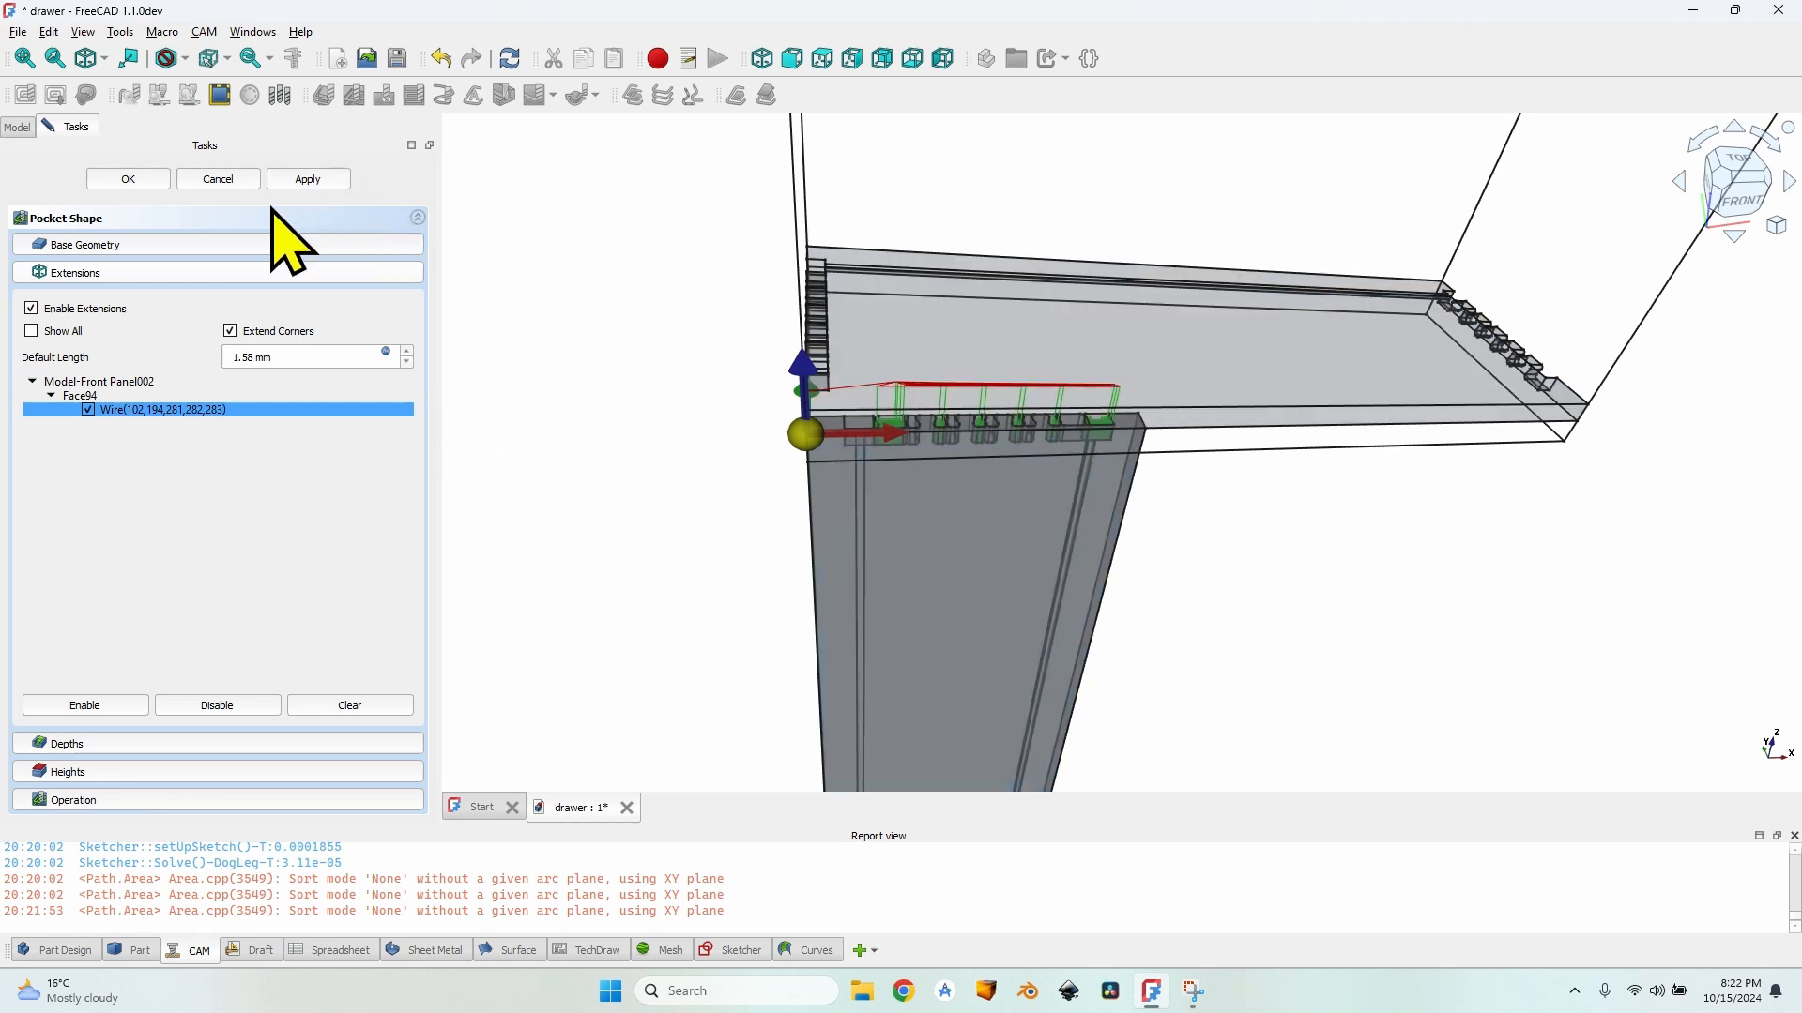
click(308, 178)
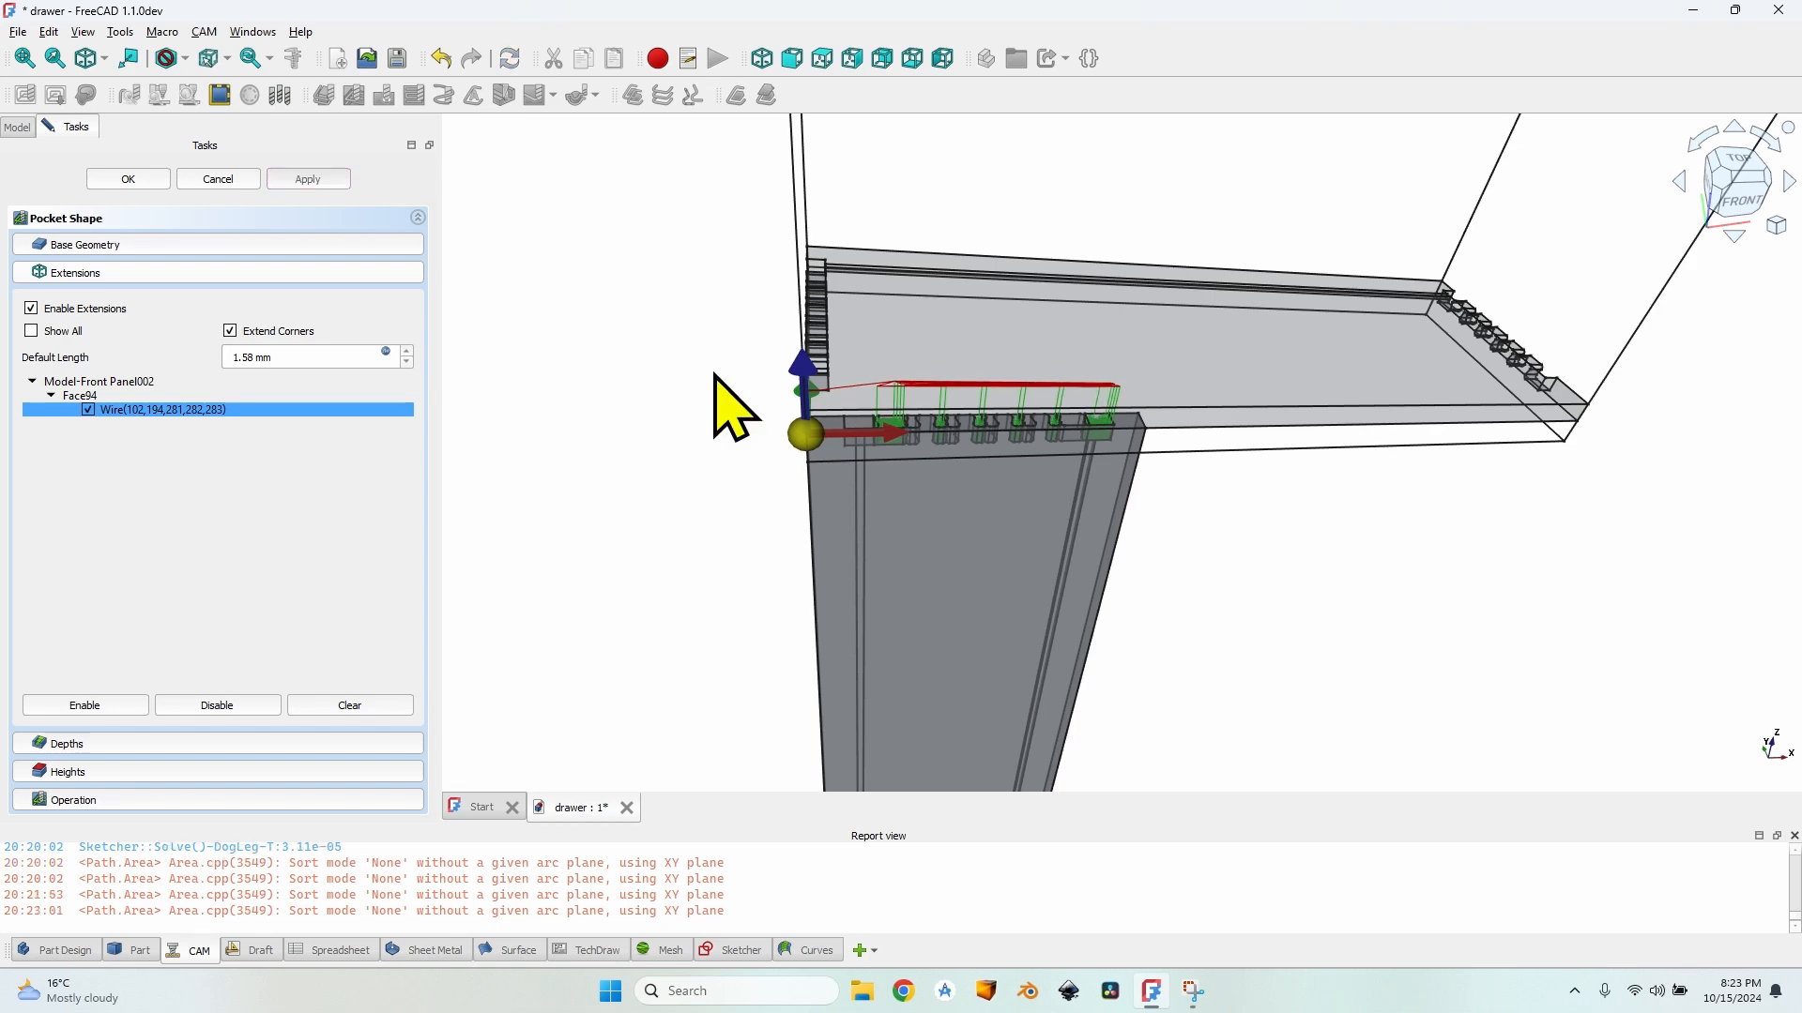
click(128, 178)
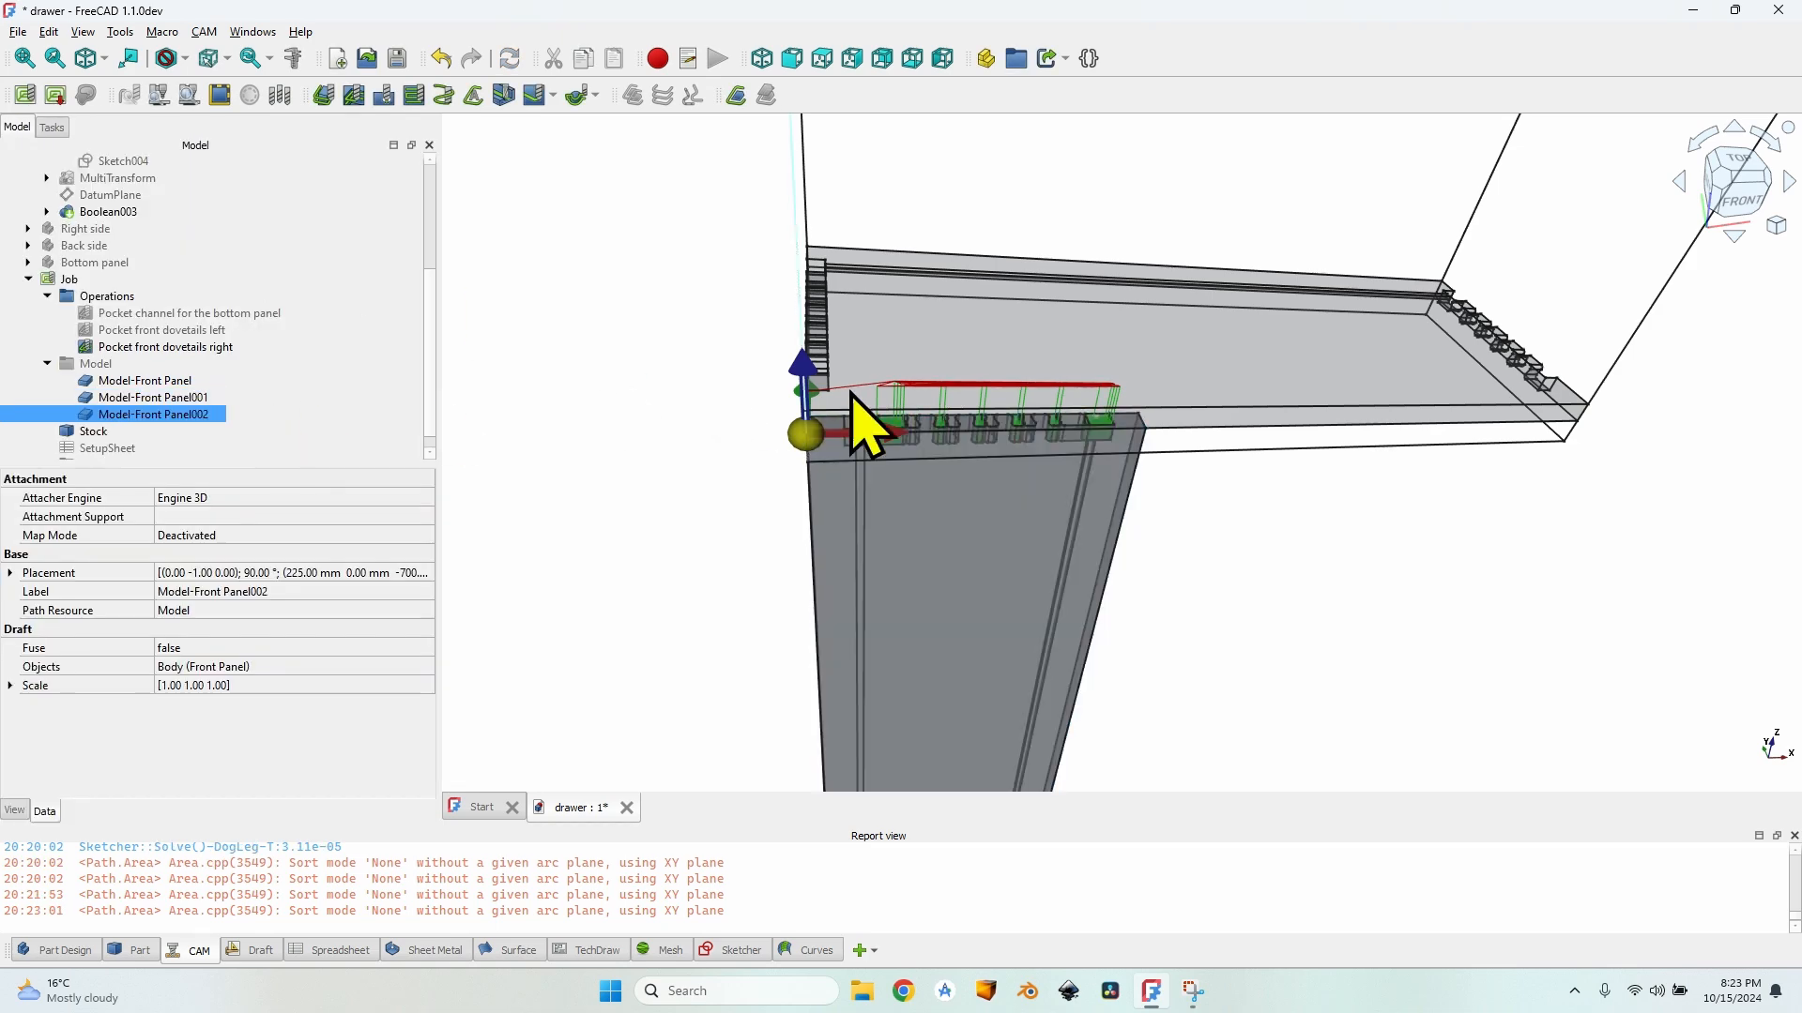
Step: Turn on Keep Tool Down and Min Travel for the Pocket front dovetails right operation
scroll(826, 424, up, 3)
middle_drag(822, 424, 816, 442)
click(187, 346)
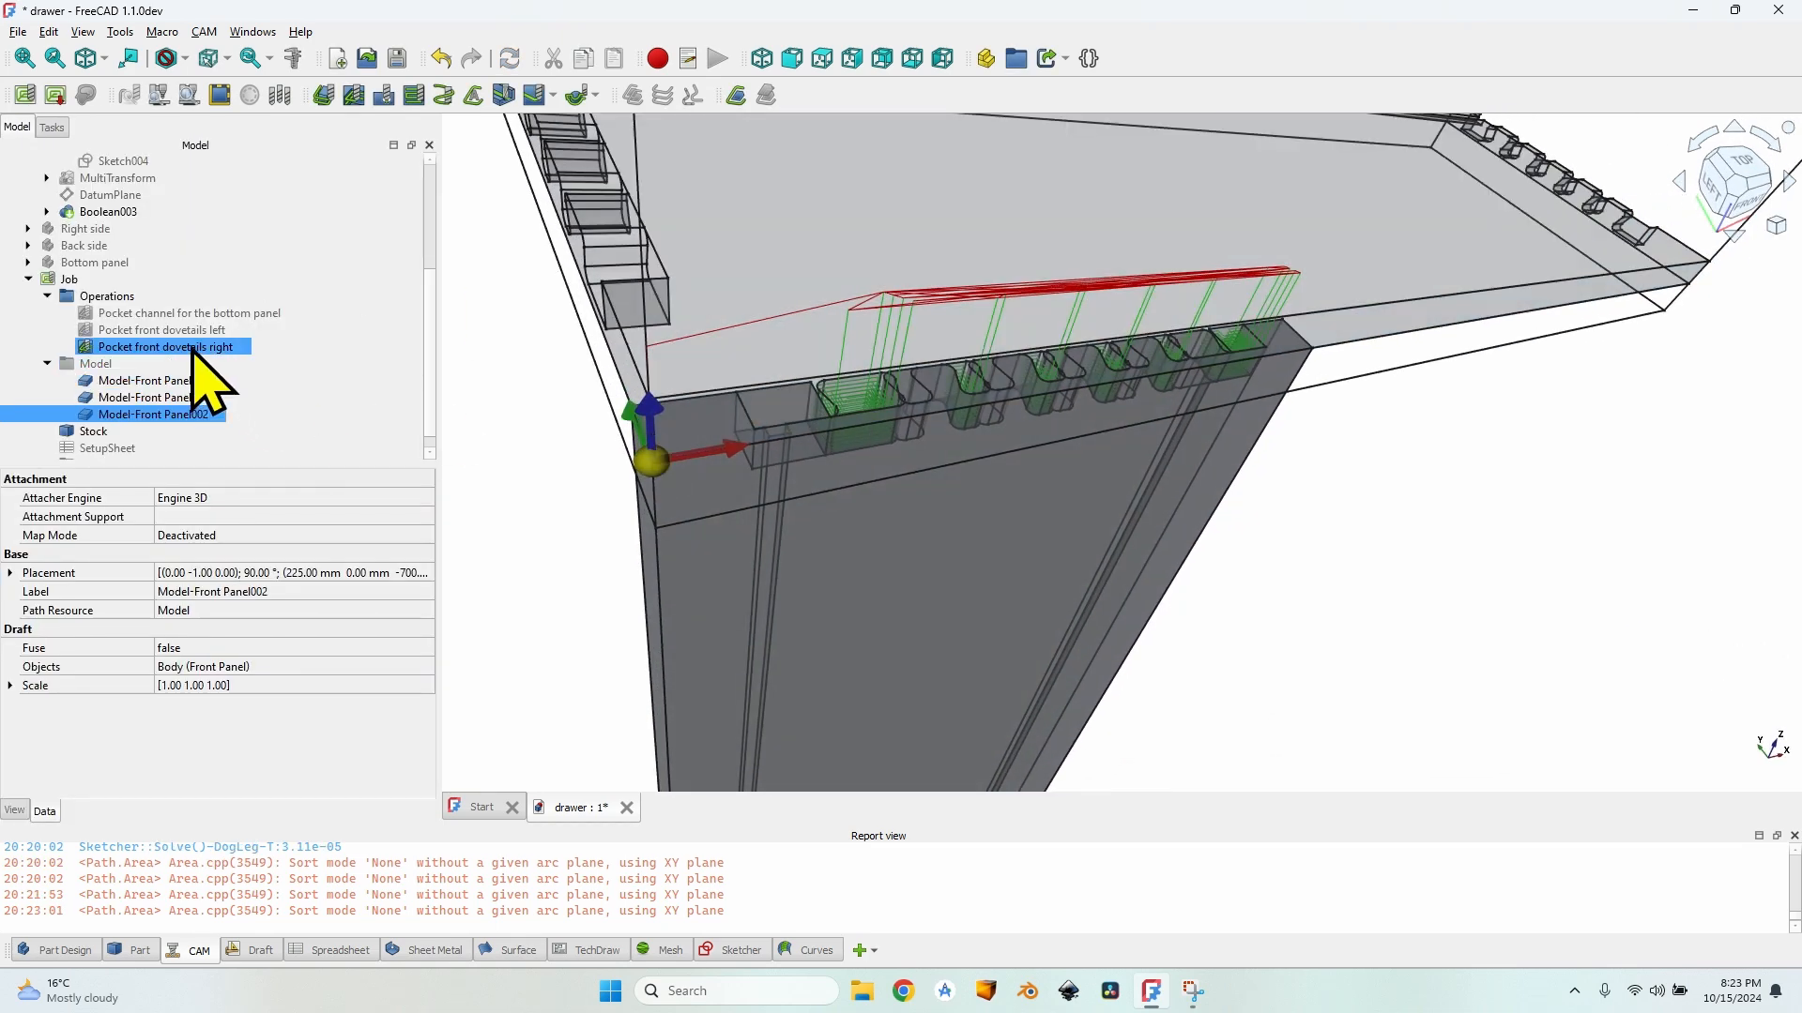
scroll(66, 638, down, 7)
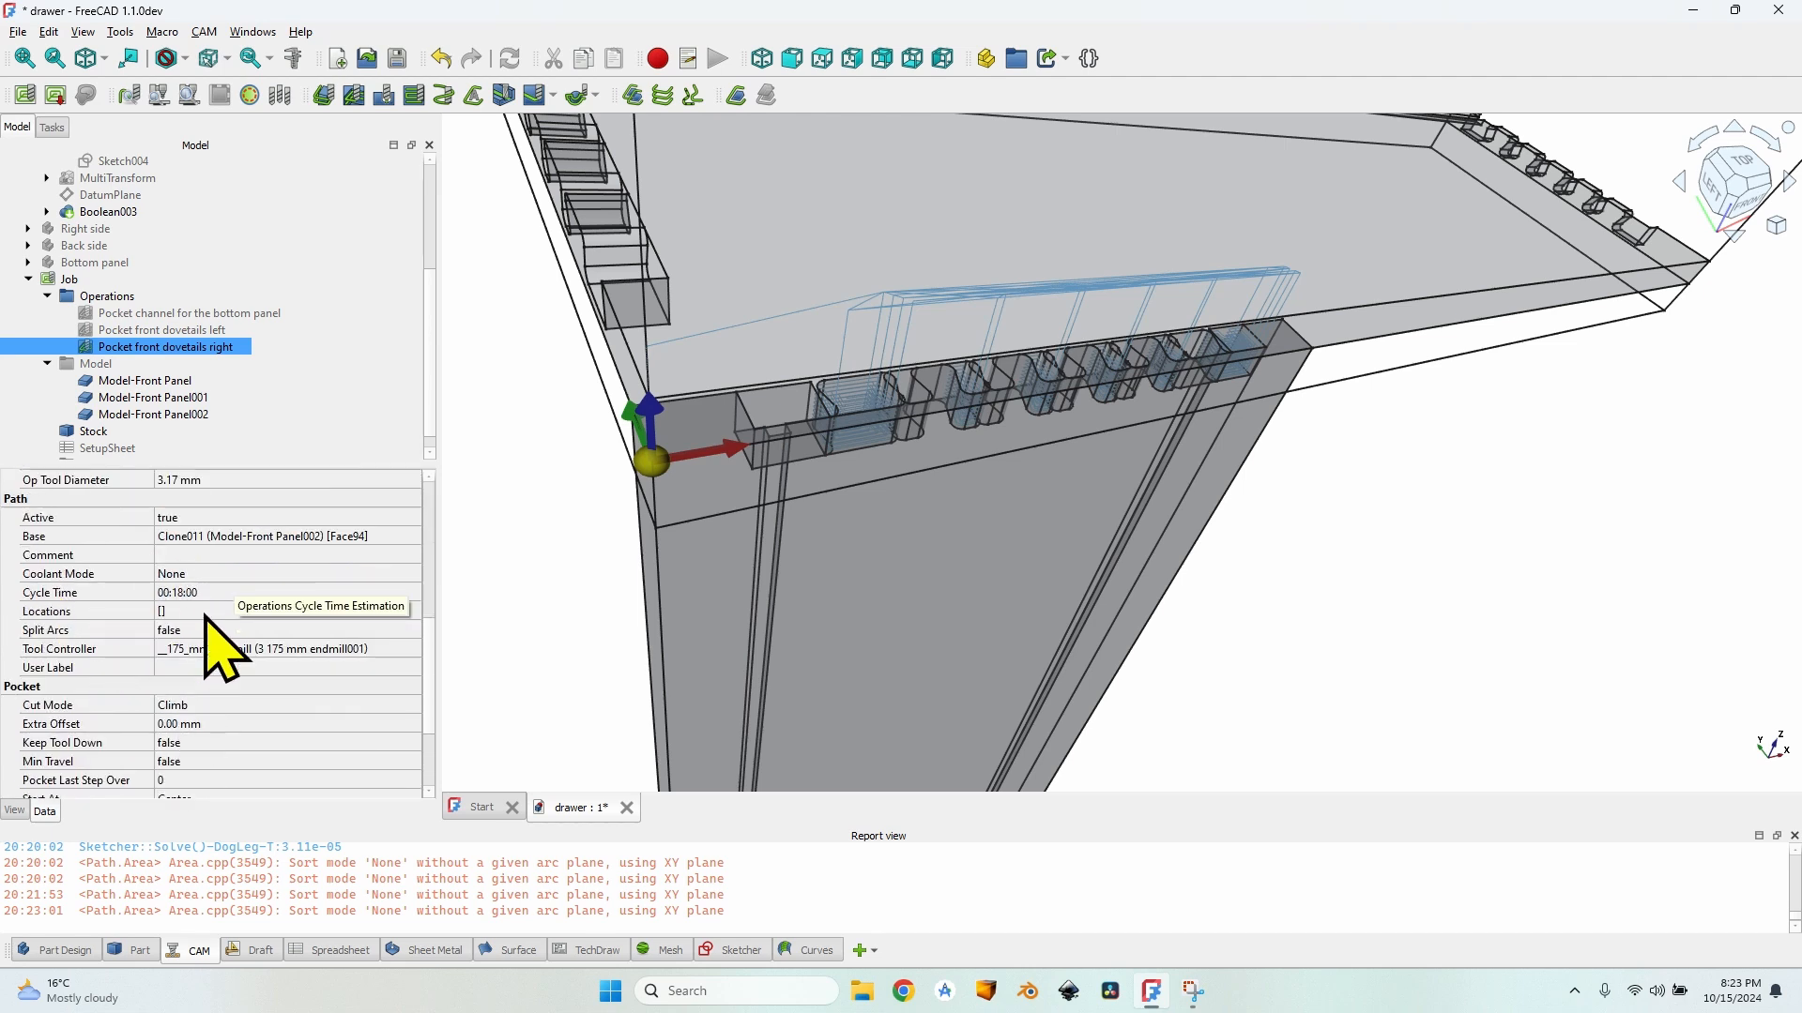
click(192, 743)
click(193, 743)
click(200, 772)
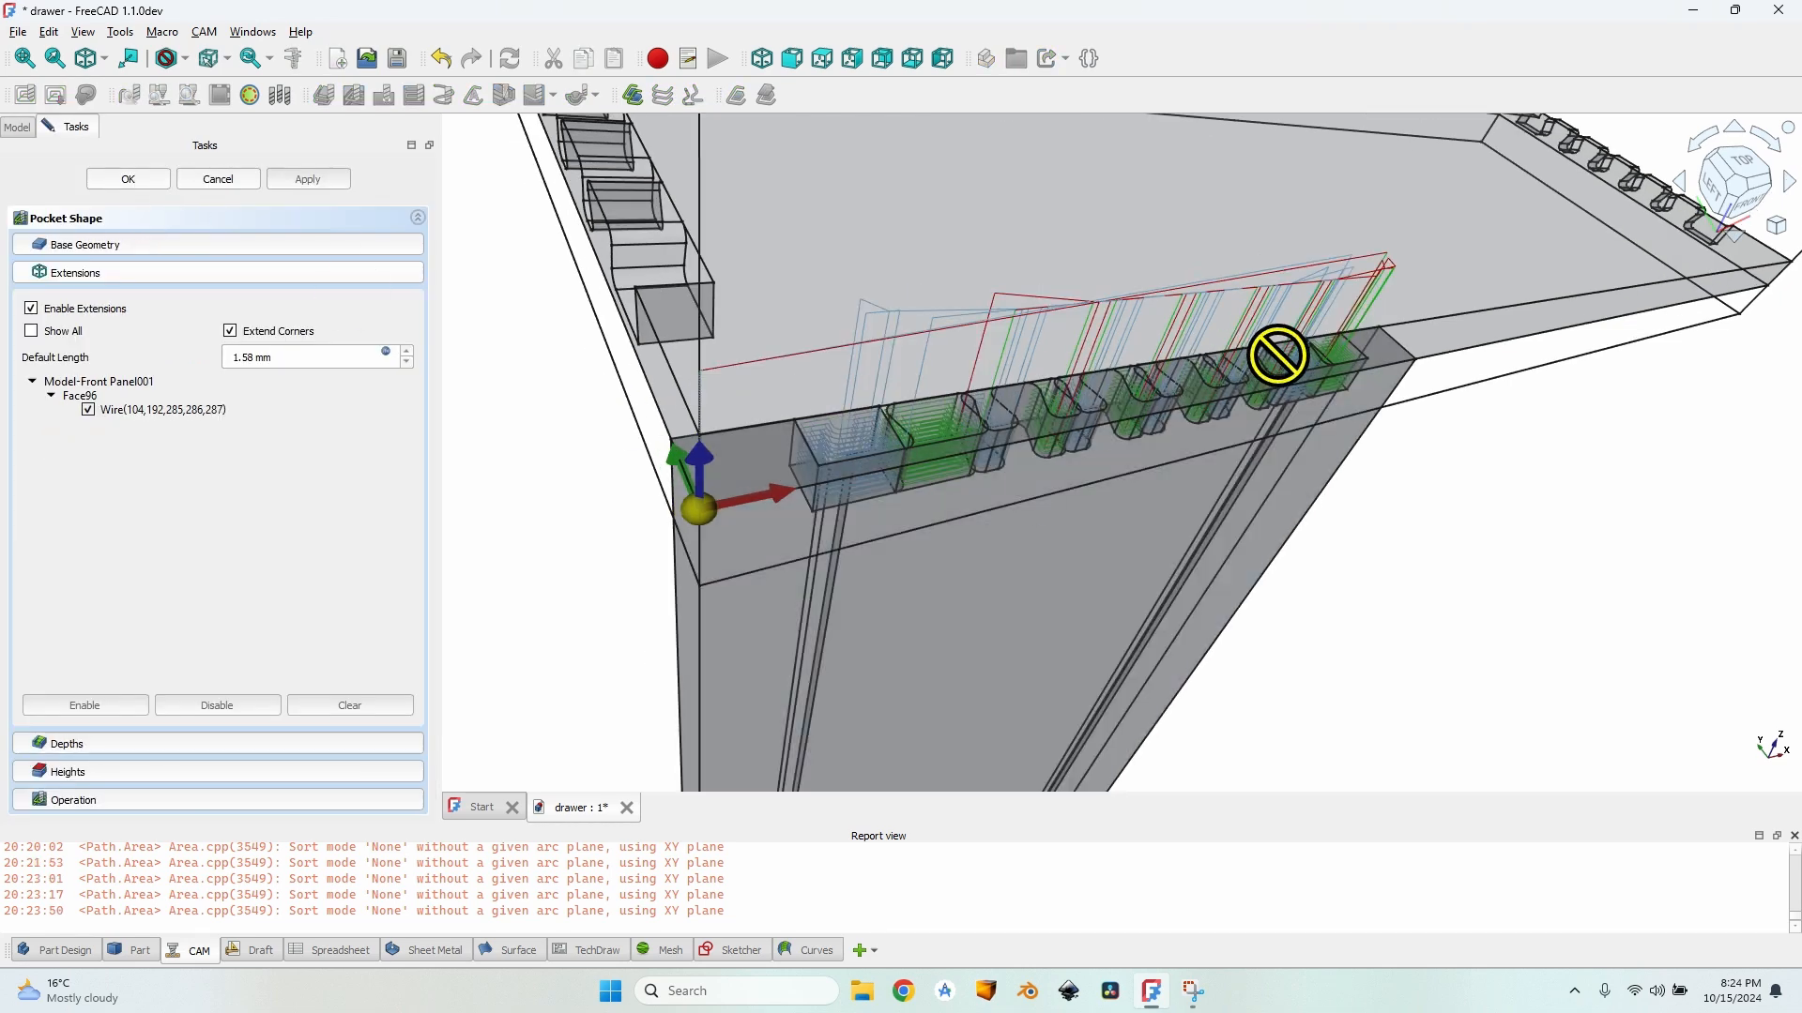
Step: Accept the Face96 wire extension with a 1.58 mm default length in the Pocket front dovetails left operation
click(117, 178)
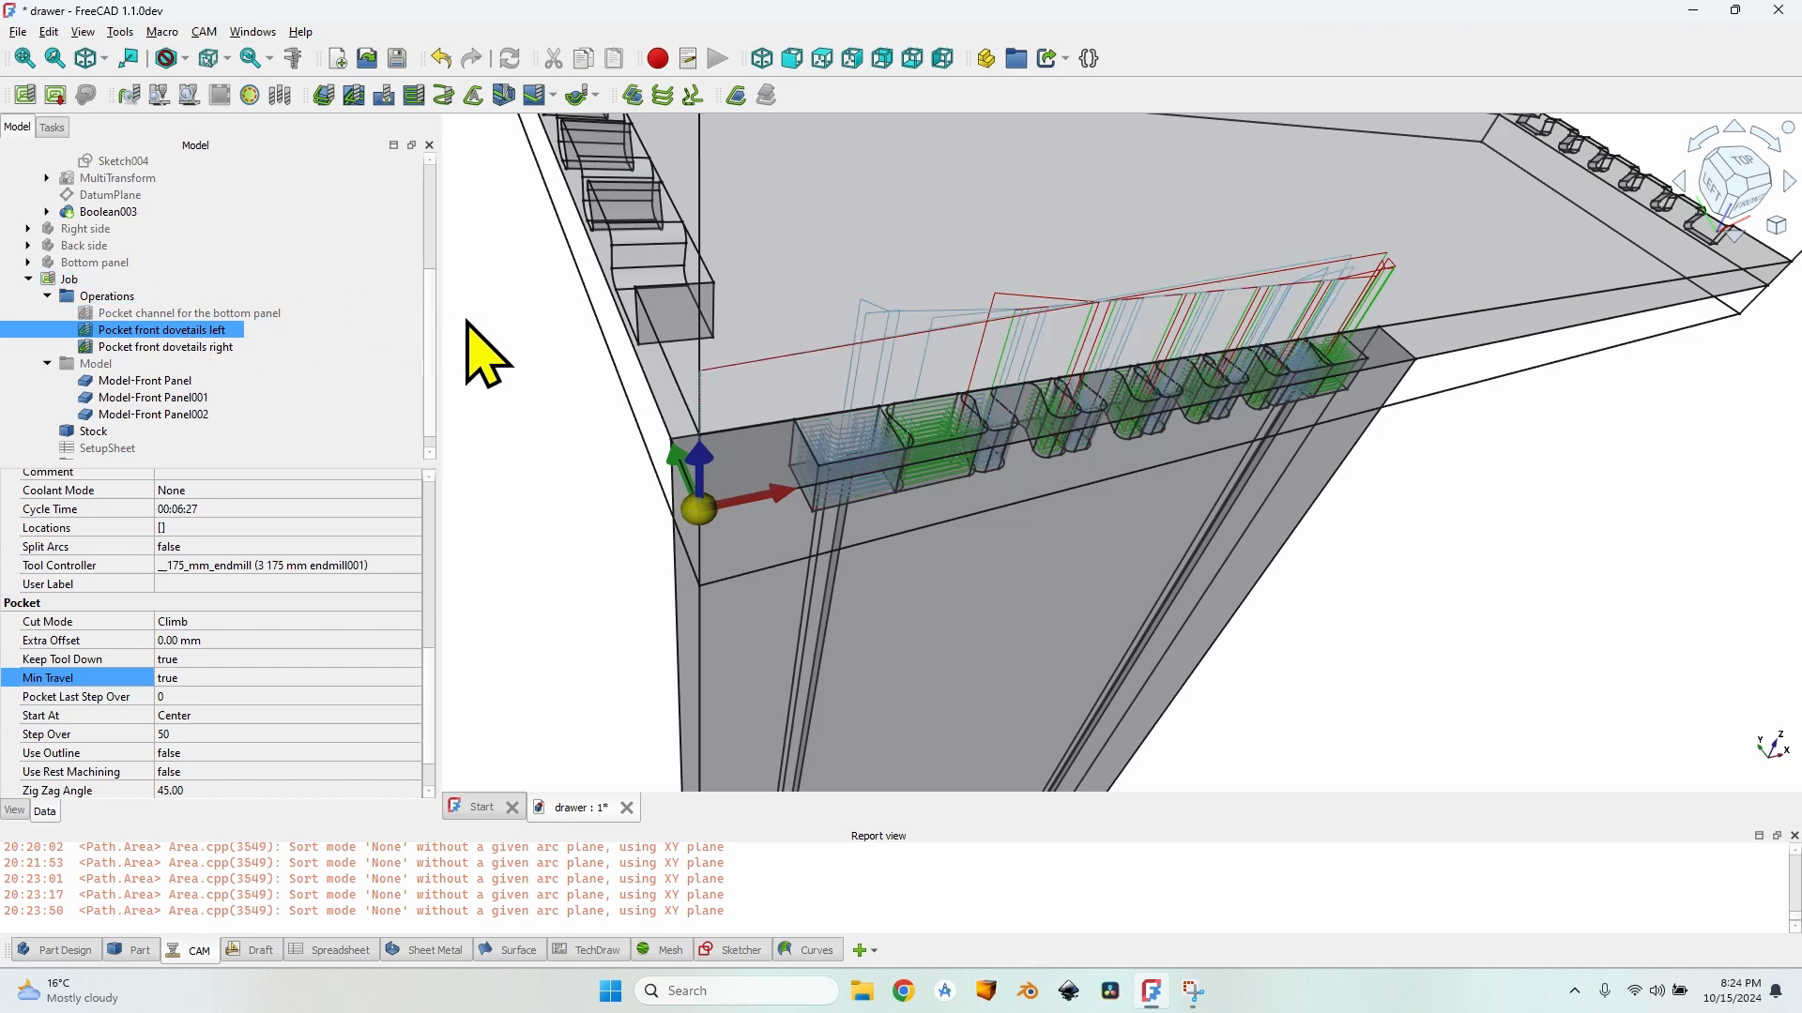
scroll(1009, 475, down, 5)
scroll(1023, 506, up, 3)
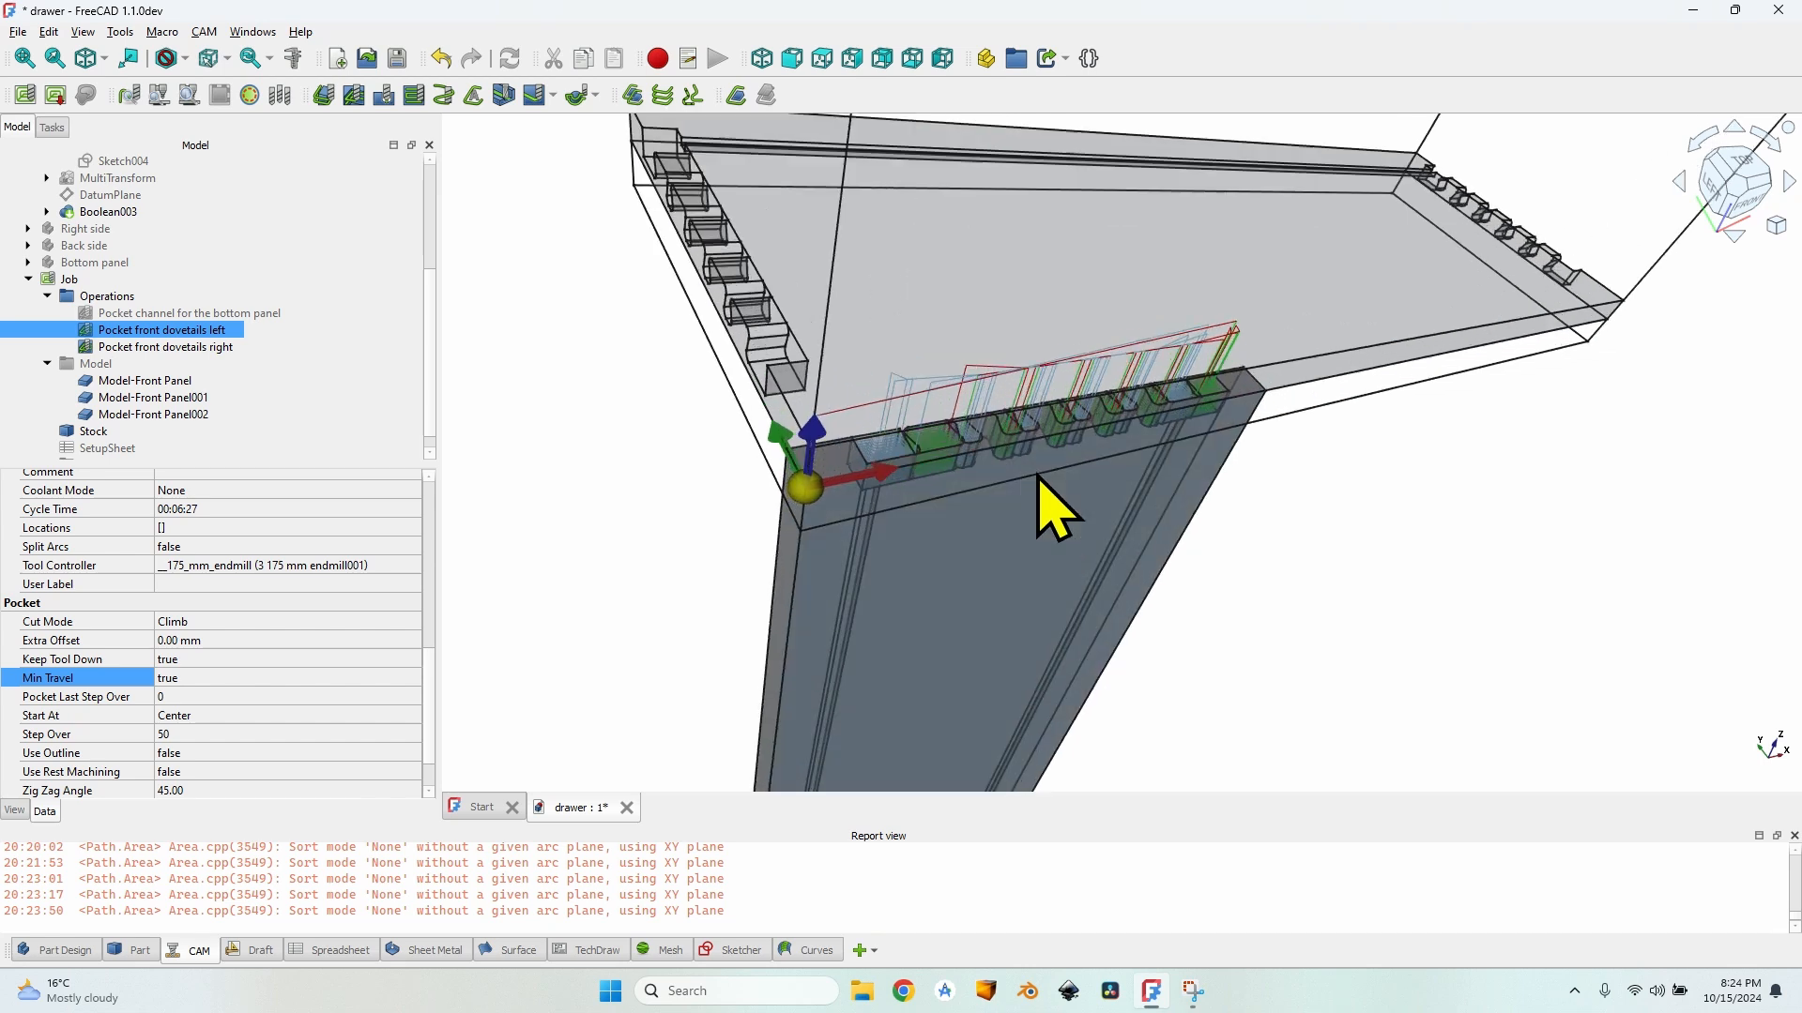
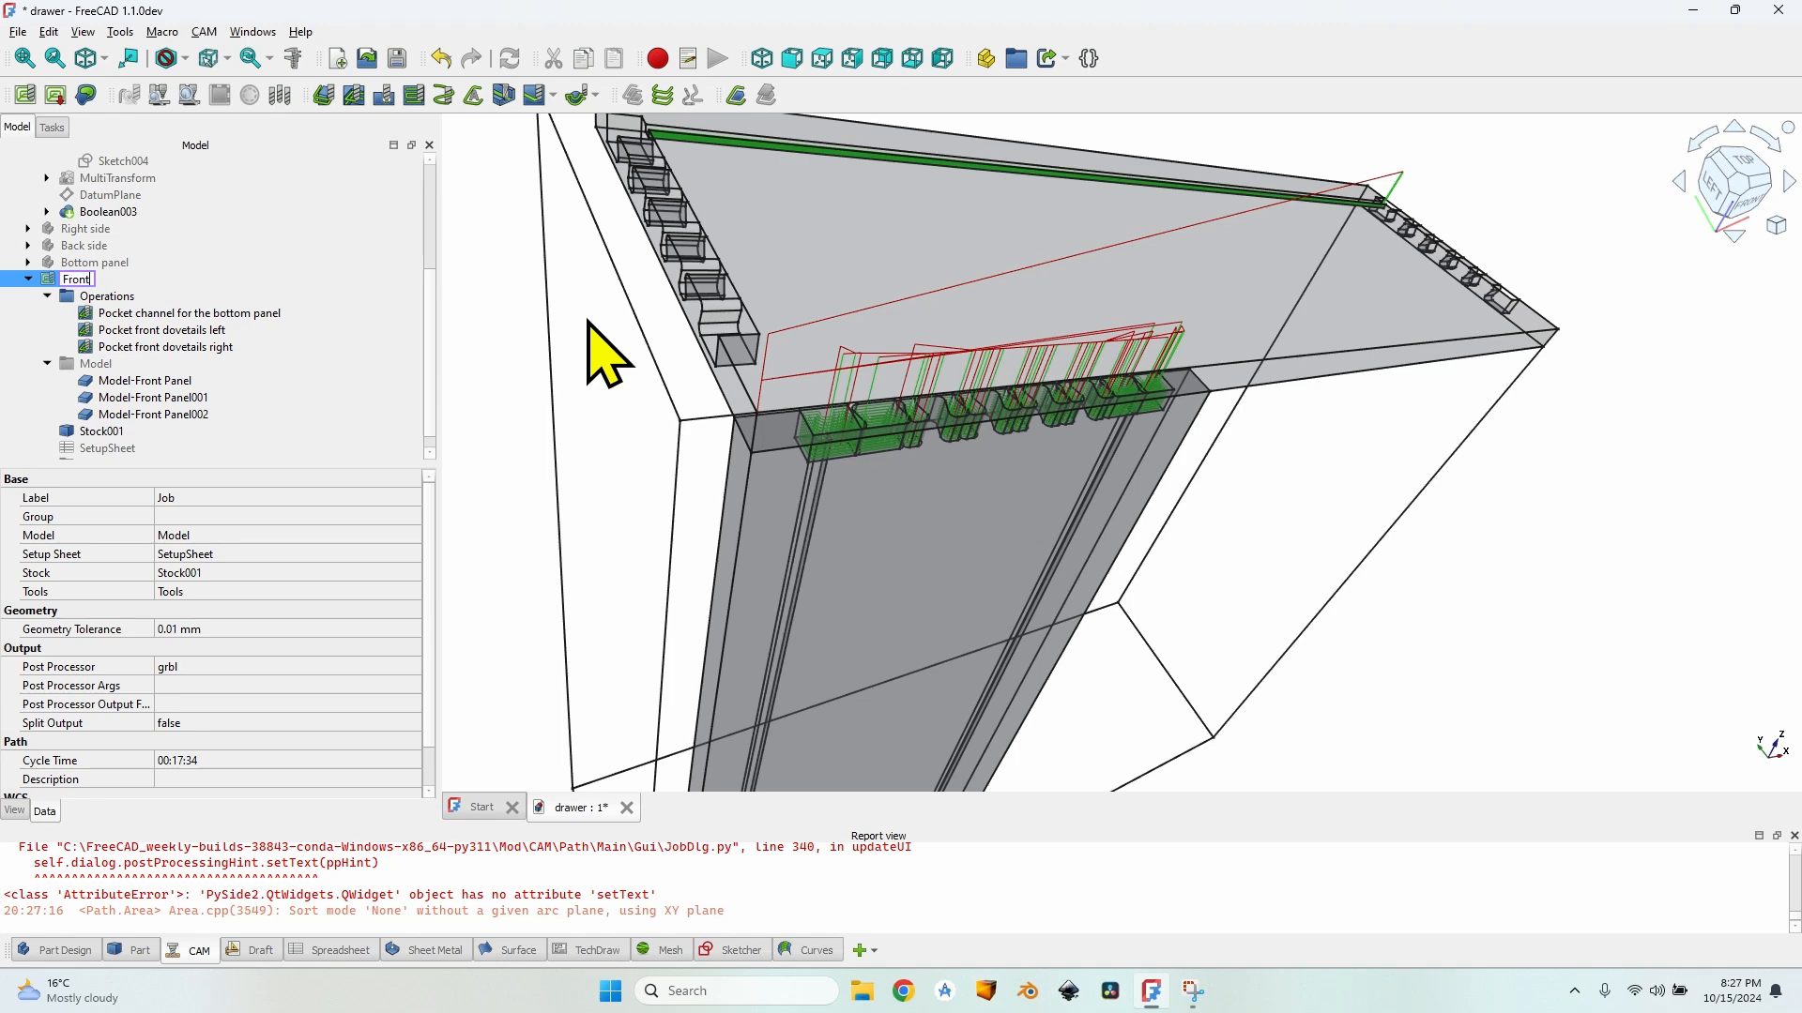
Step: Rename the job as "Job Front", and set its output to be ordered by Operation with Split Output enabled
key(Return)
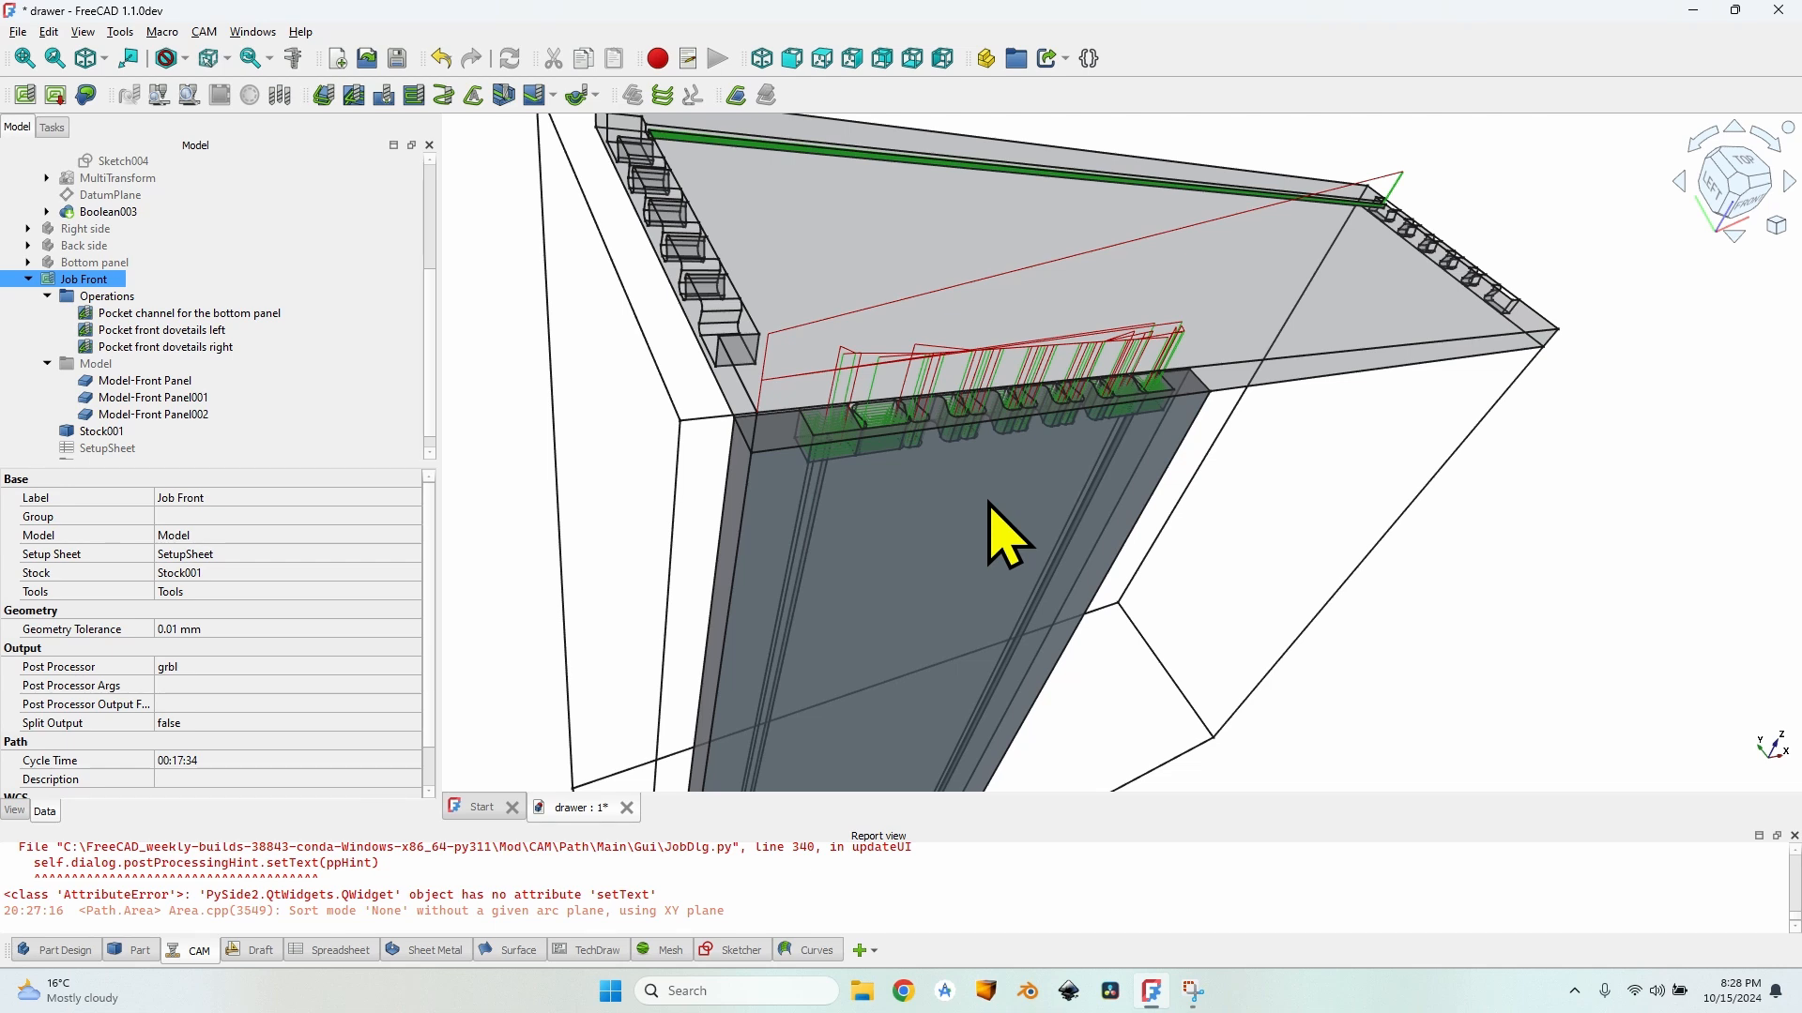
double_click(95, 279)
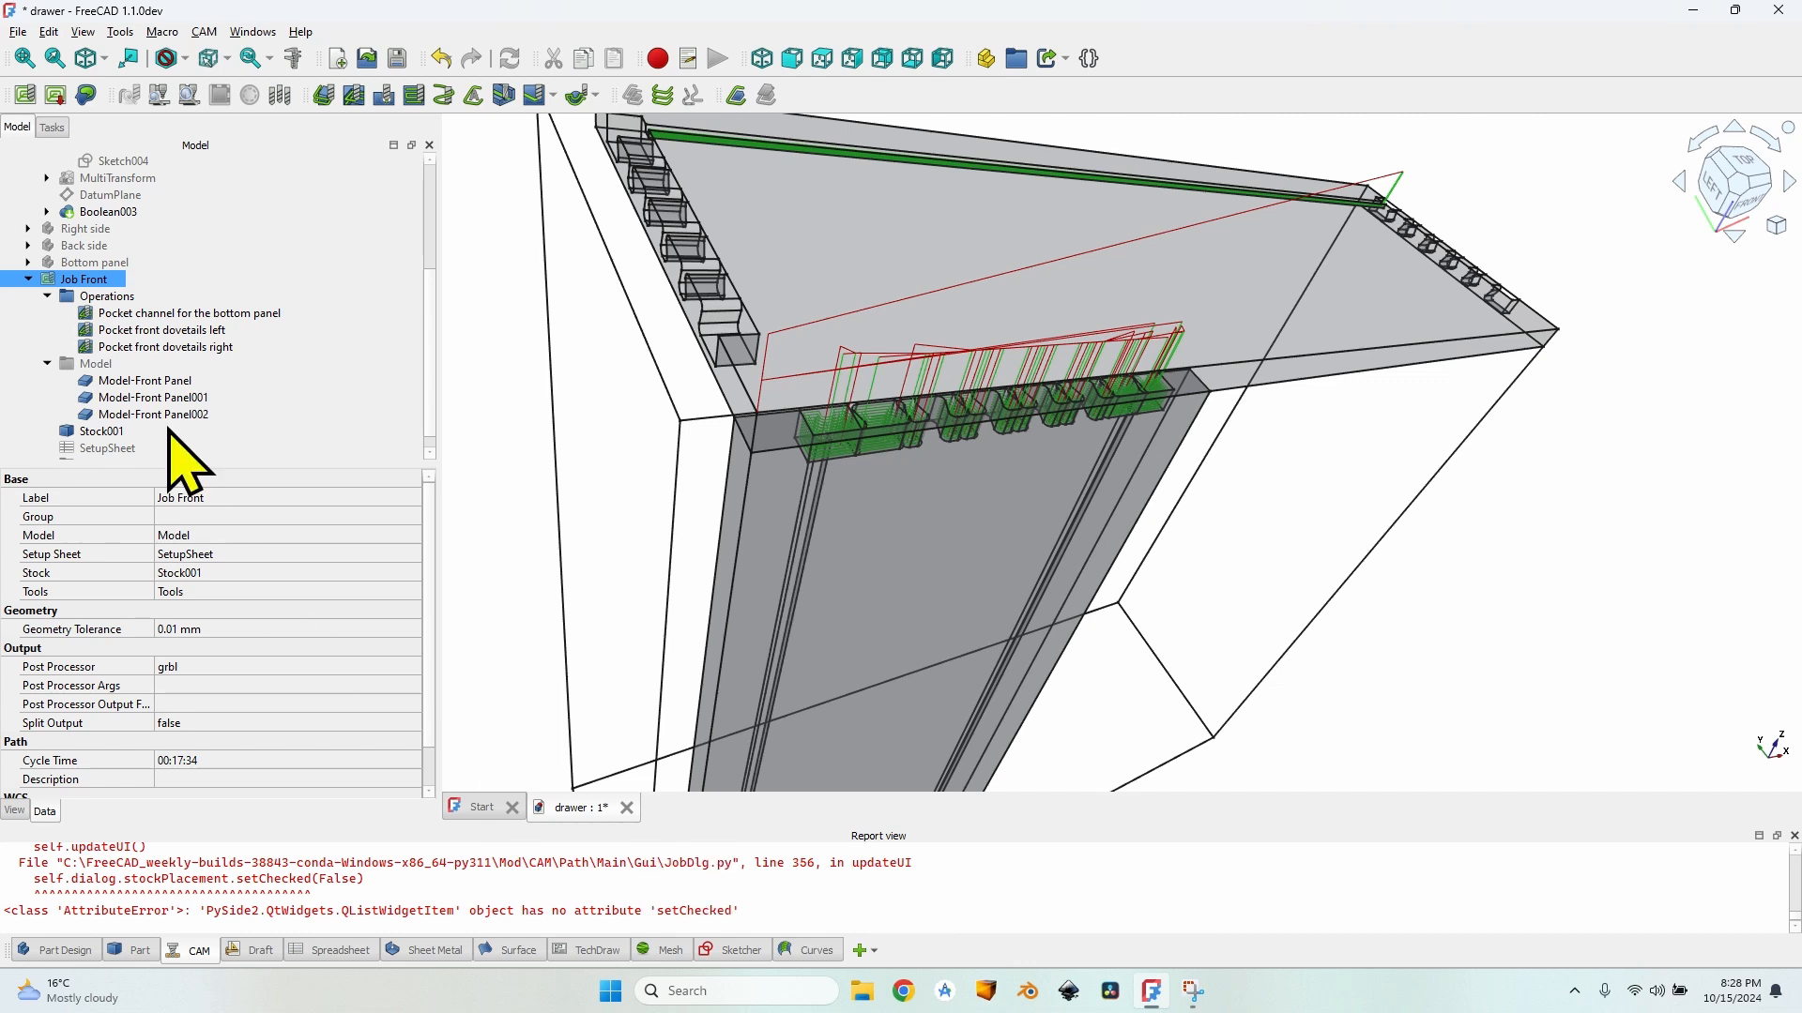
double_click(95, 278)
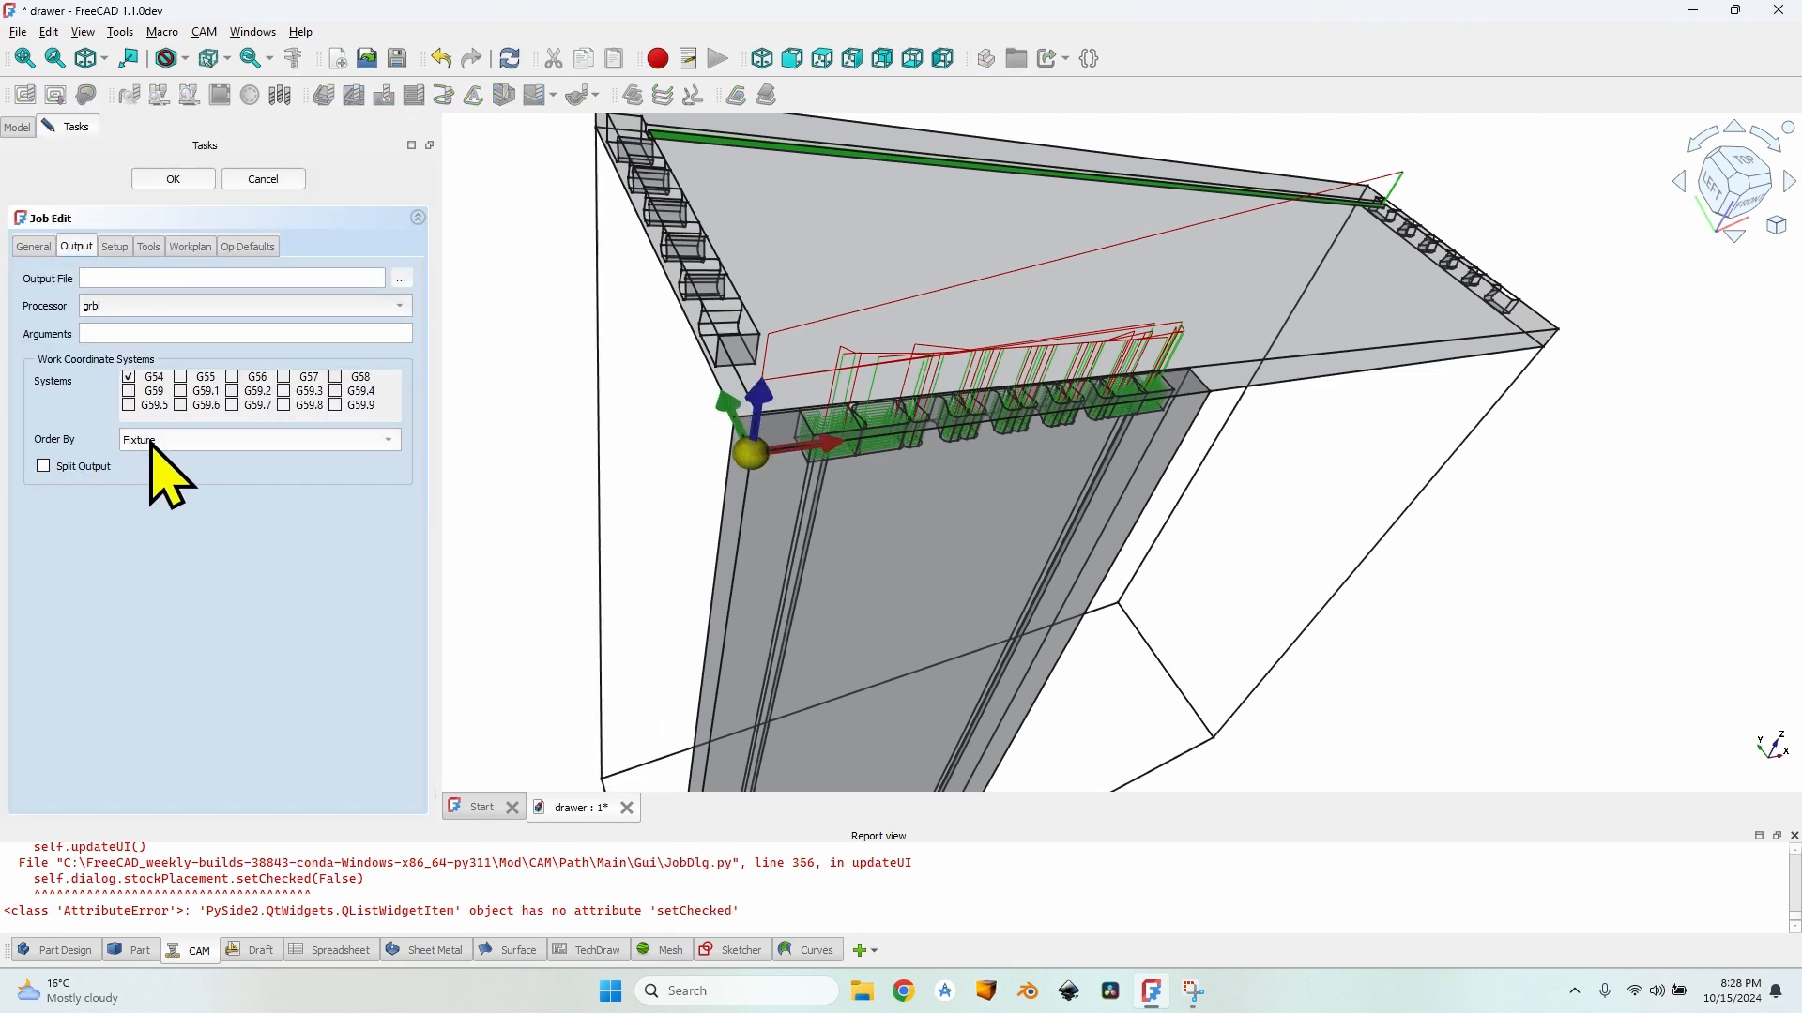
click(193, 441)
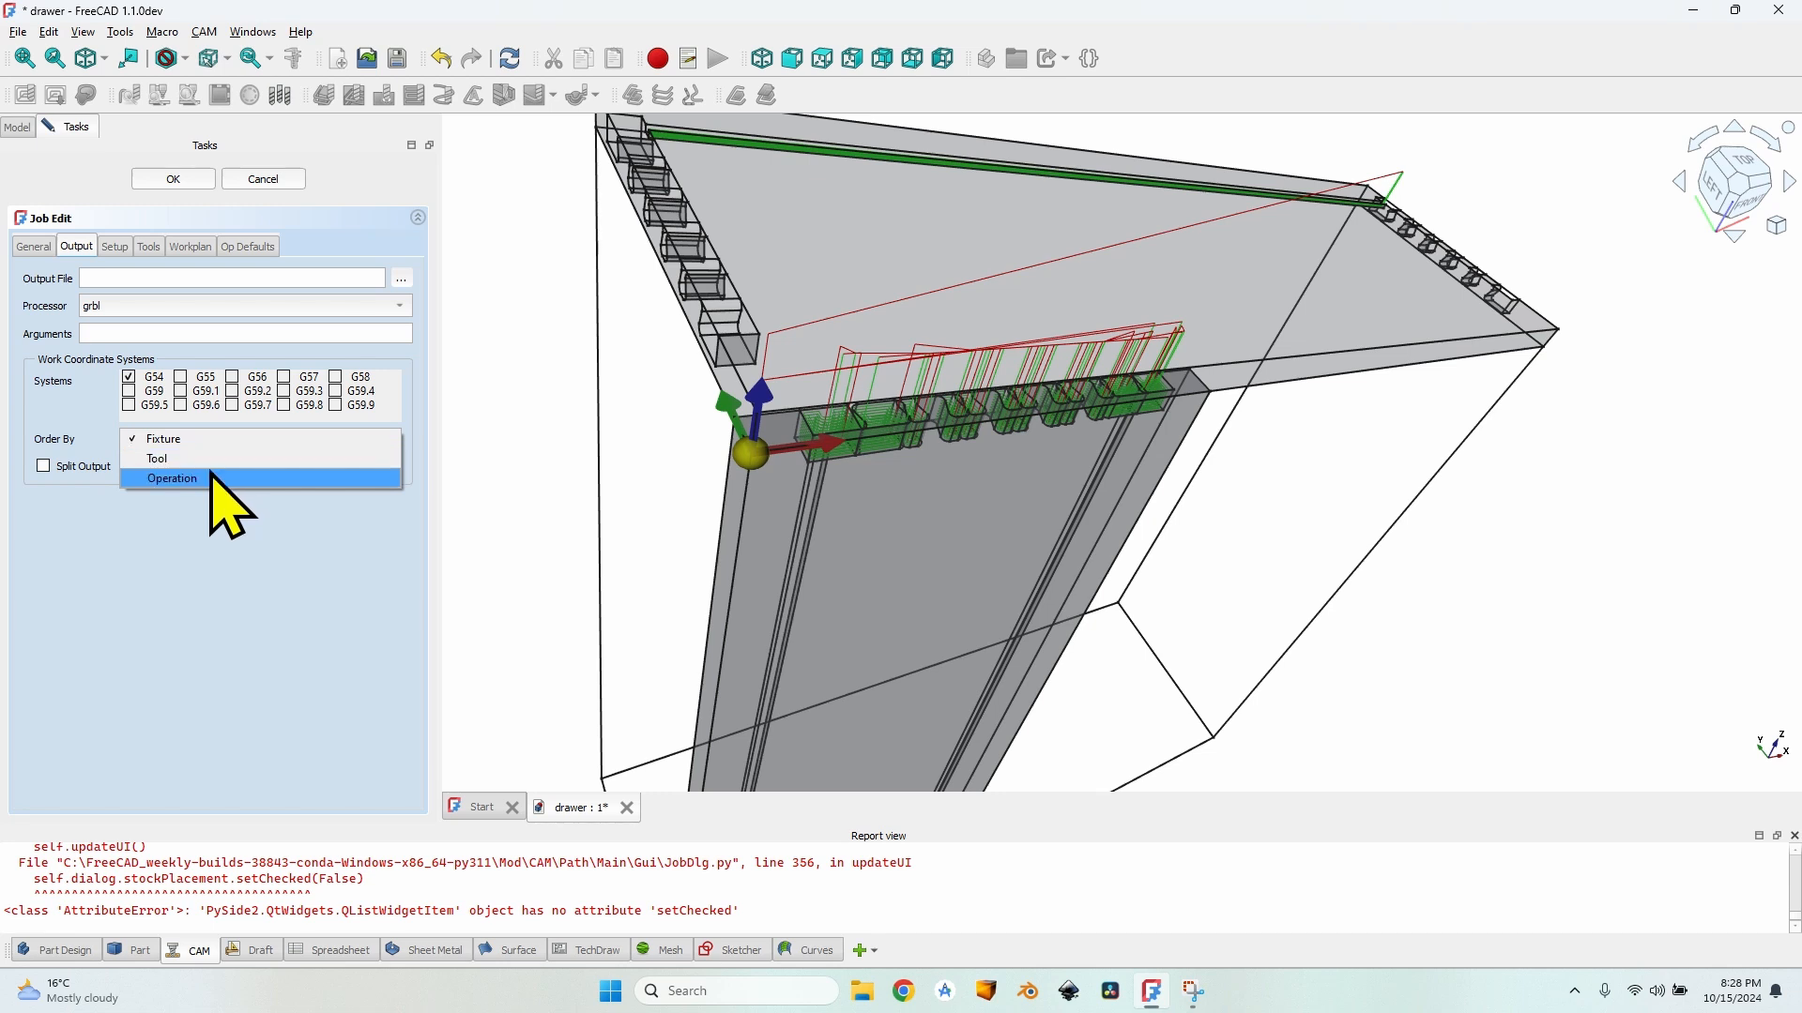
click(212, 476)
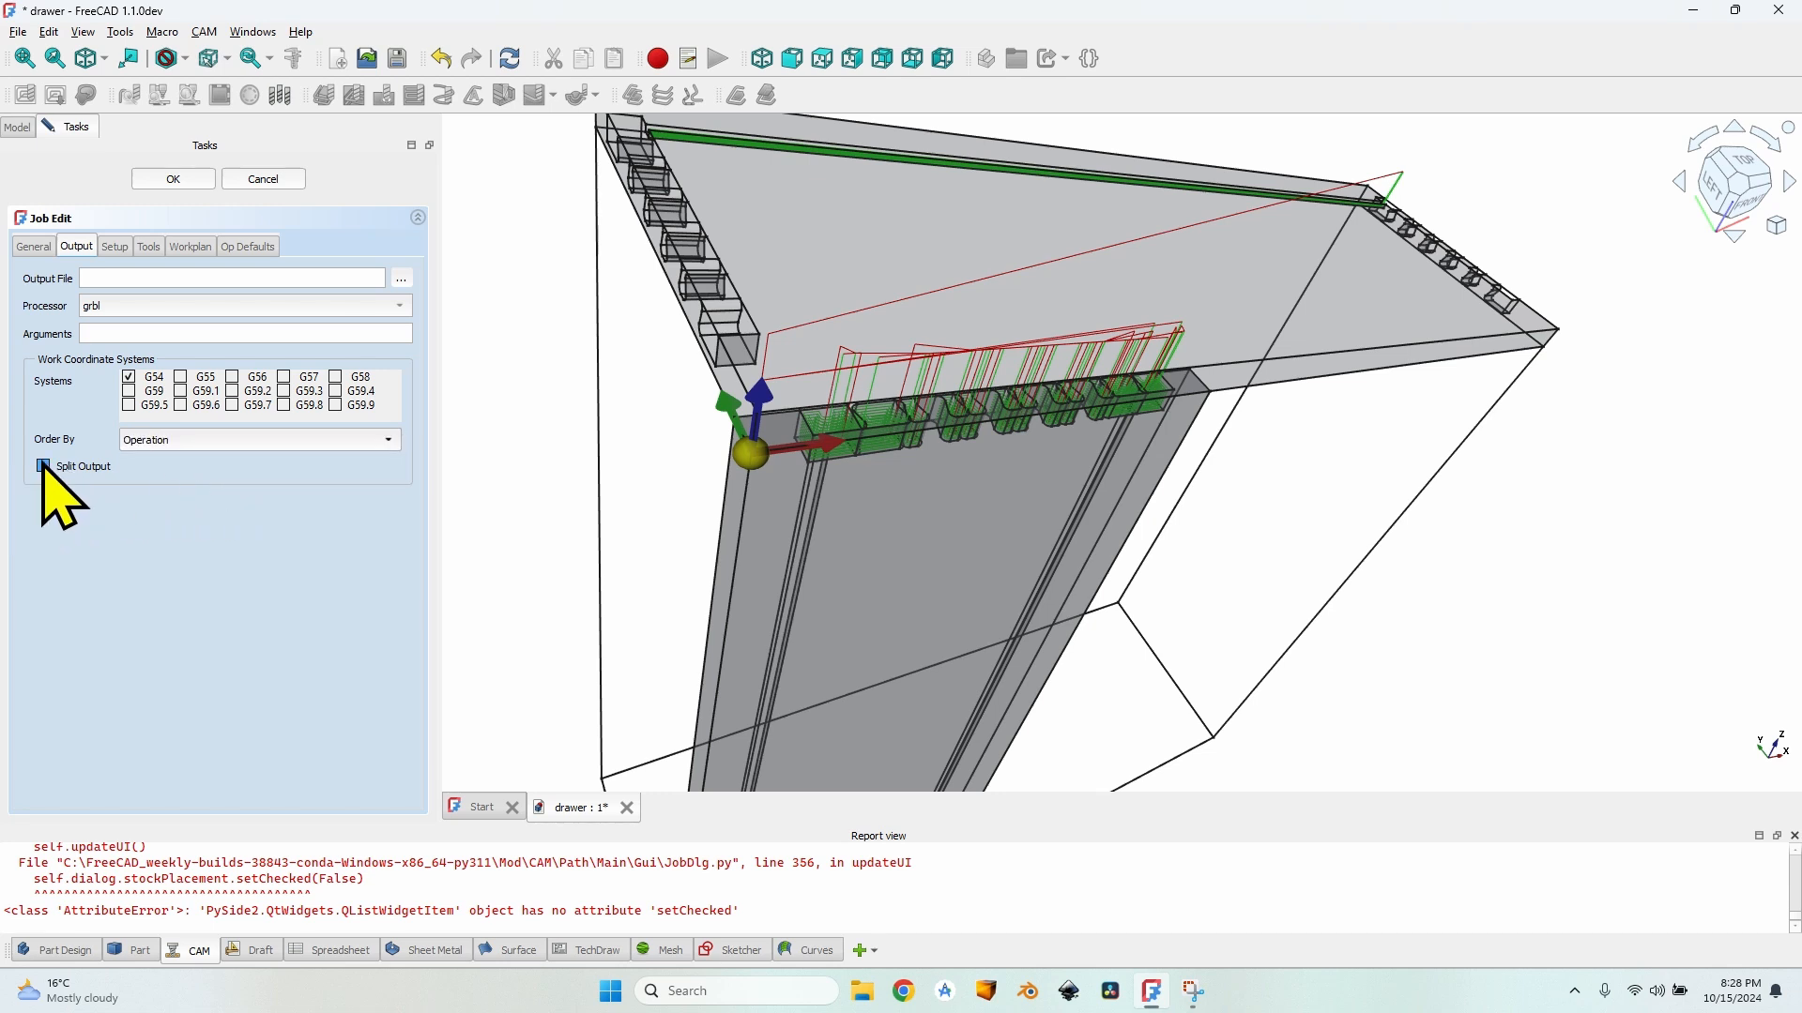
click(44, 466)
click(202, 179)
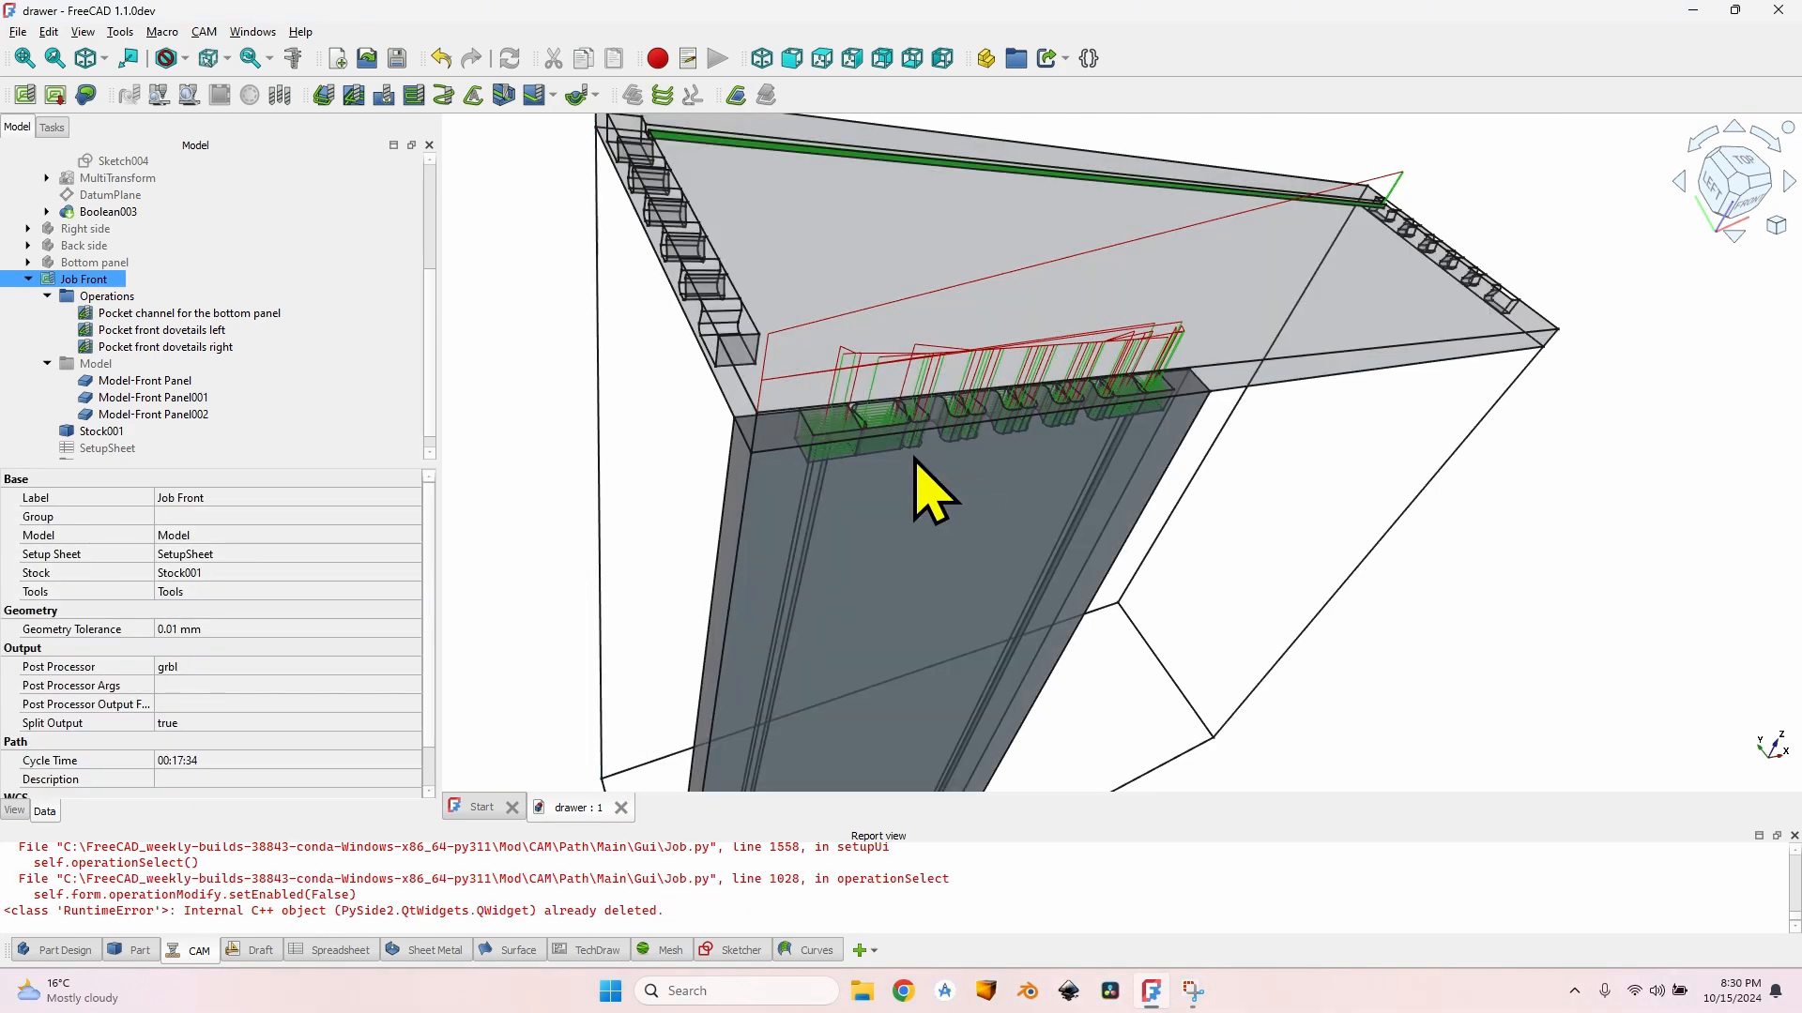
Step: Hide the operations, model clones and stock of Job Front, and clear the report messages
click(103, 297)
click(159, 398)
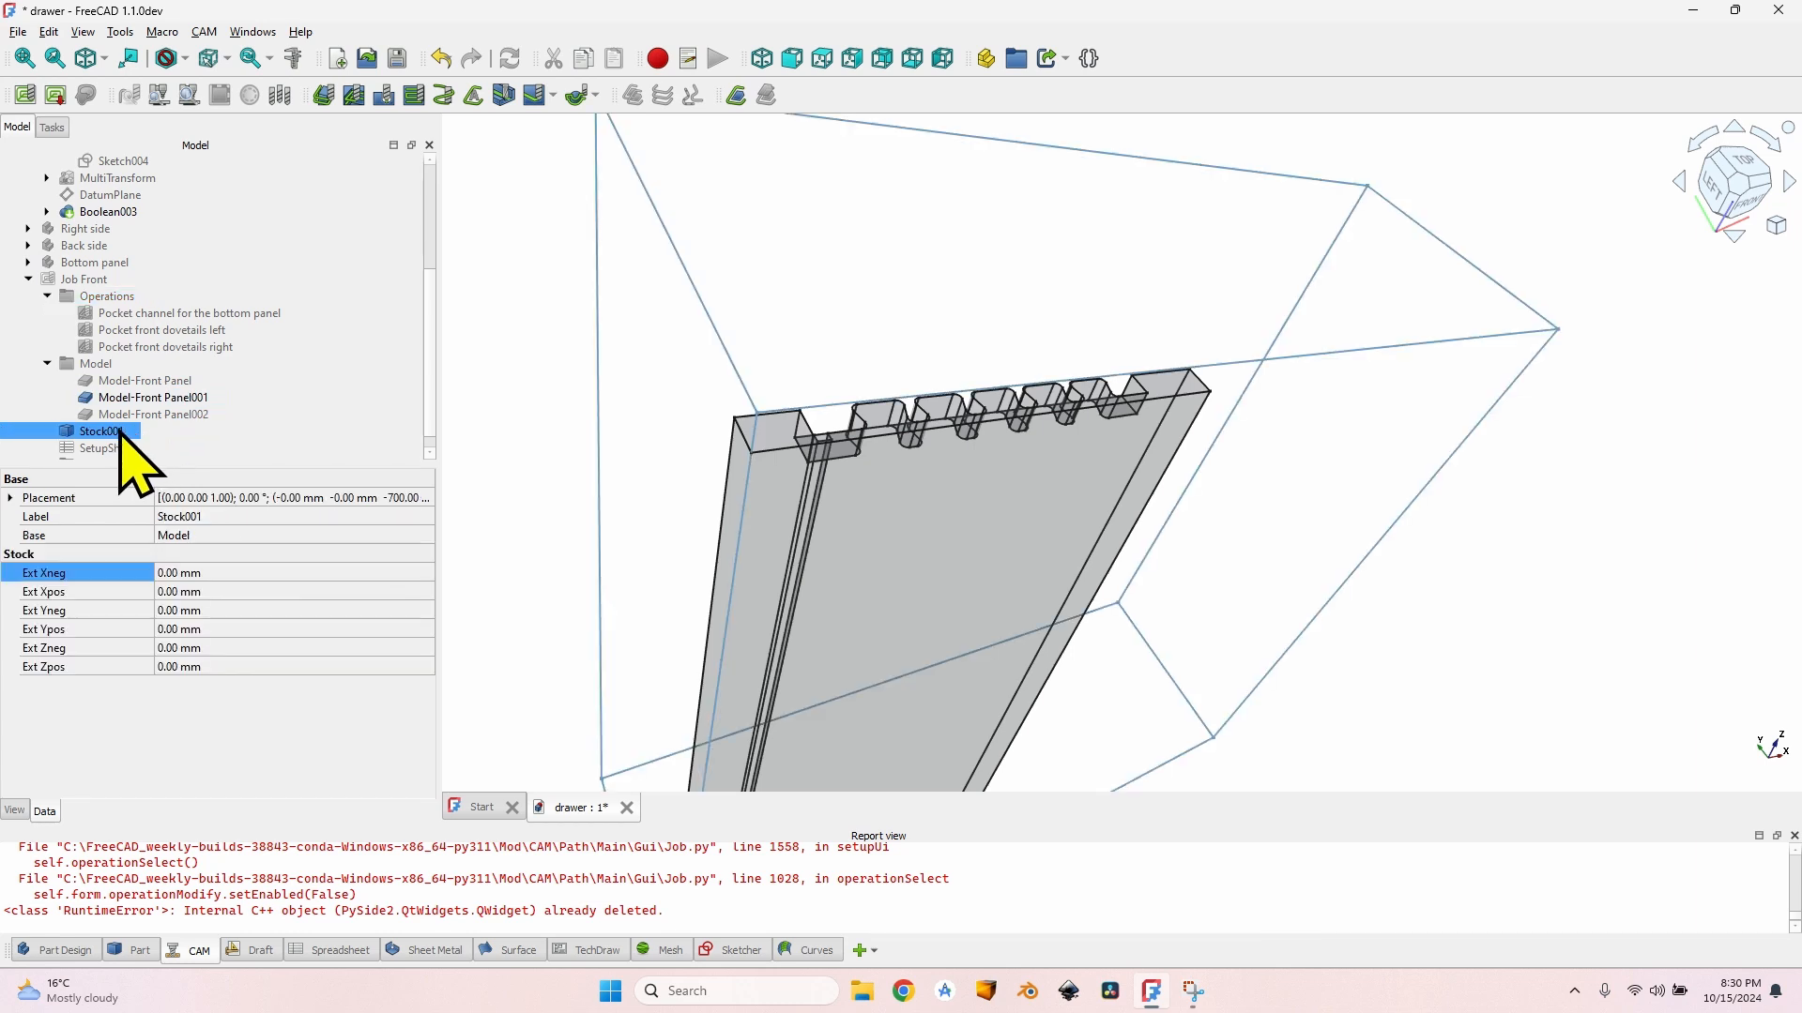
click(29, 280)
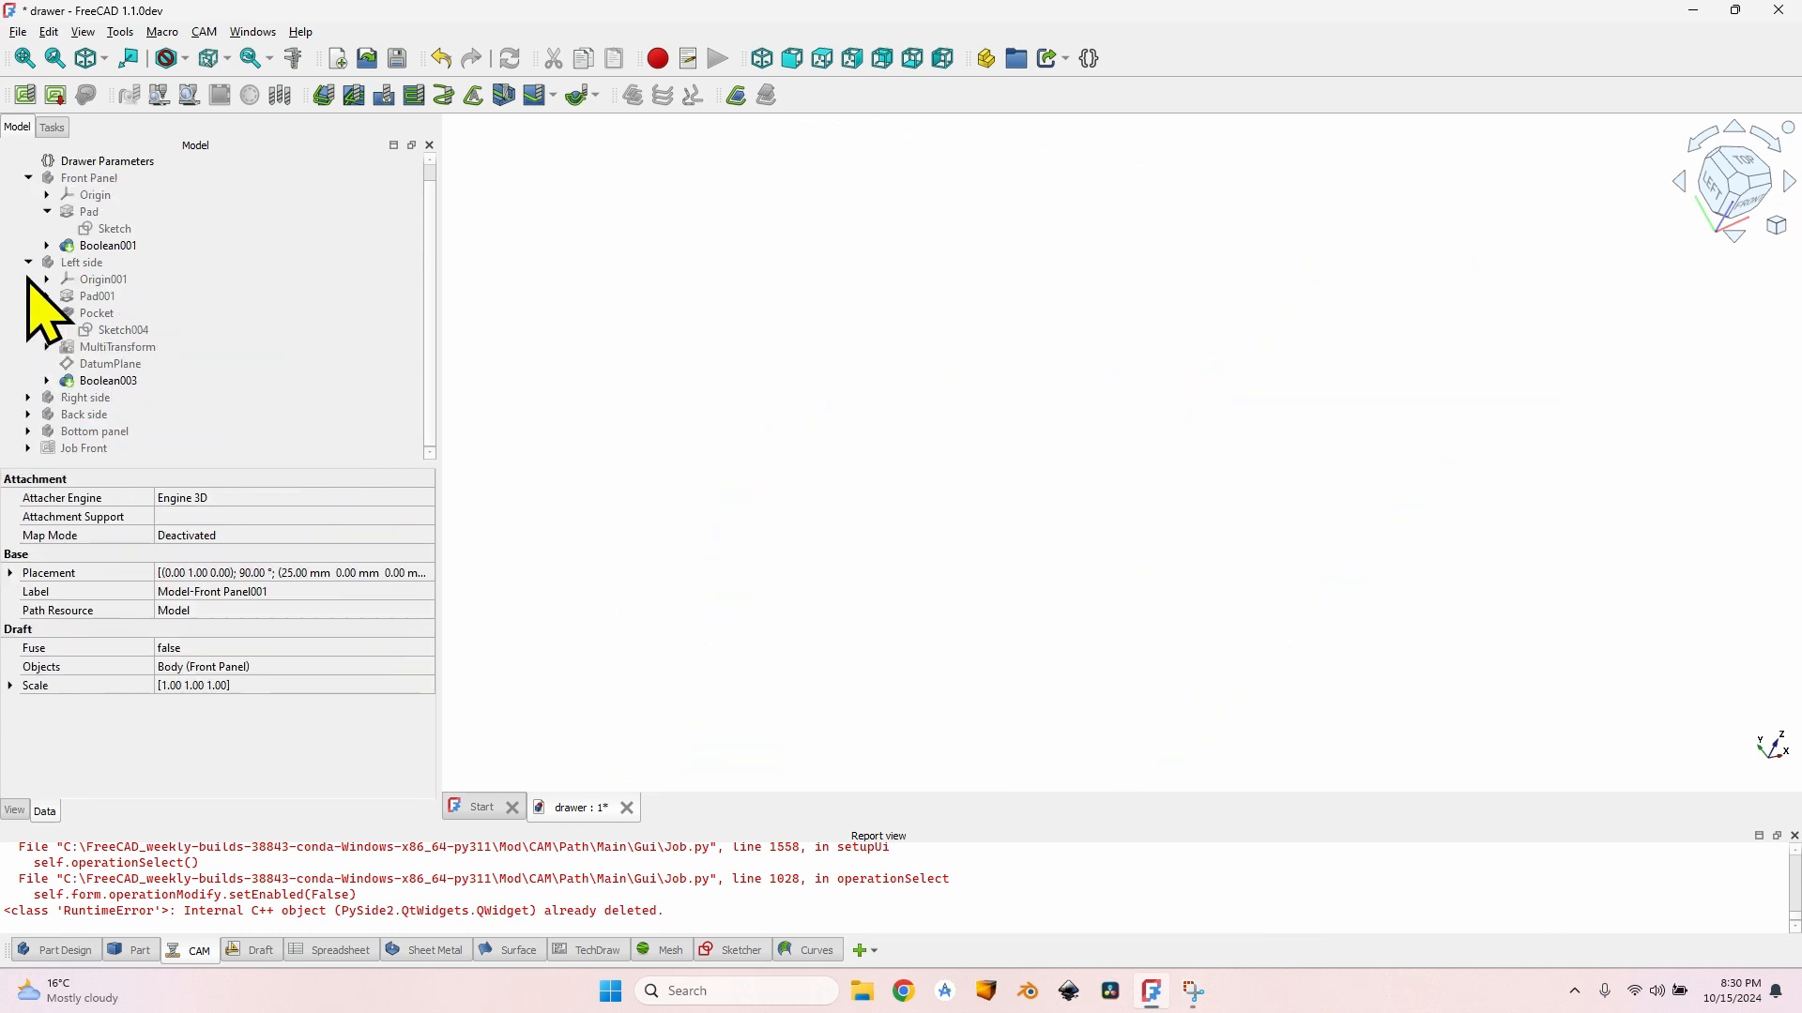
click(97, 431)
right_click(464, 891)
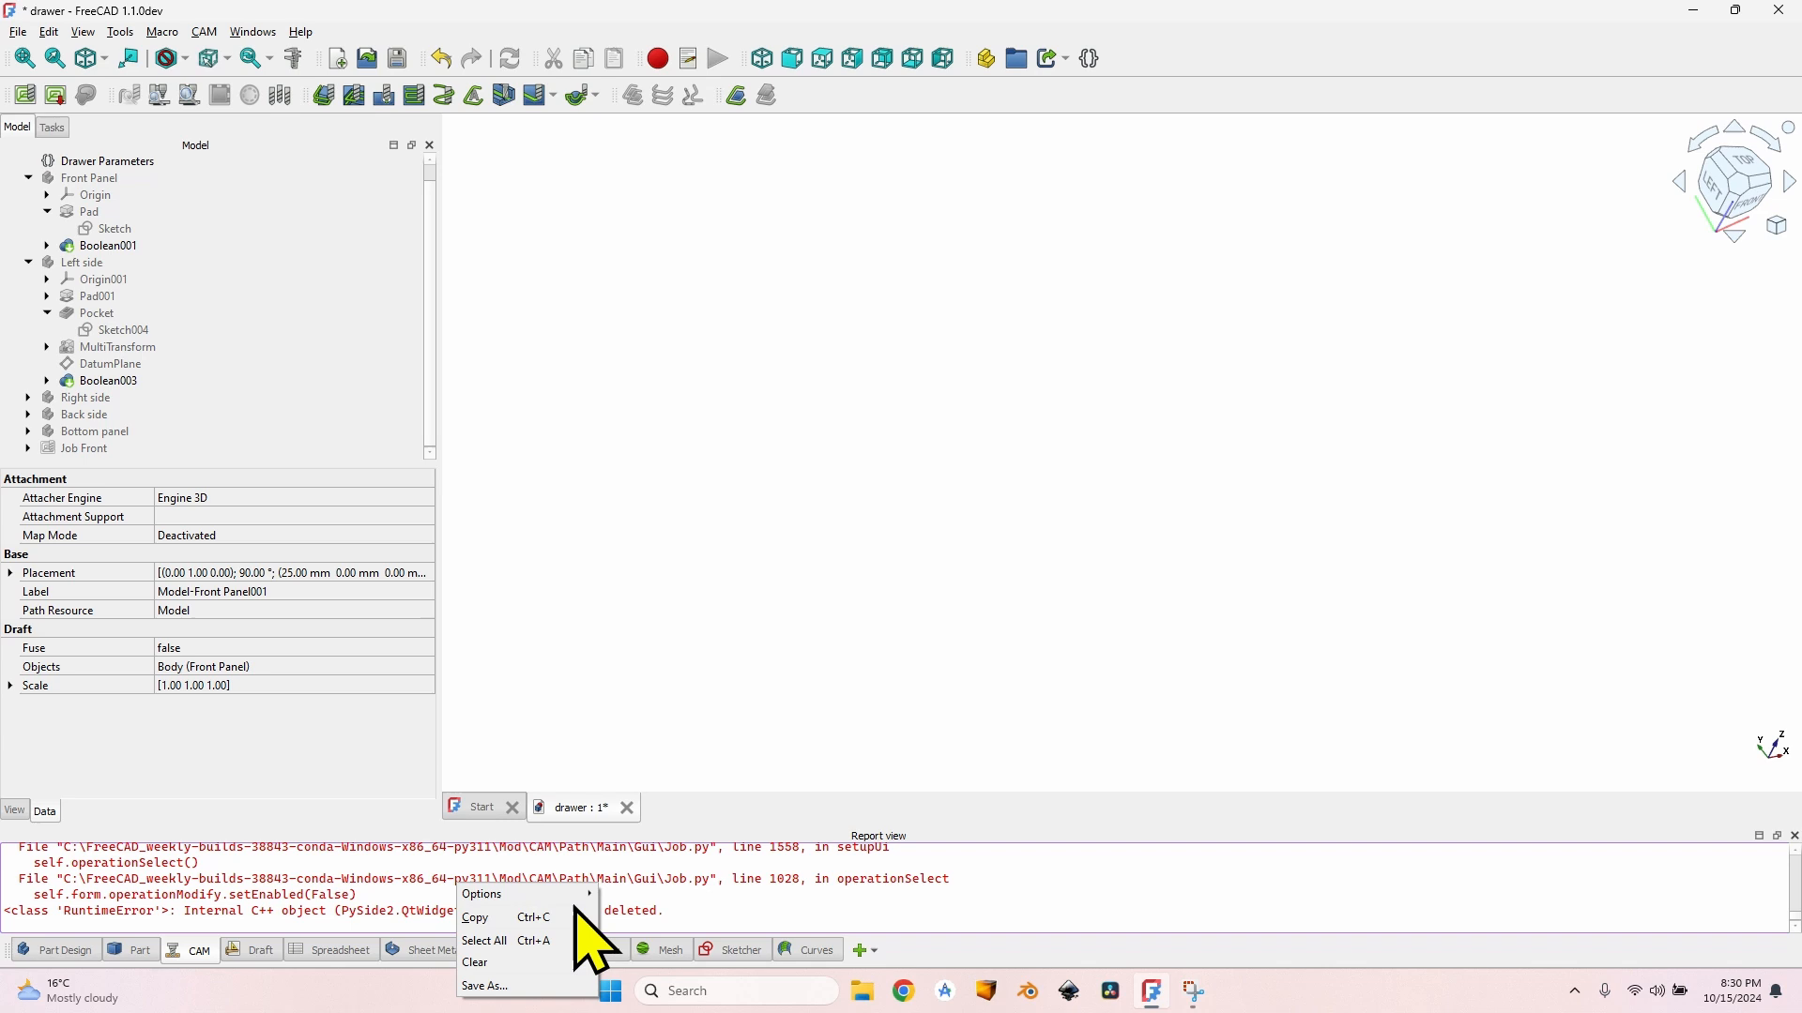
click(556, 961)
Step: Show the Left side body and inspect its dovetailed ends and bottom-panel channel
click(28, 177)
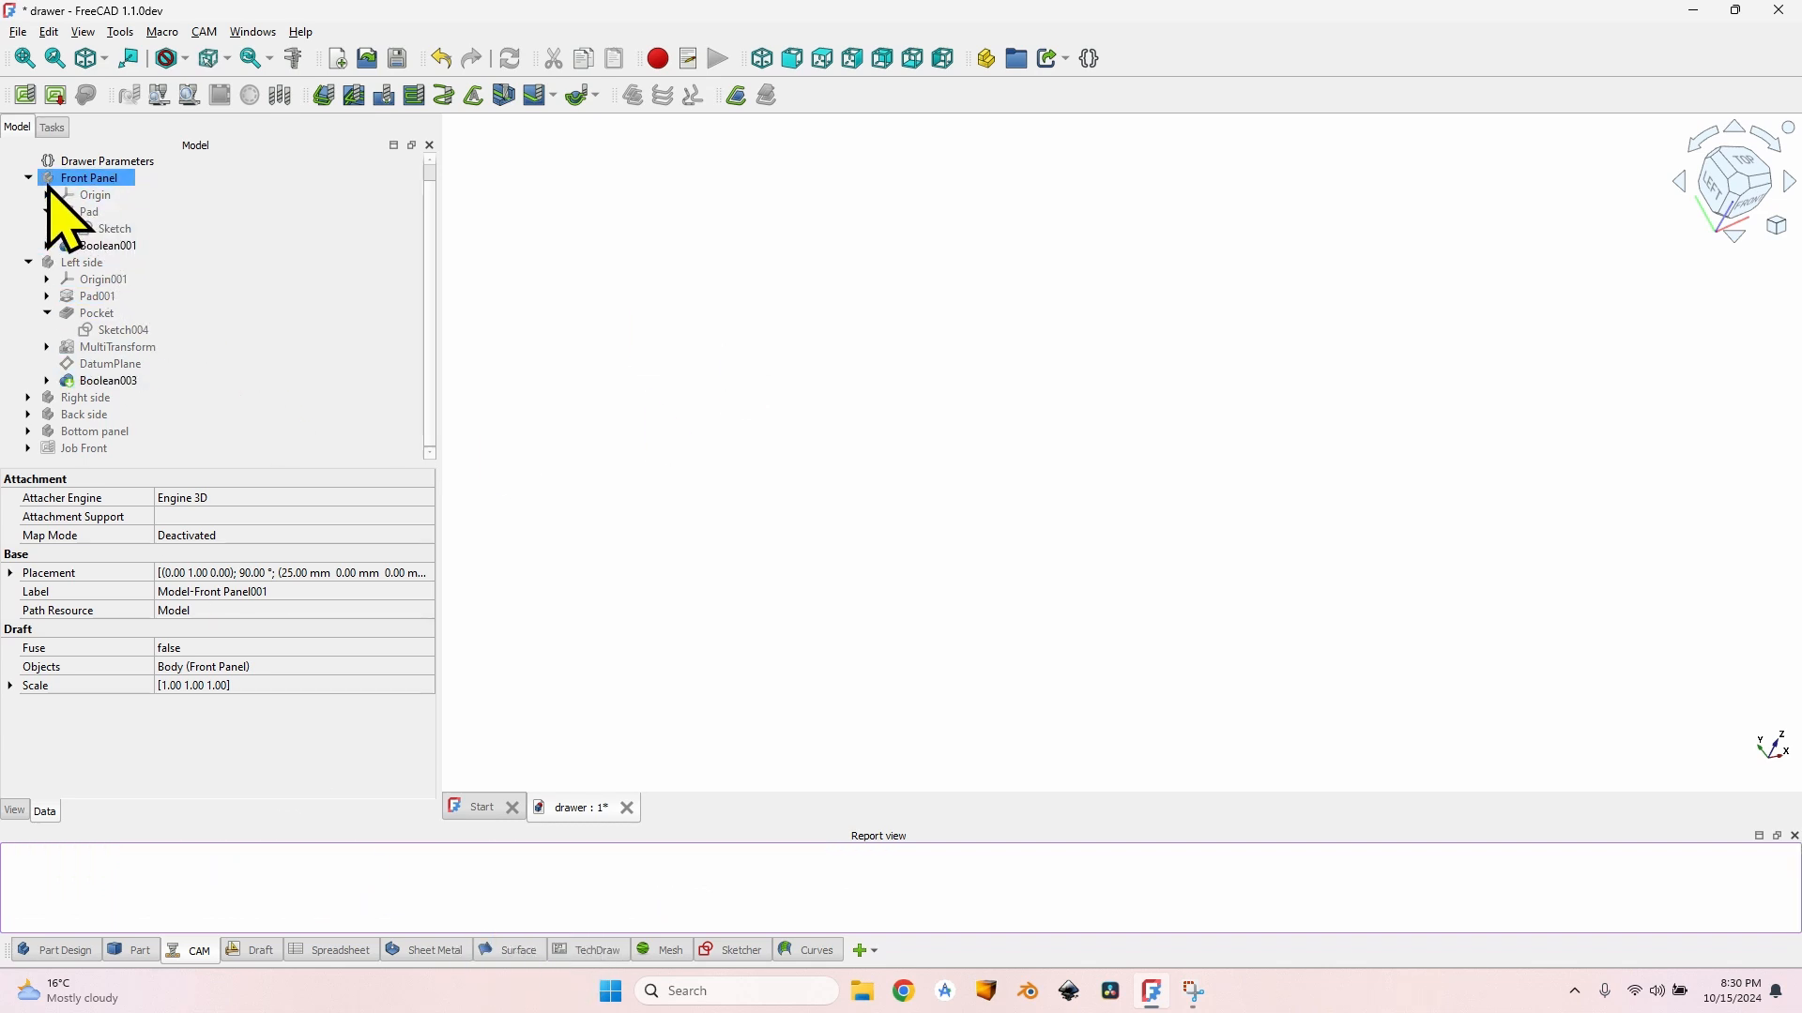
click(80, 213)
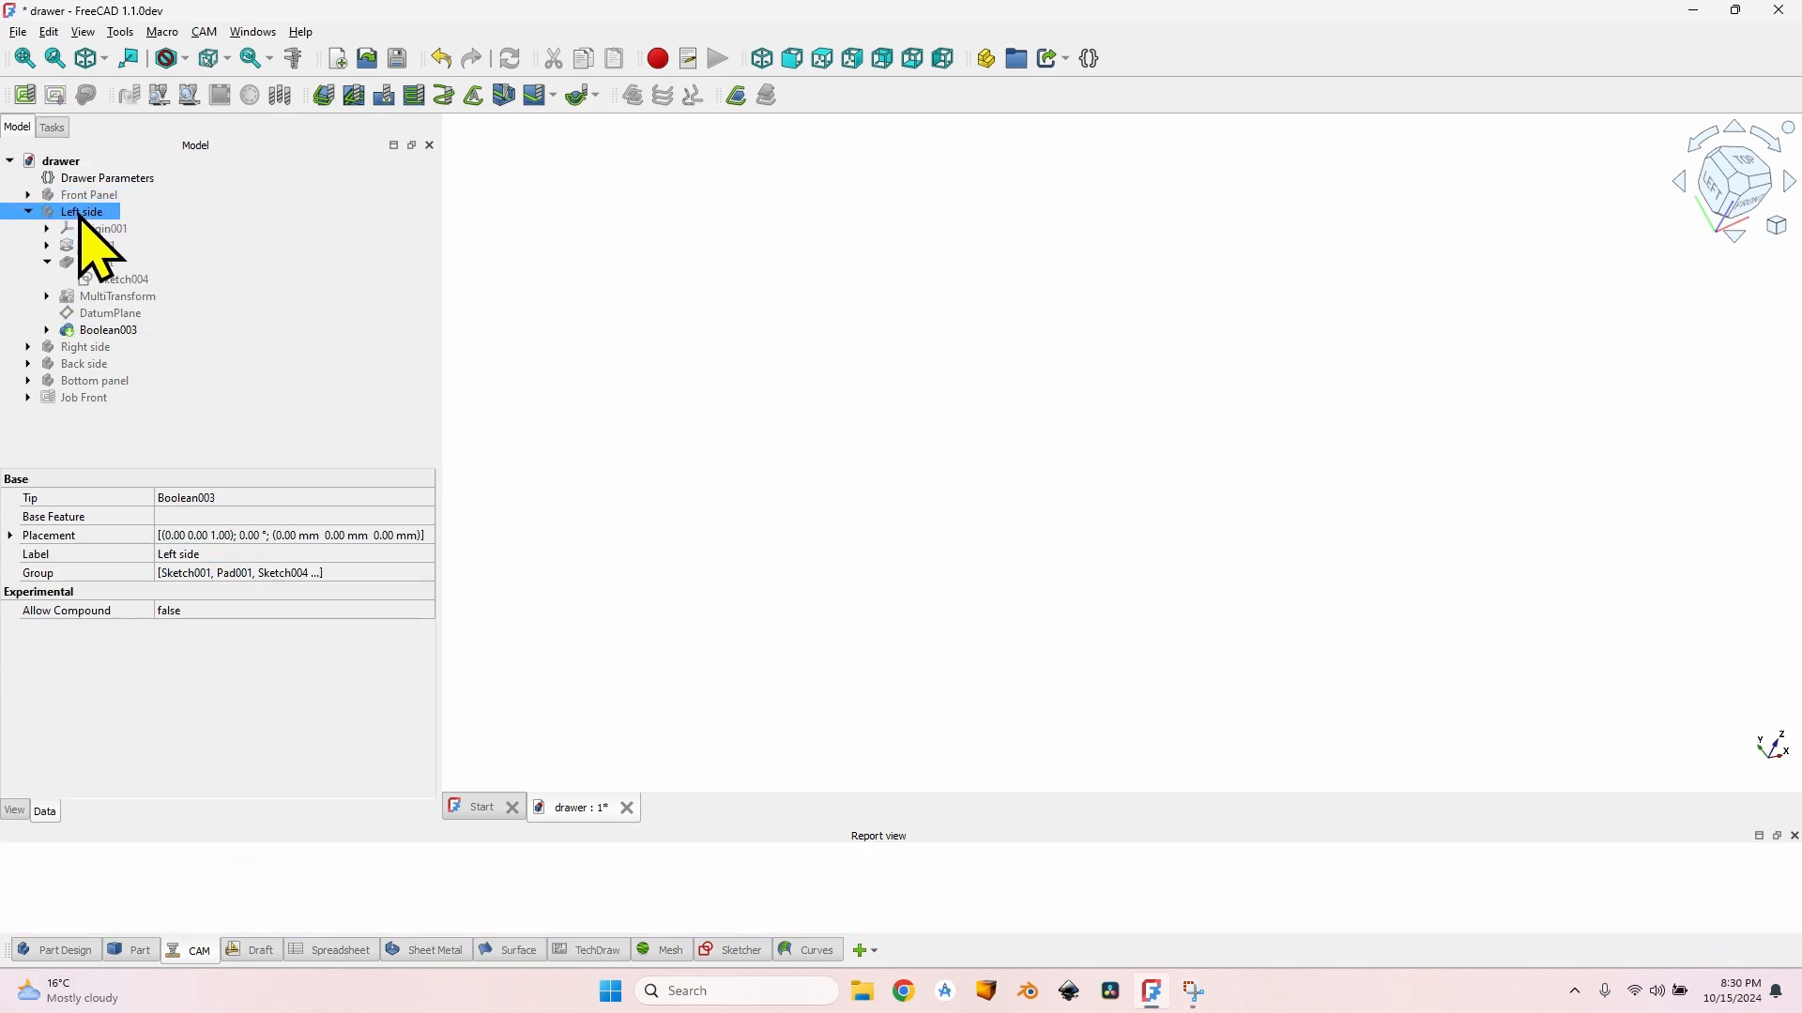
key(space)
scroll(907, 433, down, 9)
middle_drag(944, 454, 600, 312)
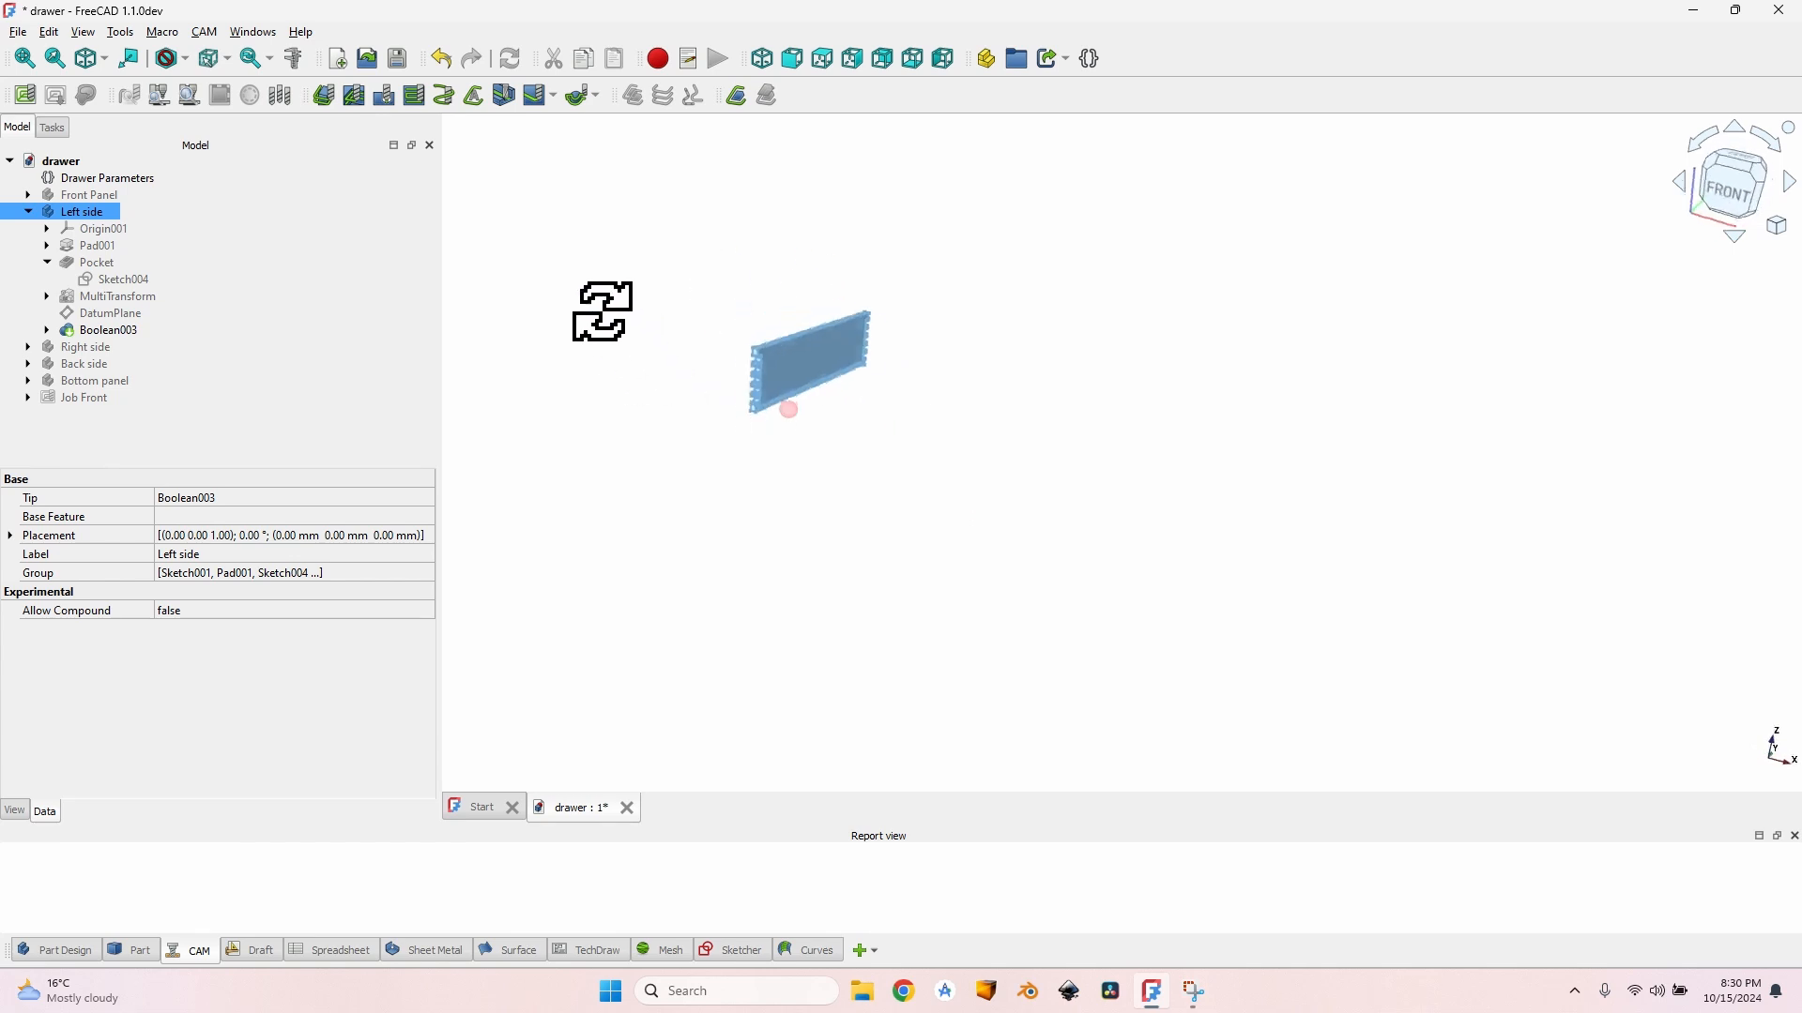
scroll(772, 330, up, 6)
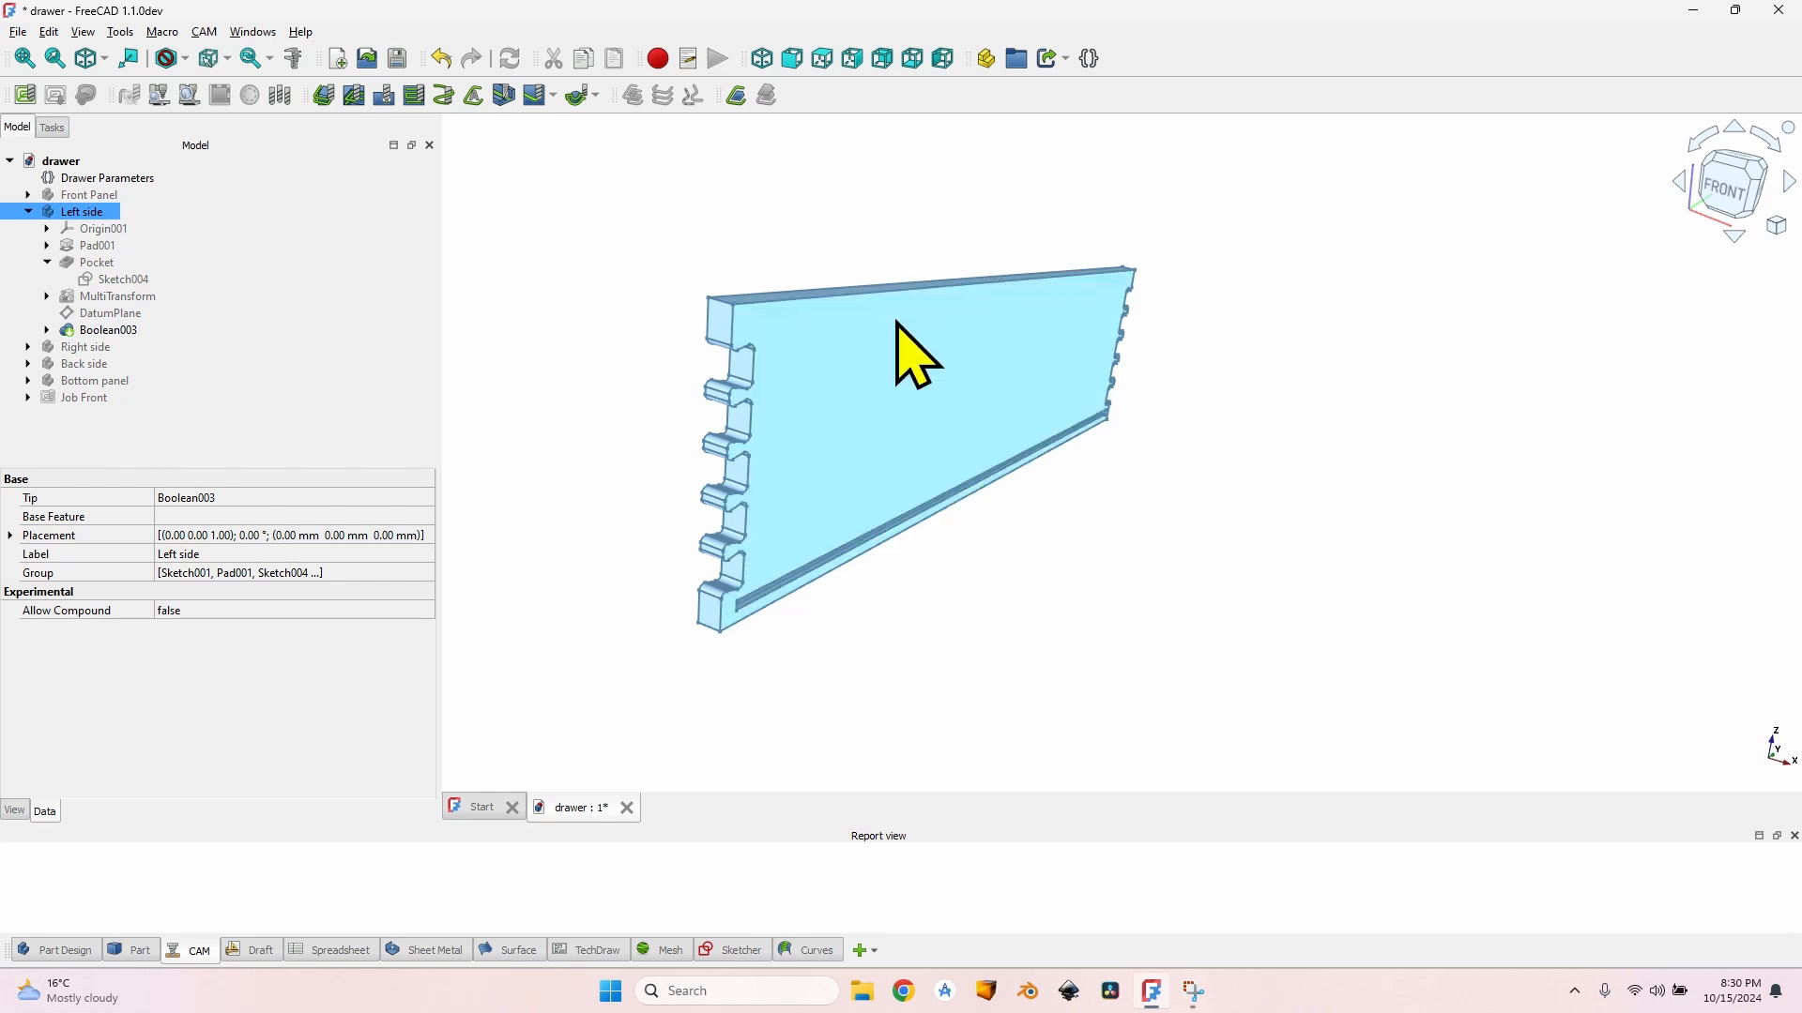
middle_drag(899, 321, 945, 353)
scroll(933, 347, down, 3)
Step: Show the Back side body together with the Left side and view their shared corner
click(83, 363)
key(space)
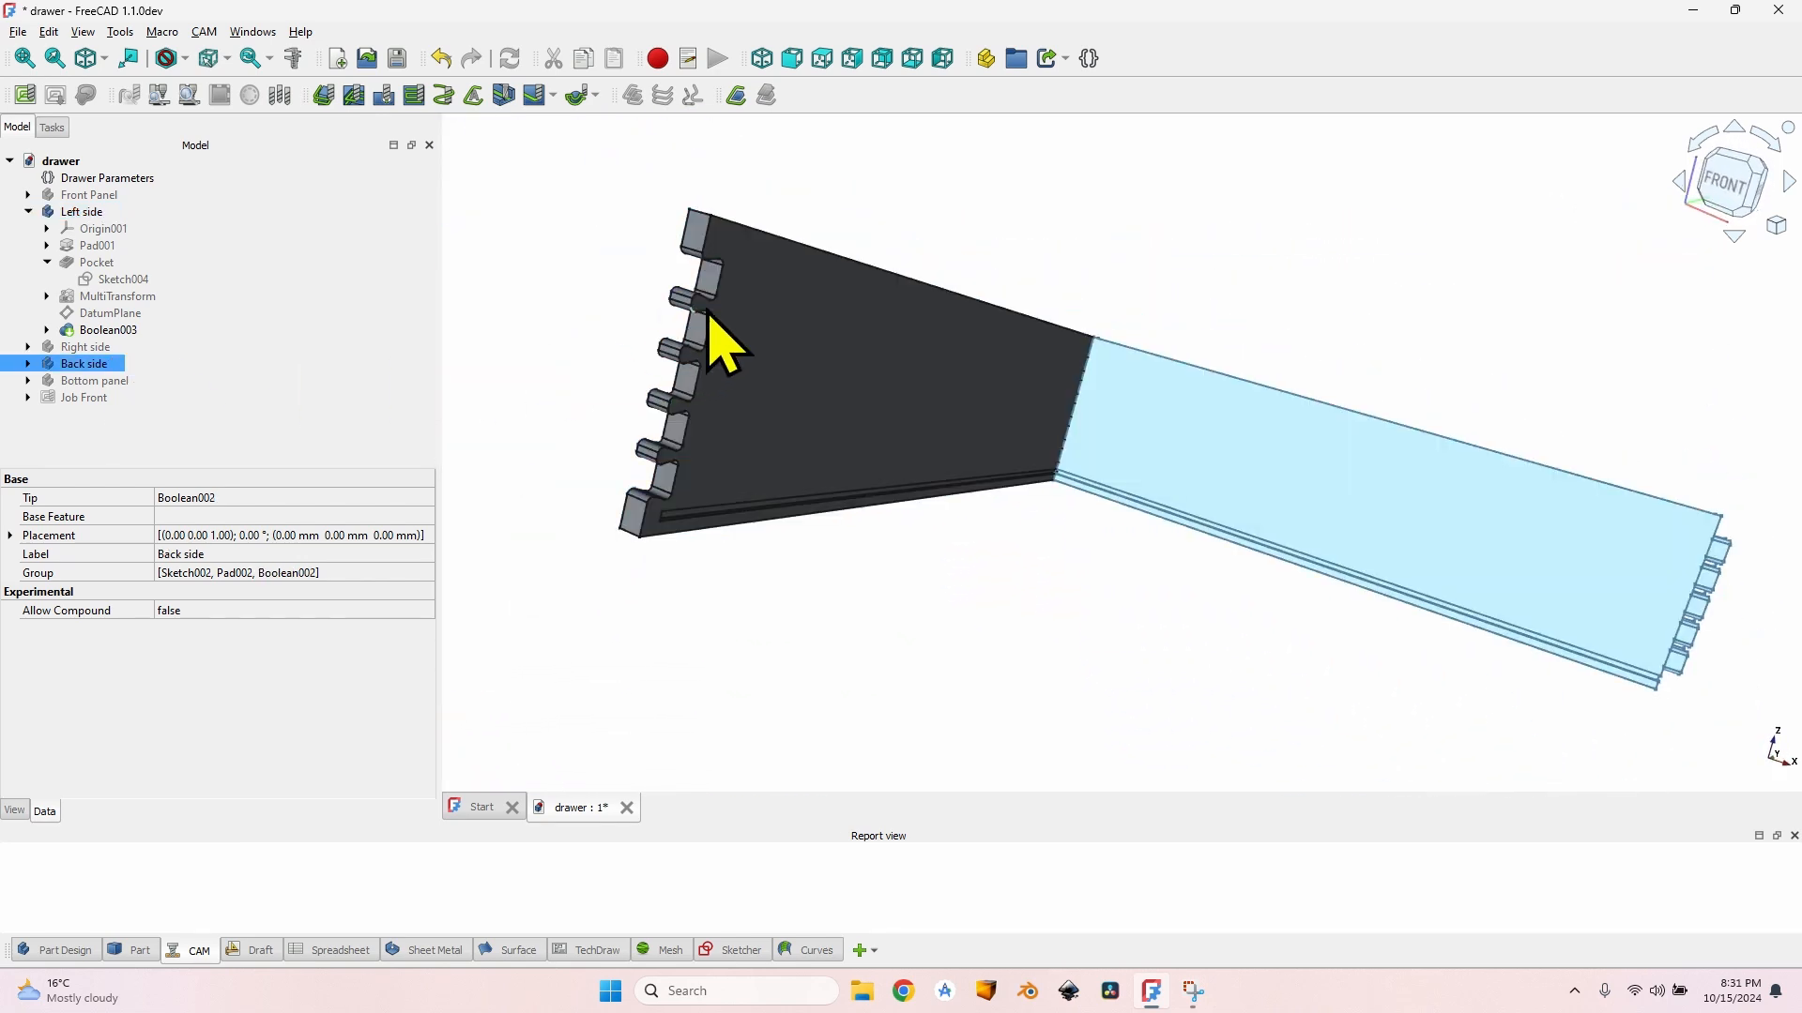
middle_drag(630, 240, 732, 262)
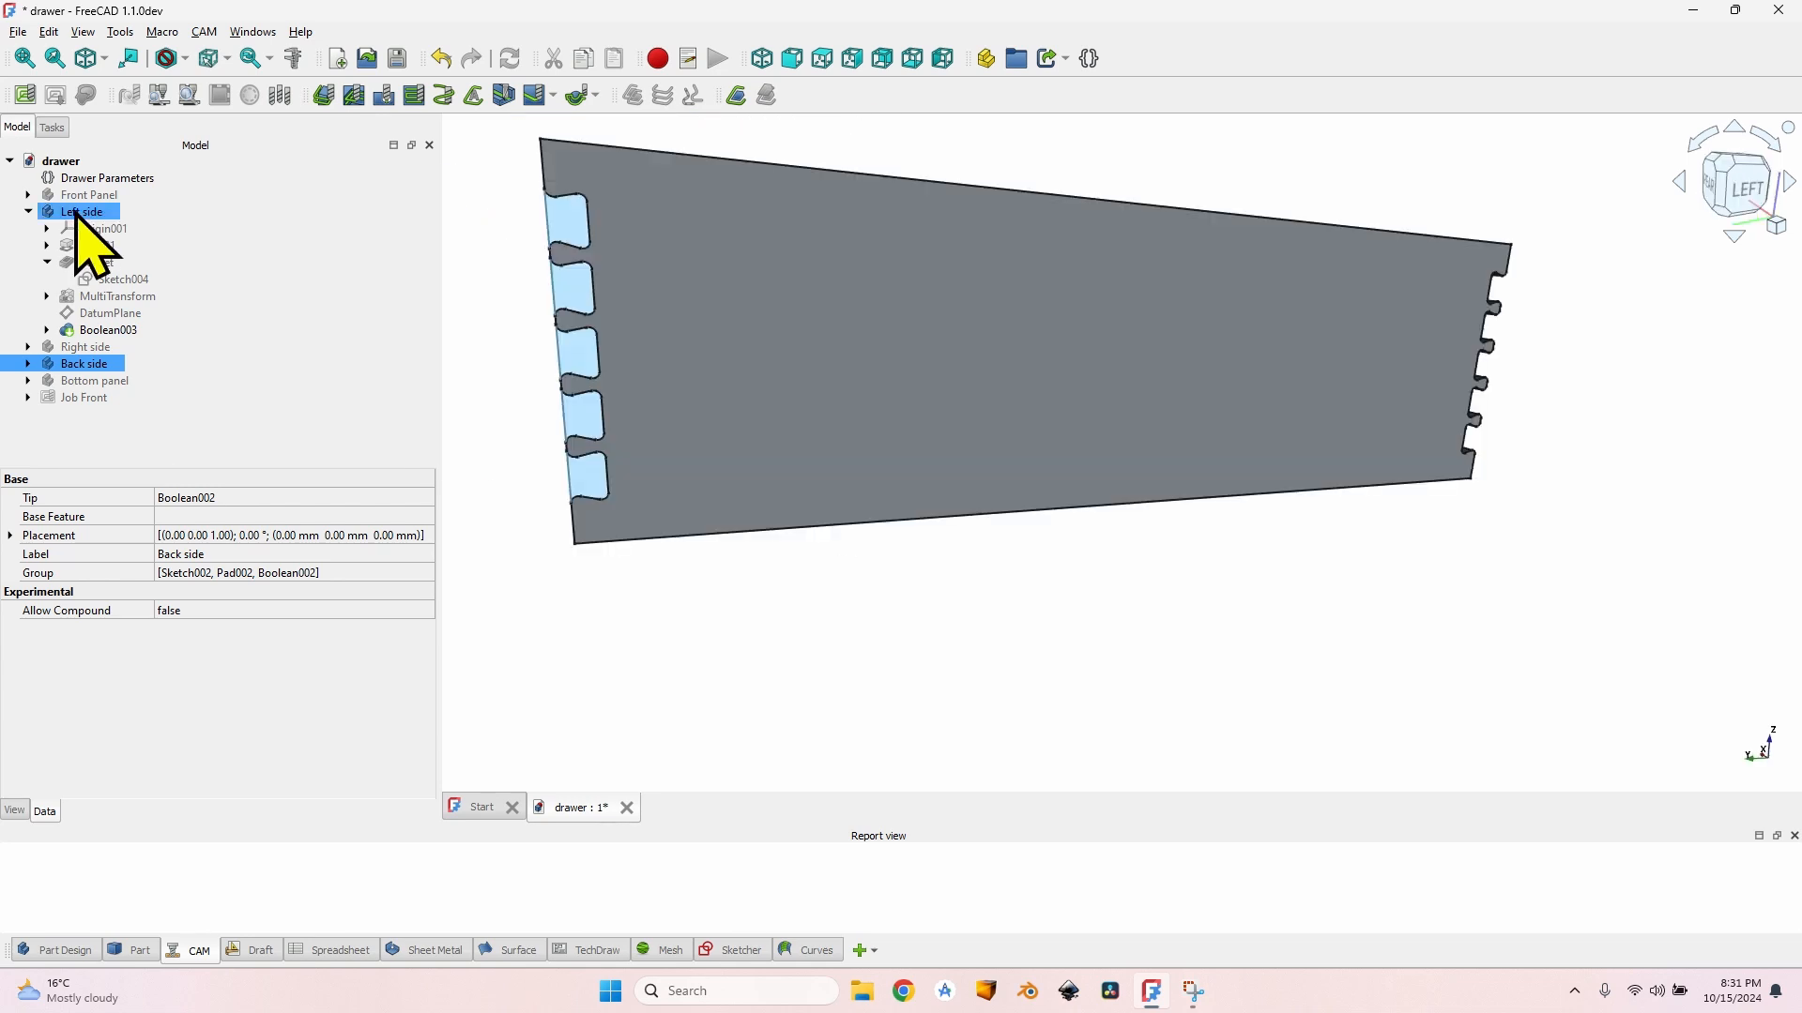
Step: Hide the Left side body and examine the rounded dovetails on the end of the Back side
click(75, 214)
key(space)
scroll(502, 323, up, 4)
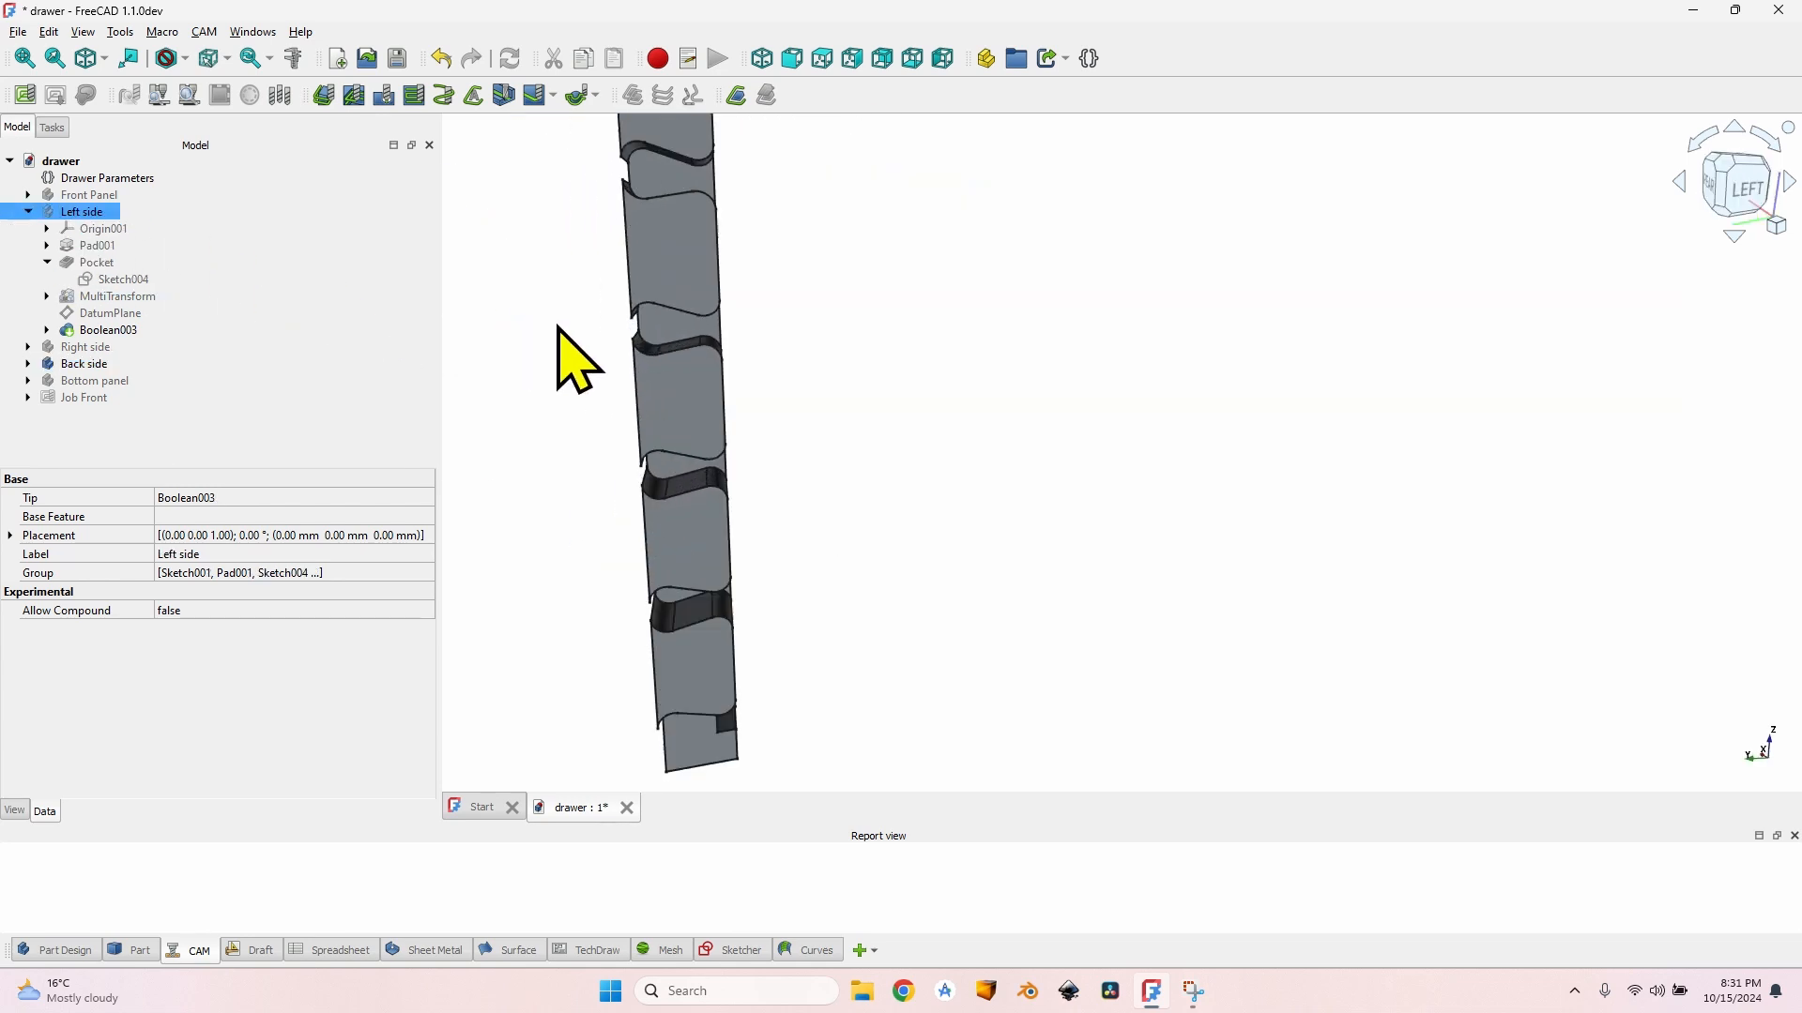
mouse_move(627, 314)
middle_down()
mouse_move(684, 266)
mouse_move(776, 301)
mouse_move(685, 324)
mouse_move(574, 281)
mouse_move(656, 257)
mouse_move(736, 177)
mouse_move(660, 121)
mouse_move(593, 166)
mouse_move(632, 310)
middle_up()
scroll(688, 193, up, 5)
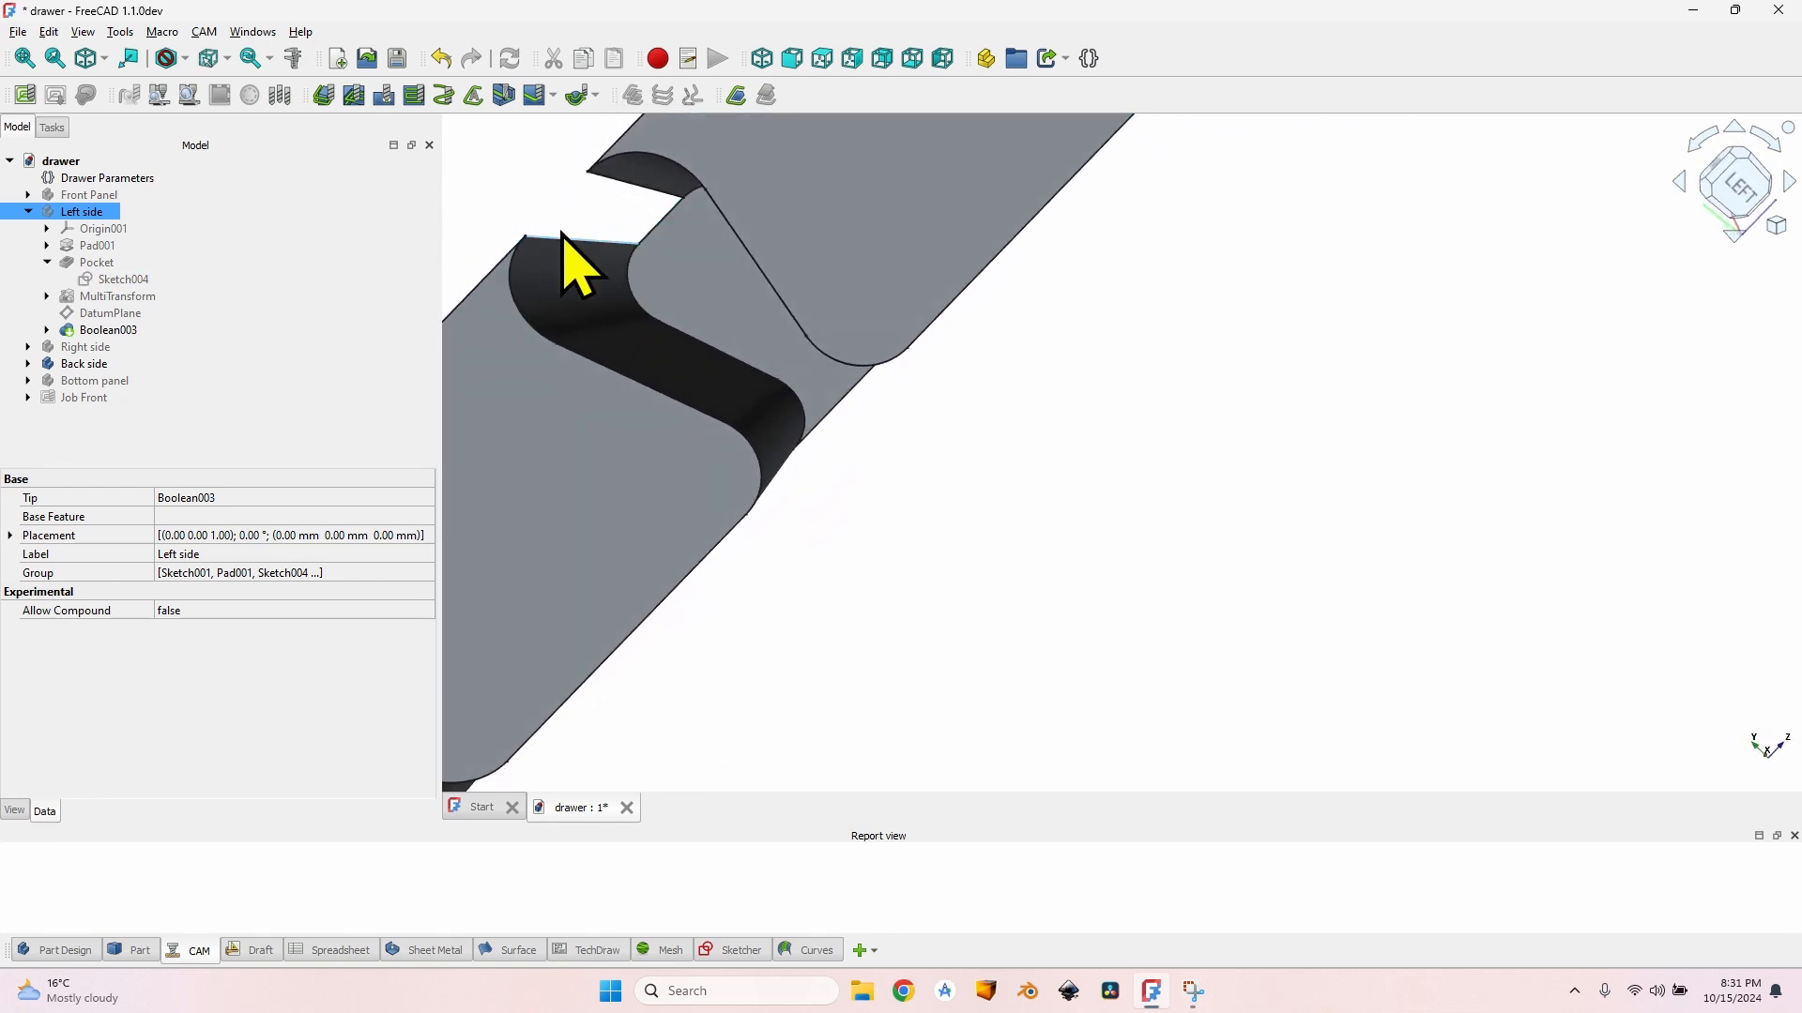
scroll(657, 318, down, 5)
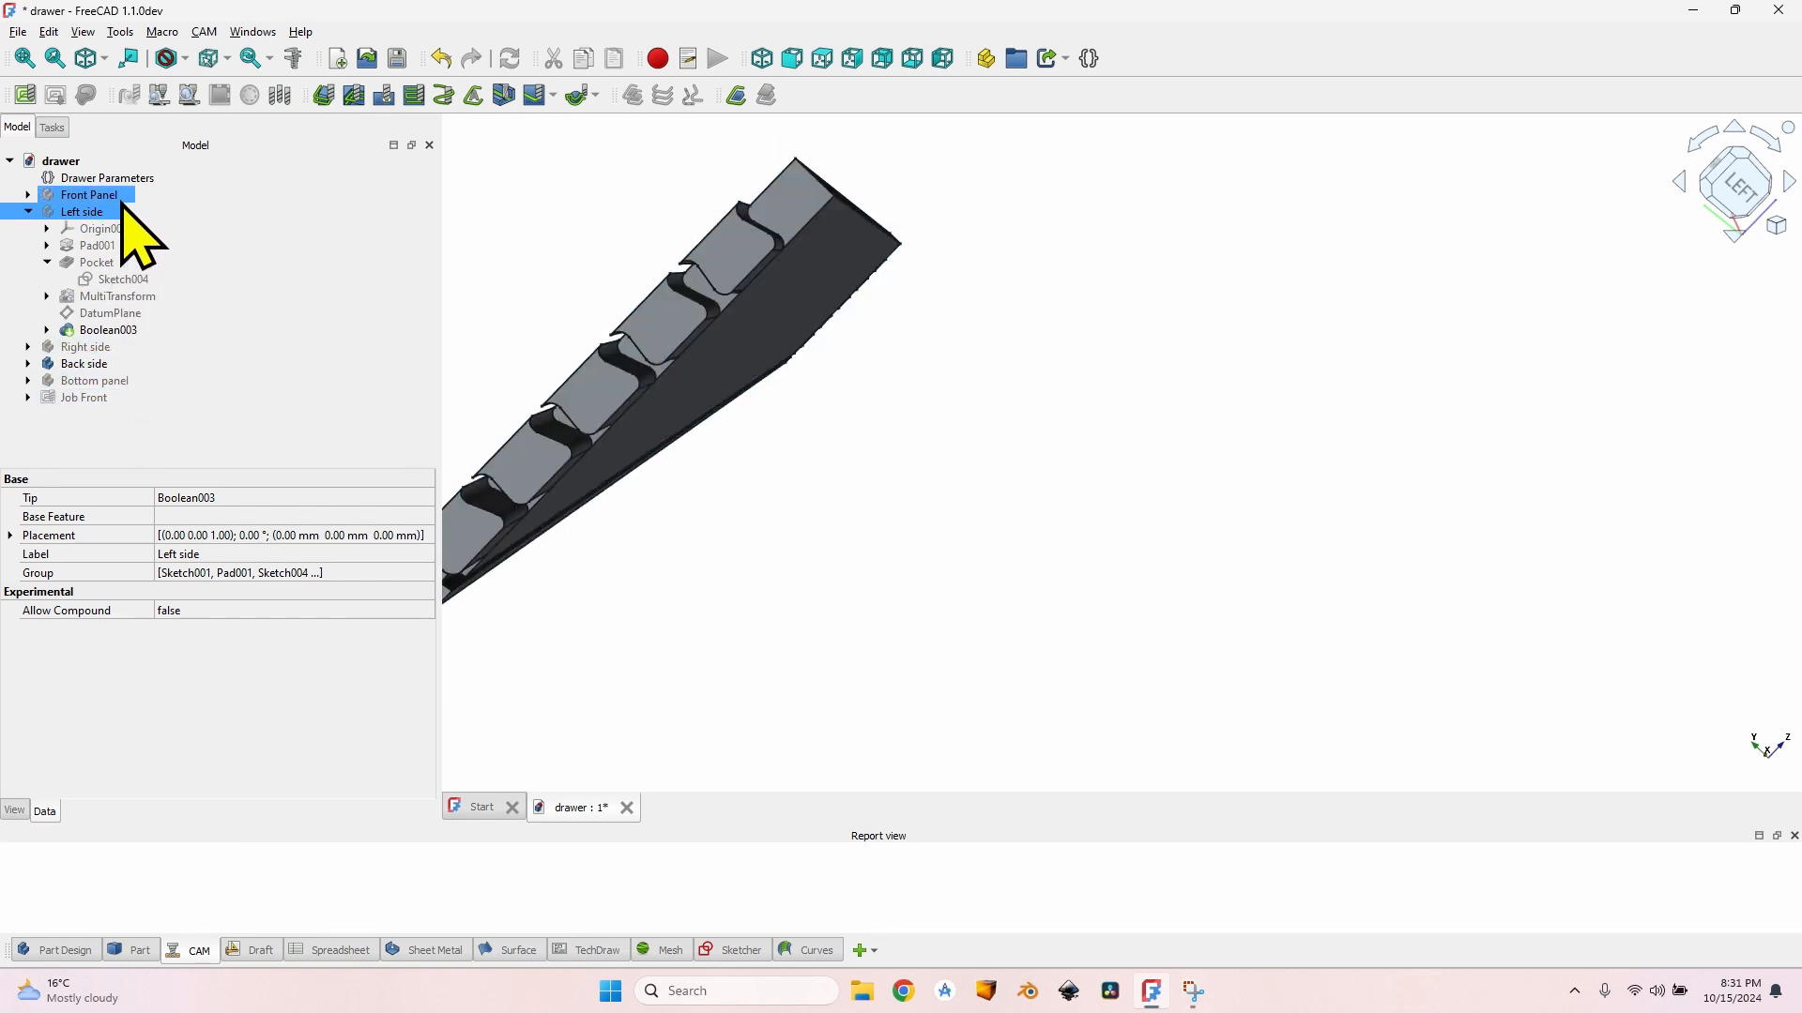
Step: Show the Left side body again and view its dovetail joint with the Back side from both faces
click(99, 380)
click(91, 363)
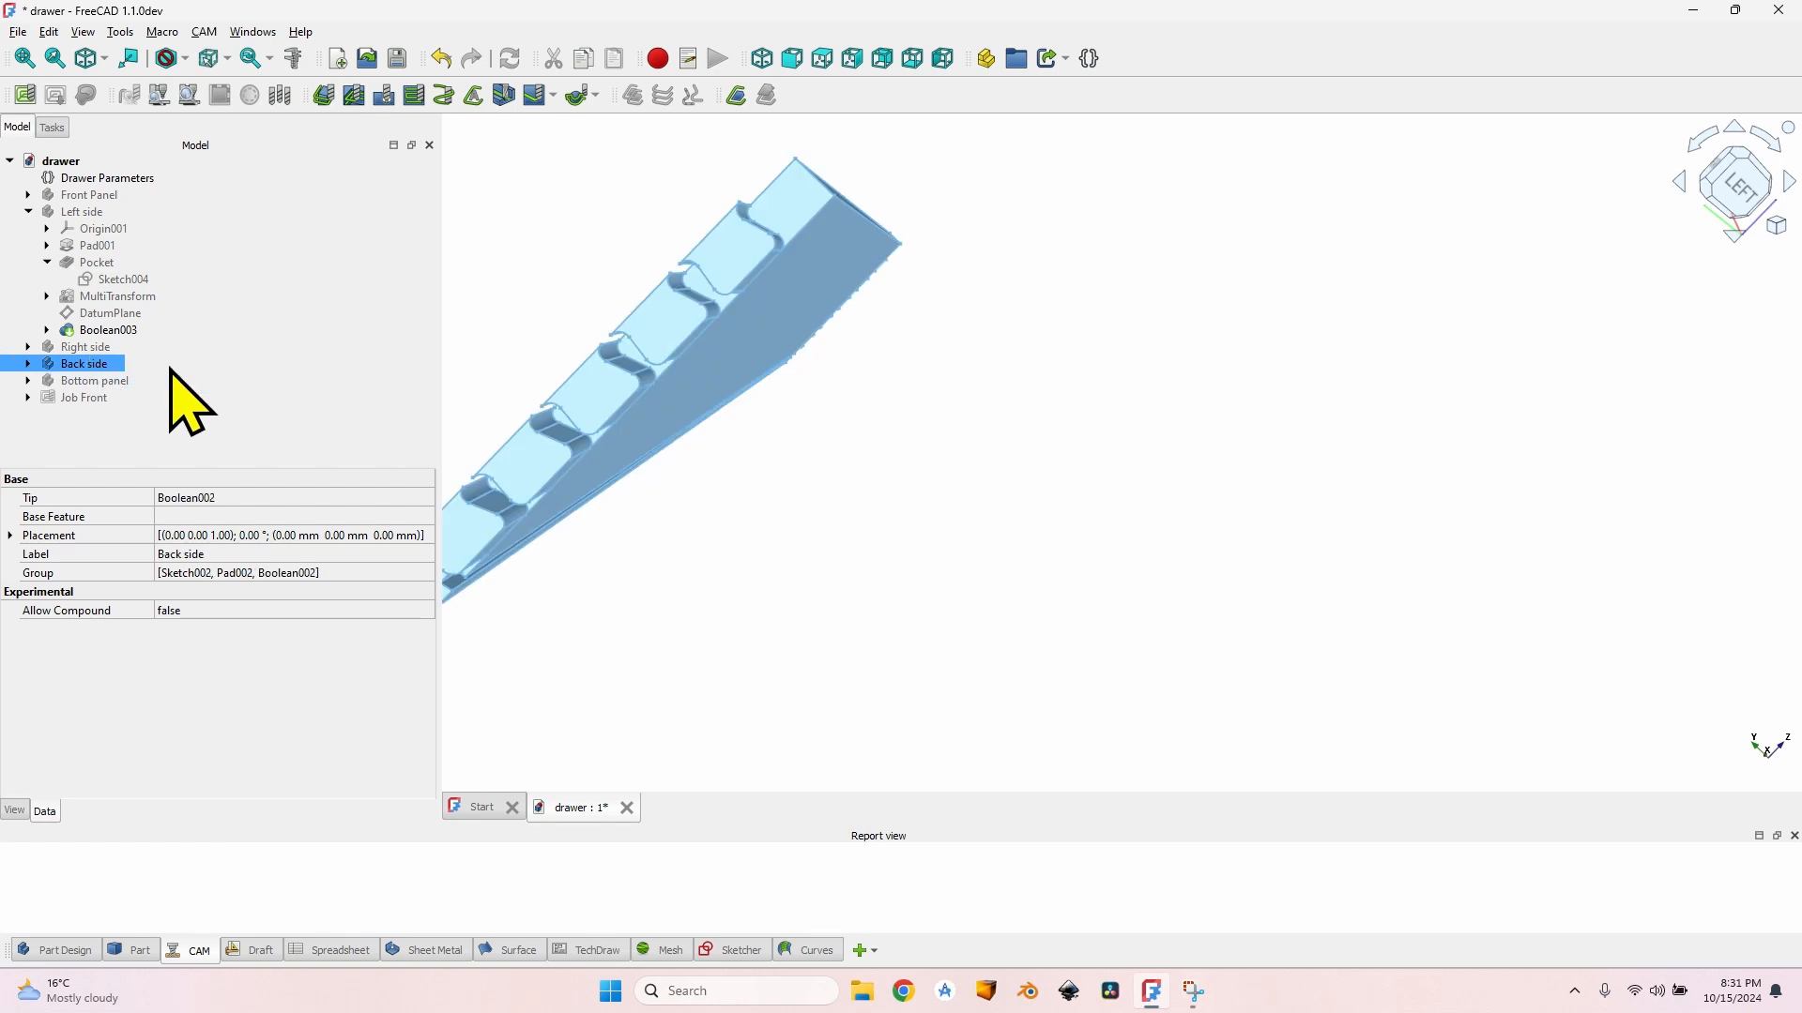
click(81, 211)
key(space)
scroll(755, 422, down, 3)
middle_drag(756, 423, 771, 449)
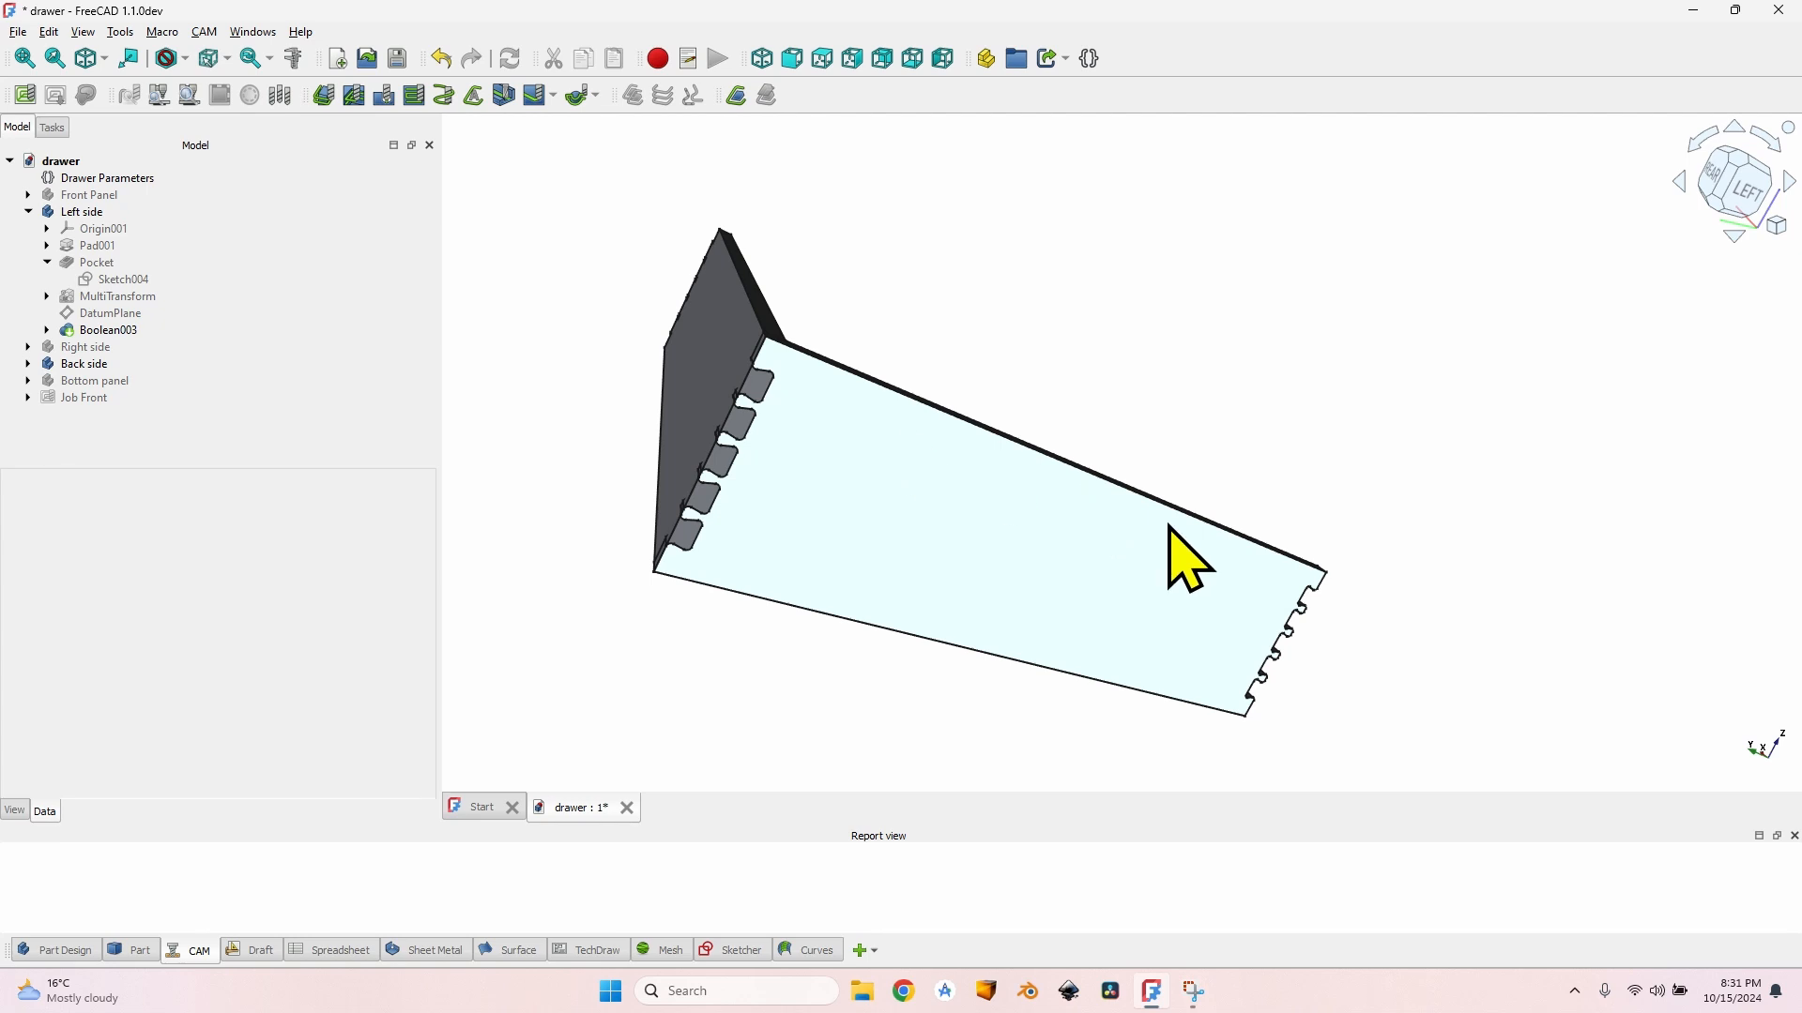
scroll(1170, 527, down, 2)
middle_drag(1110, 566, 609, 415)
middle_drag(1094, 467, 826, 360)
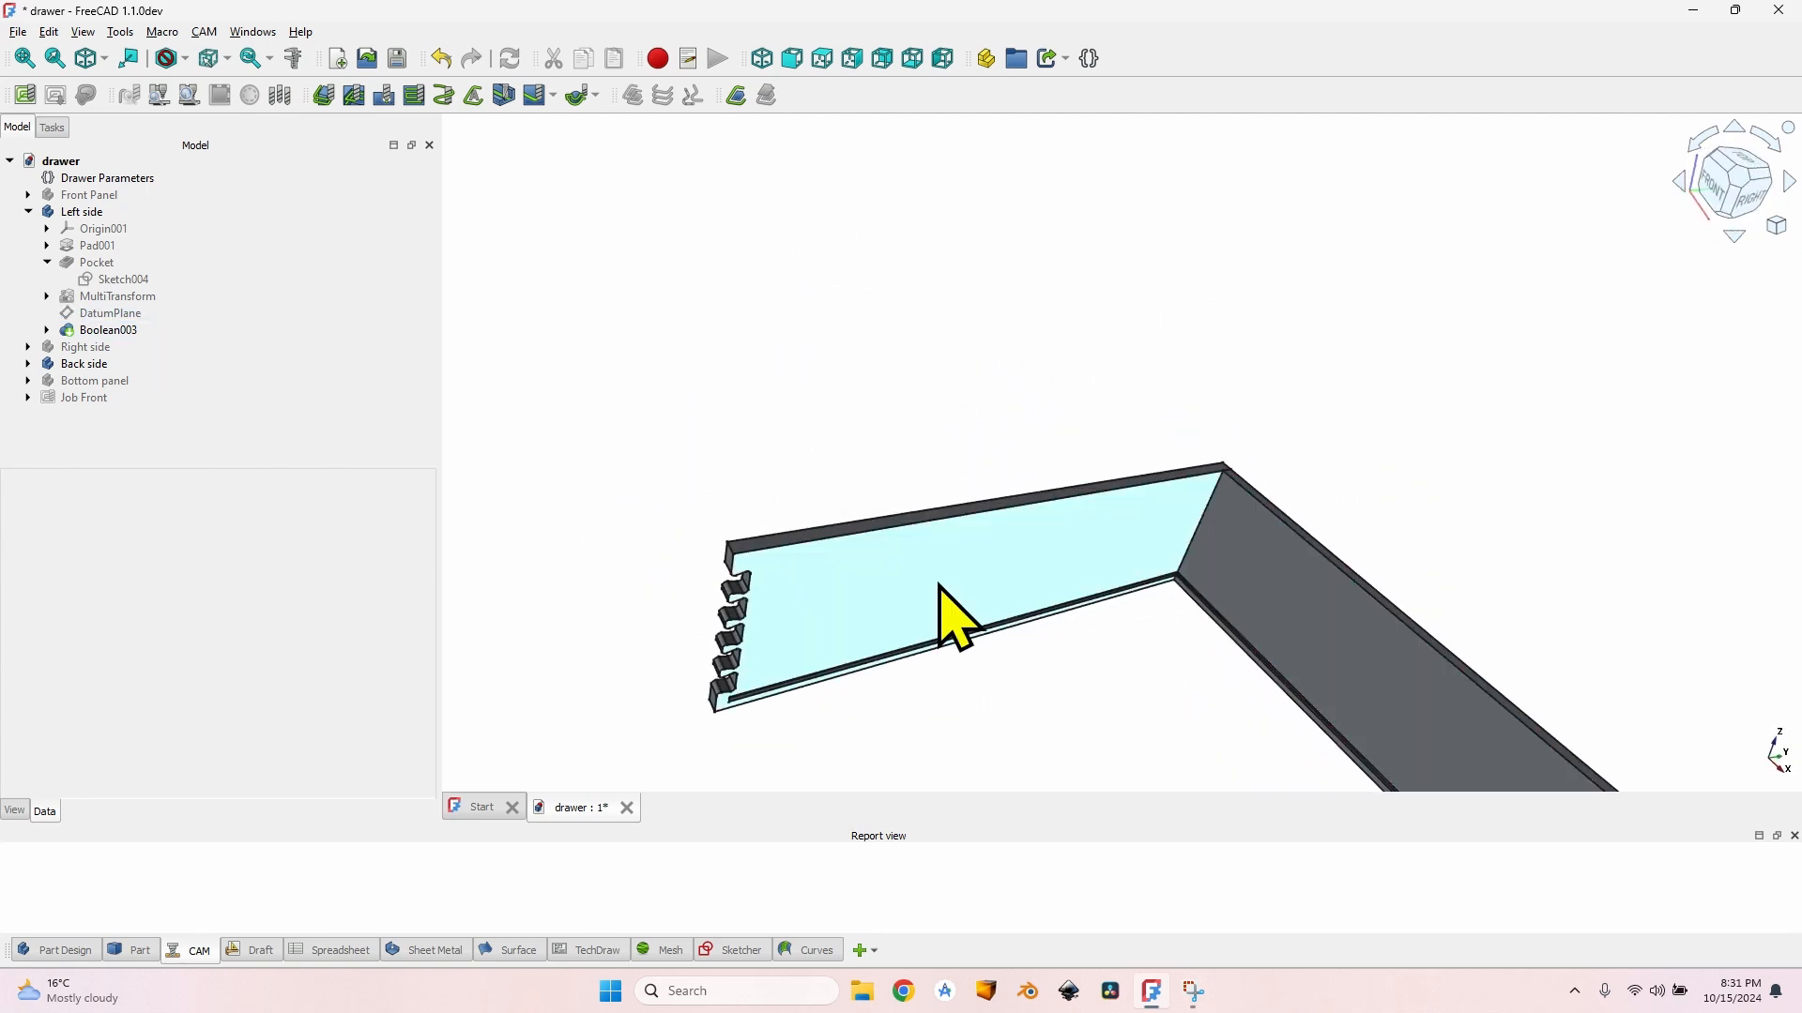
Step: Show the DatumPlane across the middle of the Left side body
click(123, 315)
key(space)
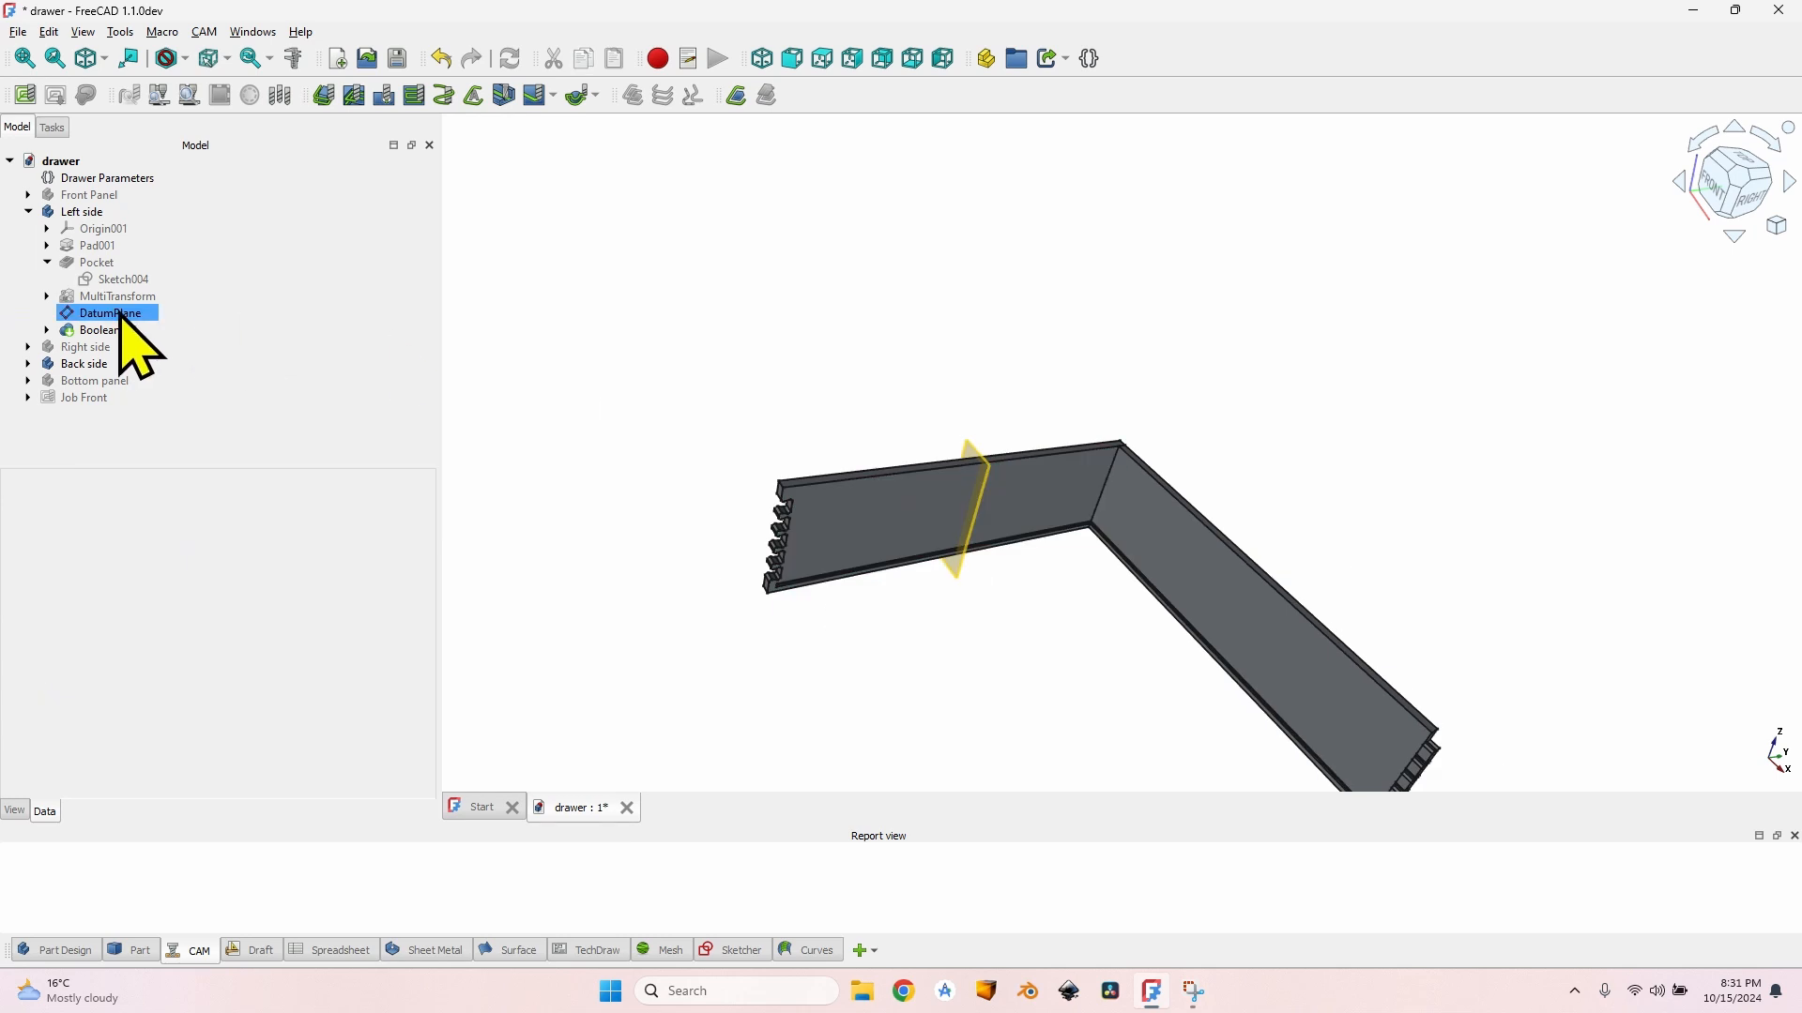
scroll(994, 503, up, 4)
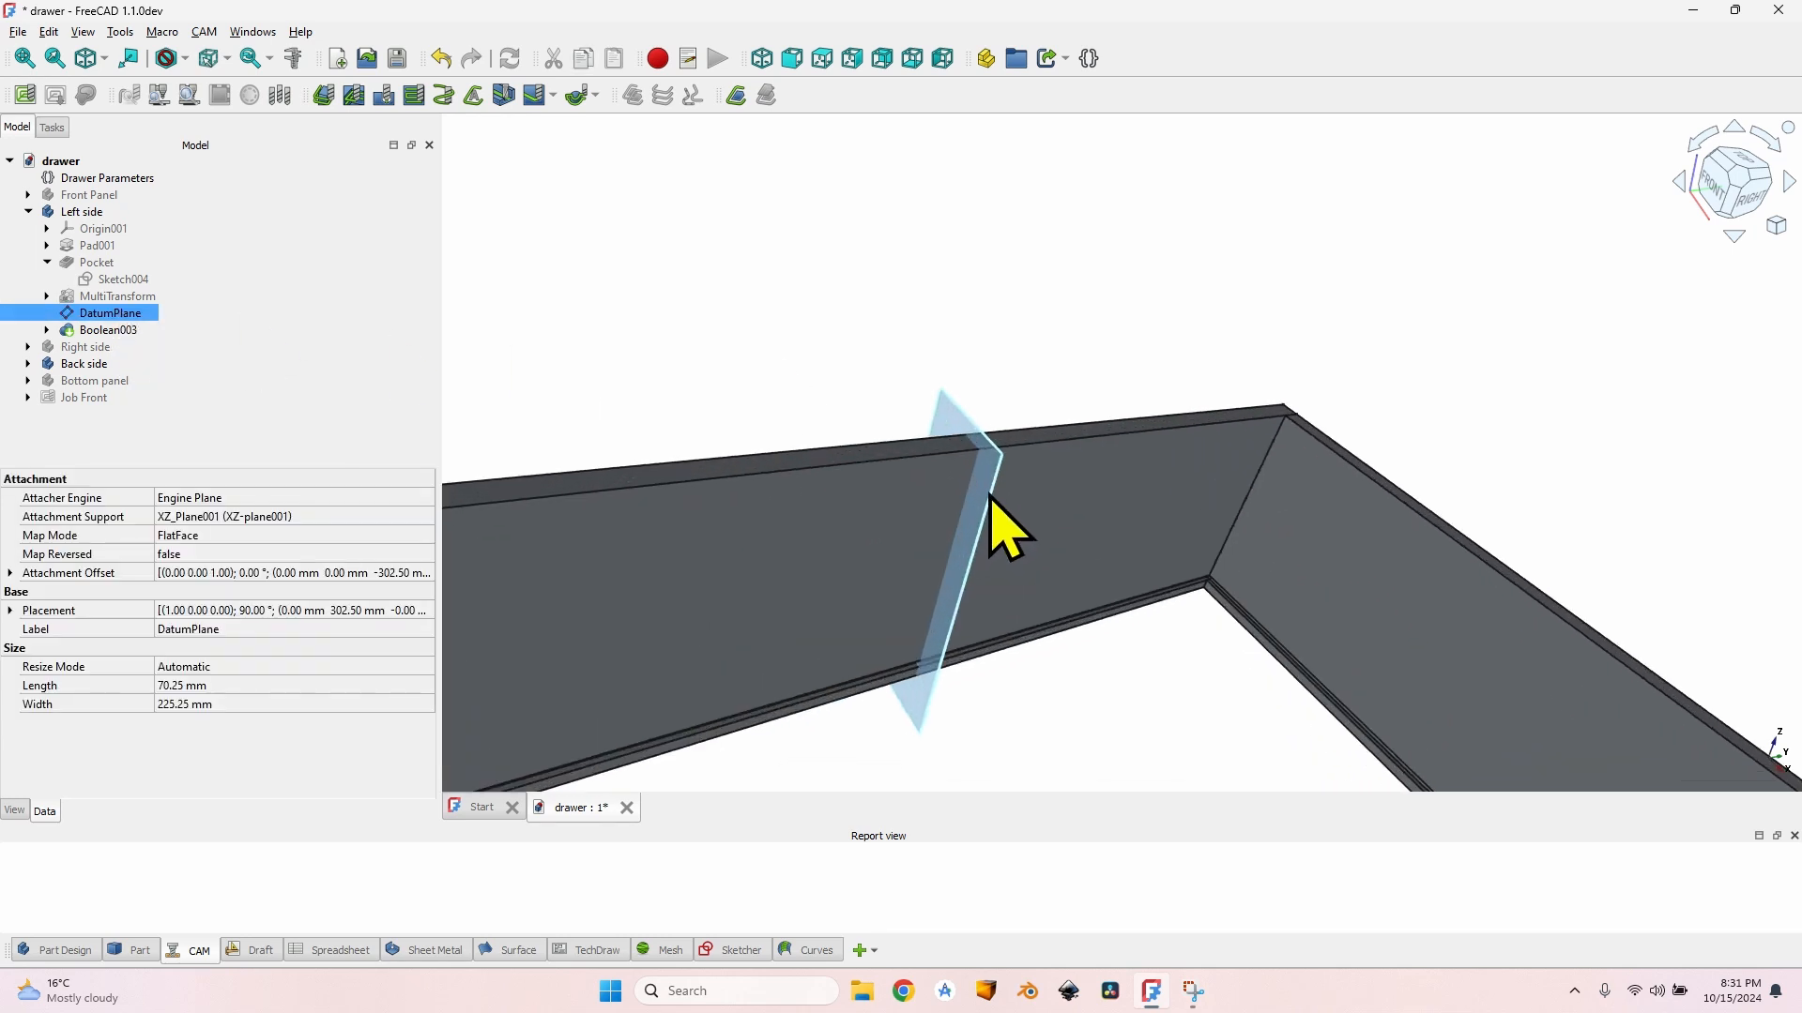
Step: Examine the dovetail contours where the Left side meets the Back side relative to the datum plane
scroll(993, 500, down, 4)
middle_drag(1054, 503, 704, 413)
scroll(692, 411, up, 5)
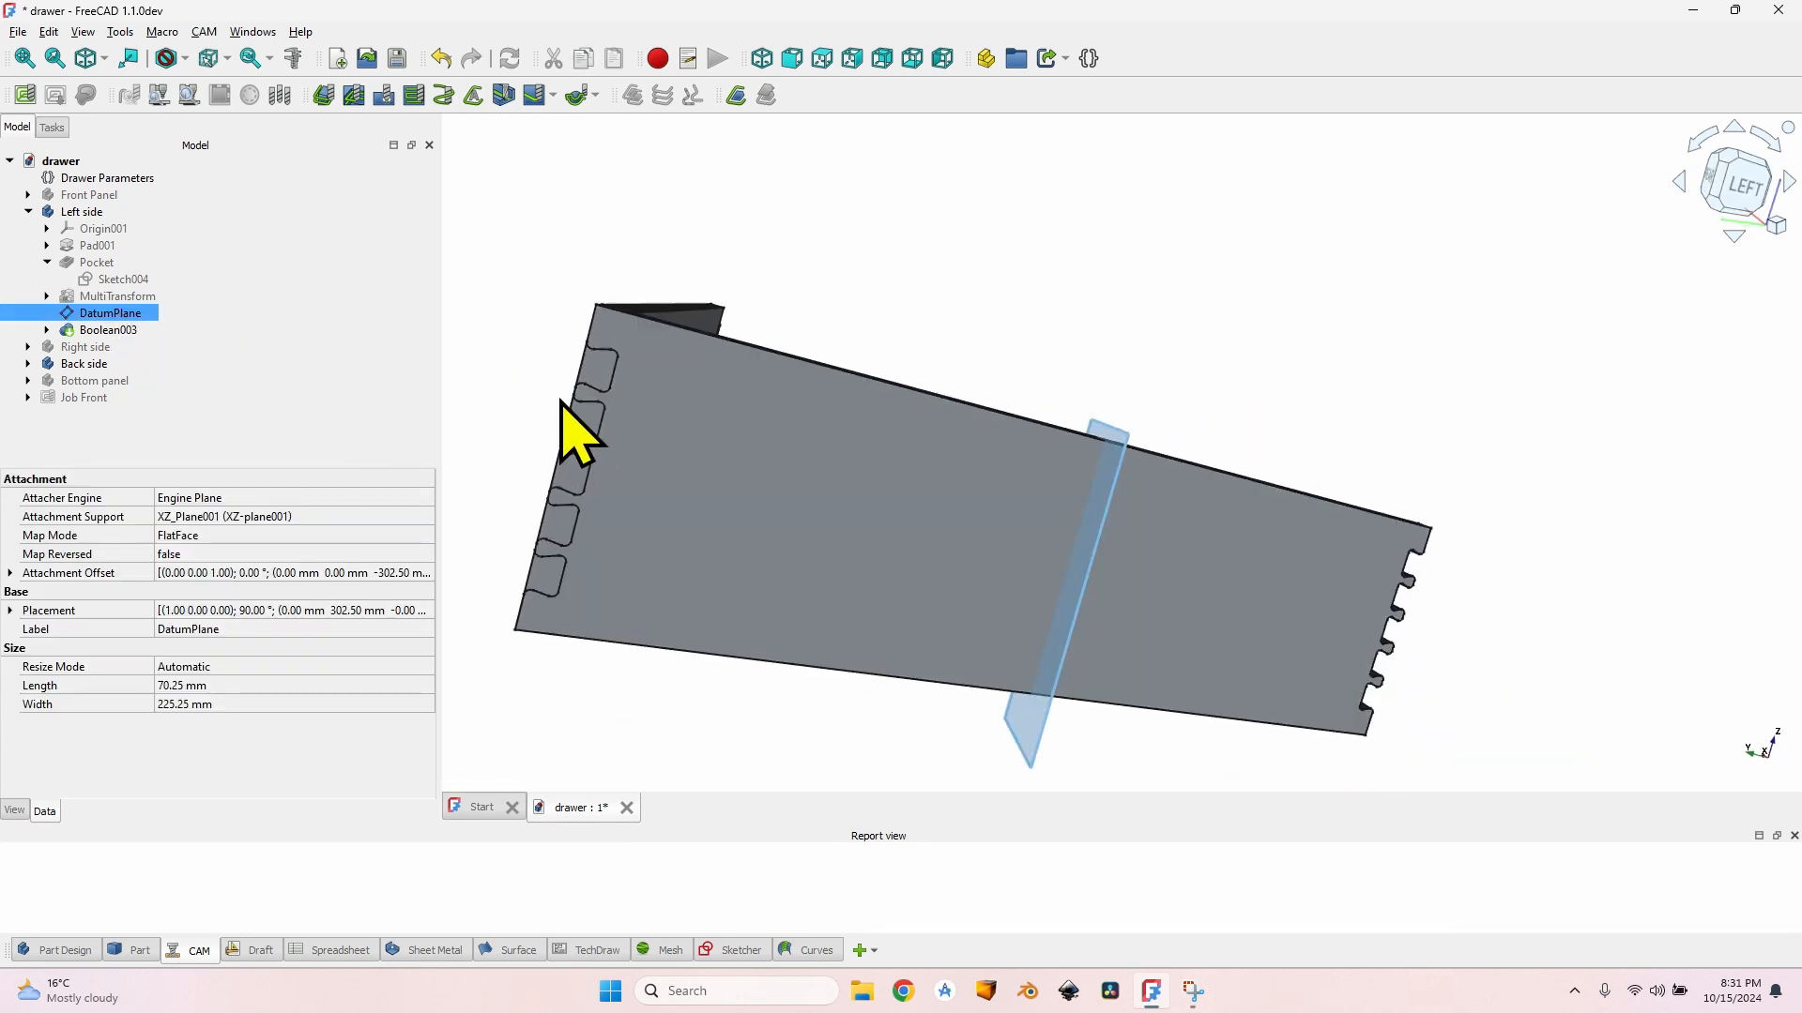
scroll(575, 433, up, 3)
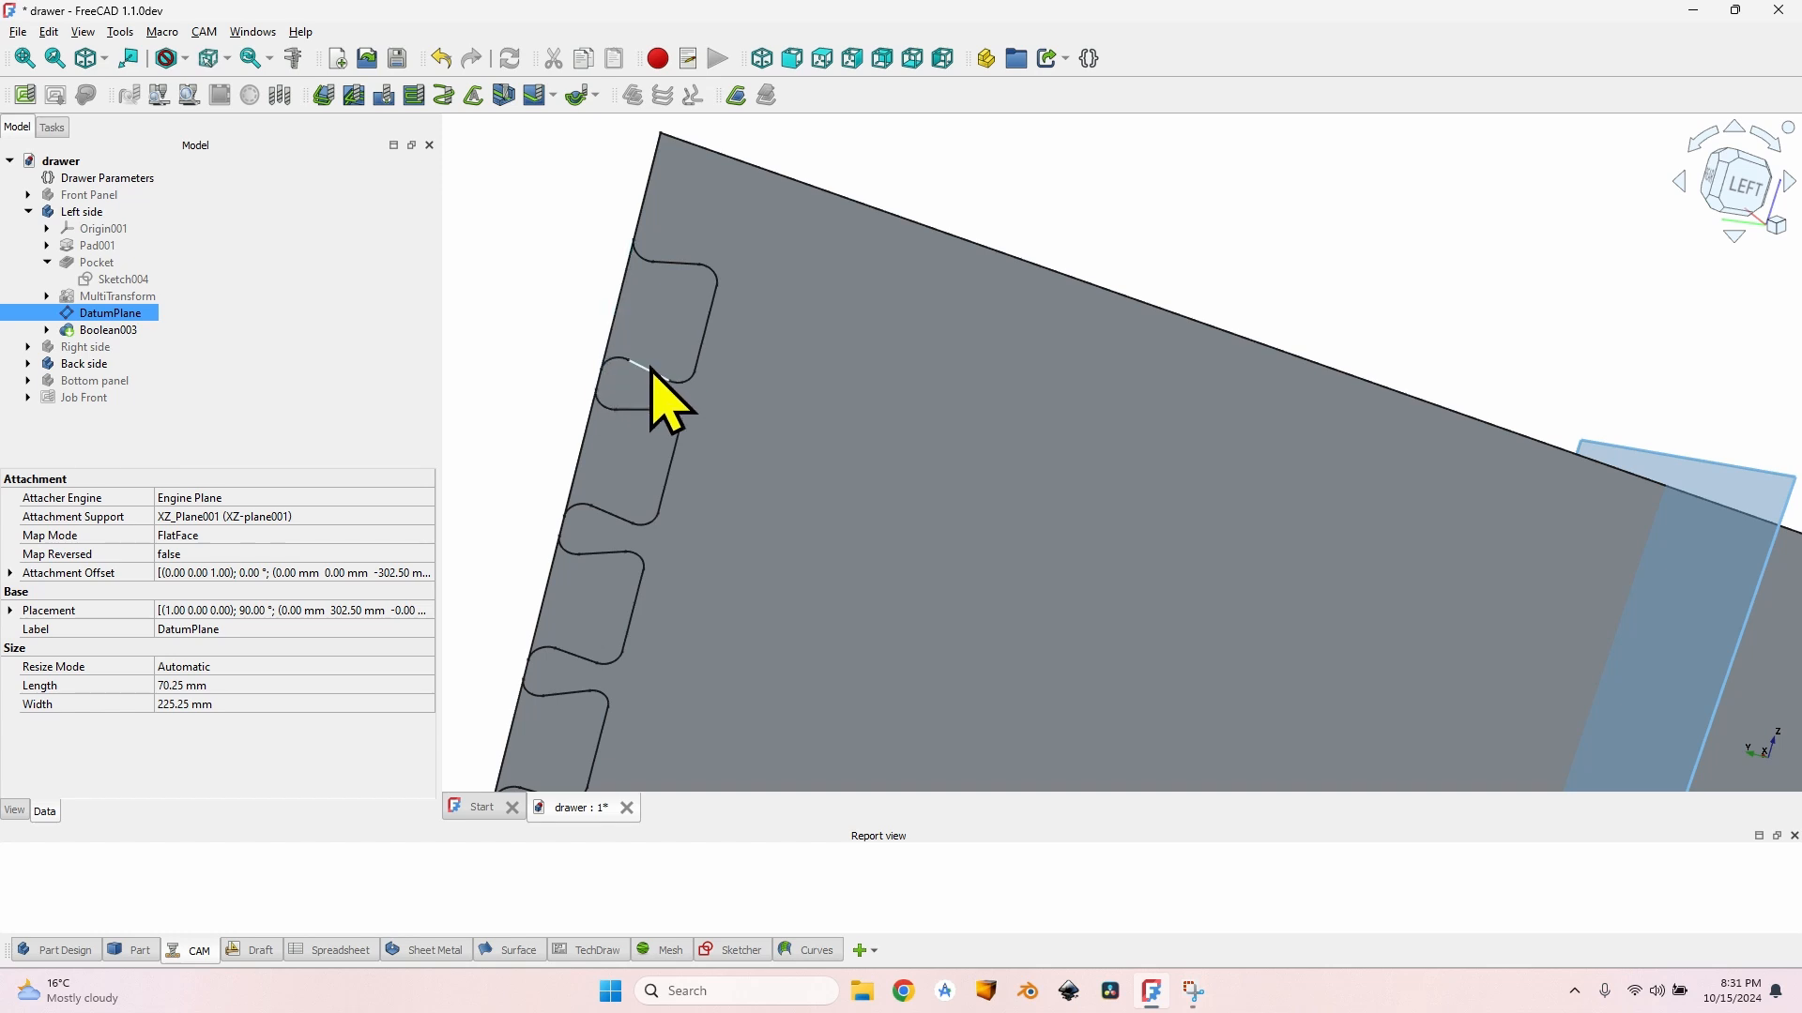
scroll(654, 375, down, 3)
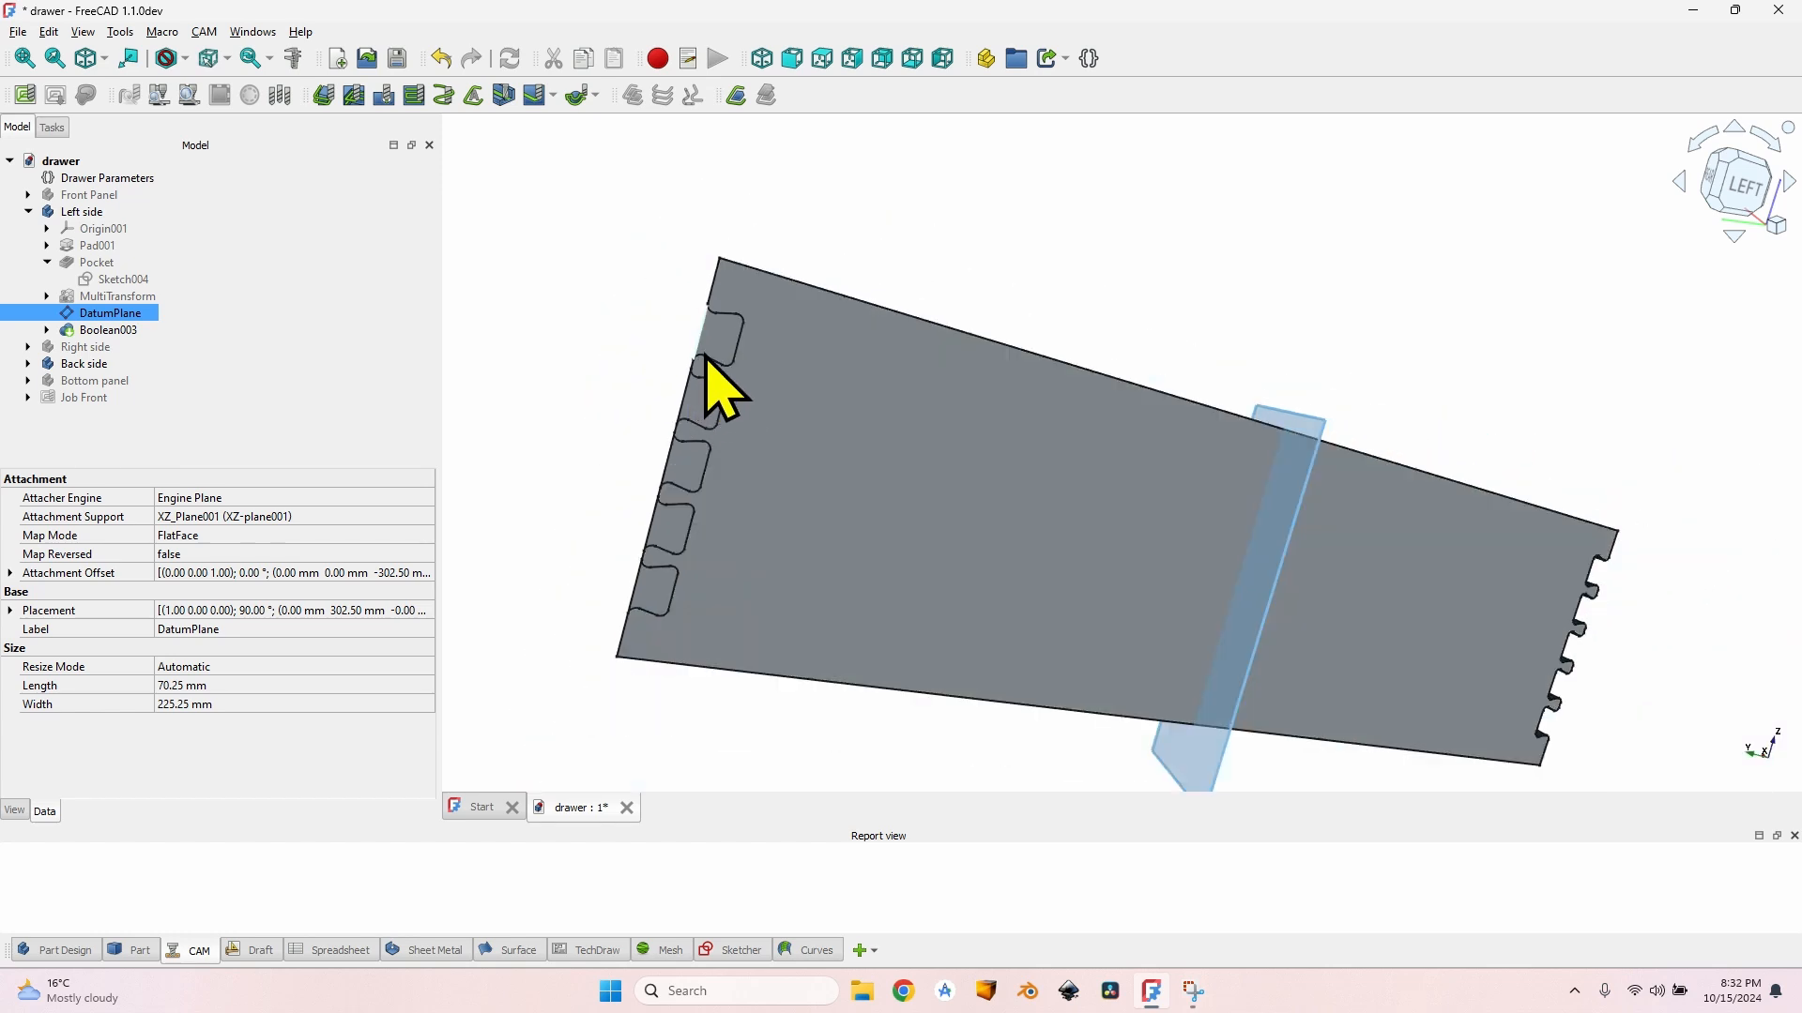
scroll(723, 384, up, 3)
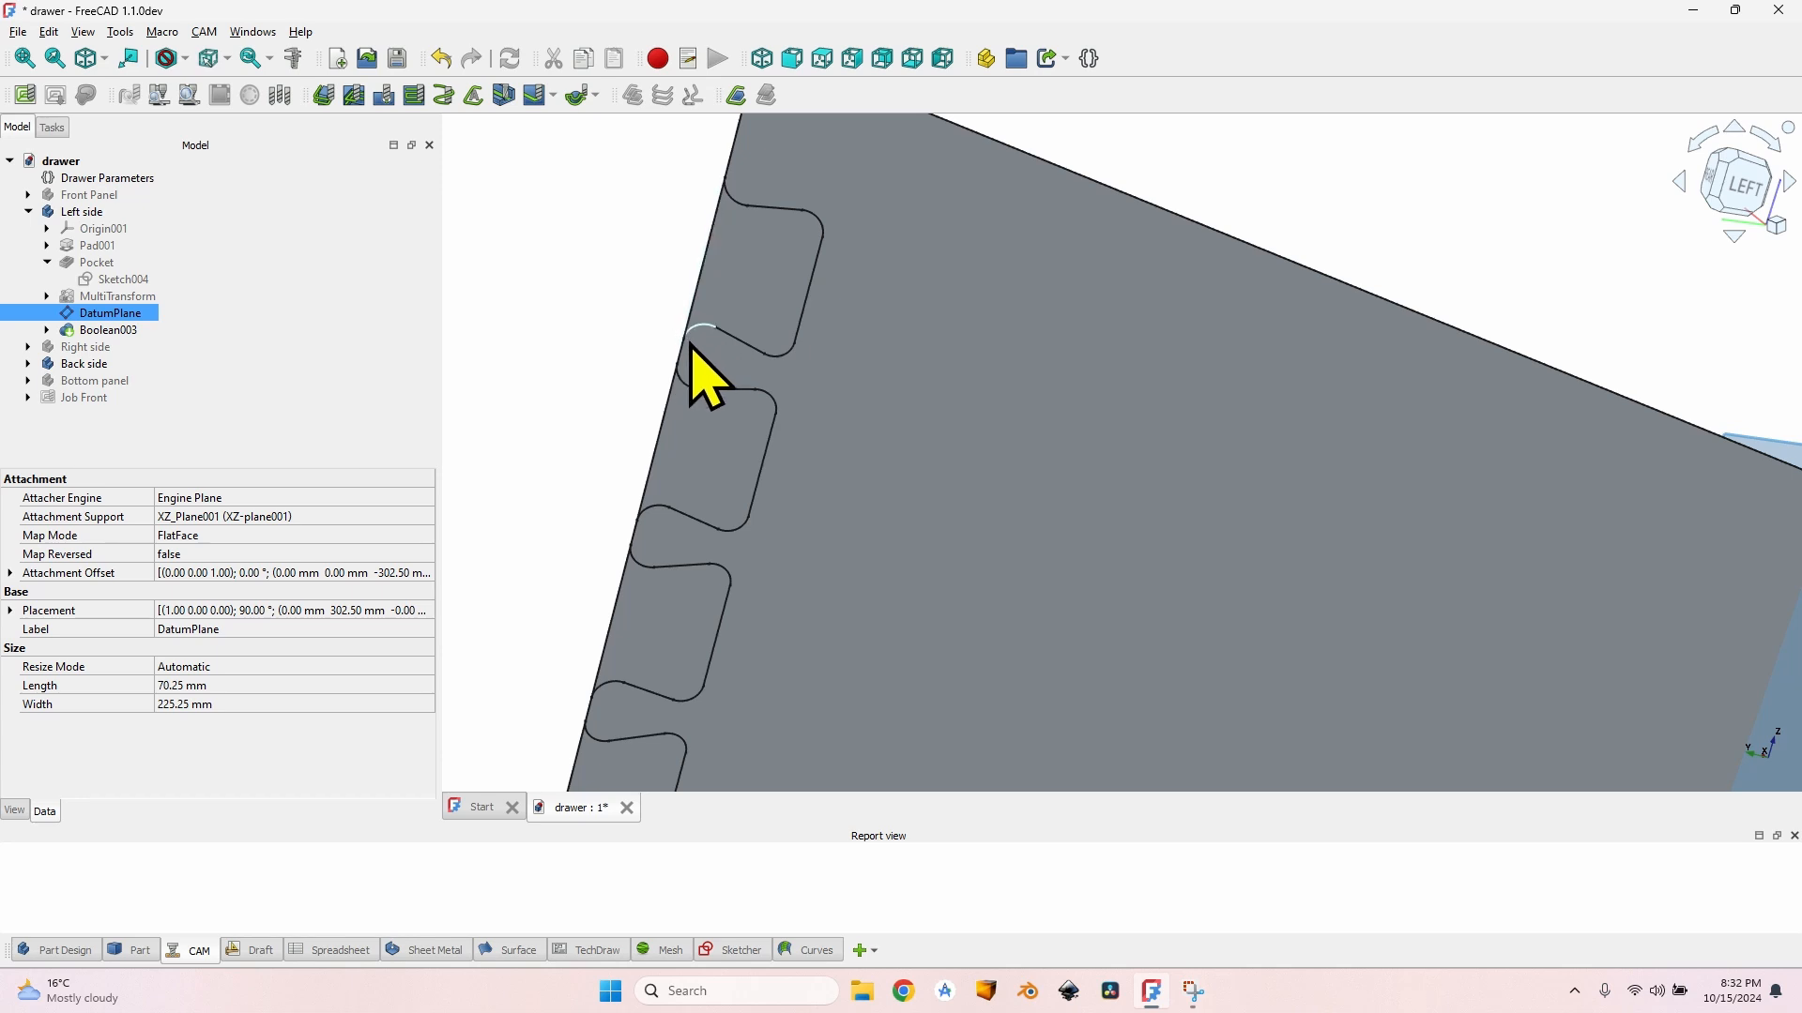
scroll(751, 380, down, 4)
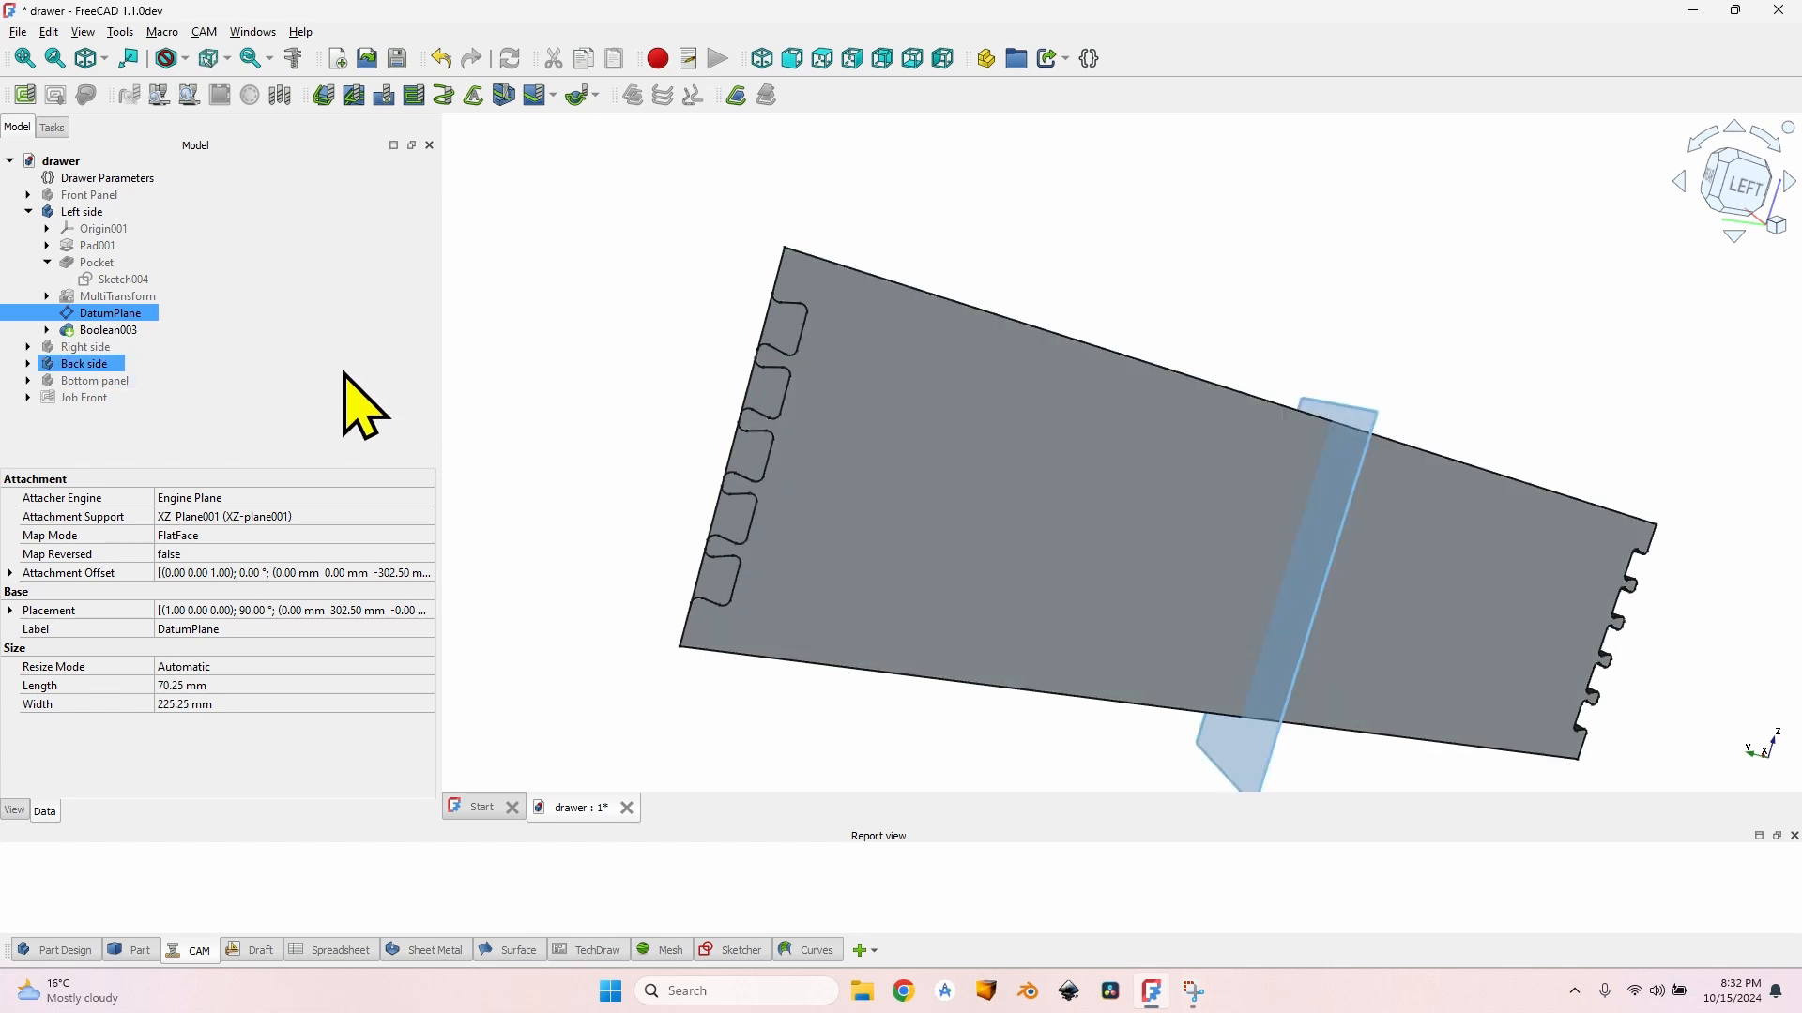
Step: In Sketch004, add a reference distance named BackOffset between the sloped dovetail line's arc endpoint and the vertical outer line, and close the sketch
double_click(141, 280)
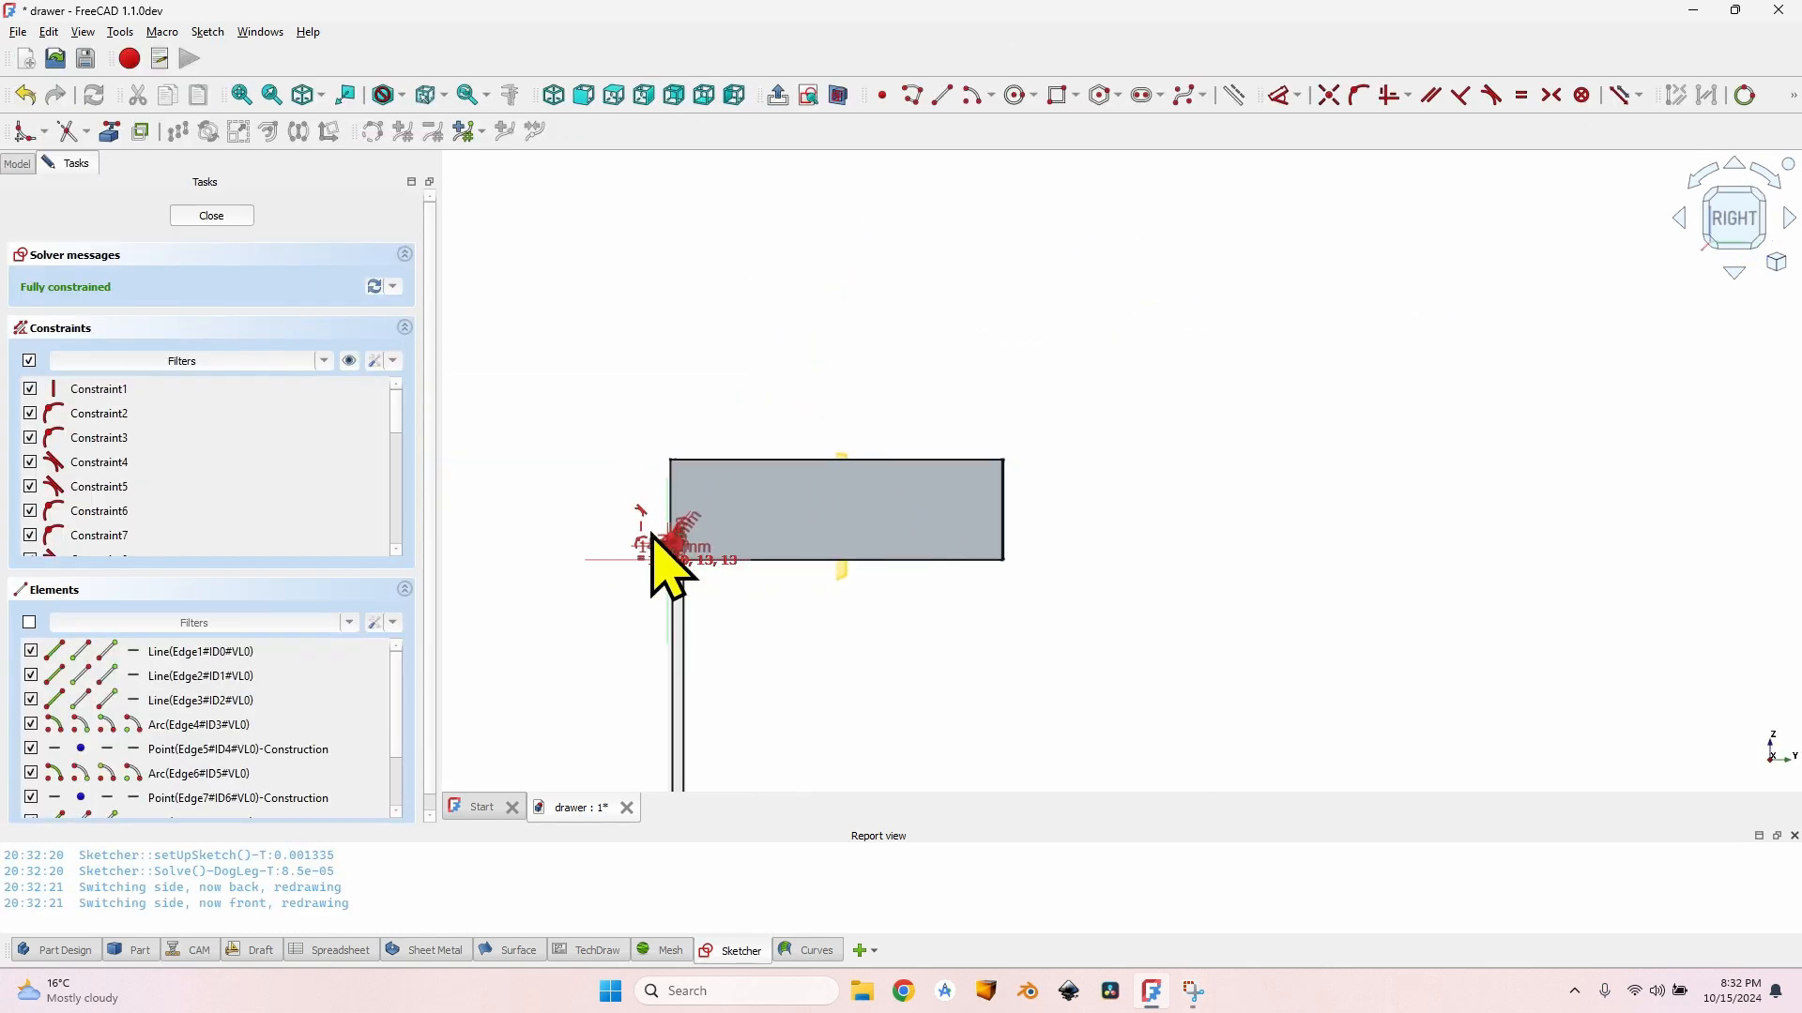
scroll(671, 563, up, 8)
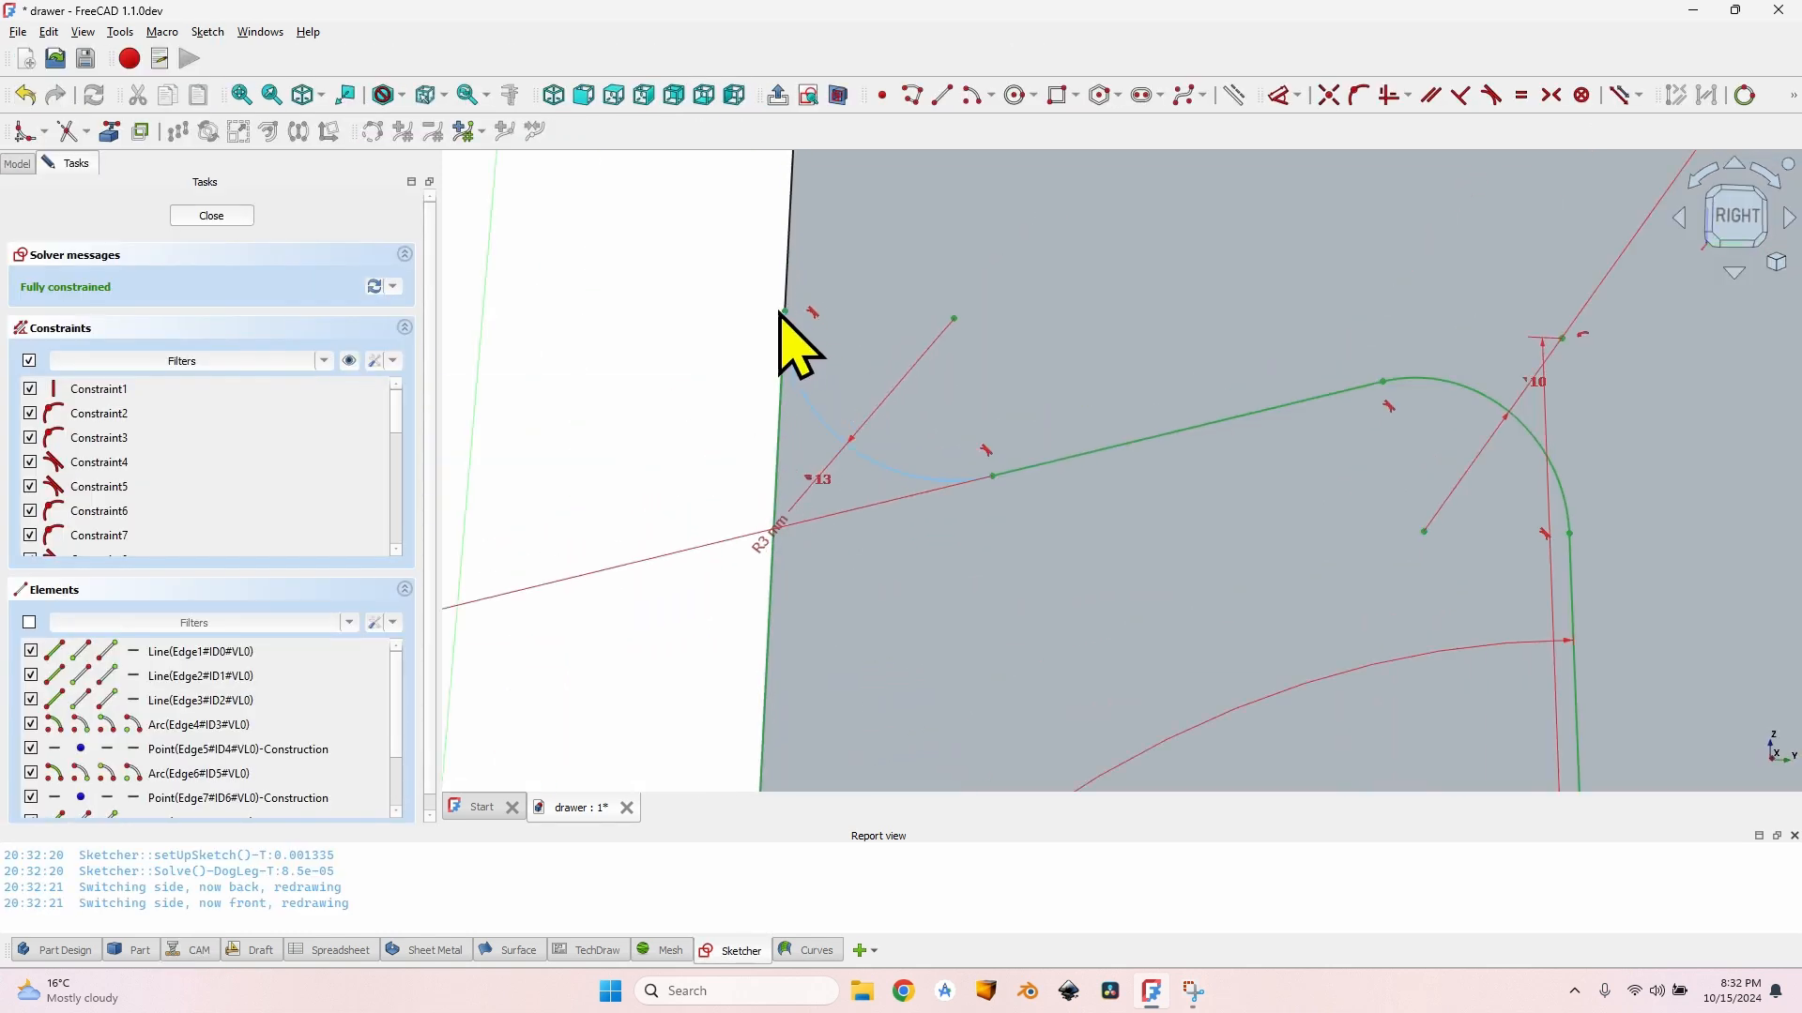
scroll(789, 343, up, 2)
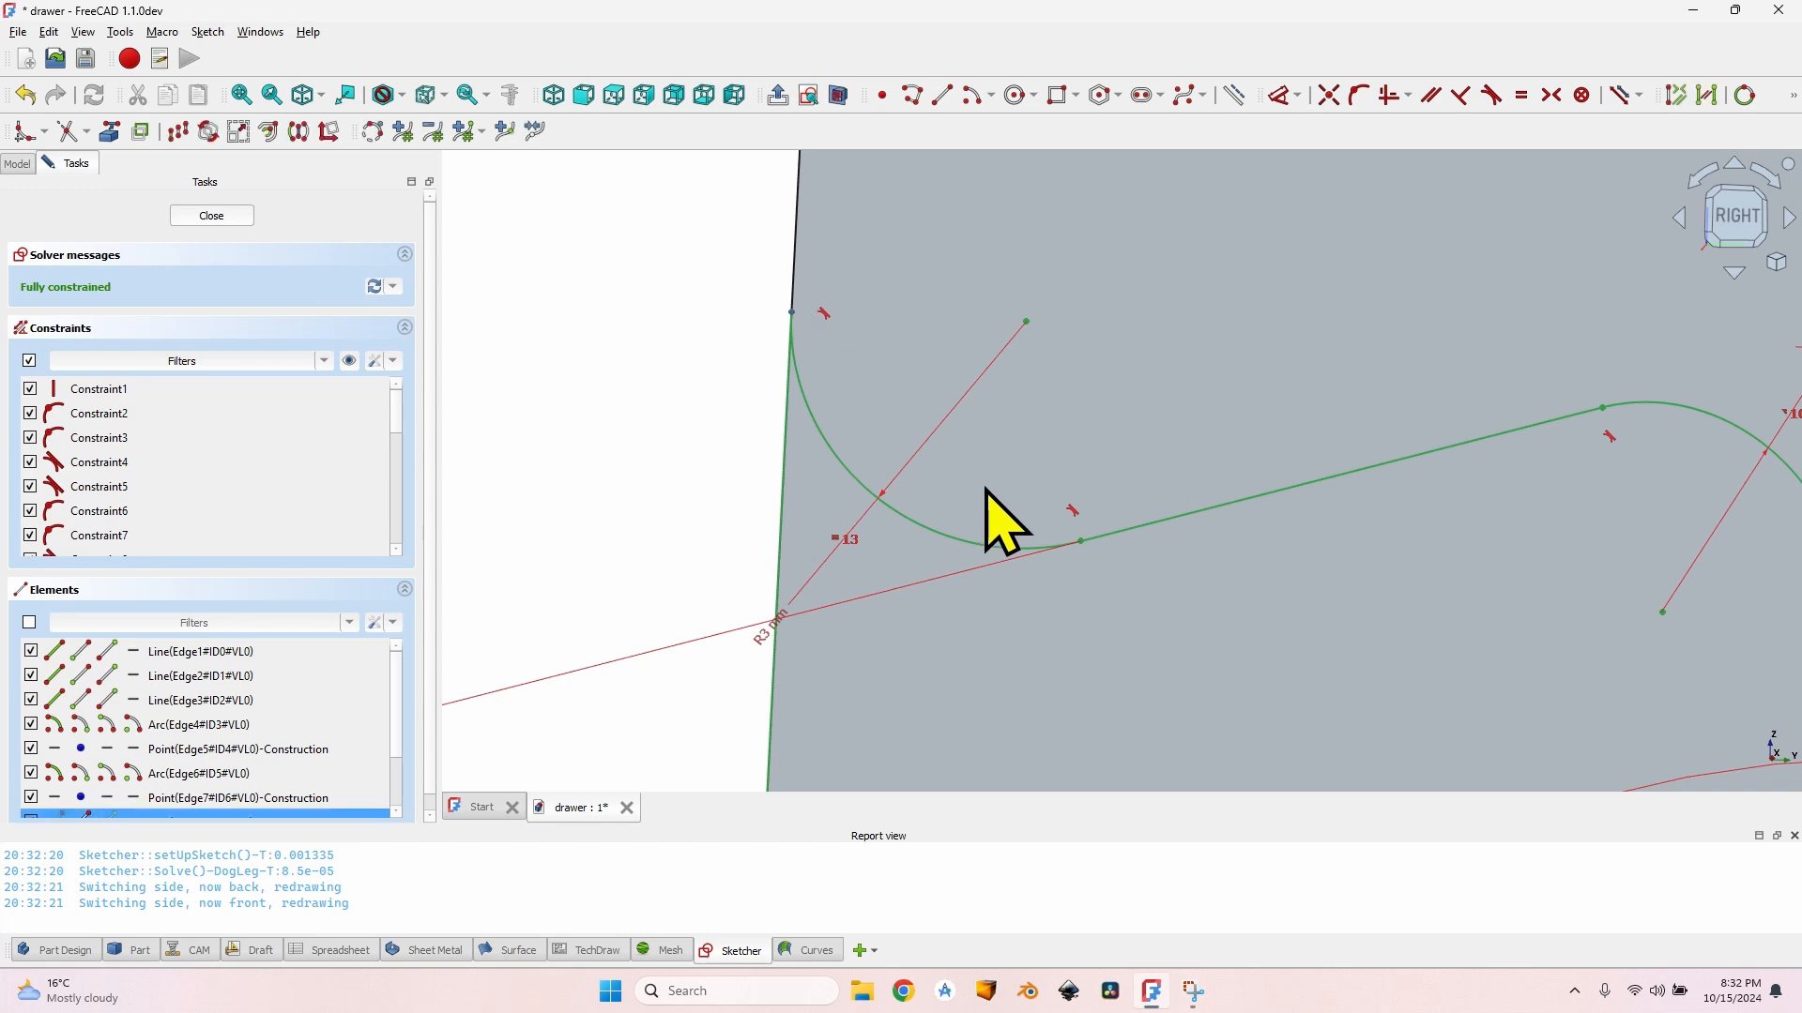
scroll(1084, 542, up, 2)
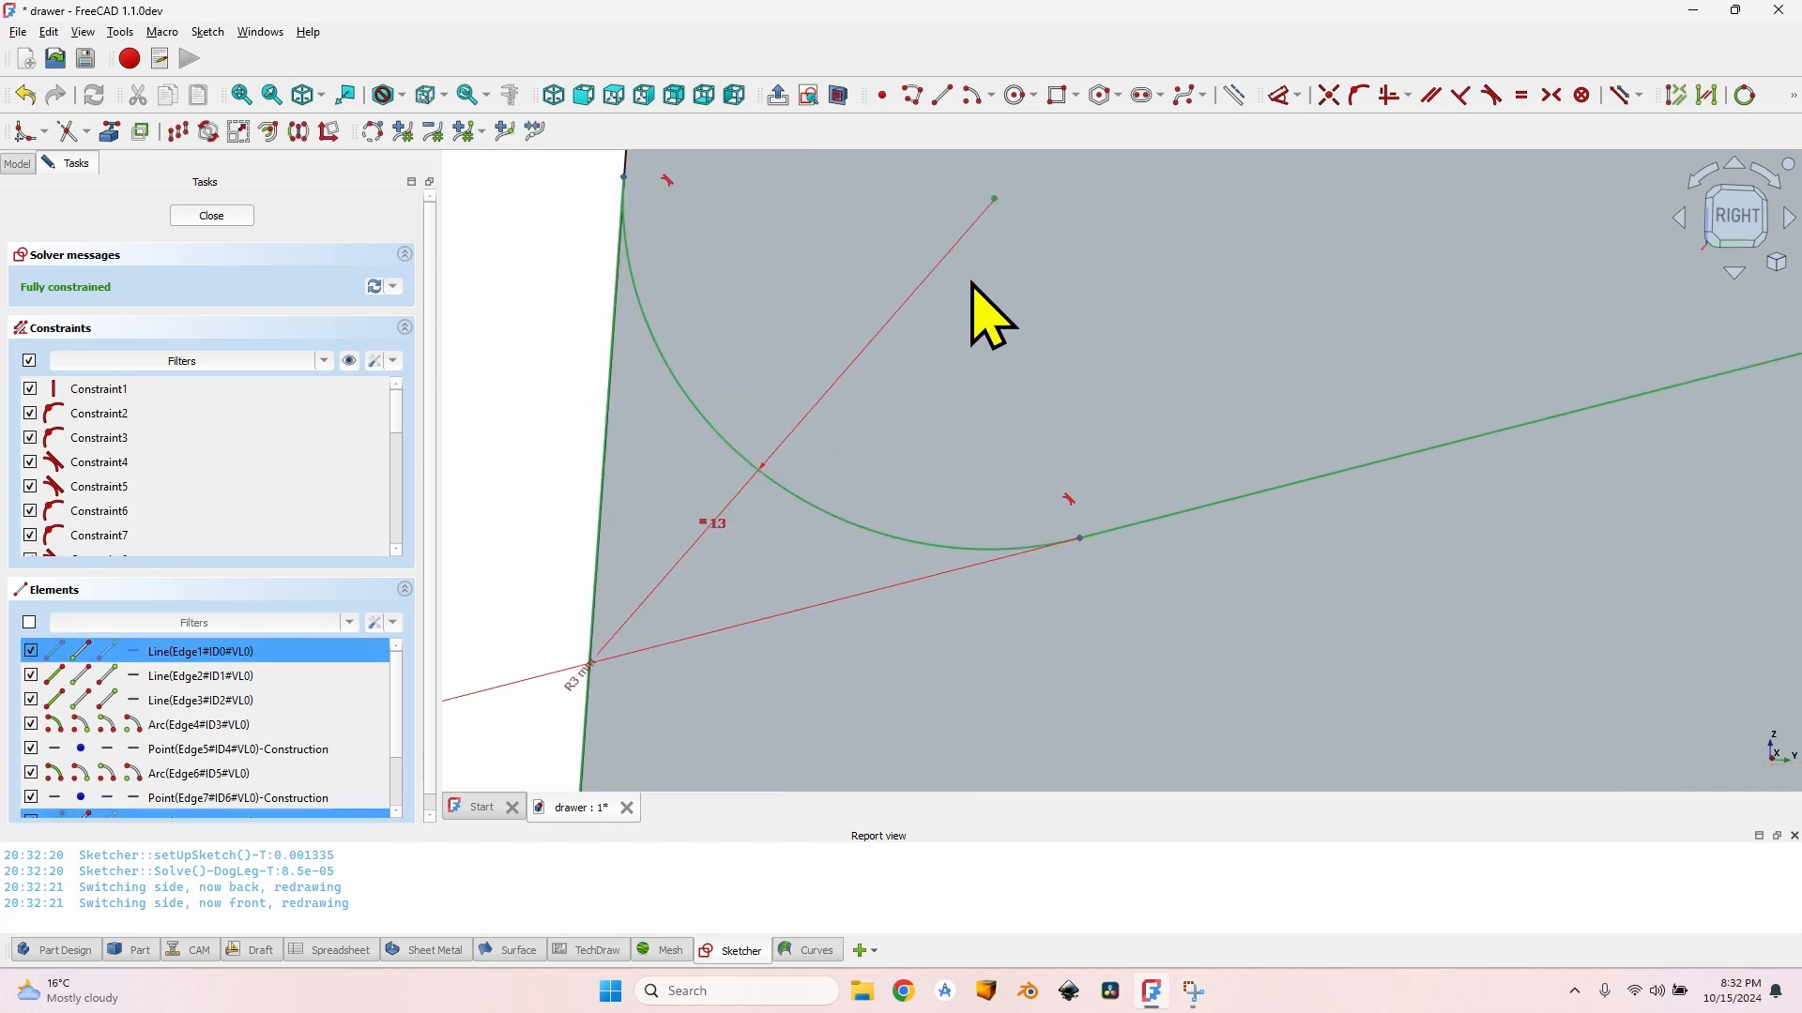
key(k)
key(d)
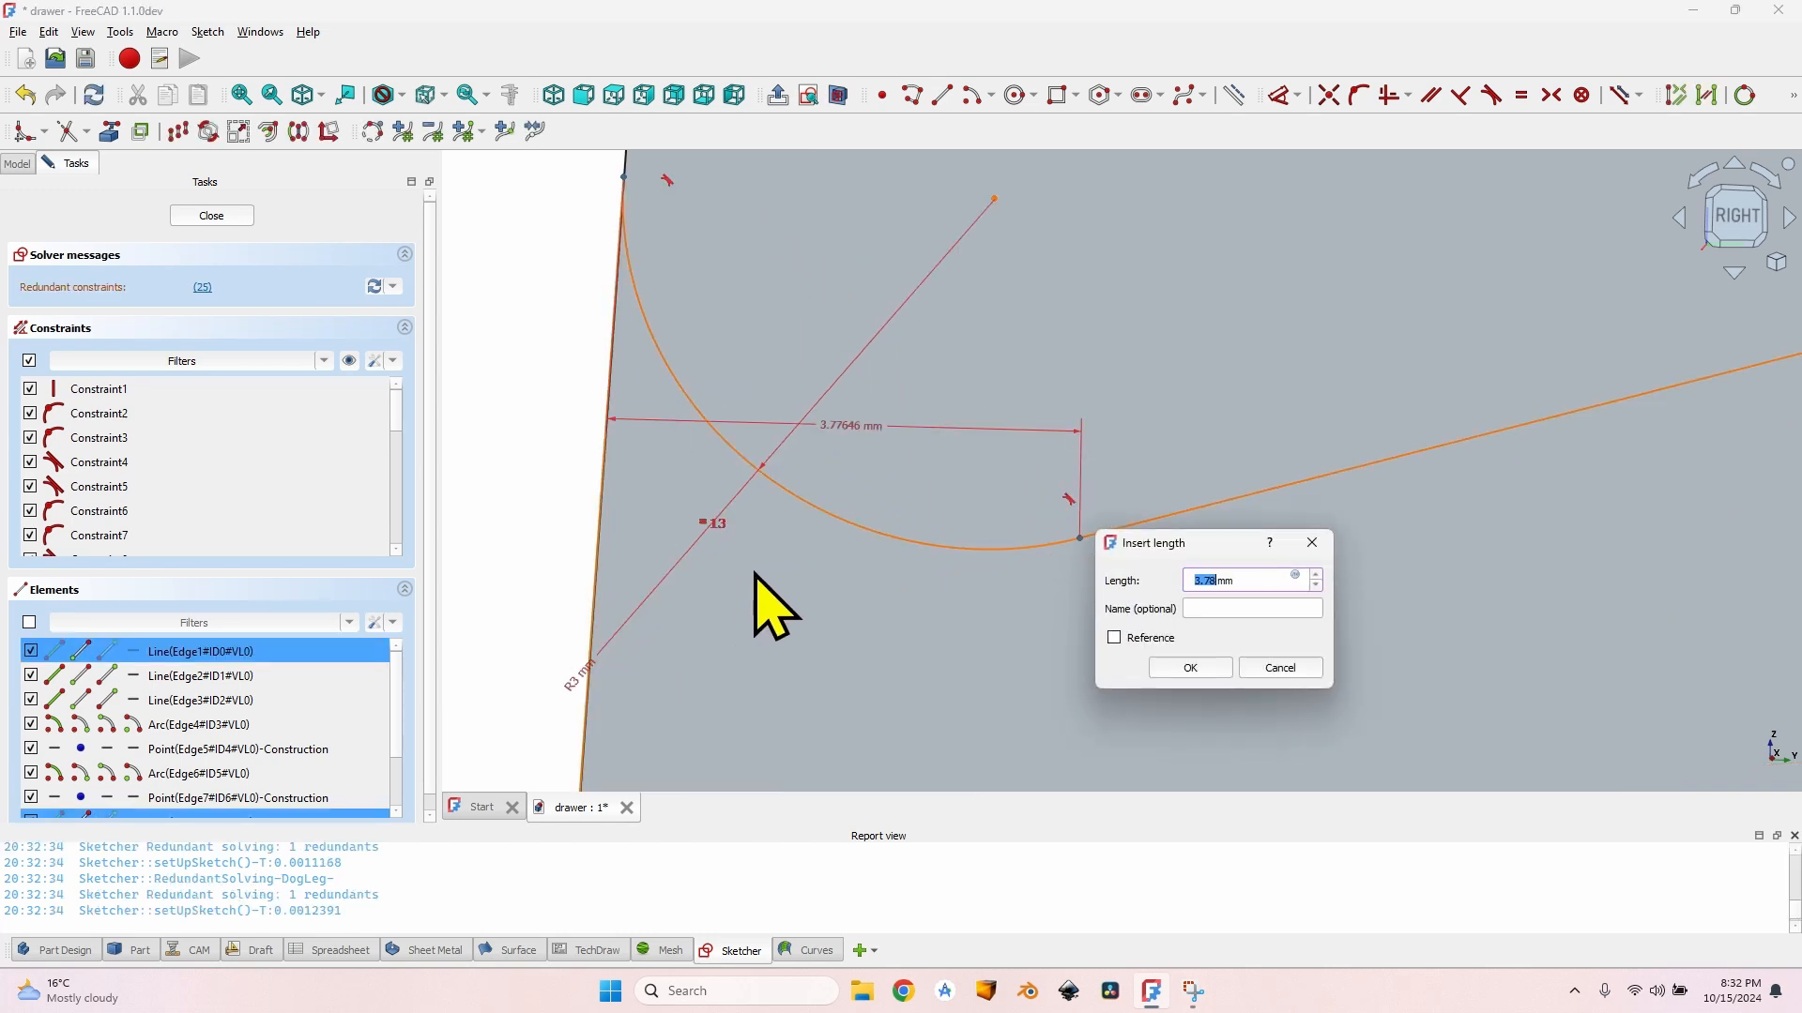
click(1151, 638)
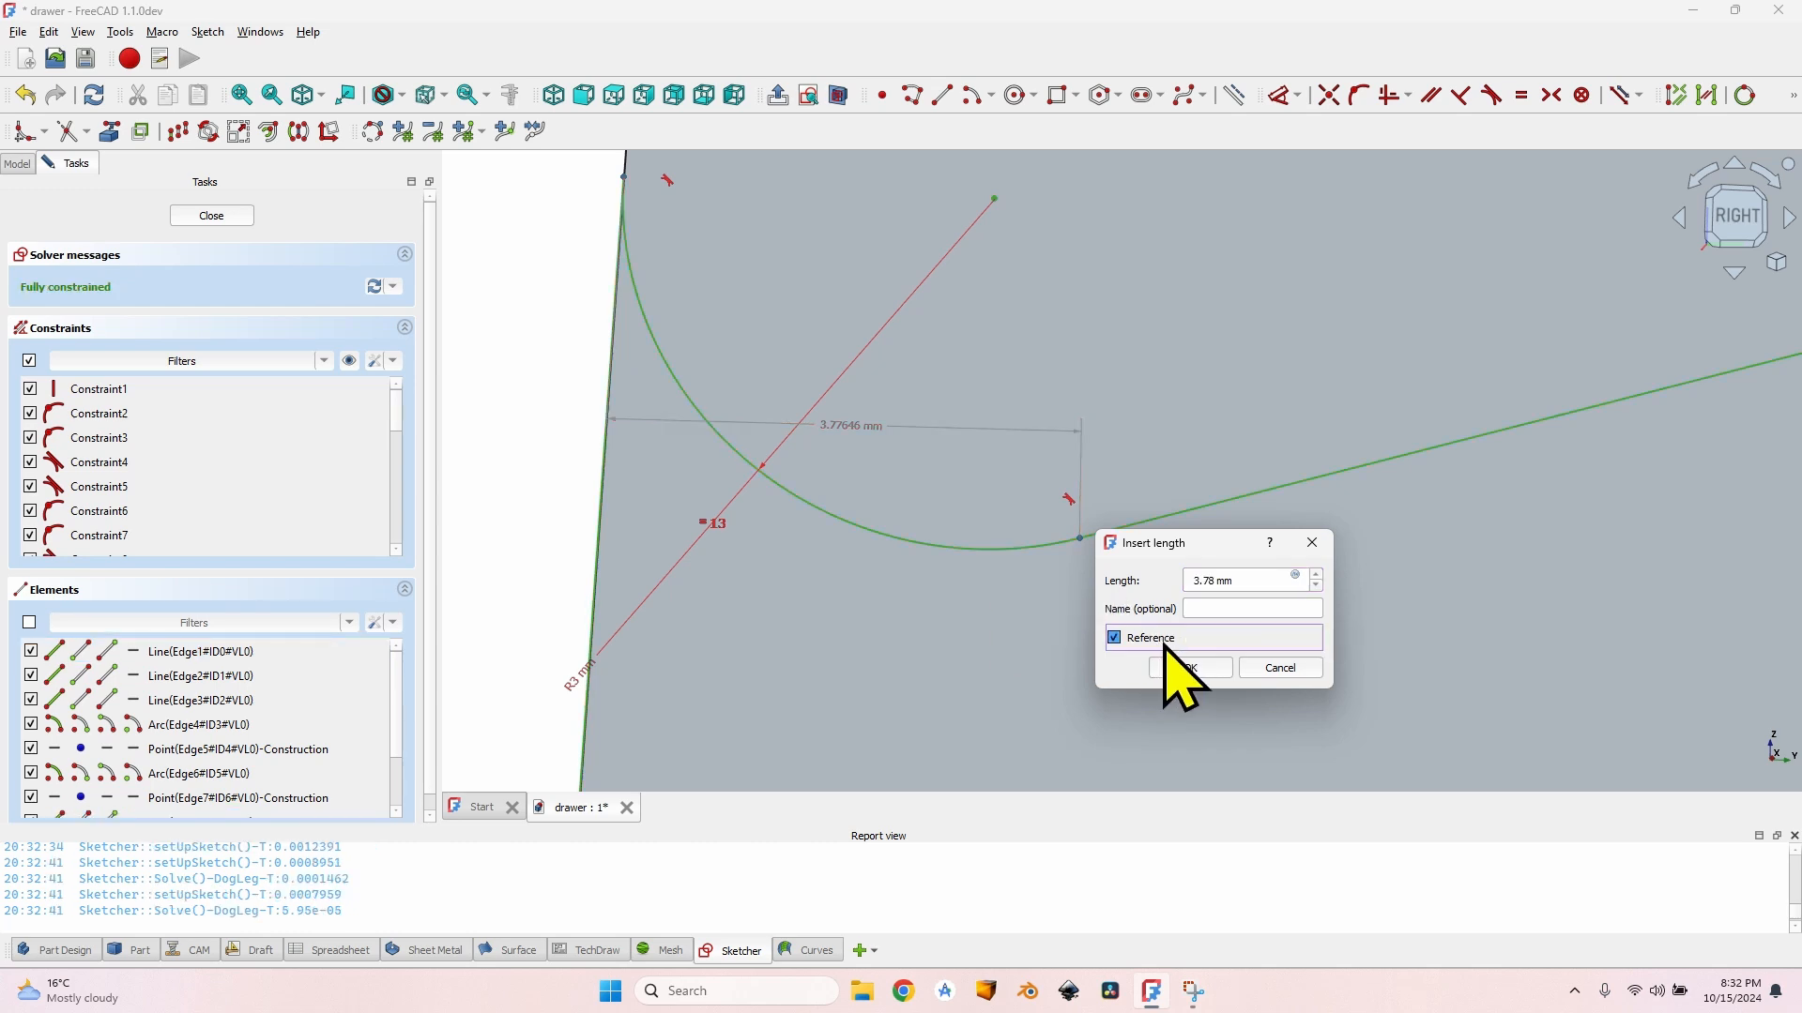
click(1206, 610)
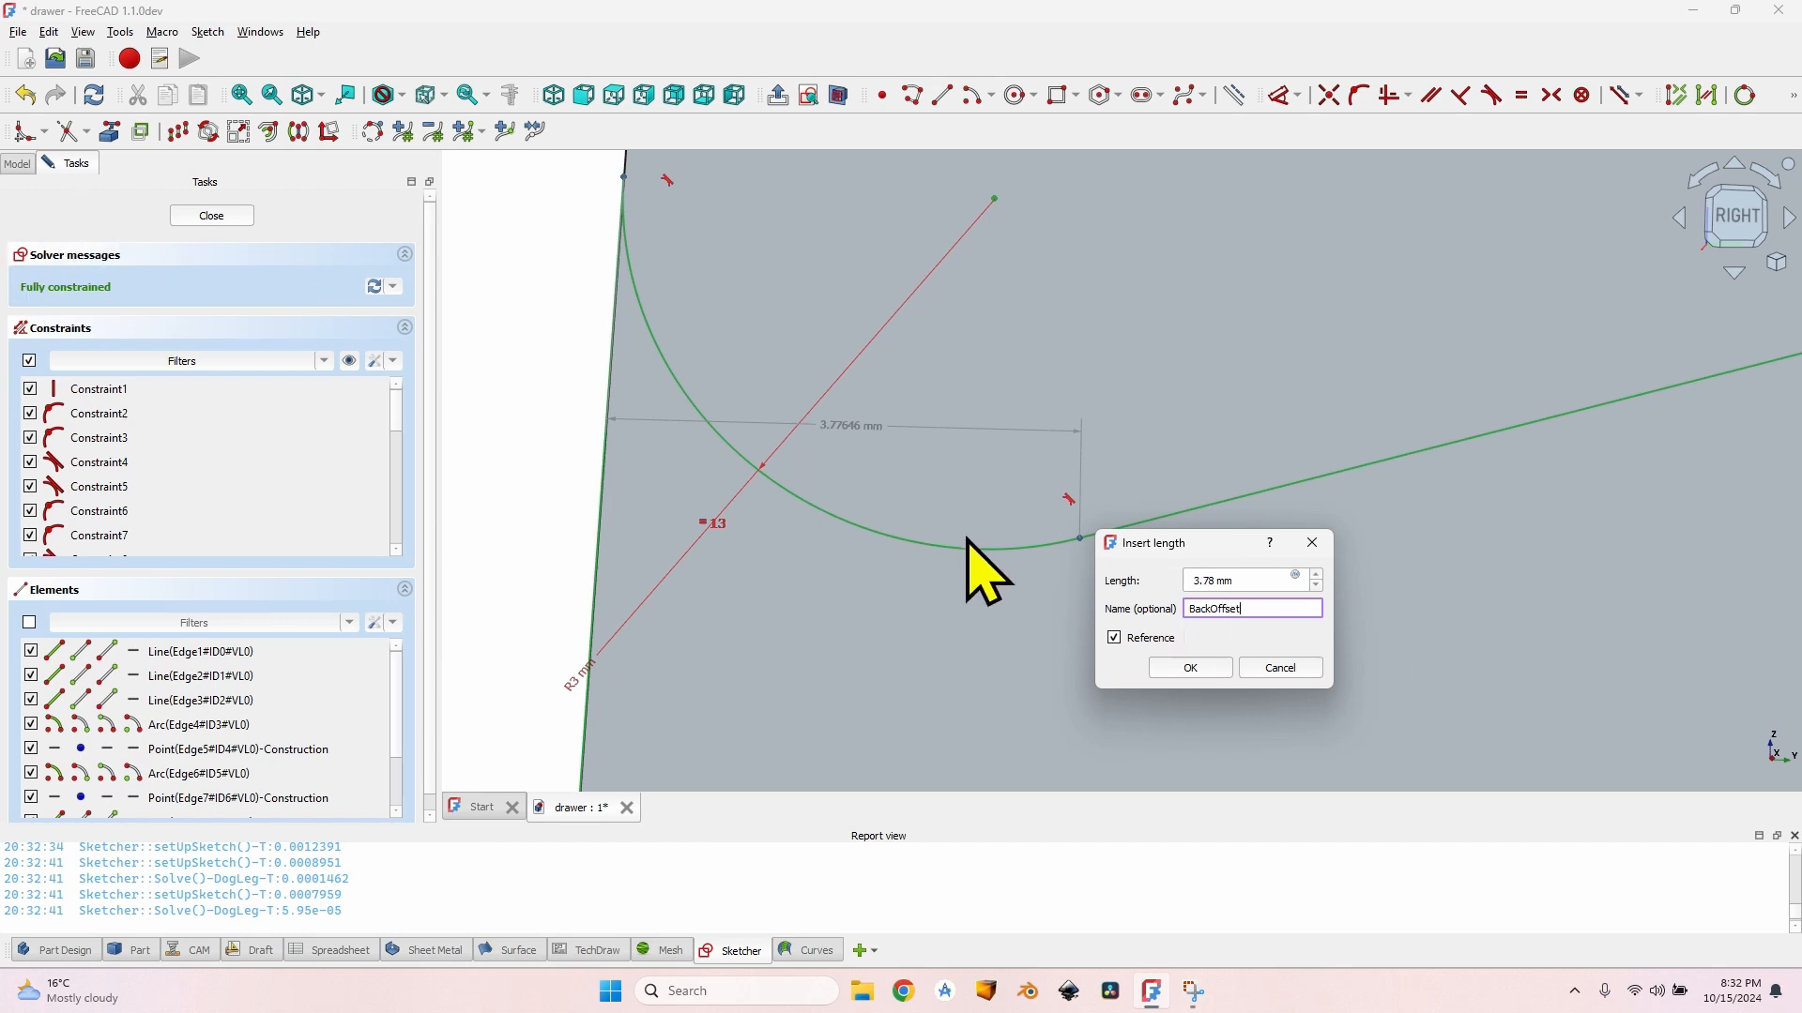
click(1190, 667)
click(202, 216)
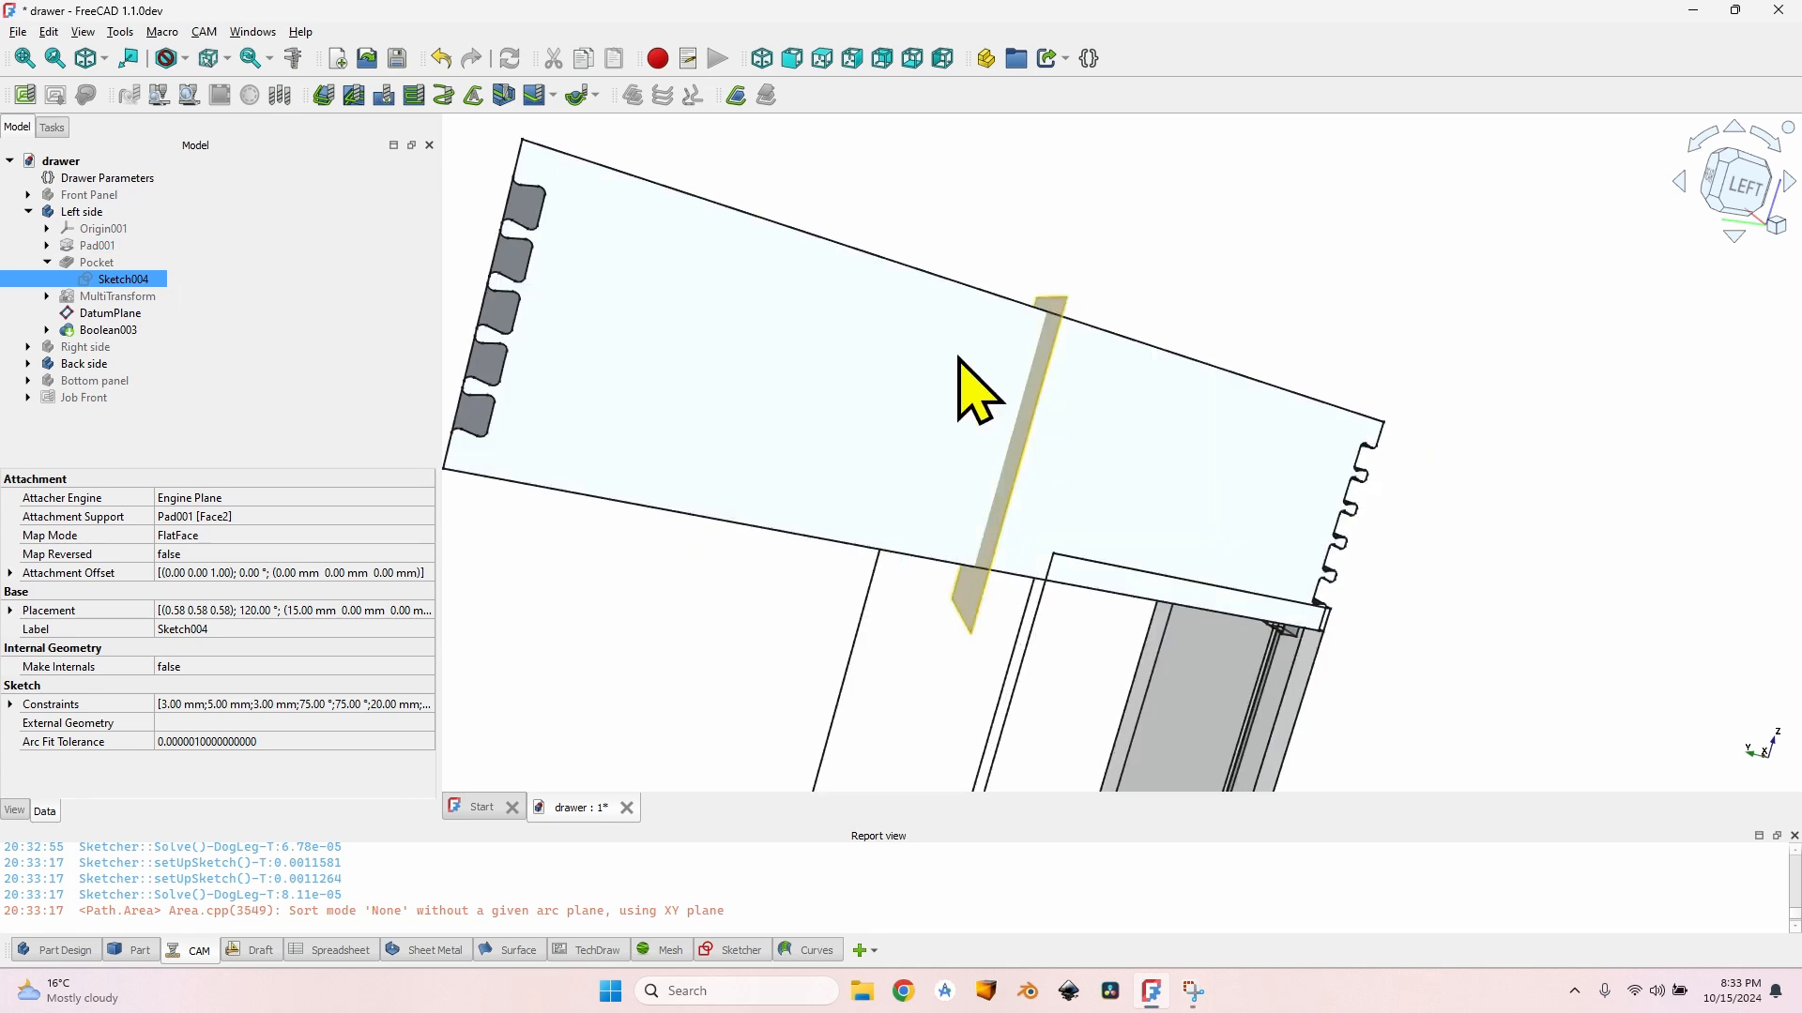
Step: Append "- Sketch004.Constraints.BackOffset/2" to the expression for the z position of the DatumPlane's attachment offset
click(133, 314)
scroll(1051, 450, up, 1)
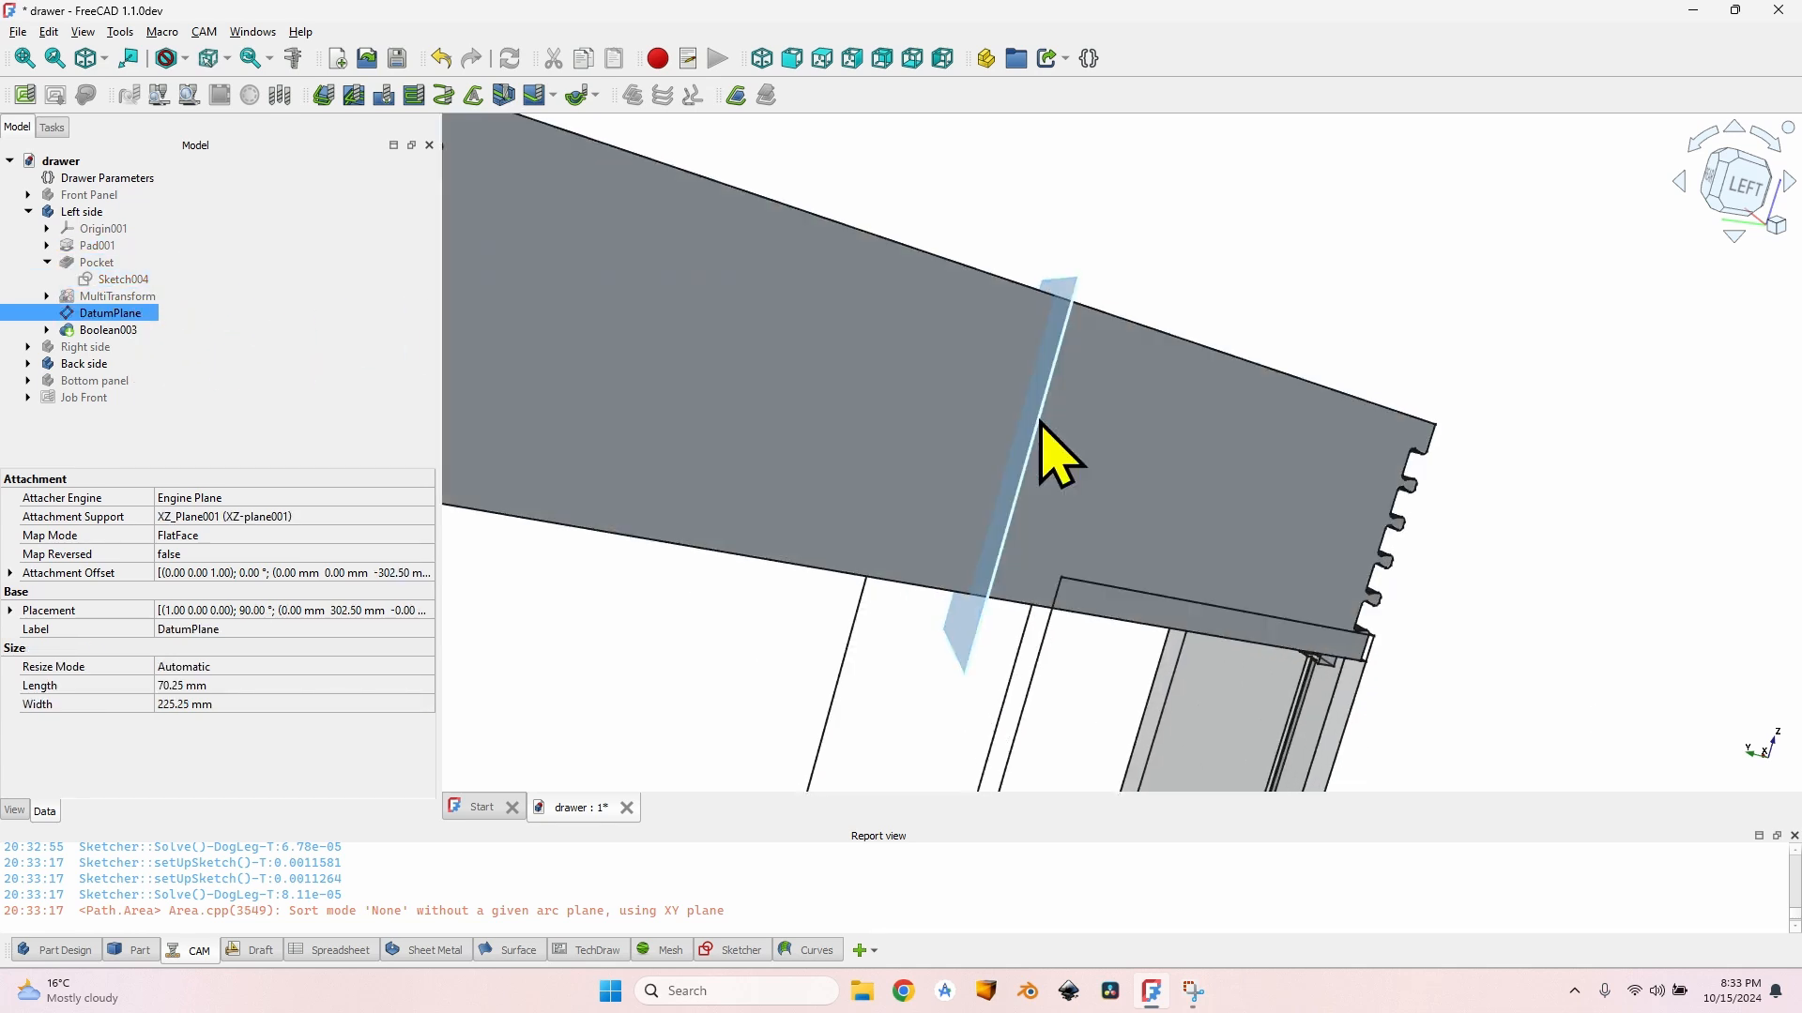
scroll(1070, 423, down, 2)
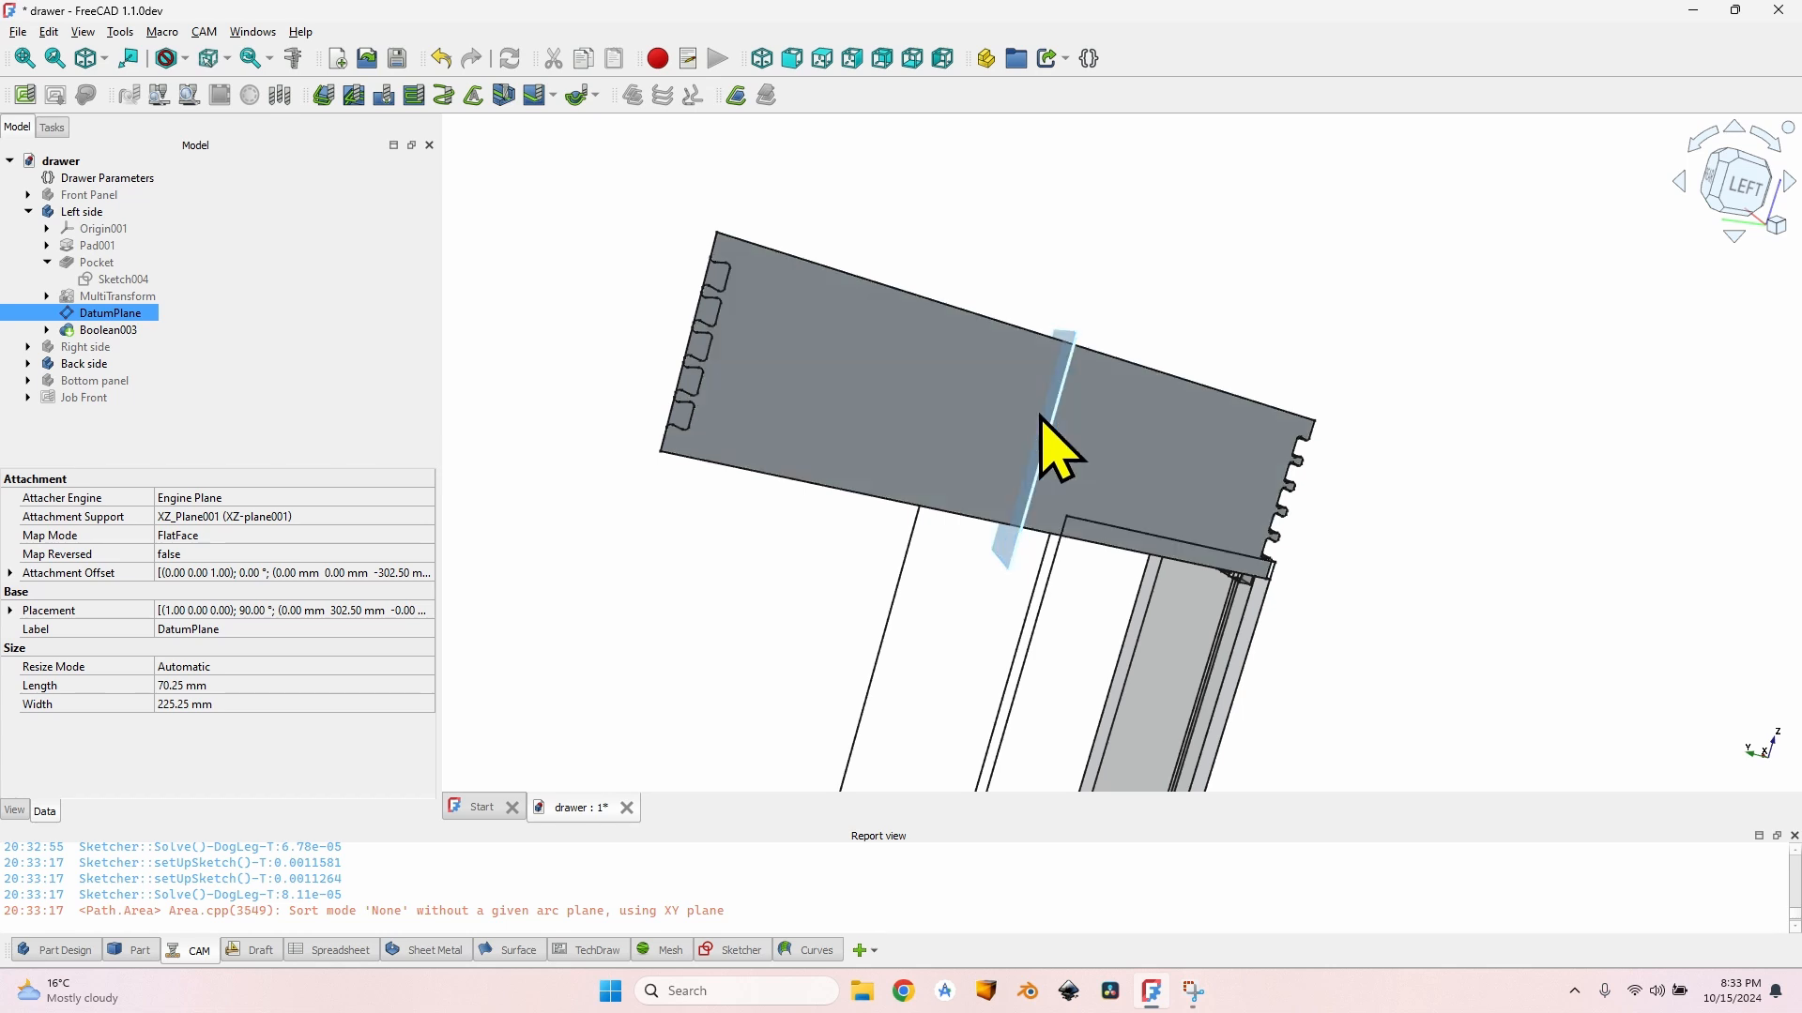
click(11, 572)
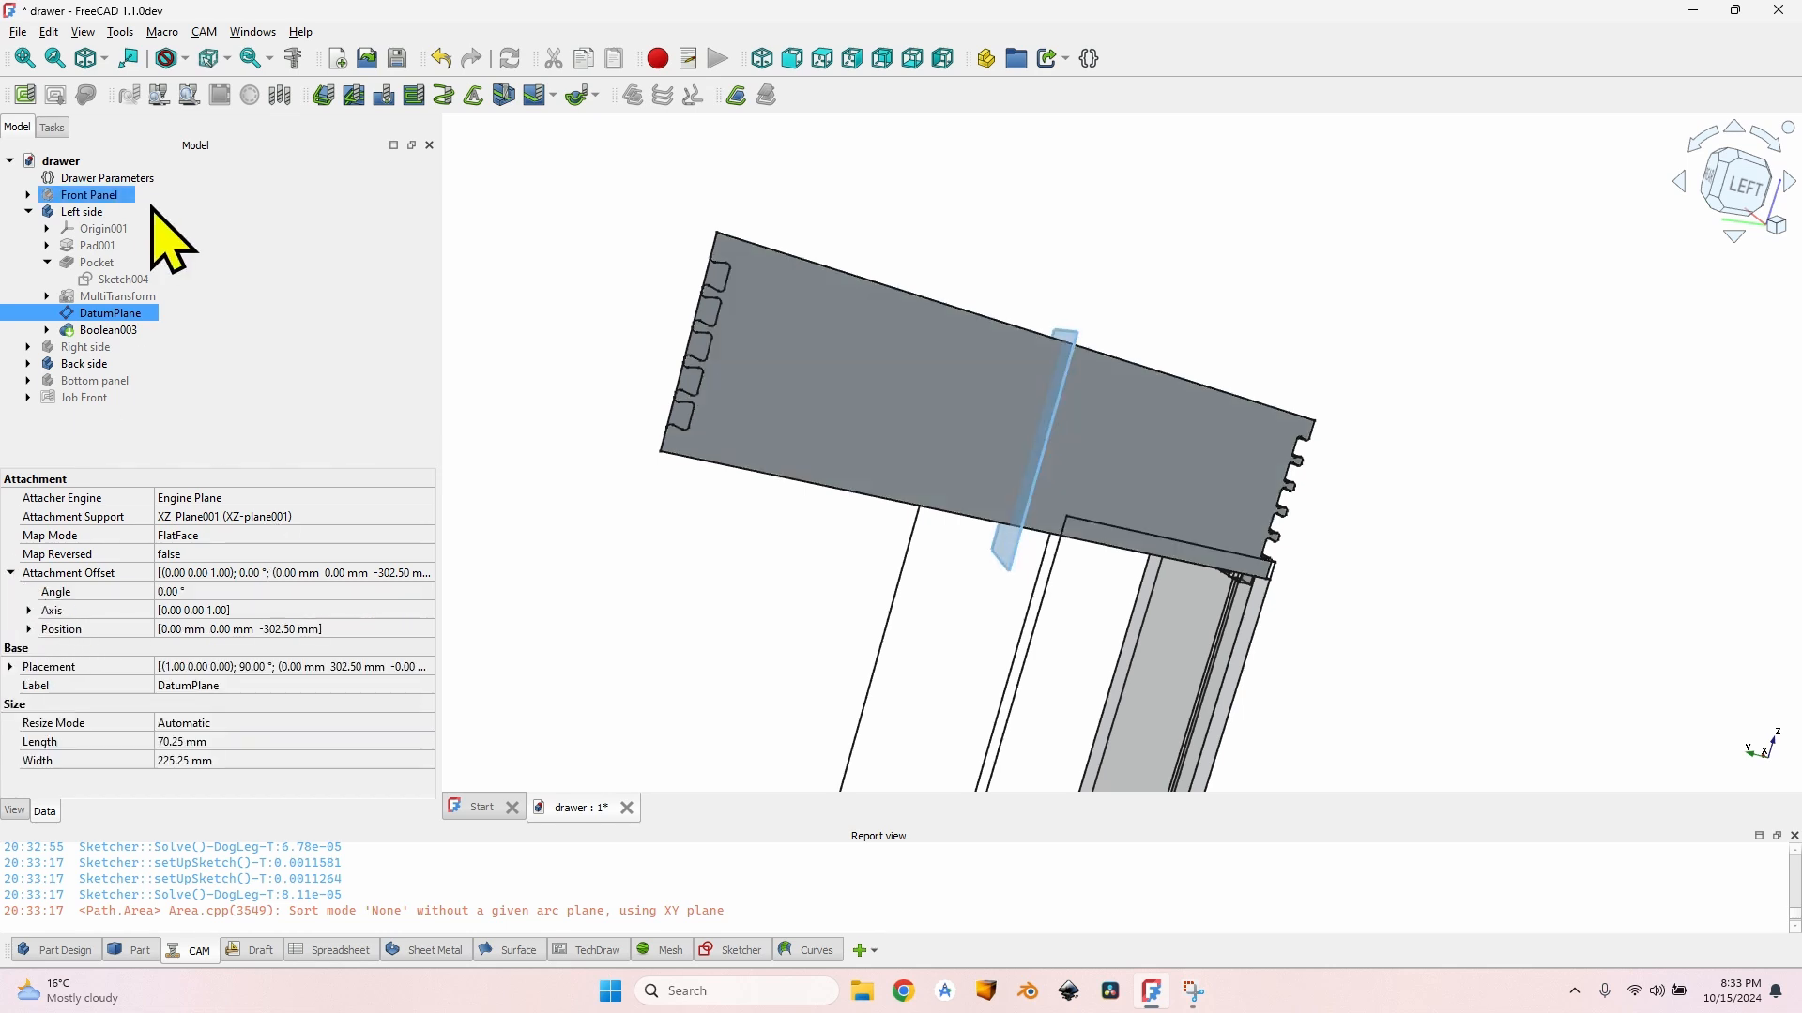
click(29, 628)
click(282, 686)
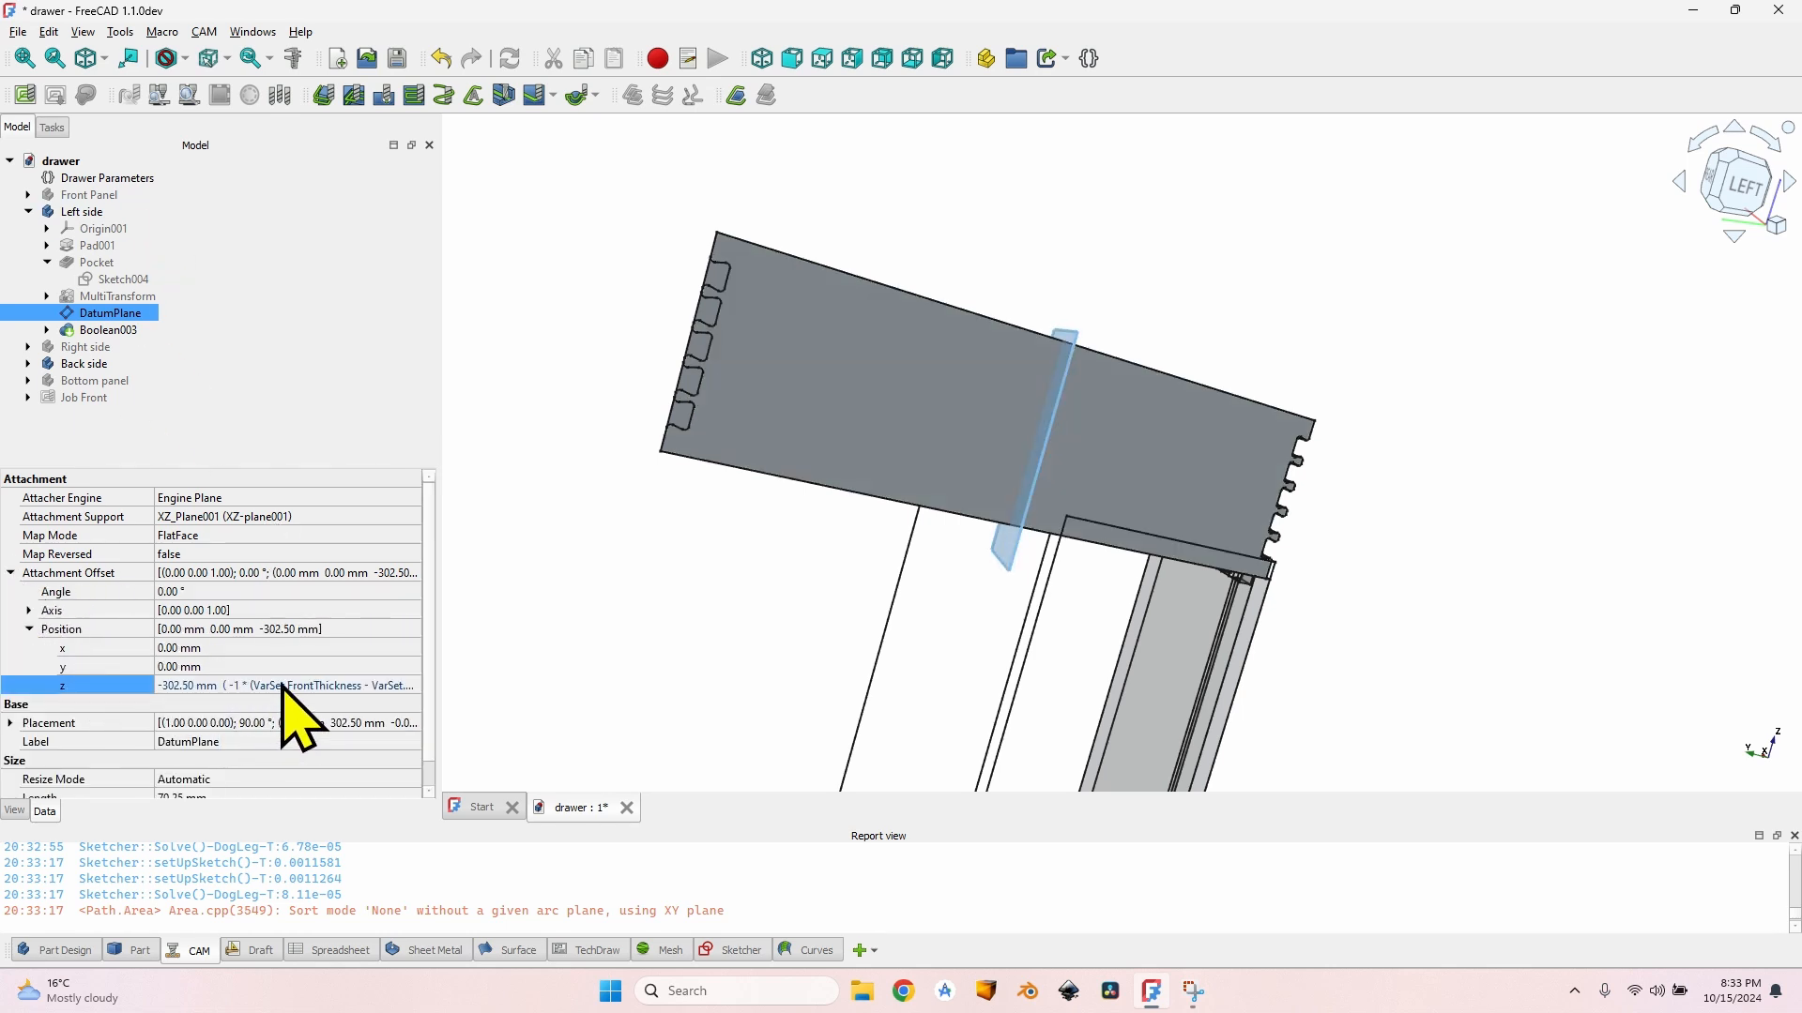
click(395, 684)
click(749, 718)
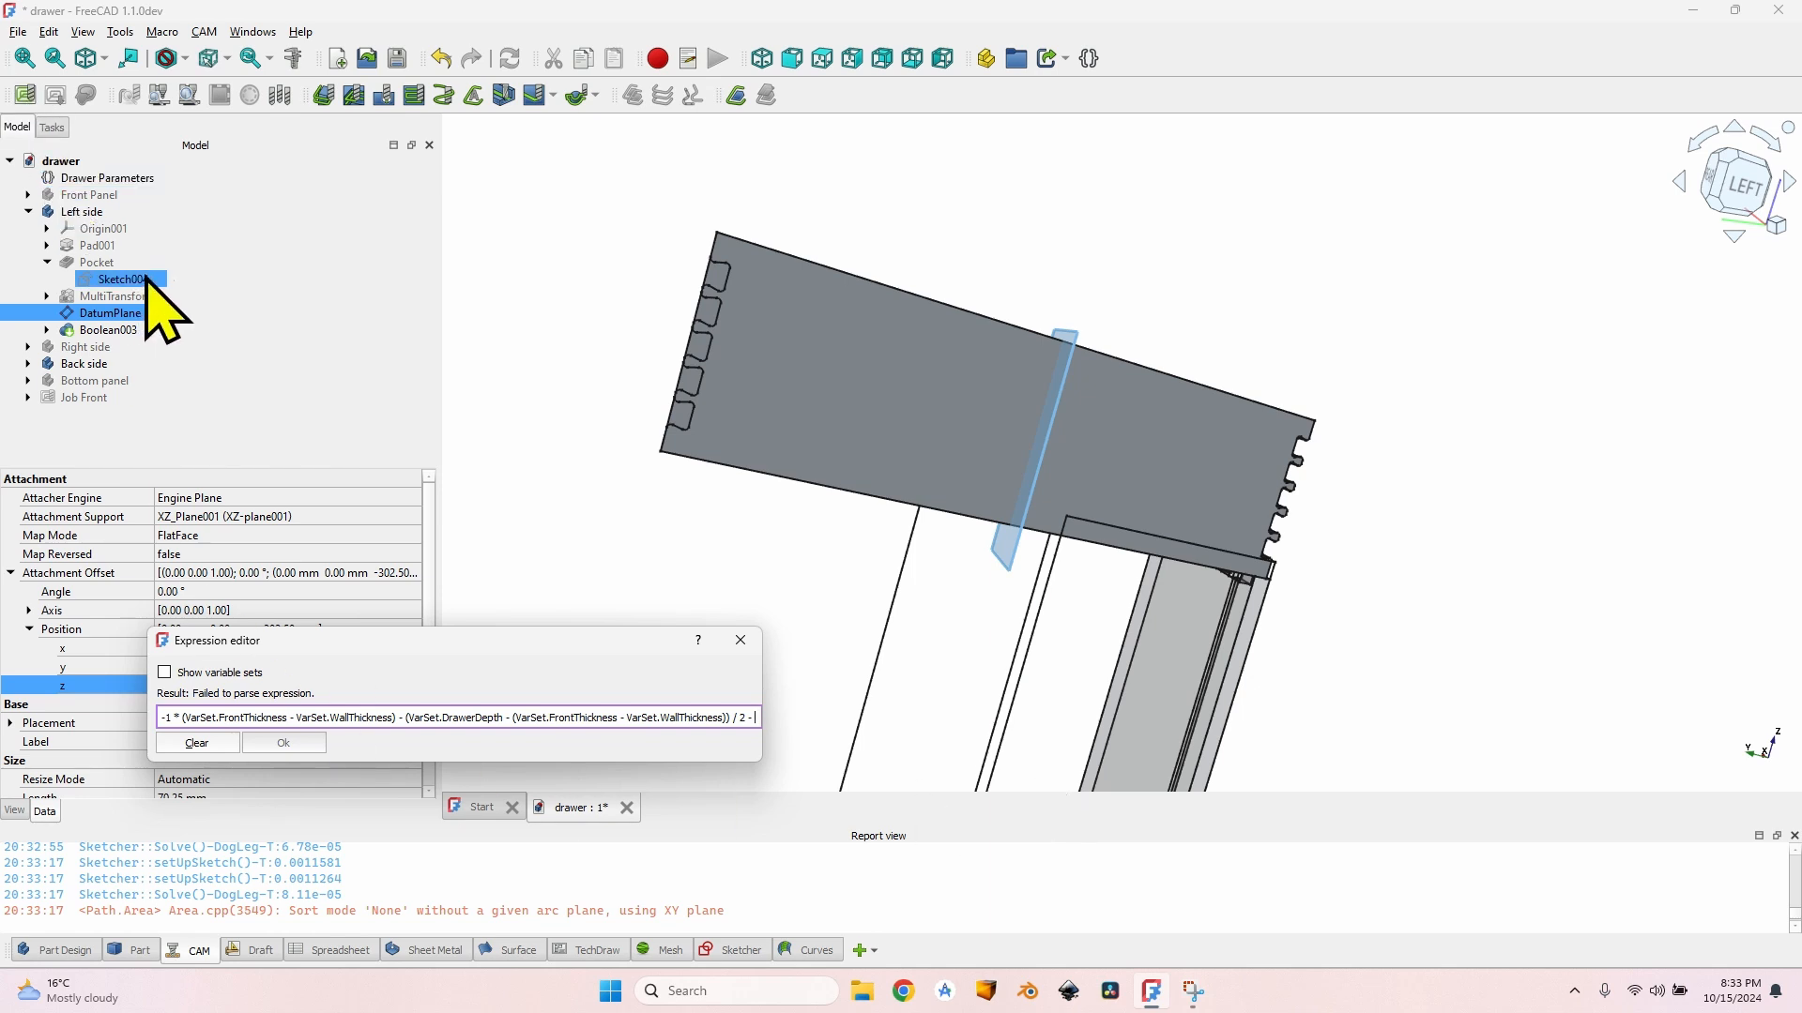
text(S)
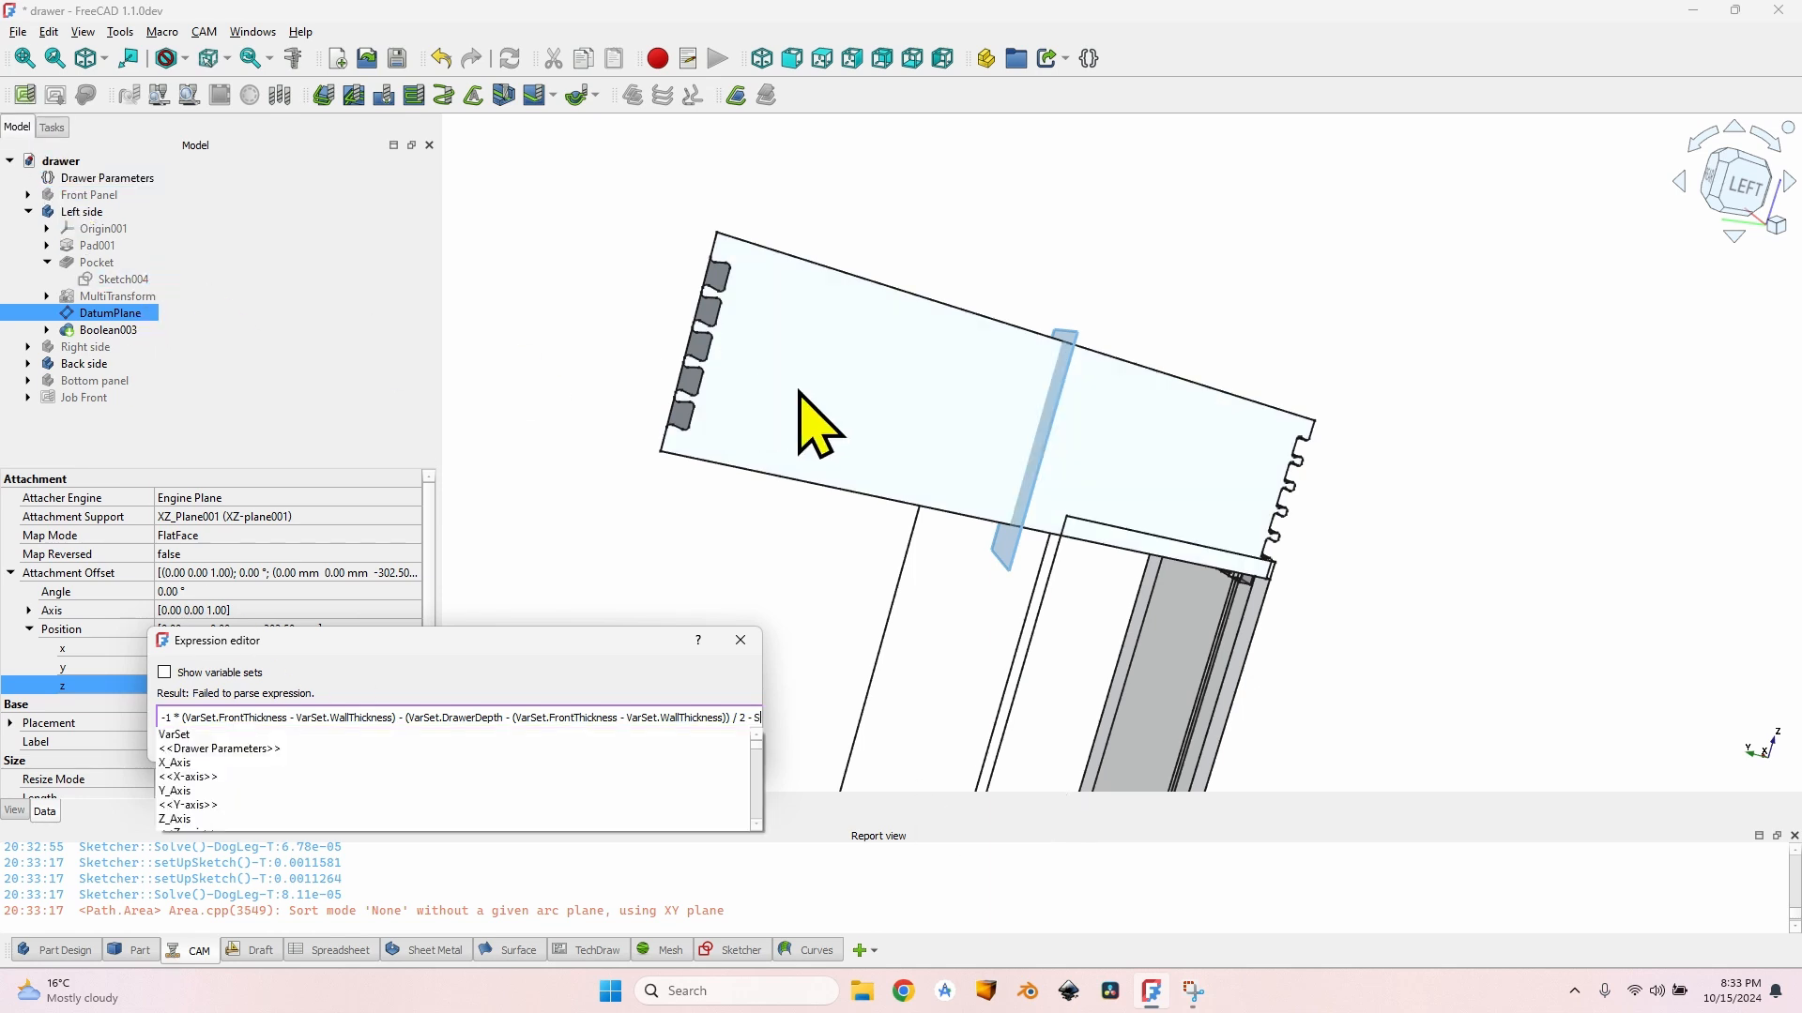
text(ketch)
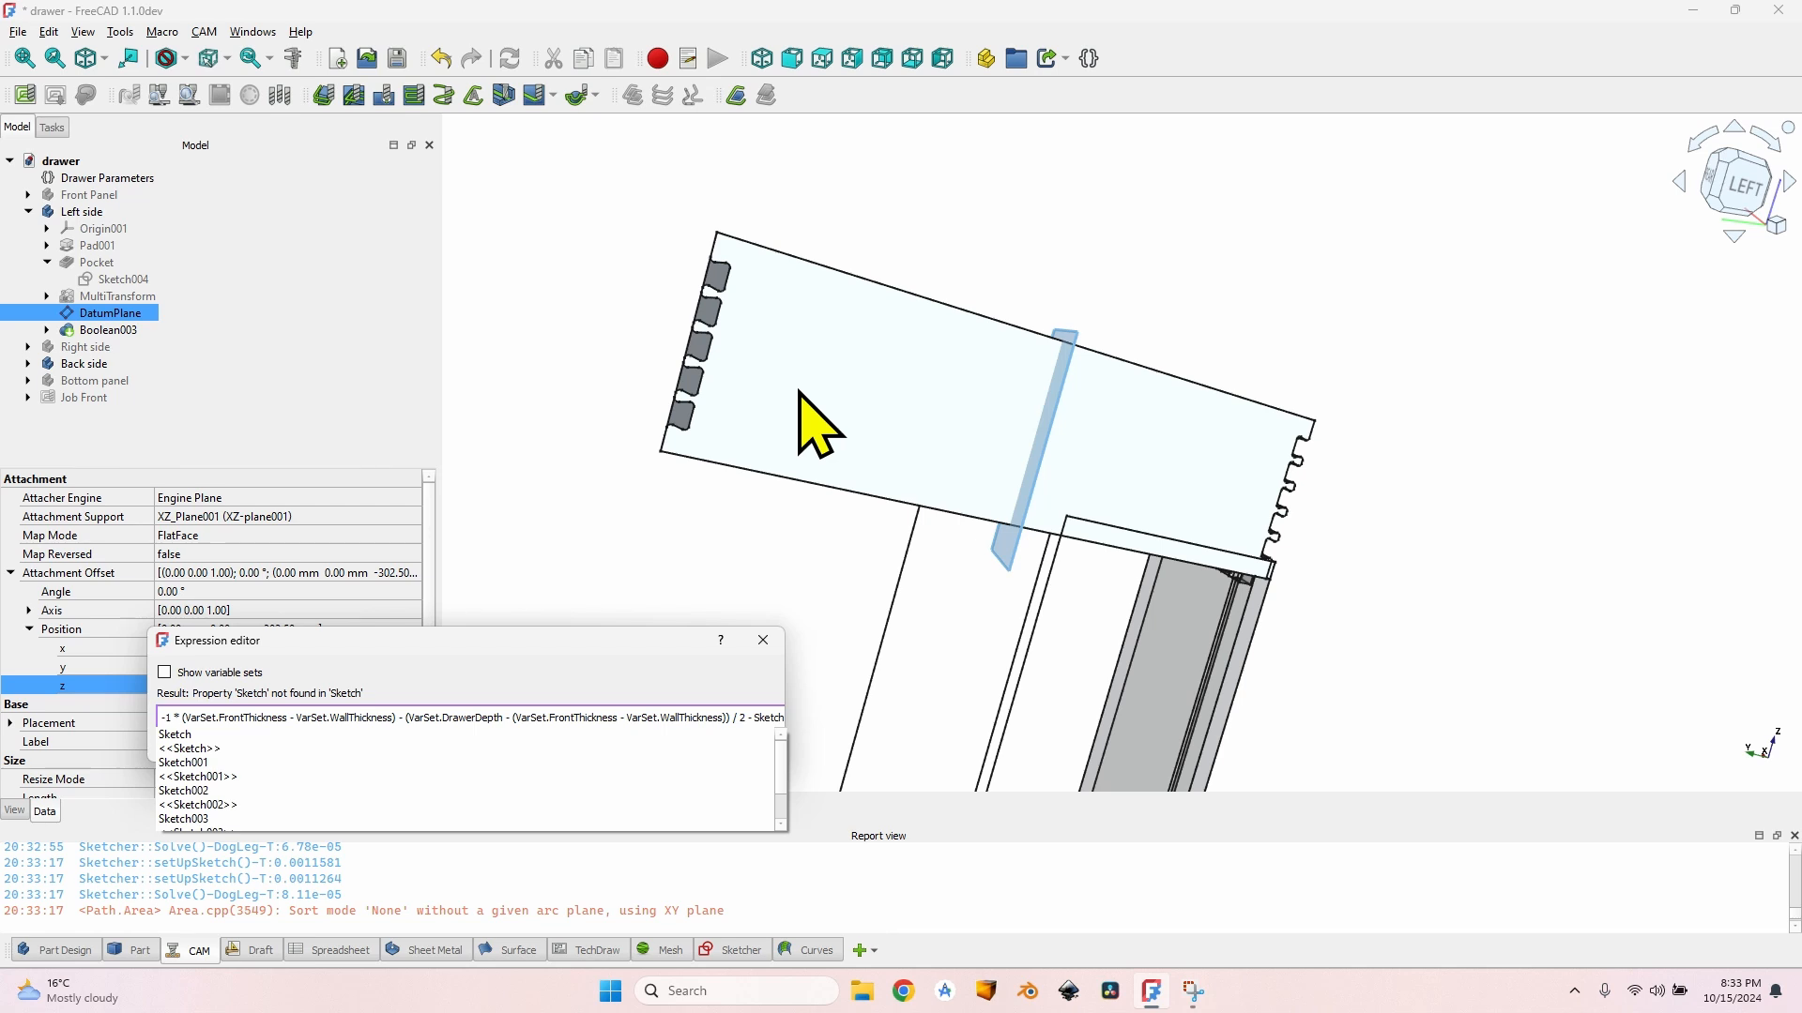
text(004.Constraints.B)
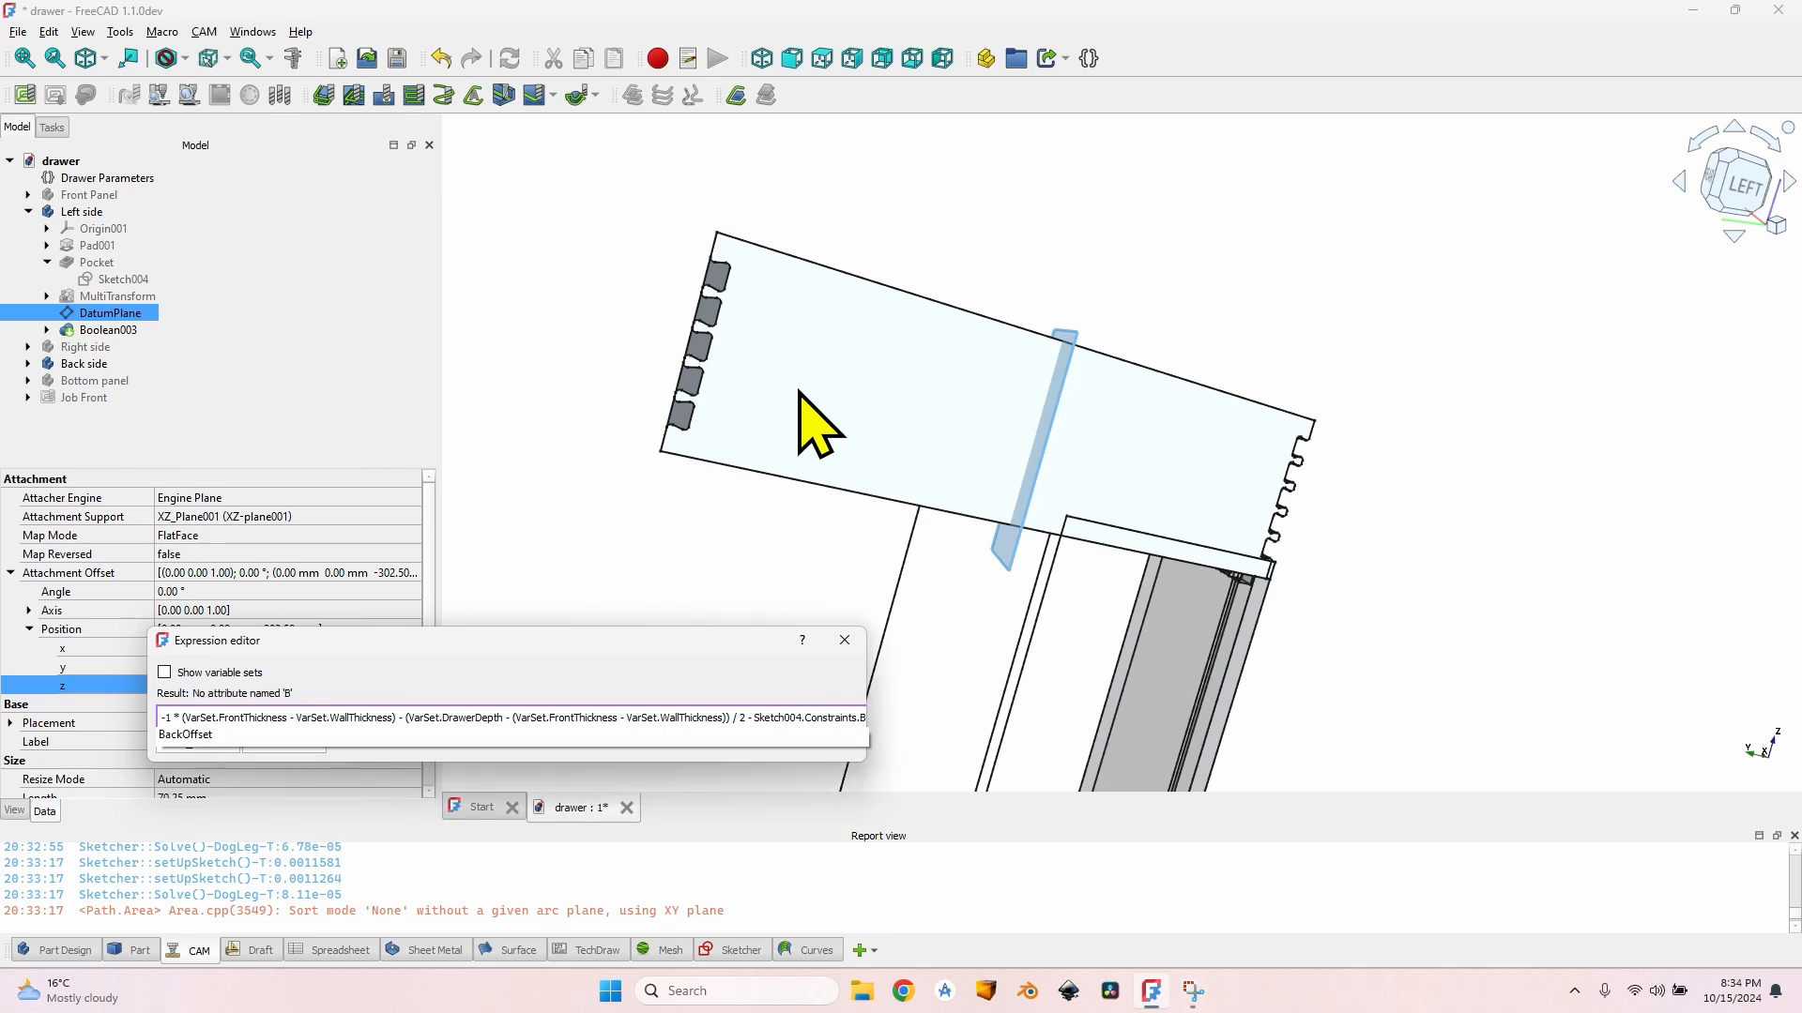
key(Down)
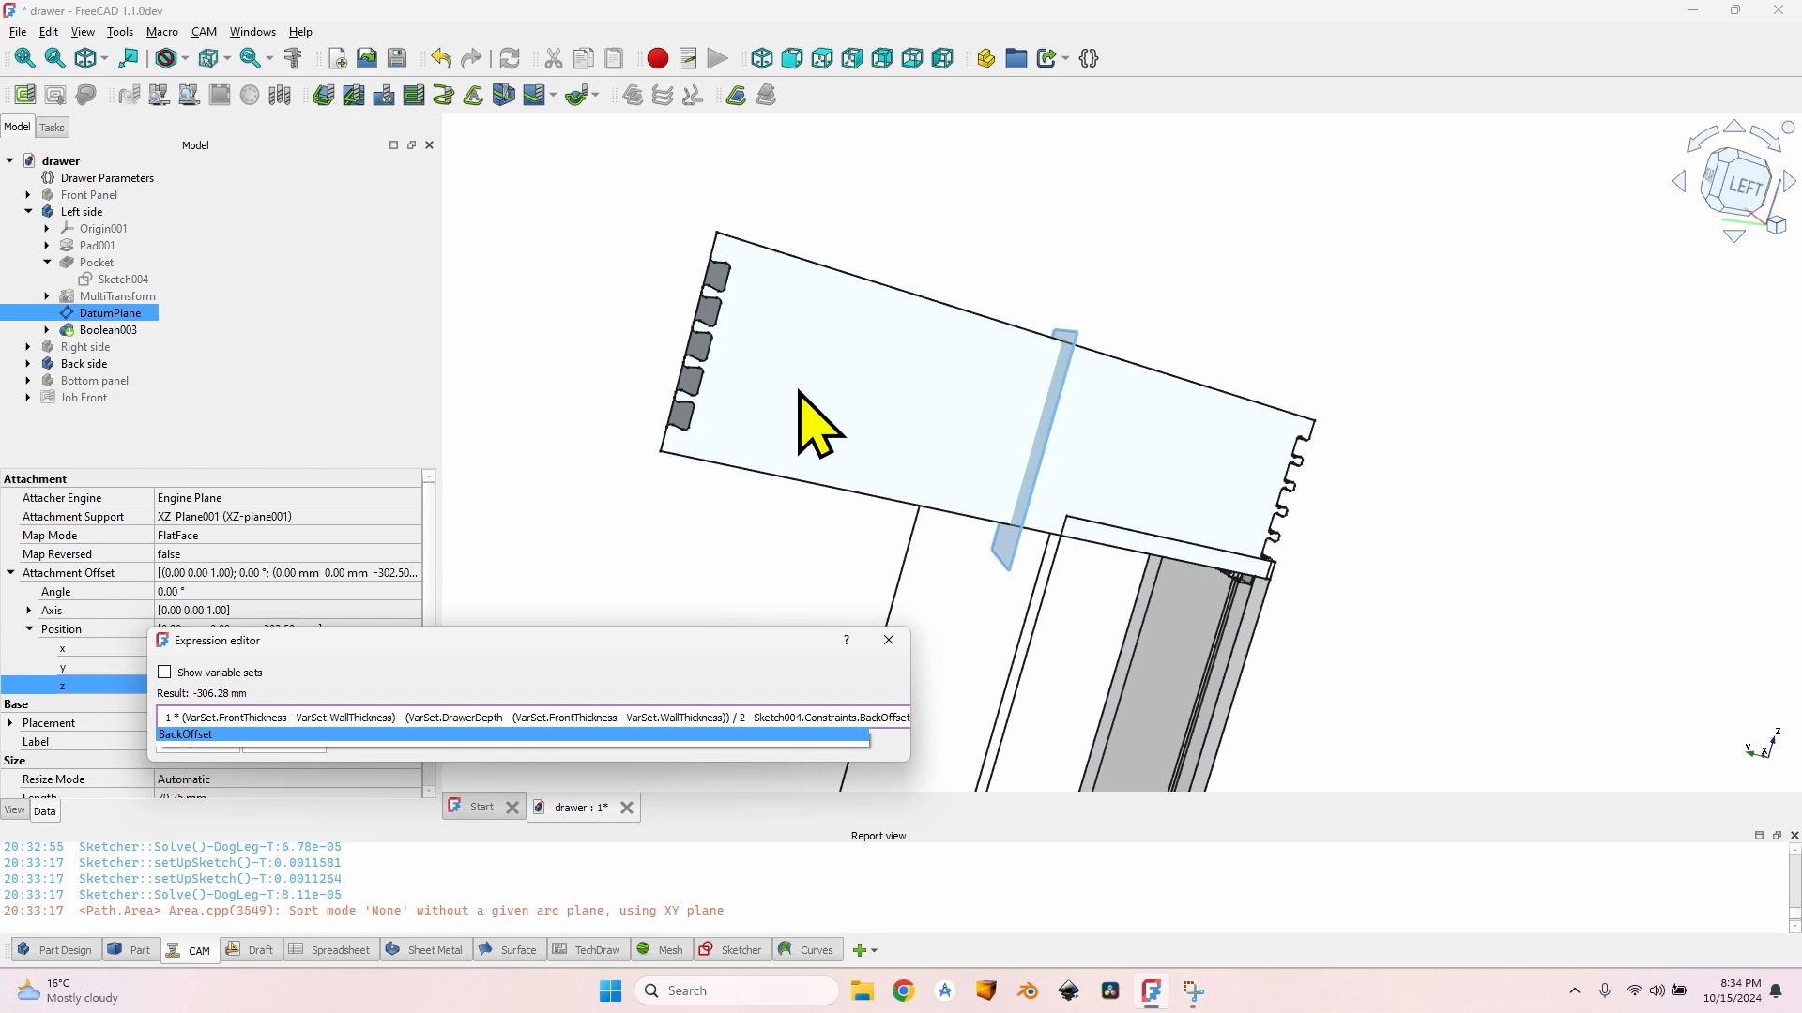
text(/2)
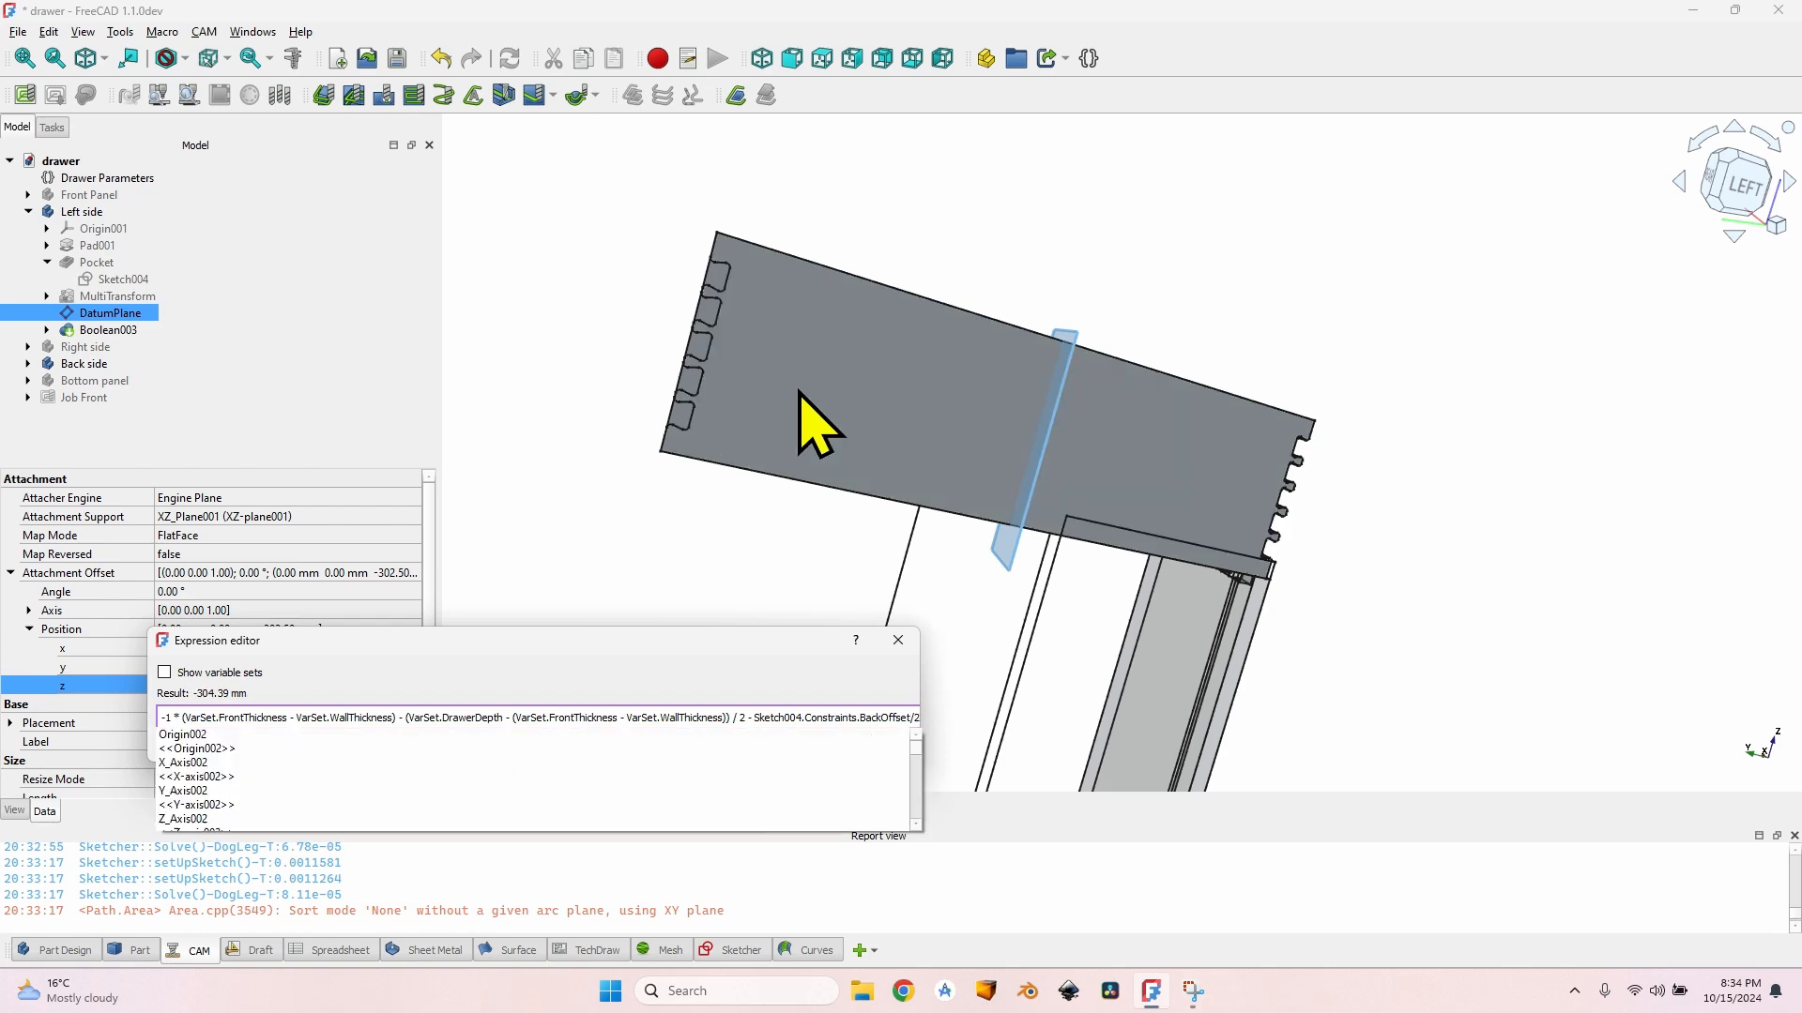
key(Return)
Step: Examine the dovetail joints where the Left side meets the Back side and the Front Panel
middle_drag(817, 427, 924, 244)
scroll(911, 215, up, 1)
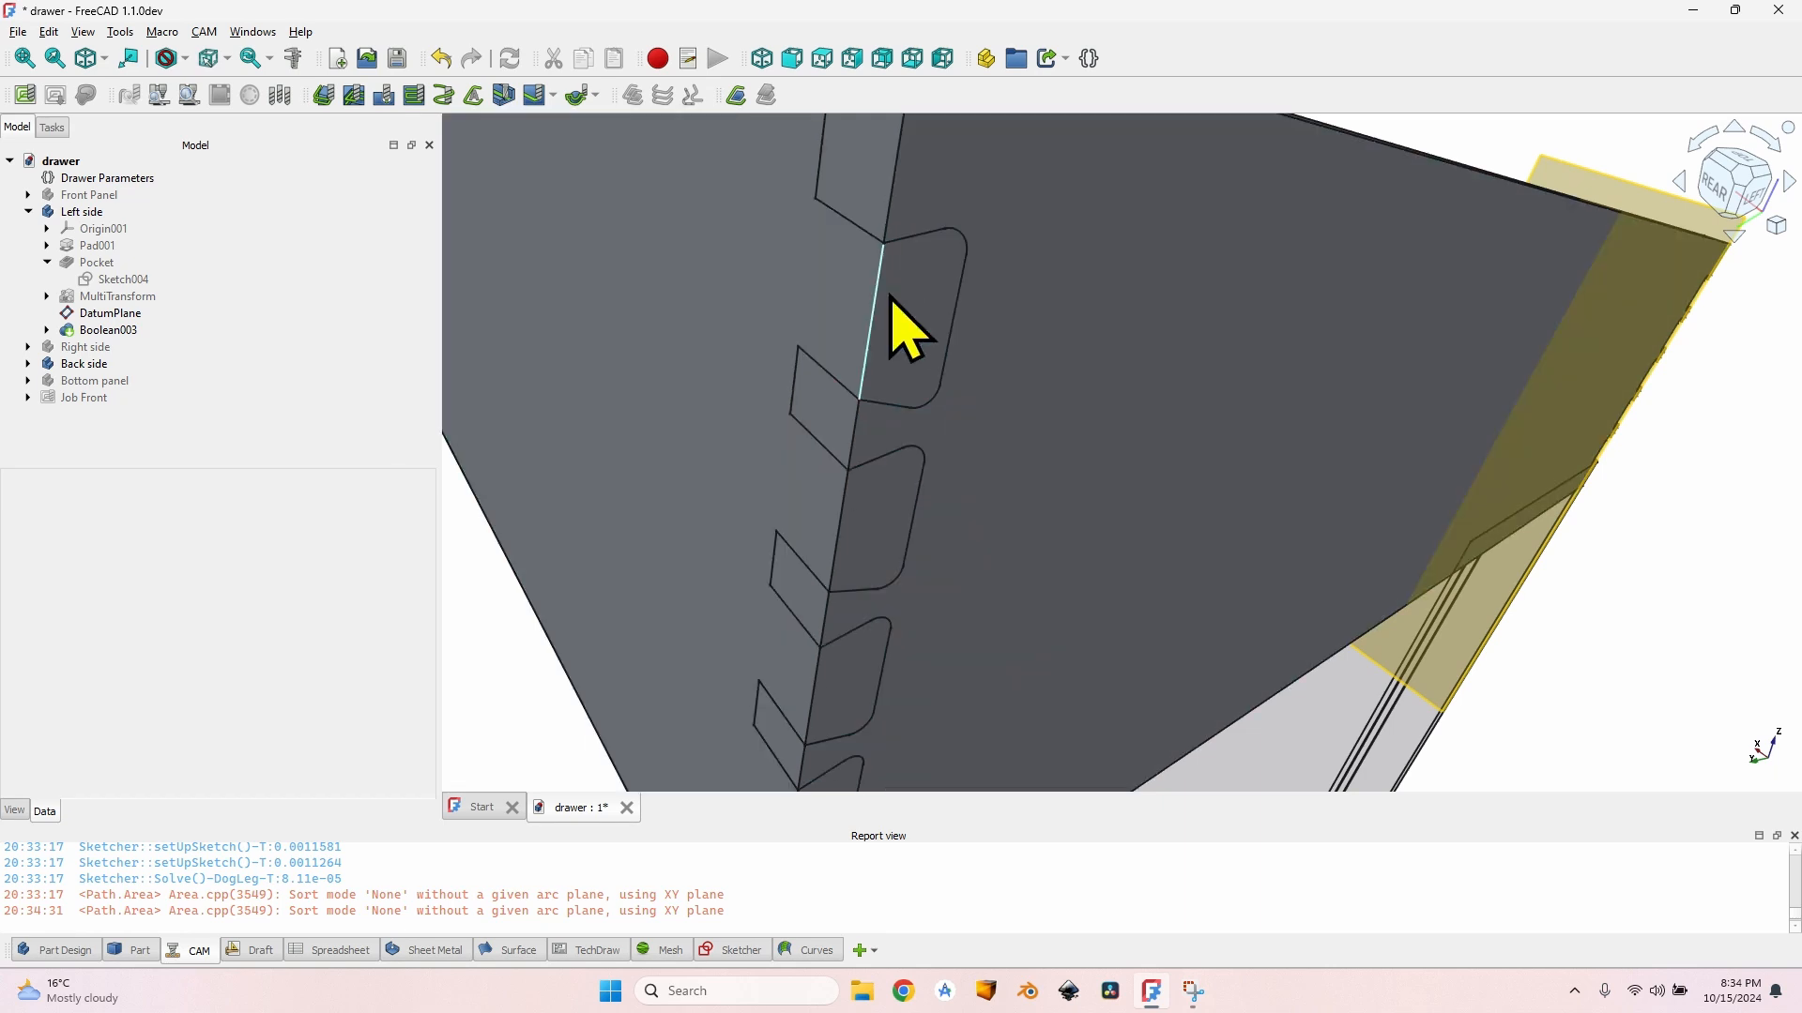
scroll(891, 297, down, 5)
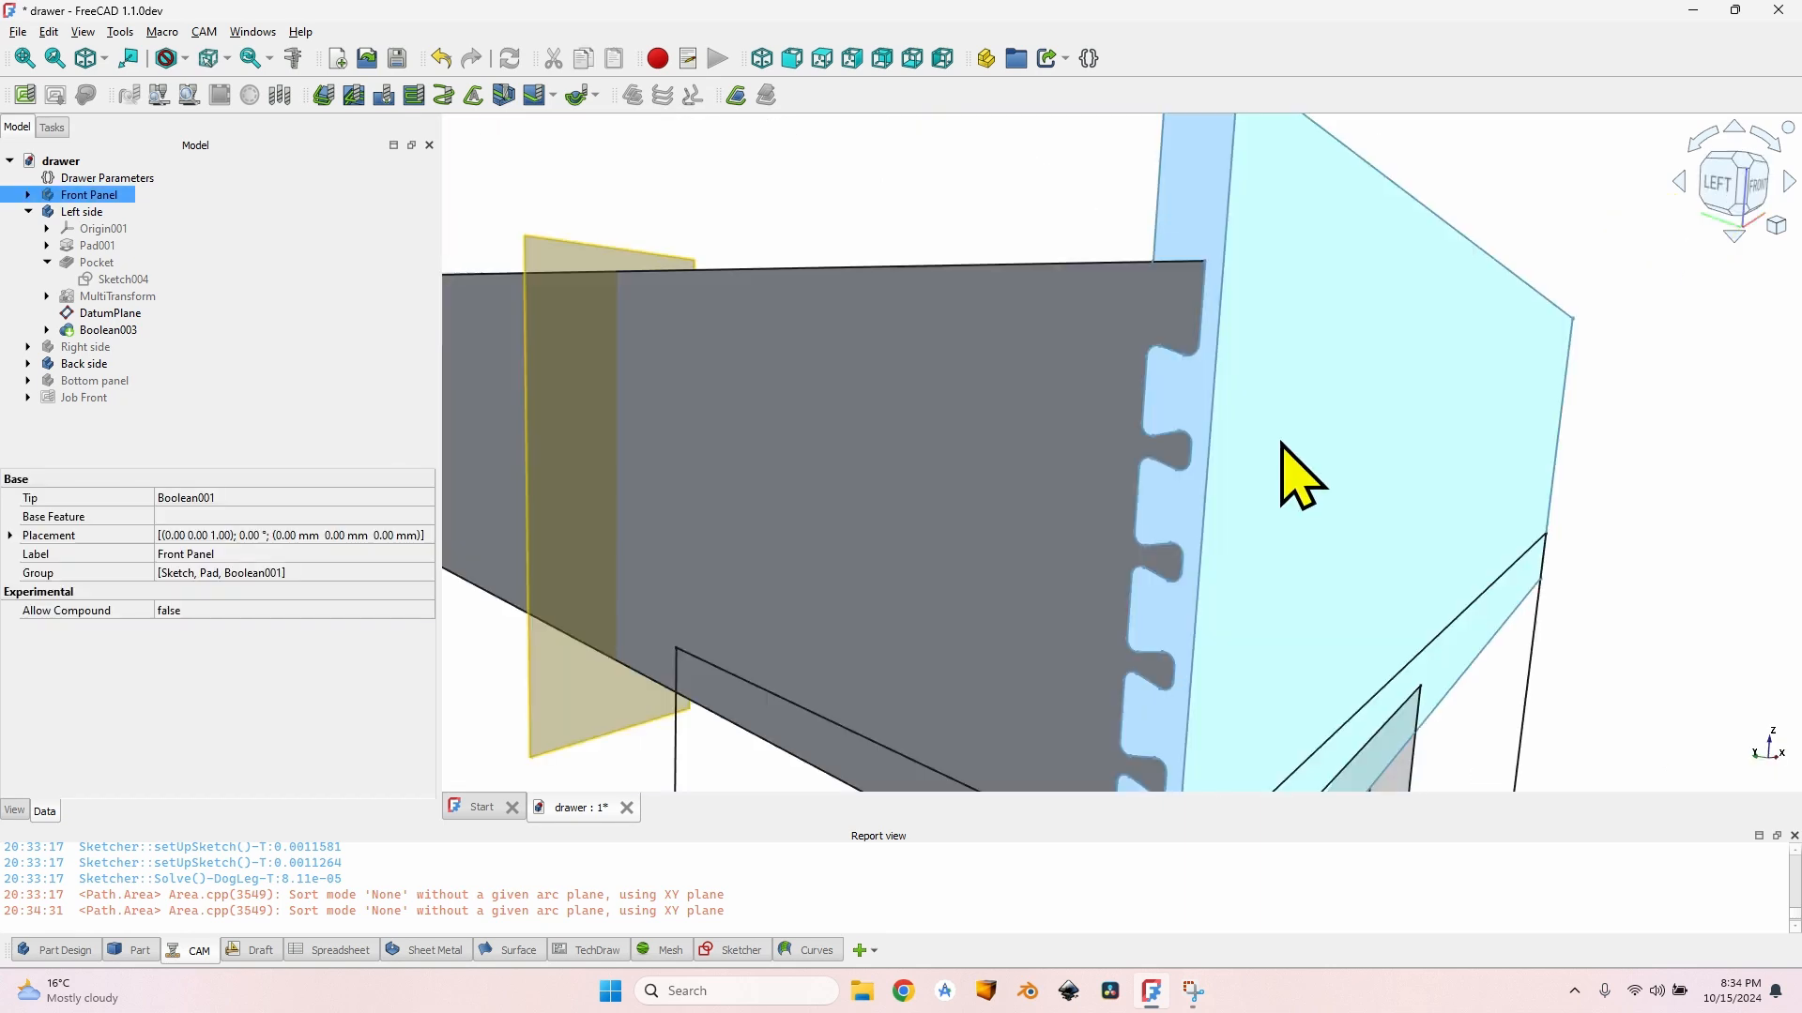
click(1070, 249)
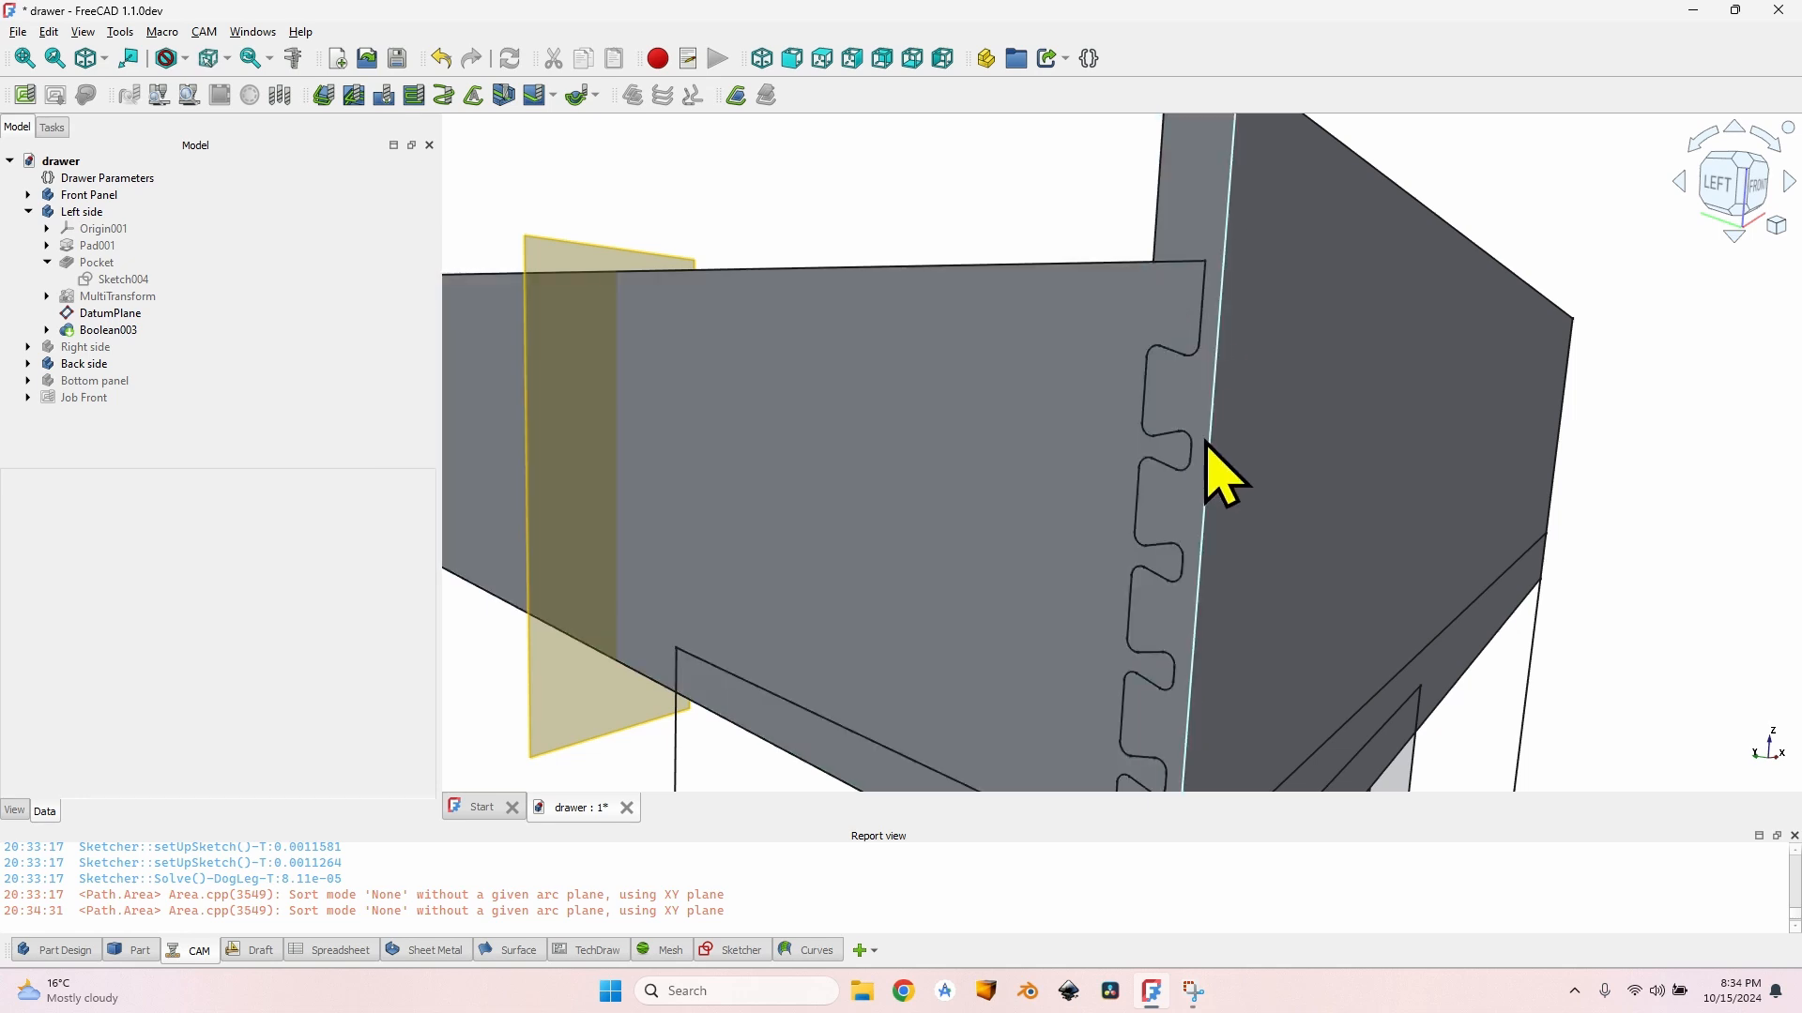
scroll(1198, 530, down, 5)
scroll(842, 443, up, 3)
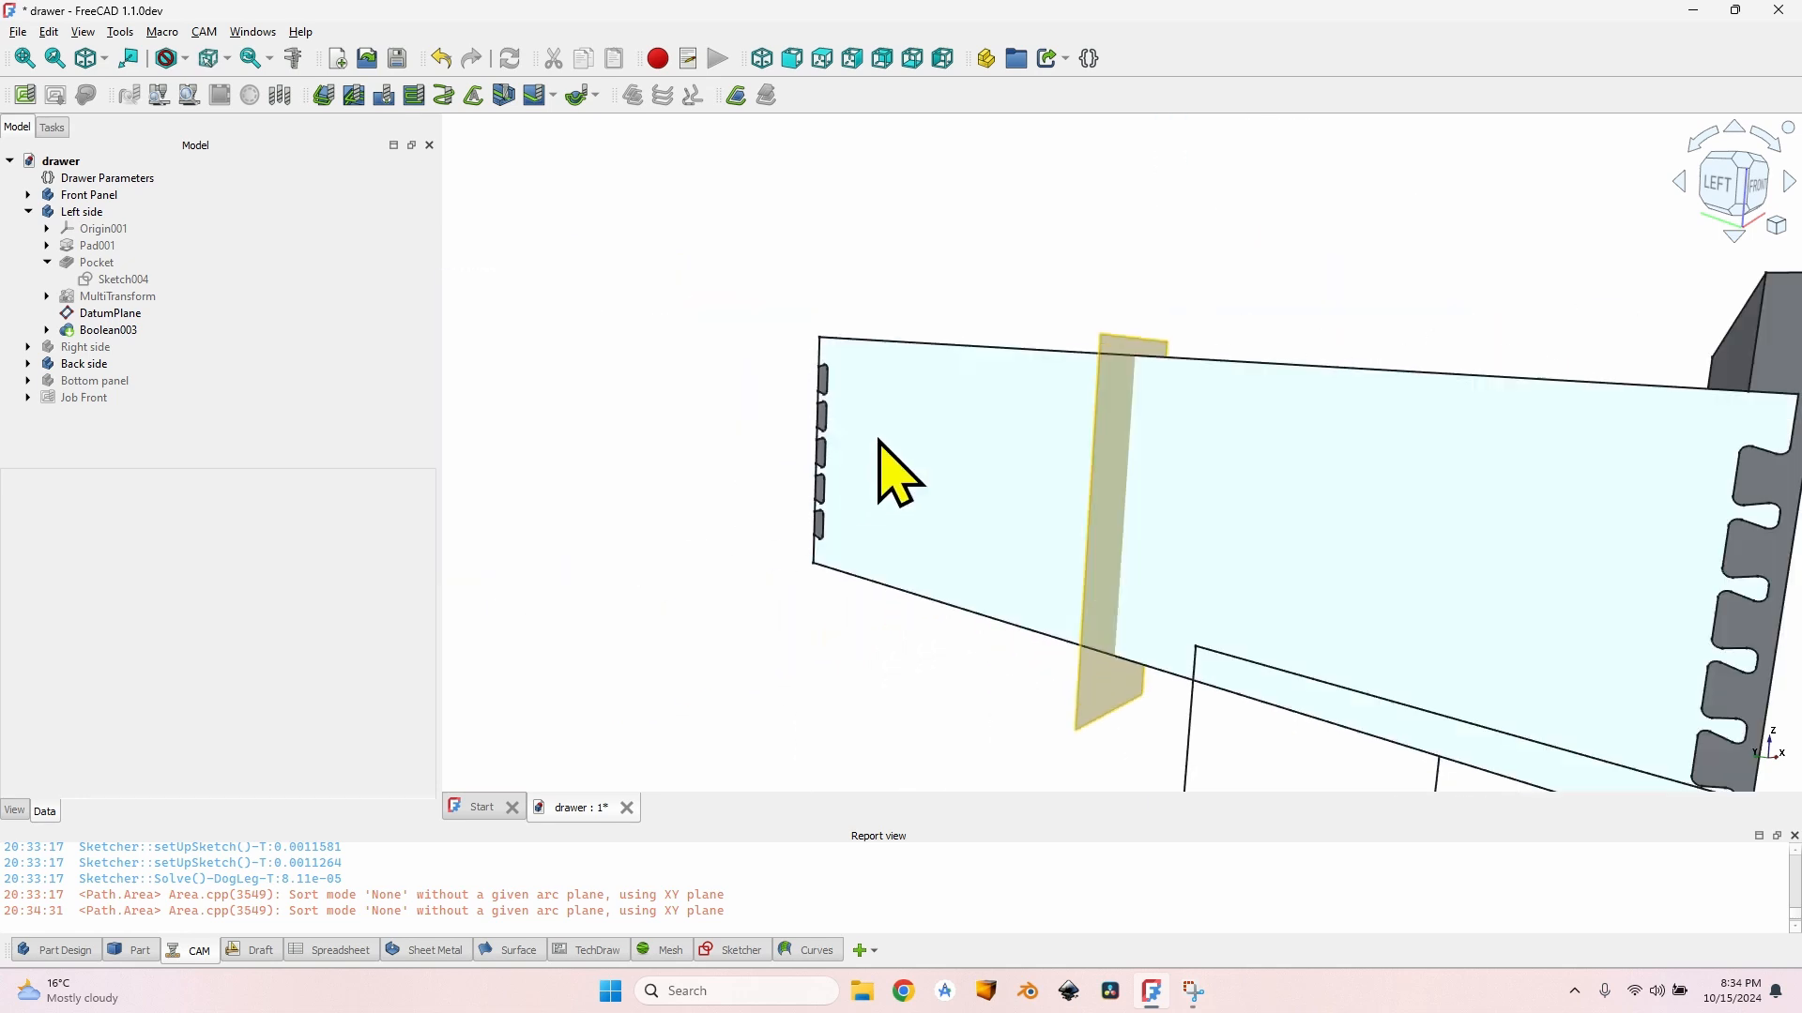
Step: Hide the DatumPlane, Front Panel and Back side to isolate the Left side body, and view its inner face
middle_drag(878, 442, 748, 347)
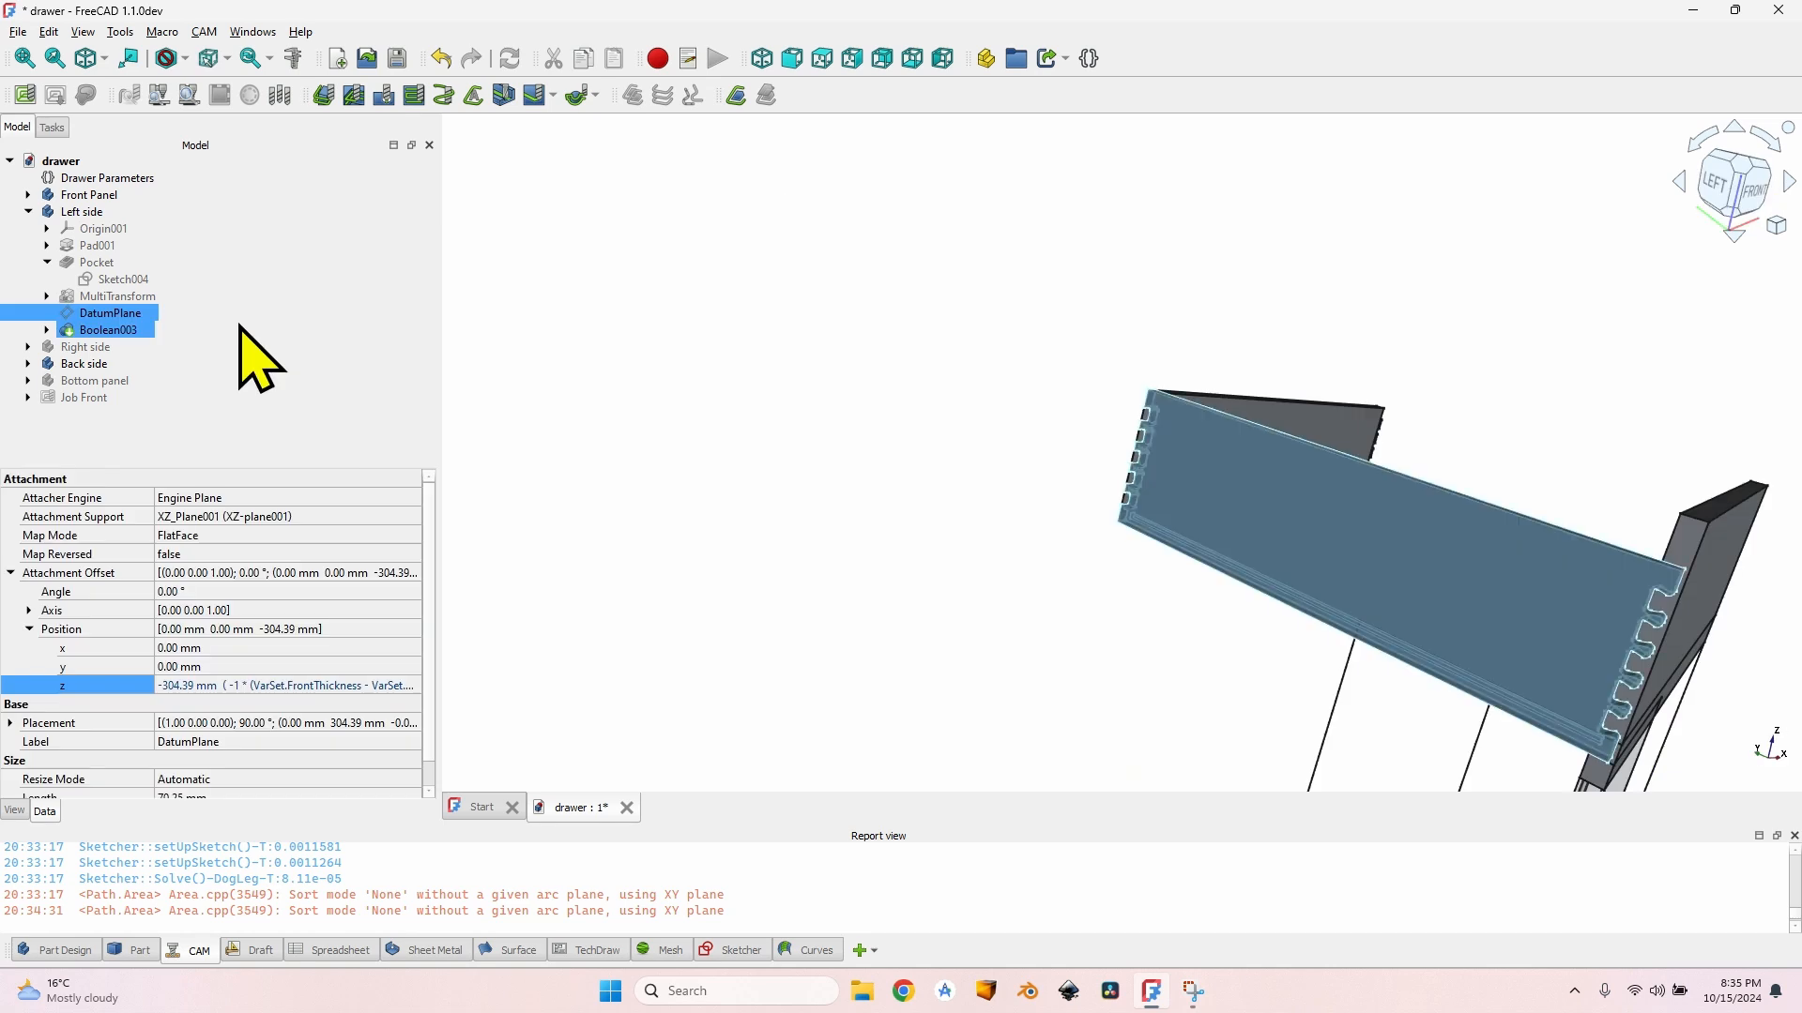
middle_drag(1265, 532, 1419, 561)
middle_drag(1418, 560, 1362, 536)
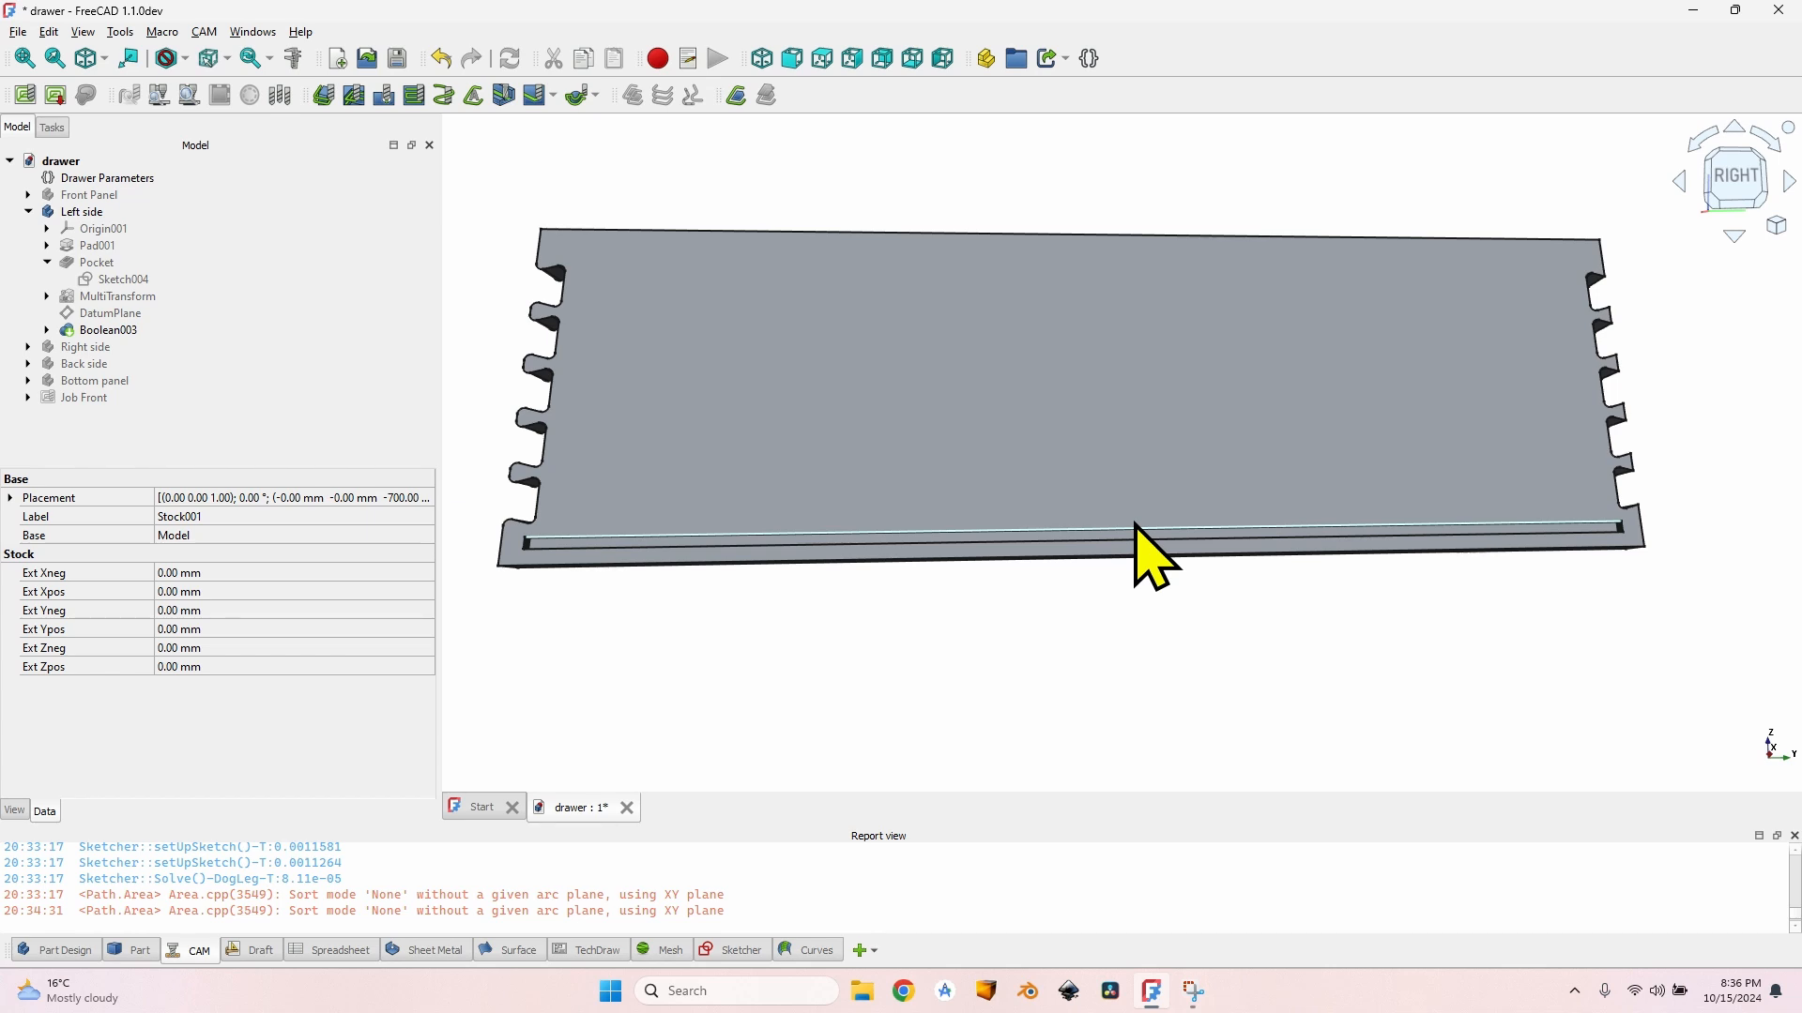
mouse_move(1286, 462)
middle_down()
mouse_move(1058, 394)
mouse_move(1379, 423)
mouse_move(511, 385)
mouse_move(1114, 409)
mouse_move(1735, 462)
mouse_move(1098, 422)
mouse_move(1164, 384)
mouse_move(1226, 390)
mouse_move(985, 385)
mouse_move(1375, 419)
middle_up()
scroll(1179, 376, up, 5)
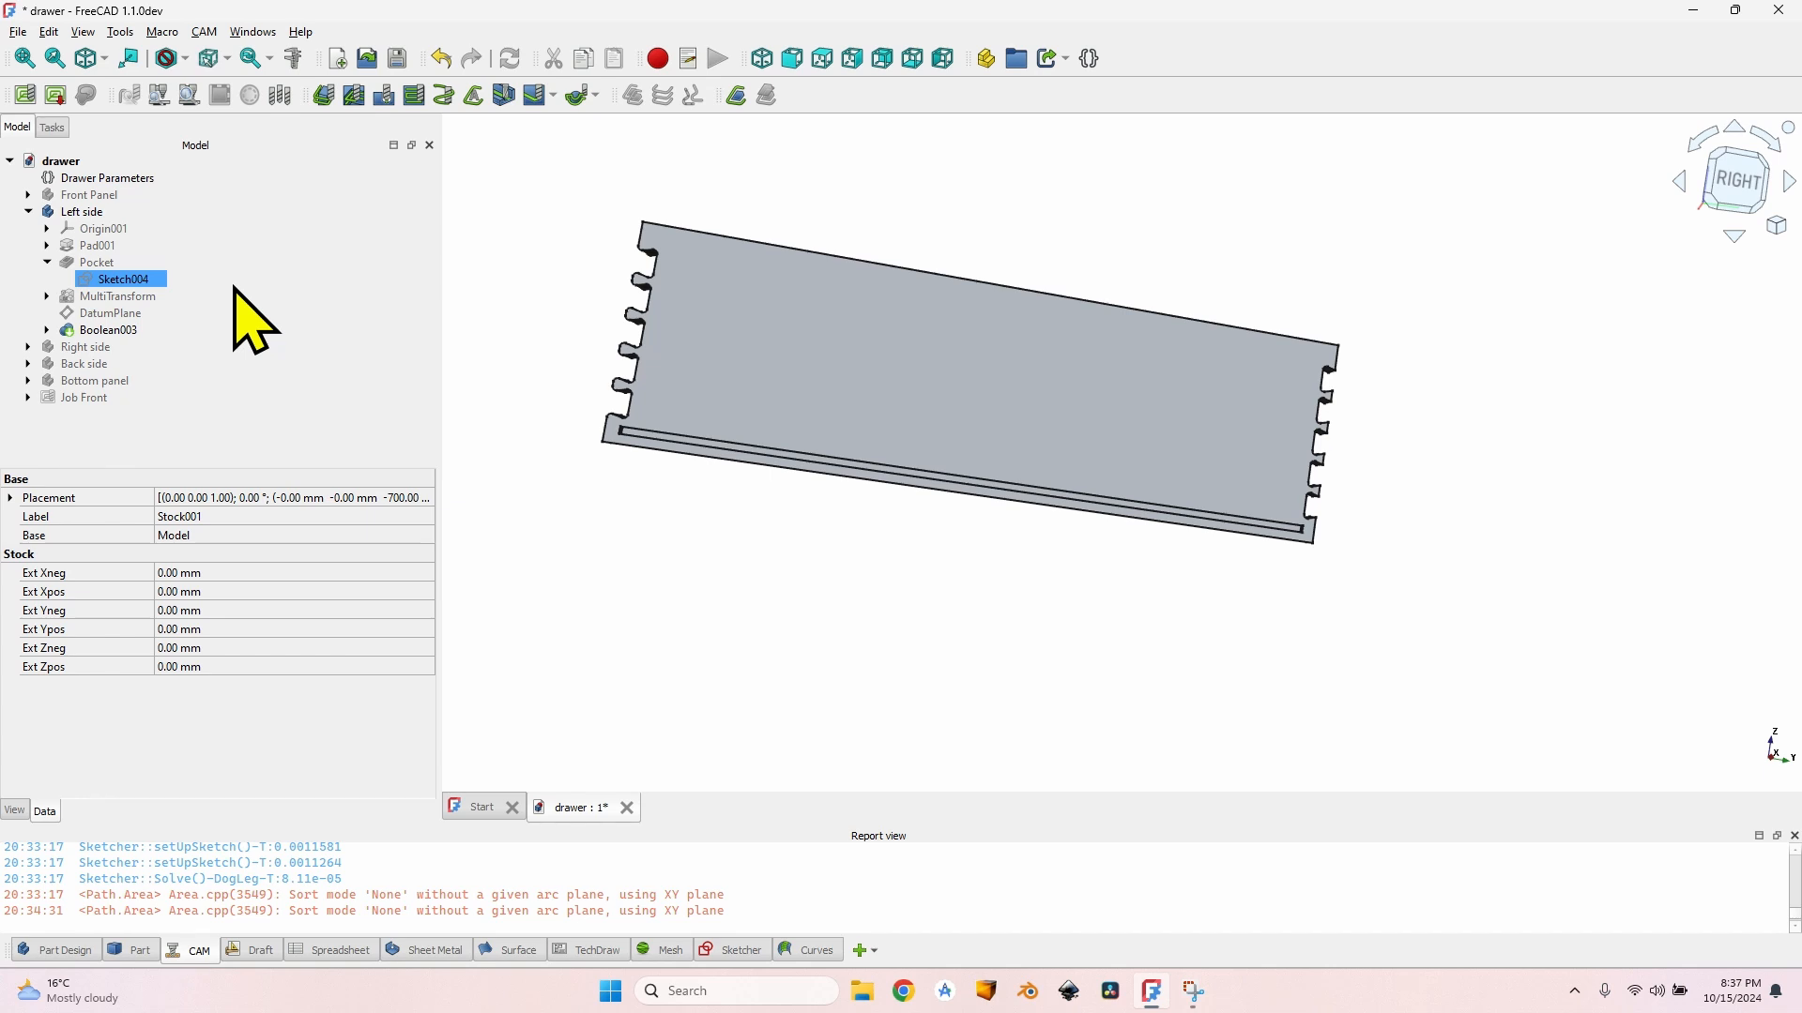
Step: Create a CAM job for the Left side body and rename it Job Sides
click(83, 211)
click(25, 95)
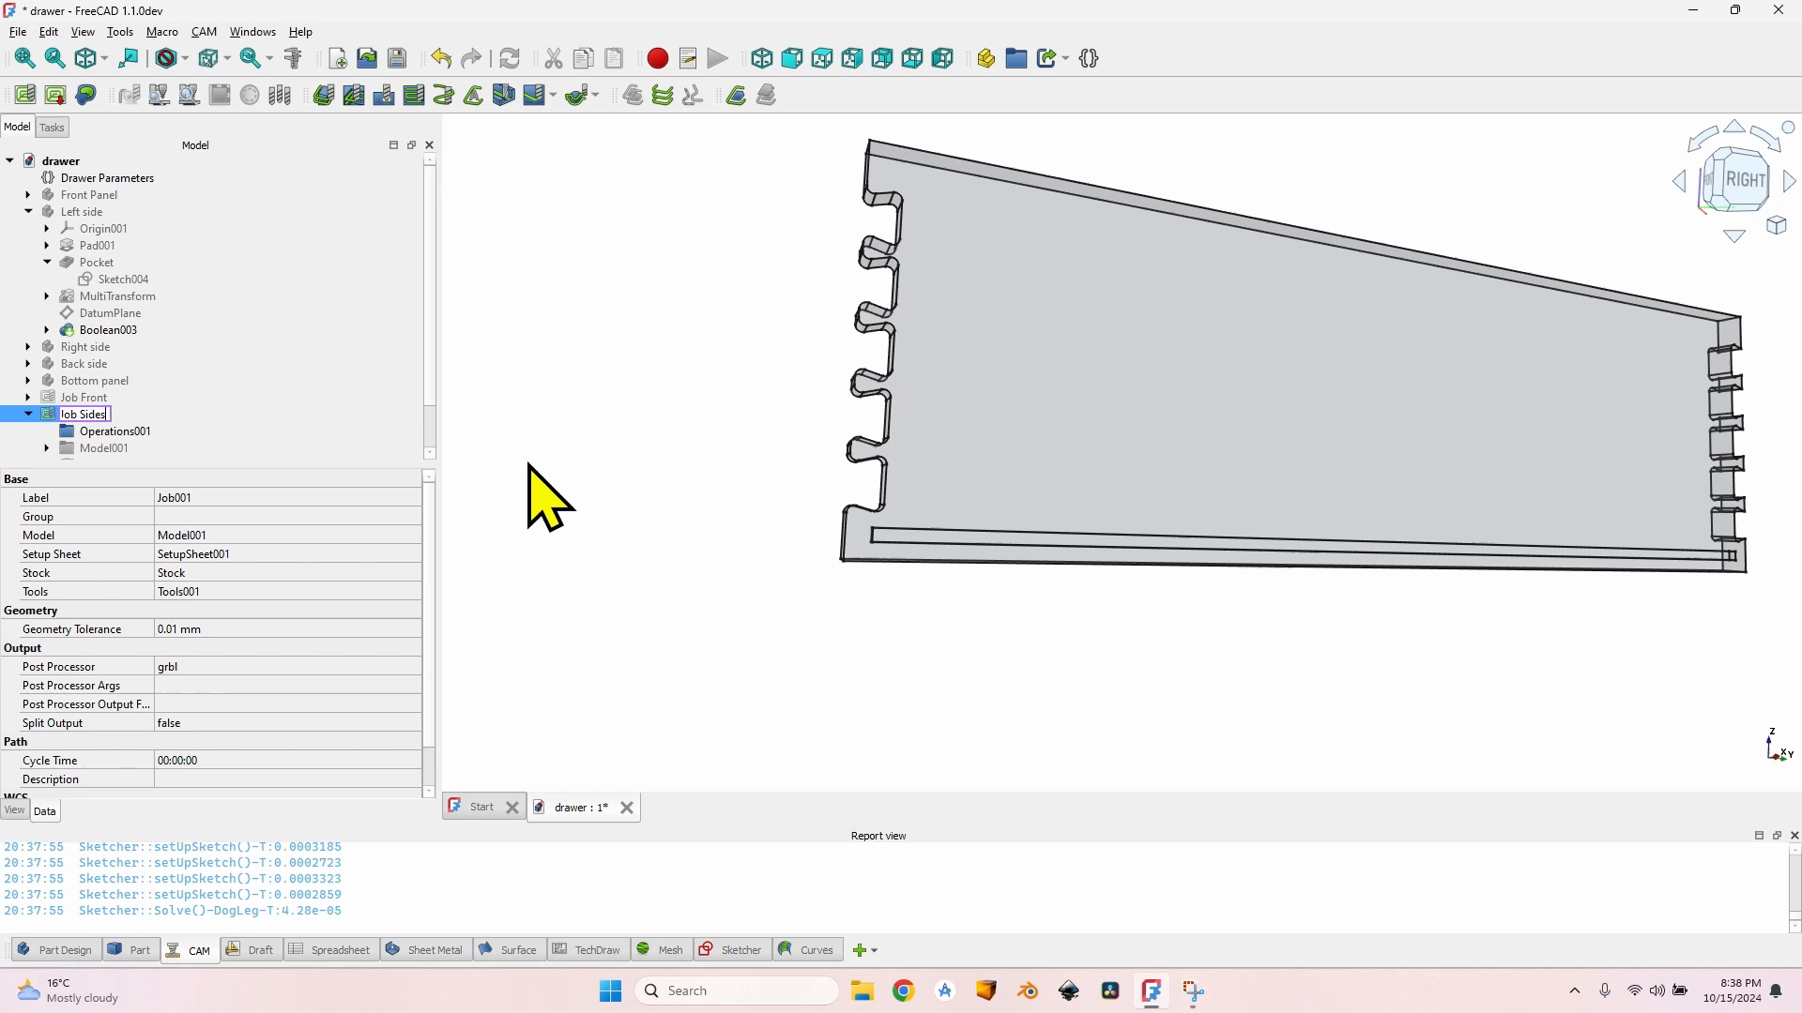
text(Sides)
key(Return)
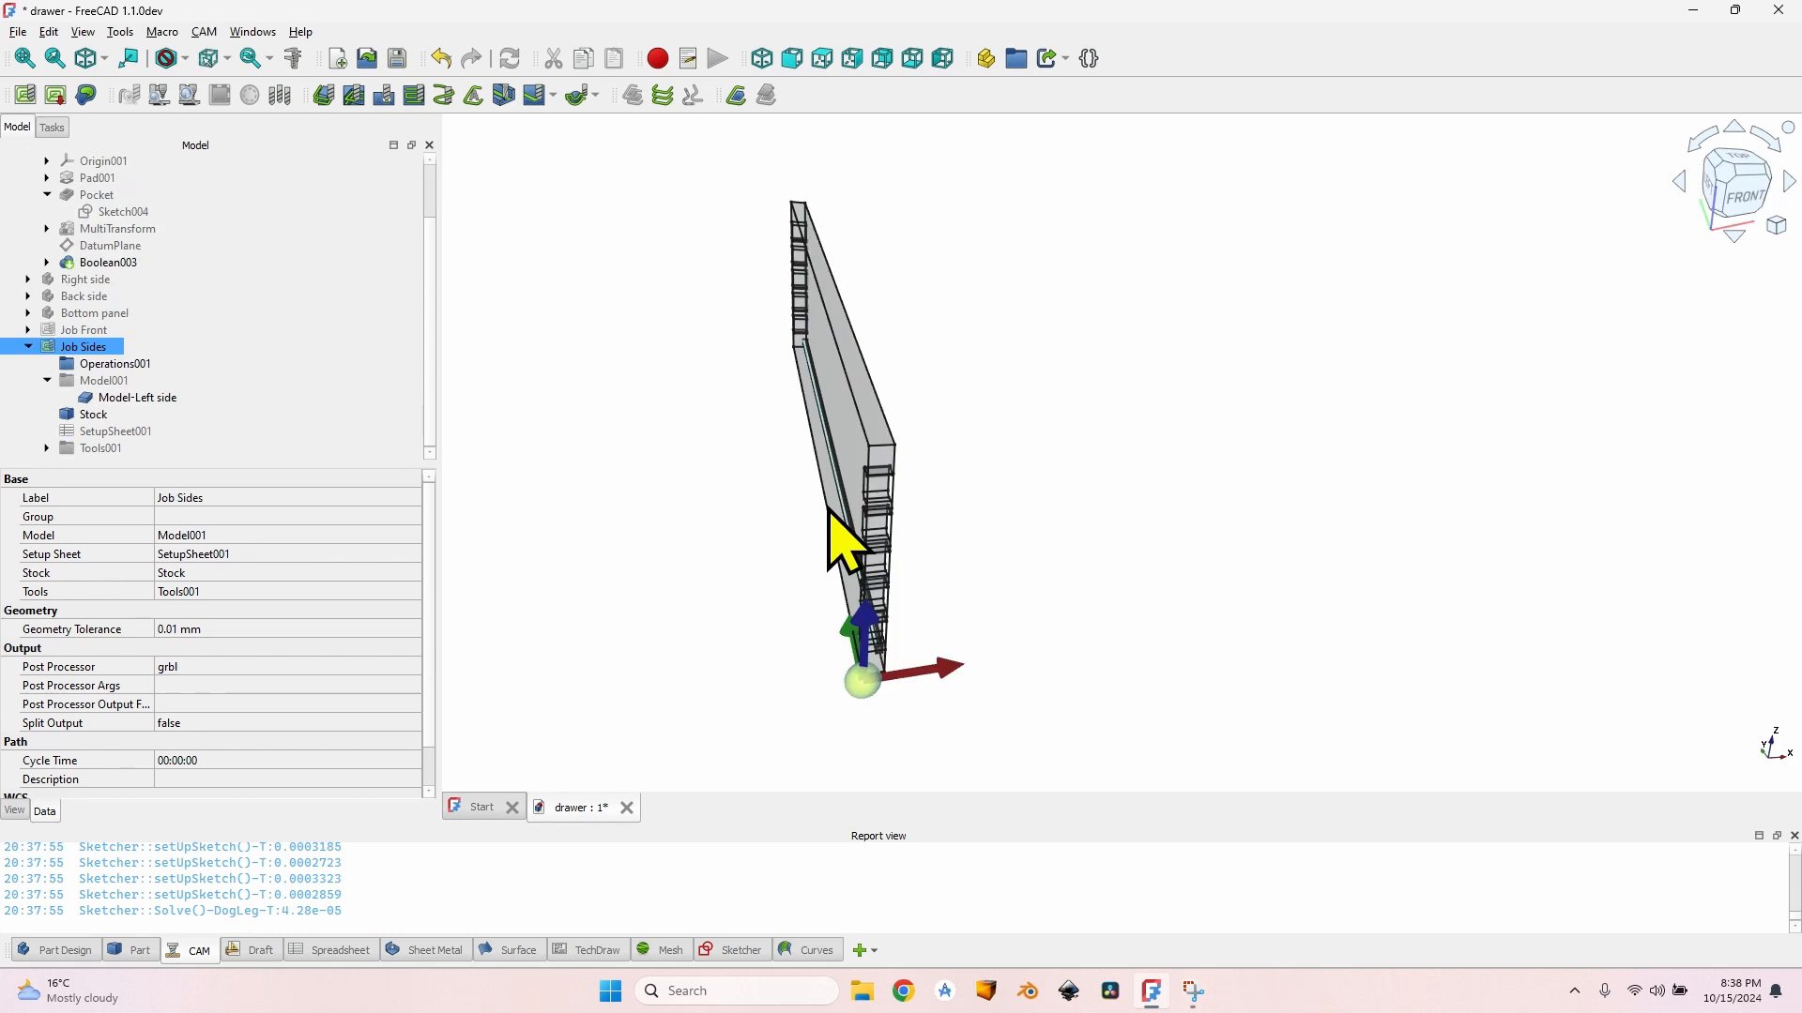
Step: Rotate the job's Model-Left side 90° around the z-axis through its placement
click(187, 400)
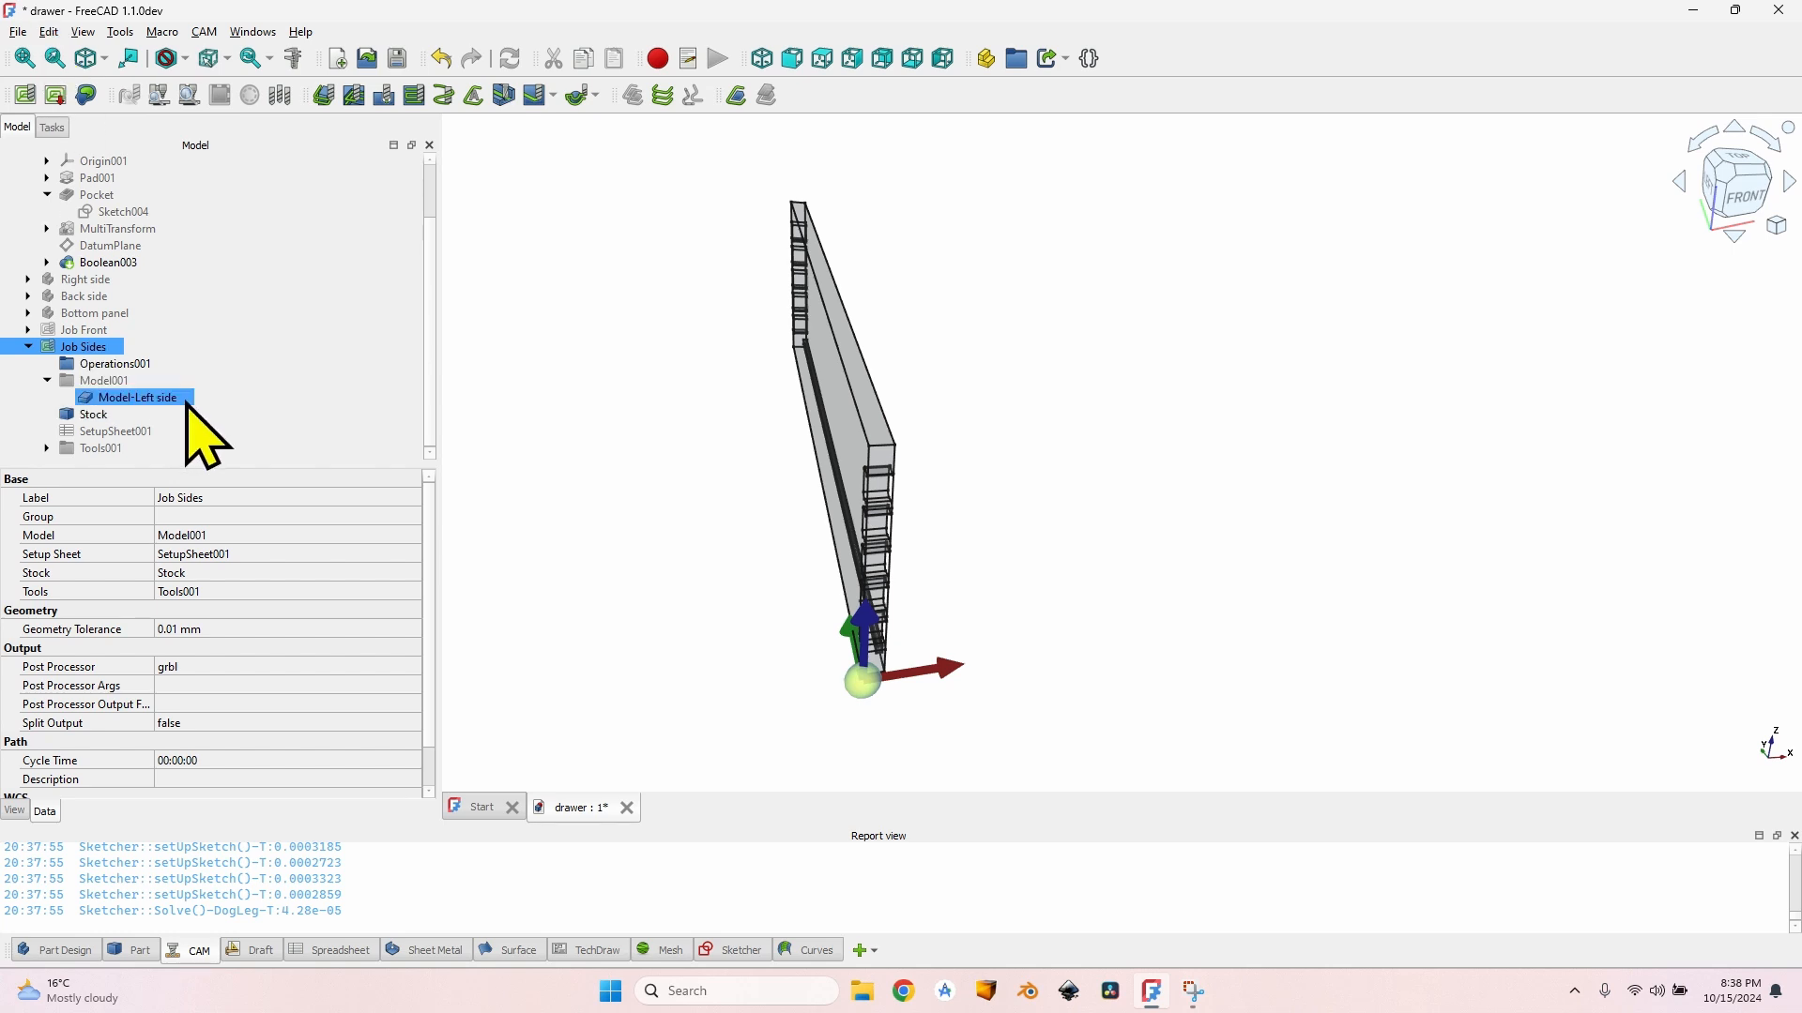
click(136, 398)
click(45, 32)
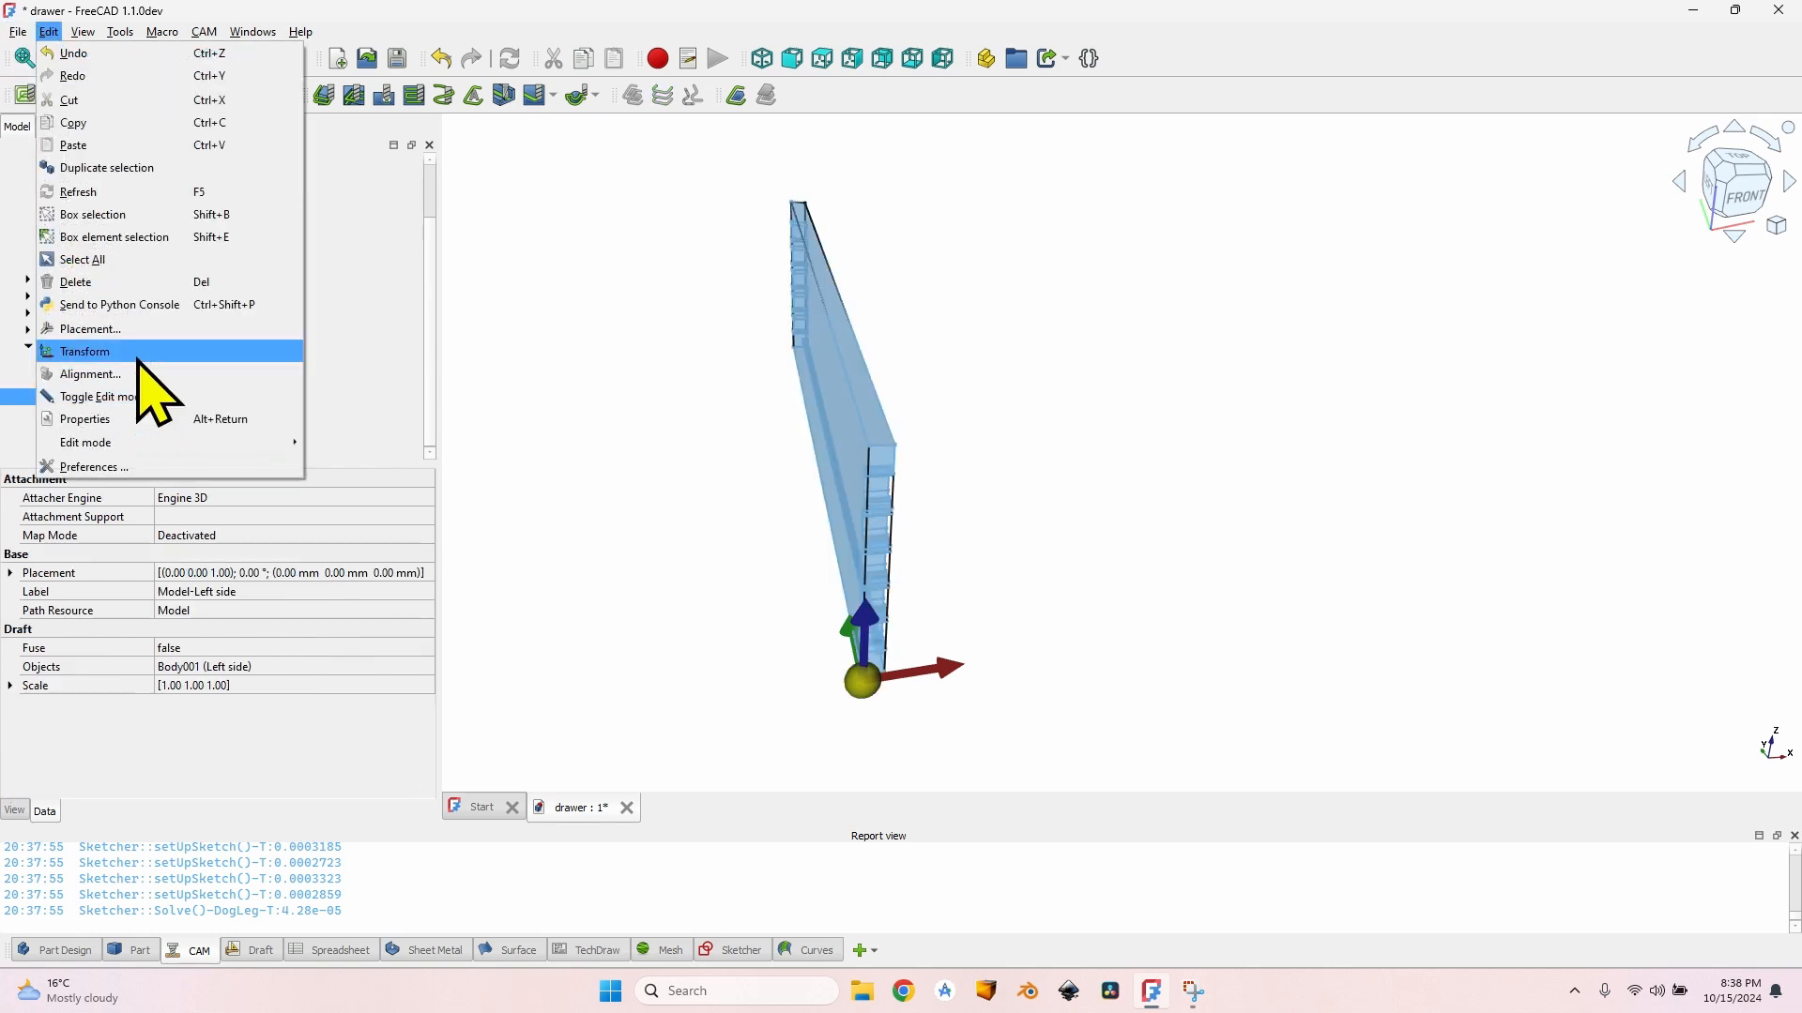
click(155, 324)
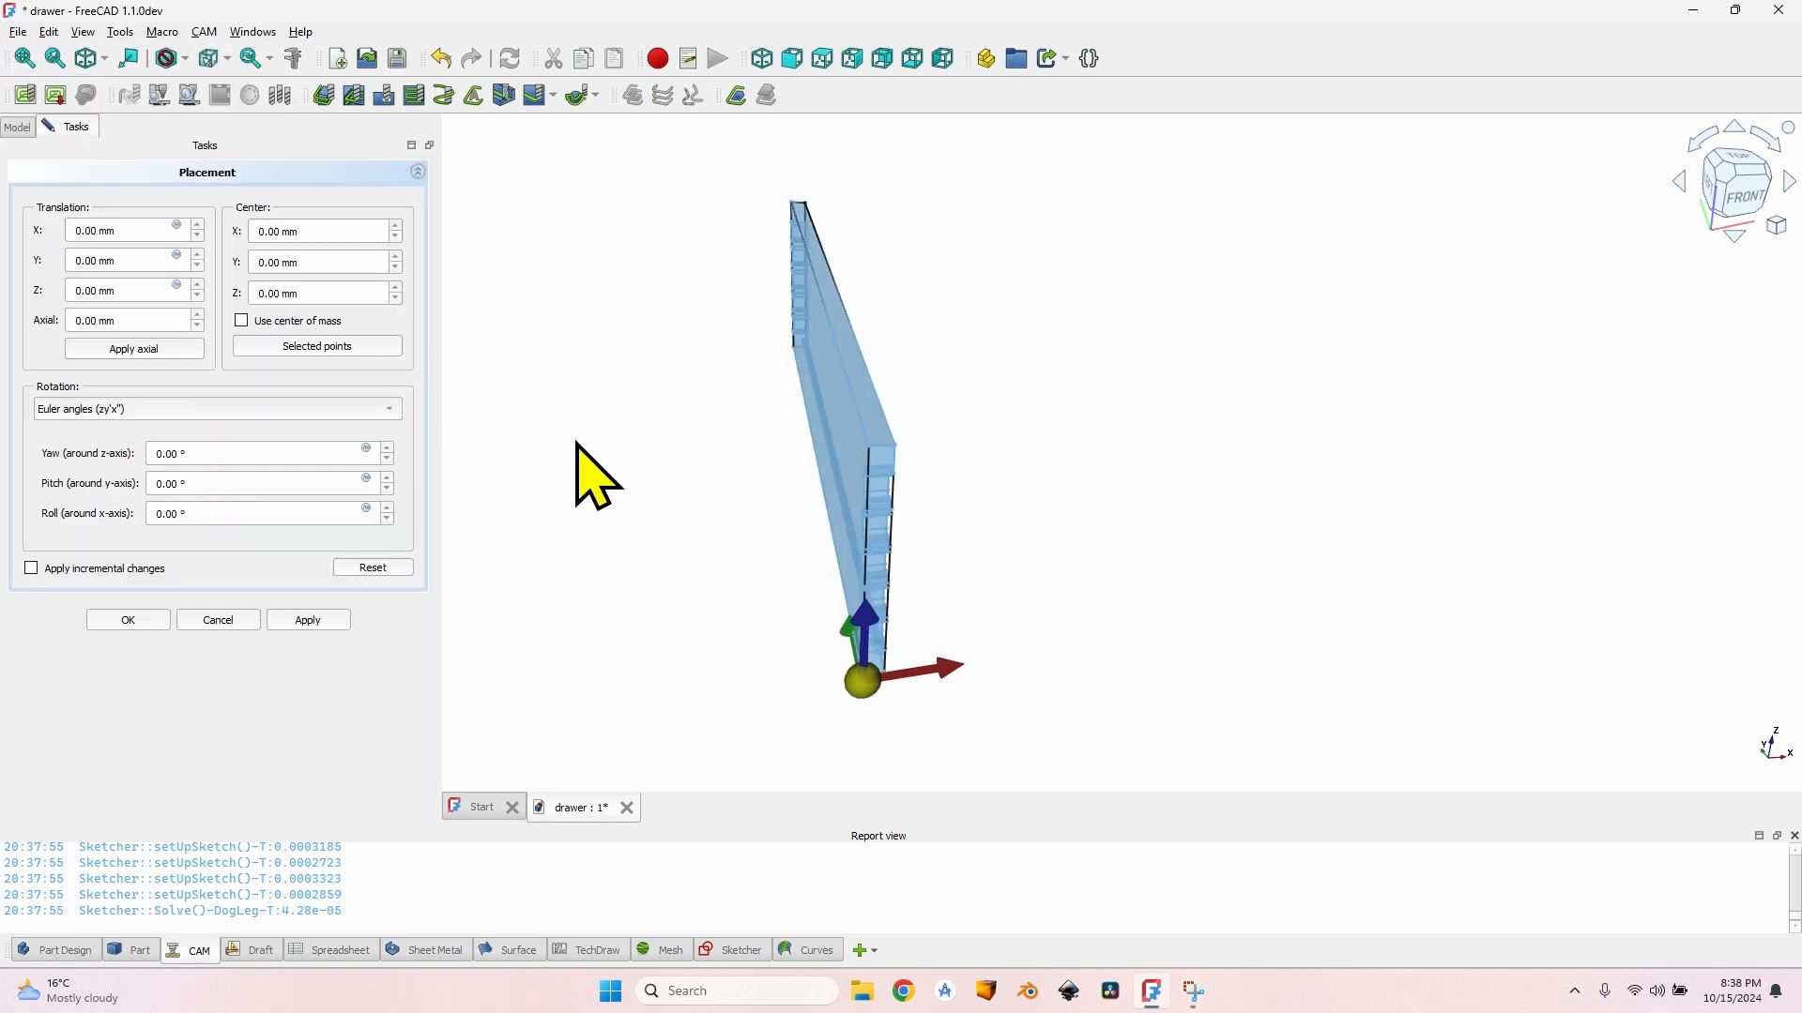
click(159, 456)
text(9)
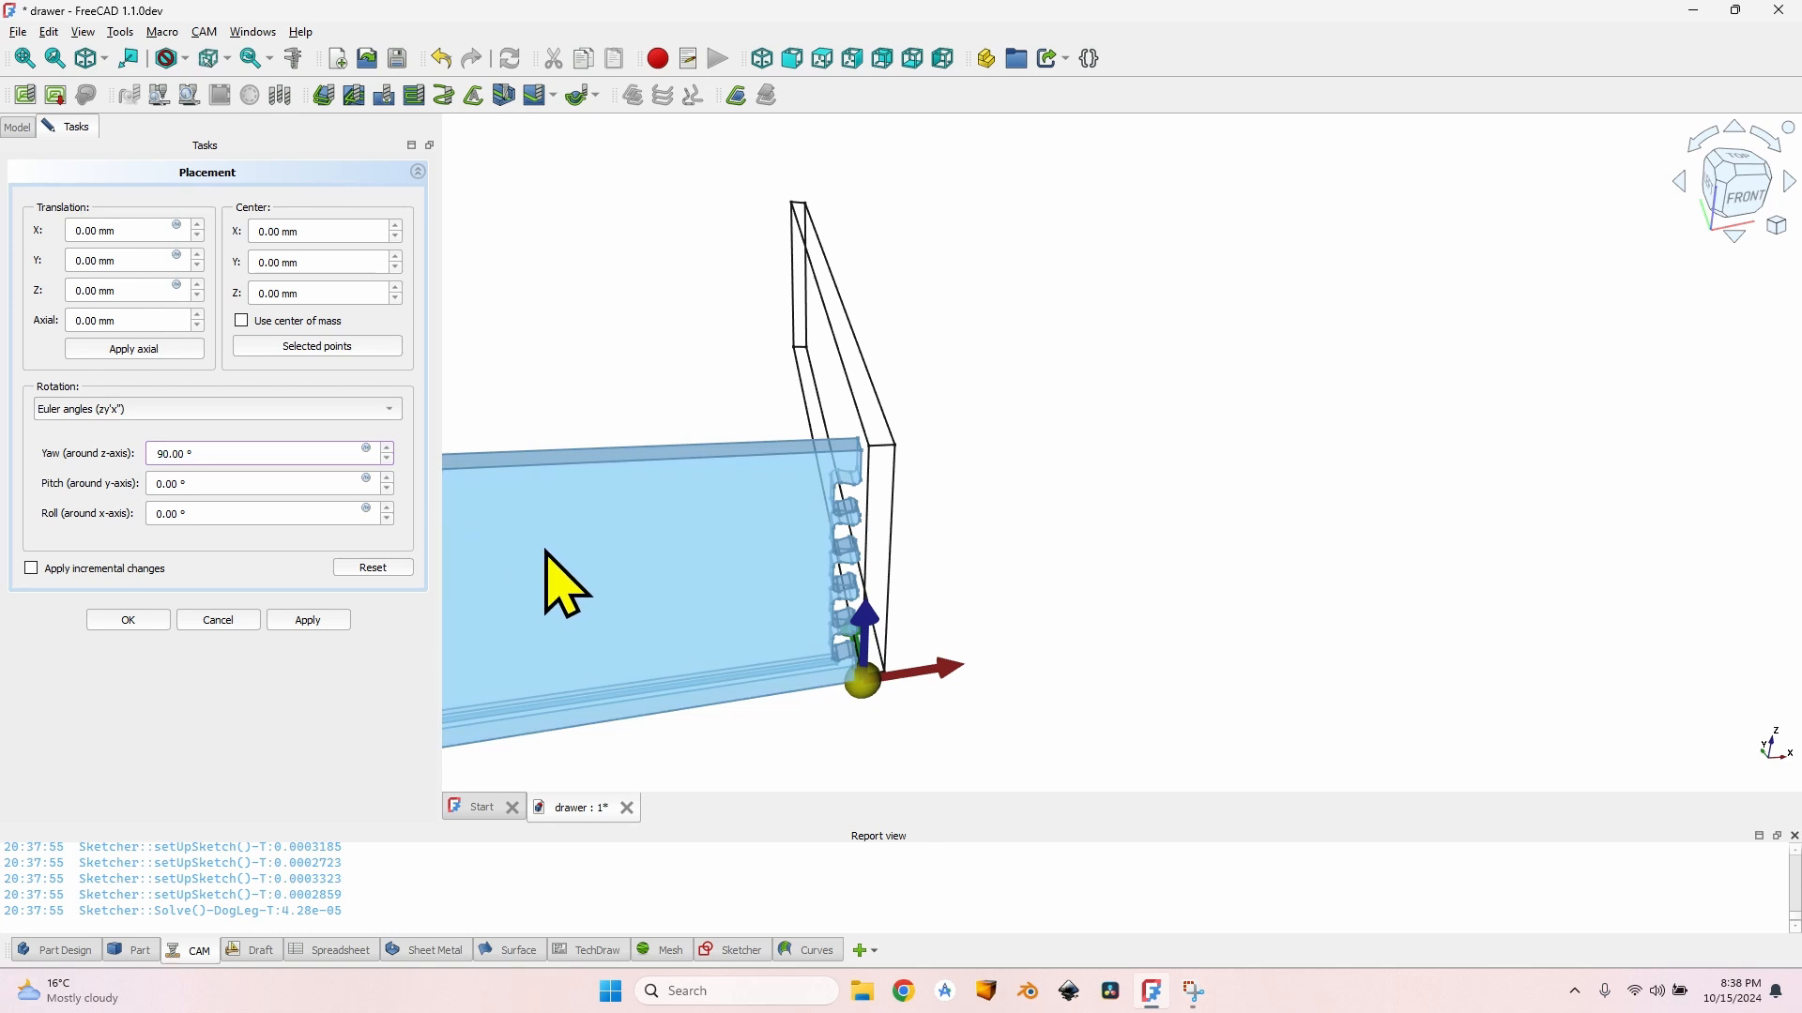
click(305, 618)
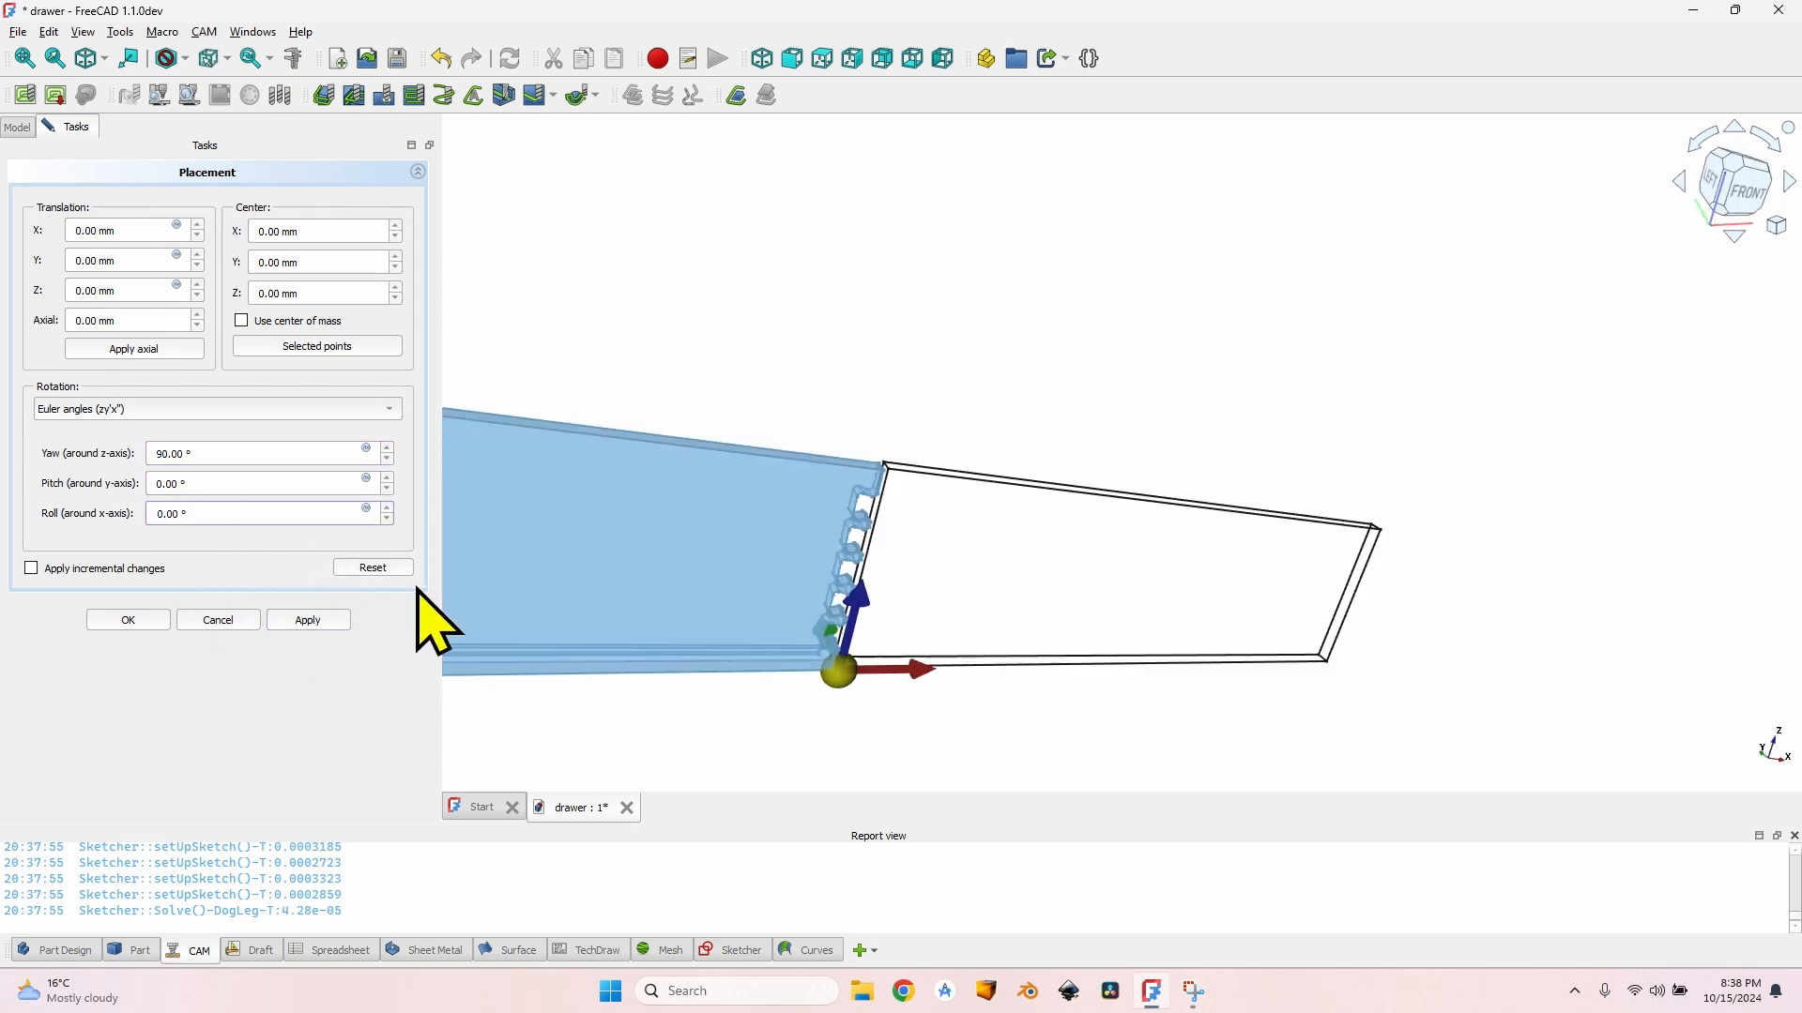
Step: Lay Model-Left side flat by applying an incremental 90° rotation around the x-axis in its placement
text(9)
key(BackSpace)
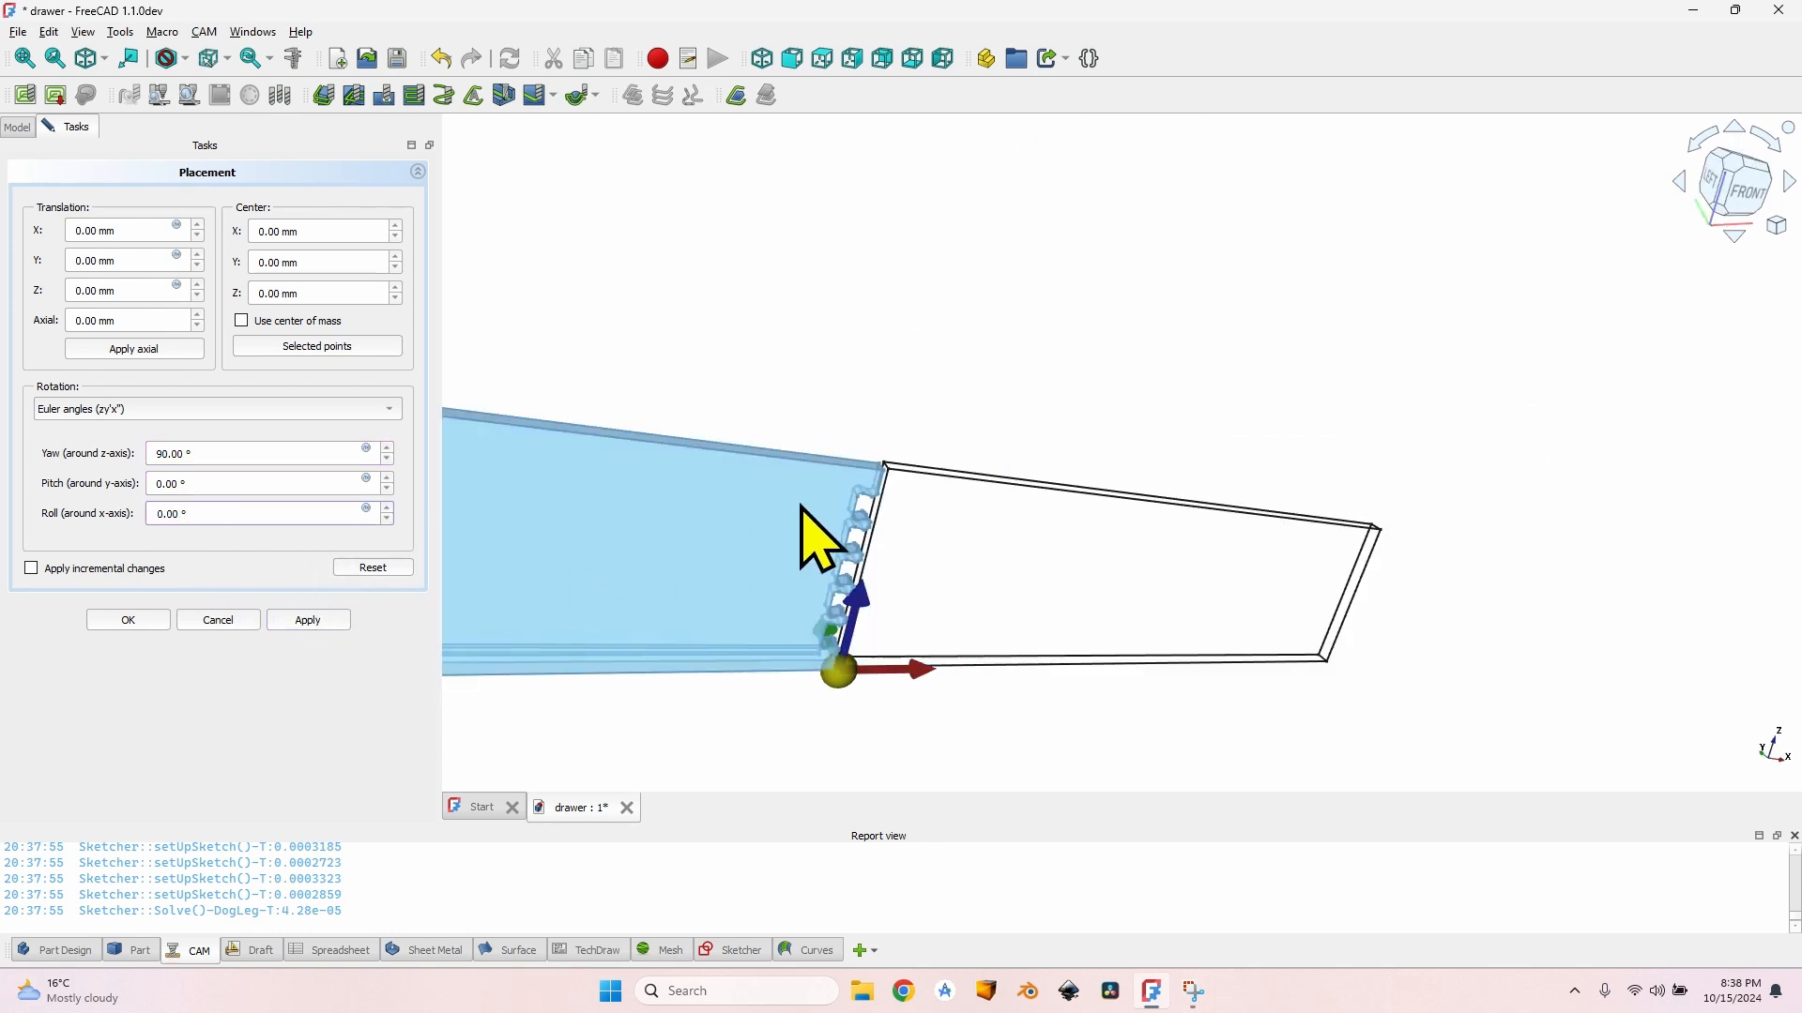
middle_drag(615, 523, 816, 532)
click(34, 569)
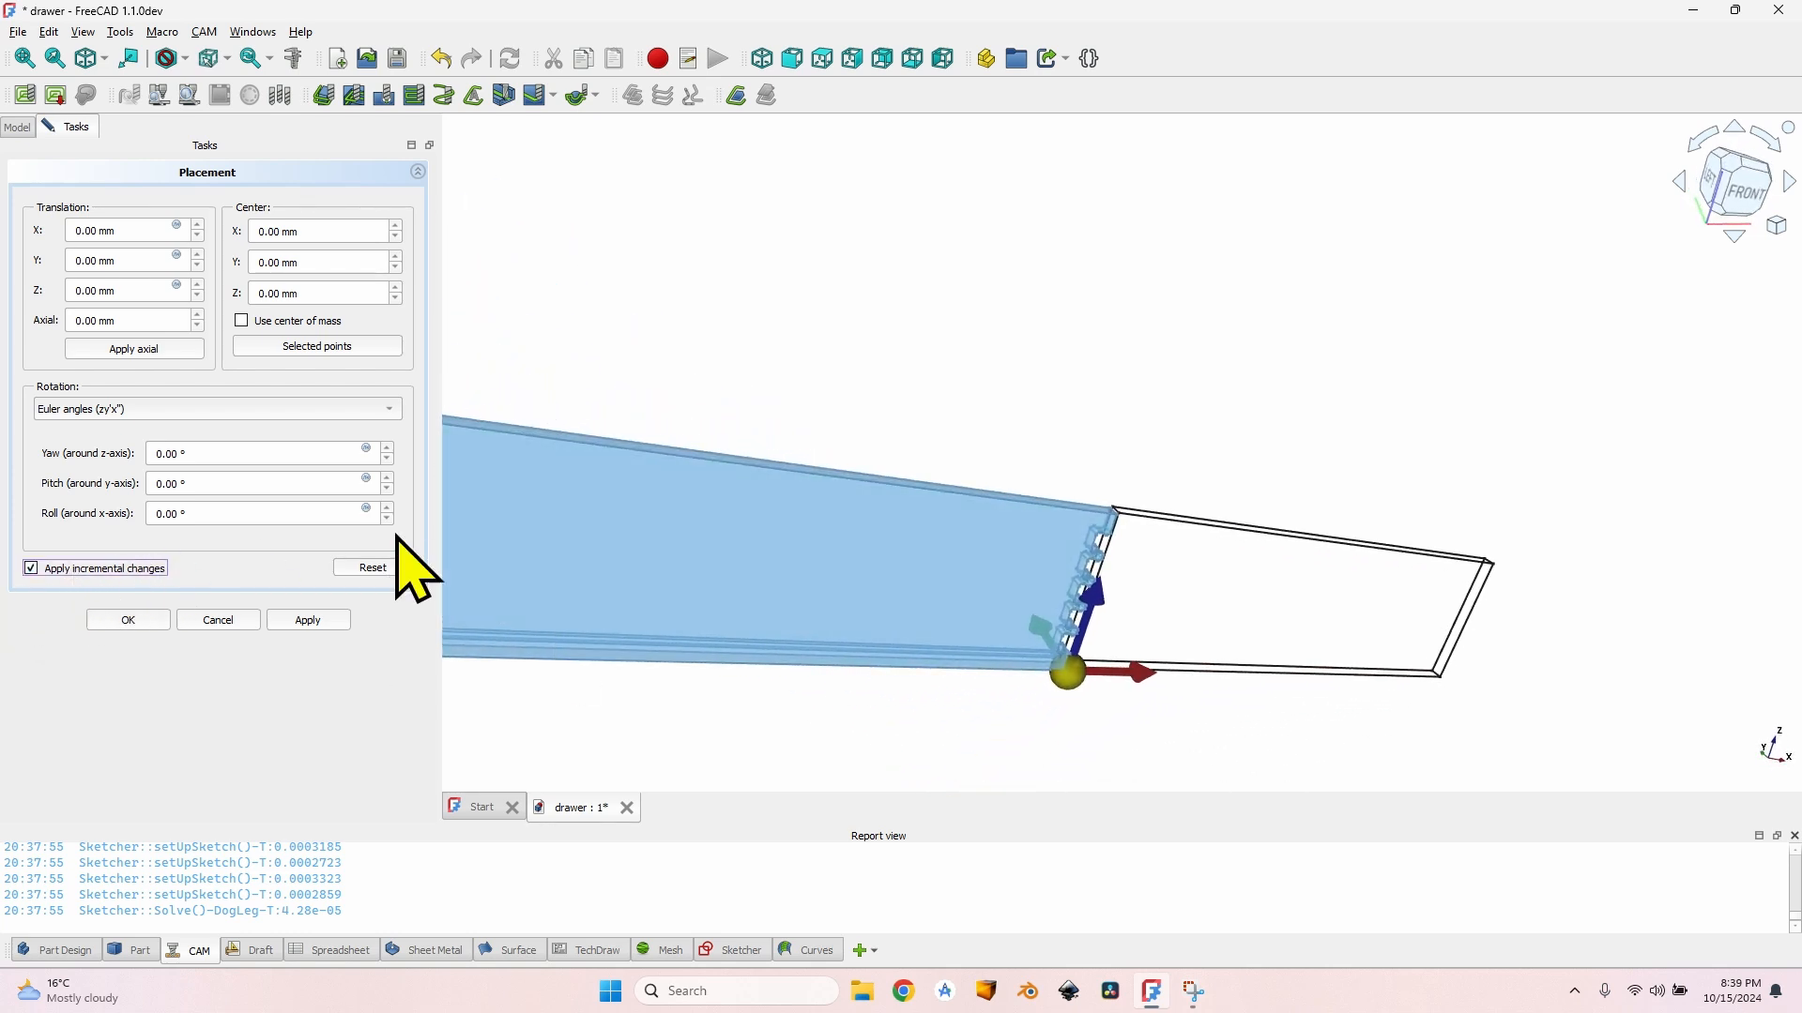
scroll(809, 578, down, 2)
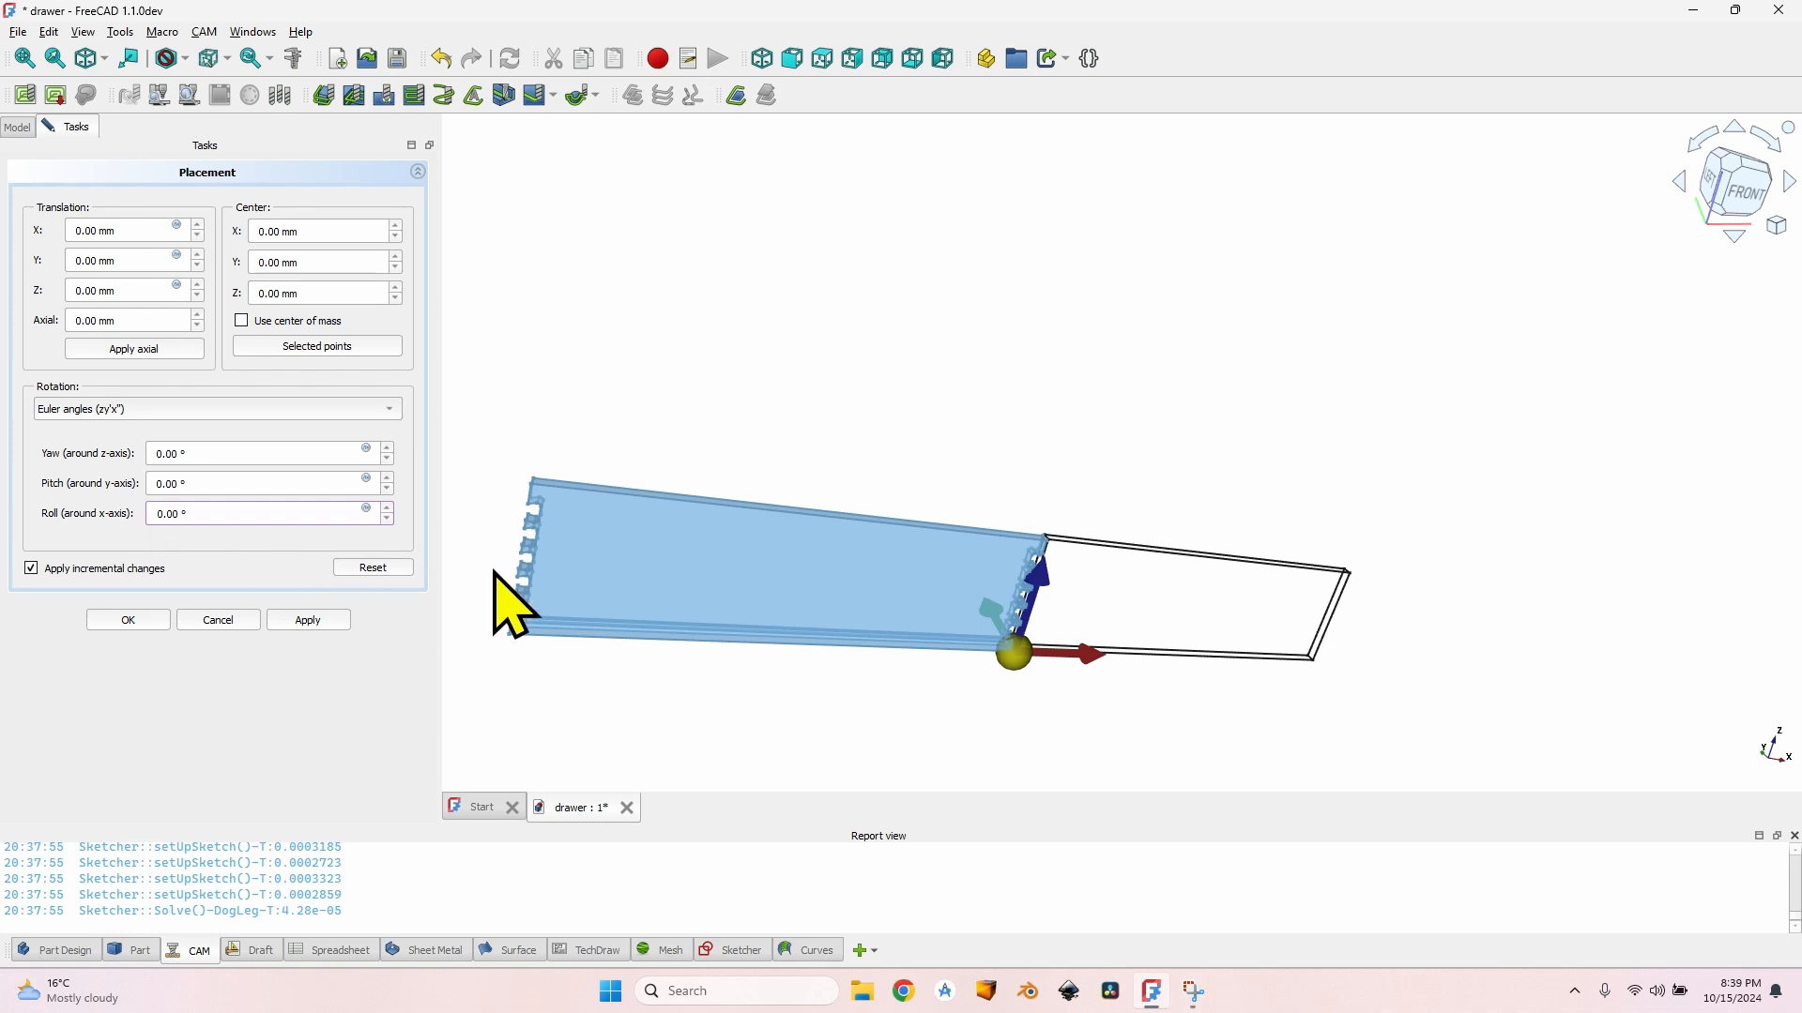
middle_drag(531, 619, 577, 662)
middle_drag(551, 514, 357, 721)
middle_drag(715, 629, 150, 497)
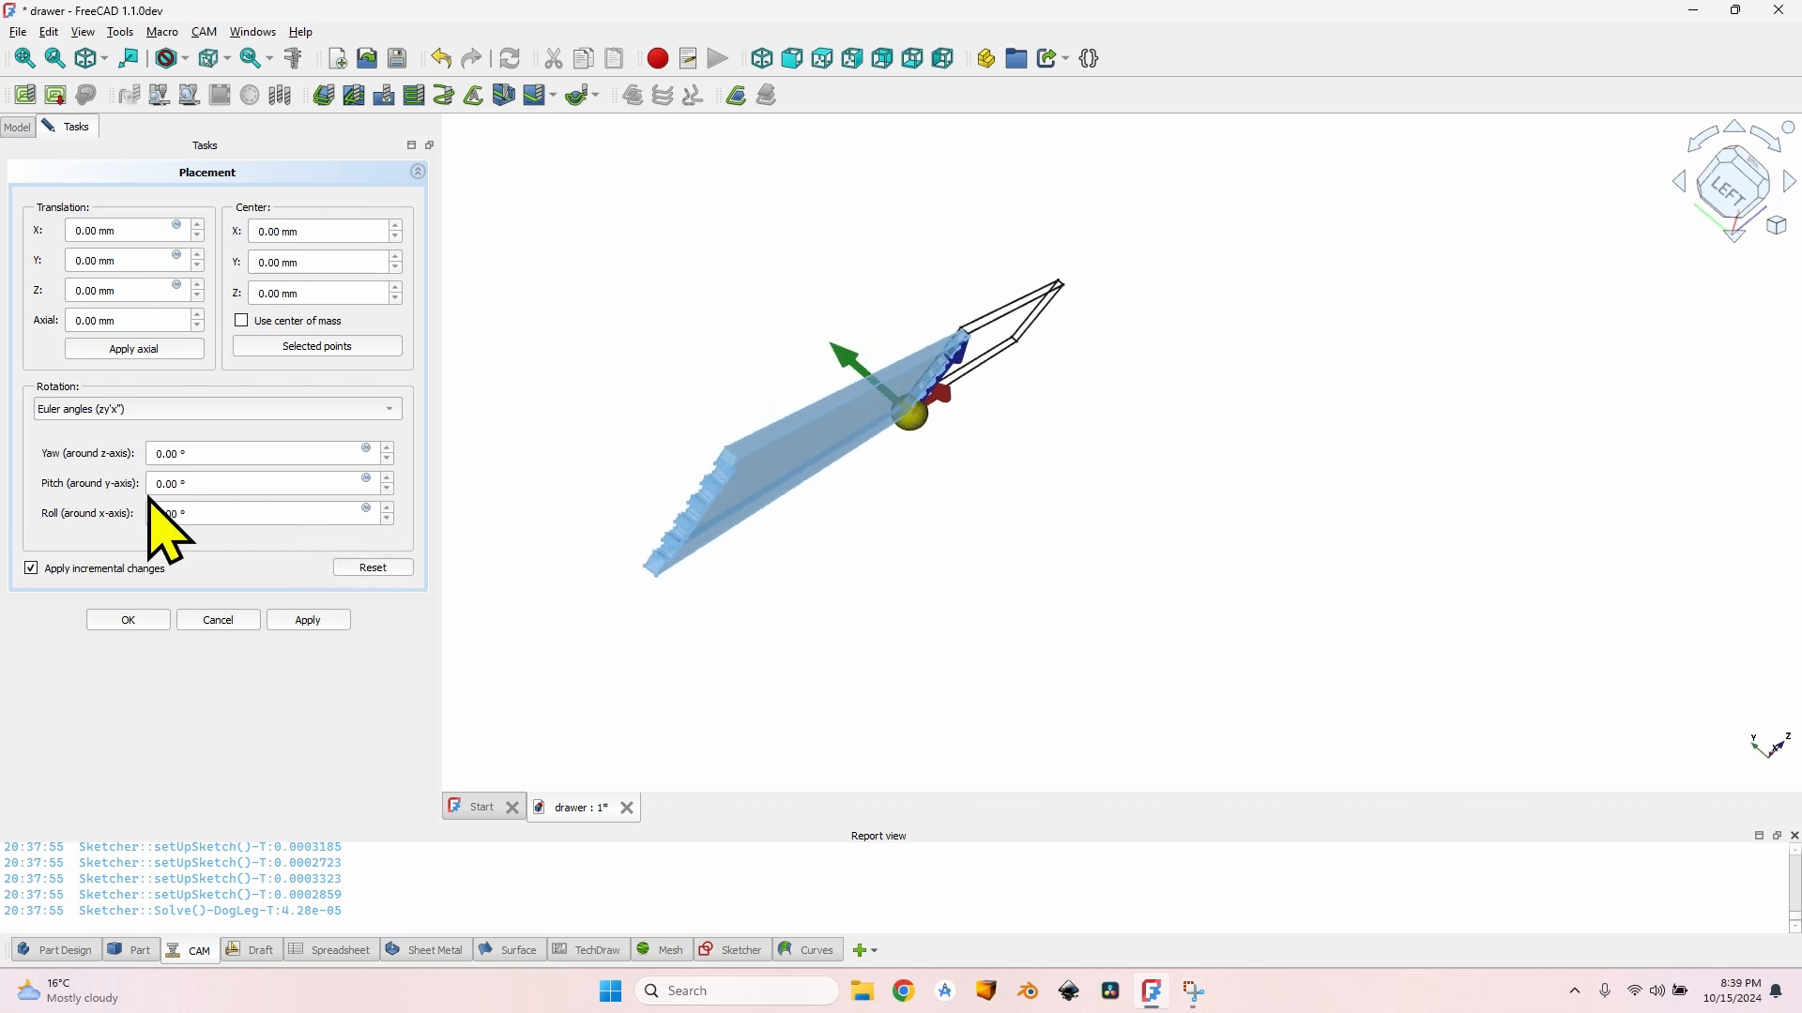
text(9)
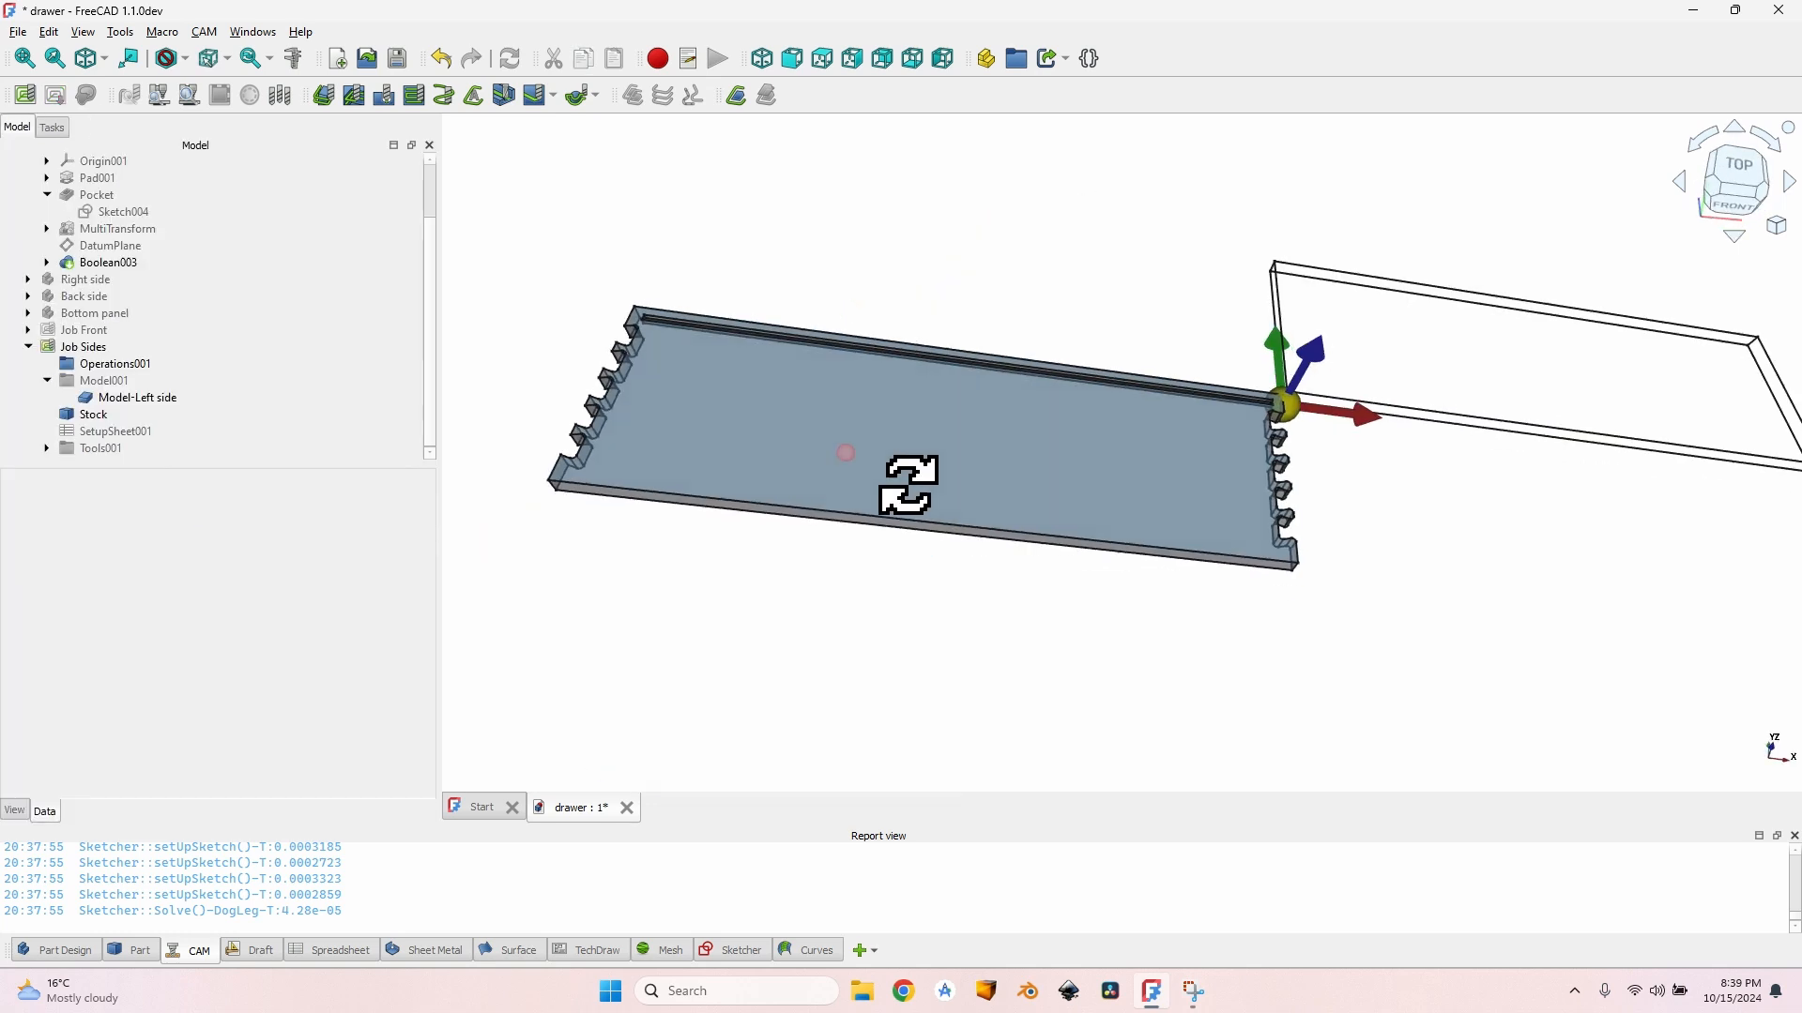
middle_drag(910, 482, 891, 459)
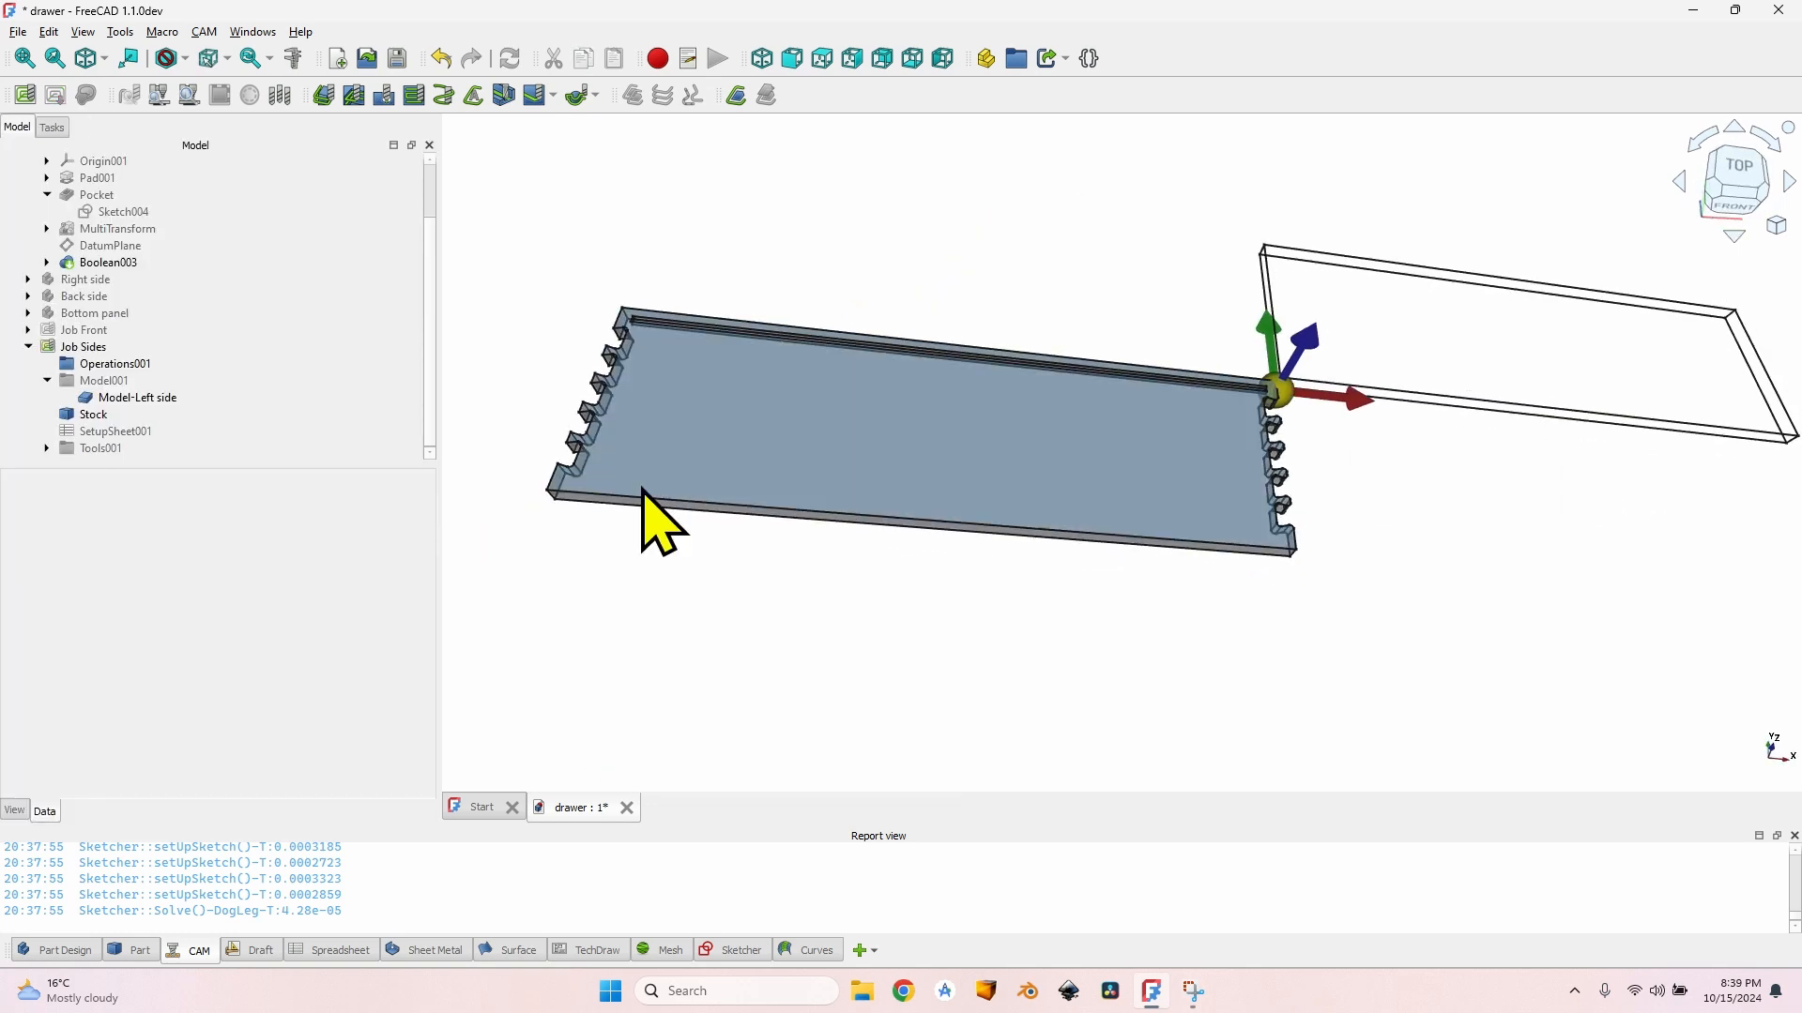
Step: Set the x position of Model-Left side to the expression VarSet.DrawerDepth
click(141, 398)
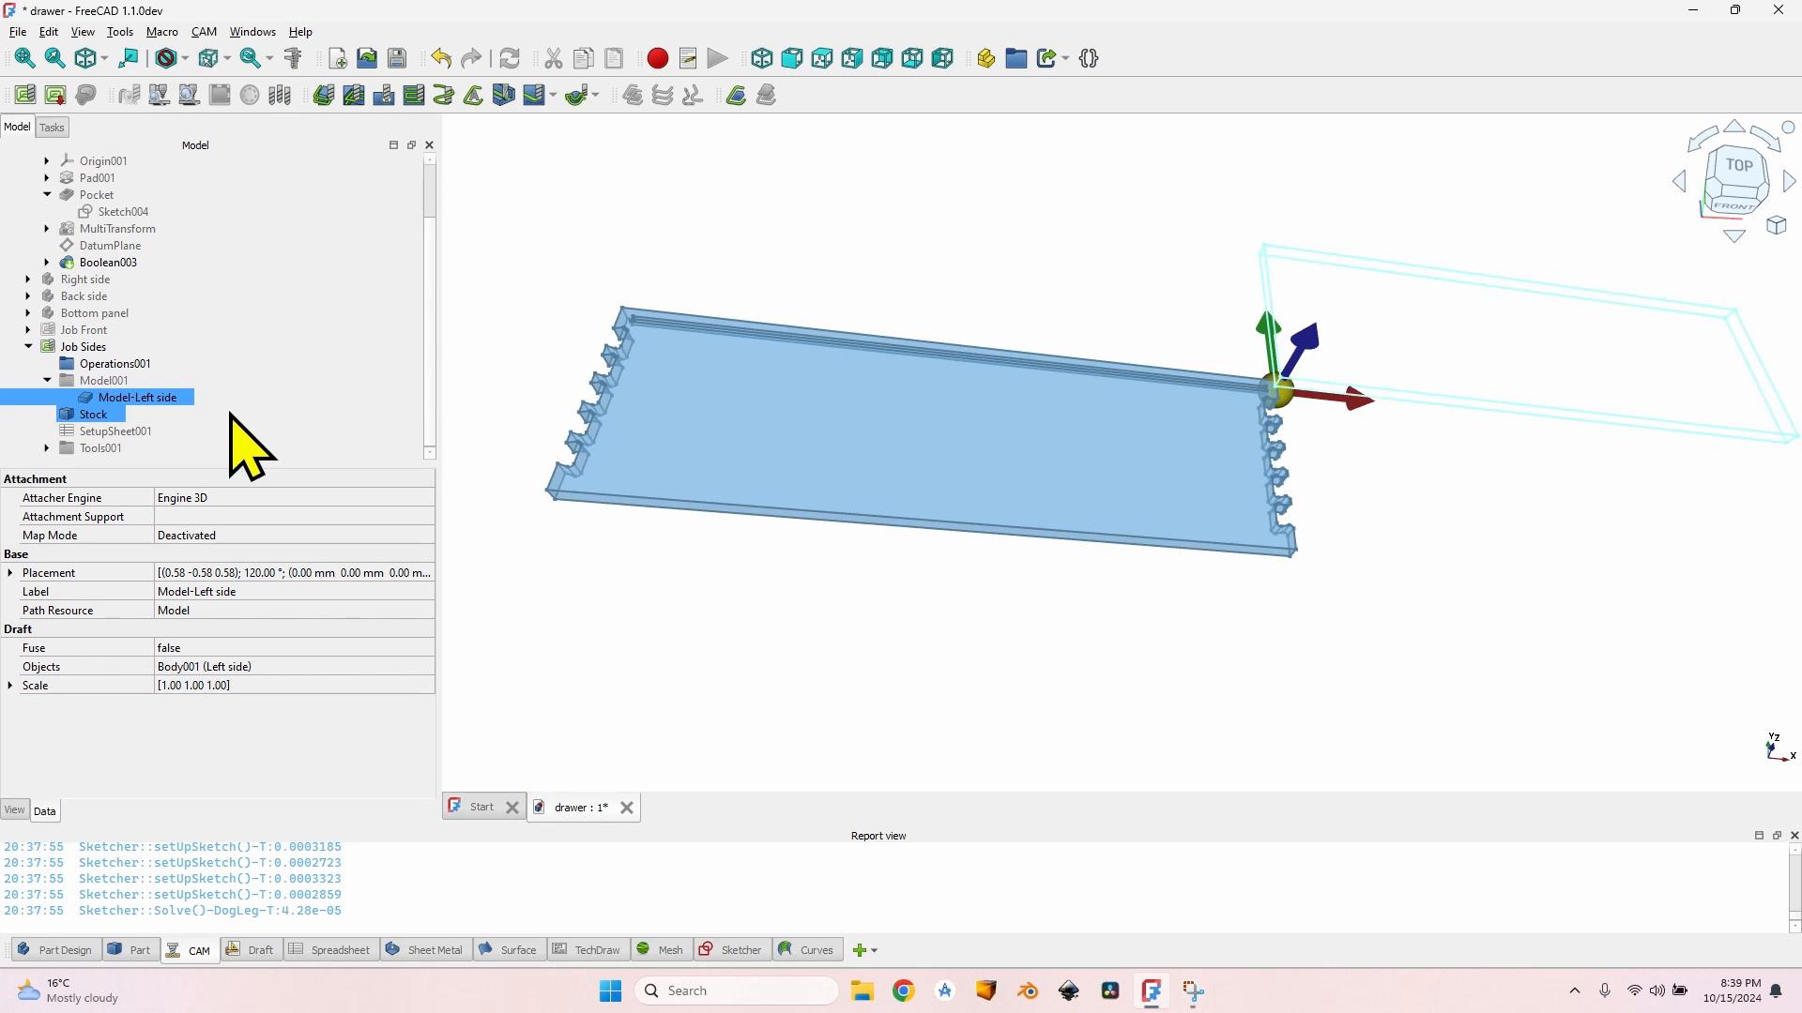
click(10, 574)
click(29, 630)
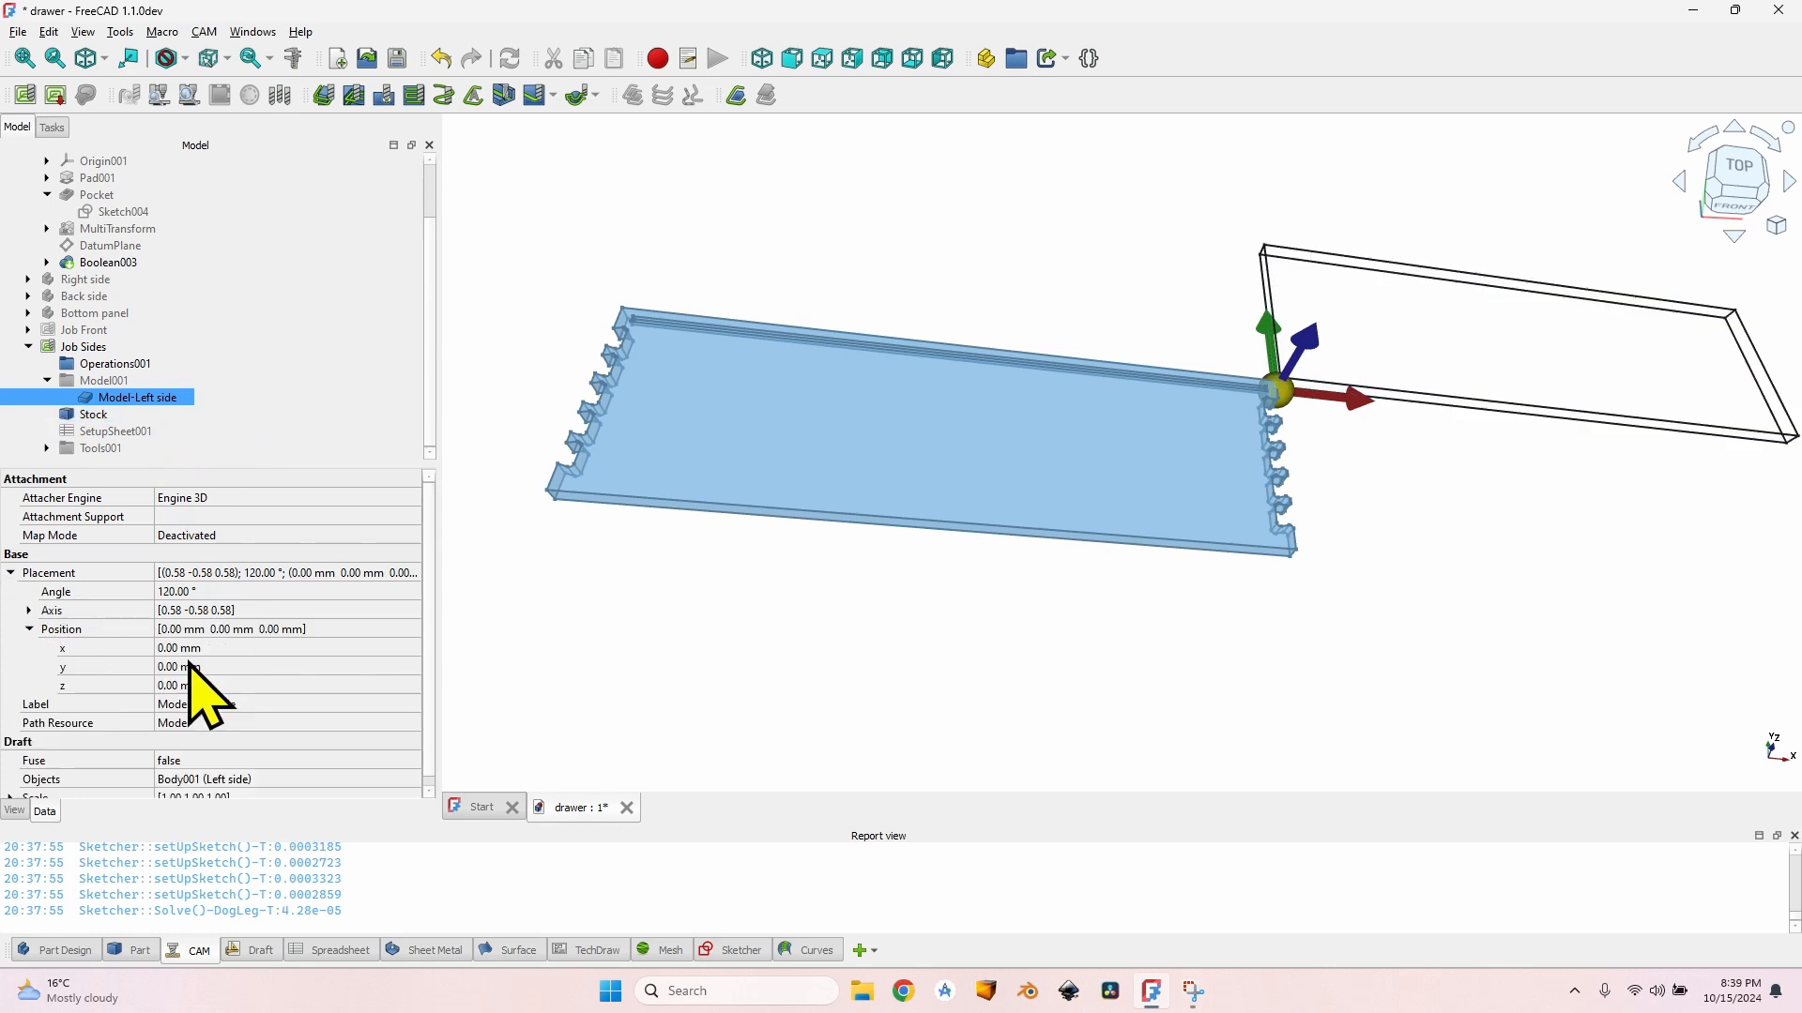
click(230, 650)
key(equal)
text(V)
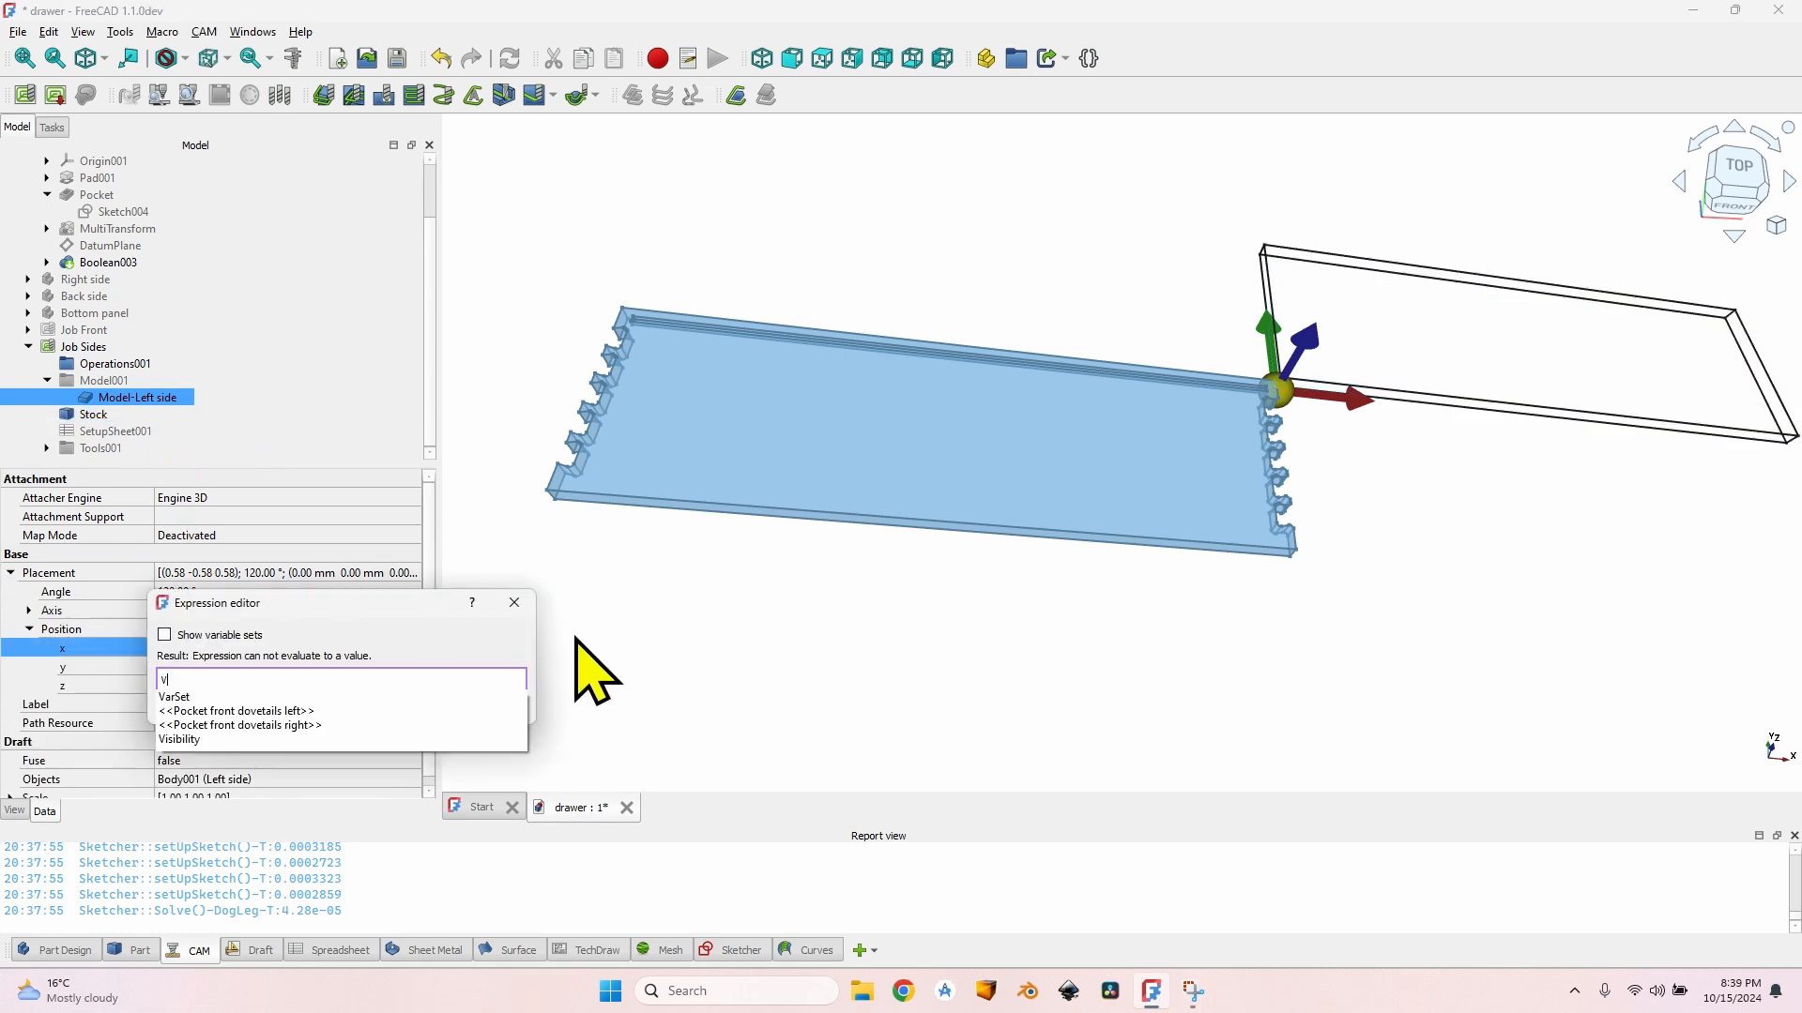
text(arSet.Dra)
key(Down)
key(Down)
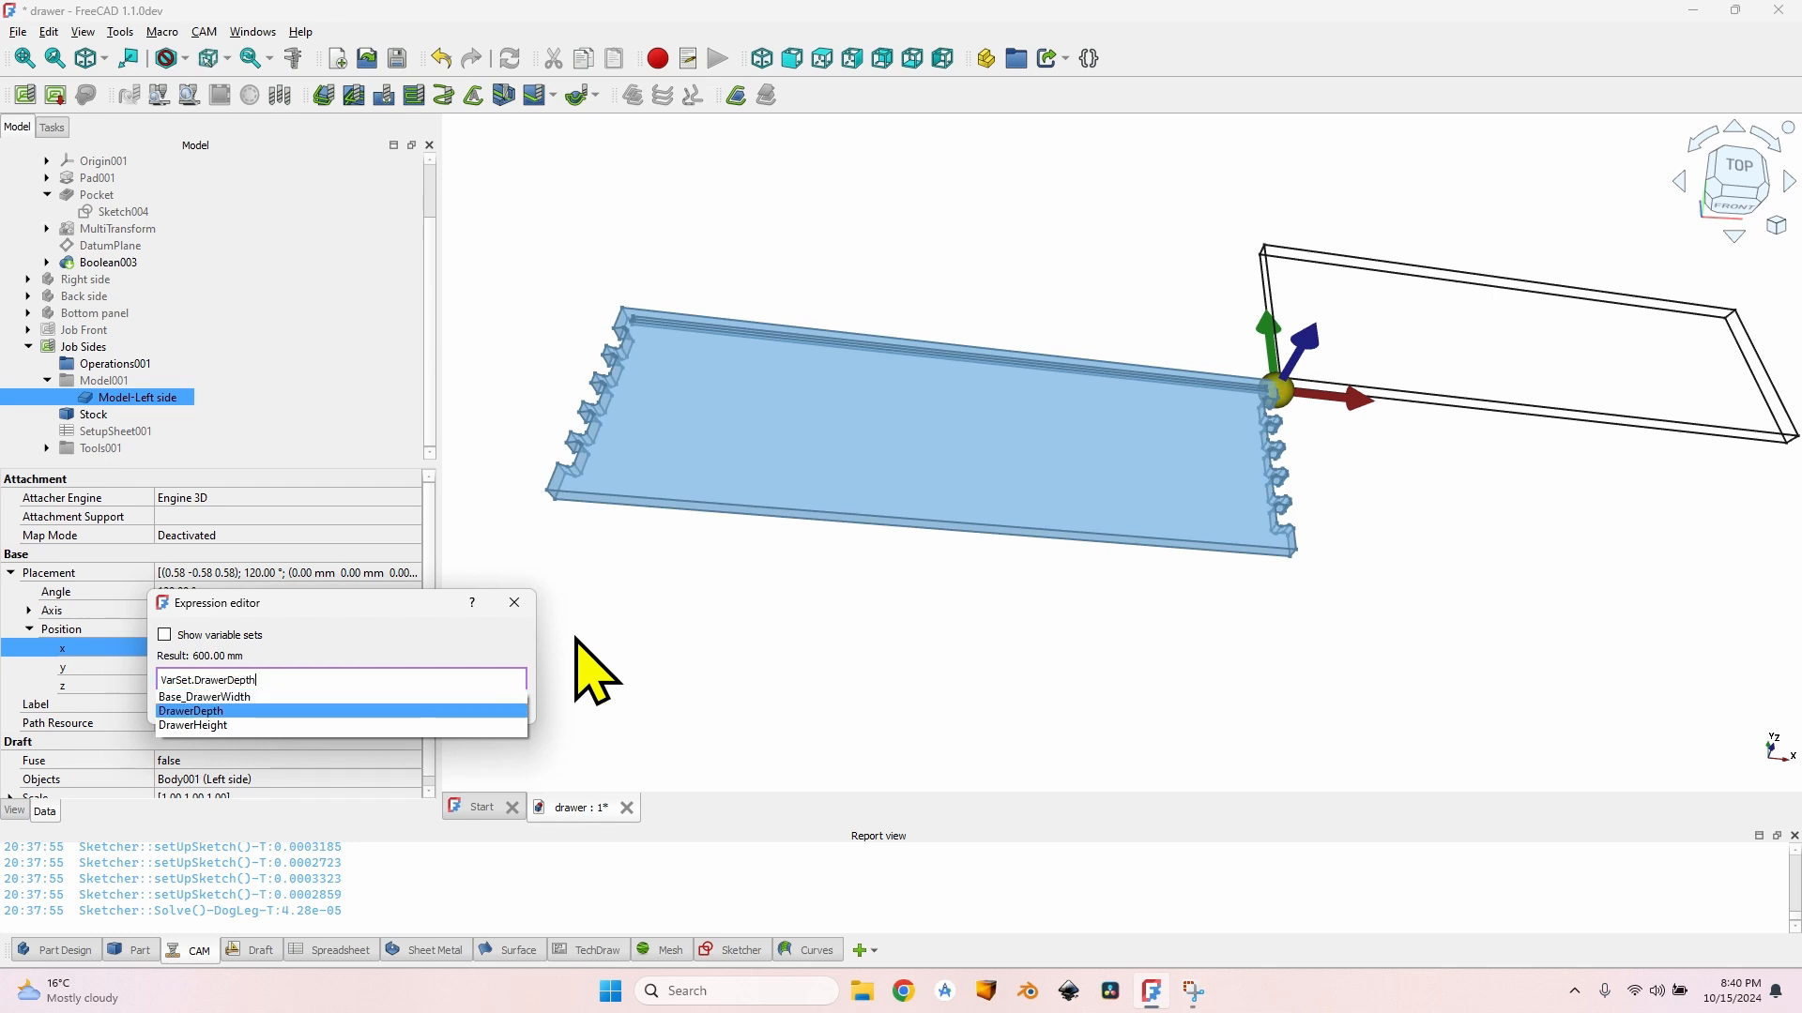
key(Return)
key(Return)
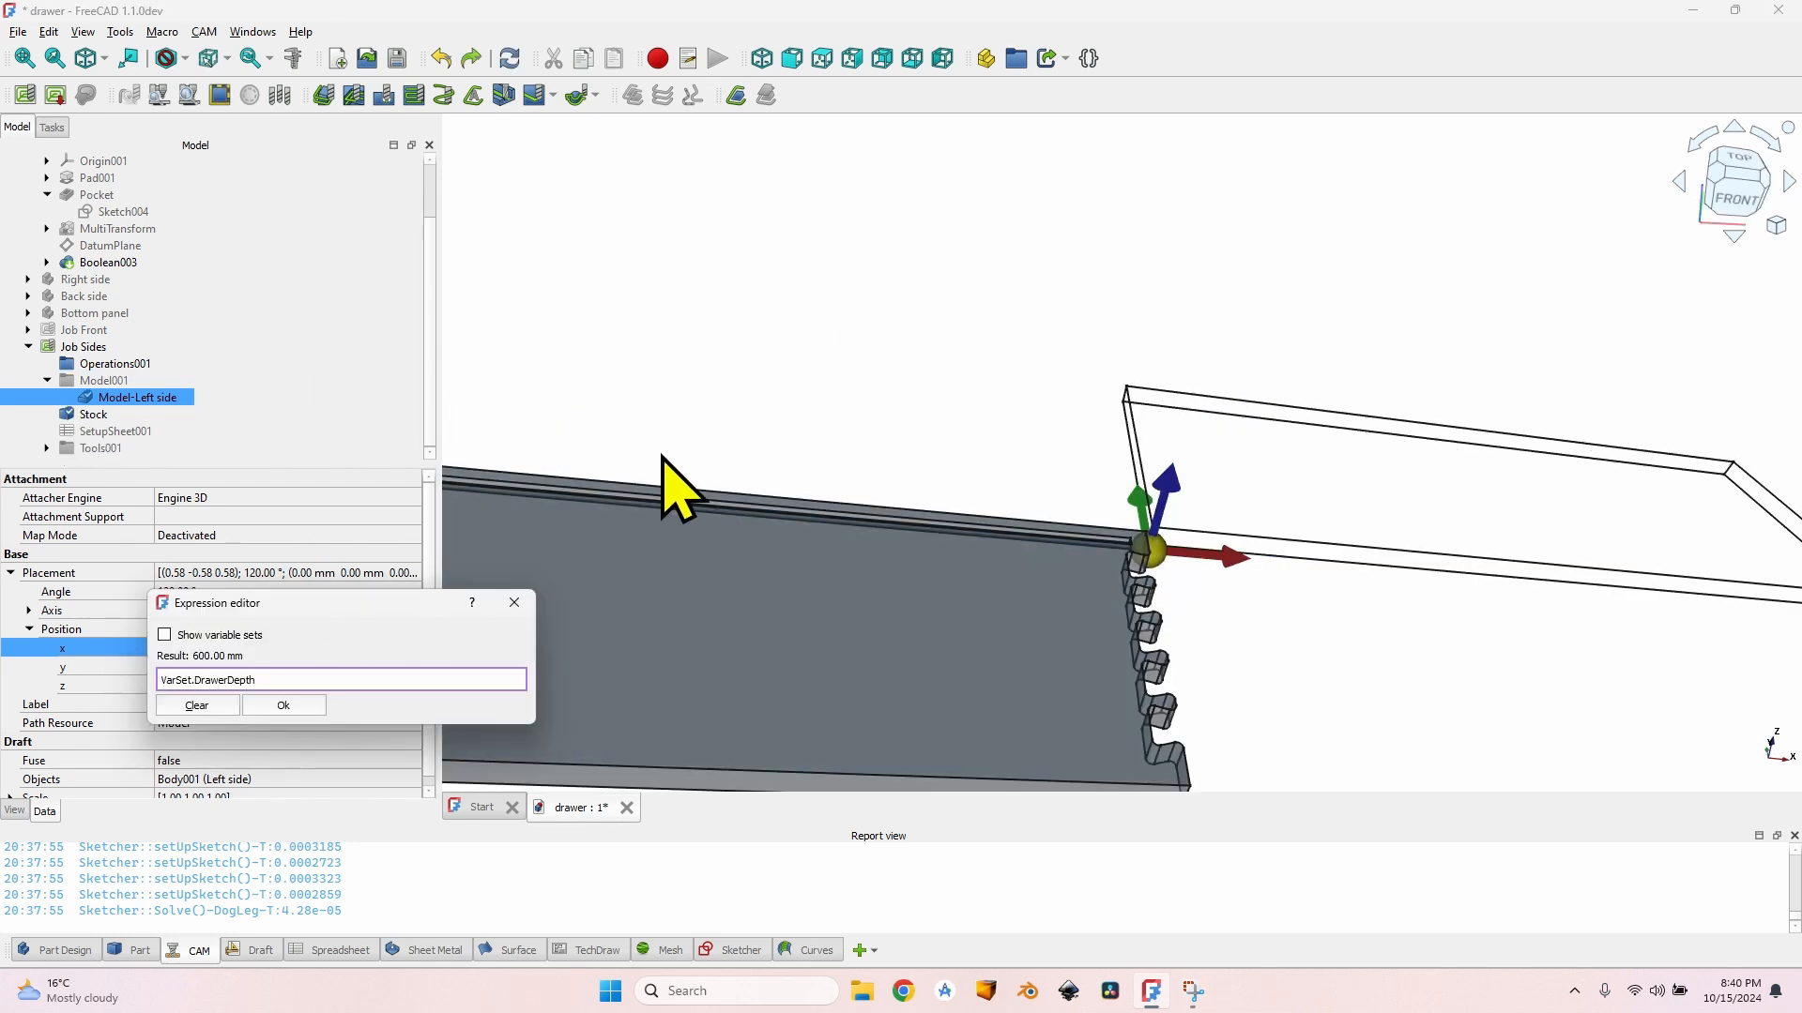
scroll(1219, 623, up, 5)
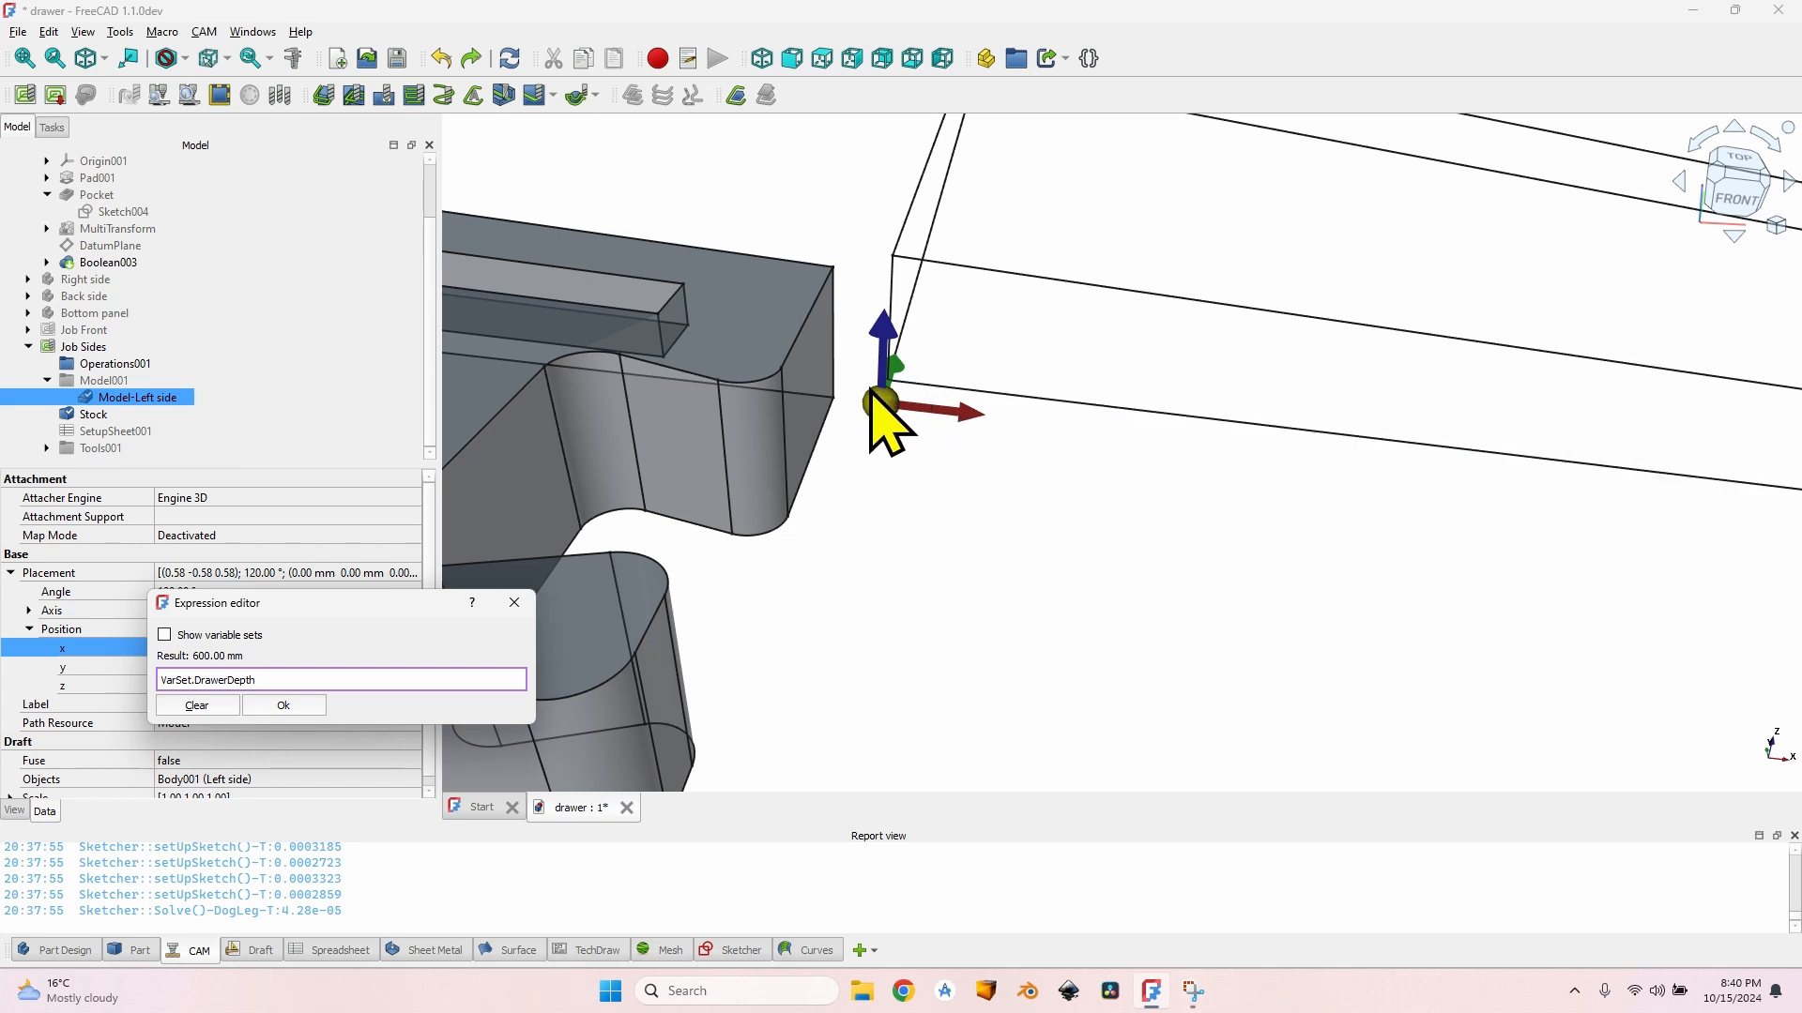
click(284, 705)
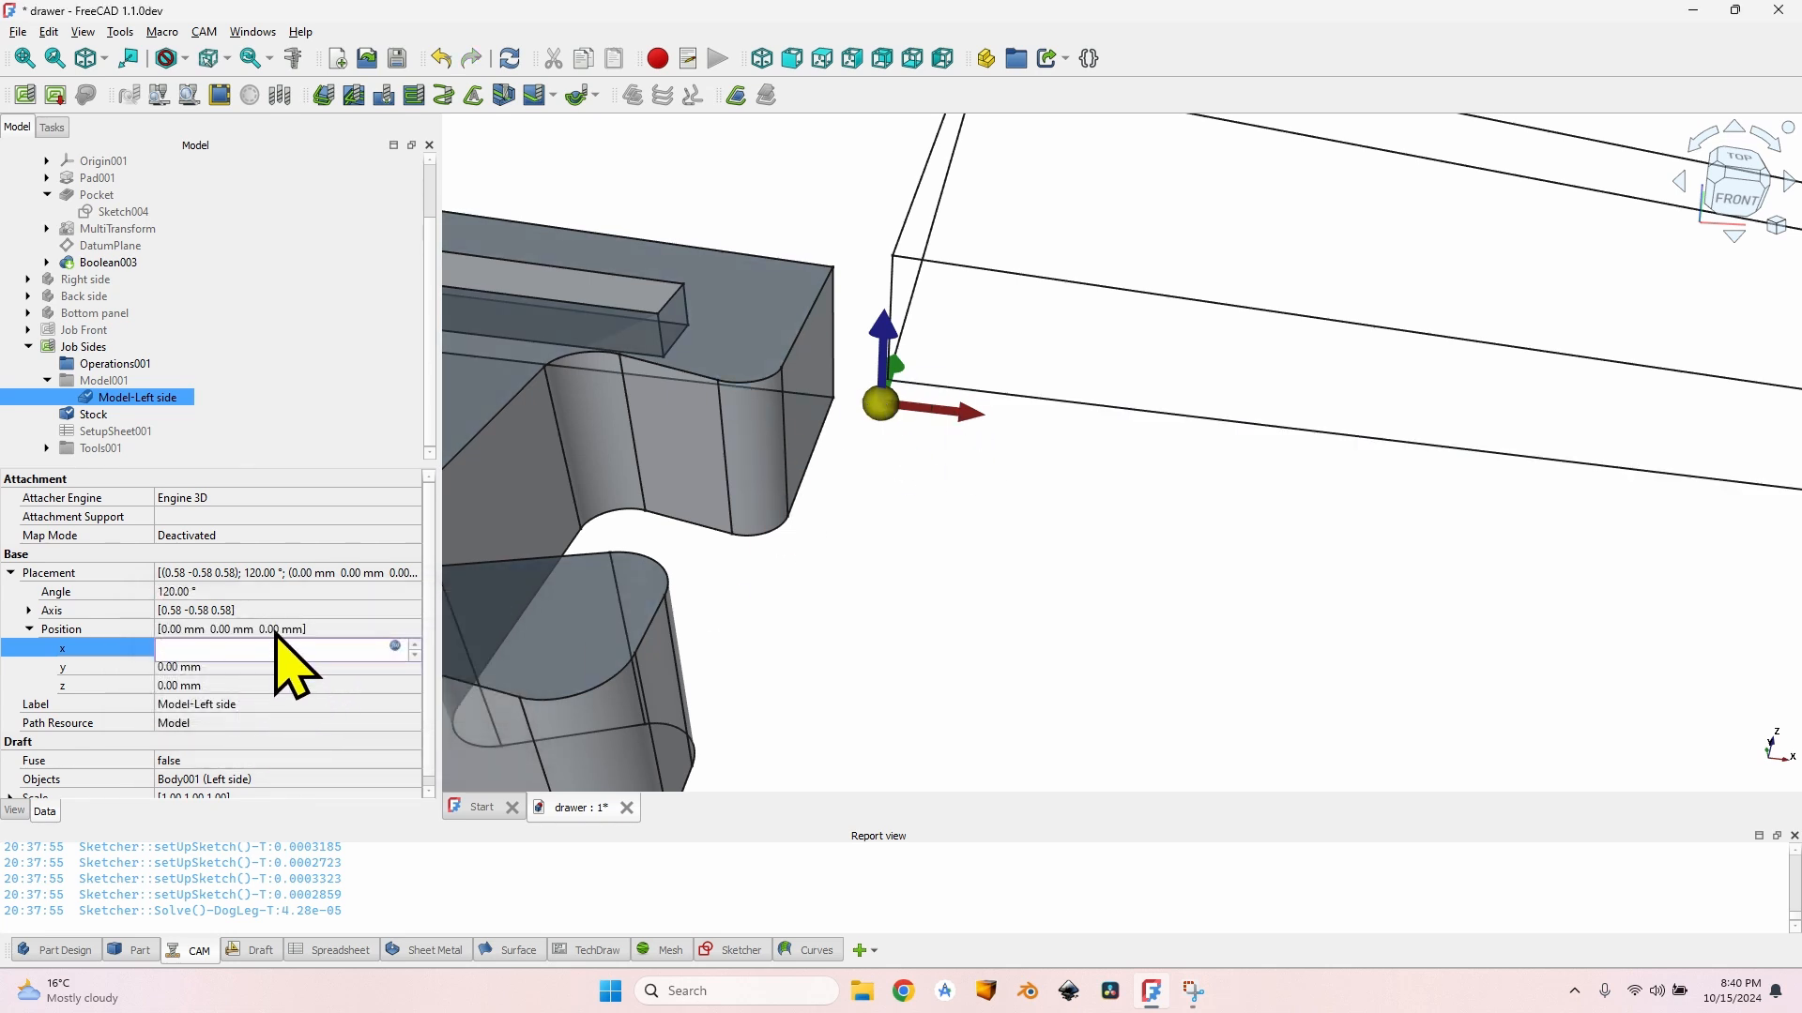
key(Tab)
Step: Set the y position of Model-Left side to the expression VarSet.DrawerHeight
middle_drag(869, 414, 1066, 447)
scroll(1067, 447, up, 4)
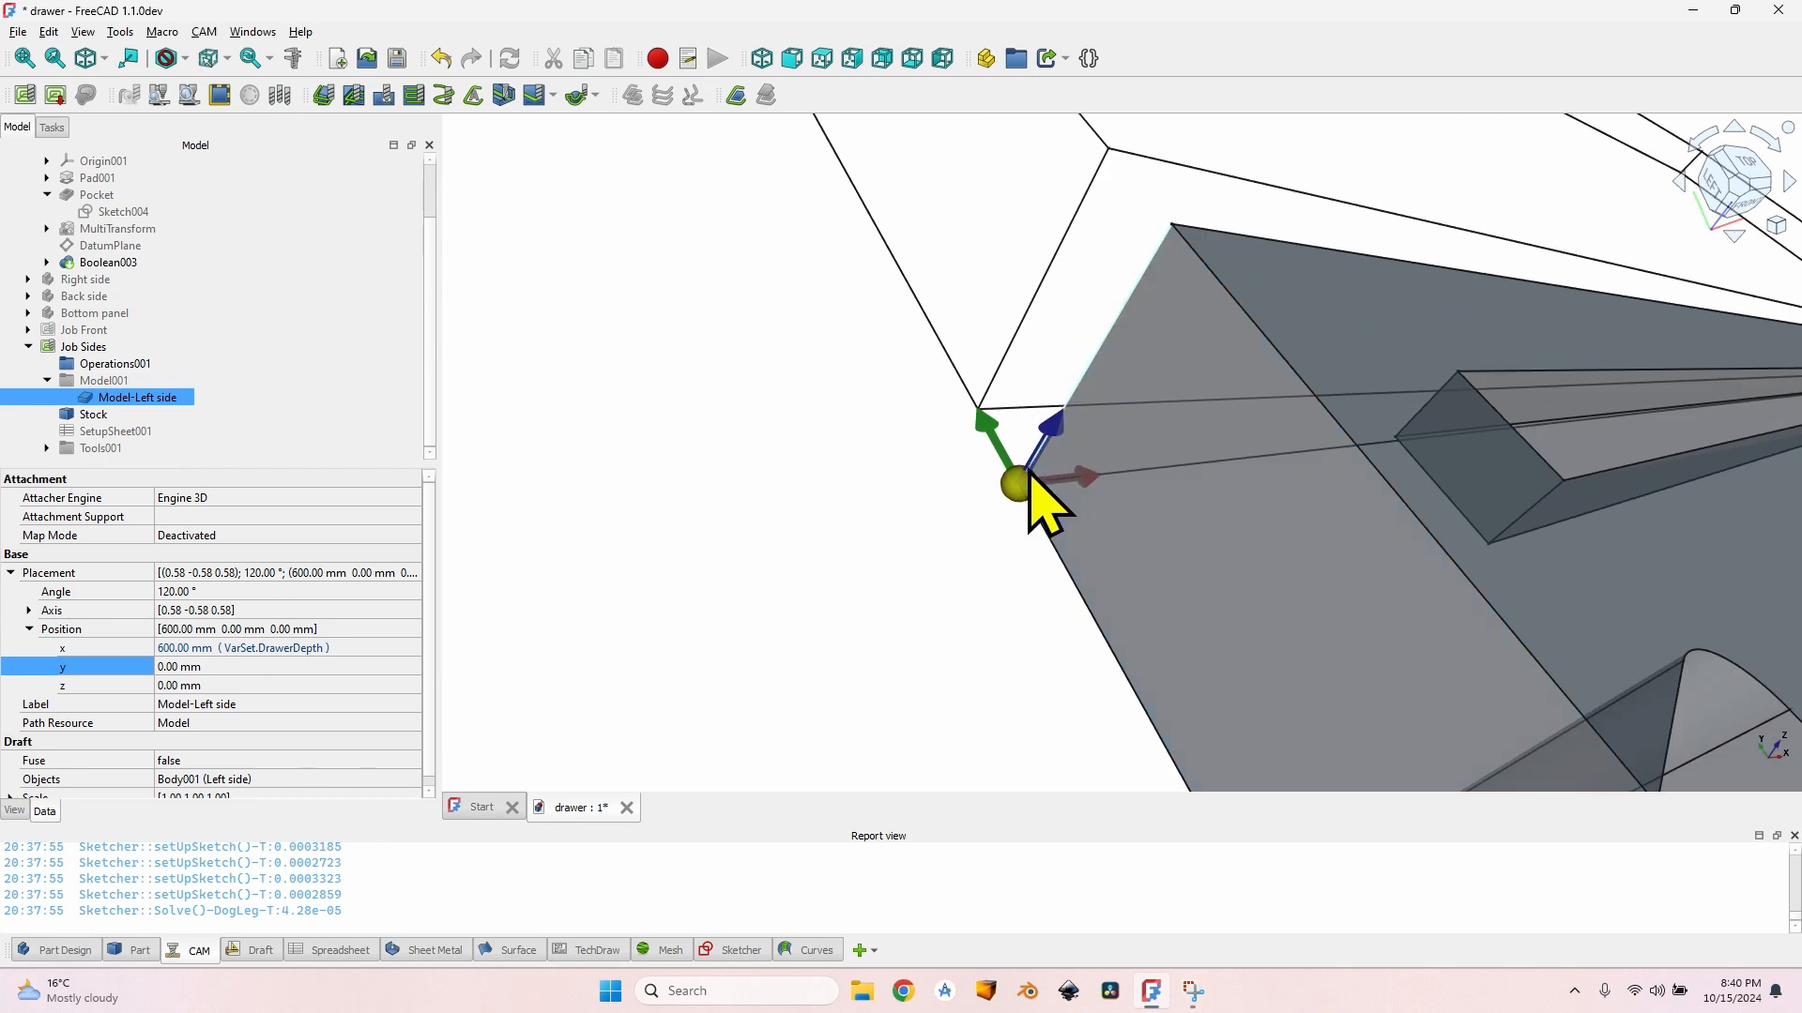
scroll(1016, 484, down, 14)
scroll(1152, 599, up, 2)
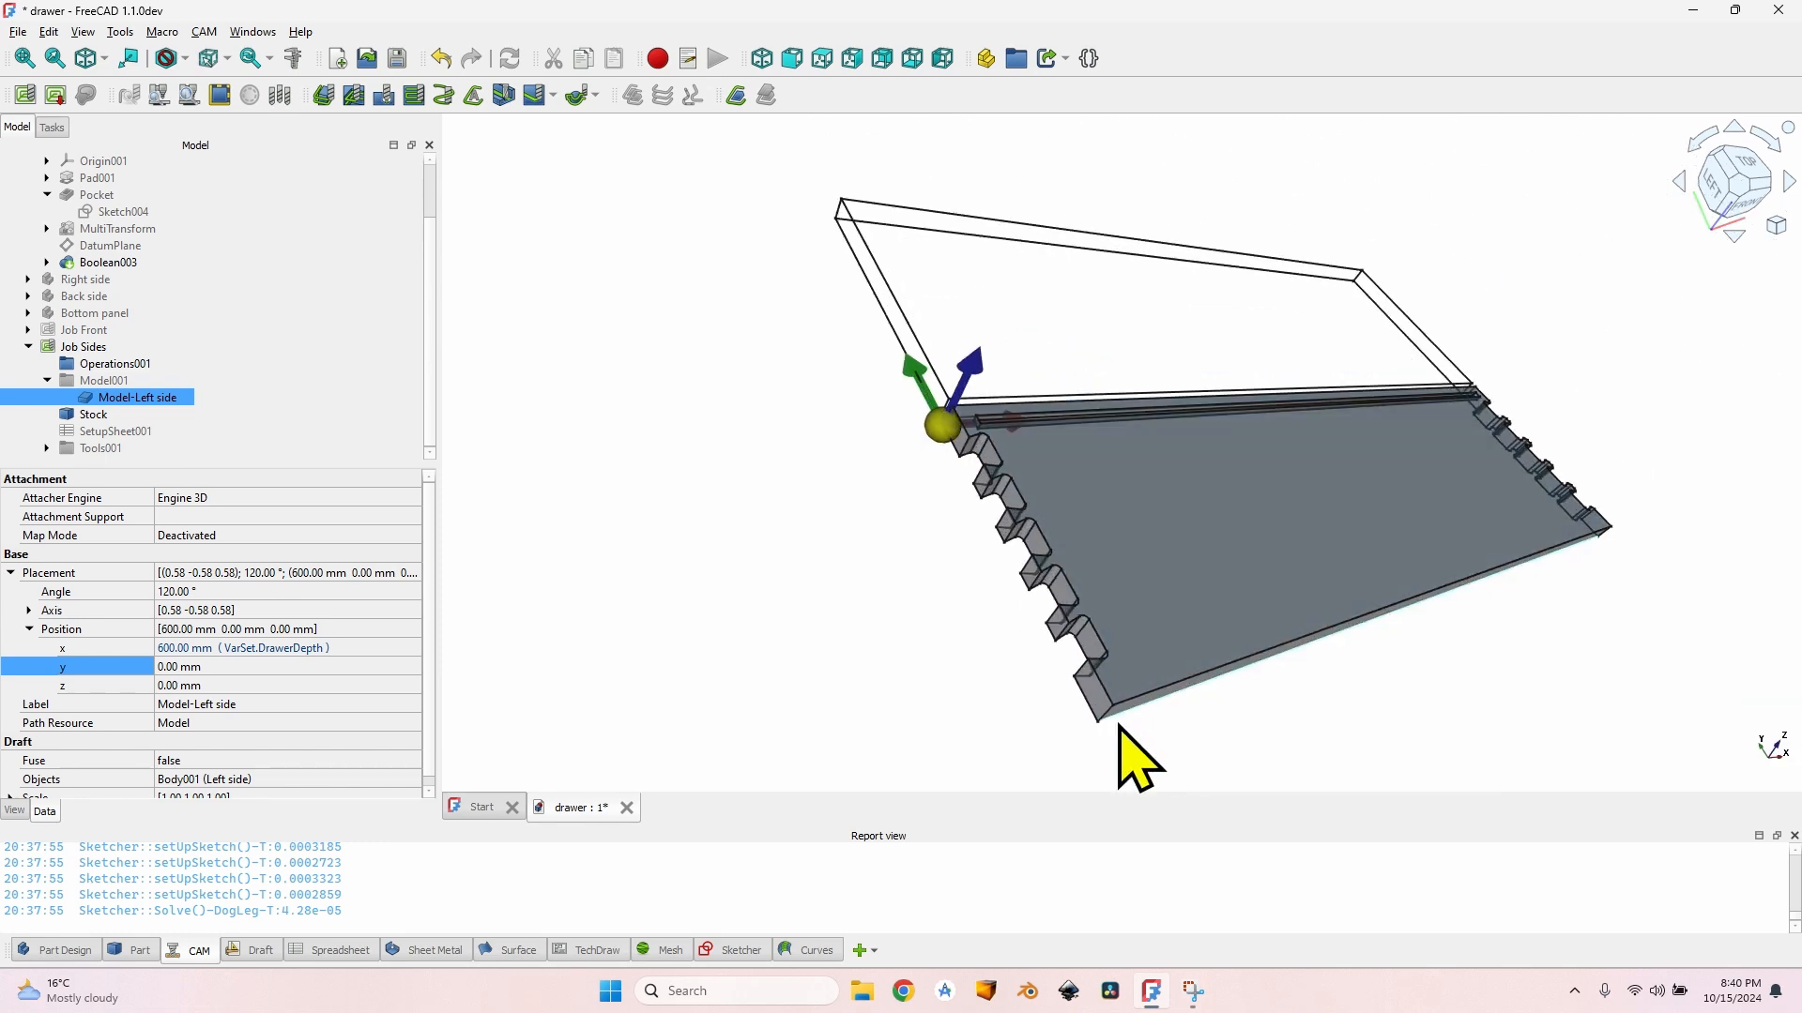
click(224, 669)
click(395, 665)
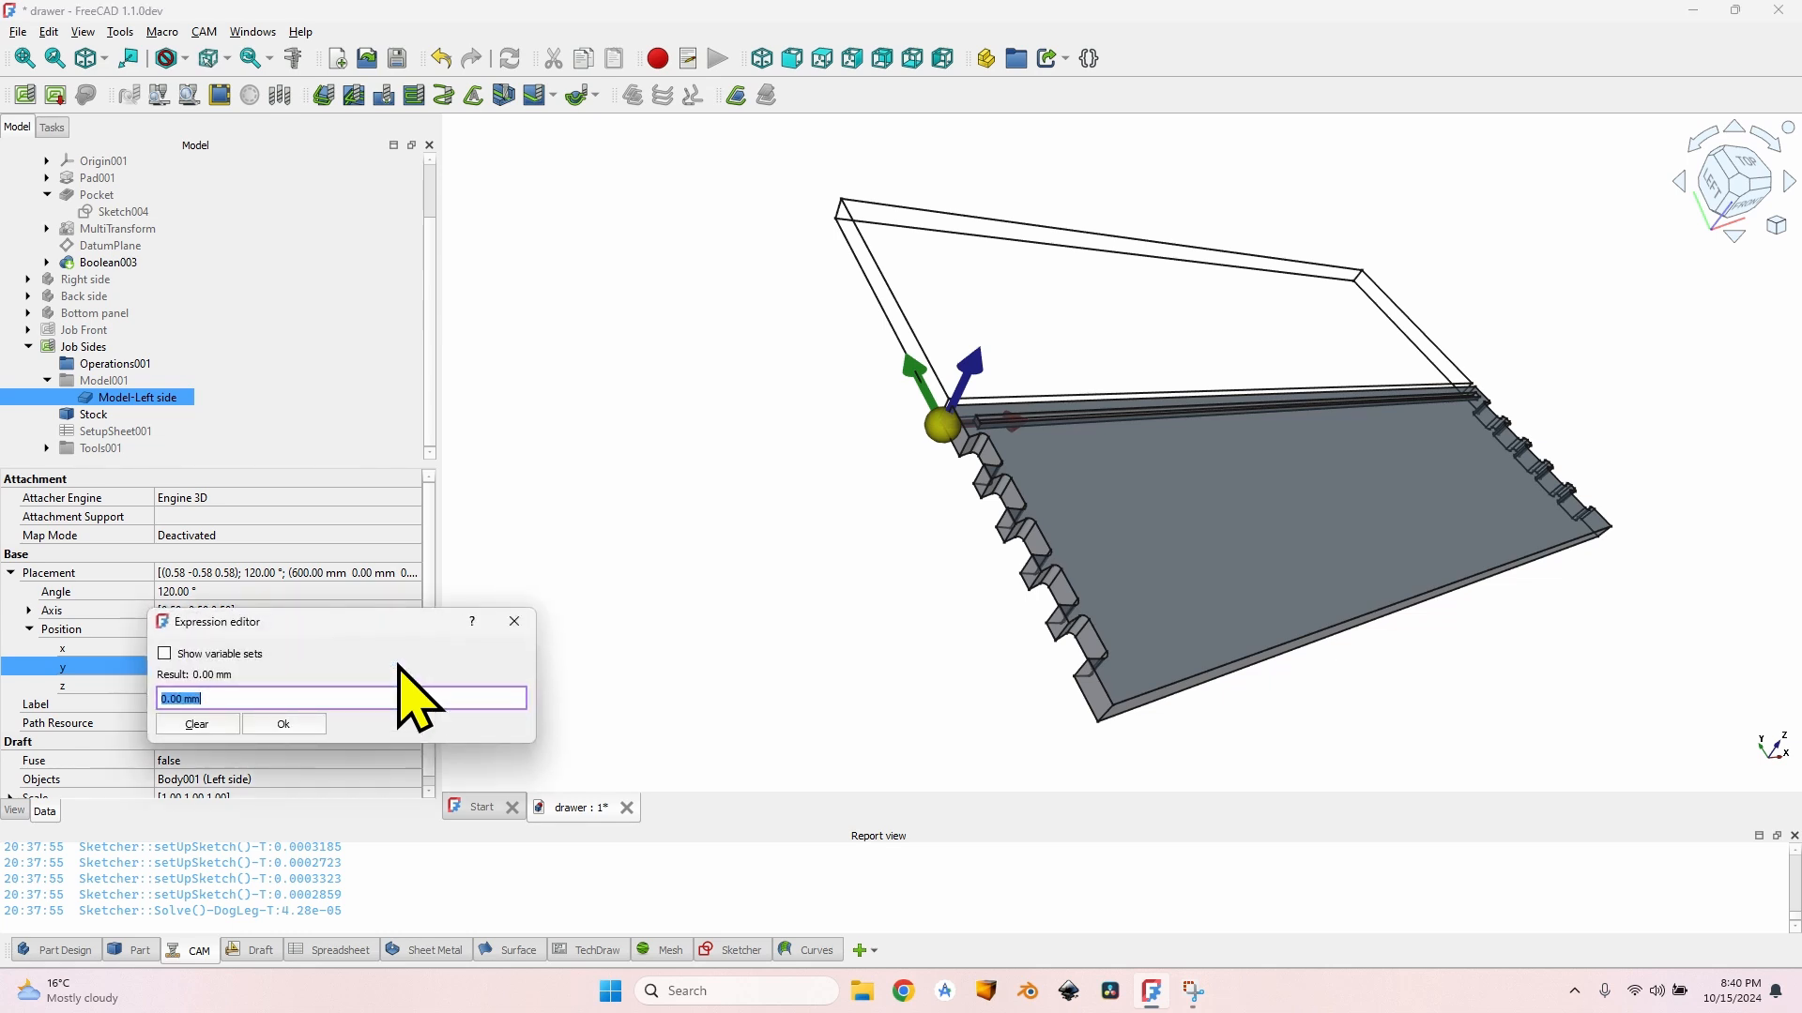
text(VarSet.)
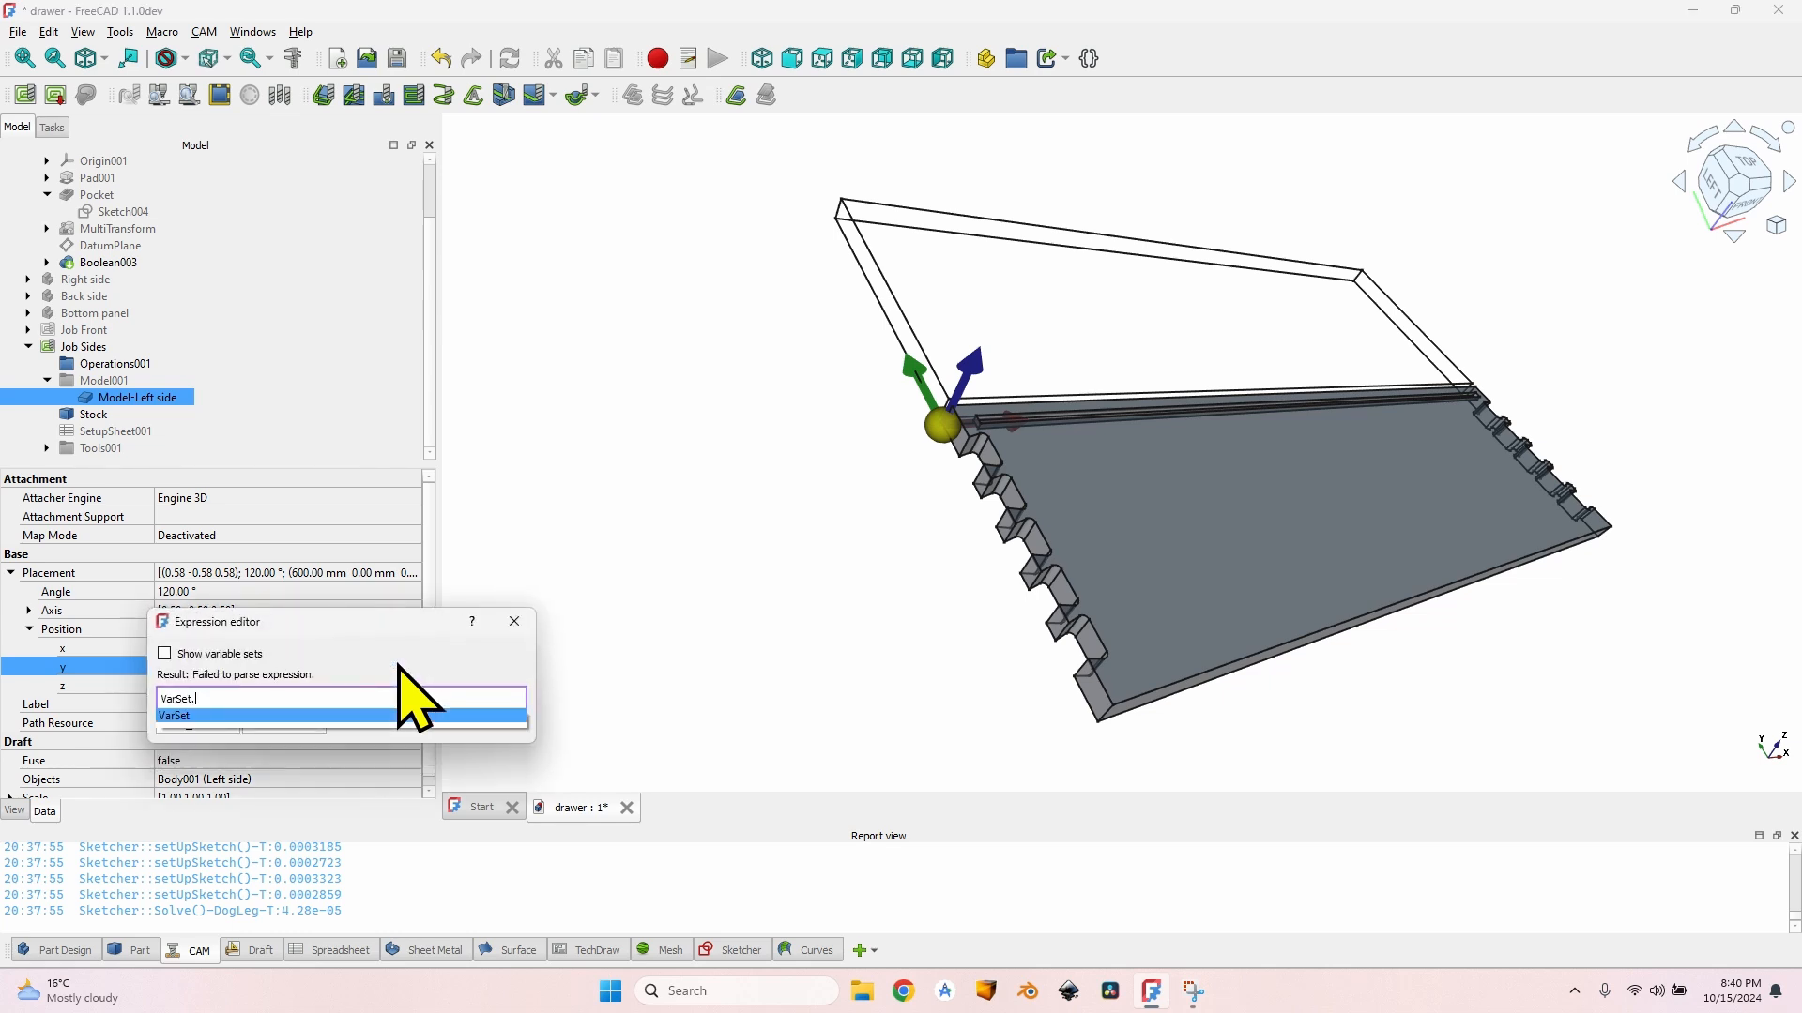
text(Dra)
key(Down)
key(Down)
key(Down)
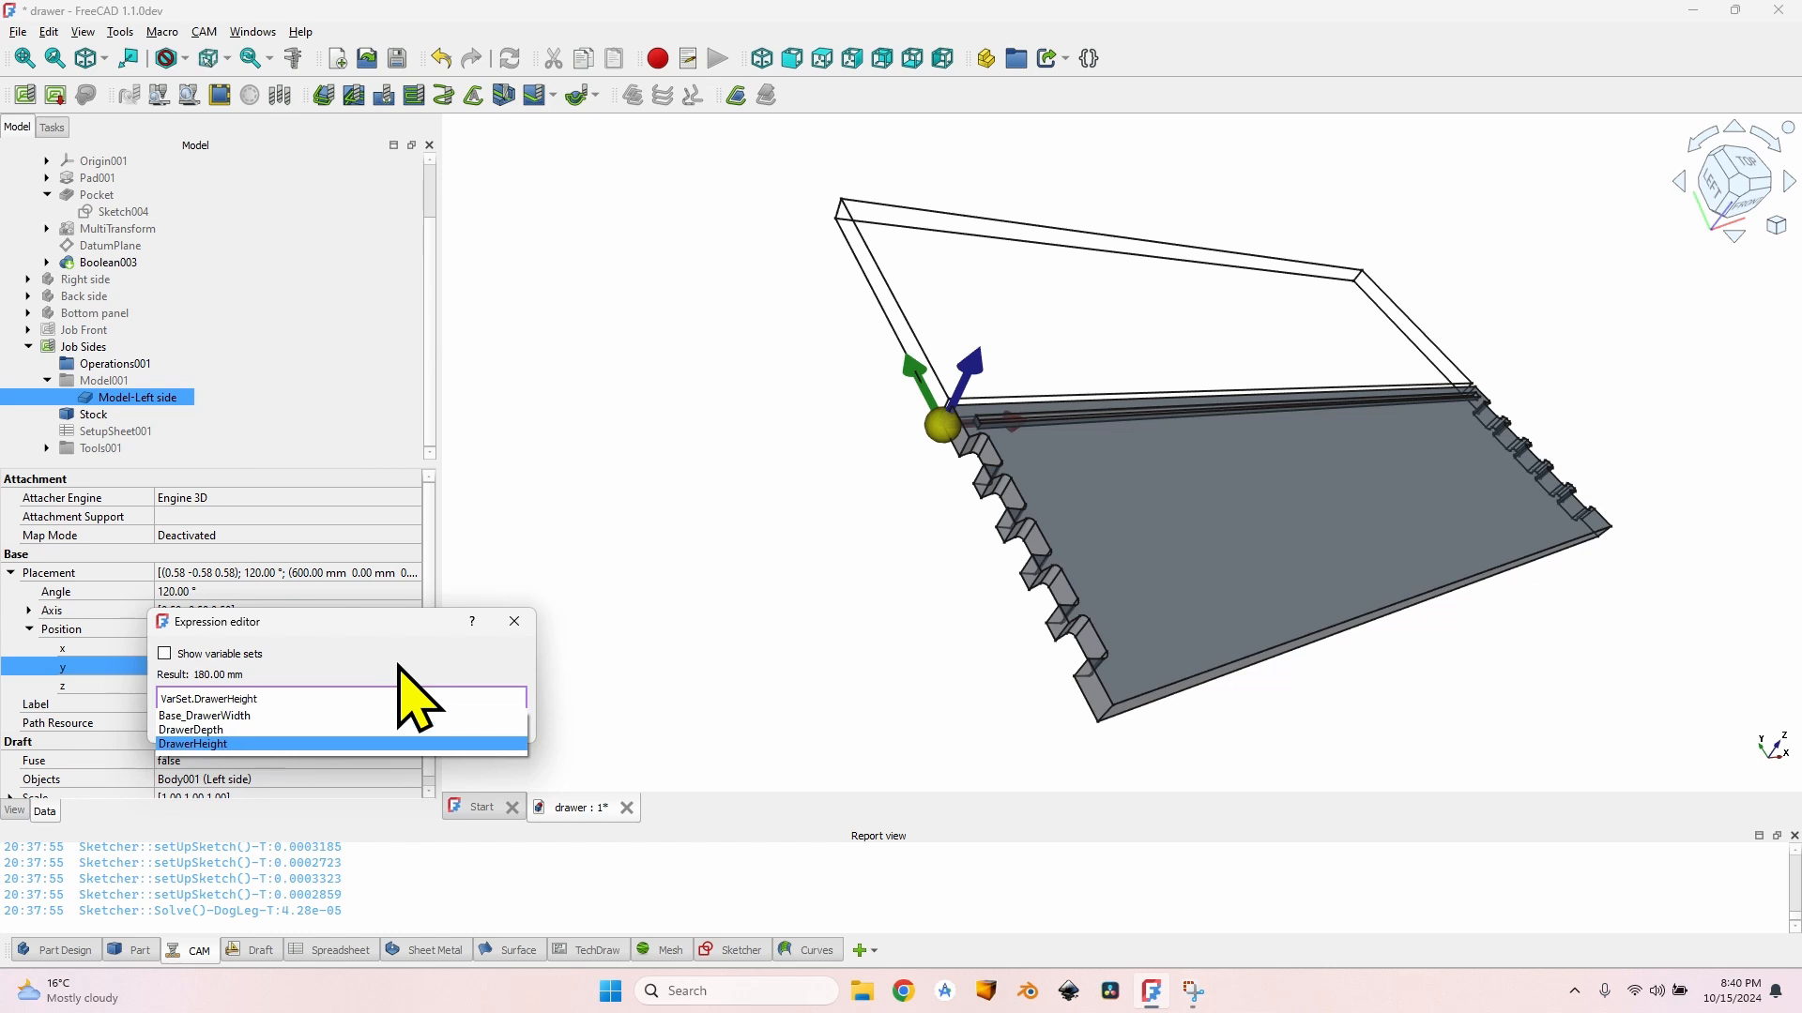
key(Return)
key(Return)
key(Tab)
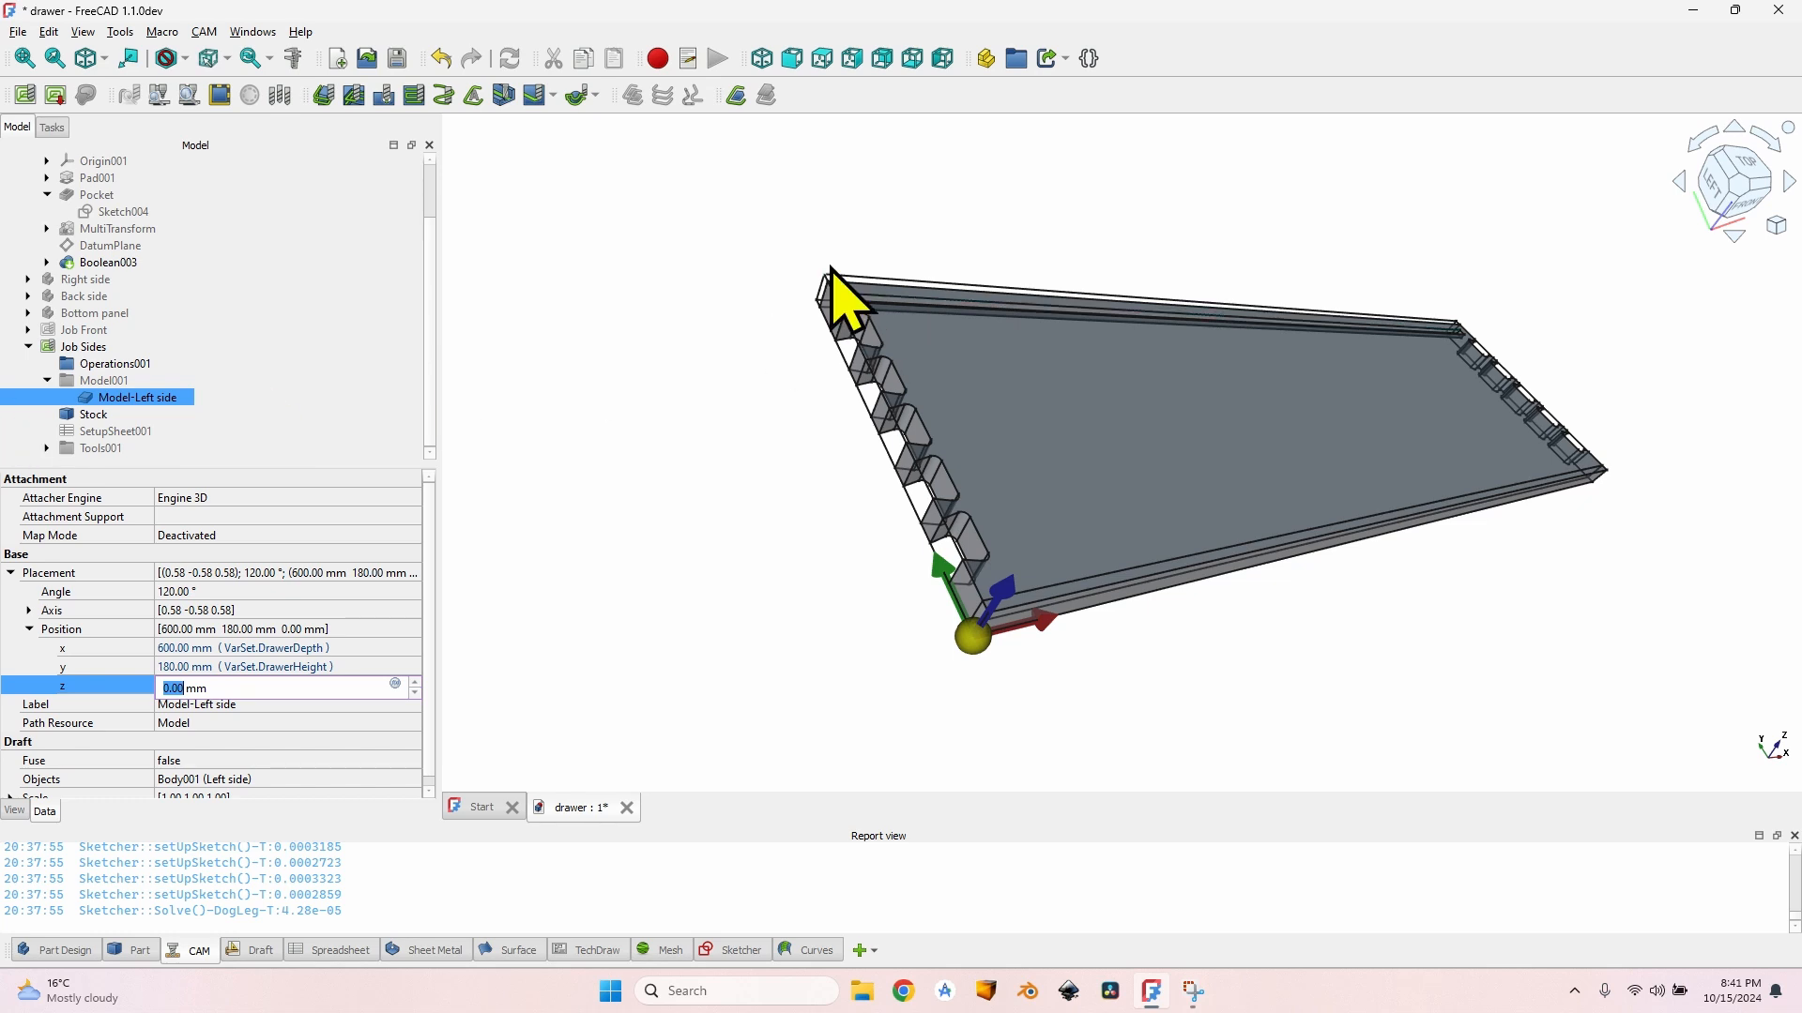
Step: Add a Pocket Shape operation for the long channel's floor in Model-Left side, using the Offset pattern
scroll(832, 273, up, 1)
scroll(892, 325, down, 2)
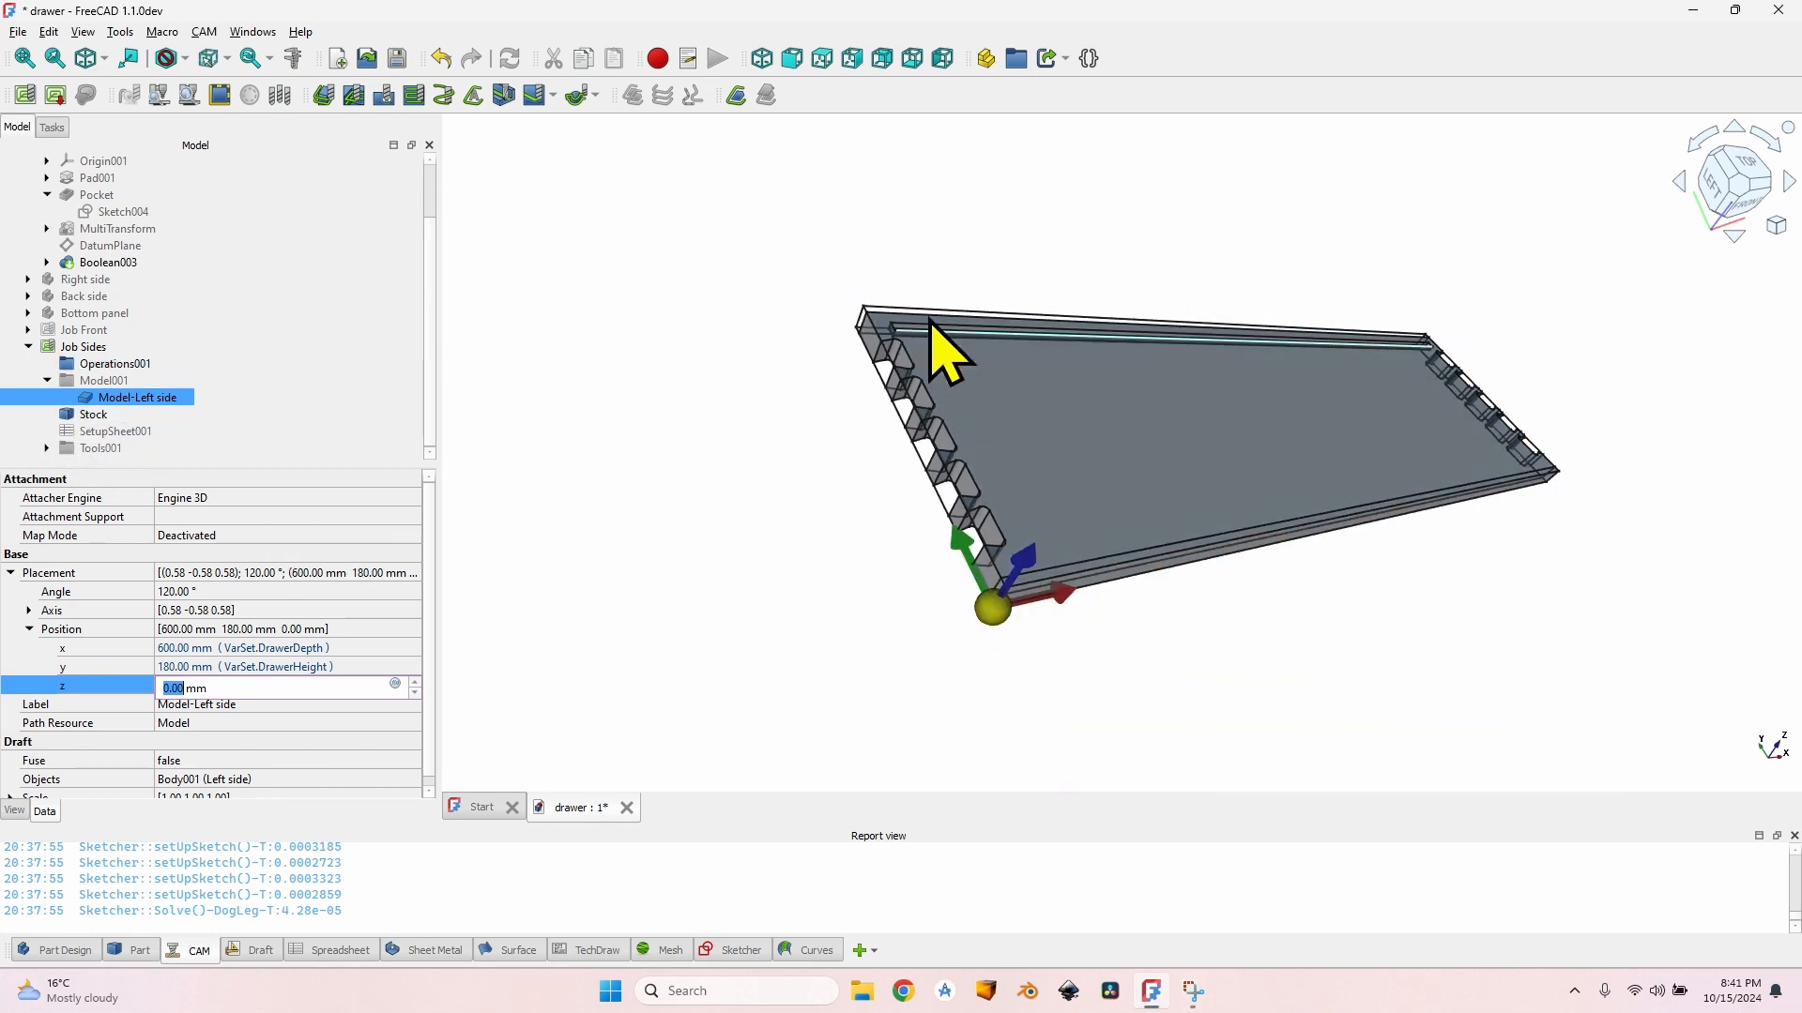
scroll(943, 338, up, 1)
scroll(938, 309, up, 1)
scroll(845, 282, up, 3)
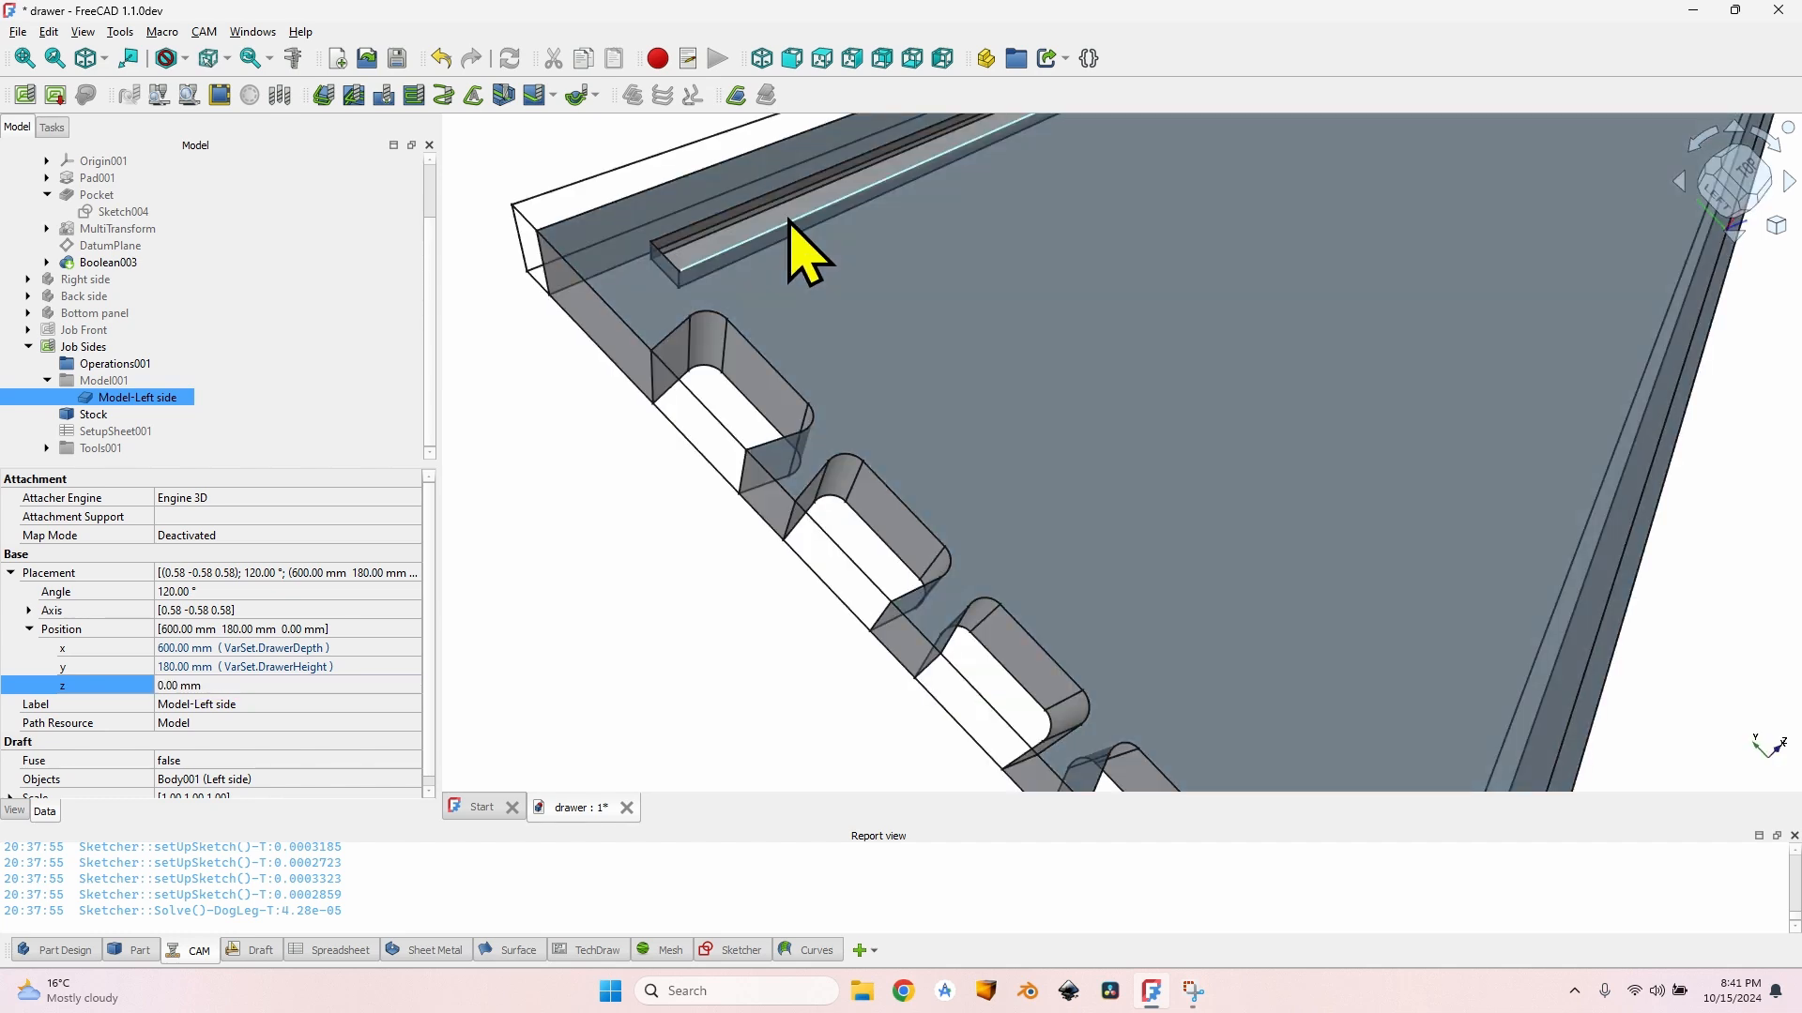
scroll(748, 230, up, 1)
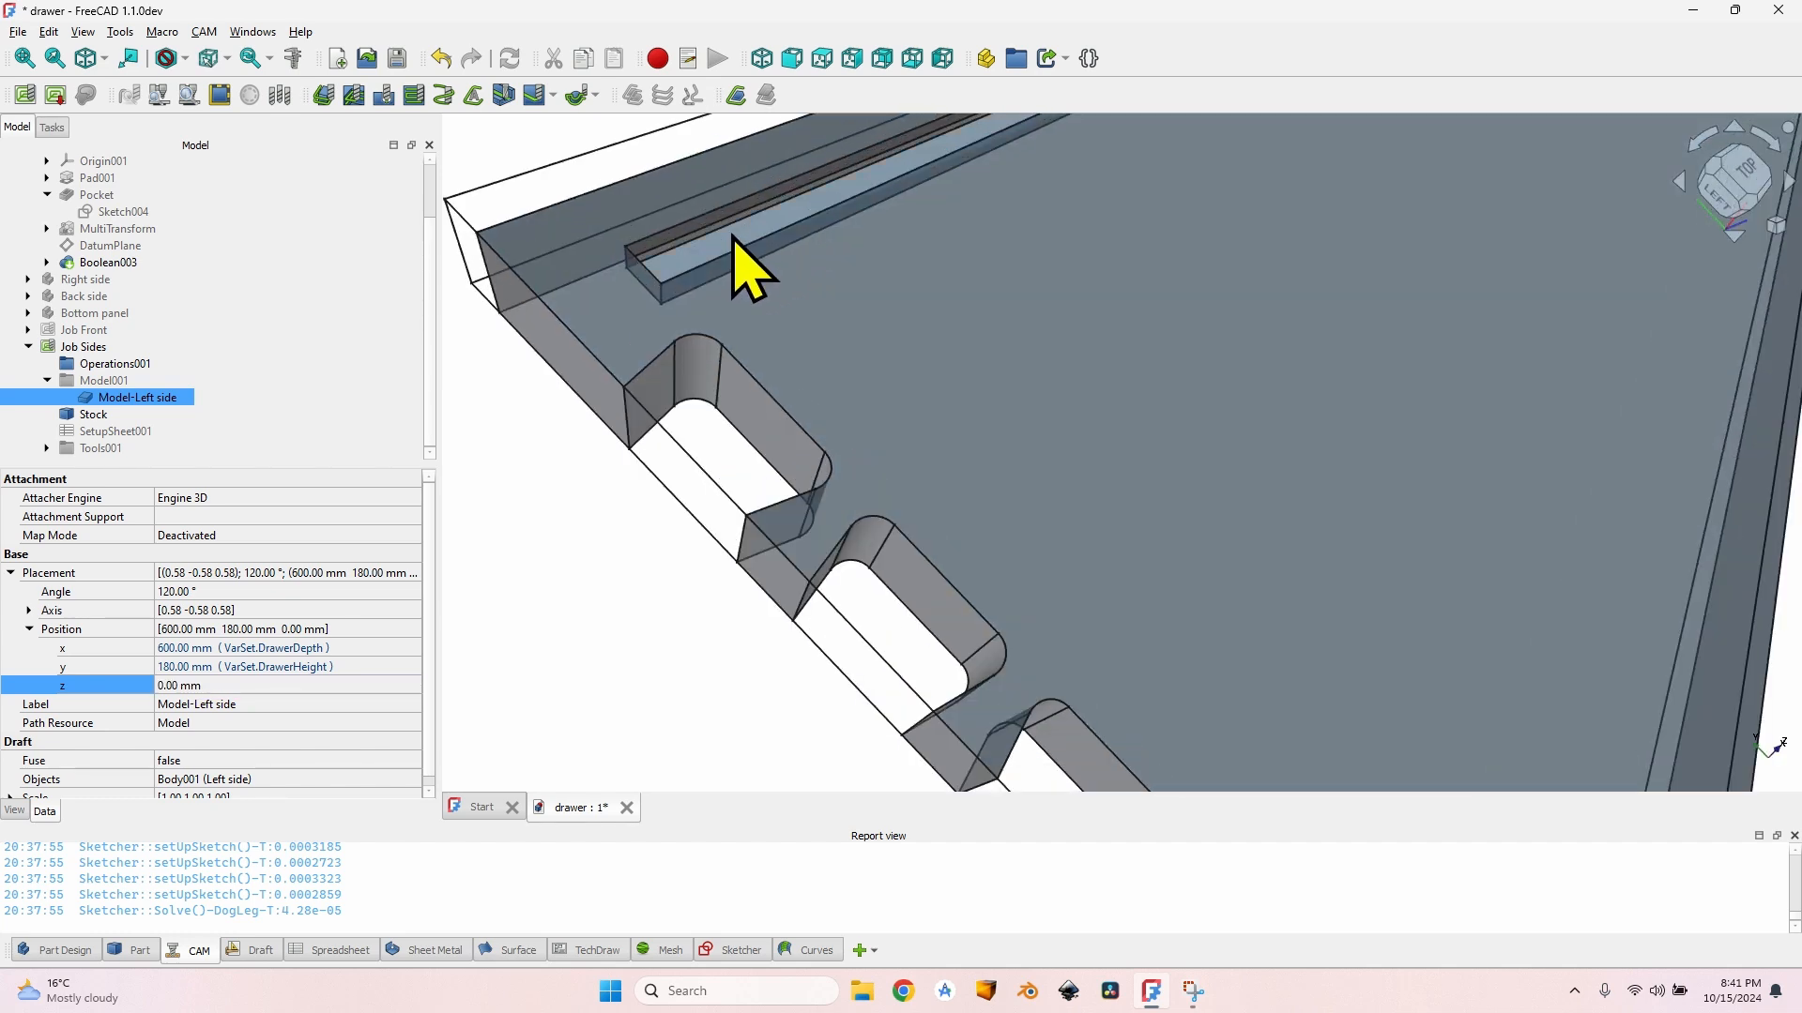
click(384, 95)
click(169, 499)
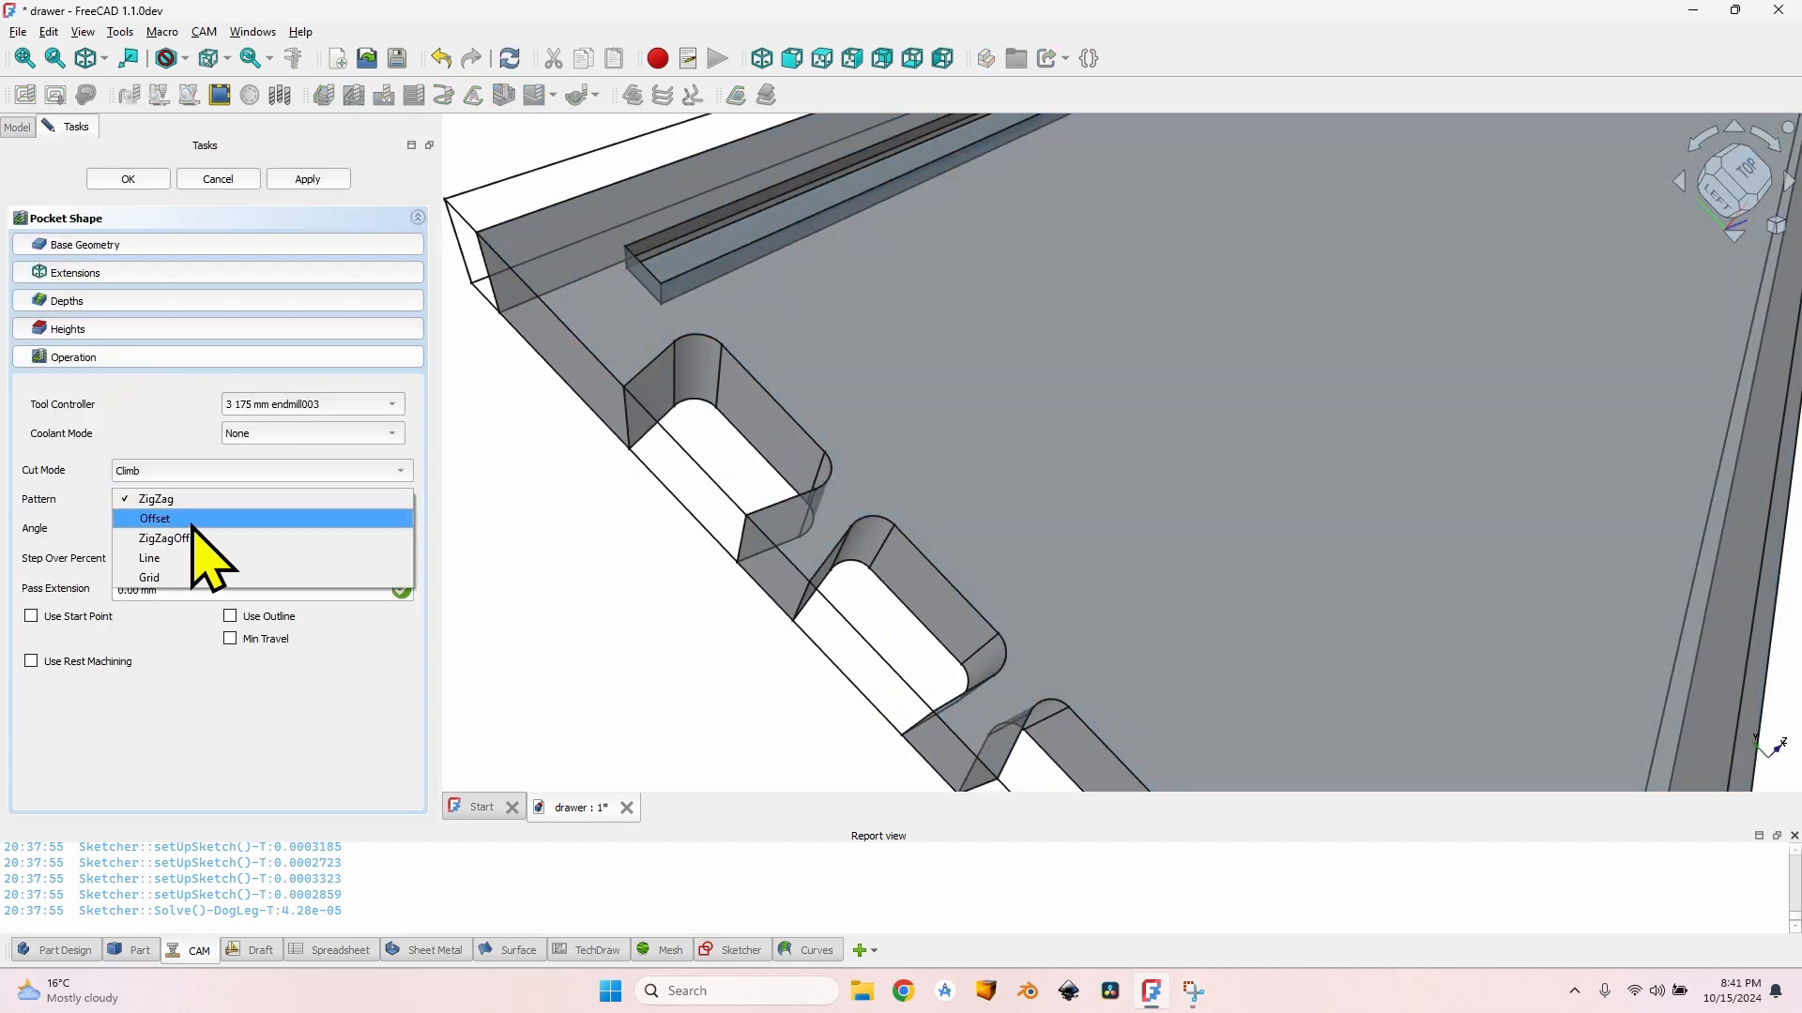
click(158, 518)
double_click(169, 559)
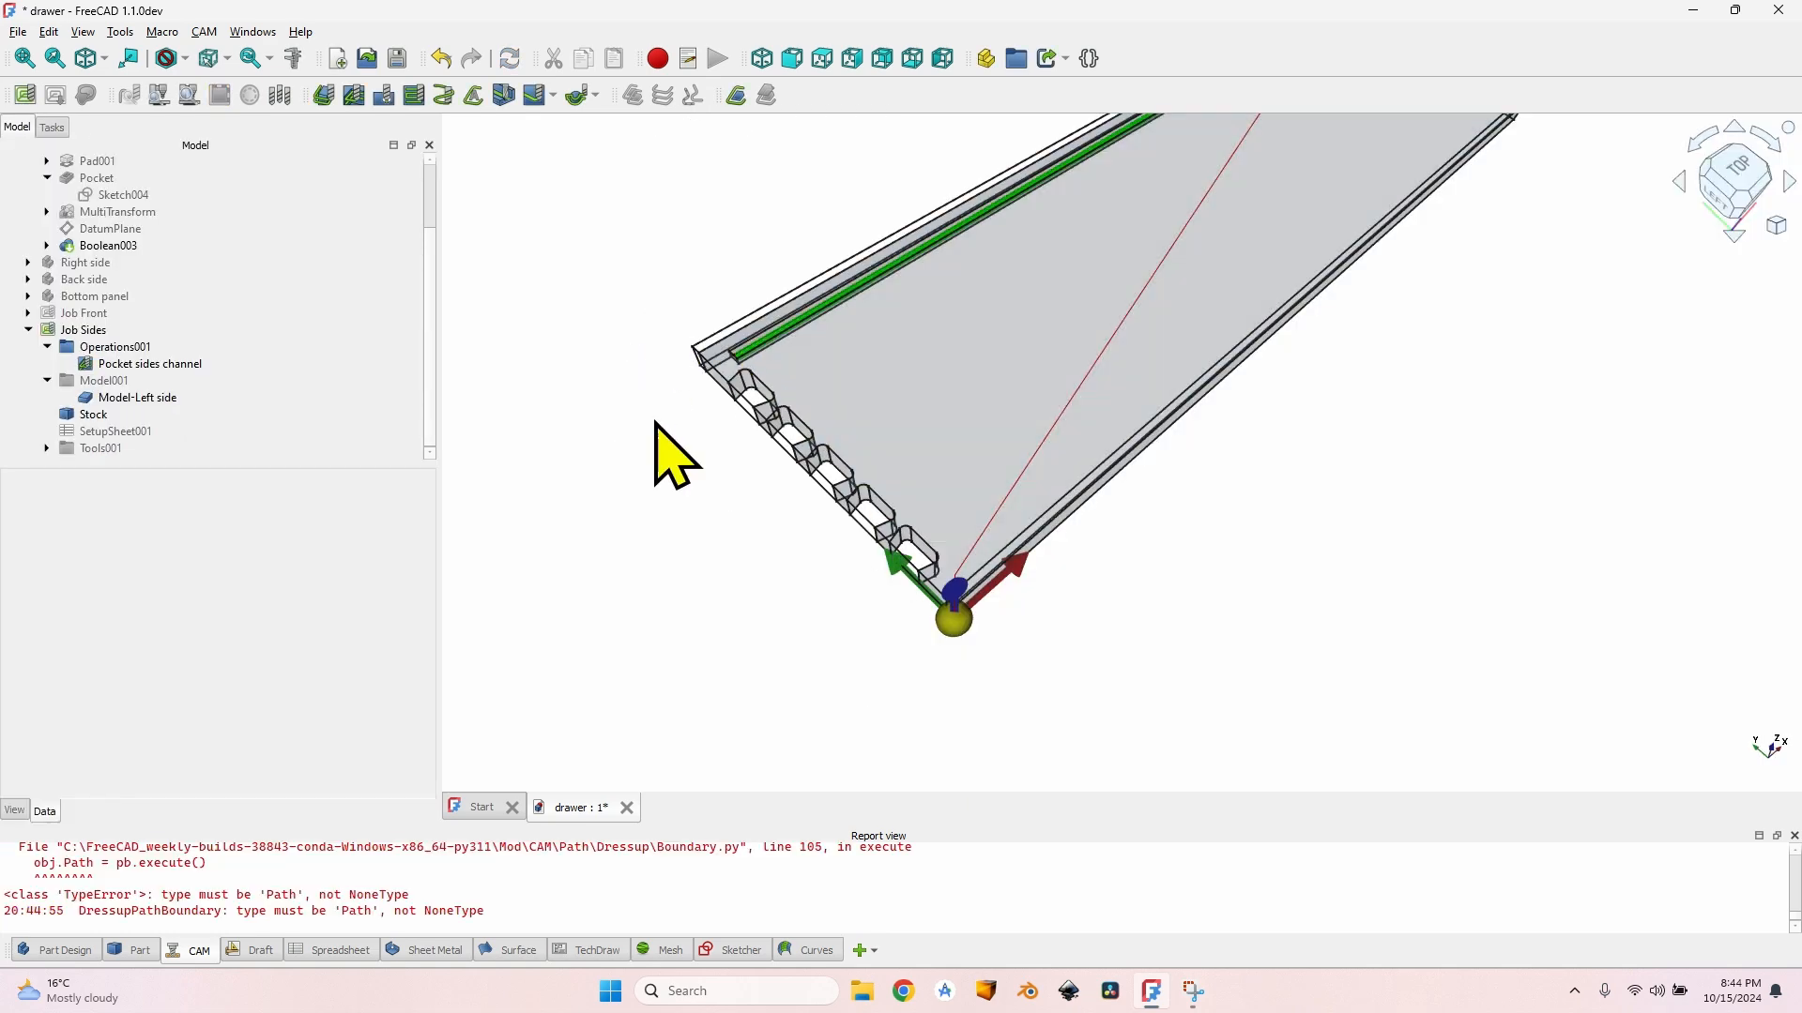
Step: Examine the dovetail cutouts along the short edge of Model-Left side, including their rounded corners and slanted walls
scroll(708, 488, up, 5)
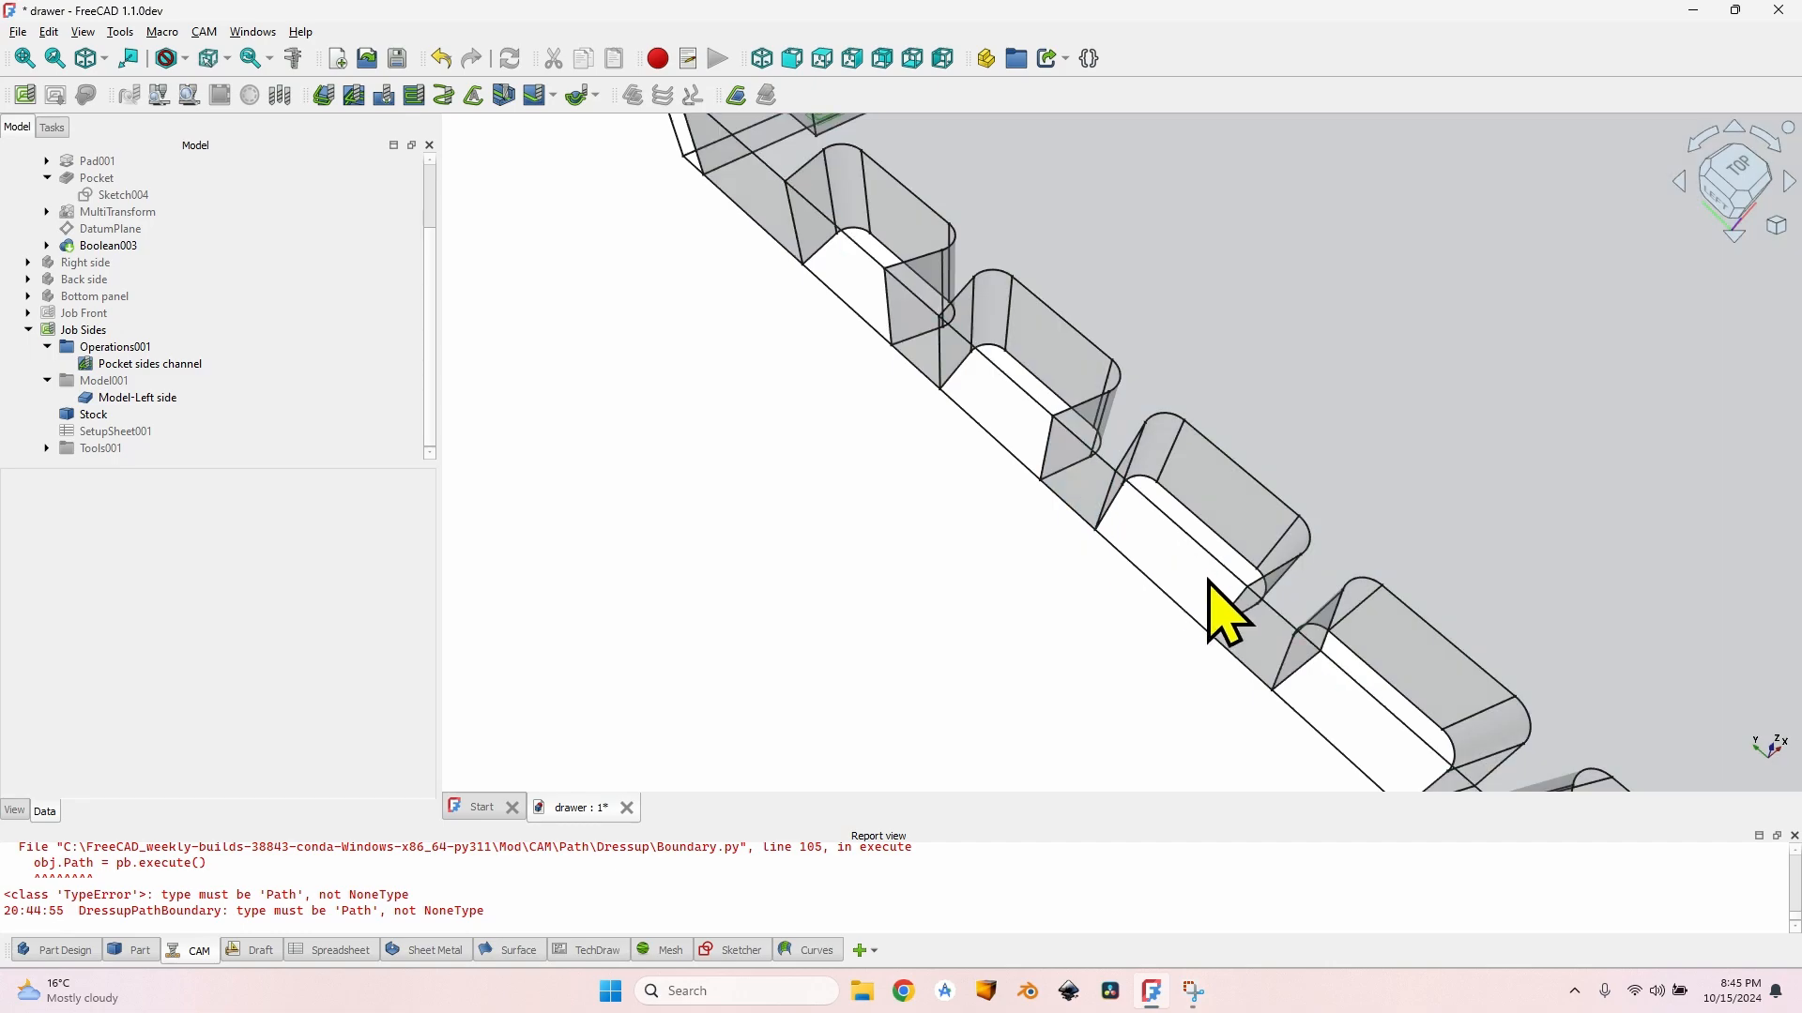
scroll(1212, 586, down, 4)
scroll(1287, 636, up, 5)
middle_drag(1287, 637, 1054, 550)
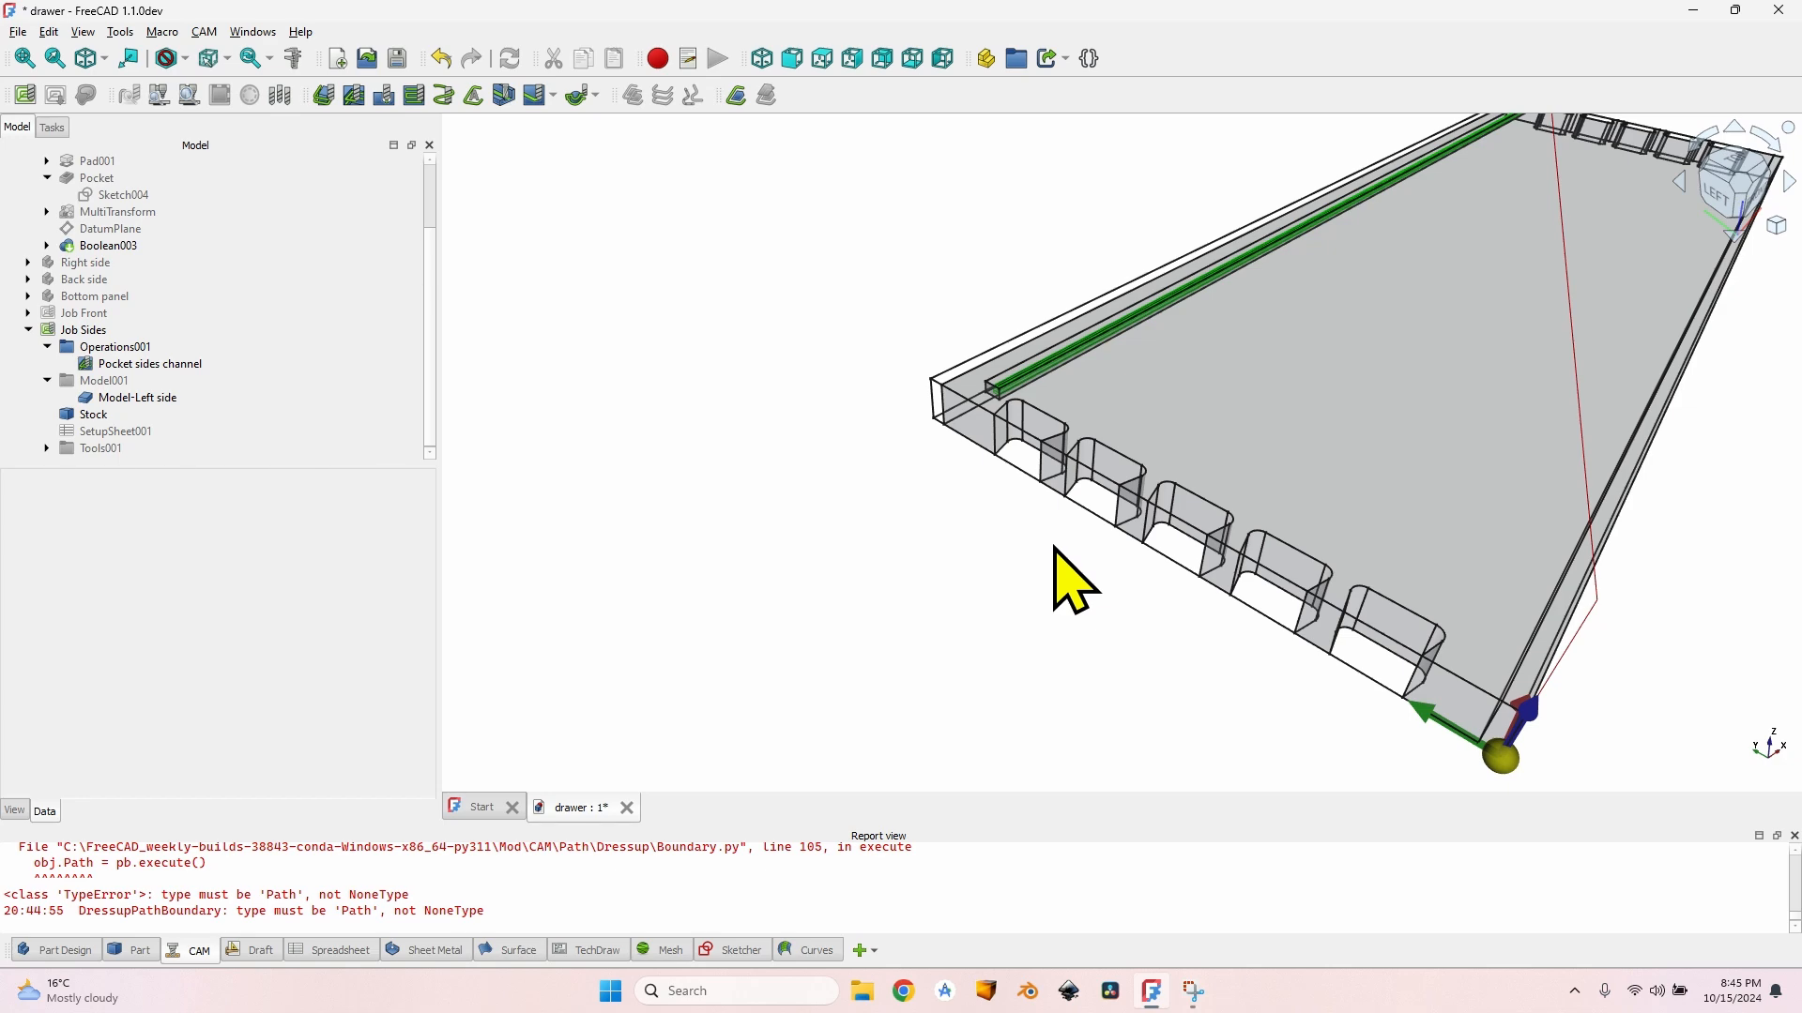
scroll(1018, 385, up, 5)
click(1021, 424)
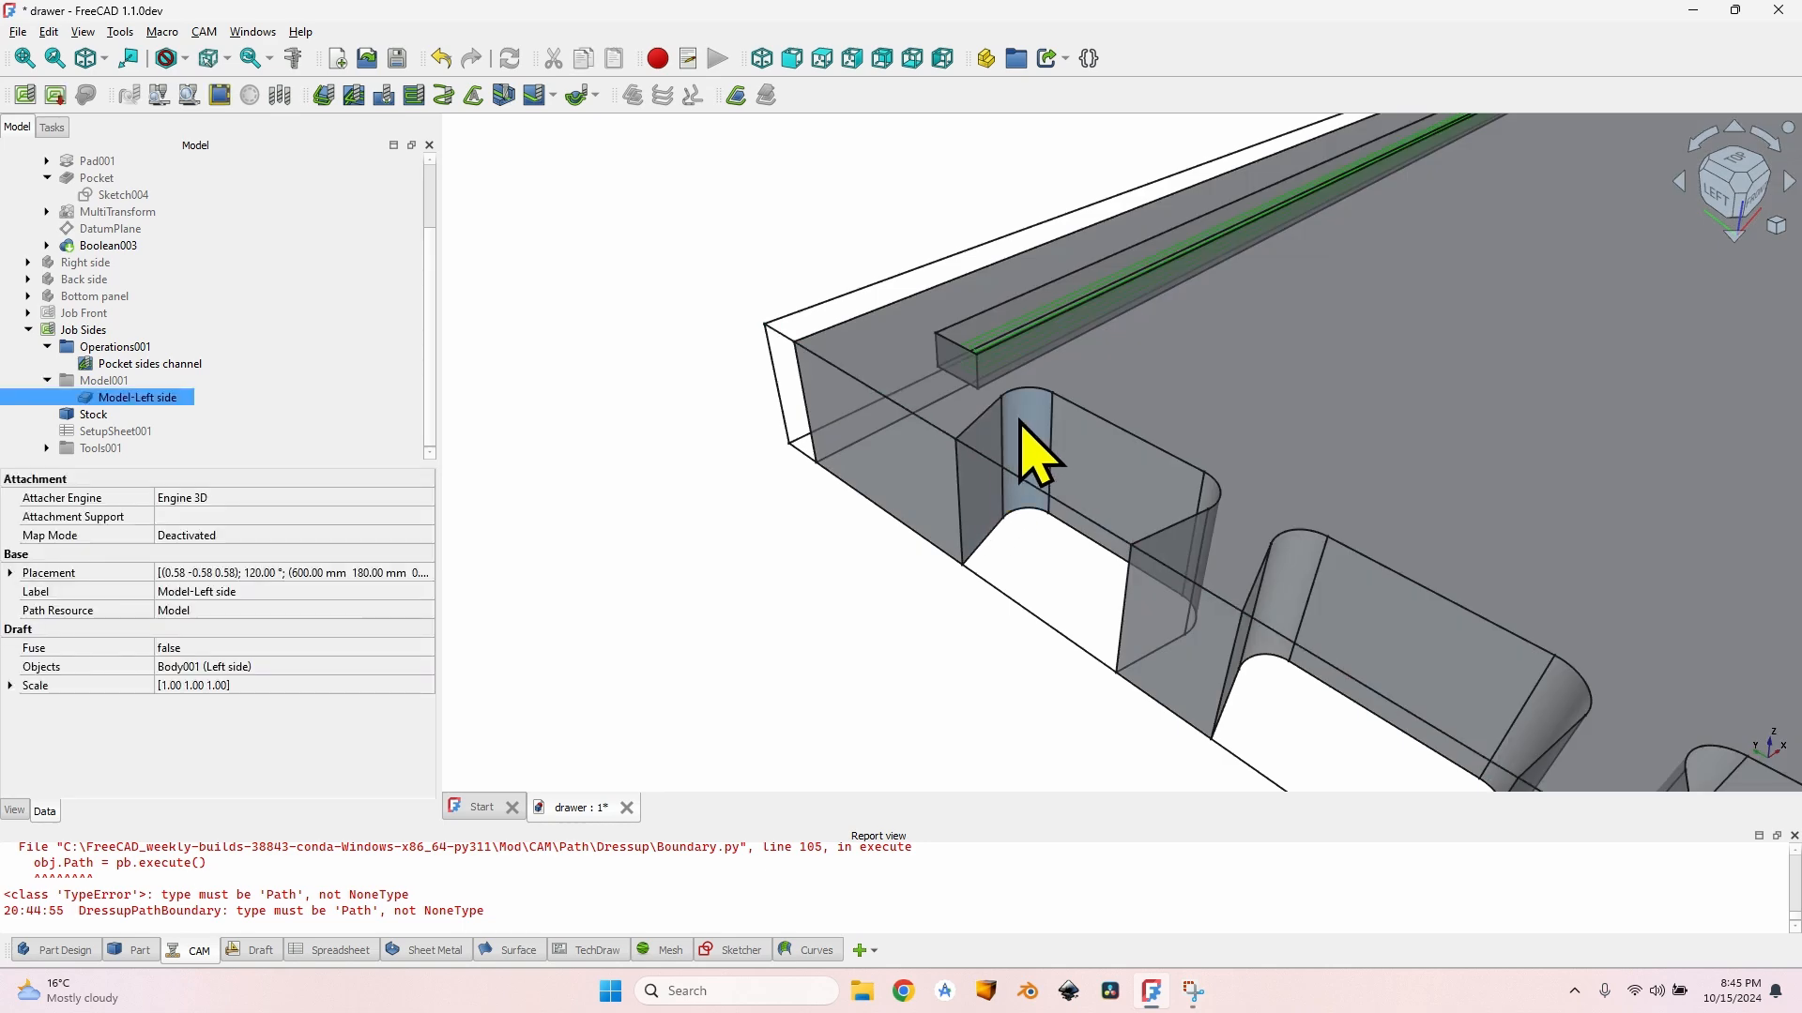
middle_drag(1074, 442, 1282, 607)
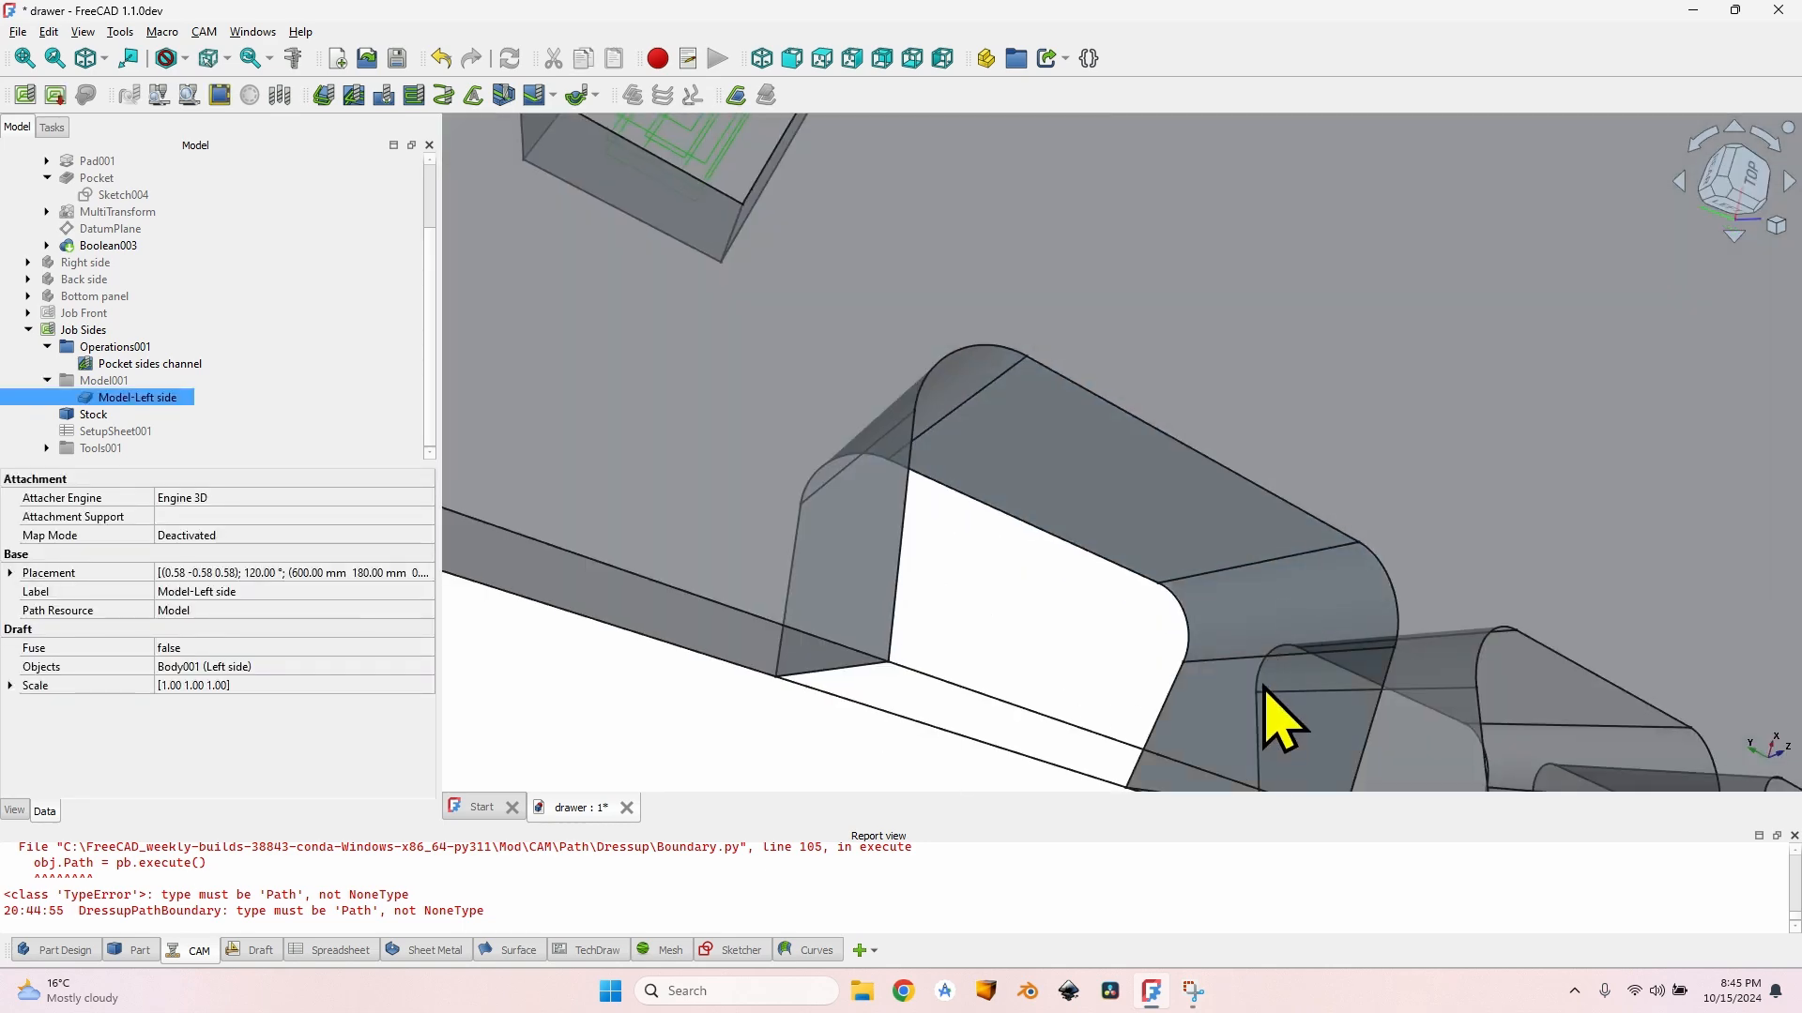
scroll(1337, 680, down, 1)
middle_drag(1351, 718, 1146, 544)
scroll(1146, 539, up, 2)
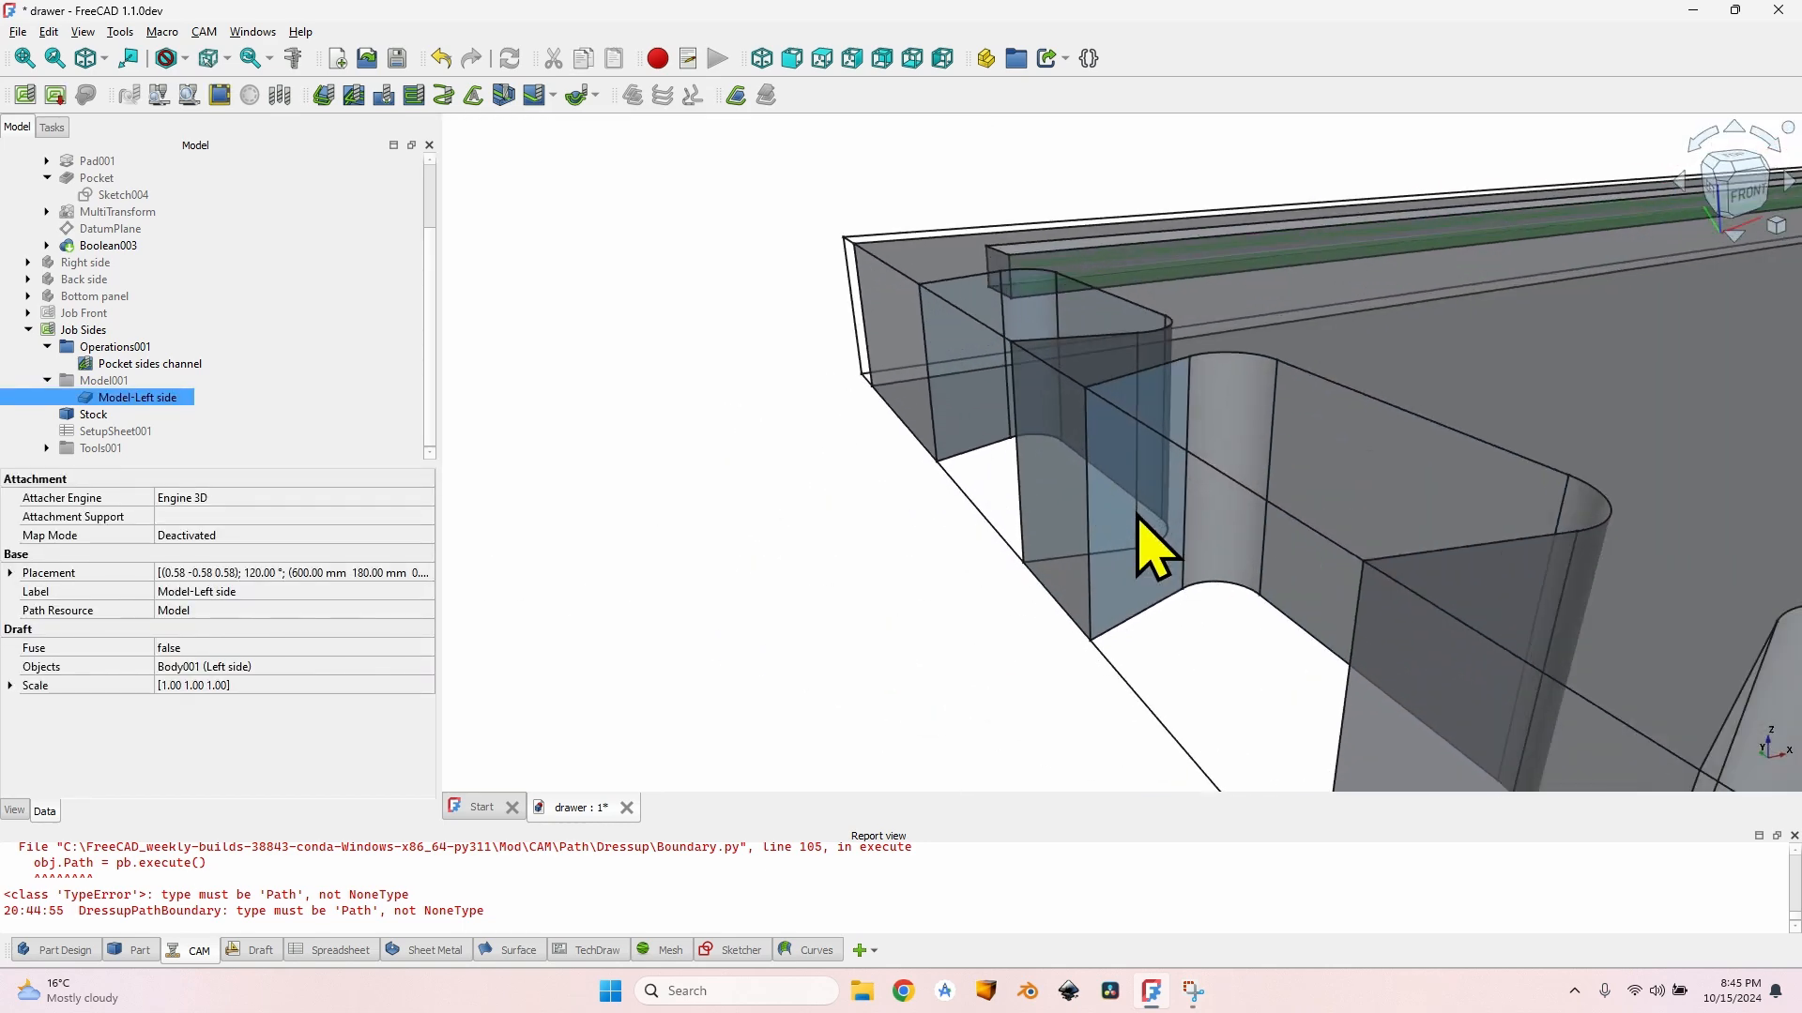
scroll(1351, 533, down, 3)
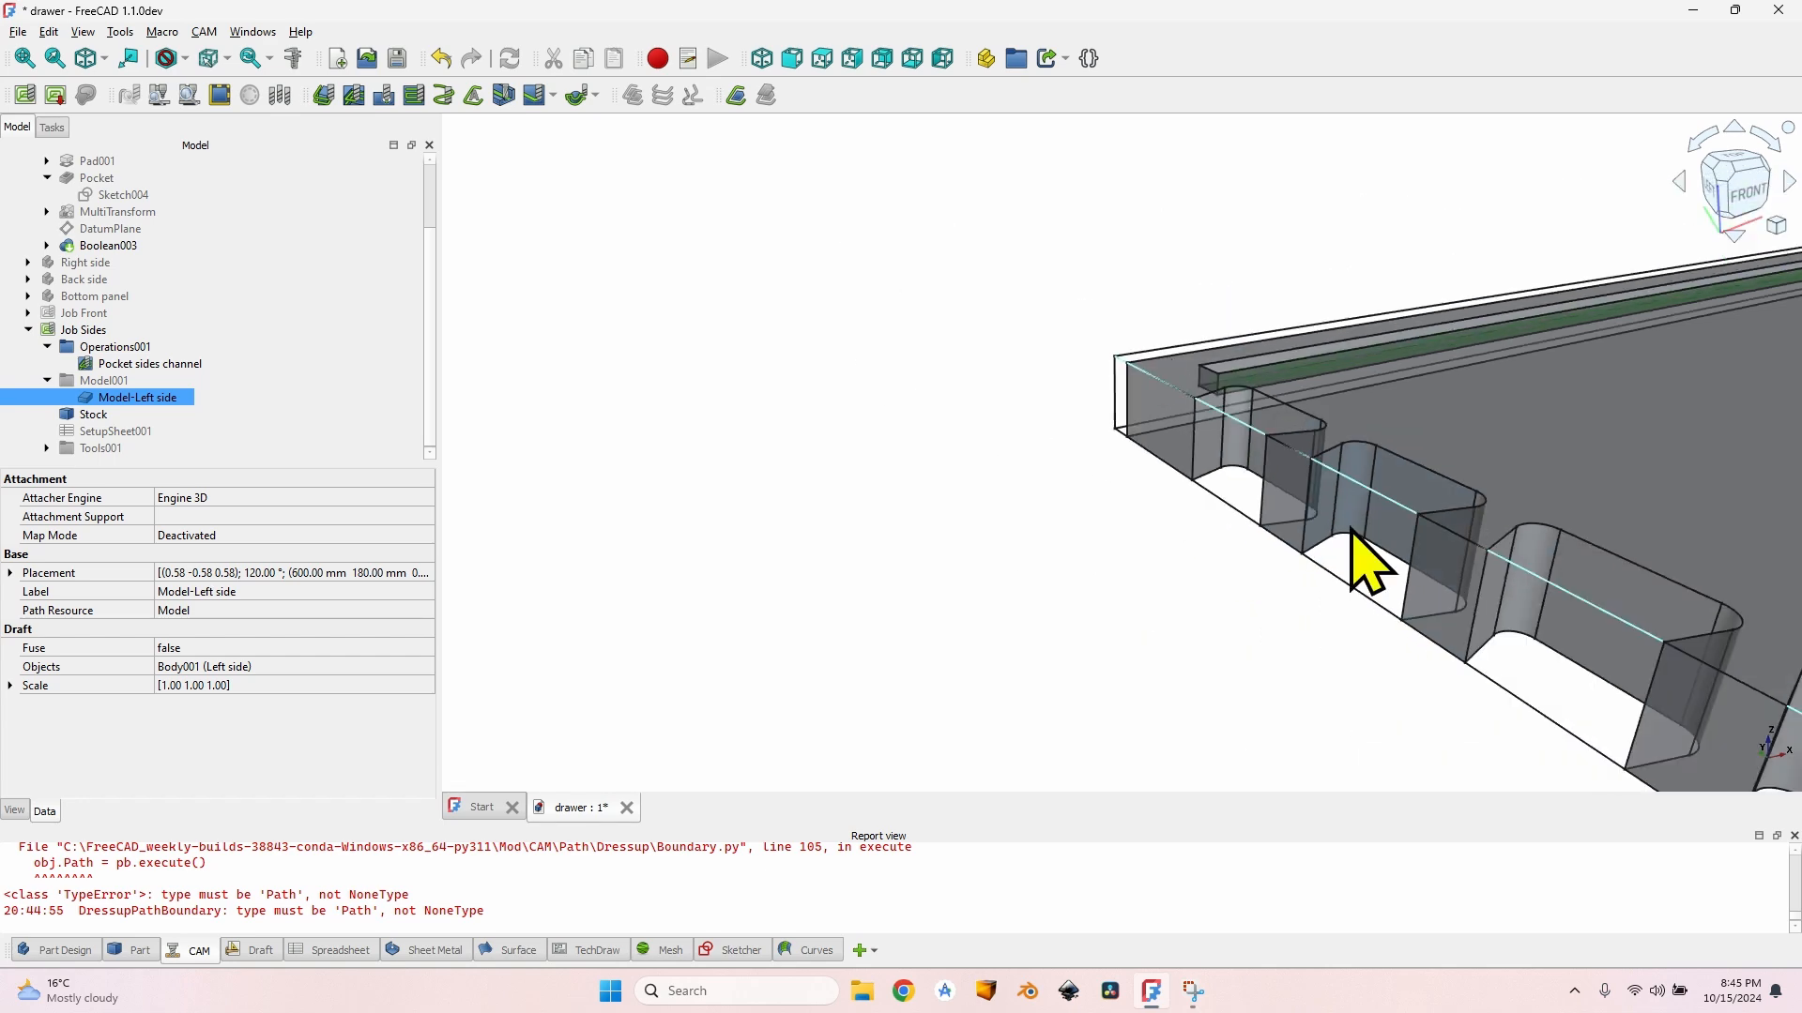
middle_drag(1228, 466, 1213, 601)
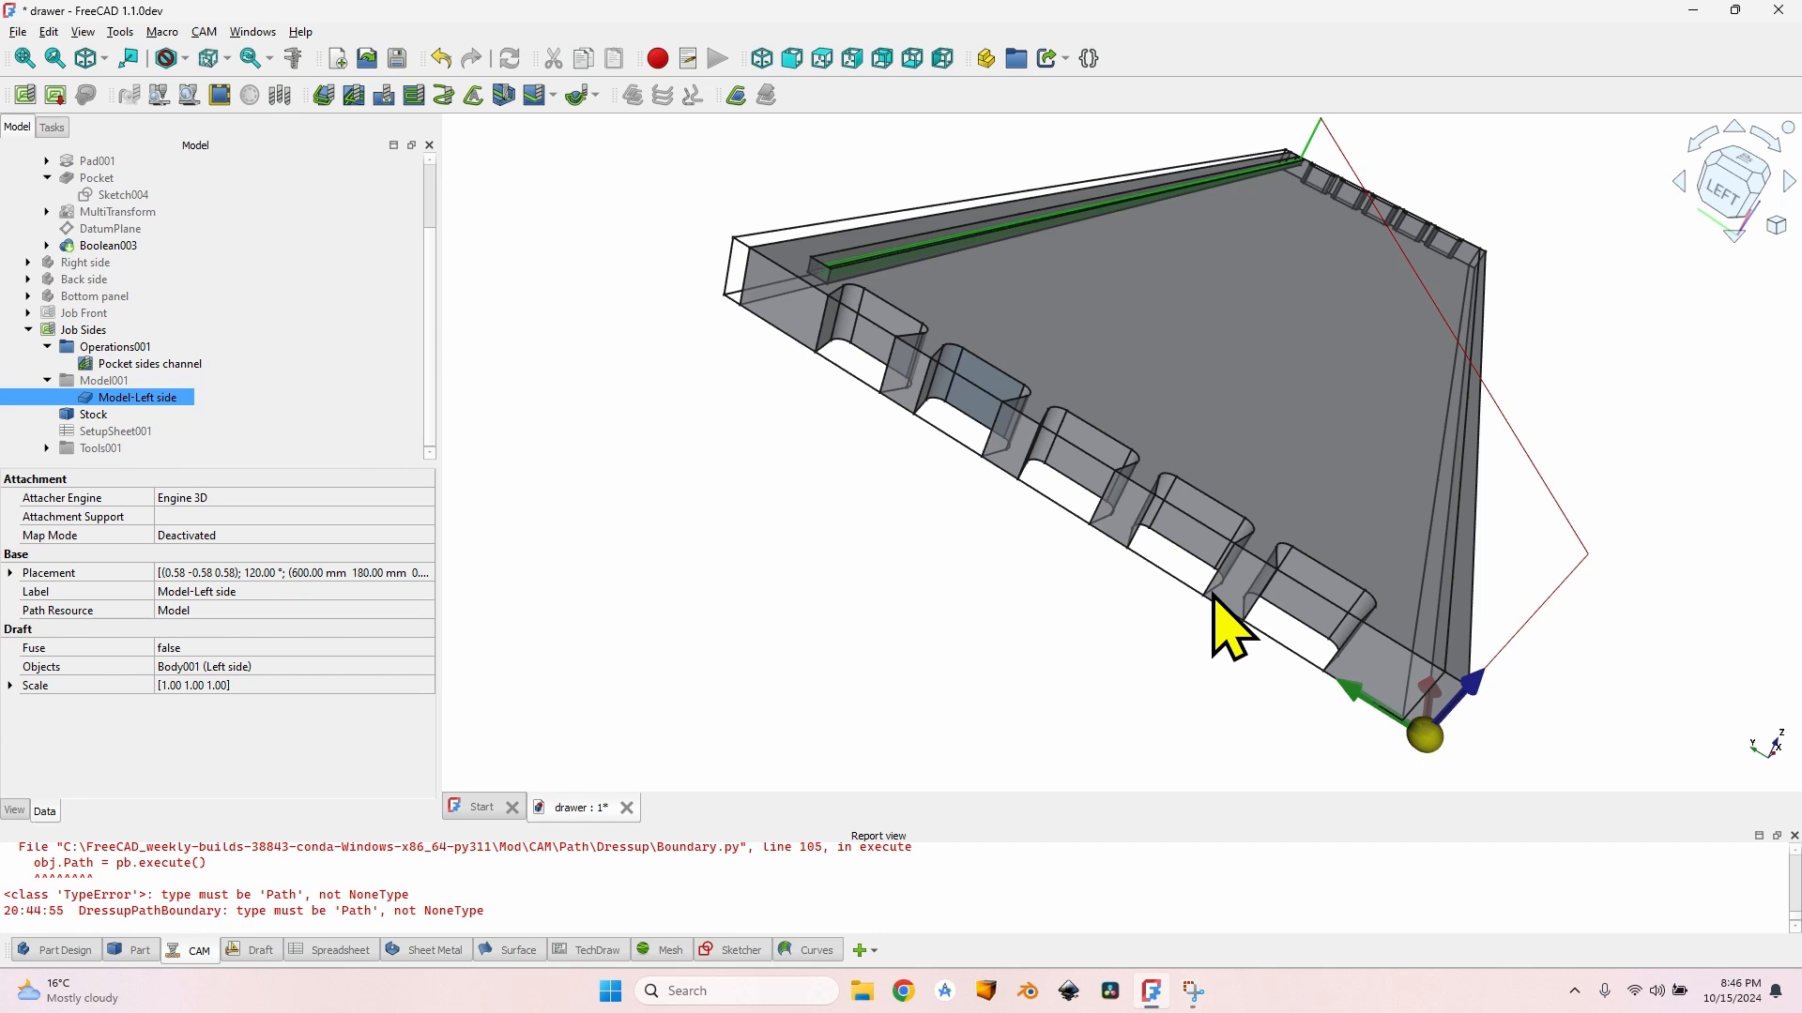
scroll(506, 343, up, 6)
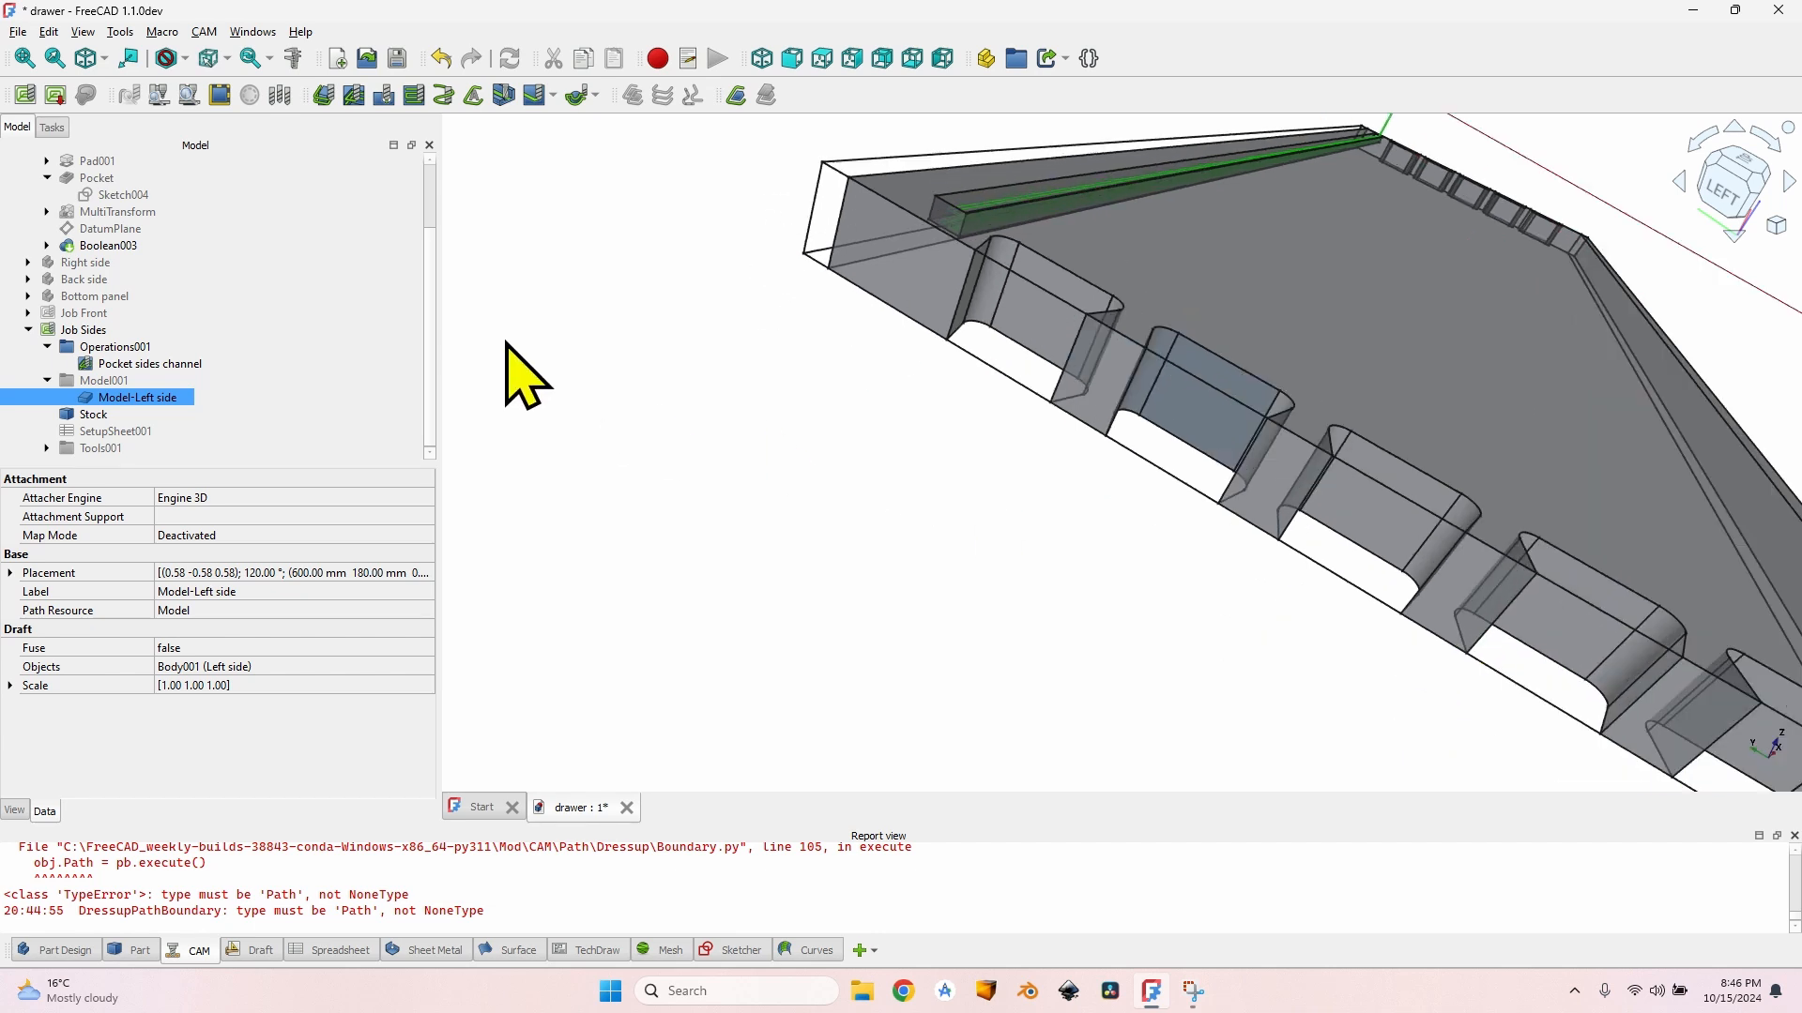
scroll(355, 265, up, 2)
Step: Clone the Left side body in the Part Design workbench
click(88, 212)
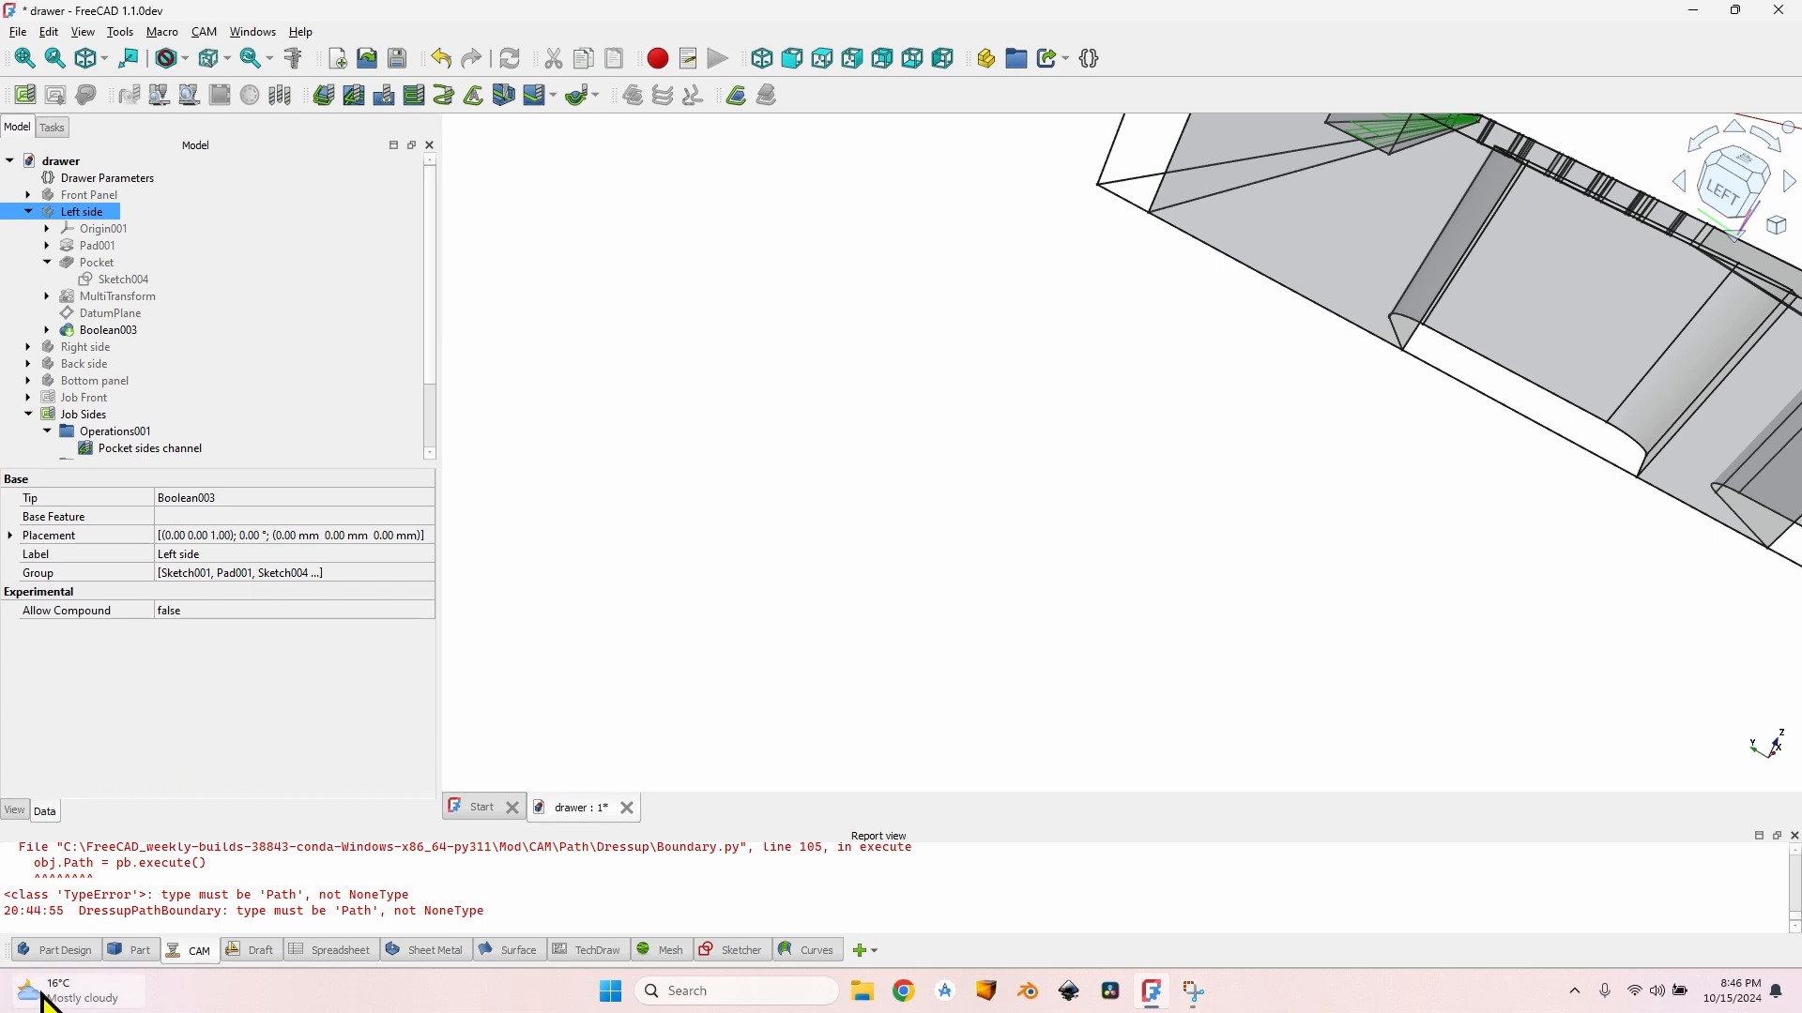
click(52, 949)
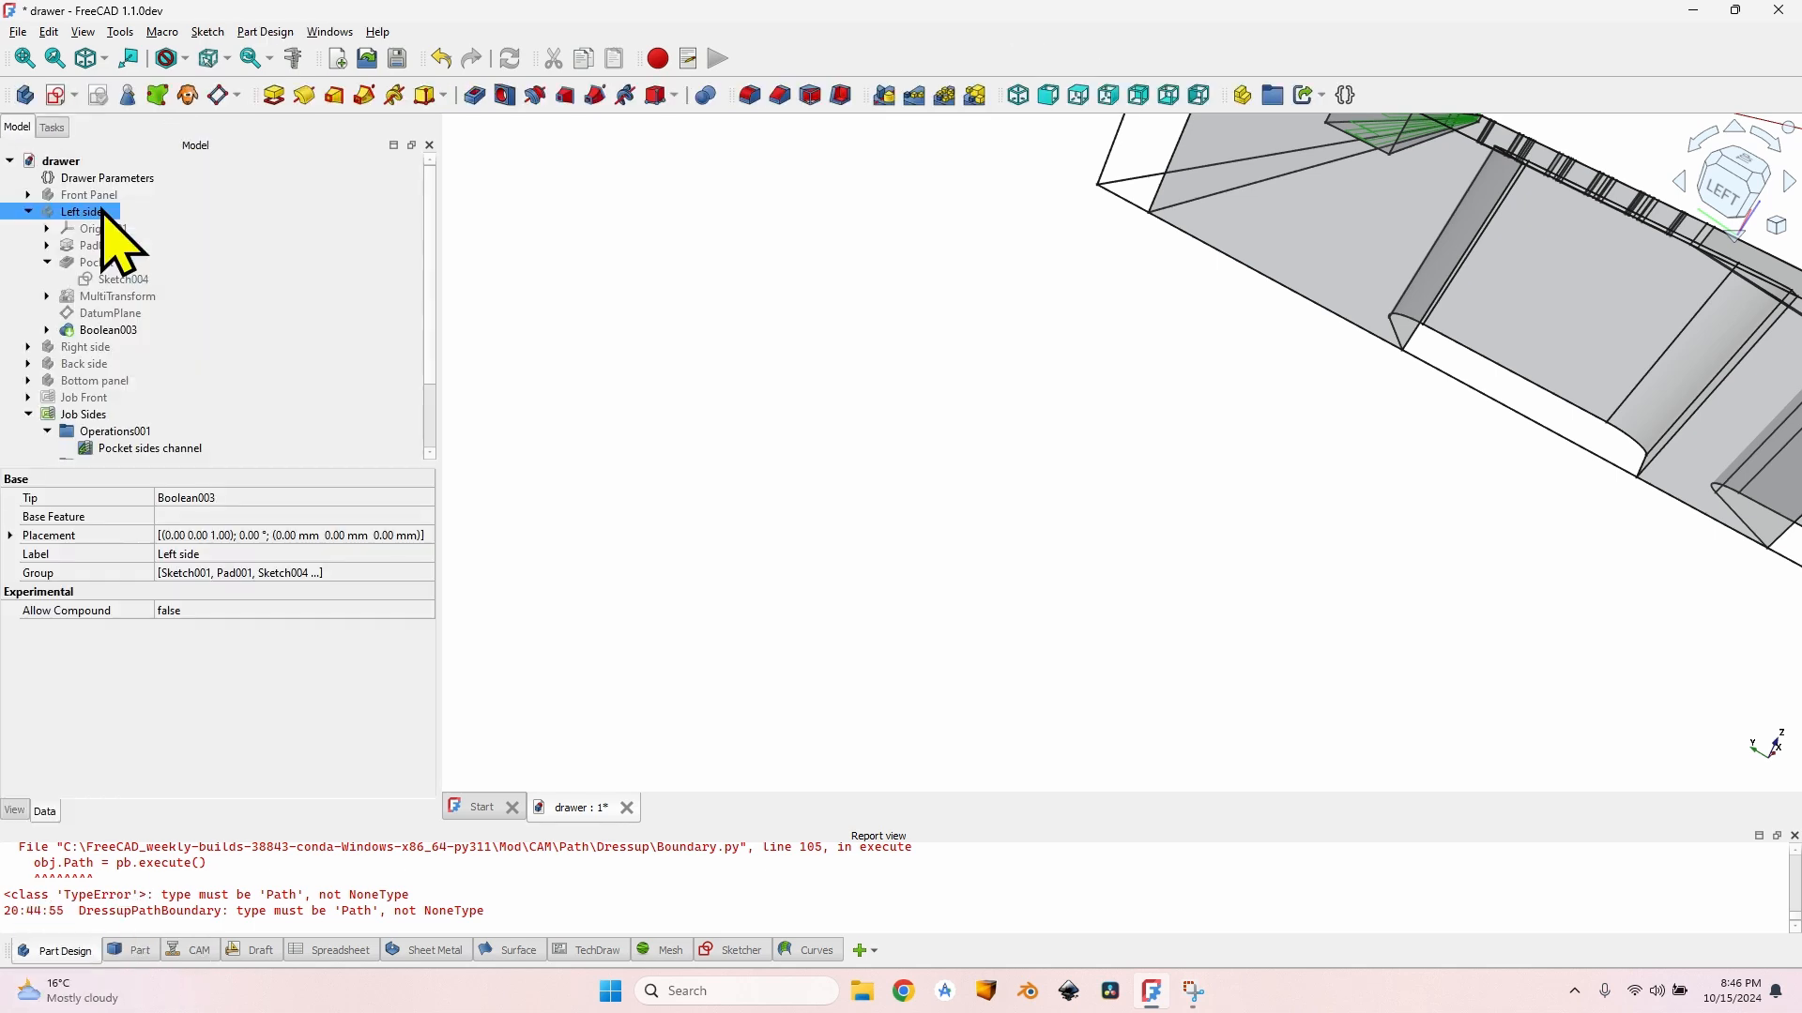
click(188, 95)
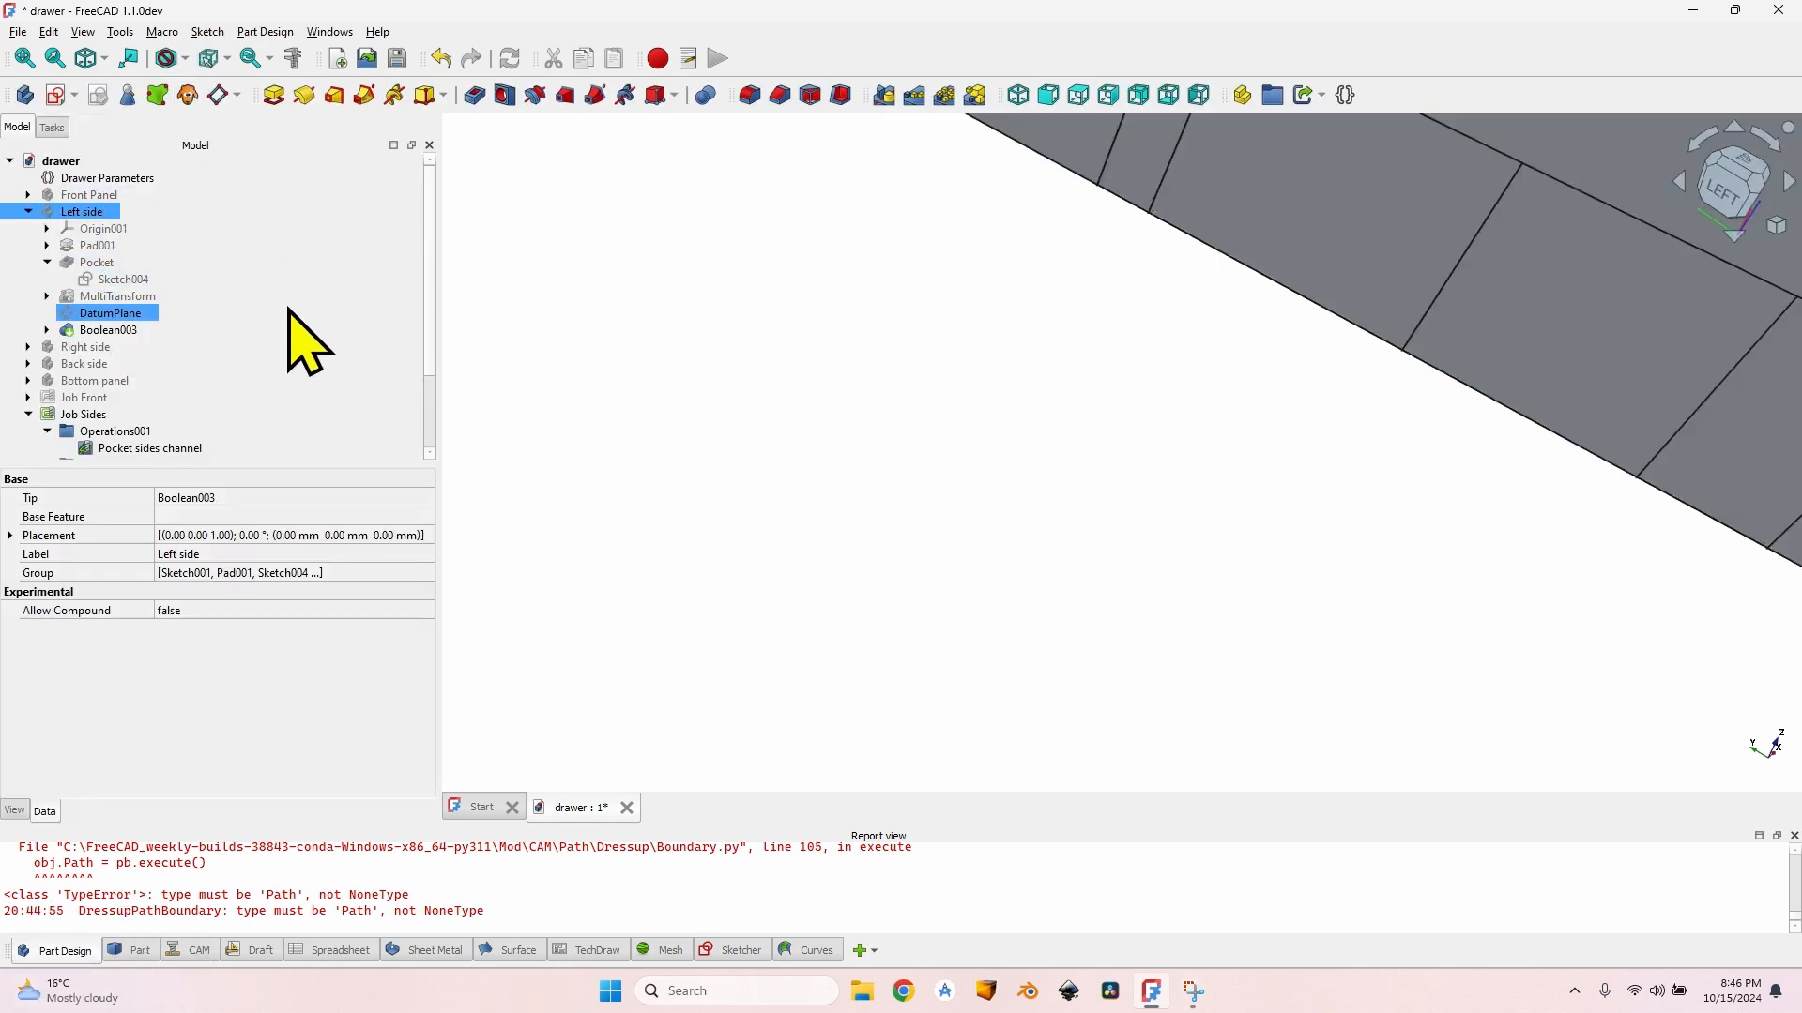
Step: Activate Body013 and create a new sketch on the large outer face of the cloned side
scroll(1195, 342, down, 5)
mouse_move(1195, 342)
middle_down()
mouse_move(921, 343)
mouse_move(961, 369)
mouse_move(1126, 382)
middle_up()
scroll(161, 322, down, 2)
click(84, 448)
scroll(976, 368, up, 1)
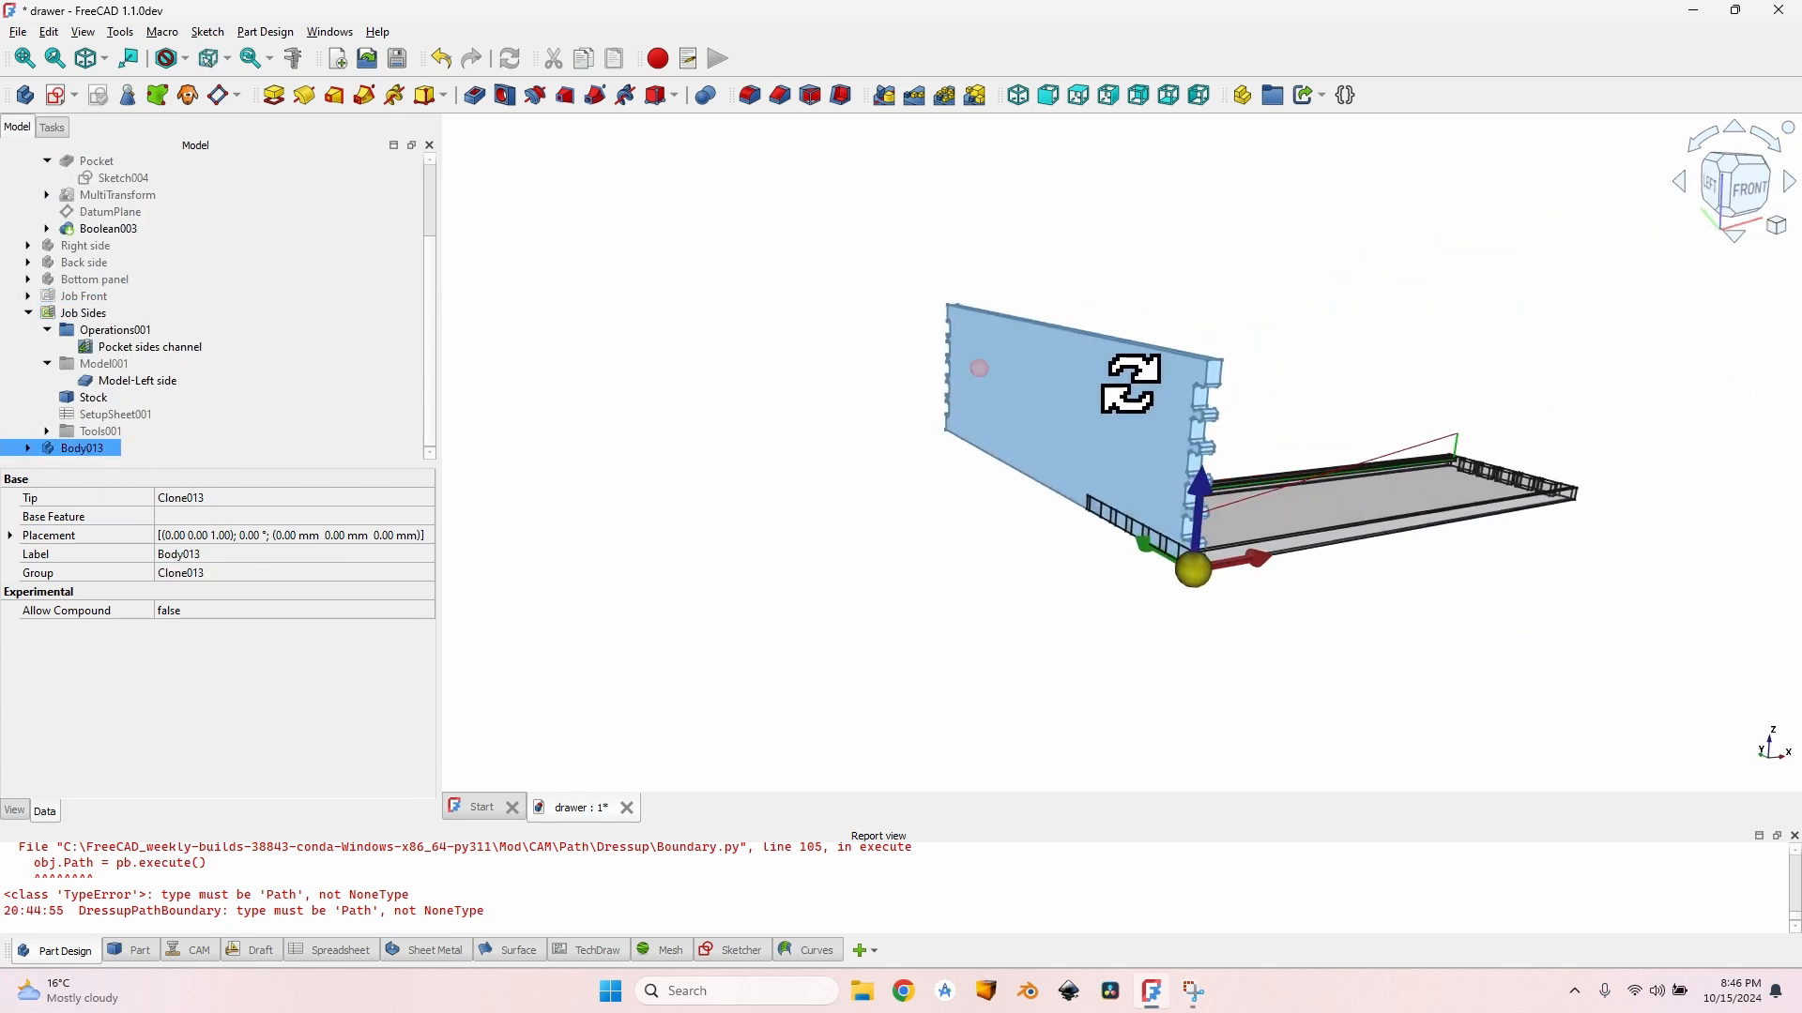
double_click(82, 447)
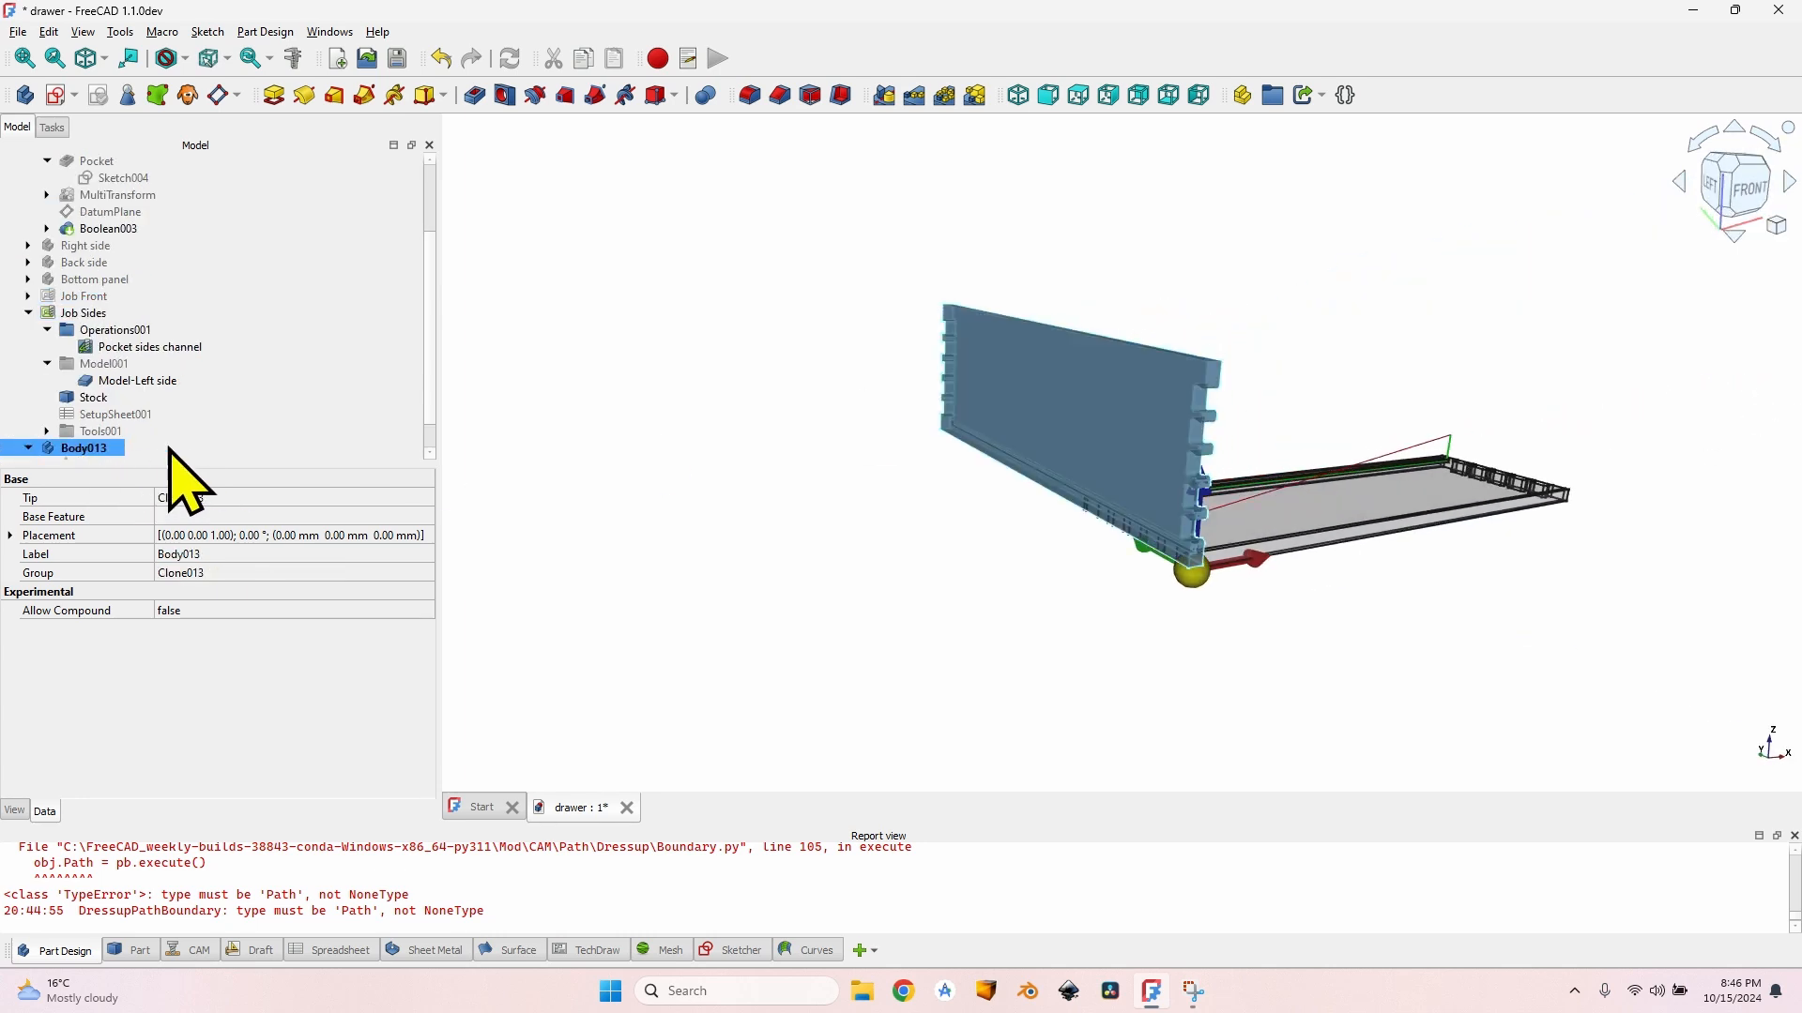
click(1079, 414)
key(6)
click(61, 95)
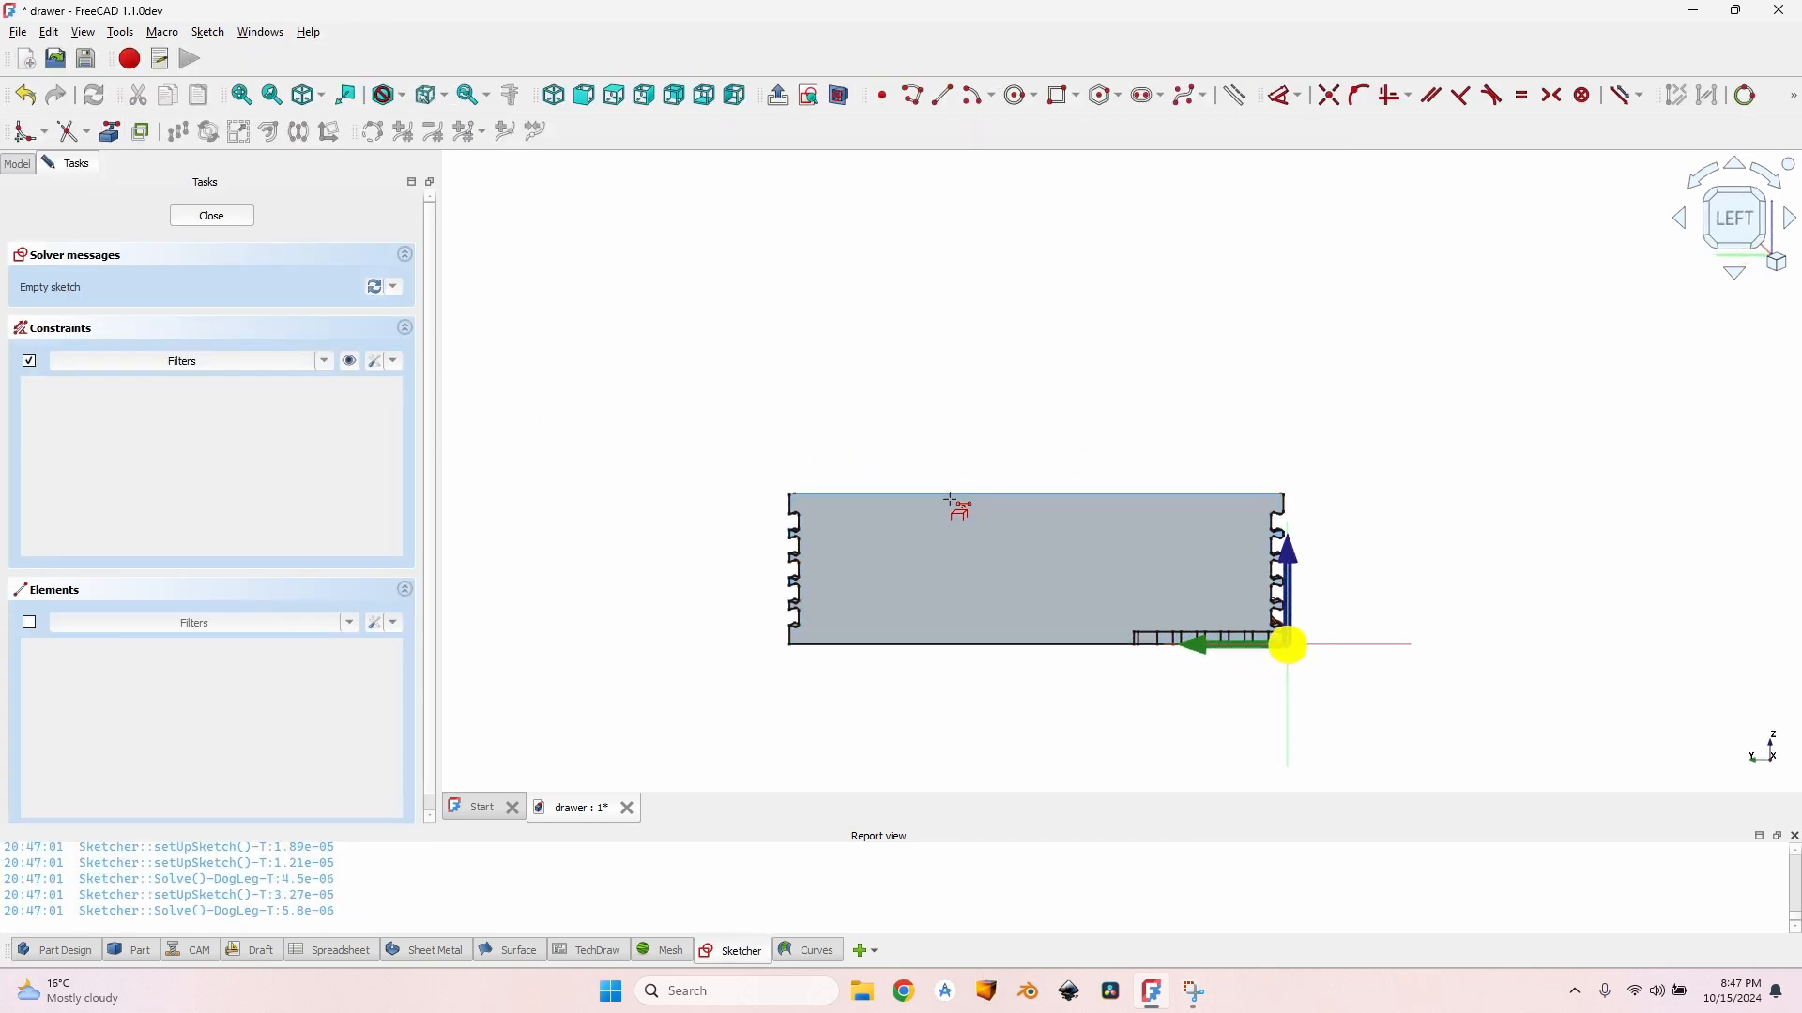
Step: Project the side's far upper corner as external geometry and sketch a 600 by 180 mm rectangle from the origin to it
click(792, 494)
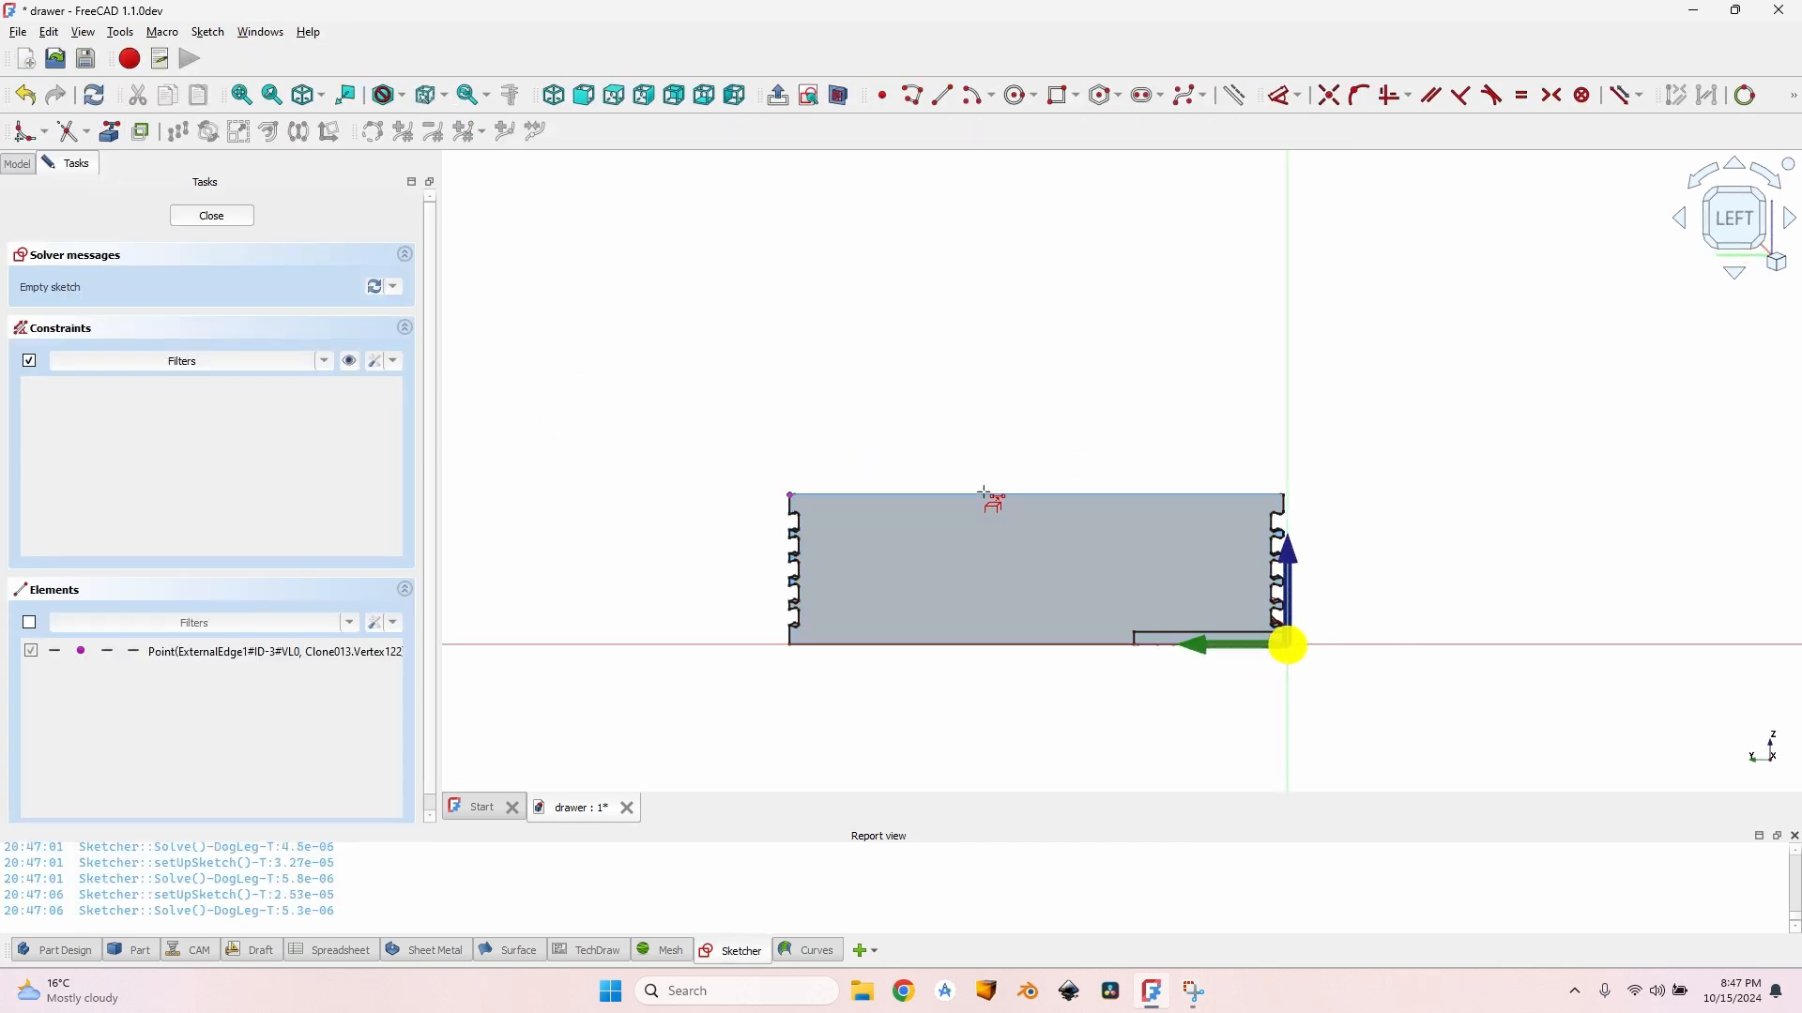
click(1057, 95)
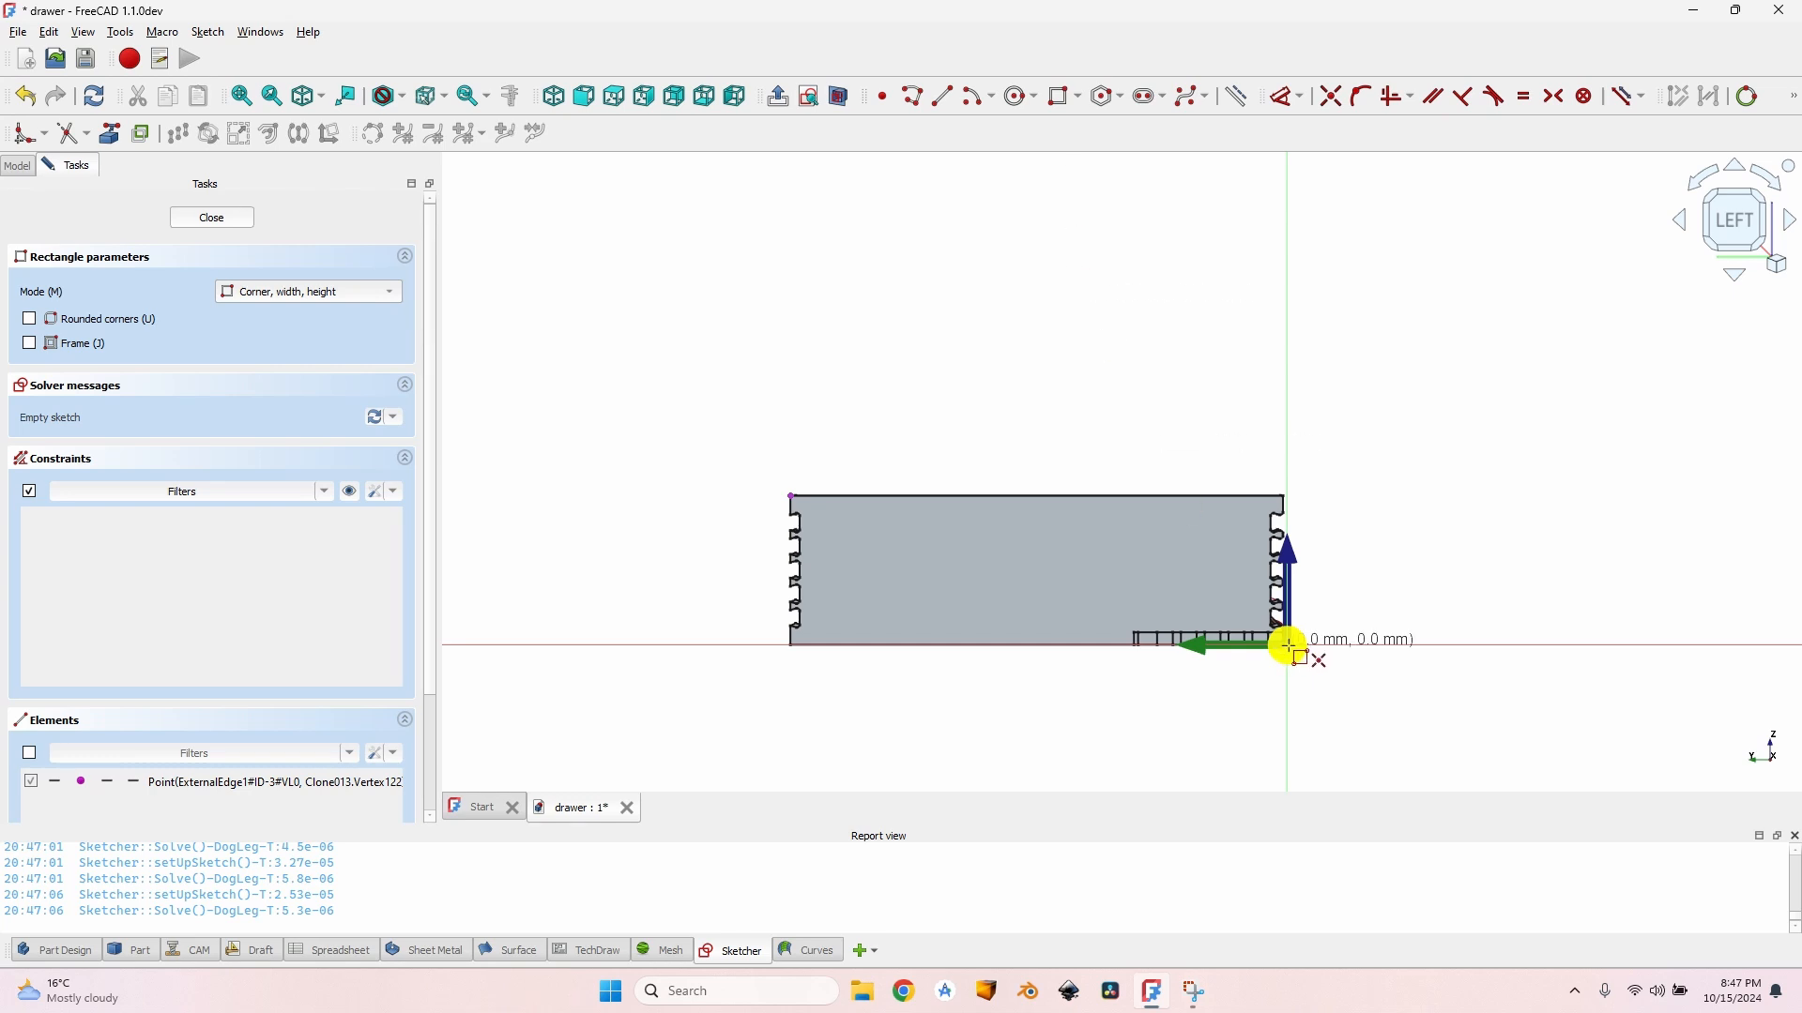
scroll(1288, 645, up, 8)
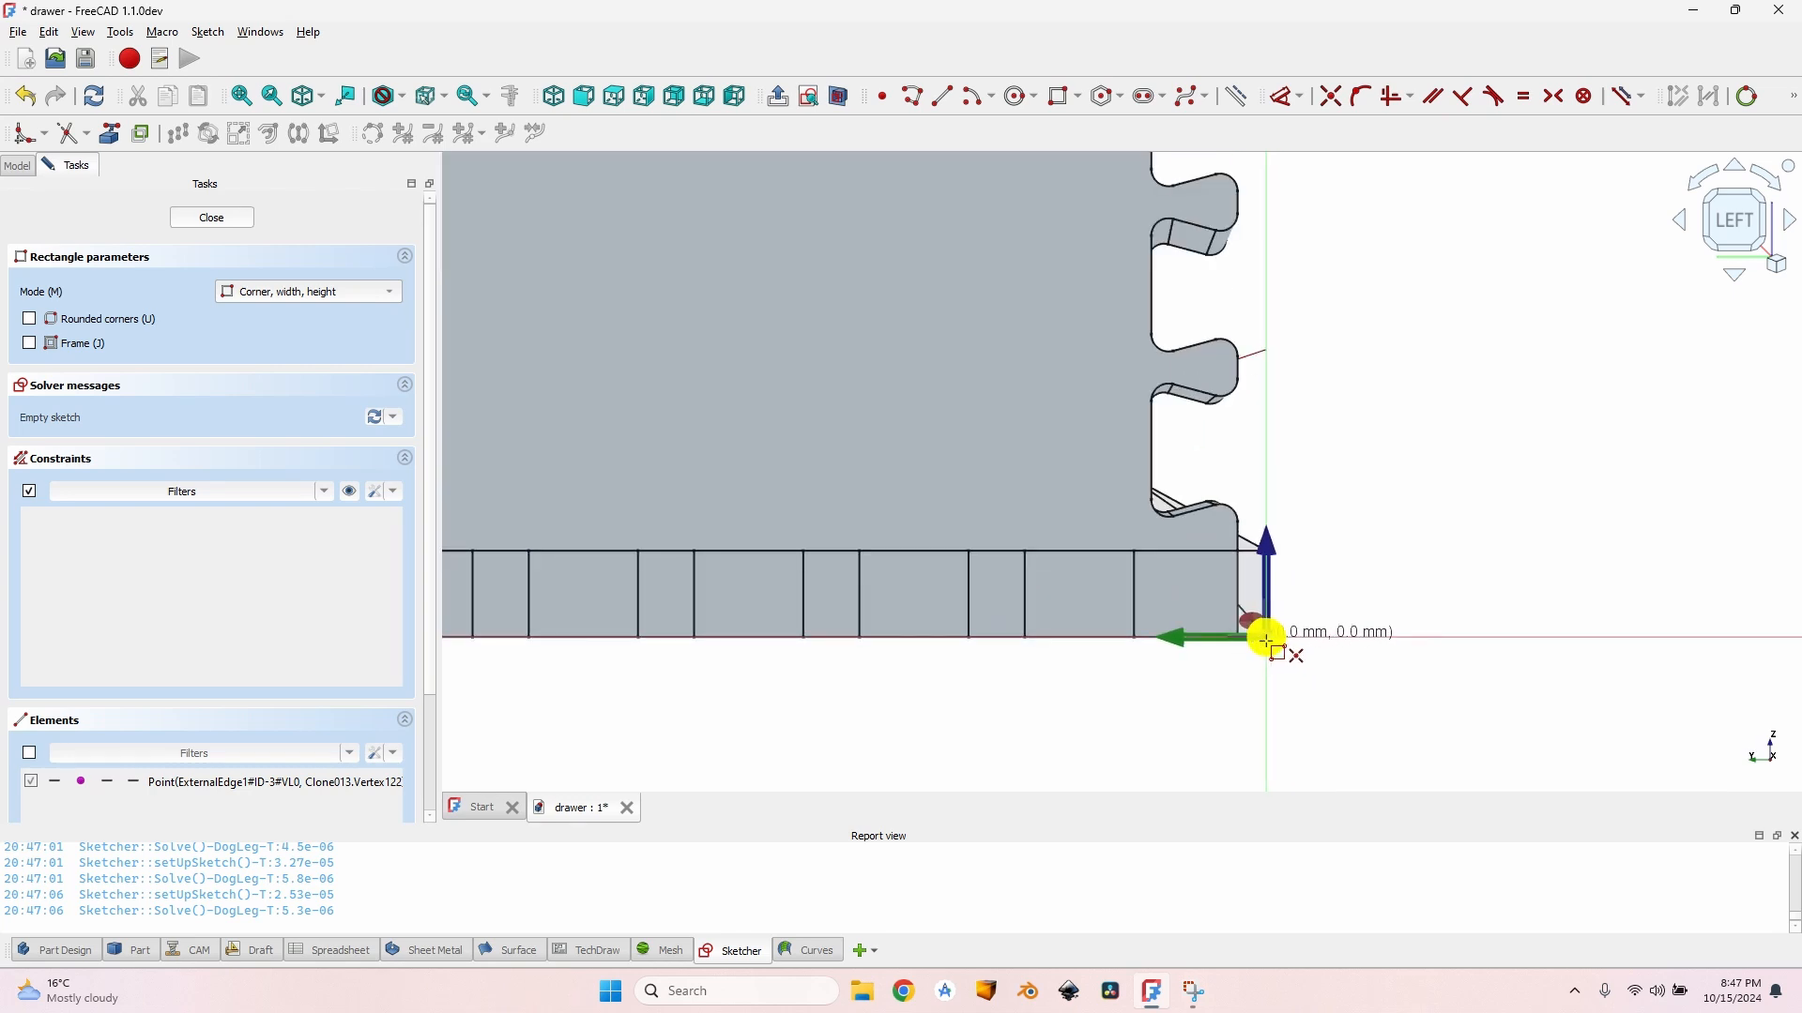
click(1267, 639)
scroll(1257, 627, down, 5)
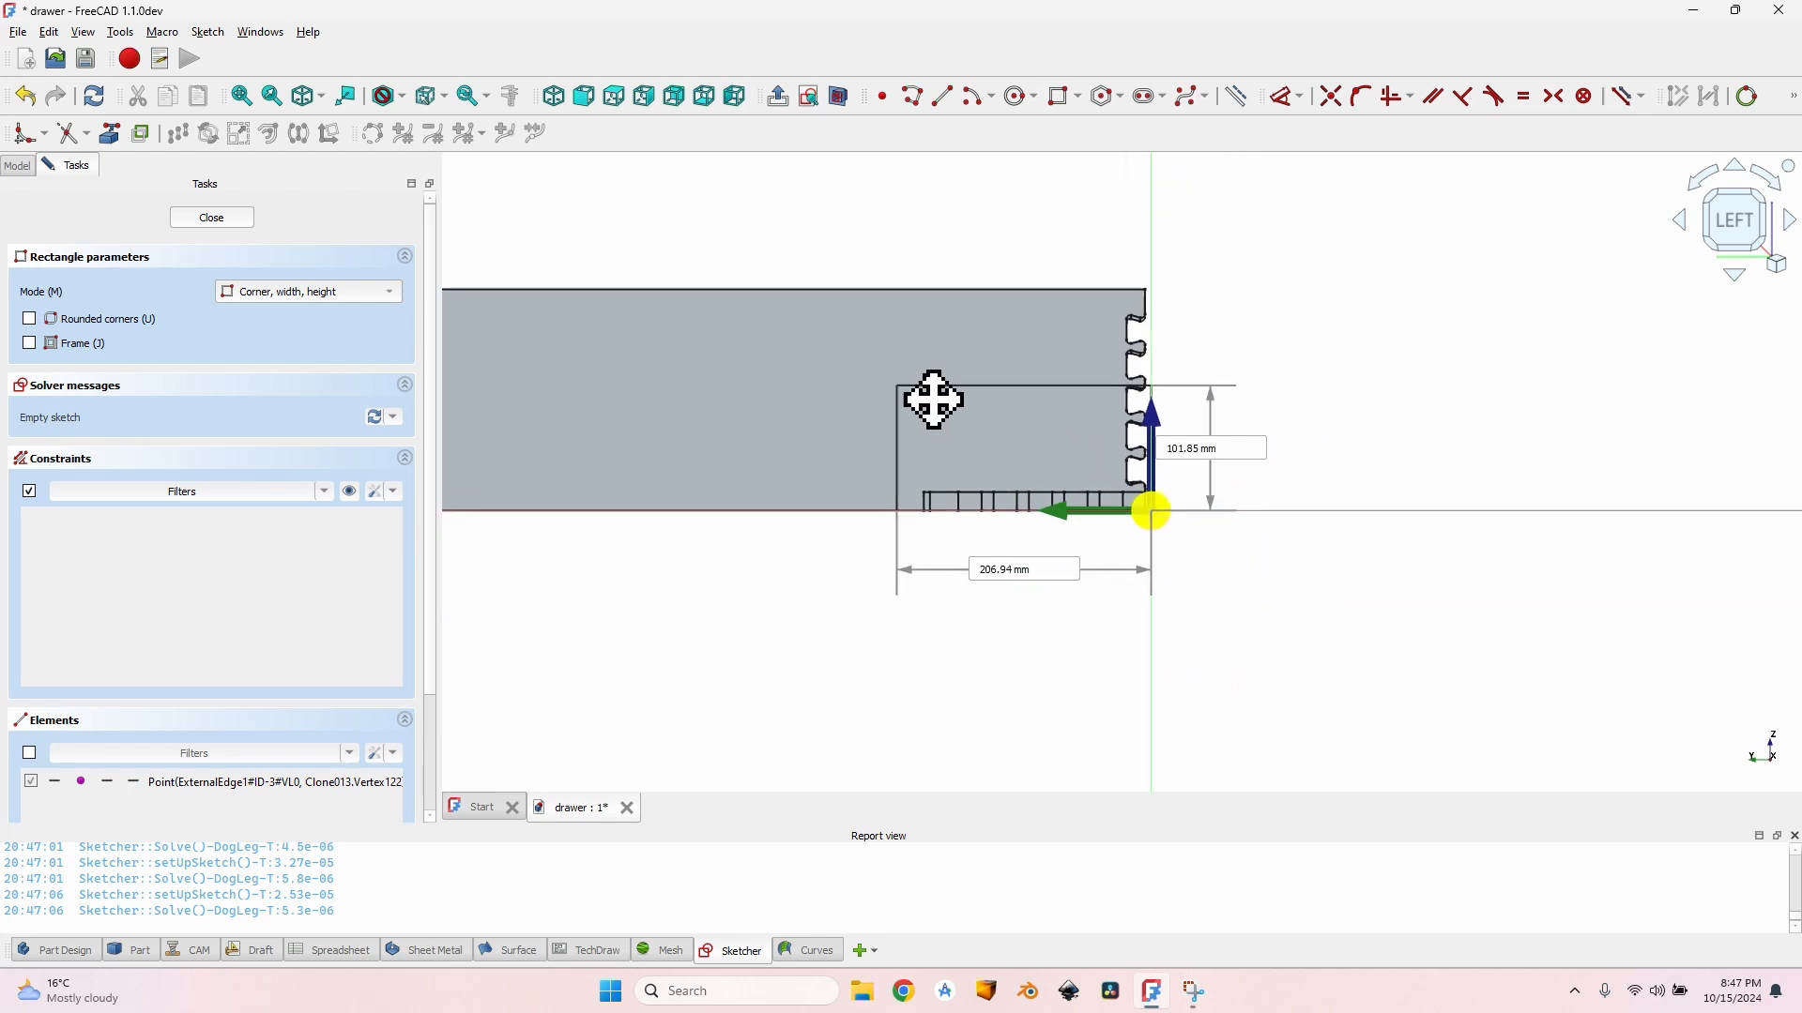
middle_drag(933, 398, 1321, 496)
scroll(778, 369, up, 6)
click(867, 428)
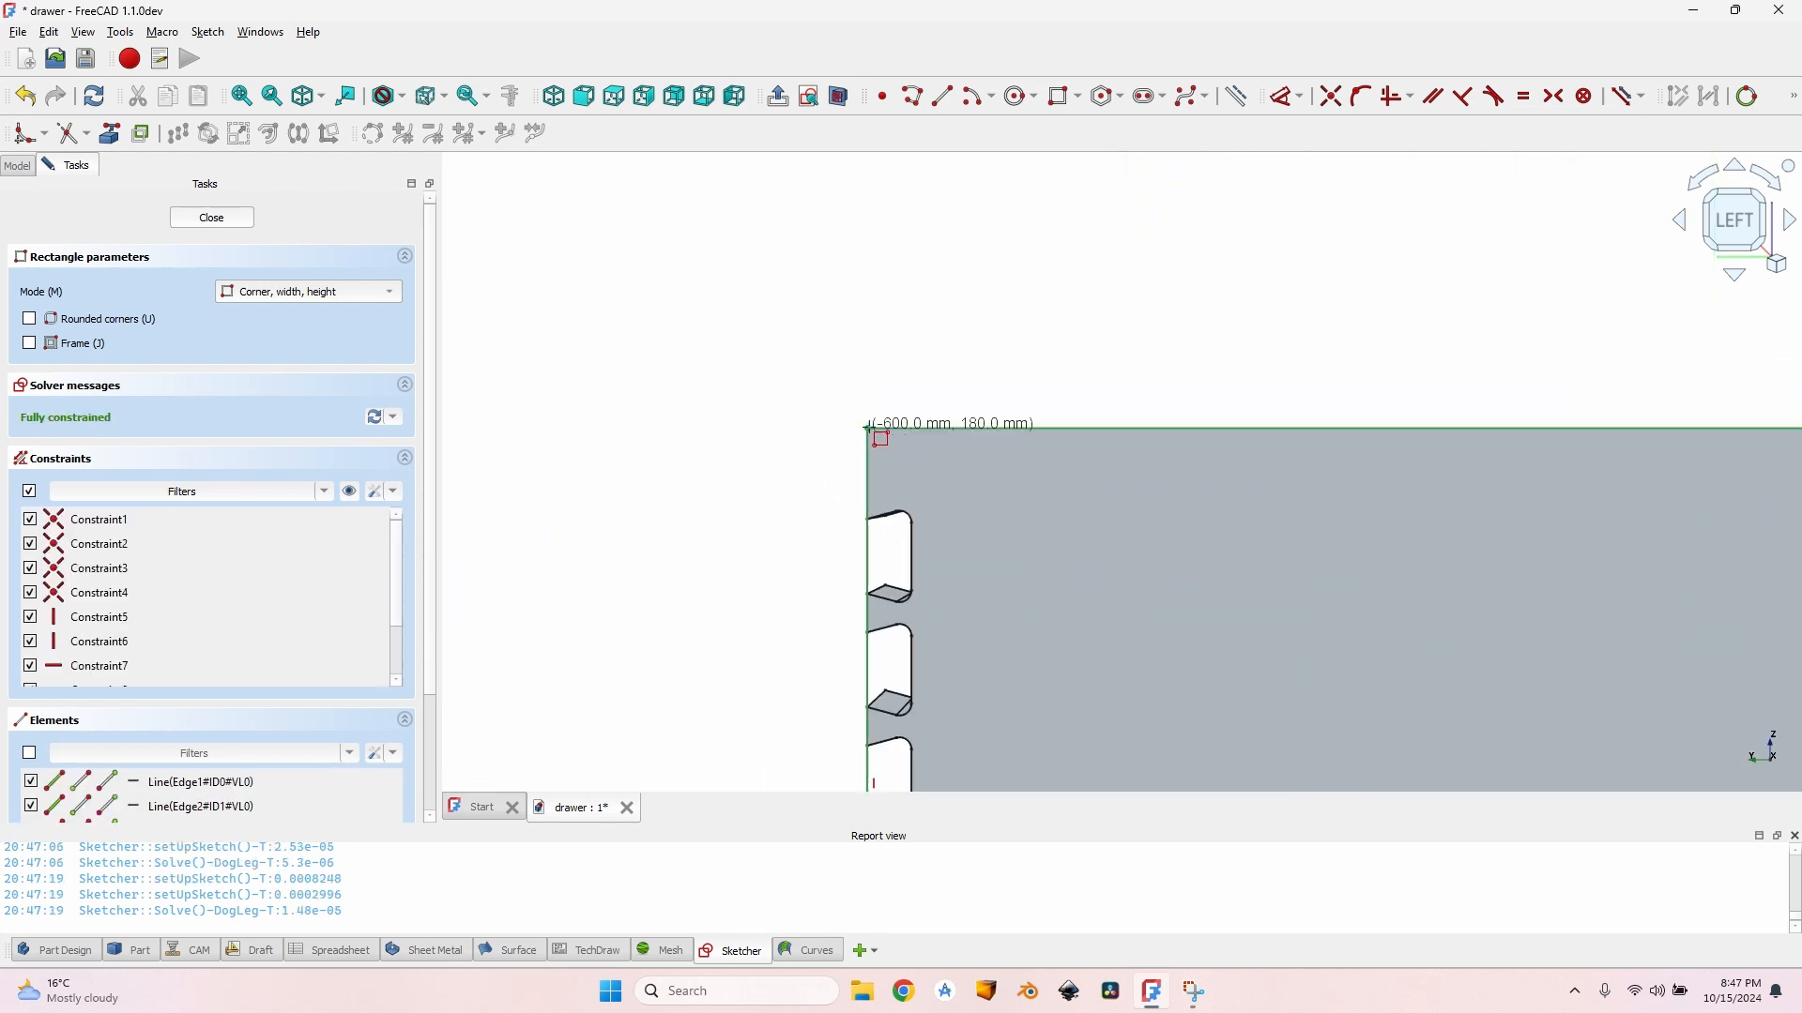
scroll(978, 443, down, 5)
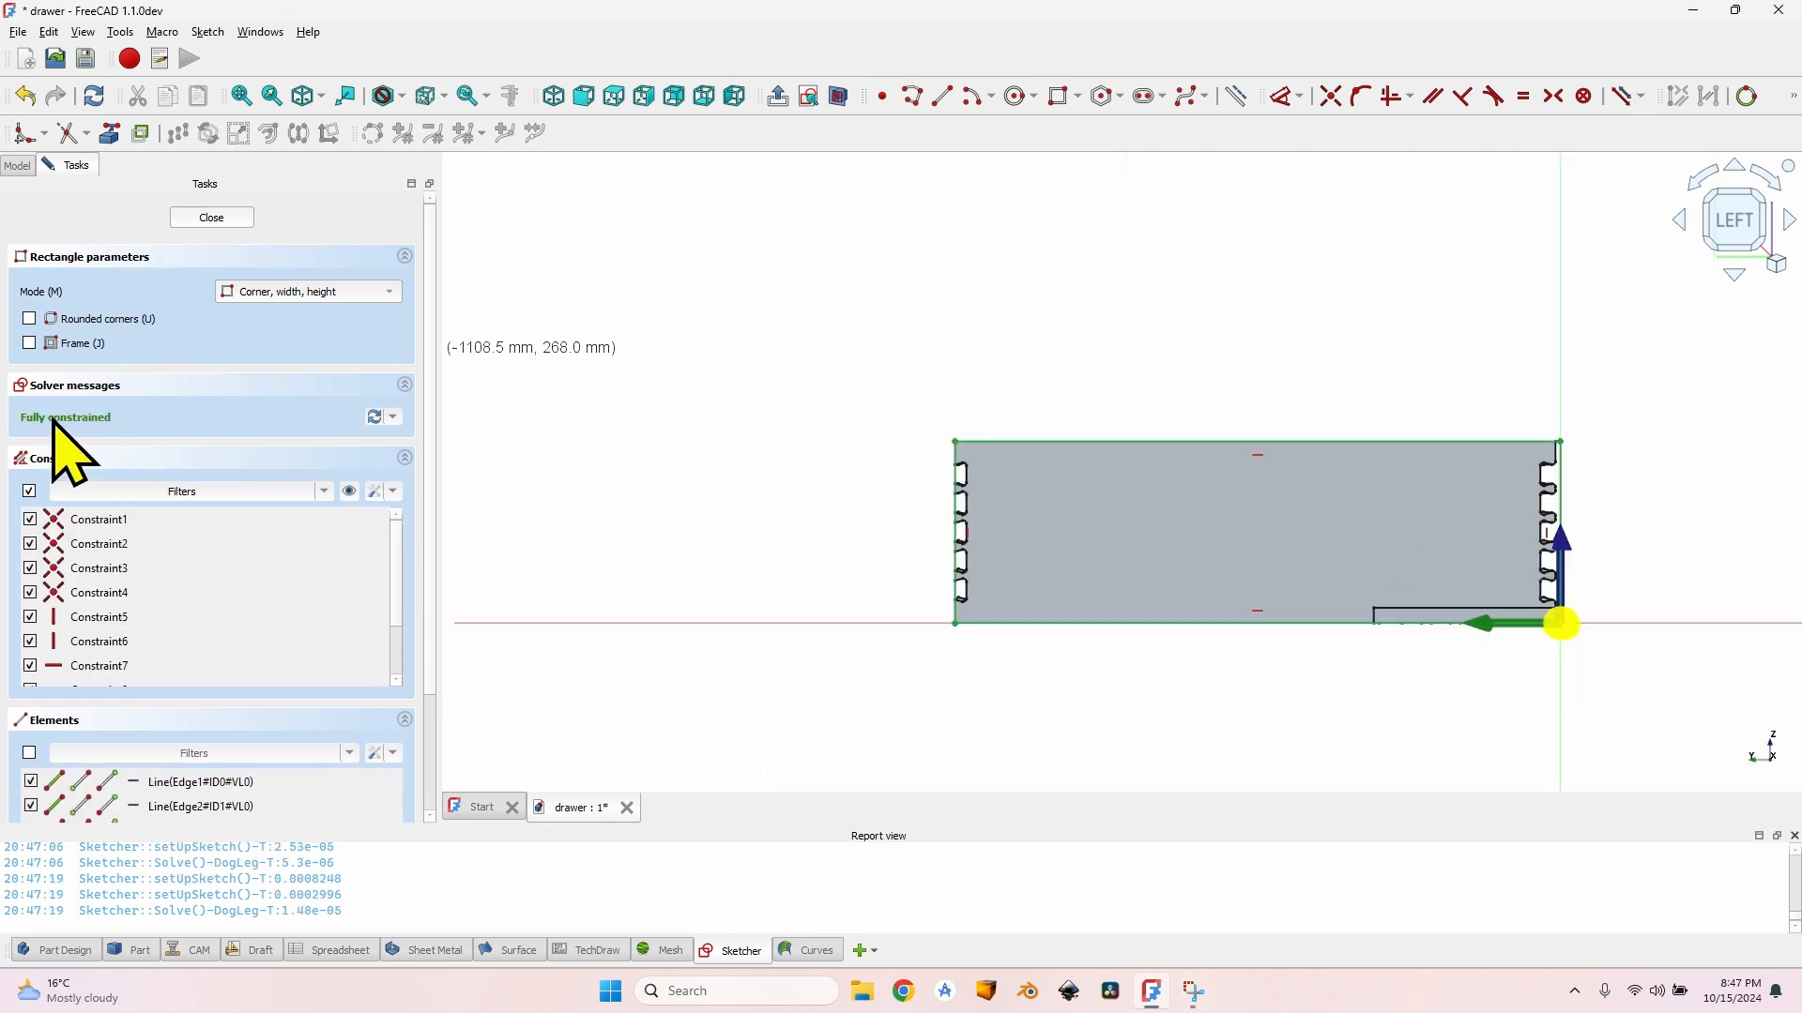
key(Escape)
key(Escape)
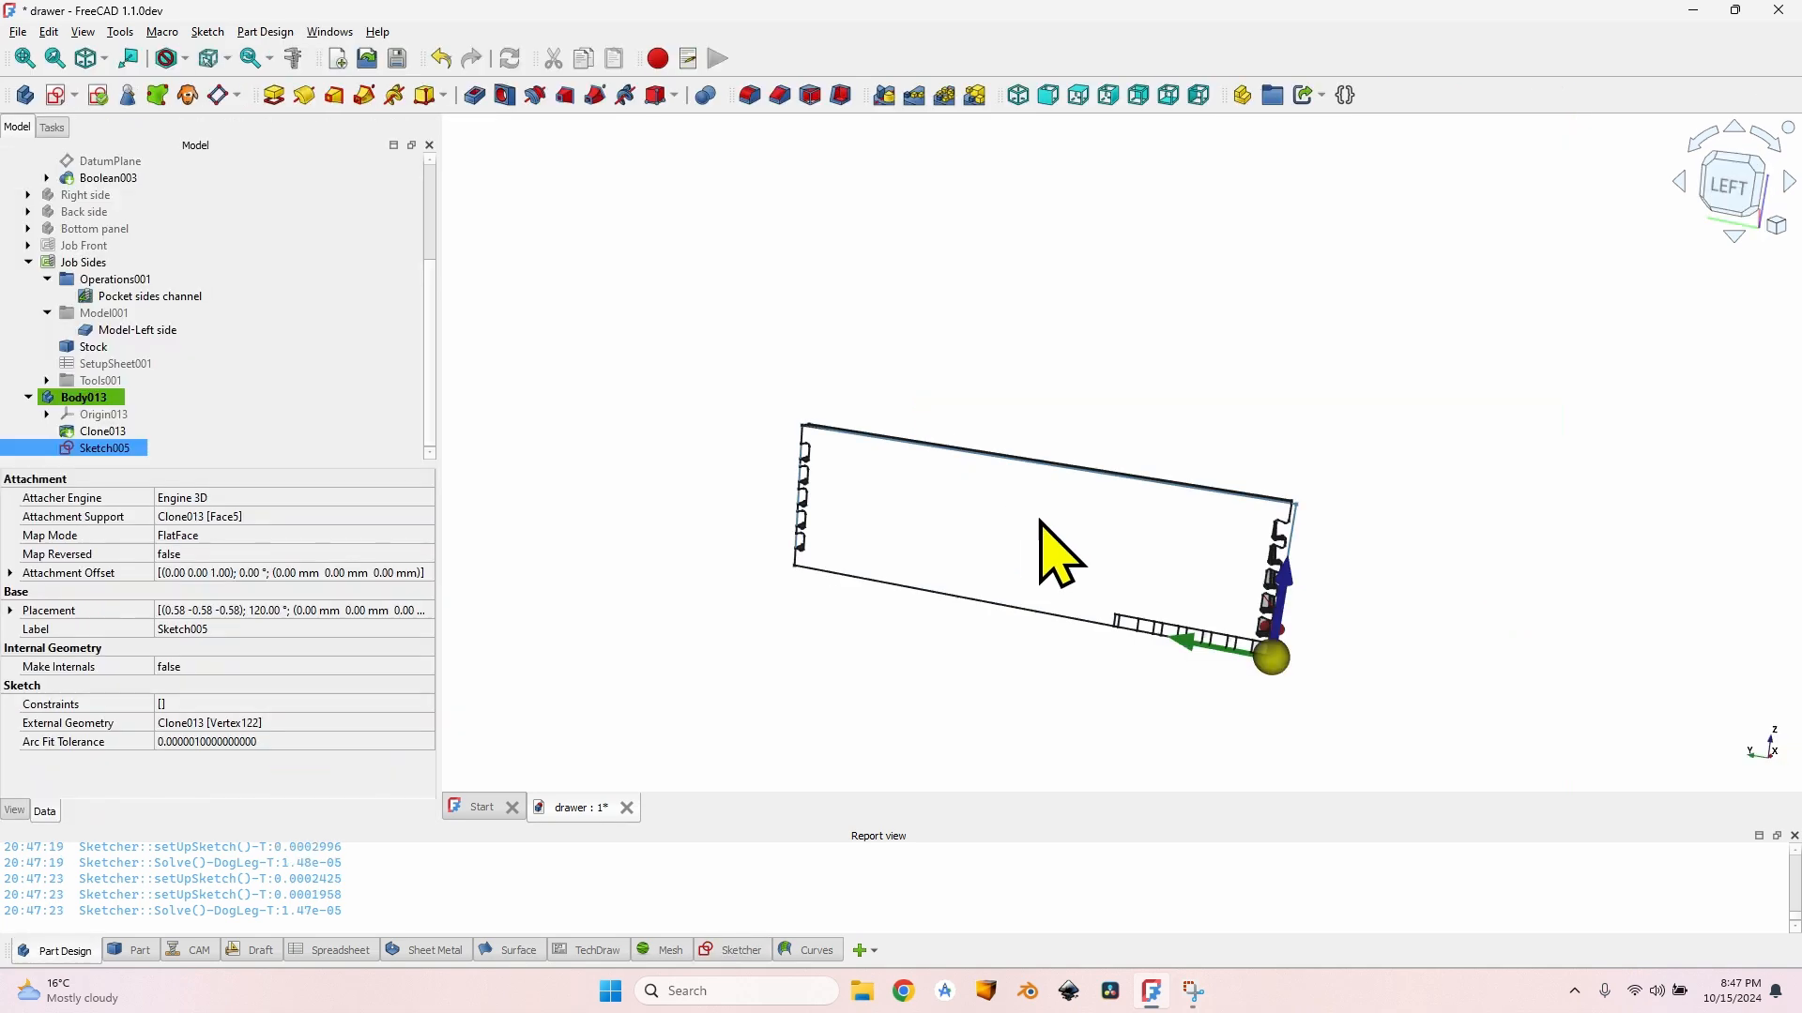
Step: Pad the rectangle sketch by 10 mm along its normal to back the dovetail cutouts of the cloned side
middle_drag(1206, 563, 1100, 367)
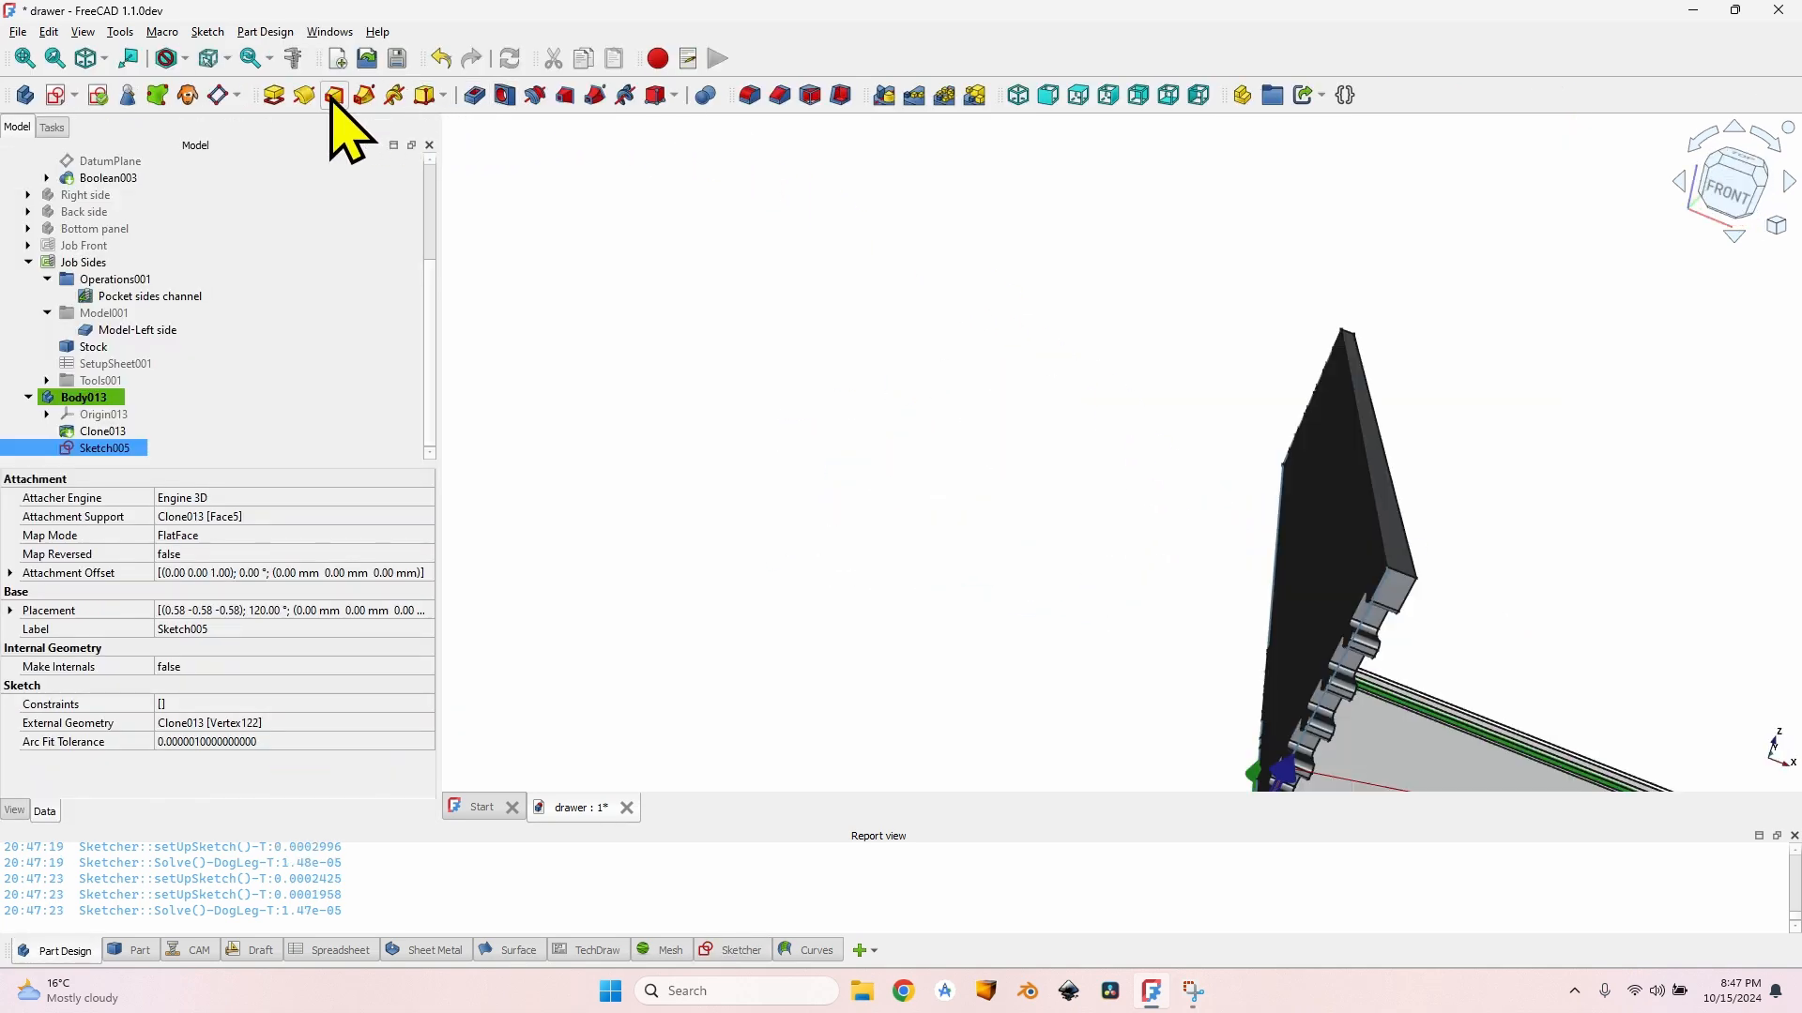
click(274, 95)
scroll(1108, 647, up, 2)
middle_drag(1107, 656, 892, 651)
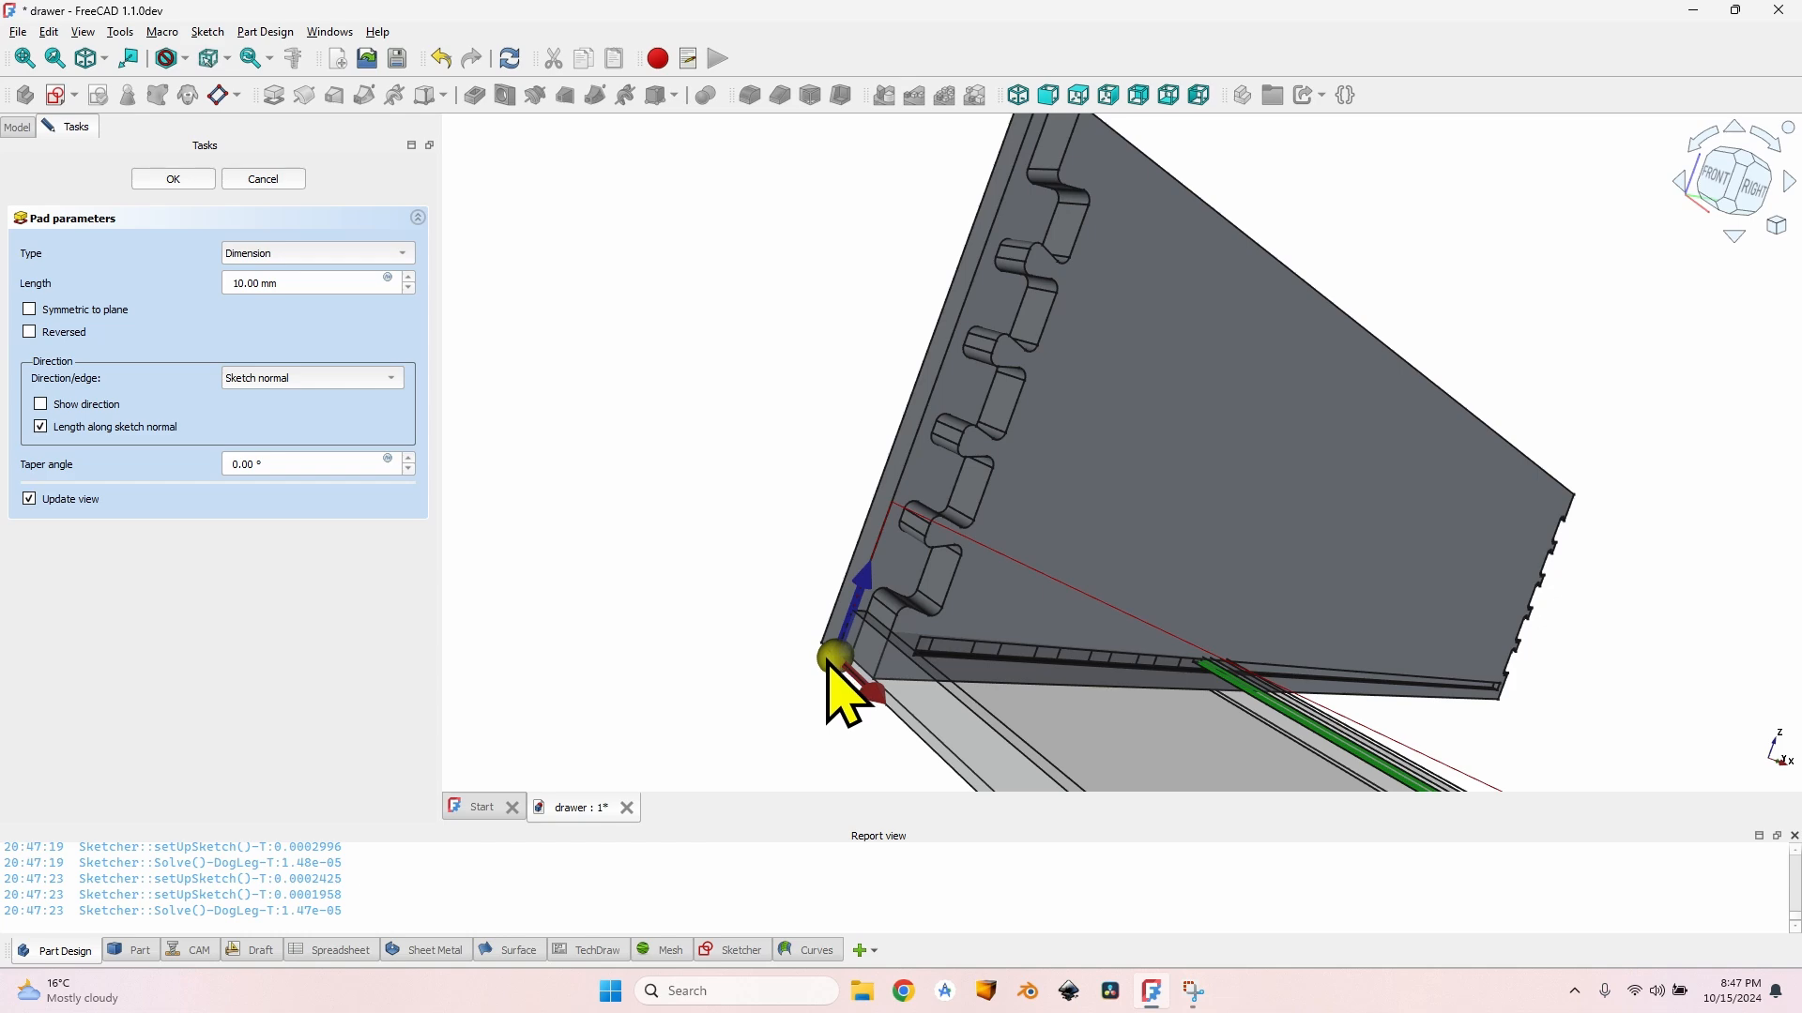
middle_drag(993, 515, 976, 638)
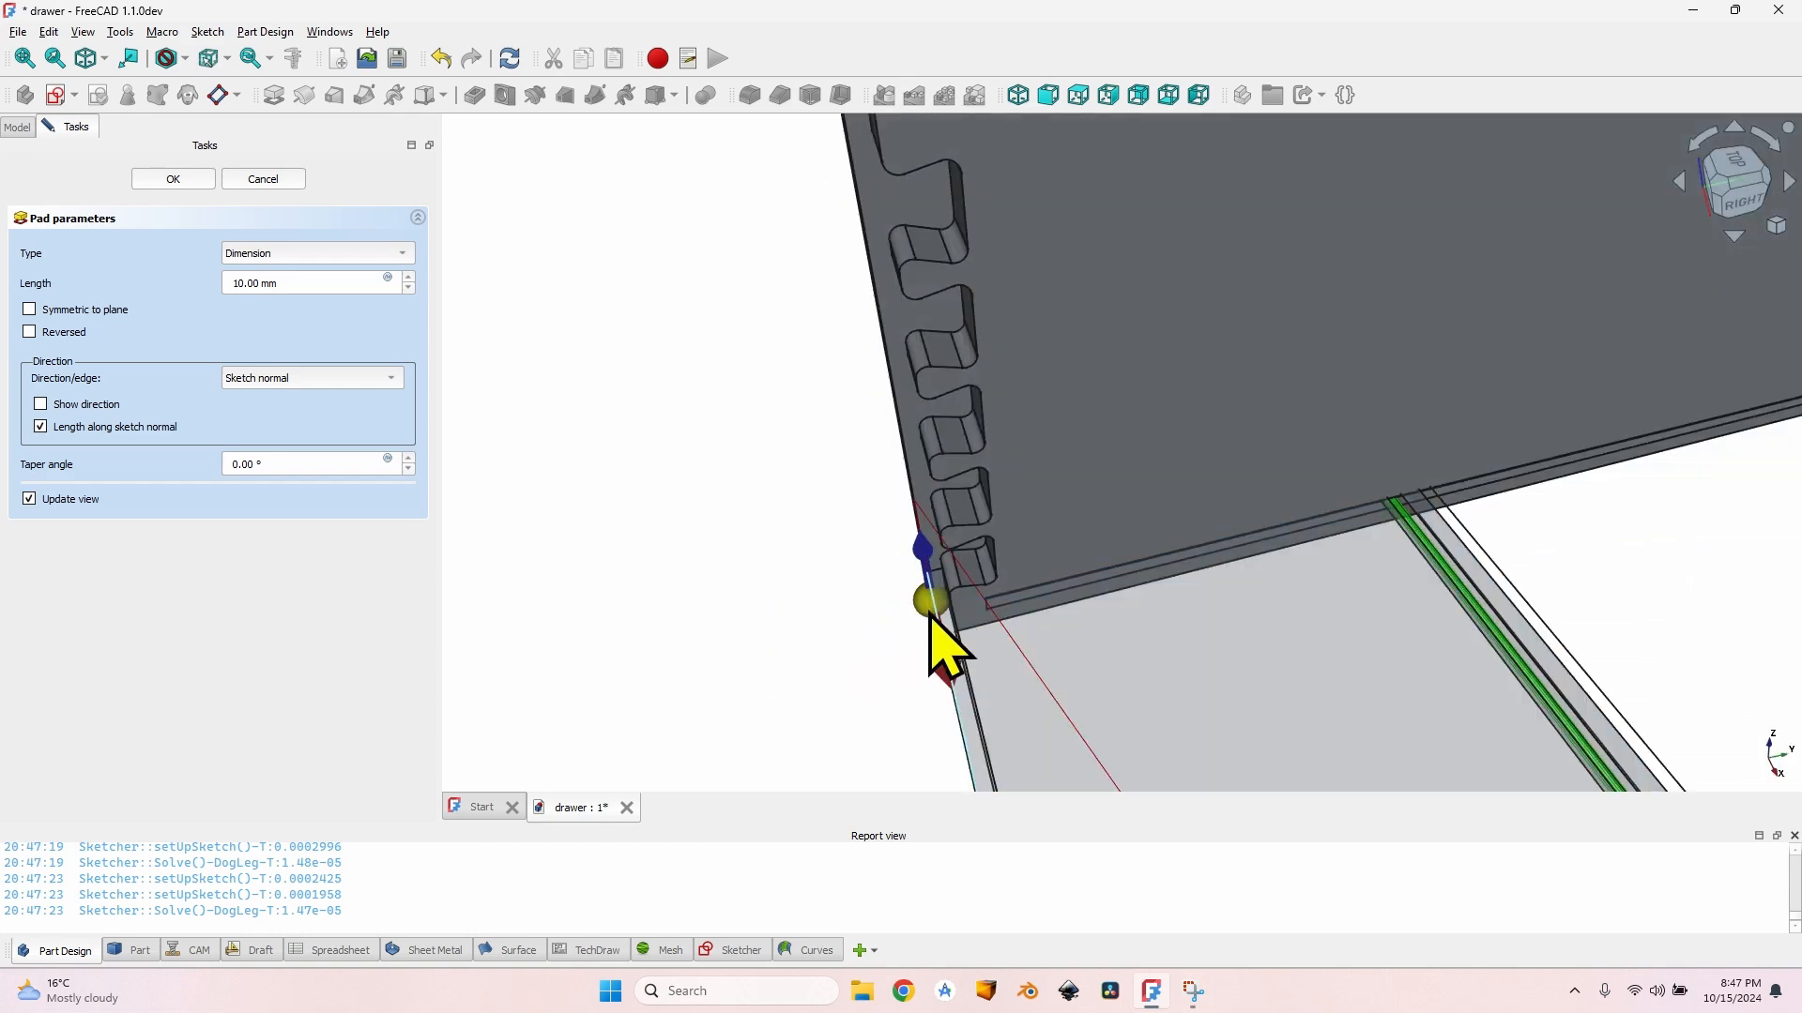
scroll(1066, 560, up, 1)
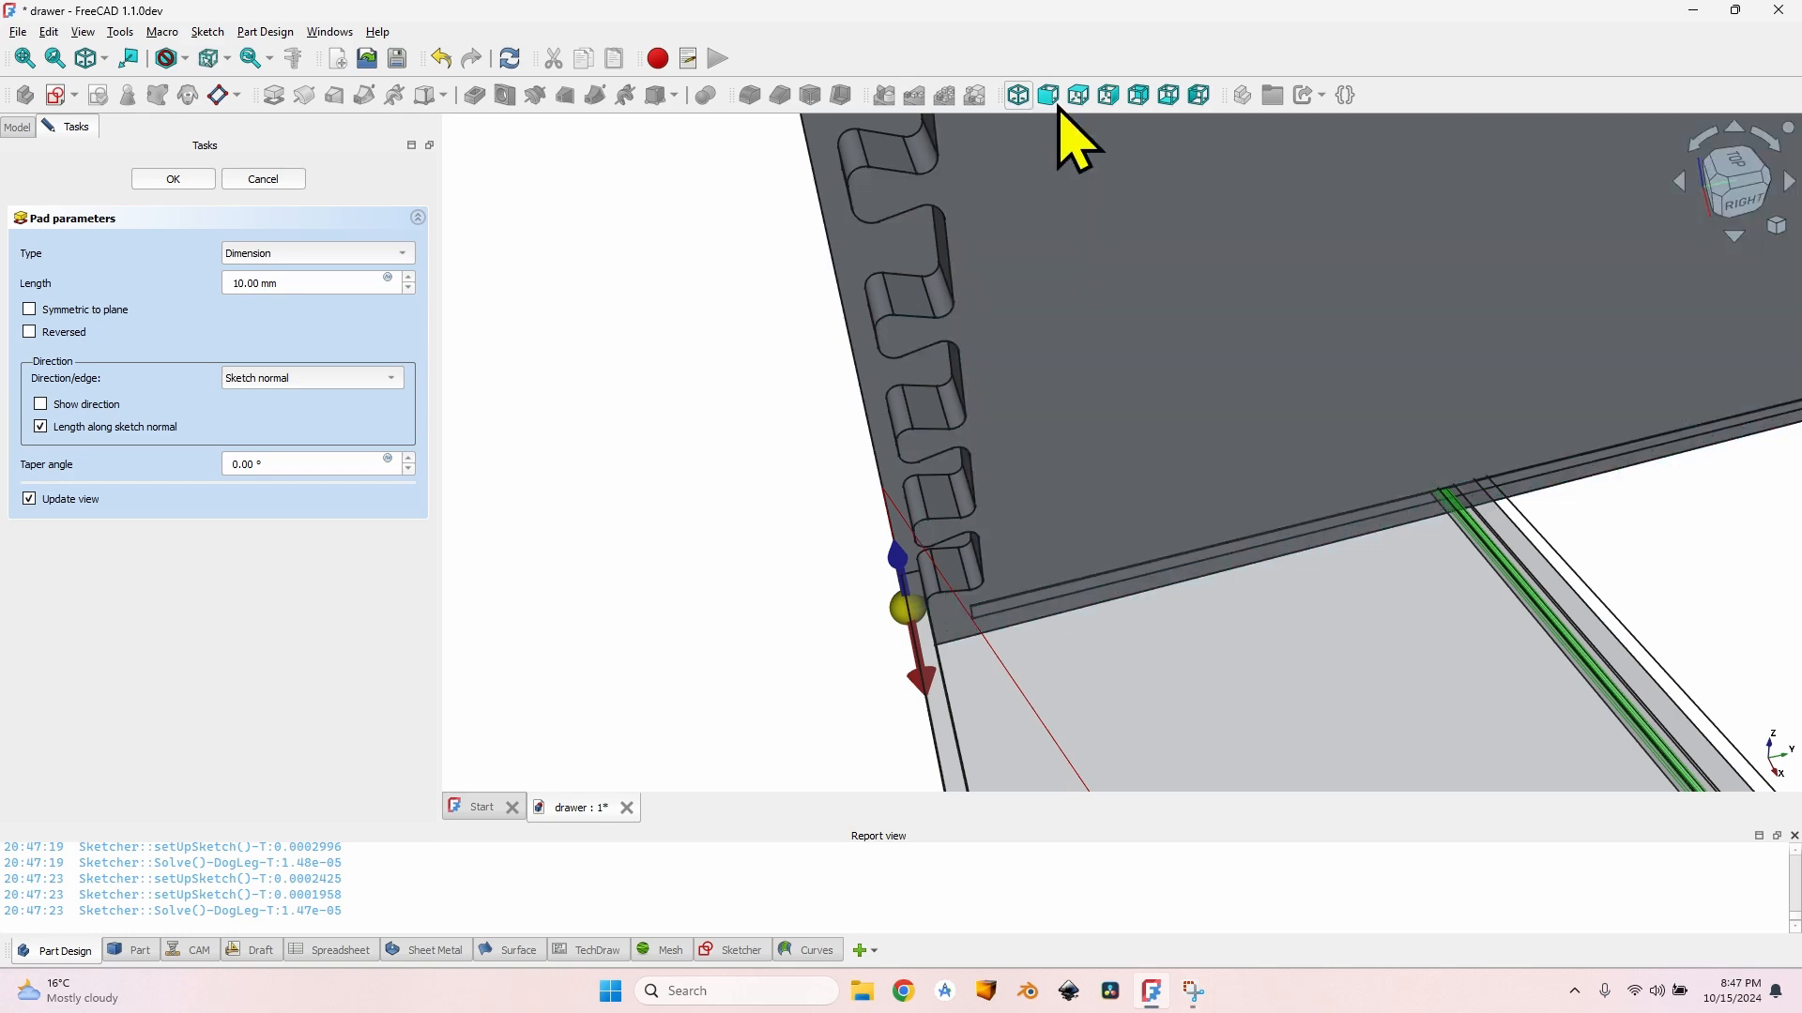
key(0)
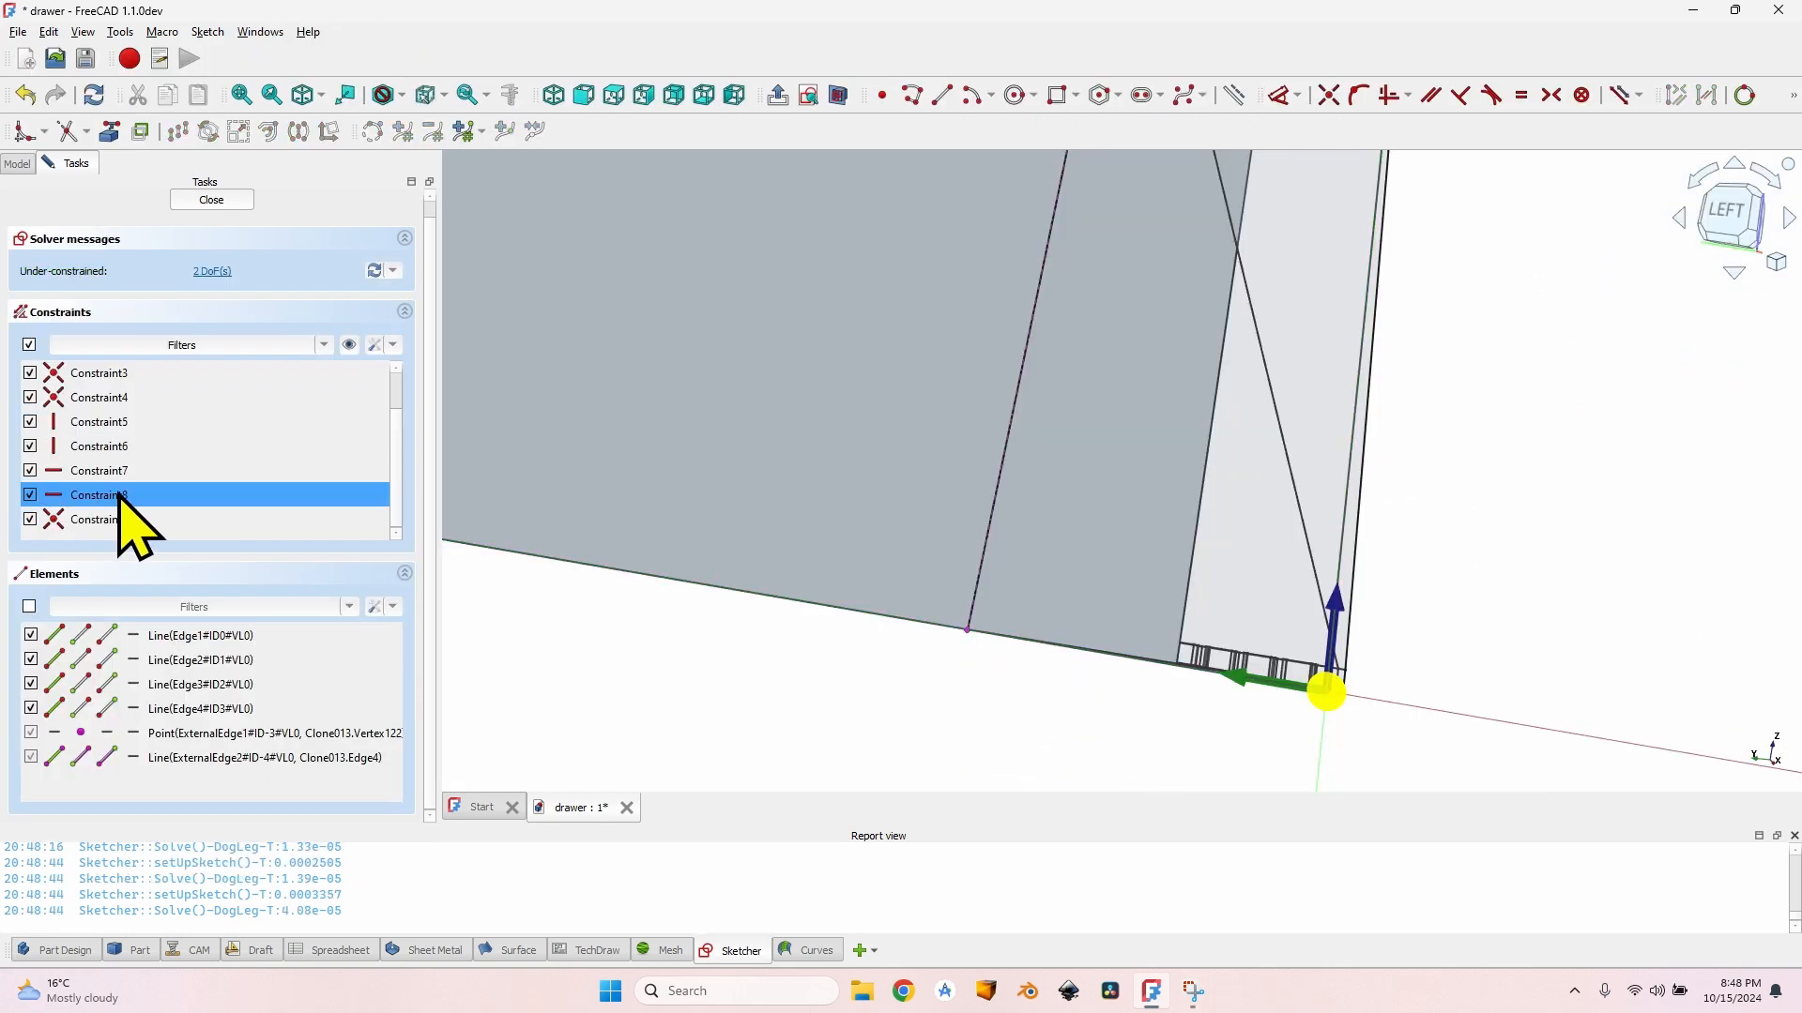
Step: Delete the remaining coincident constraint pinning the rectangle in the pad's sketch and pull its lower corner near the origin free
key(Delete)
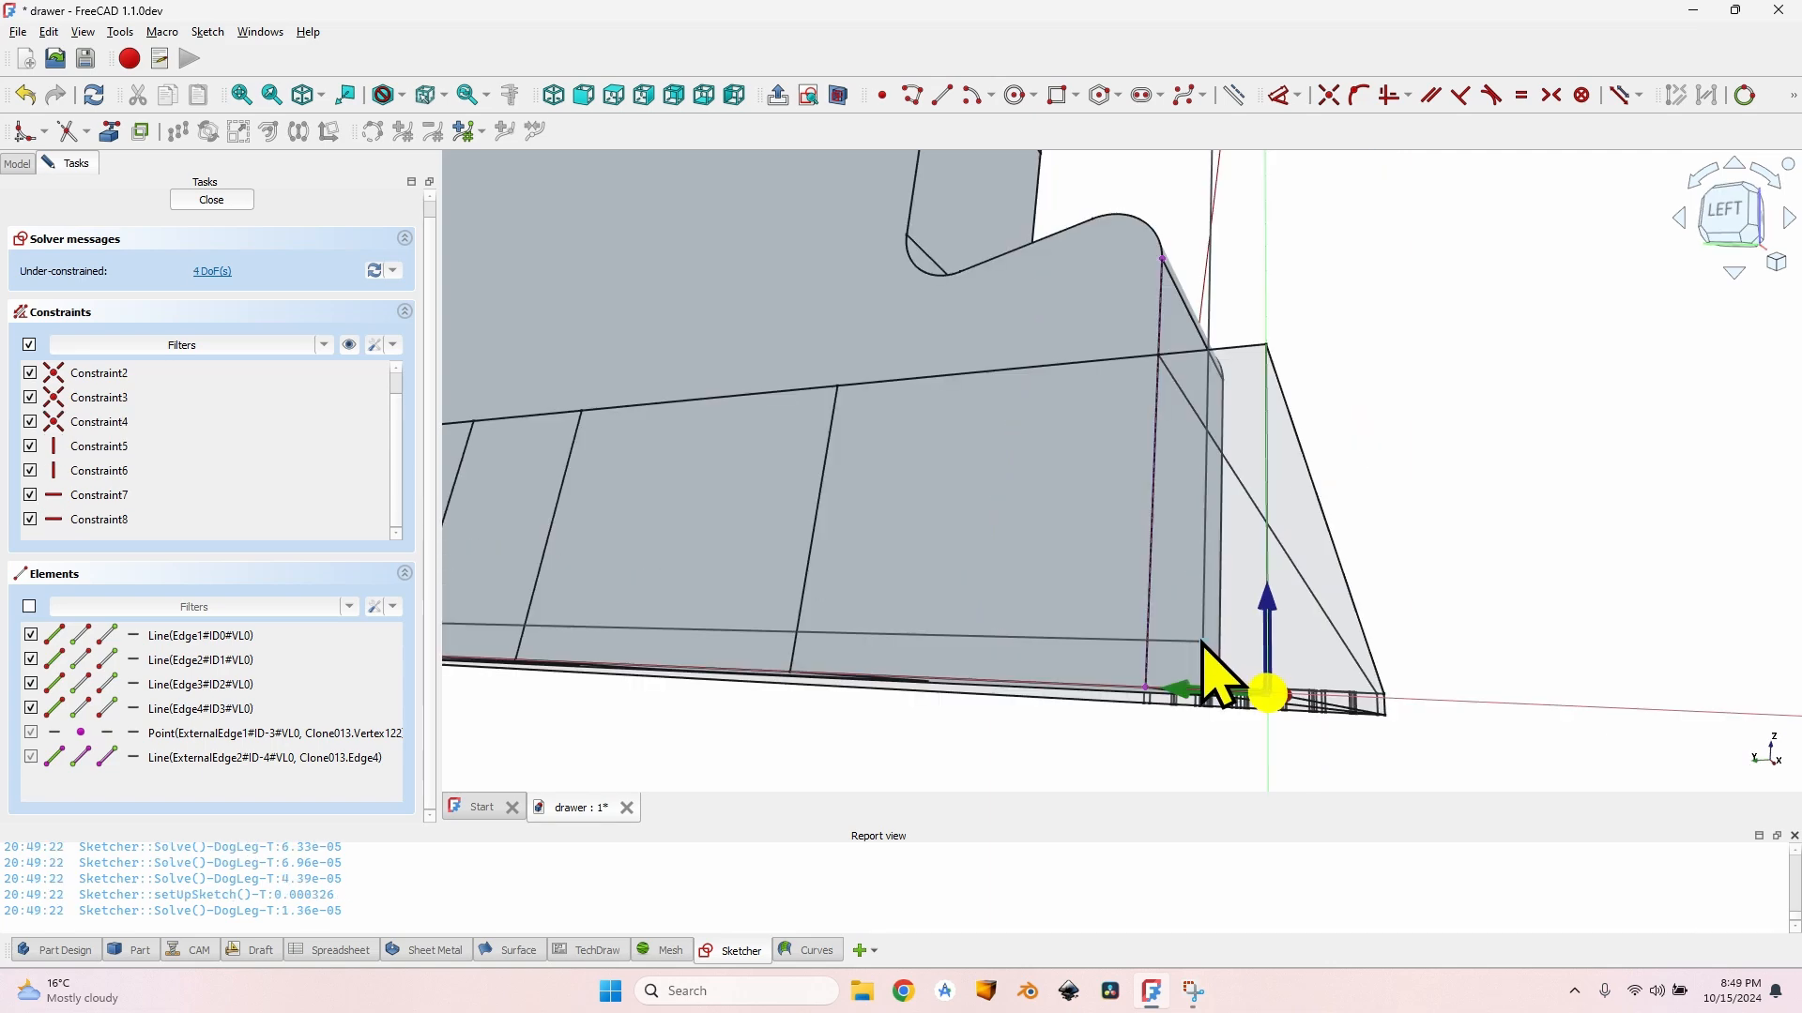
mouse_move(1184, 668)
mouse_down()
mouse_move(1186, 640)
mouse_move(1197, 667)
mouse_up()
scroll(1170, 238, down, 5)
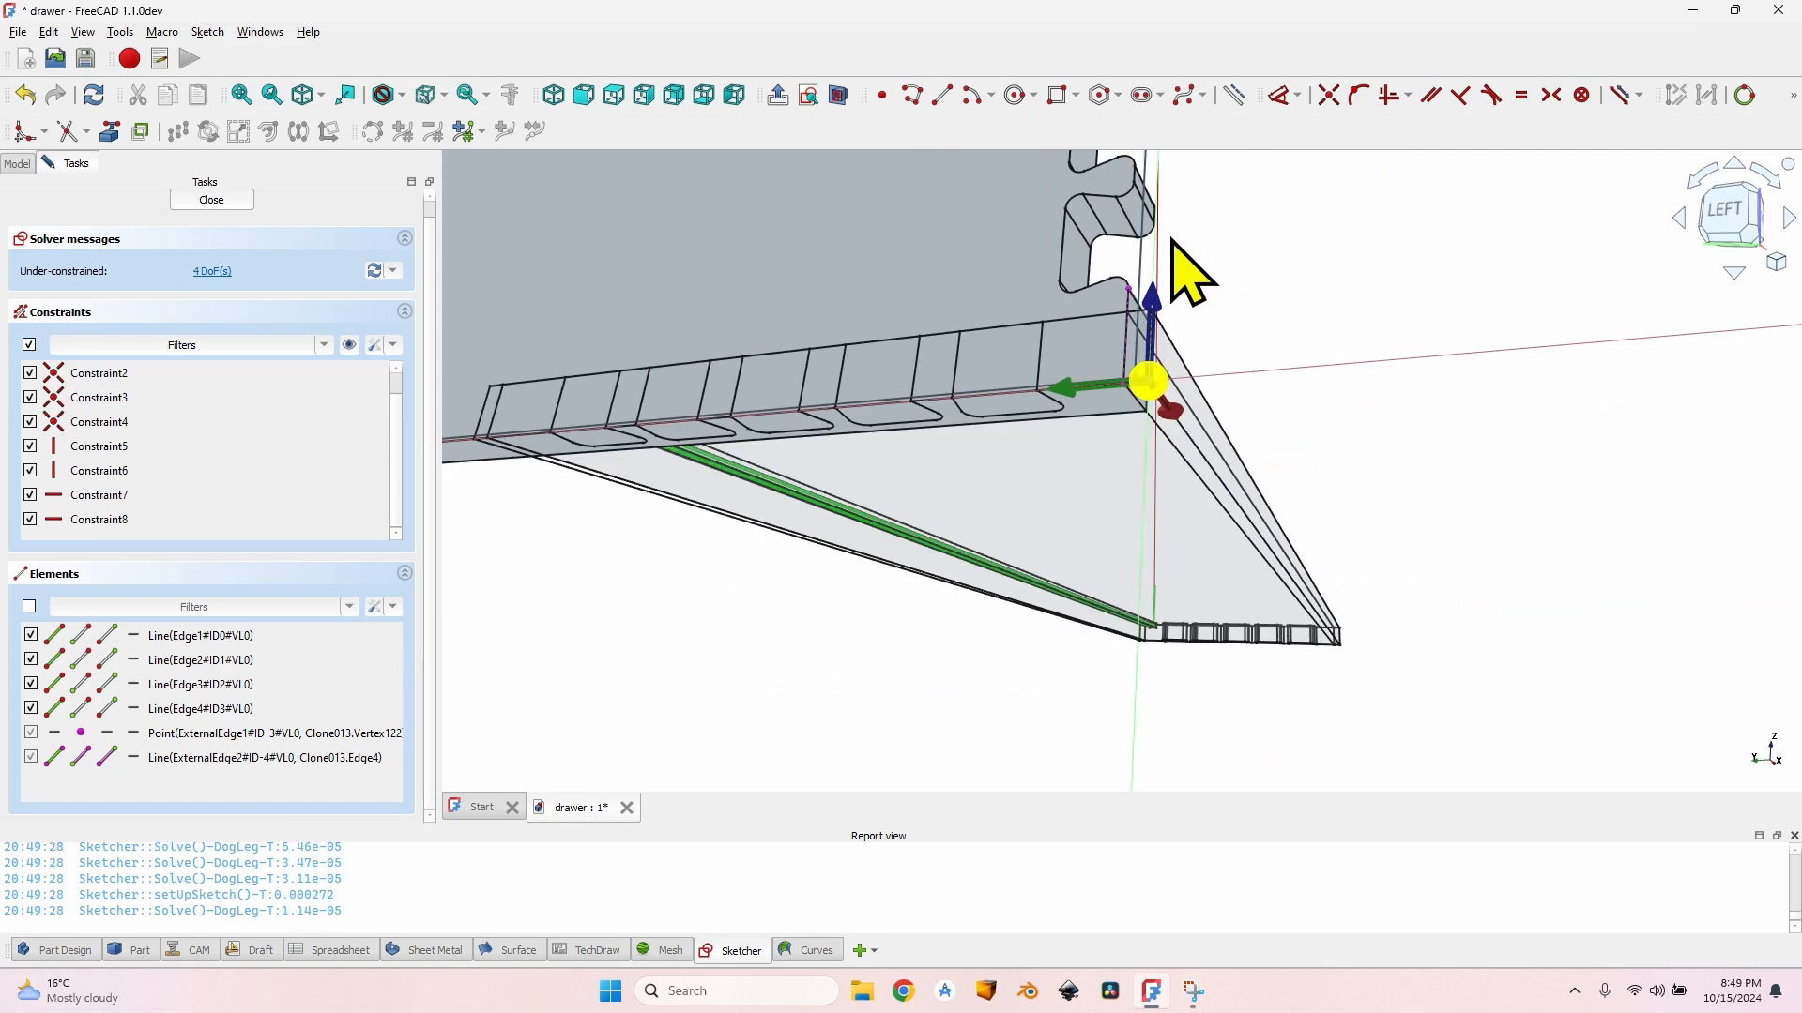
scroll(1190, 370, up, 6)
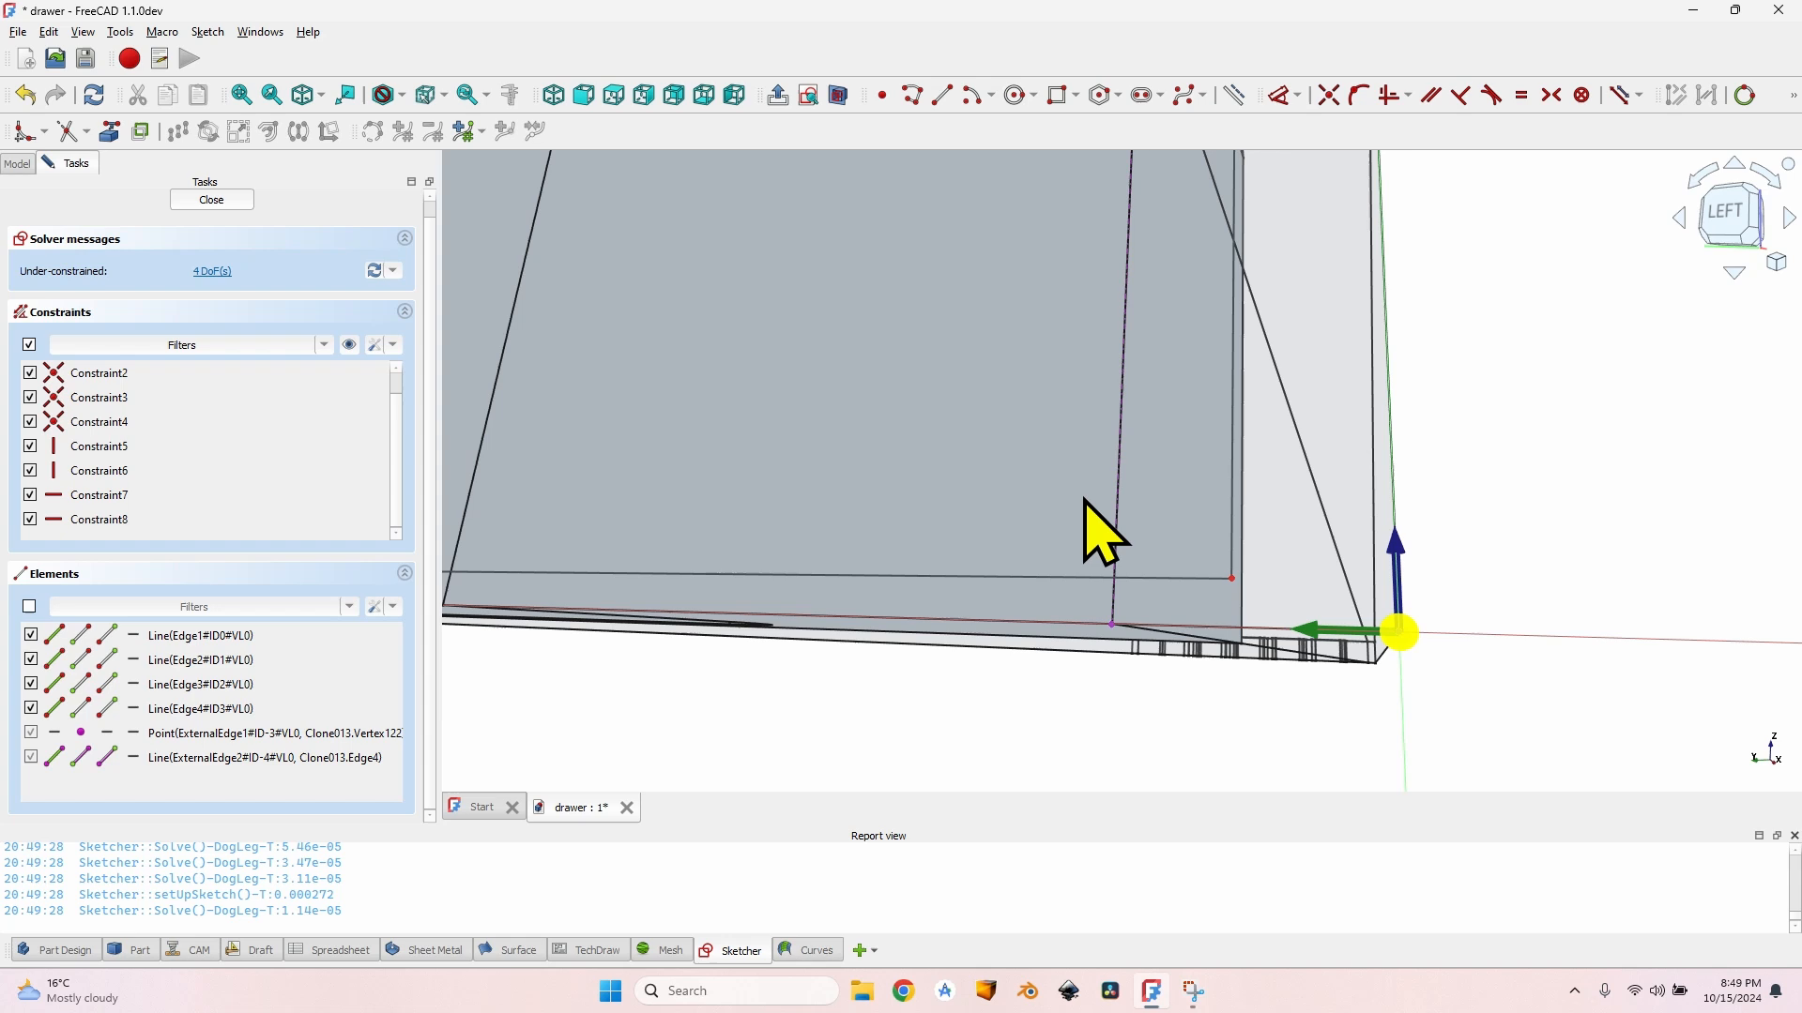
Step: Align the rectangle's lower corner horizontally with the projected edge's endpoint and set the distance between them to 0.01 mm
click(1111, 626)
click(1234, 582)
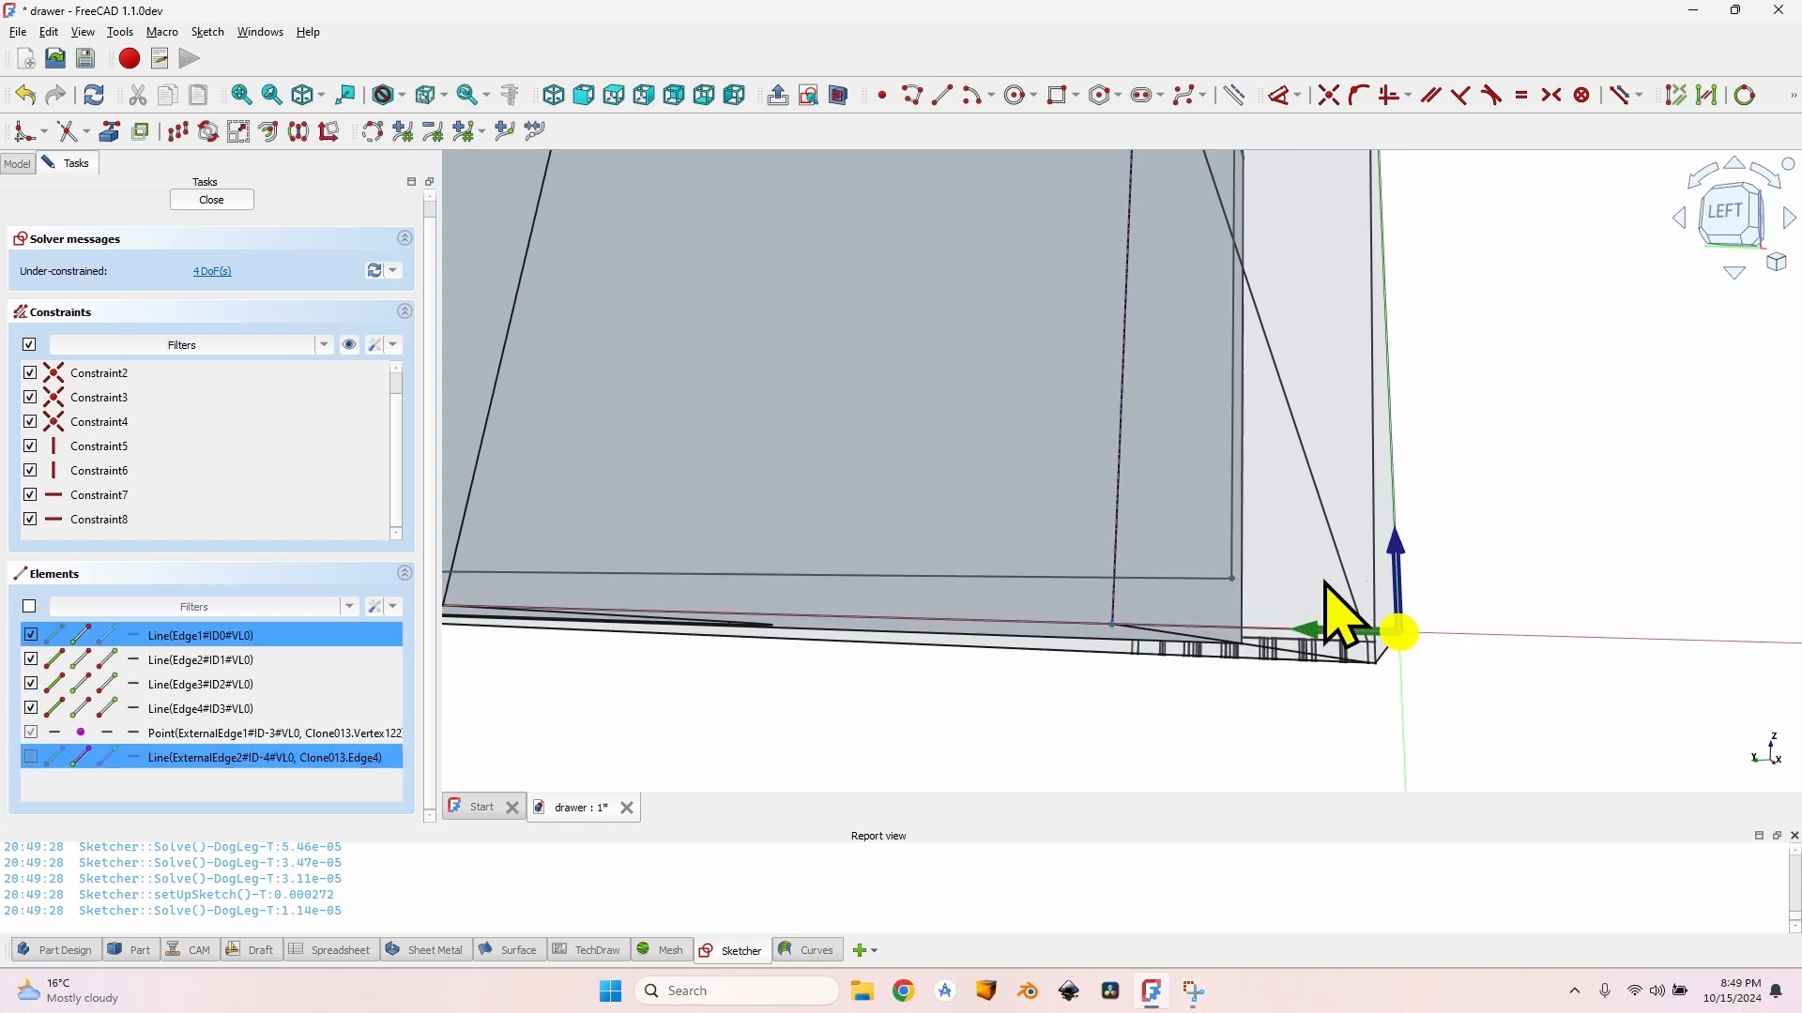
key(h)
click(1230, 627)
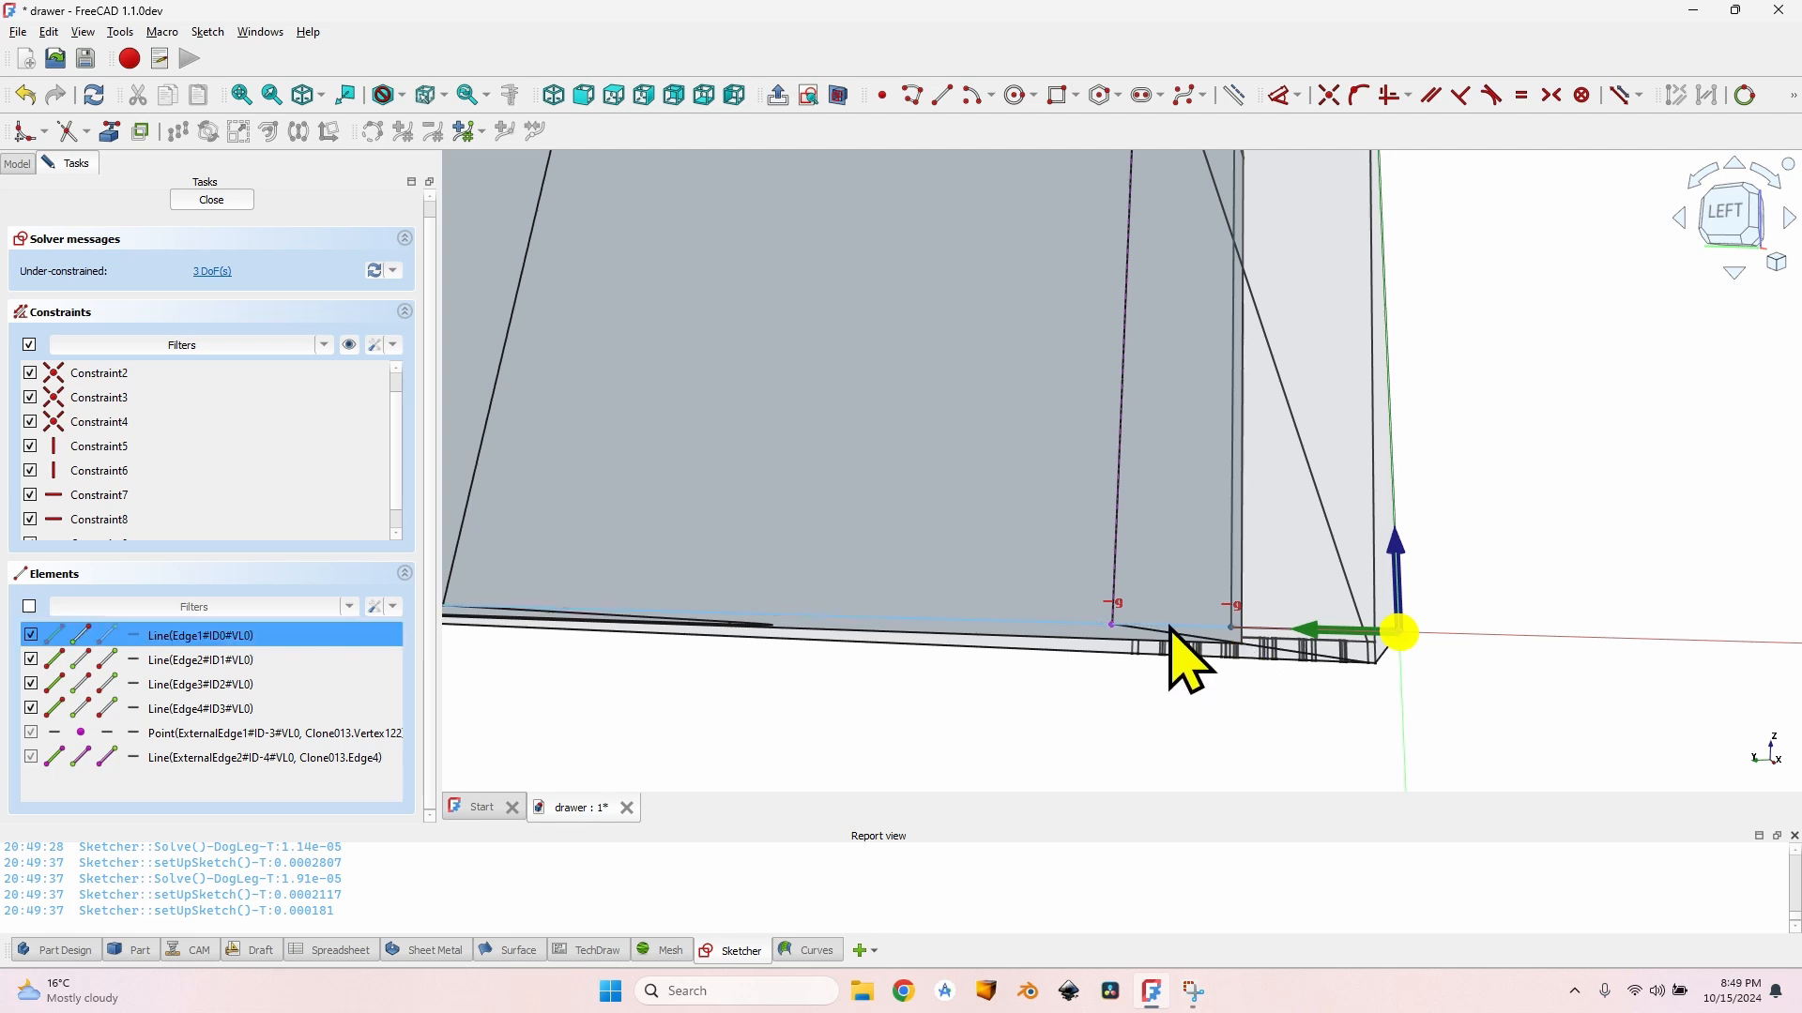
click(1112, 626)
key(l)
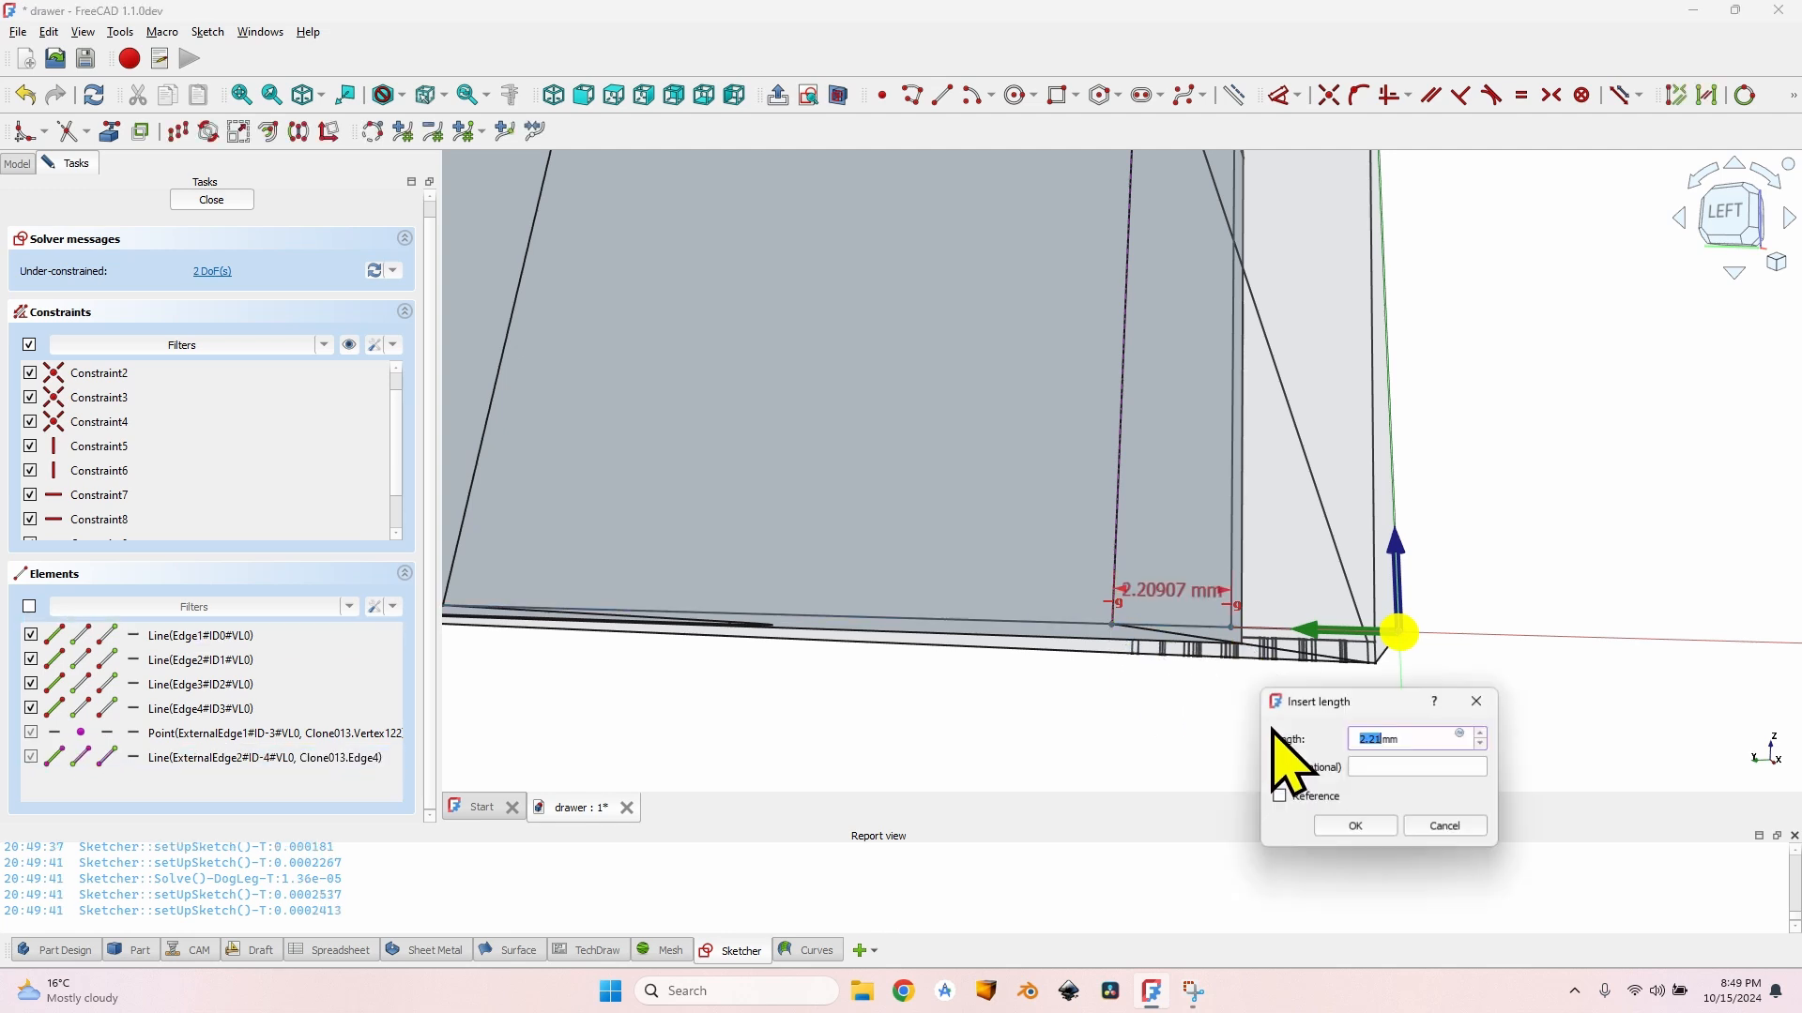
key(Return)
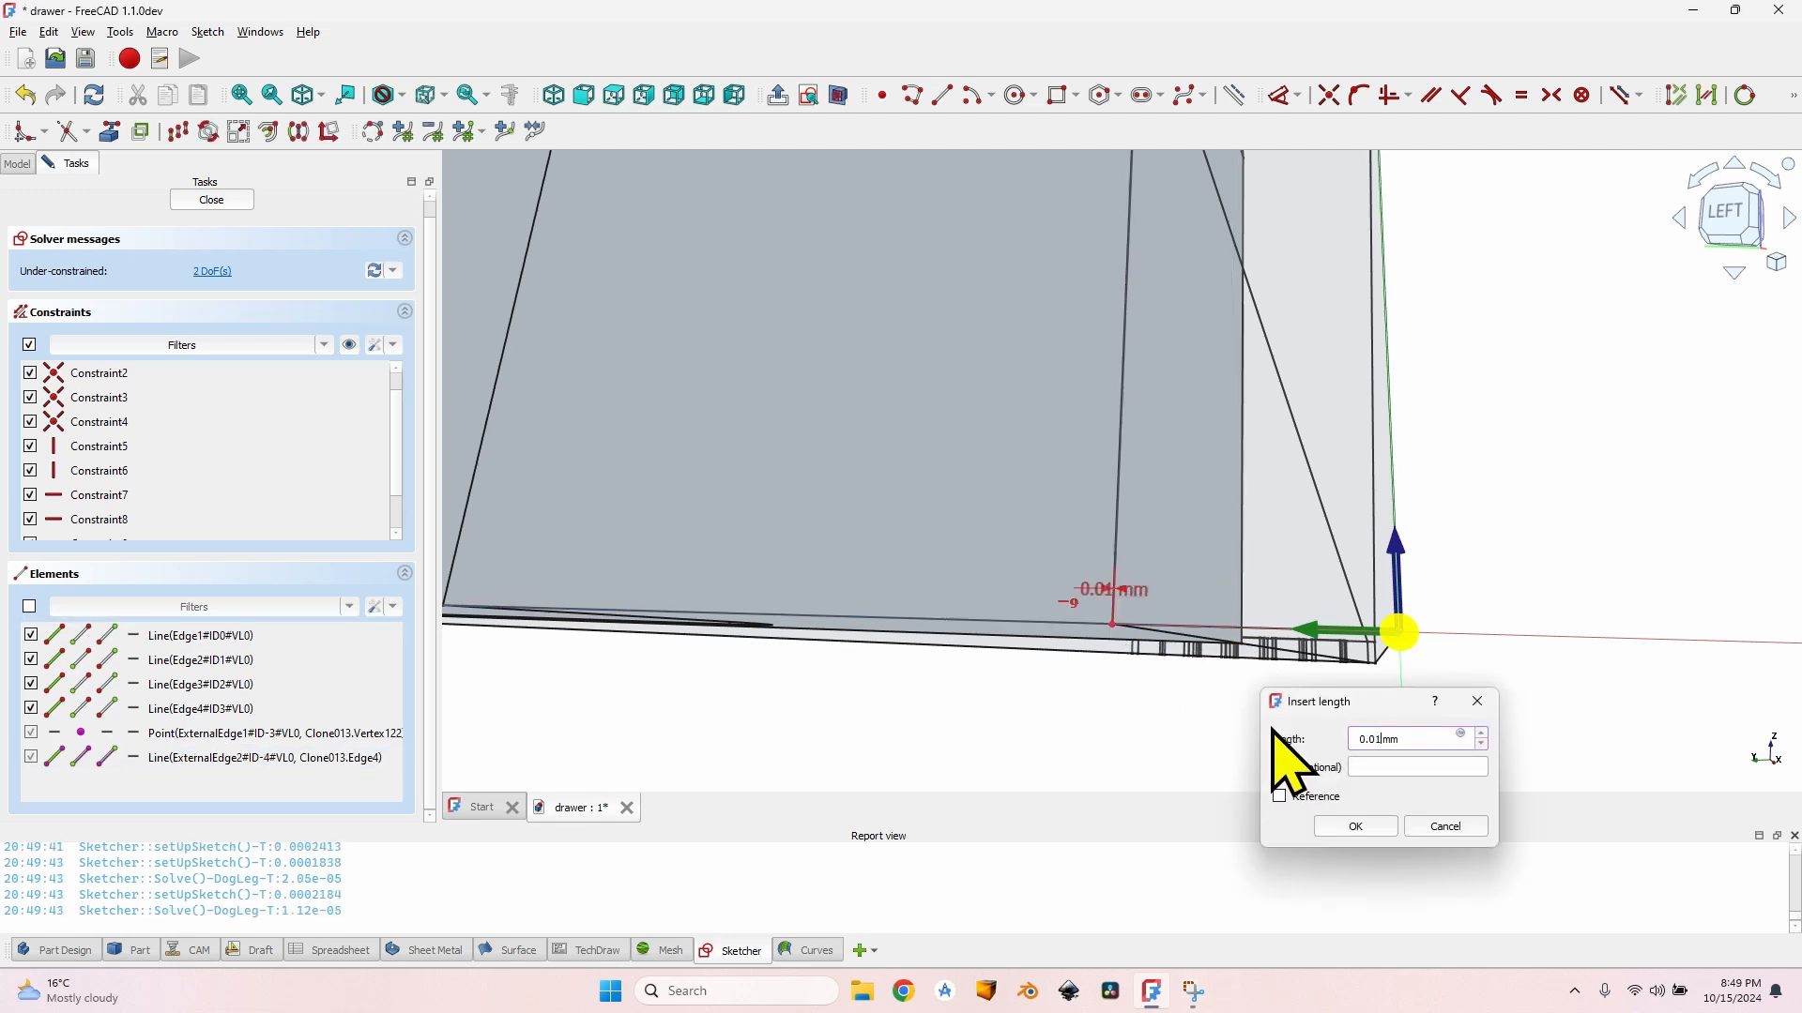
Step: Pull the rectangle's opposite upper corner outside the side and align it horizontally with the projected corner point
scroll(1273, 730, down, 8)
middle_drag(807, 390, 1715, 476)
scroll(672, 369, up, 5)
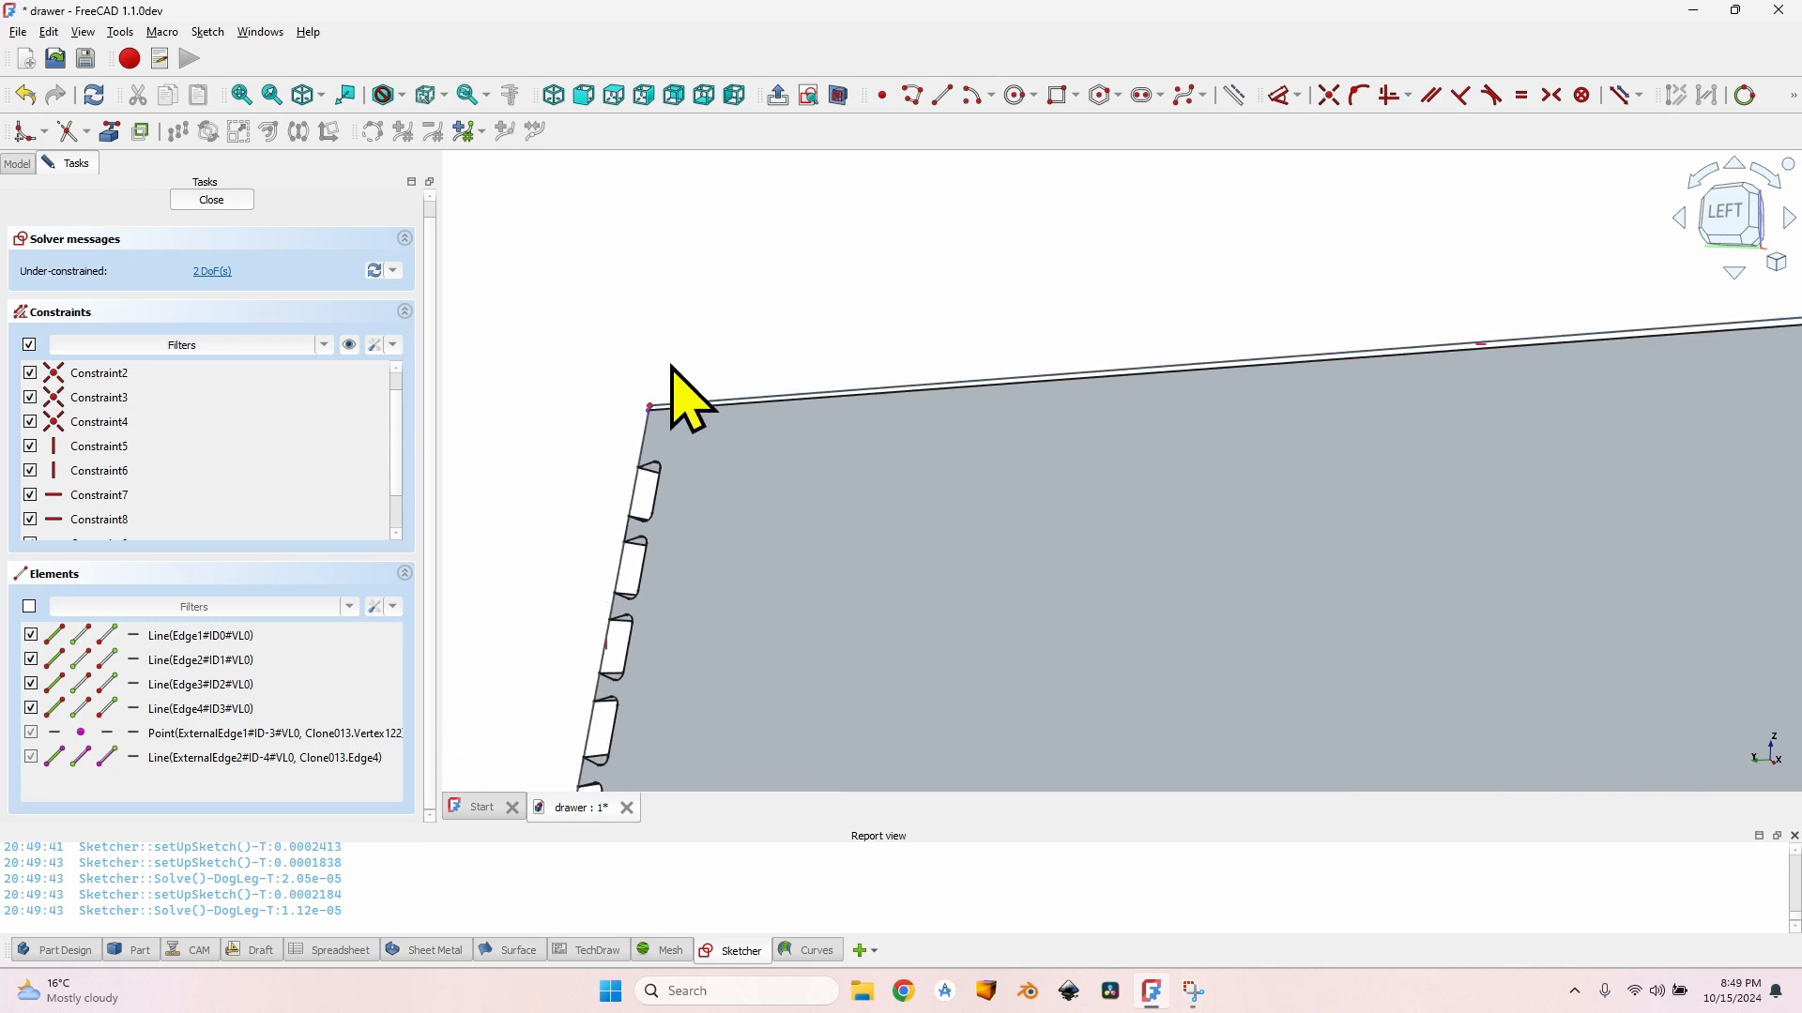
mouse_move(657, 385)
shift+middle_down()
mouse_move(744, 447)
mouse_move(755, 403)
shift+middle_up()
mouse_move(755, 380)
mouse_down()
mouse_move(682, 402)
mouse_move(694, 413)
mouse_up()
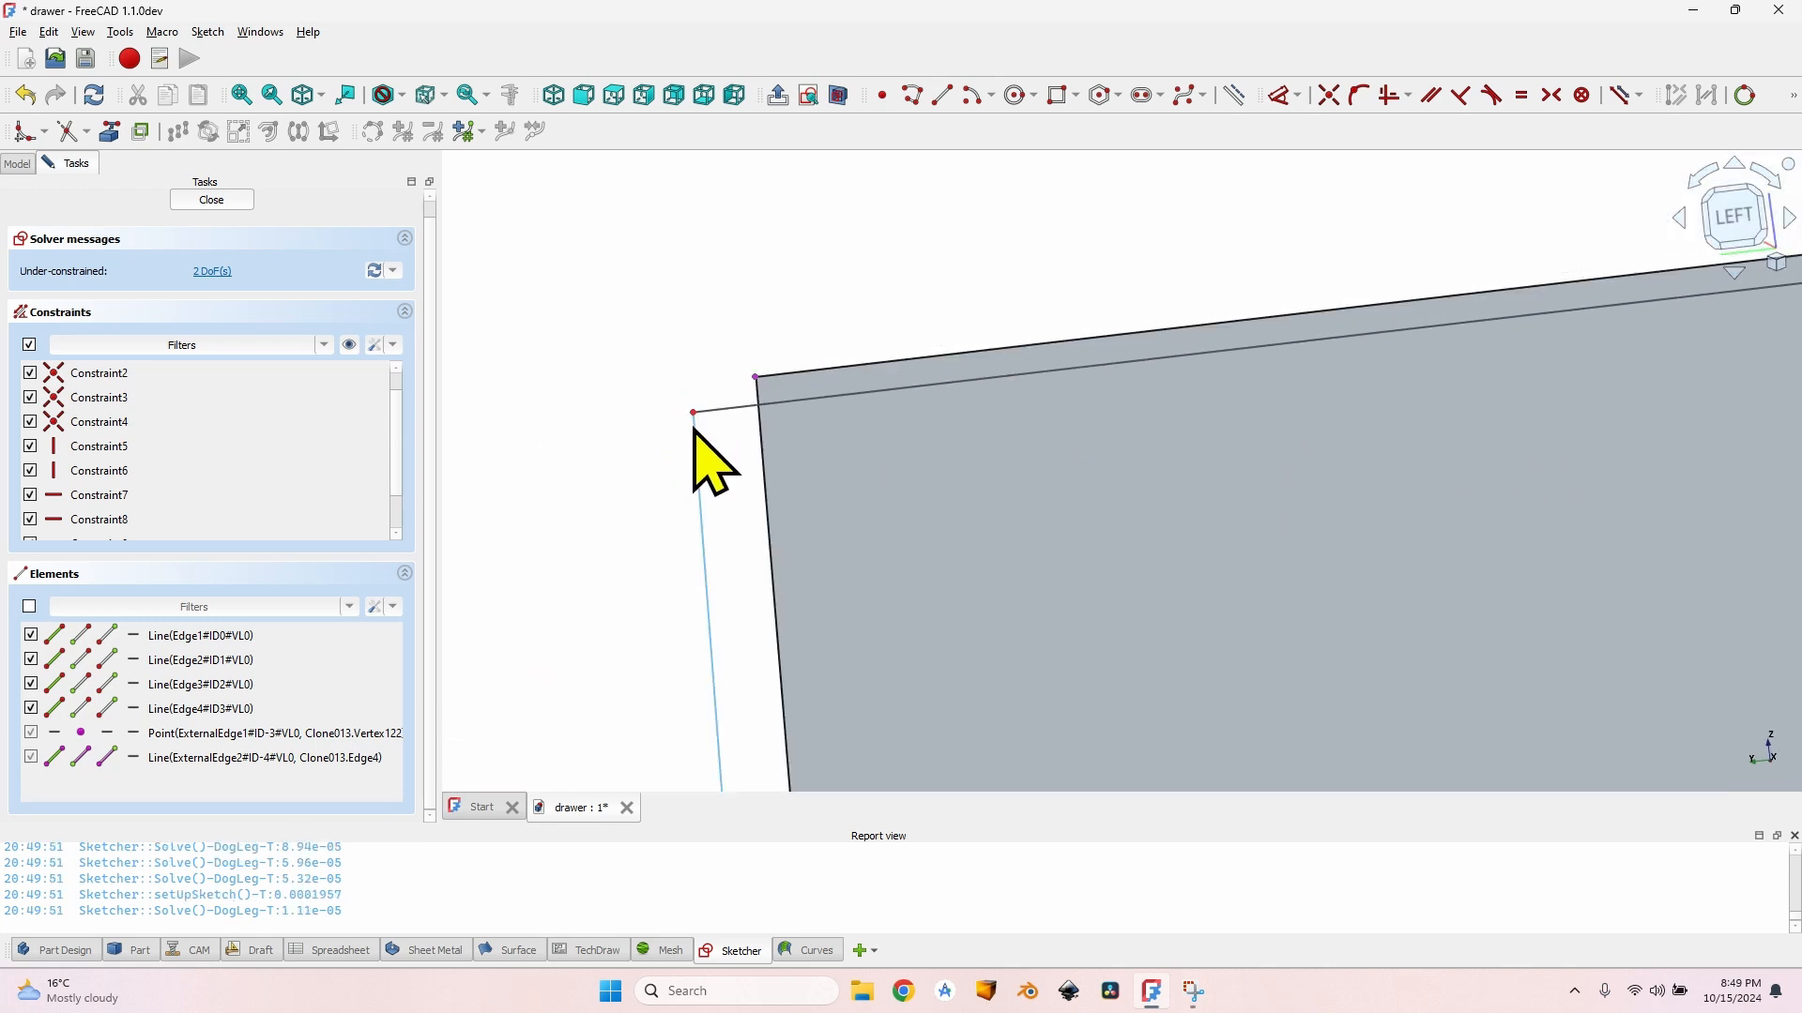
click(695, 416)
click(756, 377)
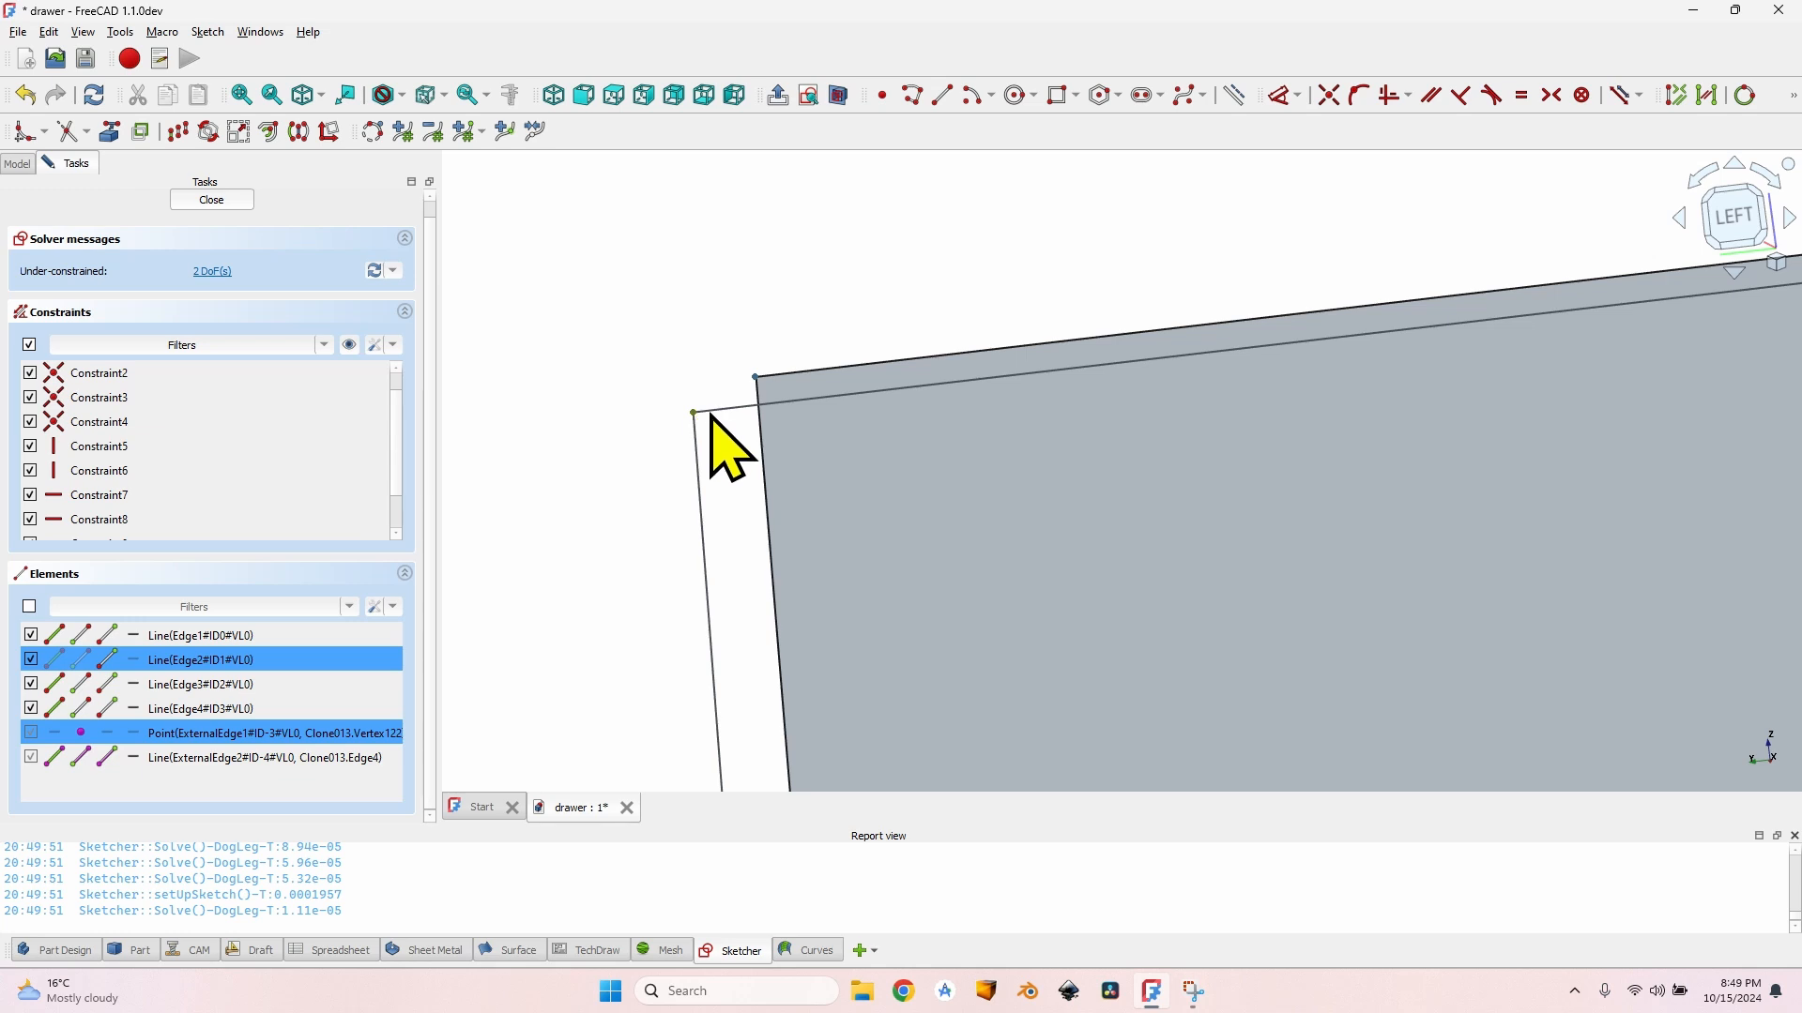
key(h)
click(691, 390)
click(596, 397)
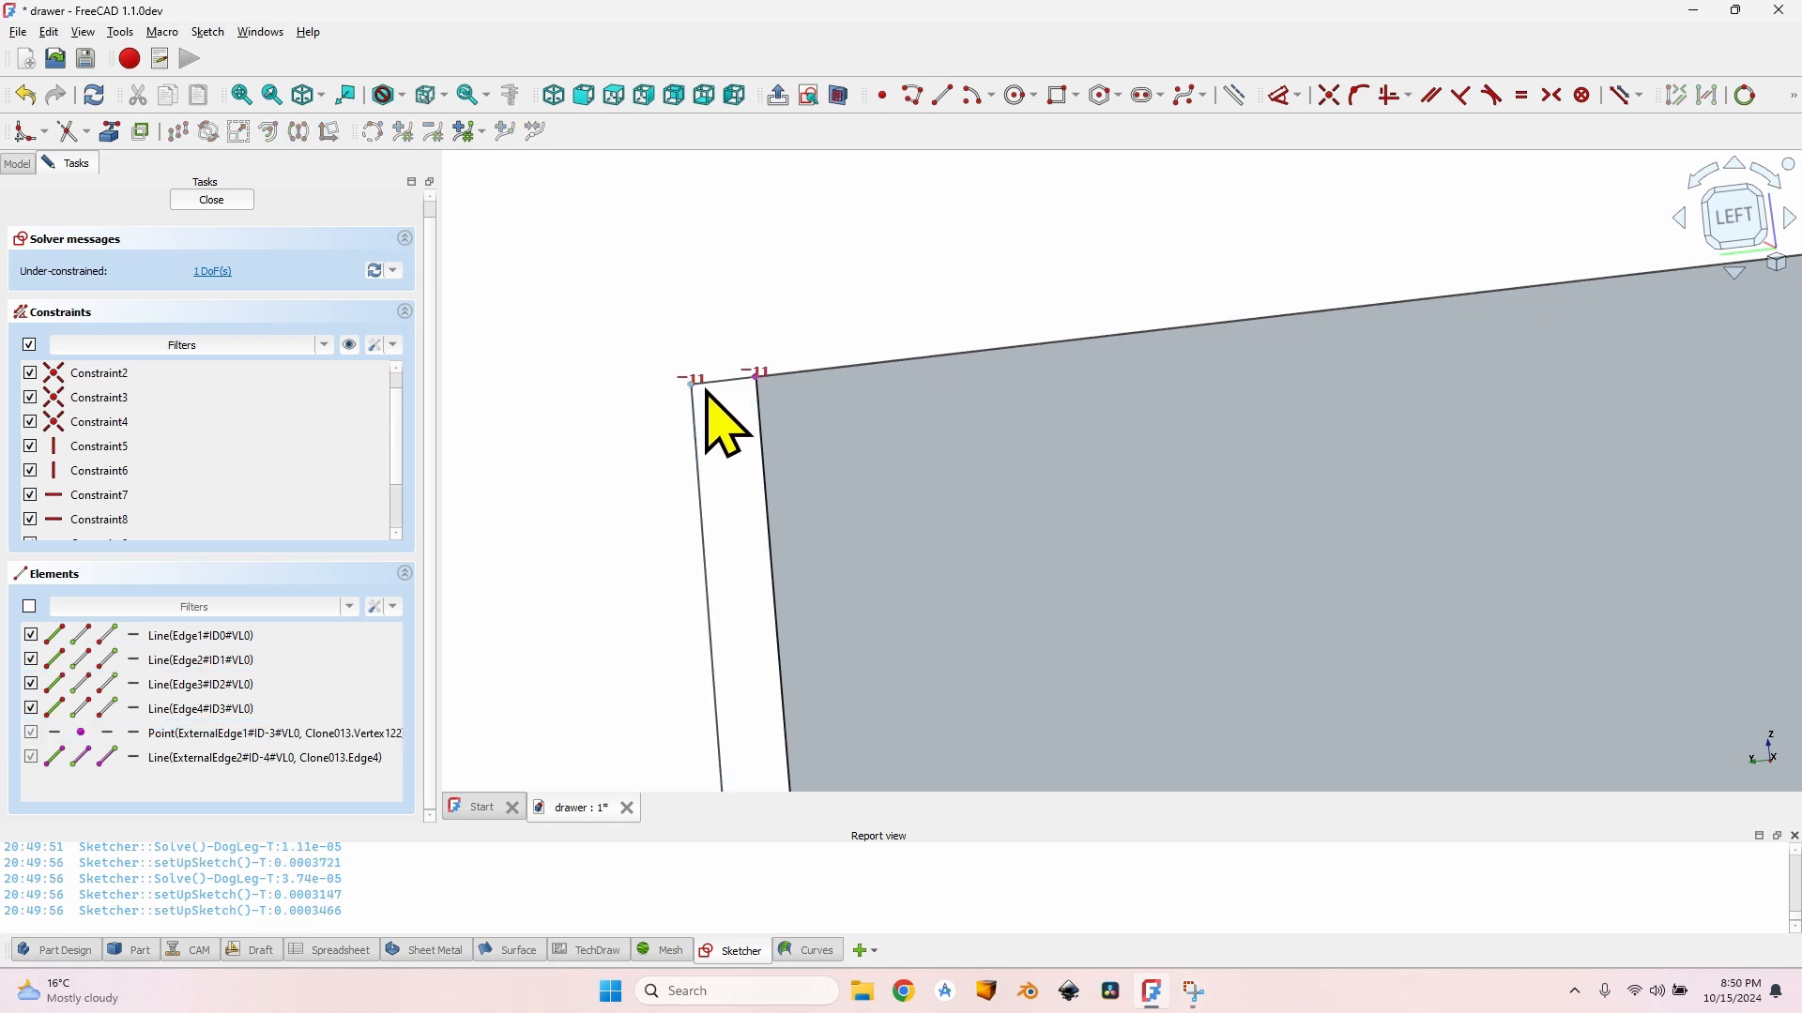
Step: Set the distance between the rectangle's upper corner and the projected corner point to 0.01 mm and close the sketch
click(693, 385)
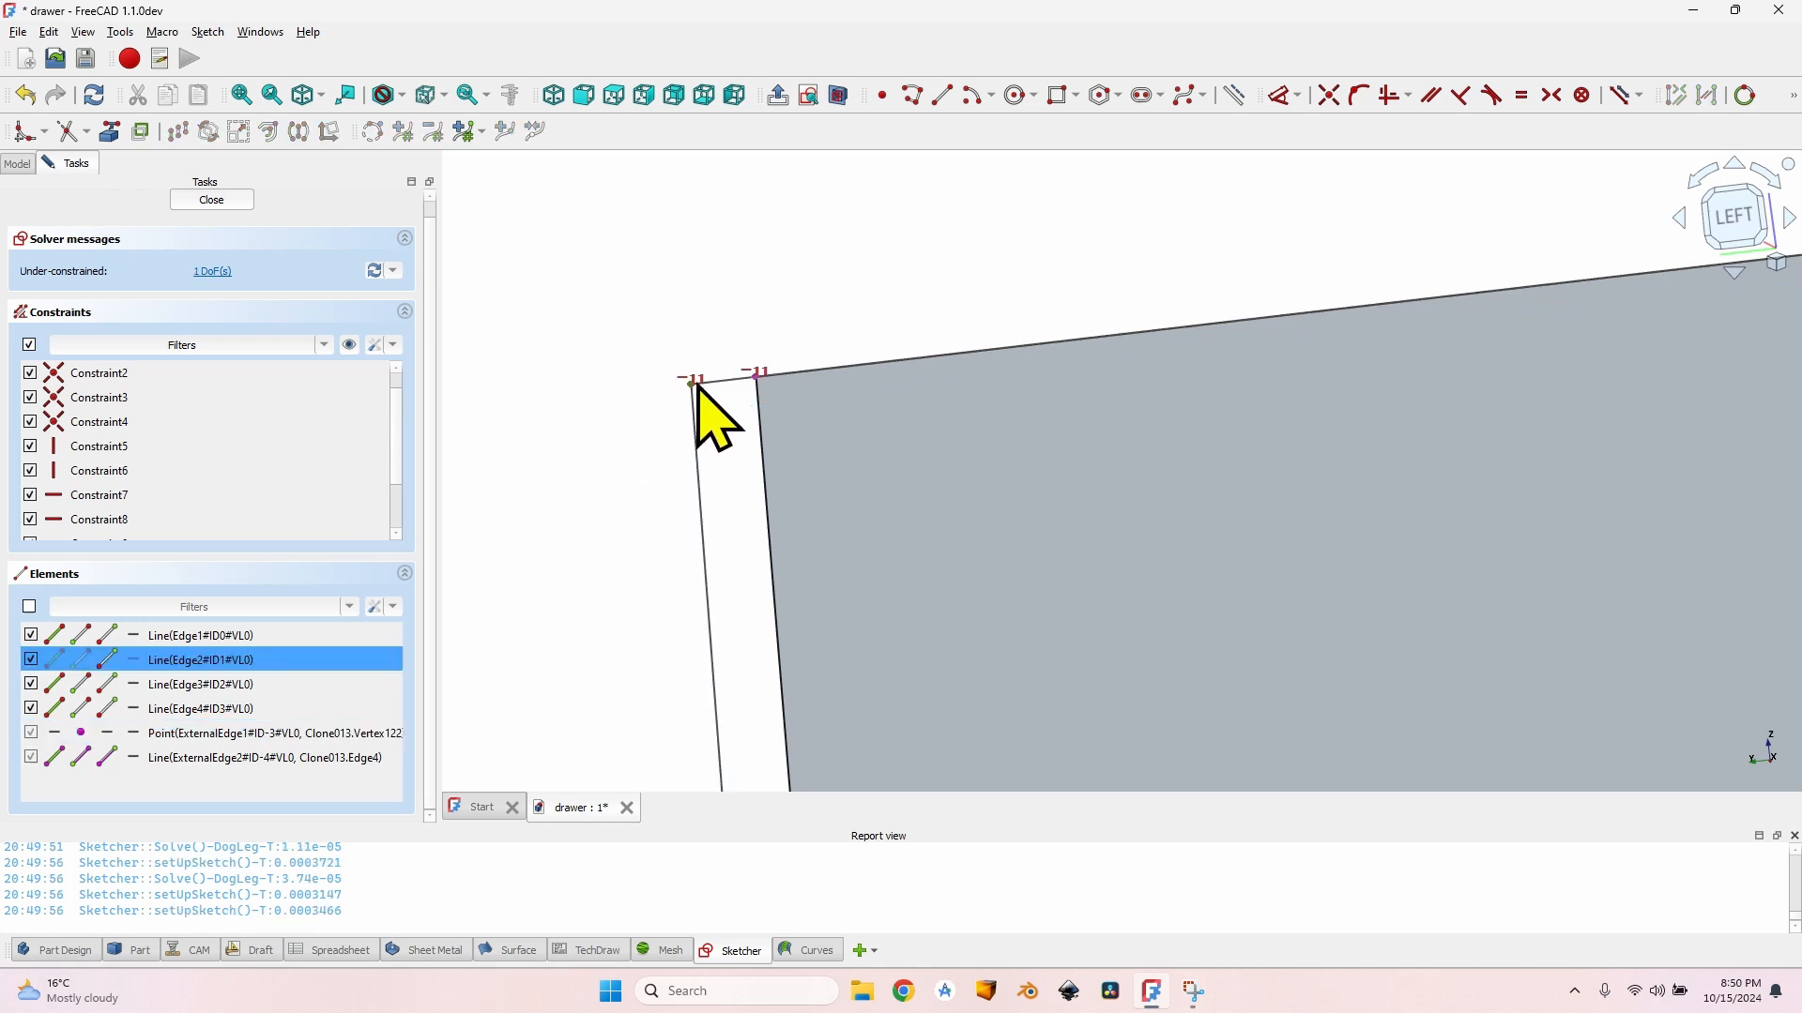
click(755, 380)
key(l)
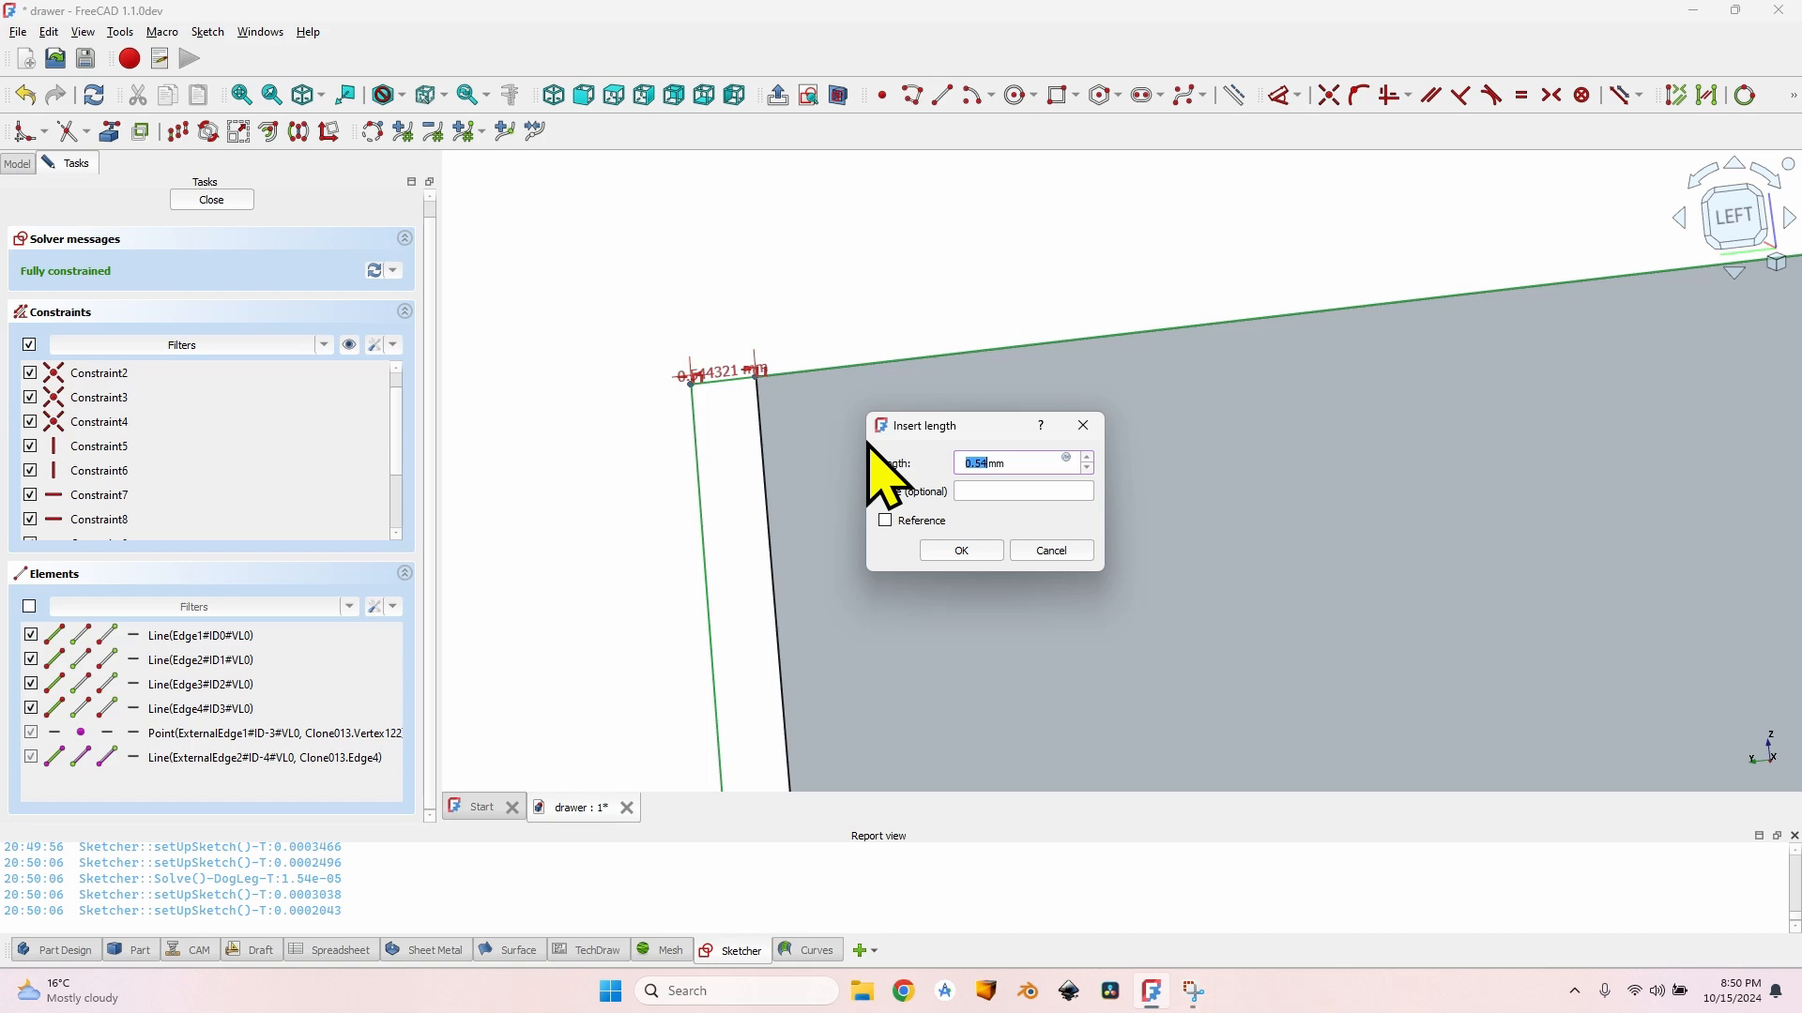
key(Return)
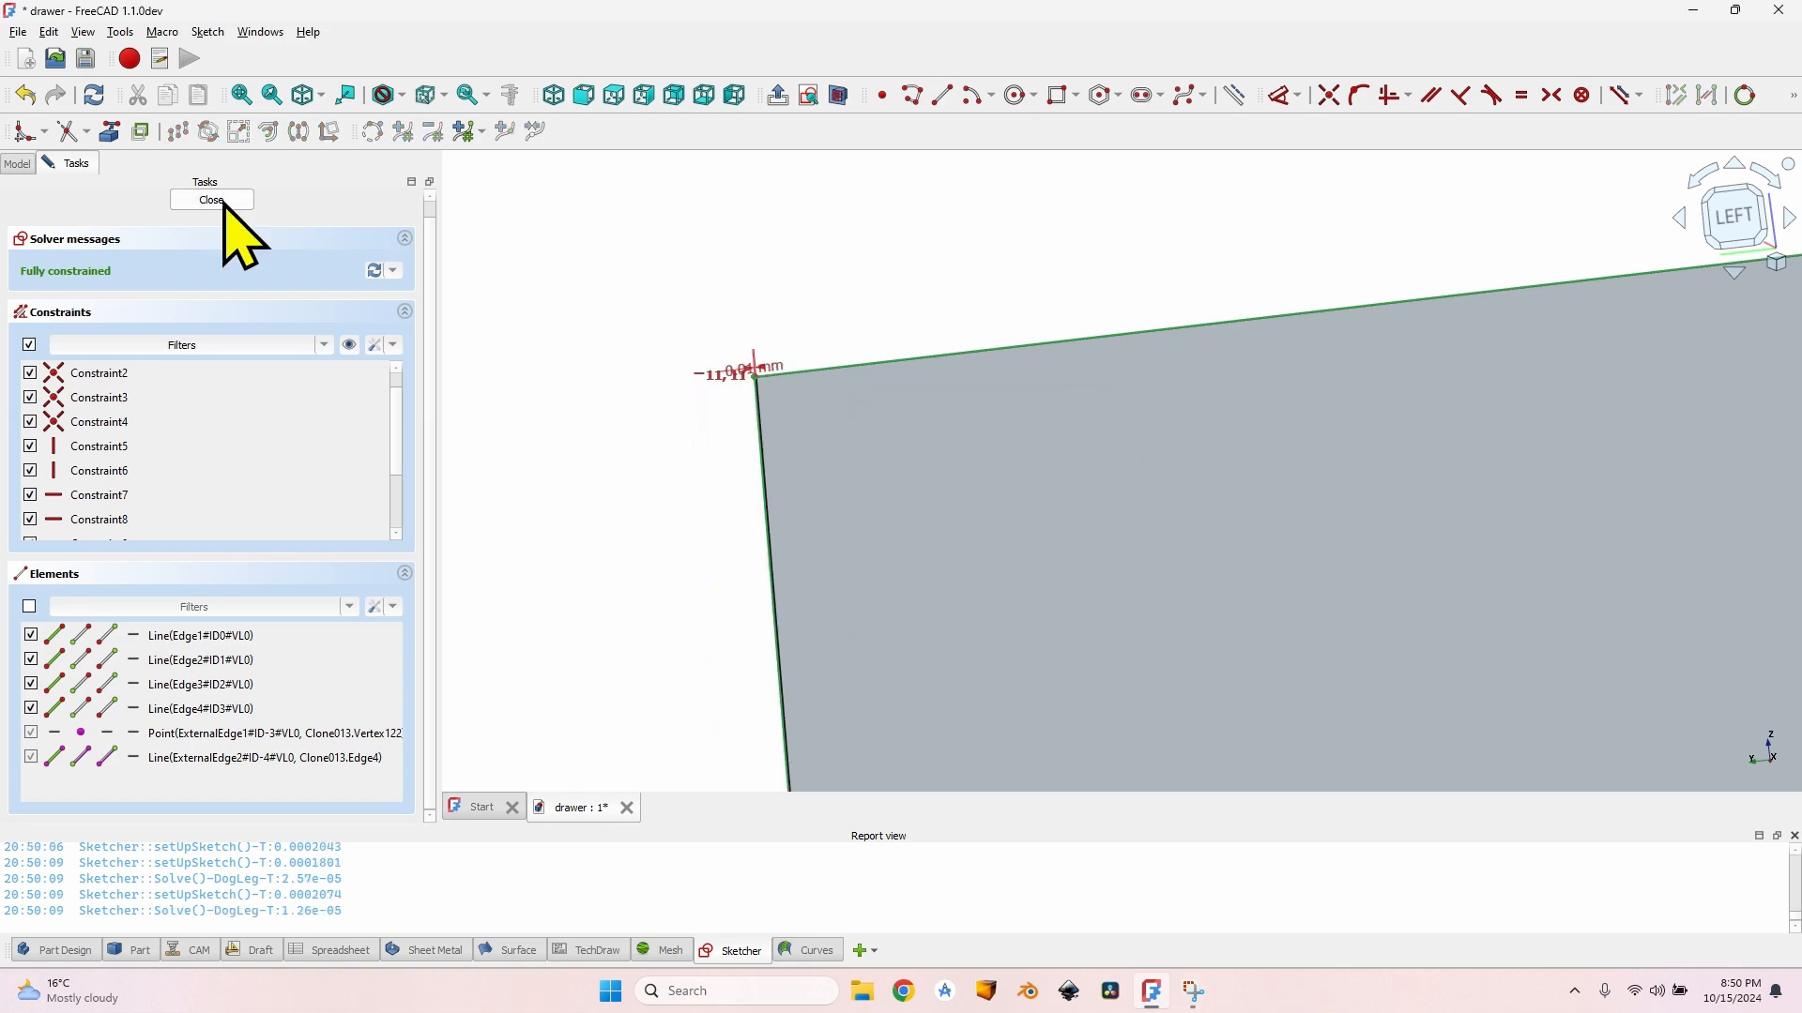
click(212, 200)
Step: Replace the model of the Job Sides CAM job with Body013
scroll(871, 460, up, 4)
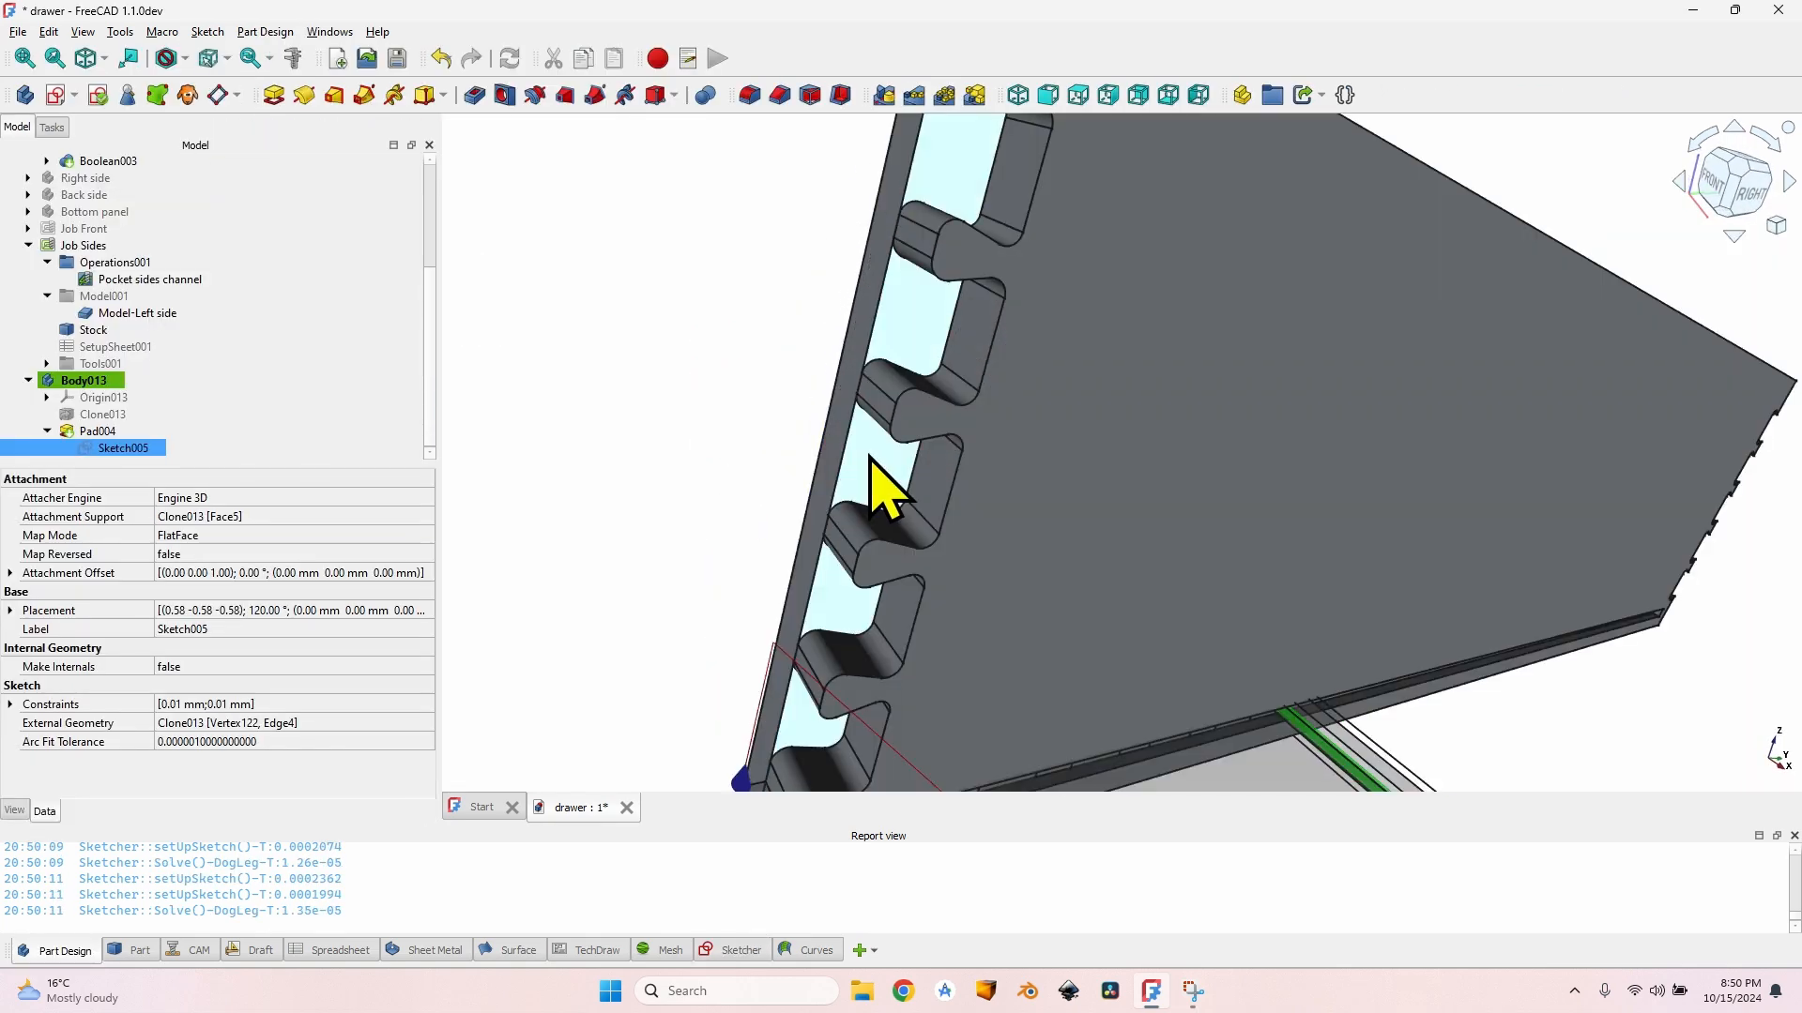
scroll(873, 460, down, 3)
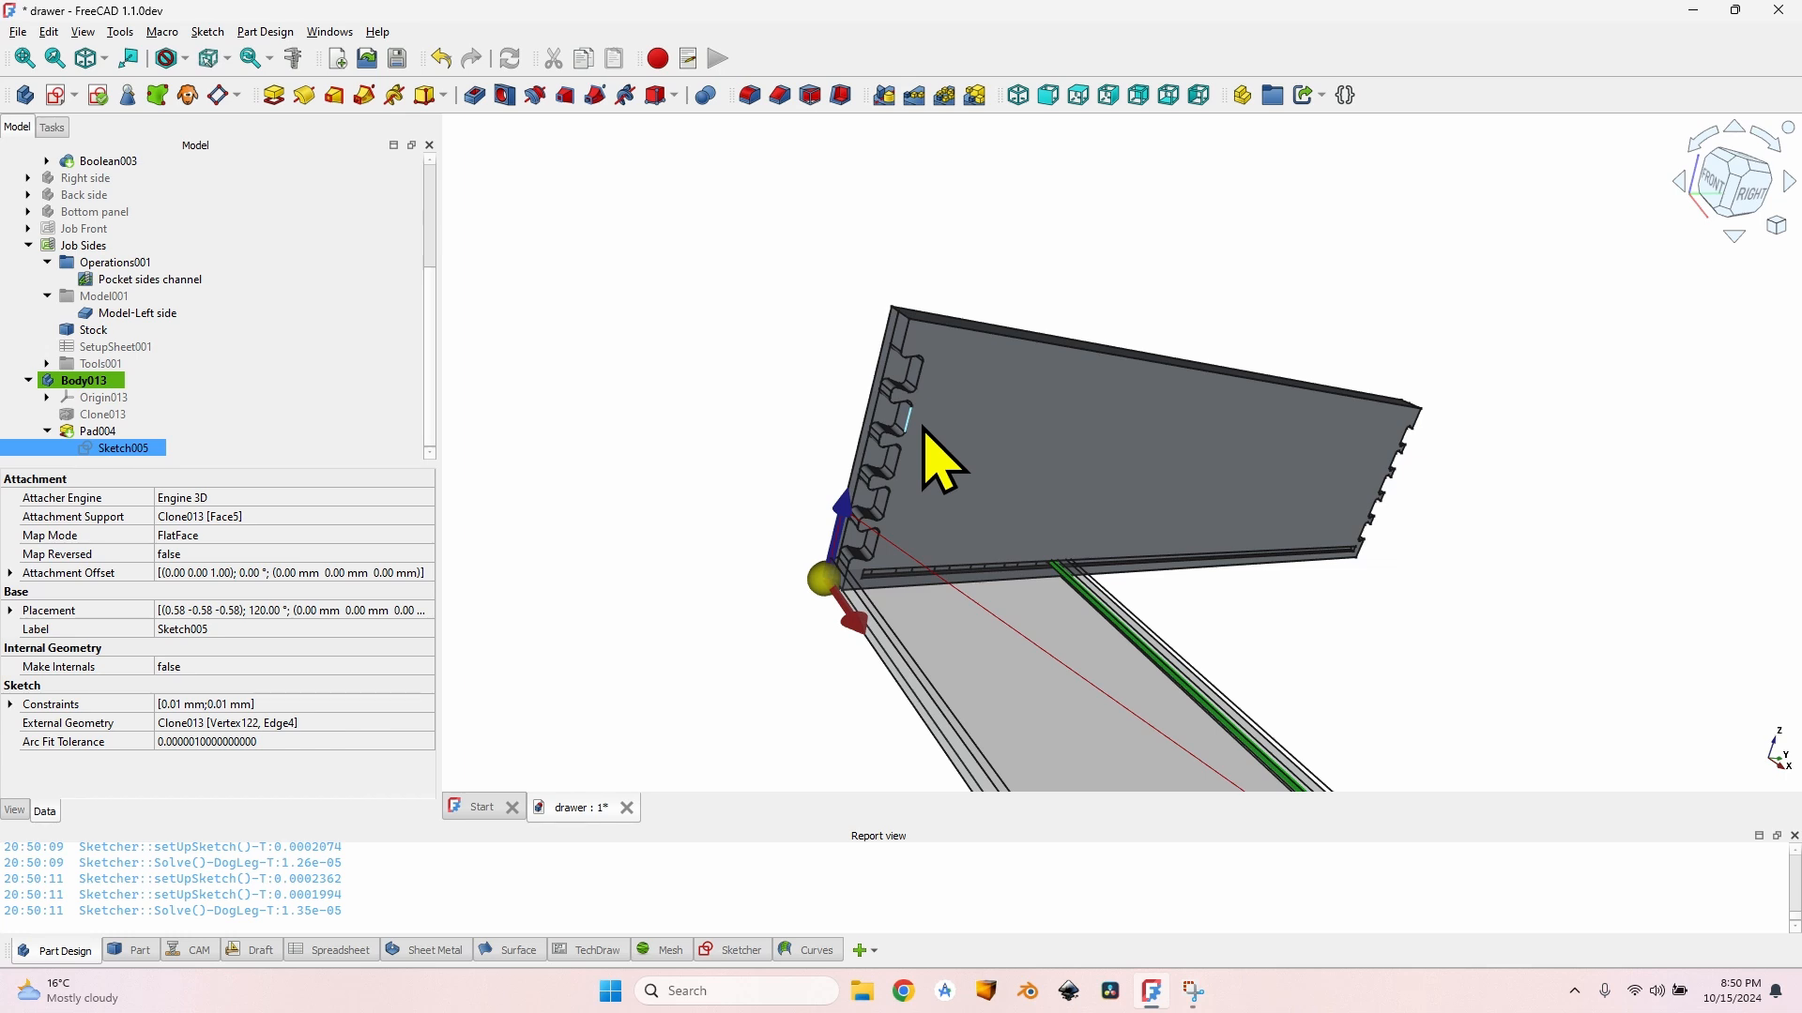
scroll(924, 429, up, 3)
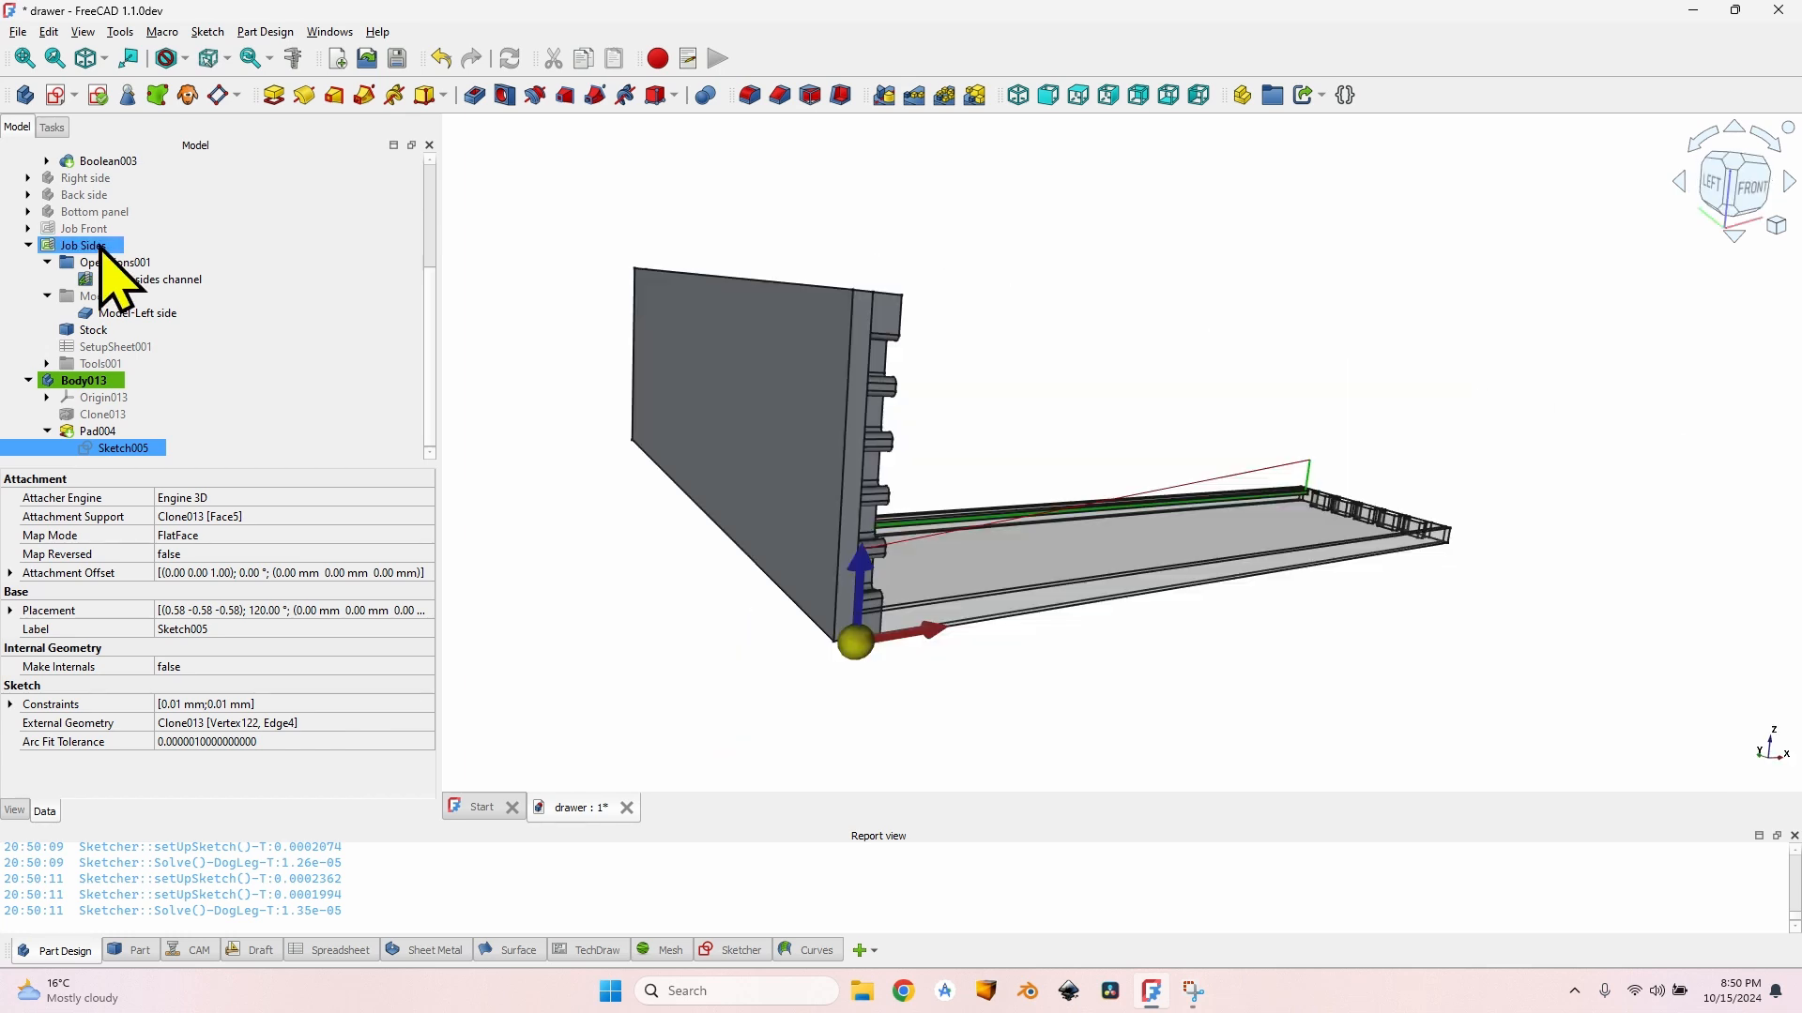
double_click(100, 248)
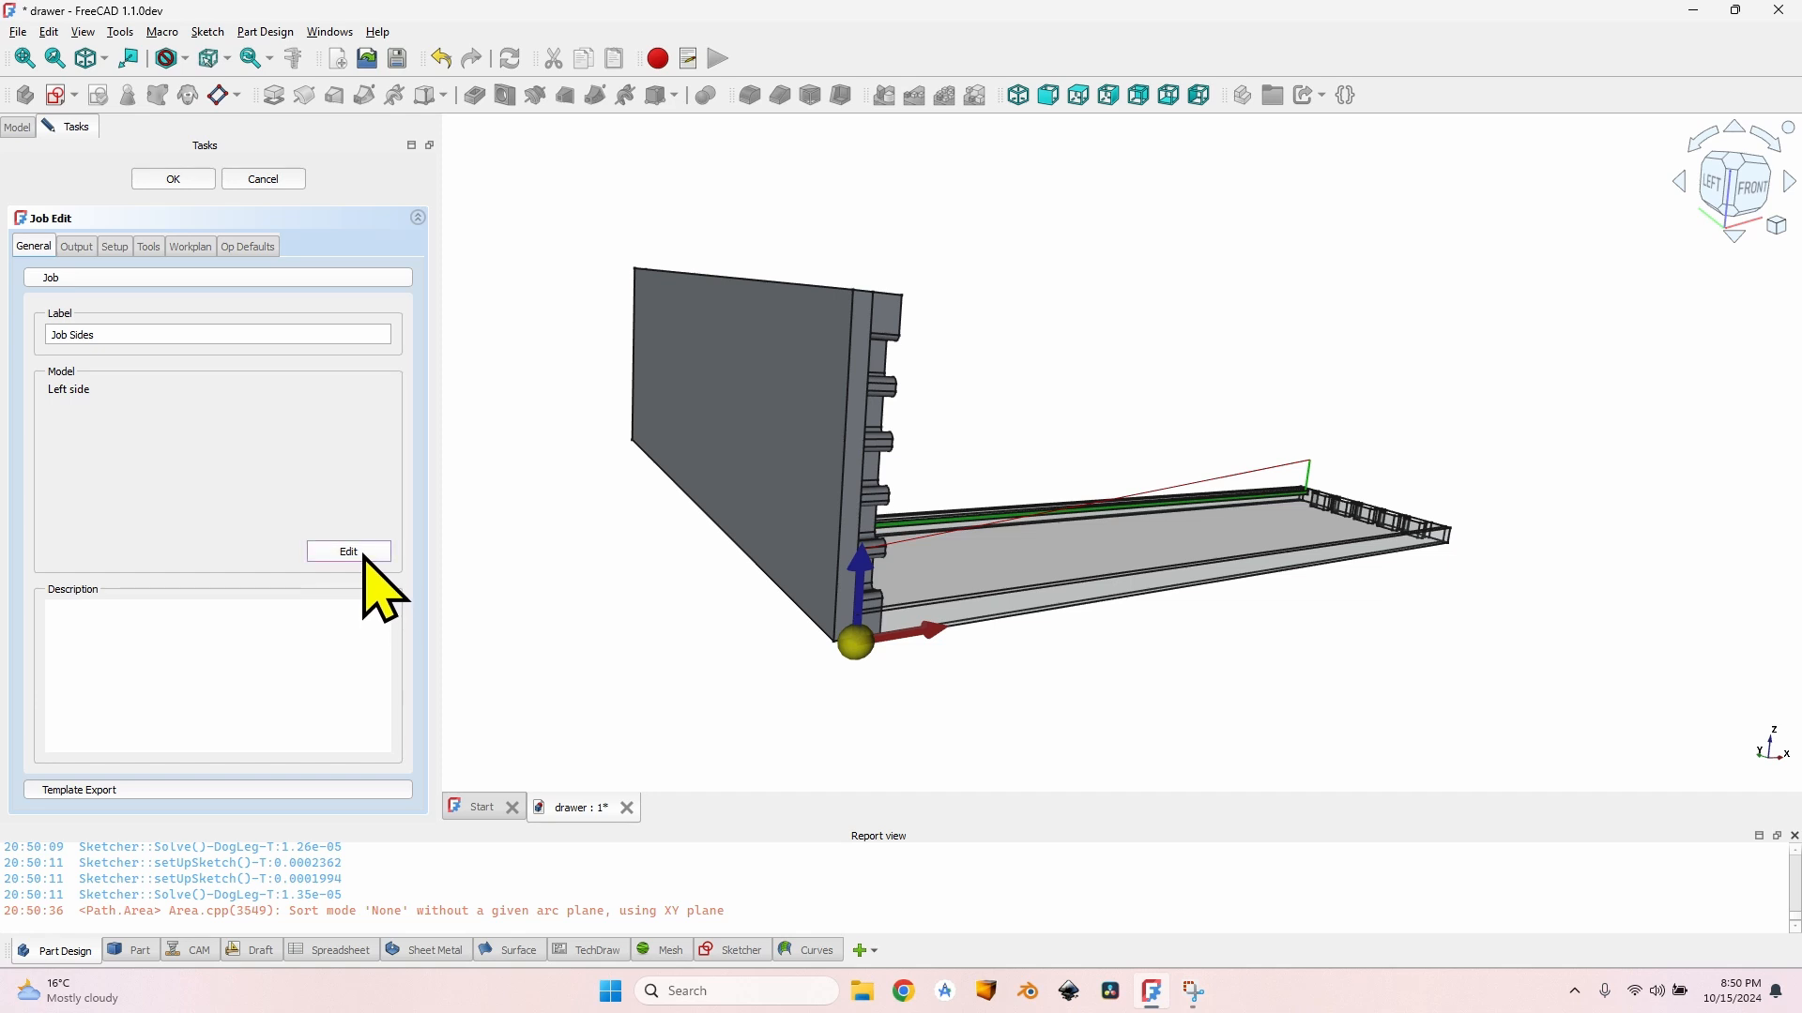
click(364, 557)
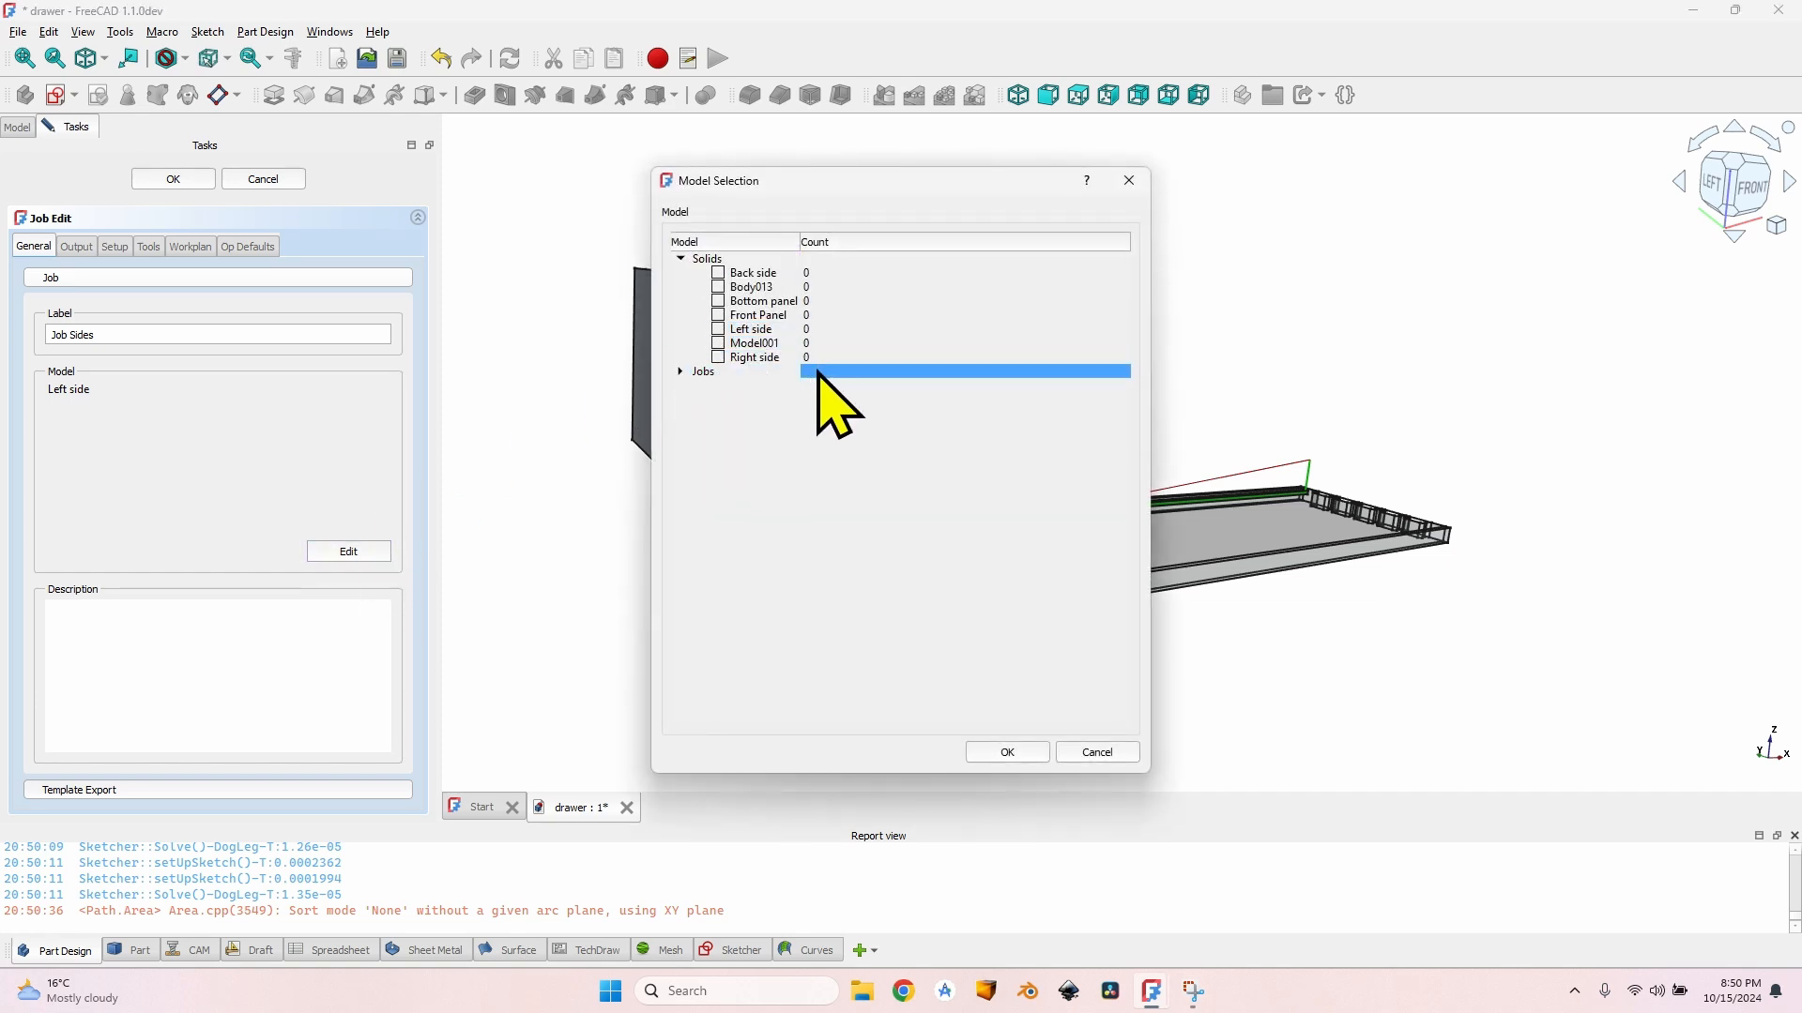
drag(841, 184, 1047, 235)
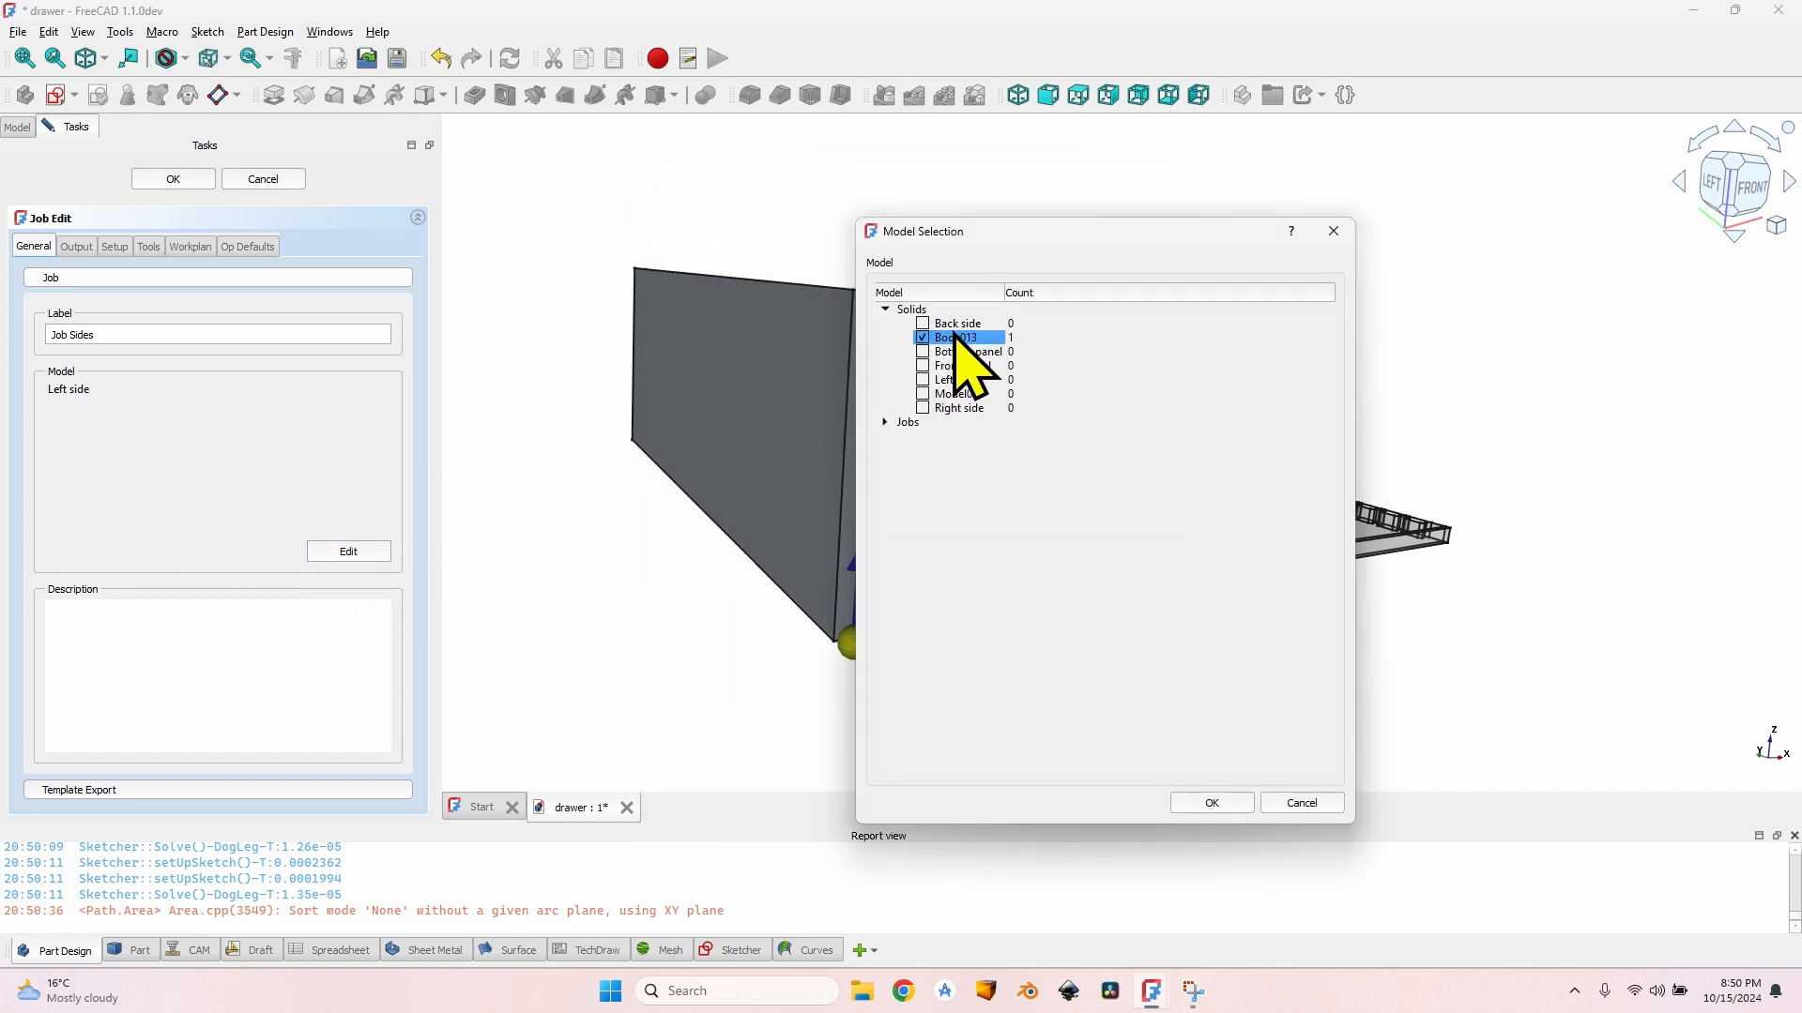
click(1213, 804)
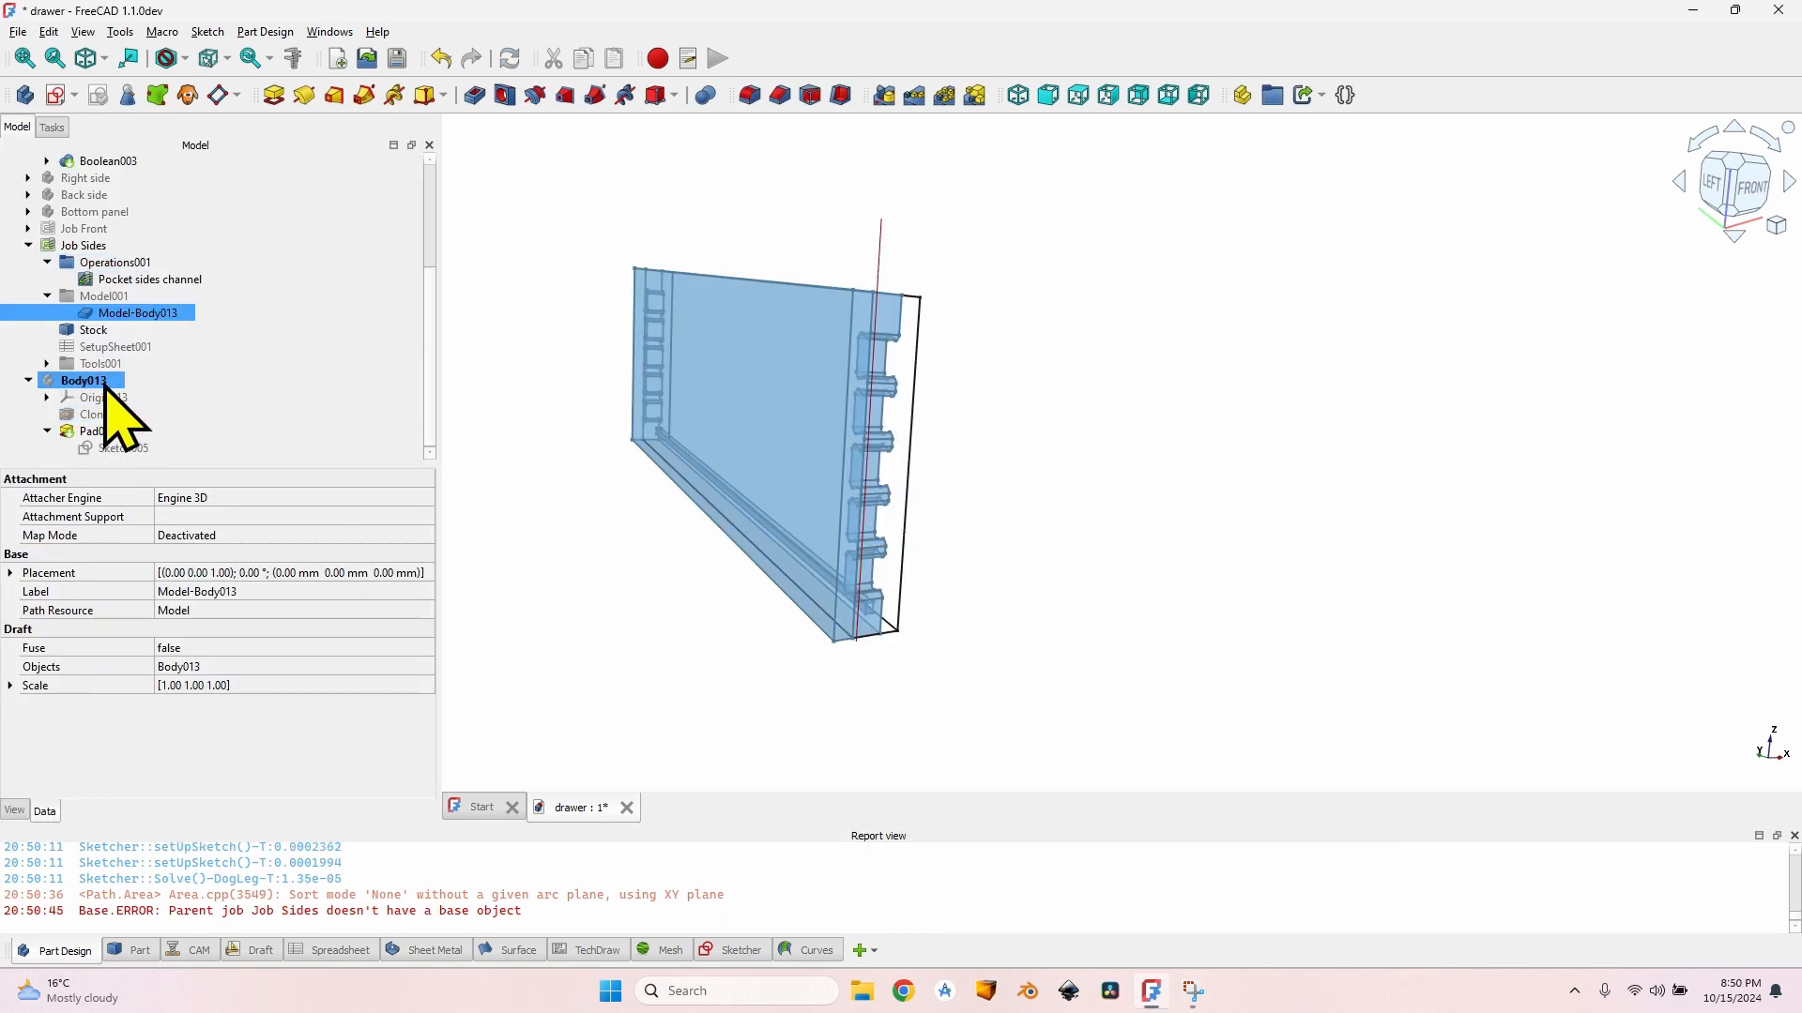
Step: Rename Body013 to "Adjusted clone of Left side for CNC"
click(105, 381)
key(F1)
key(F2)
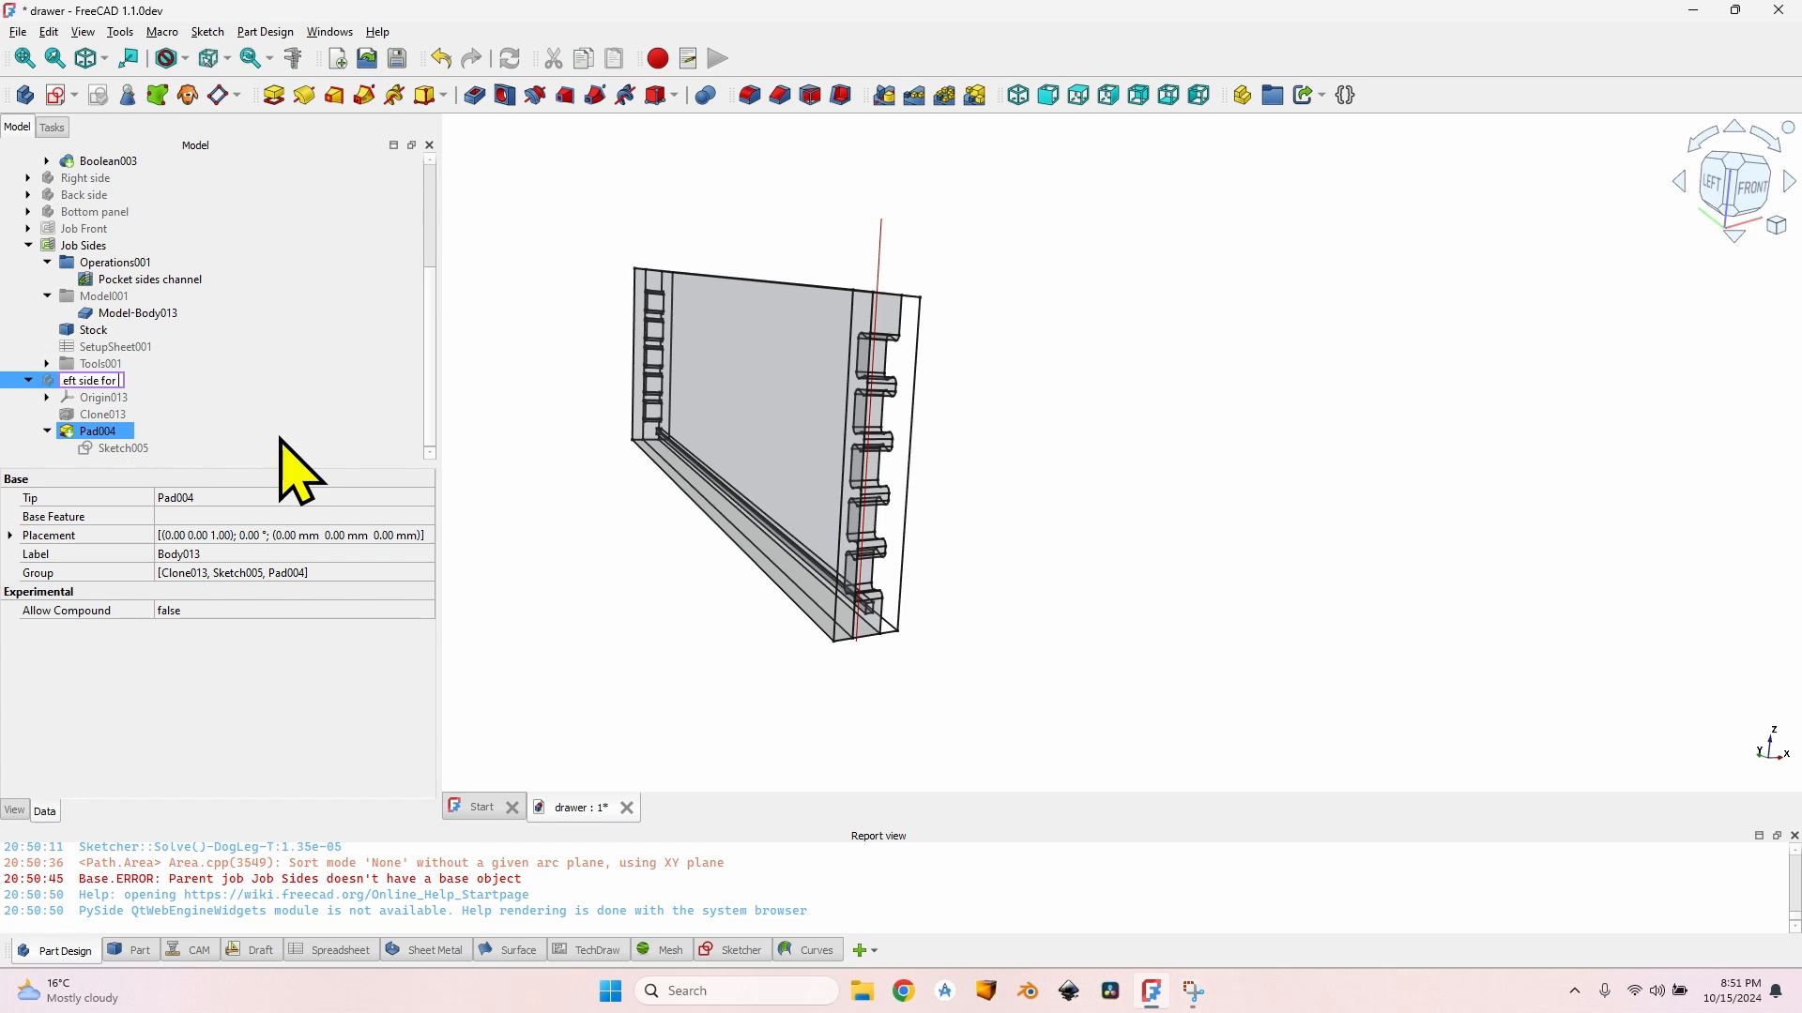
key(Return)
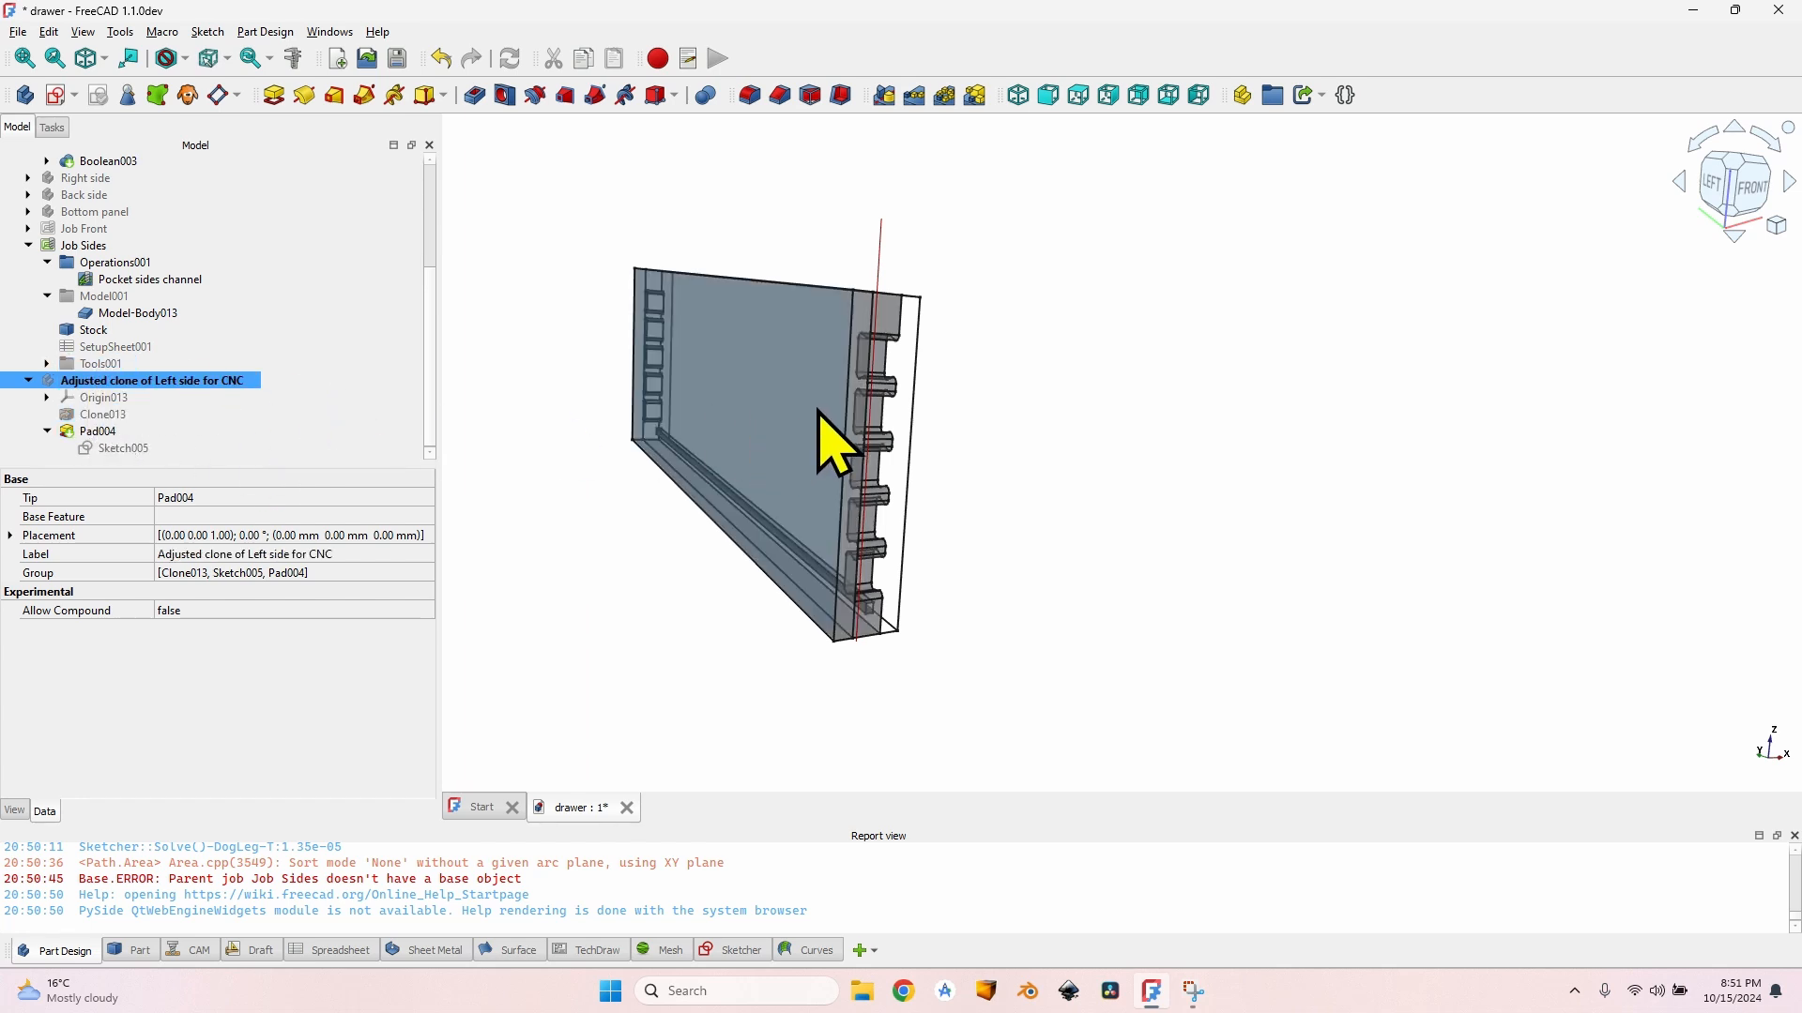
Step: Rotate the Job Sides model clone by 90° yaw around the z-axis and by 90° roll around the x-axis using its placement
middle_drag(816, 414, 704, 484)
click(92, 245)
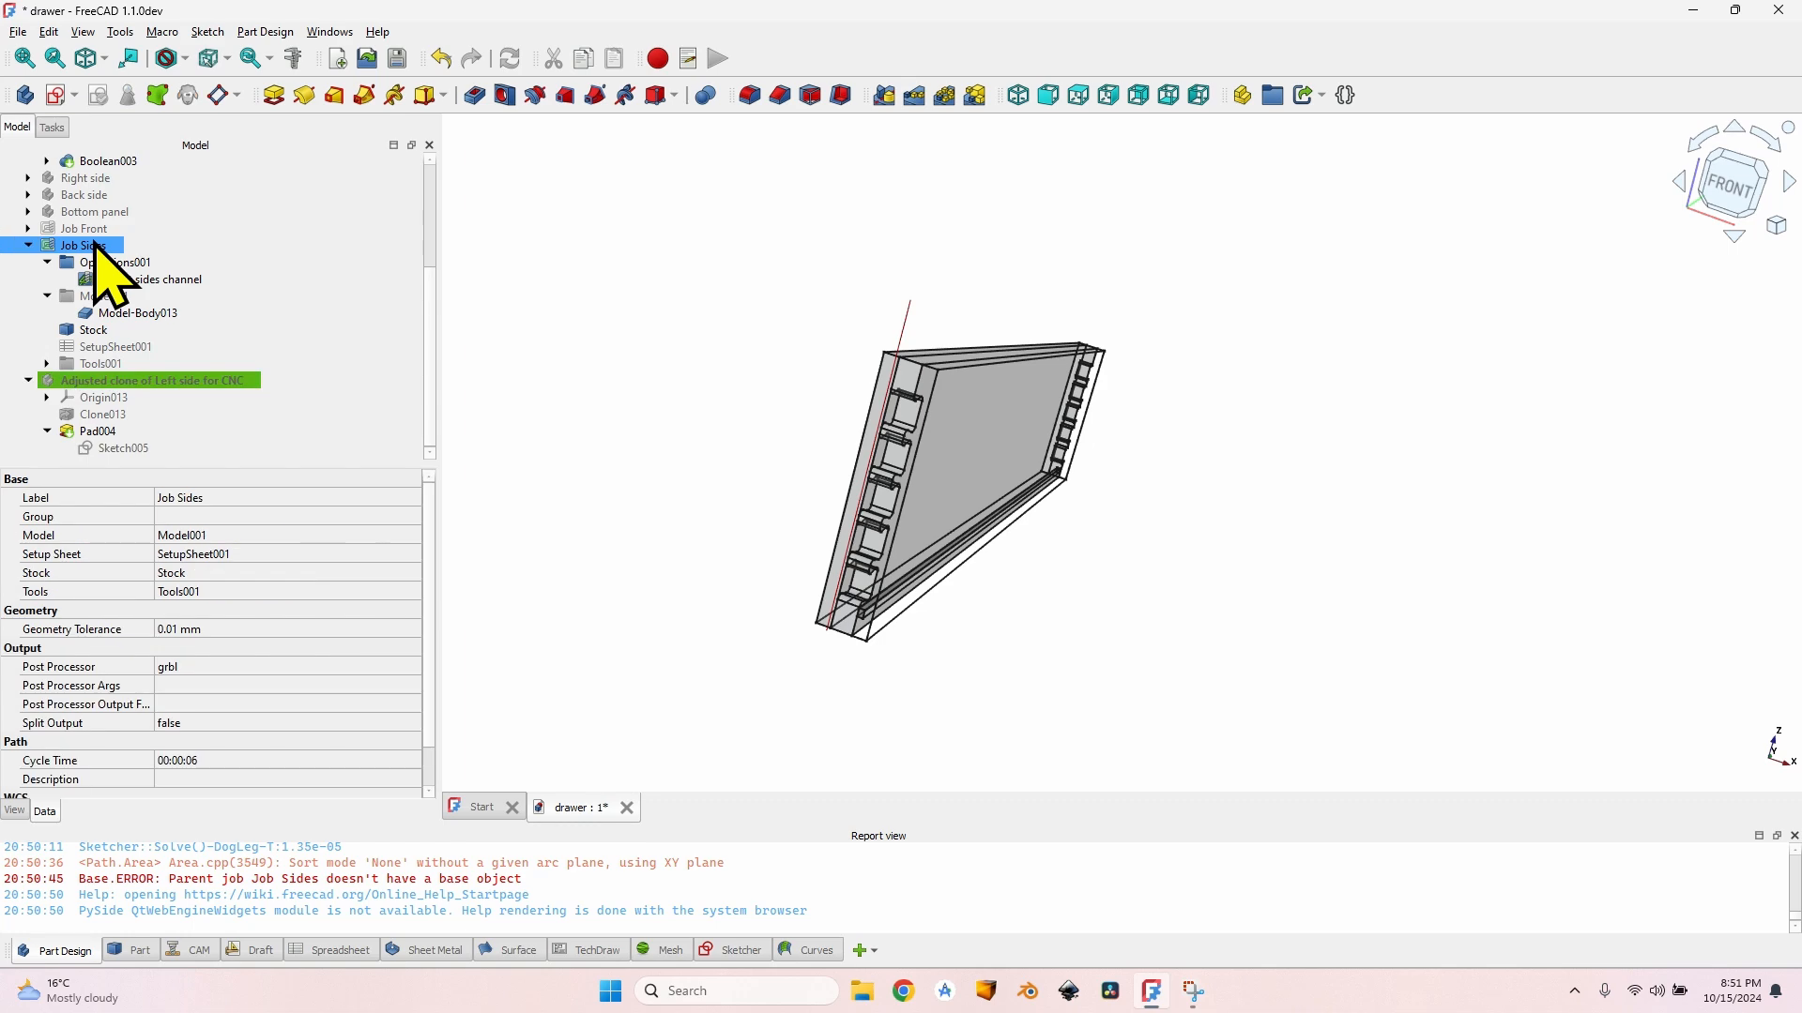
middle_drag(515, 502, 1089, 422)
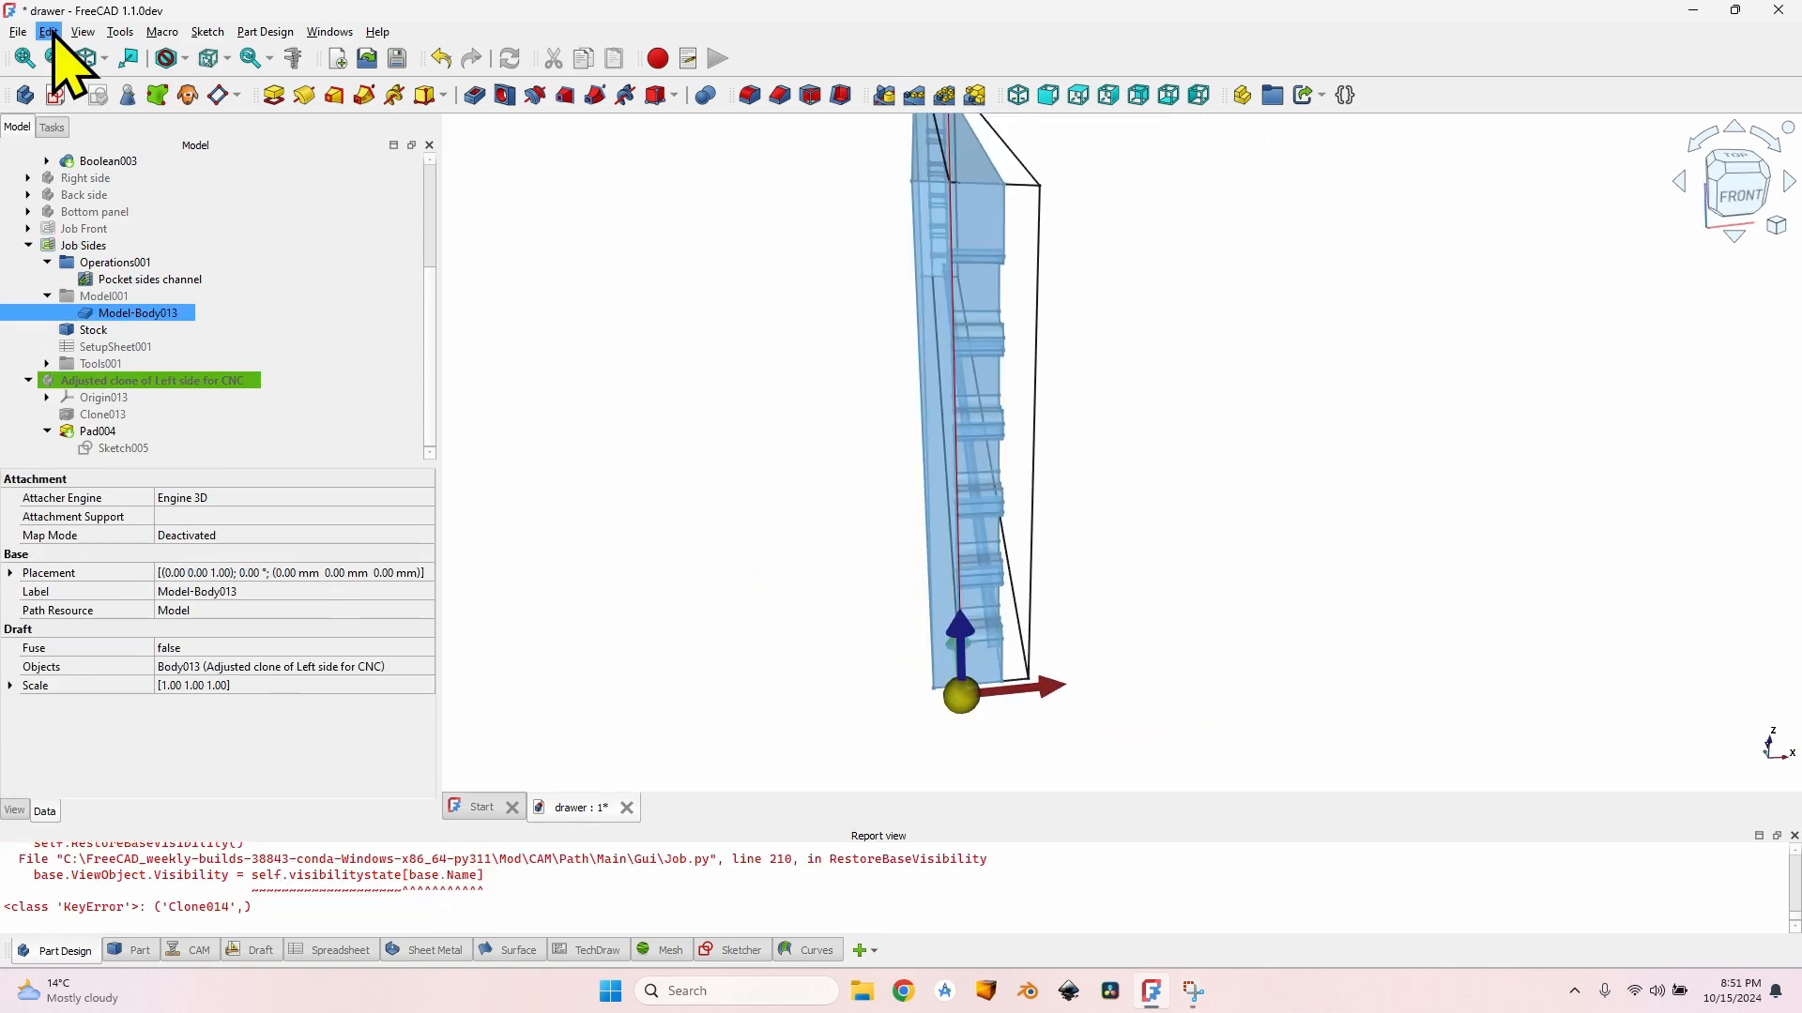
click(48, 31)
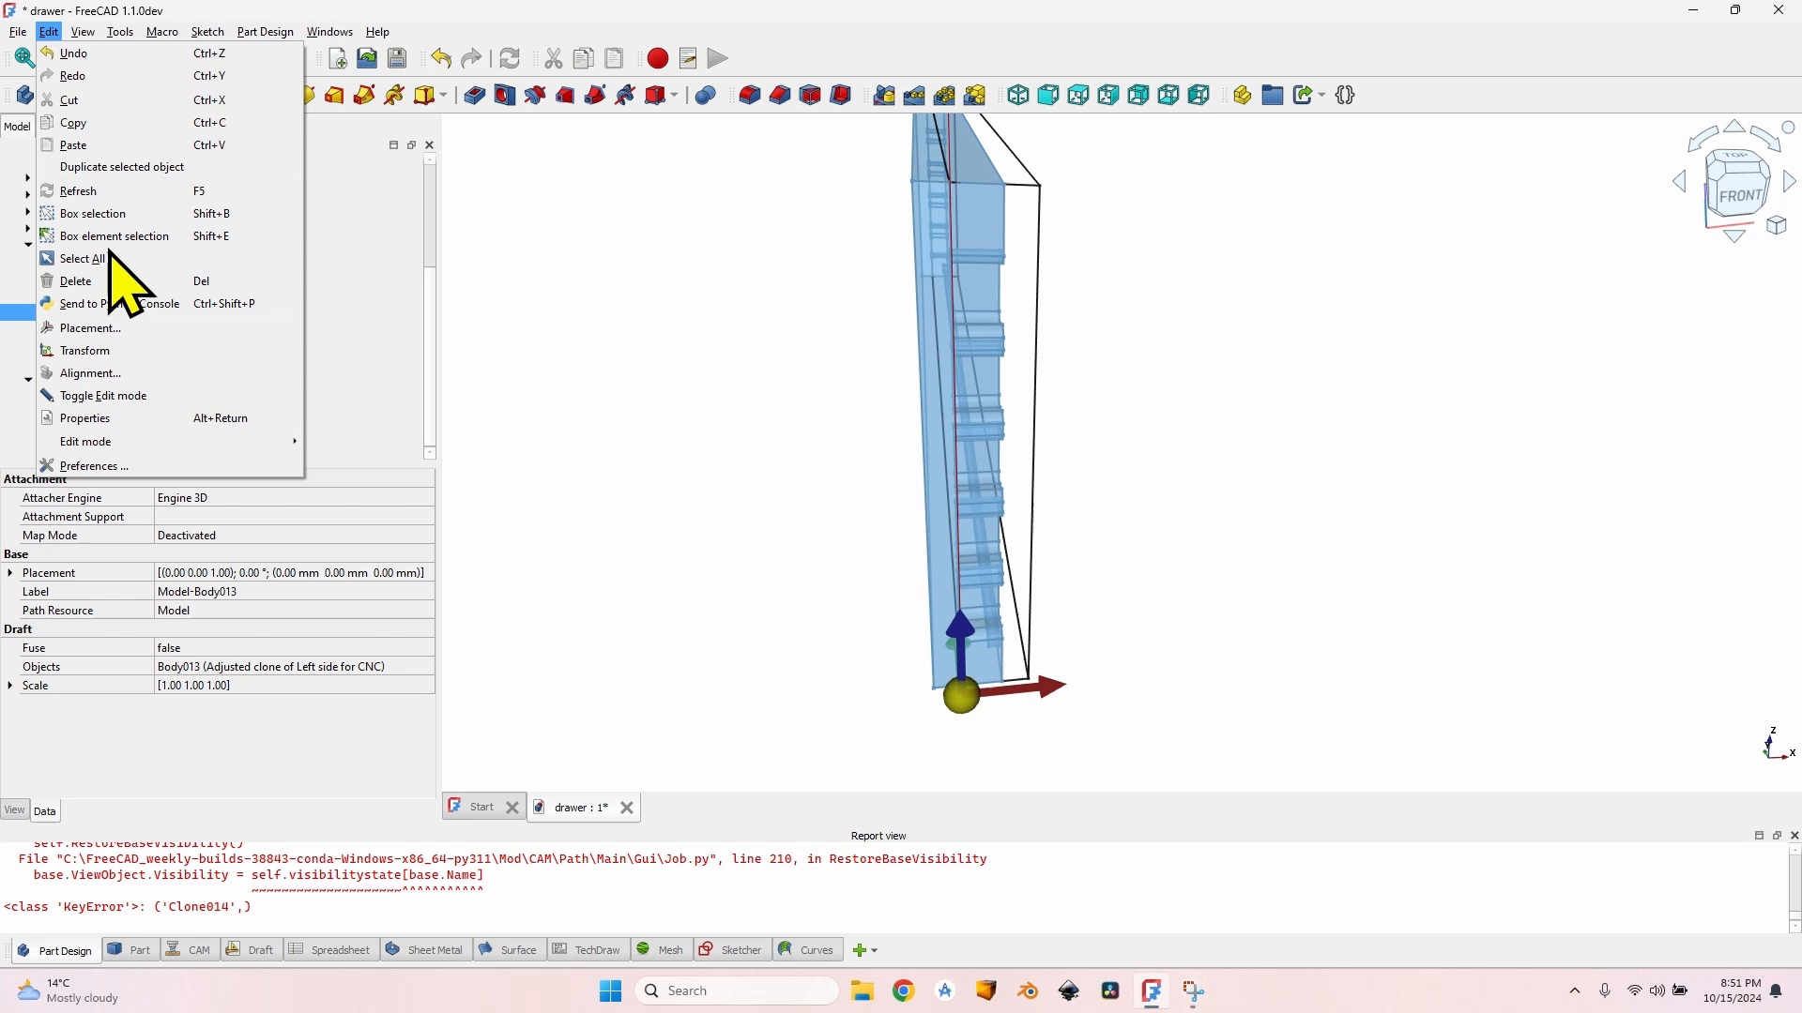
click(151, 324)
click(111, 567)
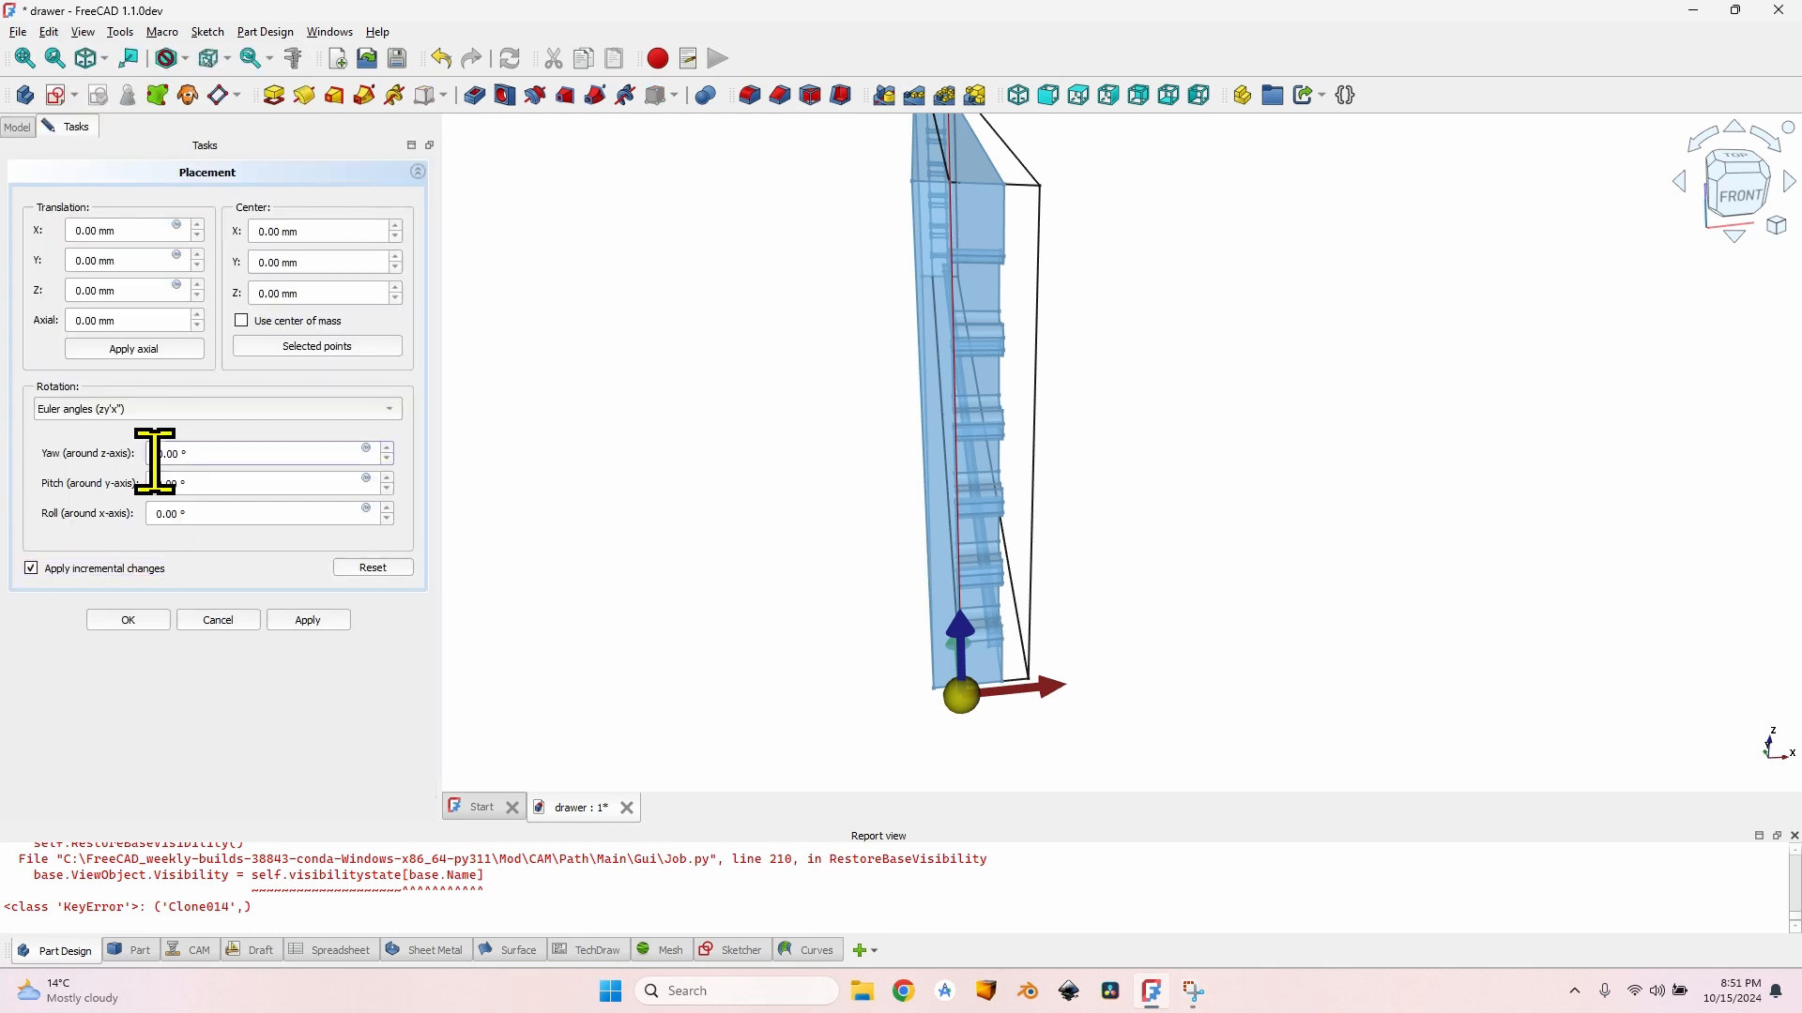
text(9)
middle_drag(523, 542, 1405, 454)
click(308, 619)
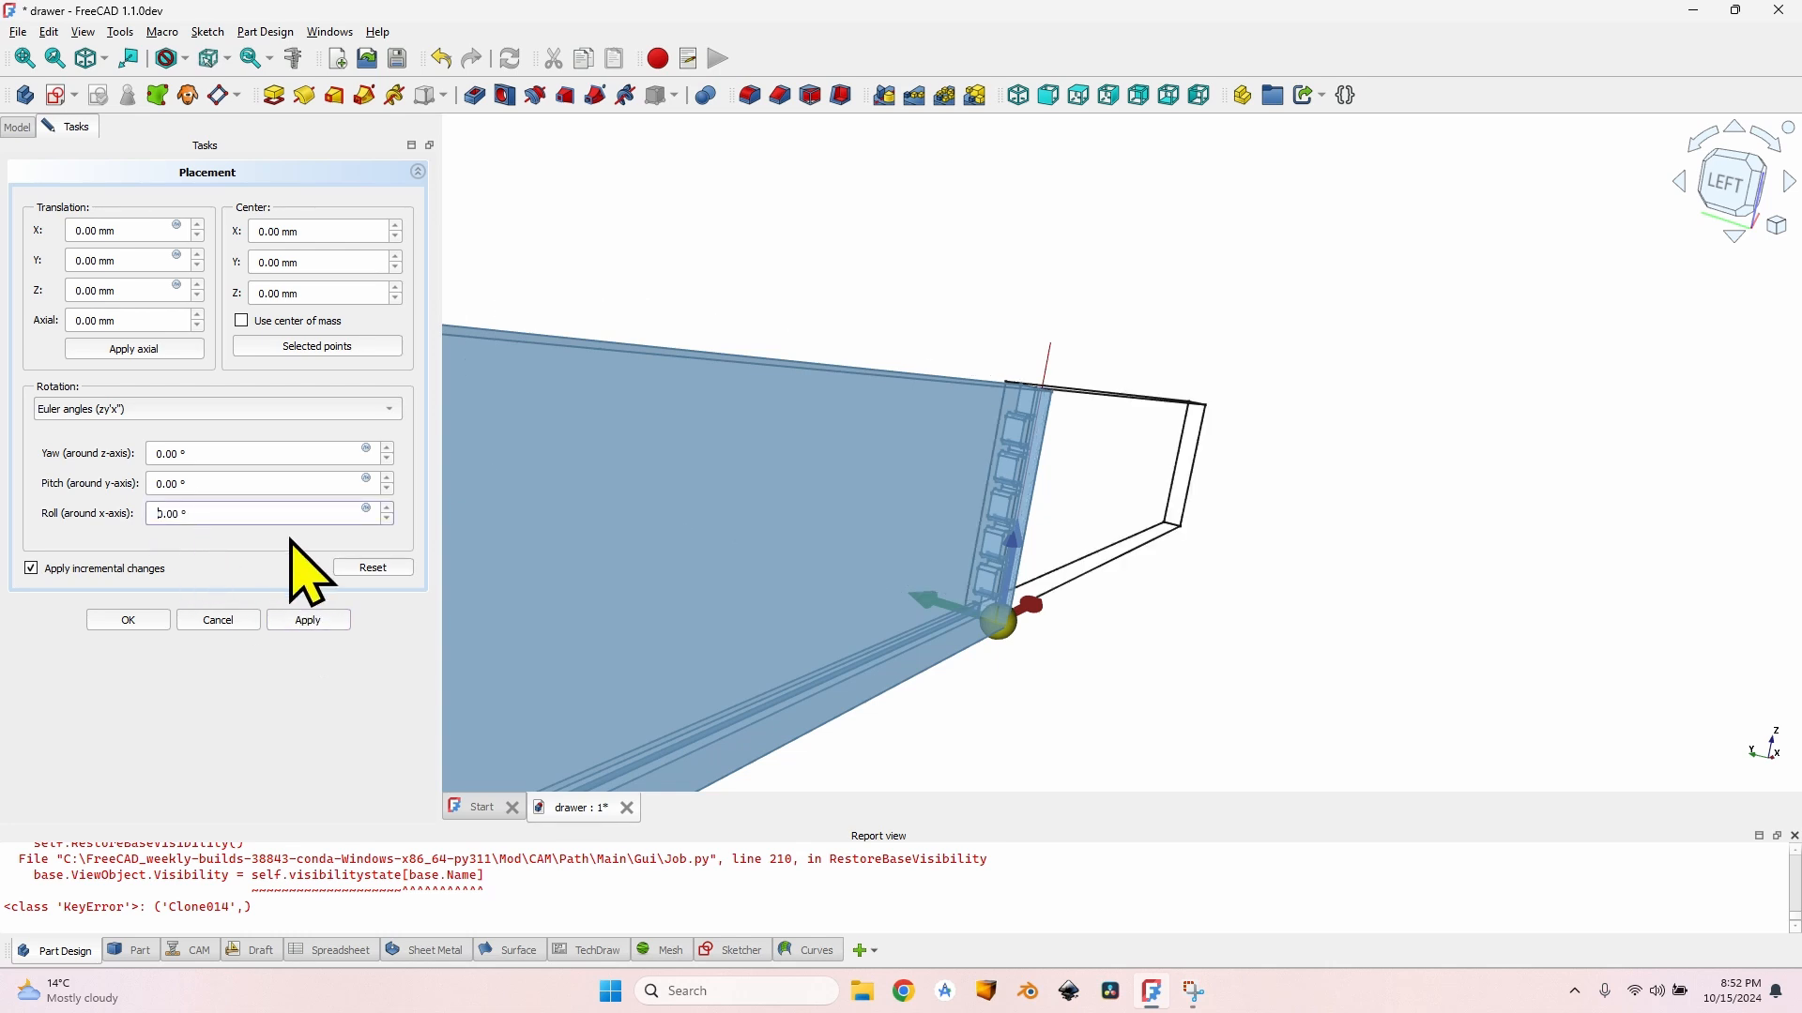
text(9)
click(308, 619)
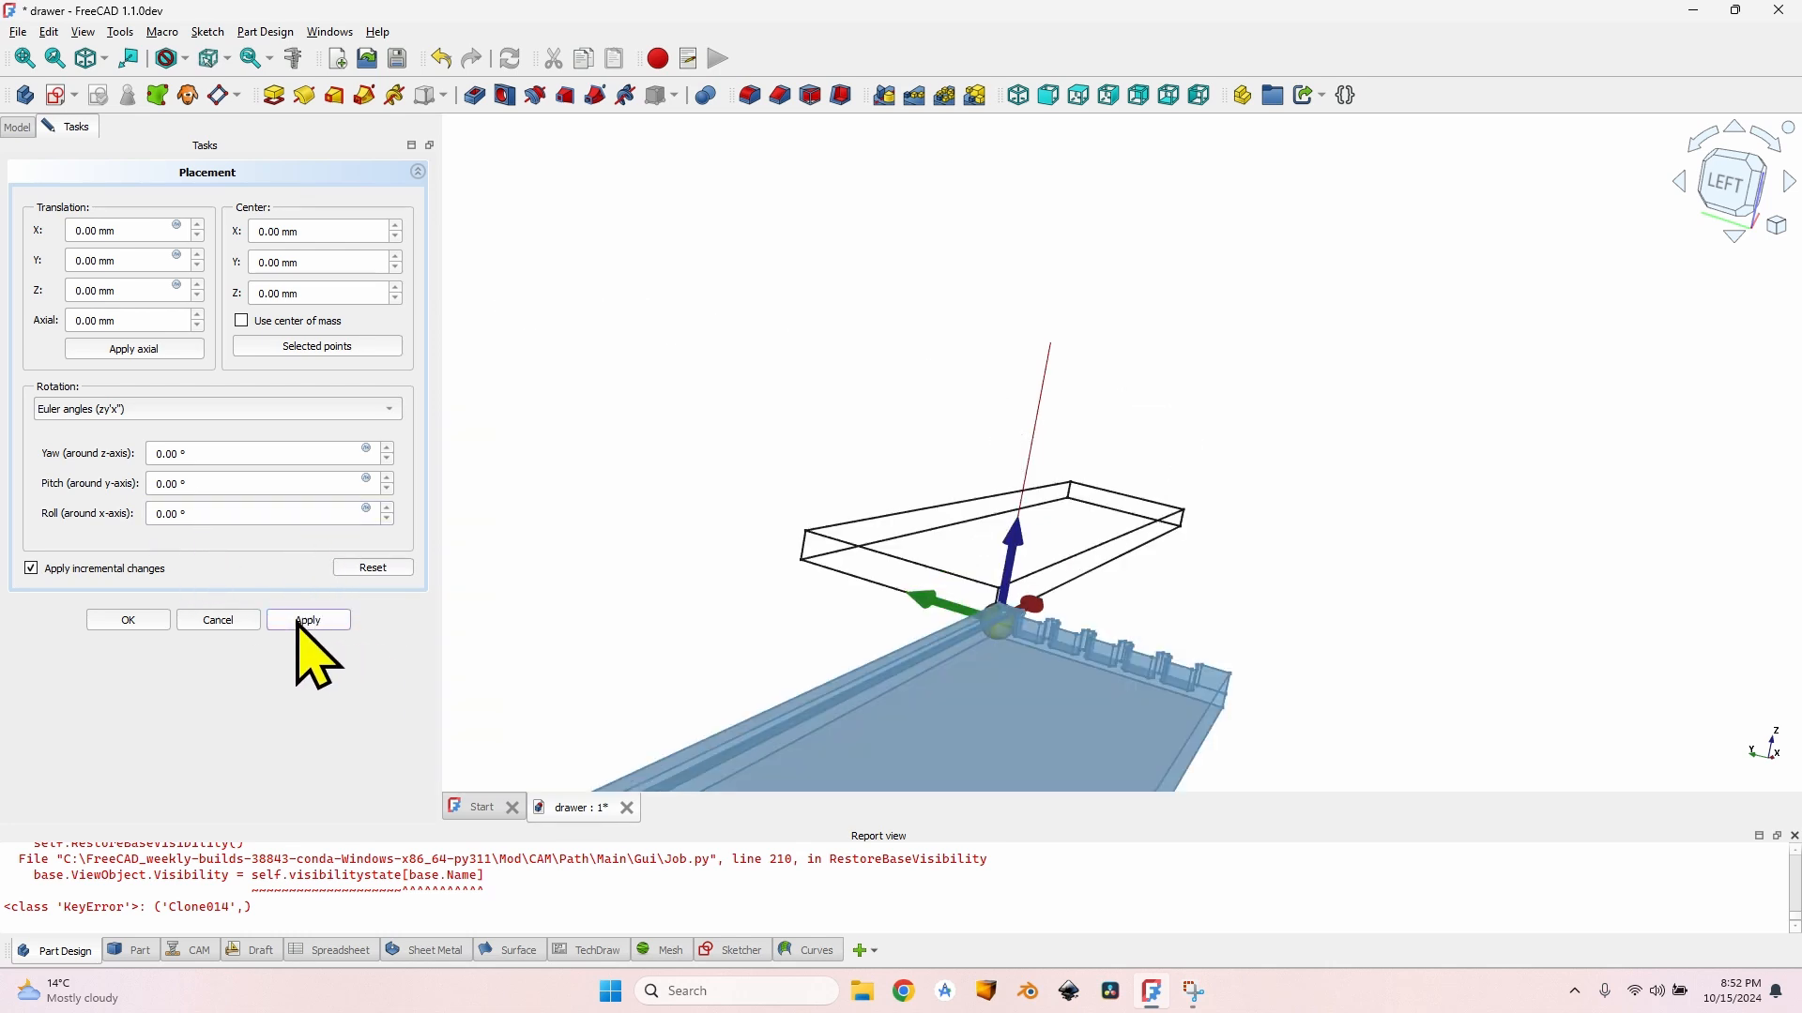
click(128, 619)
Step: Bind the x position of the Model-Body013 placement to the expression VarSet.DrawerDepth
scroll(1011, 554, down, 5)
middle_drag(977, 631, 816, 657)
scroll(816, 657, up, 7)
click(1048, 390)
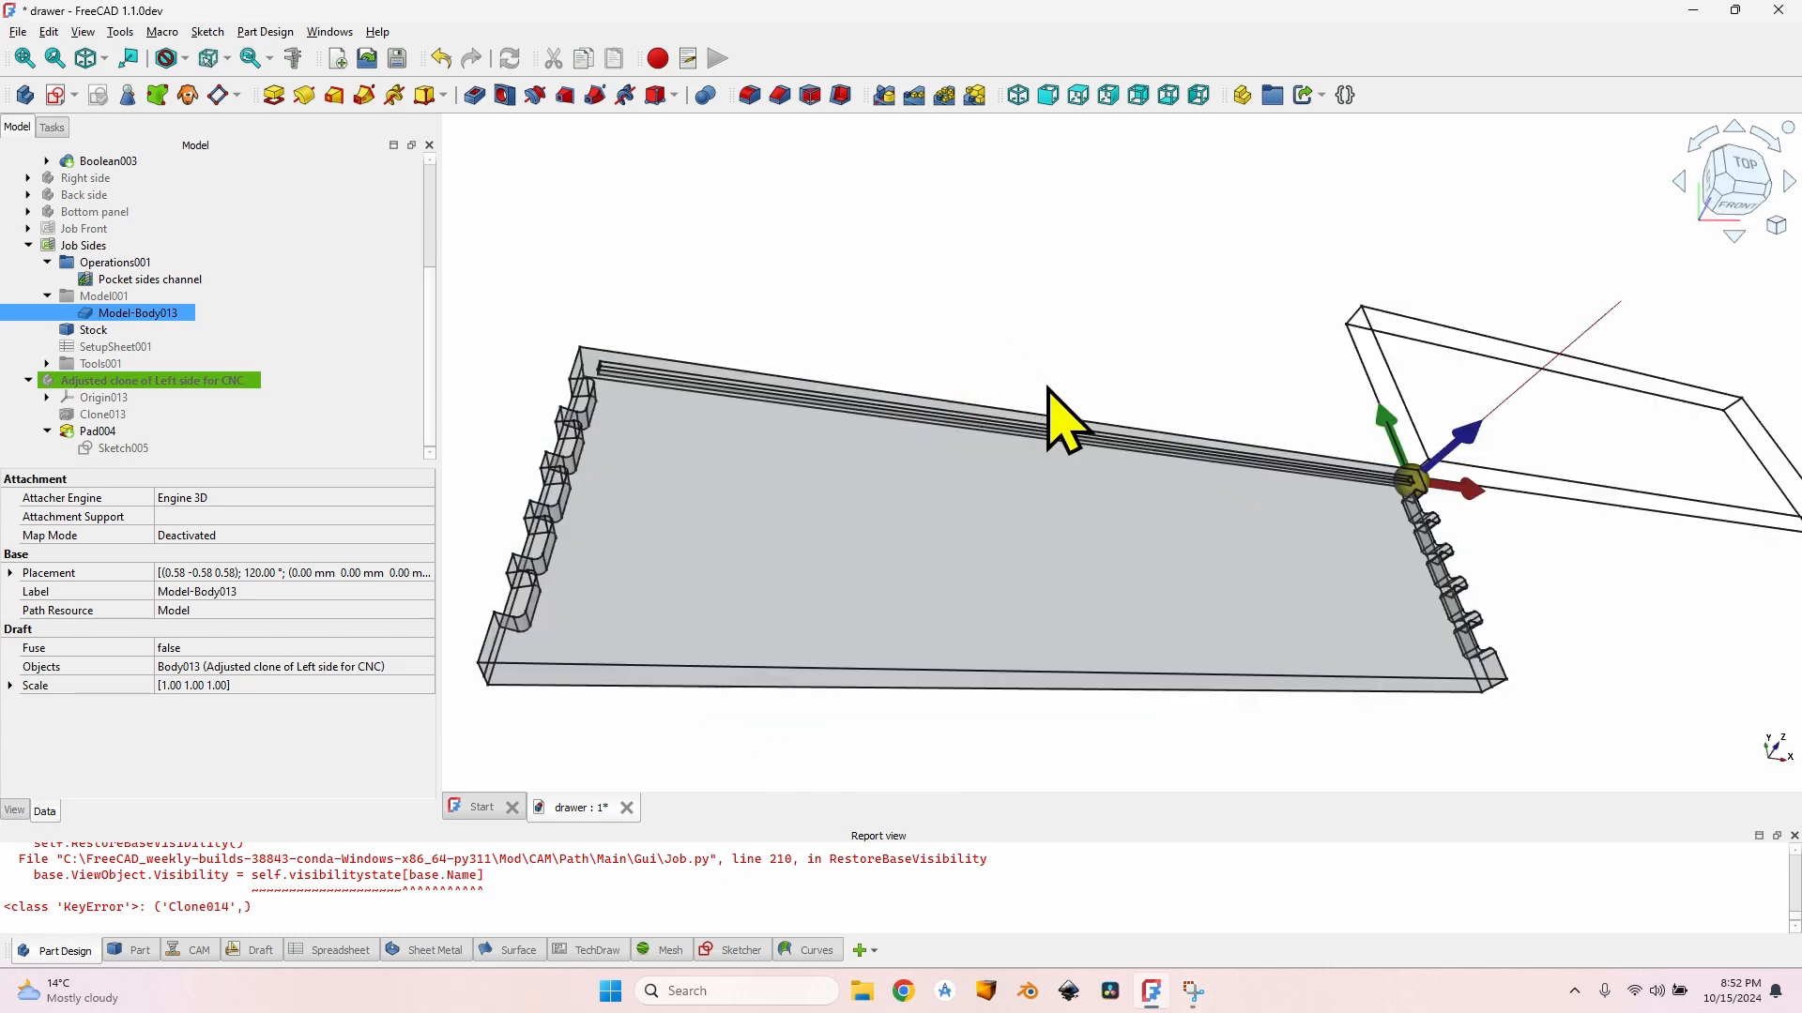
middle_drag(1046, 424, 948, 413)
click(150, 314)
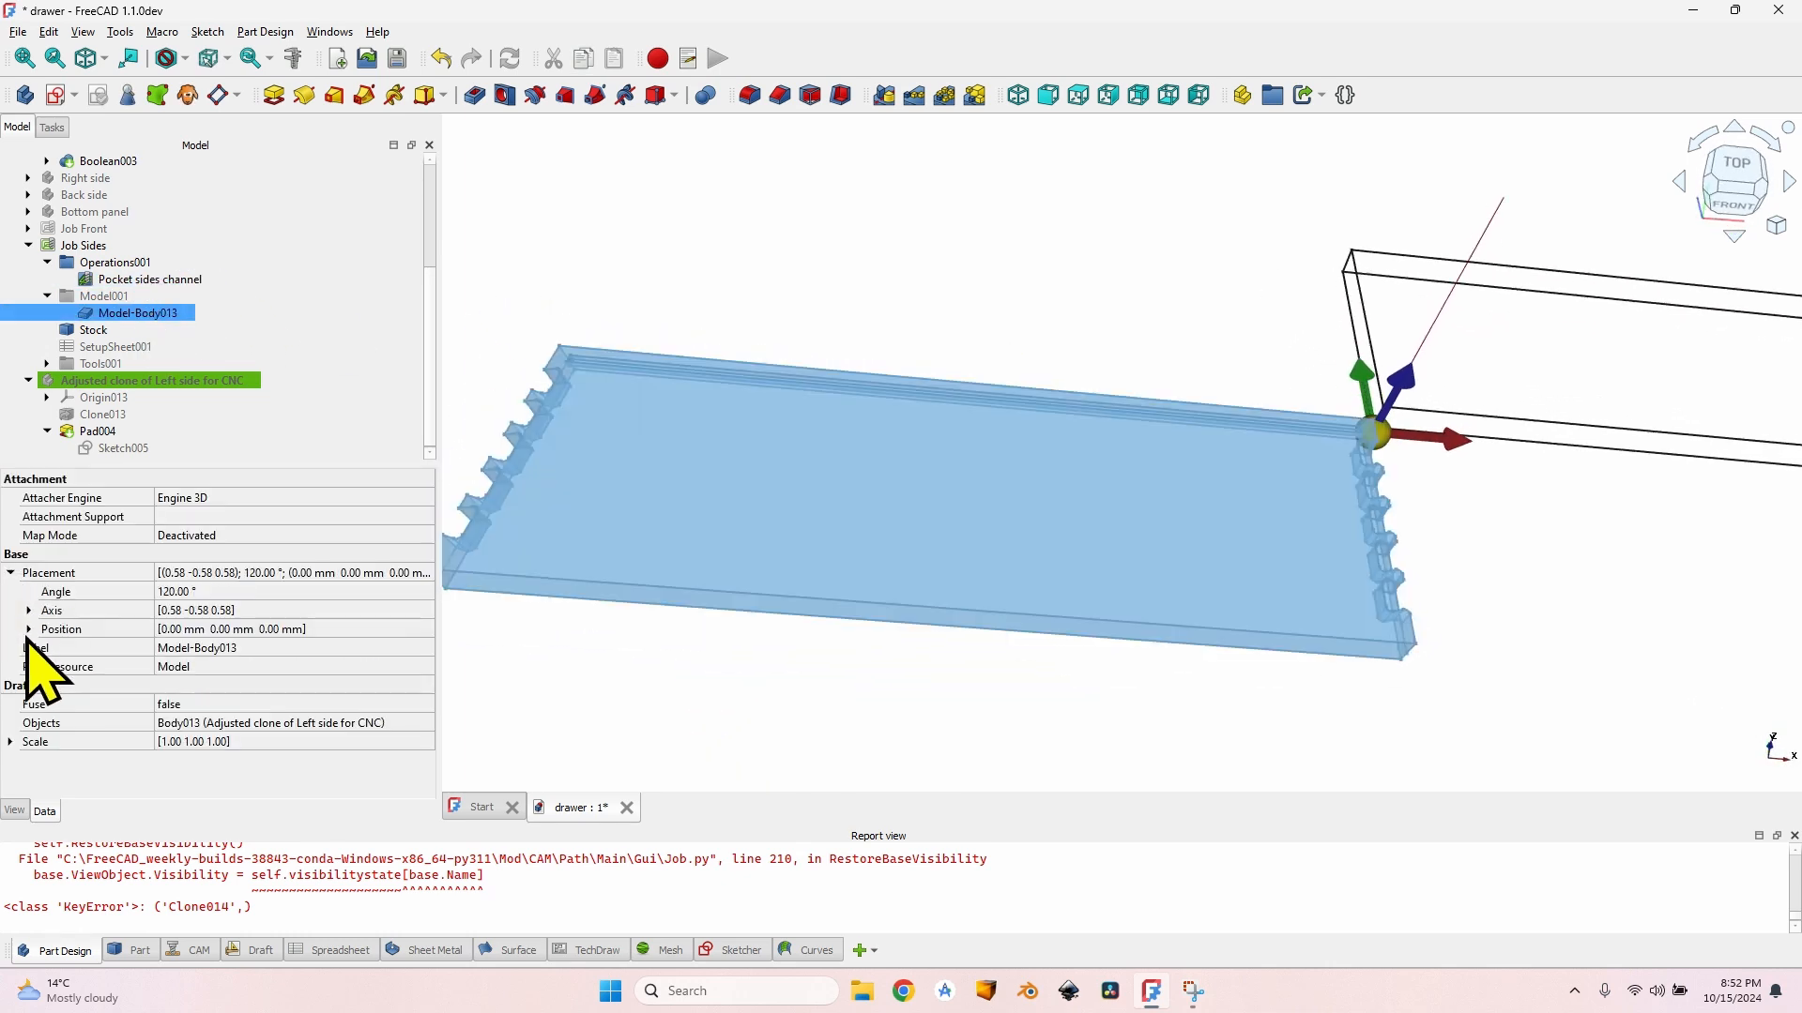
click(225, 648)
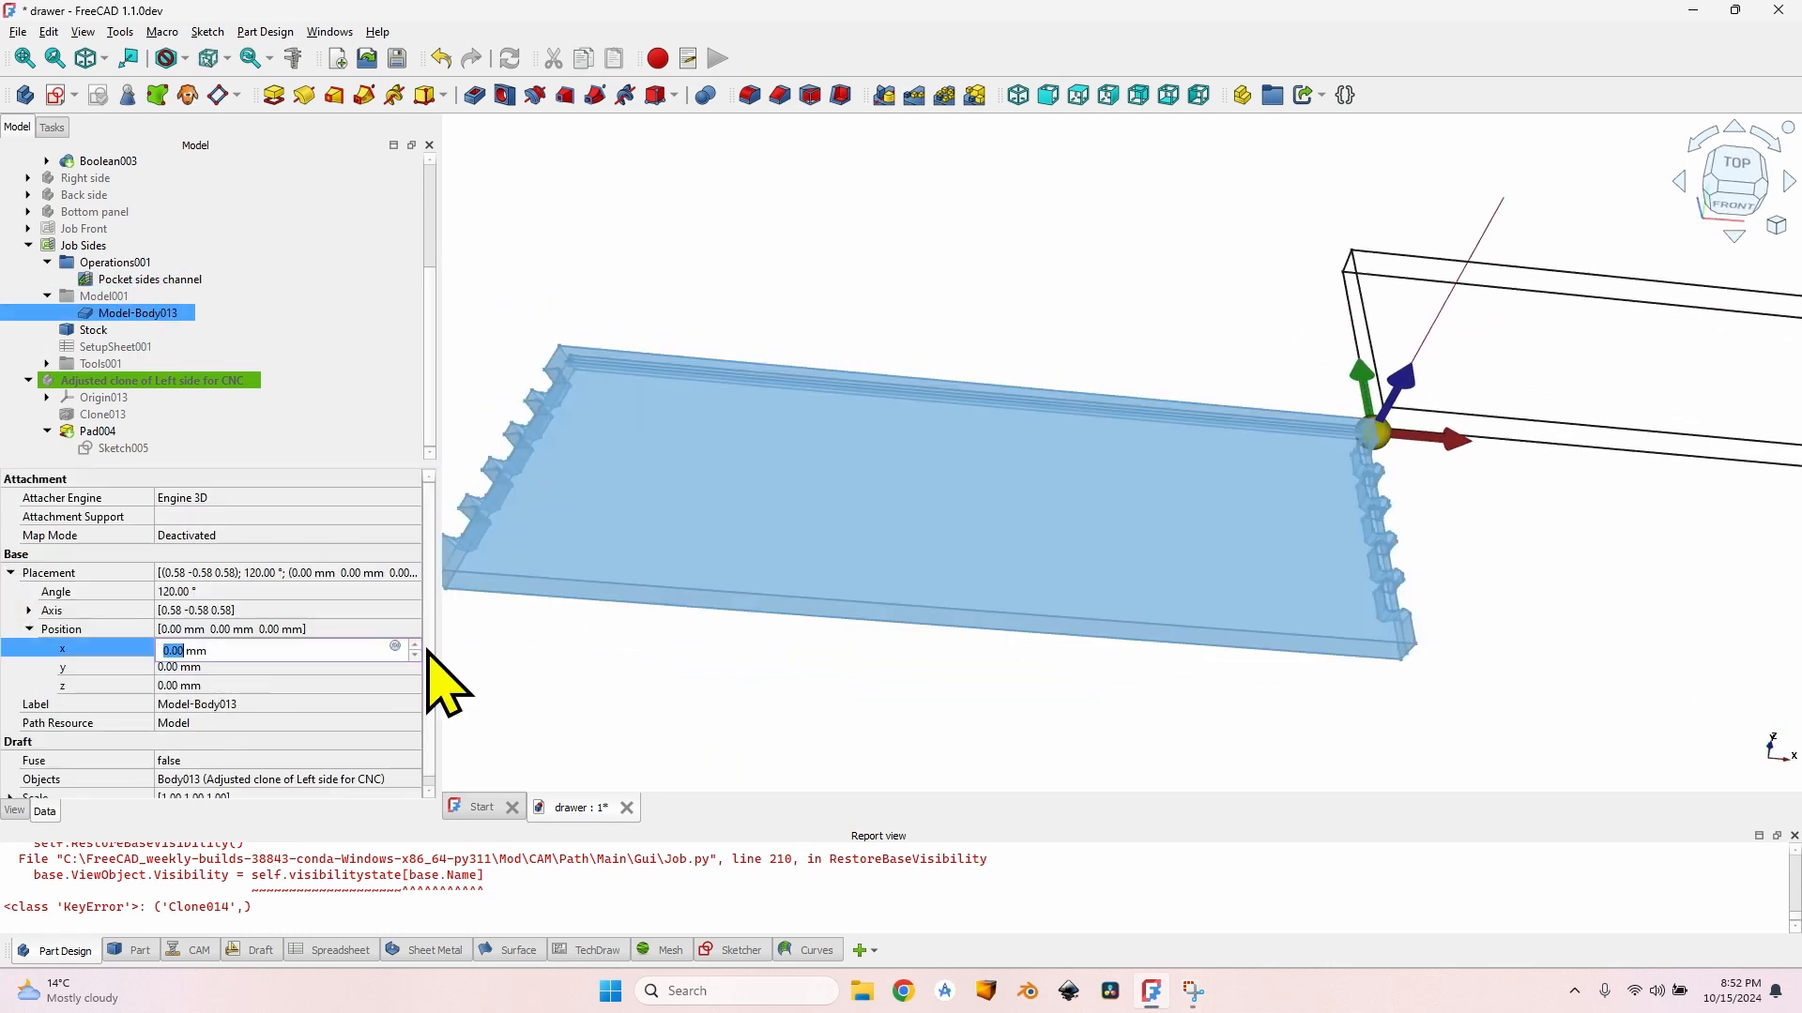
key(equal)
text(VarSet.dra)
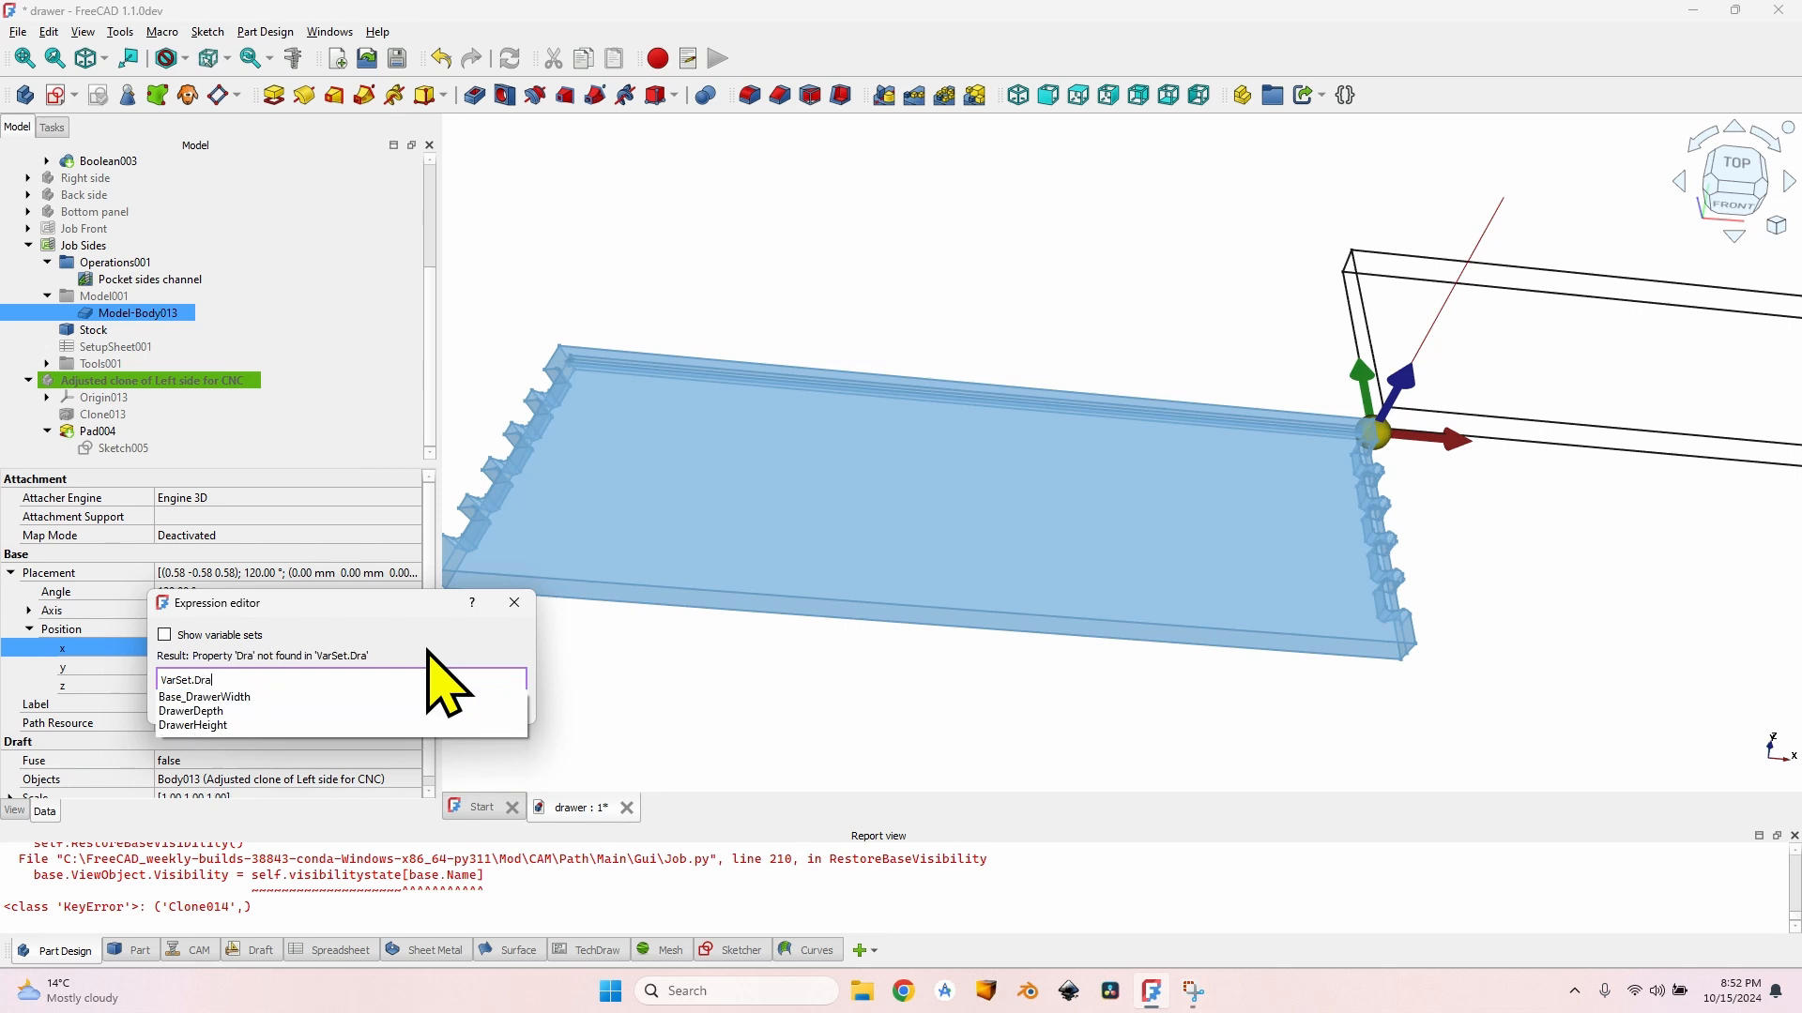
key(Down)
key(Return)
key(Return)
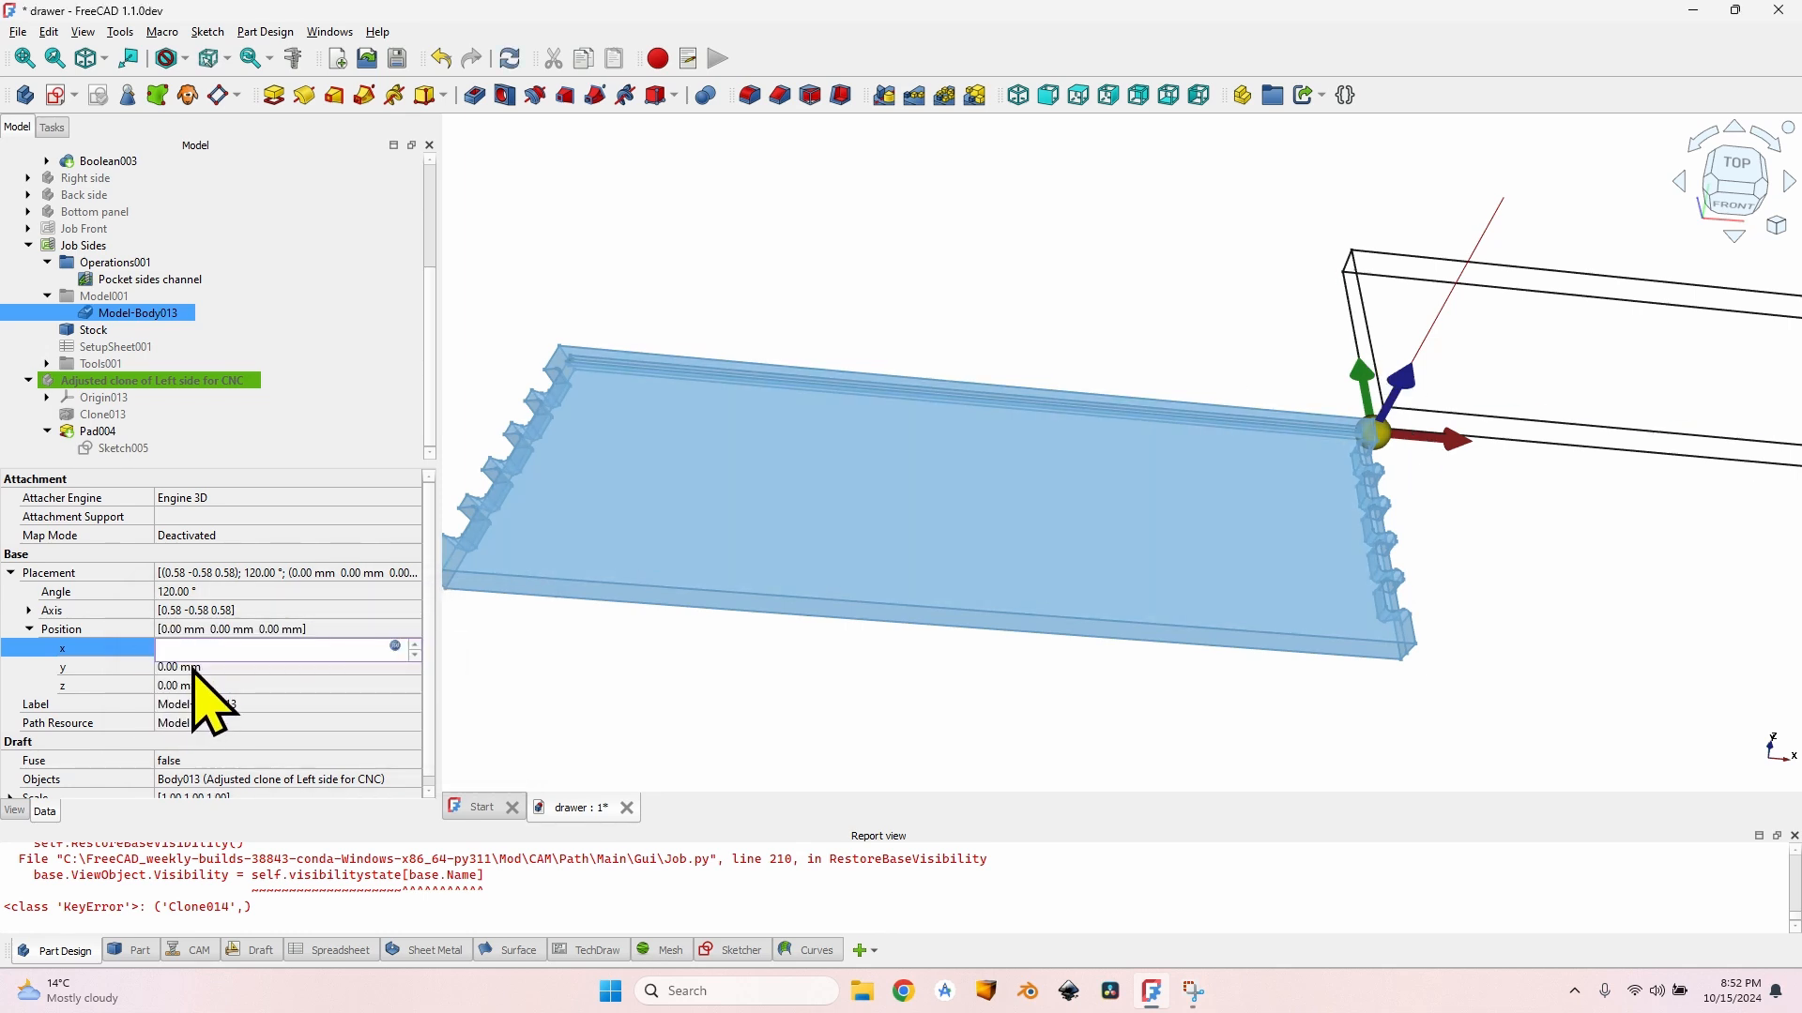
Step: Bind the y position of the Model-Body013 placement to the expression VarSet.DrawerHeight
click(199, 669)
mouse_move(1373, 413)
middle_down()
mouse_move(1460, 348)
mouse_move(1389, 434)
middle_up()
click(265, 666)
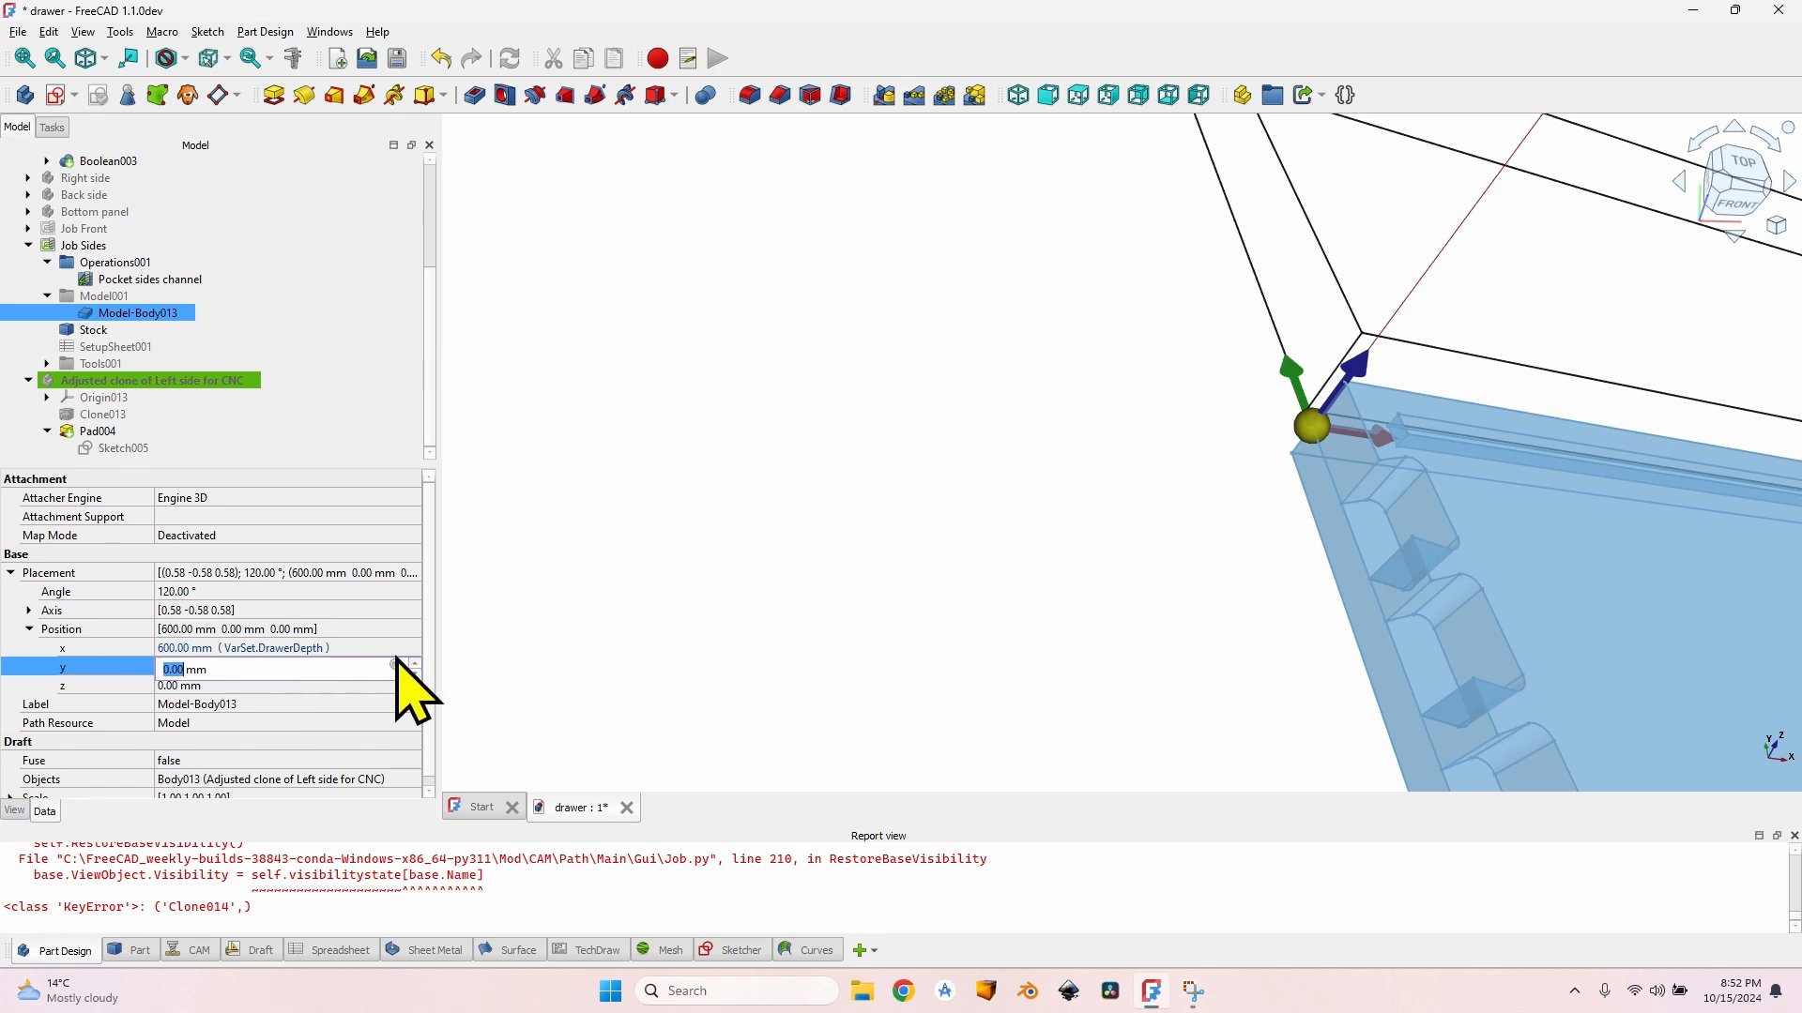
click(397, 665)
text(Var)
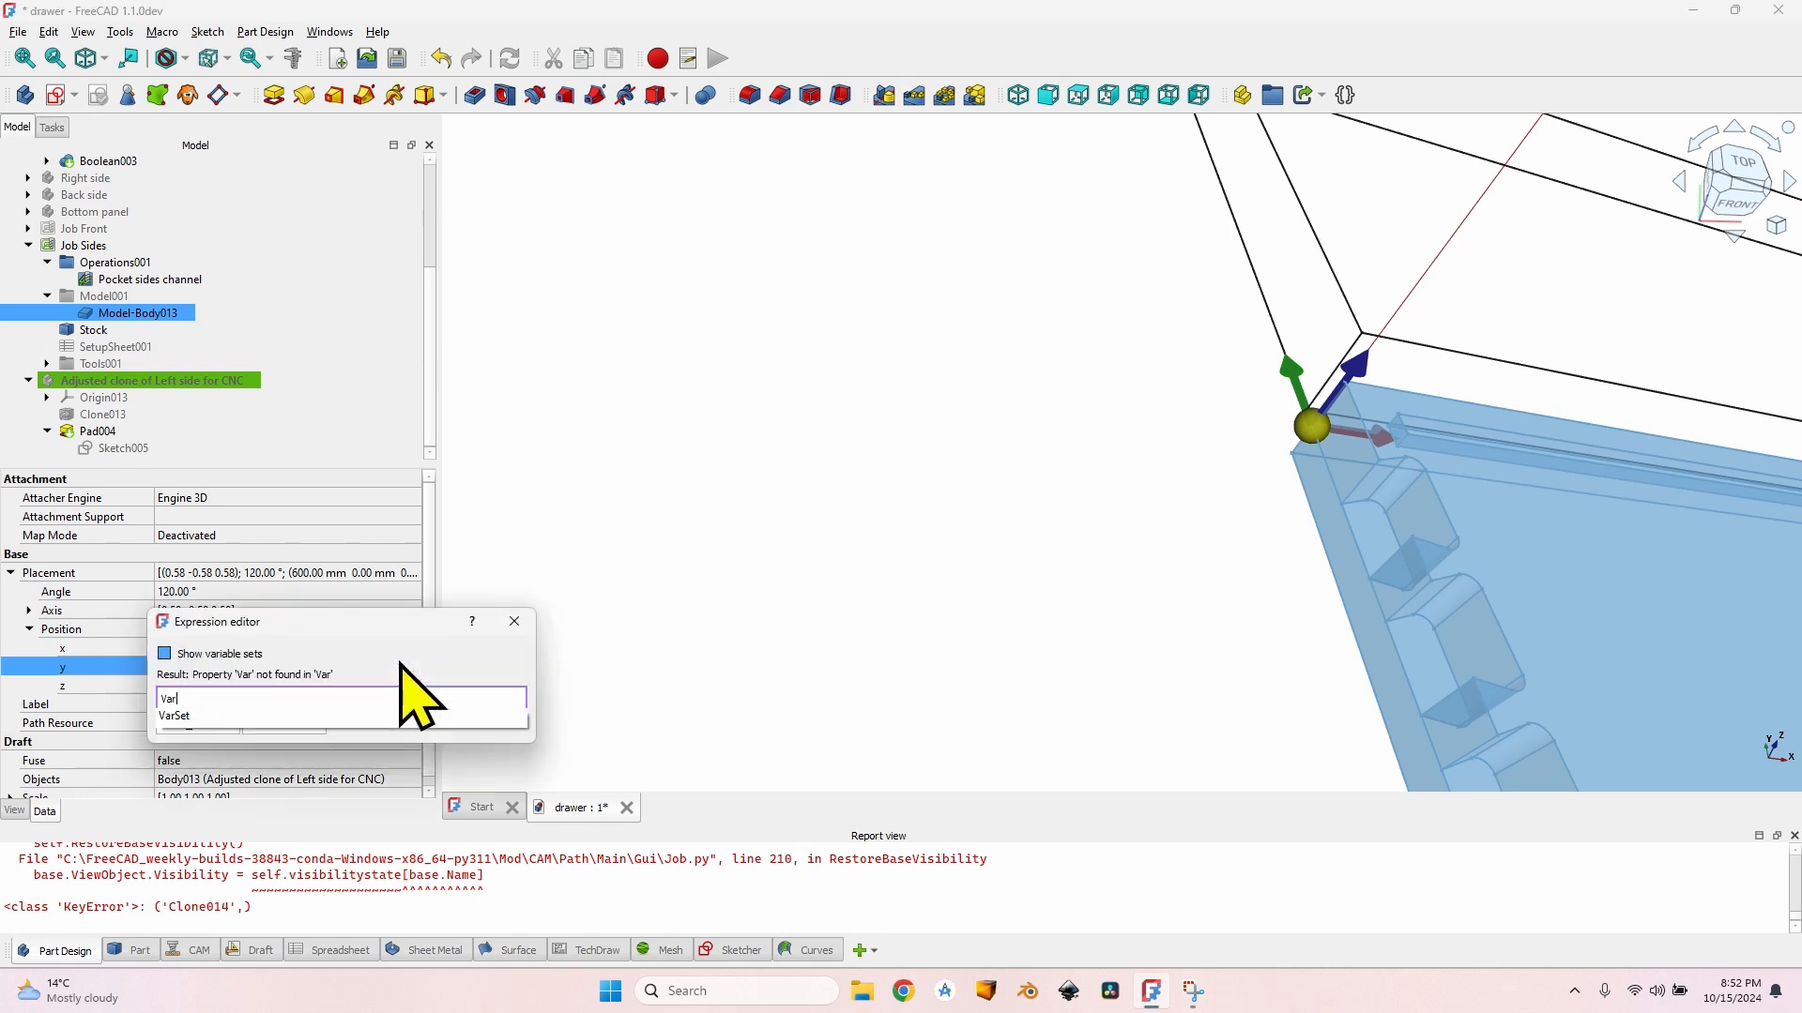
text(Set.D)
key(Down)
key(Down)
key(Down)
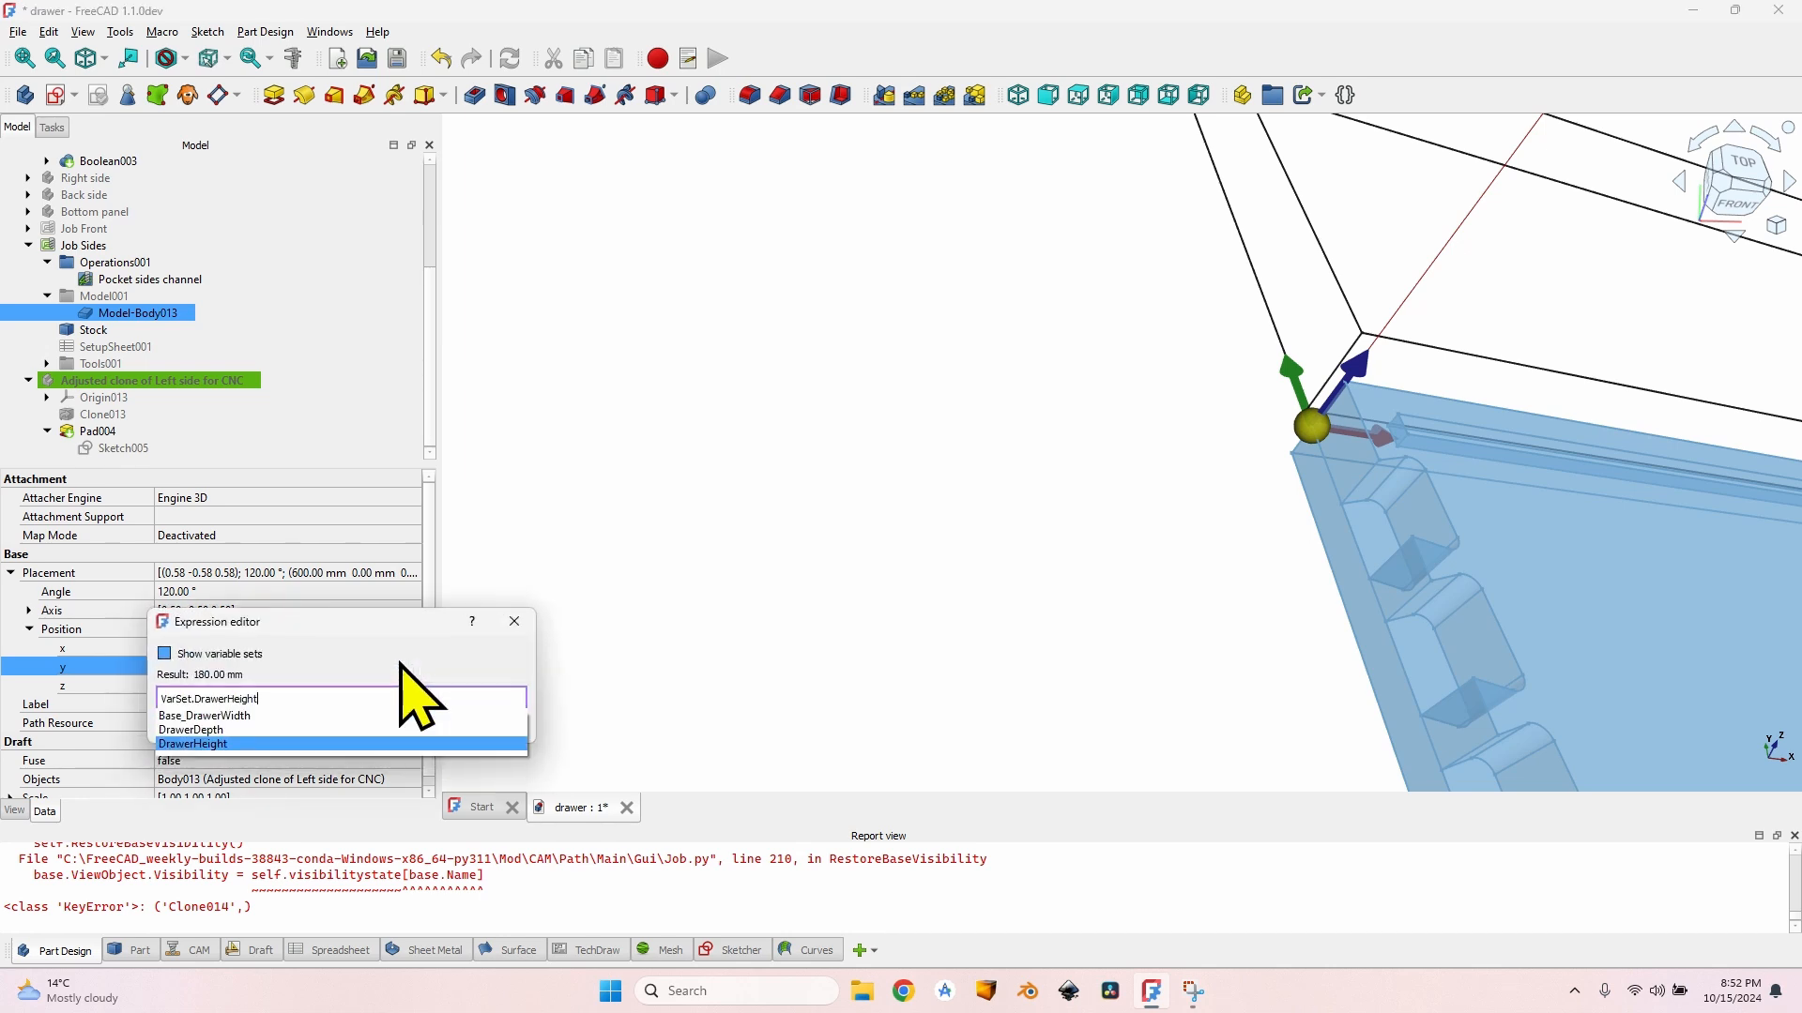
key(Return)
key(Return)
Step: Add the long channel's floor face as base geometry of the Pocket sides channel operation and apply the toolpath
middle_drag(1409, 391, 1500, 325)
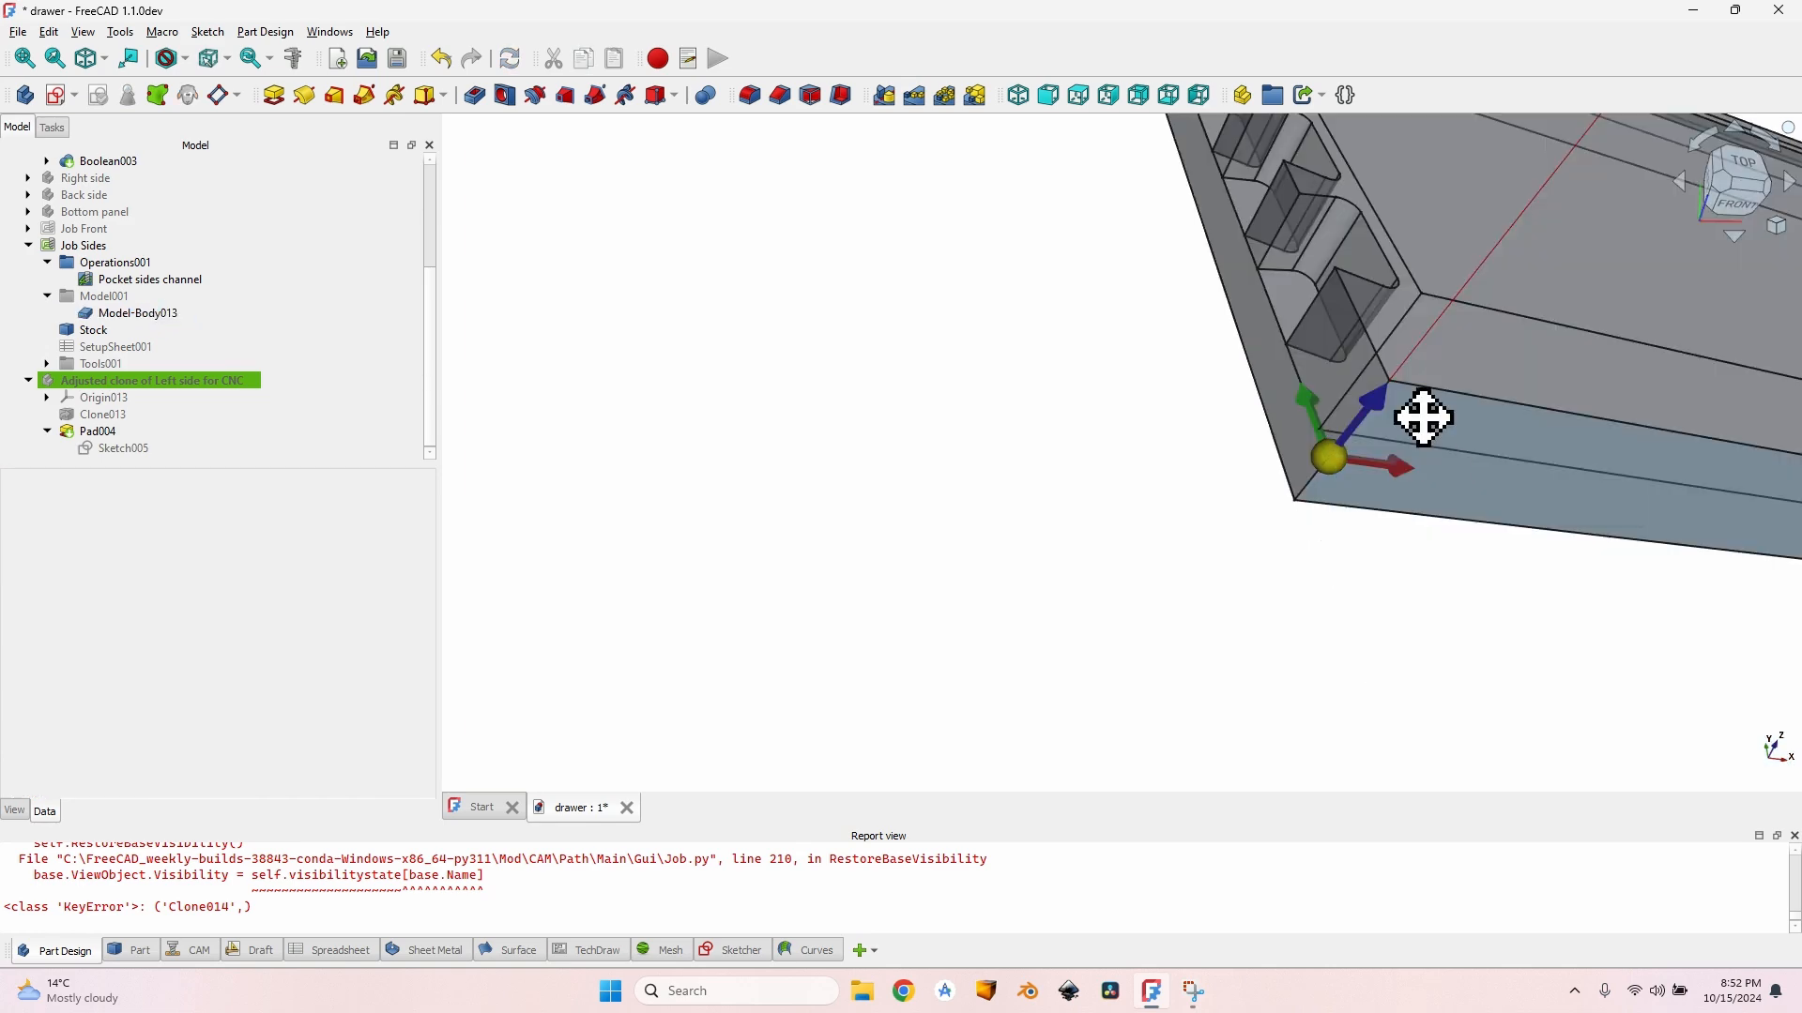
scroll(1419, 385, up, 5)
scroll(1419, 385, up, 1)
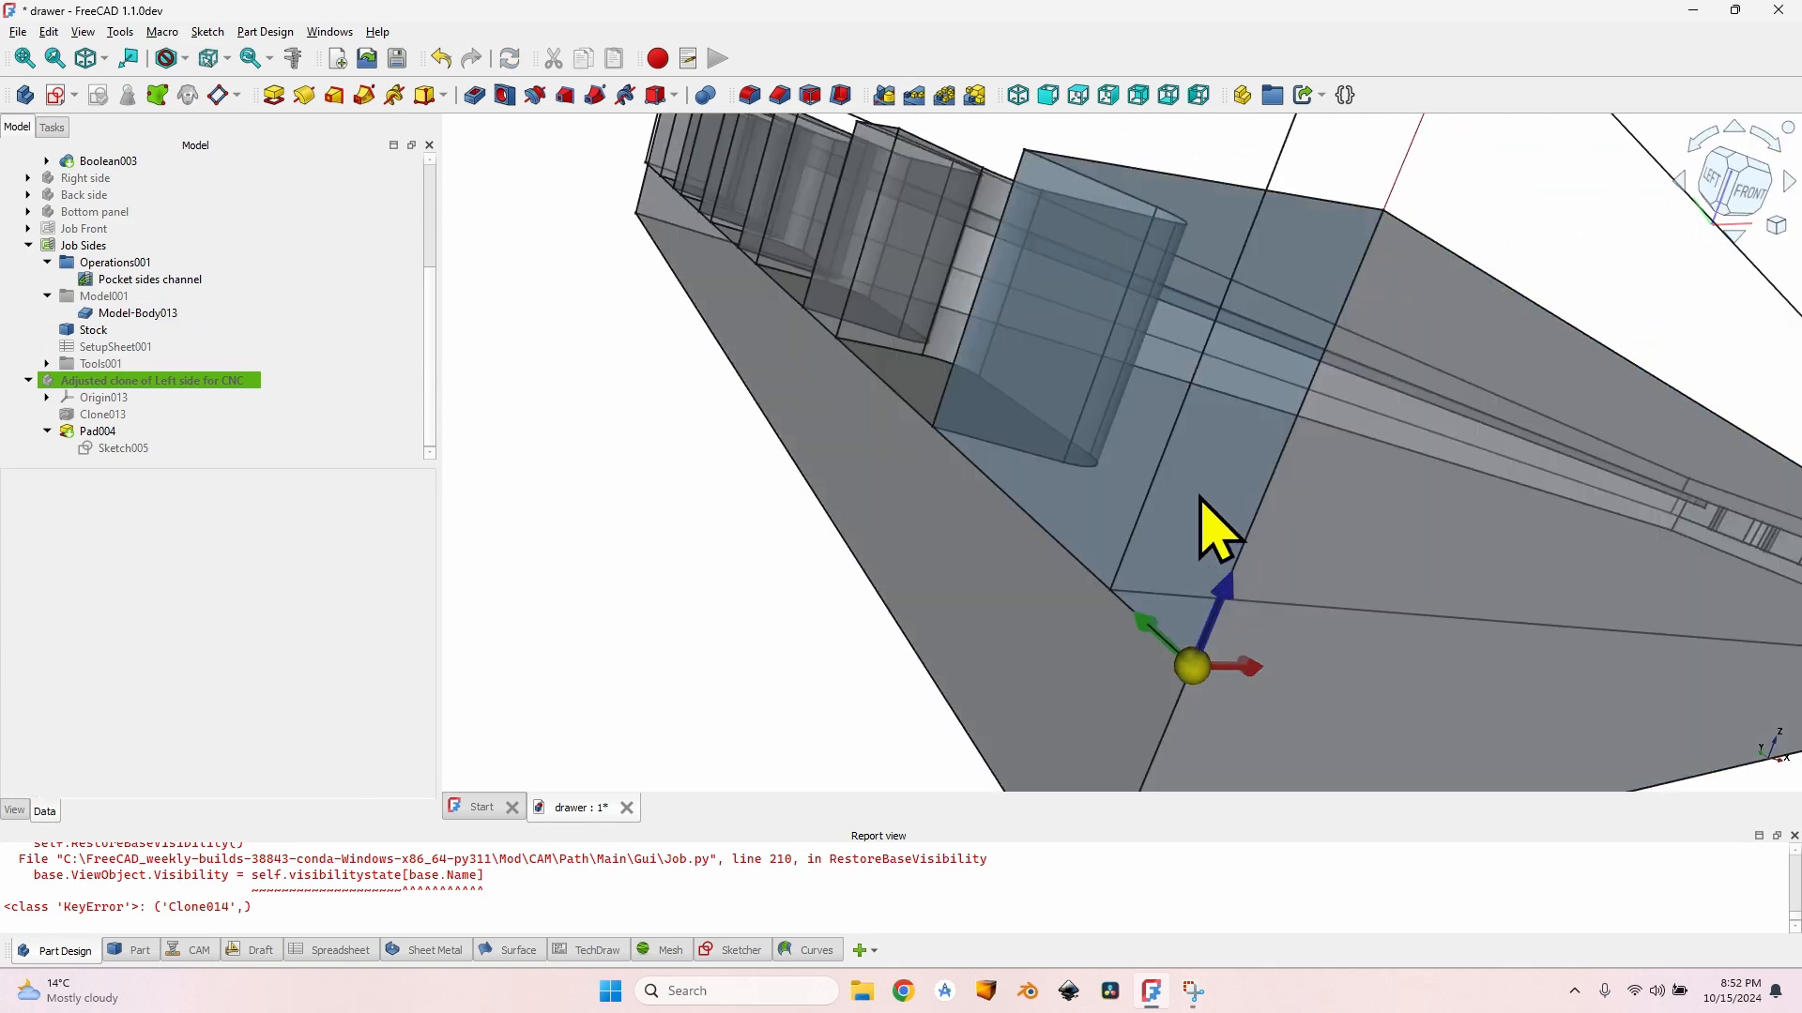
scroll(1218, 469, down, 4)
middle_drag(1220, 470, 1239, 477)
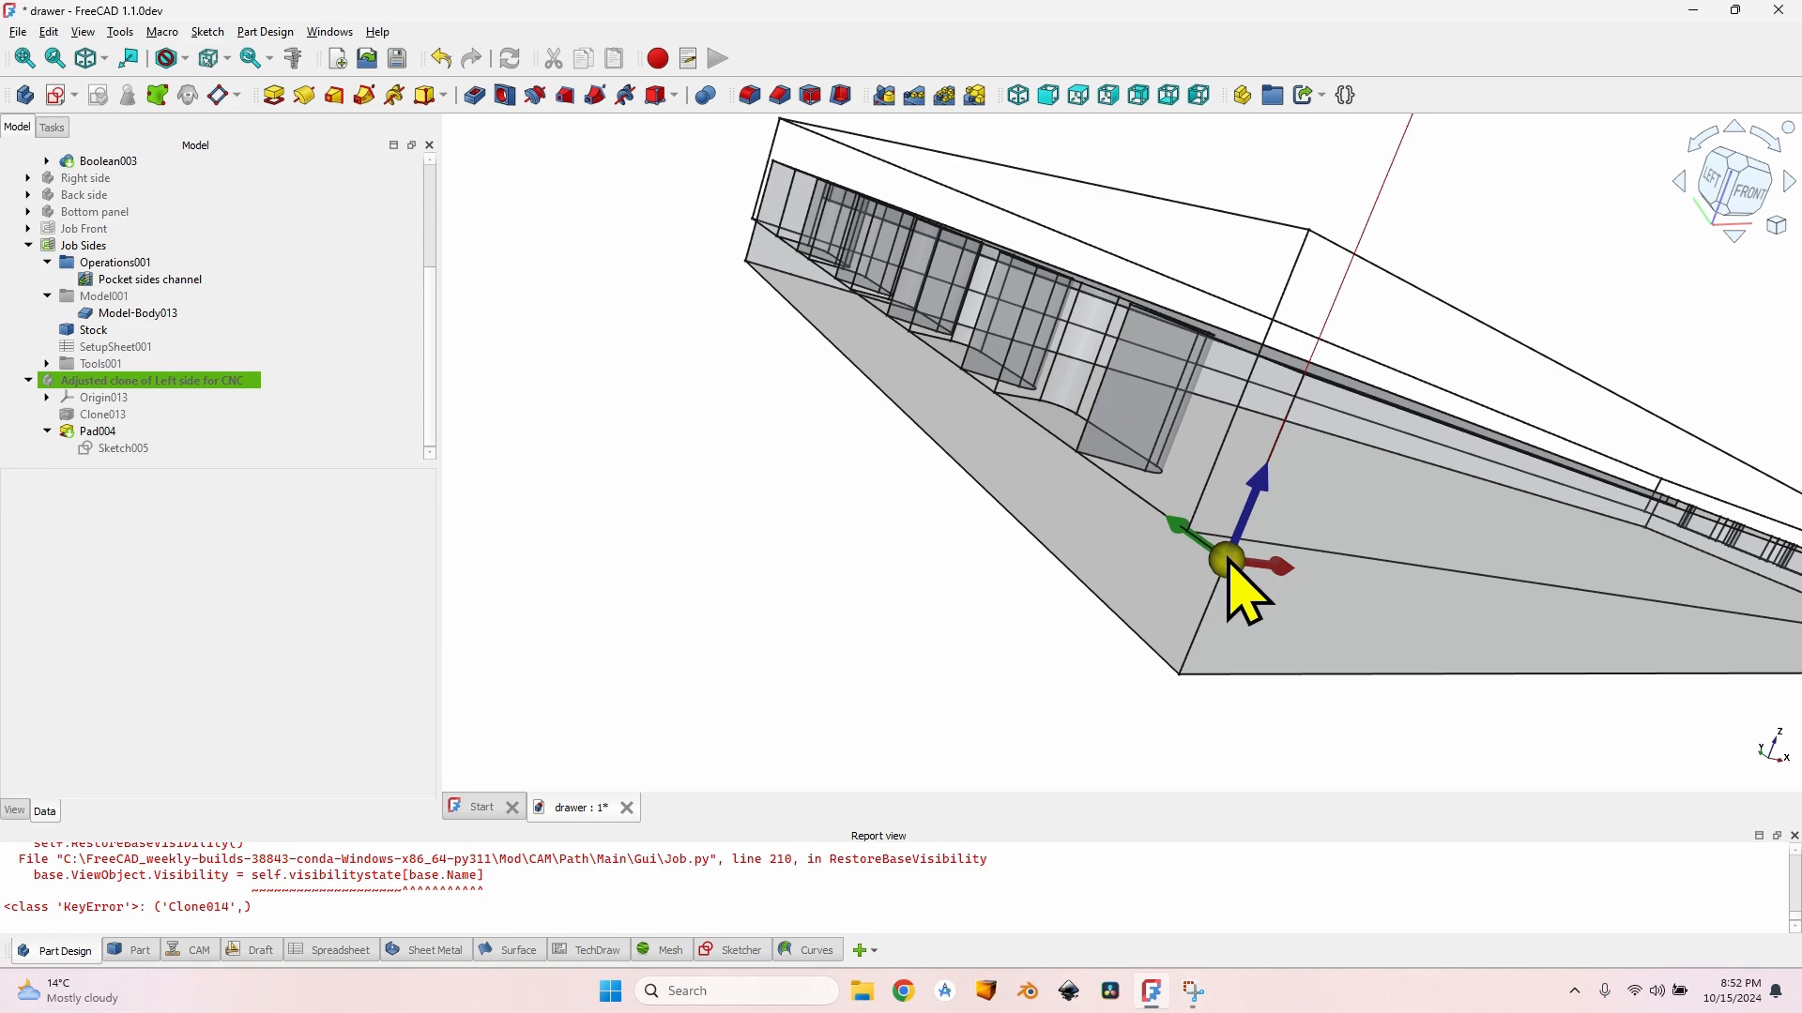
scroll(967, 549, down, 2)
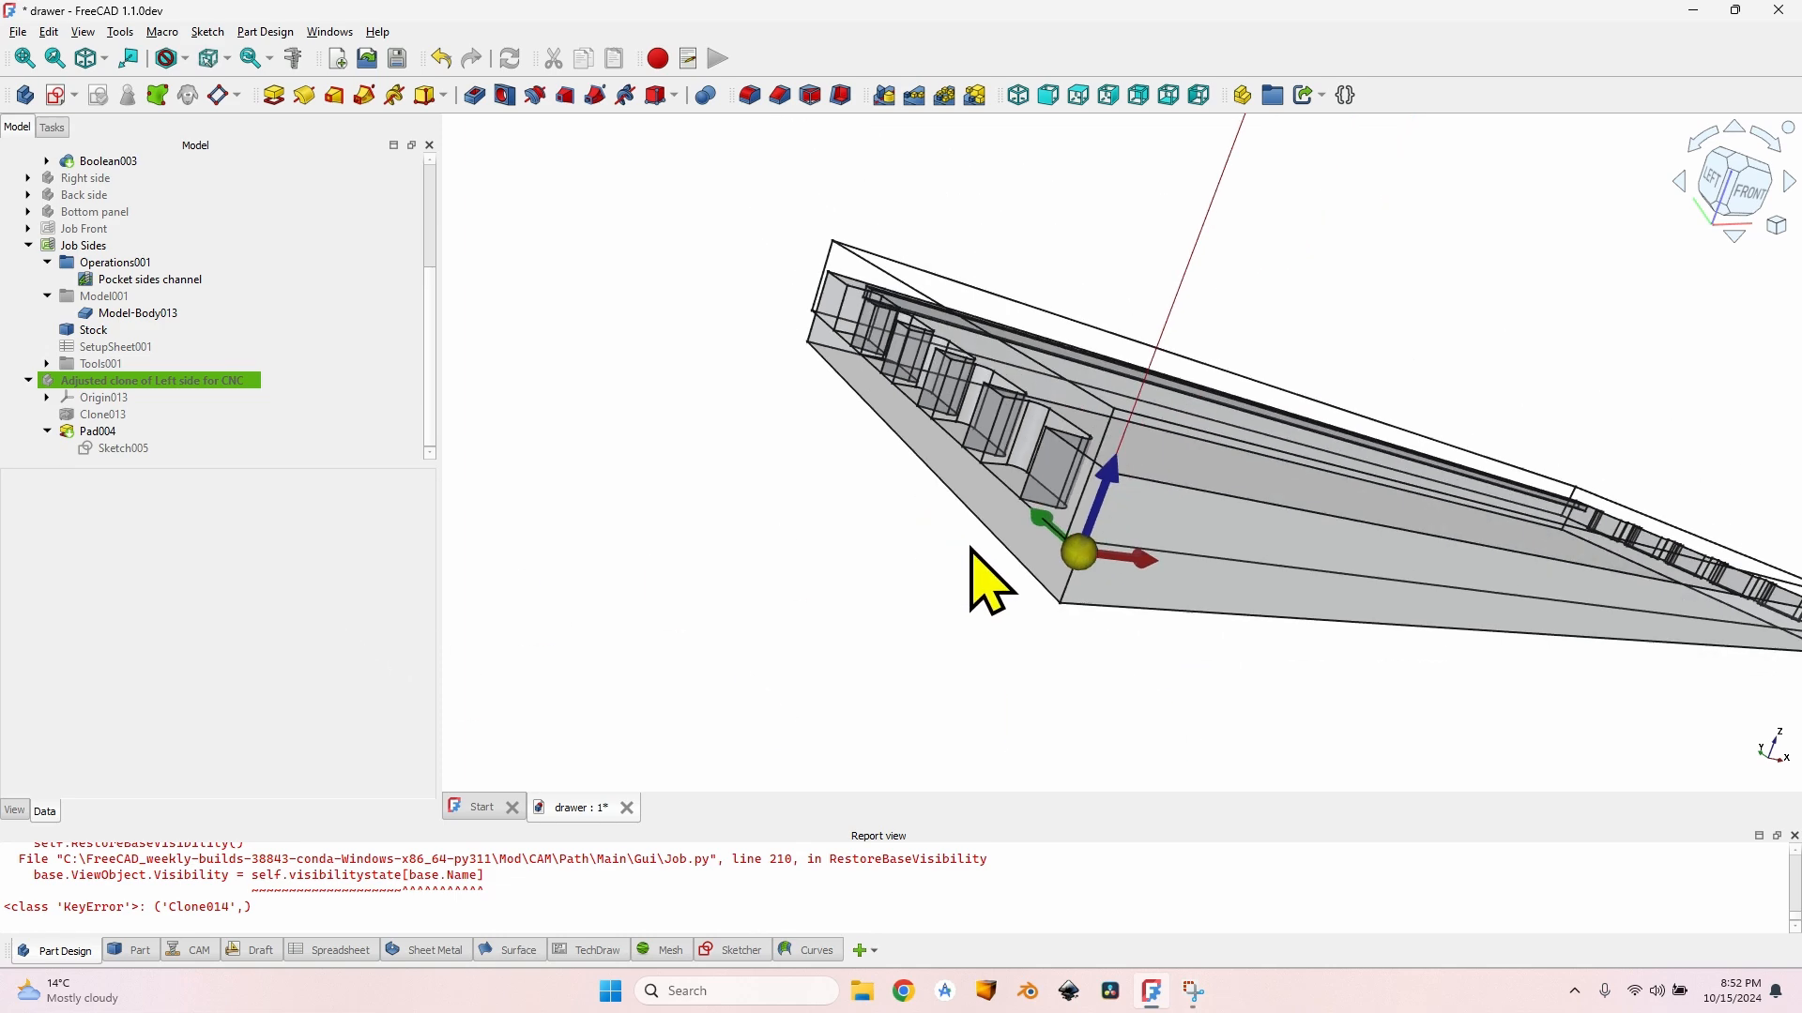
double_click(169, 276)
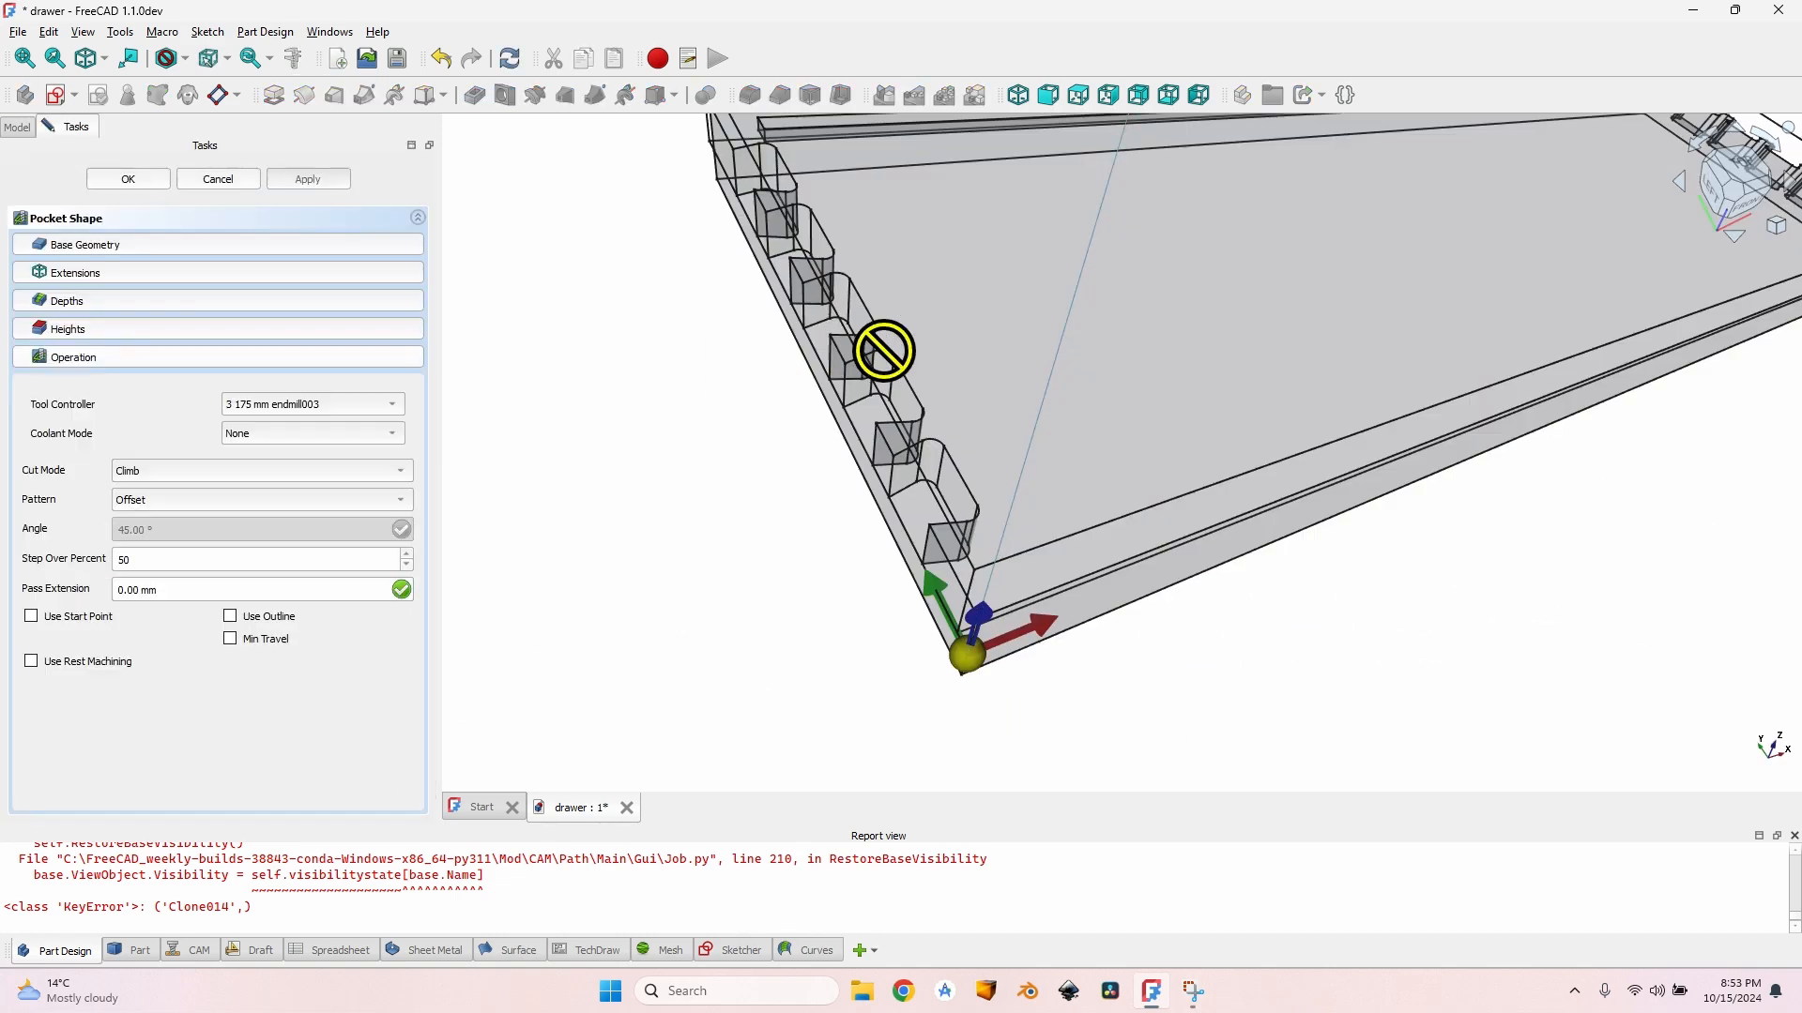
click(128, 245)
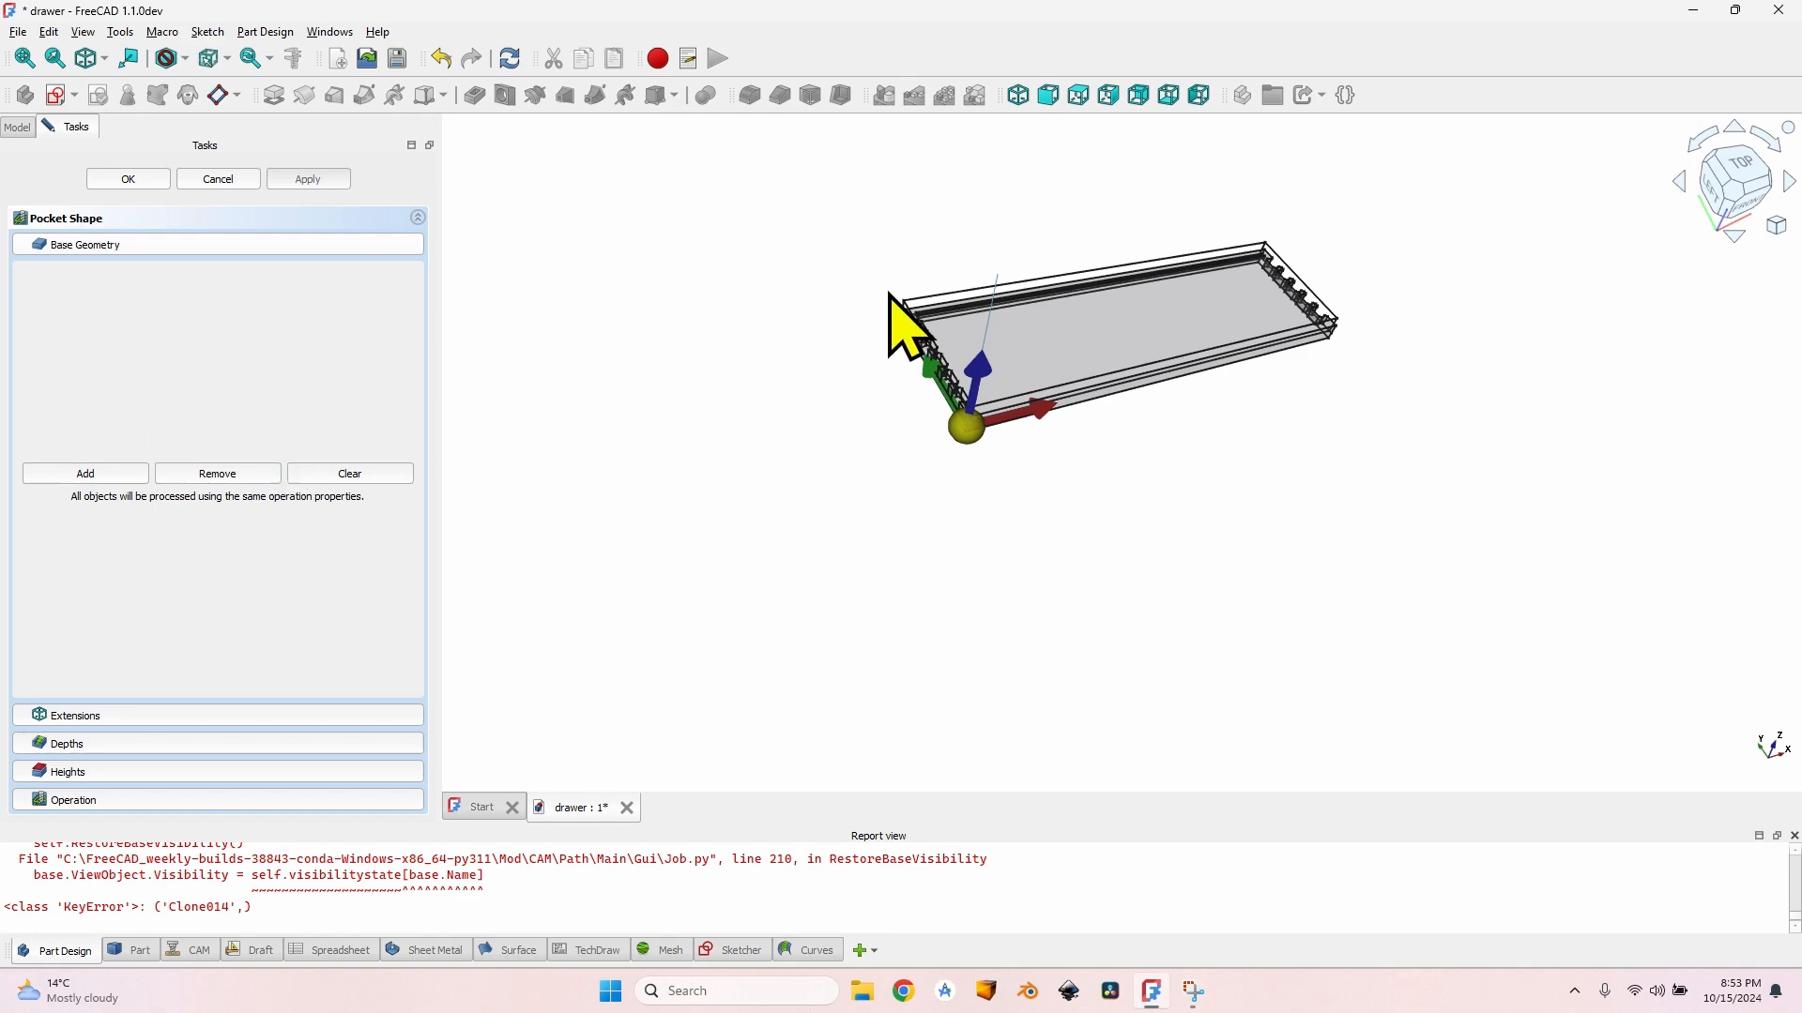
scroll(1166, 310, up, 5)
click(884, 563)
click(103, 474)
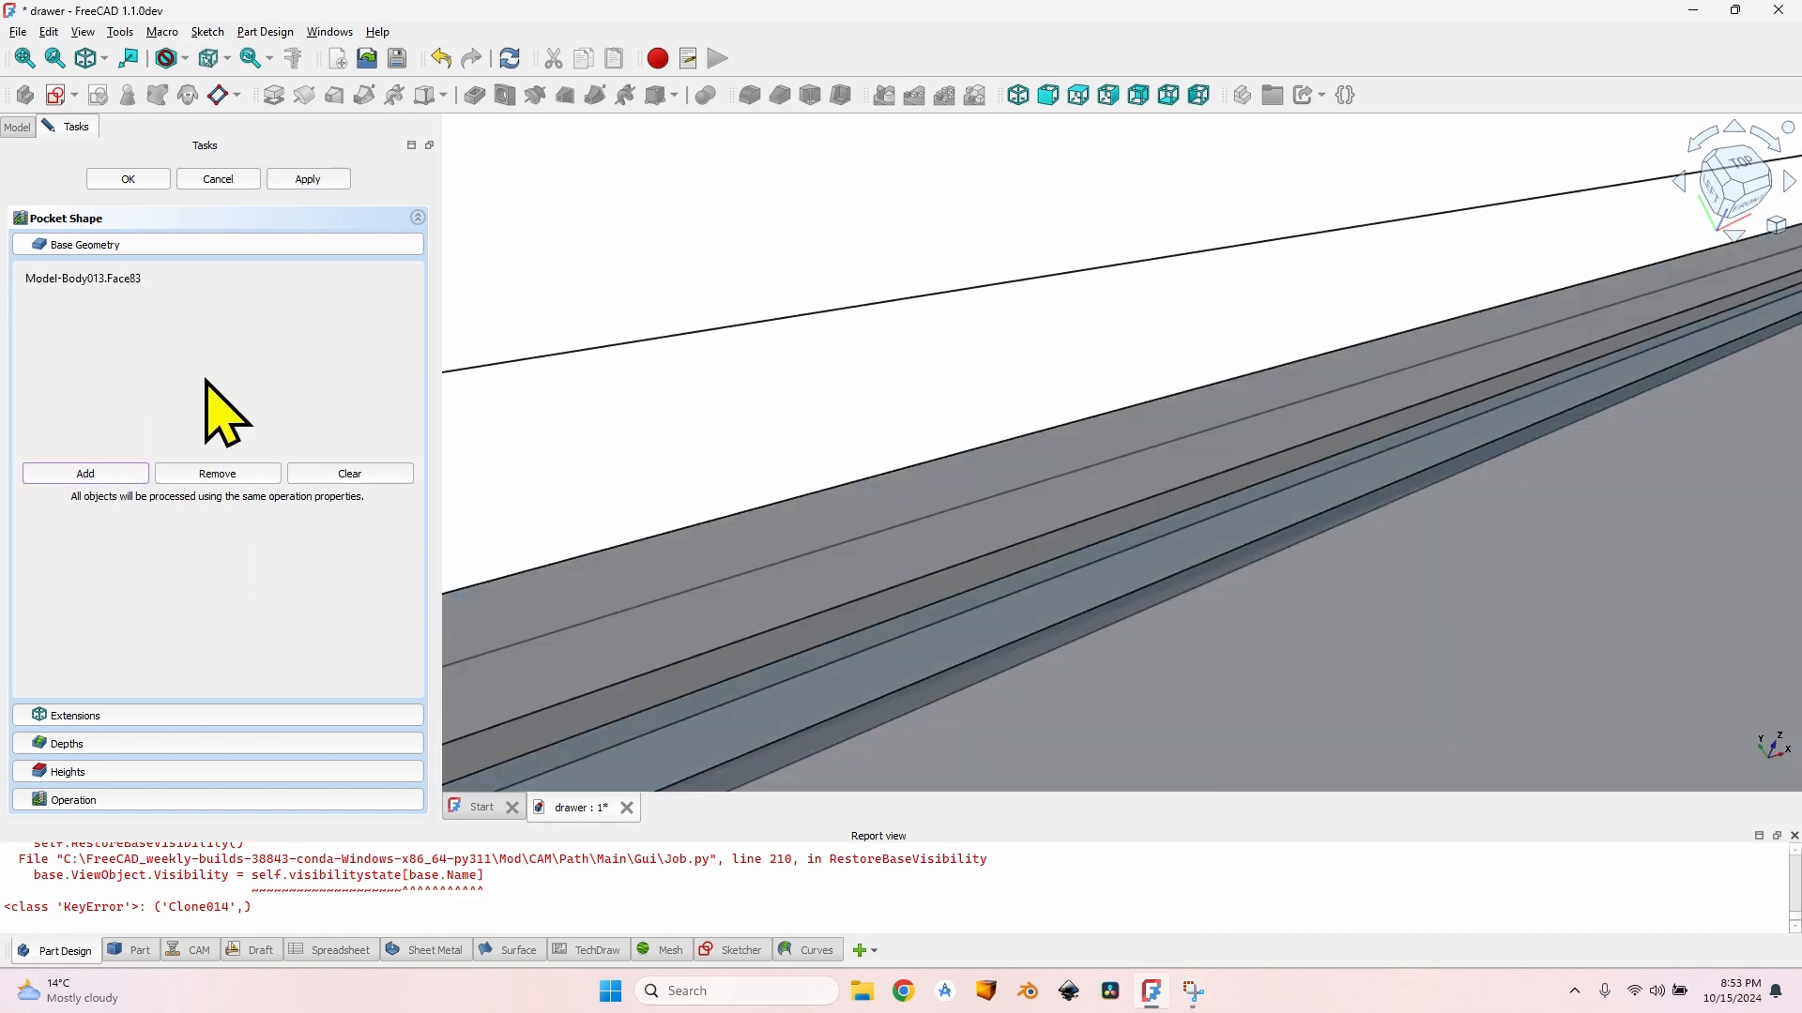
click(293, 180)
click(128, 178)
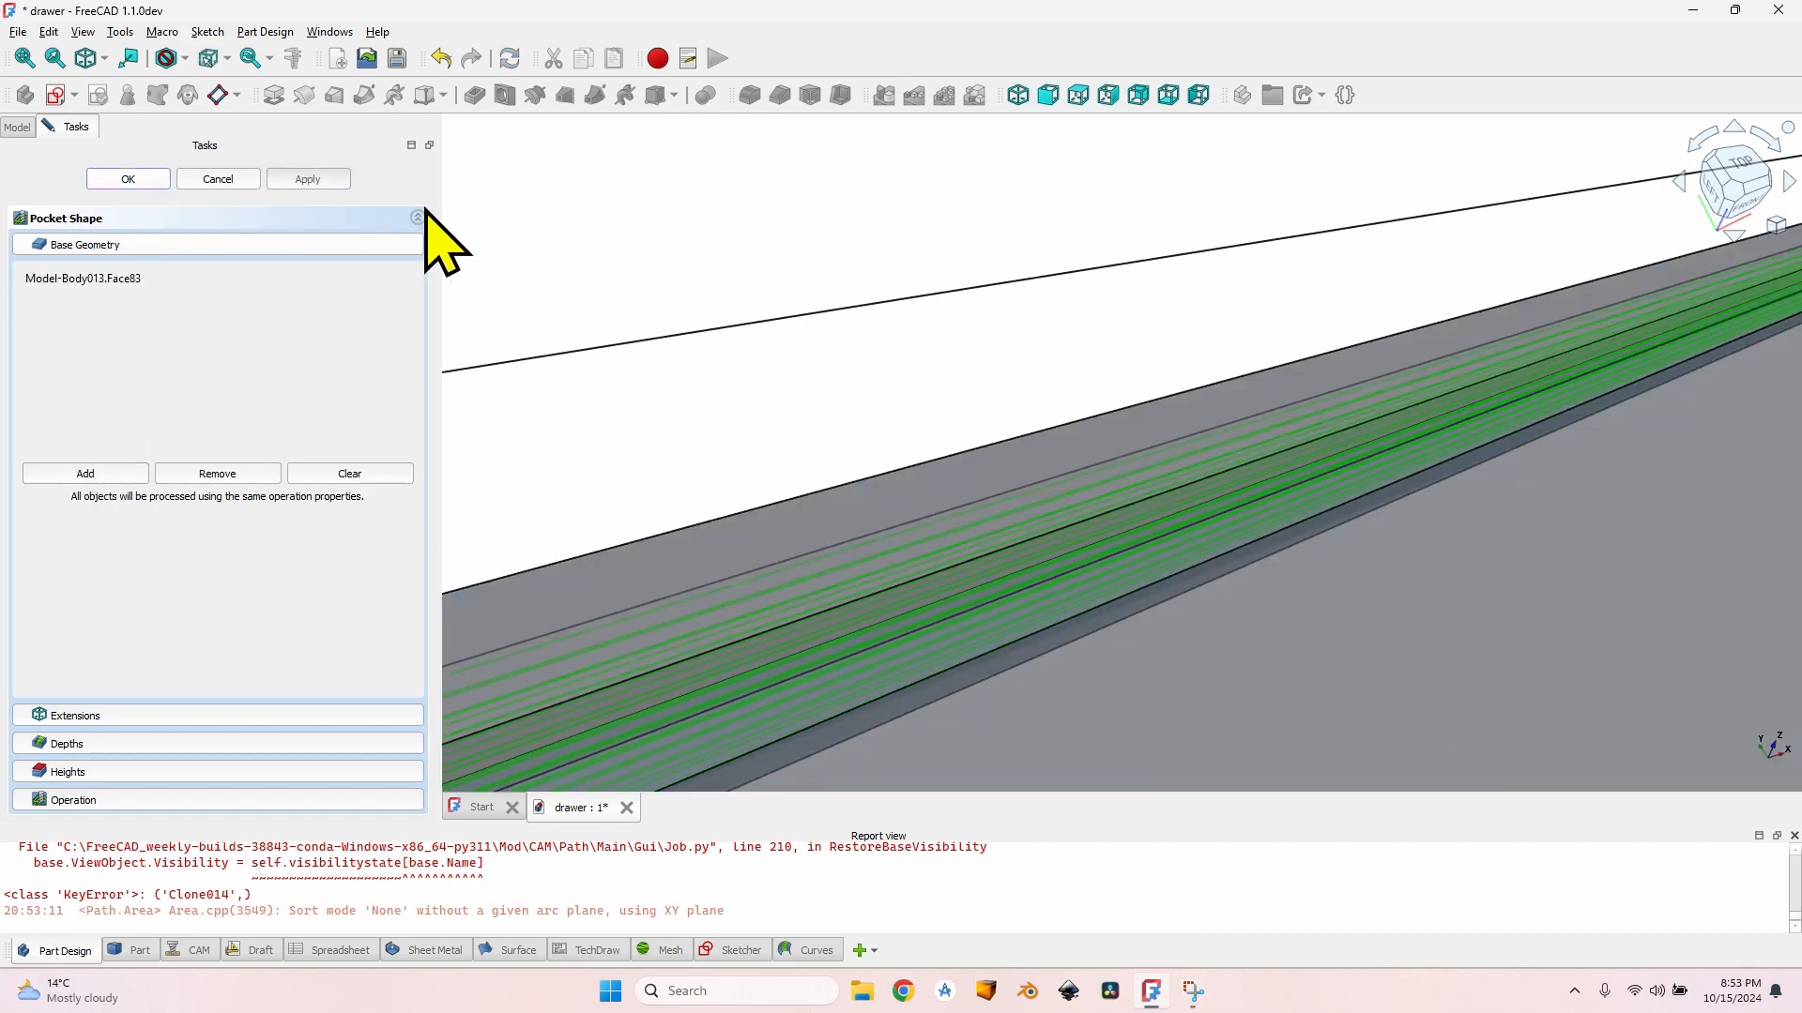
Step: Bind the start depth of the Pocket sides channel operation to VarSet.WallThickness and apply the toolpath
middle_drag(1138, 406, 1262, 251)
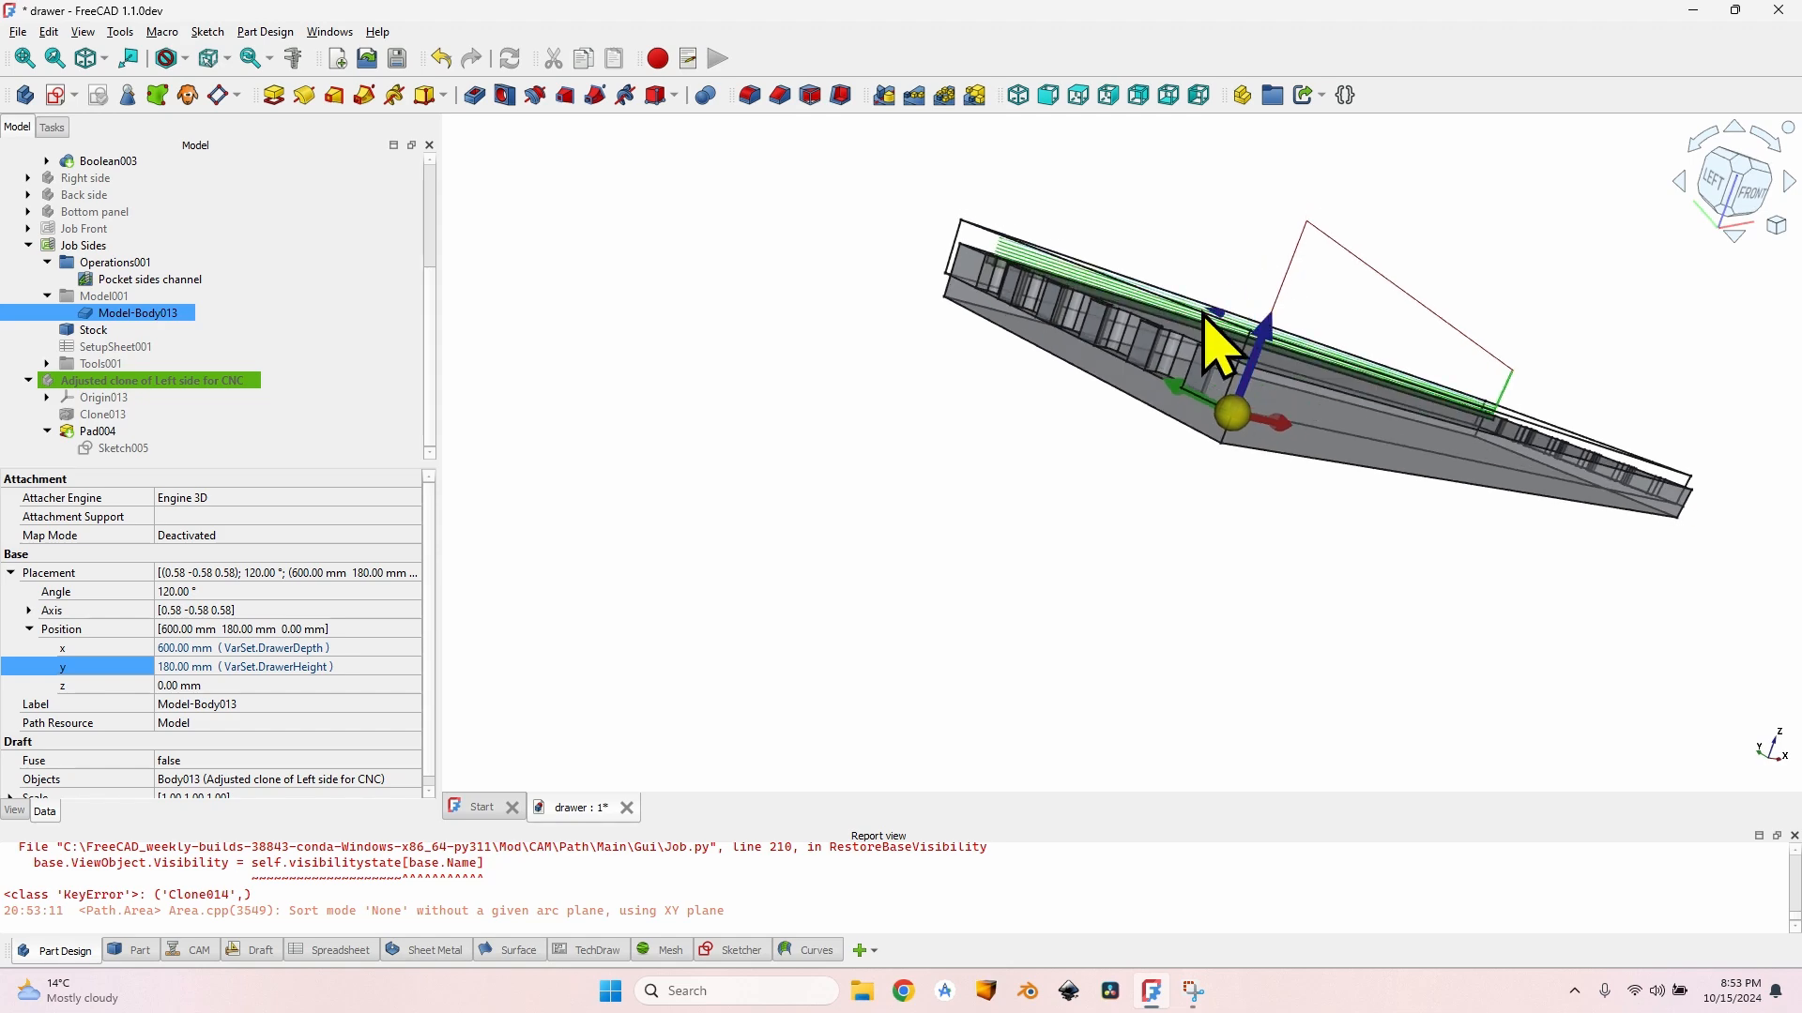
scroll(1194, 322, up, 1)
scroll(1194, 322, up, 1)
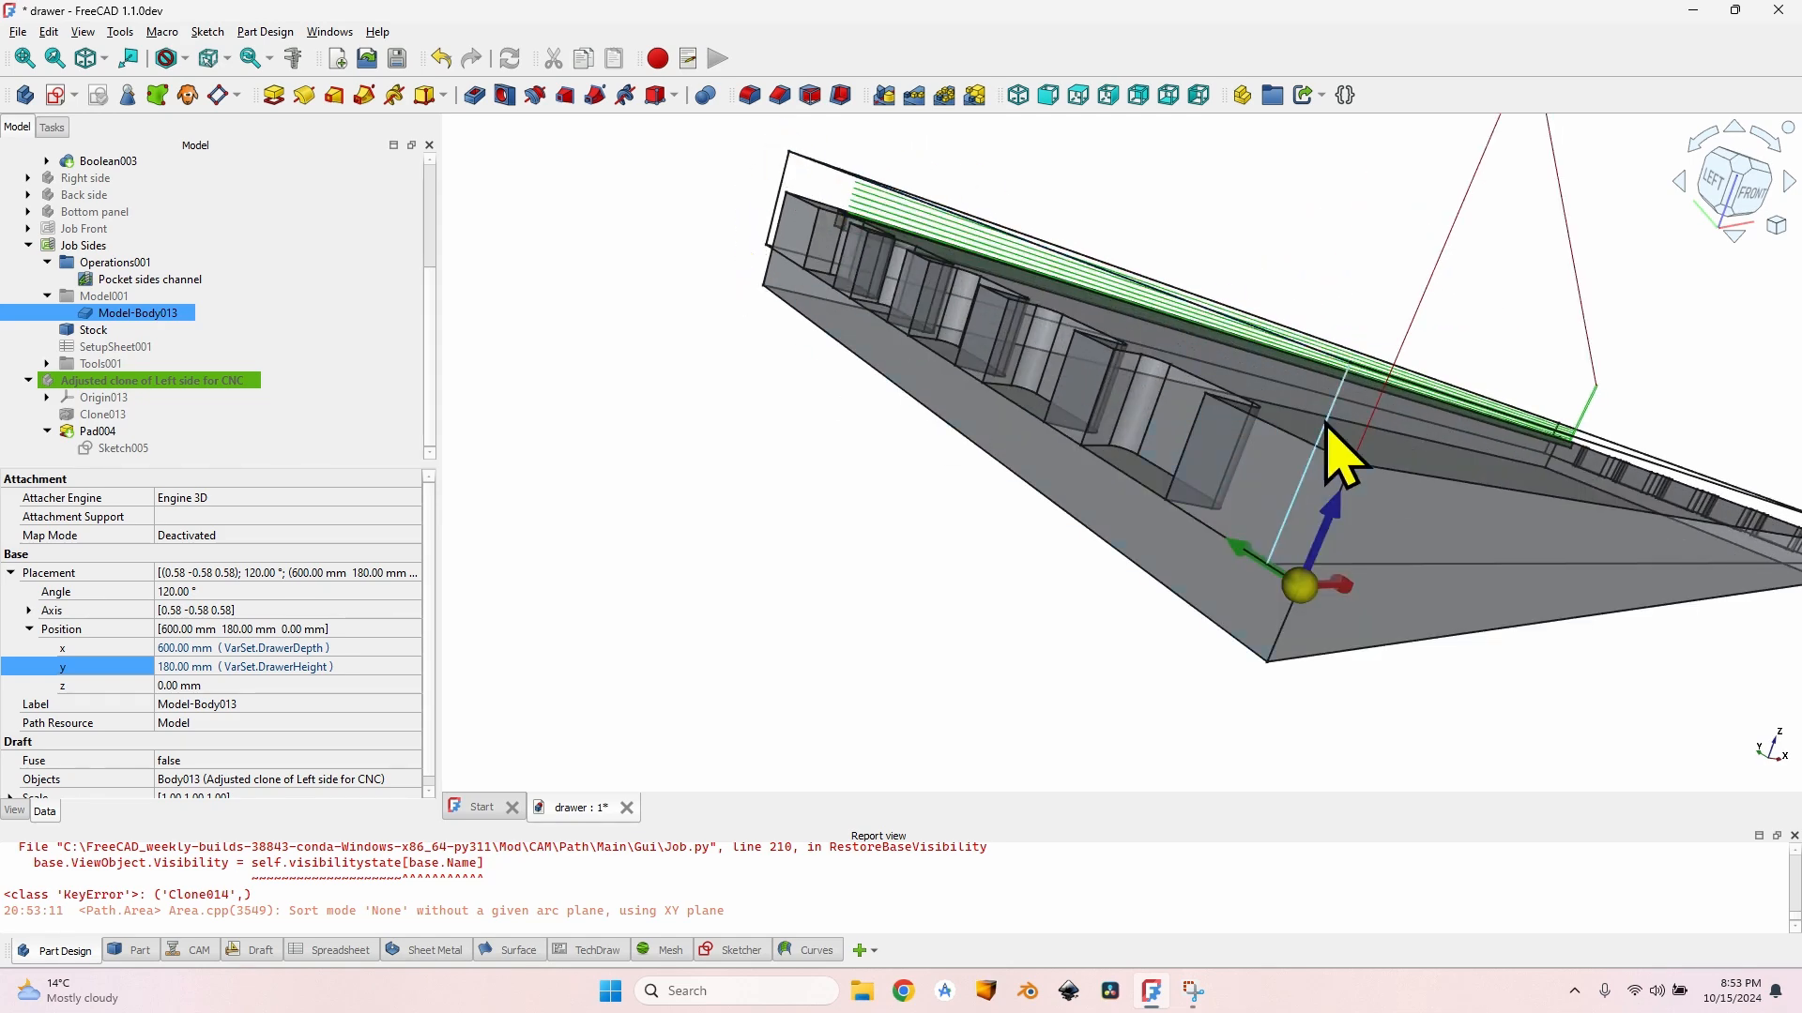
scroll(1352, 427, down, 2)
middle_drag(1367, 403, 1326, 352)
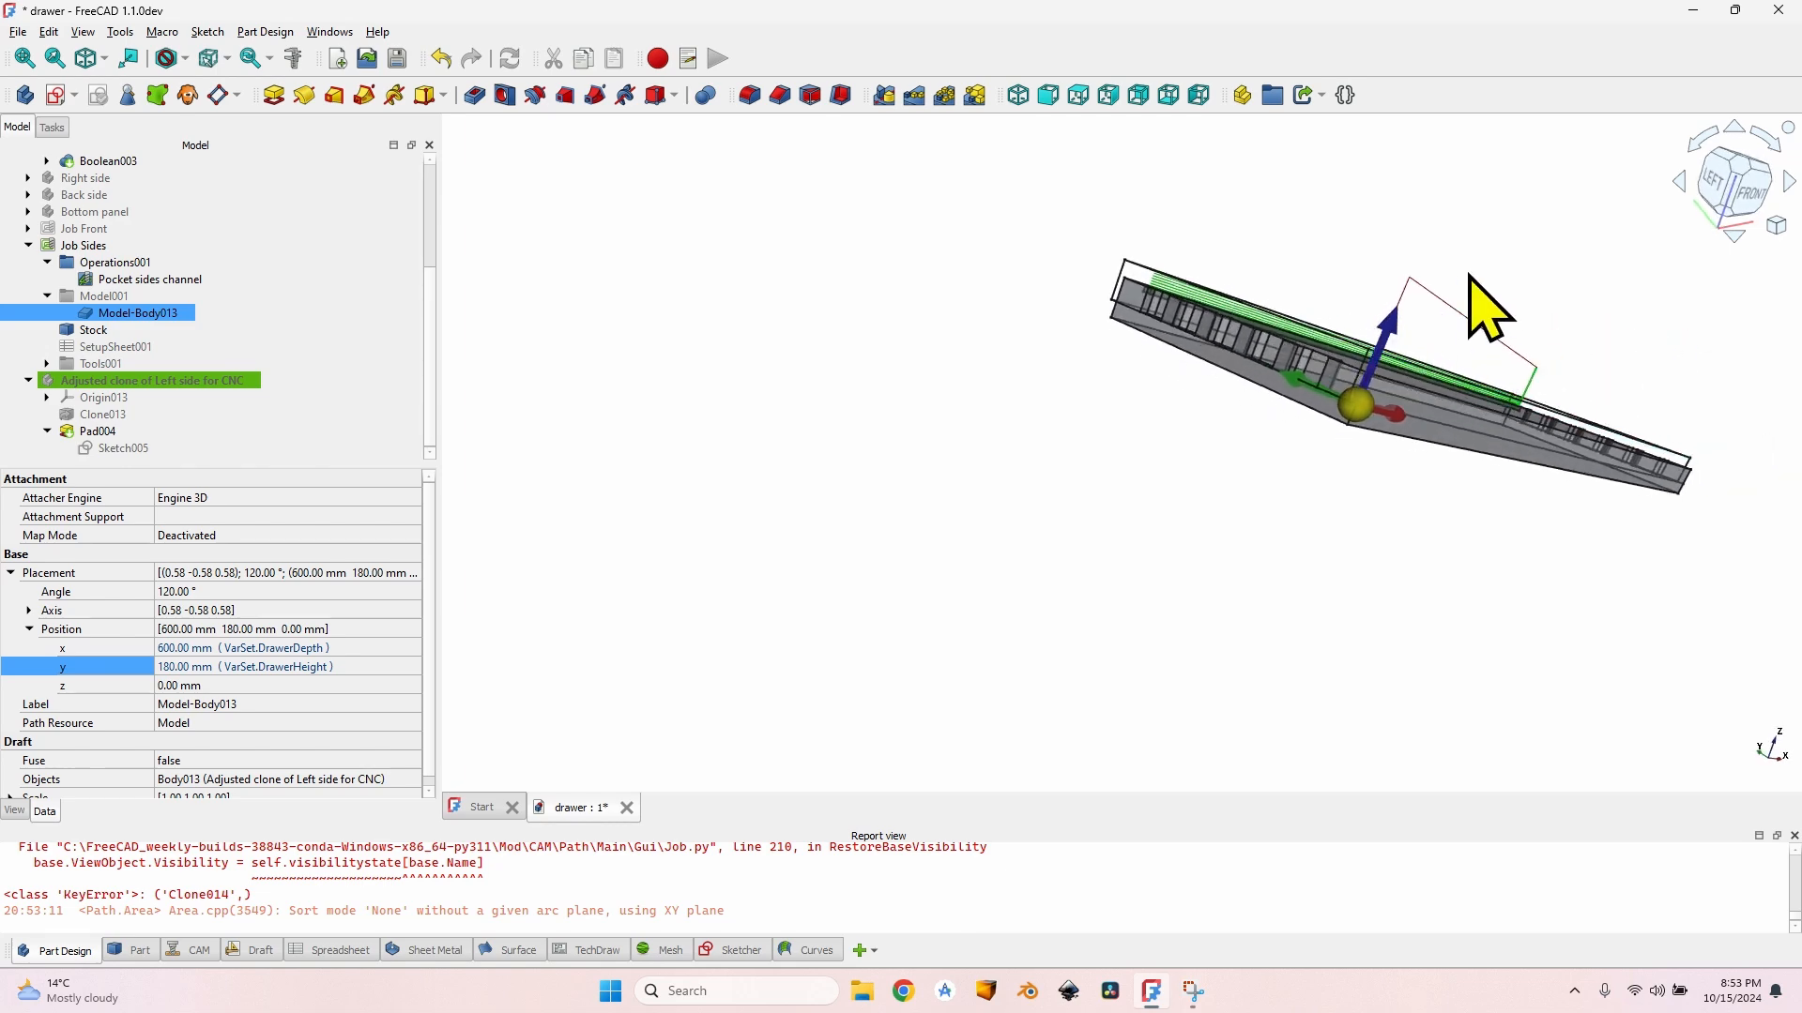
middle_drag(1488, 314, 1051, 282)
click(158, 279)
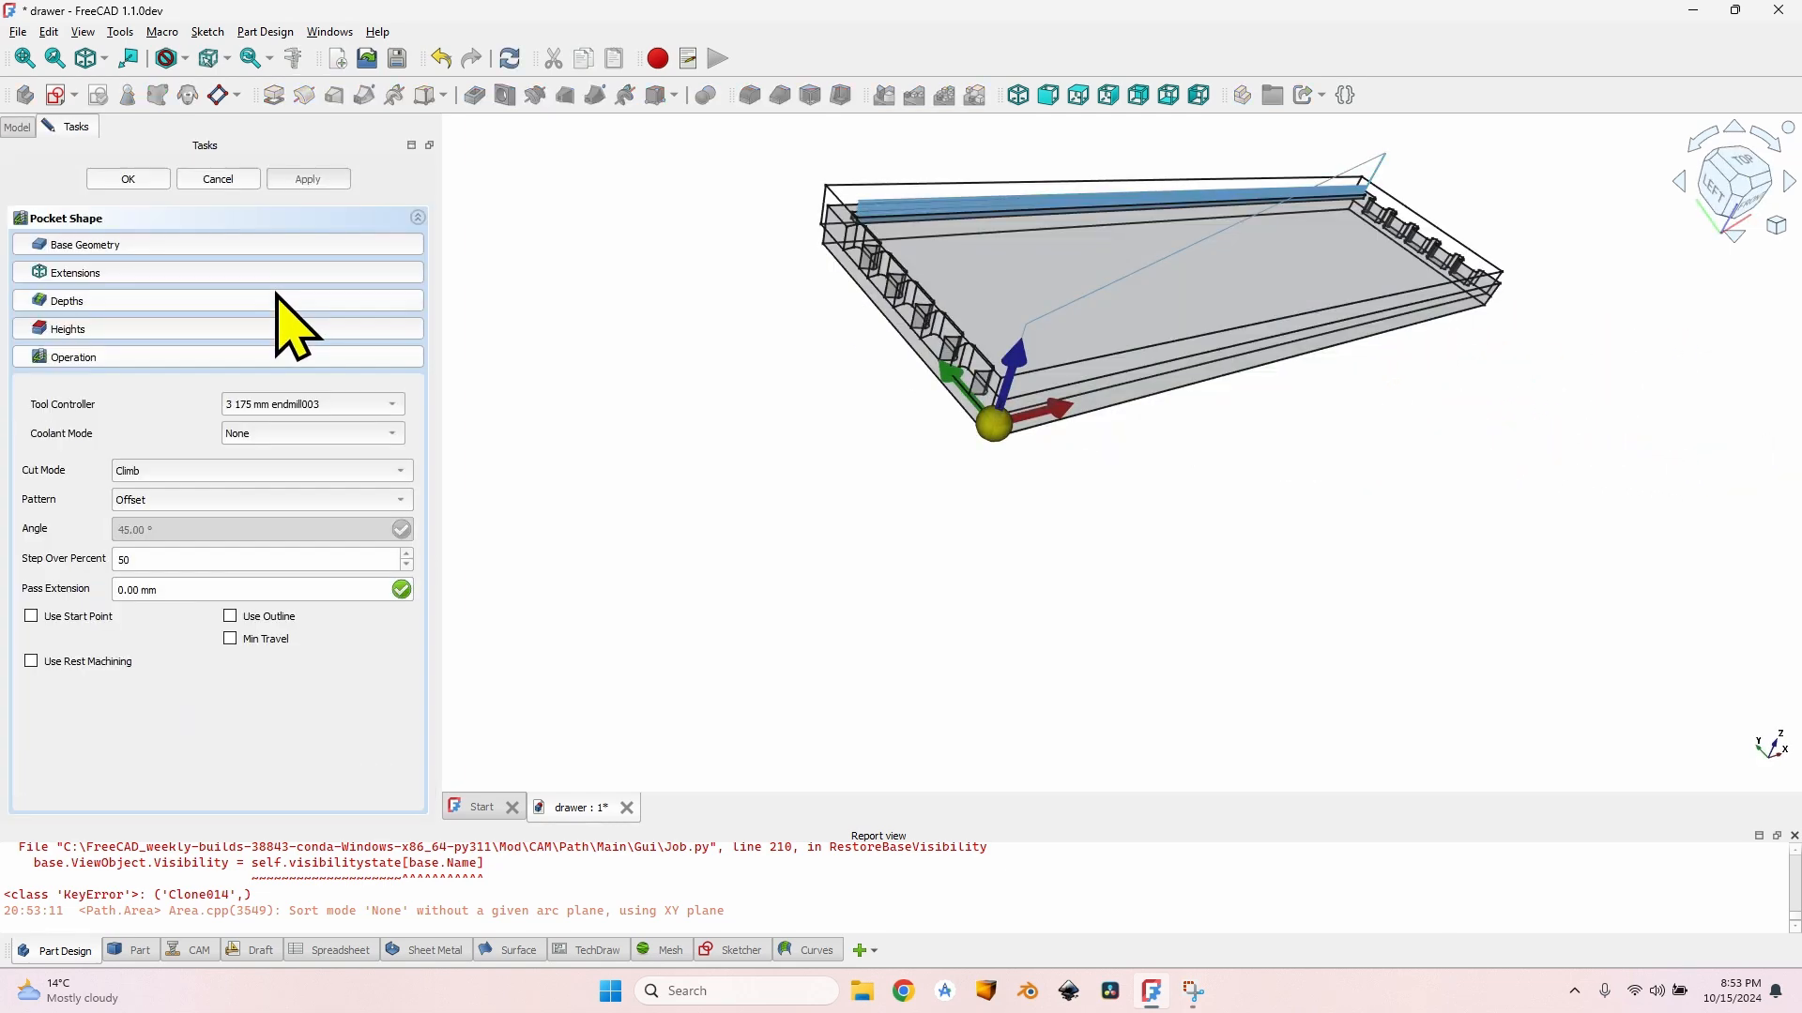
click(100, 307)
scroll(869, 197, up, 4)
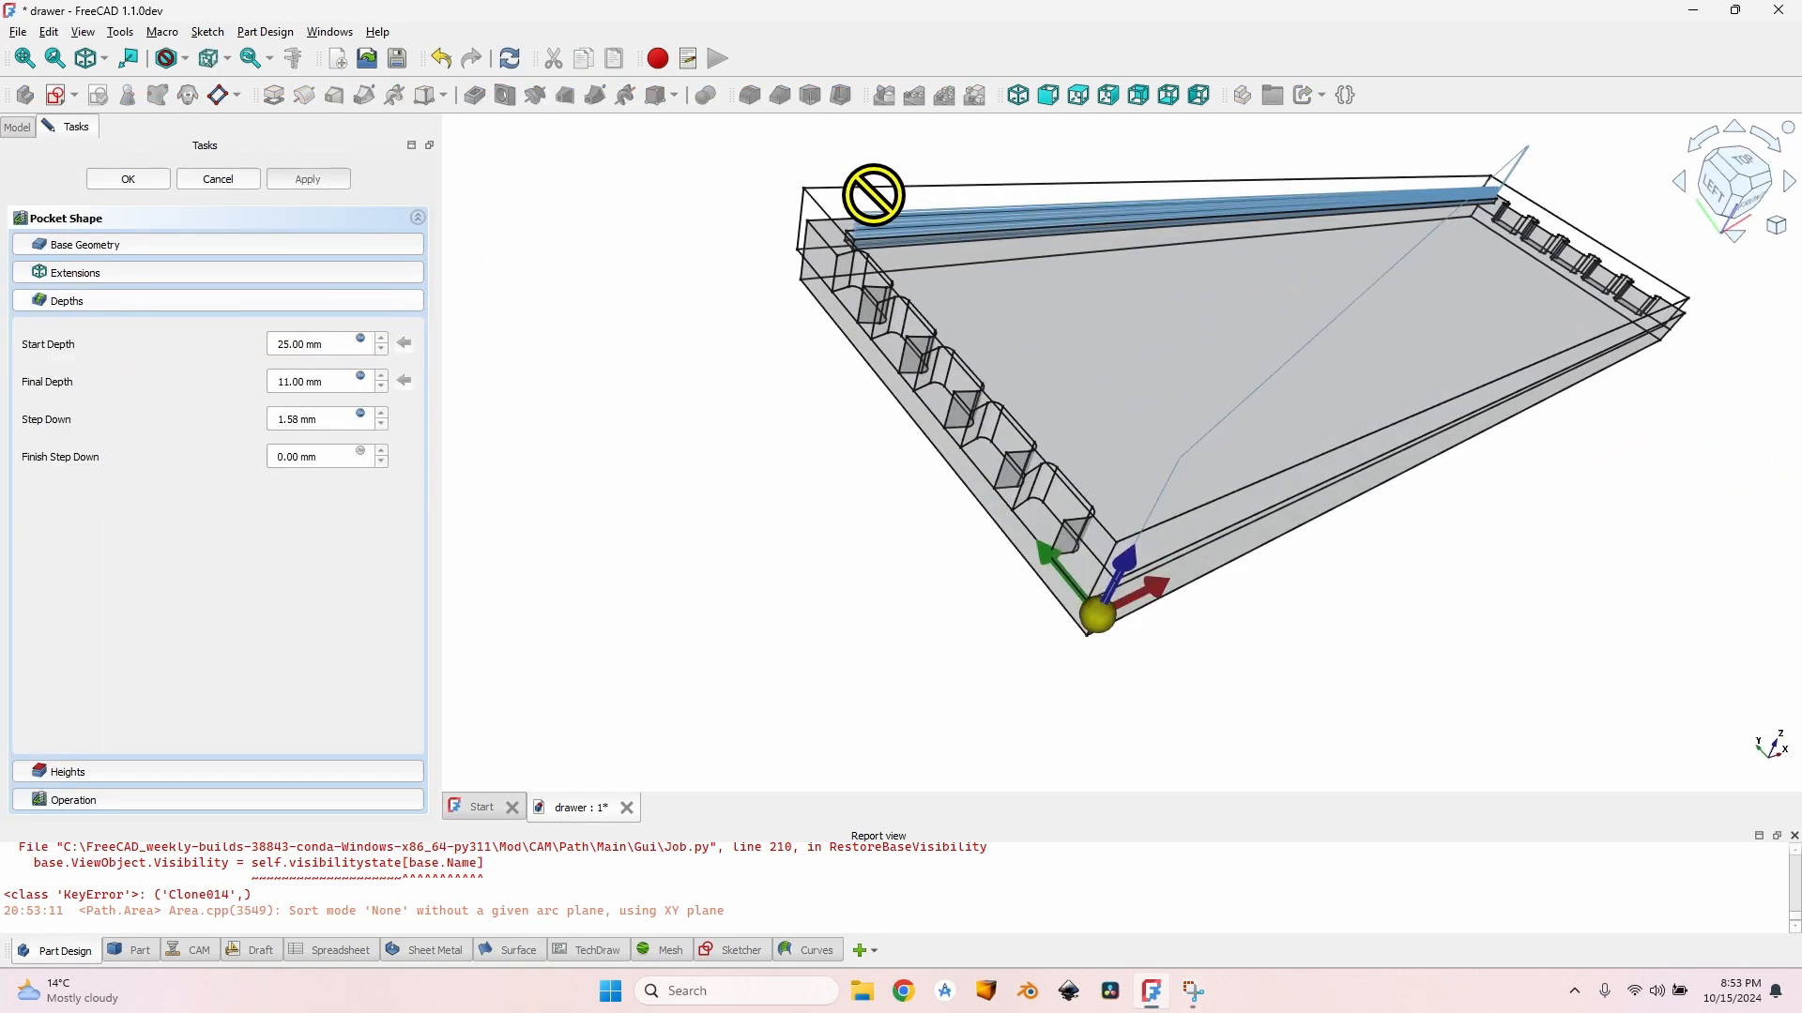
middle_drag(869, 197, 887, 155)
click(360, 339)
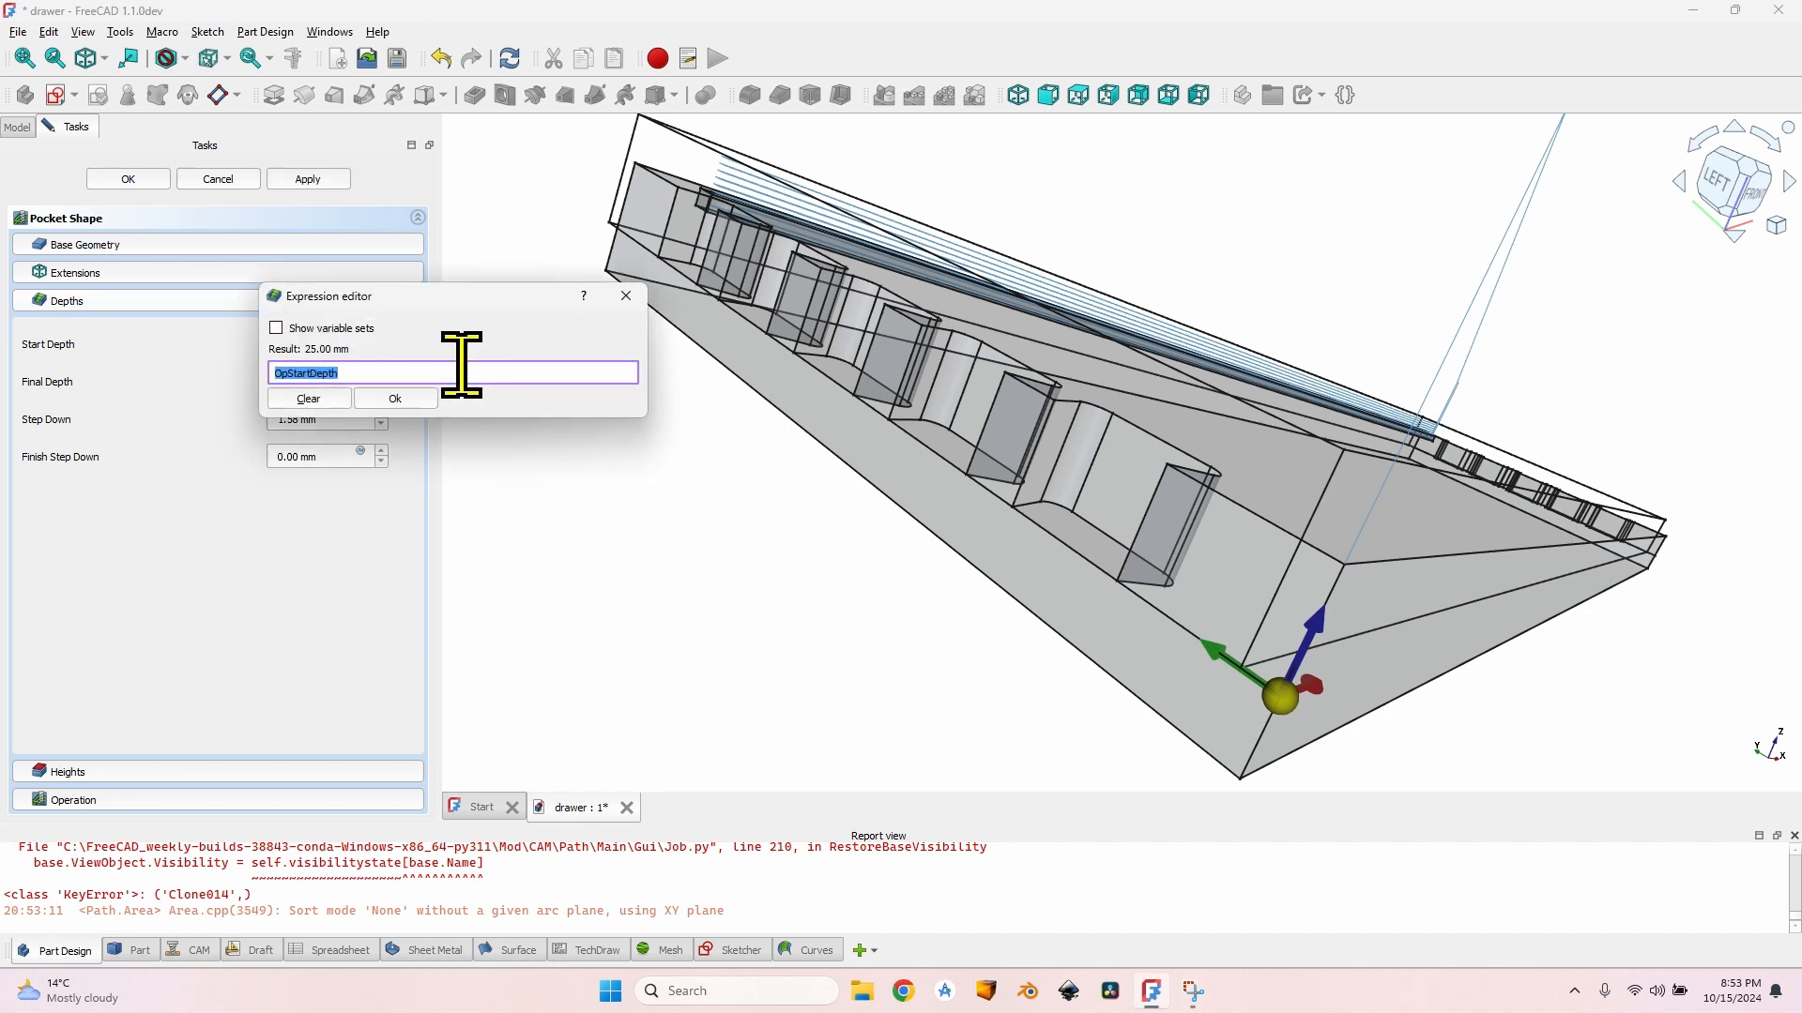
text(VarSet.)
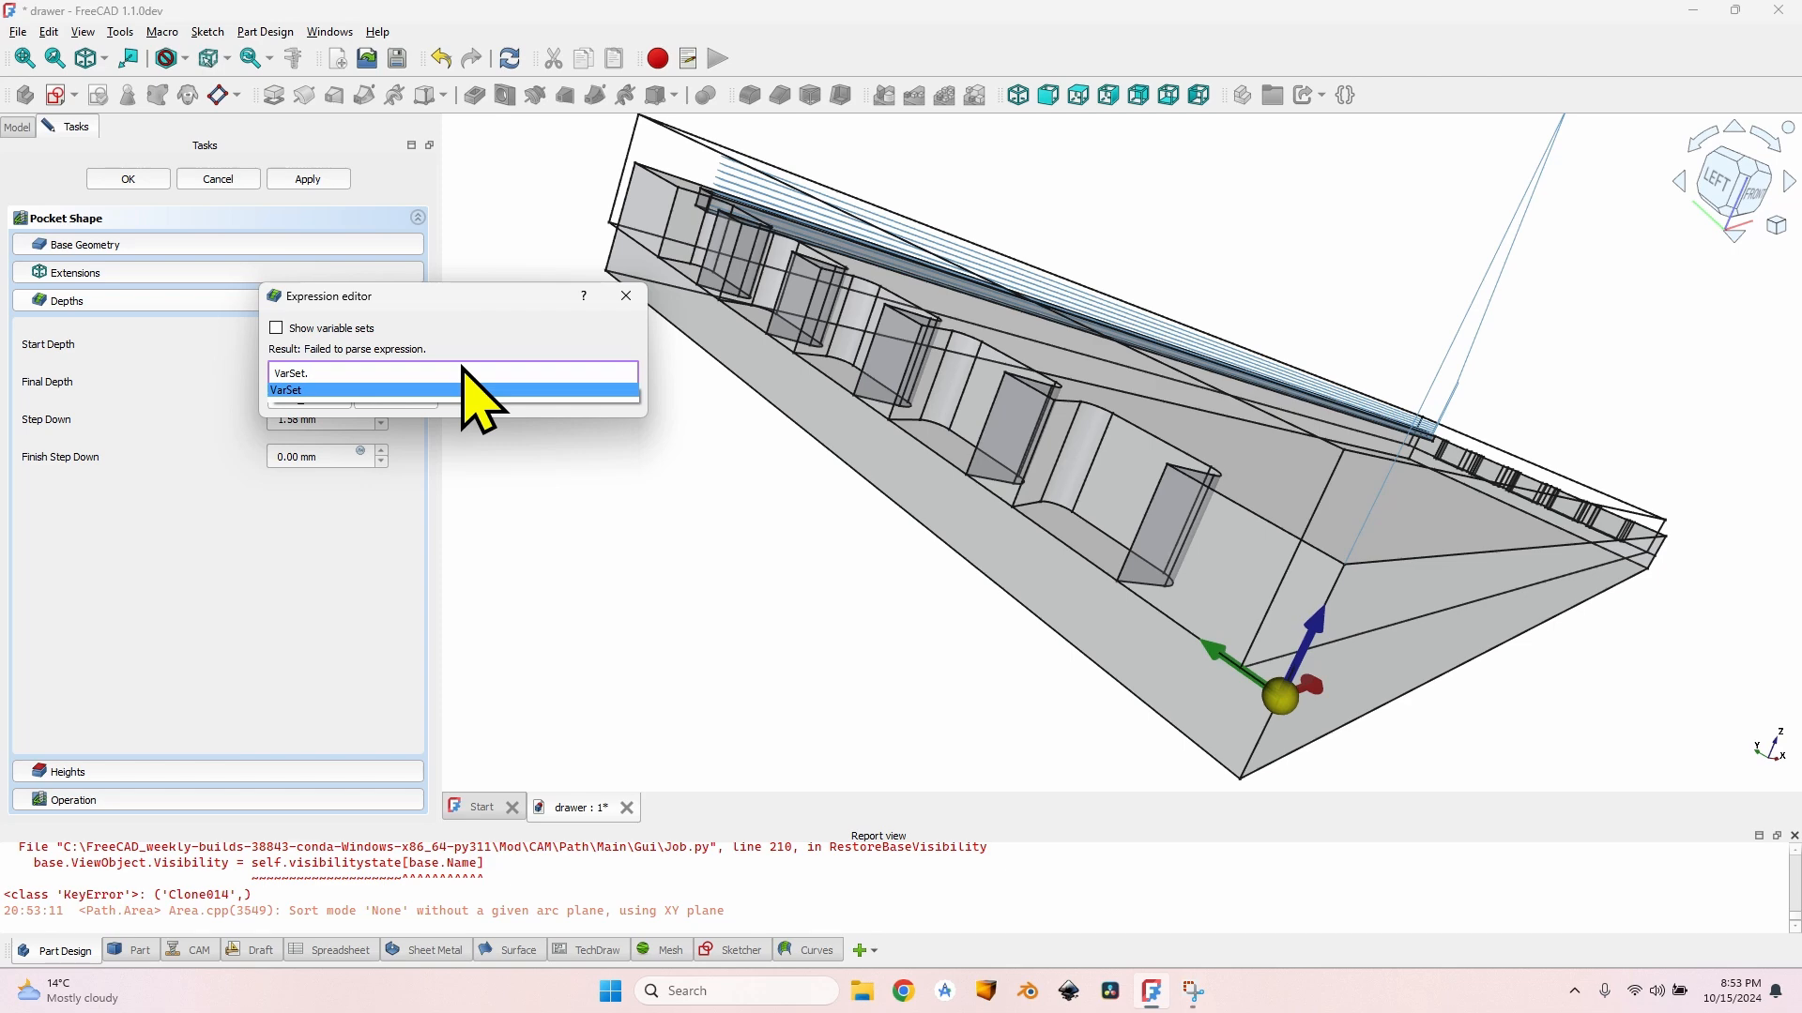
text(WallThickness)
key(Down)
key(Return)
key(Return)
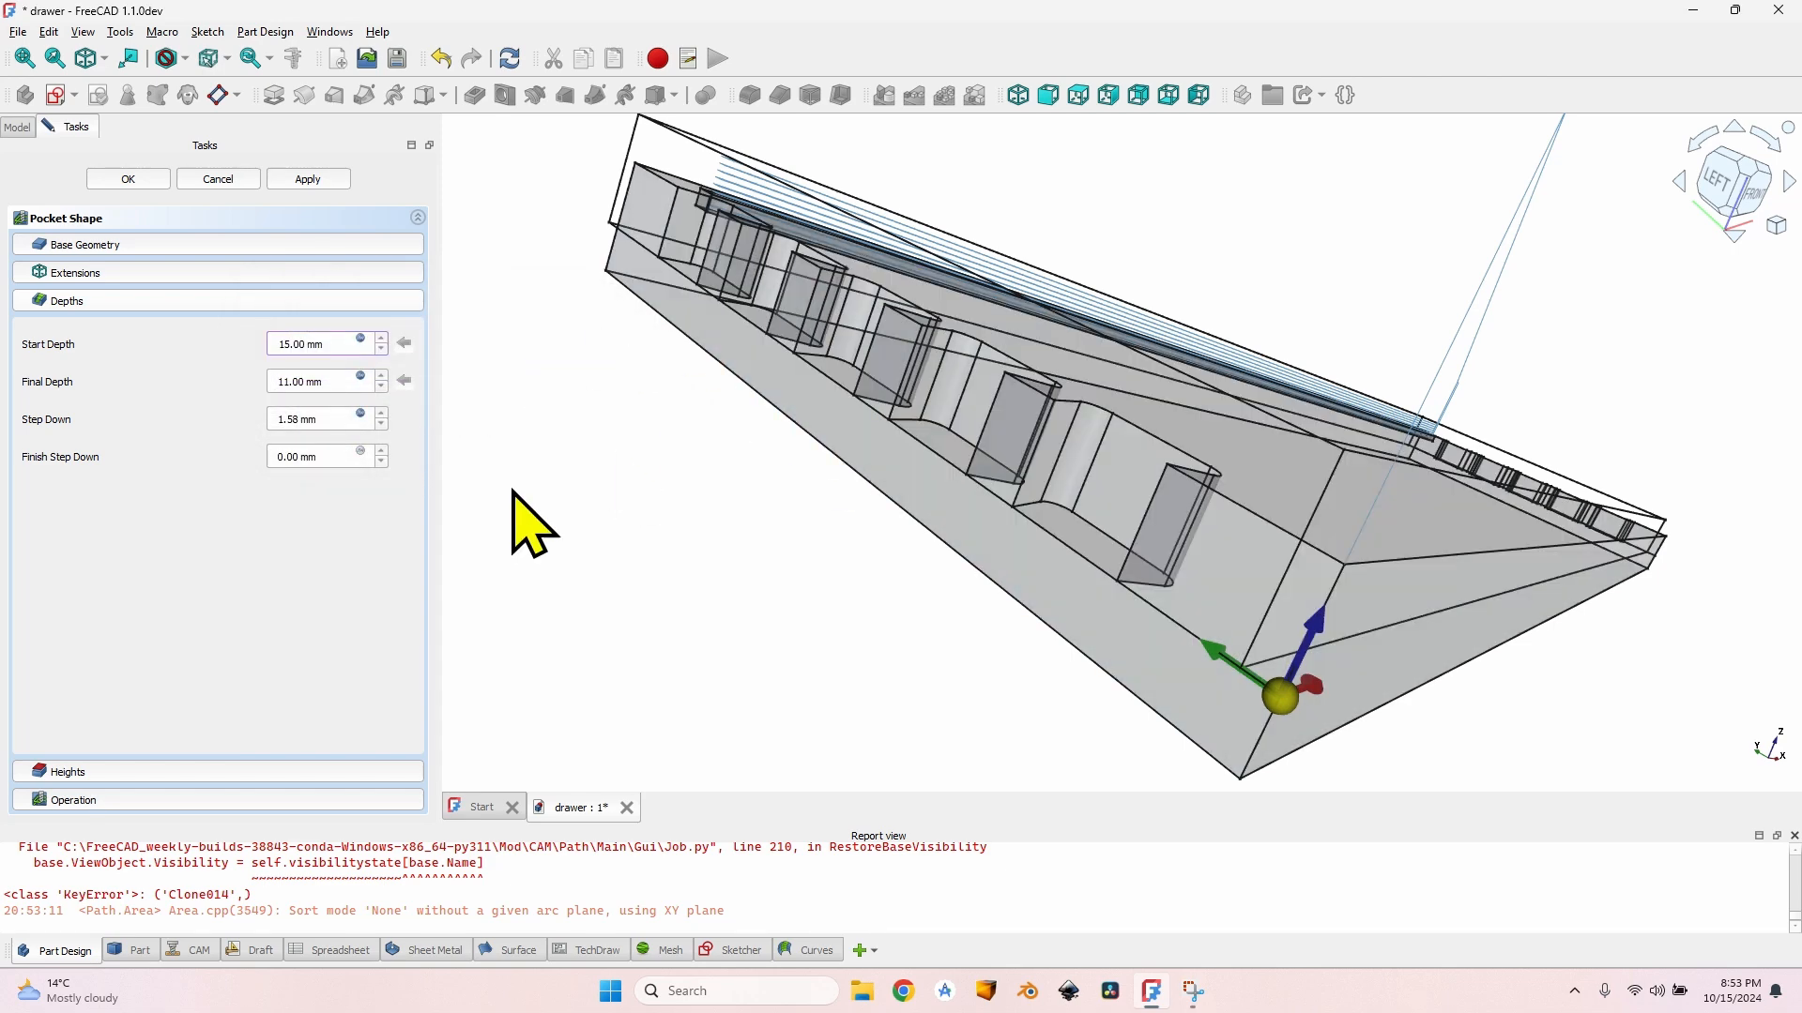
click(320, 173)
scroll(1078, 269, up, 3)
middle_drag(1078, 269, 975, 254)
scroll(1098, 314, down, 3)
scroll(1009, 281, up, 2)
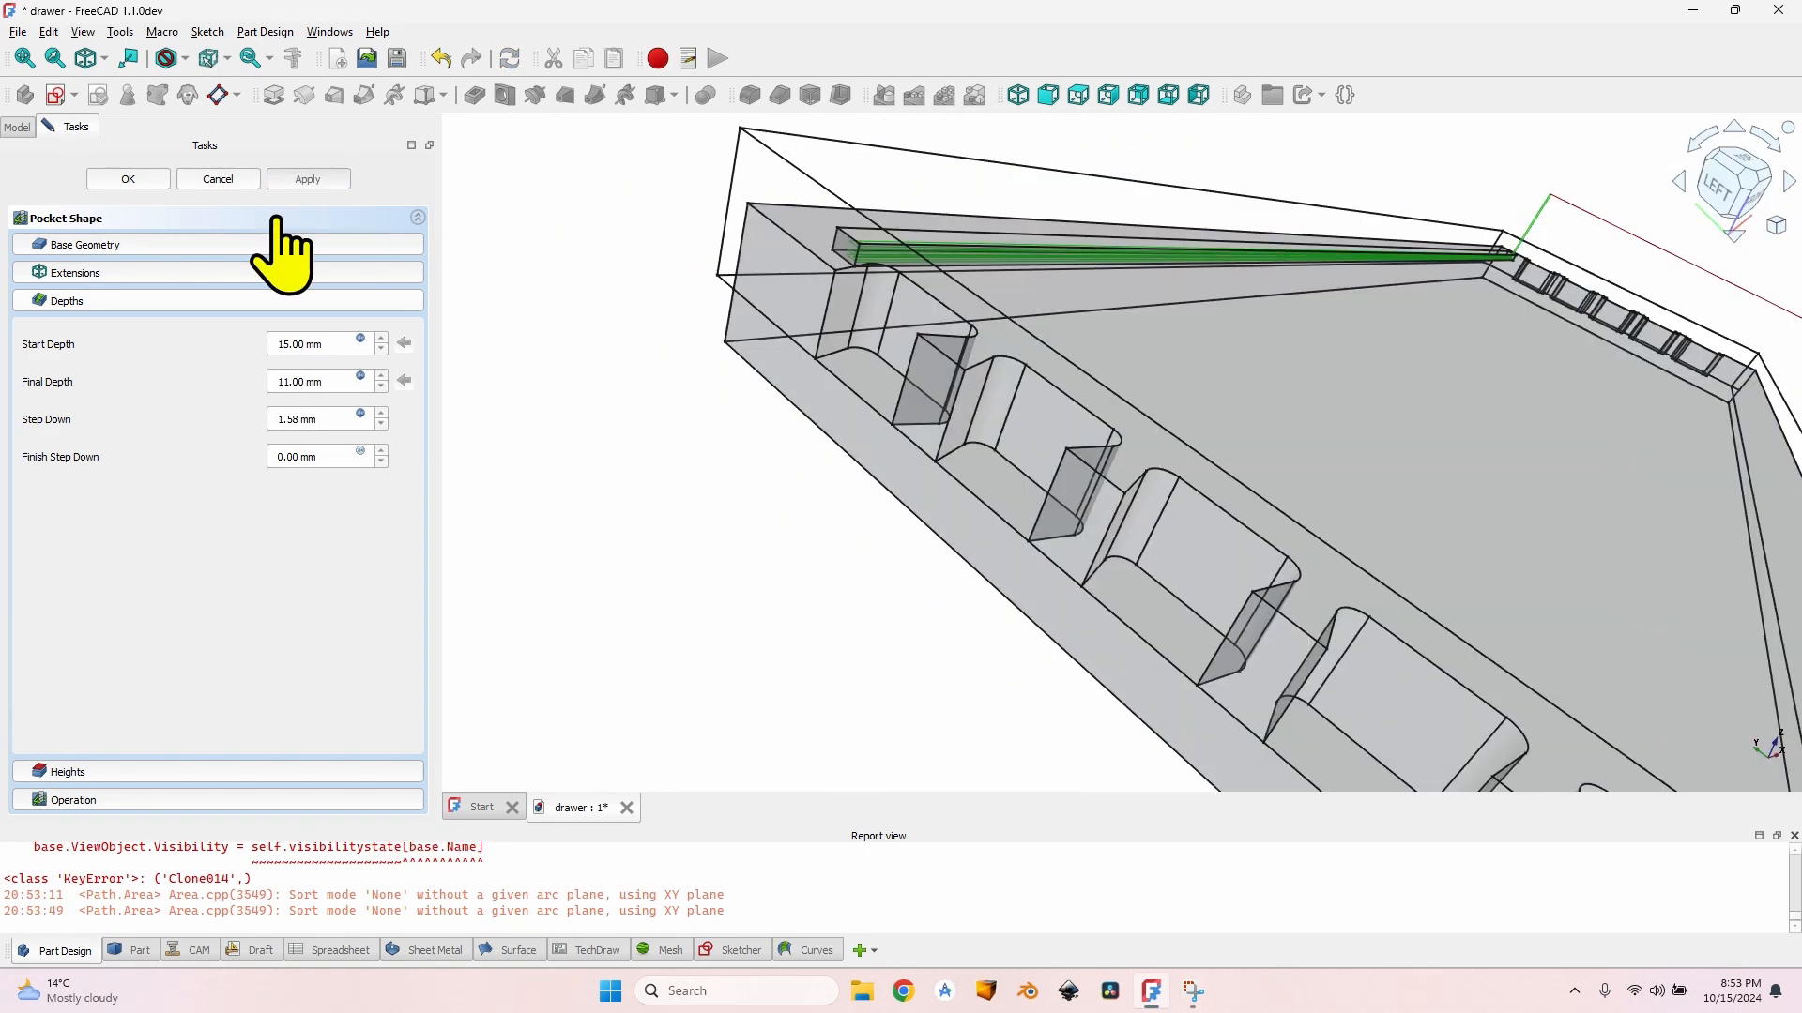
Step: Bind the channel pocket's safe height to VarSet.WallThickness + SetupSheet001.SafeHeightOffset
click(141, 771)
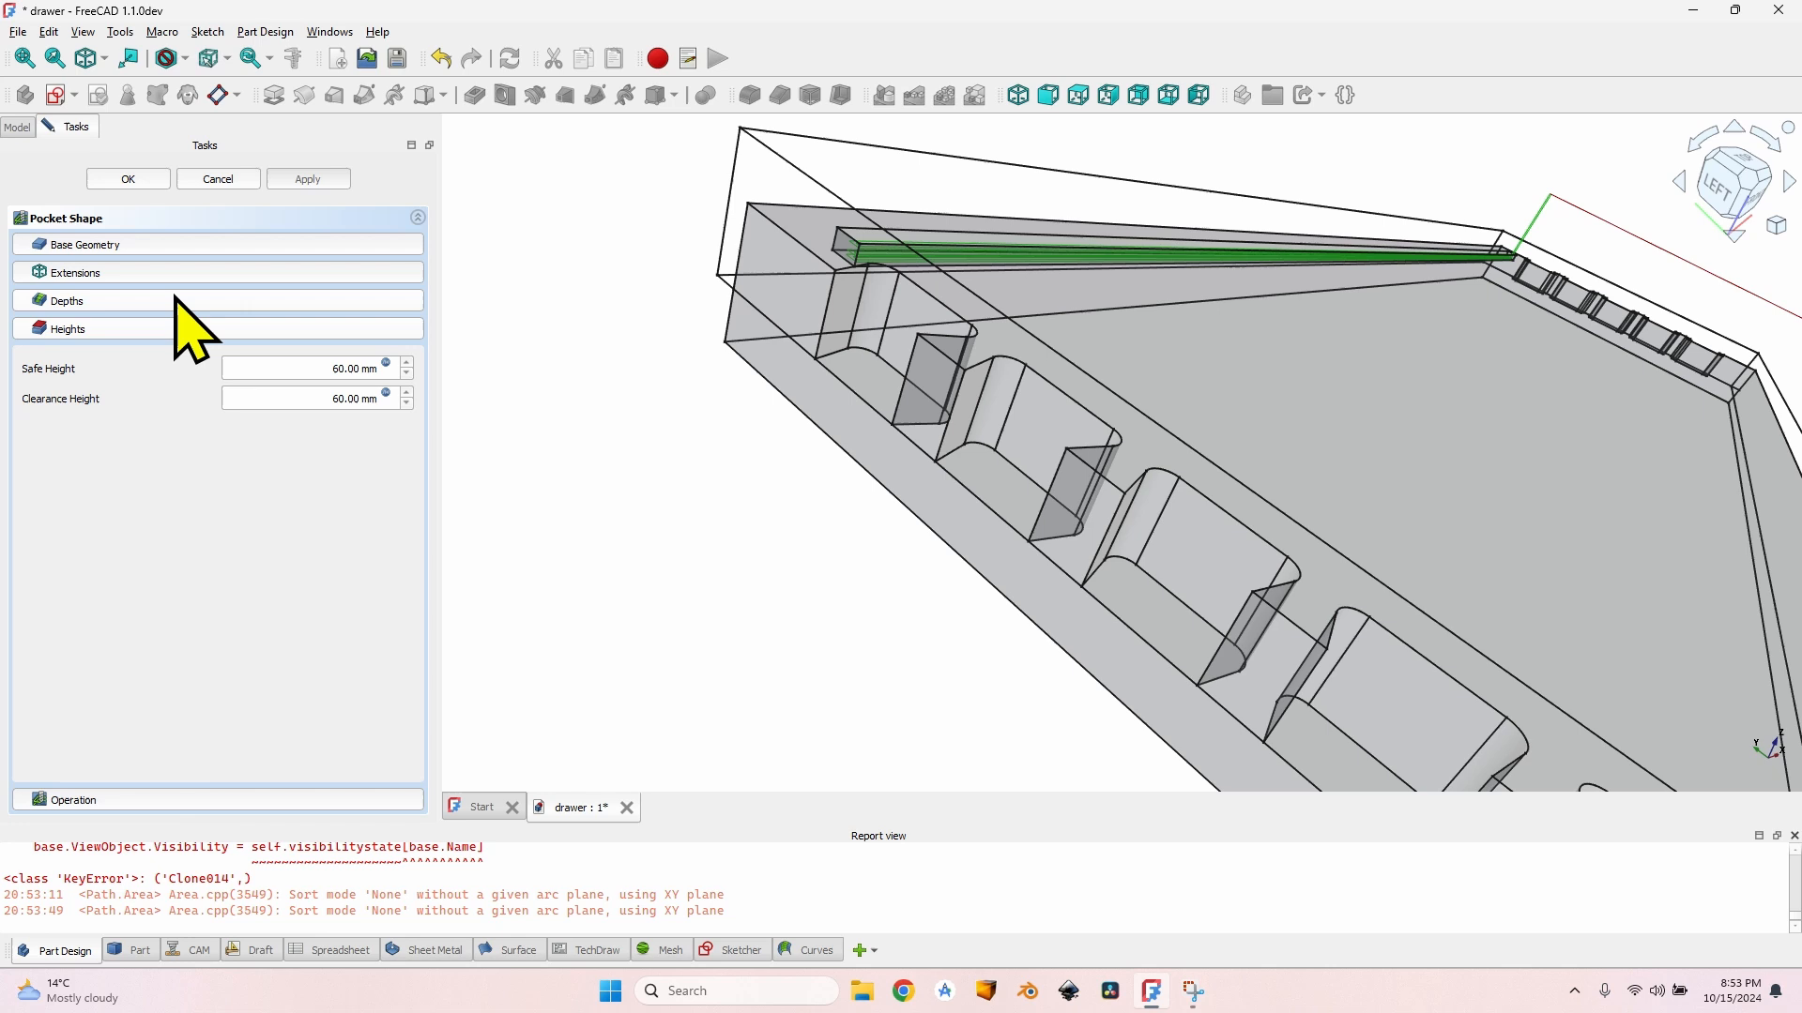
click(360, 369)
click(294, 398)
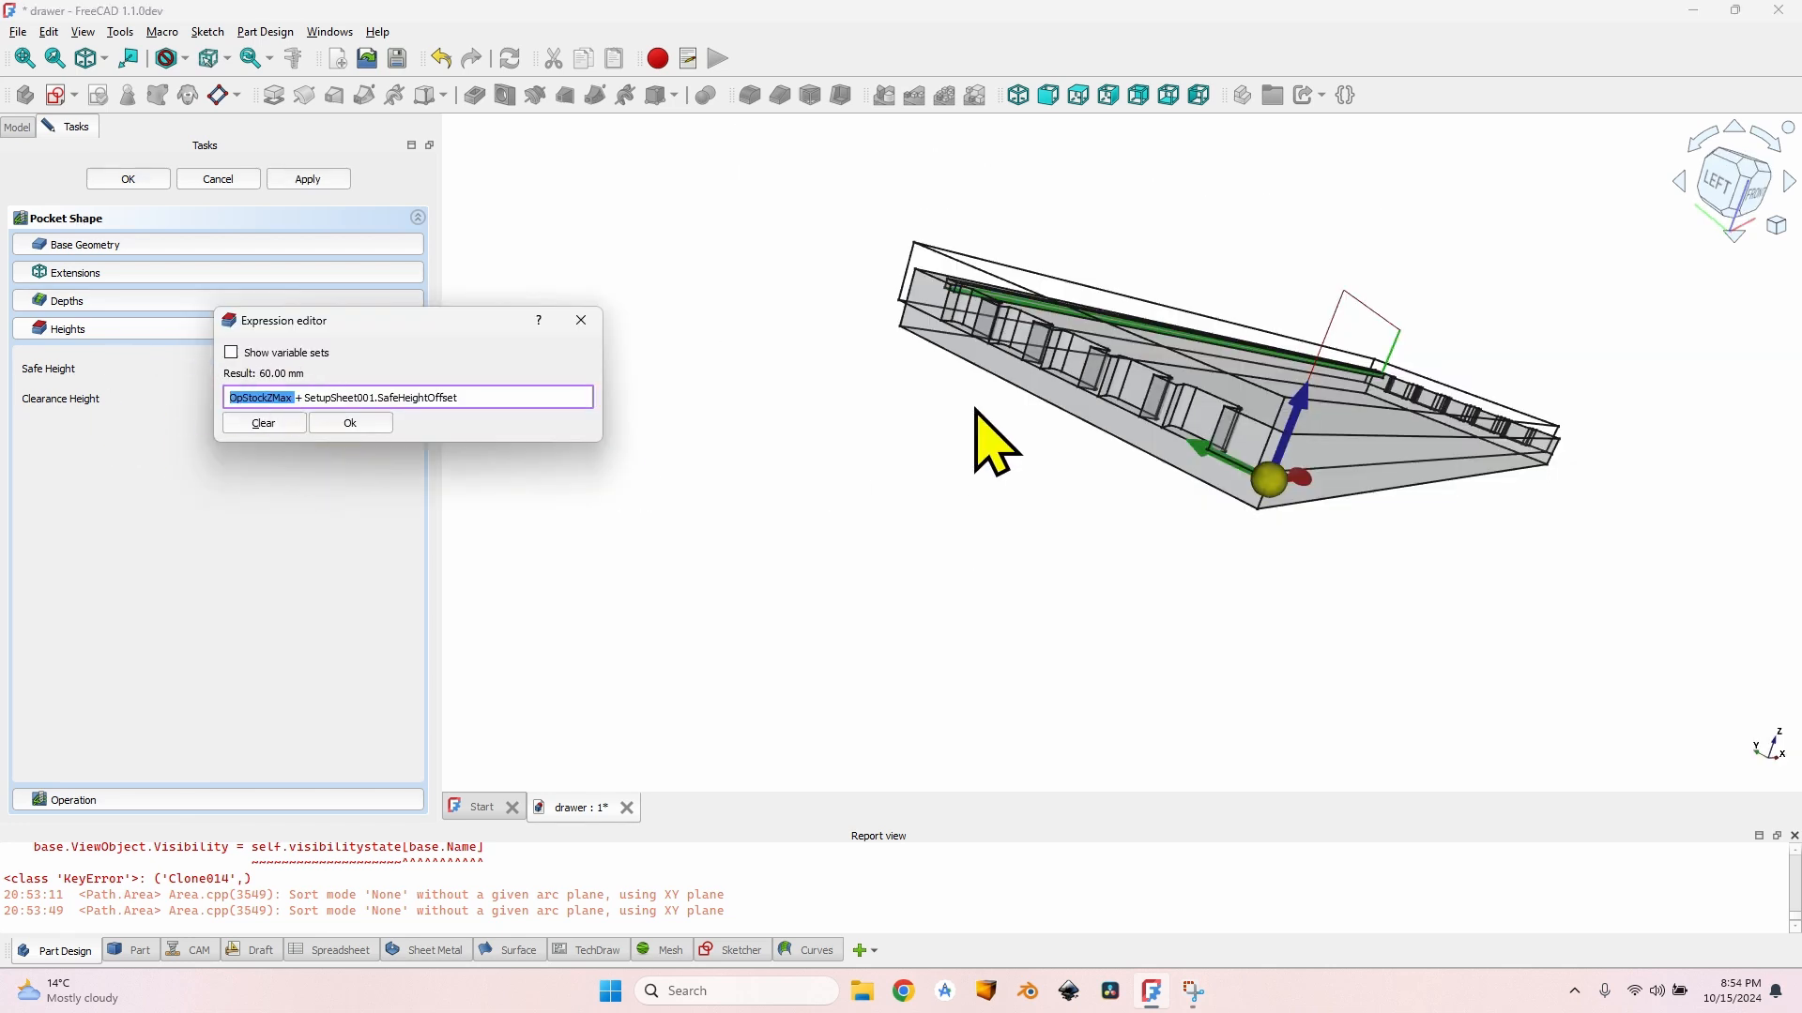
text(Var)
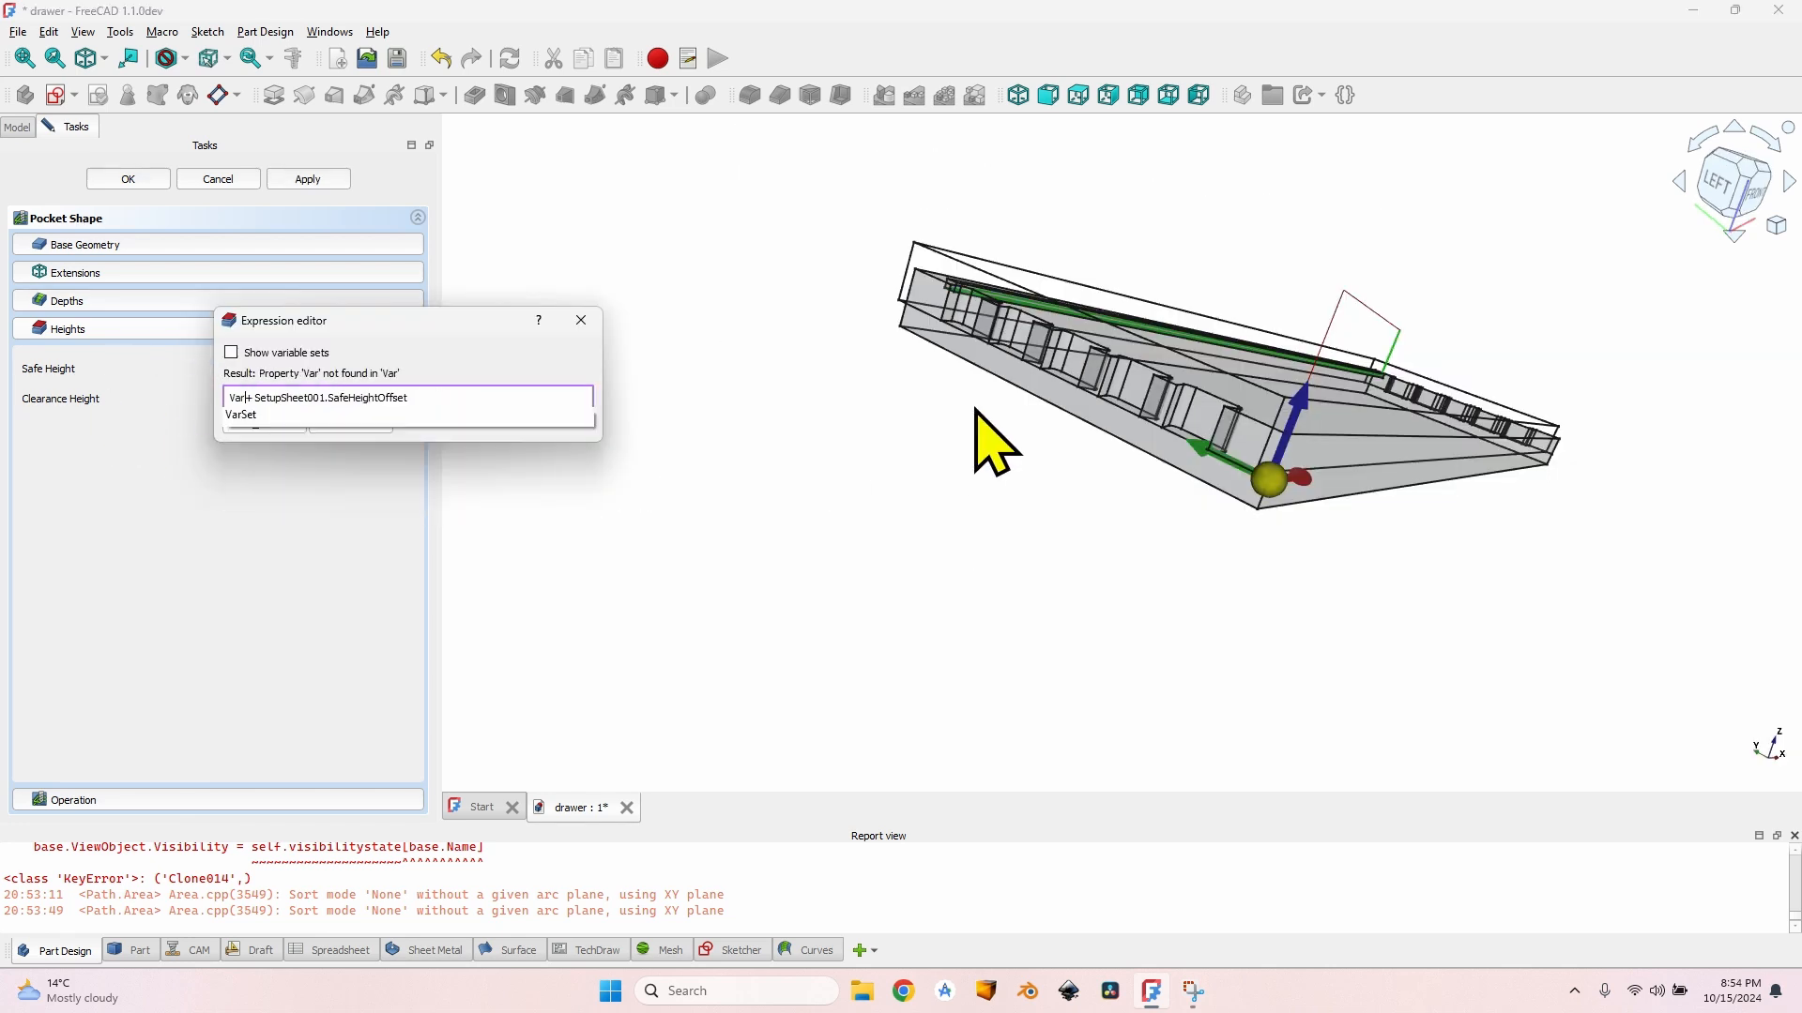
key(Down)
text(W)
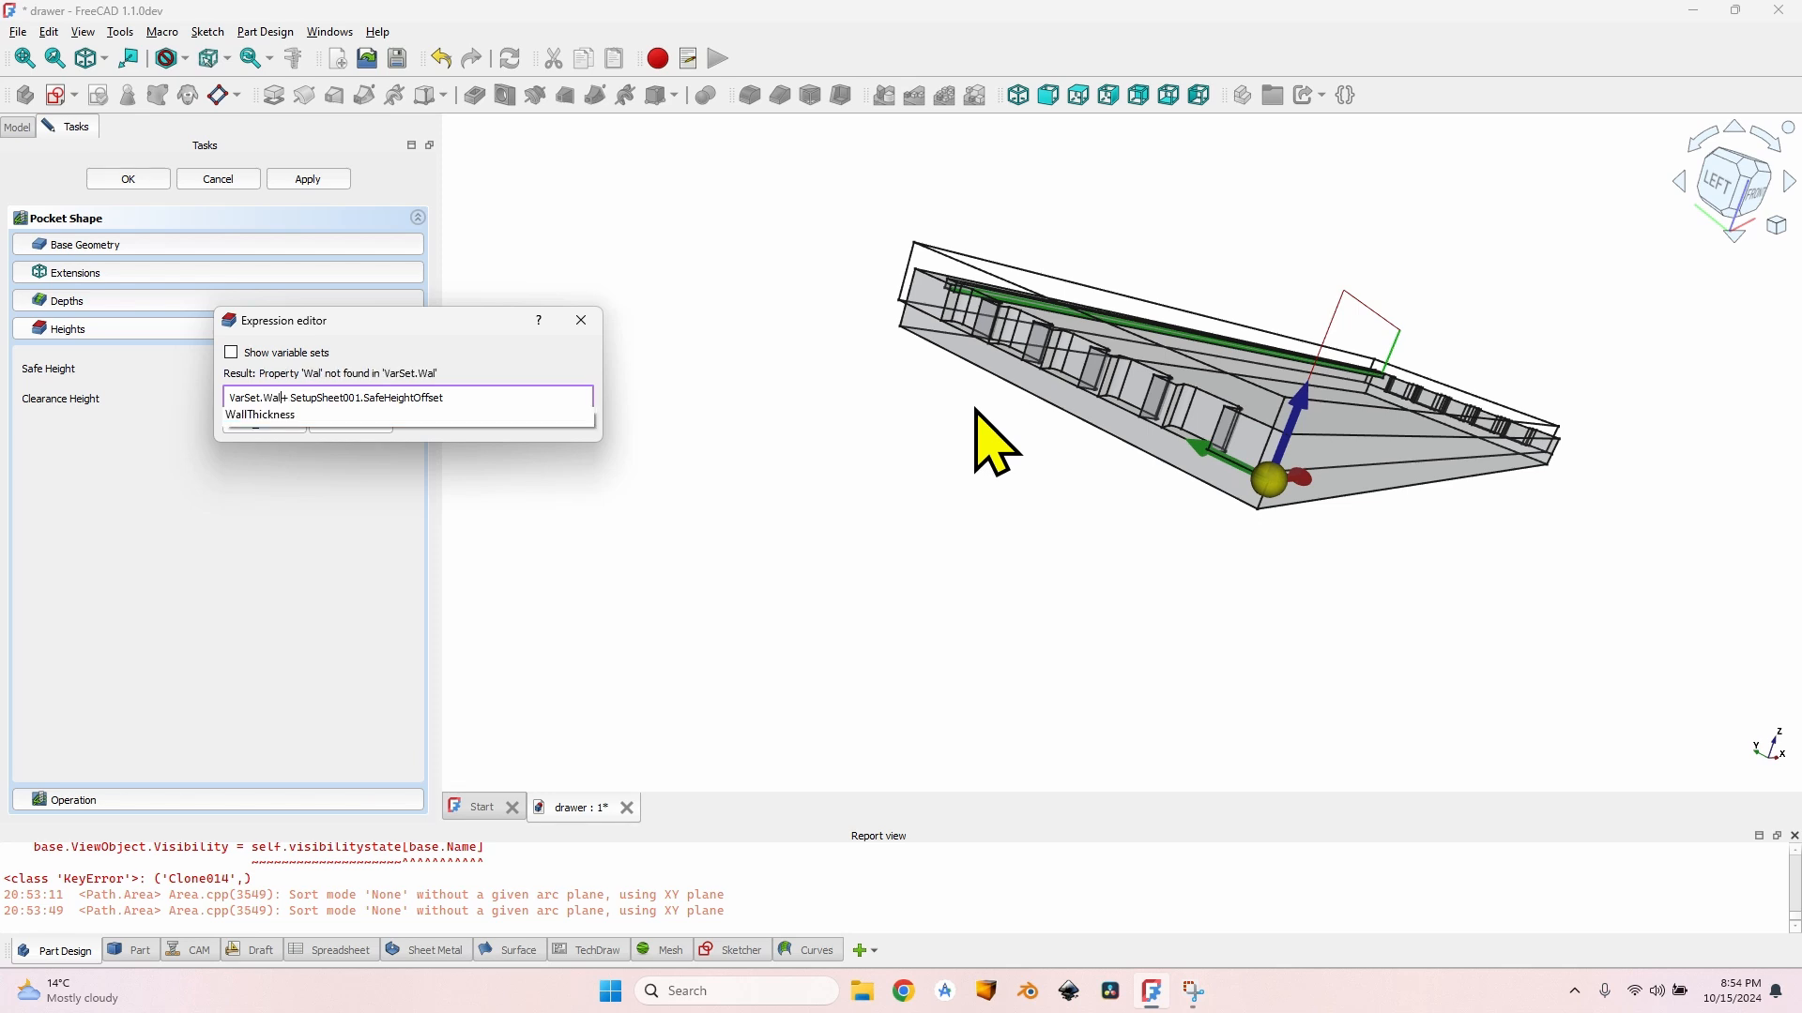
key(Down)
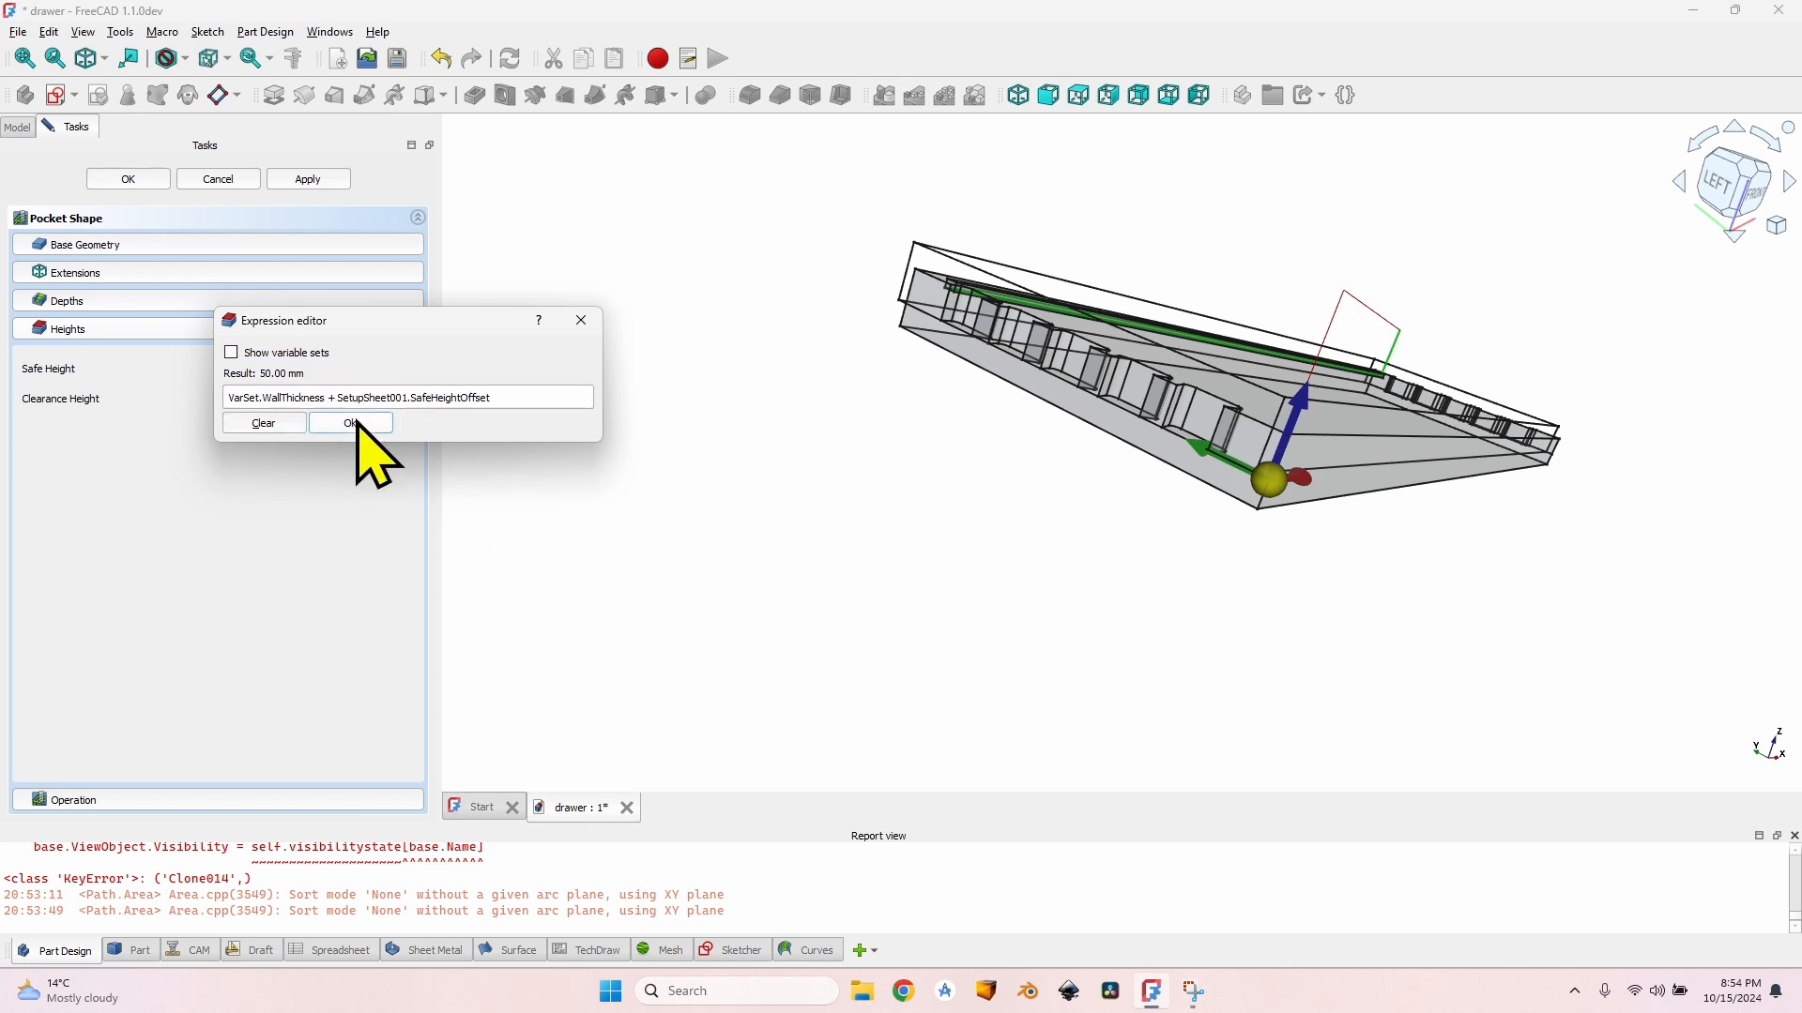
click(264, 425)
Step: Bind the channel pocket's clearance height to VarSet.WallThickness + SetupSheet001.ClearanceHeightOffset and accept the operation
click(386, 393)
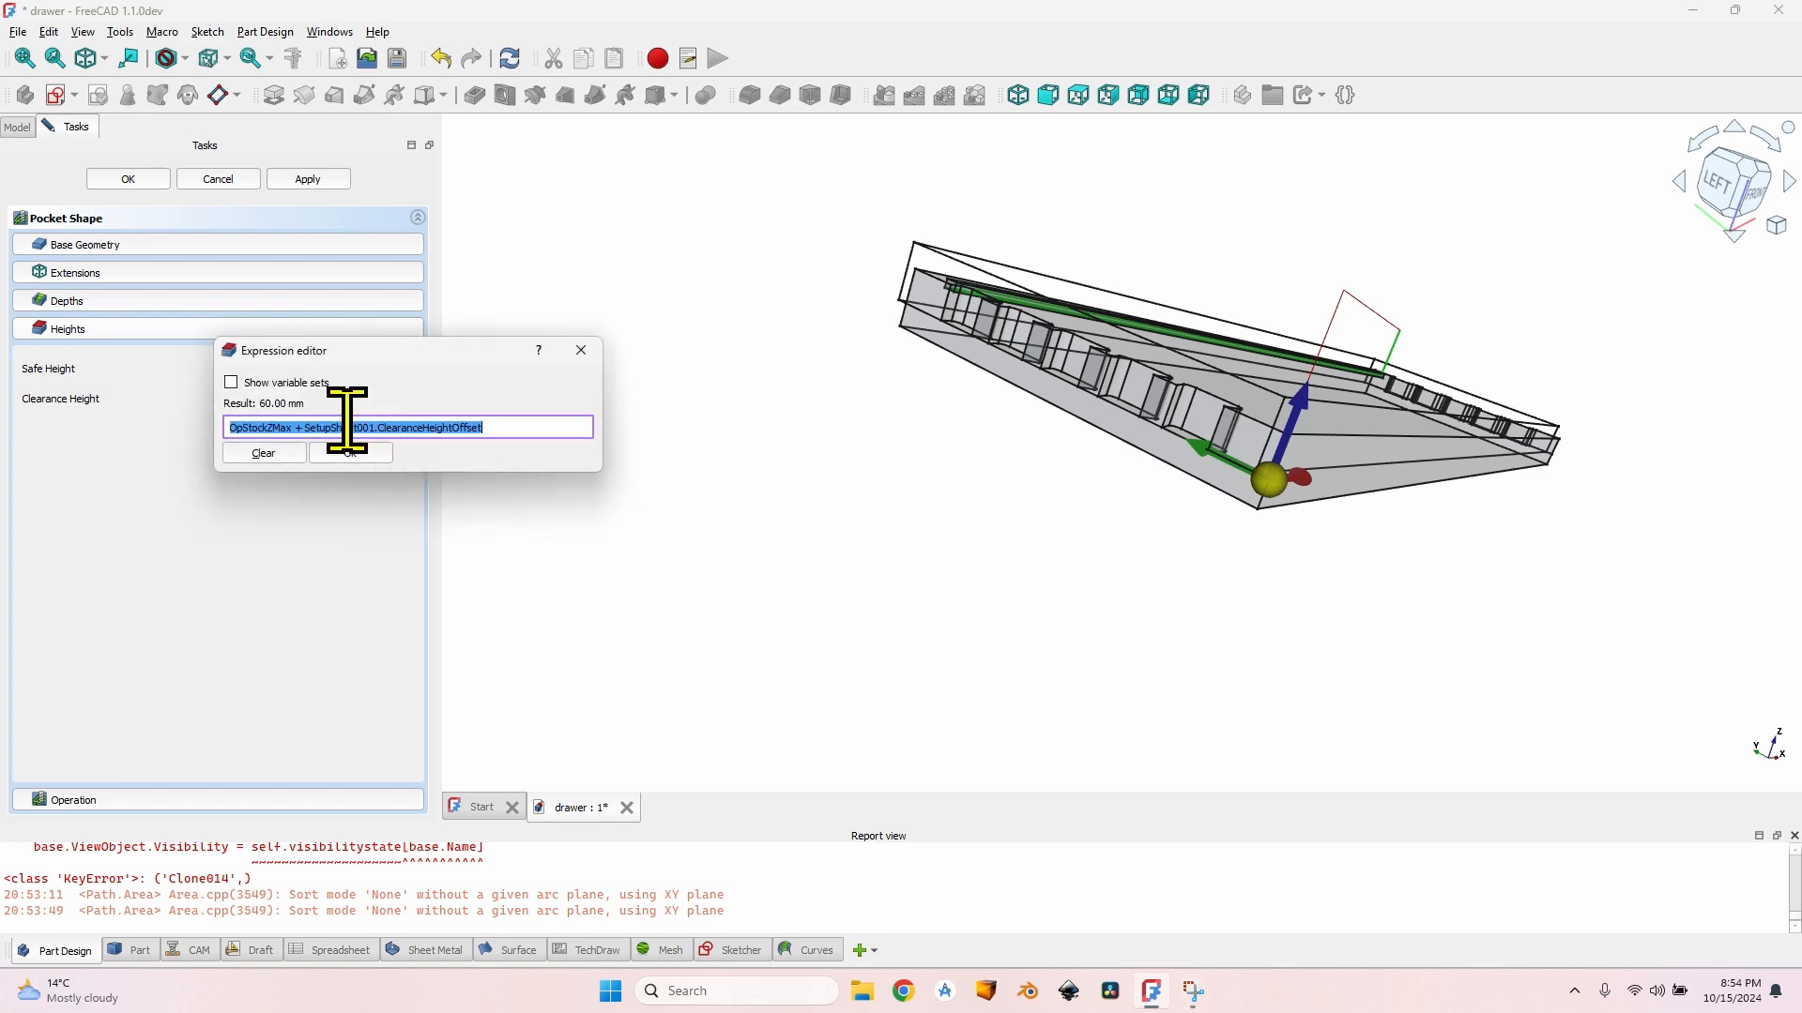
text(VarSet.W)
click(291, 446)
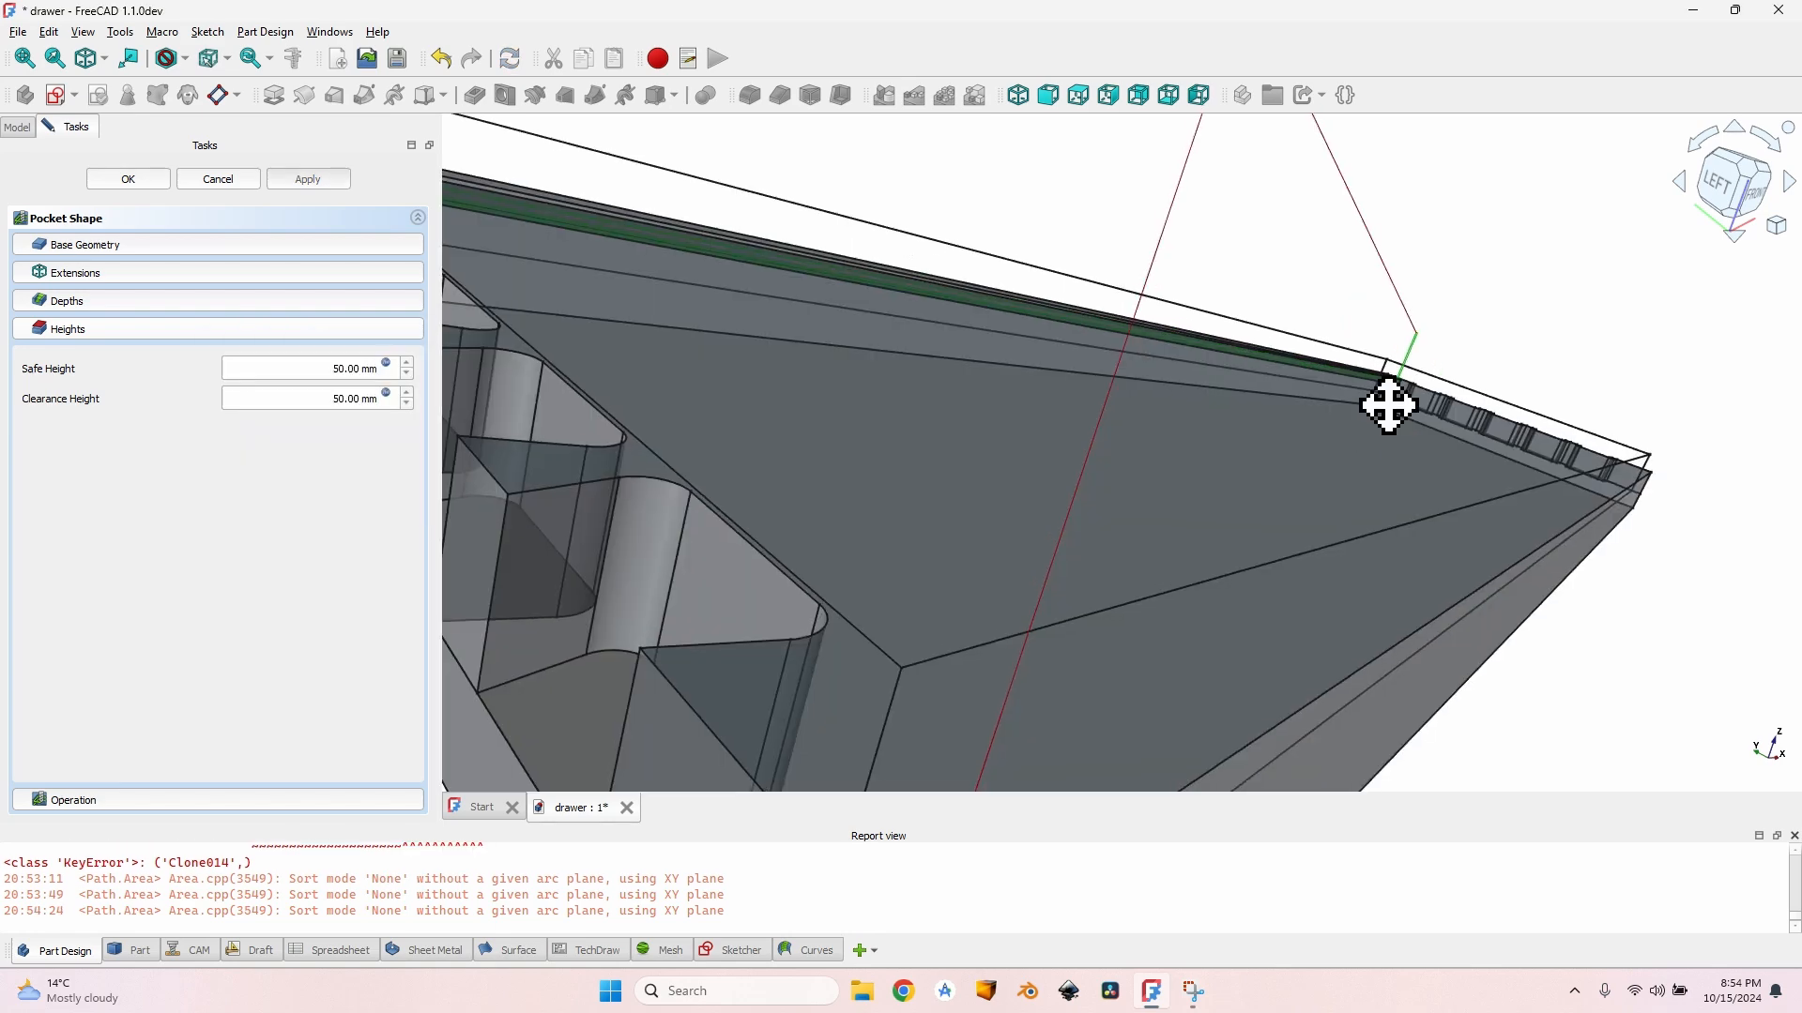
scroll(1388, 402, down, 3)
middle_drag(1388, 403, 1289, 445)
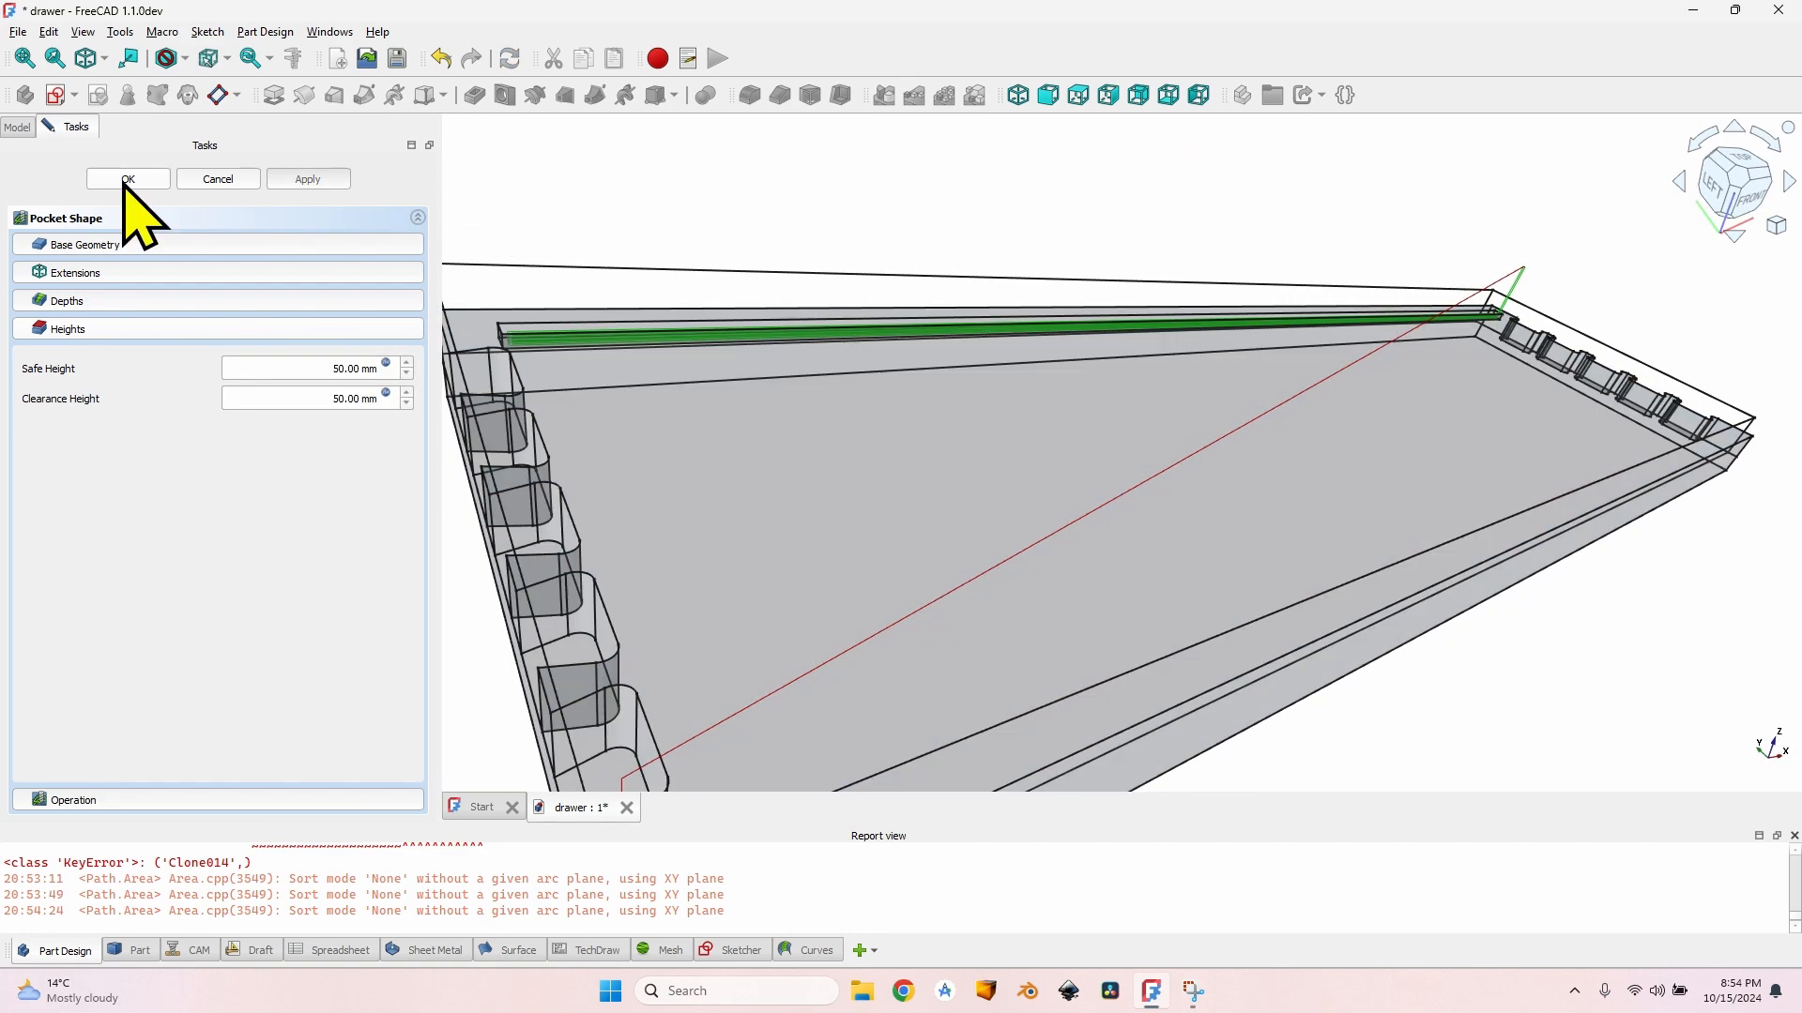
click(124, 181)
Step: Create a Pocket Shape operation on the dovetail cutouts' floor face at the end near the origin, using the Offset pattern
scroll(787, 366, down, 4)
middle_drag(788, 366, 970, 386)
scroll(825, 460, up, 4)
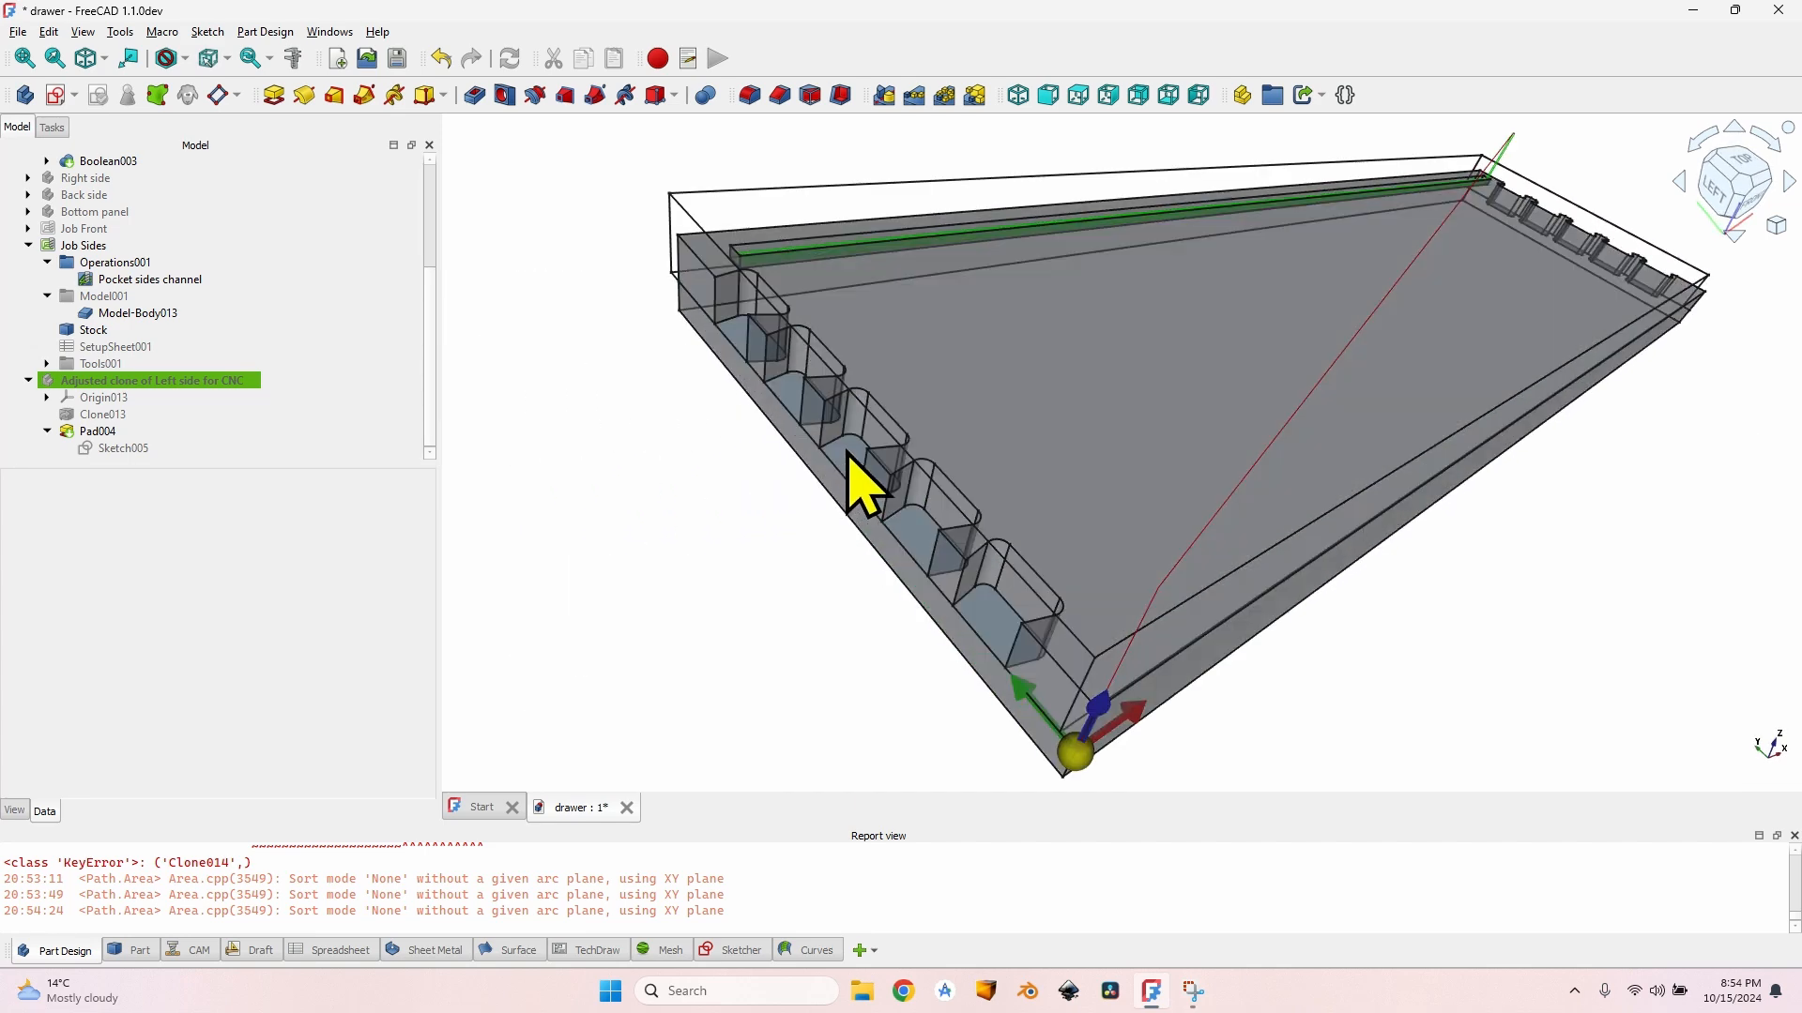
click(844, 452)
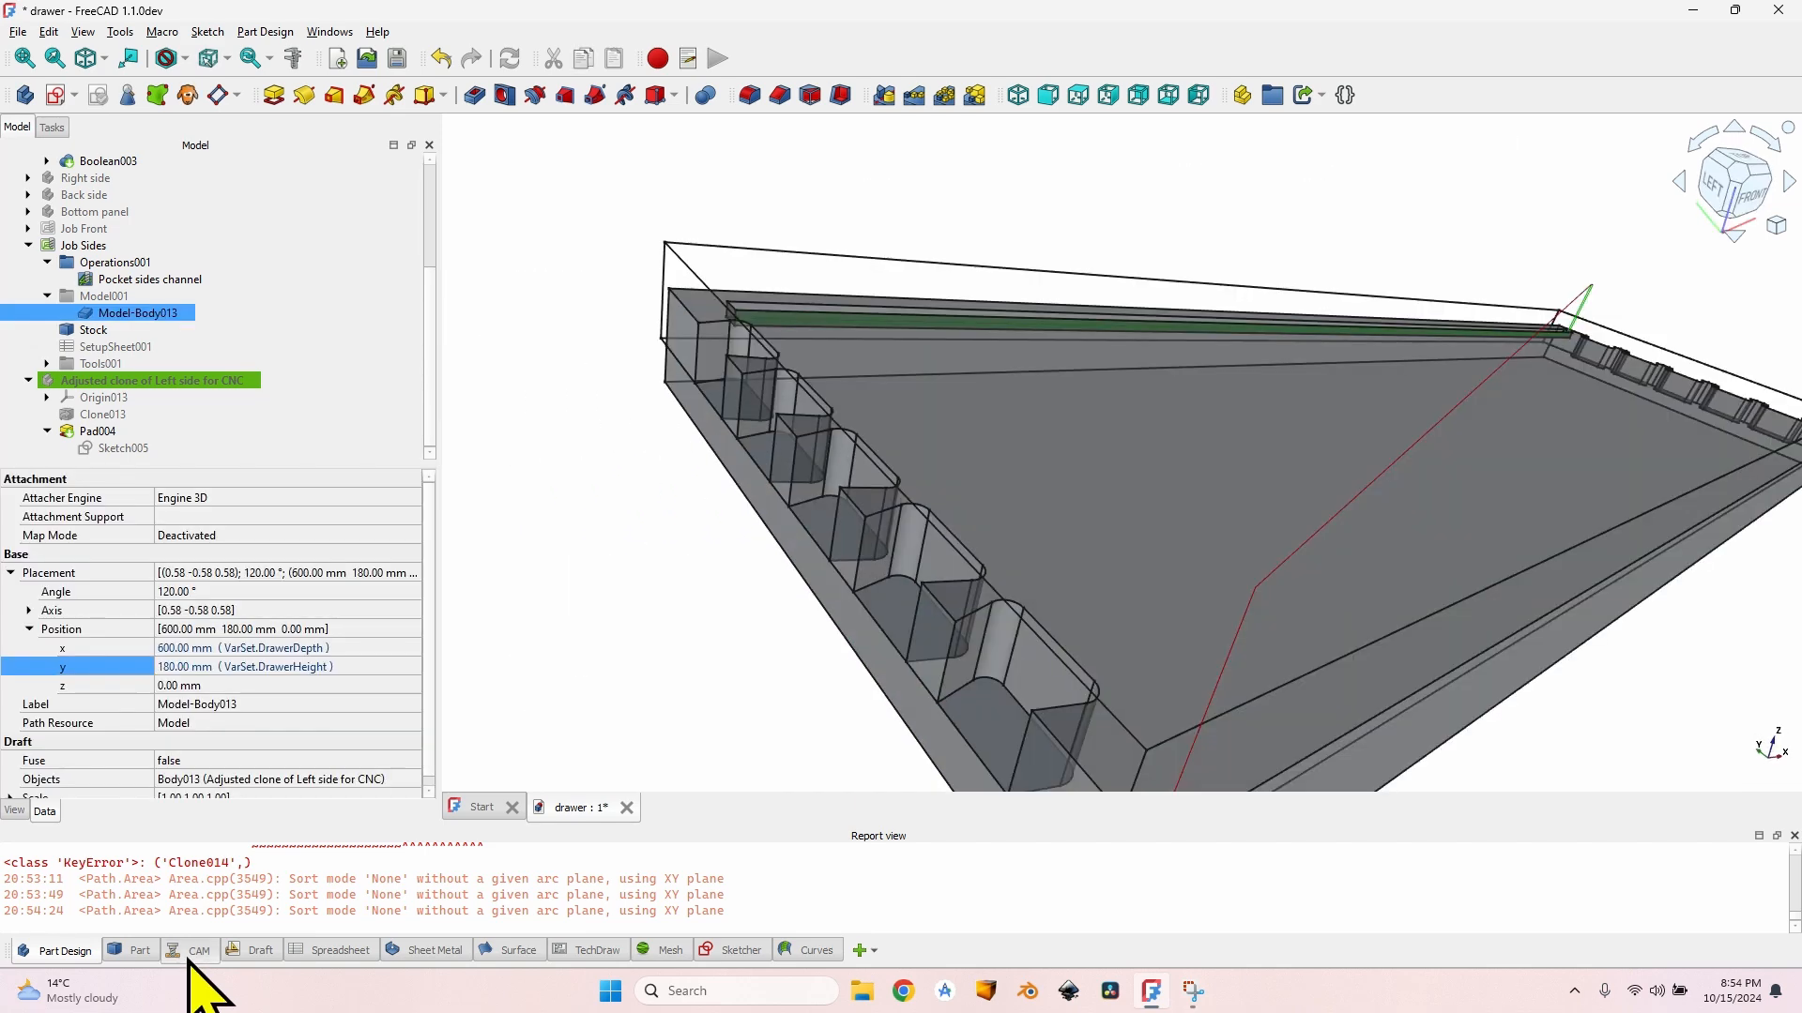
click(186, 950)
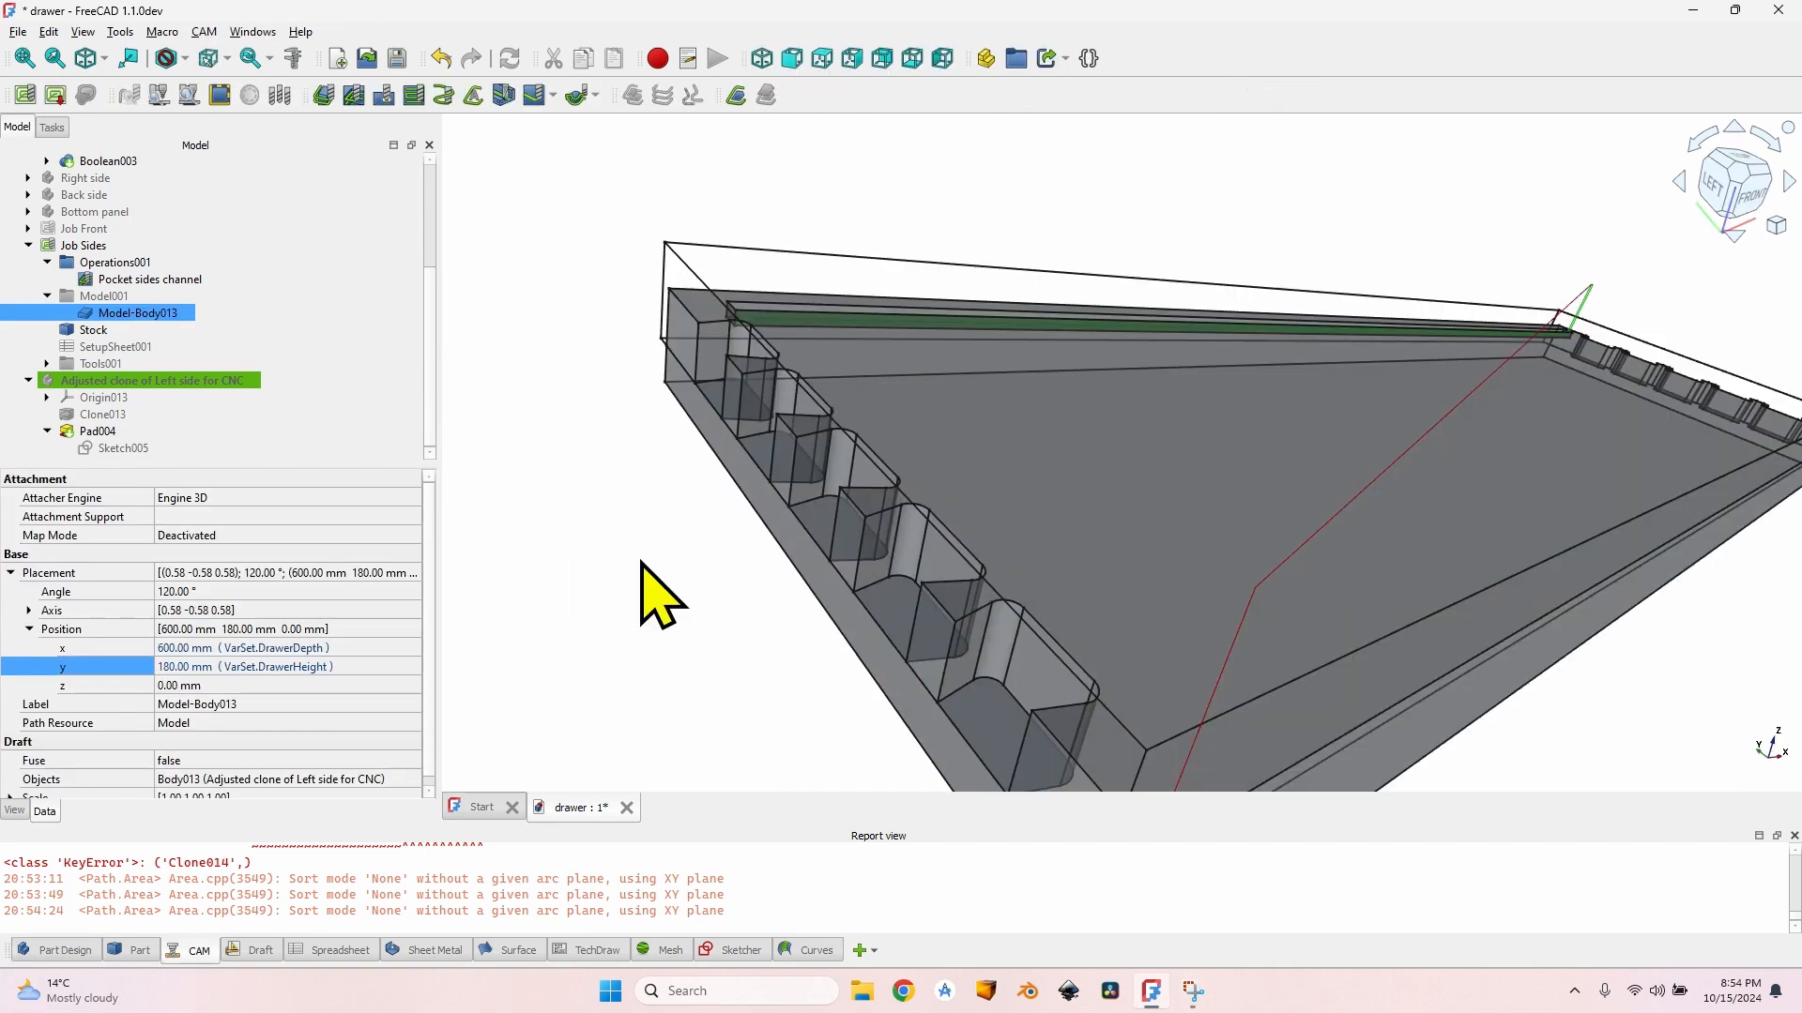
click(355, 94)
click(197, 500)
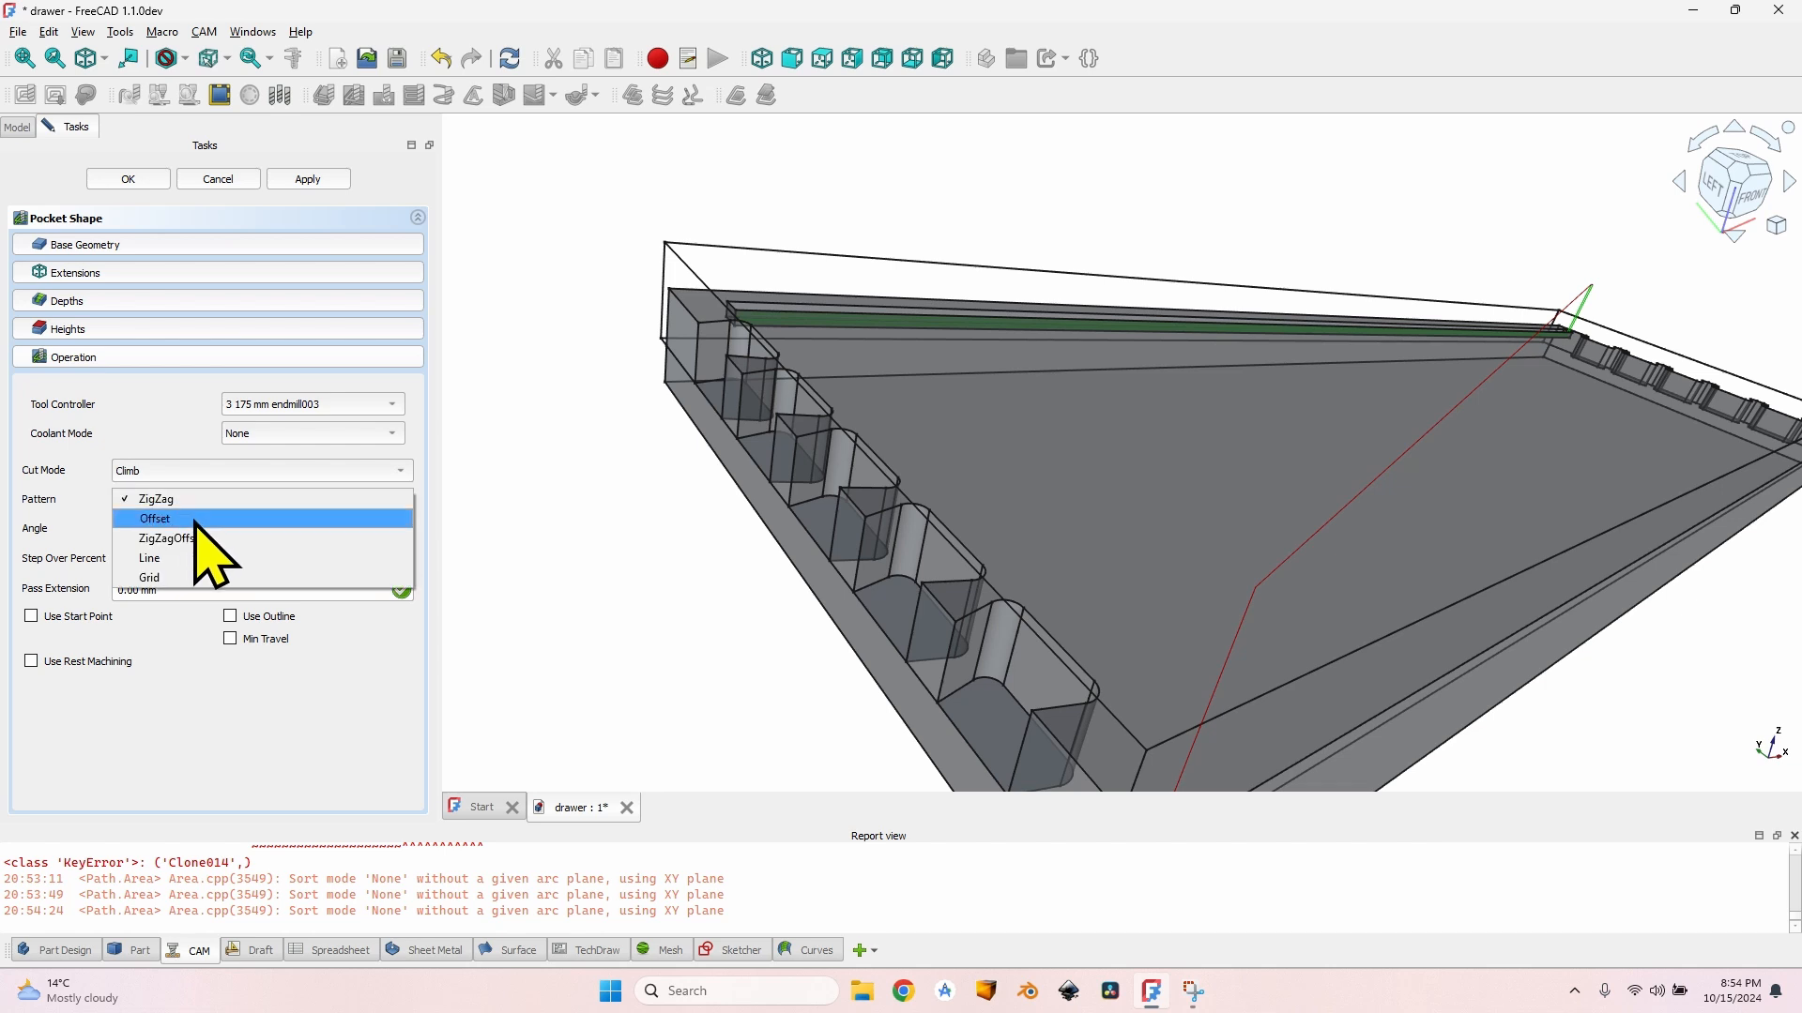
click(187, 519)
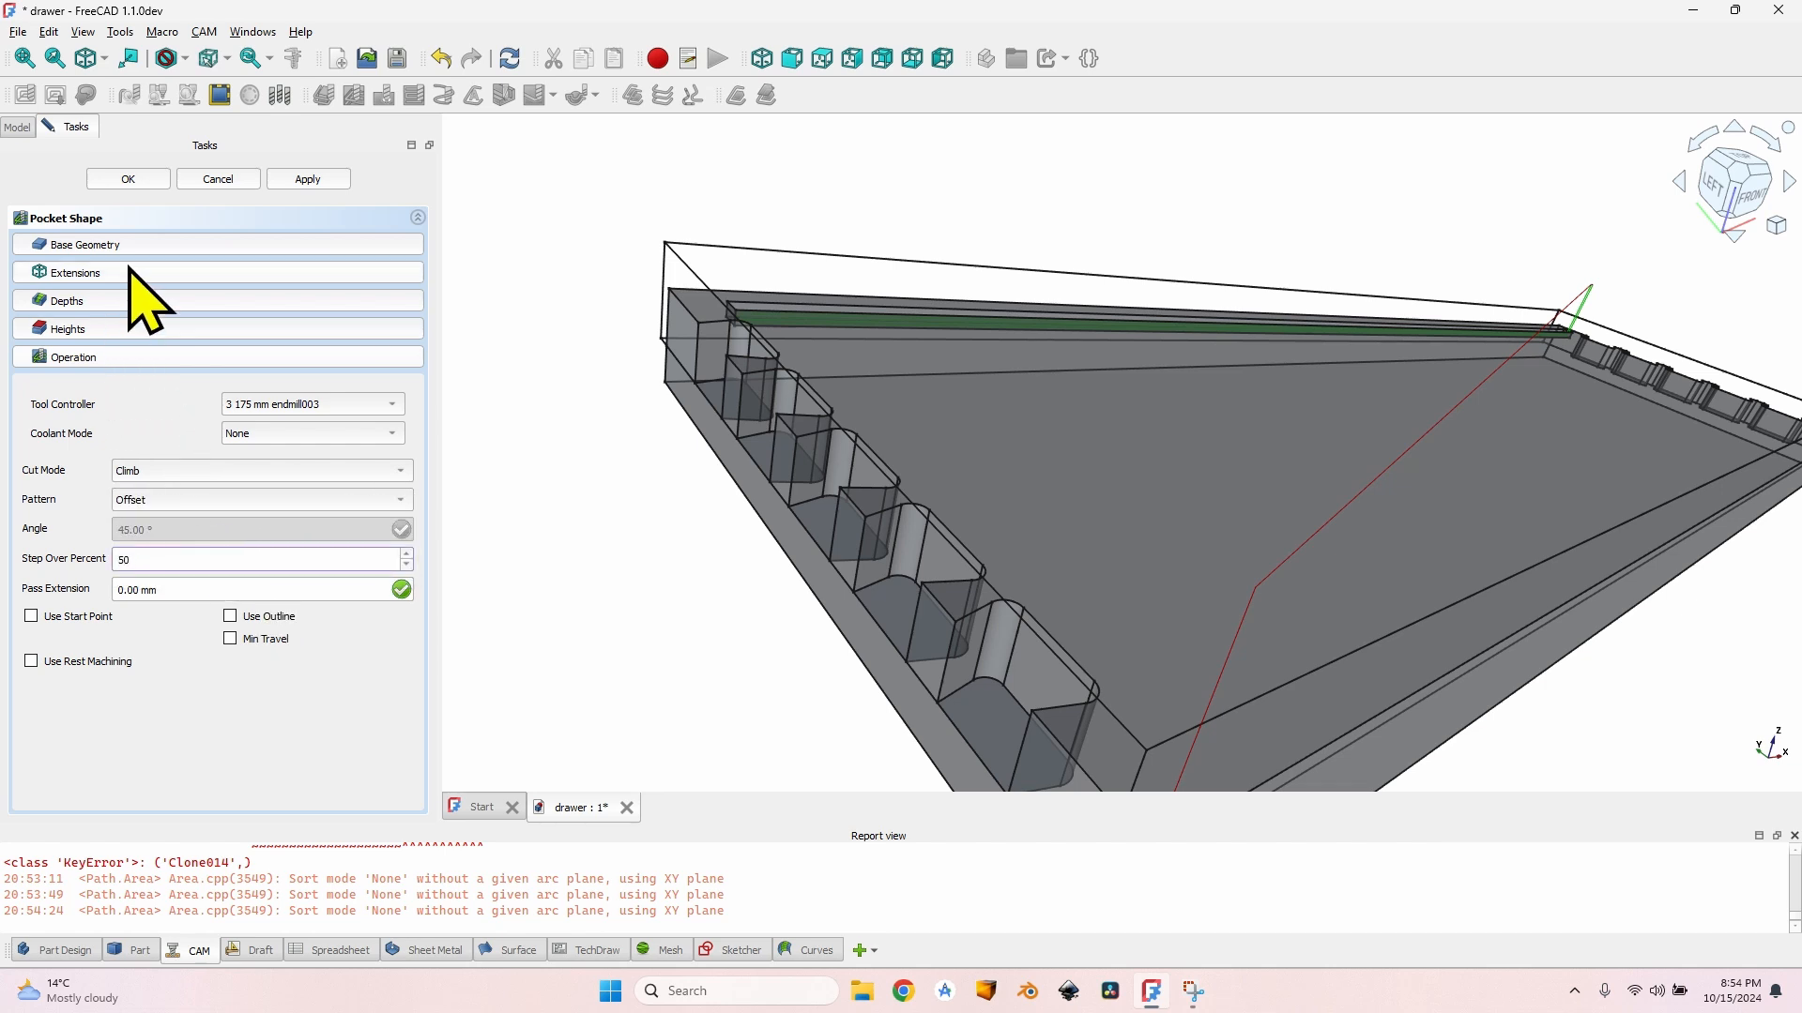
Step: Set the dovetail pocket's start depth to VarSet.WallThickness, substitute it for OpStockZMax in the safe and clearance heights, and apply
click(116, 300)
click(359, 338)
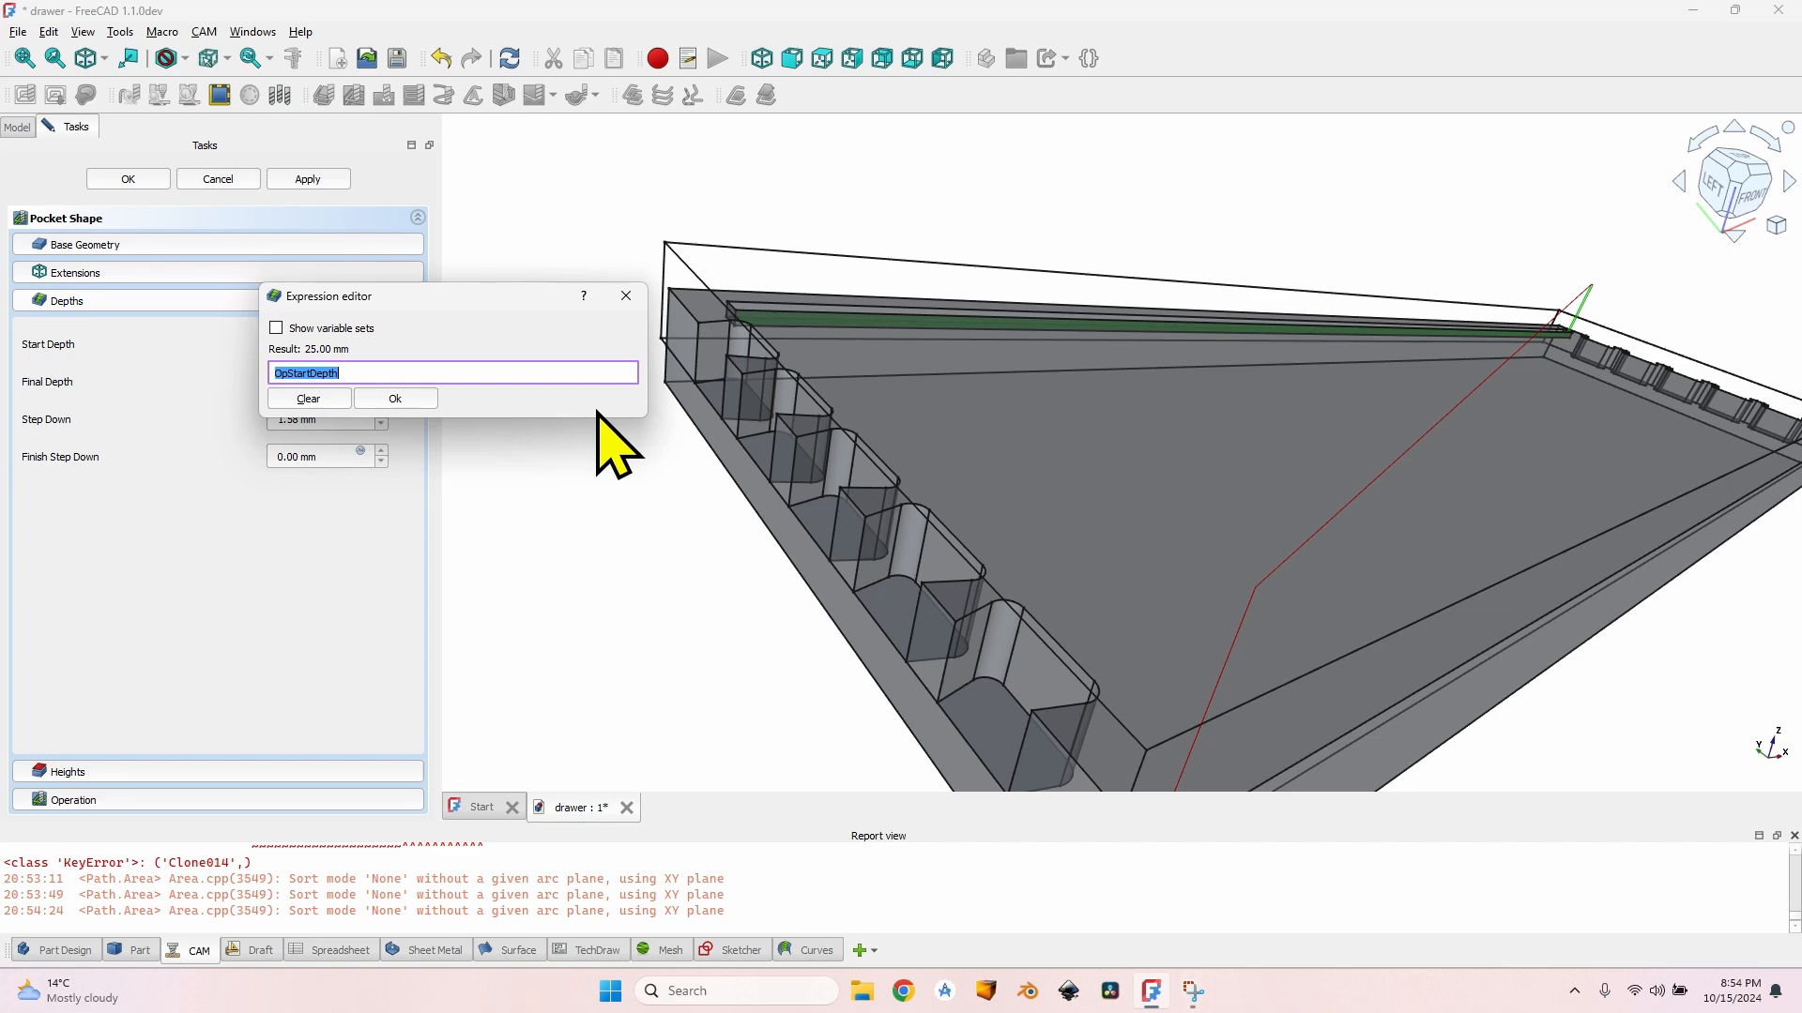
text(VarSet.WallThickness)
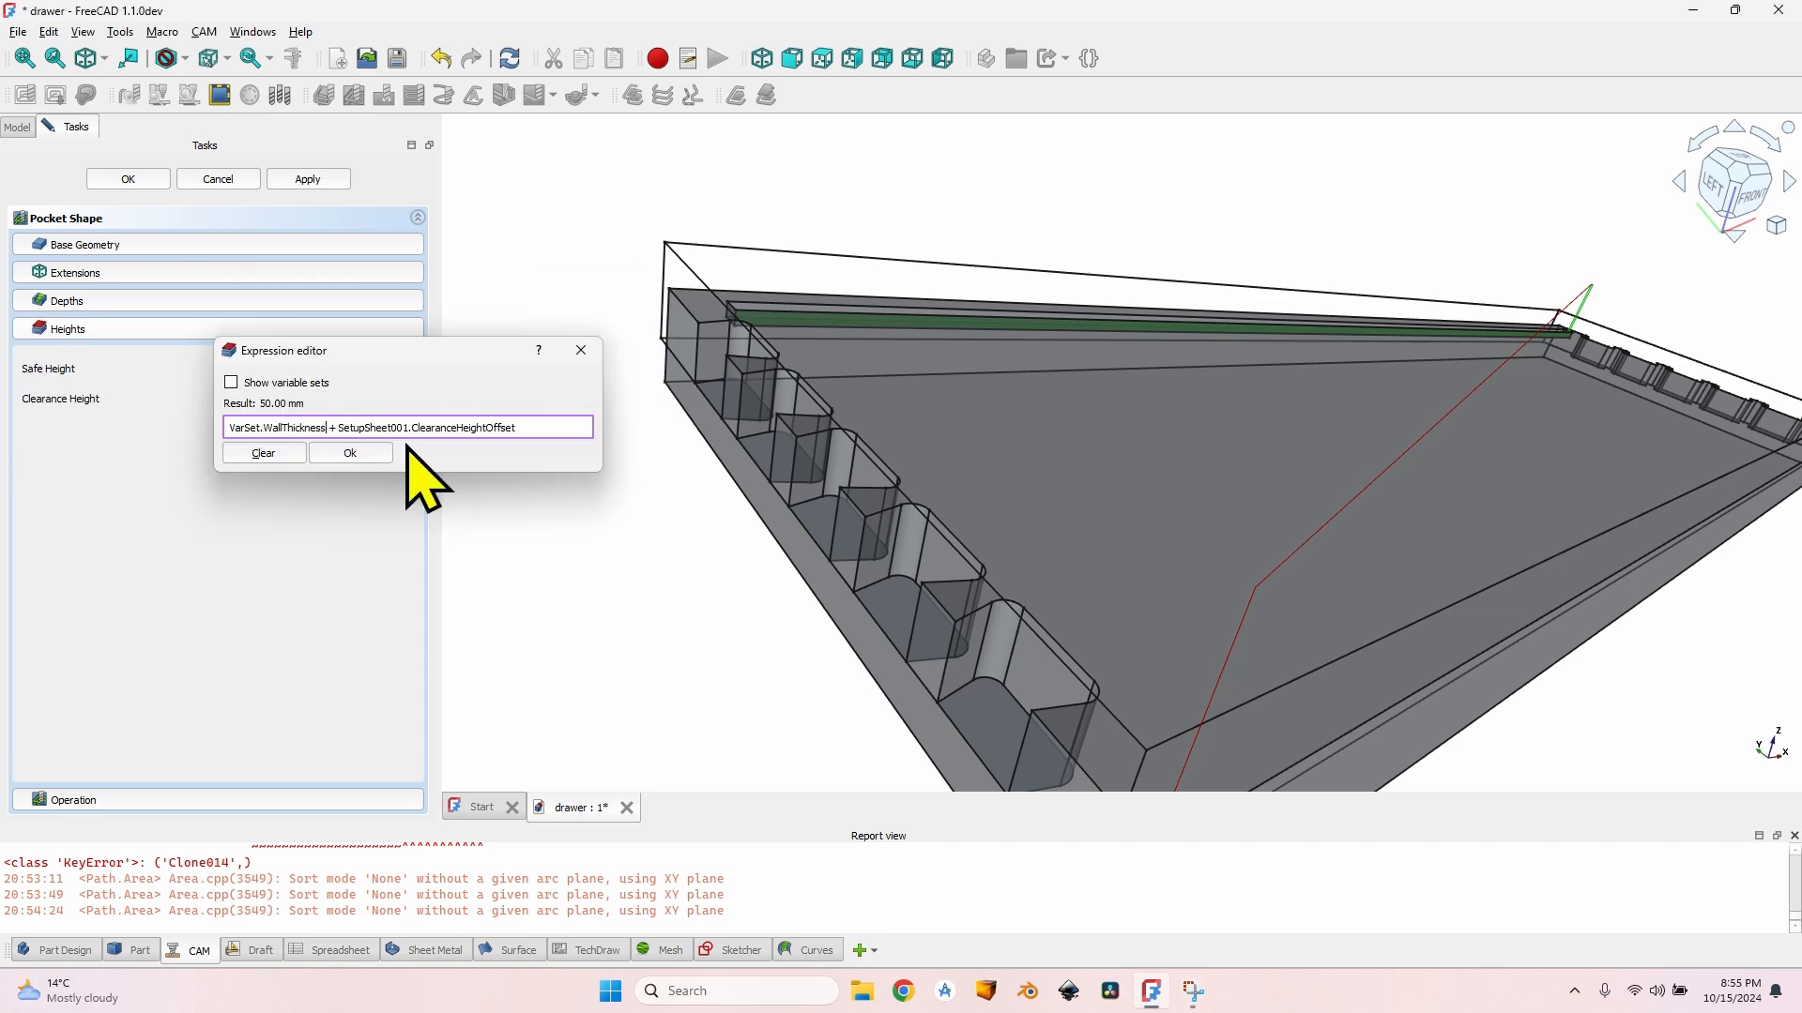
key(Return)
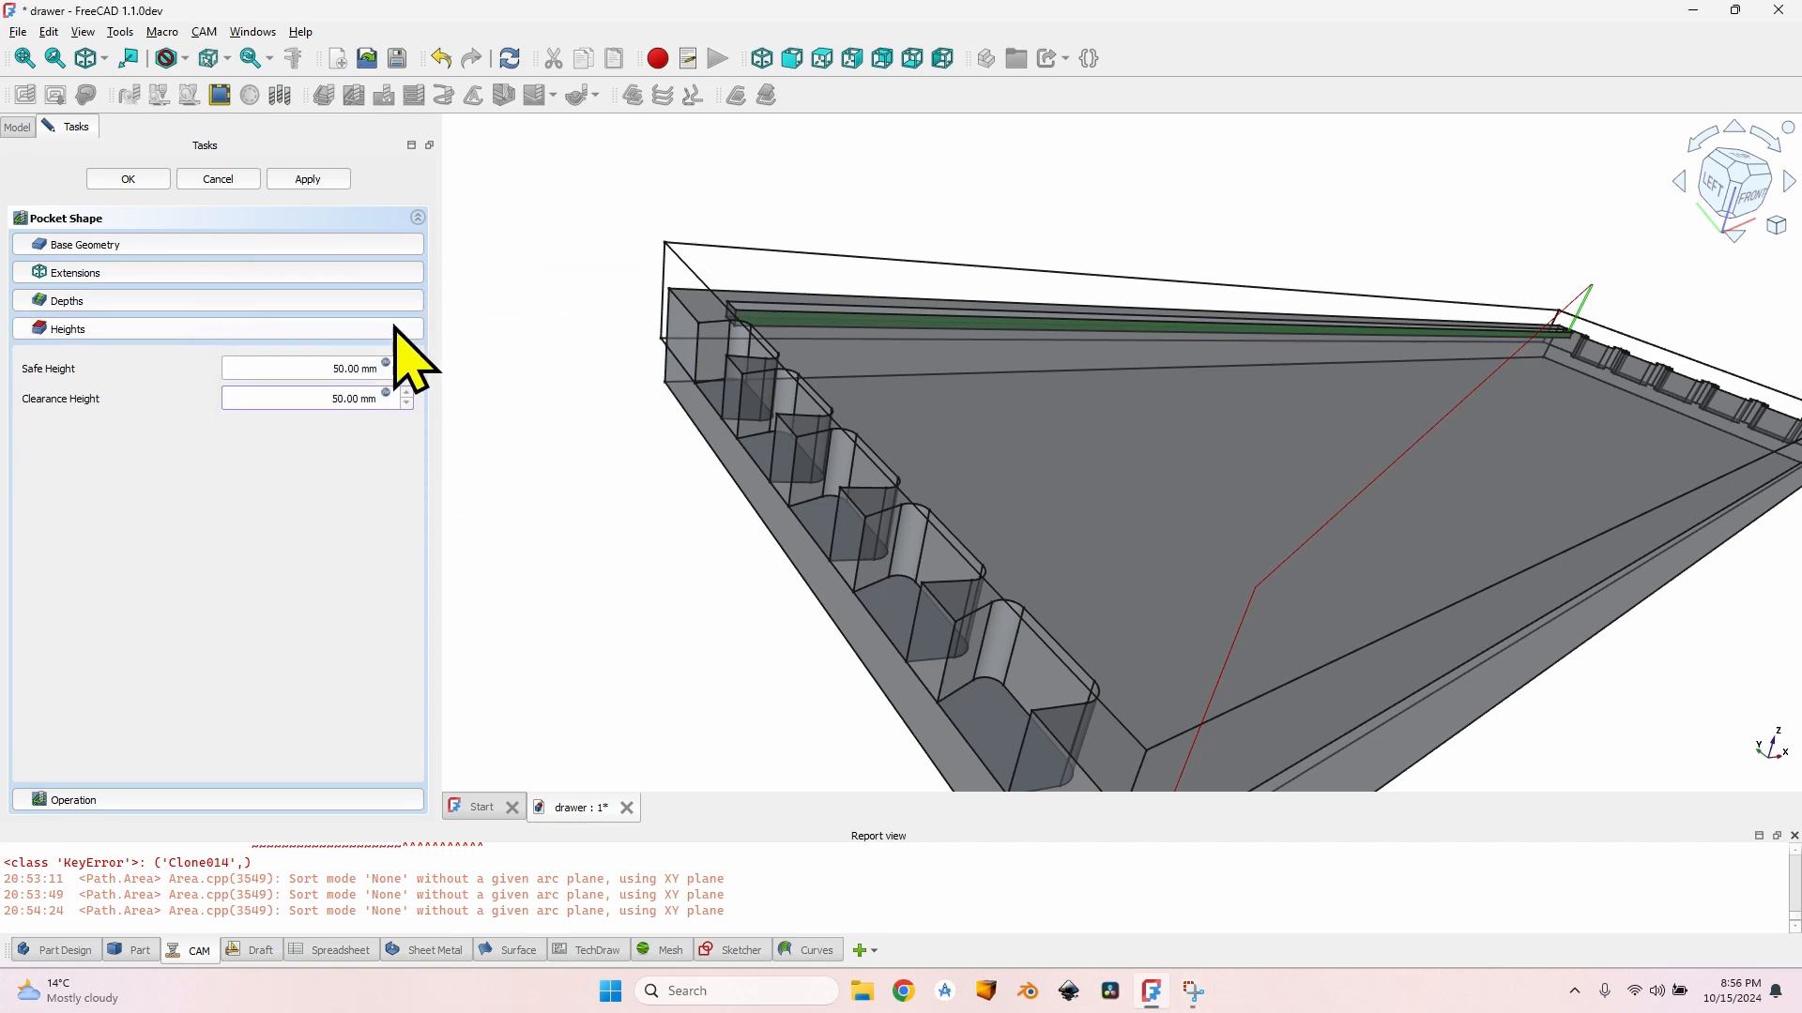
click(306, 177)
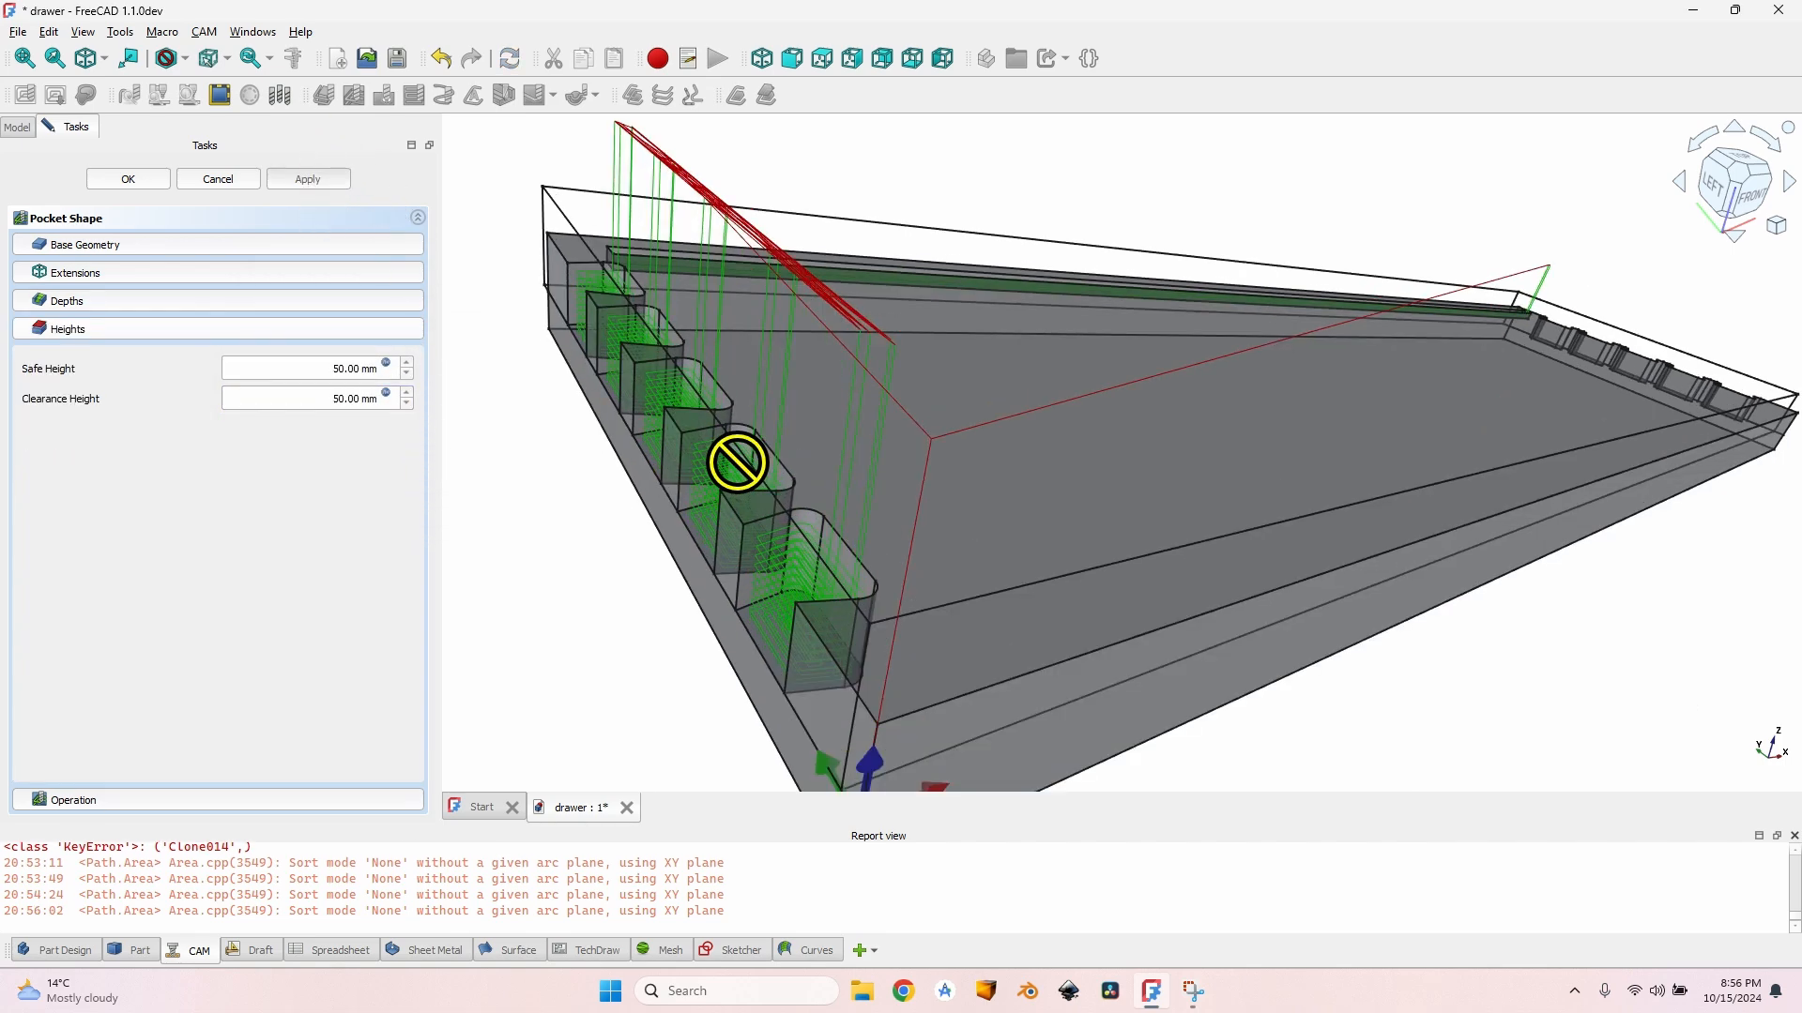
Step: Enable extensions for the dovetail pocket, turn on Wire(53,85,86) of Face5, and apply the toolpath
middle_drag(736, 461, 959, 322)
scroll(810, 262, up, 7)
middle_drag(927, 373, 887, 285)
click(113, 273)
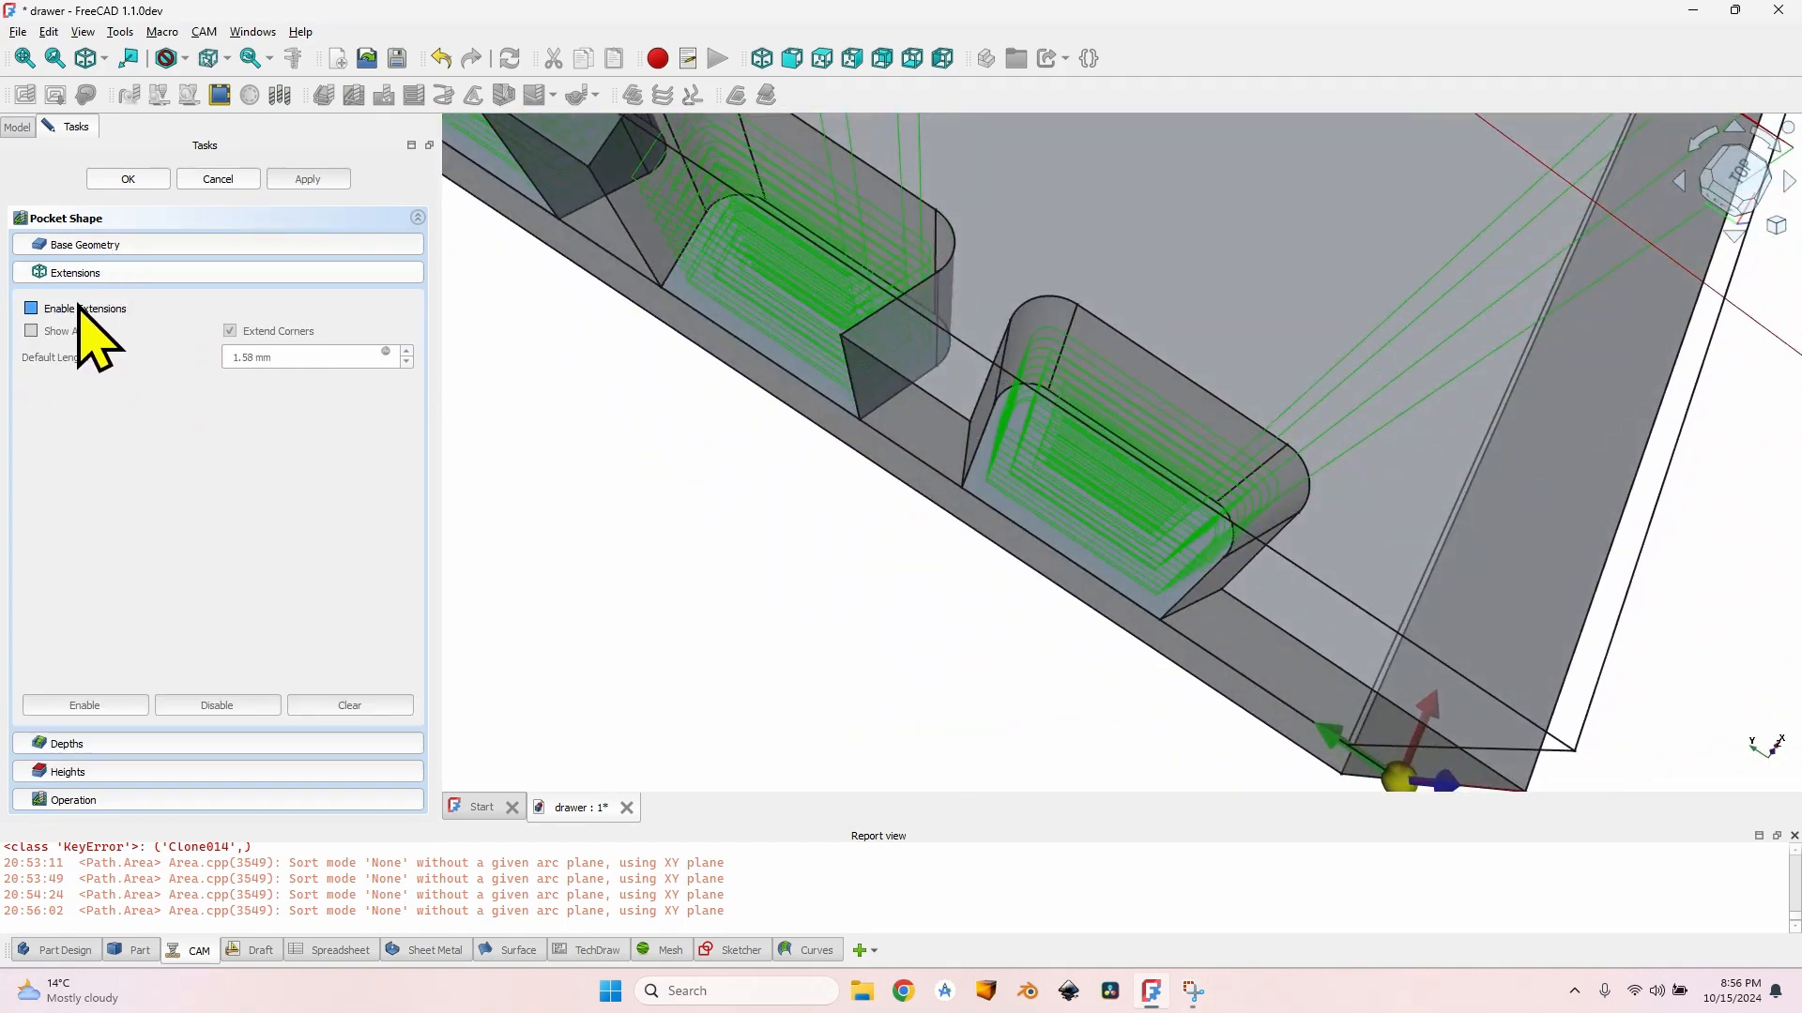
click(187, 308)
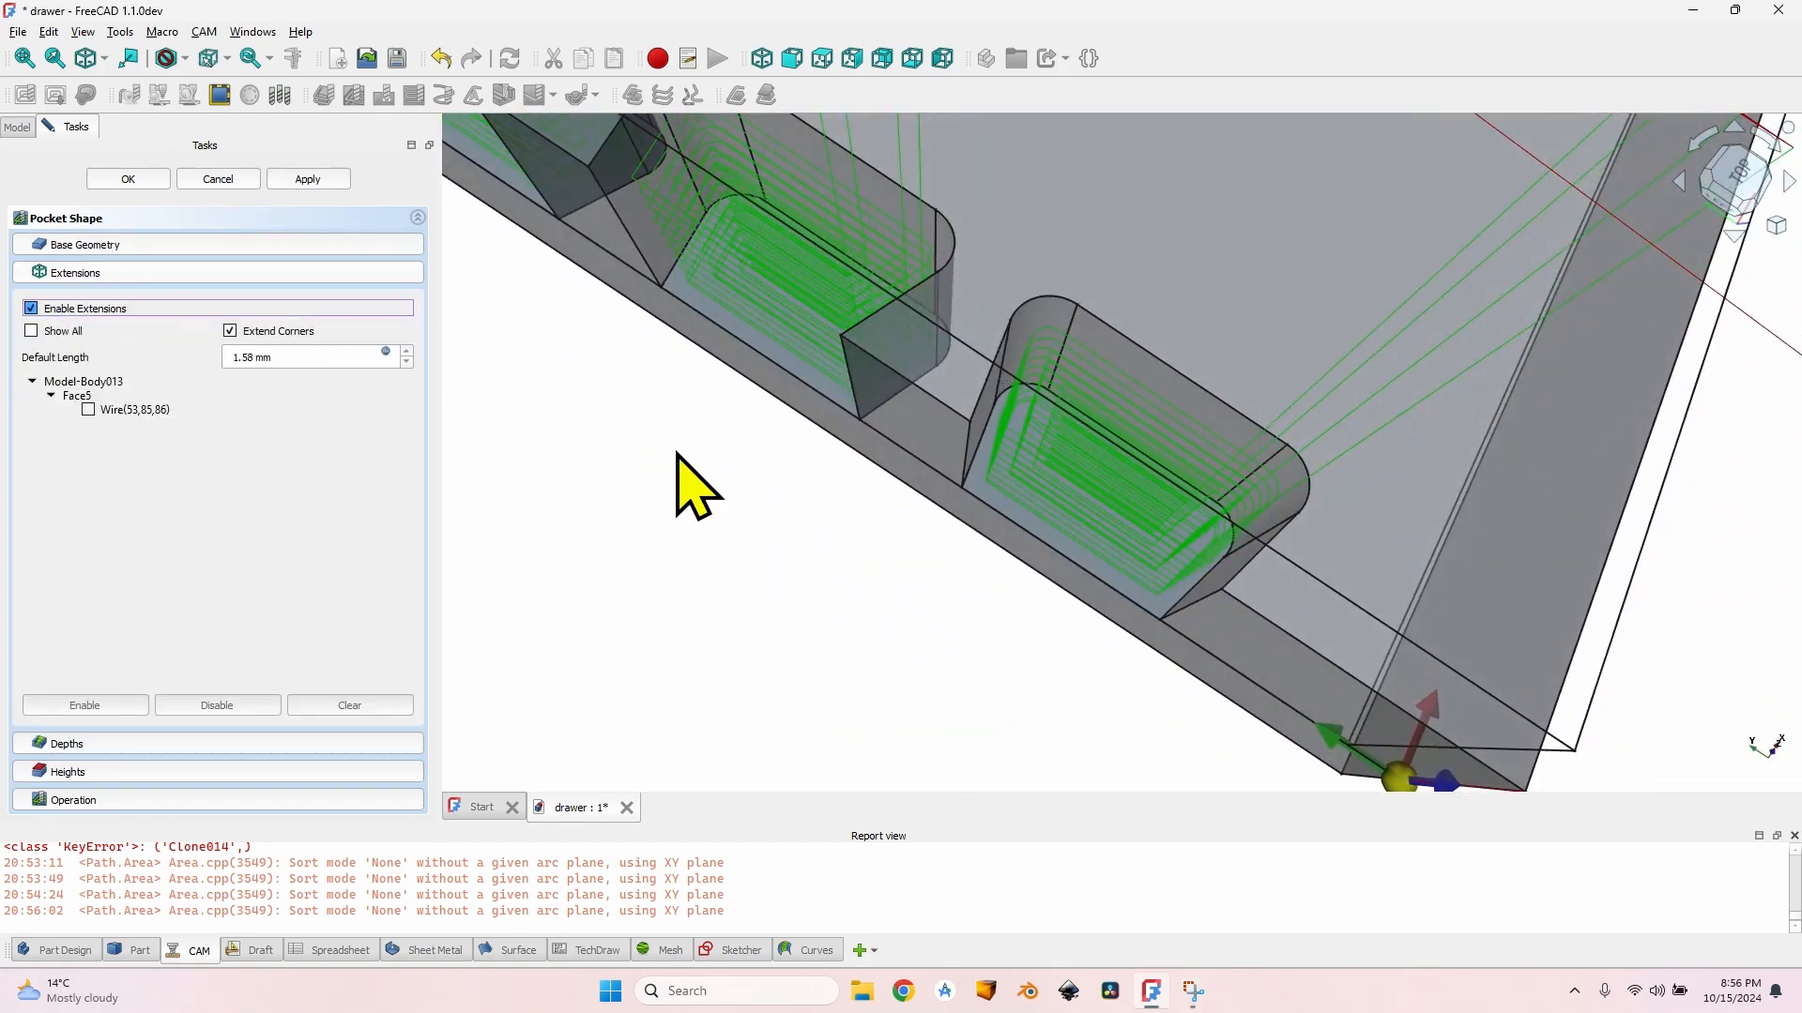
click(150, 410)
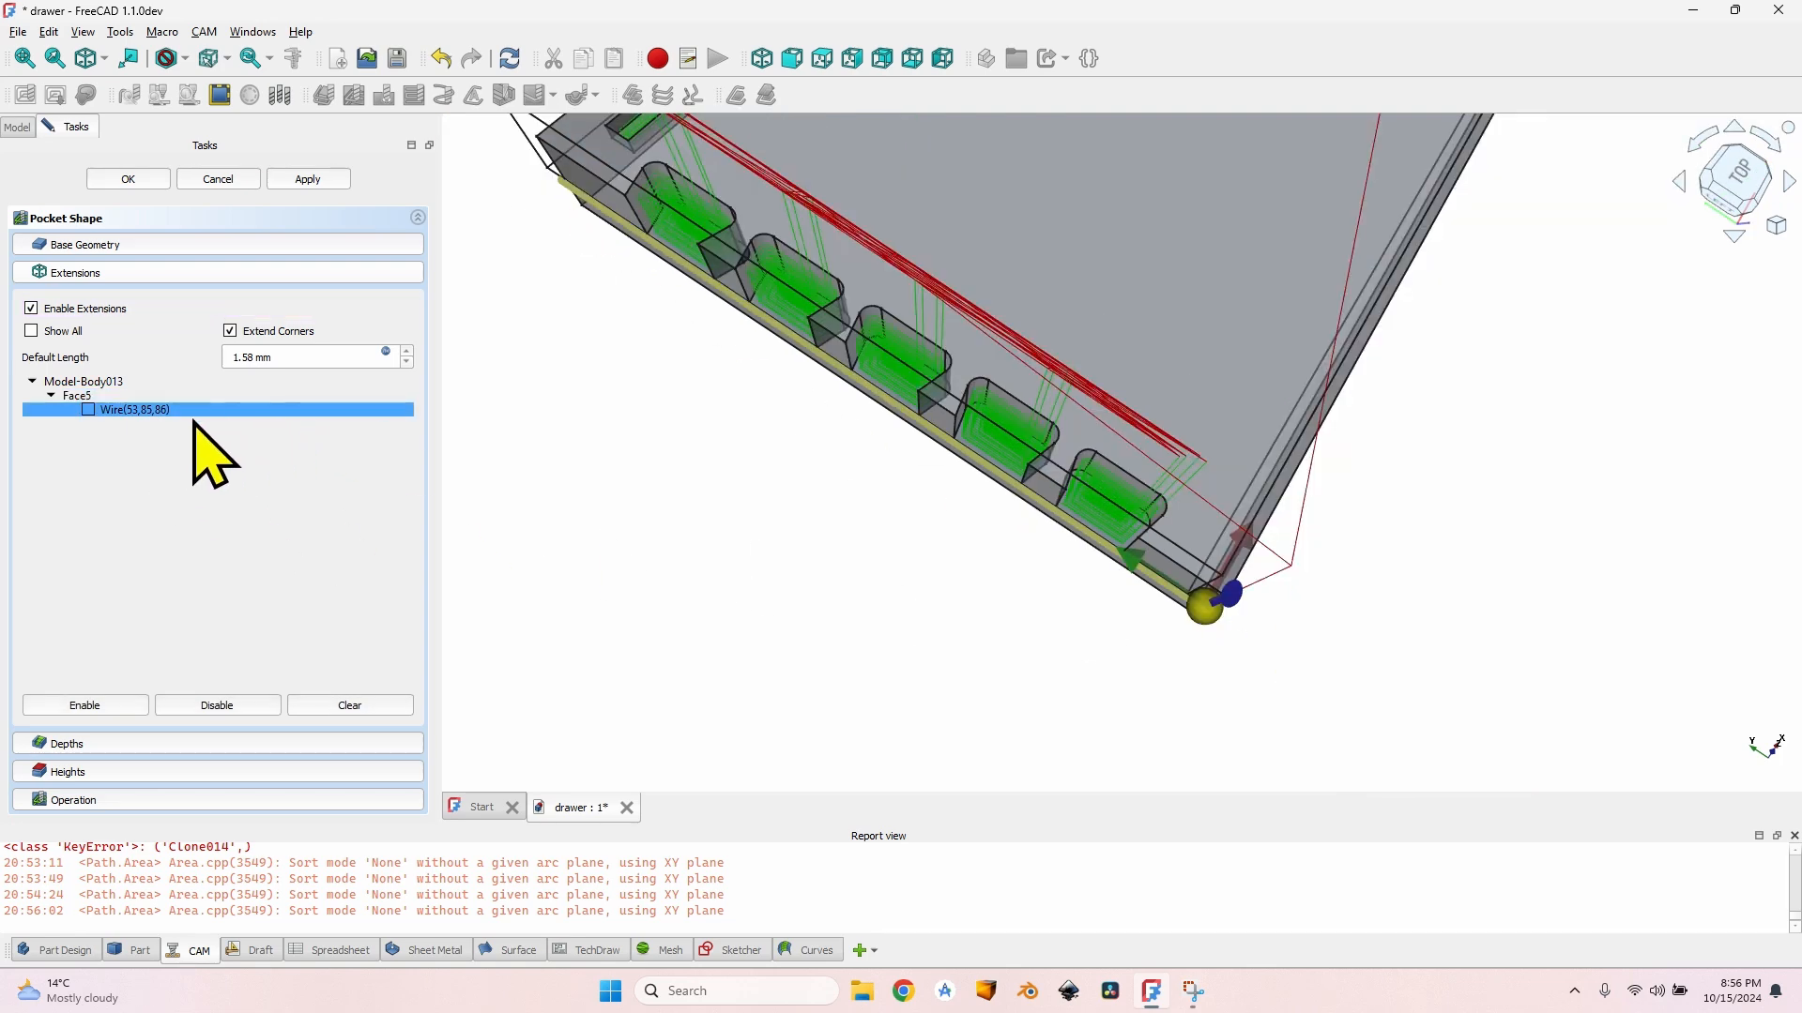
key(space)
click(298, 180)
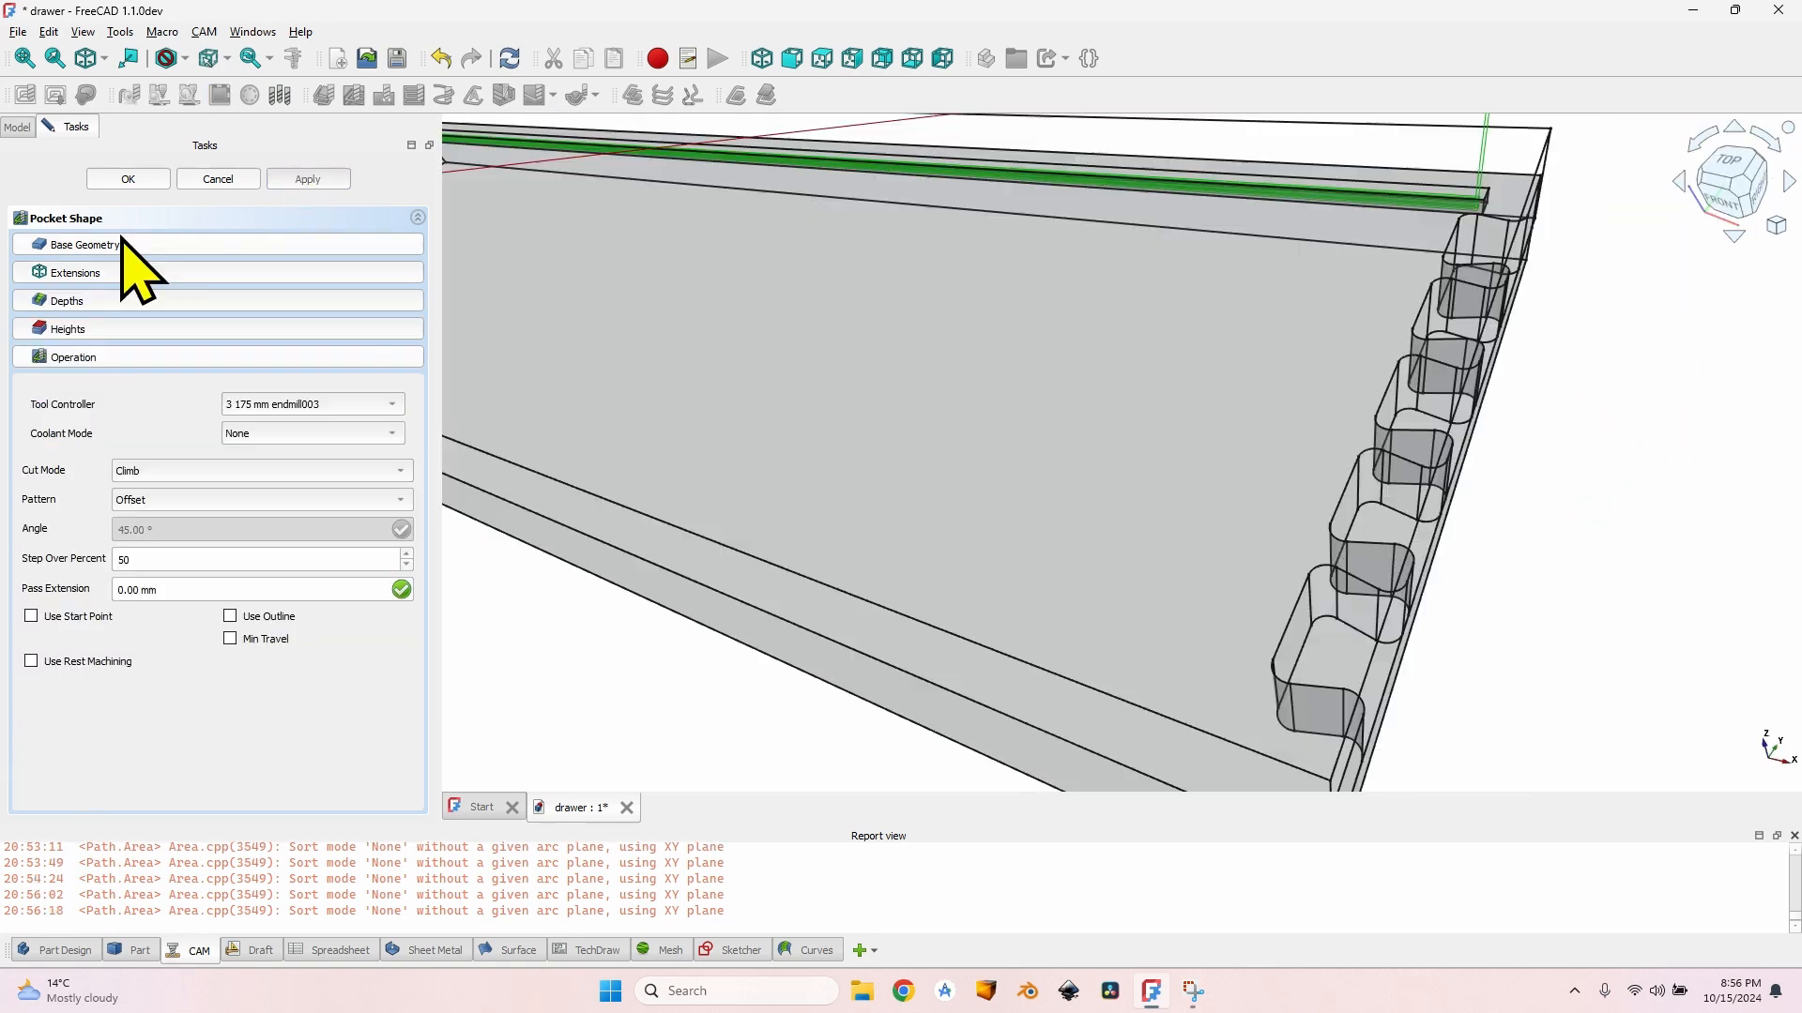
Step: Add the opposite end's dovetail floor face to the pocket's base geometry, enable its Wire(3,5,47) extension, and accept the operation
click(122, 243)
click(1351, 689)
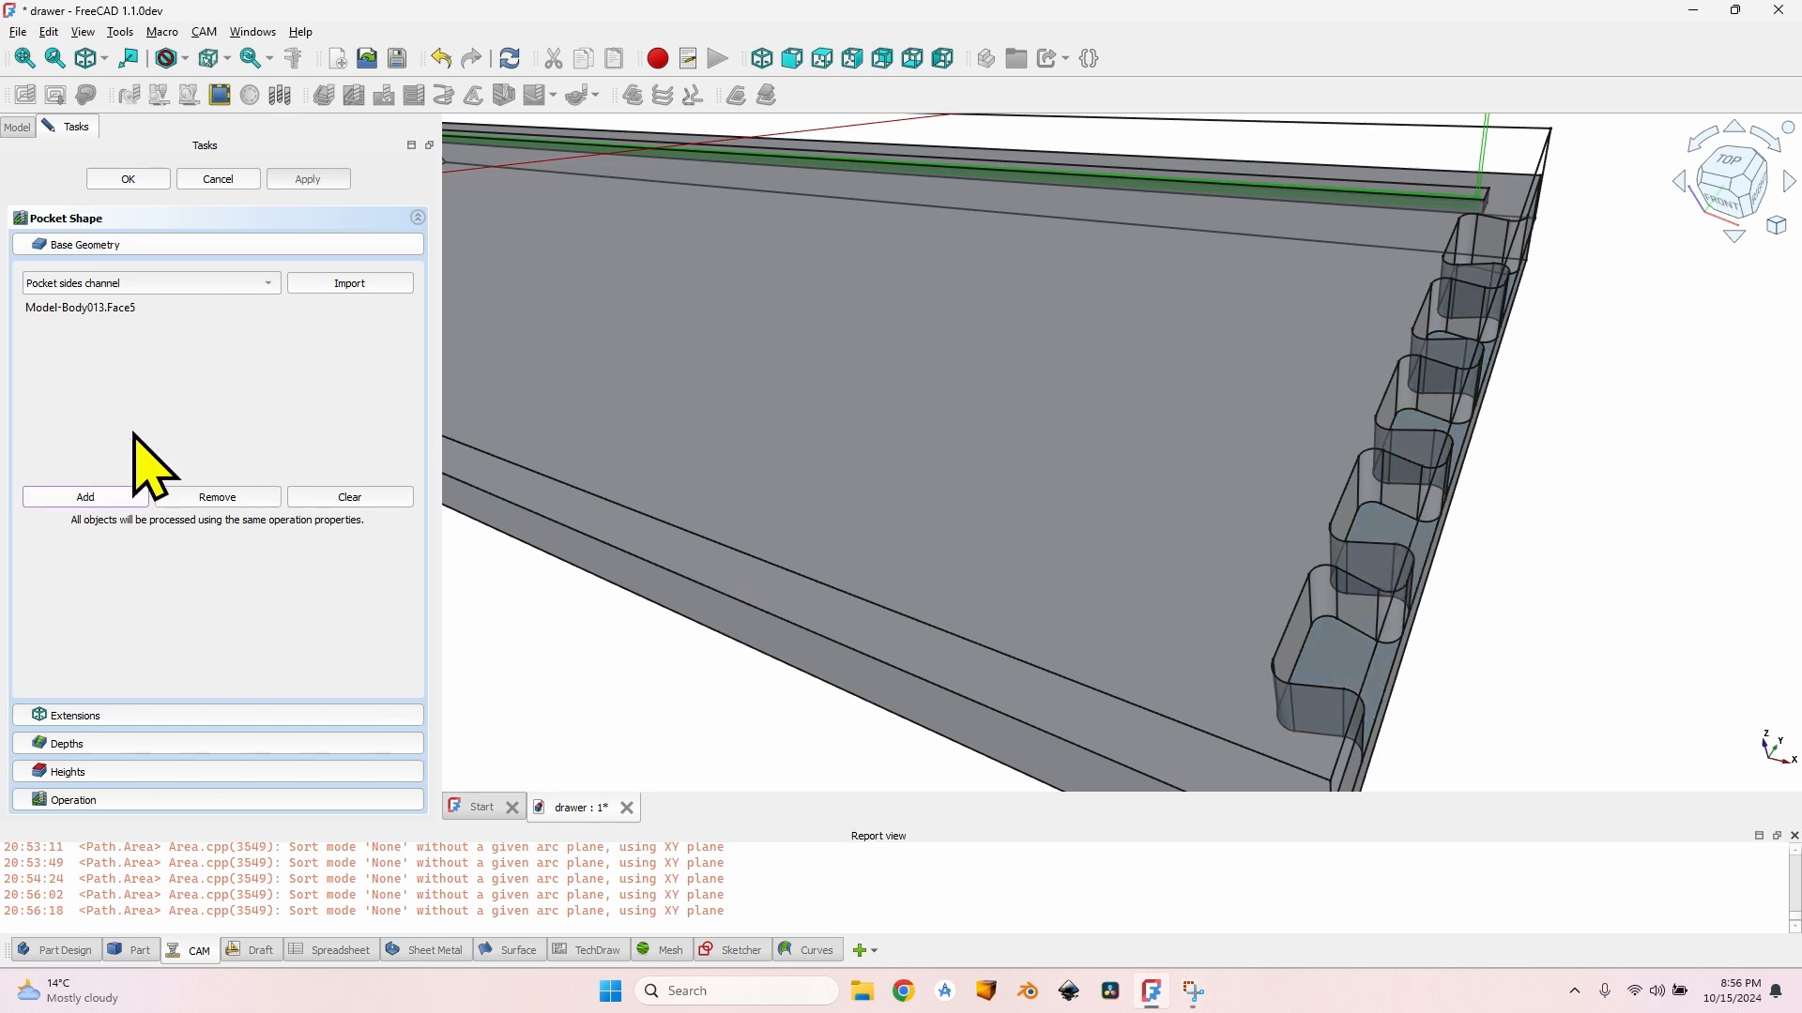
click(174, 717)
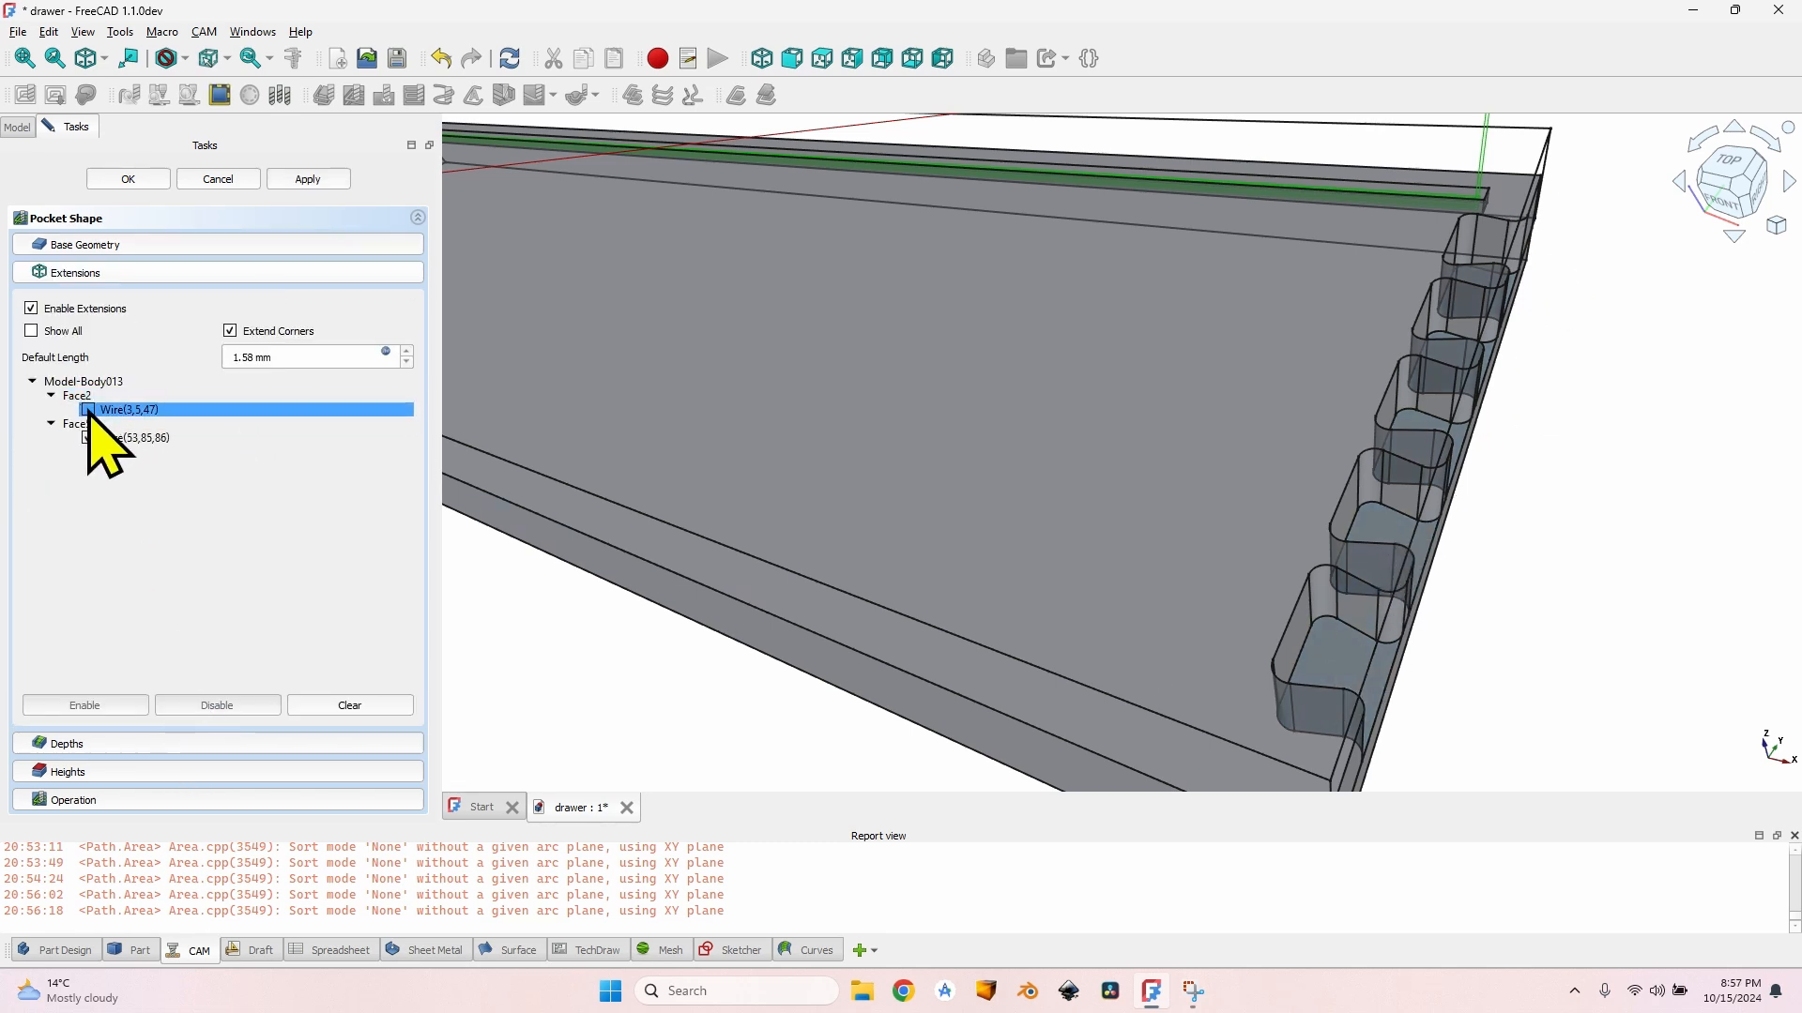
click(132, 179)
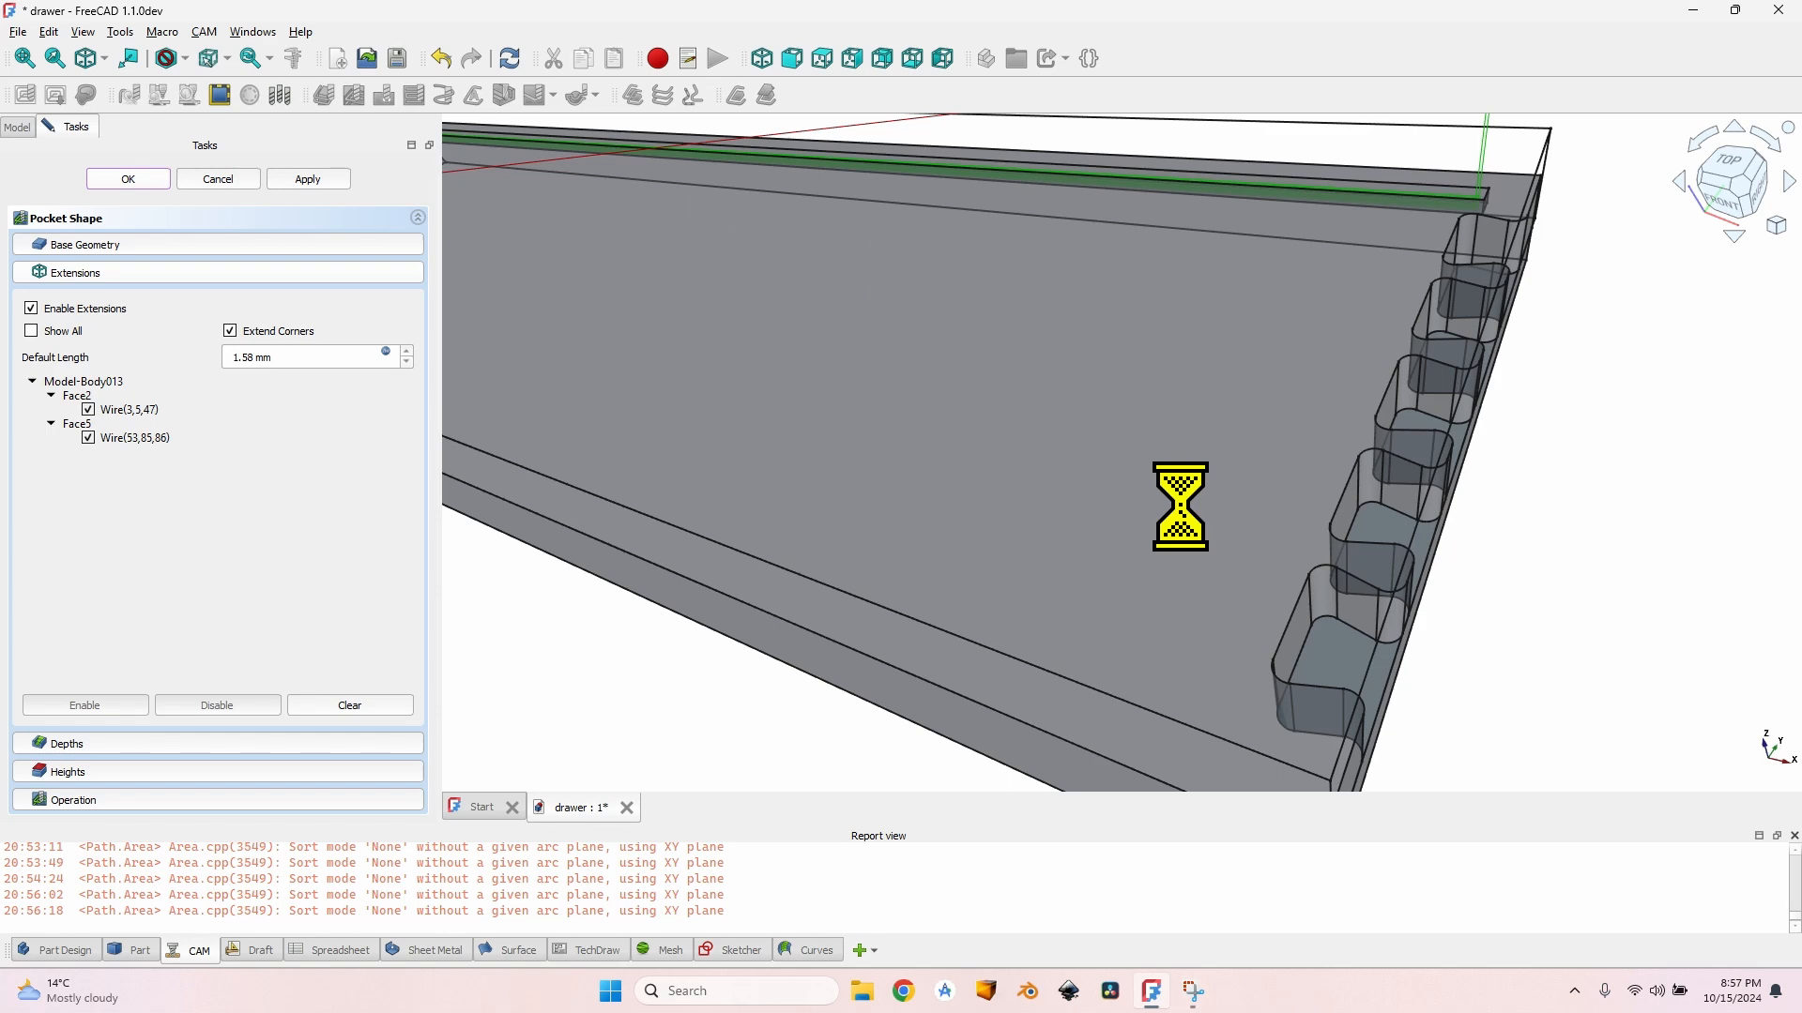
scroll(1243, 508, down, 5)
middle_drag(889, 478, 1146, 437)
middle_drag(824, 470, 427, 450)
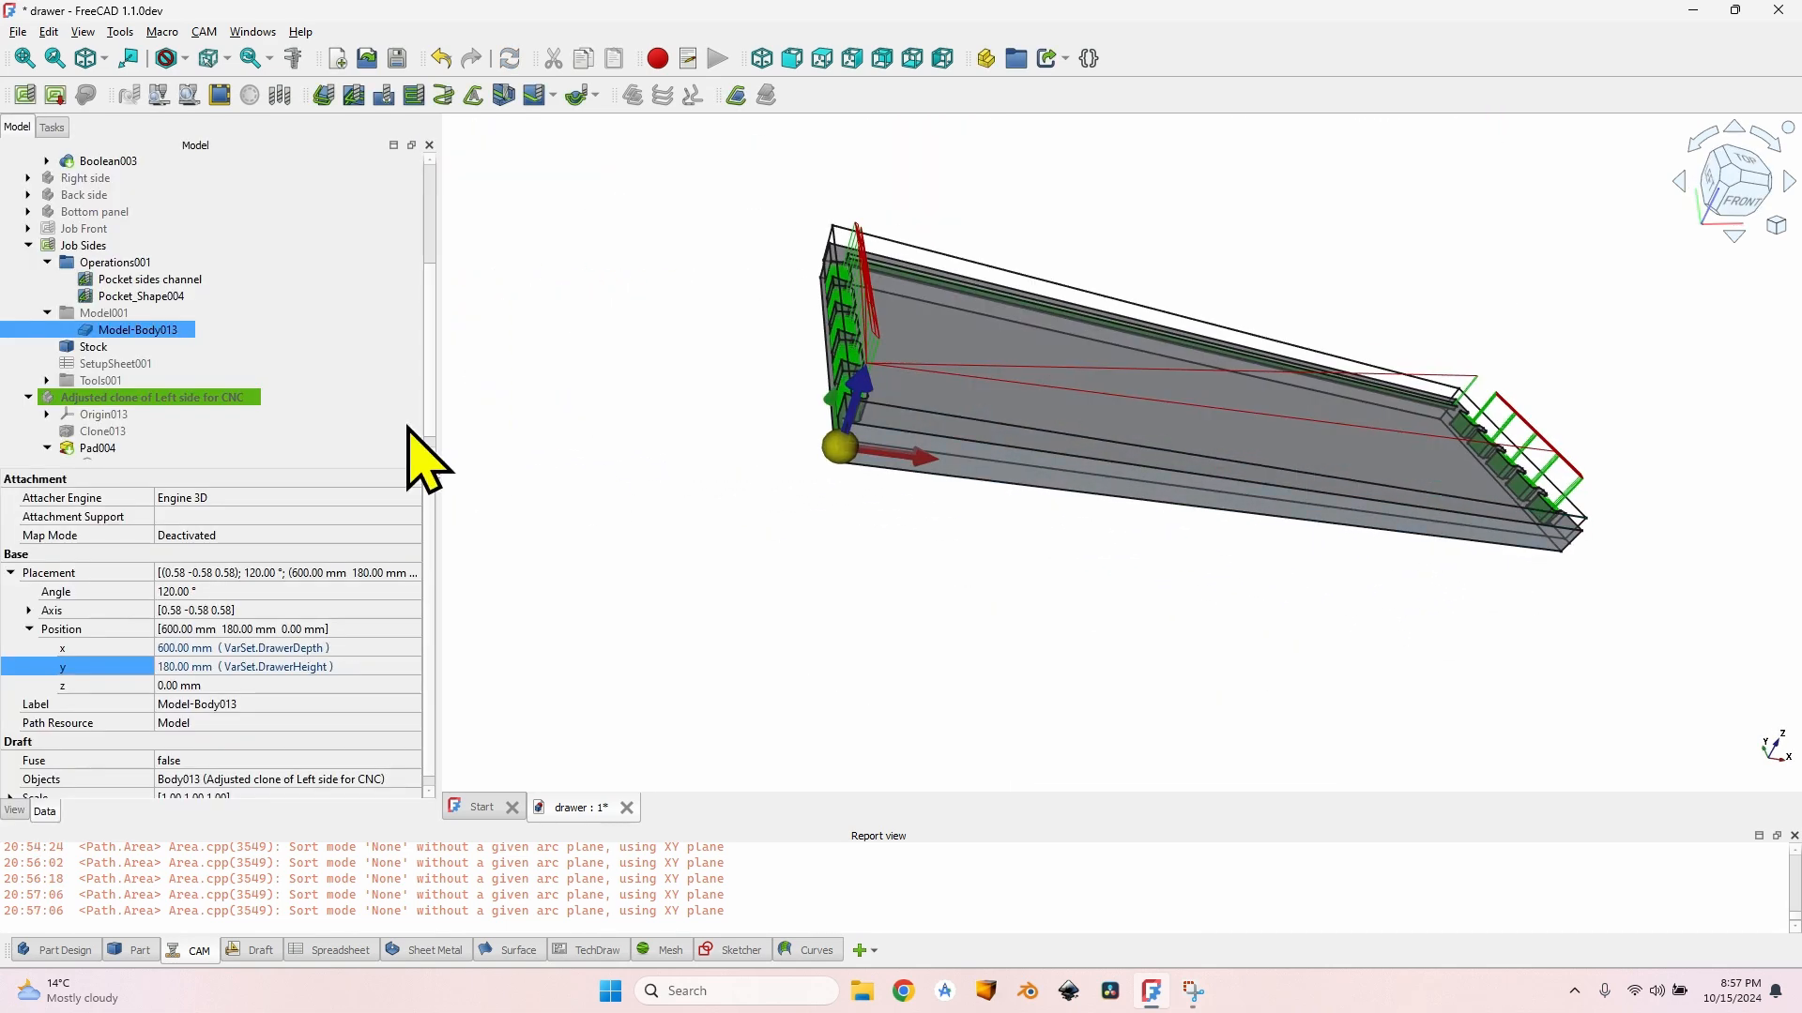
Step: Rename the new dovetail pocket operation in Job Sides as Pocket dovetails
click(148, 297)
key(F2)
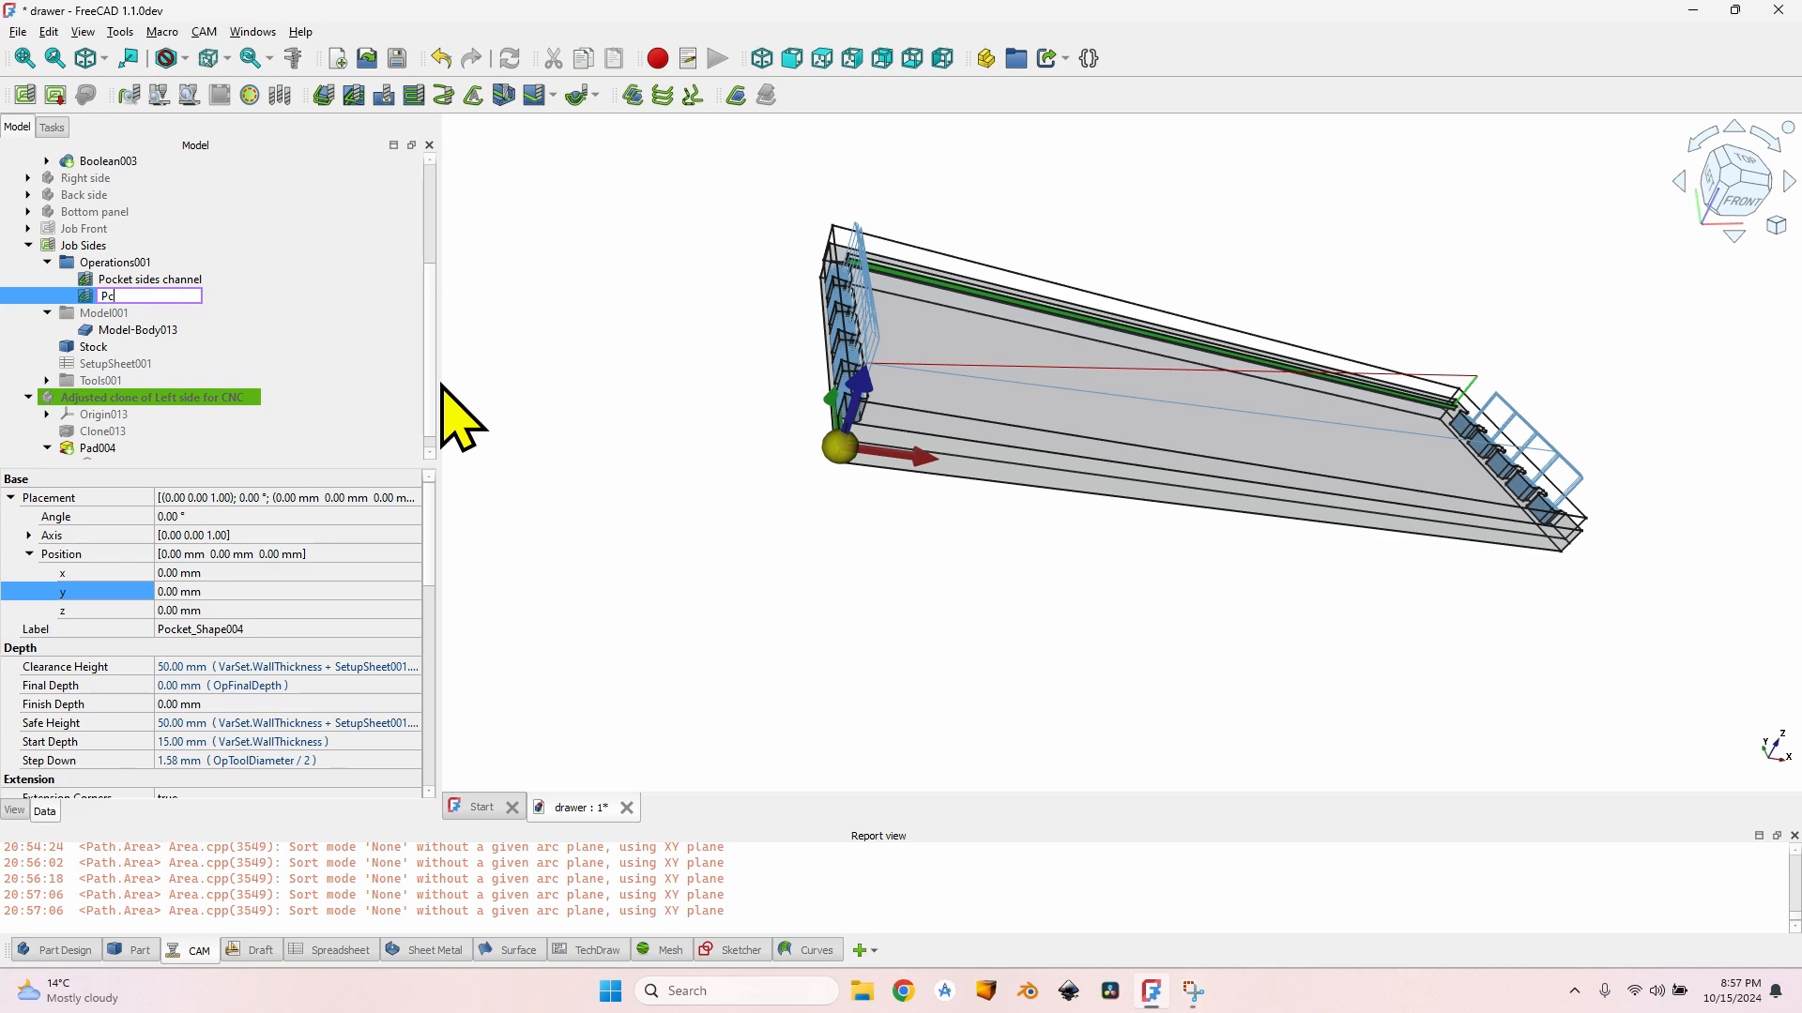
text(Pocket dovetails)
key(Return)
Step: Set Keep Tool Down and Min Travel to true for the Pocket dovetails operation
scroll(141, 703, down, 10)
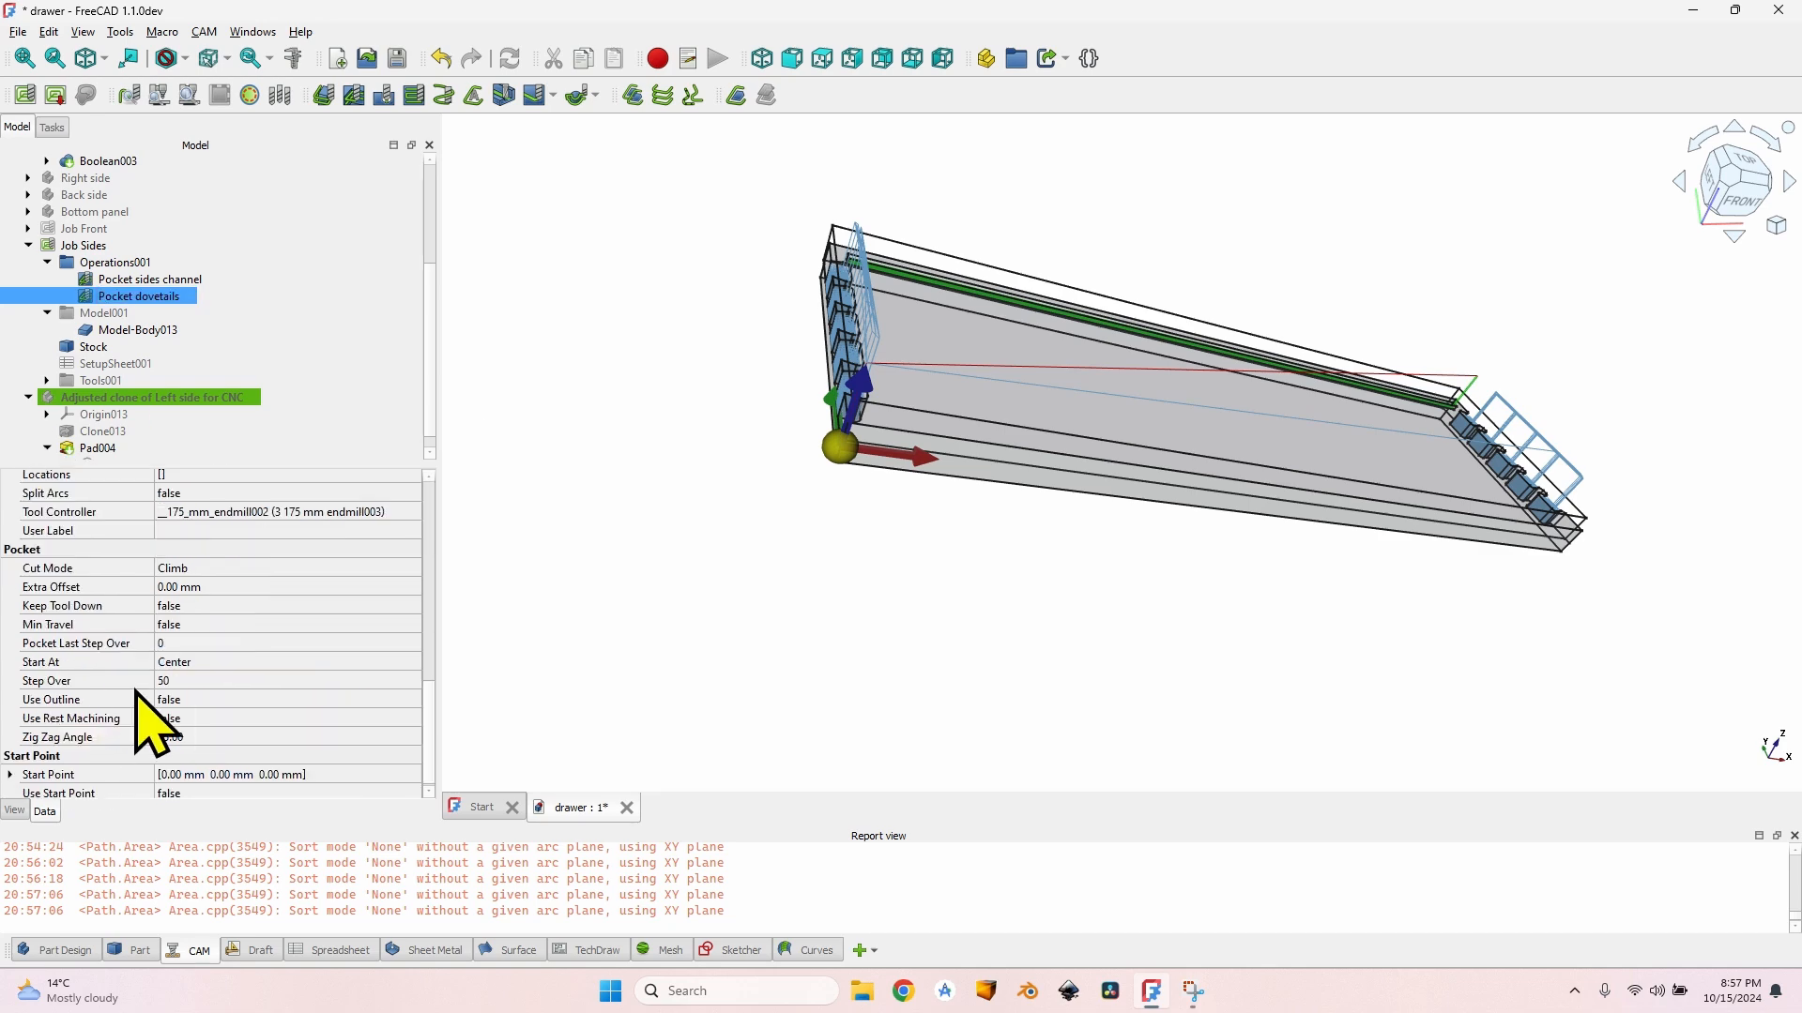
scroll(122, 647, up, 2)
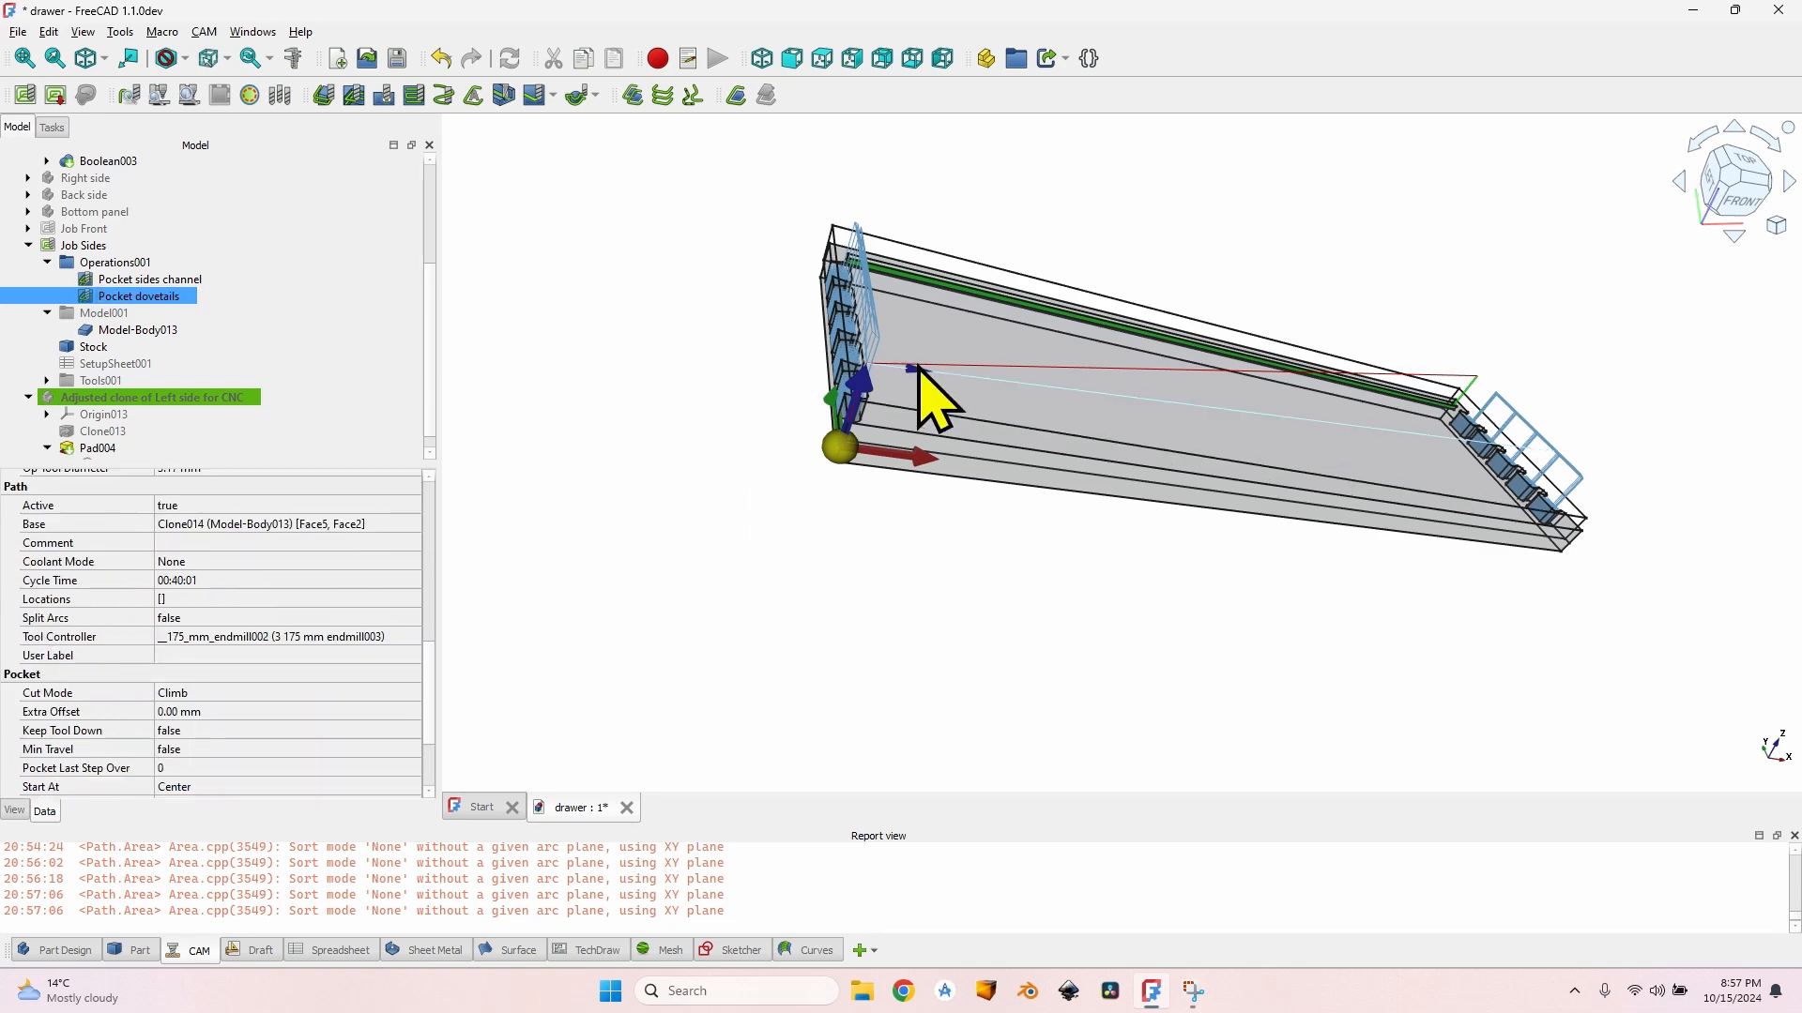
middle_drag(916, 394, 822, 452)
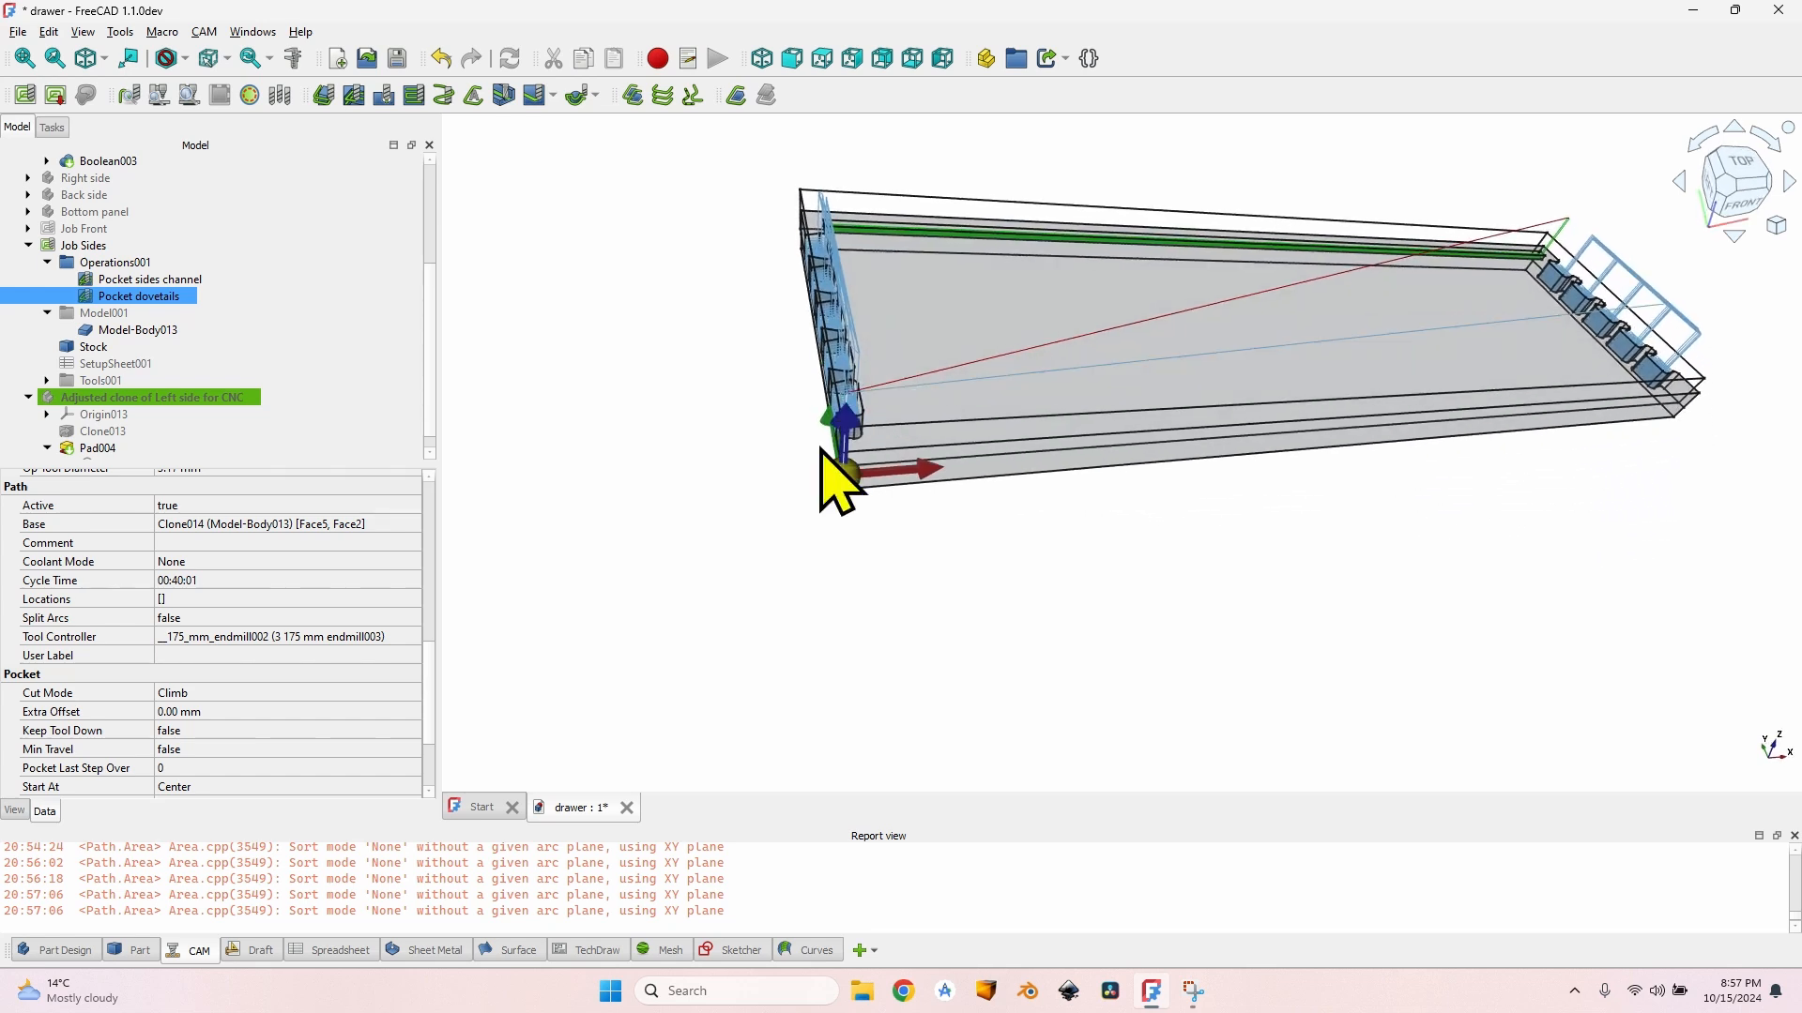
click(204, 733)
click(201, 742)
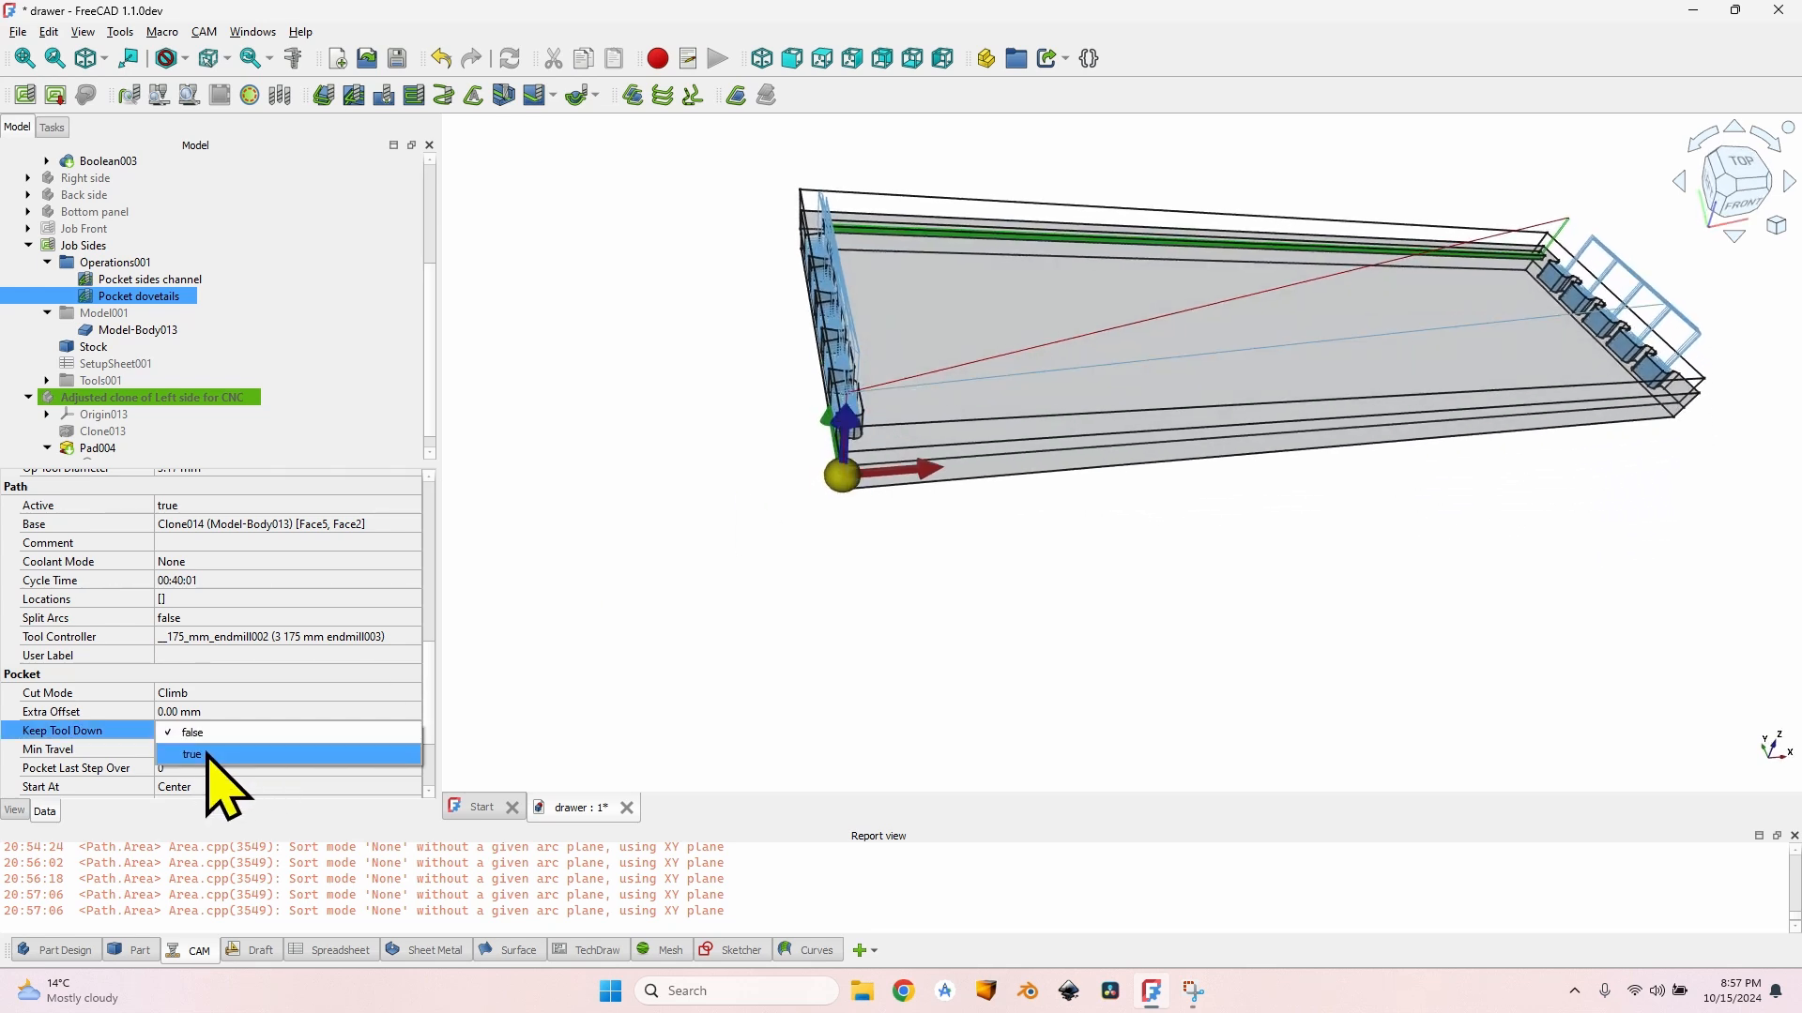
click(209, 763)
click(191, 748)
click(330, 775)
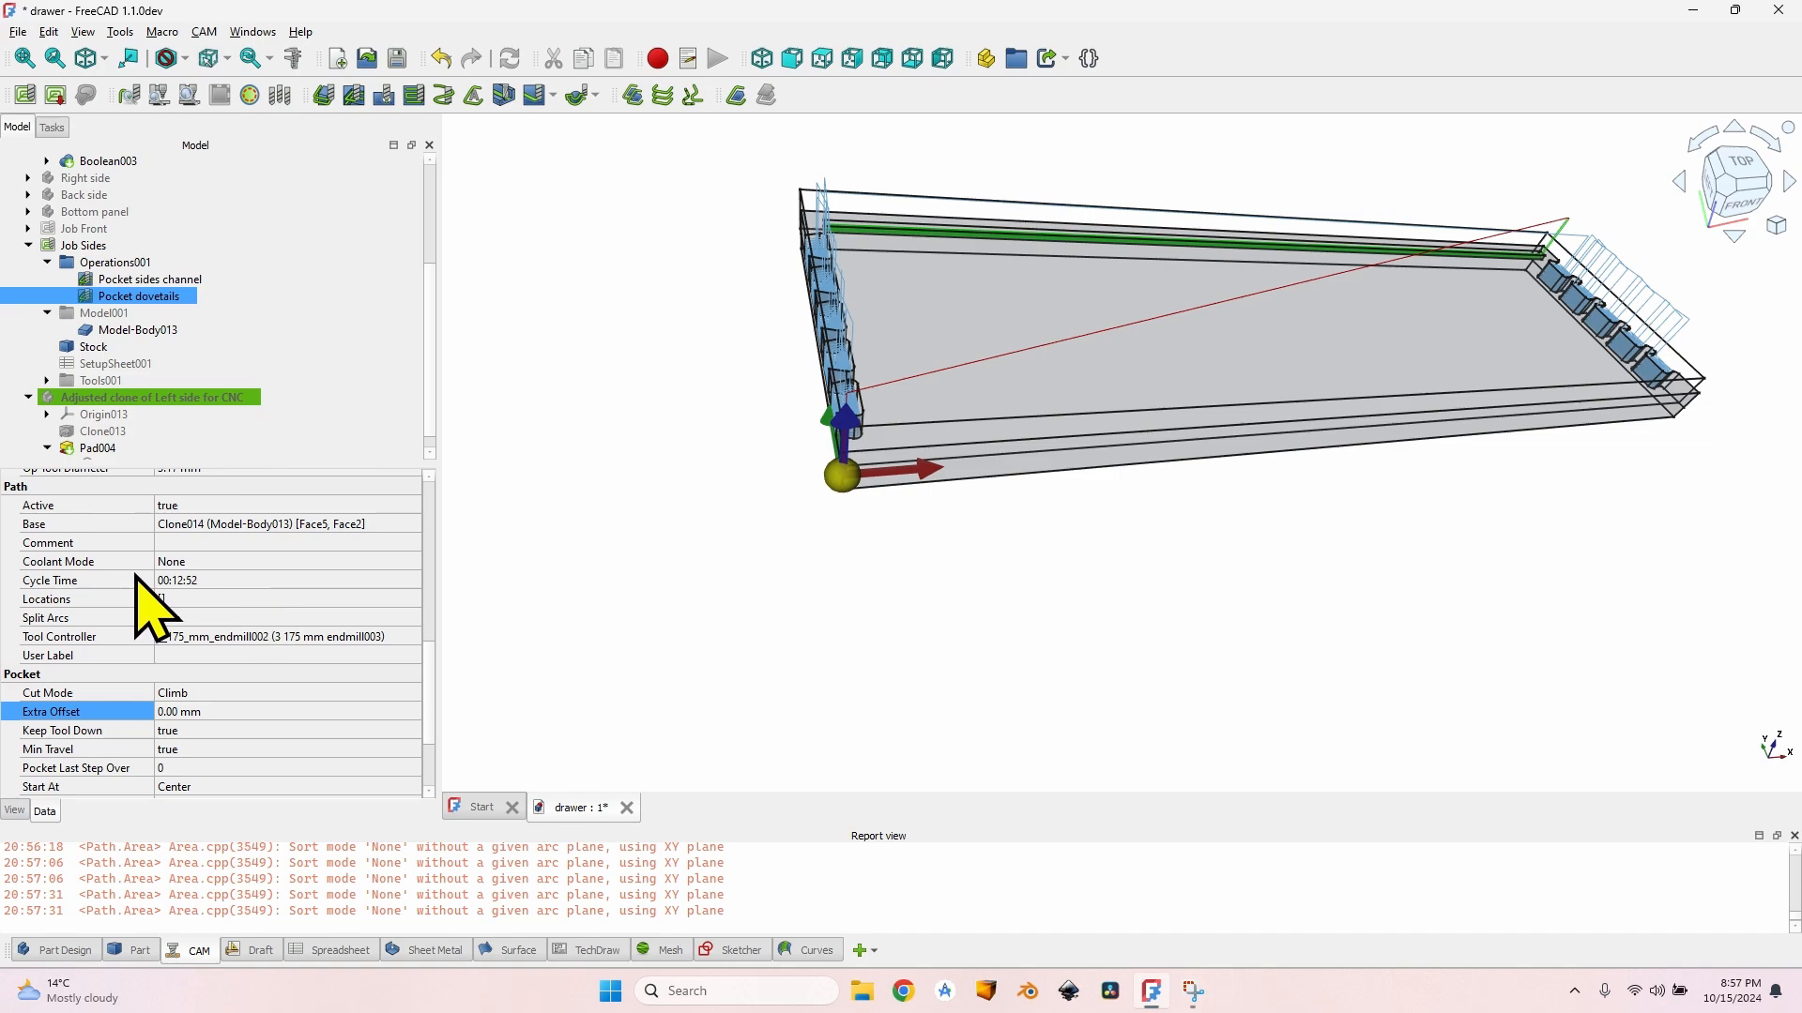
Step: Examine the toolpaths of the Pocket sides channel and Pocket dovetails operations on the side panel, comparing their pocket properties
mouse_move(925, 401)
middle_down()
mouse_move(937, 362)
mouse_move(1097, 302)
mouse_move(831, 305)
mouse_move(910, 329)
mouse_move(808, 350)
mouse_move(1154, 382)
mouse_move(1404, 290)
middle_up()
scroll(1404, 290, down, 5)
mouse_move(1267, 463)
middle_down()
mouse_move(1198, 403)
mouse_move(1086, 459)
middle_up()
scroll(1198, 403, up, 5)
scroll(1182, 399, down, 5)
click(131, 279)
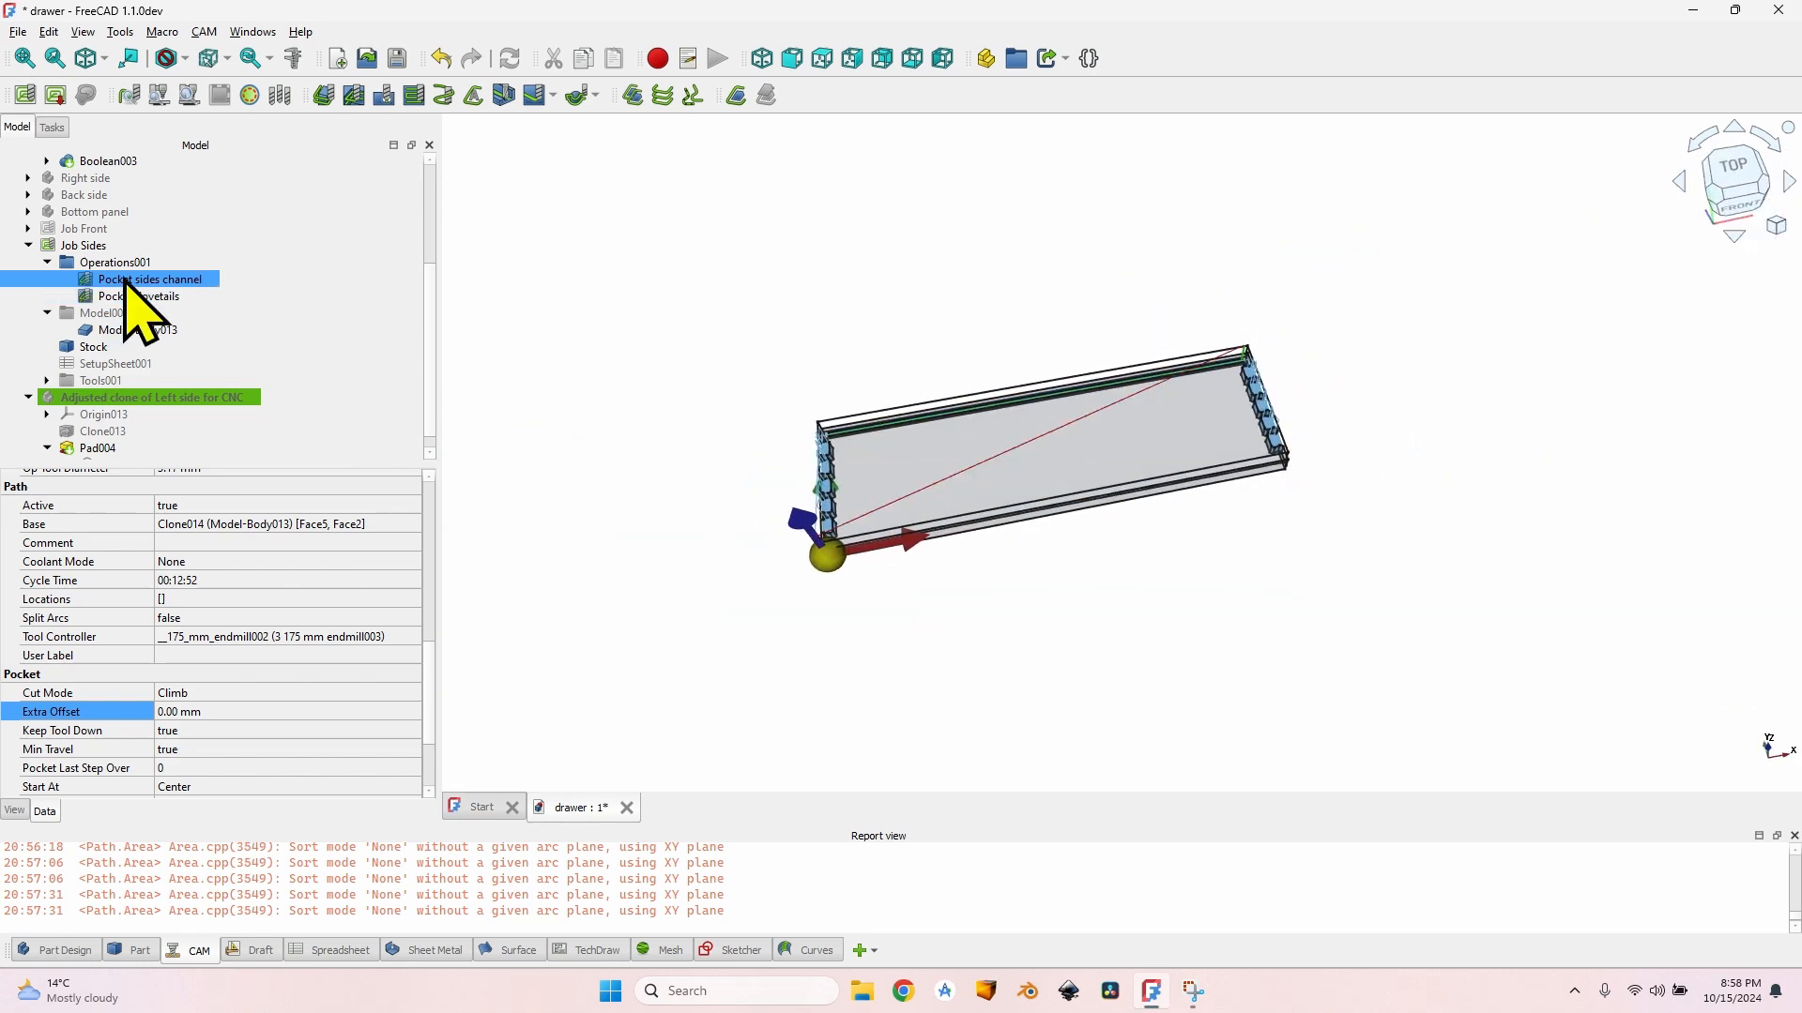
click(145, 298)
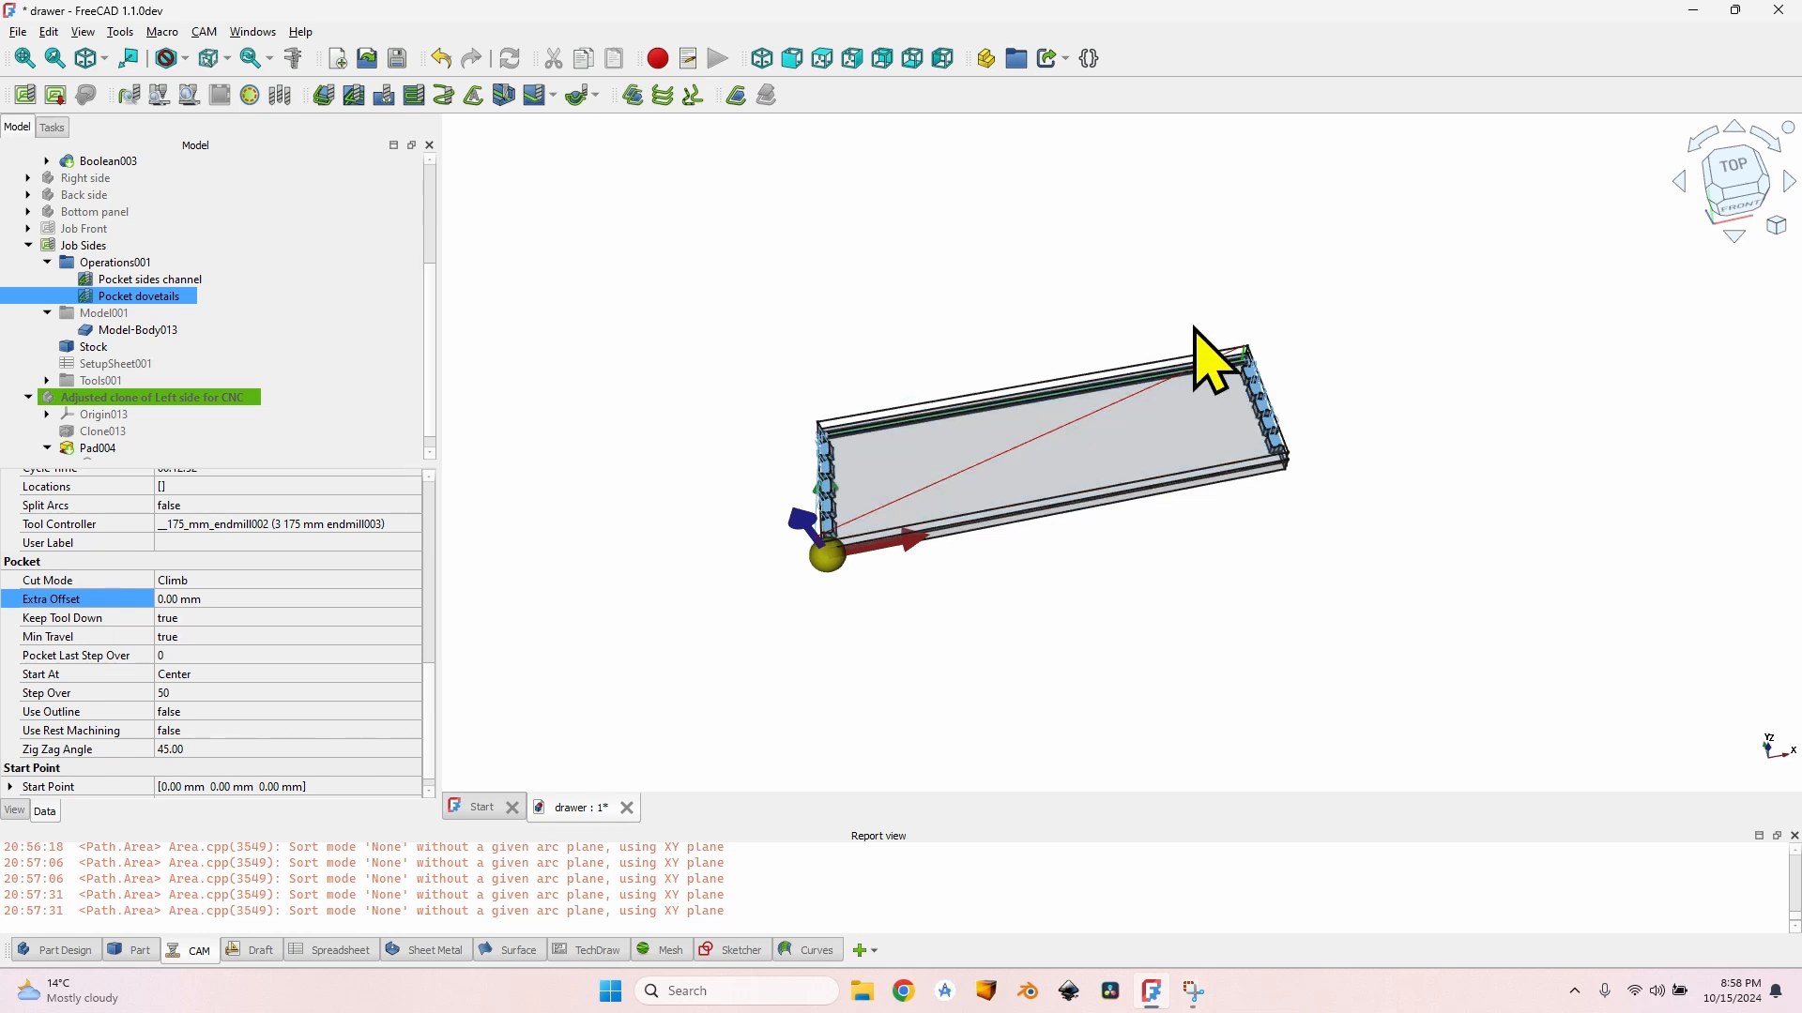
click(161, 279)
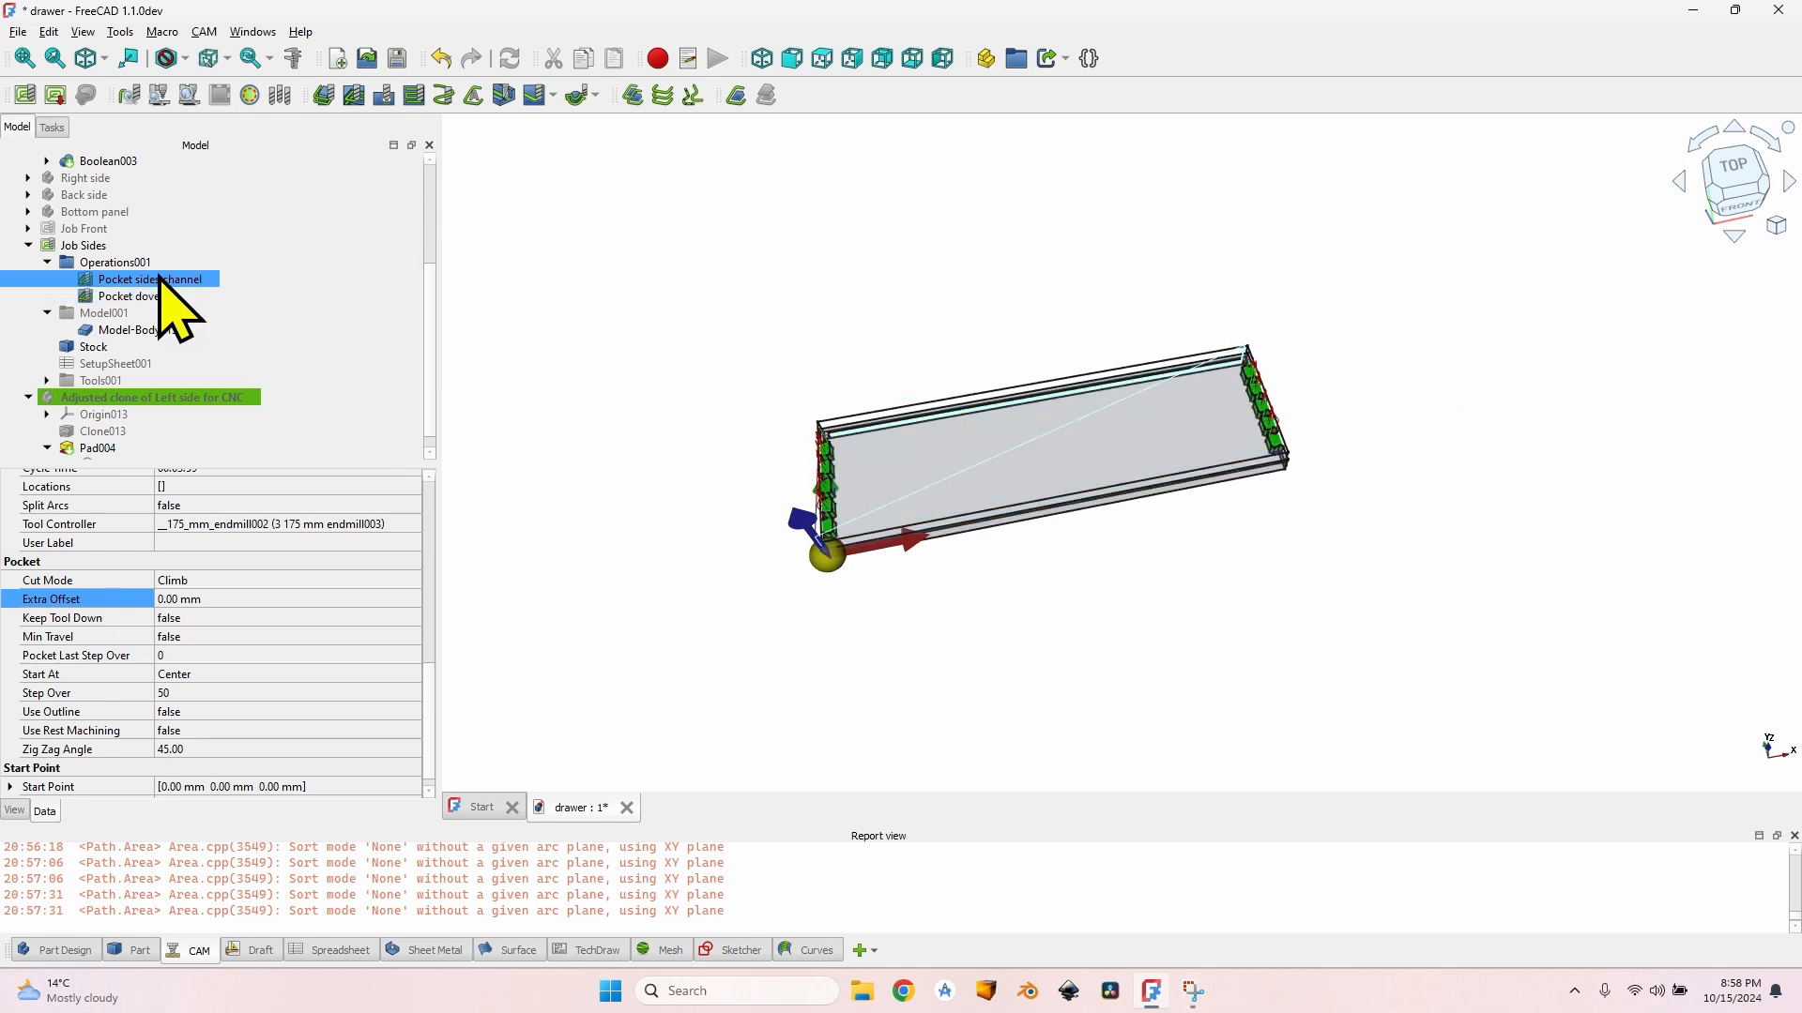
click(161, 296)
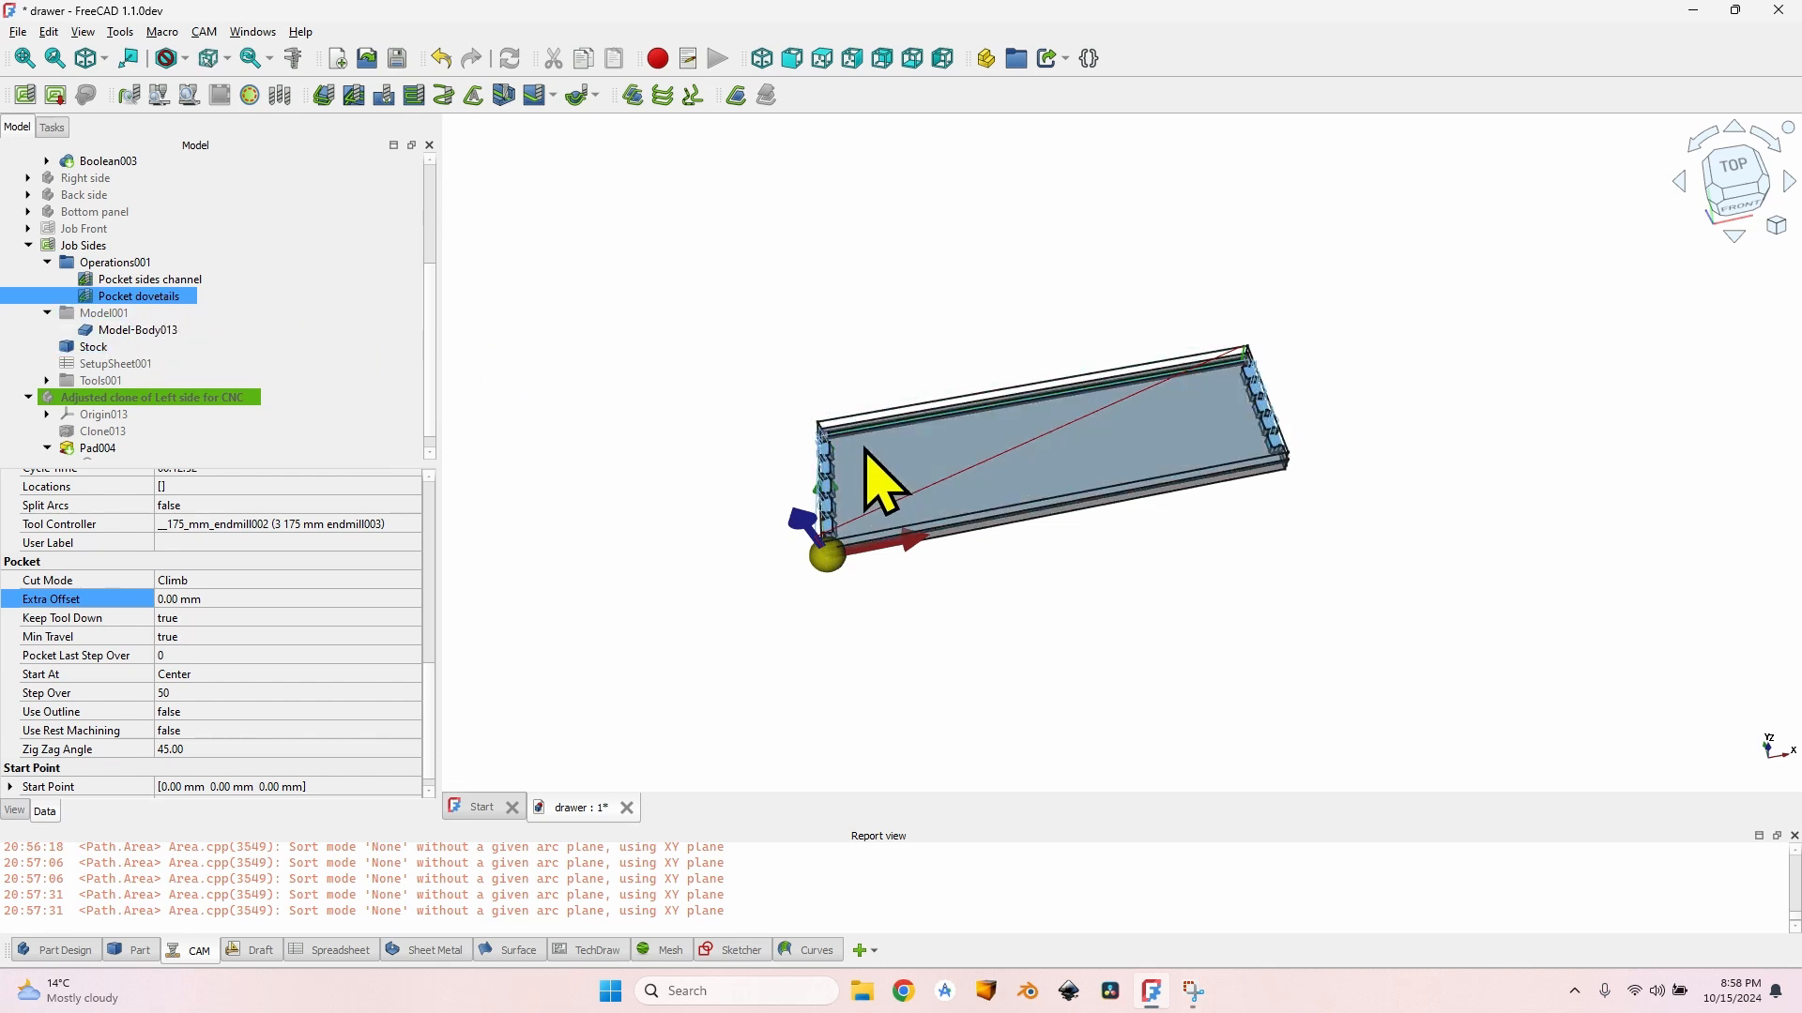
Step: Order the Job Sides output by Operation, enable Split Output, and accept the job edits
double_click(112, 246)
click(77, 247)
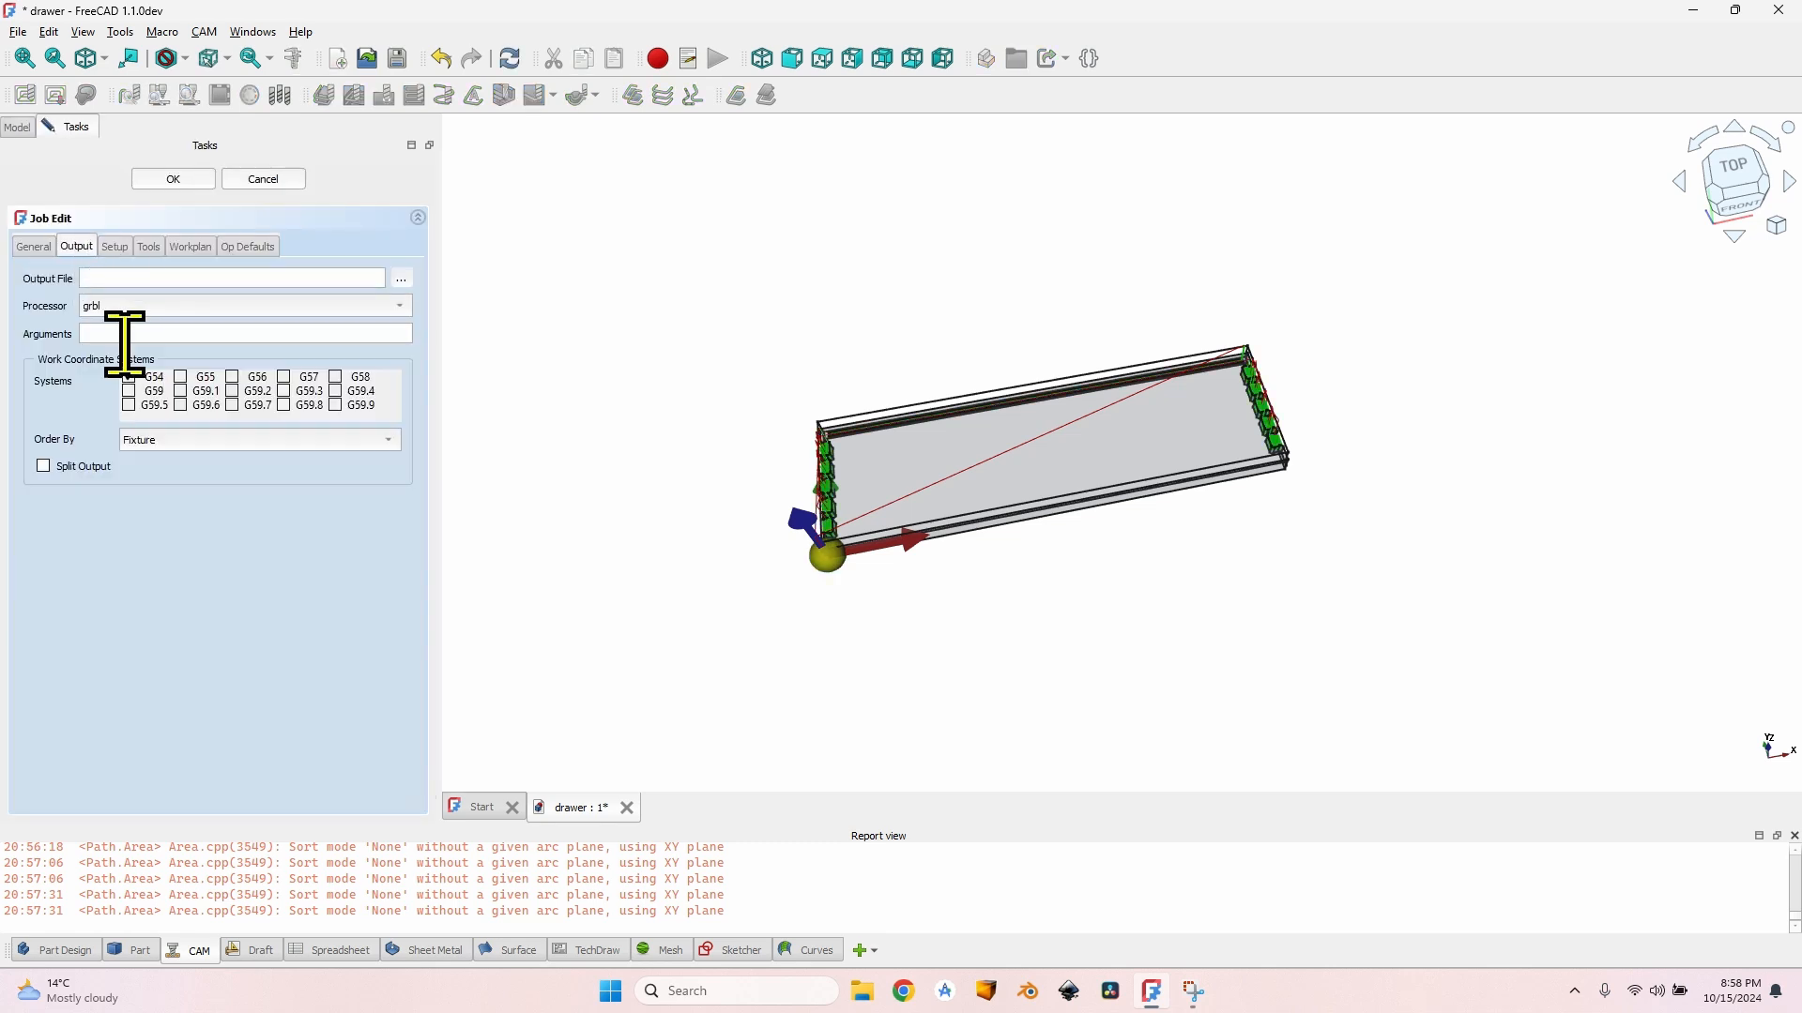
click(177, 446)
click(209, 476)
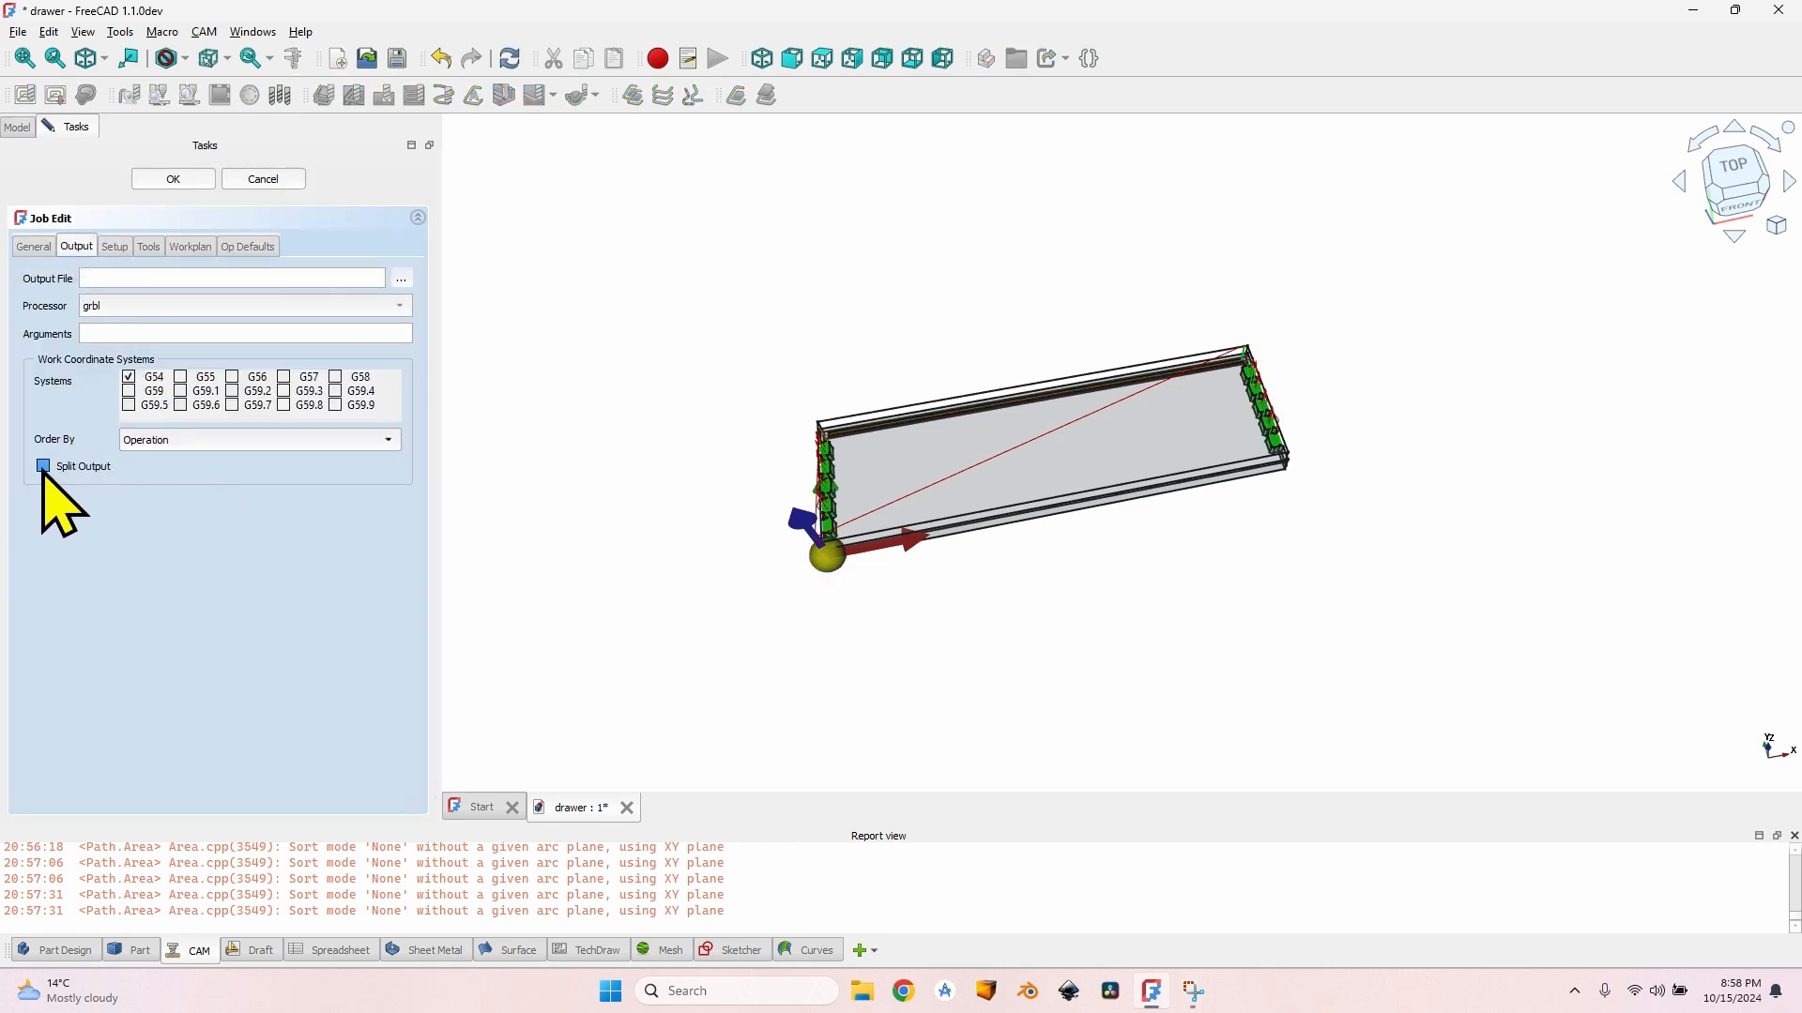
click(85, 469)
click(169, 181)
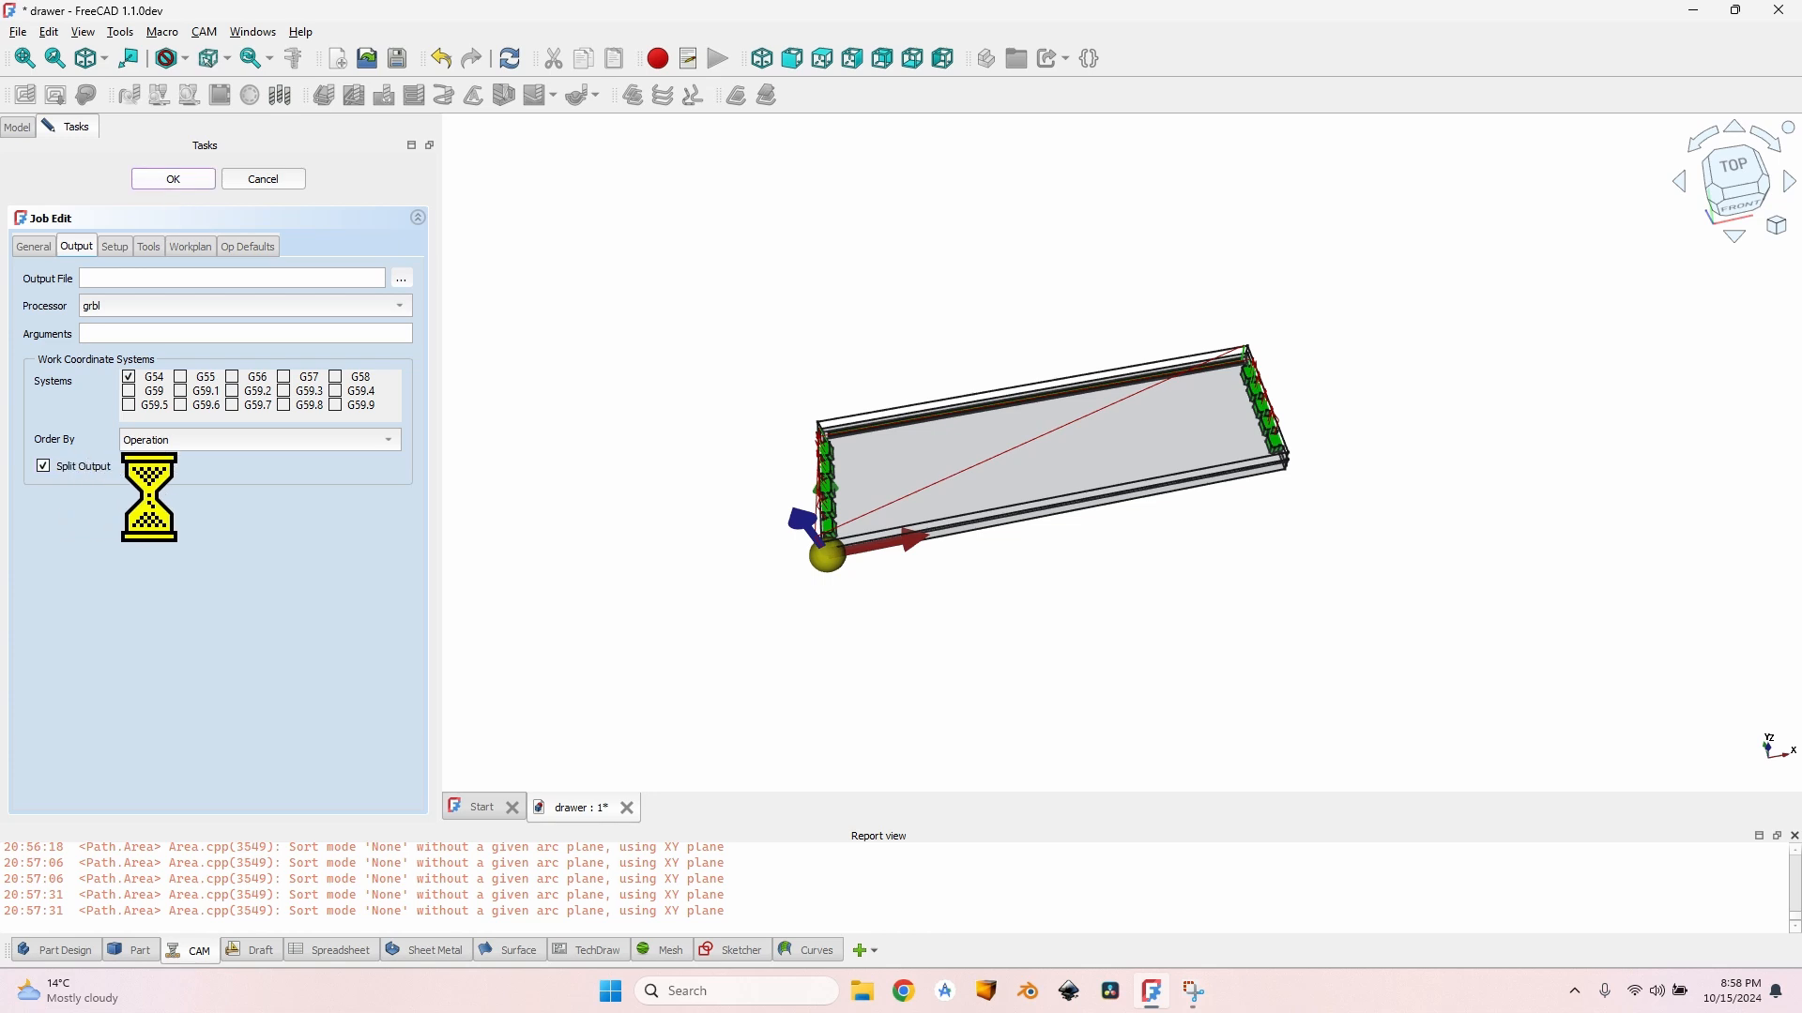
middle_drag(624, 483, 1127, 413)
scroll(821, 429, up, 3)
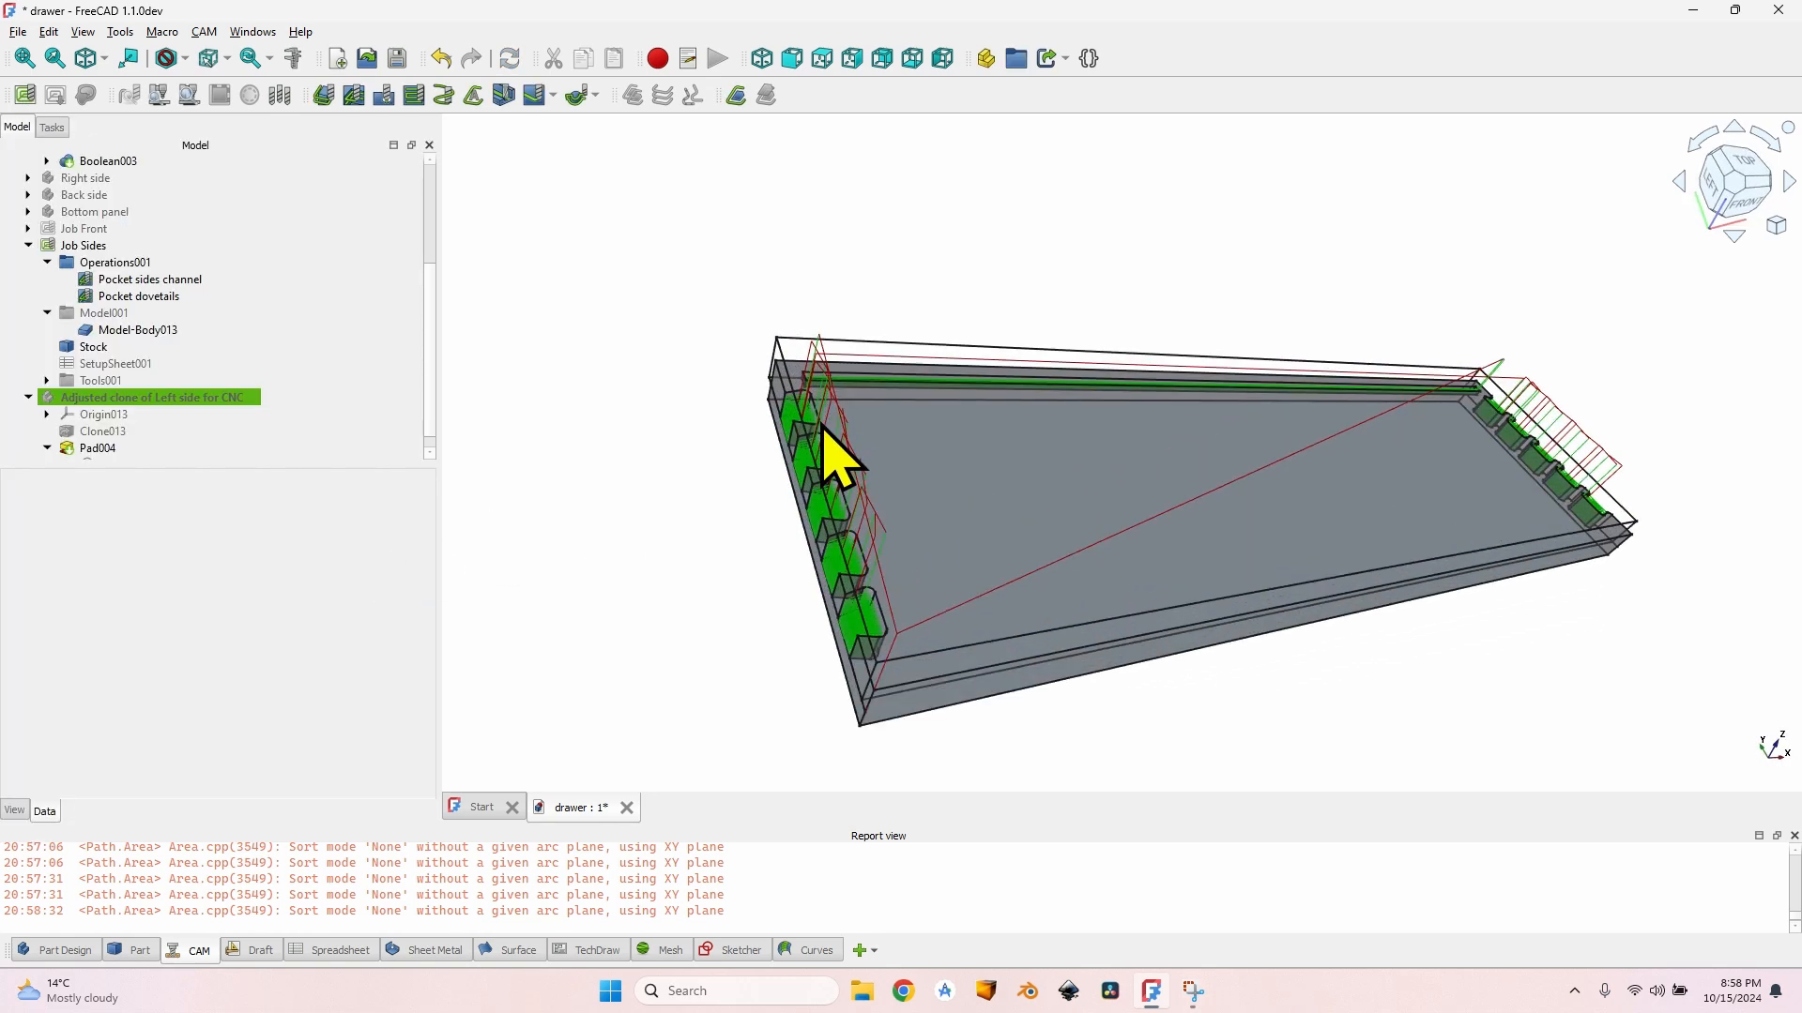